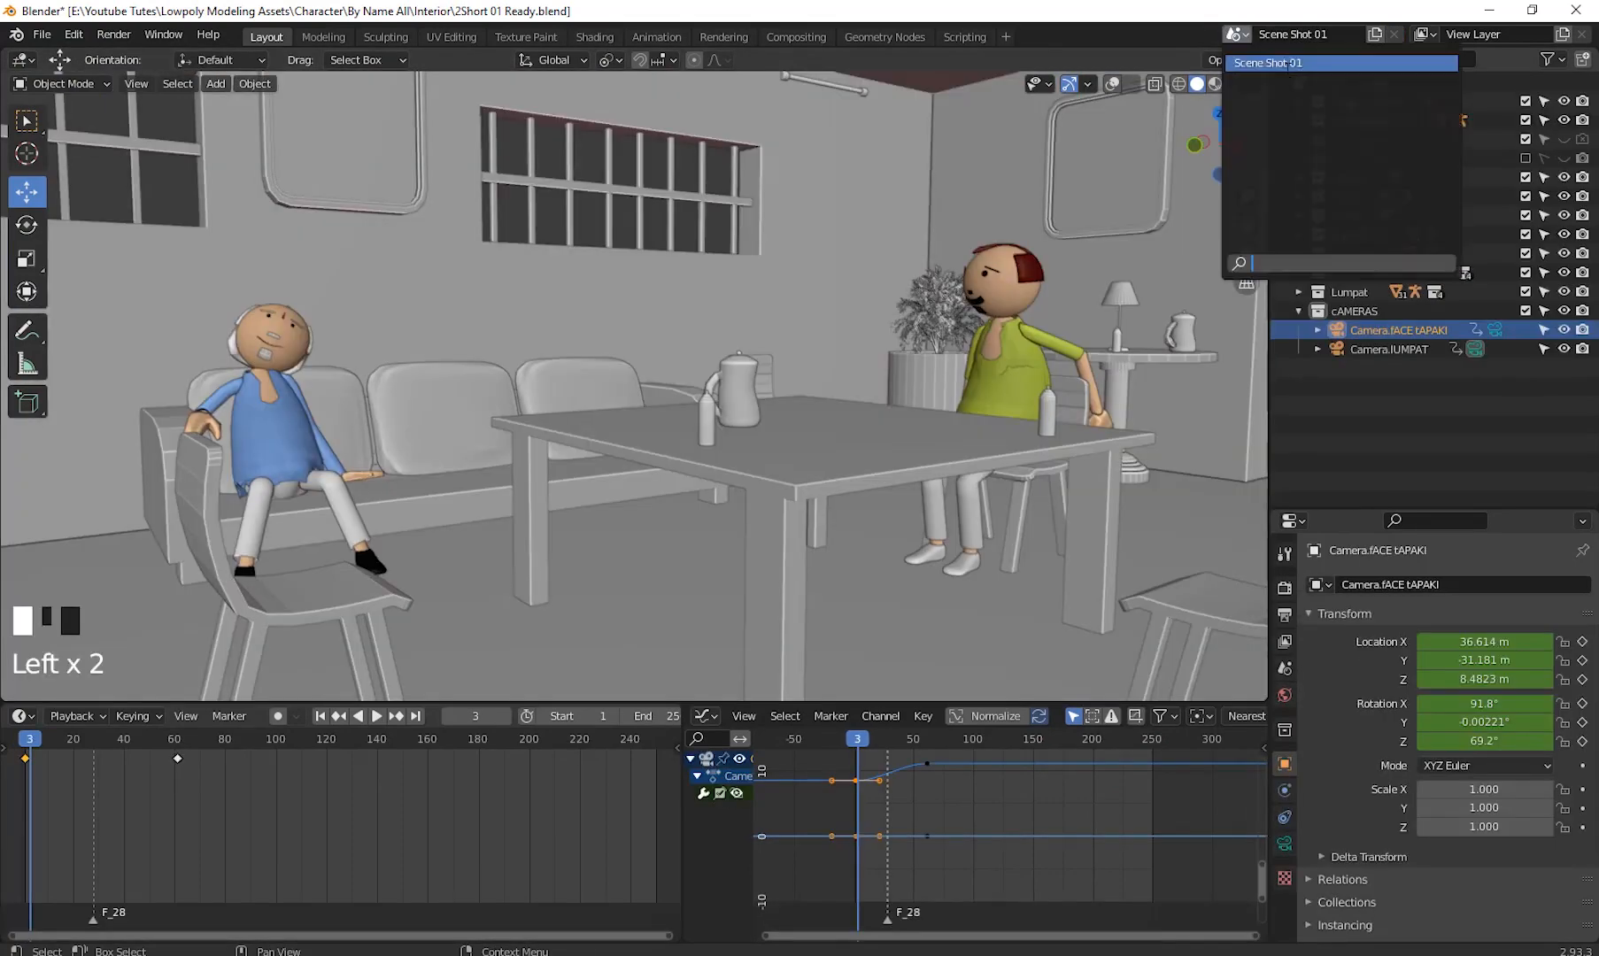
- Create a copy of the current scene, rename it Scene Shot 02 and switch to it
left_click(1375, 34)
left_click(1338, 136)
left_click(1237, 35)
double_click(1297, 34)
type("Scene Shot 02")
key("Return")
left_click(1237, 34)
left_click(1284, 61)
left_click(1237, 35)
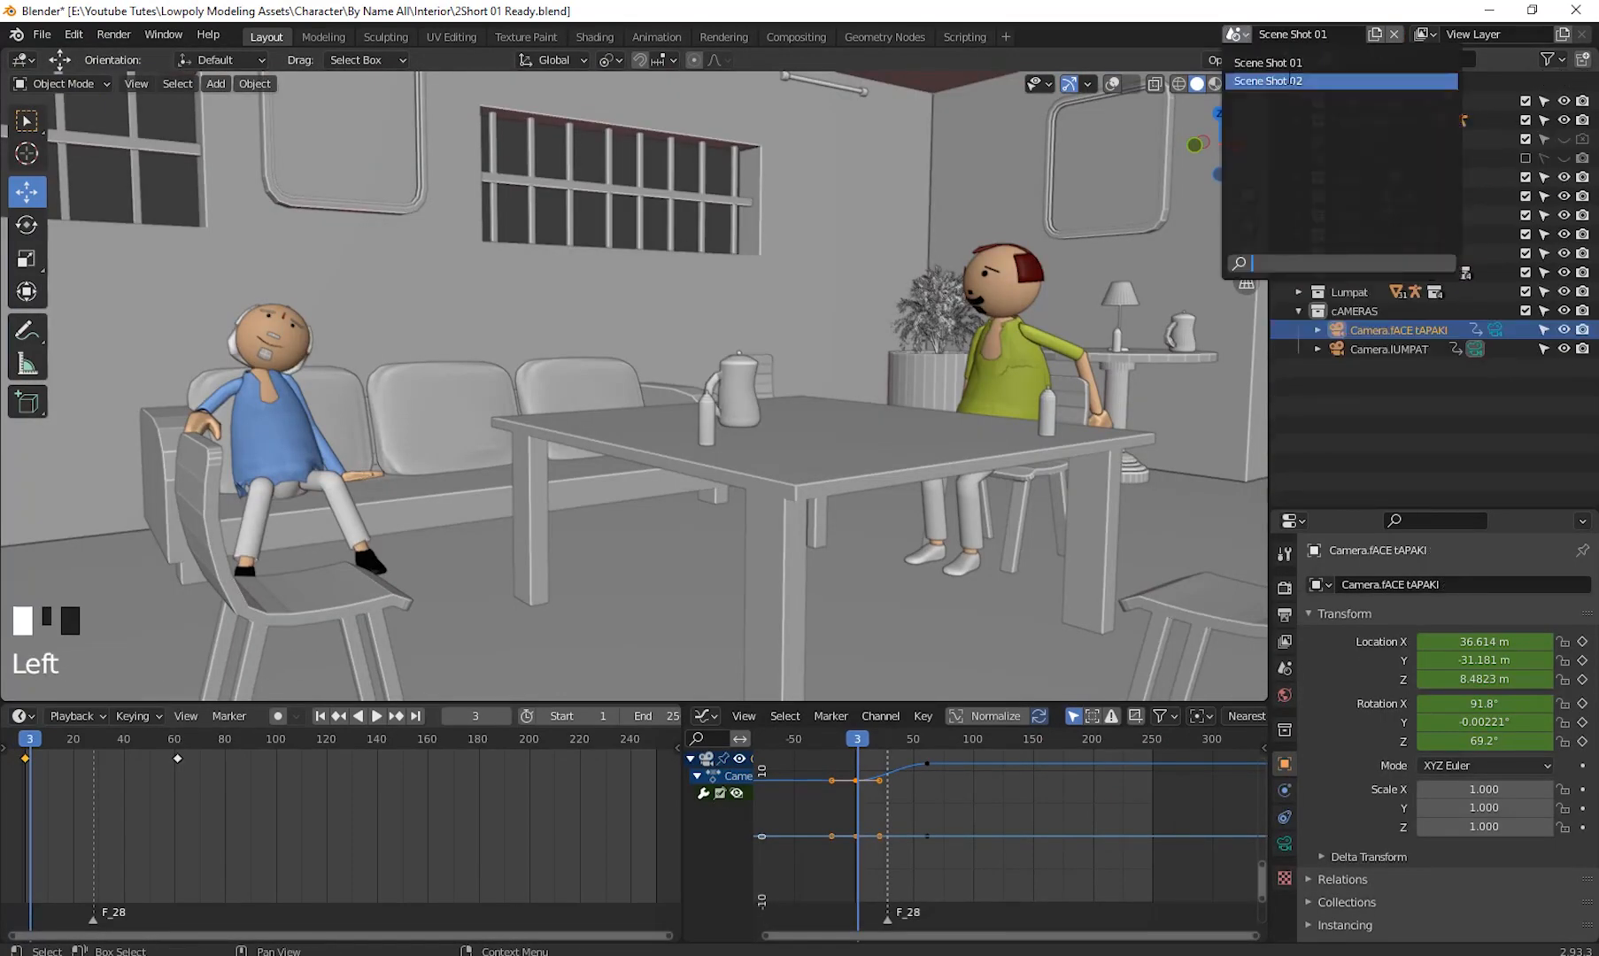
left_click(1284, 80)
left_click(1299, 102)
- Select the face camera and delete all of its keyframes in the timeline
left_click(1399, 350)
left_click(1410, 330)
left_click(32, 717)
key("a")
key("Delete")
left_click_drag(371, 738, 83, 788)
- Select the seated character's rig and remove its existing keyframes
left_click(1112, 85)
left_click(329, 443)
left_click(280, 362)
right_click(124, 877)
left_click(81, 891)
left_click(131, 739)
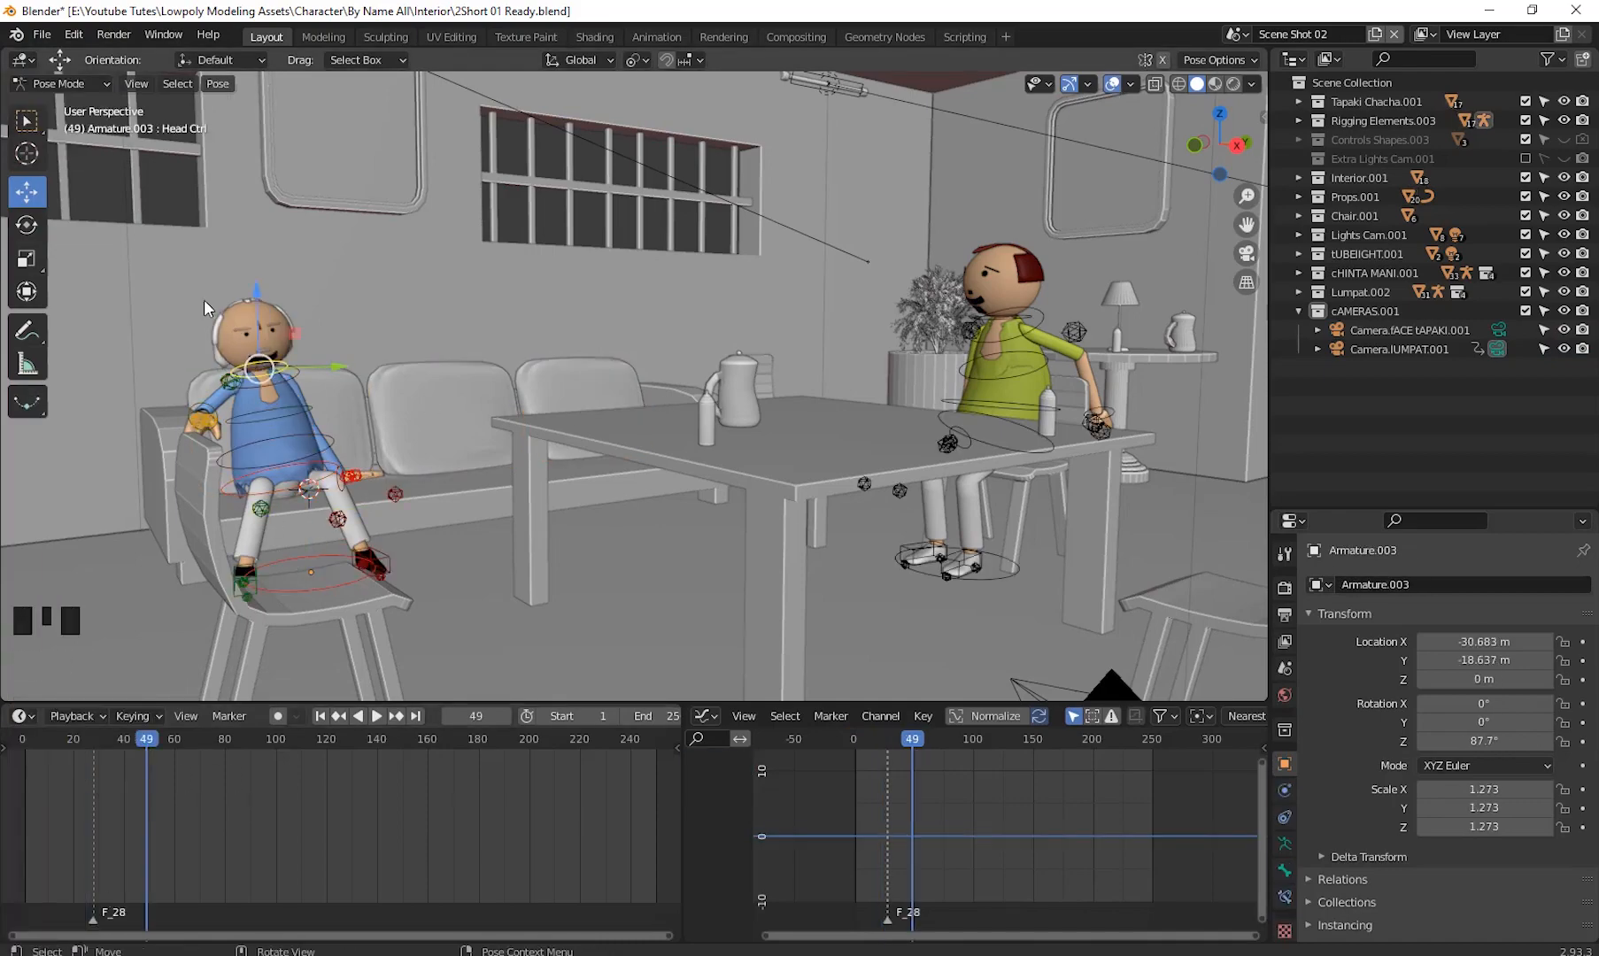
- Select the seated character's mouth and set its Open Mouth shape key value to 0
middle_click_drag(903, 380, 706, 585, "shift")
key("ctrl+Tab")
left_click(564, 357)
left_click(1285, 897)
left_click_drag(1435, 509, 1434, 354)
left_click_drag(1514, 743, 1421, 743)
key("space")
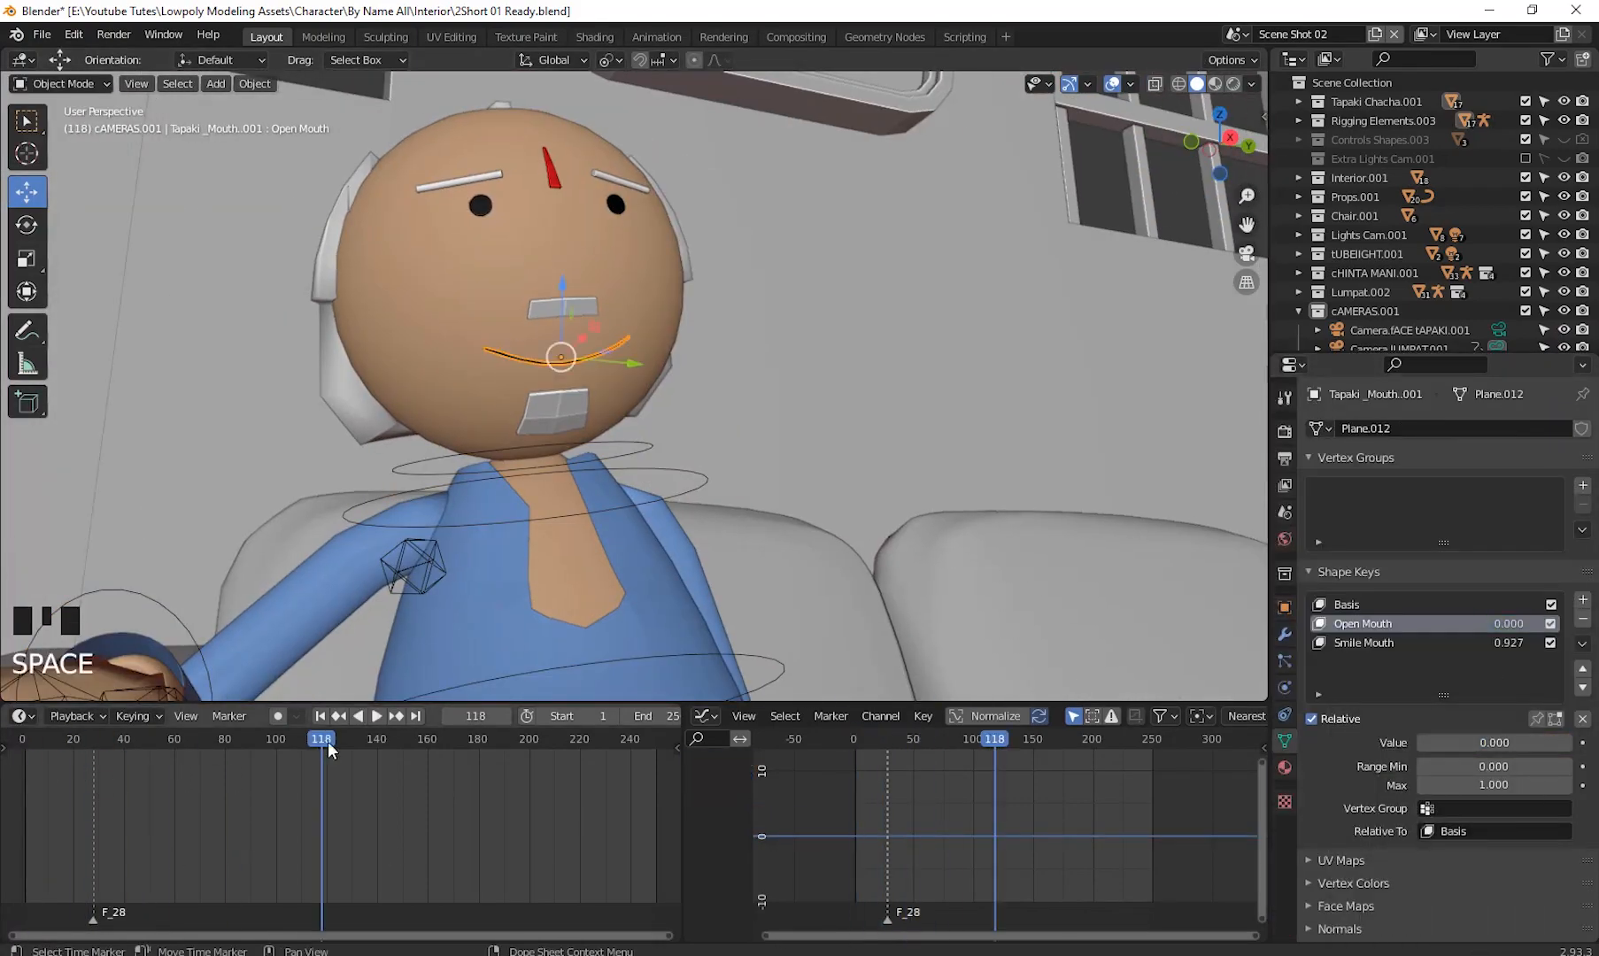
- Switch the timeline area to the Video Sequencer and enlarge it to show the V Shot3.wav audio strip
scroll(736, 474, "down", 7)
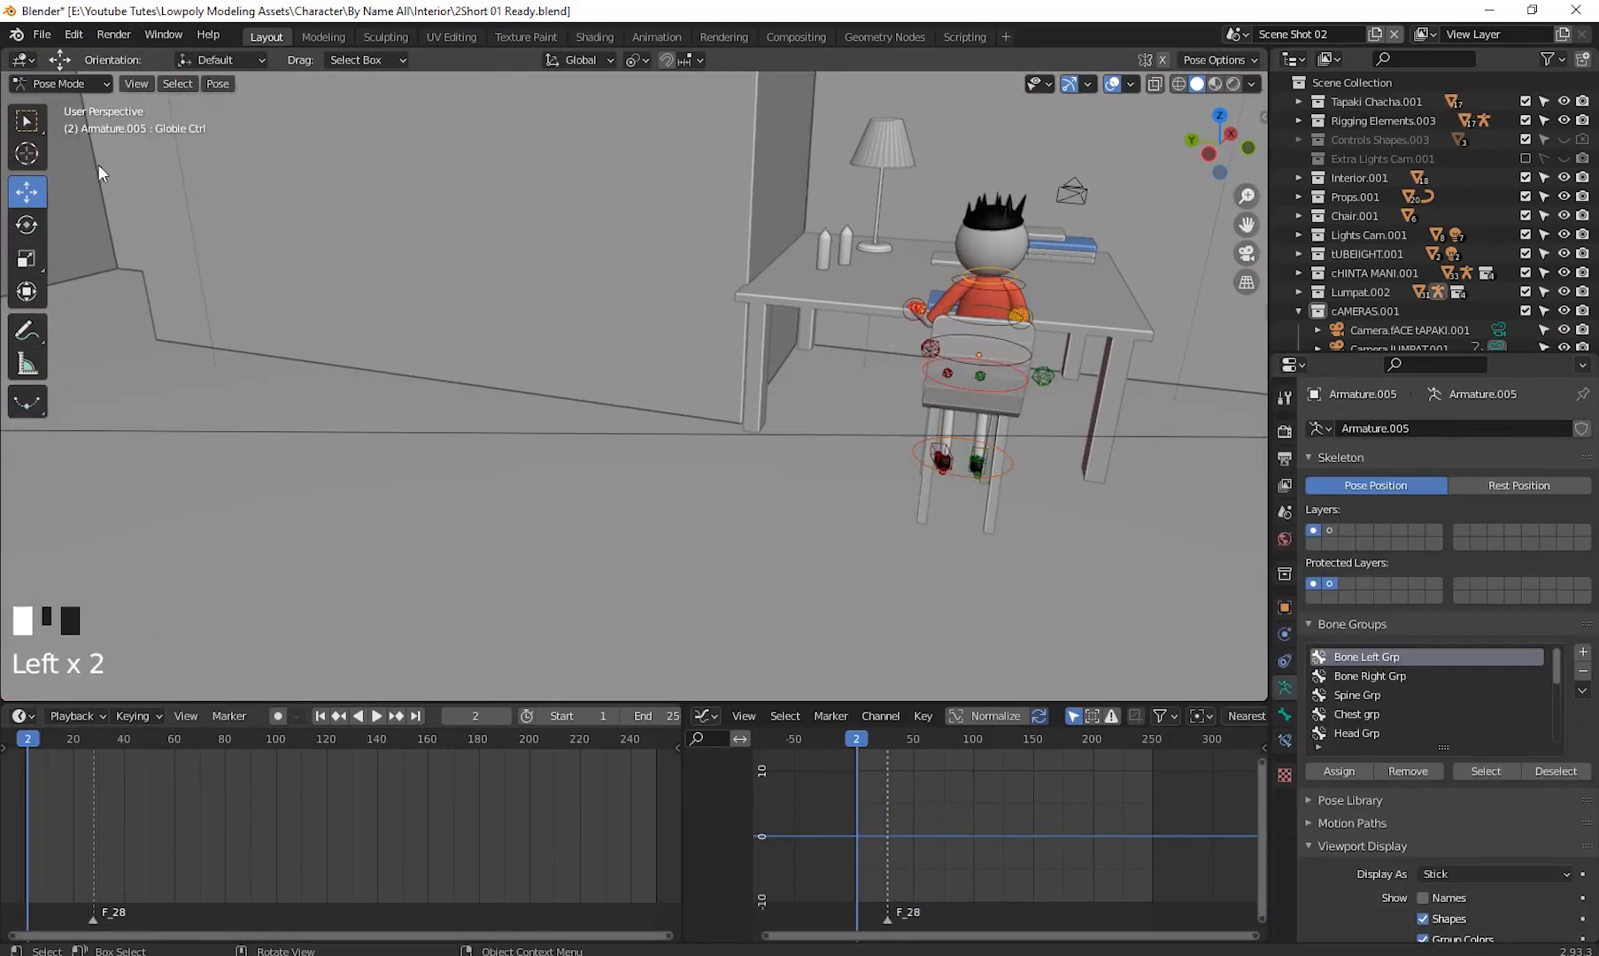
left_click(972, 744)
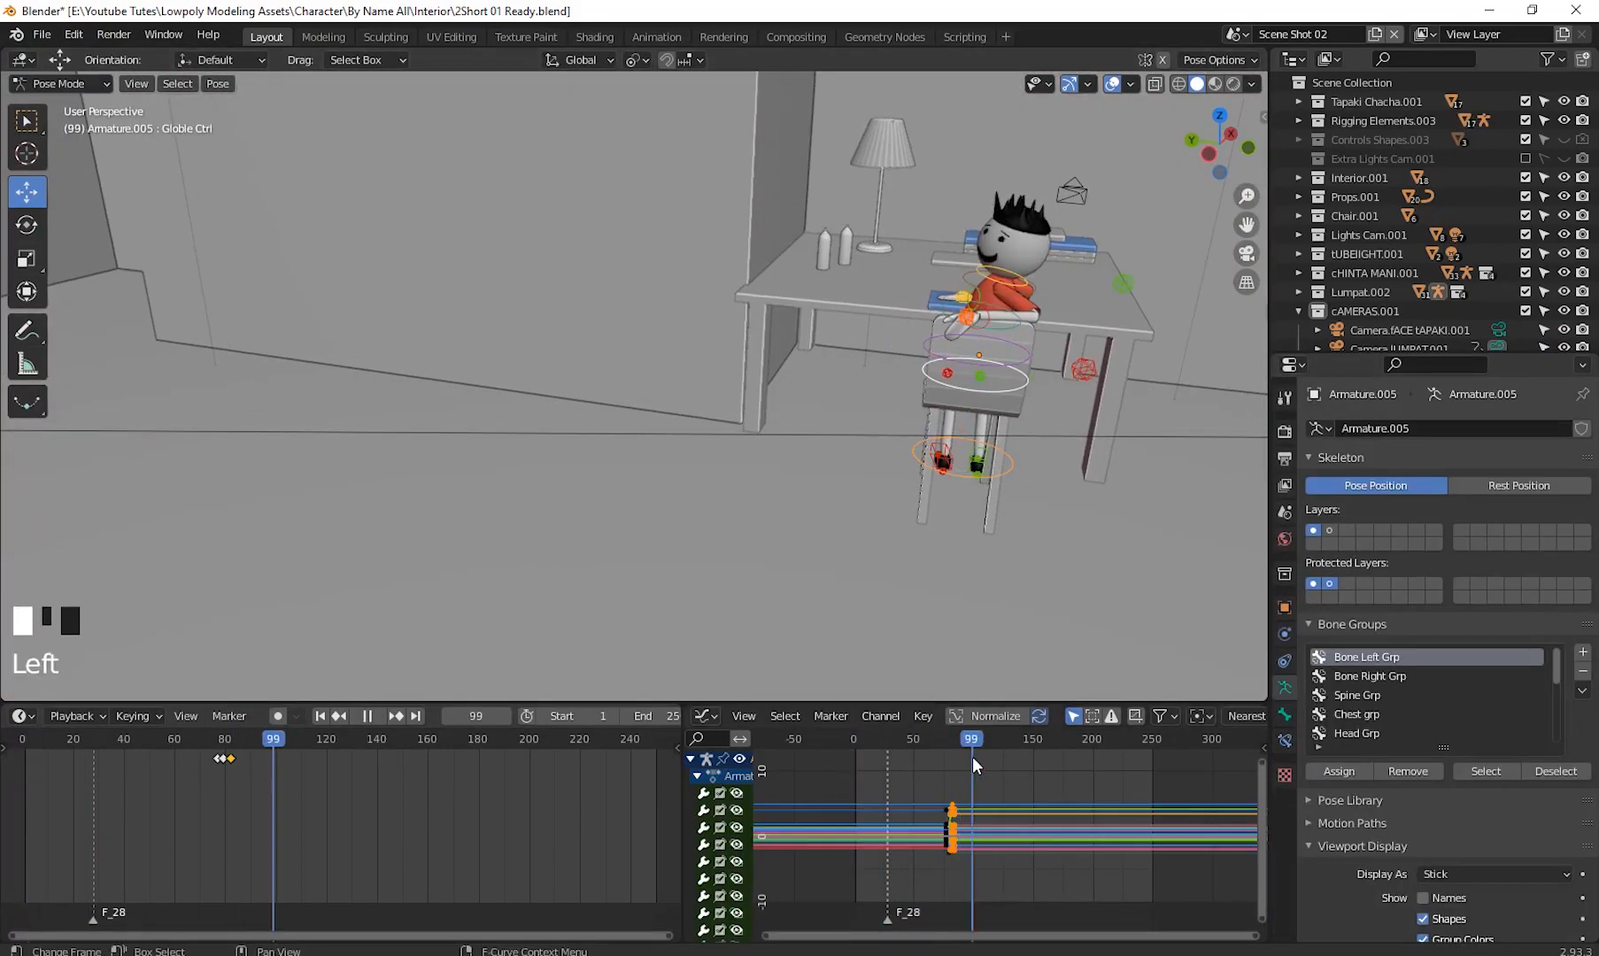
right_click(124, 777)
middle_click_drag(567, 292, 628, 232)
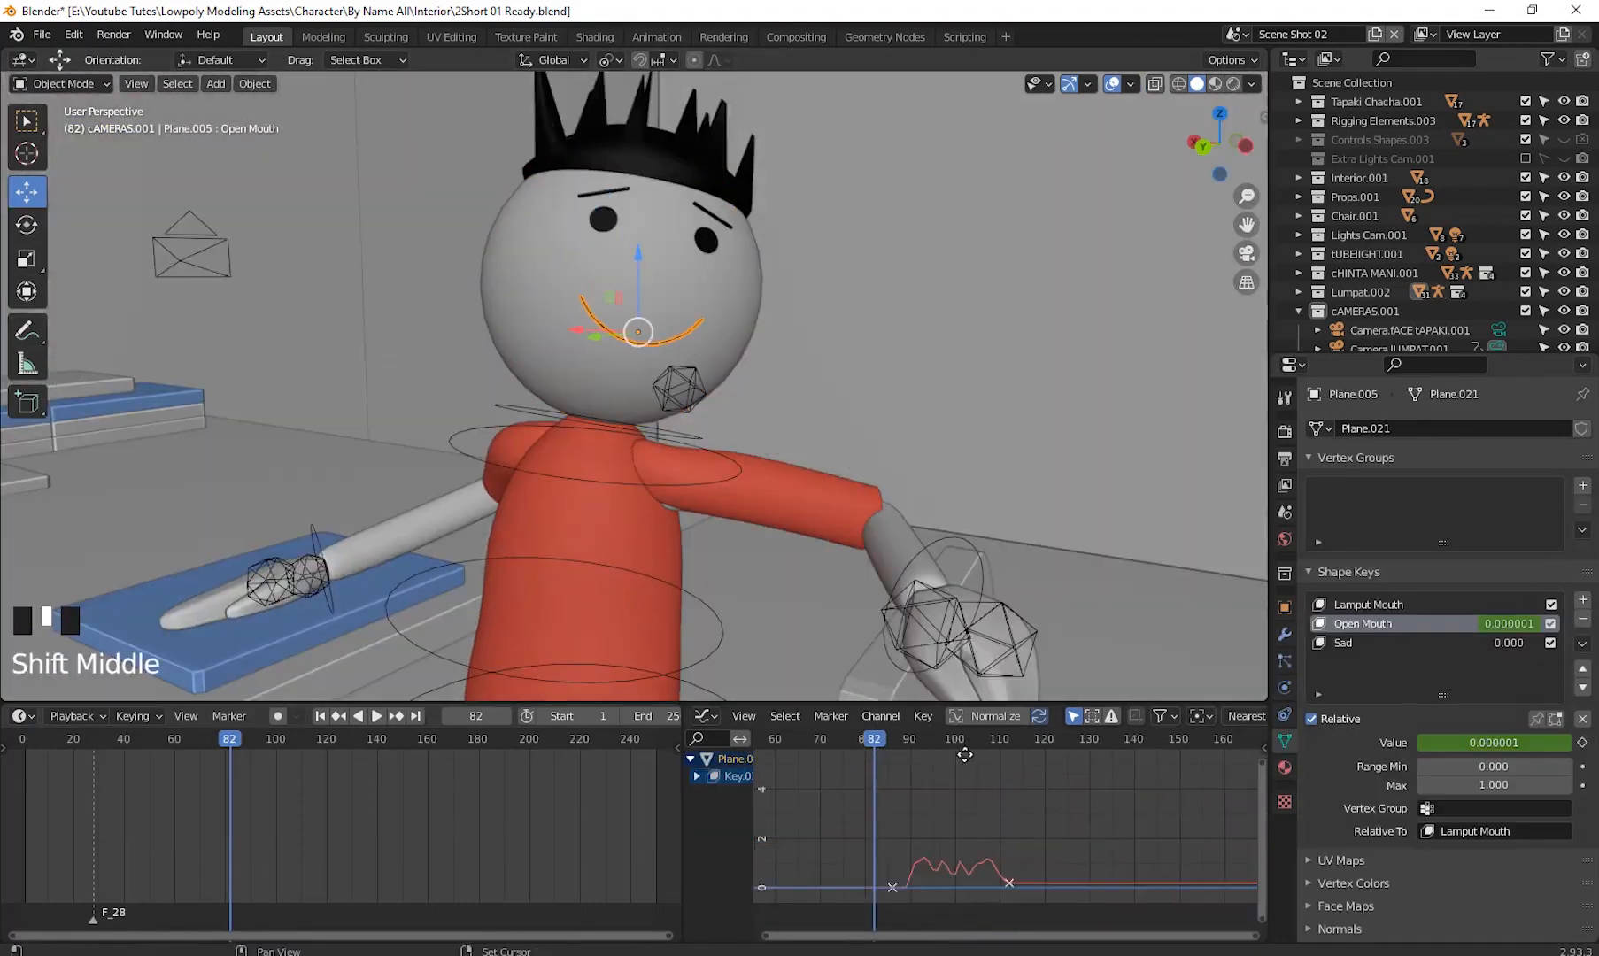
left_click(478, 846)
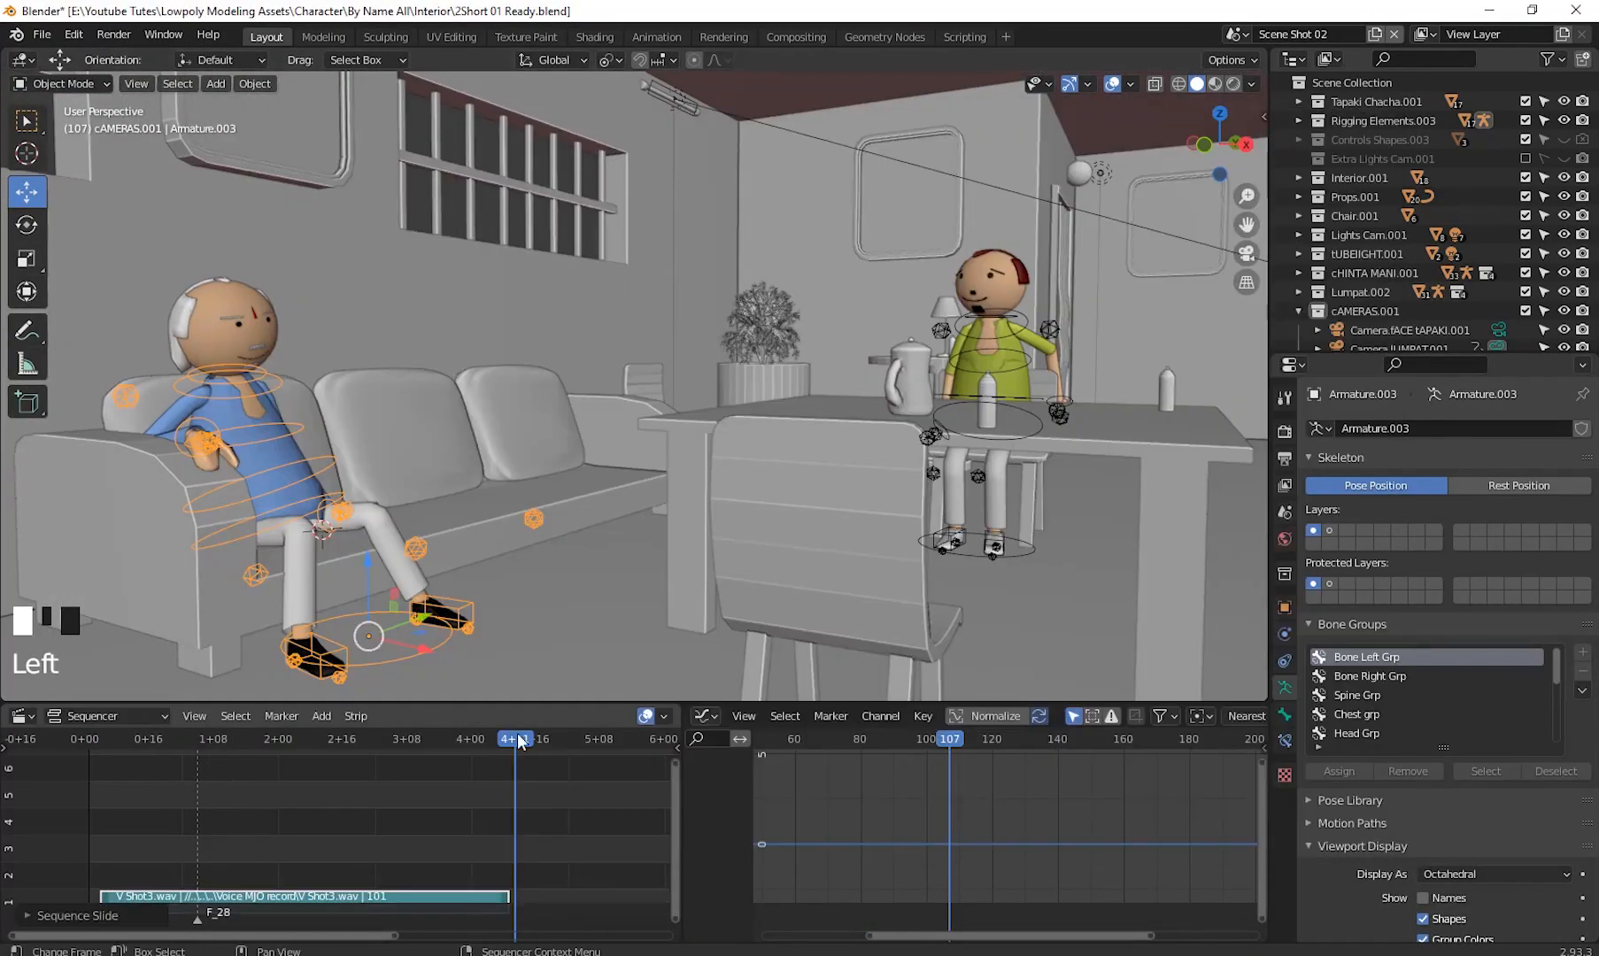
left_click_drag(308, 880, 299, 835)
left_click_drag(299, 835, 299, 835)
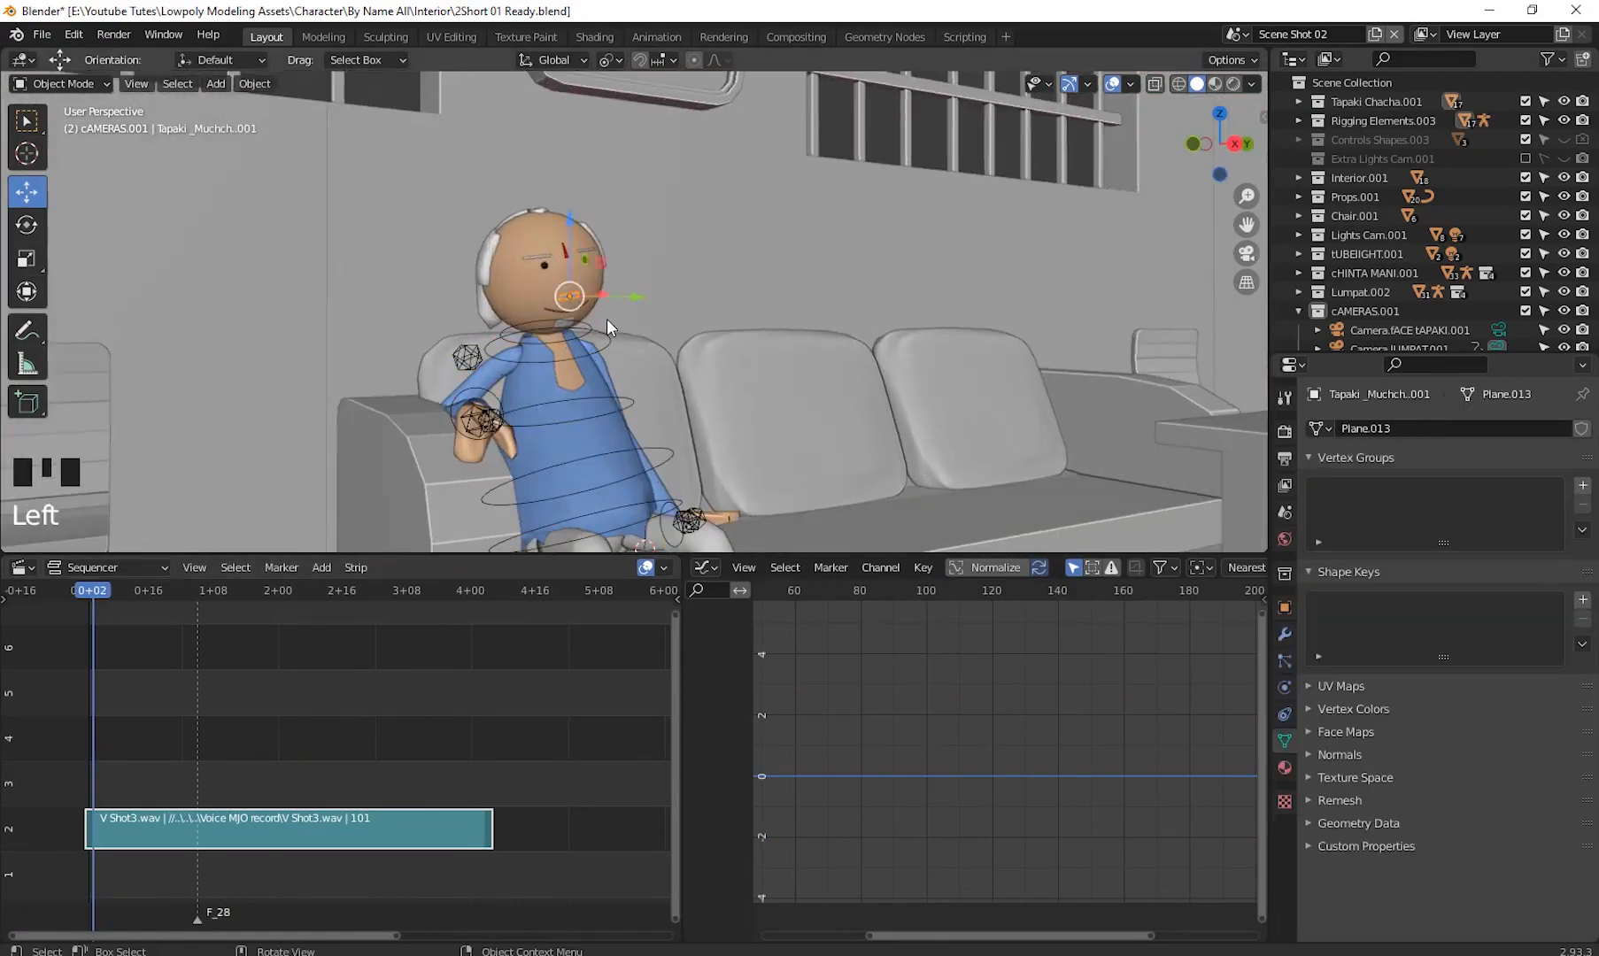
- Inspect the mouth's Open Mouth animation curve in the Graph Editor
key("space")
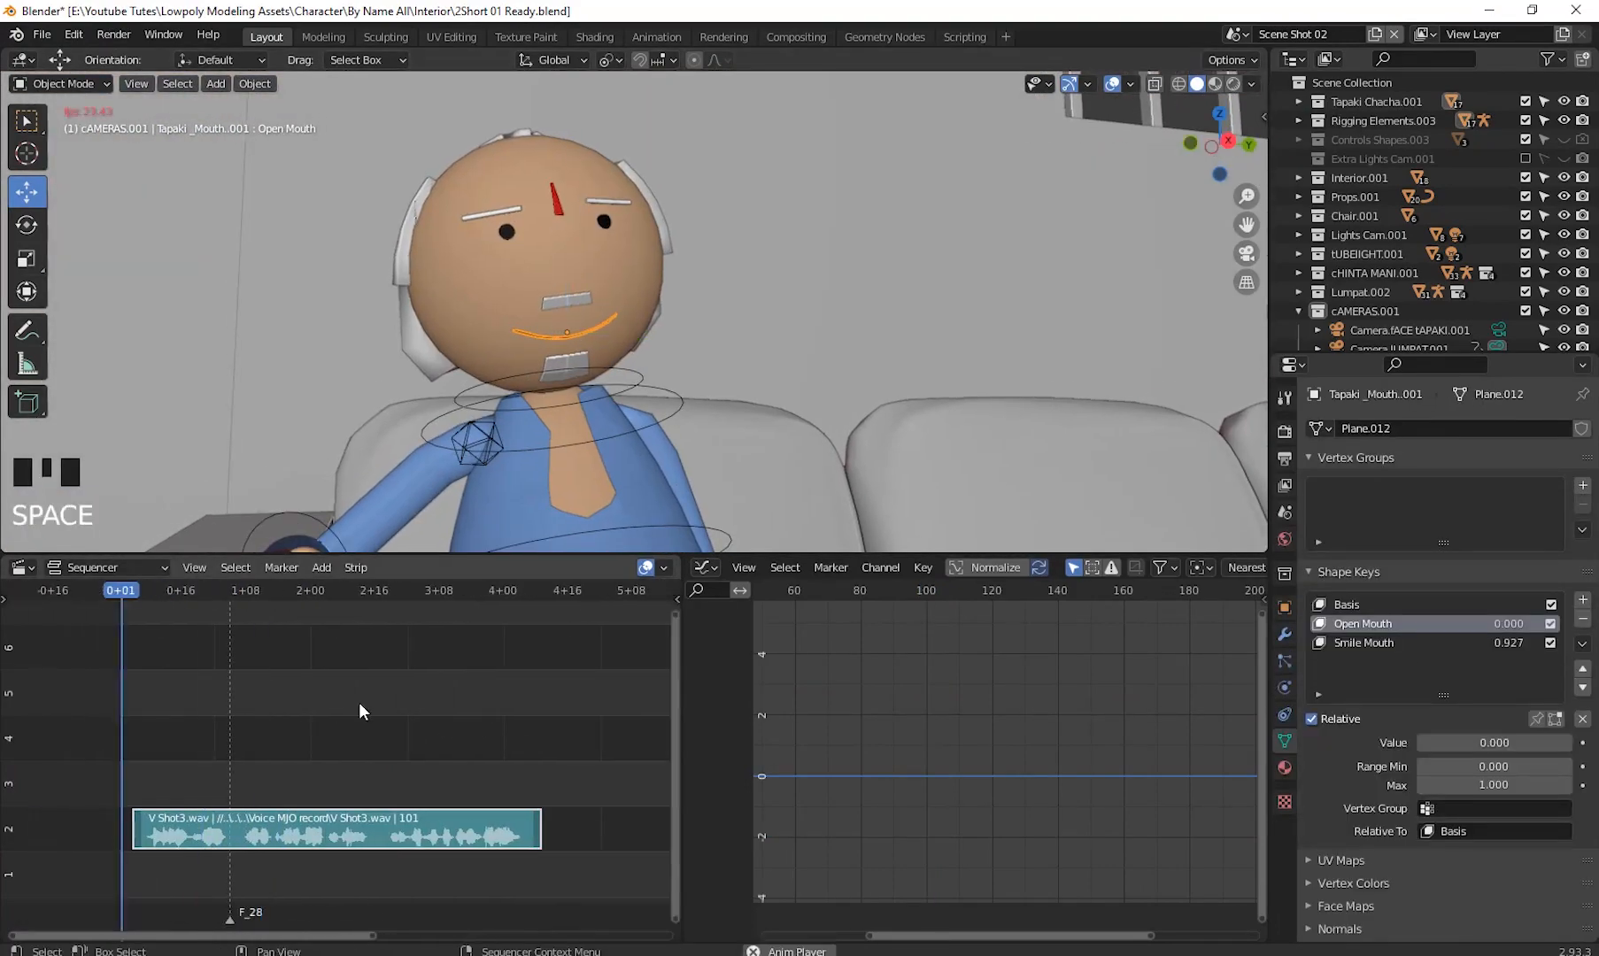
left_click(22, 567)
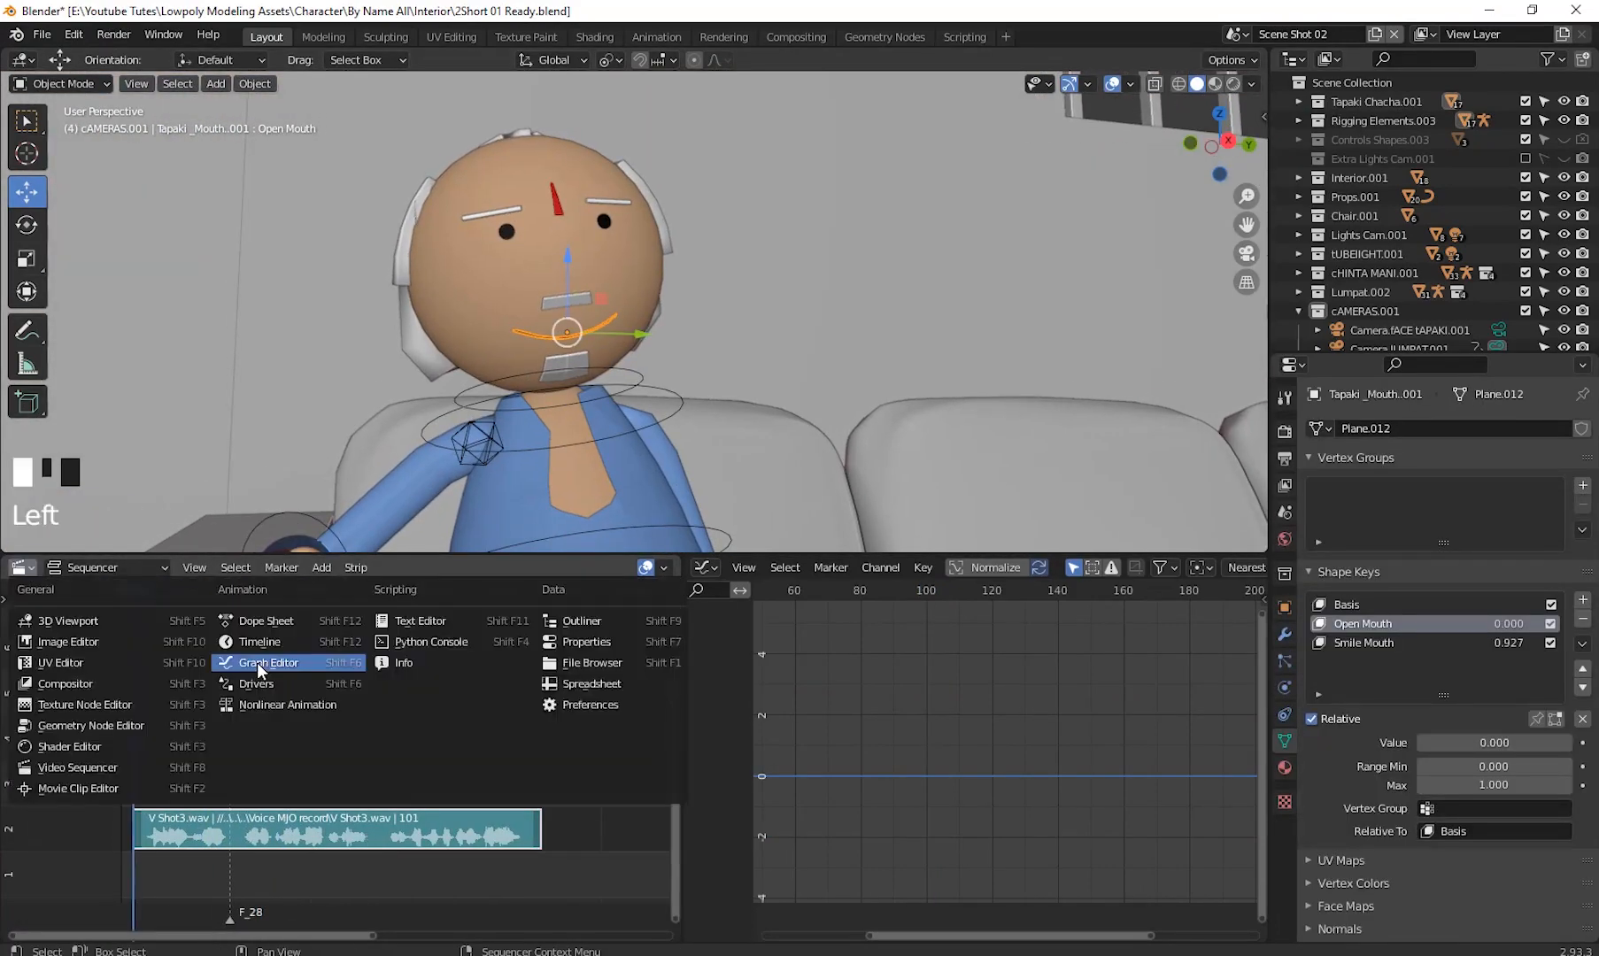
left_click(266, 661)
left_click(235, 568)
left_click(266, 349)
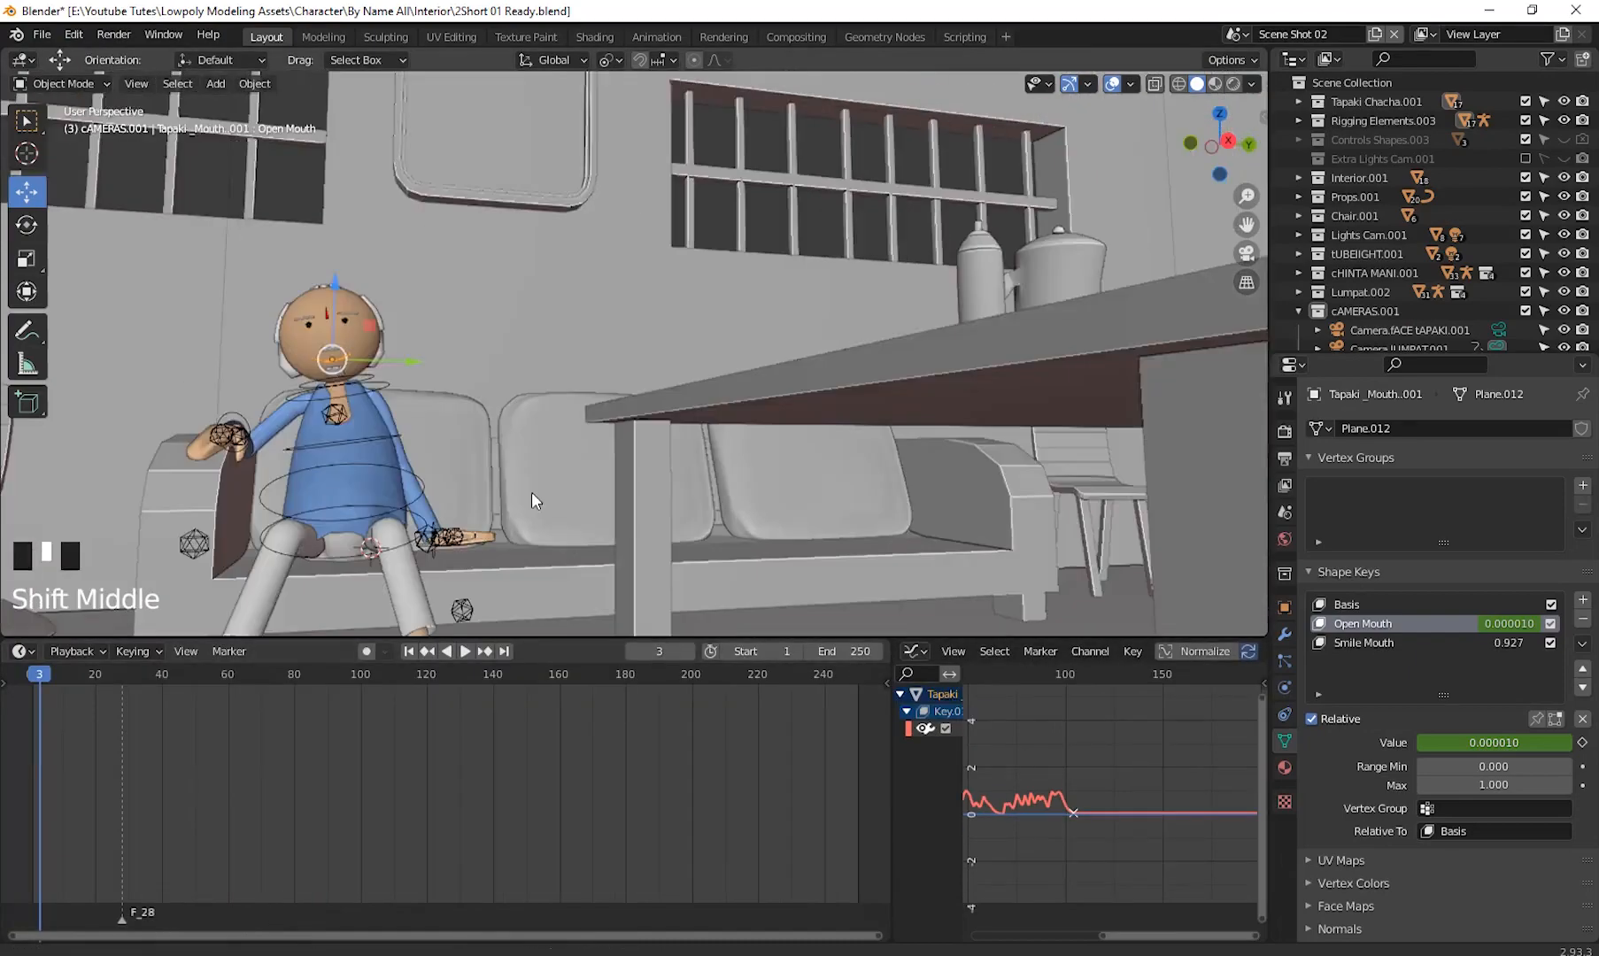
middle_click_drag(528, 499, 635, 429, "shift")
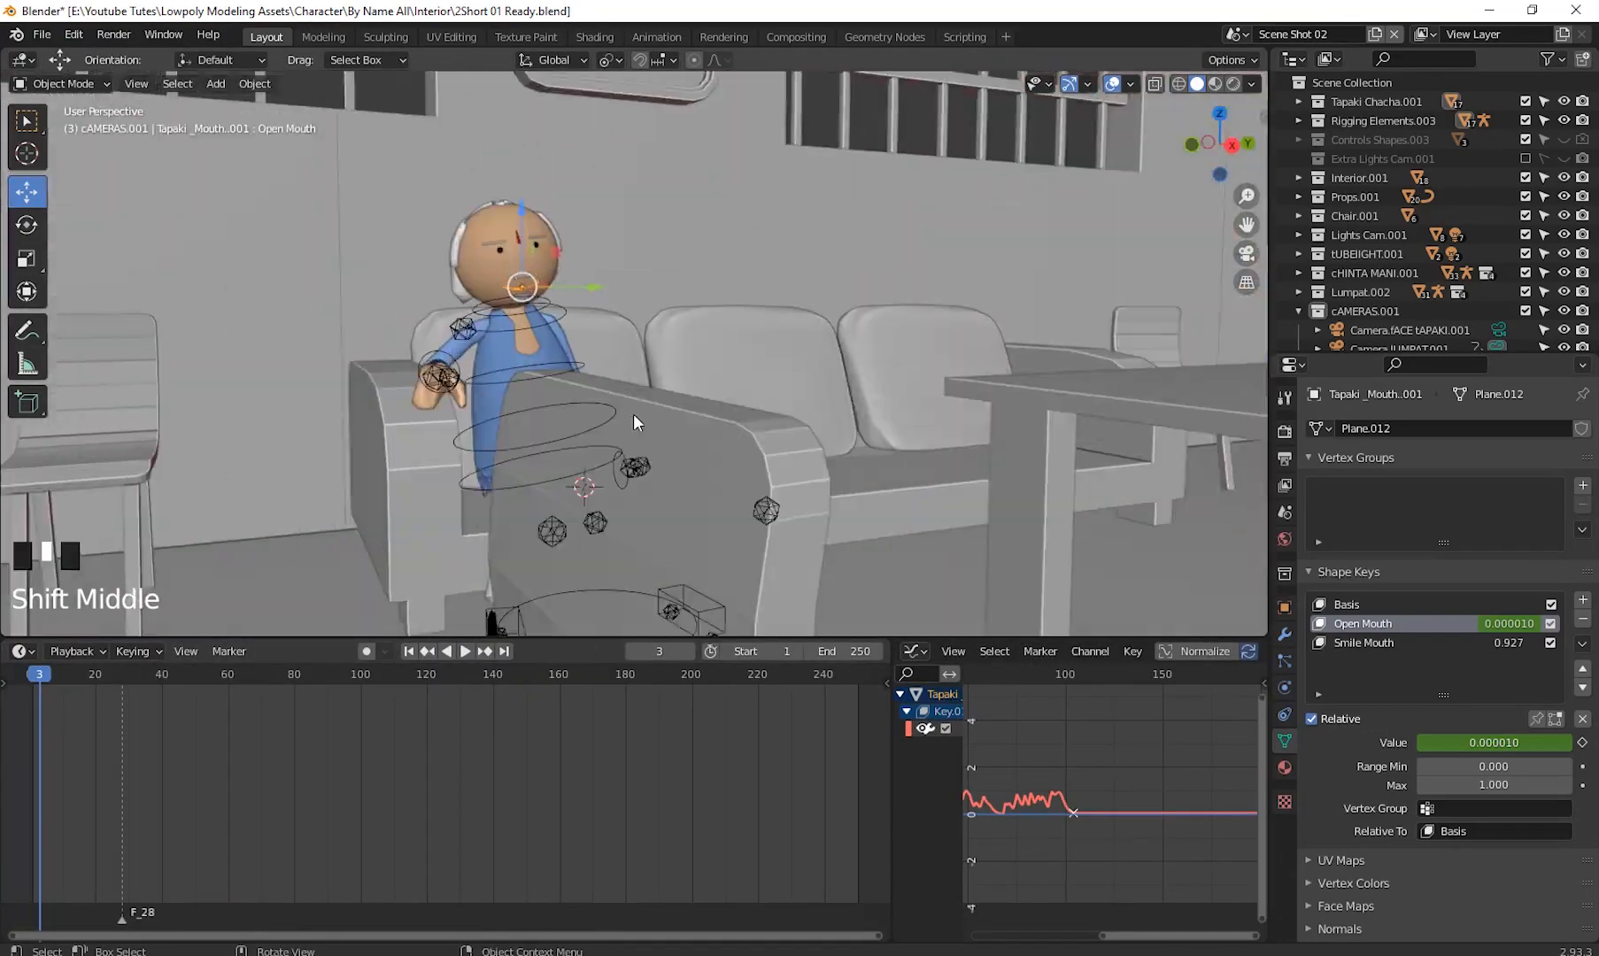
- Rotate the seated character's head control with trackball rotation and insert a keyframe
key("space")
key("Escape")
left_click(492, 305)
key("r")
key("r")
left_click(430, 482)
key("i")
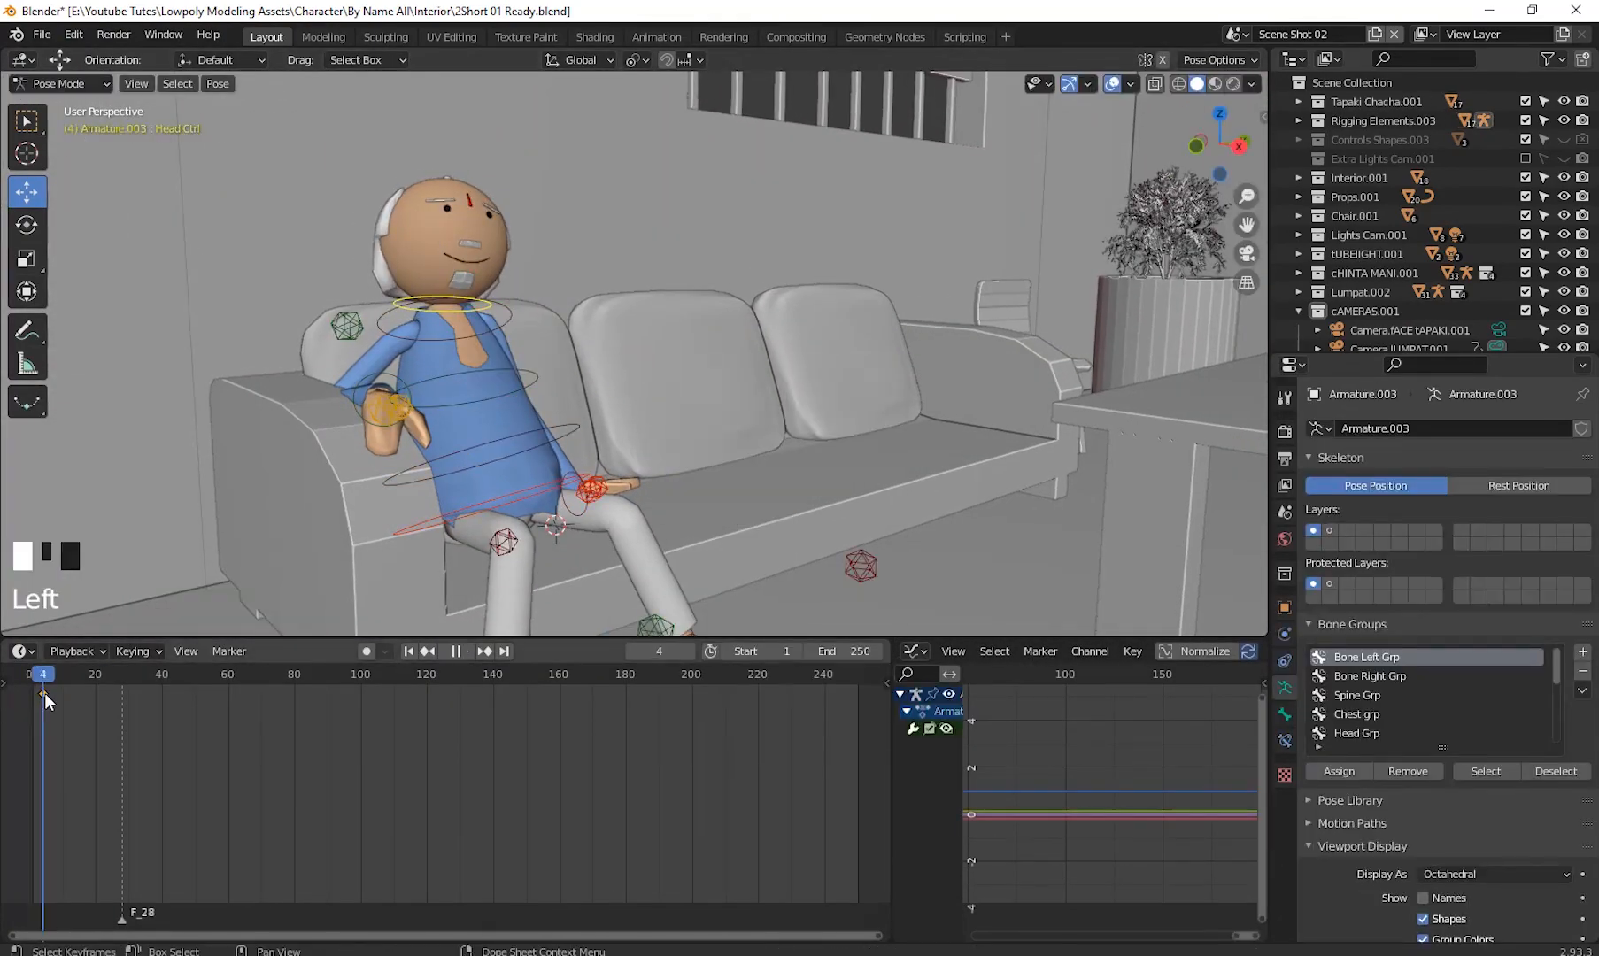
- Keyframe the hand control, then at frame 20 rotate it about -64.7° to stretch the arm out and keyframe it
left_click(590, 490)
left_click_drag(44, 692, 99, 694)
key("i")
left_click(823, 420)
left_click(27, 225)
left_click_drag(574, 498, 833, 306)
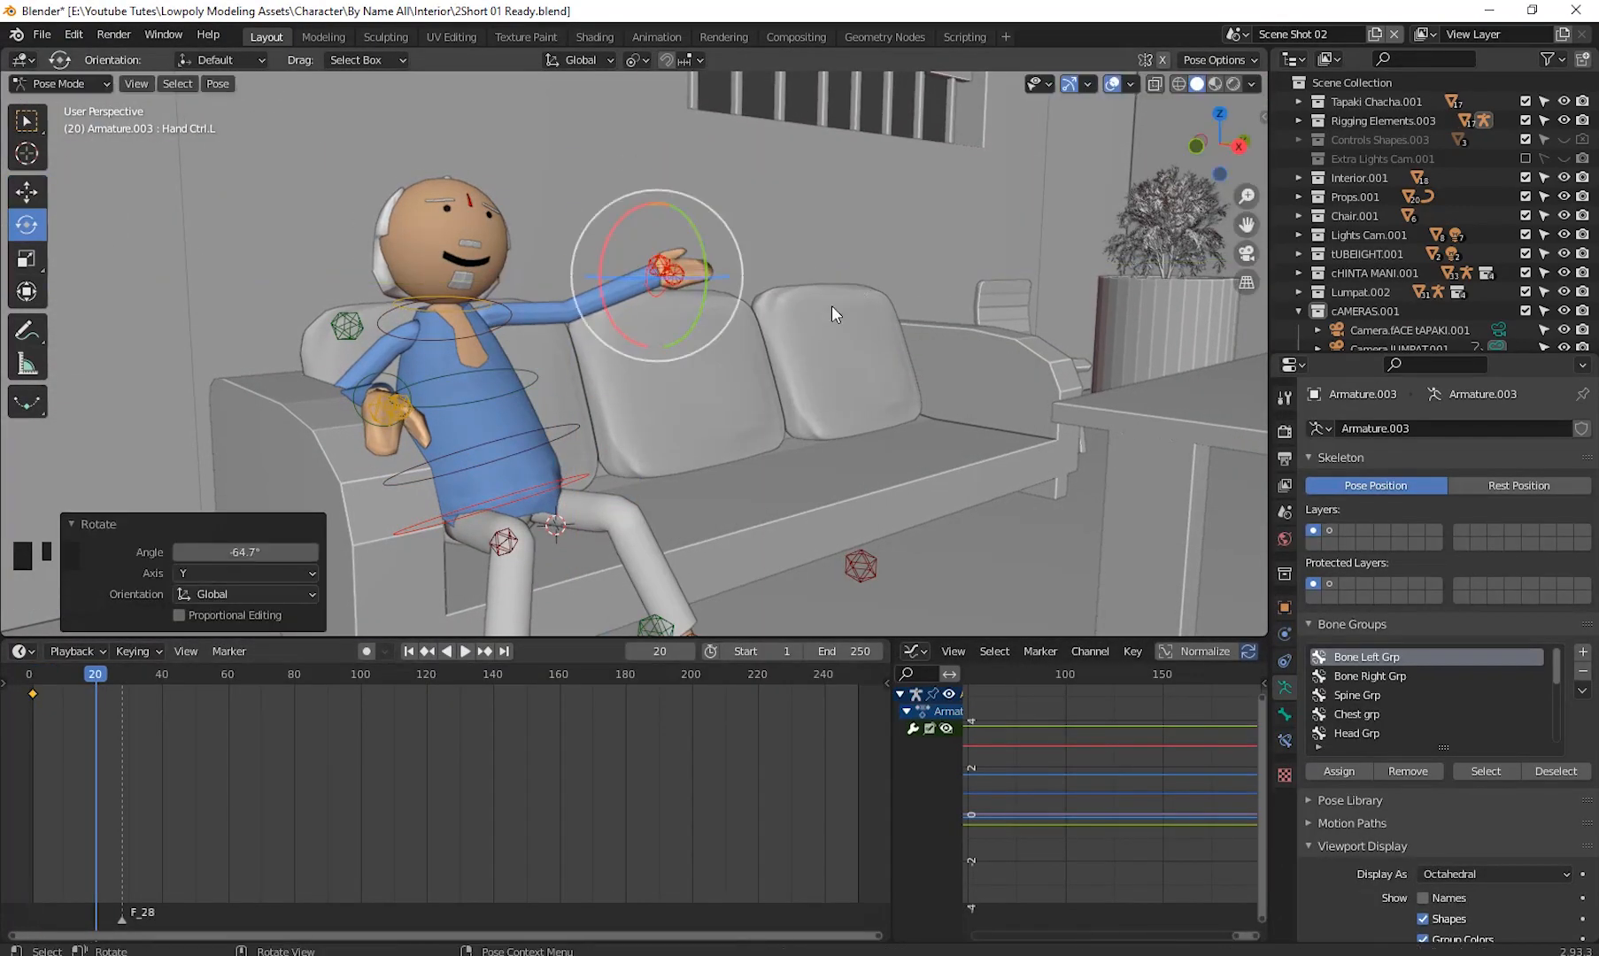
key("i")
- At frame 28, rotate the head control about -8.48° and insert a keyframe
mouse_move(100, 691)
left_mouse_down()
mouse_move(196, 692)
mouse_move(62, 692)
mouse_move(122, 692)
left_mouse_up()
left_click(485, 306)
key("i")
left_click_drag(400, 308, 478, 309)
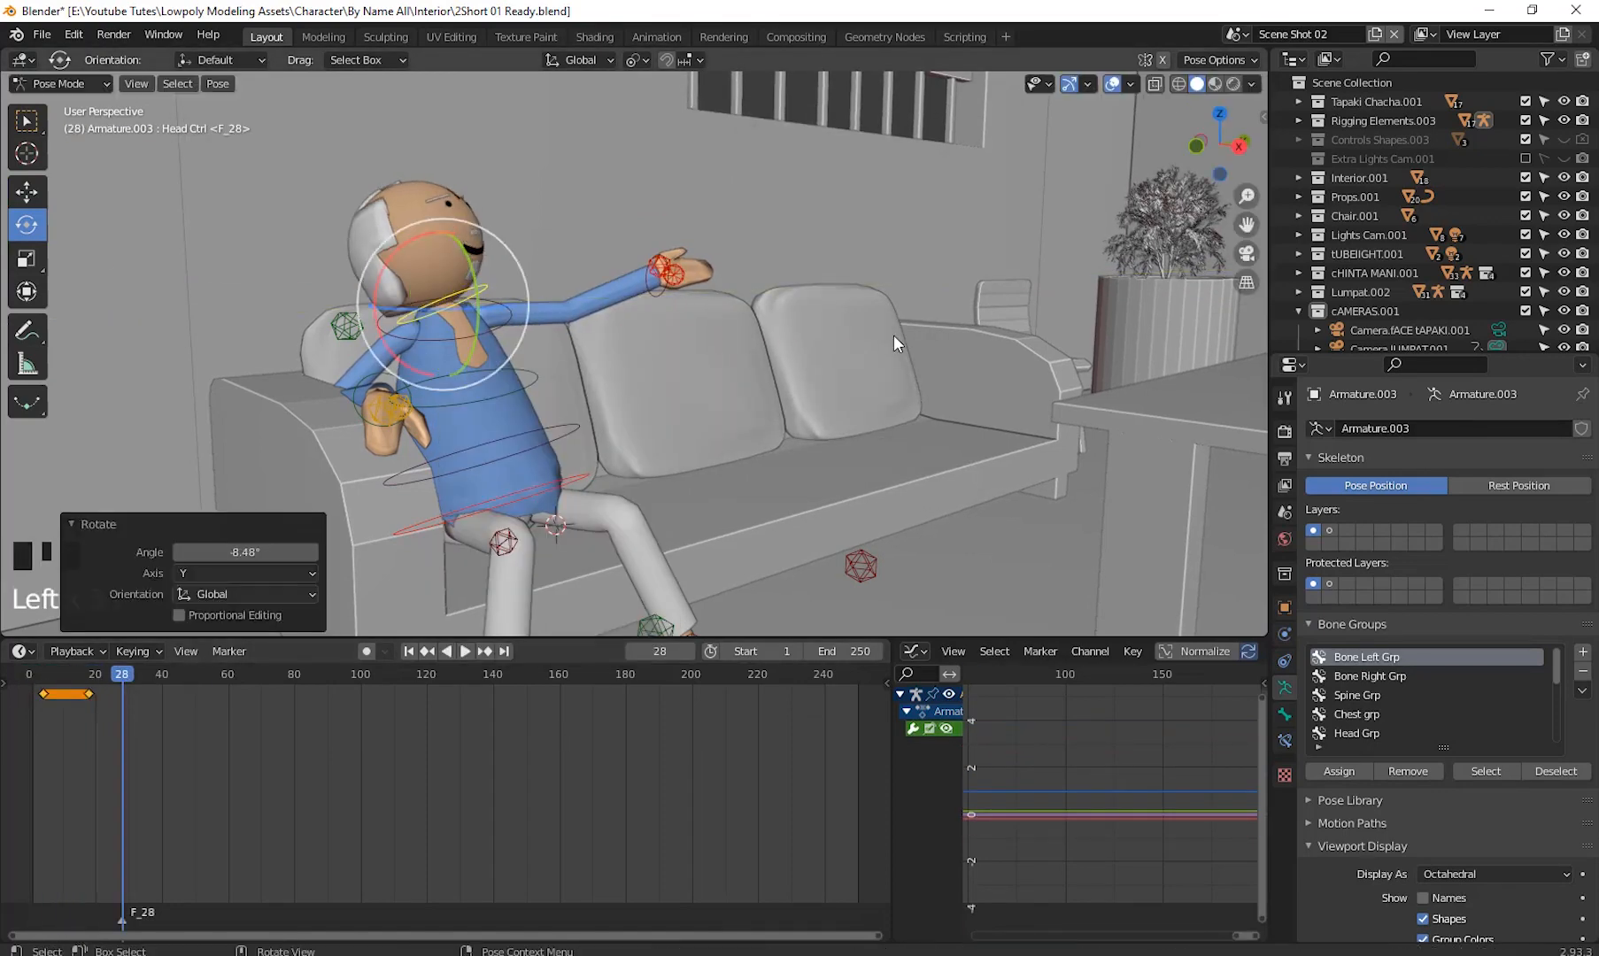
key("i")
- Preview the animation and retime the hand and head keyframes in the timeline
key("space")
key("space")
left_click_drag(151, 678, 78, 680)
mouse_move(90, 694)
left_mouse_down()
mouse_move(73, 694)
mouse_move(95, 694)
left_mouse_up()
left_click(659, 284)
left_click_drag(155, 677, 32, 678)
left_click(484, 292)
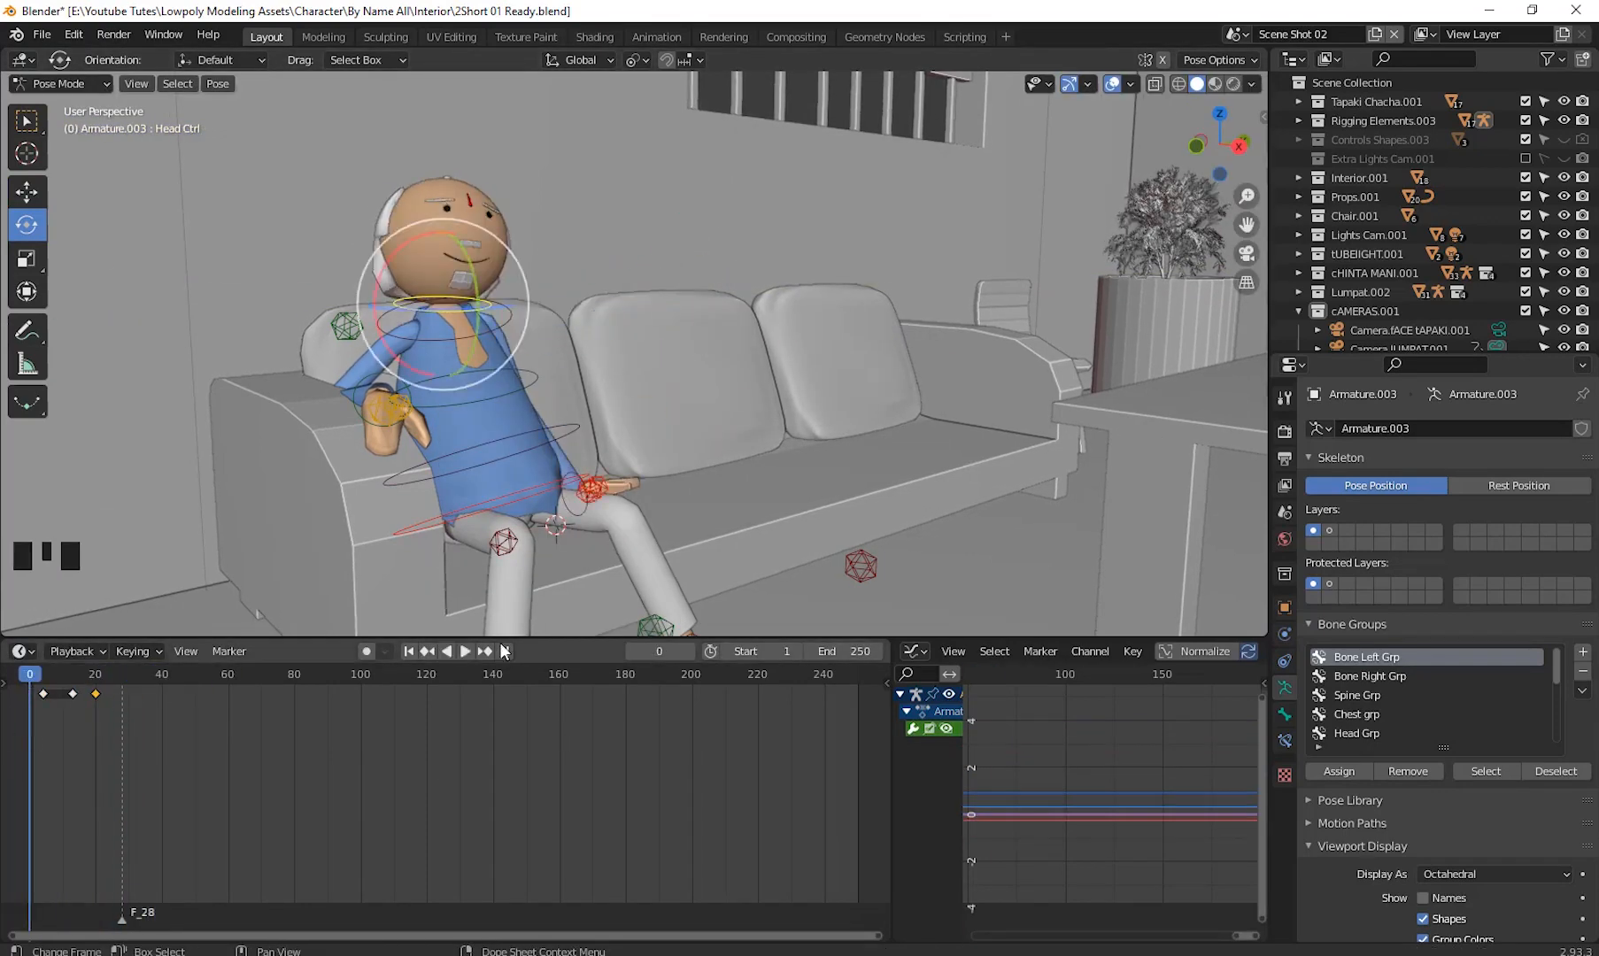
key("space")
left_click_drag(161, 728, 98, 692)
left_click(657, 288)
left_click_drag(99, 693, 155, 718)
left_click_drag(156, 718, 159, 718)
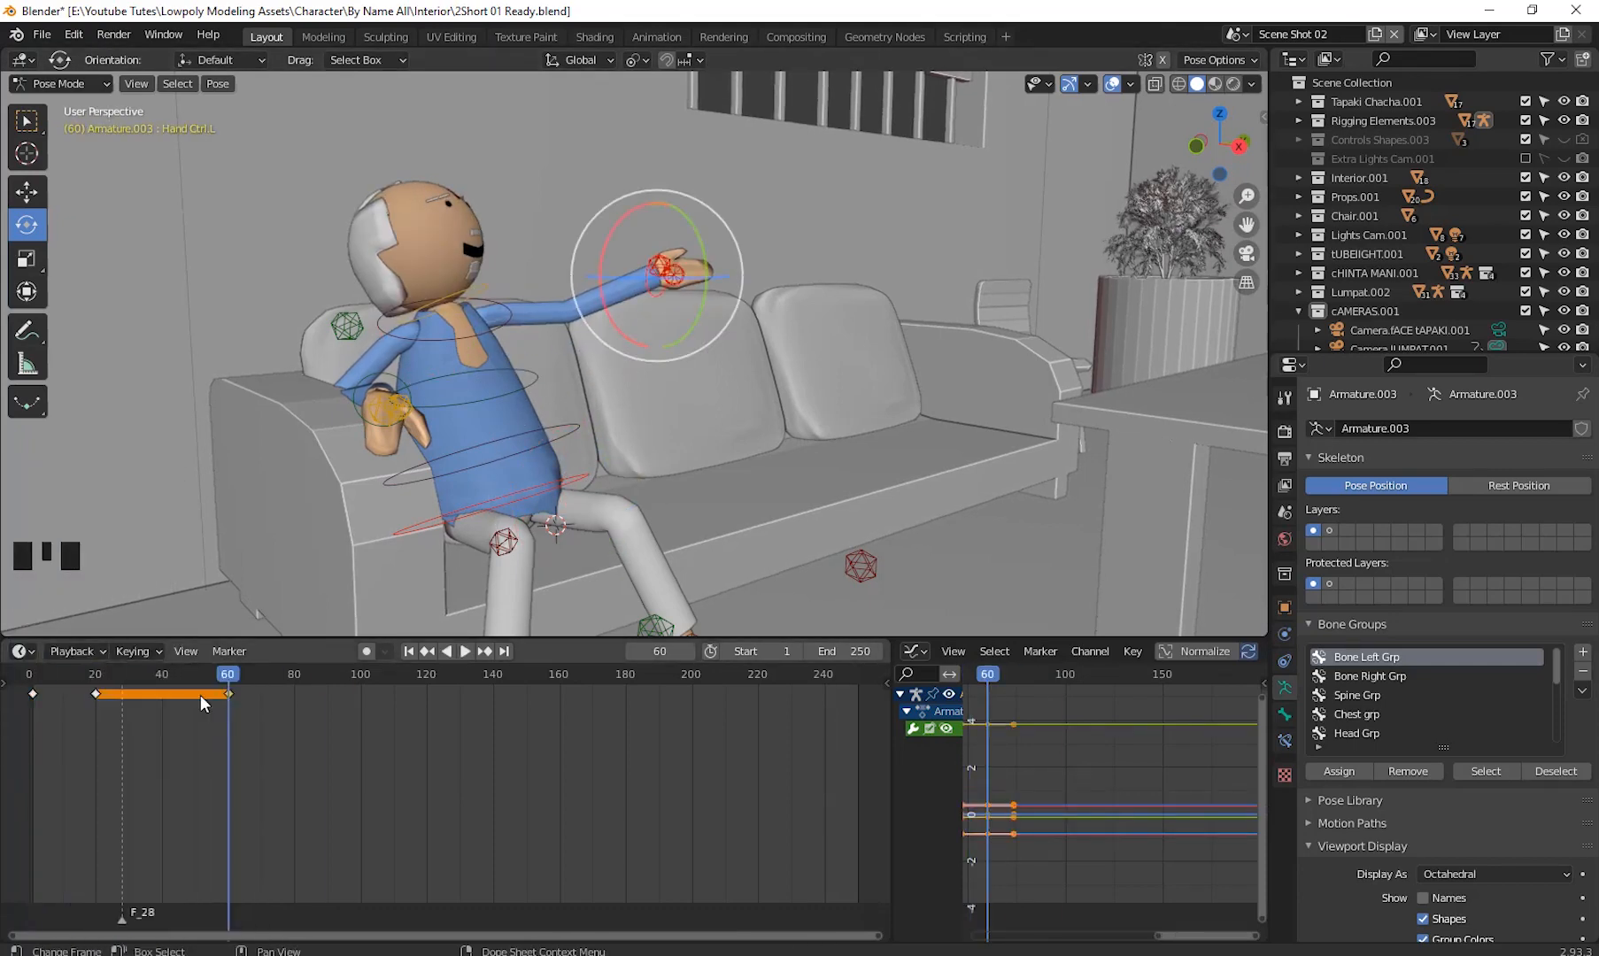
- Copy the hand's starting keyframe and paste it at a later frame so the arm lowers again
left_click(33, 694)
key("ctrl+c")
left_click(261, 674)
key("ctrl+v")
left_click(484, 292)
left_click(228, 672)
left_click_drag(228, 673, 251, 718)
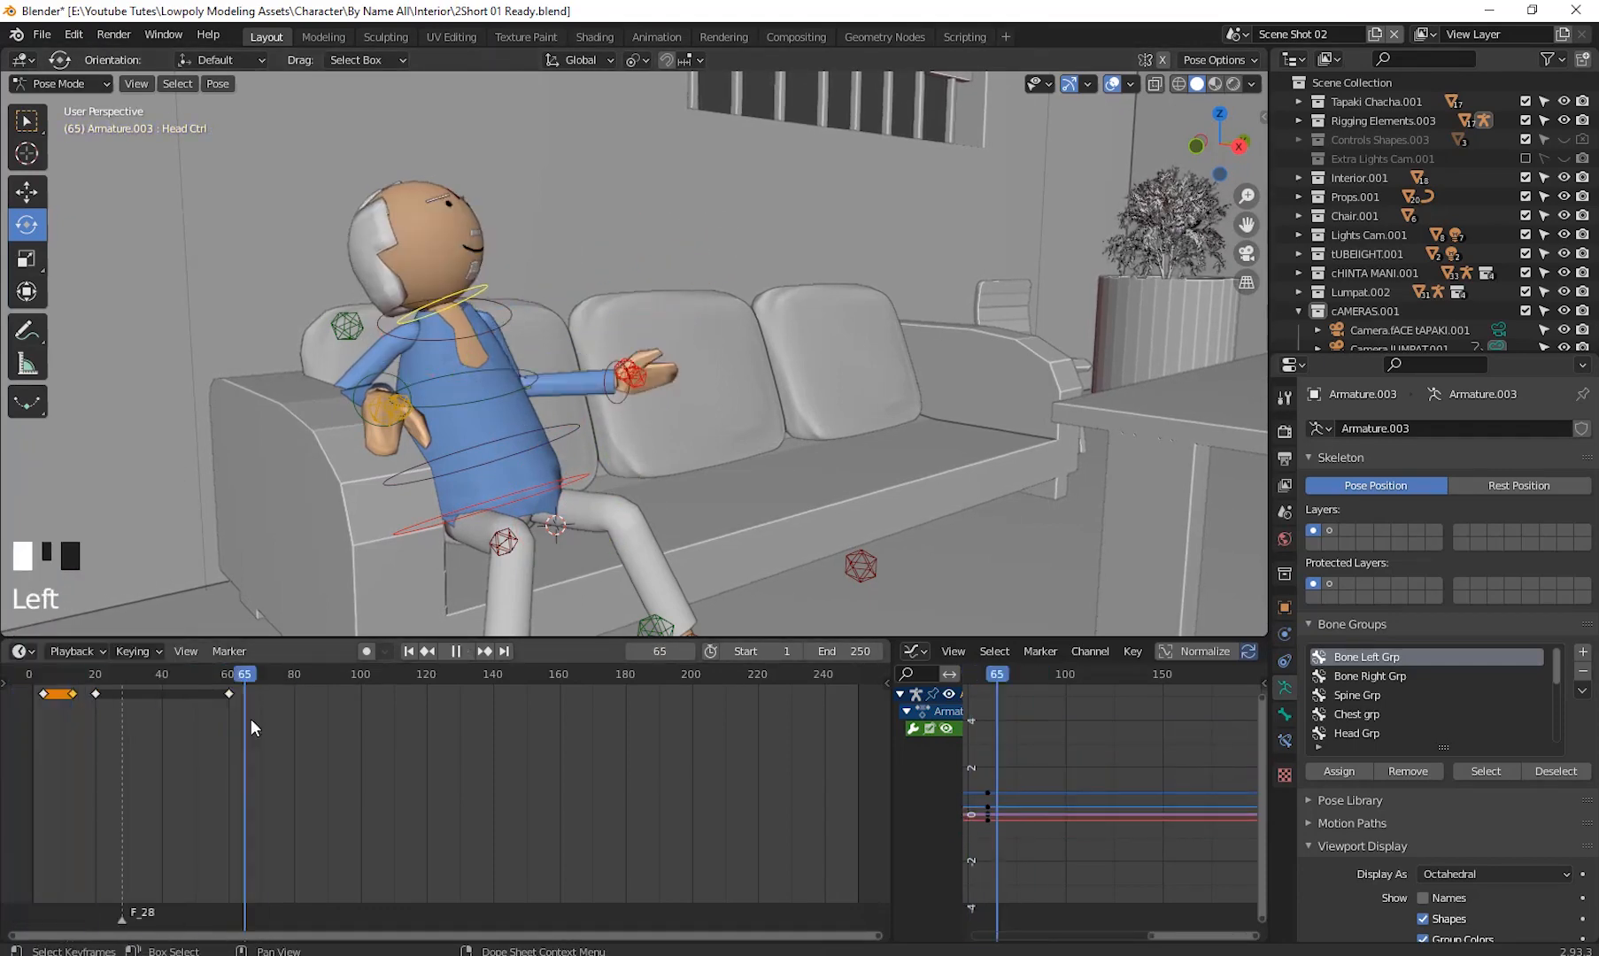
- Select the Tapaki face camera and look through it
left_click(457, 651)
left_click(1406, 324)
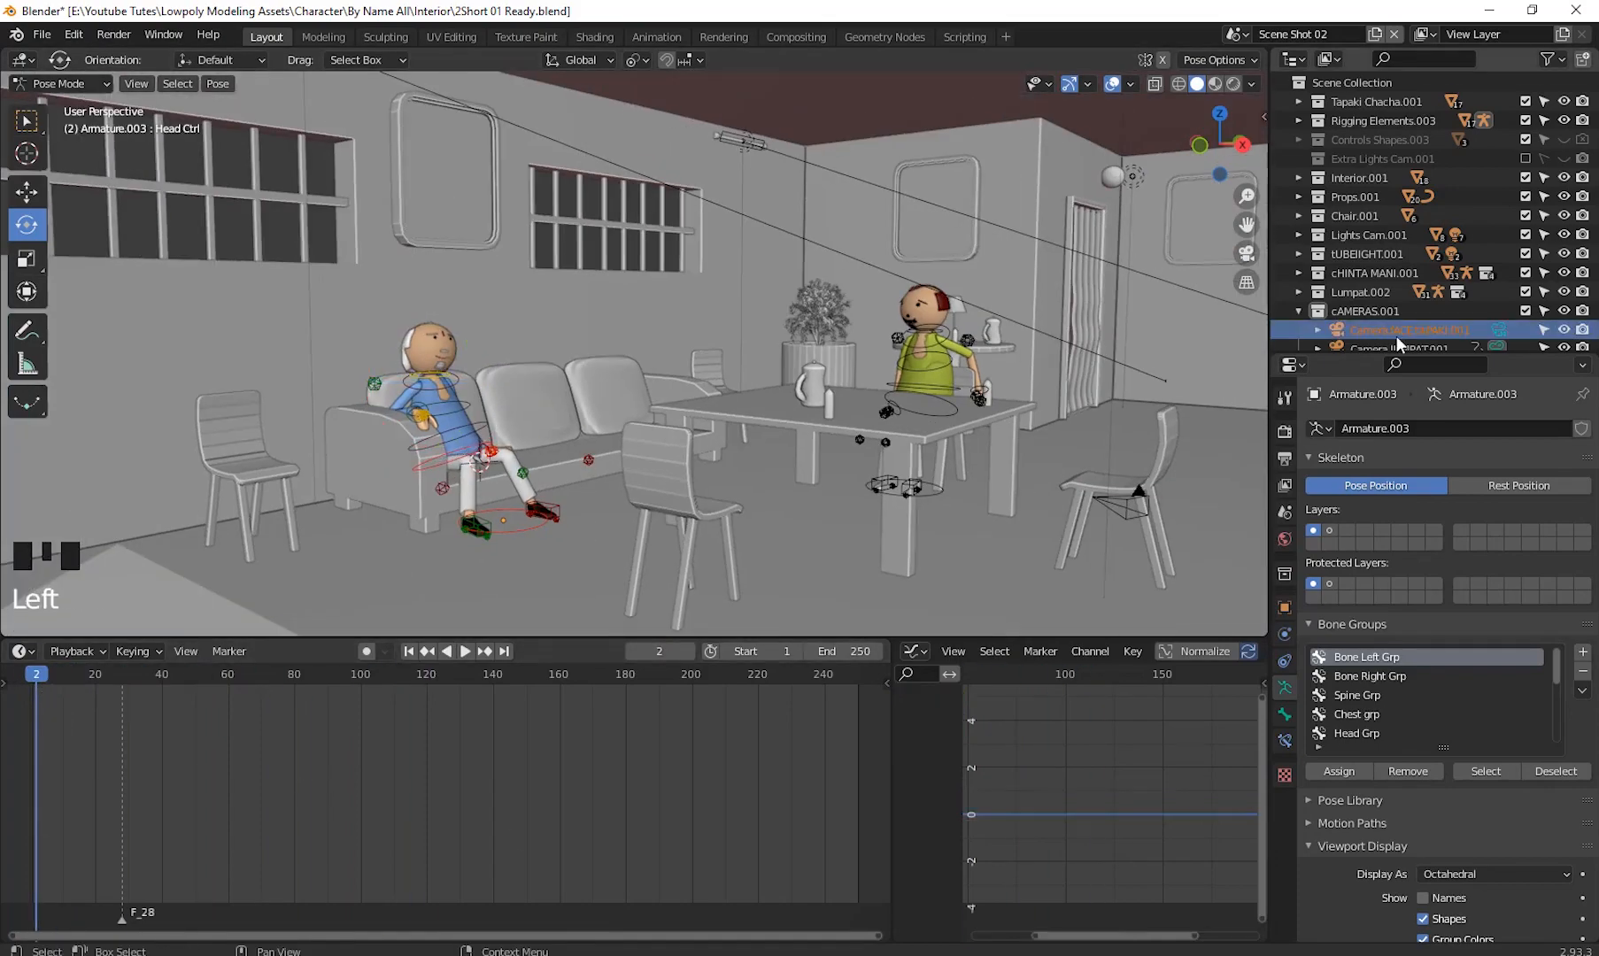
left_click(1285, 687)
left_click(1247, 253)
middle_click_drag(953, 291, 797, 354, "shift")
key("n")
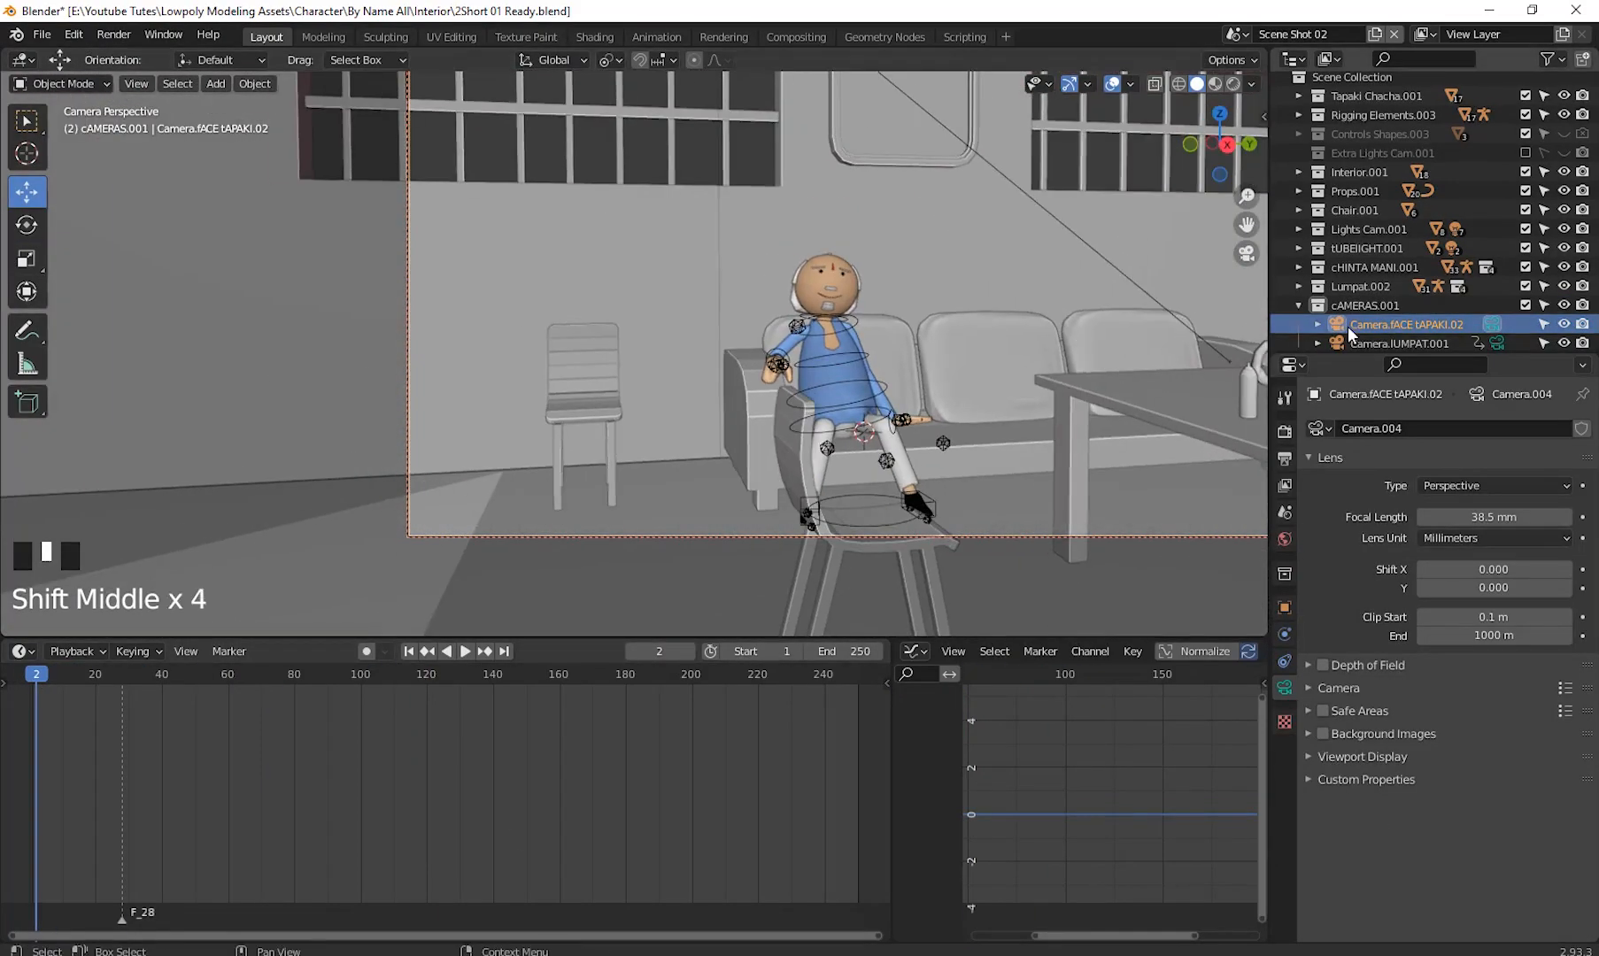
key("n")
- Frame the camera on the seated character and keyframe its position at frame 1 and frame 60
left_click(1148, 345)
middle_click_drag(1045, 337, 638, 479, "shift")
key("i")
left_click(847, 345)
left_click(228, 674)
key("i")
left_click(409, 652)
left_click(466, 652)
key("Escape")
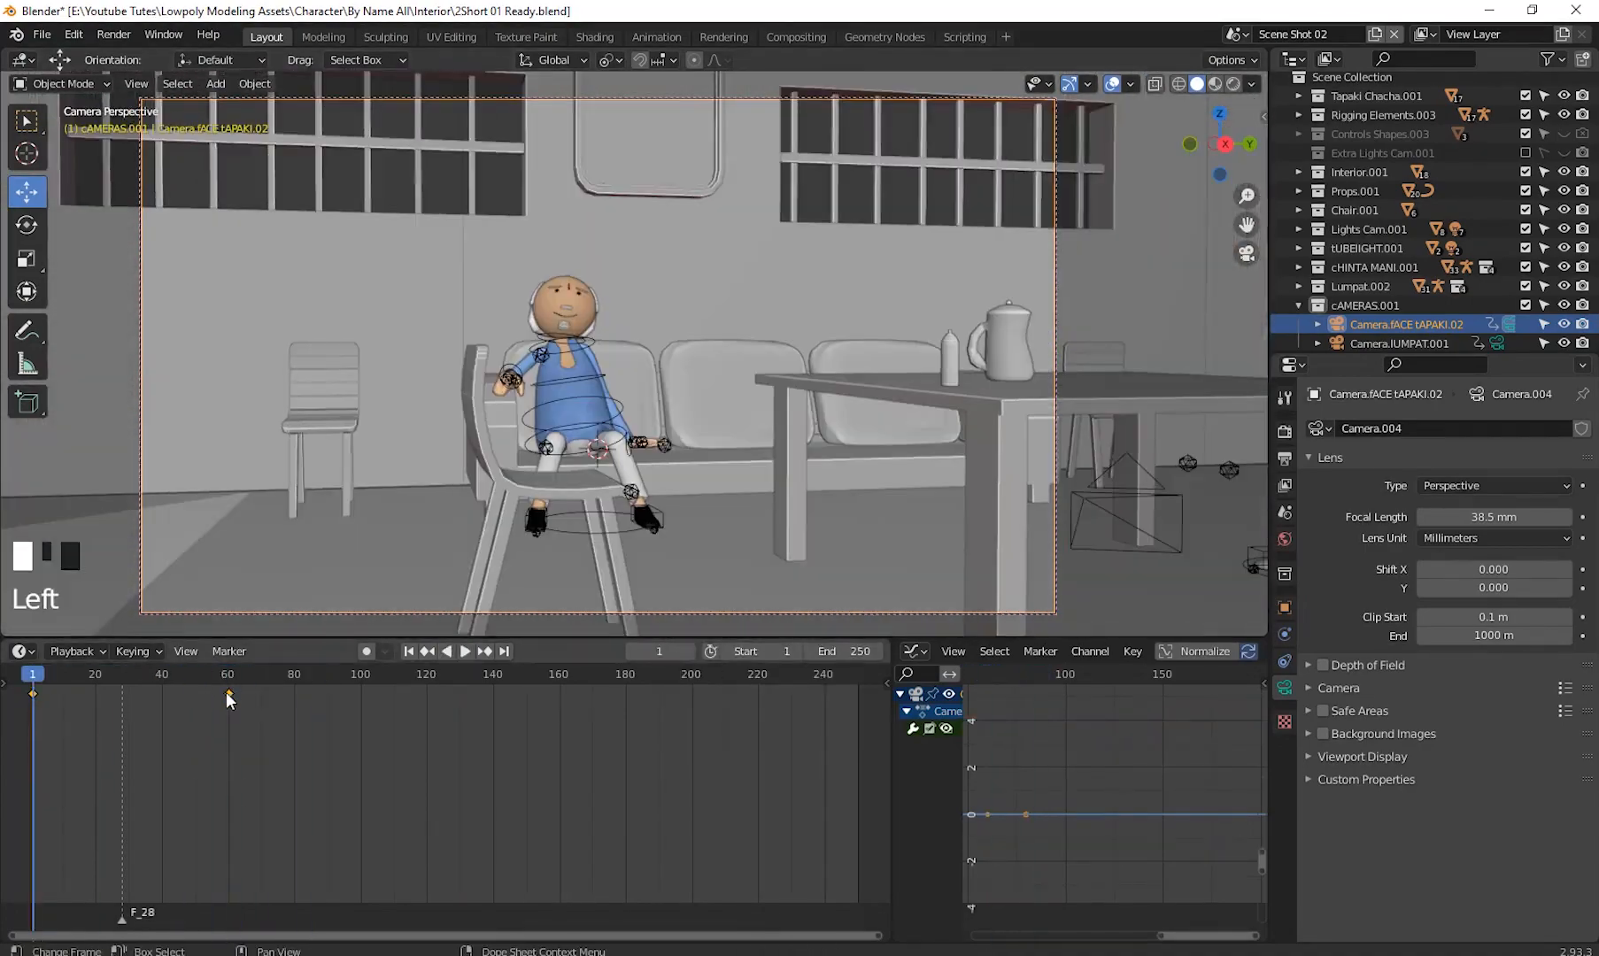
- Move the camera's second keyframe to frame 40
left_click_drag(228, 693, 162, 694)
left_click(162, 675)
left_click(109, 675)
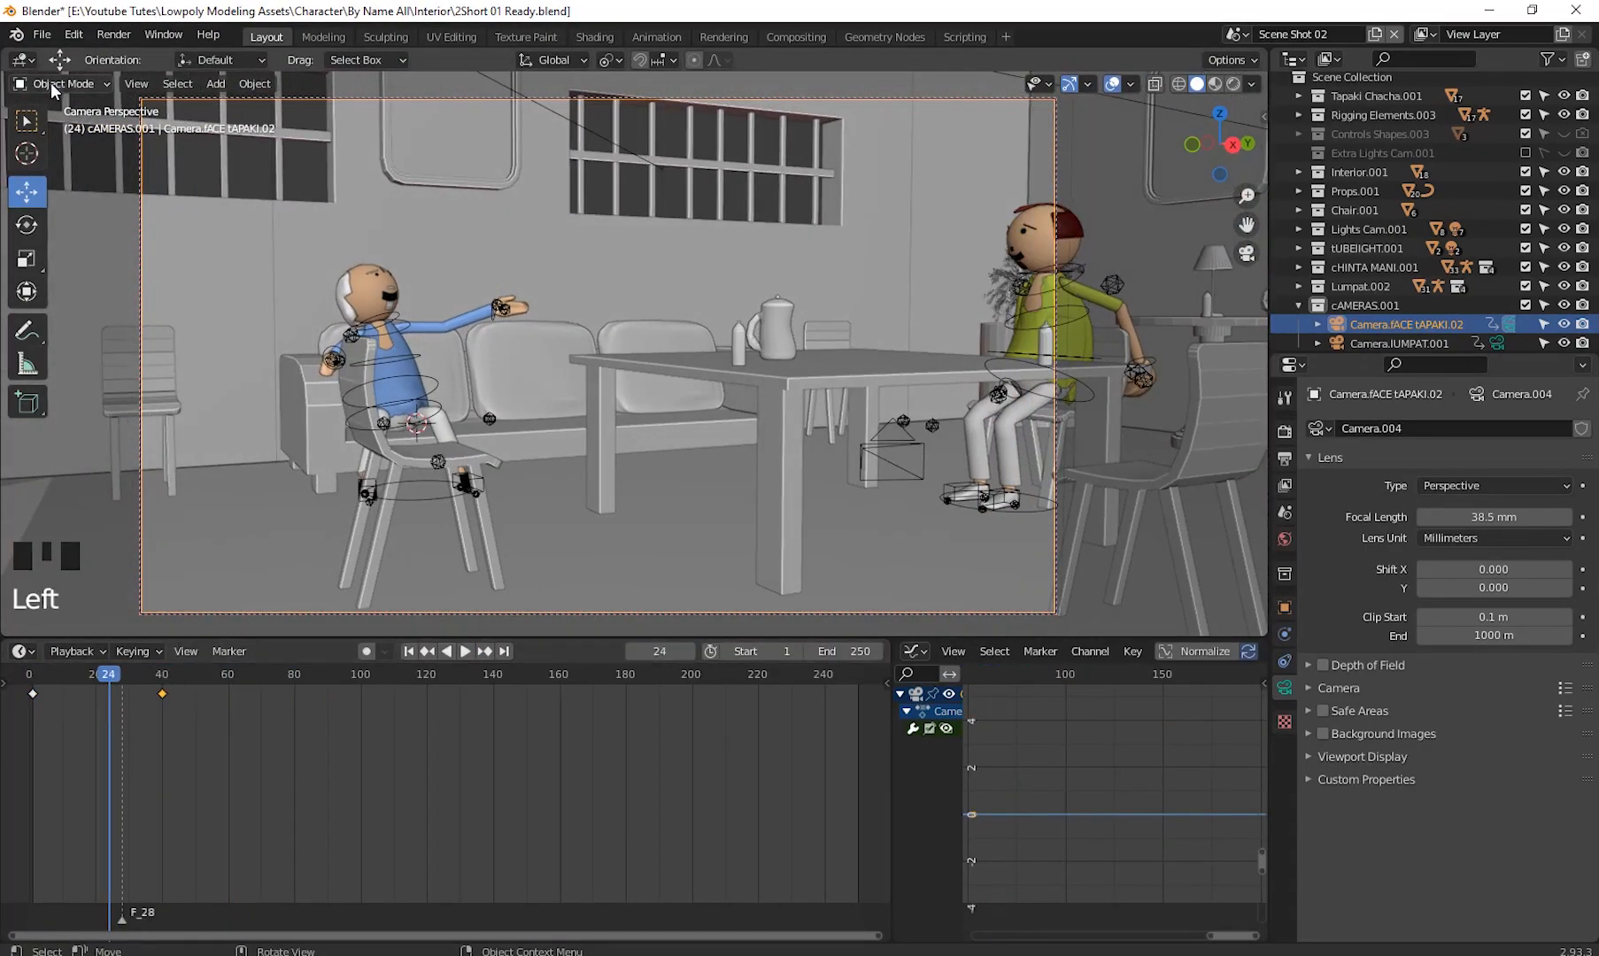
- At frame 40, rotate the other character's head control in Pose Mode and insert a keyframe
left_click(1036, 310)
key("ctrl+Tab")
left_click(27, 225)
left_click(1044, 235)
left_click(162, 674)
left_click_drag(867, 273, 921, 275)
key("i")
left_click_drag(168, 676, 357, 761)
left_click(425, 549)
- Switch to Object Mode, select the other character's mouth and adjust its Open Mouth shape key value
left_click(71, 84)
left_click(80, 105)
left_click(873, 221)
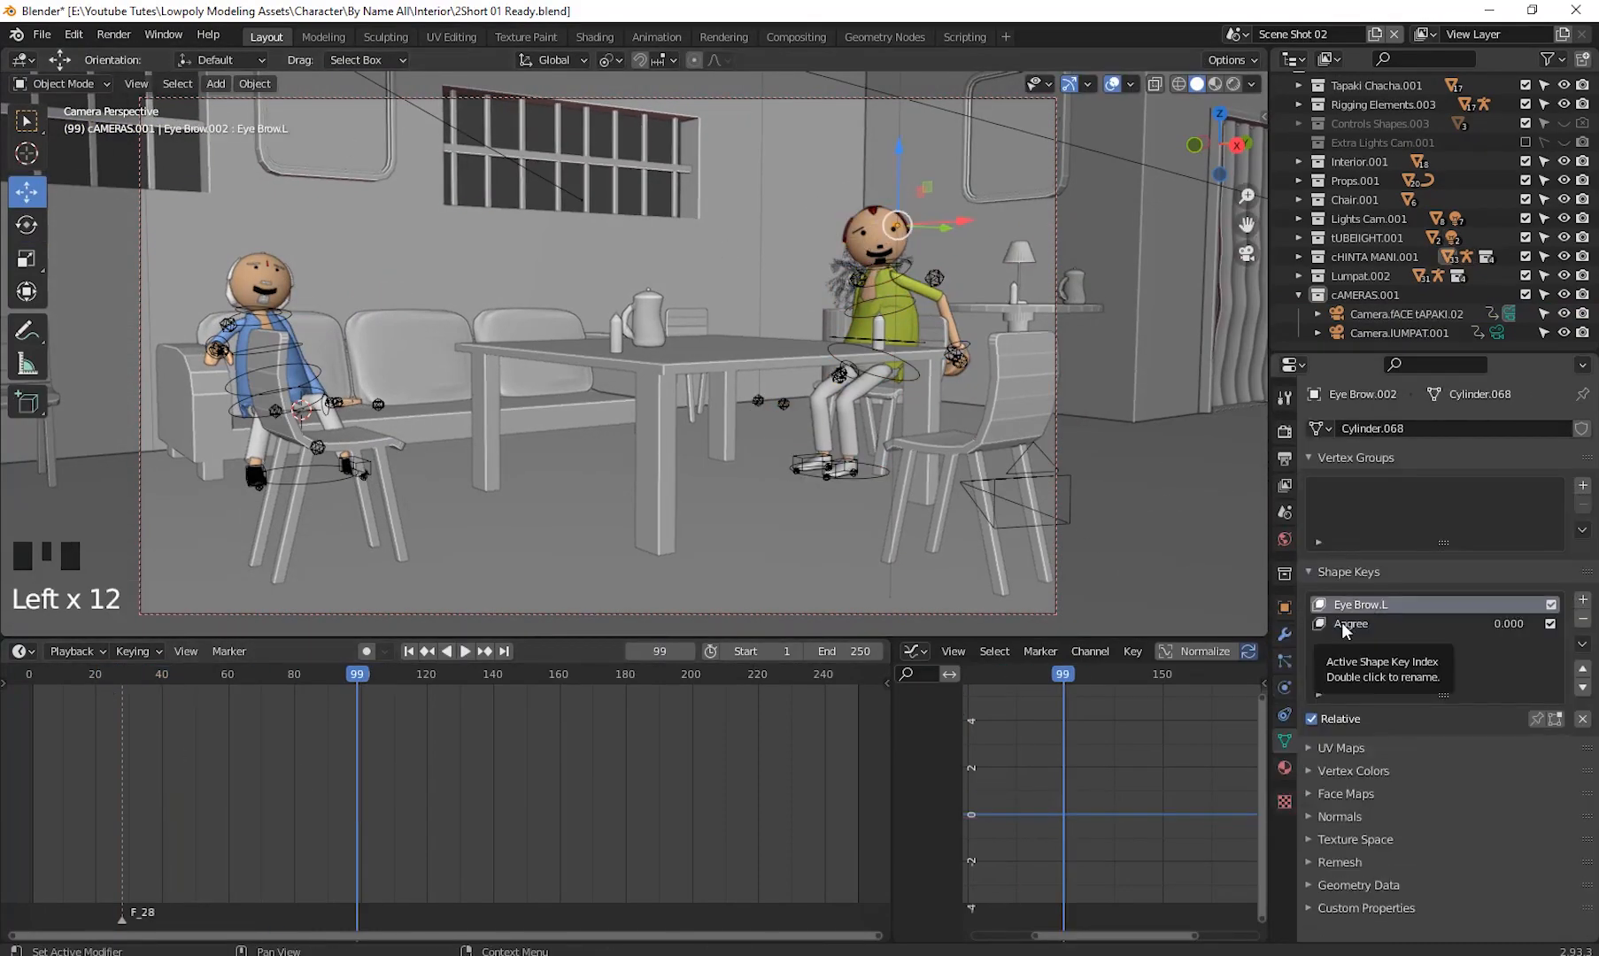
left_click(880, 253)
left_click(1364, 623)
left_click_drag(1428, 743, 1482, 743)
left_click(1348, 643)
- Keyframe the mouth's Smile shape key value at several frames in the timeline
left_click_drag(363, 680, 166, 758)
key("space")
left_click_drag(88, 678, 162, 699)
left_click_drag(1550, 743, 1412, 743)
right_click(1457, 743)
left_click(1374, 719)
left_click(196, 676)
key("i")
left_click(210, 762)
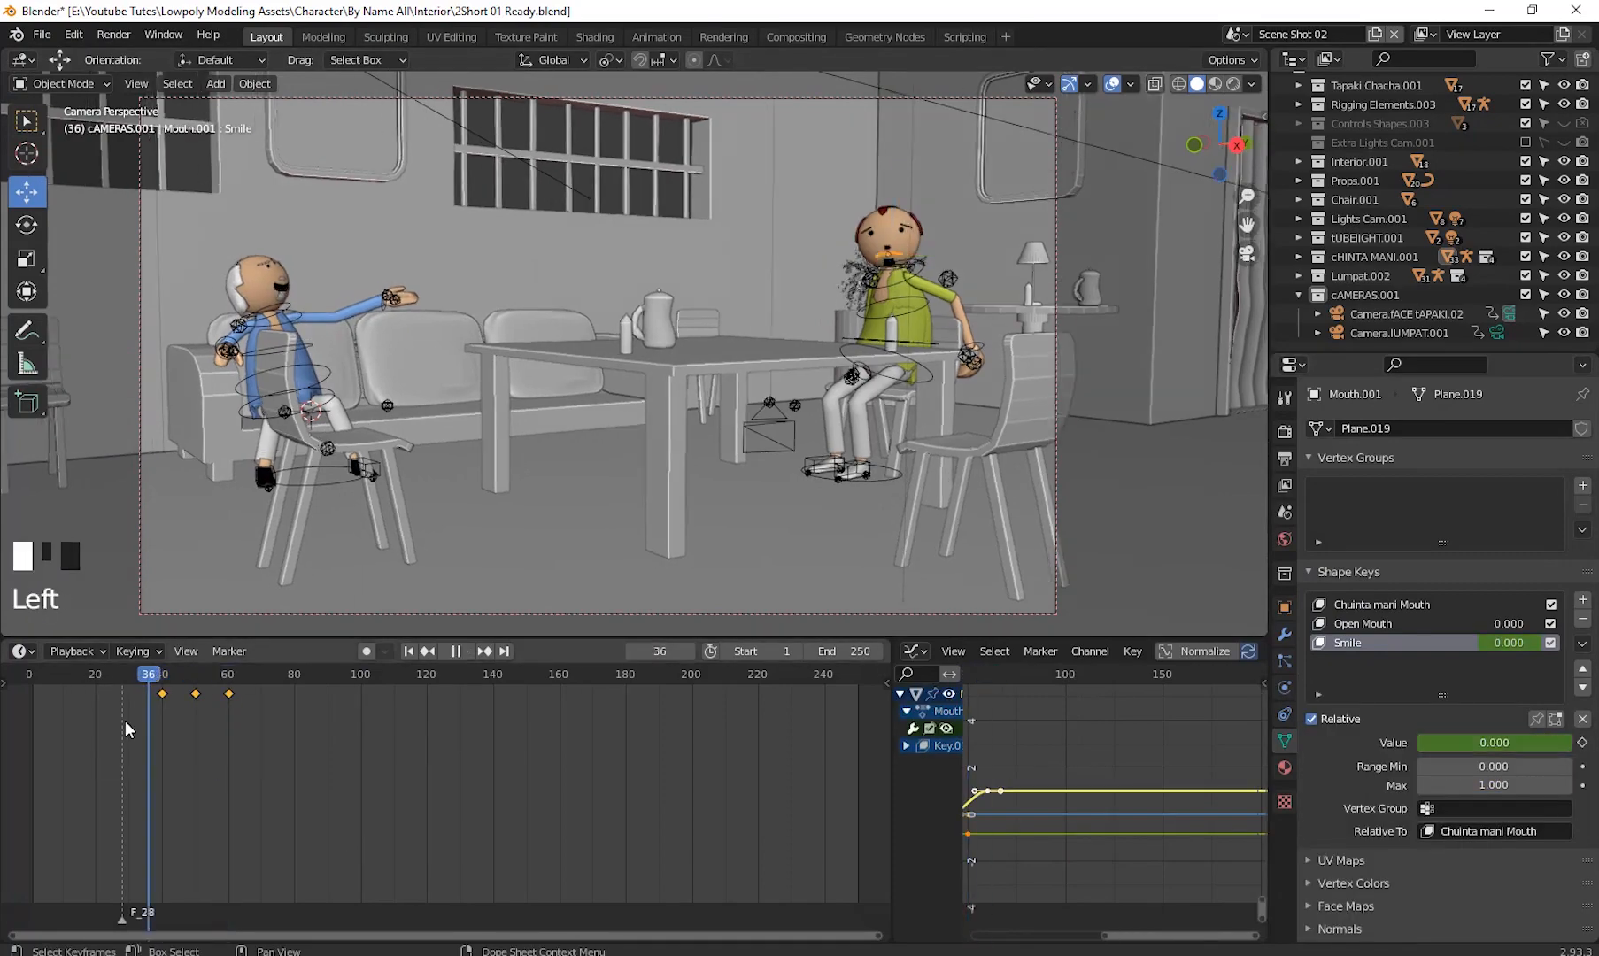
- Select the other character's rig in Pose Mode and play back the animation
left_click_drag(196, 675, 40, 676)
left_click(168, 676)
left_click(886, 310)
left_click(62, 83)
left_click(73, 147)
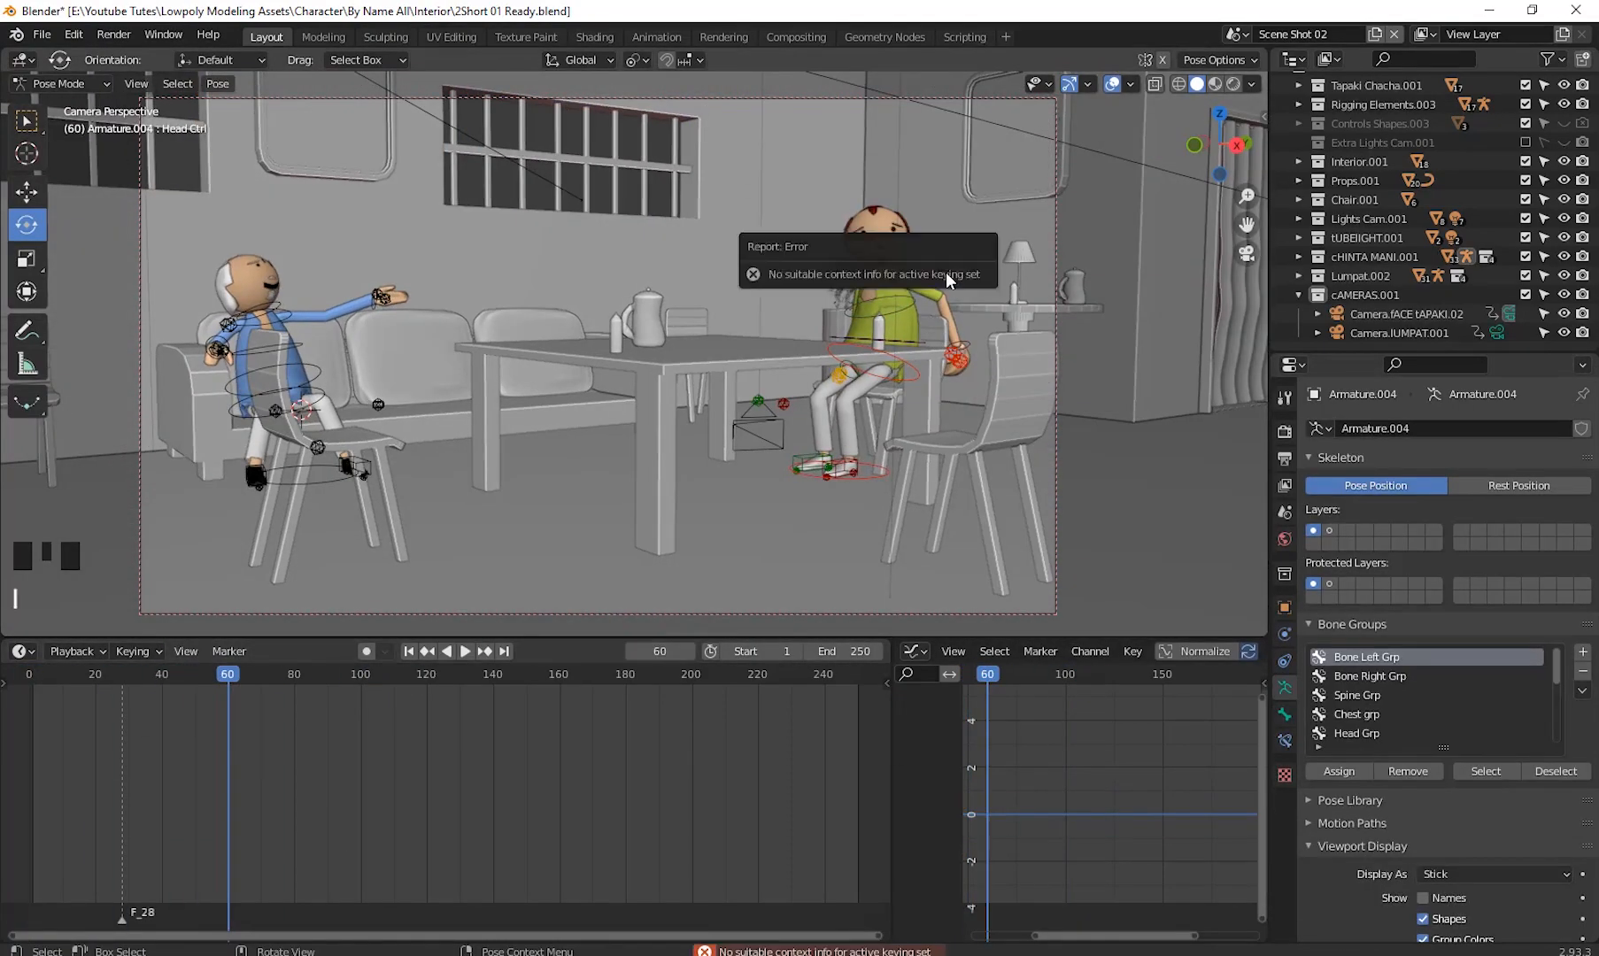
key("space")
left_click(28, 750)
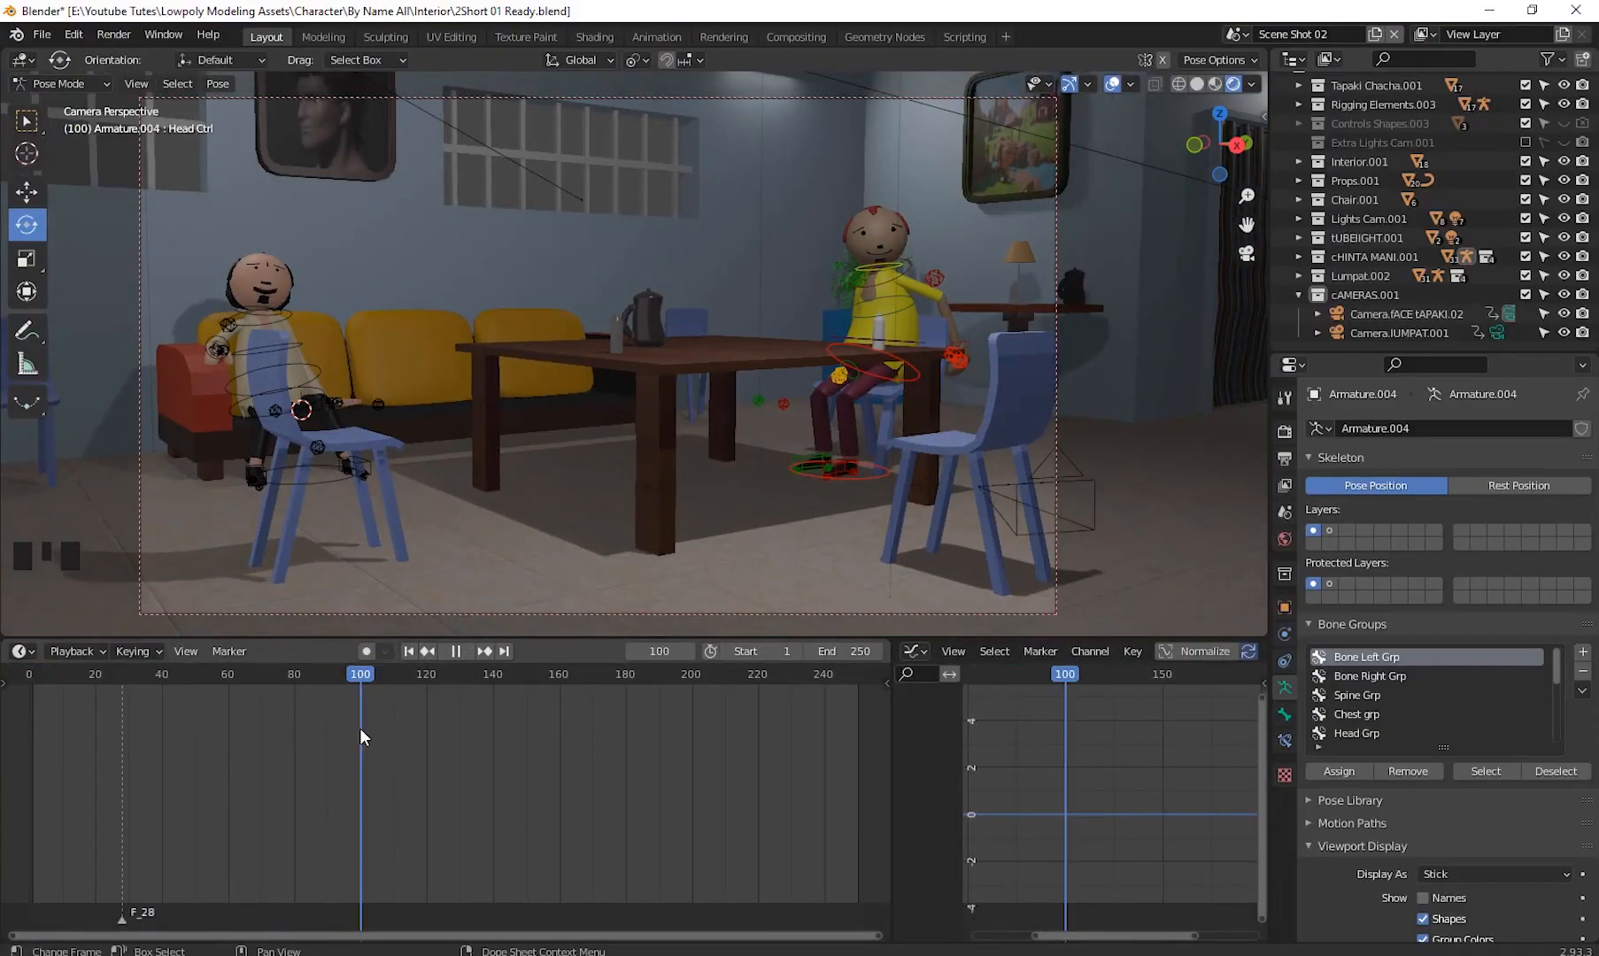
- Make the Lumpat camera active and scrub the sequencer to the end of the first audio clip
left_click(1399, 333)
left_click_drag(257, 700, 360, 724)
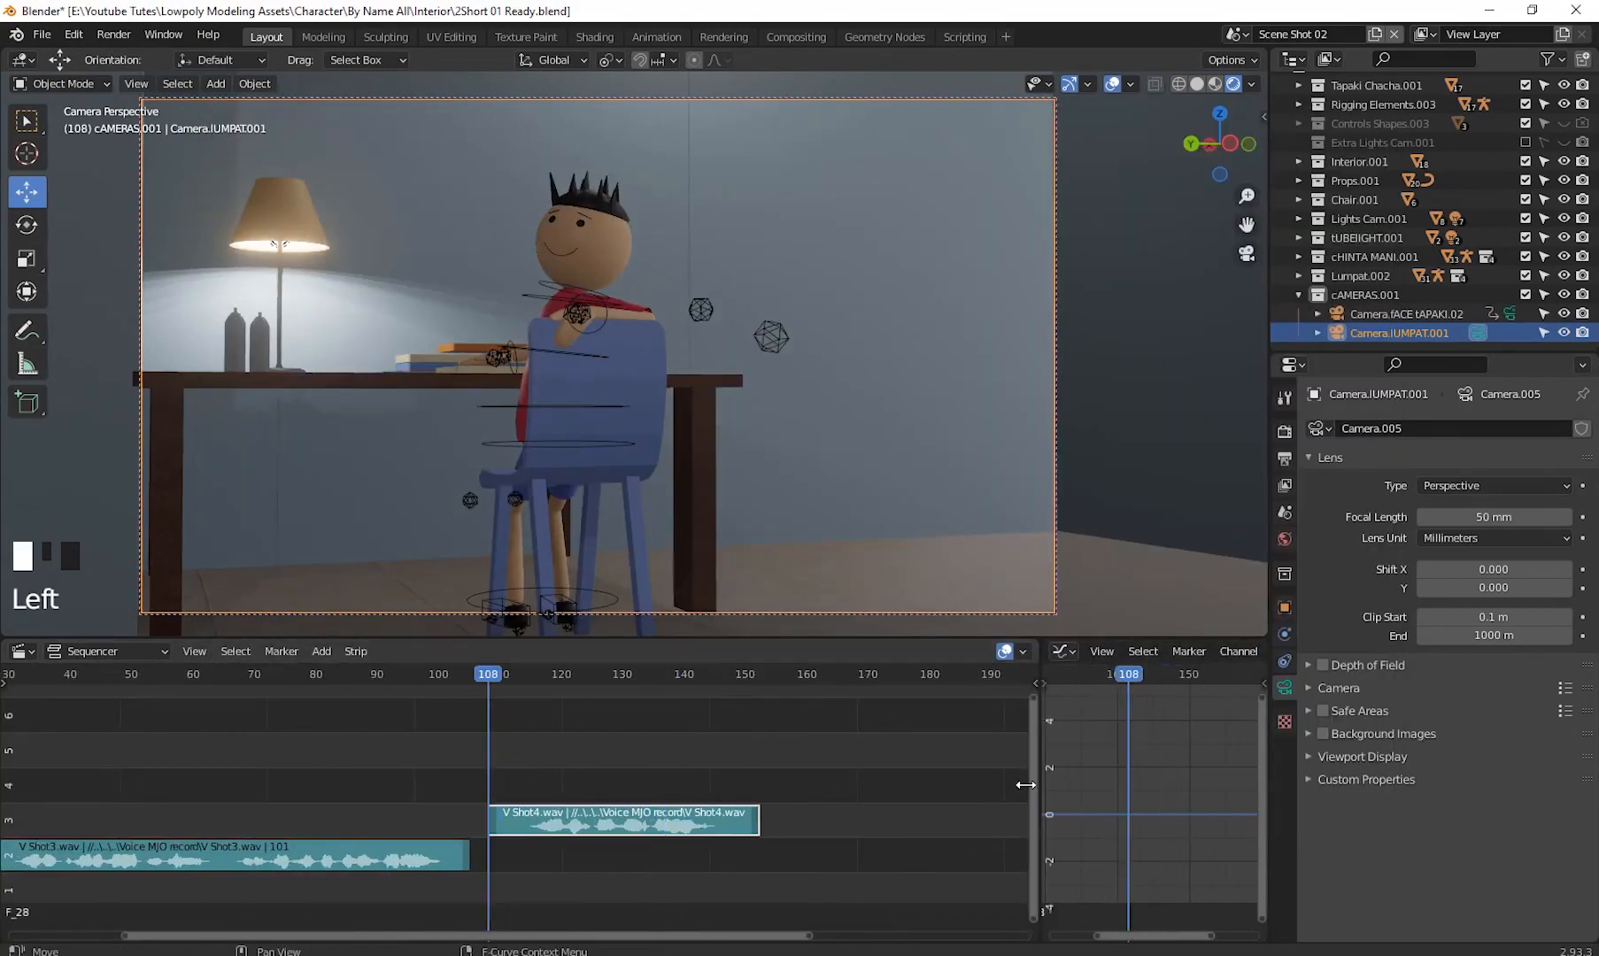
left_click(1173, 848)
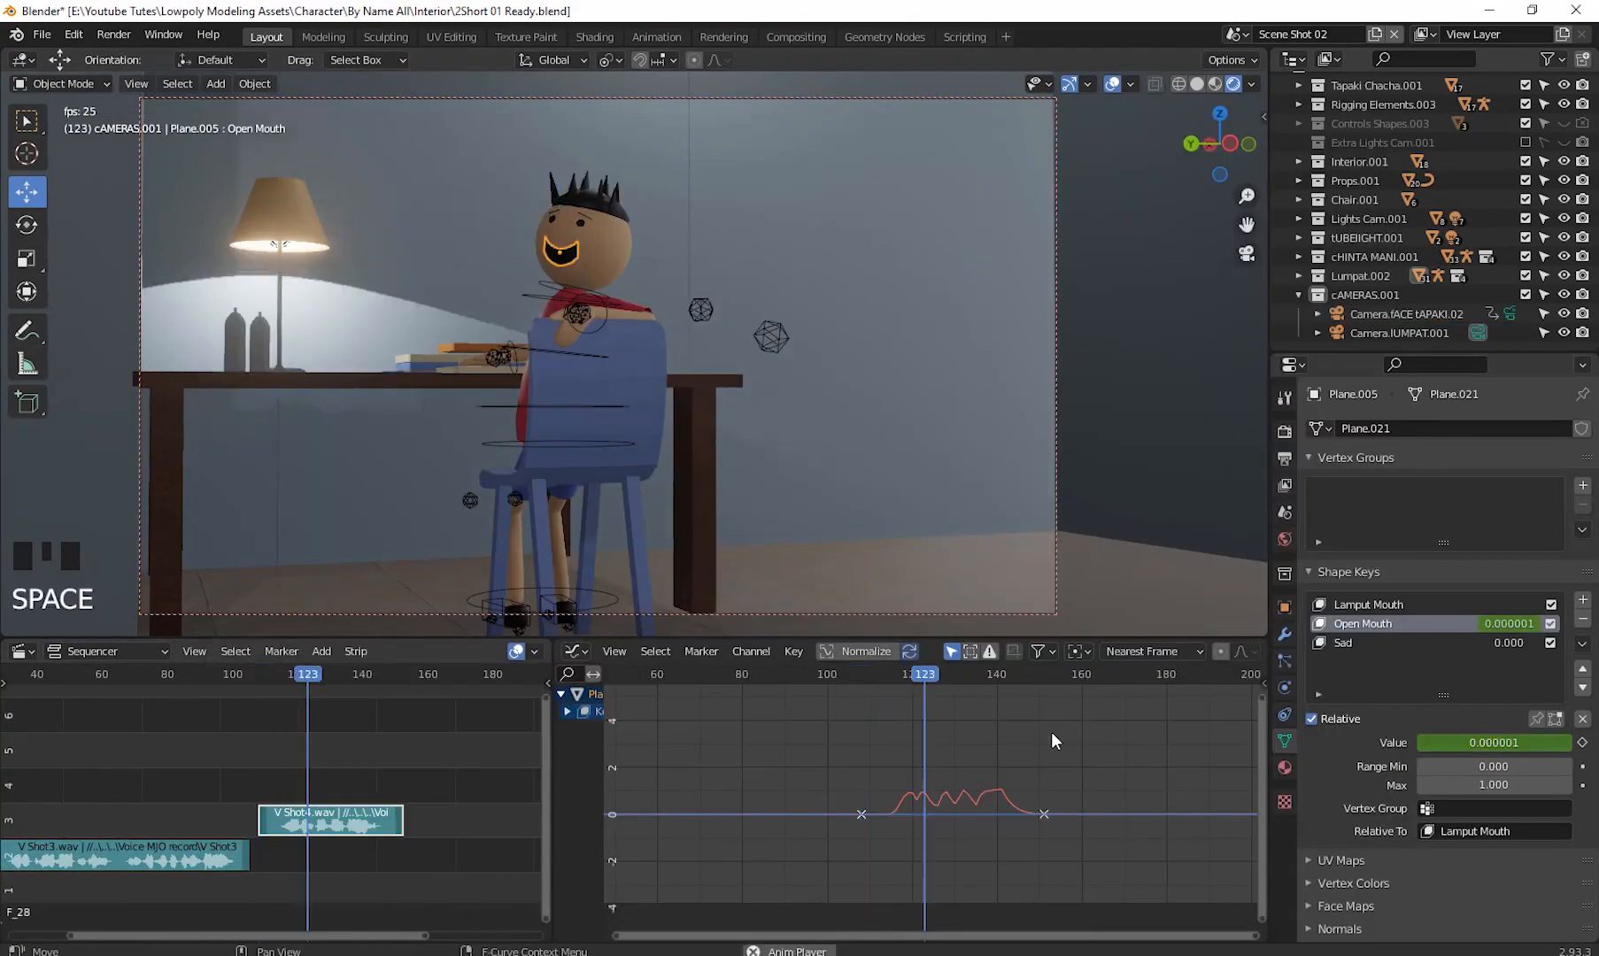
- Select the red-shirt character's rig in Pose Mode and keyframe its current pose at frame 113
left_click(571, 357)
key("n")
scroll(596, 361, "down", 2)
middle_click_drag(595, 361, 505, 323)
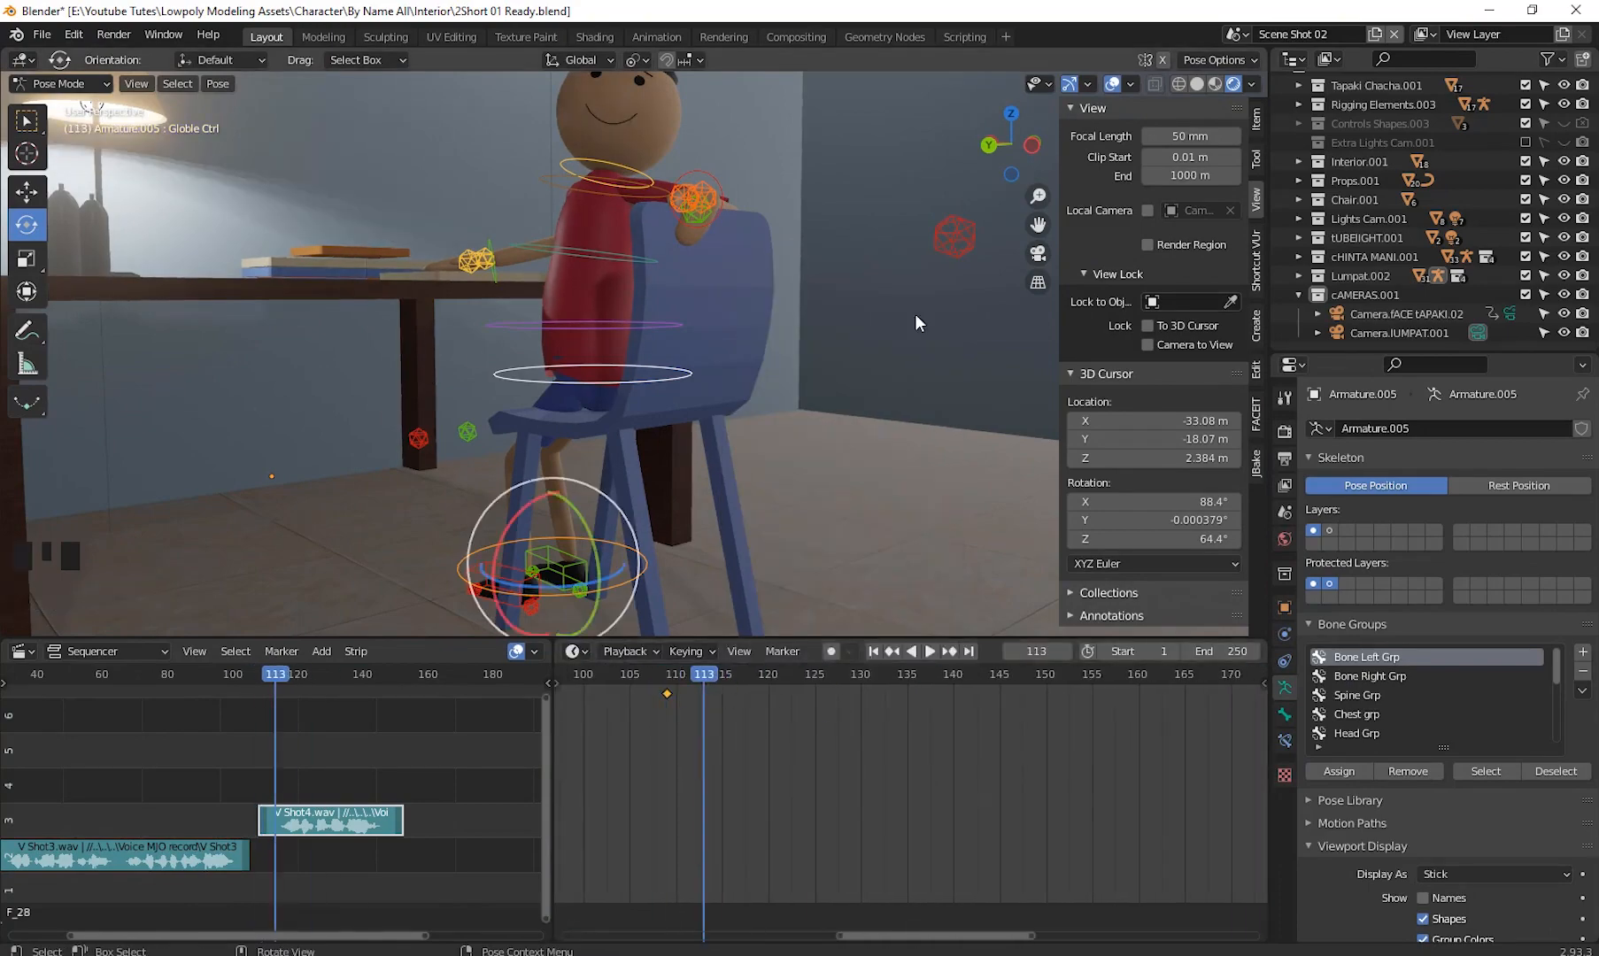
key("i")
- Step two frames ahead and rotate the hand controls around Z into a new gesture
key("Right")
key("Right")
left_click(478, 260)
left_click(26, 192)
left_click_drag(478, 259, 503, 210)
middle_click_drag(652, 408, 673, 354)
key("r")
key("z")
left_click(510, 390)
left_click(708, 482)
key("r")
key("z")
left_click(762, 381)
left_click(60, 84)
left_click(71, 105)
- At about frame 117, move and rotate the arm controls to raise the hand toward the face
left_click(1399, 333)
left_click_drag(288, 677, 281, 696)
middle_click_drag(709, 354, 620, 425, "shift")
key("r")
left_click_drag(440, 386, 461, 355)
left_click(27, 225)
middle_click_drag(567, 354, 630, 395)
left_click_drag(664, 226, 680, 192)
left_click(26, 192)
left_click(725, 232)
middle_click_drag(691, 292, 875, 449)
- Rotate the hand controls around Z to finish the gesture and keyframe all bones
key("r")
left_click(823, 336)
key("r")
key("z")
left_click(656, 257)
middle_click_drag(752, 380, 833, 440)
left_click_drag(673, 394, 638, 379)
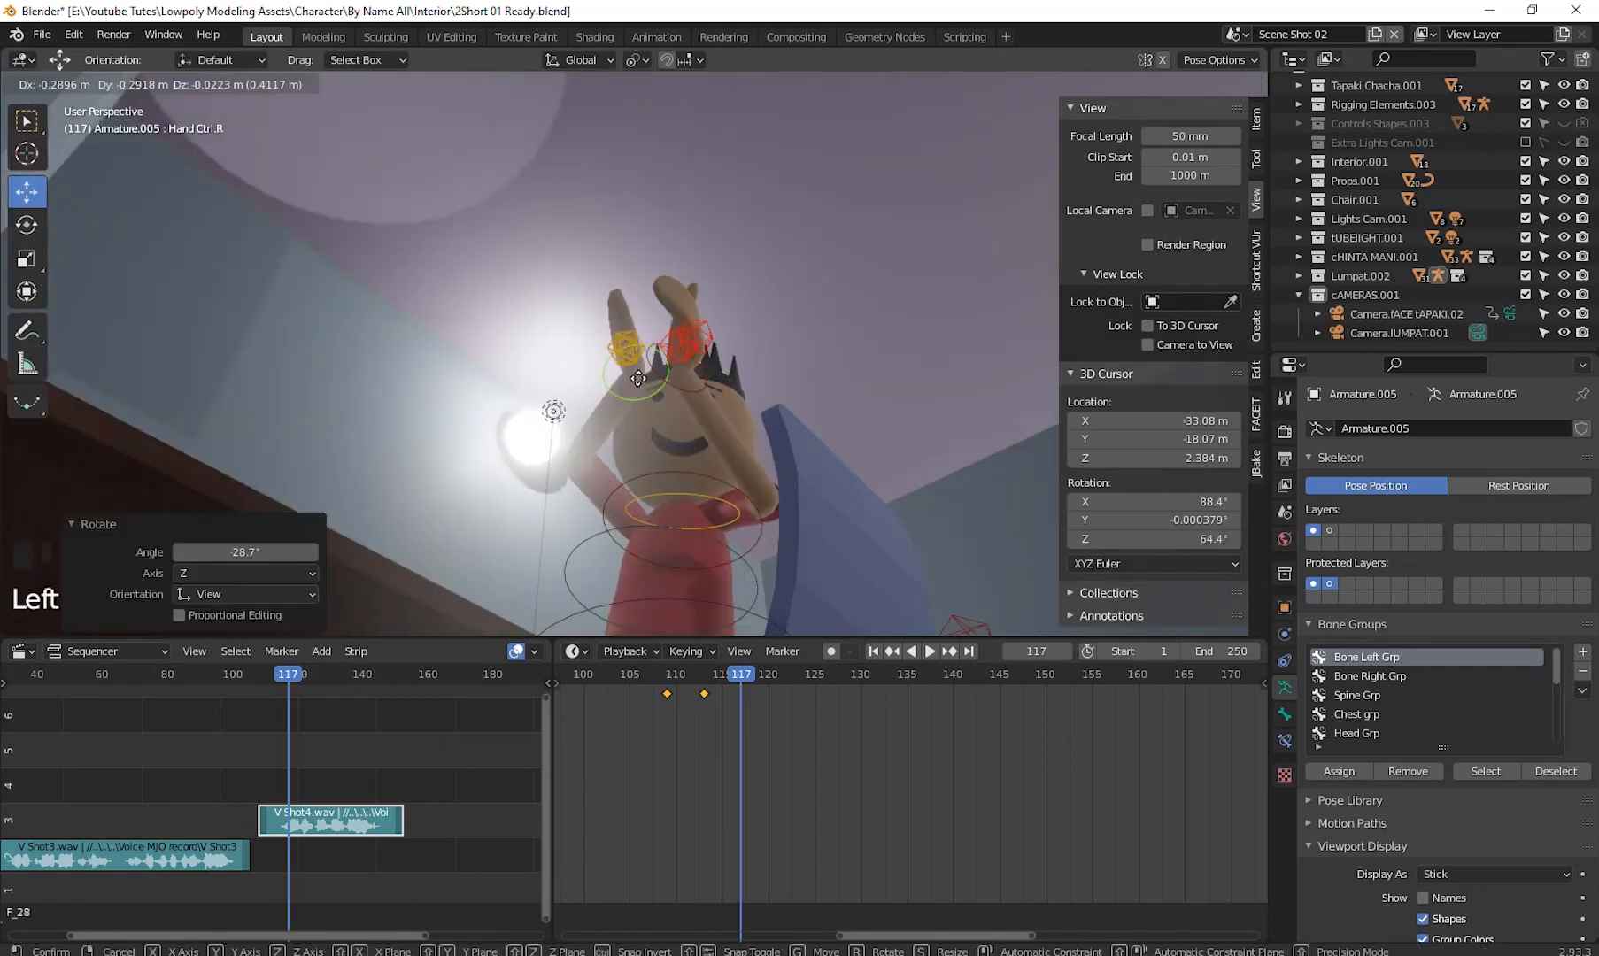
scroll(639, 378, "down", 8)
middle_click_drag(639, 355, 785, 482)
key("a")
key("i")
left_click(785, 483)
- Copy keyframes in the dope sheet and paste them at a later frame
left_click_drag(742, 676, 968, 709)
left_click(675, 398)
right_click(968, 709)
left_click(925, 693)
right_click(703, 696)
left_click(661, 671)
- Add a face camera for the yellow-shirt character, raise it along Z and make it the active camera
left_click(1399, 333)
key("KP_0")
left_click(1112, 84)
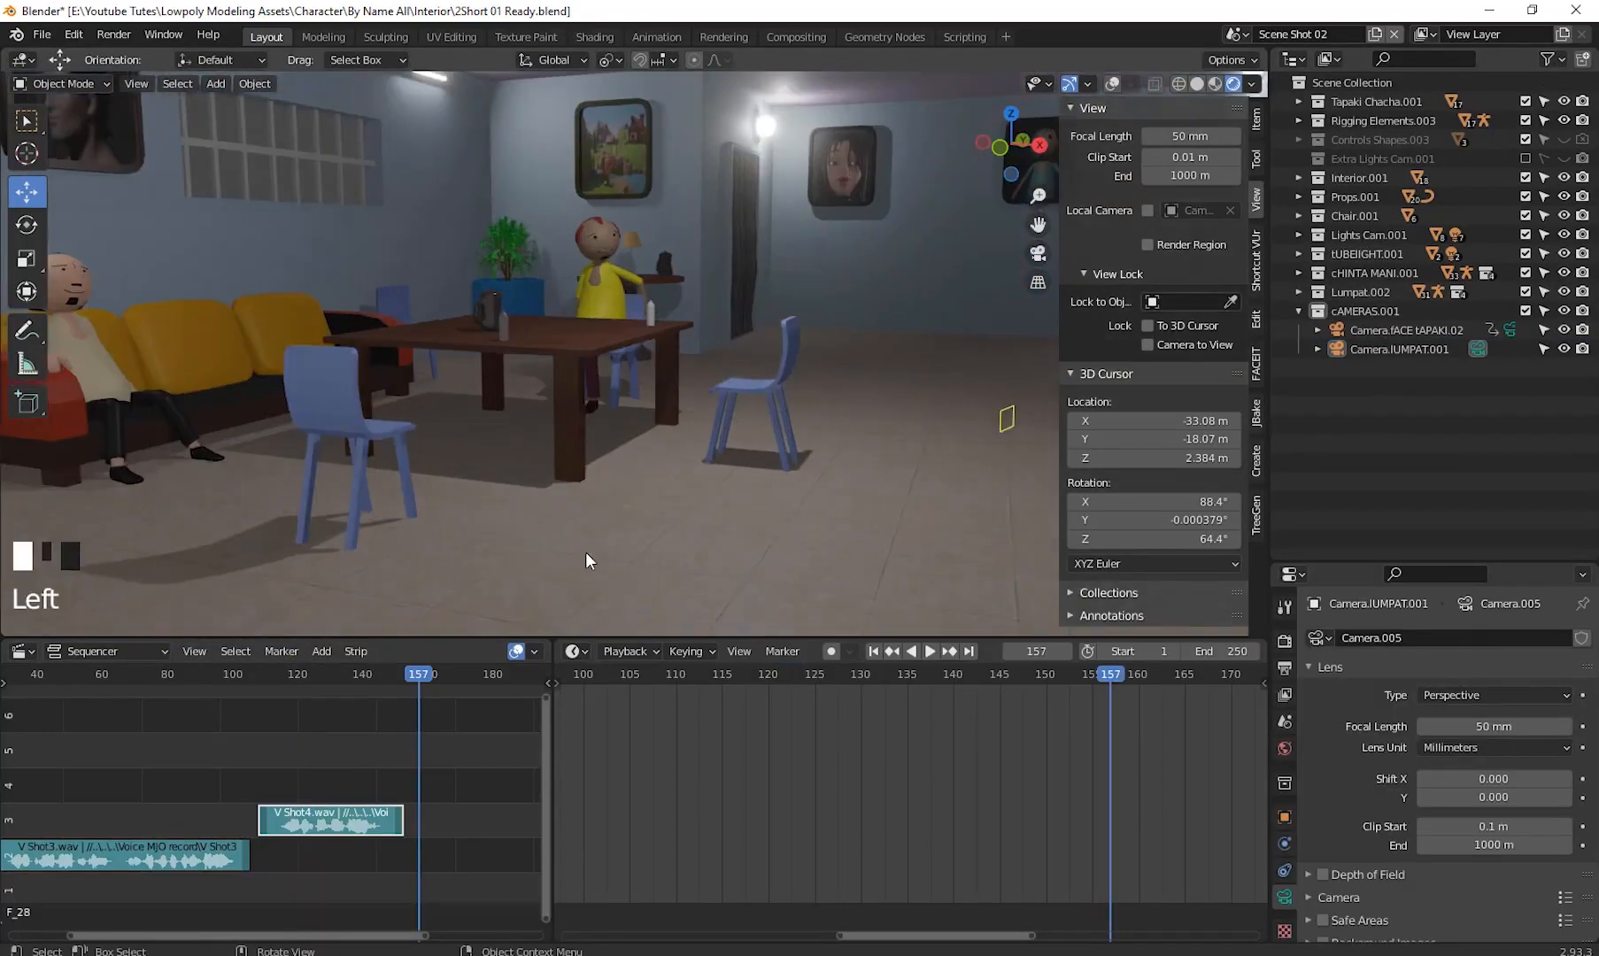
right_click(894, 431, "shift")
key("g")
key("z")
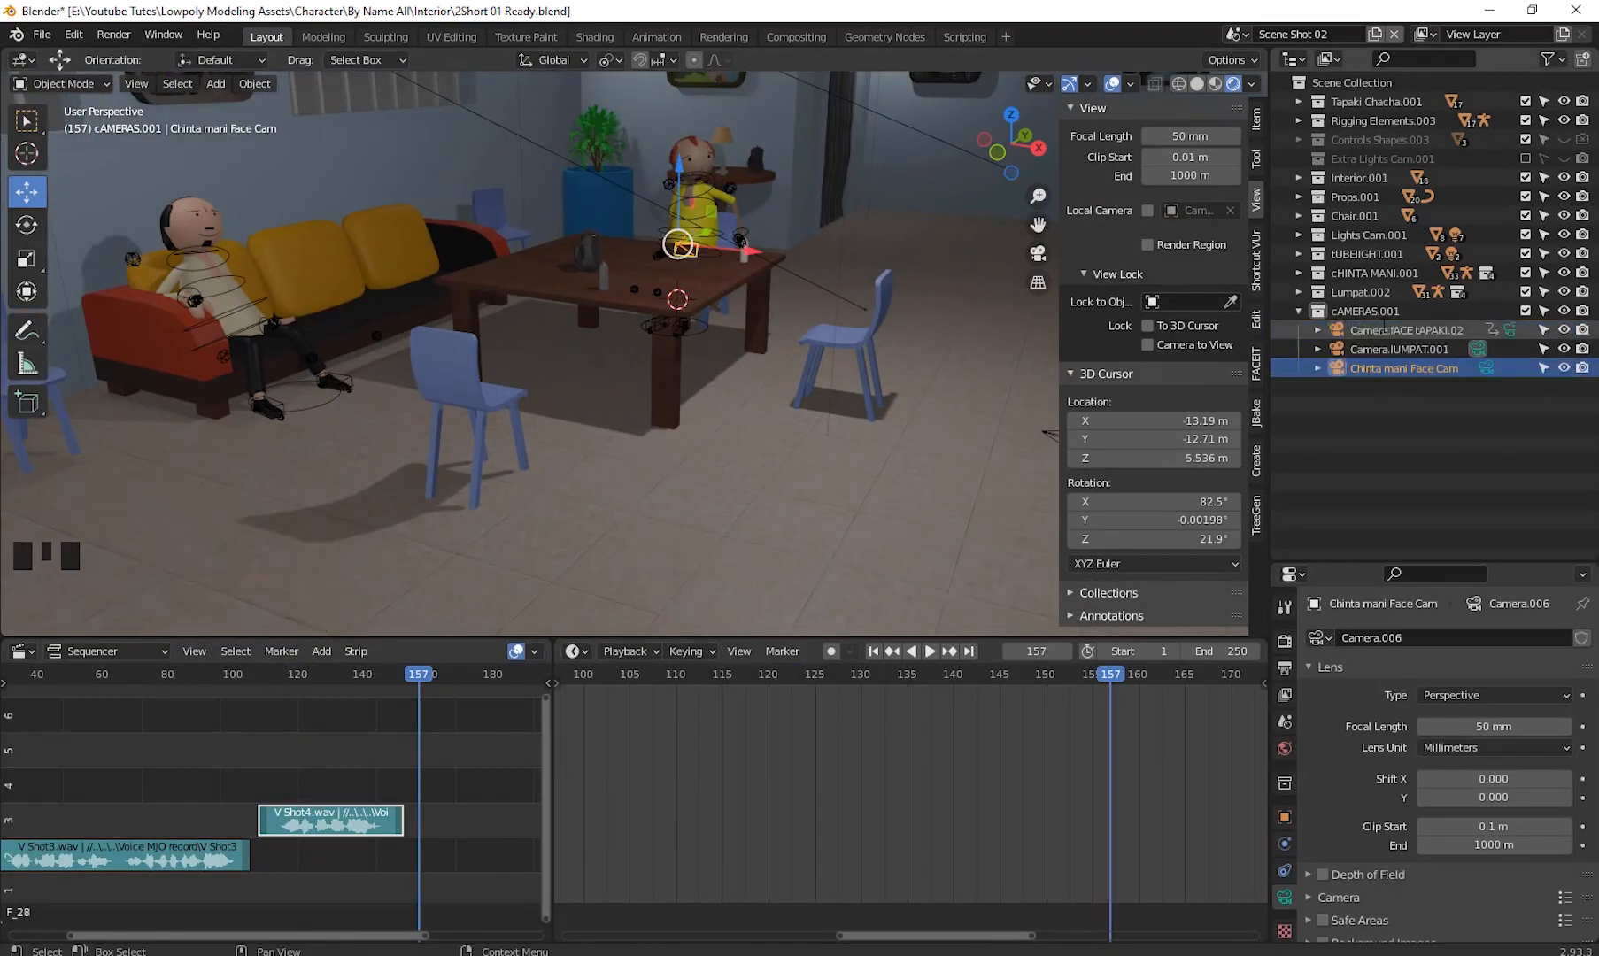
key("ctrl+KP_0")
middle_click_drag(720, 331, 602, 429, "shift")
- Add the V Shot5 voice clip to the sequencer after the V Shot4 clip
key("space")
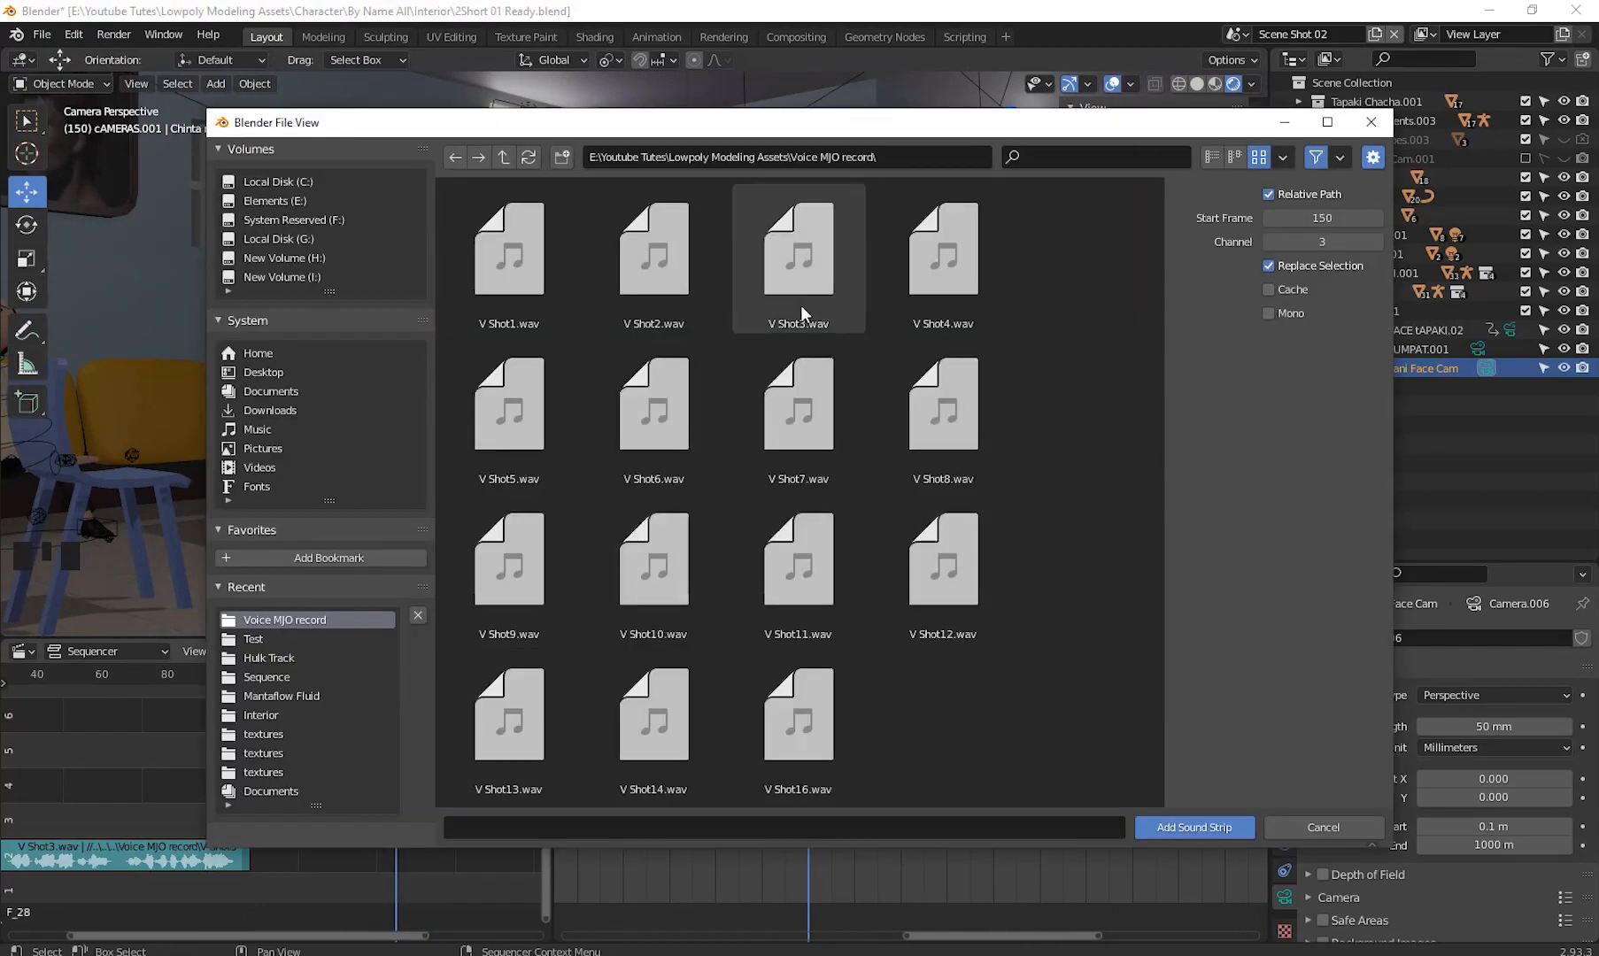
double_click(801, 305)
key("KP_0")
left_click(30, 655)
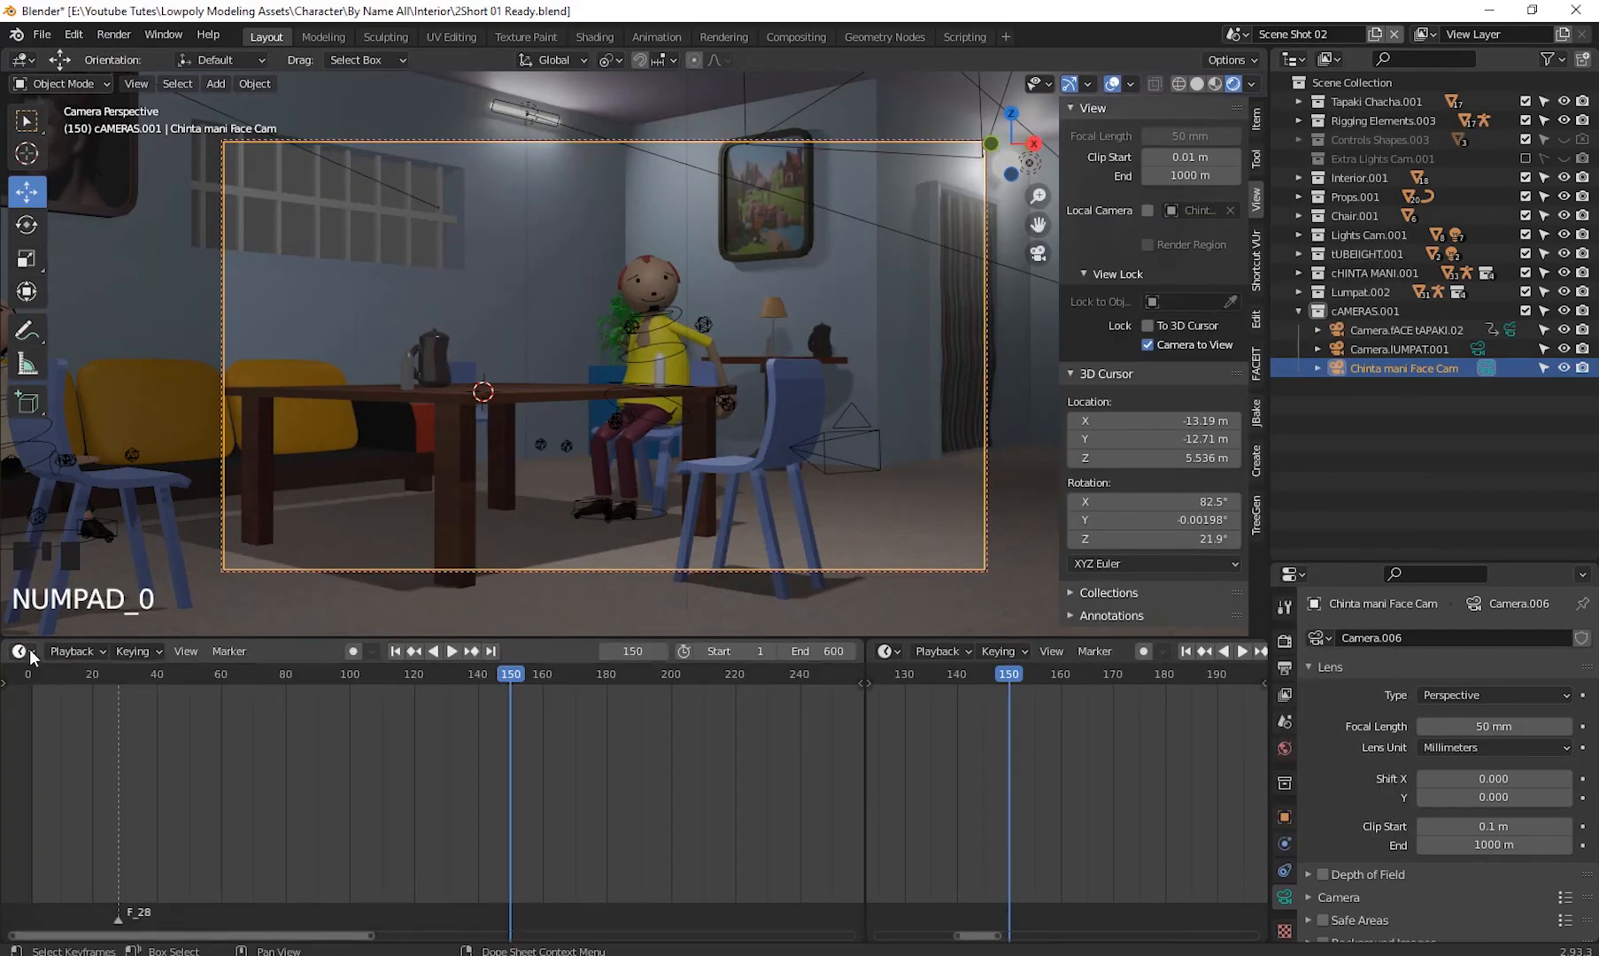
key("shift+F8")
- Select the yellow-shirt character's mouth and keyframe its Smile shape key value at 1
left_click(653, 302)
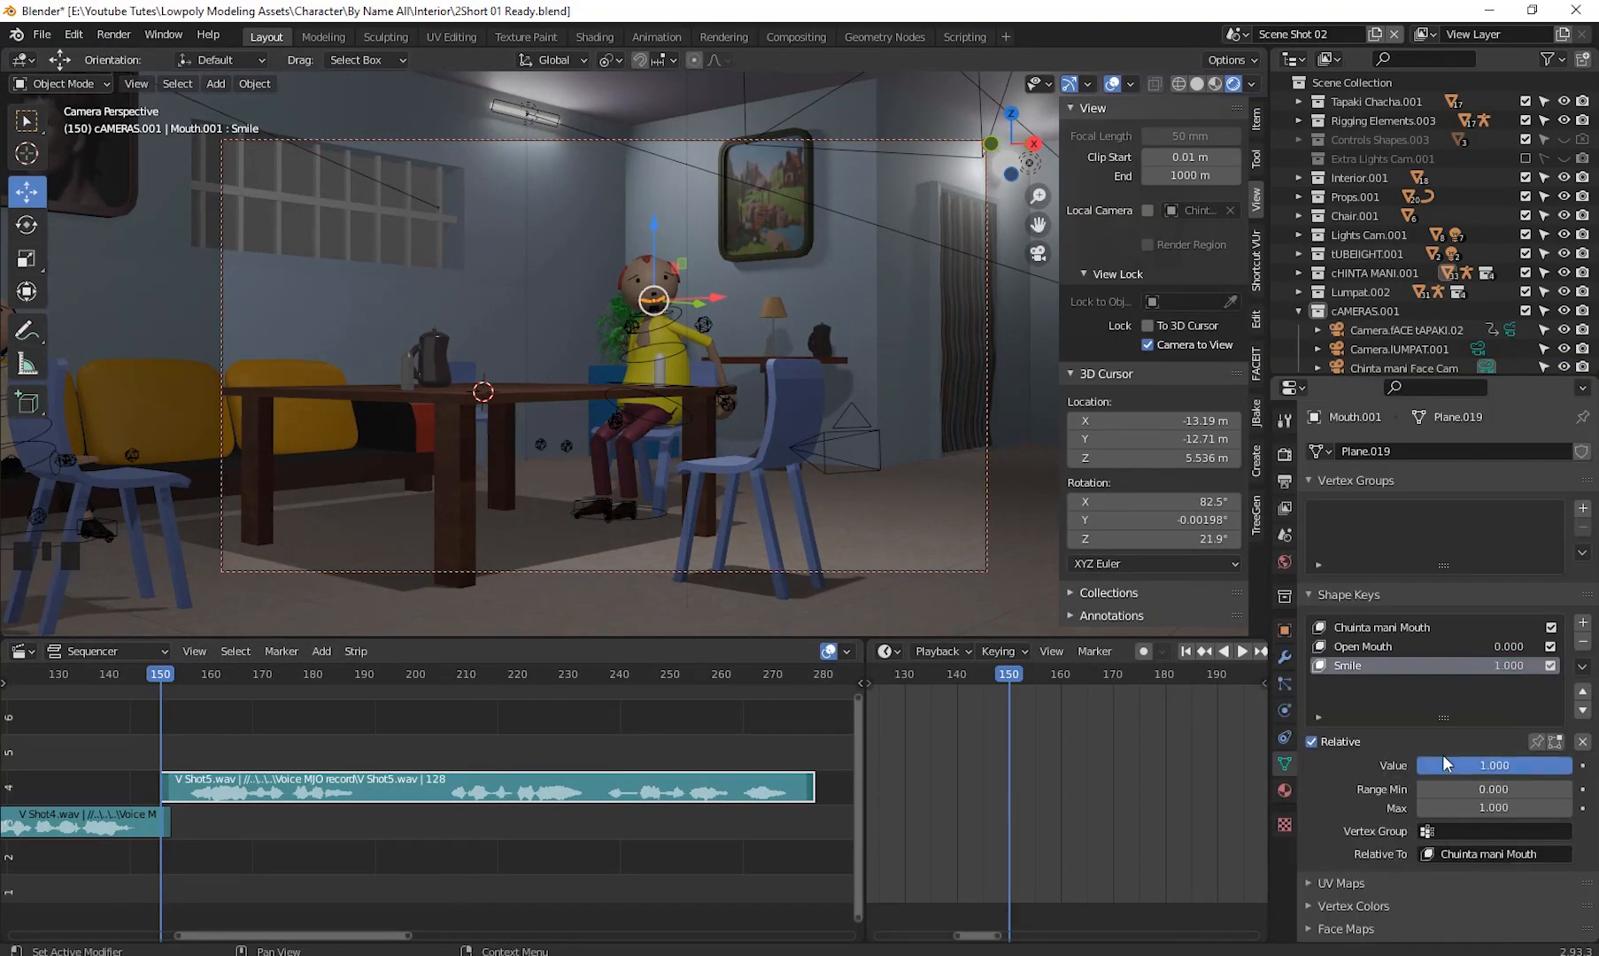
left_click(885, 651)
left_click(1156, 749)
key("space")
key("space")
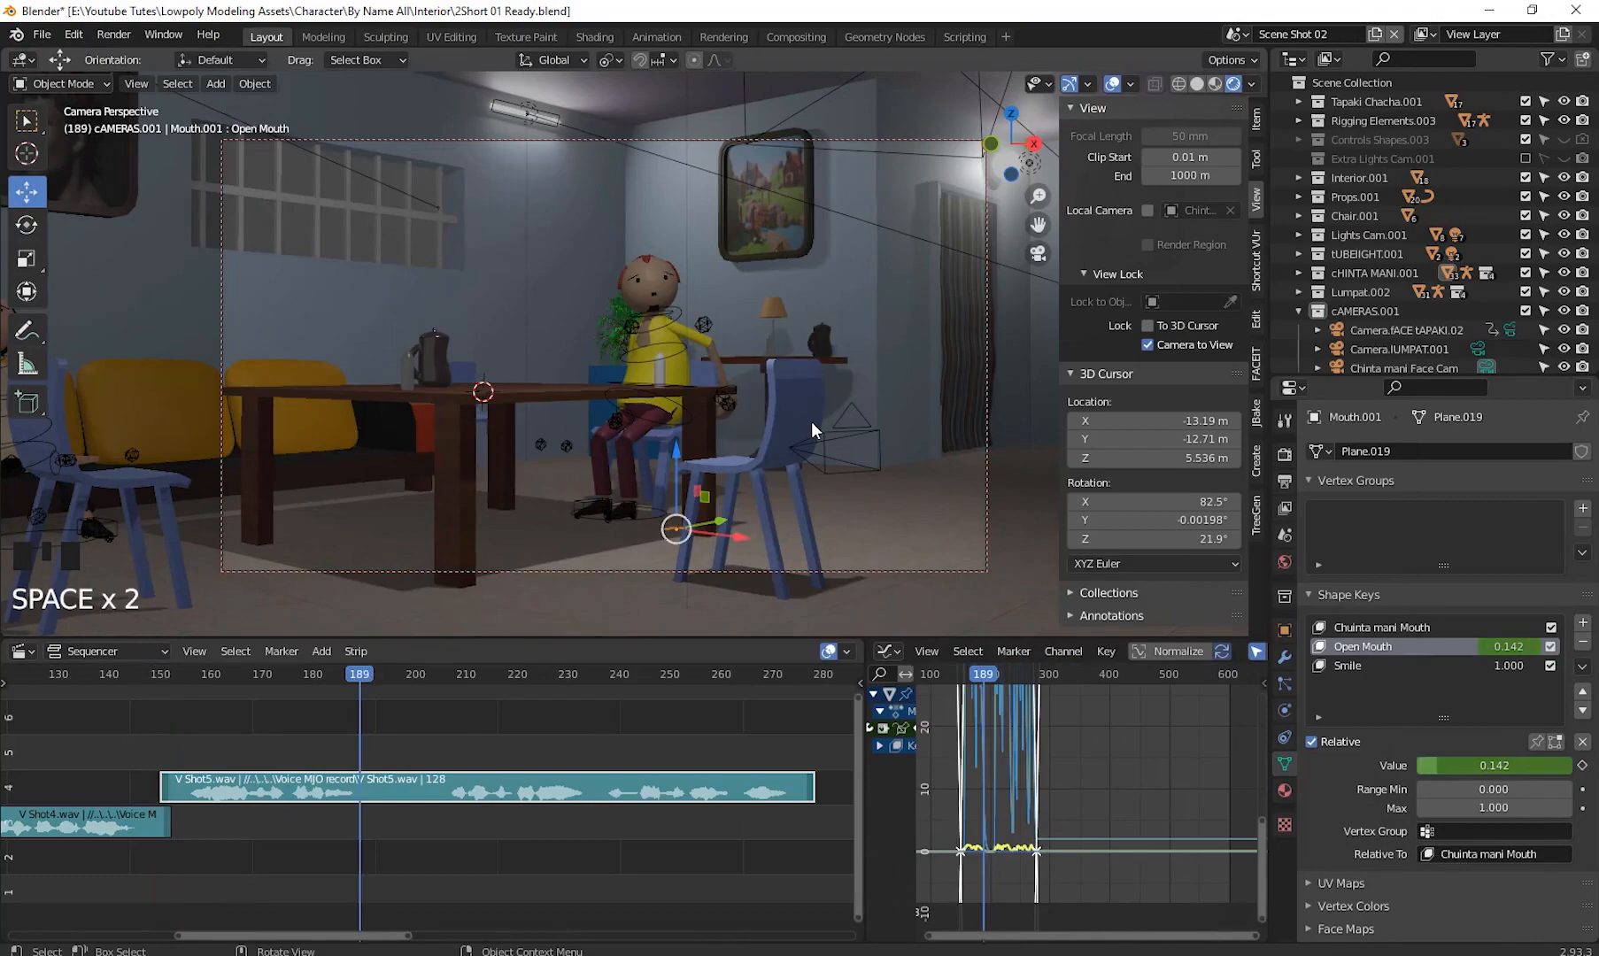
right_click(1422, 767)
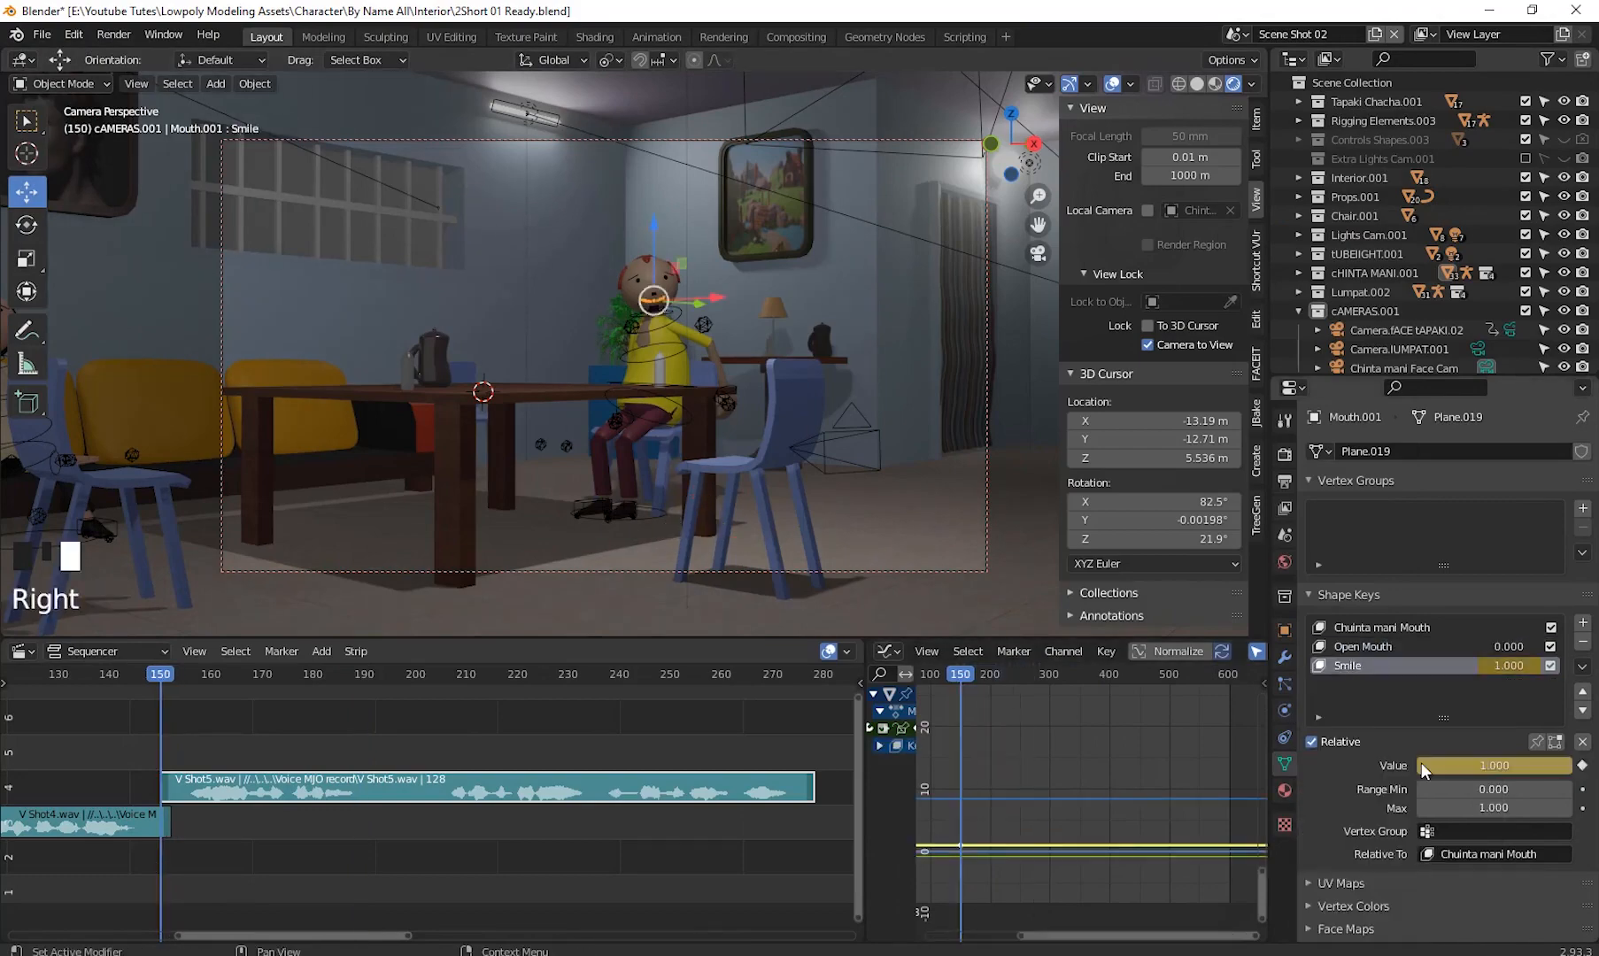
left_click(1343, 666)
- Bake the V Shot5.wav sound to F-curves on the mouth's Open Mouth shape key and play it back
middle_click_drag(1090, 770, 1021, 757, "shift")
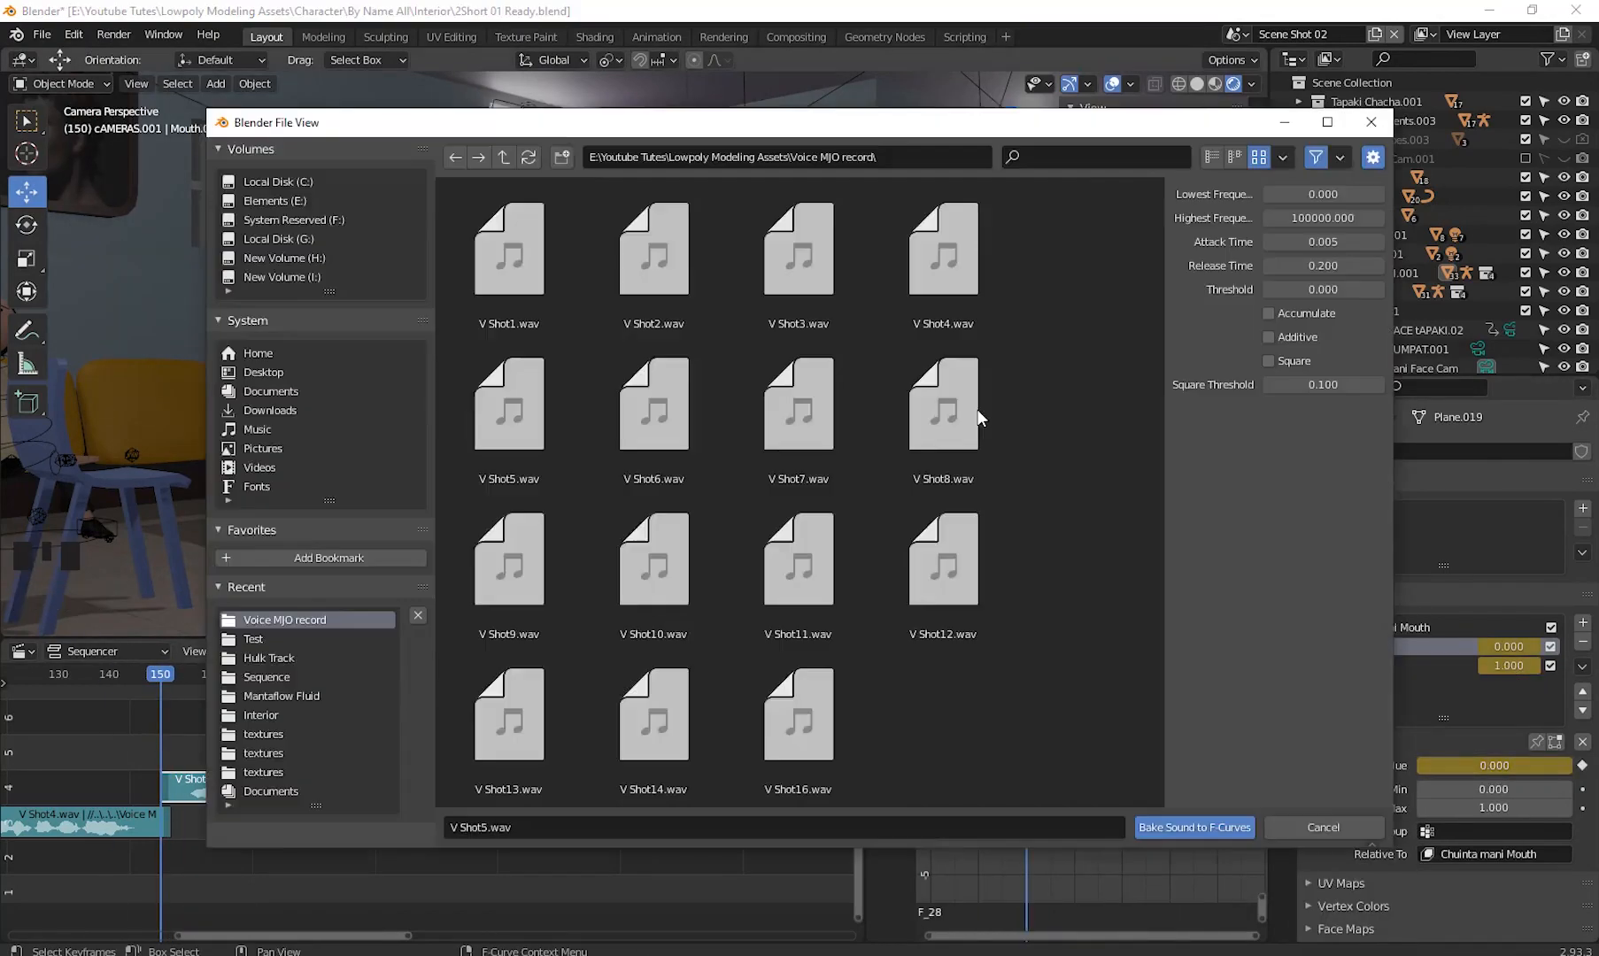
key("Right")
key("Right")
key("Right")
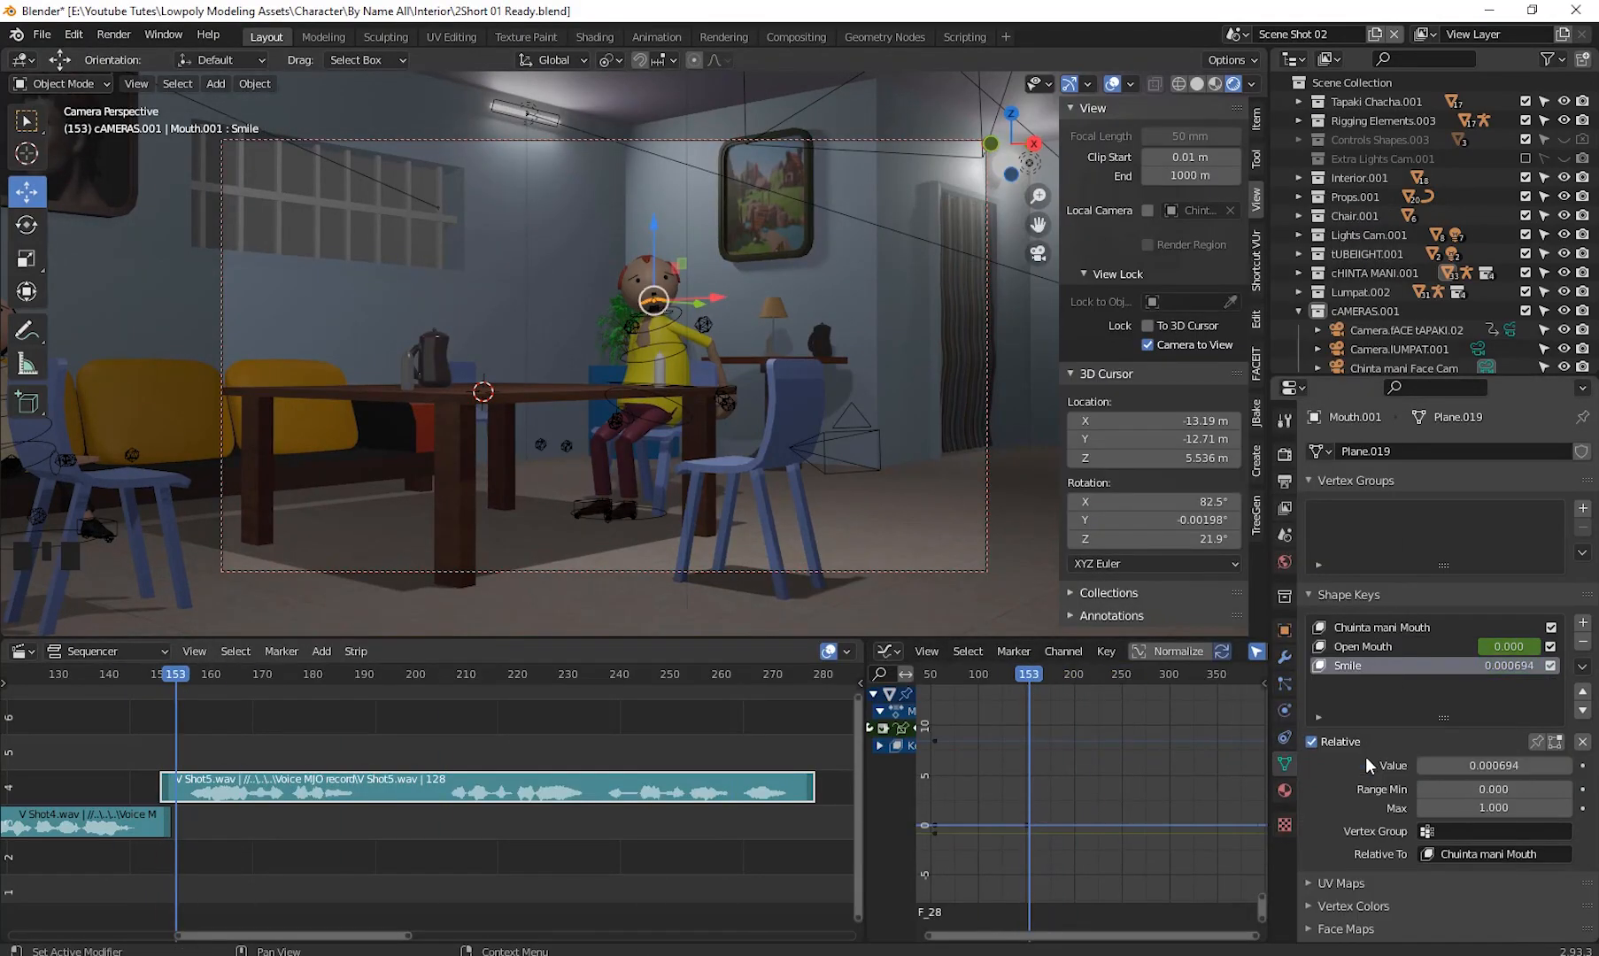
left_click(1368, 648)
left_click(1106, 651)
key("space")
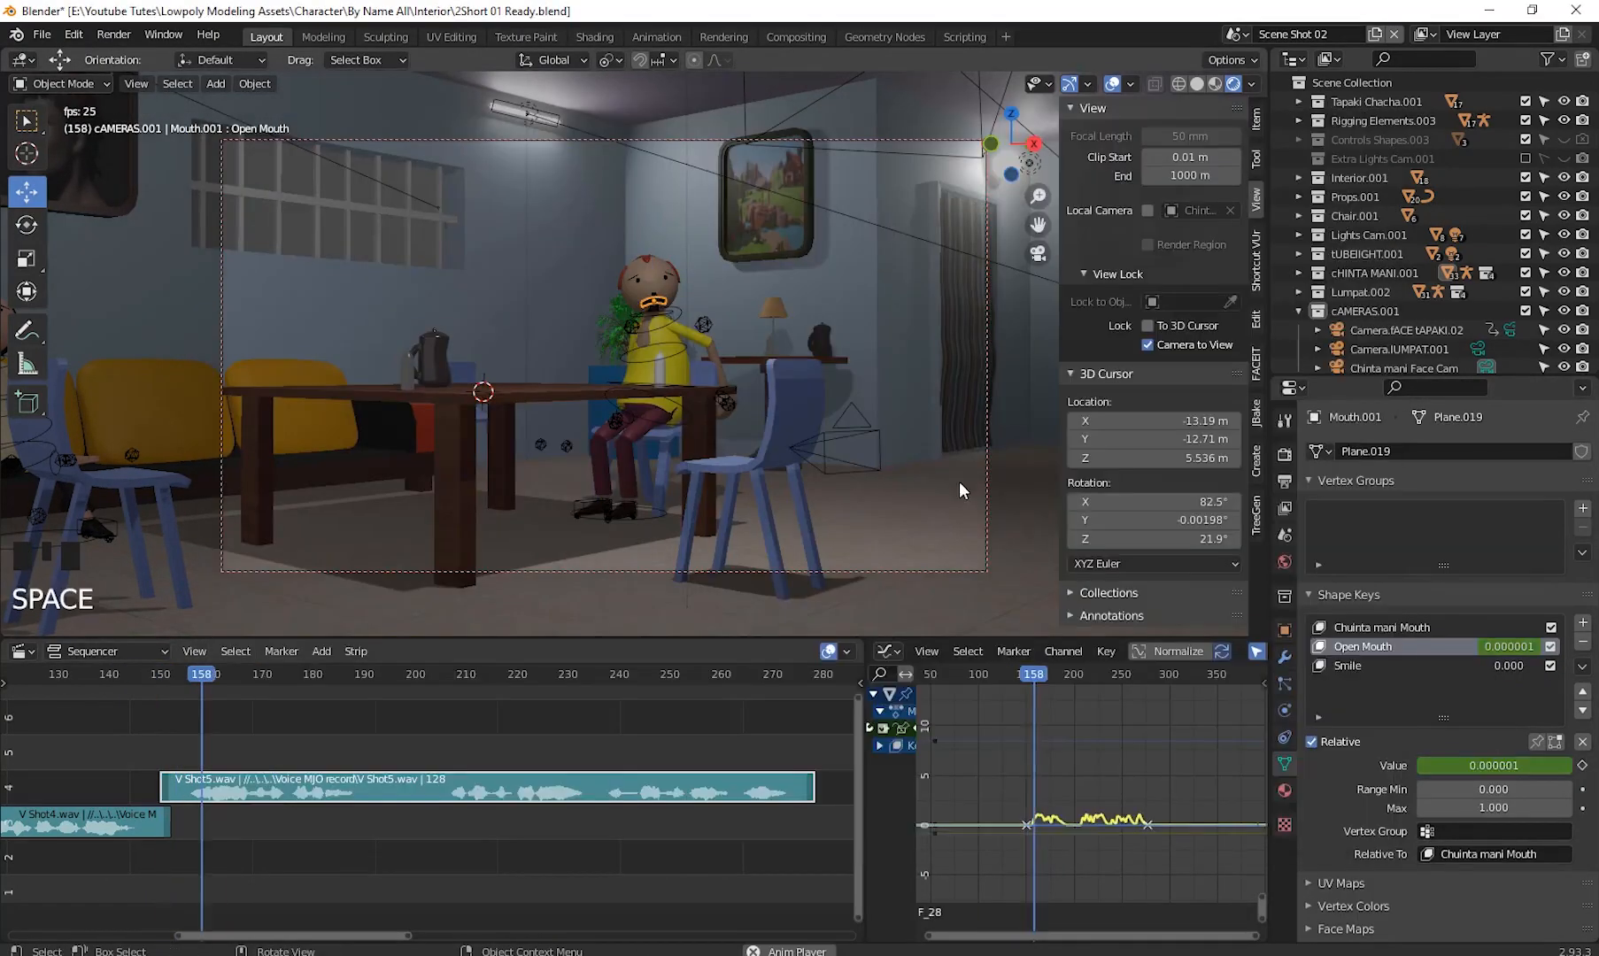
- Switch the yellow-shirt character's rig to Pose Mode at frame 176 and rotate its hand control
key("space")
left_click(821, 342)
left_click_drag(232, 675, 295, 726)
key("n")
middle_click_drag(663, 348, 752, 390, "shift")
middle_click_drag(753, 389, 786, 468, "shift")
left_click(785, 468)
key("ctrl+Tab")
scroll(633, 408, "down", 3)
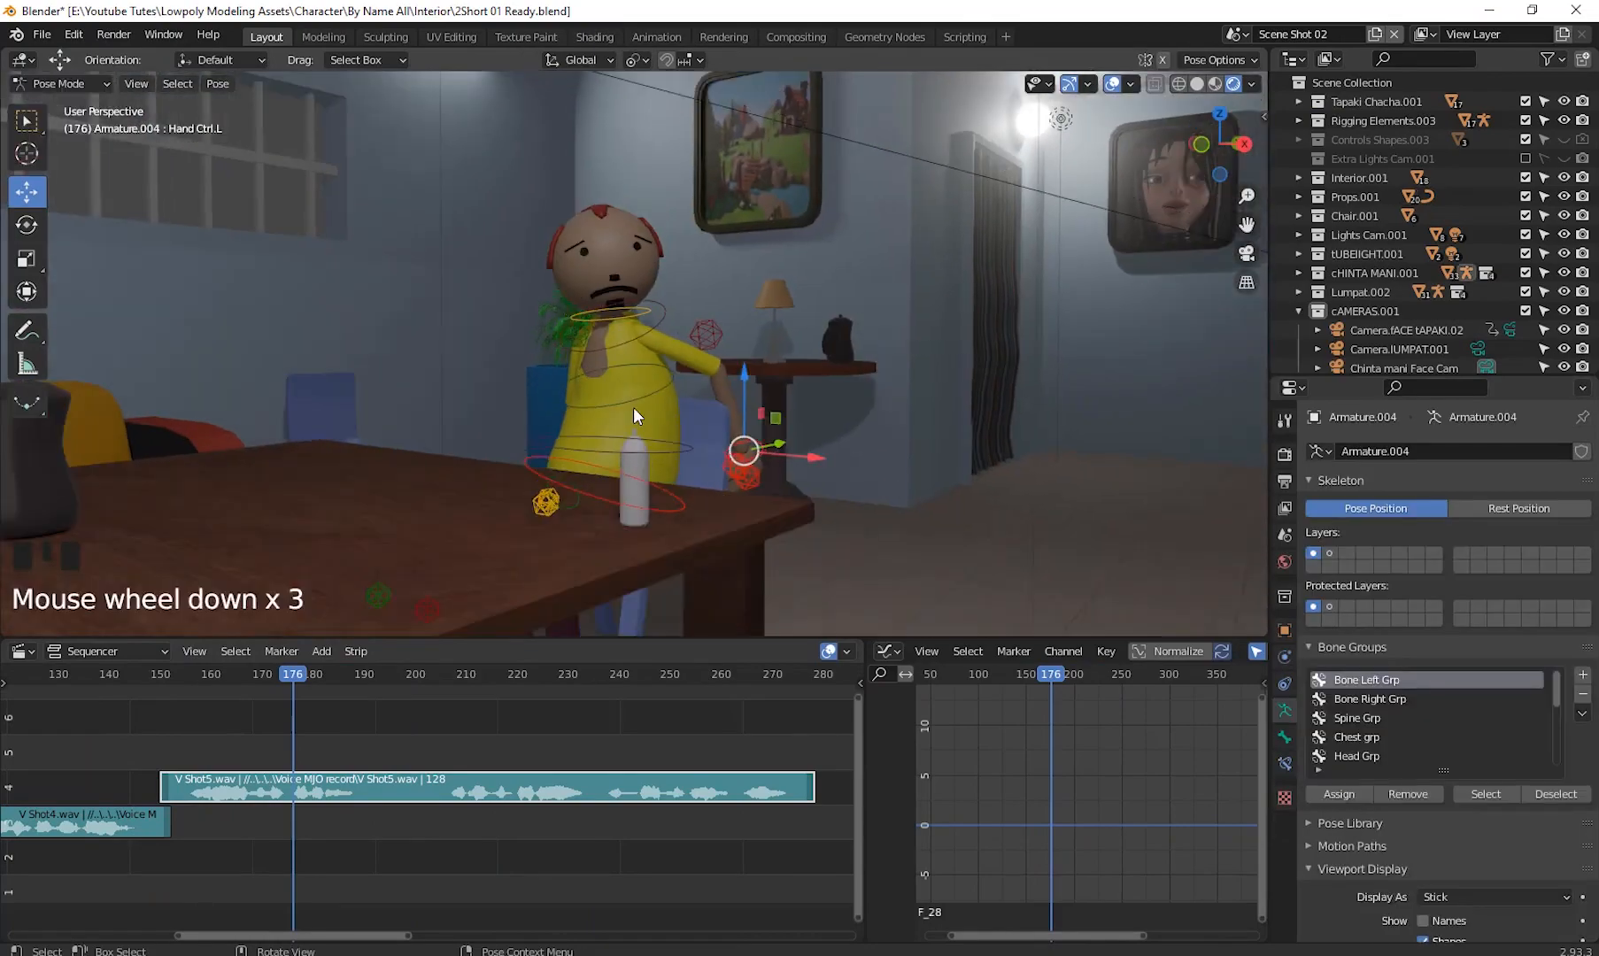
middle_click_drag(633, 408, 798, 425, "shift")
key("r")
scroll(809, 367, "up", 3)
middle_click_drag(808, 365, 769, 336)
- Clear the rotations of the hand controls and move and rotate them into a new position
key("alt+r")
key("g")
middle_click_drag(620, 372, 817, 332)
key("alt+r")
key("g")
key("r")
- Advance one frame, move and rotate the hand and arm controls, and keyframe all bones
key("r")
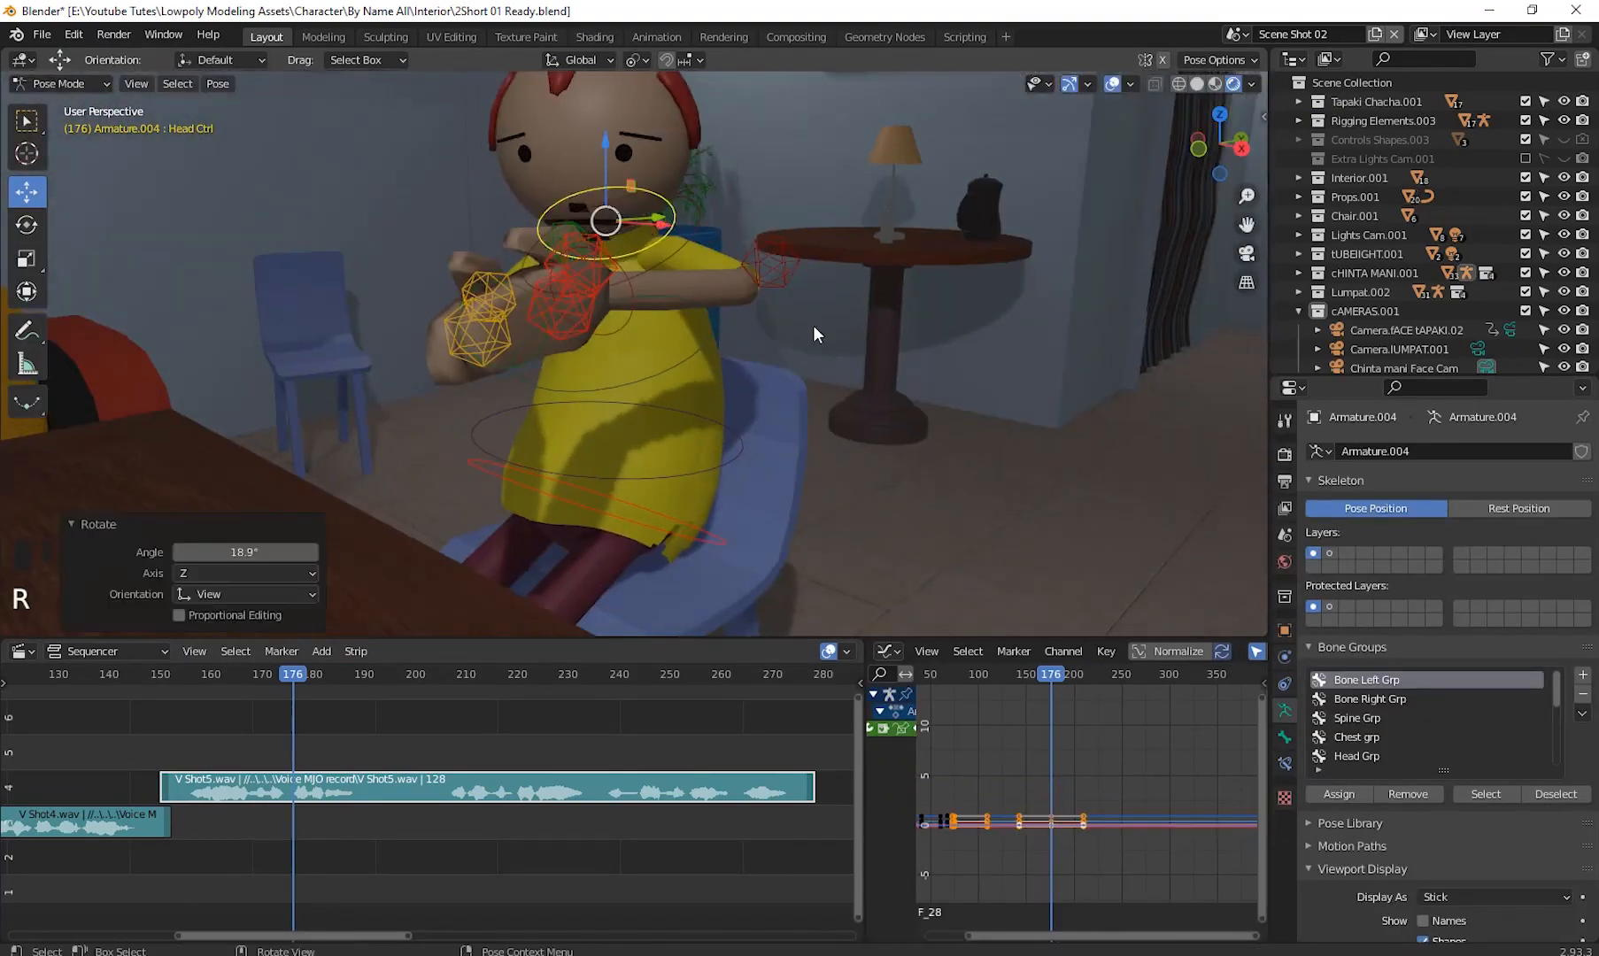
left_click(756, 468)
key("Right")
key("g")
middle_click_drag(756, 468, 771, 425)
left_click(698, 399)
left_click(768, 511, "shift")
key("r")
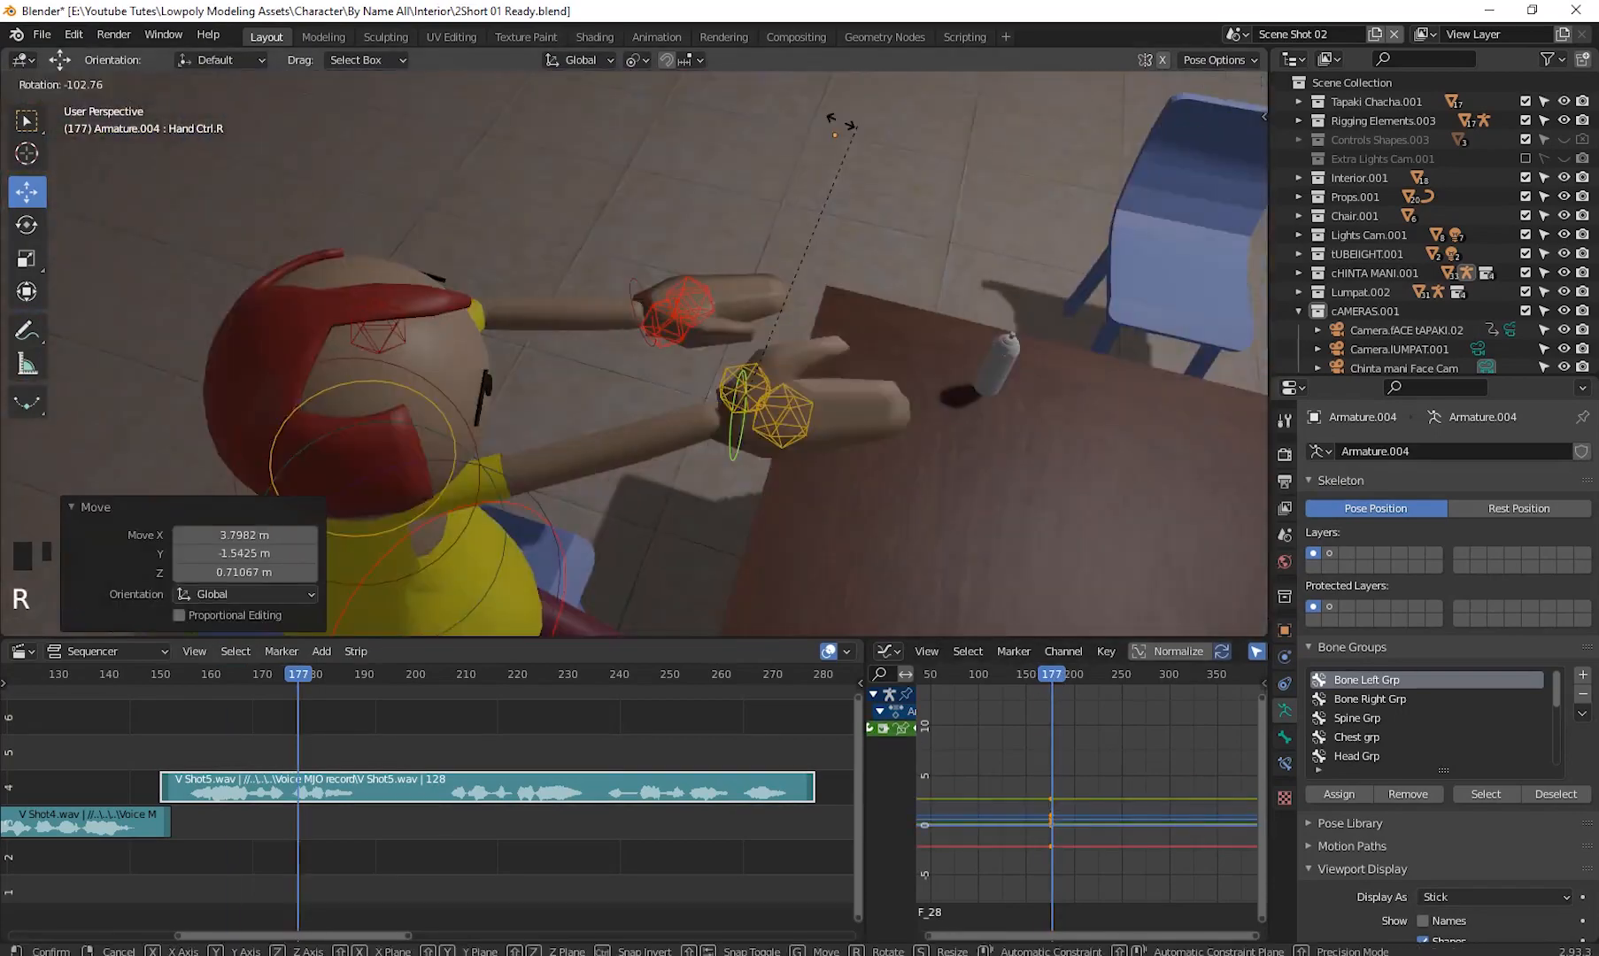
left_click(580, 531)
key("g")
middle_click_drag(531, 496, 761, 447)
scroll(794, 483, "down", 5)
left_click(713, 329)
key("a")
key("i")
- Insert a keyframe for the pose at frame 201
left_click_drag(1052, 675, 1075, 754)
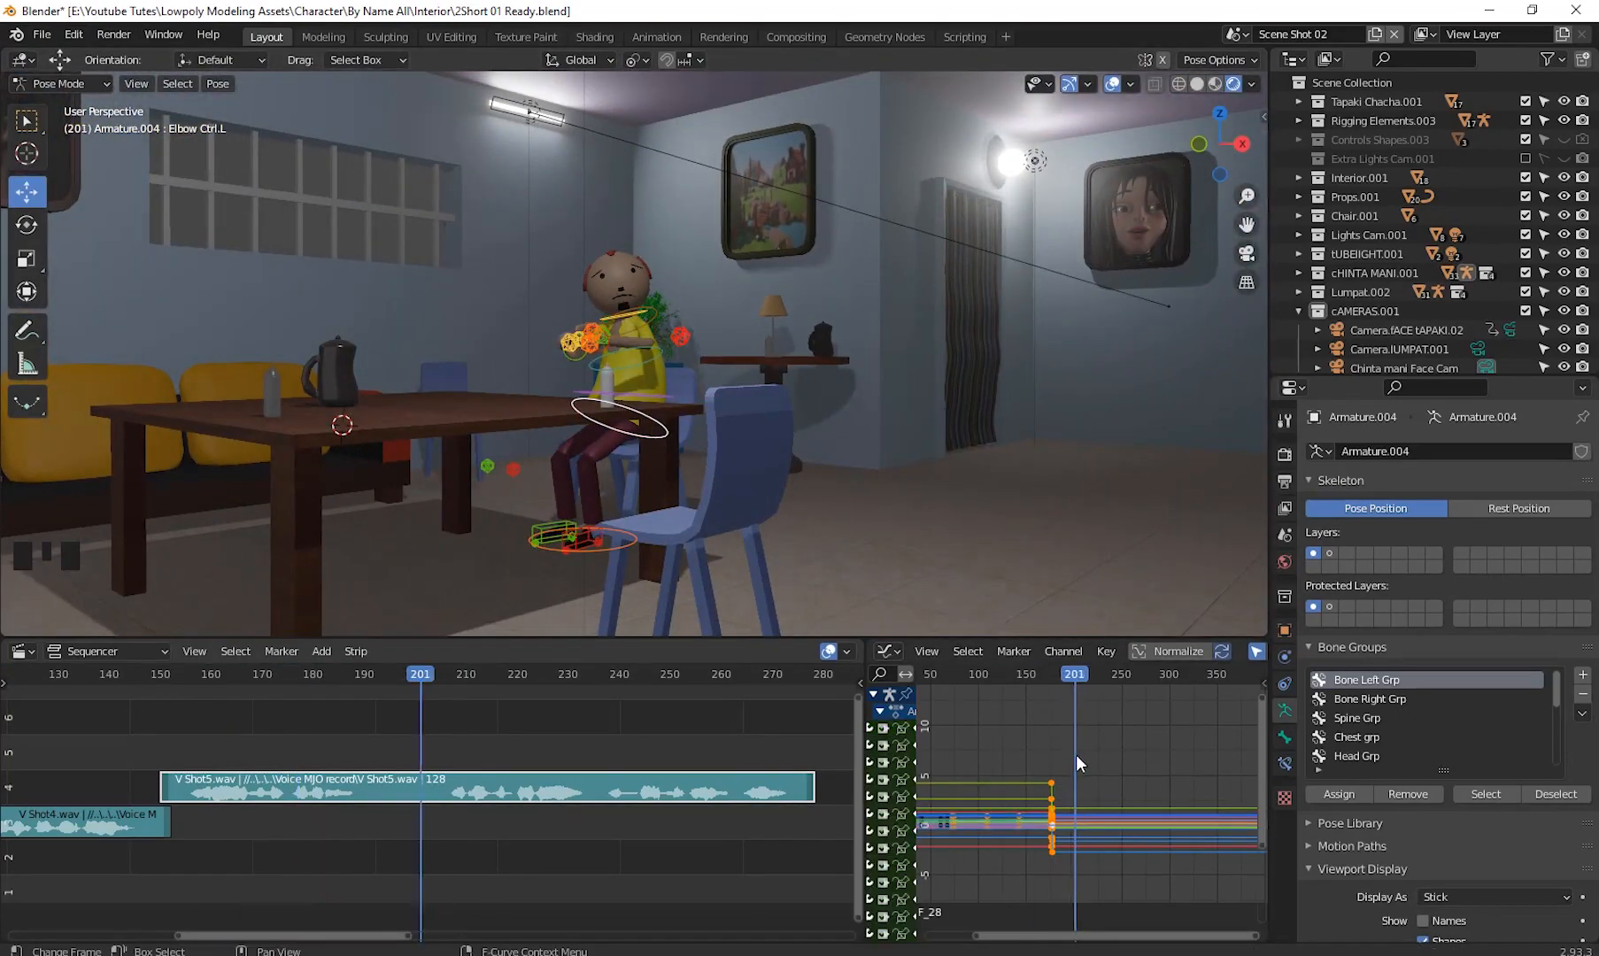
key("i")
left_click_drag(421, 677, 457, 736)
scroll(1080, 804, "up", 20)
middle_click_drag(1081, 804, 1083, 677, "shift")
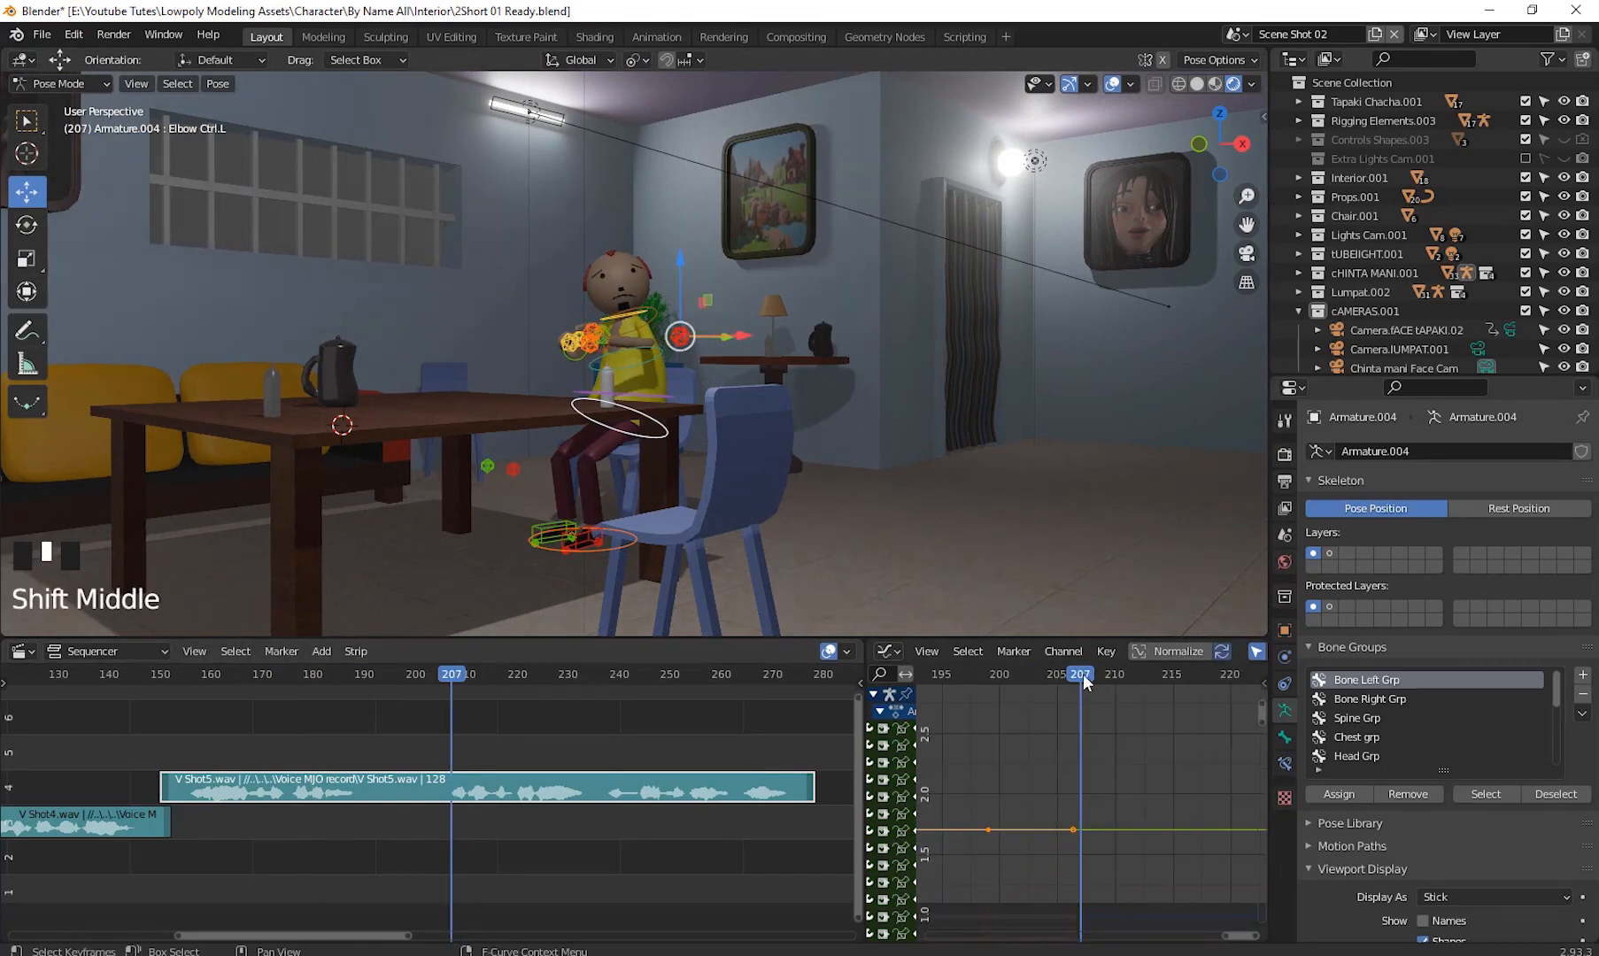
left_click_drag(1083, 674, 1075, 675)
- Paste the copied pose, rotate the chest control, keyframe all bones and play the animation
left_click(750, 694)
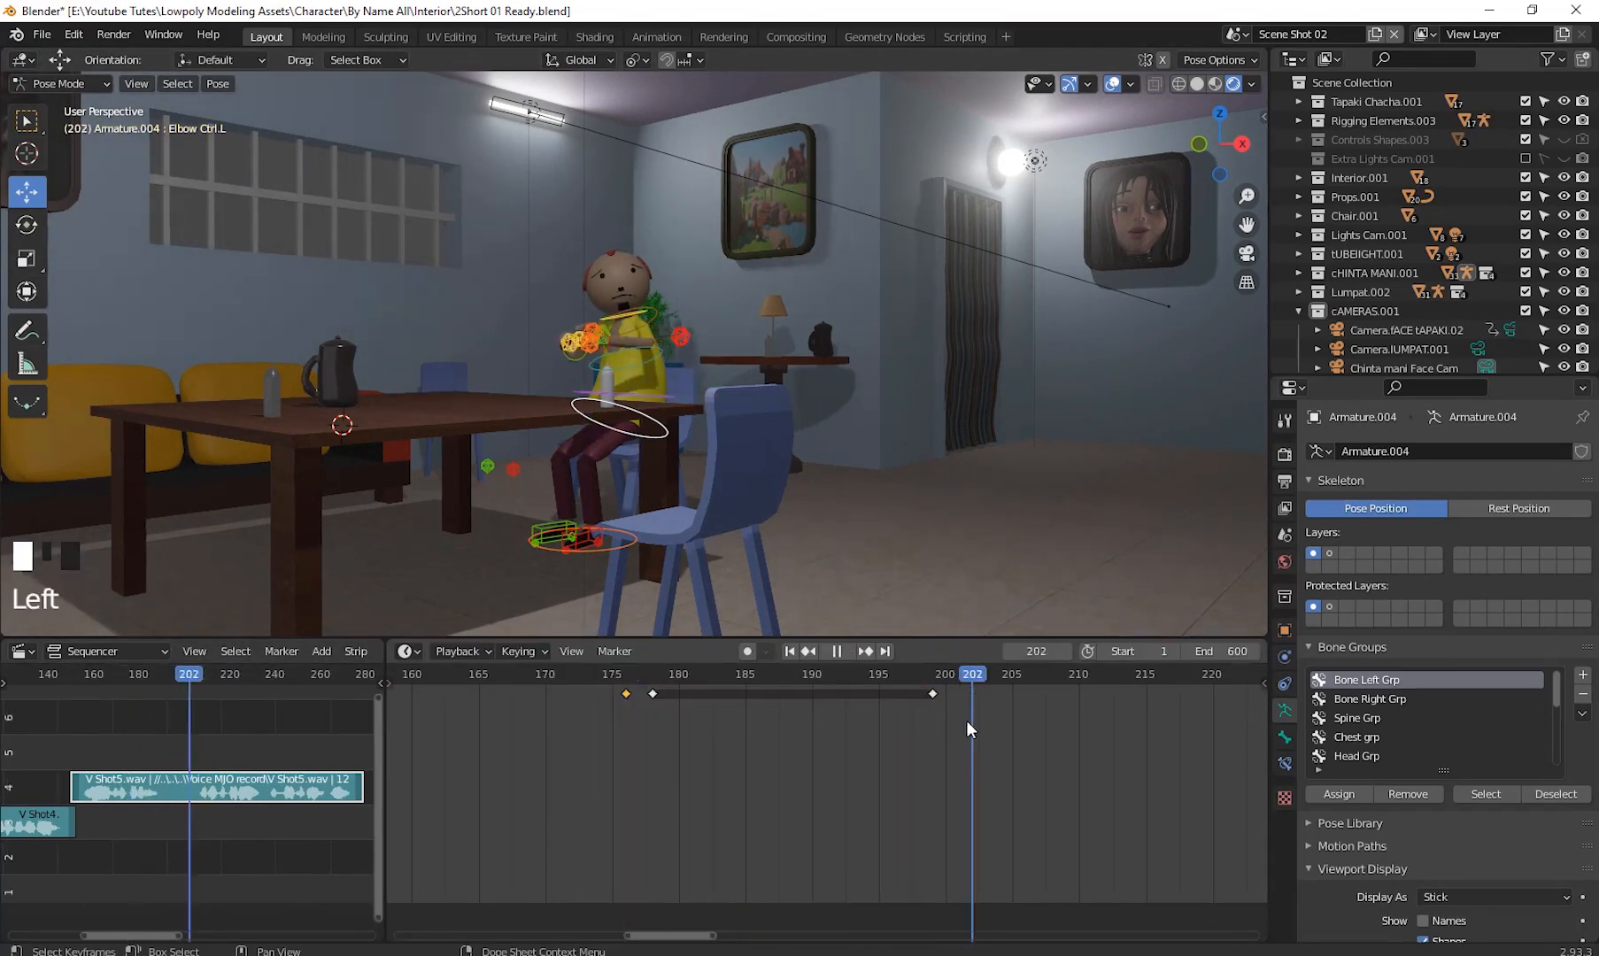
key("ctrl+v")
left_click_drag(190, 676, 195, 698)
left_click(657, 359)
key("r")
key("r")
key("a")
key("i")
left_click(826, 620)
key("space")
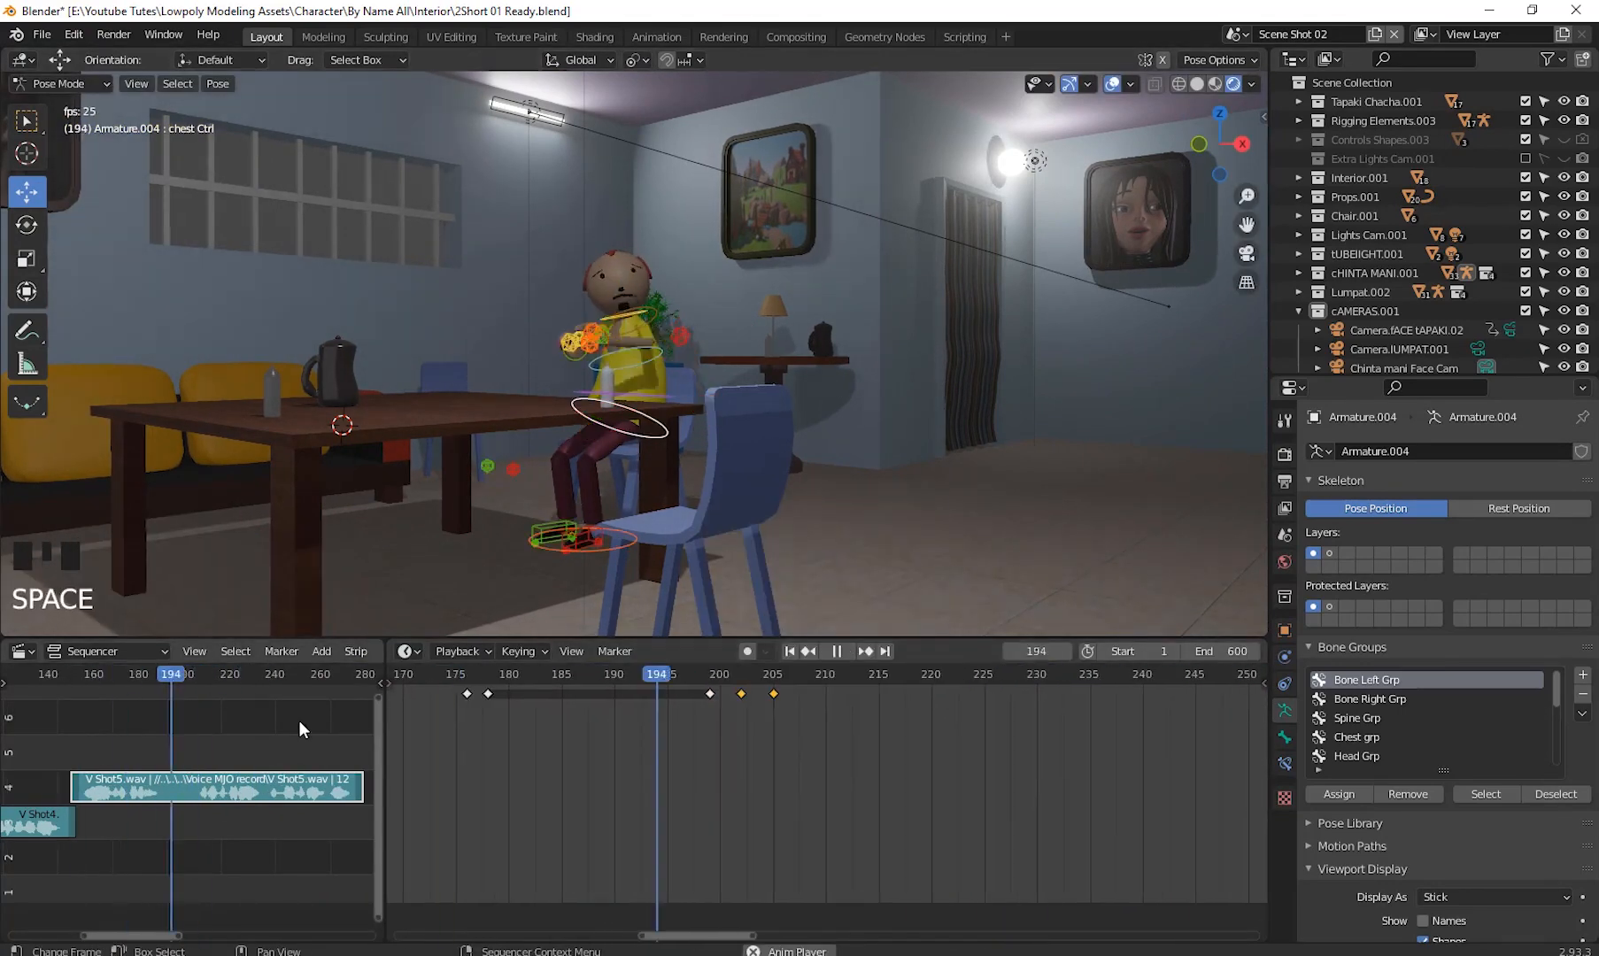
left_click(60, 83)
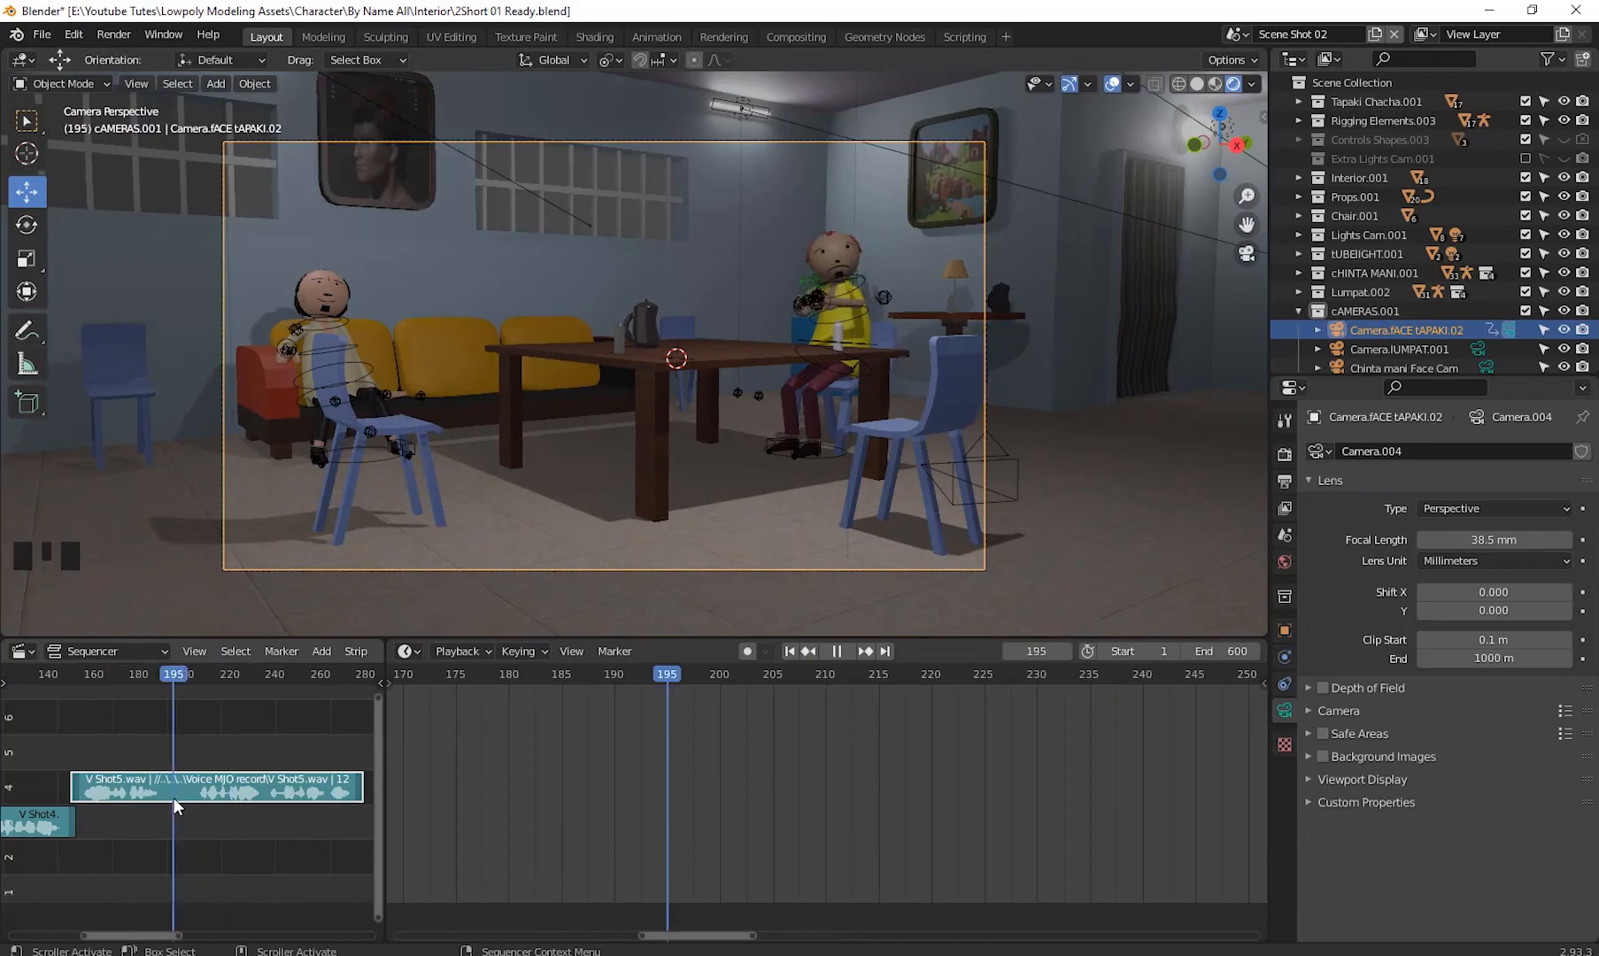
key("n")
middle_click_drag(705, 419, 678, 522, "shift")
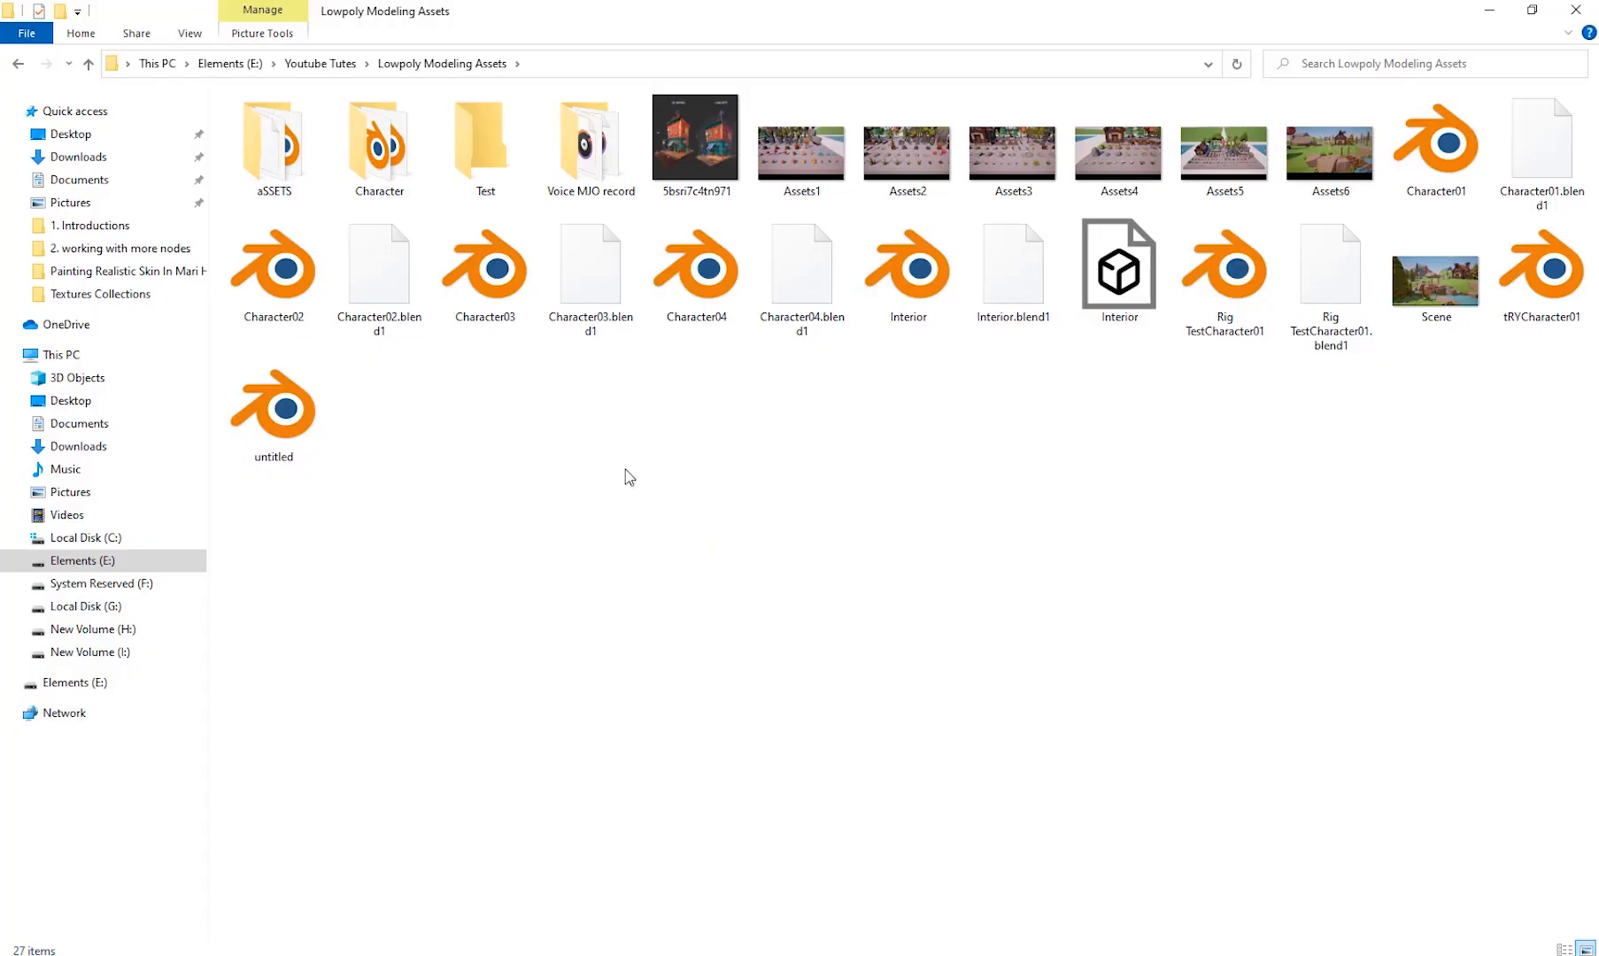
- In File Explorer, open the Voice MJO record folder and listen to the V Shot1, V Shot2 and V Shot3 clips
double_click(607, 184)
double_click(286, 121)
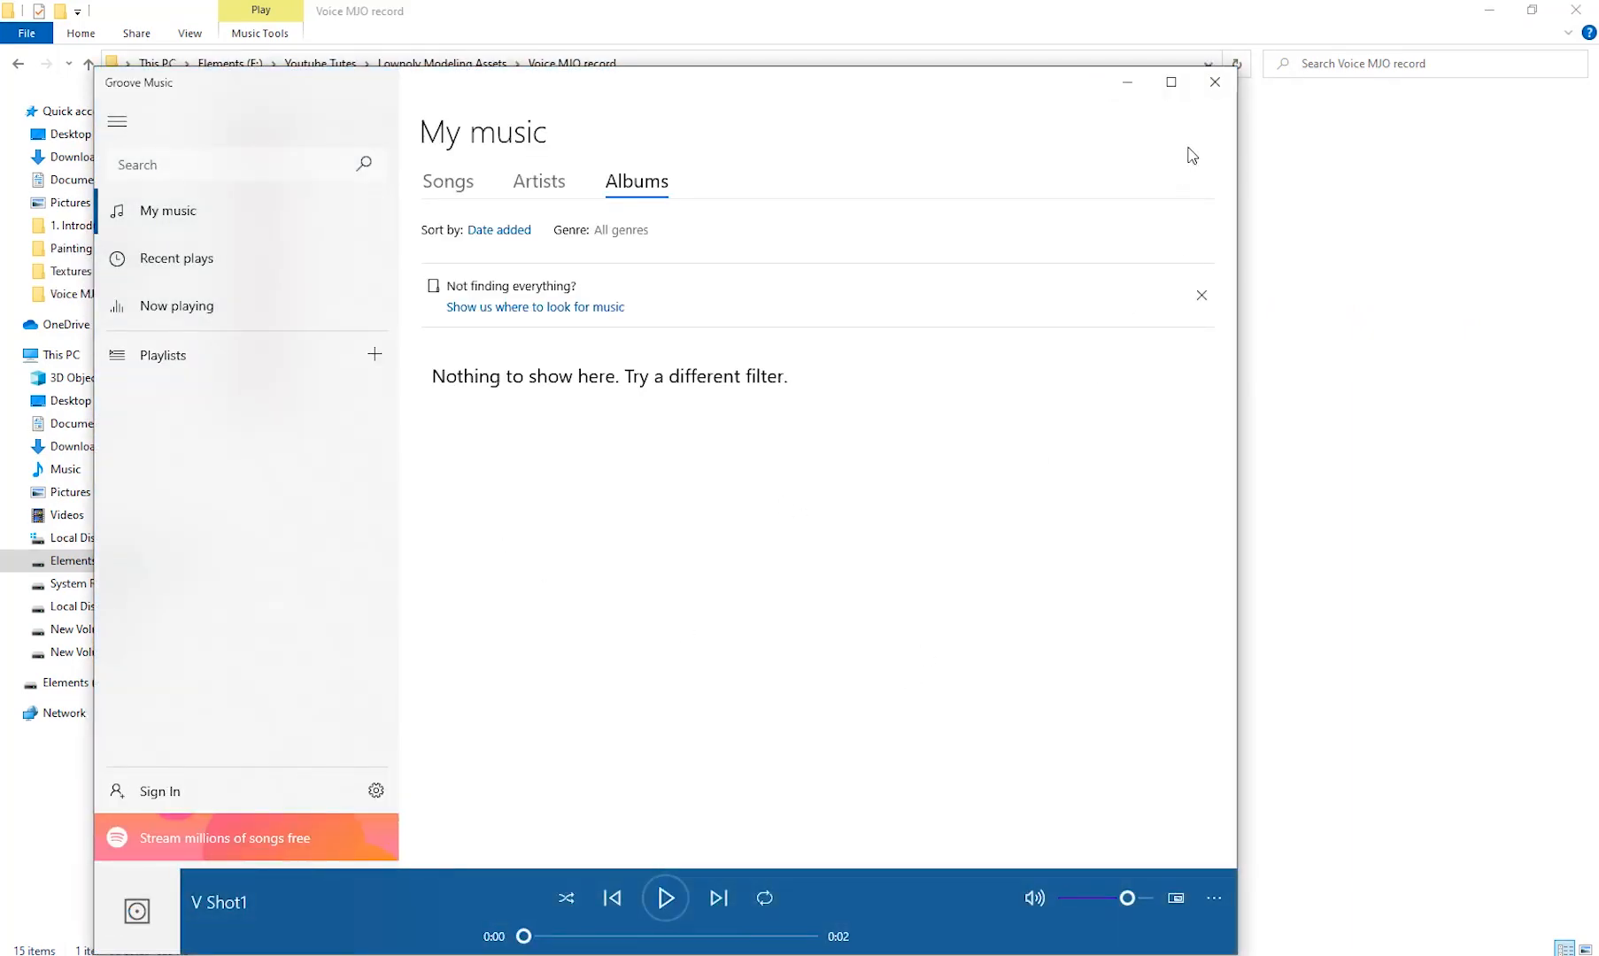
left_click(1216, 85)
left_click(292, 146)
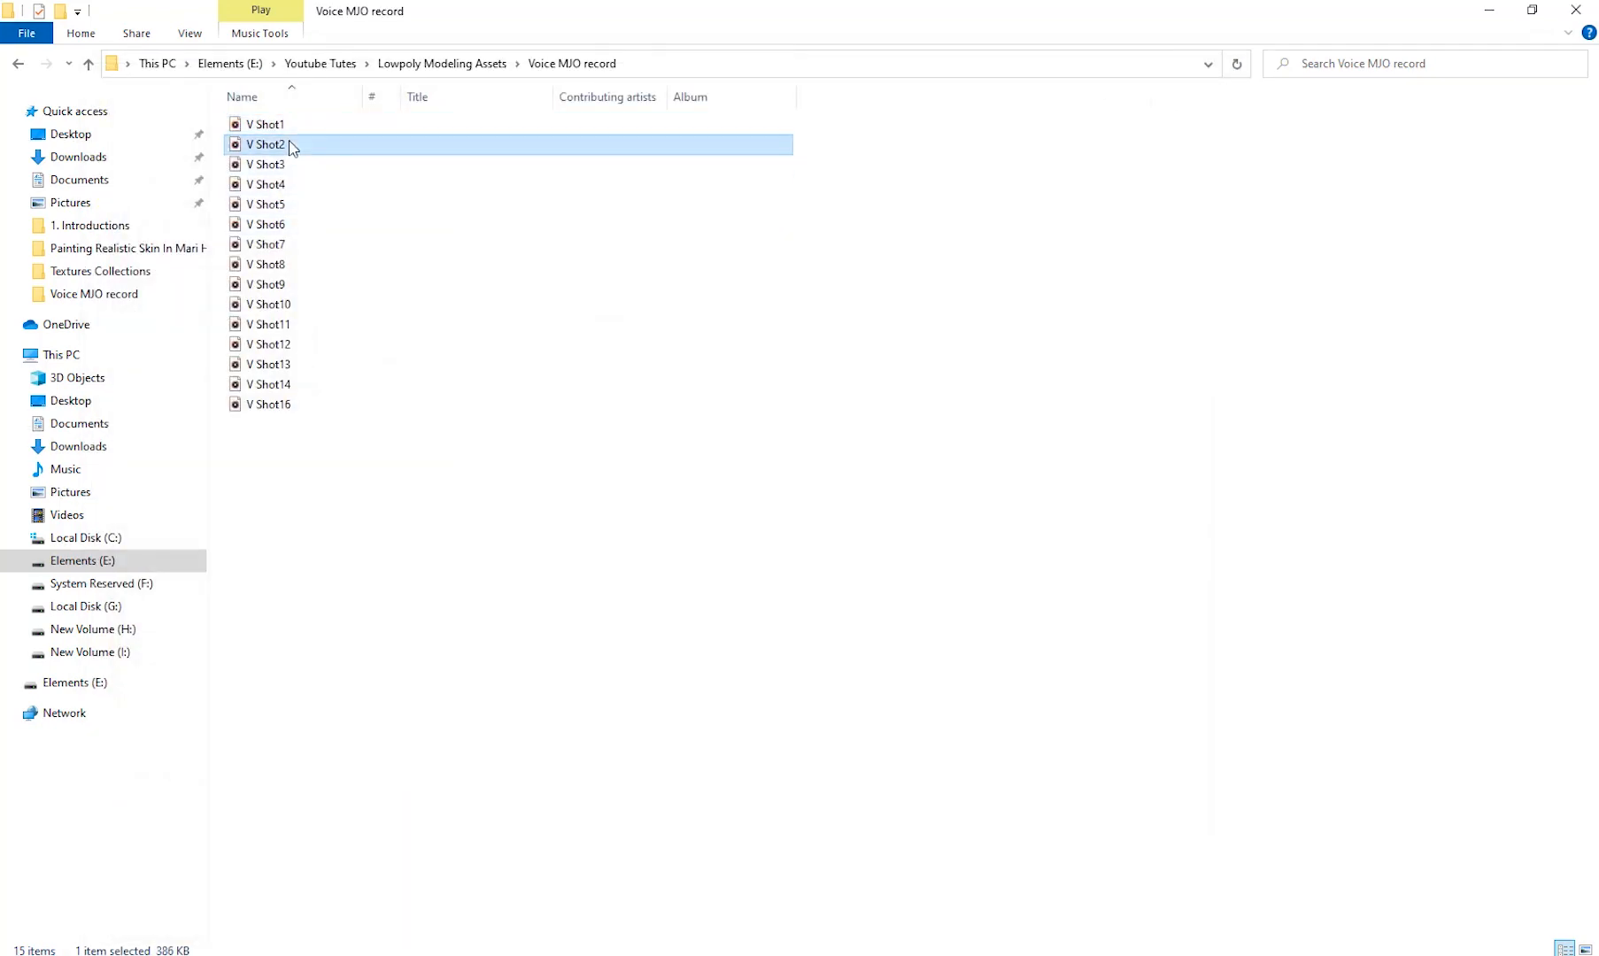
double_click(292, 146)
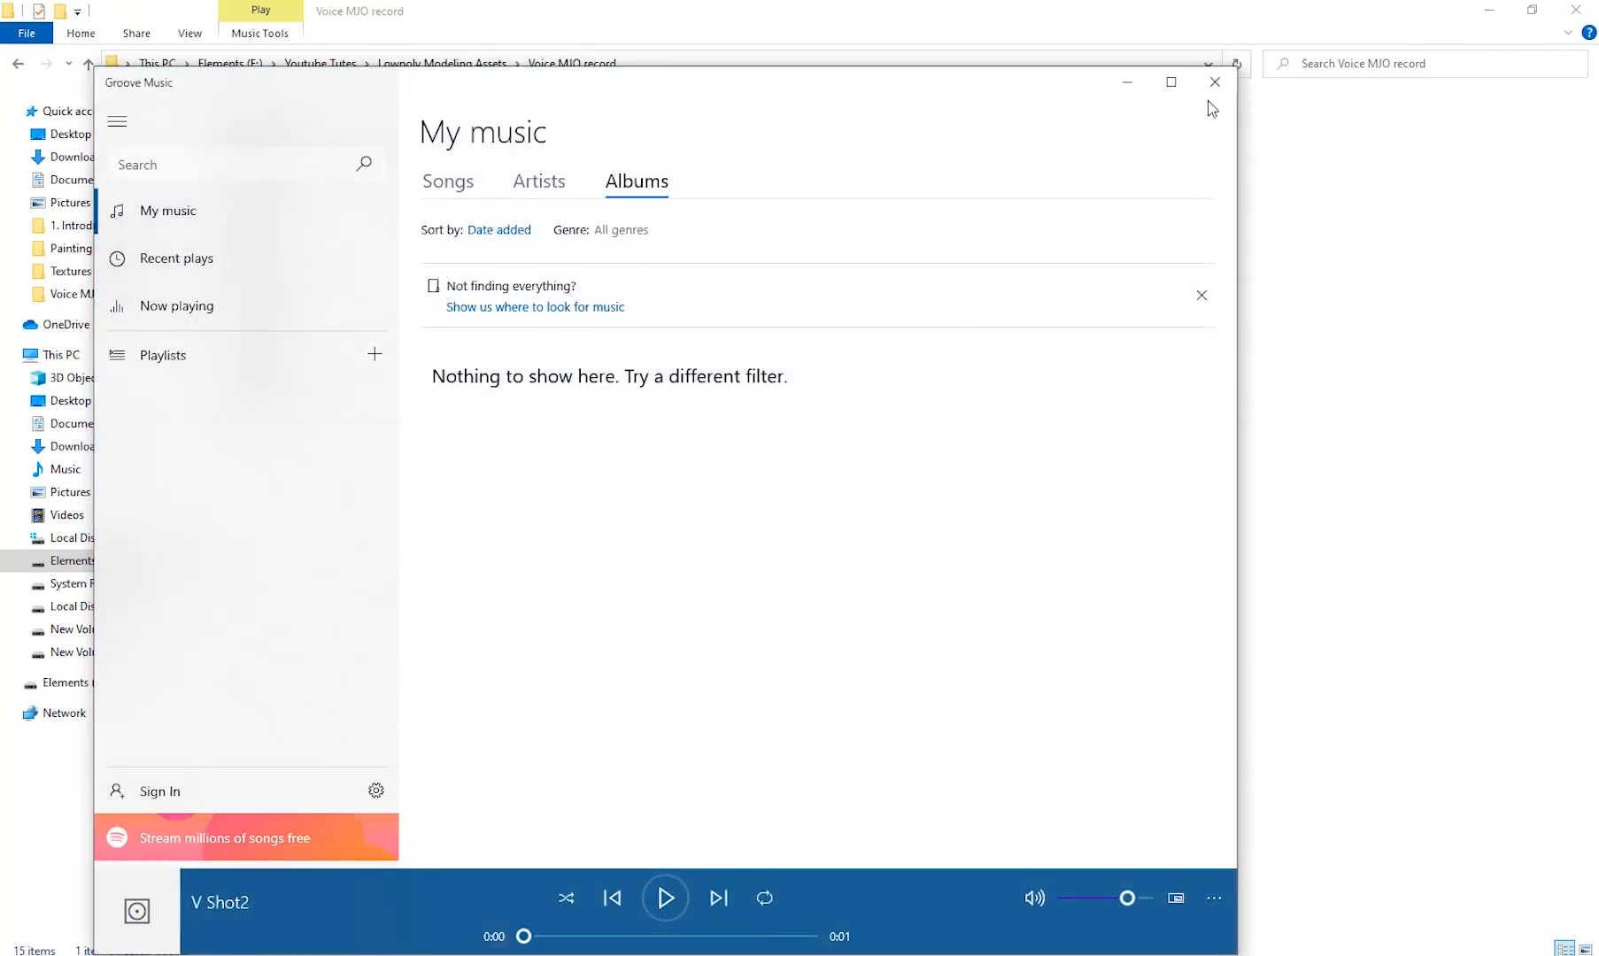
left_click(1215, 82)
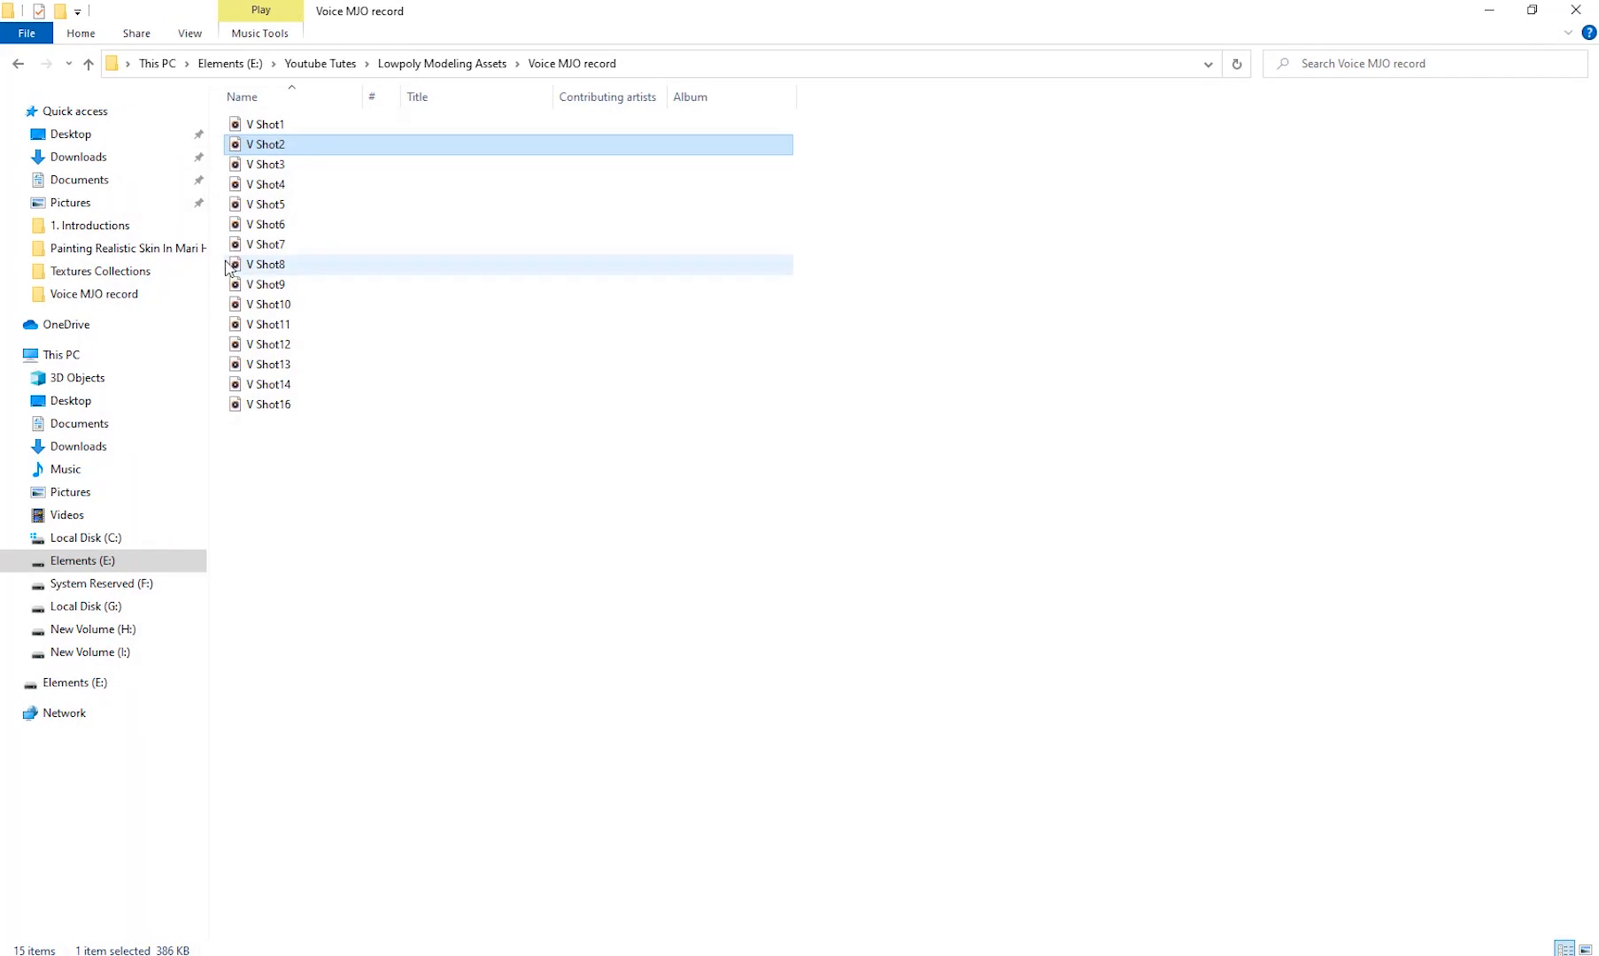
double_click(285, 168)
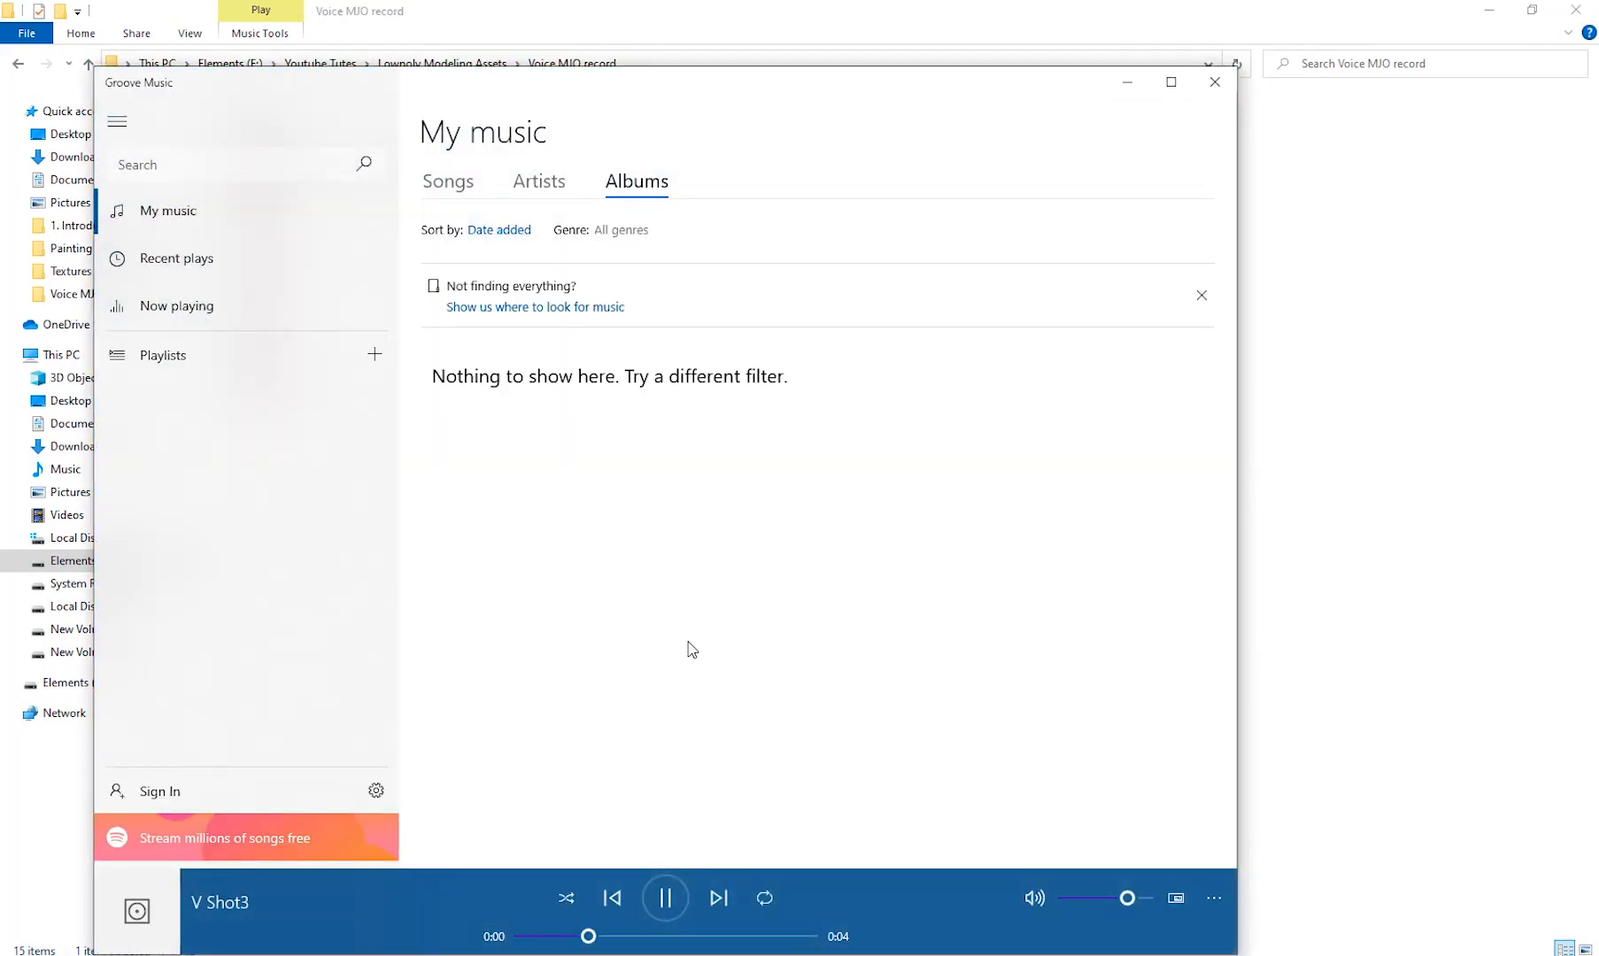
left_click(1215, 81)
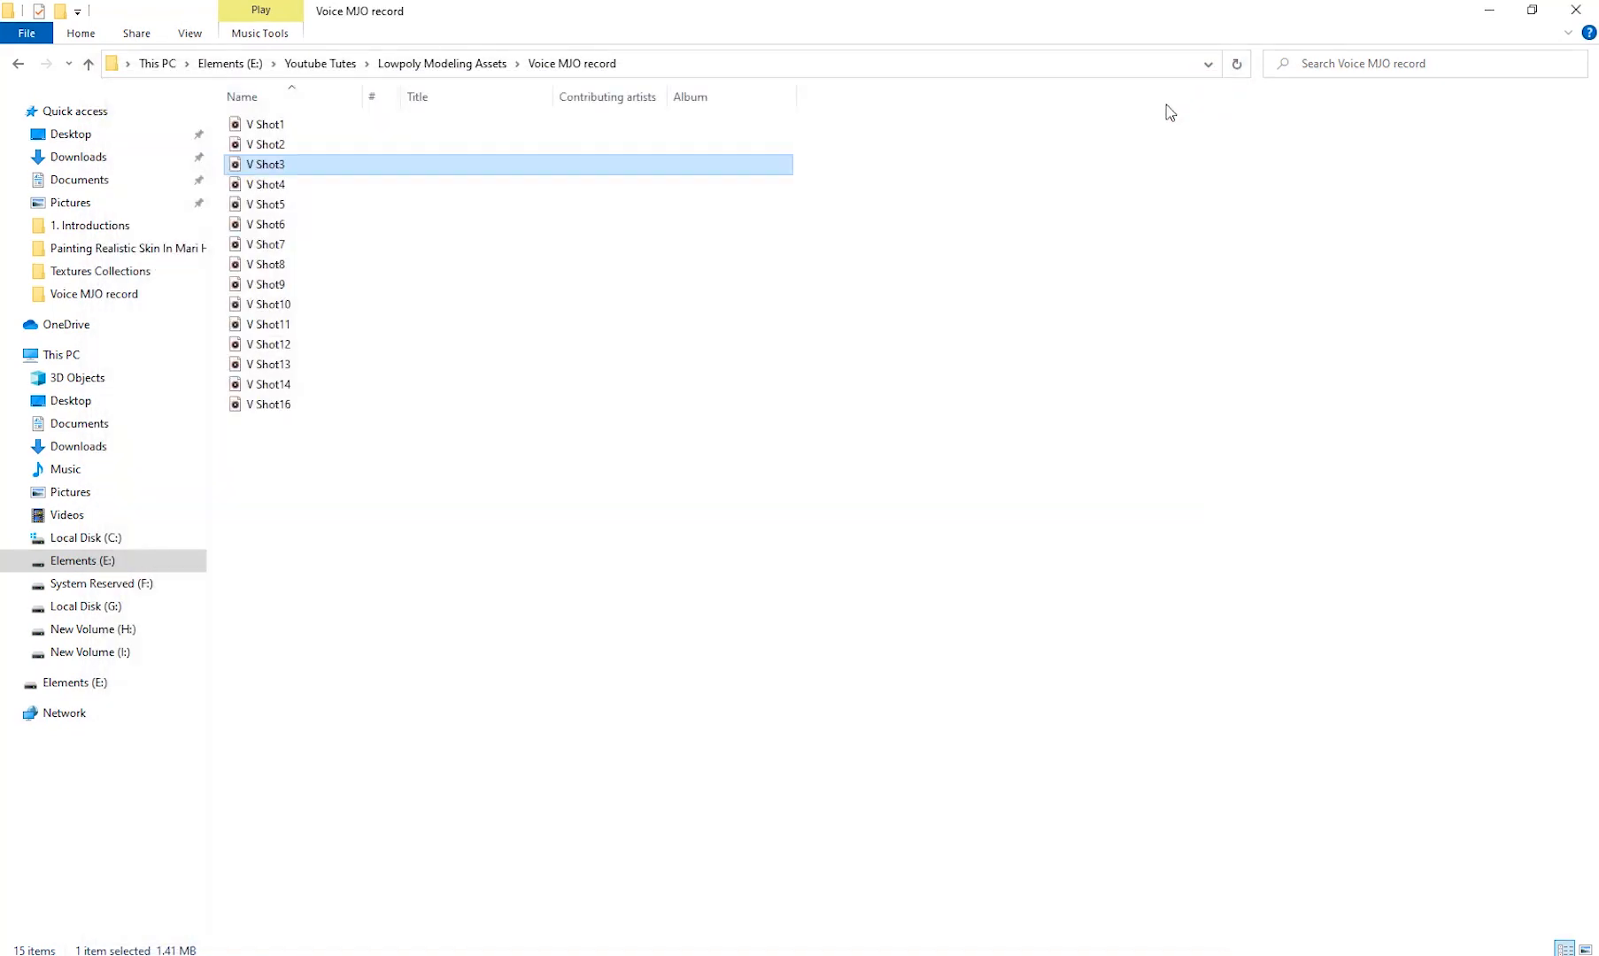
left_click(1486, 15)
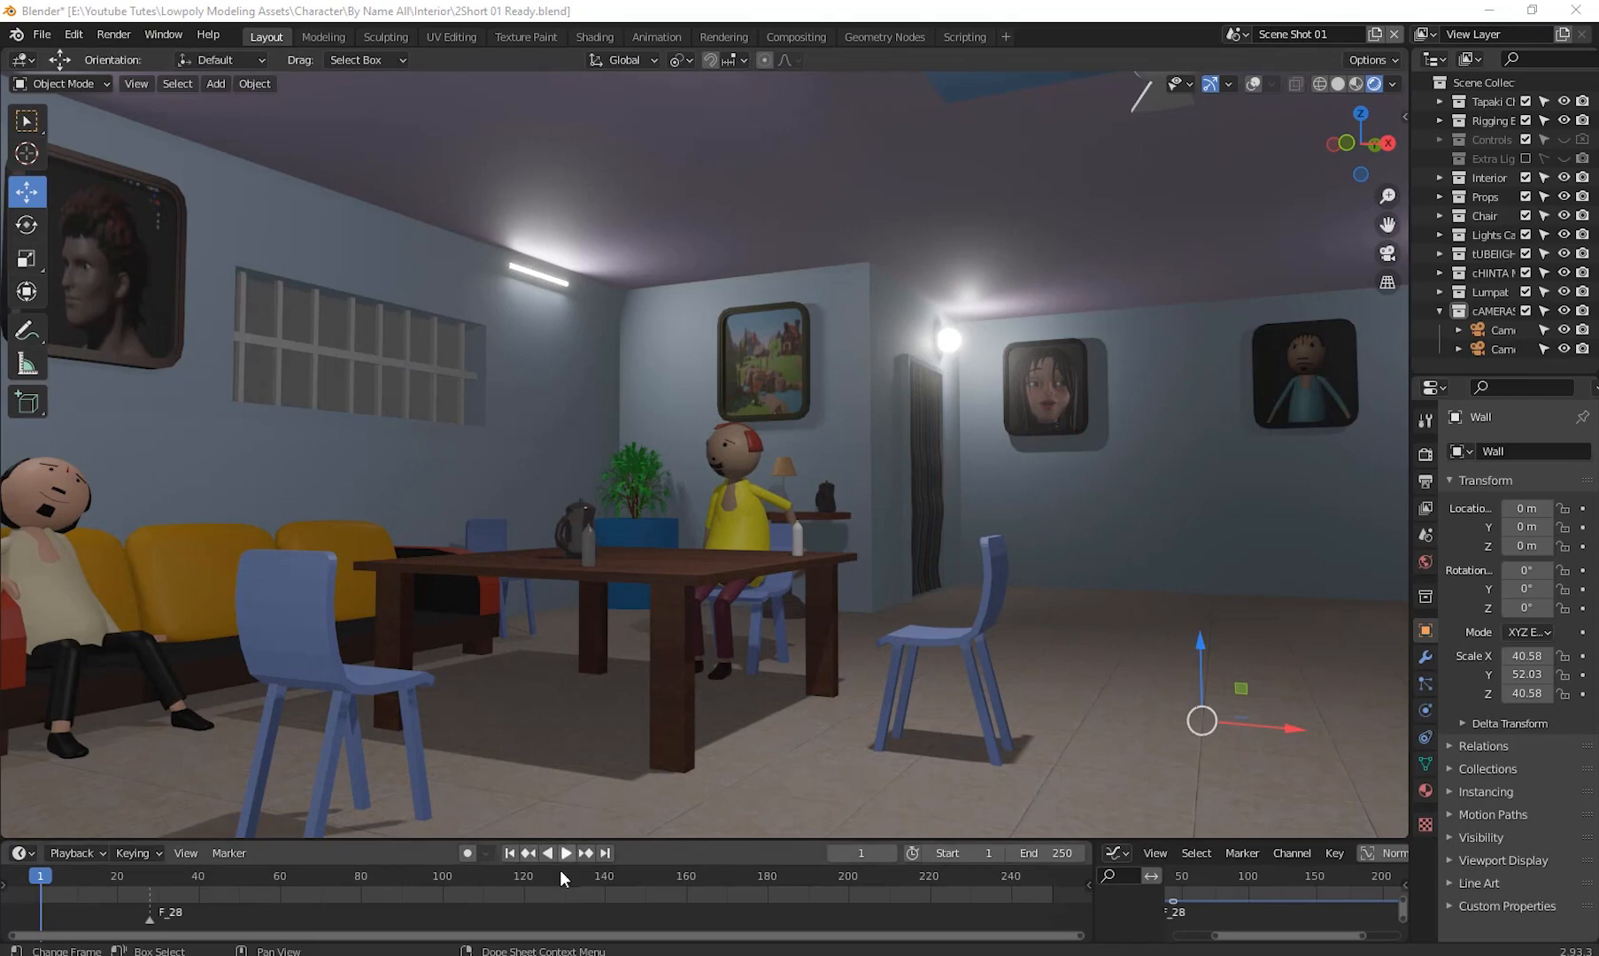
- Resize the outliner and properties editors in Scene Shot 01
middle_click_drag(596, 529, 255, 580)
middle_click_drag(660, 515, 939, 509)
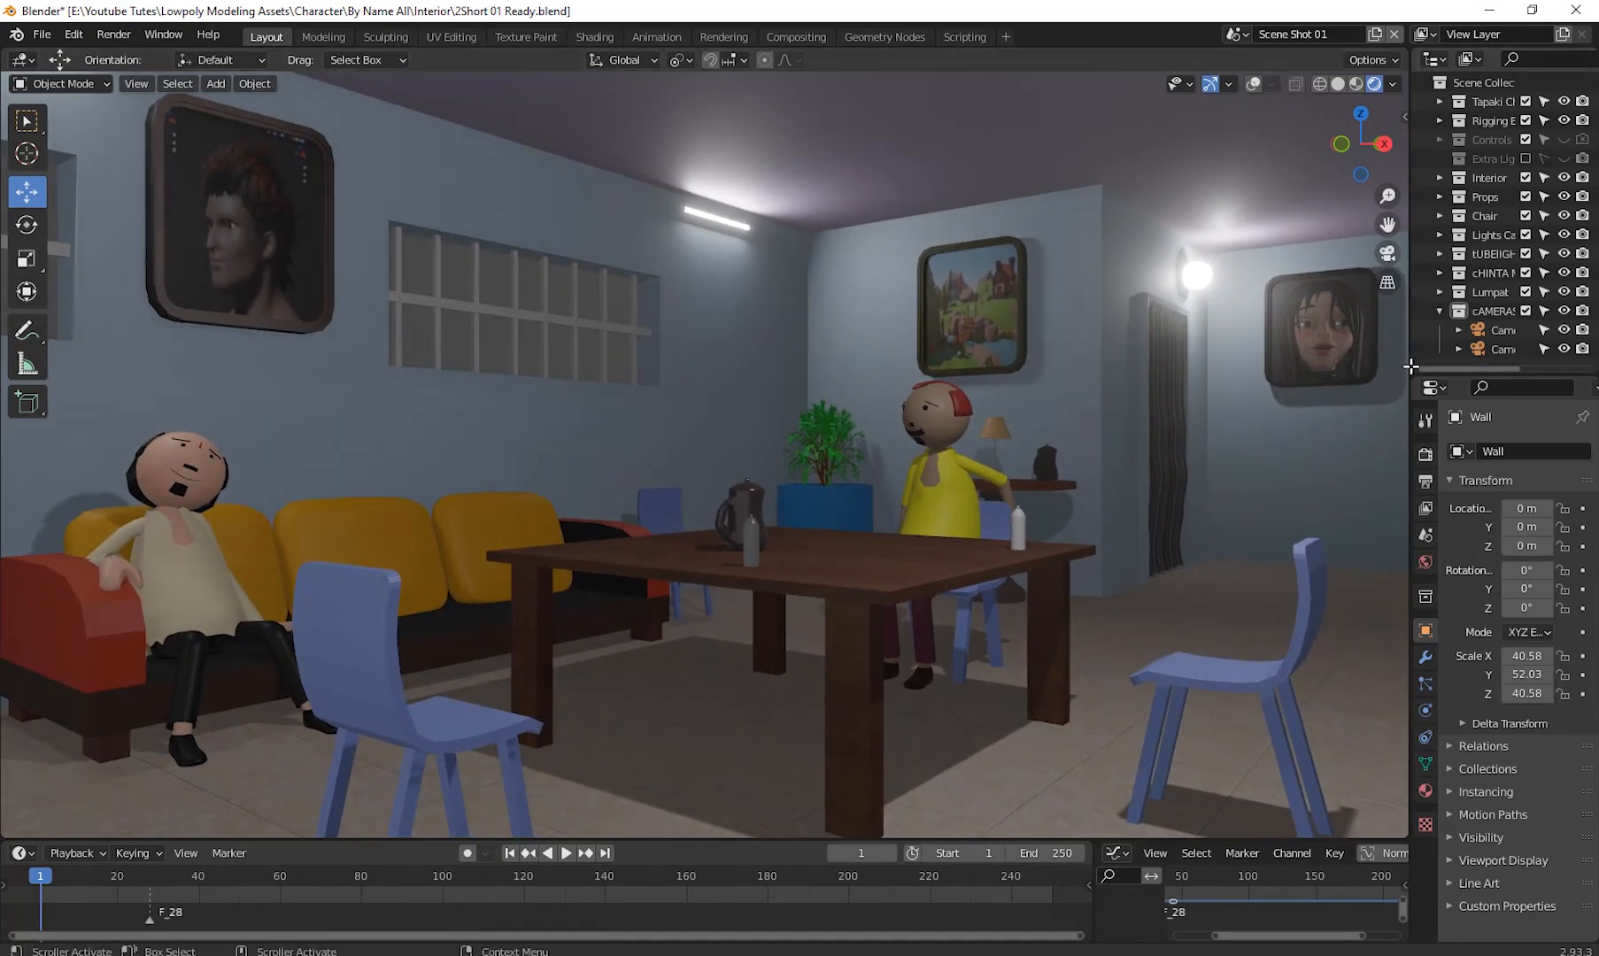
left_click_drag(1461, 372, 1455, 502)
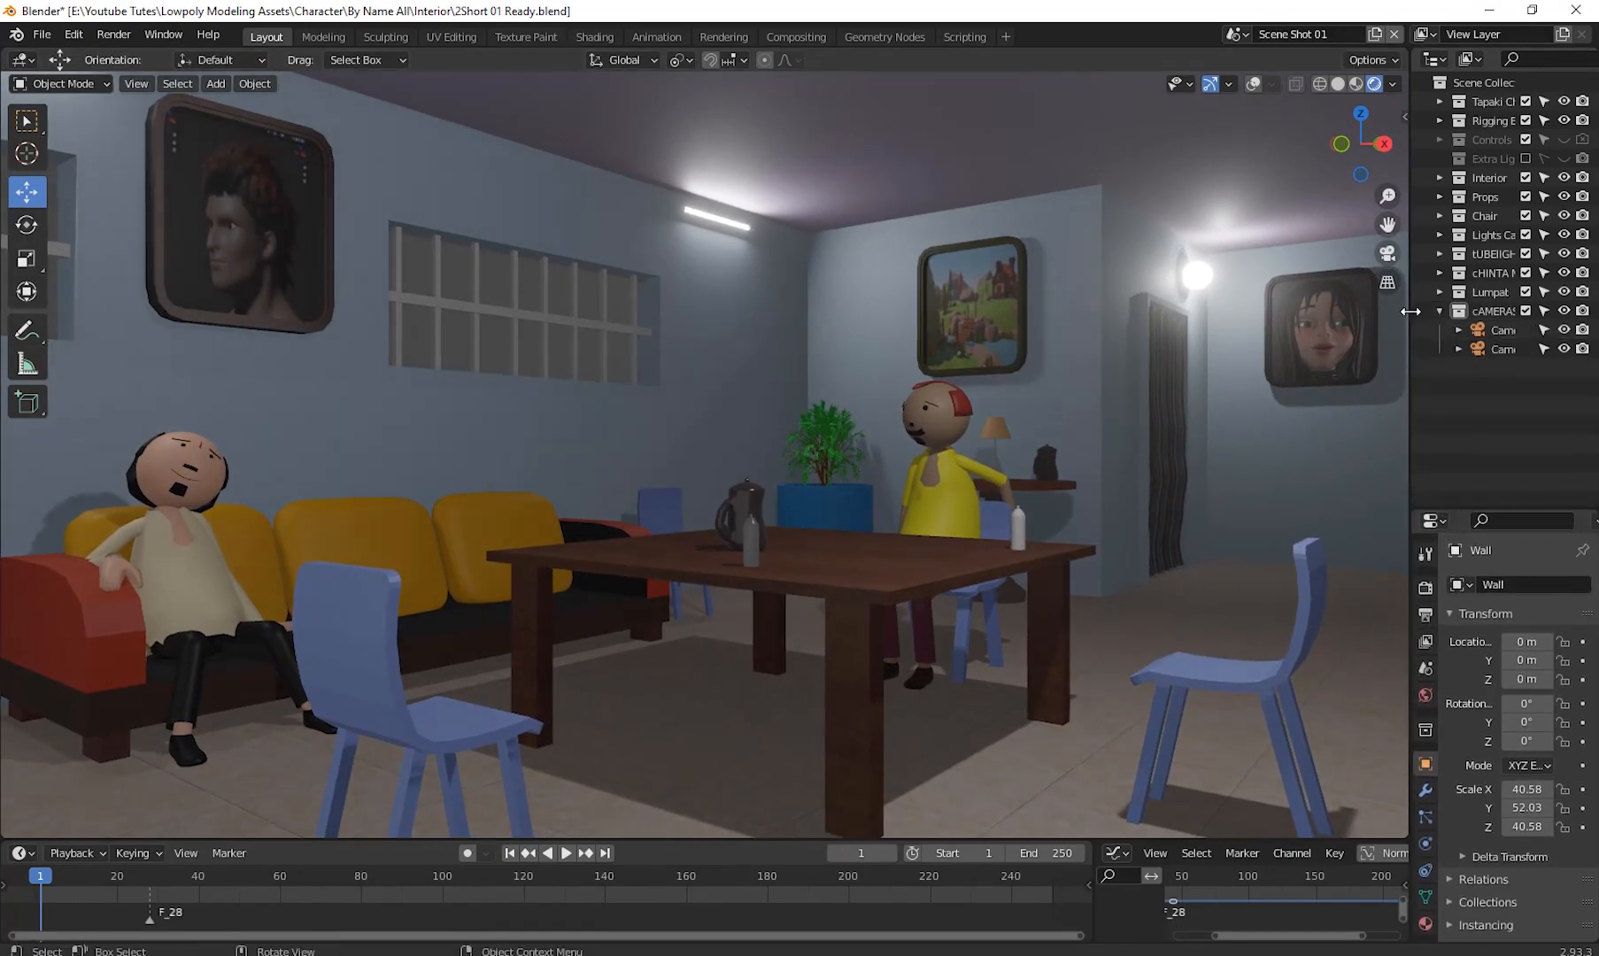
left_click_drag(1408, 313, 1269, 312)
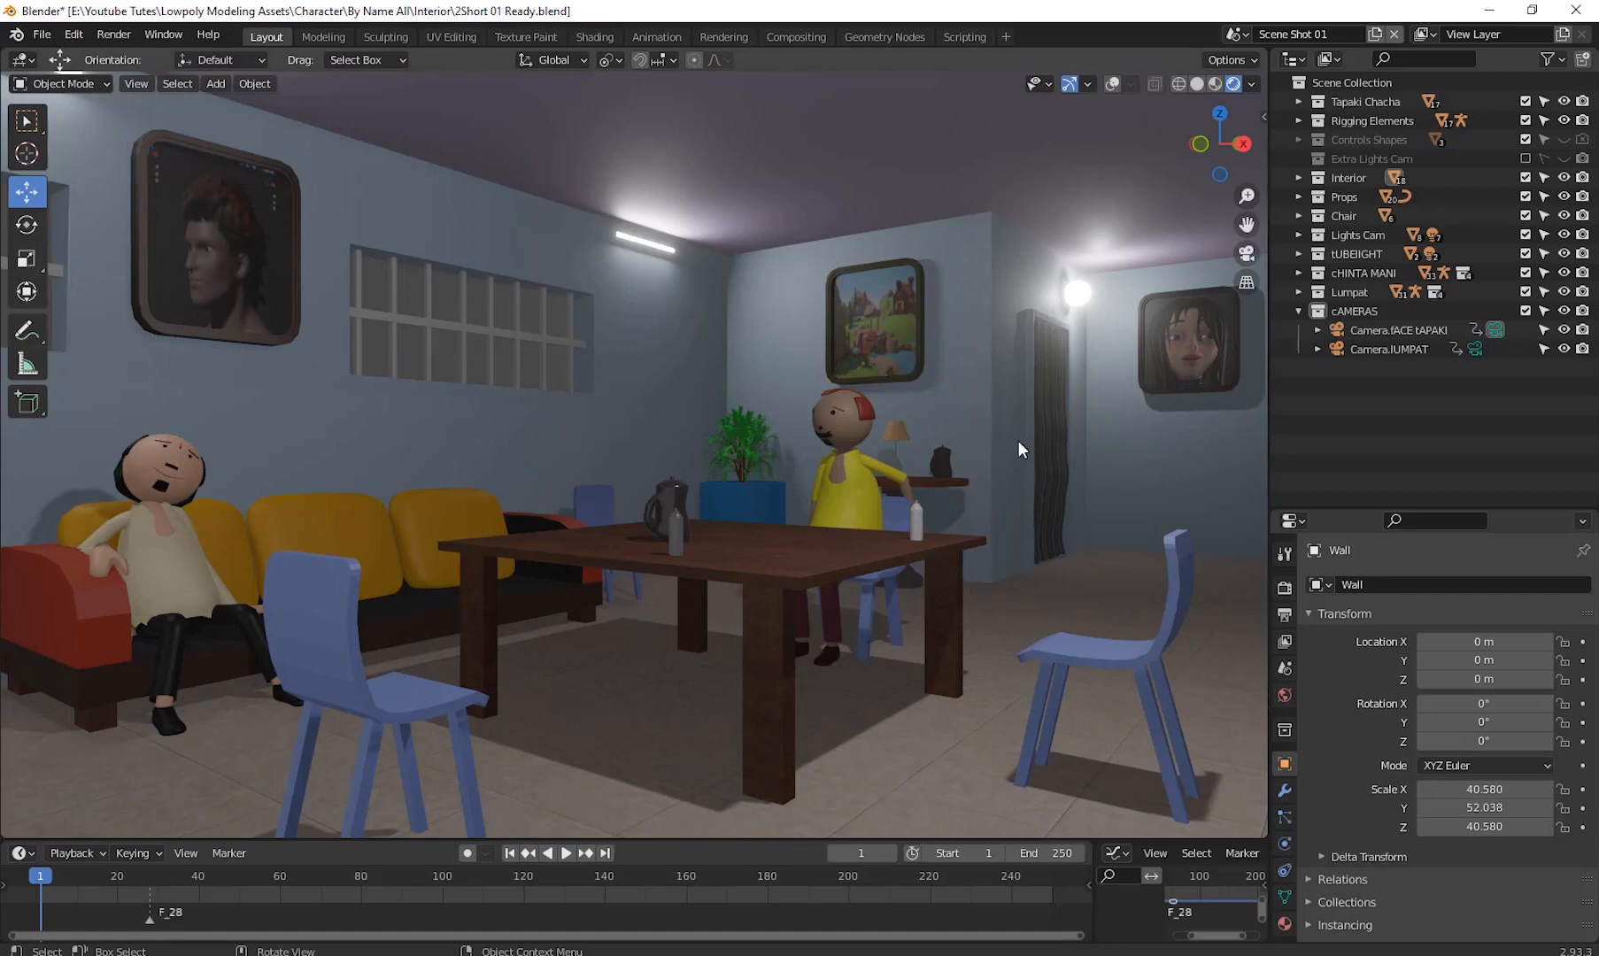
- Select the Camera.fACE tAPAKI camera and play back its animation
left_click(1410, 329)
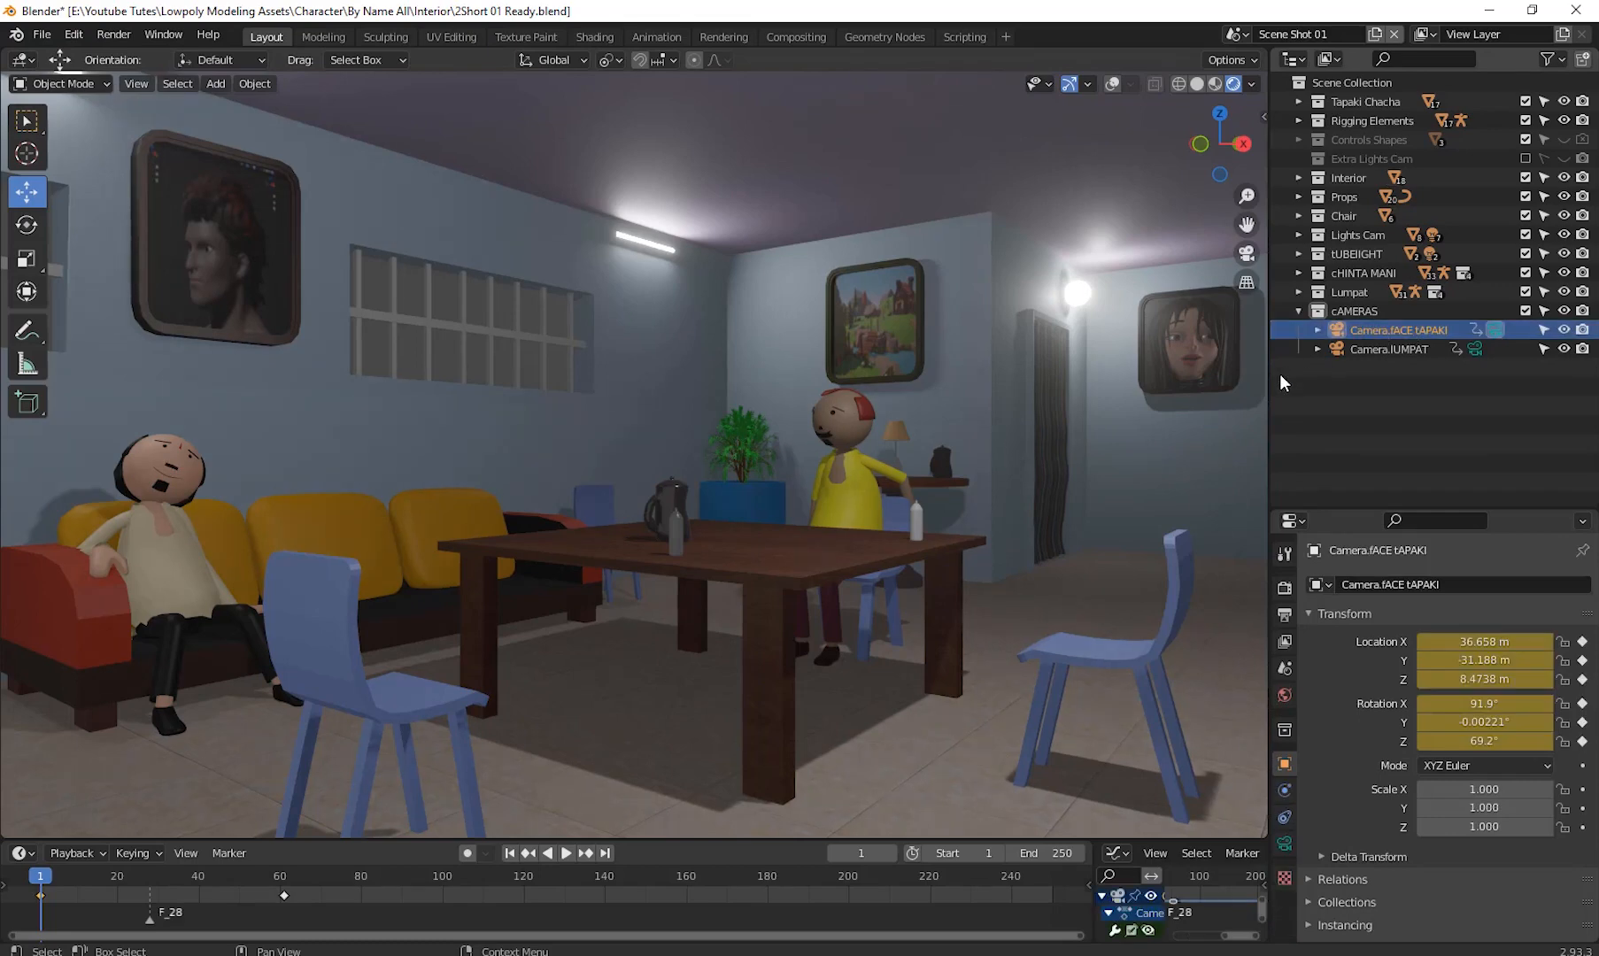
key("space")
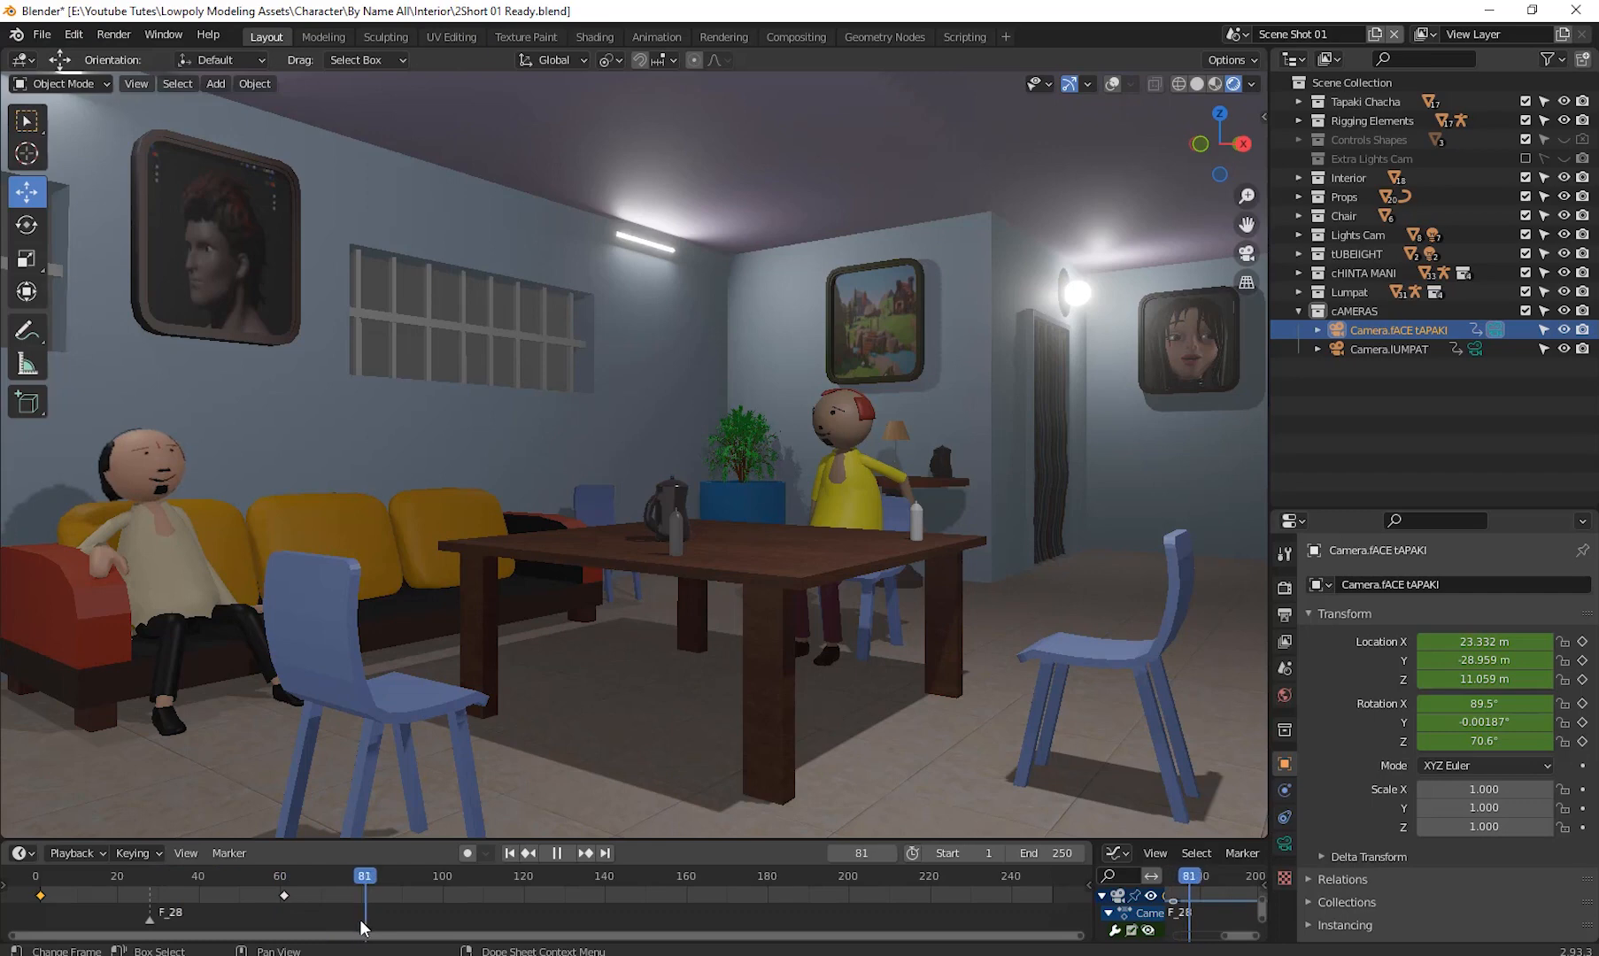
left_click_drag(359, 919, 231, 921)
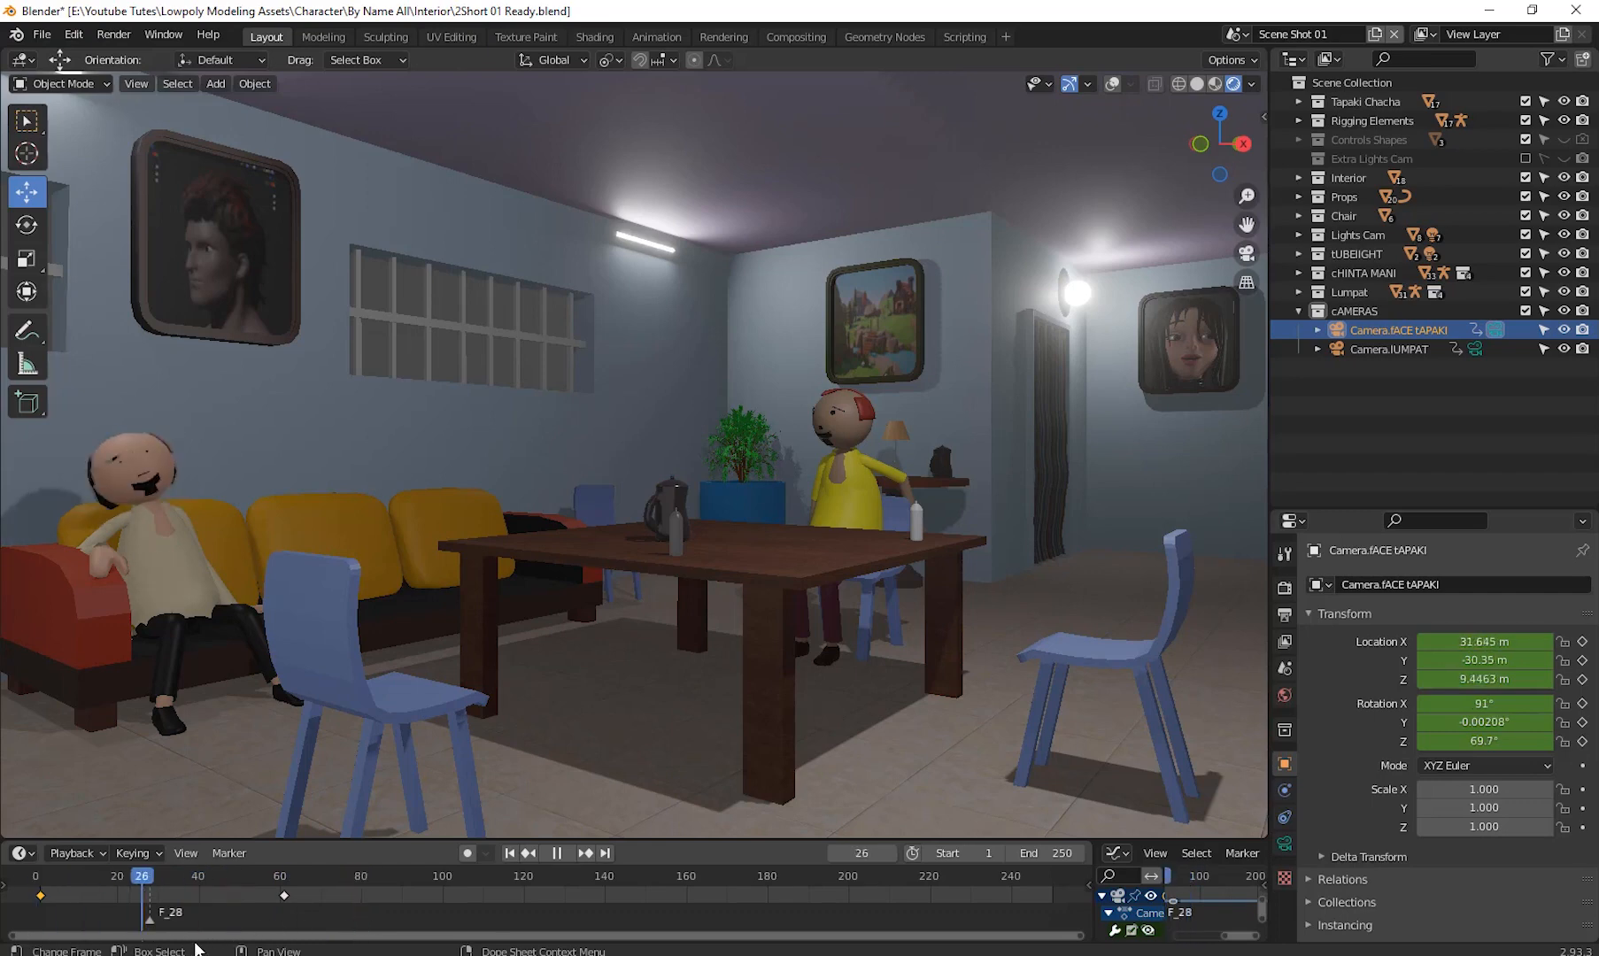
key("space")
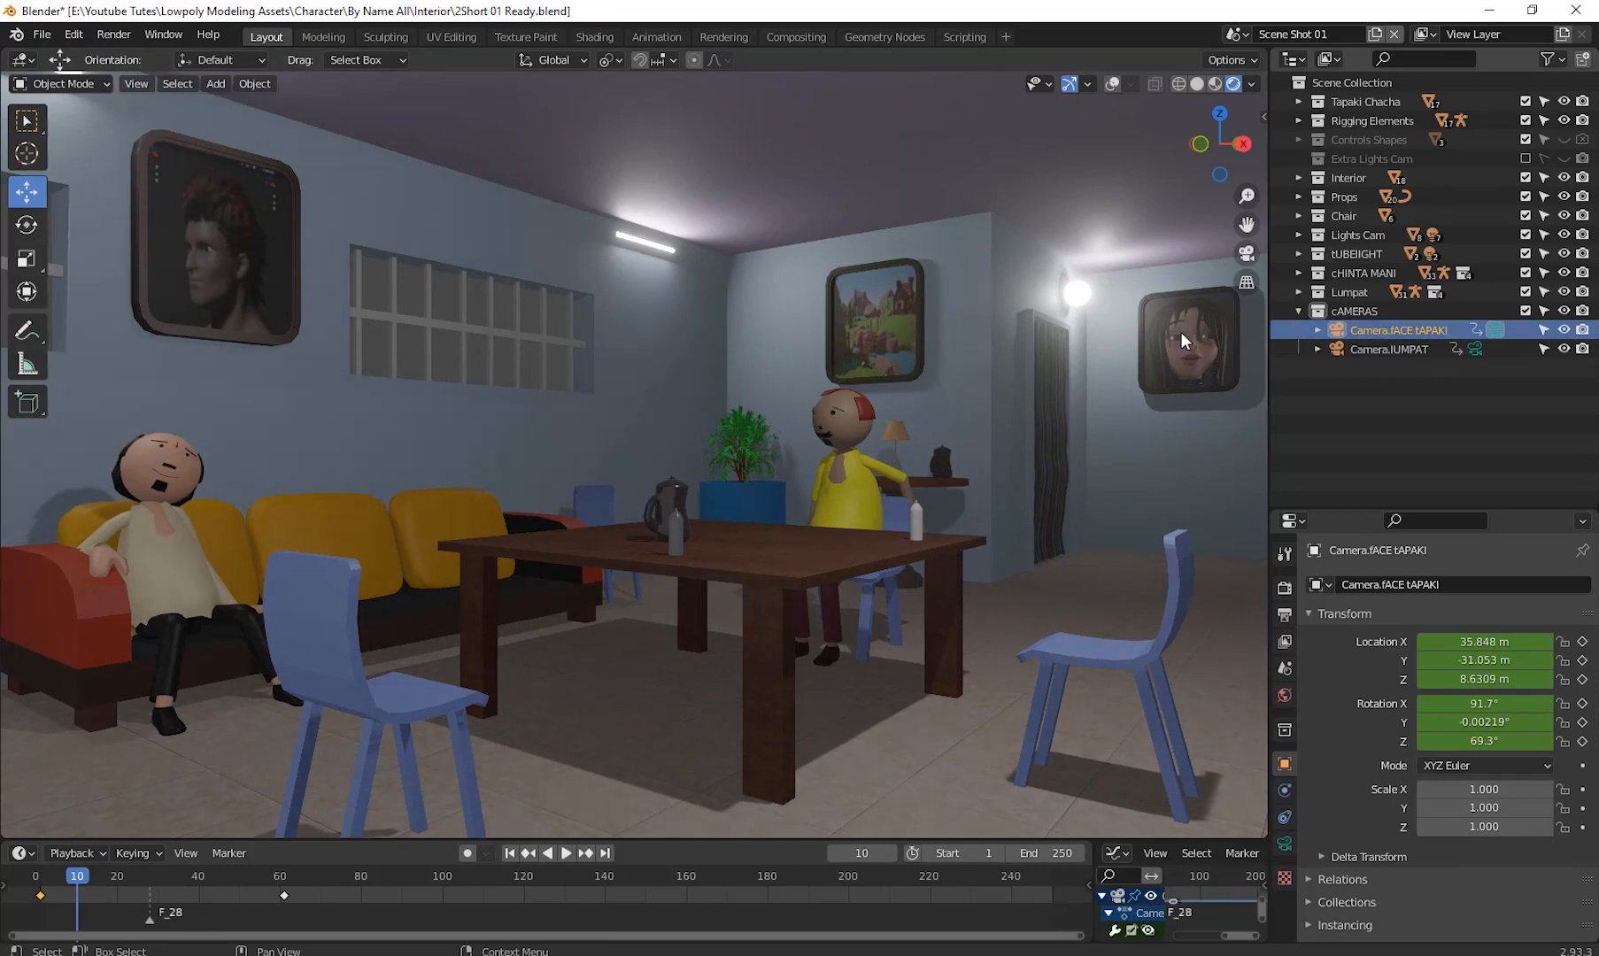
- Make Camera.fACE tAPAKI the active camera and play from the first frame
key("ctrl+KP_0")
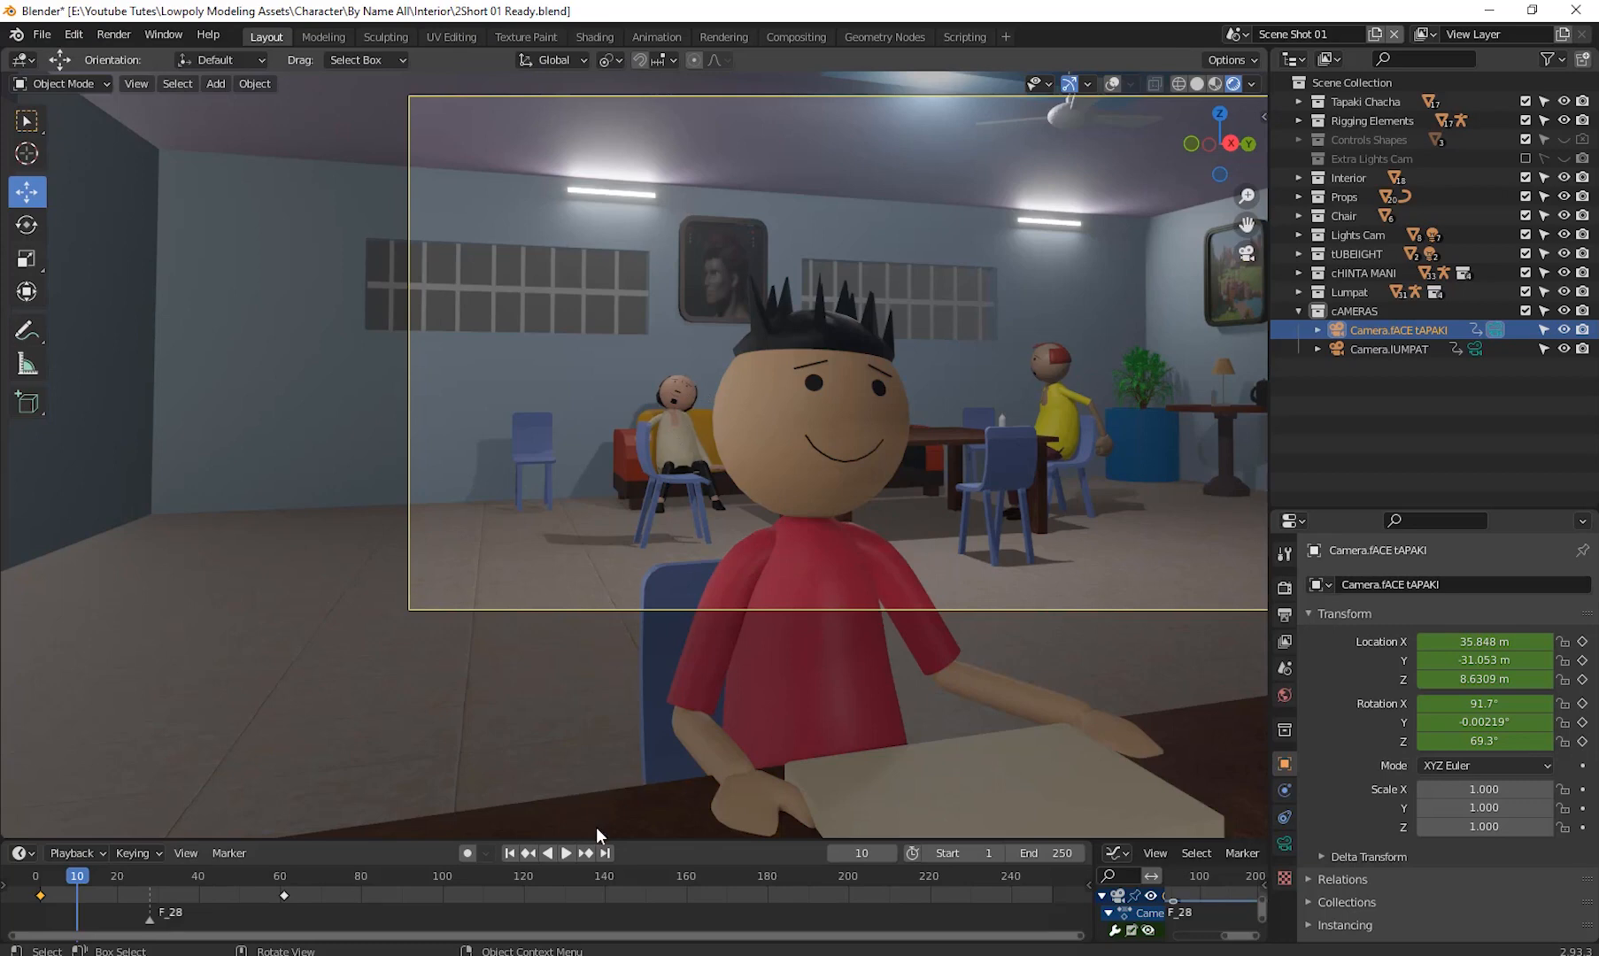
left_click_drag(77, 874, 42, 952)
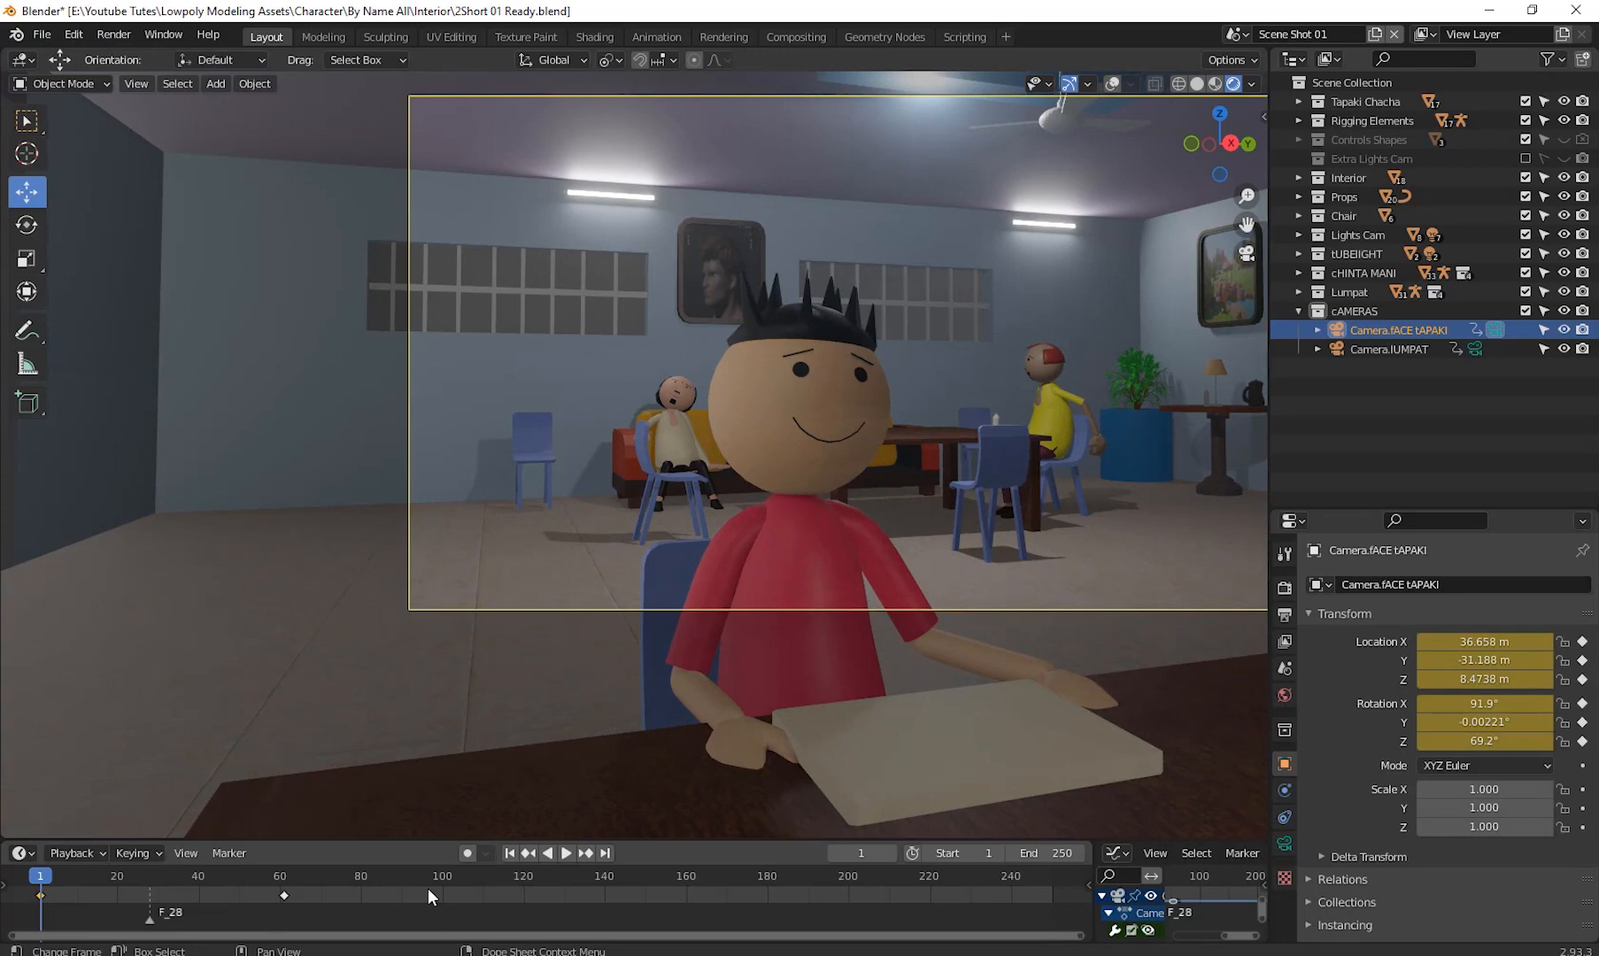
left_click(565, 853)
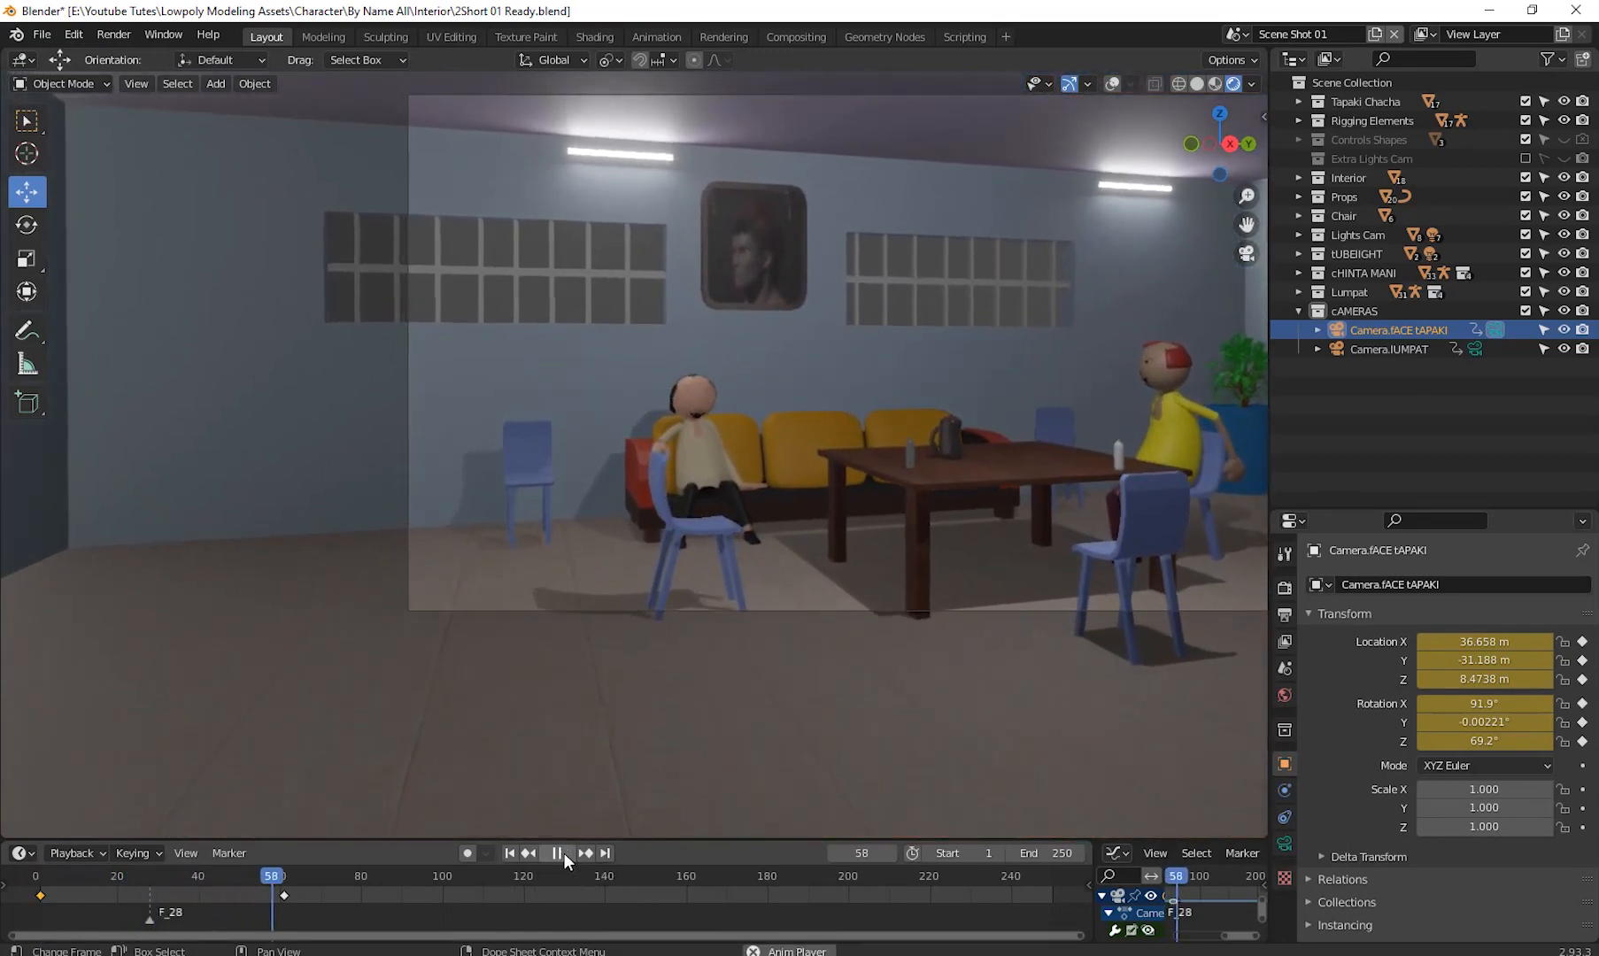
- Play and scrub through the Camera.fACE tAPAKI animation on the timeline
left_click(563, 854)
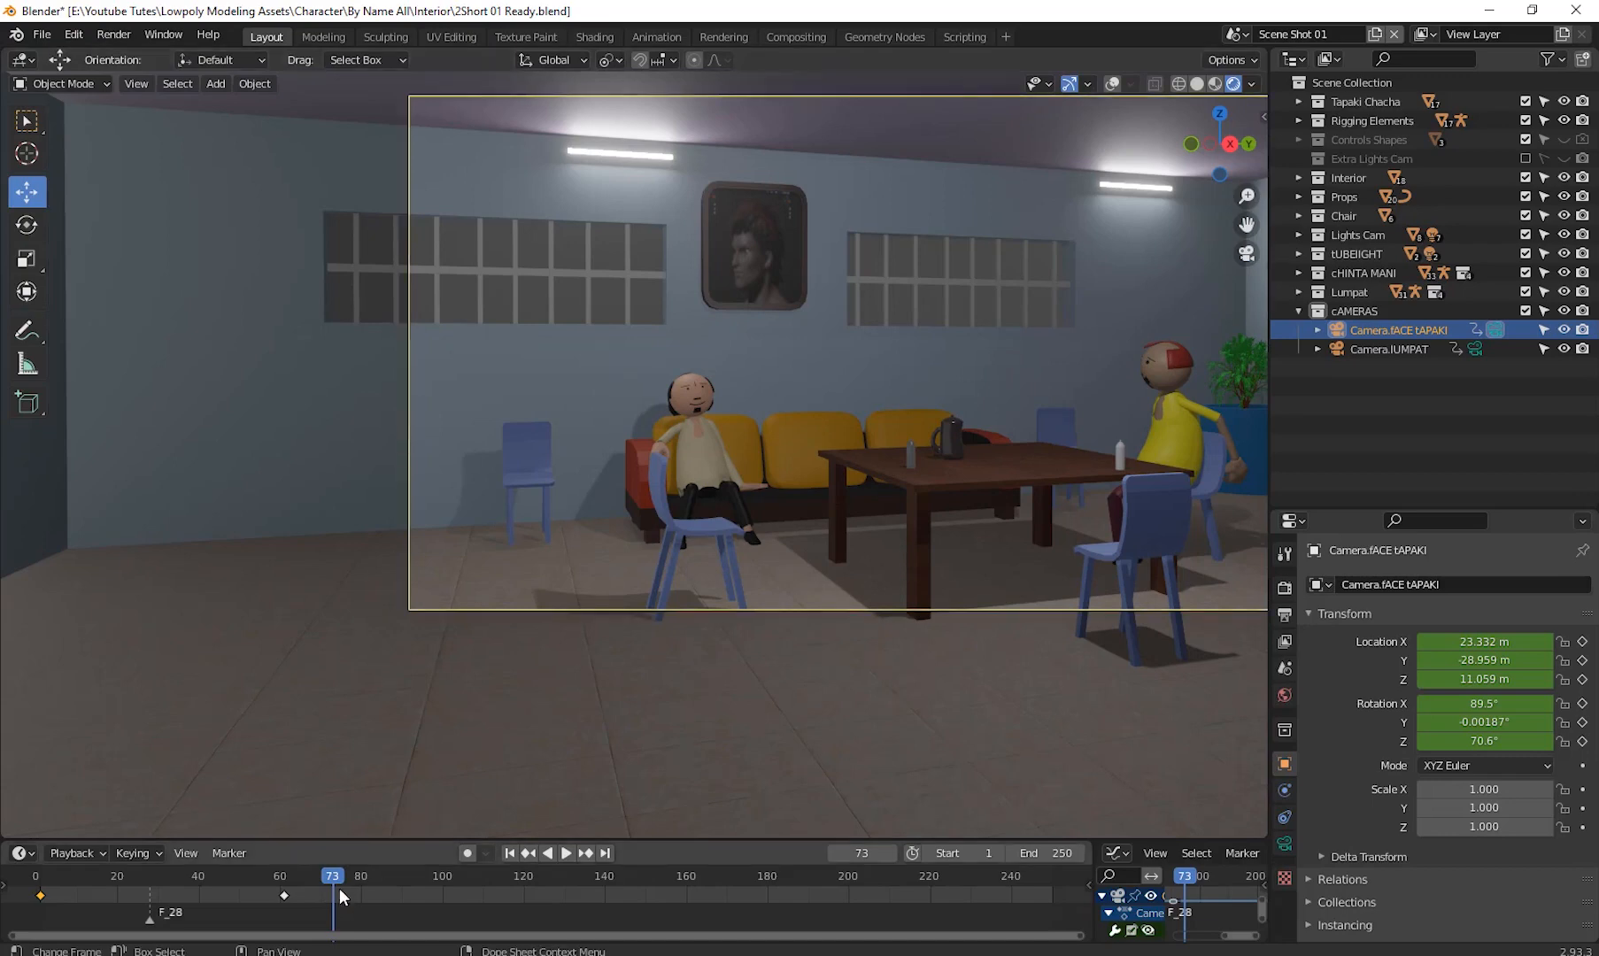
left_click_drag(331, 880, 362, 931)
key("space")
key("space")
key("space")
left_click_drag(366, 875, 36, 897)
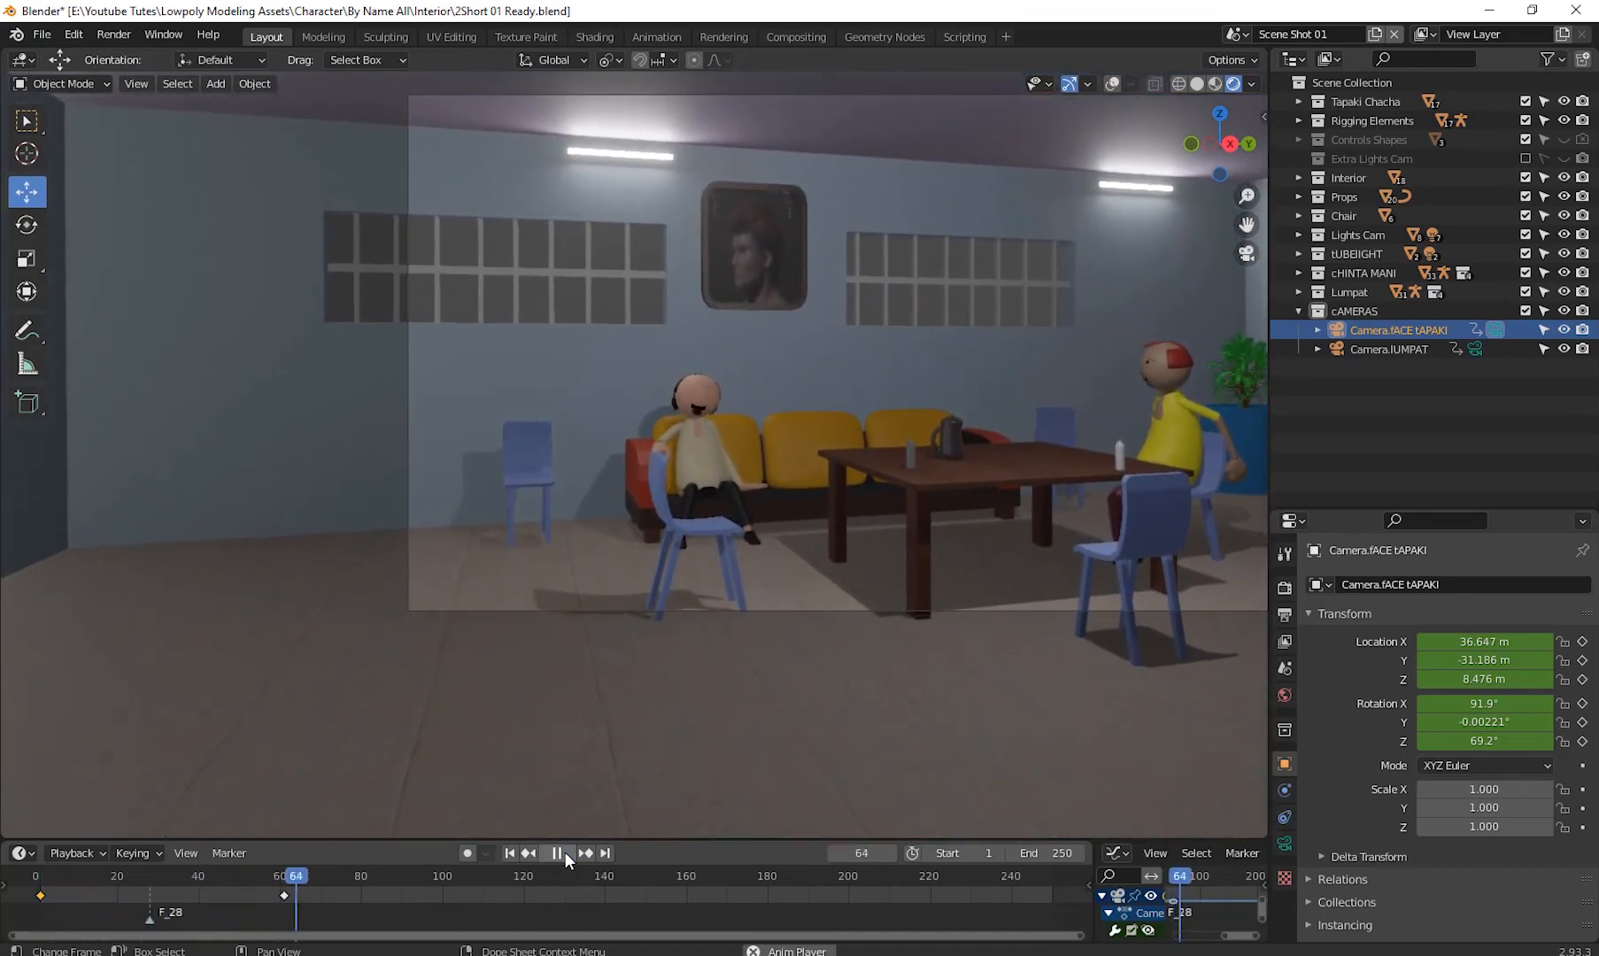
- Stop playback, select Camera.lUMPAT at frame 70 and make it the active camera
left_click(557, 853)
left_click(321, 879)
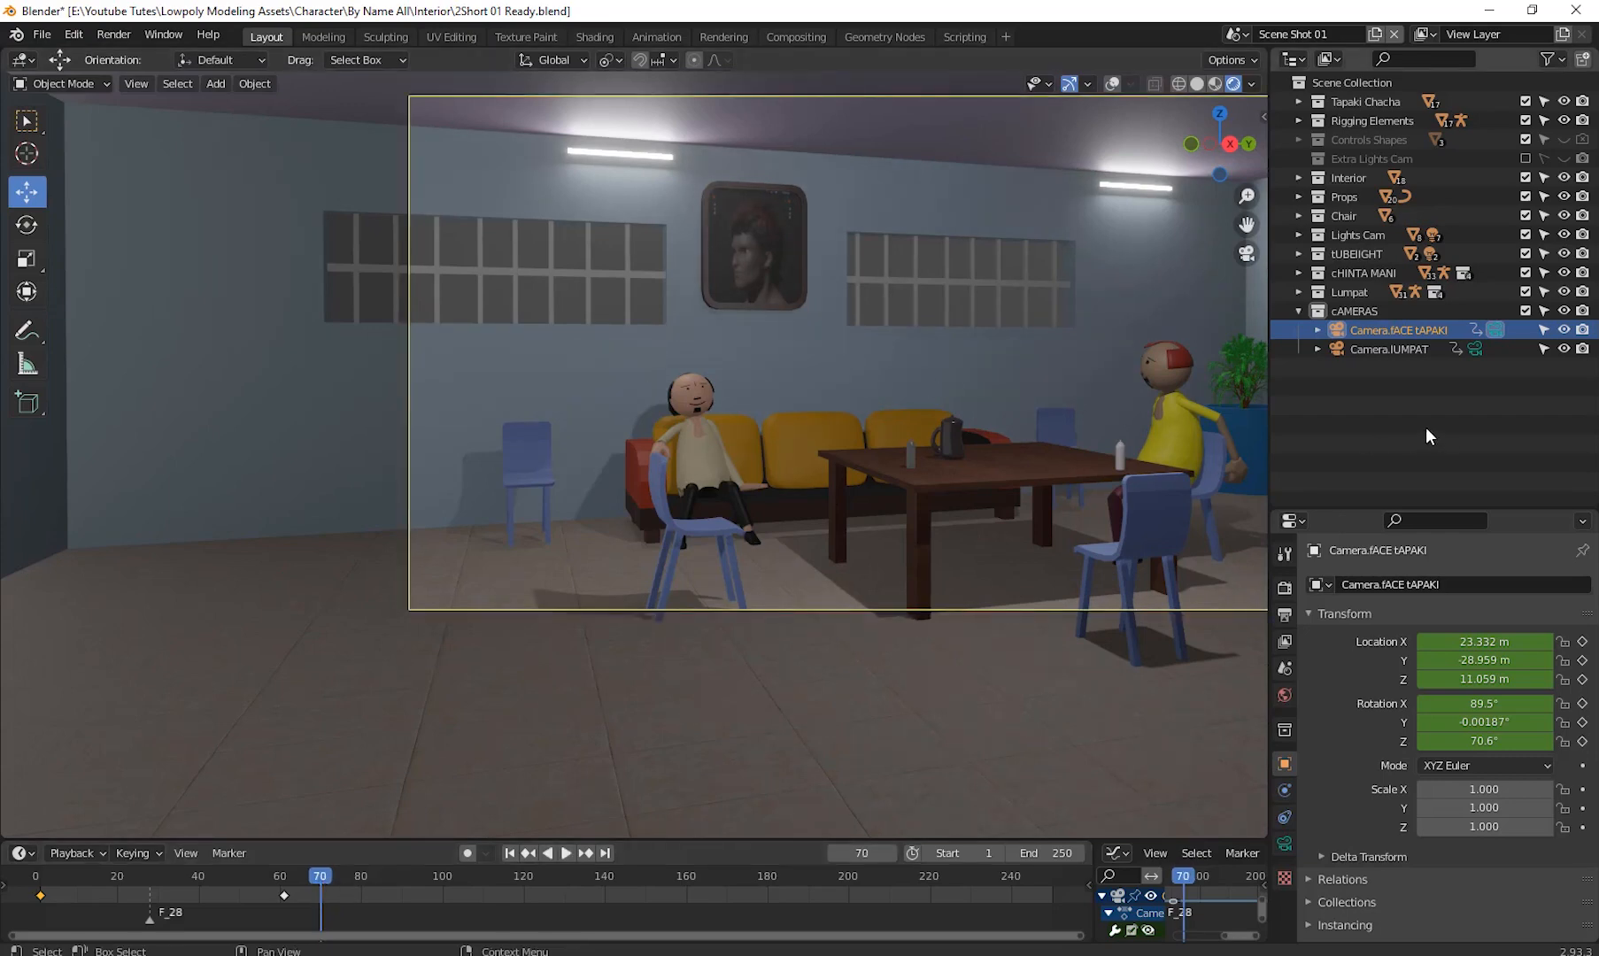
left_click(1394, 351)
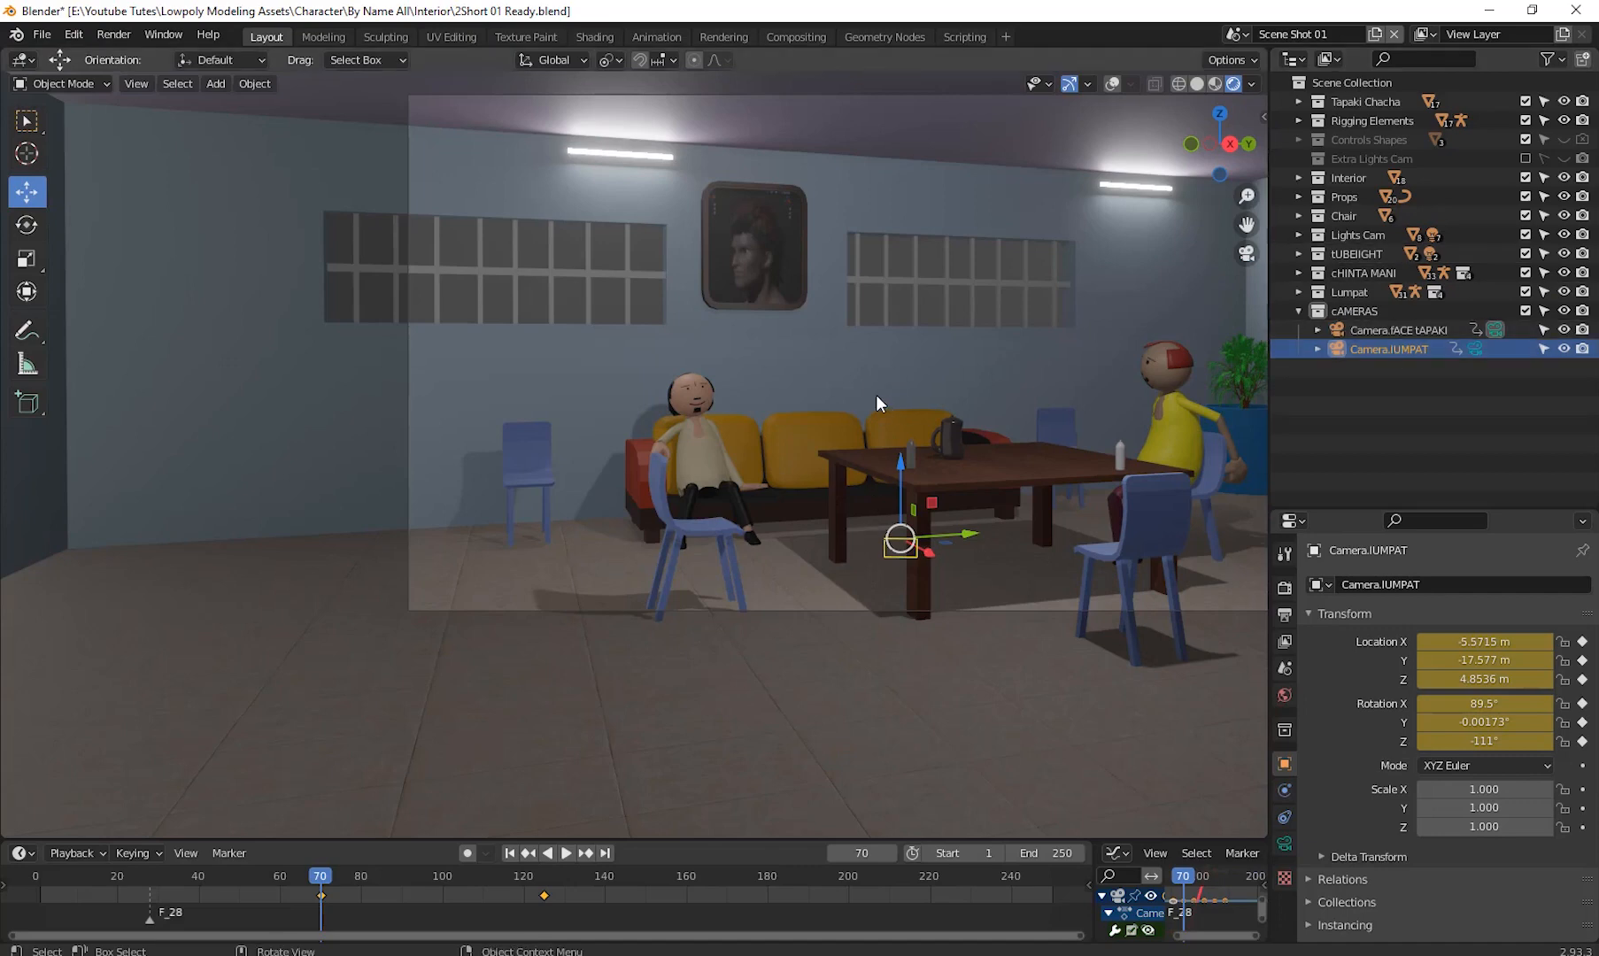
key("ctrl+KP_0")
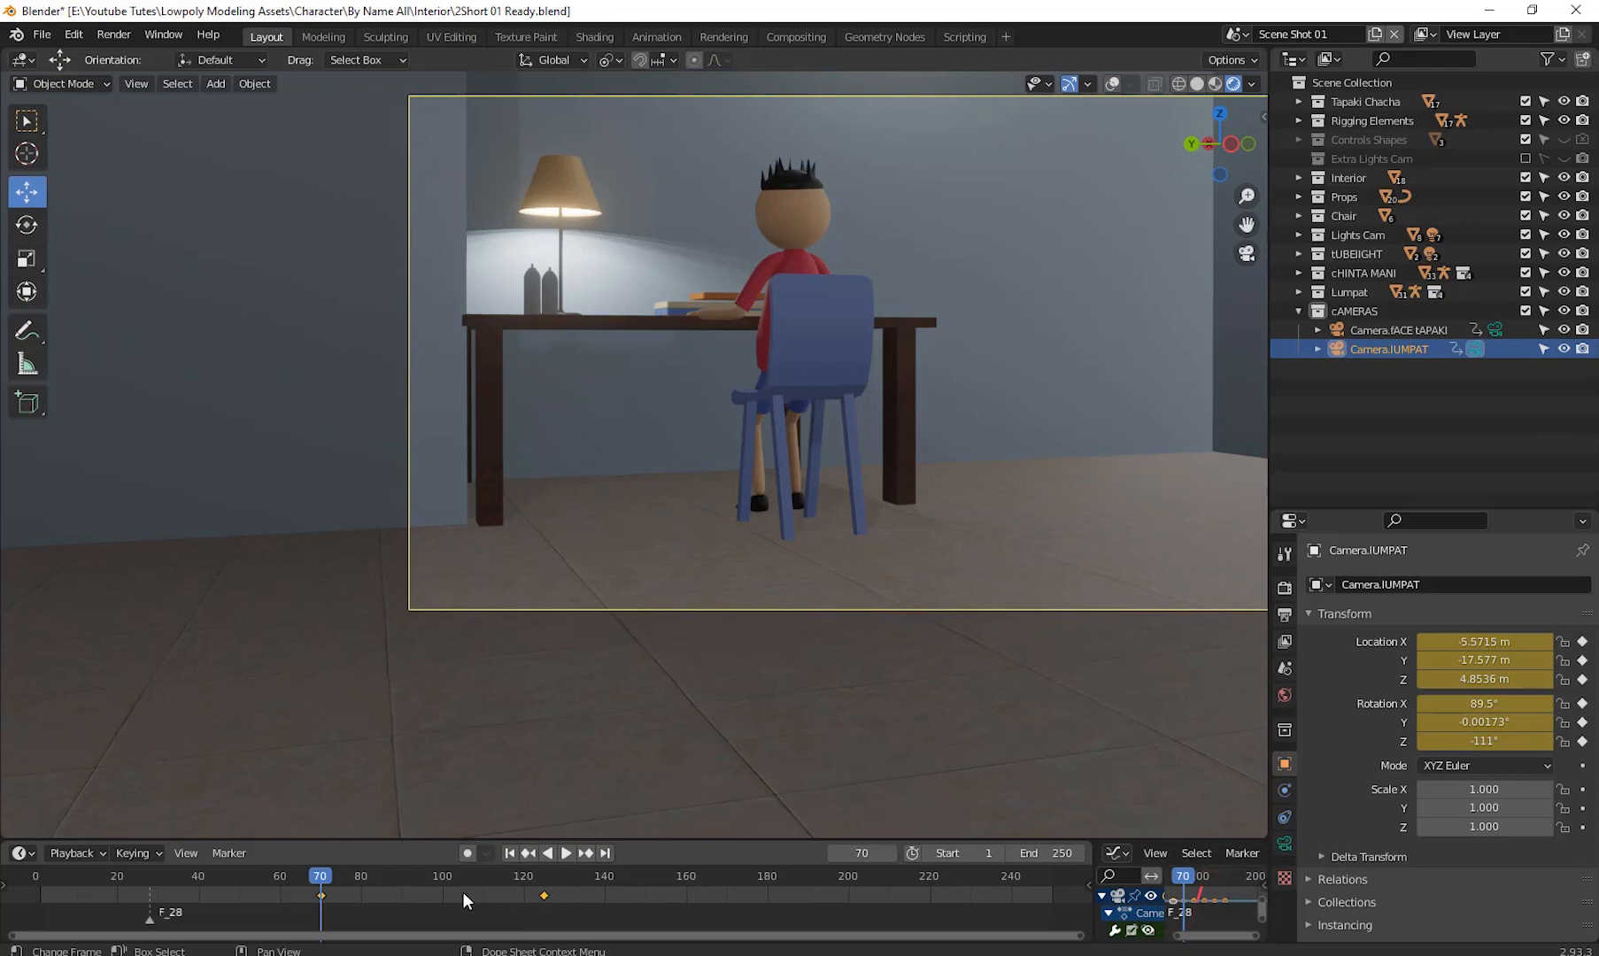
- Play and scrub through the Camera.lUMPAT animation, returning near the first frame
left_click(565, 854)
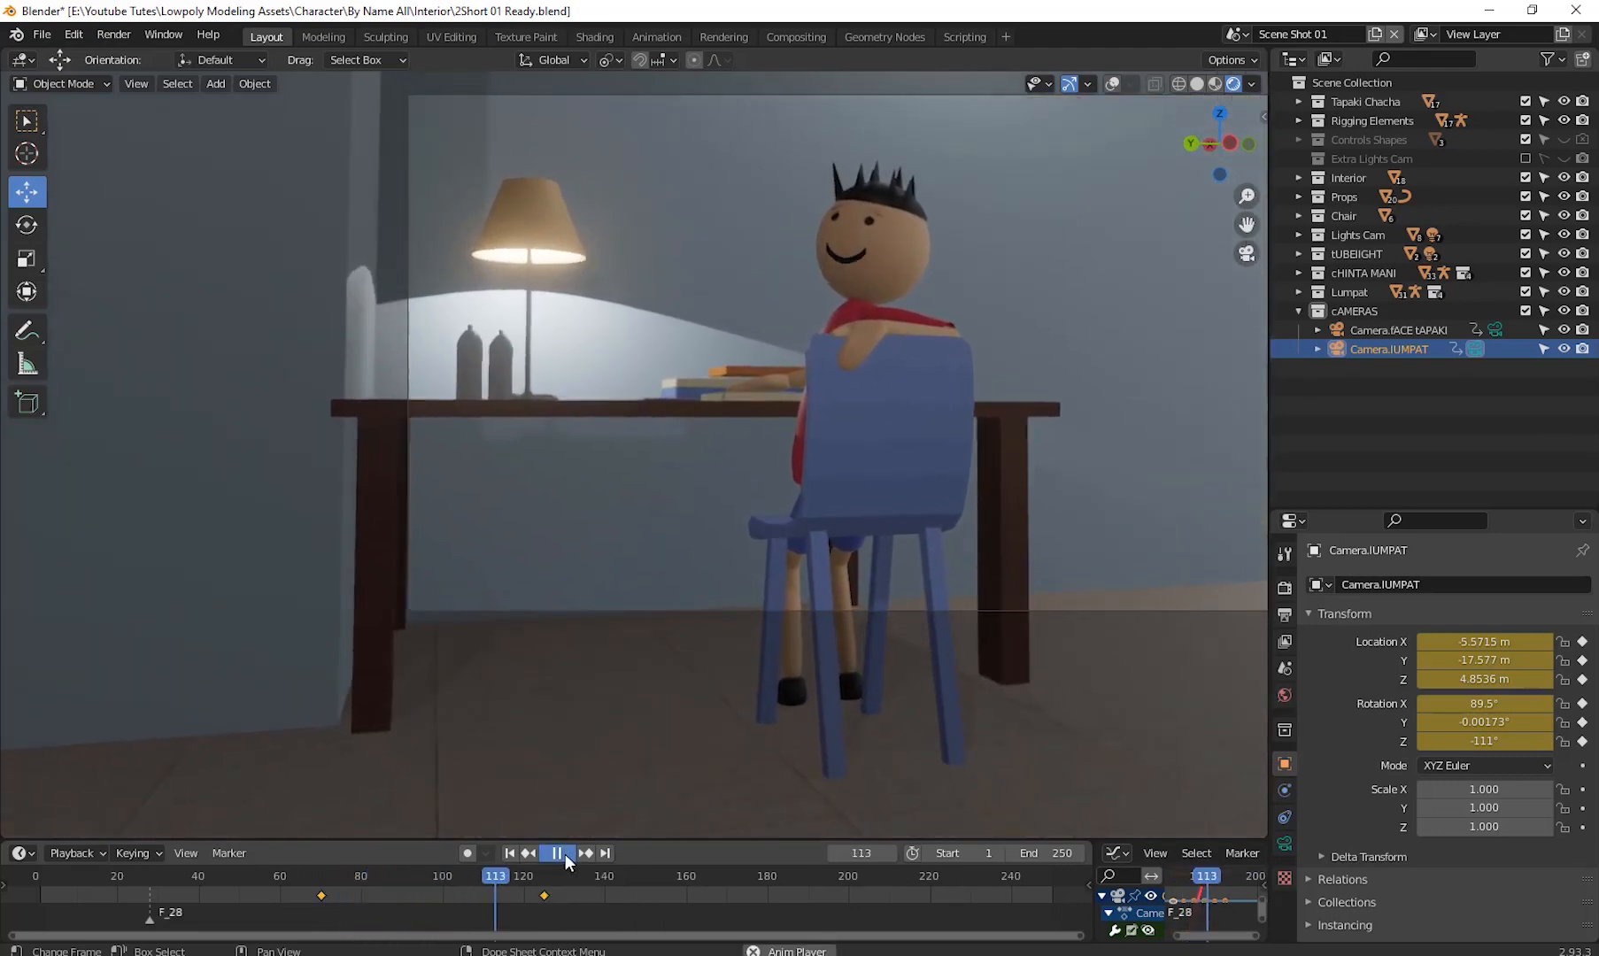
left_click(565, 854)
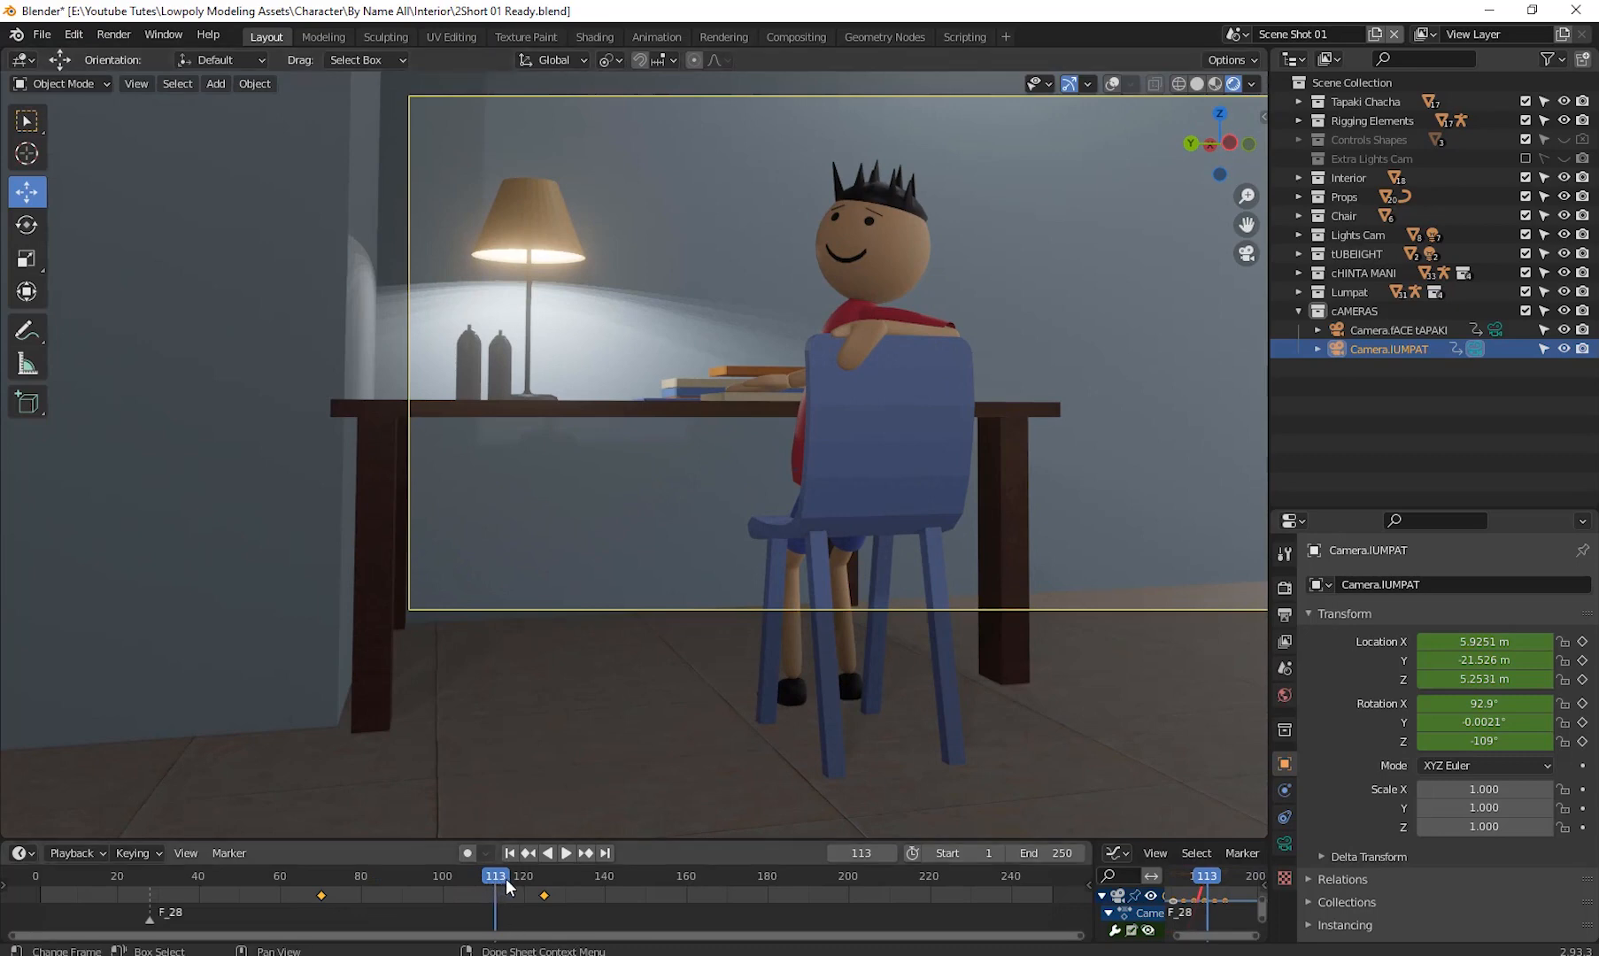
left_click_drag(509, 891, 546, 895)
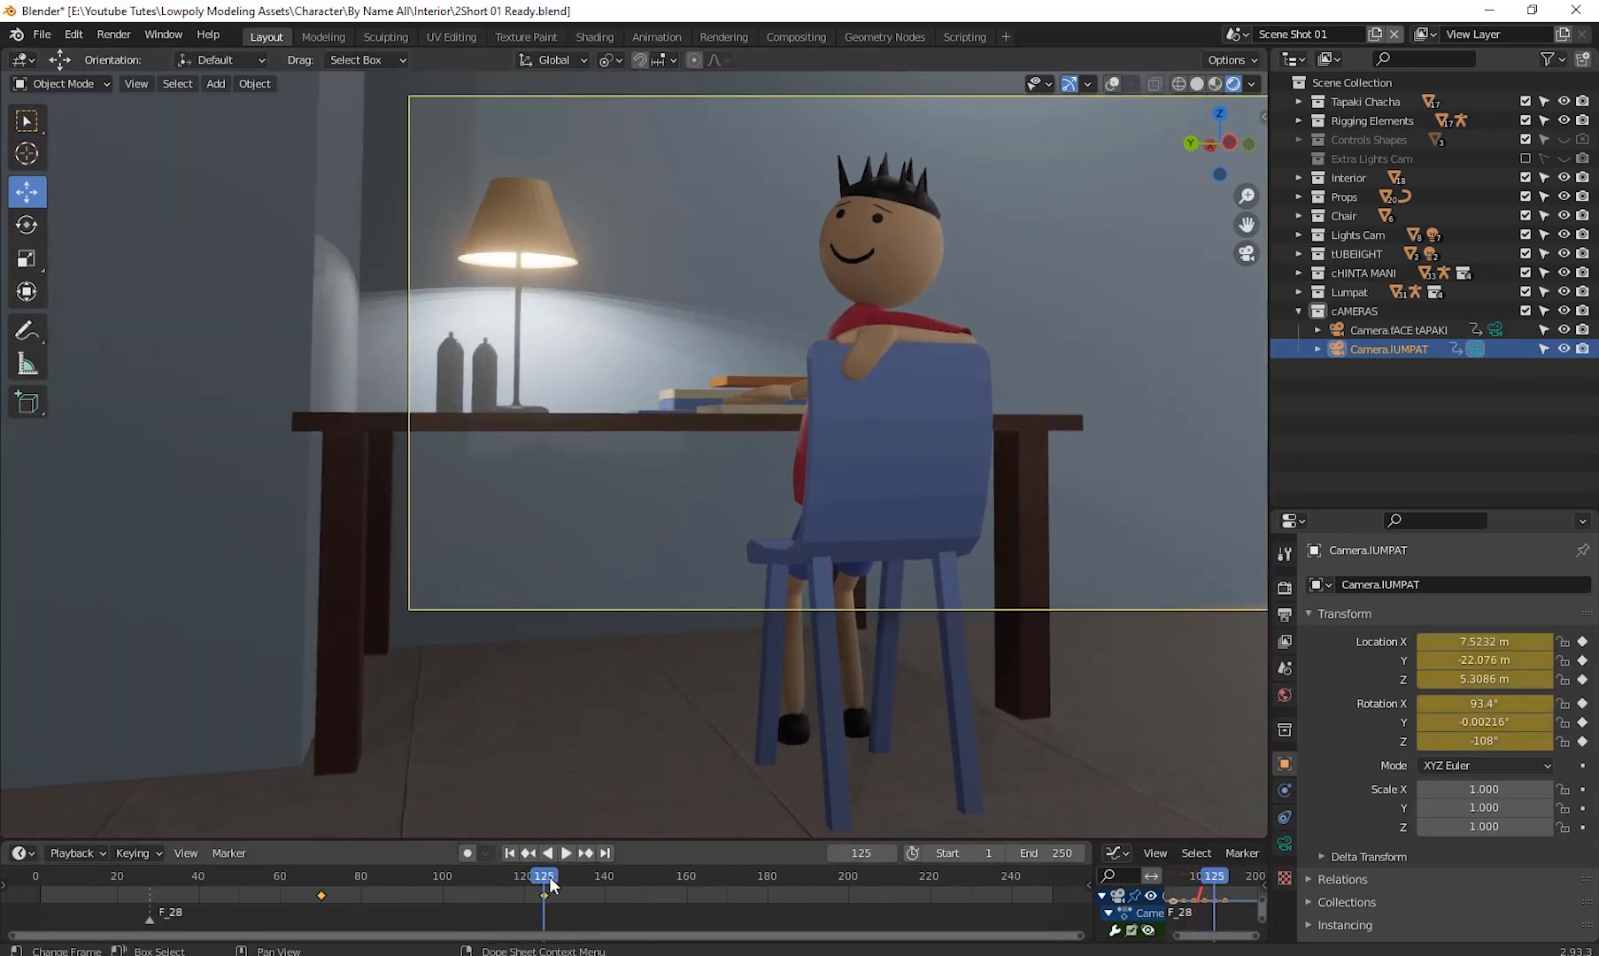
left_click_drag(545, 878, 92, 910)
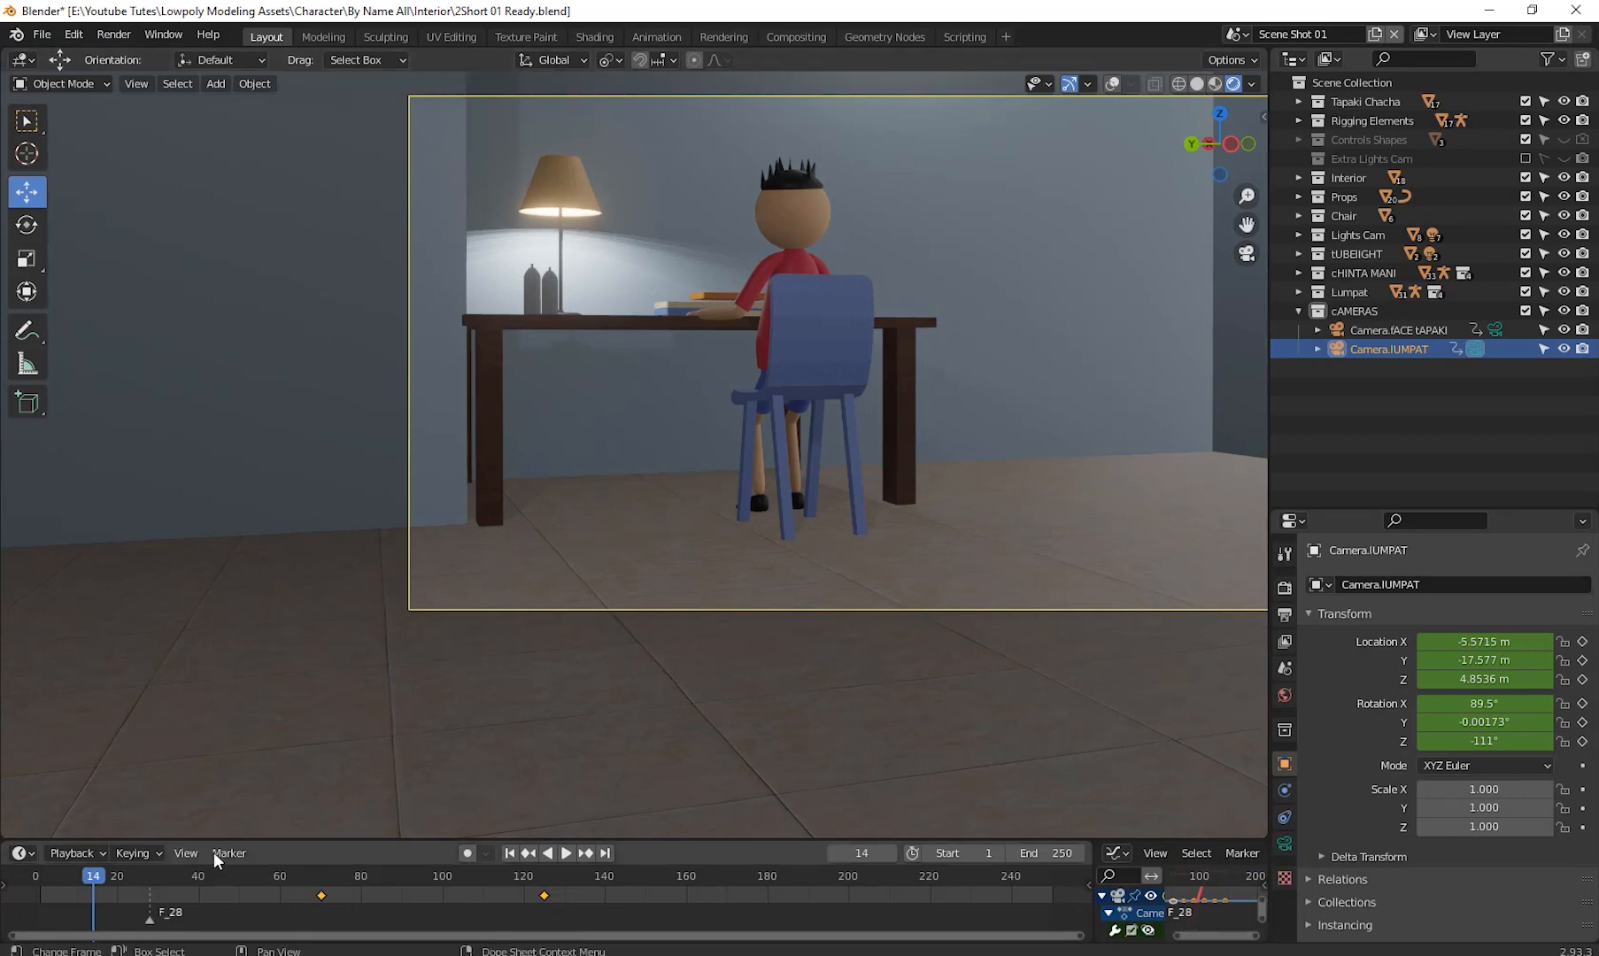
left_click_drag(96, 875, 42, 897)
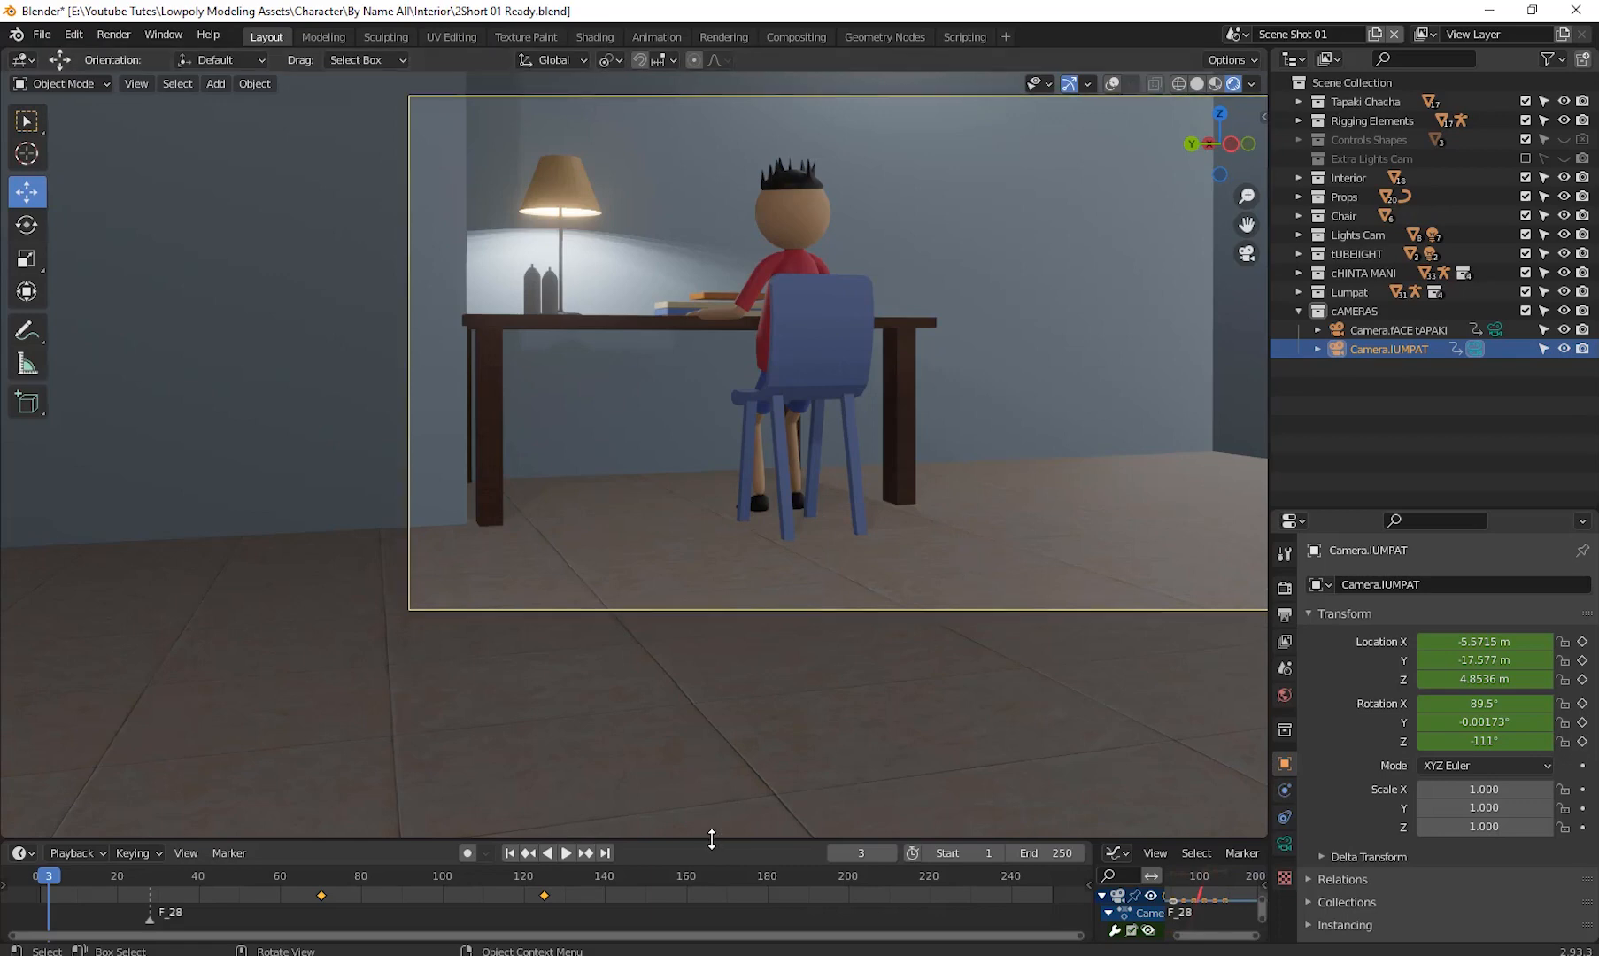
- Enlarge the timeline area, widen the graph editor and frame all camera curves
left_click_drag(711, 838, 743, 700)
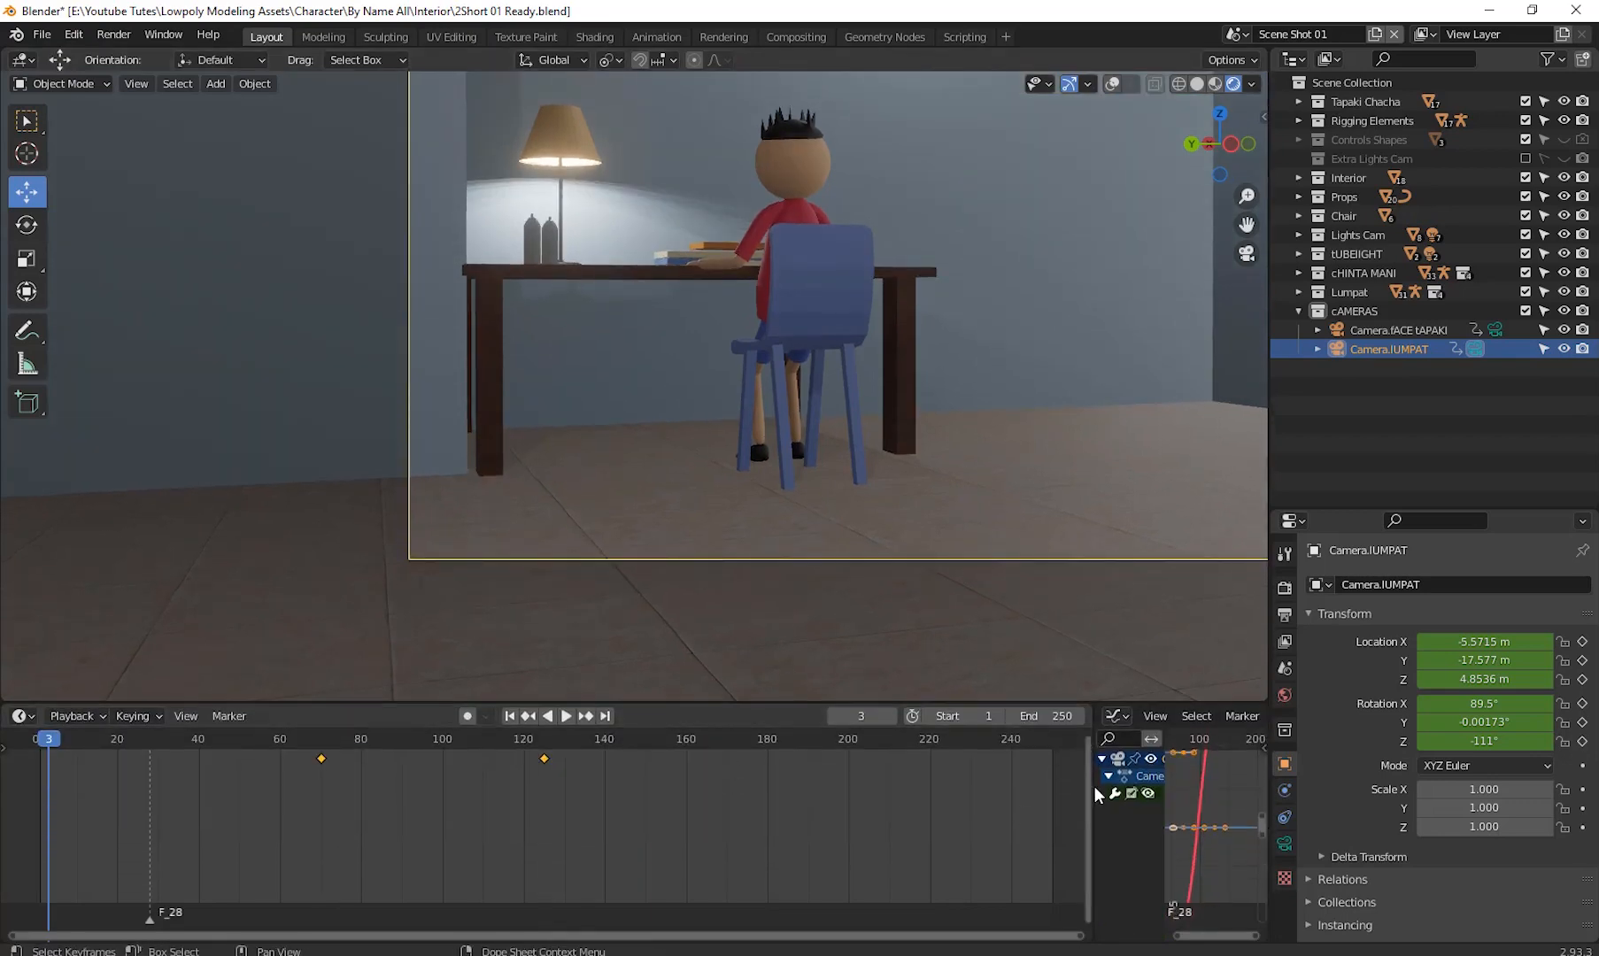
left_click_drag(1094, 796, 682, 796)
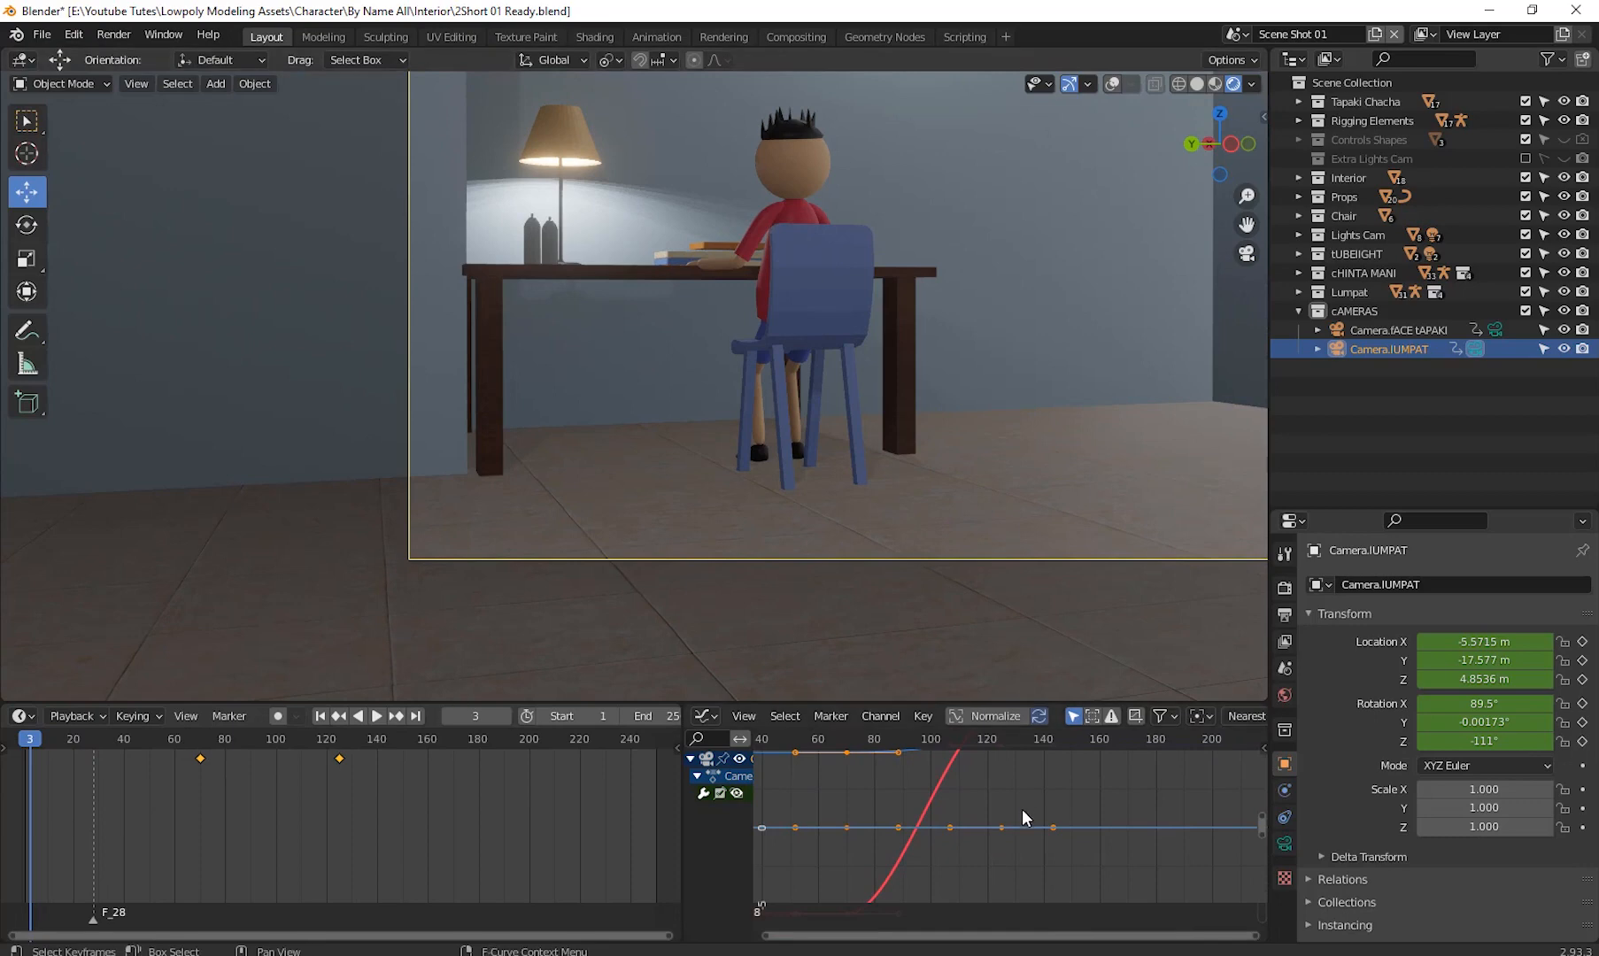
key("Home")
scroll(1107, 837, "down", 3)
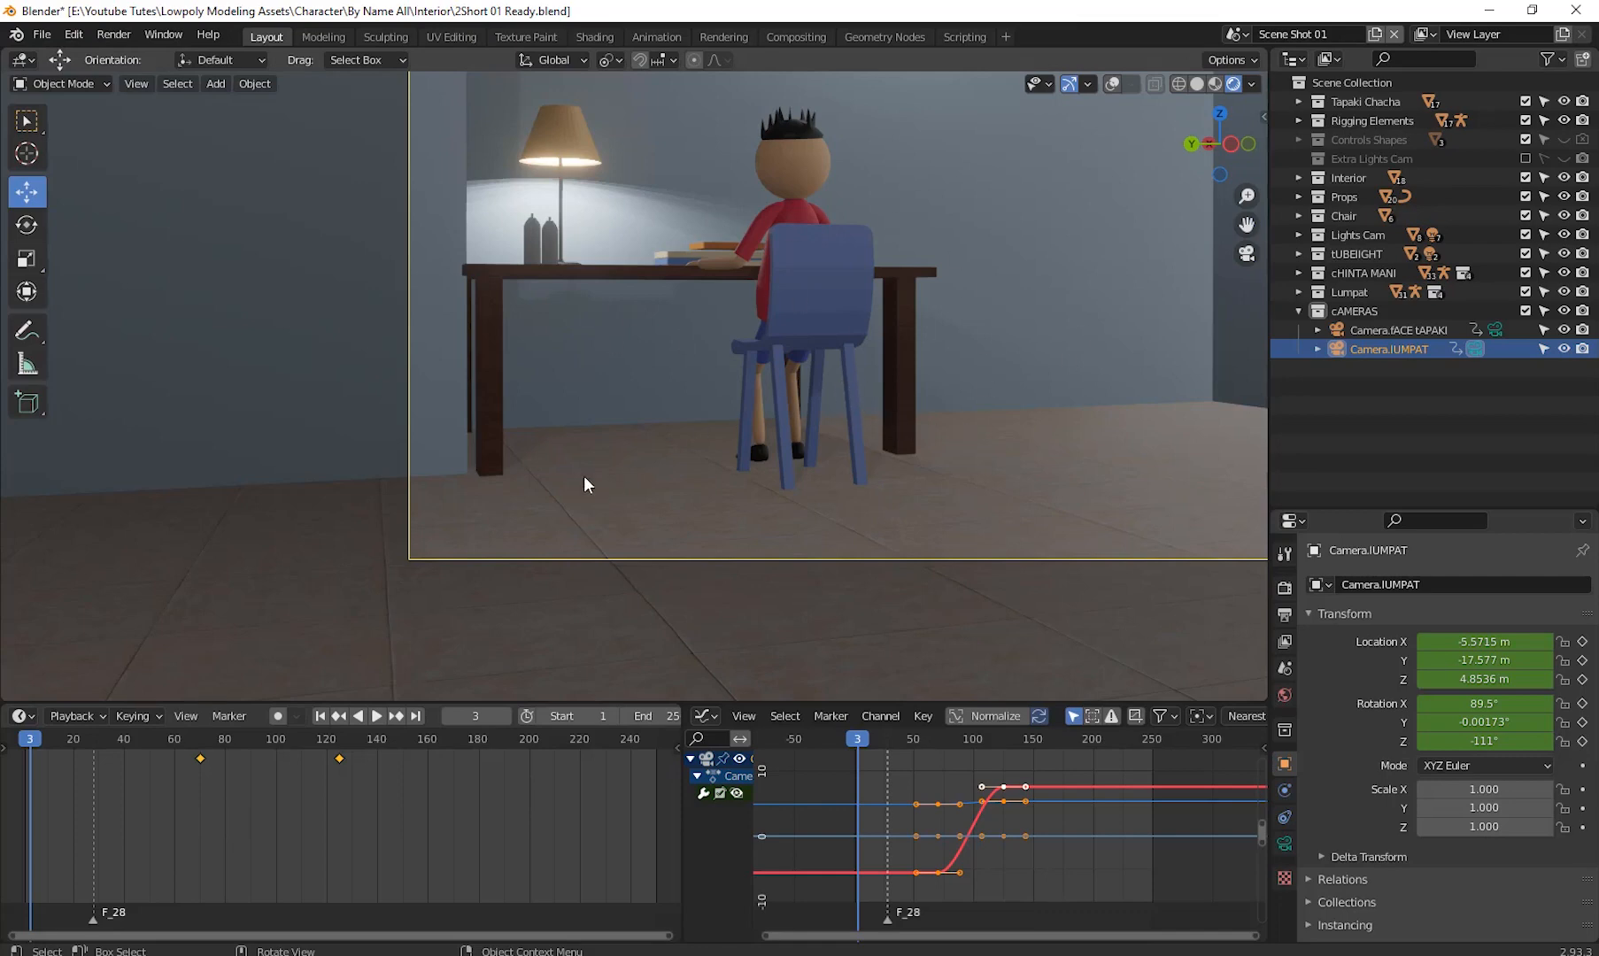
- Leave the camera view, select Camera.fACE tAPAKI and navigate to an overview of the living room
middle_click_drag(575, 500, 762, 504)
scroll(763, 503, "down", 6)
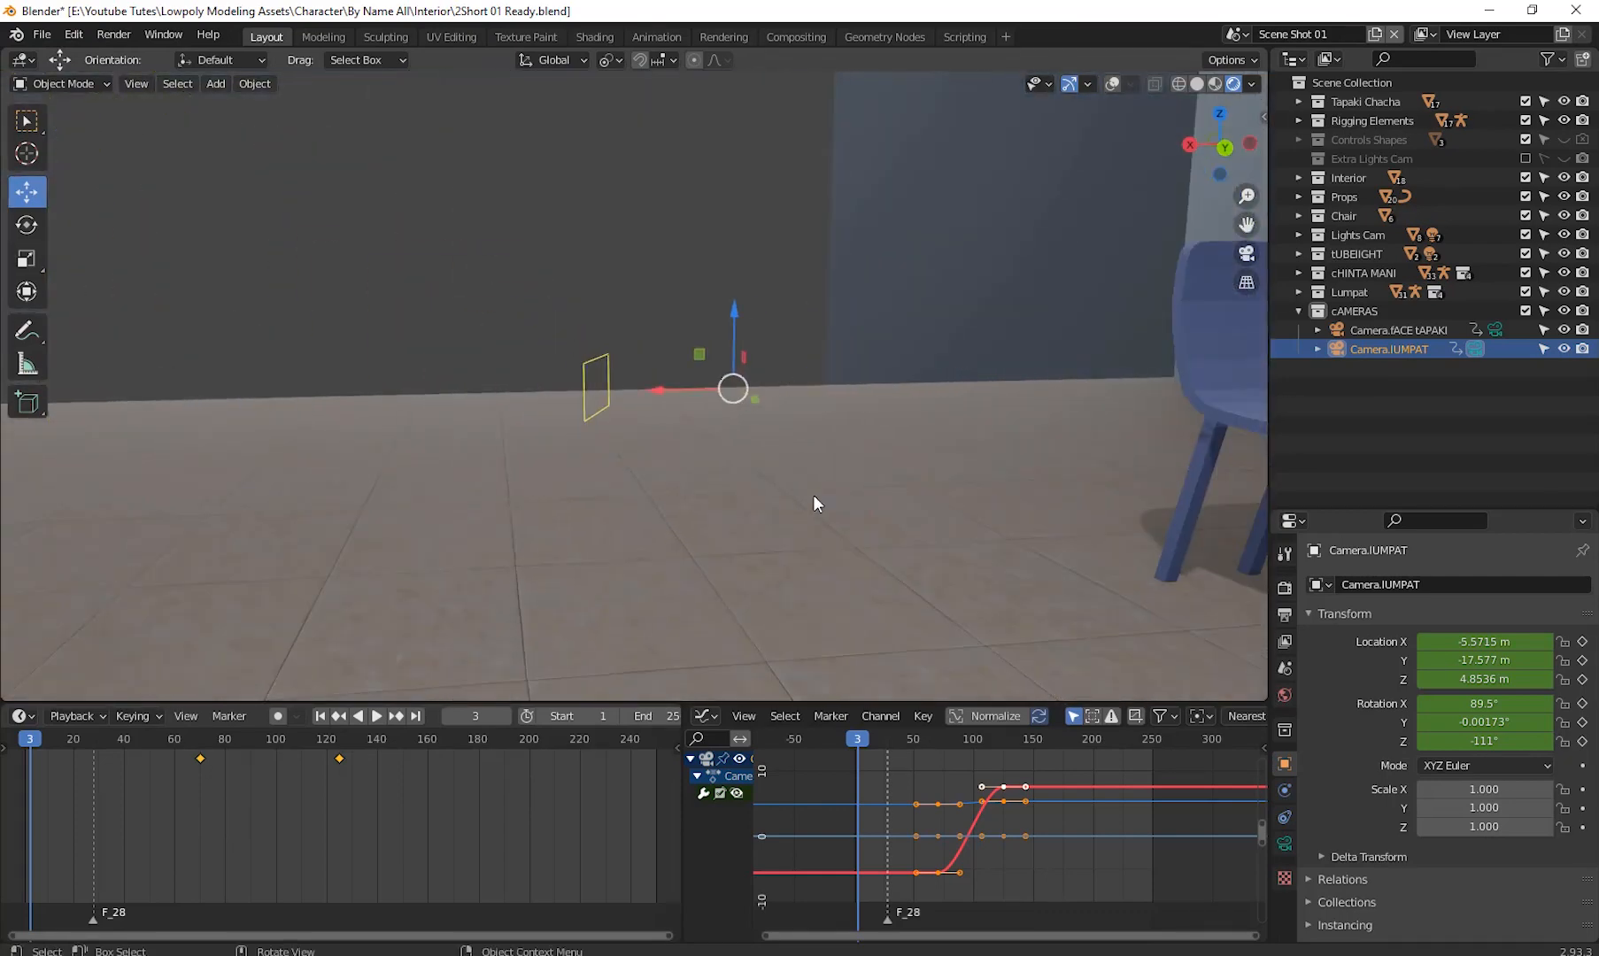
middle_click_drag(1001, 489, 900, 489)
scroll(909, 488, "up", 5)
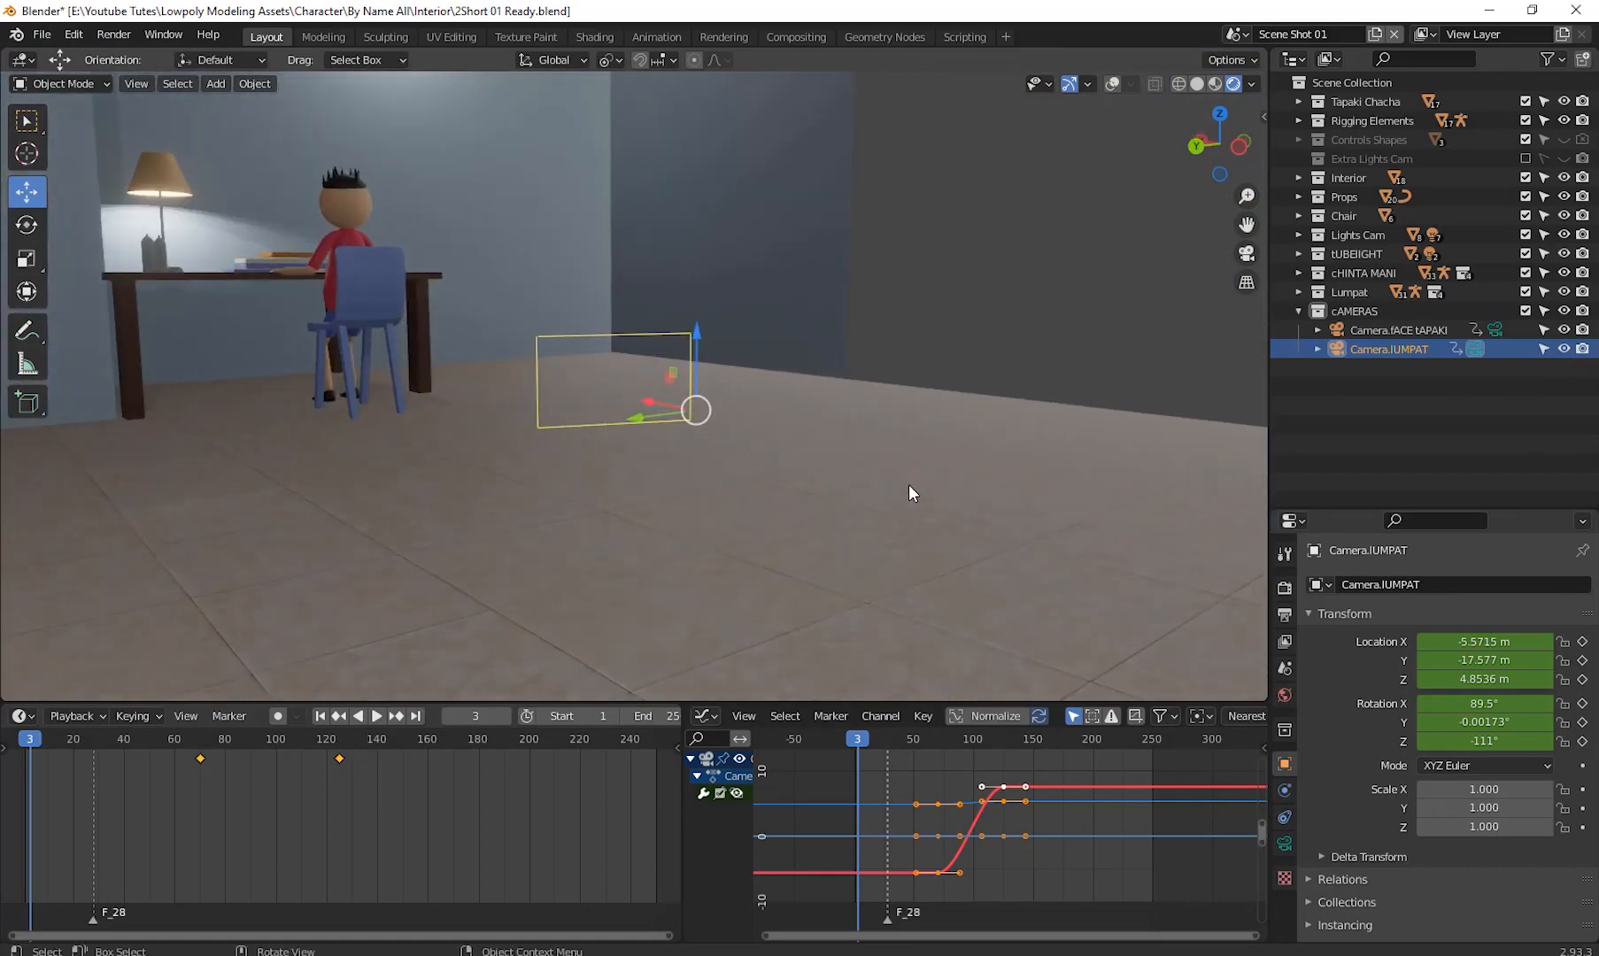
left_click(1417, 330)
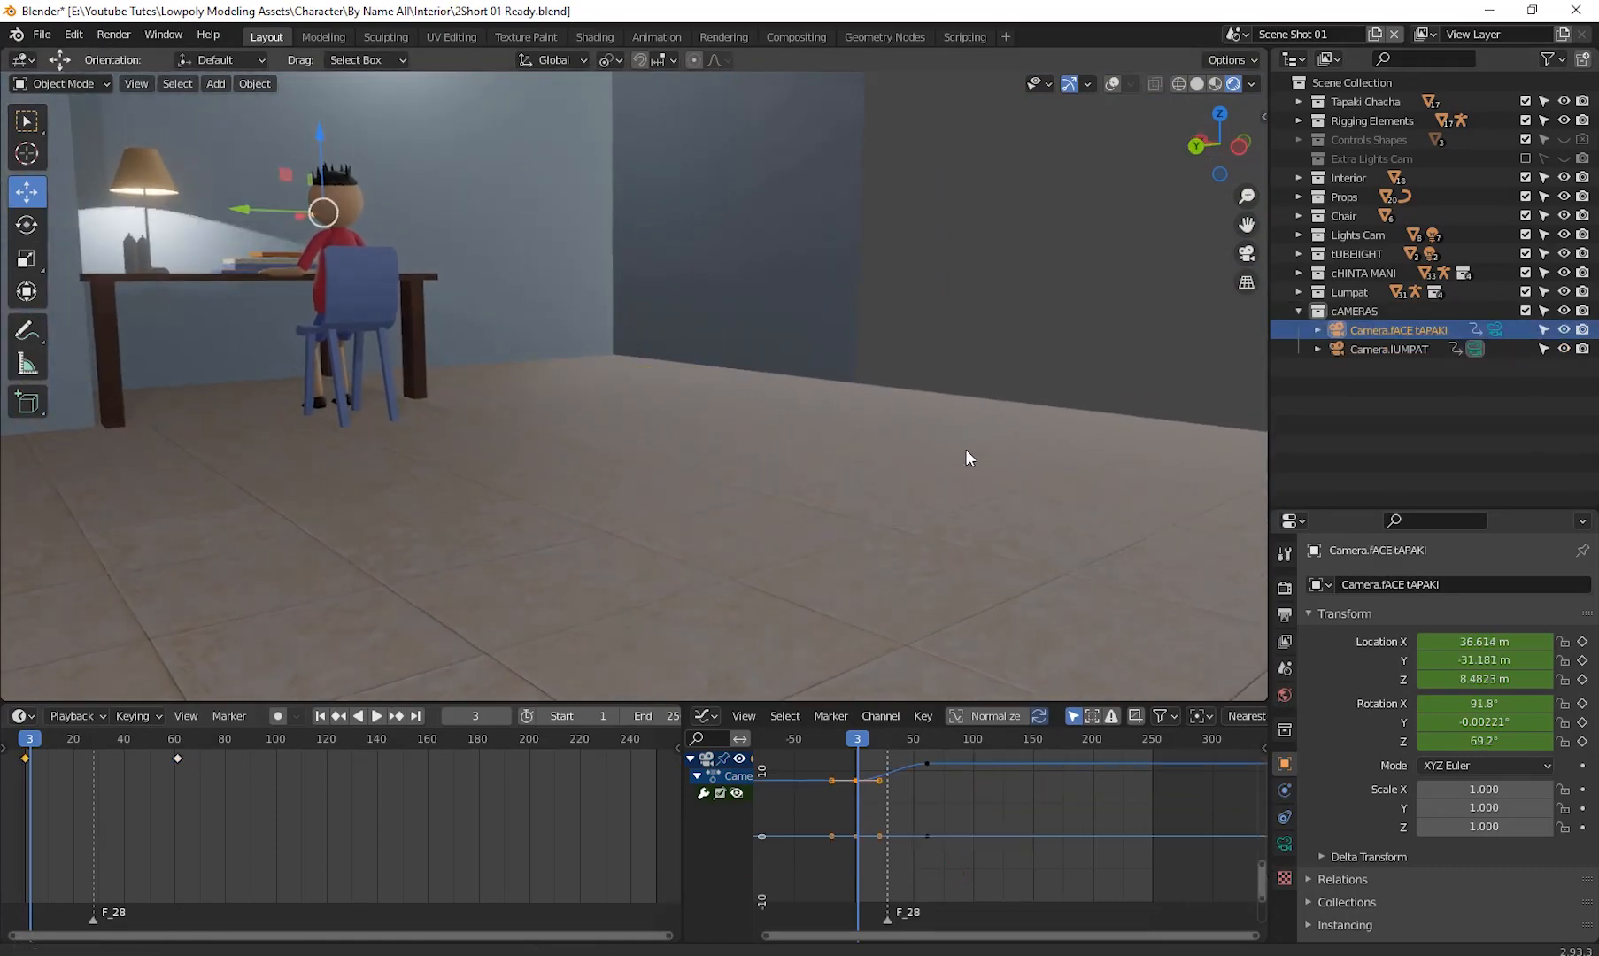
scroll(764, 417, "down", 3)
middle_click_drag(869, 417, 636, 352)
scroll(636, 342, "up", 2)
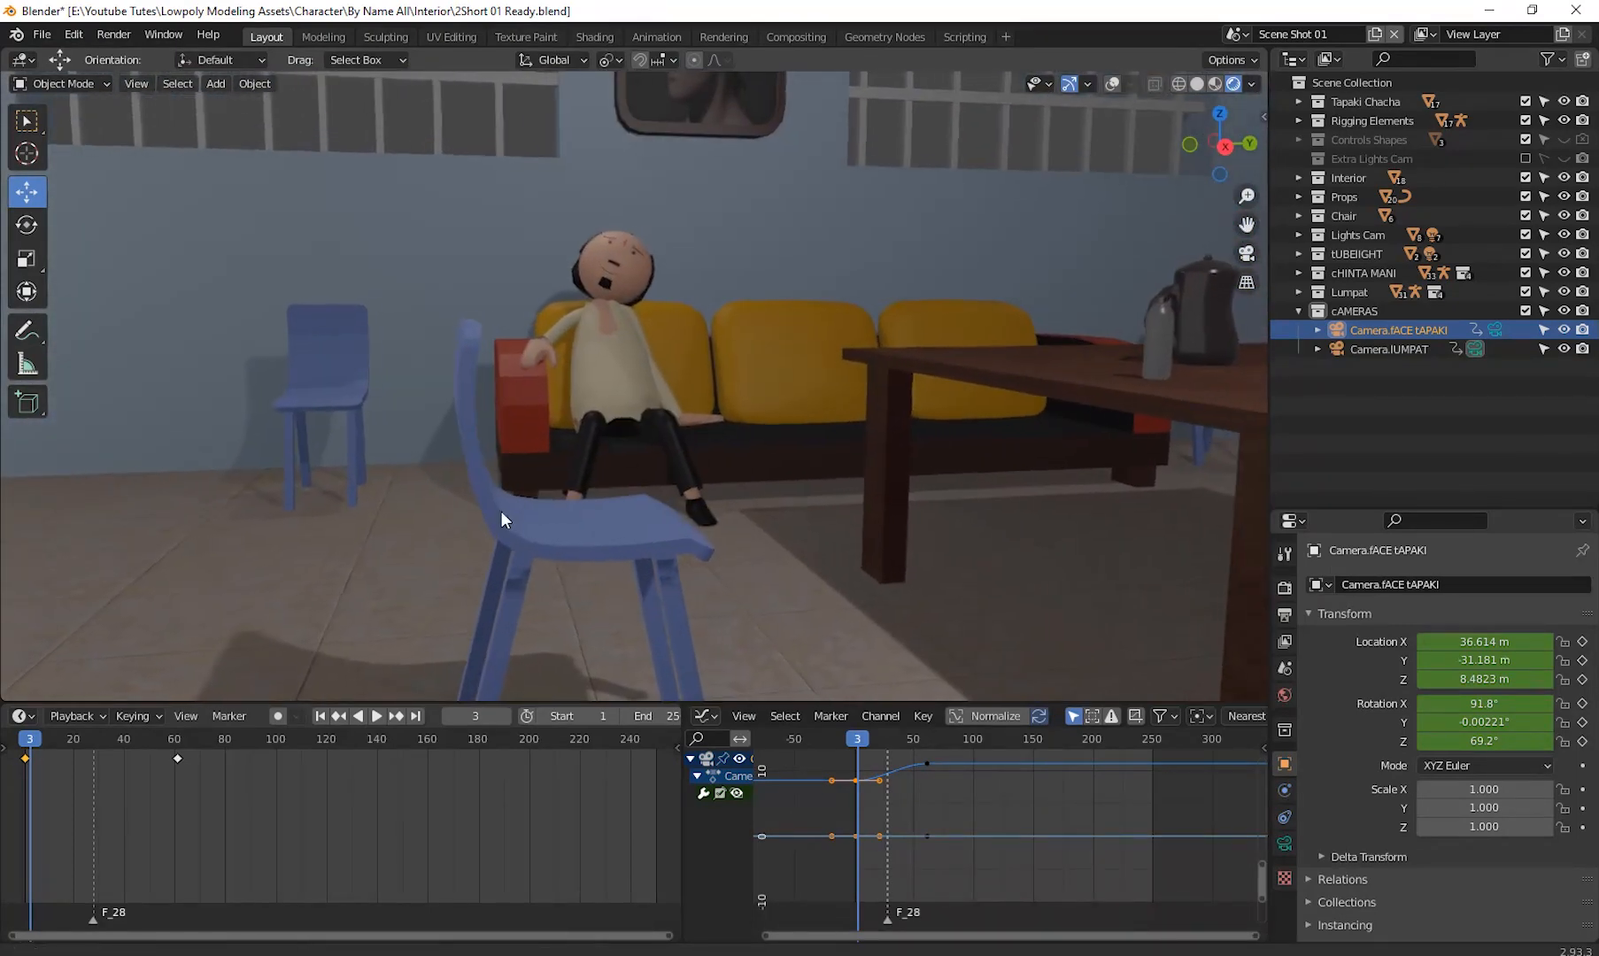
middle_click_drag(722, 325, 658, 367)
middle_click_drag(755, 402, 43, 366, "shift")
scroll(665, 405, "down", 1)
middle_click_drag(665, 402, 803, 536, "shift")
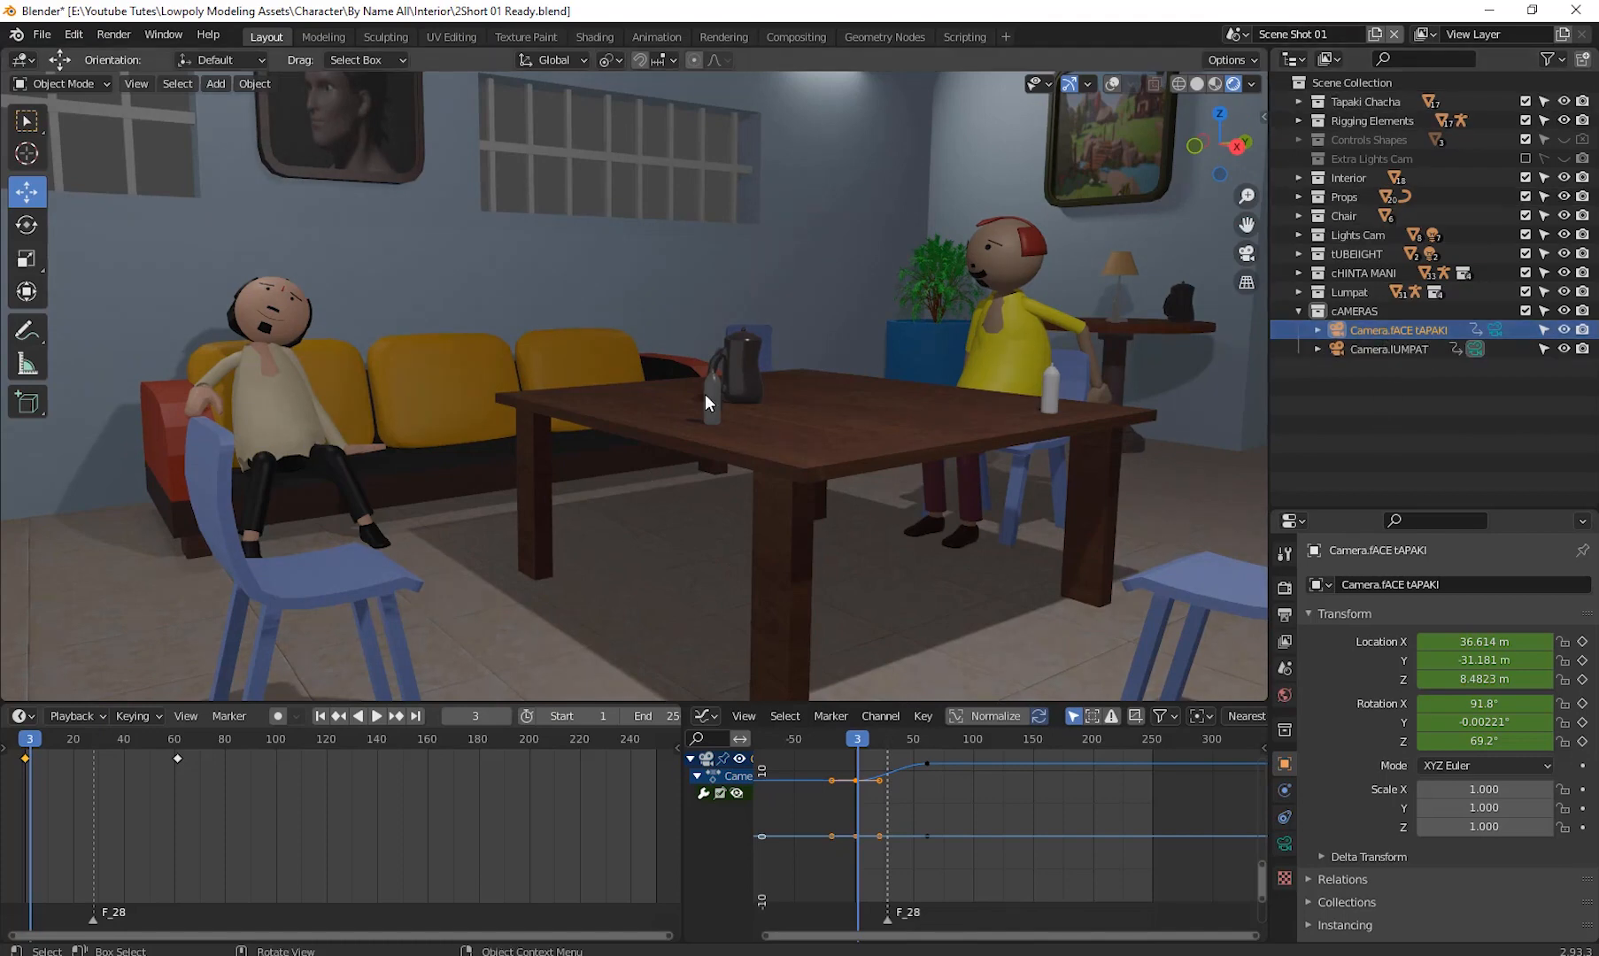
middle_click_drag(704, 393, 922, 410)
middle_click_drag(1013, 362, 1264, 127, "shift")
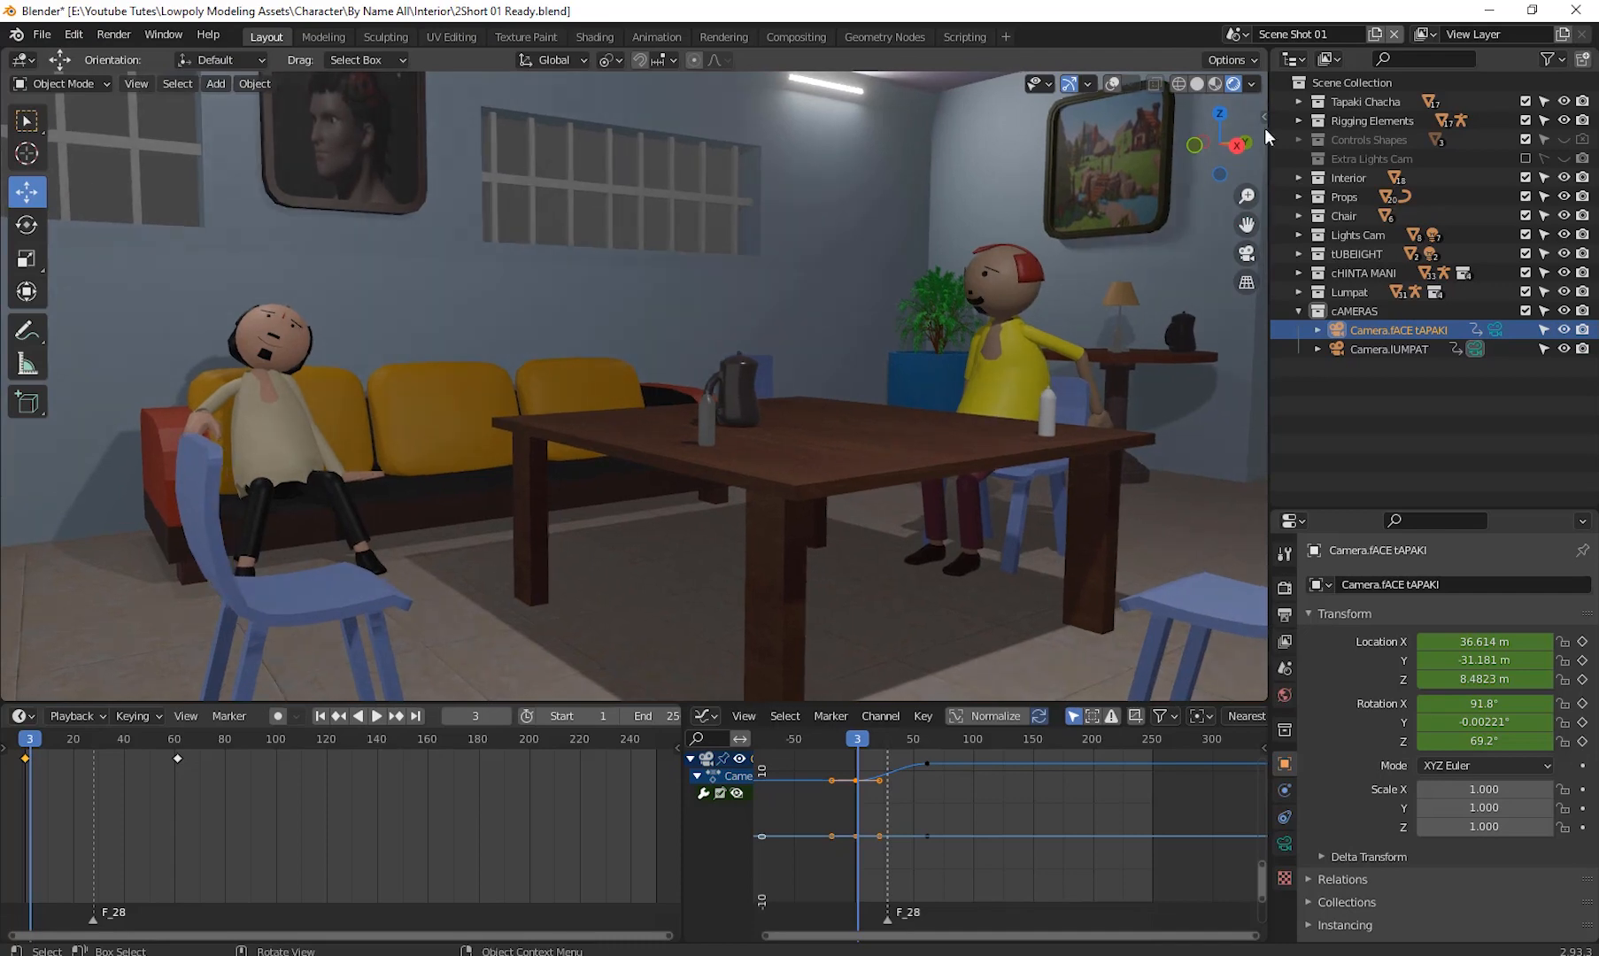
- Start the Shortcut VUr key display from the viewport sidebar, then hide the sidebar
key("n")
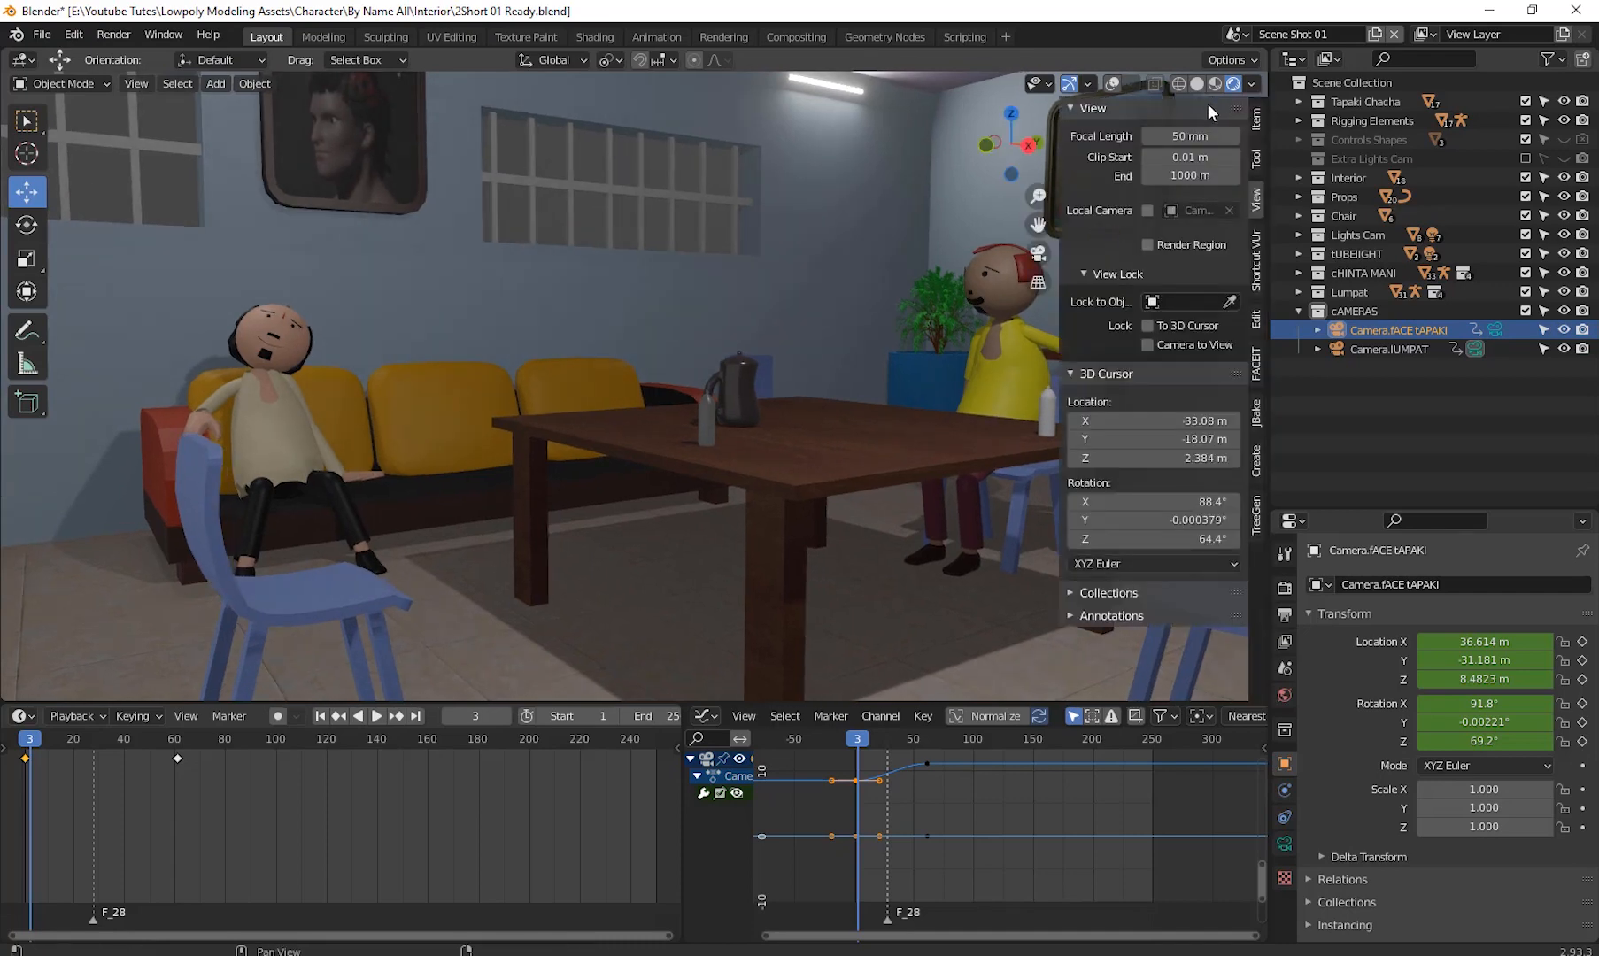
left_click(1256, 261)
left_click(1079, 109)
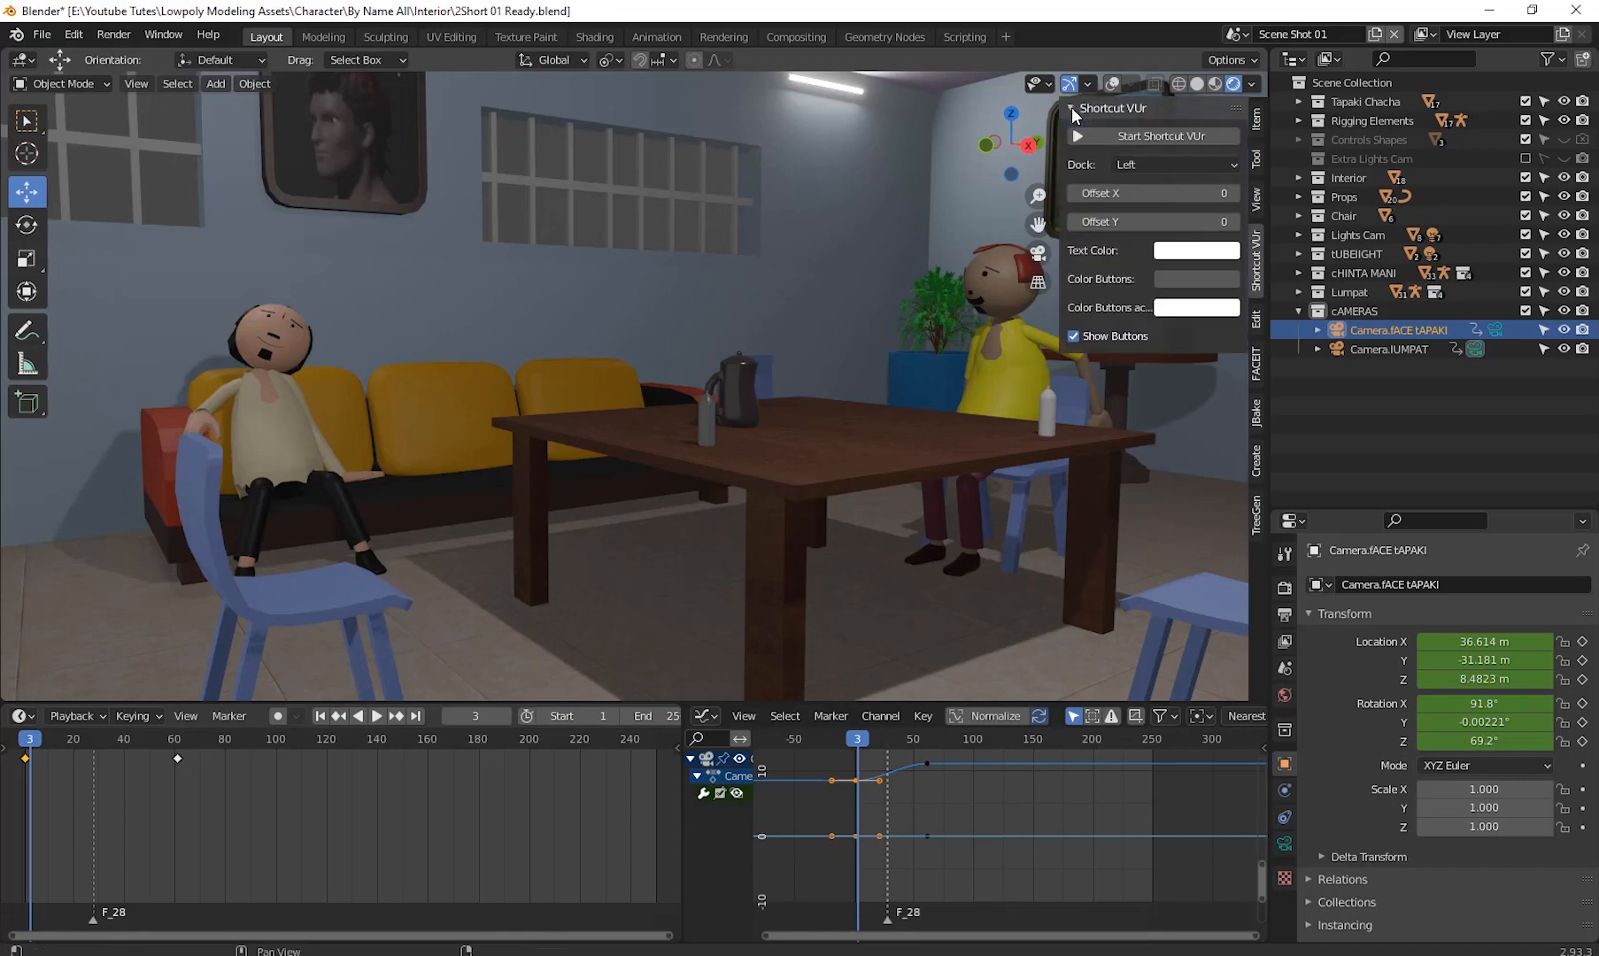
left_click(1153, 133)
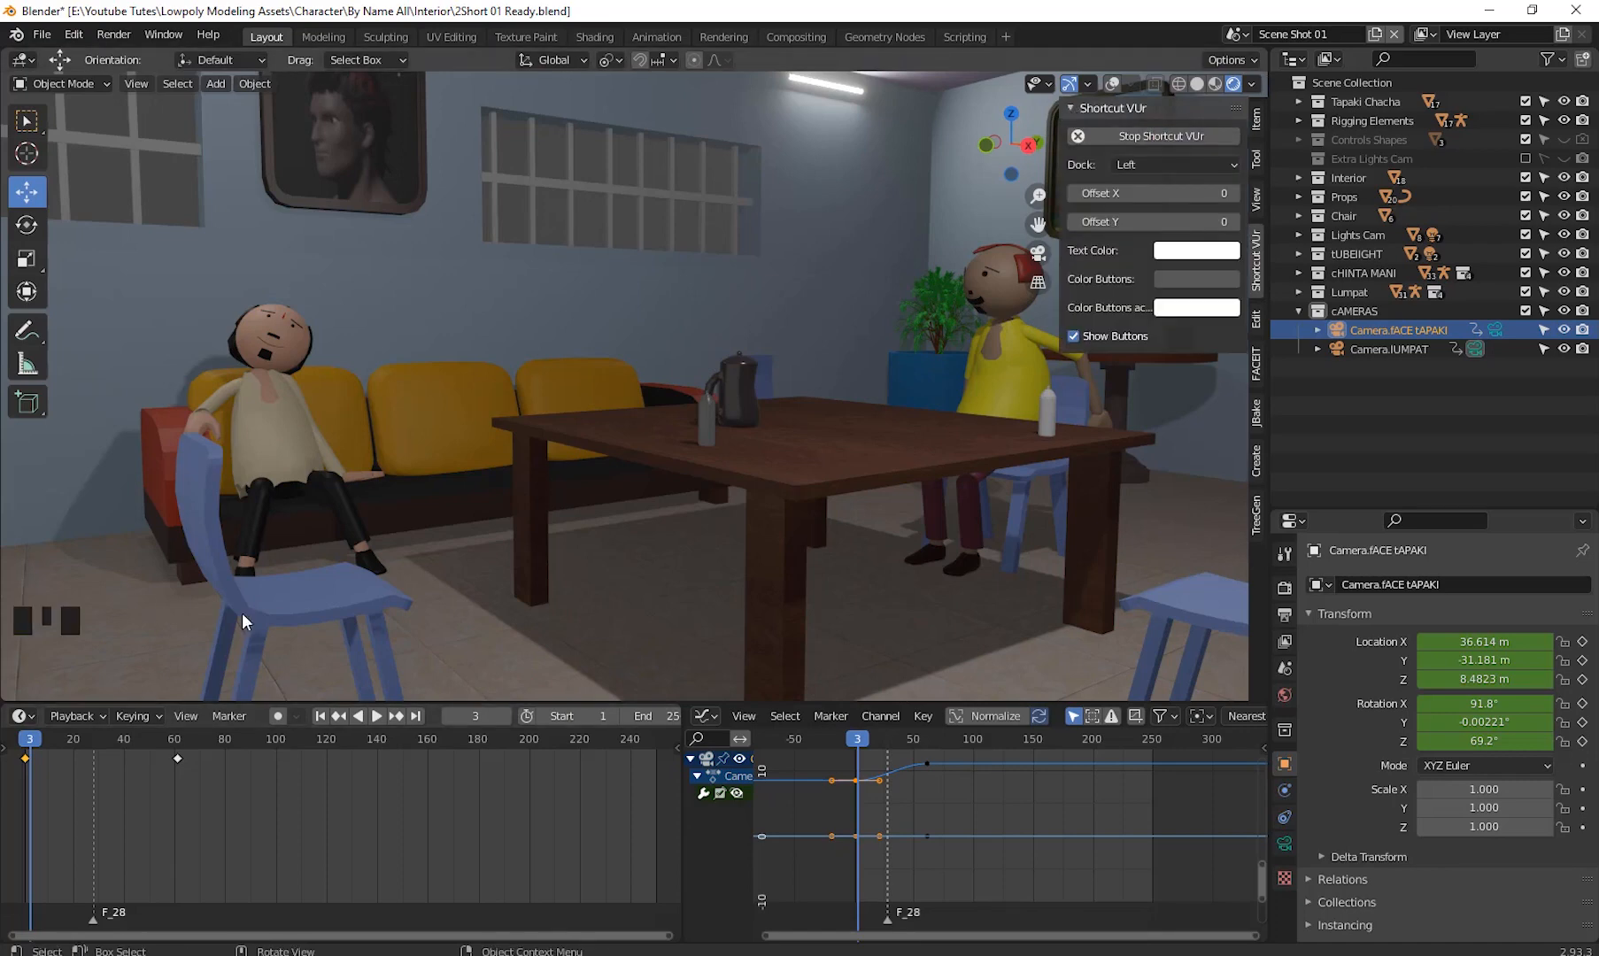
left_click(1068, 106)
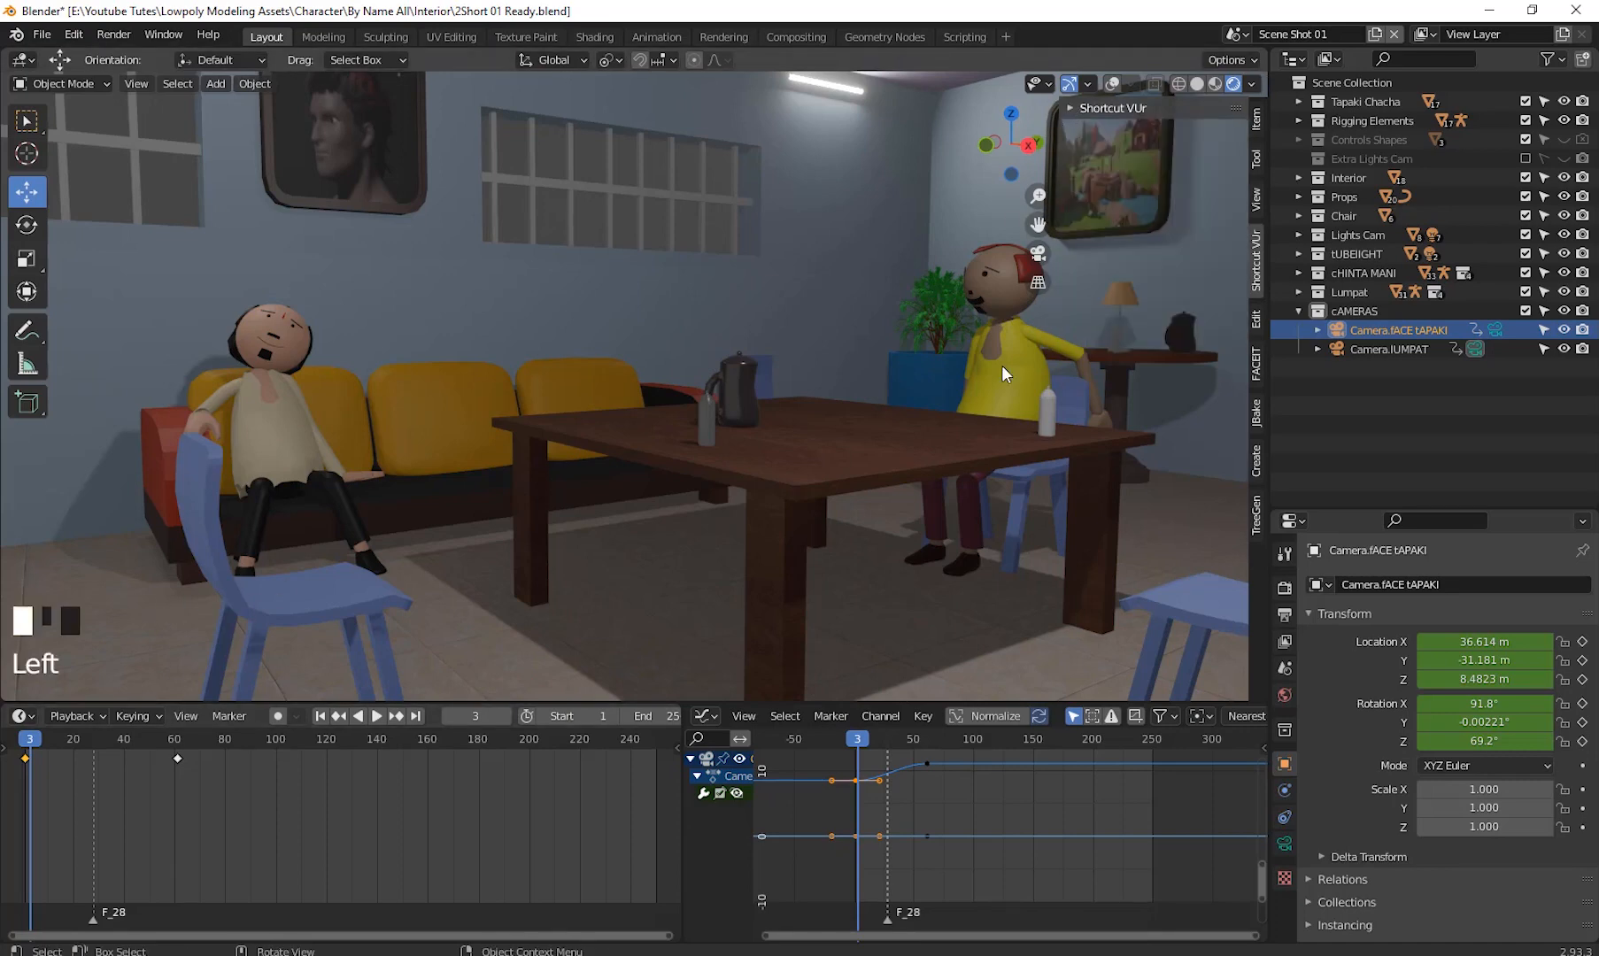
key("n")
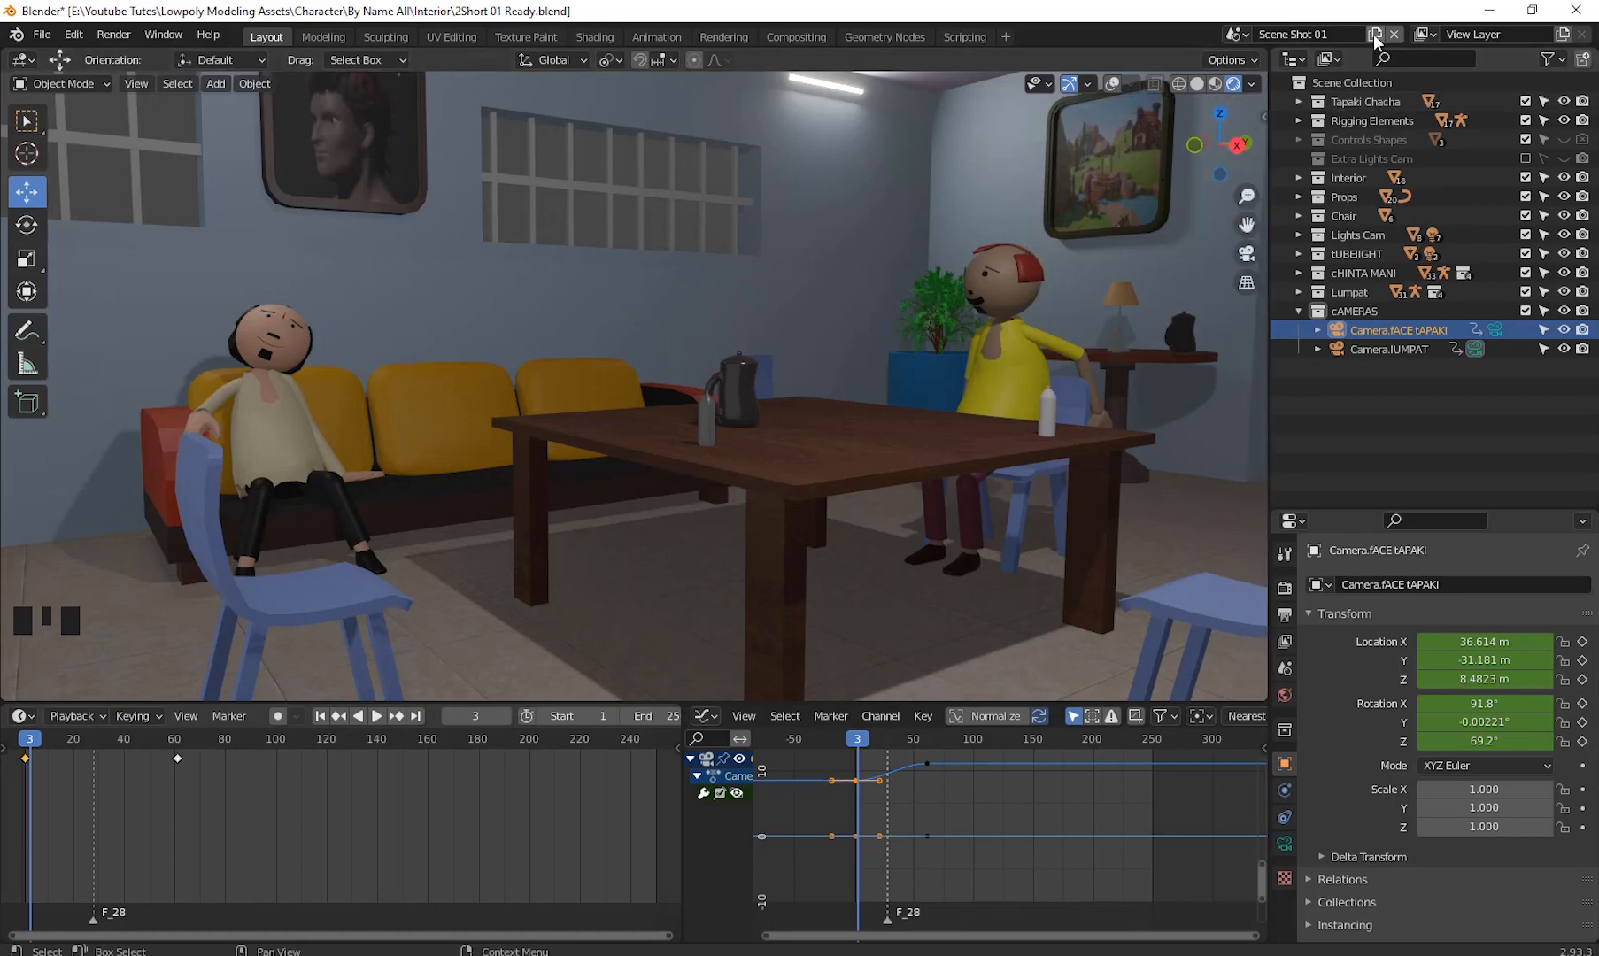
- Switch to the empty Scene.Shot02, set solid viewport shading and delete that scene
left_click(1245, 35)
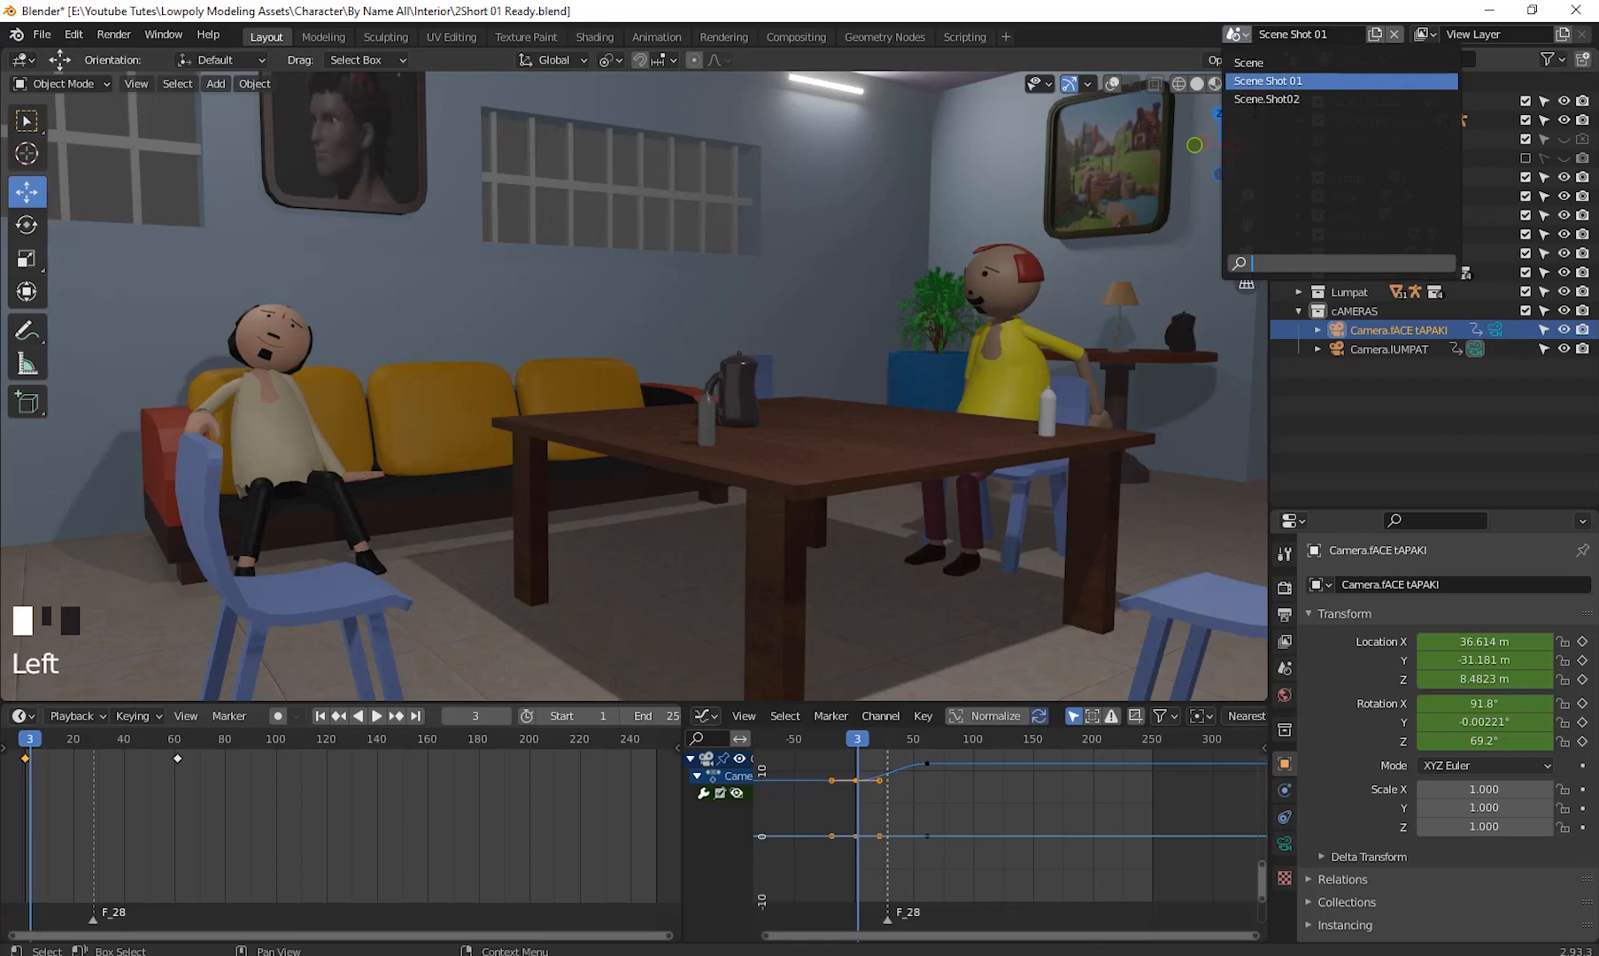
left_click(1296, 100)
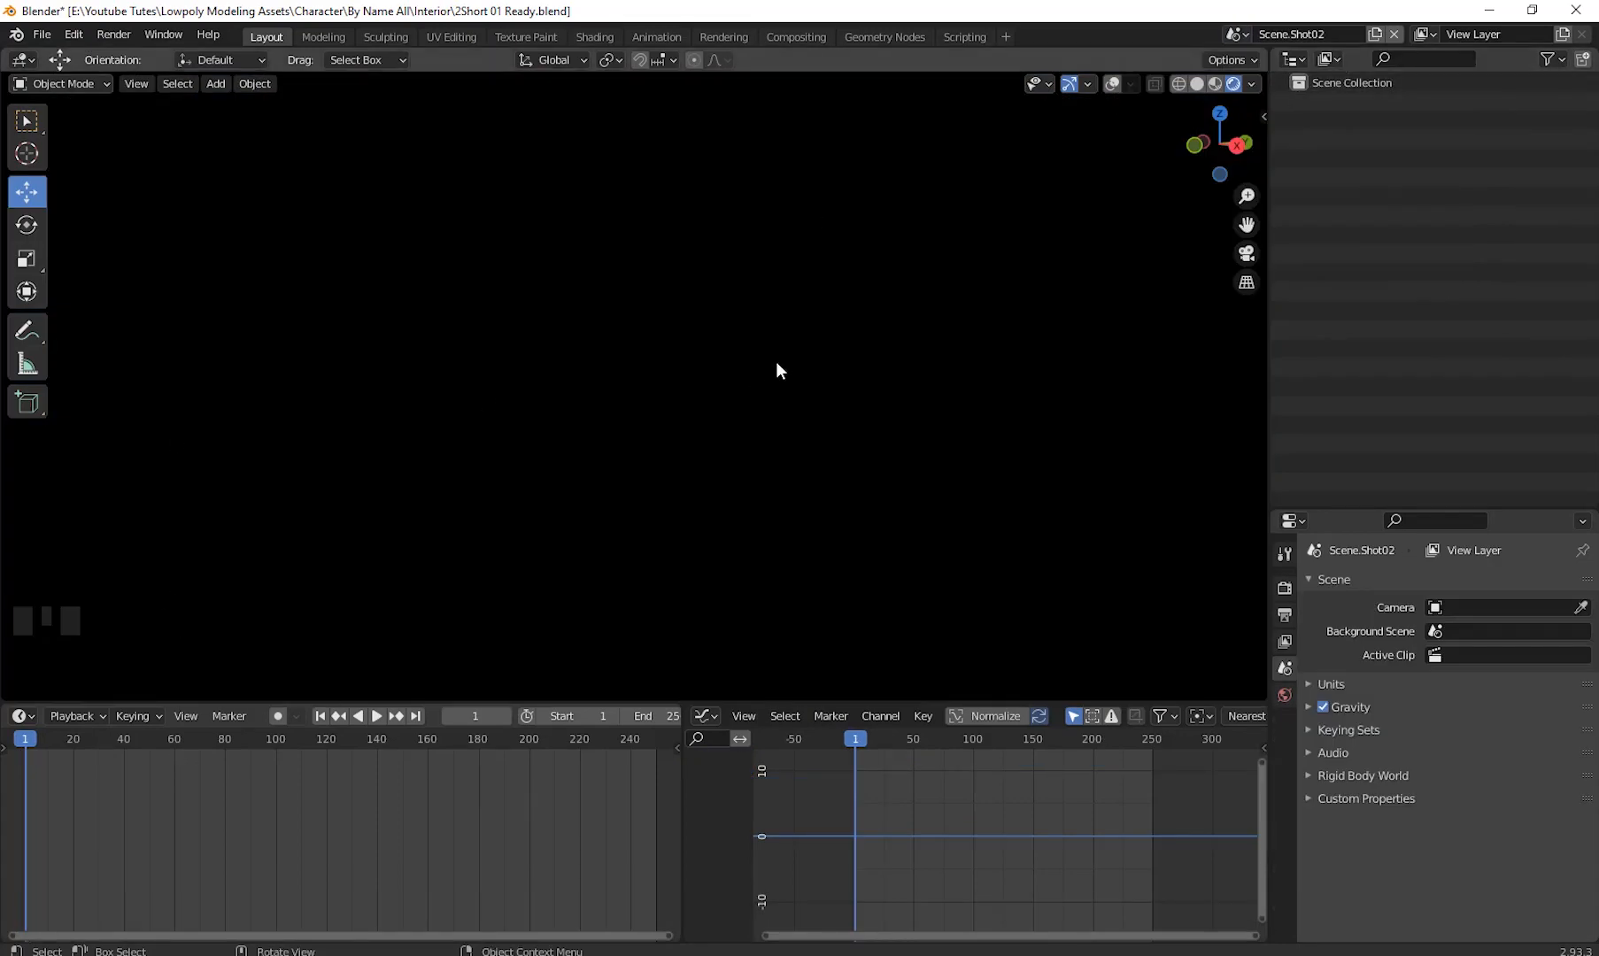
left_click(1197, 83)
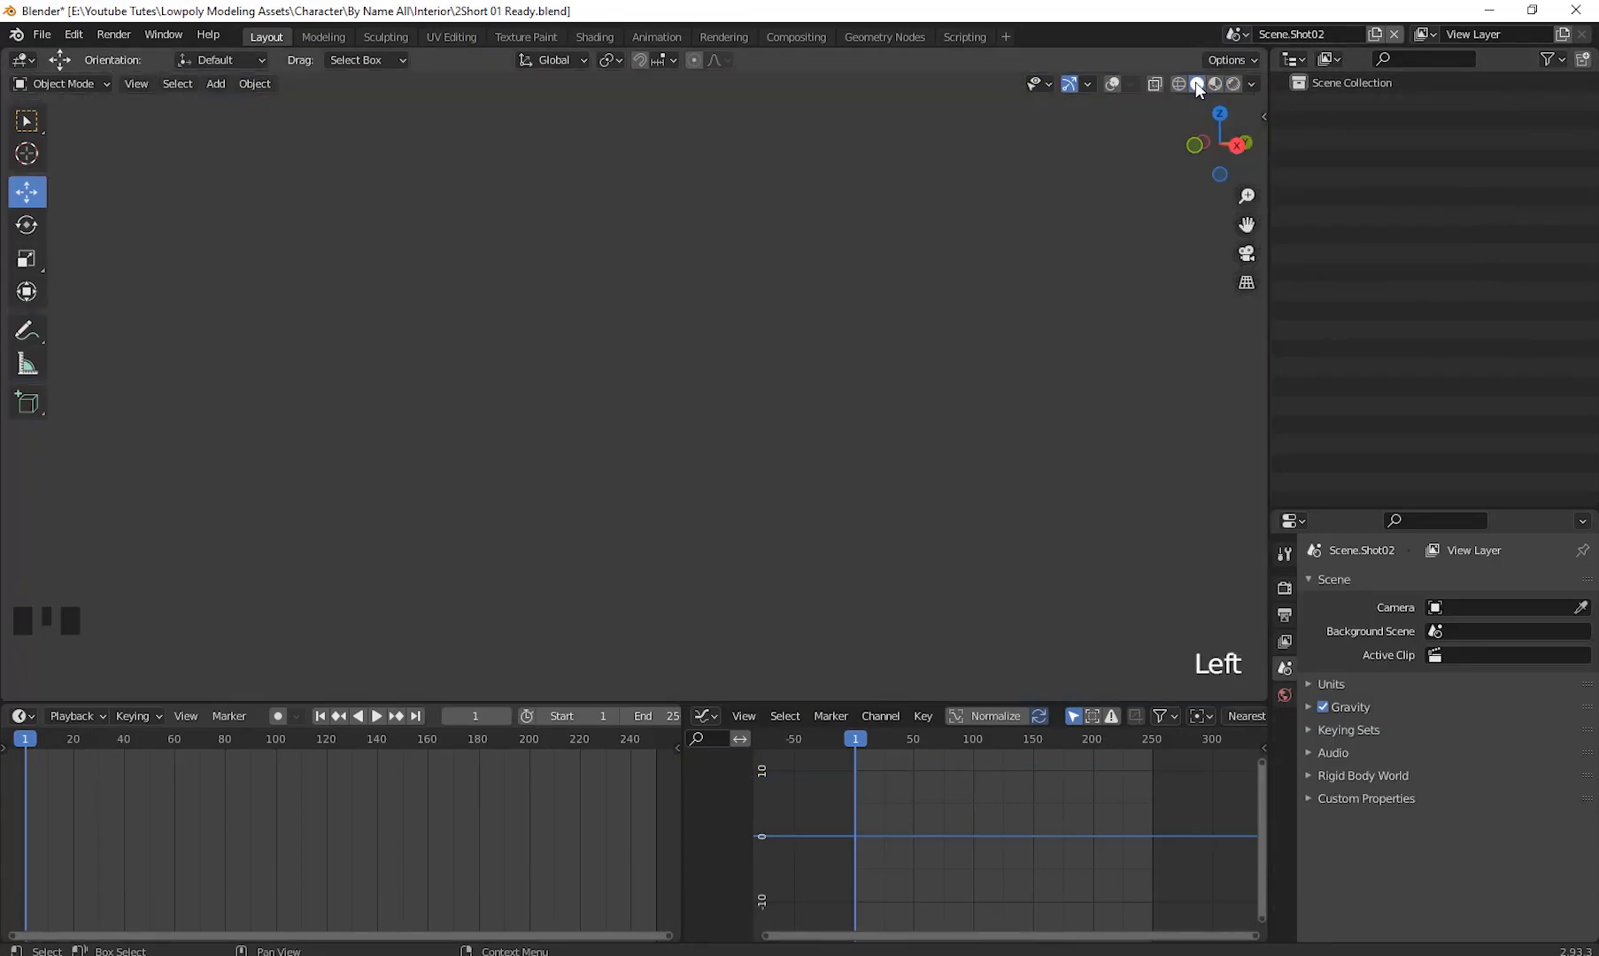
left_click(1394, 34)
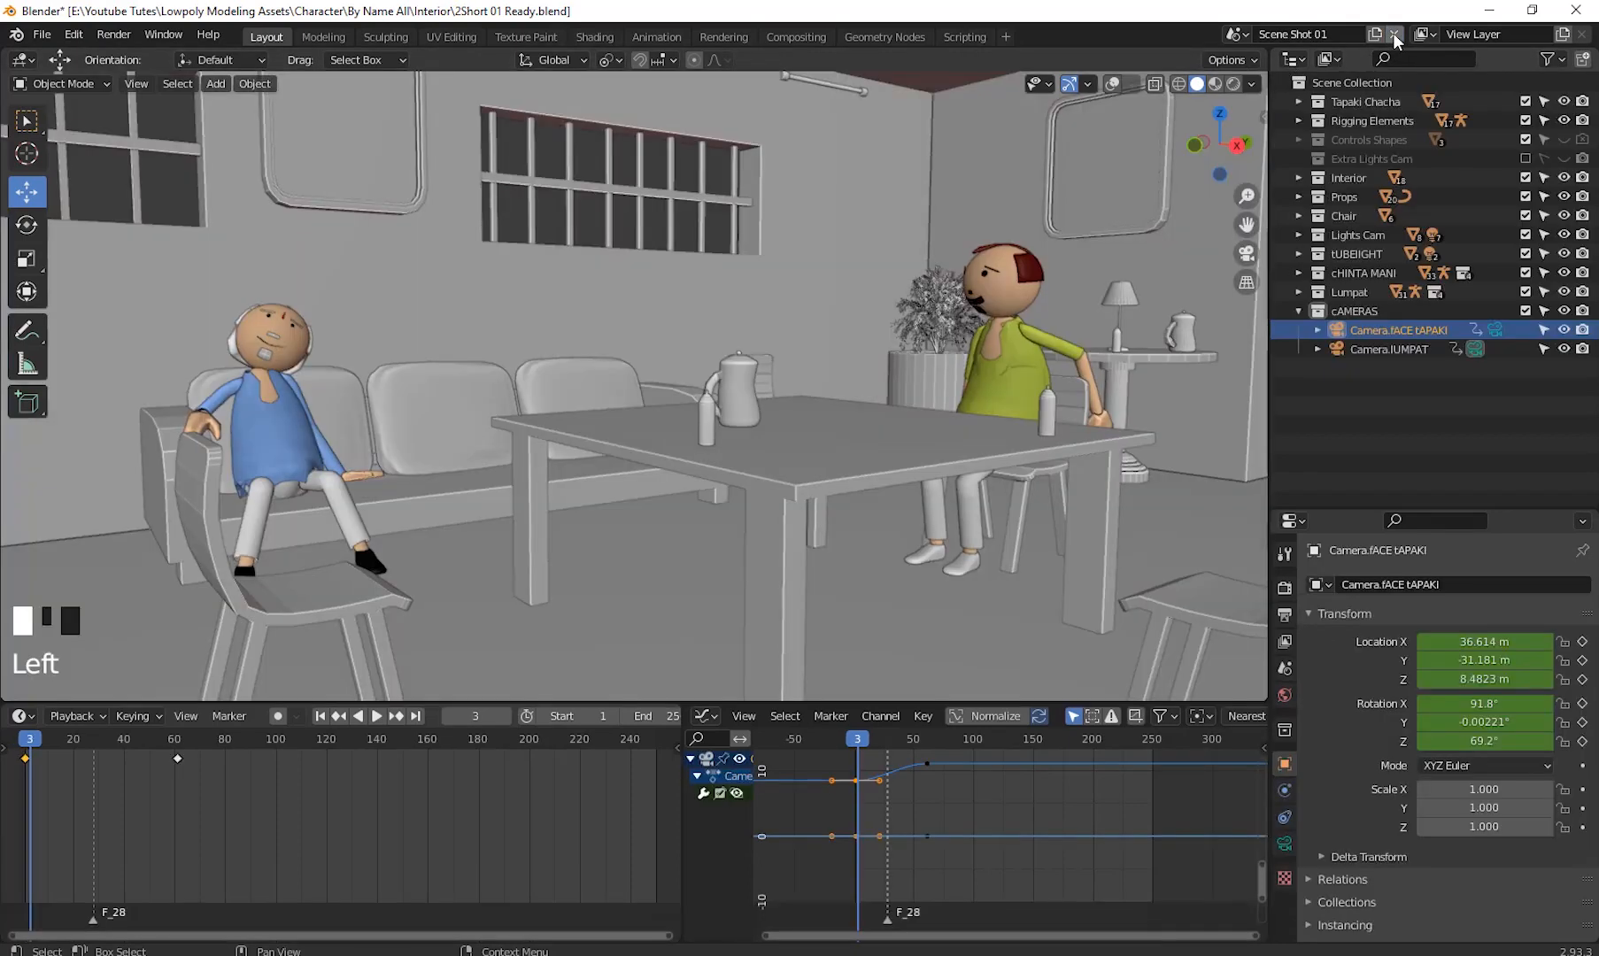
- Switch to the empty Scene scene and delete it
left_click(1236, 34)
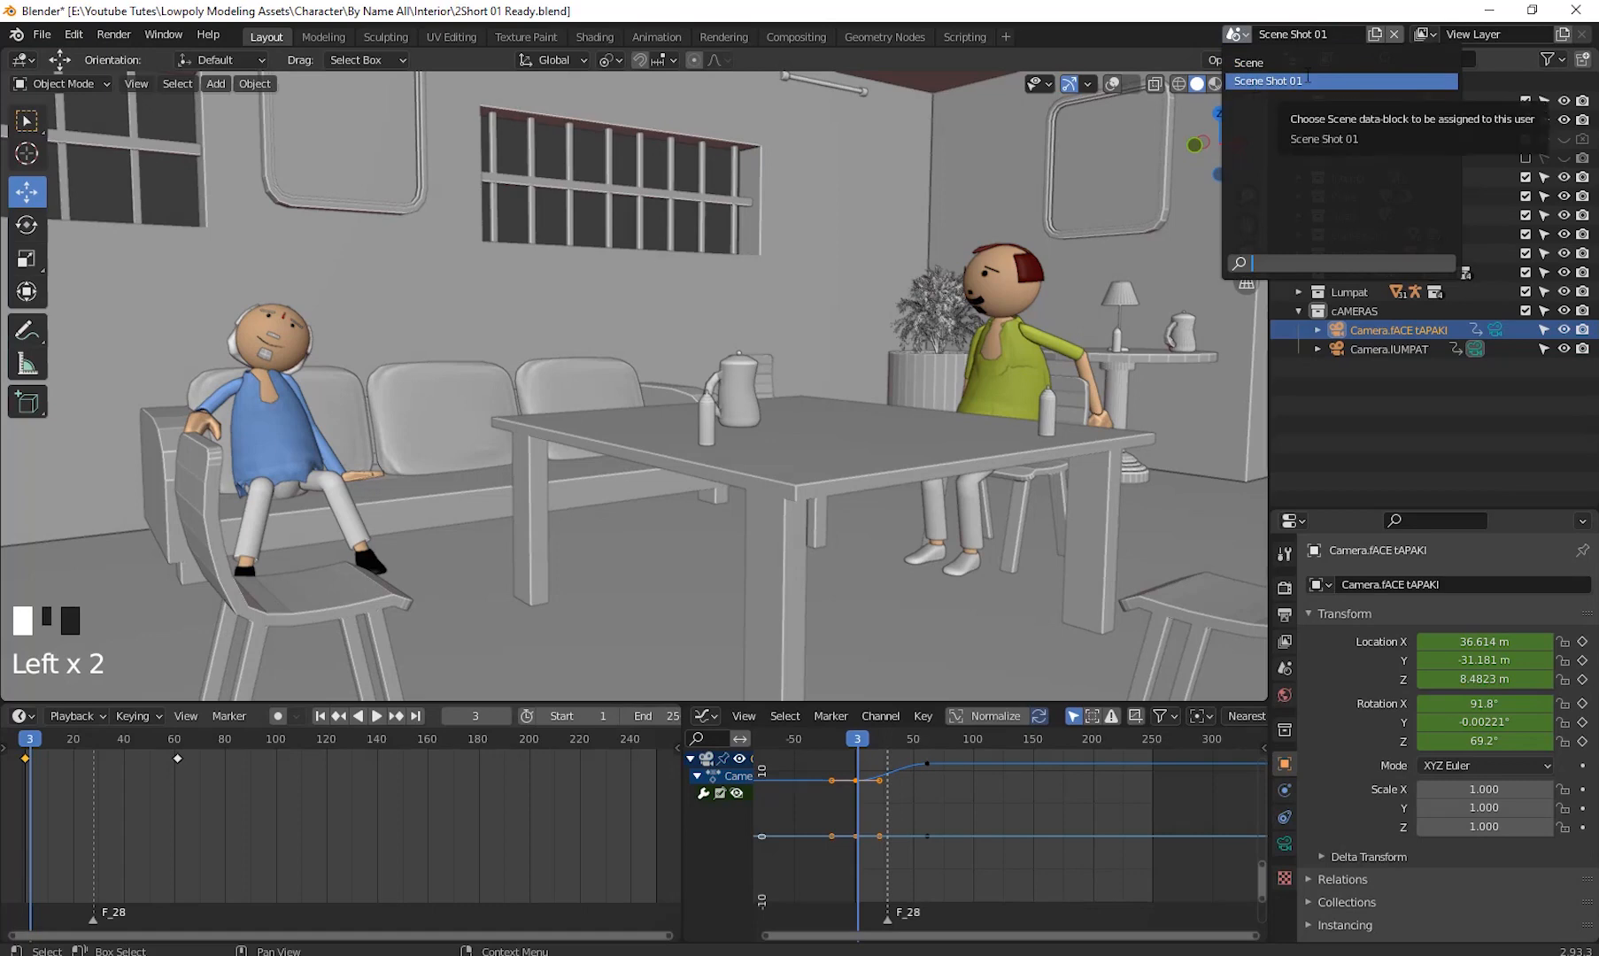
left_click(1258, 62)
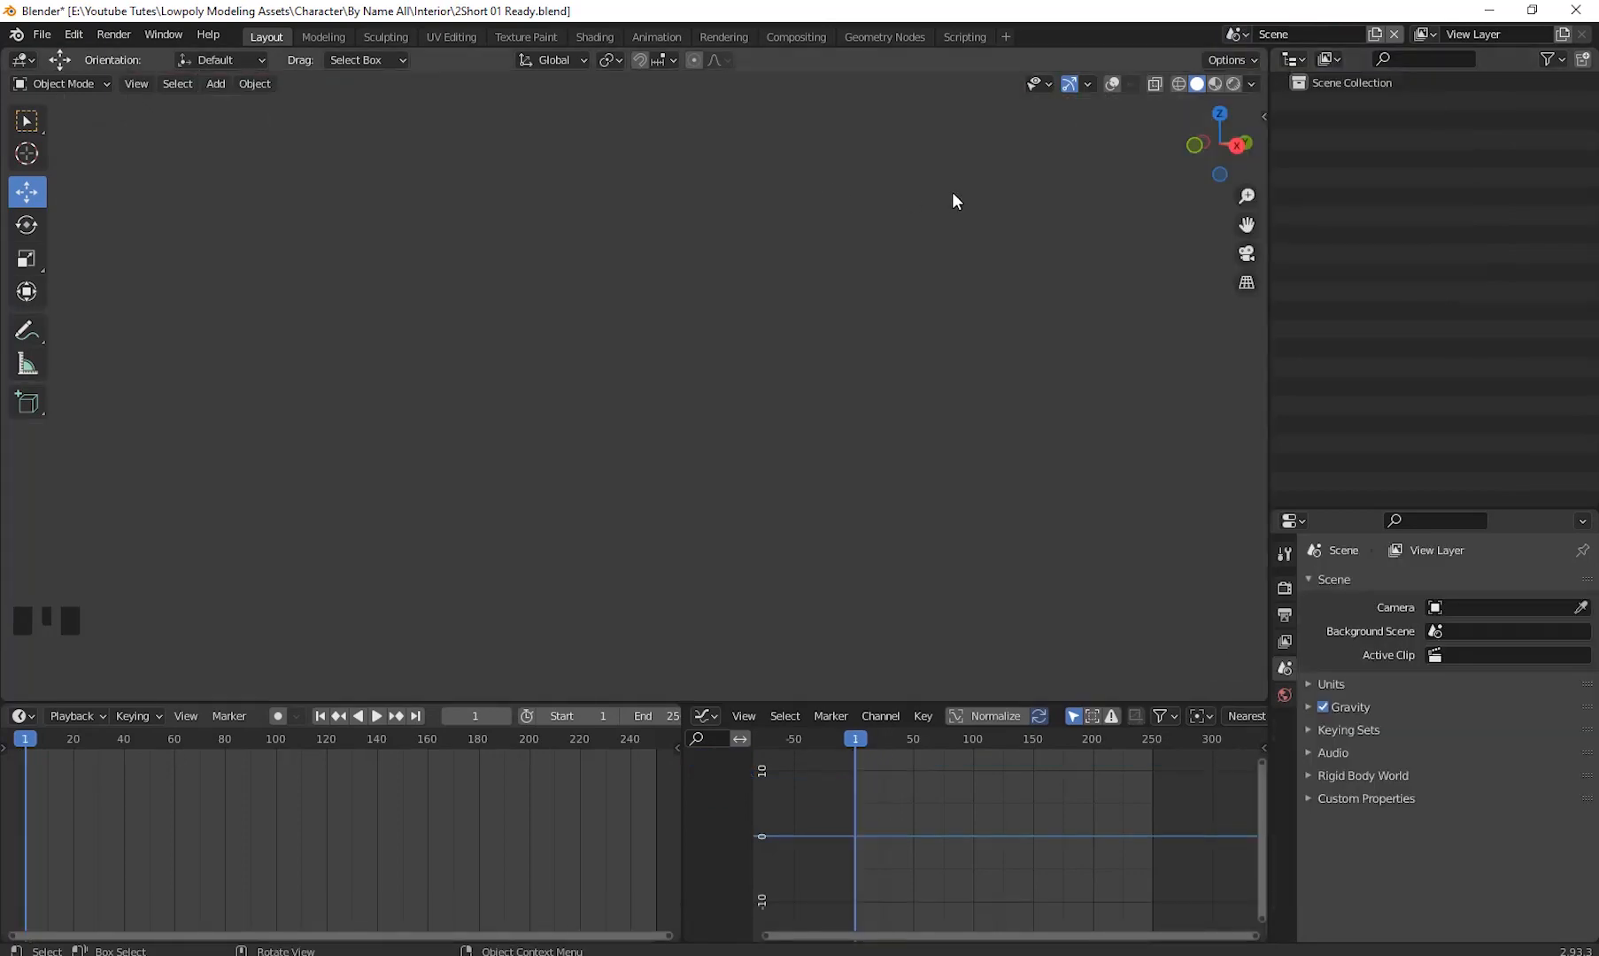
left_click(1394, 33)
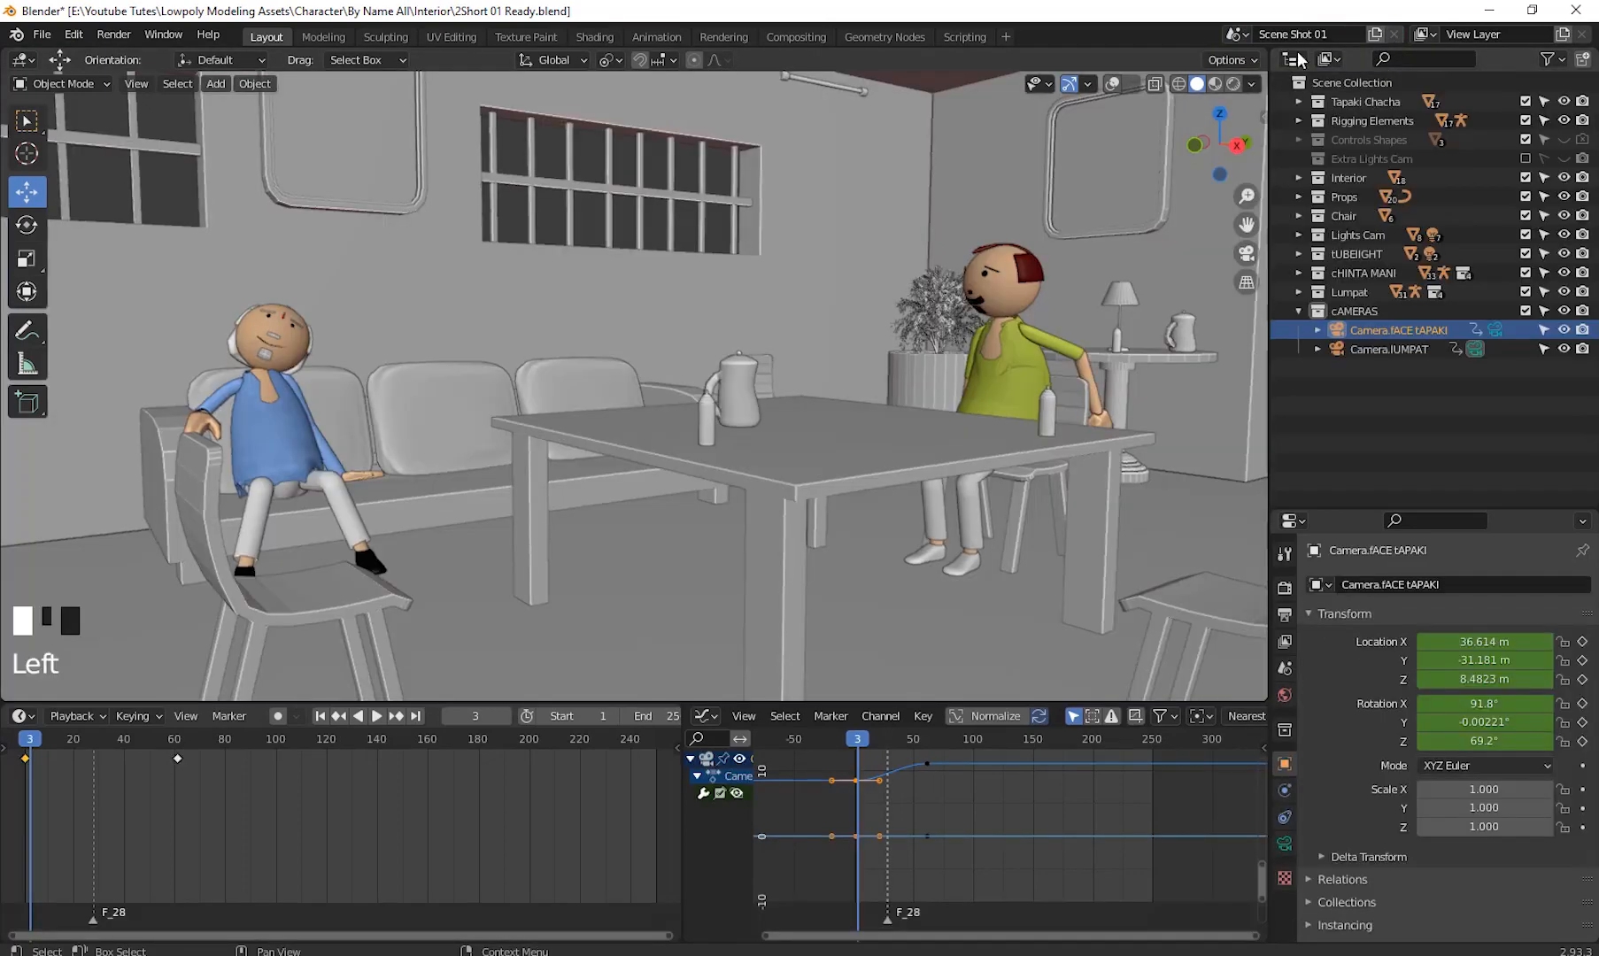
- Create a new scene as a Full Copy of Scene Shot 01
left_click(1237, 34)
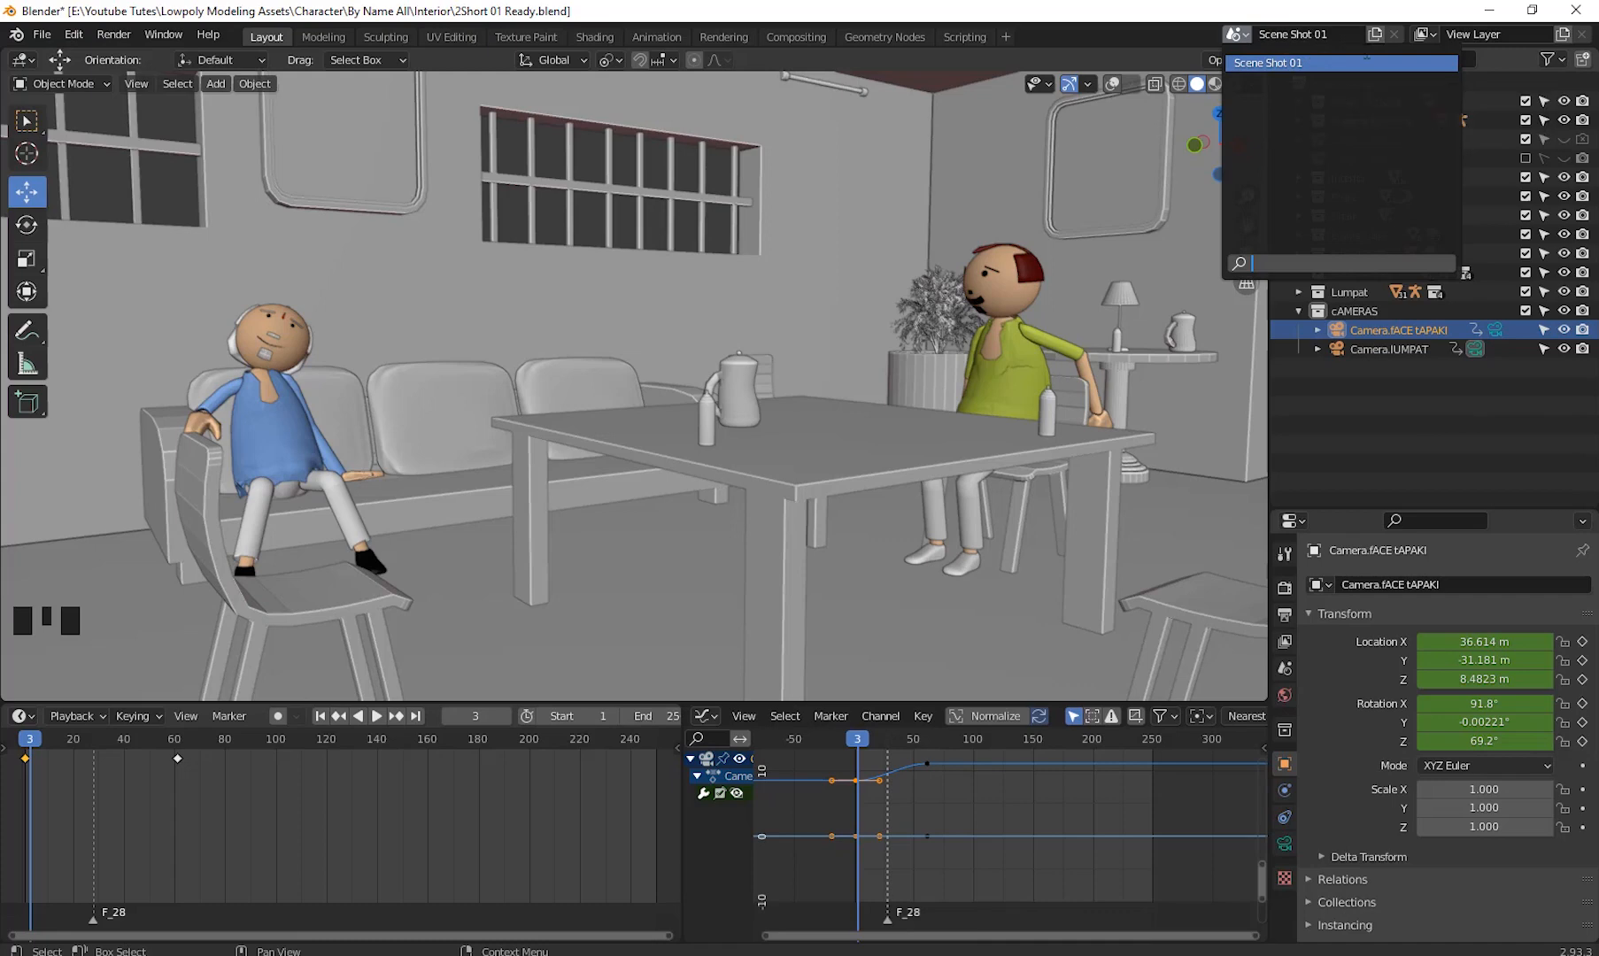
left_click(1341, 62)
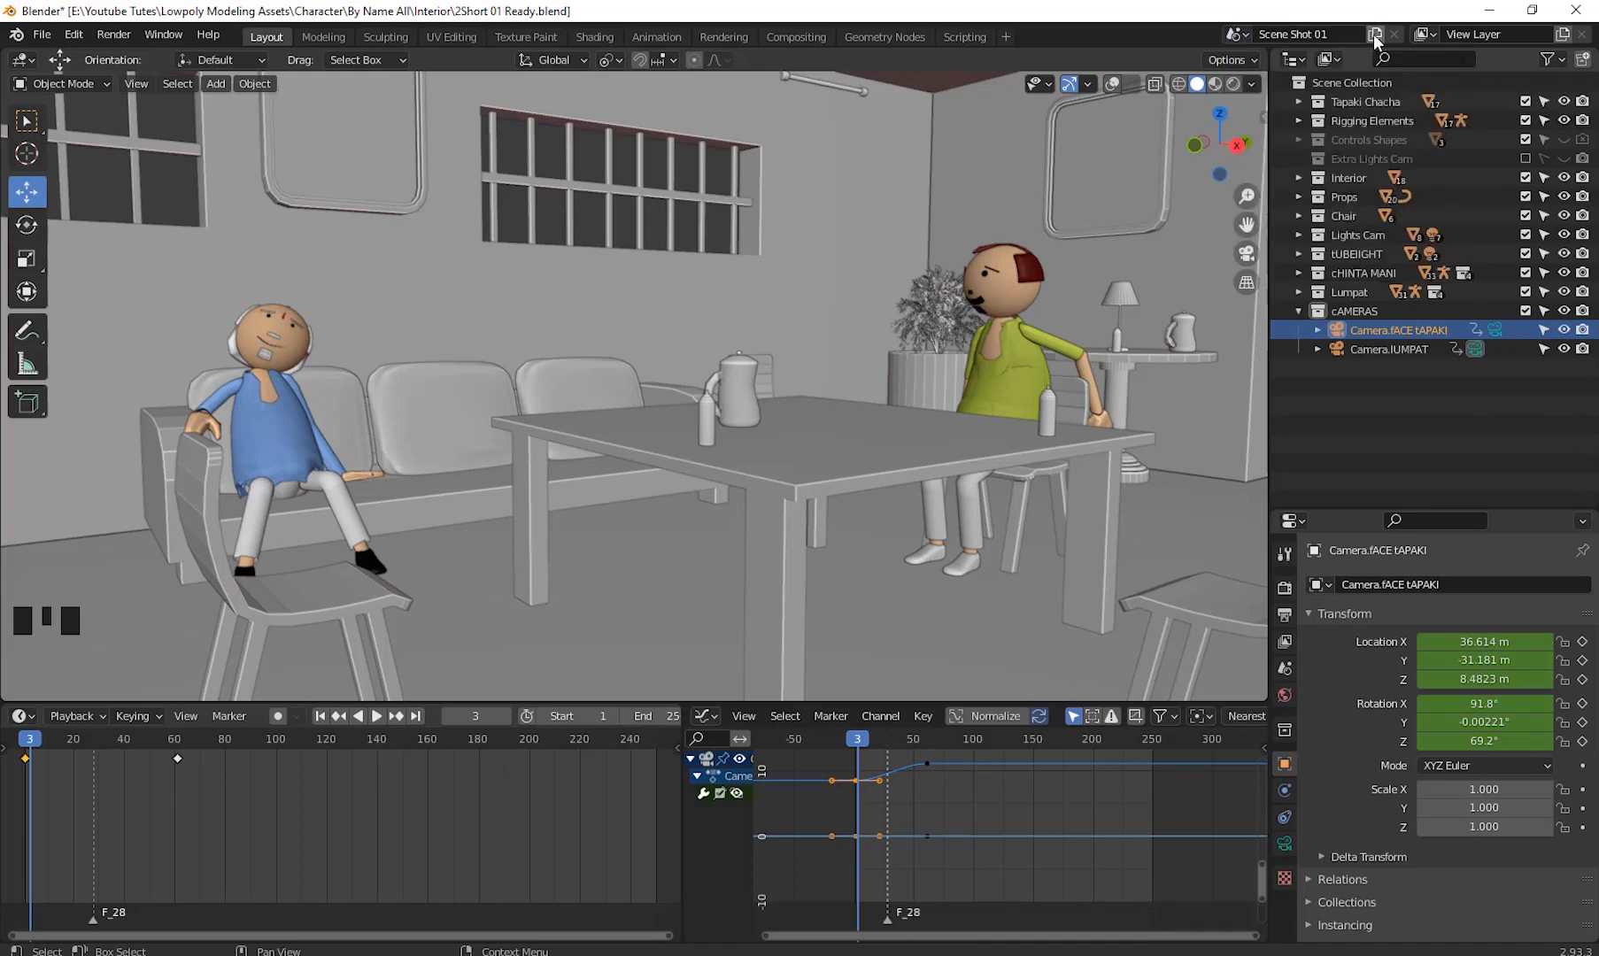
left_click(1375, 35)
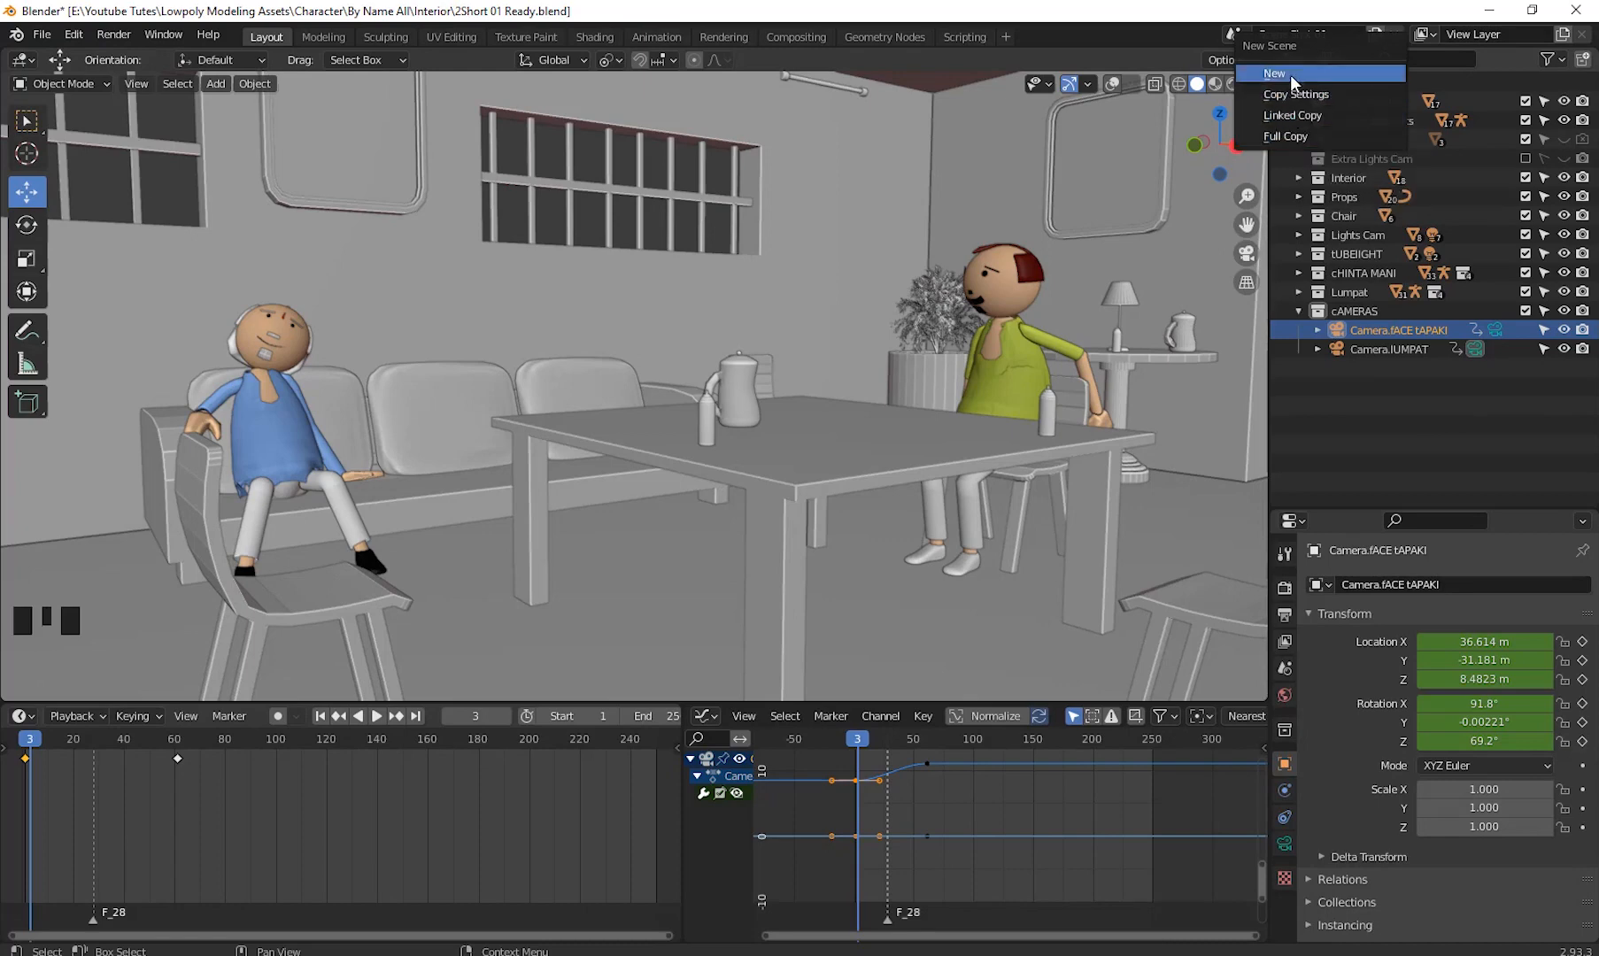
left_click(1314, 134)
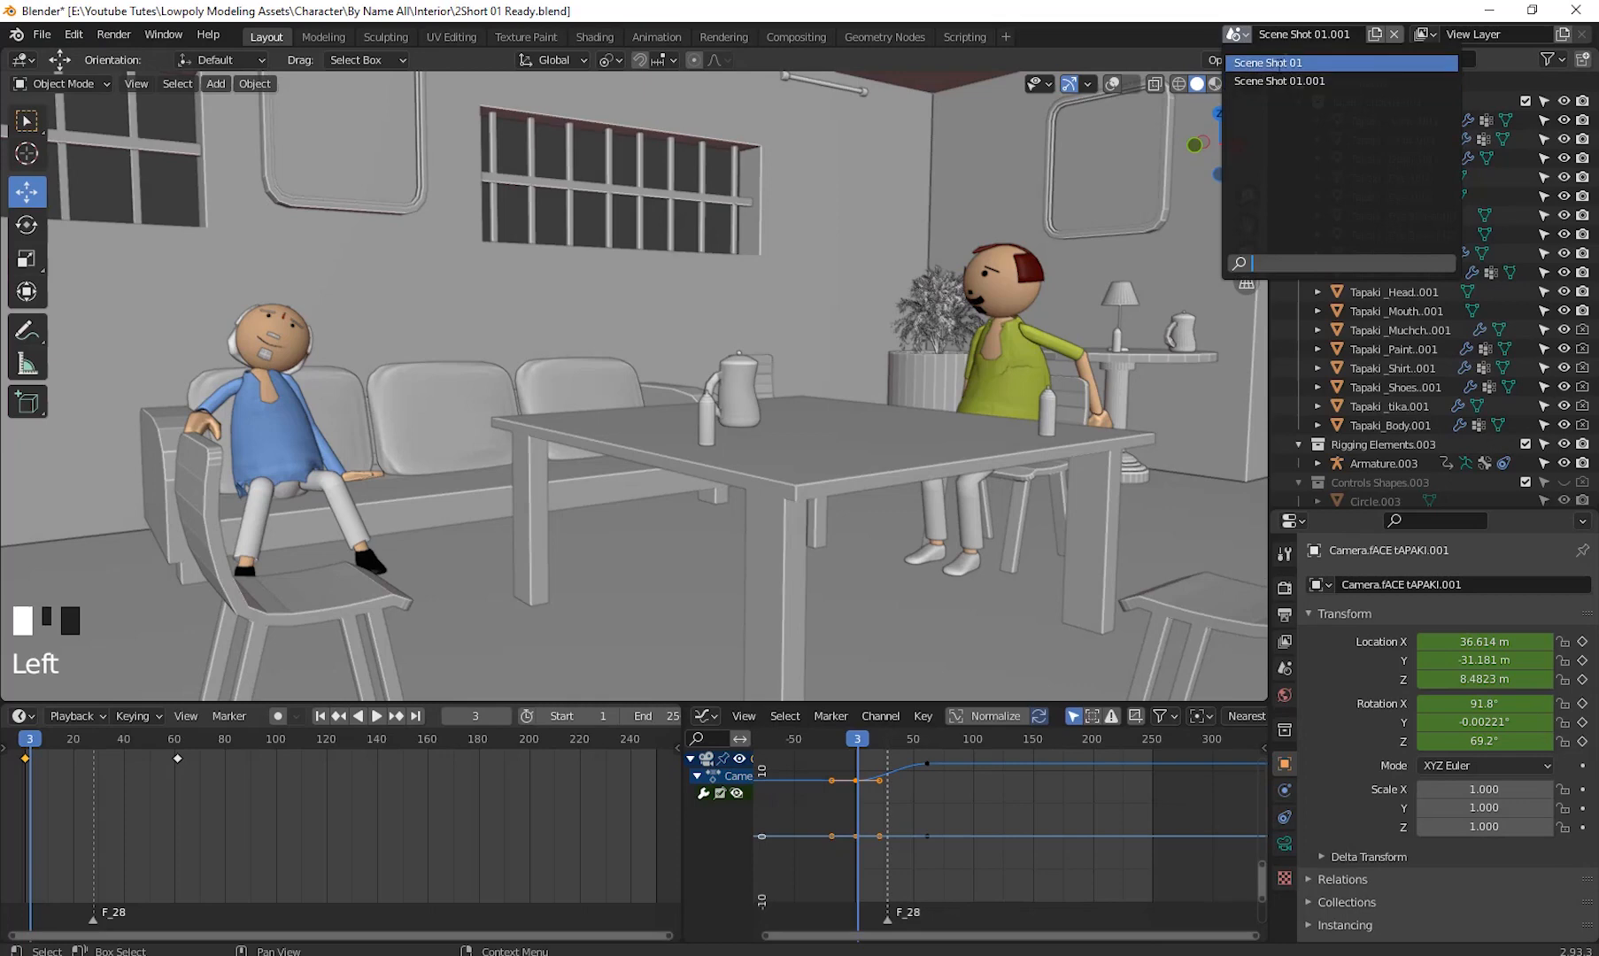
- Rename the copied scene as Scene Shot 02
left_click(1334, 81)
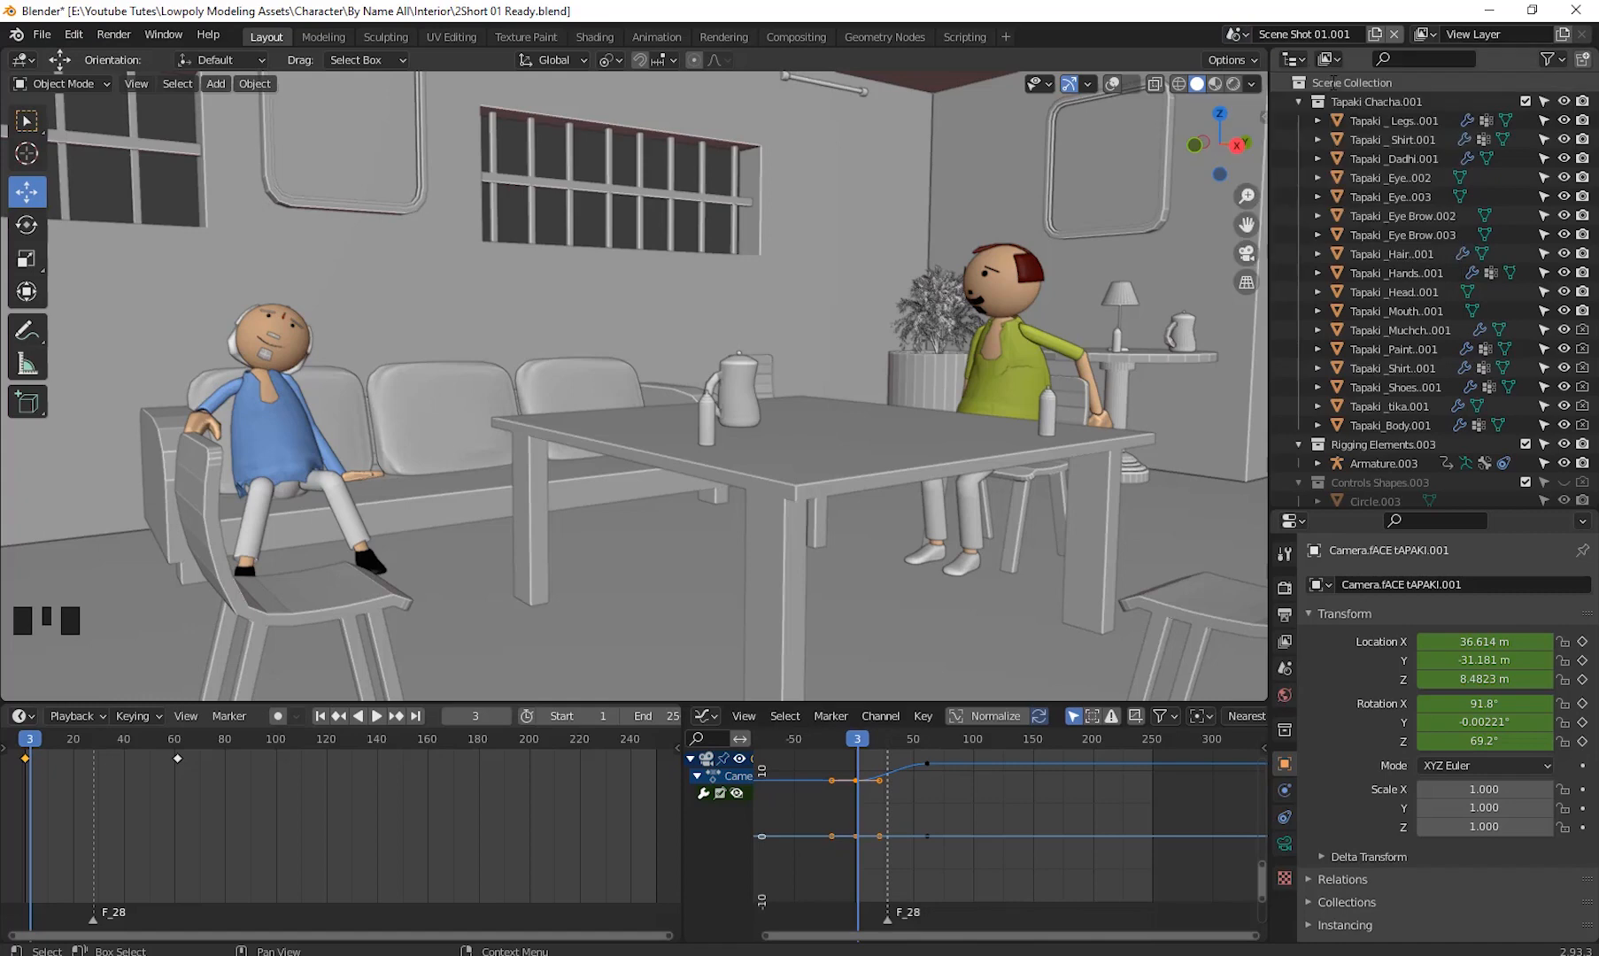
left_click(1334, 36)
key("ctrl+a")
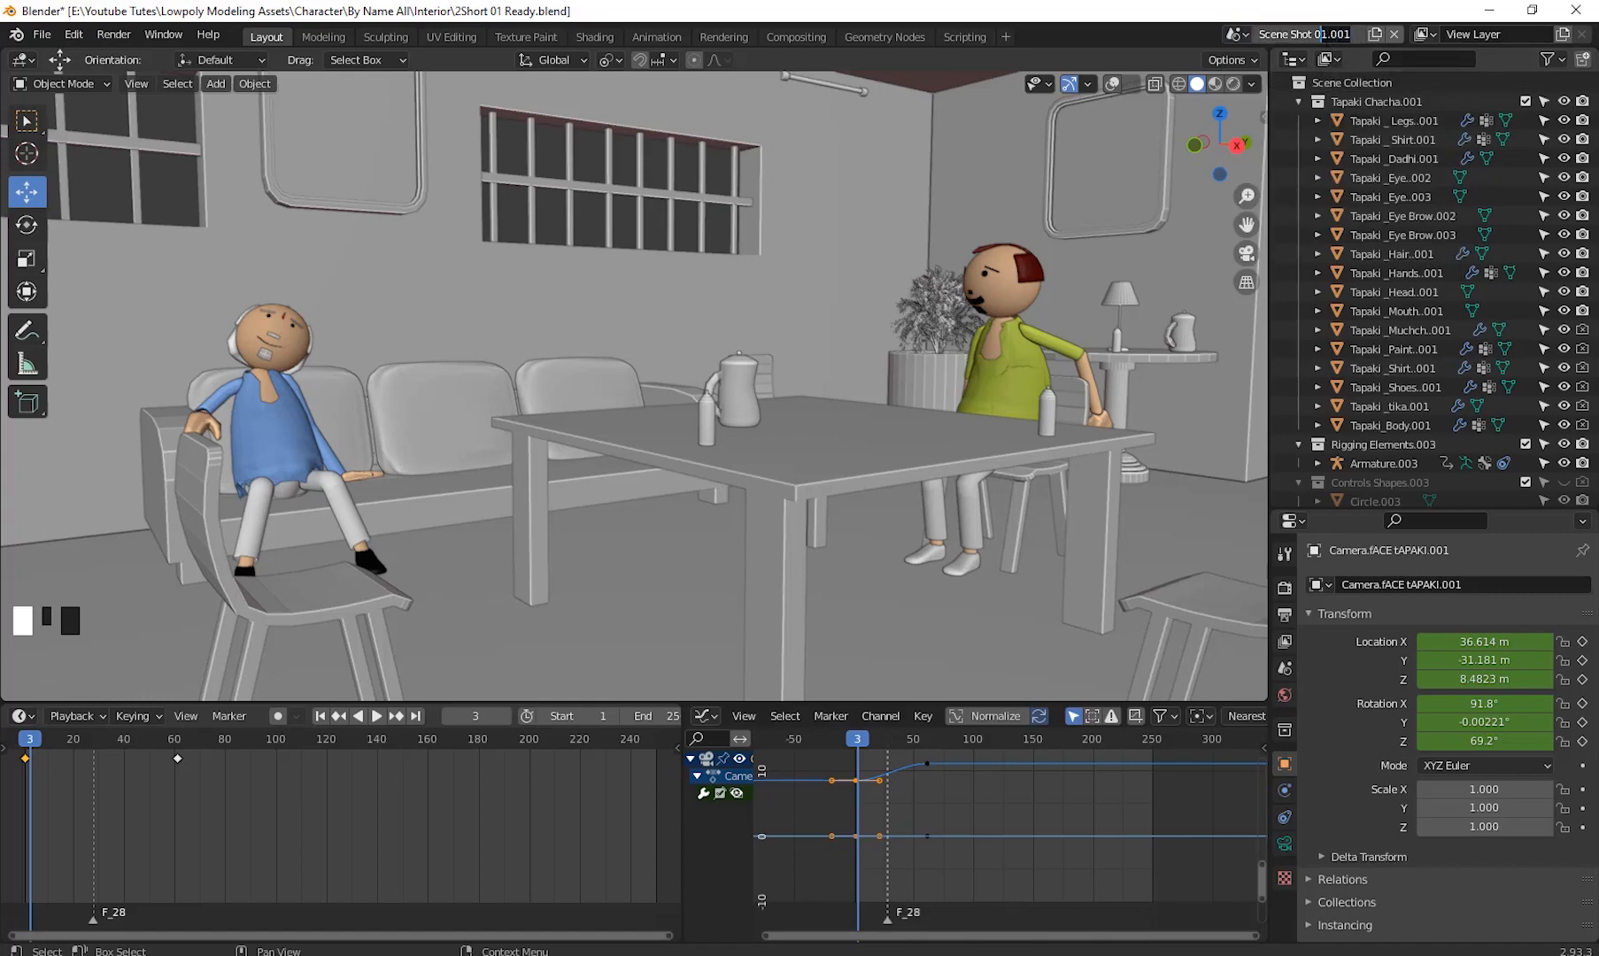
type("2")
key("Return")
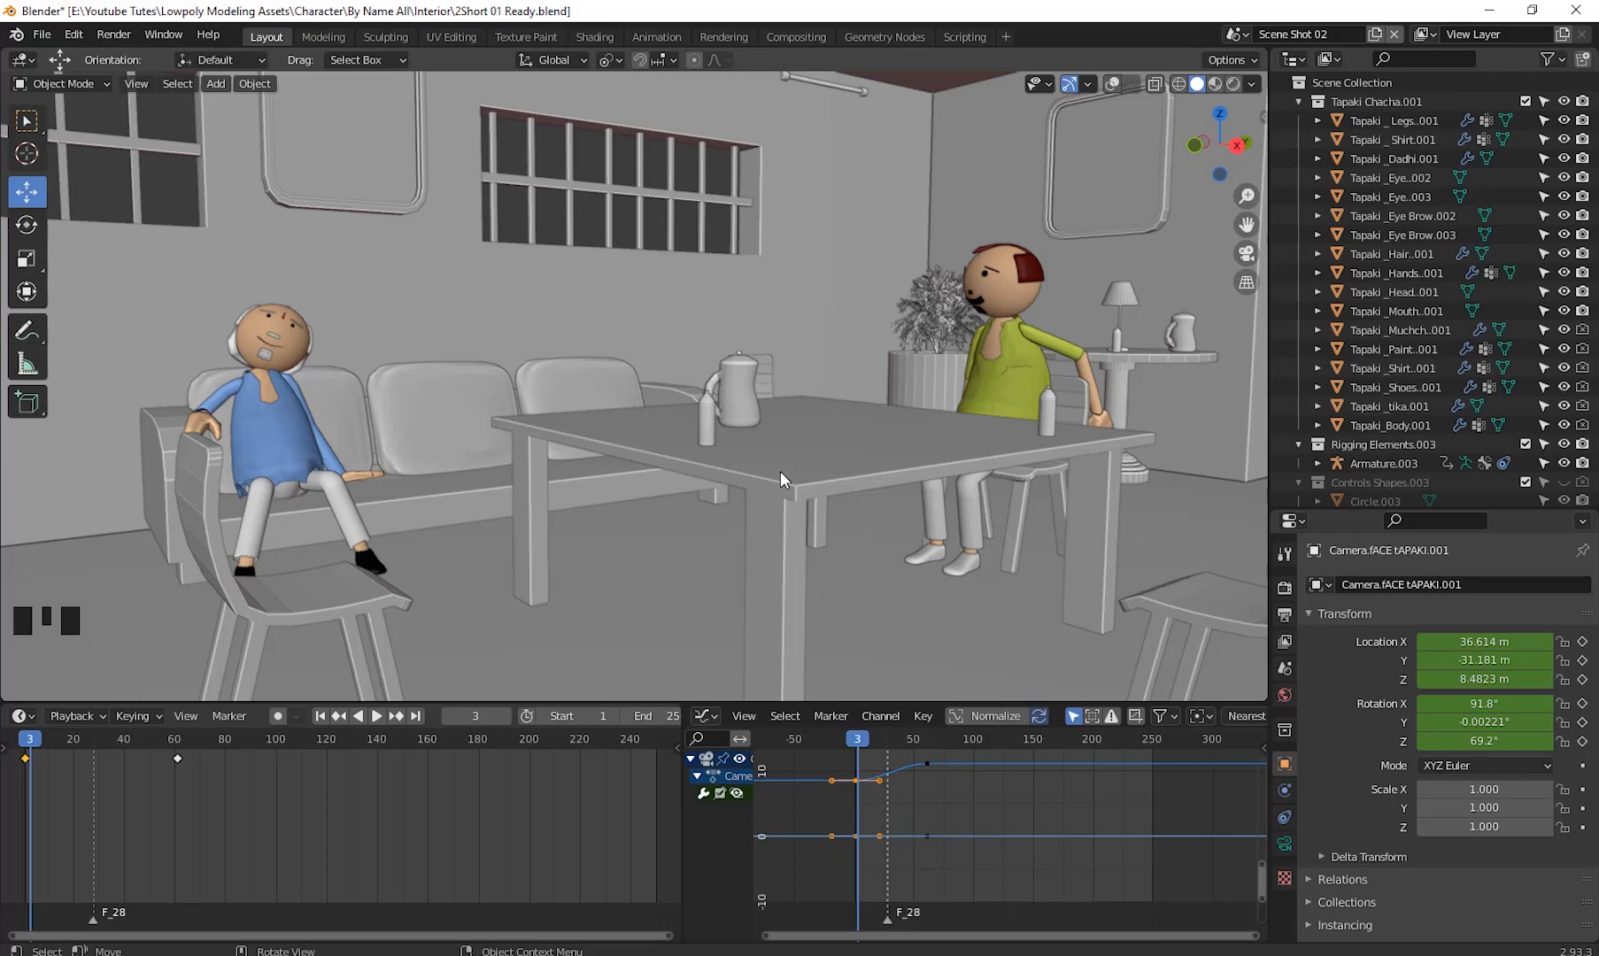
- Browse the copied scene's outliner and compare it with Scene Shot 01, returning to Scene Shot 02
scroll(1431, 376, "down", 18)
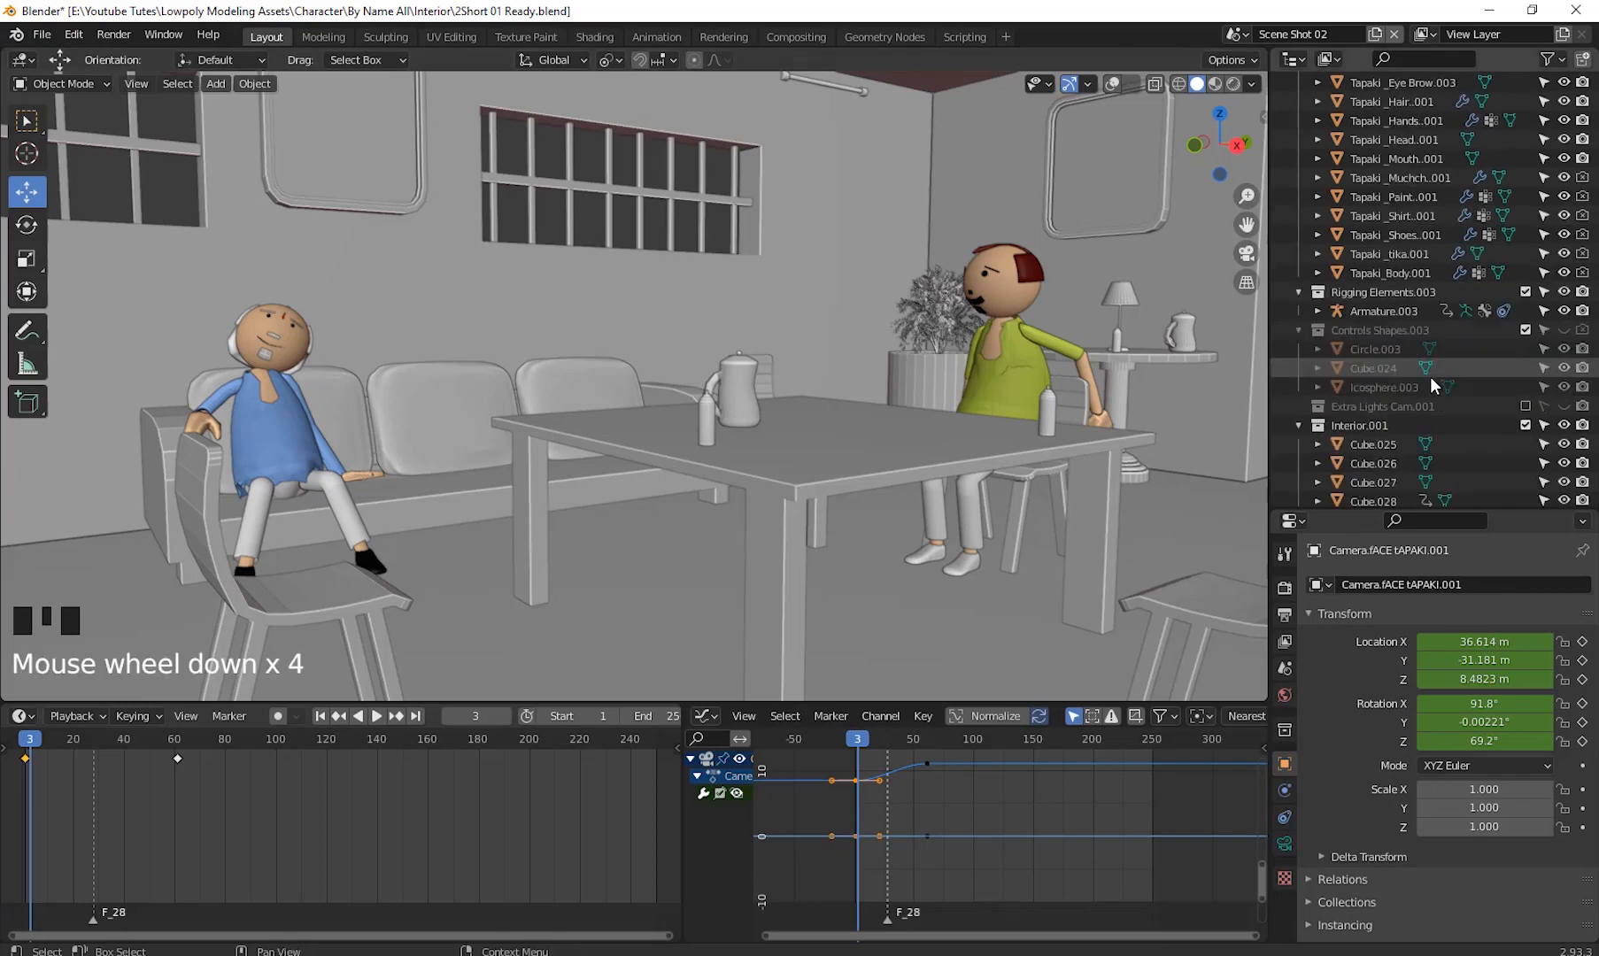
scroll(1429, 429, "down", 20)
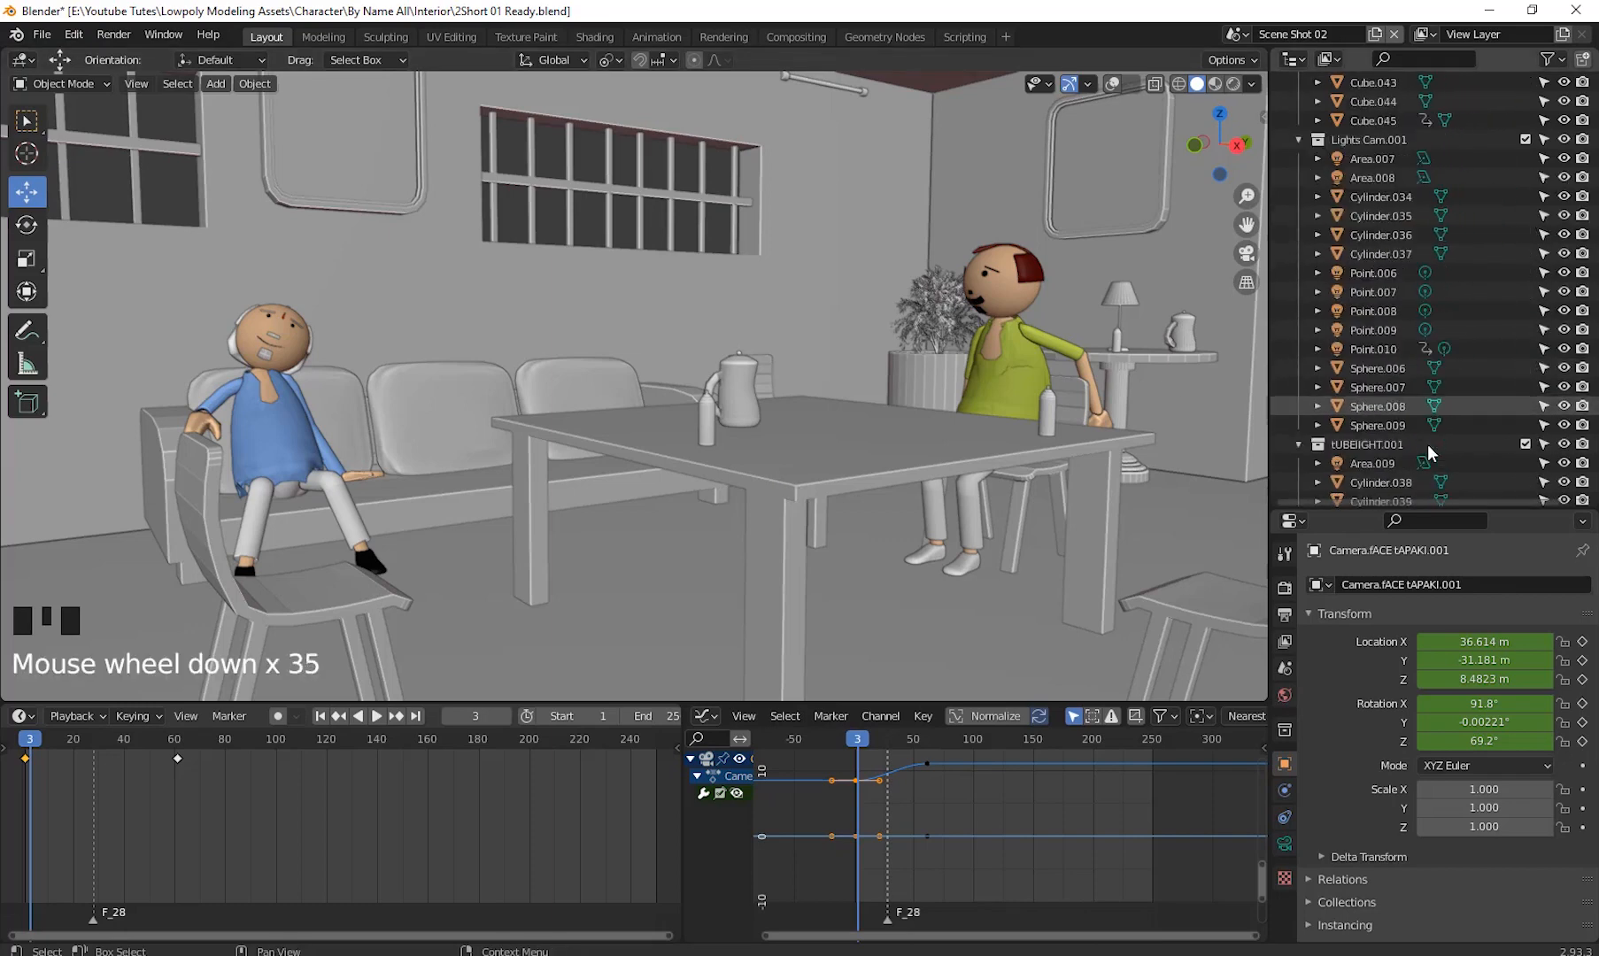
scroll(1428, 447, "down", 20)
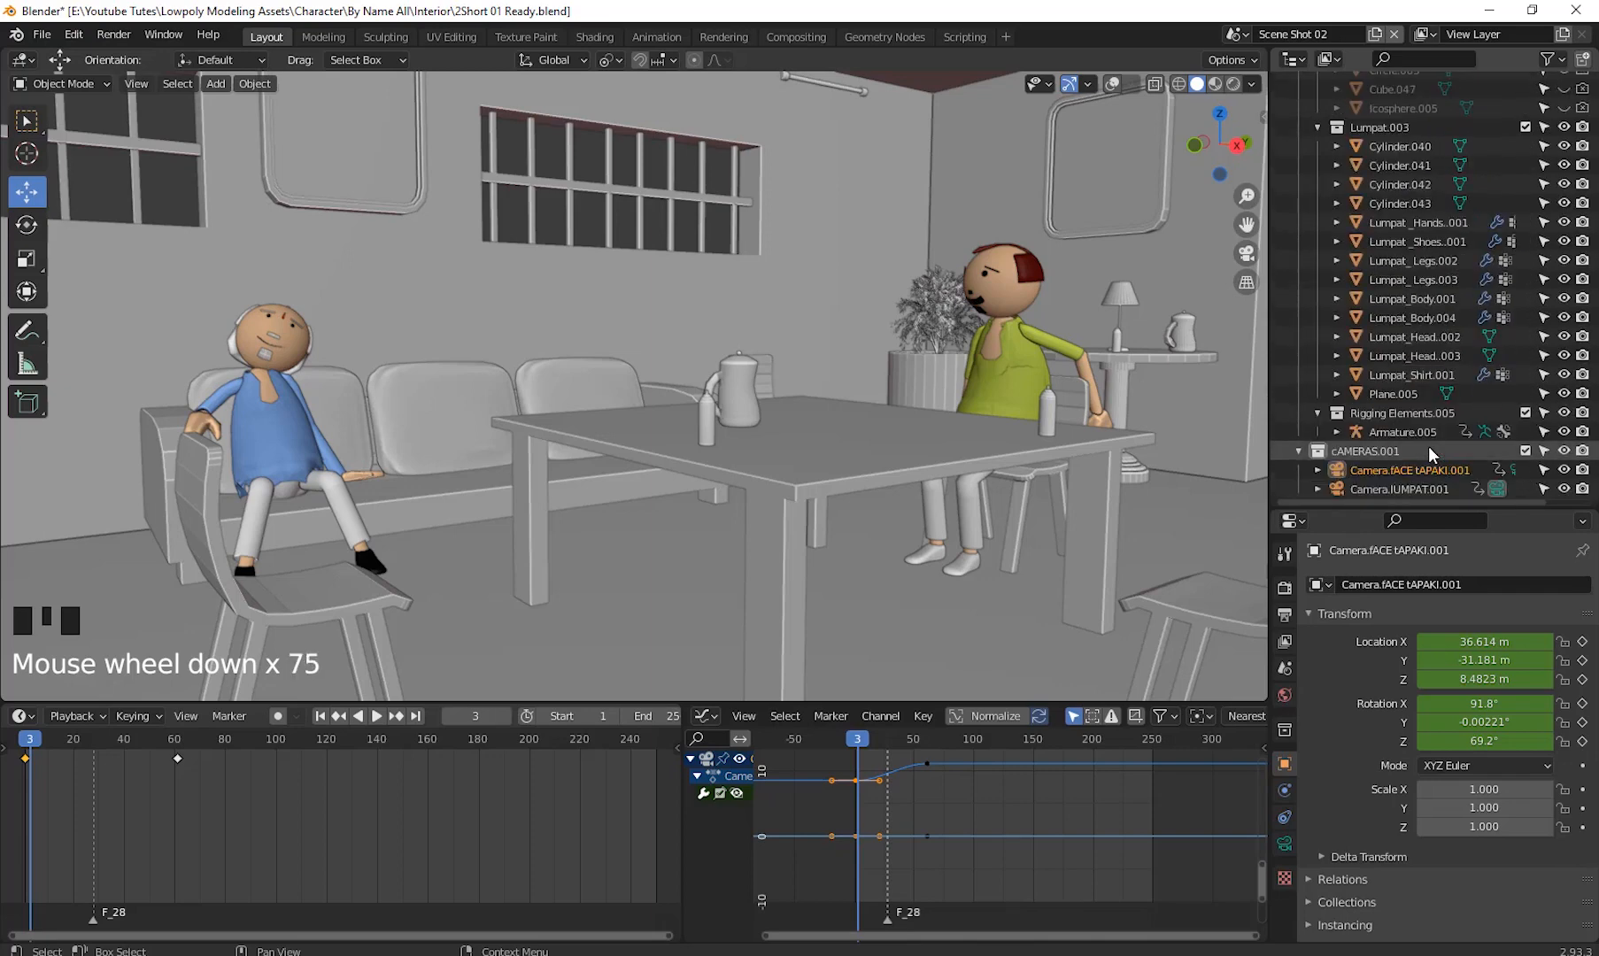
scroll(1377, 420, "up", 6)
scroll(1375, 417, "up", 20)
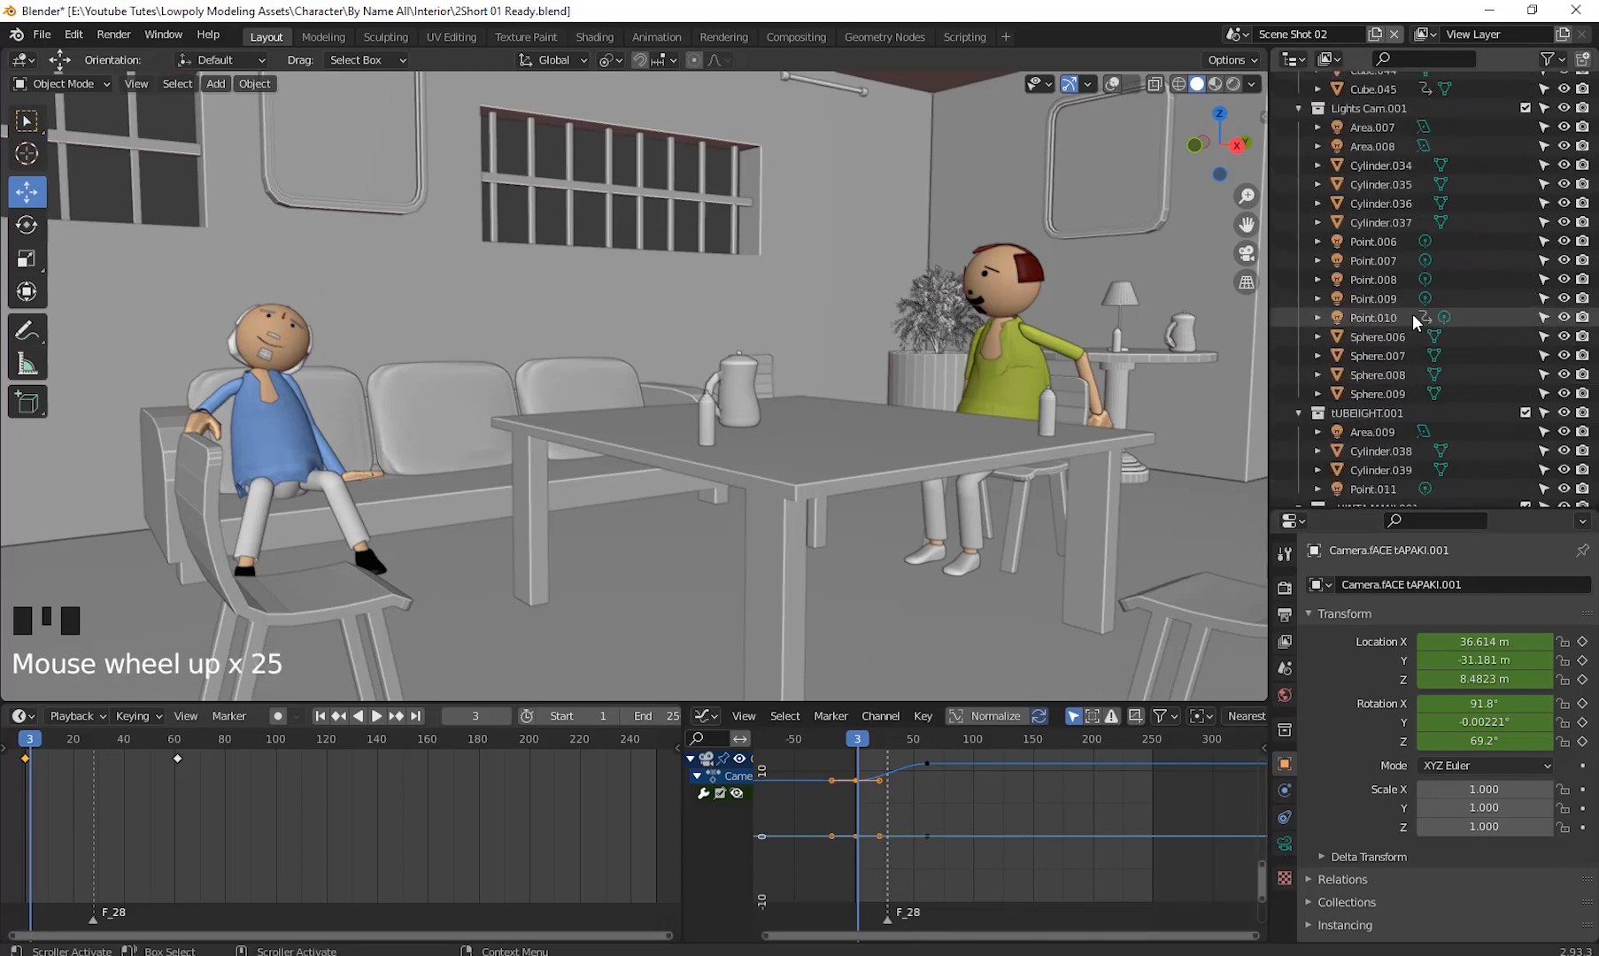
left_click(1237, 36)
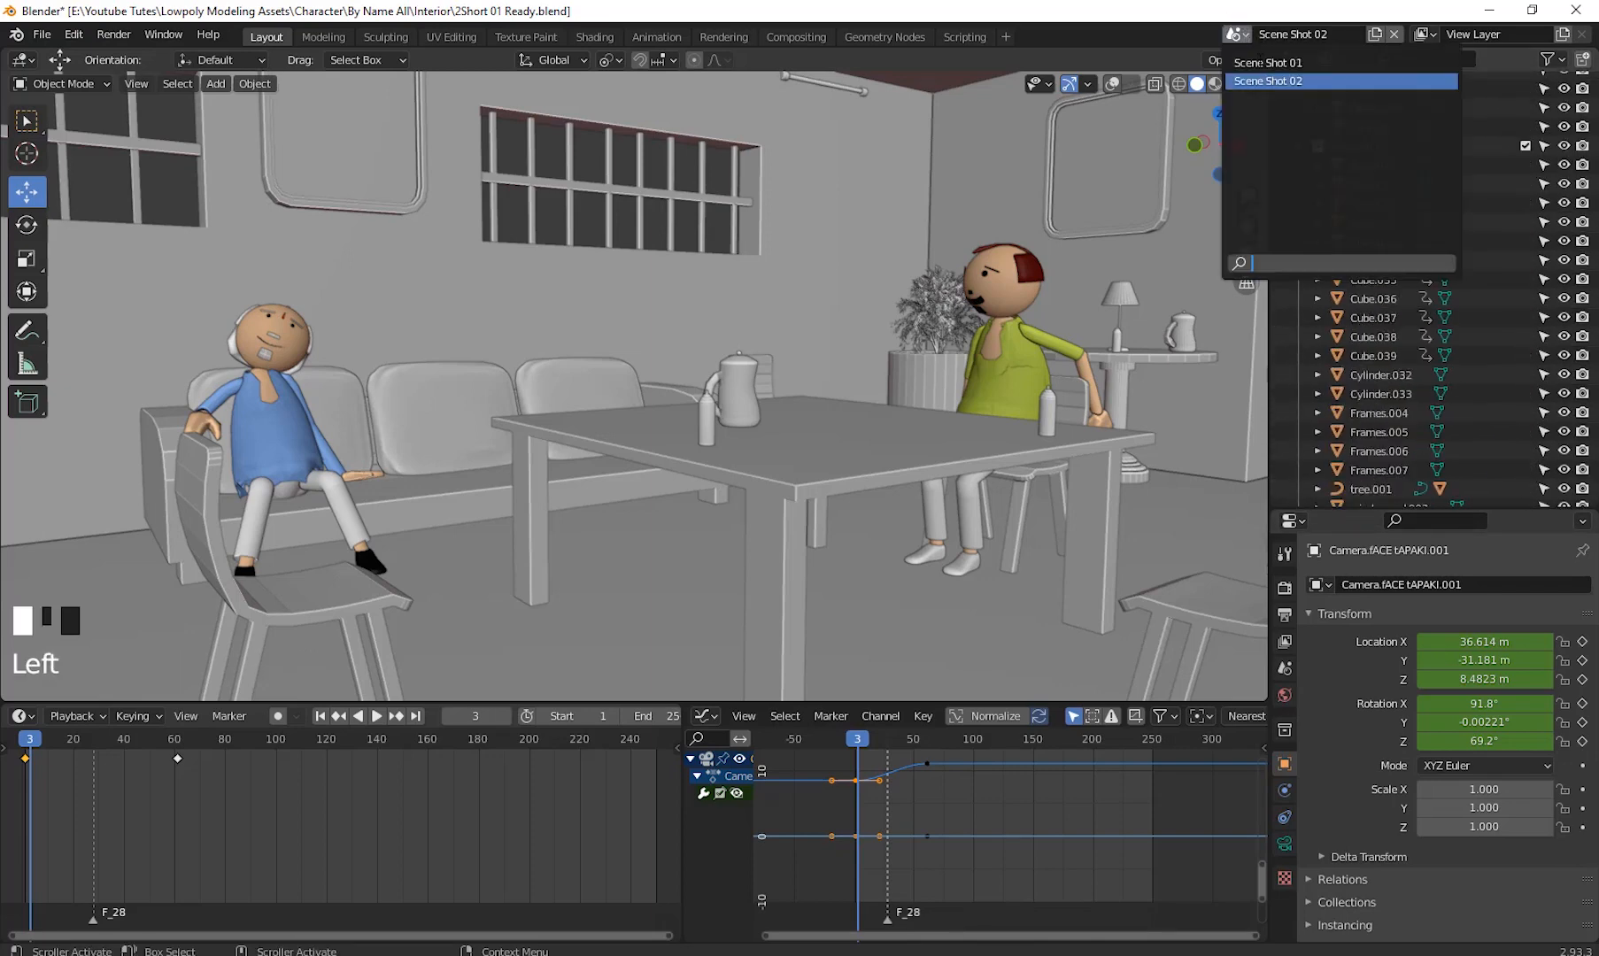
left_click(1275, 62)
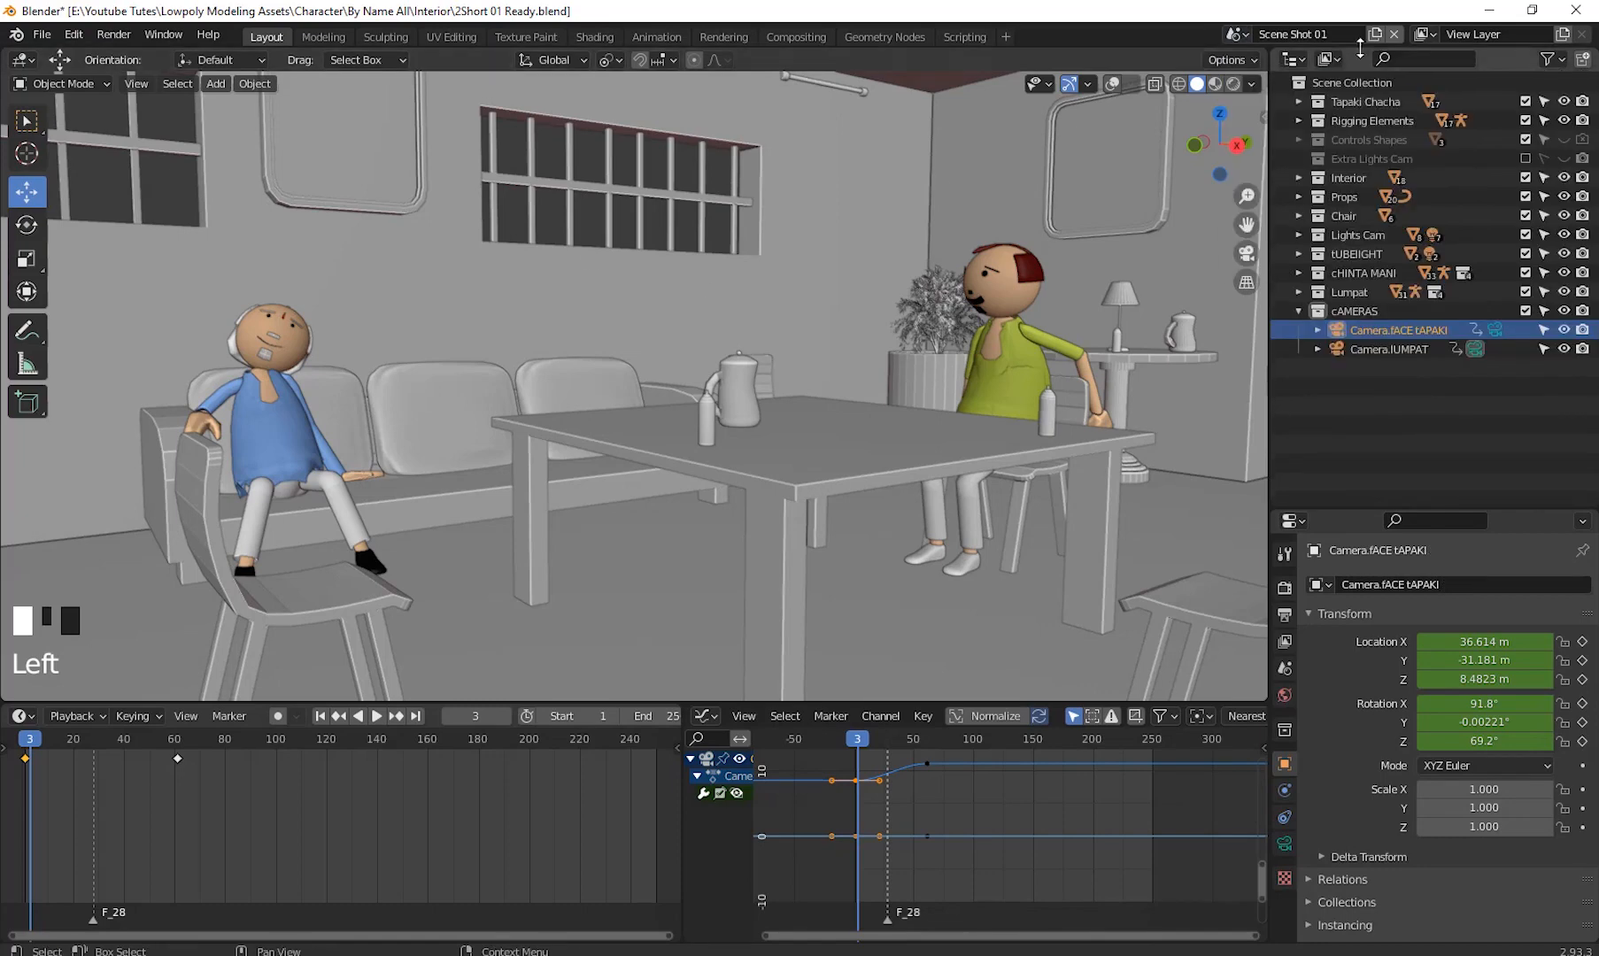
left_click(1237, 35)
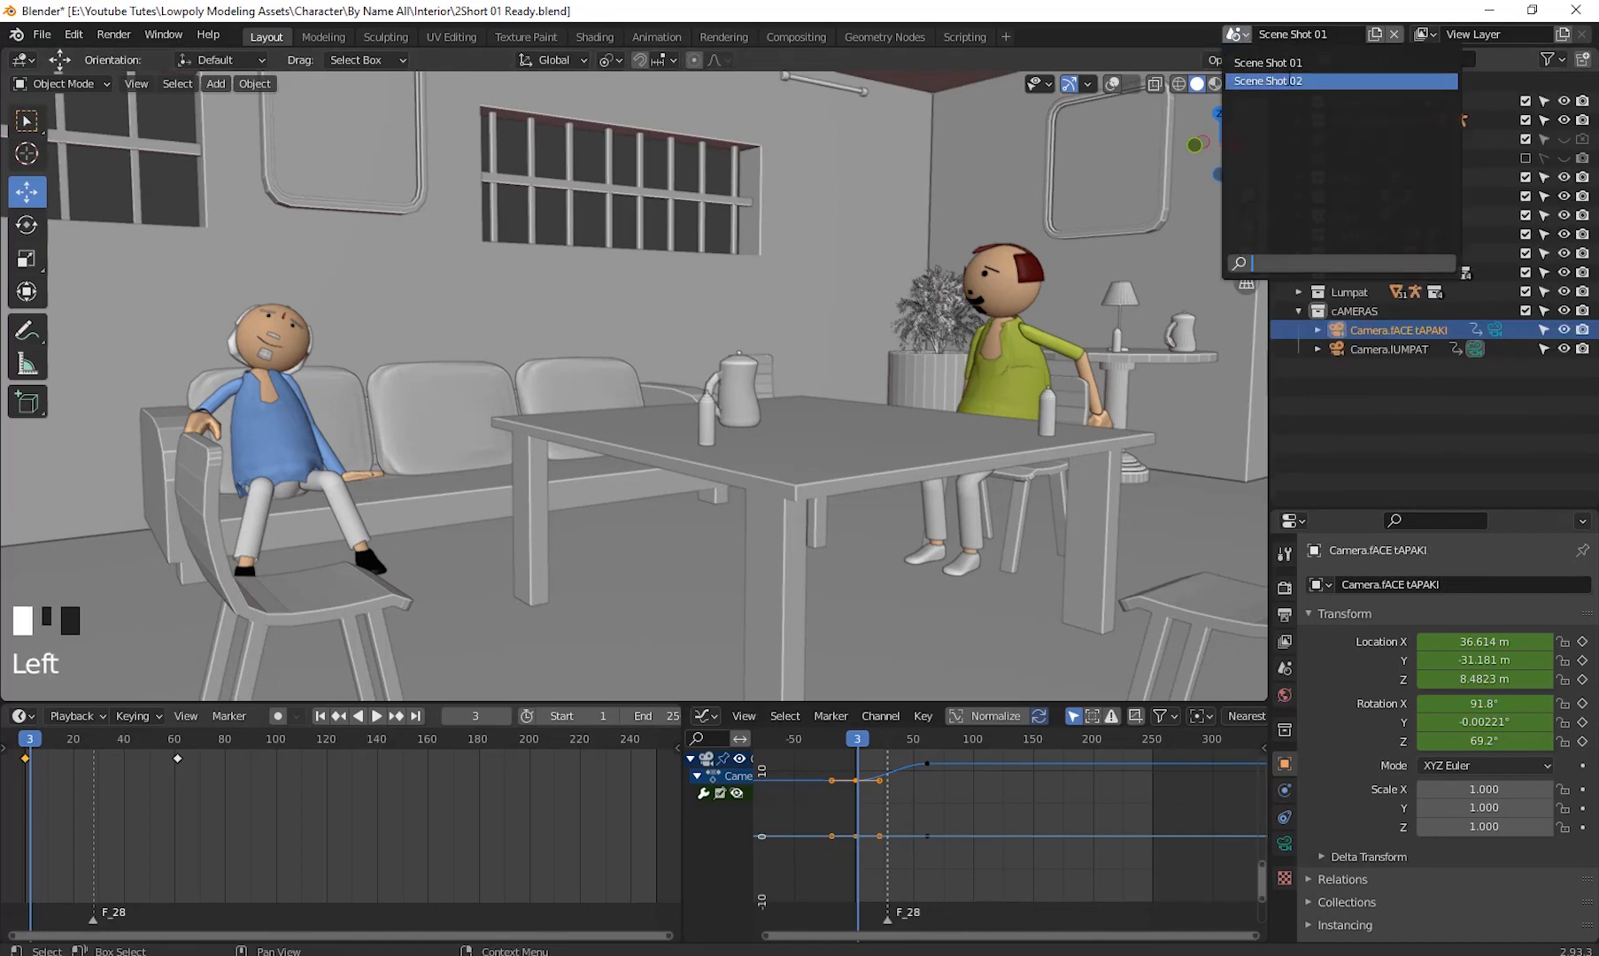
left_click(1268, 80)
- Collapse every top-level collection in the outliner, from Tapaki Chacha.001 down to Lumpat.002
left_click(1297, 101)
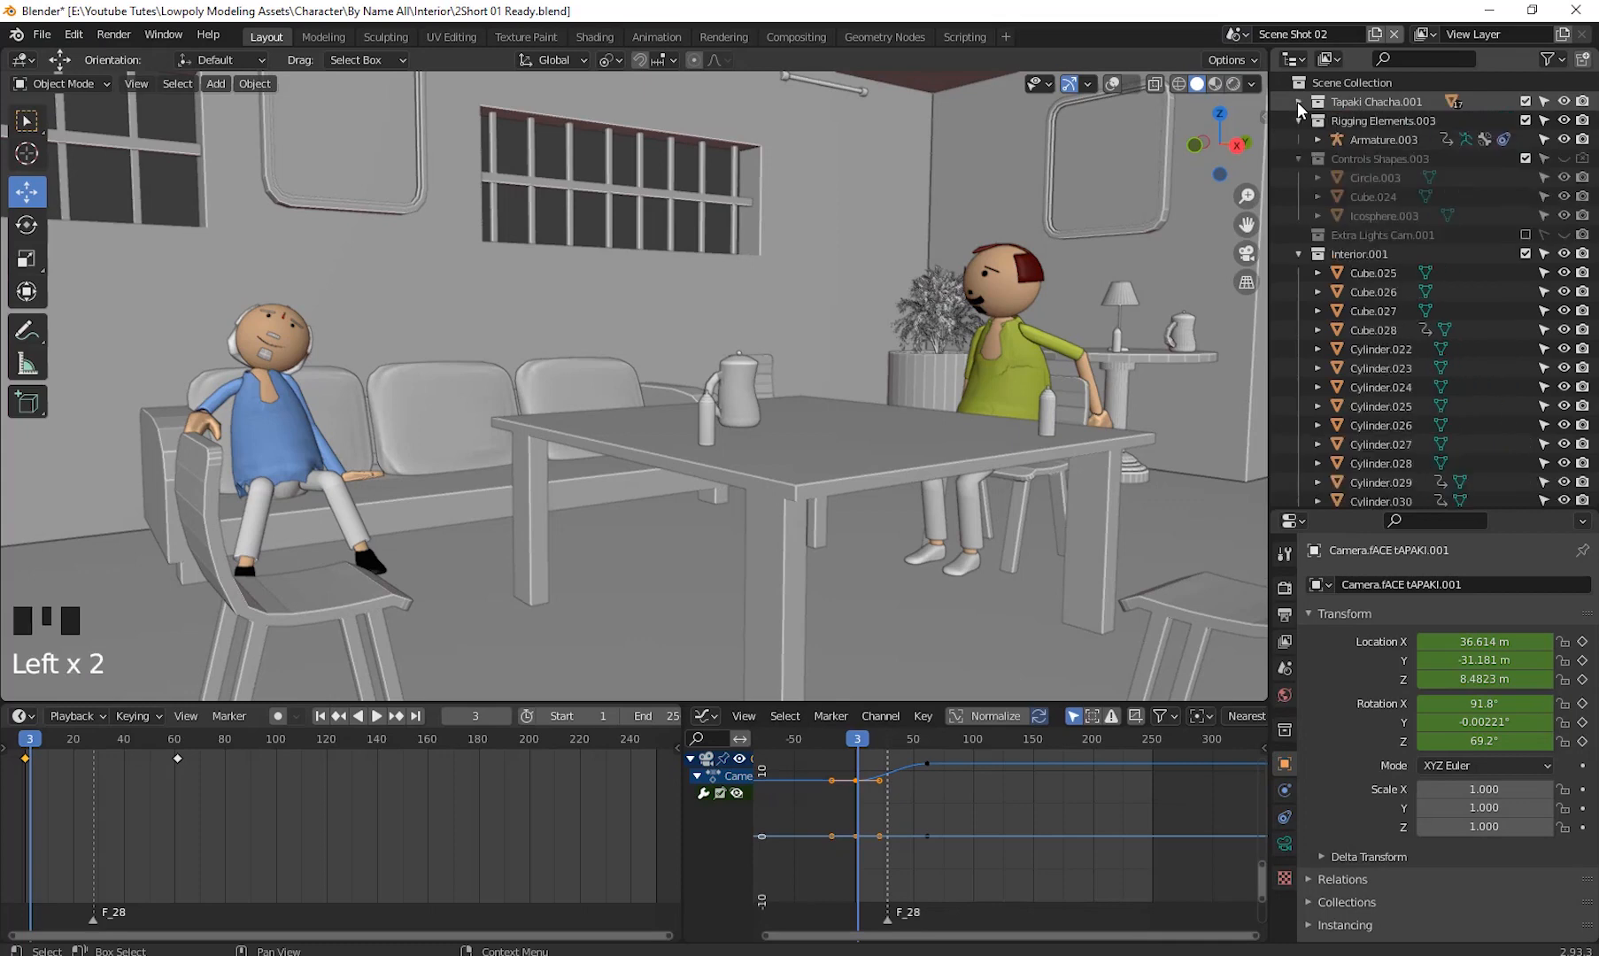
left_click(1297, 121)
left_click(1297, 139)
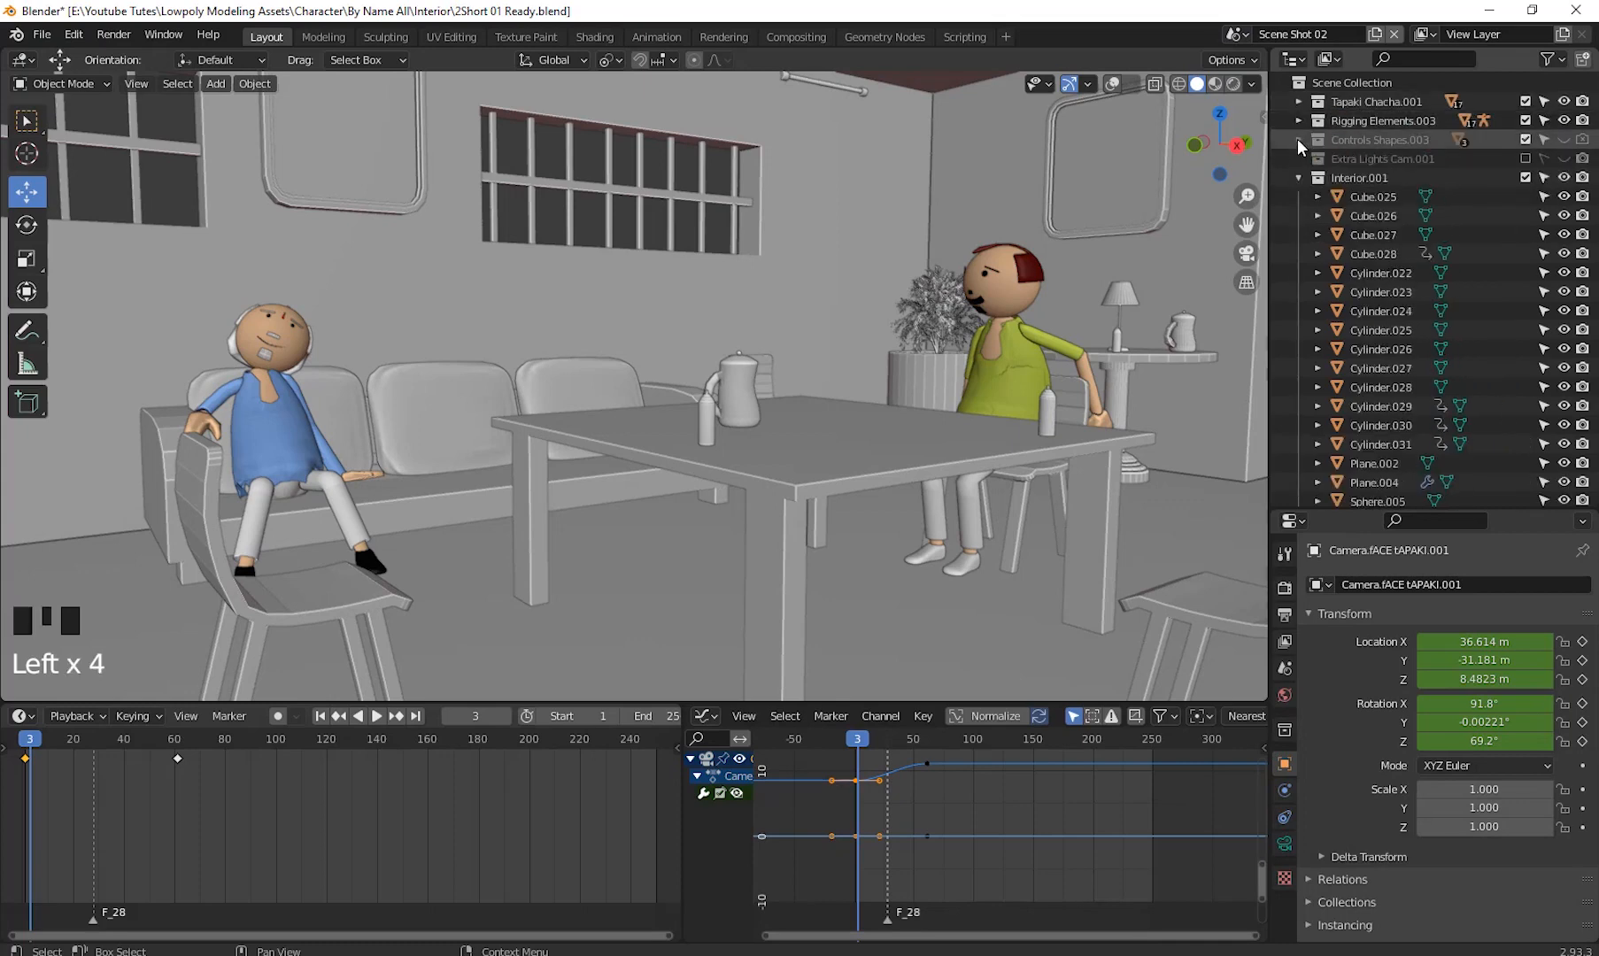
left_click(1299, 177)
left_click(1299, 197)
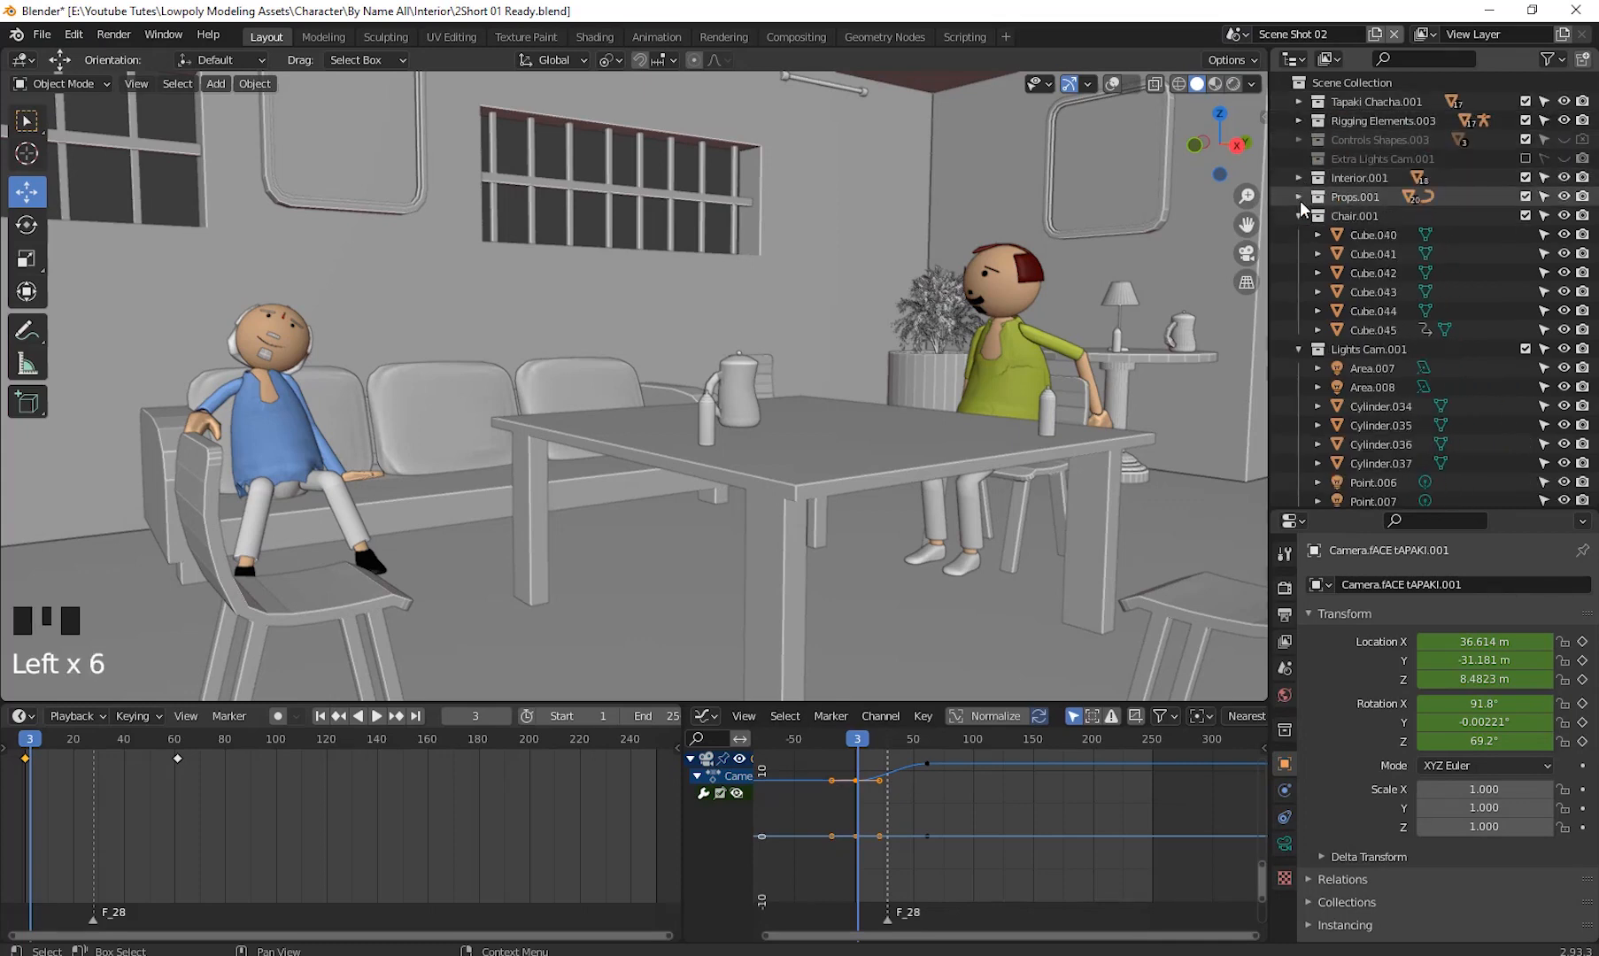
left_click(1297, 215)
left_click(1296, 234)
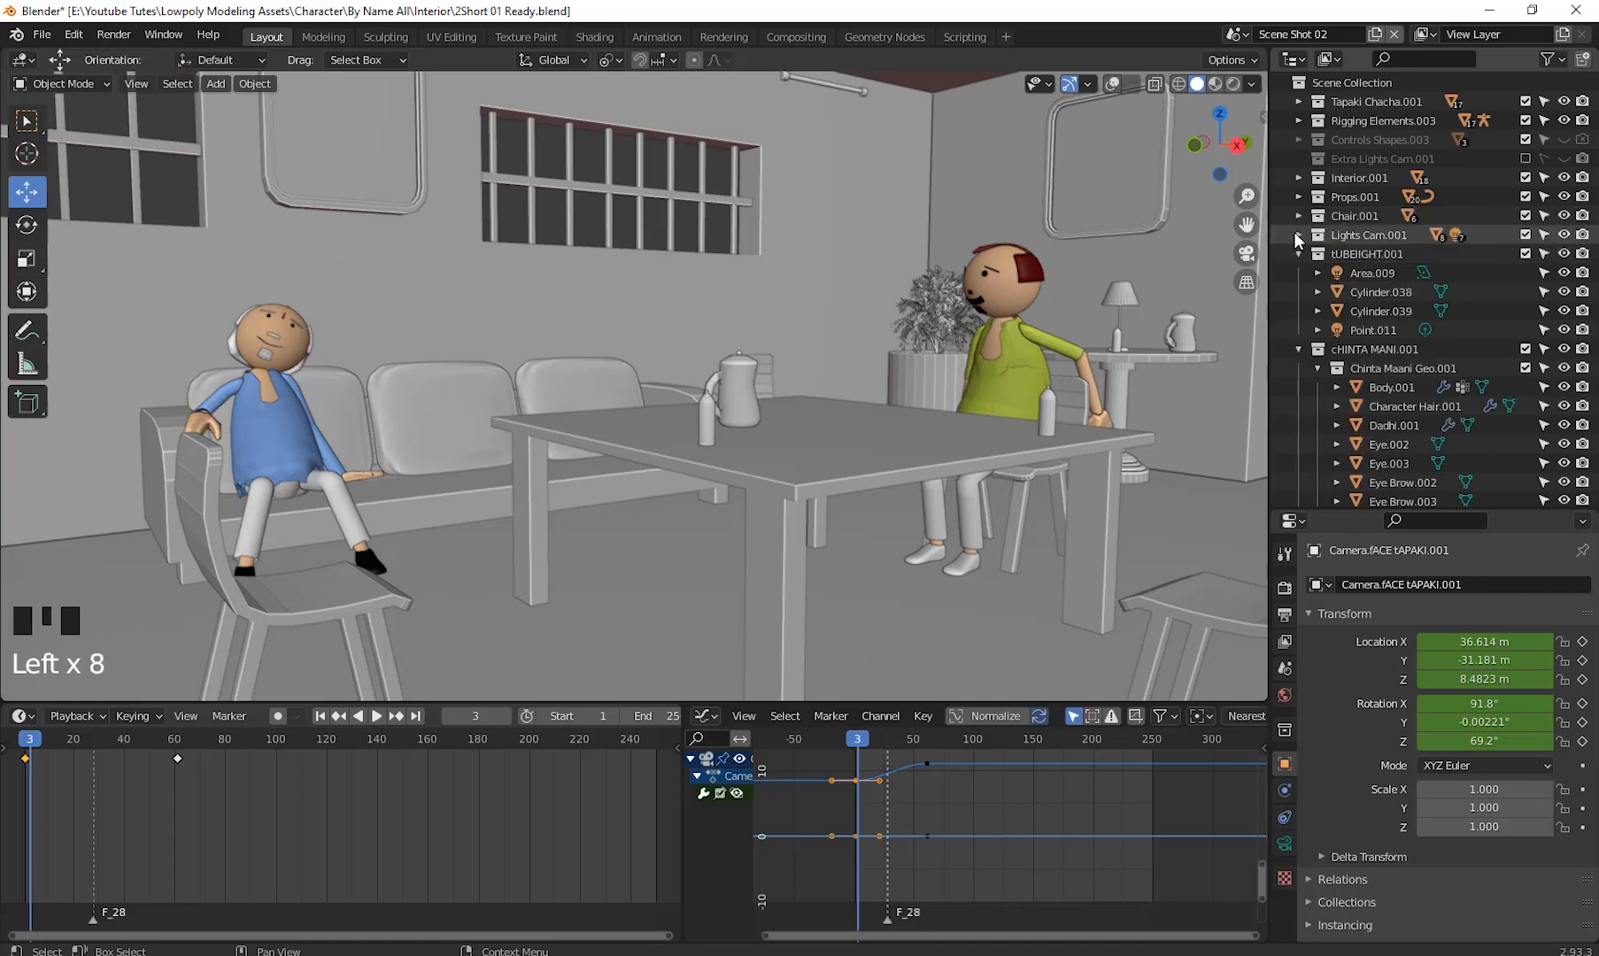
left_click(1298, 253)
left_click(1299, 273)
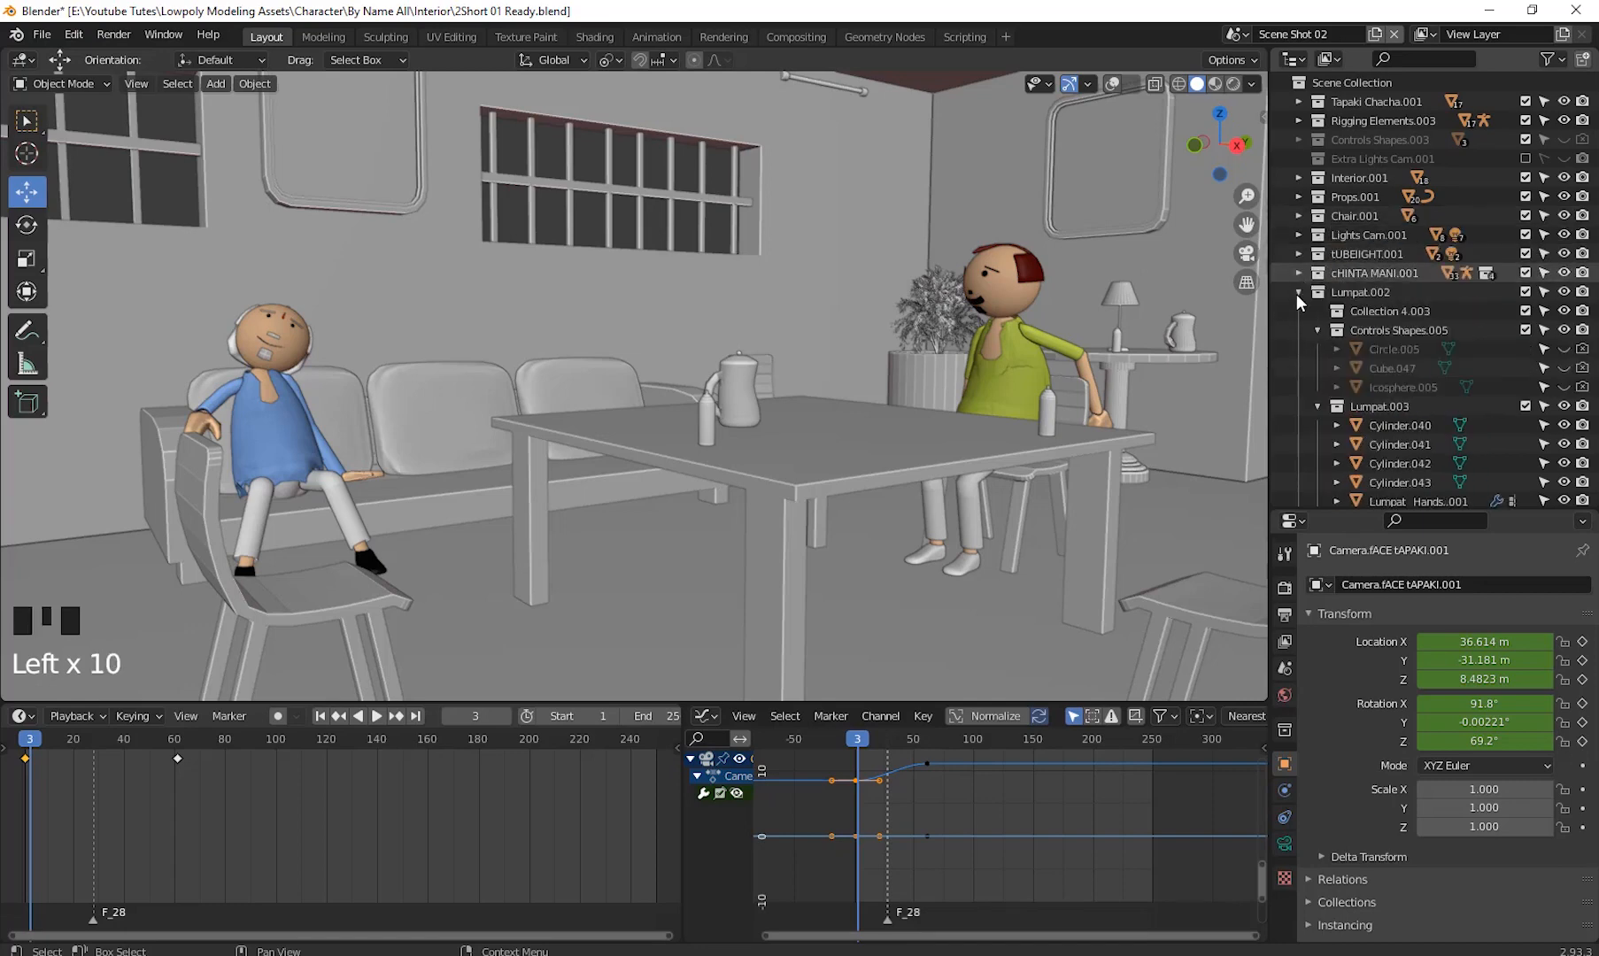
left_click(1298, 292)
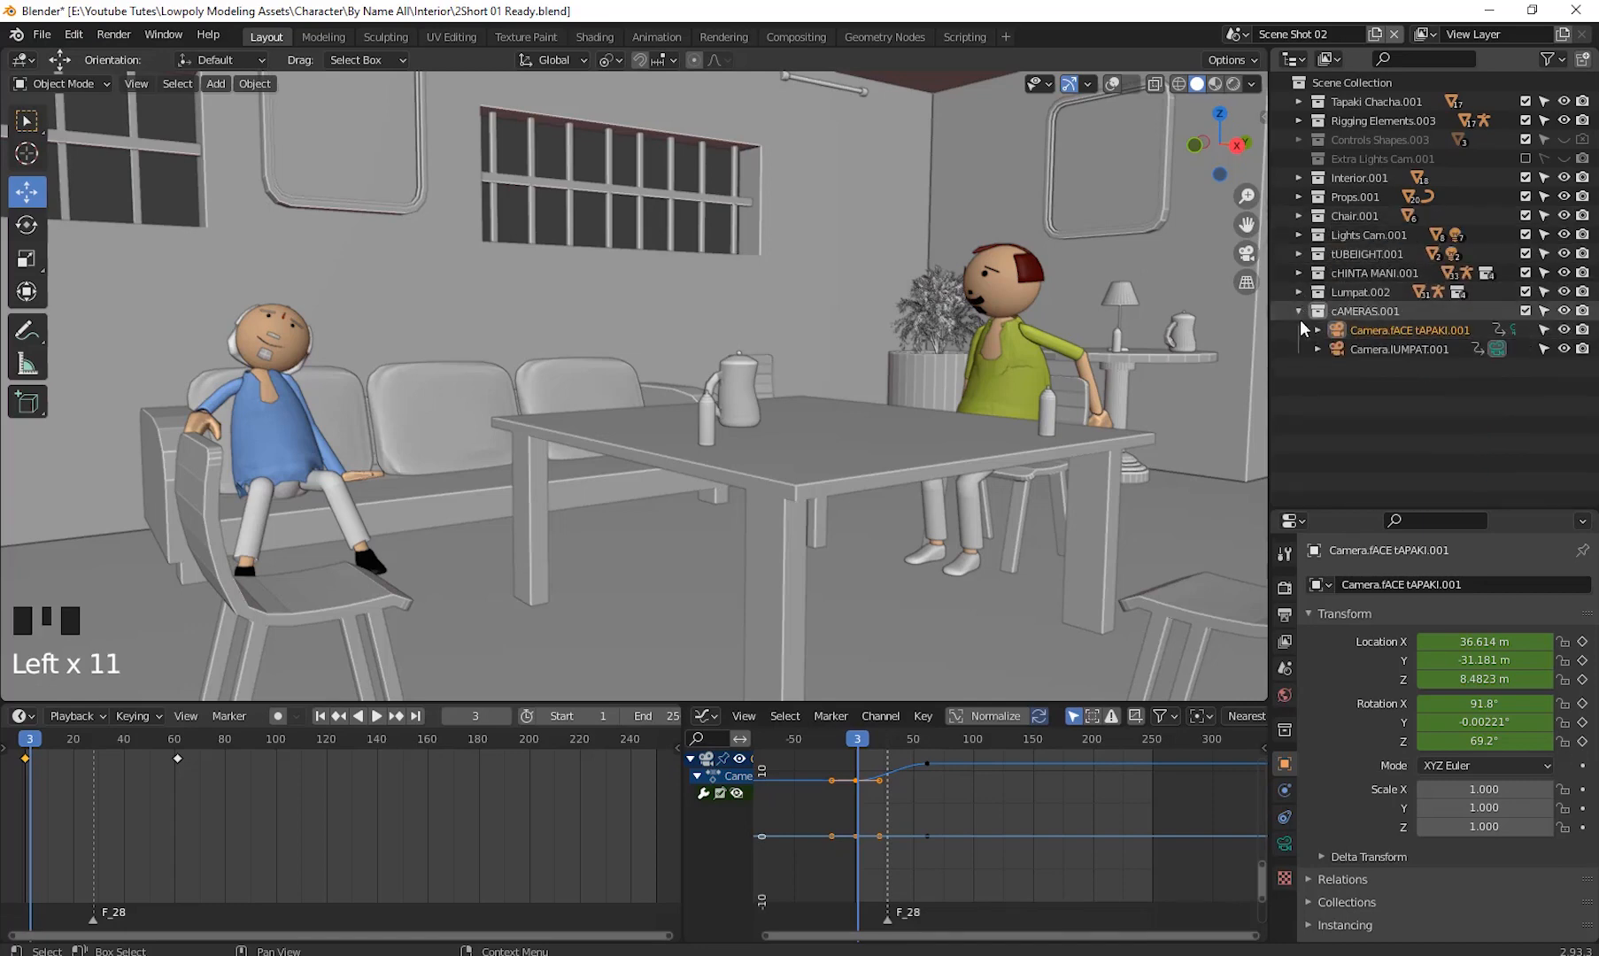
- Select each camera in cAMERAS.001 to inspect its keyframes, ending on Camera.fACE tAPAKI.001
left_click(1371, 311)
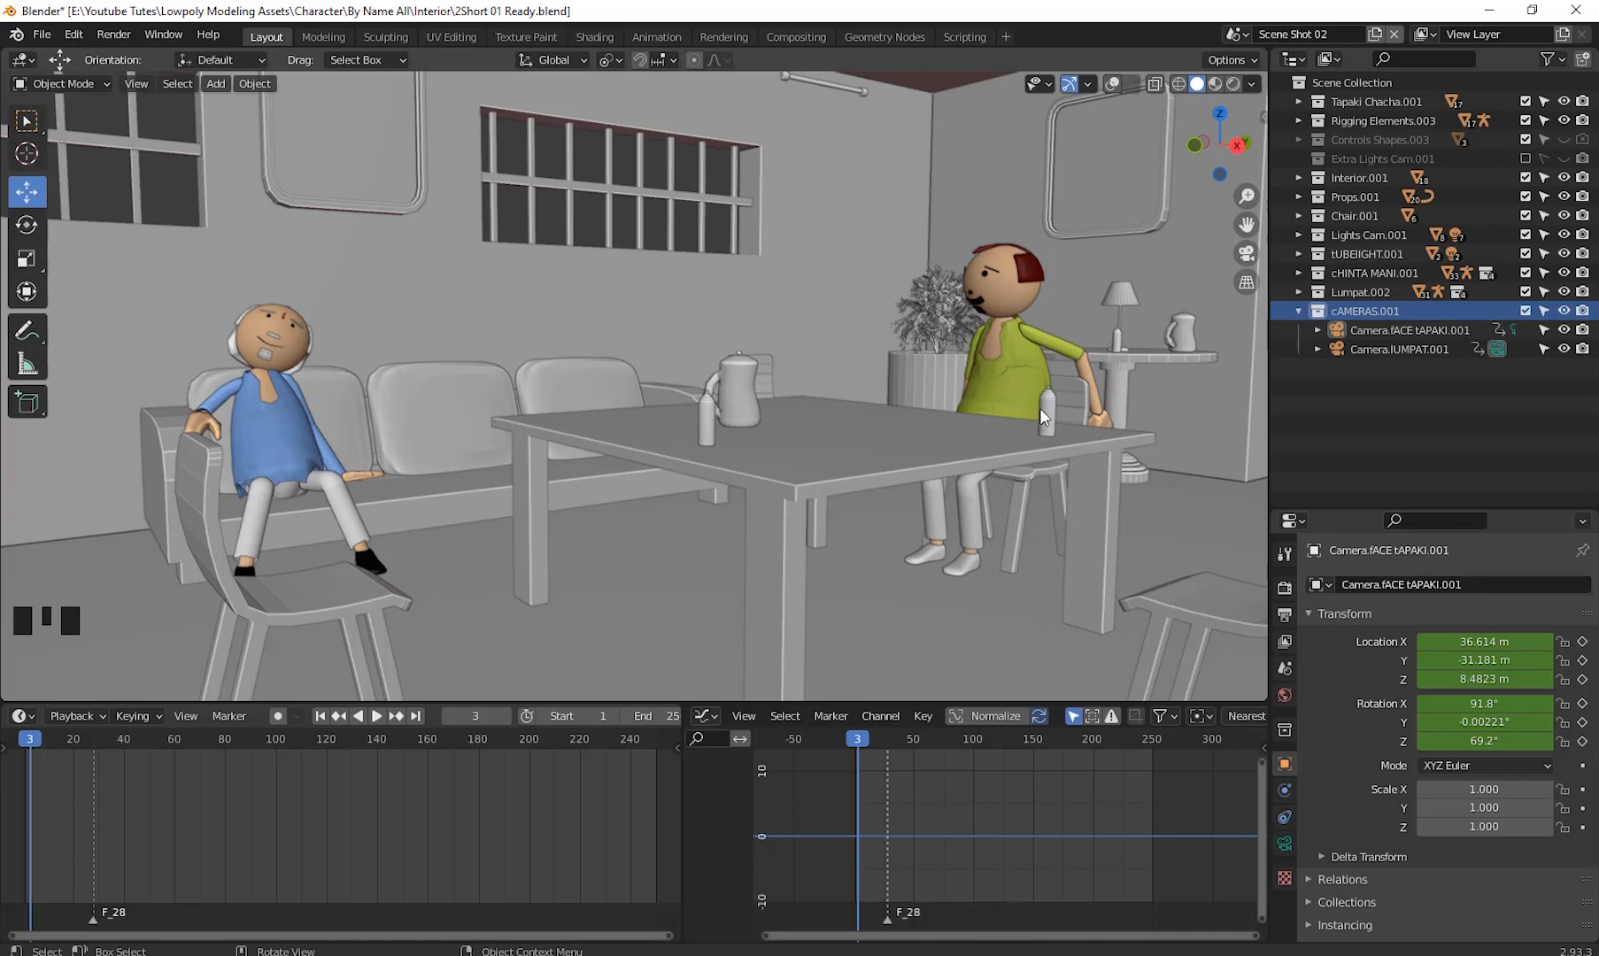
left_click(1394, 328)
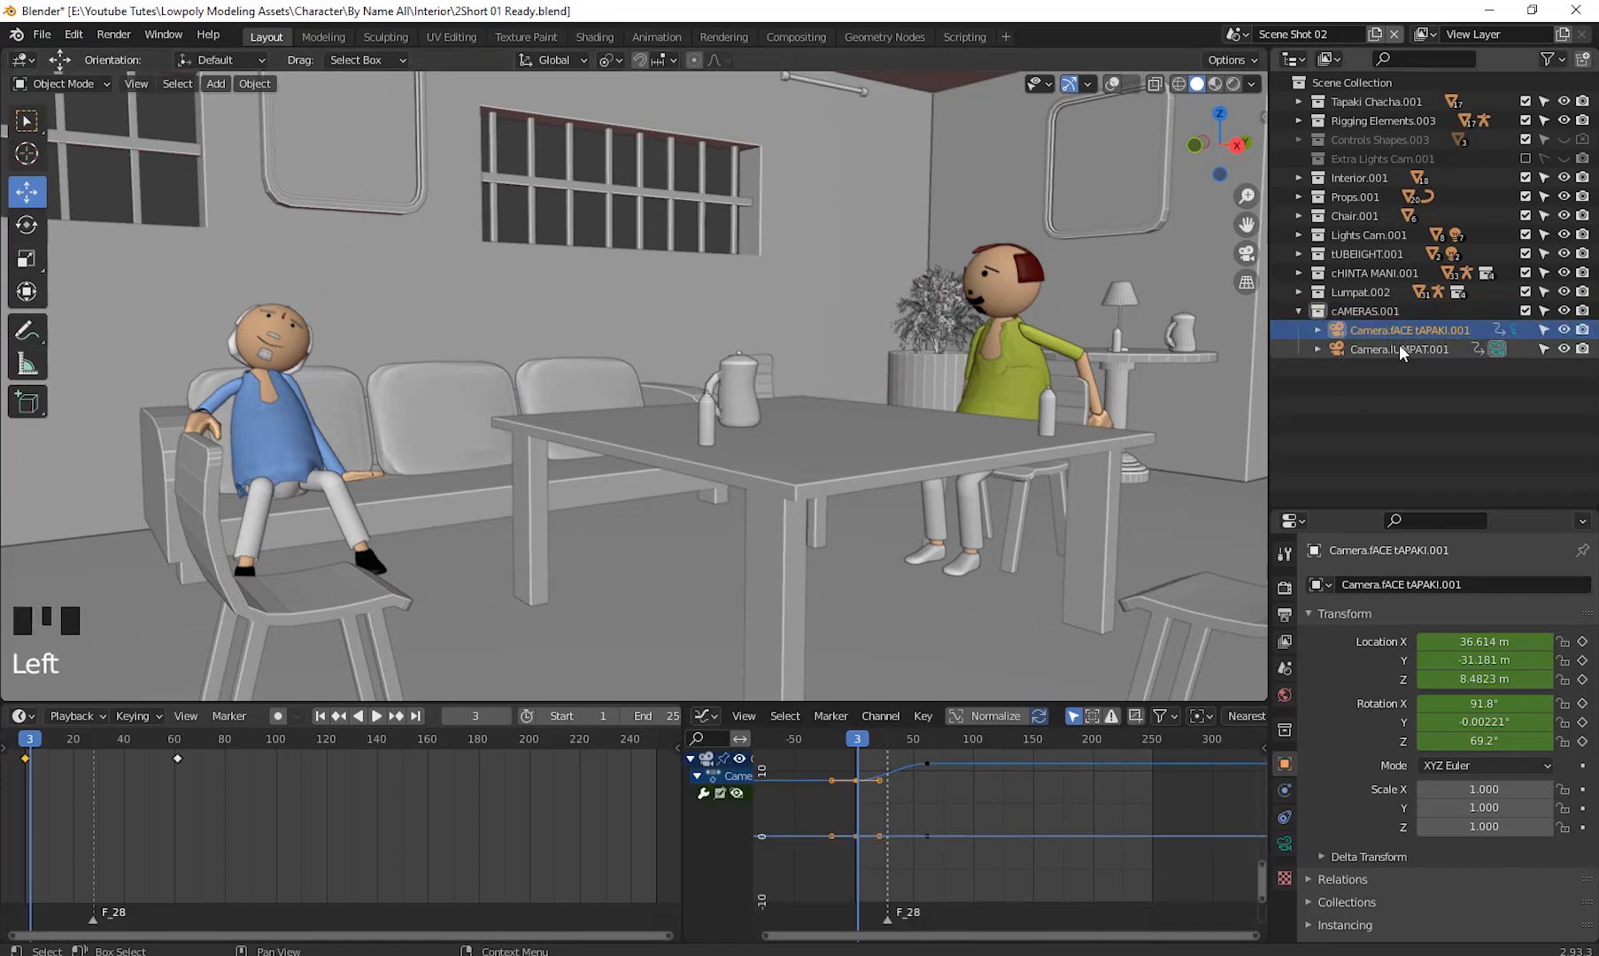
left_click(1406, 347)
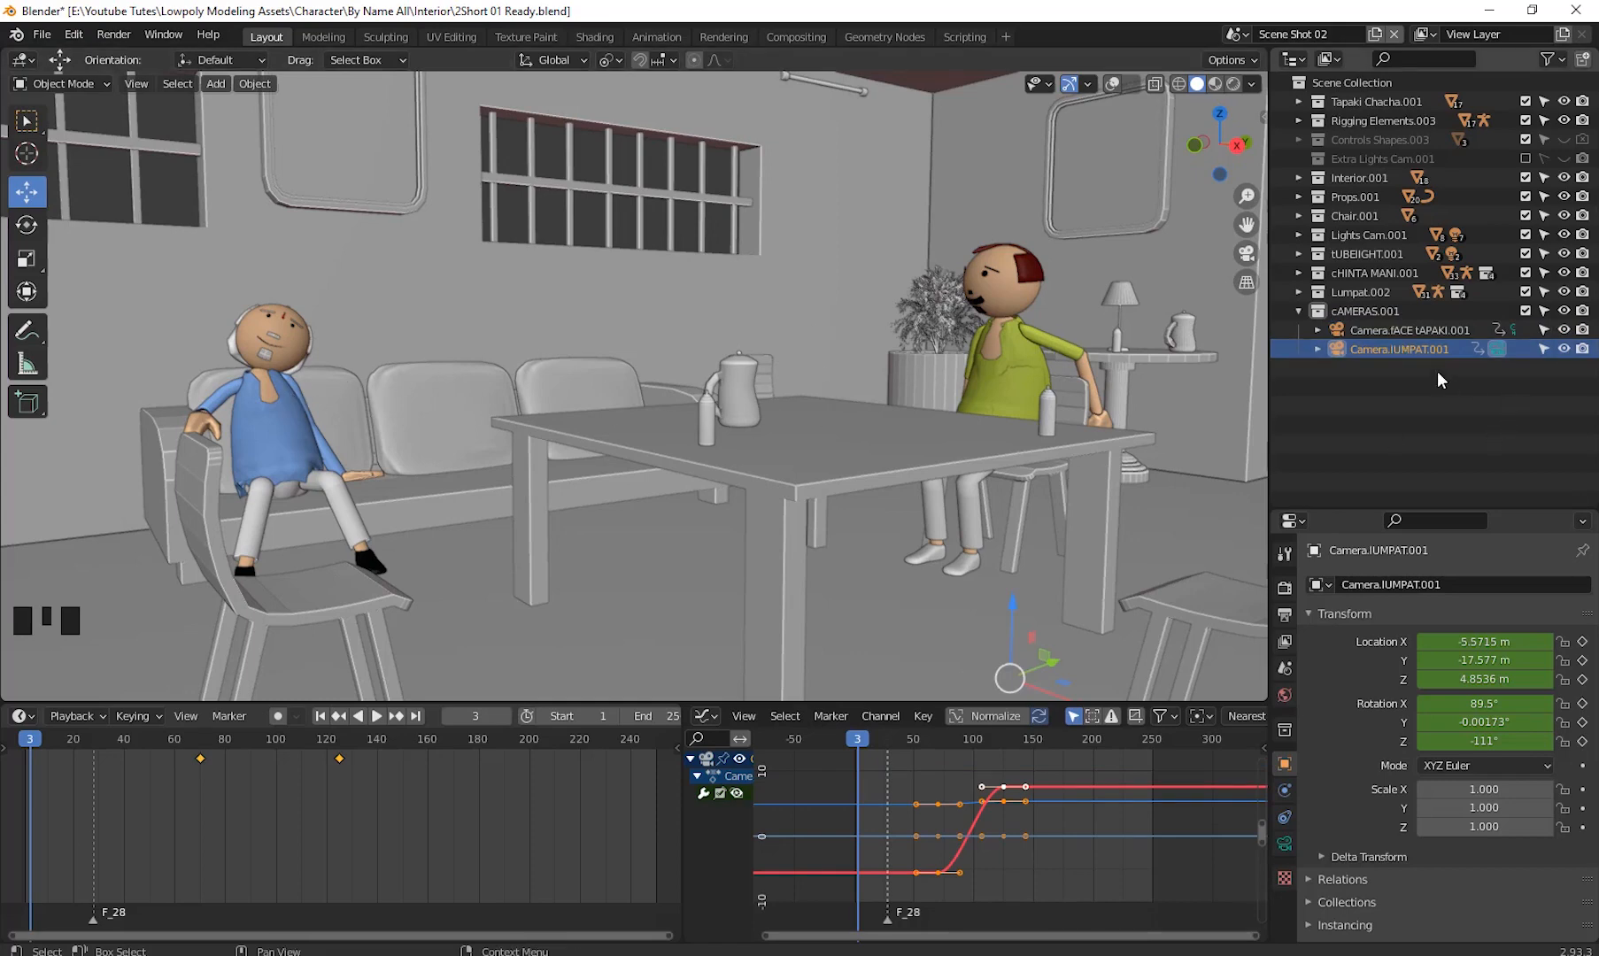
left_click(1428, 330)
left_click(1423, 345)
left_click(1428, 326)
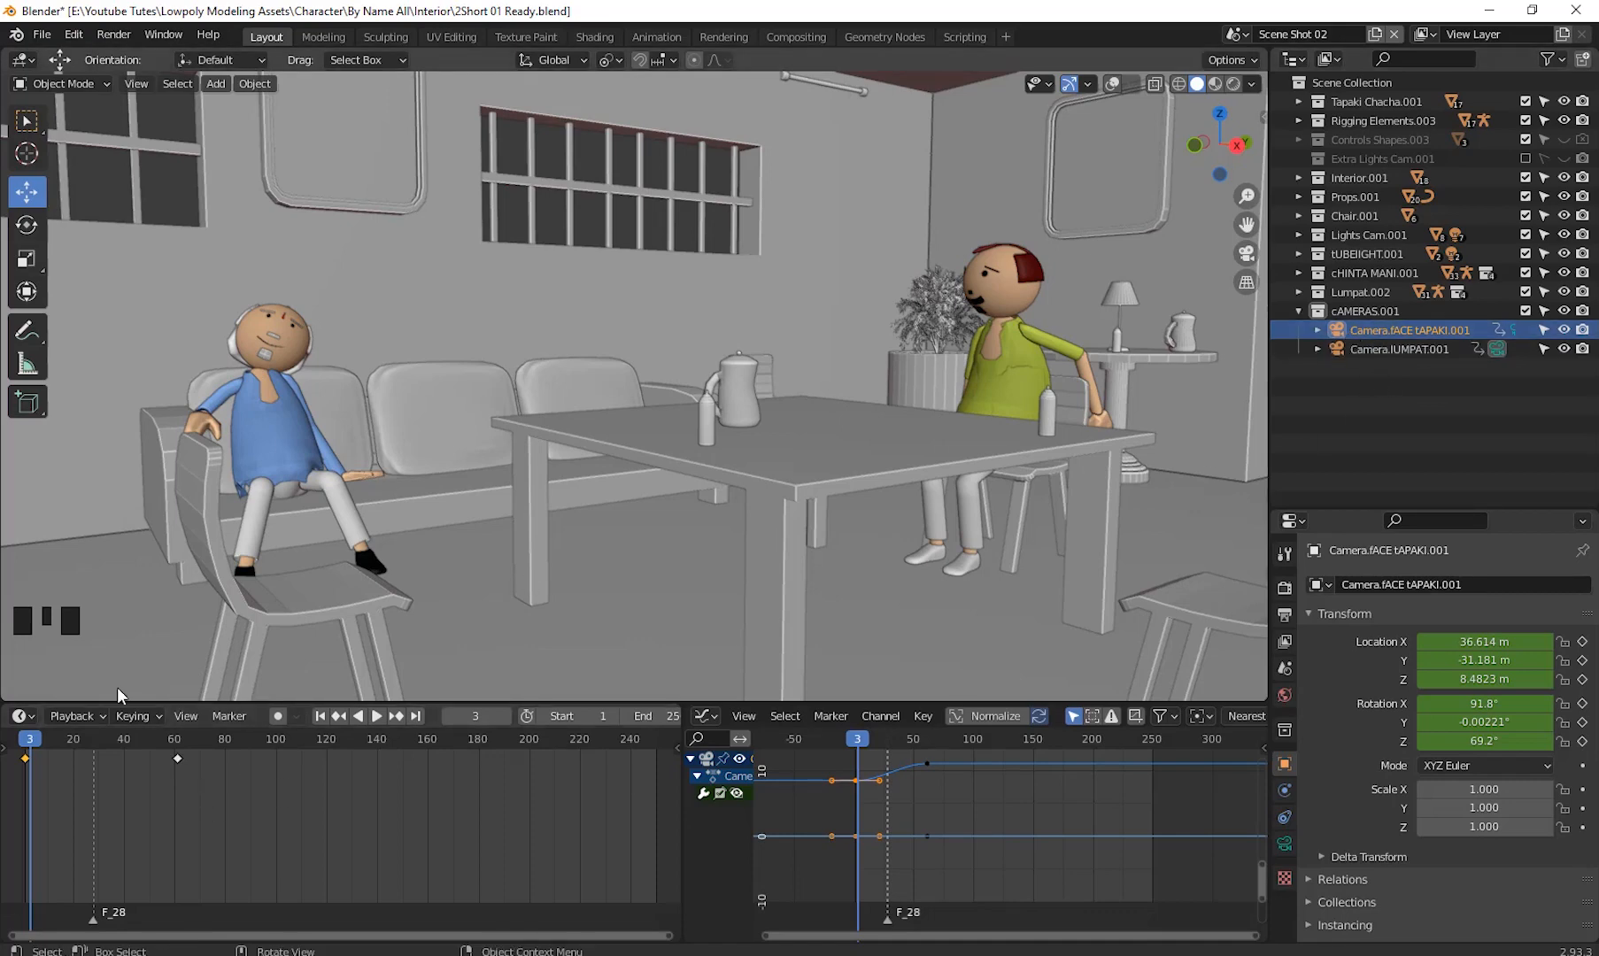
- Clear all location and rotation keyframes from Camera.fACE tAPAKI.001
left_click(34, 717)
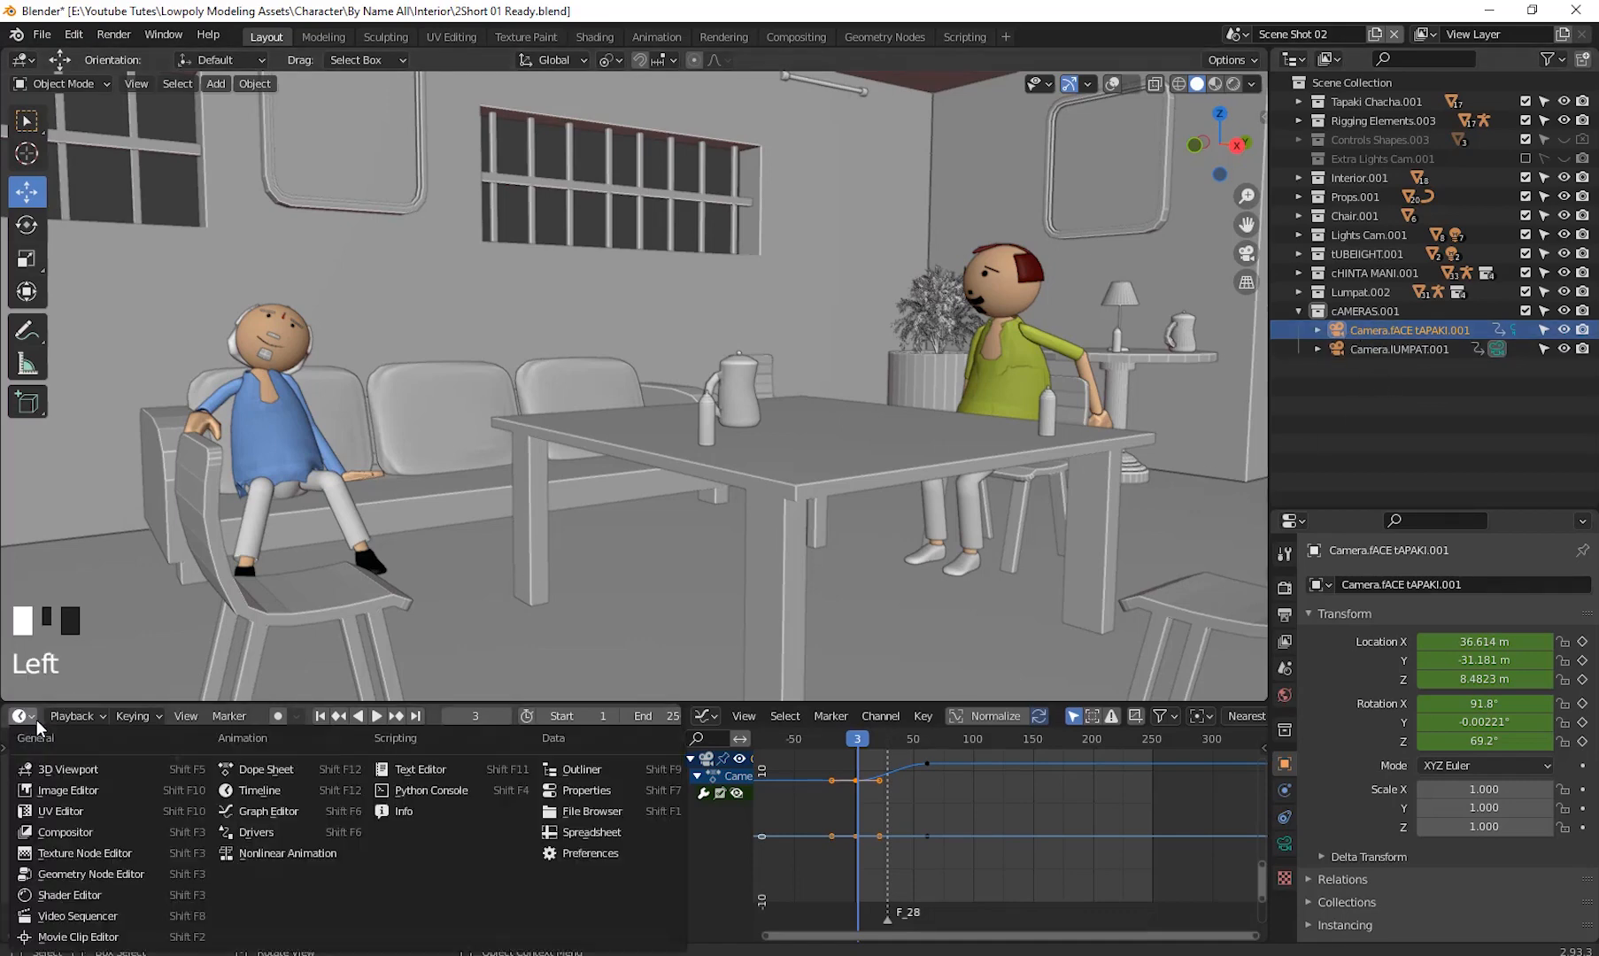
left_click(268, 792)
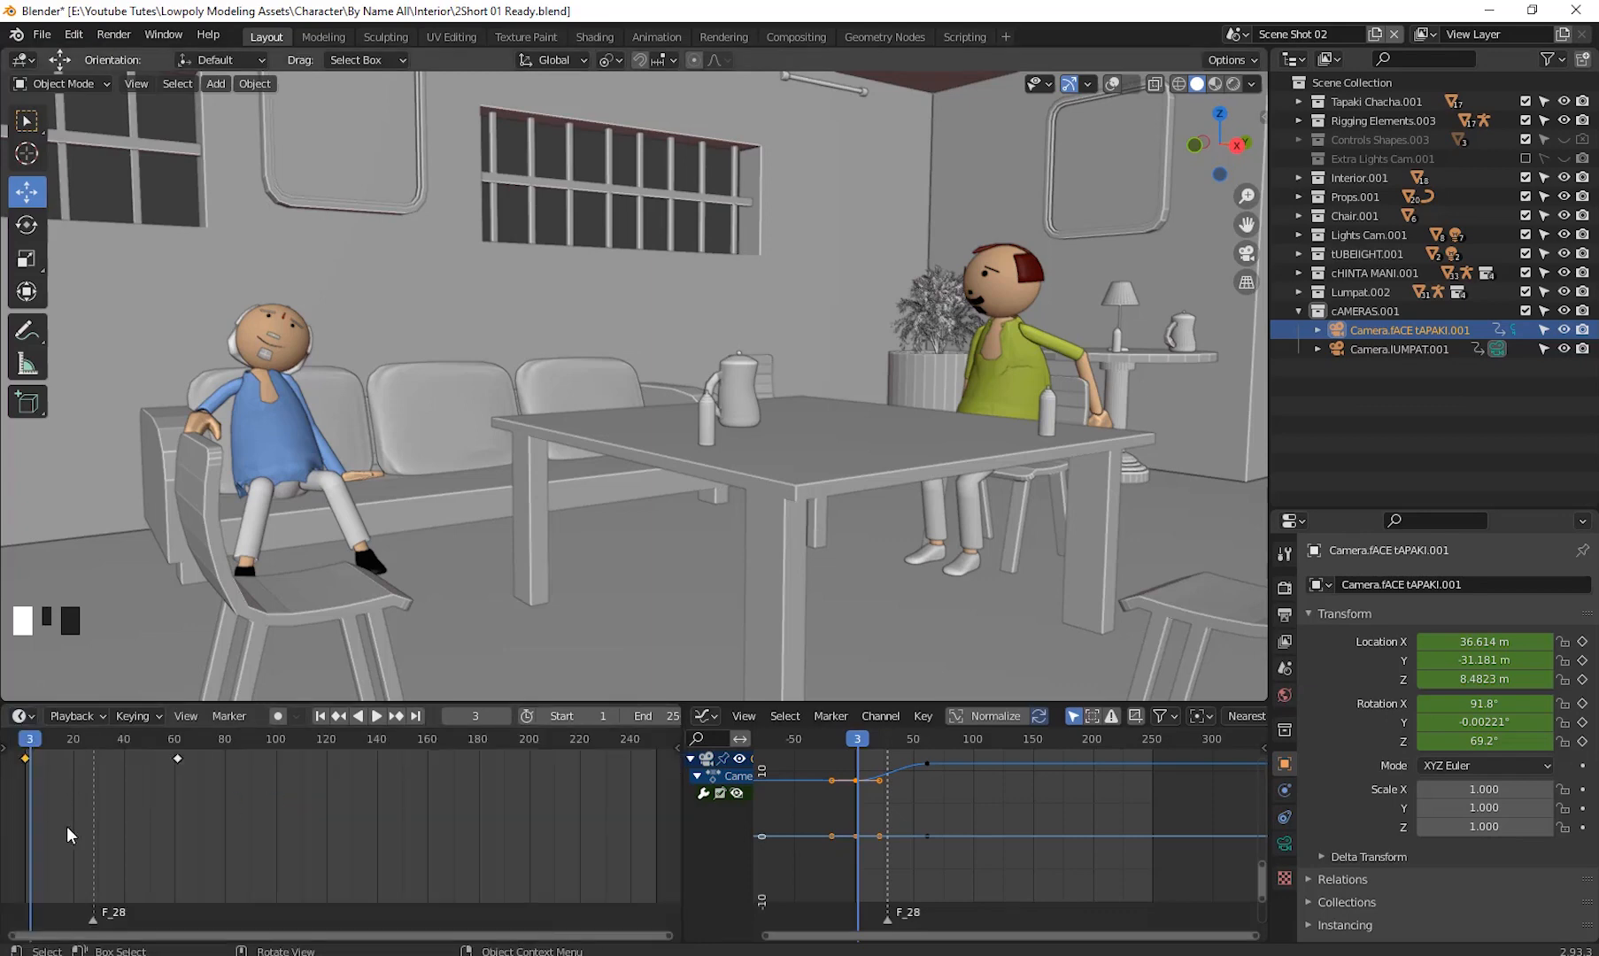
left_click_drag(226, 787, 27, 758)
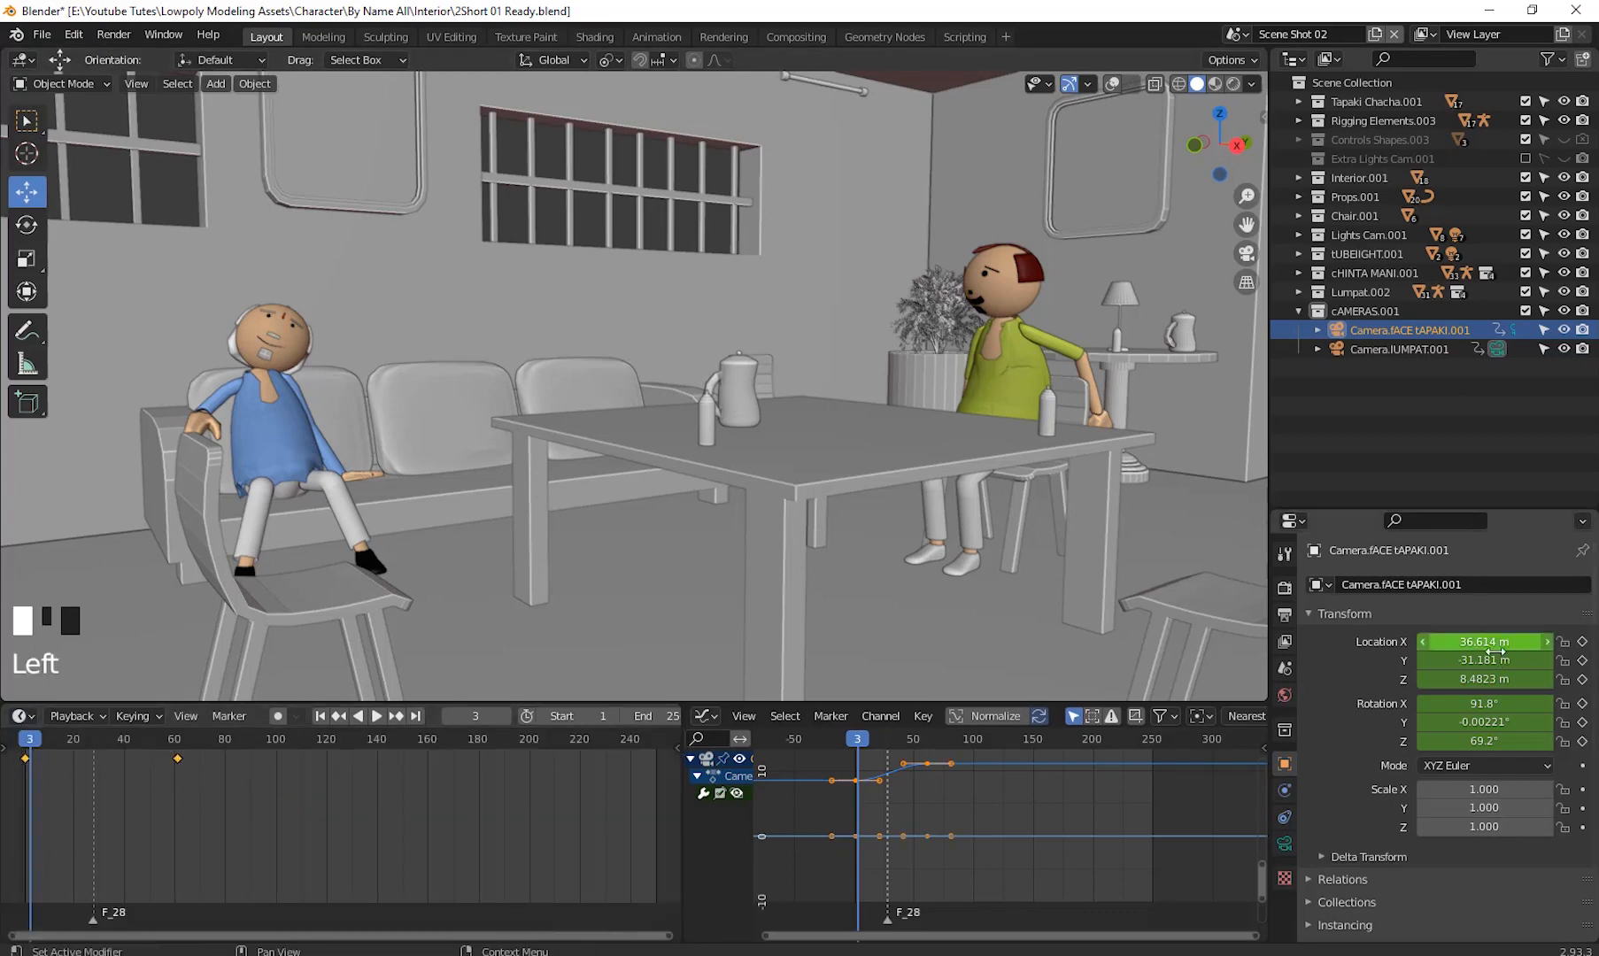
right_click(1461, 648)
left_click(1420, 683)
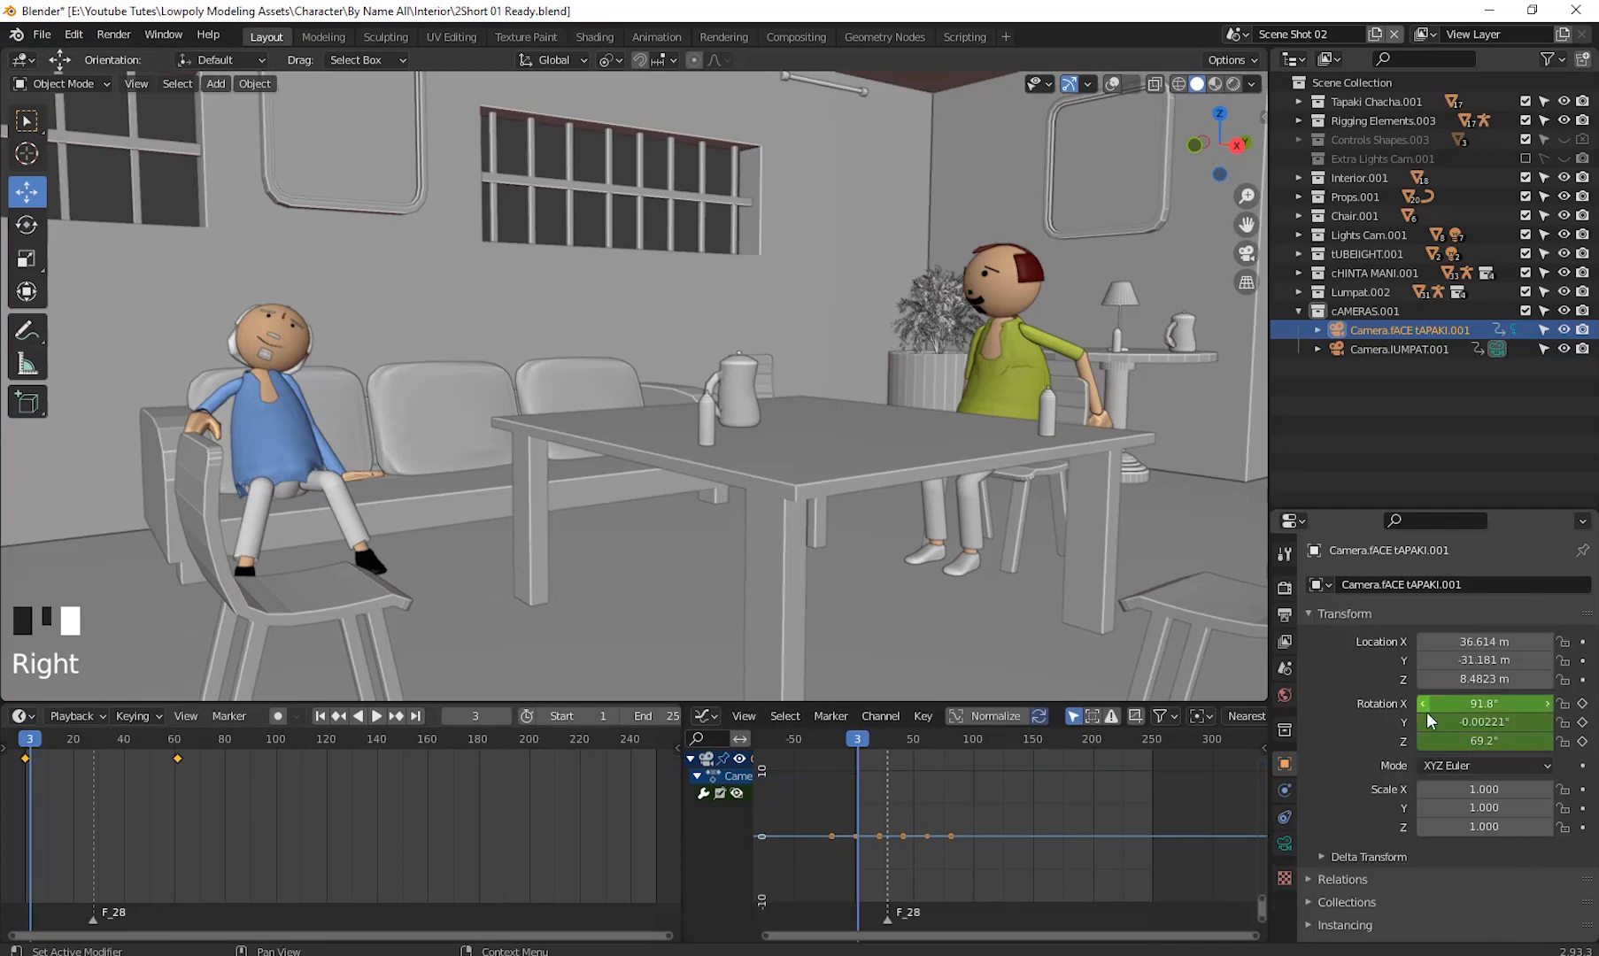
right_click(1421, 722)
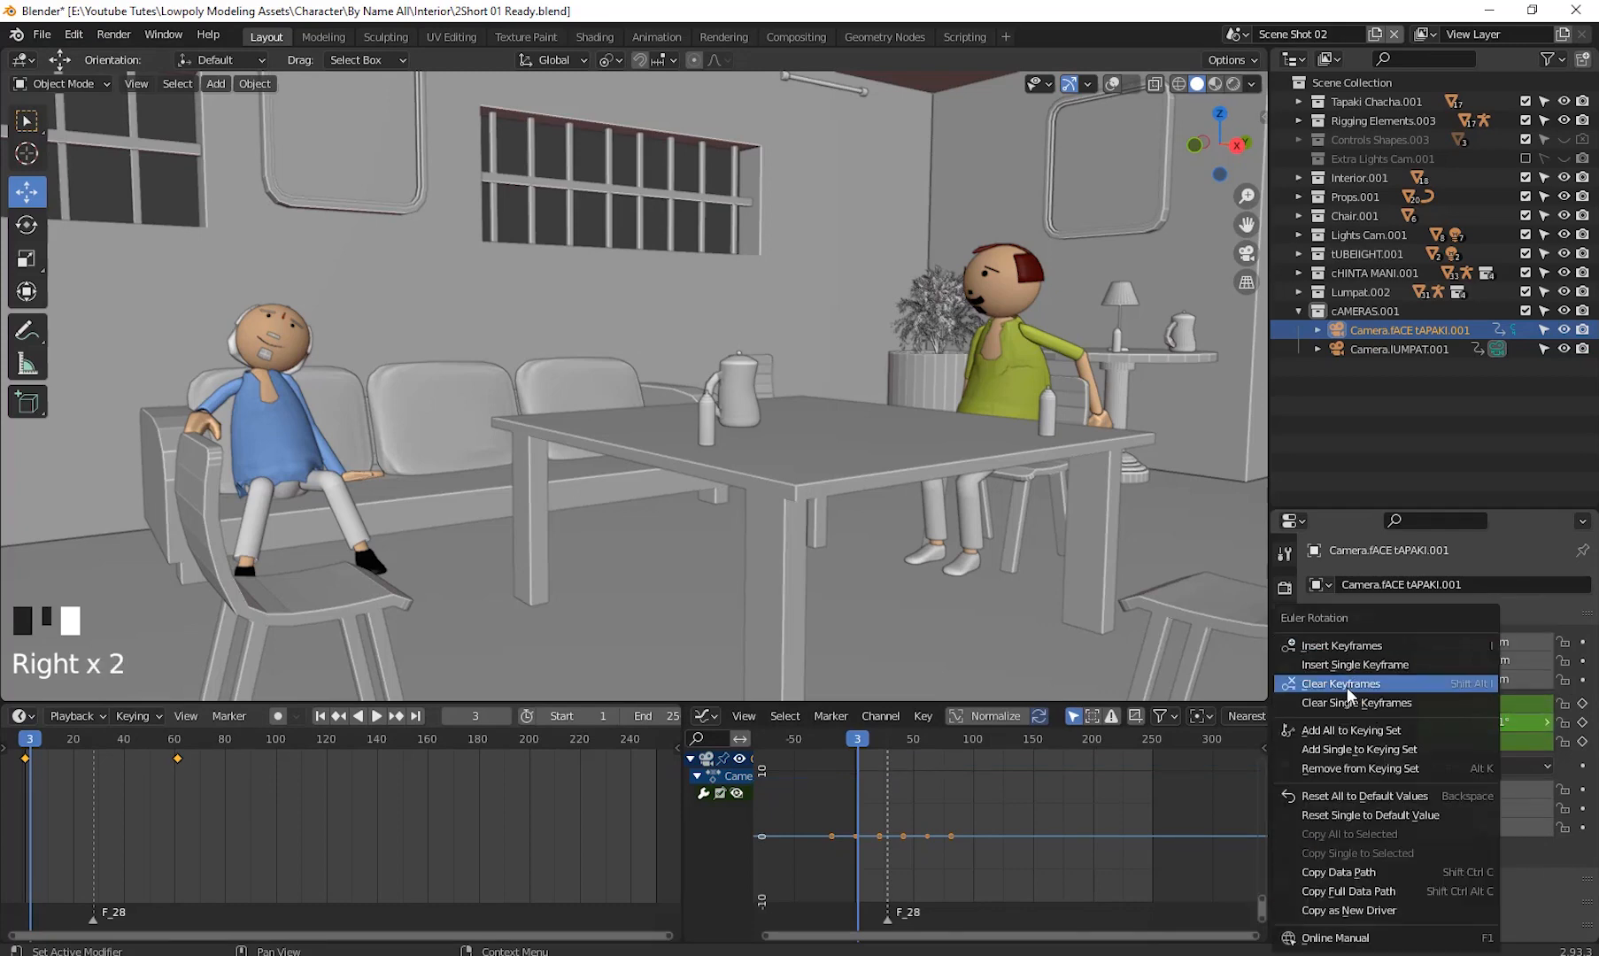
left_click(1348, 691)
- Play the animation briefly, stop it and set the current frame to 24
left_click(376, 715)
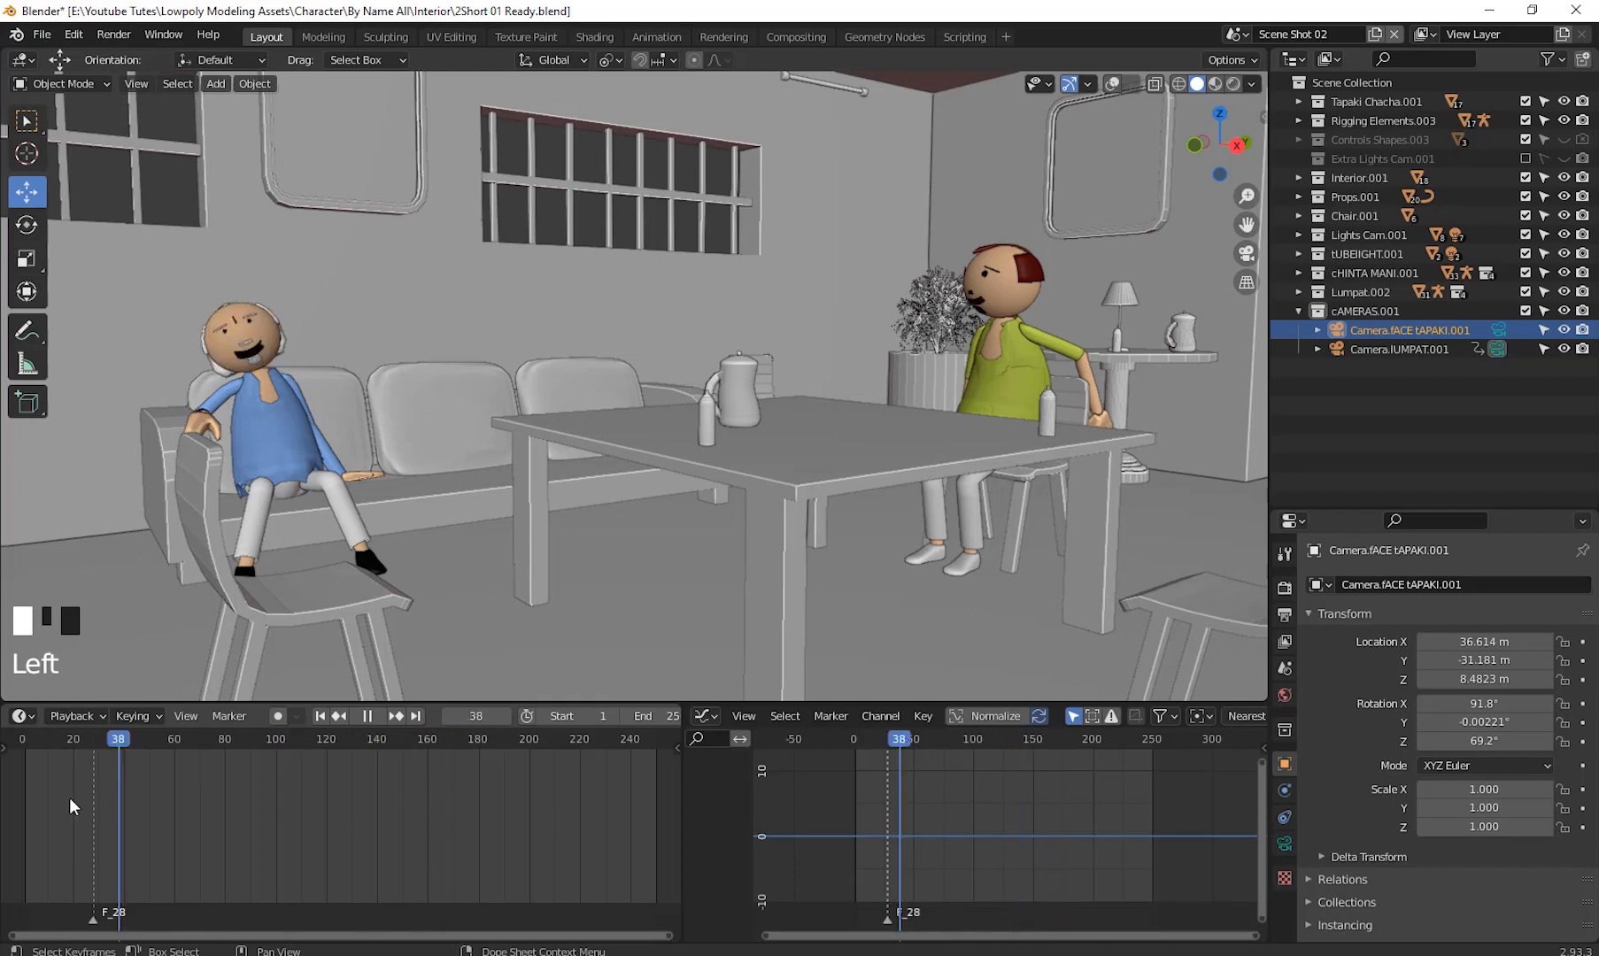
key("space")
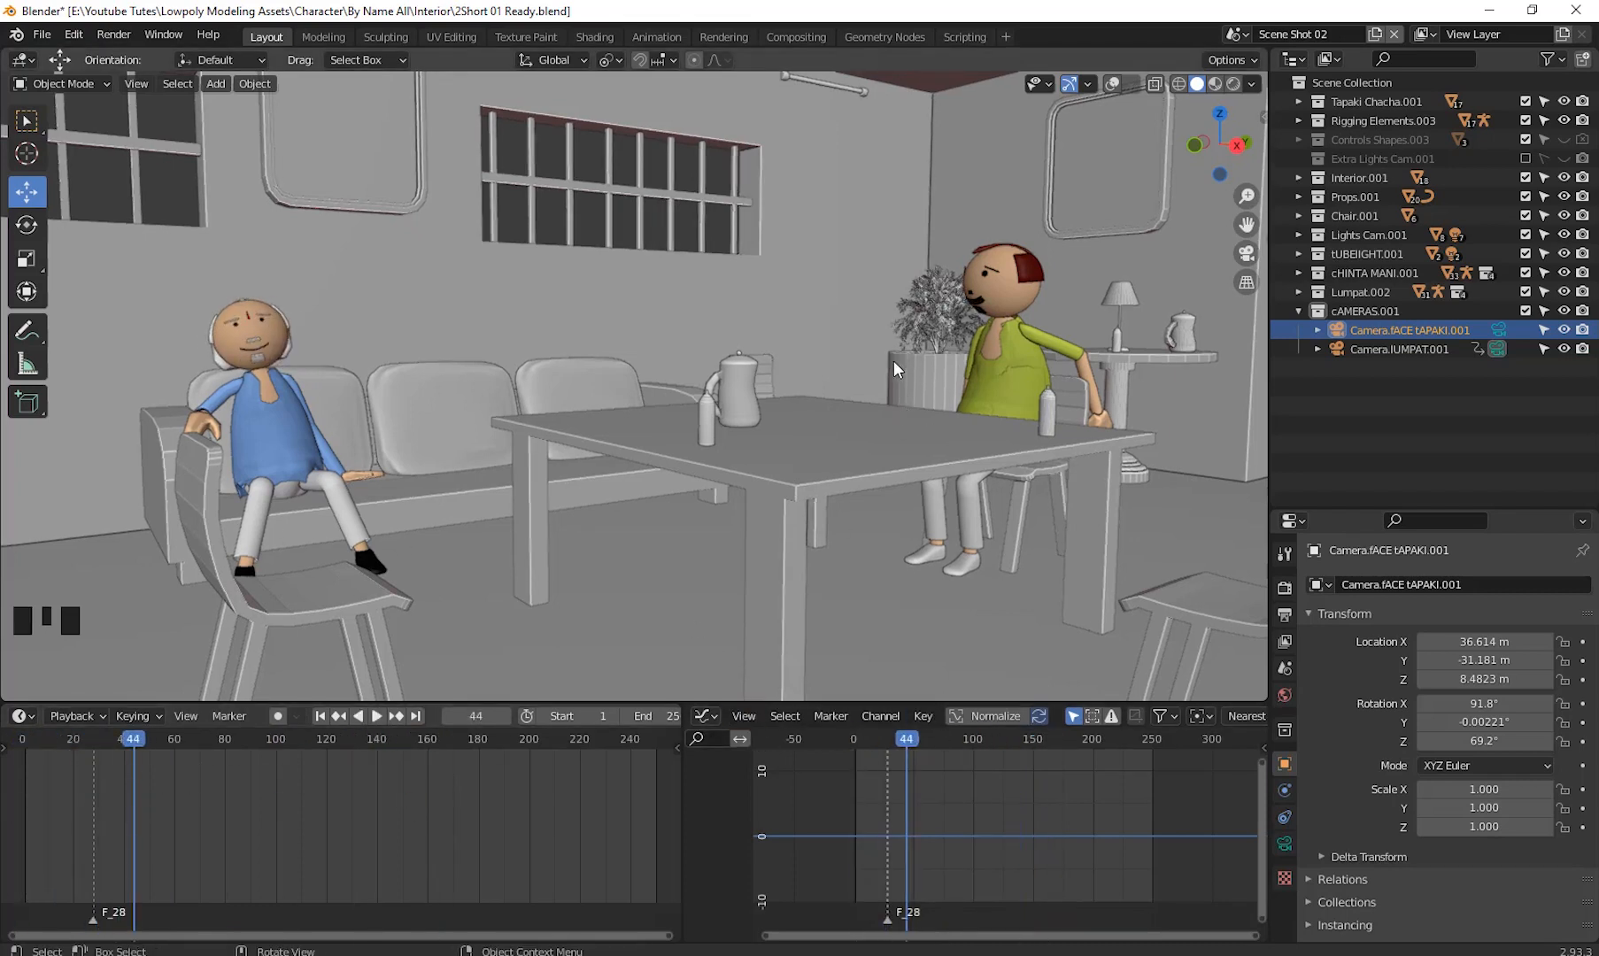
left_click_drag(26, 764, 82, 785)
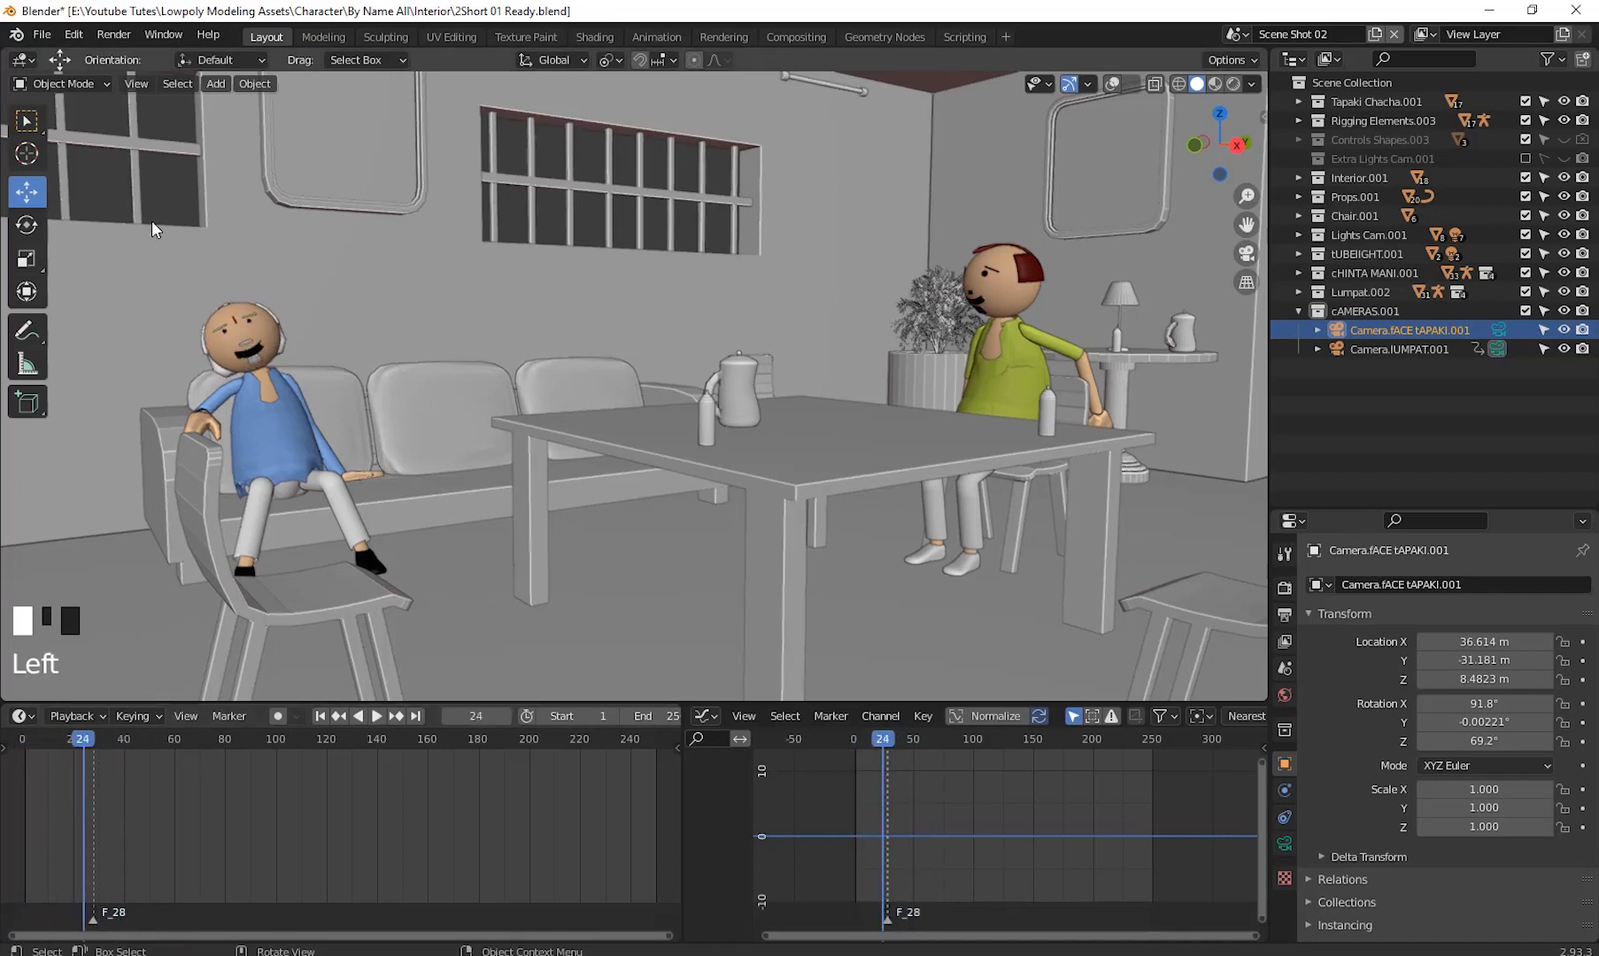
- Turn on the viewport overlays
left_click(80, 84)
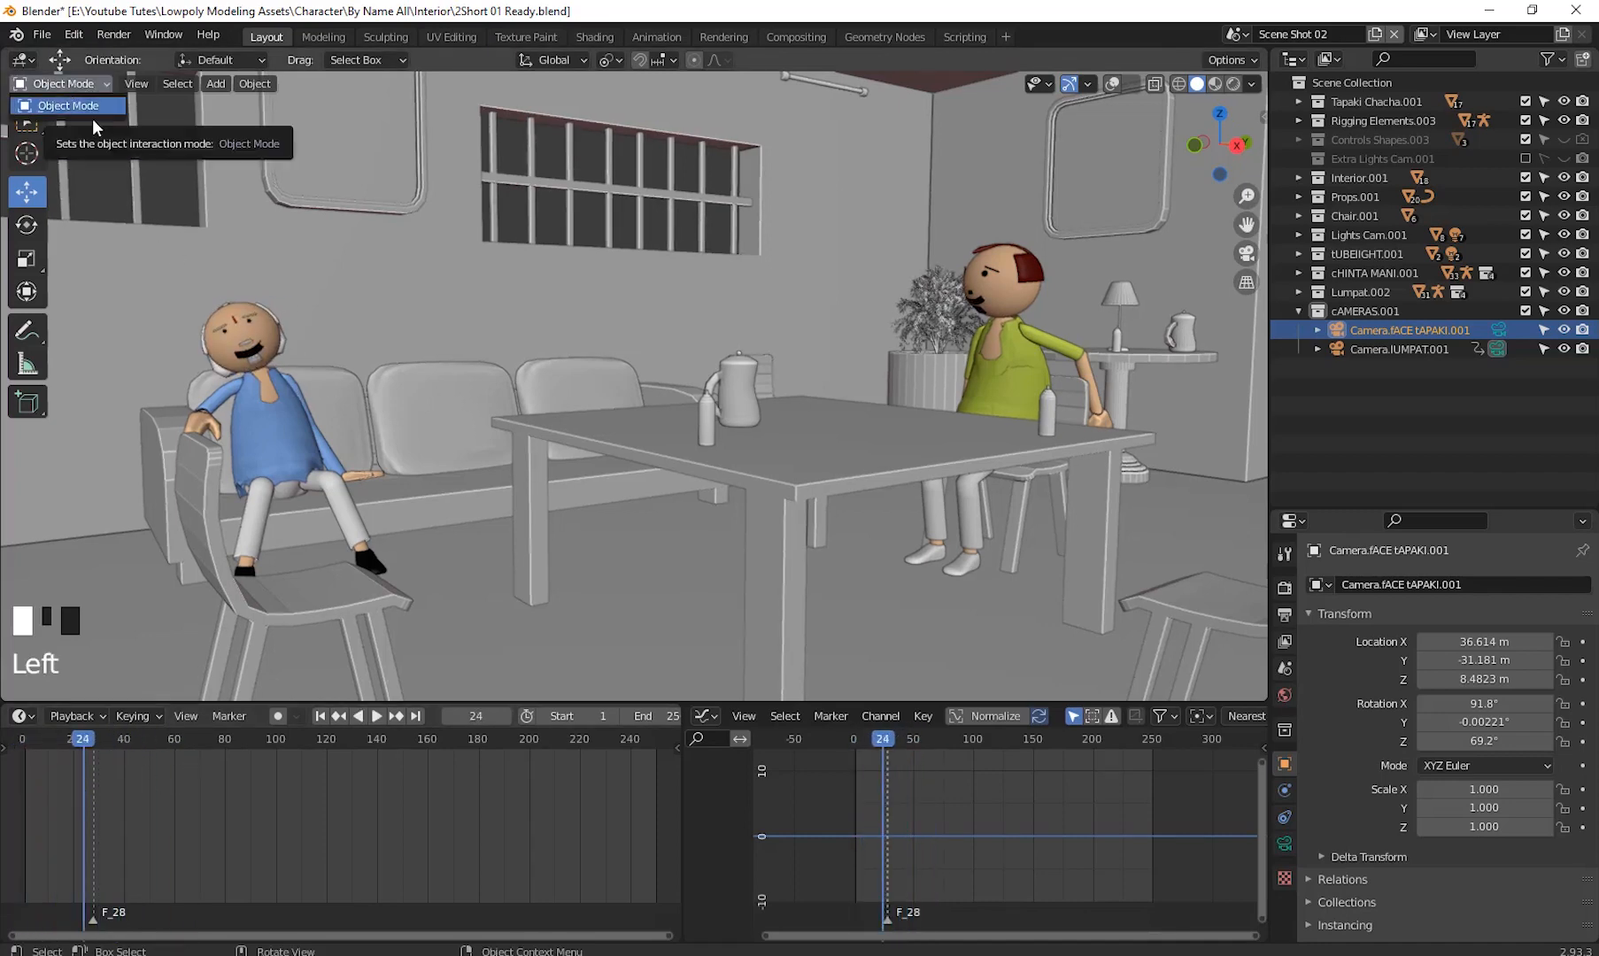
left_click(90, 112)
left_click(162, 225)
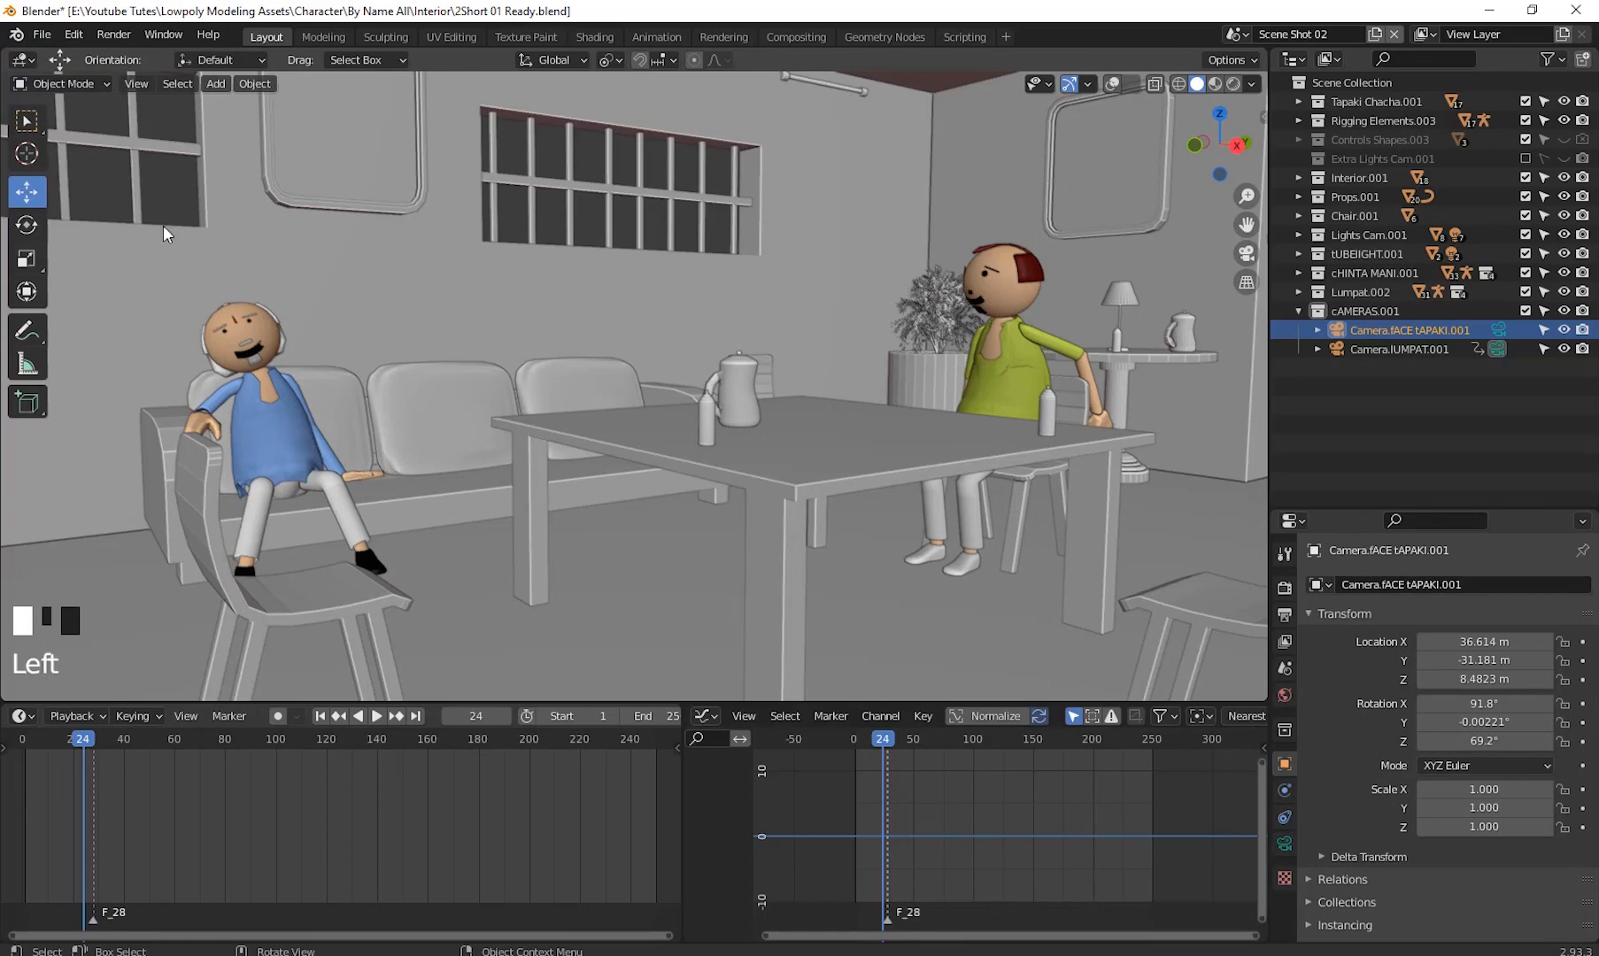
left_click(70, 84)
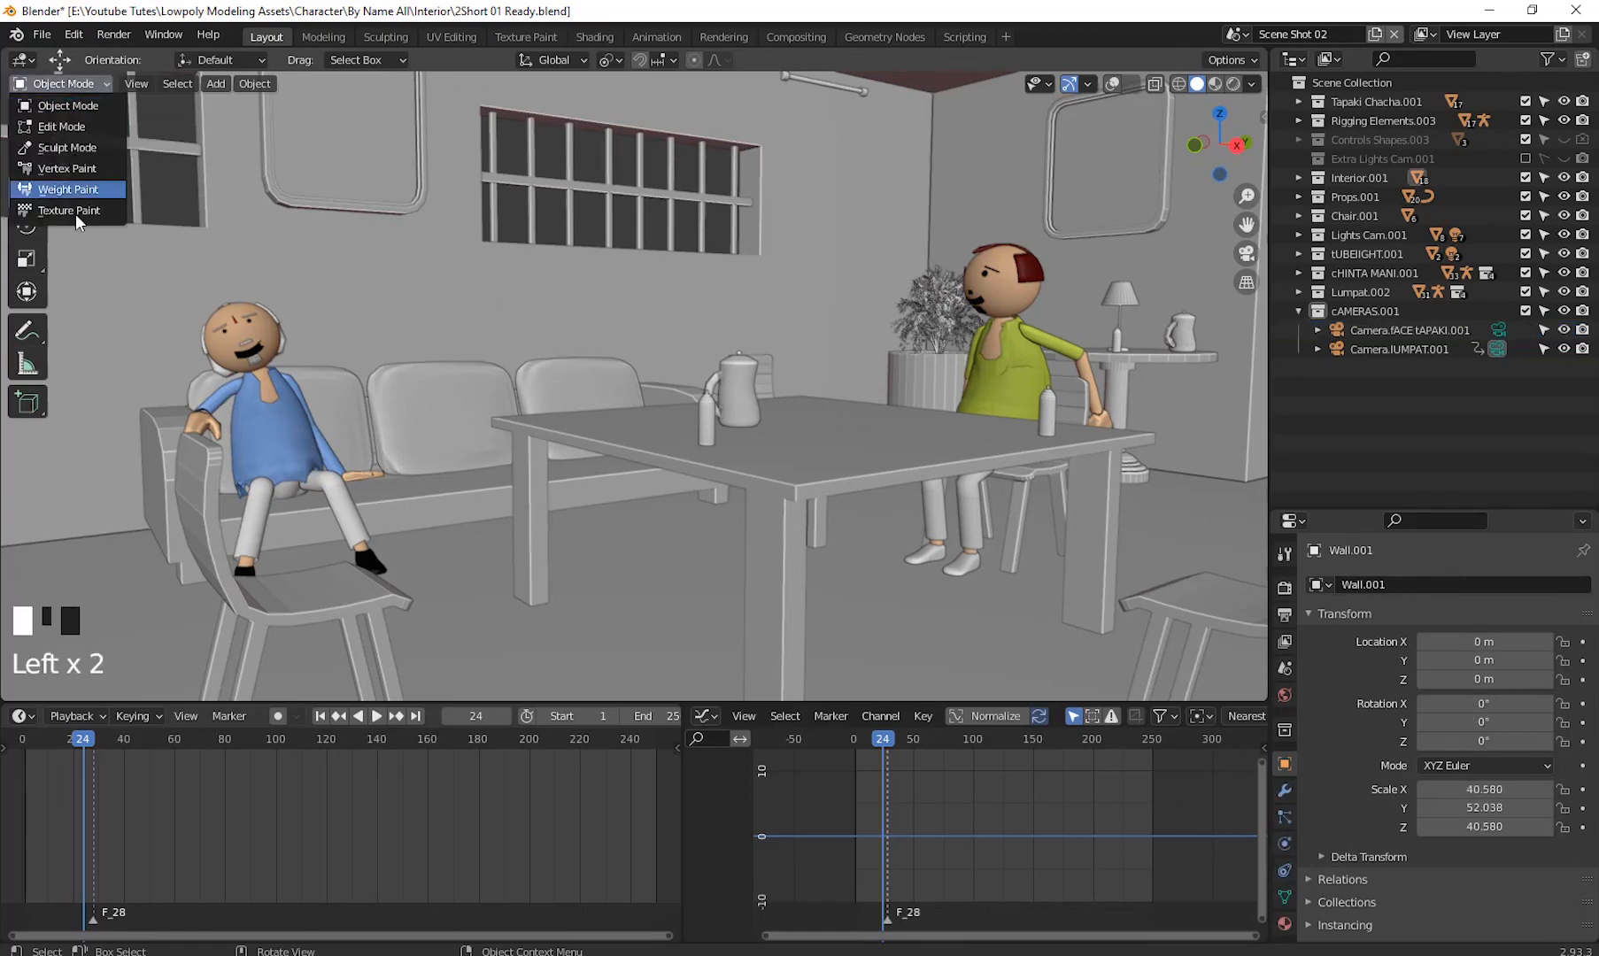
left_click(82, 105)
left_click(275, 429)
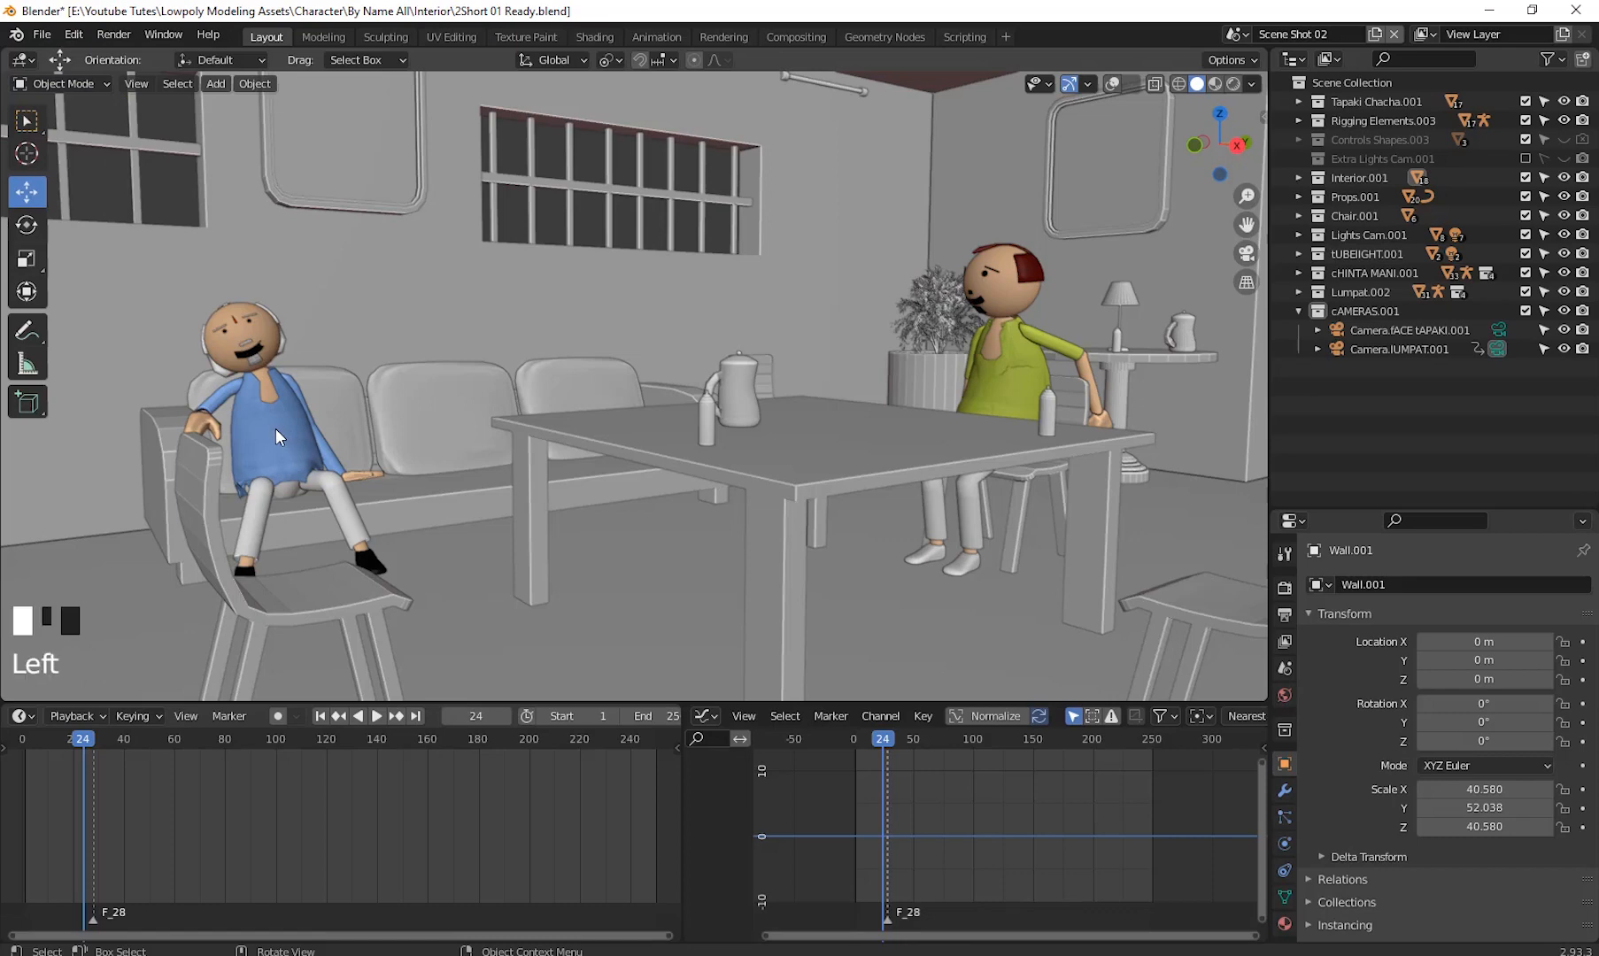
left_click(1113, 84)
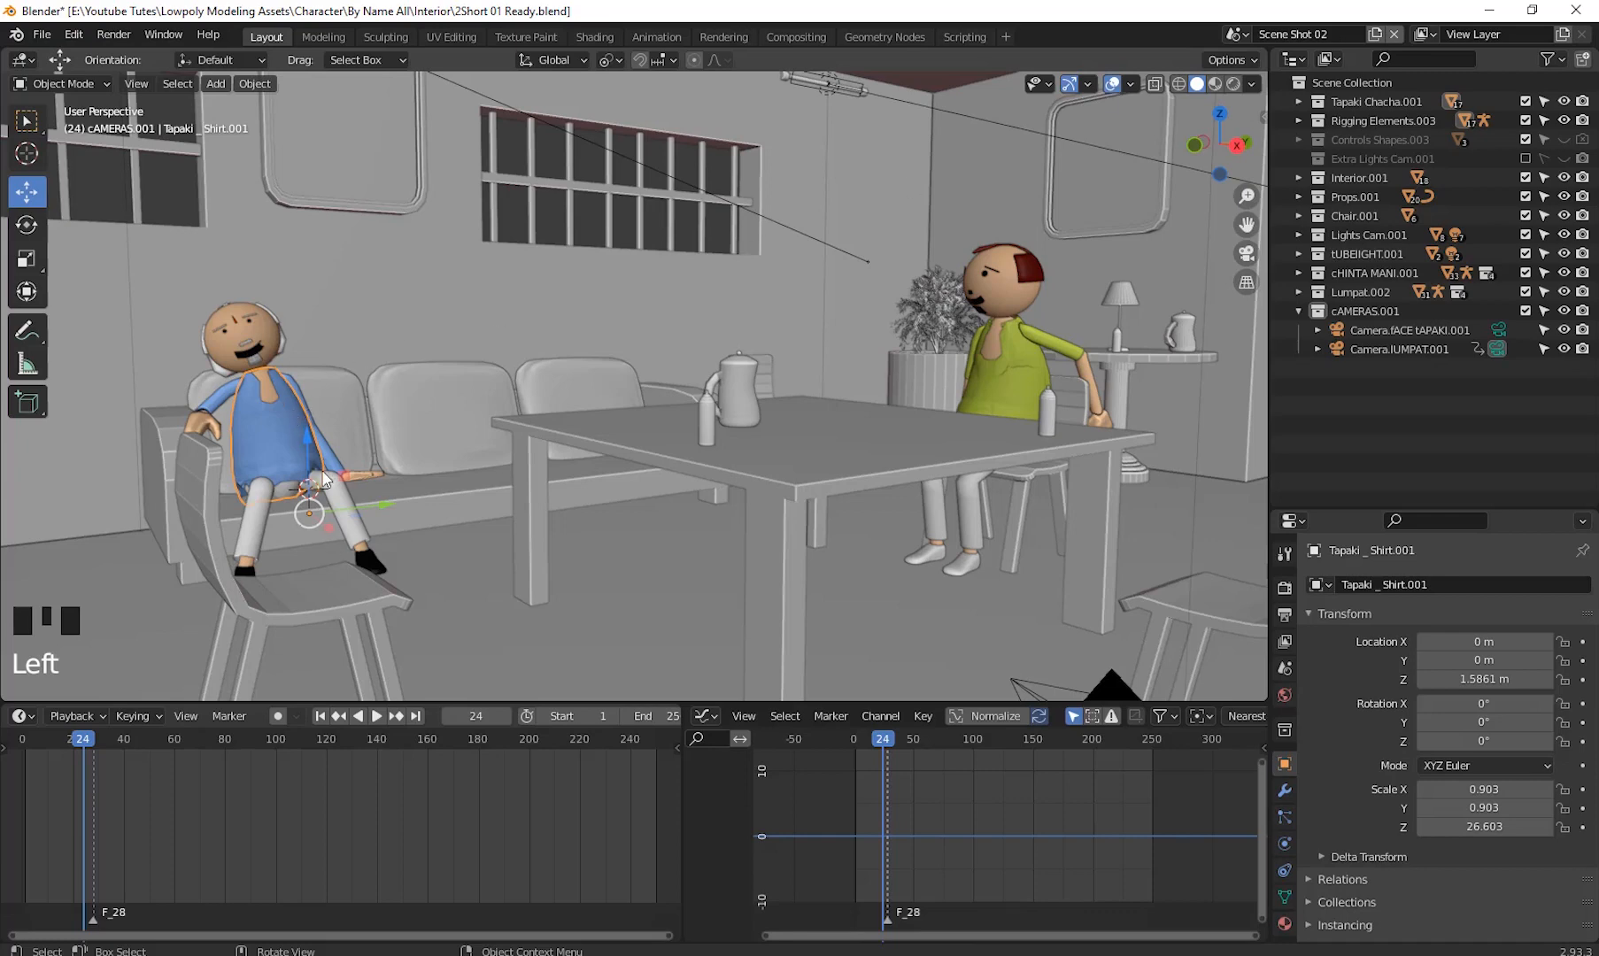
- Select Tapaki's armature and switch it to Pose Mode
left_click(78, 85)
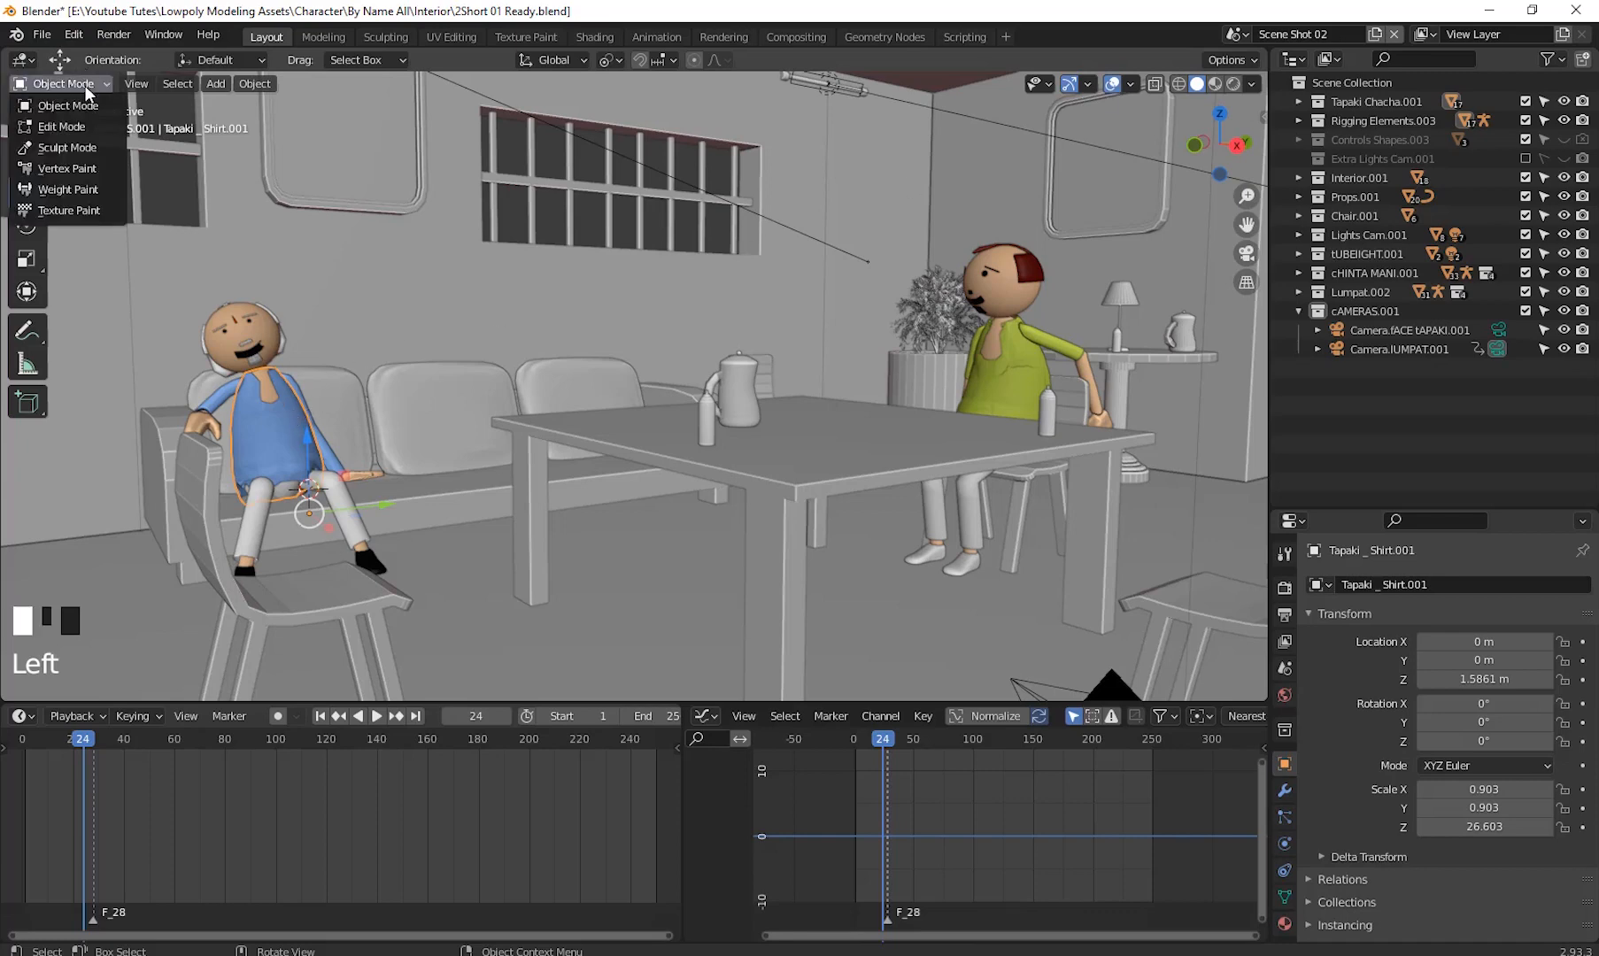
left_click(427, 396)
left_click(283, 413)
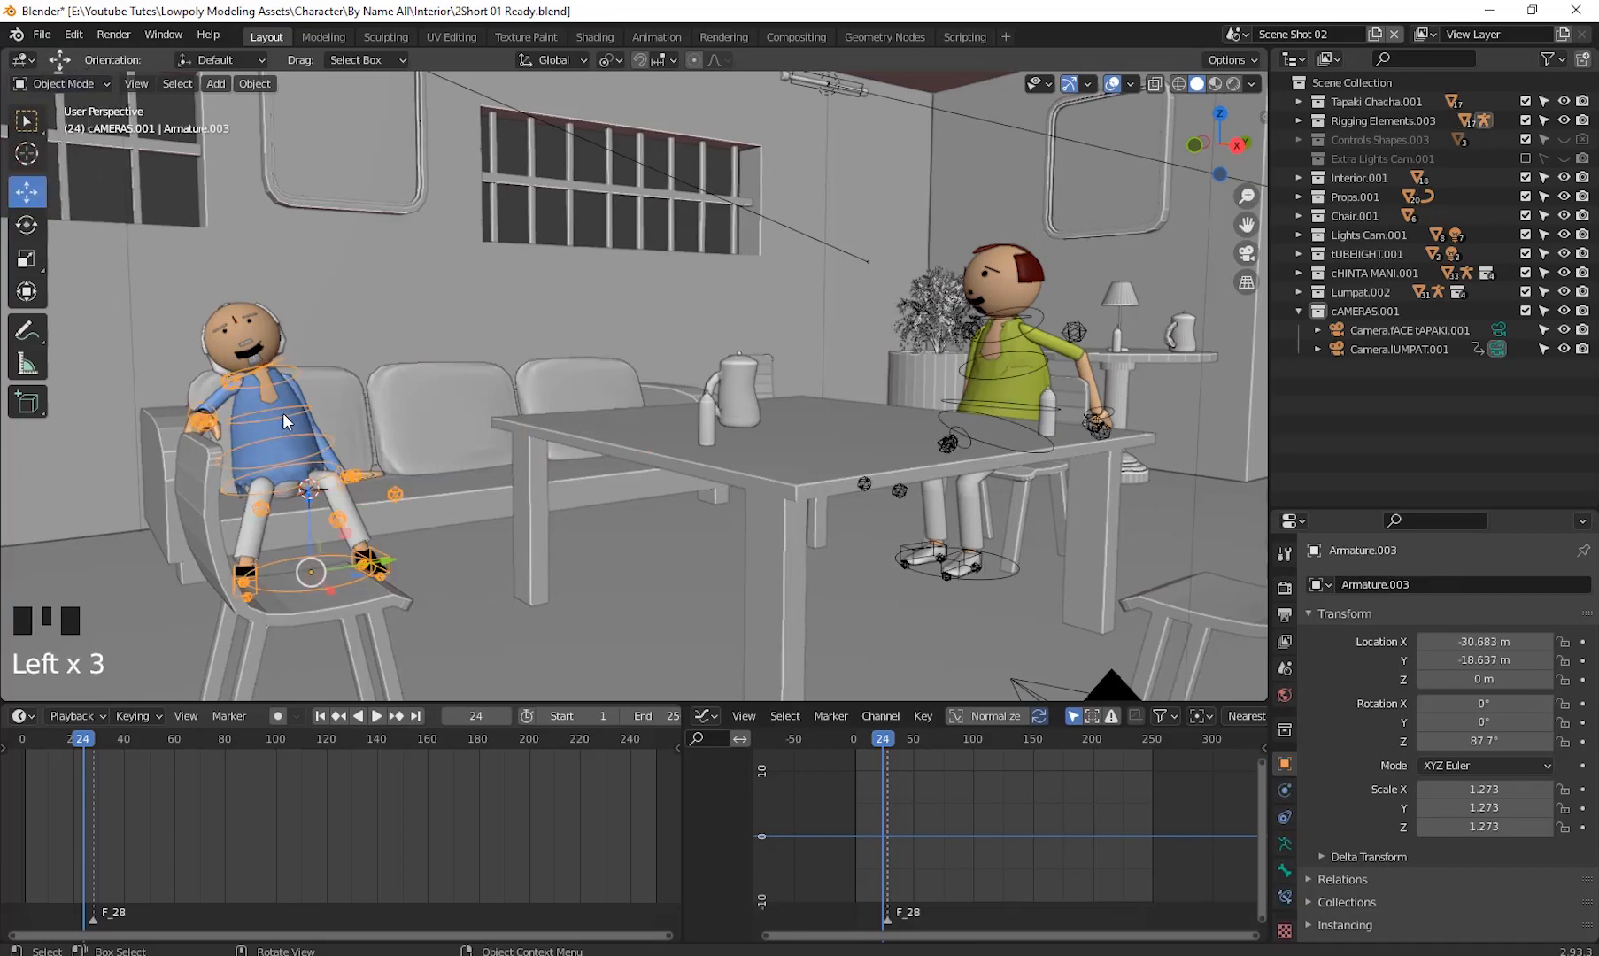
left_click(81, 84)
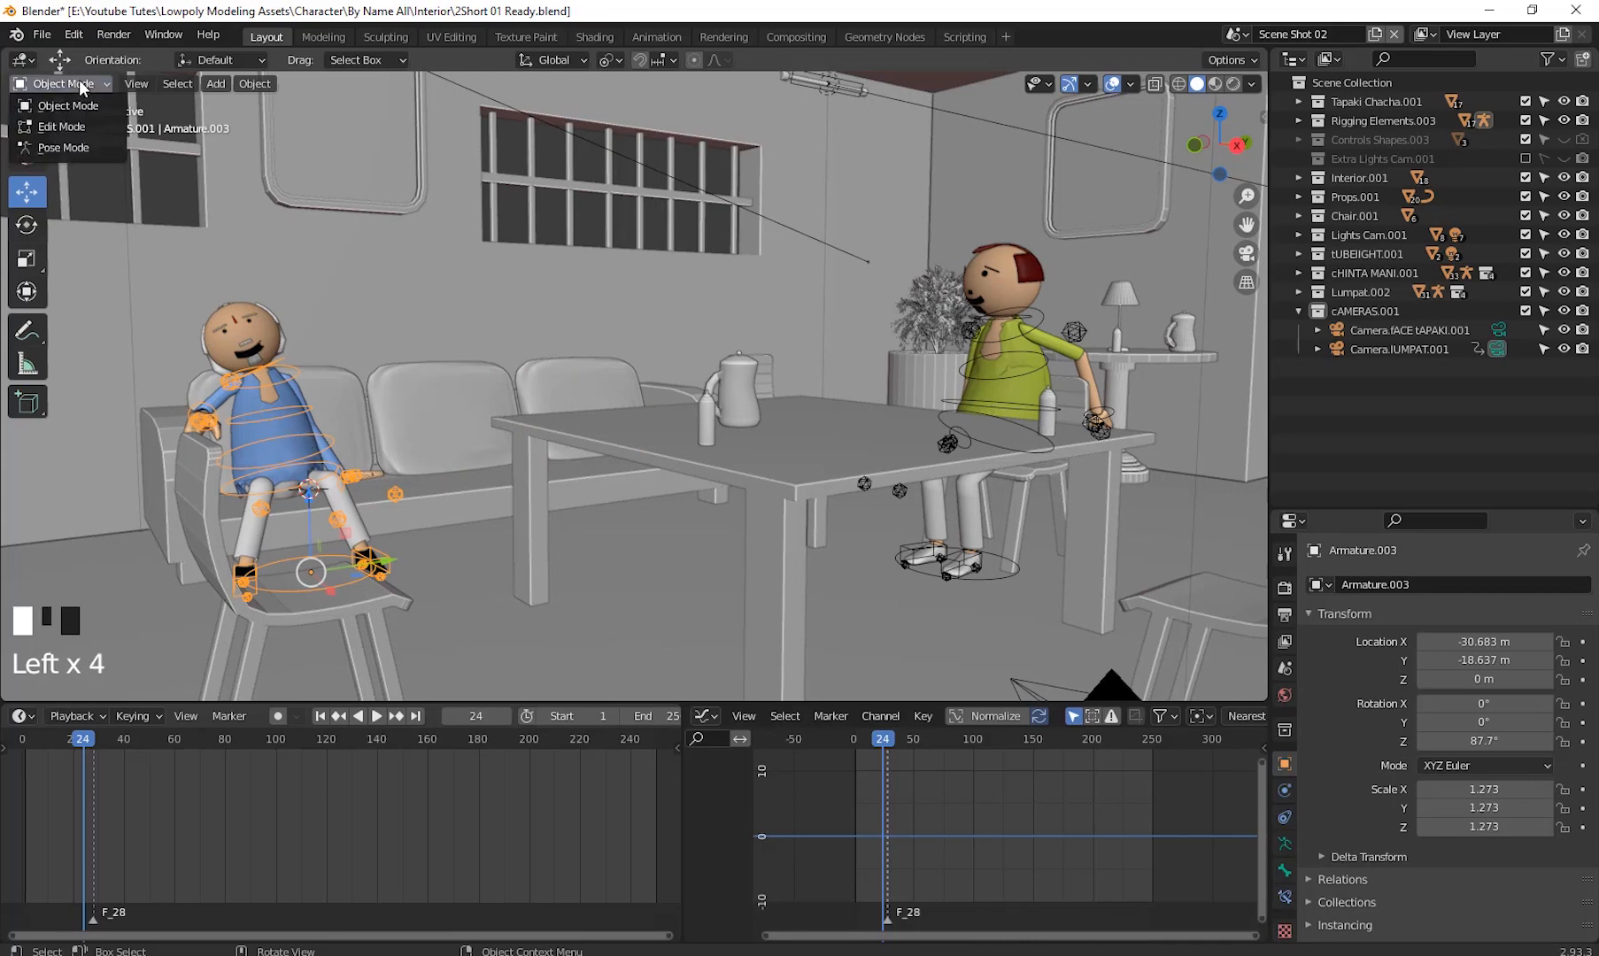
left_click(79, 148)
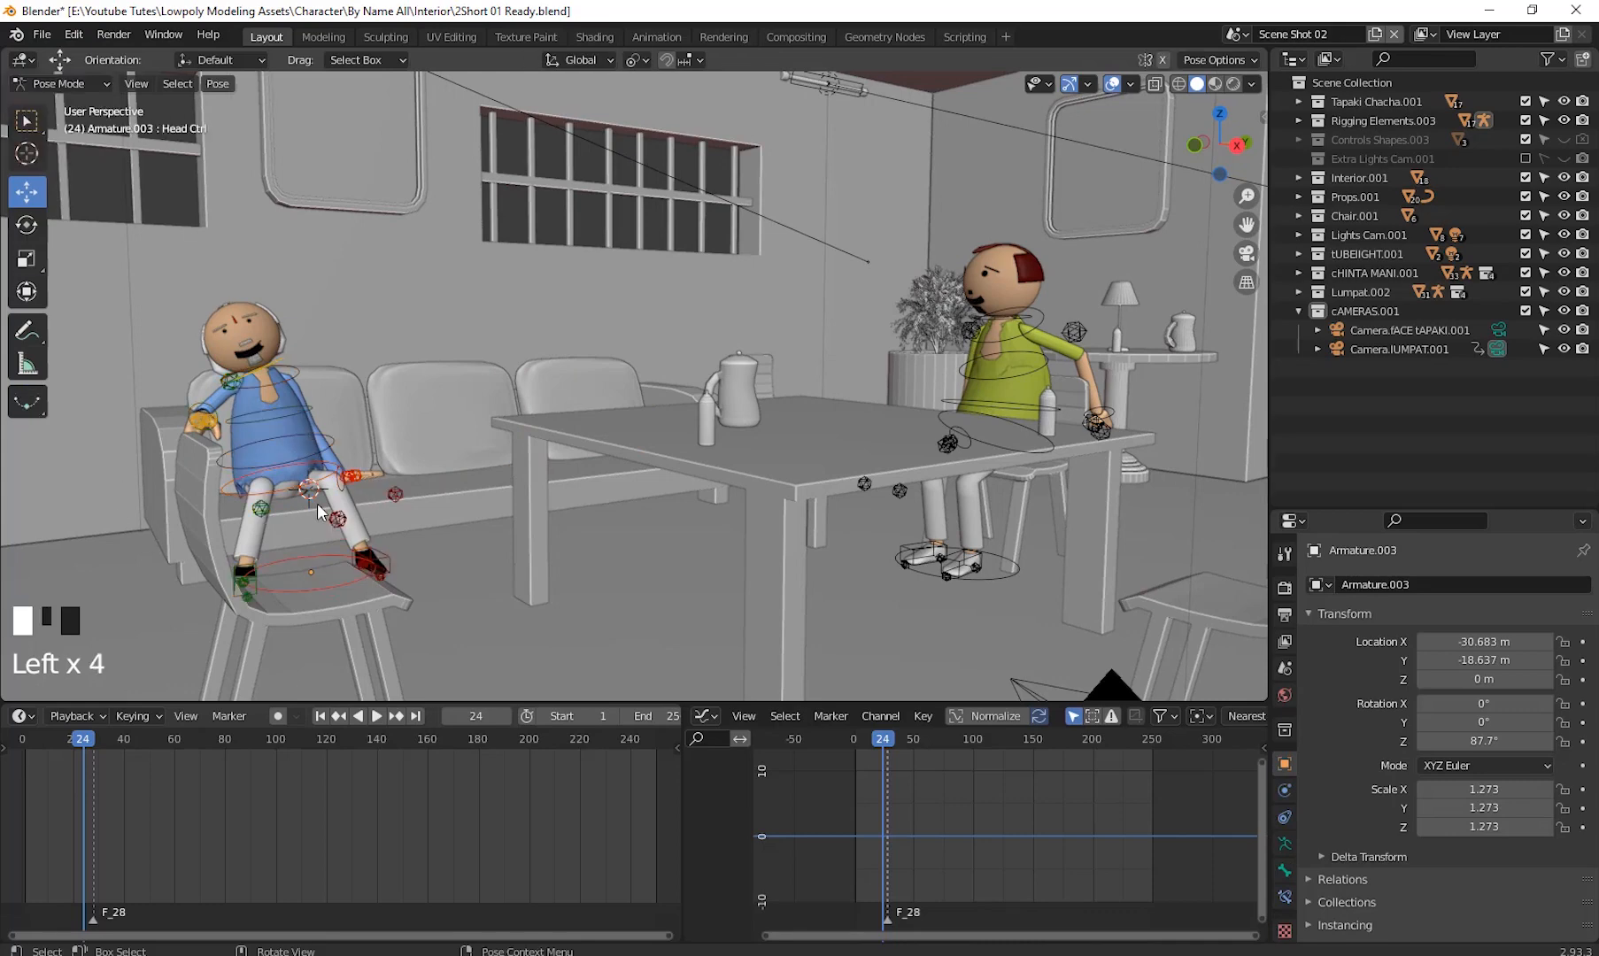
- Select the head control bone and delete its keyframes in the dope sheet
left_click(270, 367)
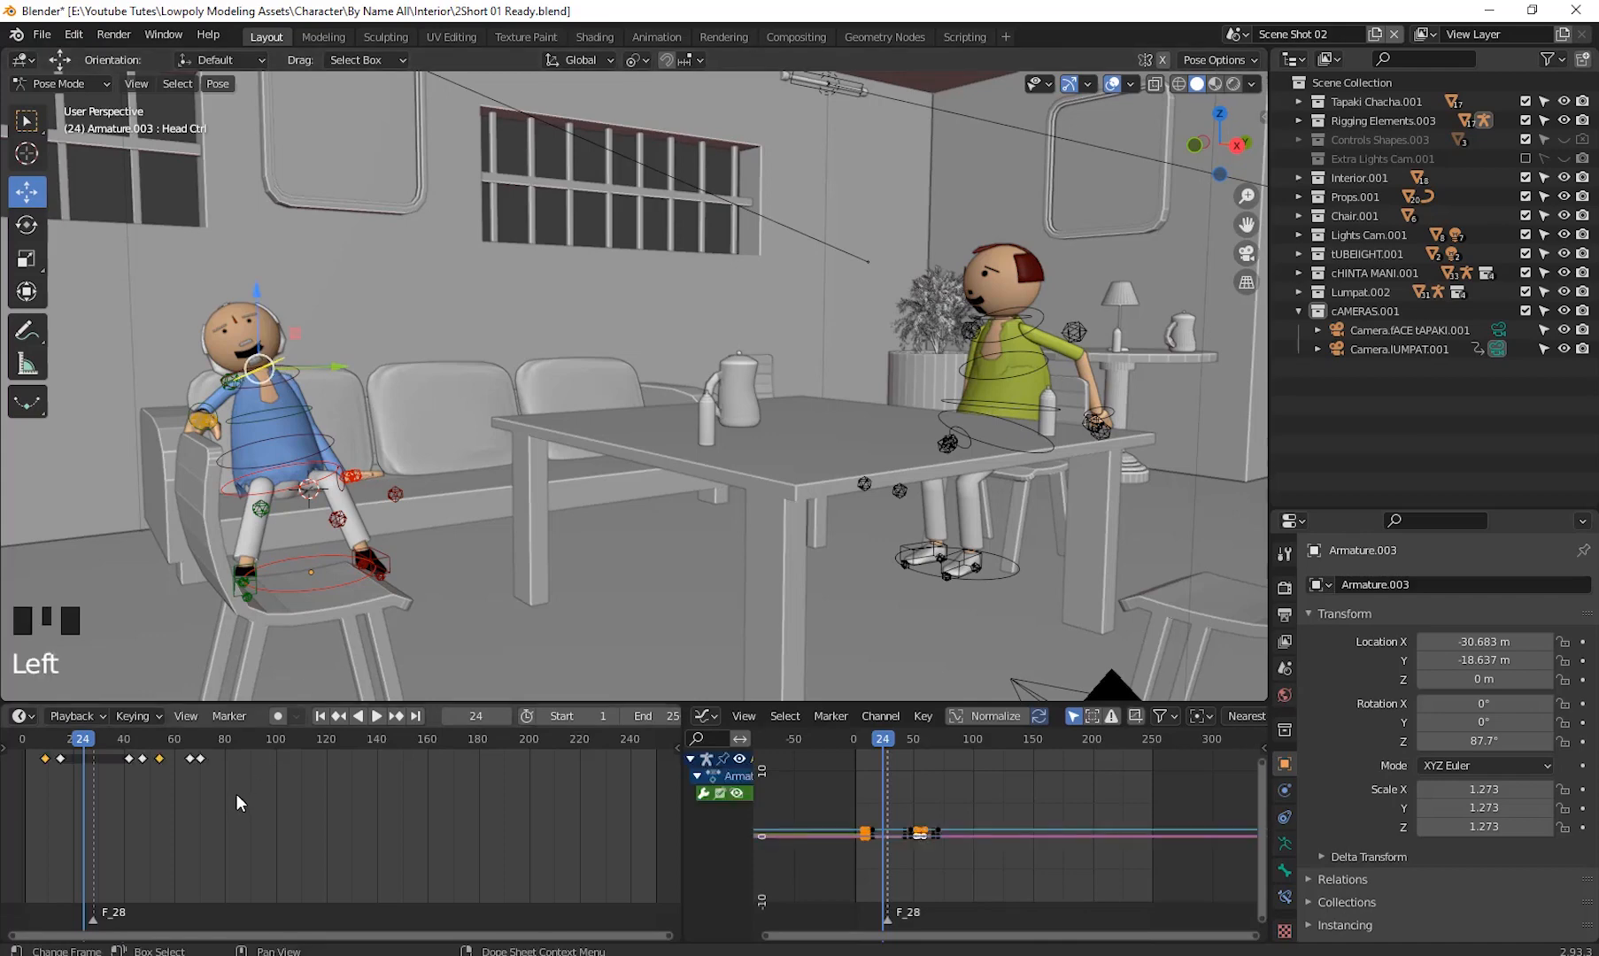
left_click_drag(237, 794, 40, 746)
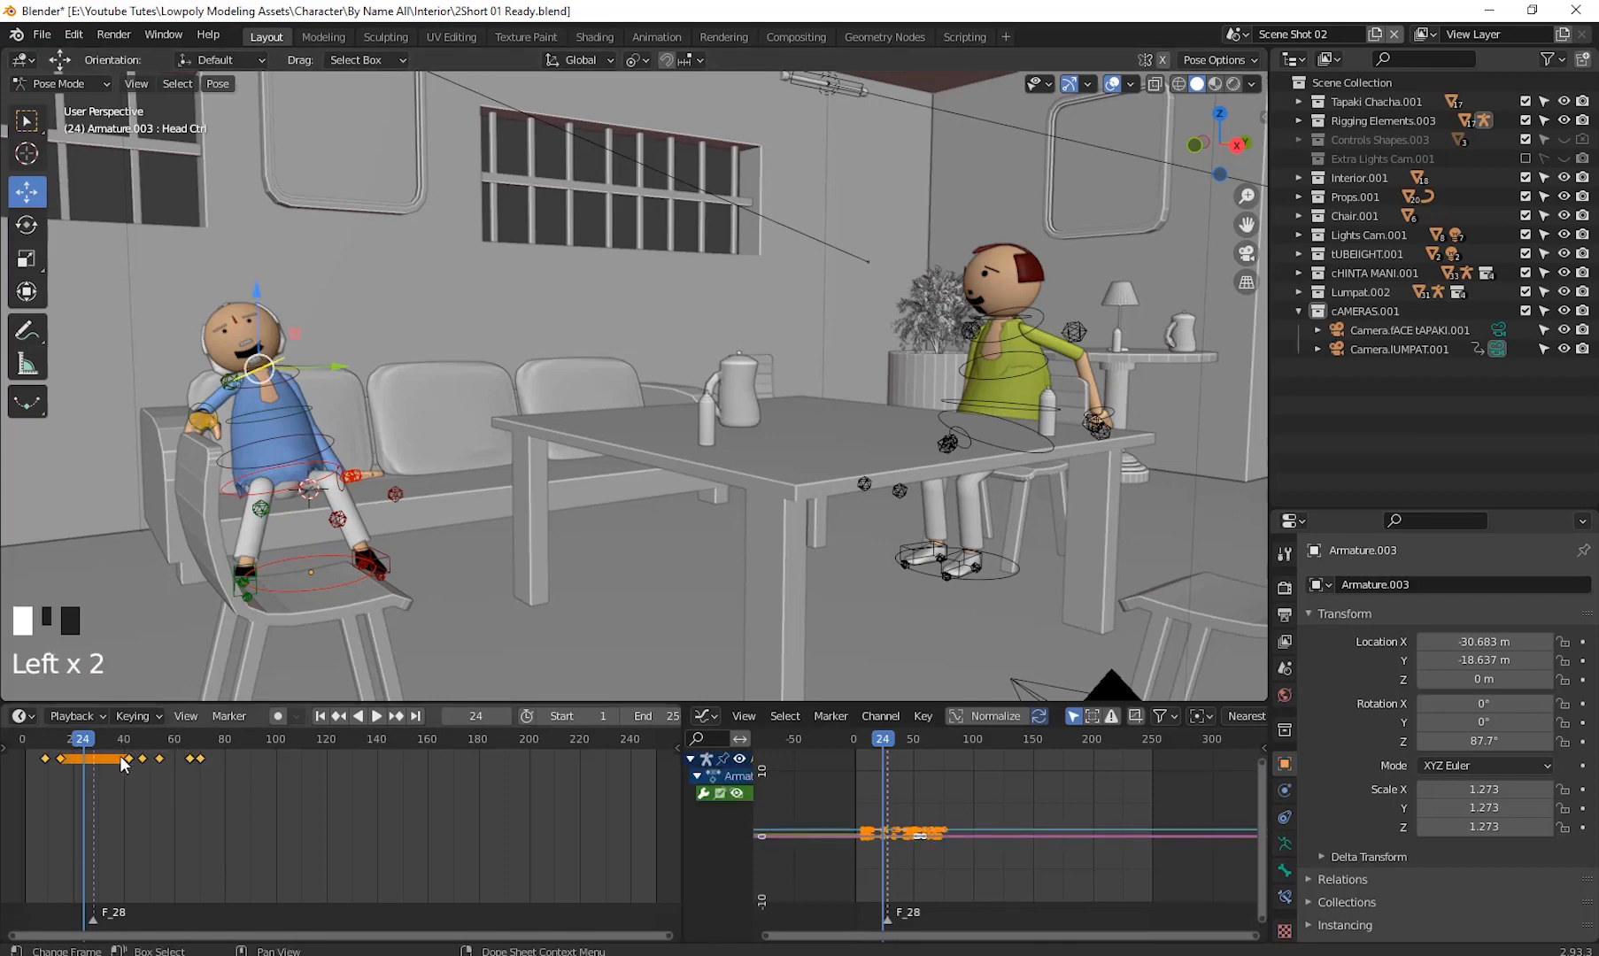
right_click(129, 763)
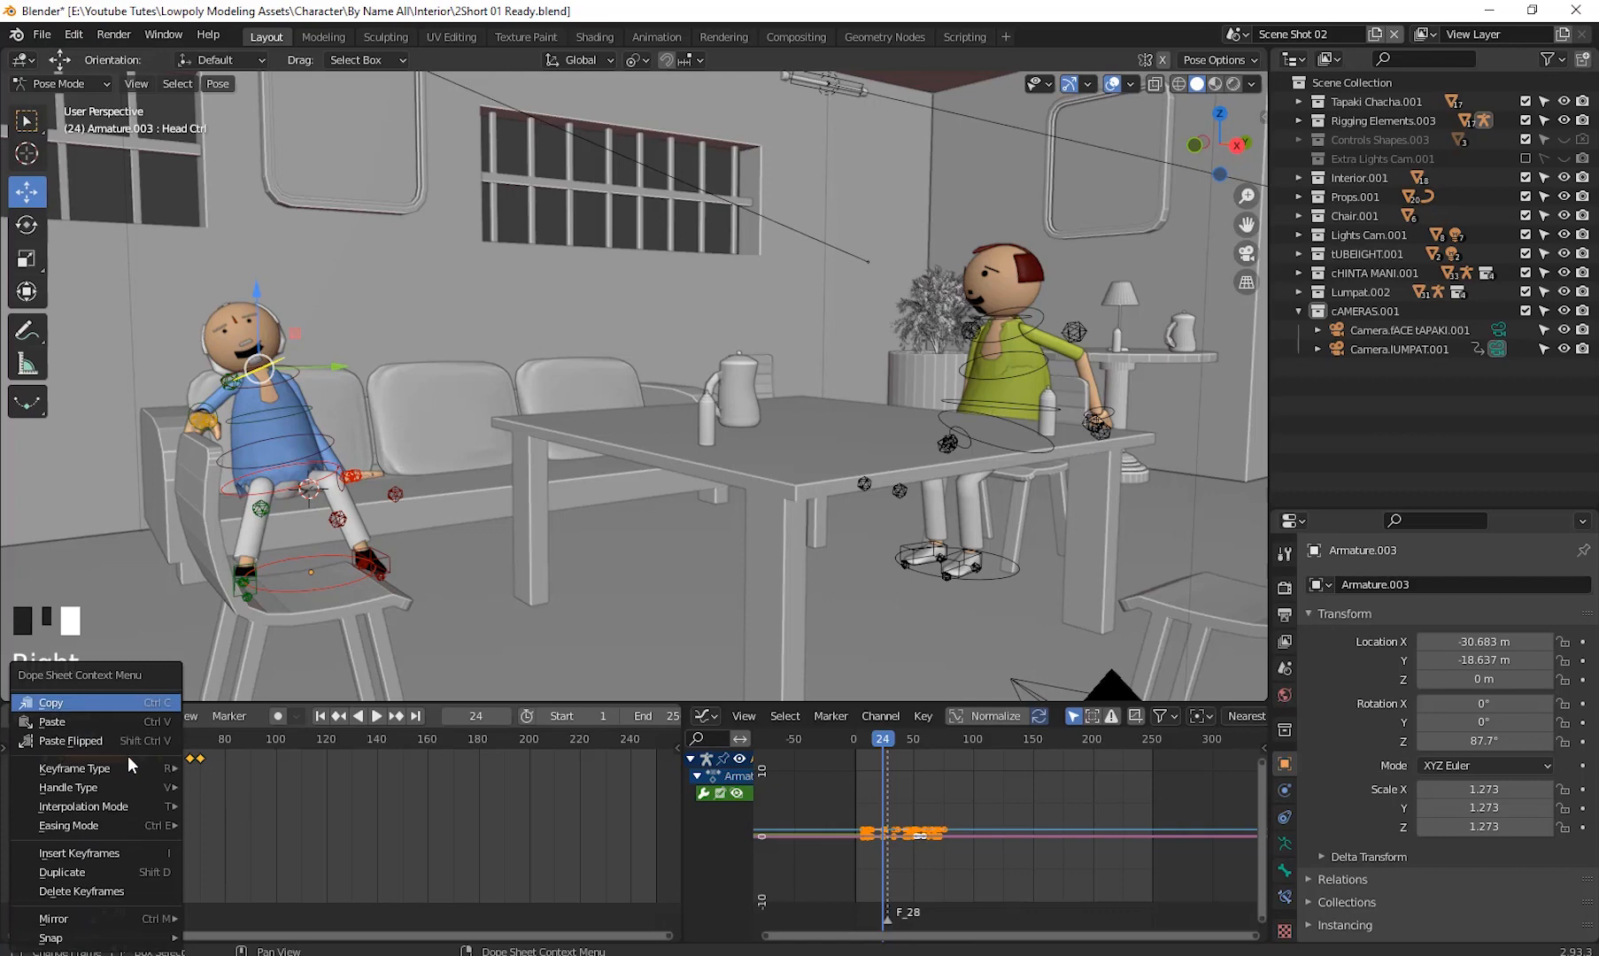
left_click(107, 892)
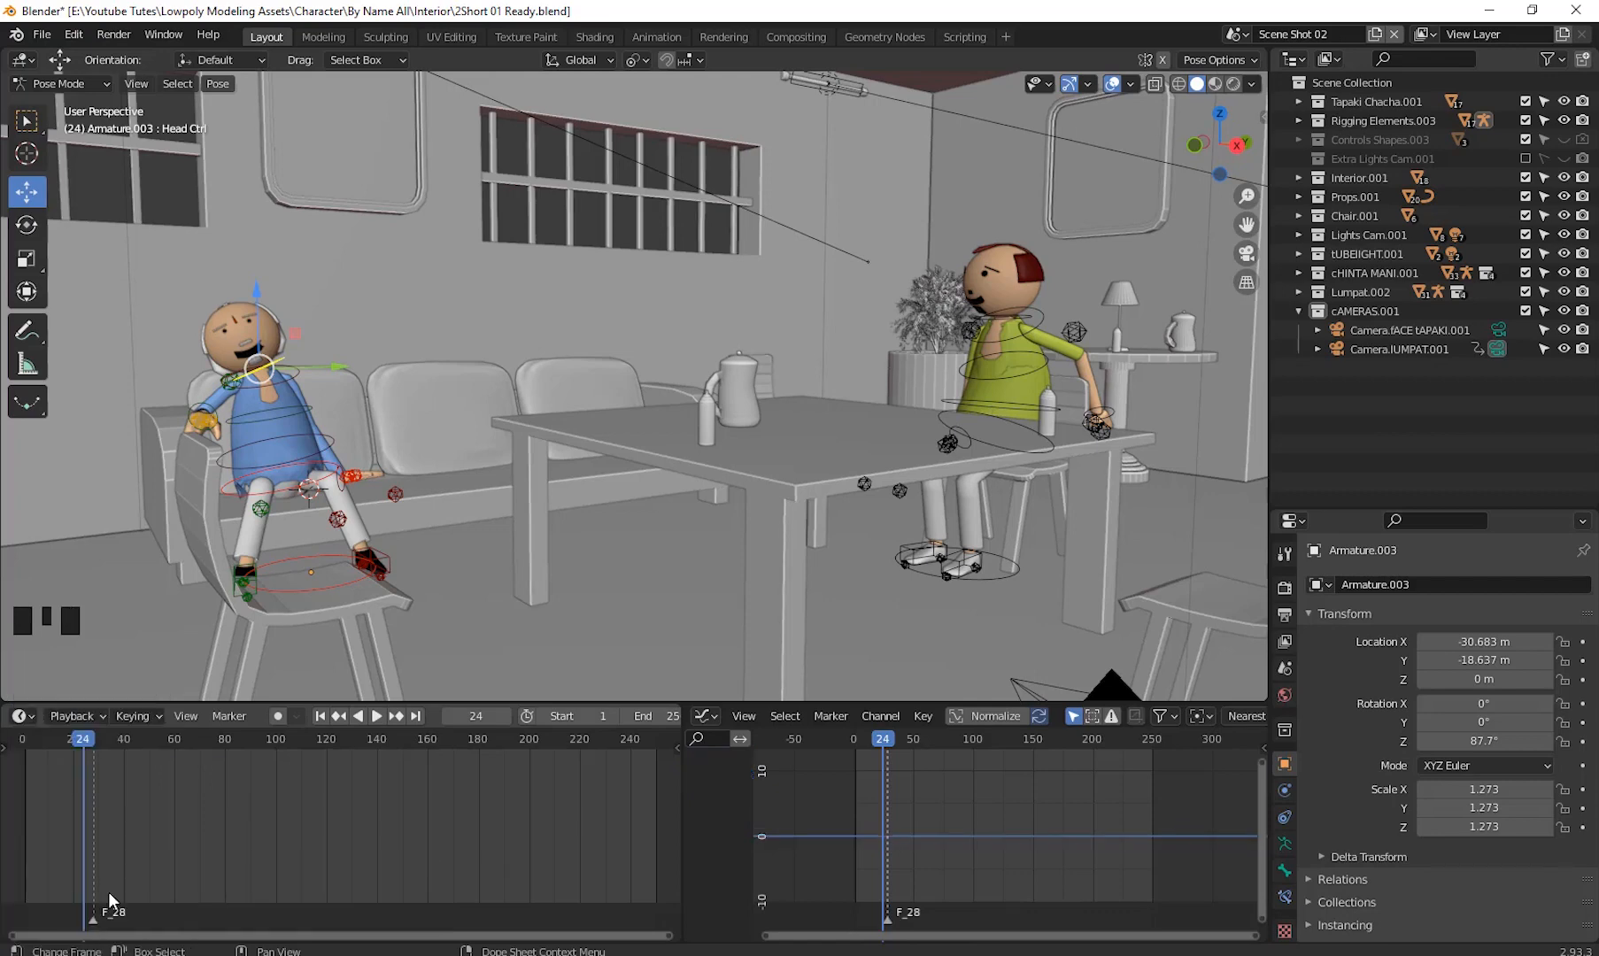
- Go to frame 49 and clear the head control's rotation
left_click_drag(66, 745, 146, 787)
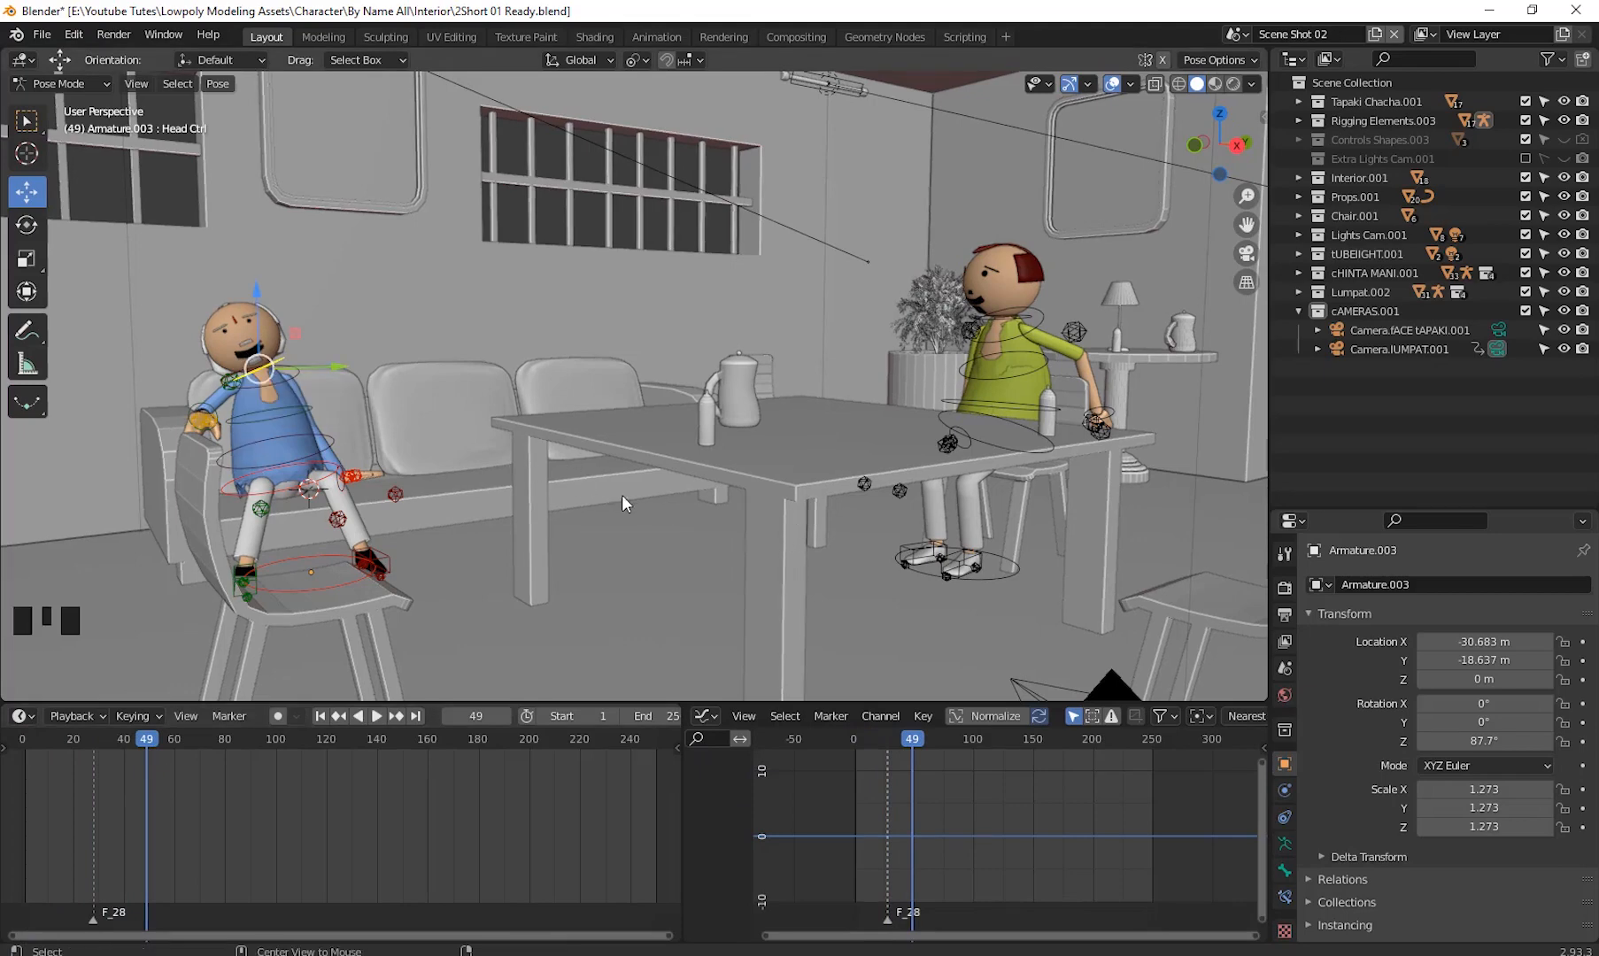
key("alt+r")
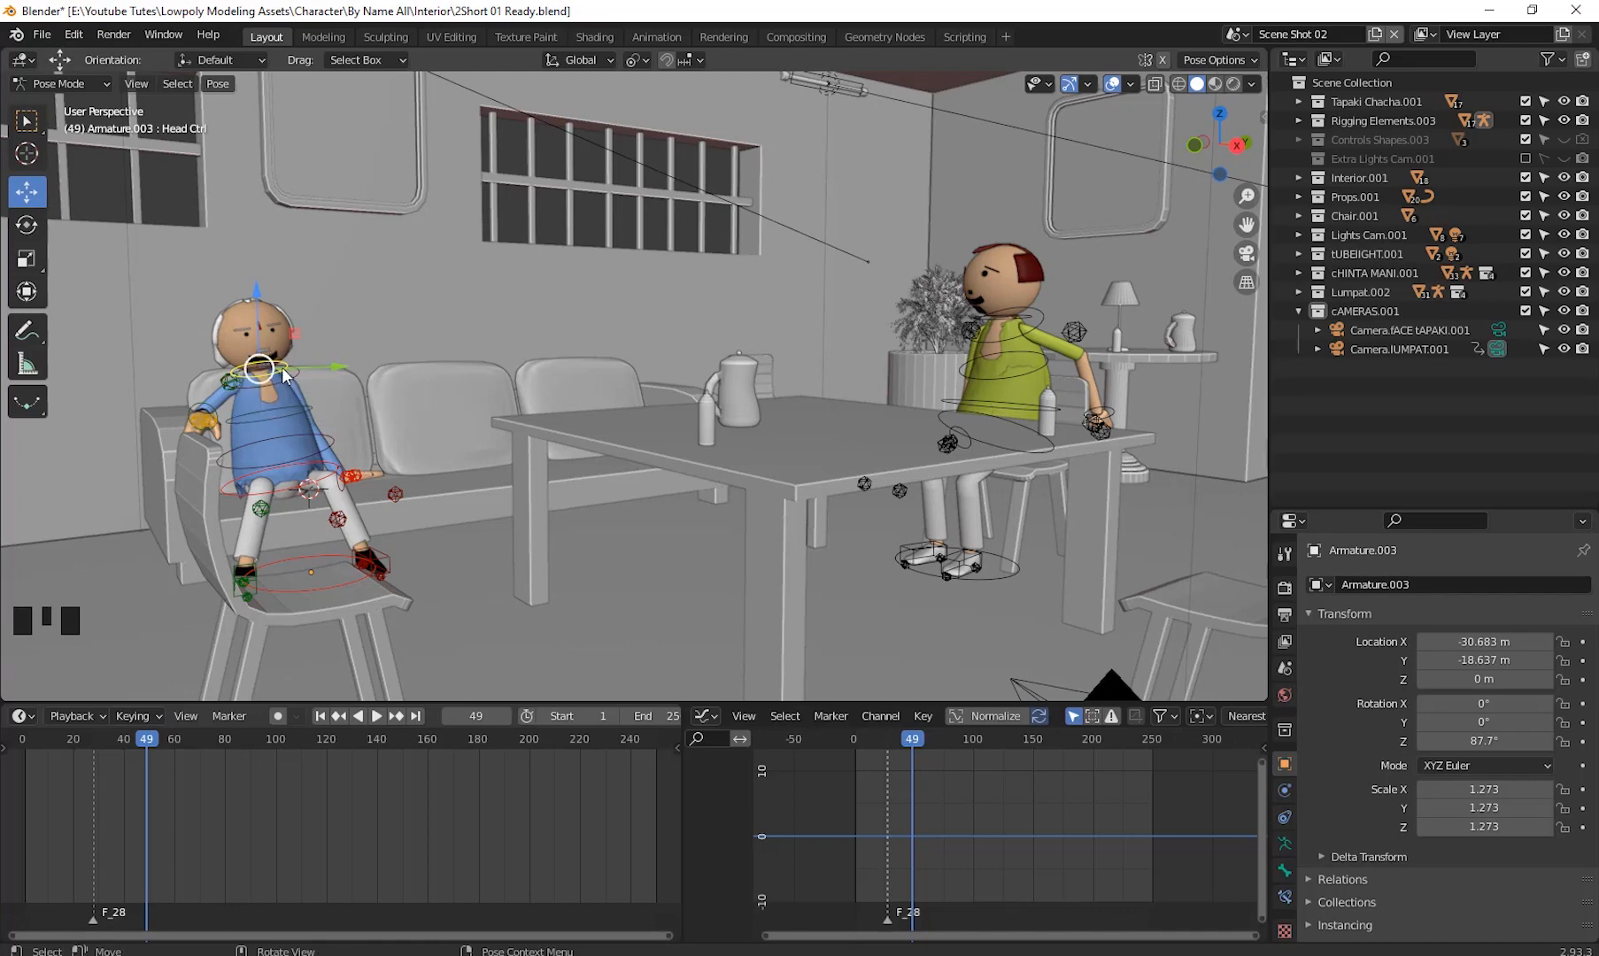
- Zoom in on Tapaki's face and head to inspect the pose
middle_click_drag(474, 513, 571, 509, "shift")
scroll(484, 504, "up", 20)
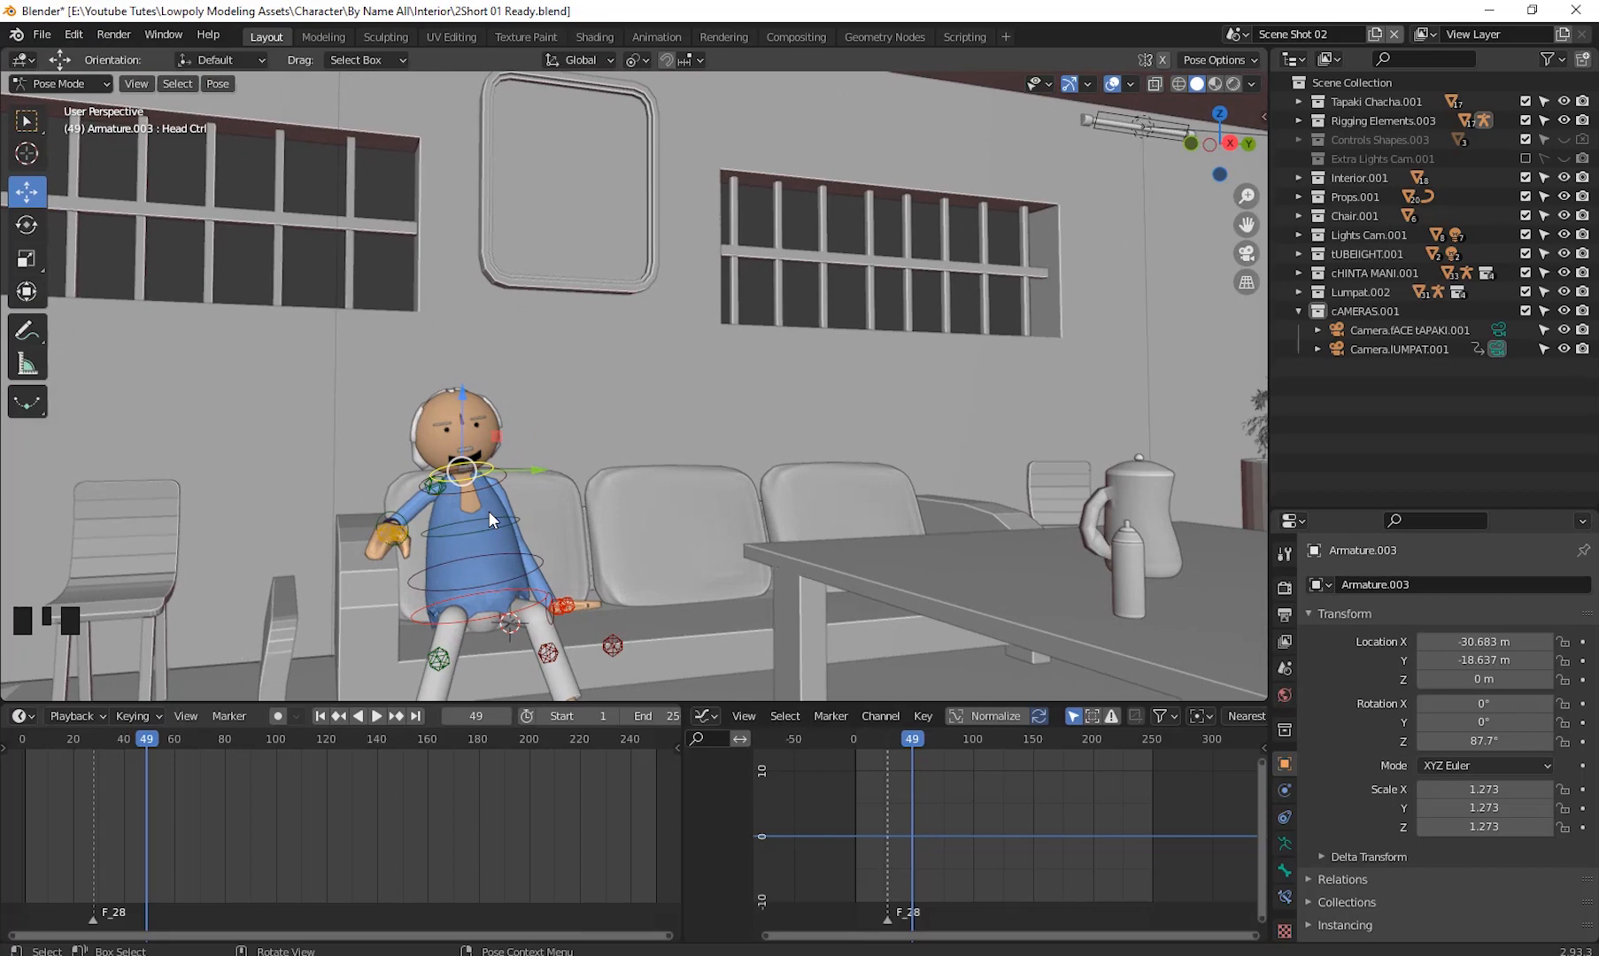
key("KP_Decimal")
scroll(832, 430, "down", 2, "shift")
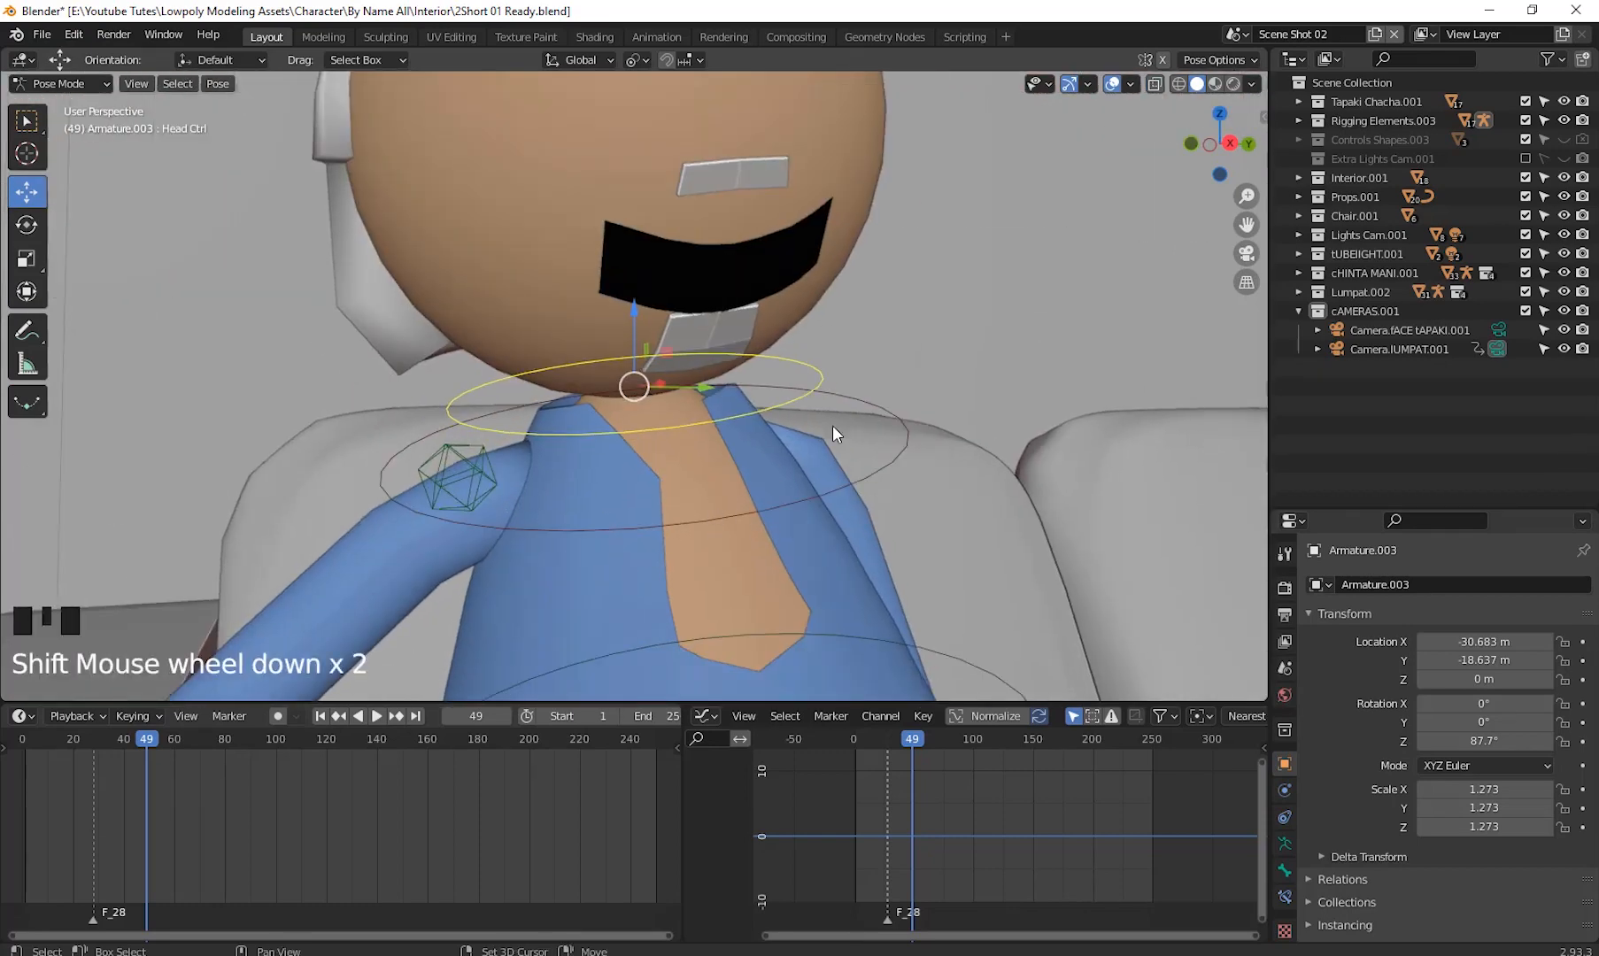
middle_click_drag(833, 430, 694, 419, "shift")
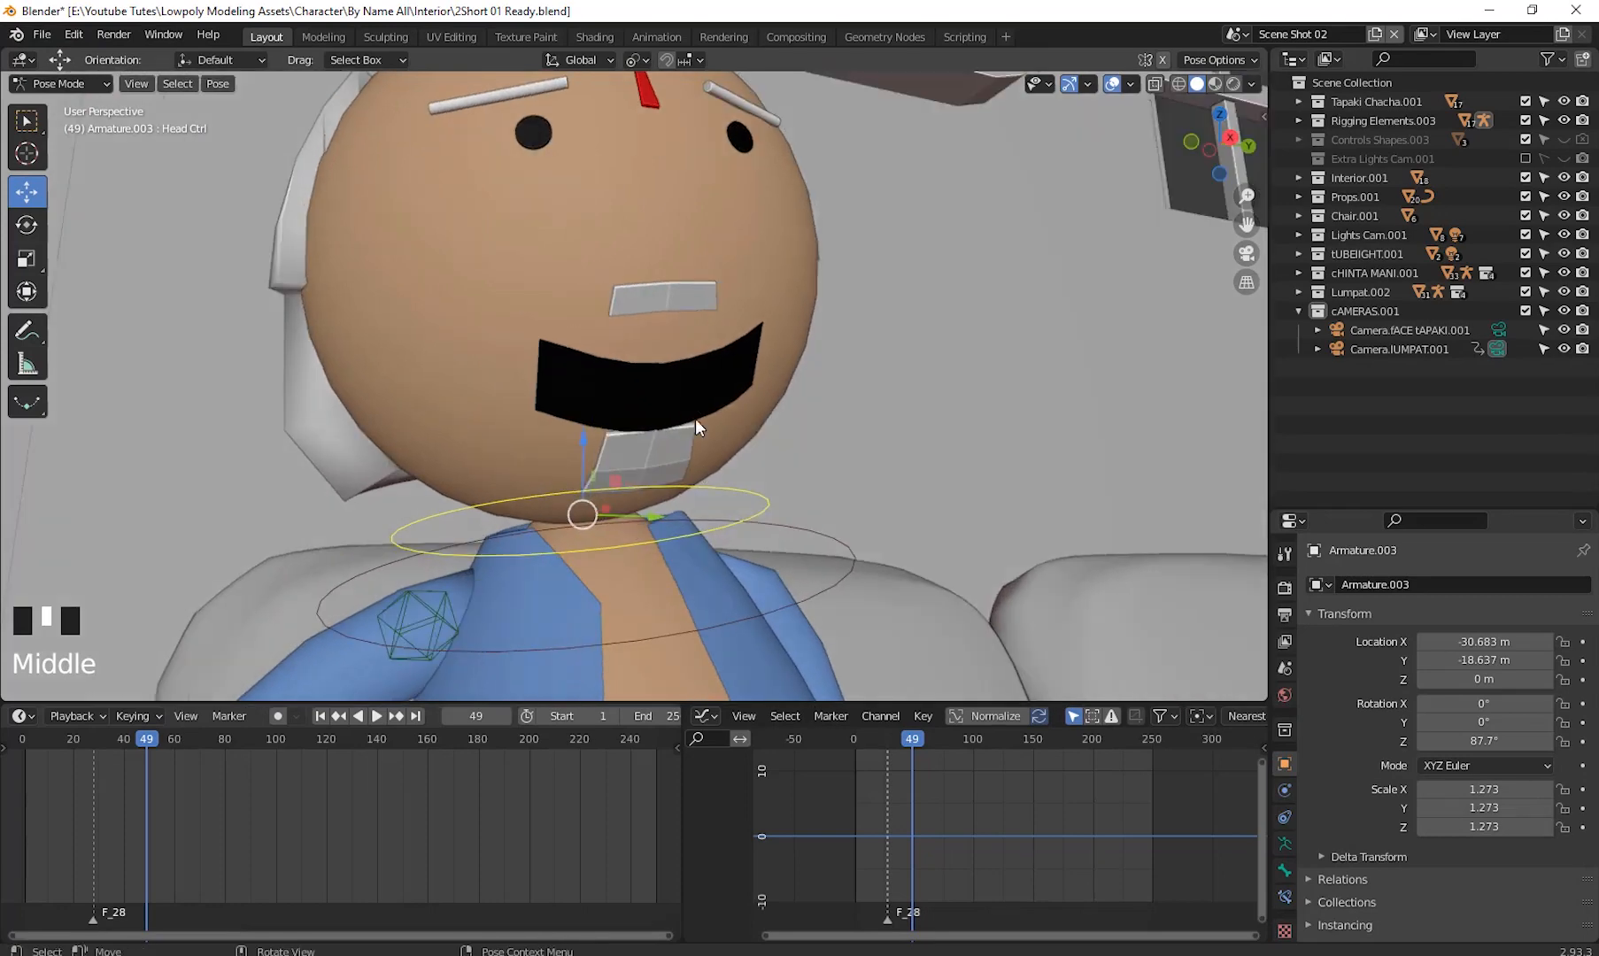
left_click(680, 372)
left_click(687, 366)
scroll(720, 483, "down", 2)
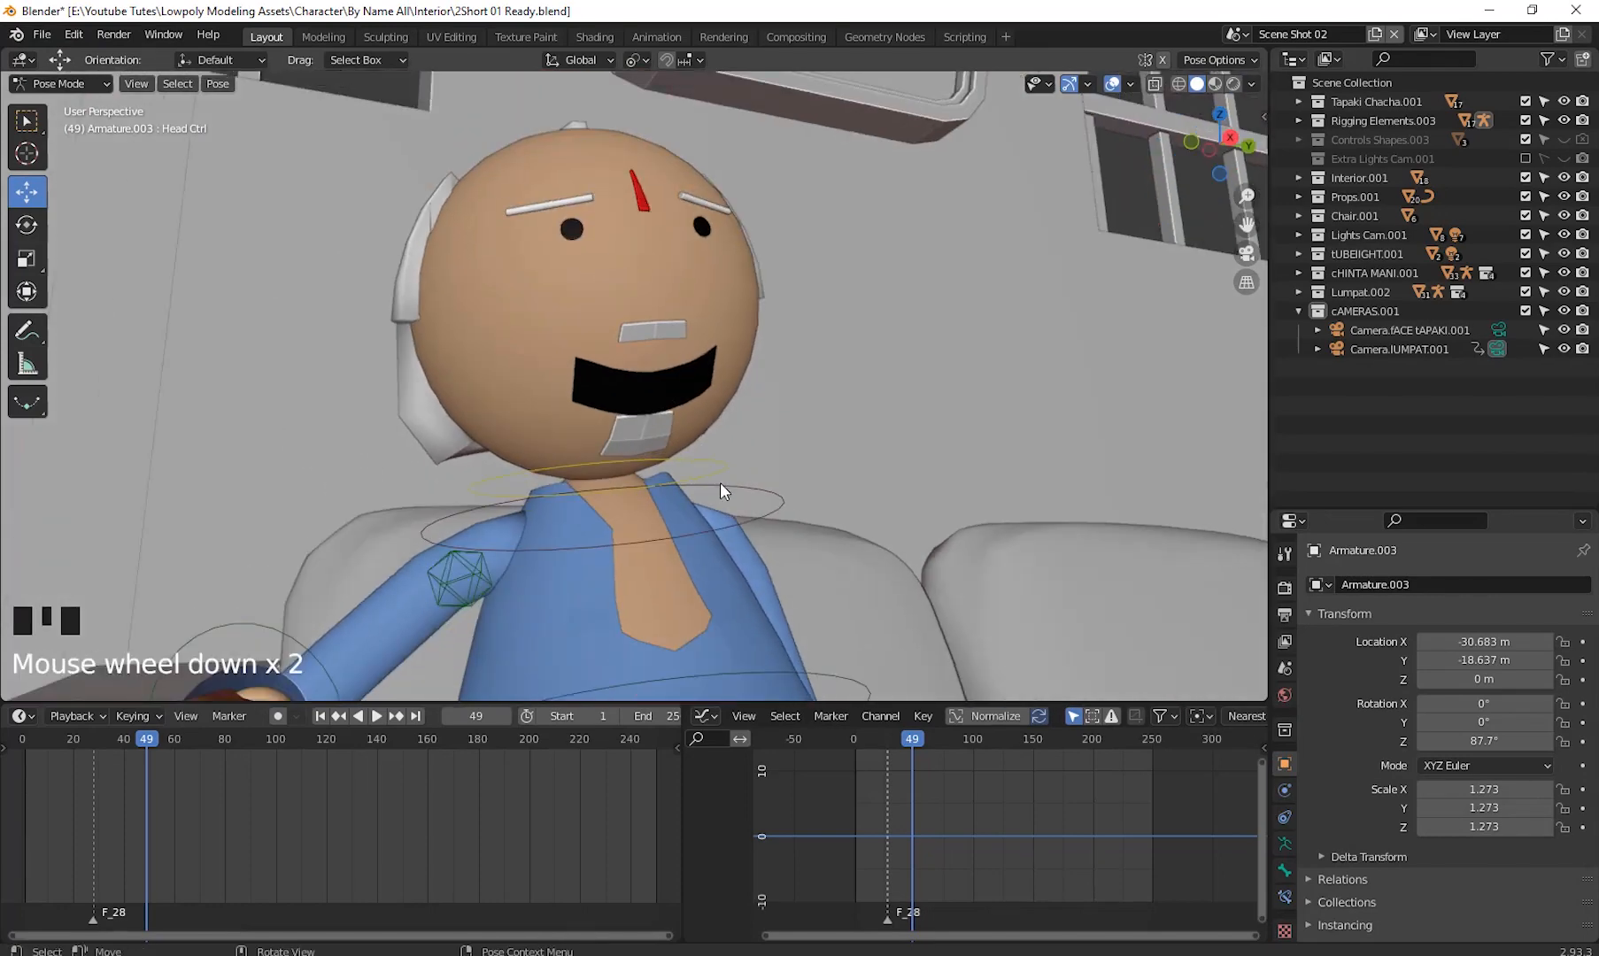
middle_click_drag(720, 482, 572, 265, "shift")
- Switch to Object Mode, select Tapaki's mouth and clear the keyframes on its Open Mouth shape key value
left_click(80, 84)
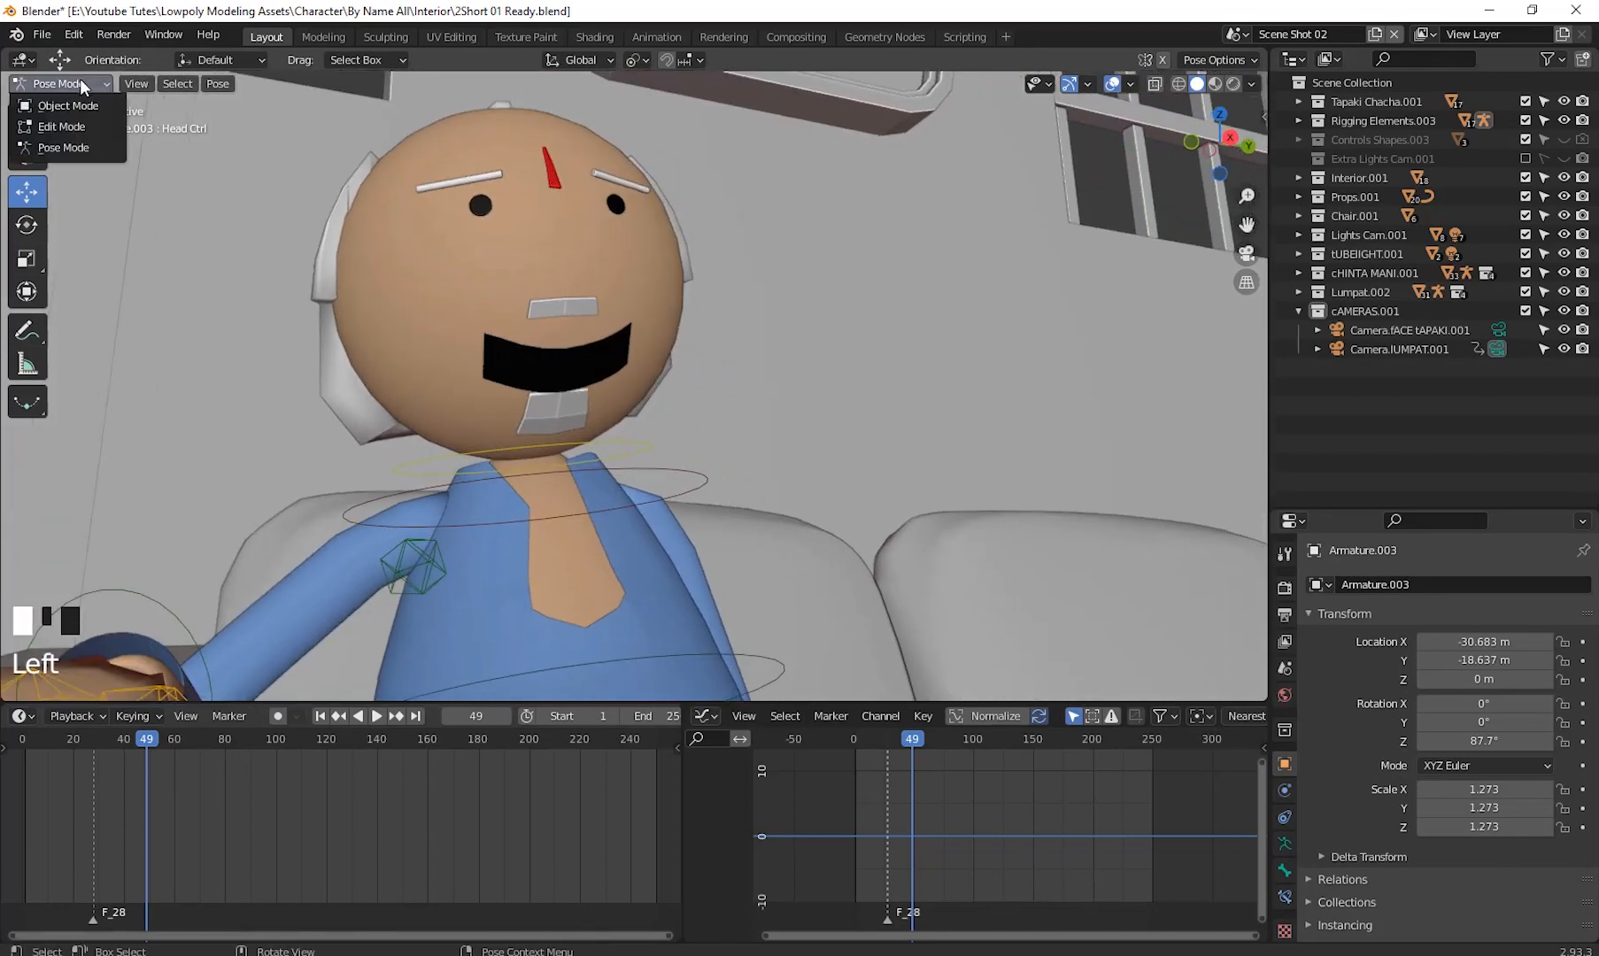
left_click(67, 106)
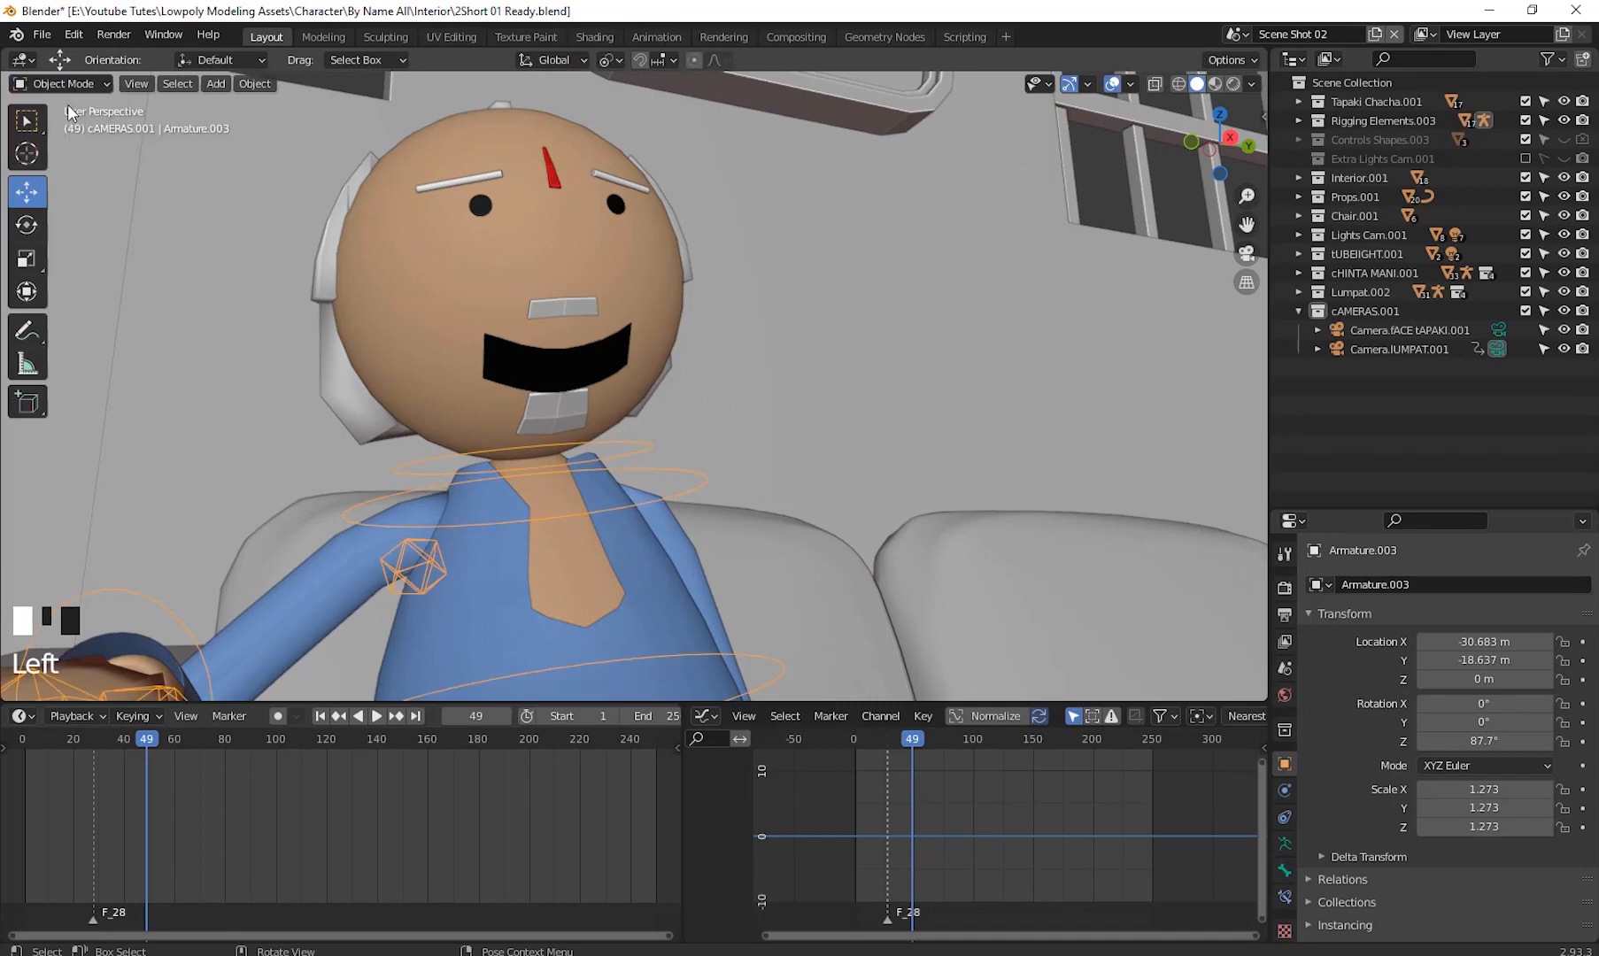
left_click(587, 354)
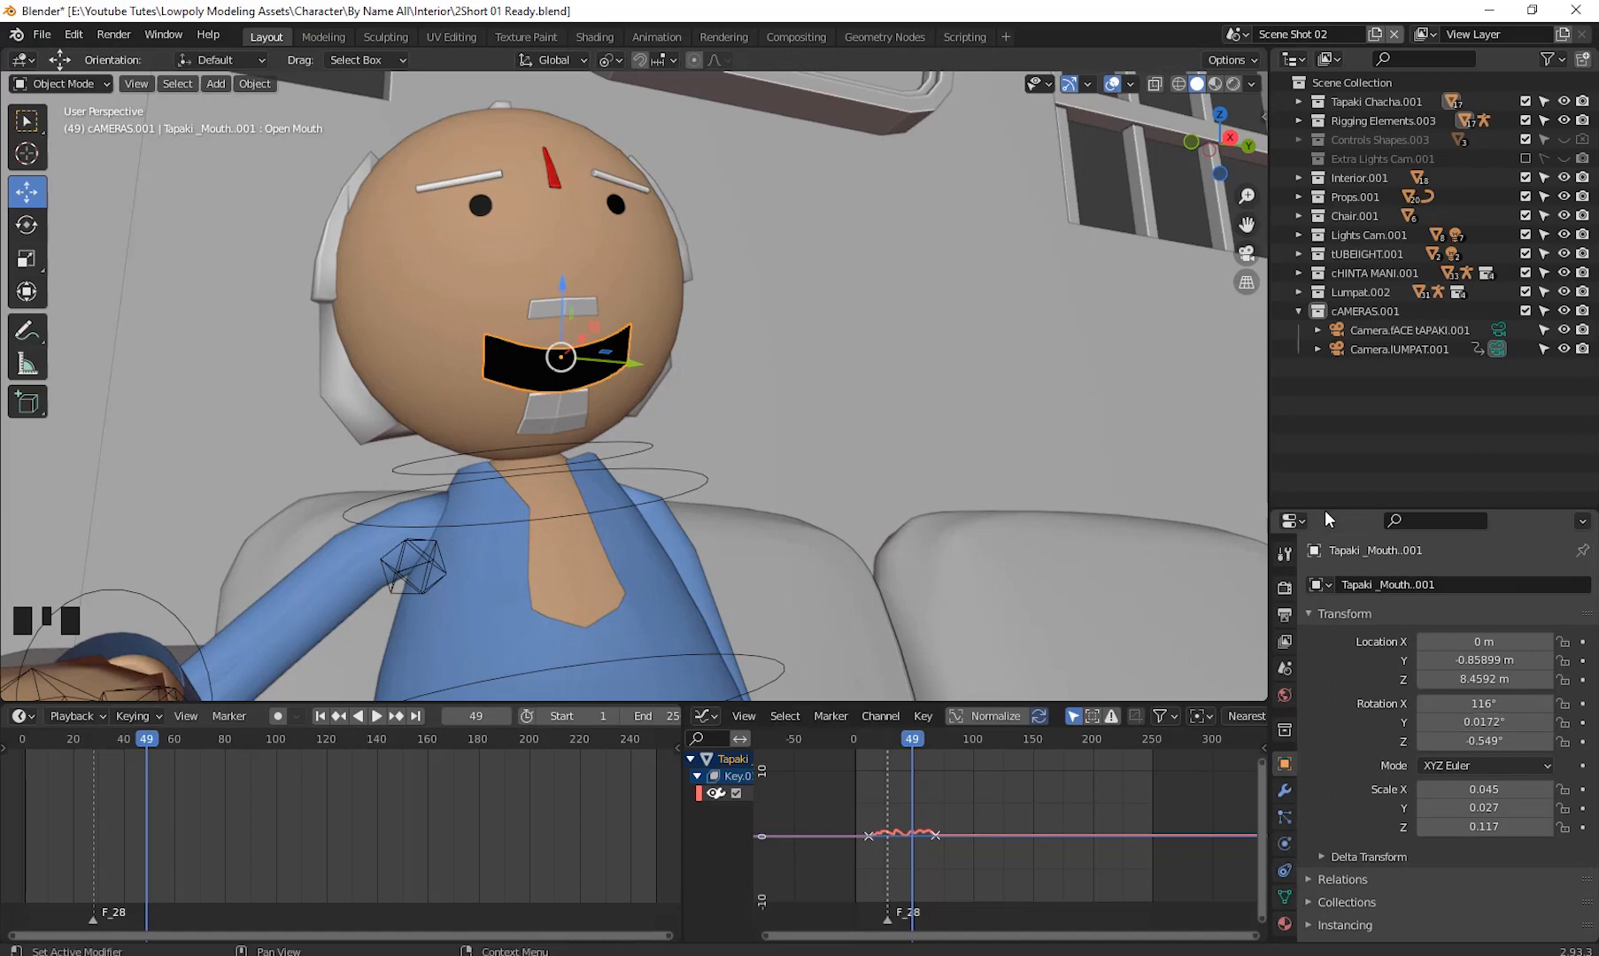
left_click_drag(1324, 510, 1334, 354)
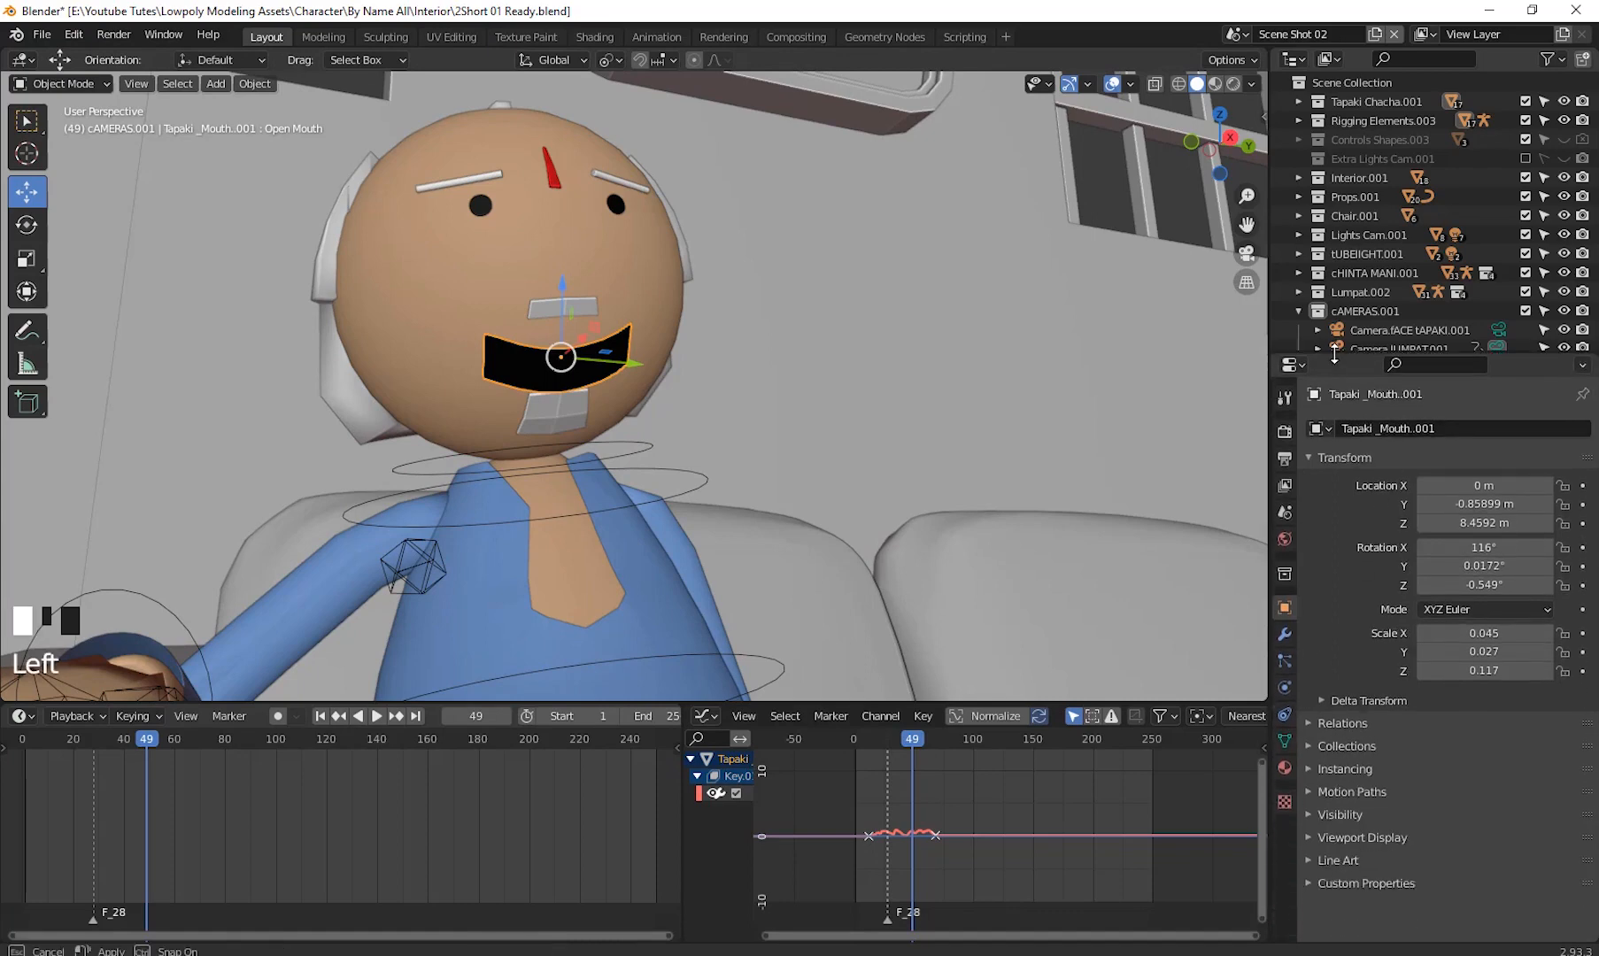
left_click(1284, 741)
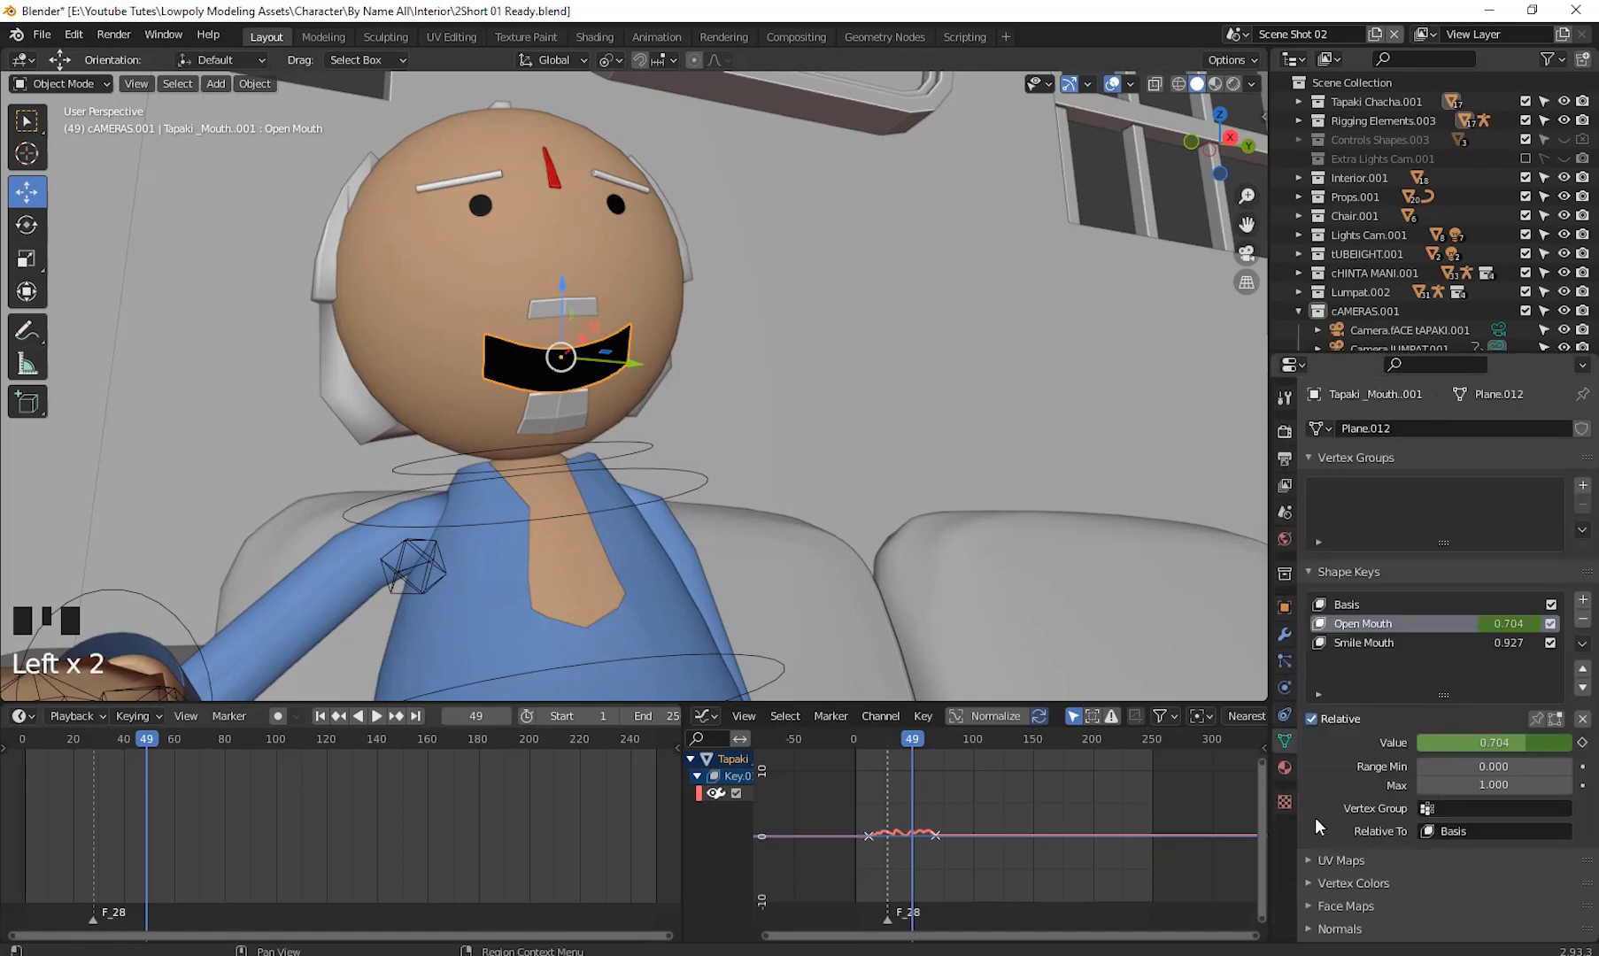
right_click(1496, 741)
left_click(1399, 768)
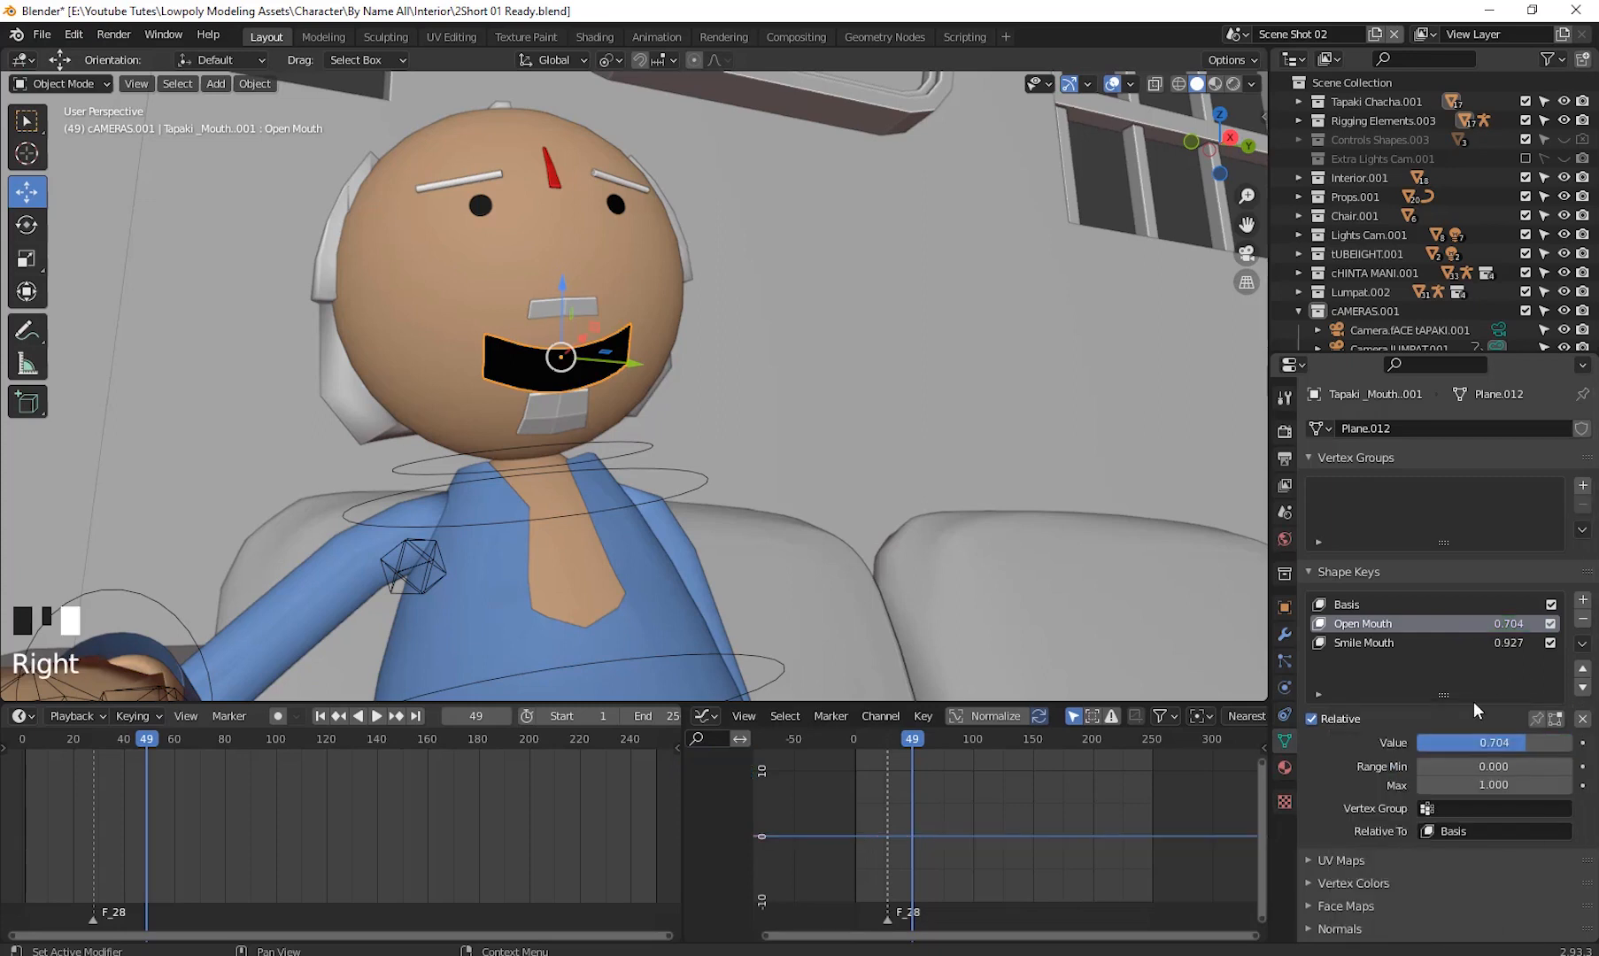
- At frame 43, set the Open Mouth shape key value to 0
left_click_drag(151, 737, 133, 787)
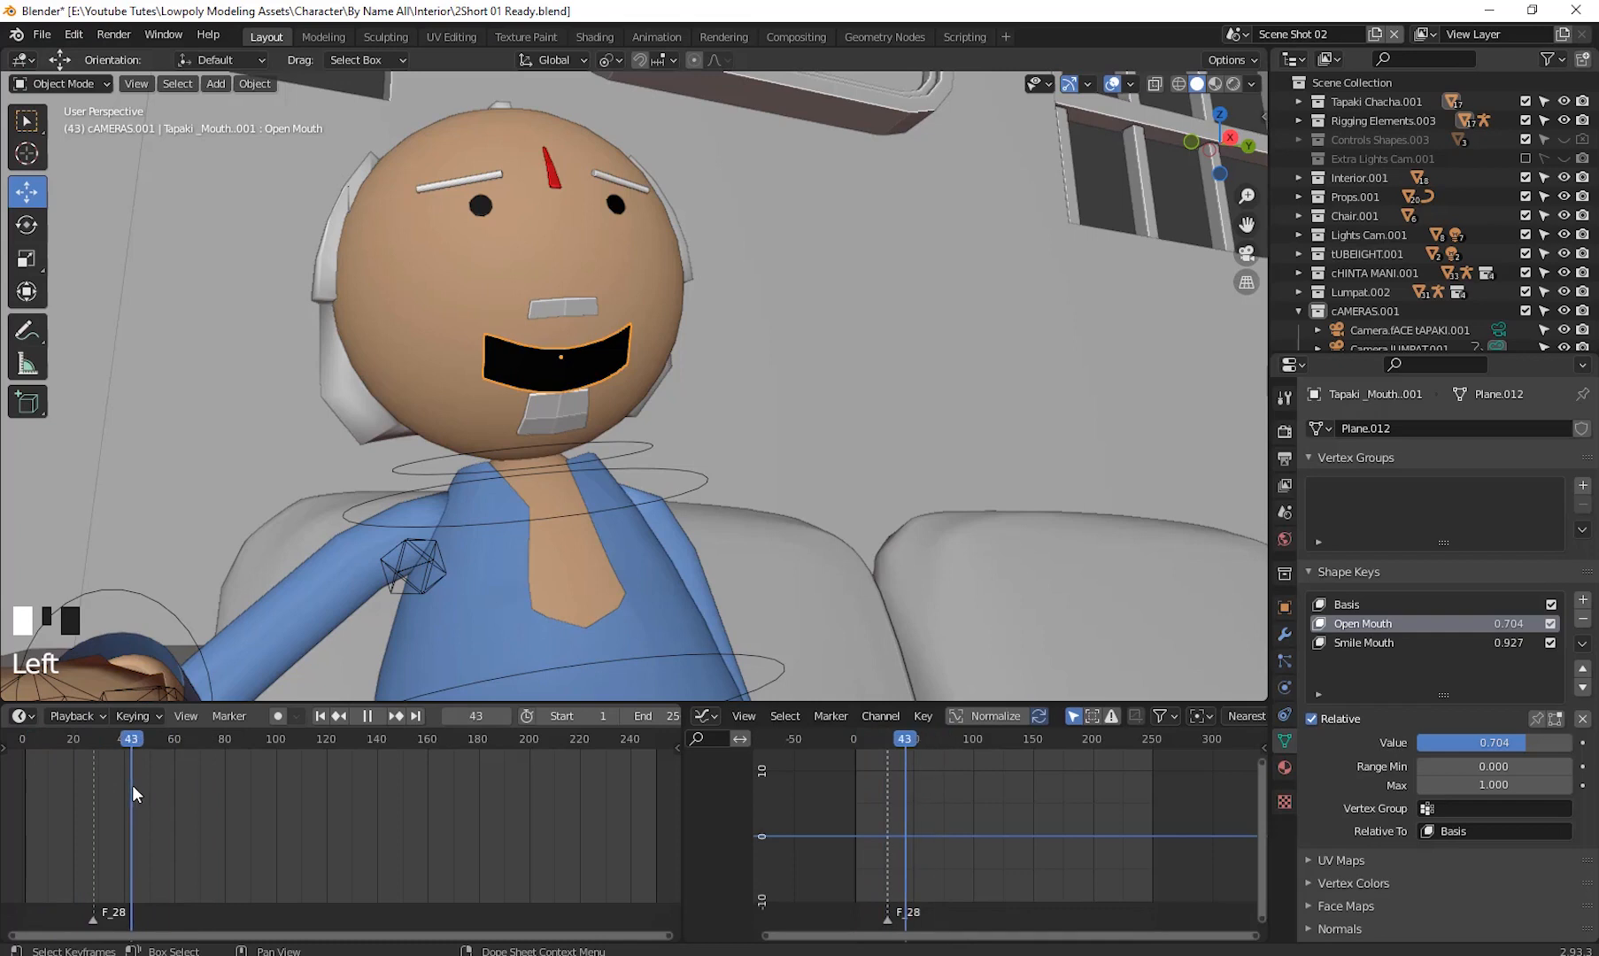
left_click(1505, 742)
type("0")
key("Return")
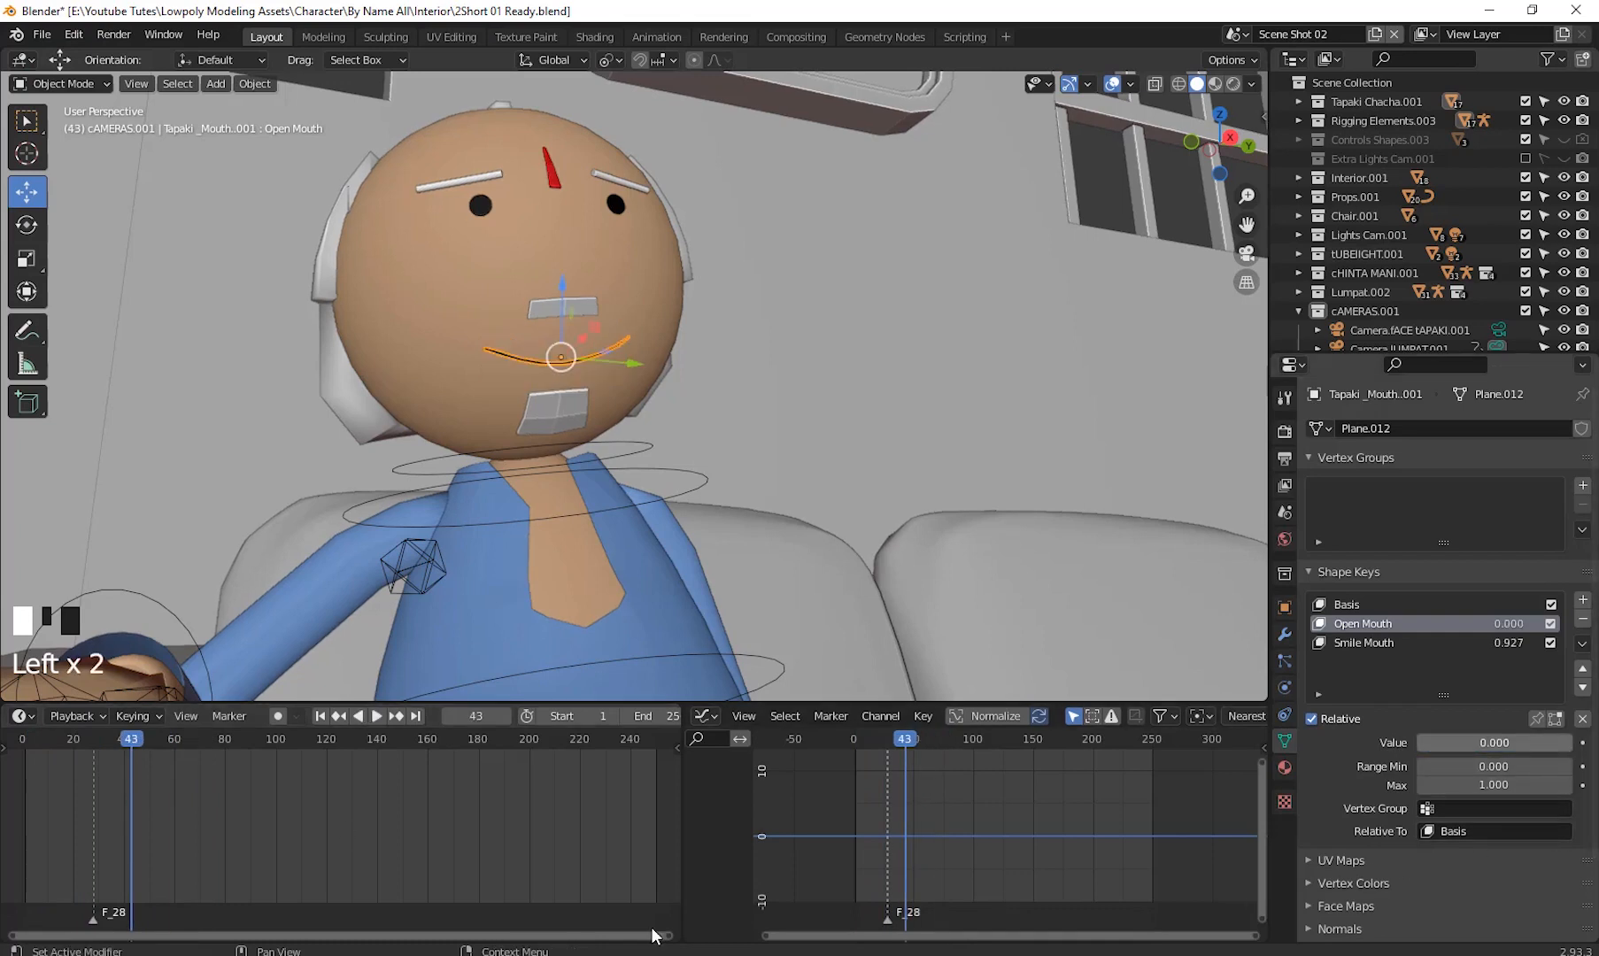
- Play the animation from frame 1, stop it and set the current frame to 2
left_click_drag(139, 736, 26, 852)
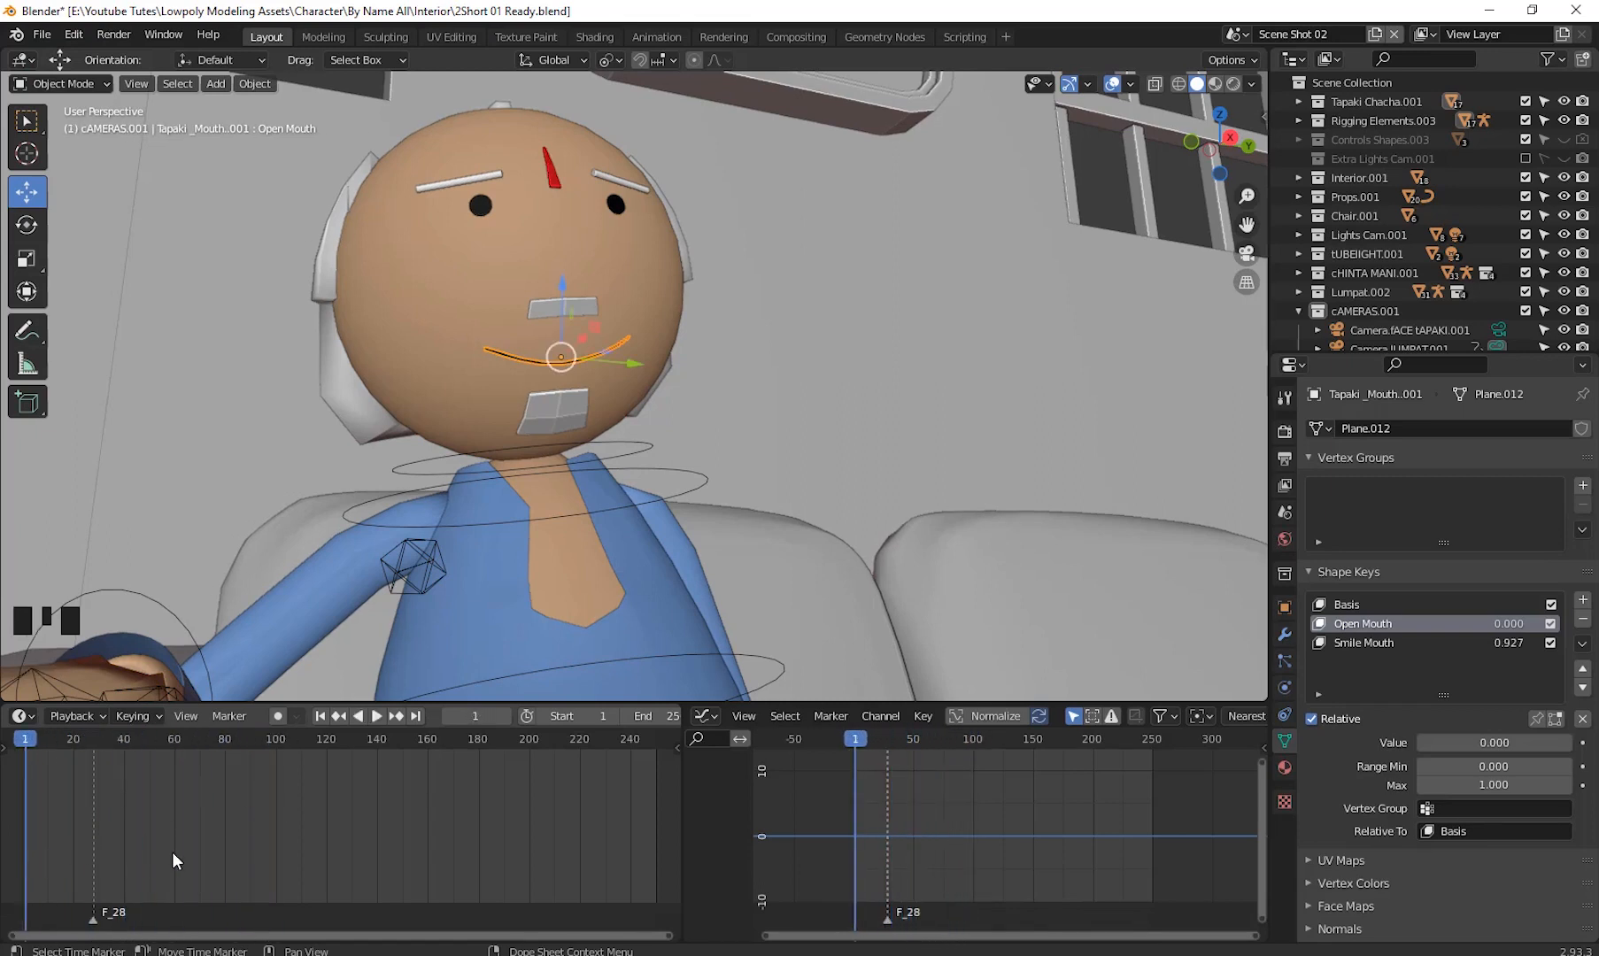
key("space")
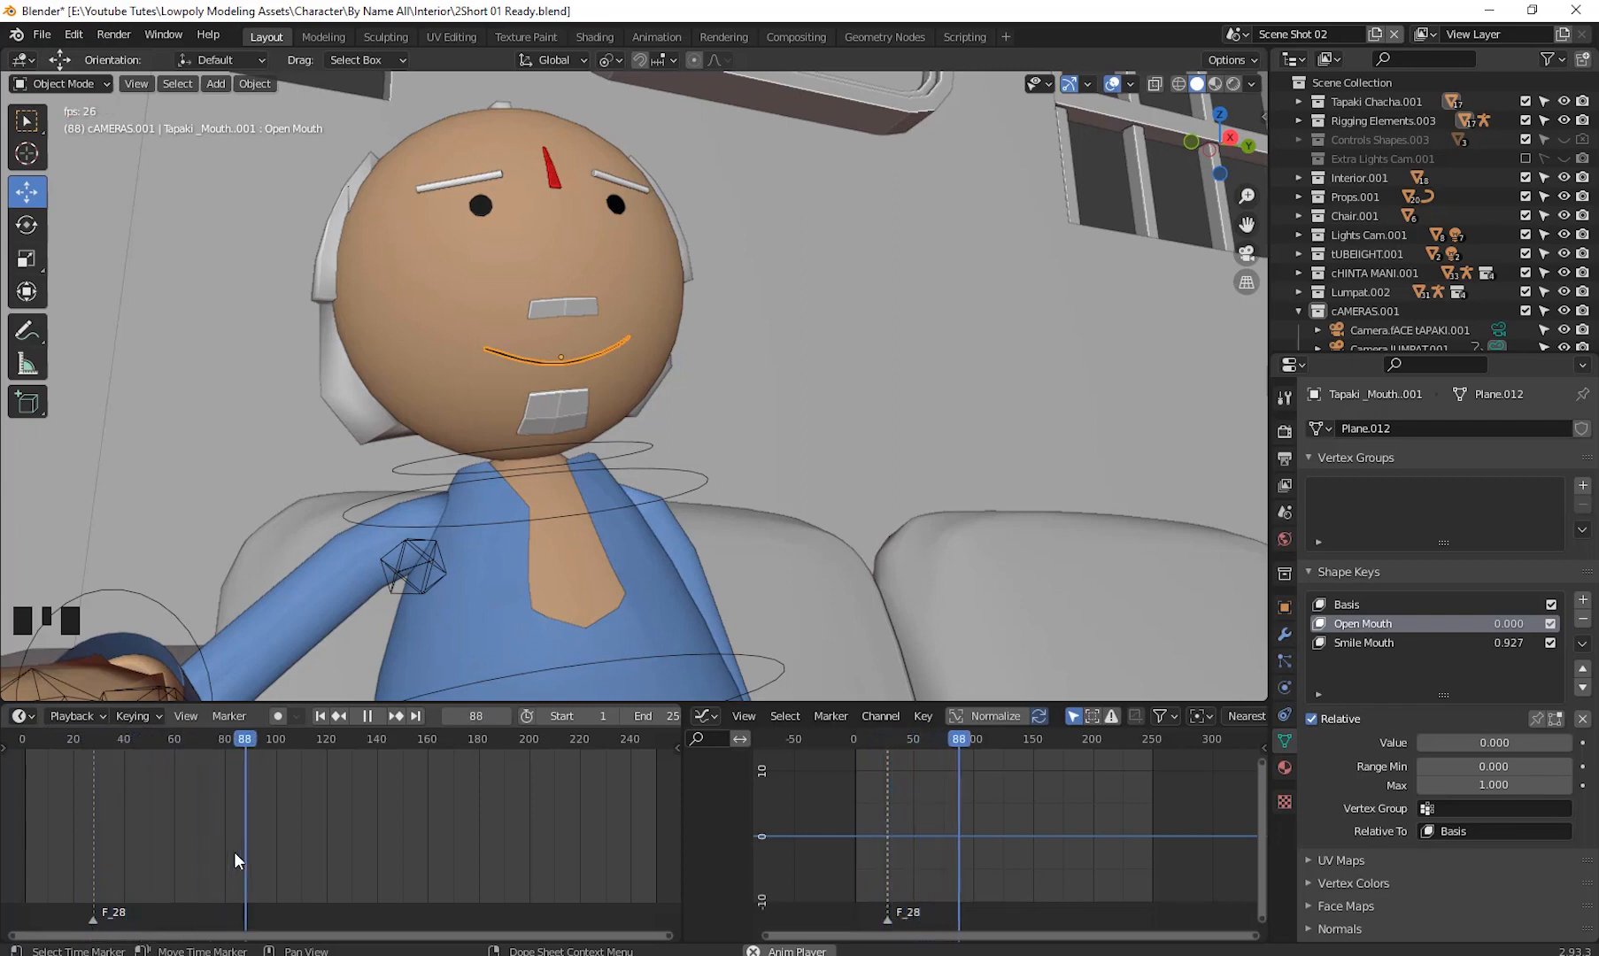
key("space")
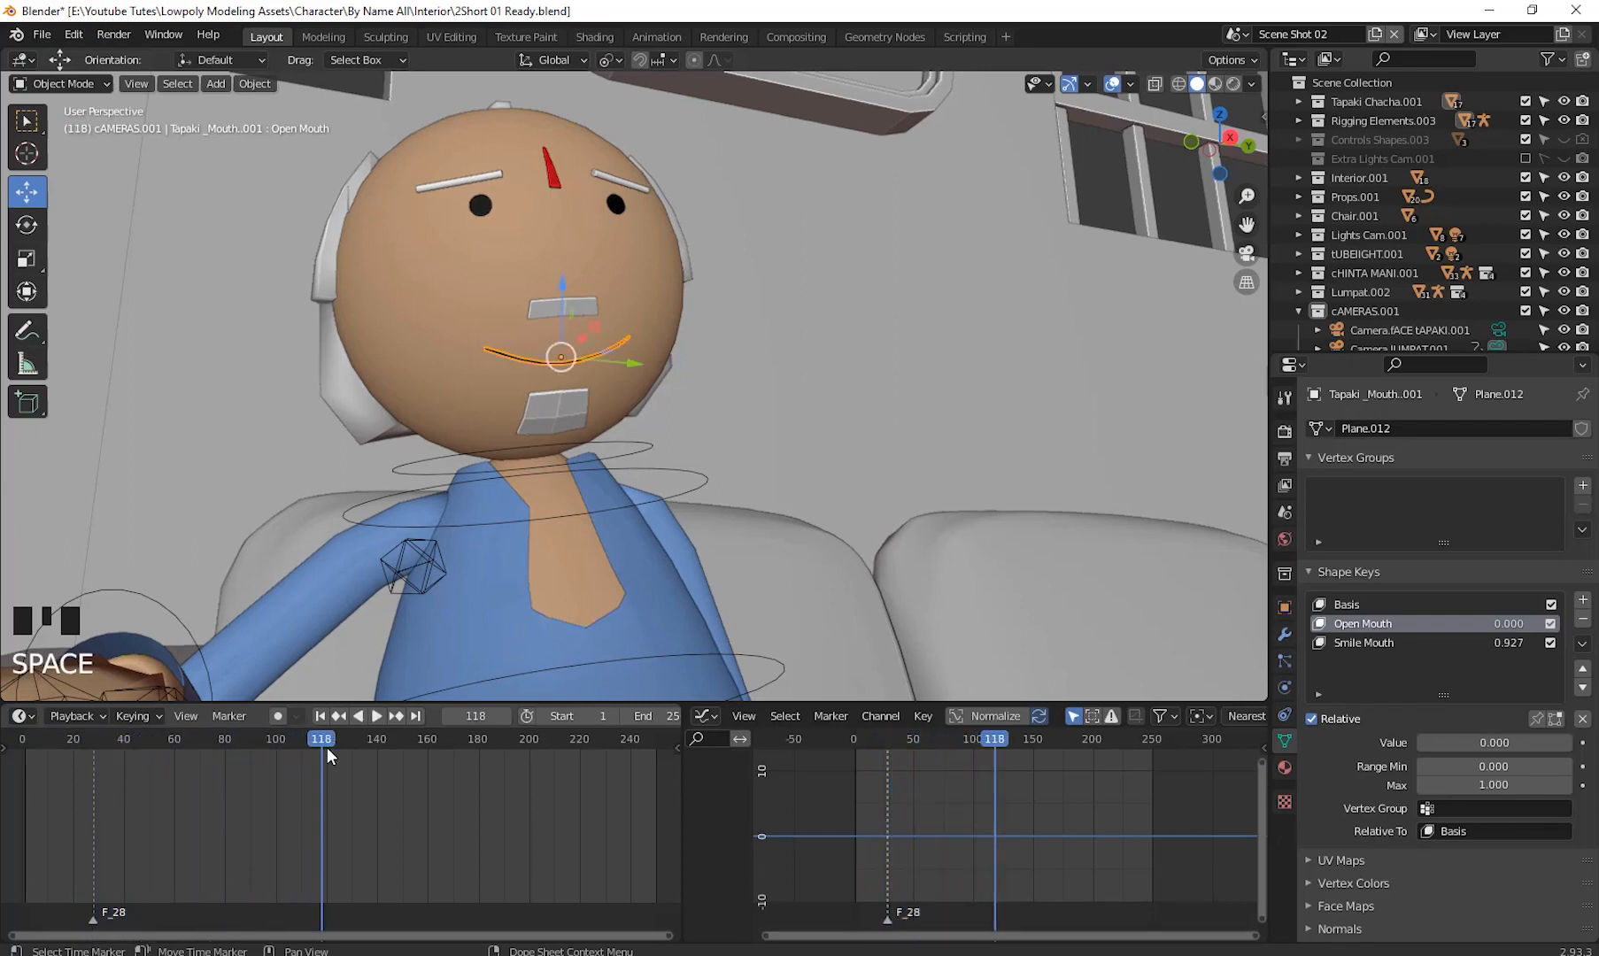
left_click_drag(327, 747, 28, 811)
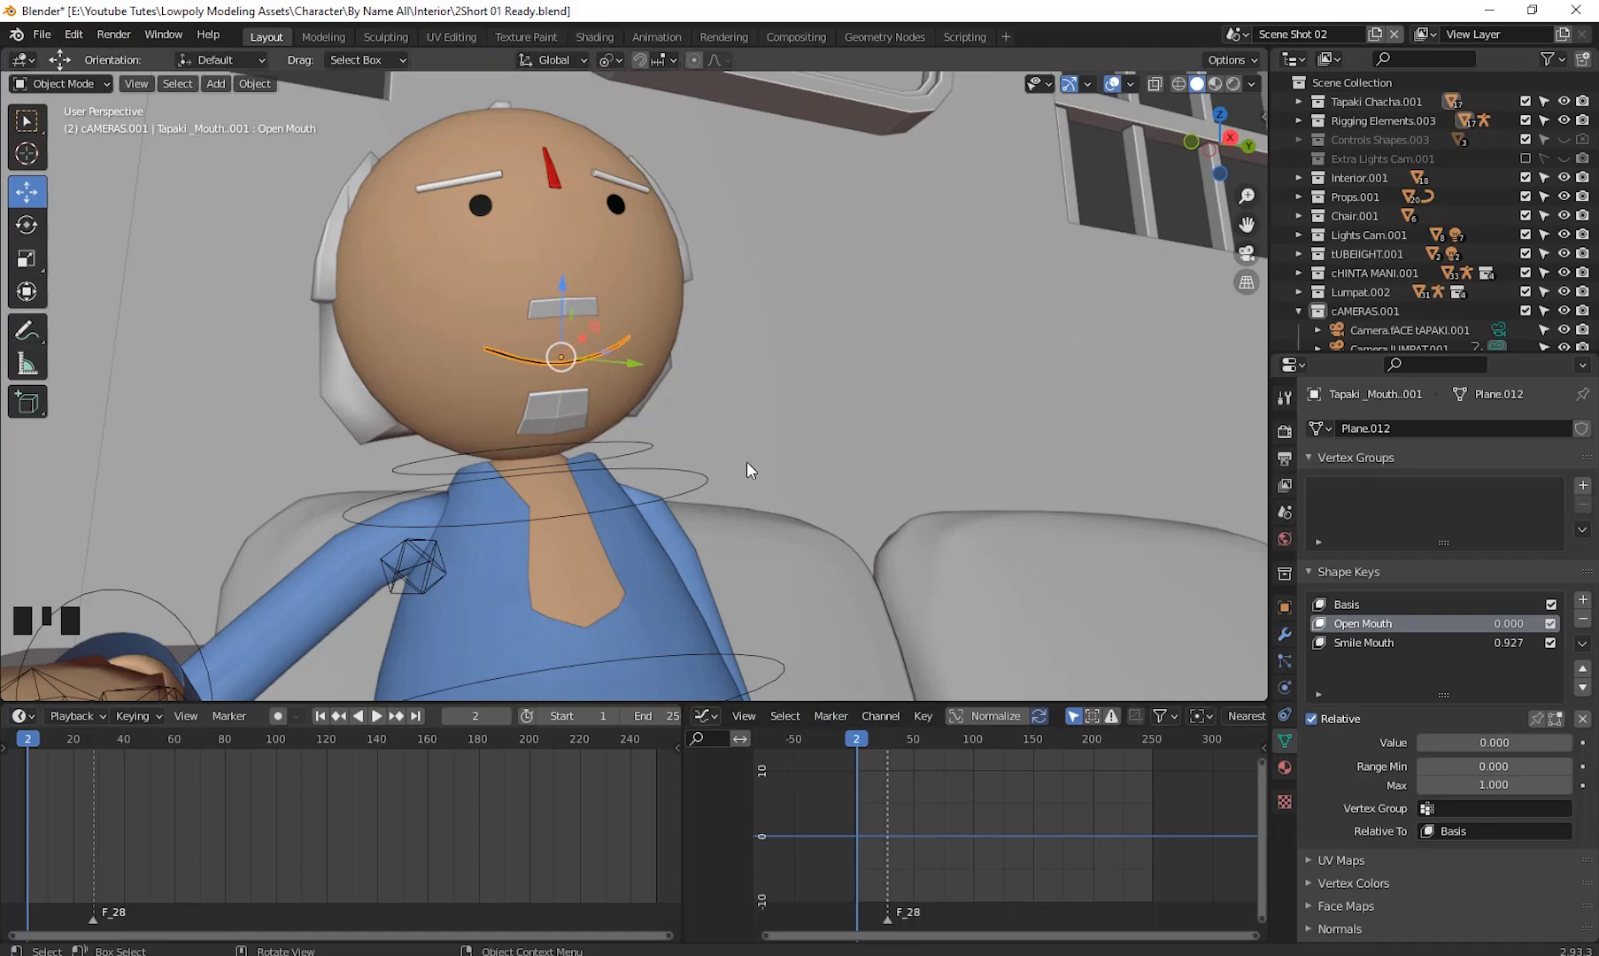
- Move to the character seated at the desk, select Armature.005 and switch to Pose Mode
scroll(740, 478, "down", 4)
scroll(736, 475, "down", 5)
middle_click_drag(809, 533, 894, 414)
scroll(1041, 398, "up", 8)
middle_click_drag(1040, 398, 882, 458, "shift")
scroll(922, 434, "down", 10)
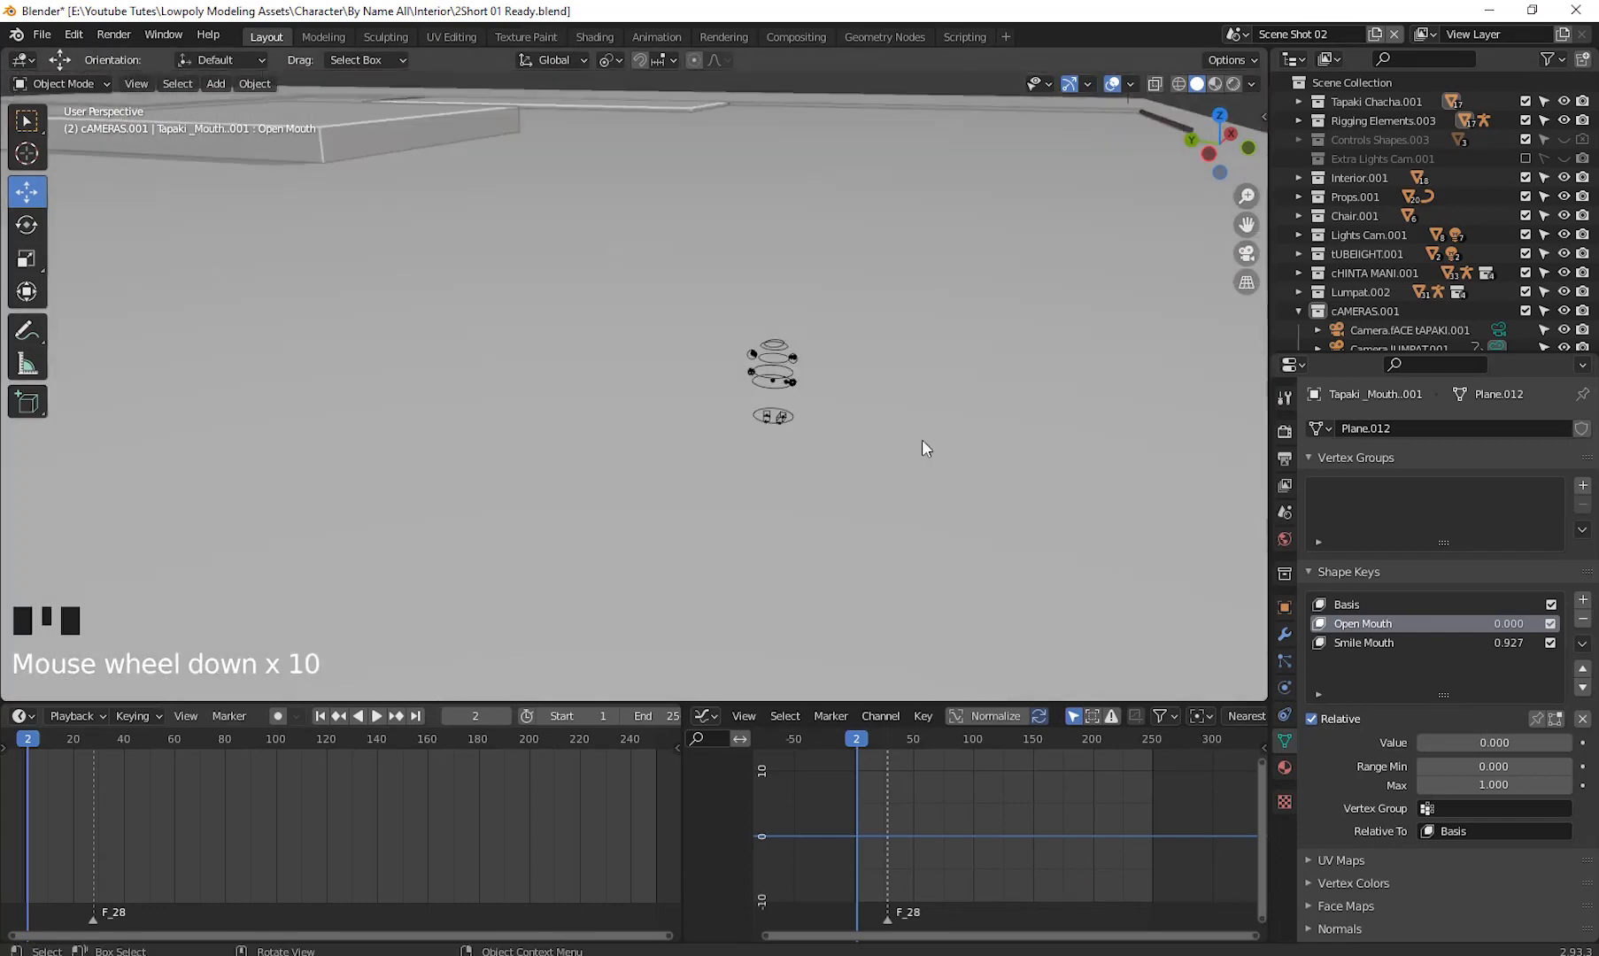
scroll(922, 440, "up", 20)
middle_click_drag(942, 440, 949, 422, "shift")
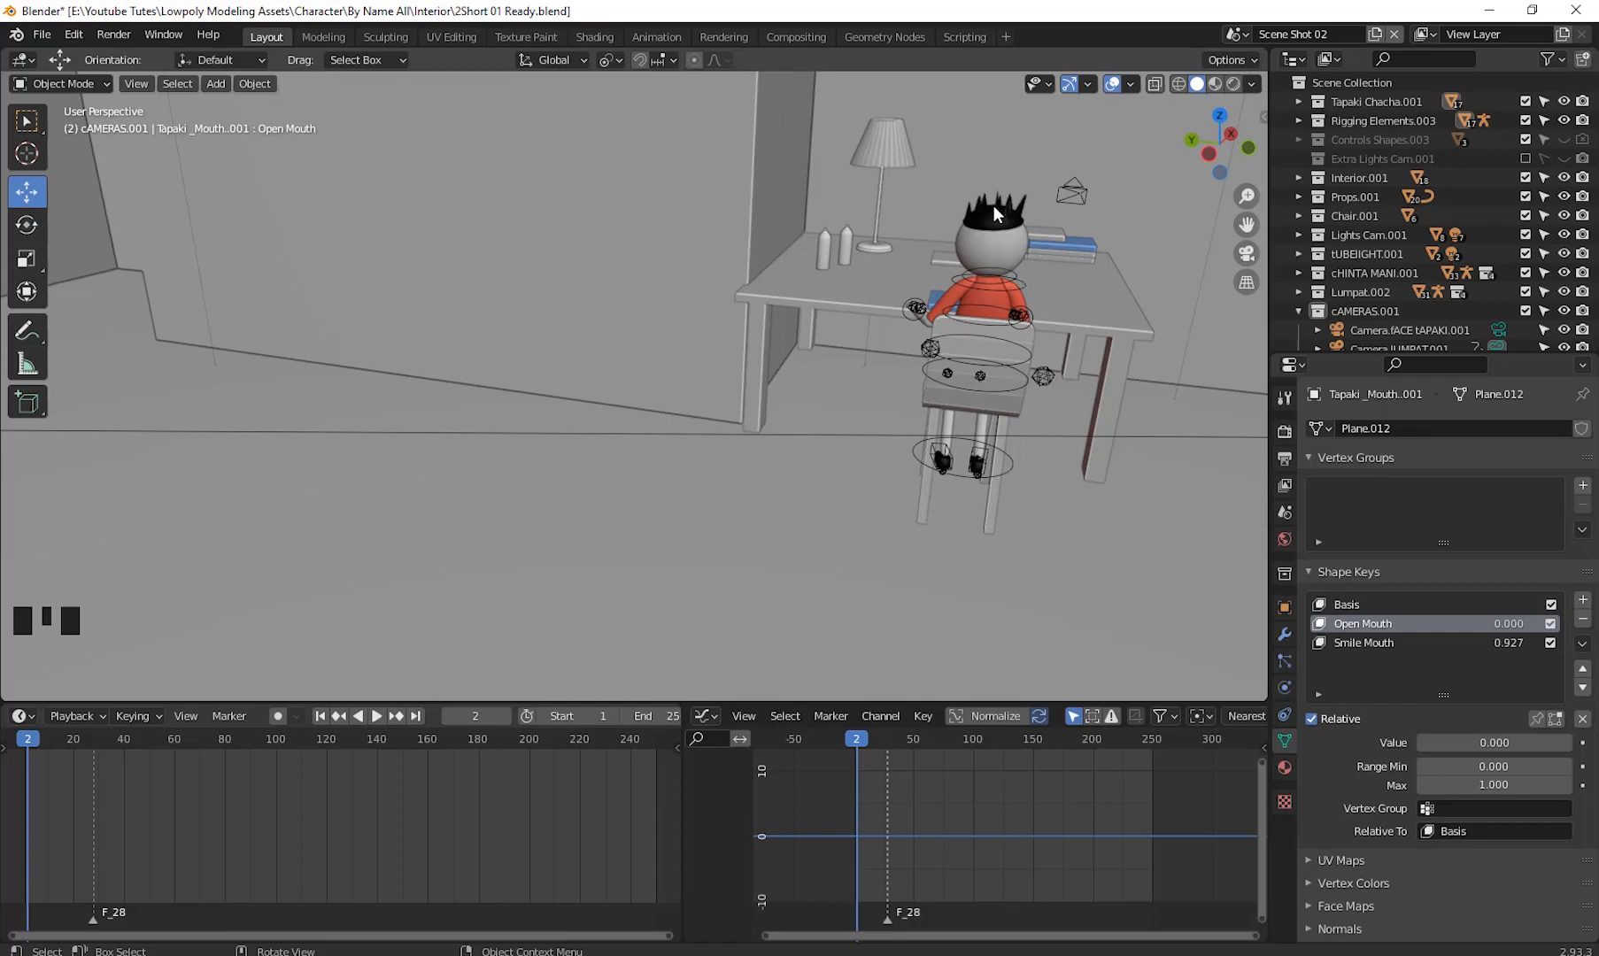
left_click(1006, 468)
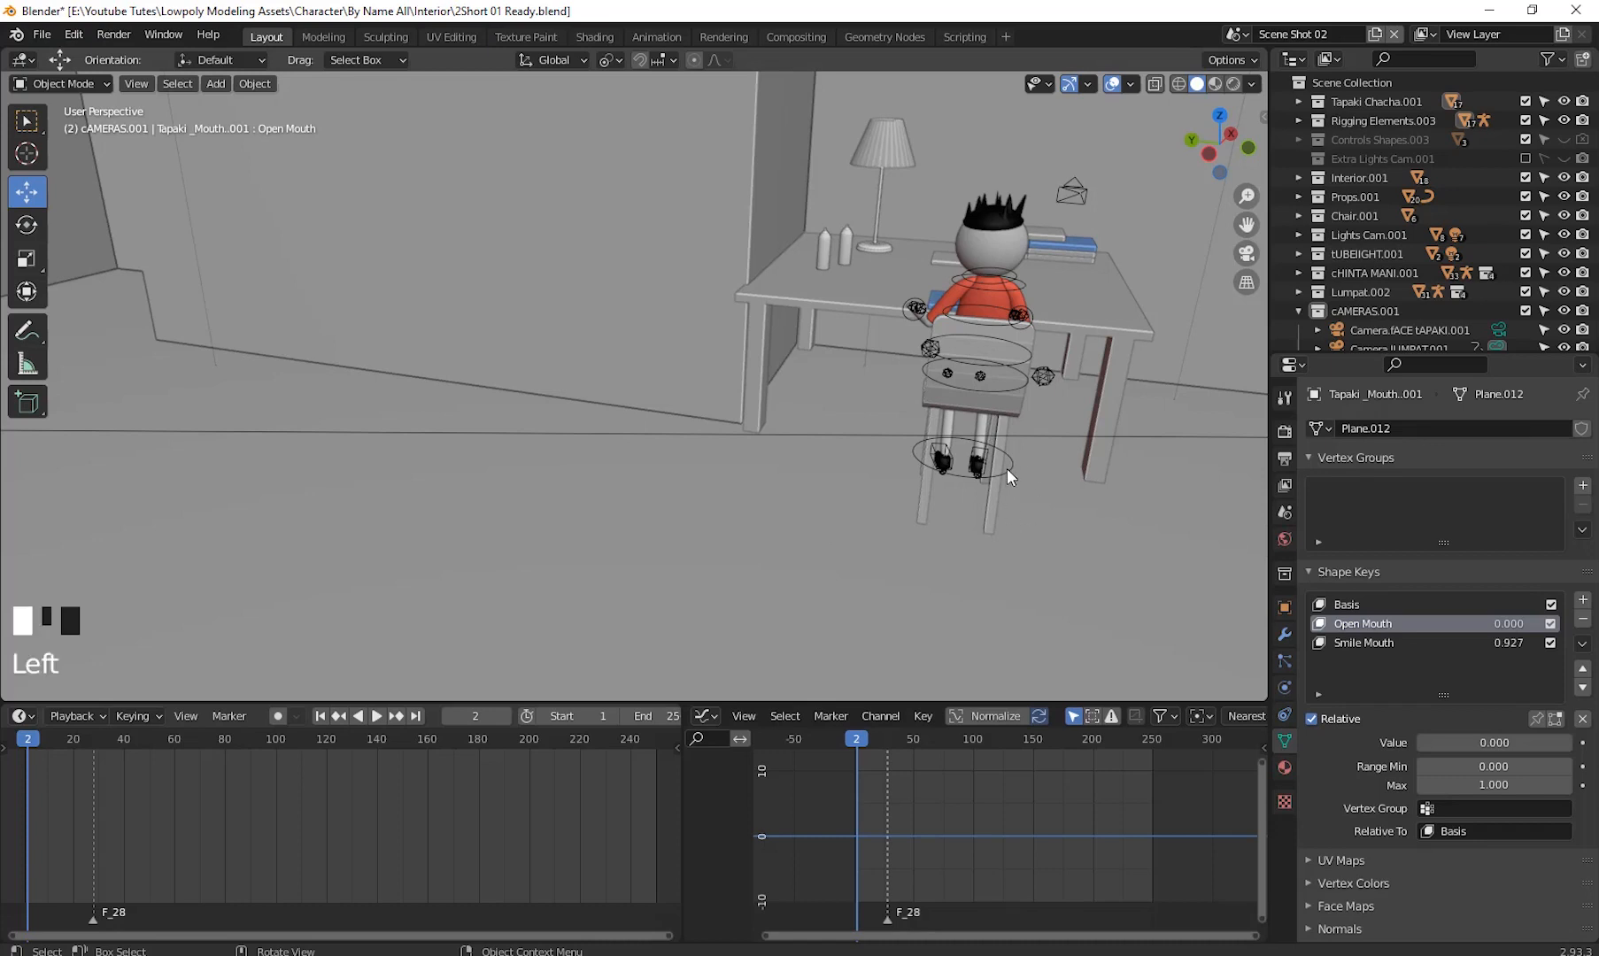
left_click(60, 87)
left_click(64, 147)
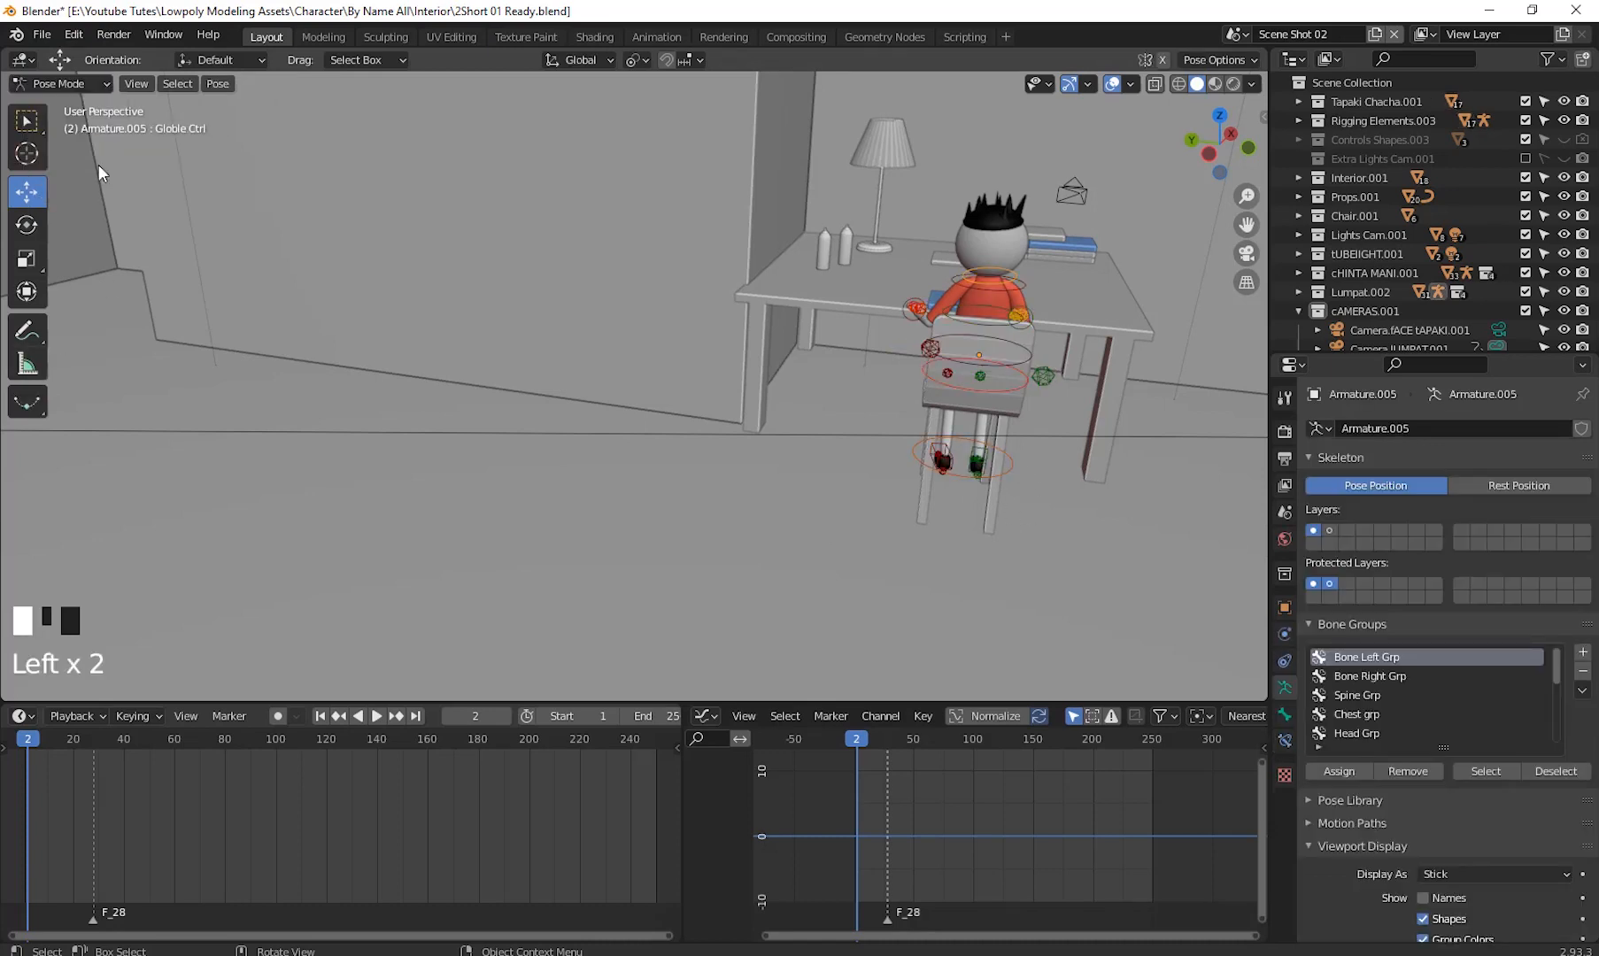
- Box-select the character's lower control bones and delete their selected keyframes near frame 85 in the dope sheet
left_click_drag(849, 425, 1067, 620)
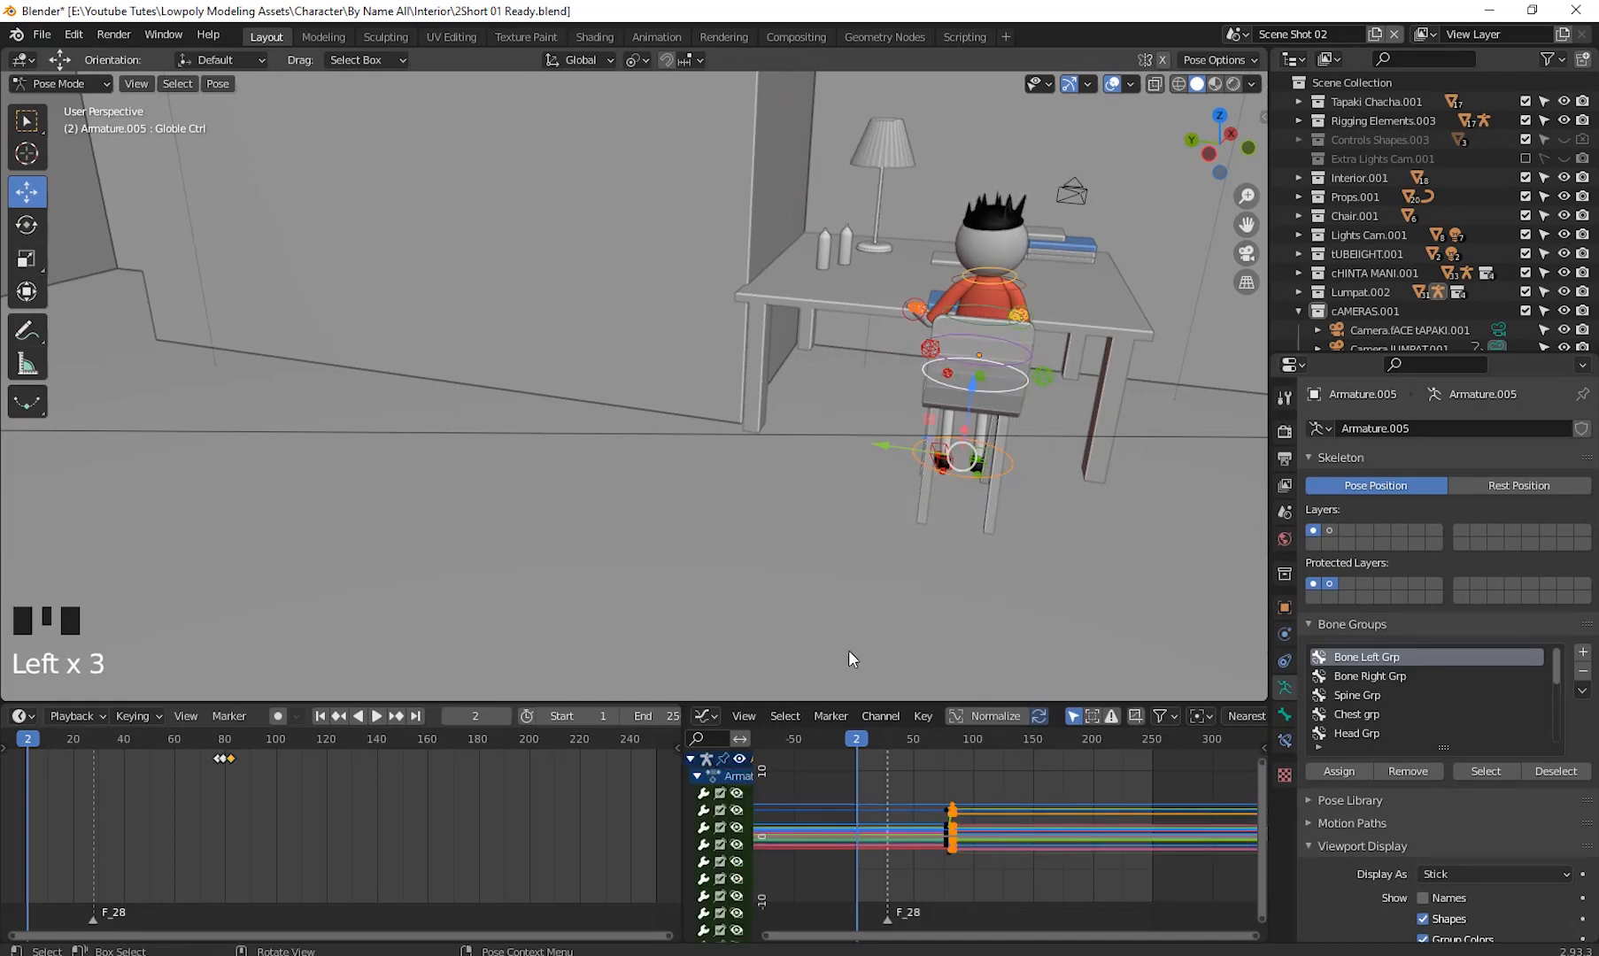
left_click_drag(858, 746, 972, 756)
scroll(1007, 764, "up", 5)
scroll(1005, 764, "up", 12)
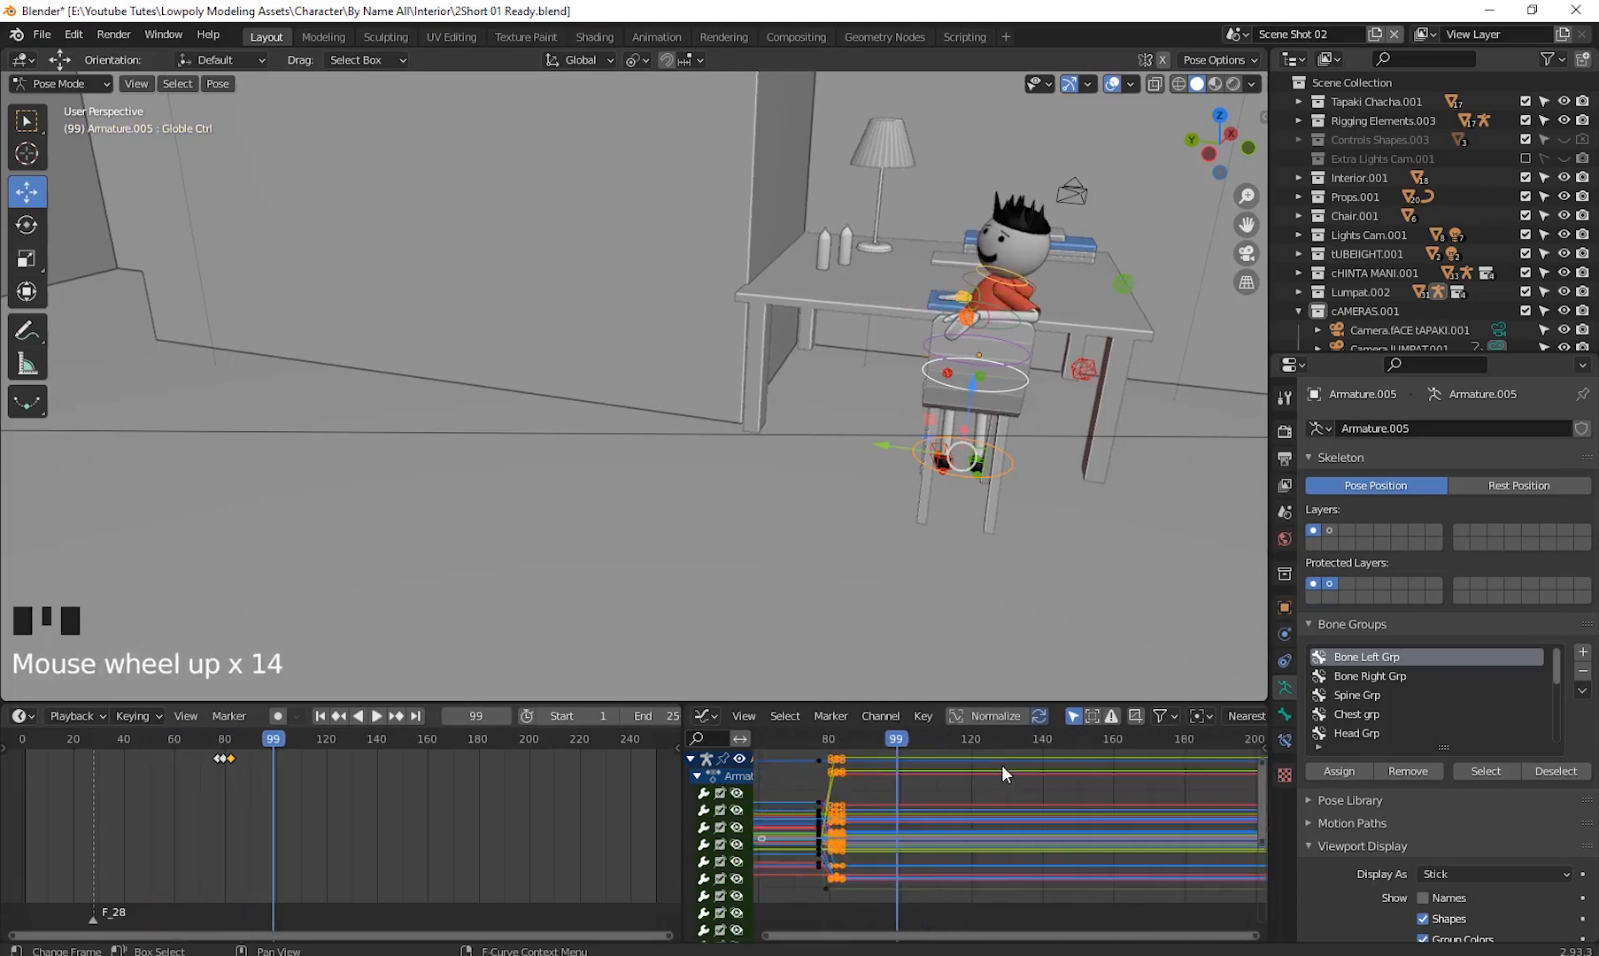
middle_click_drag(921, 779, 1035, 848, "shift")
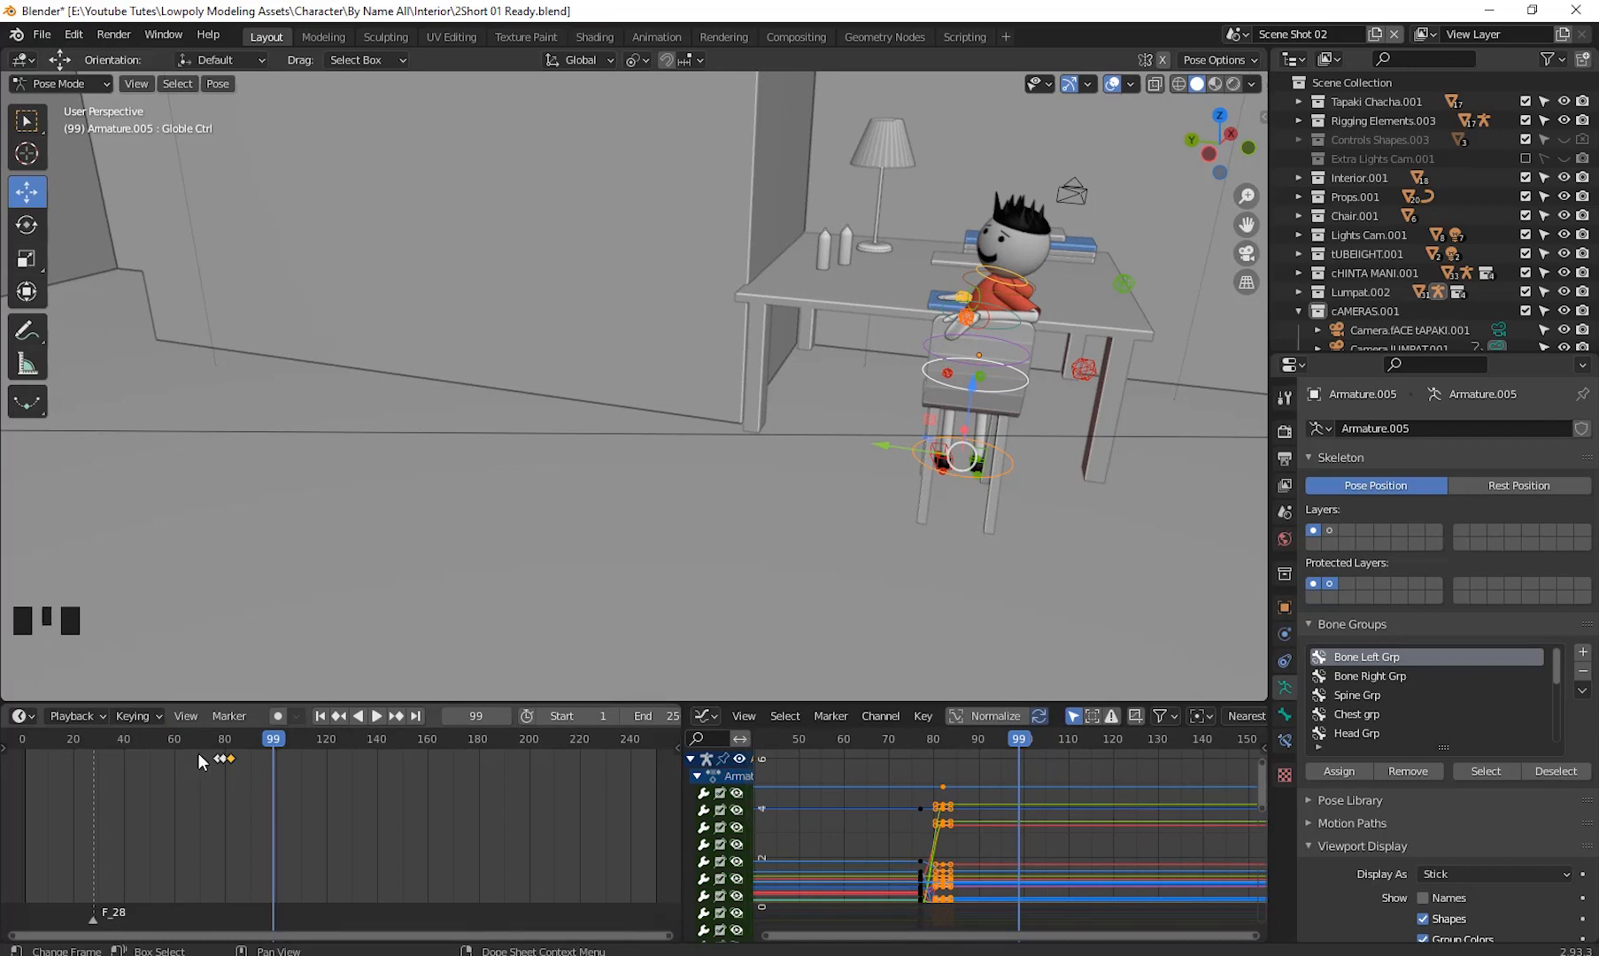
left_click_drag(200, 754, 224, 769)
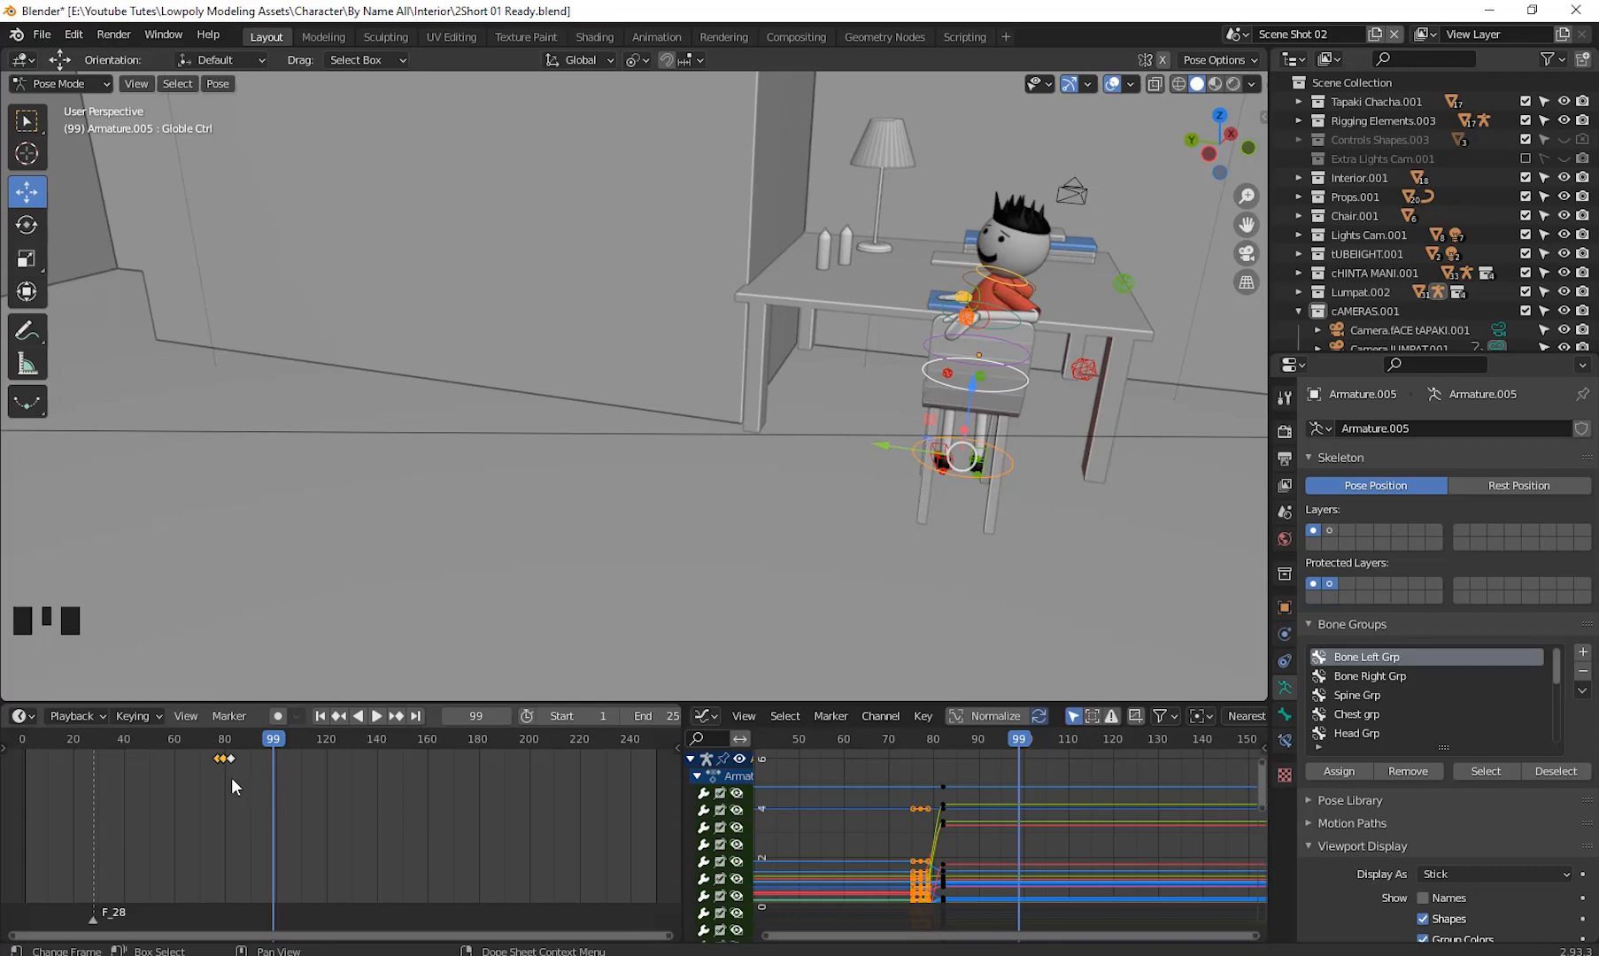
right_click(230, 777)
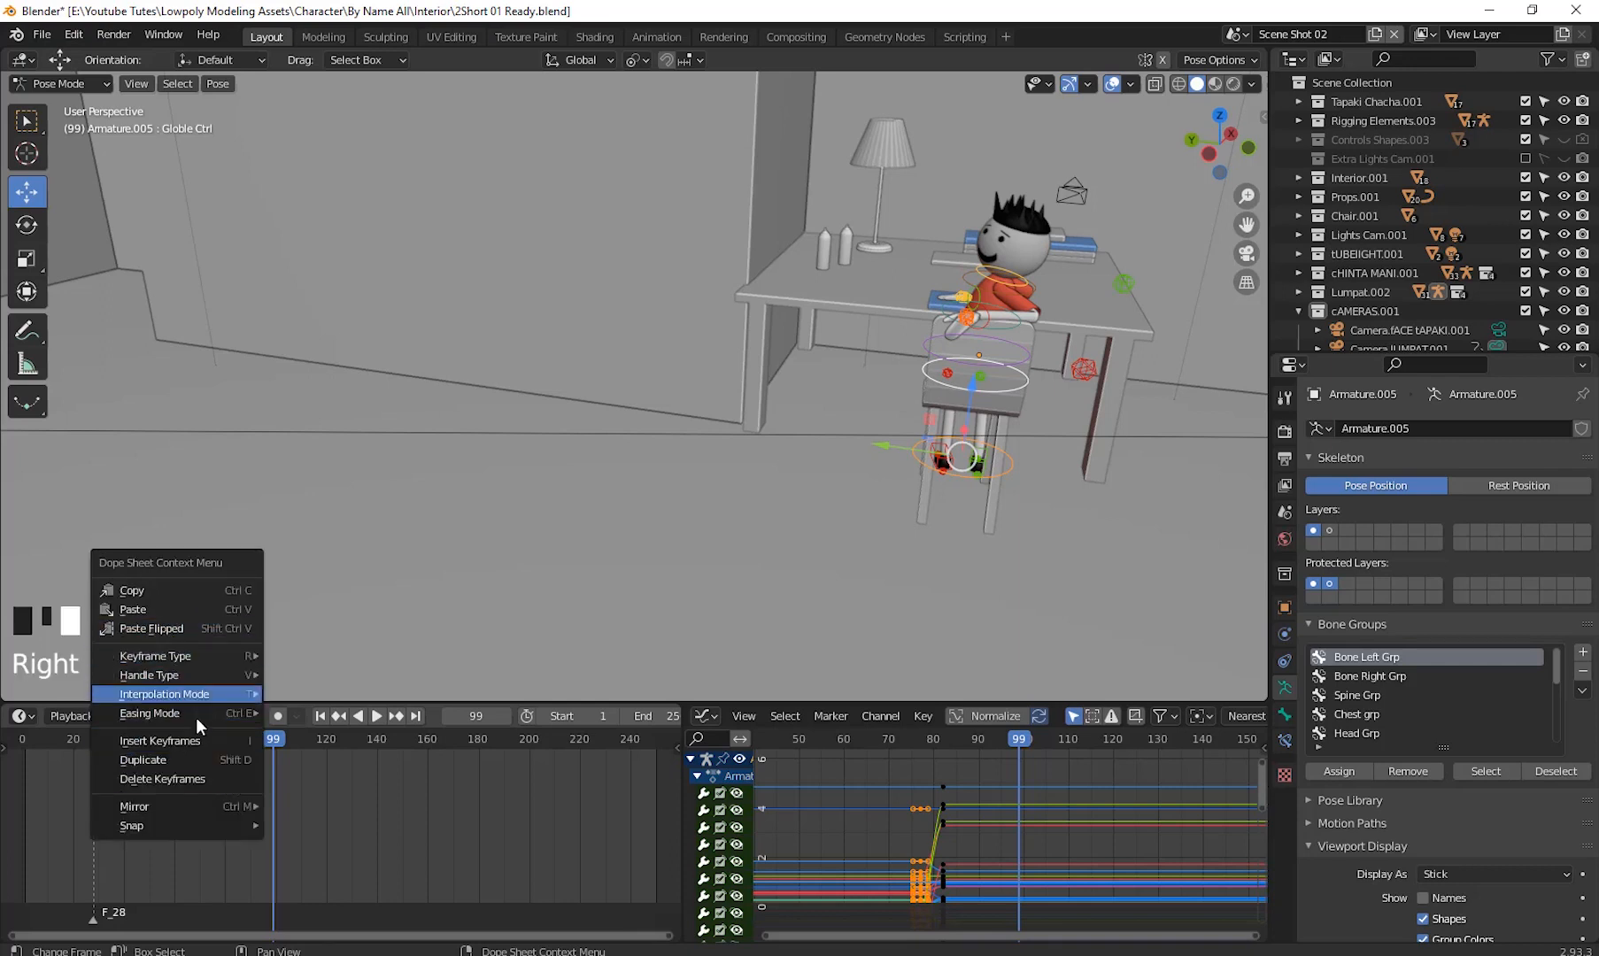
left_click(190, 778)
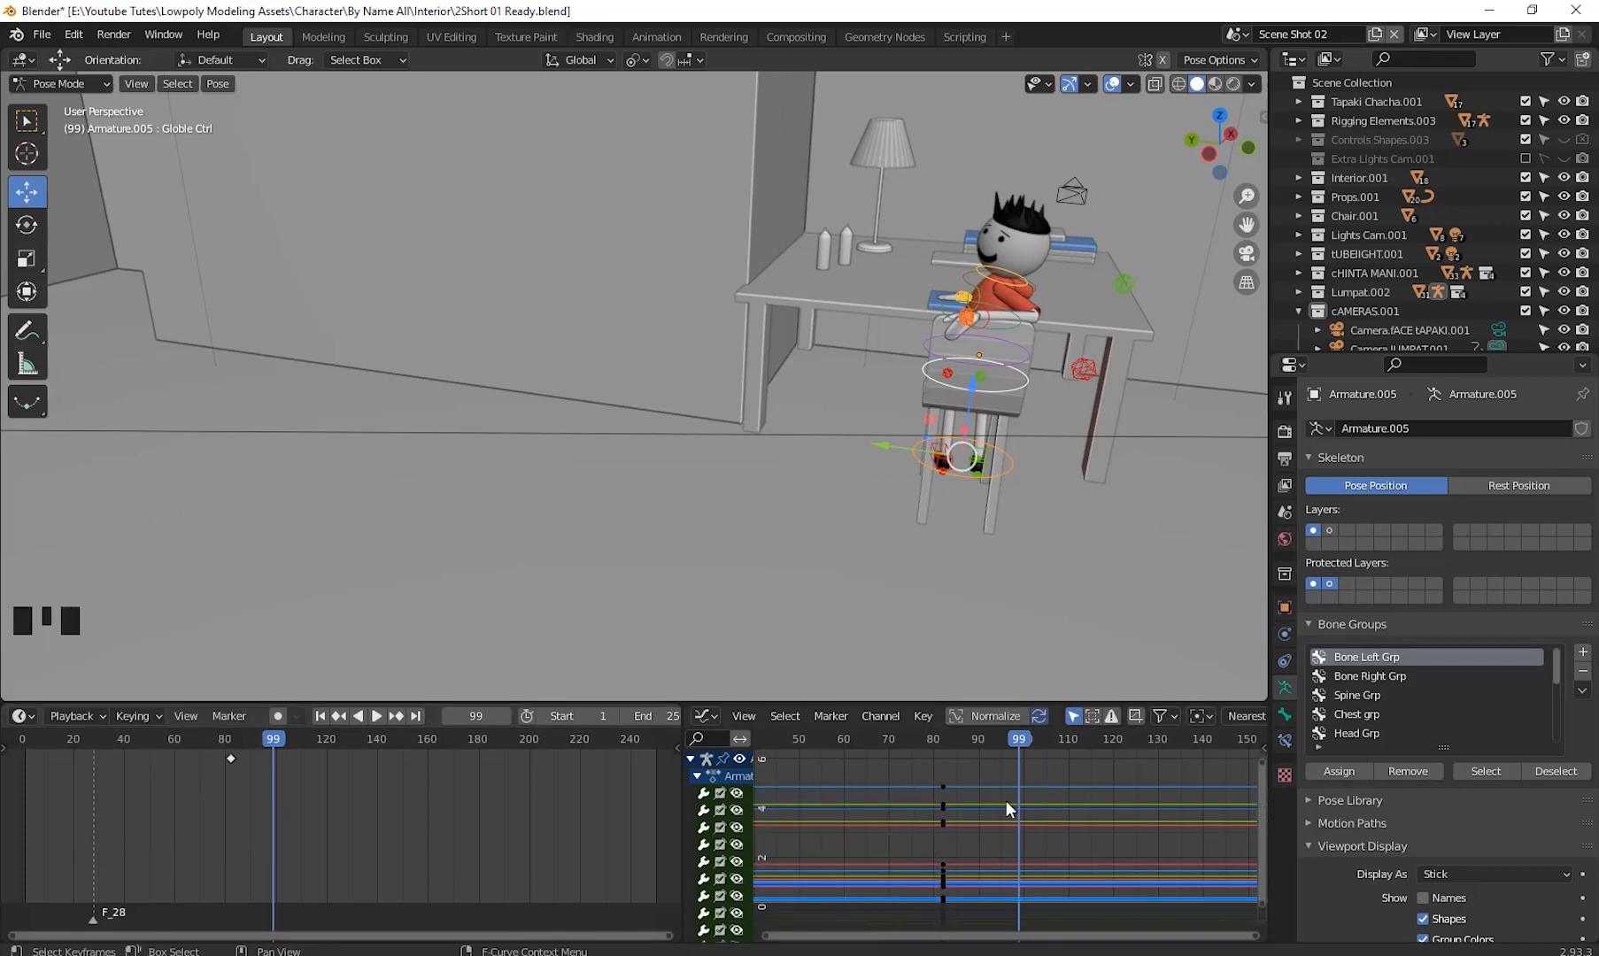
- Set the current frame to 82 and switch the seated character's armature back to Object Mode
left_click_drag(1019, 741, 942, 814)
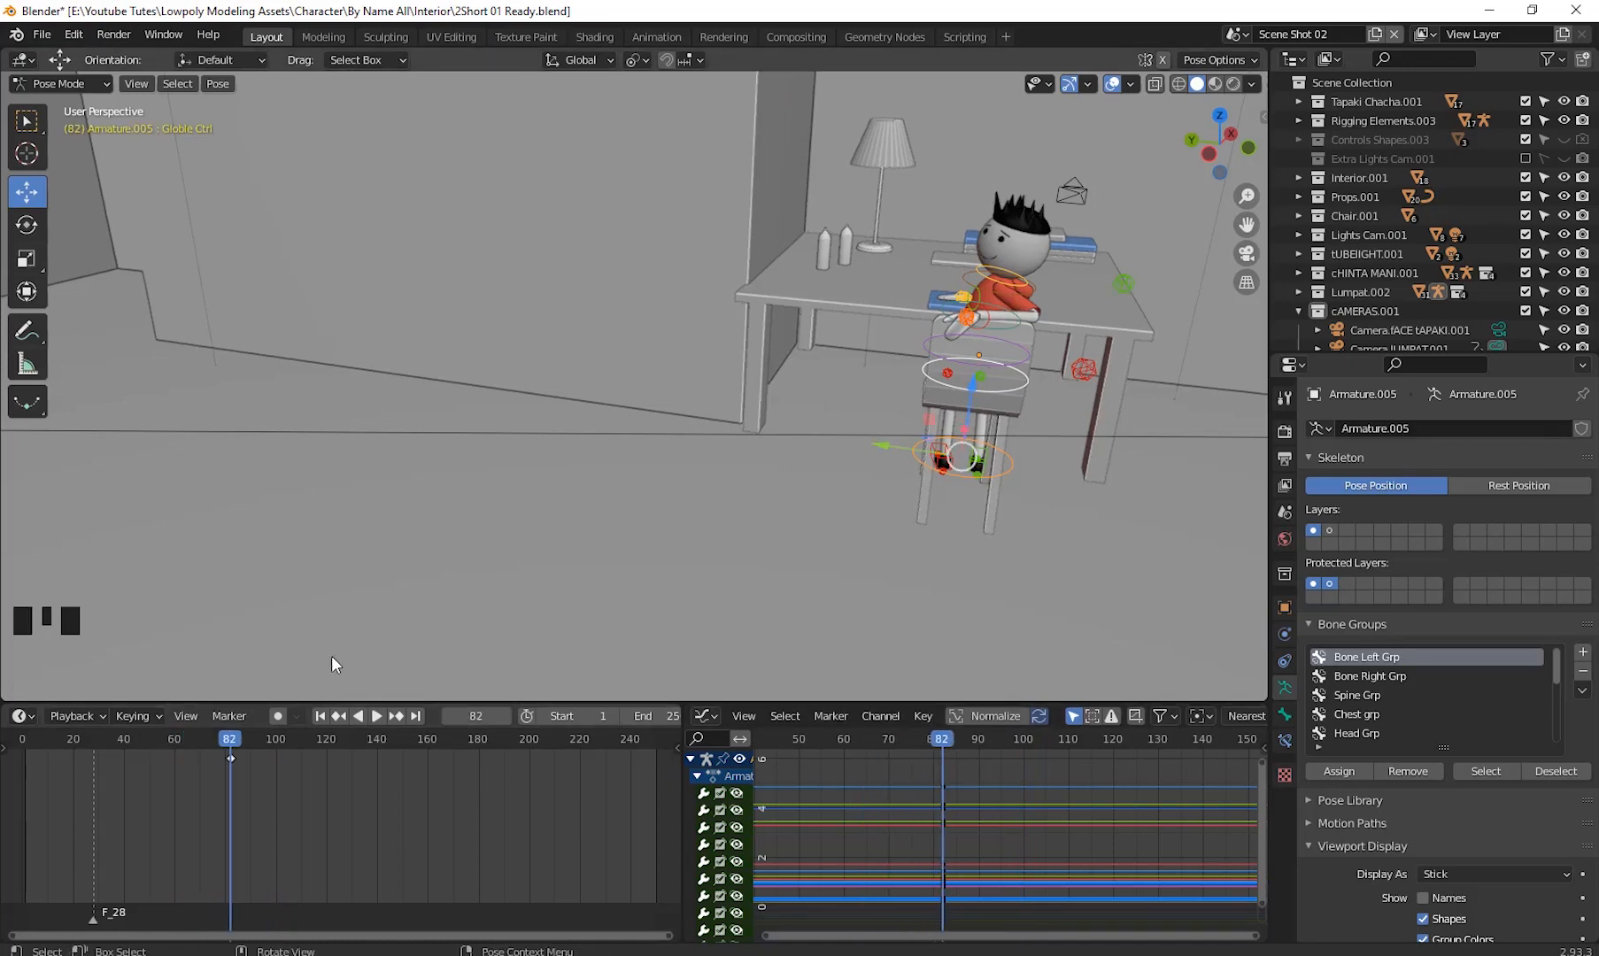
scroll(1036, 268, "up", 5)
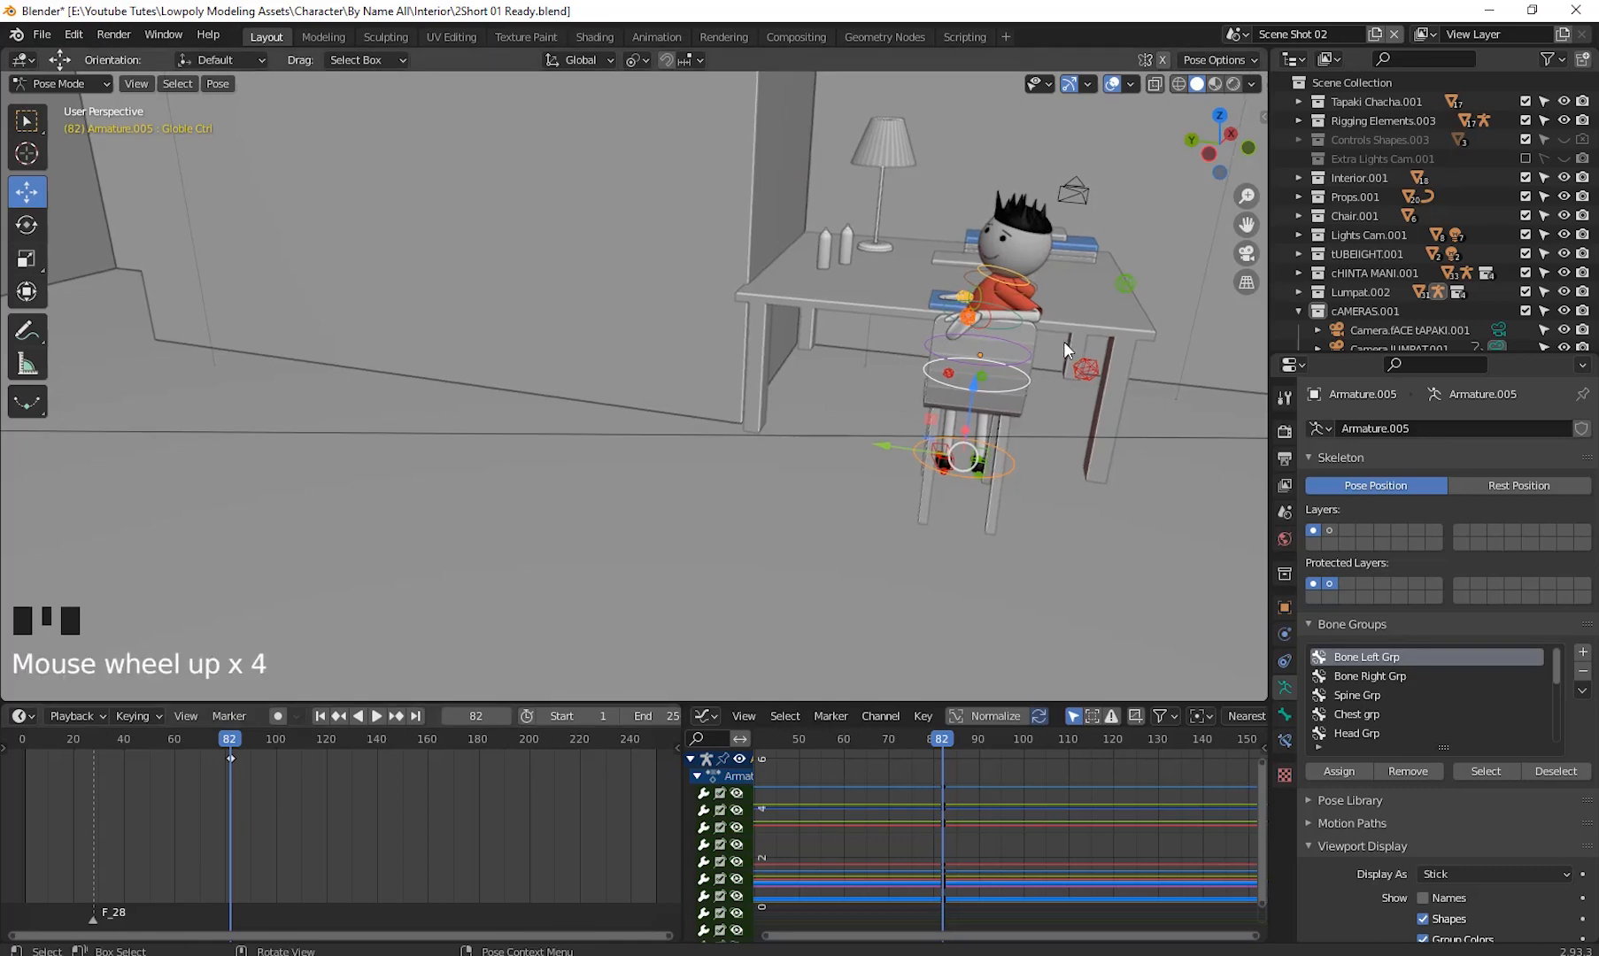
left_click(82, 84)
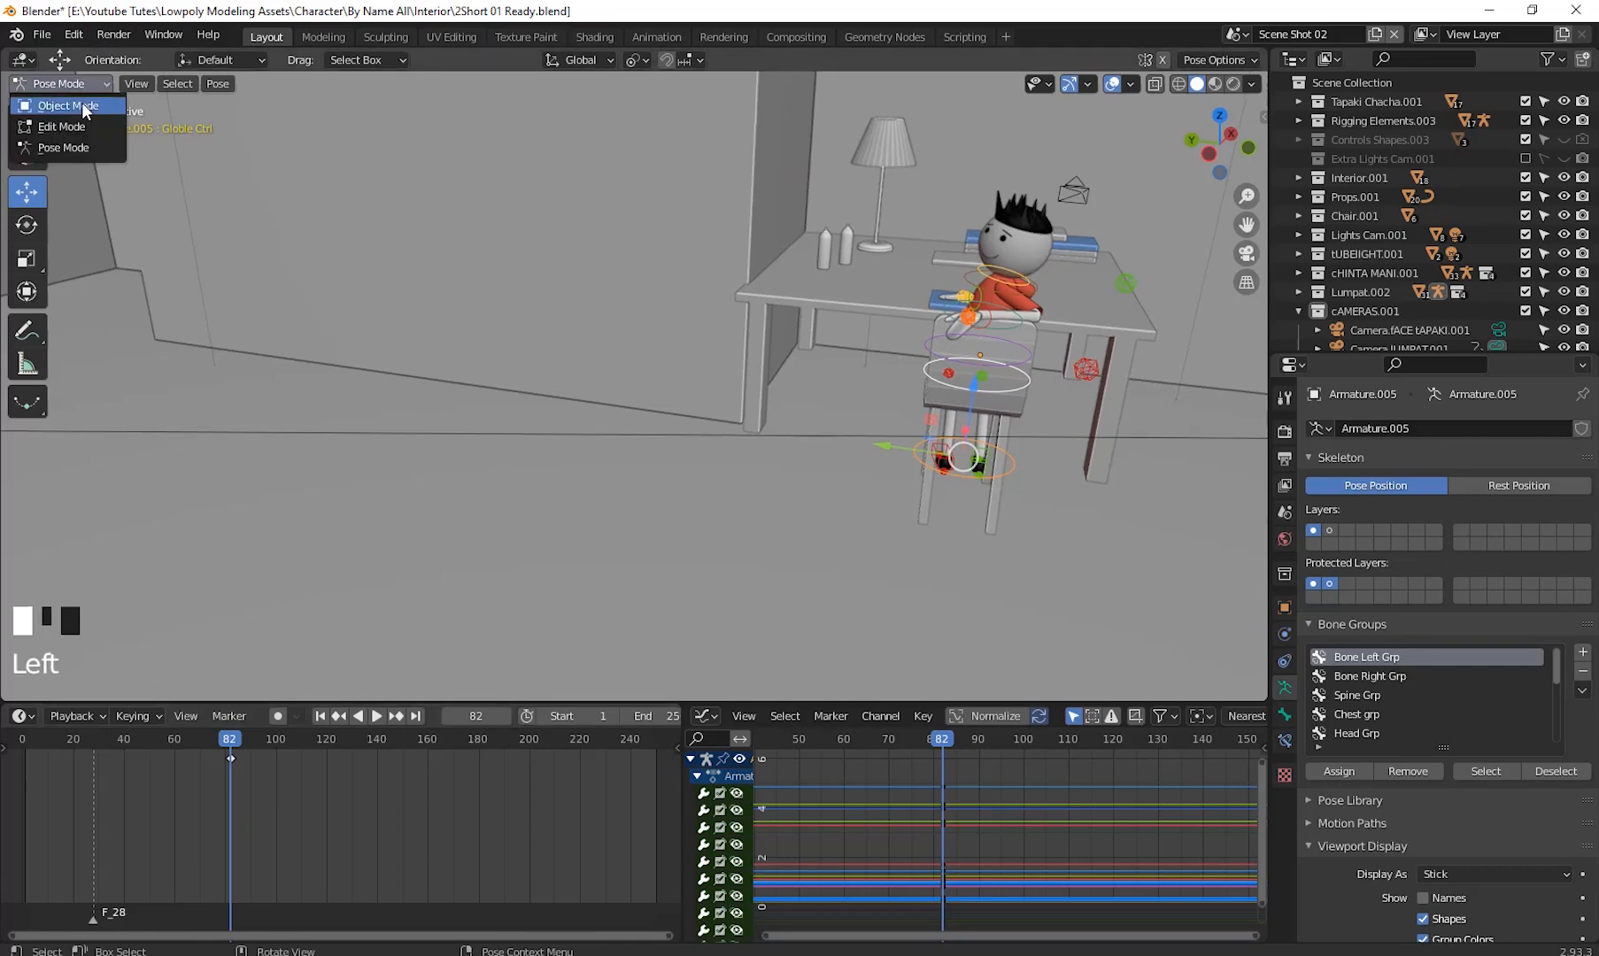
left_click(85, 107)
- Select the desk character's mouth object and clear all keyframes from its Open Mouth shape key value
middle_click_drag(773, 421, 771, 354)
left_click(628, 232)
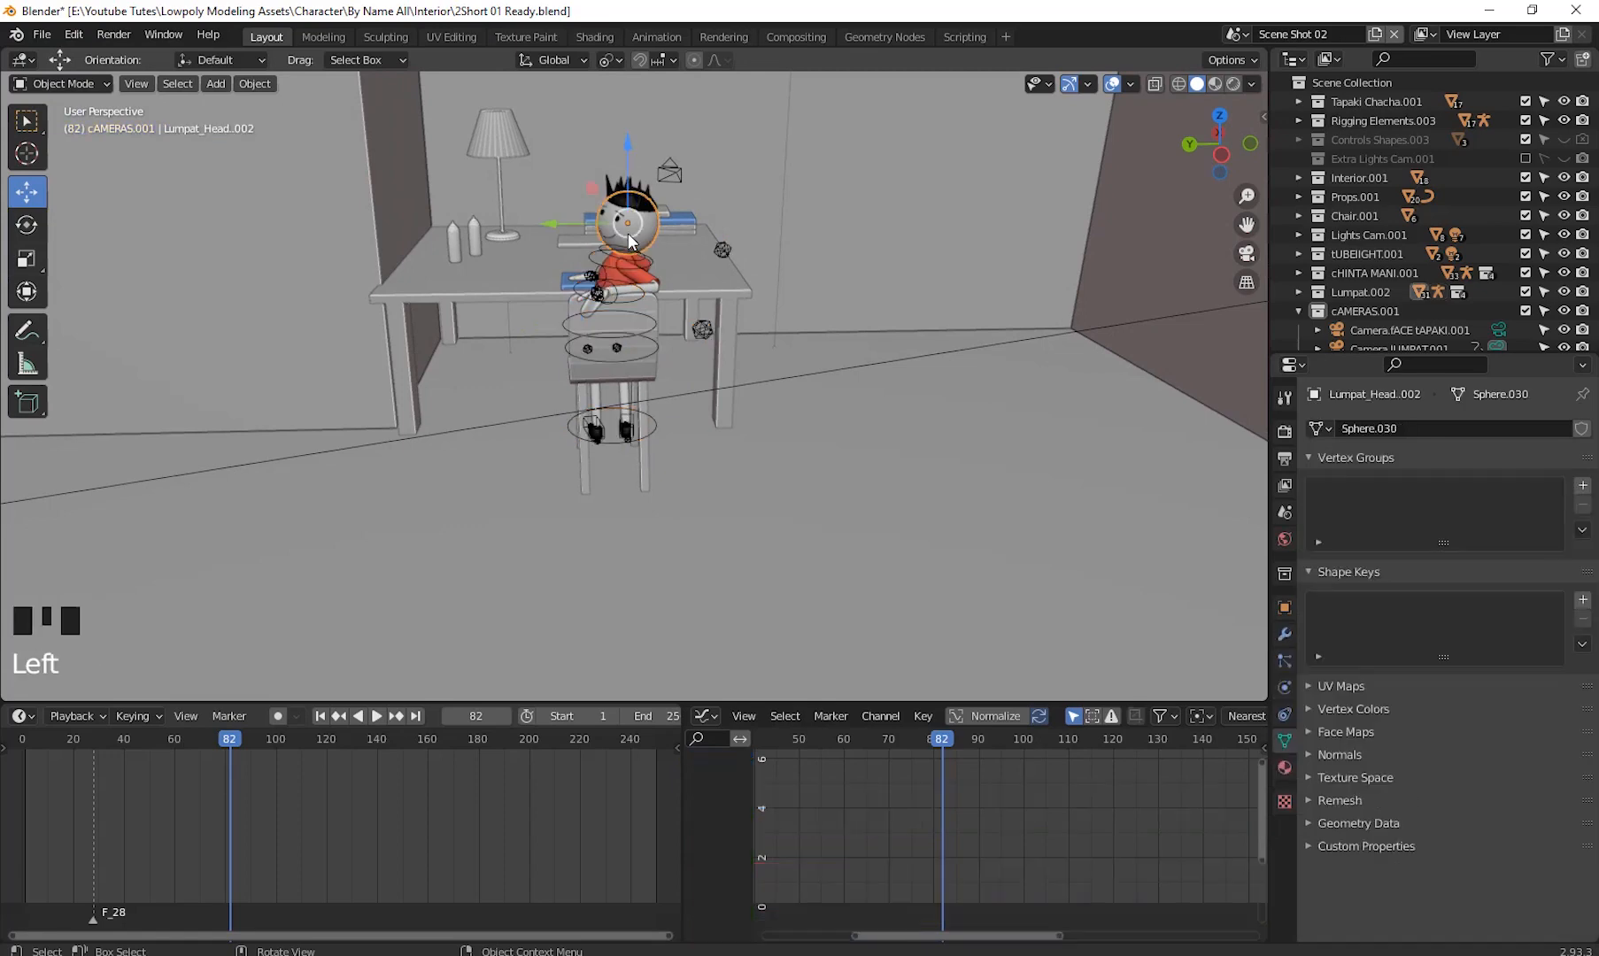
key("KP_Decimal")
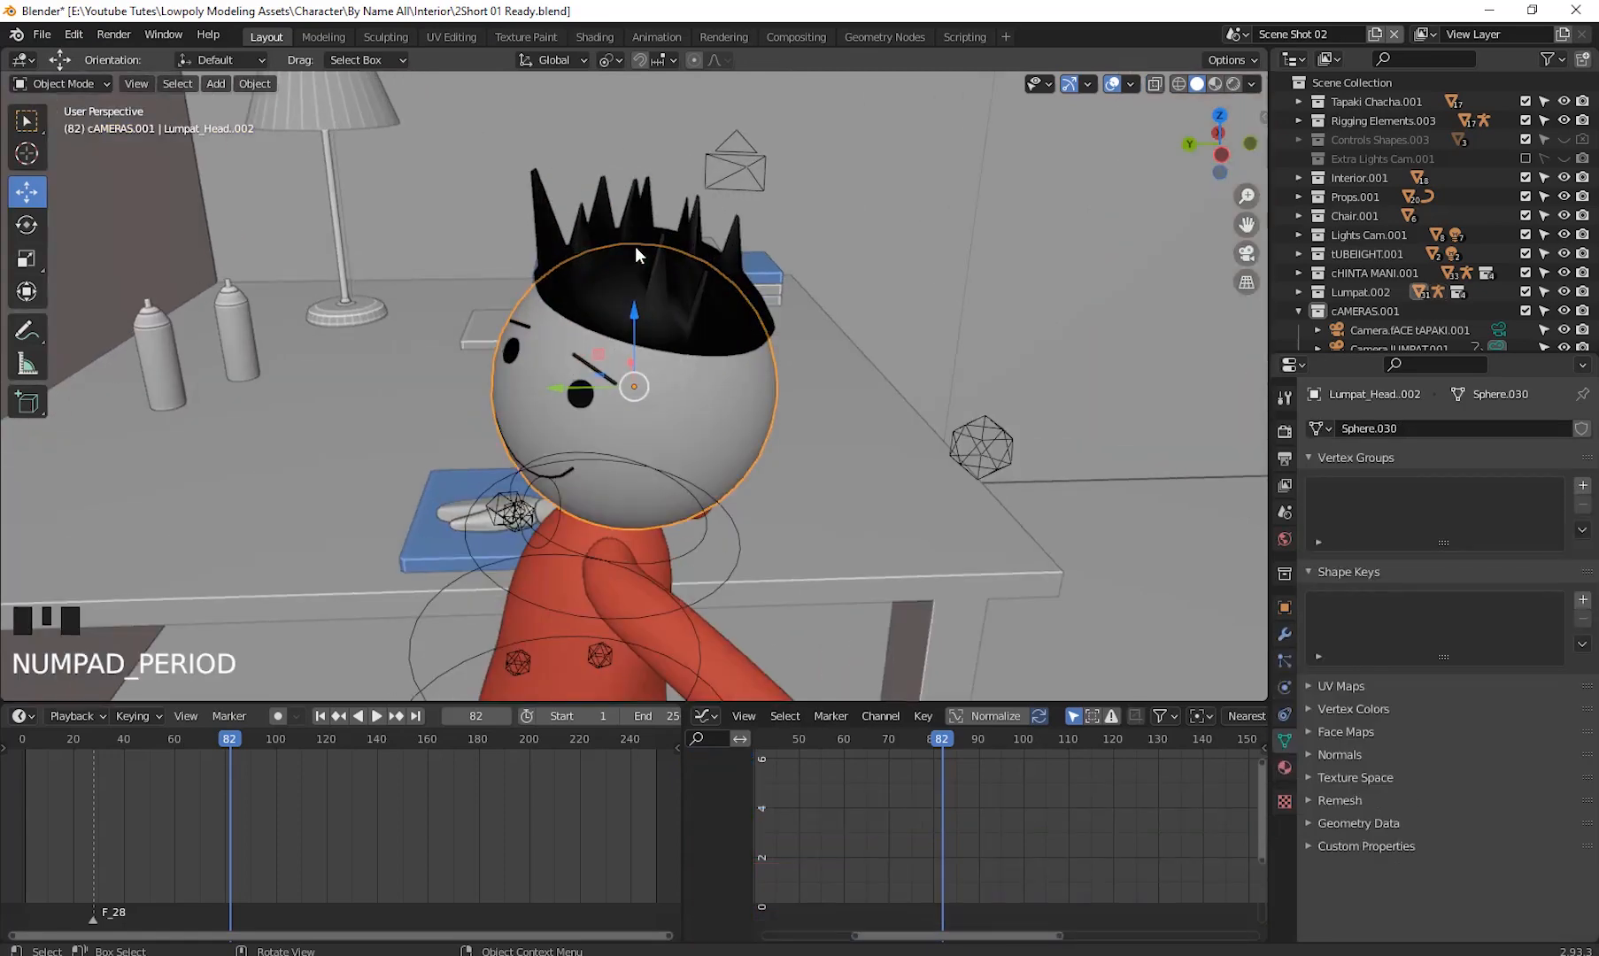
middle_click_drag(593, 496, 669, 349)
left_click(664, 339)
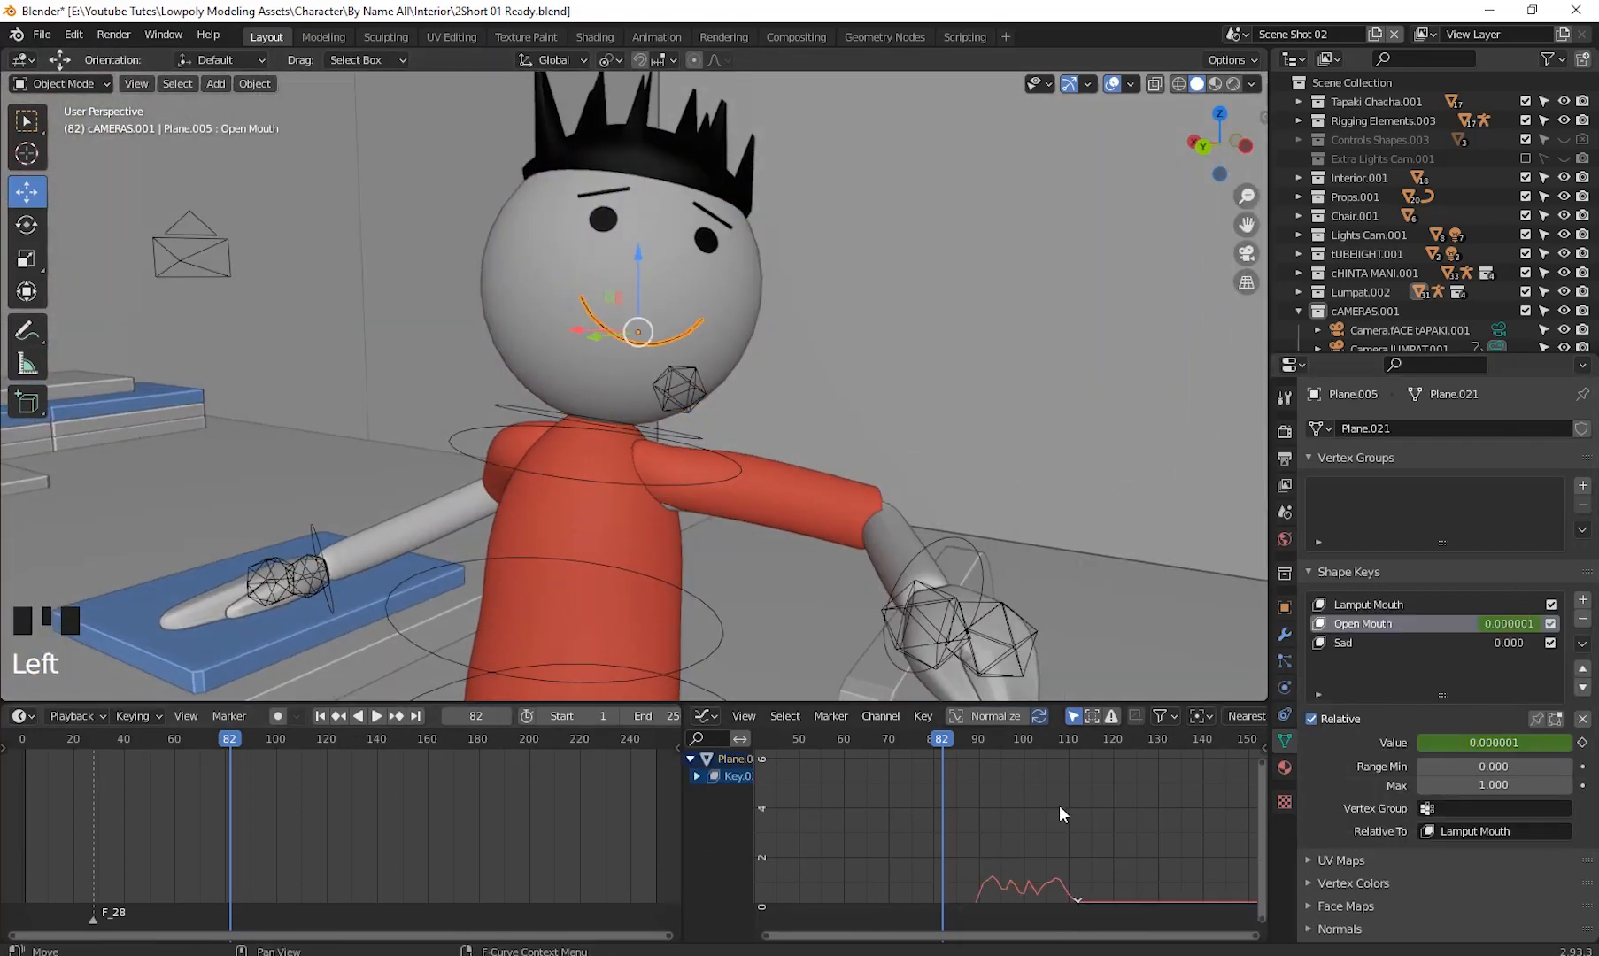
middle_click_drag(1061, 805, 975, 740, "shift")
scroll(983, 824, "down", 4)
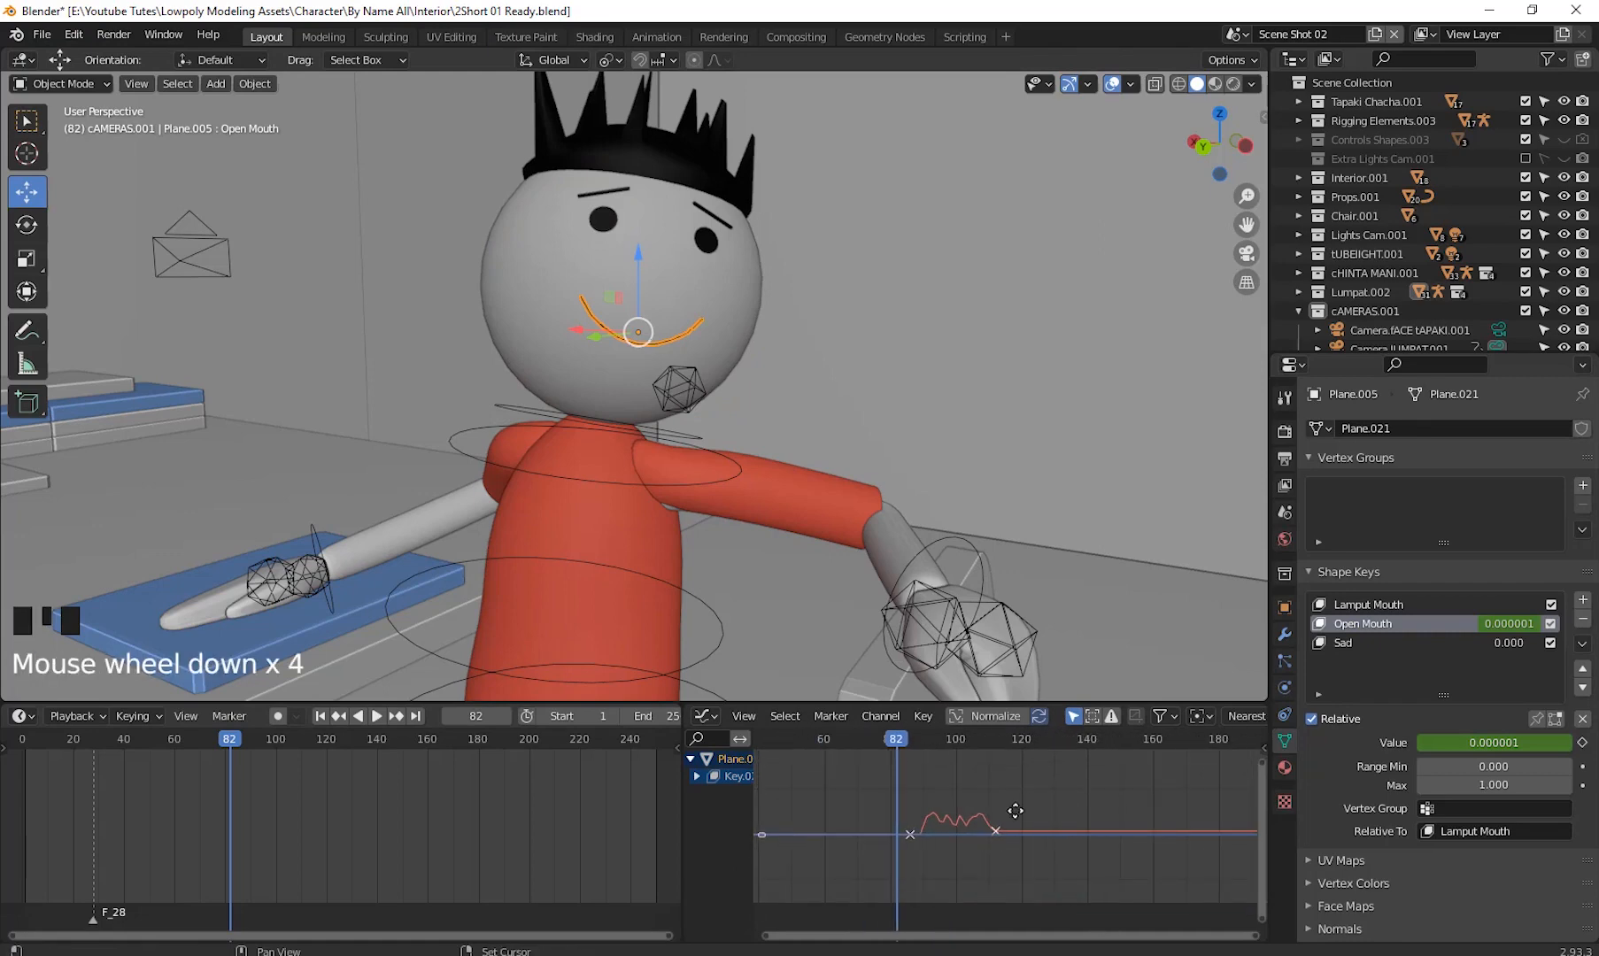
middle_click_drag(983, 825, 952, 835, "shift")
right_click(1465, 744)
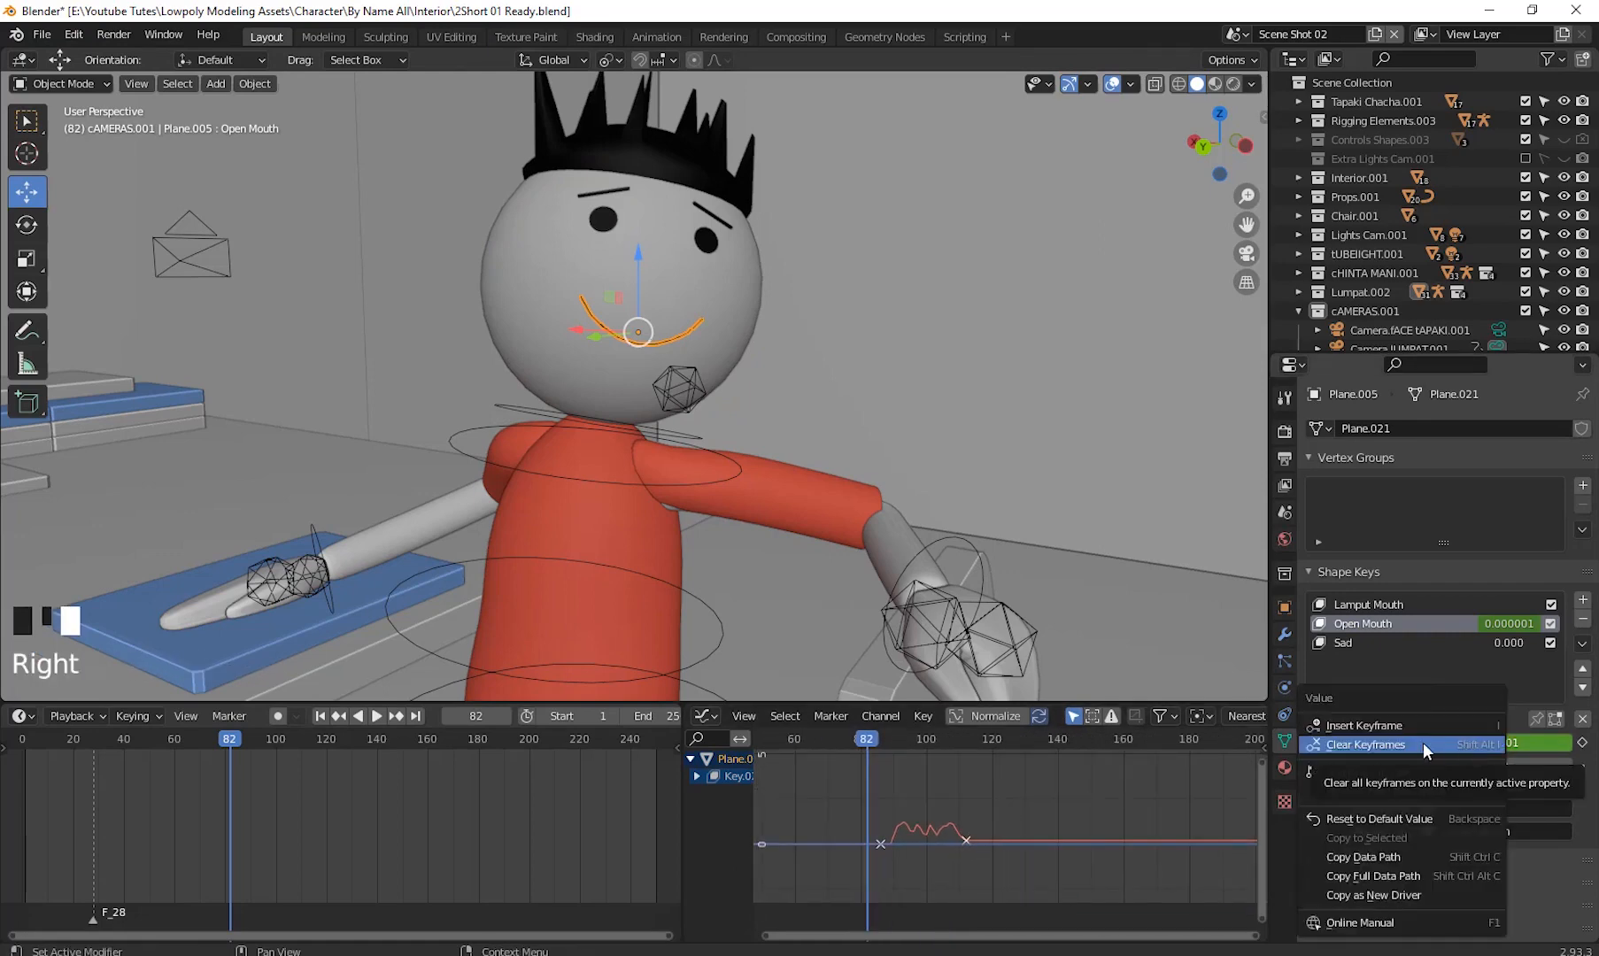
left_click(1423, 744)
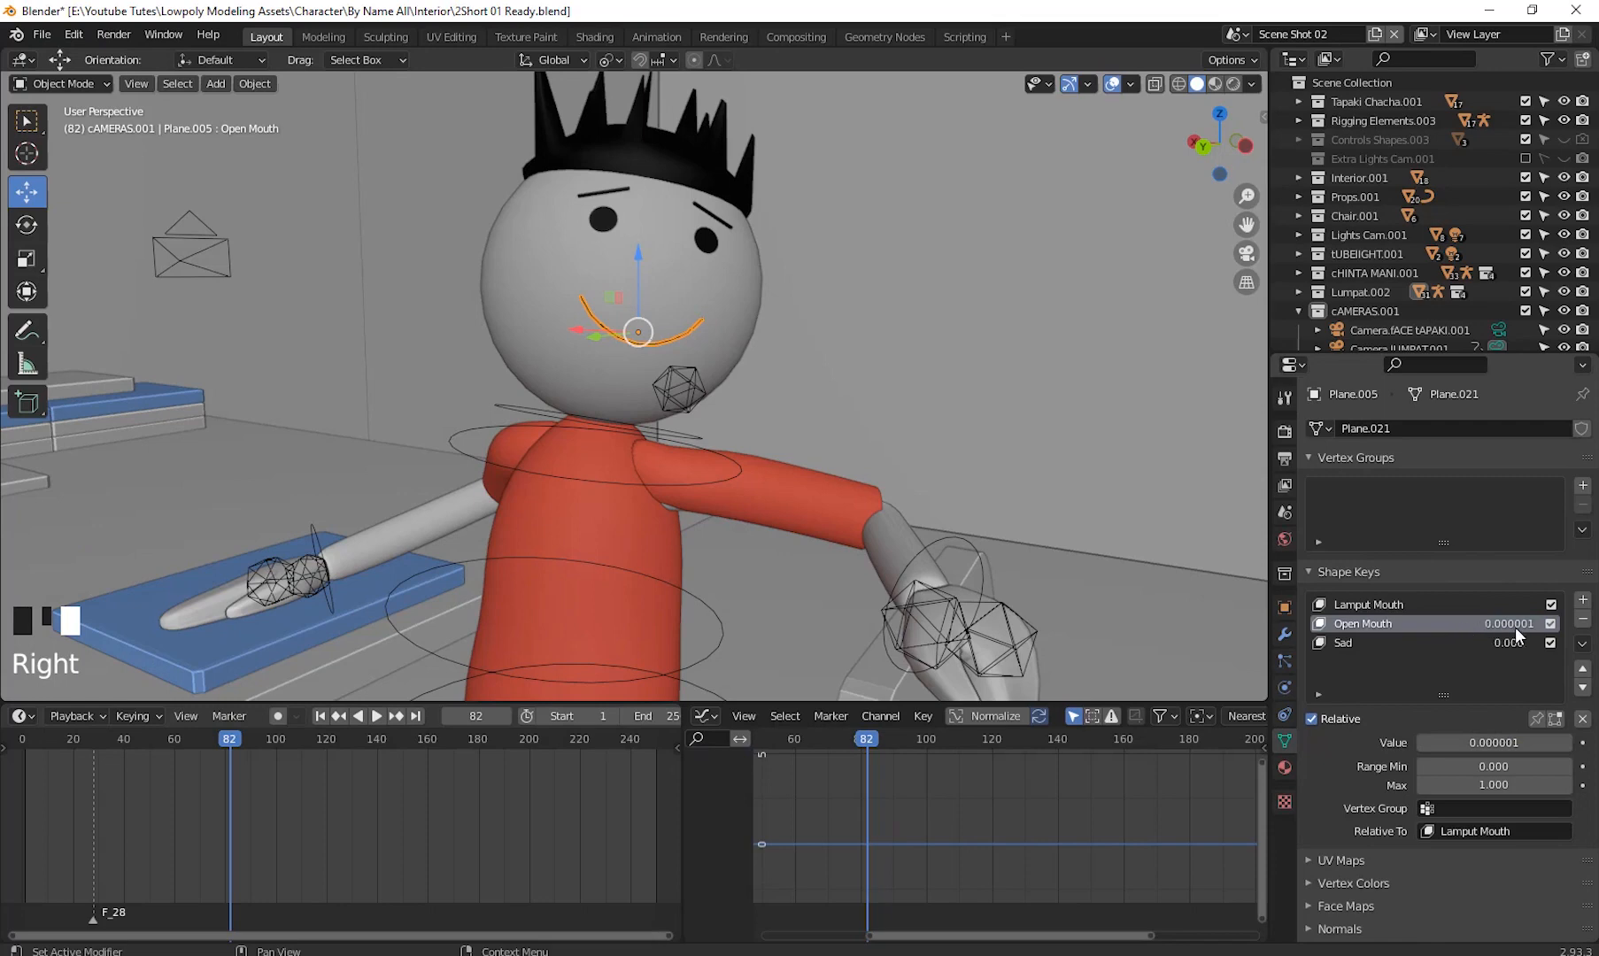
- Set the Open Mouth shape key value to 0
left_click(1497, 744)
type("0")
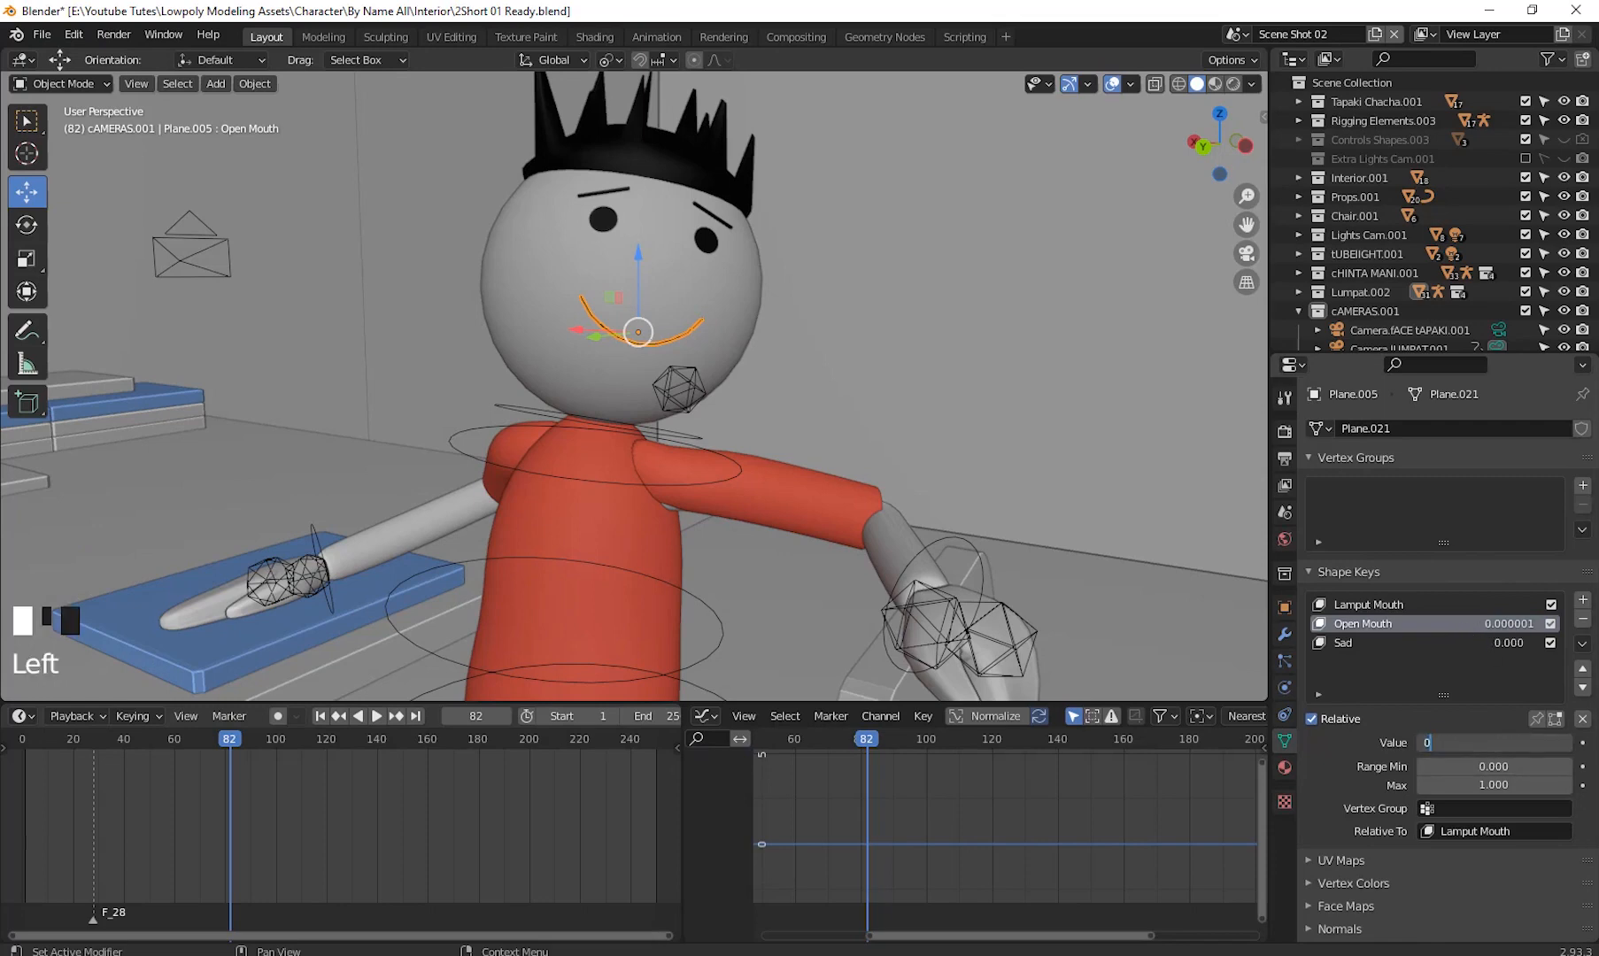
key("Return")
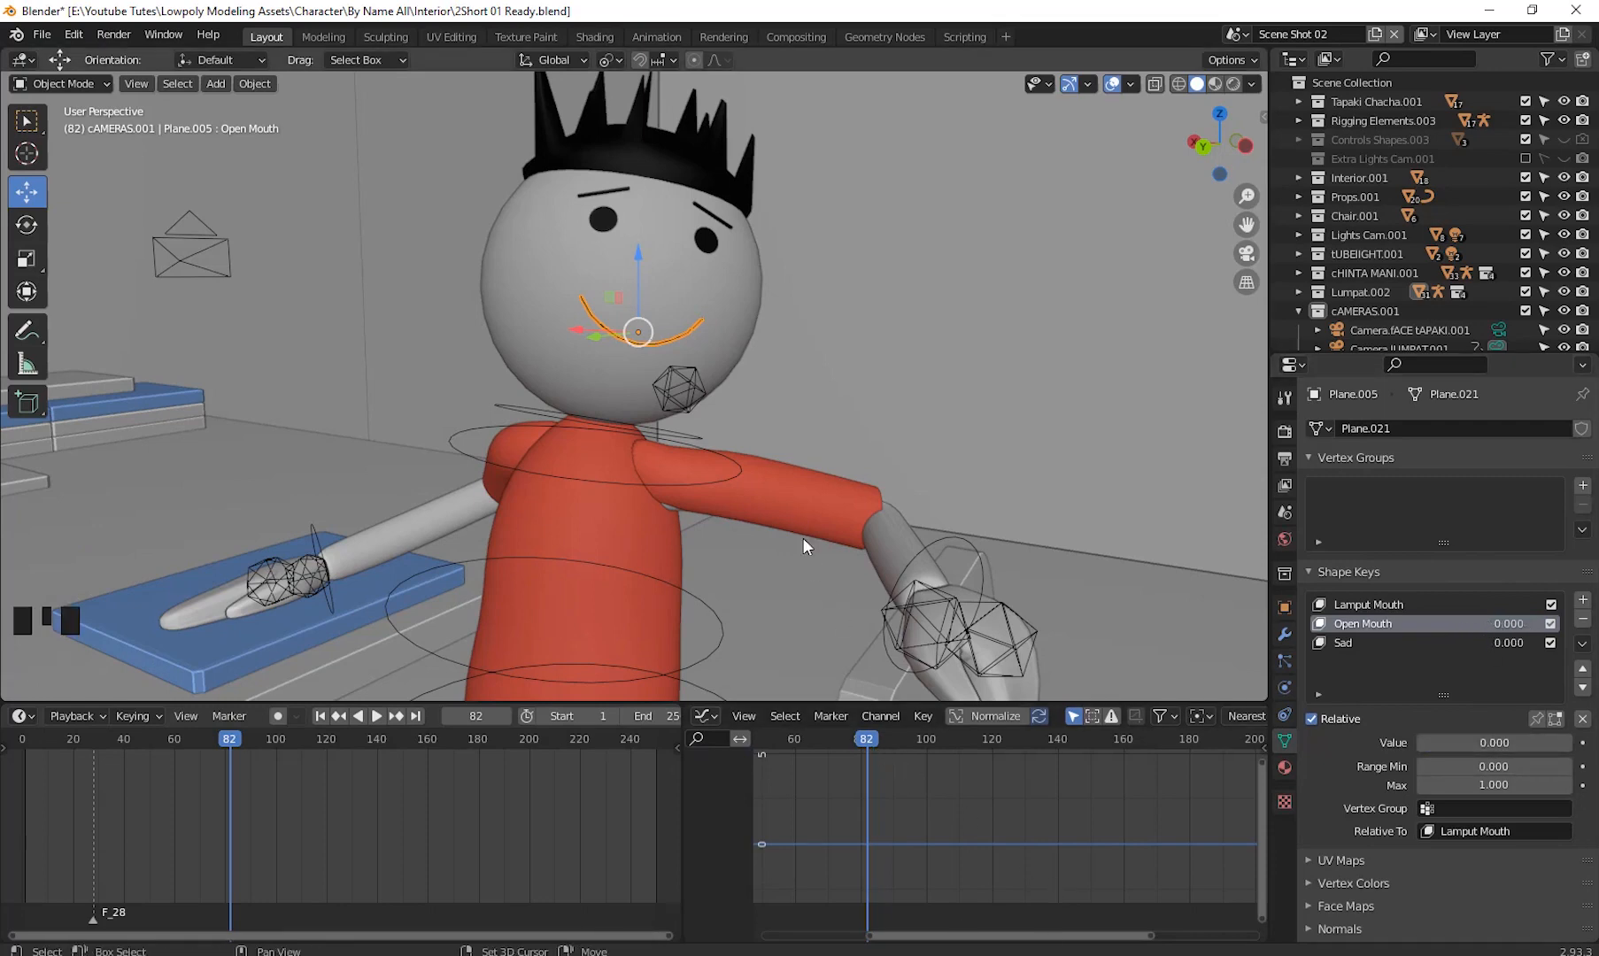
- Play the animation from near the start and stop it around frame 105
middle_click_drag(803, 538, 859, 505, "shift")
key("space")
left_click(42, 741)
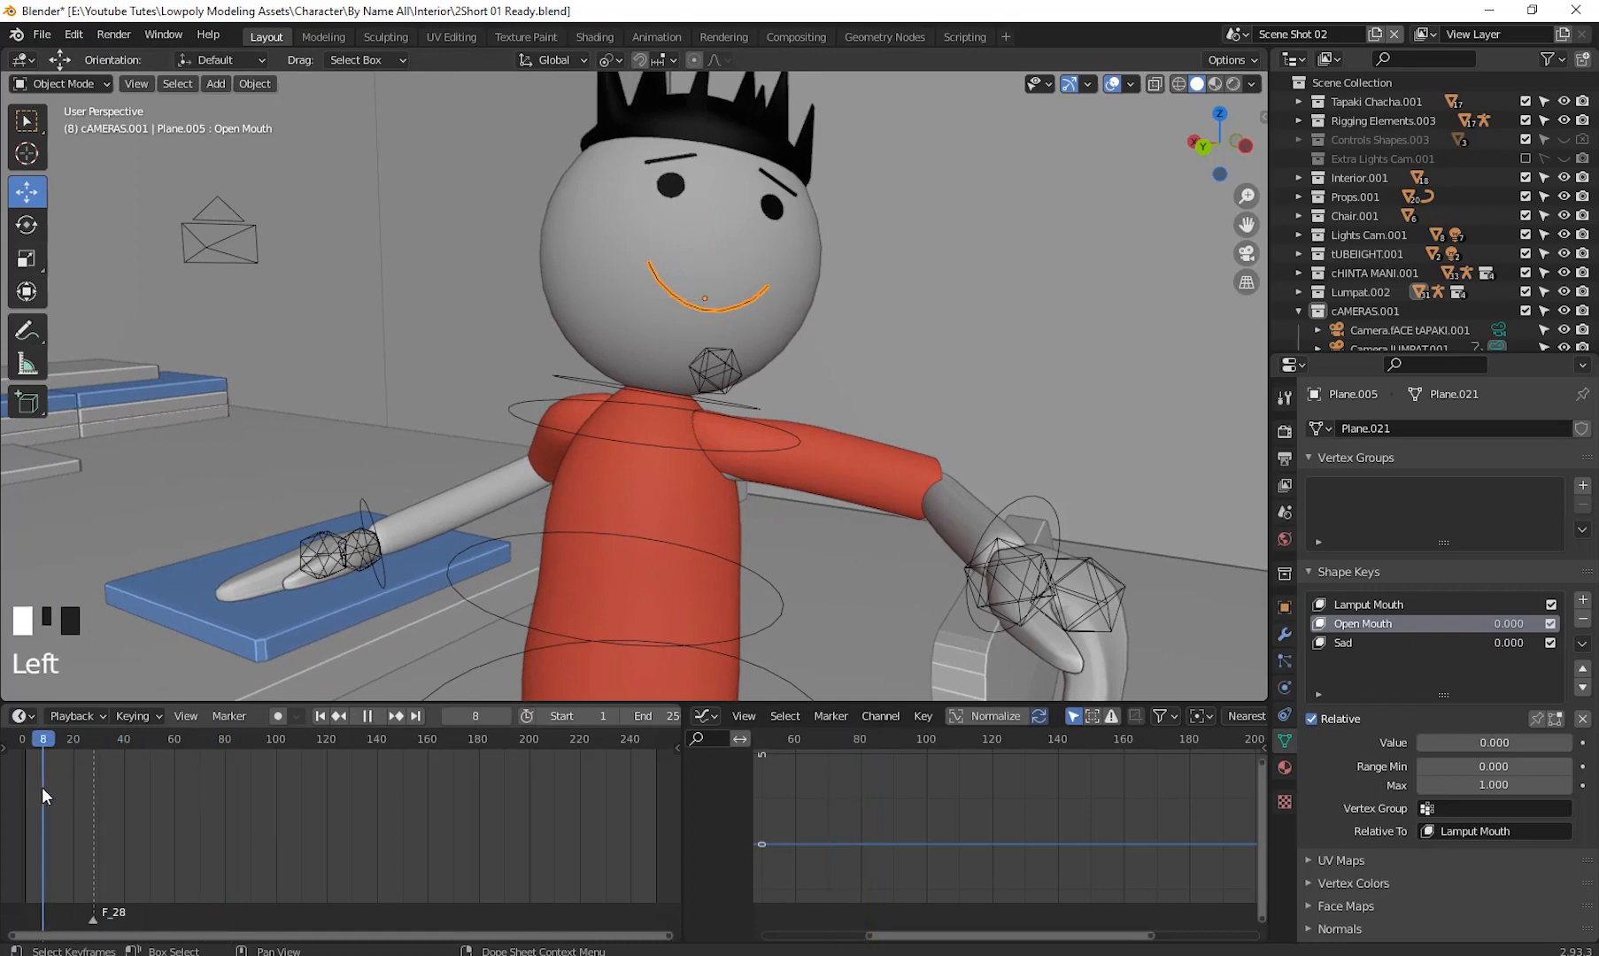
left_click_drag(611, 856, 288, 850)
key("space")
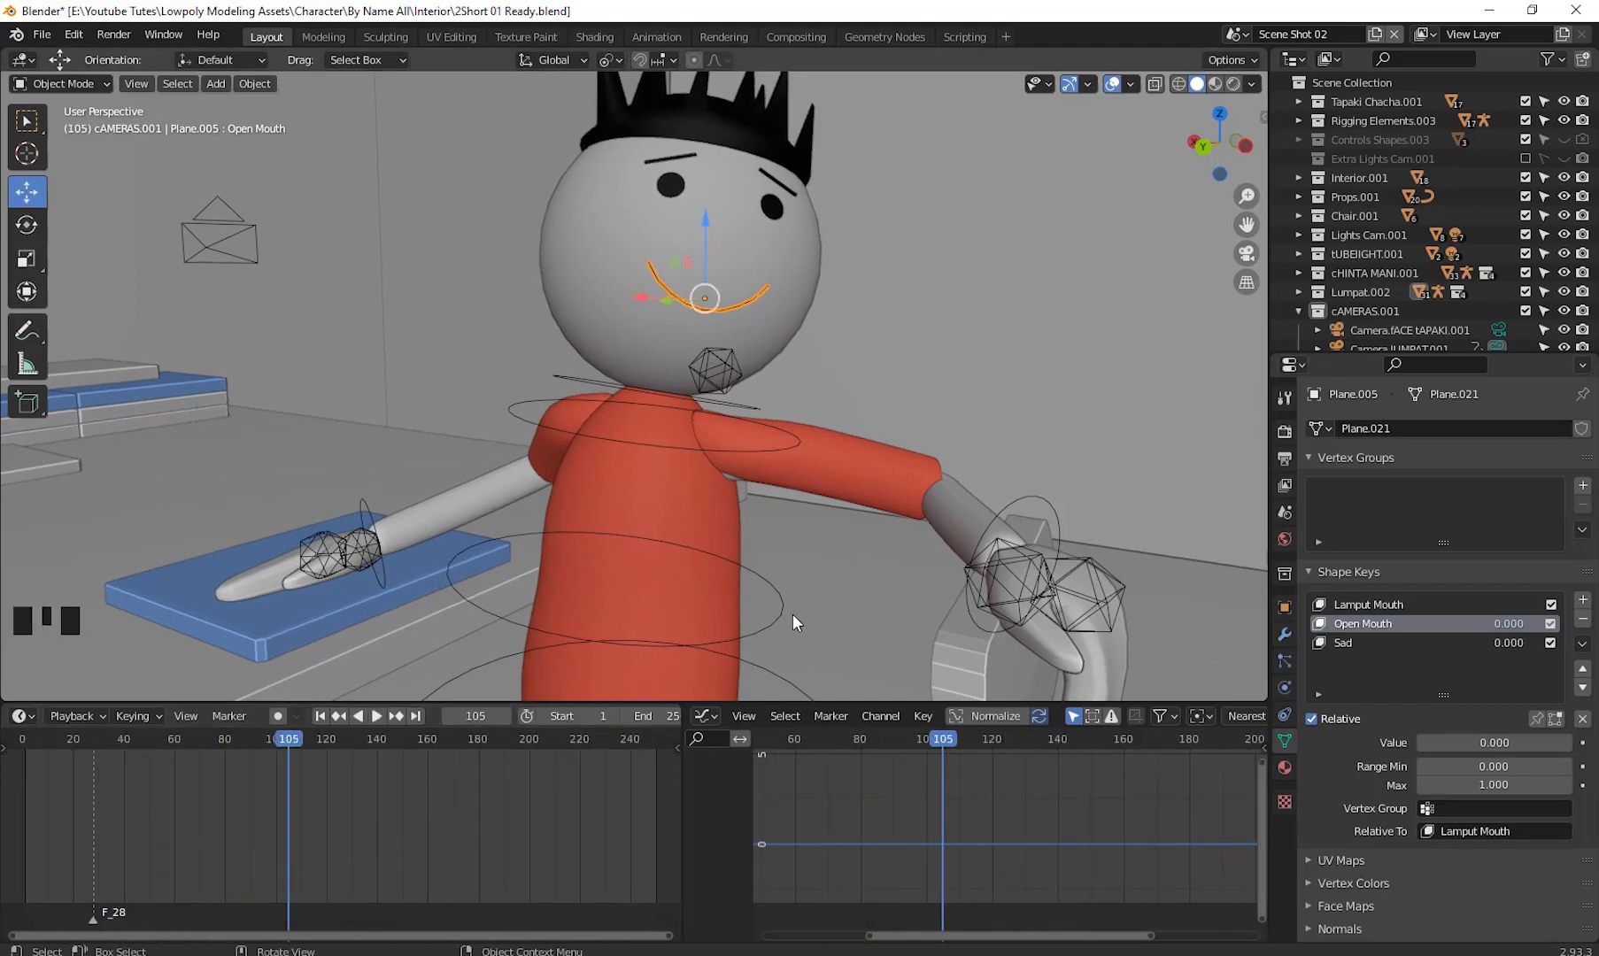
- Switch the timeline area to the Video Sequencer and delete the V Shot1.wav and V Shot2.wav voice strips
left_click(29, 717)
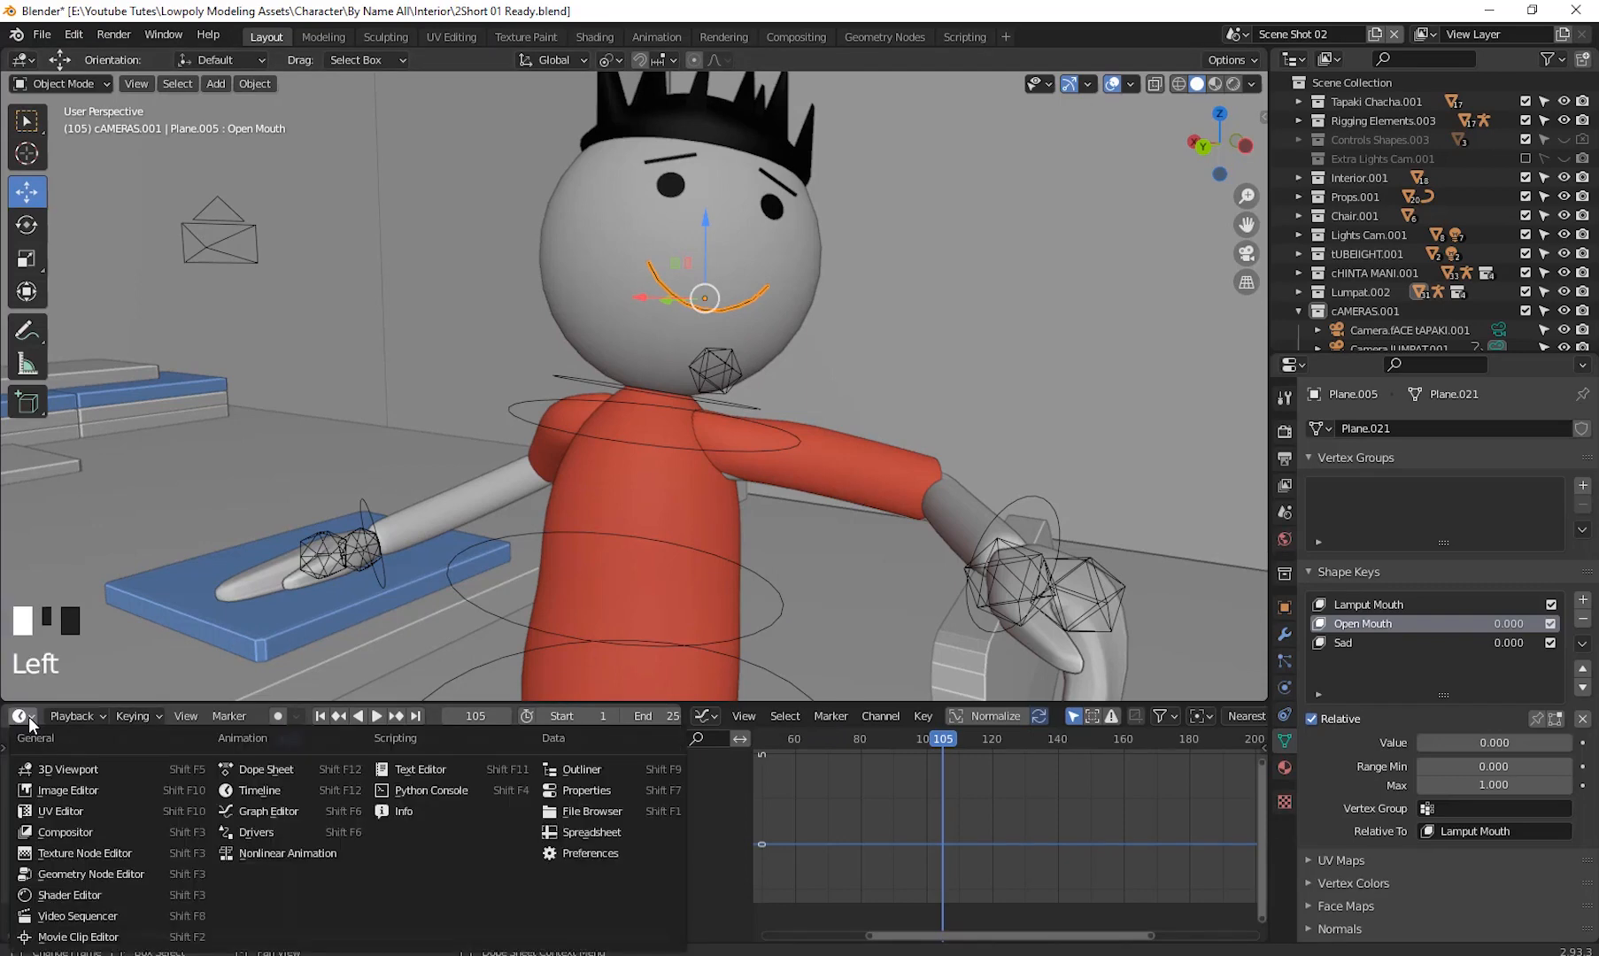
left_click(89, 914)
middle_click_drag(510, 788, 611, 807, "shift")
left_click_drag(121, 819, 574, 906)
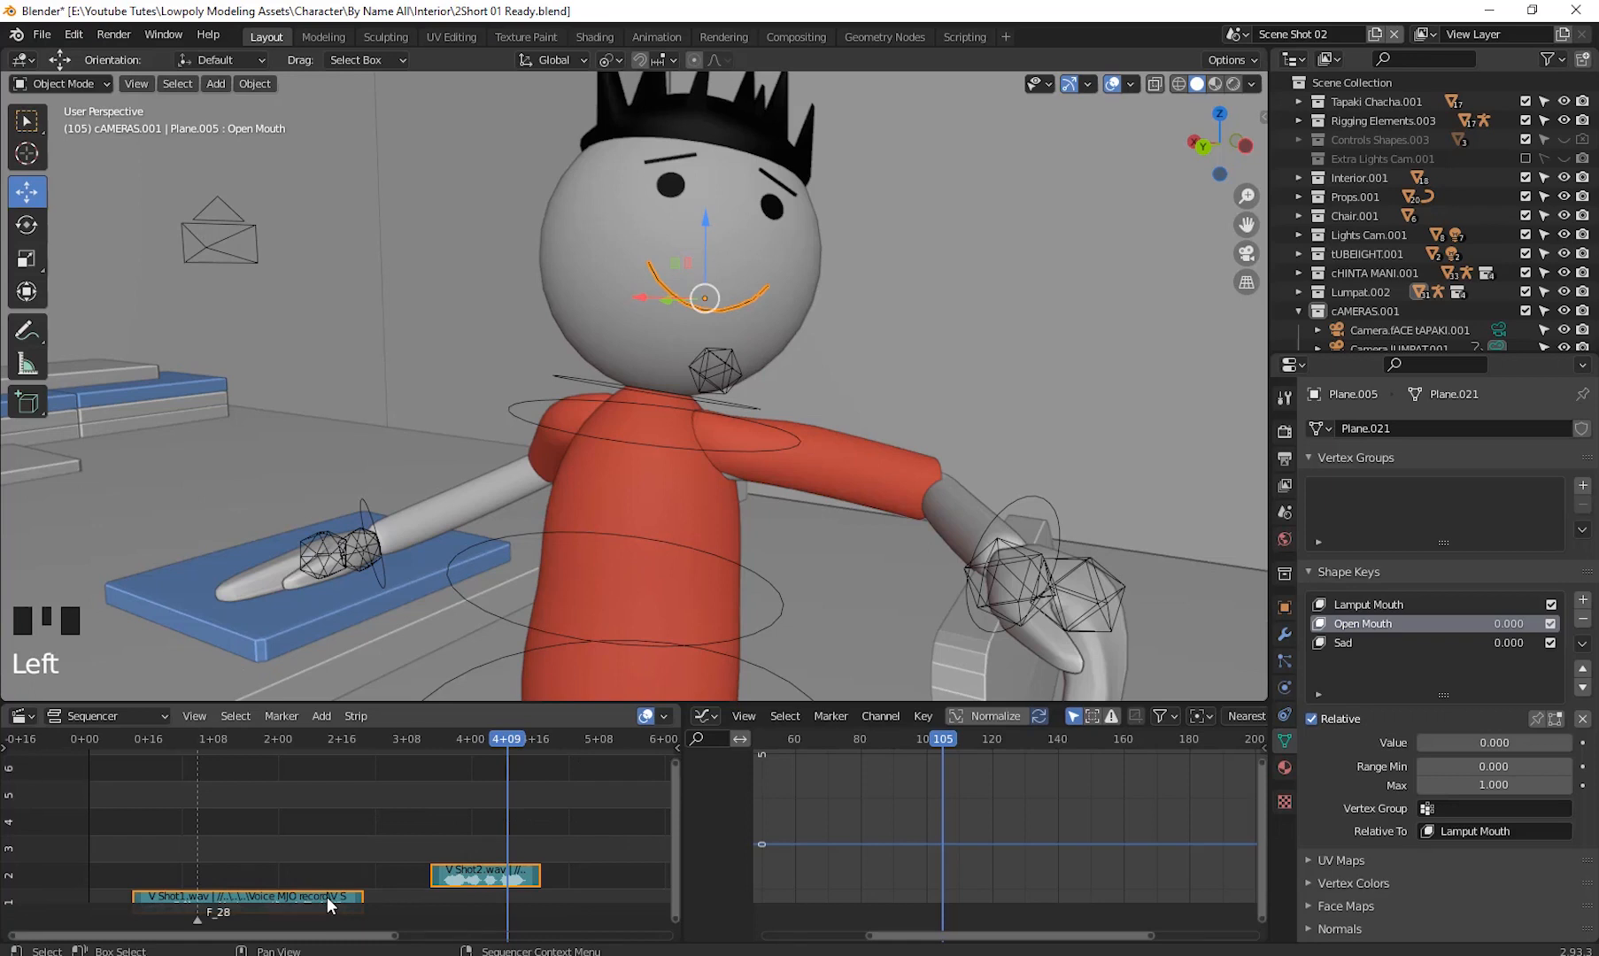
key("Delete")
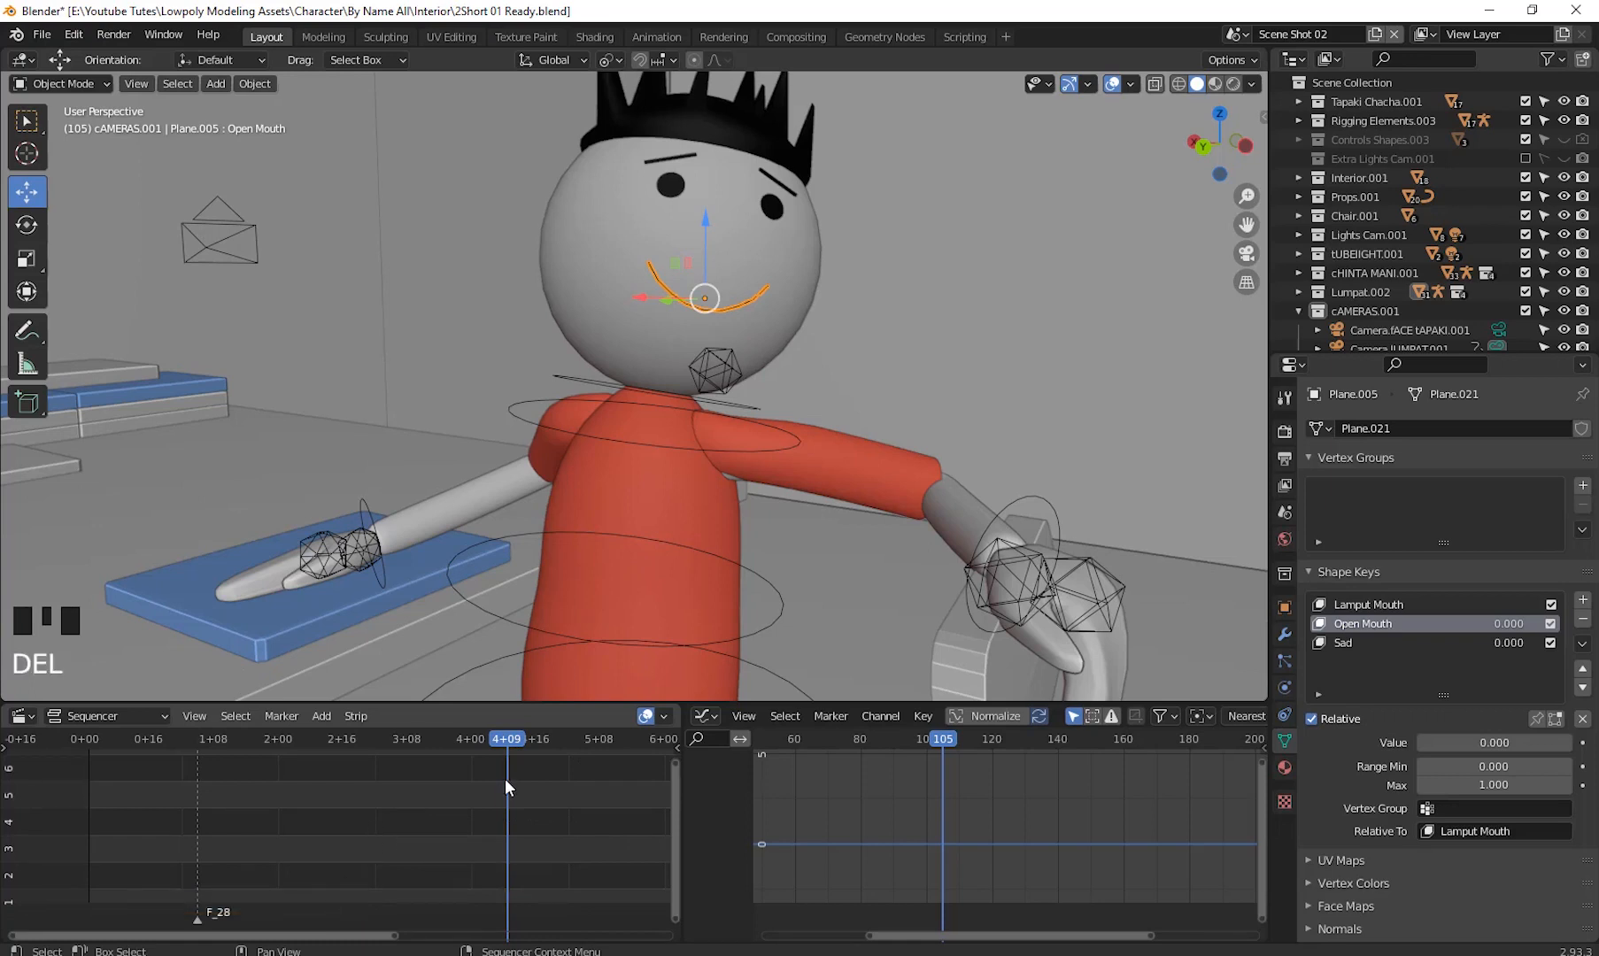
- Play the animation from the start and stop it at frame 107
left_click_drag(482, 738, 27, 840)
left_click(94, 742)
key("space")
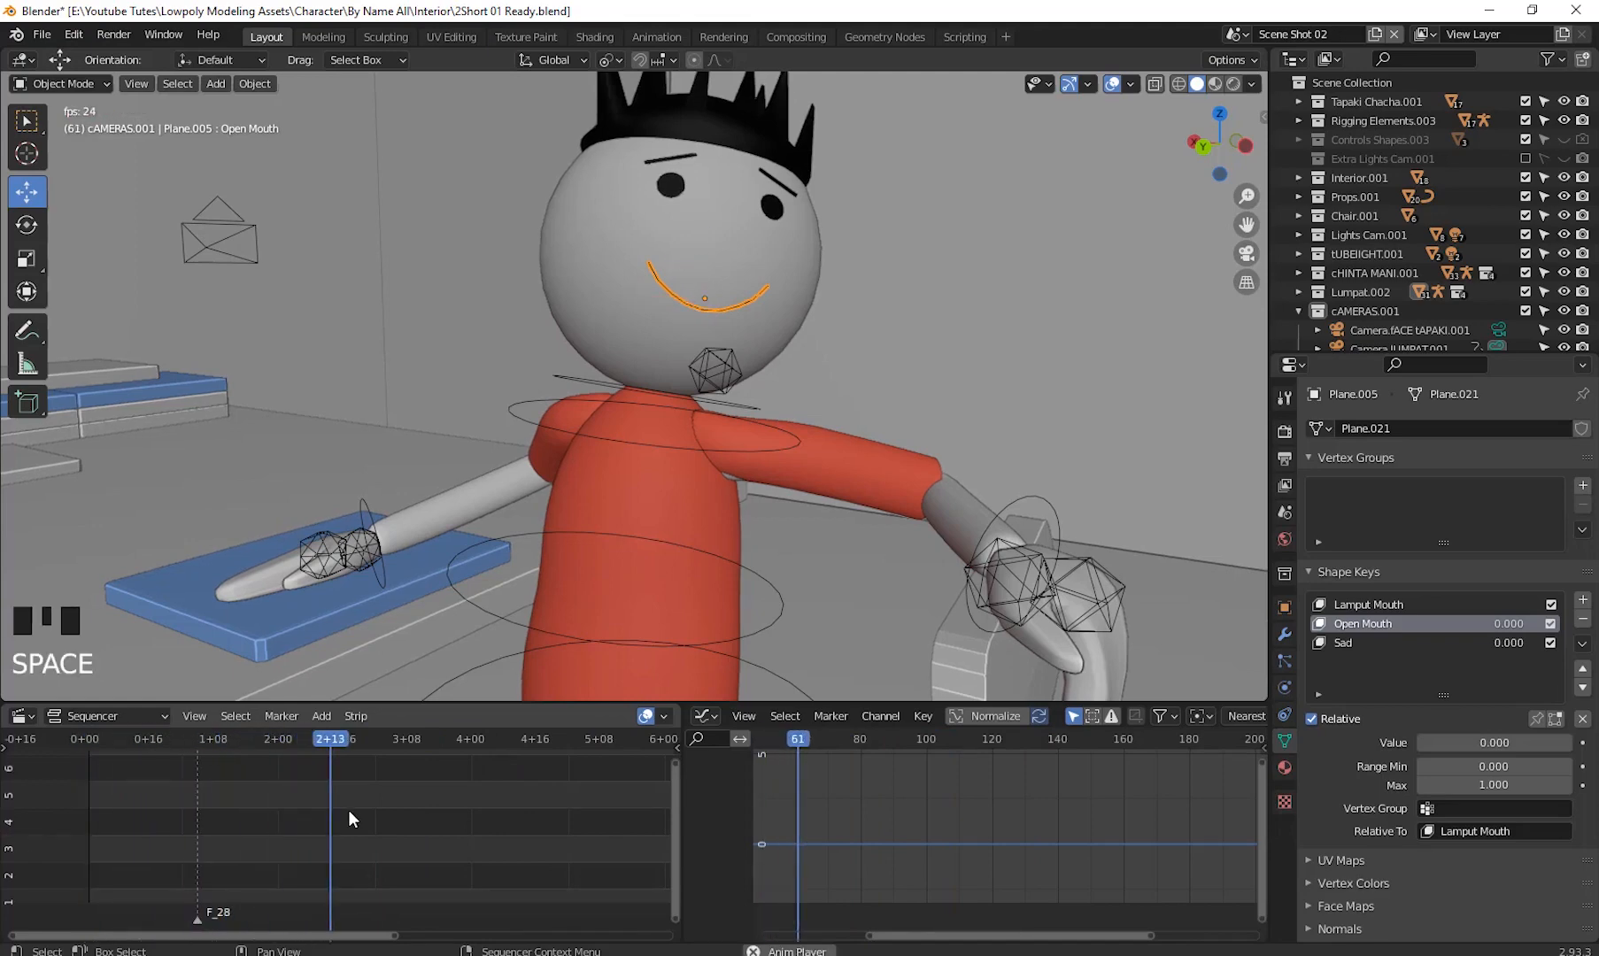
key("space")
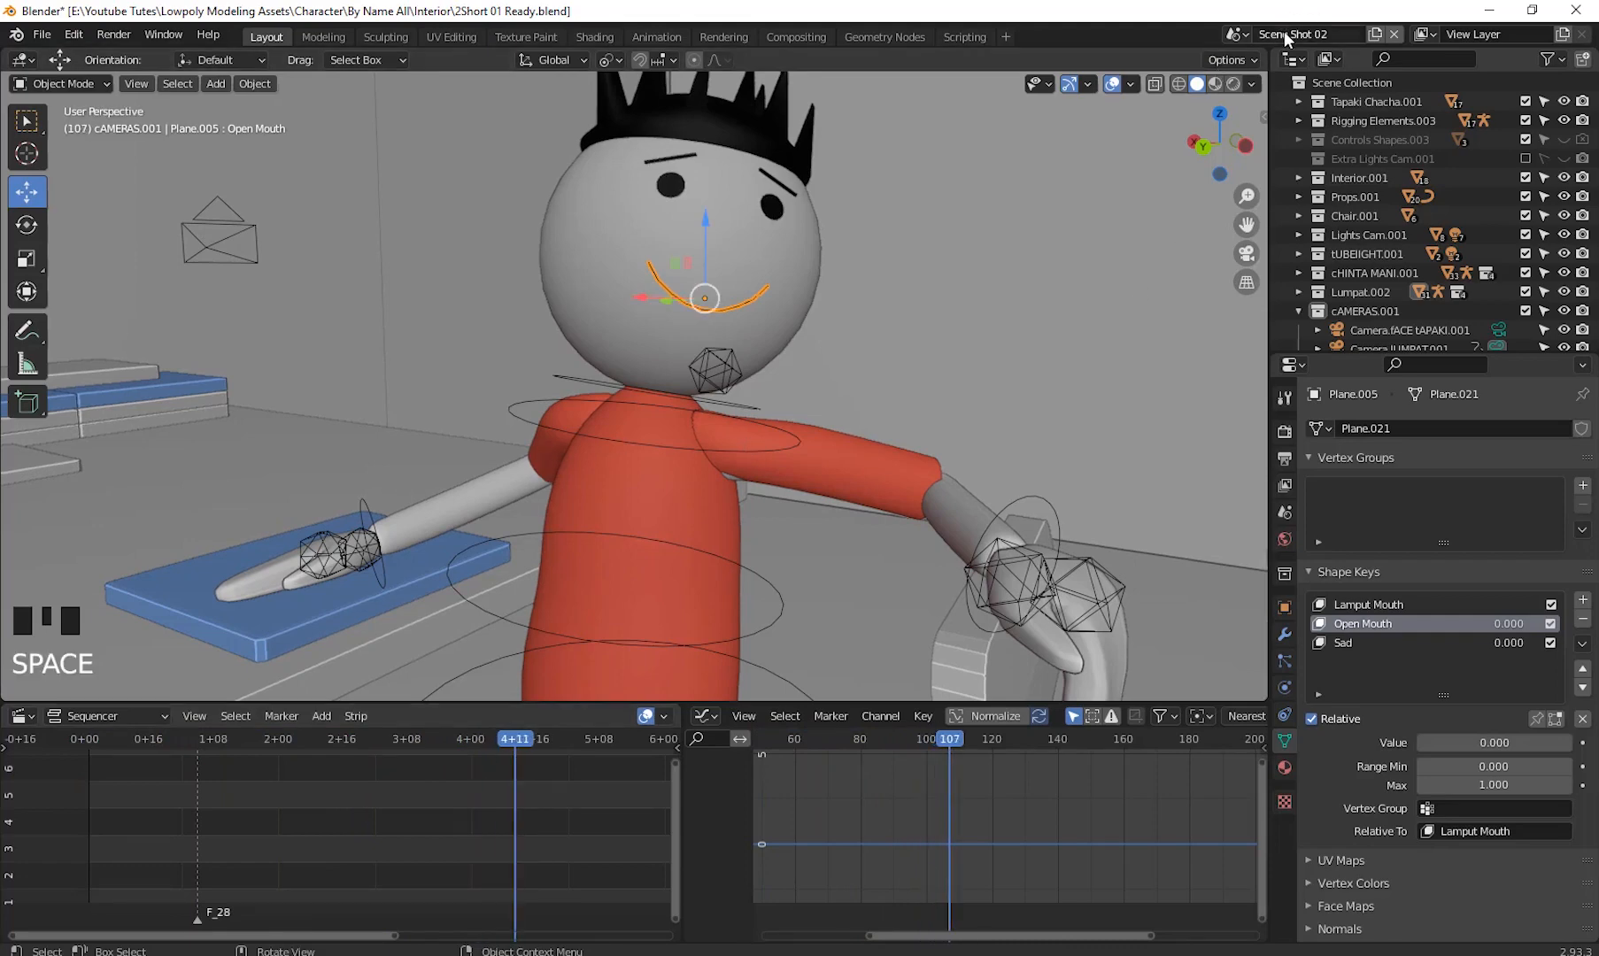
- Move to the character on the sofa and select its armature, Armature.003
scroll(518, 527, "down", 4)
middle_click_drag(547, 529, 30, 423)
scroll(779, 499, "up", 8)
scroll(803, 534, "down", 3)
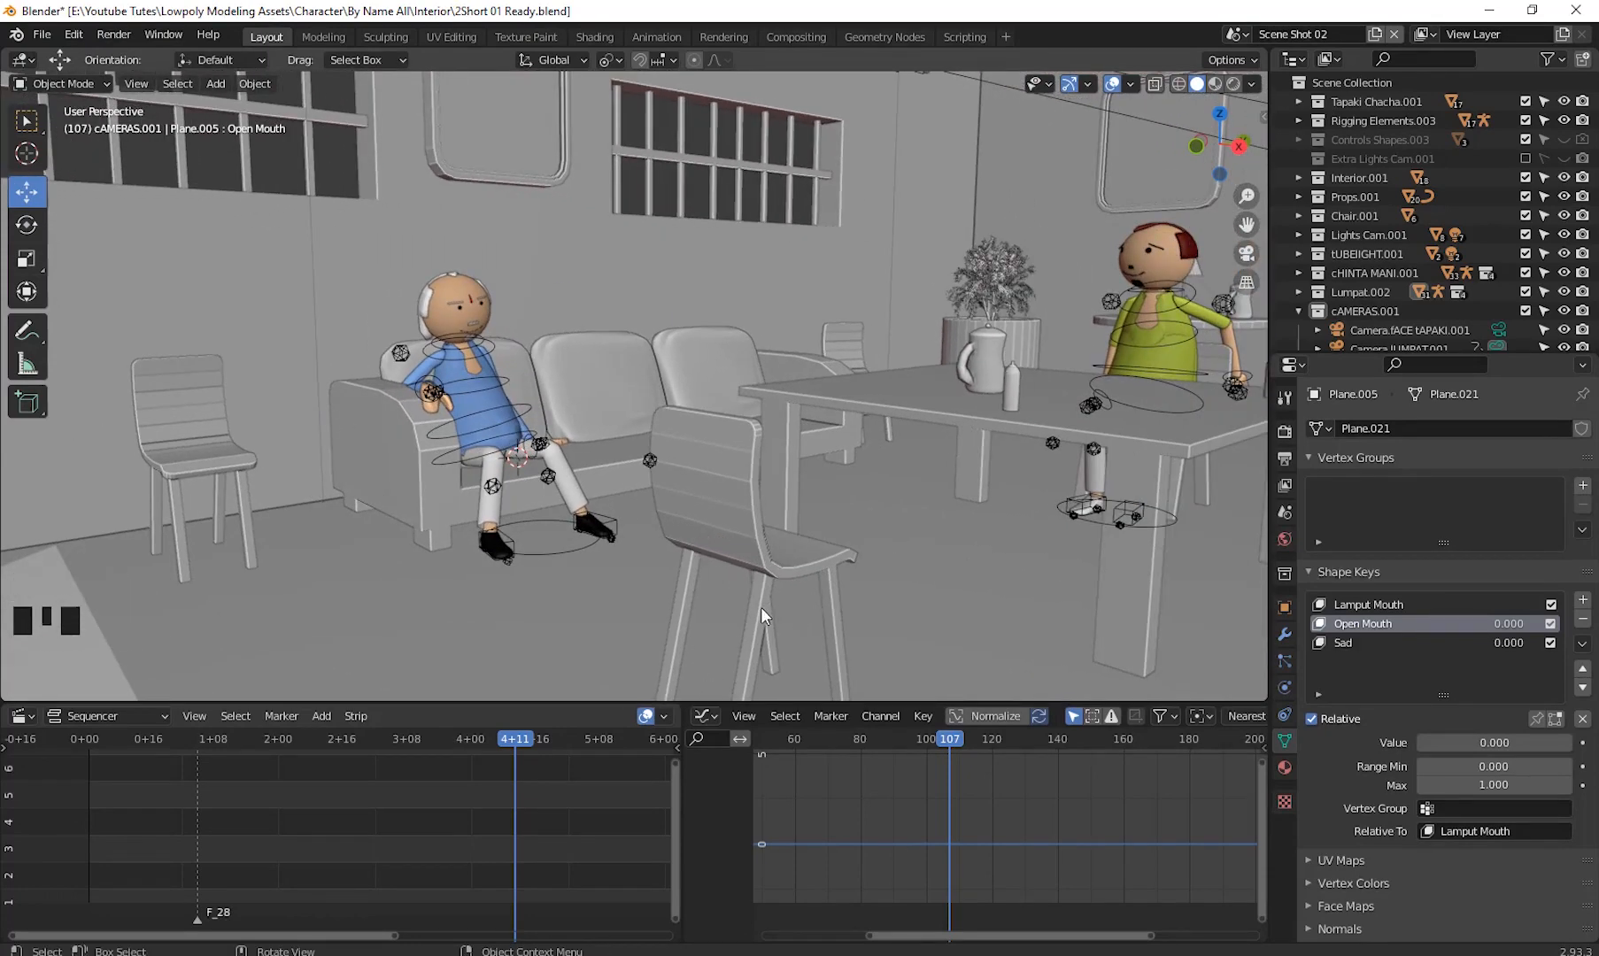
middle_click_drag(593, 402, 739, 582, "shift")
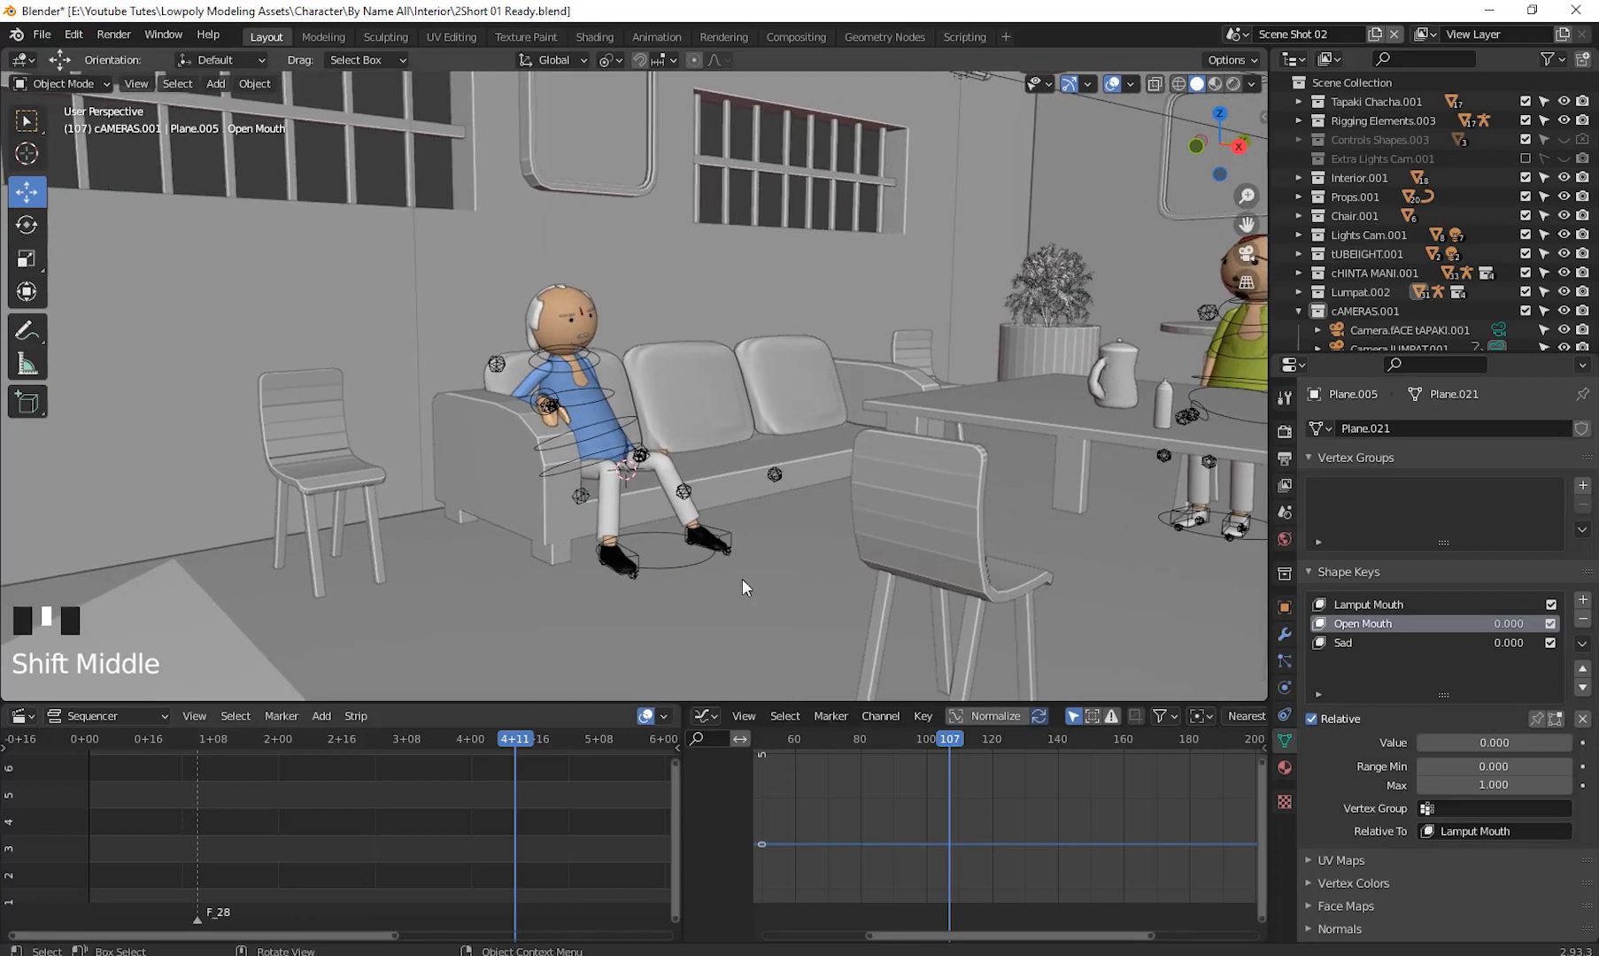
left_click(689, 564)
middle_click_drag(957, 572, 365, 497, "shift")
middle_click_drag(963, 475, 1009, 504)
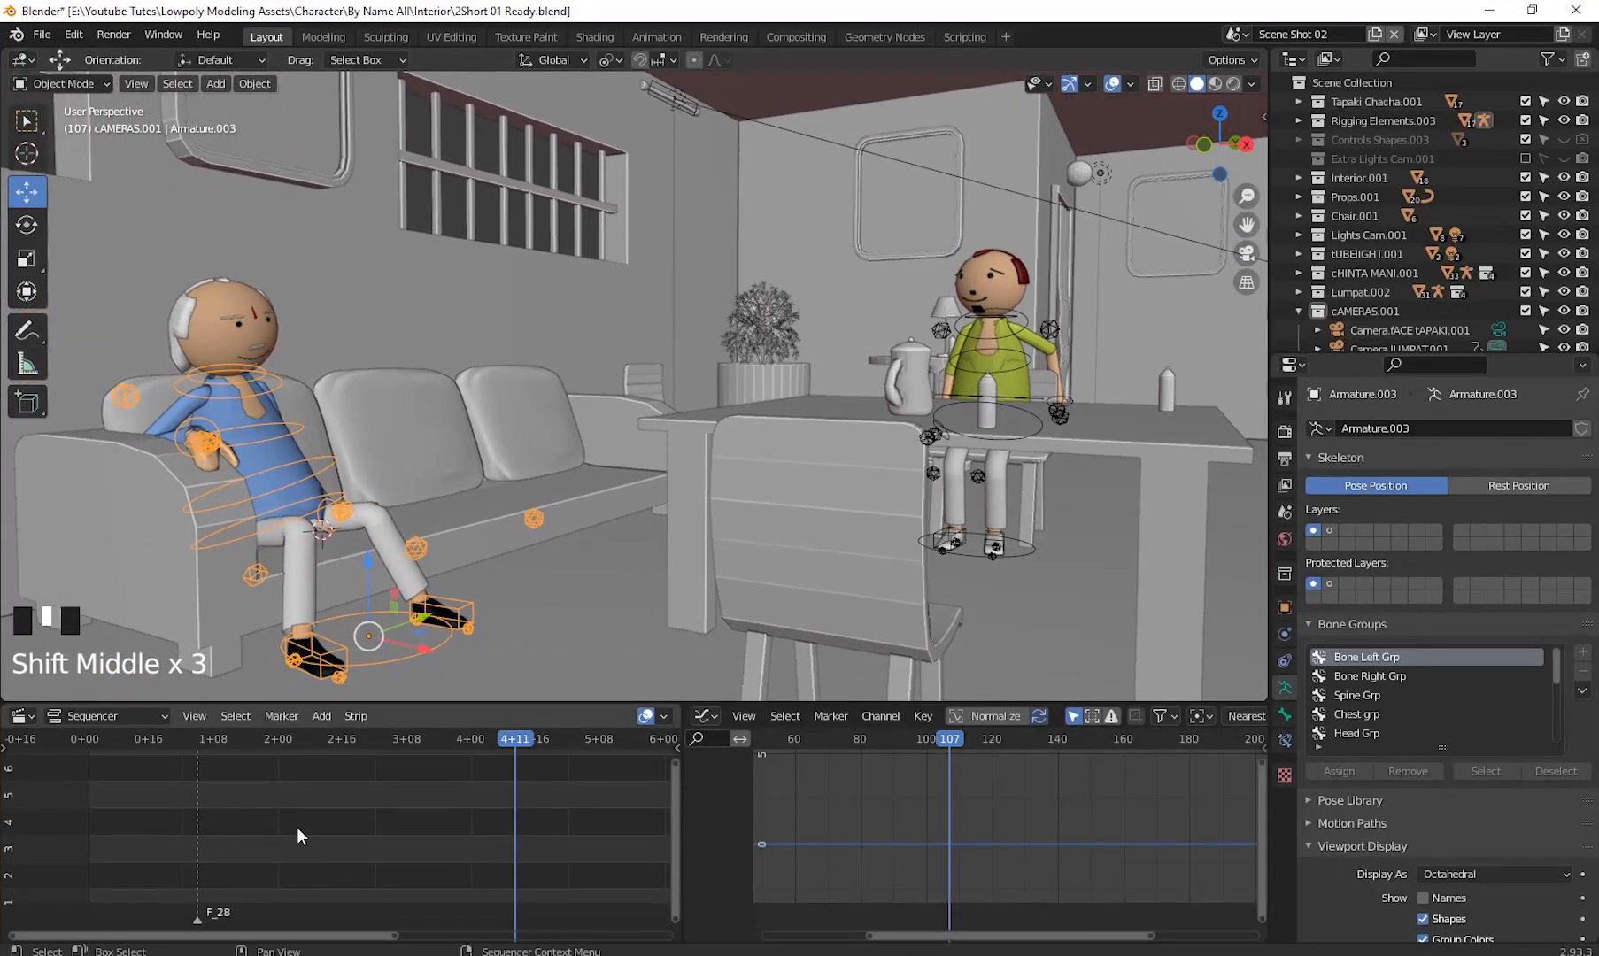
- Add the sound strip V Shot3.wav from the Voice MJO record folder to the sequencer
left_click(183, 814)
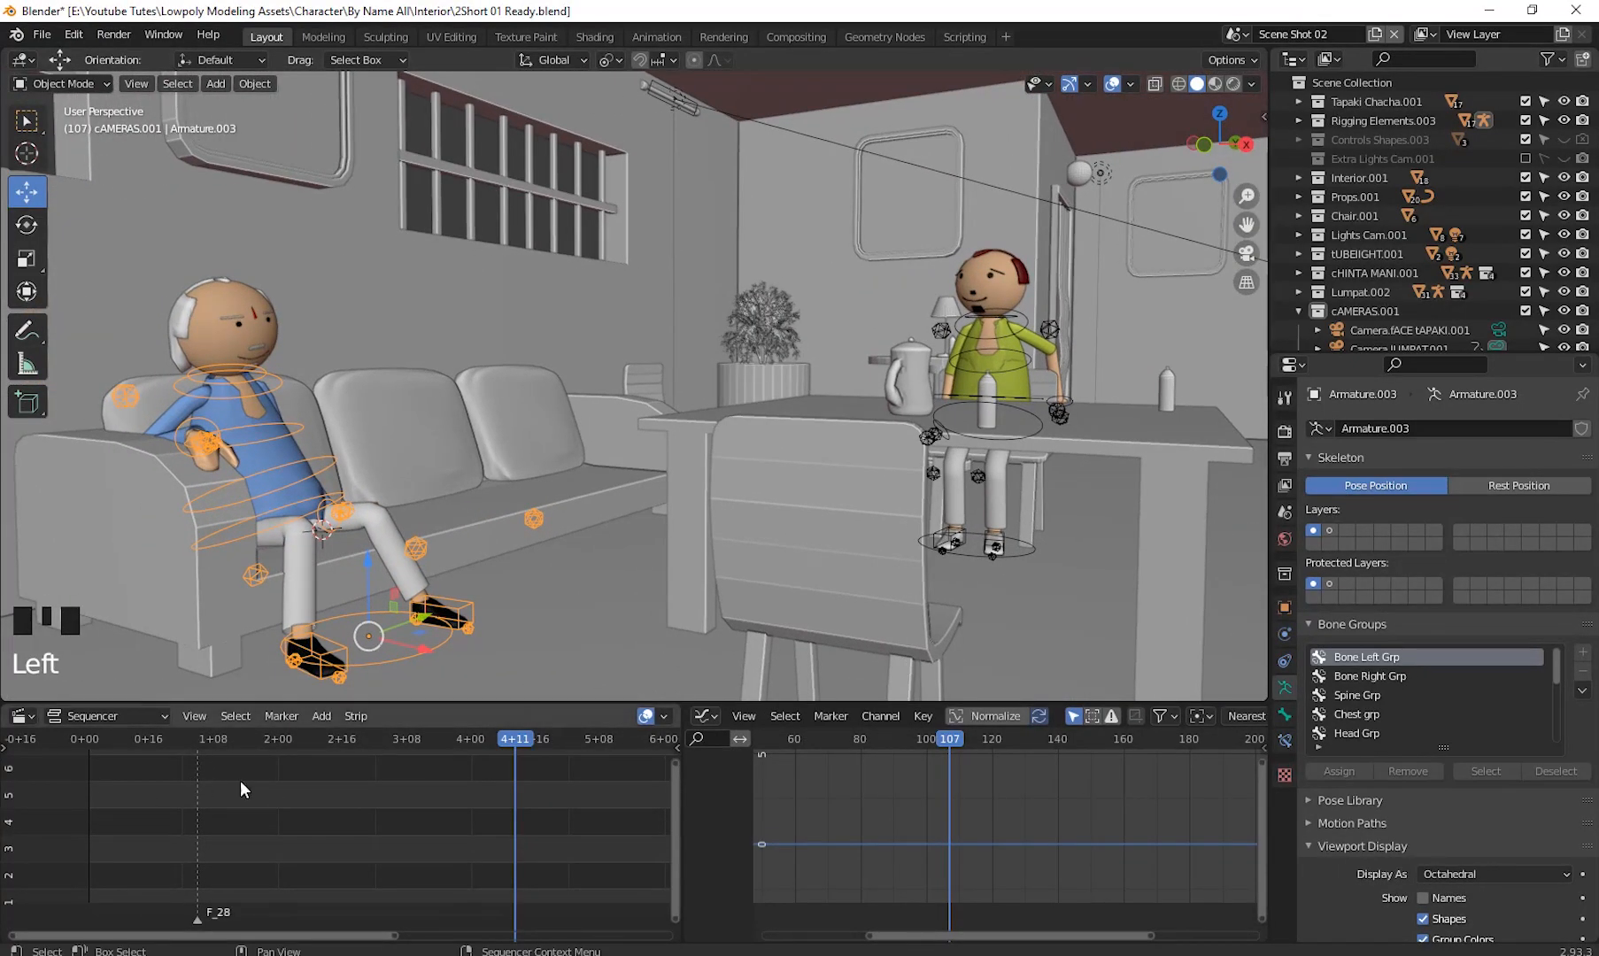
left_click(319, 716)
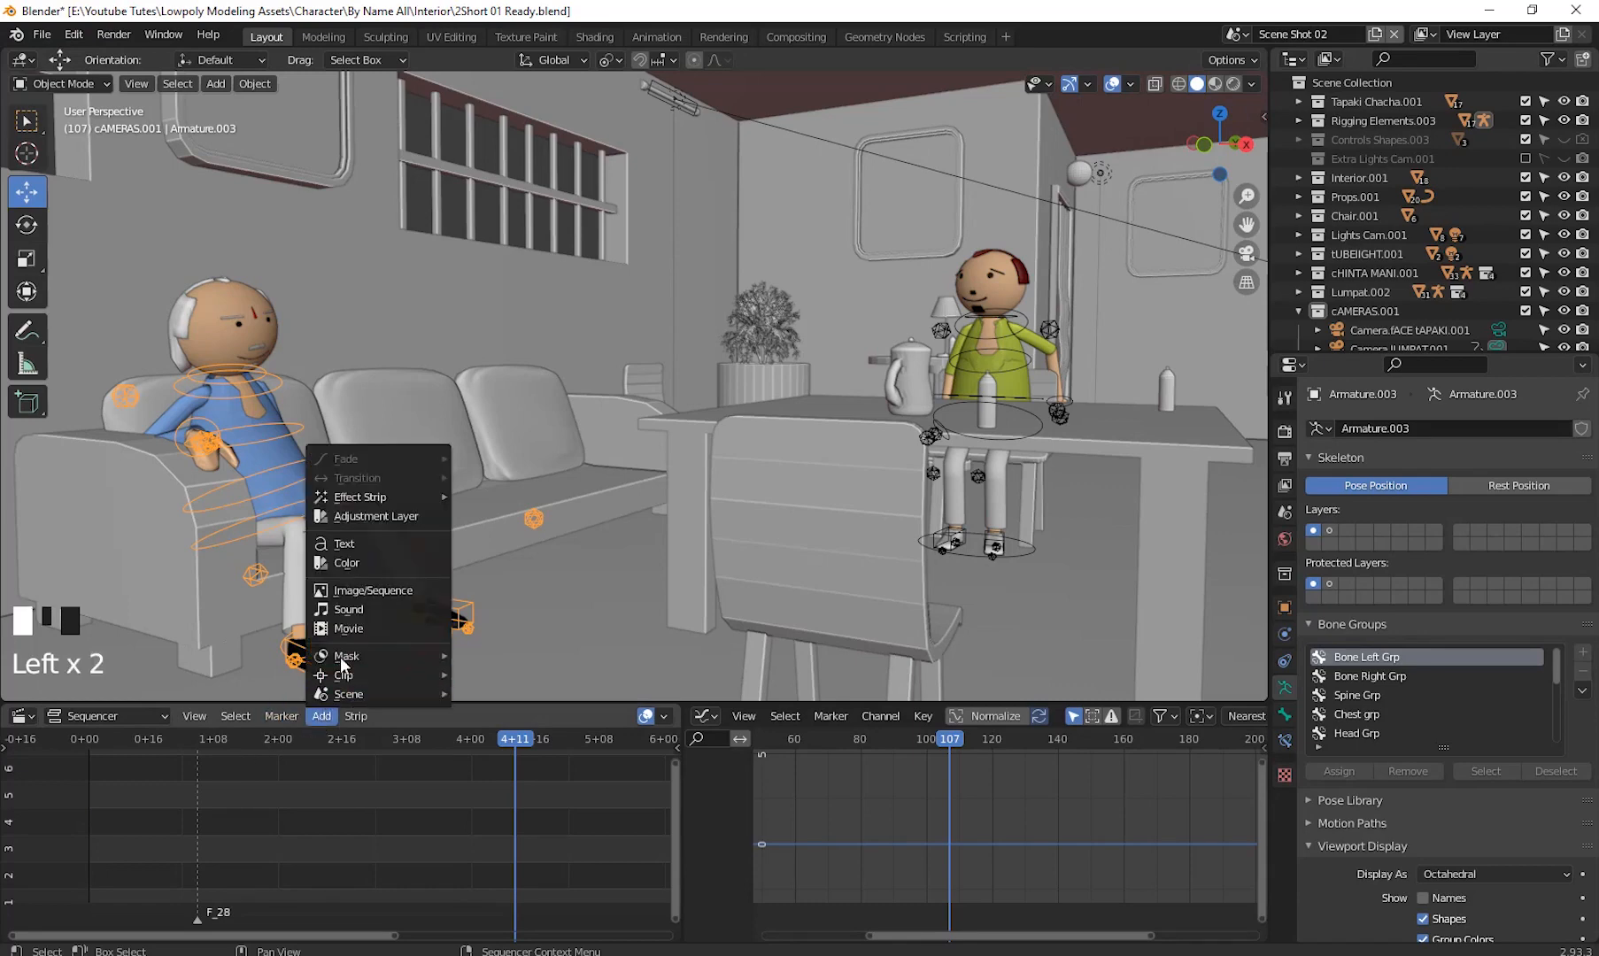
left_click(359, 610)
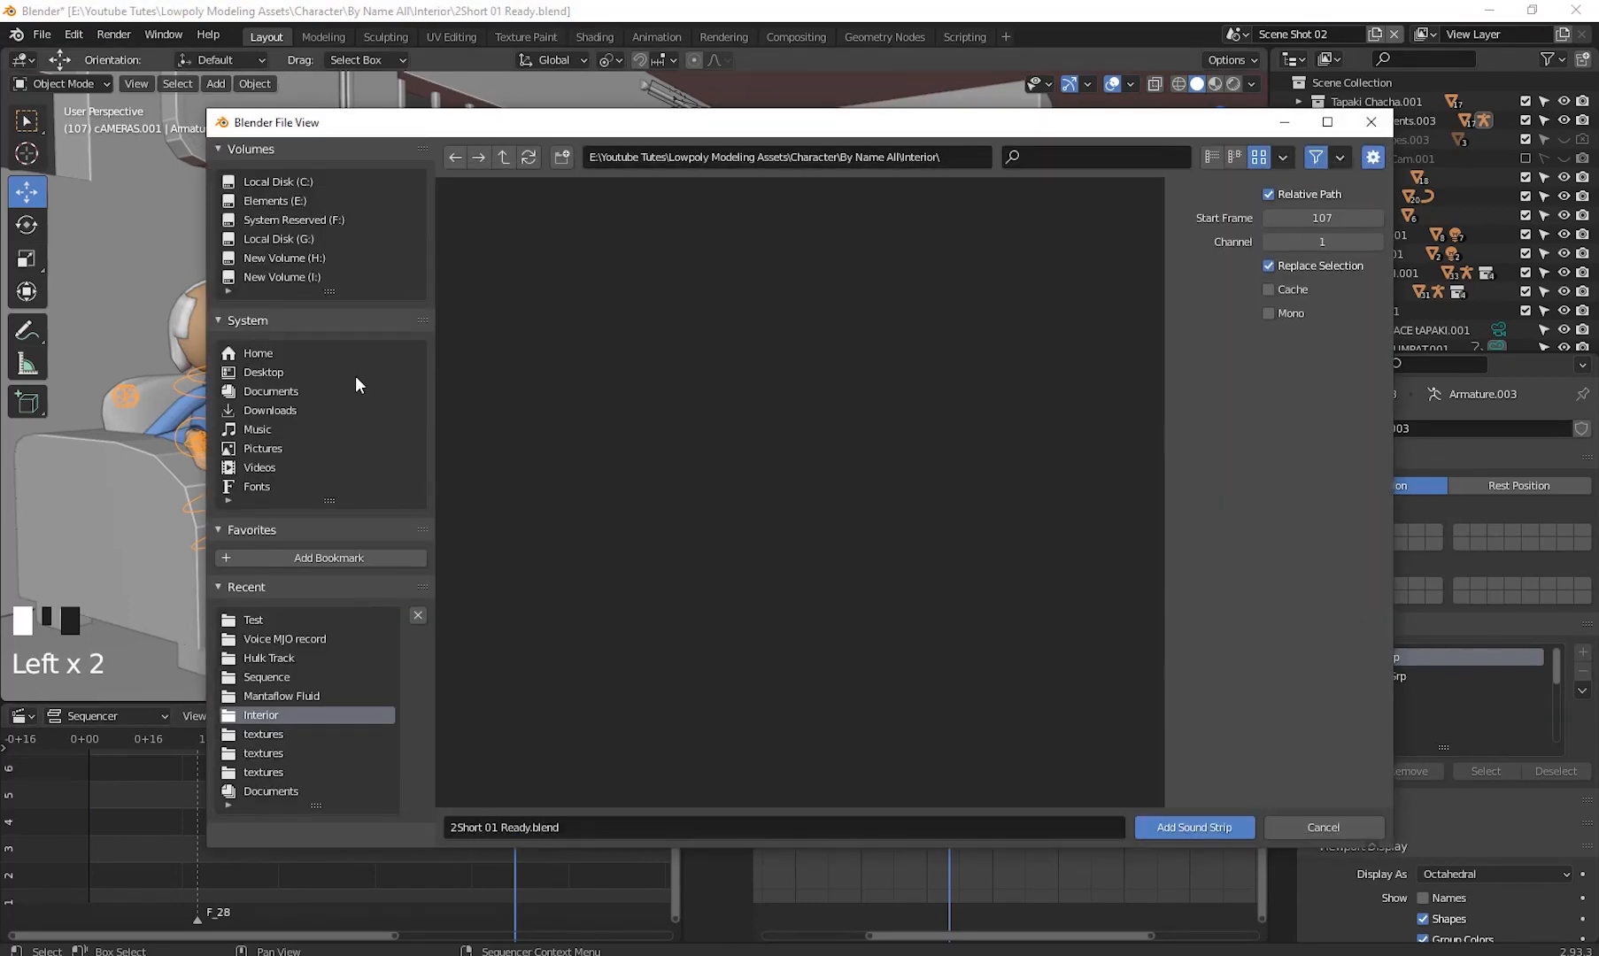
left_click(283, 202)
scroll(1023, 599, "down", 8)
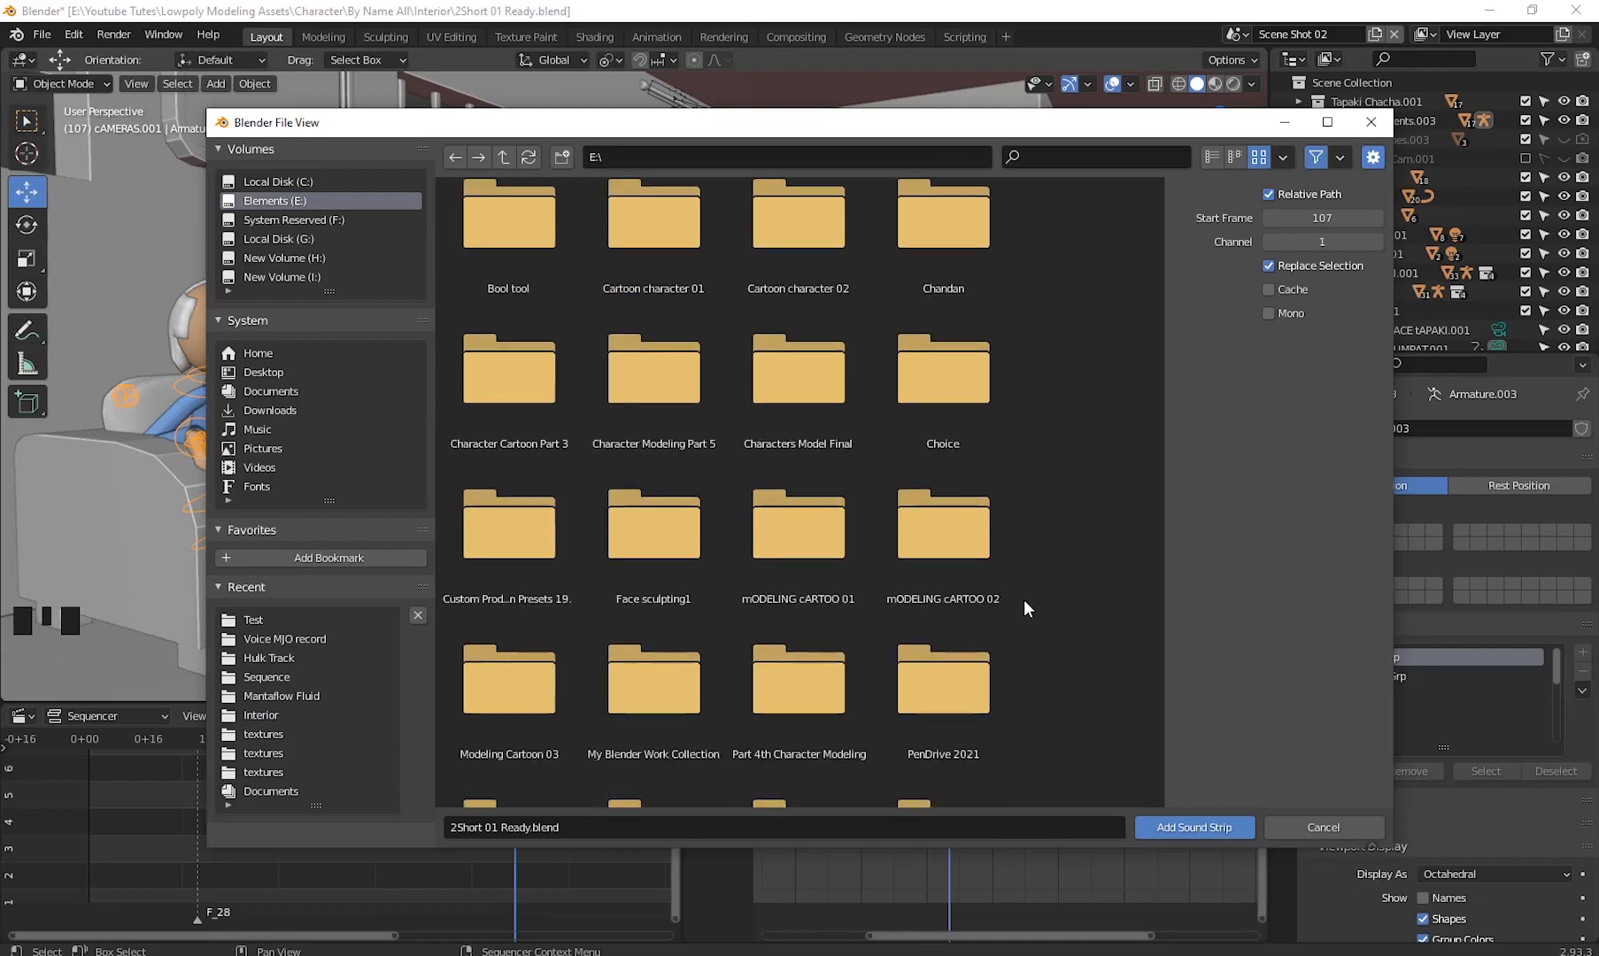
double_click(775, 741)
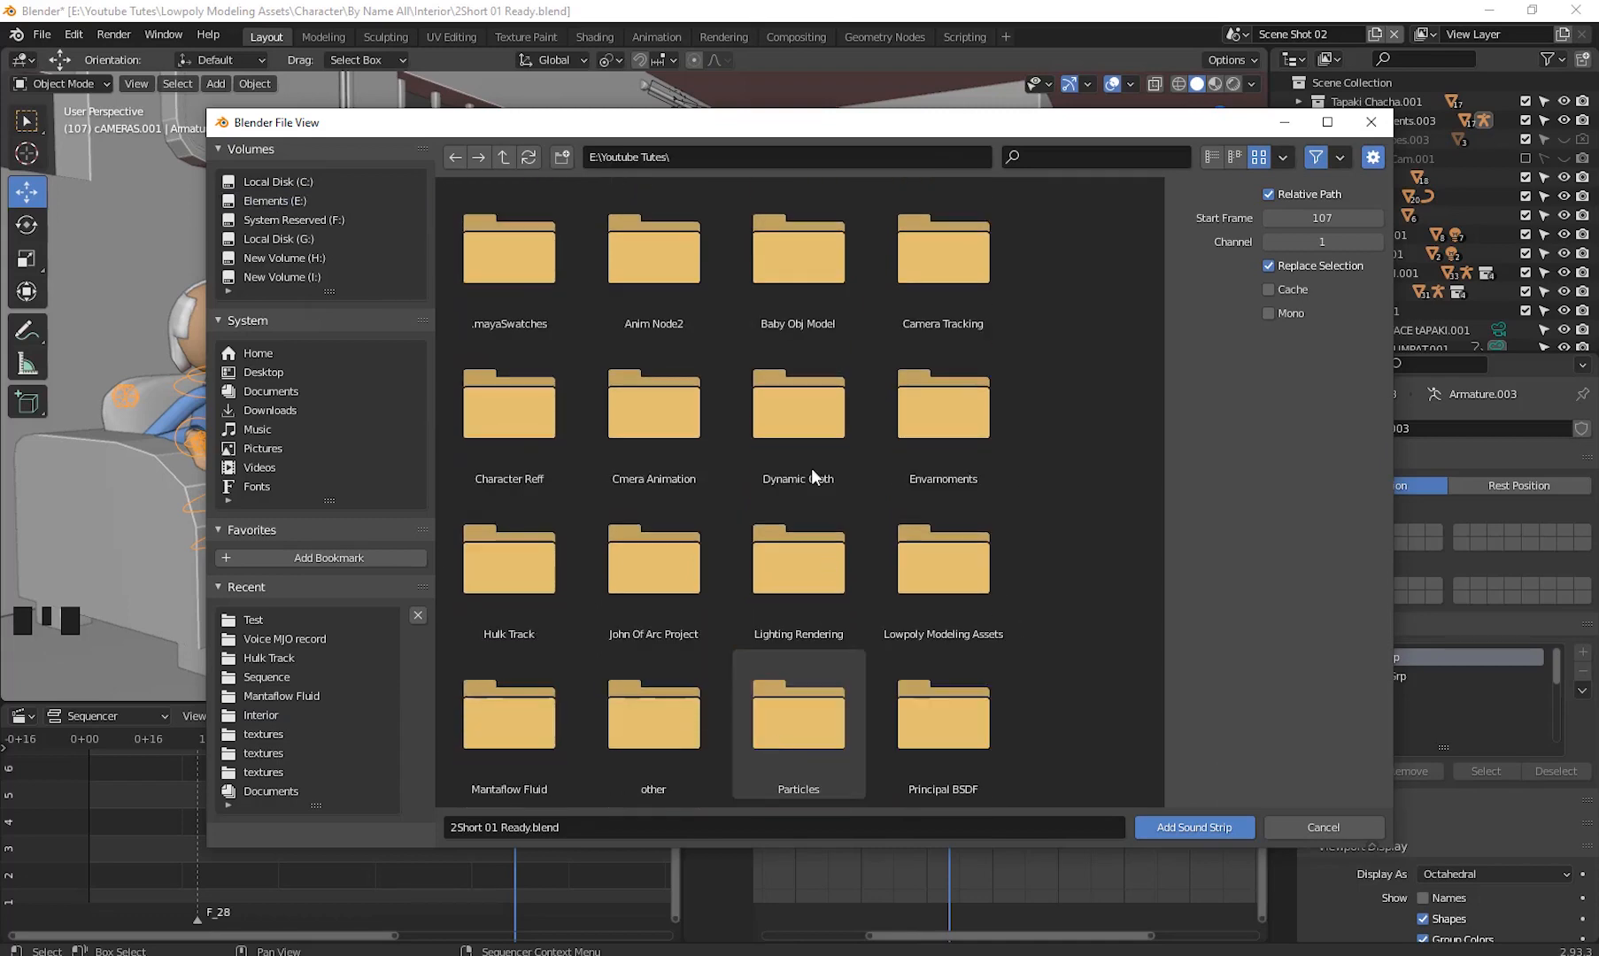
scroll(1100, 578, "down", 3)
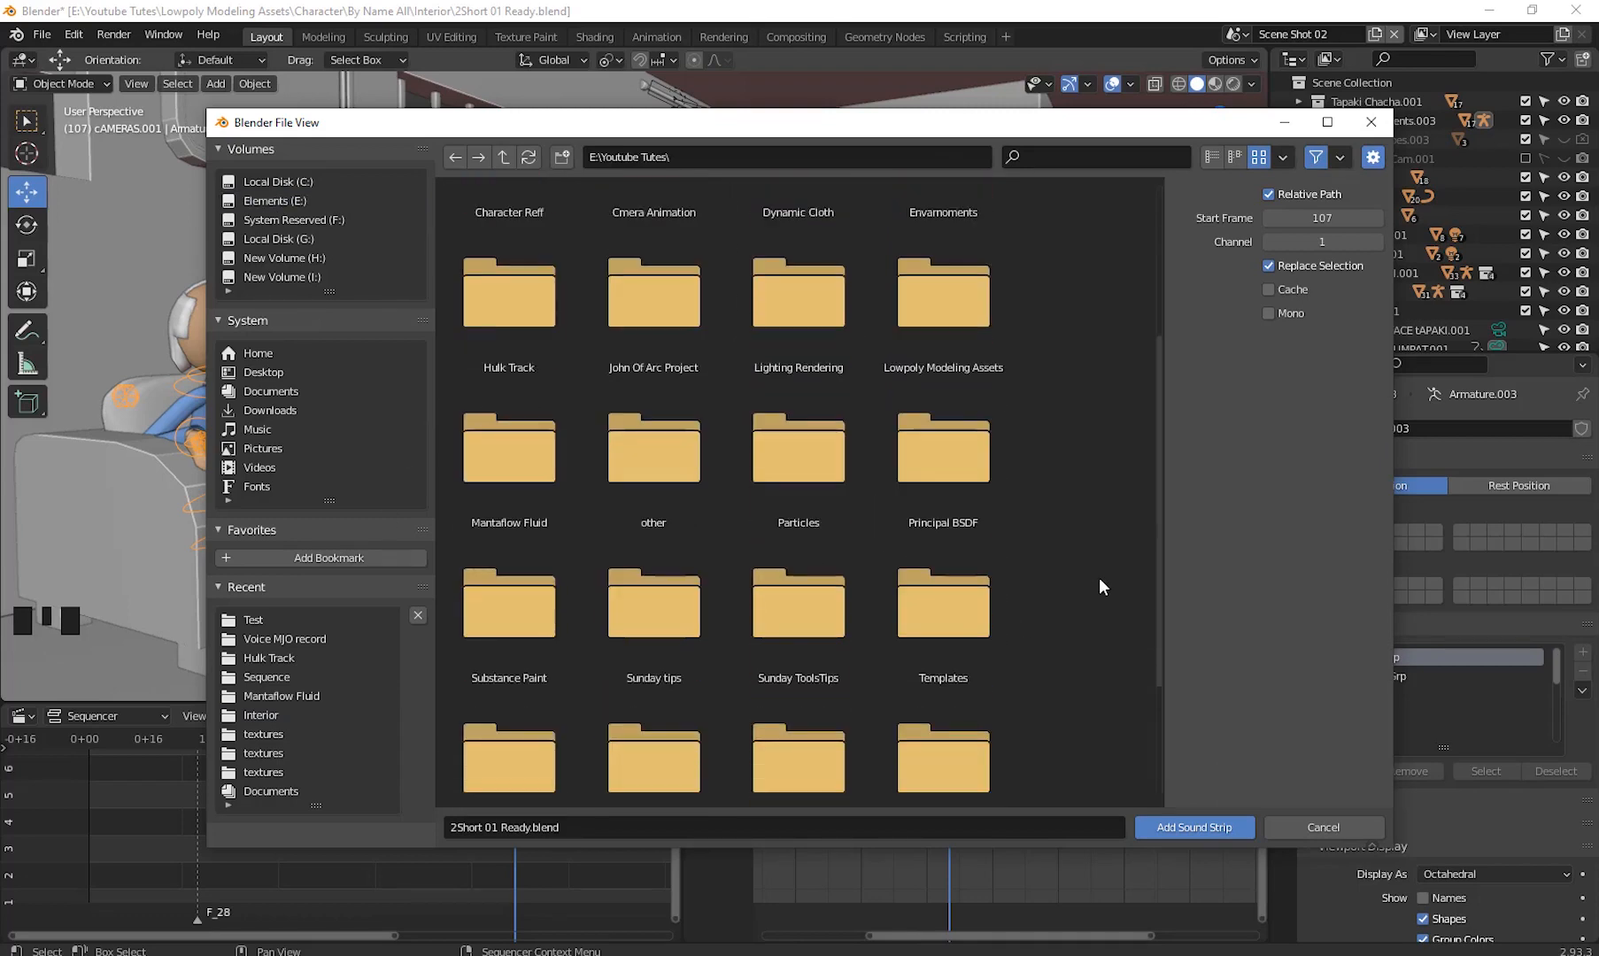
double_click(953, 296)
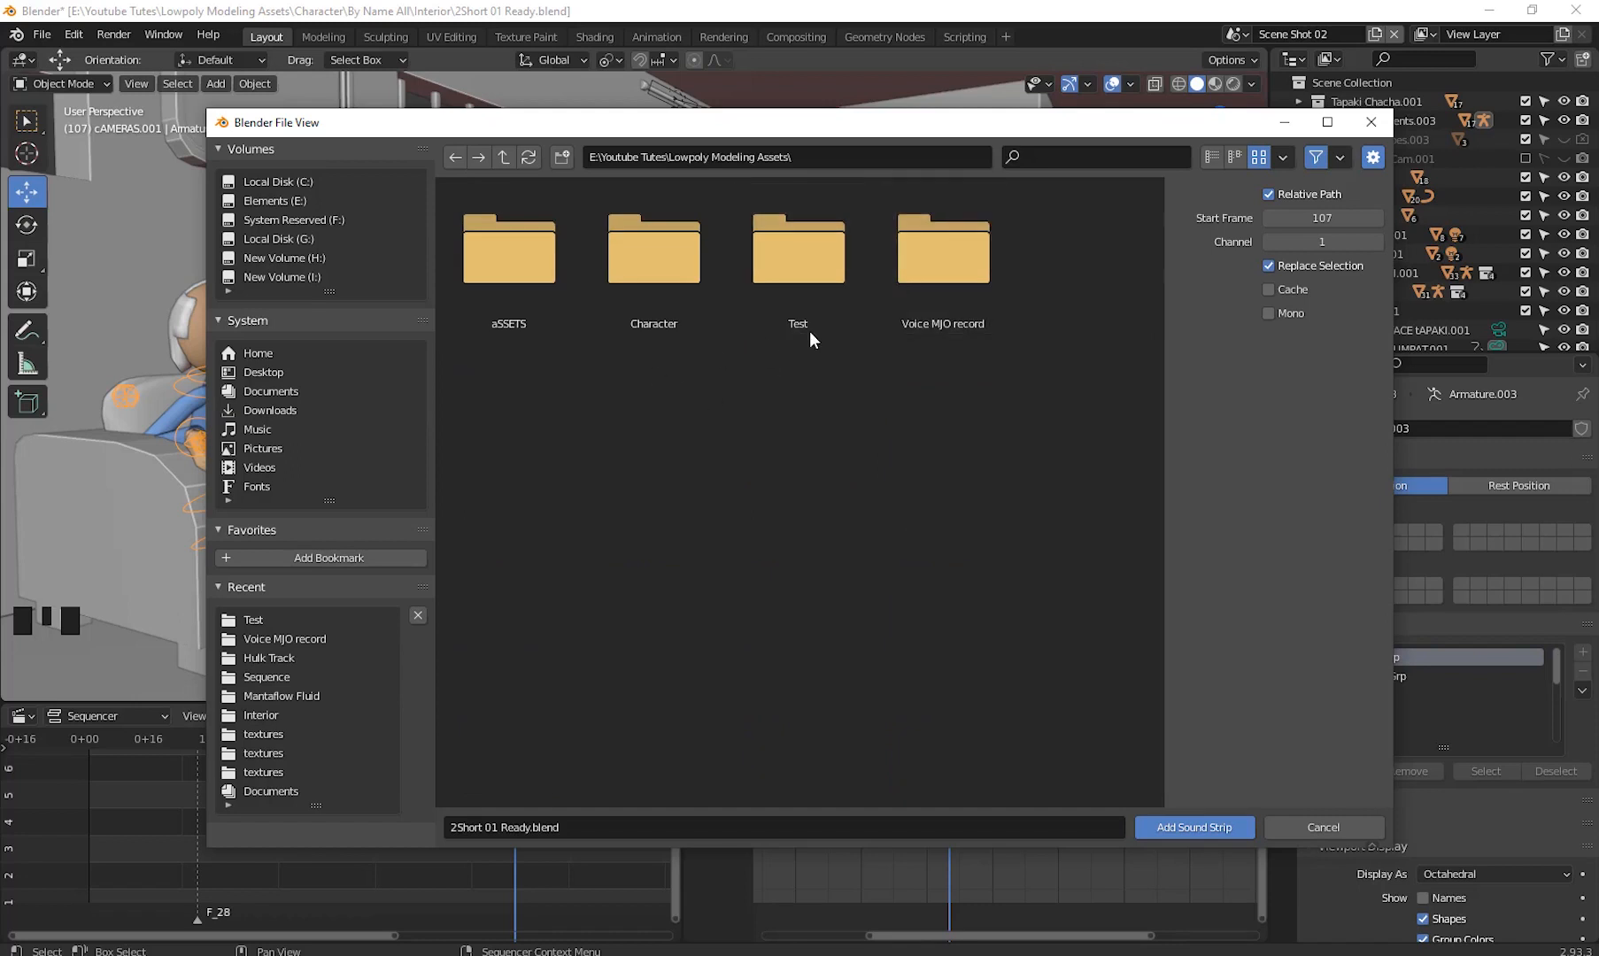
double_click(939, 261)
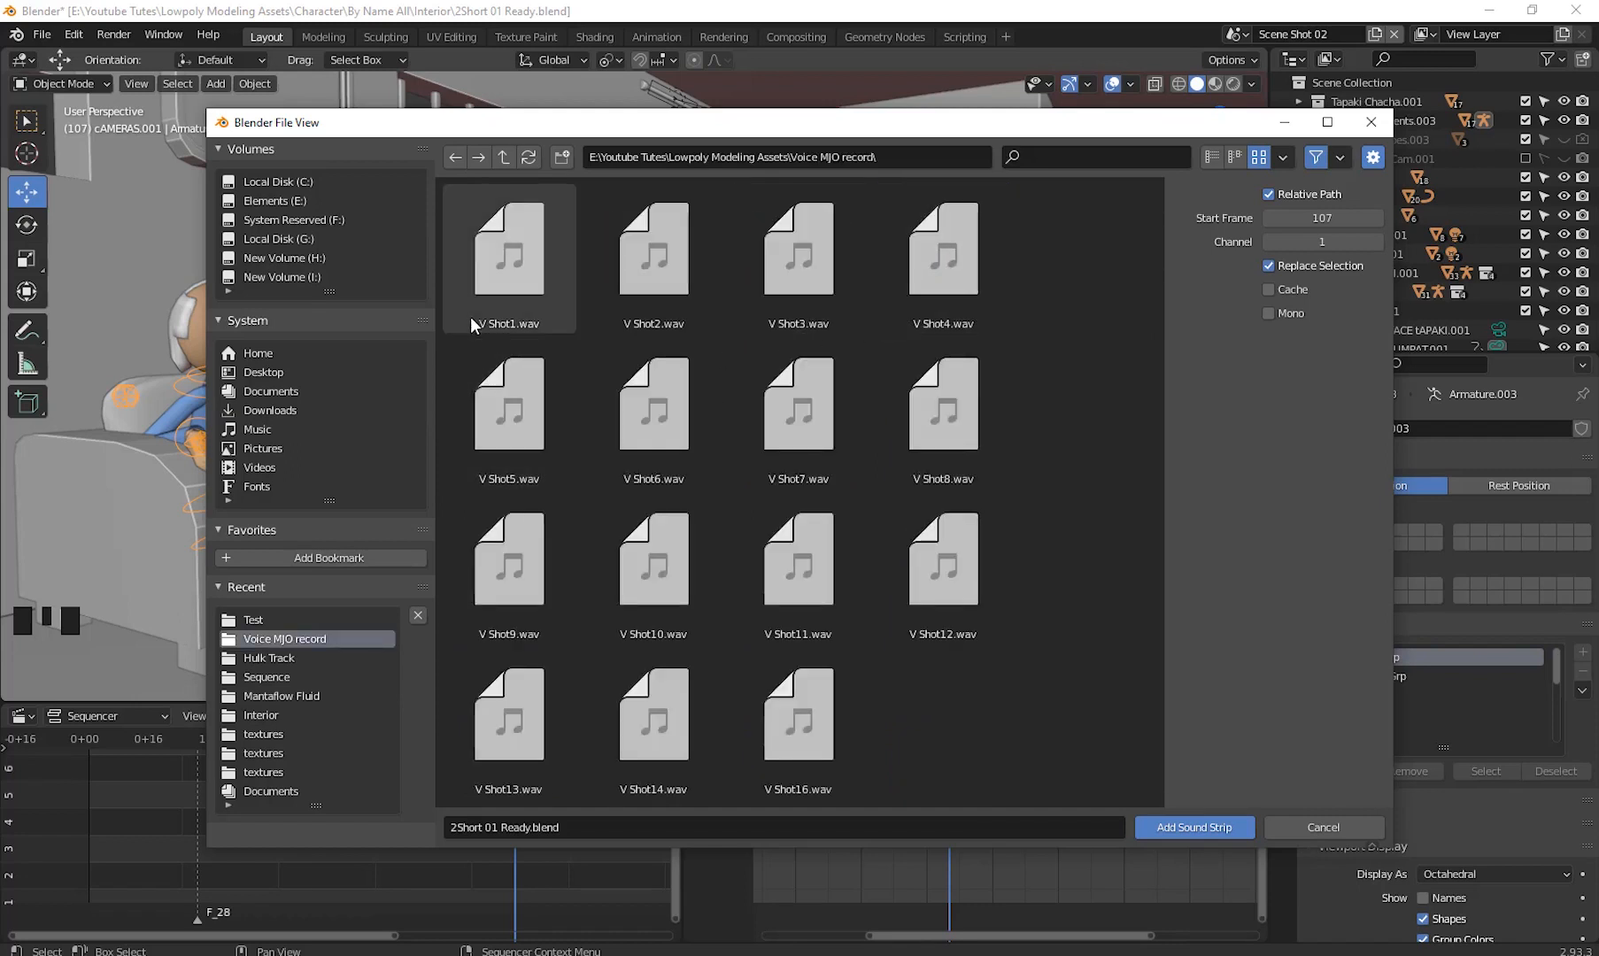
left_click(800, 266)
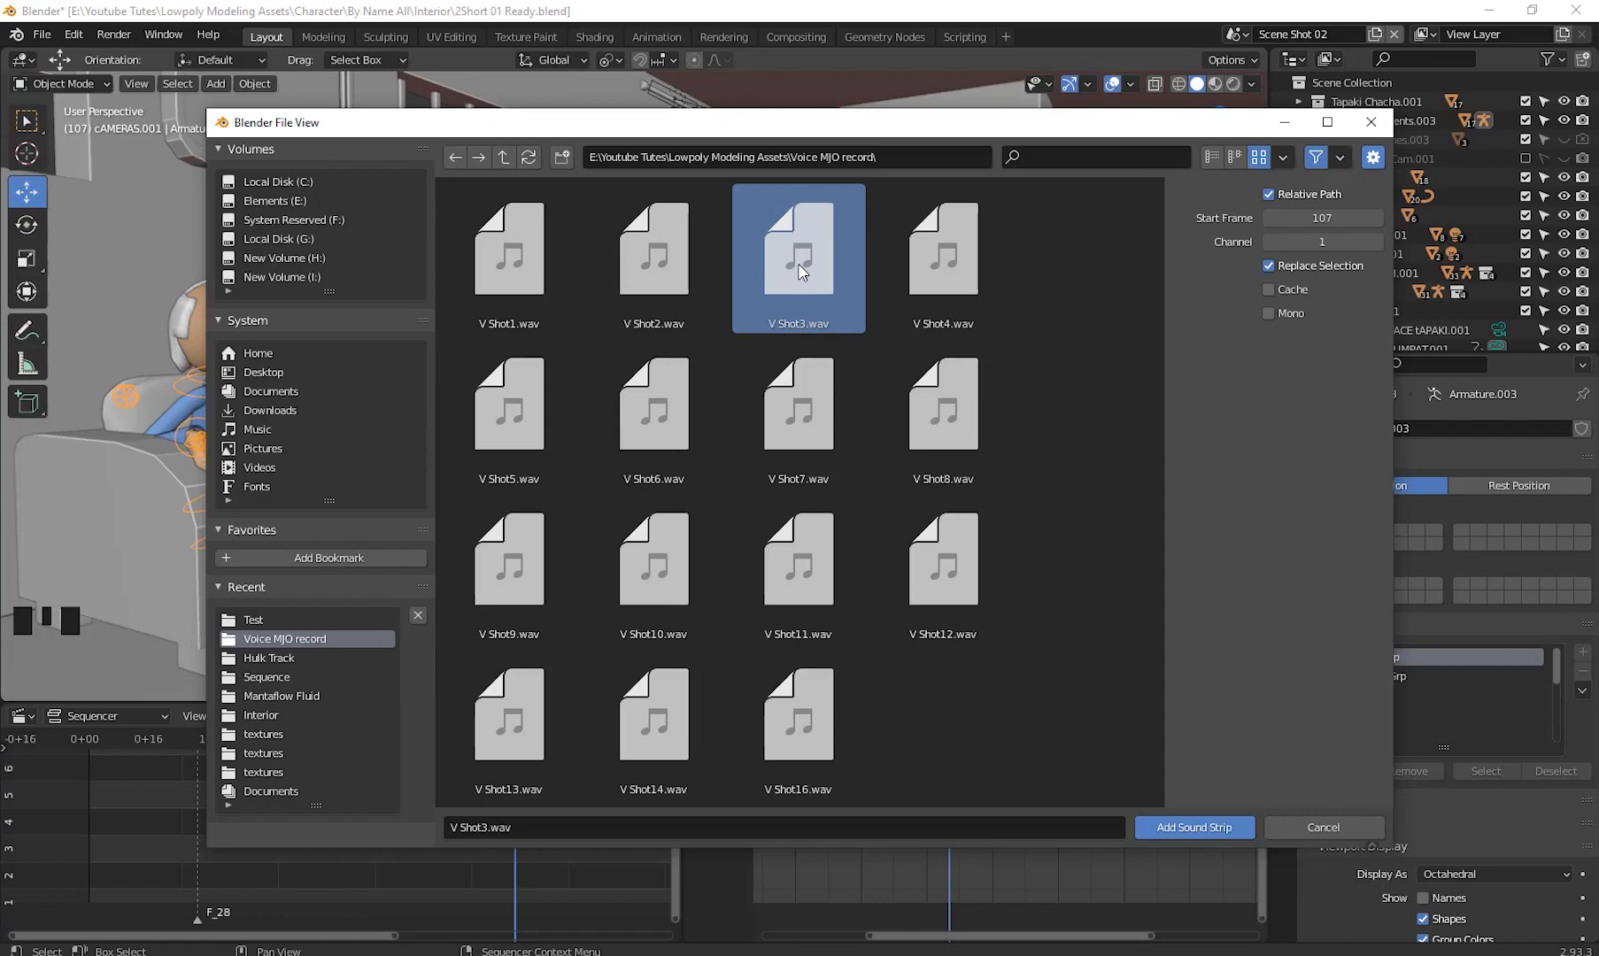
double_click(798, 264)
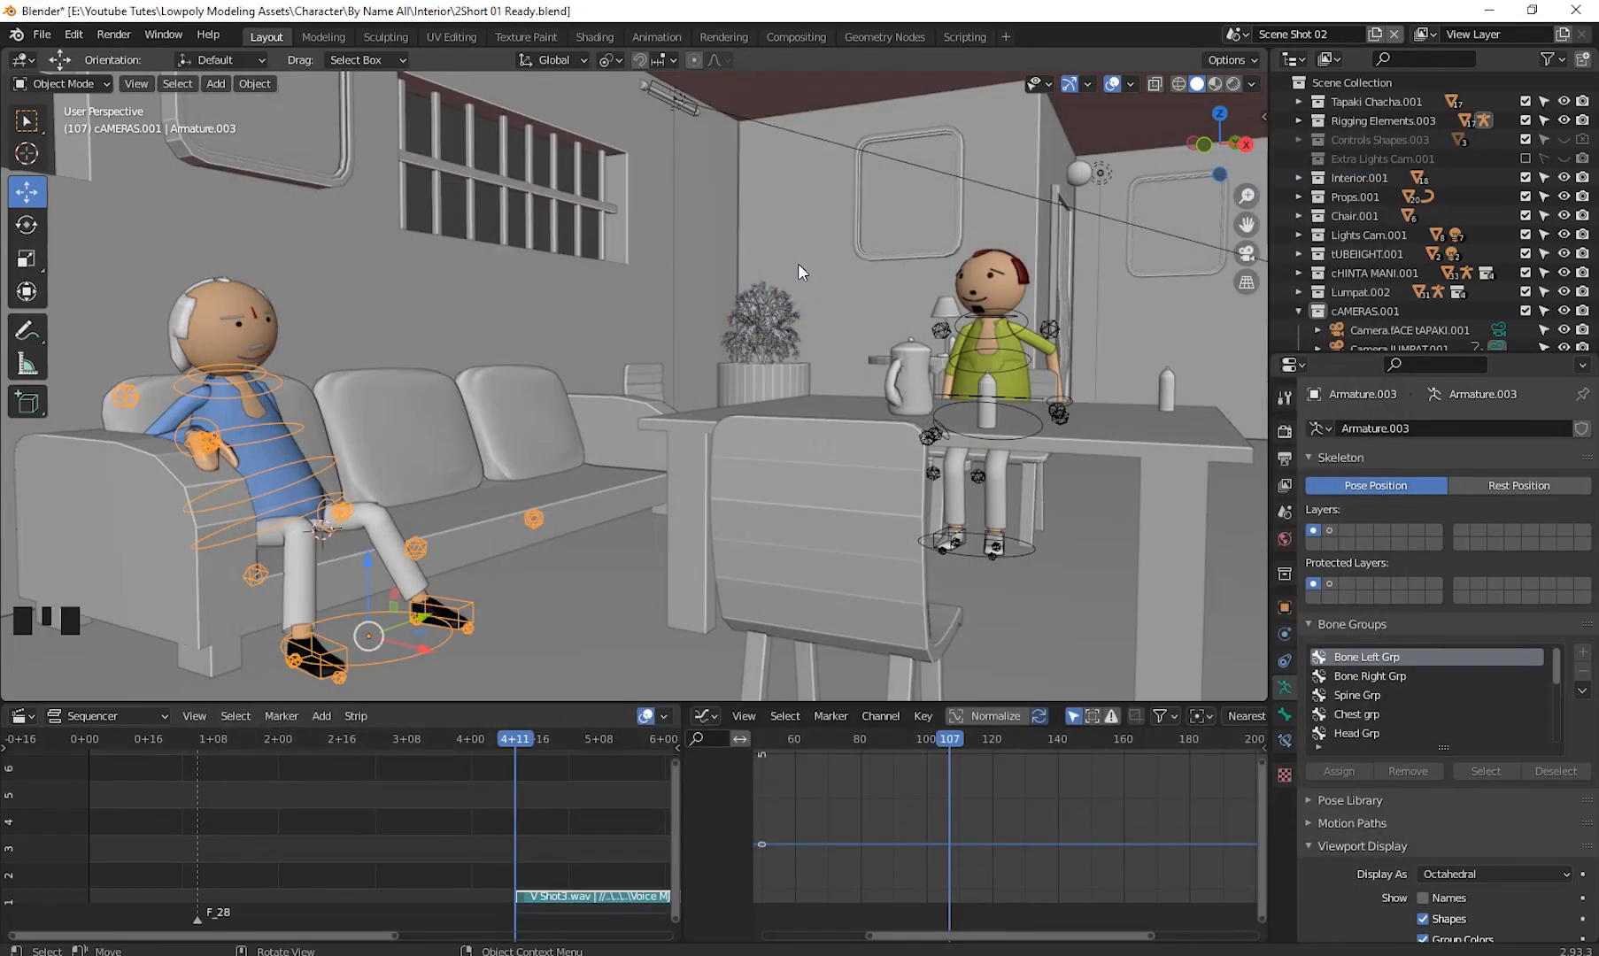
- Move the V Shot3.wav strip to the start of the sequence and play the animation with it
left_click_drag(540, 897, 129, 884)
left_click_drag(496, 746, 110, 807)
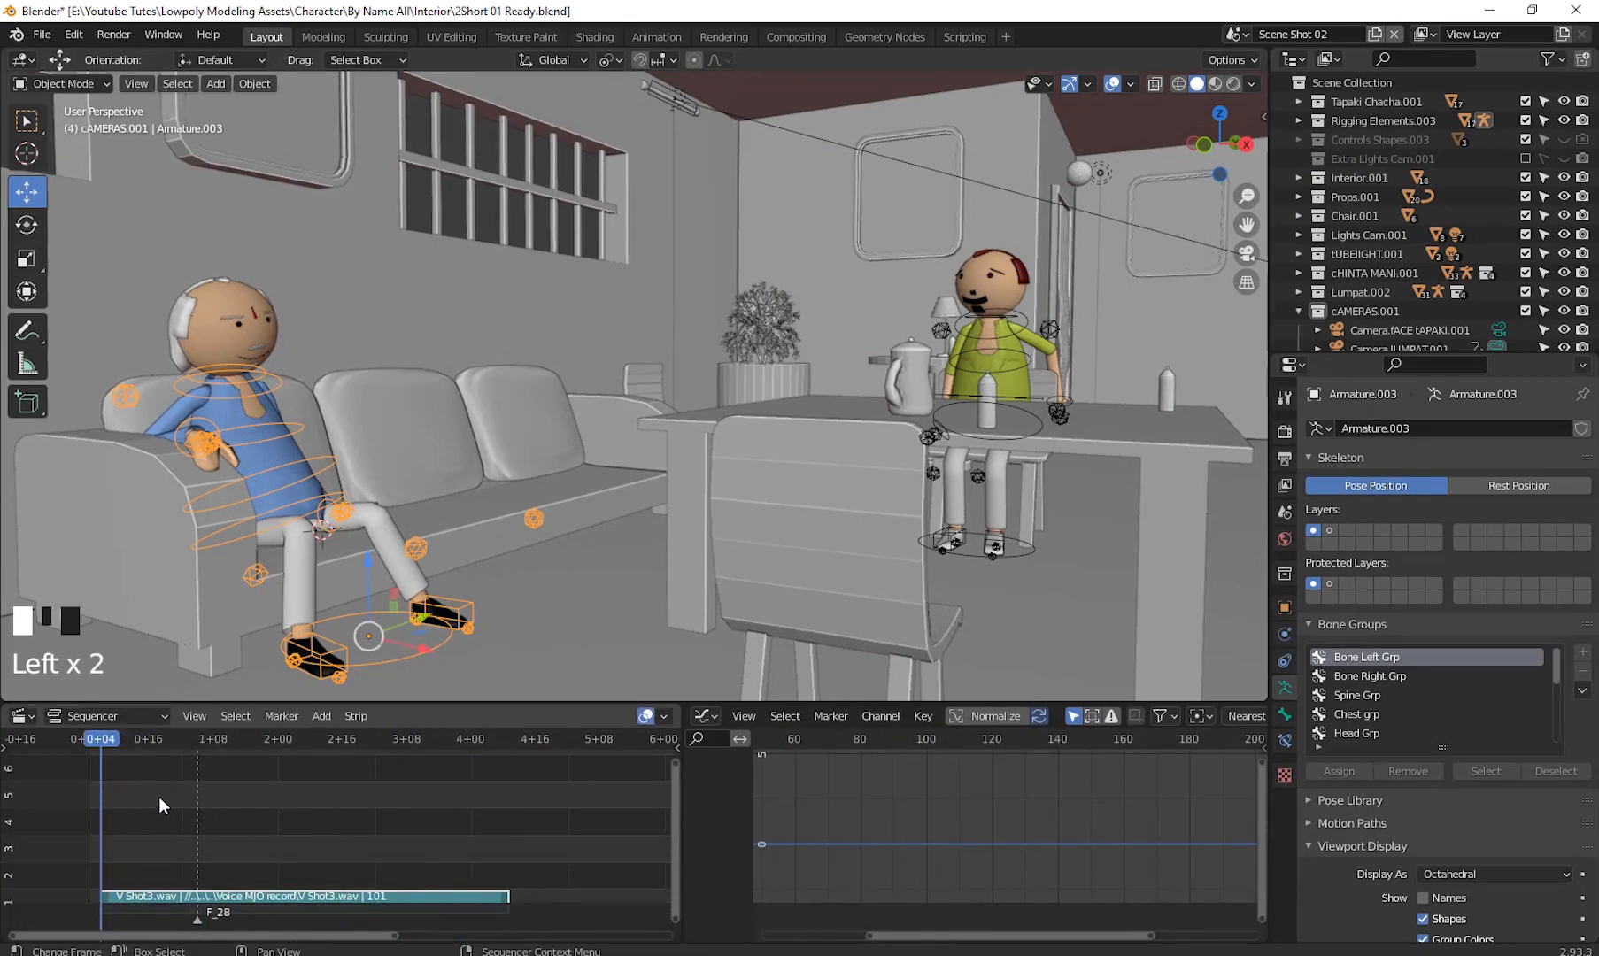
key("space")
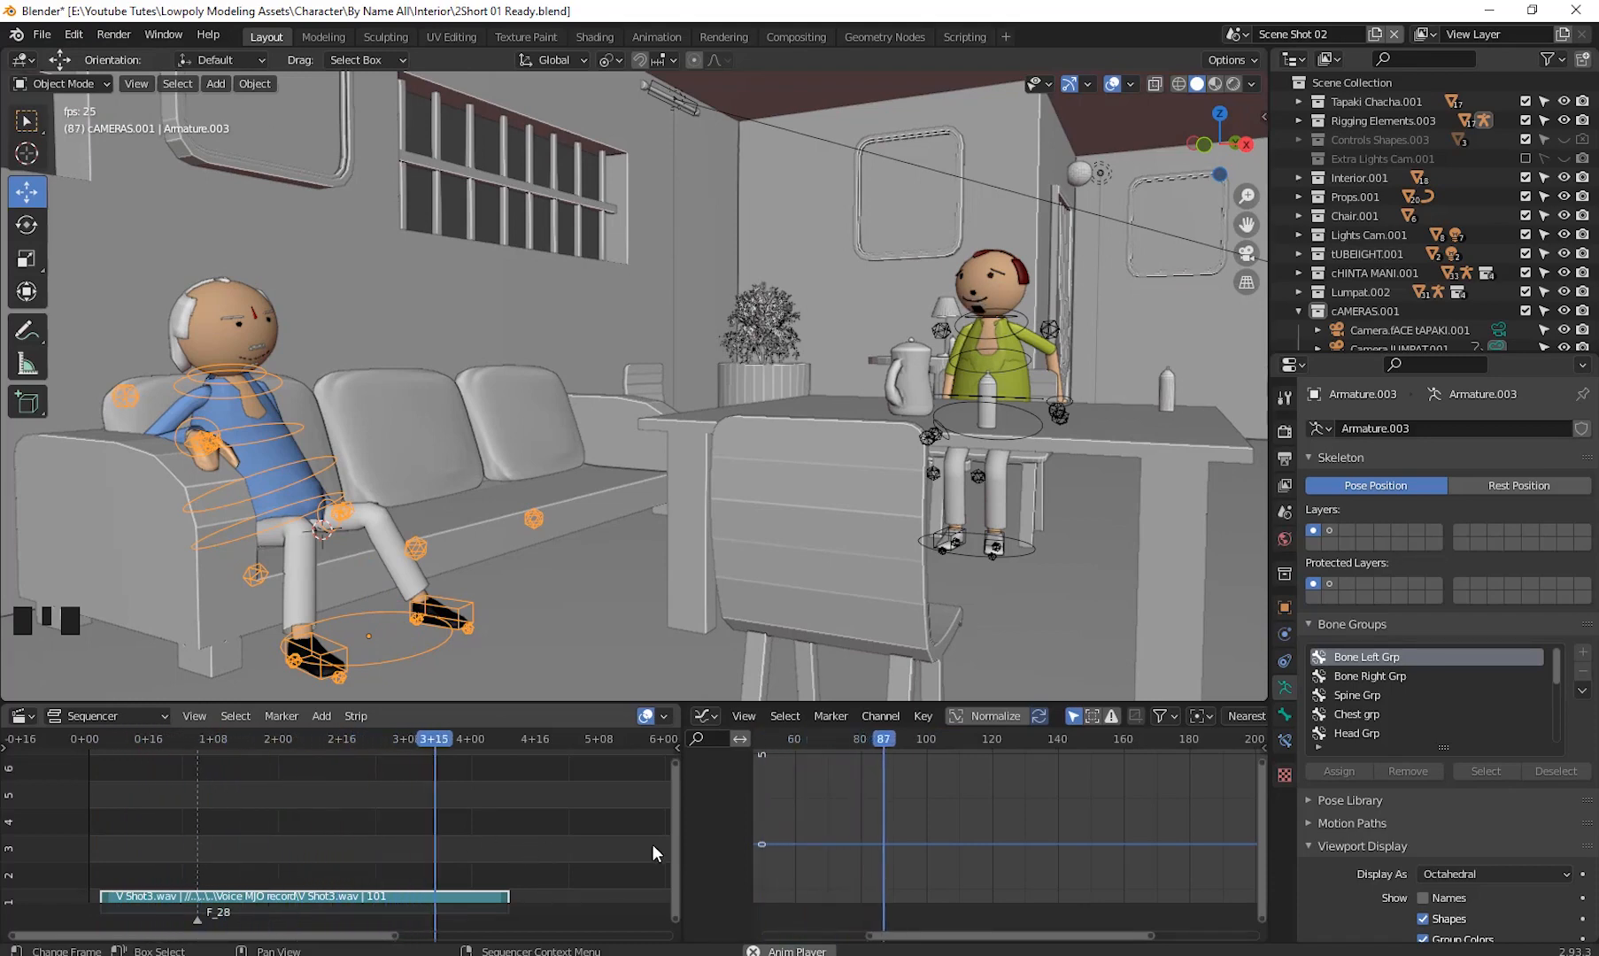
key("space")
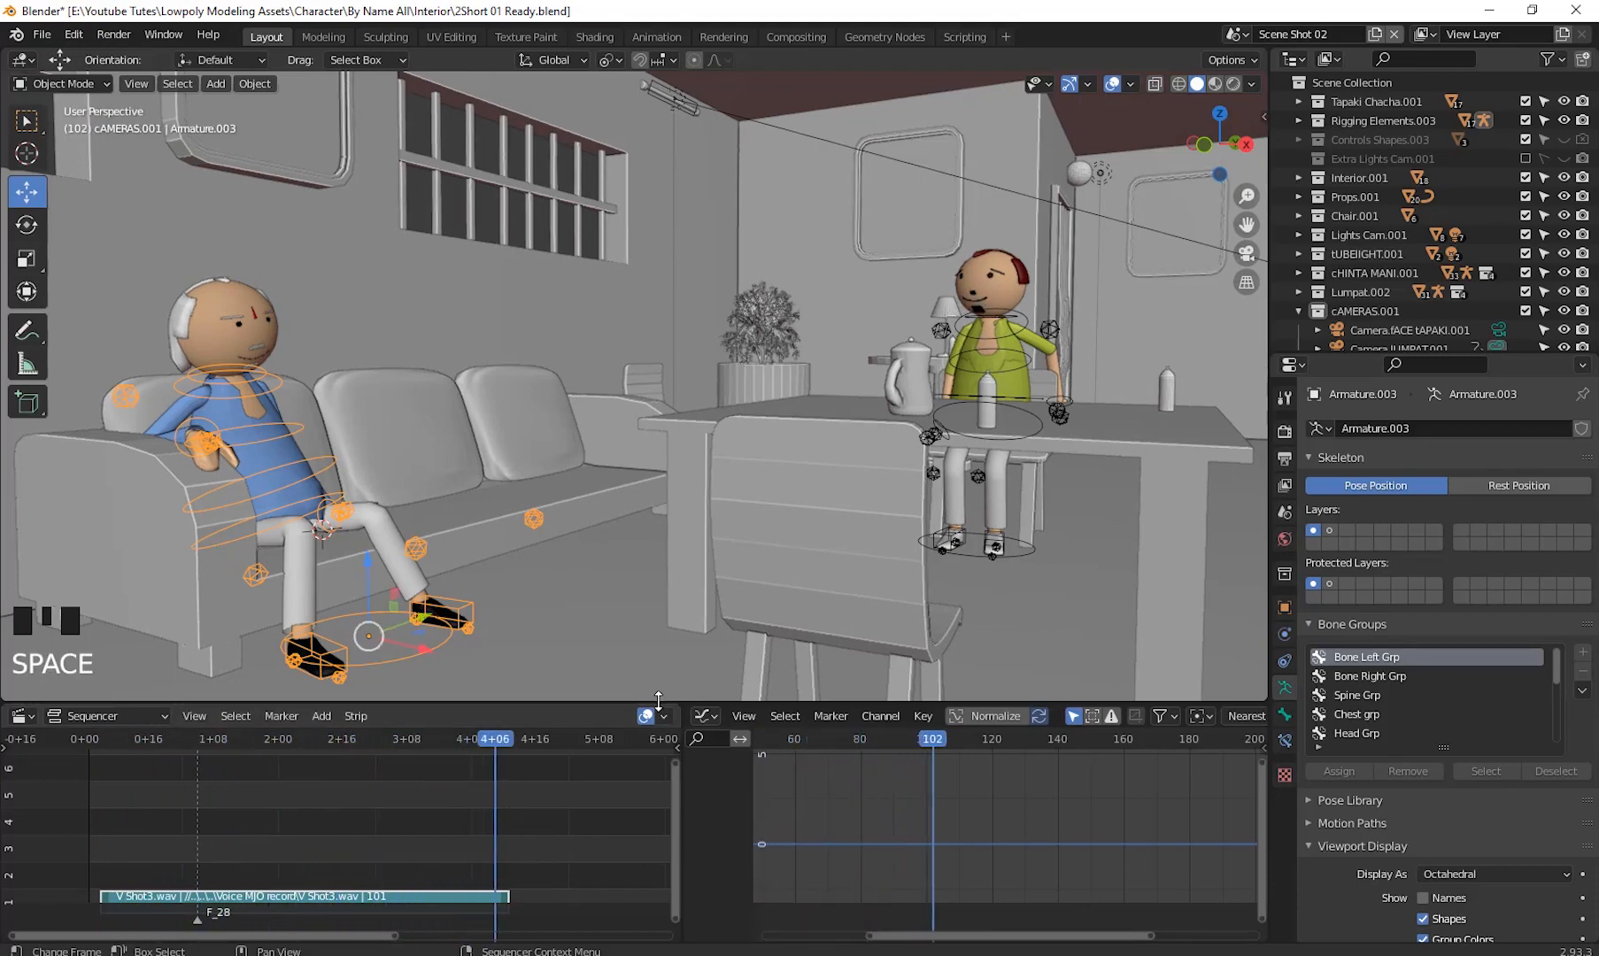
left_click_drag(660, 705, 655, 556)
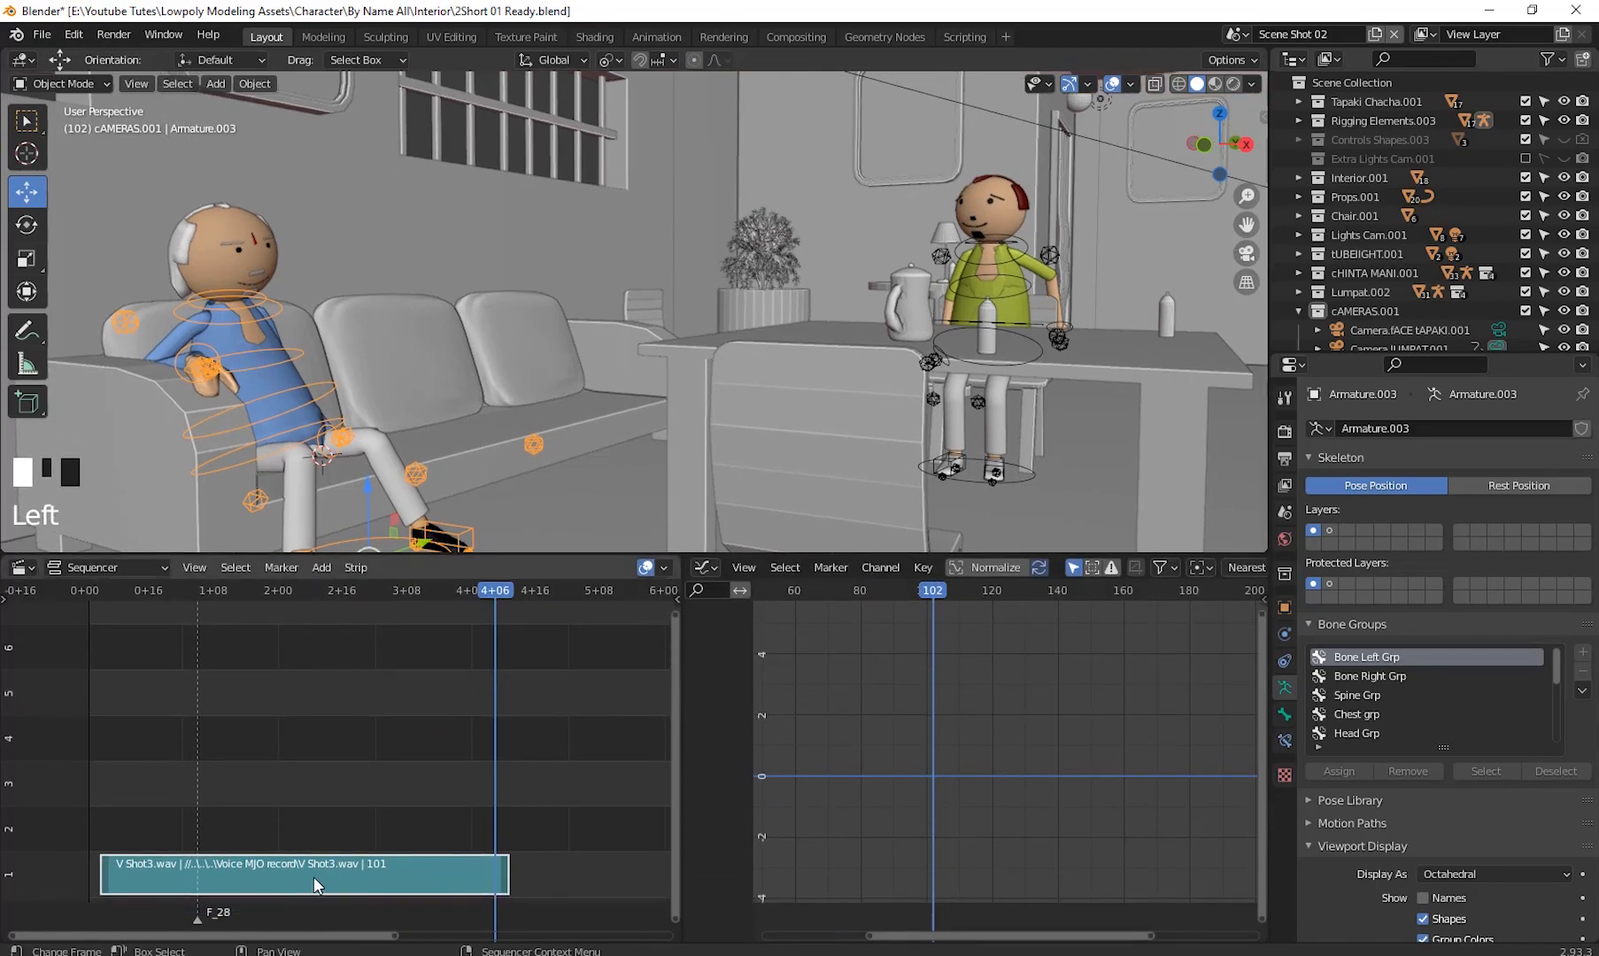
- Move the V Shot3.wav strip up to channel 2 and return the playhead to frame 2
left_click_drag(314, 877, 298, 834)
left_click_drag(497, 602, 91, 739)
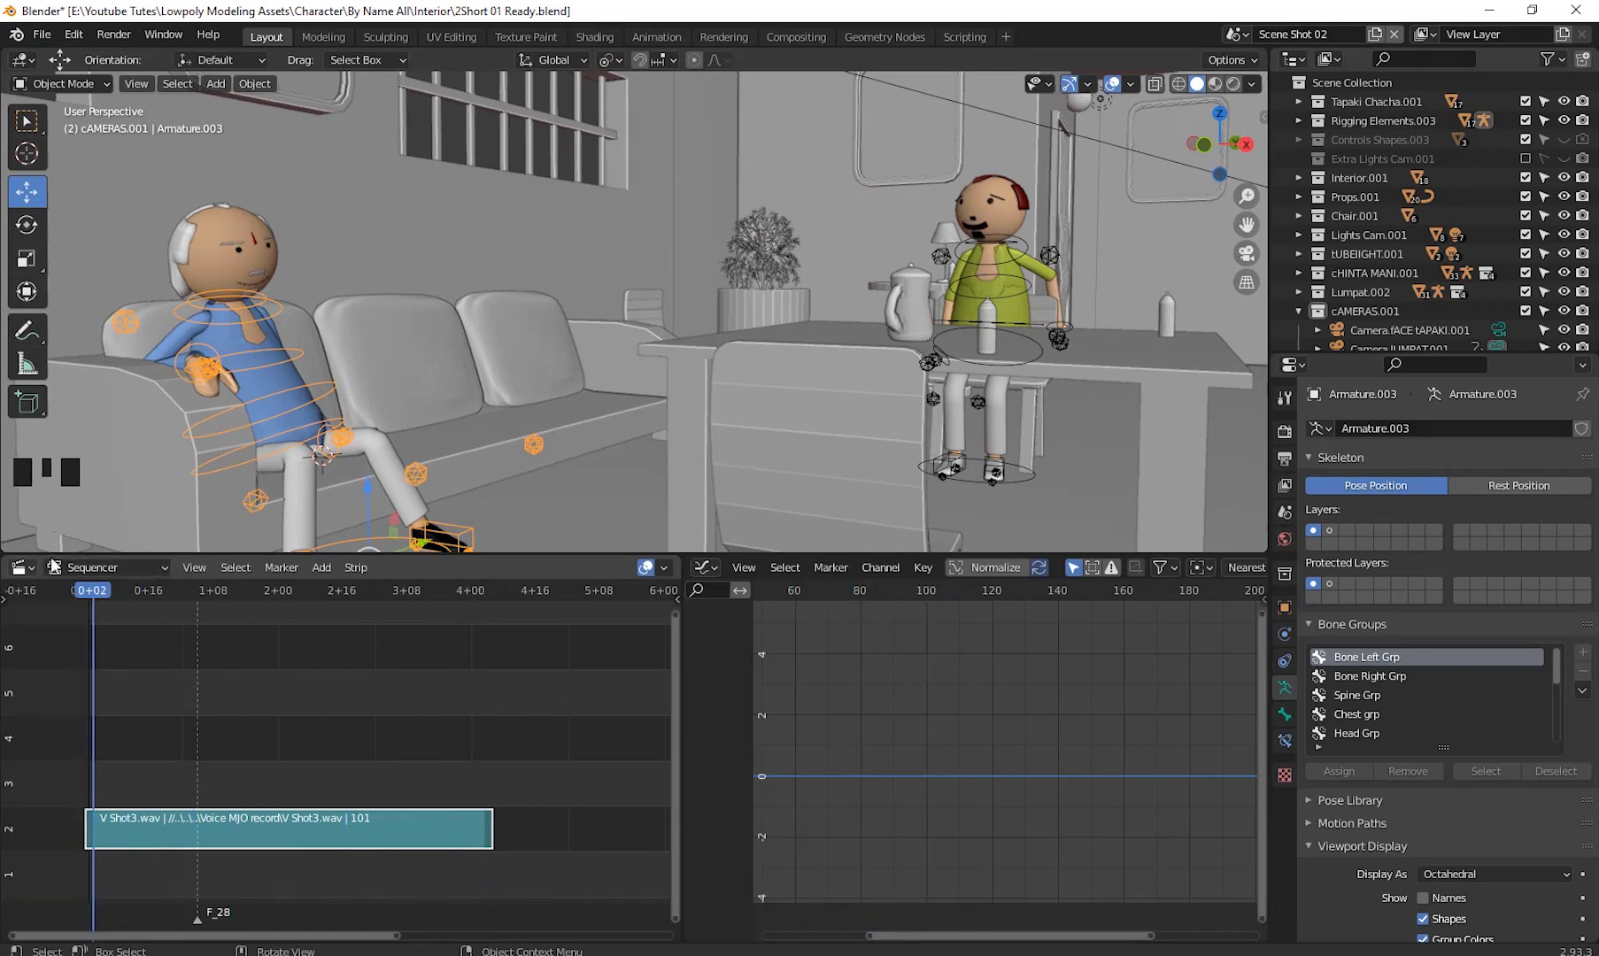
- Zoom in on the sofa character's face and select its mouth object, Tapaki_Mouth.001
middle_click_drag(743, 412, 657, 404)
scroll(645, 347, "up", 3)
scroll(645, 347, "up", 20)
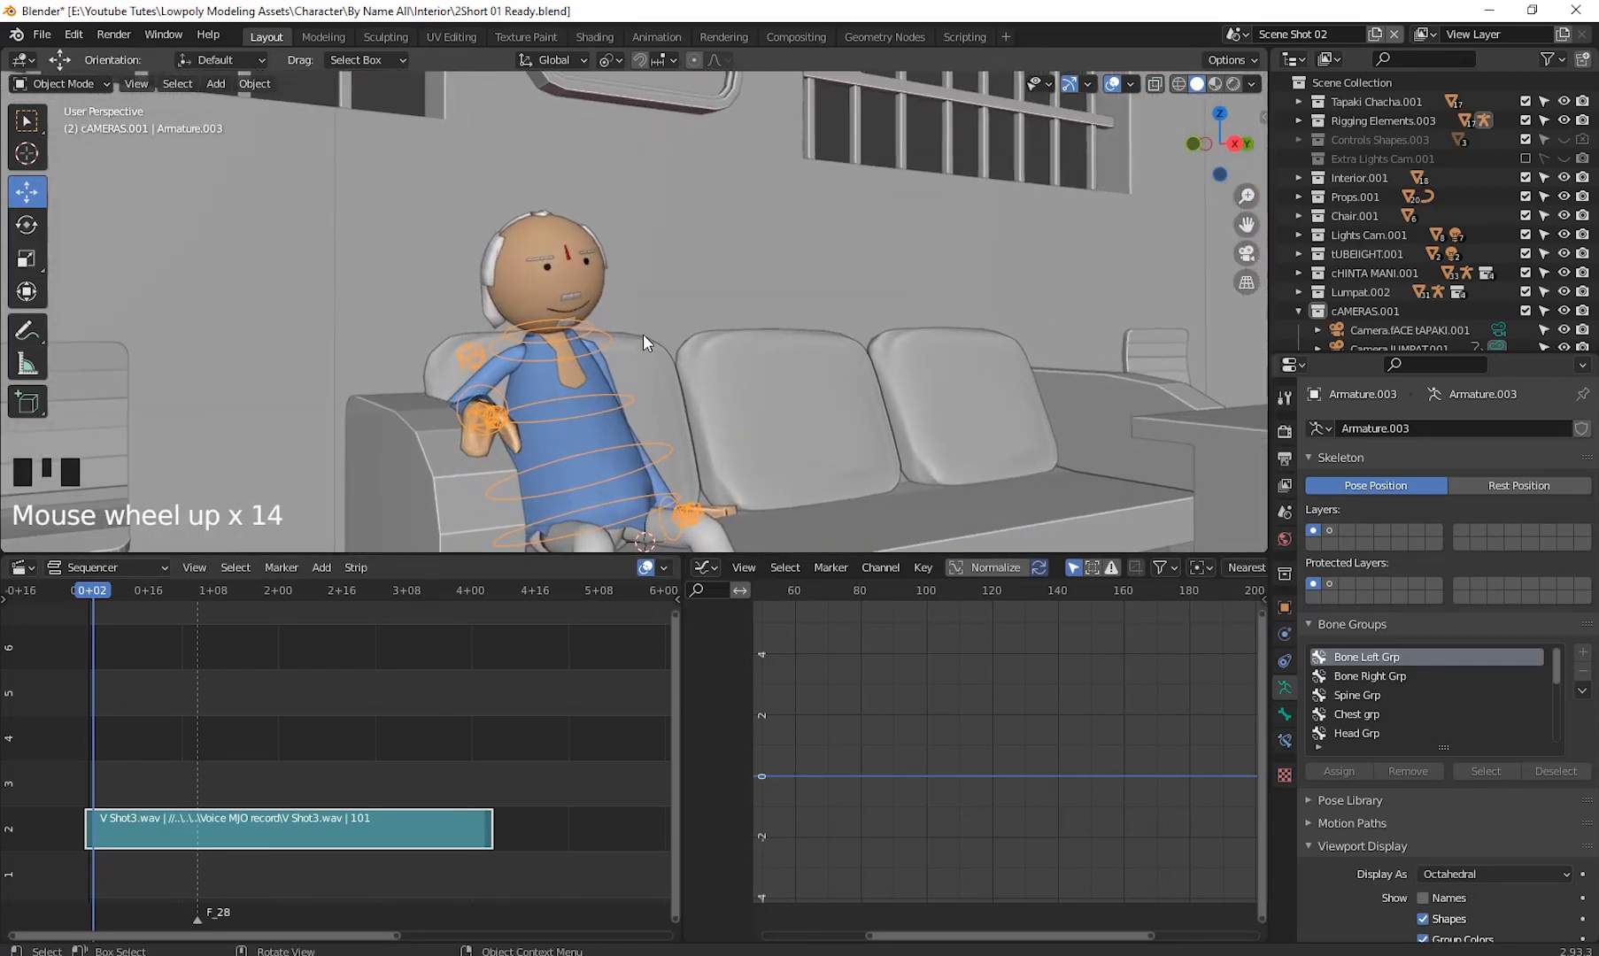
left_click(575, 291)
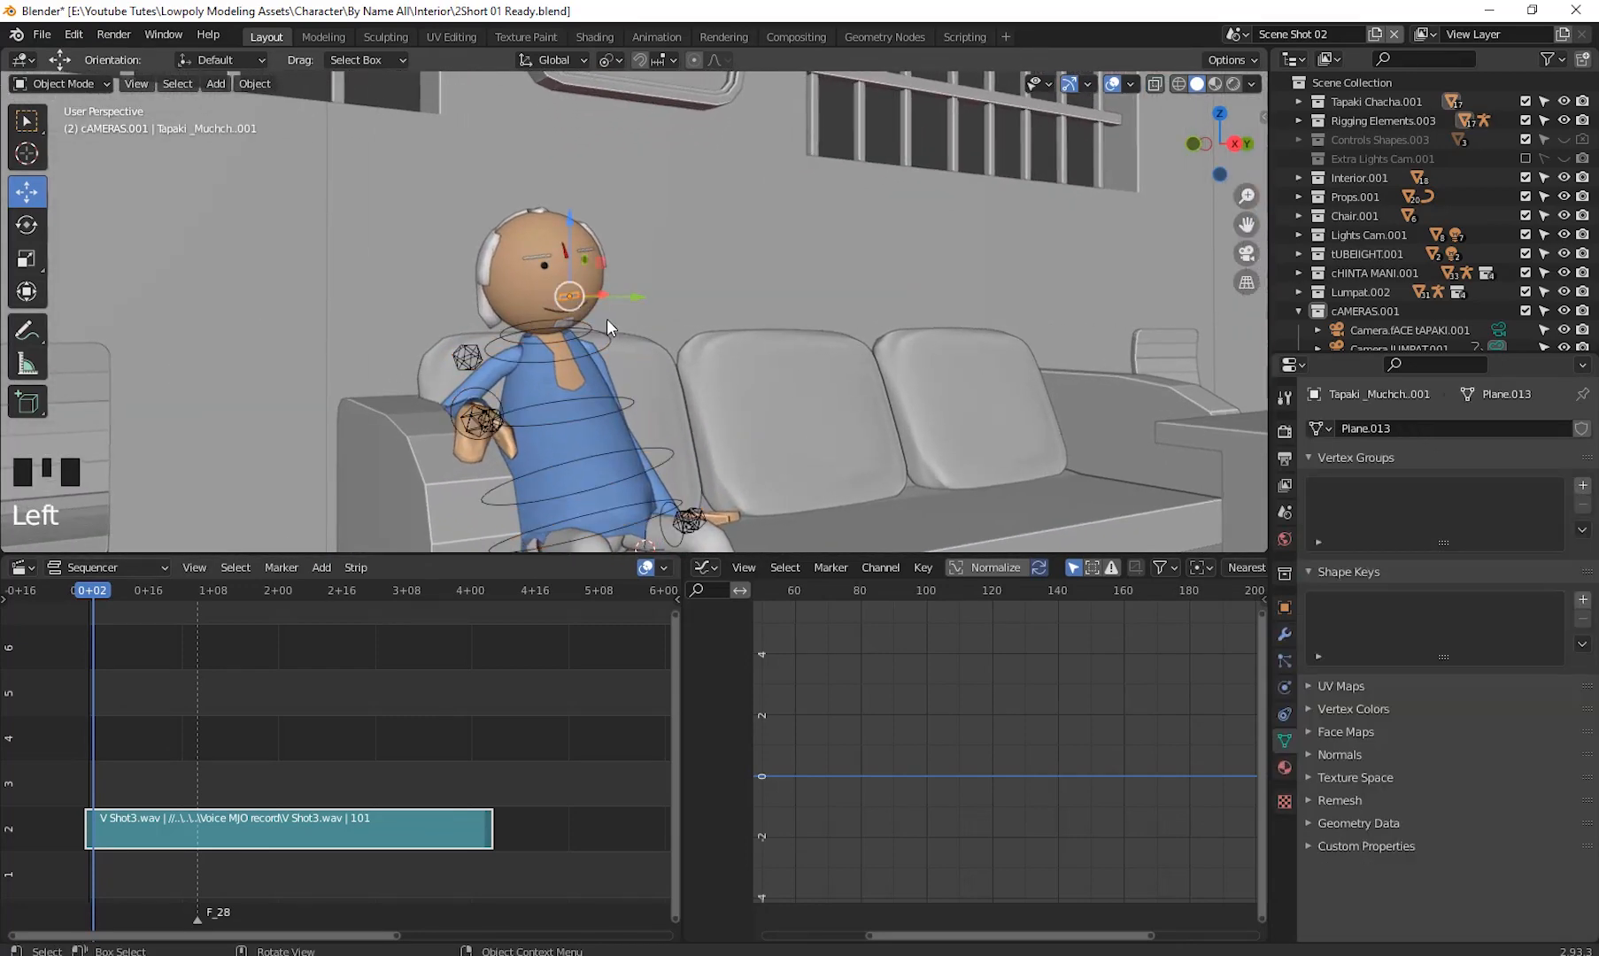
key("KP_Decimal")
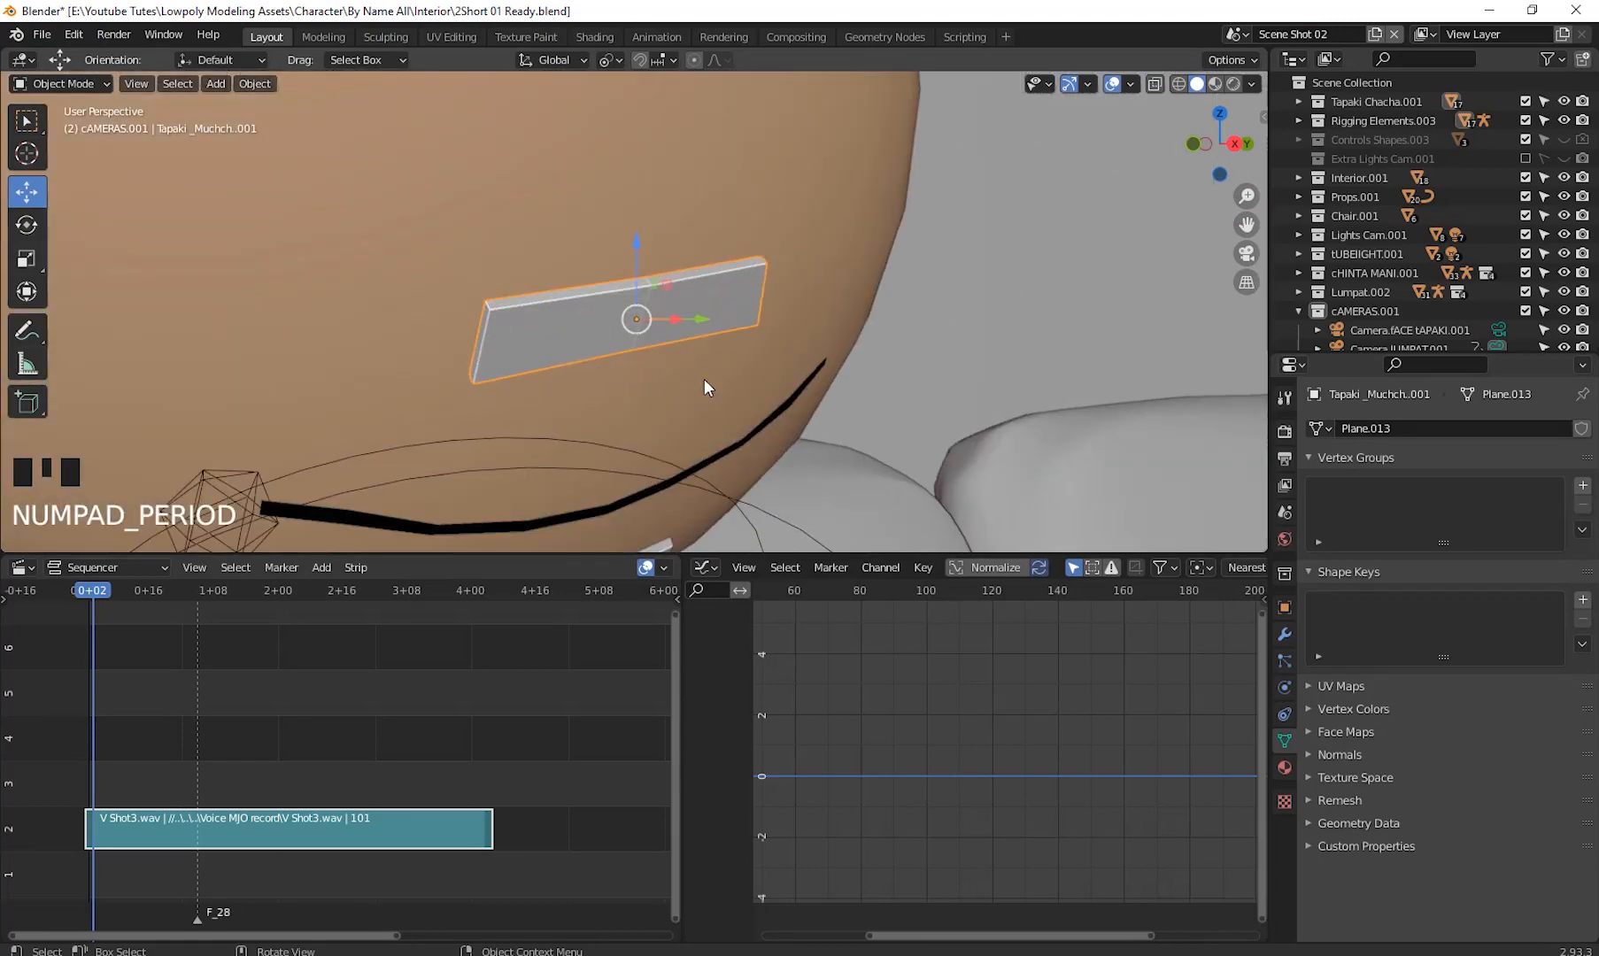
scroll(693, 357, "down", 4)
scroll(692, 356, "down", 6)
middle_click_drag(687, 359, 634, 416, "shift")
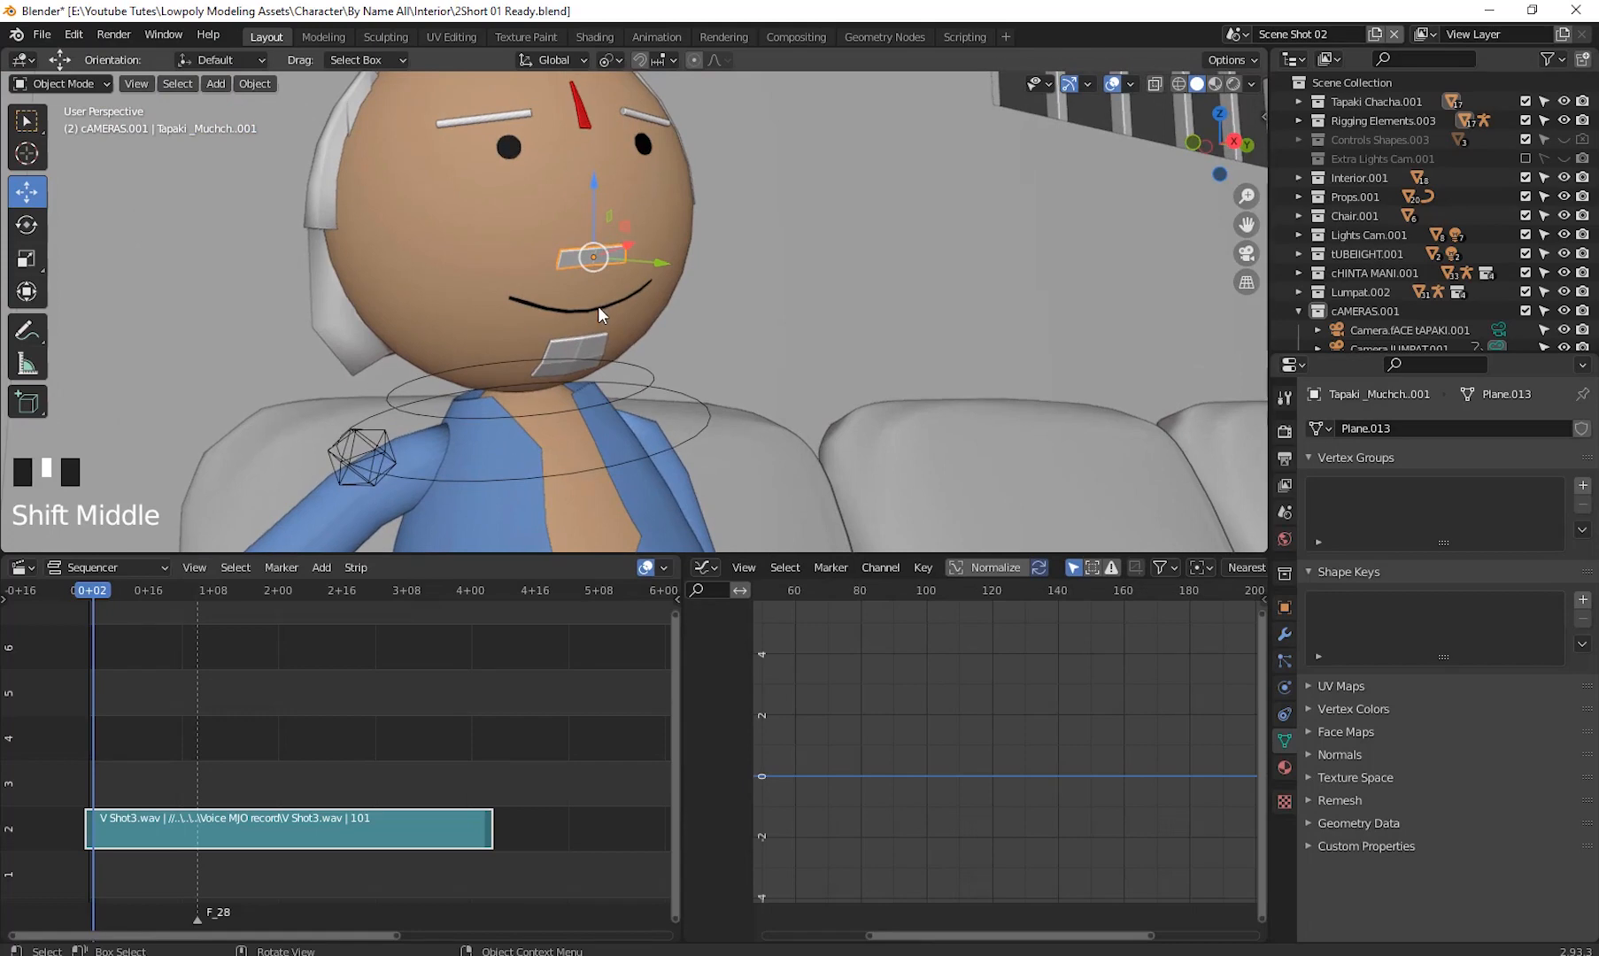
left_click(597, 306)
left_click(617, 300)
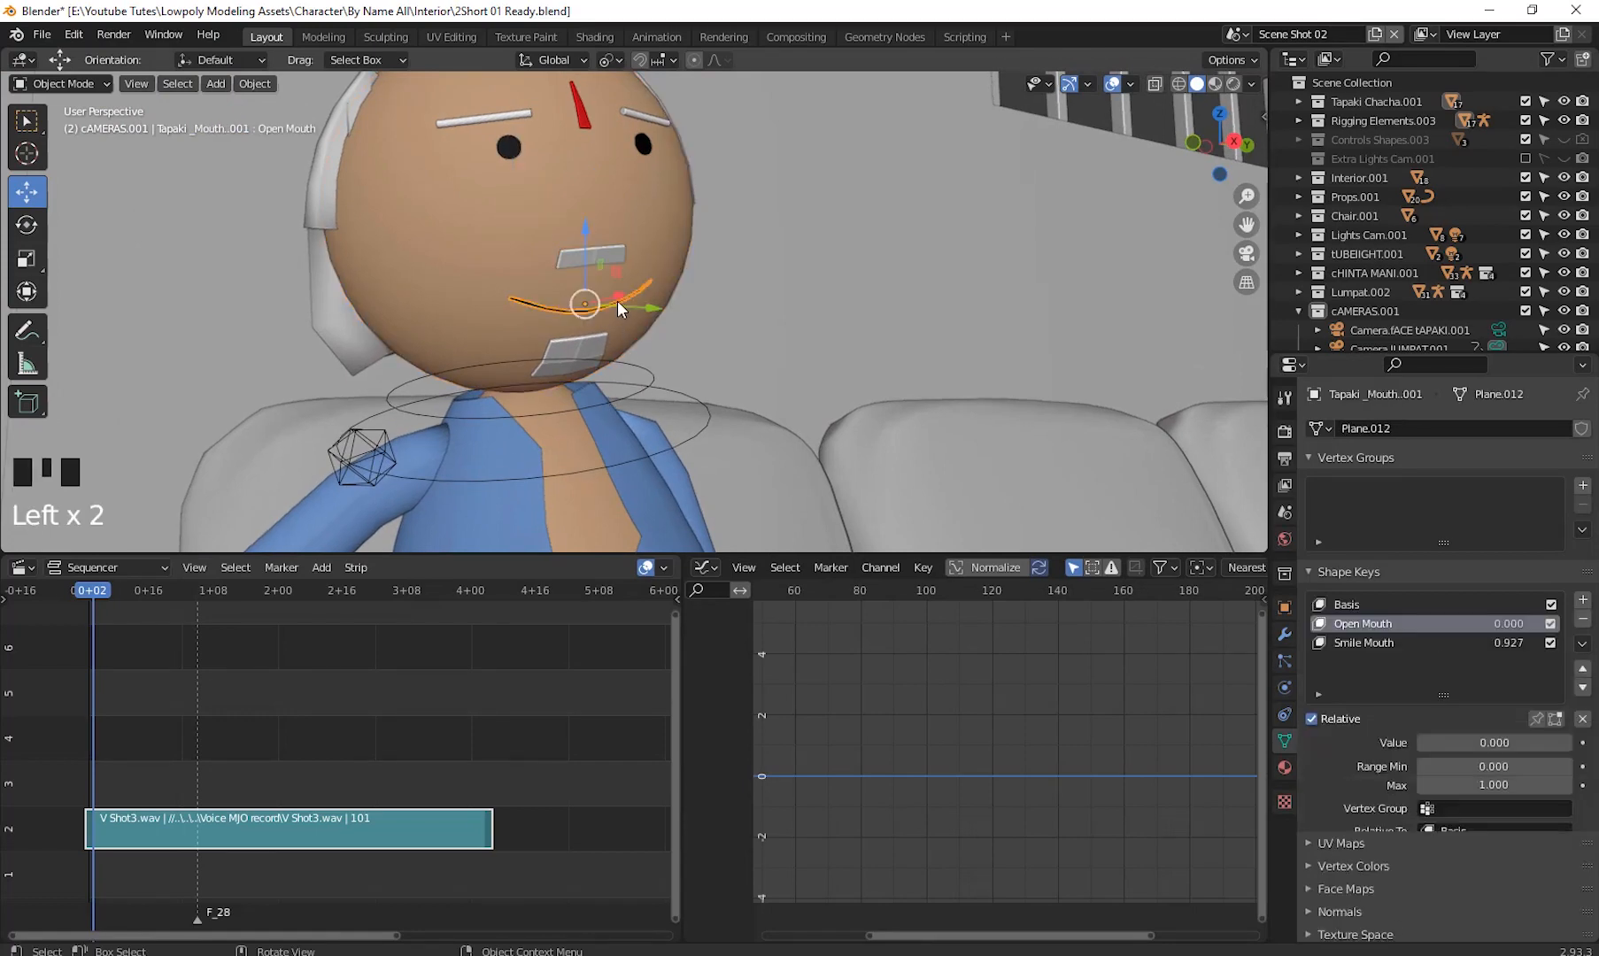
- Play the animation and stop it at frame 36
scroll(682, 423, "down", 5, "shift")
mouse_move(696, 420)
middle_mouse_down()
mouse_move(666, 430)
mouse_move(728, 448)
mouse_move(708, 399)
middle_mouse_up()
scroll(673, 423, "up", 3)
key("space")
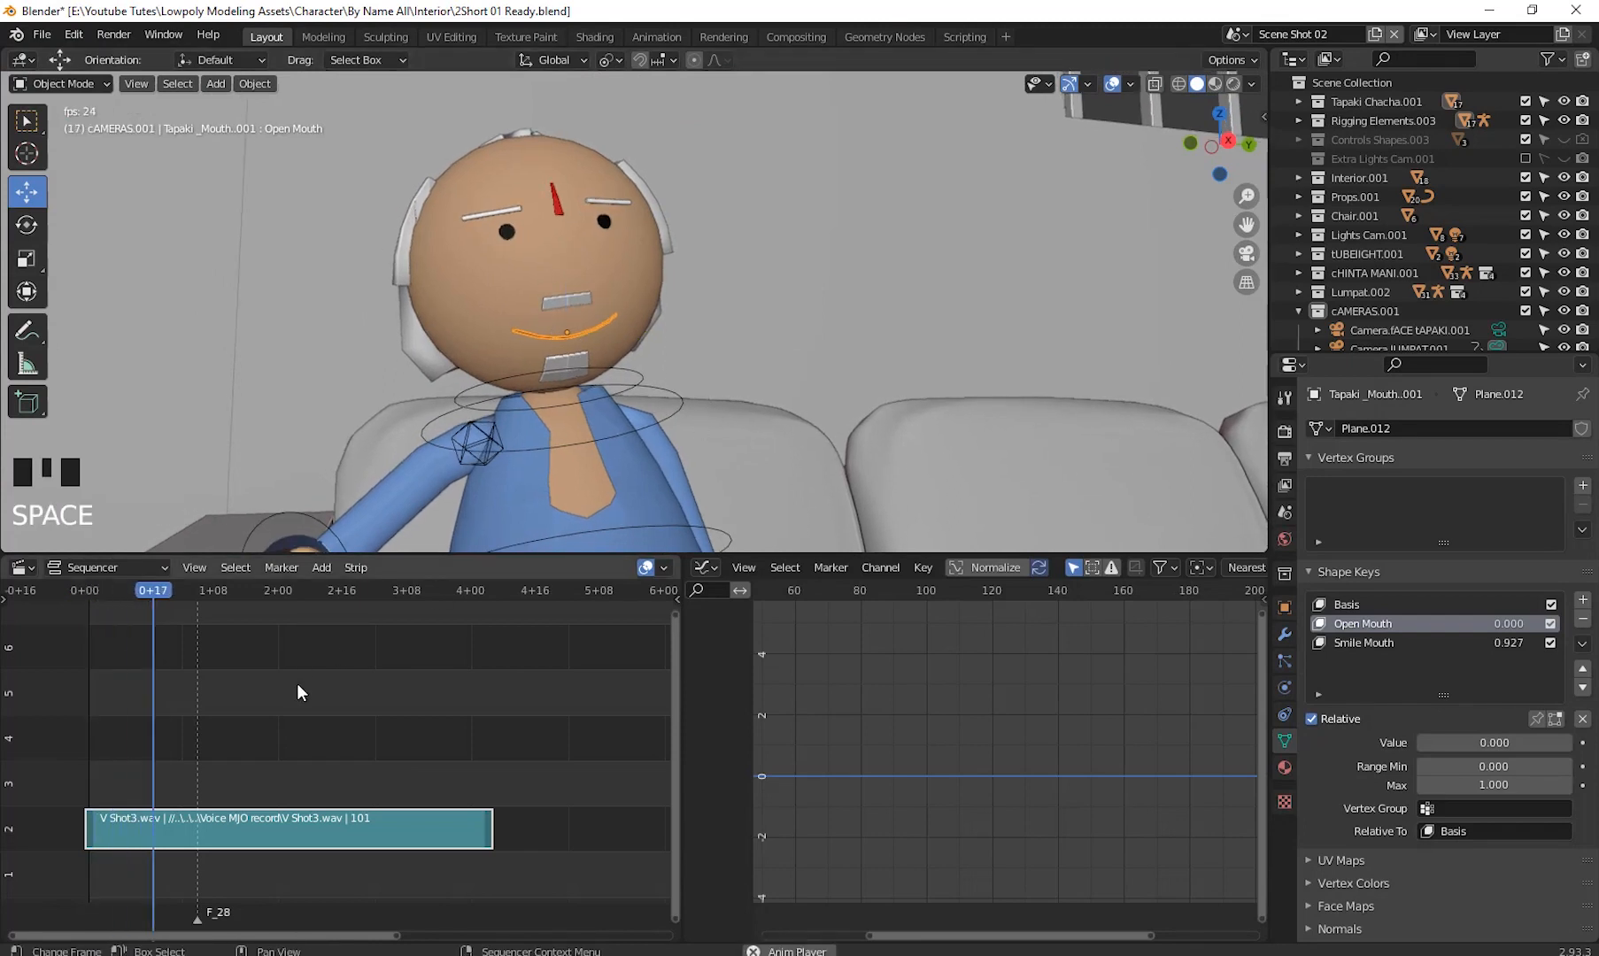
key("space")
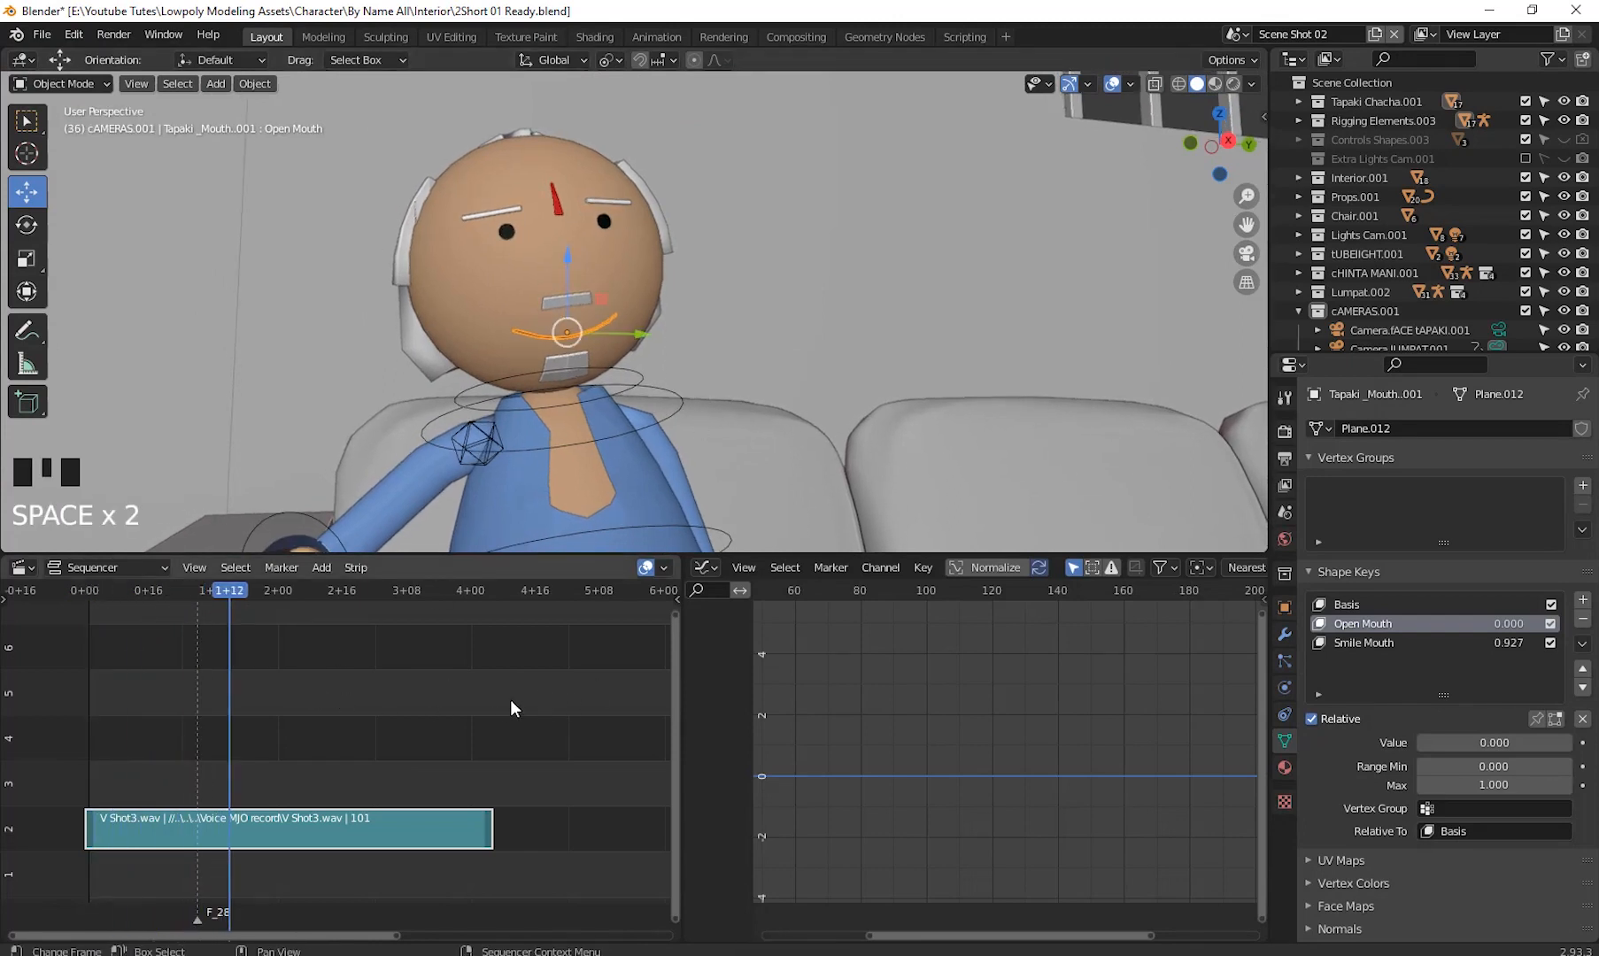
- Turn on waveform display for the V Shot3.wav sound strip
key("n")
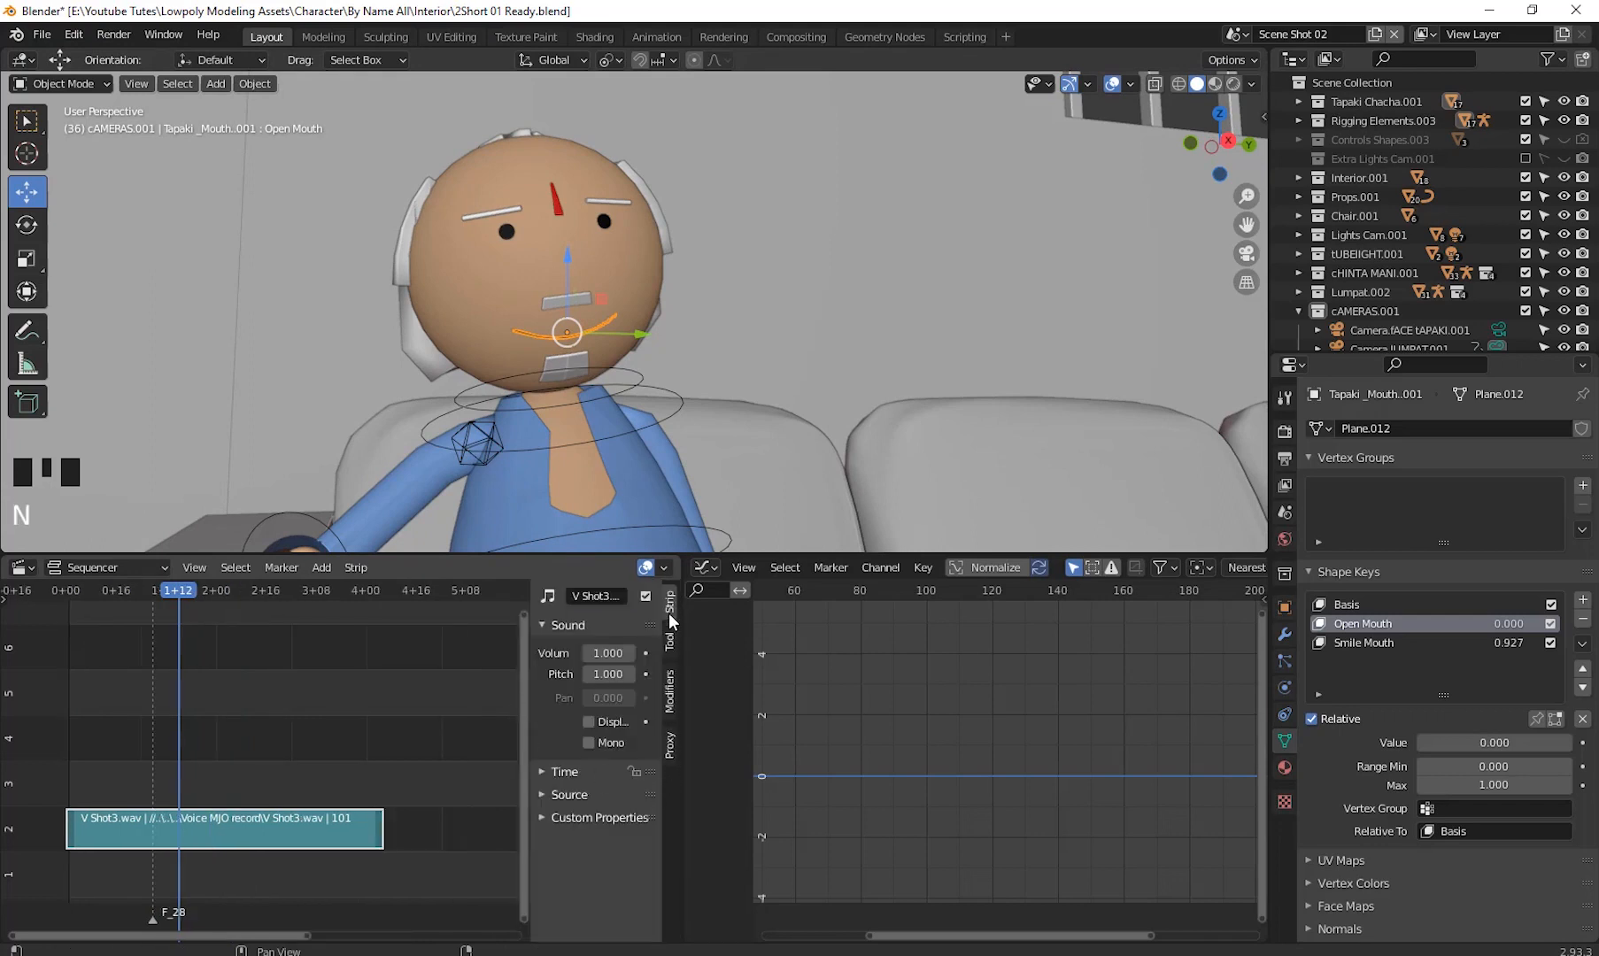
left_click(589, 722)
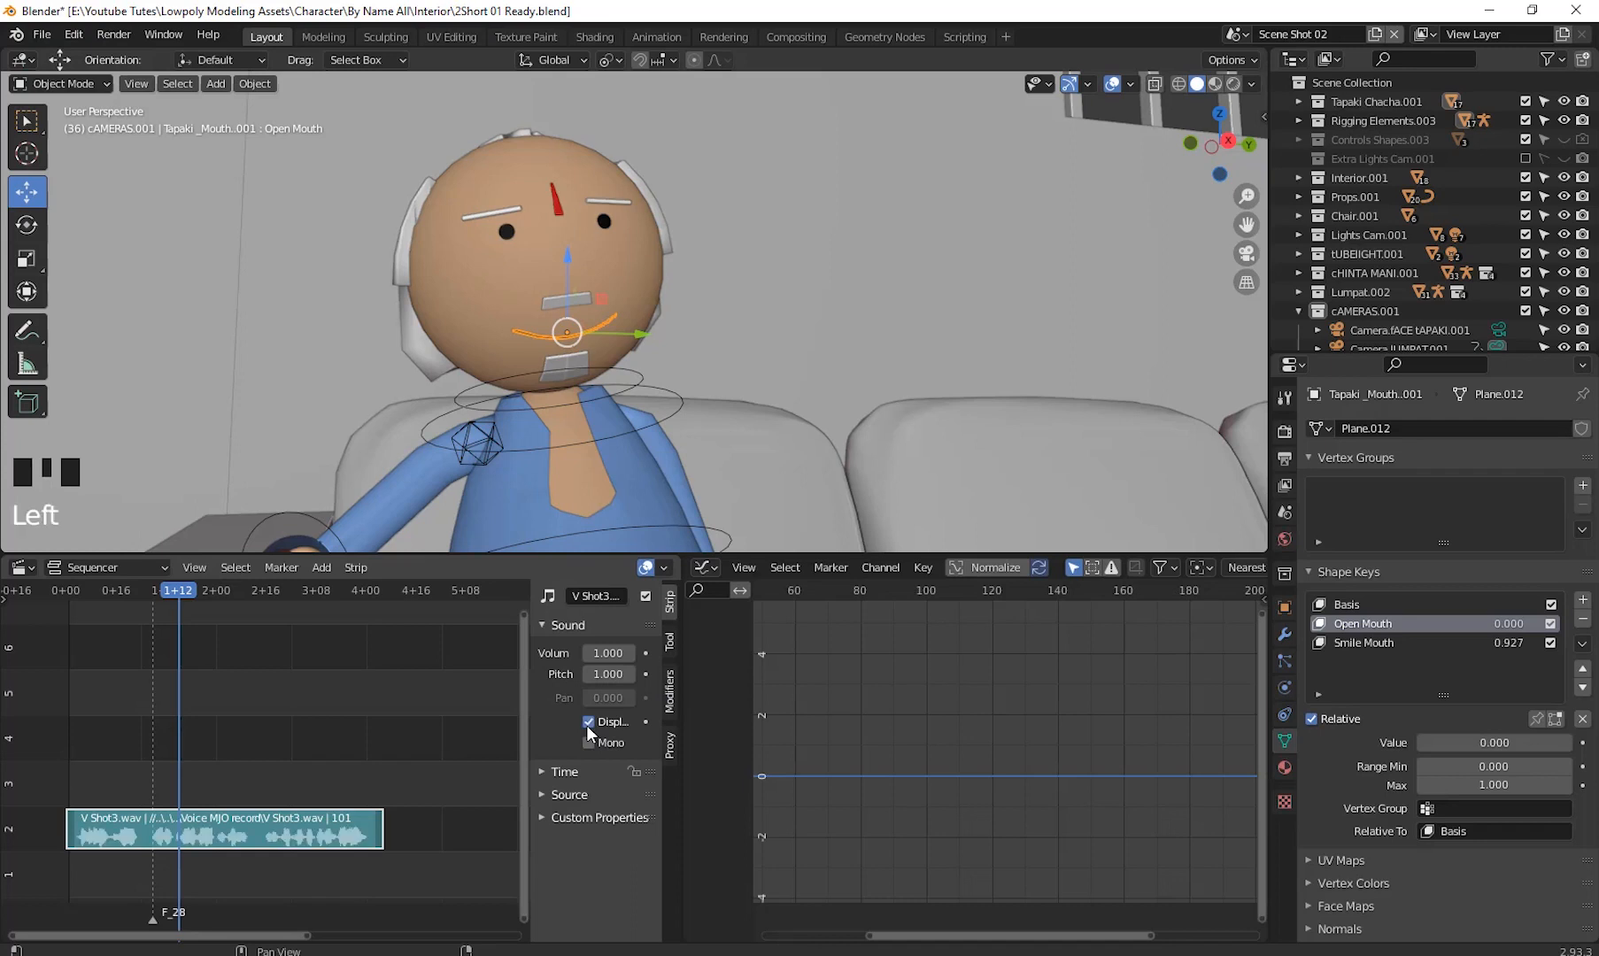
left_click_drag(531, 739, 487, 747)
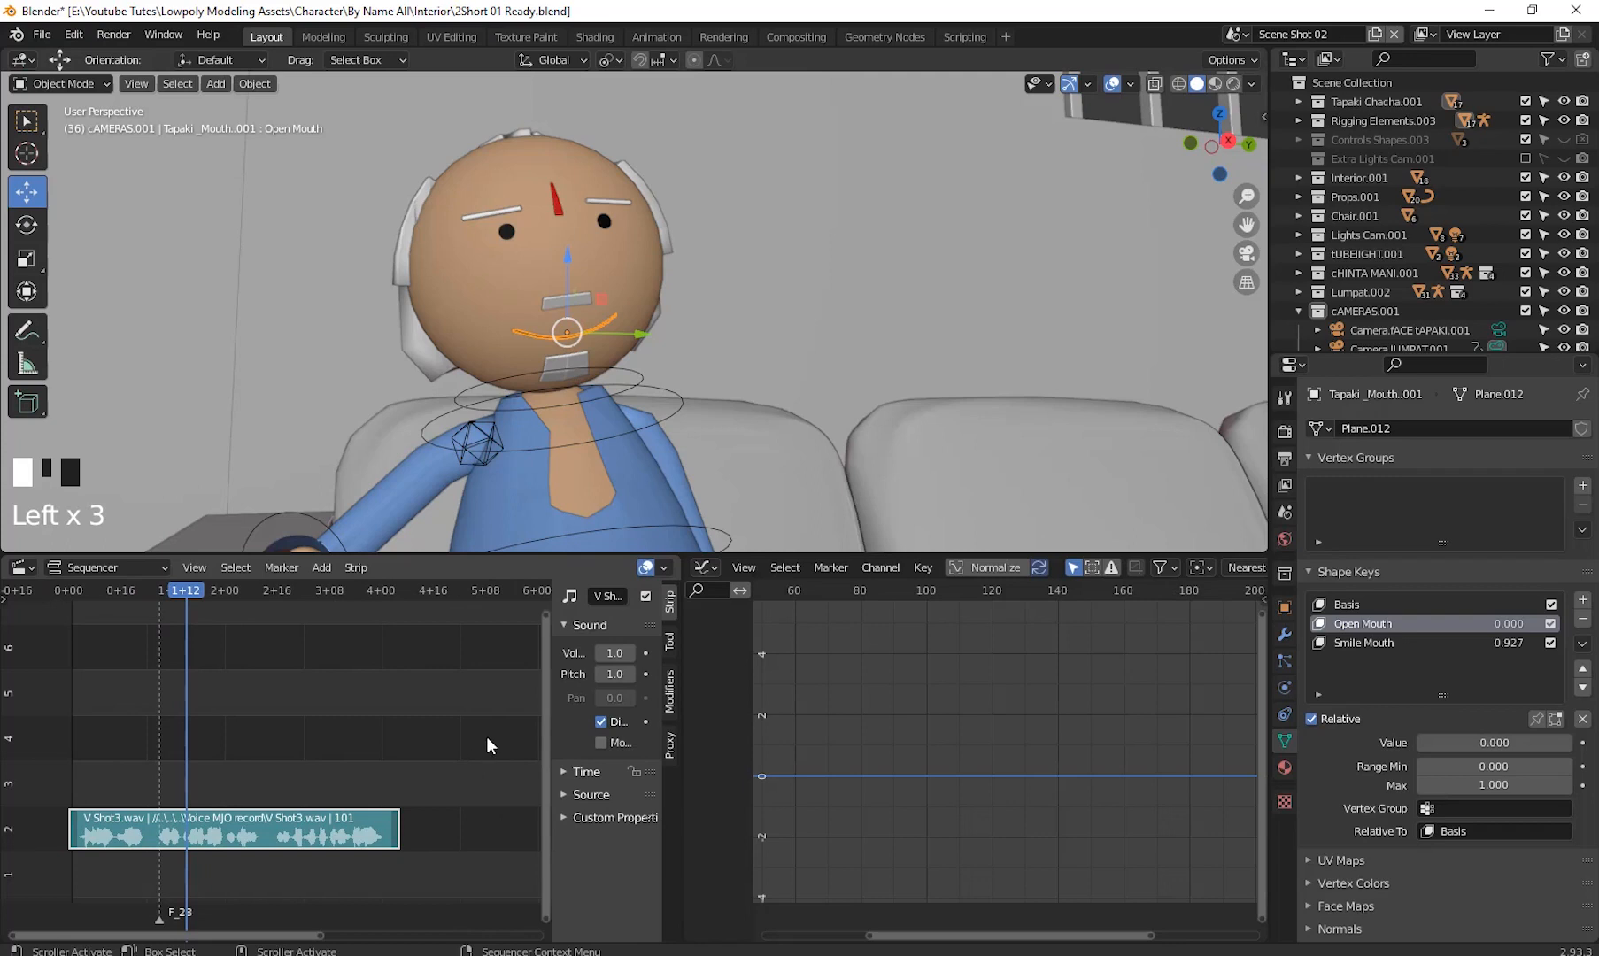
key("n")
middle_click_drag(446, 704, 478, 696, "shift")
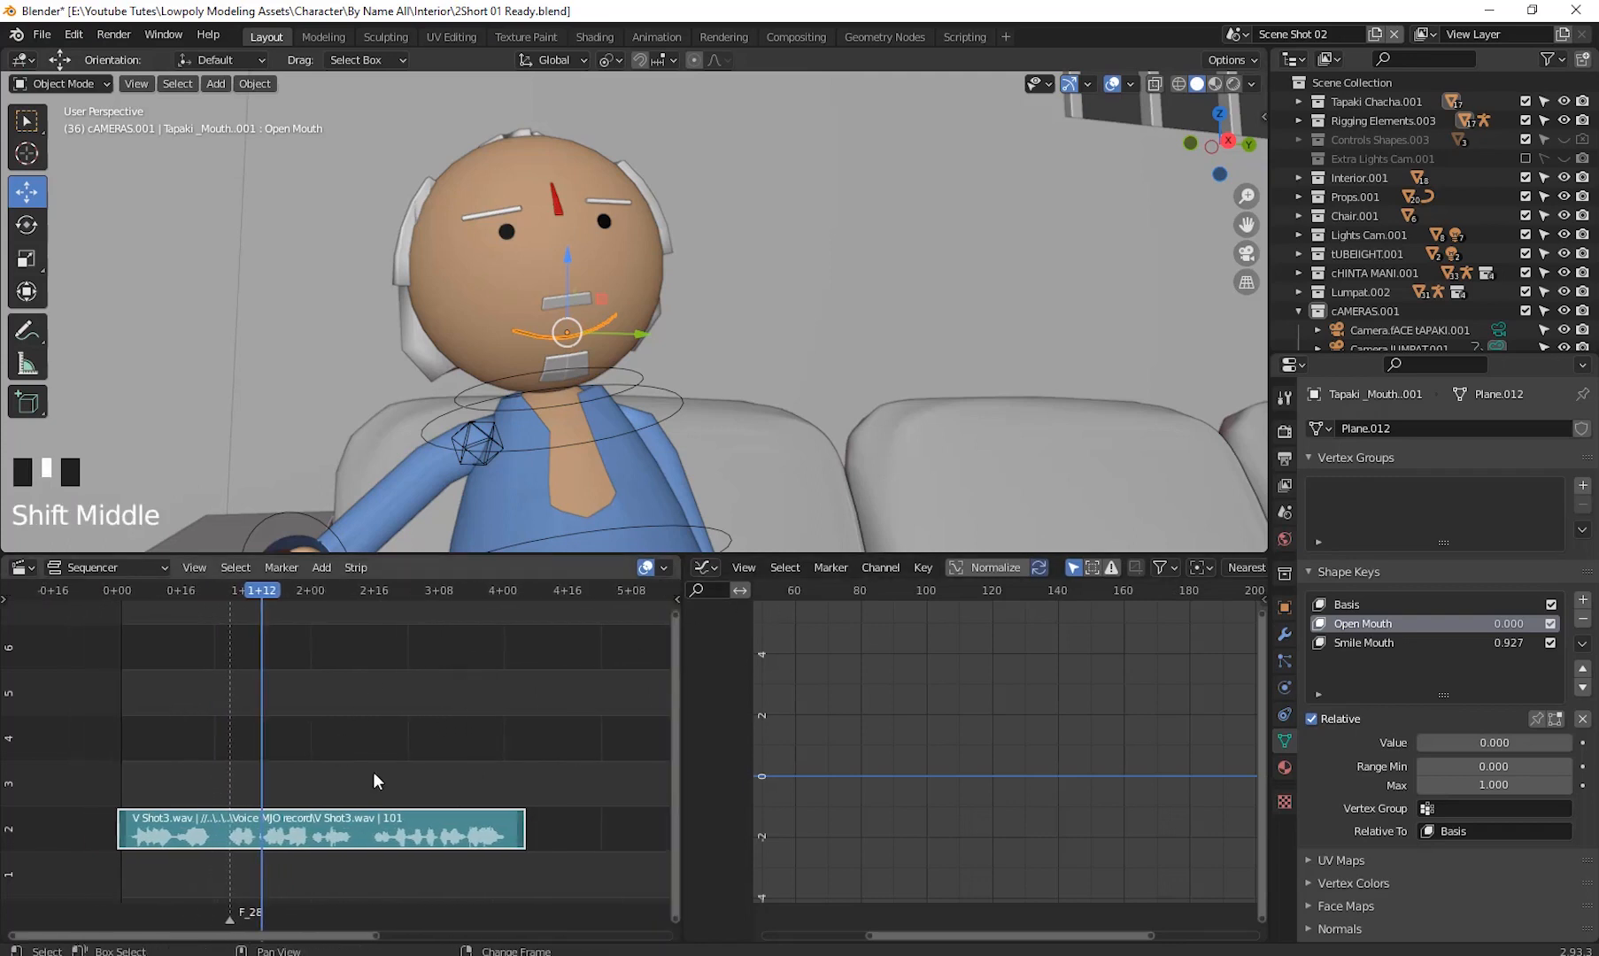
- Rewind to the start of the sequence and play the animation briefly
left_click_drag(262, 599, 120, 653)
key("space")
key("space")
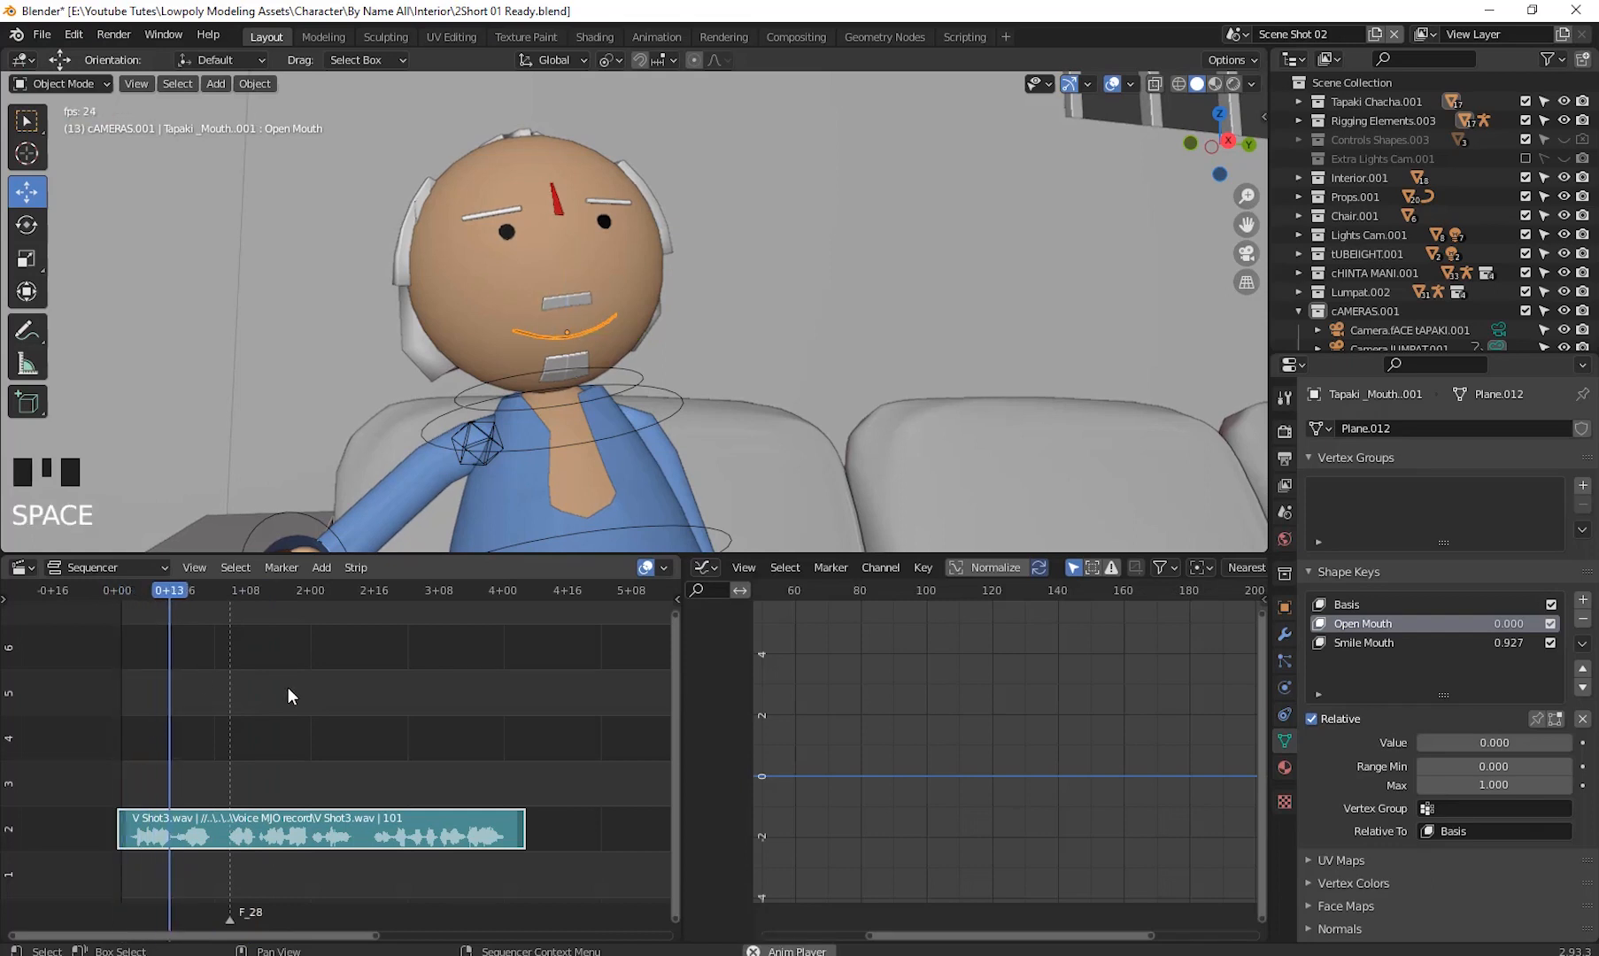
- Slide the V Shot3.wav strip a few frames later and set the current frame to 4
left_click_drag(319, 837, 326, 838)
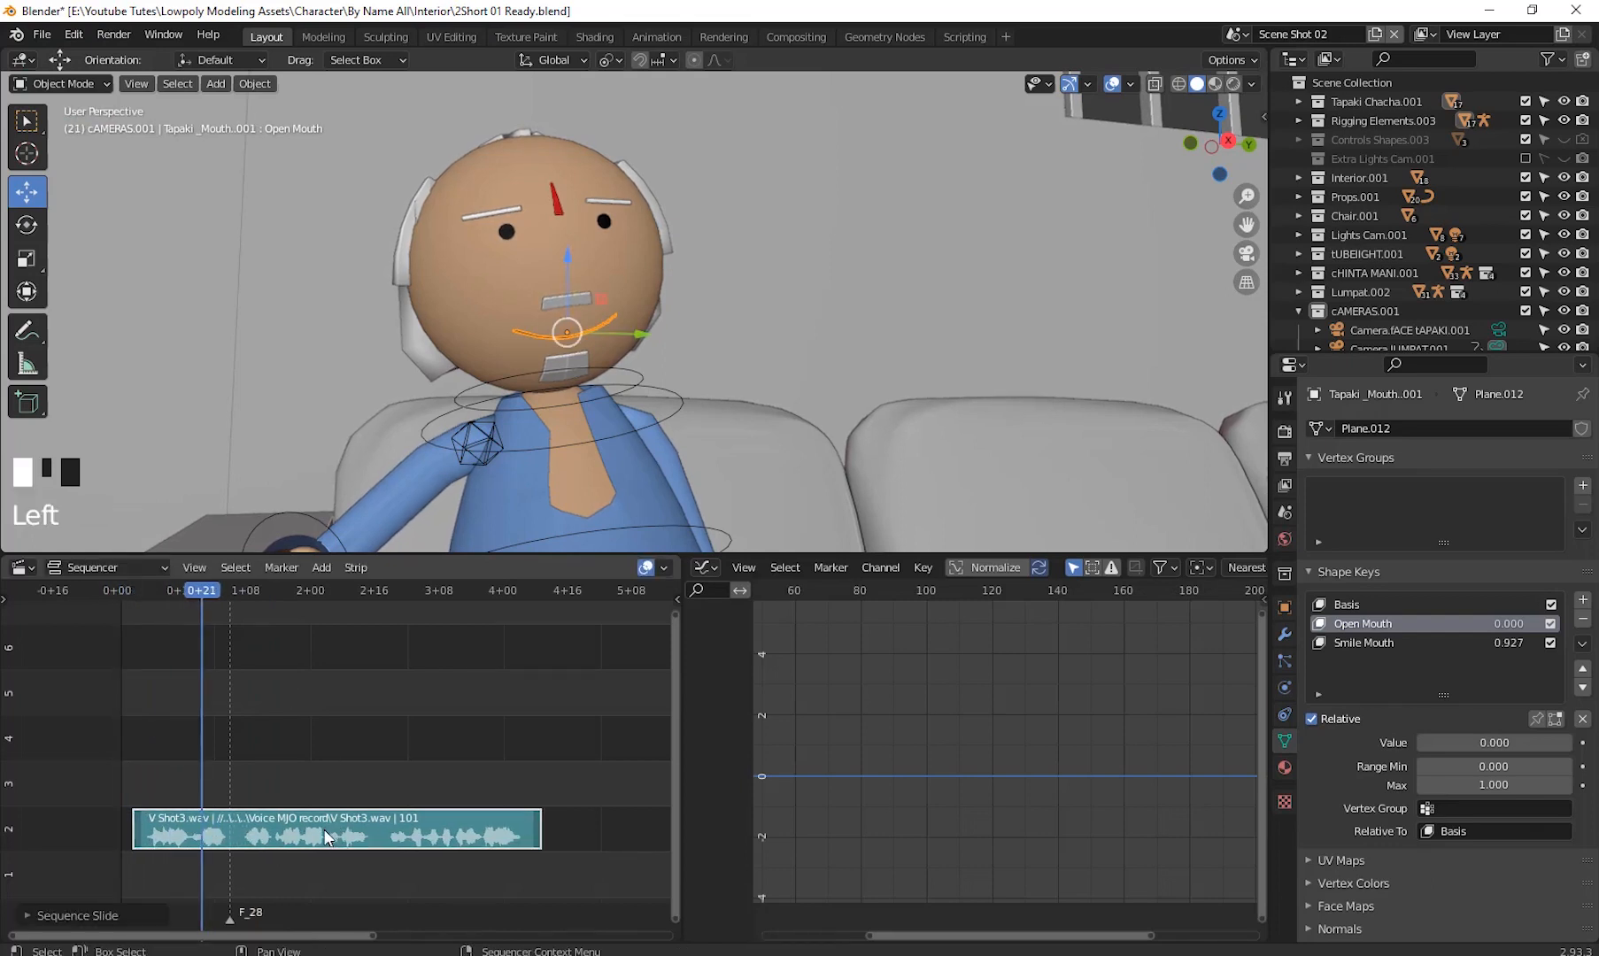
left_click_drag(182, 620, 119, 644)
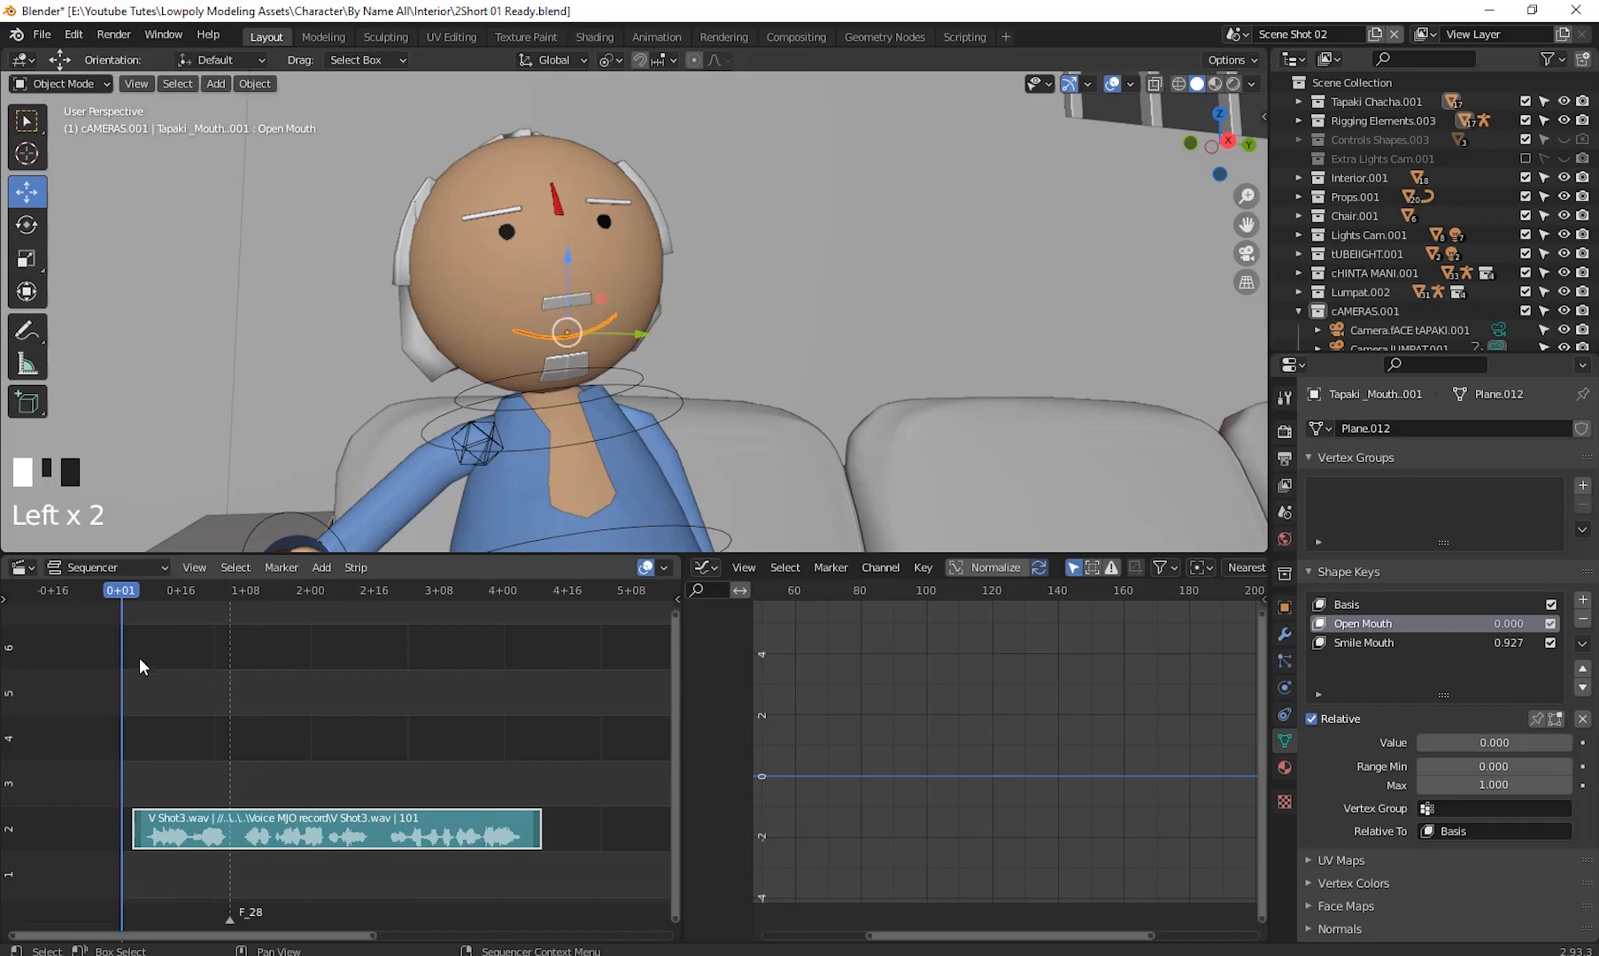
key("space")
key("space")
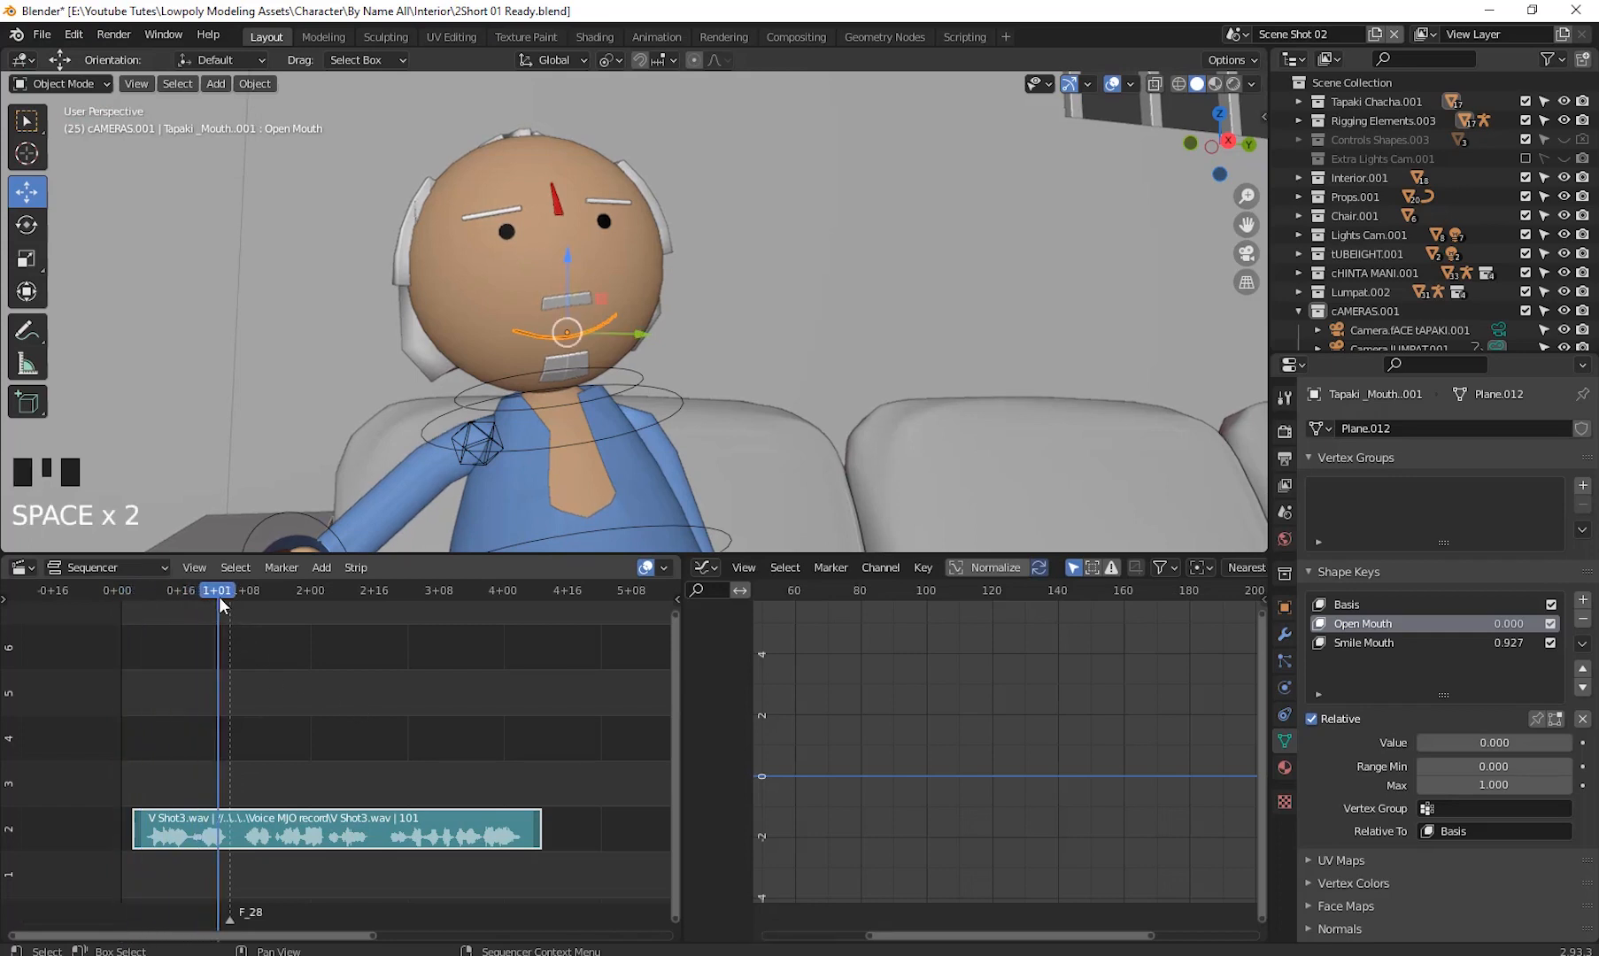
left_click_drag(218, 597, 137, 664)
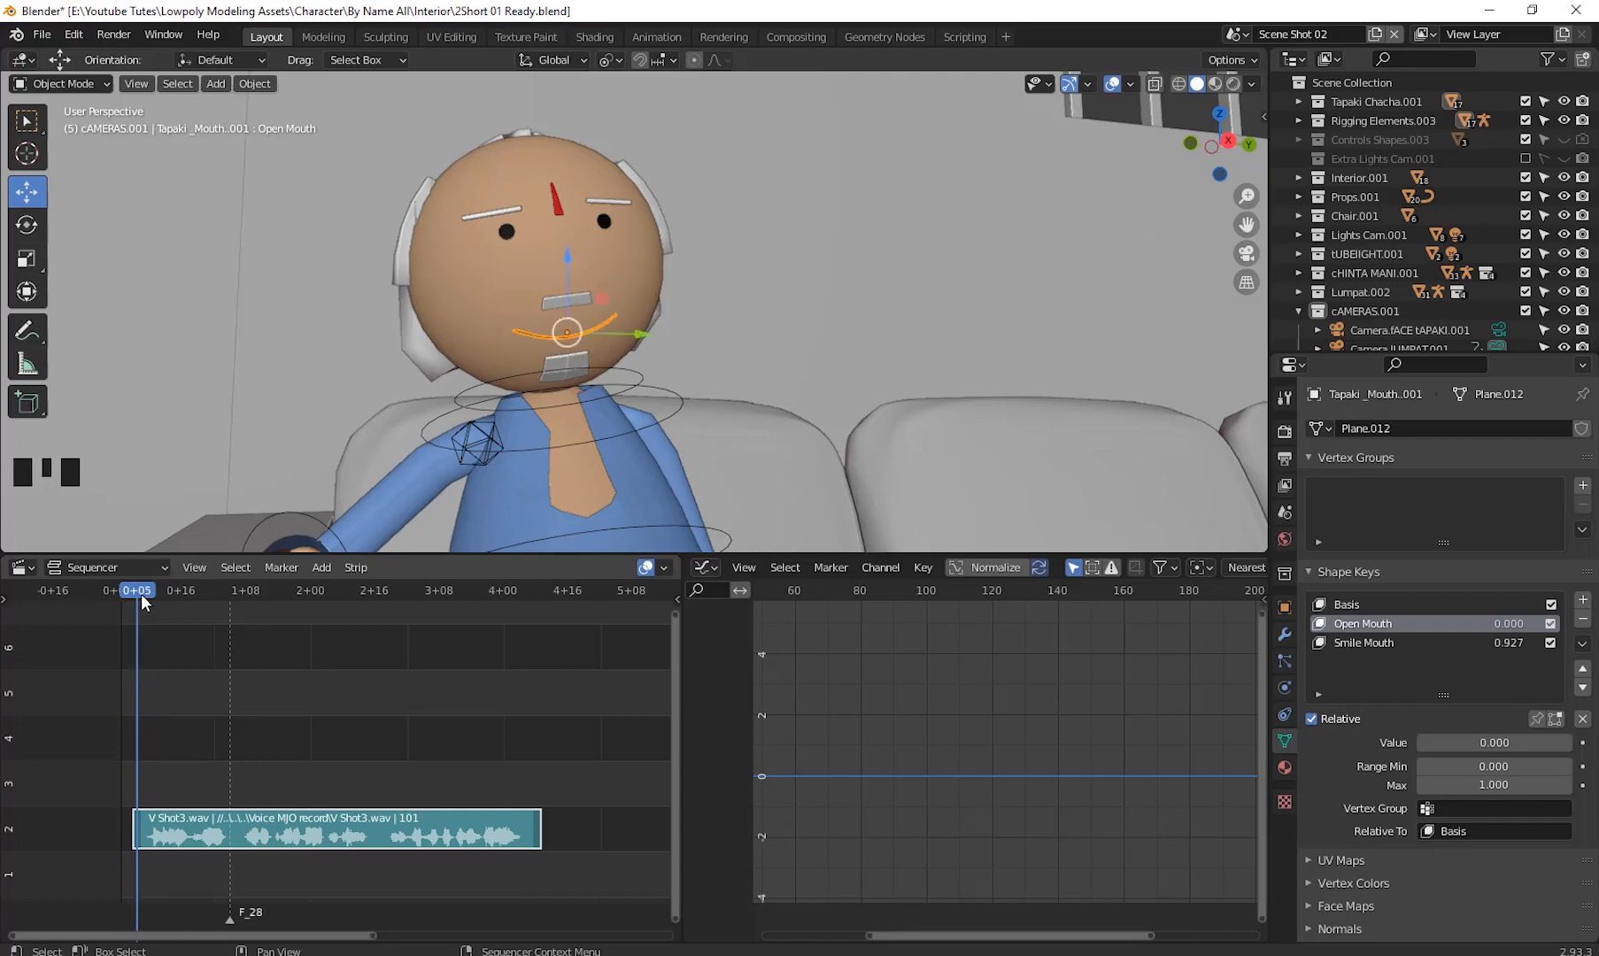
left_click_drag(140, 596, 133, 603)
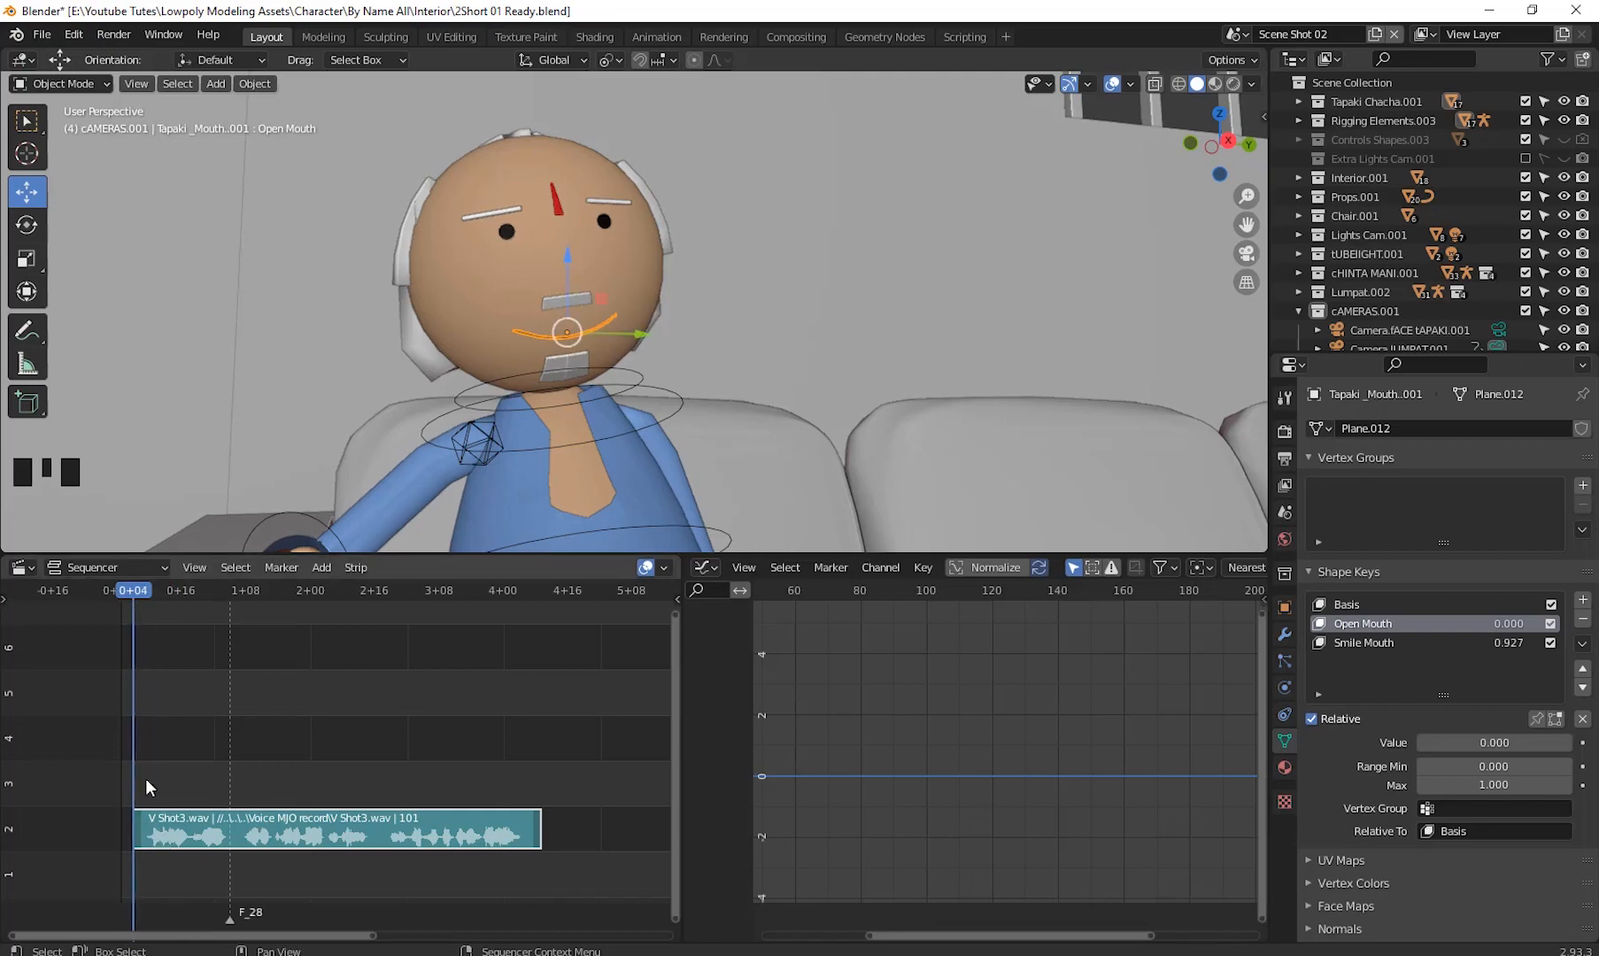
- Switch the sequencer area to the Graph Editor and insert a keyframe on the Open Mouth shape key's value
left_click(22, 567)
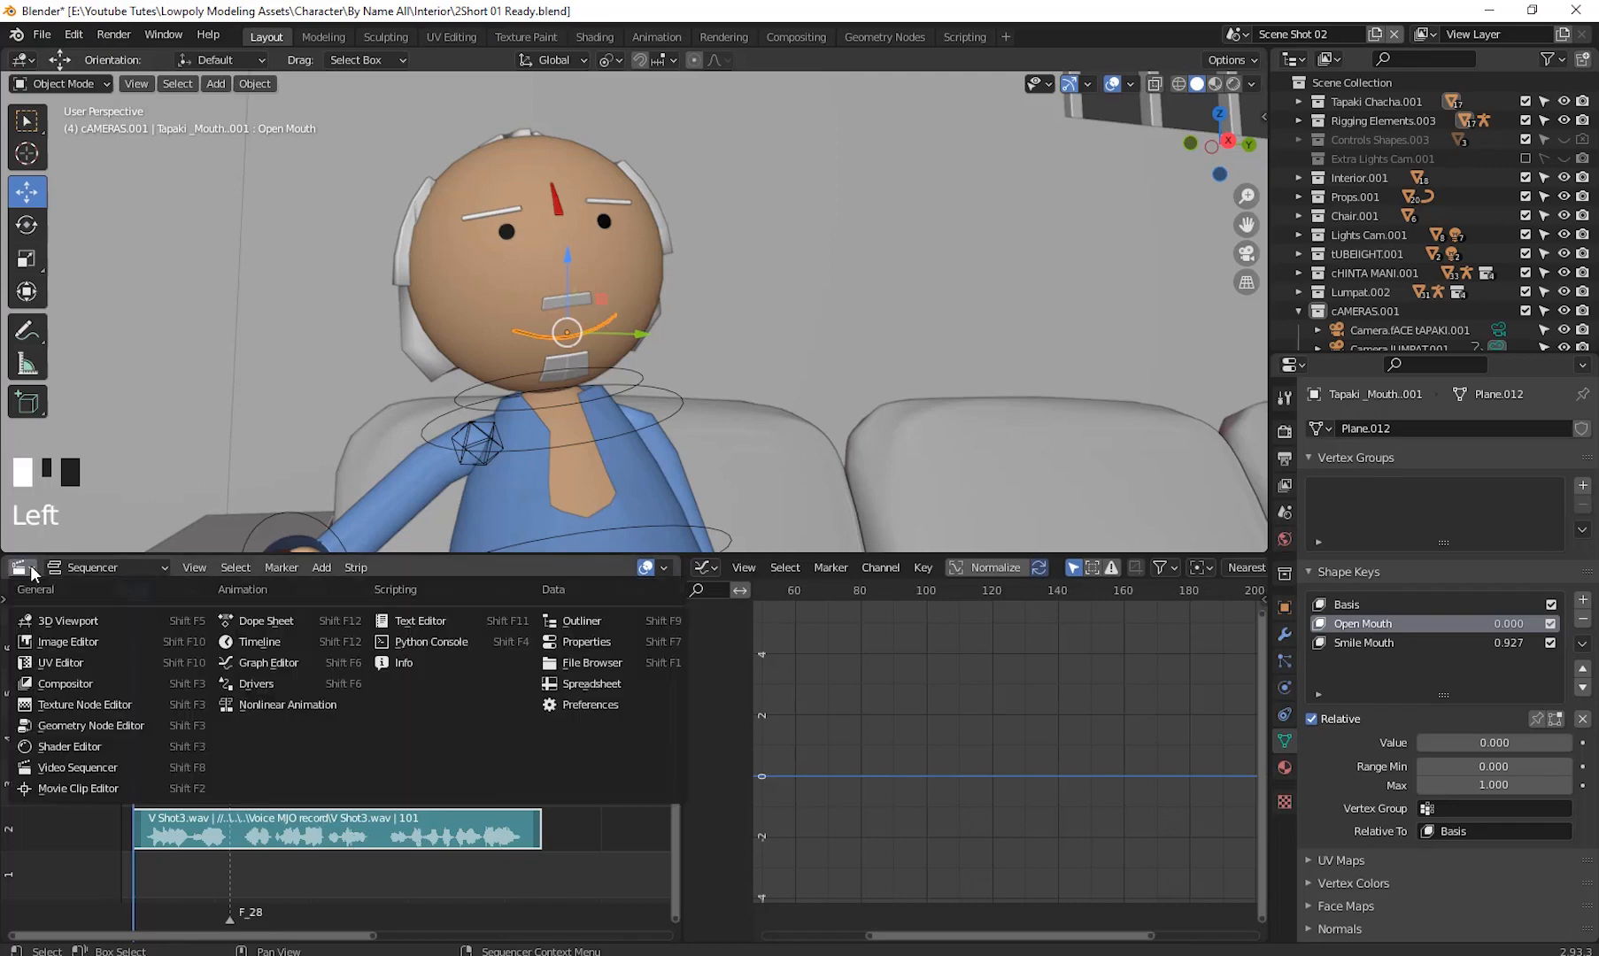
left_click(257, 662)
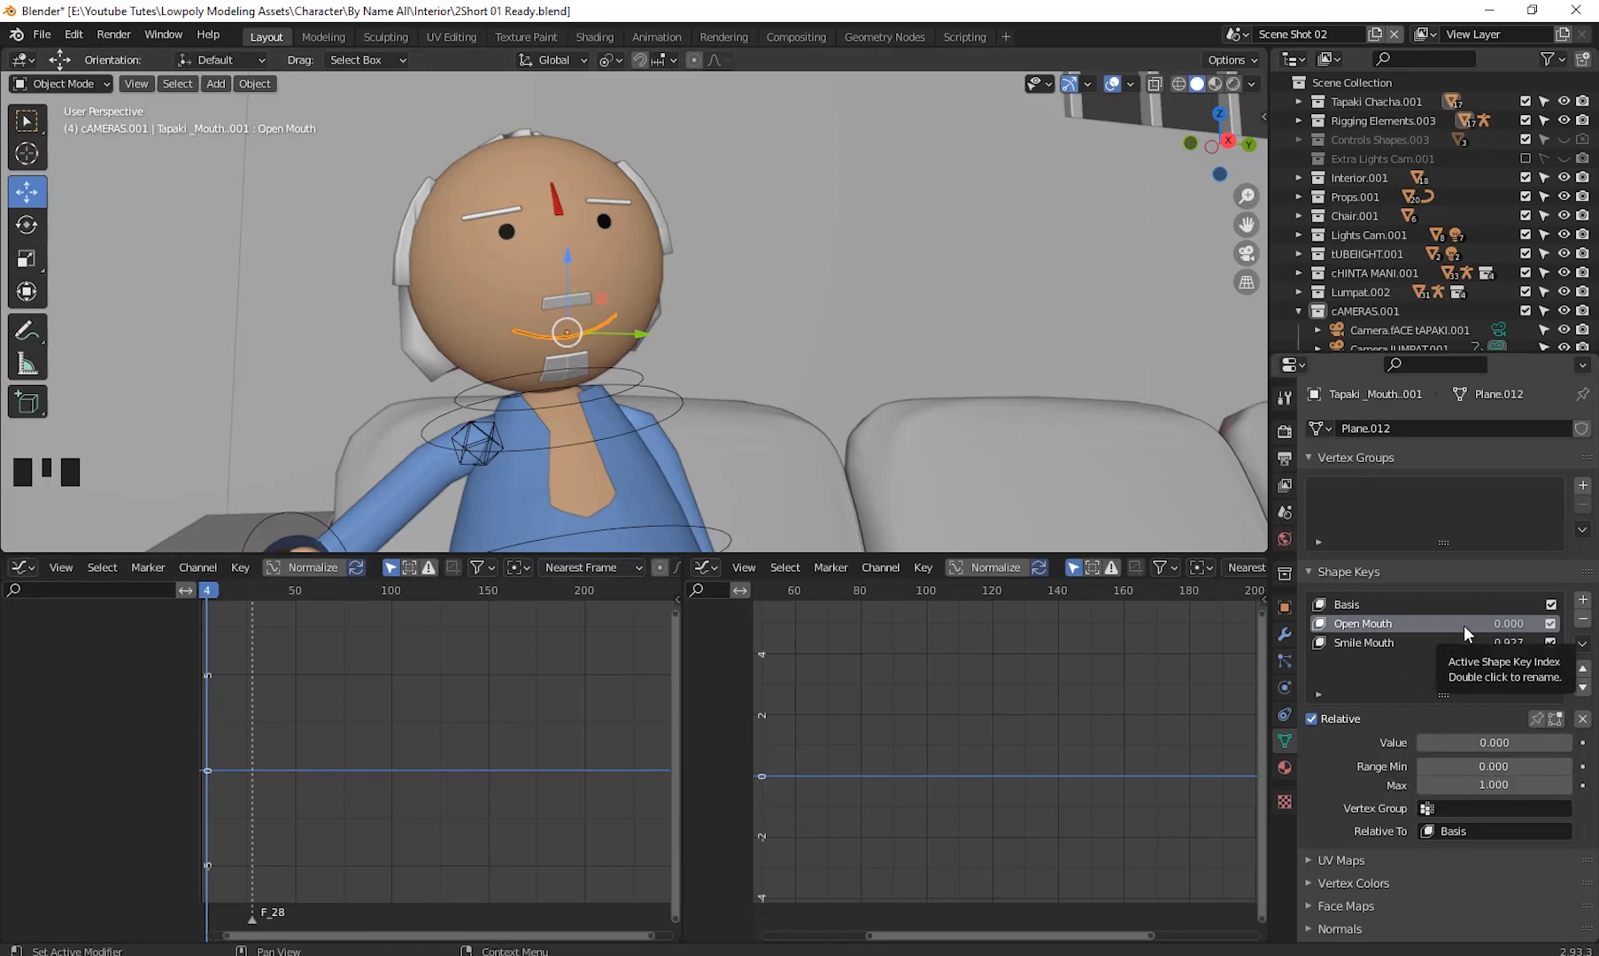
right_click(1492, 743)
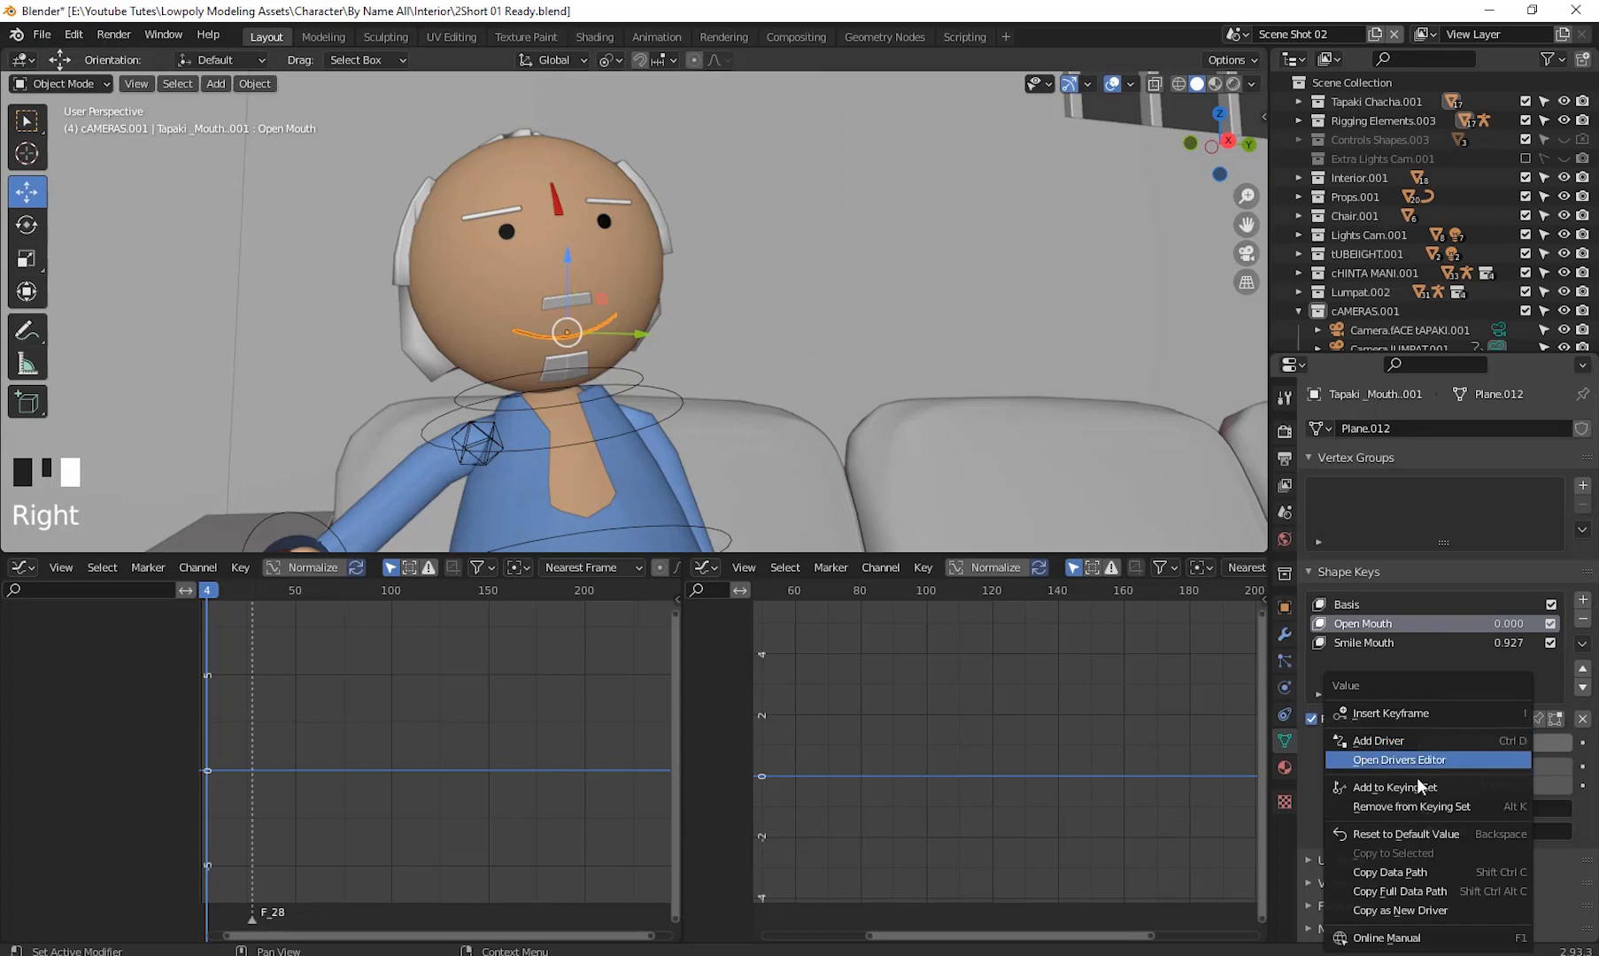
left_click(1429, 713)
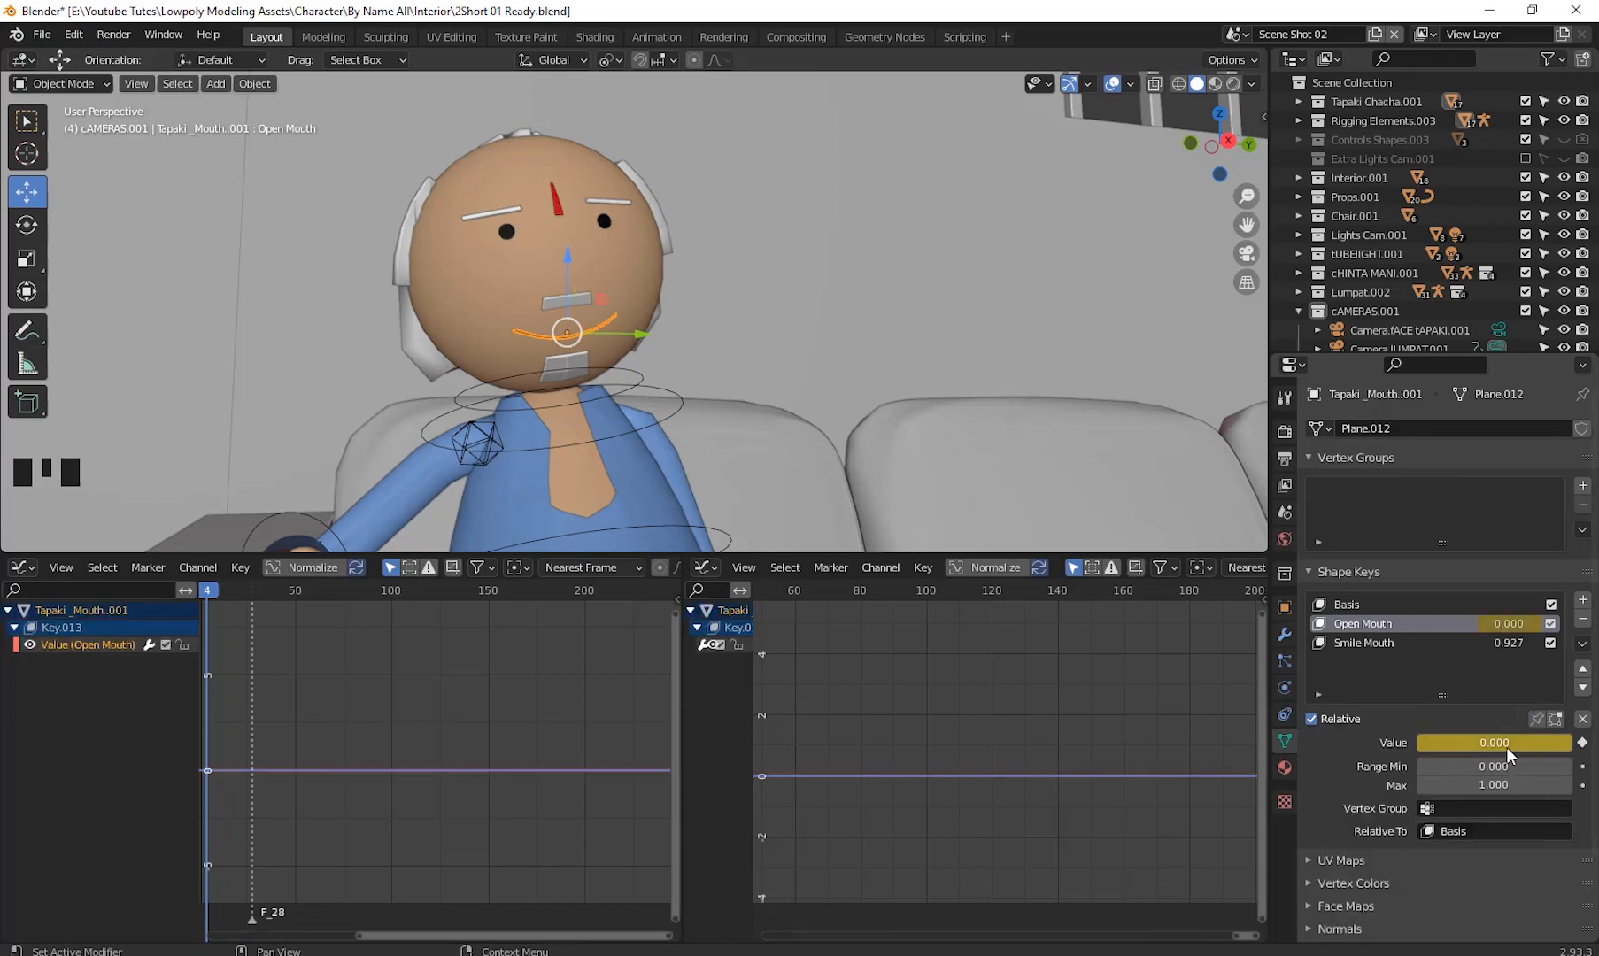
left_click(83, 644)
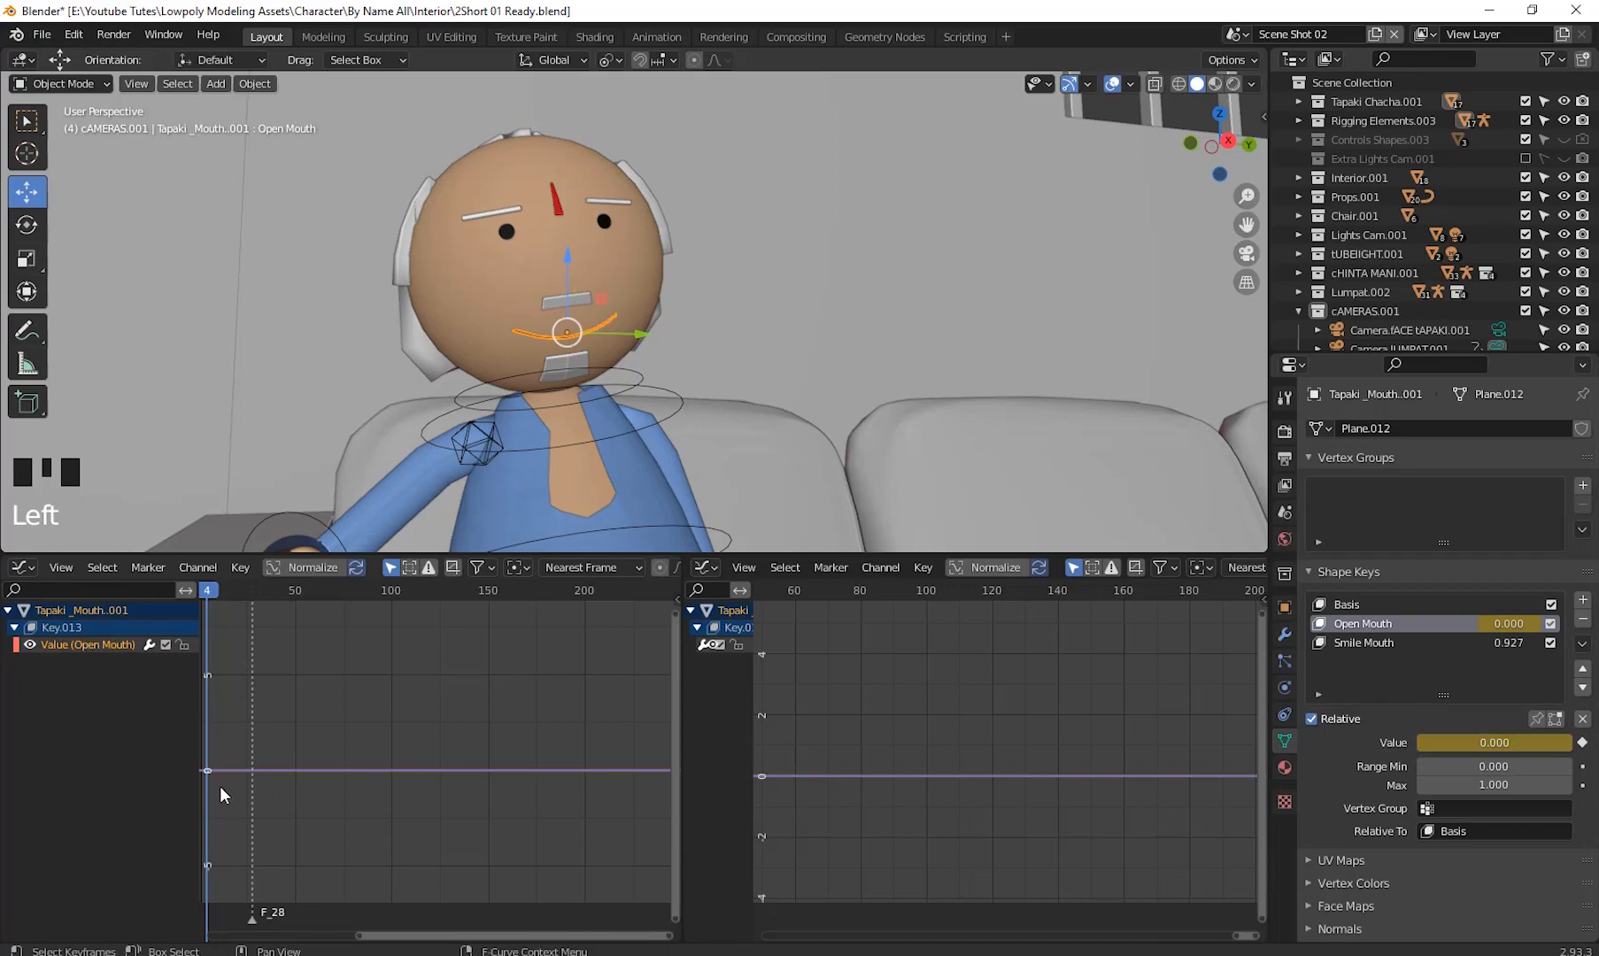
- Bake Sound to F-Curves on the Open Mouth curve using V Shot3.wav from the Voice MJO record folder
left_click(241, 568)
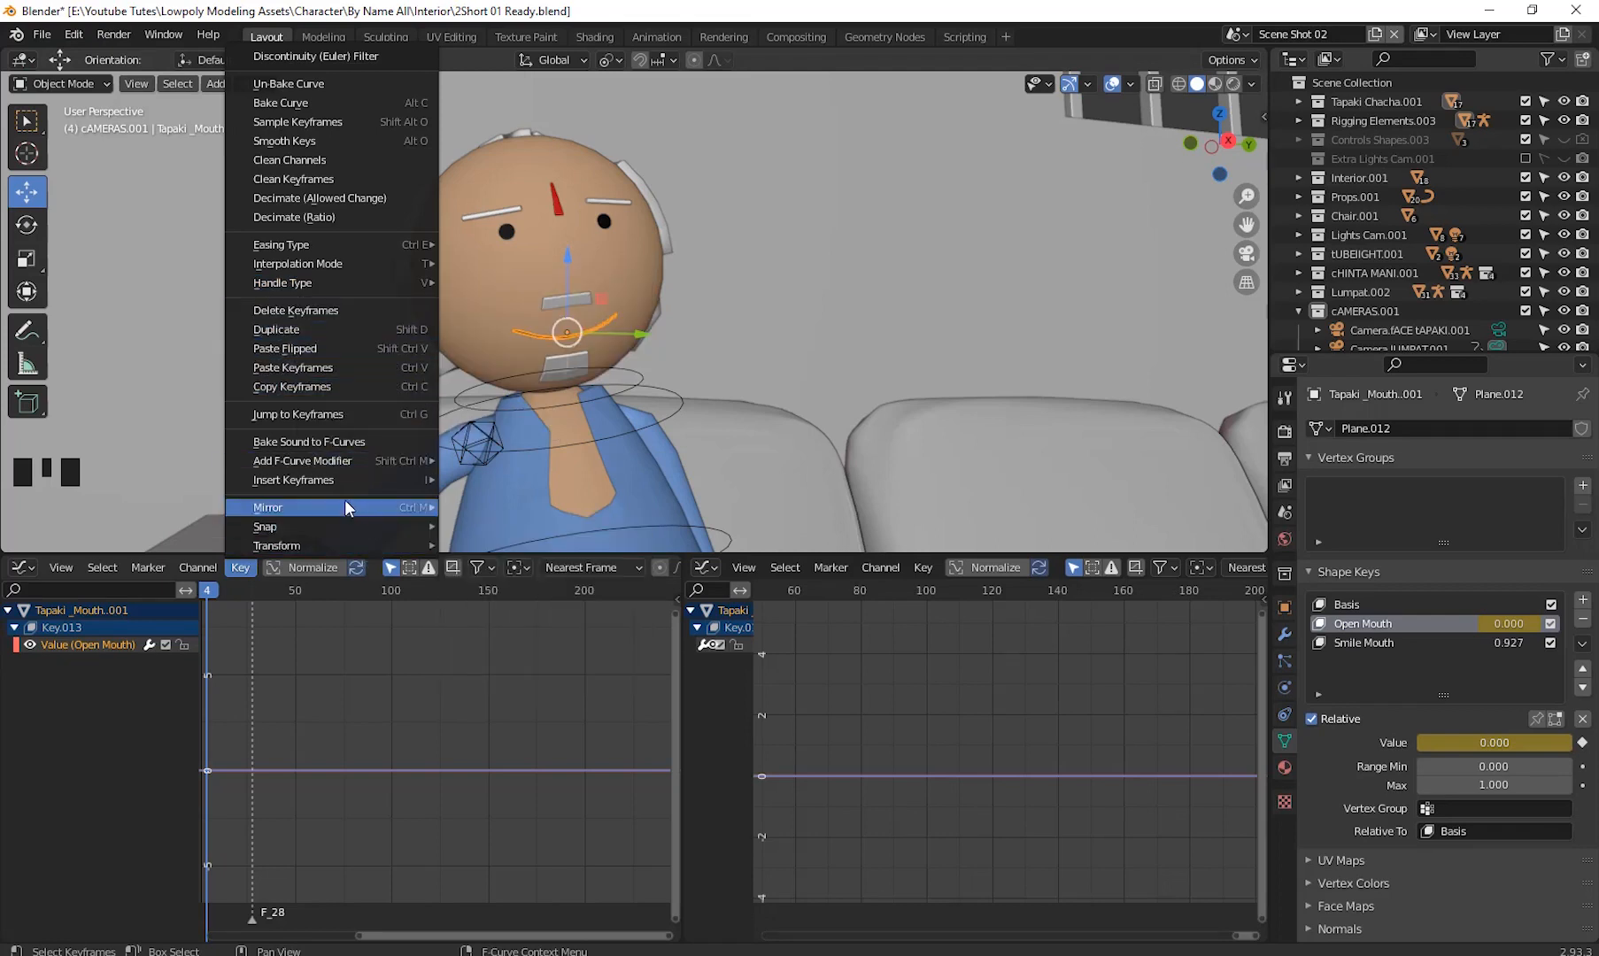
mouse_move(376, 456)
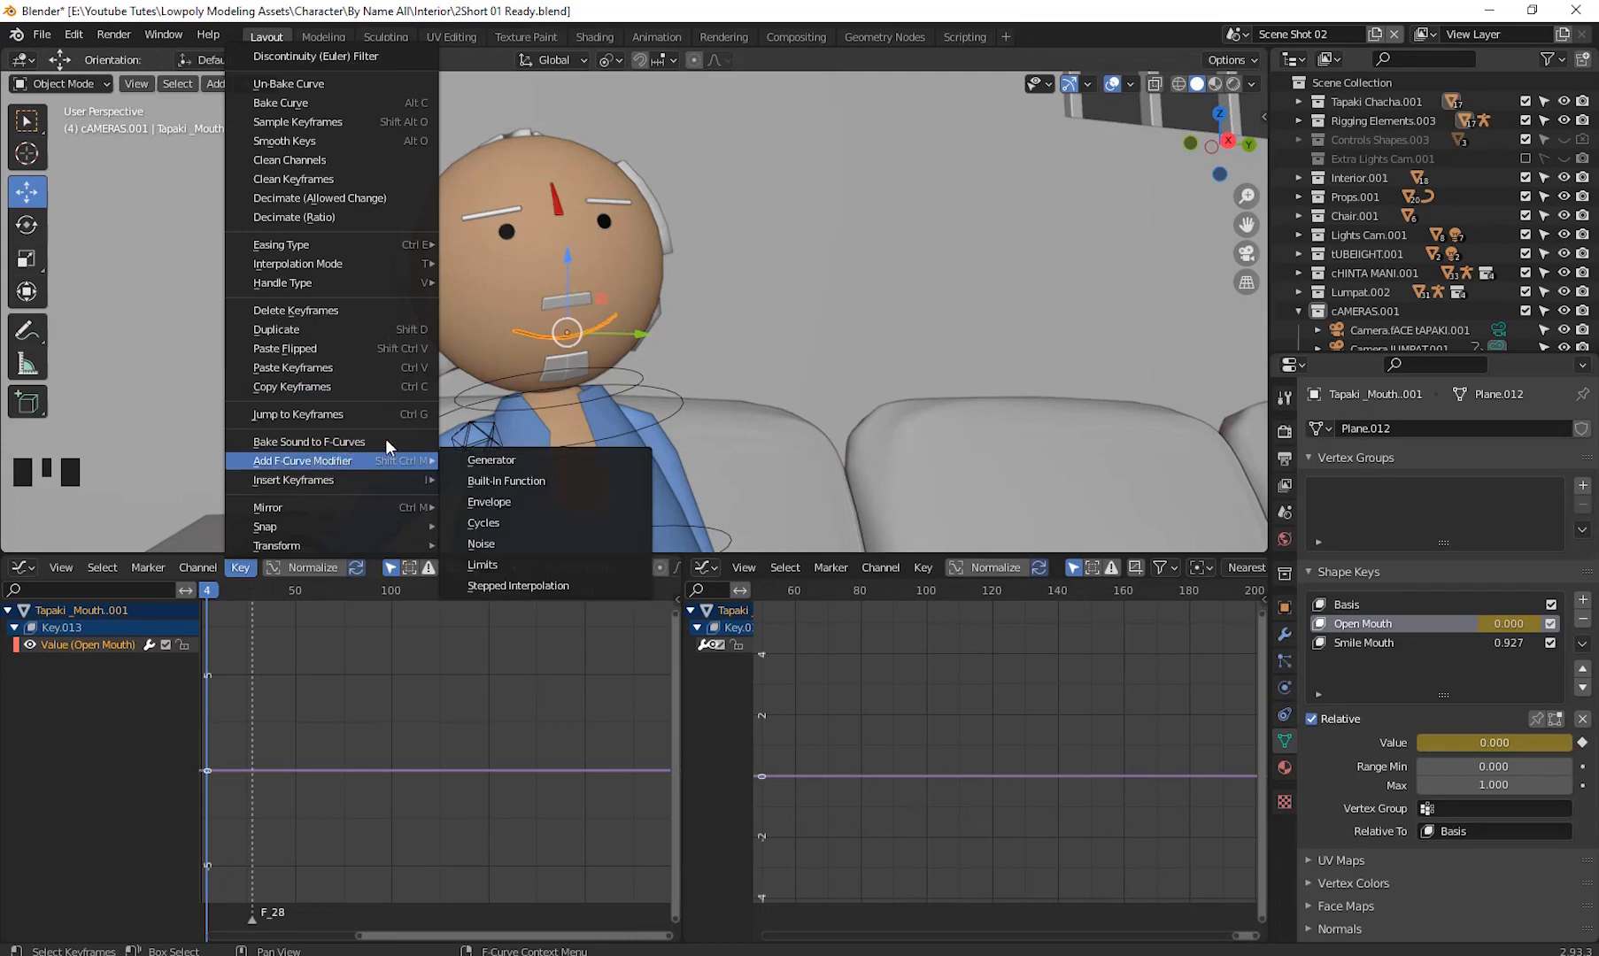
left_click(355, 441)
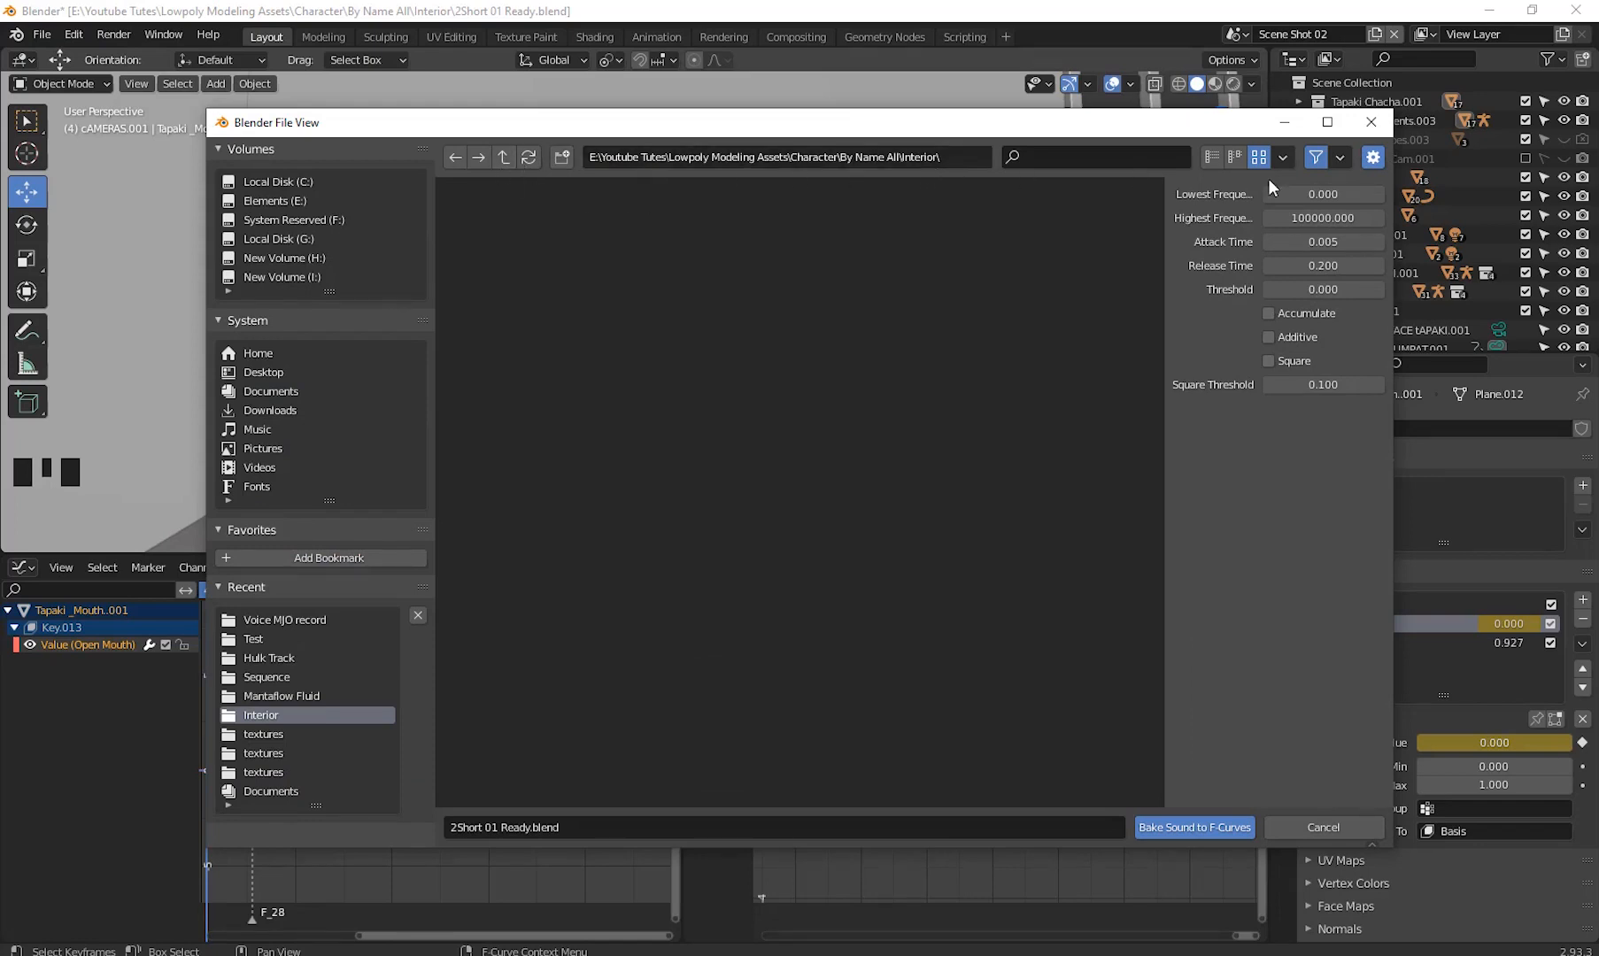
left_click(502, 158)
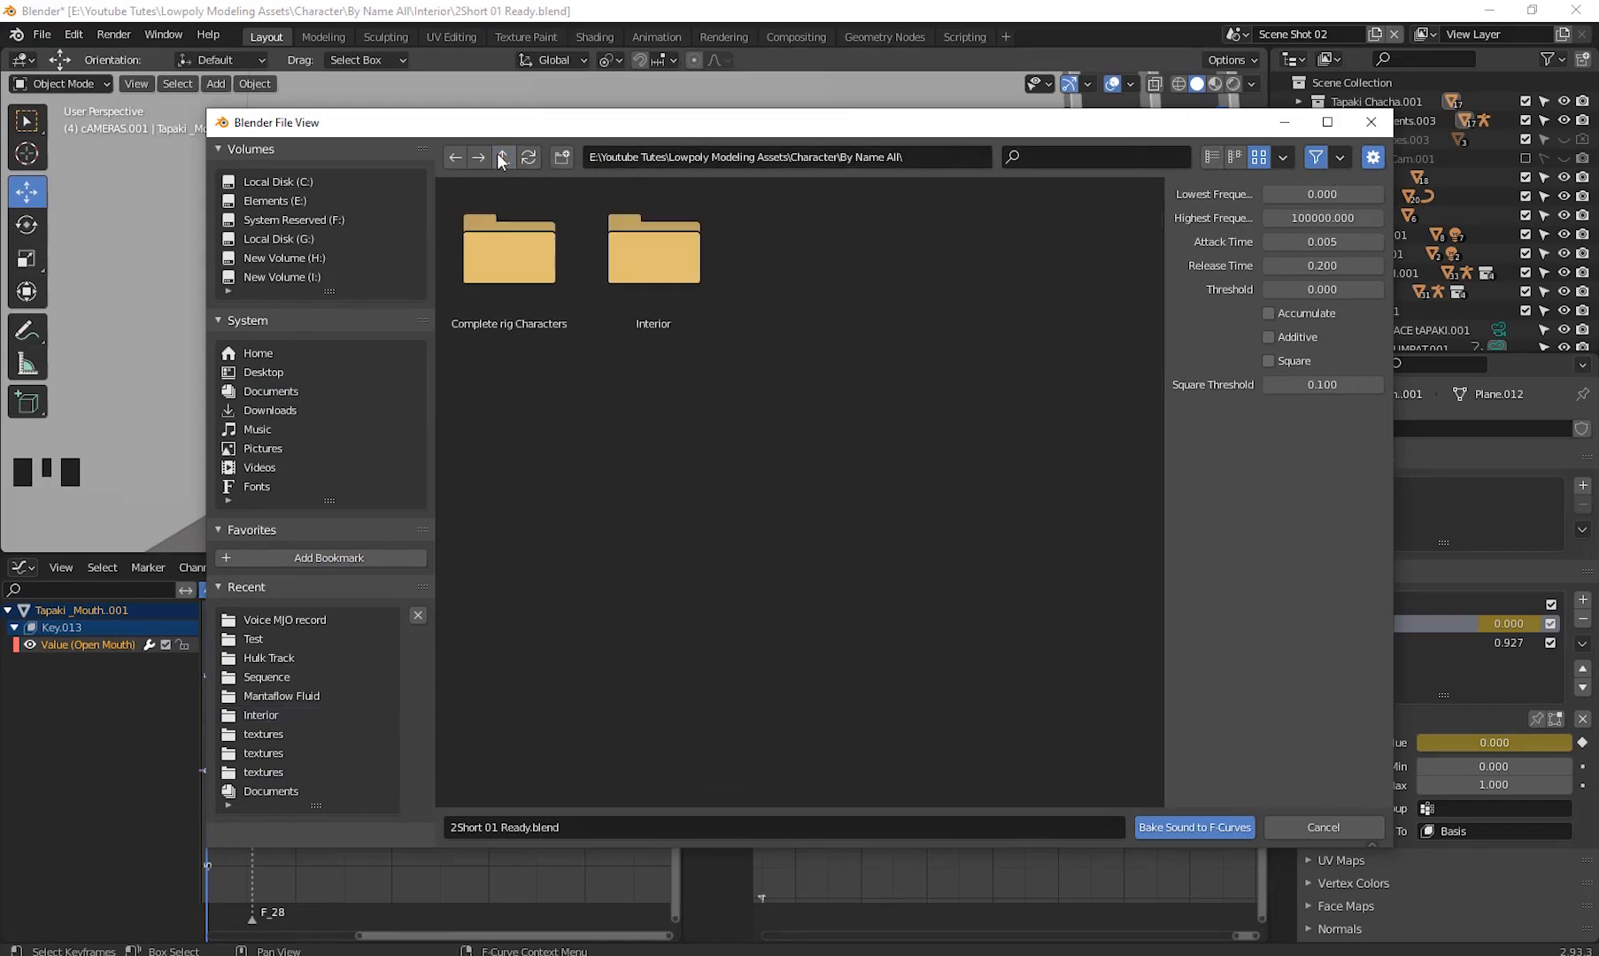
left_click(502, 158)
left_click(502, 158)
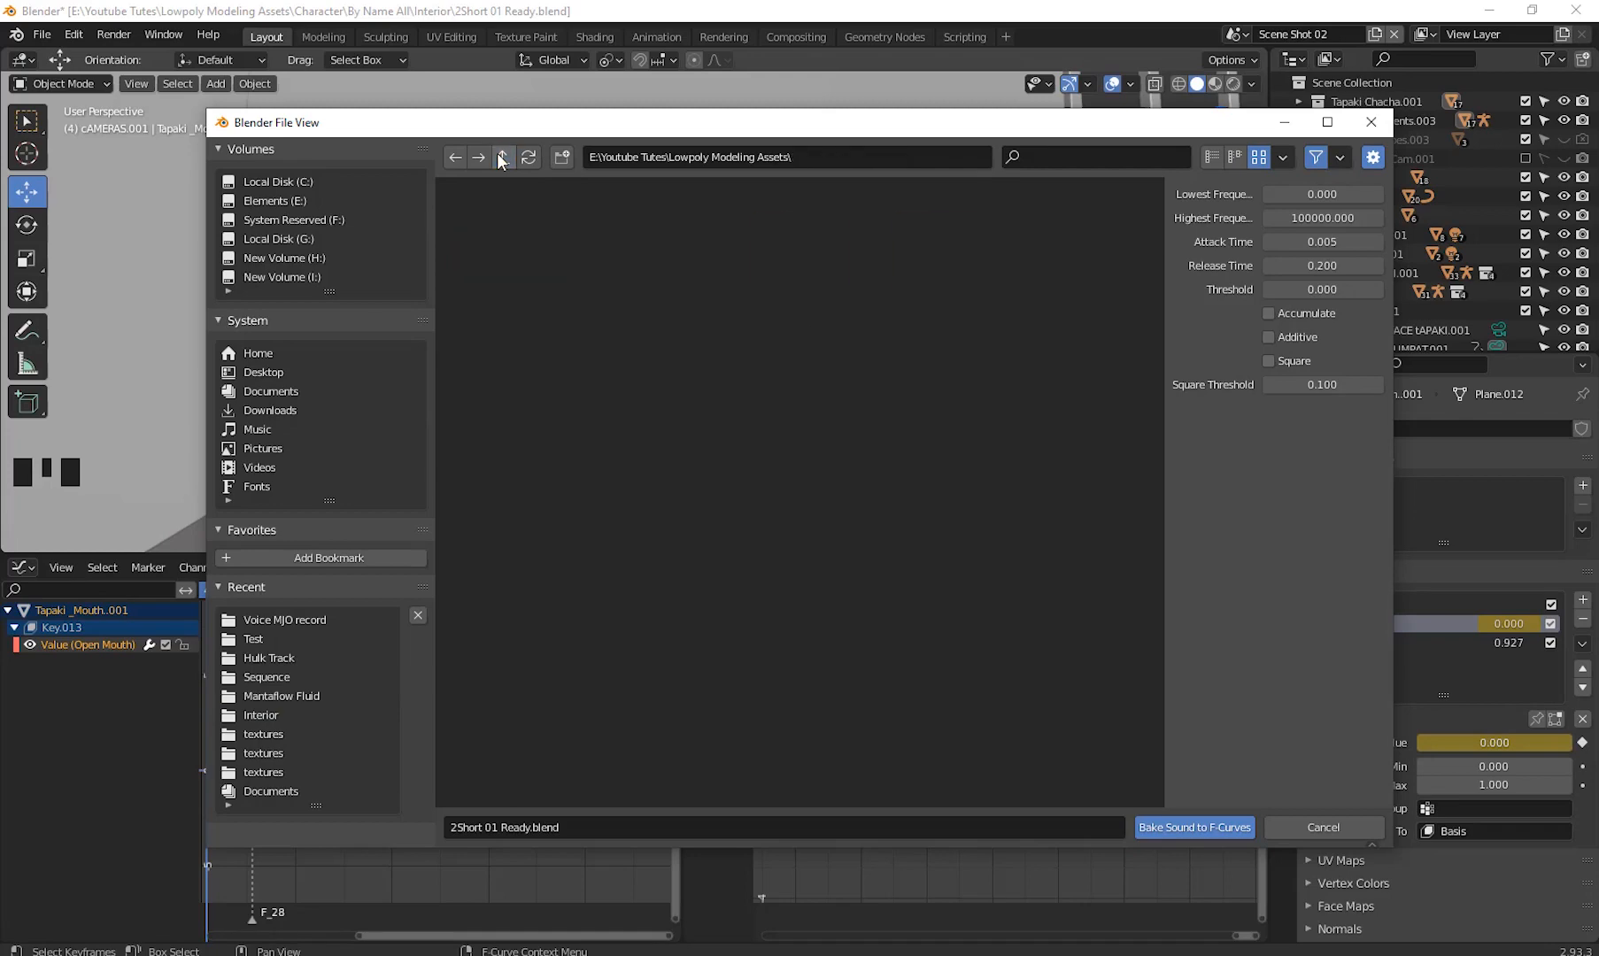
double_click(944, 253)
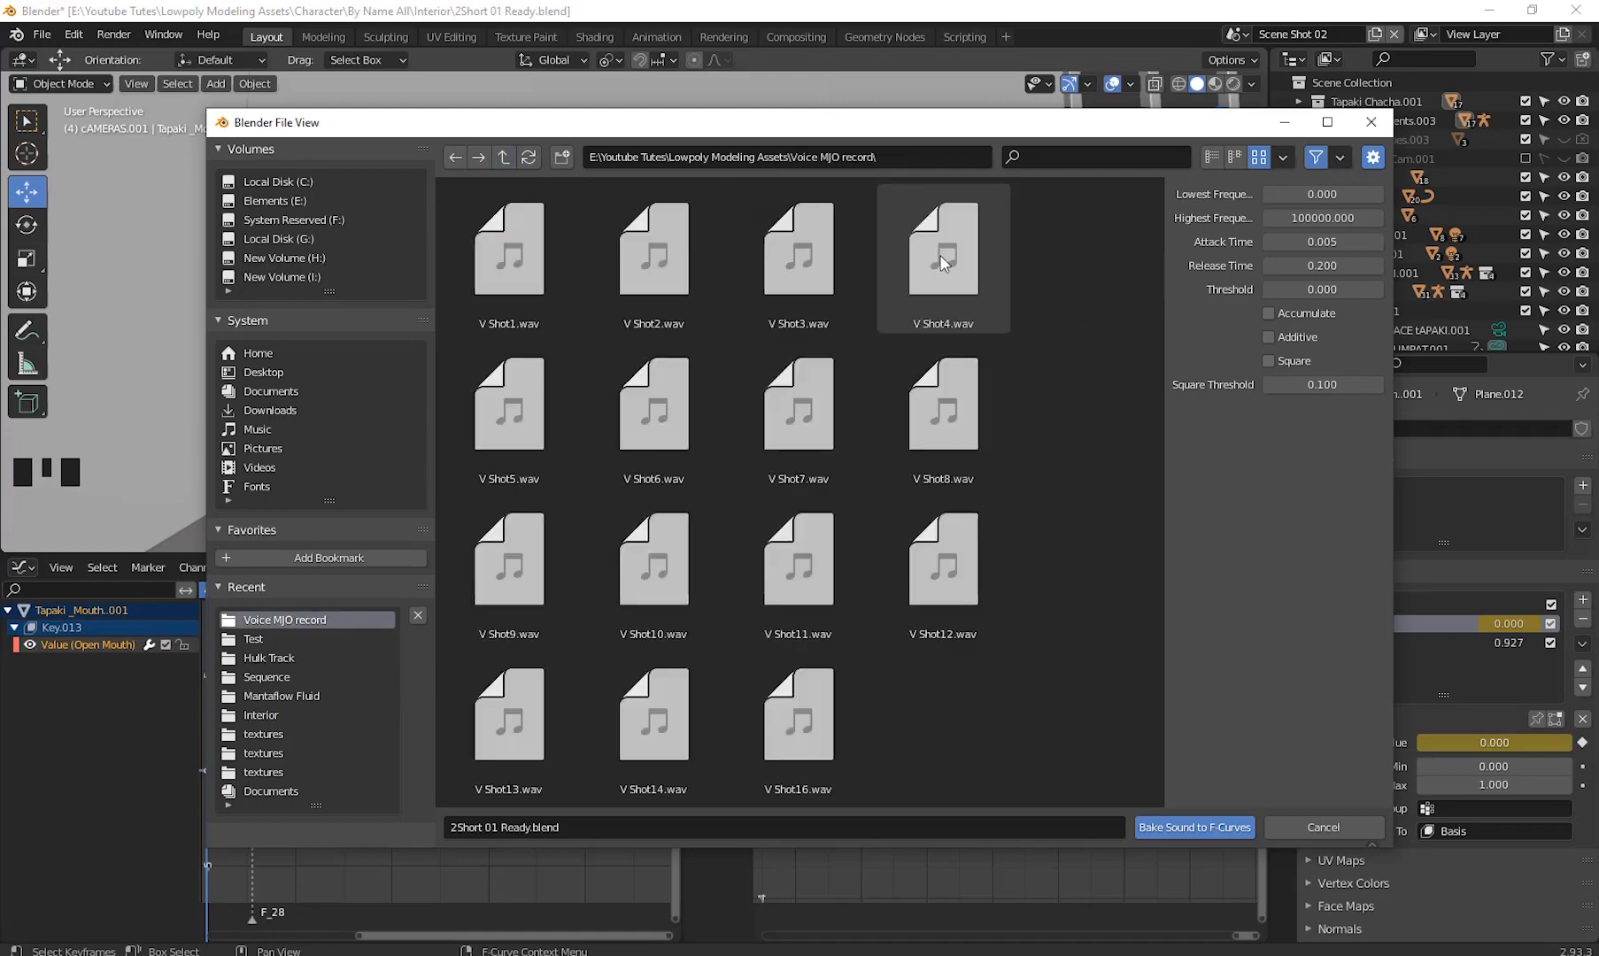
double_click(799, 256)
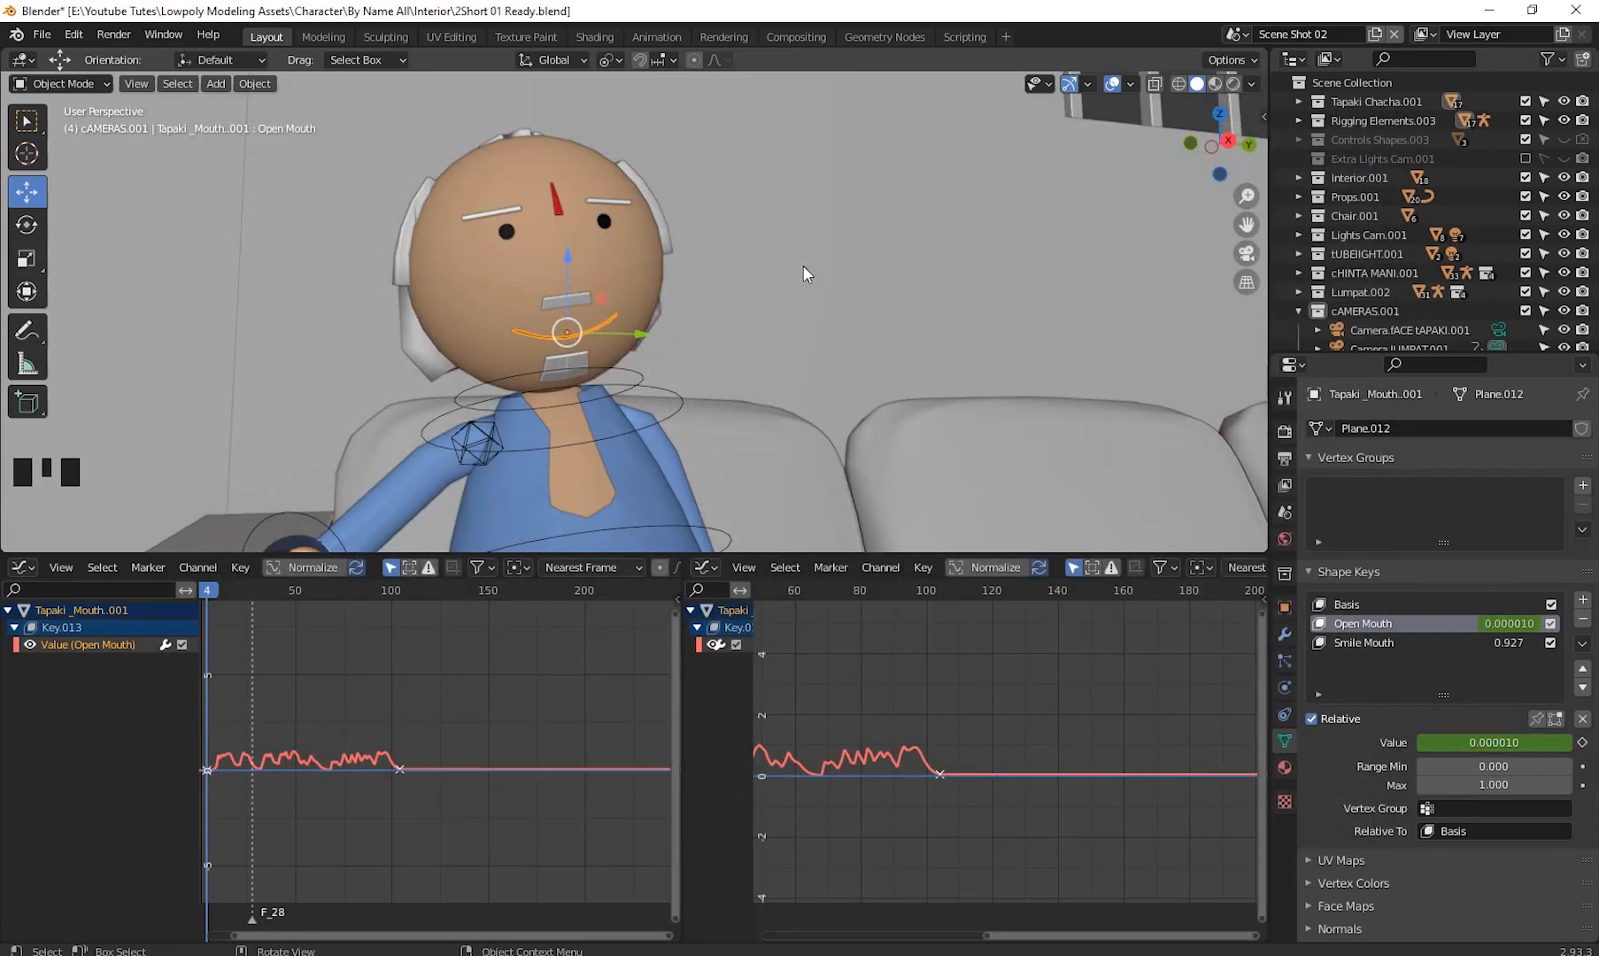
- Play the animation with the baked mouth movement, return to frame 3 and widen the Graph Editor
key("space")
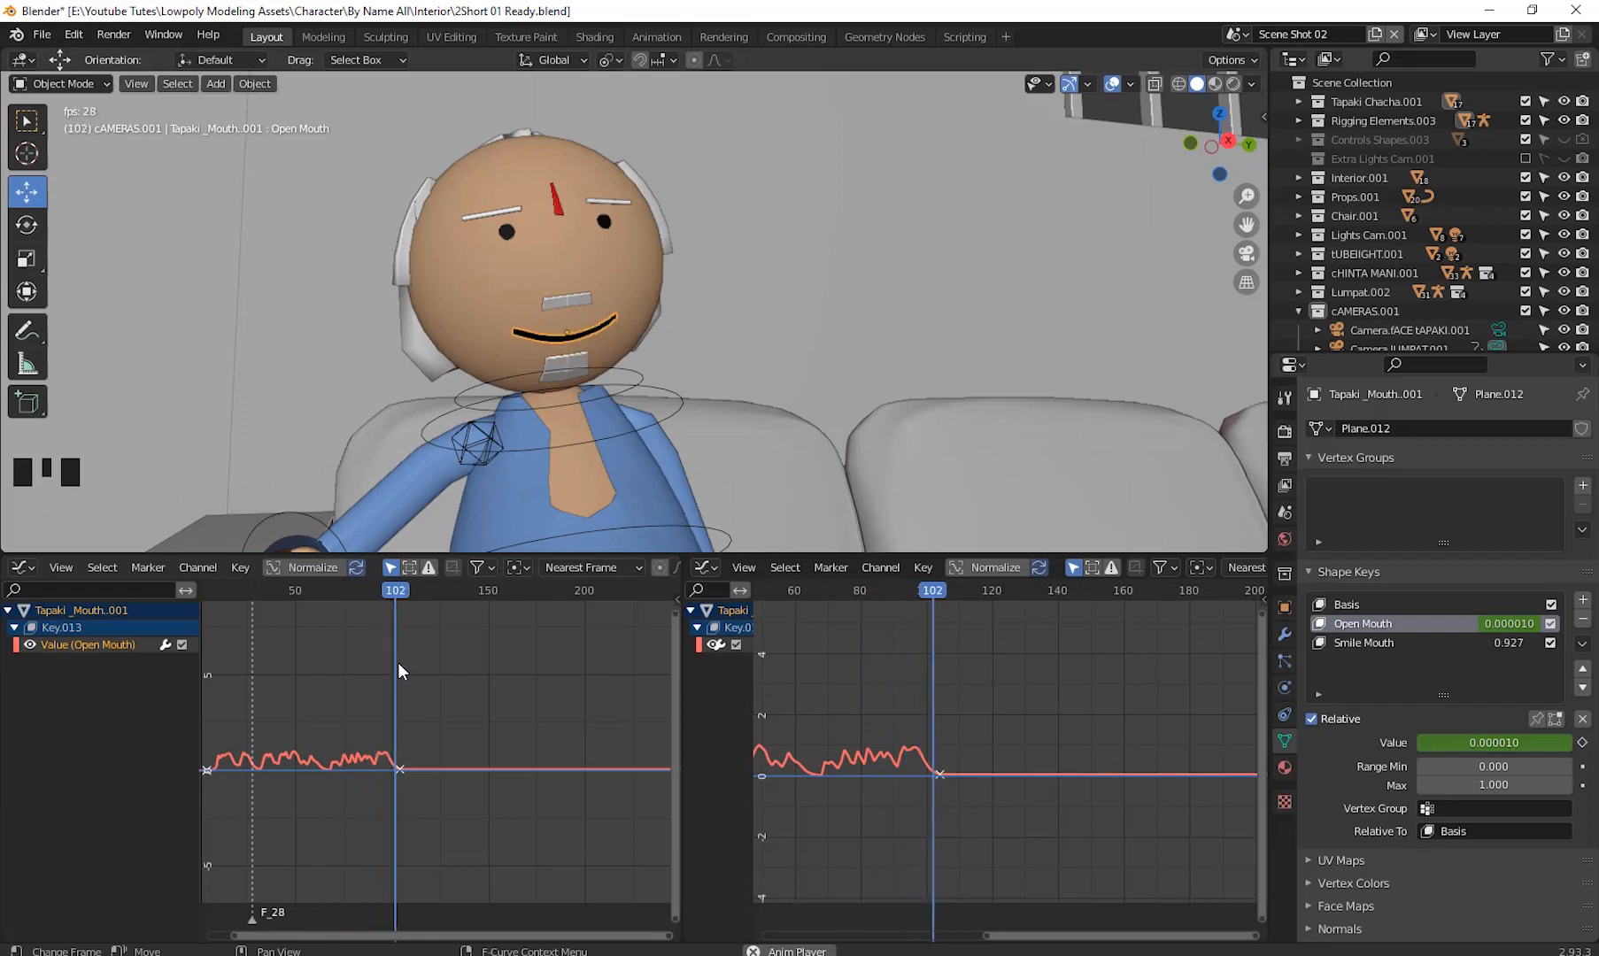
key("space")
left_click_drag(431, 589, 204, 713)
key("space")
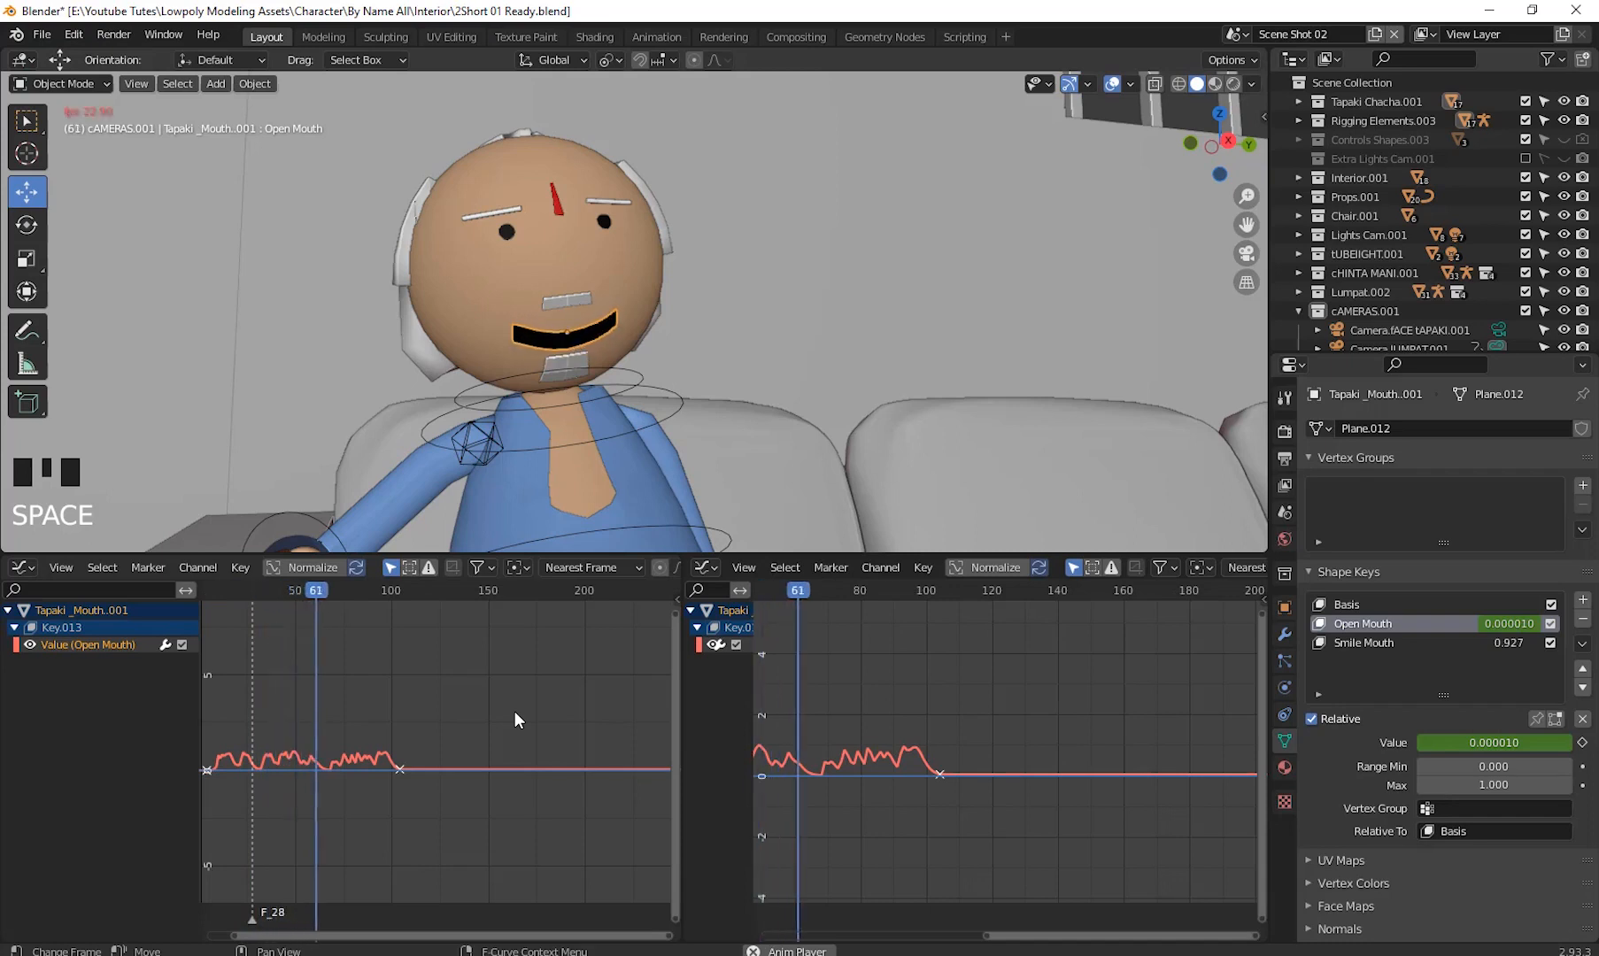
key("space")
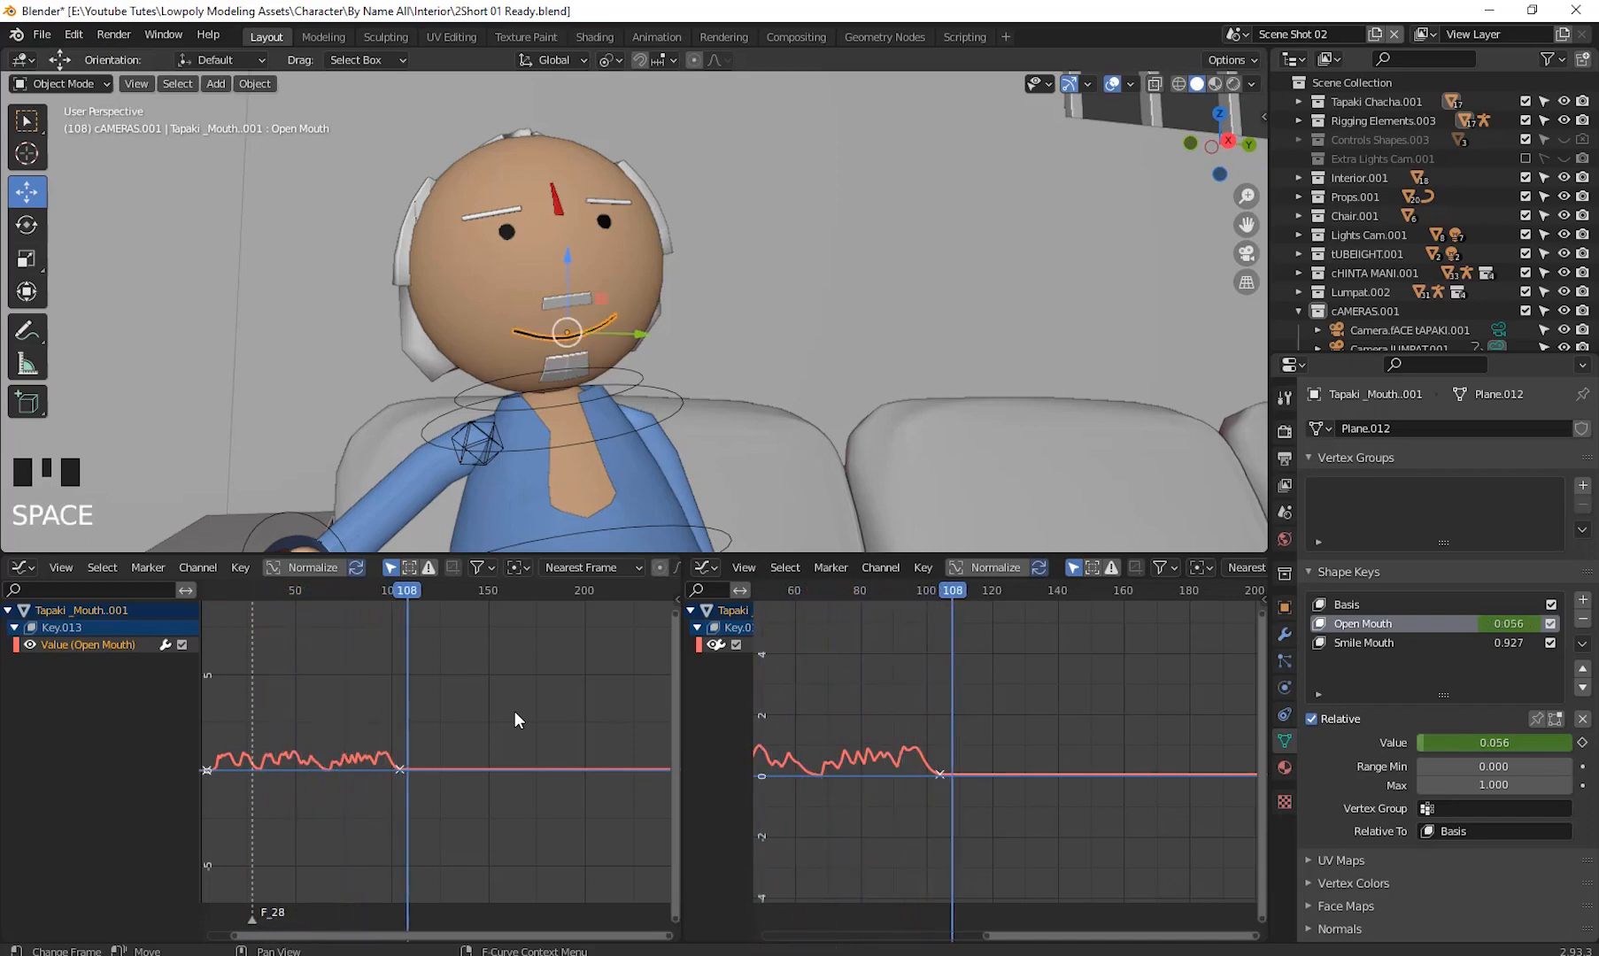
left_click_drag(417, 586, 205, 754)
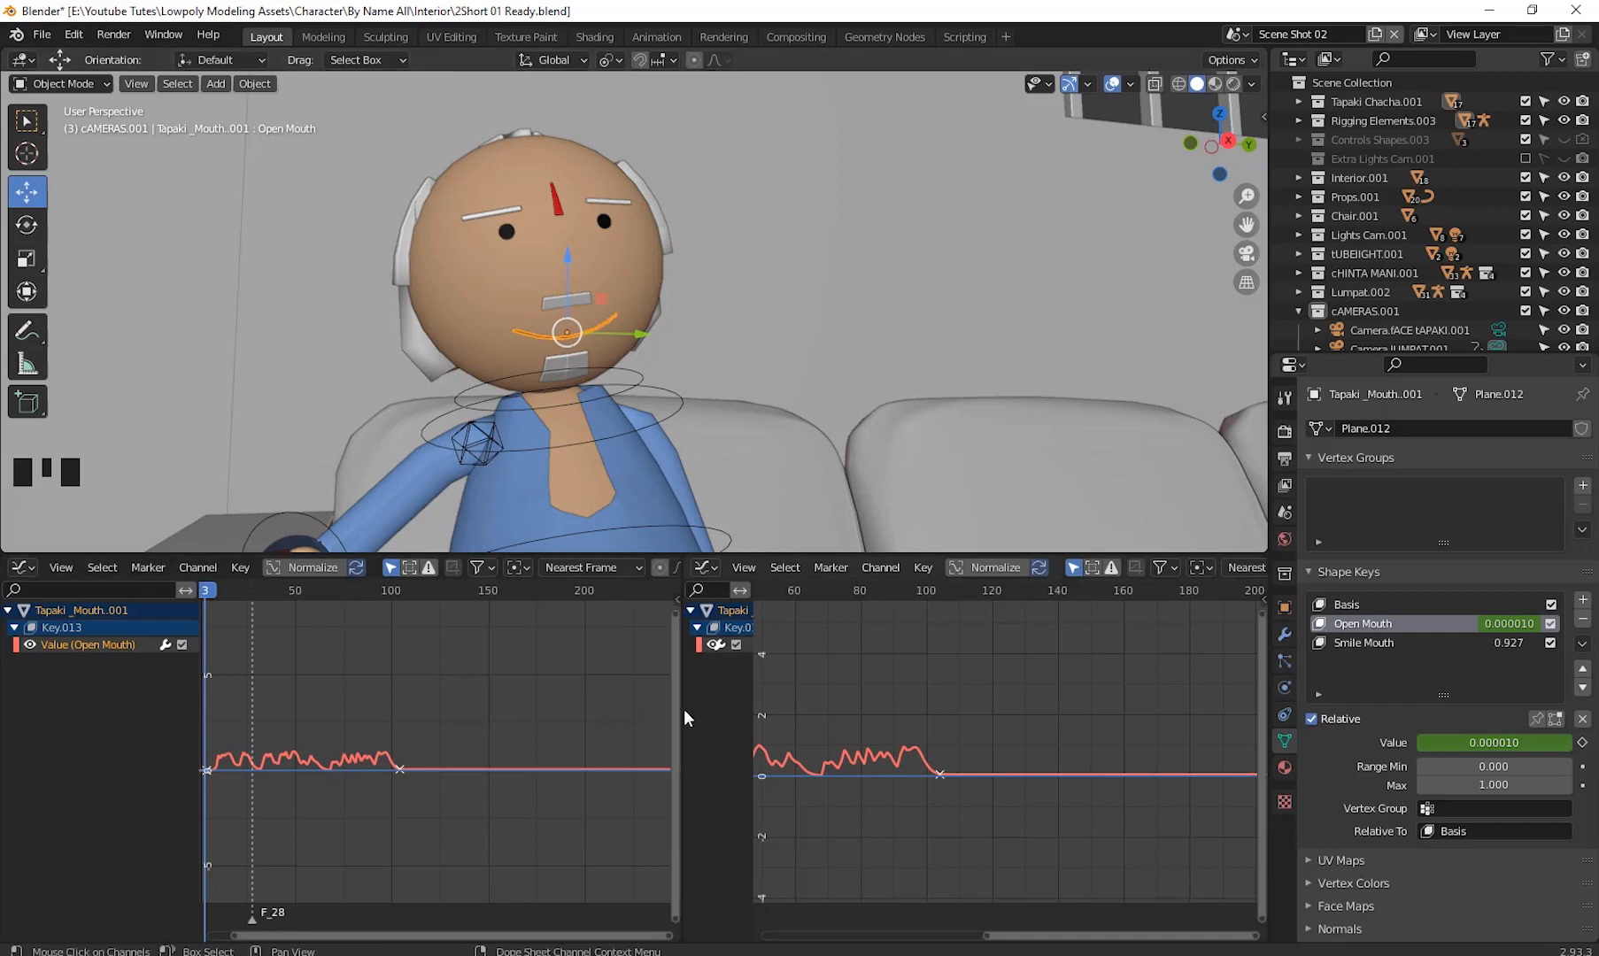
left_click_drag(683, 709, 889, 722)
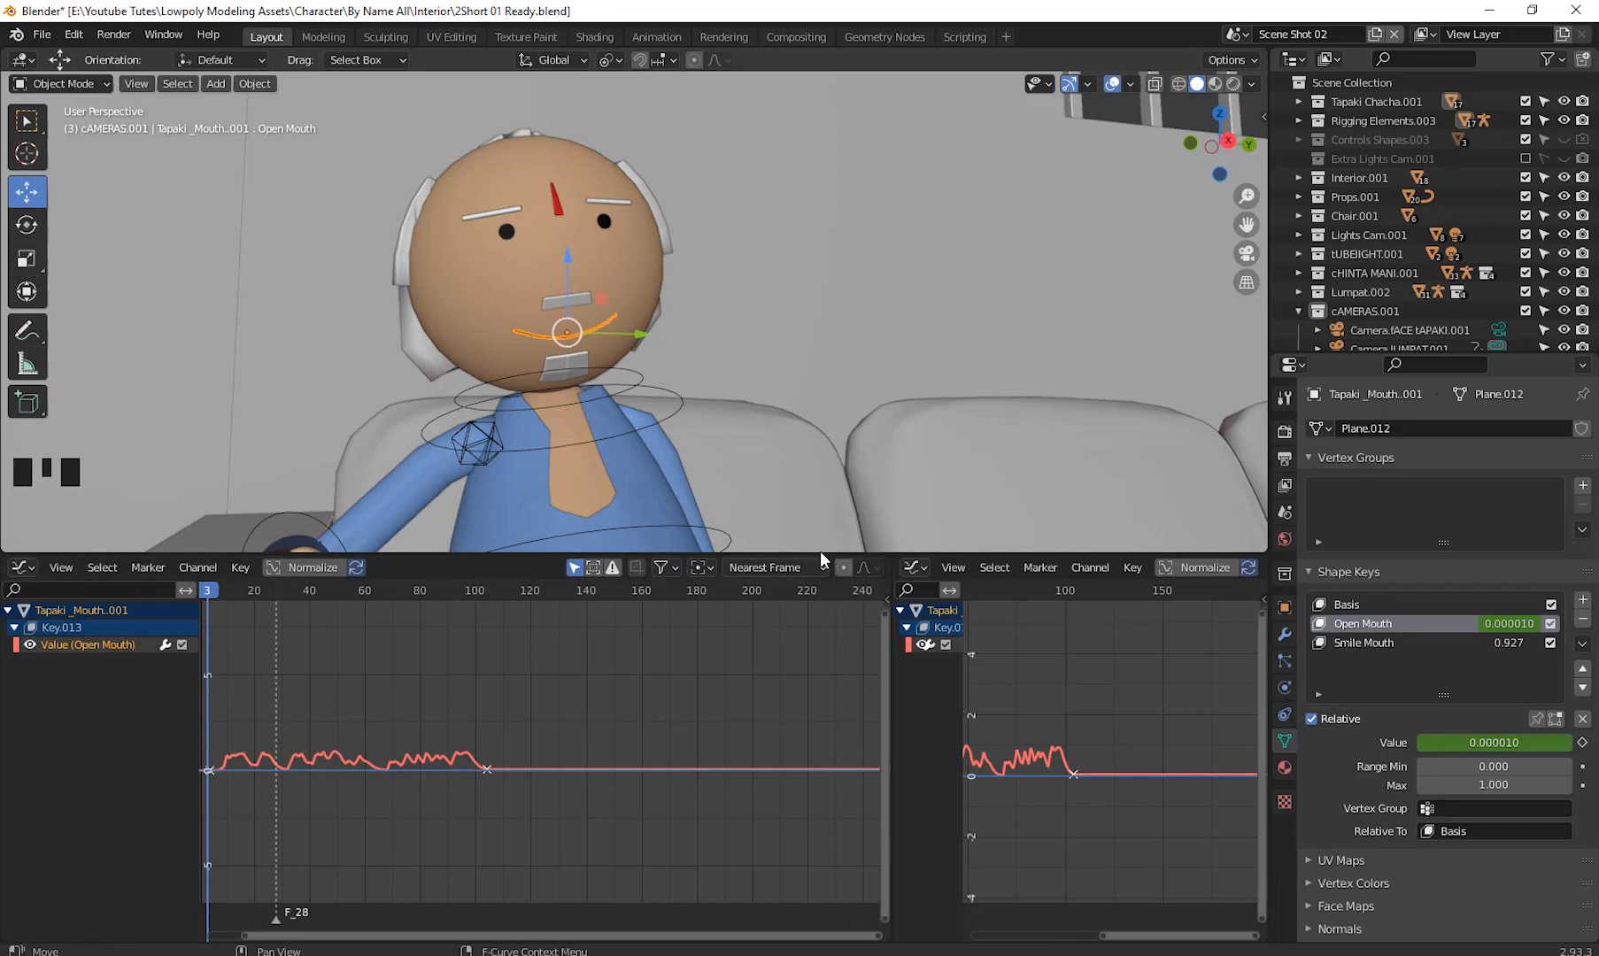
- Shrink the lower Graph Editor area and switch it to the Timeline editor
left_click_drag(819, 554, 828, 639)
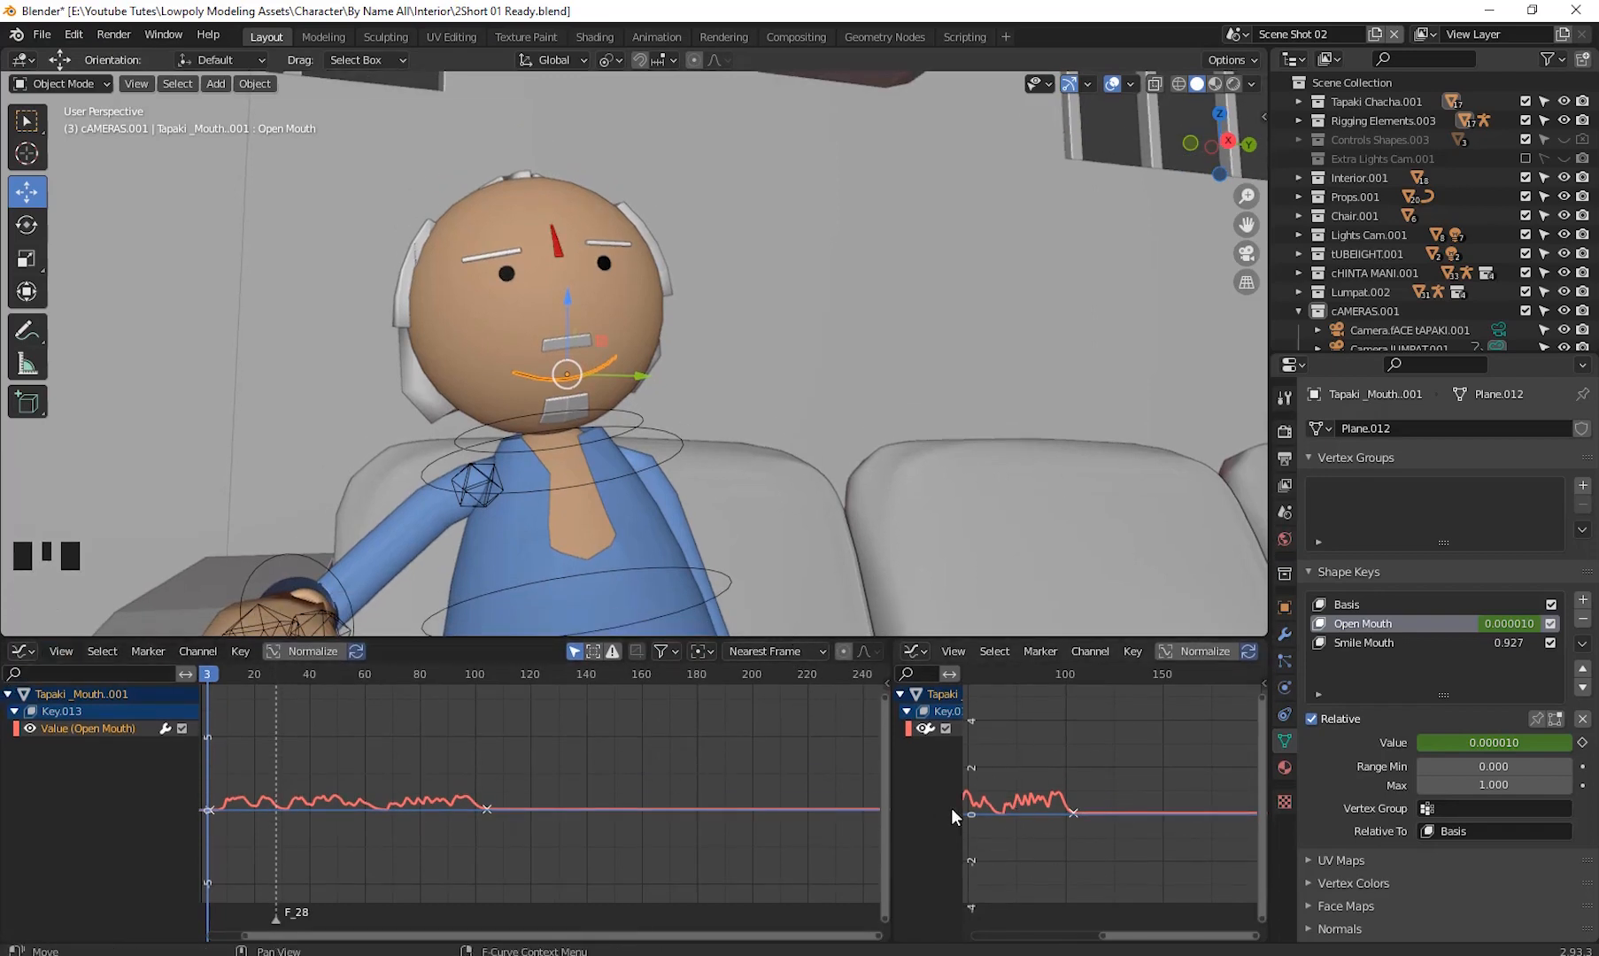
left_click(31, 652)
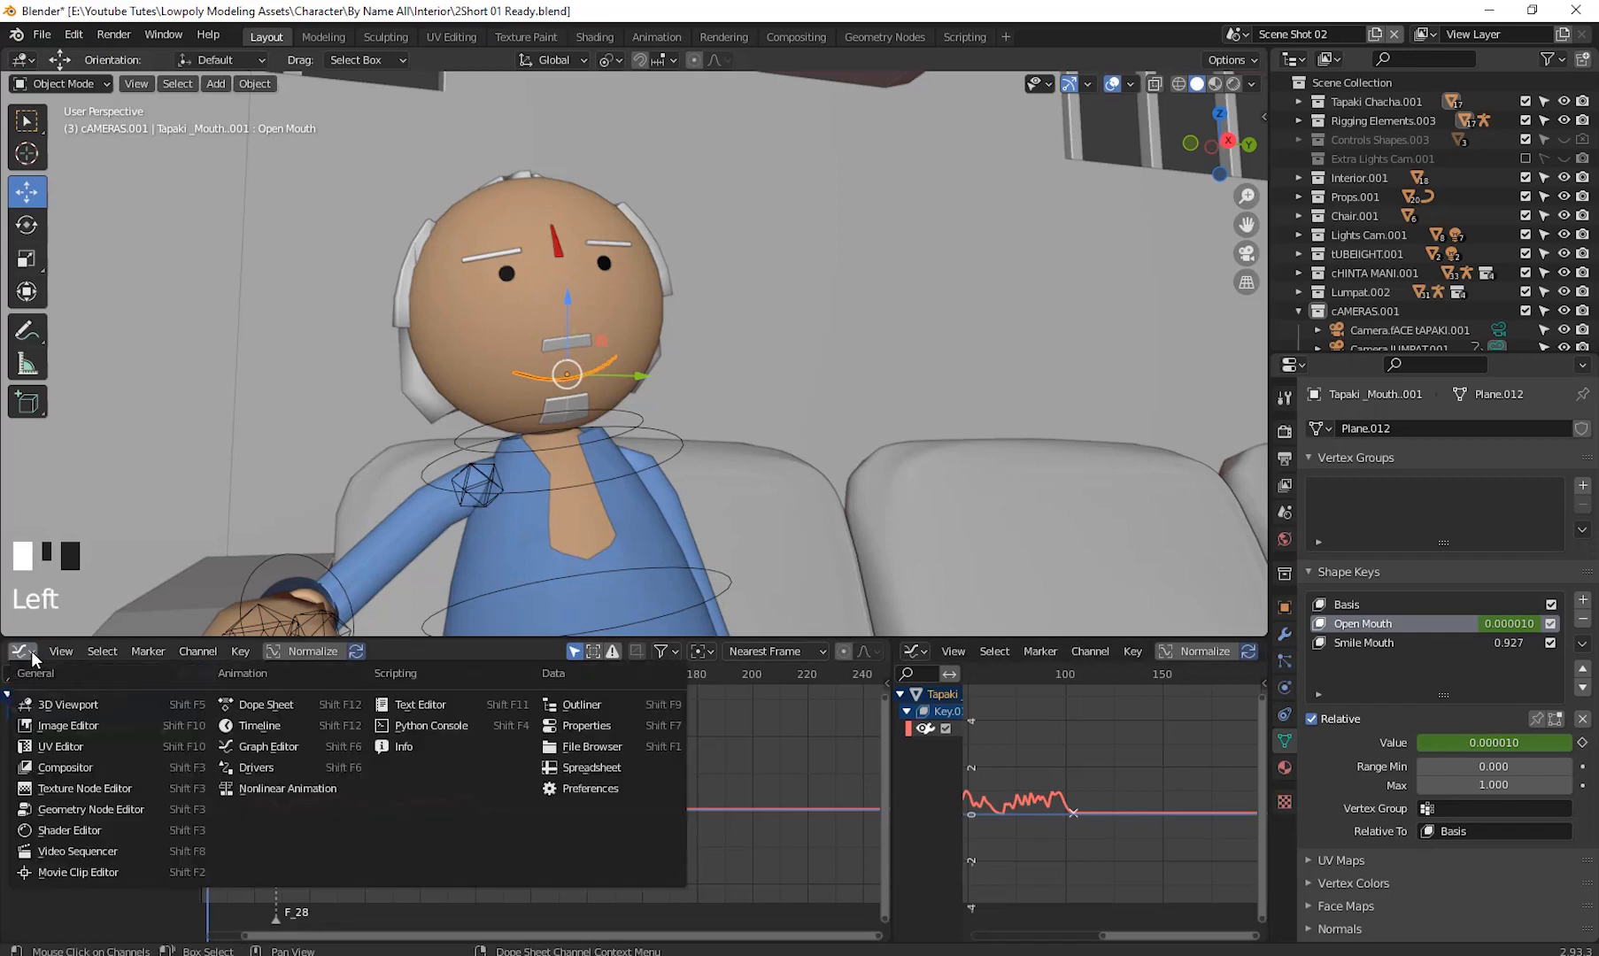
left_click(274, 726)
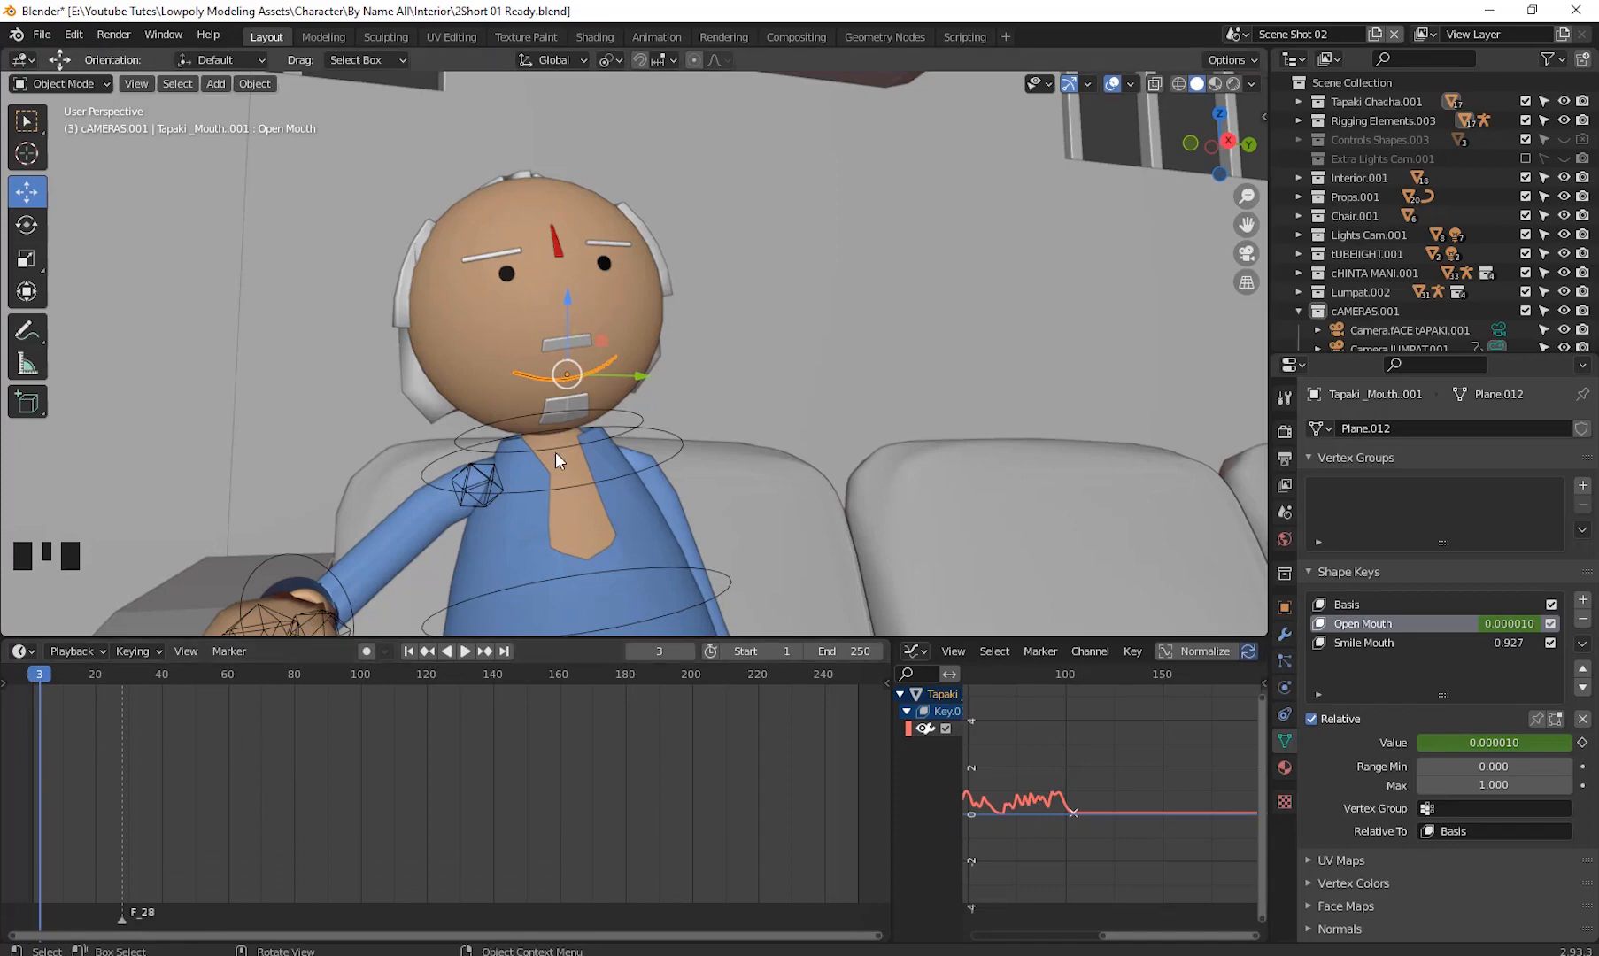
- Play the animation to review the baked mouth movement on the seated character, then scrub back to frame 4
scroll(632, 504, "down", 6)
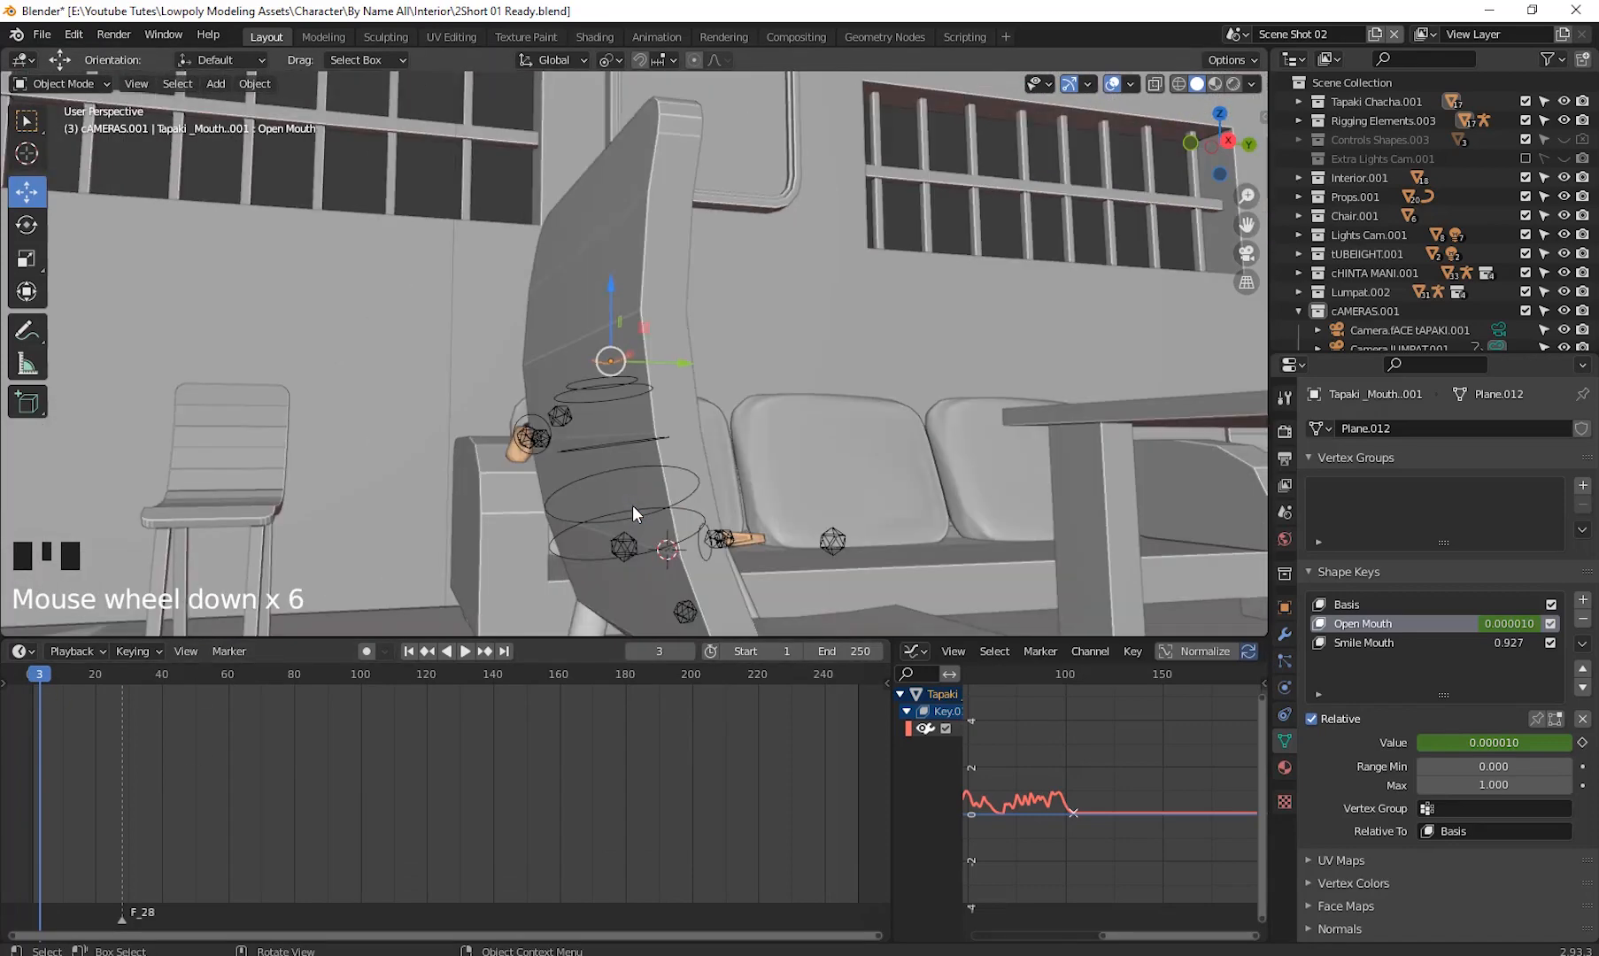
middle_click_drag(632, 505, 733, 514, "shift")
scroll(733, 514, "down", 2)
middle_click_drag(842, 511, 733, 519, "shift")
middle_click_drag(190, 381, 570, 532, "shift")
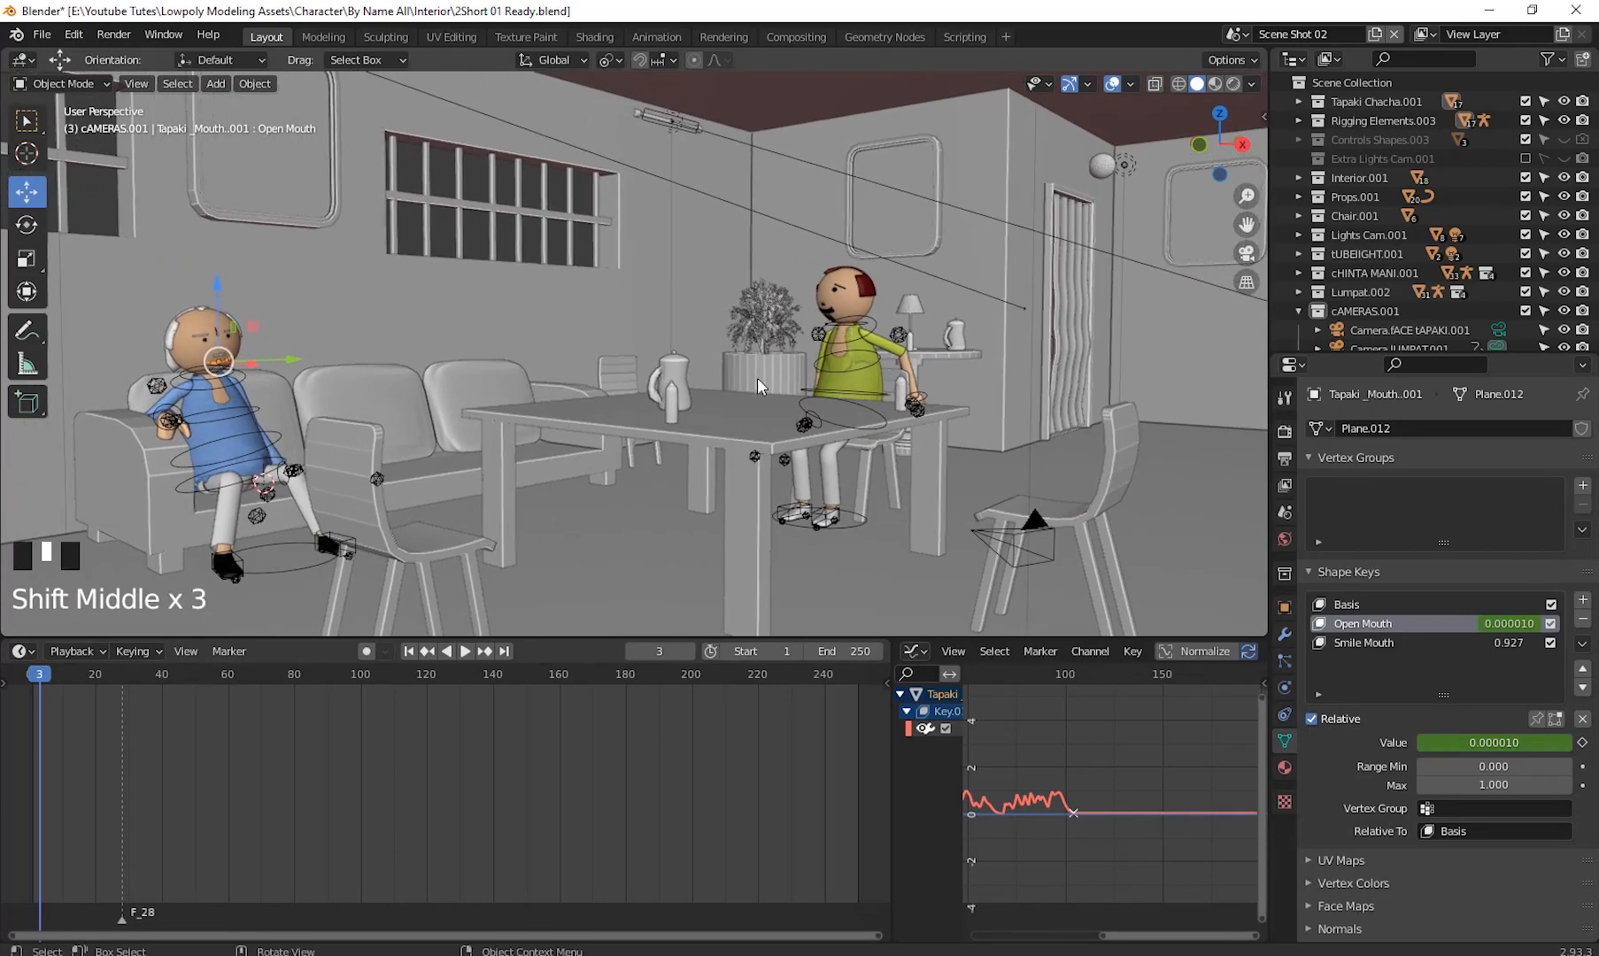
middle_click_drag(757, 377, 446, 391)
scroll(444, 391, "up", 2)
middle_click_drag(295, 446, 680, 402, "shift")
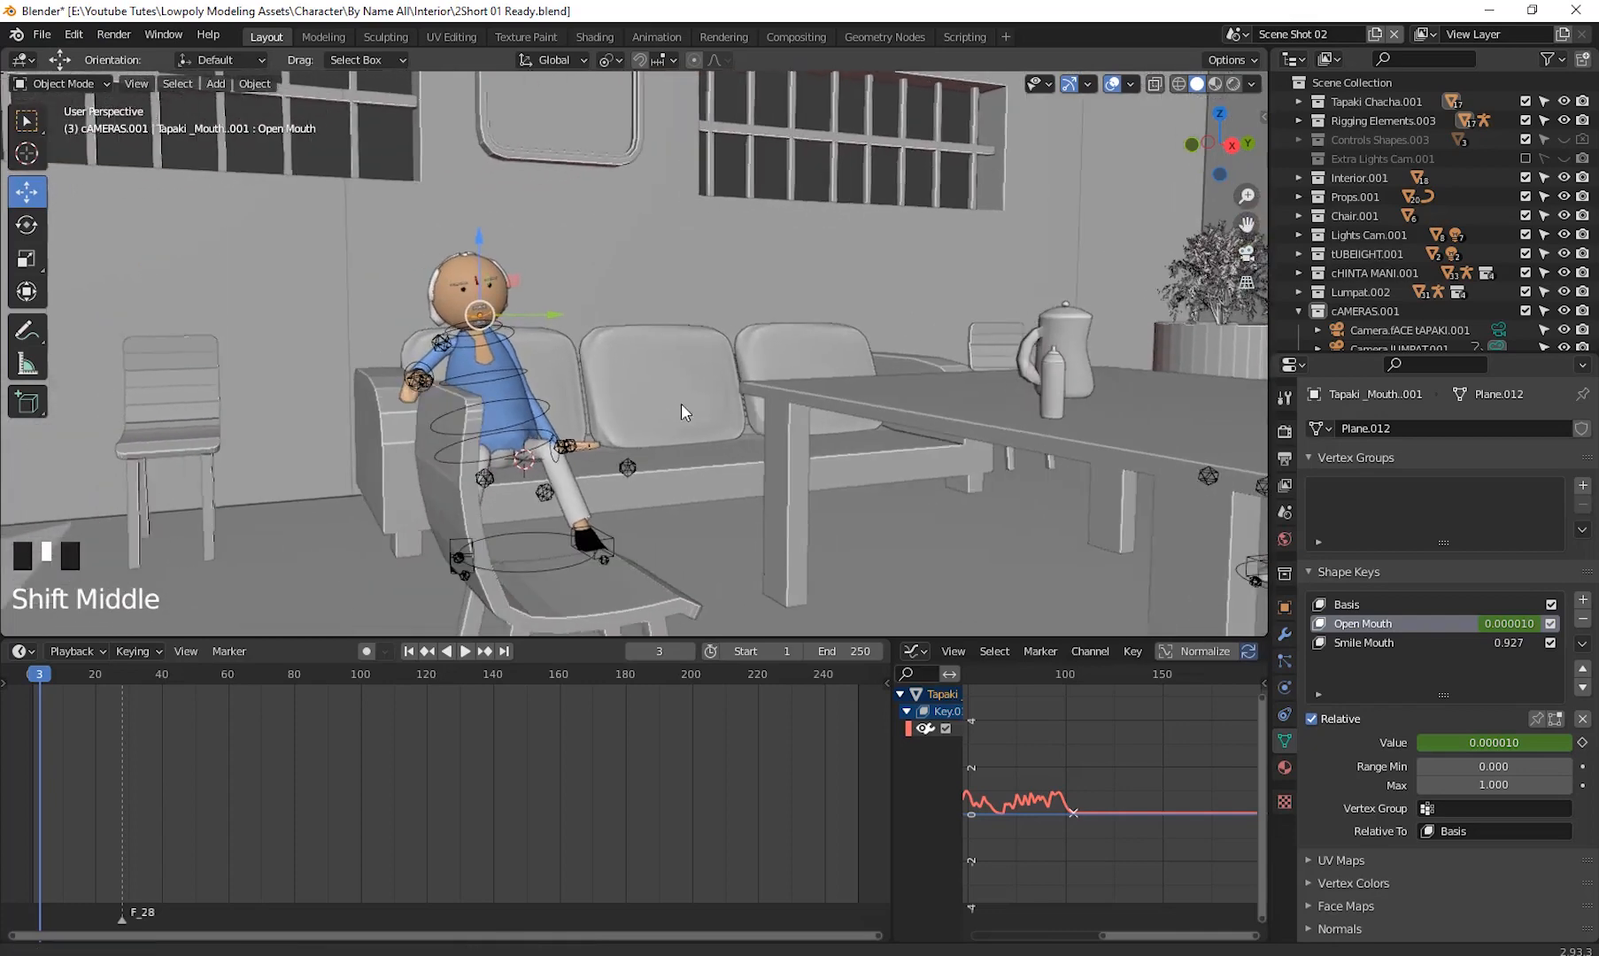
scroll(561, 413, "up", 2)
middle_click_drag(580, 422, 678, 441, "shift")
scroll(983, 511, "down", 2)
scroll(742, 502, "up", 2)
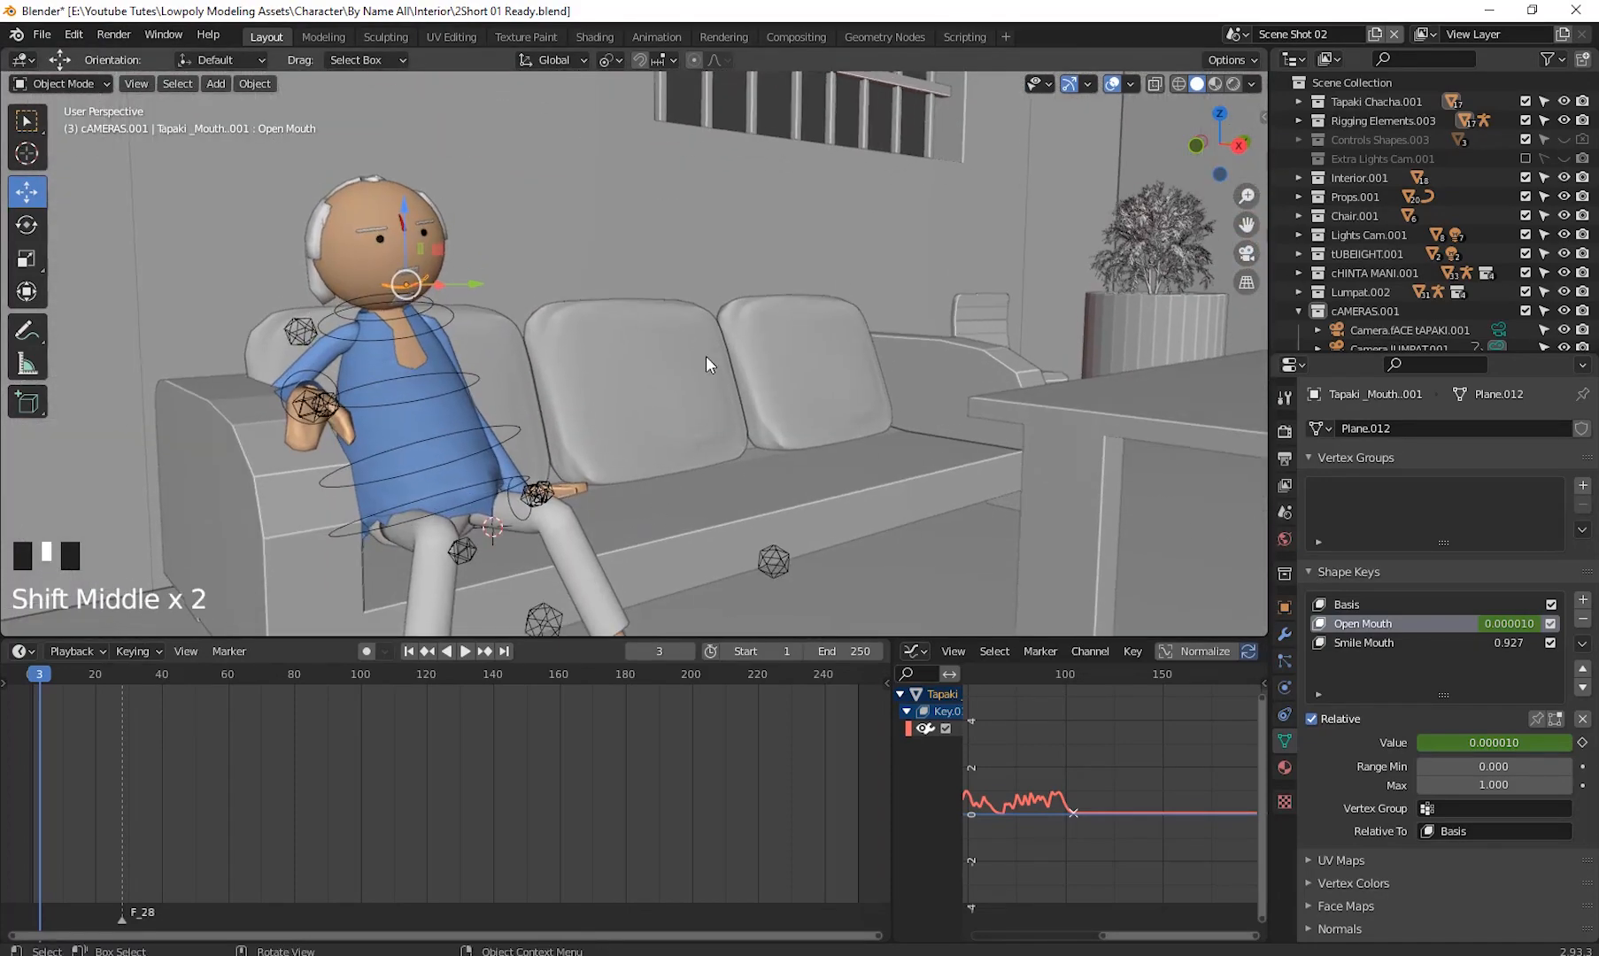
middle_click_drag(705, 356, 699, 408, "shift")
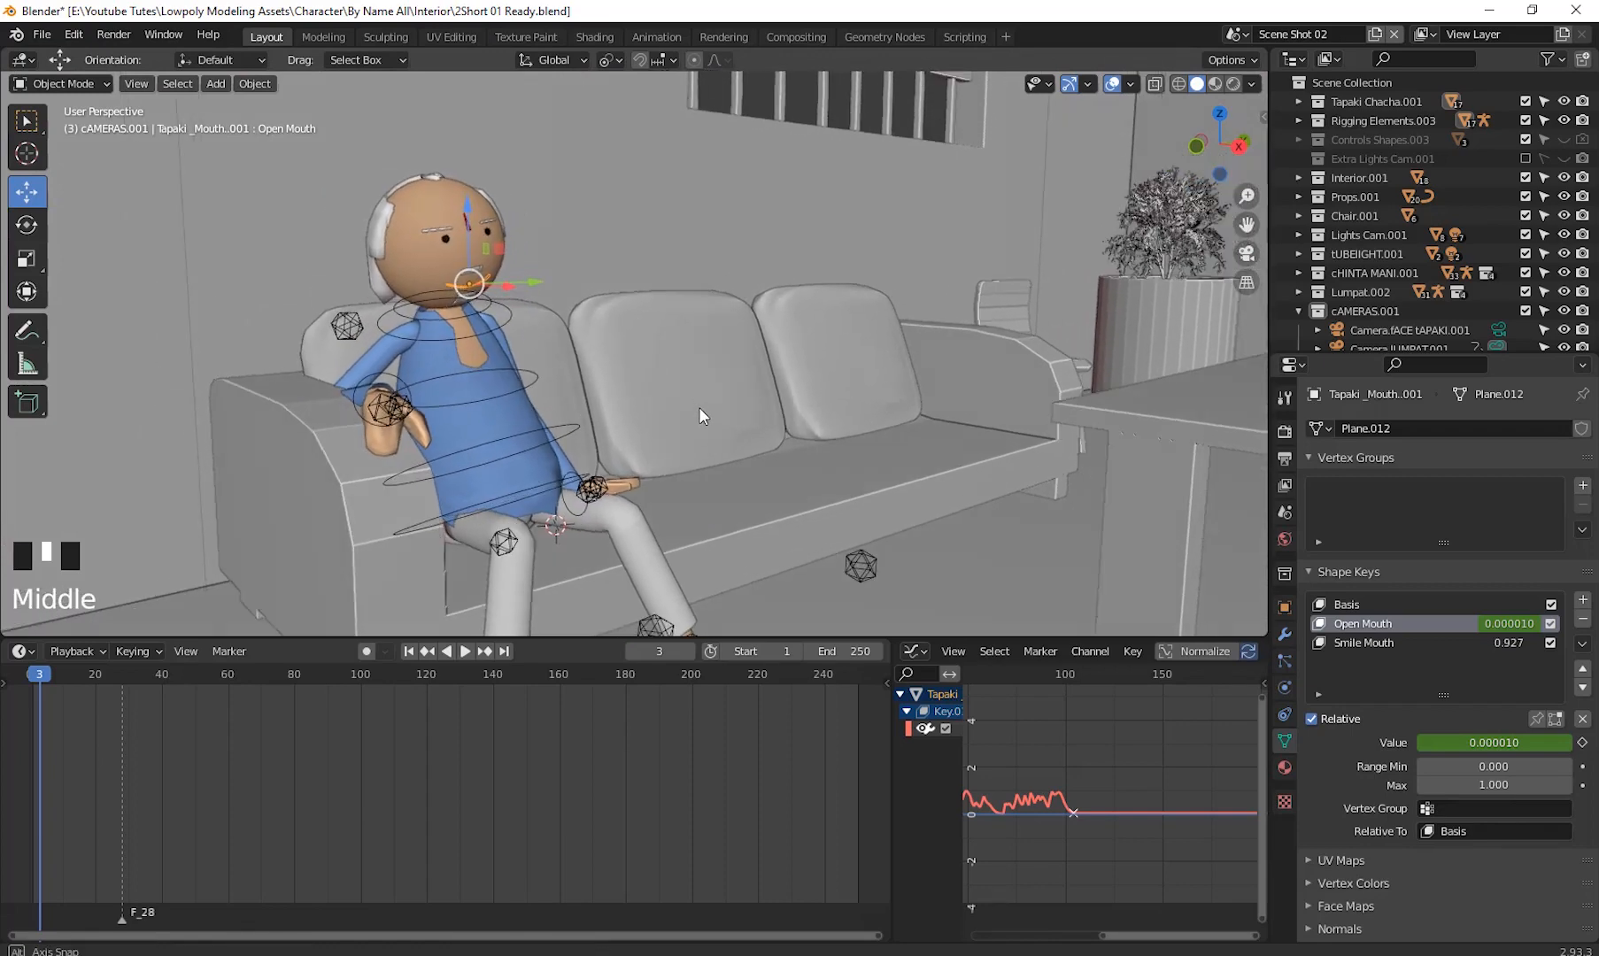
key("space")
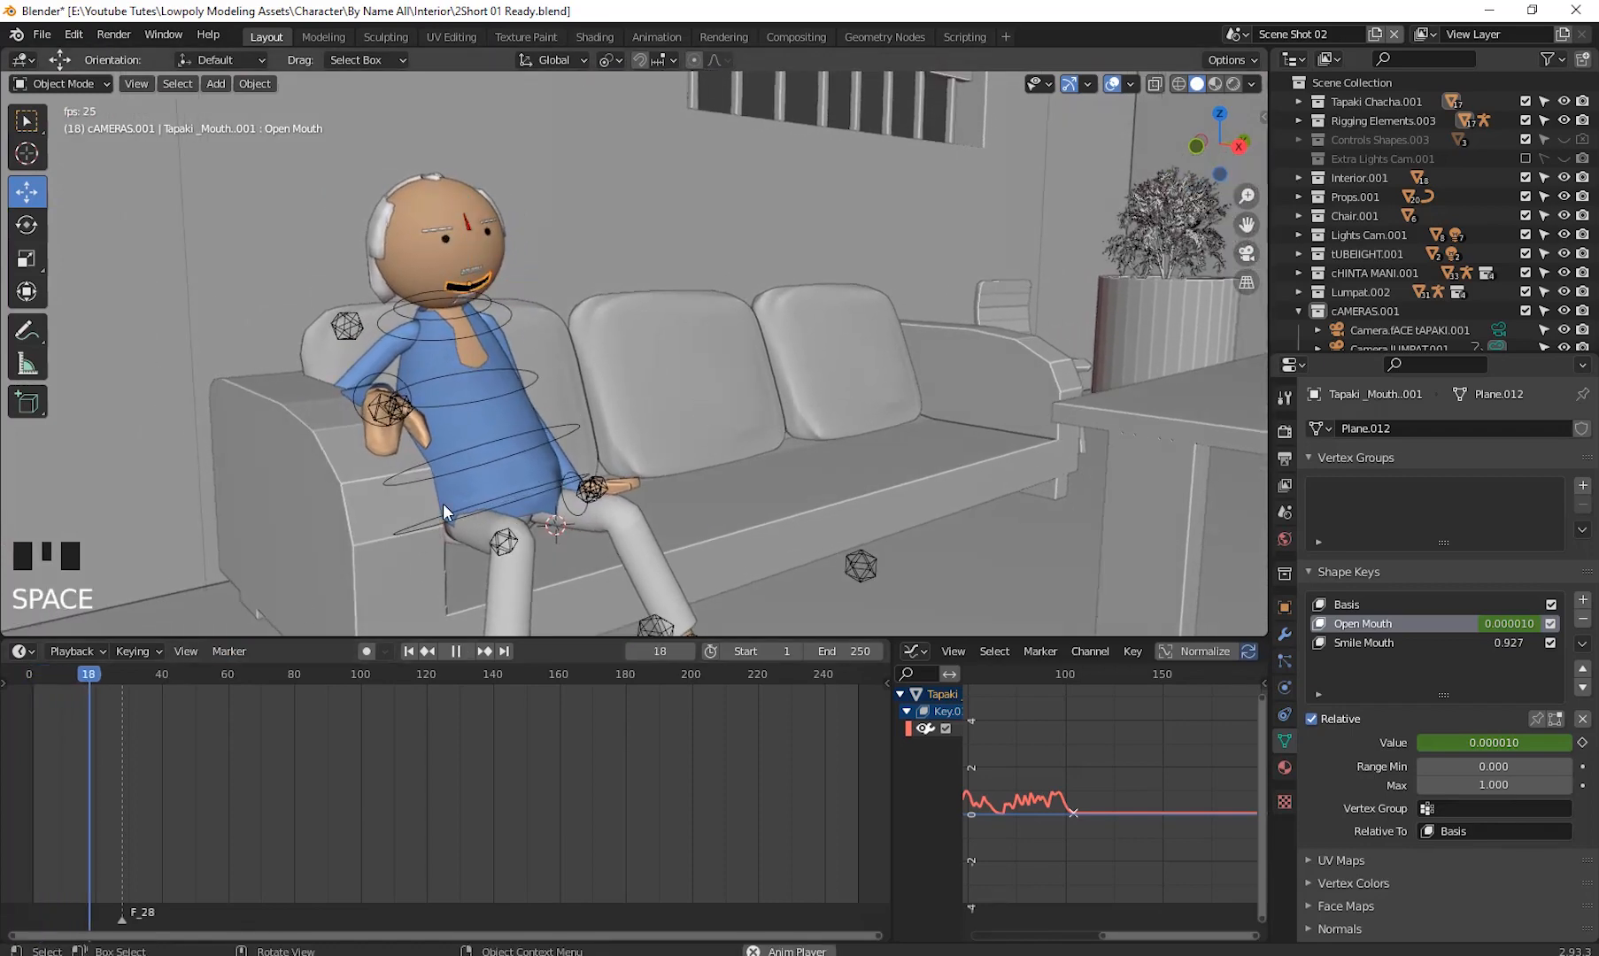
key("space")
left_click_drag(113, 673, 42, 692)
- Select the character's armature, enter Pose Mode, pick the Head Ctrl bone and trackball-rotate the head
left_click(447, 316)
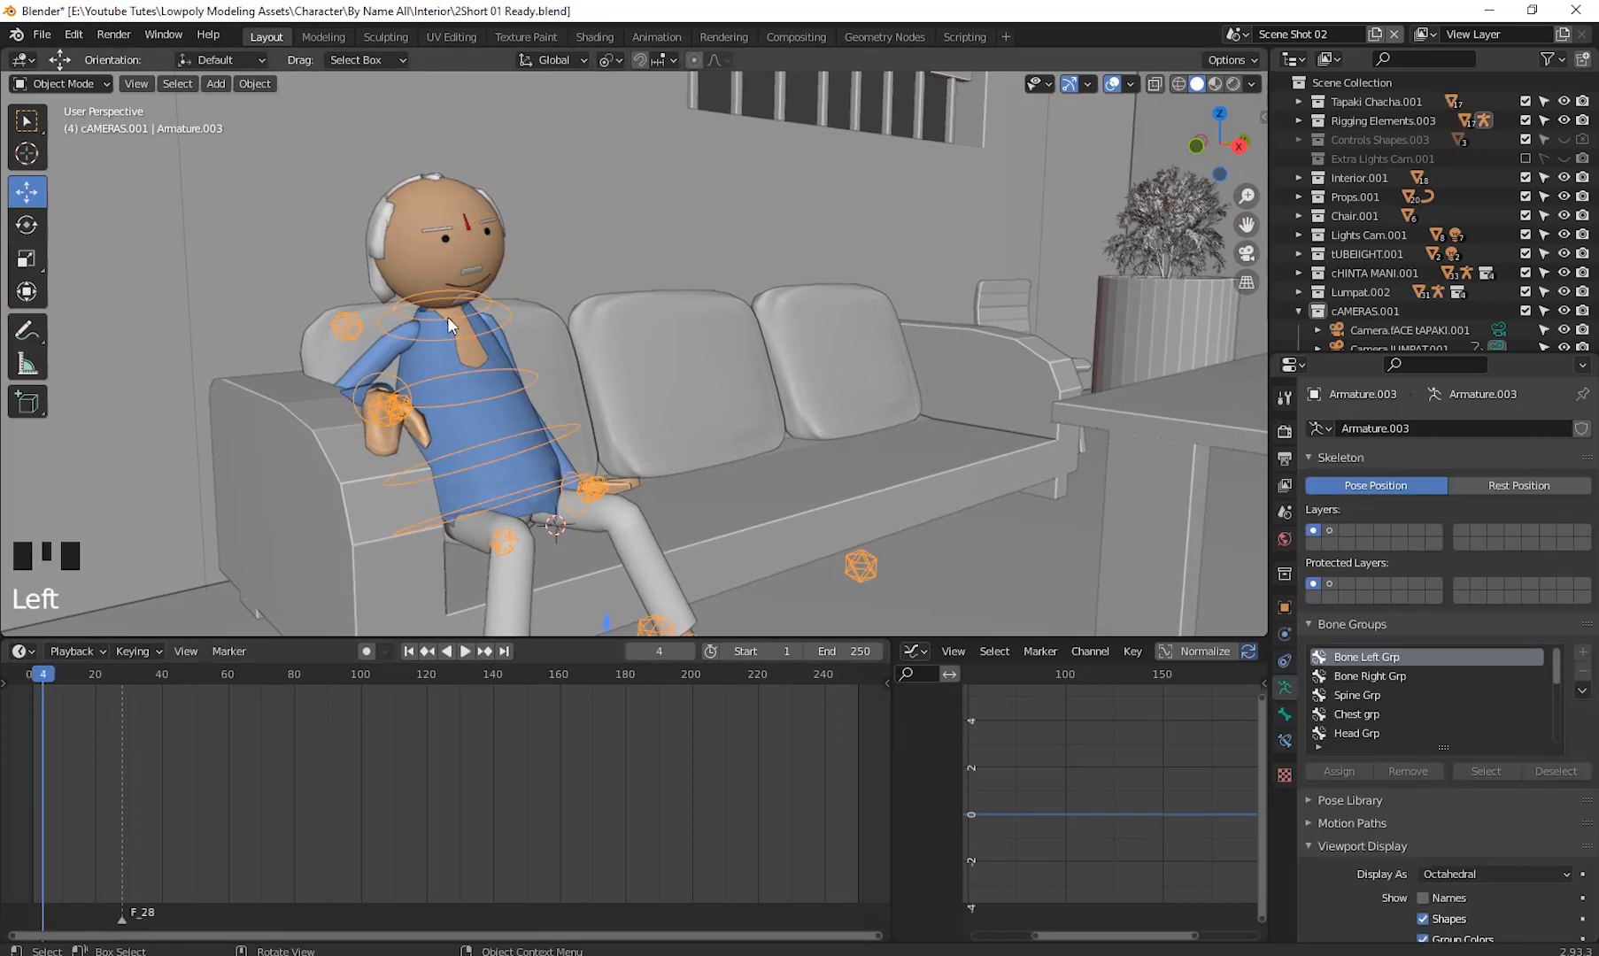
left_click(73, 80)
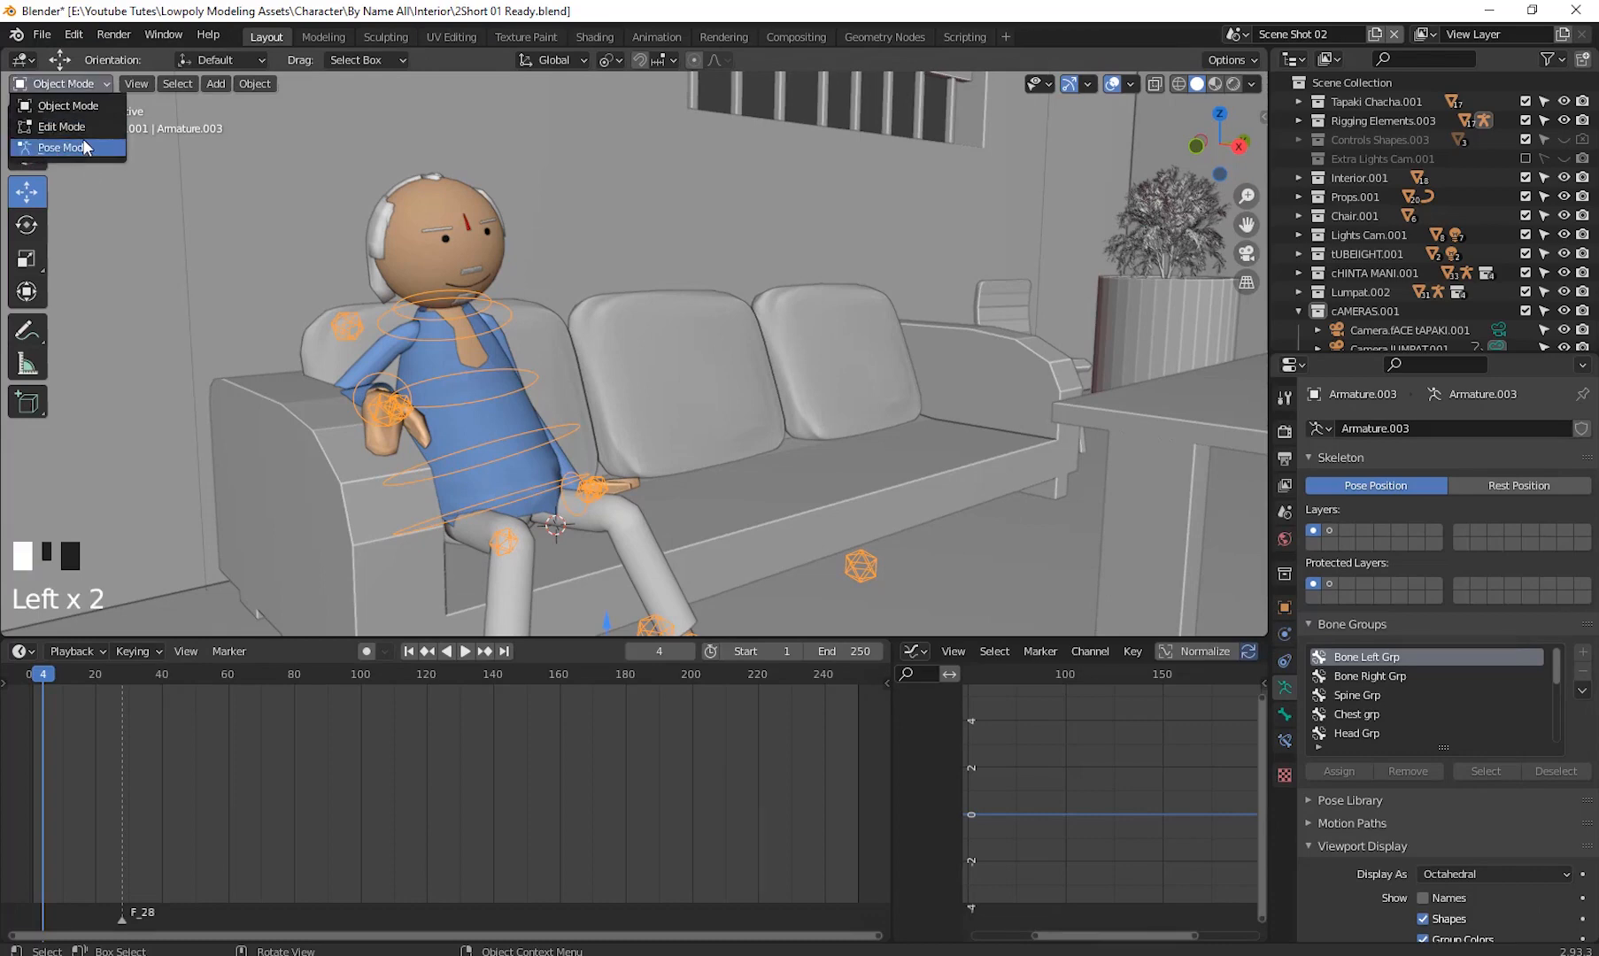
left_click(82, 142)
left_click(474, 312)
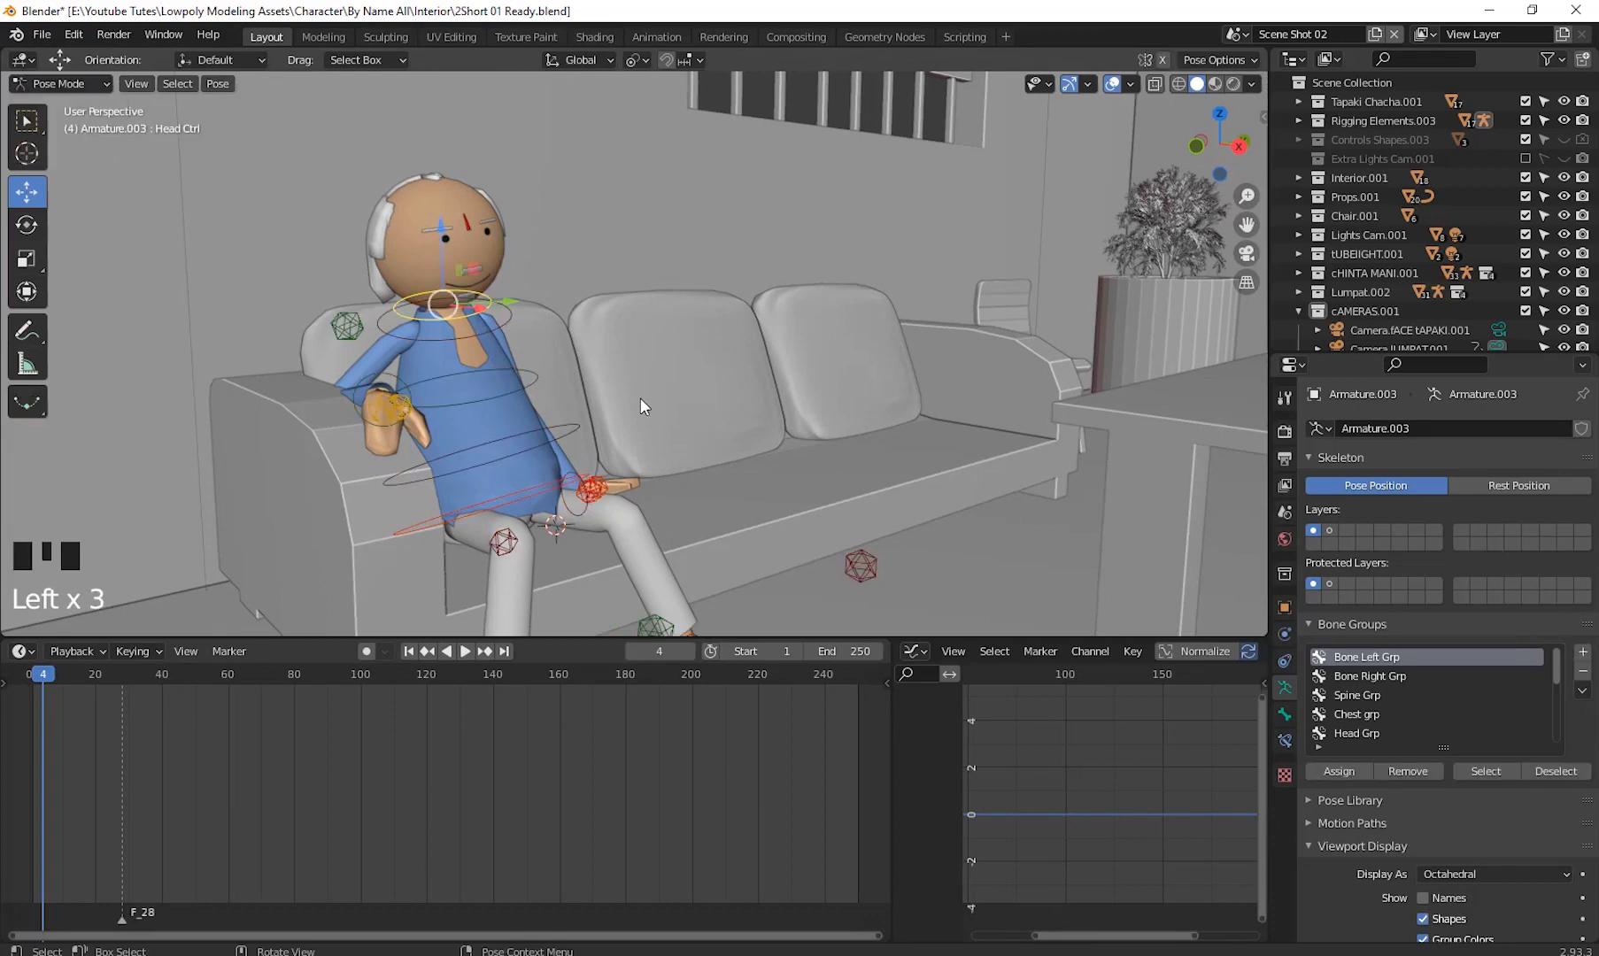
key("r")
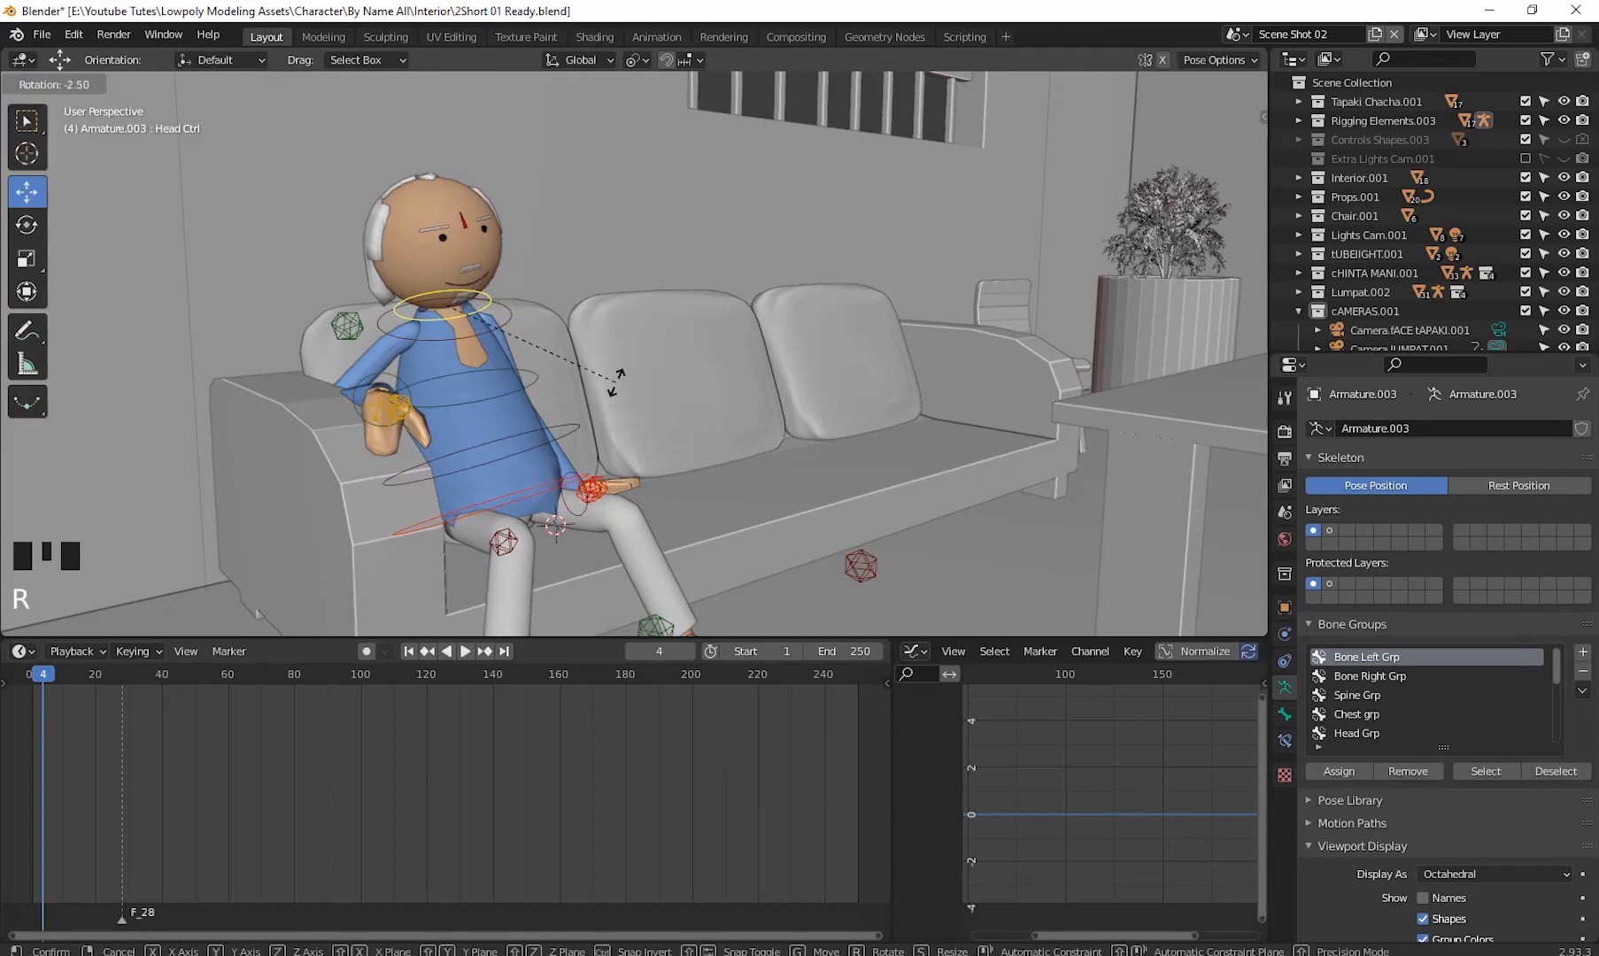
key("r")
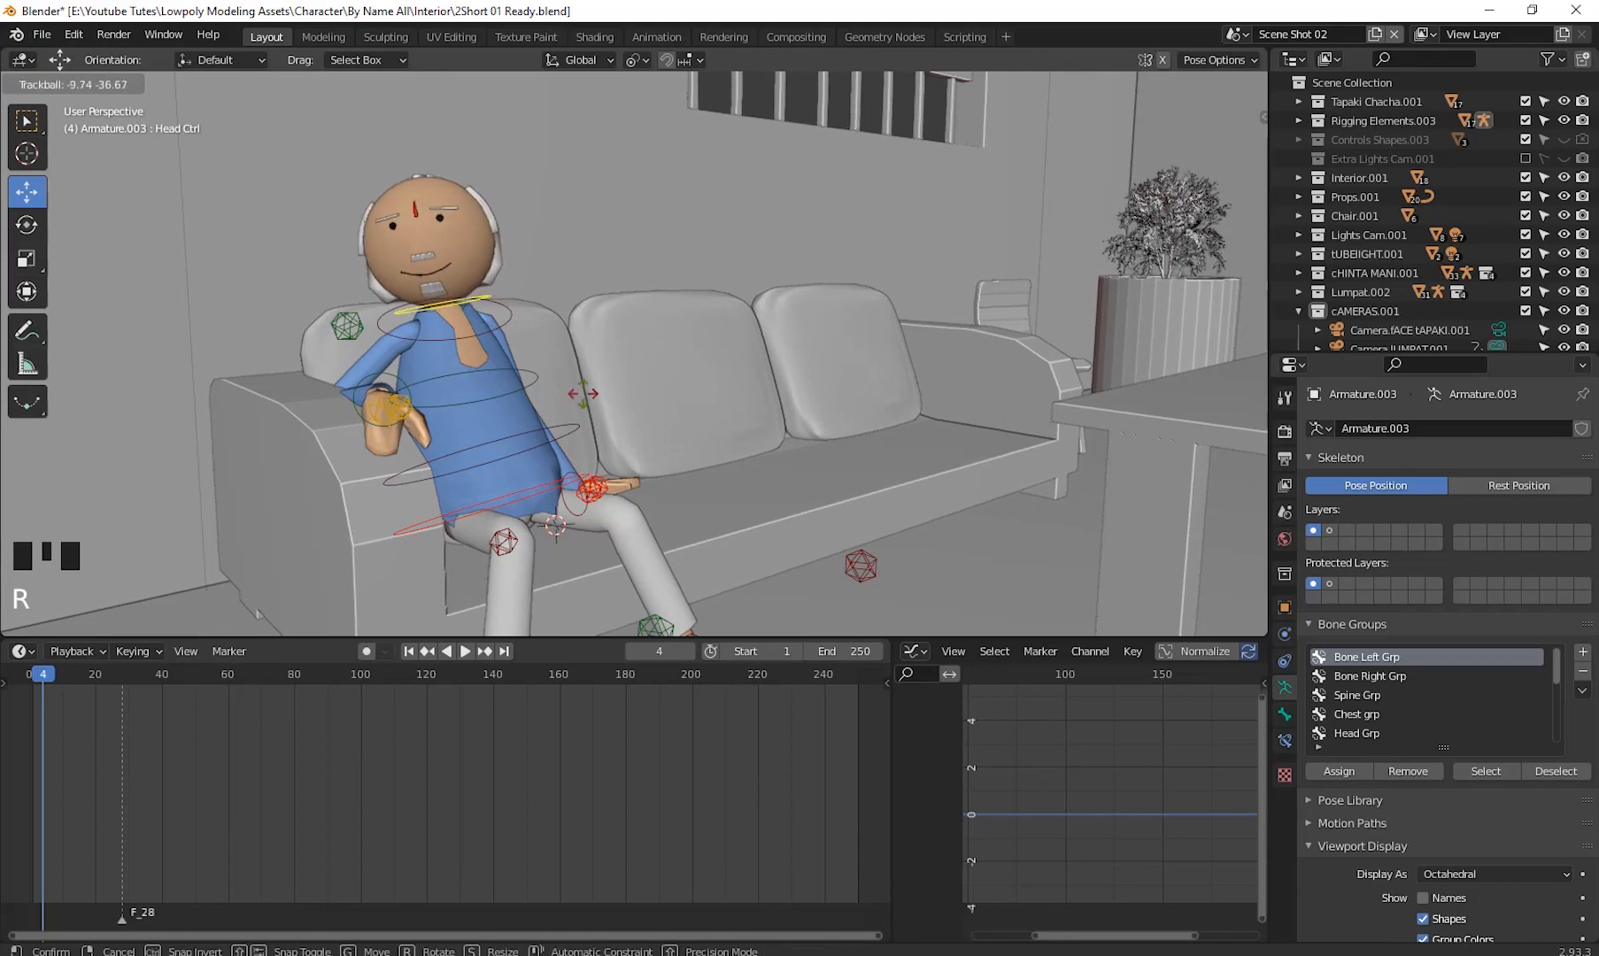
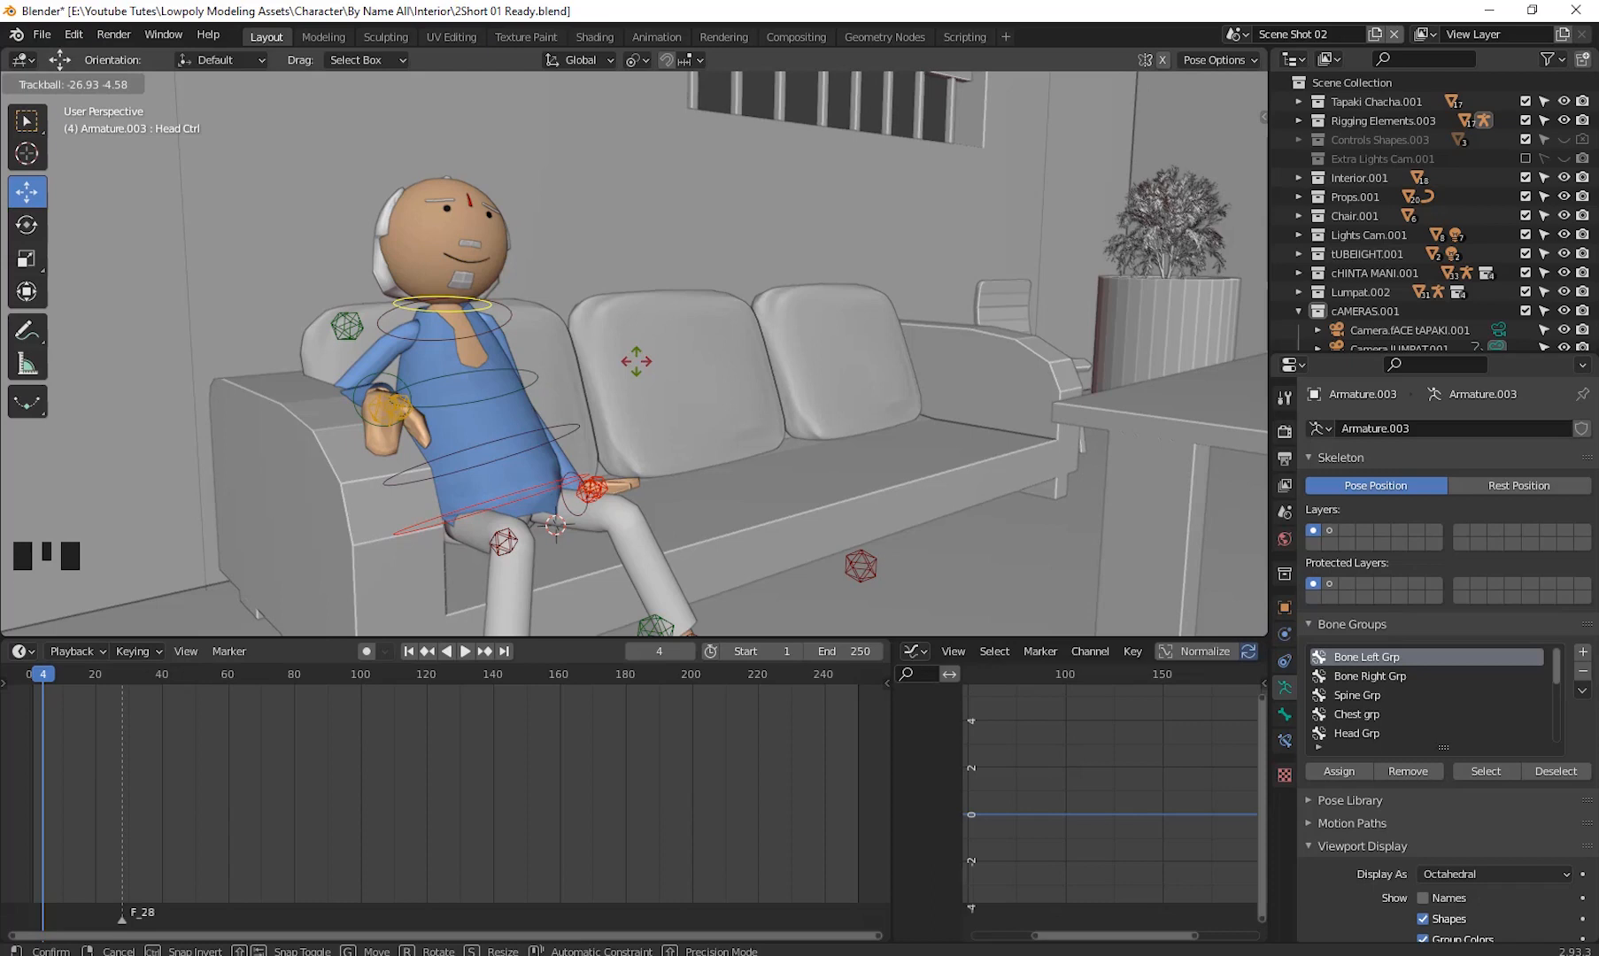
- Confirm the head rotation and keyframe the Head Ctrl bone's location and rotation at frame 4
left_click(636, 361)
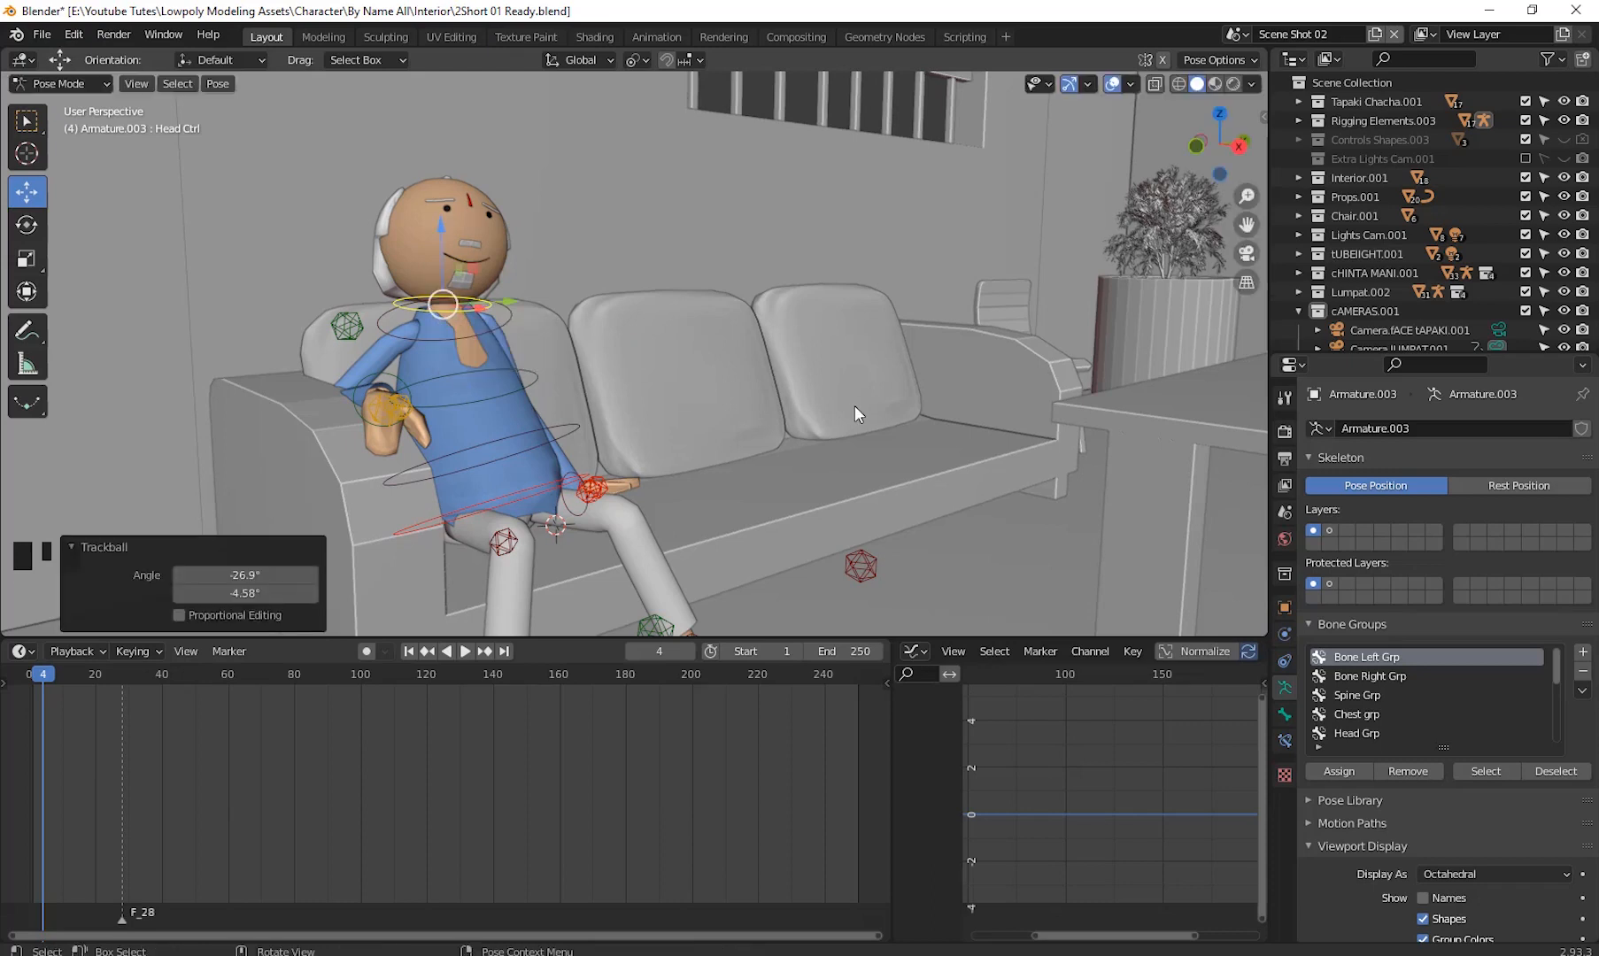
key("i")
left_click(811, 469)
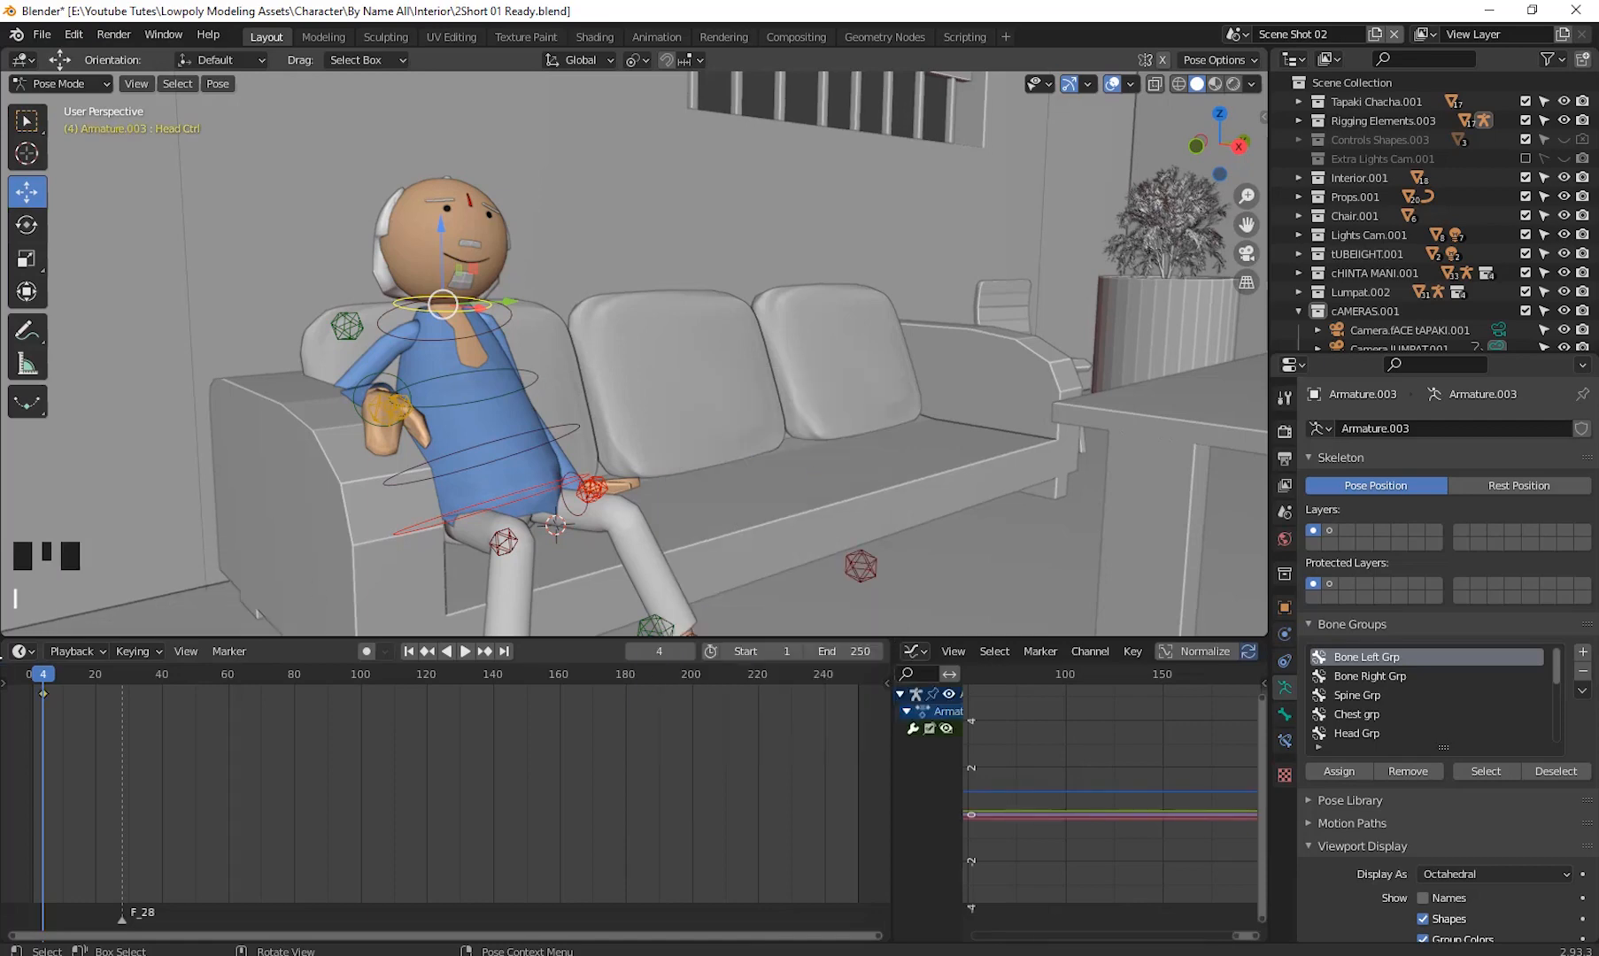
- Play the animation to review the head turn, scrubbing back to frame 1
left_click_drag(47, 673, 42, 719)
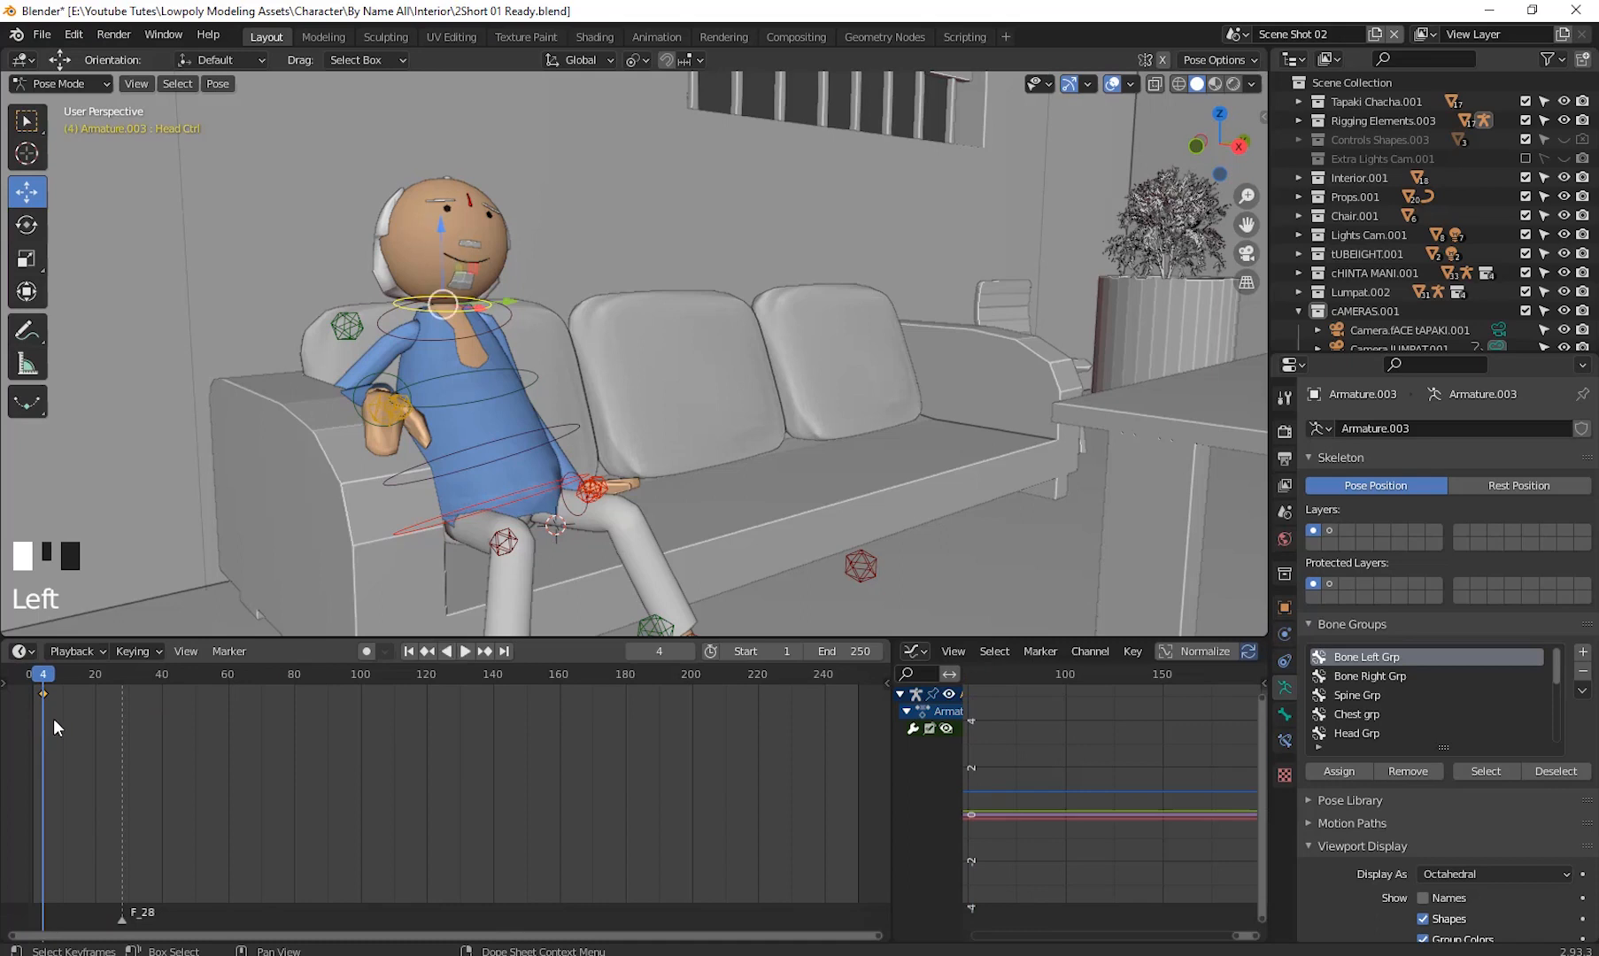
key("space")
key("space")
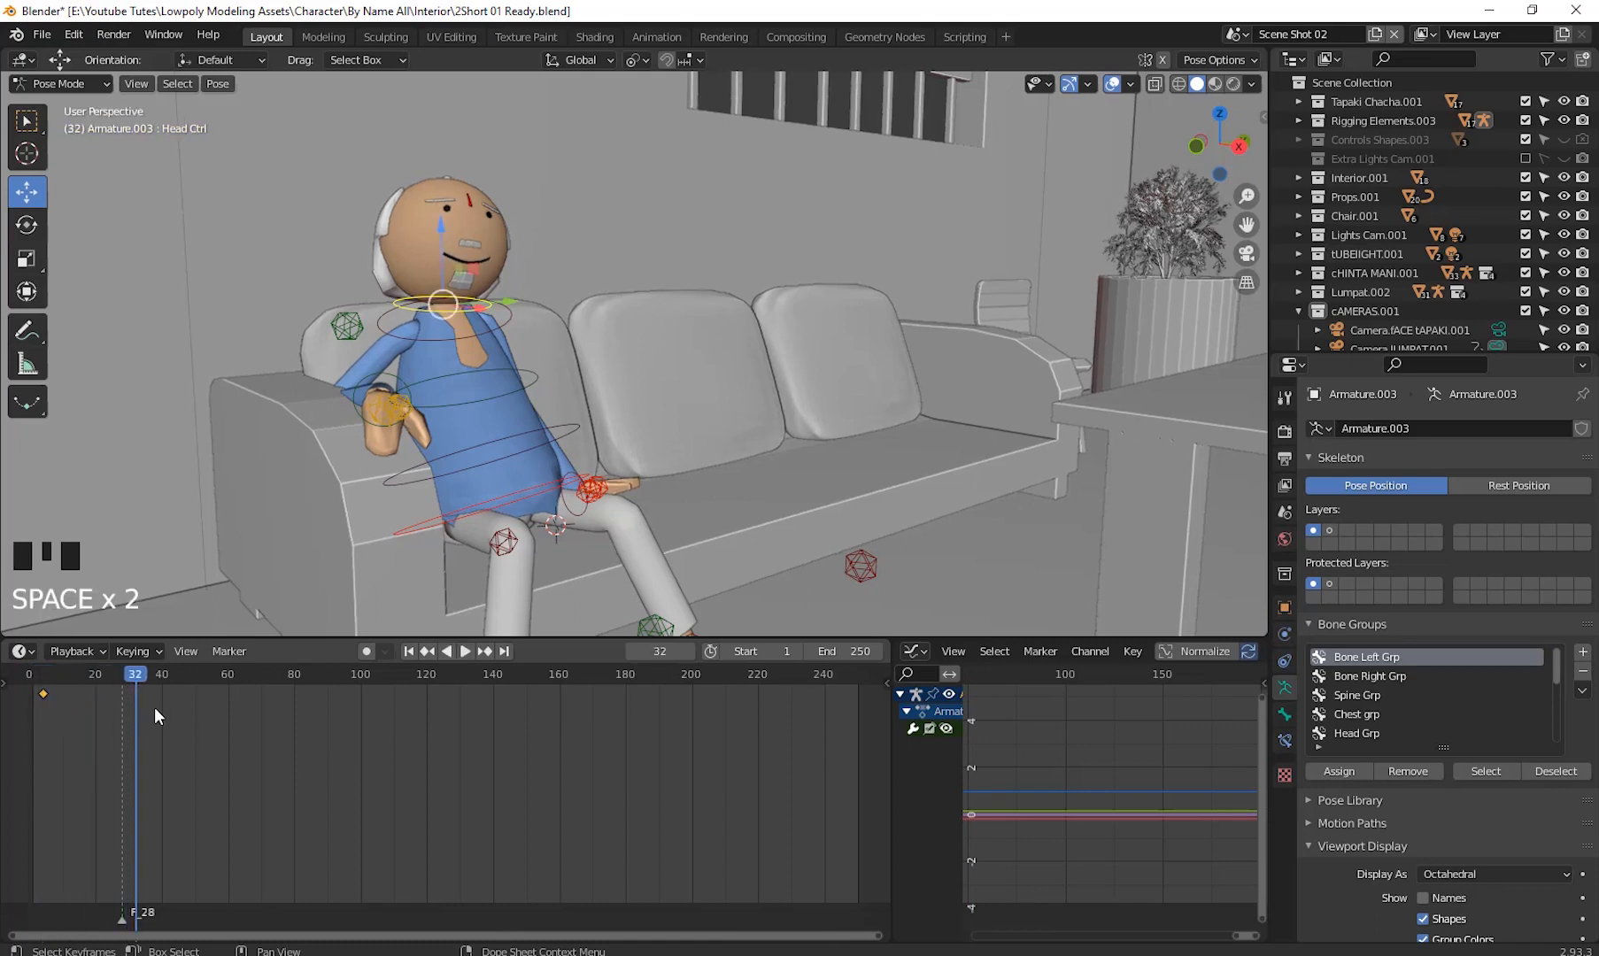
left_click_drag(117, 675, 45, 693)
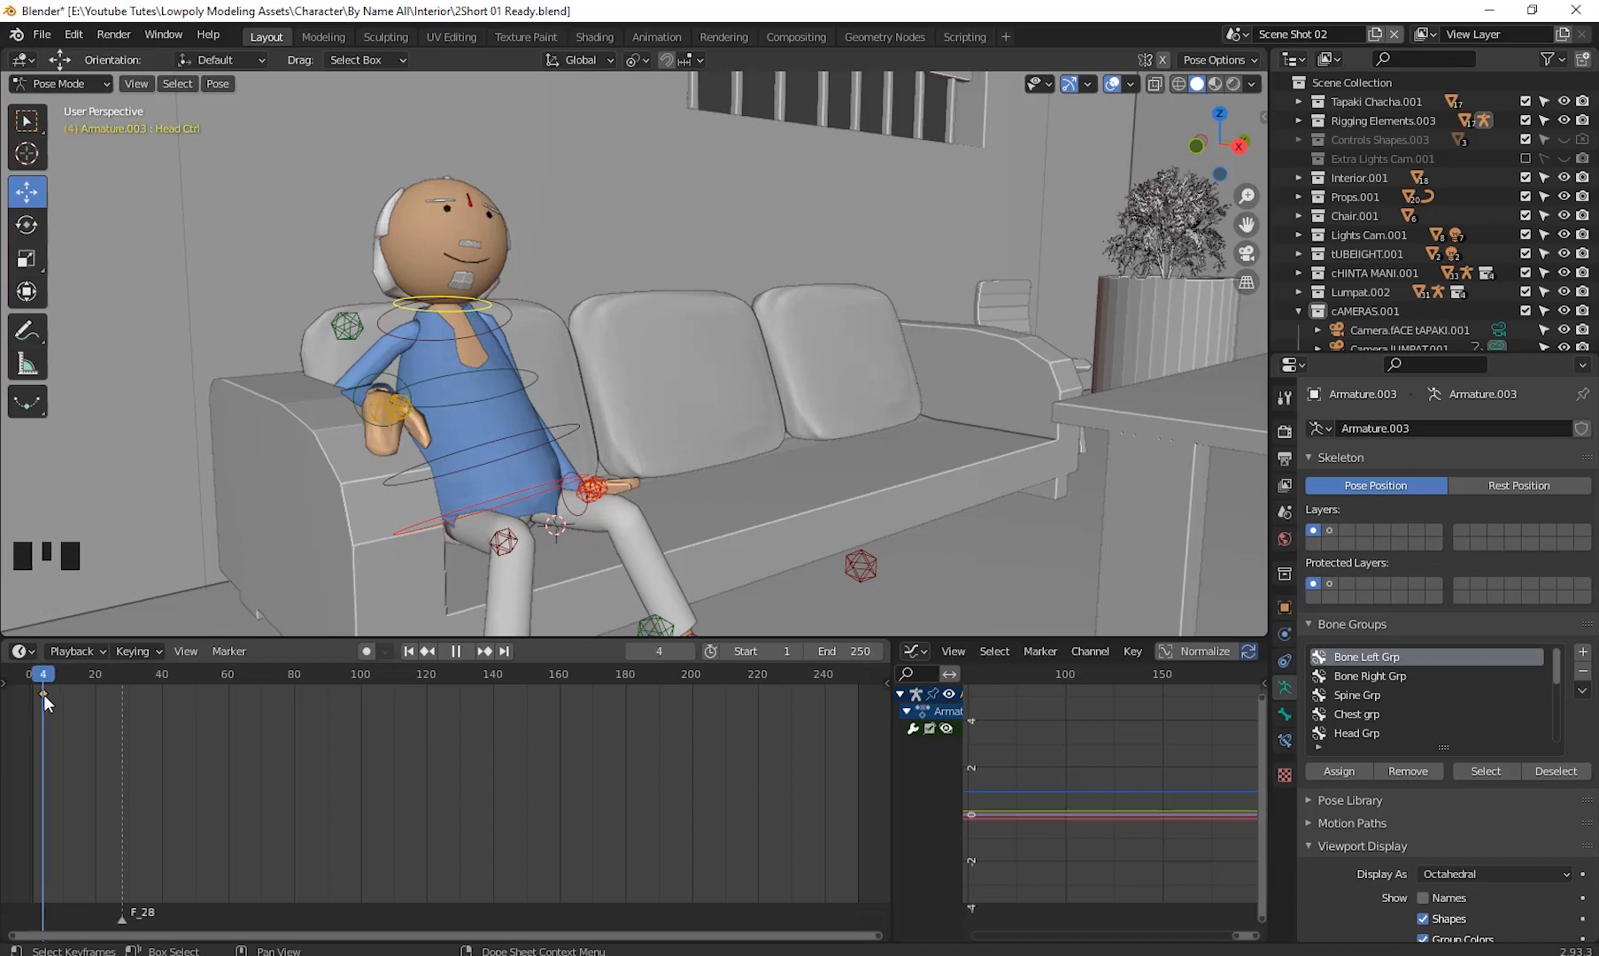
key("space")
key("space")
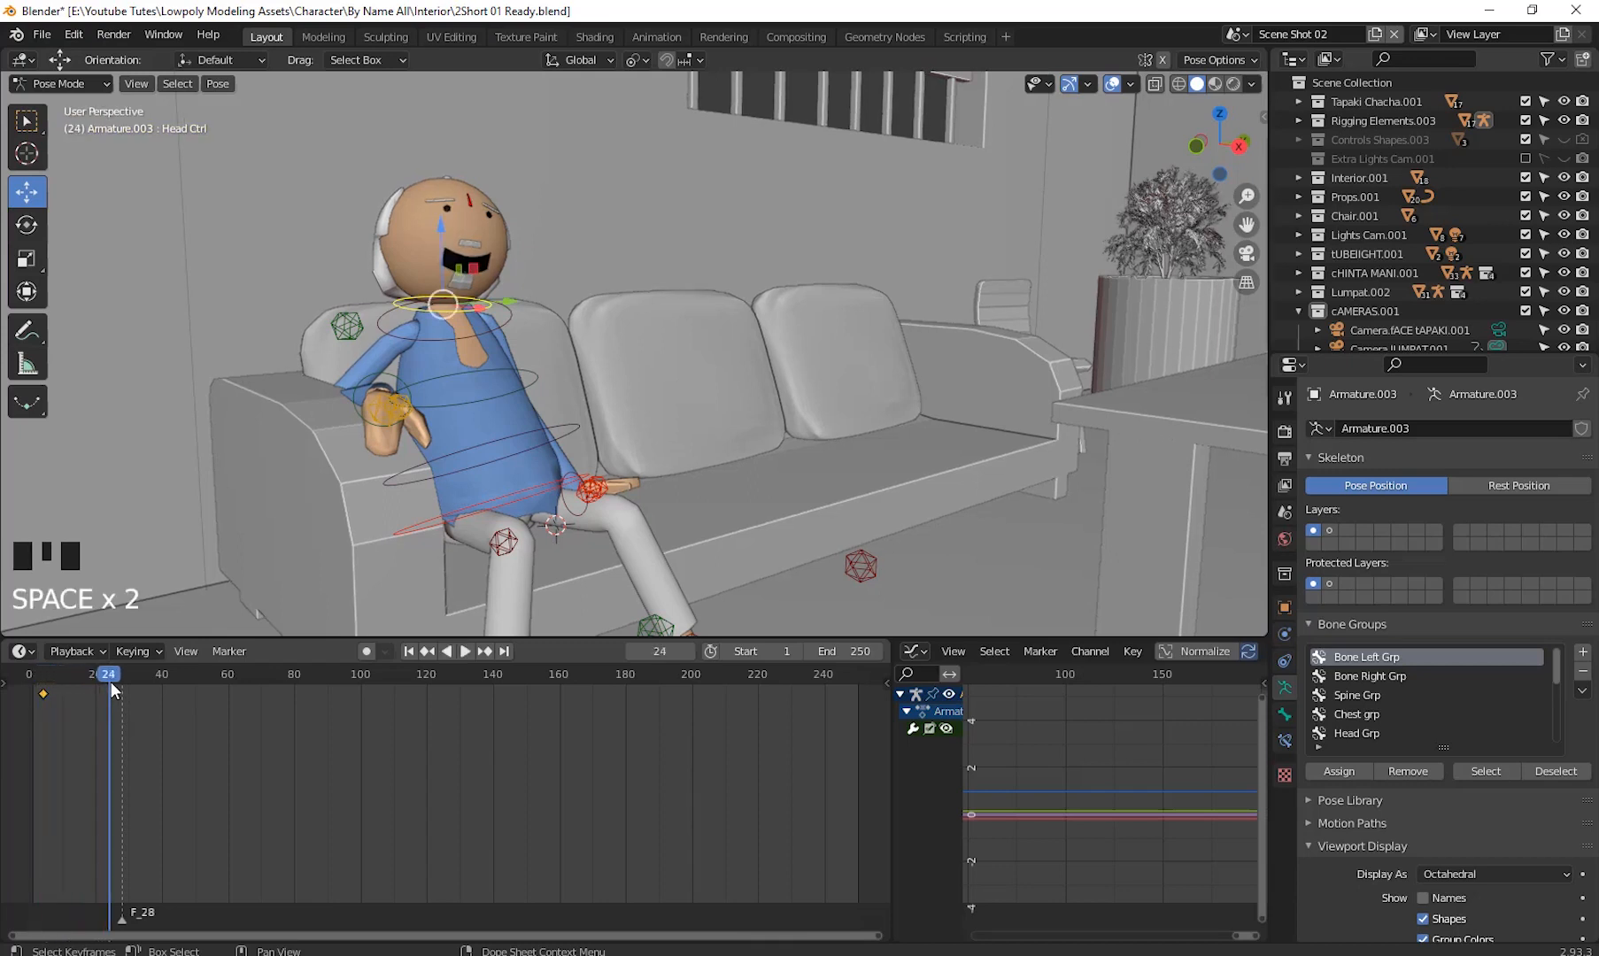
left_click_drag(112, 682, 40, 676)
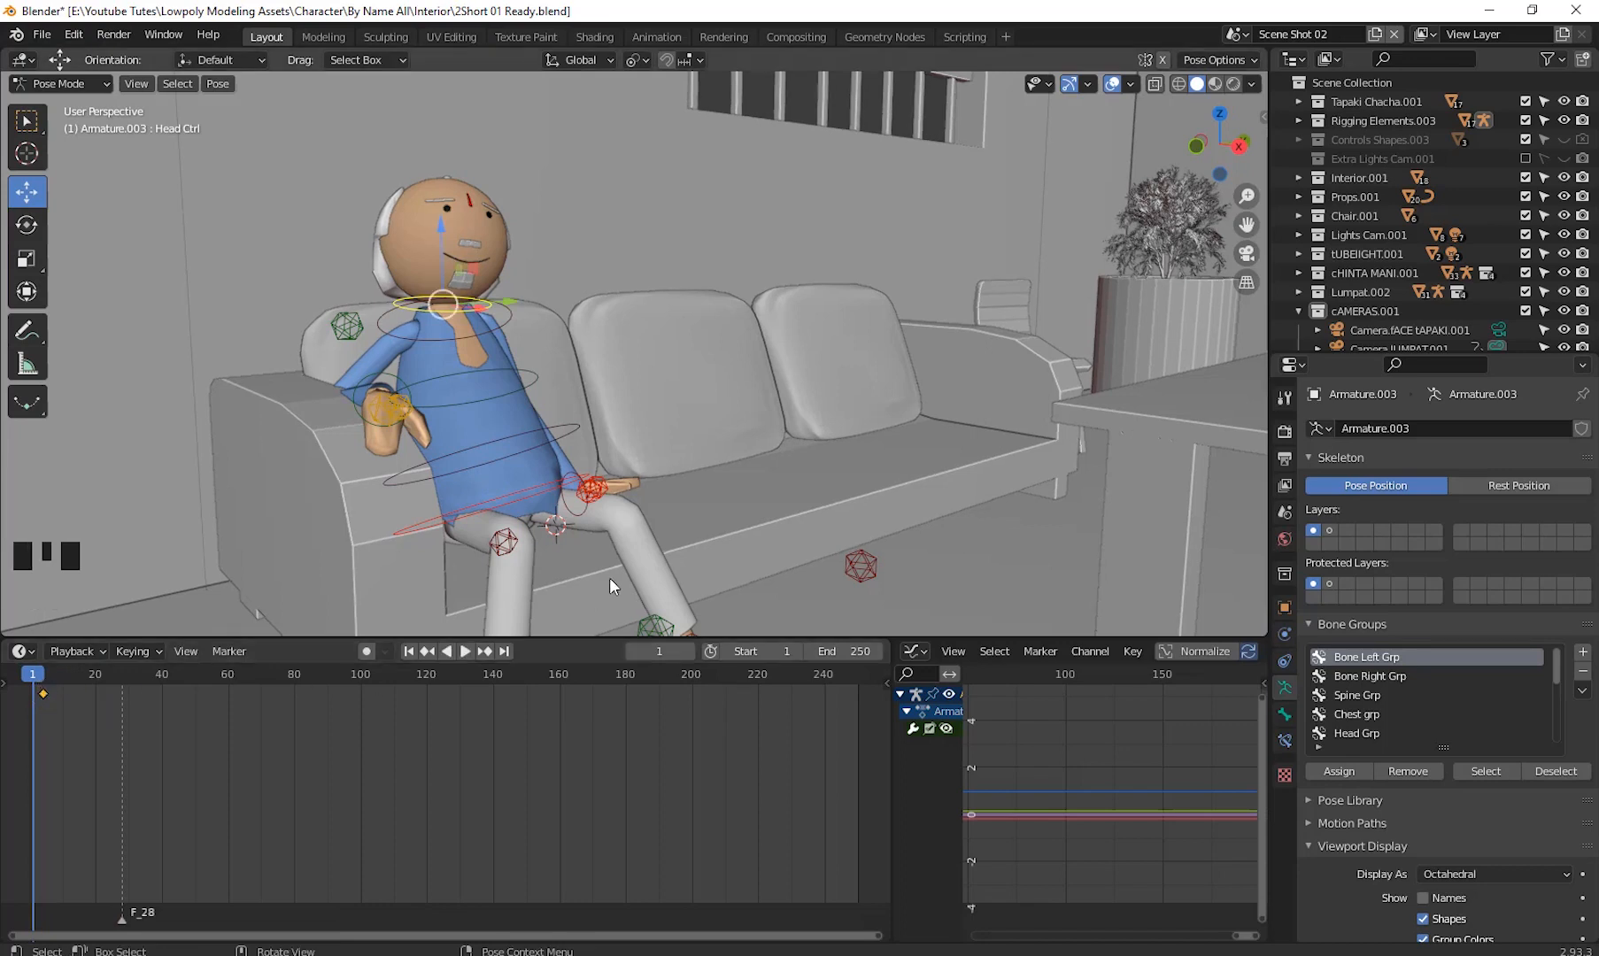
- Select the left hand control bone and keyframe its location and rotation at frame 1
left_click(581, 511)
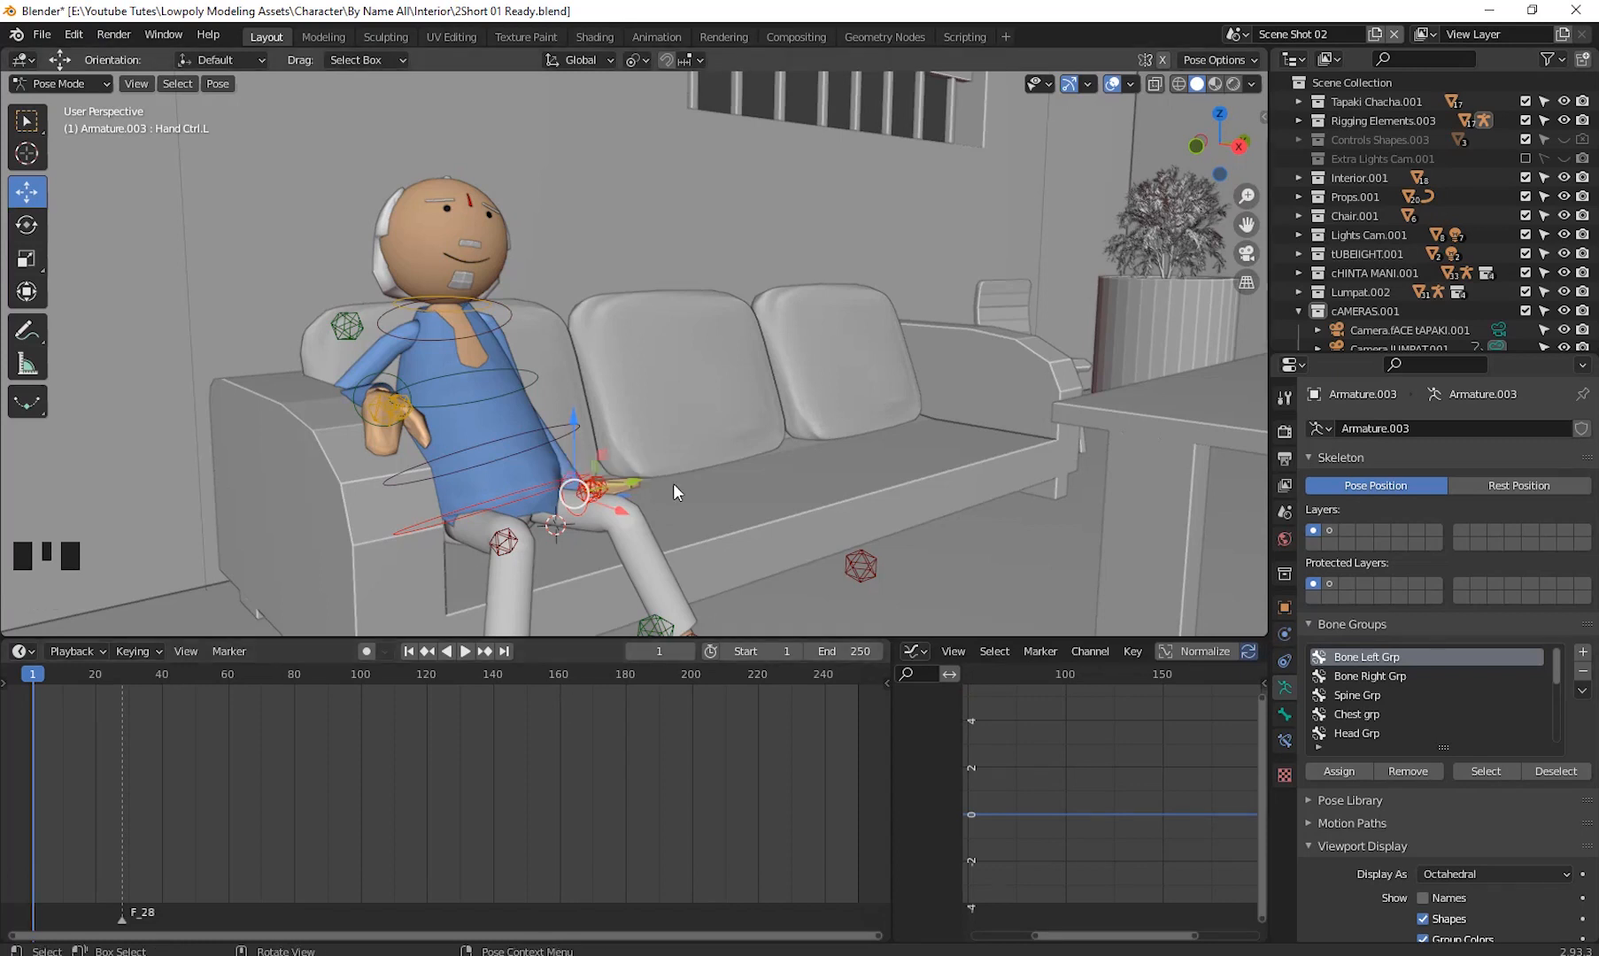
key("i")
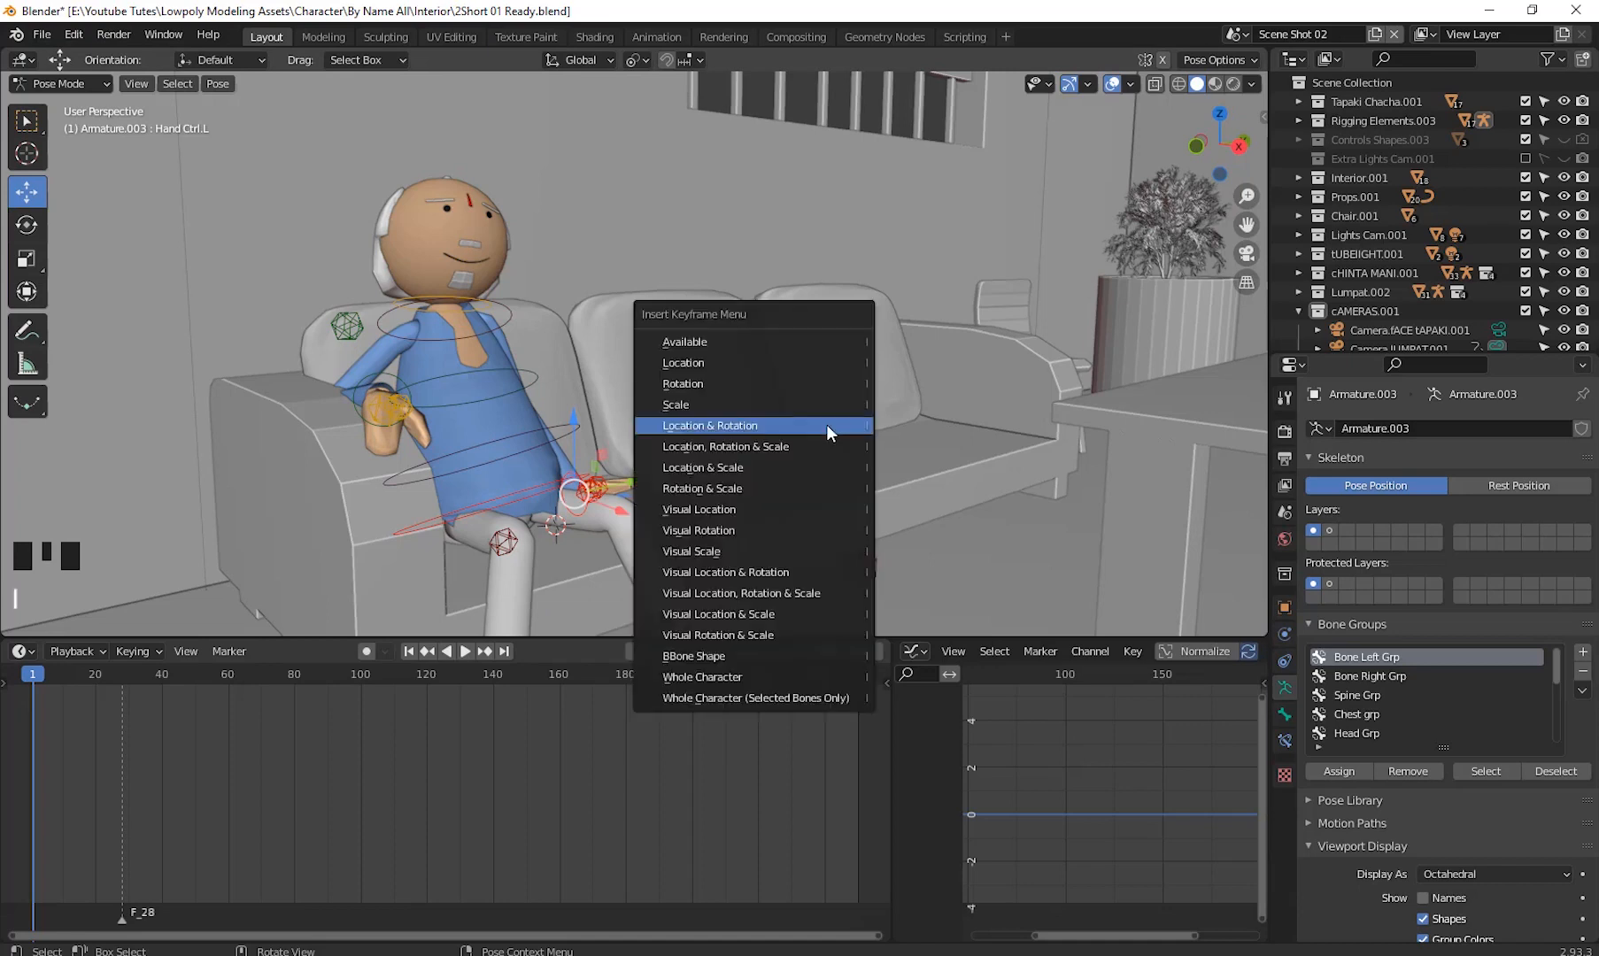
left_click(827, 423)
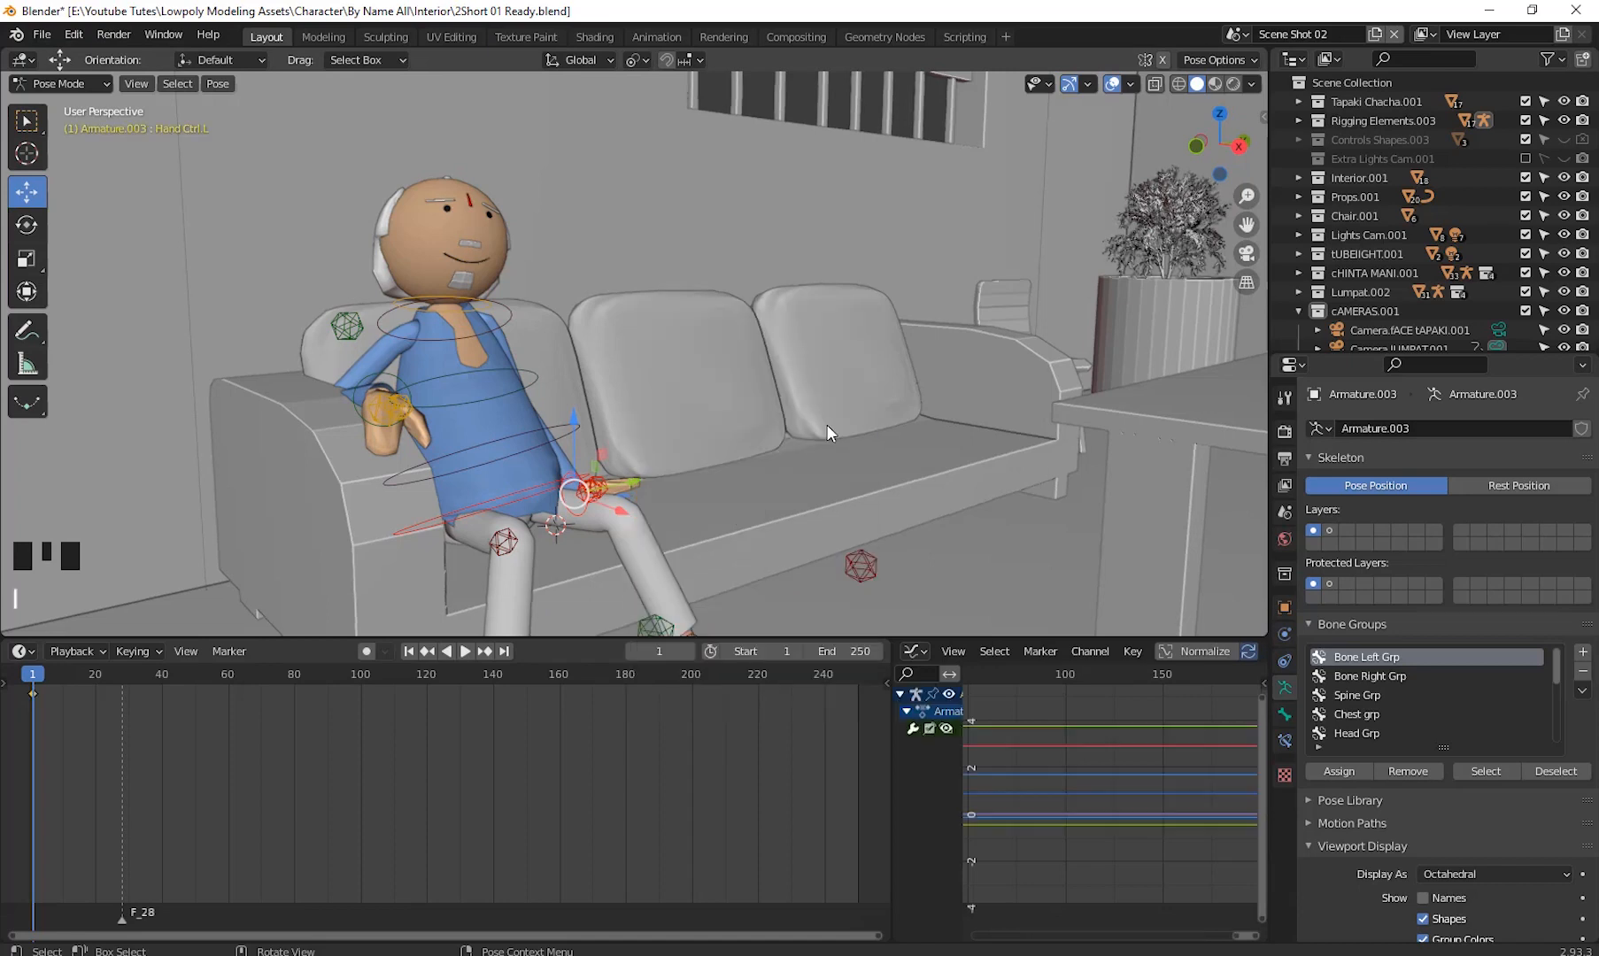
- At frame 20, raise the left hand about 4.81 m along Z and move it about 2.41 m along Y
left_click(37, 680)
left_click_drag(37, 680, 98, 711)
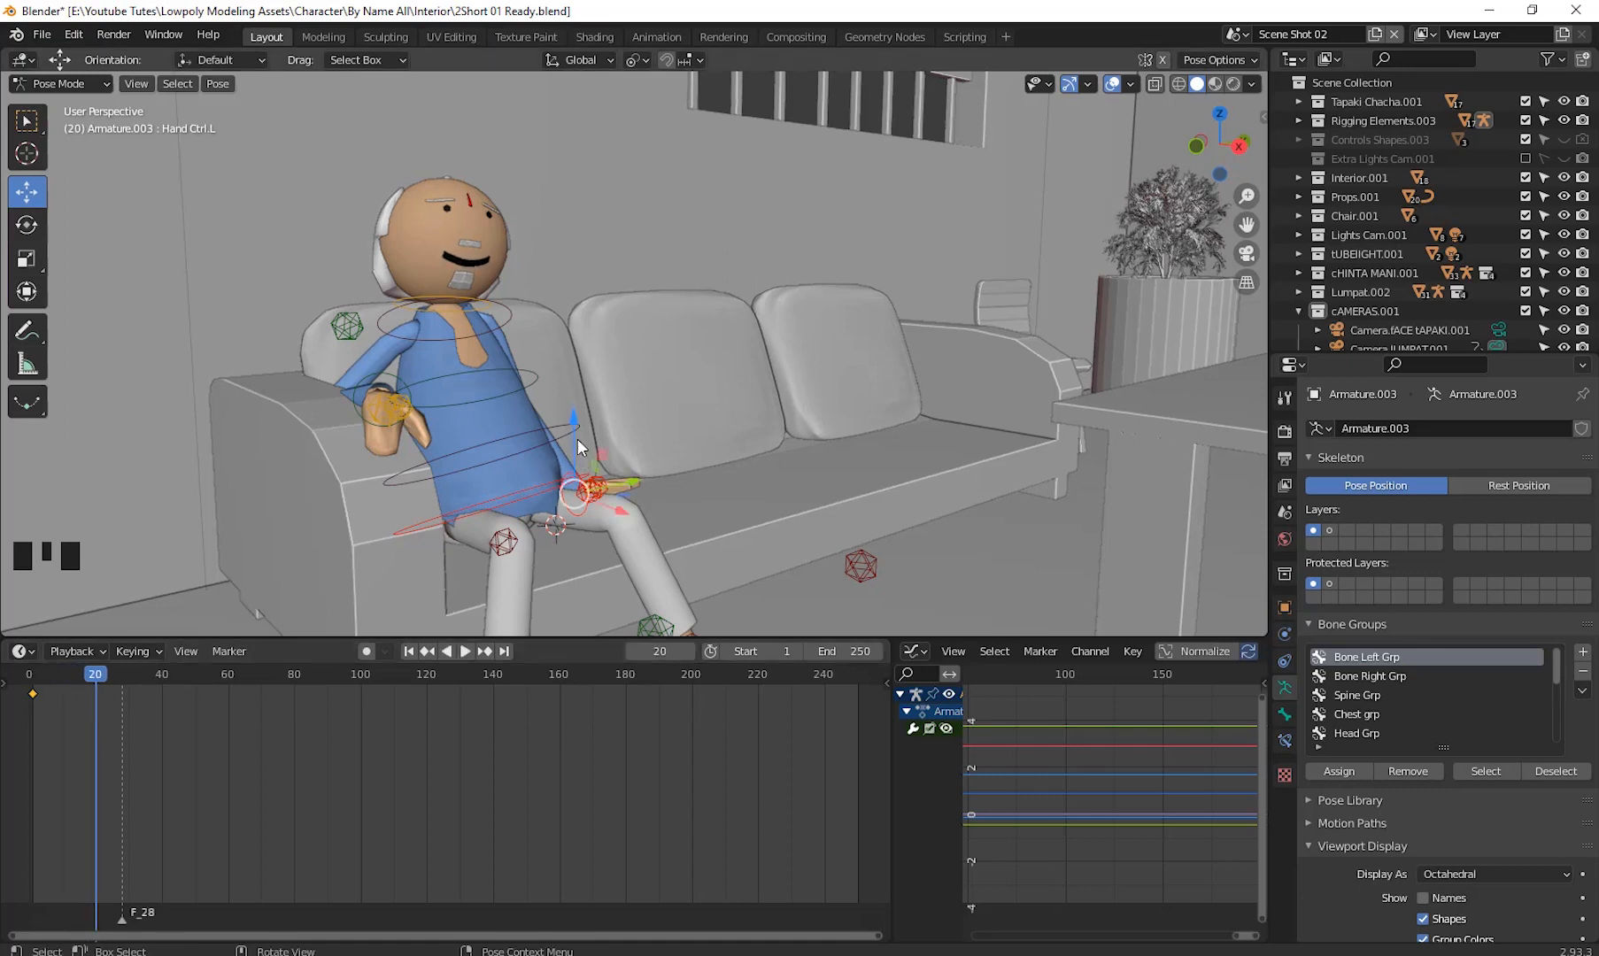
left_click_drag(577, 438, 607, 292)
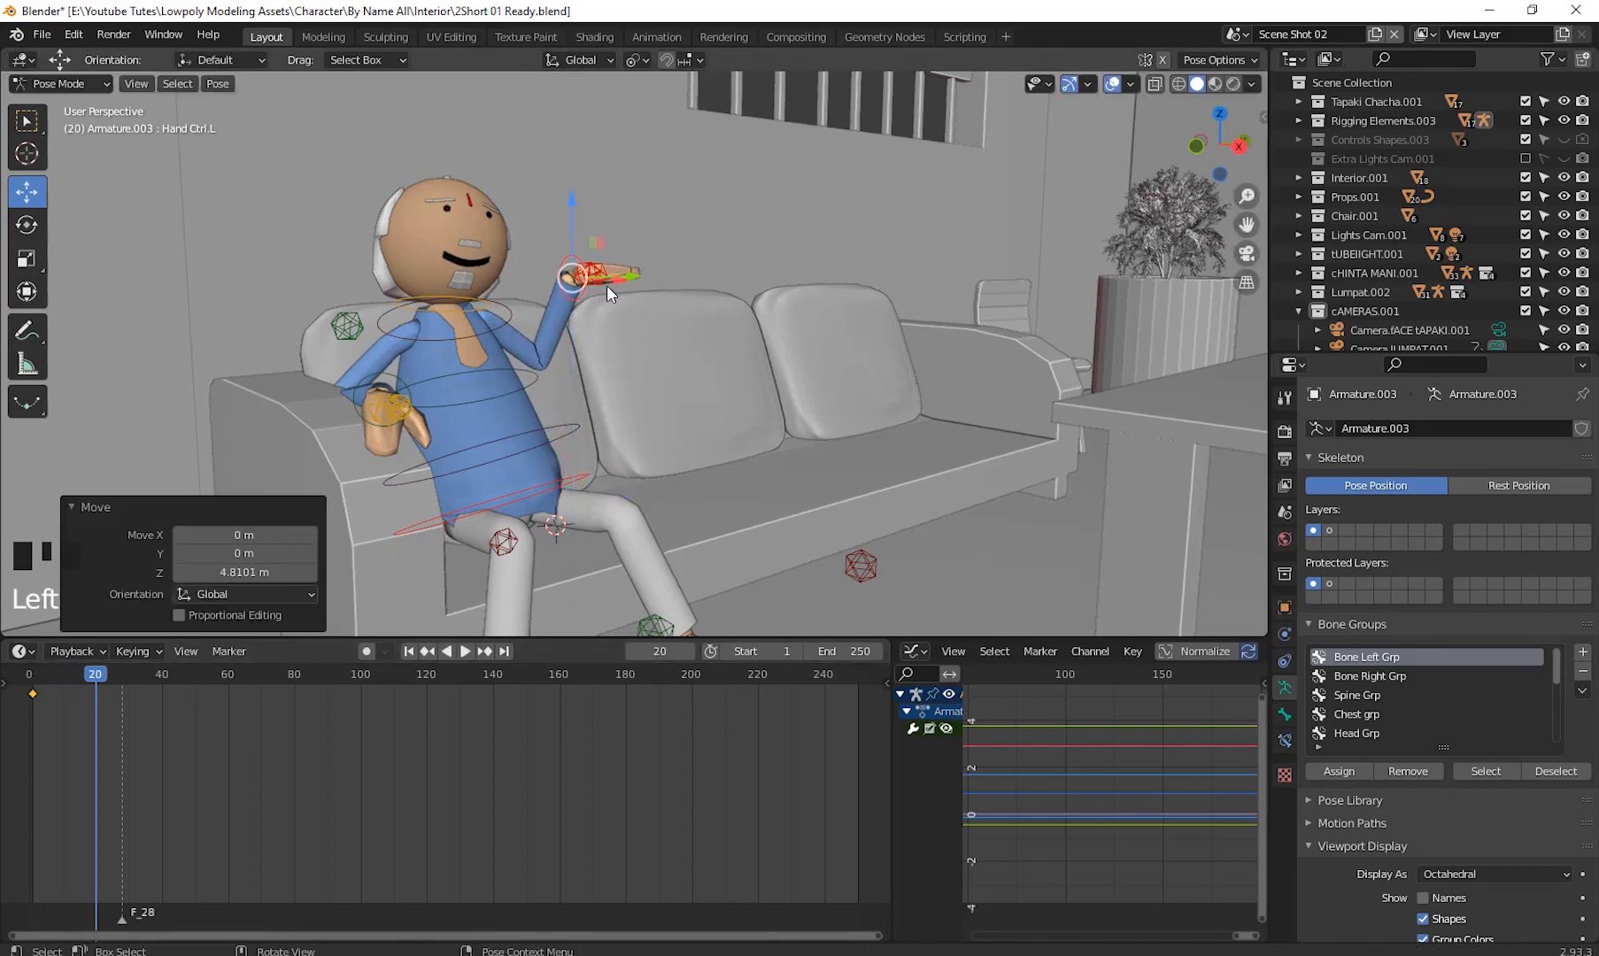
key("g")
key("y")
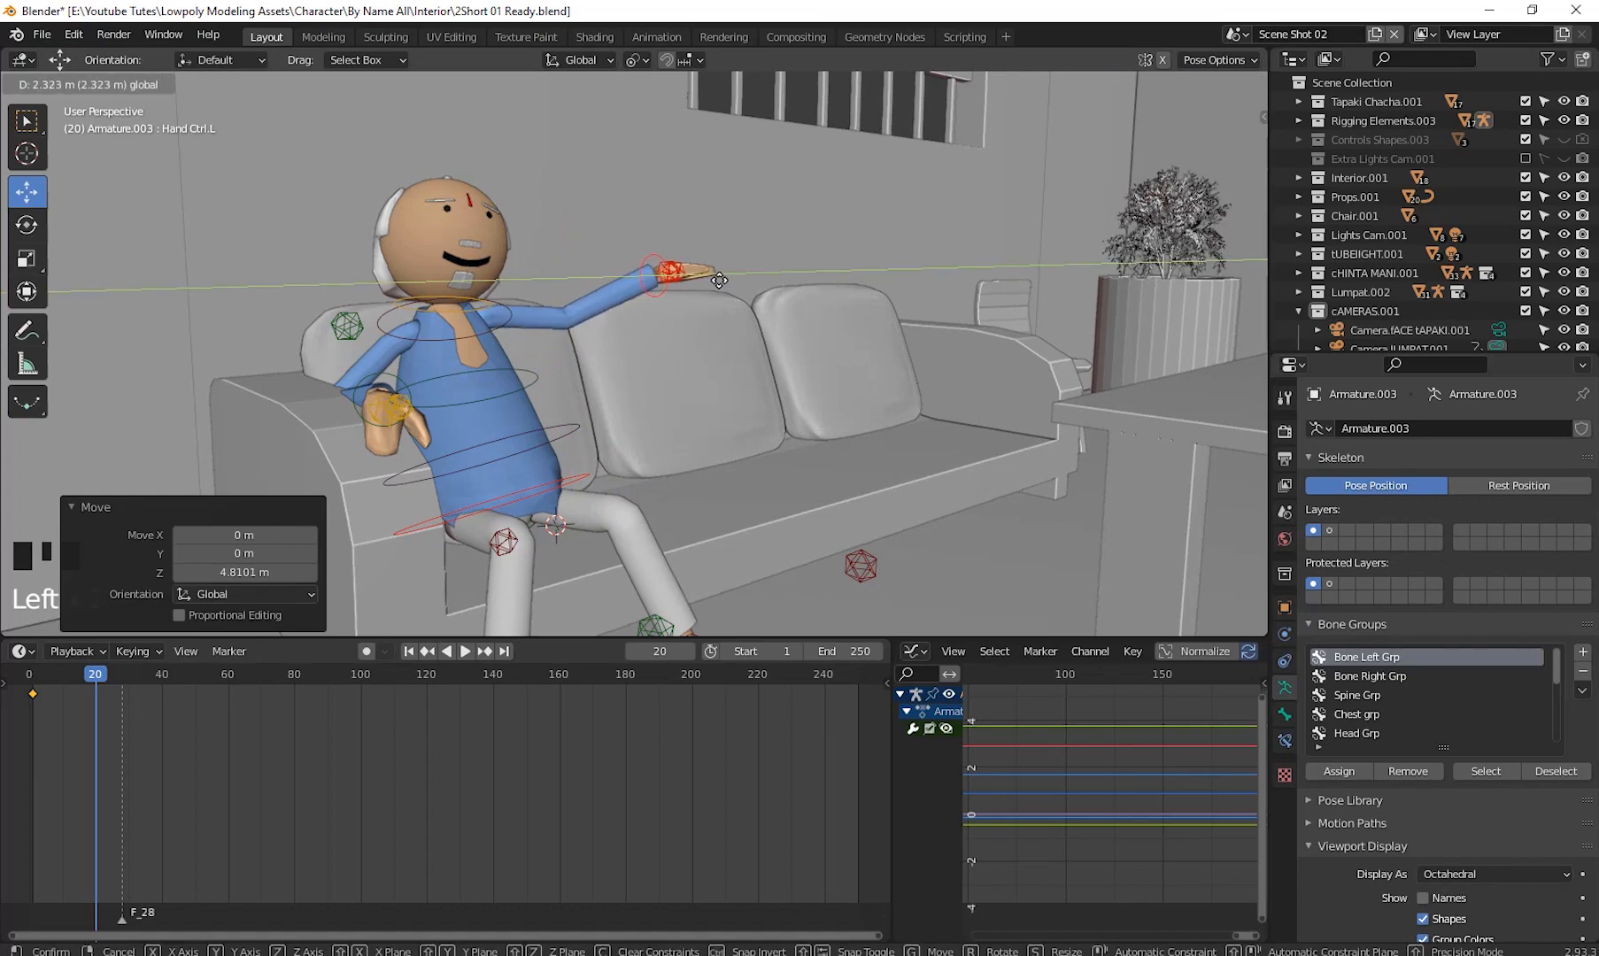
left_click(721, 282)
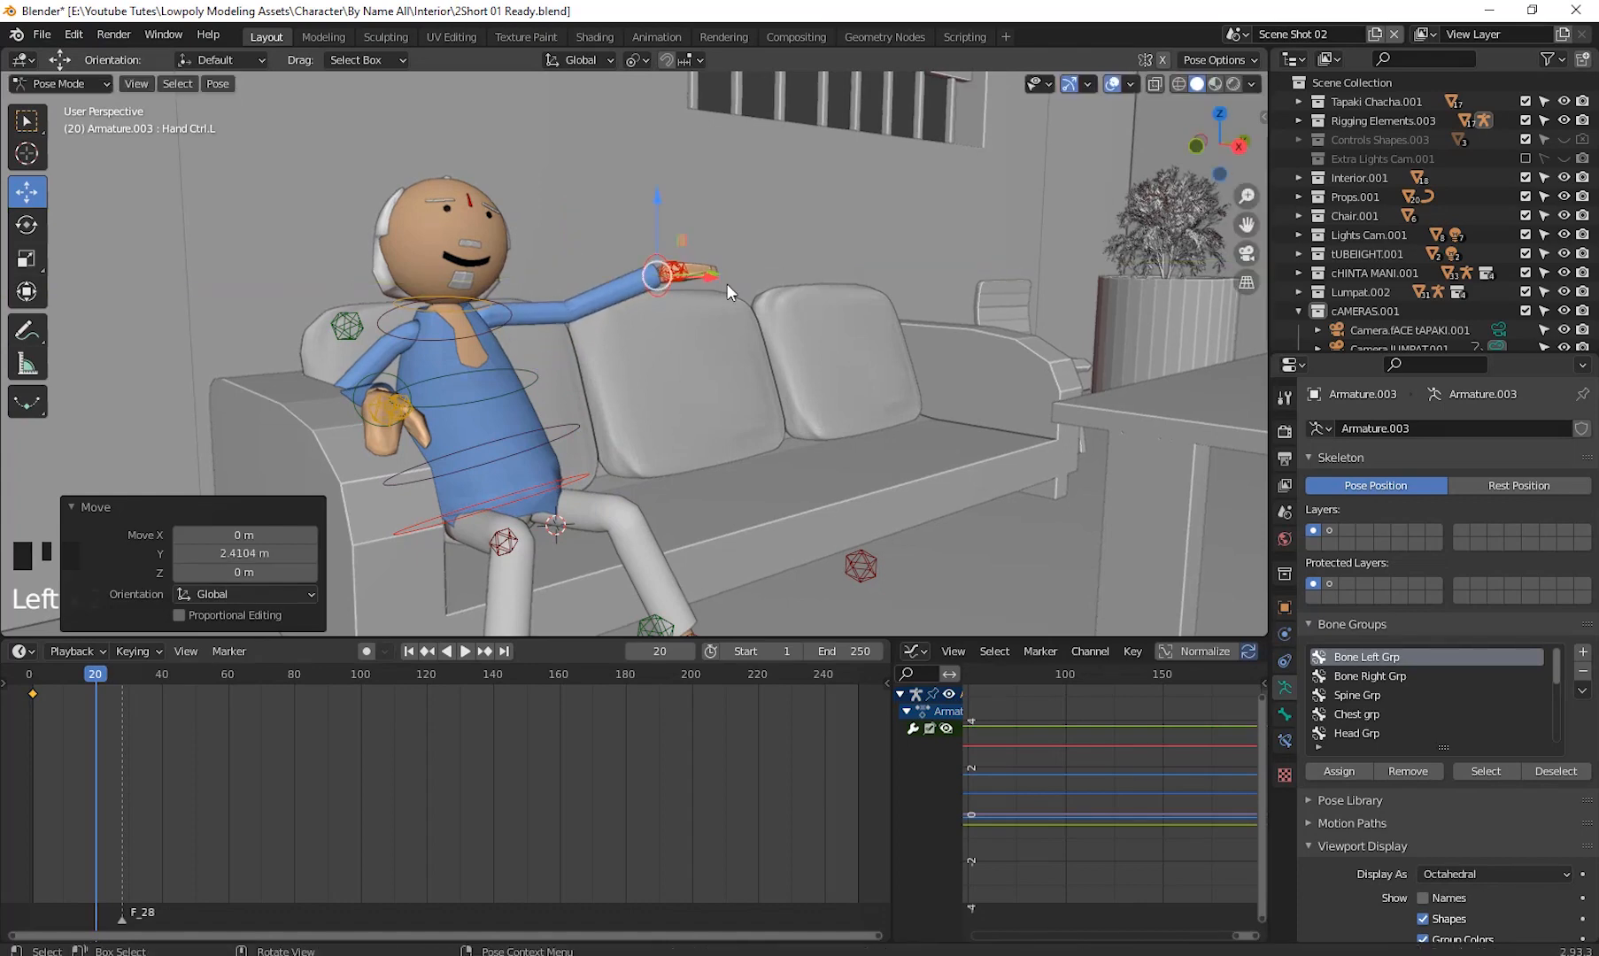
- Rotate the left hand about -64.7° around Y, then reselect it and keyframe its location and rotation at frame 20
left_click(29, 232)
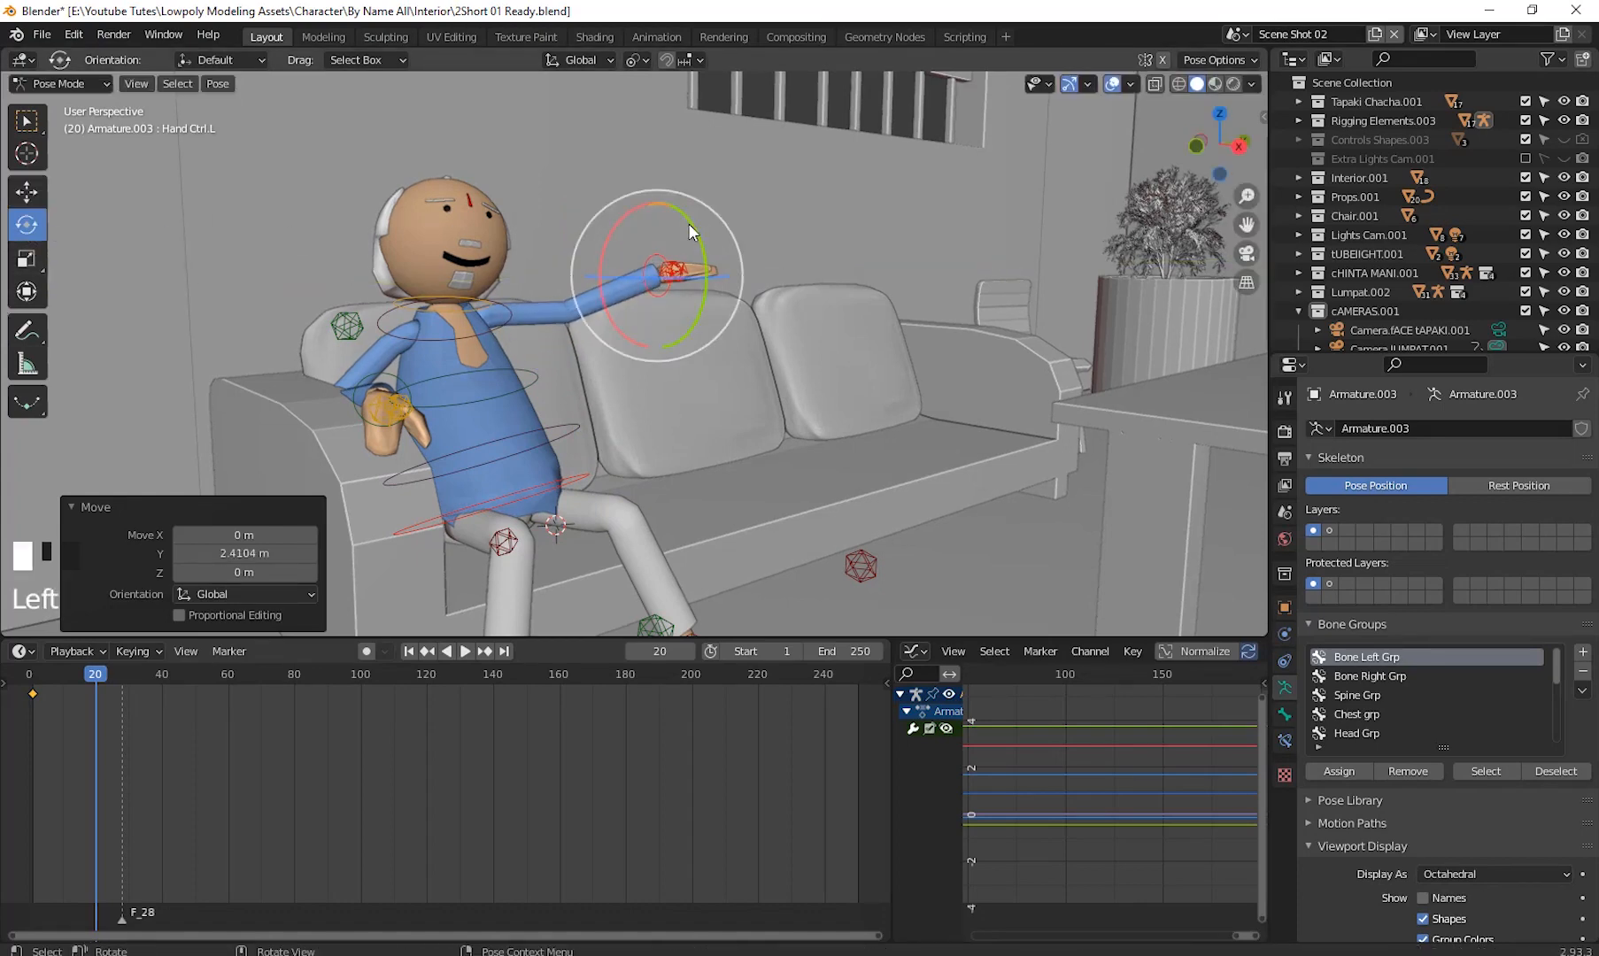
left_click_drag(688, 224, 627, 191)
left_click_drag(705, 258, 657, 202)
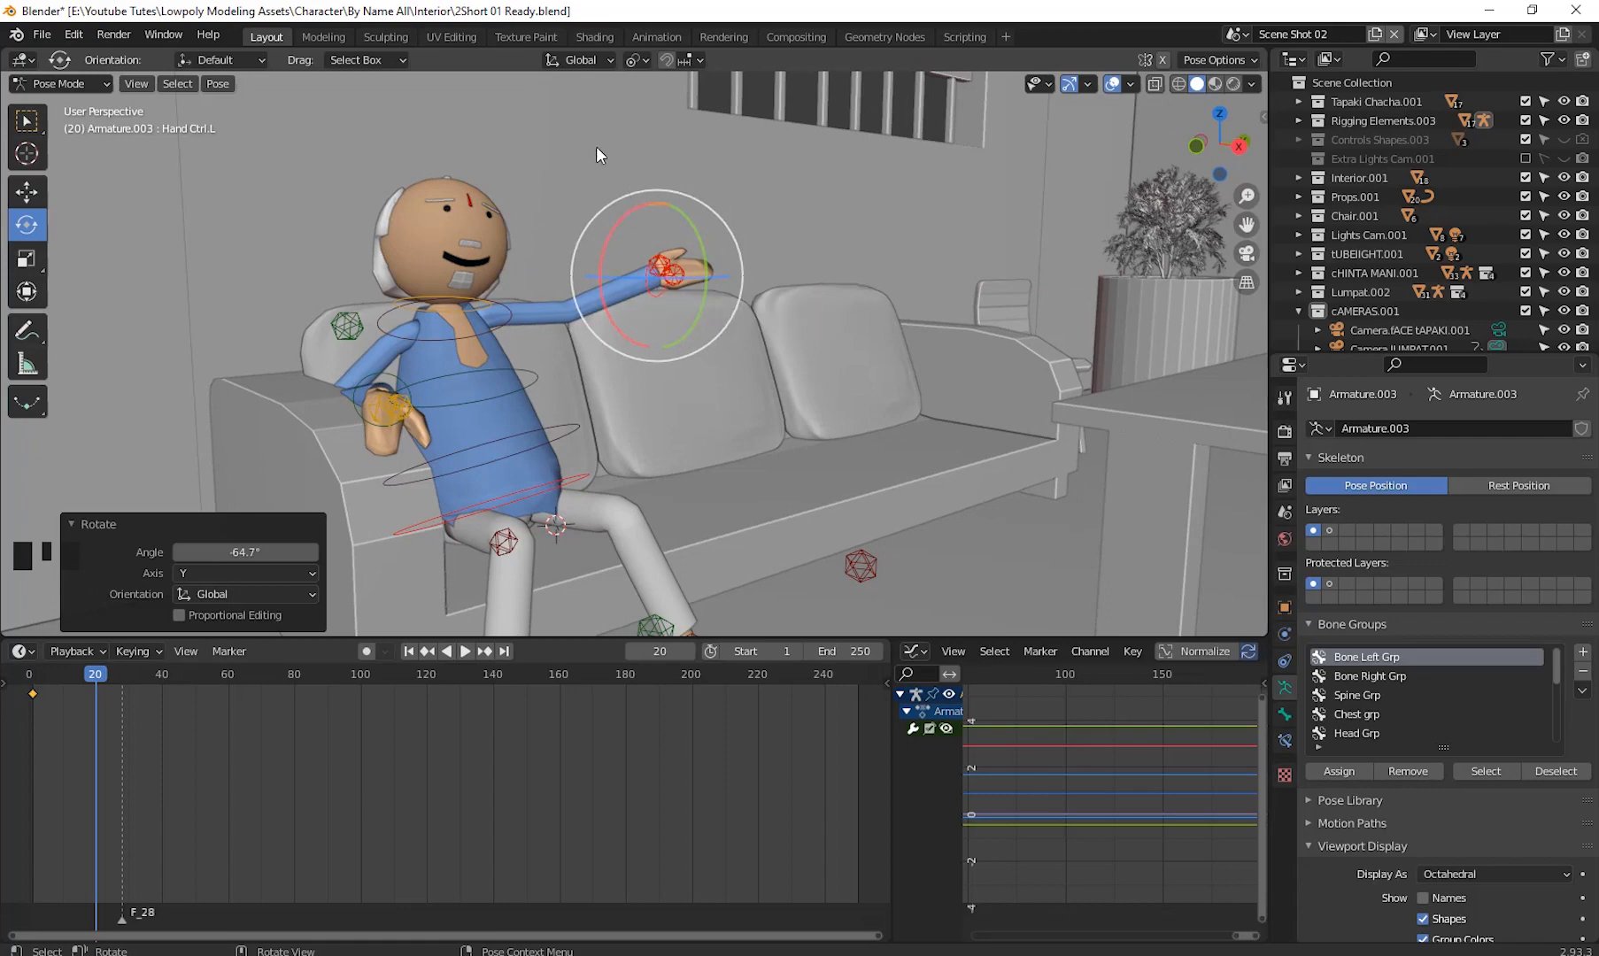
left_click_drag(587, 162, 731, 329)
left_click(828, 196)
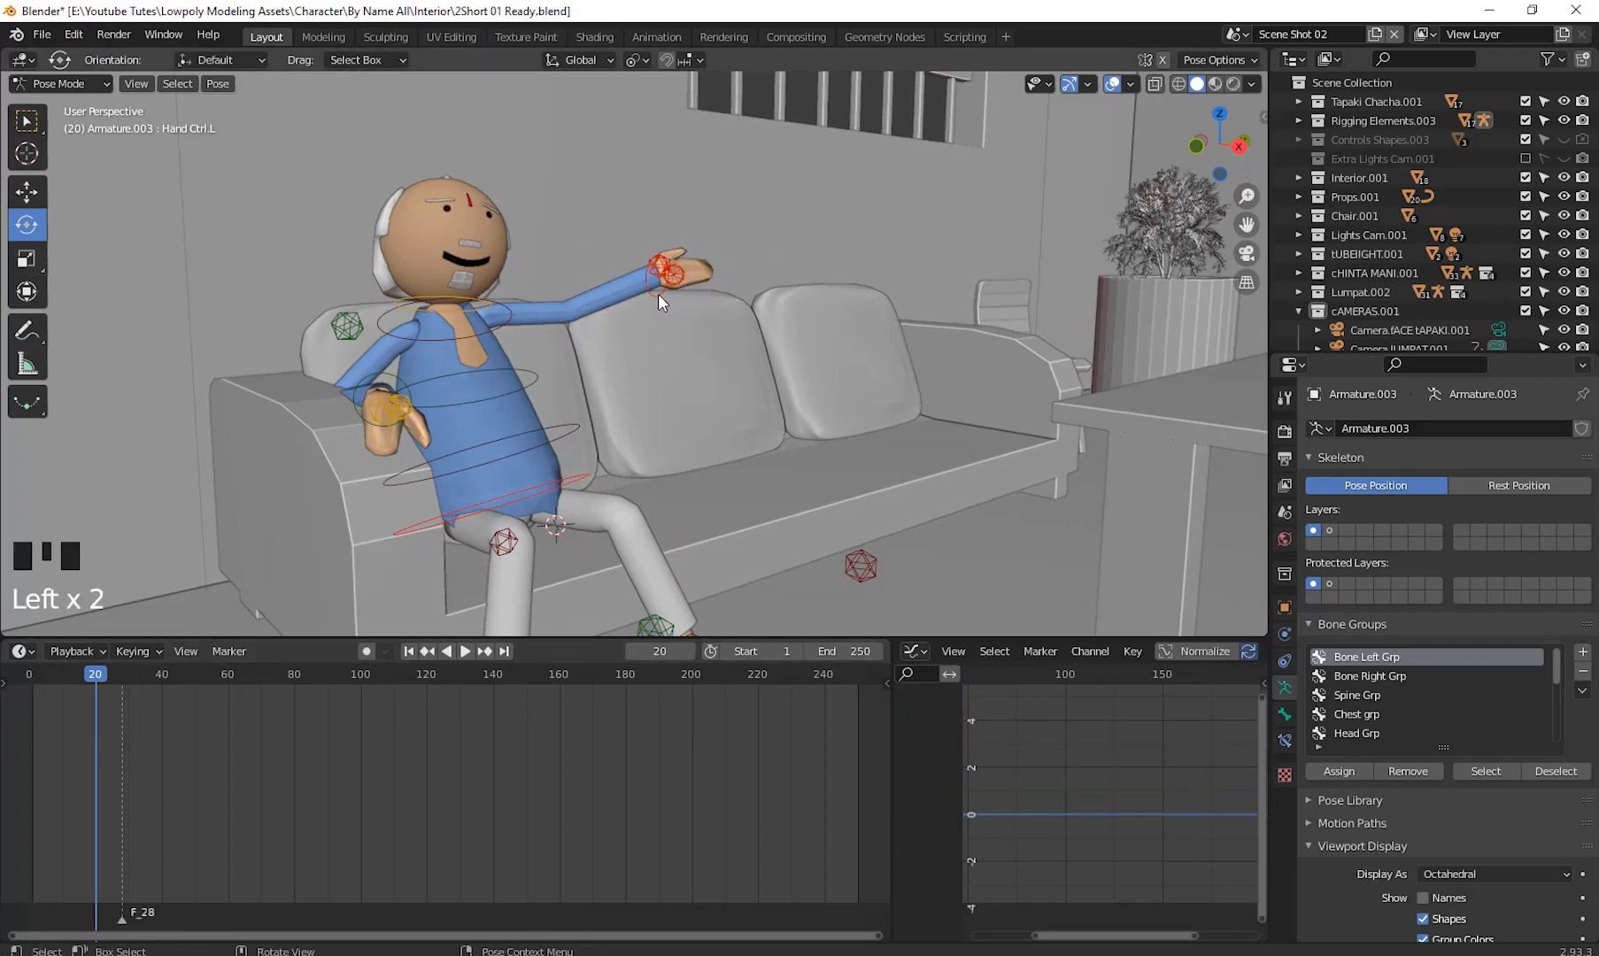
left_click(657, 294)
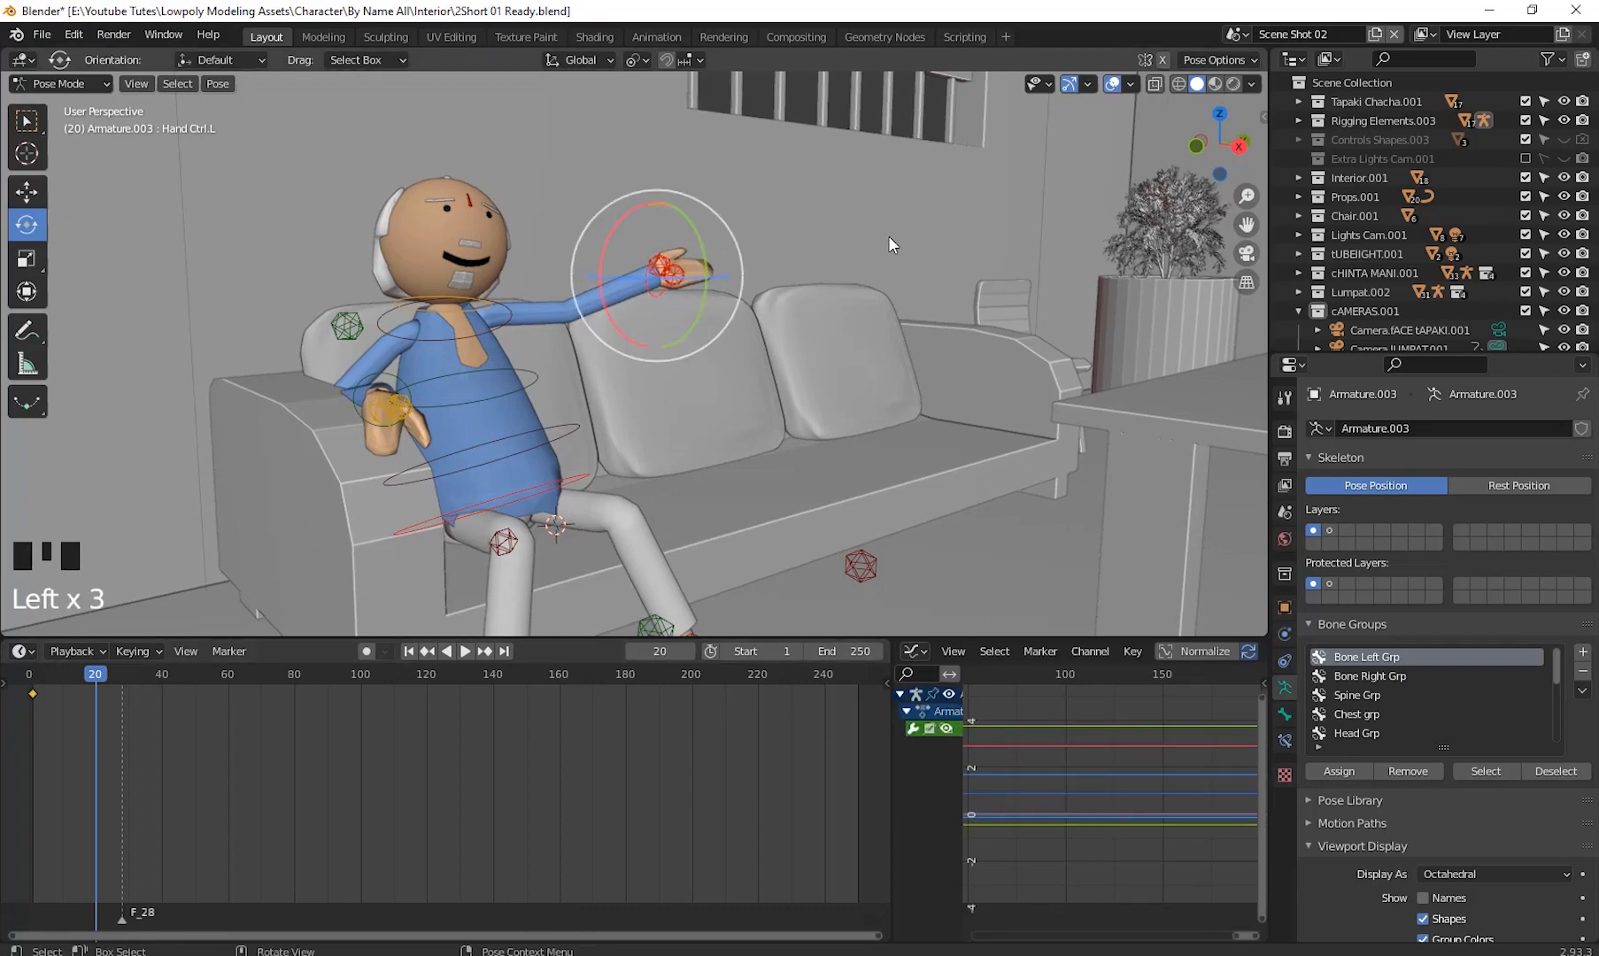
key("i")
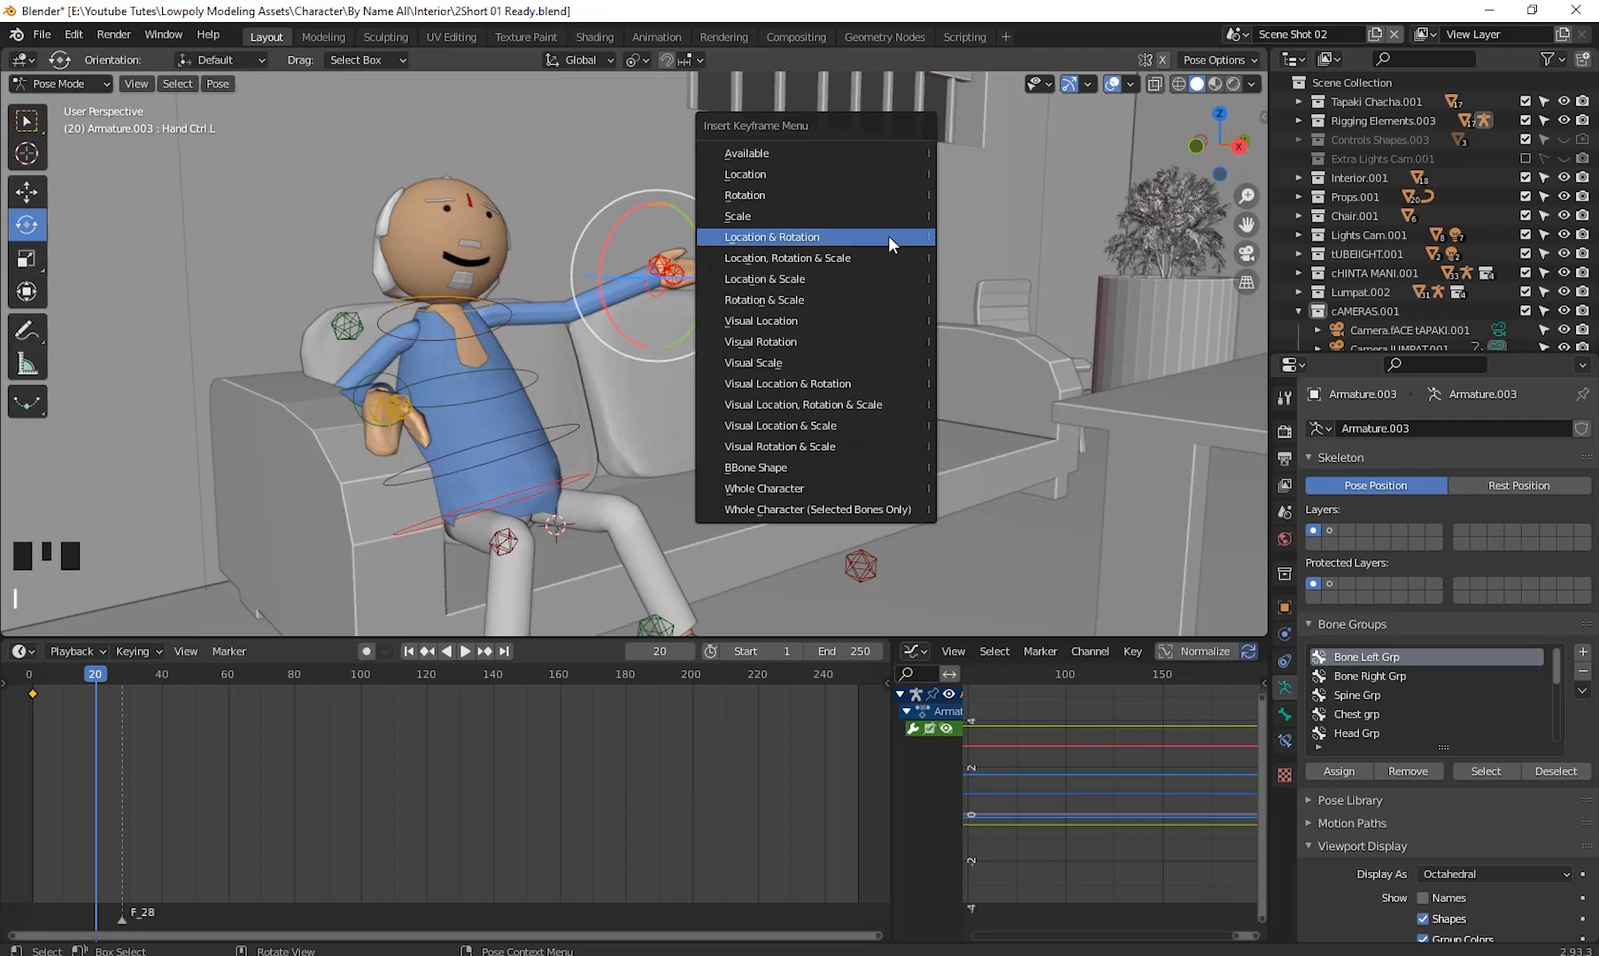
left_click(888, 236)
- Play the animation from frame 0 to review the arm raise, stopping at frame 10
left_click_drag(91, 686, 30, 729)
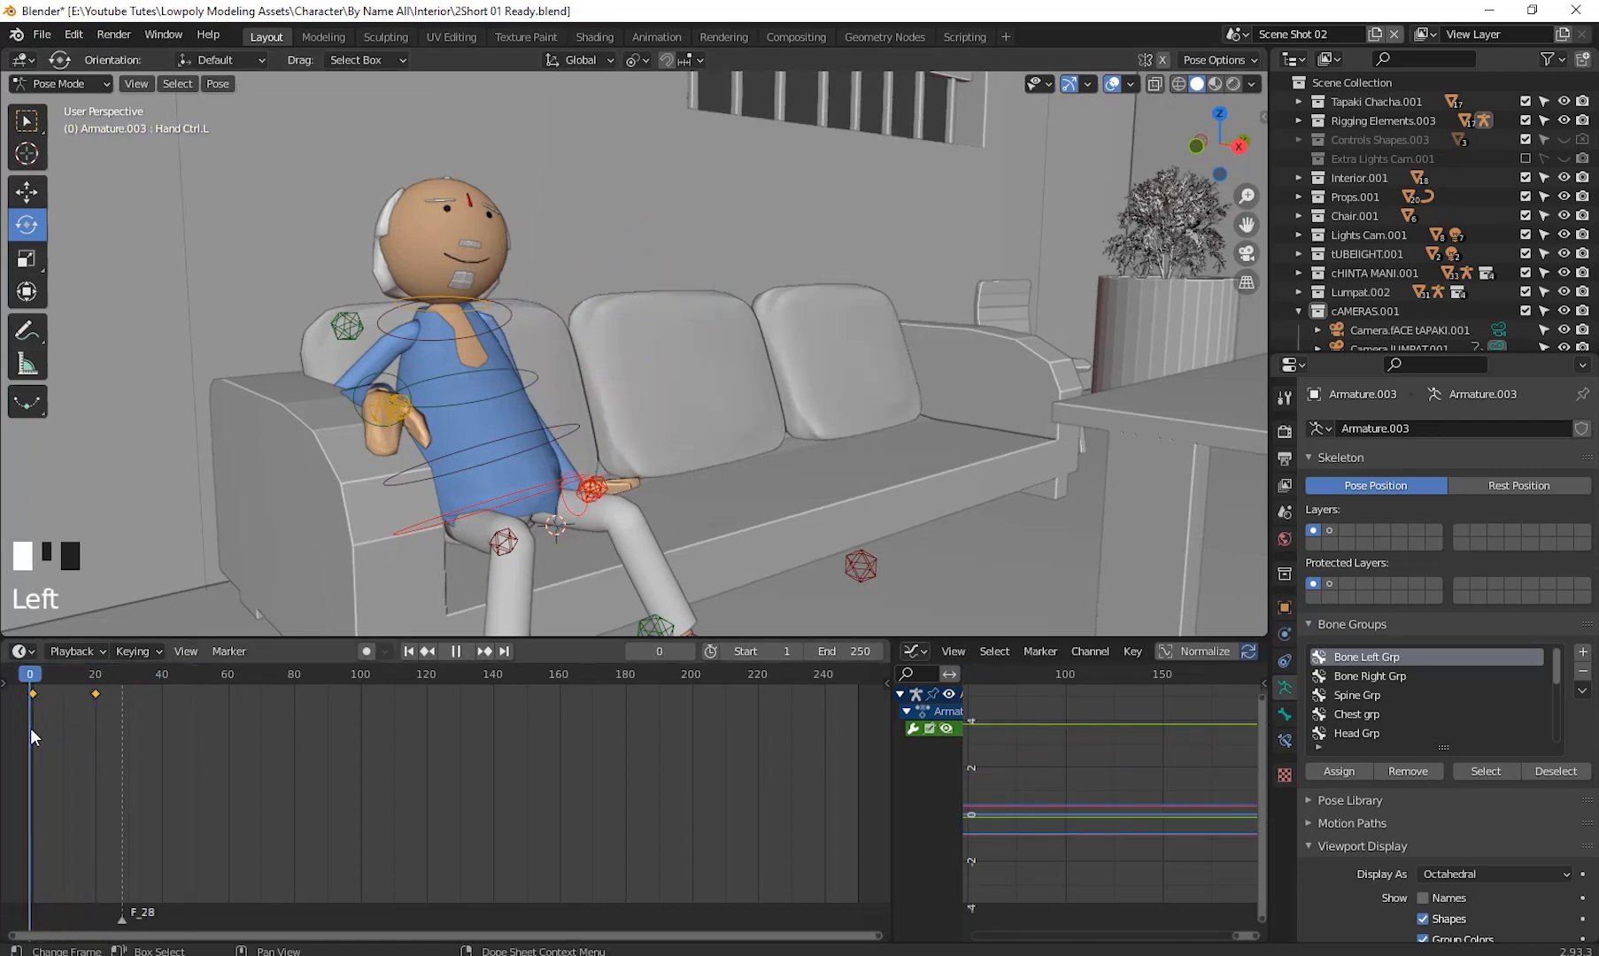
key("space")
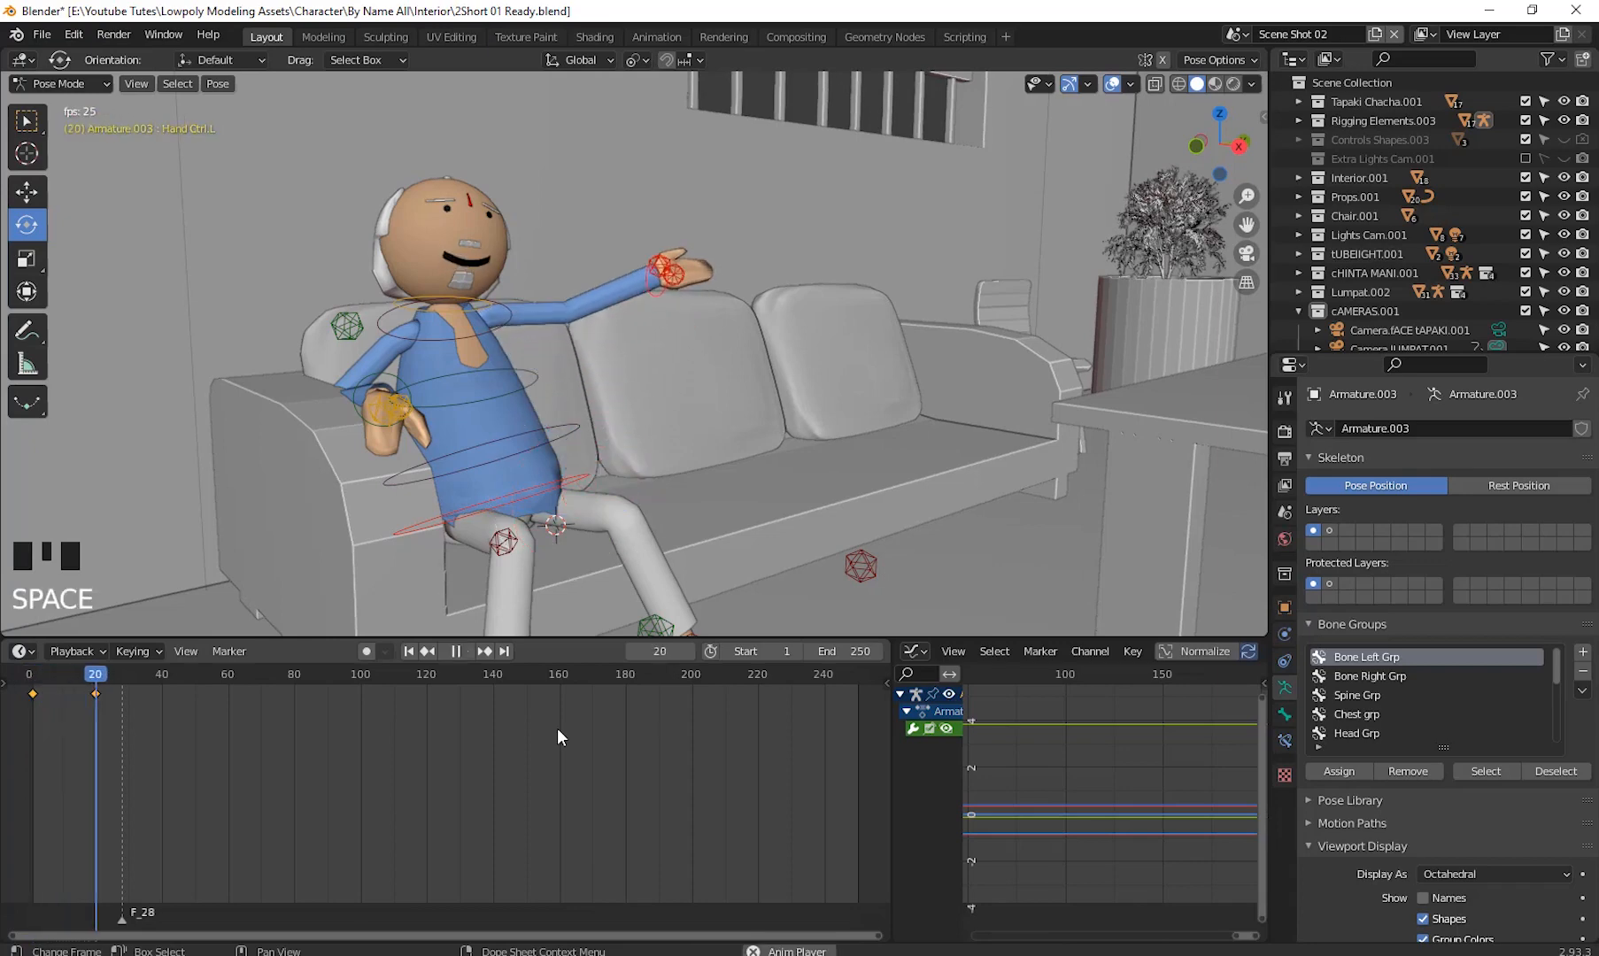
key("space")
left_click_drag(125, 682, 63, 751)
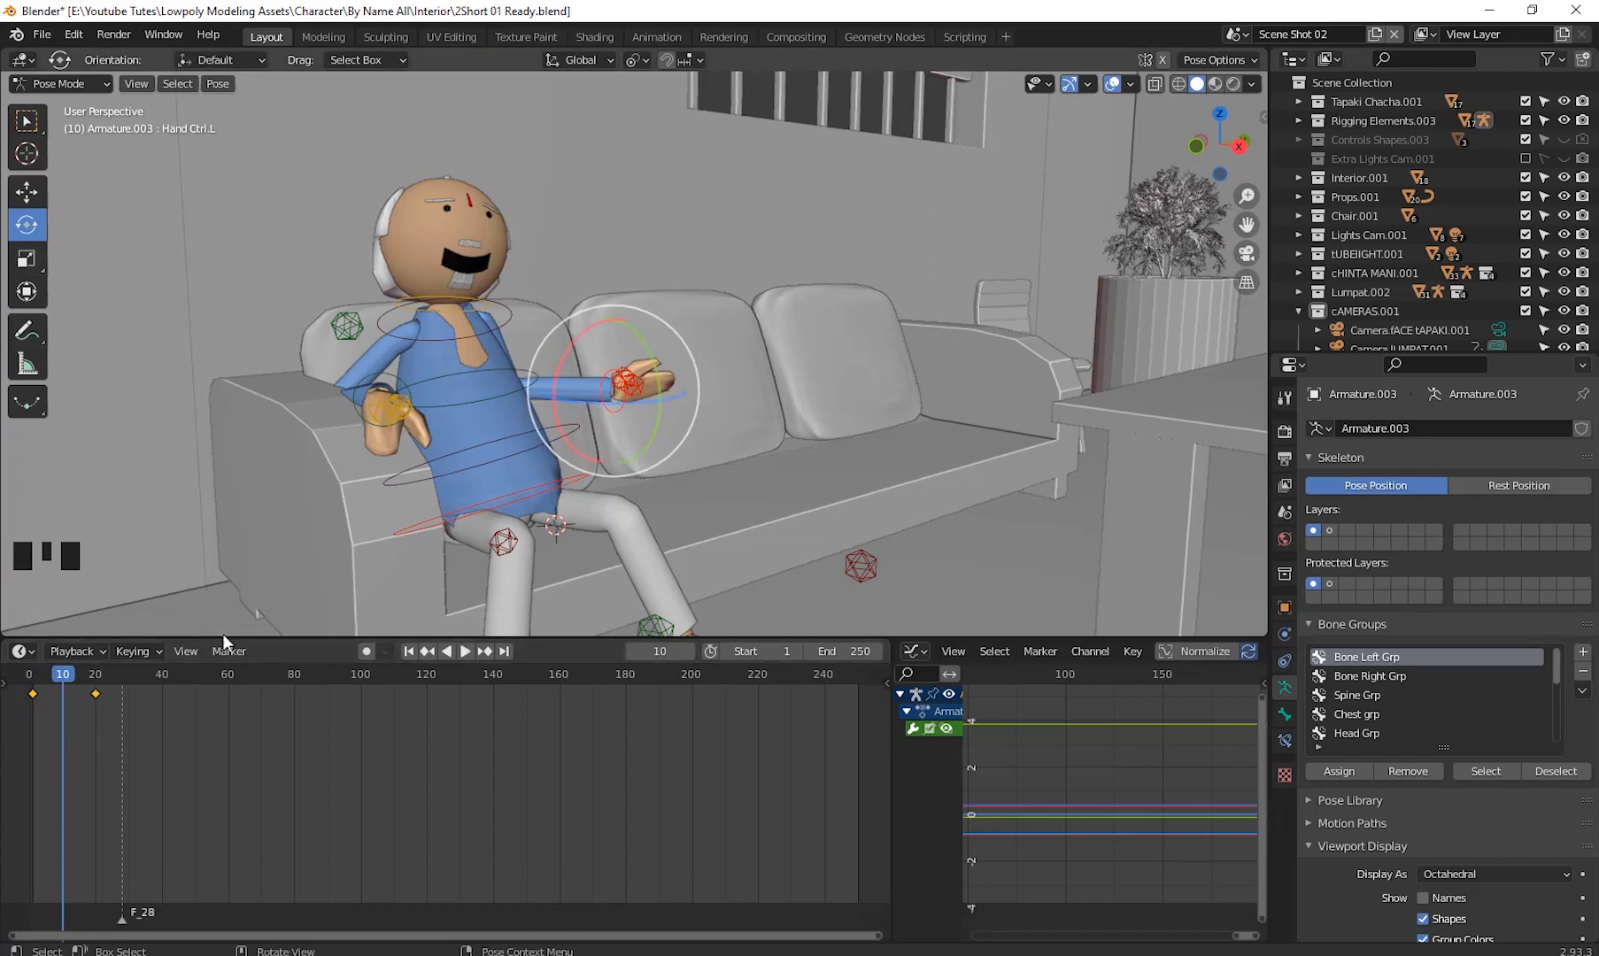
- Select the Head Ctrl bone and keyframe its location and rotation at frame 18, moving to frame 28
left_click(459, 293)
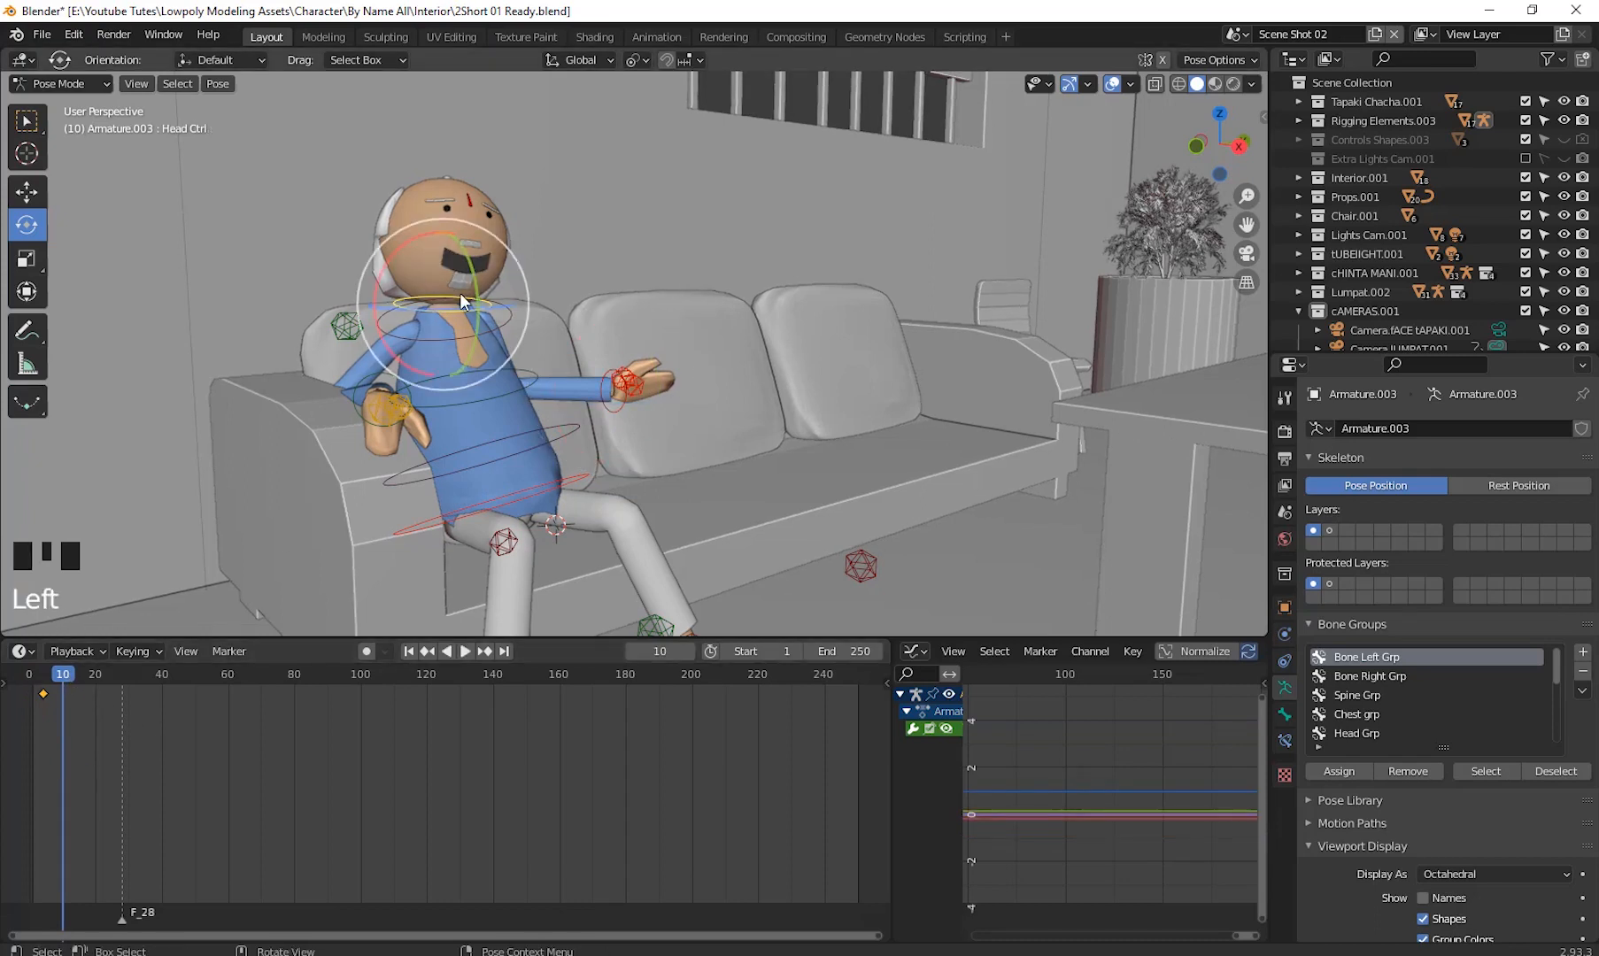
left_click_drag(62, 679, 90, 696)
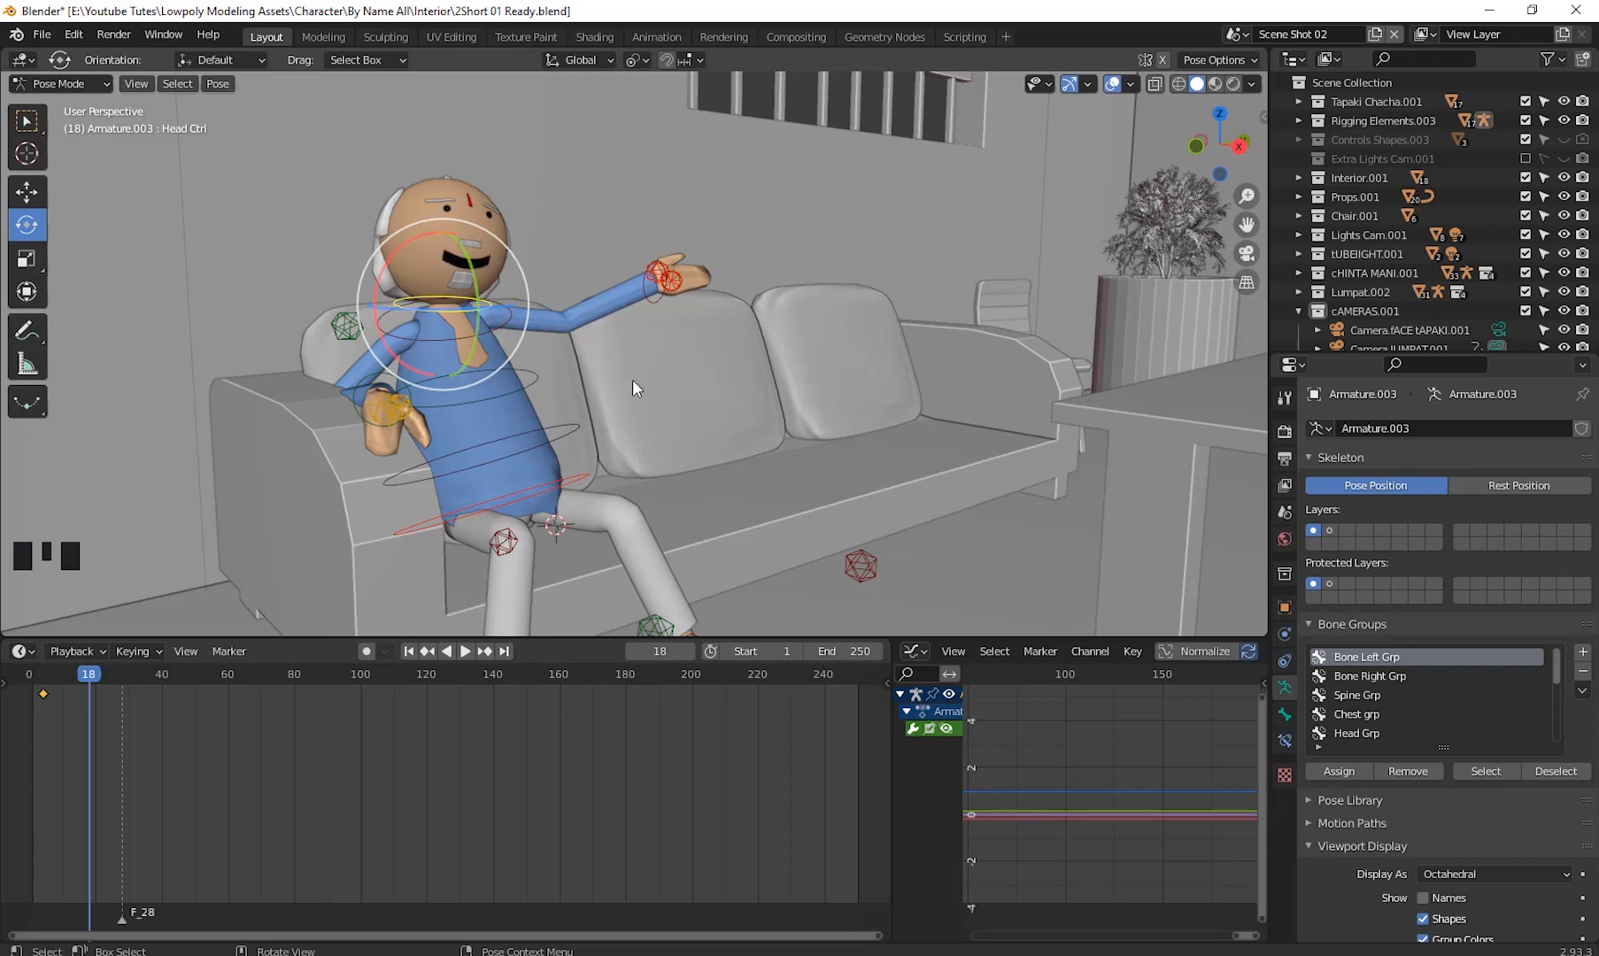
key("i")
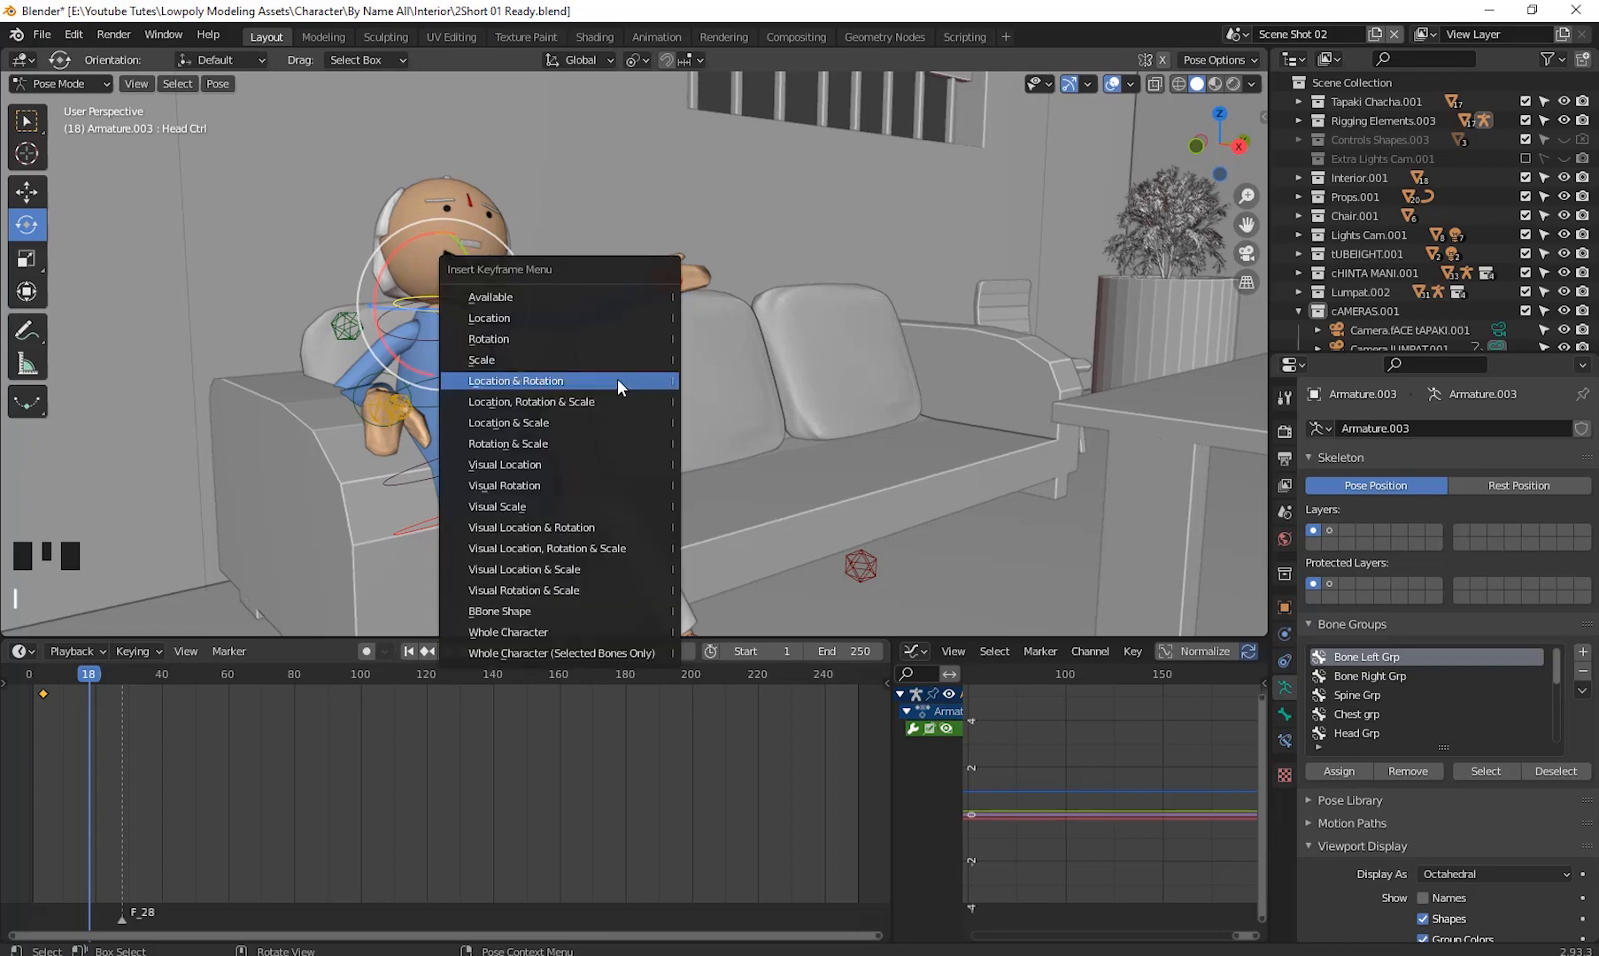
left_click(618, 379)
left_click_drag(89, 671, 121, 678)
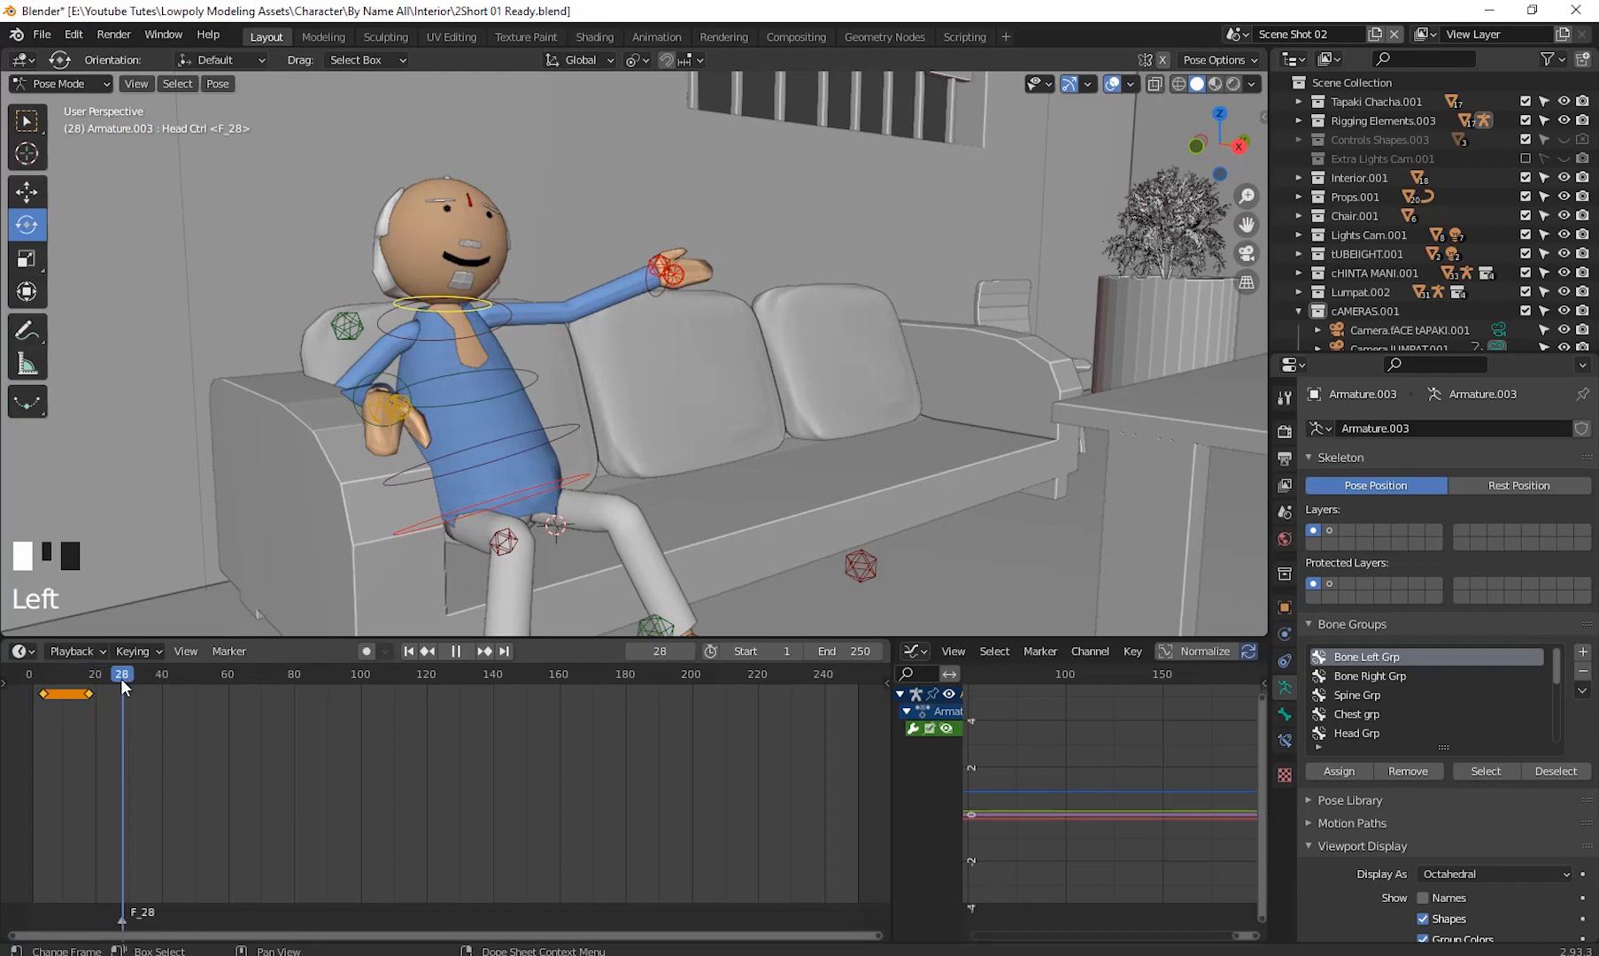
- Rotate the head about -8.48° around Y to turn it, and keyframe its location and rotation at frame 28
left_click_drag(390, 249, 460, 237)
left_click_drag(485, 326, 481, 349)
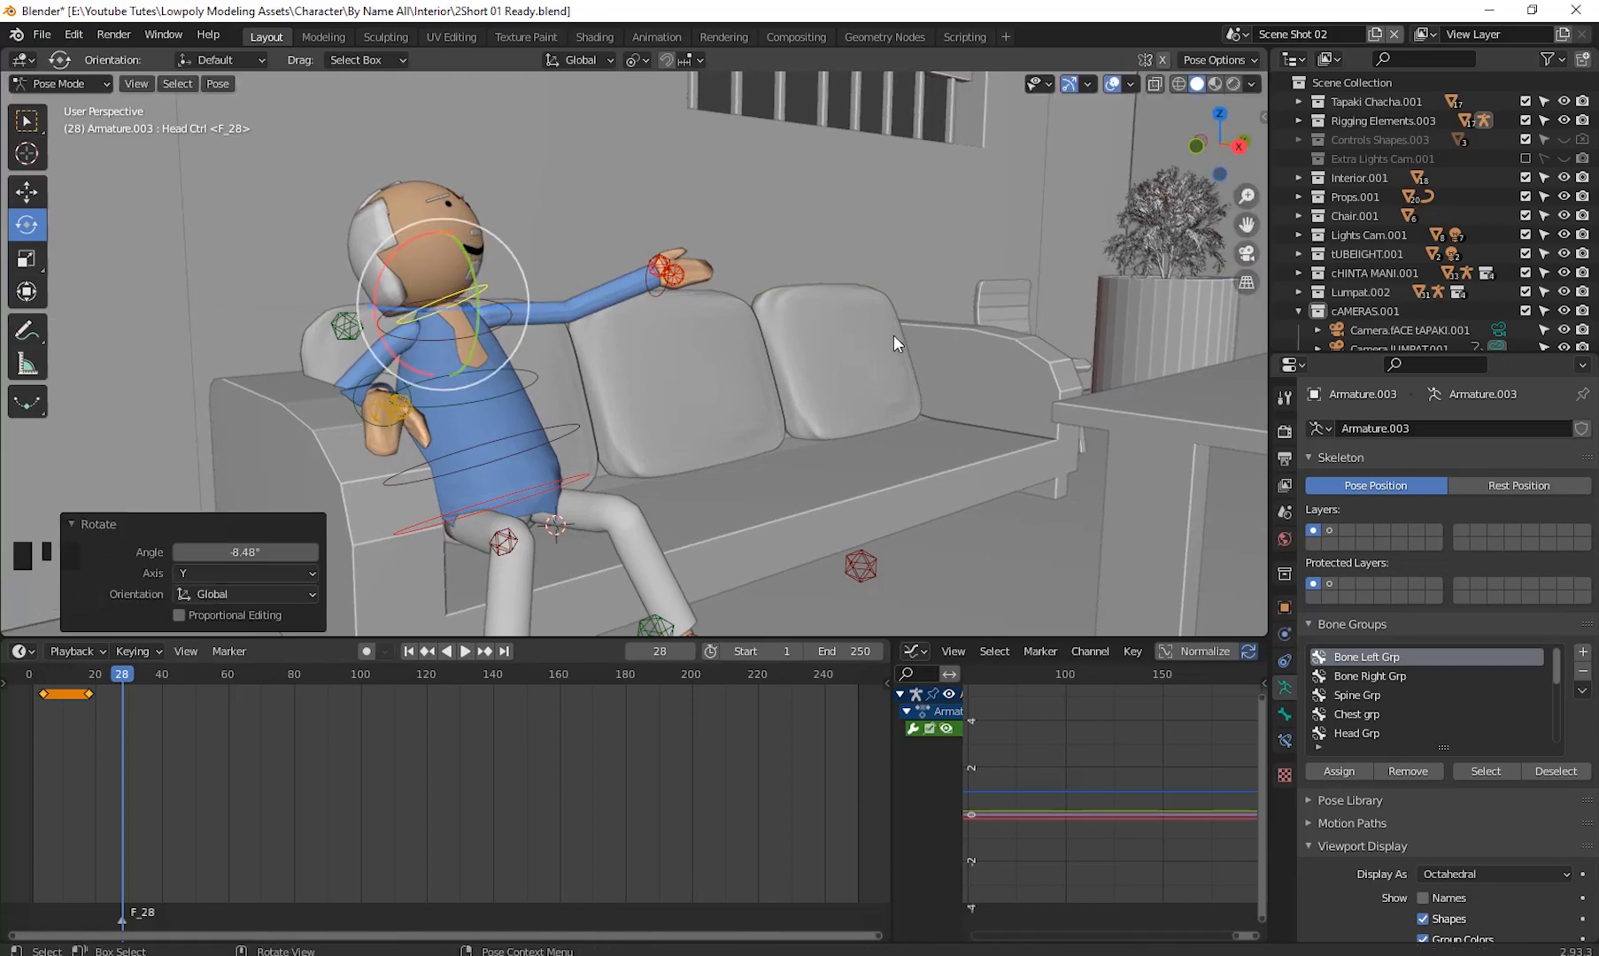
key("i")
left_click(893, 335)
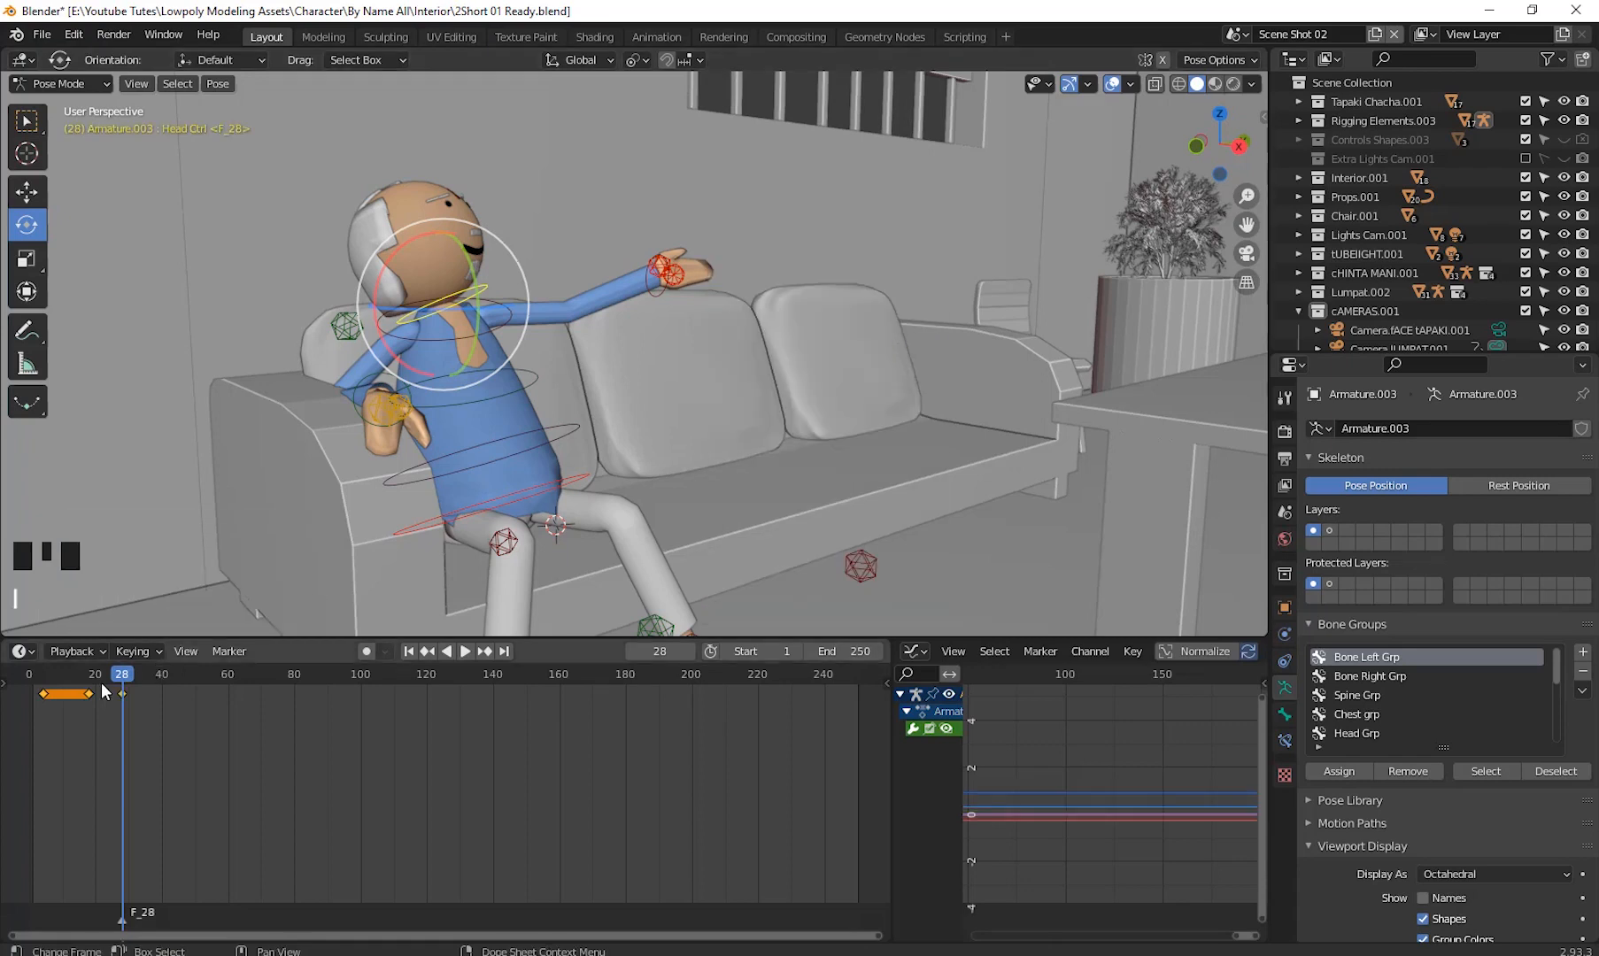
- Play the animation from frame 1 to review the head turn, then scrub to frame 18
left_click_drag(116, 677, 33, 755)
key("space")
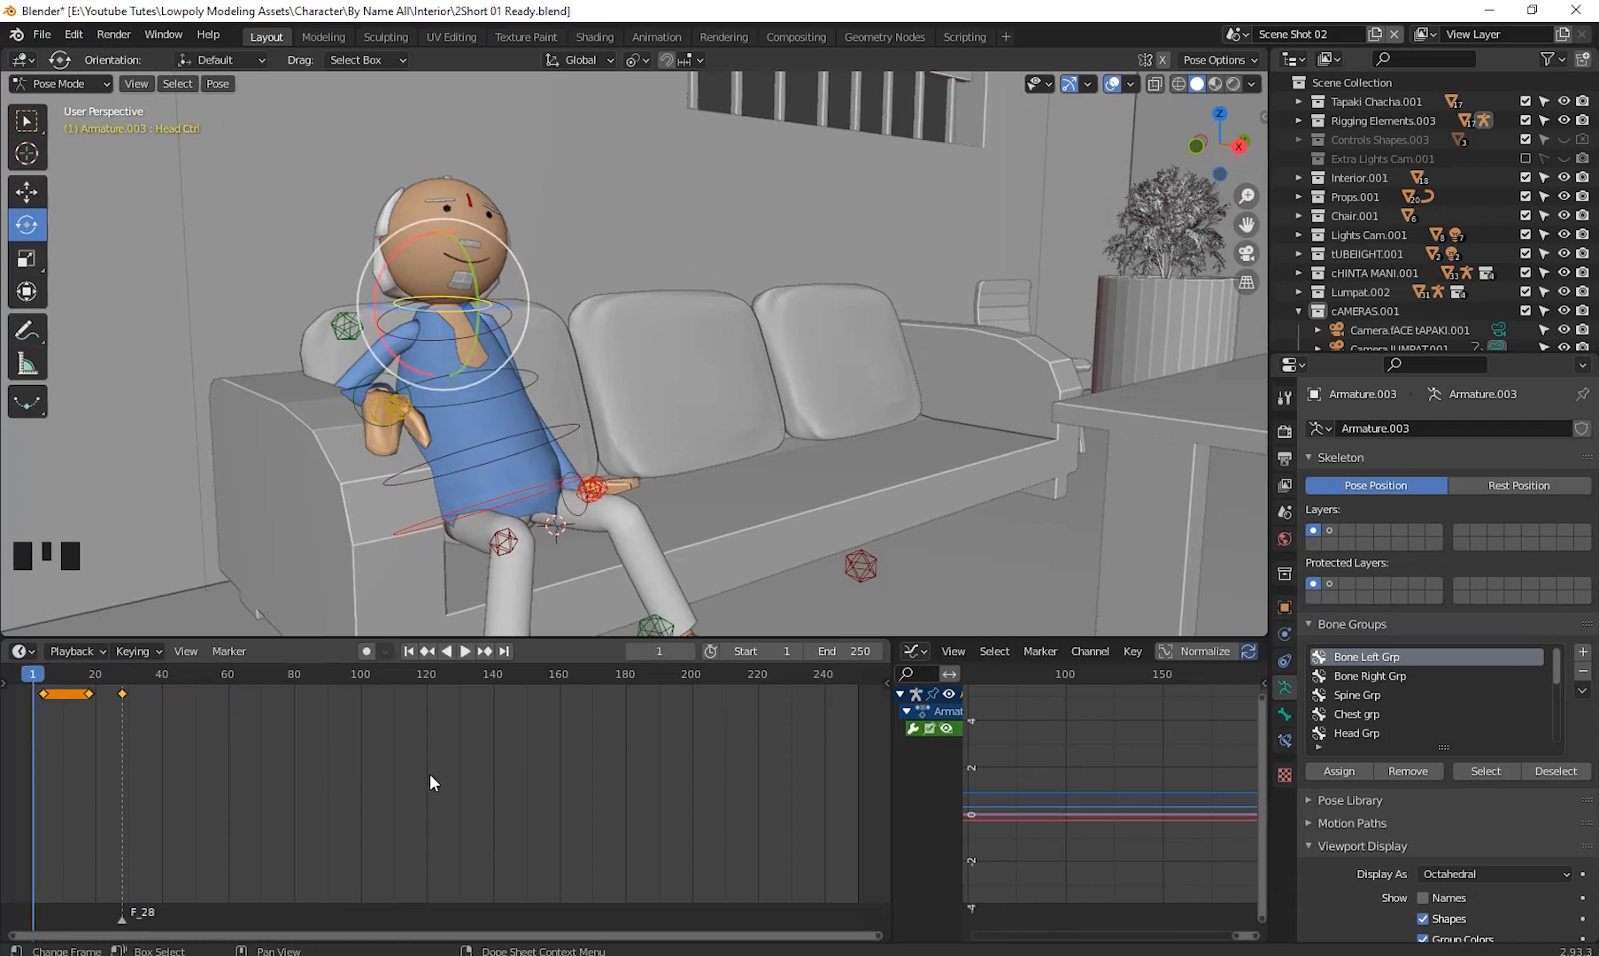
key("space")
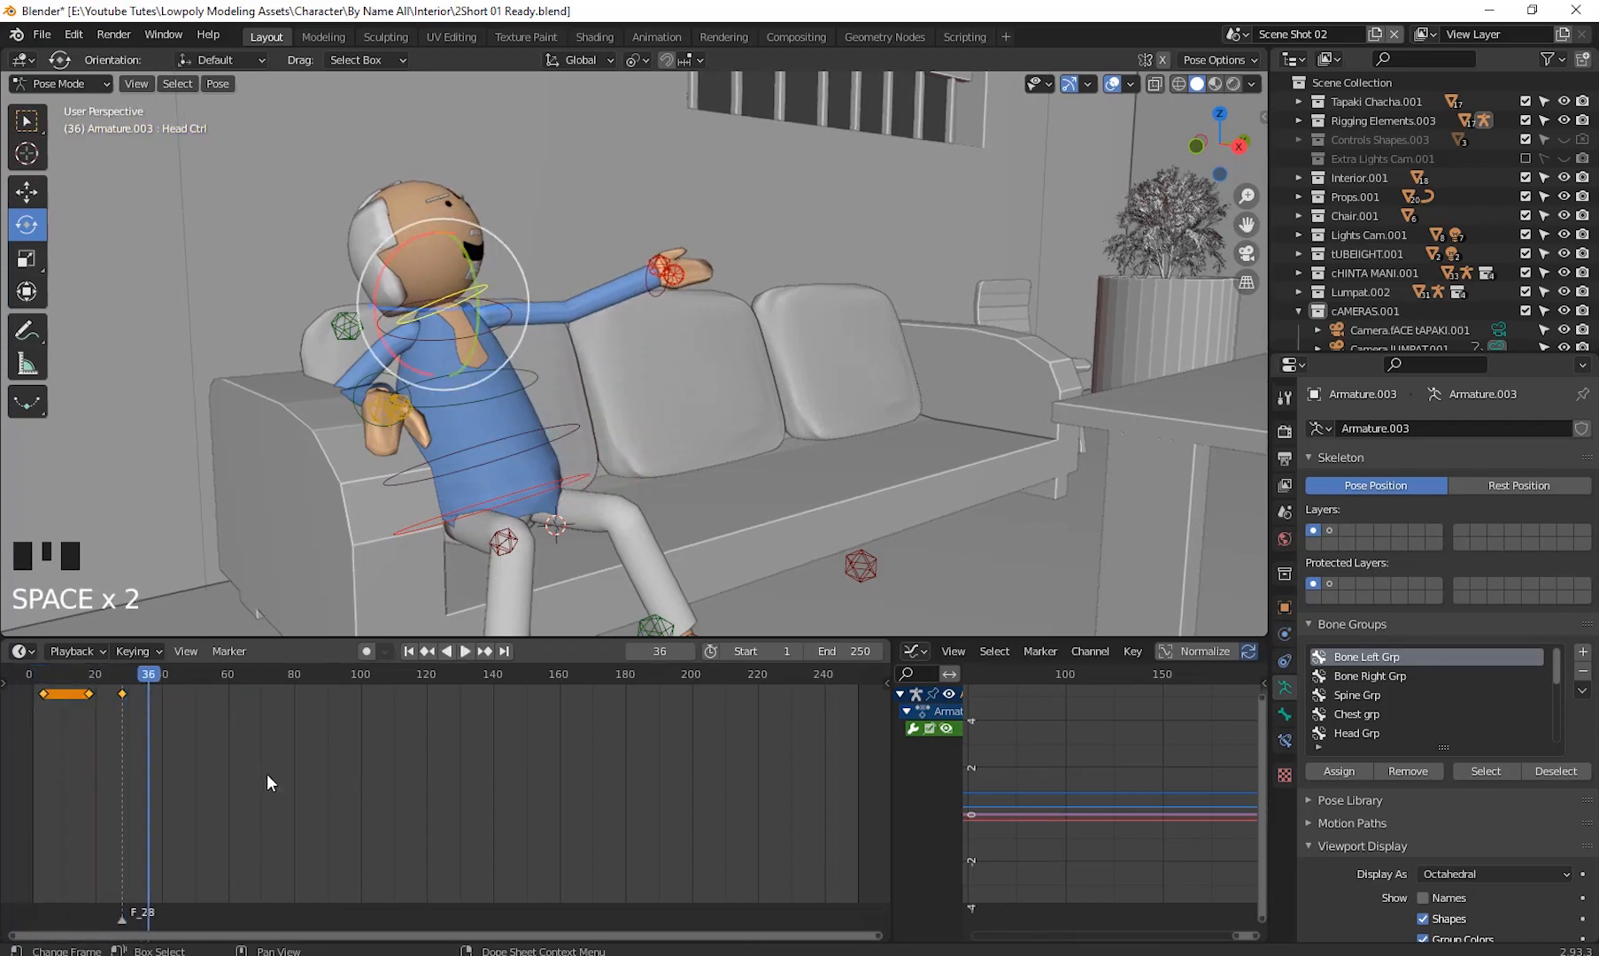
left_click_drag(150, 677, 91, 694)
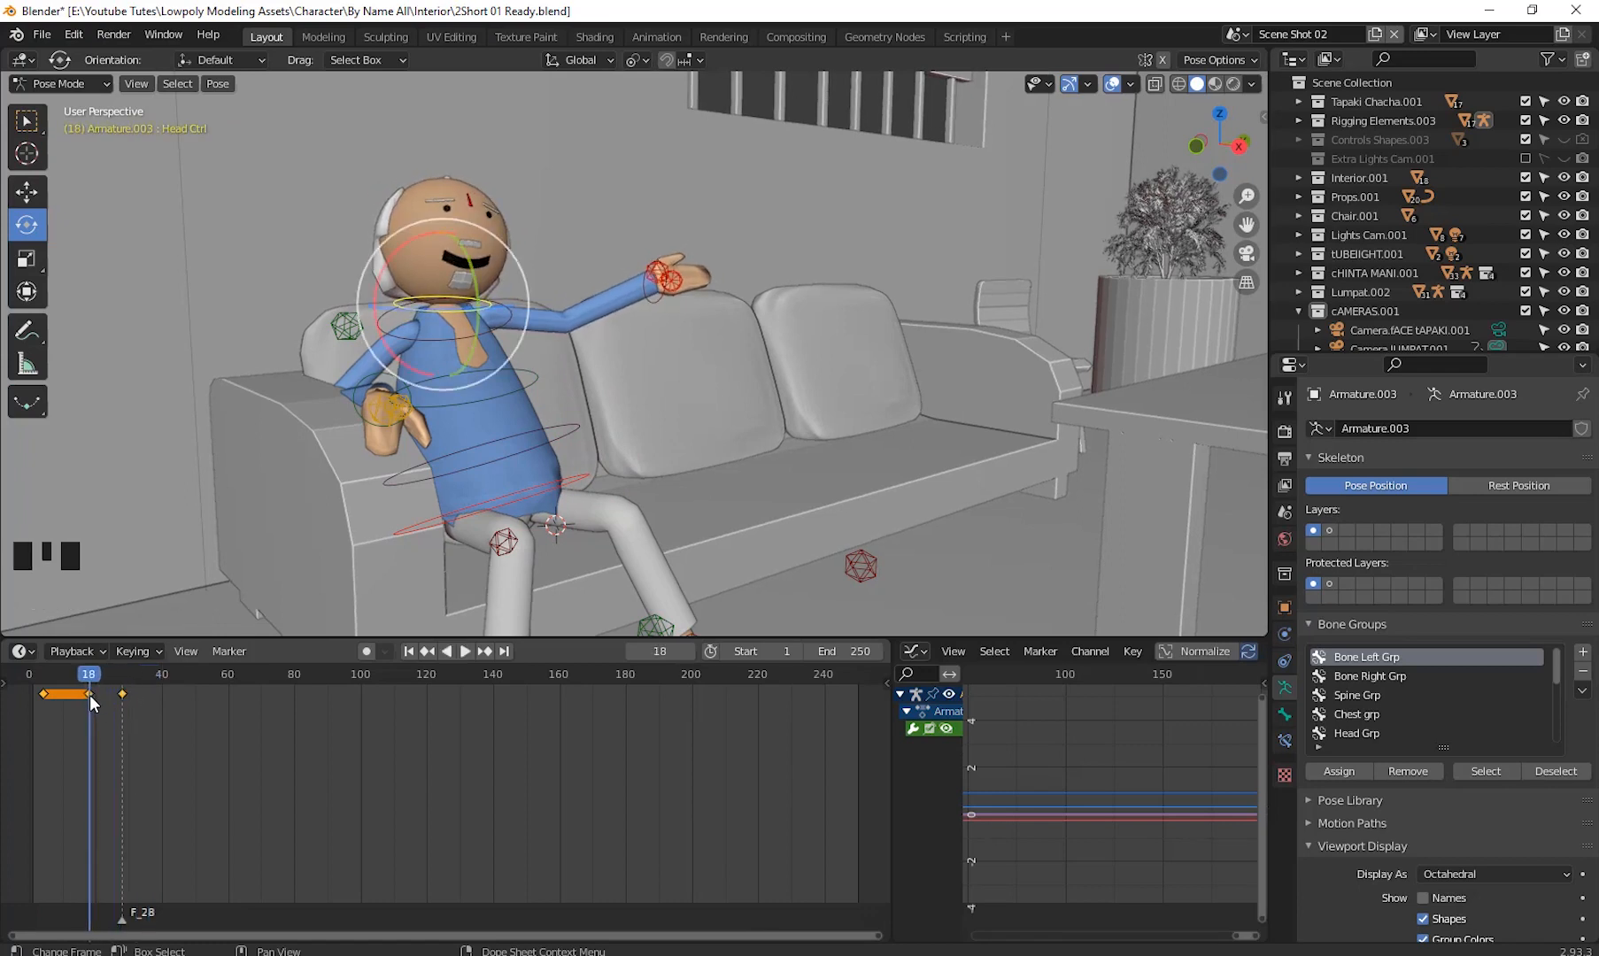
- Move the head's frame 18 keyframe earlier to about frame 13
left_click(85, 696)
left_click(86, 700)
left_click_drag(92, 693, 32, 695)
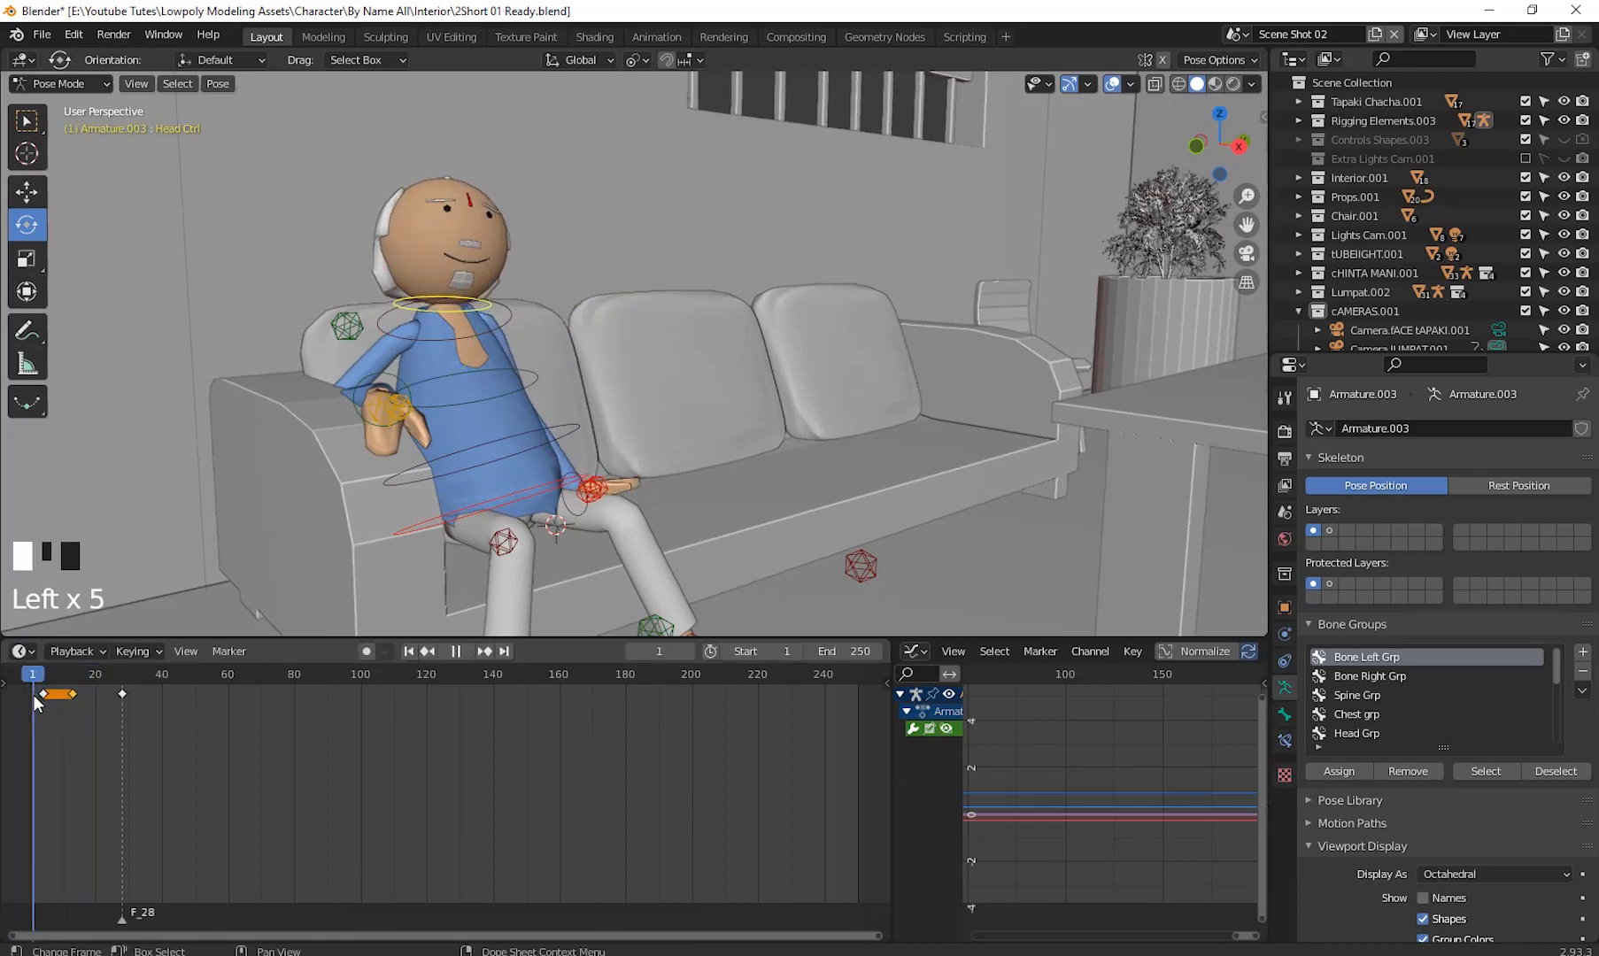
- Replay the animation and shift the head's frame 28 keyframe earlier to about frame 21
key("space")
key("space")
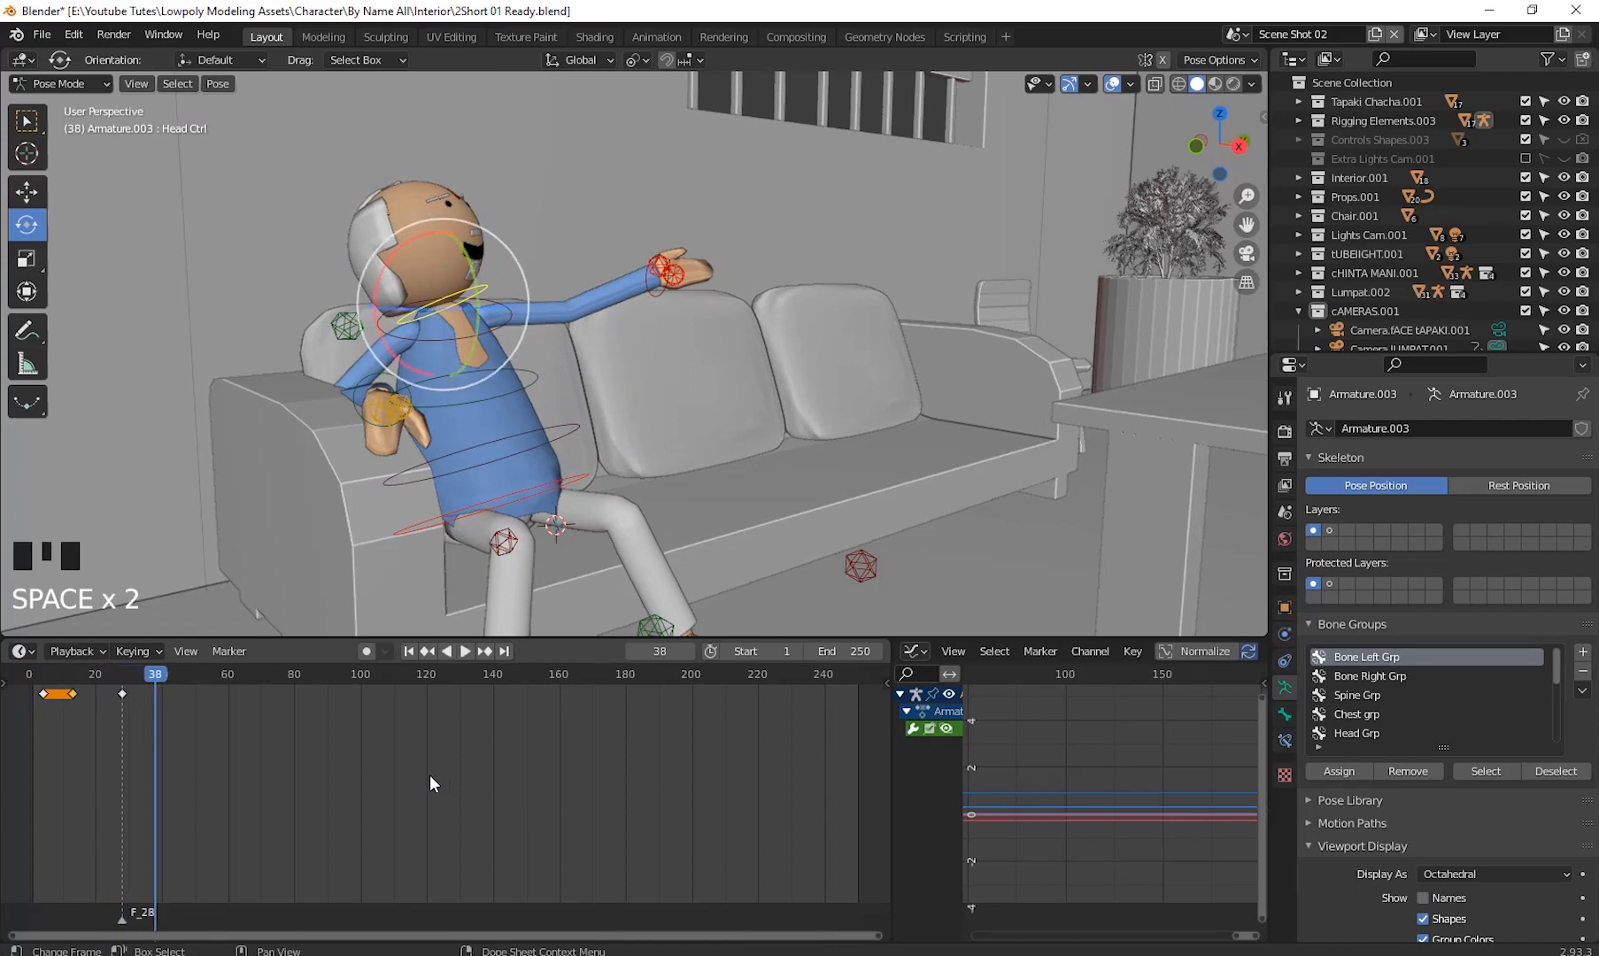
left_click(122, 694)
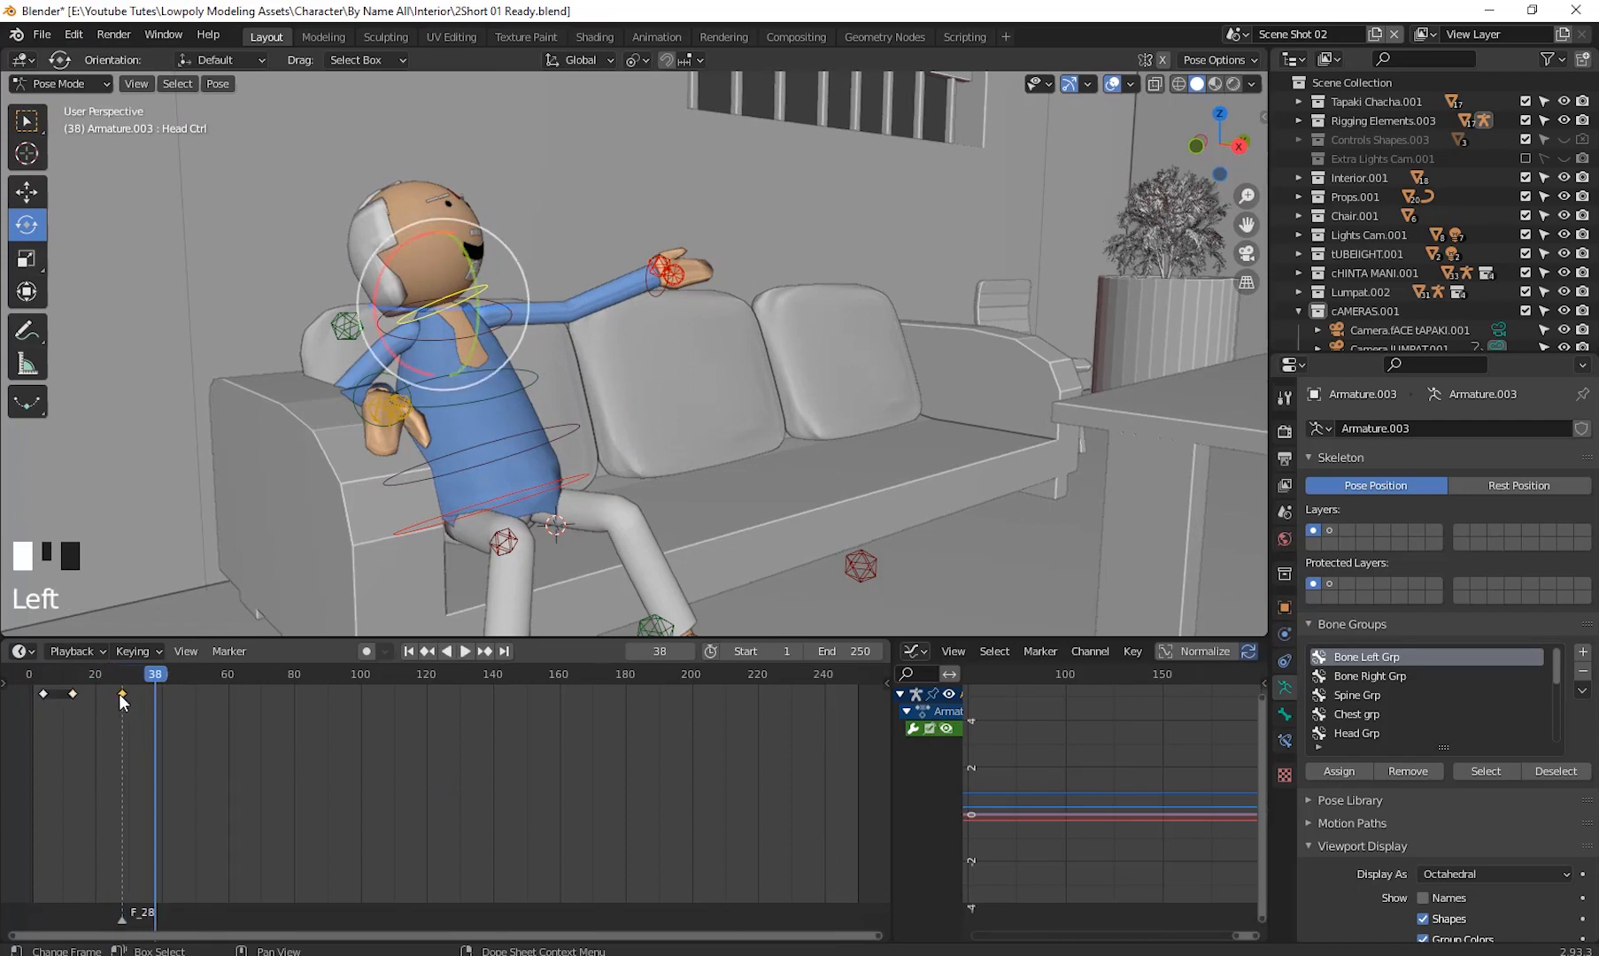
left_click_drag(121, 694, 101, 753)
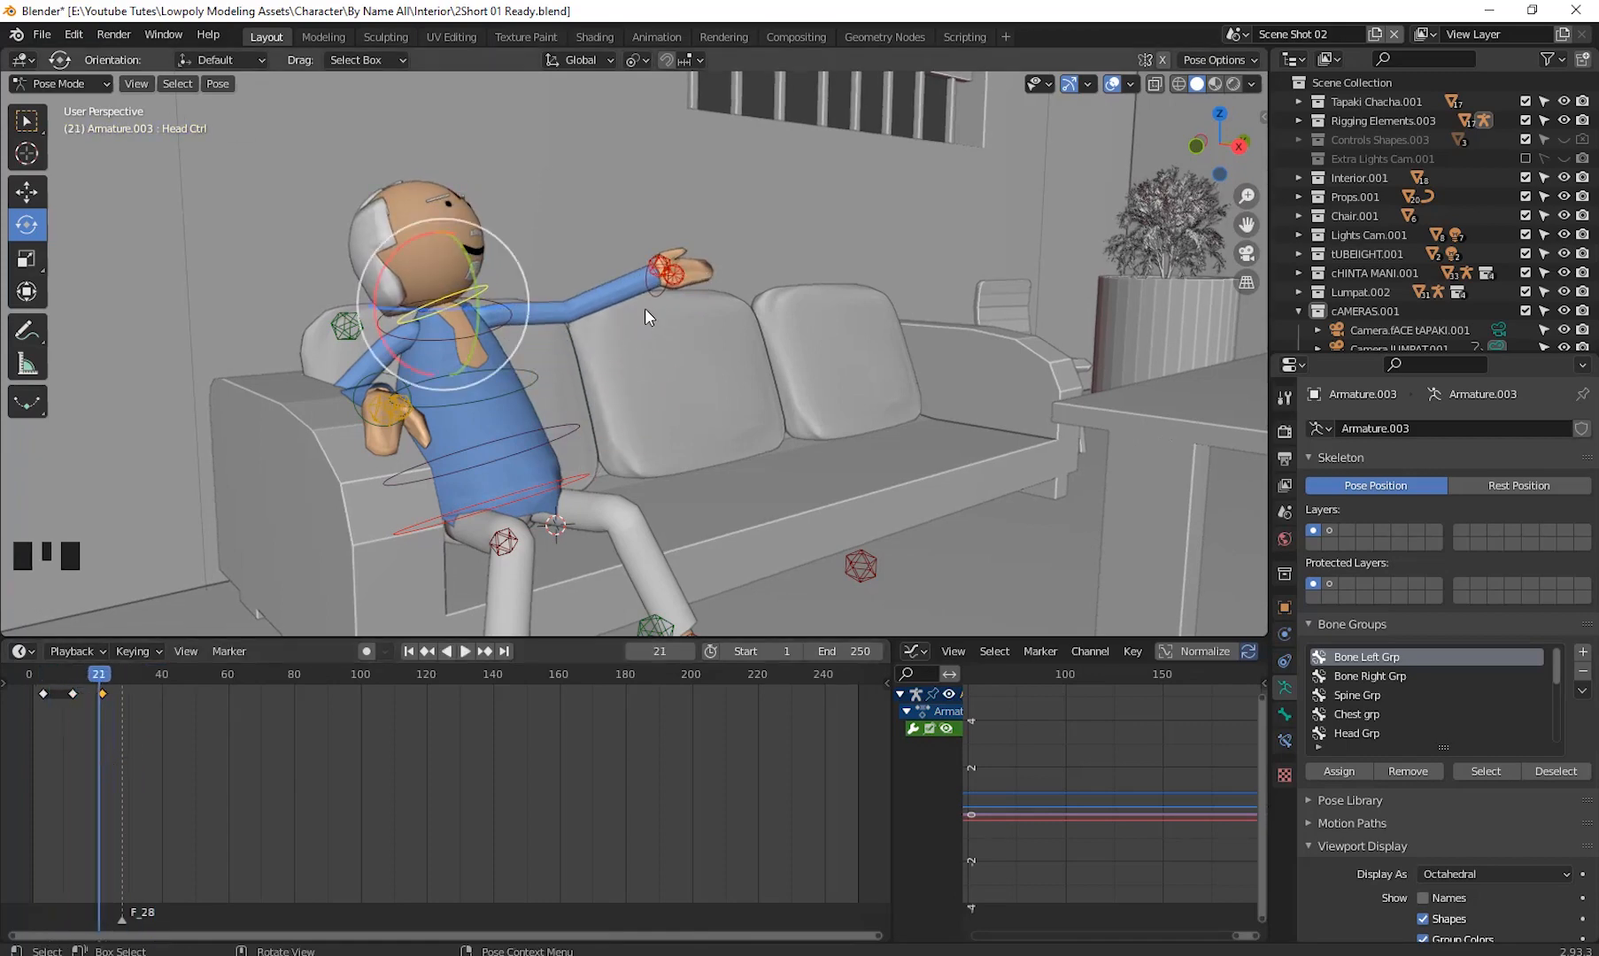
- Select the hand control and then the head control to inspect their keyframes in the timeline
left_click(660, 290)
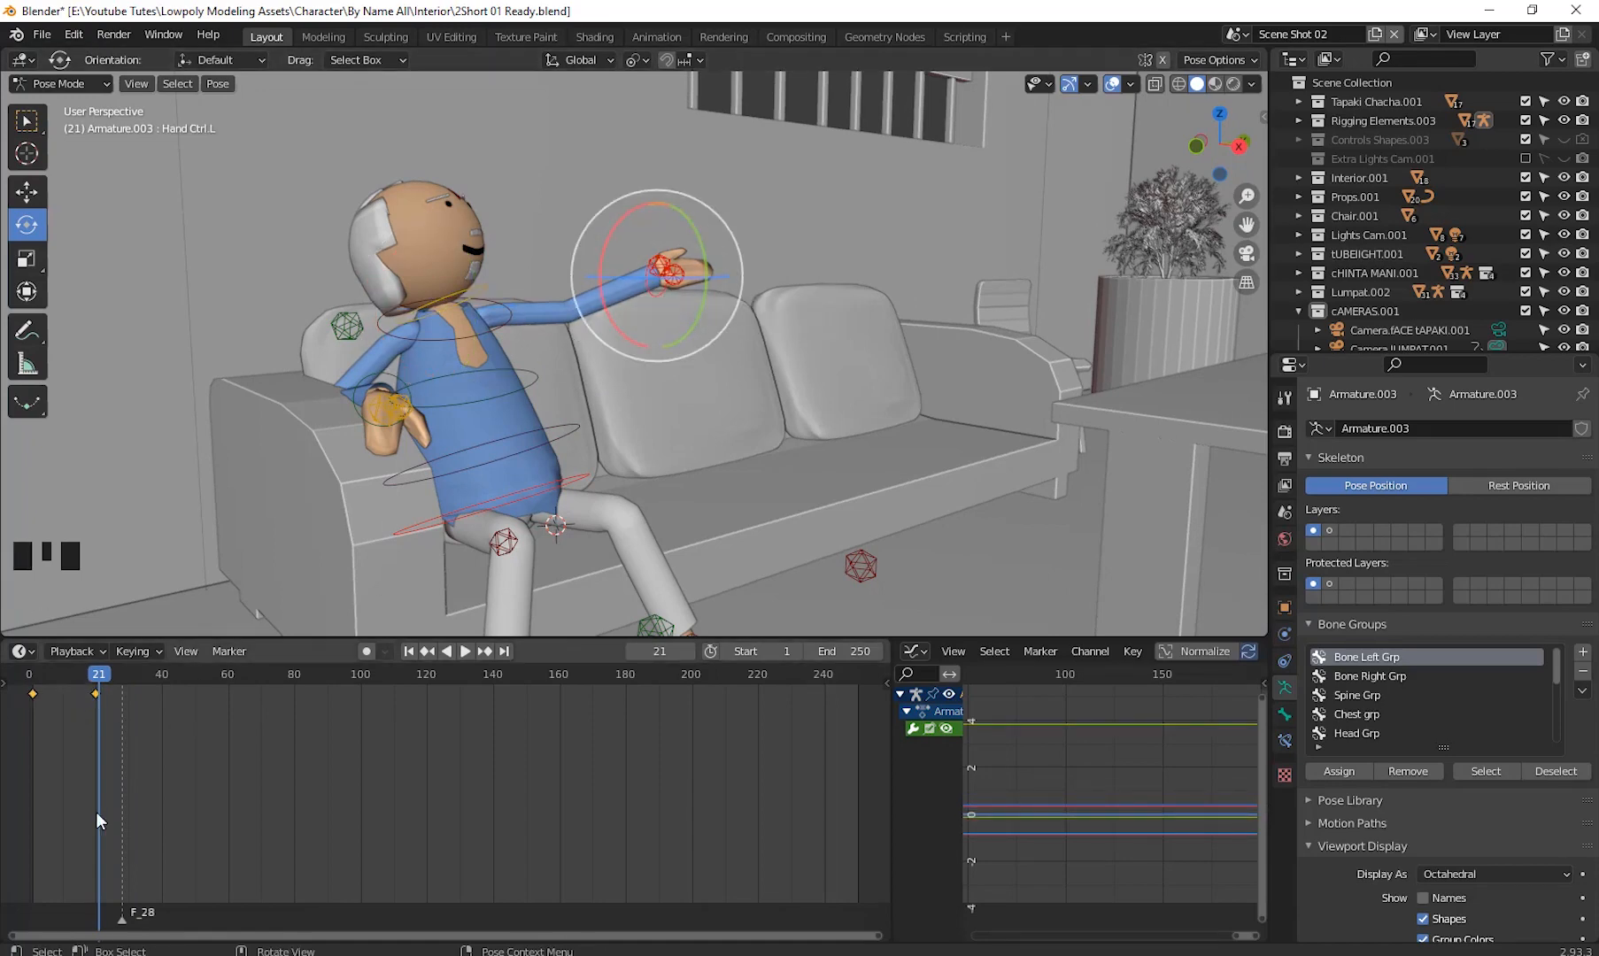
left_click_drag(100, 662, 90, 711)
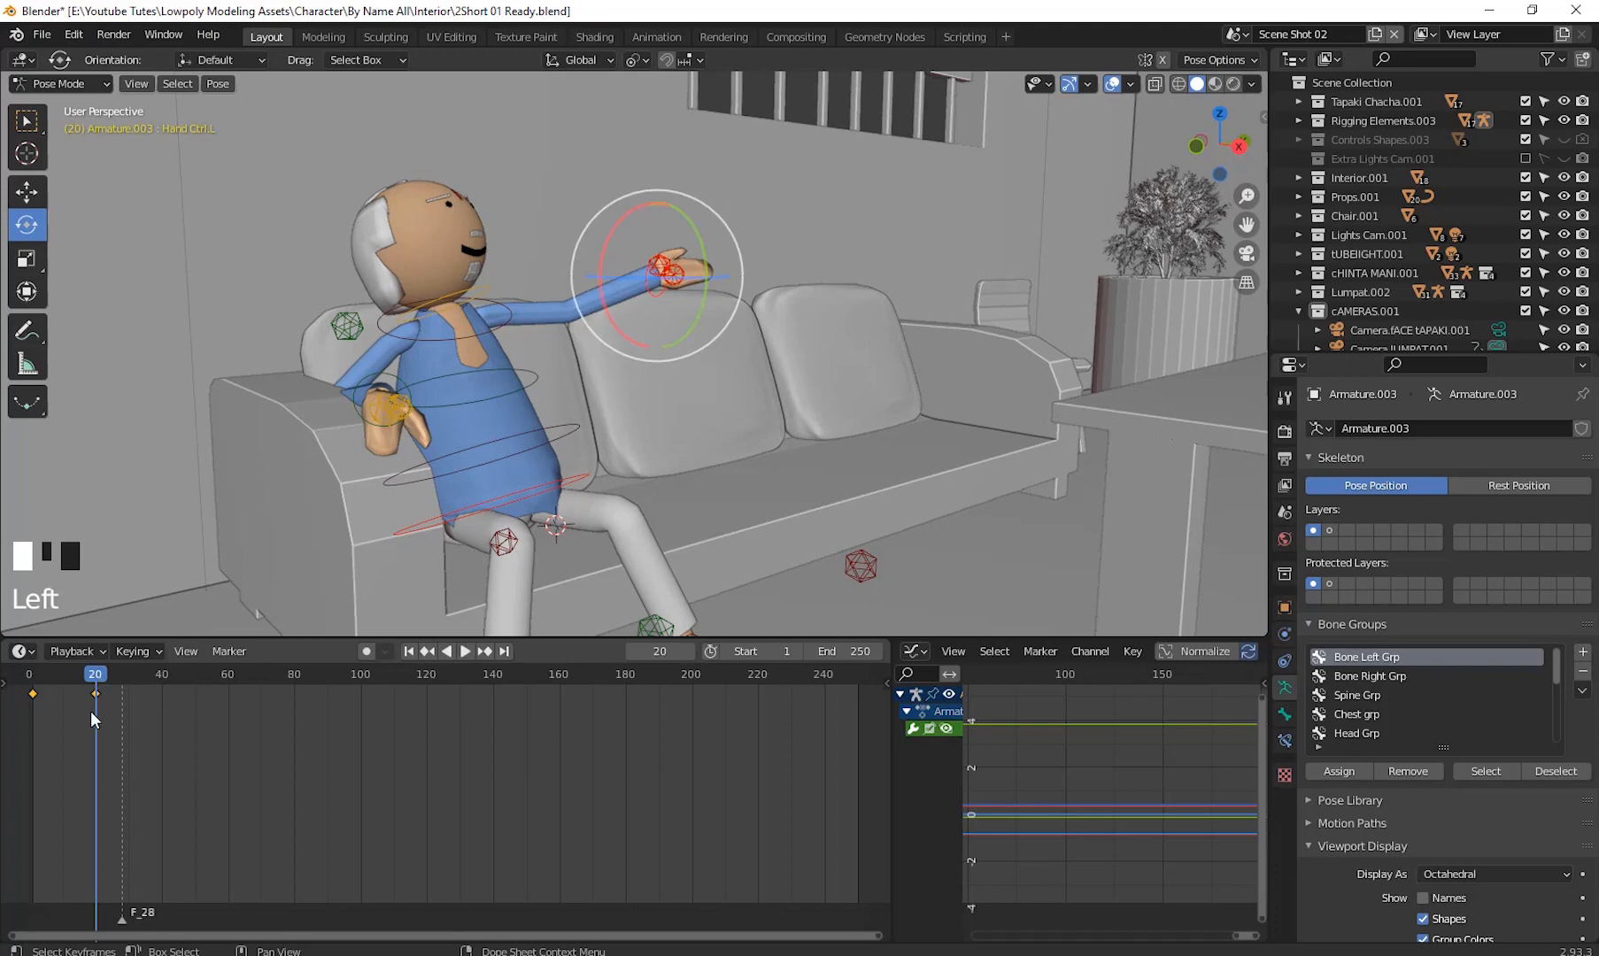
left_click(485, 289)
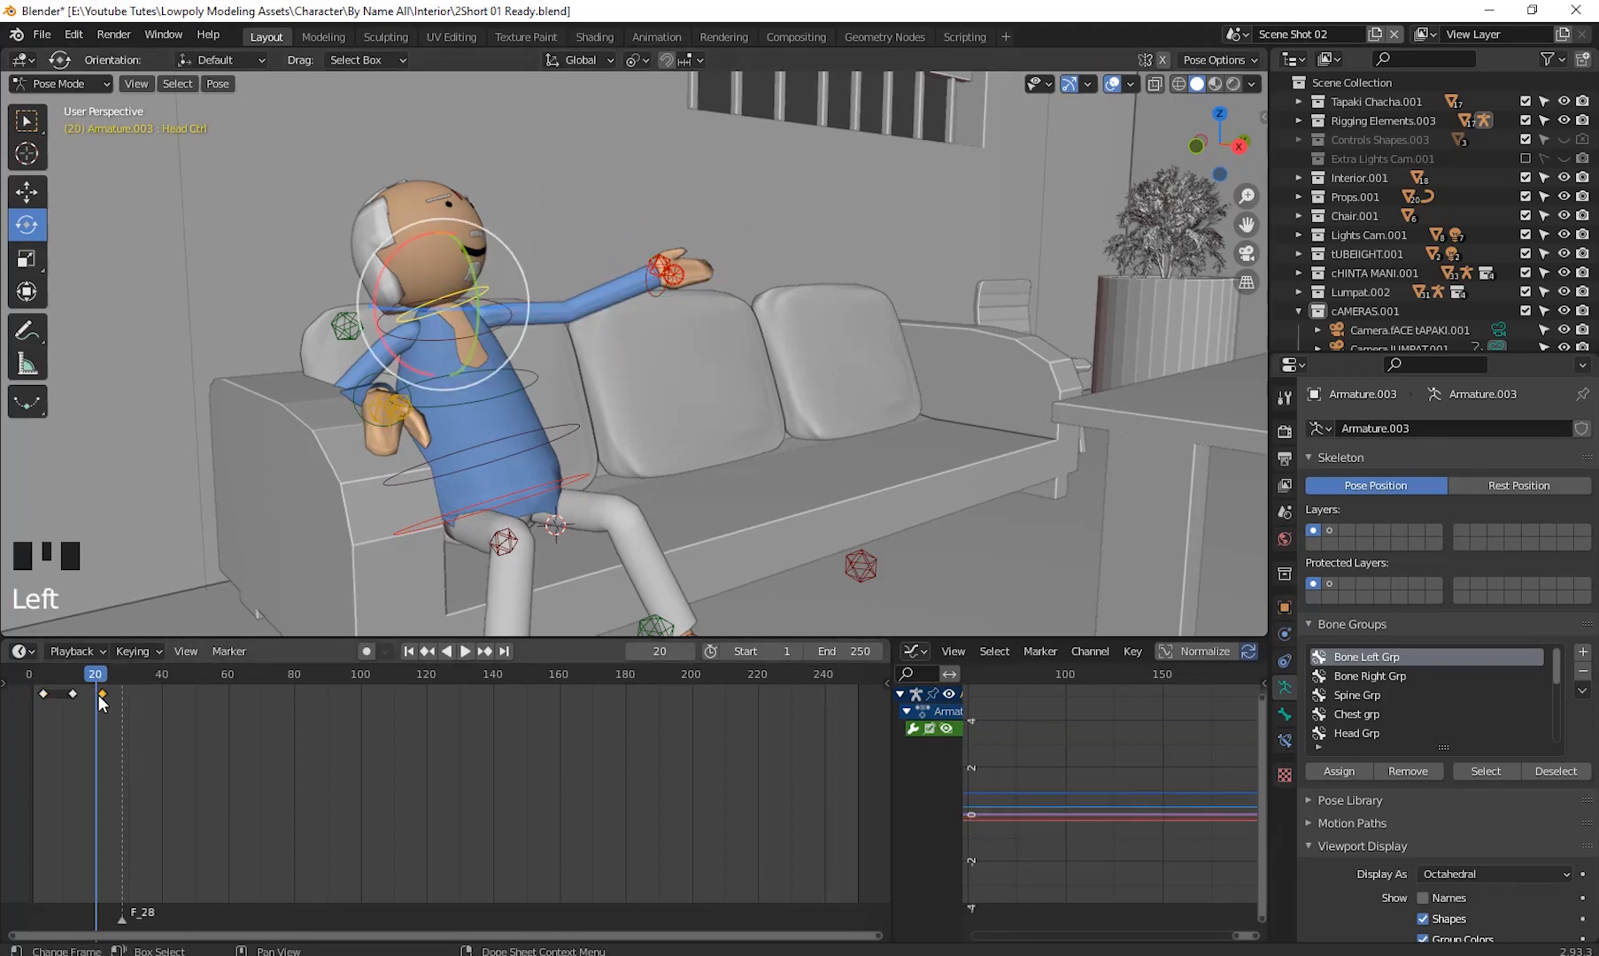
left_click_drag(102, 694, 5, 739)
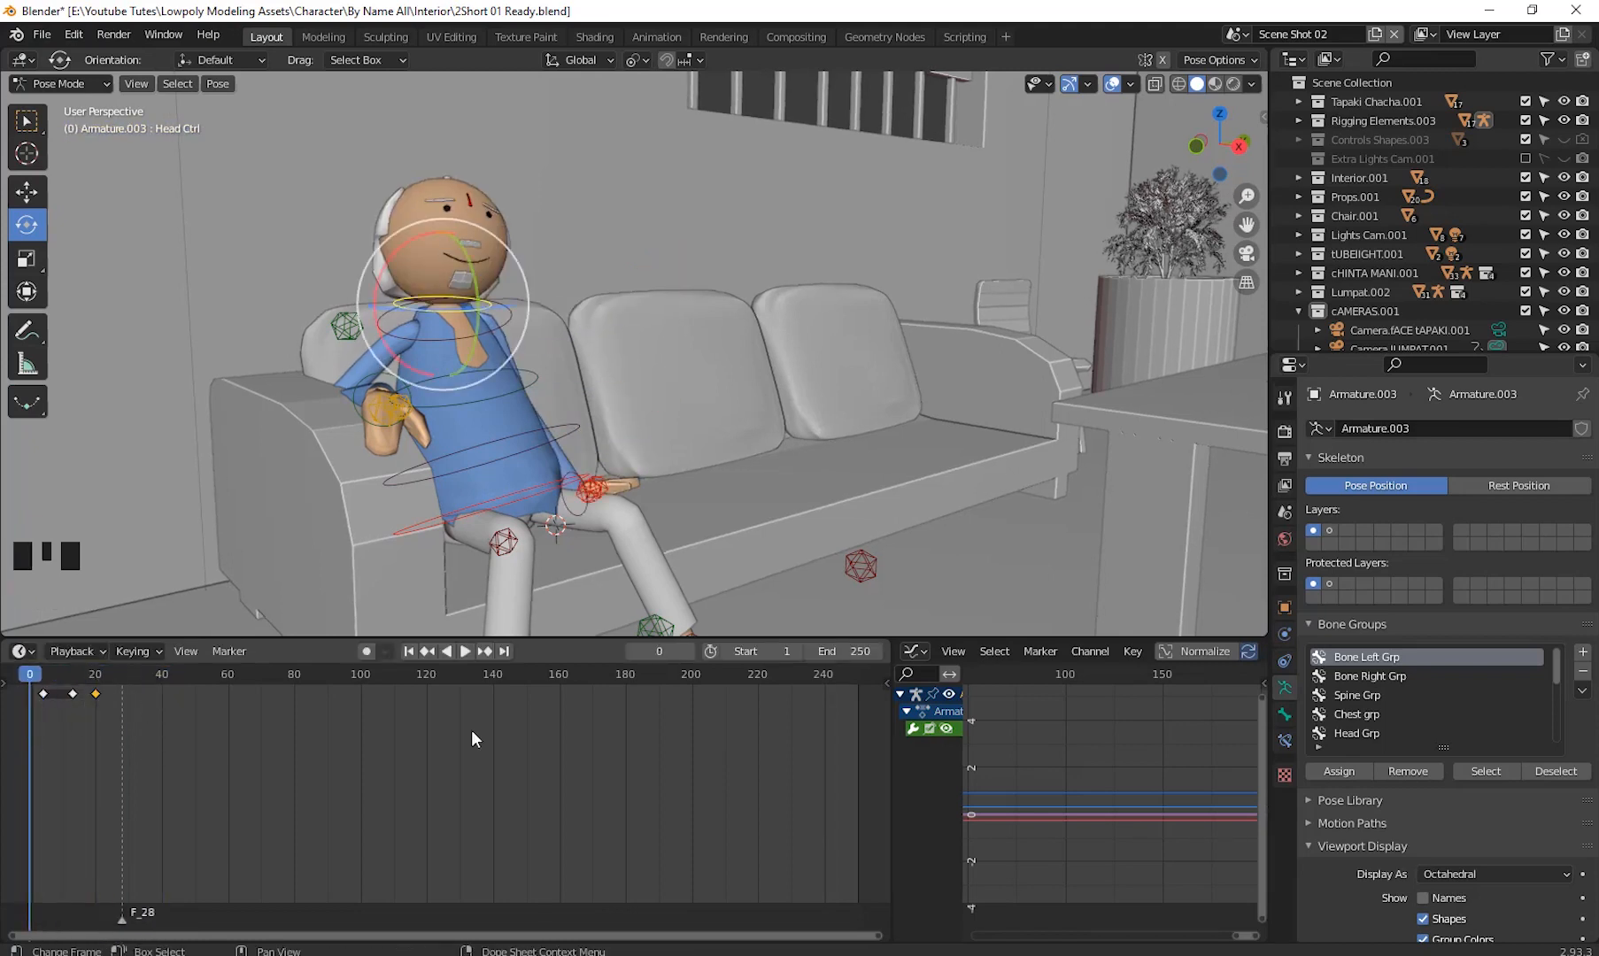
- Play the animation from the start and scrub around frame 20 to check the head turn
left_click(465, 653)
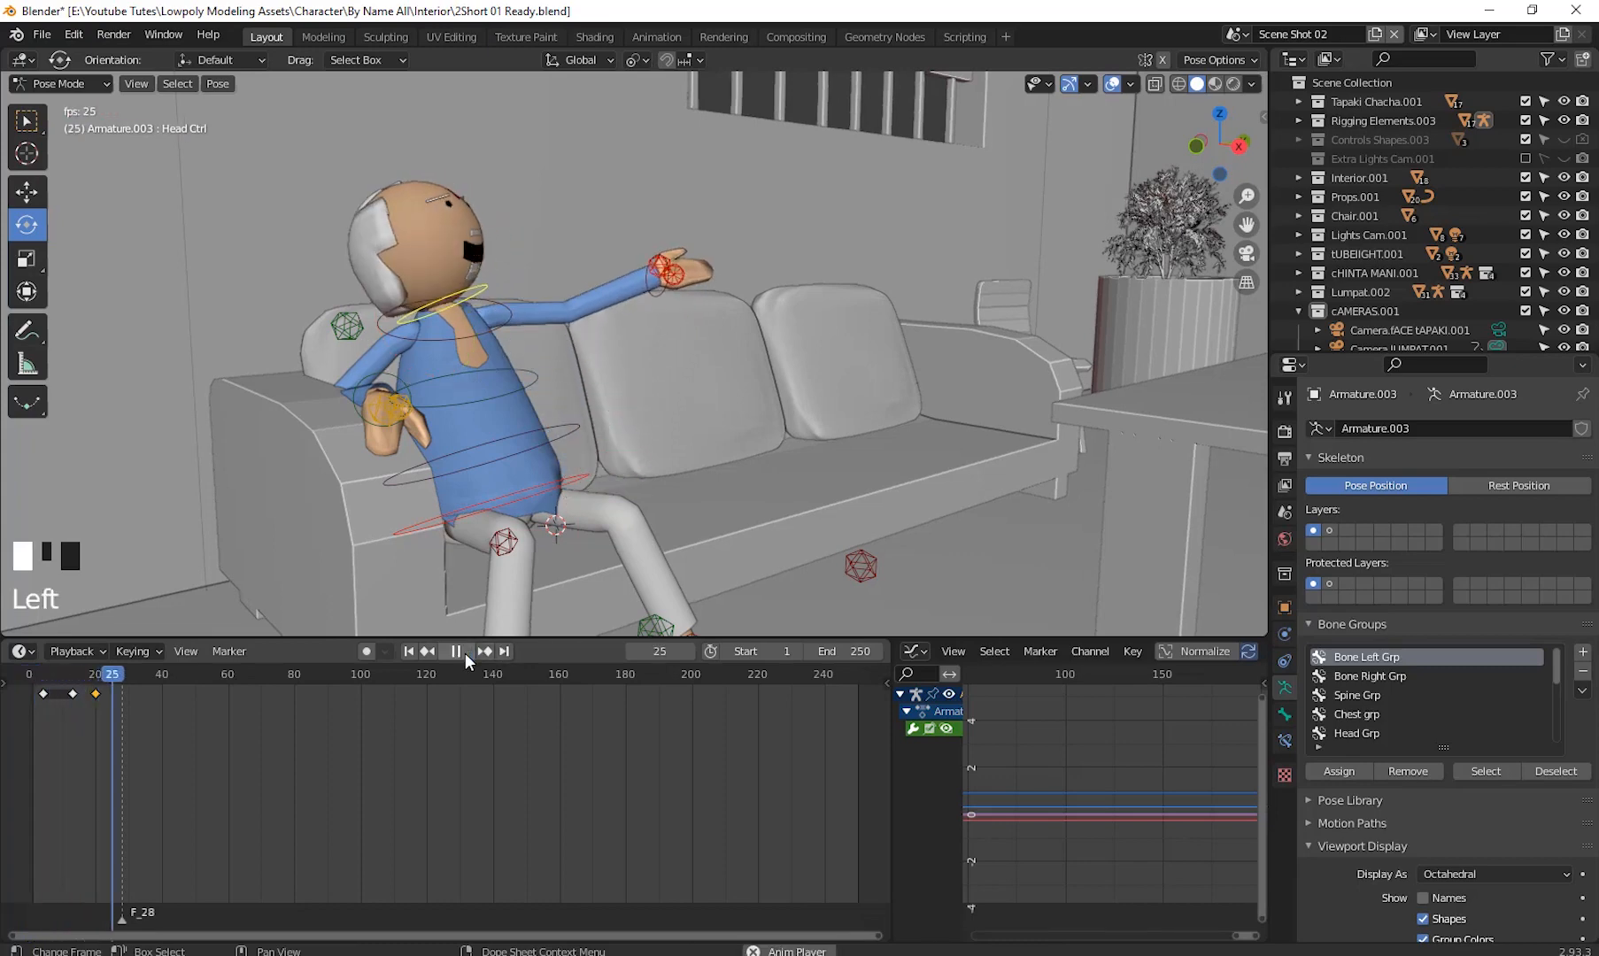
left_click(456, 652)
left_click_drag(144, 671, 128, 749)
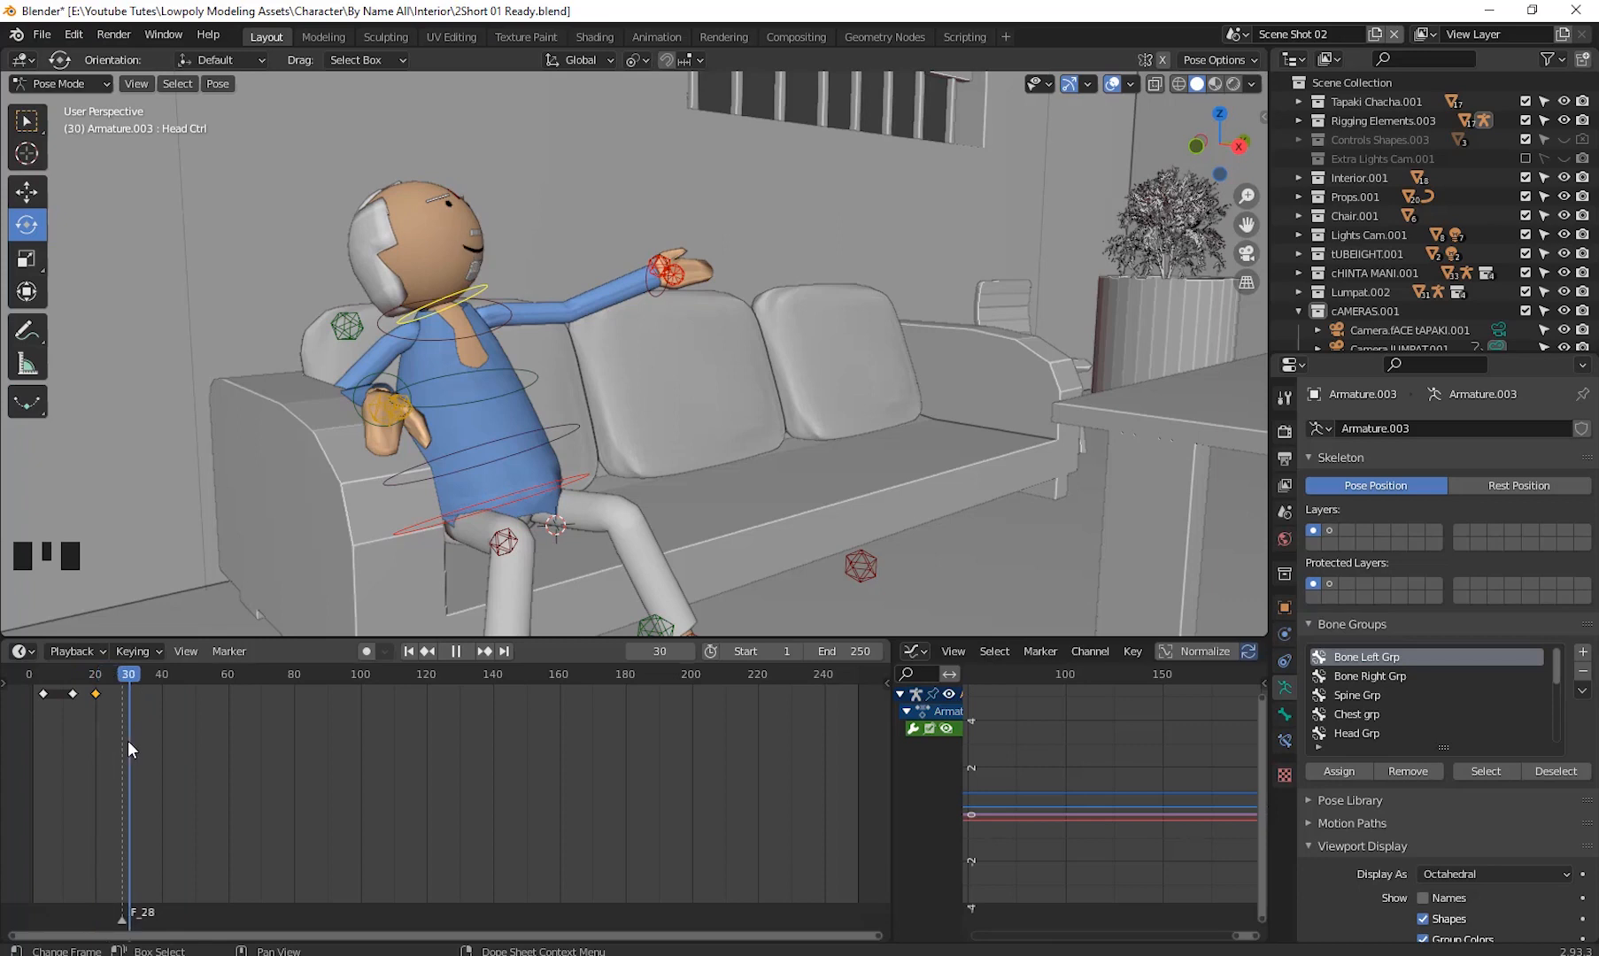
left_click_drag(128, 749, 92, 695)
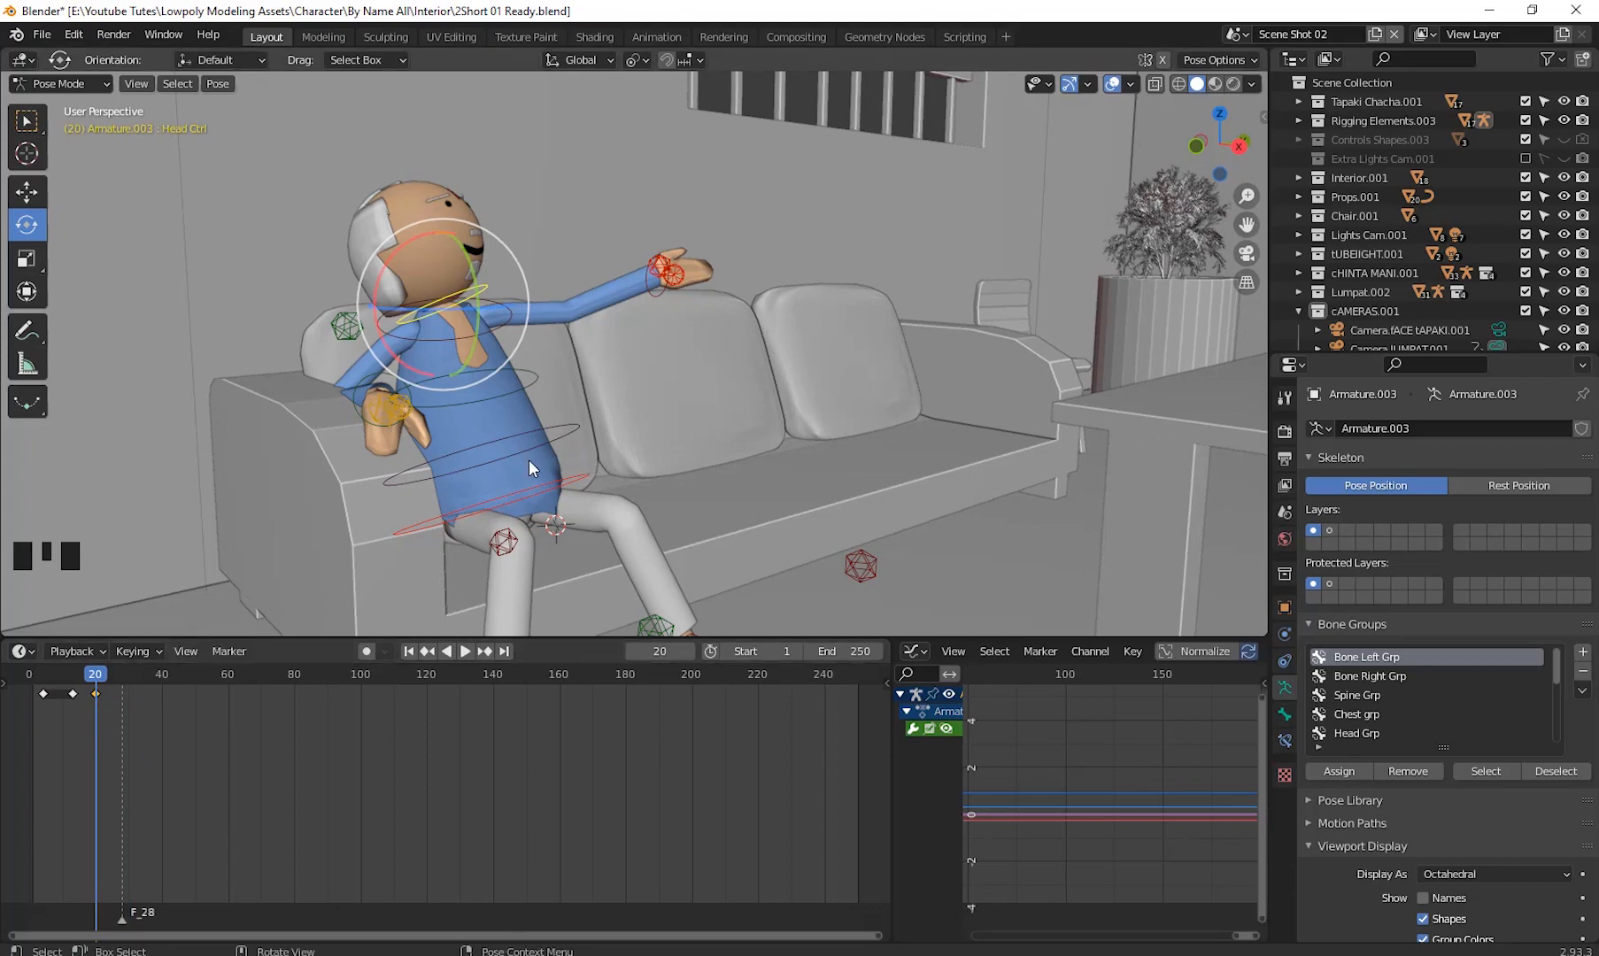
left_click_drag(98, 682, 36, 778)
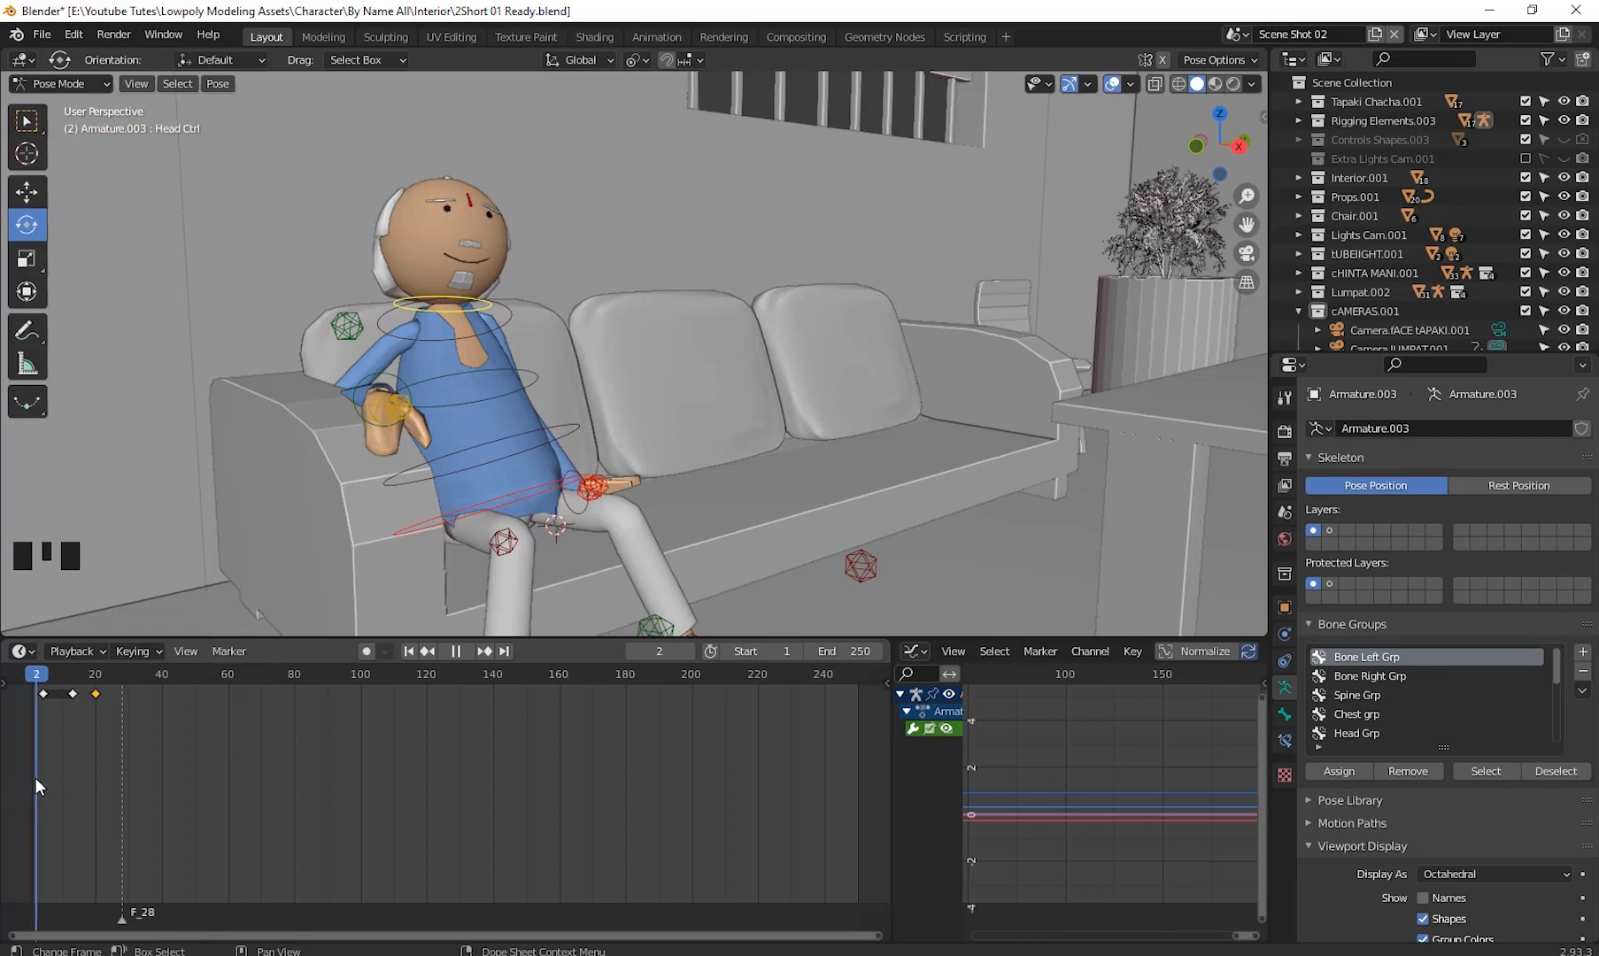
- Replay the animation several times, stopping and scrubbing back to around frame 13 to review the motion
key("space")
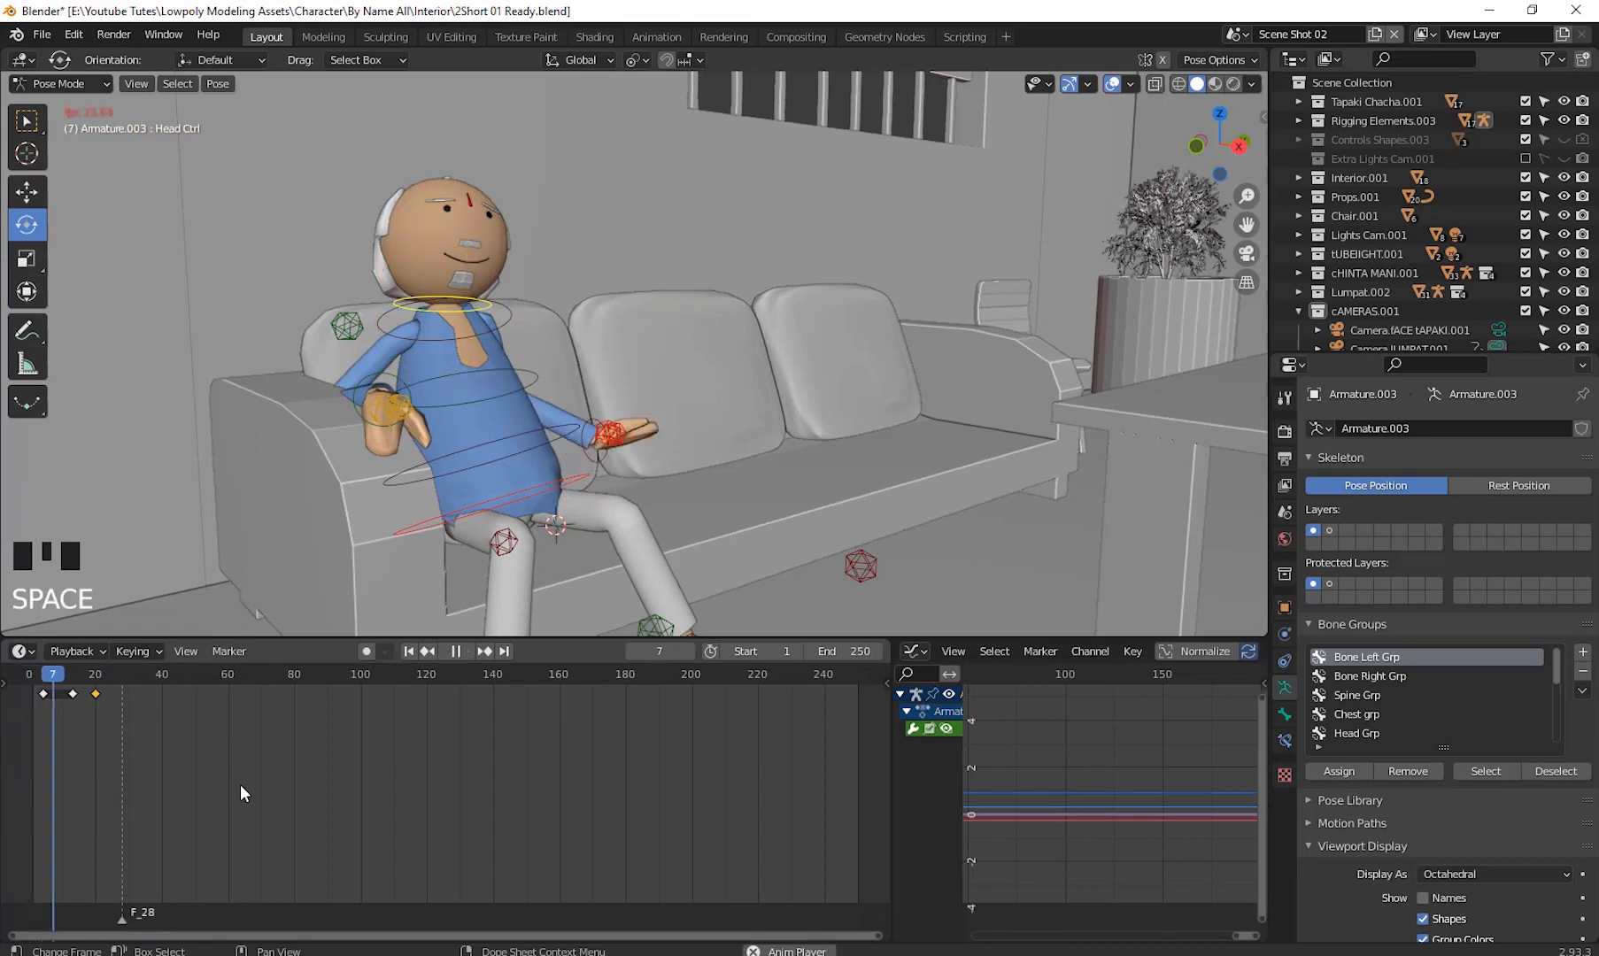
key("space")
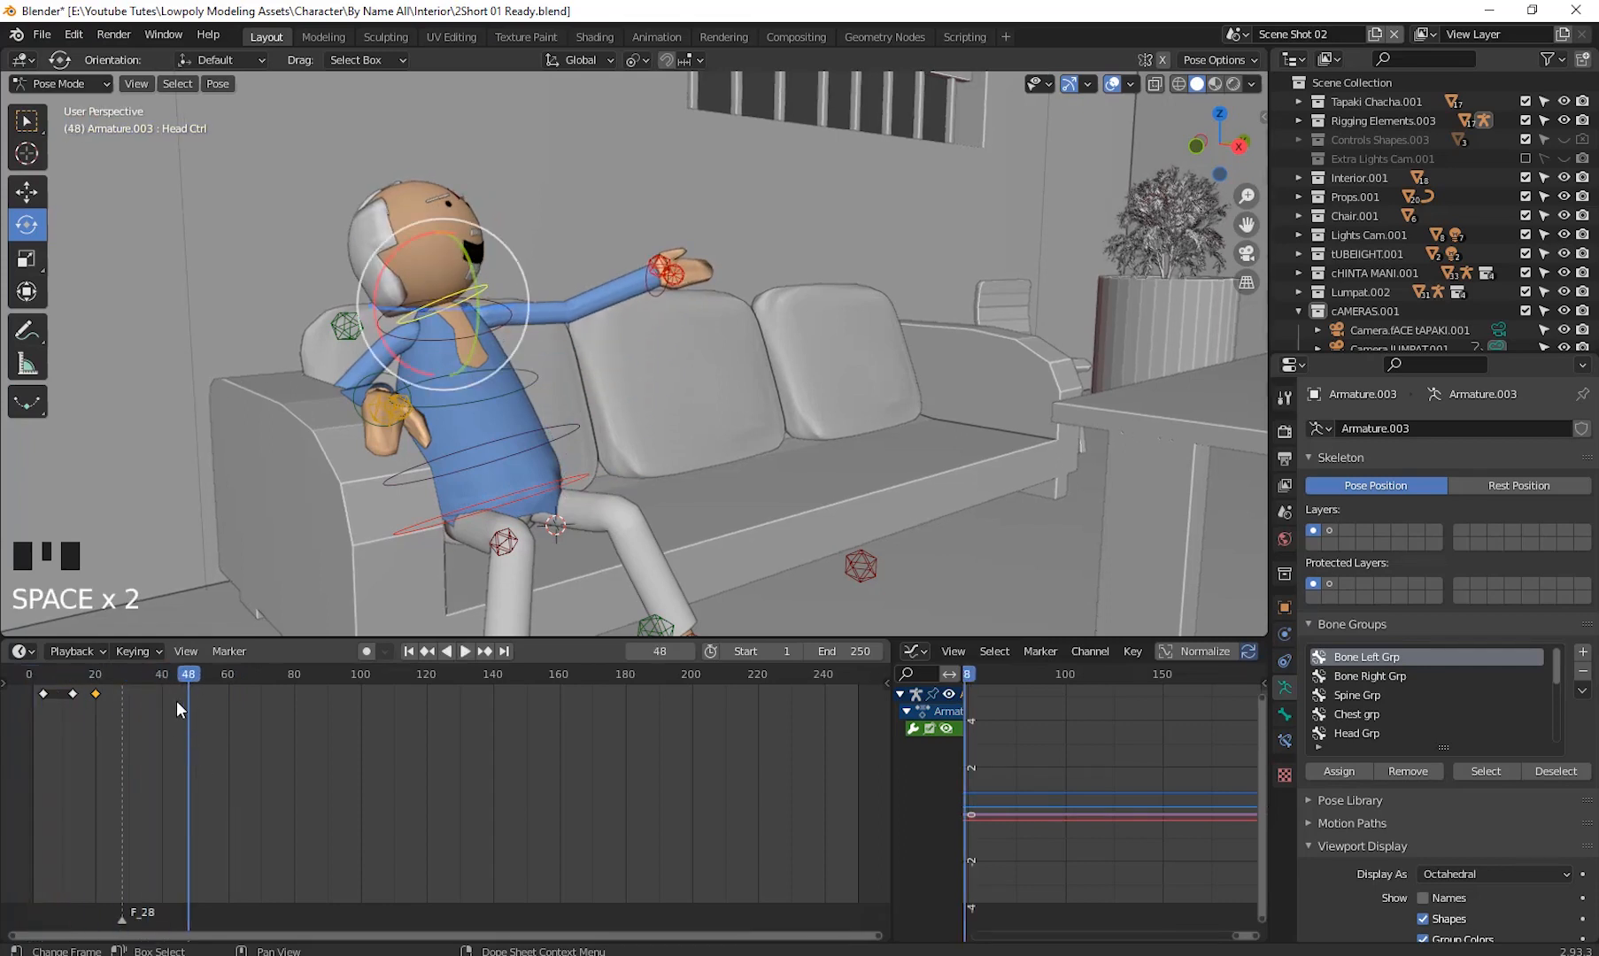
left_click_drag(84, 712, 161, 726)
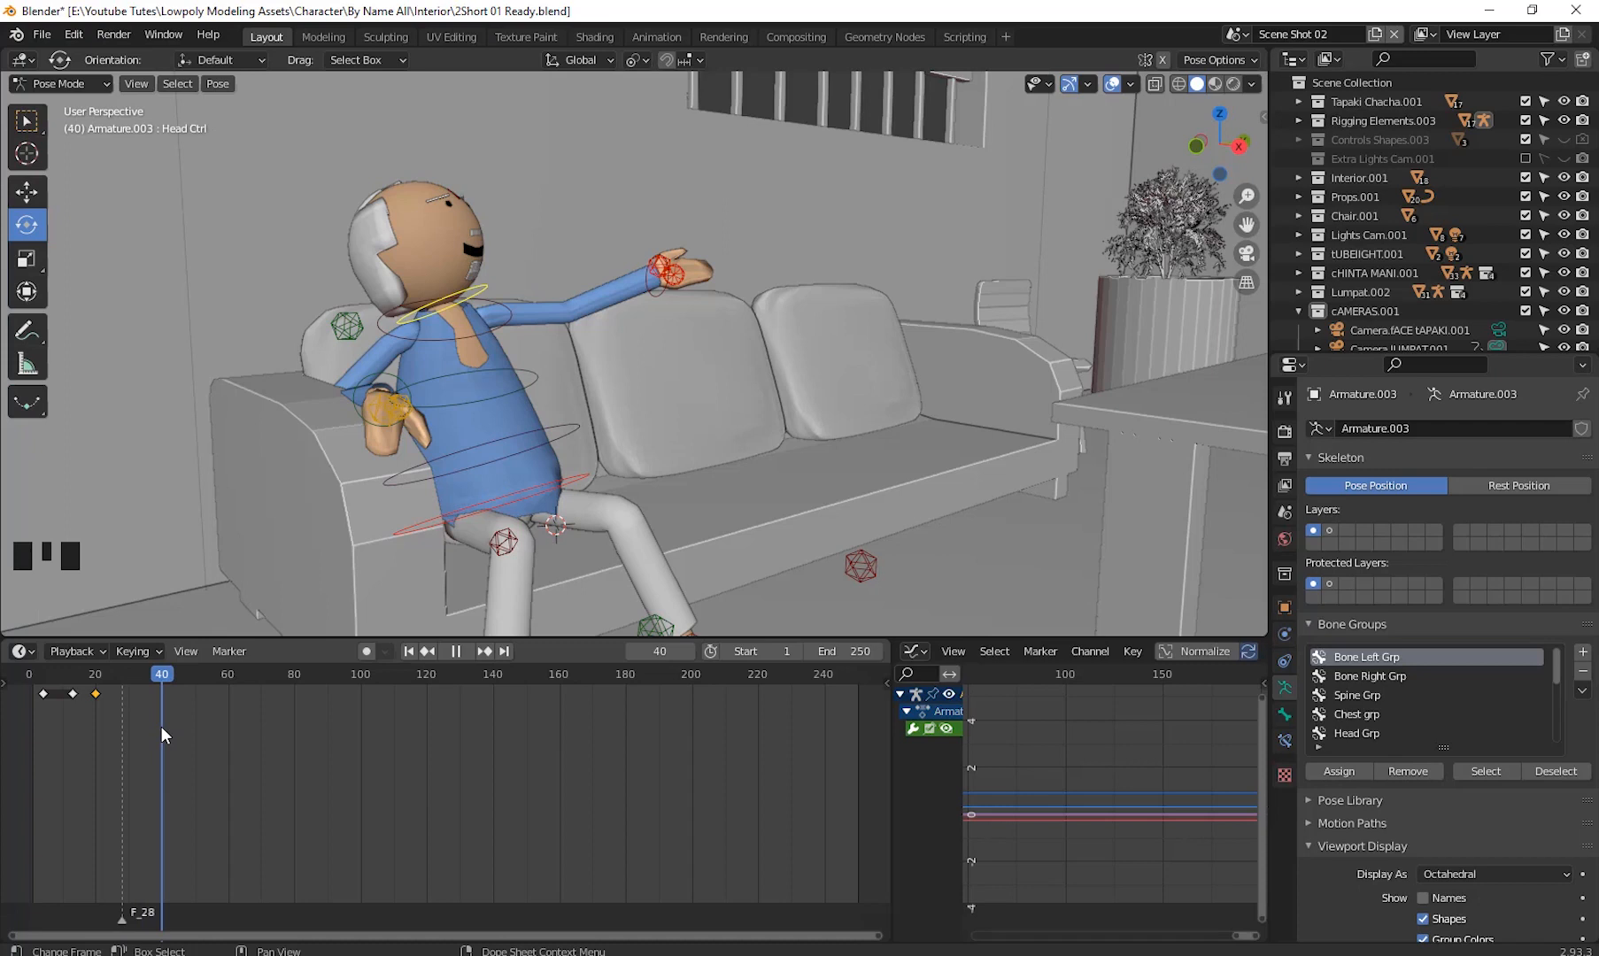
key("space")
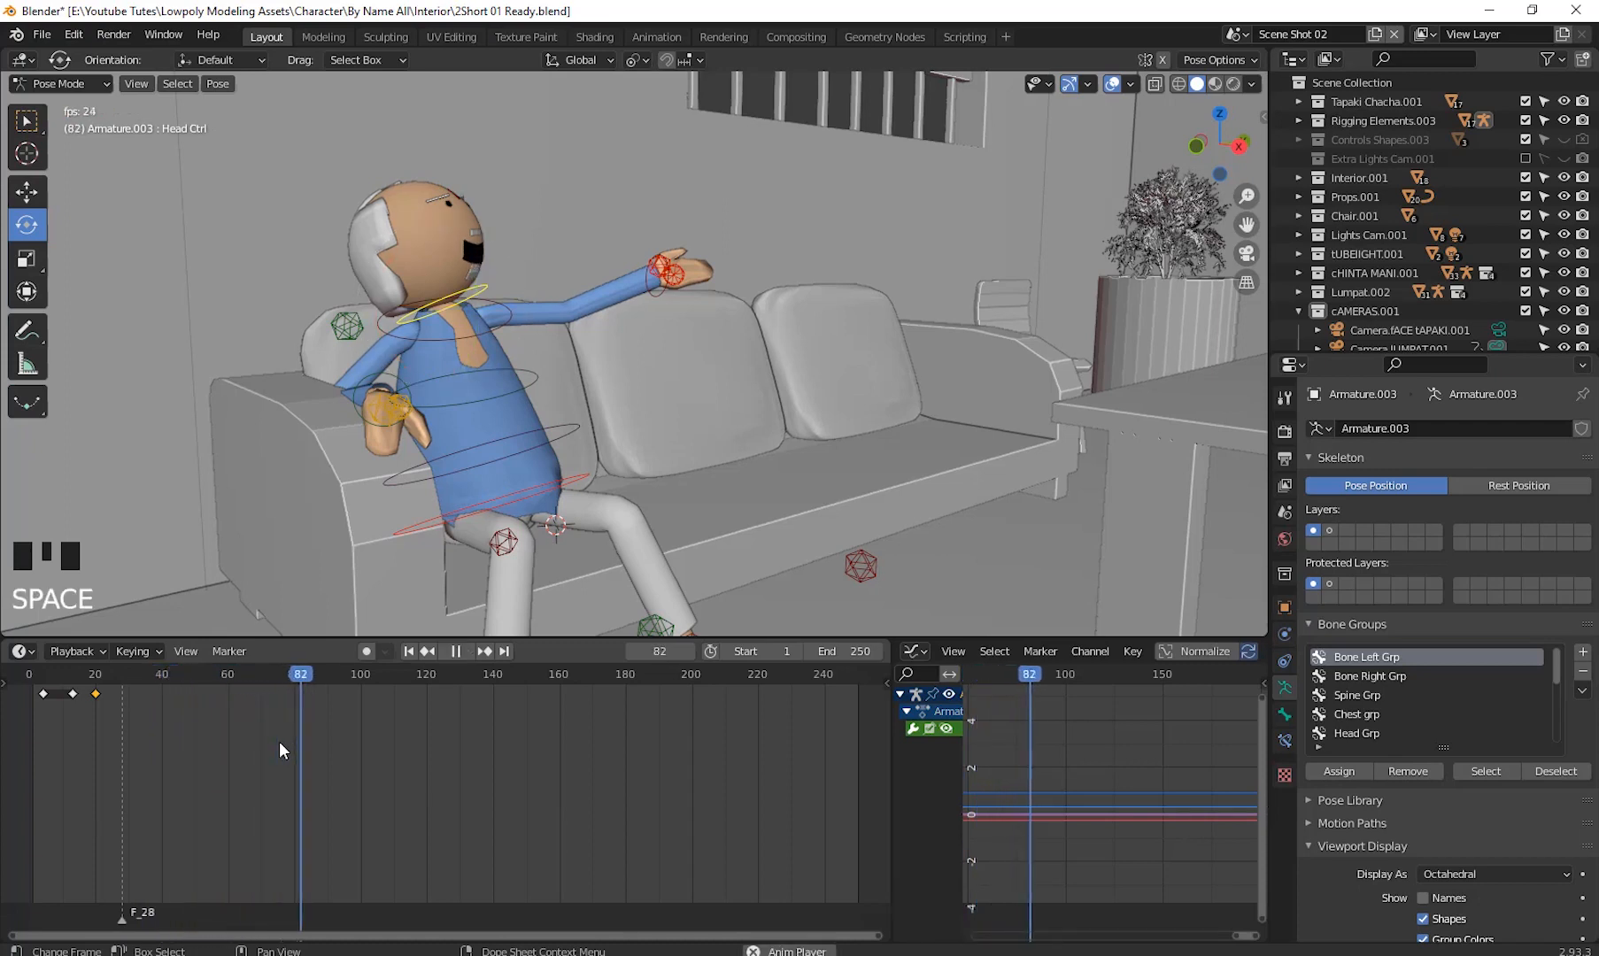
key("space")
left_click_drag(191, 717, 37, 764)
key("space")
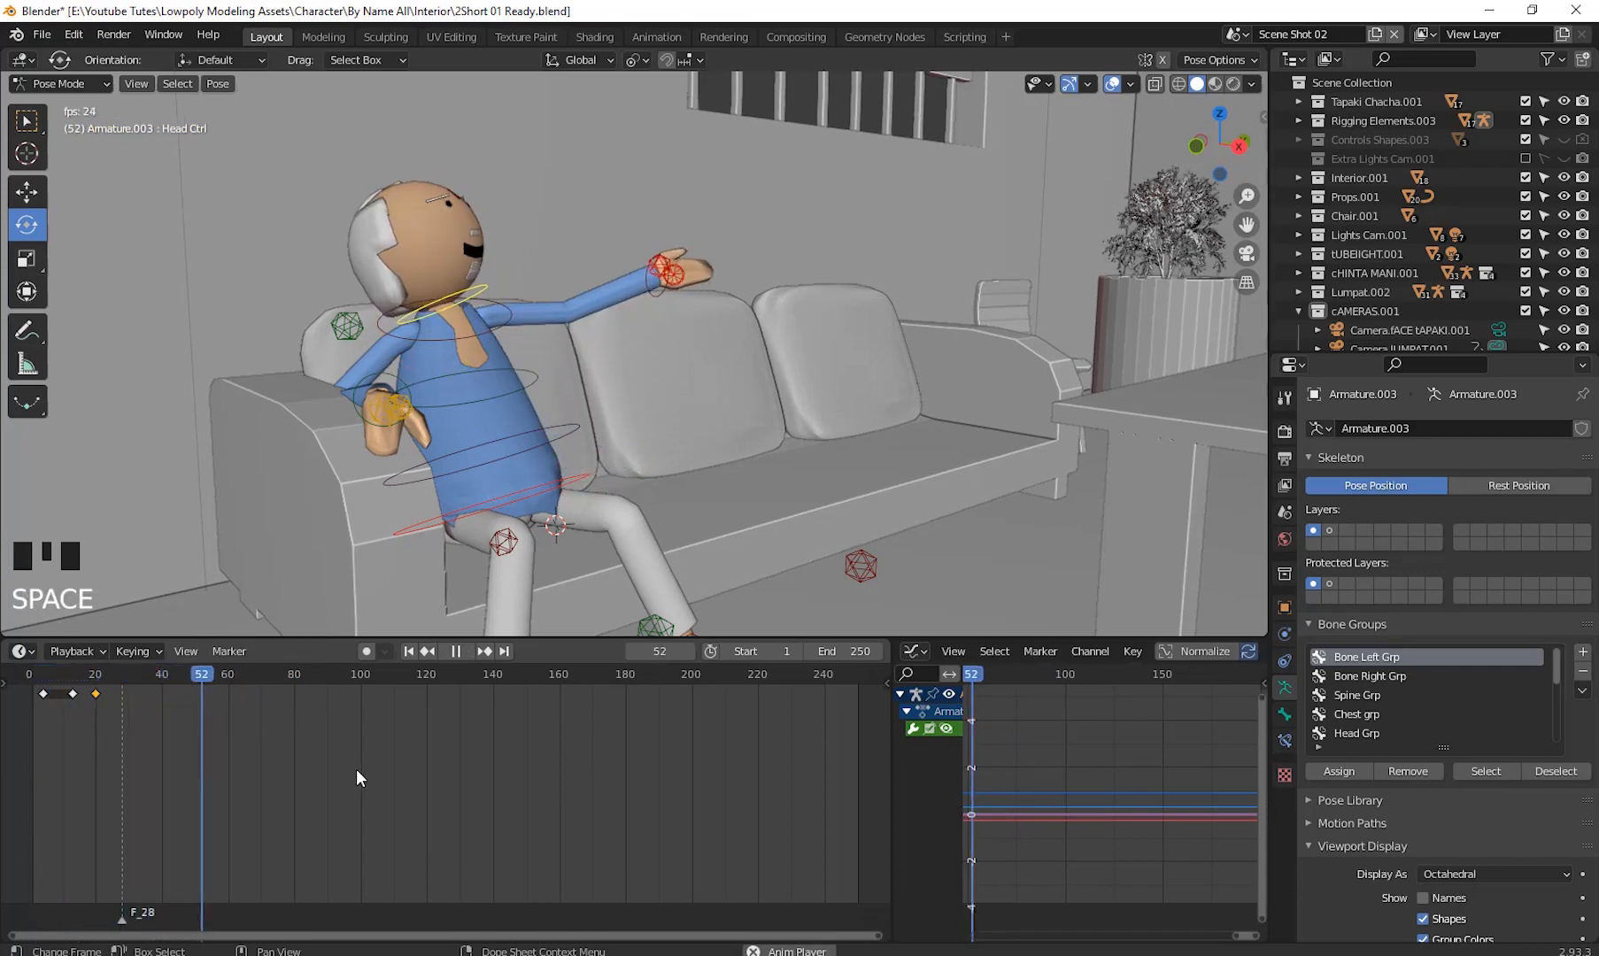
key("space")
left_click_drag(242, 673, 198, 692)
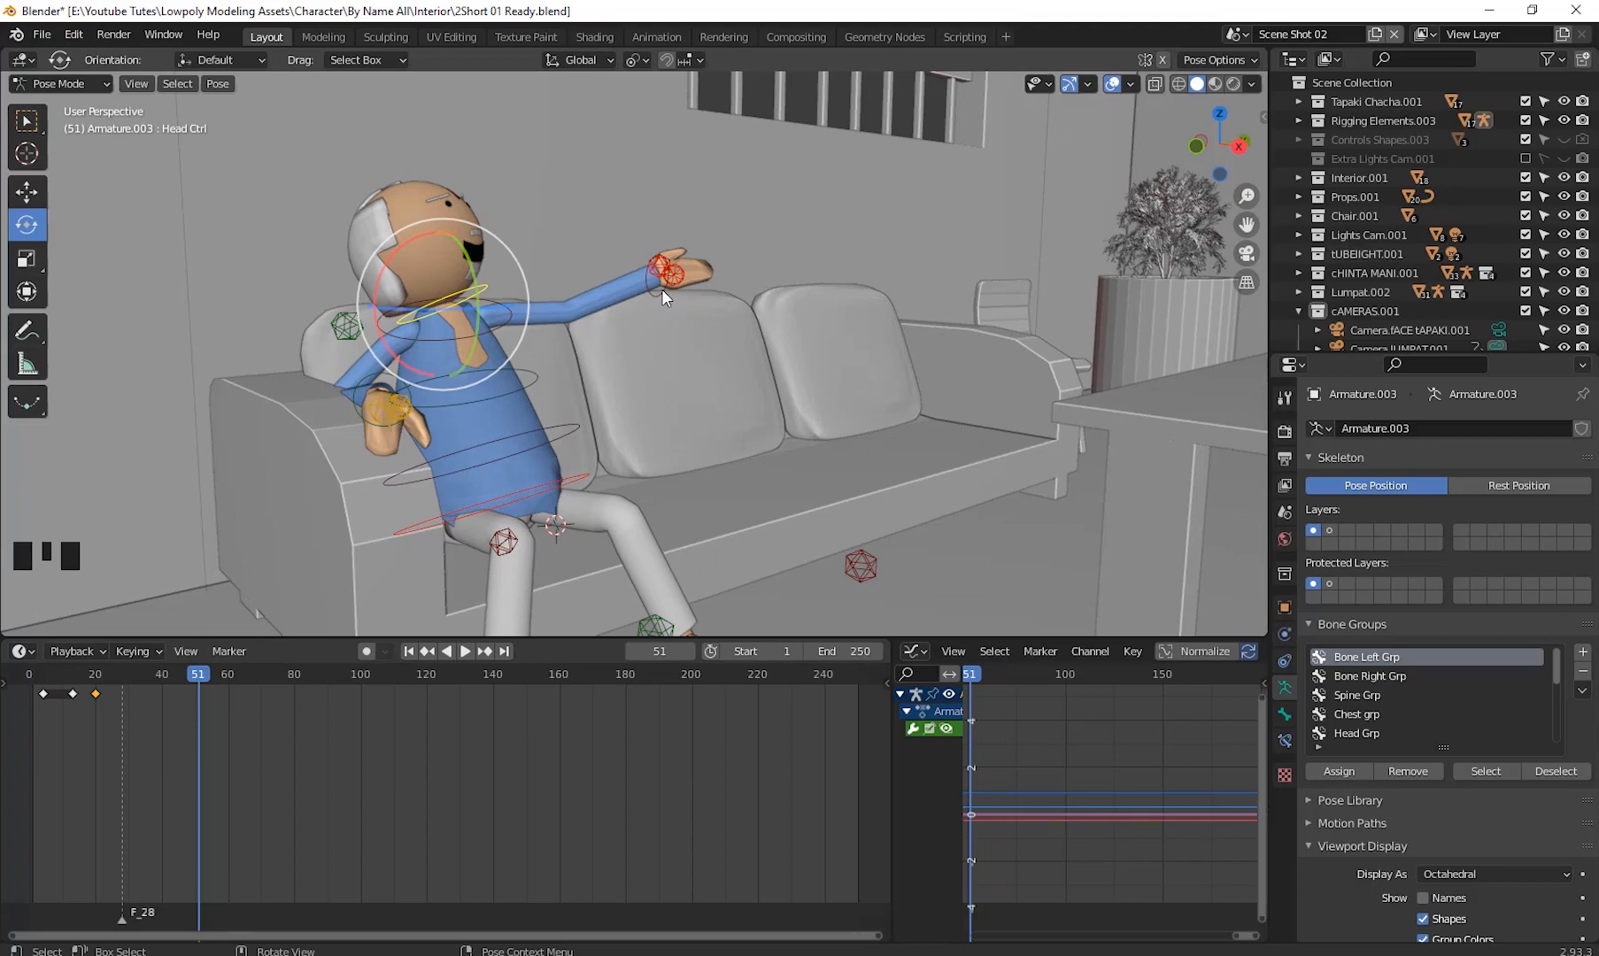
left_click_drag(195, 669, 73, 712)
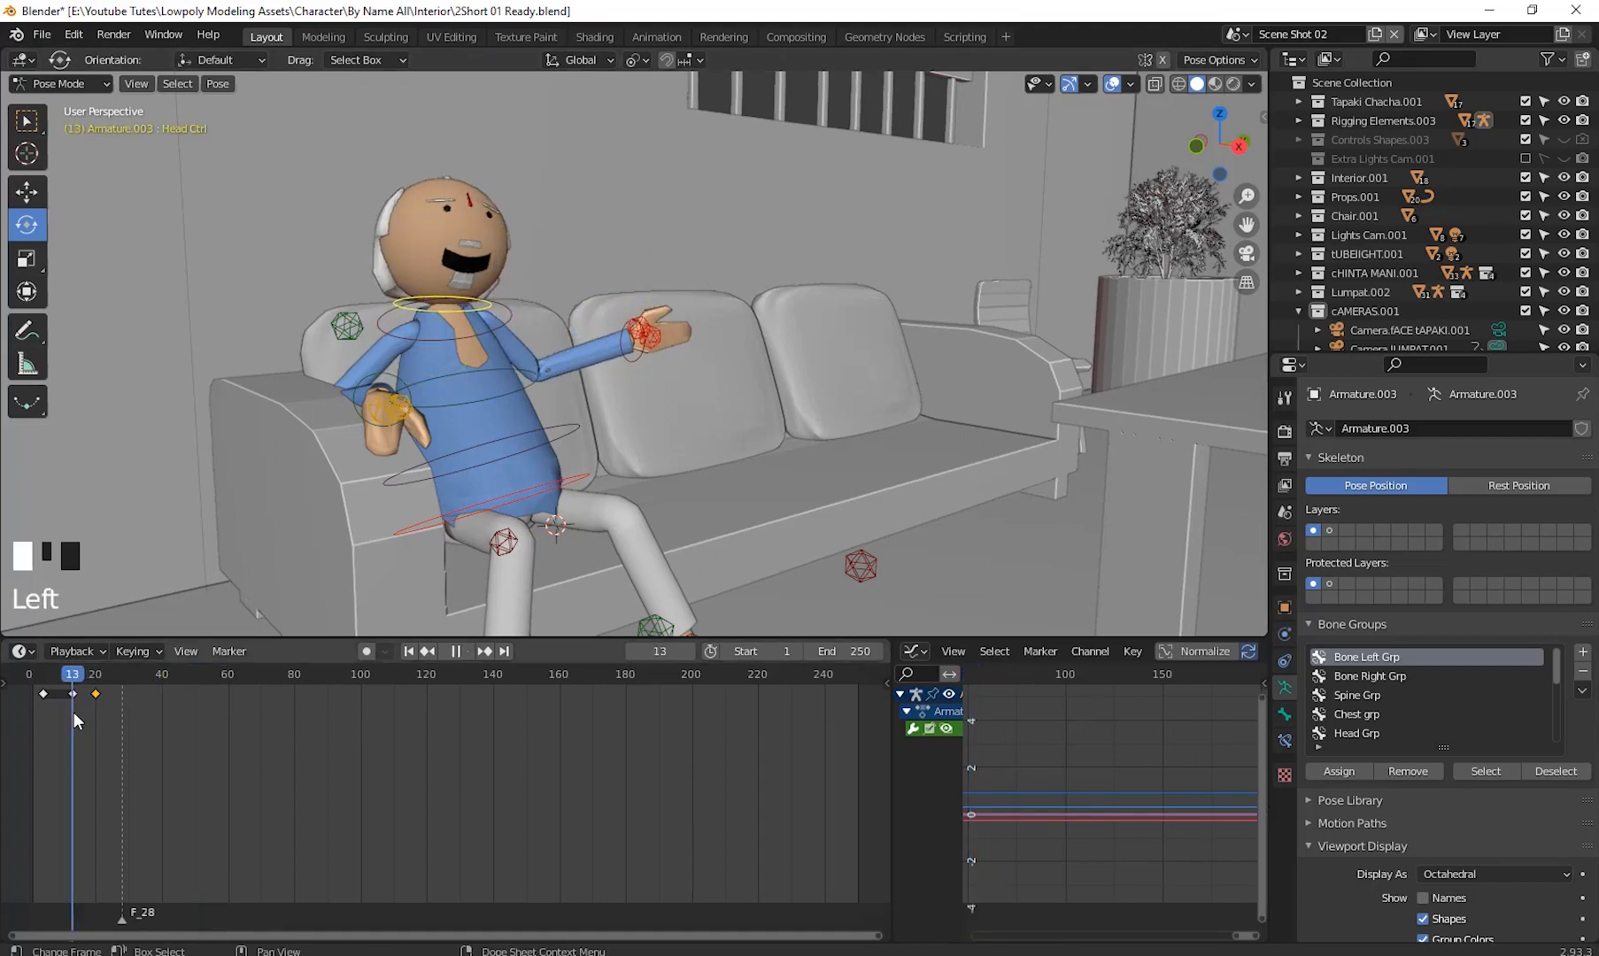
- Select the hand control and copy its frame 1 keyframe
left_click(632, 359)
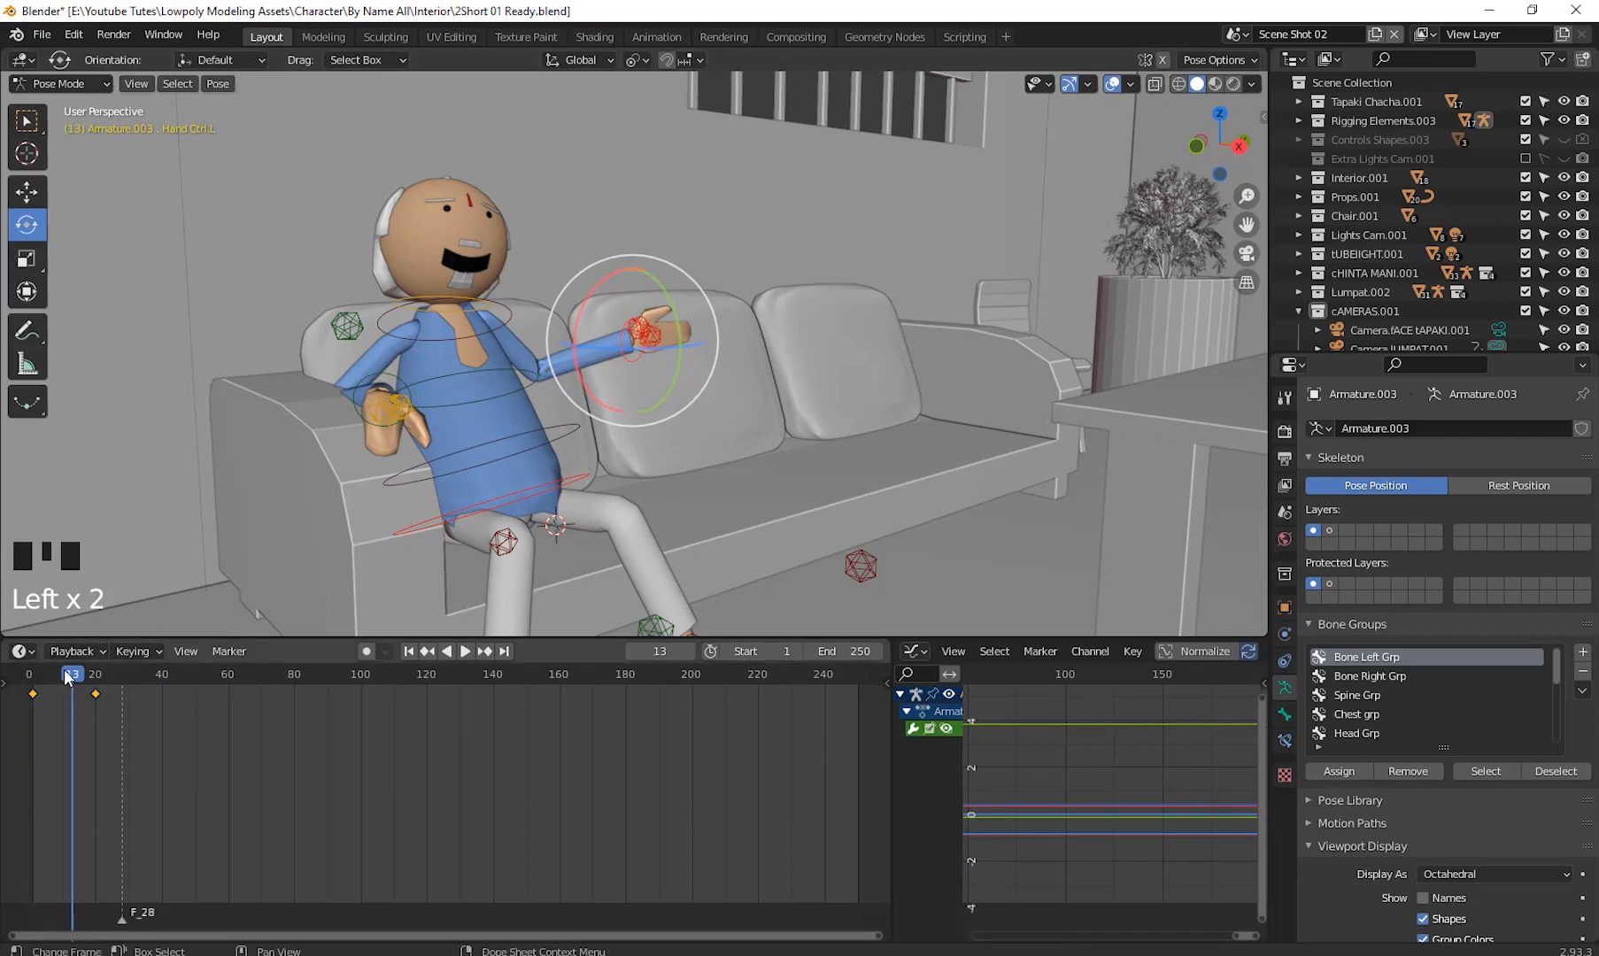
left_click_drag(49, 696, 31, 700)
left_click(31, 694)
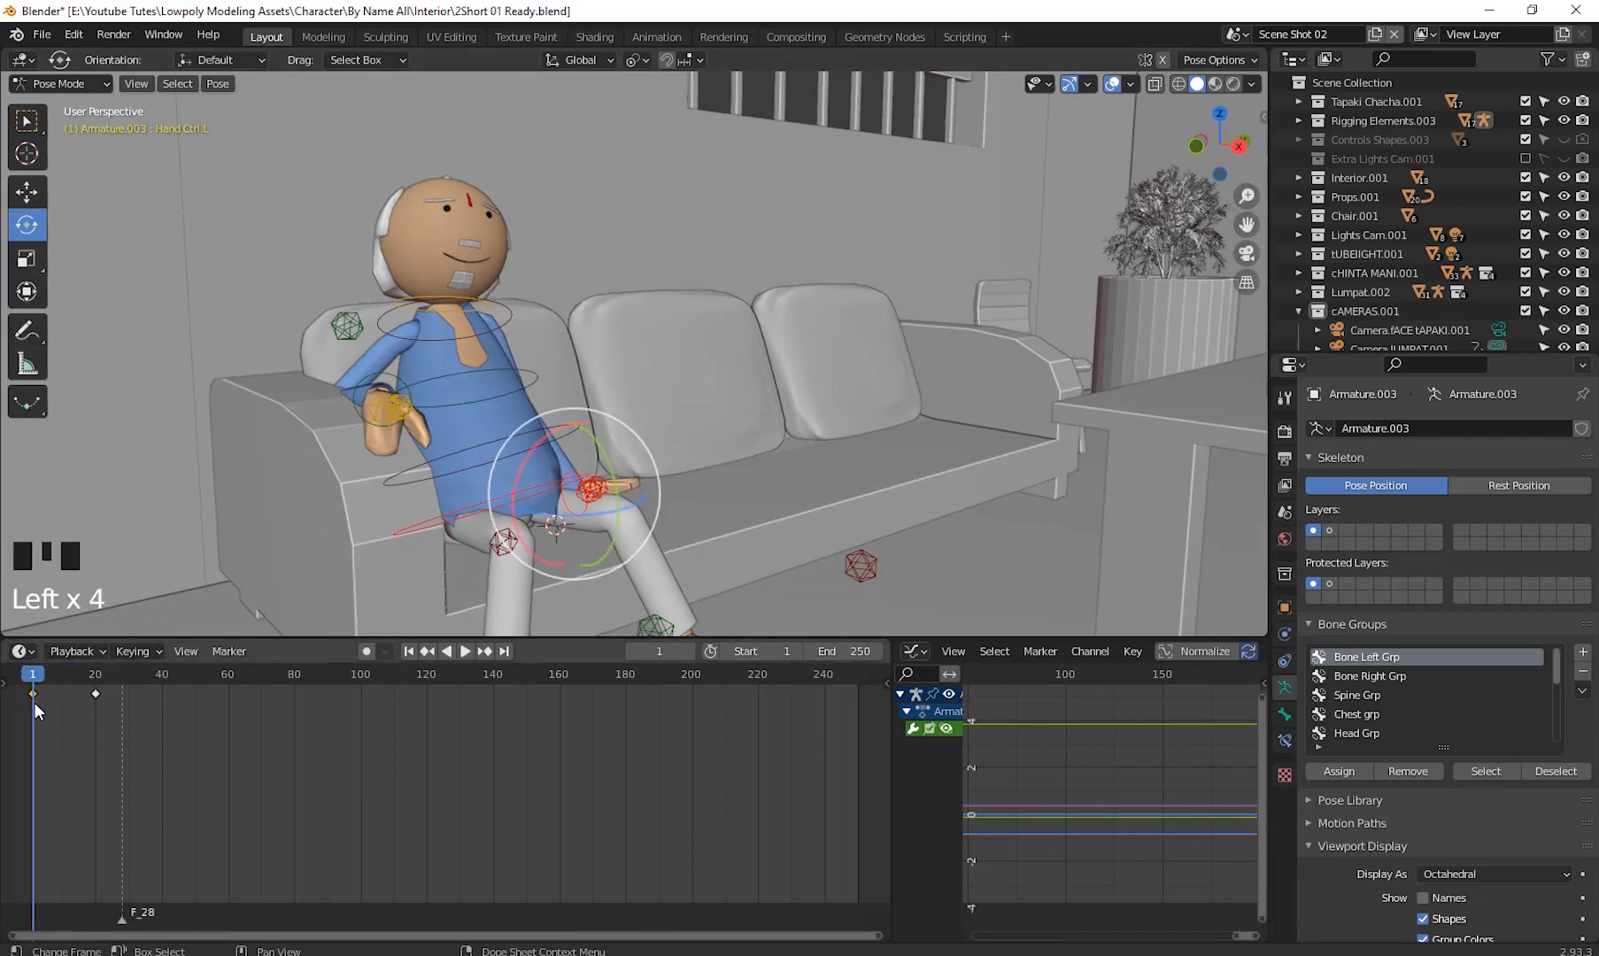
mouse_move(32, 680)
left_mouse_down()
mouse_move(60, 683)
mouse_move(41, 687)
left_mouse_up()
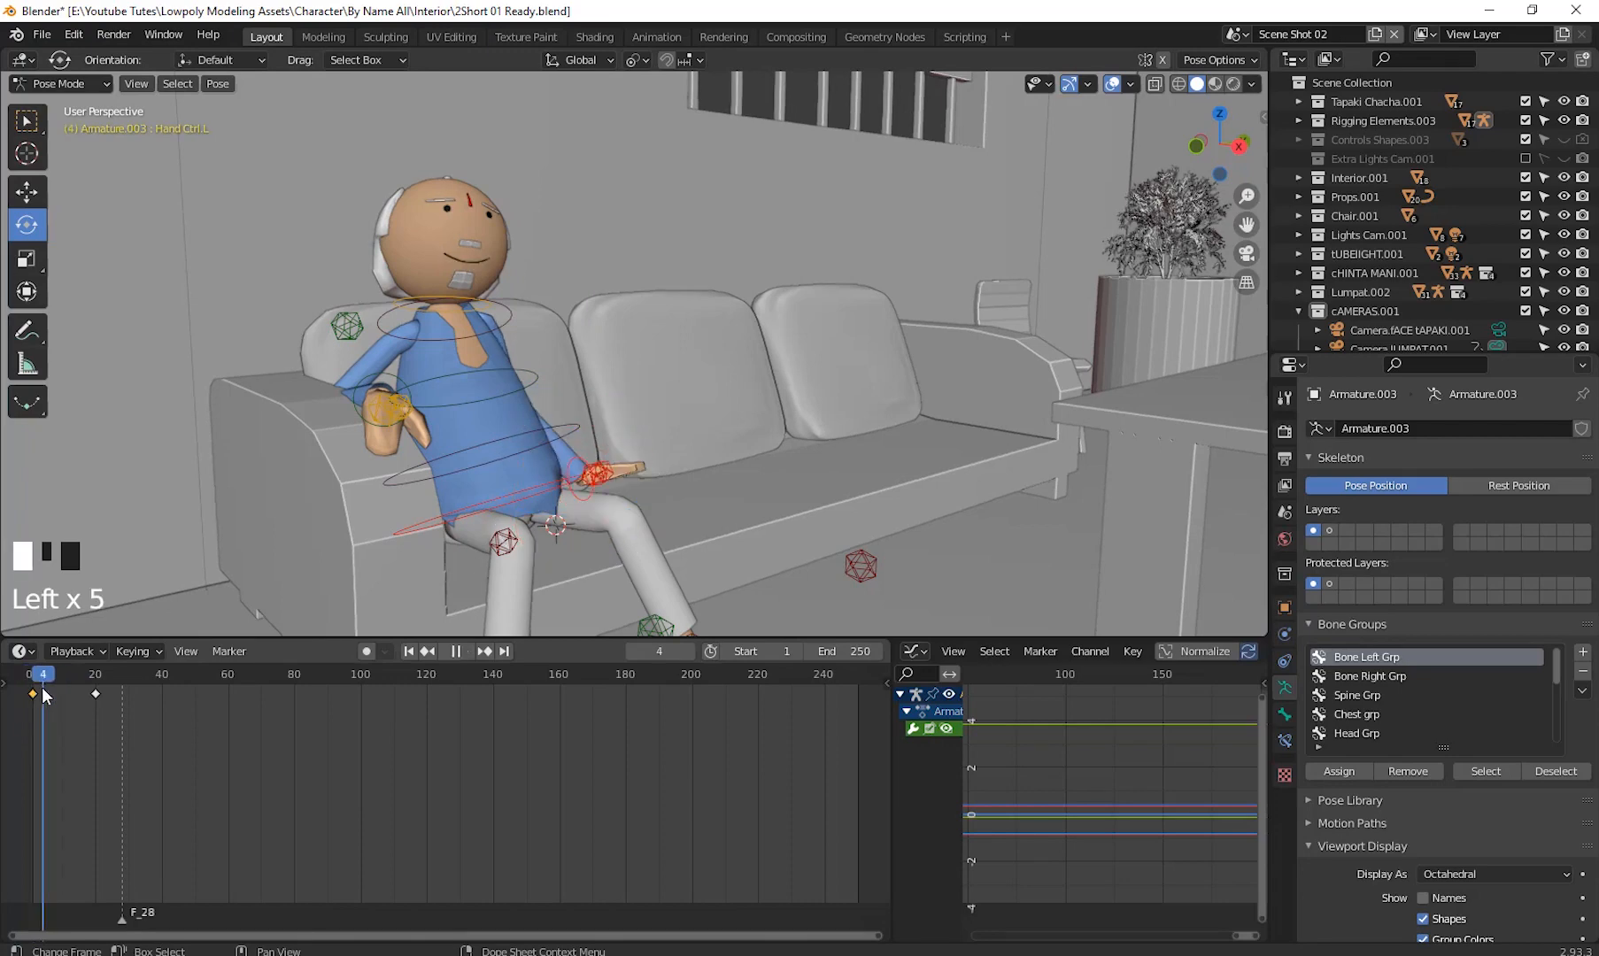
left_click(31, 694)
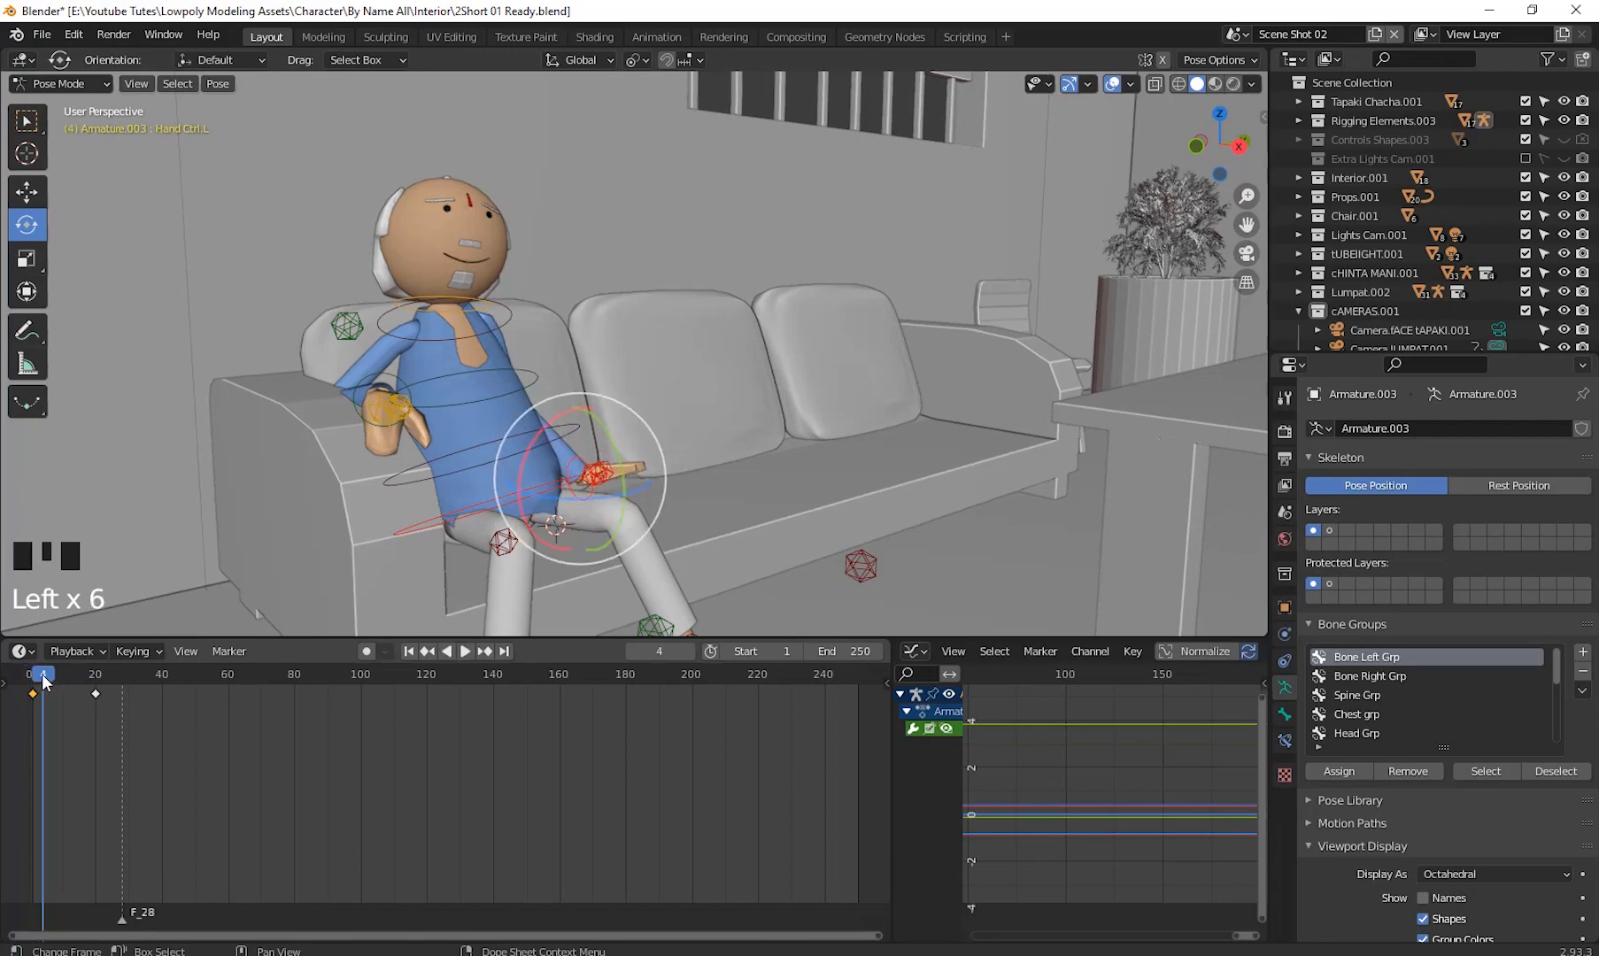
left_click(32, 680)
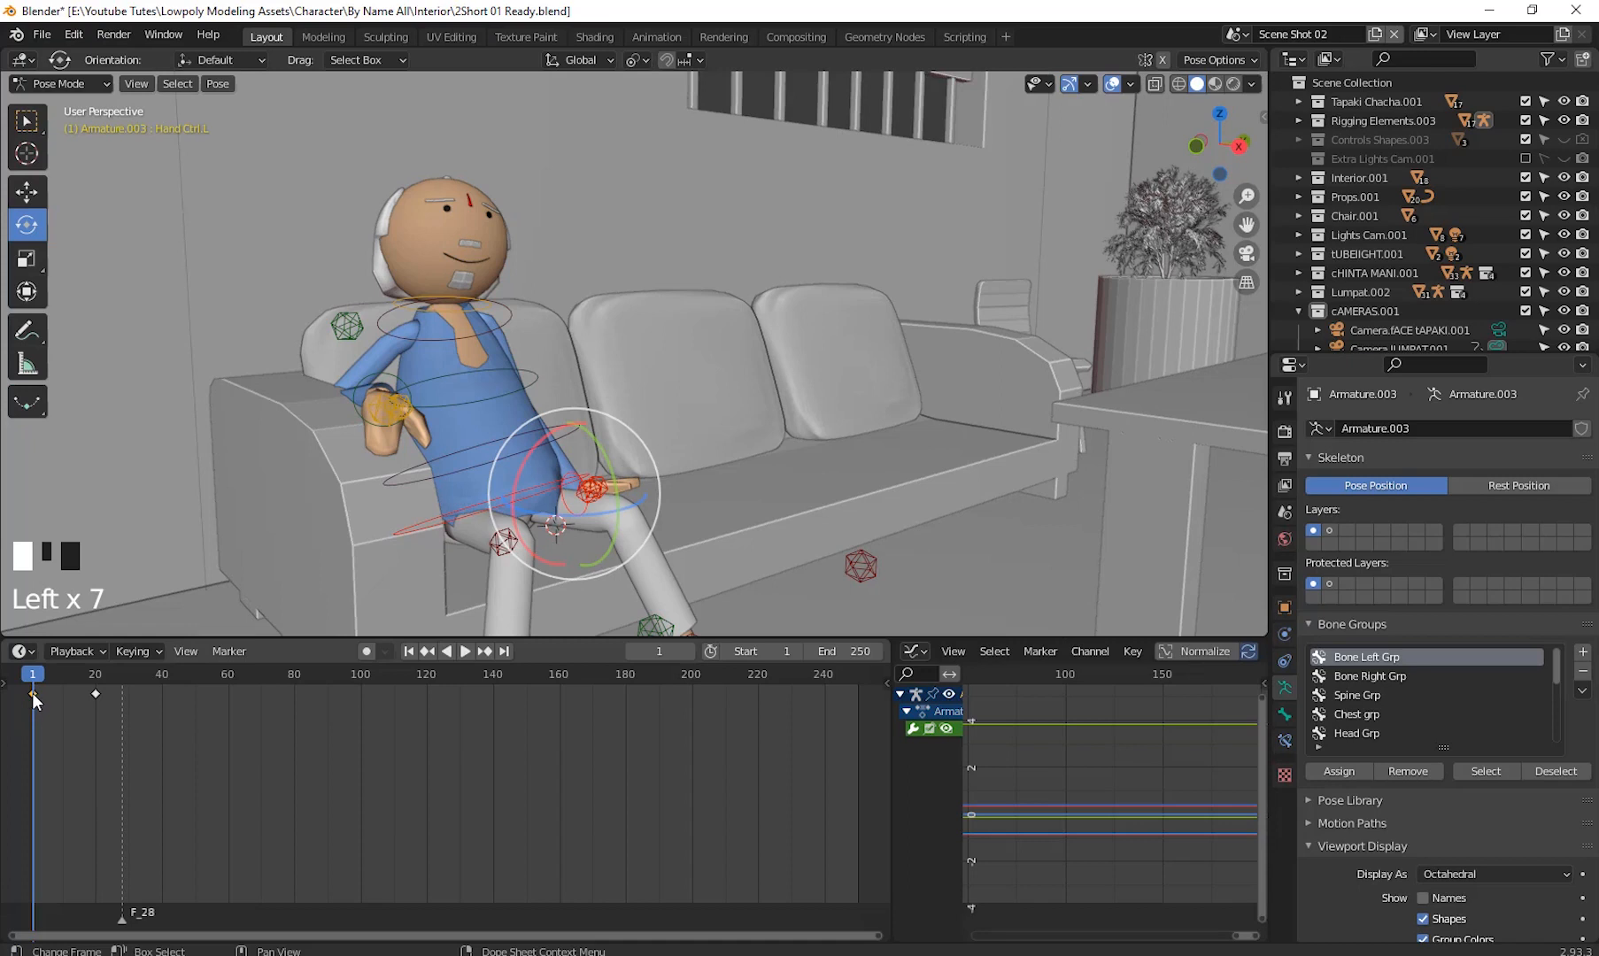
right_click(33, 693)
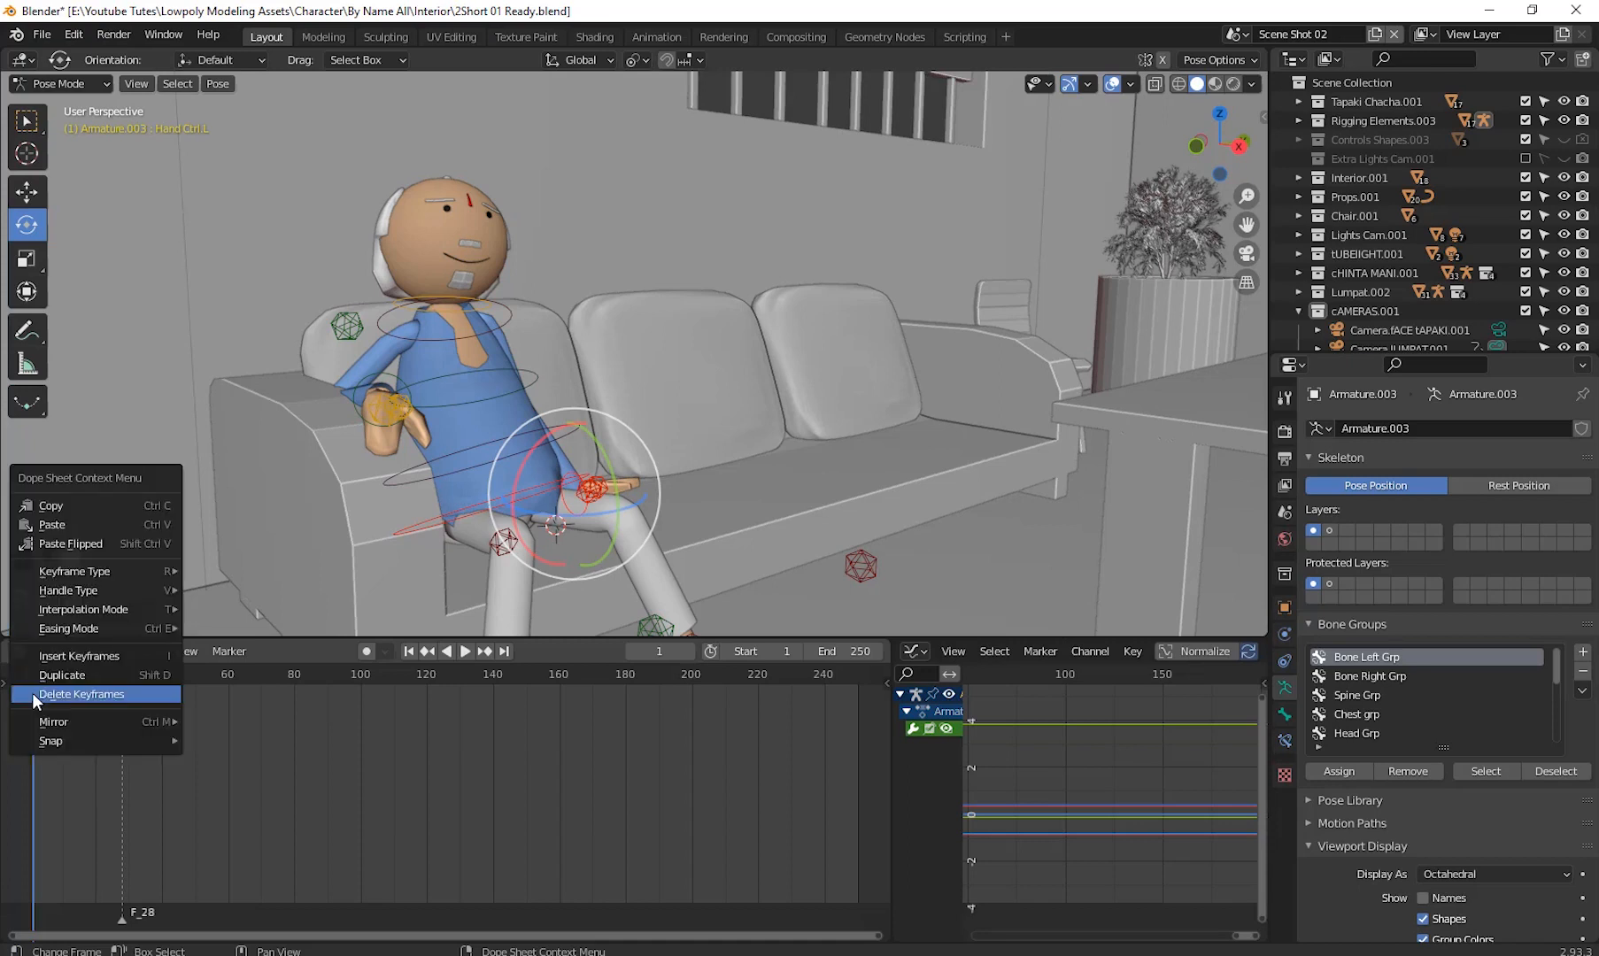
right_click(70, 504)
- Copy the hand control's frame 20 keyframe and paste it at frame 60 to hold the pointing pose
left_click_drag(36, 680, 99, 740)
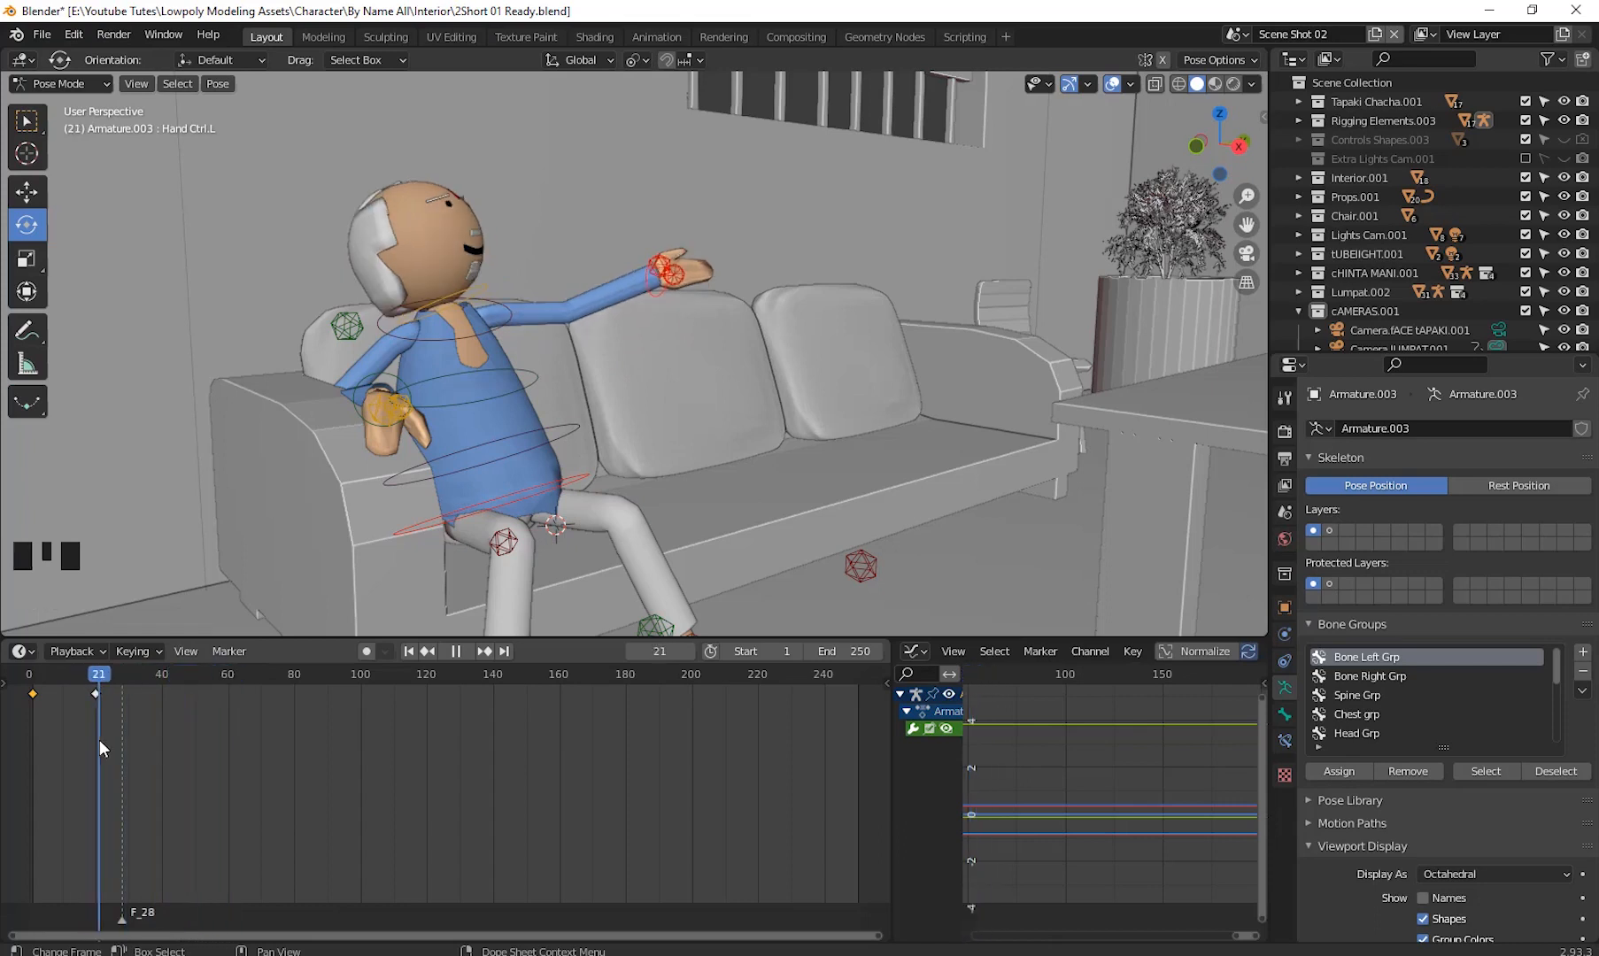
left_click(94, 693)
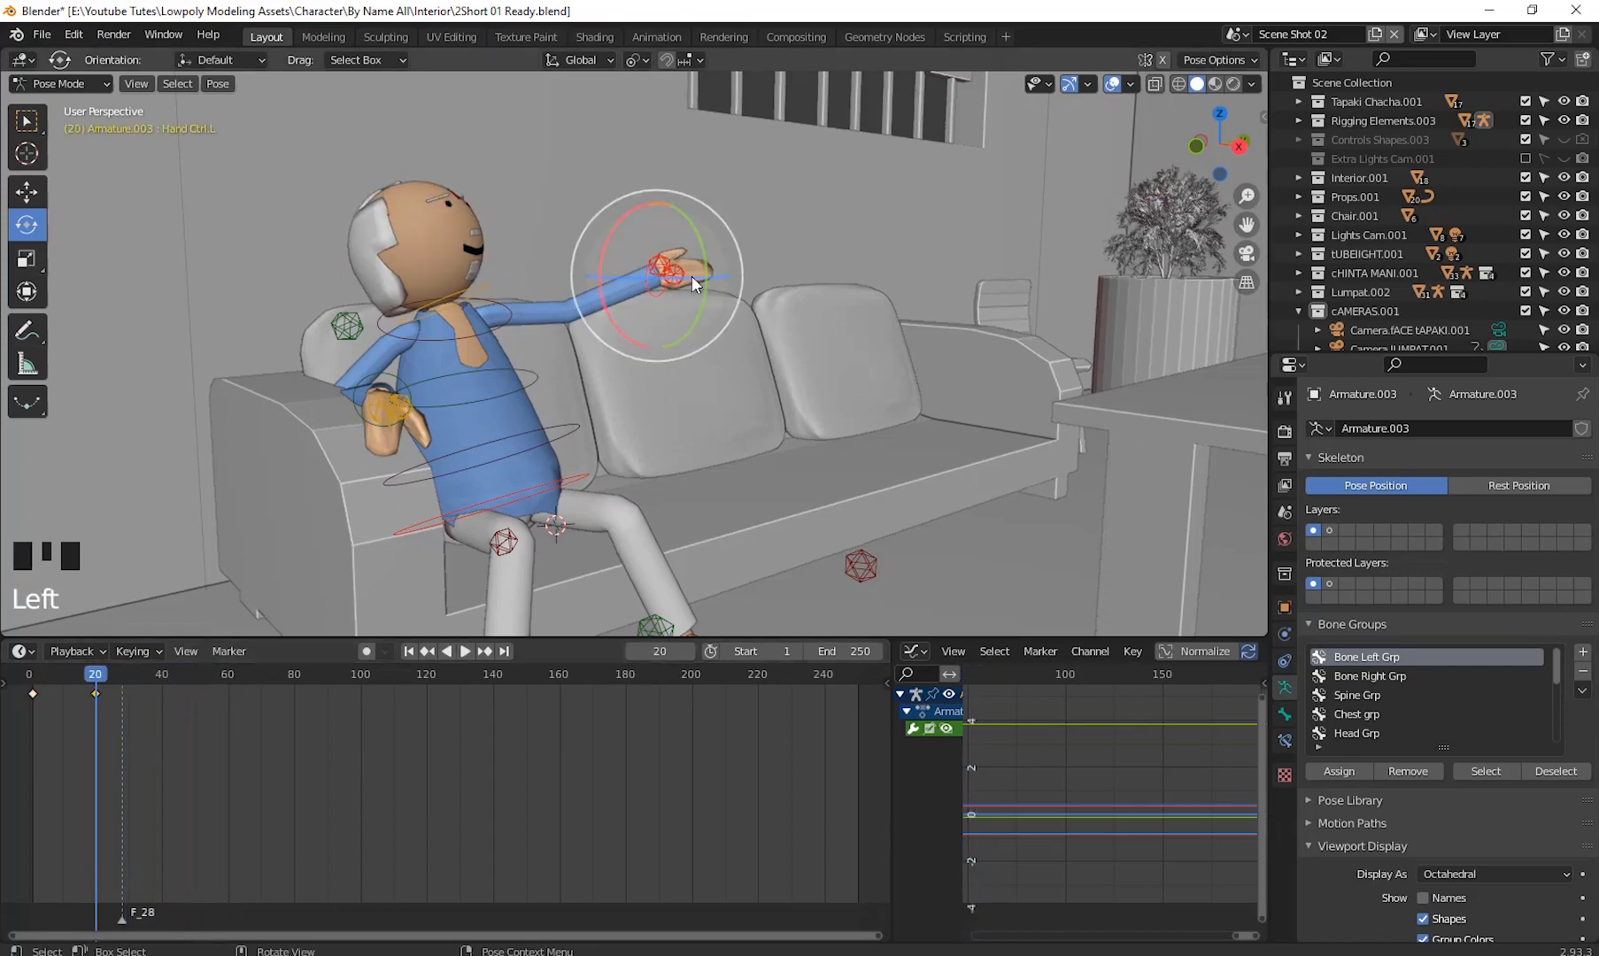
right_click(96, 692)
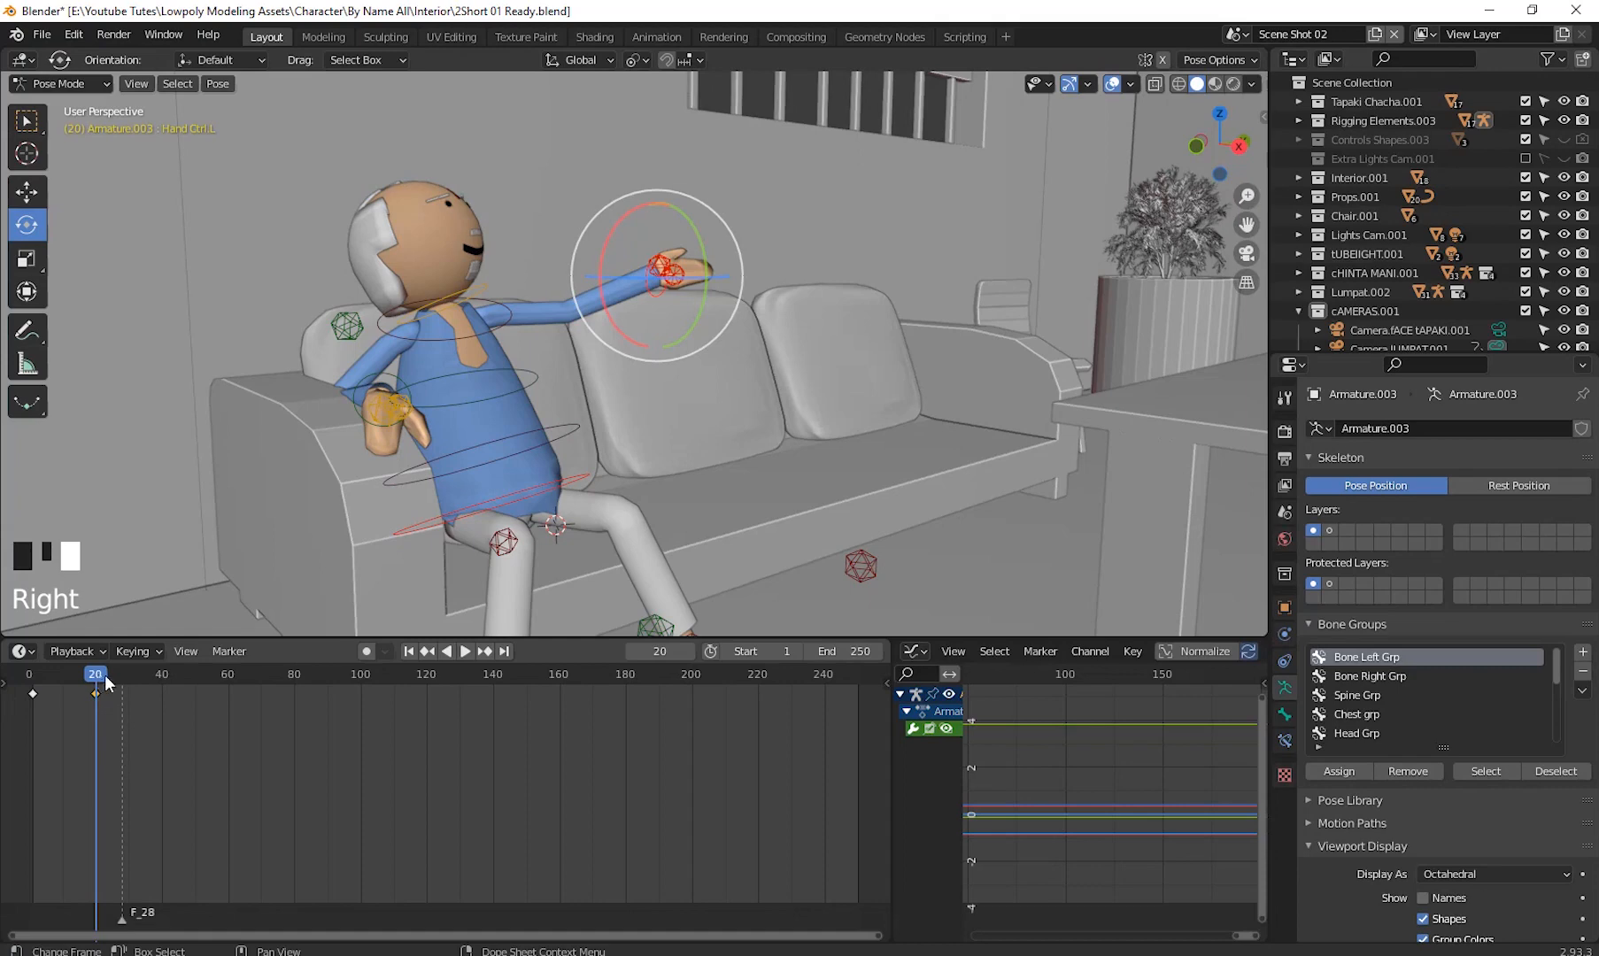
left_click_drag(106, 677, 231, 734)
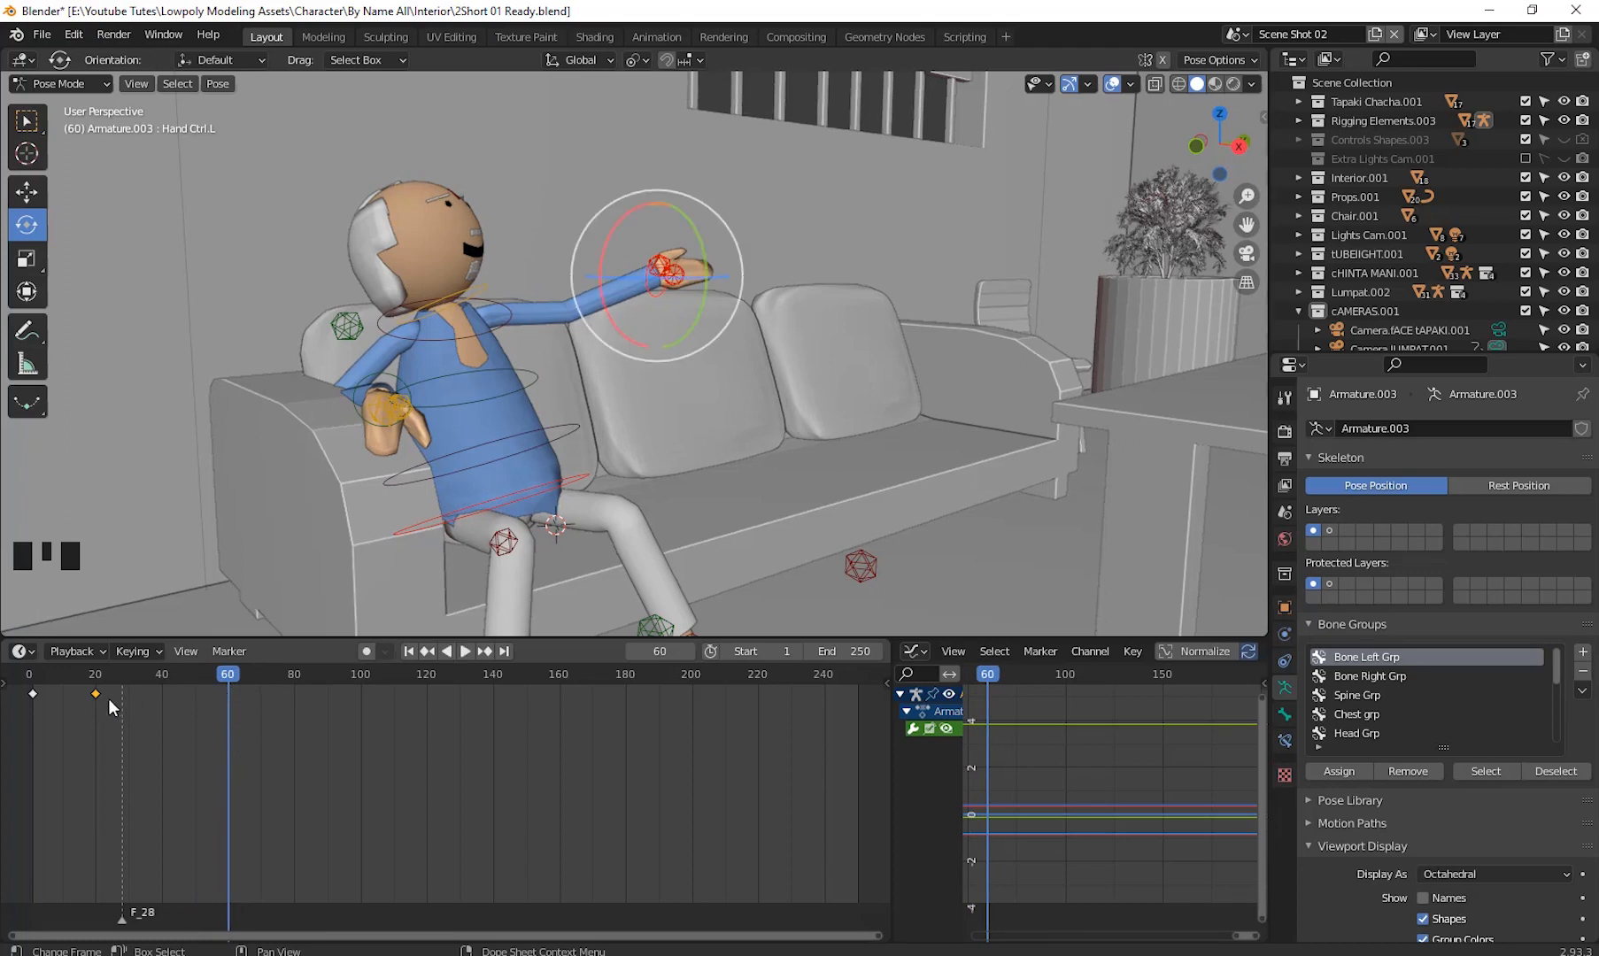
right_click(230, 721)
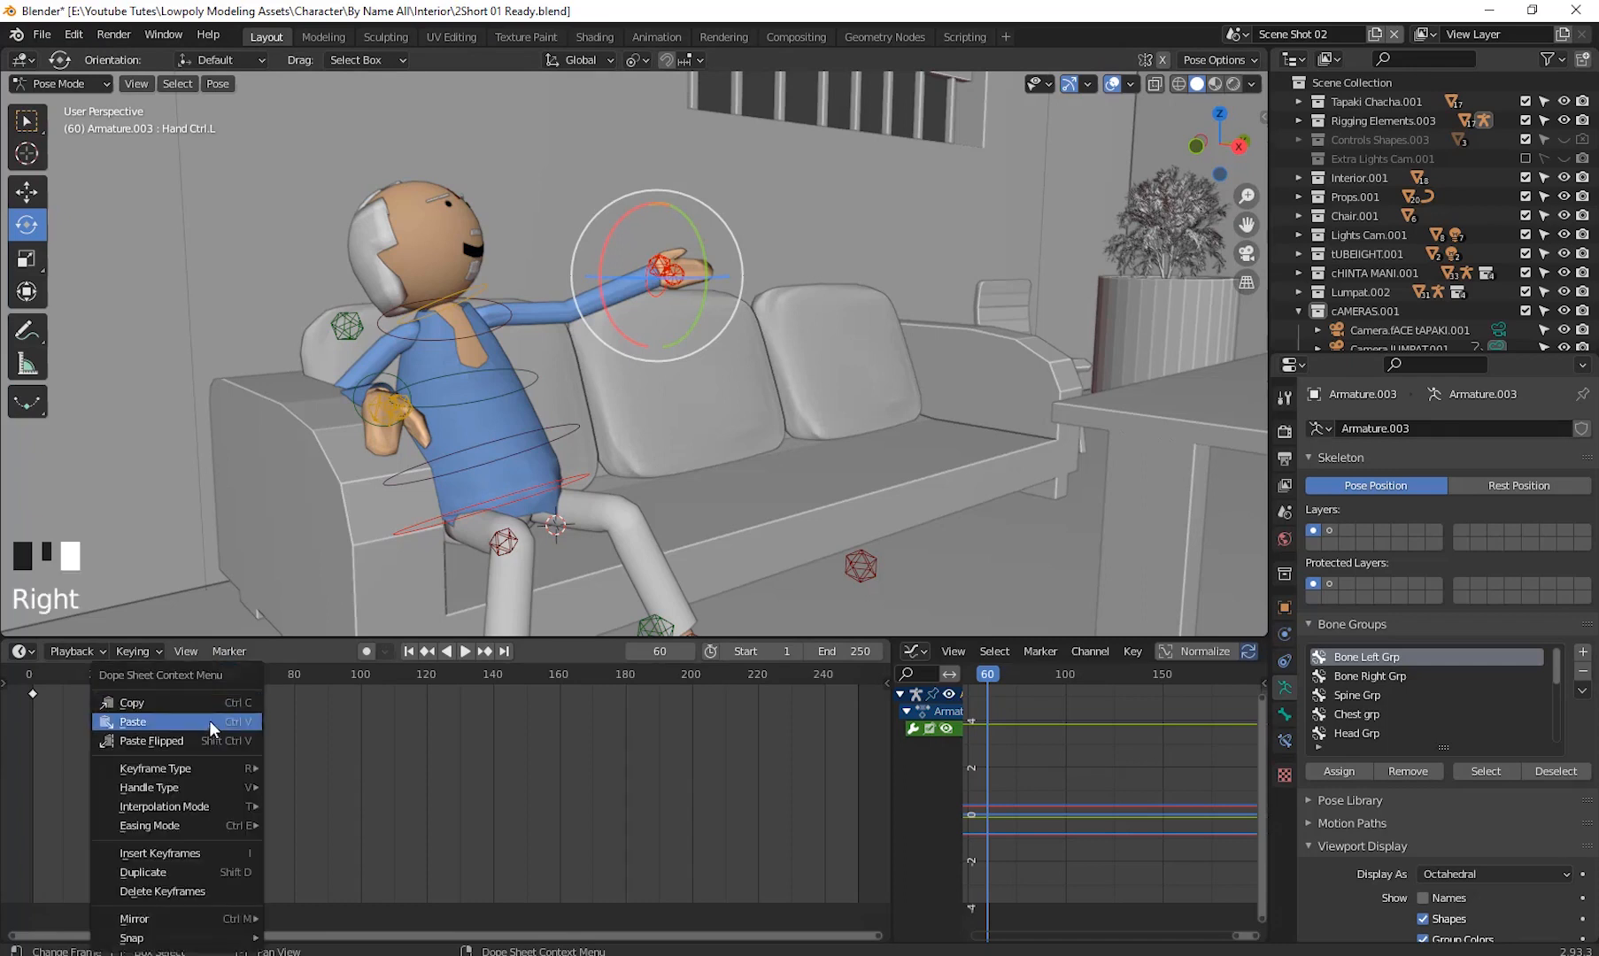
left_click(209, 720)
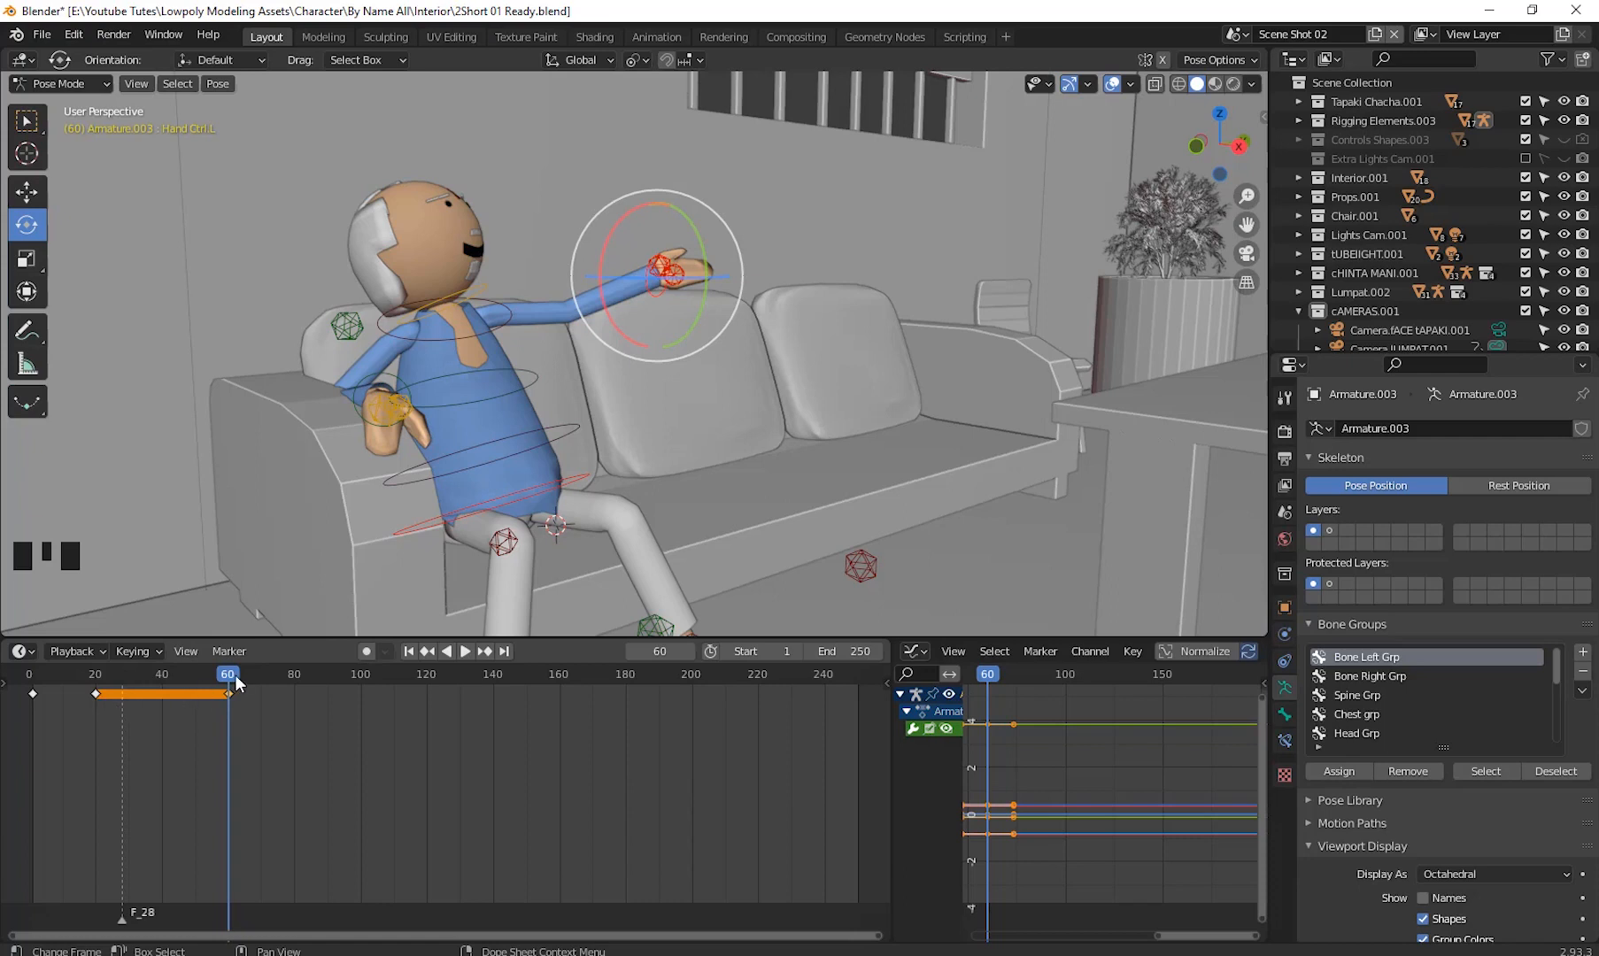
- Copy the hand control's frame 1 rest keyframe and paste it at frame 70 to lower the arm
left_click_drag(235, 675, 31, 714)
left_click(30, 692)
right_click(31, 695)
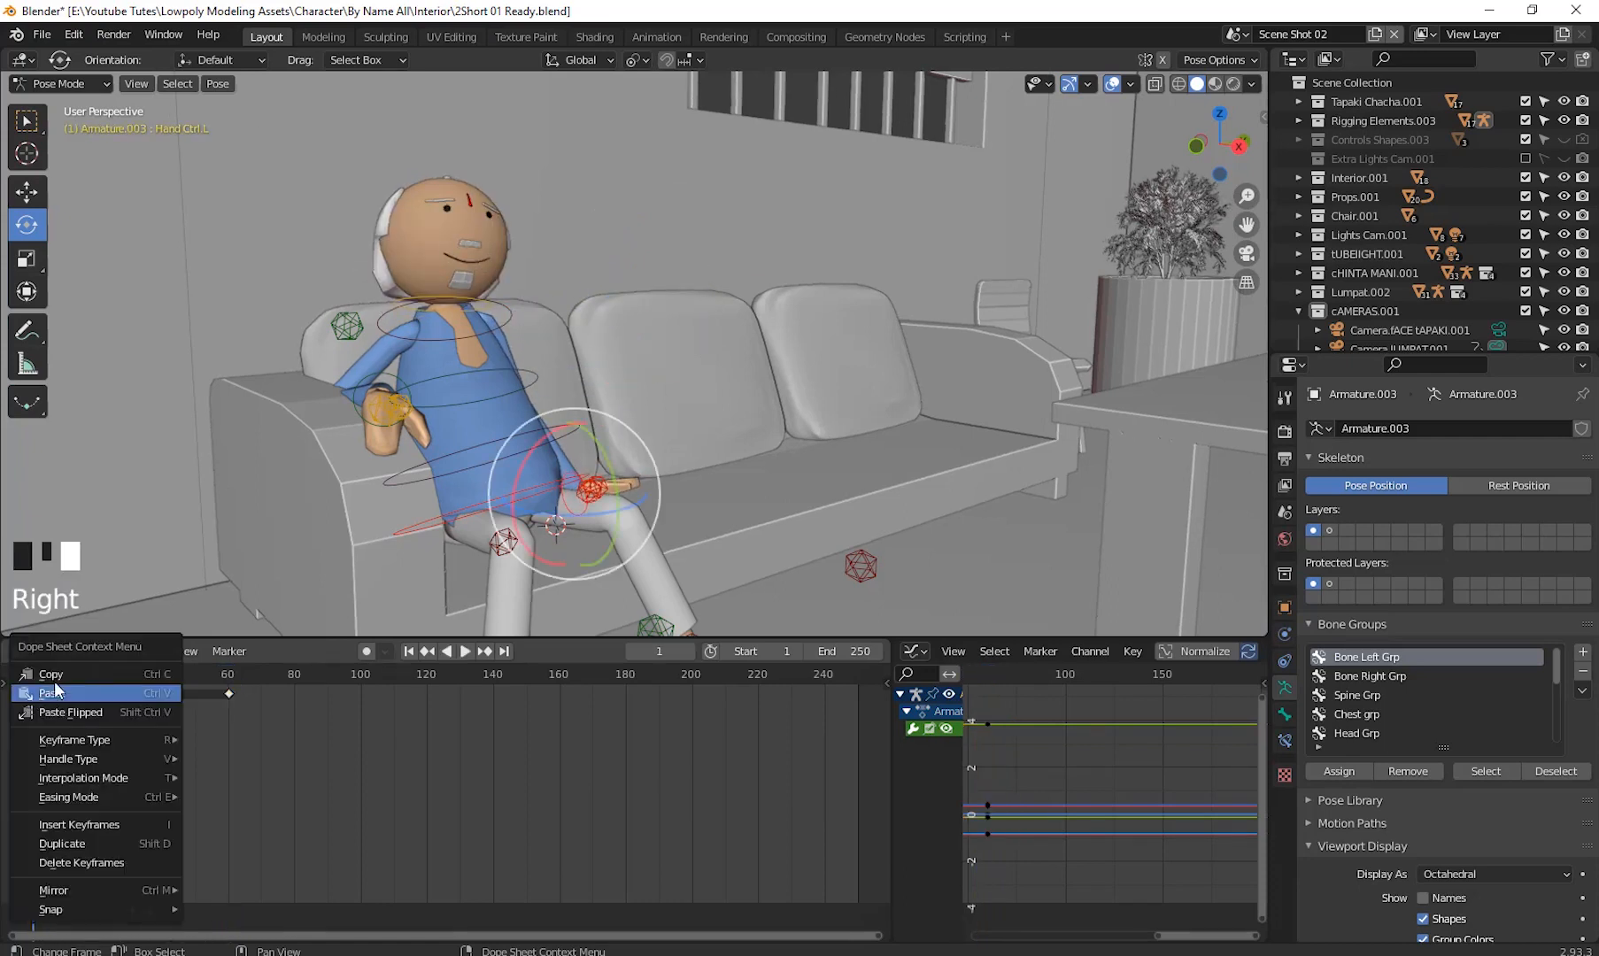
left_click(58, 675)
key("space")
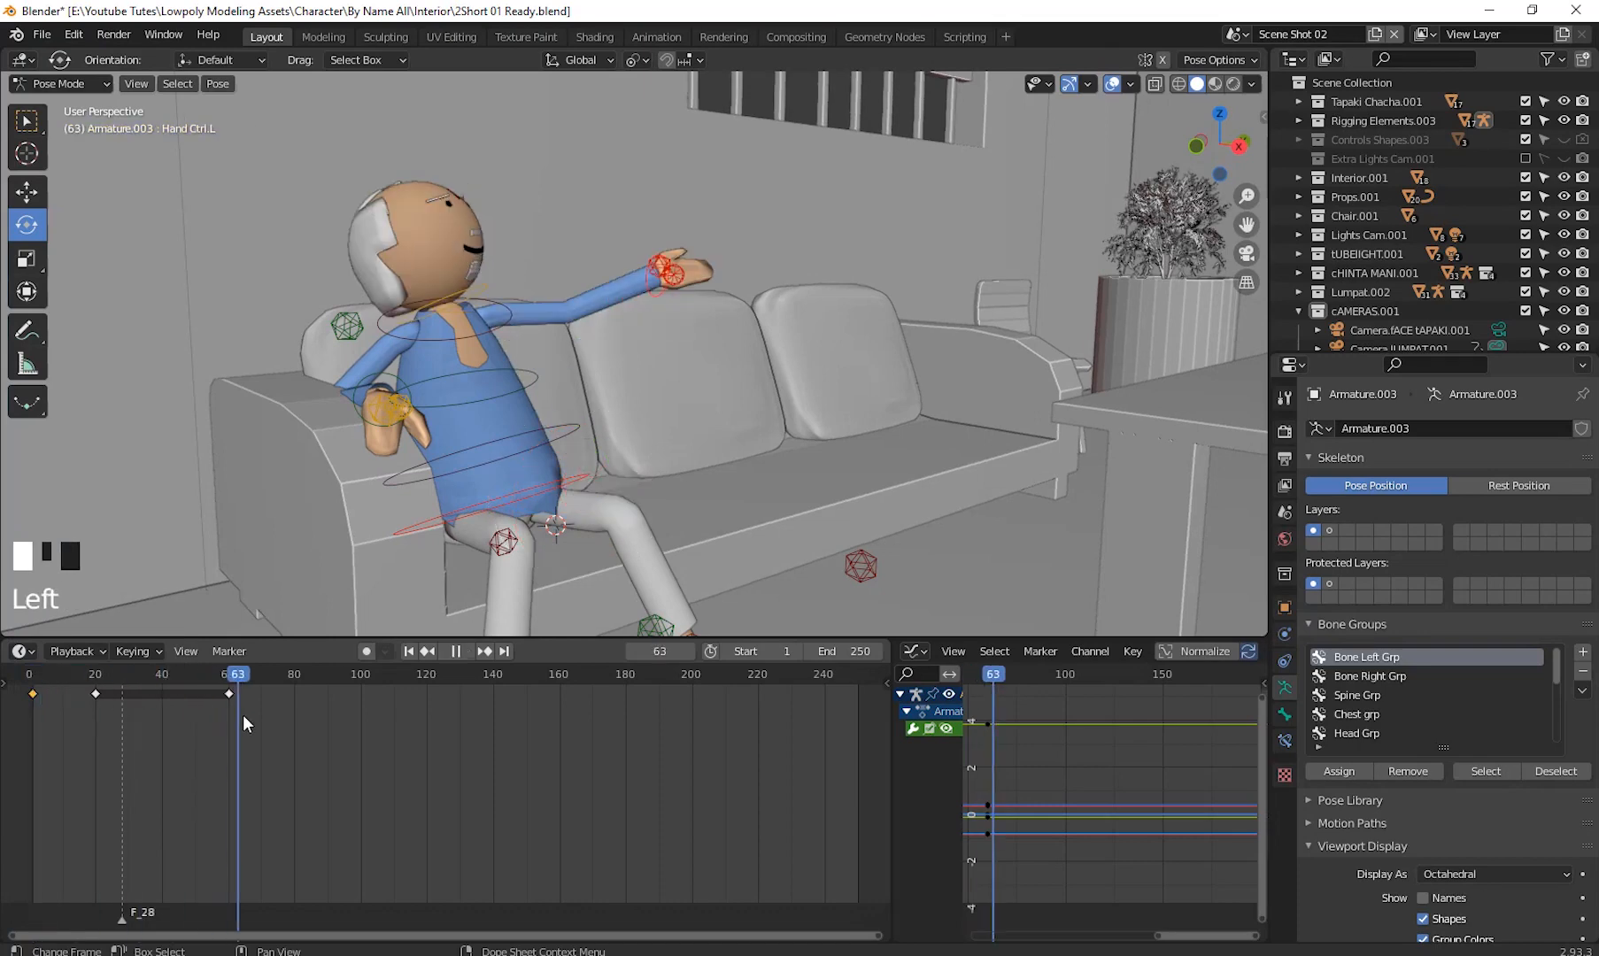
left_click_drag(263, 720, 263, 719)
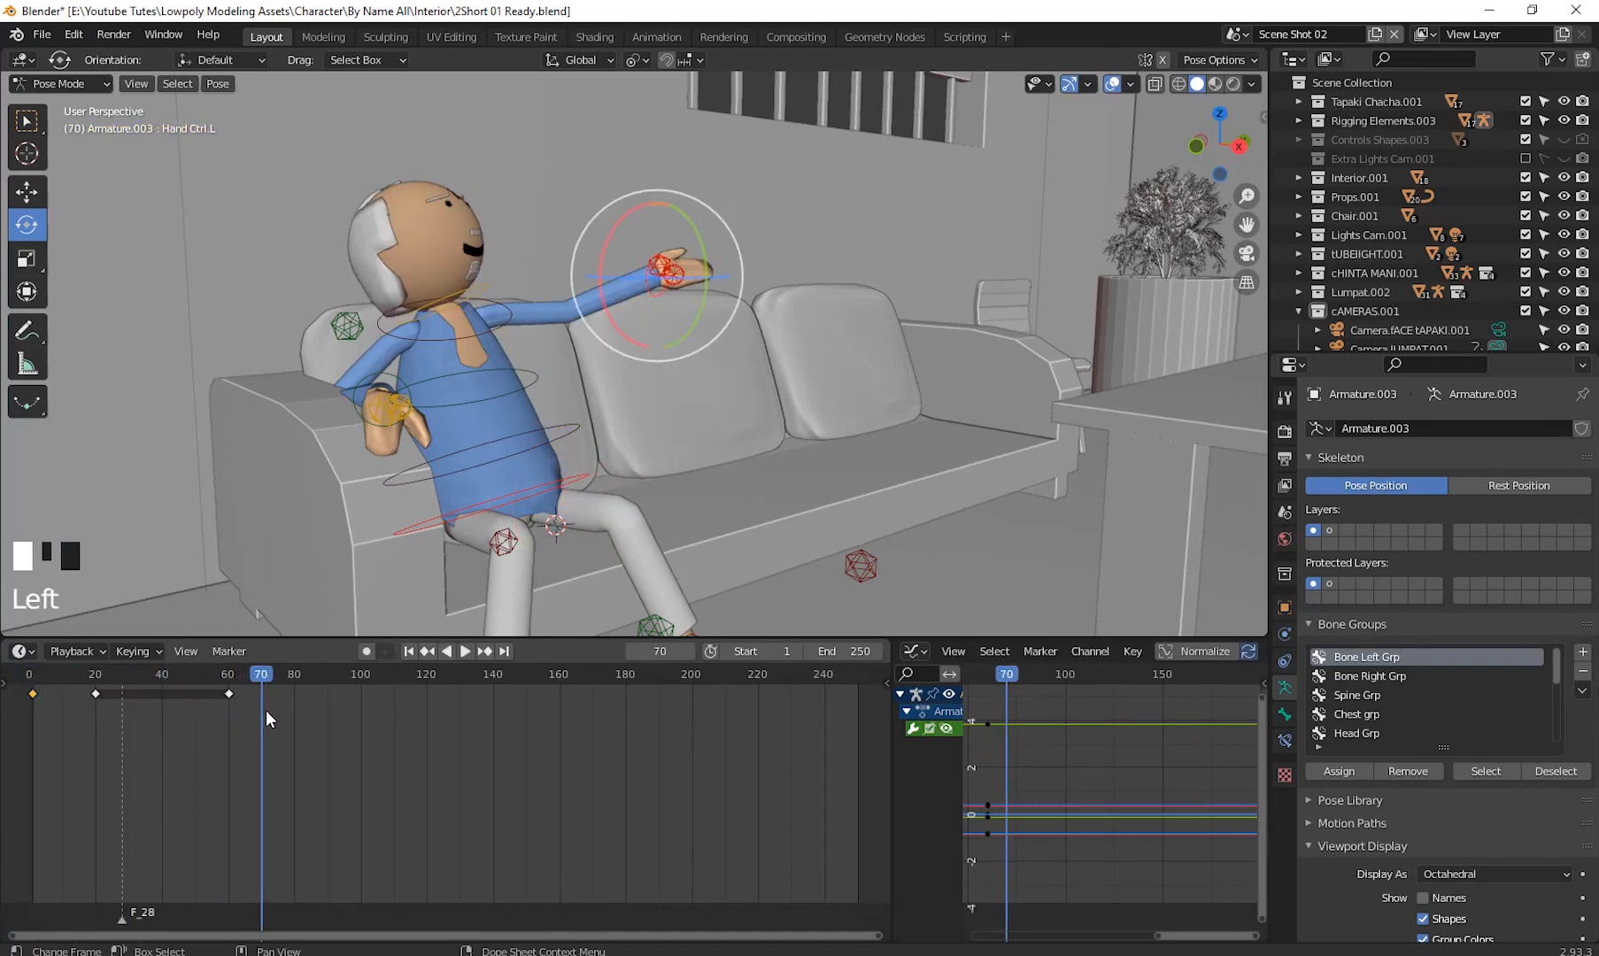
right_click(259, 699)
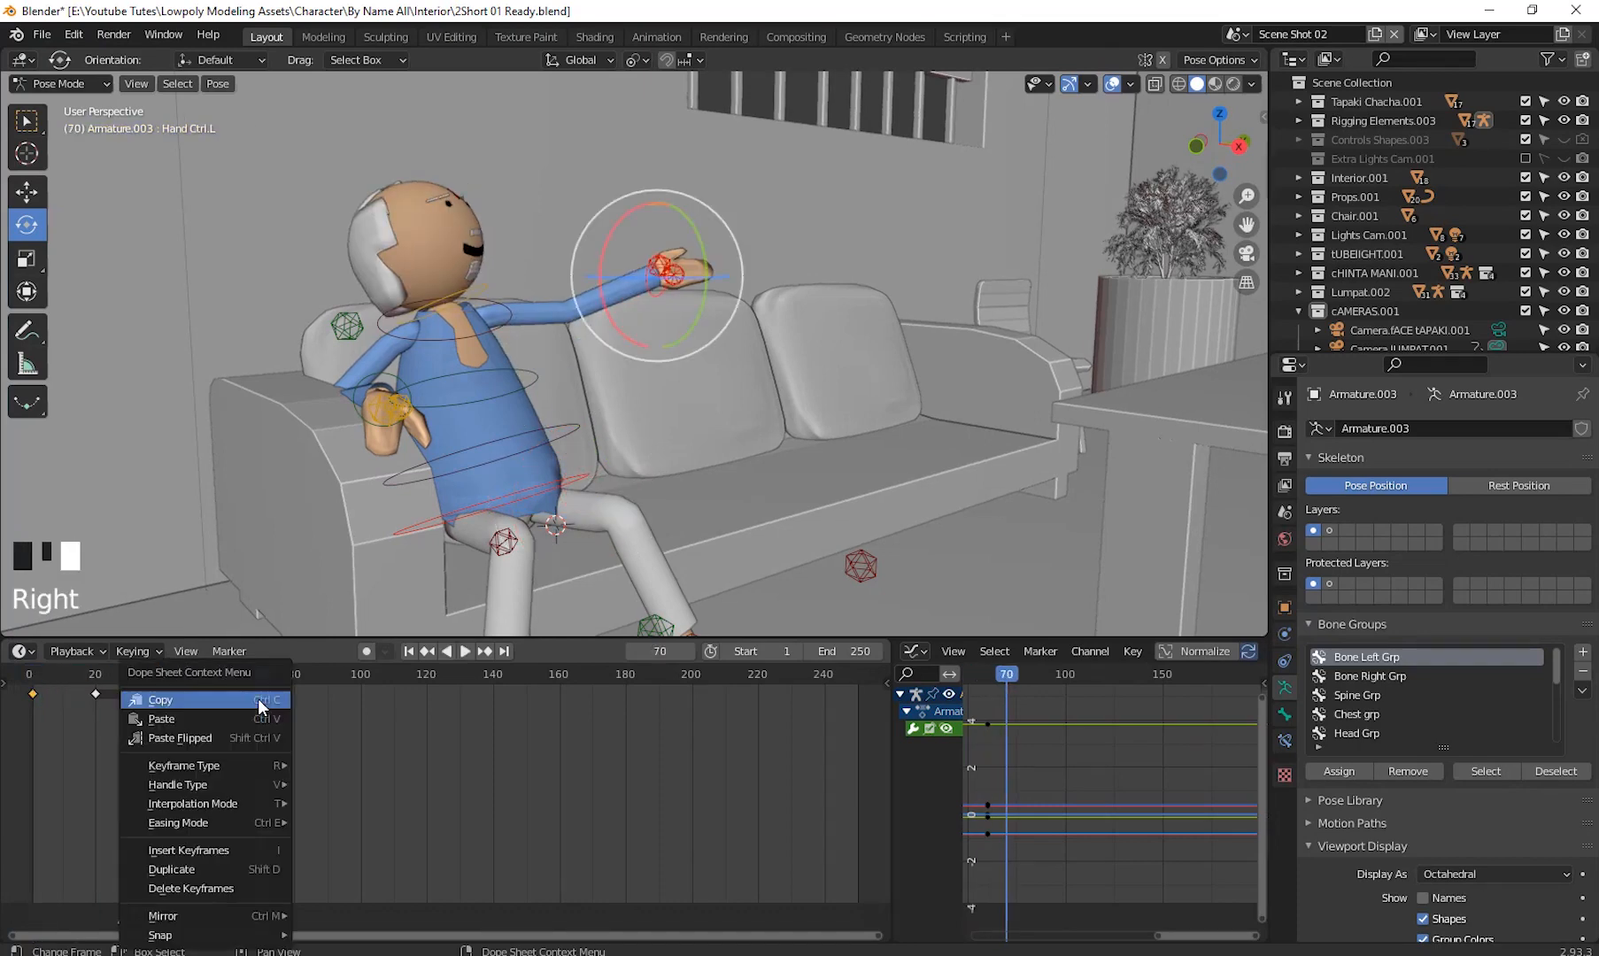
left_click(207, 715)
- Play the animation from the start to review the arm gesture, stopping at frame 60
left_click_drag(253, 672, 35, 740)
key("space")
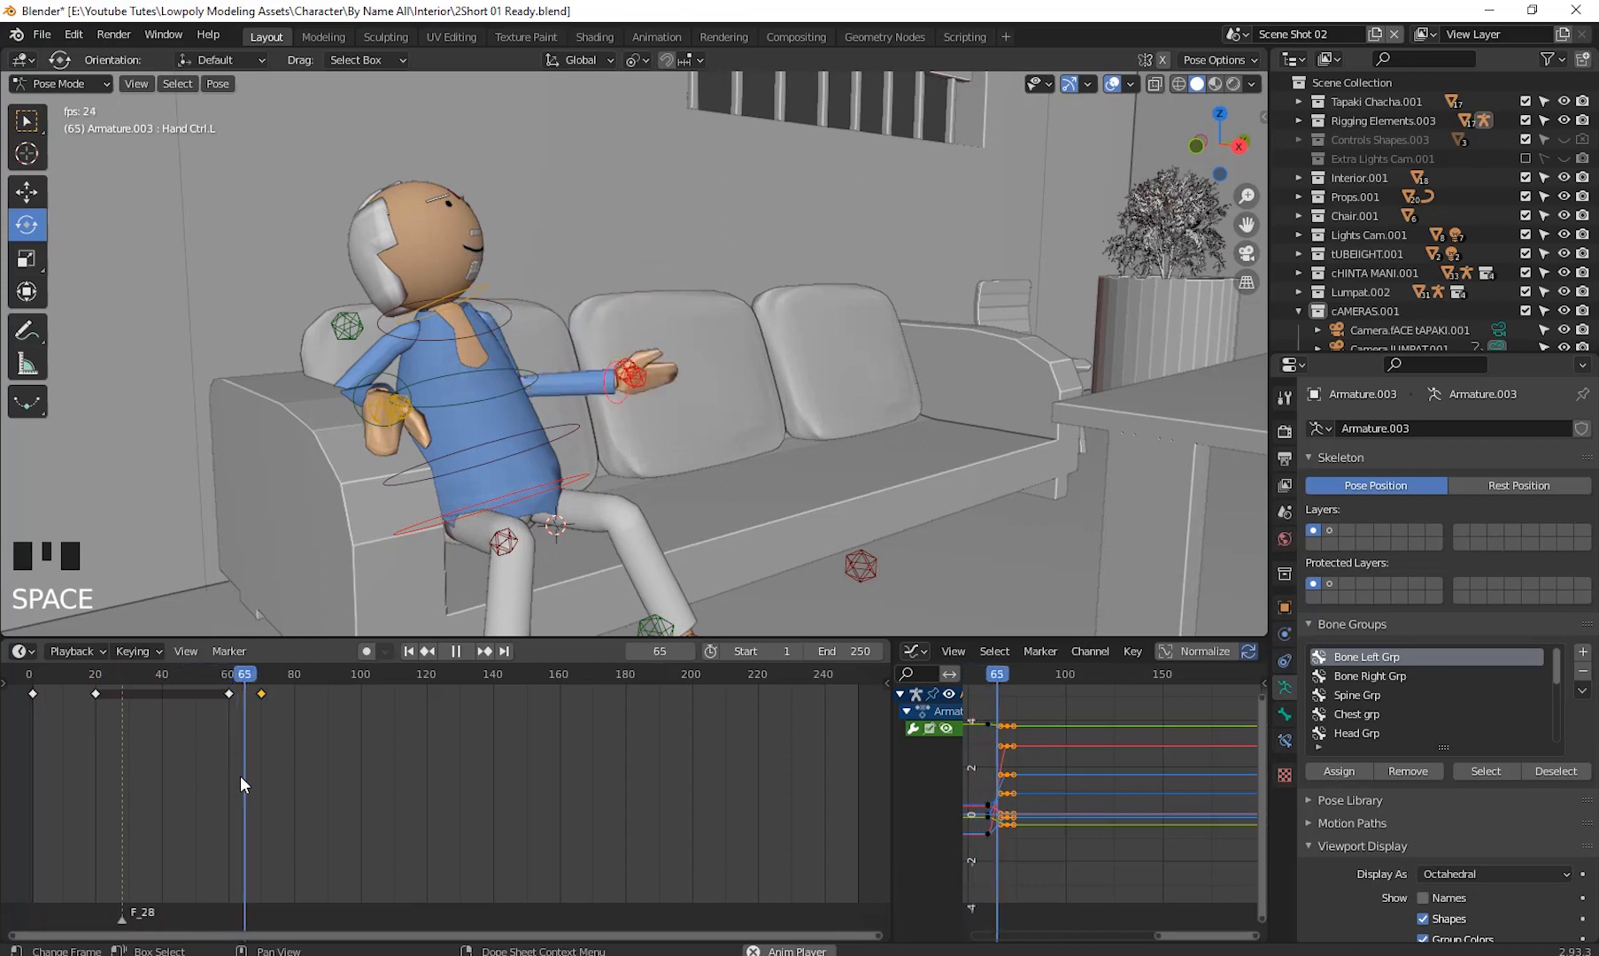
key("space")
left_click_drag(309, 678, 230, 744)
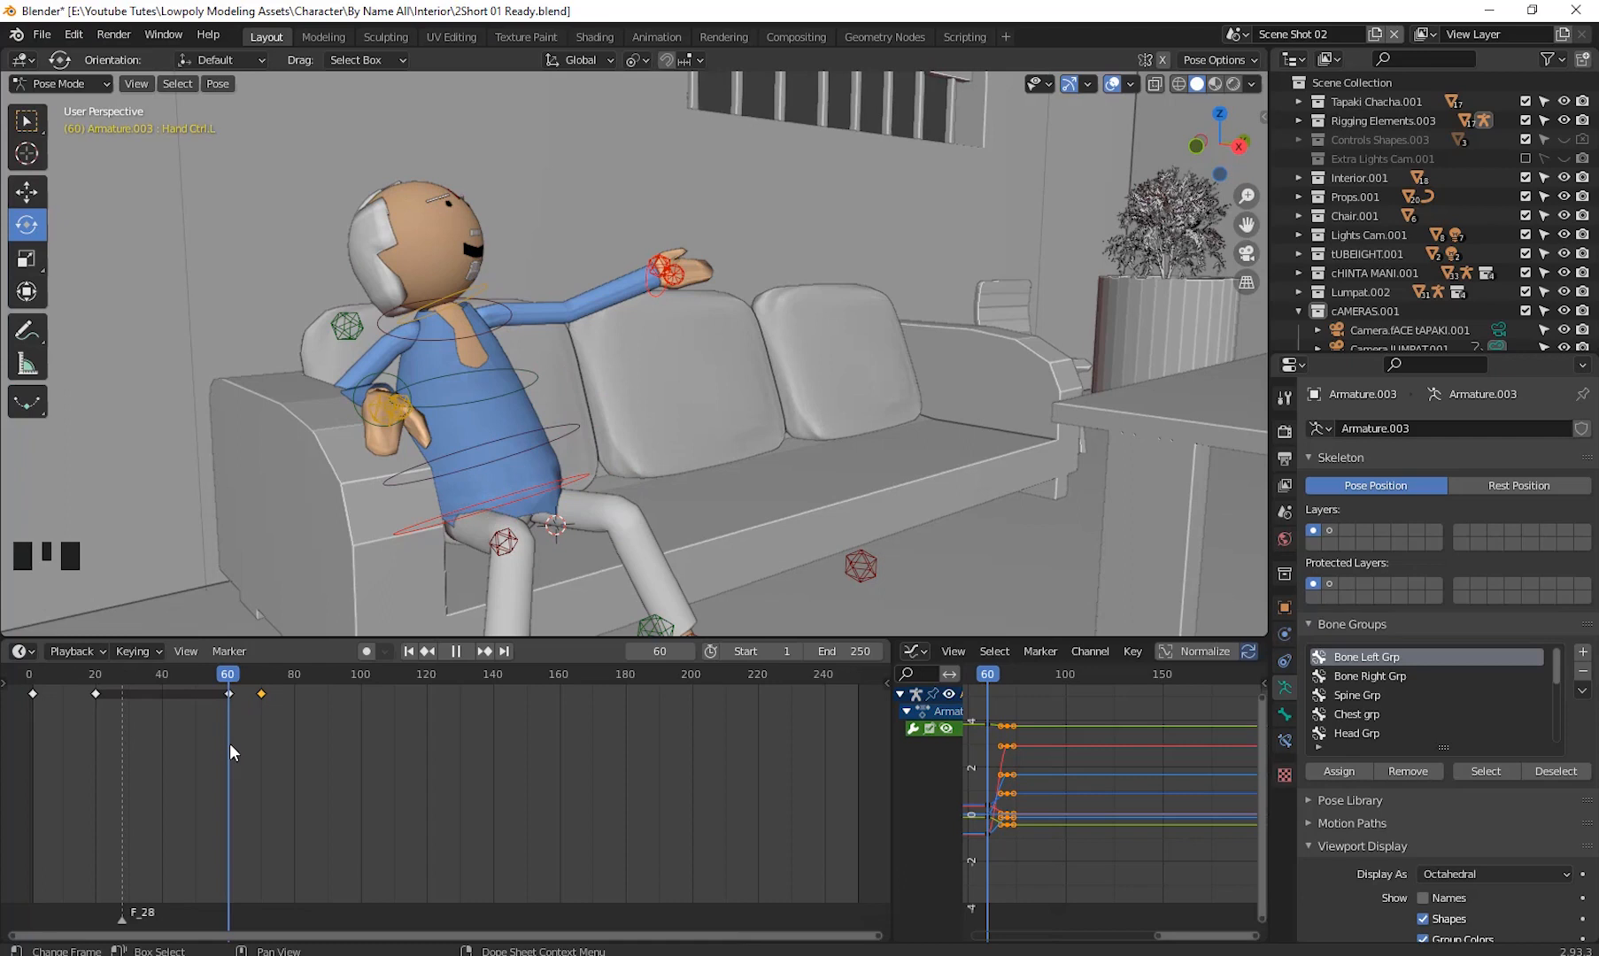
- Select the head control, copy its frame 20 keyframe and paste it at frame 60 to hold the head pose
left_click(474, 285)
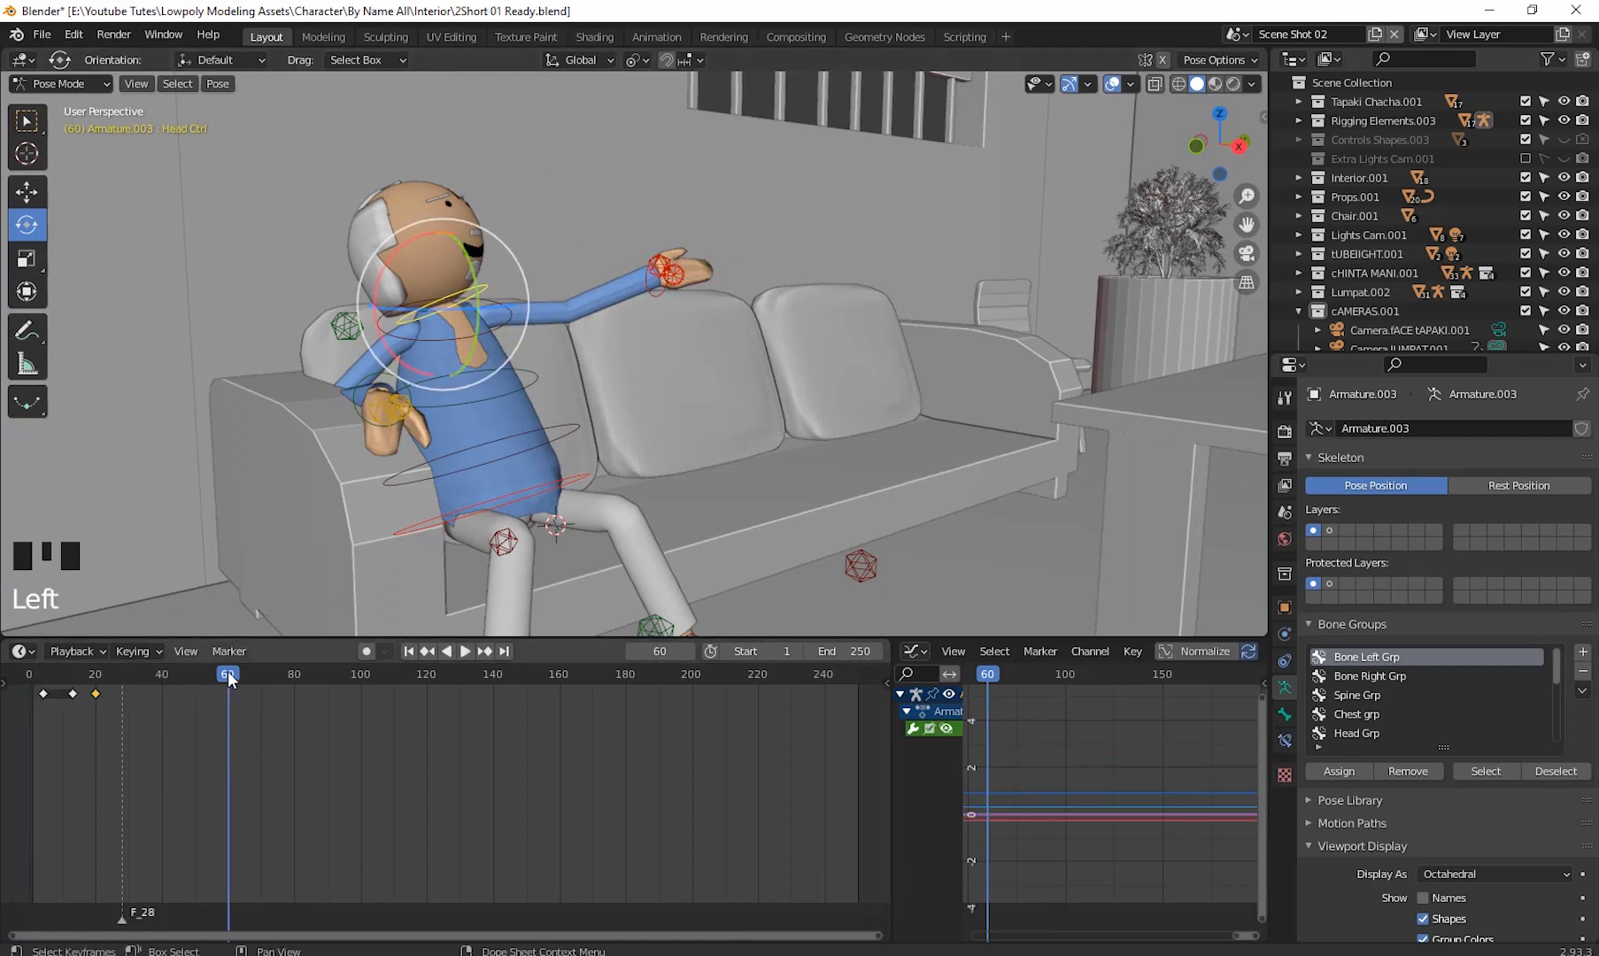
left_click_drag(229, 669, 97, 692)
left_click(97, 693)
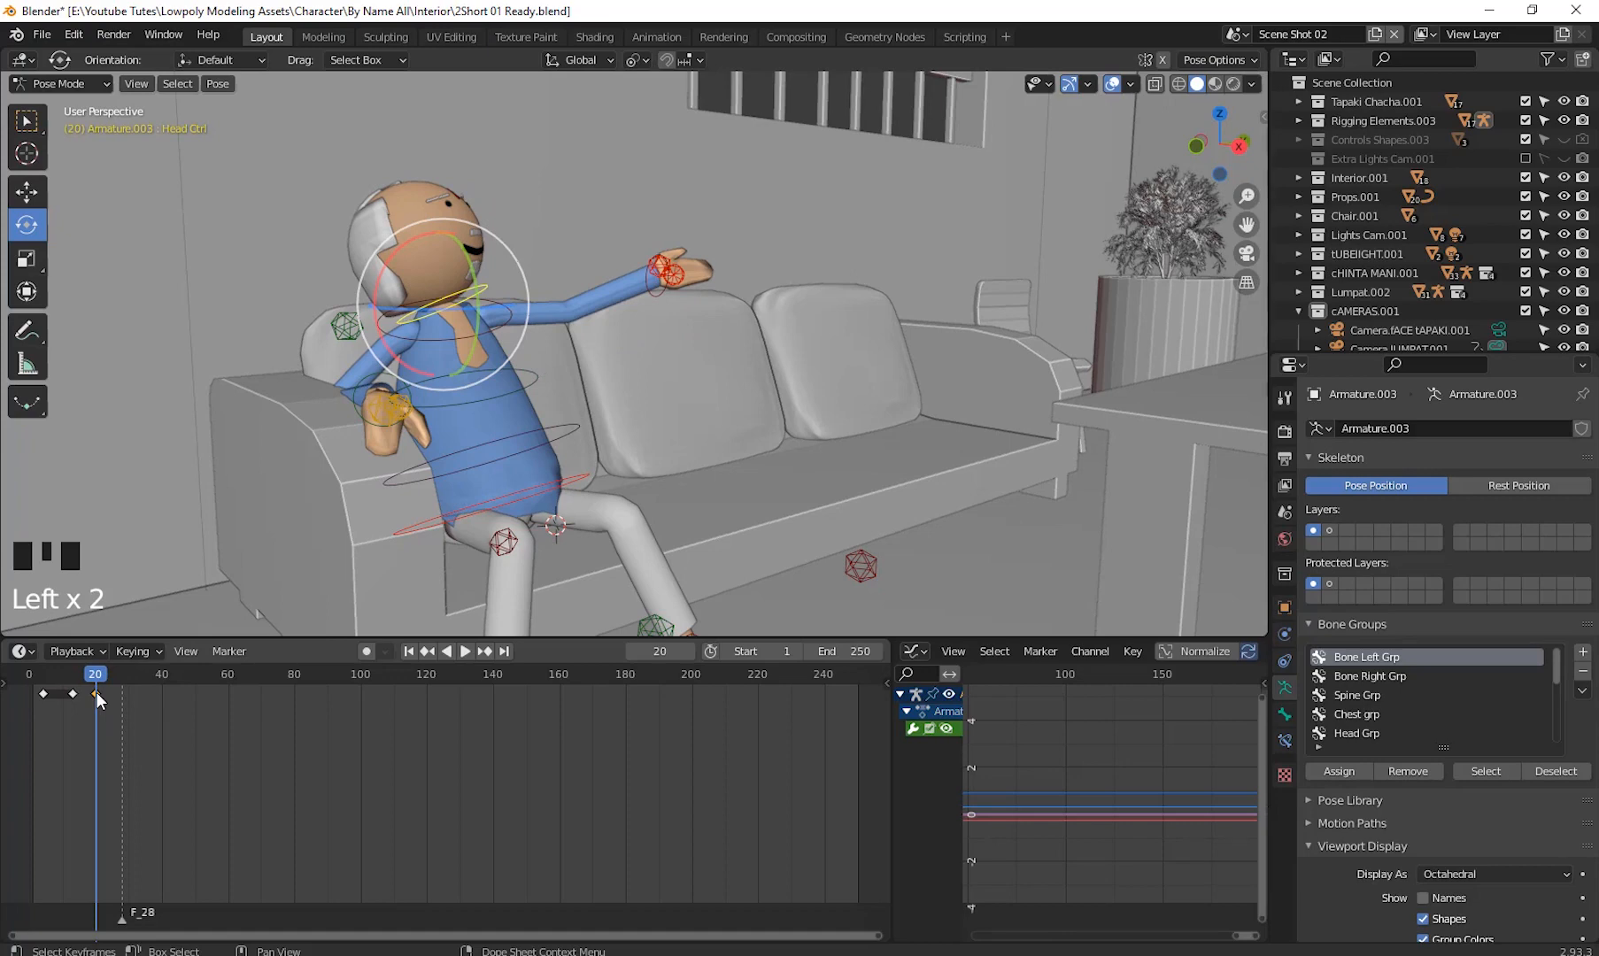
right_click(96, 693)
left_click(96, 678)
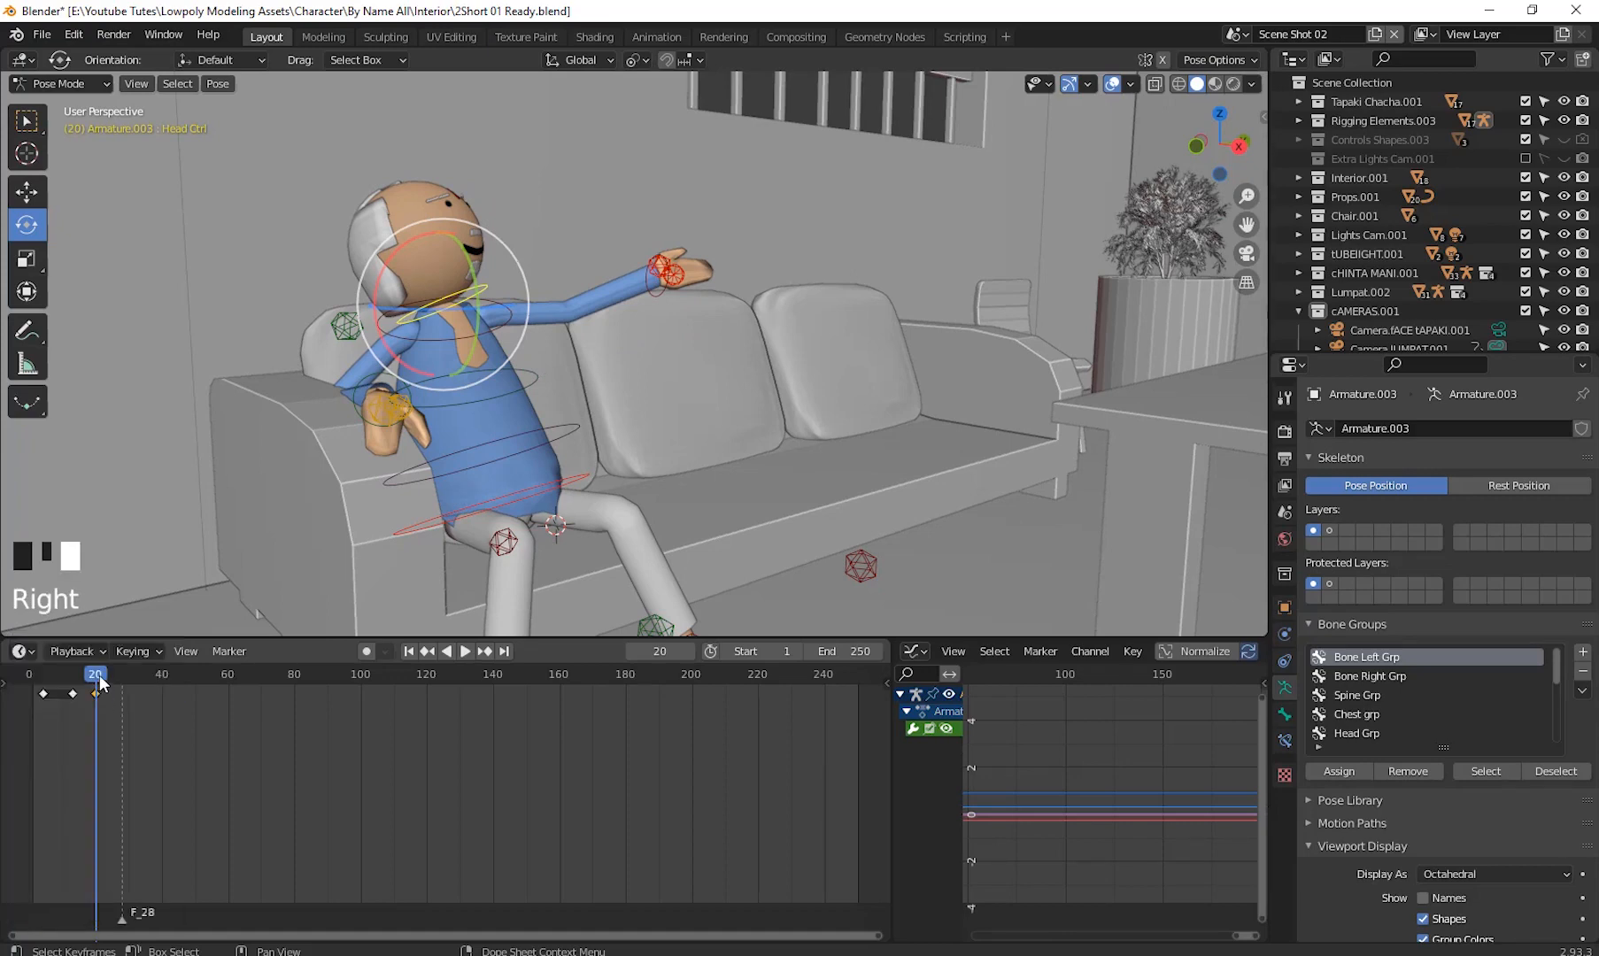
left_click_drag(99, 676, 228, 727)
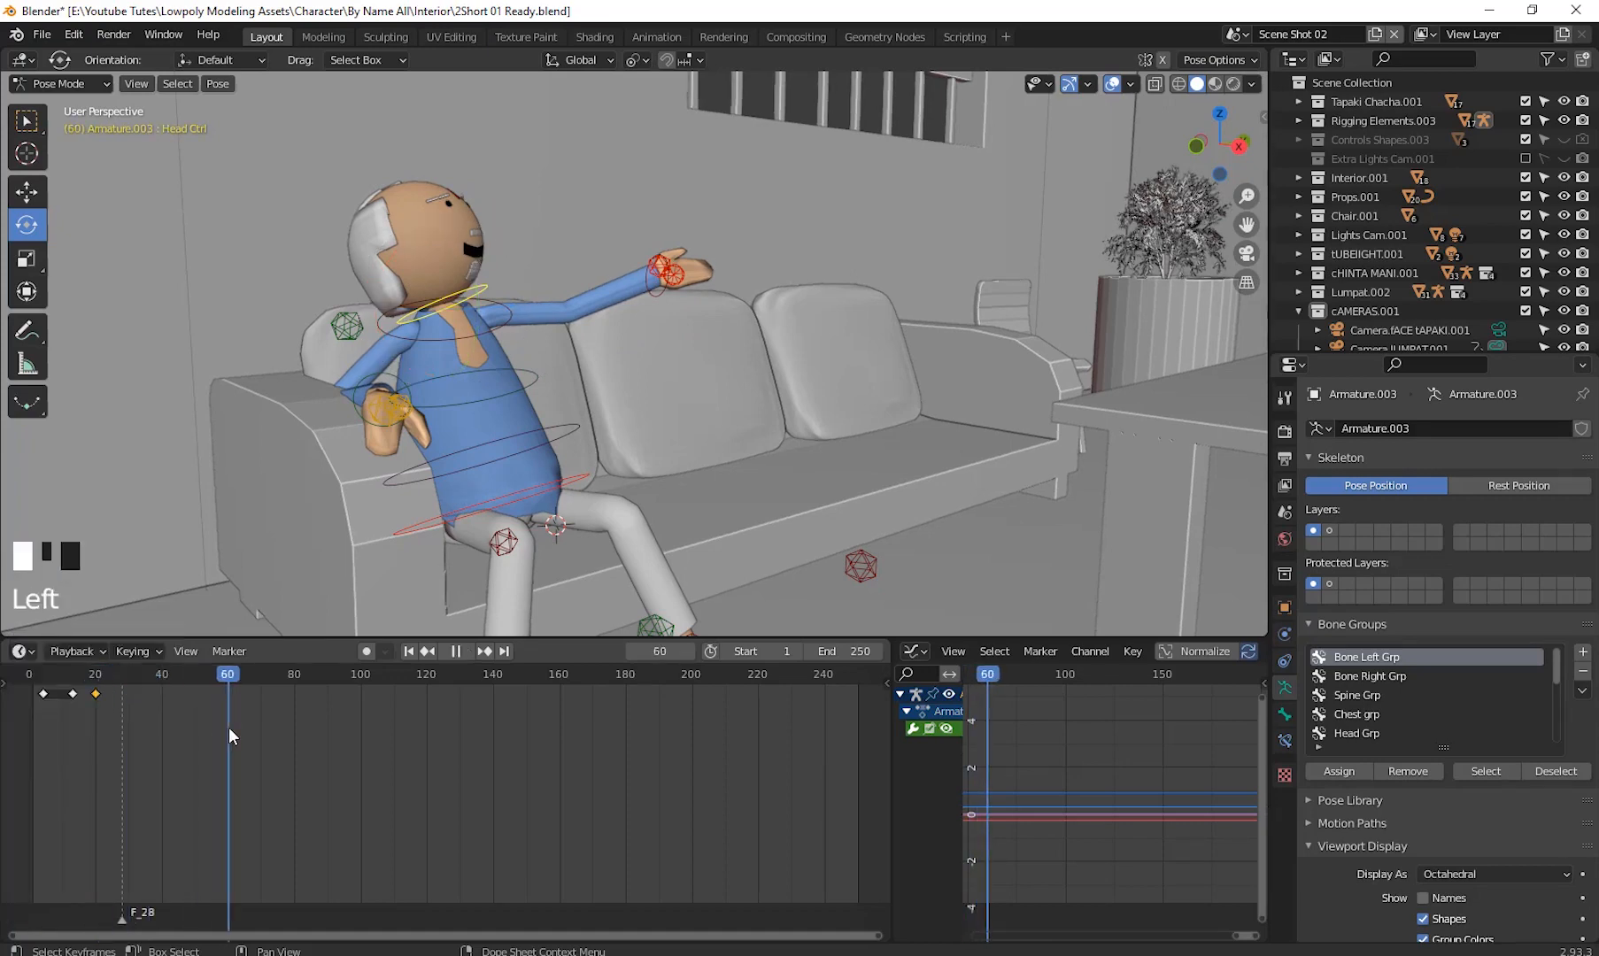
right_click(228, 728)
left_click(220, 729)
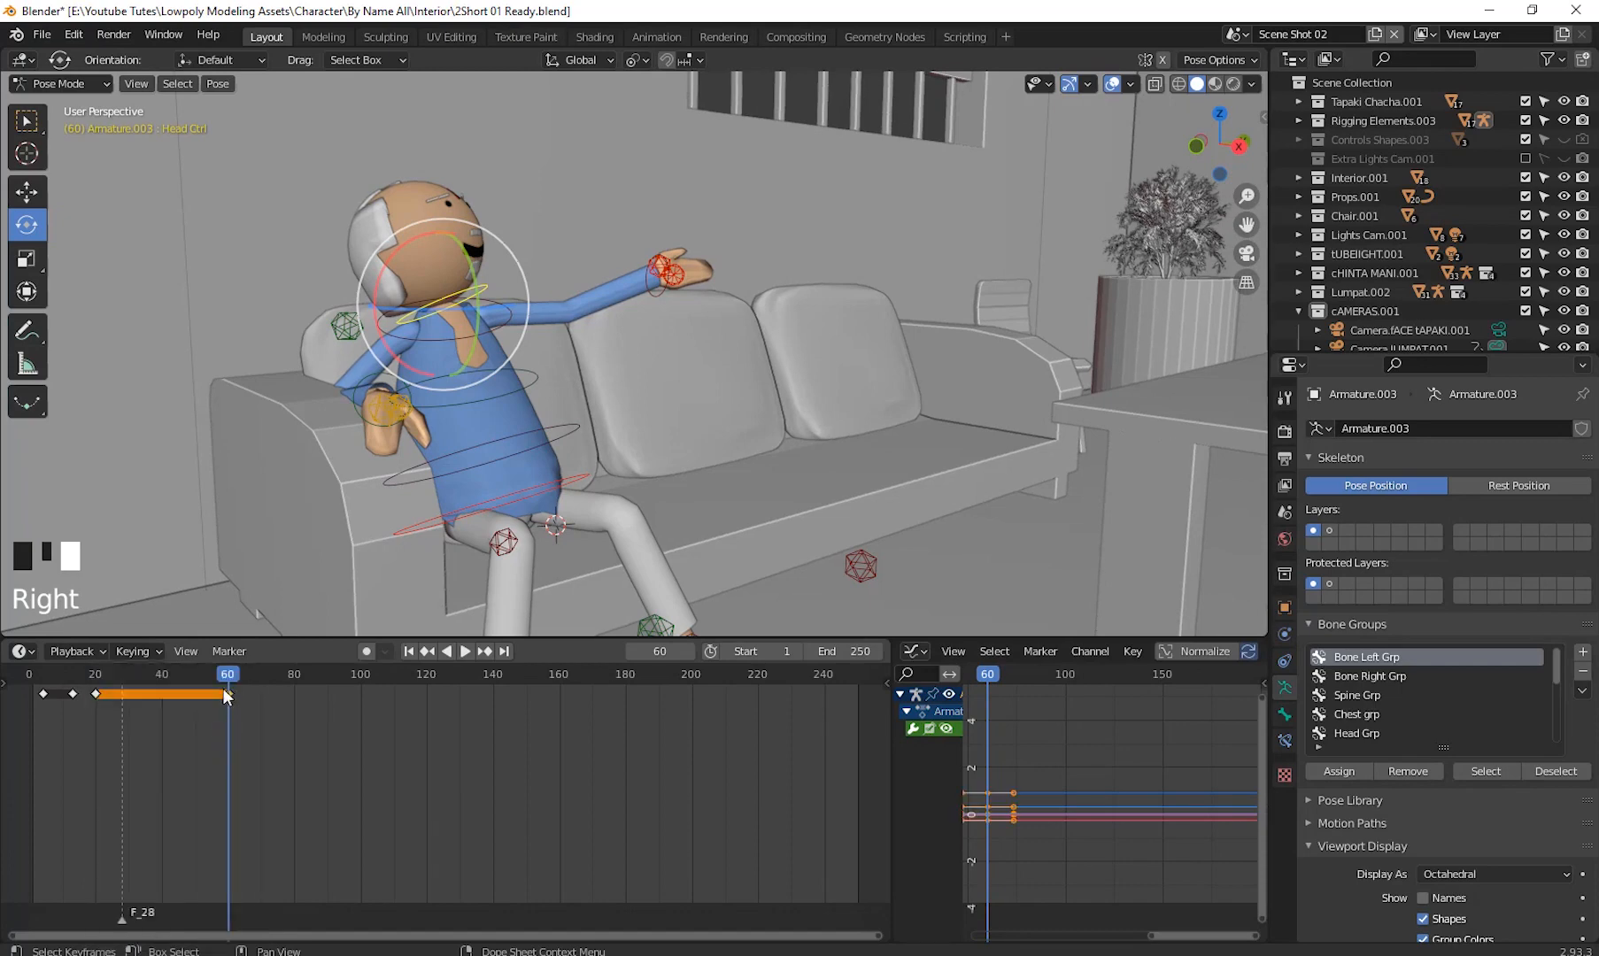
- Copy the head control's frame 13 keyframe and paste it at frame 70 to return the head
left_click_drag(224, 671, 74, 726)
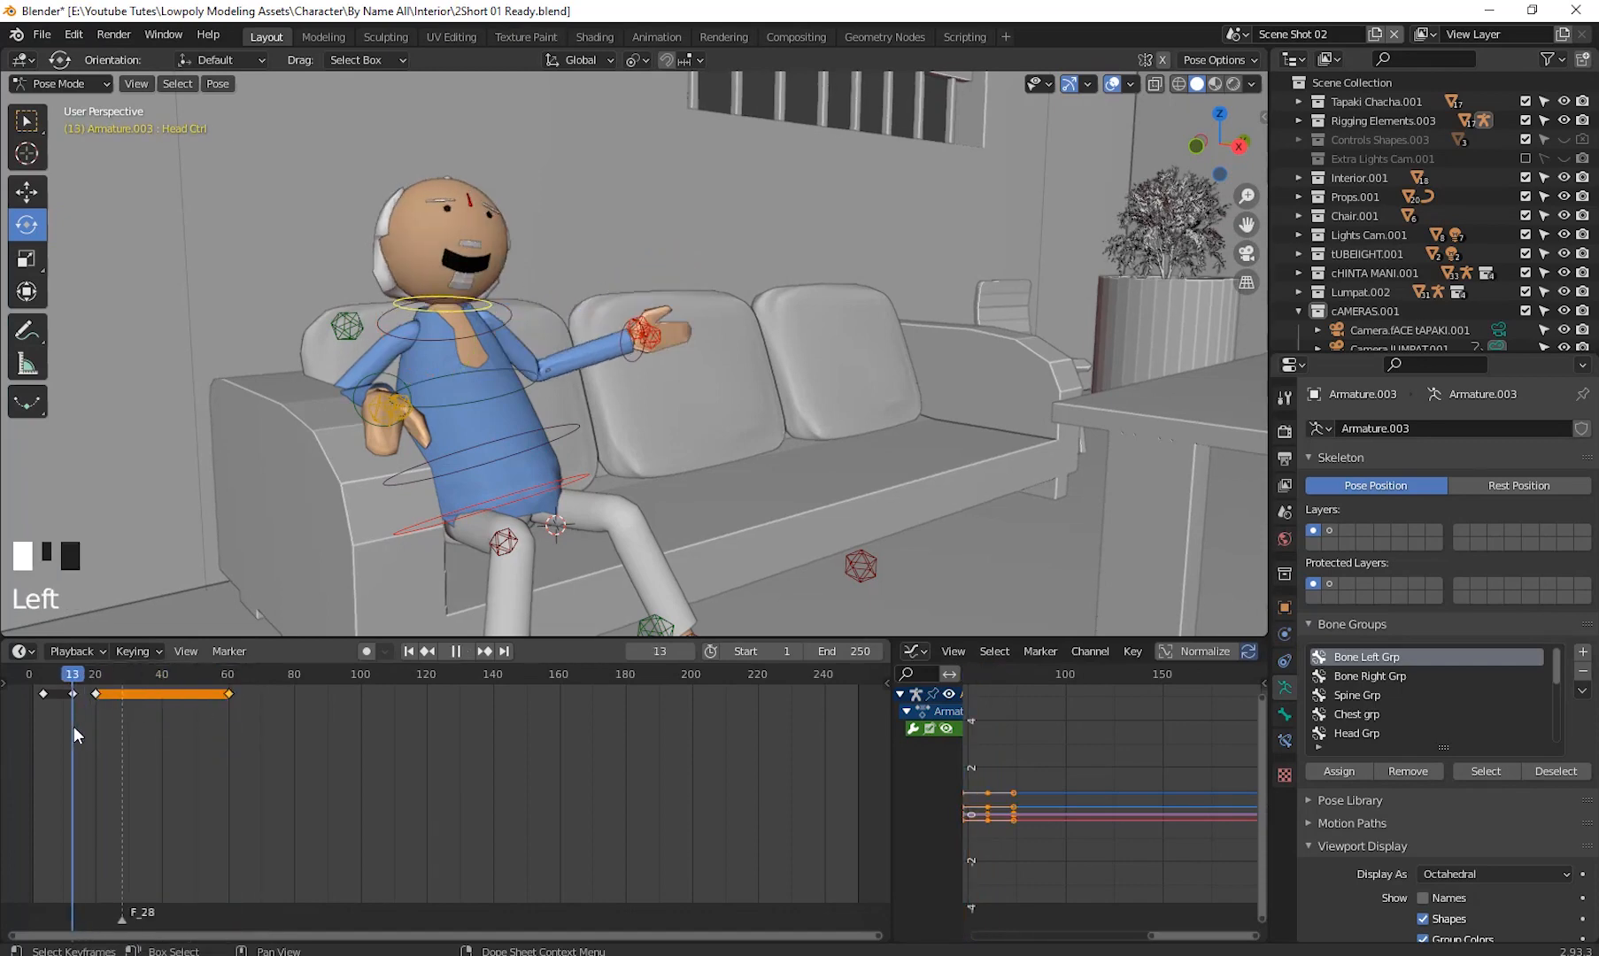
key("space")
key("Escape")
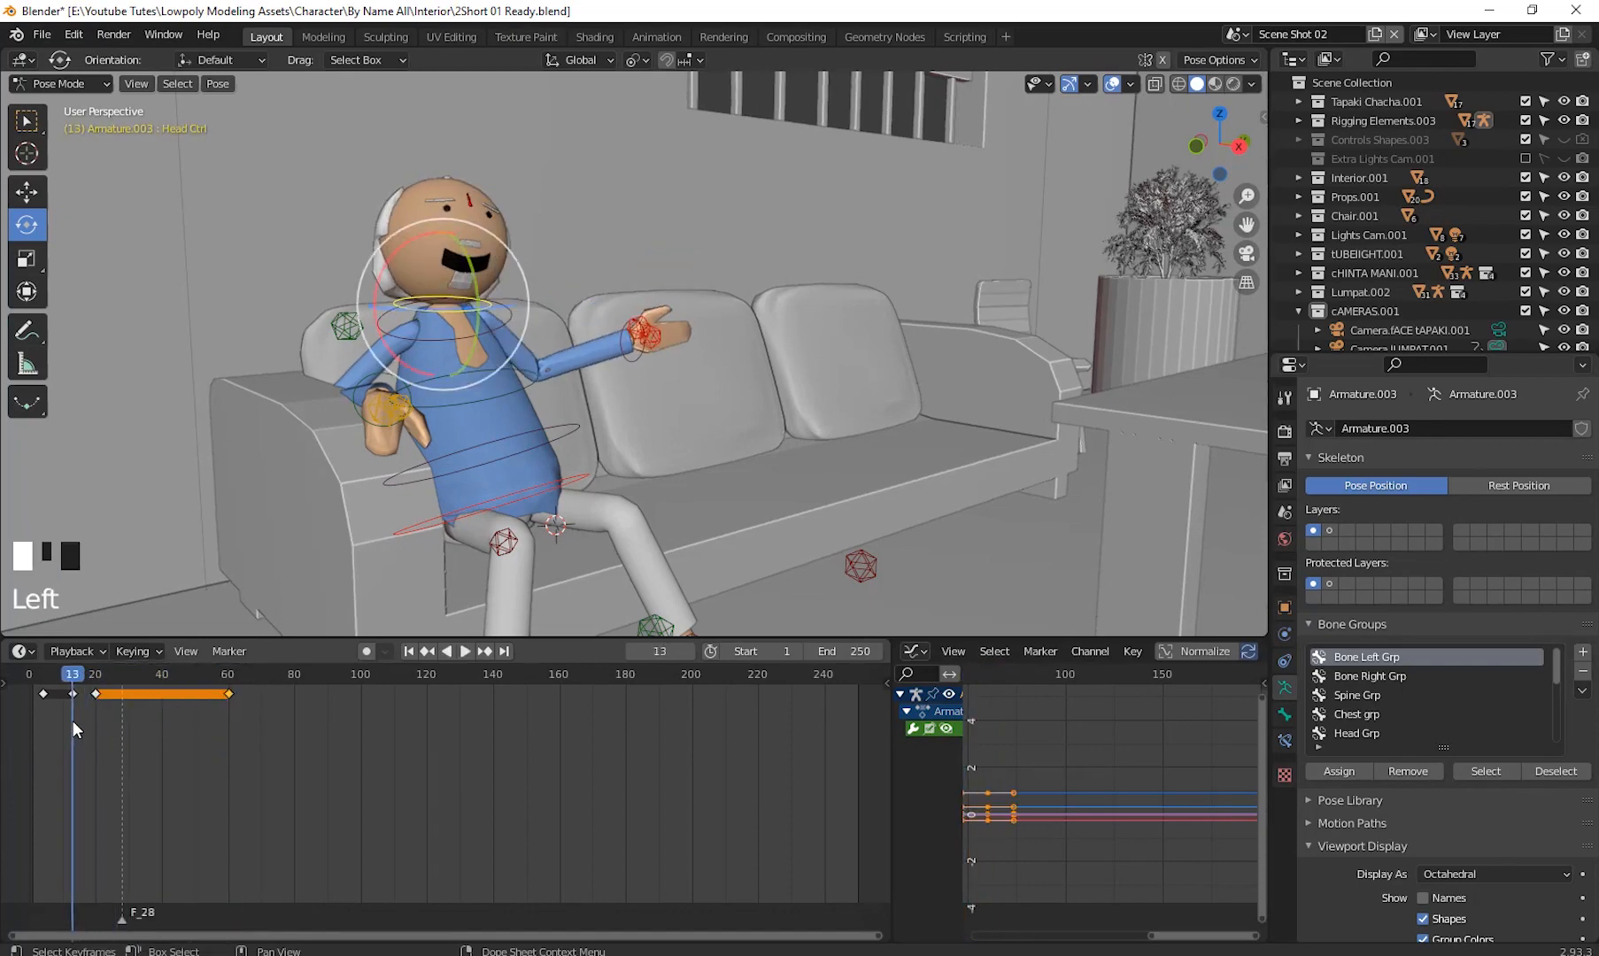
left_click_drag(49, 678, 75, 701)
left_click(73, 694)
right_click(73, 694)
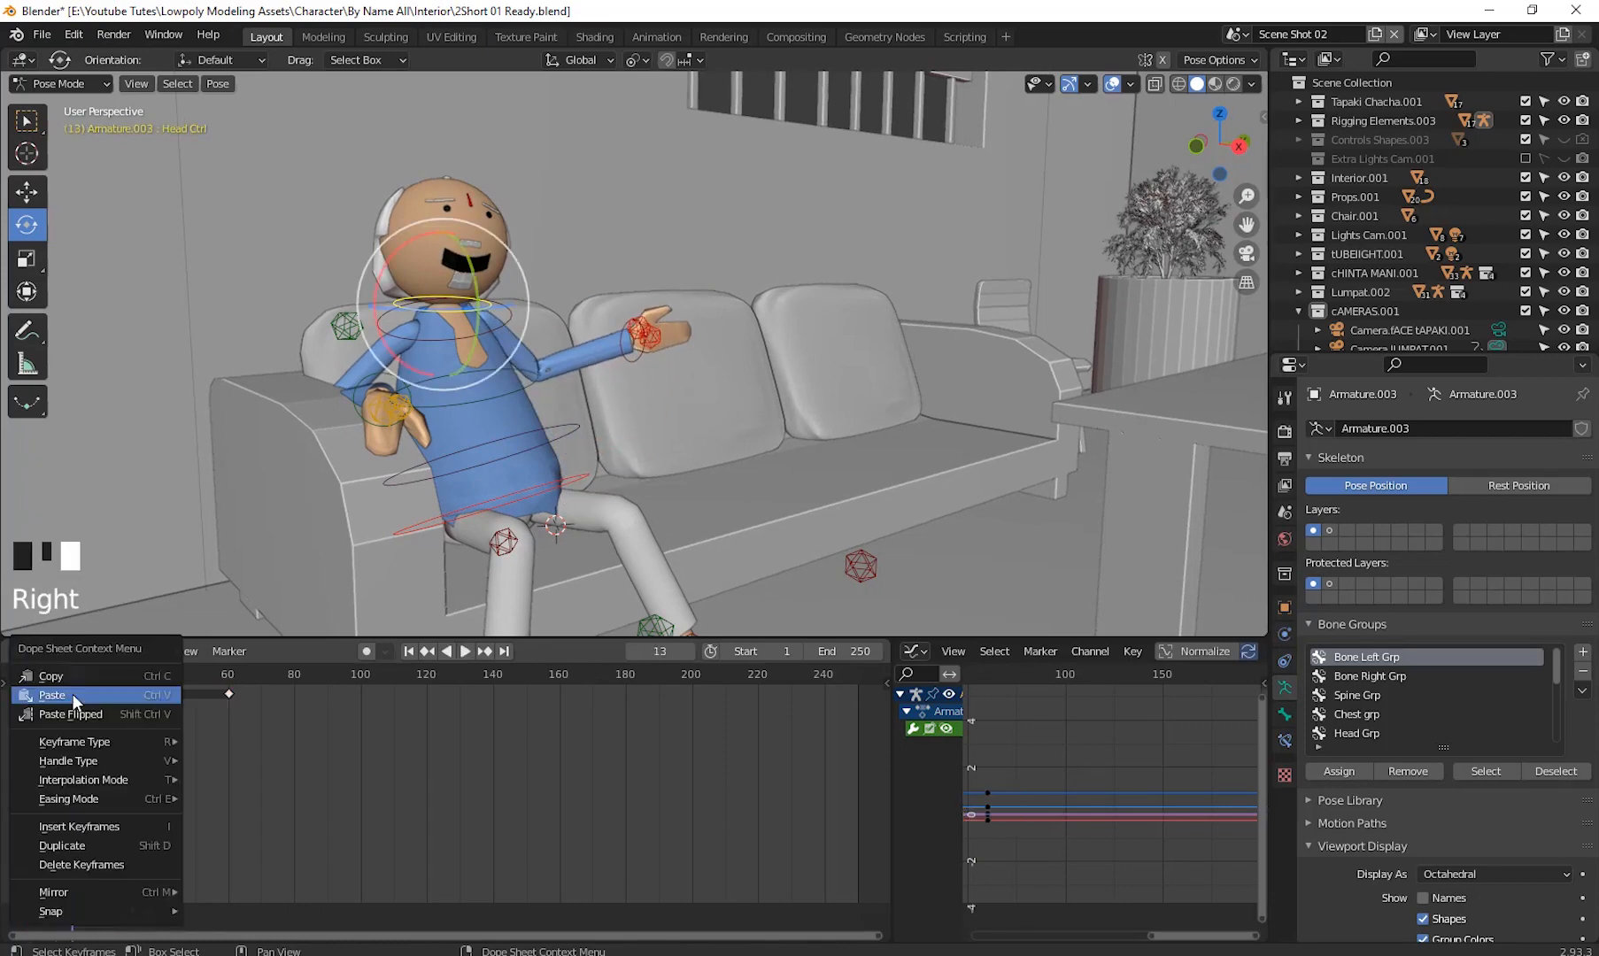
left_click(73, 678)
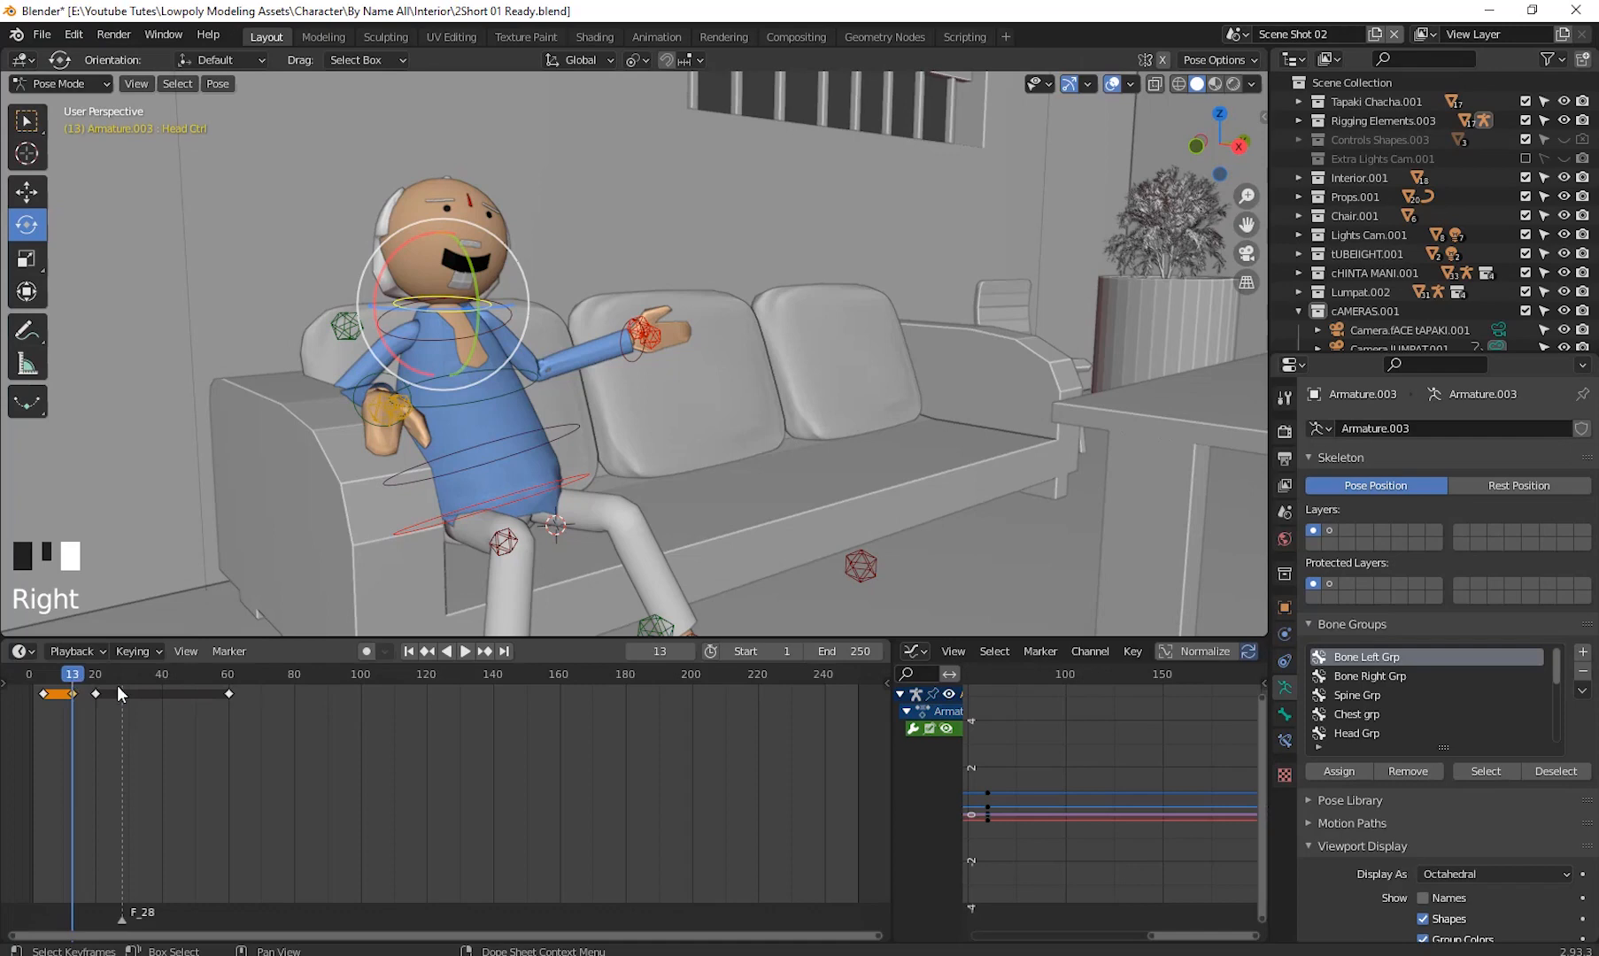
left_click_drag(117, 686, 259, 726)
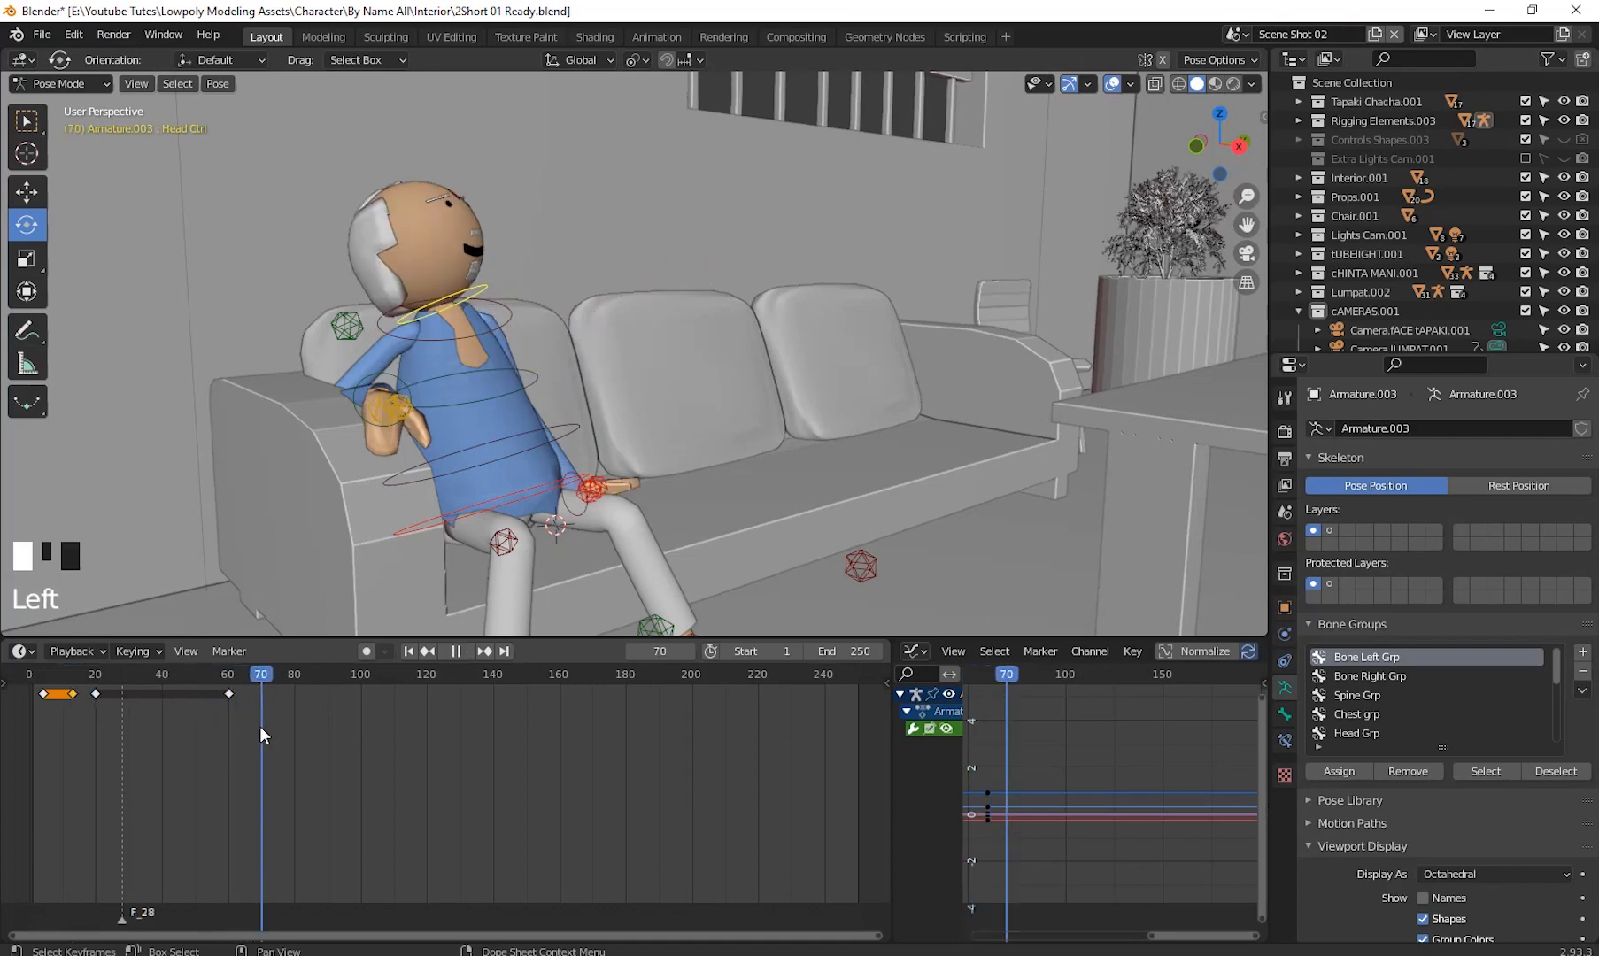
right_click(258, 710)
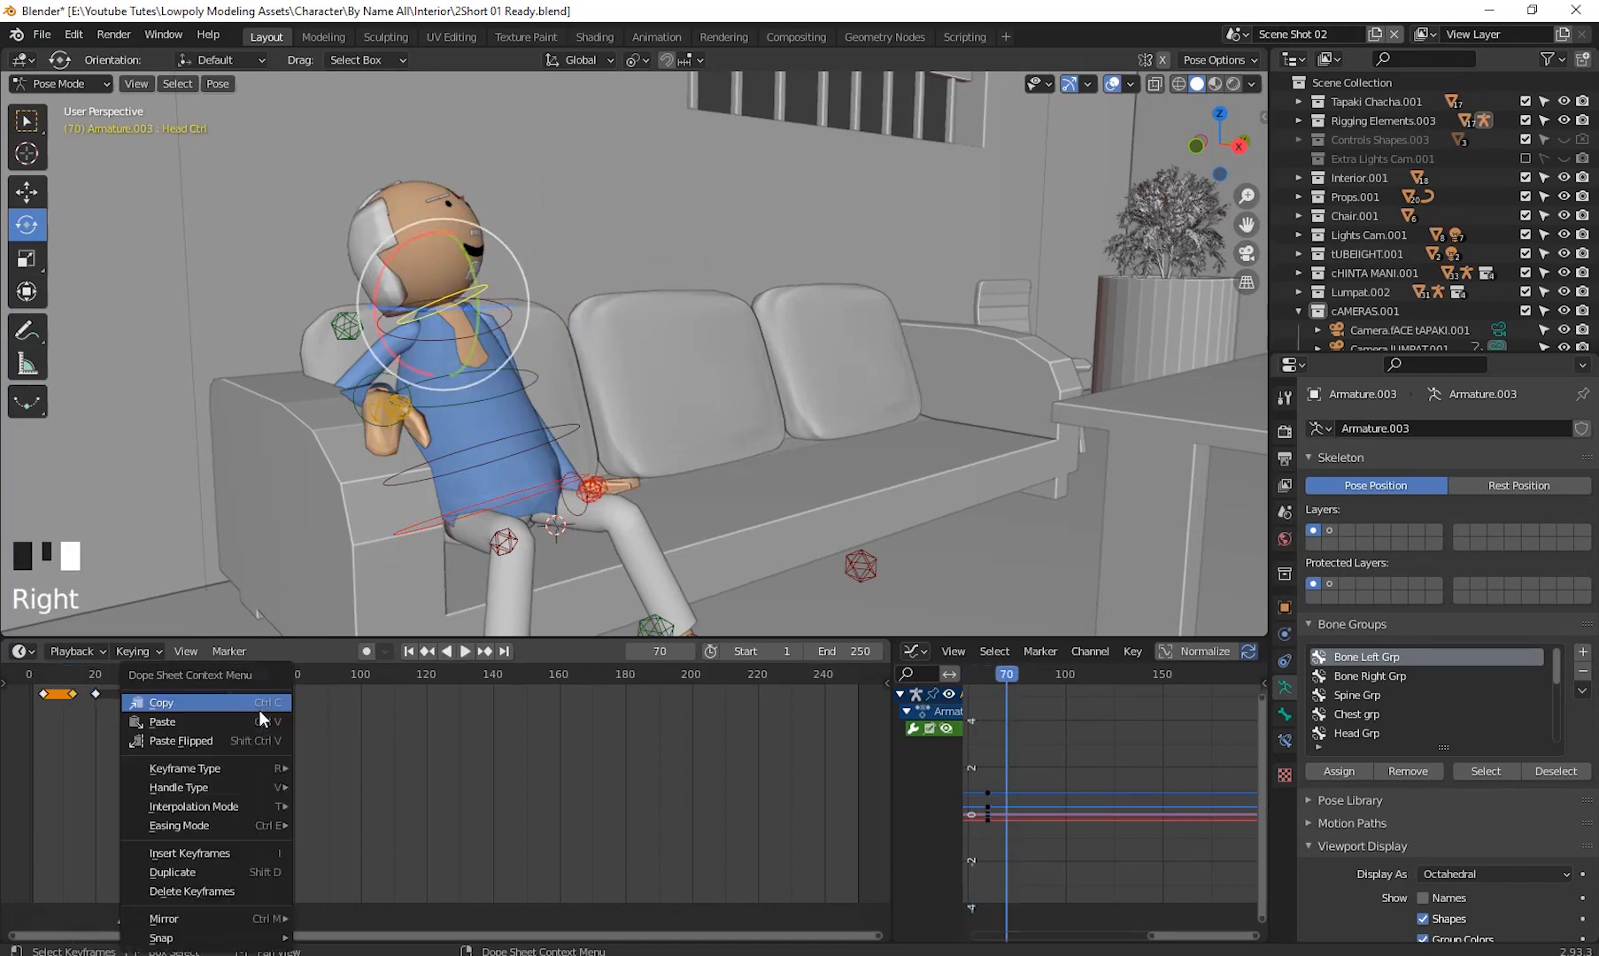
left_click(197, 720)
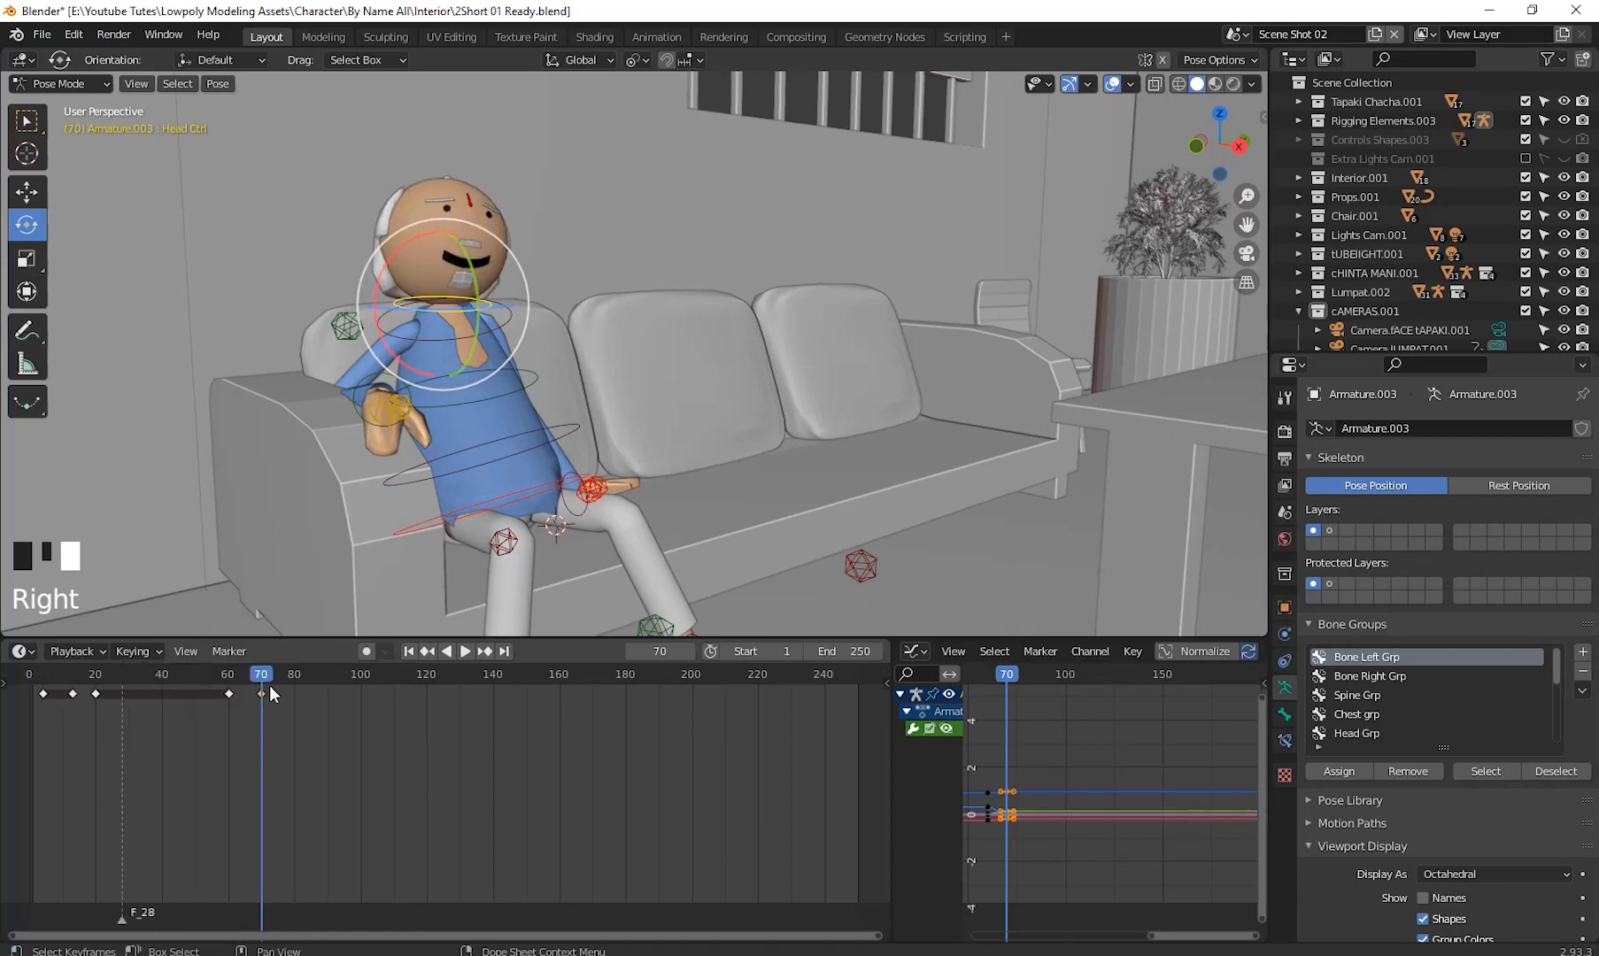
- Play the animation from the start to review the head and arm motion, returning to frame 2
left_click_drag(230, 687, 28, 729)
left_click(466, 651)
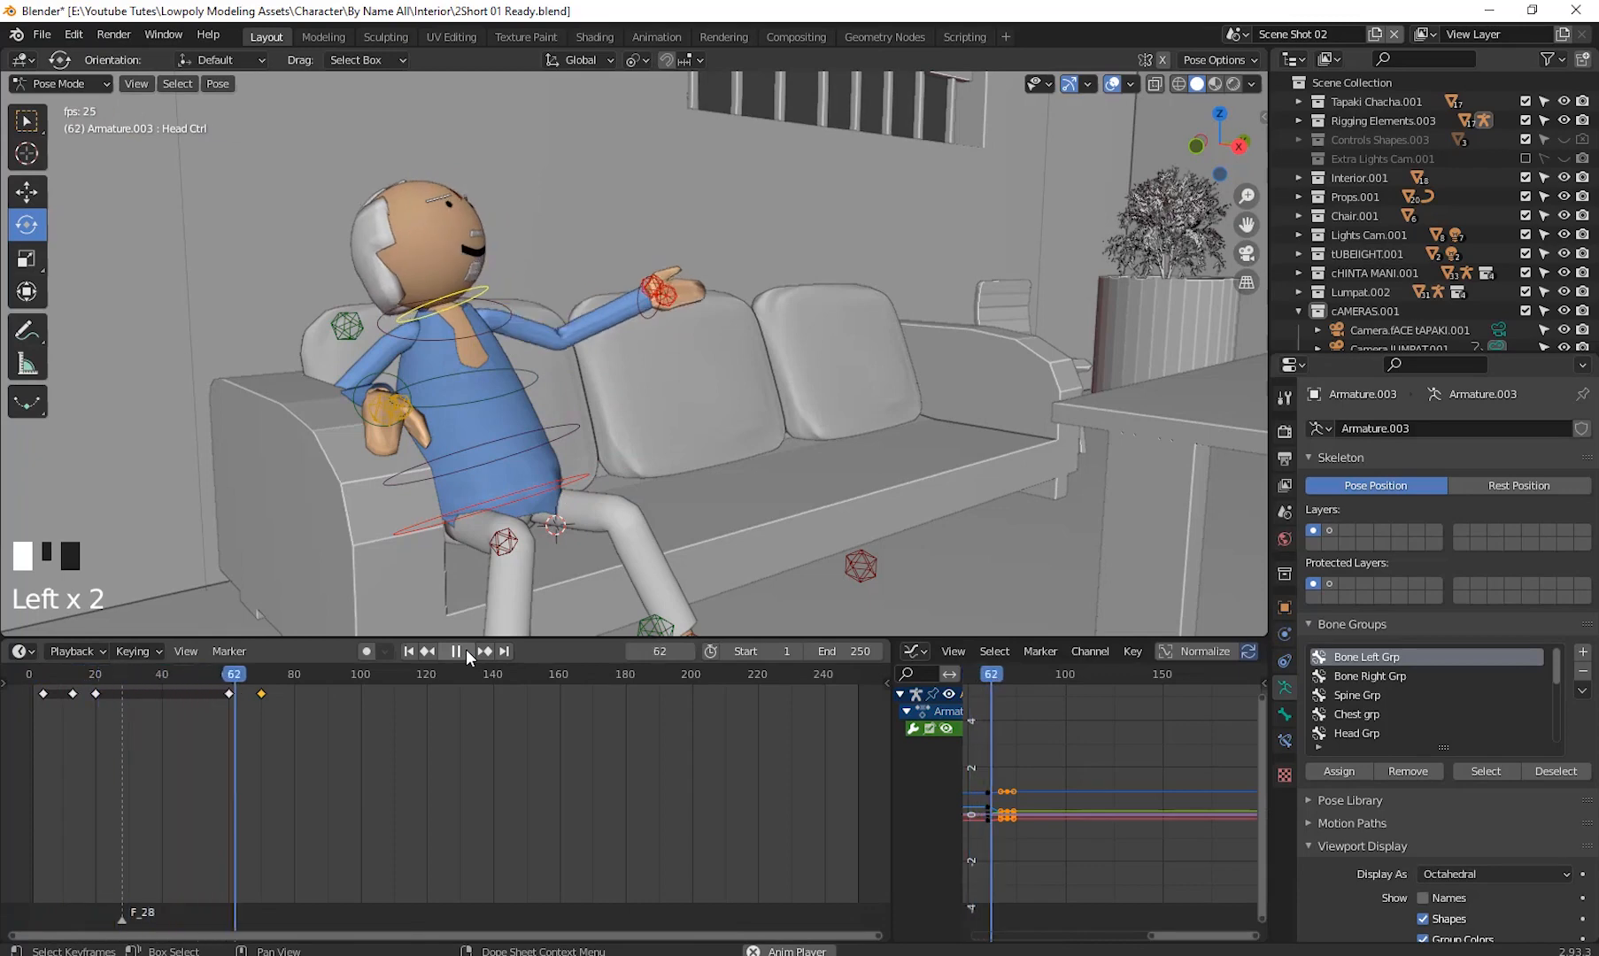
left_click(466, 650)
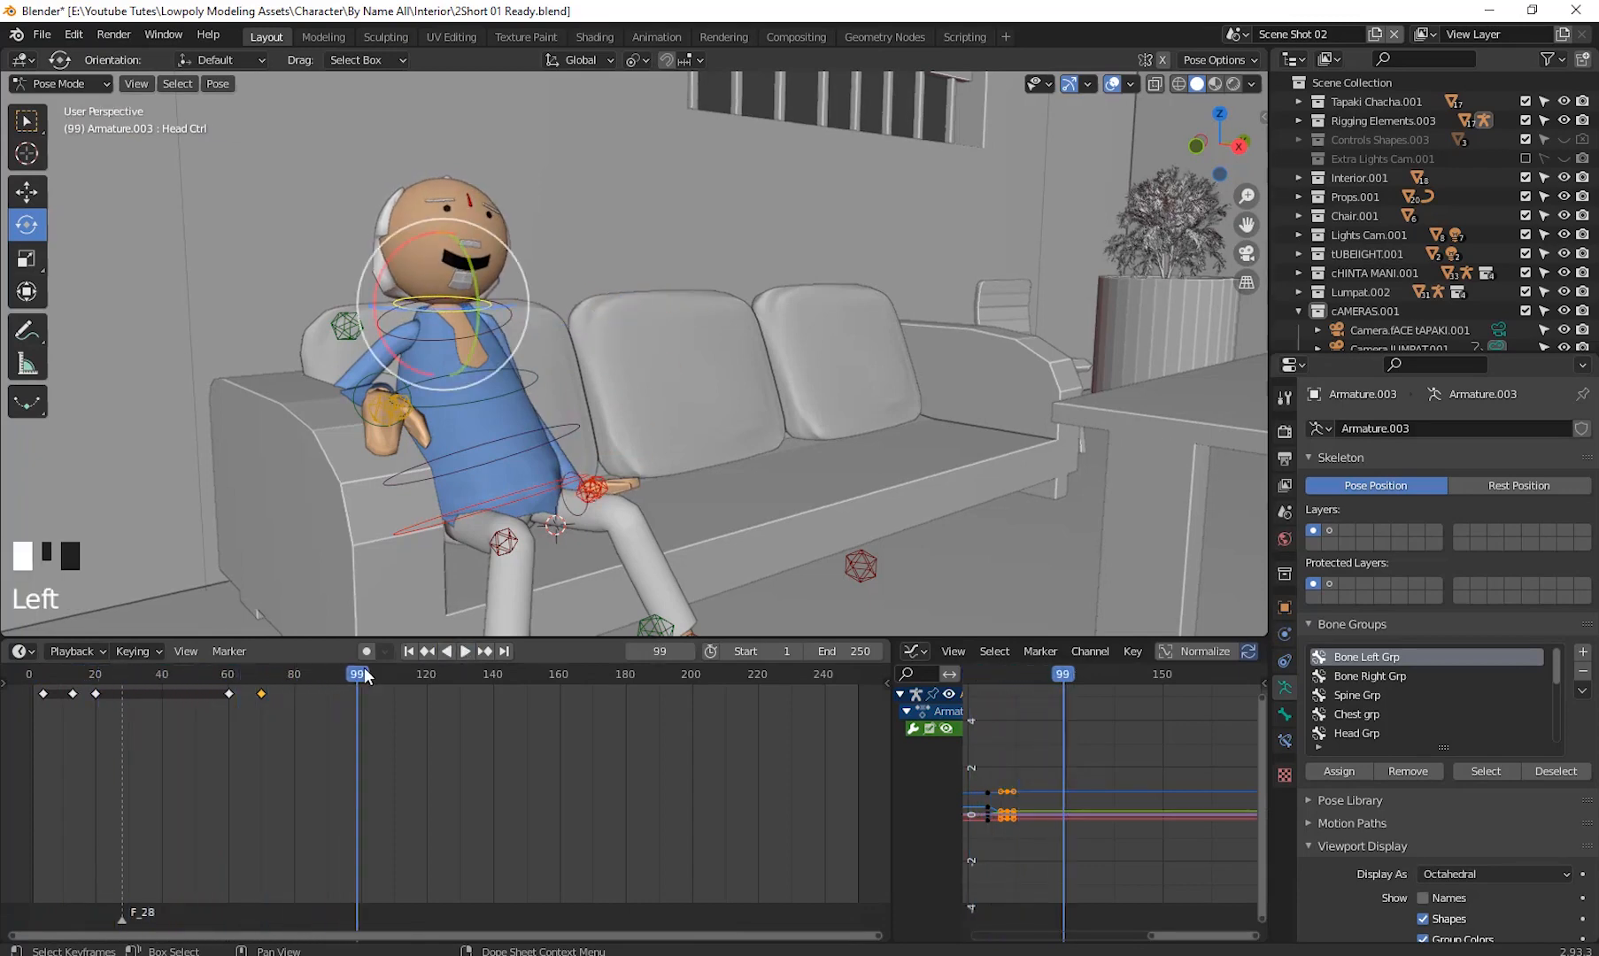
left_click_drag(360, 673, 262, 742)
left_click_drag(273, 666, 294, 672)
left_click_drag(168, 708, 33, 745)
key("space")
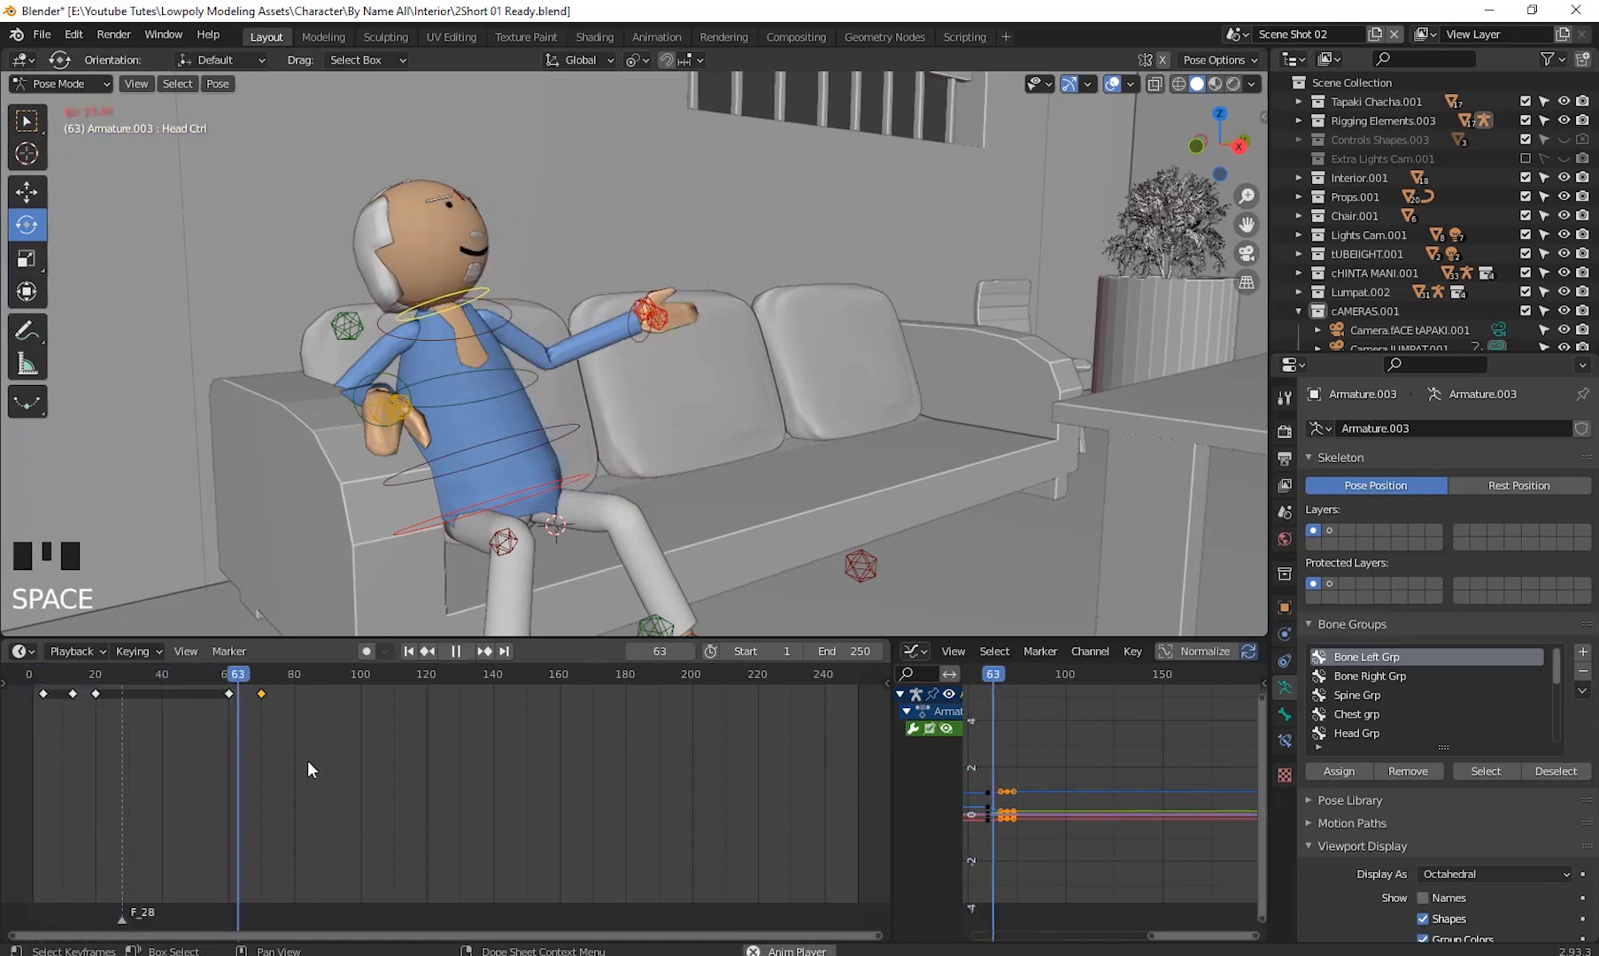
key("space")
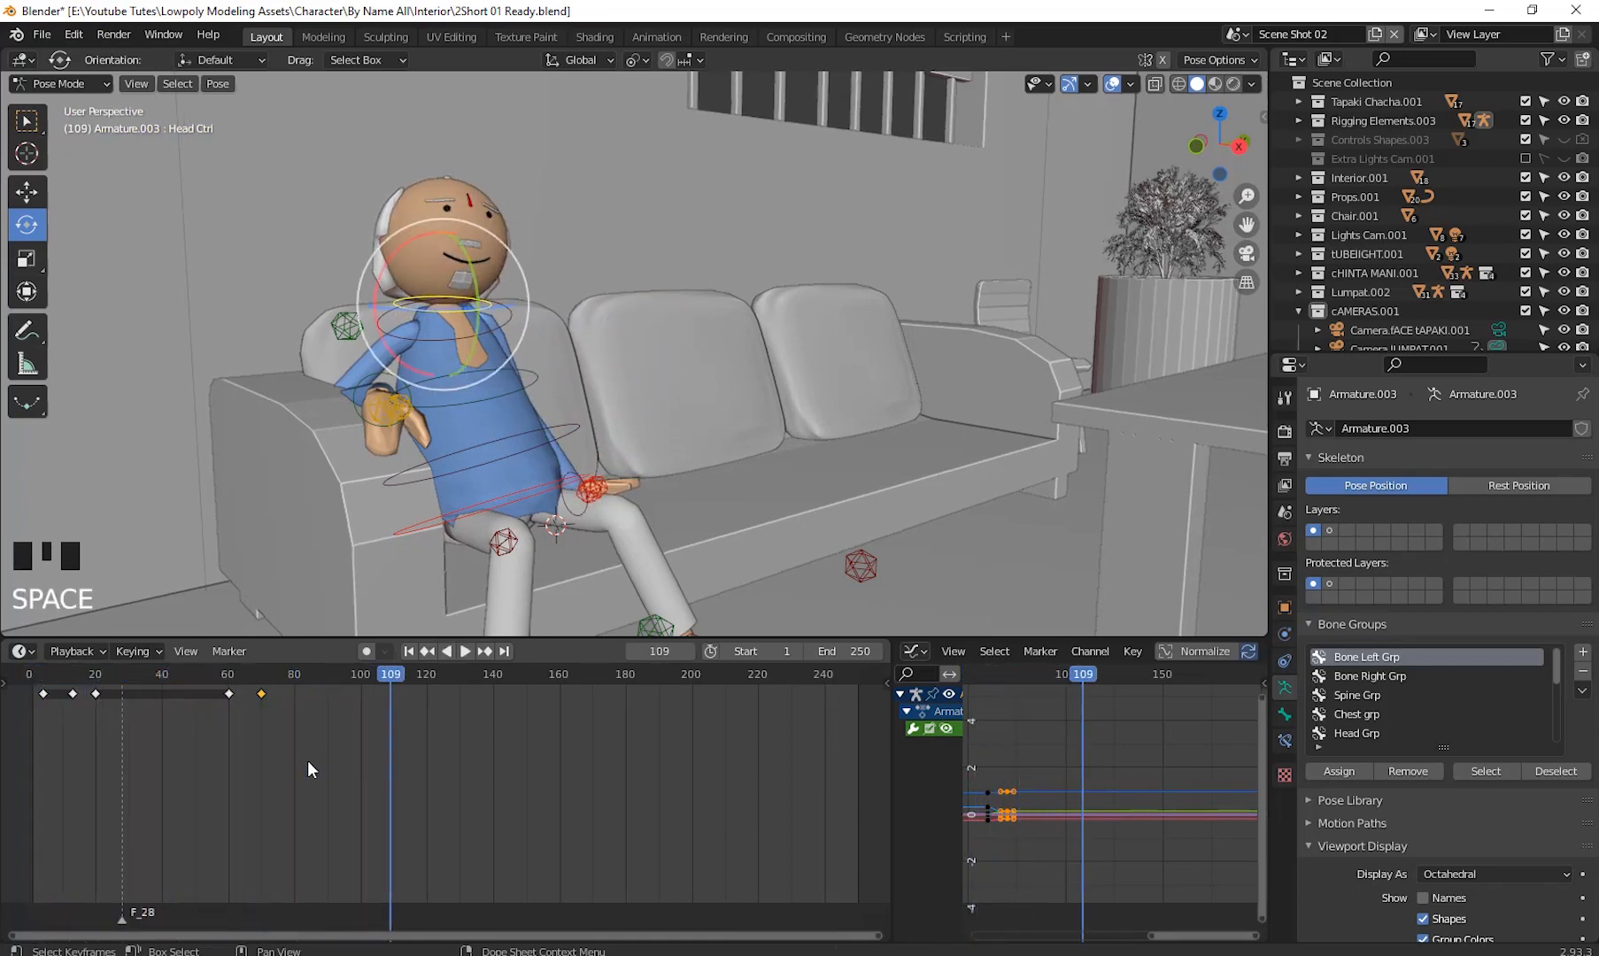
key("space")
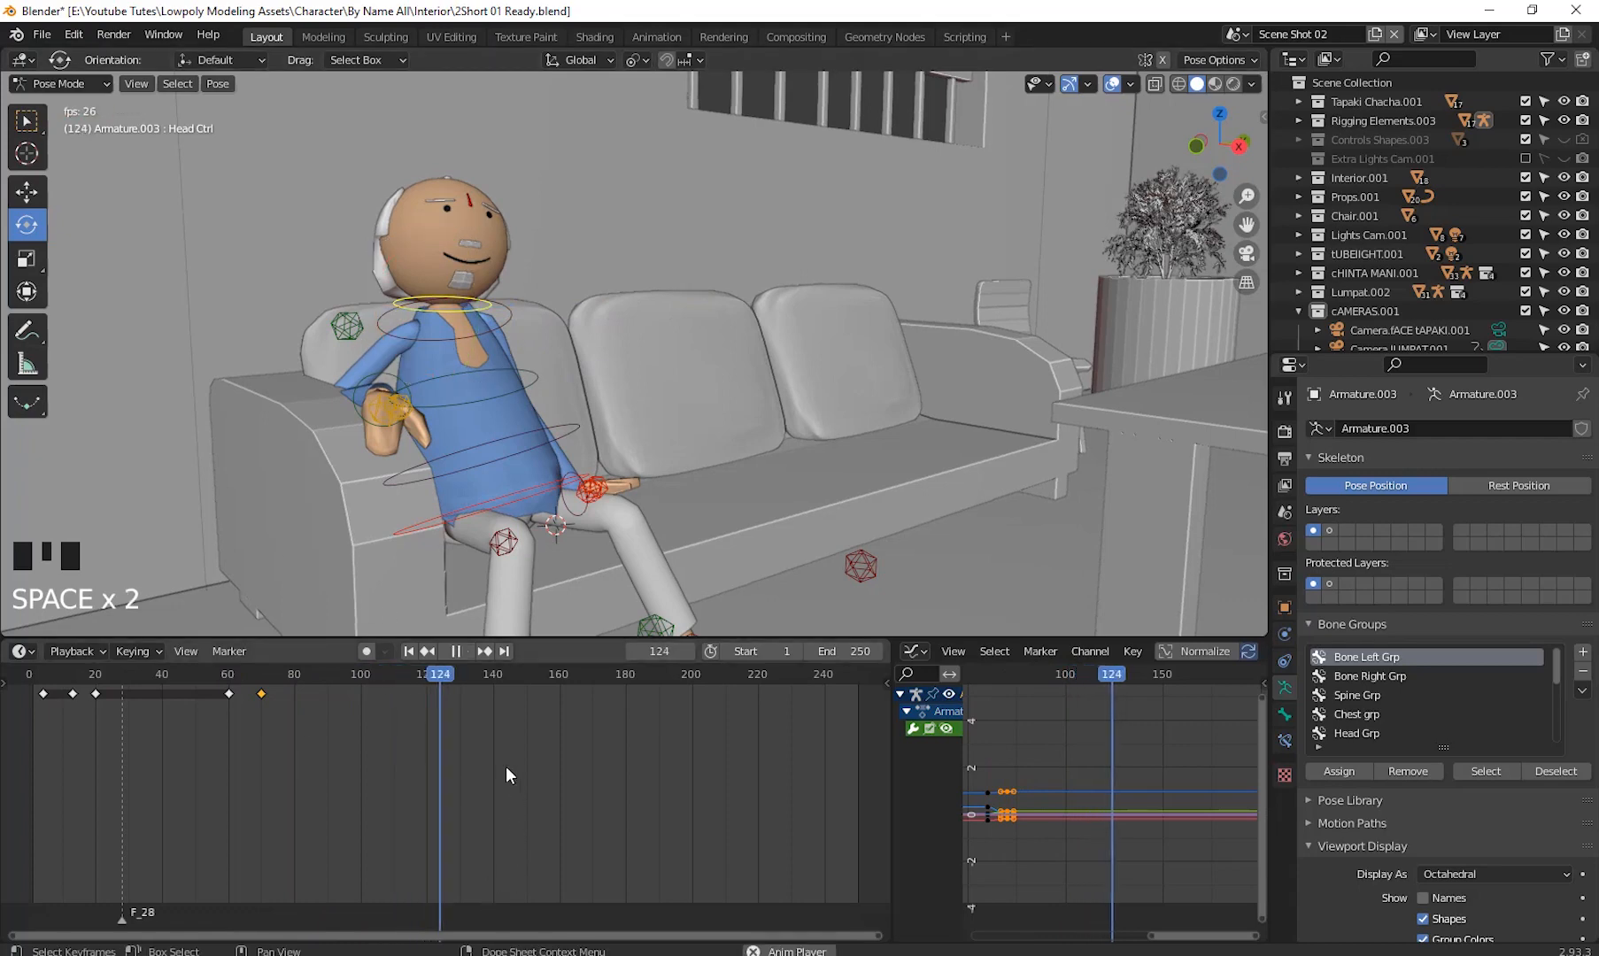
key("space")
mouse_move(447, 678)
left_mouse_down()
mouse_move(851, 786)
mouse_move(243, 765)
mouse_move(390, 785)
mouse_move(44, 797)
mouse_move(337, 785)
mouse_move(32, 814)
mouse_move(349, 806)
mouse_move(37, 811)
left_mouse_up()
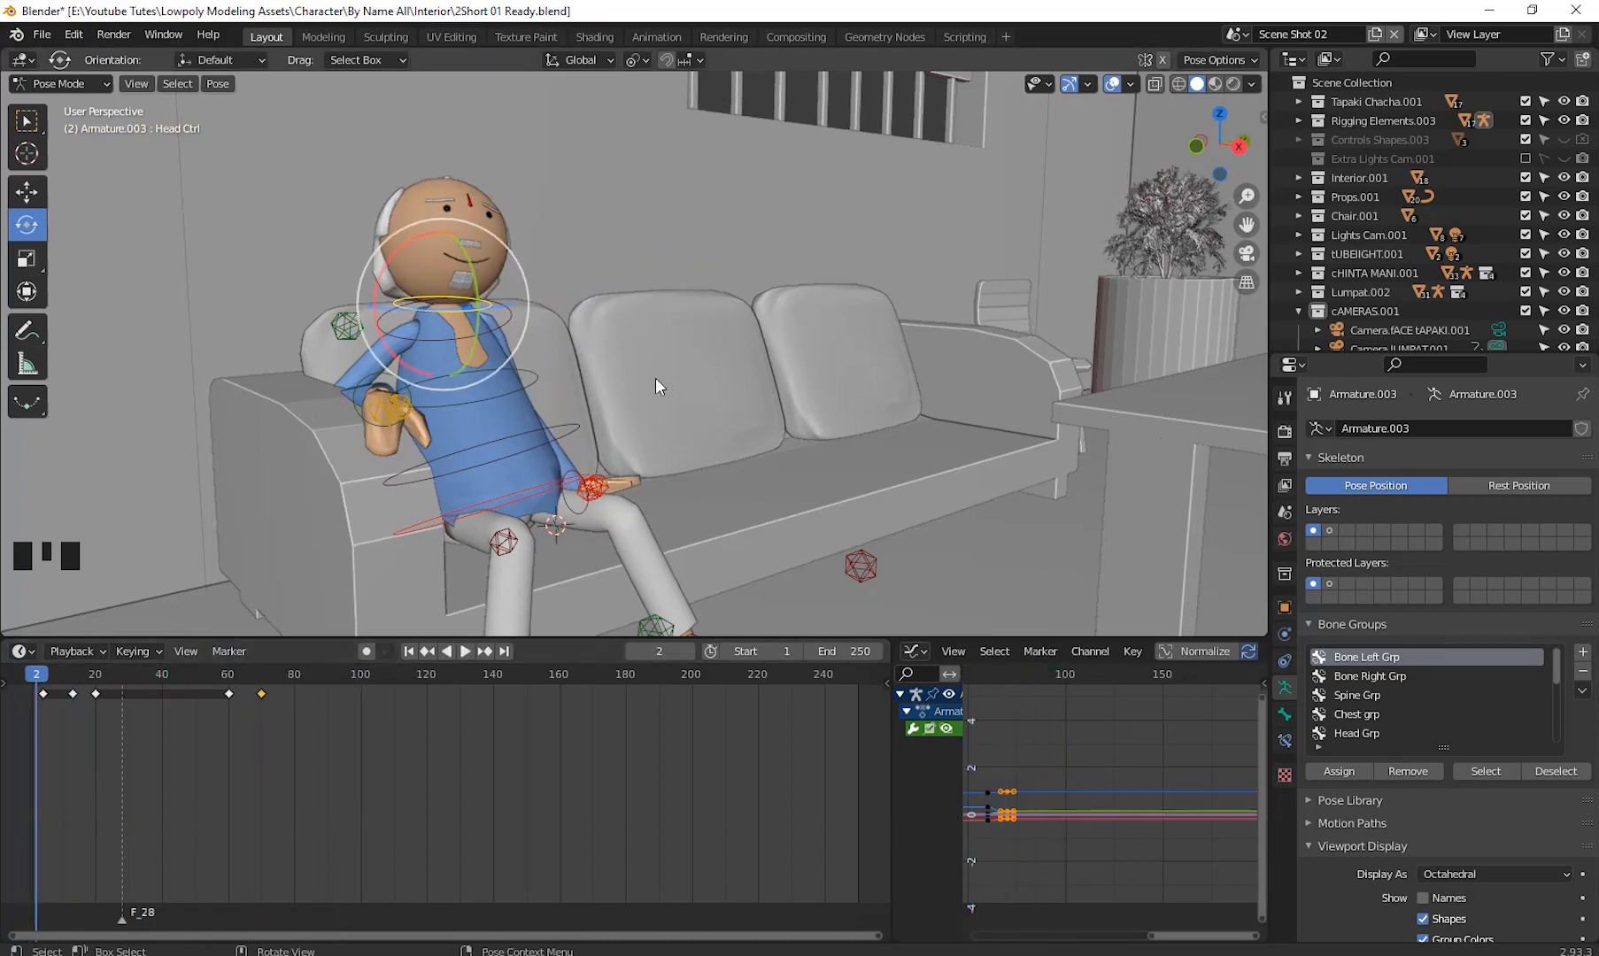
- Rename the face camera in the cameras collection to Camera.fACE tAPAKI.02
middle_click_drag(1004, 474, 1088, 468, "shift")
scroll(942, 476, "down", 3)
scroll(869, 487, "down", 1)
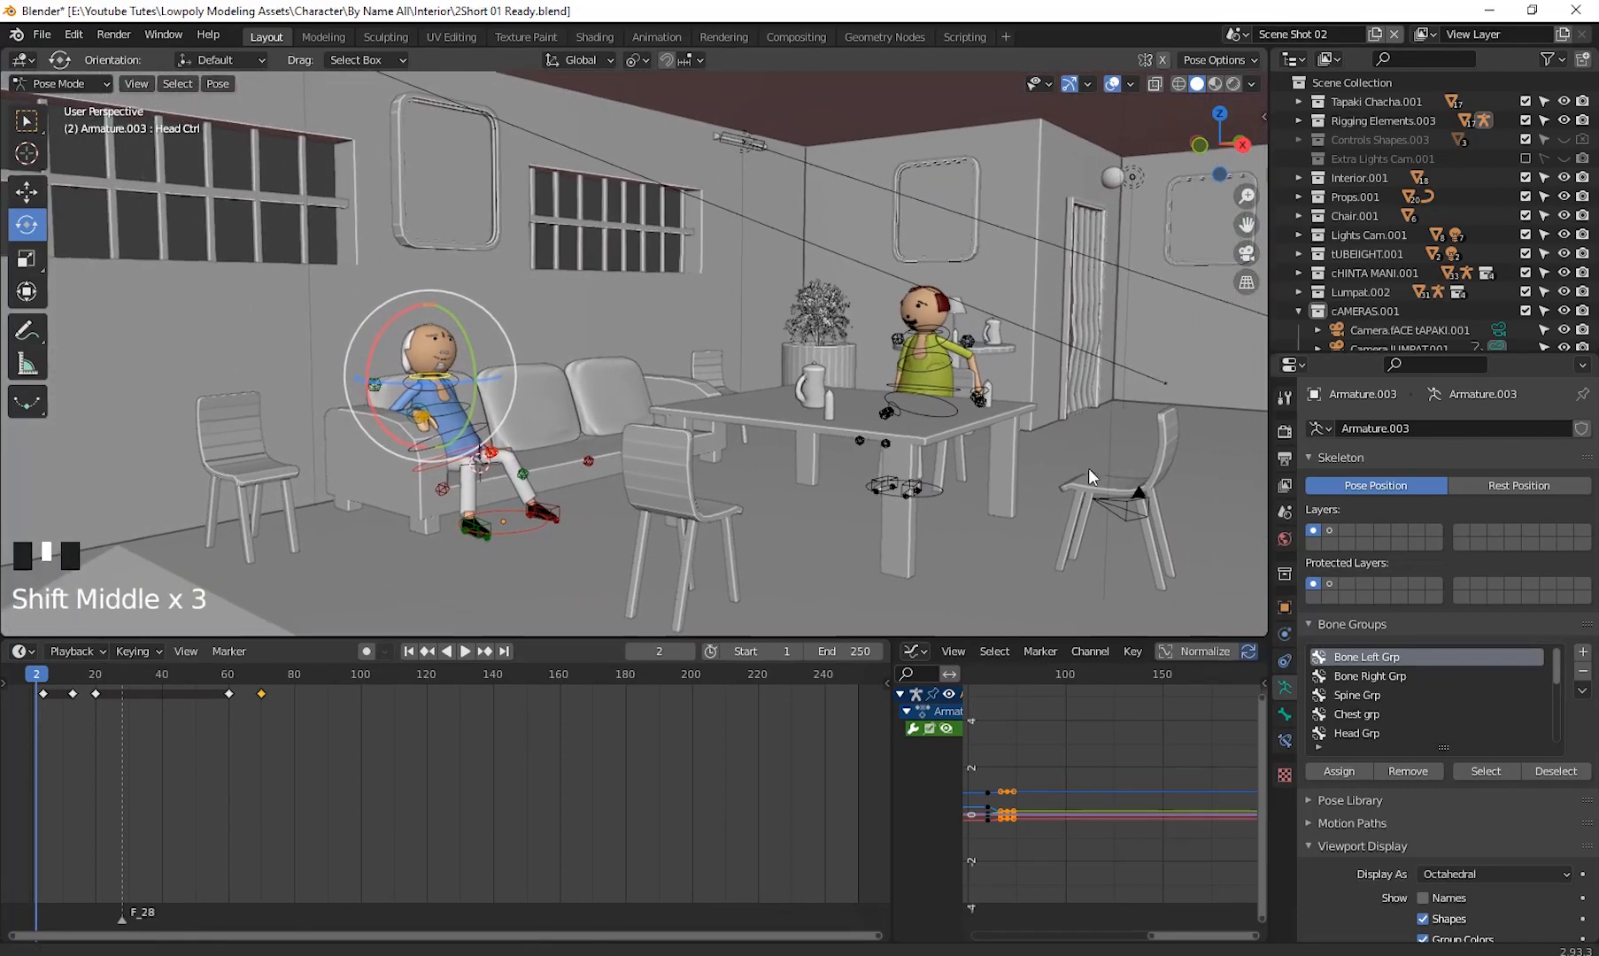
left_click(1423, 332)
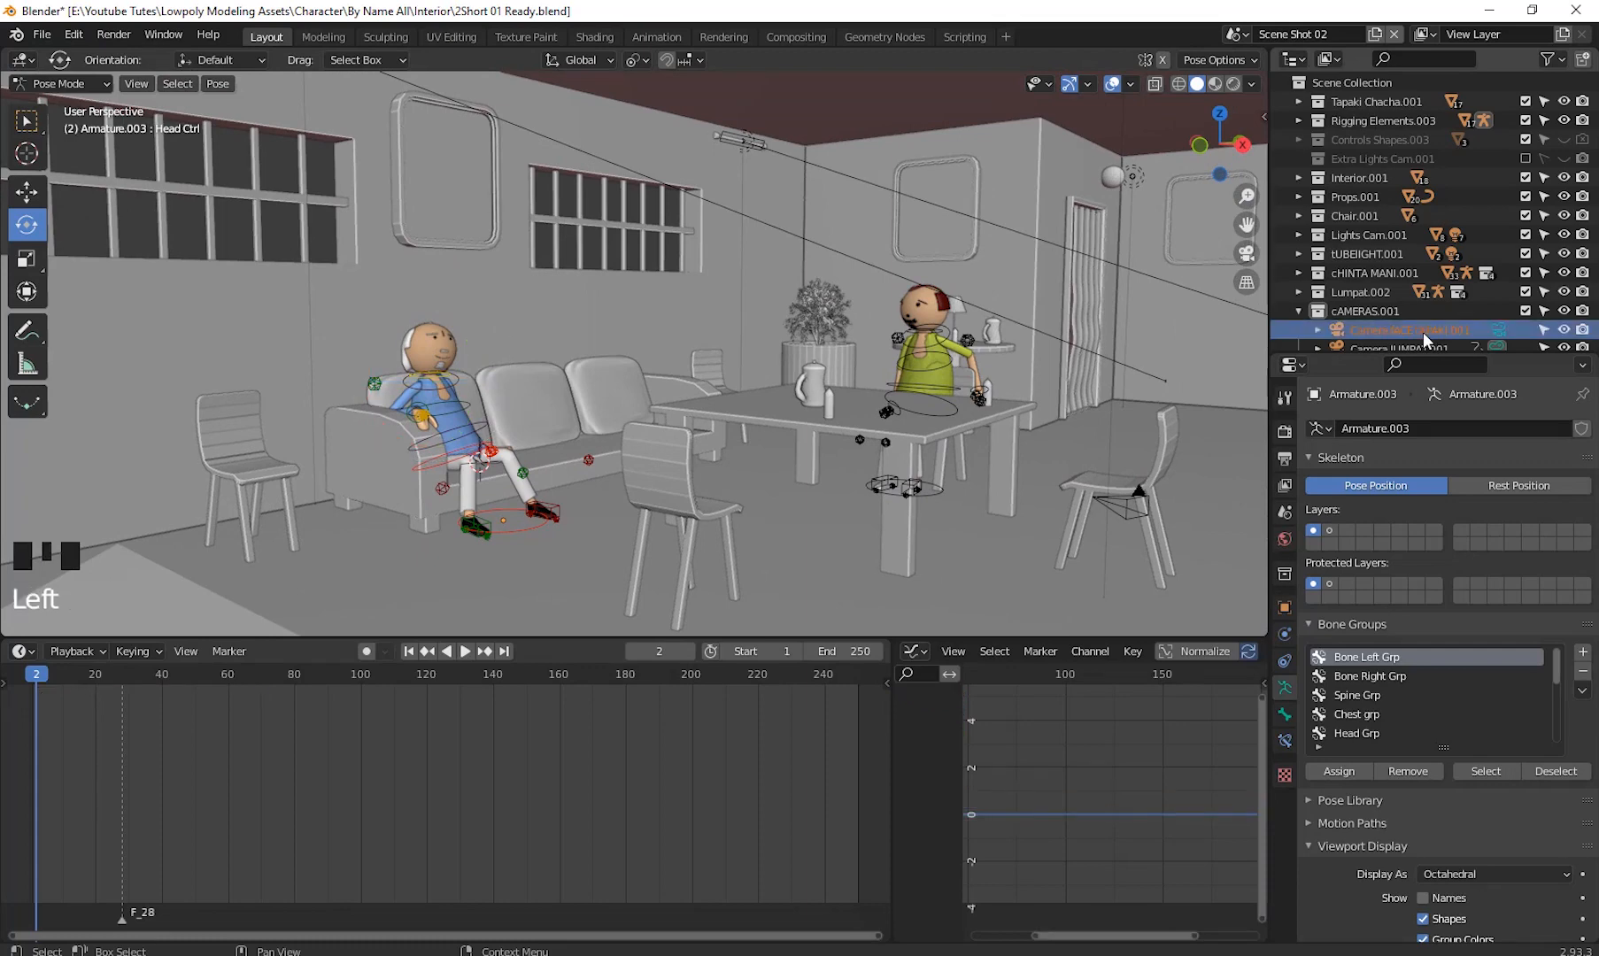
left_click(1402, 330)
double_click(1402, 330)
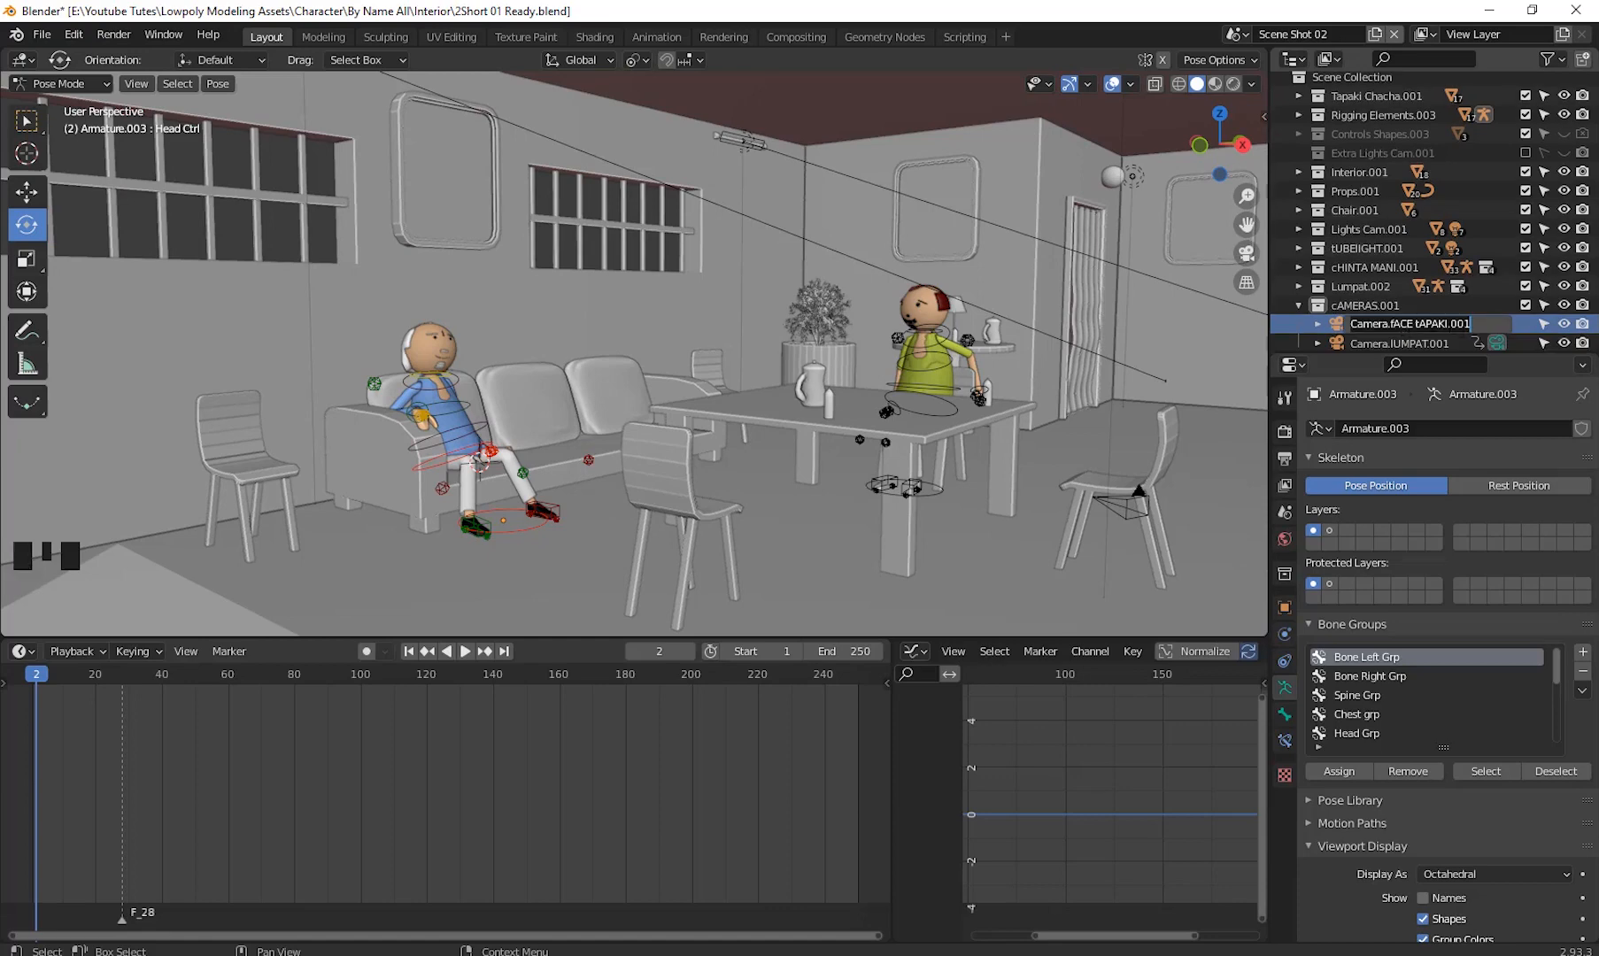
left_click(1447, 324)
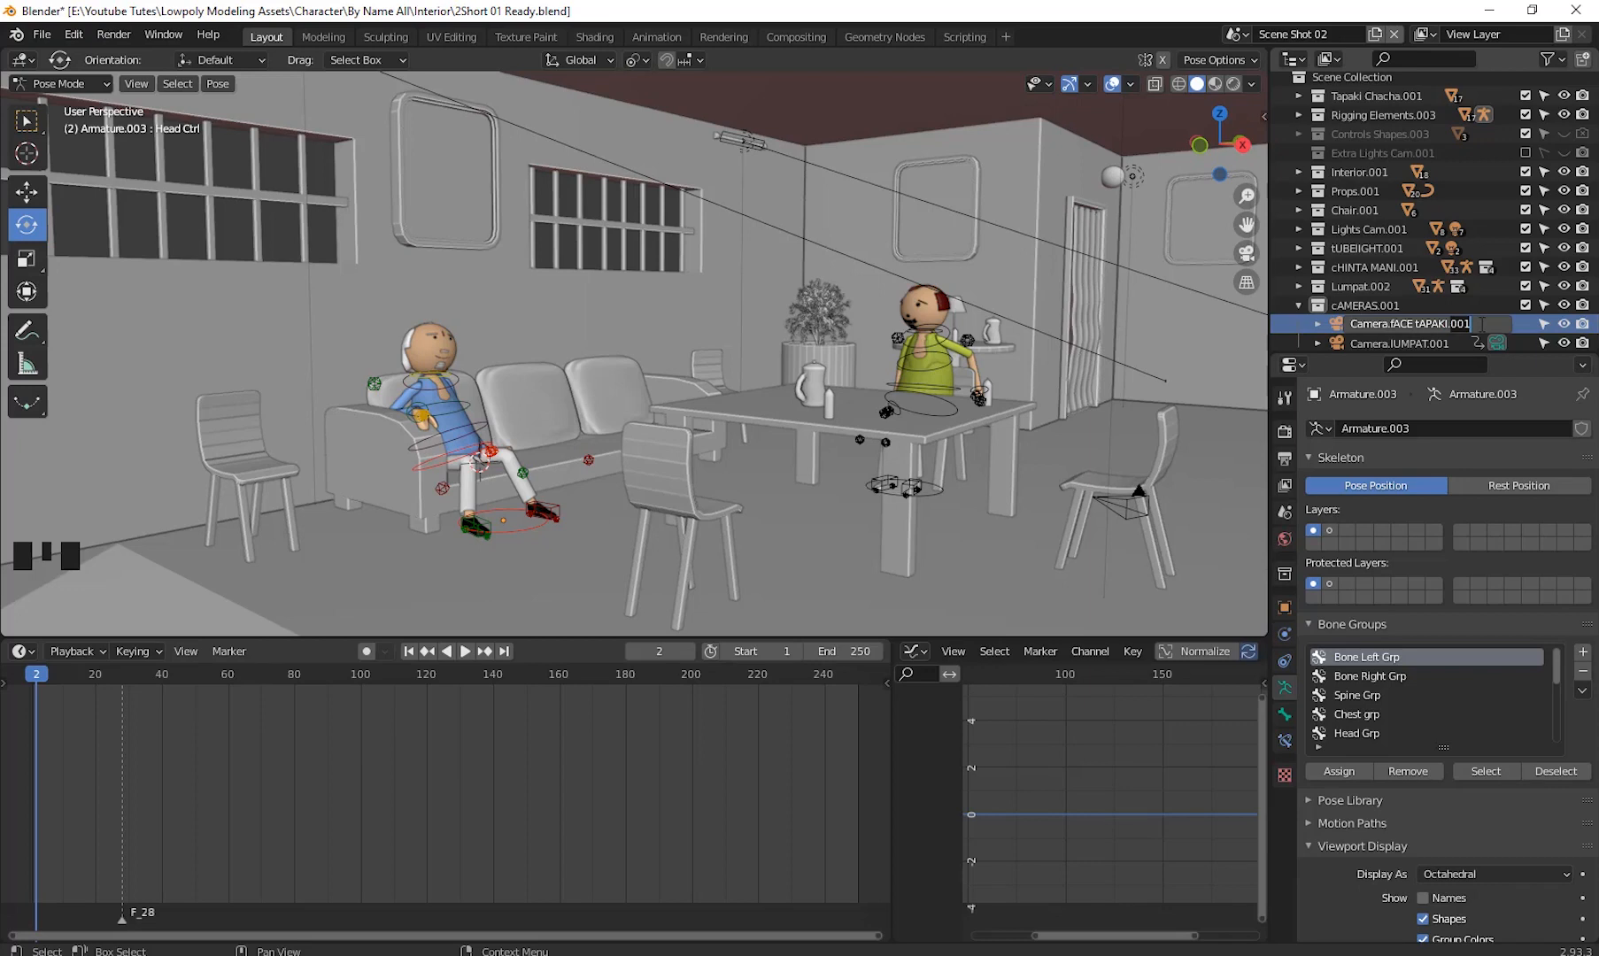
key("Return")
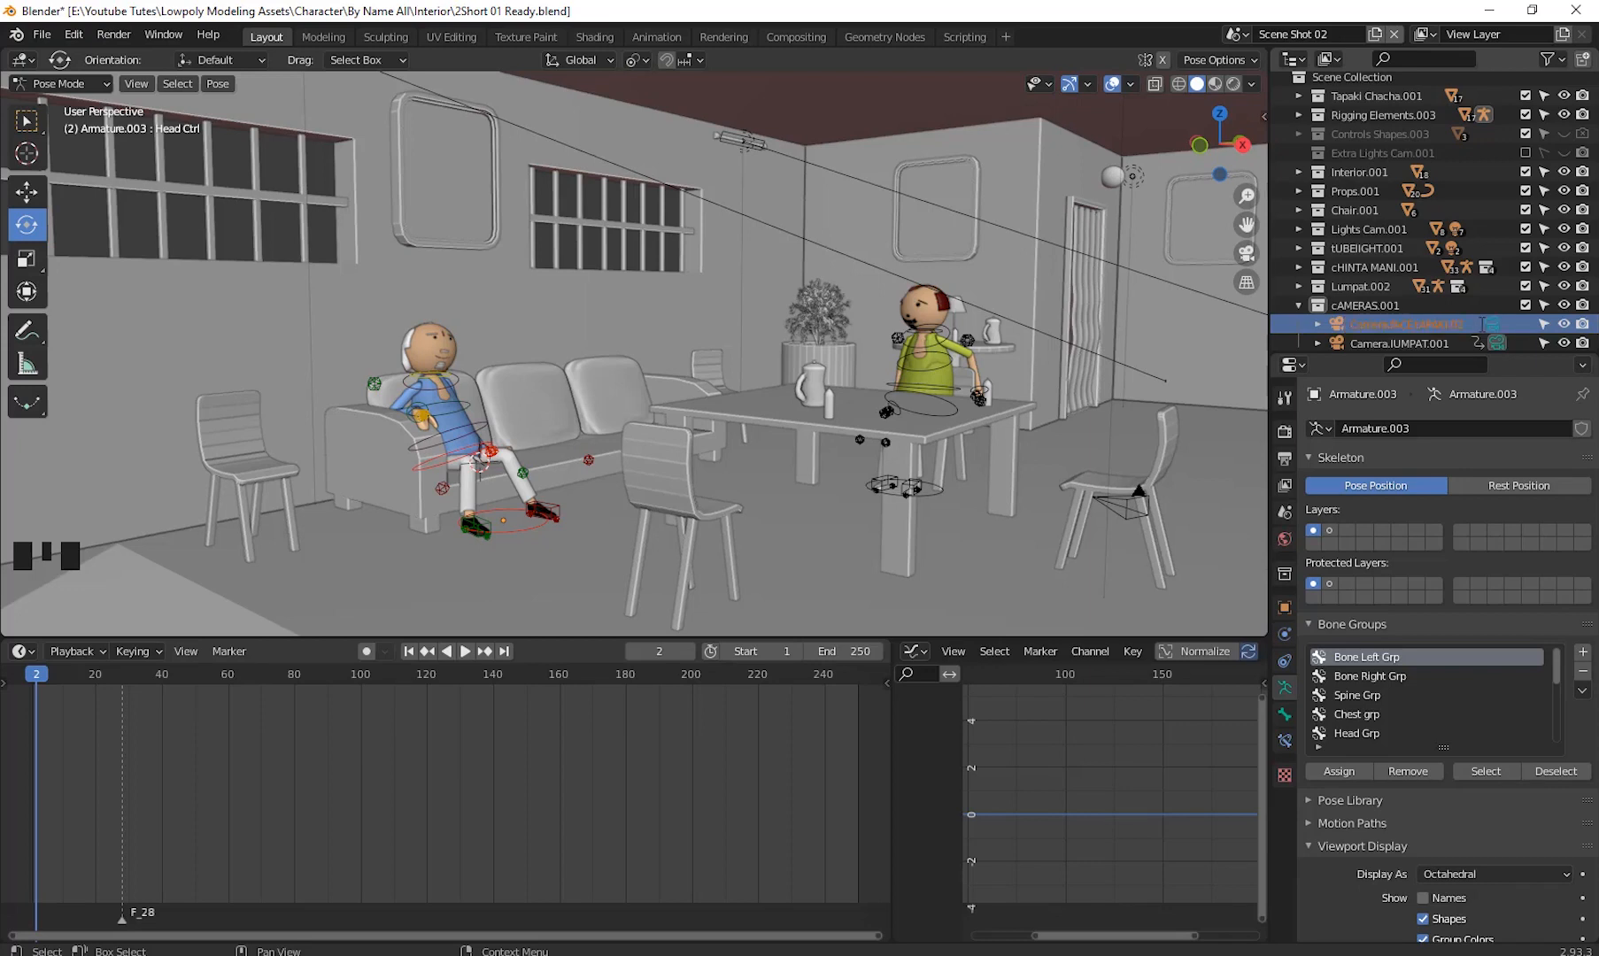
left_click(1442, 325)
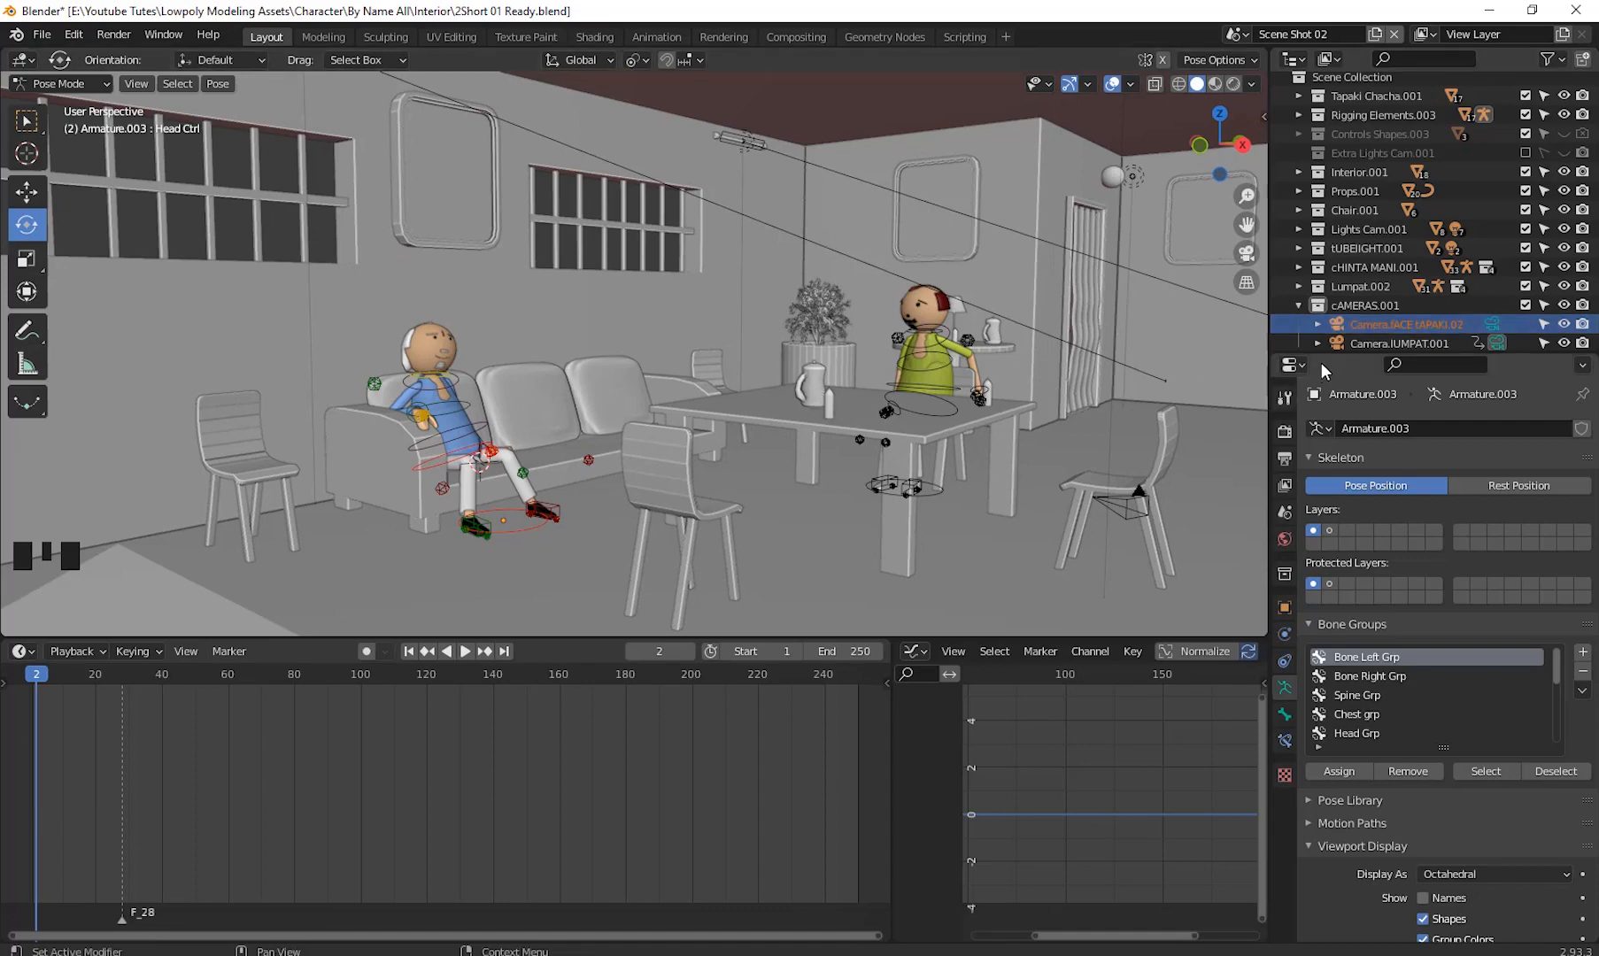
left_click(1417, 323)
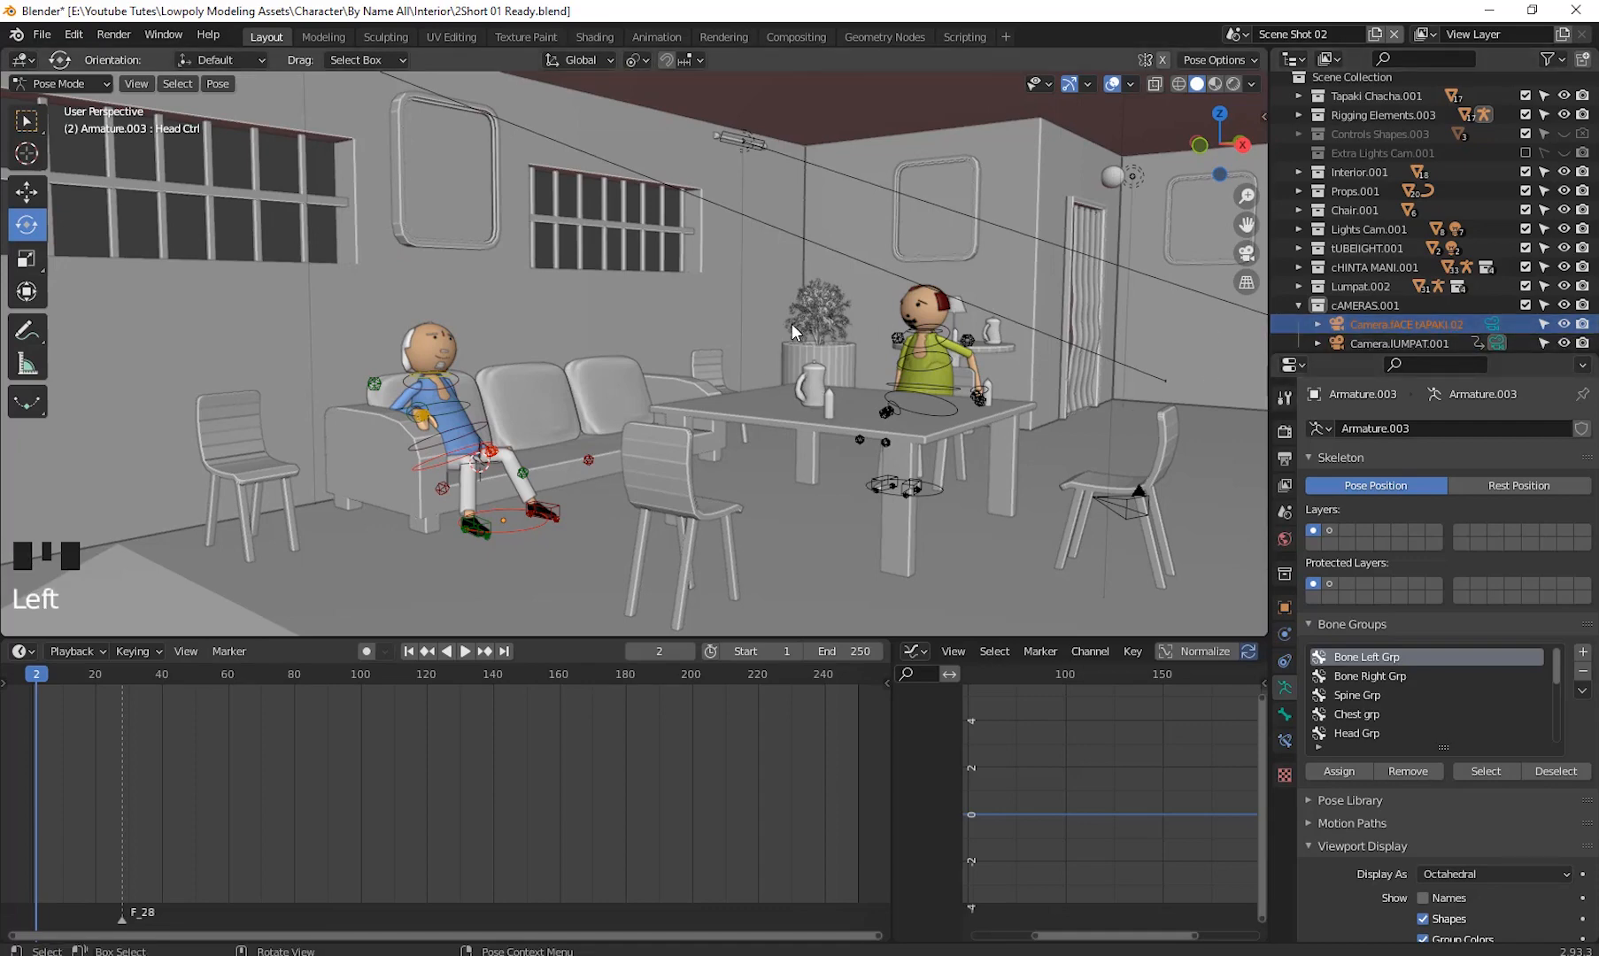
- Switch to Object Mode, select Camera.fACE tAPAKI.02 and set it as the active camera, viewing through it
left_click(64, 85)
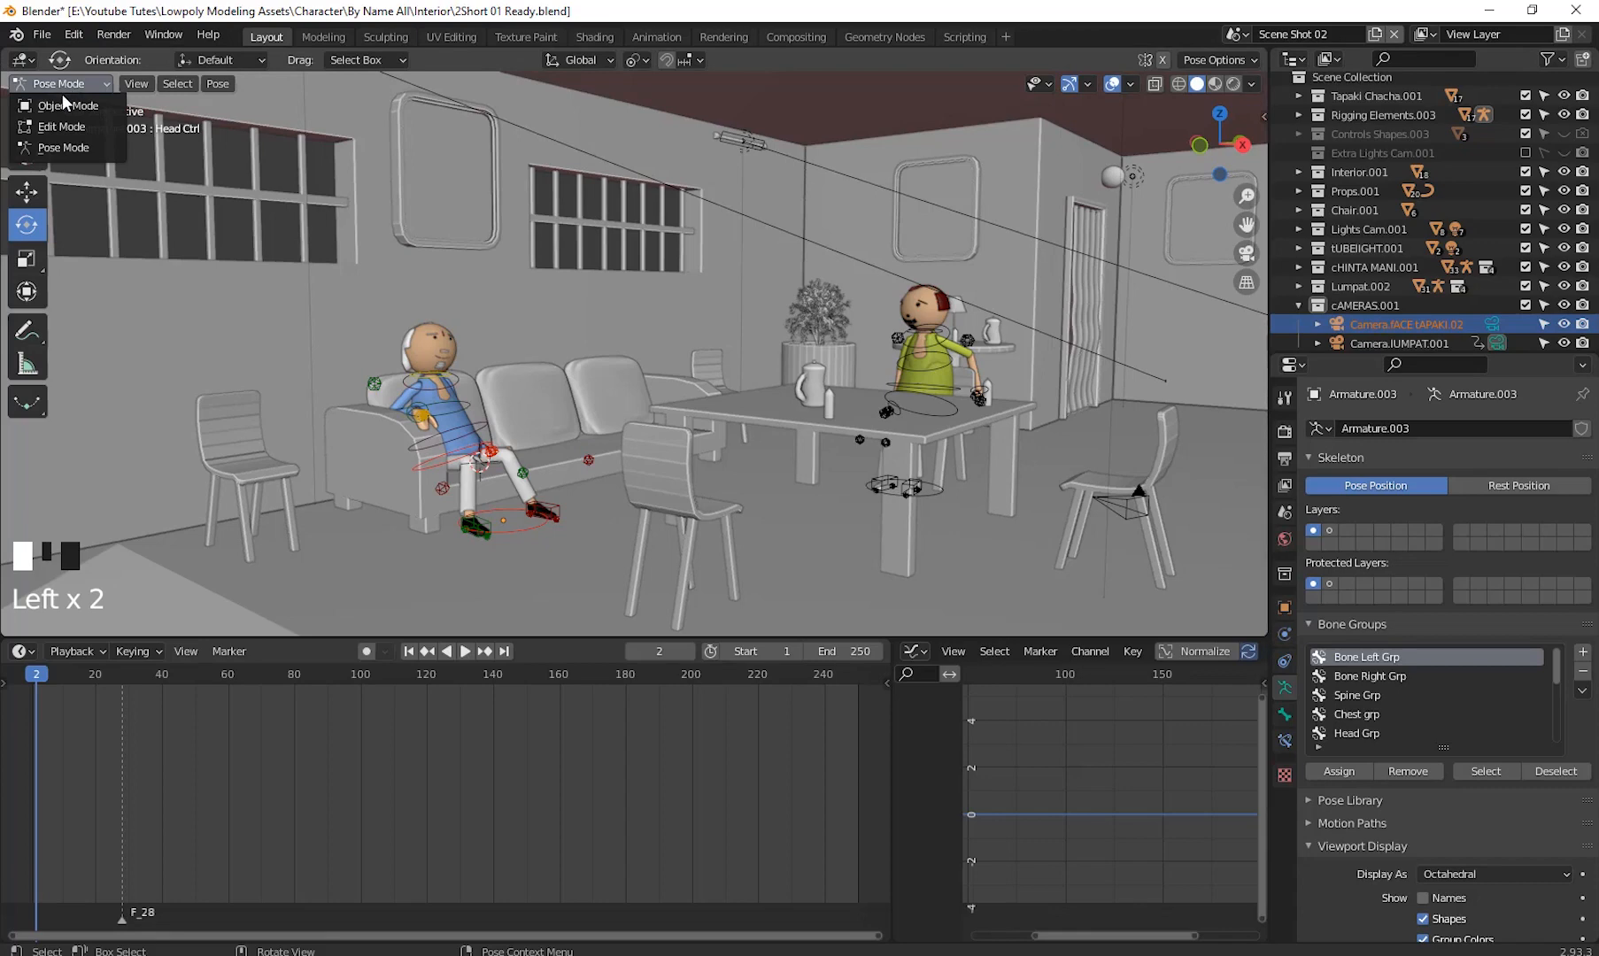
left_click(66, 105)
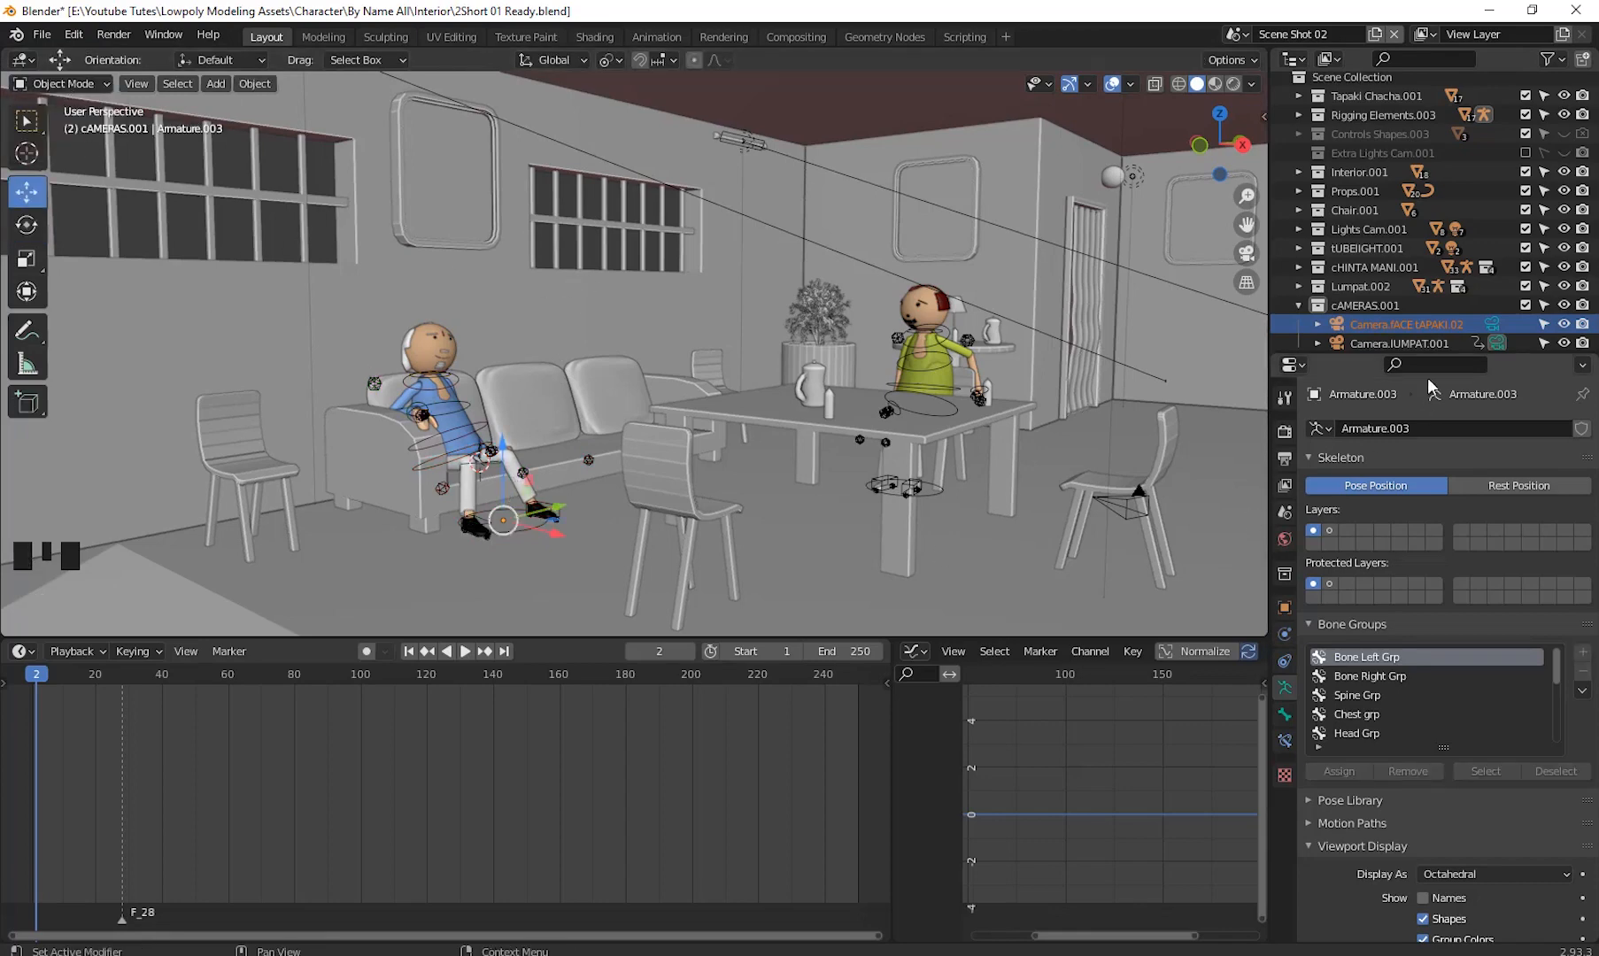
left_click(1411, 323)
left_click(1414, 323)
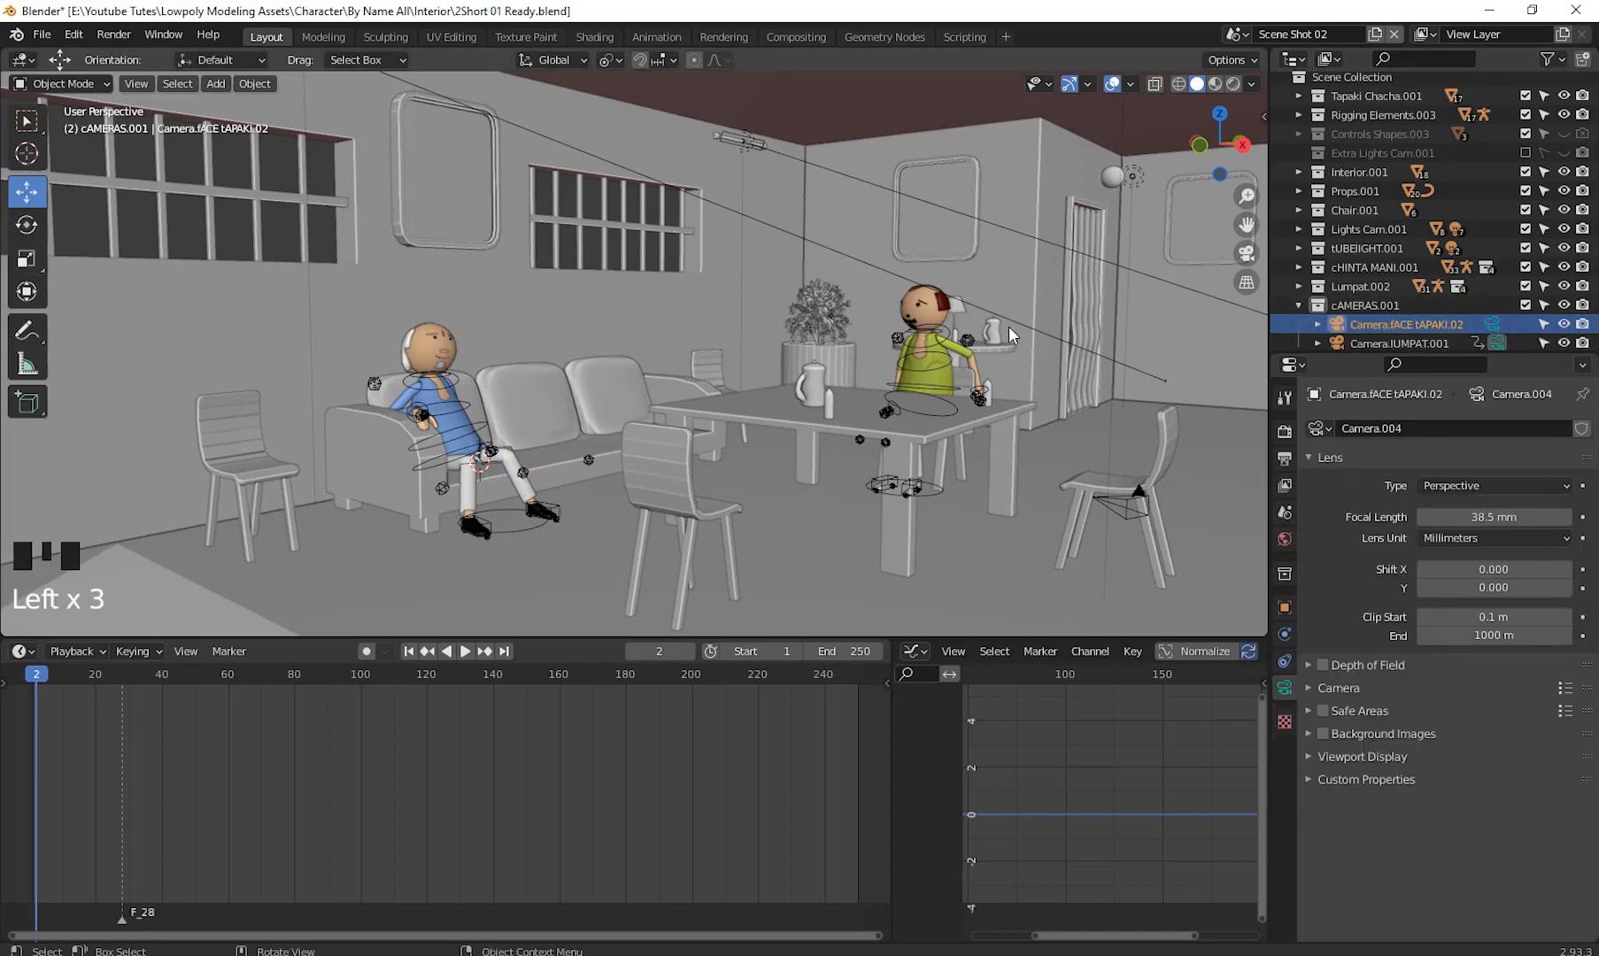
key("ctrl+KP_0")
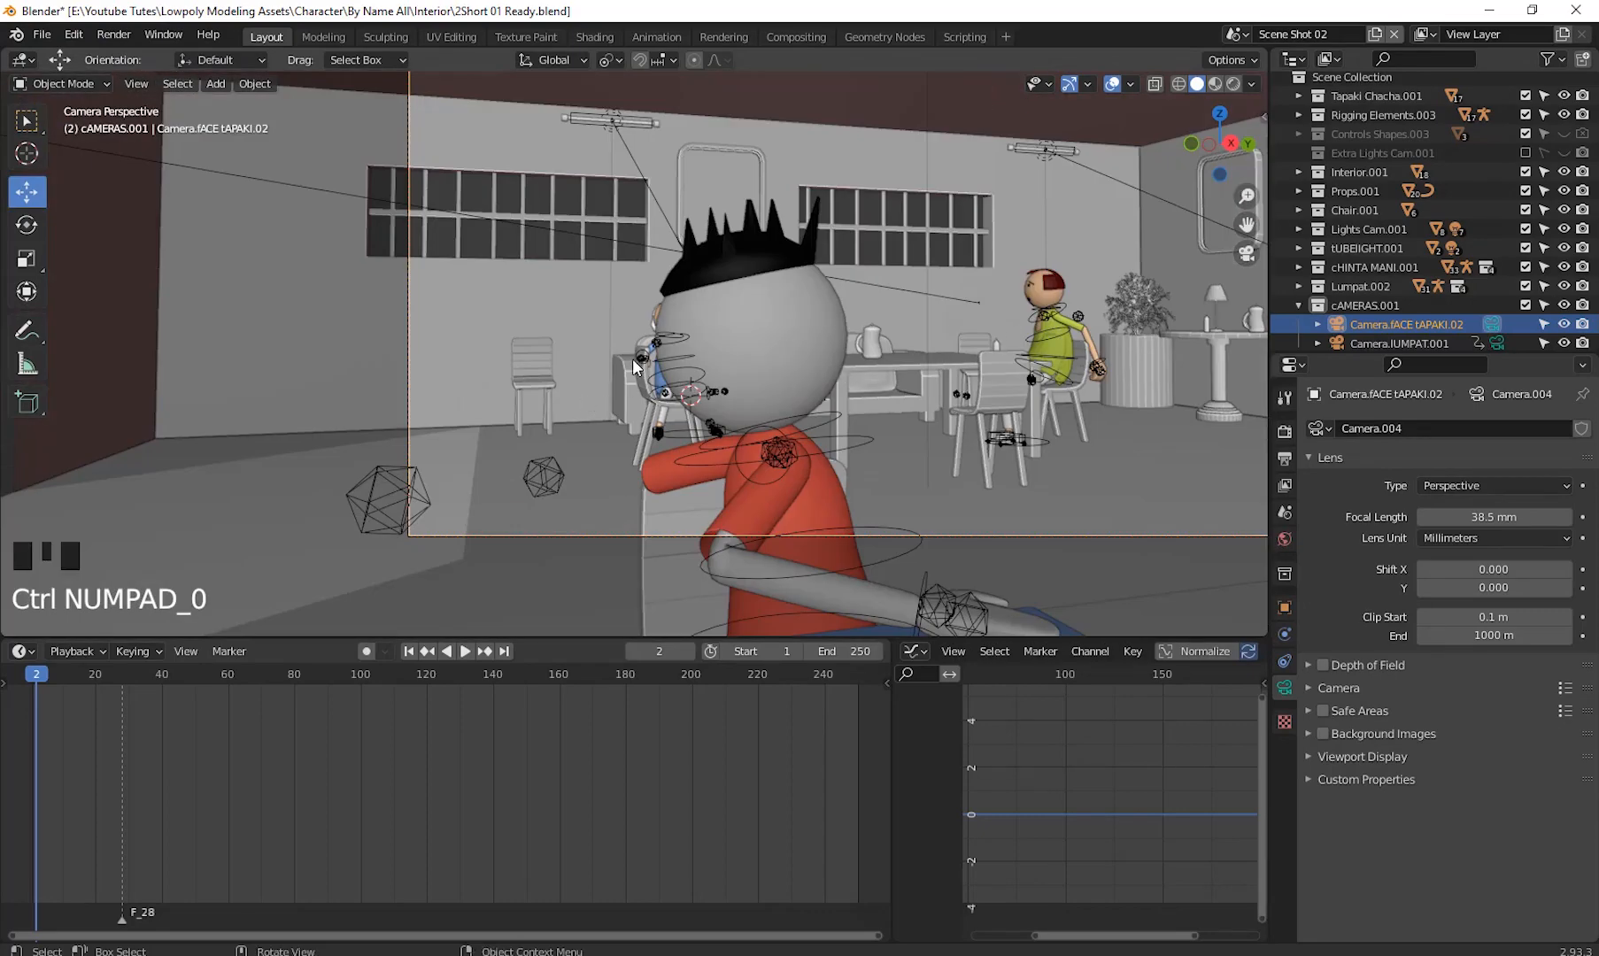
- Enable locking the camera to the view in the viewport sidebar's view settings
left_click(1263, 116)
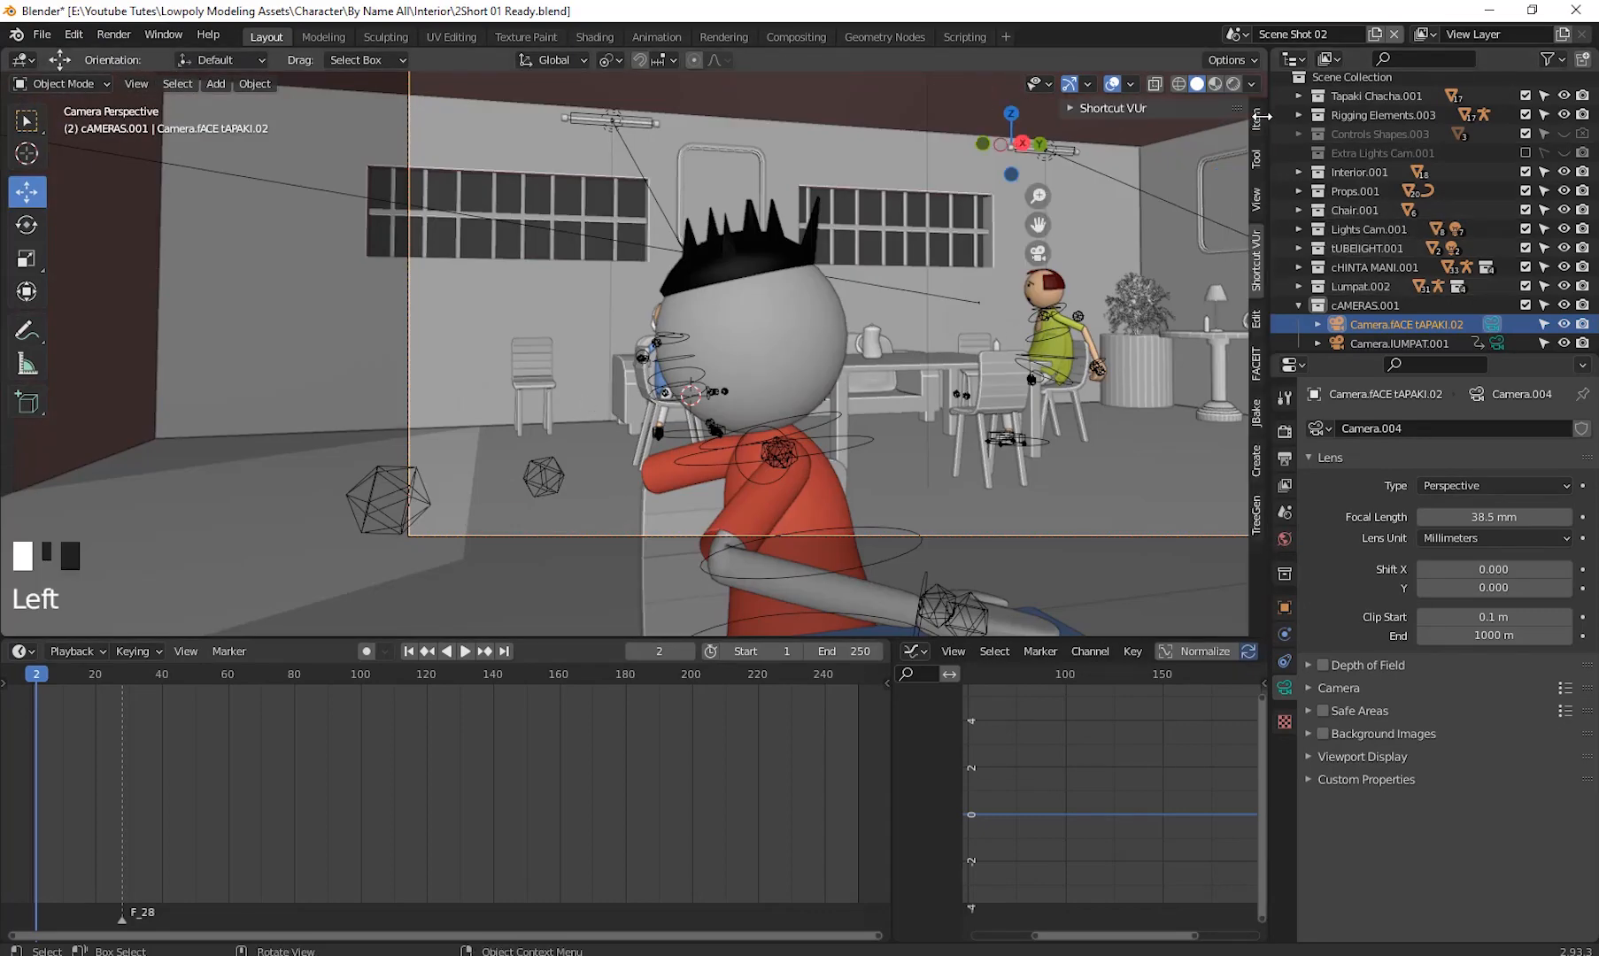
left_click(1255, 196)
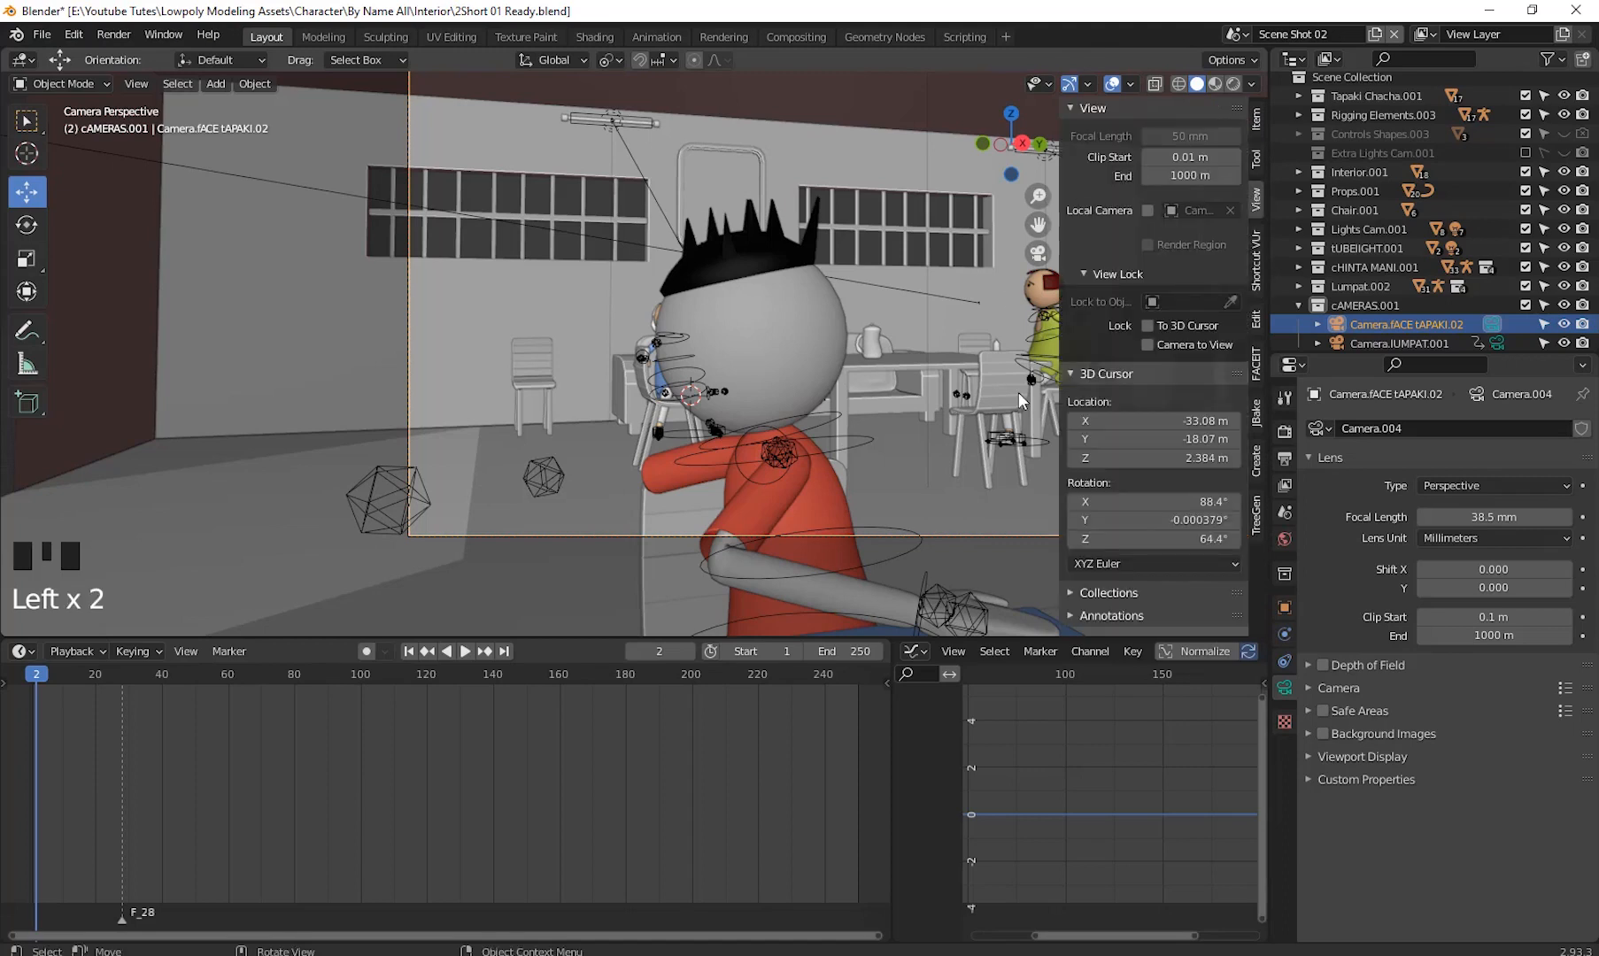
left_click(1148, 345)
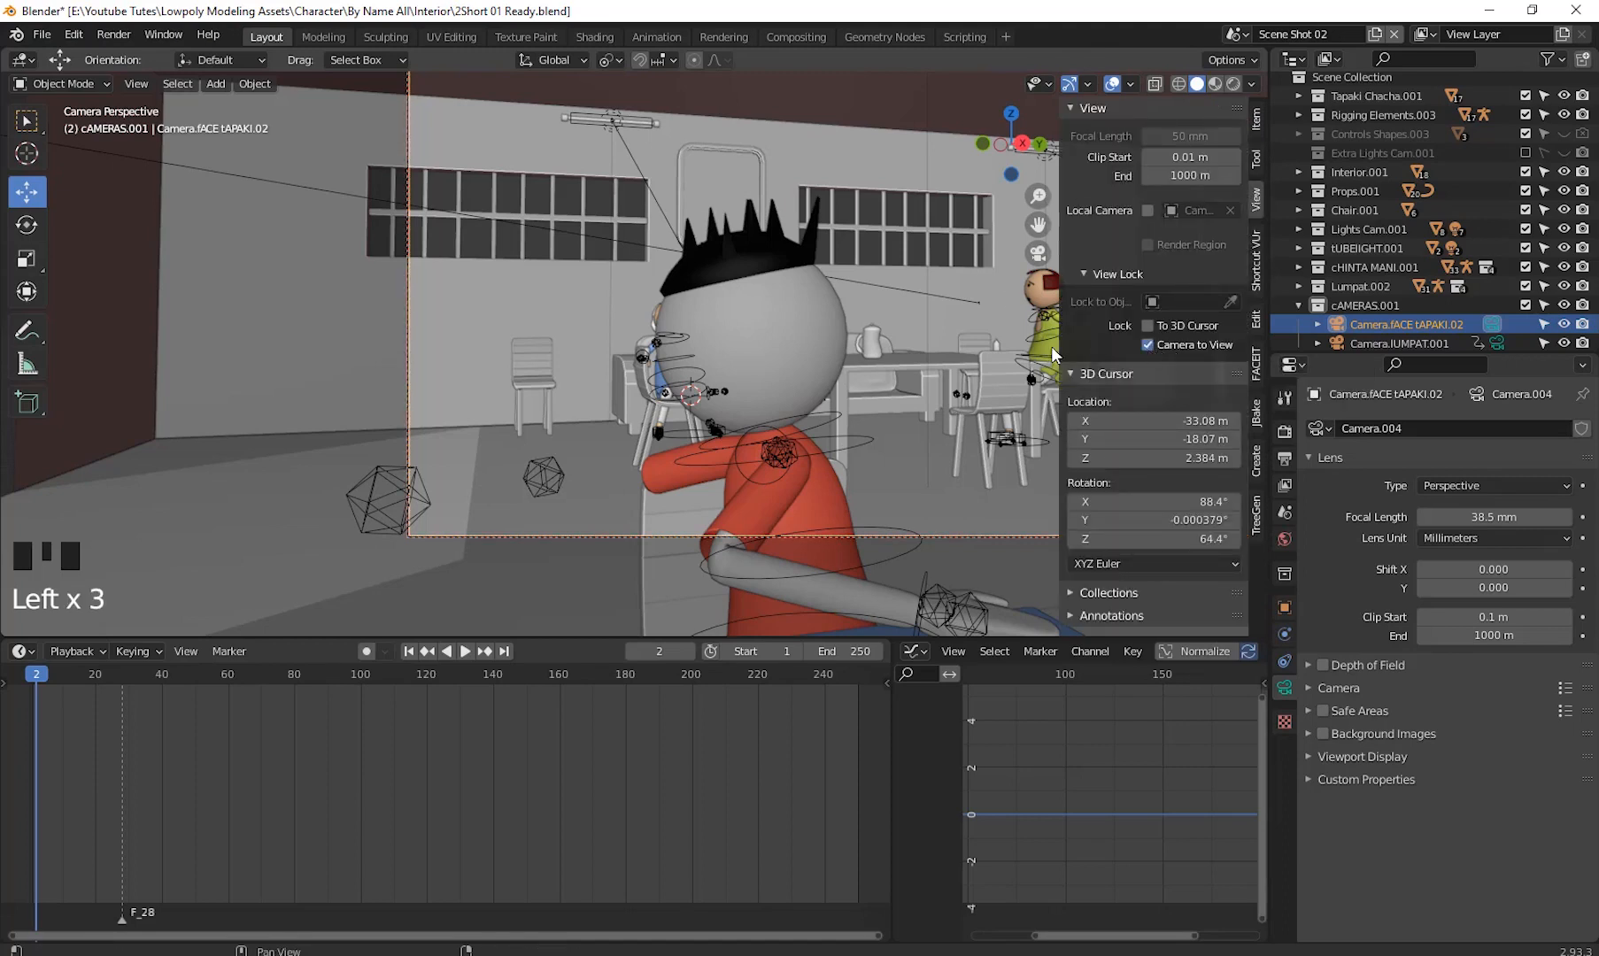
key("n")
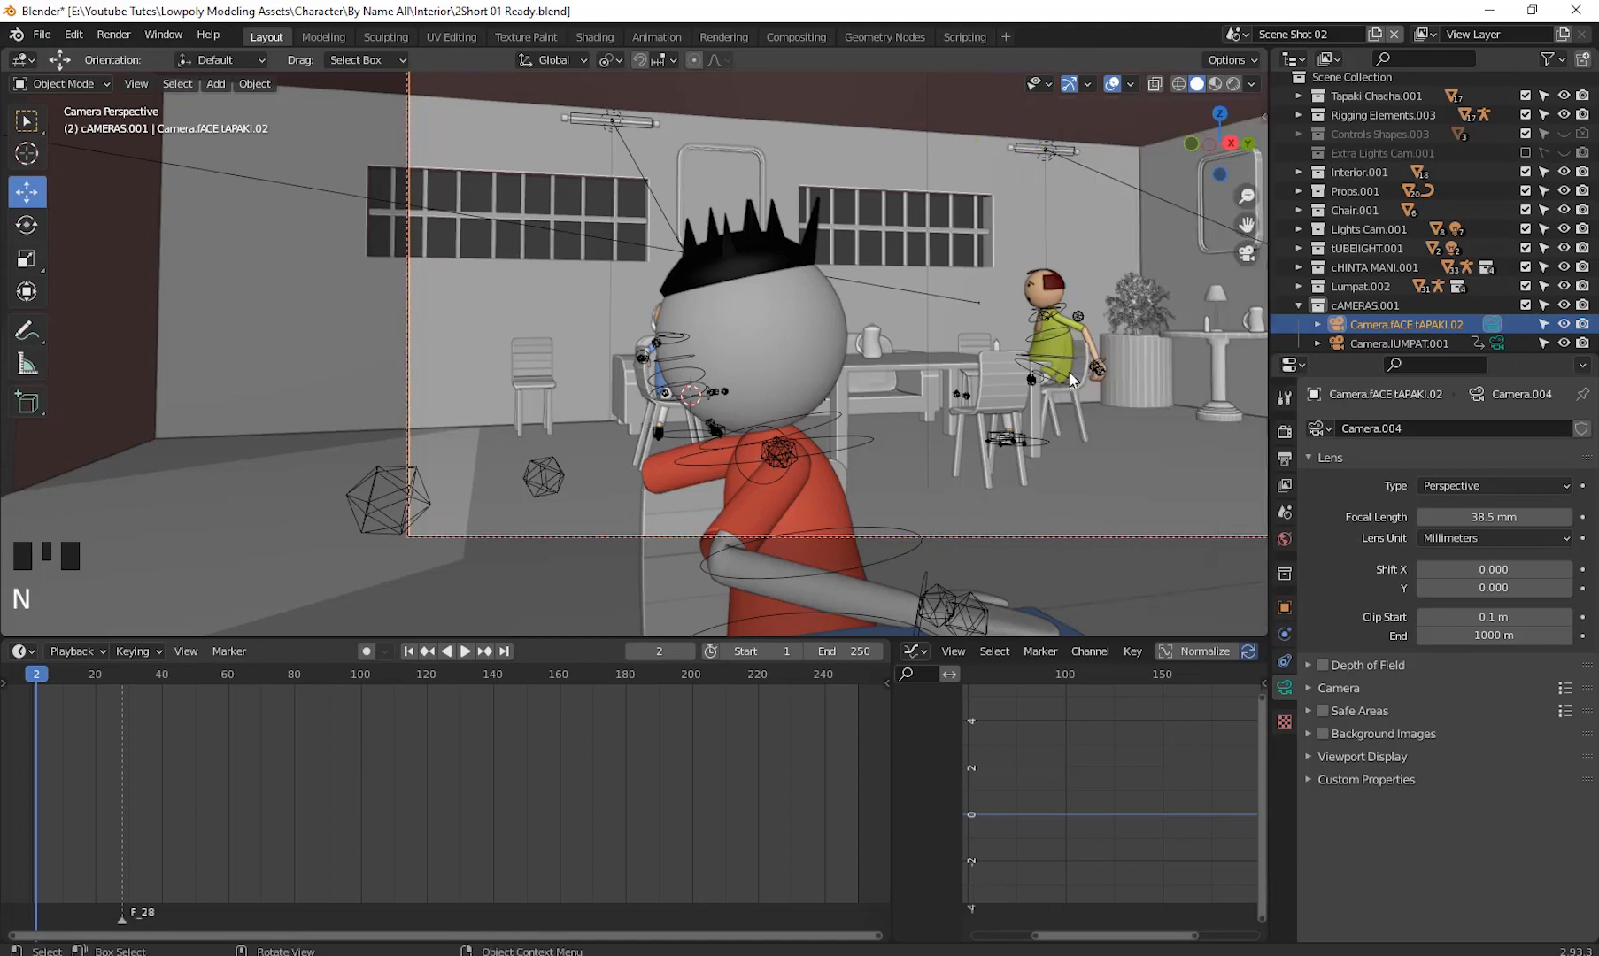
- Reposition the locked camera view to frame the seated character on the sofa
middle_click_drag(794, 362, 919, 310)
scroll(858, 390, "up", 2)
scroll(796, 309, "up", 4)
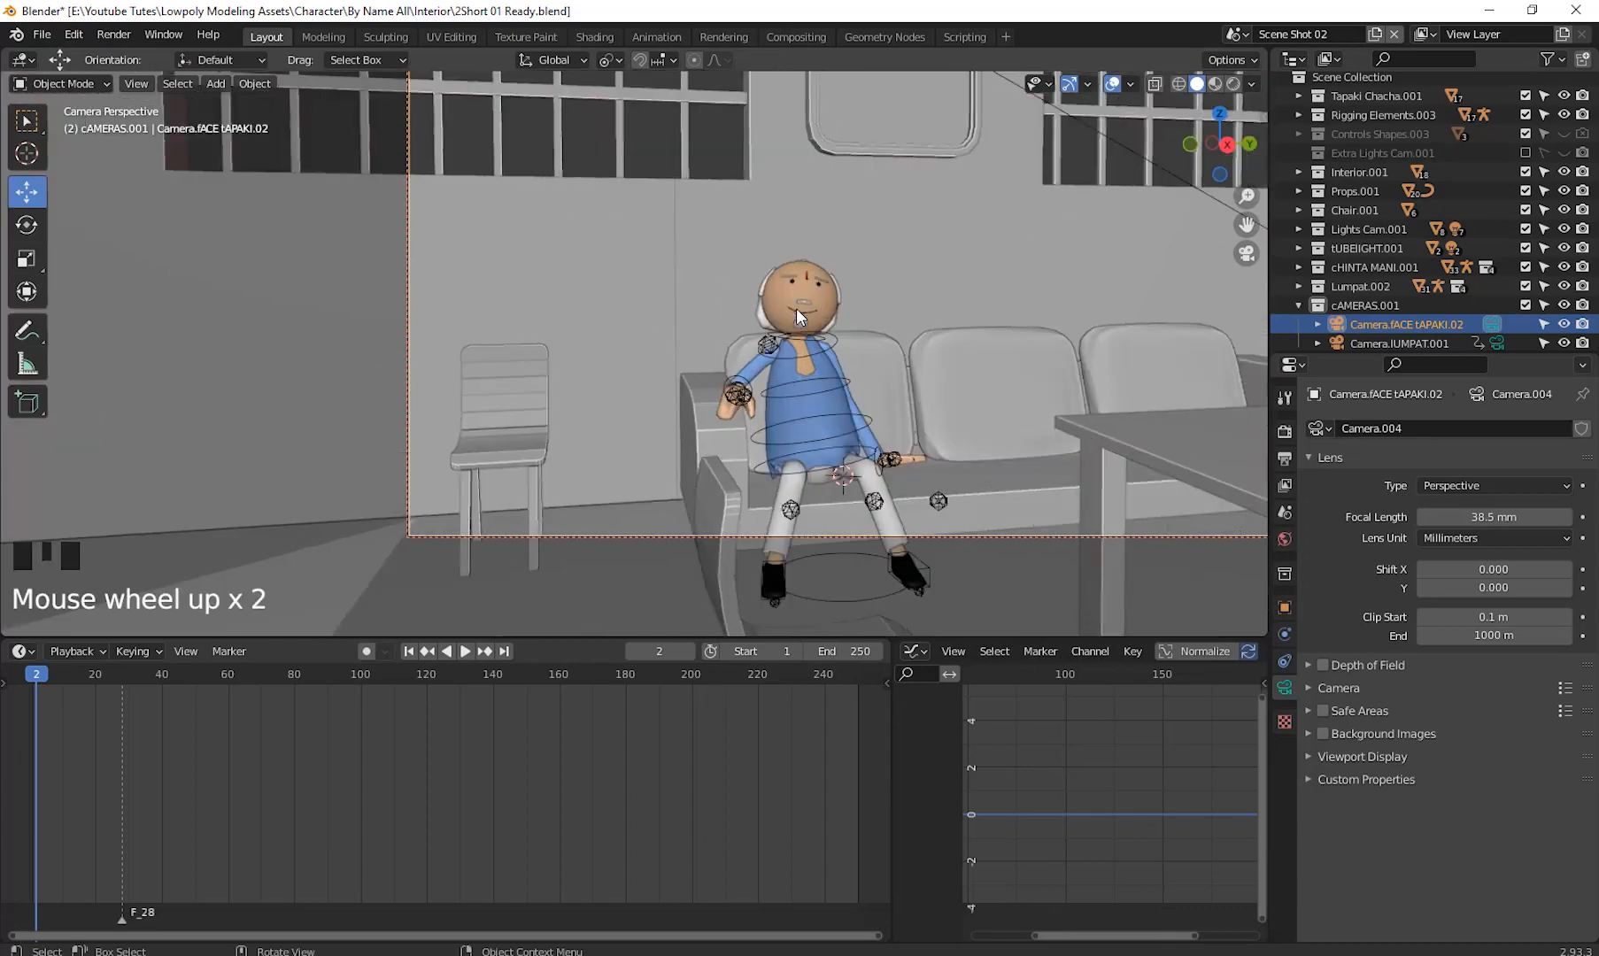
middle_click_drag(799, 338, 1119, 364, "shift")
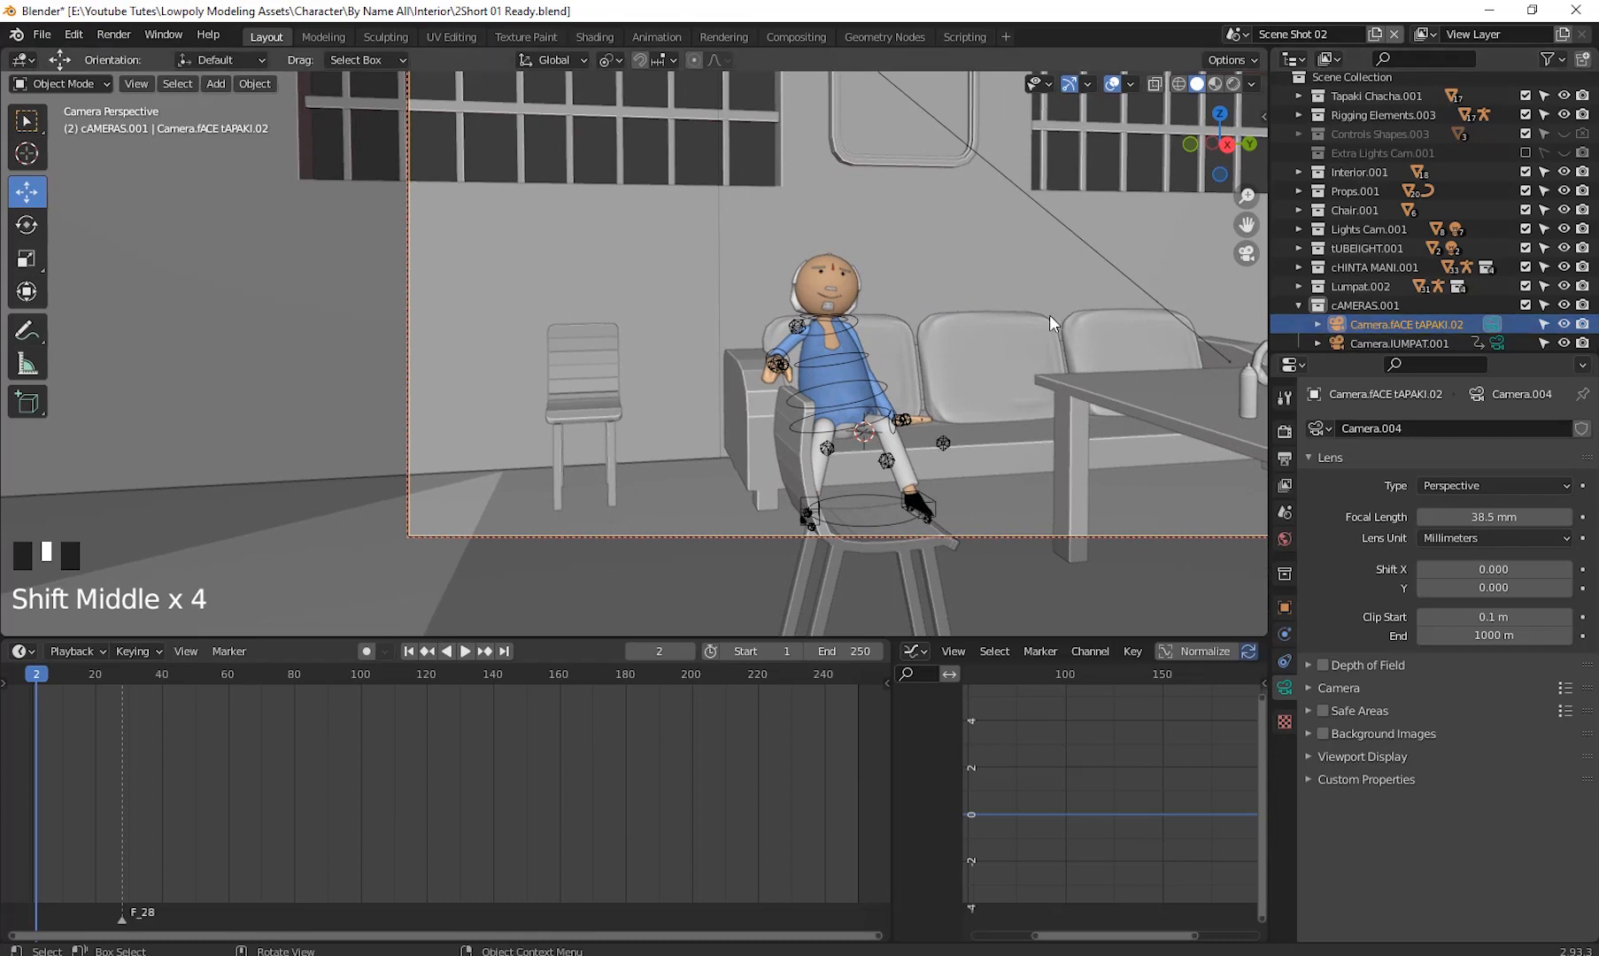
left_click(1264, 116)
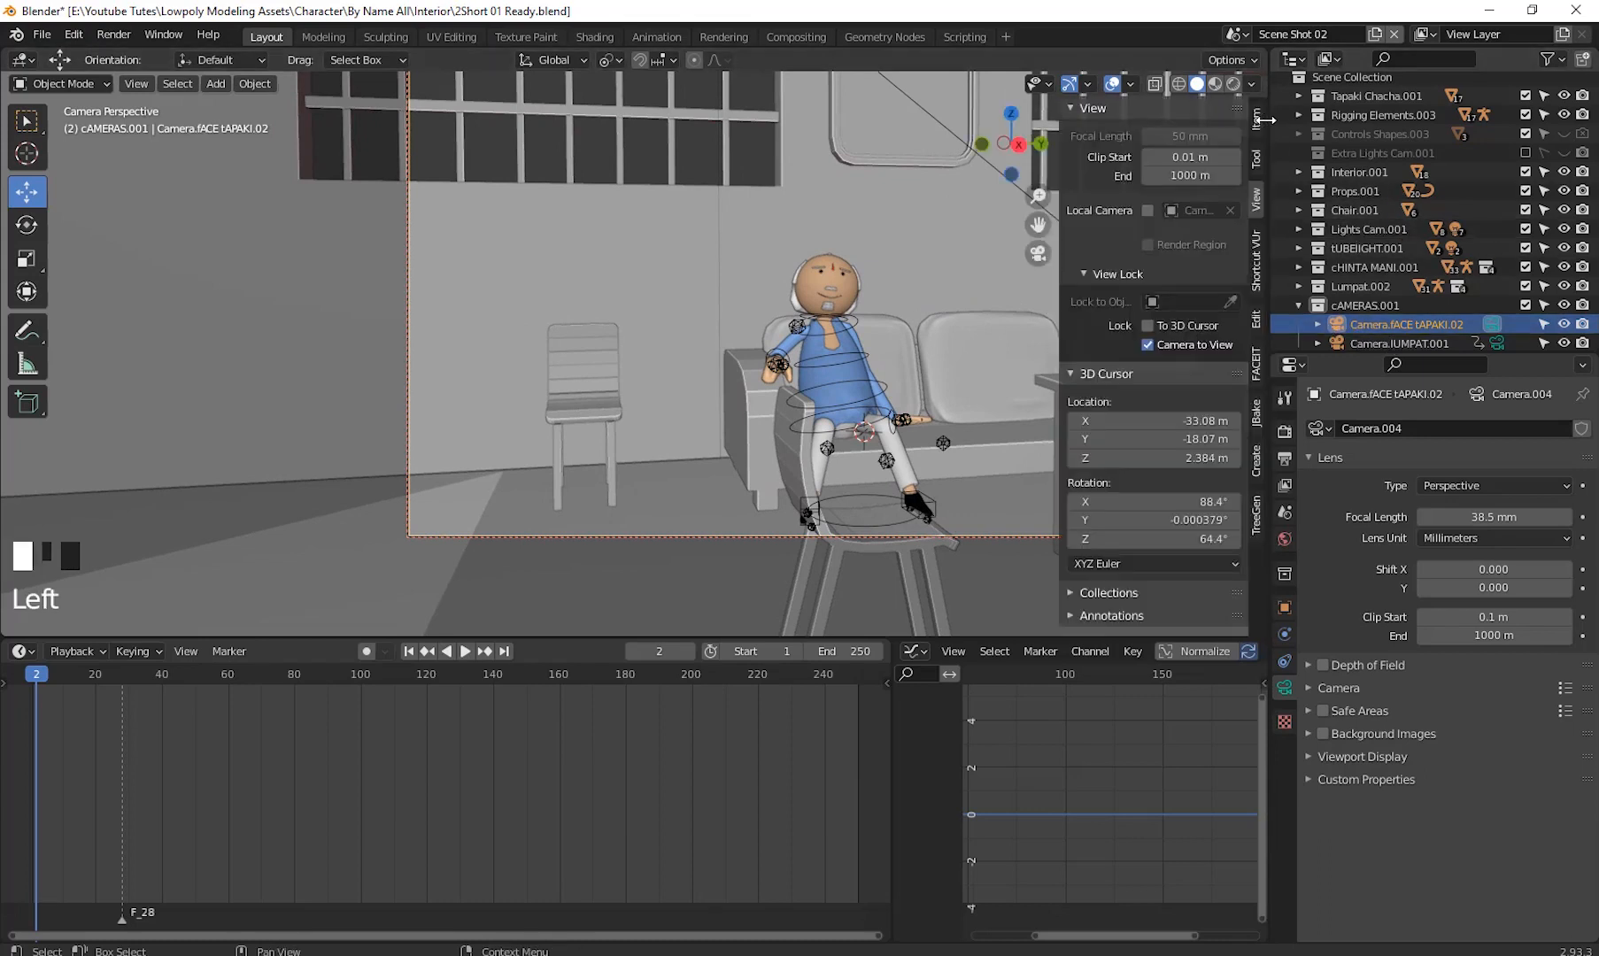
left_click(1148, 344)
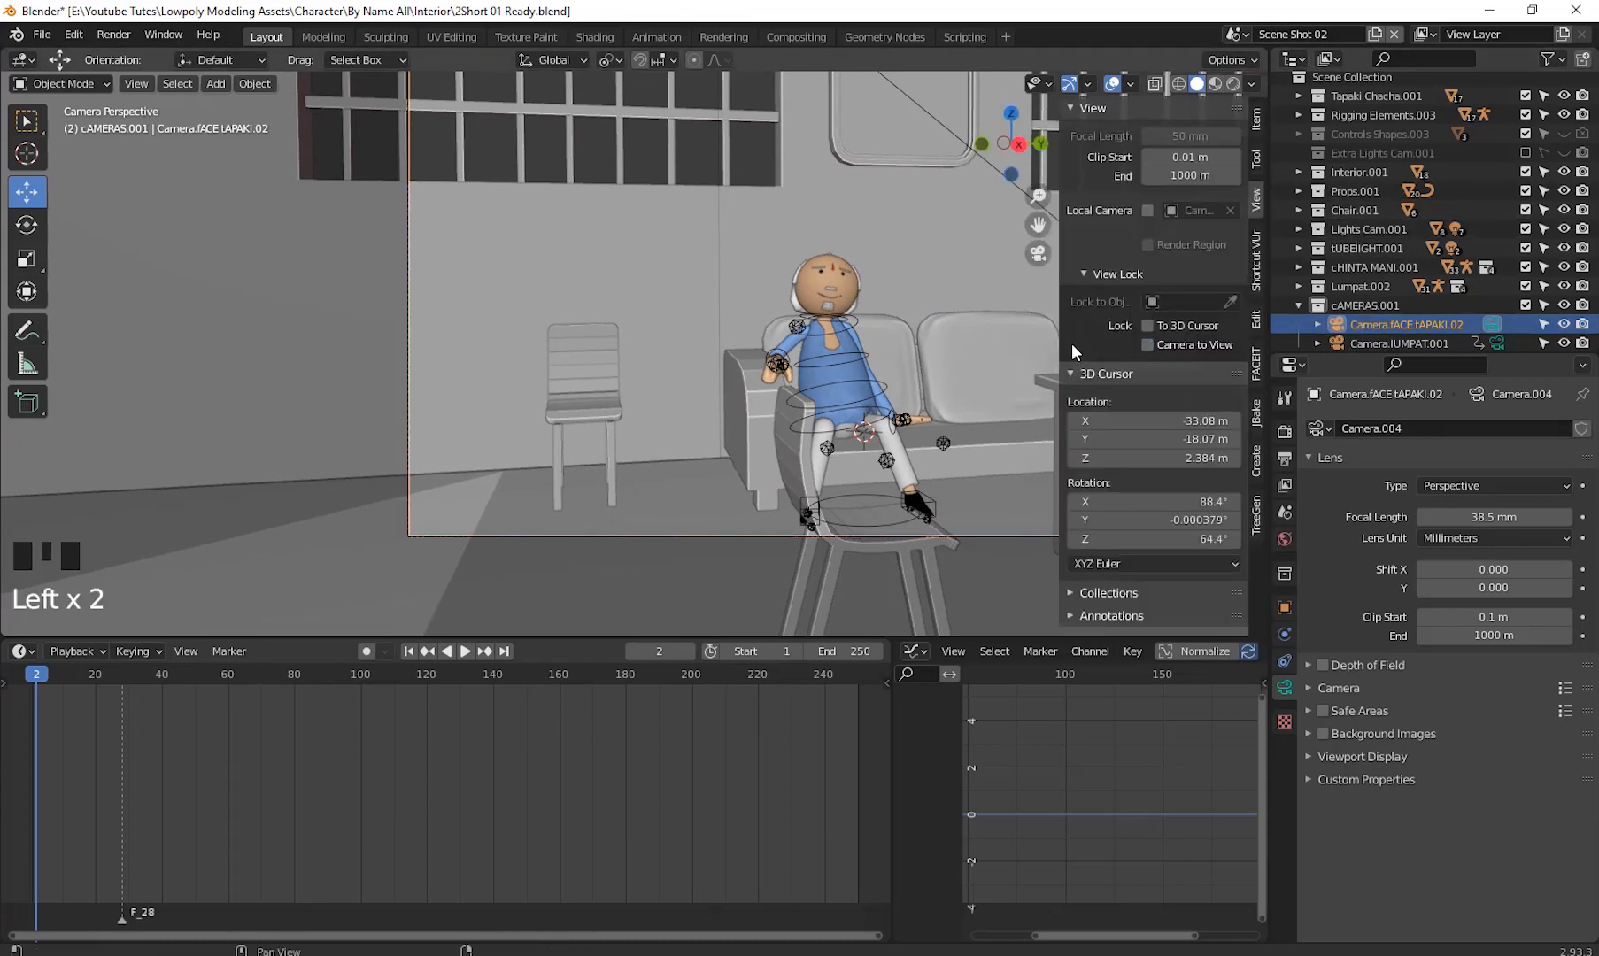
key("n")
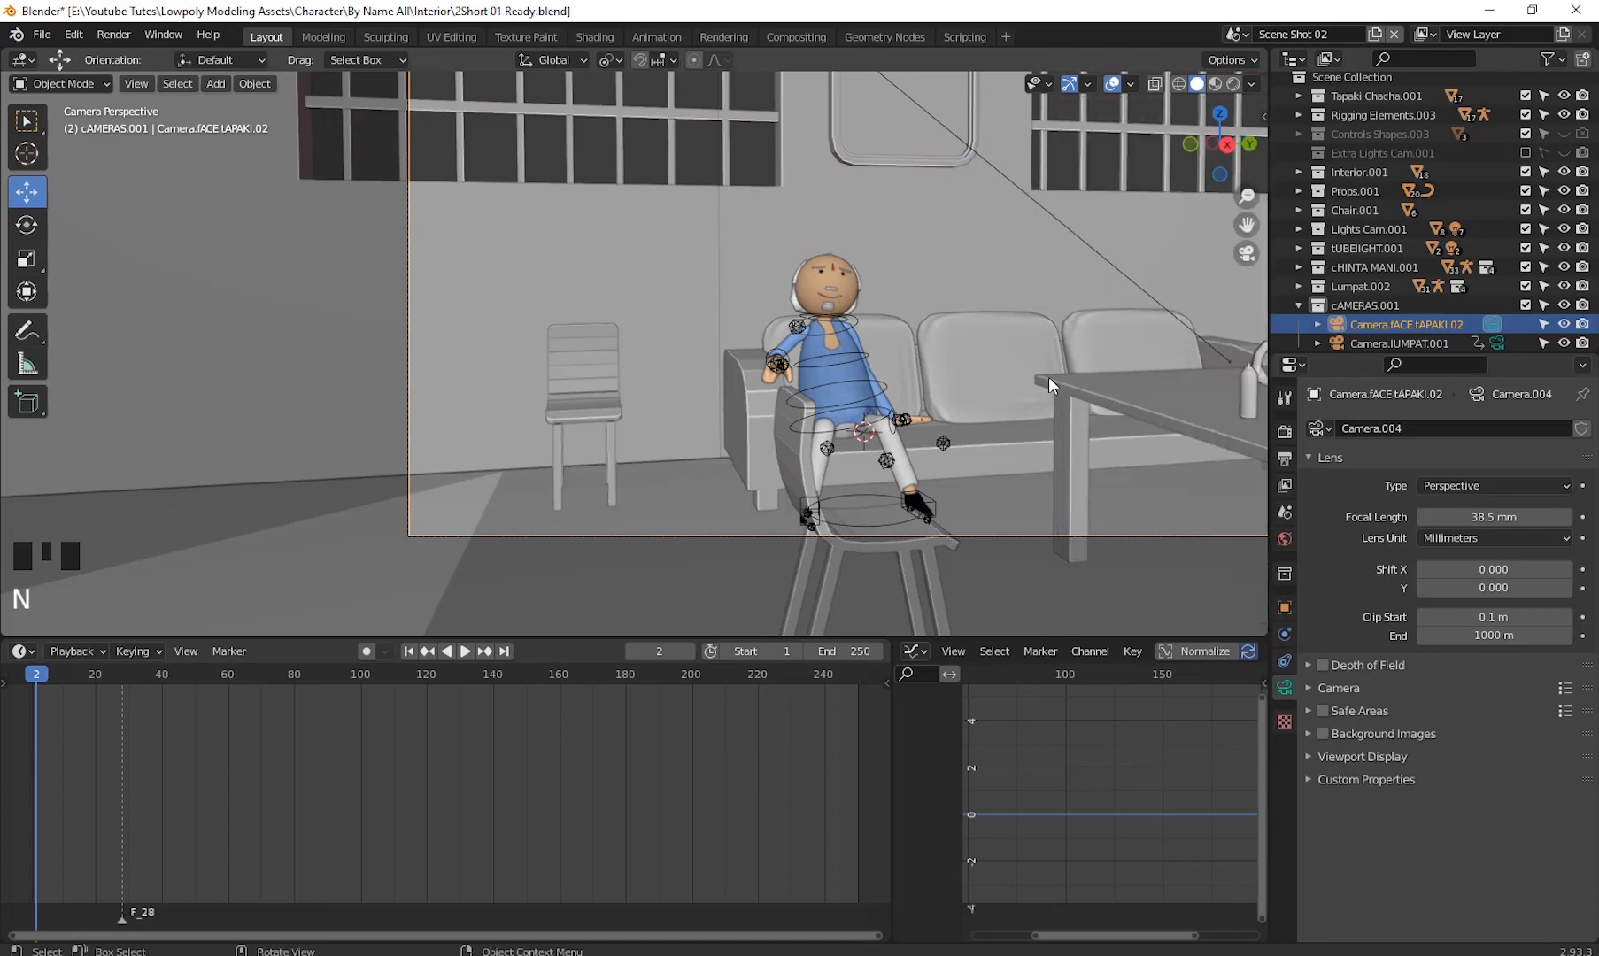
middle_click_drag(1096, 357, 885, 405, "shift")
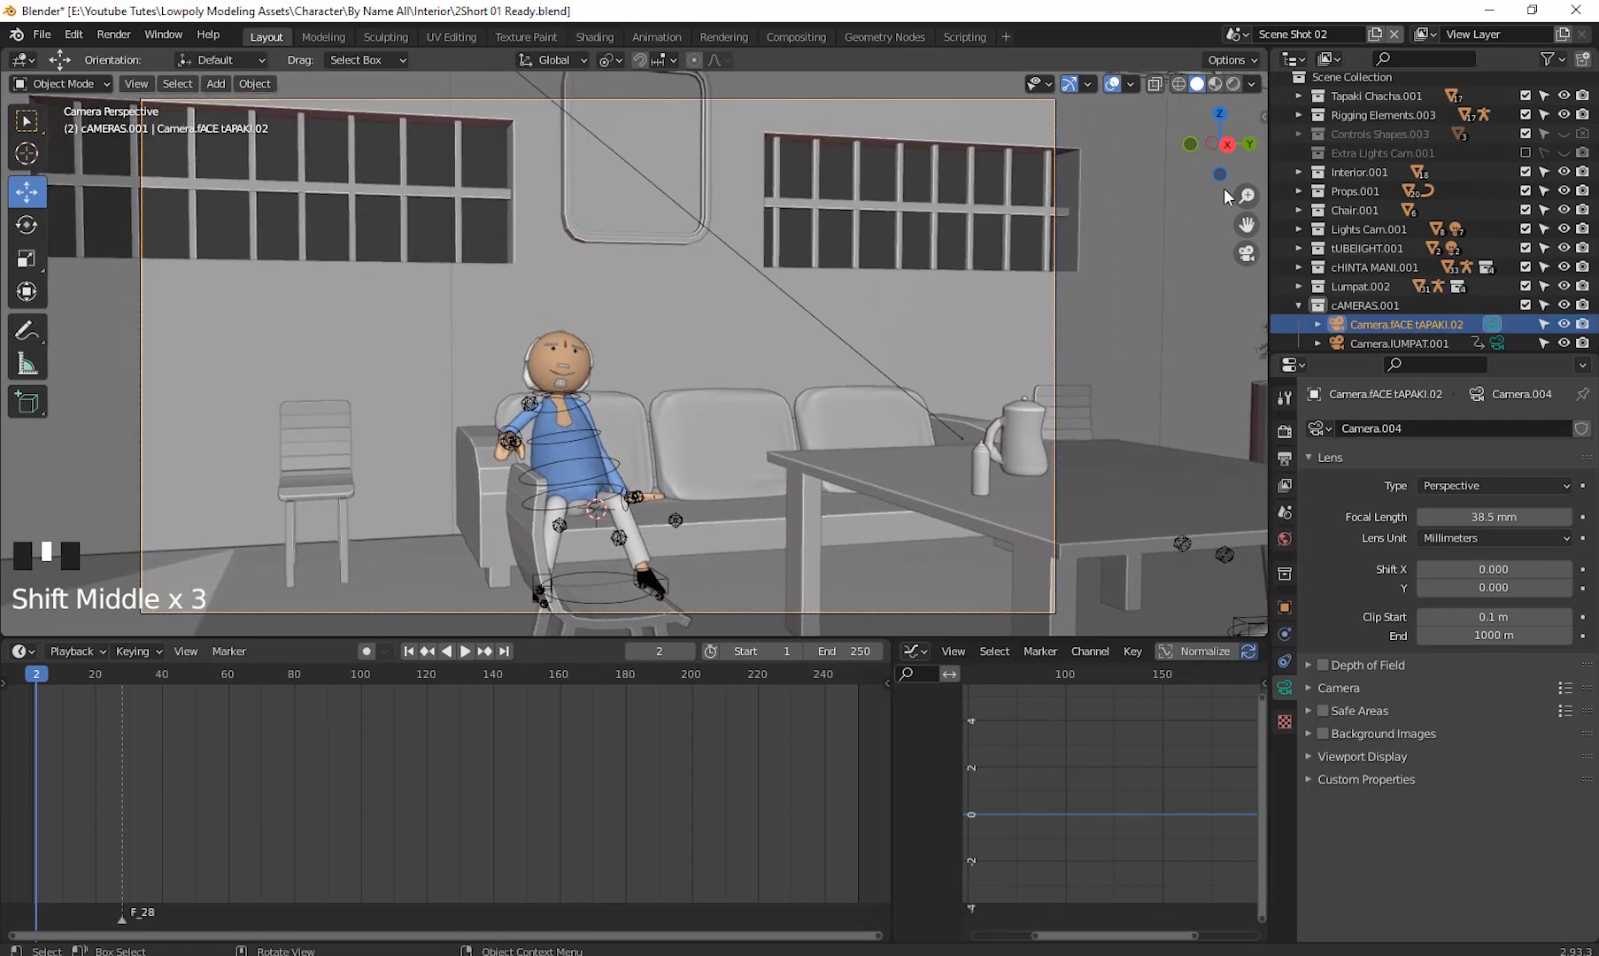
- Re-enable camera-to-view locking and reframe the face camera on the character seated on the chair by the sofa
left_click(1263, 116)
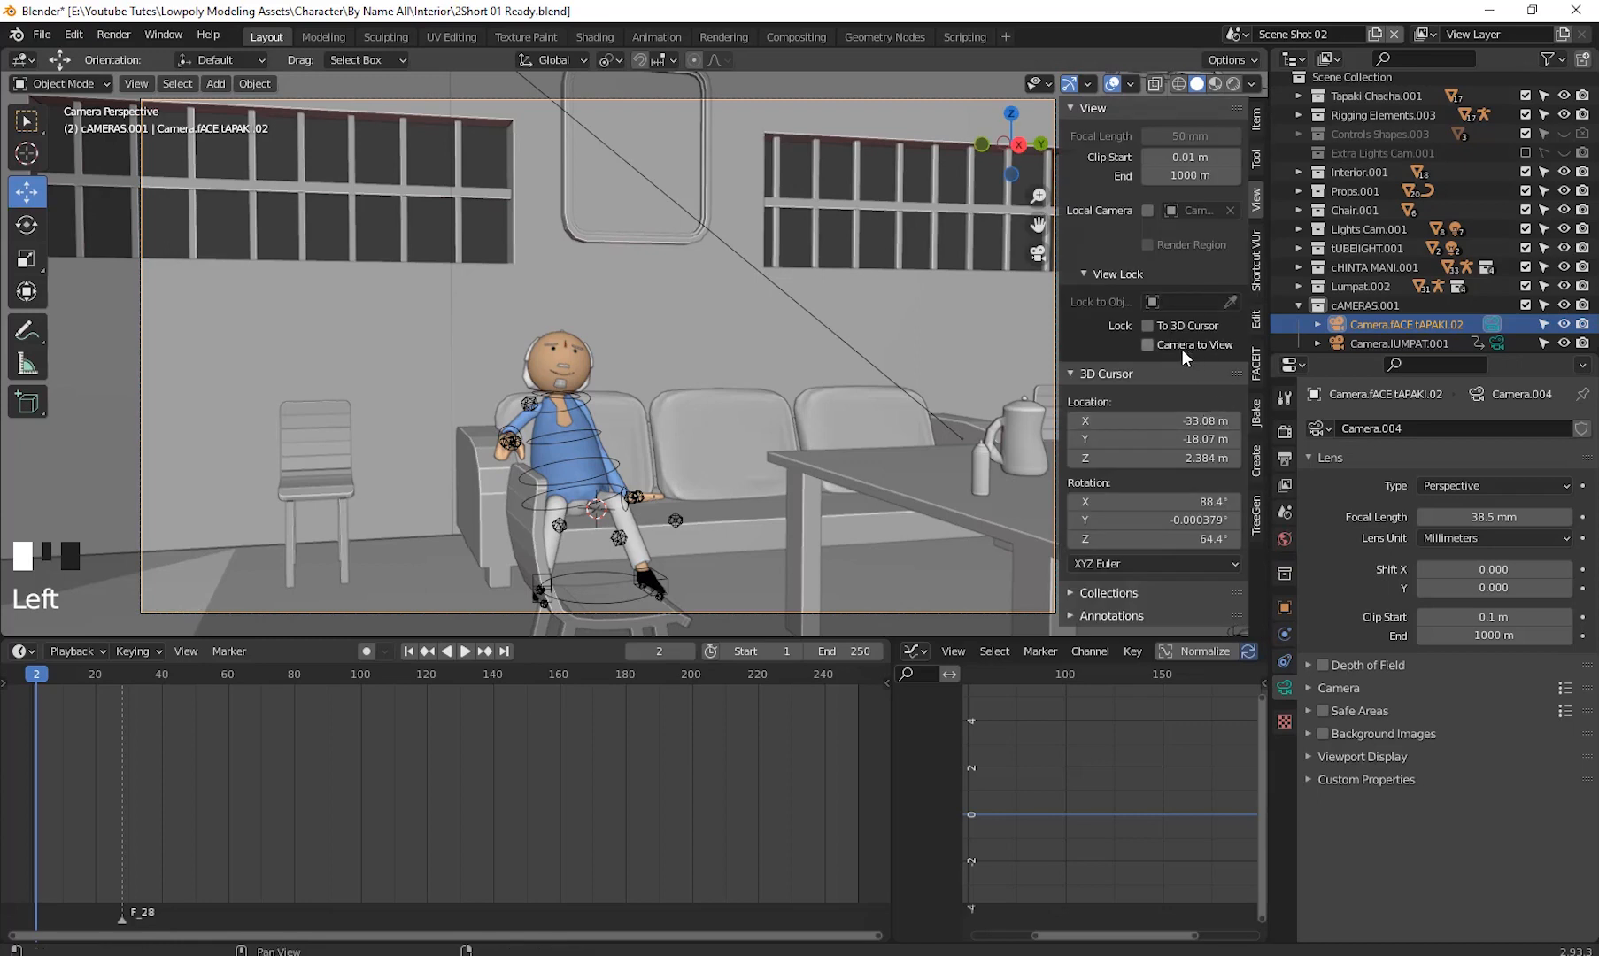
left_click(1147, 344)
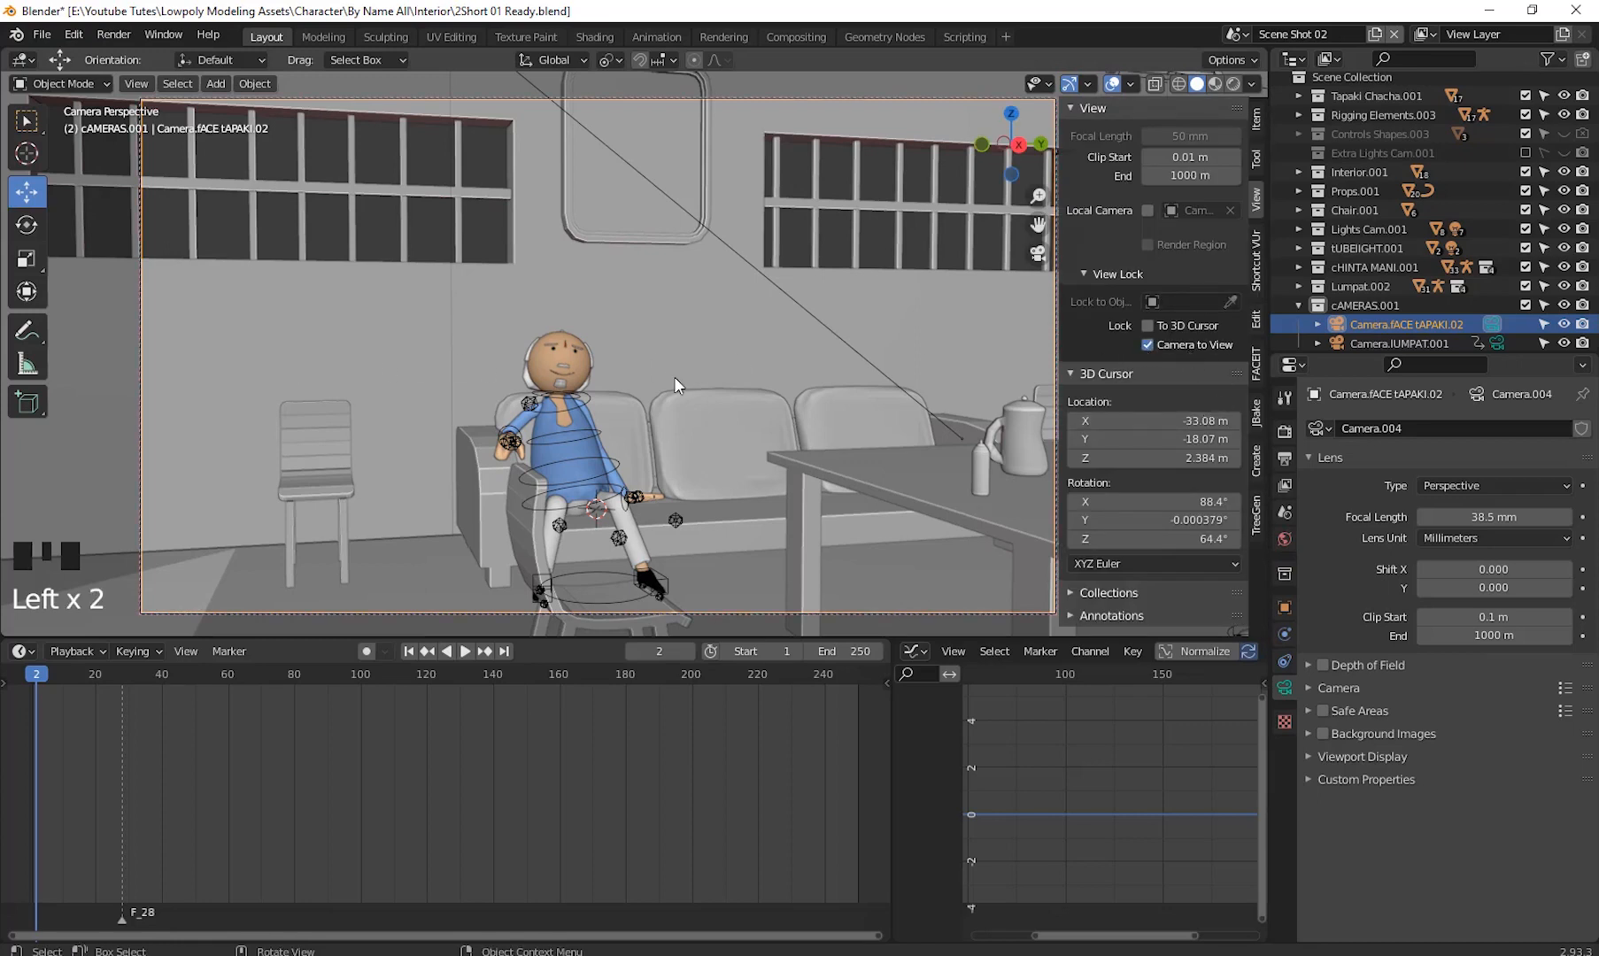
key("n")
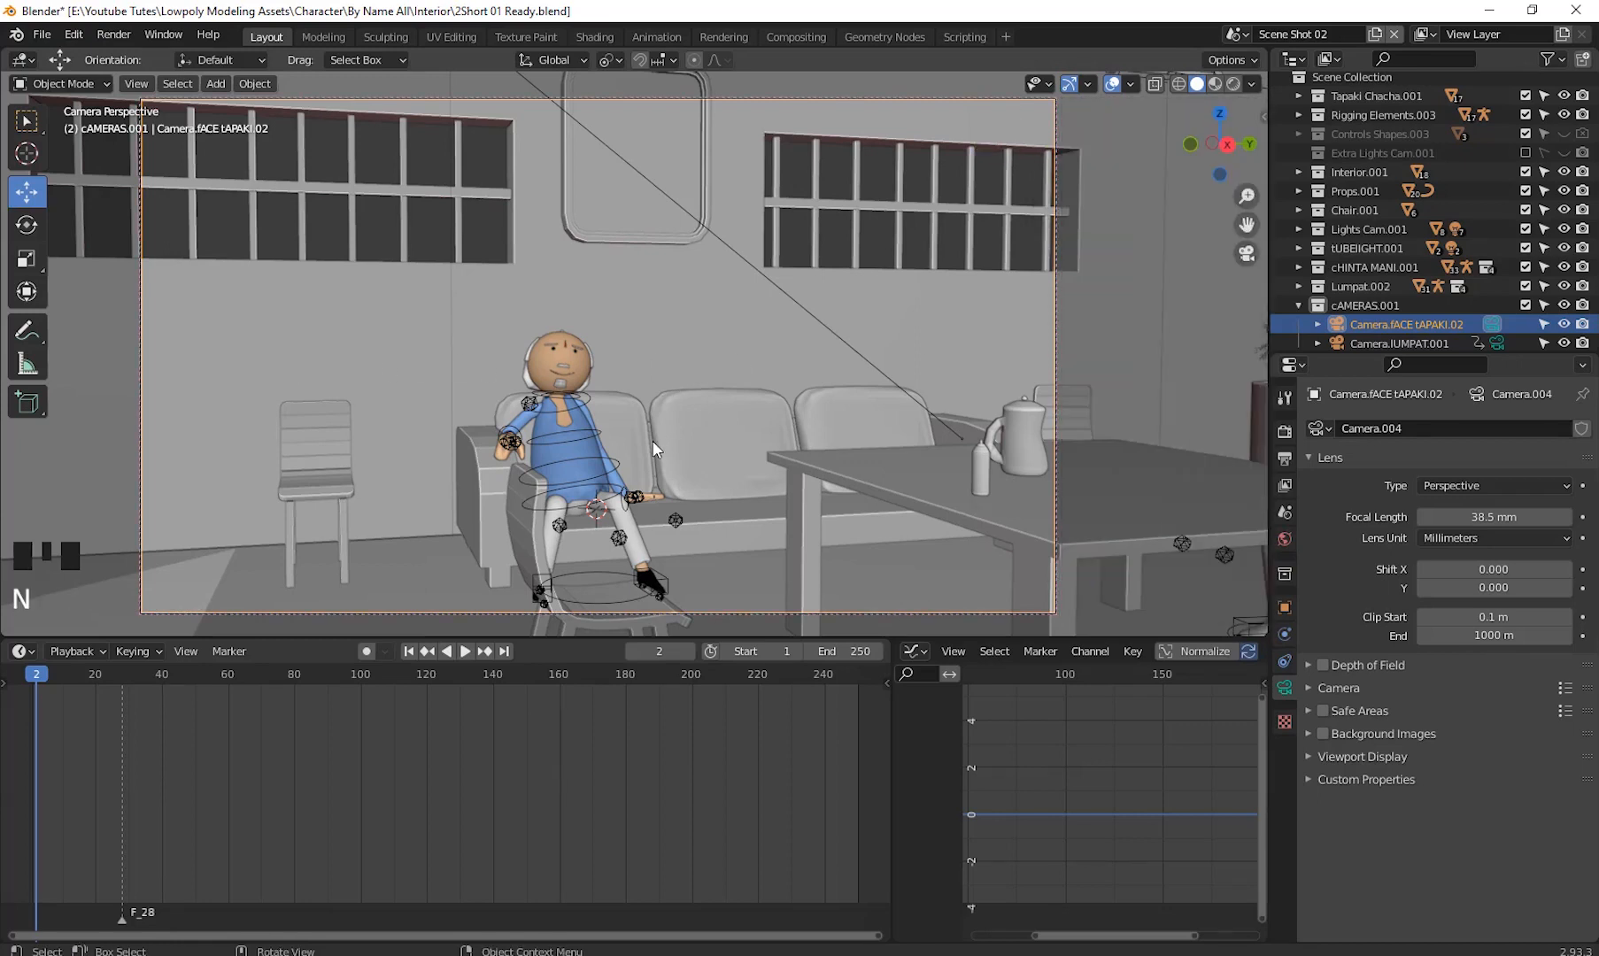
middle_click_drag(657, 505, 690, 480, "shift")
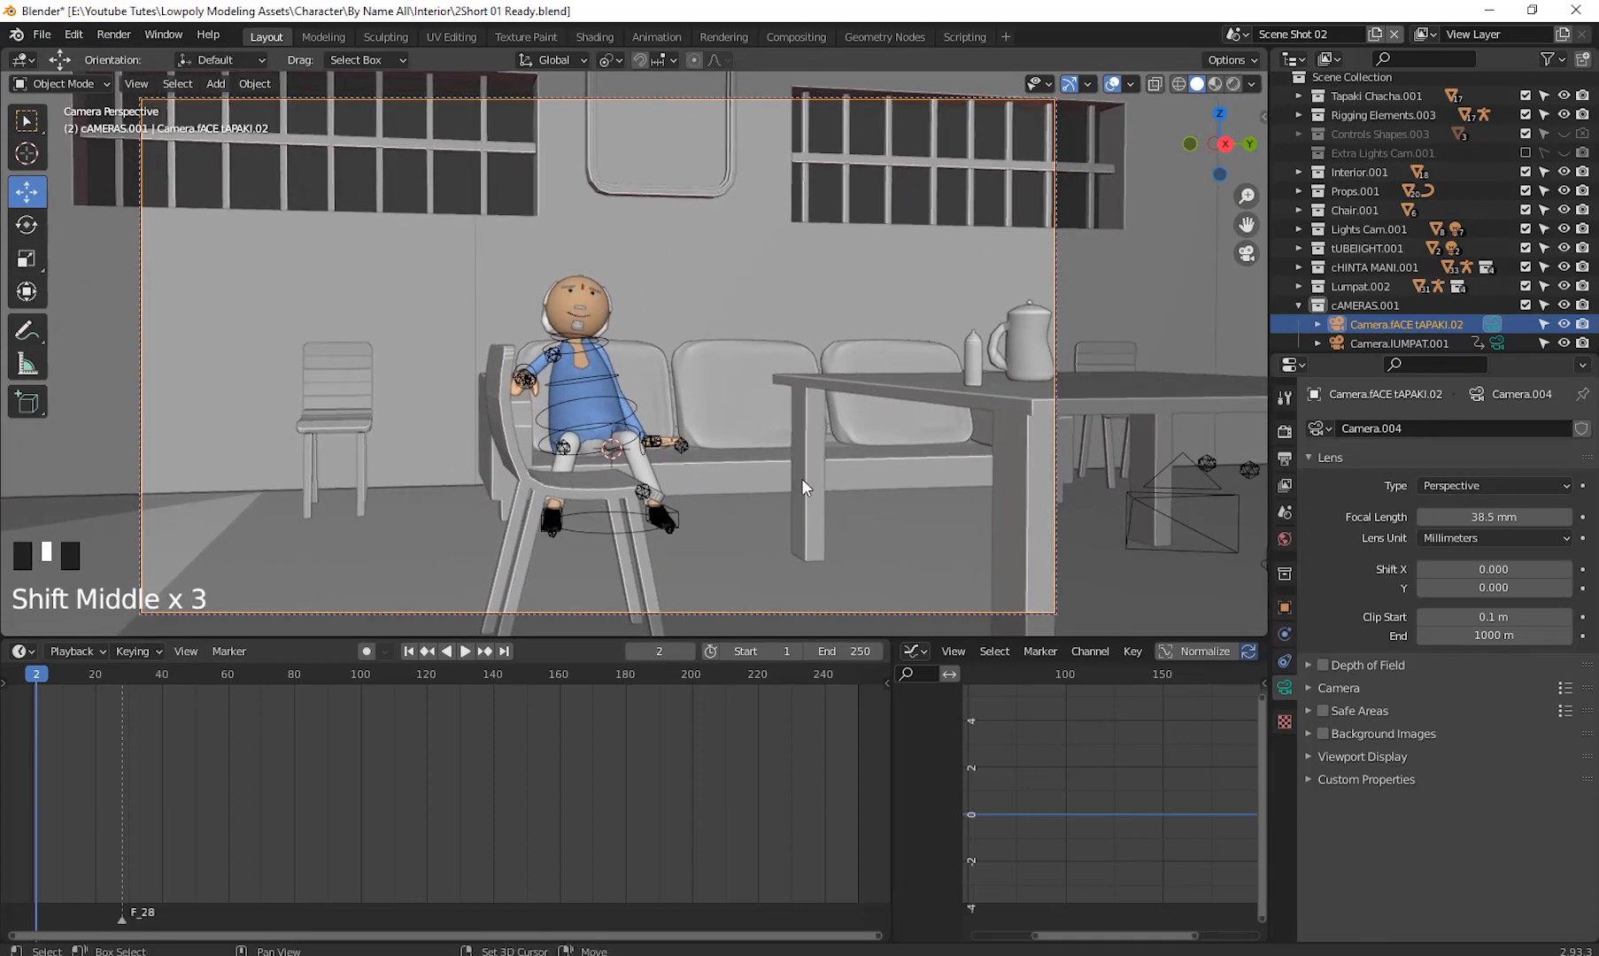
middle_click_drag(801, 479, 788, 481, "shift")
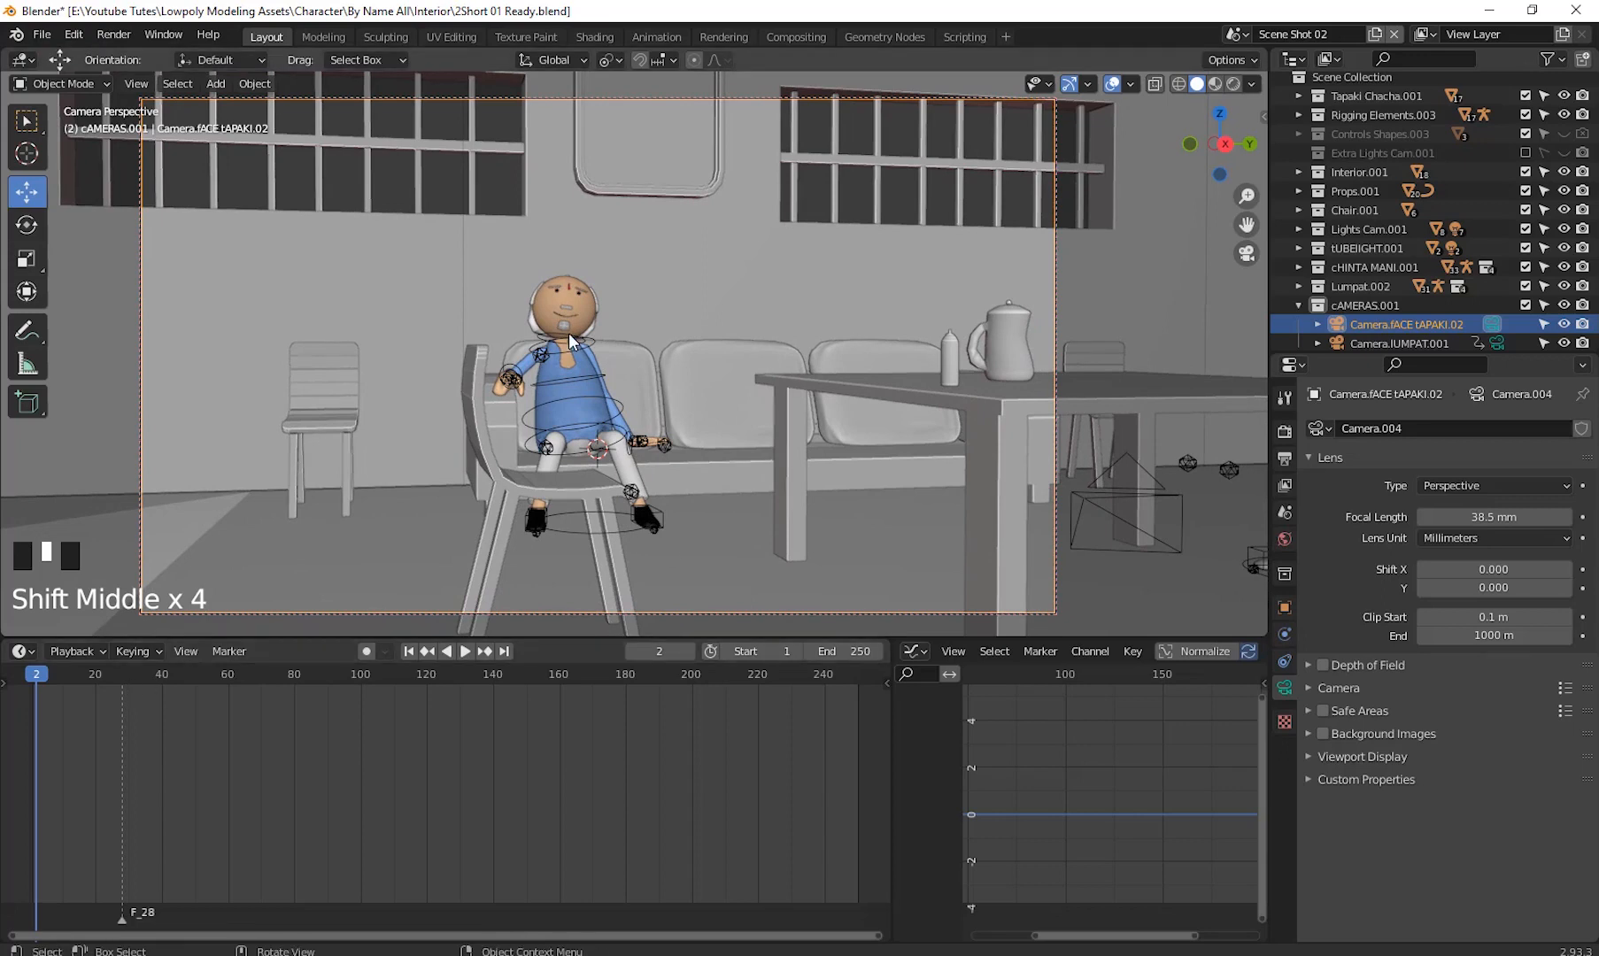
- Insert a Location & Rotation keyframe for the face camera at frame 1
left_click(1404, 323)
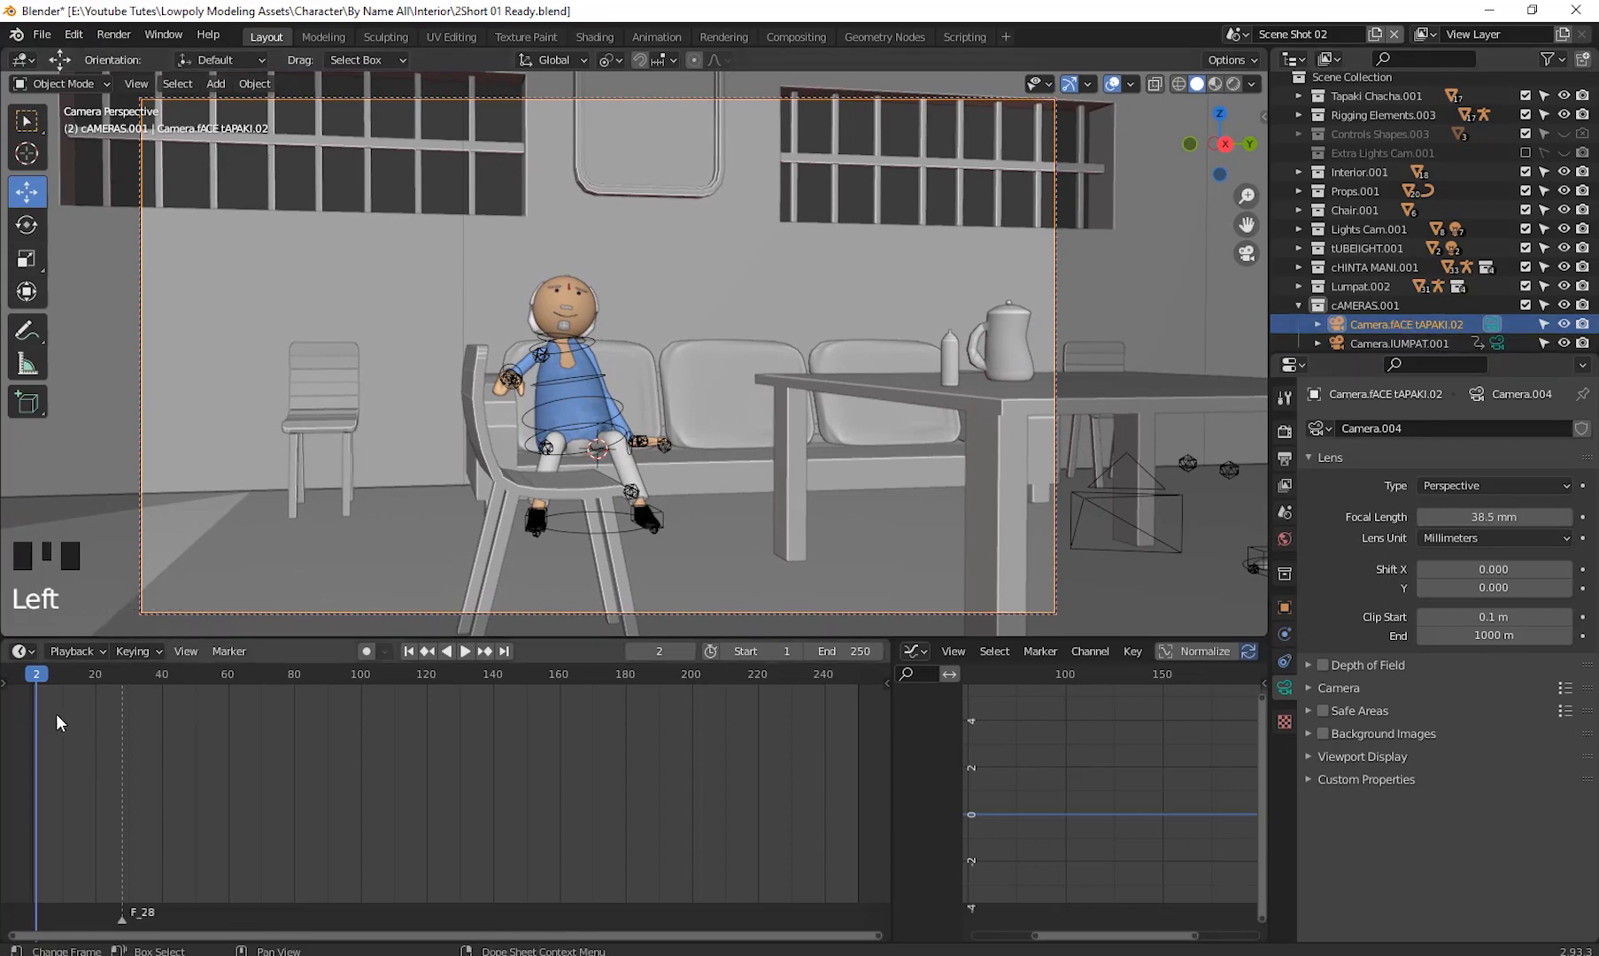
left_click(33, 677)
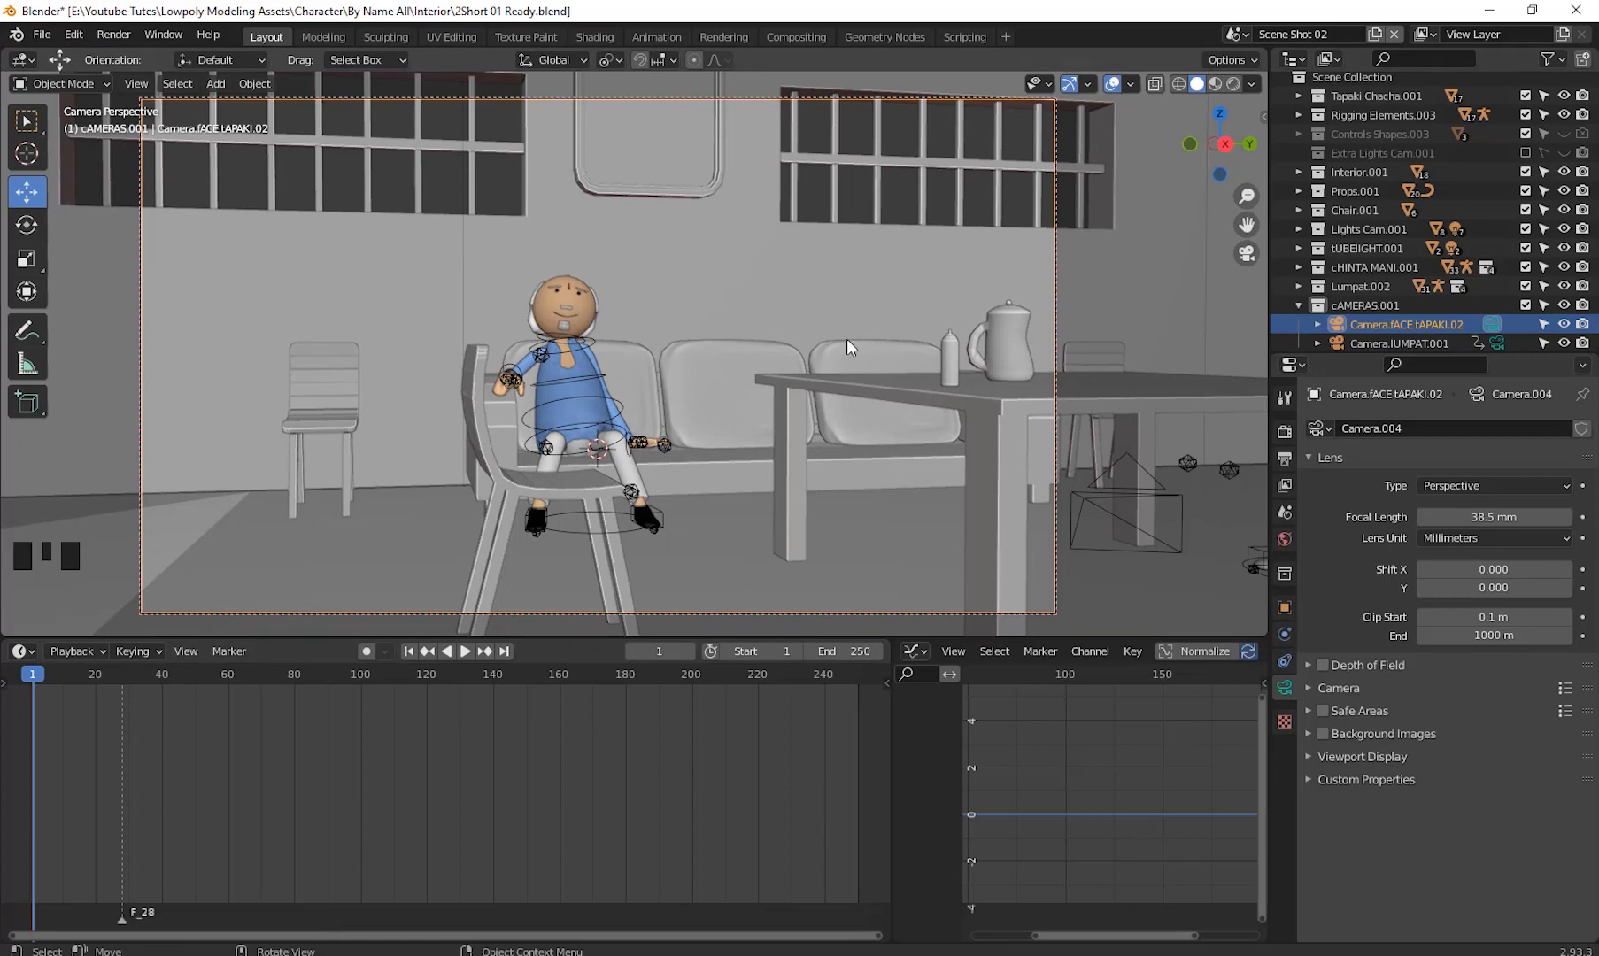
key("i")
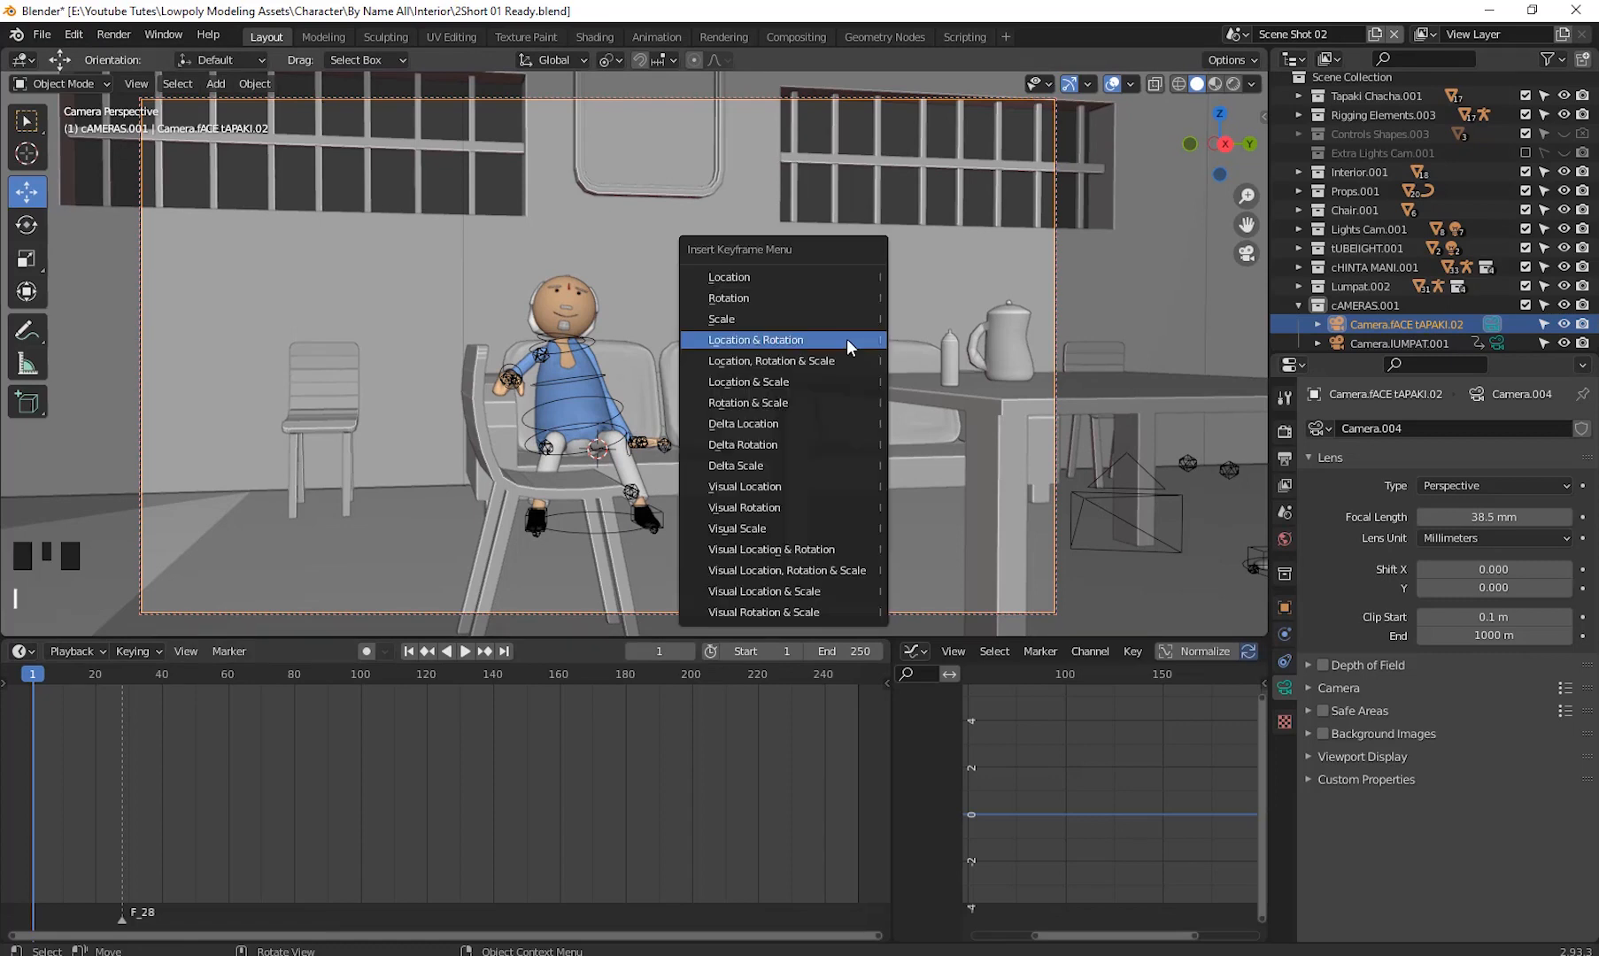
left_click(783, 343)
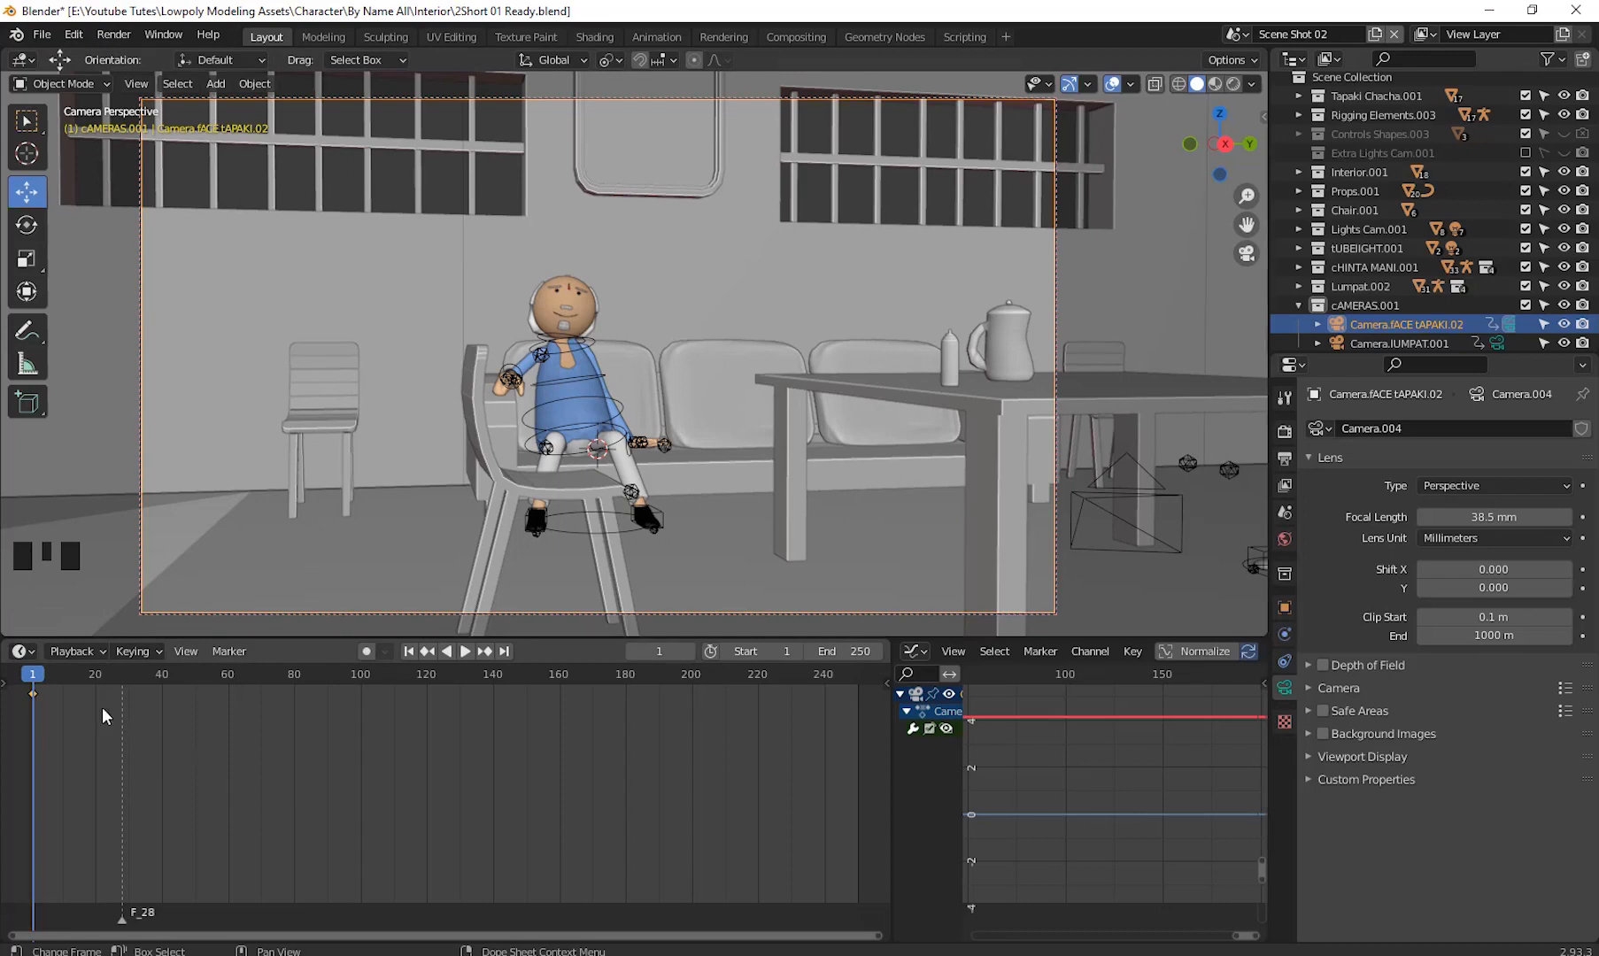
- At frame 60, reframe the camera wider to show both characters at the table and insert a Location & Rotation keyframe
left_click_drag(36, 679, 229, 724)
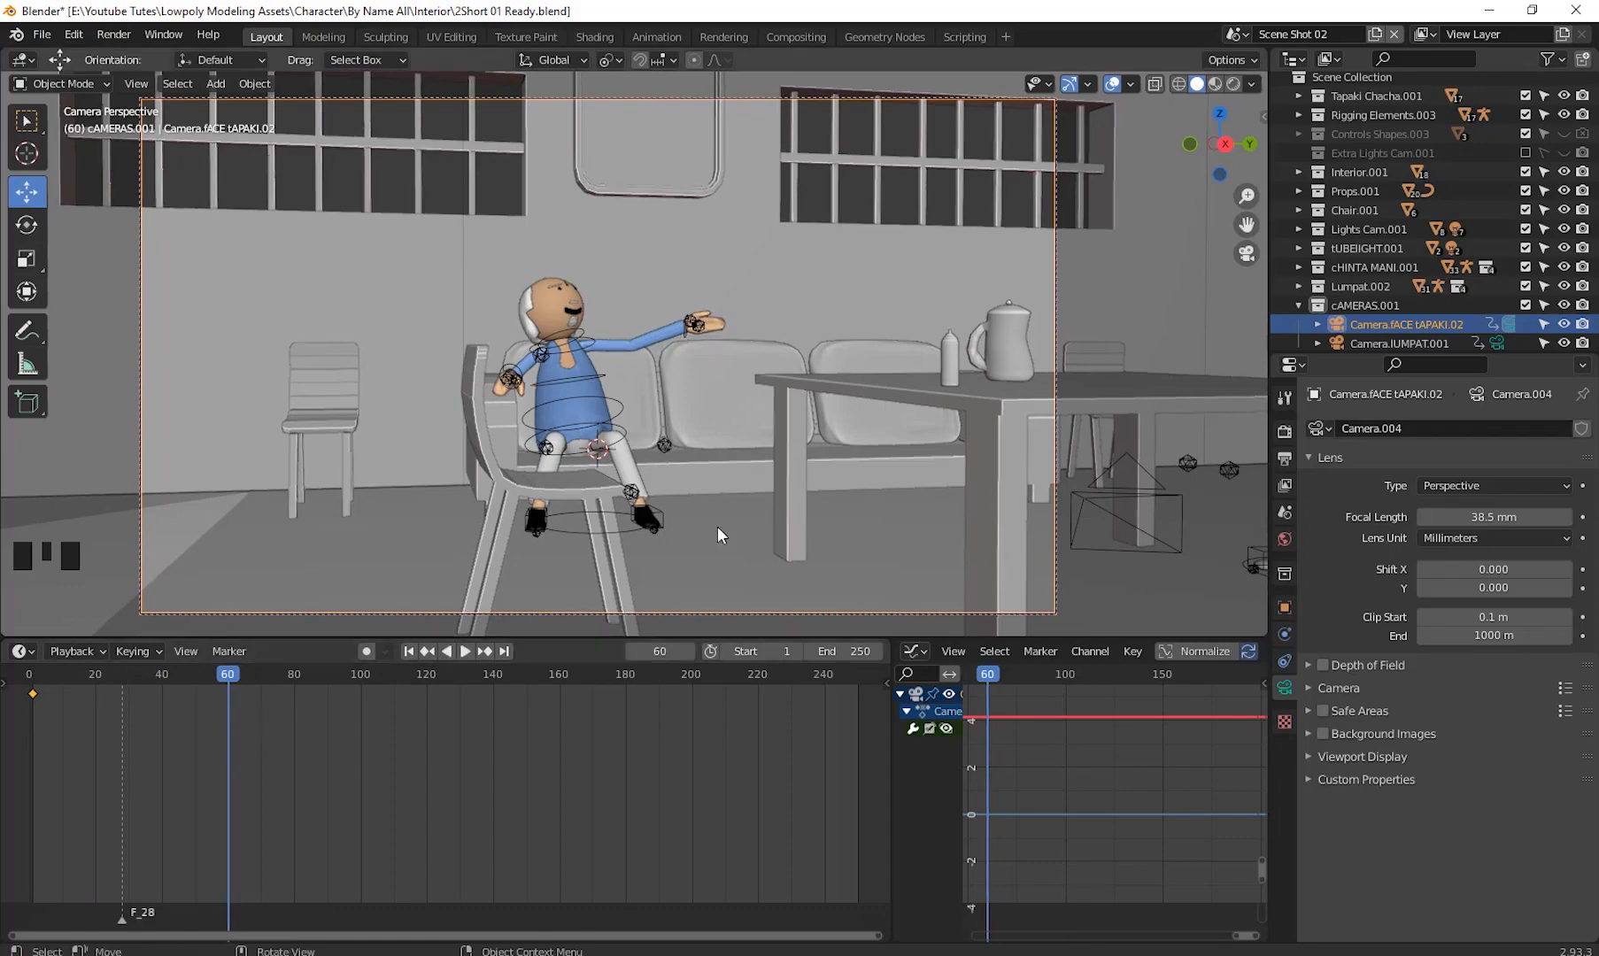
middle_click_drag(936, 486, 657, 483, "shift")
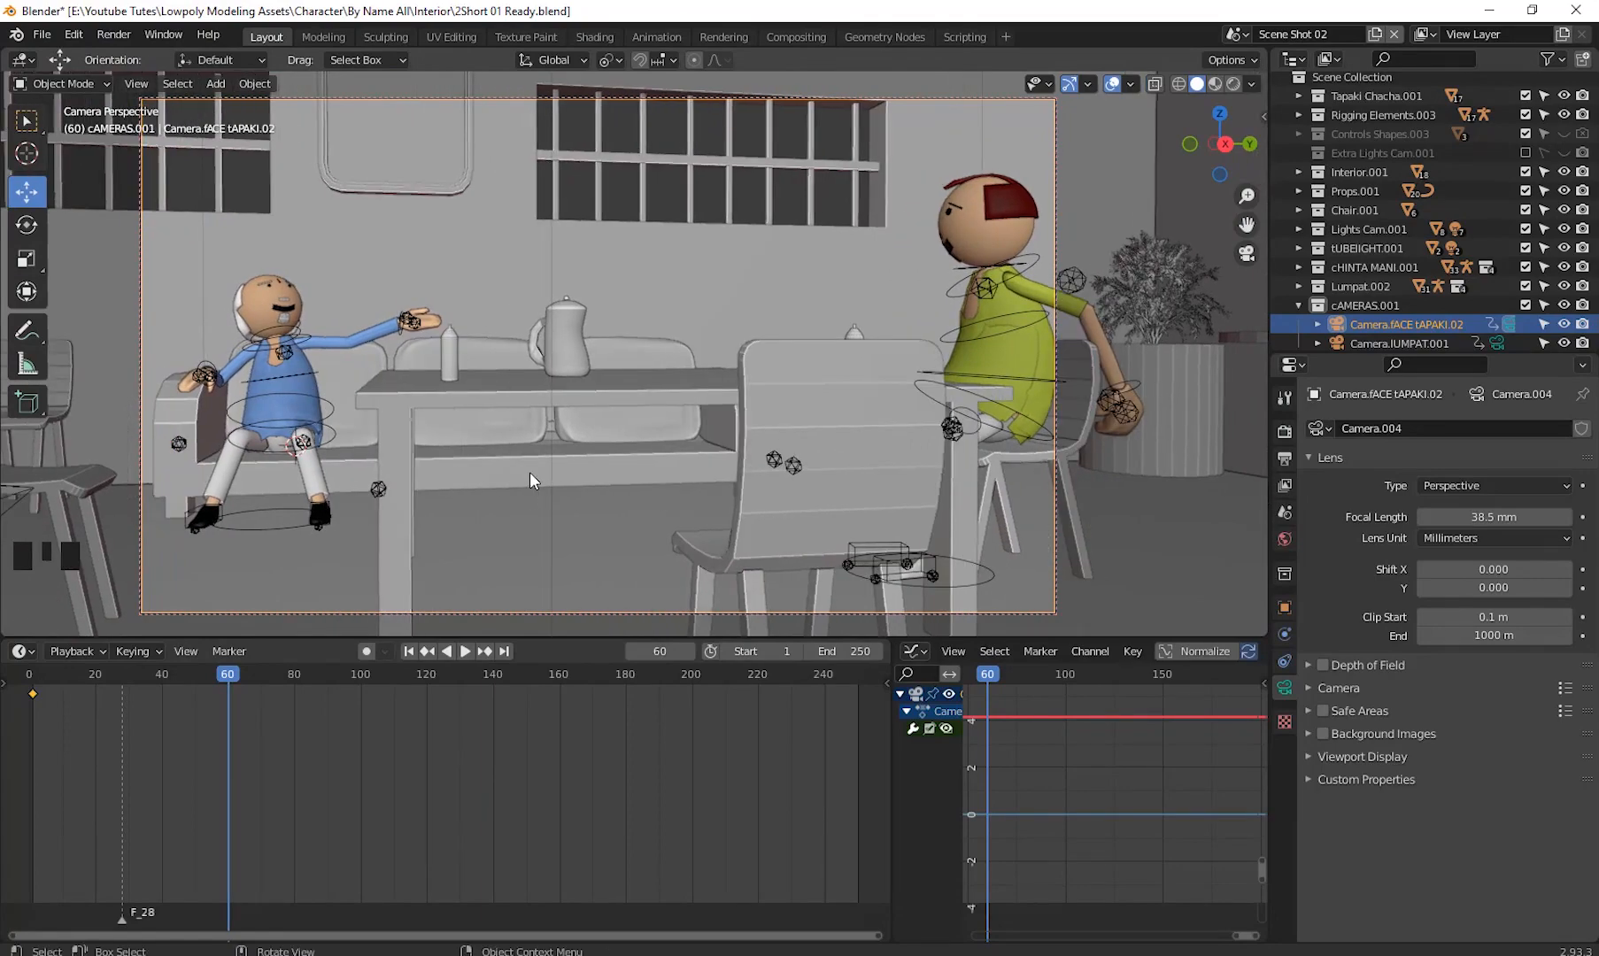
middle_click_drag(530, 472, 612, 477)
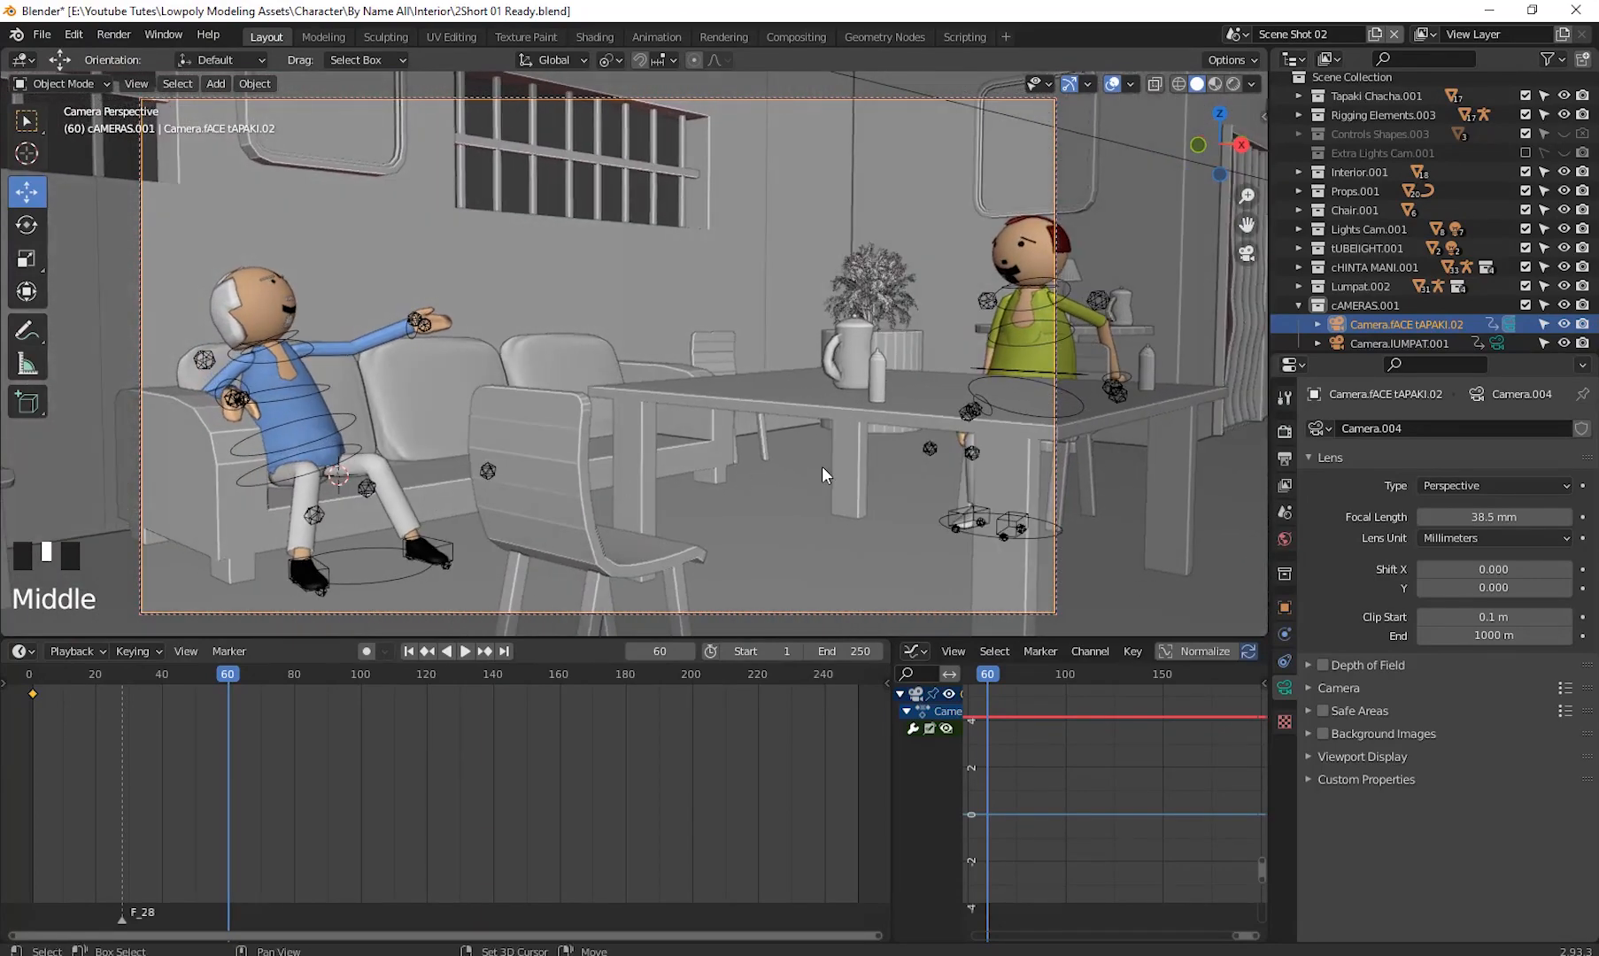
middle_click_drag(822, 466, 861, 485, "shift")
scroll(773, 446, "down", 2)
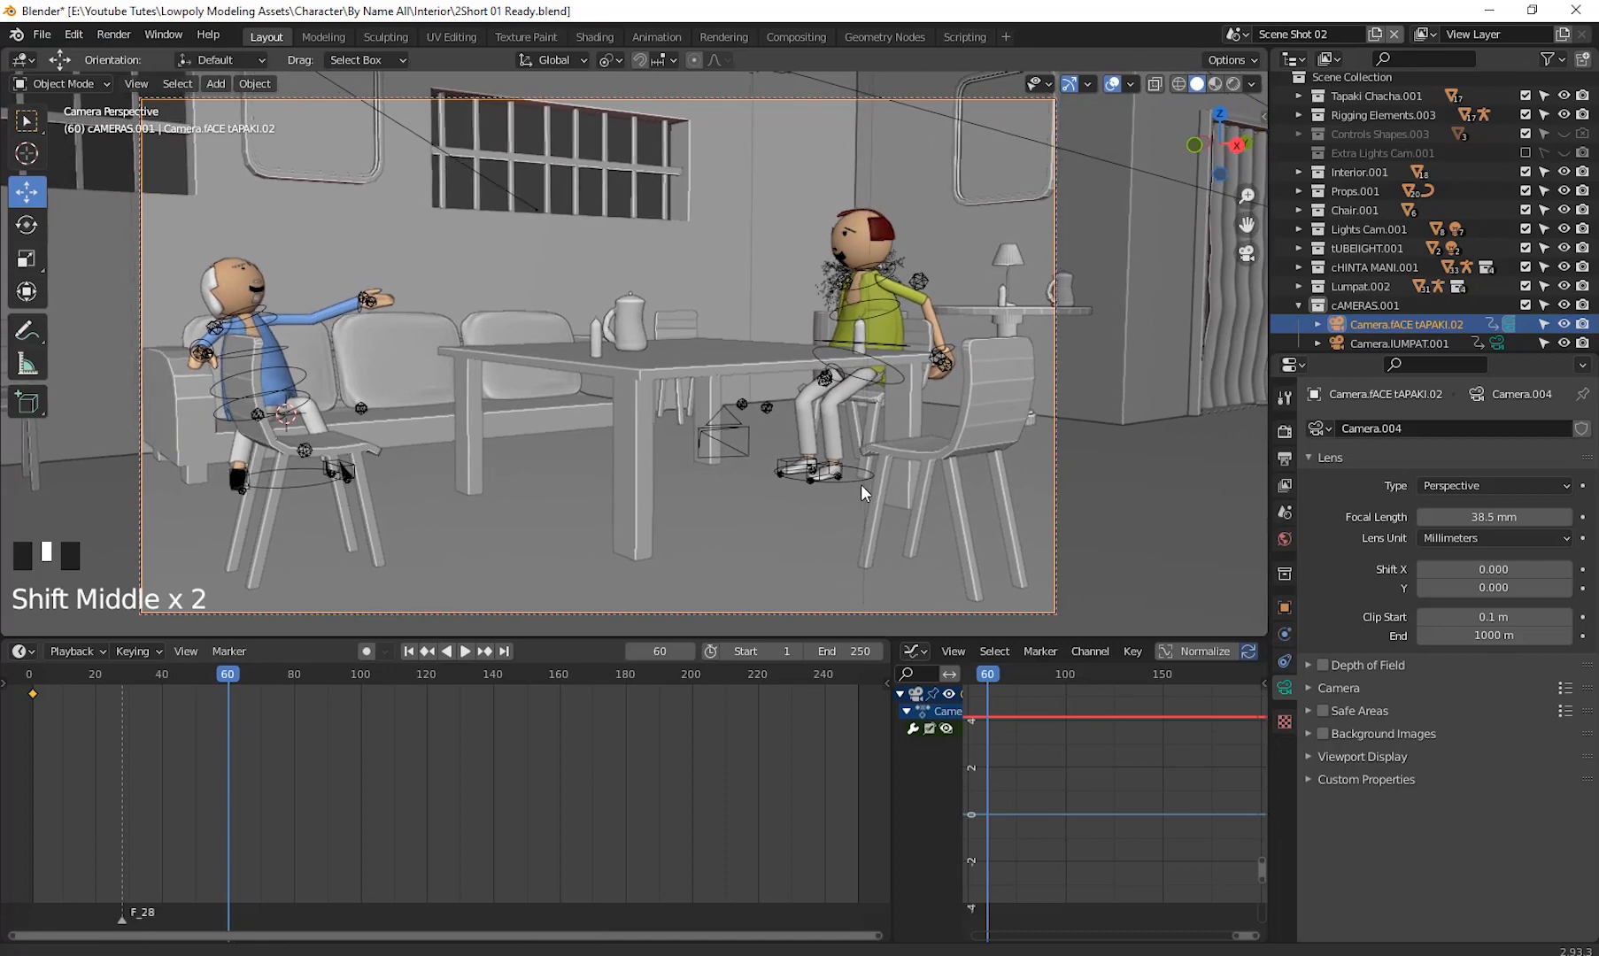
middle_click_drag(765, 484, 828, 461, "shift")
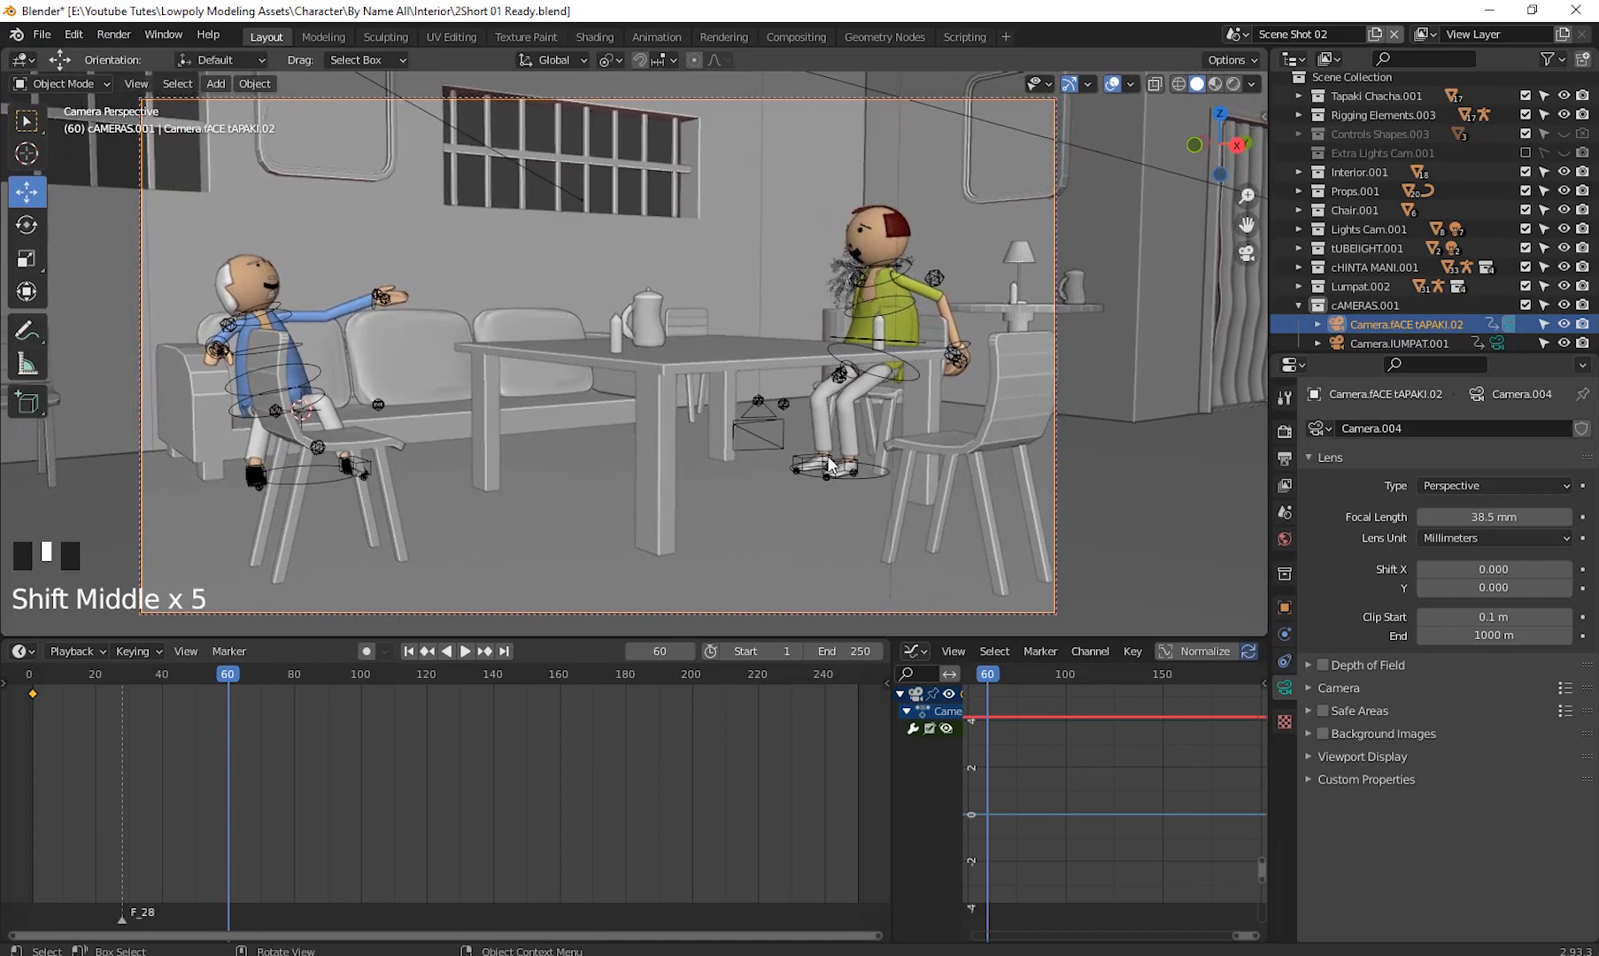
key("i")
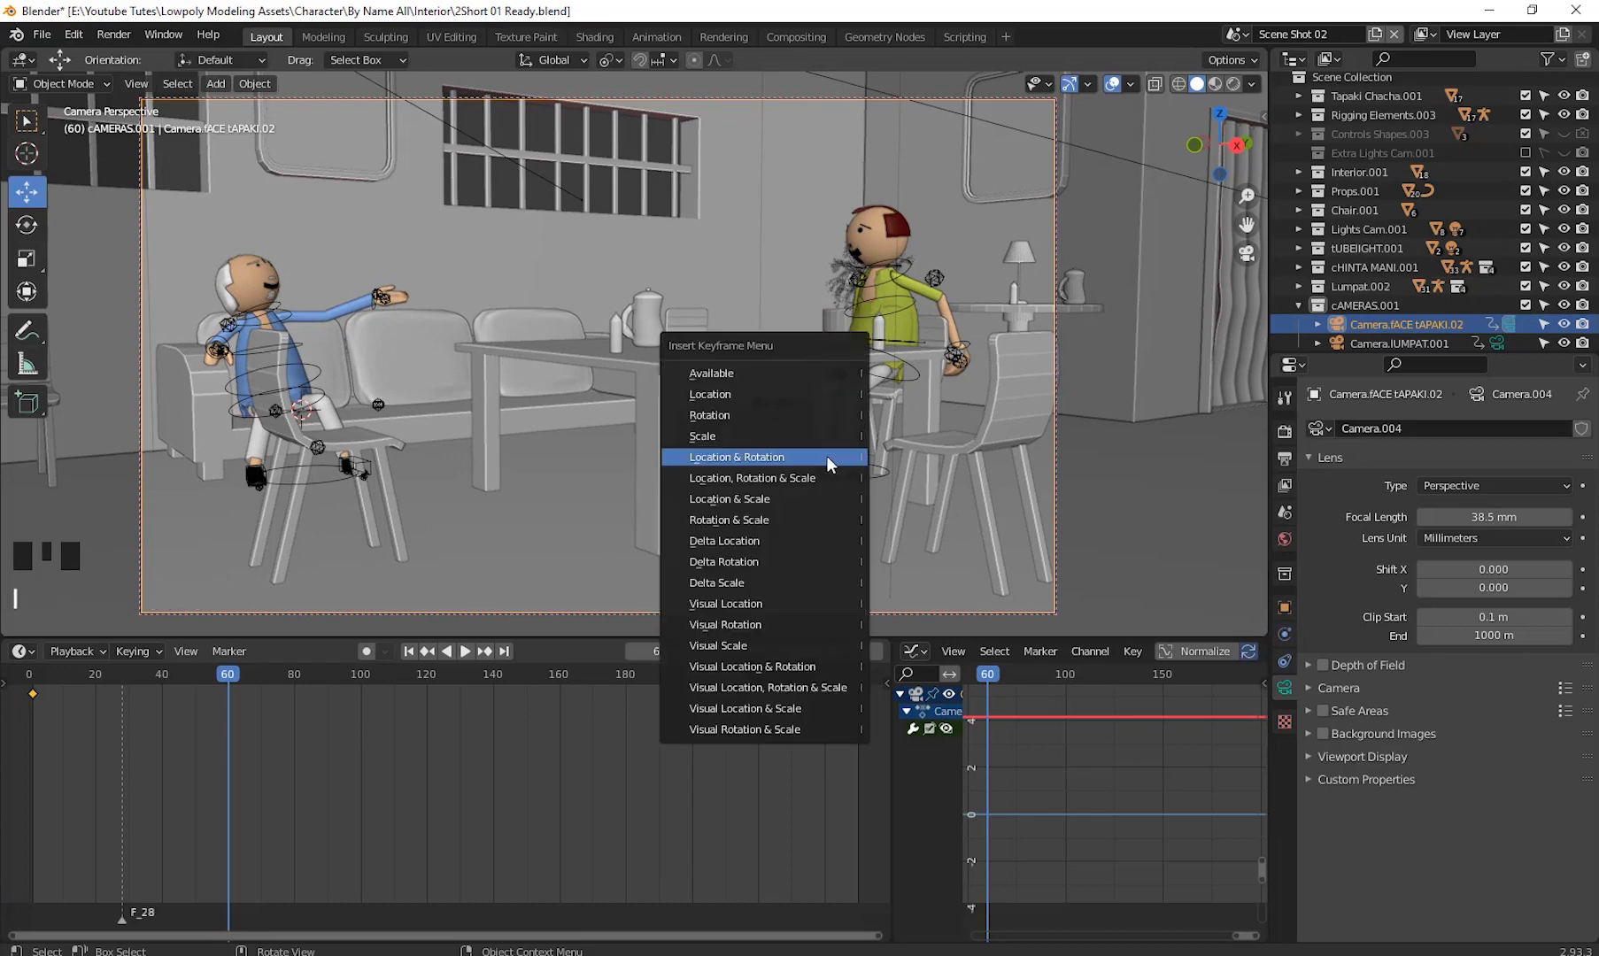
left_click(826, 455)
- Play back and scrub the timeline to review the camera move between the two keyframes
left_click_drag(232, 677, 886, 742)
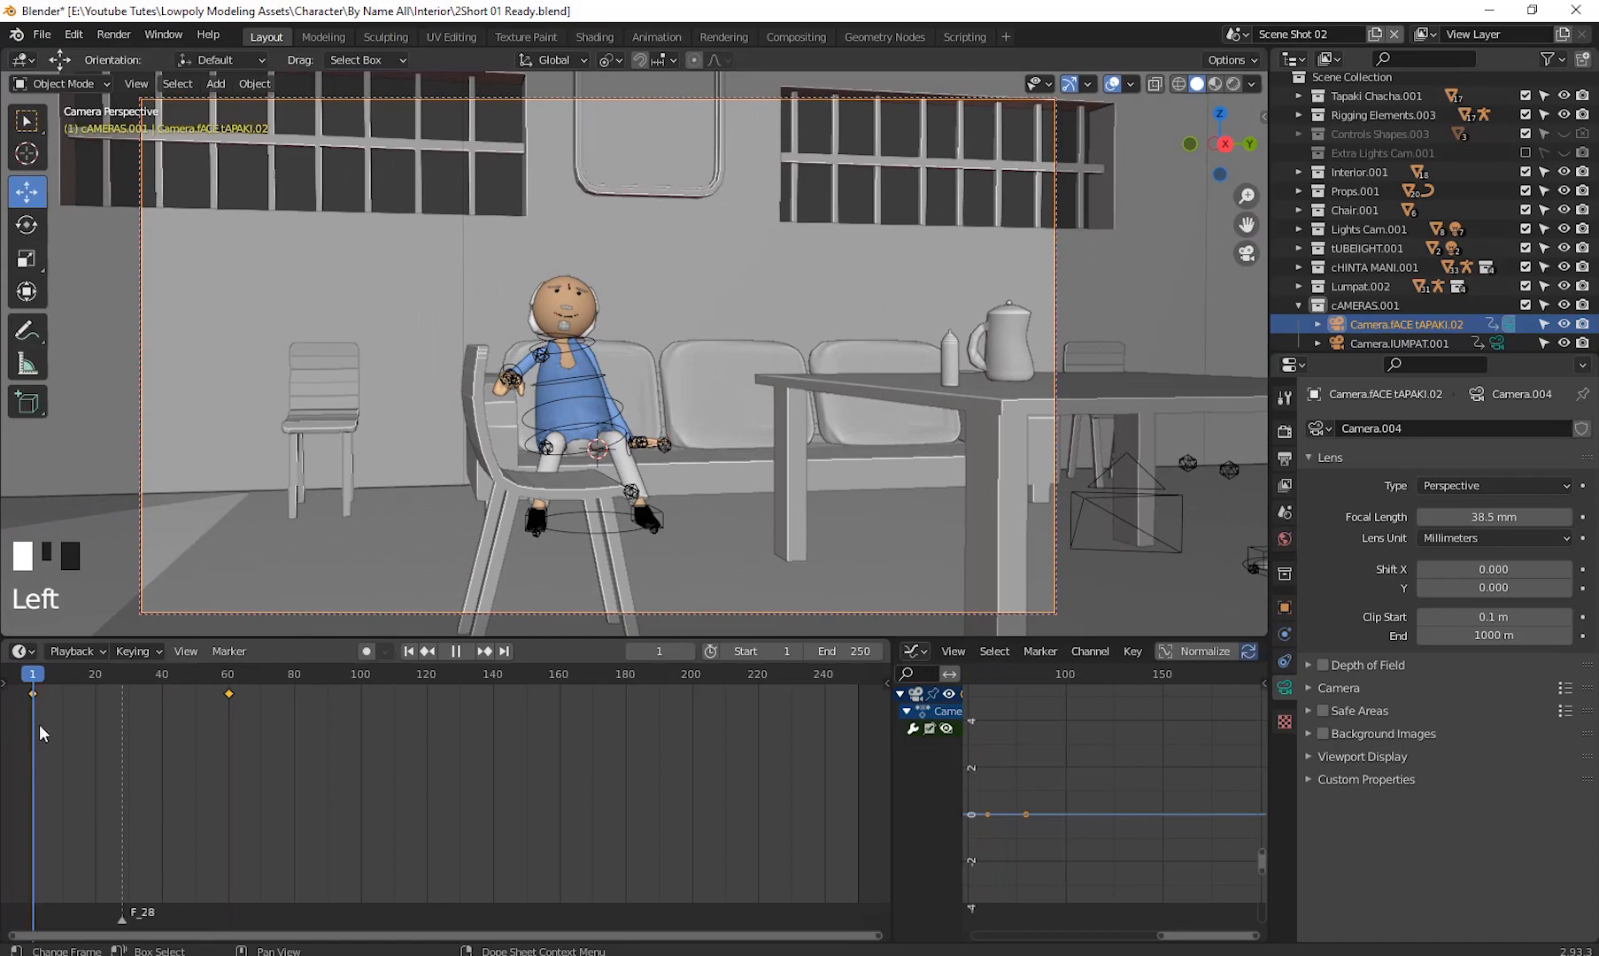
left_click(465, 651)
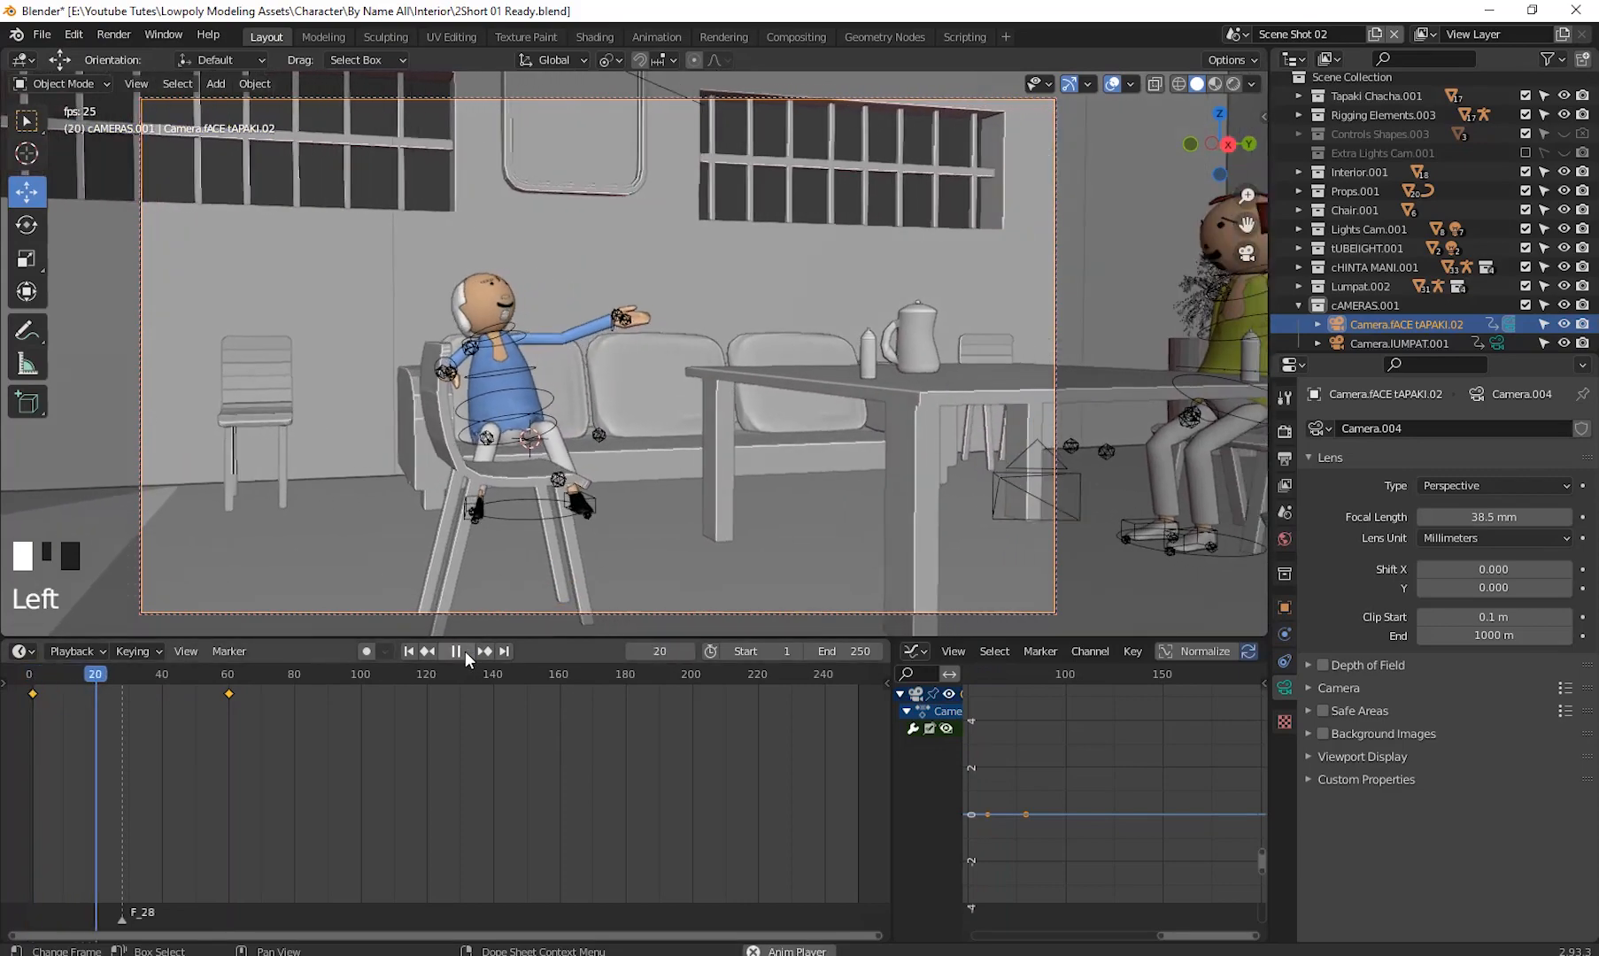
left_click(464, 651)
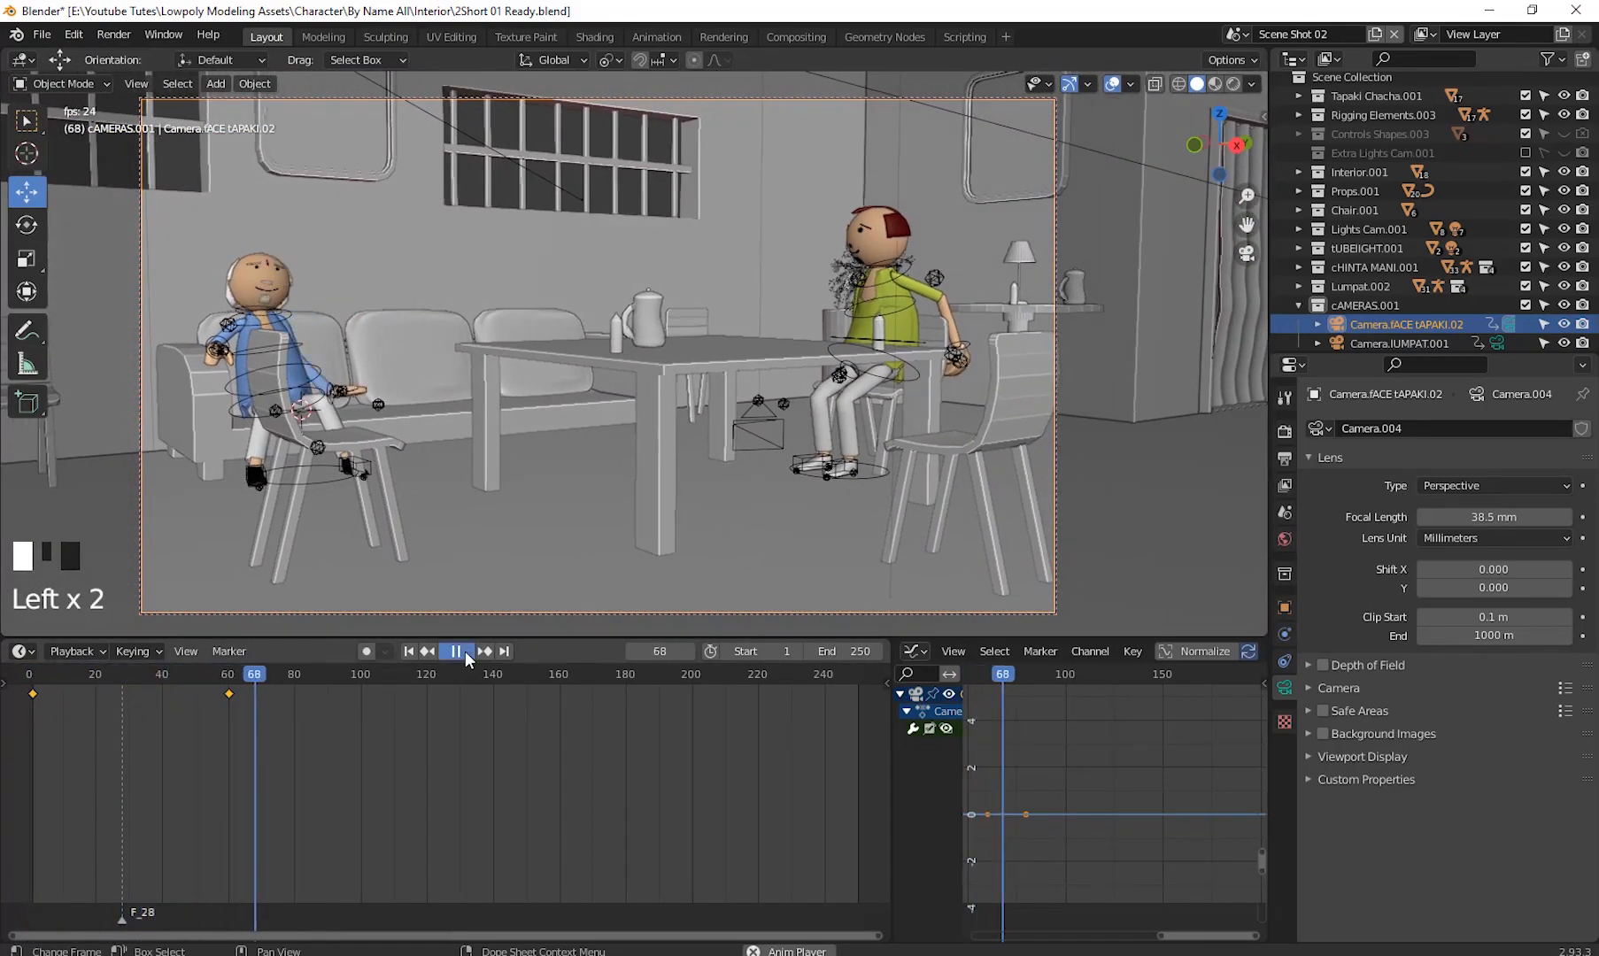
left_click_drag(177, 699, 234, 775)
left_click_drag(128, 782, 179, 801)
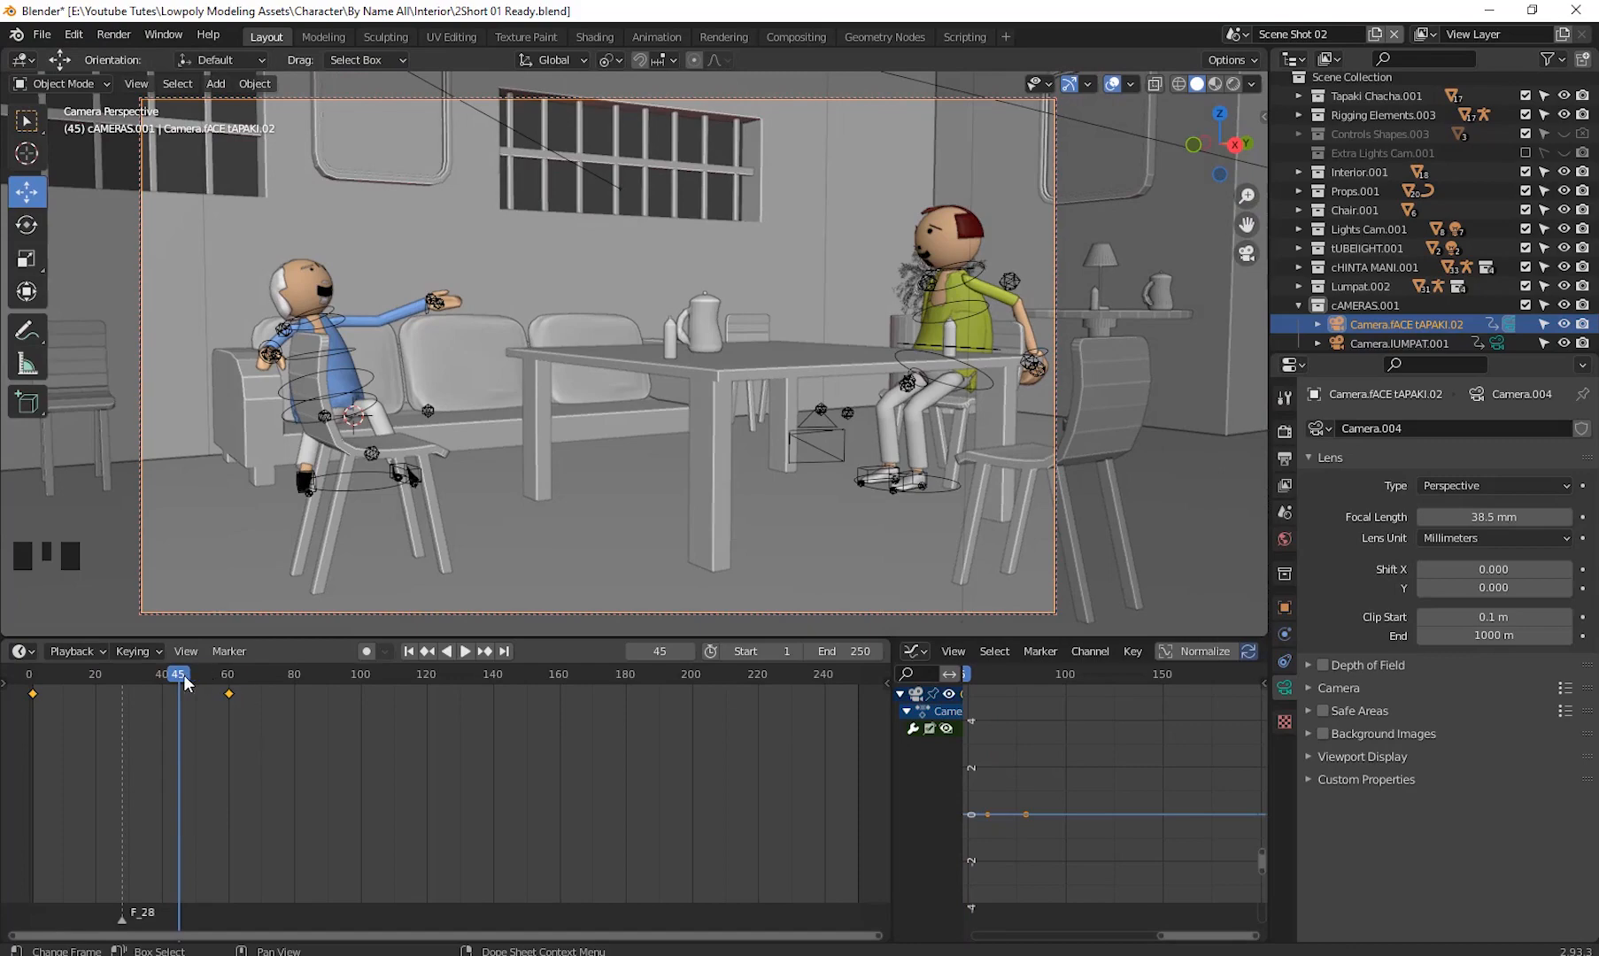
left_click_drag(183, 675, 33, 723)
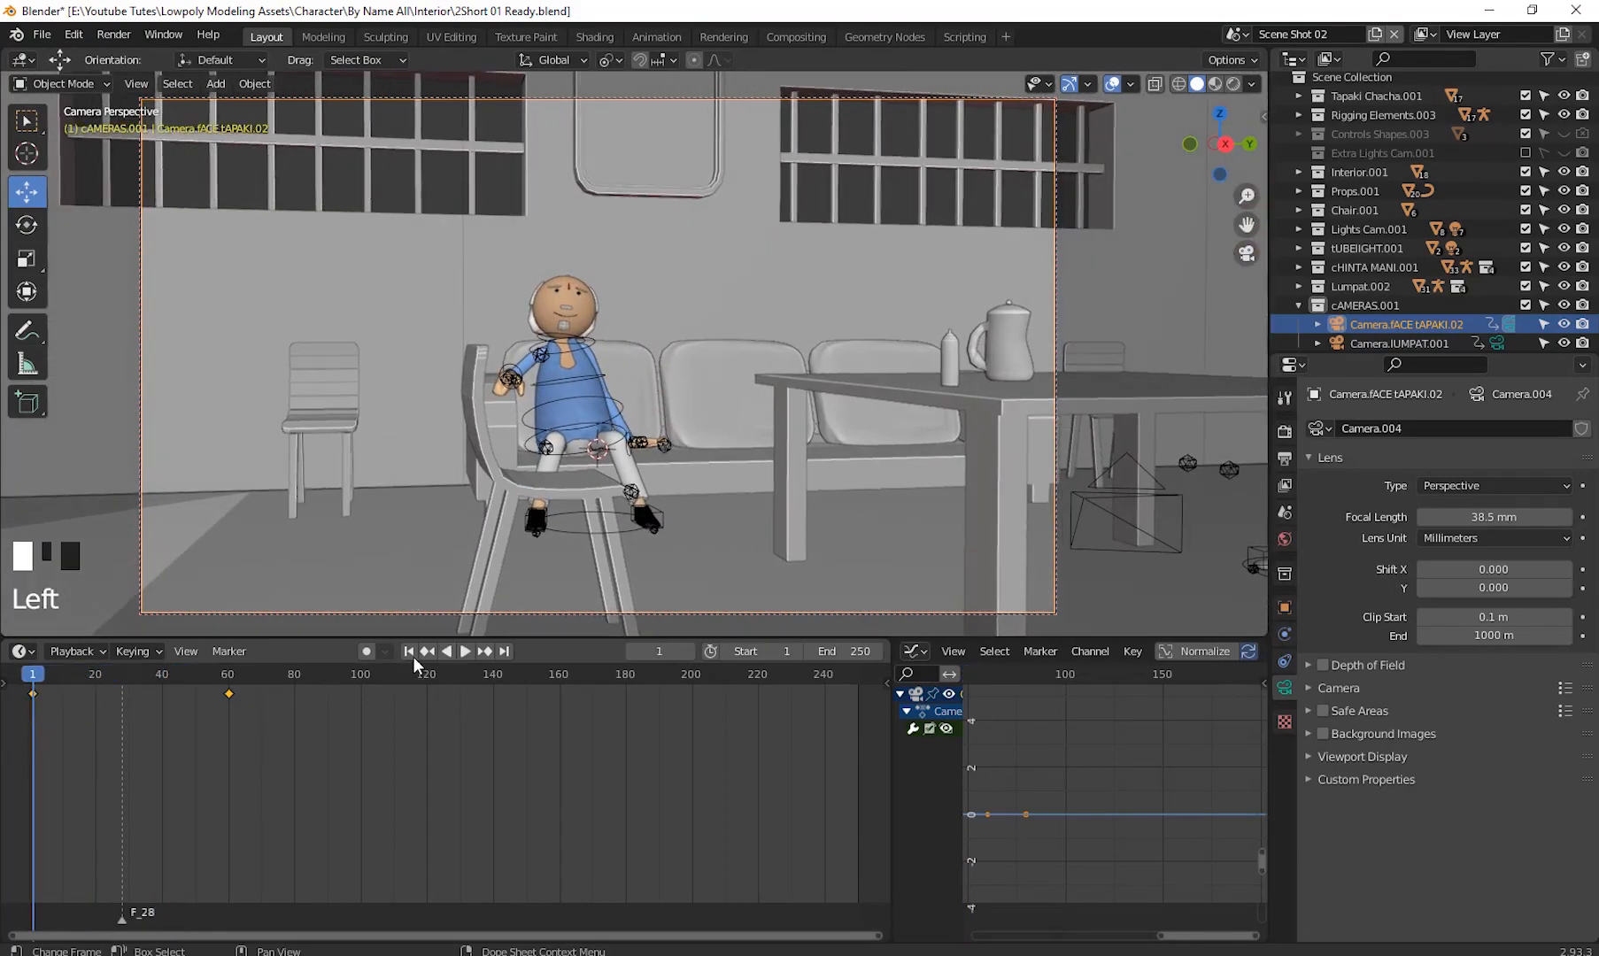
left_click(466, 652)
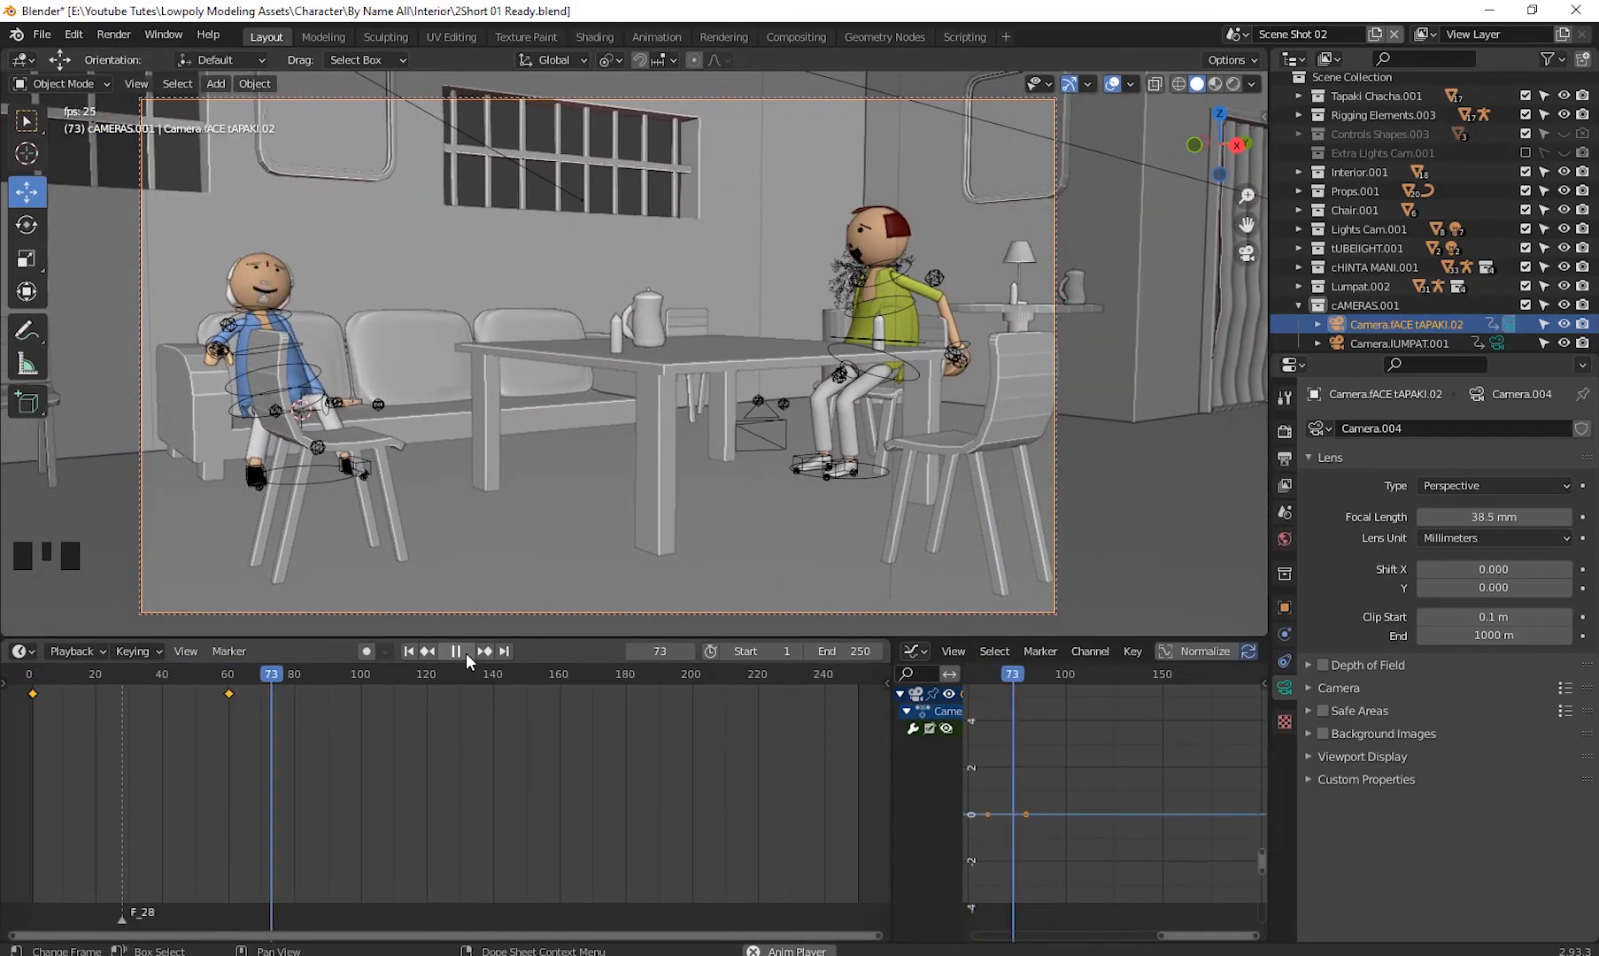
key("space")
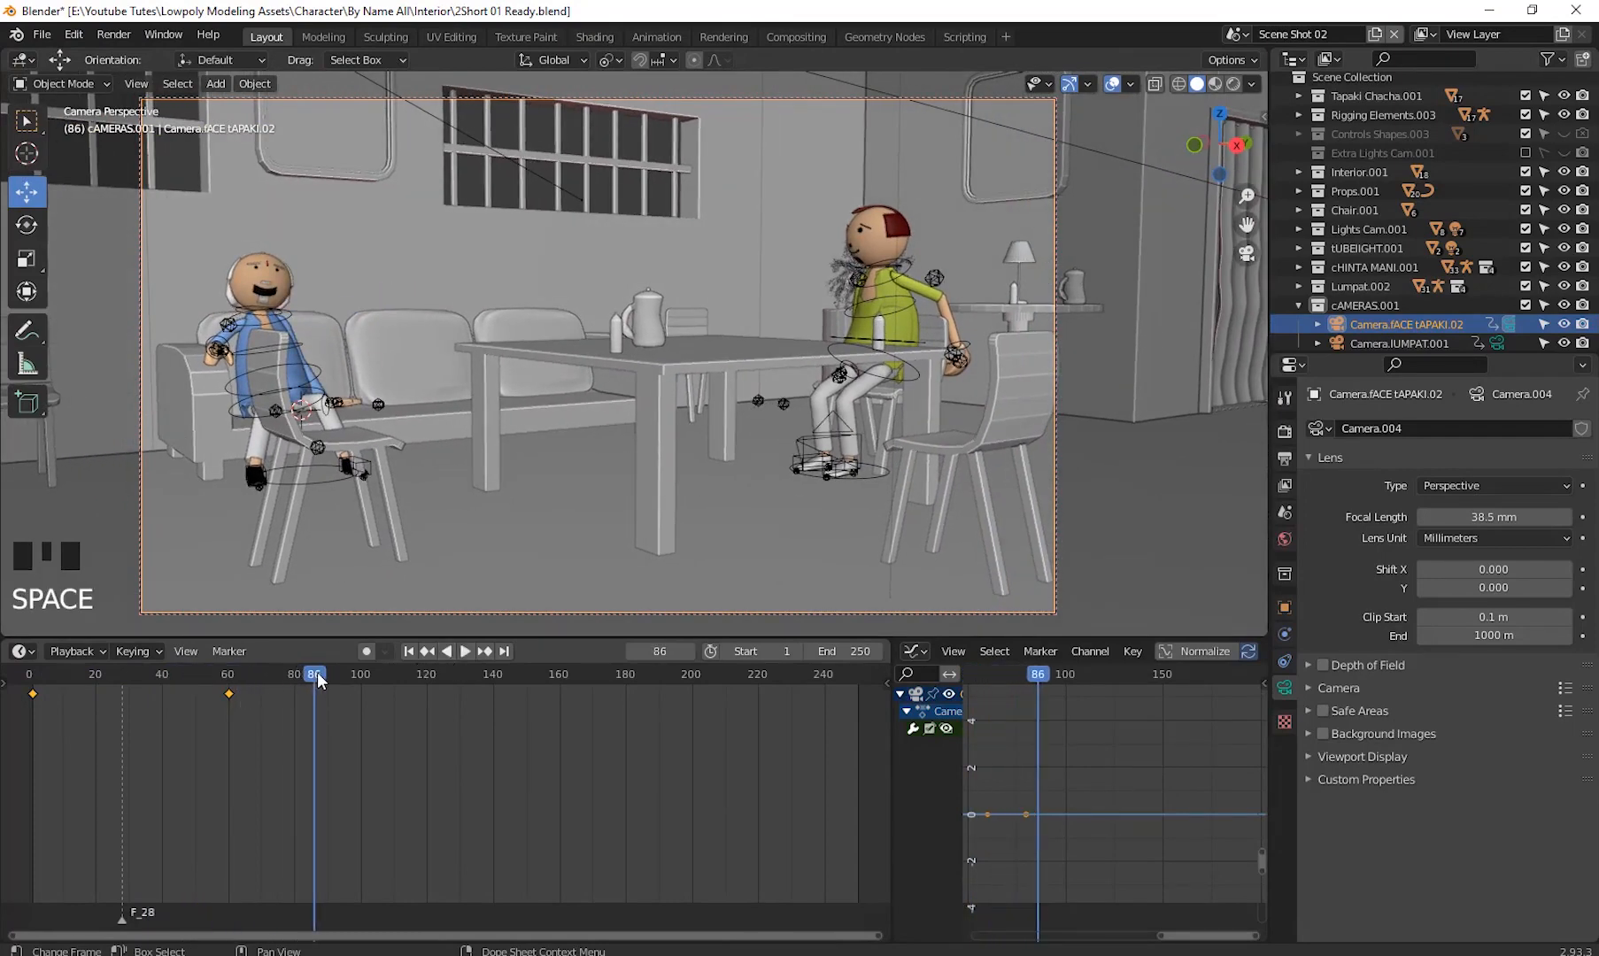
left_click_drag(317, 672, 34, 700)
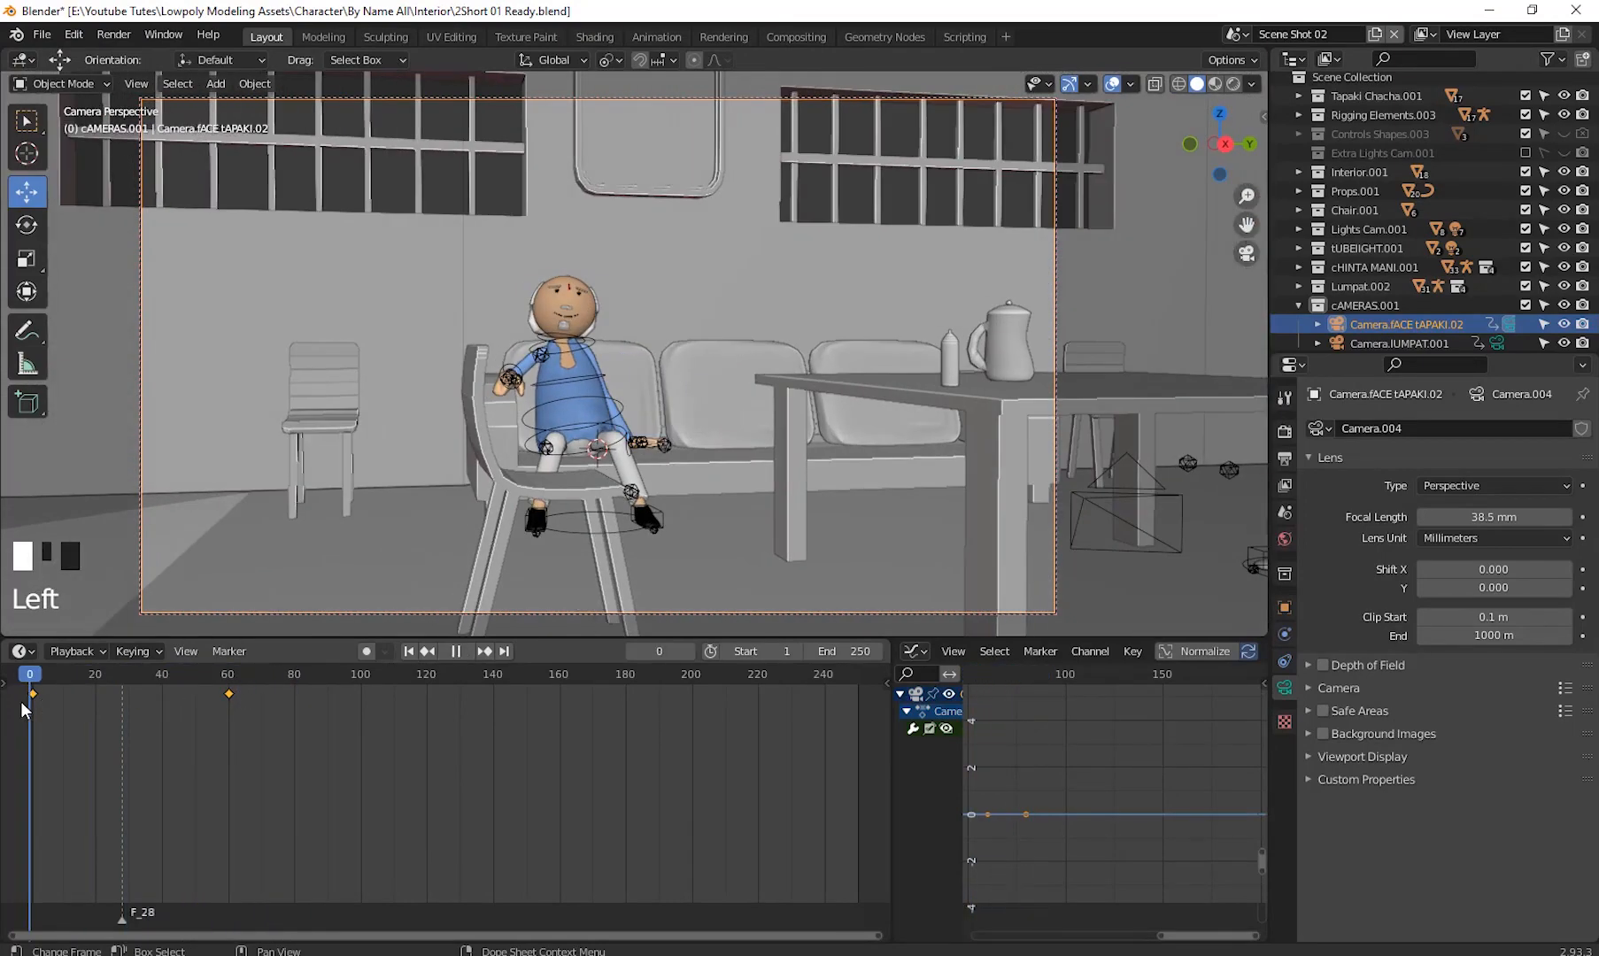
- Move the second camera keyframe from frame 60 to frame 40
left_click(230, 693)
left_click(235, 714)
left_click_drag(230, 693, 162, 696)
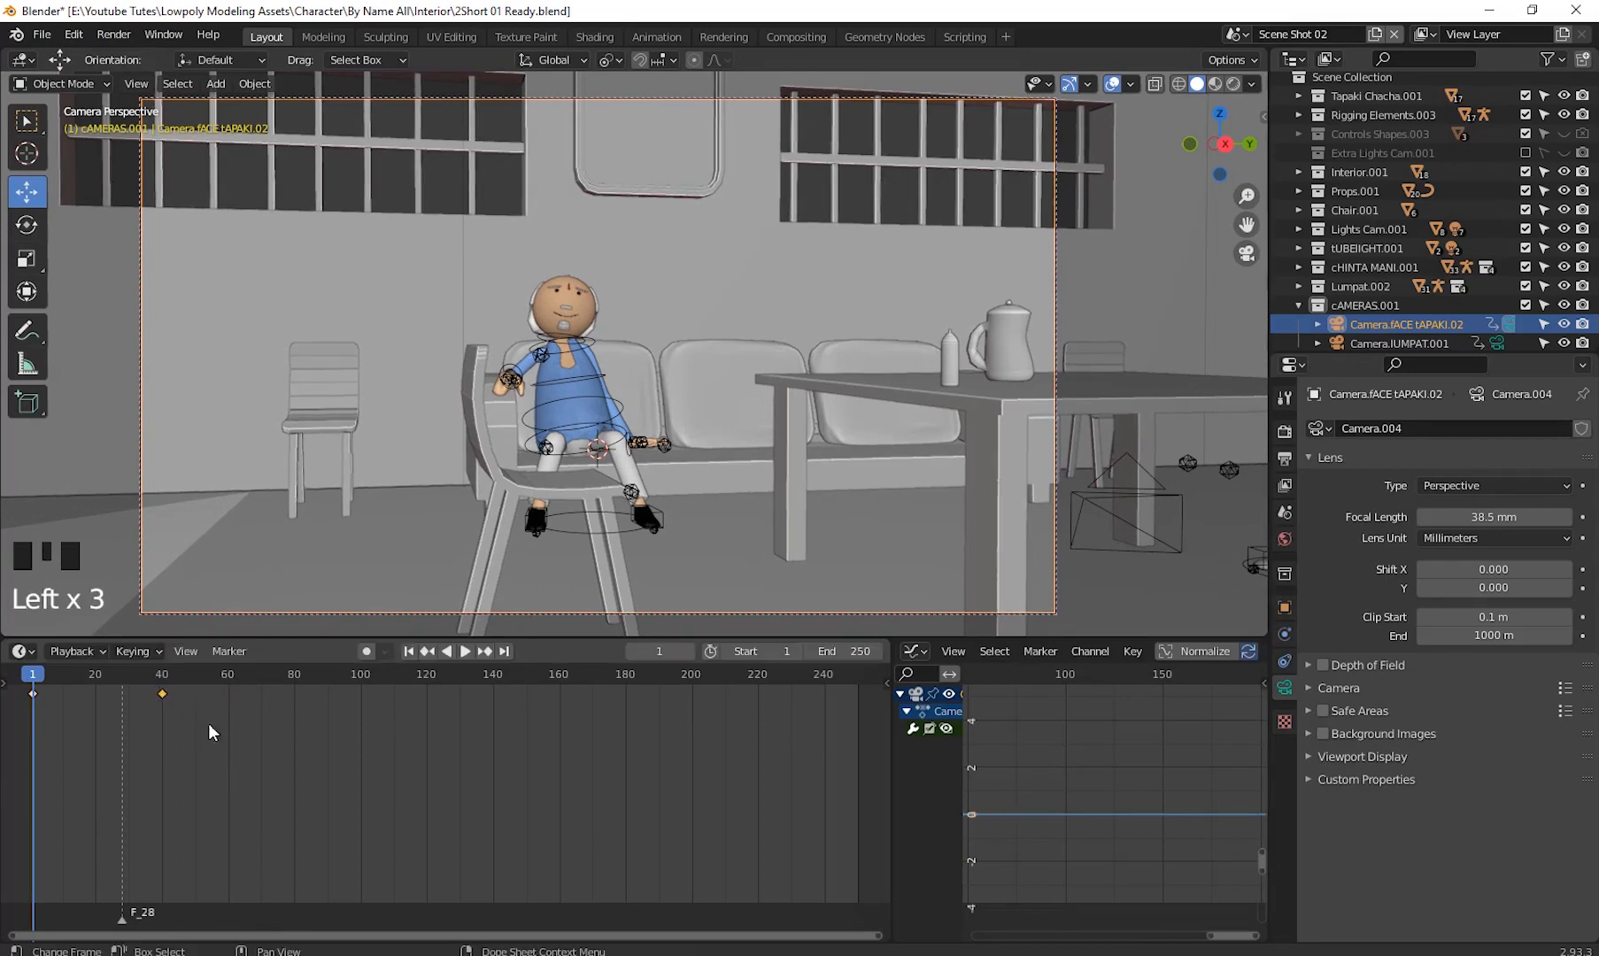
- Play back and scrub the timeline to review the shortened camera move
left_click(465, 652)
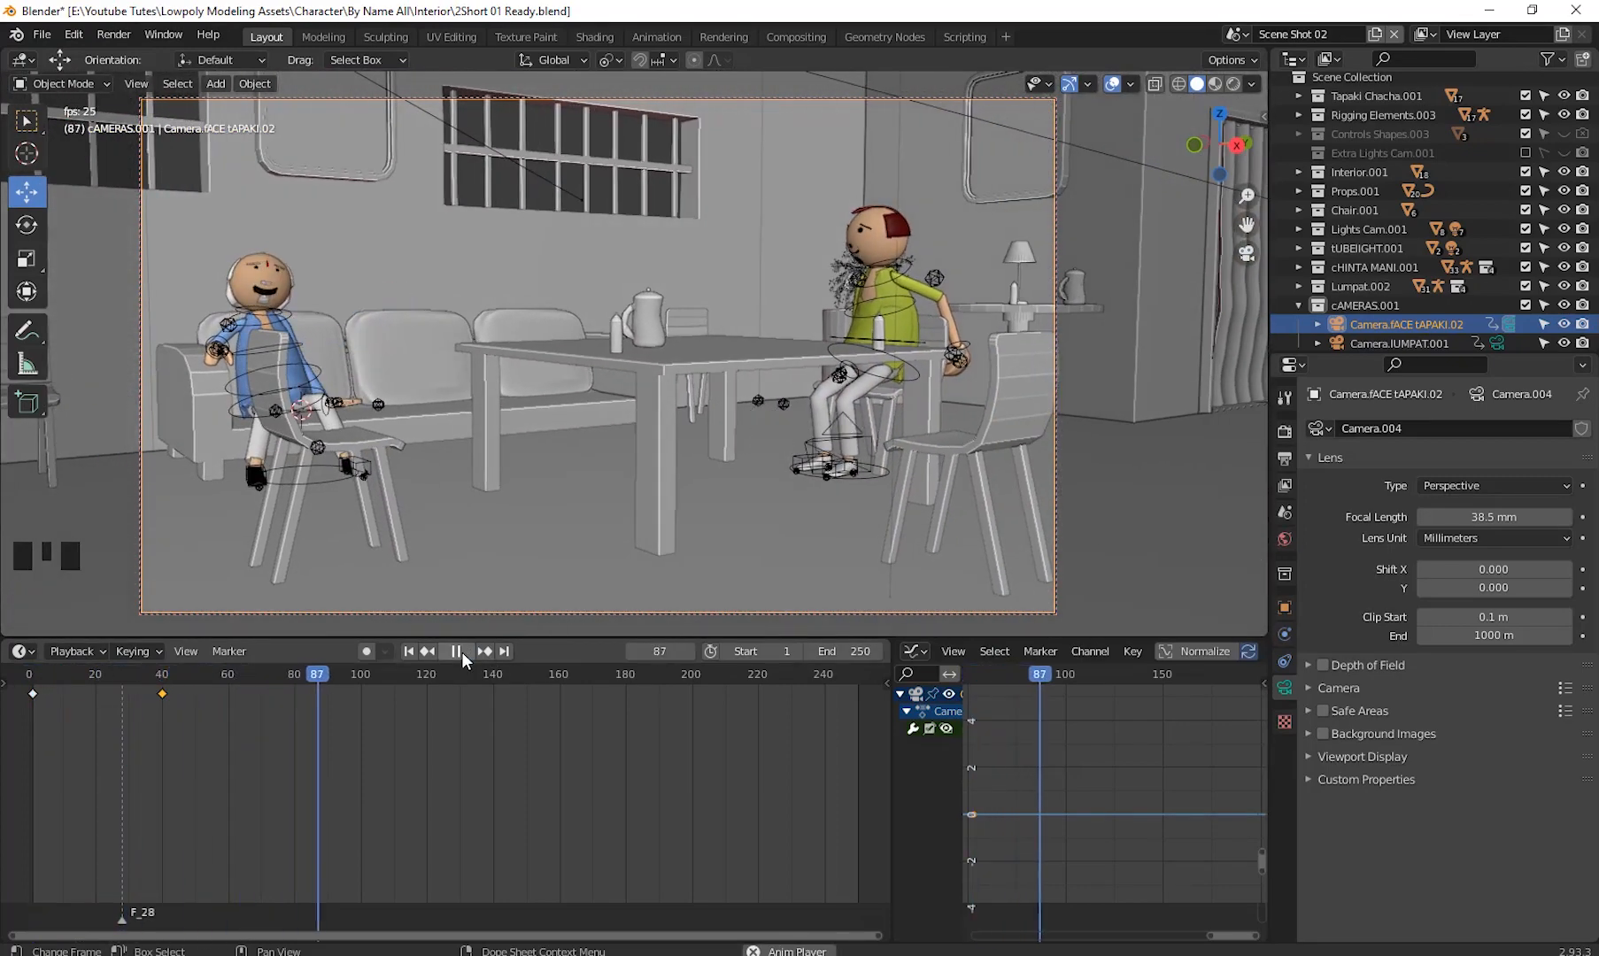
key("Left")
key("Left")
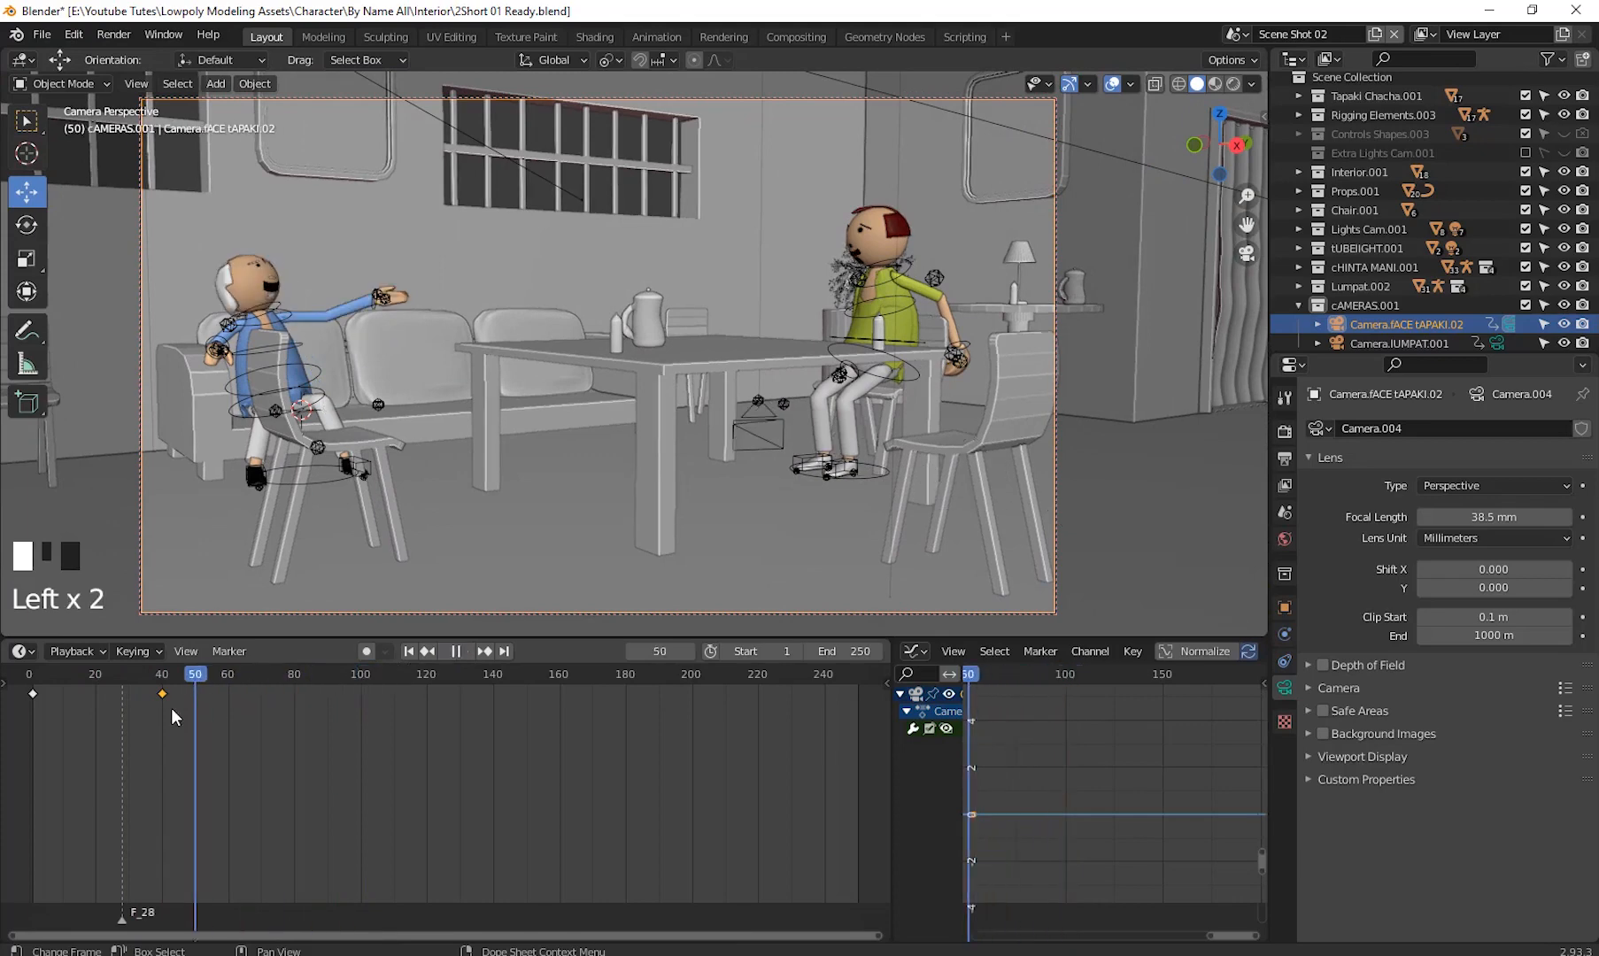
left_click_drag(172, 709, 162, 749)
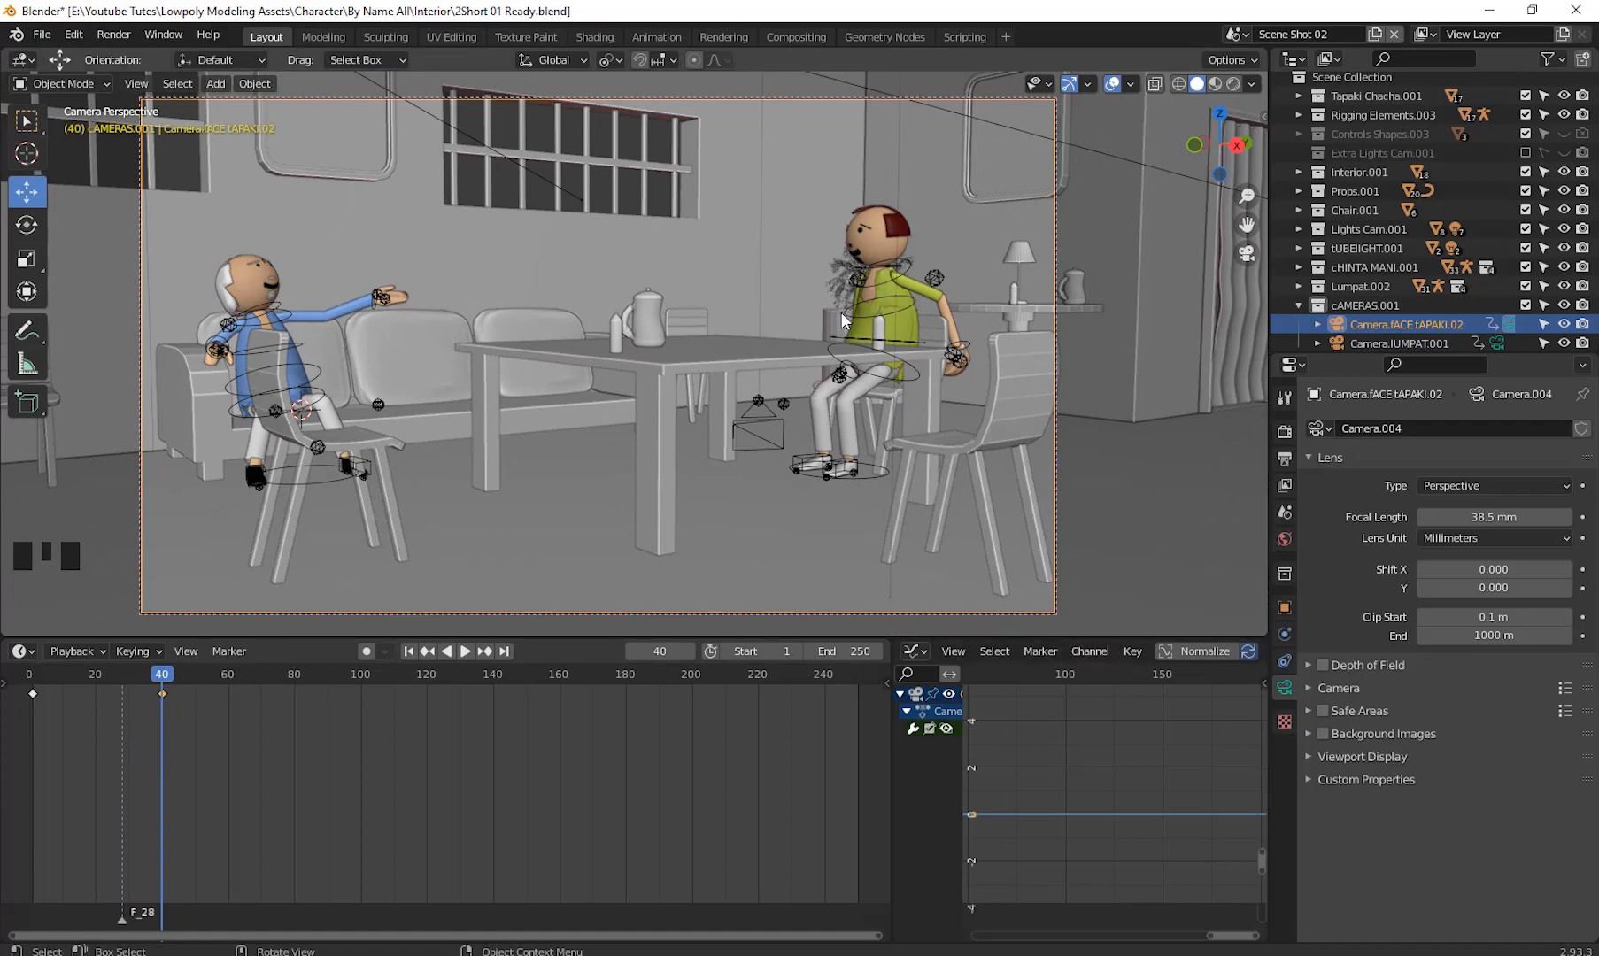
left_click_drag(158, 680, 112, 697)
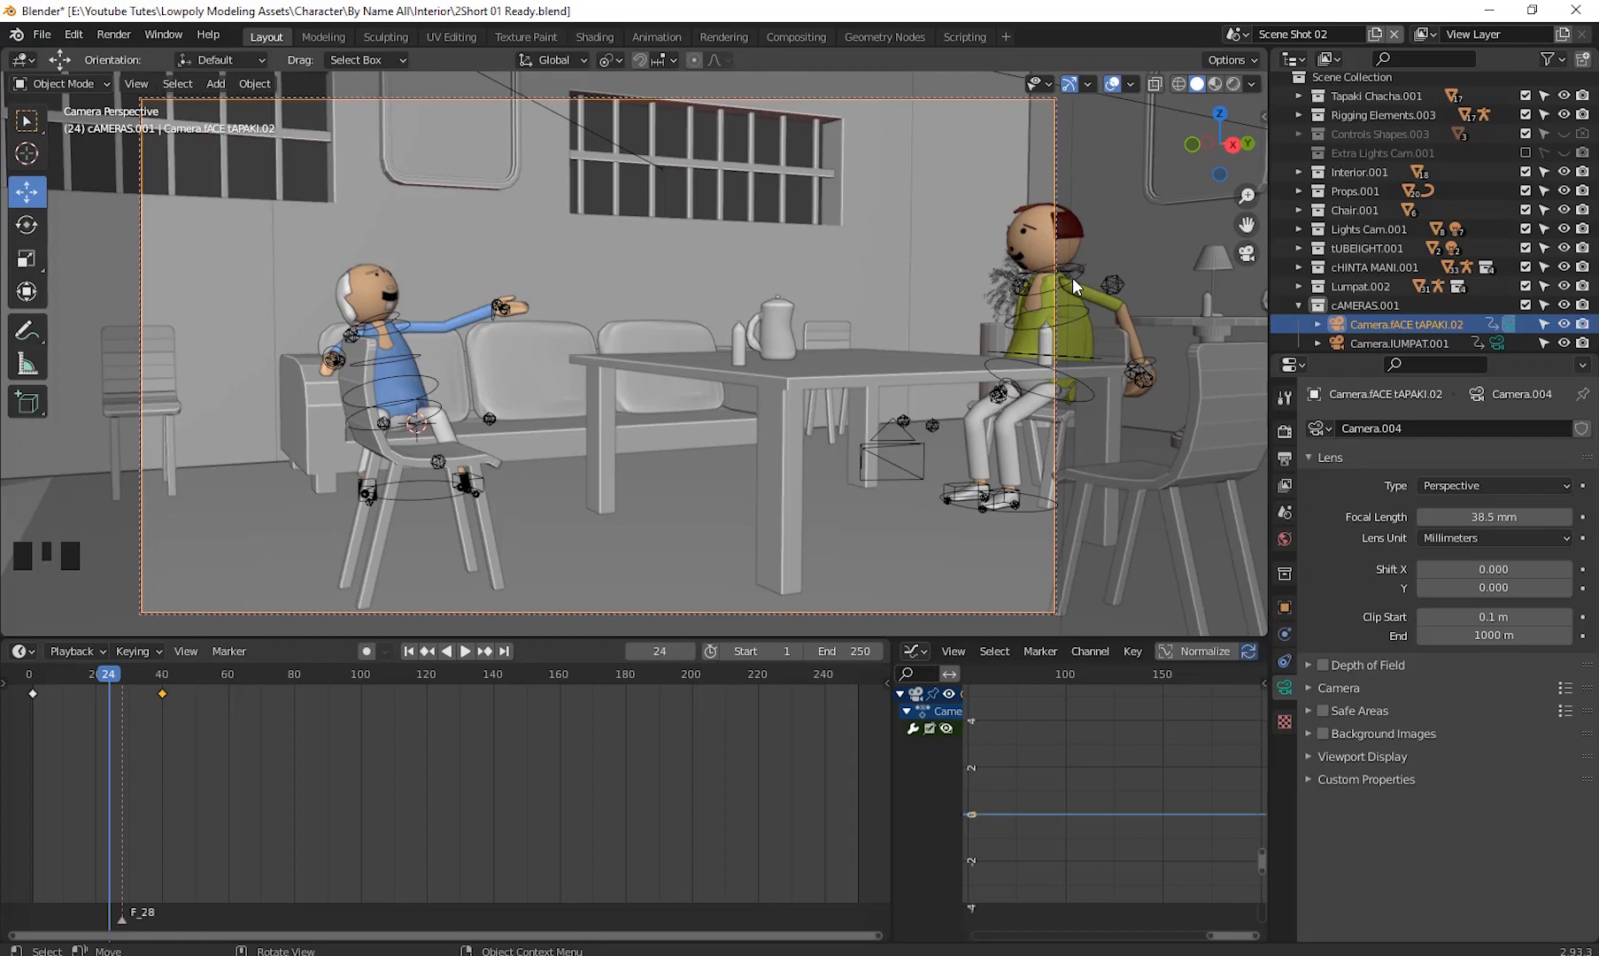
left_click(50, 82)
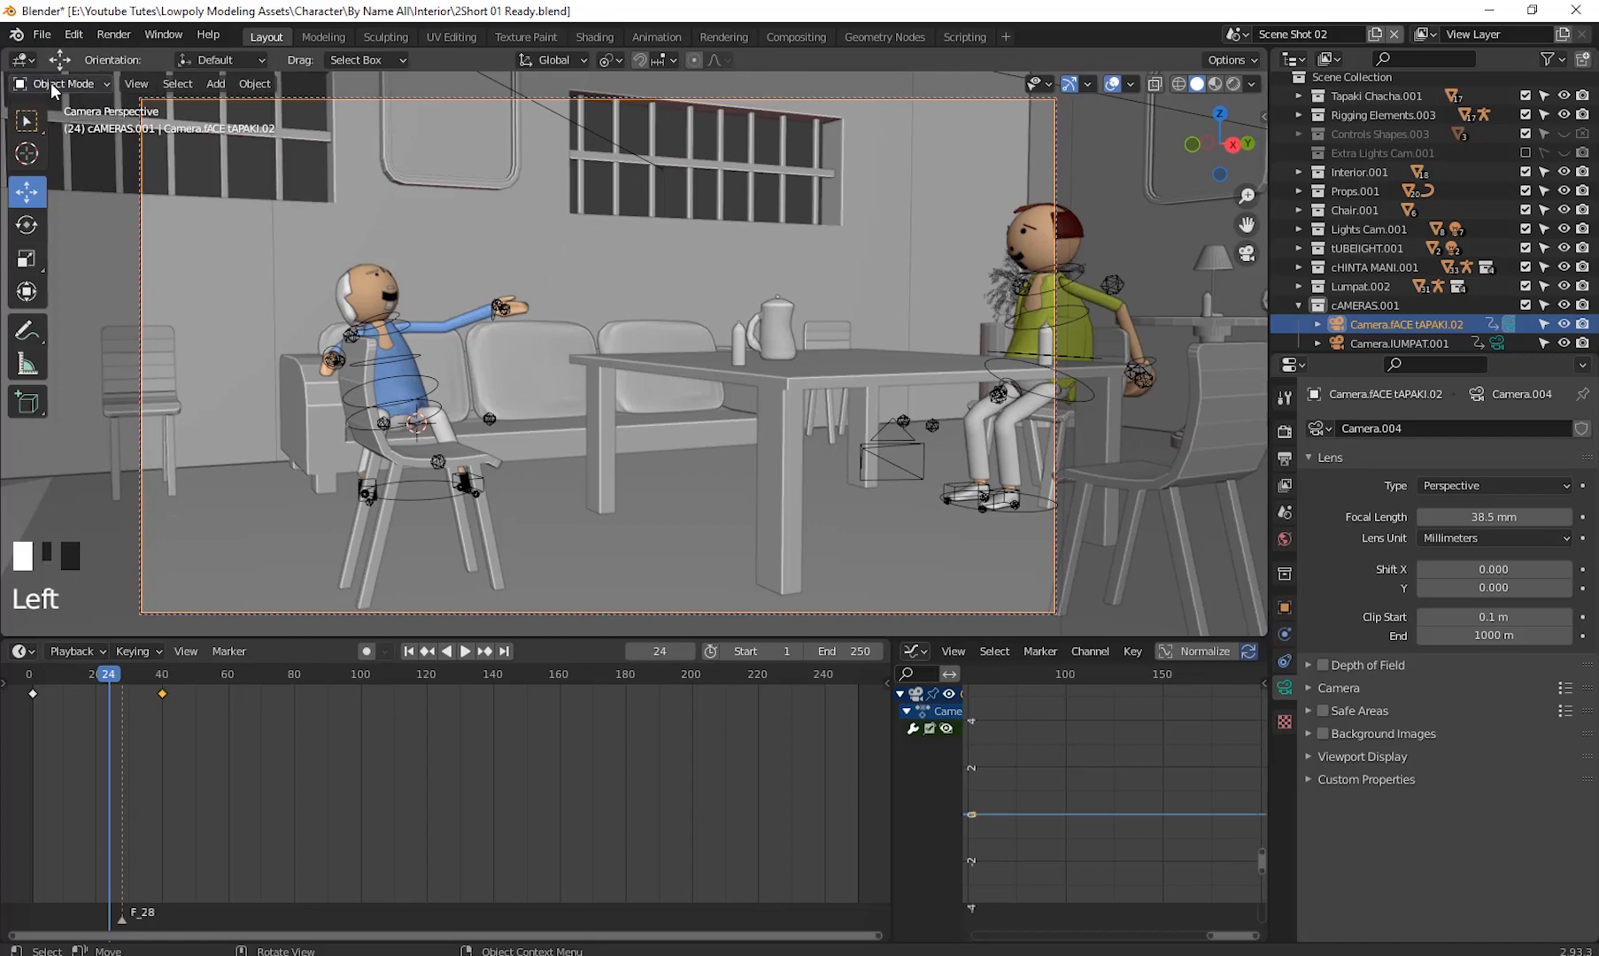
left_click(50, 83)
scroll(1384, 321, "down", 1)
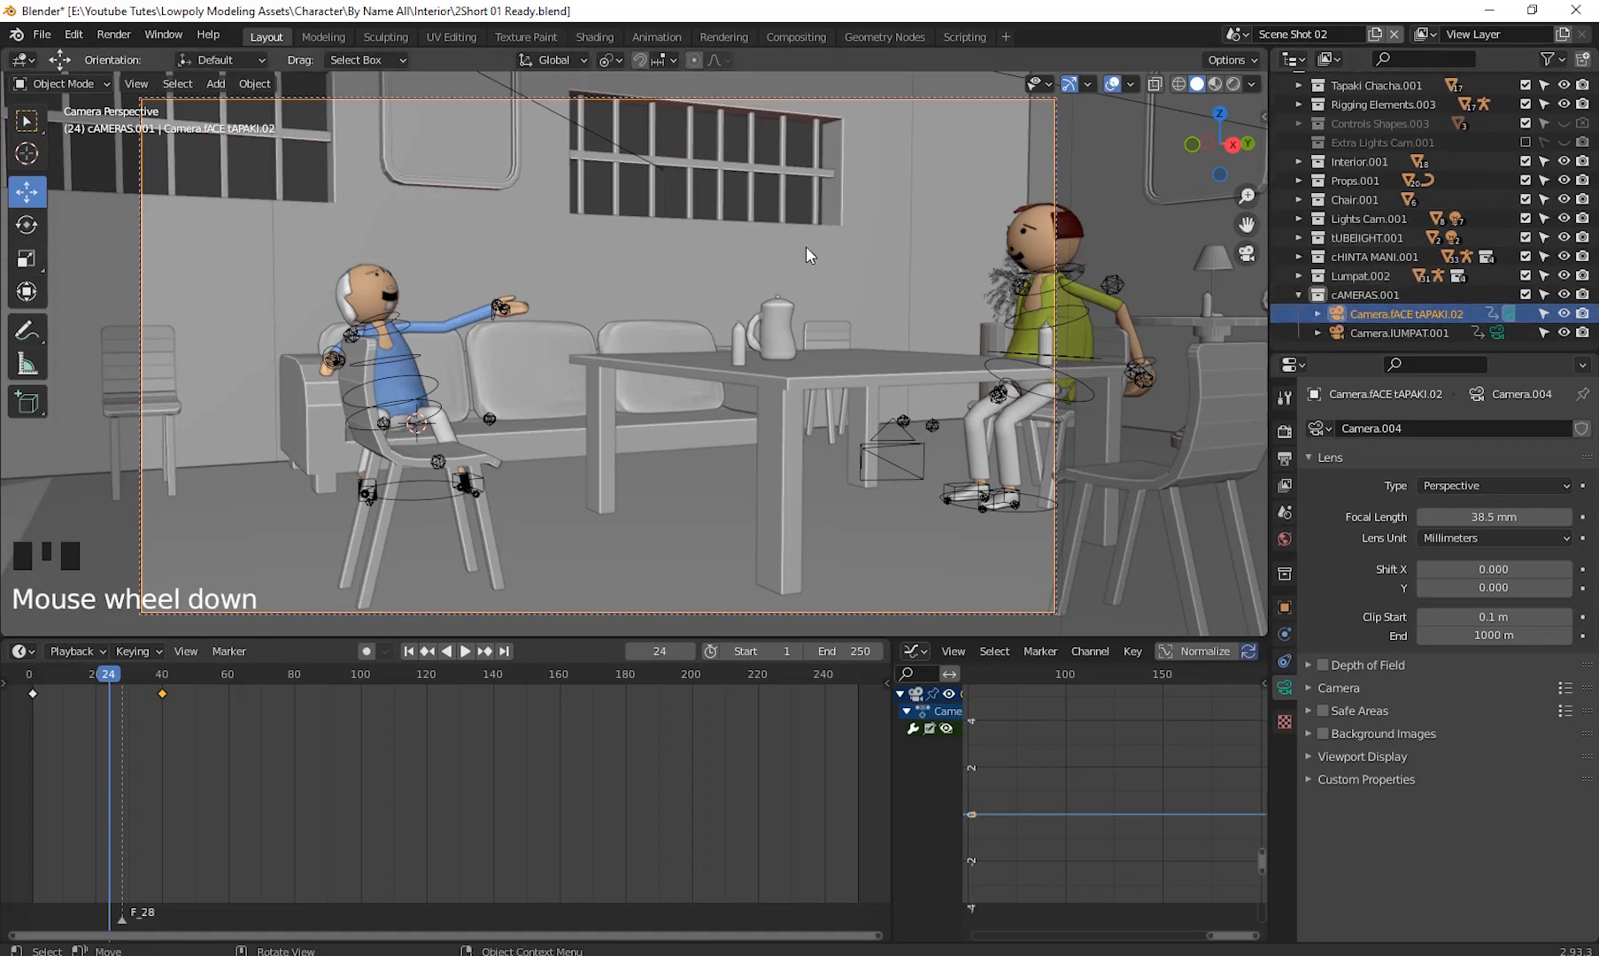
left_click(919, 197)
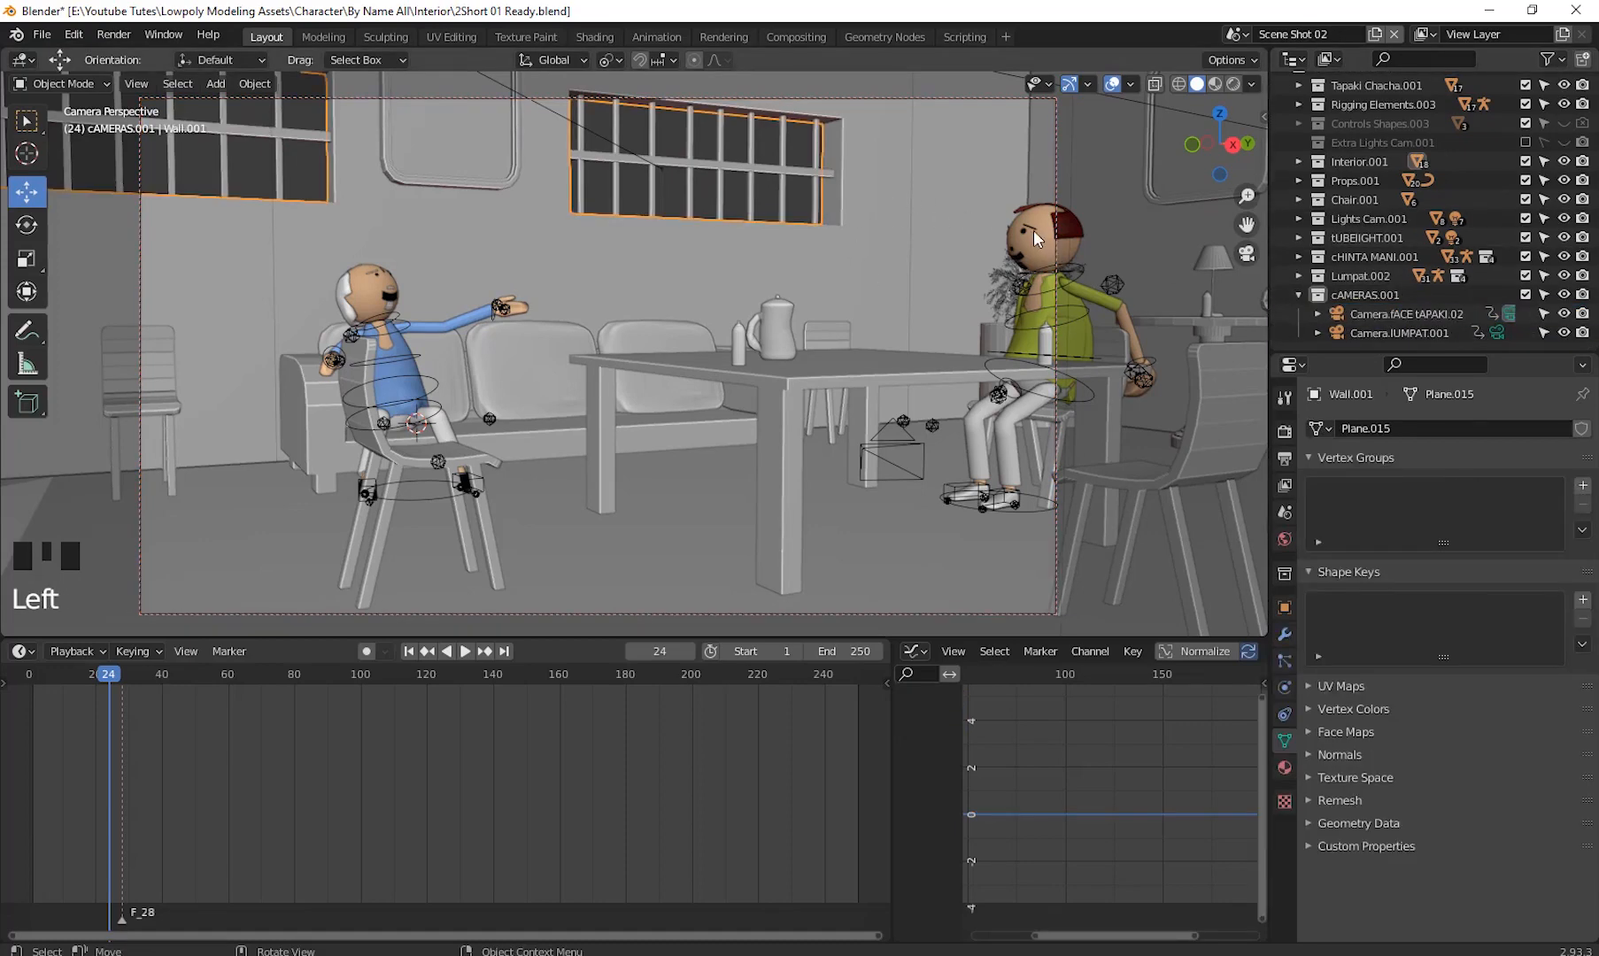
- Select the right character's mouth and delete its existing shape-key keyframes
left_click(1019, 255)
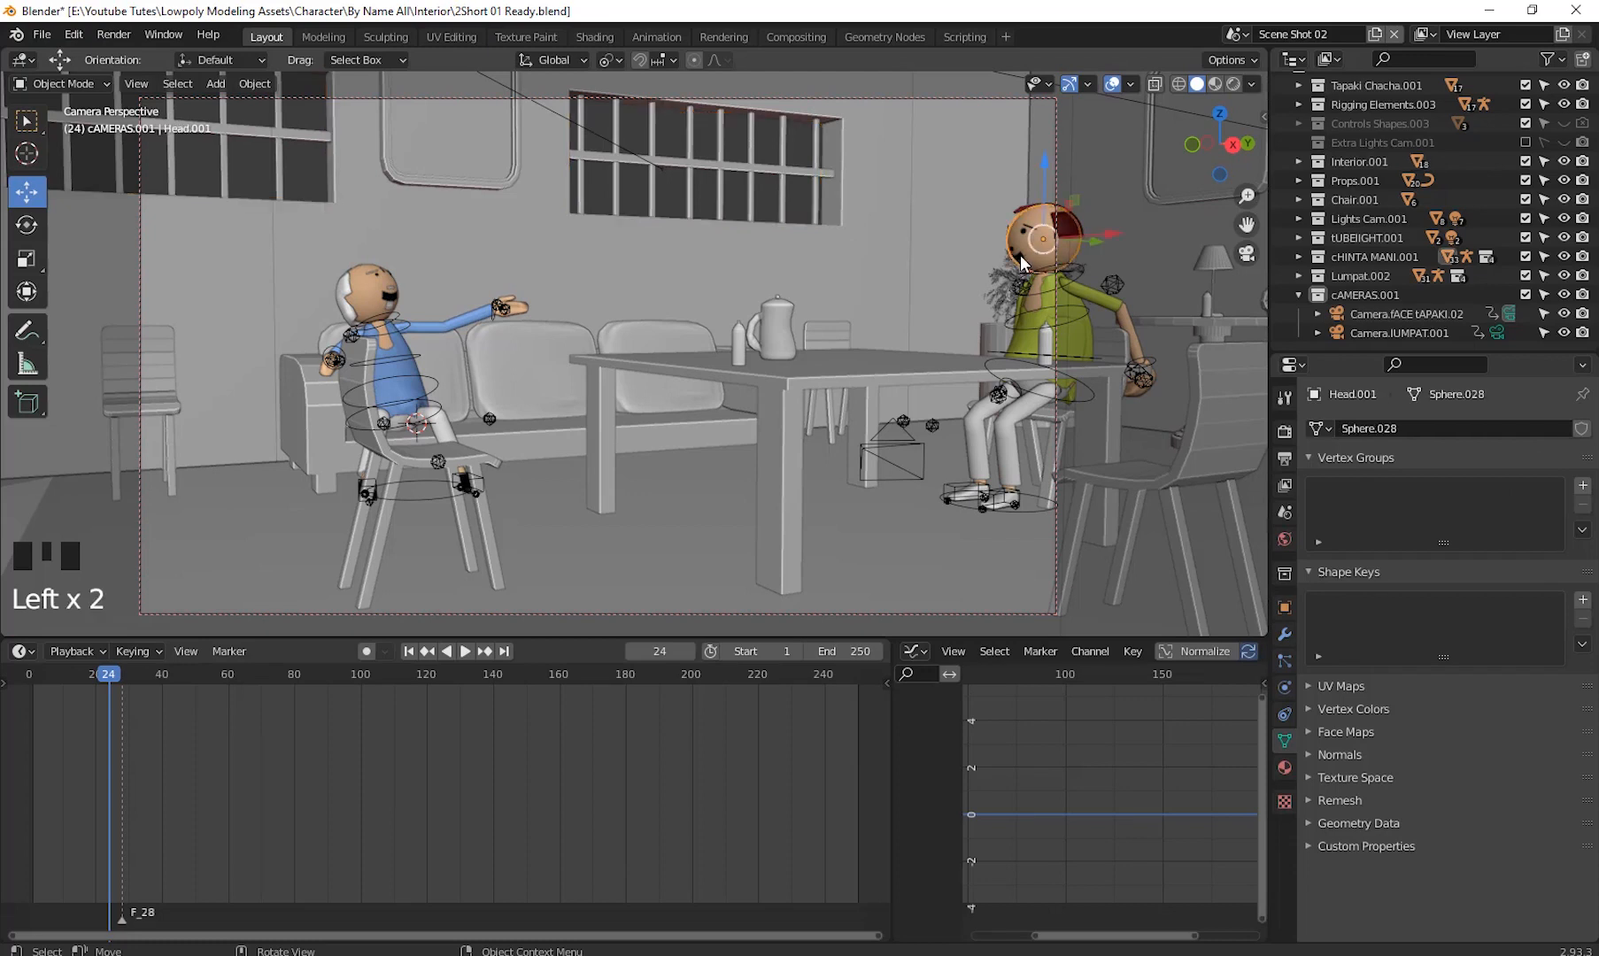
left_click(1020, 255)
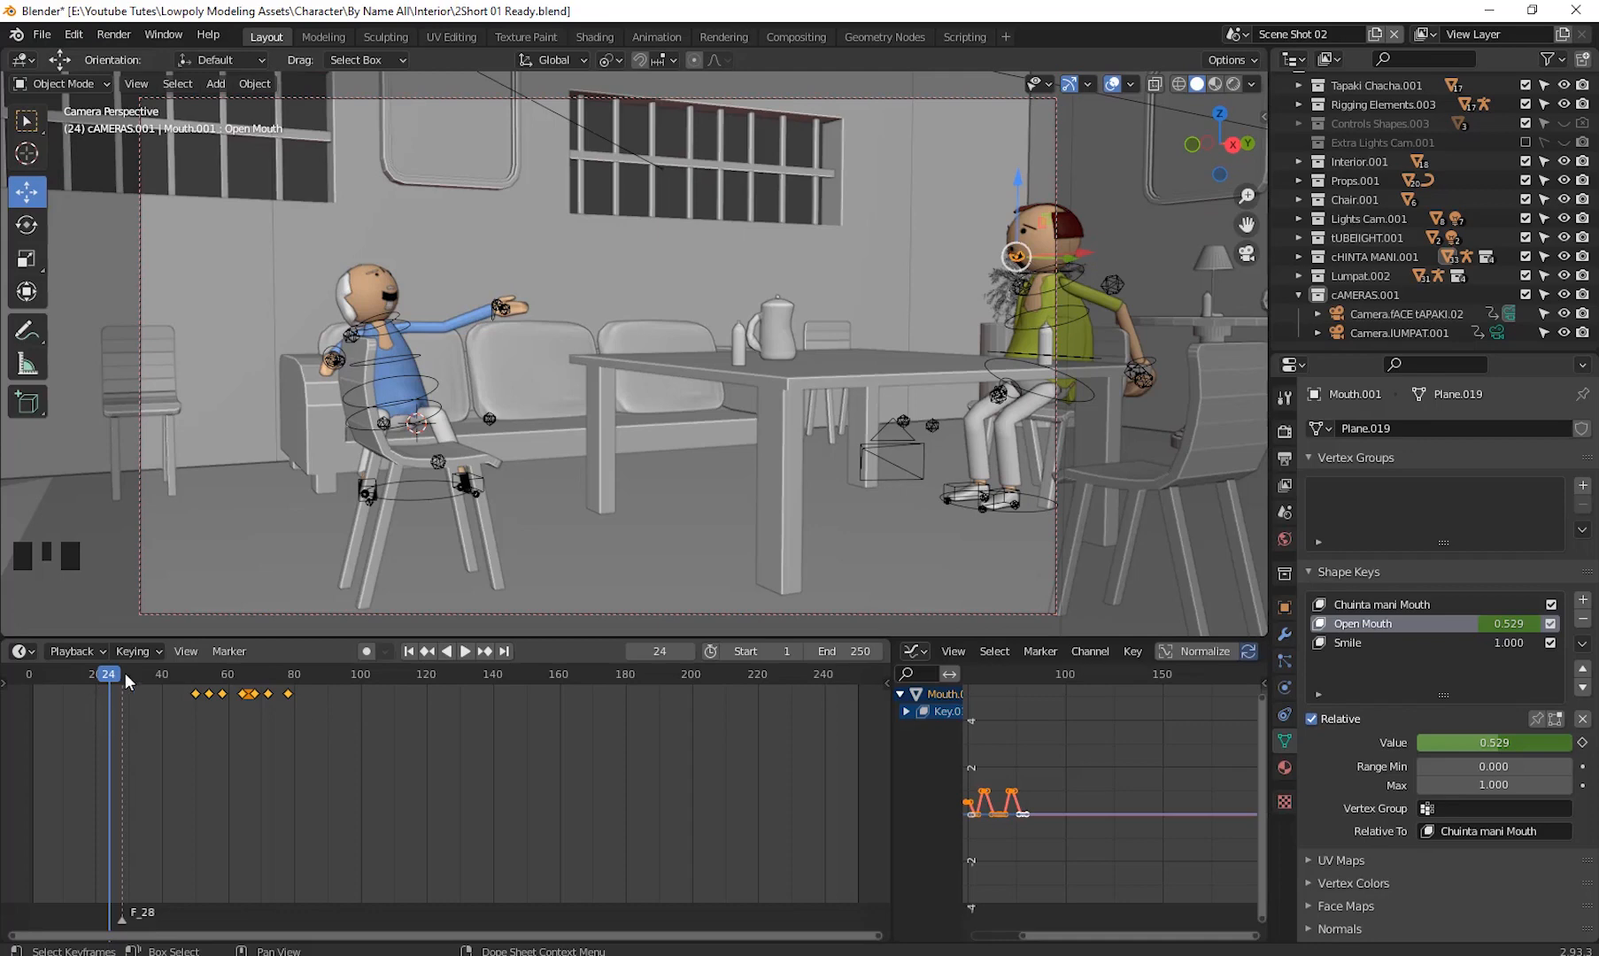
left_click_drag(312, 713, 165, 685)
right_click(244, 692)
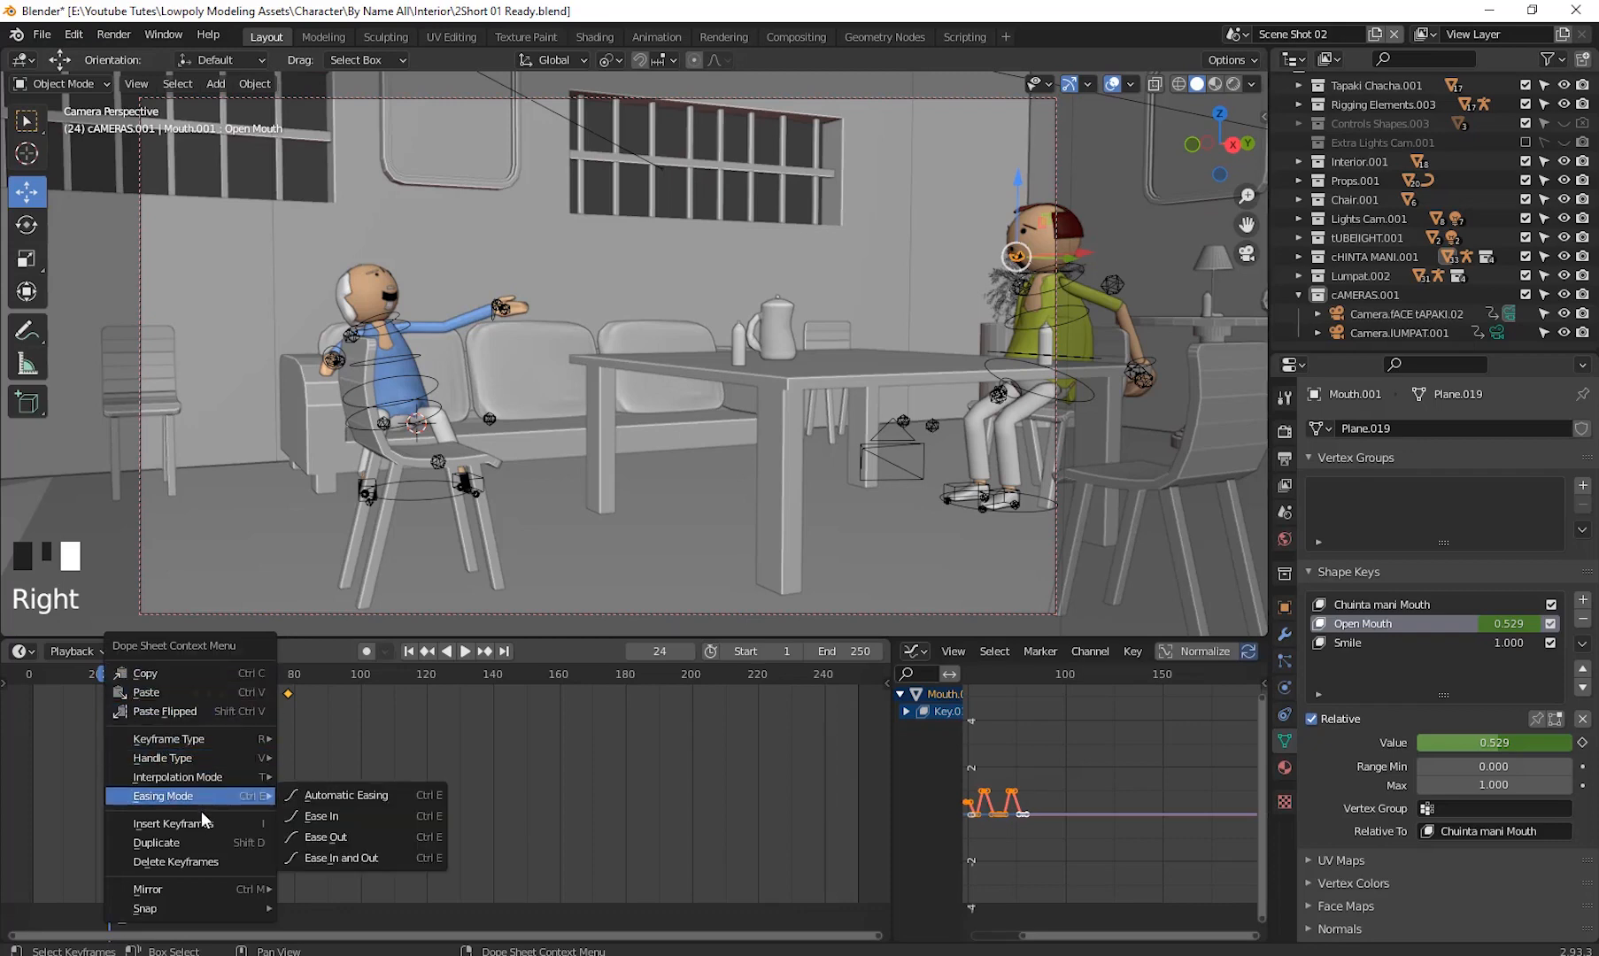
left_click(202, 861)
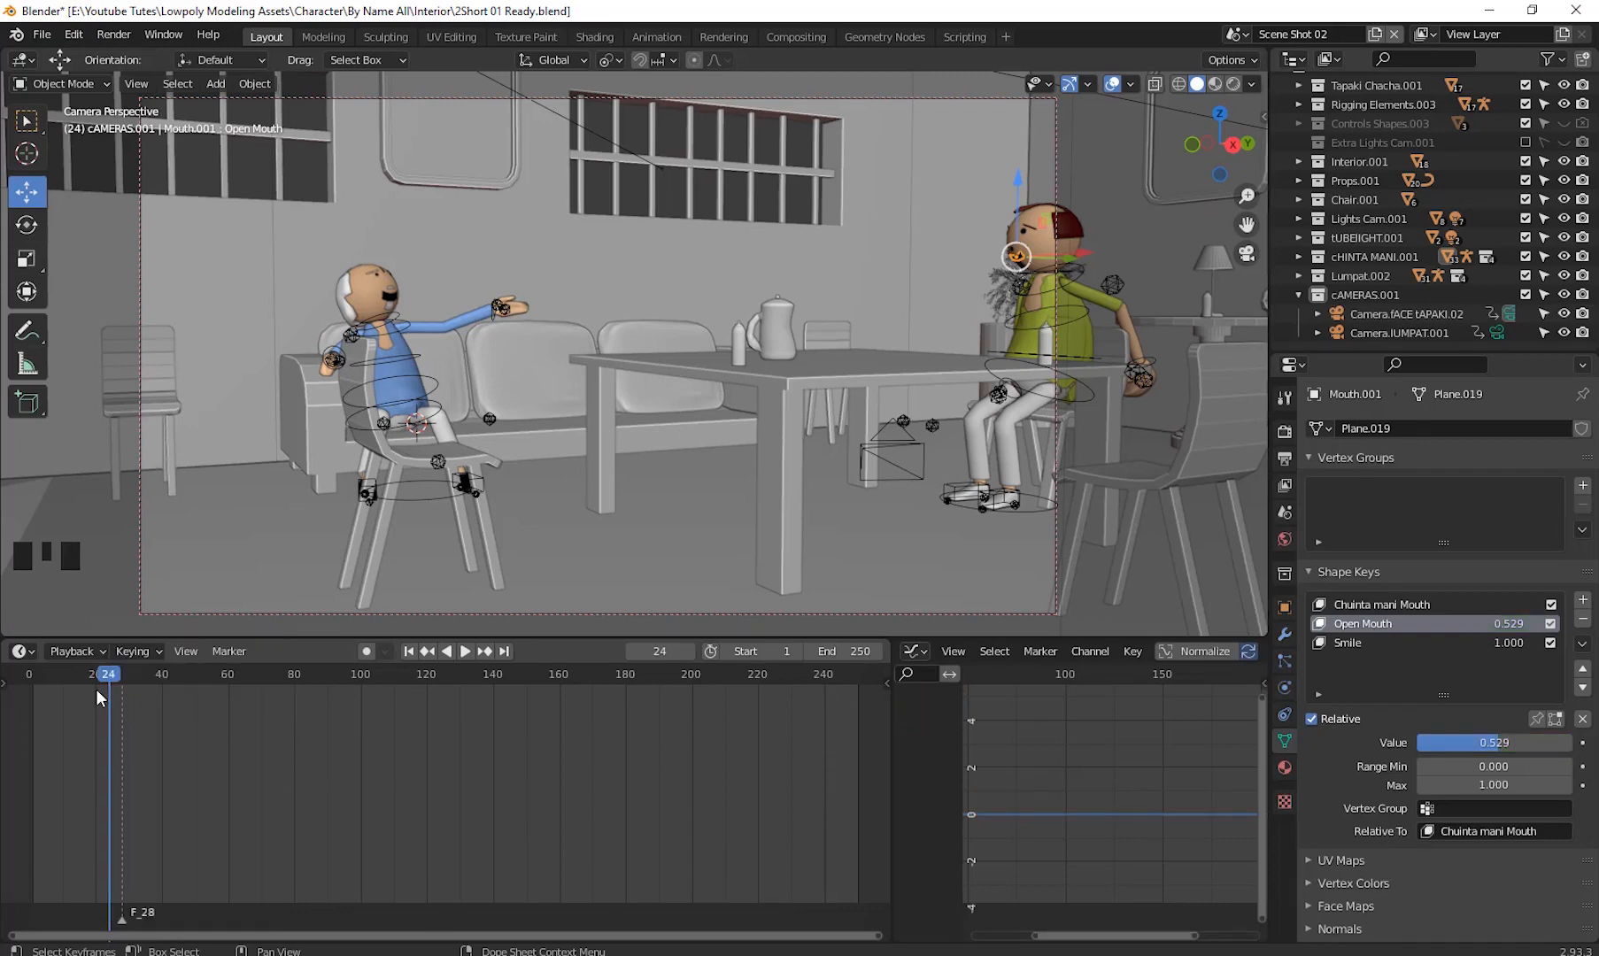
- Switch the right character's armature to Pose Mode and keyframe the head bone's pose at frame 24
left_click(1077, 285)
left_click(50, 82)
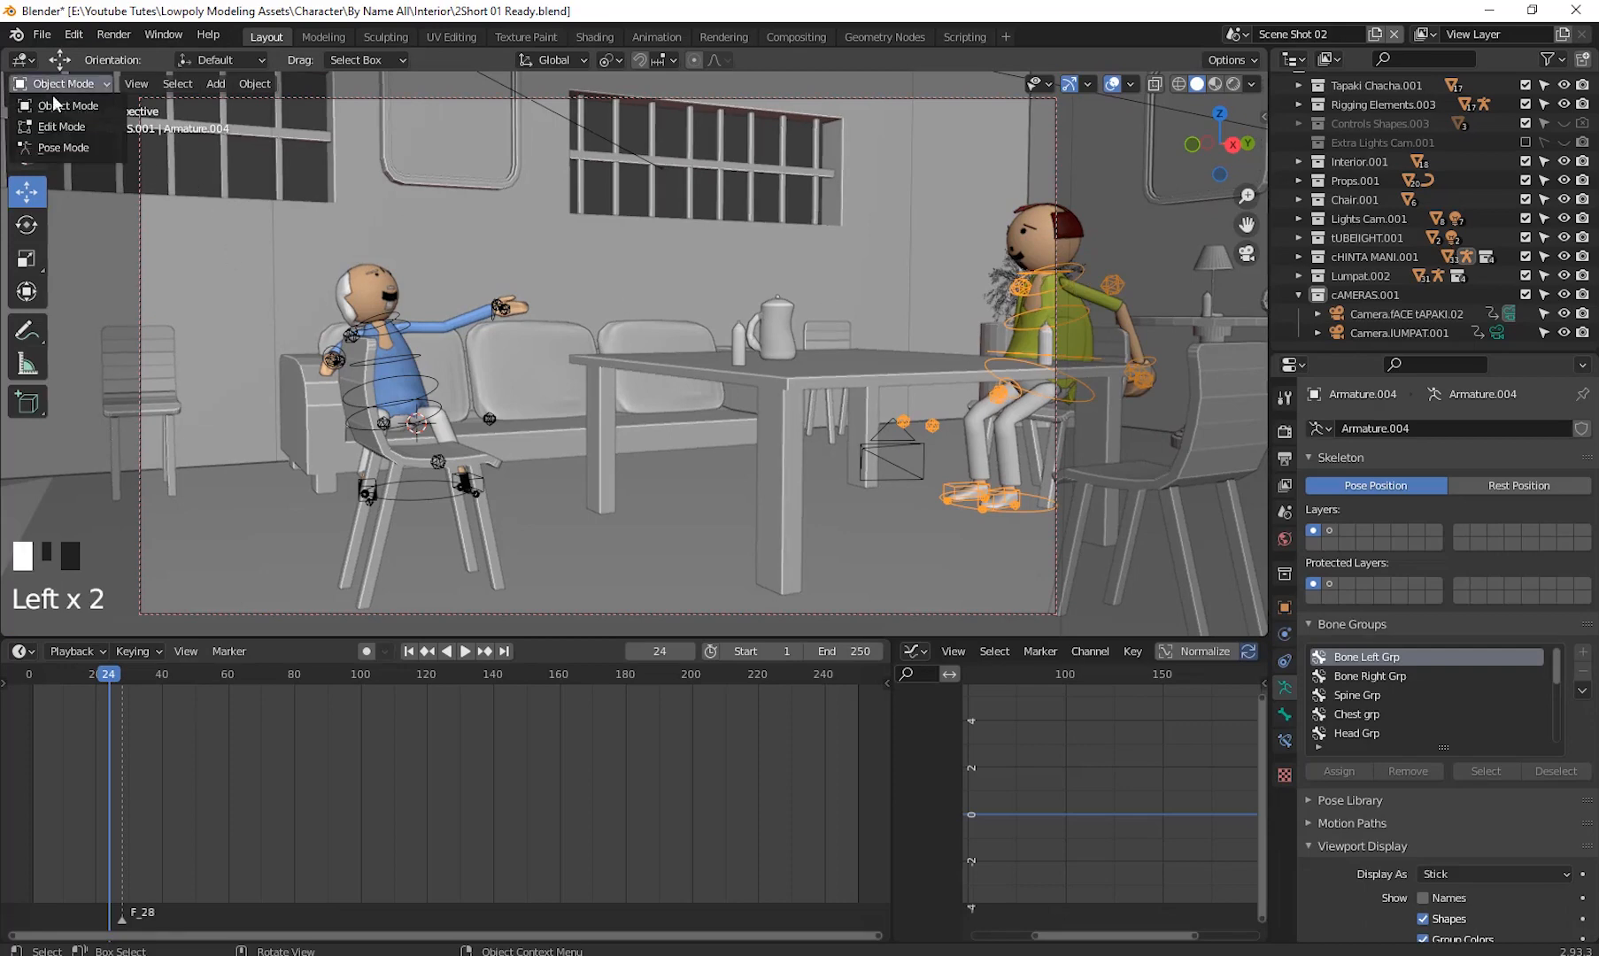
left_click(48, 147)
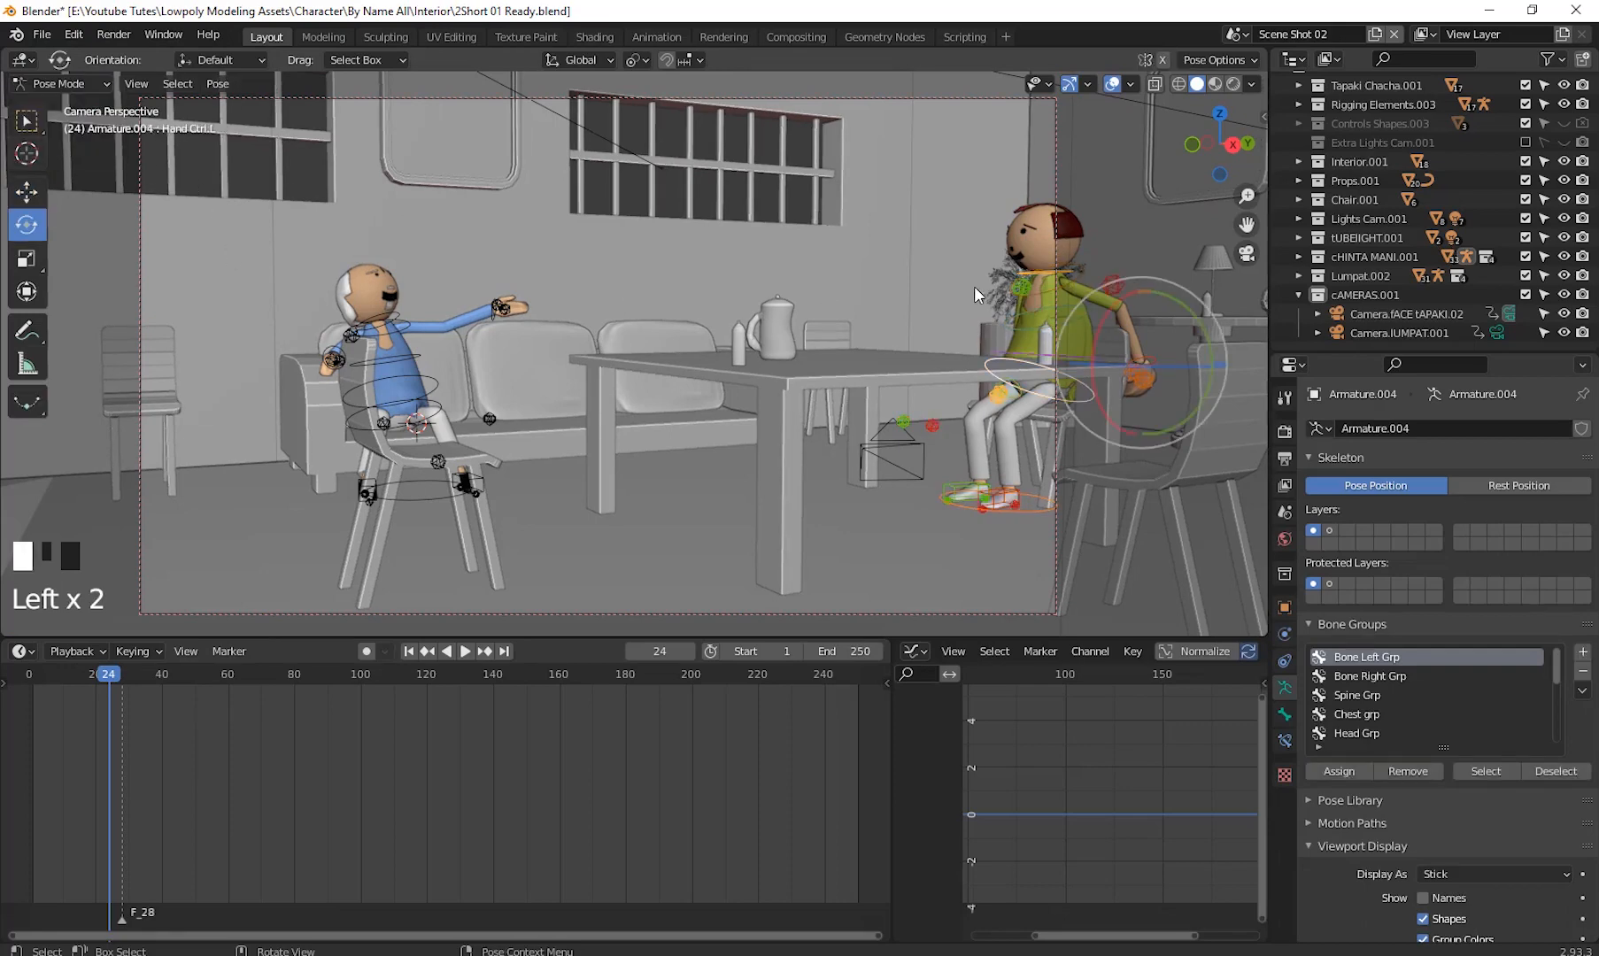
left_click(1076, 277)
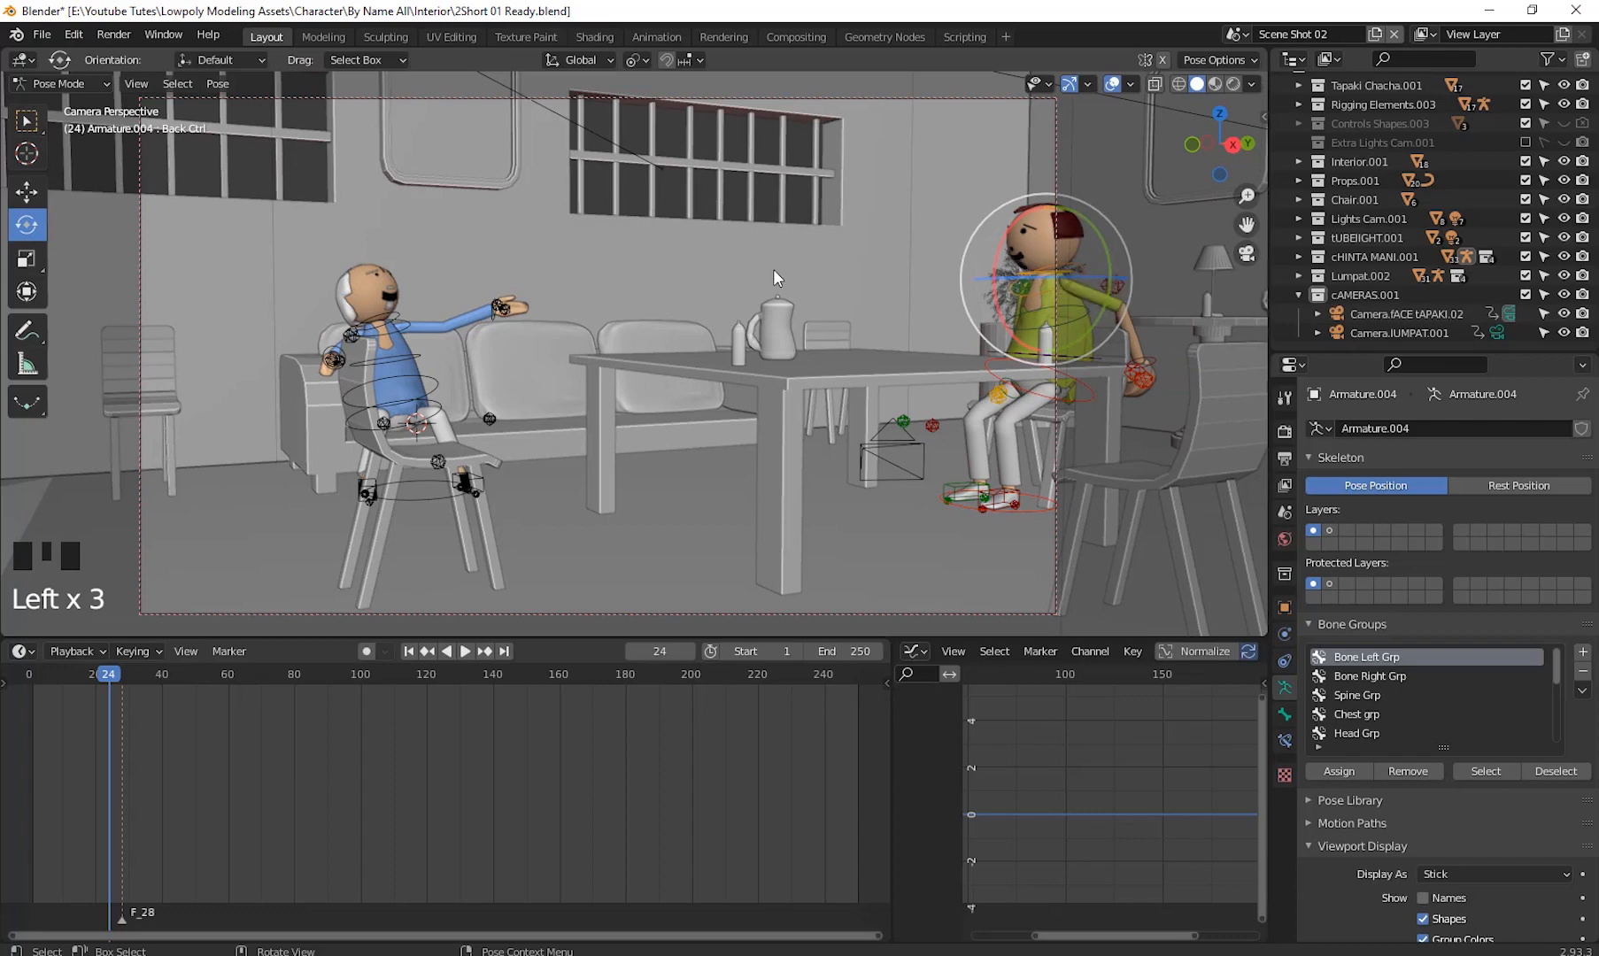
left_click(1014, 279)
left_click(1014, 279)
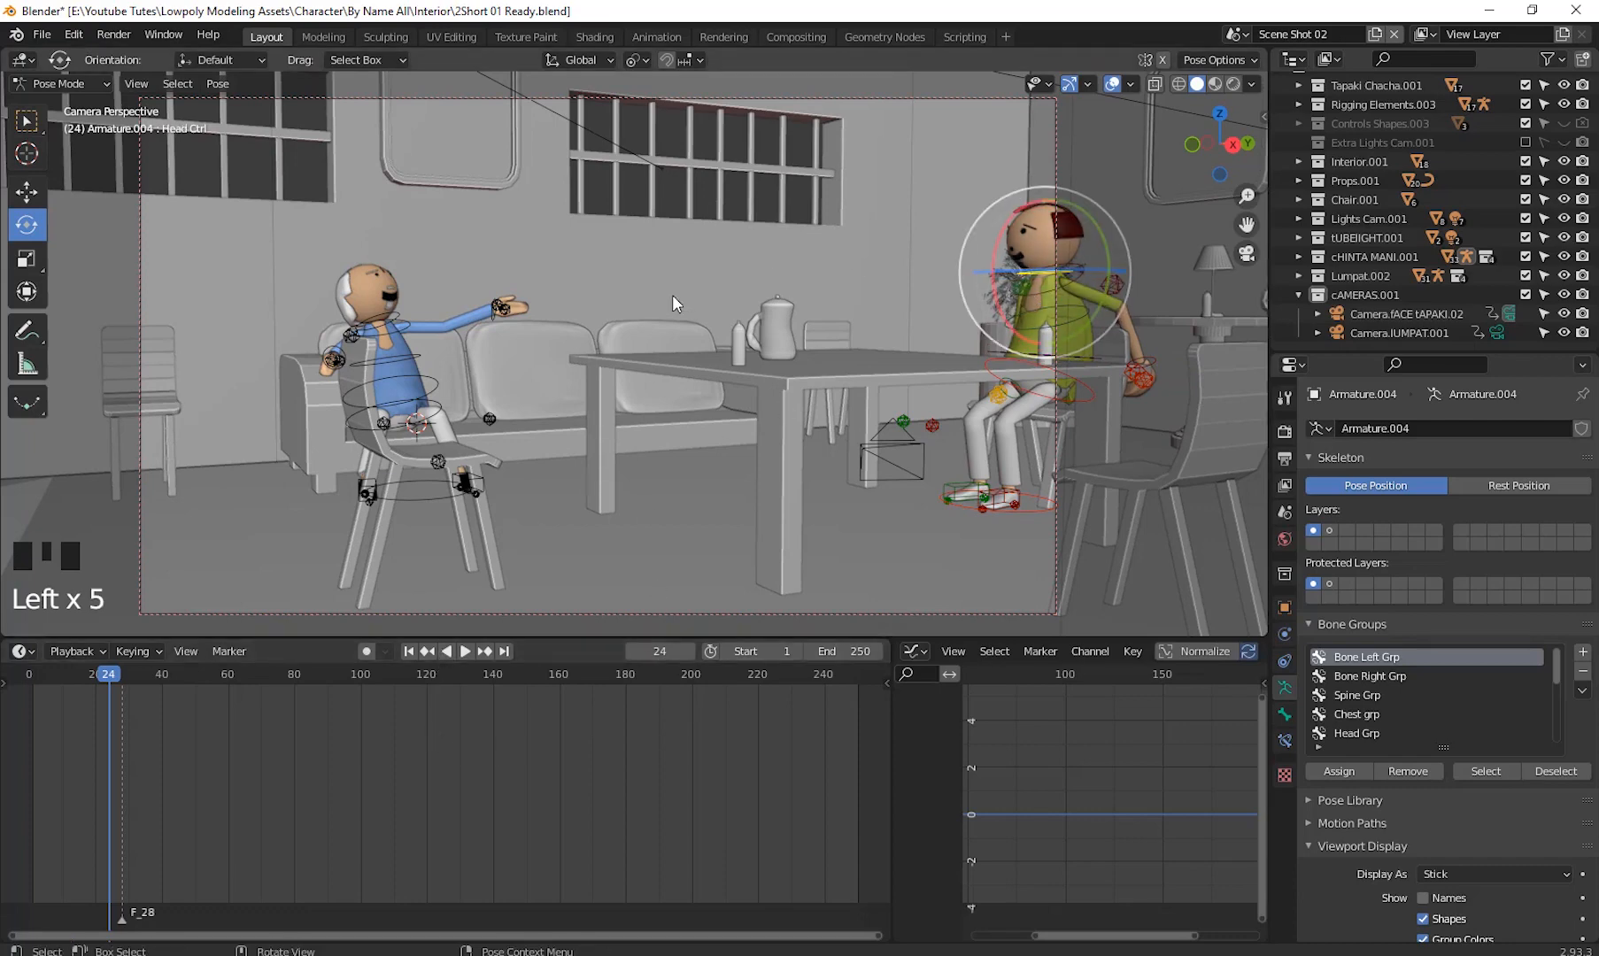
key("i")
left_click(672, 266)
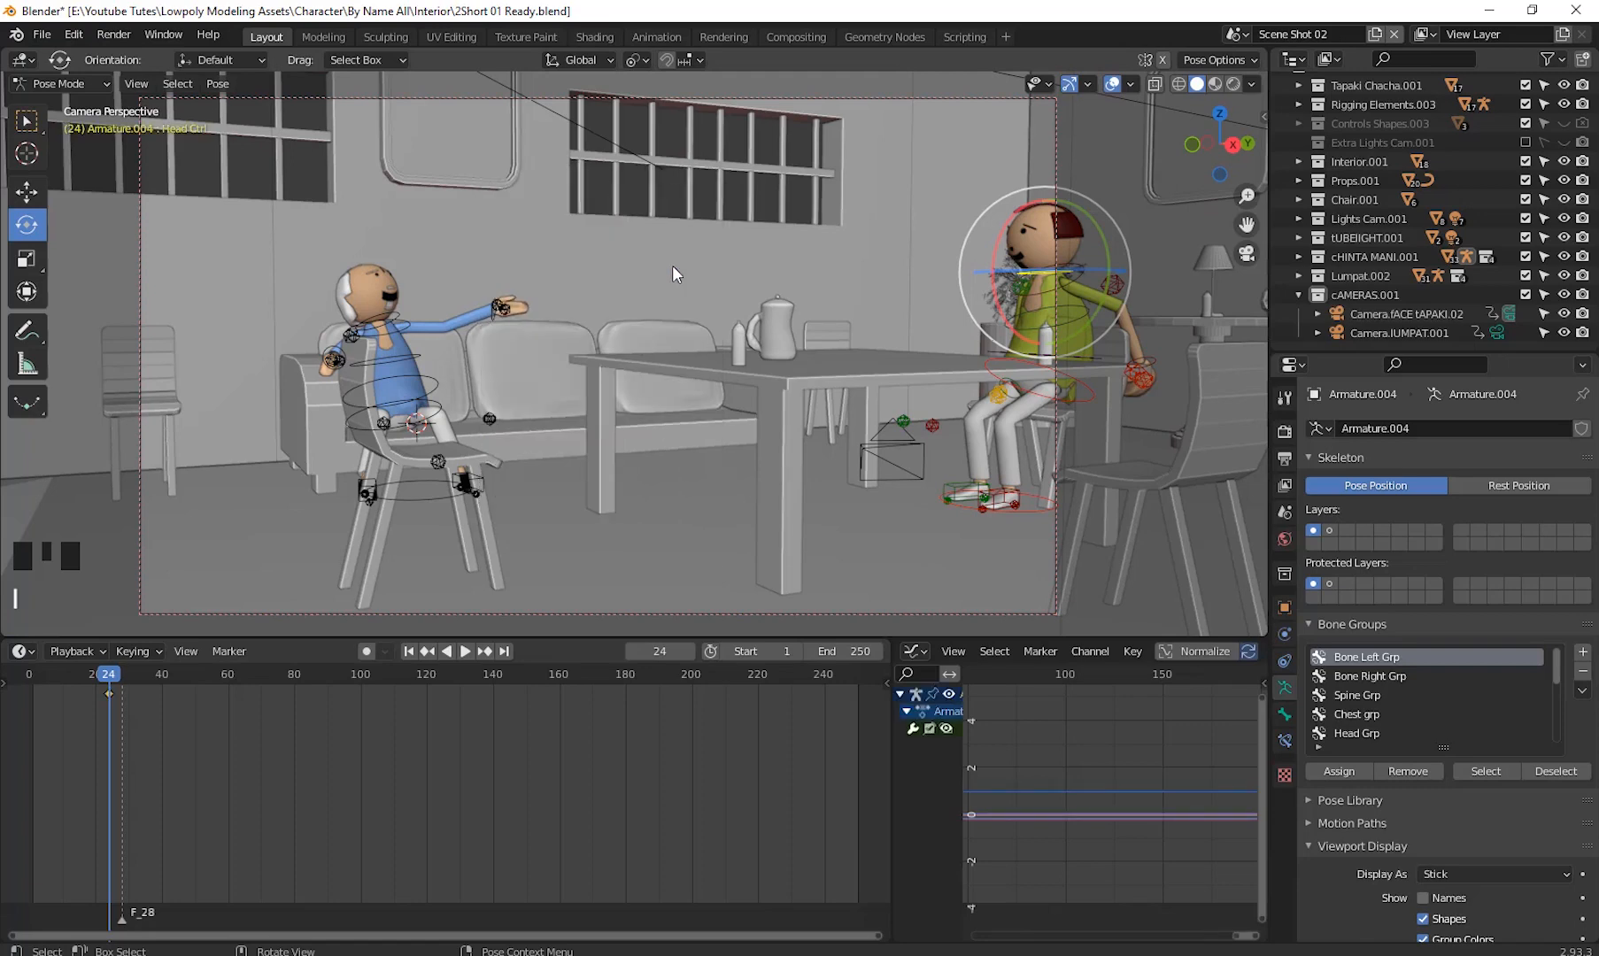
- At frame 40, rotate the right character's head bone with trackball rotation to tilt it and insert a keyframe
left_click(112, 678)
left_click_drag(116, 679, 163, 680)
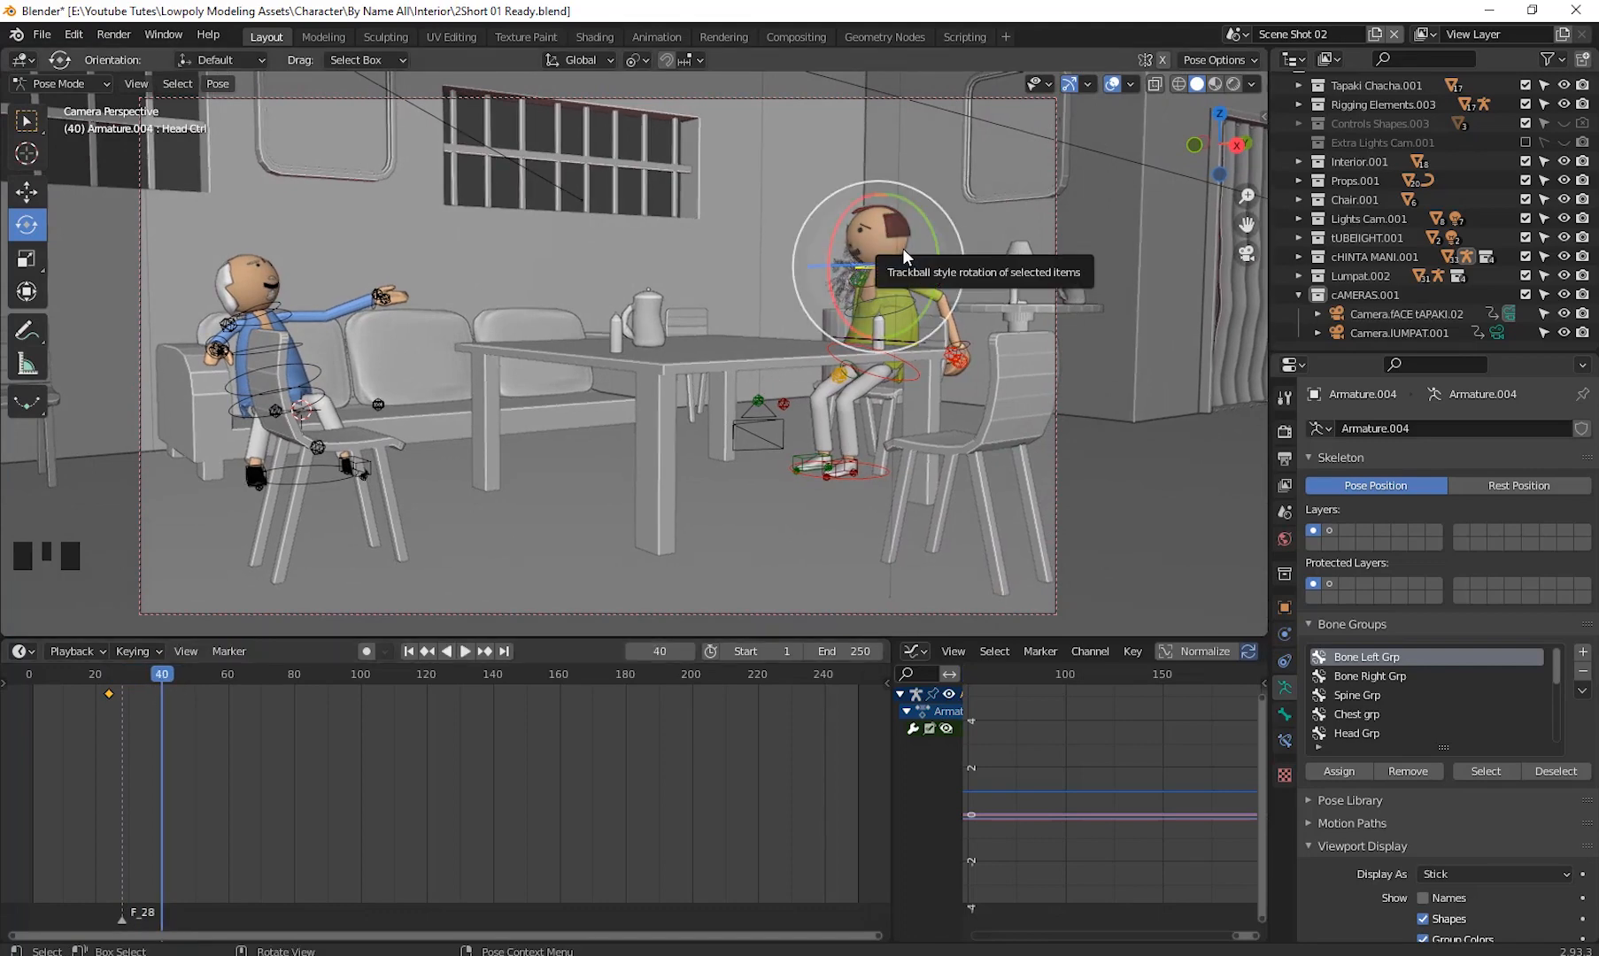
key("r")
key("r")
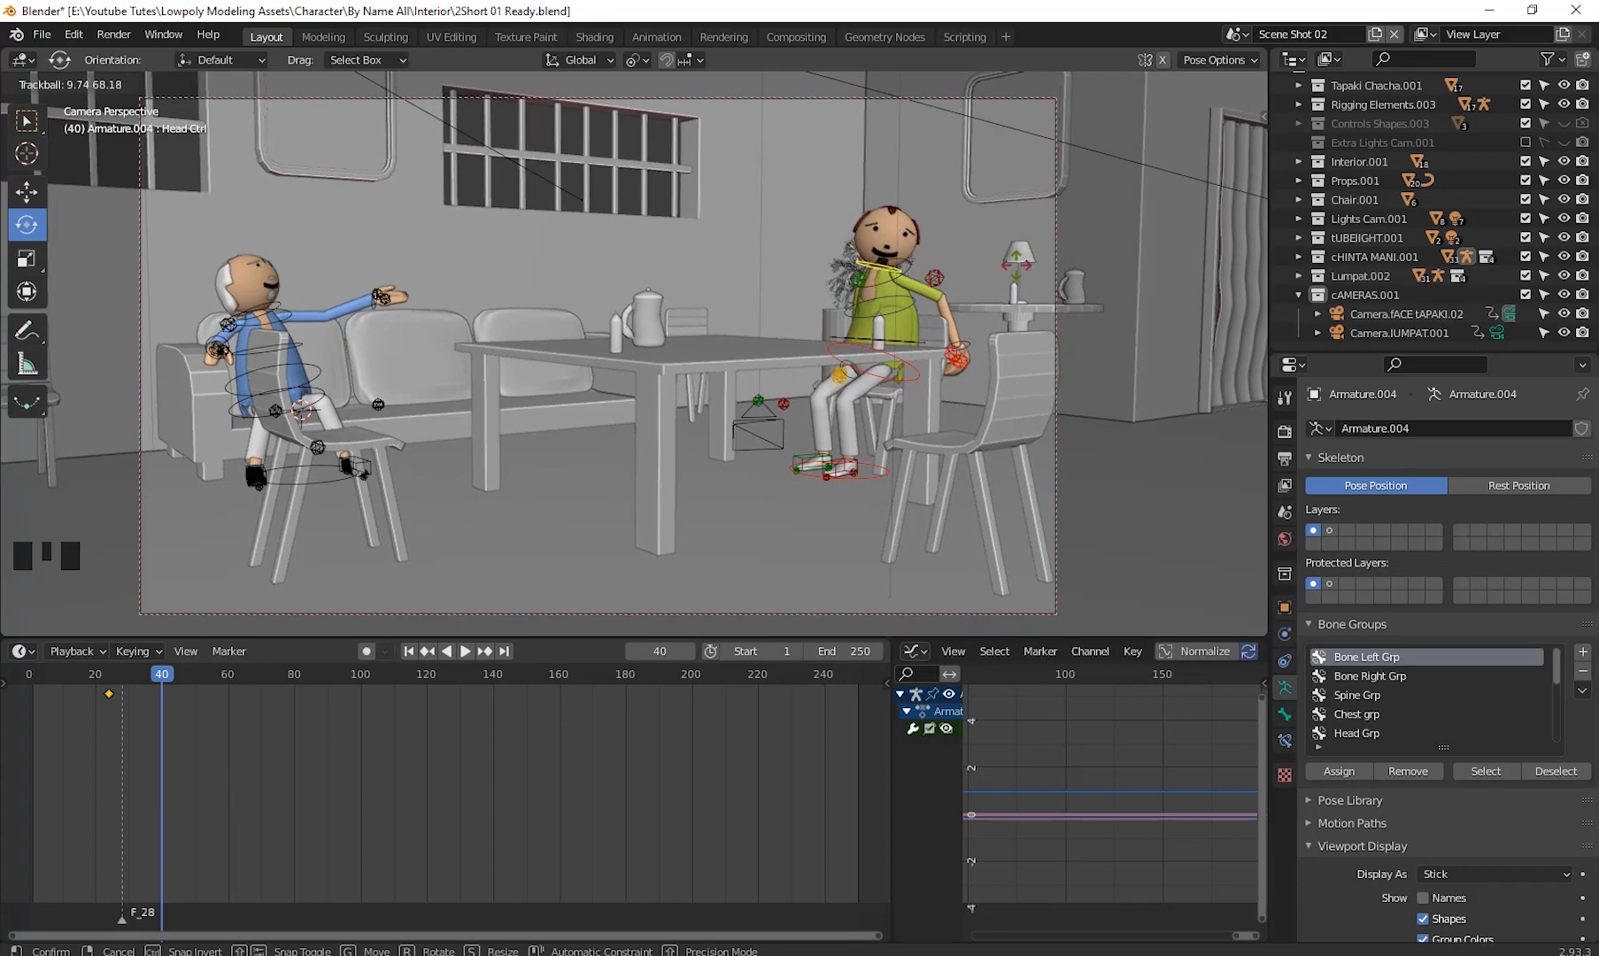
left_click(1017, 265)
left_click_drag(842, 215, 867, 237)
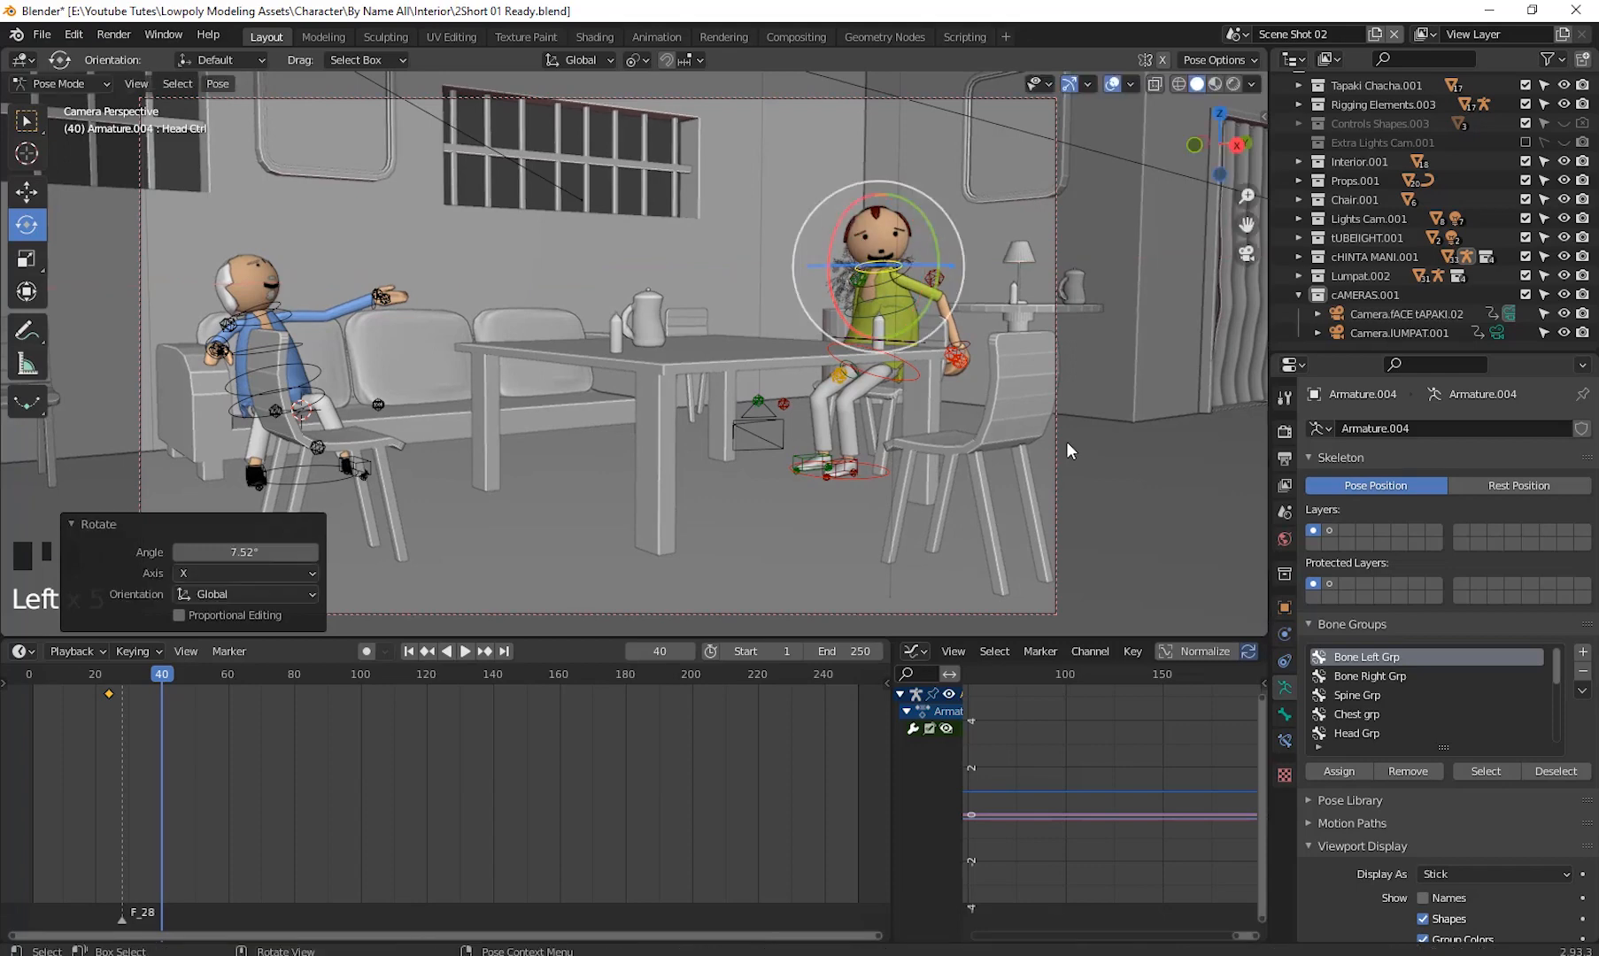
left_click_drag(920, 312, 917, 308)
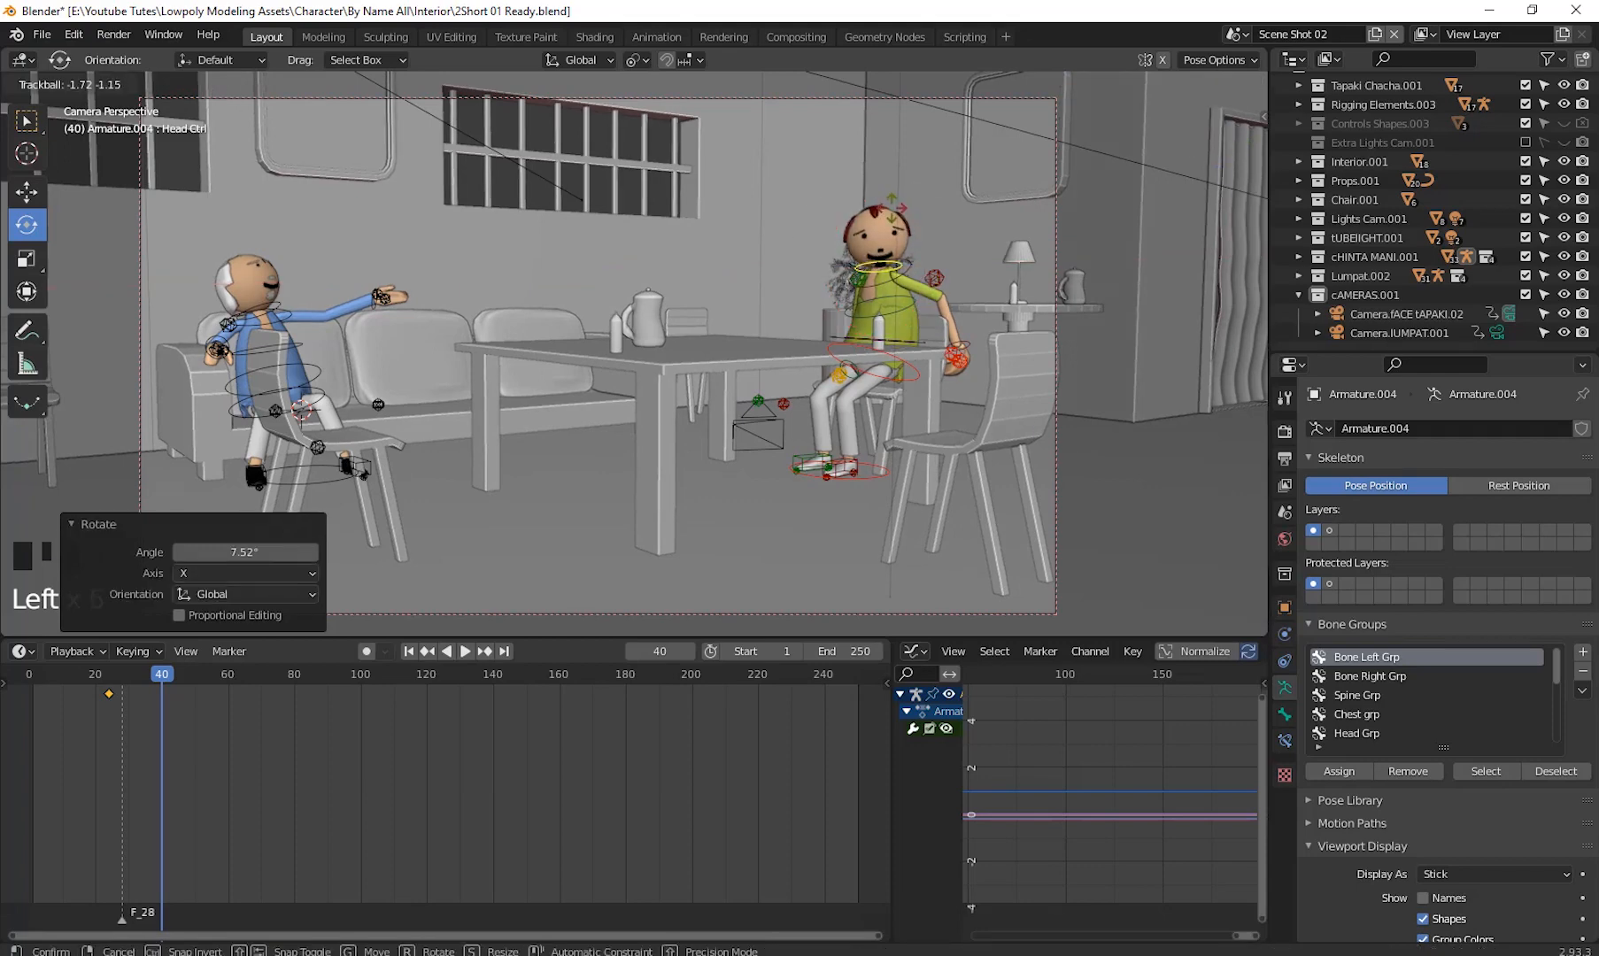
left_click_drag(996, 530, 997, 529)
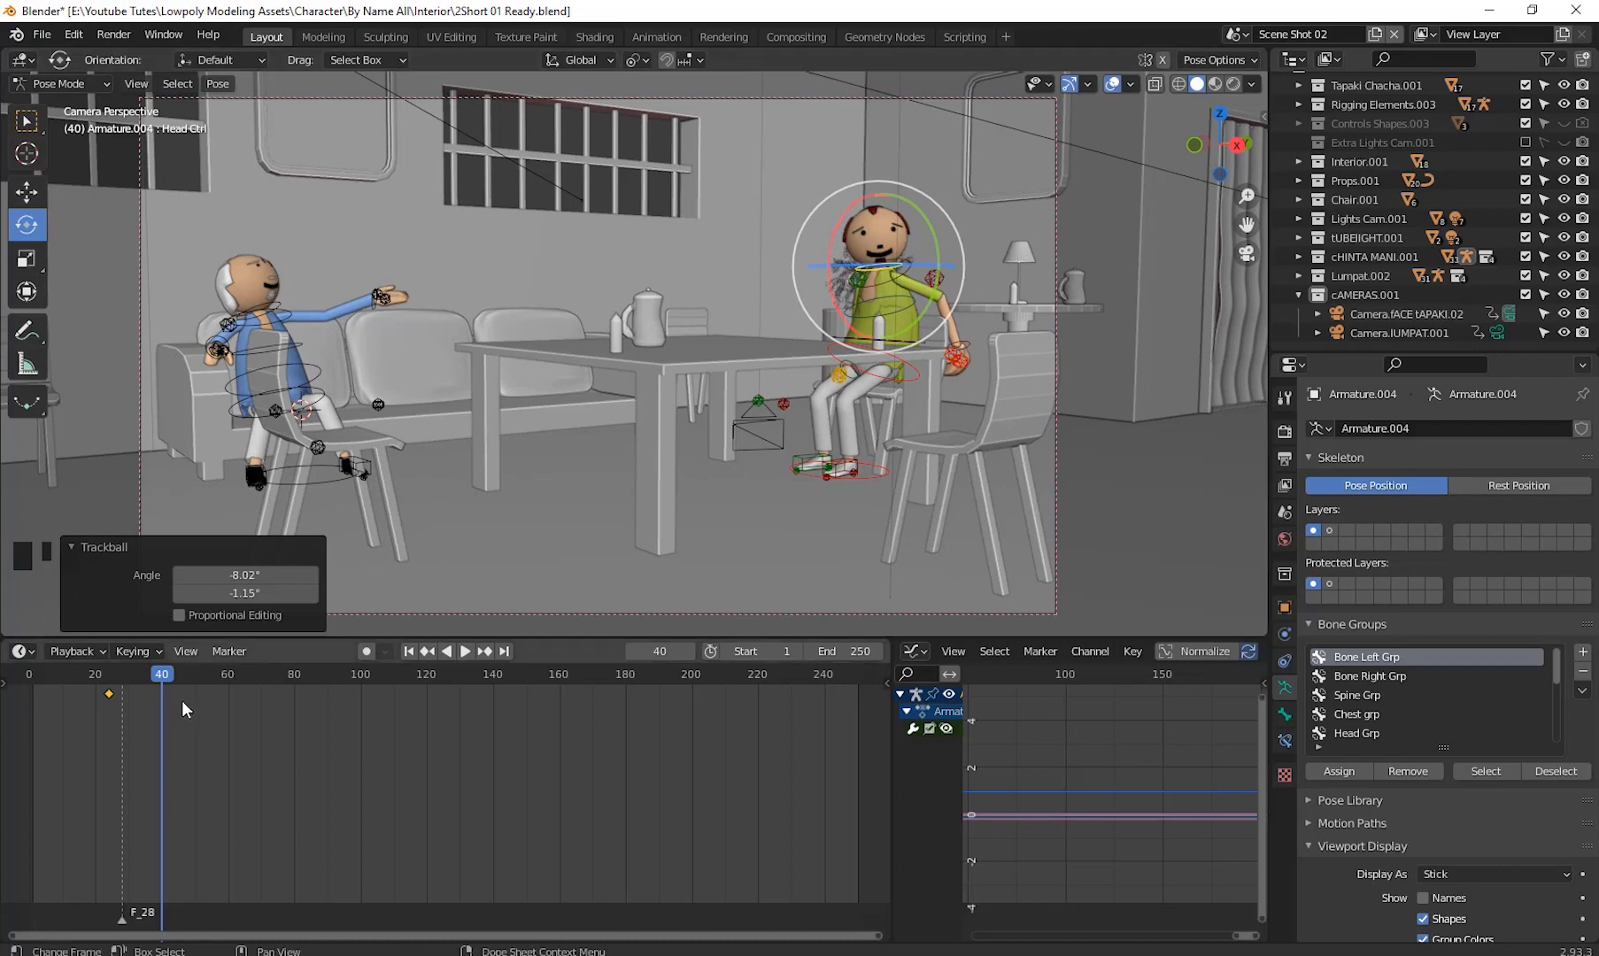
key("i")
left_click(859, 335)
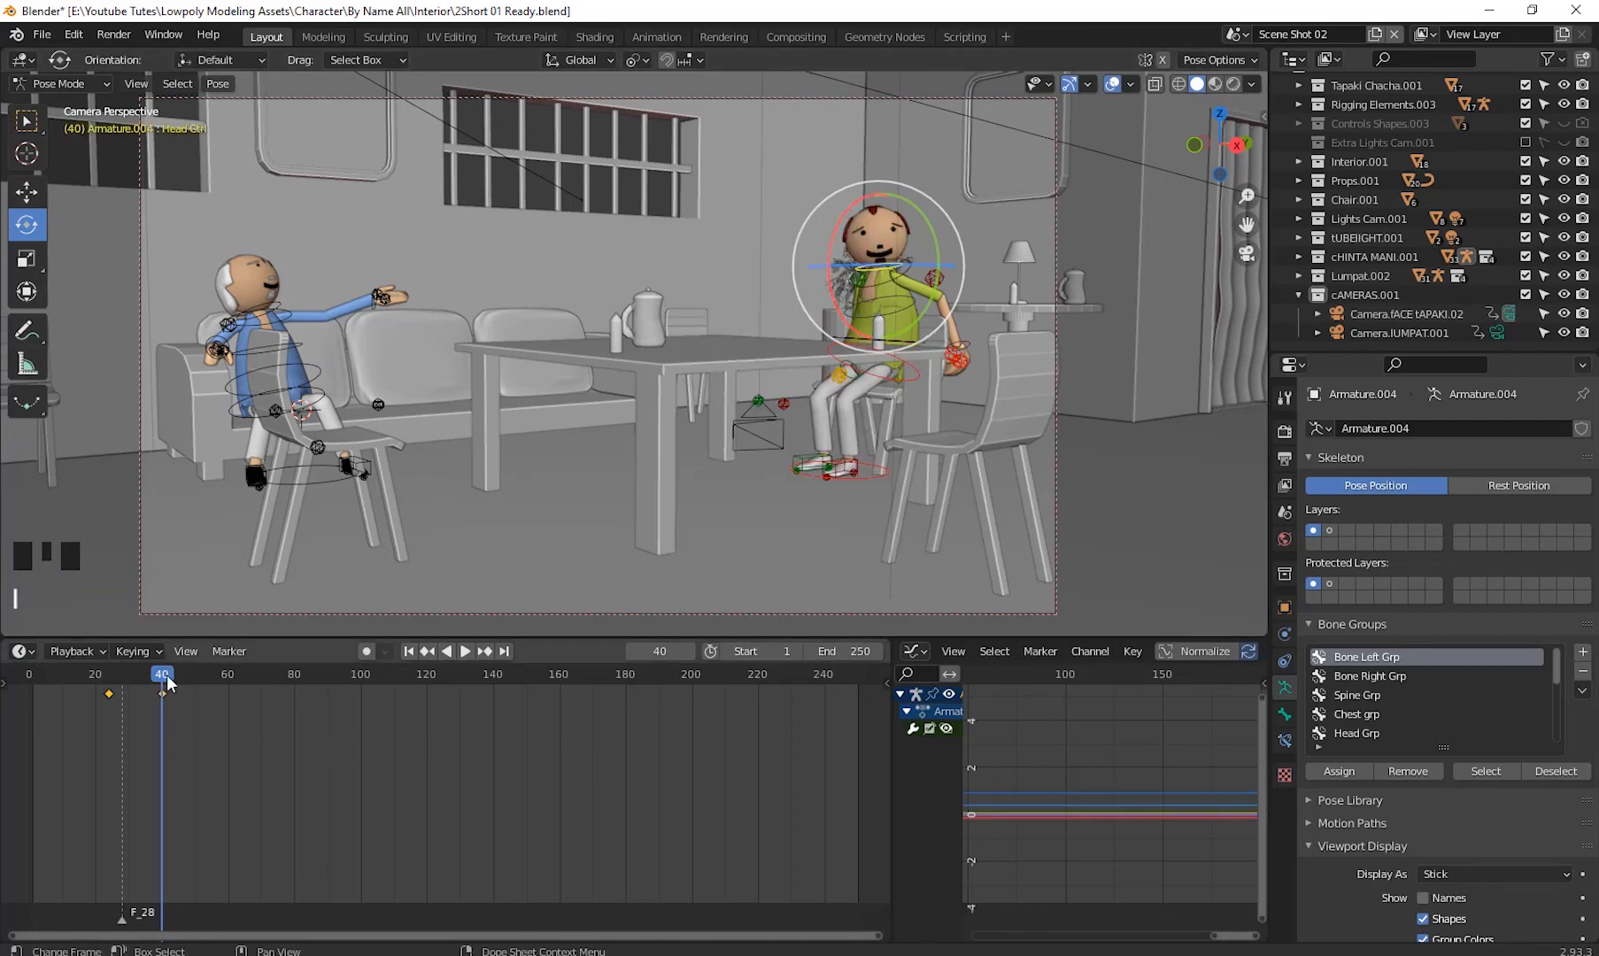
- Play back and scrub the timeline to review the head tilt animation
left_click(33, 720)
key("space")
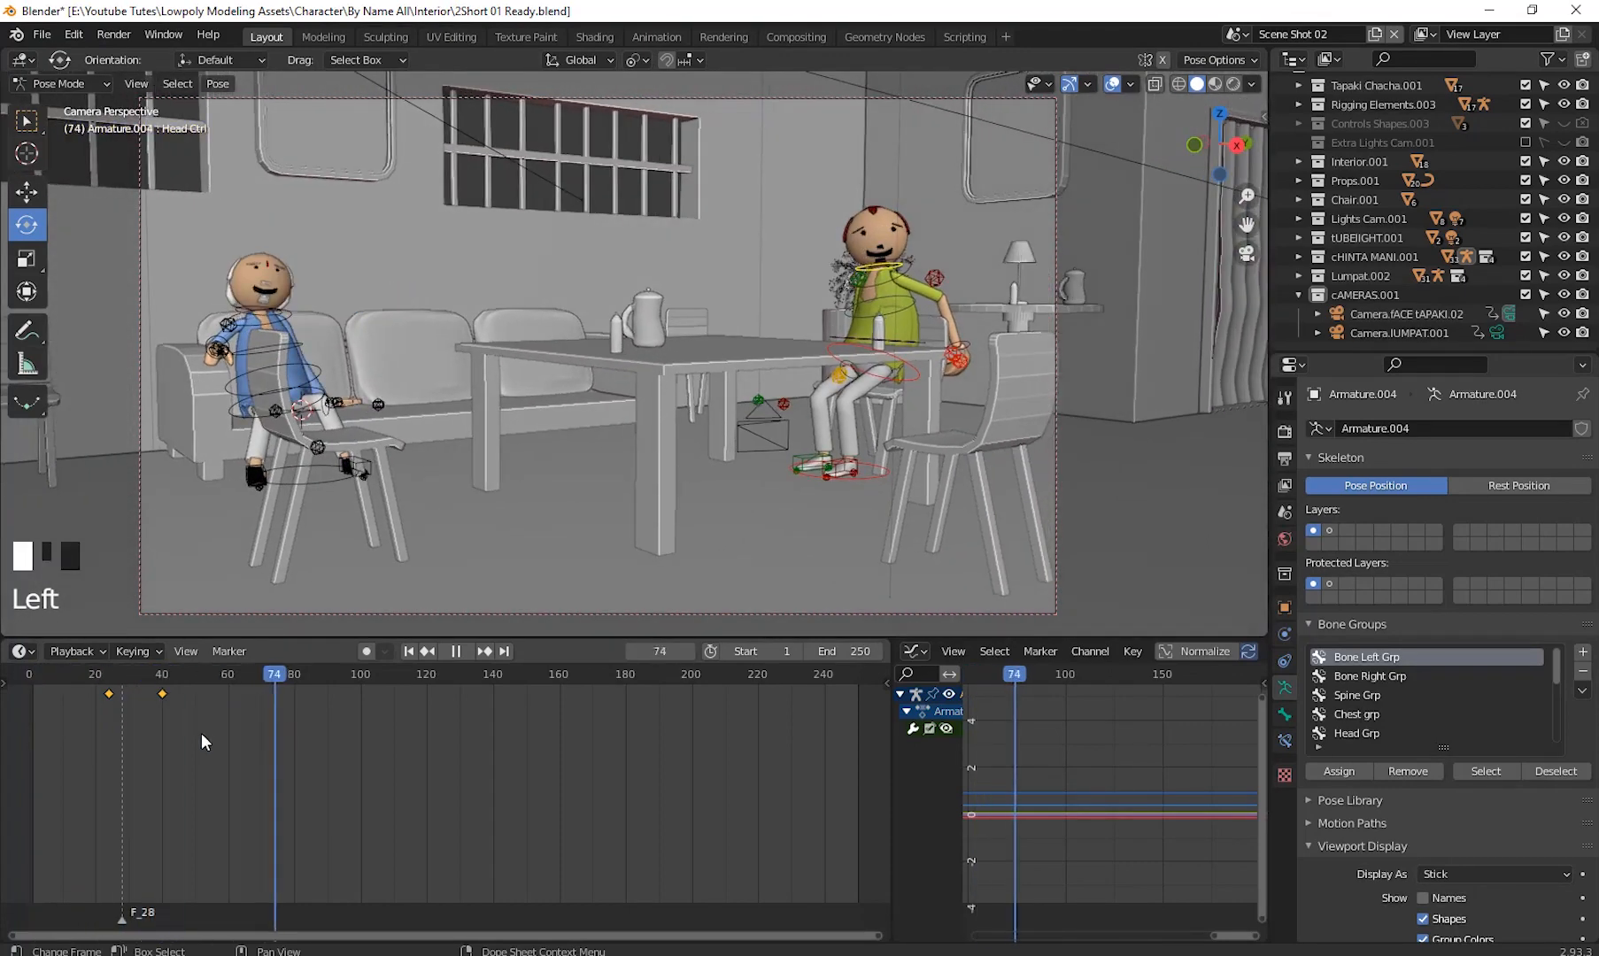
left_click_drag(202, 735, 154, 787)
left_click_drag(245, 785, 356, 788)
- Return to Object Mode, select the right character's mouth, set its Open Mouth shape key to 0, and select the Smile key
key("ctrl+Tab")
left_click(866, 241)
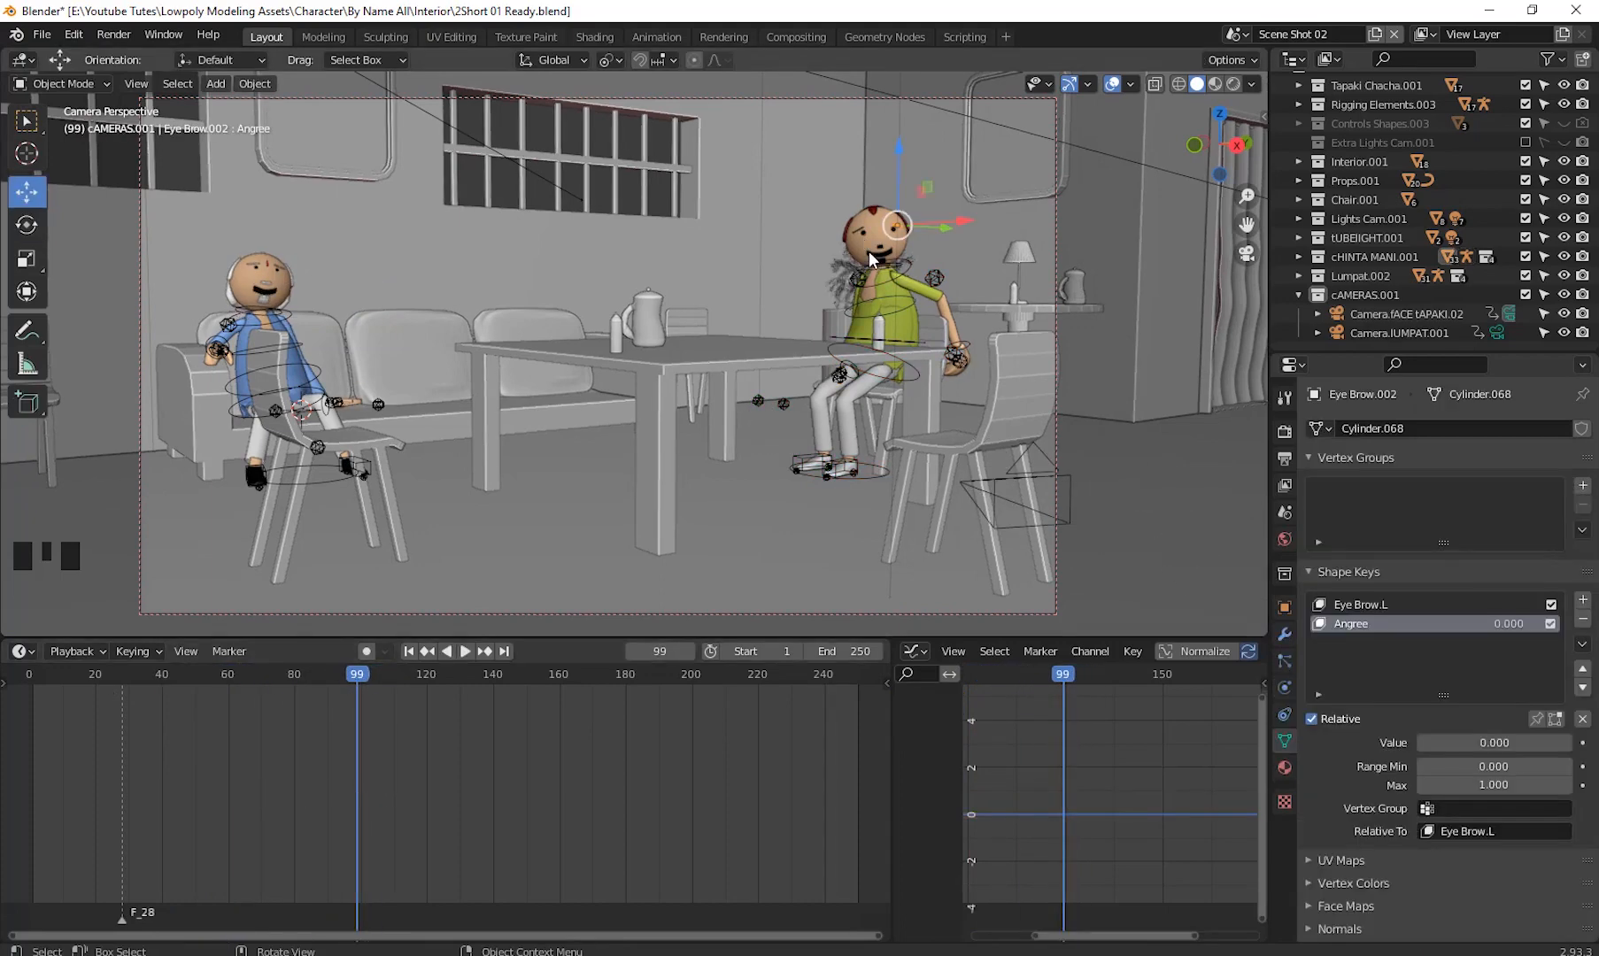
left_click(869, 252)
left_click(868, 251)
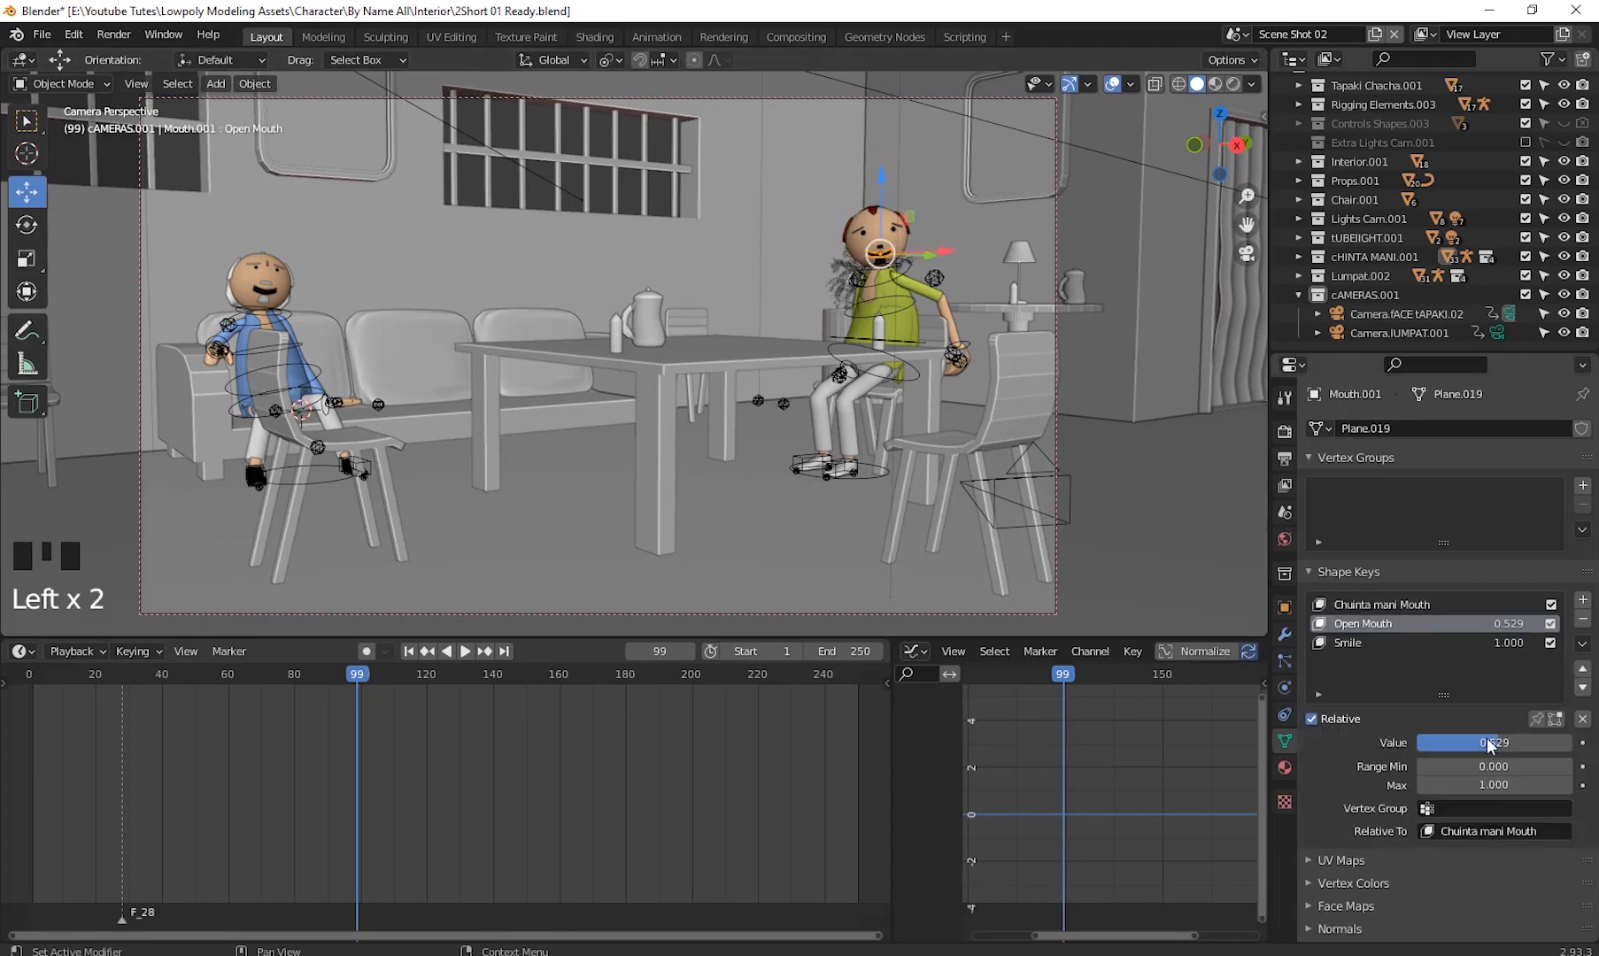
left_click_drag(1505, 744, 1419, 744)
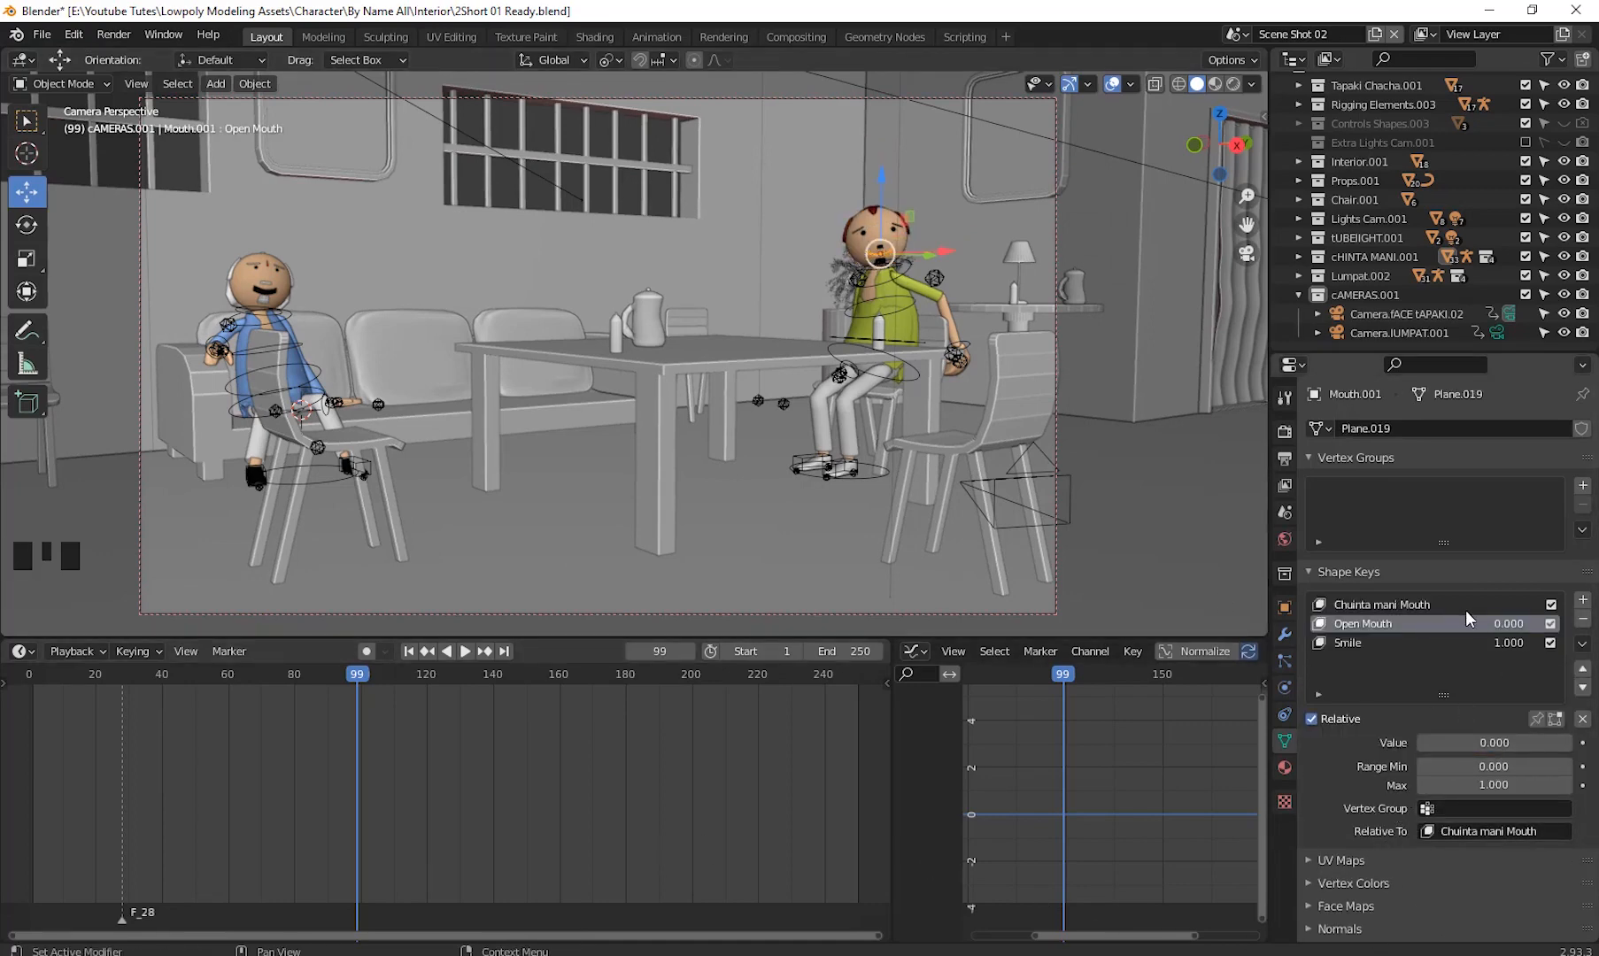
left_click(1346, 644)
left_click(1482, 637)
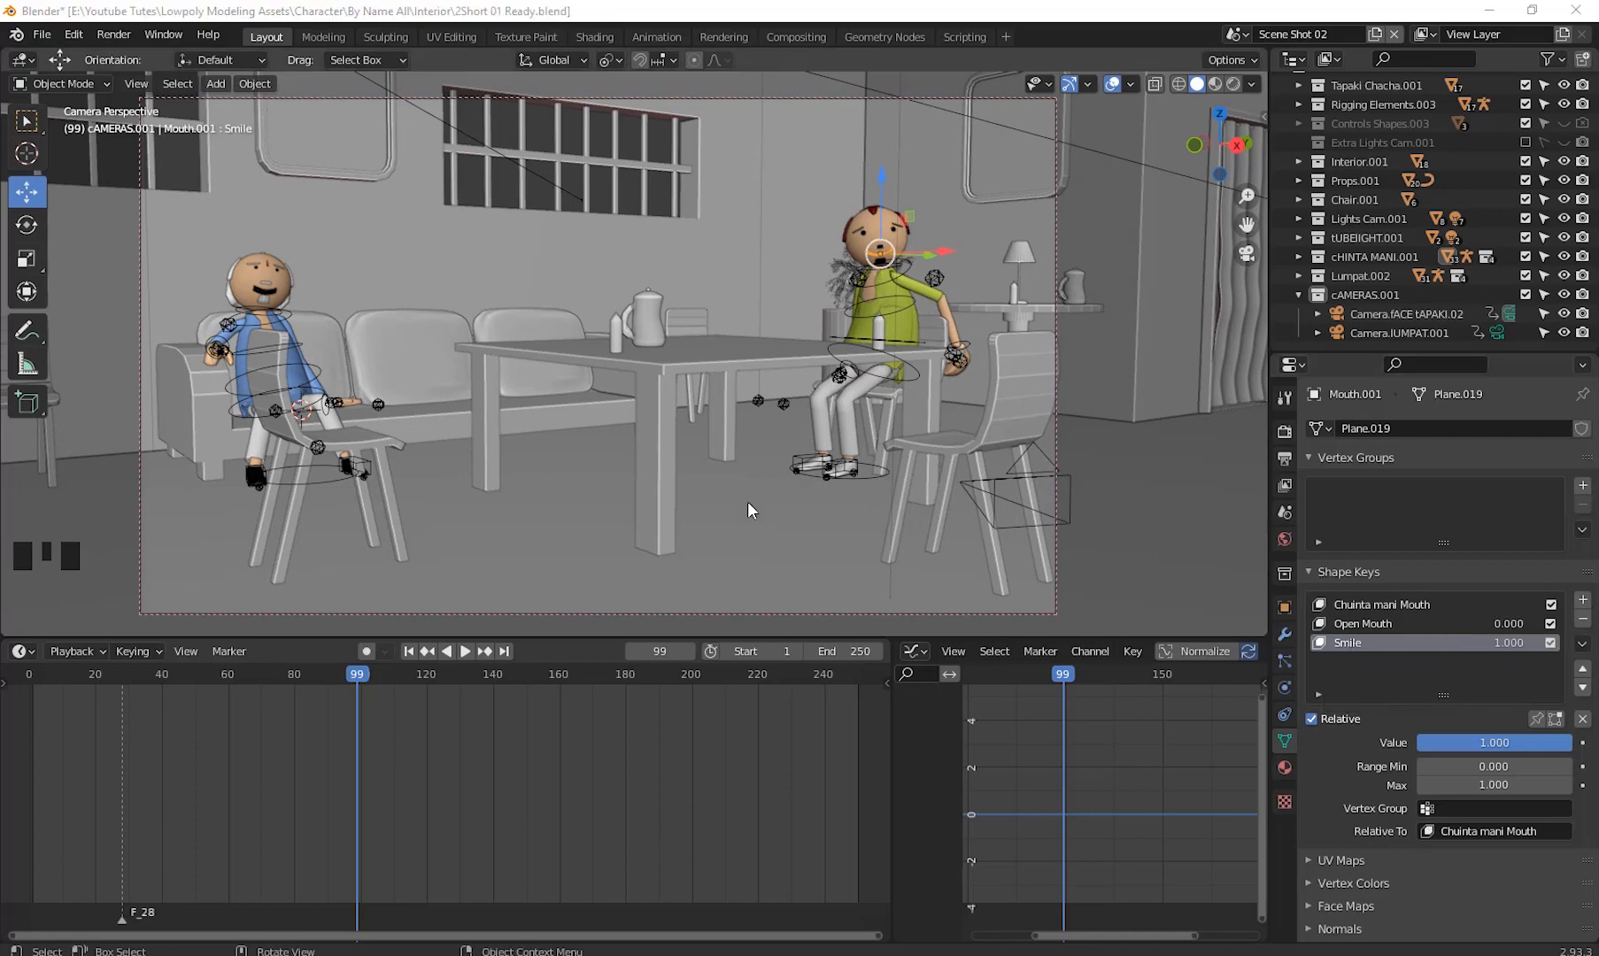
- Play back and scrub the timeline around frame 40 to review the animation
left_click_drag(353, 672, 29, 720)
left_click(459, 654)
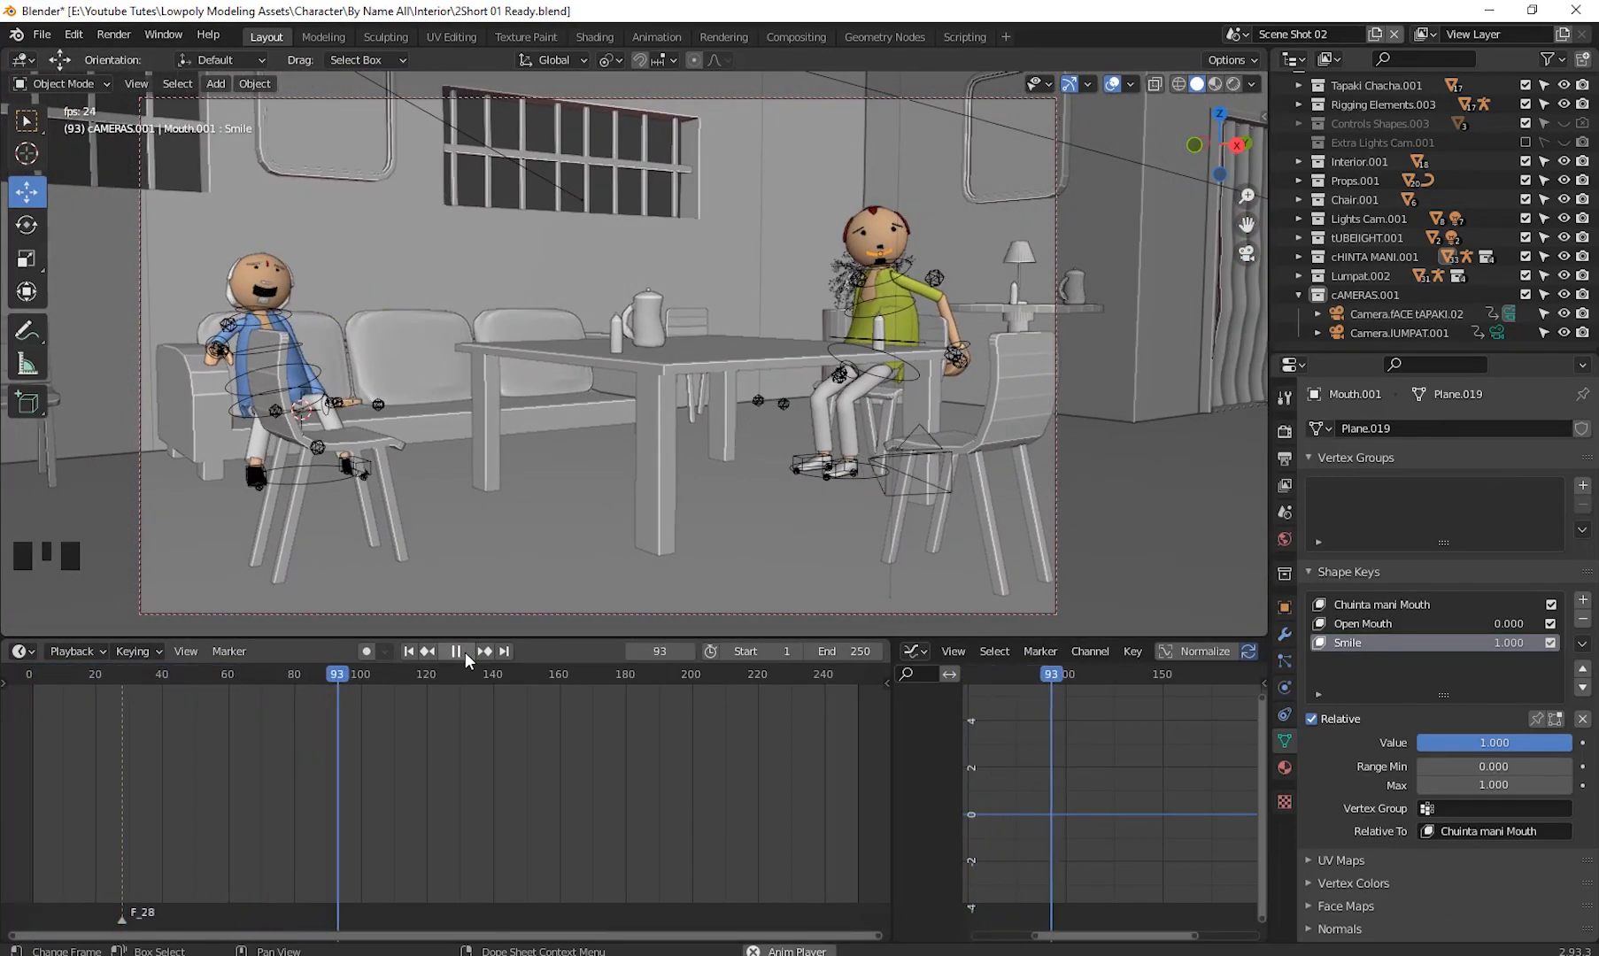
left_click(453, 653)
mouse_move(372, 676)
left_mouse_down()
mouse_move(126, 737)
mouse_move(283, 737)
mouse_move(96, 766)
mouse_move(160, 779)
left_mouse_up()
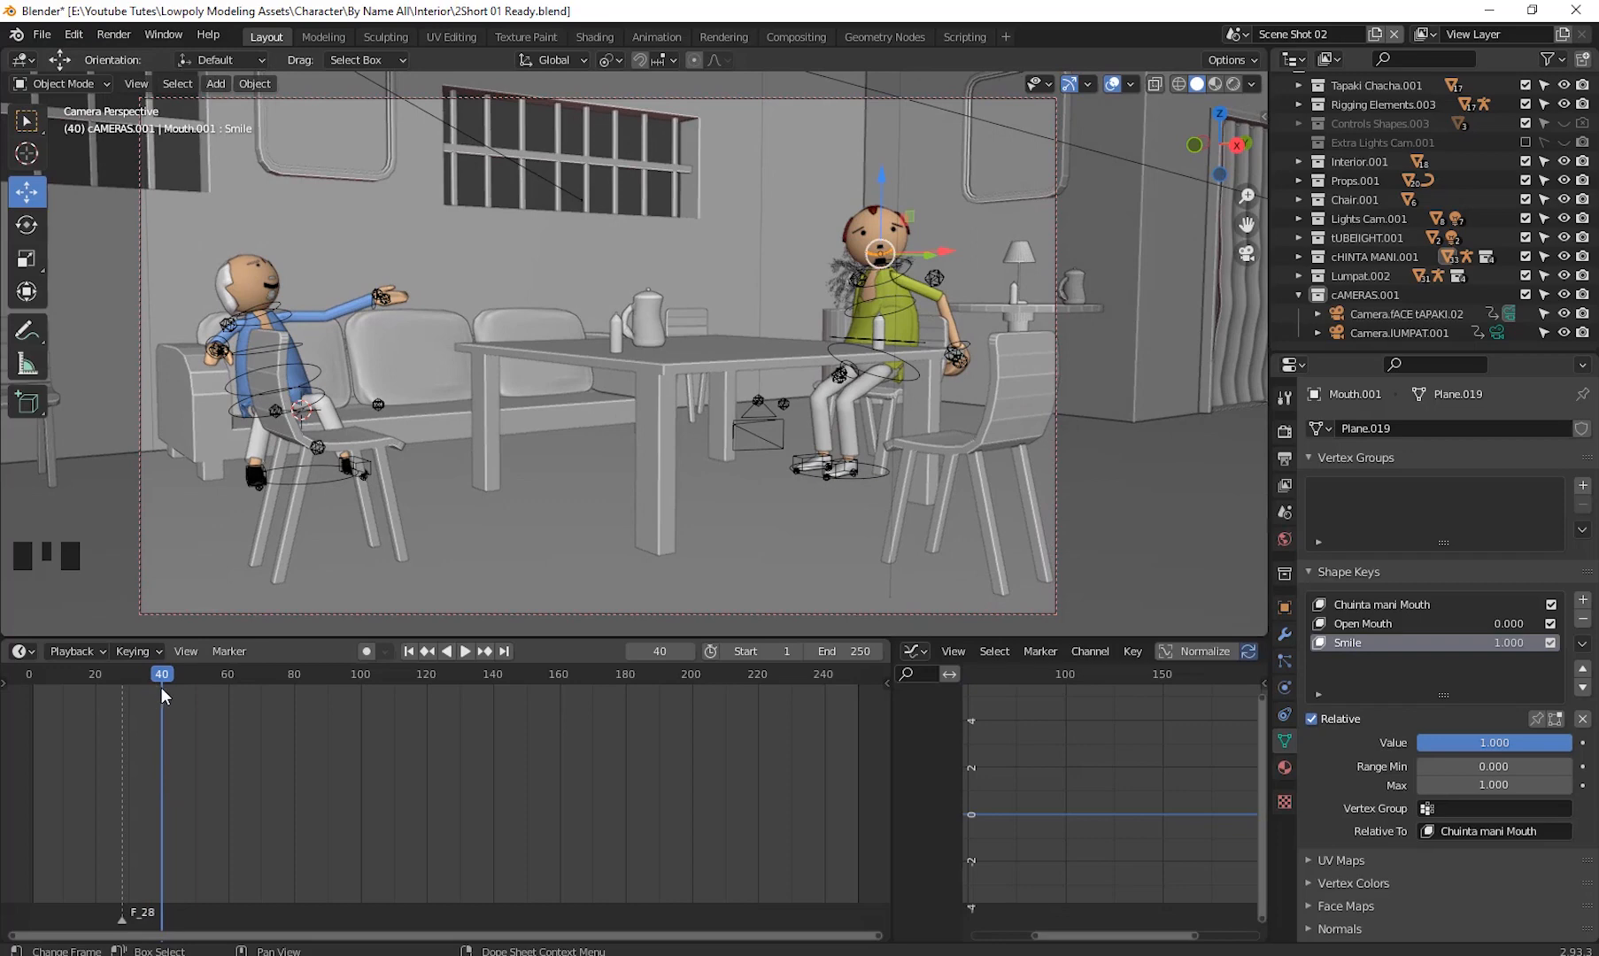
left_click_drag(154, 677, 99, 697)
key("space")
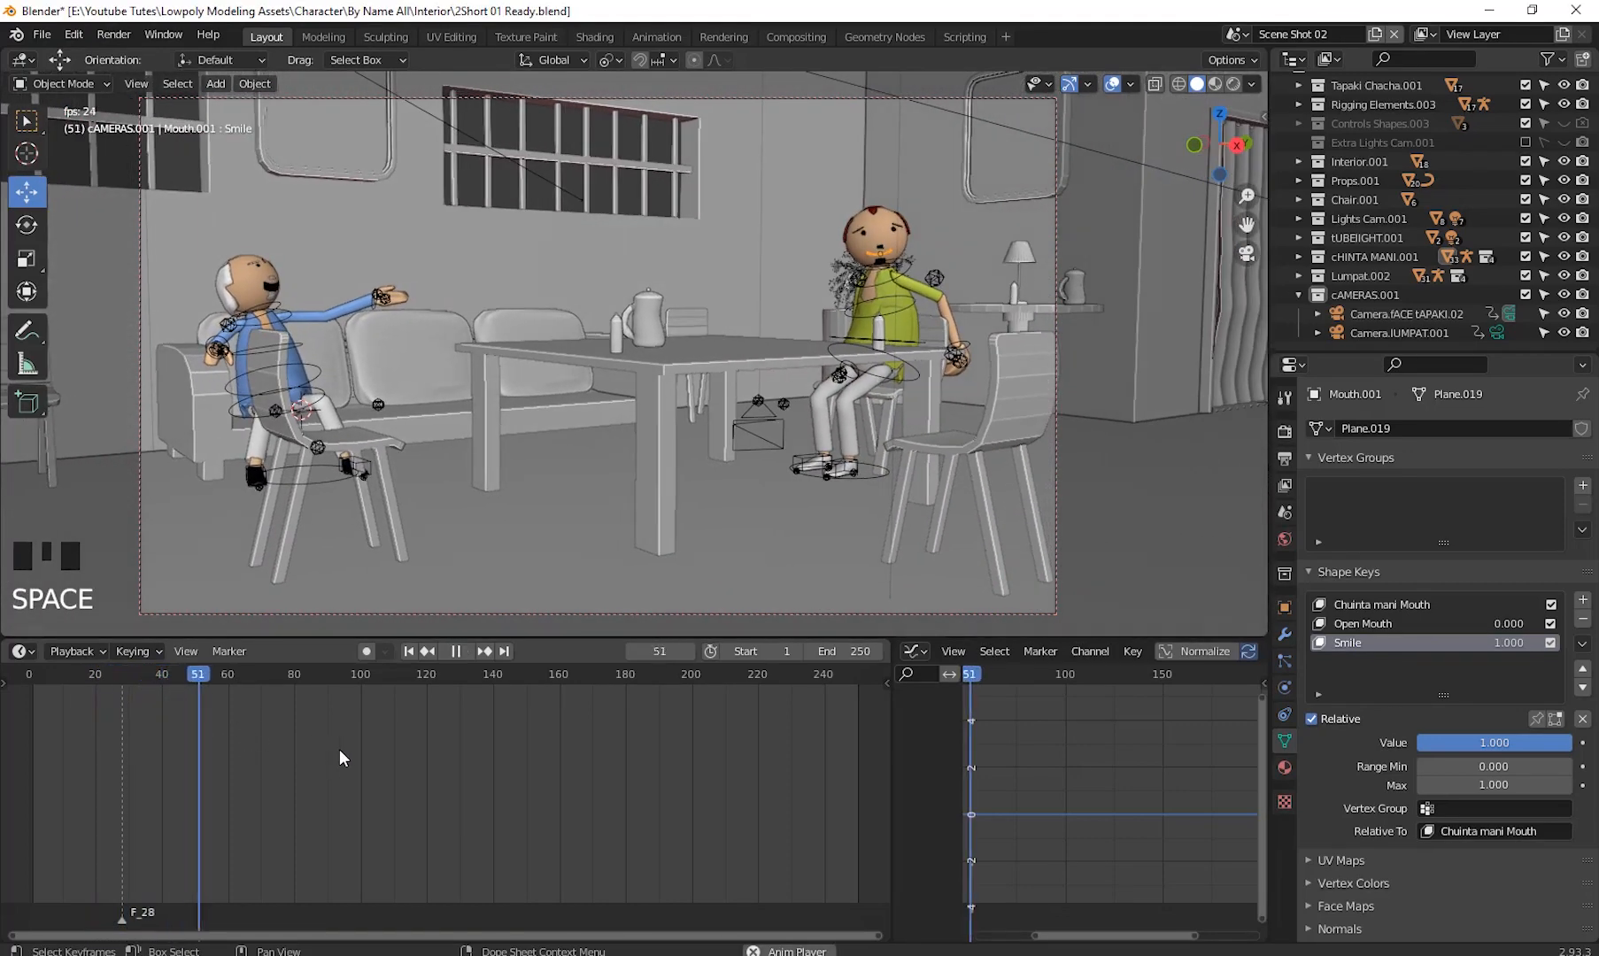
key("space")
left_click_drag(188, 691, 162, 698)
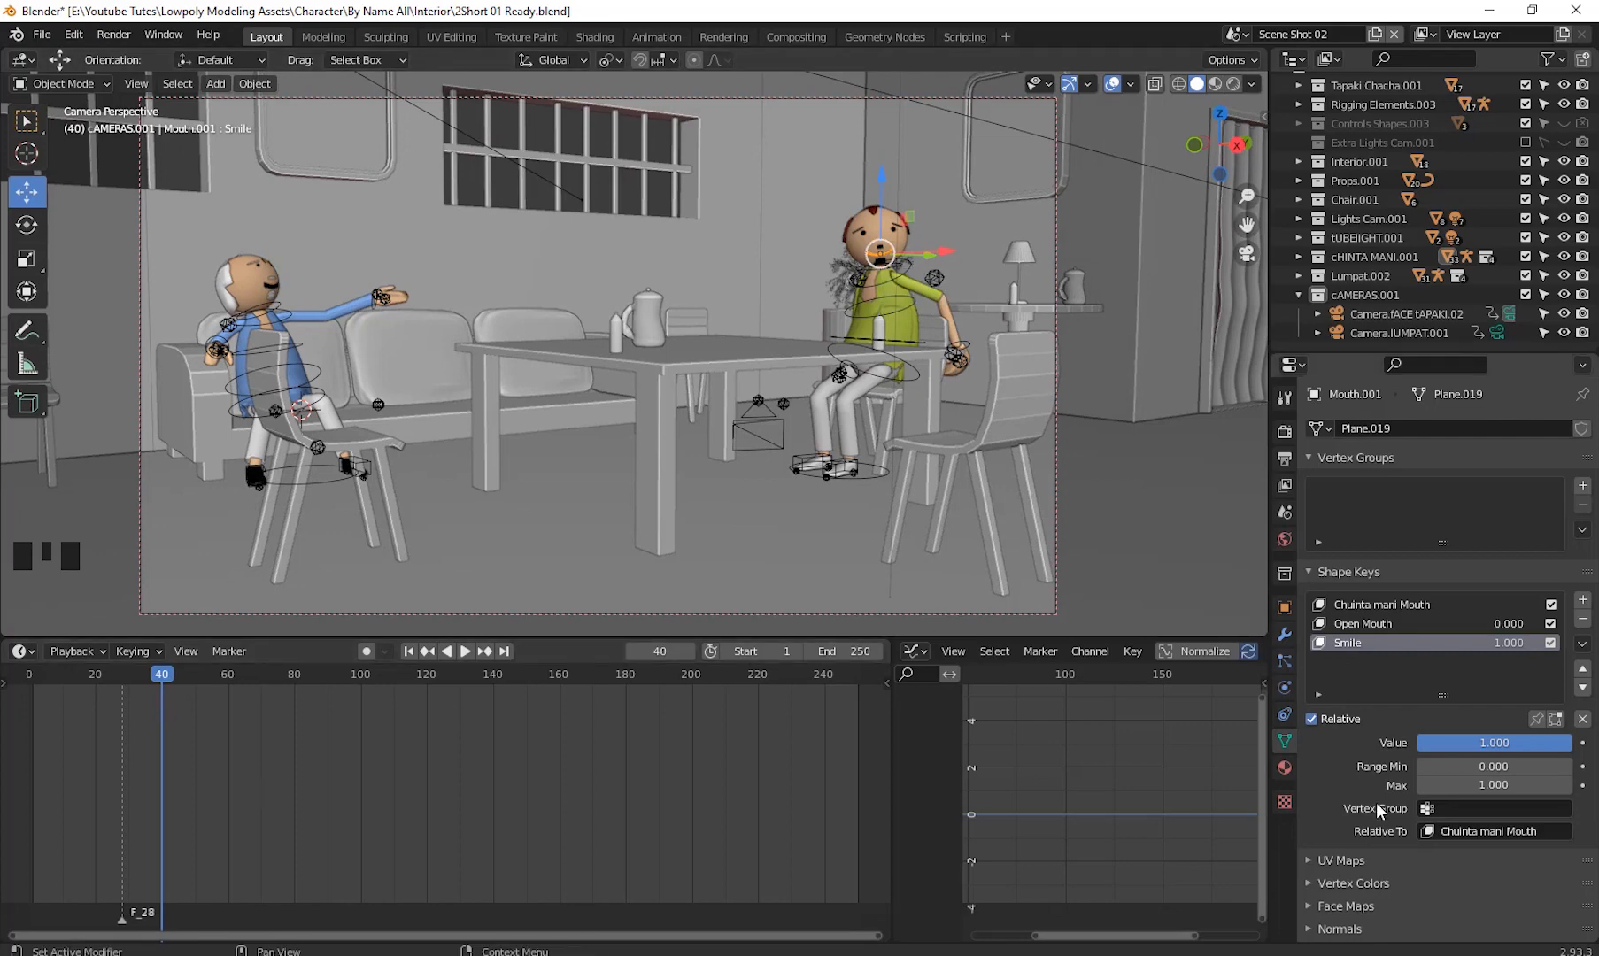
- At frame 40, set the Smile shape key value to 0 and insert a keyframe on it
left_click(1509, 745)
key("Return")
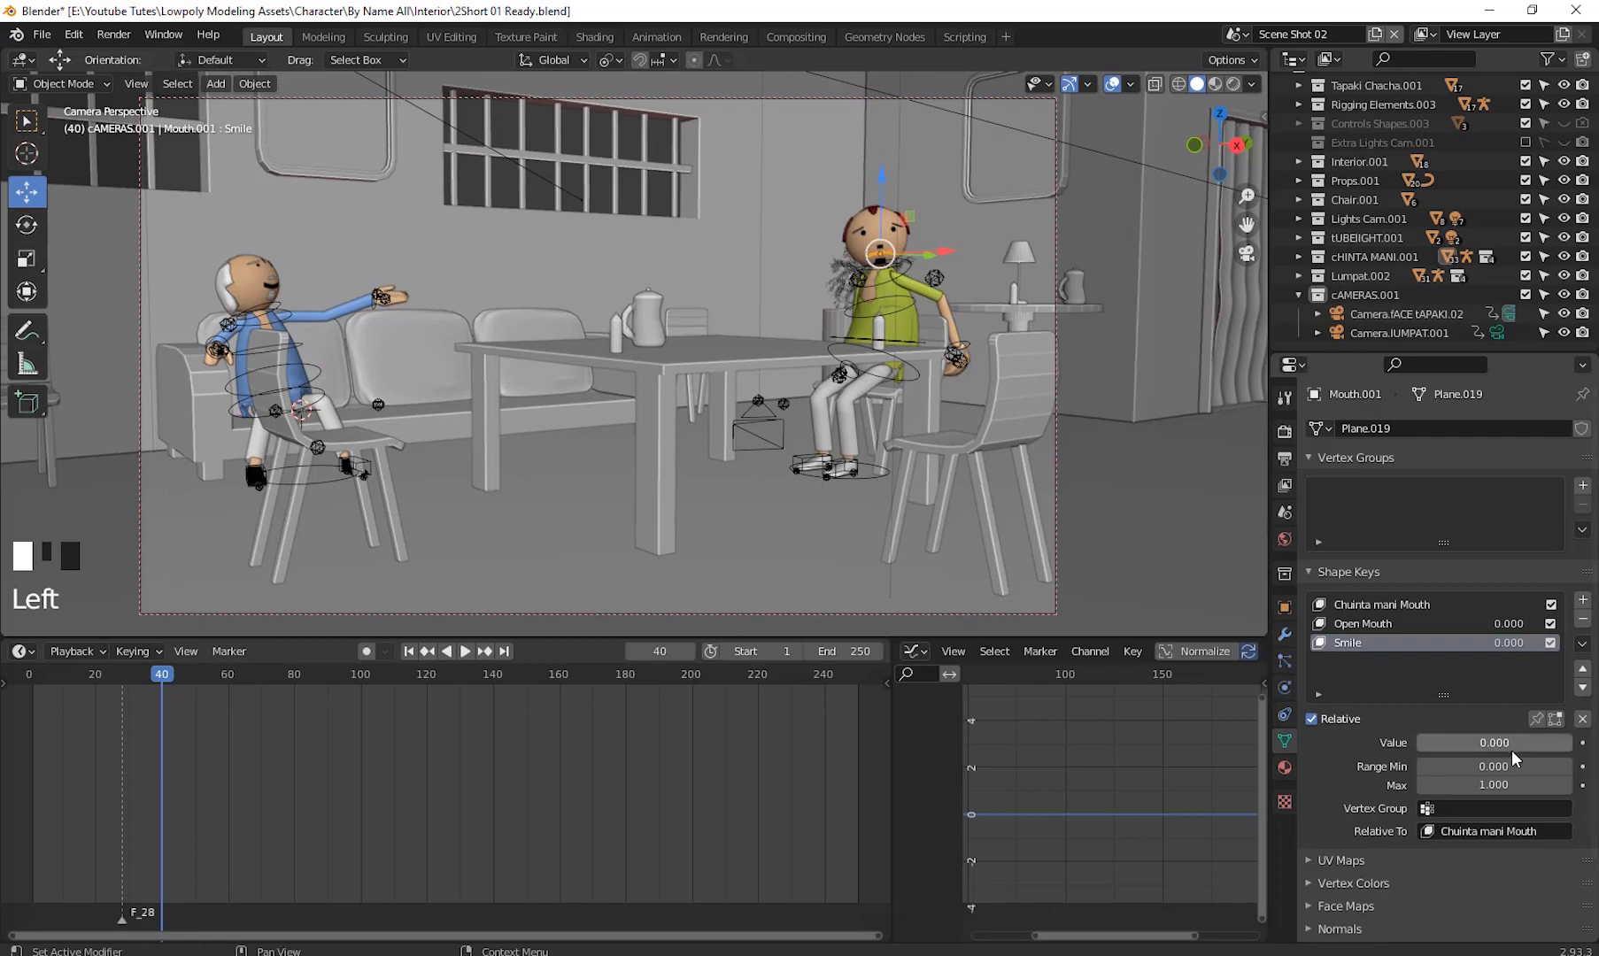
mouse_move(162, 669)
left_mouse_down()
mouse_move(124, 694)
mouse_move(164, 703)
left_mouse_up()
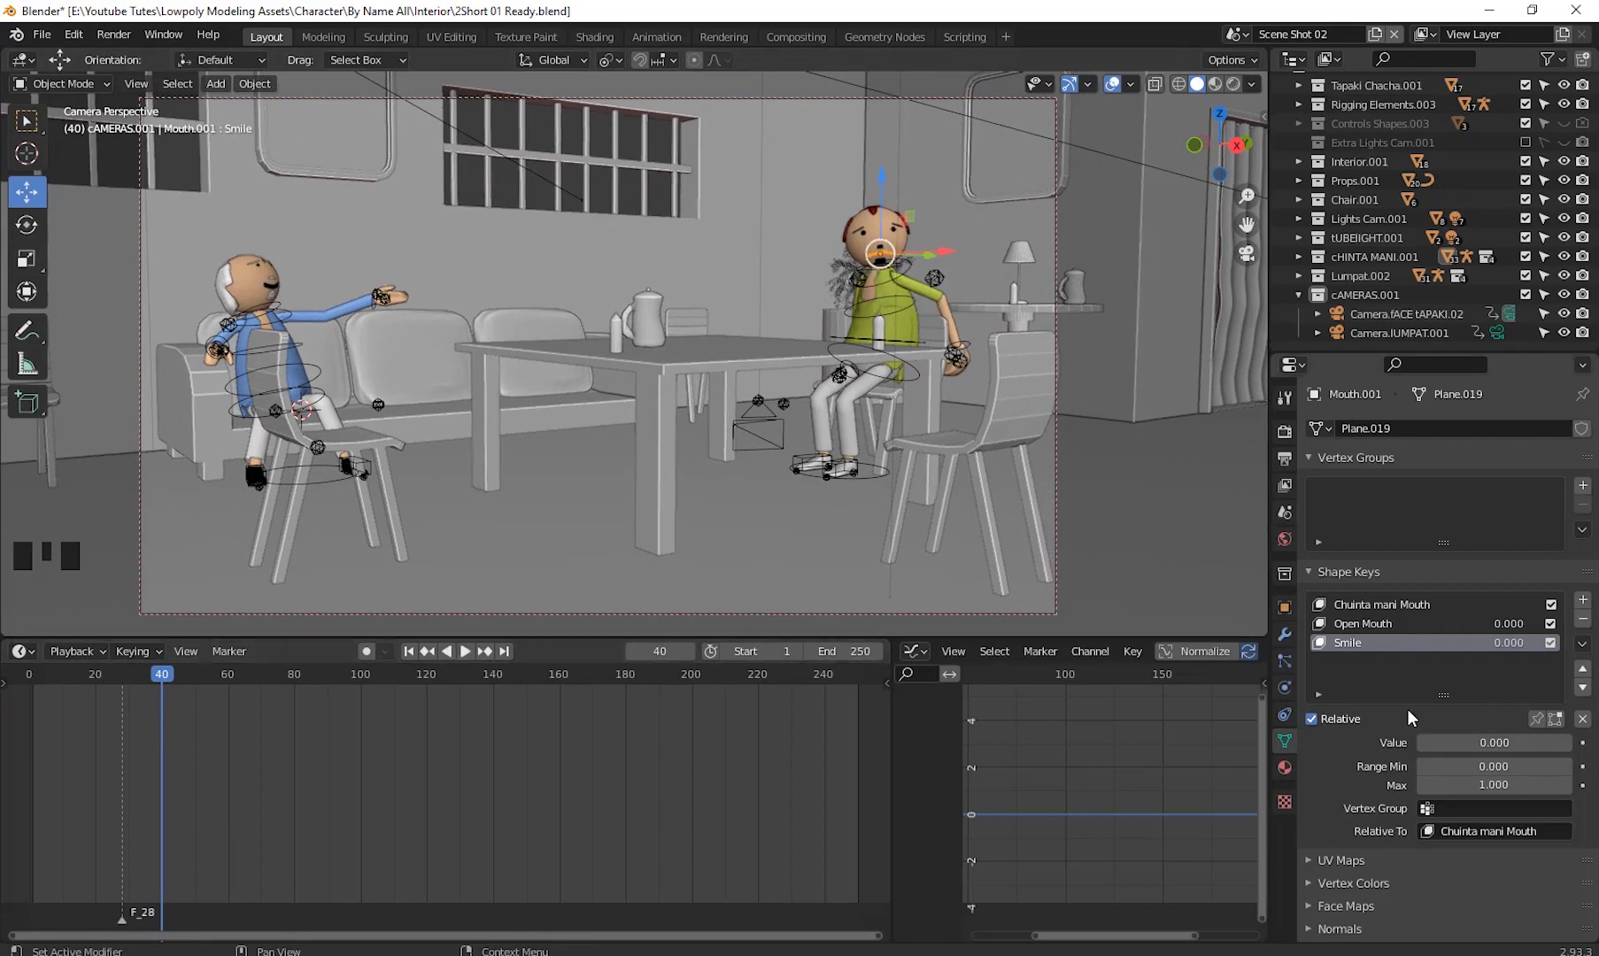
right_click(1466, 741)
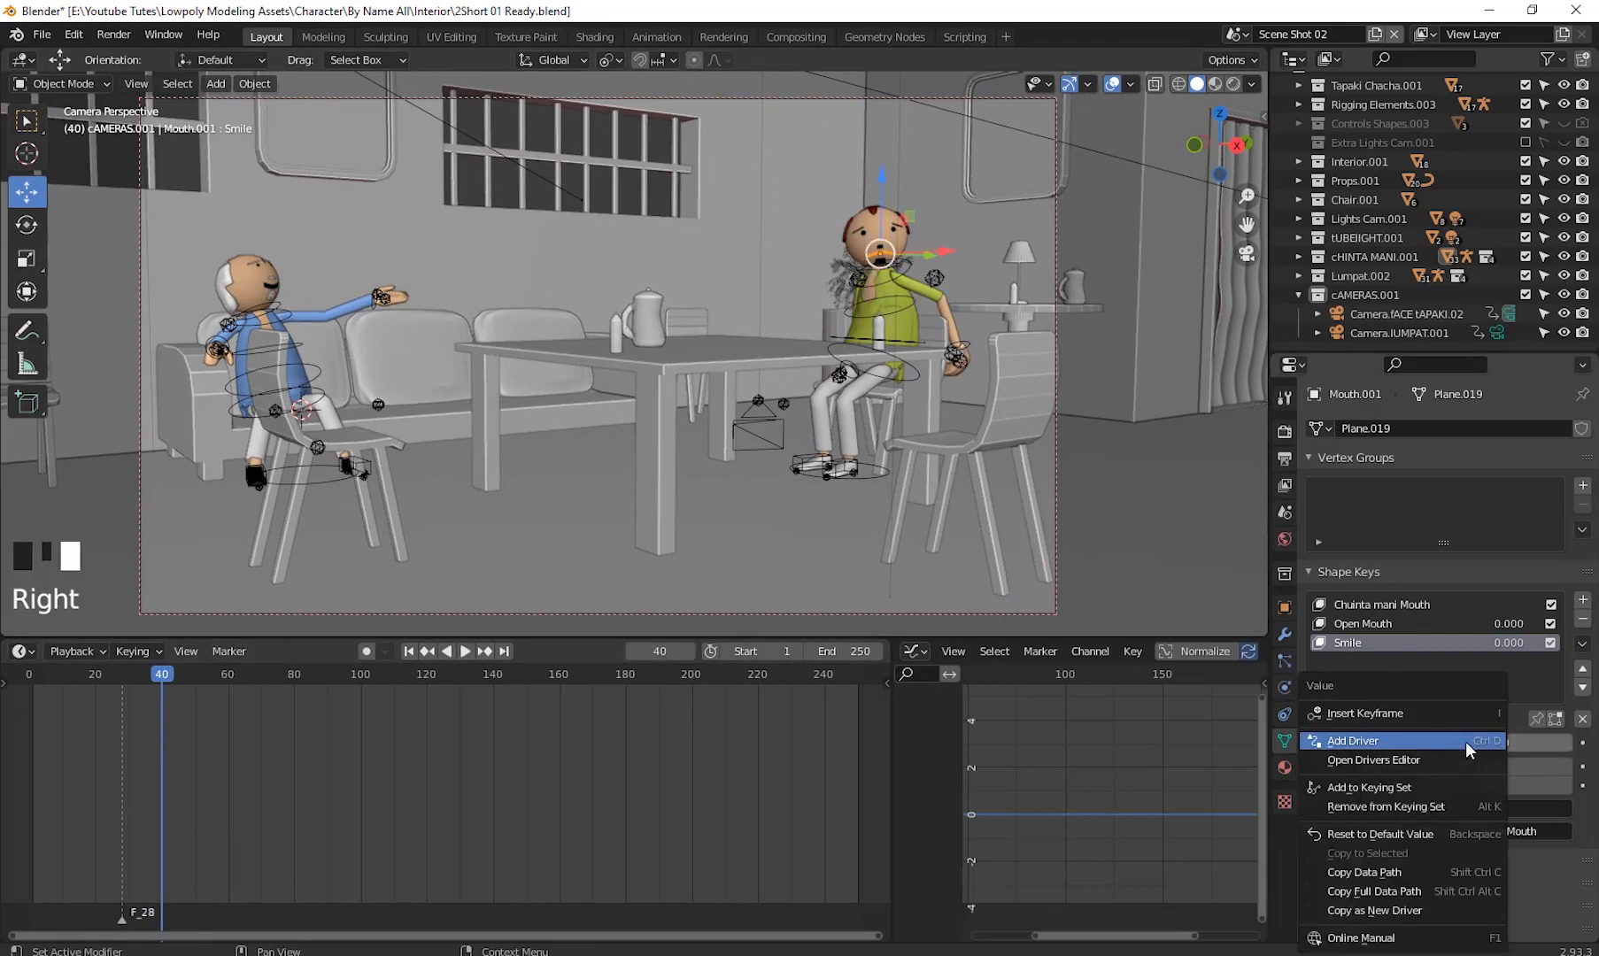
left_click(1374, 714)
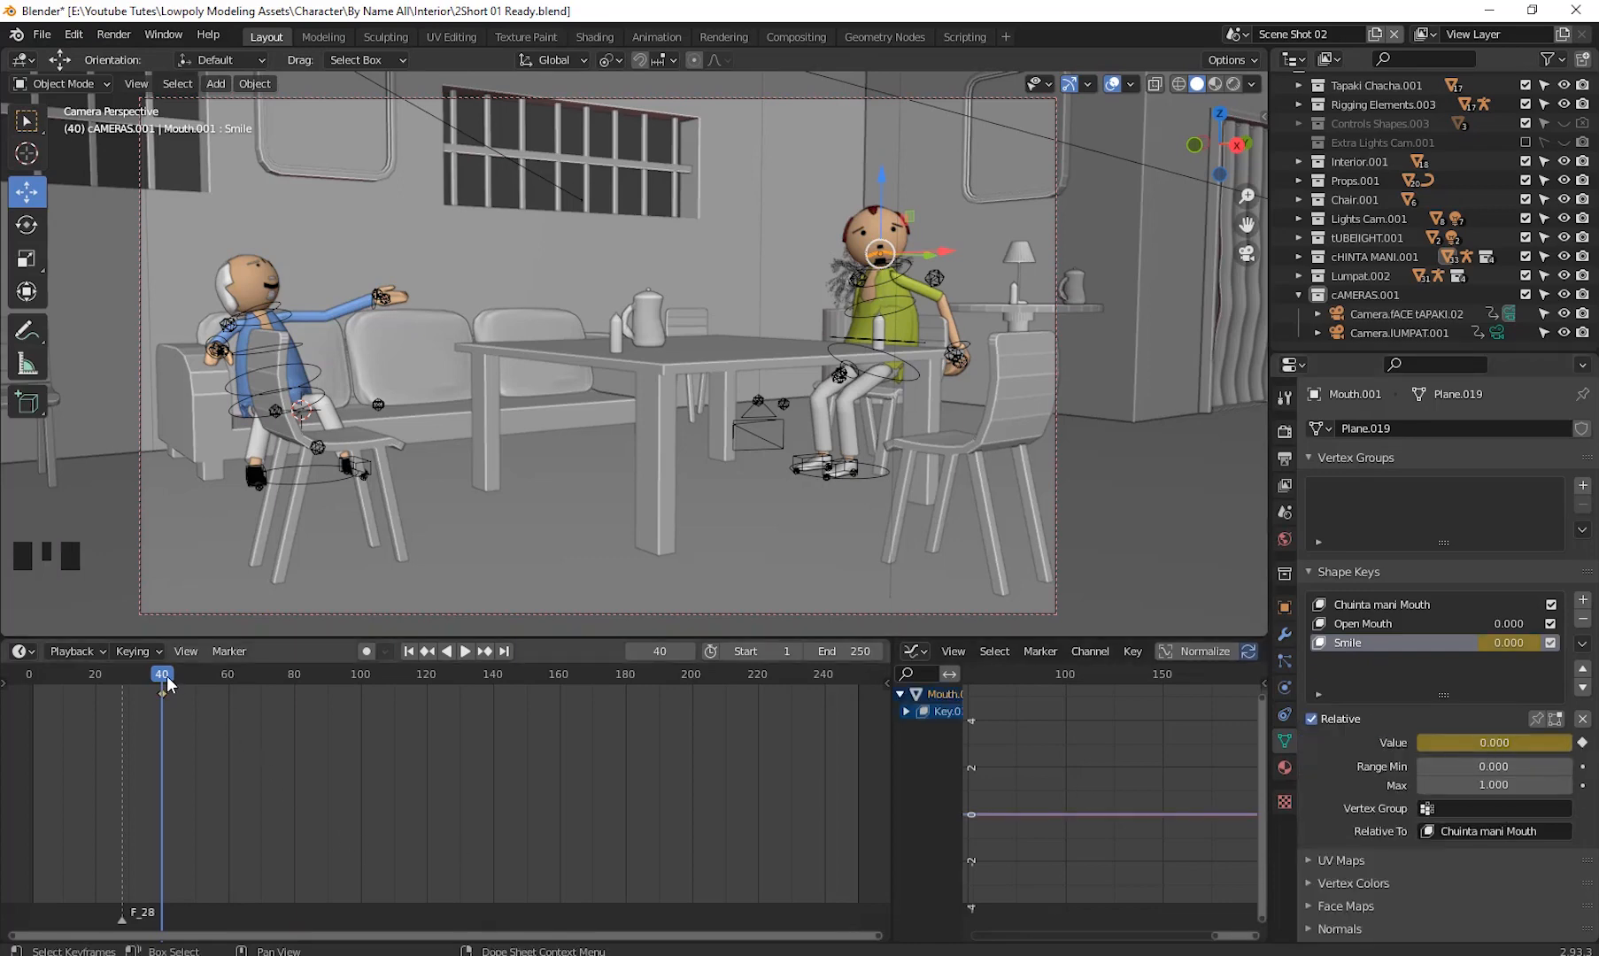
- At frame 50, insert a Location & Rotation keyframe for the mouth object
left_click_drag(168, 684, 196, 714)
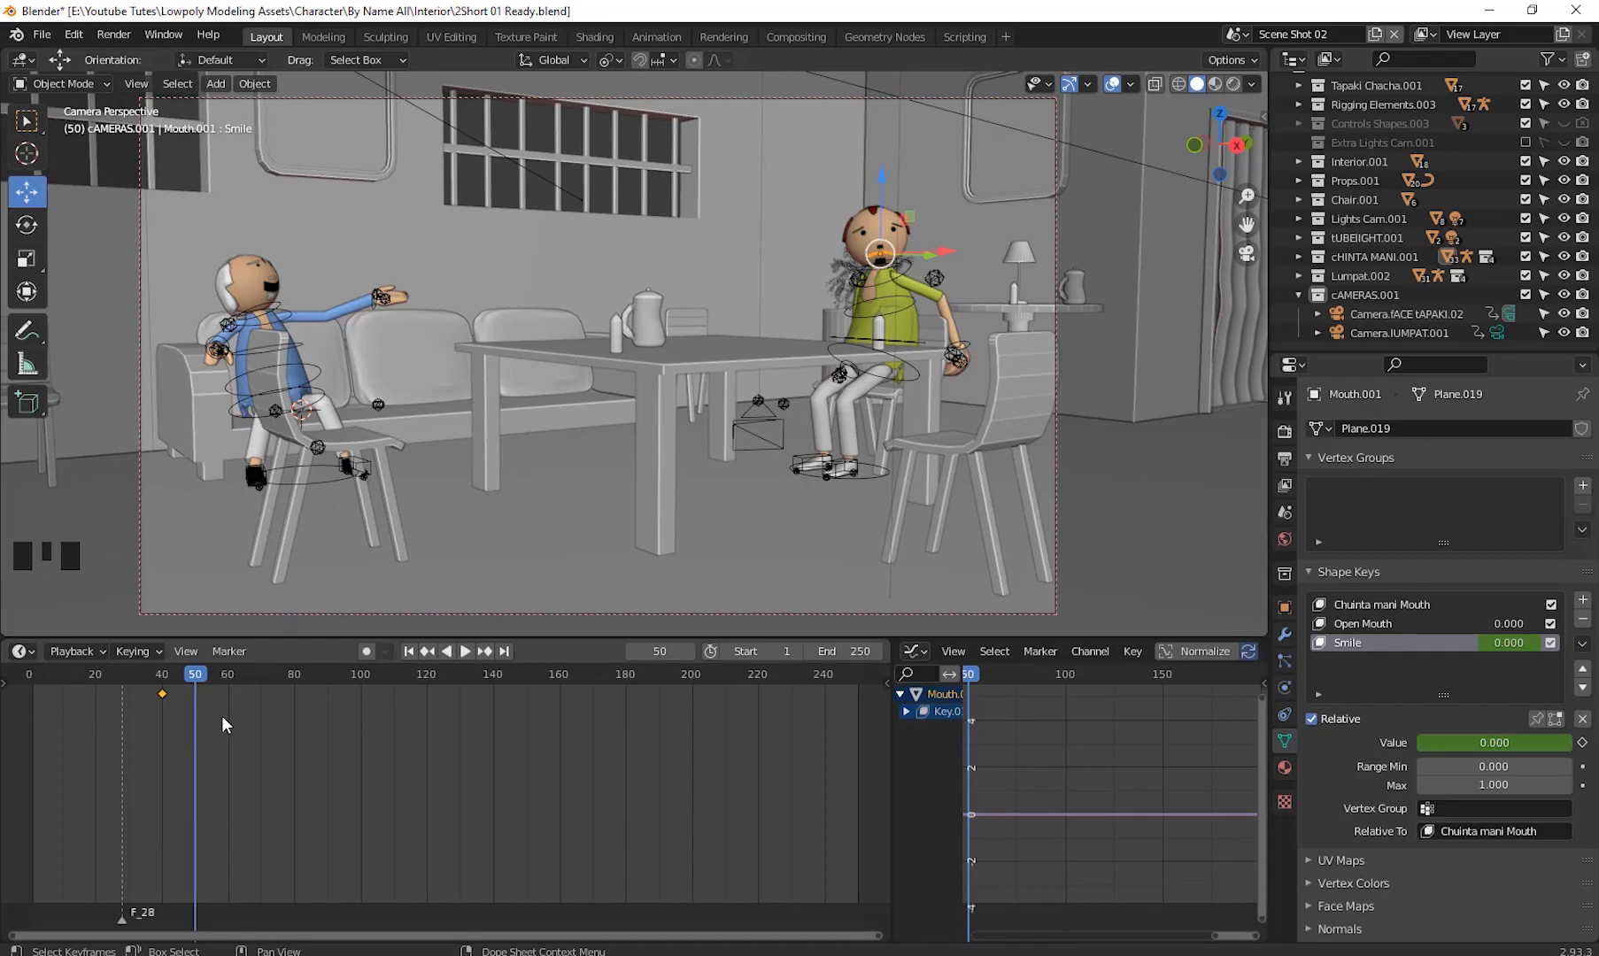
key("i")
left_click(210, 758)
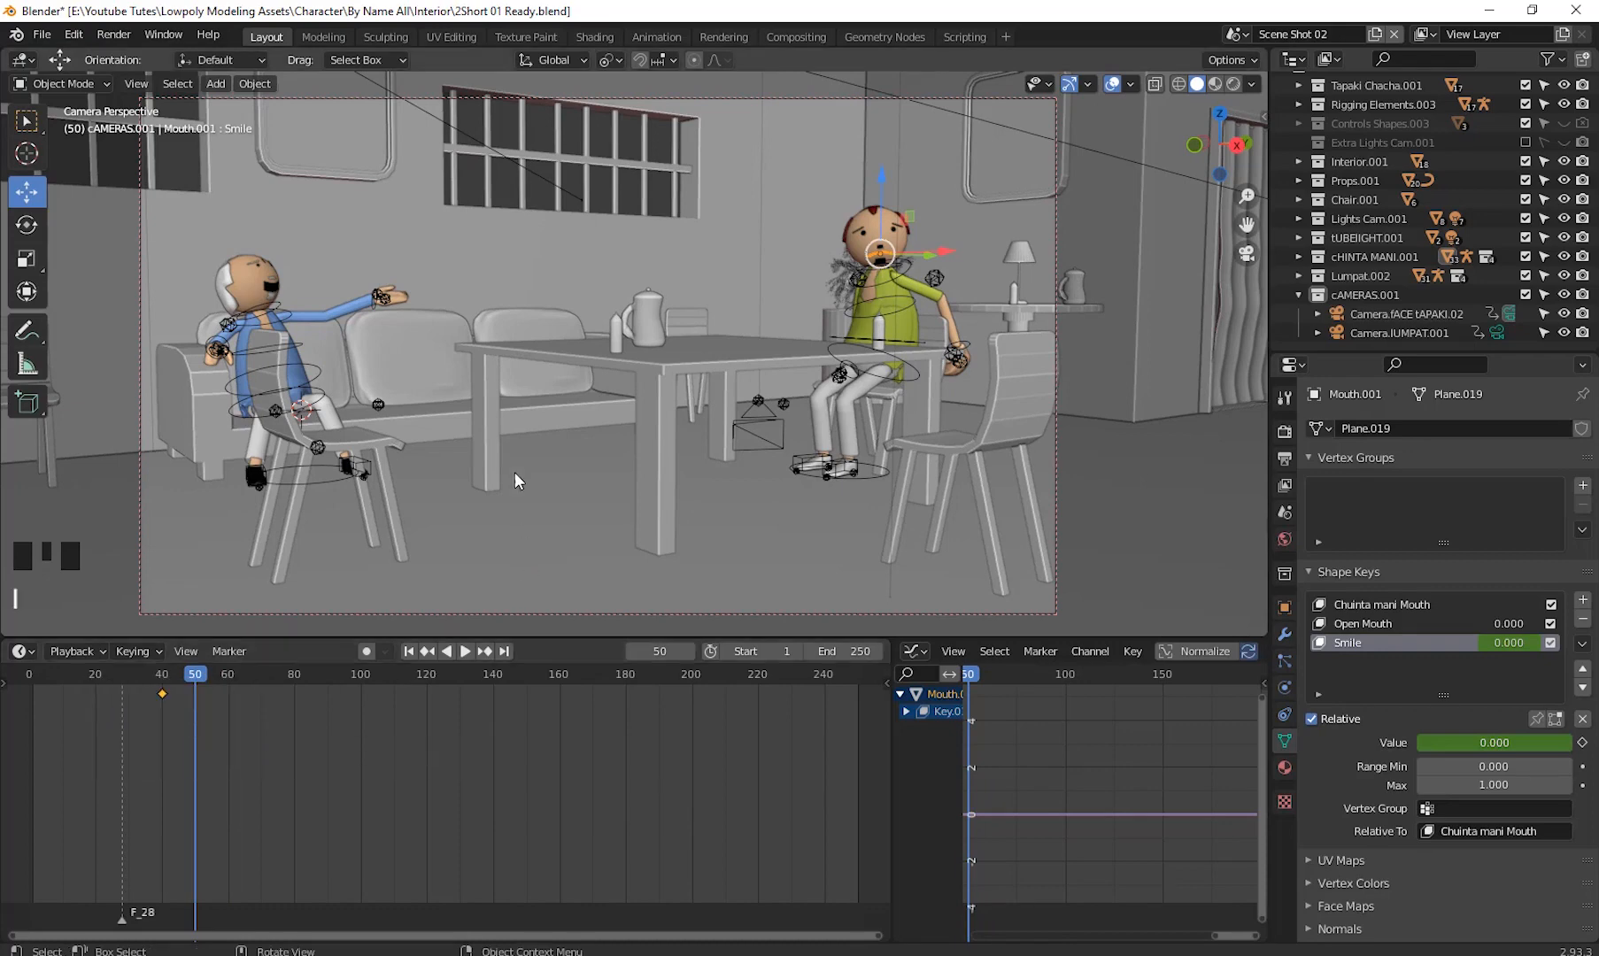
key("i")
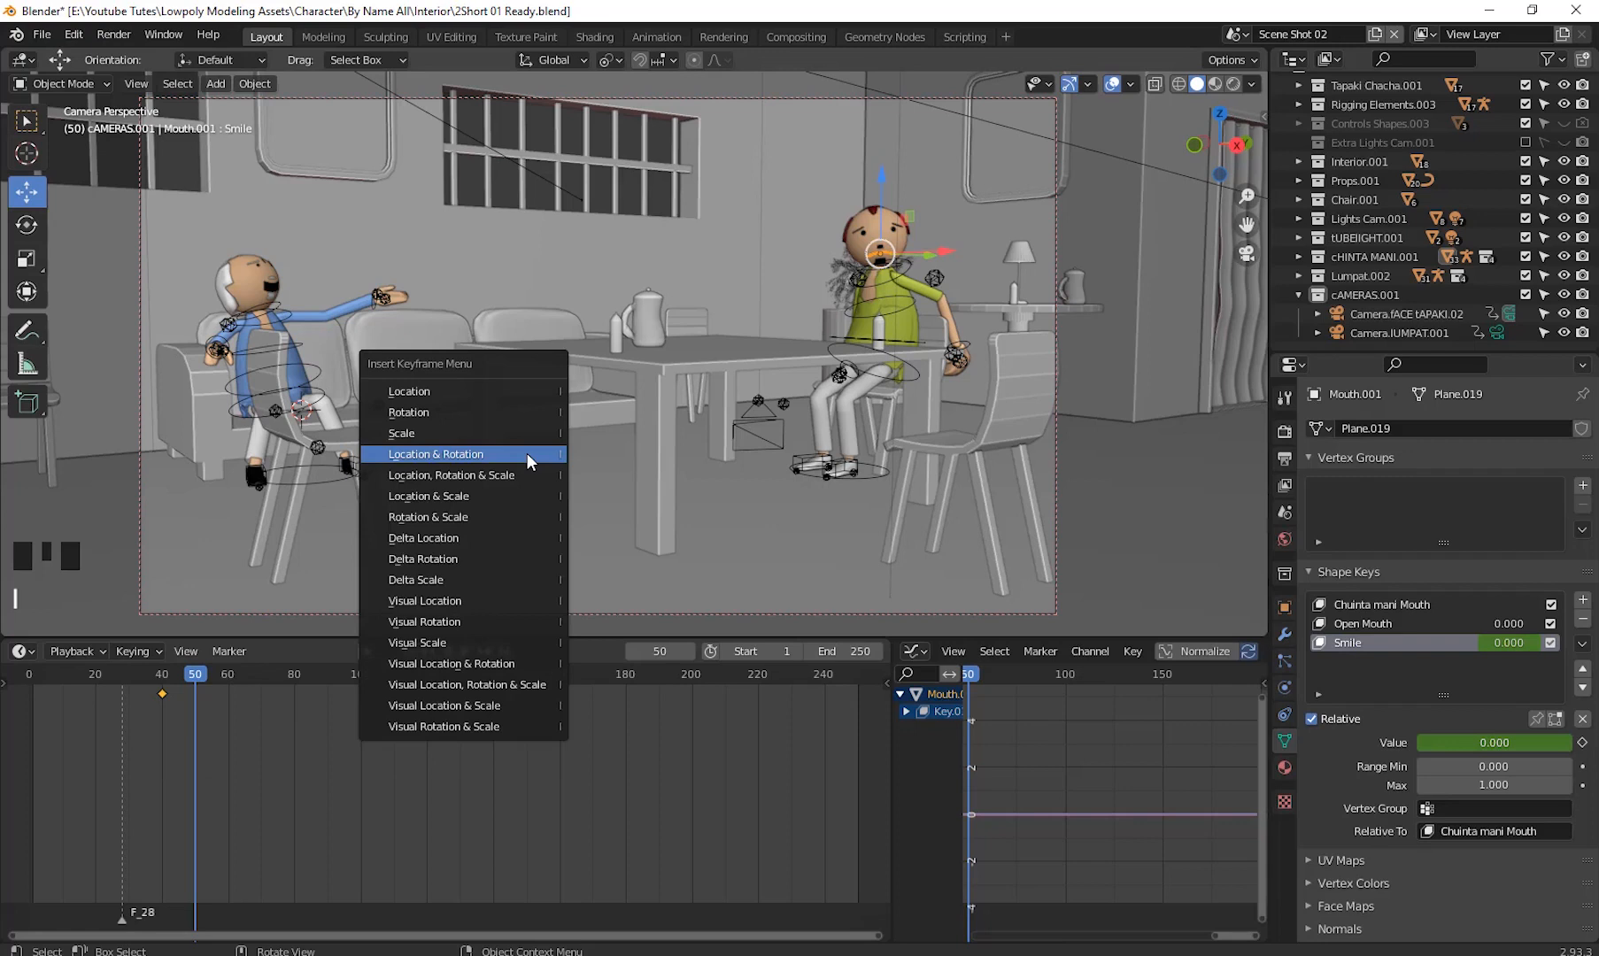
left_click(527, 454)
- At frame 60, set the Smile shape key value to 1 and keyframe it, then scrub back to frame 50
left_click_drag(196, 680, 259, 711)
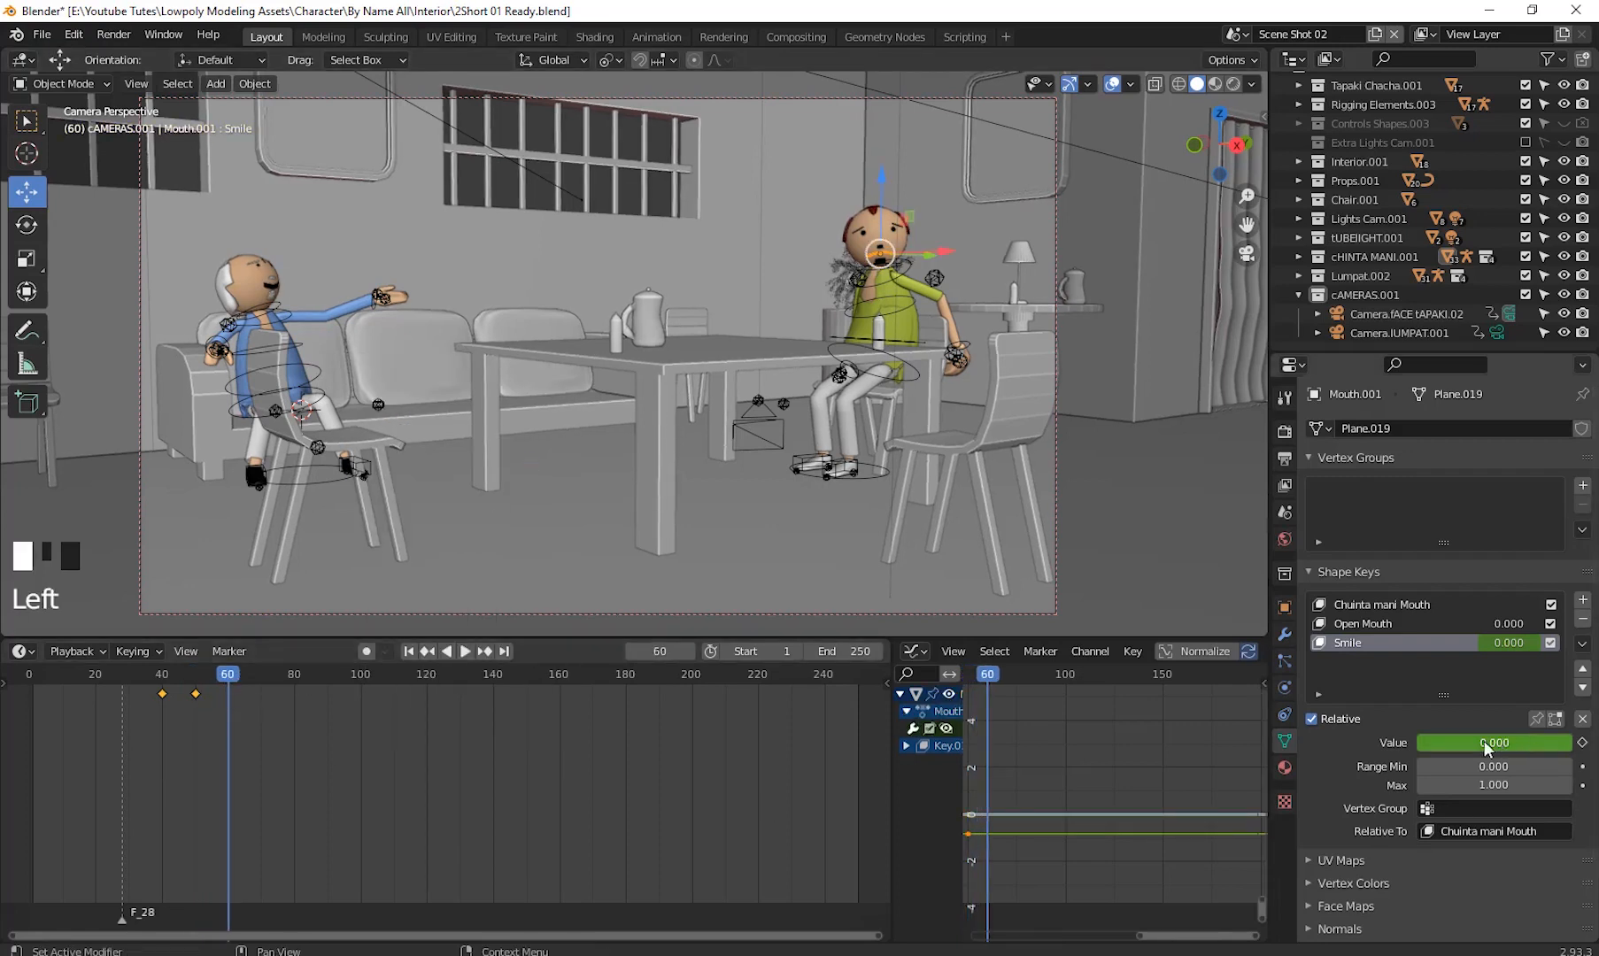
left_click_drag(1484, 741, 1563, 742)
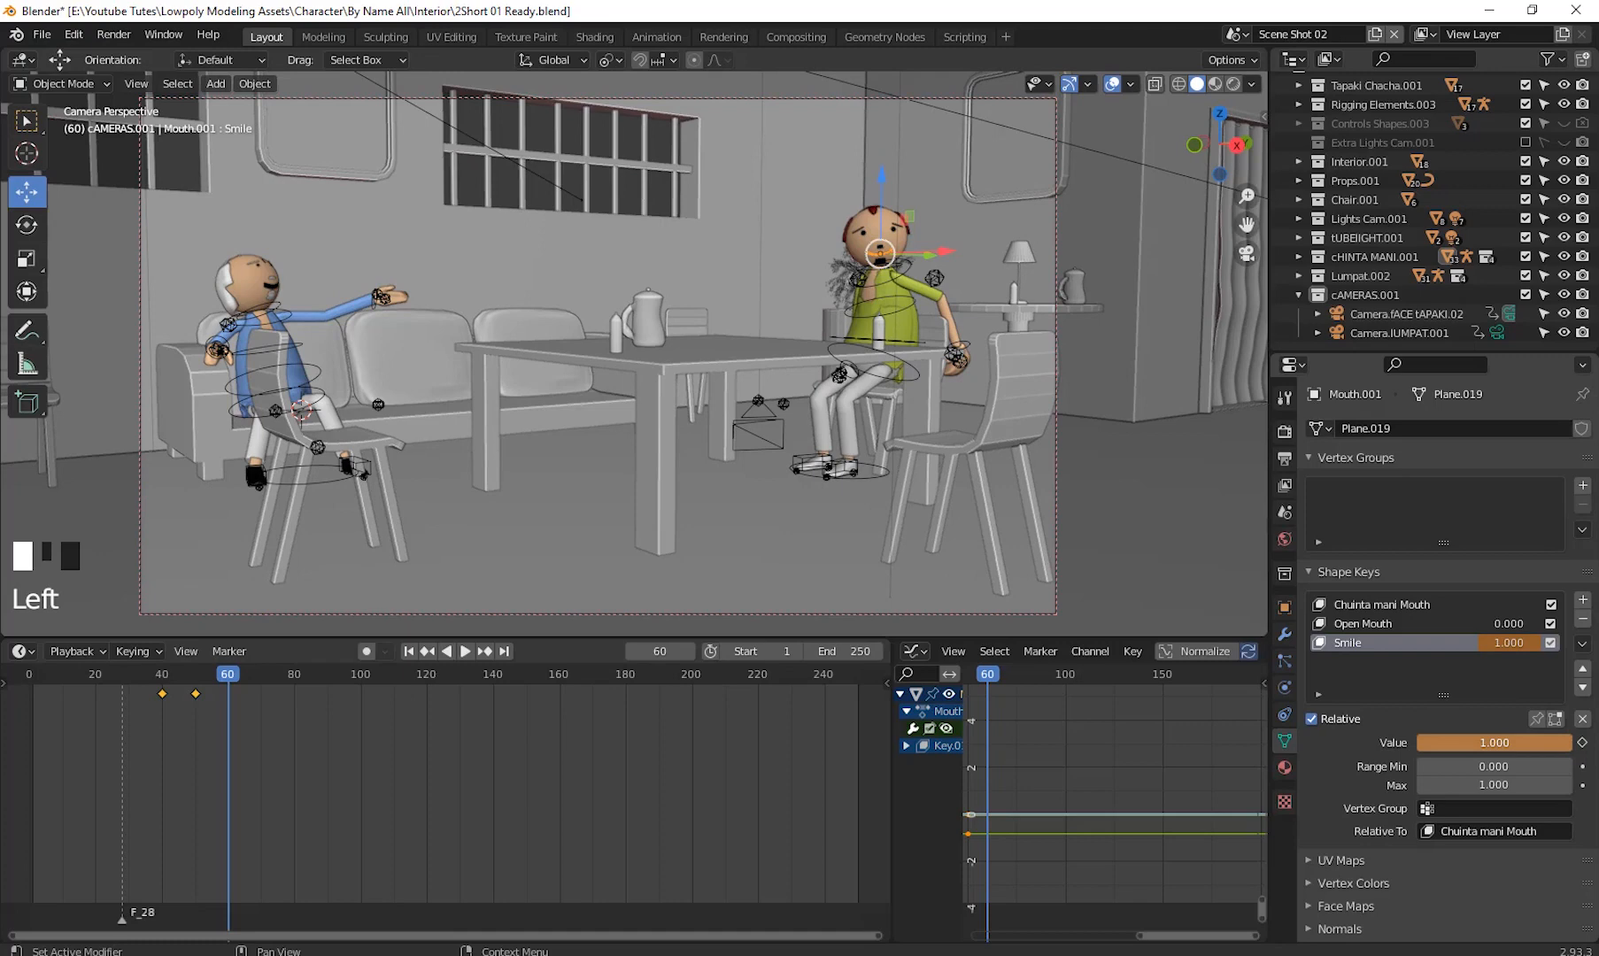
right_click(1508, 744)
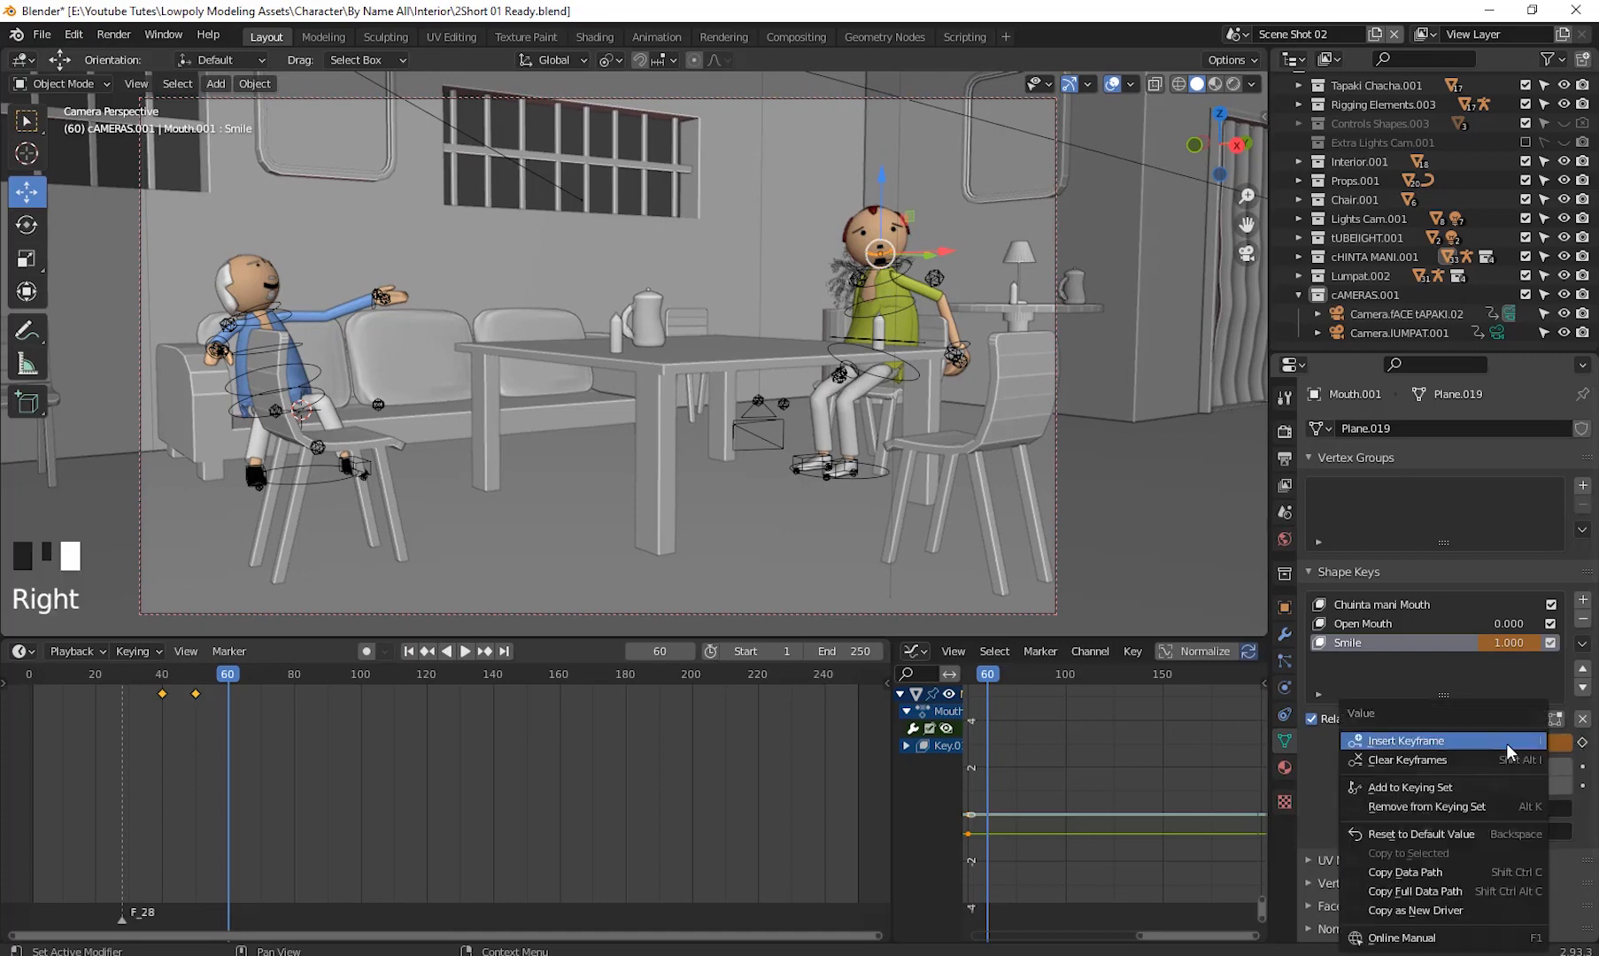
left_click(1507, 746)
left_click_drag(234, 681, 195, 753)
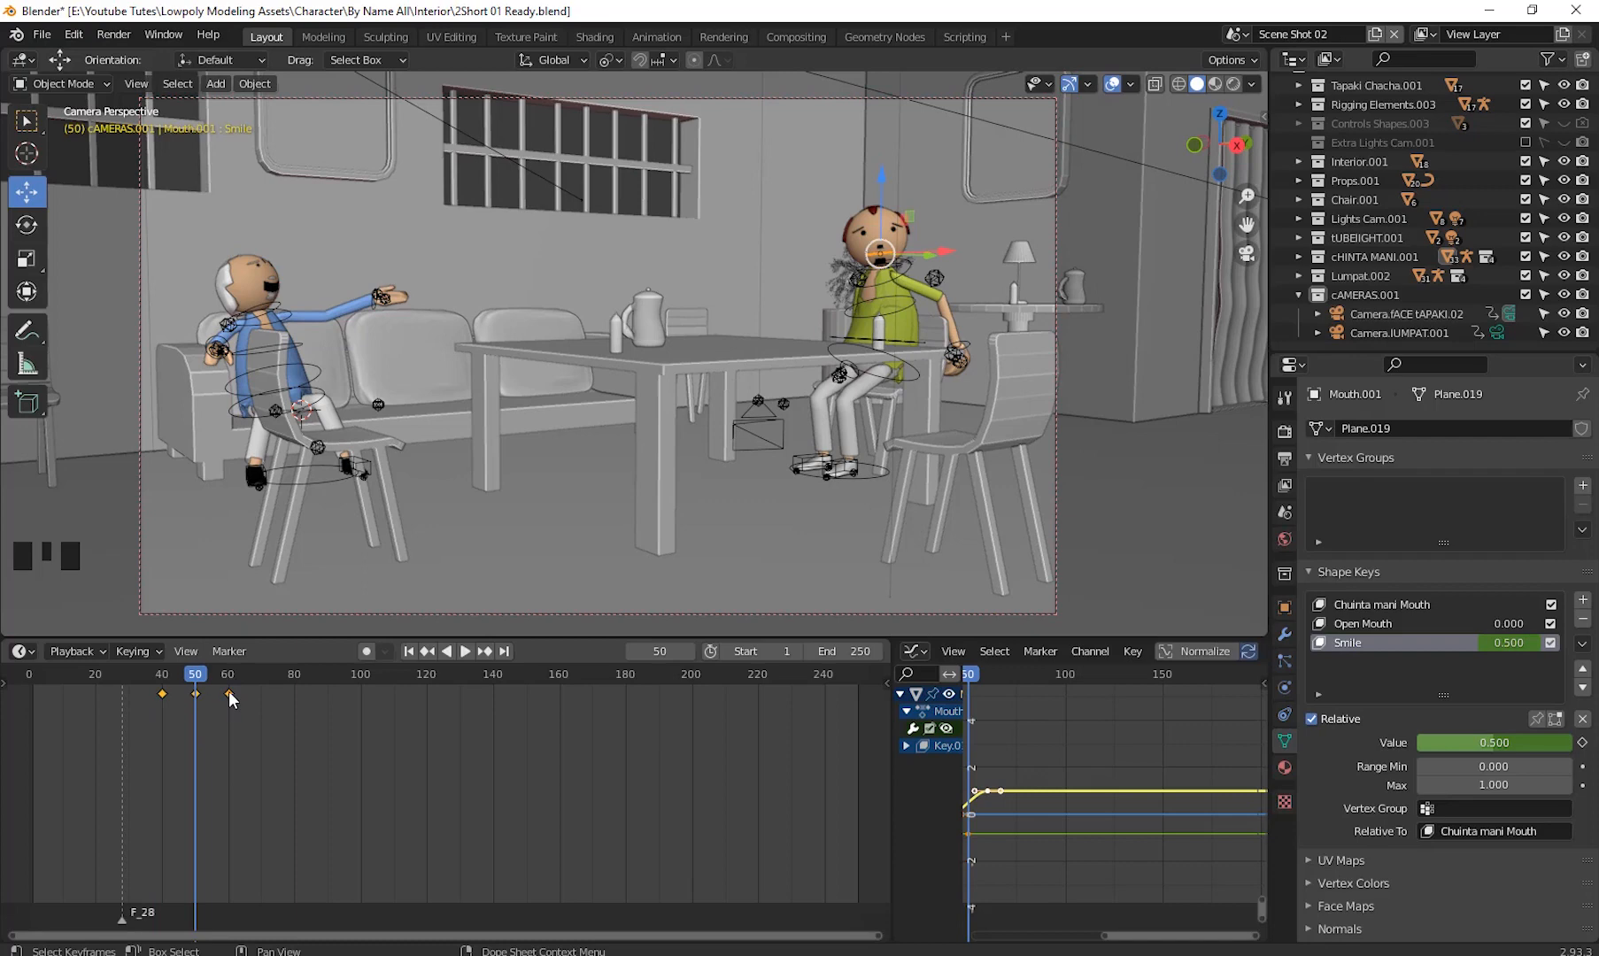
- Undo the last keyframe change and play the animation back from frame 1
left_click(231, 699)
key("ctrl+z")
left_click(225, 723)
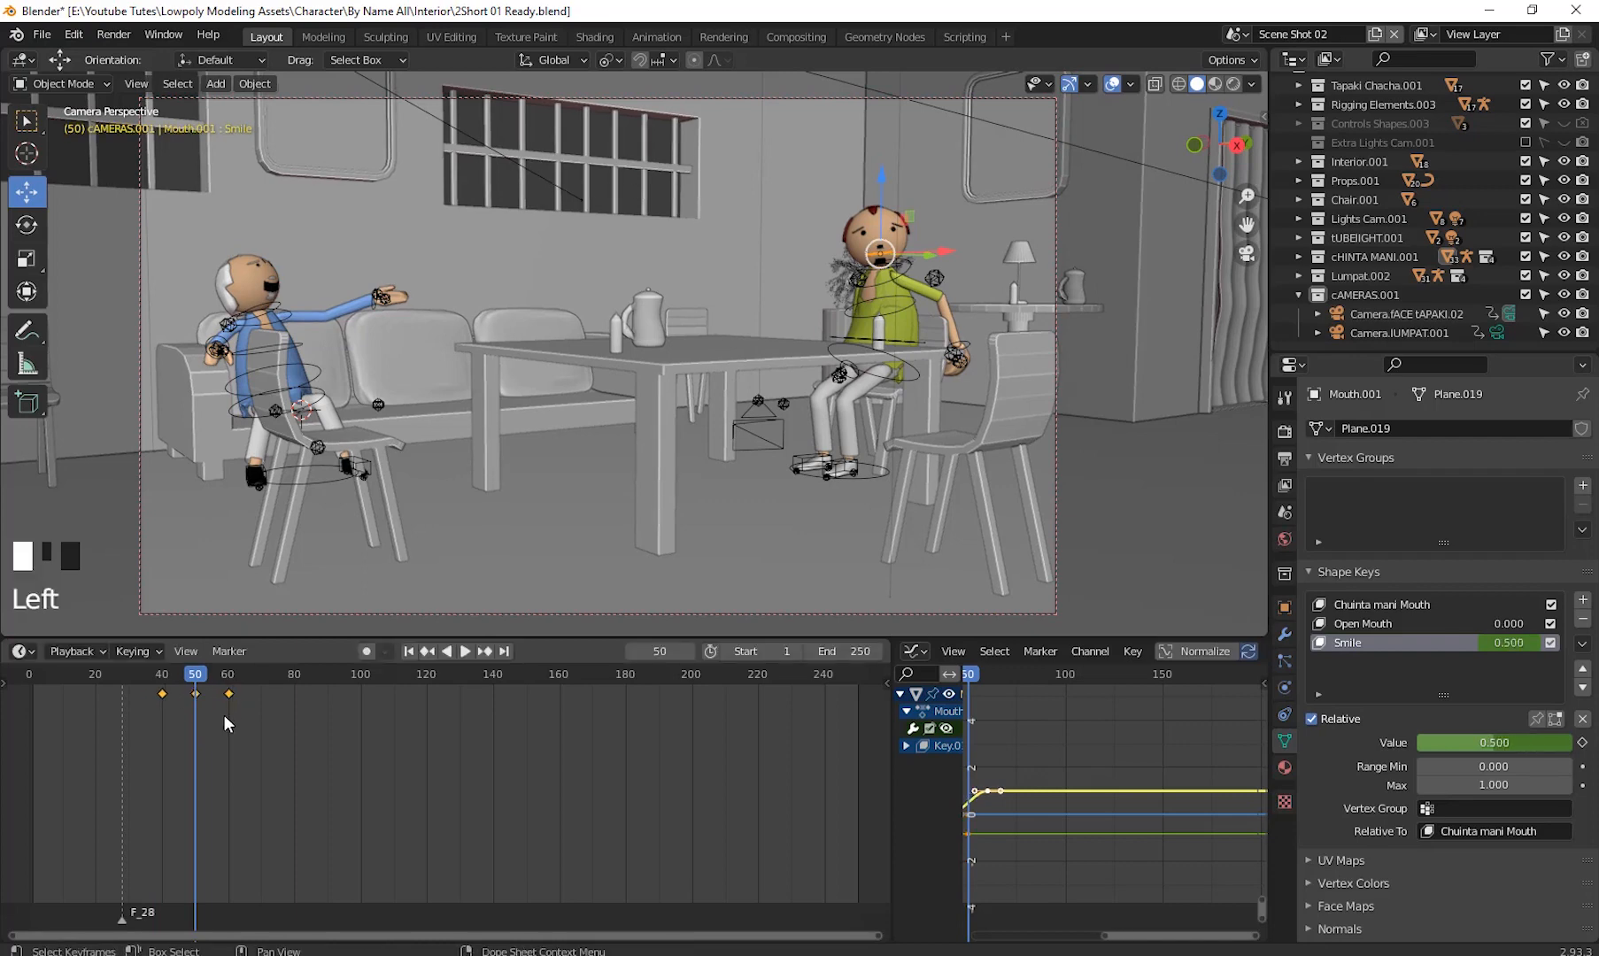
left_click(193, 703)
left_click_drag(201, 702, 34, 680)
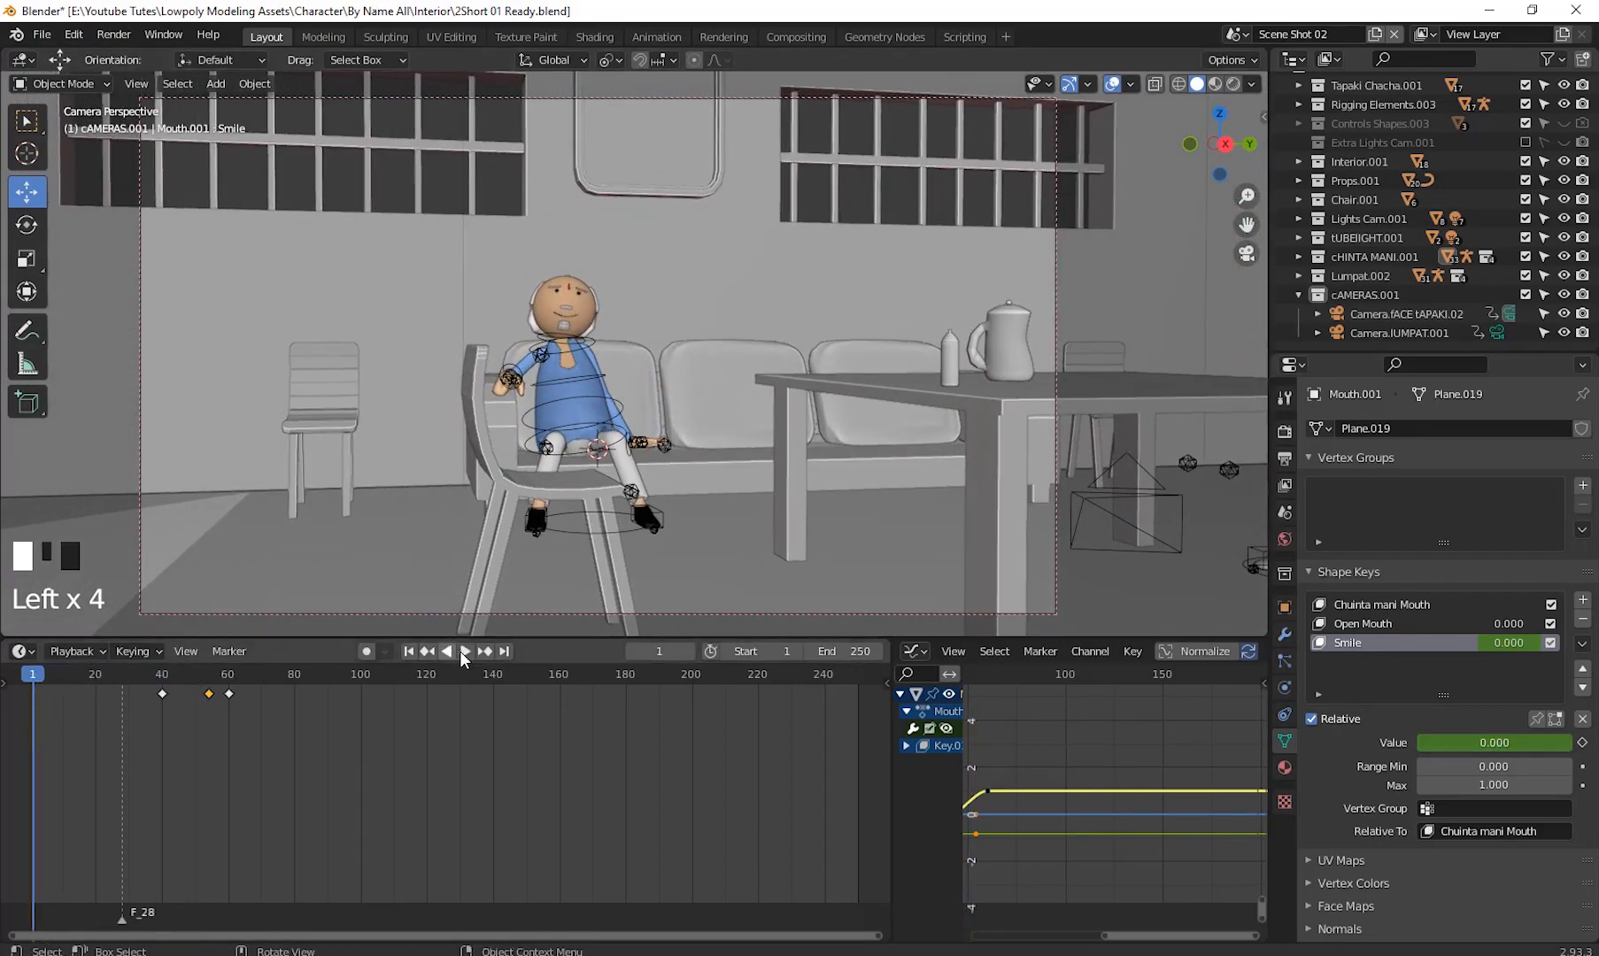
left_click(464, 654)
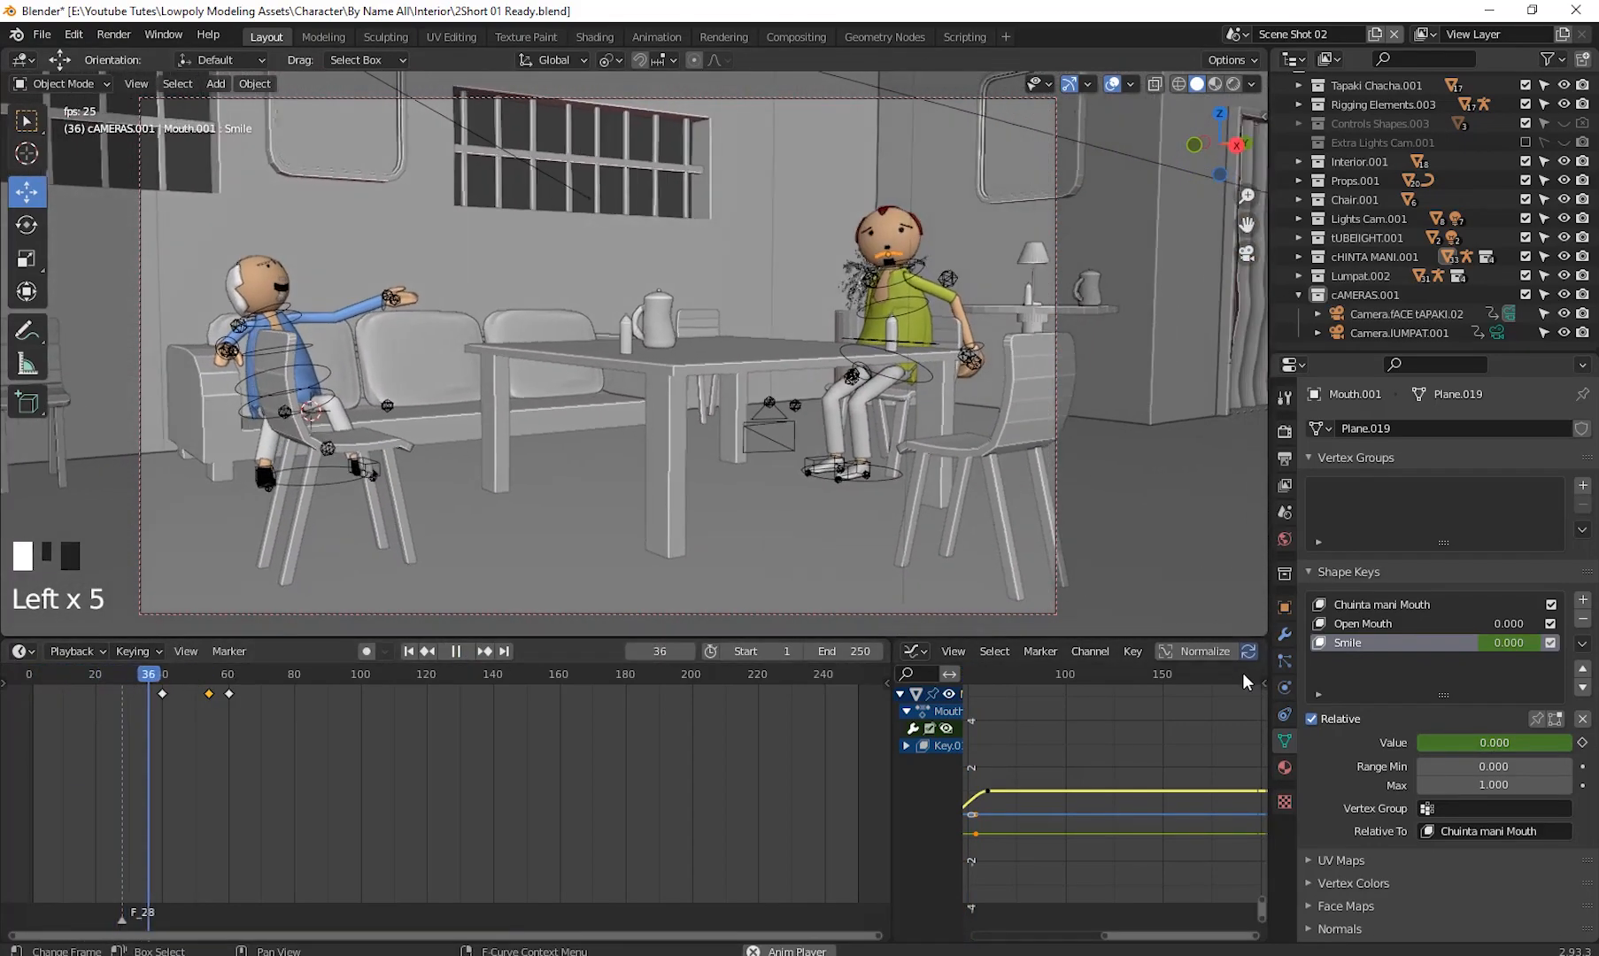
- Pause, replay and scrub through the timeline to review the animation
left_click(1199, 465)
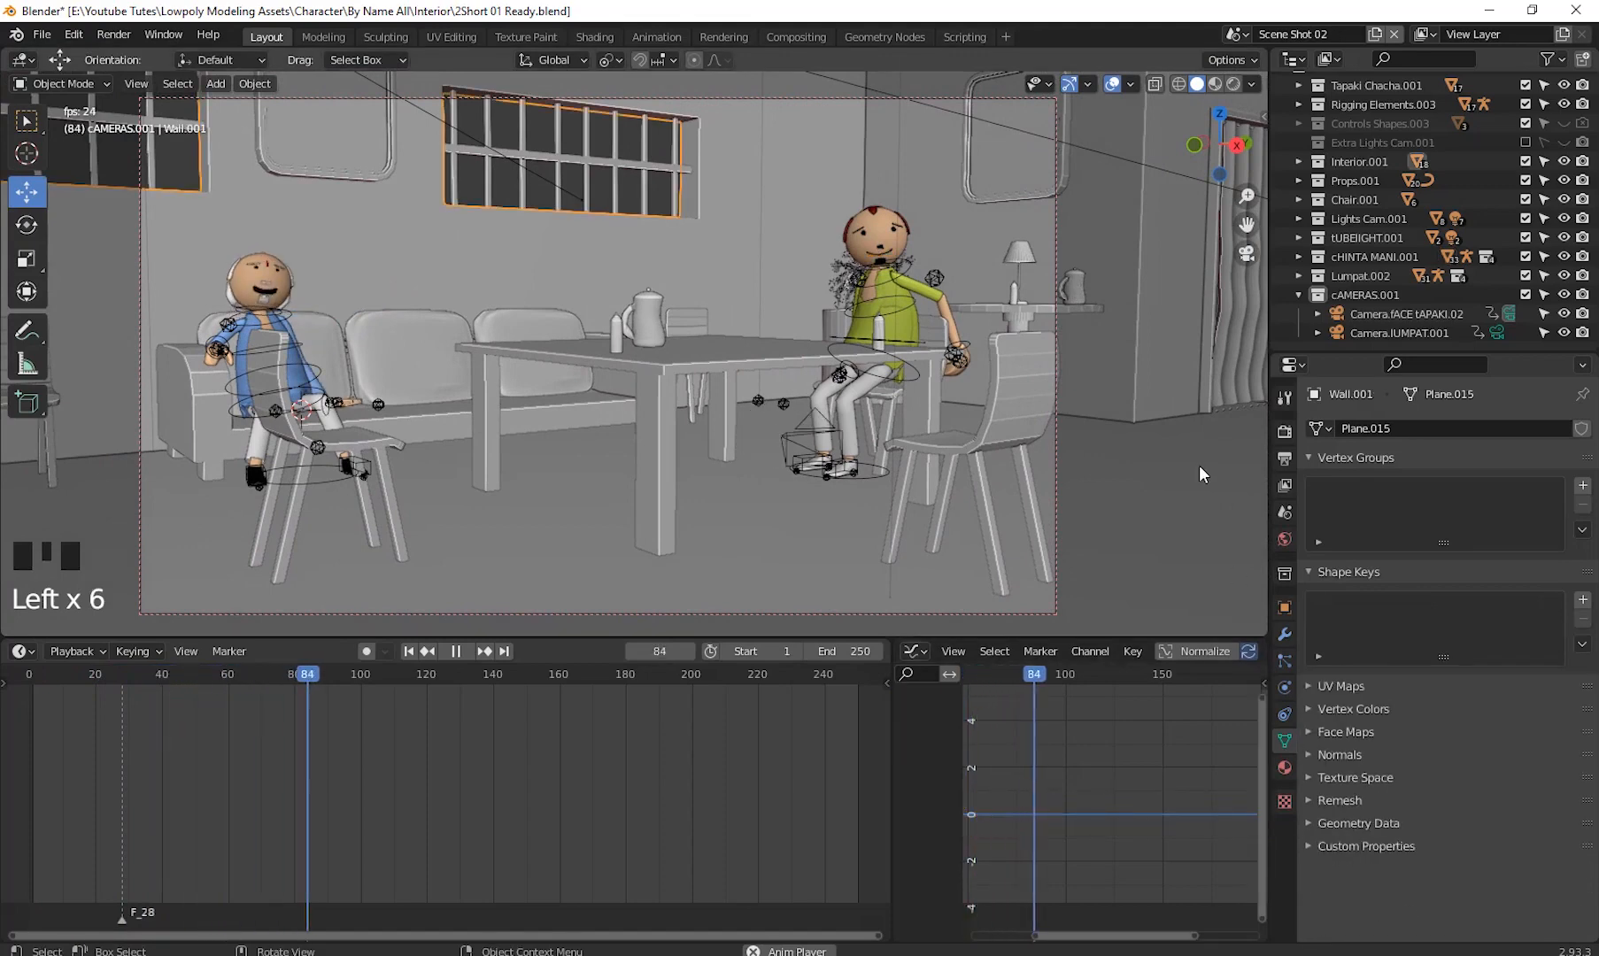
key("space")
left_click(211, 726)
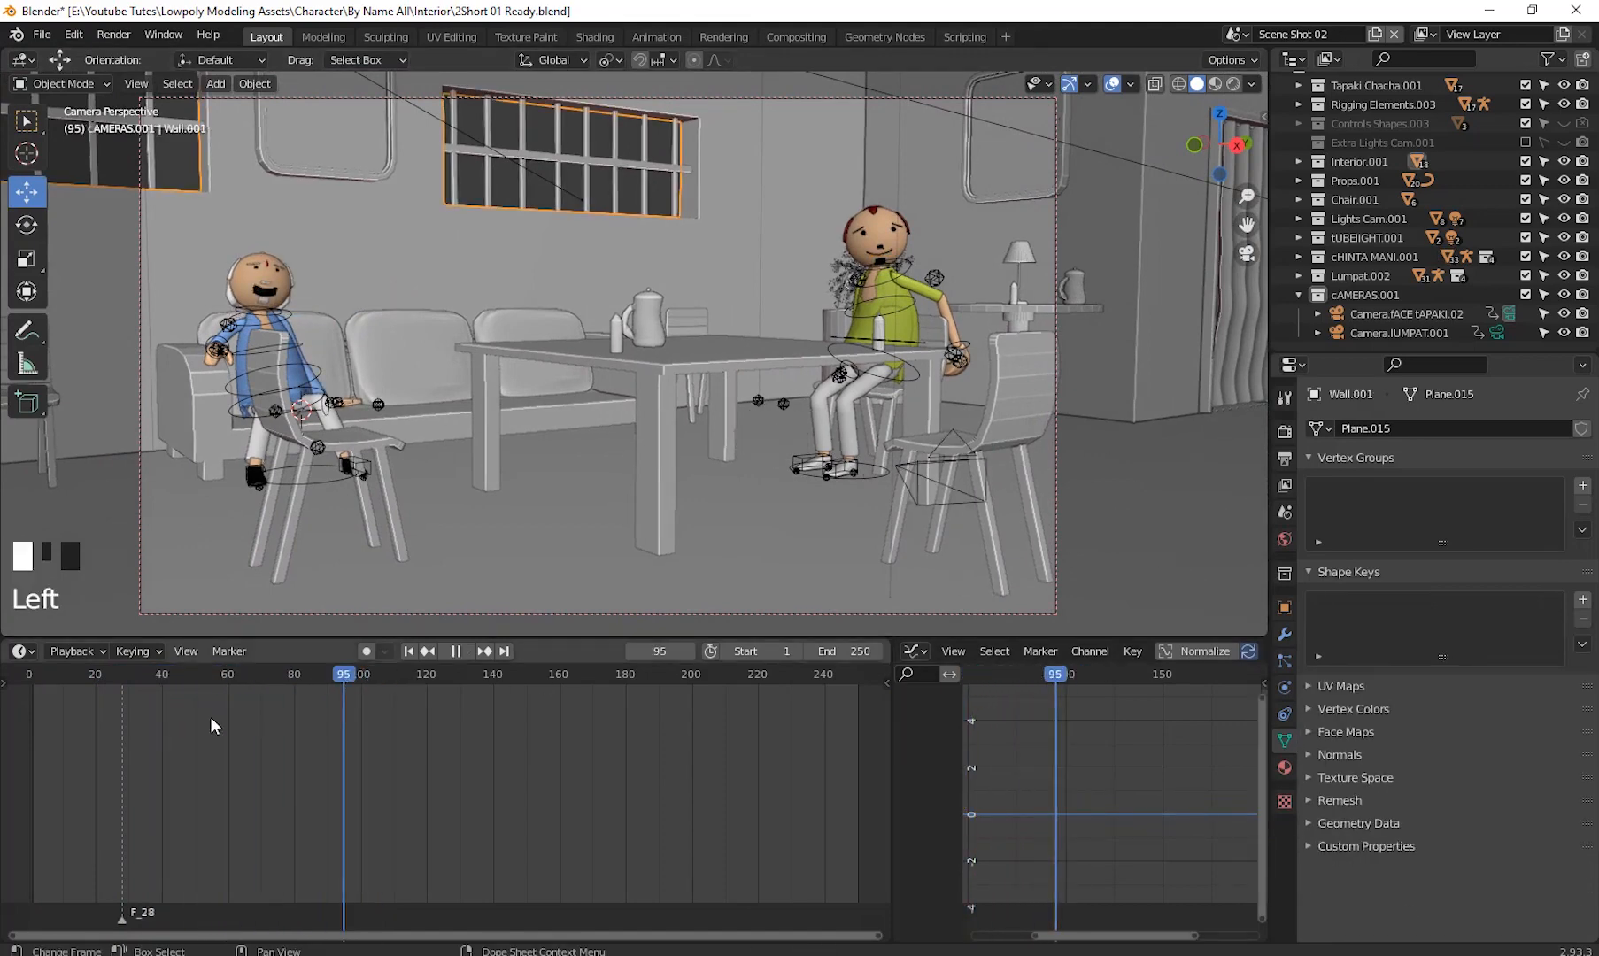
left_click_drag(211, 727, 28, 739)
key("space")
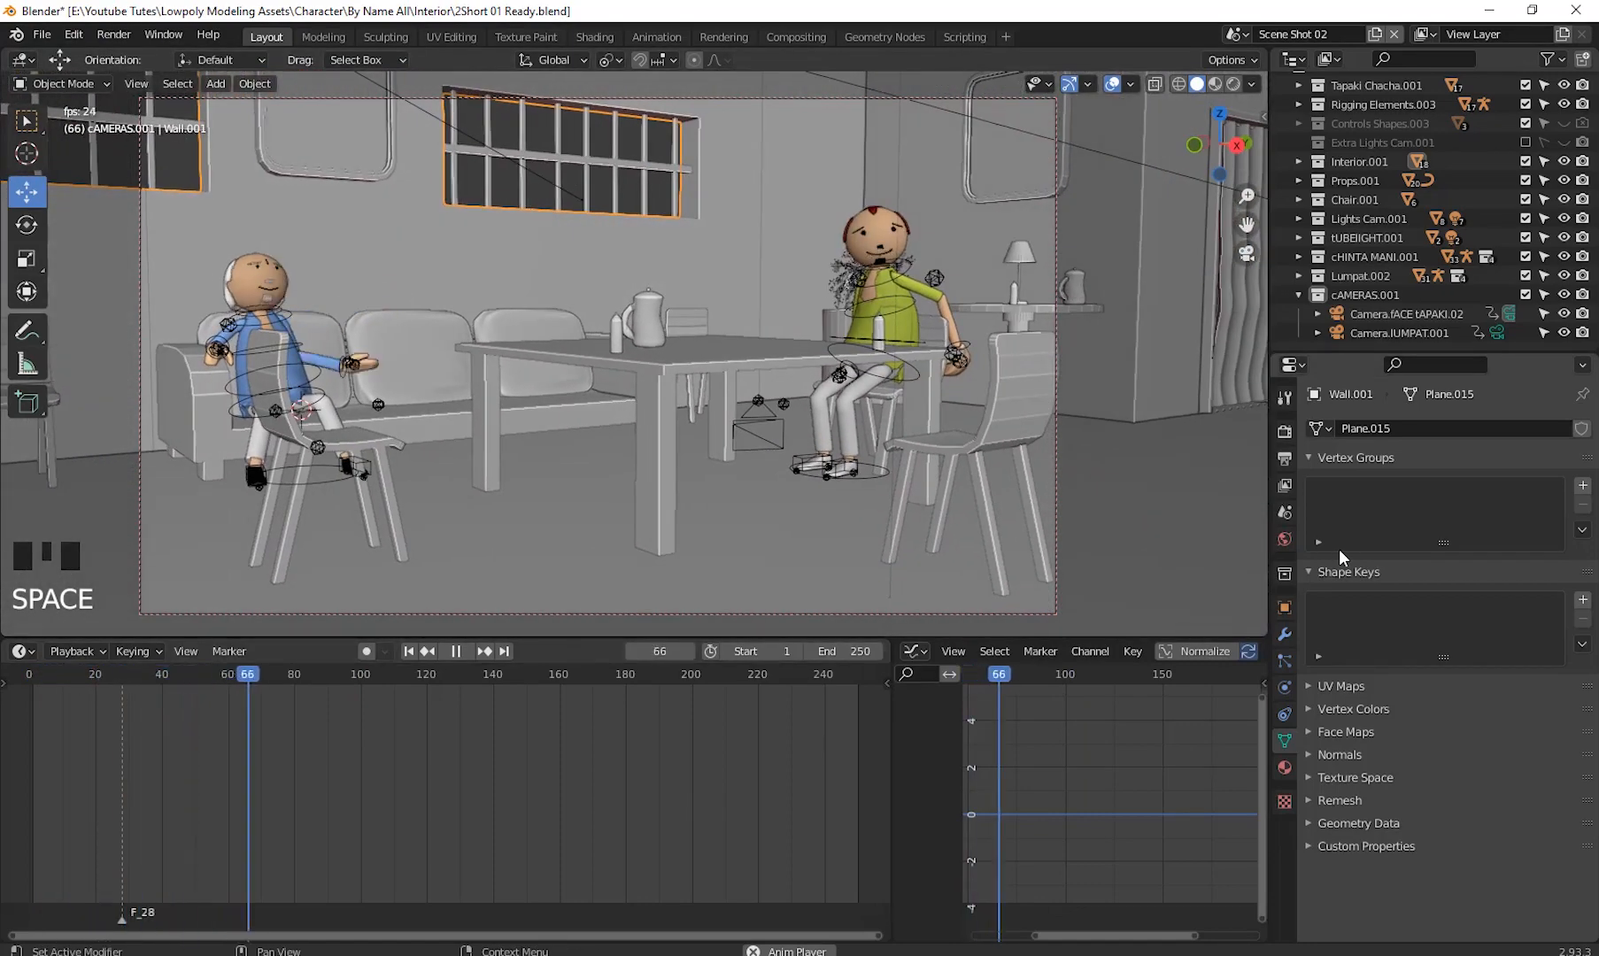
key("space")
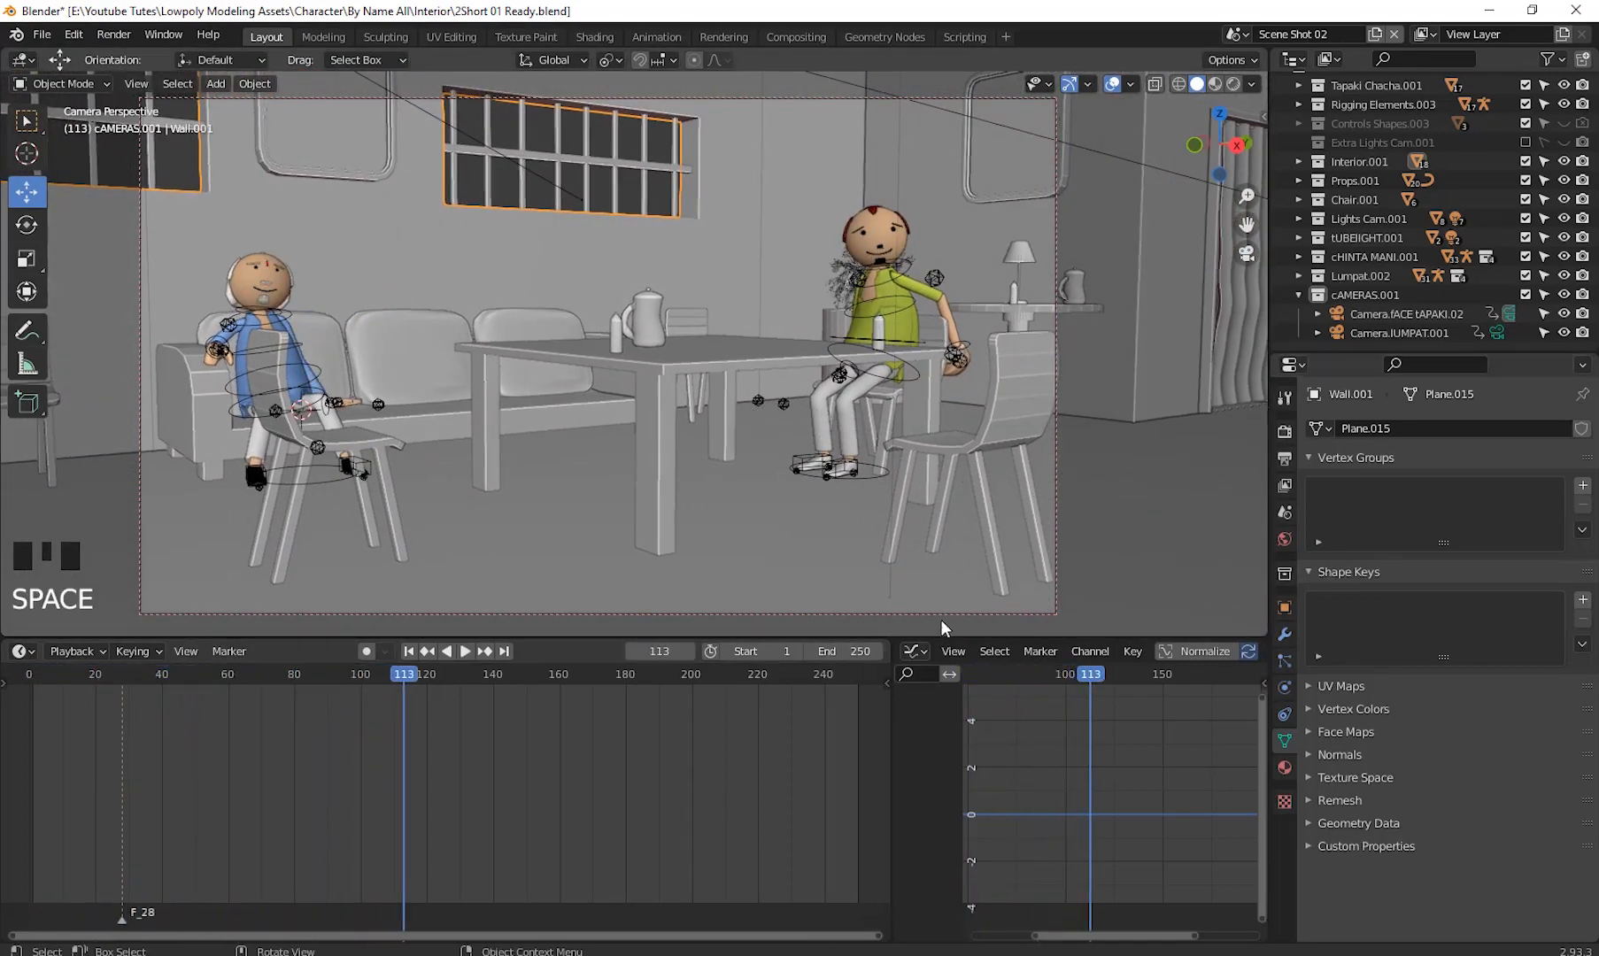
left_click_drag(404, 679, 874, 743)
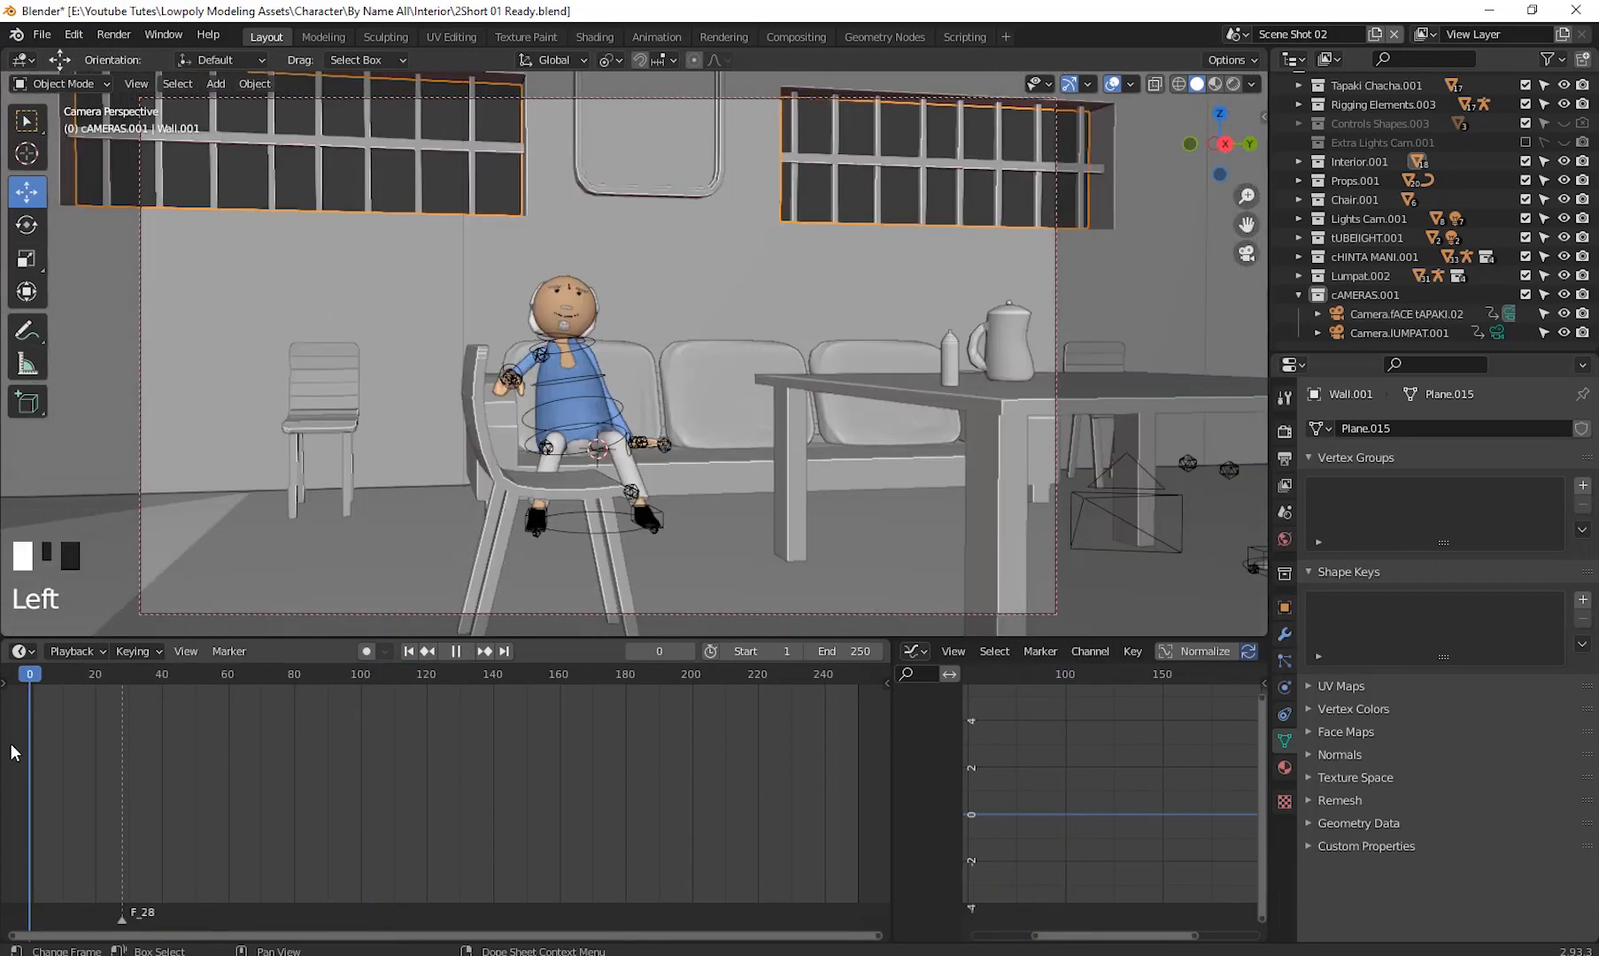
left_click_drag(10, 744, 171, 752)
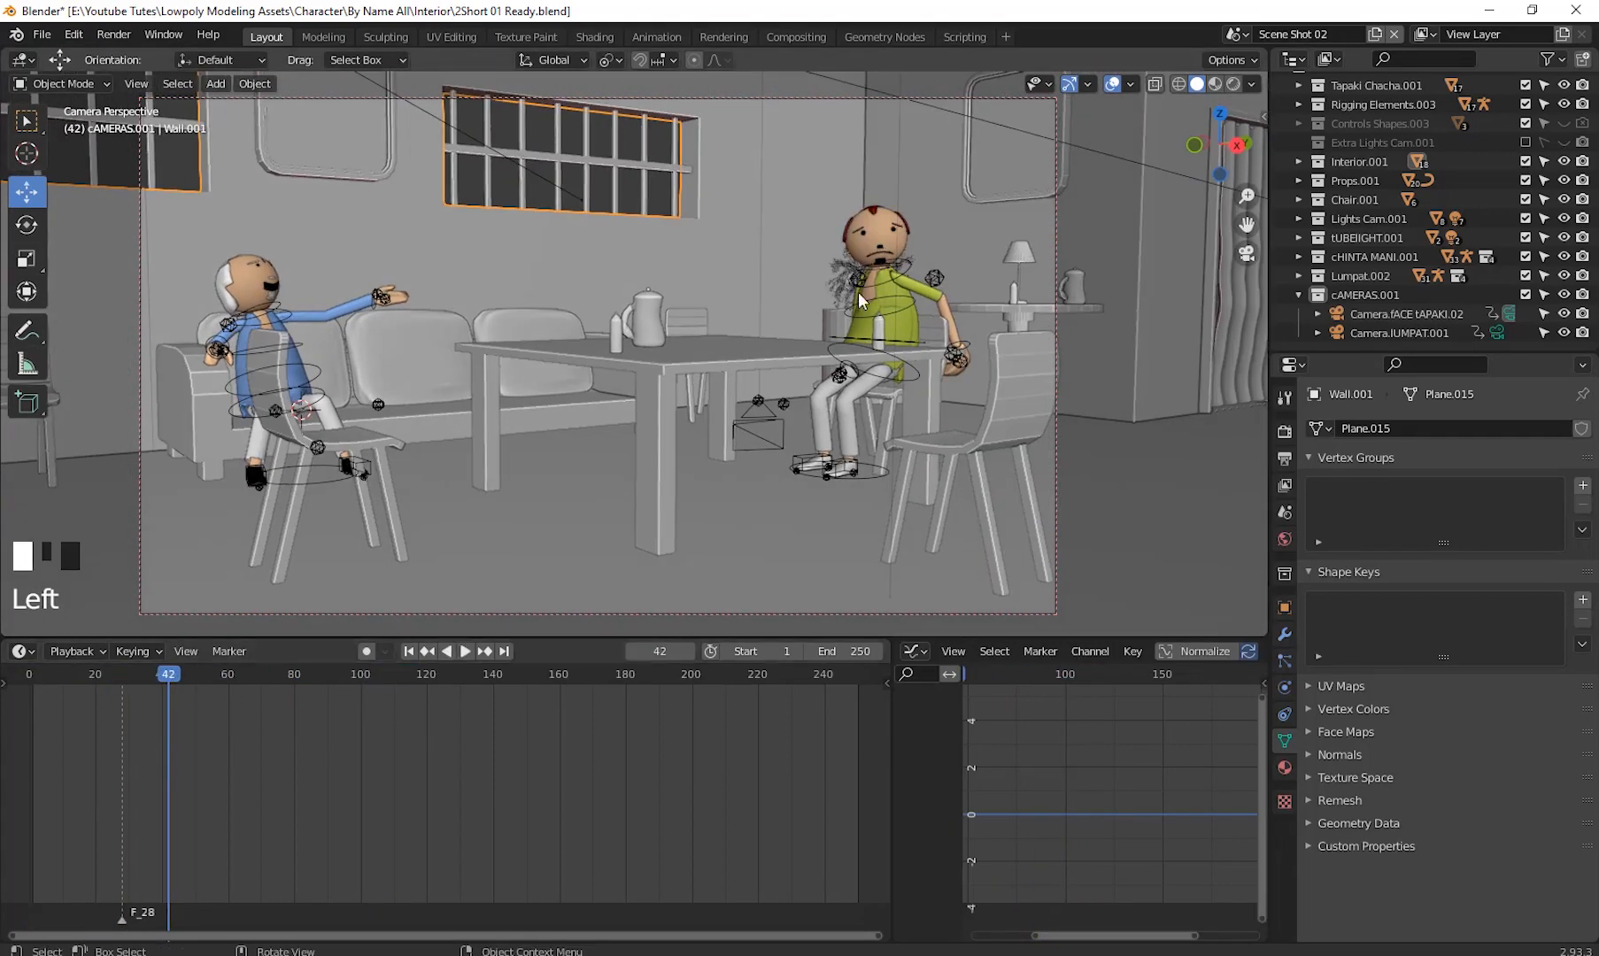
- Select the seated character's armature and switch it to Pose Mode
left_click(883, 267)
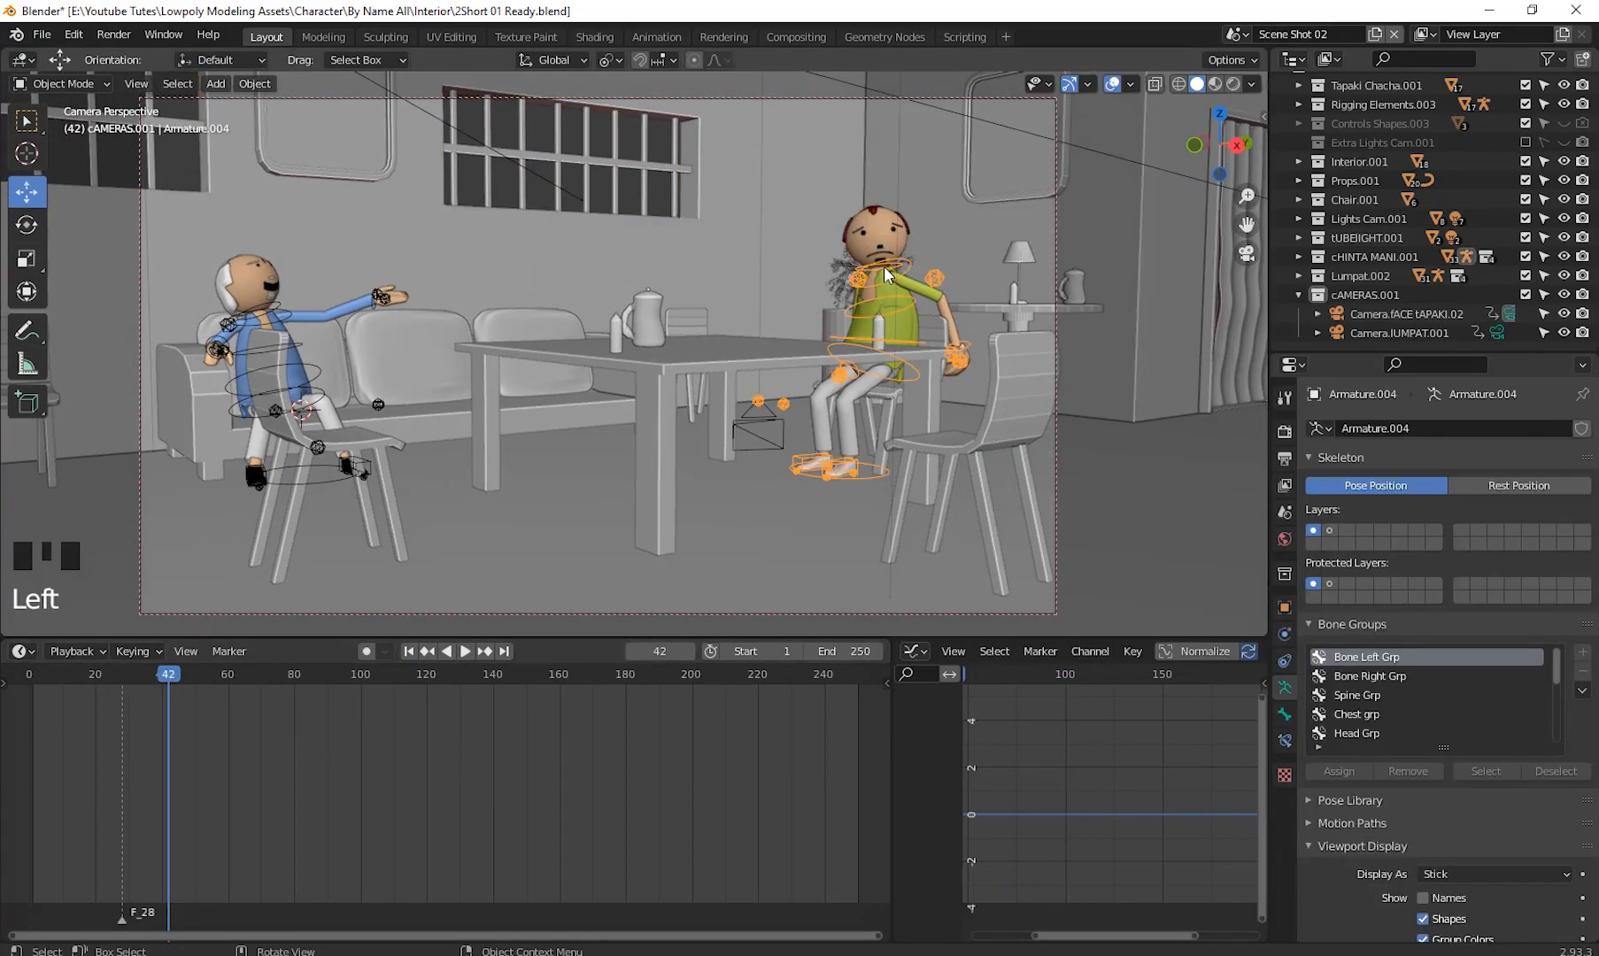
left_click(884, 266)
left_click(884, 266)
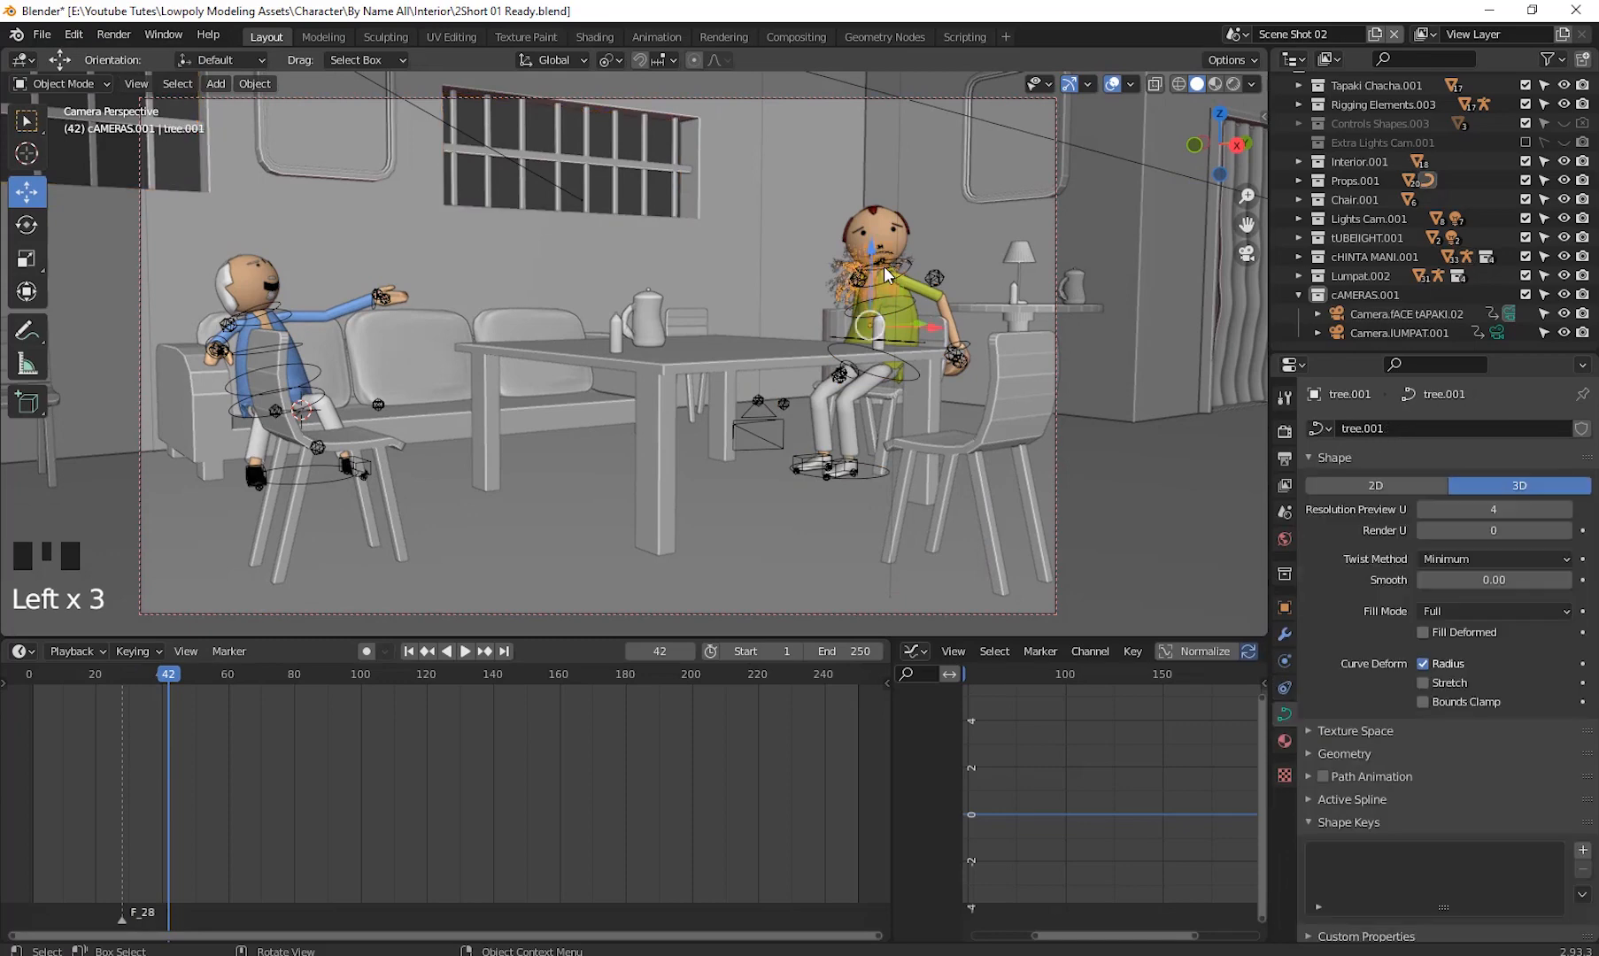
left_click(892, 378)
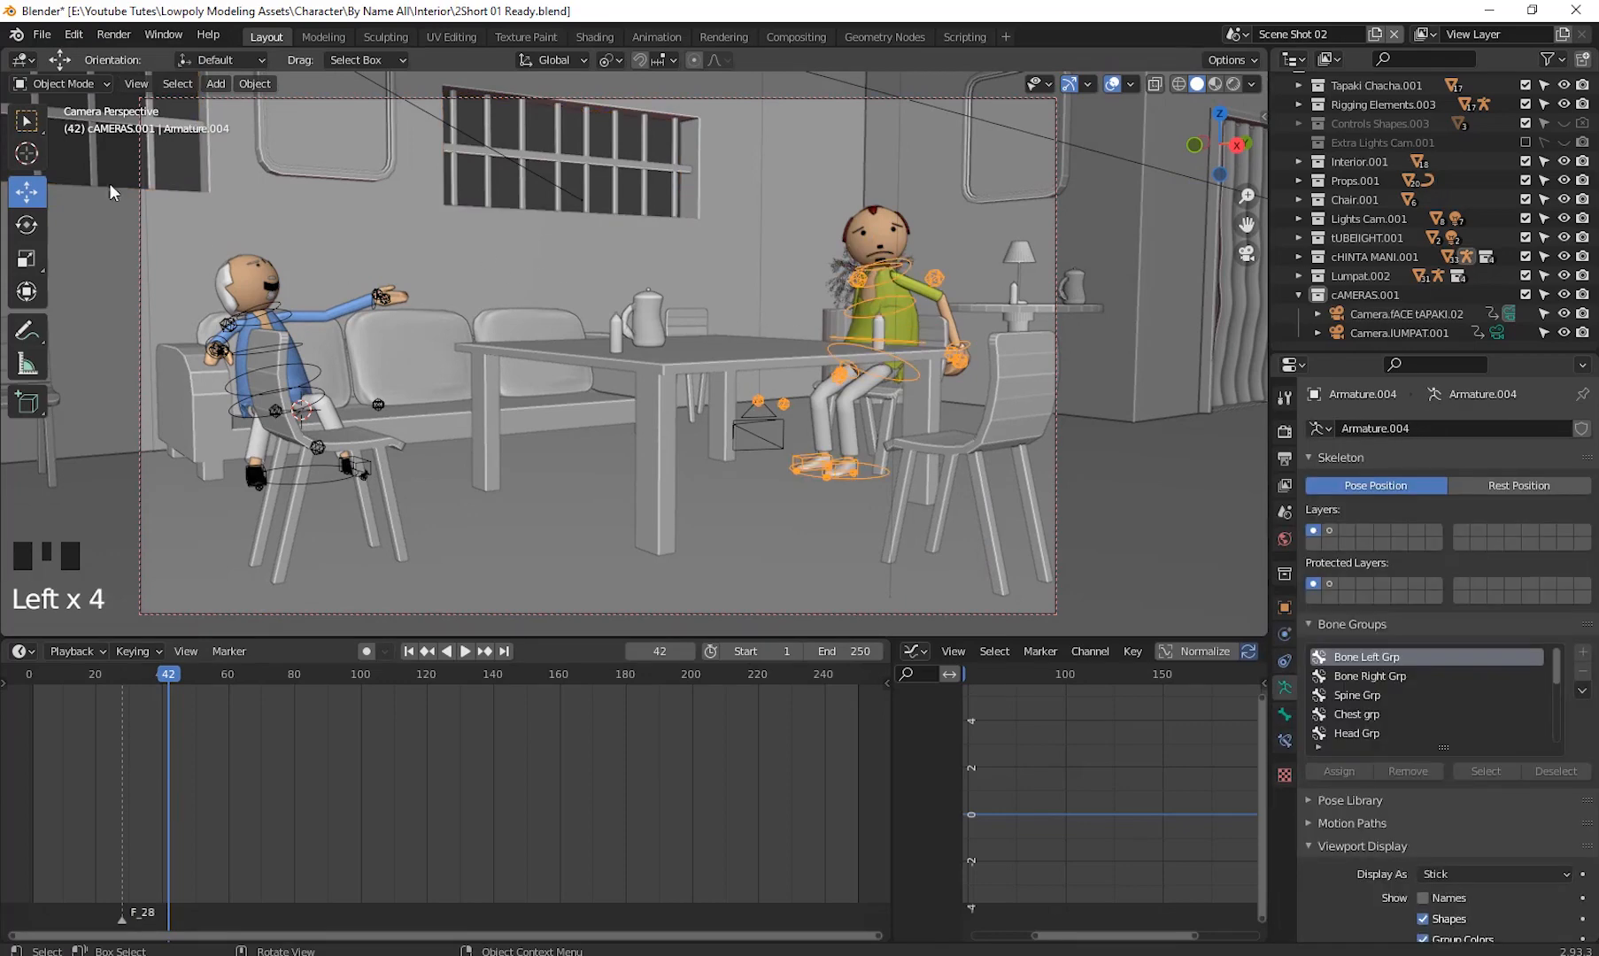
left_click(64, 84)
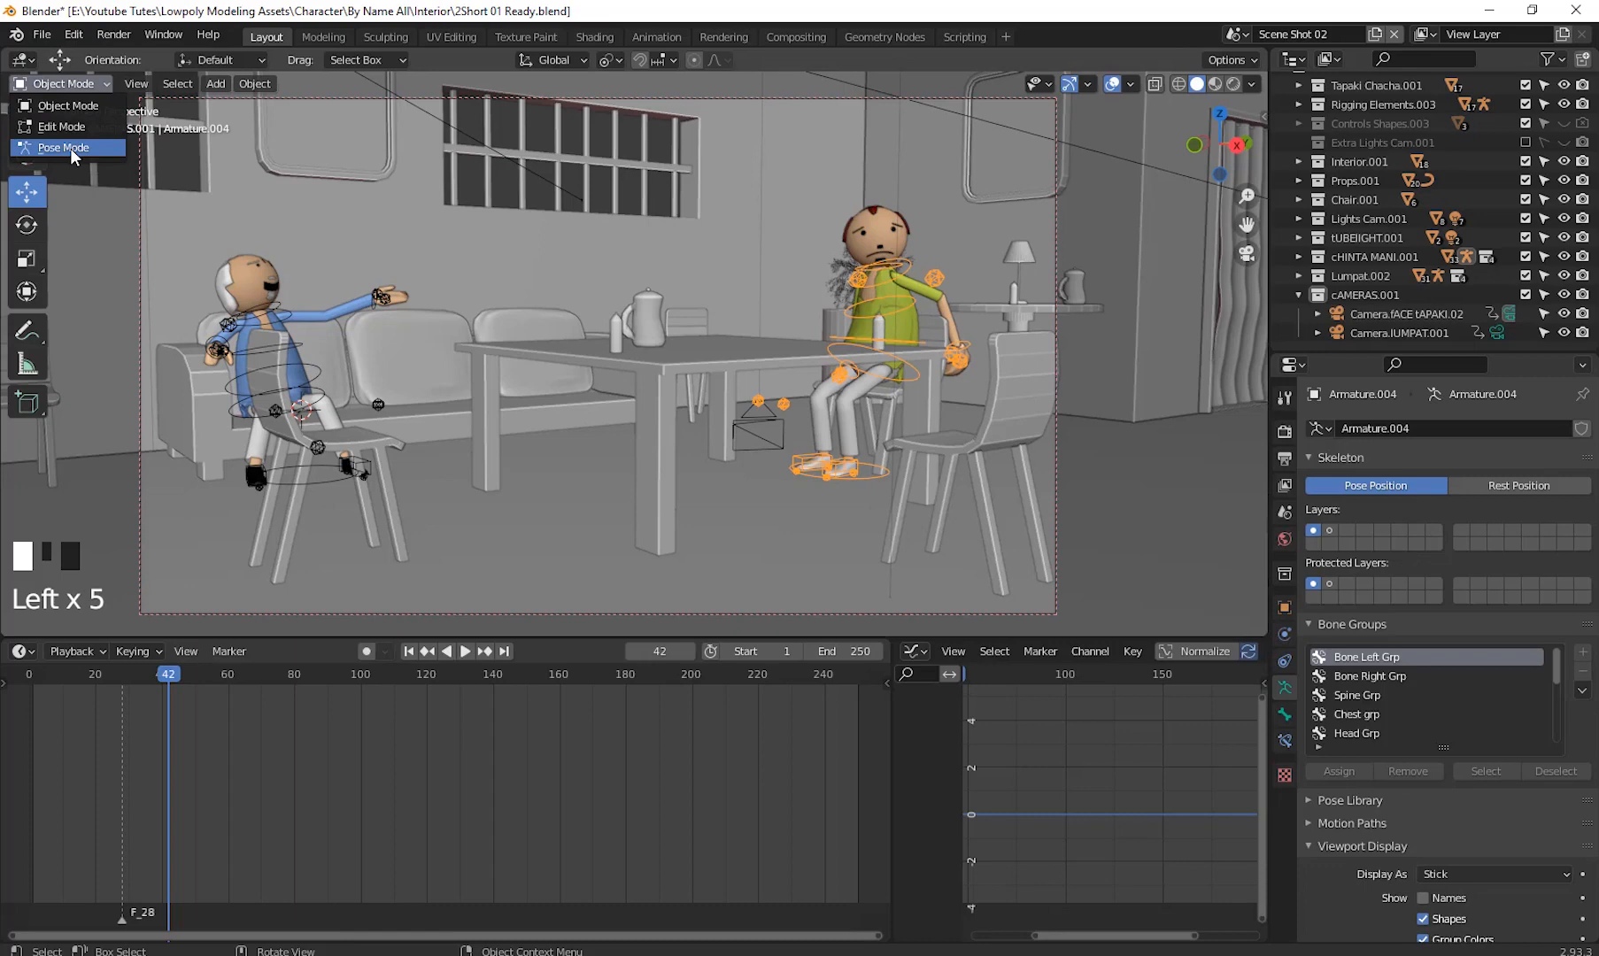
left_click(70, 147)
- At frame 60, select the character's head control bone and insert a keyframe on it
left_click_drag(168, 678, 229, 729)
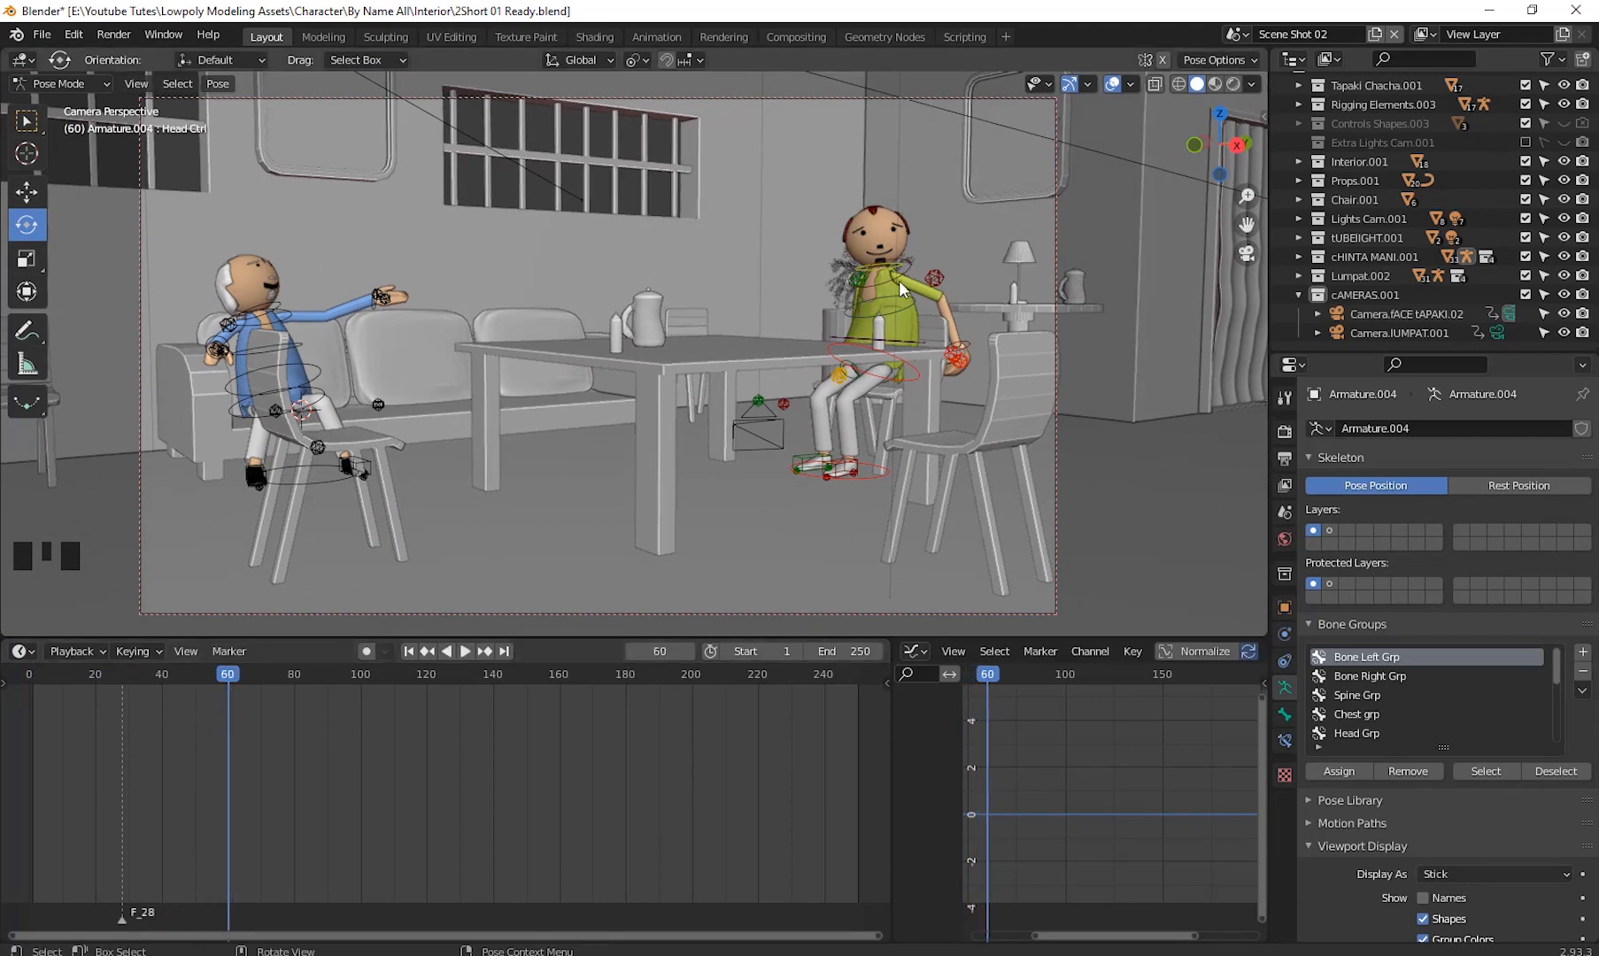
key("i")
left_click(946, 272)
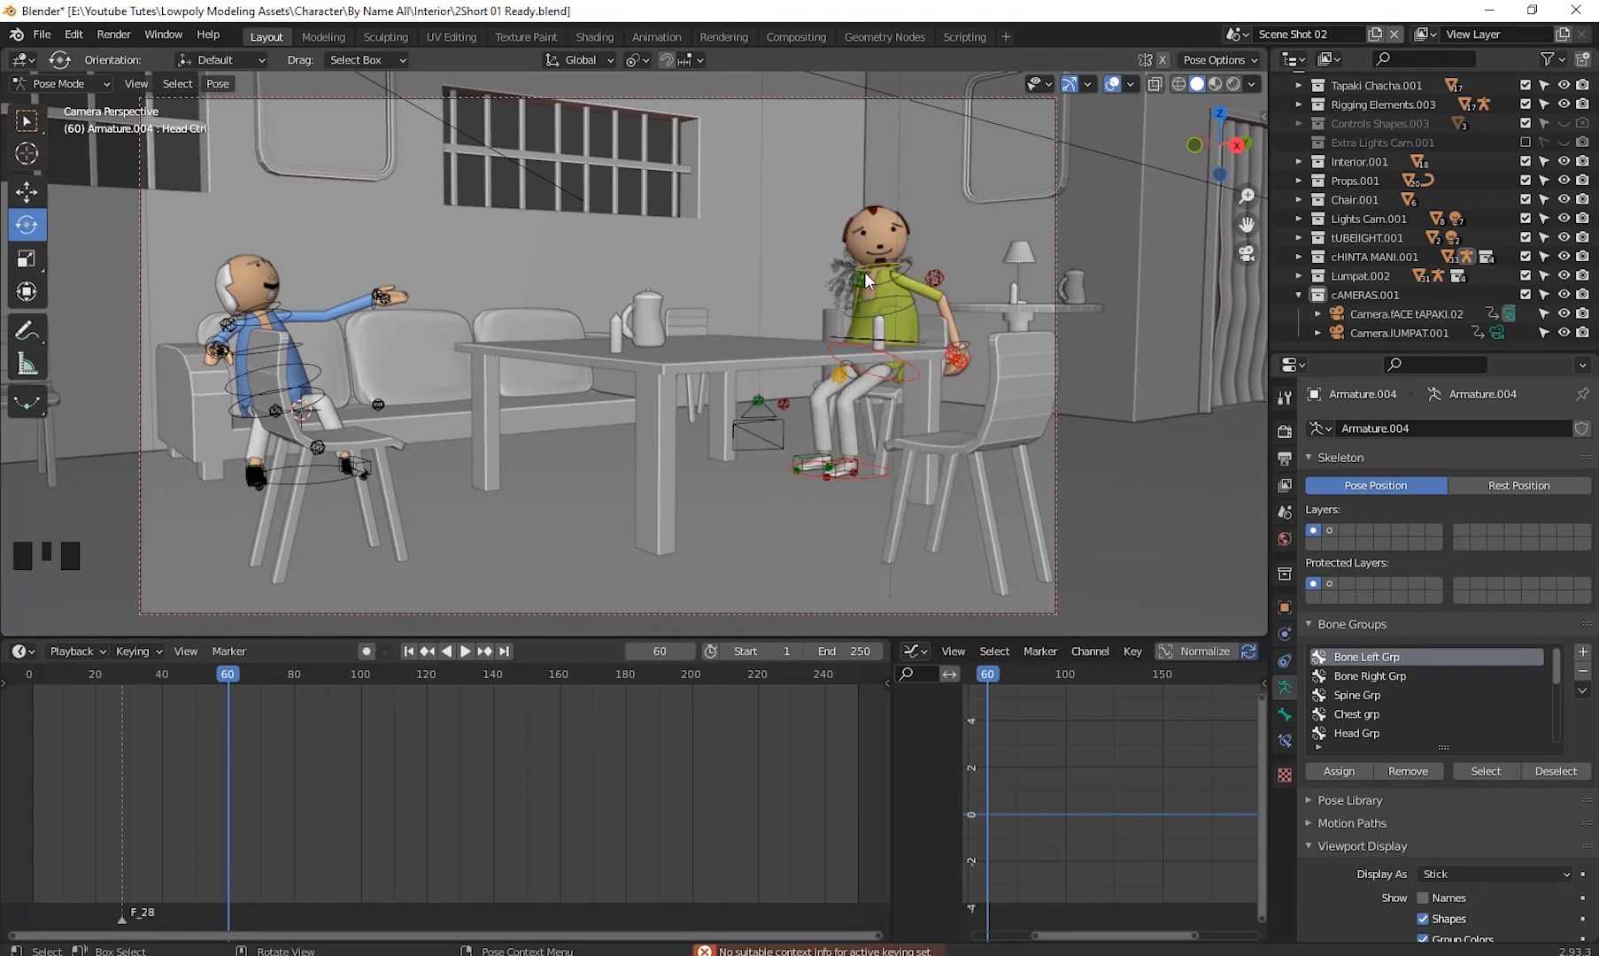
left_click(864, 267)
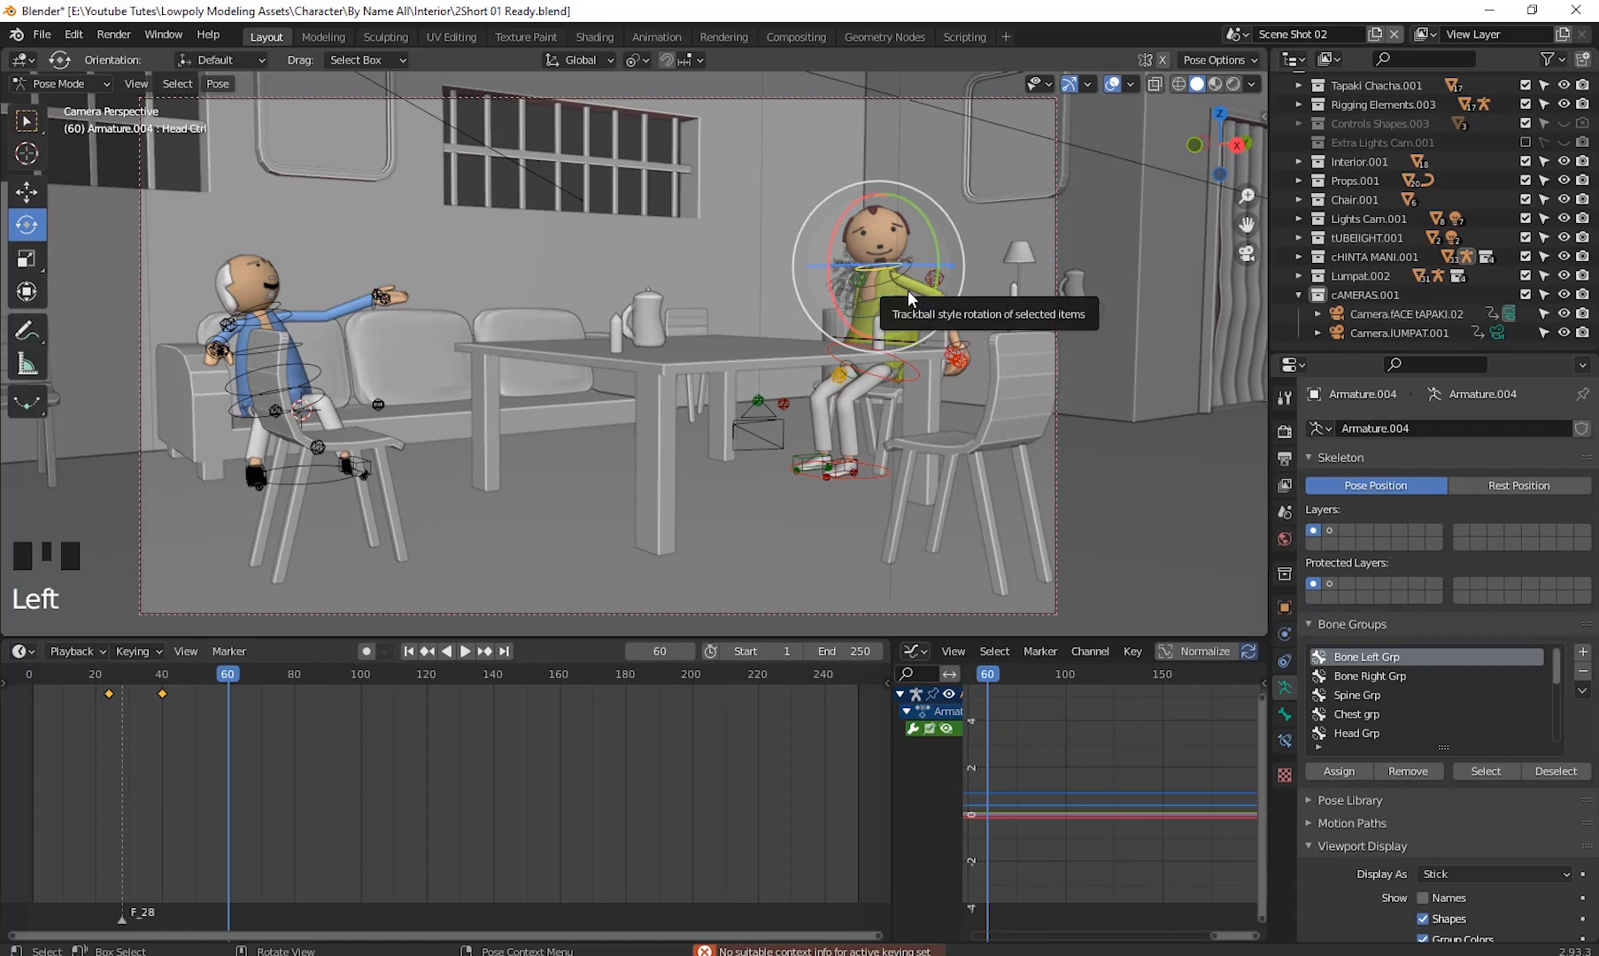
key("i")
left_click(907, 292)
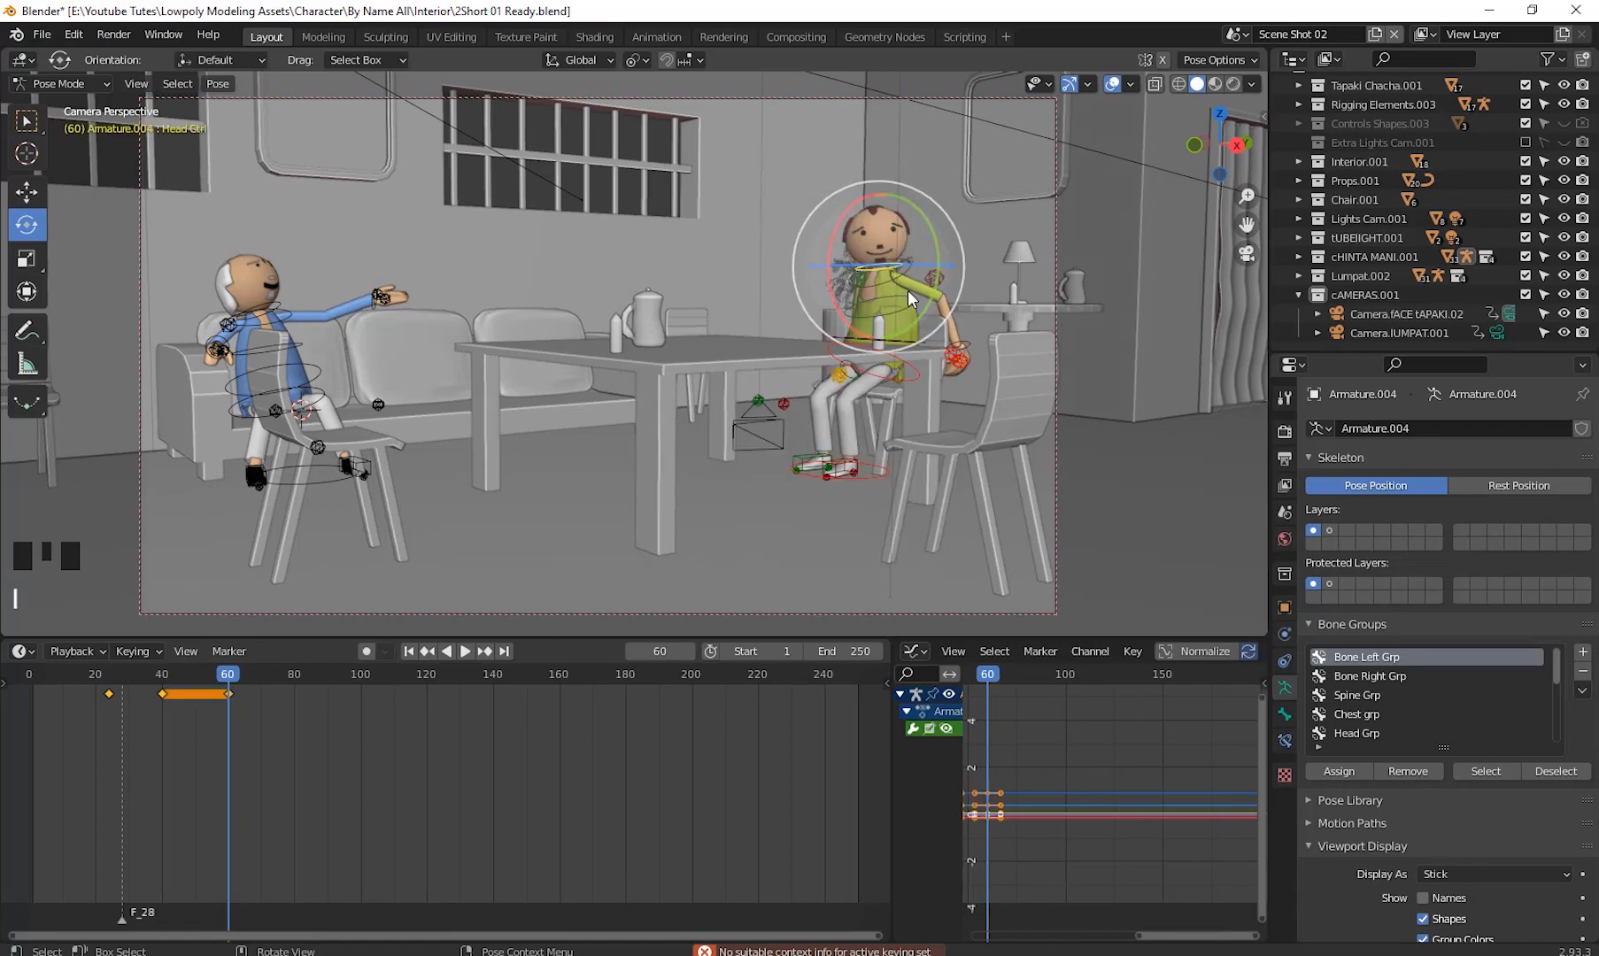
- At frame 67, rotate the head control slightly and insert a Location & Rotation keyframe
left_click(225, 676)
key("space")
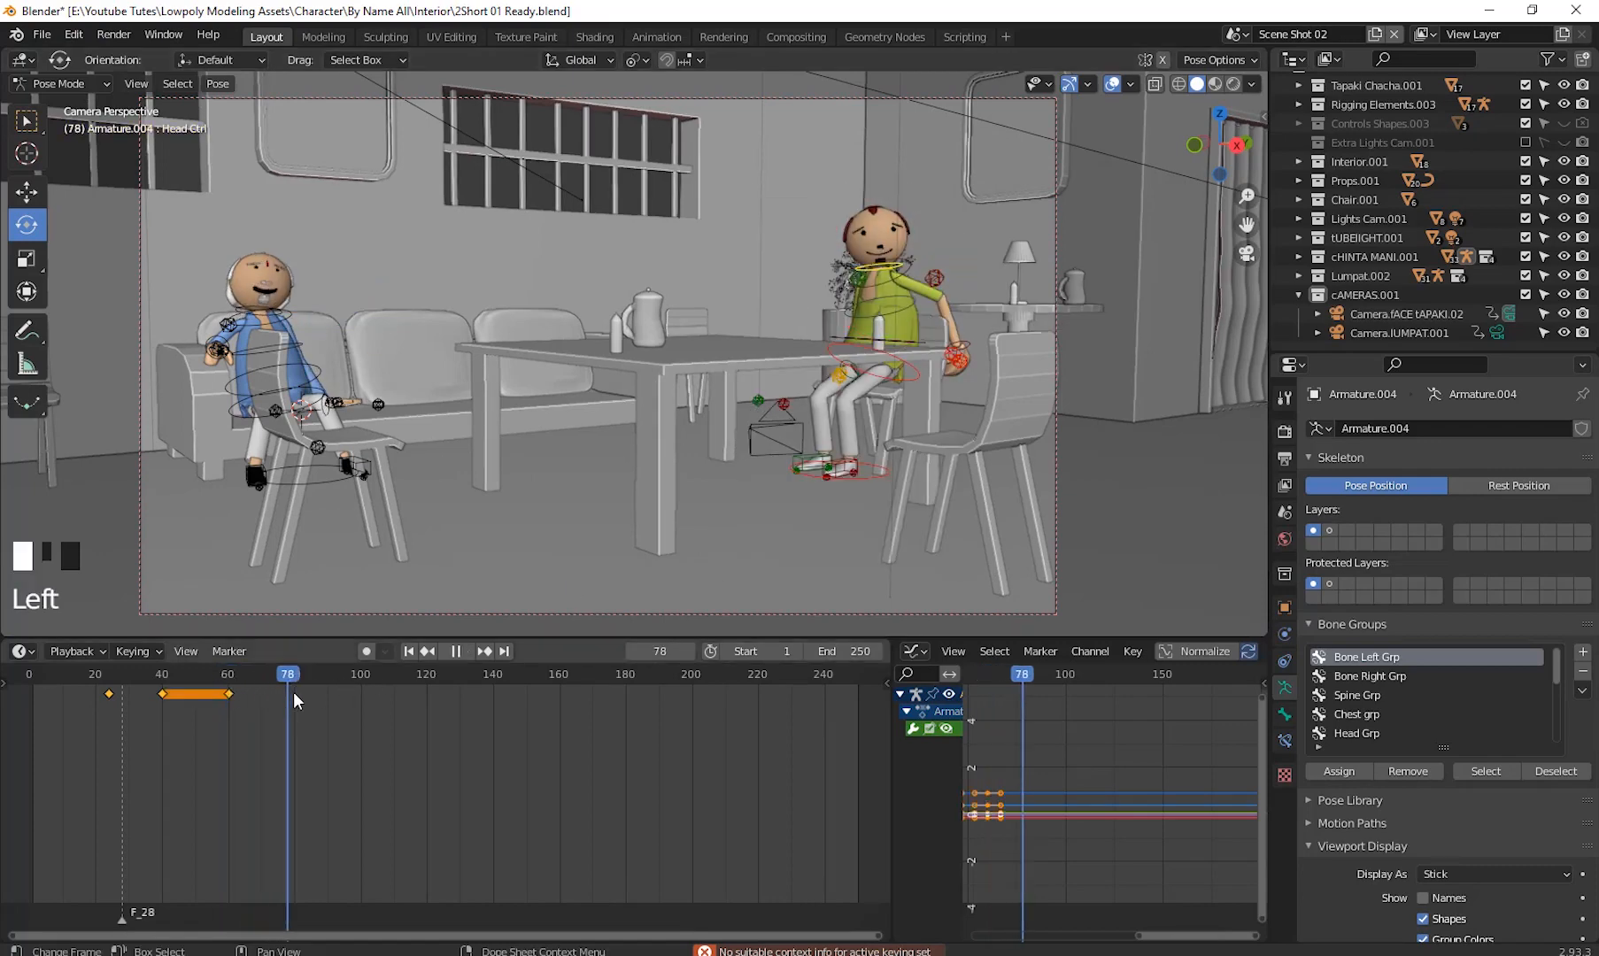
left_click_drag(294, 693, 252, 709)
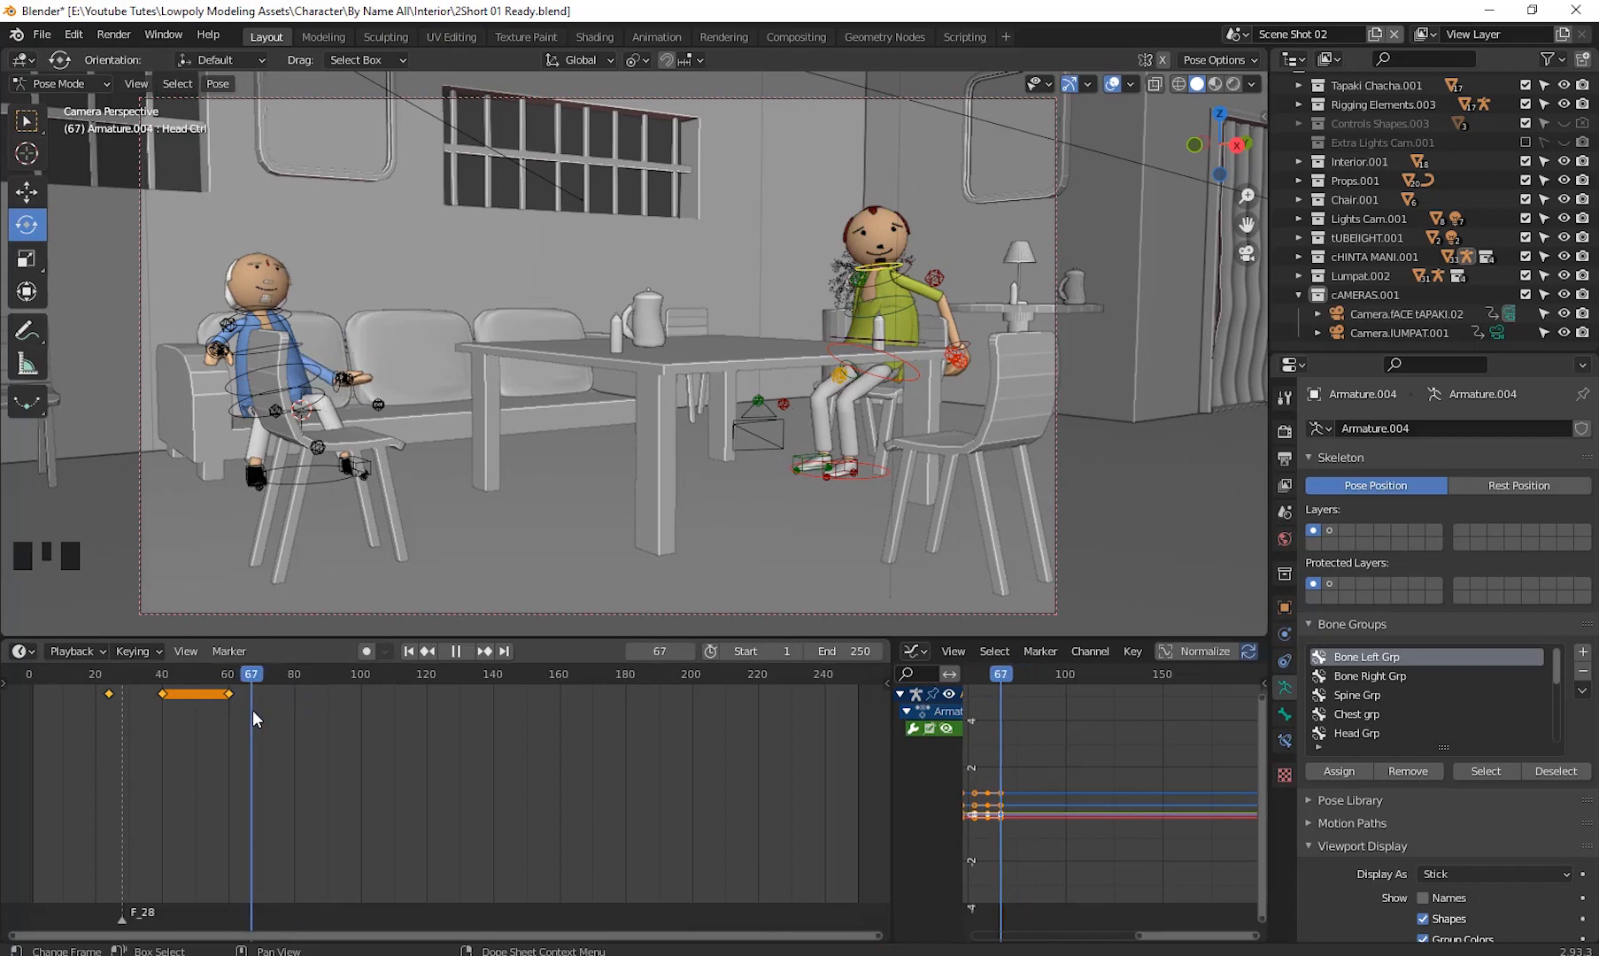
key("space")
mouse_move(884, 219)
left_mouse_down()
mouse_move(874, 239)
mouse_move(844, 203)
mouse_move(903, 205)
mouse_move(903, 220)
left_mouse_up()
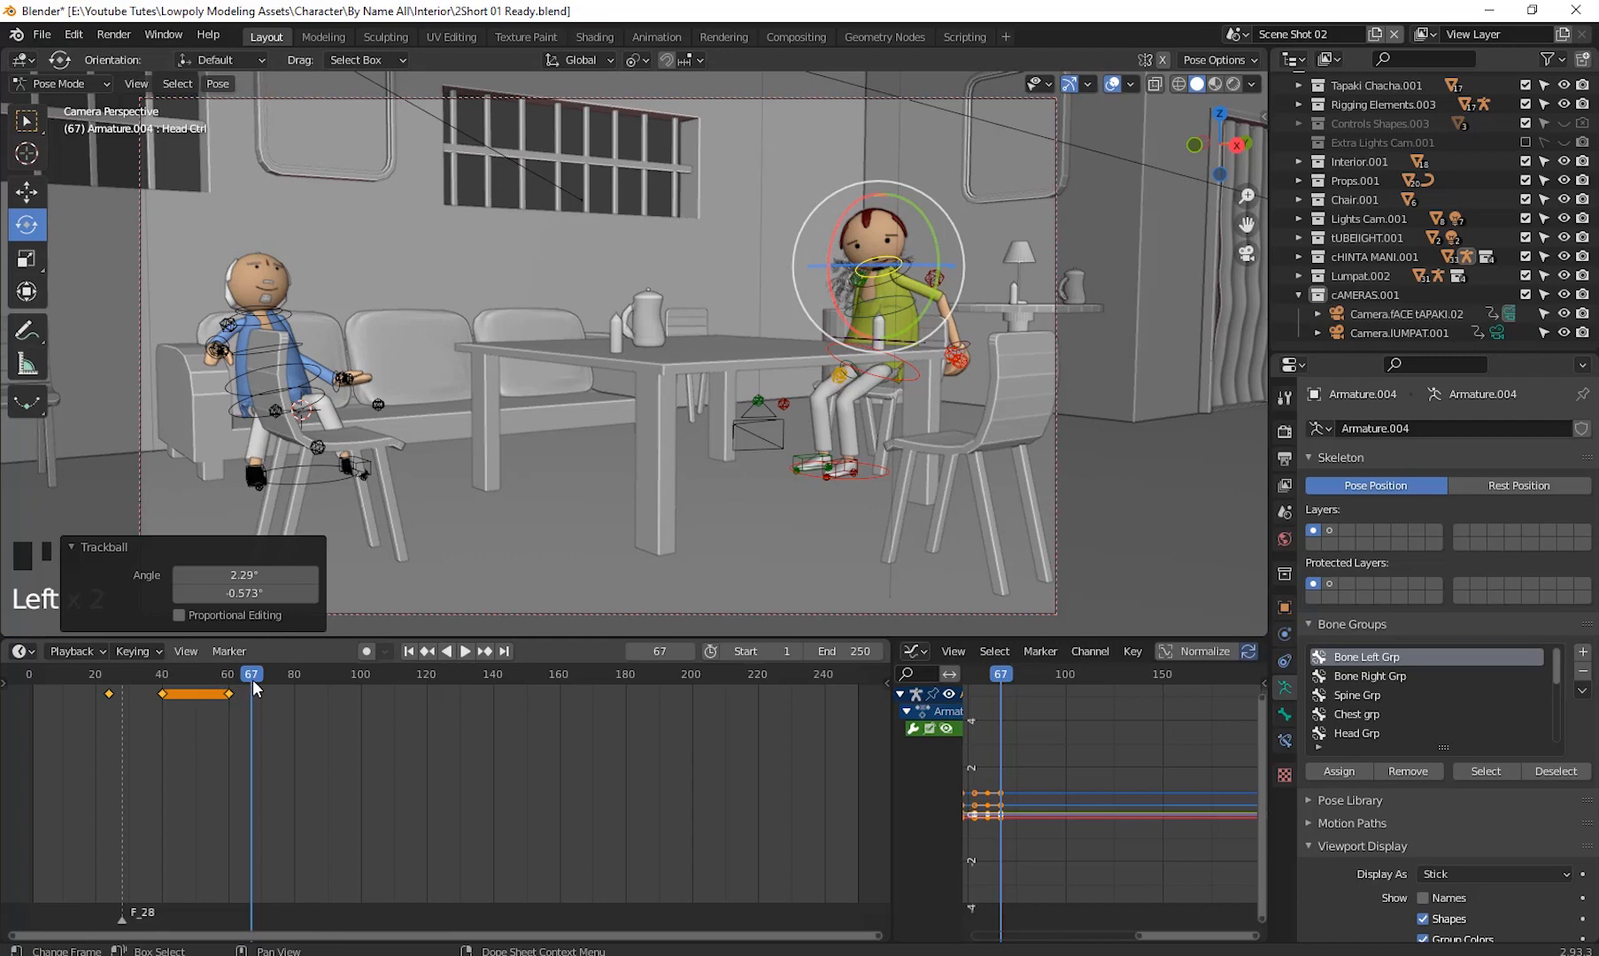
key("i")
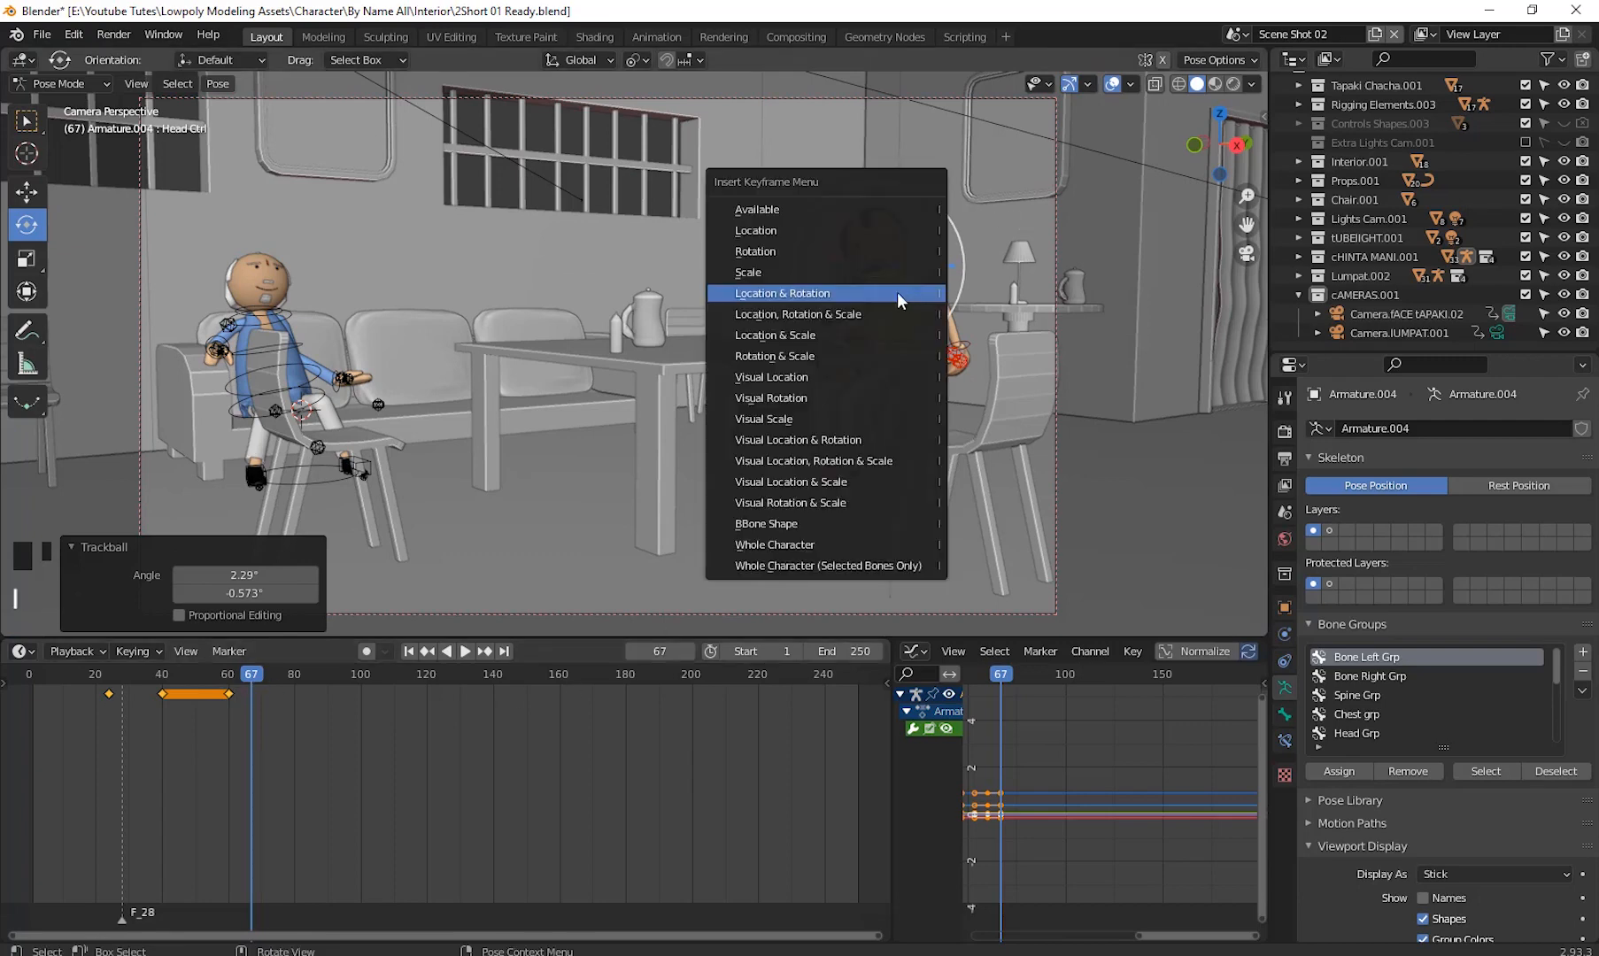
left_click(897, 293)
- Copy the head control's frame 60 keyframe and paste it at frame 75
left_click_drag(251, 677, 228, 723)
left_click(228, 700)
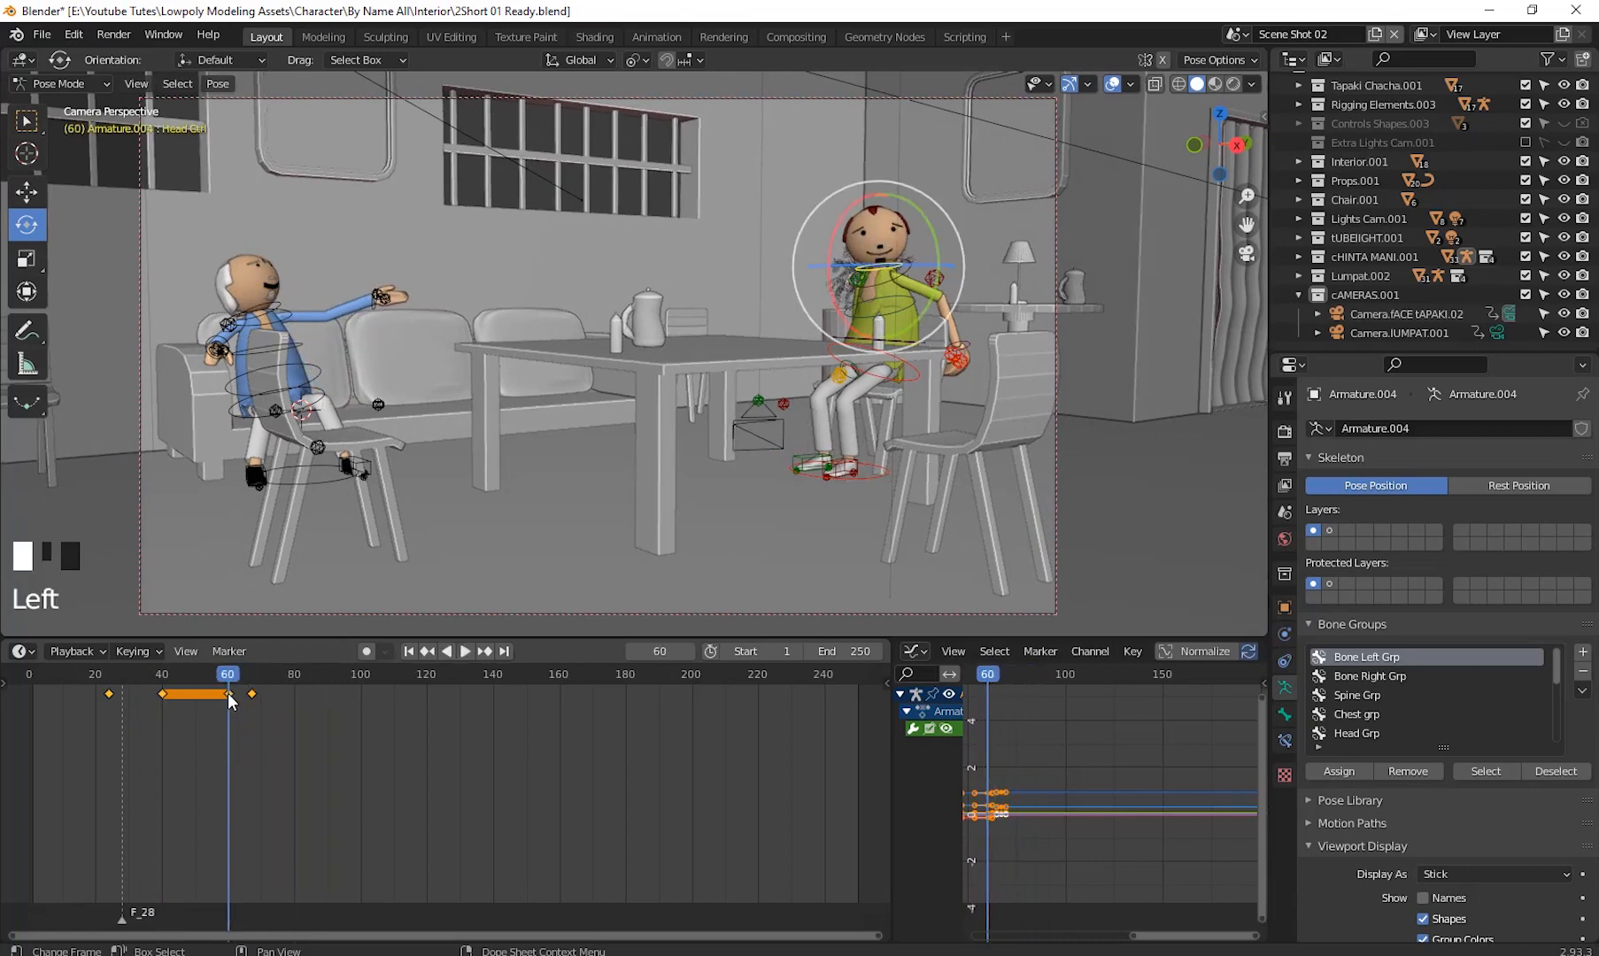
right_click(227, 692)
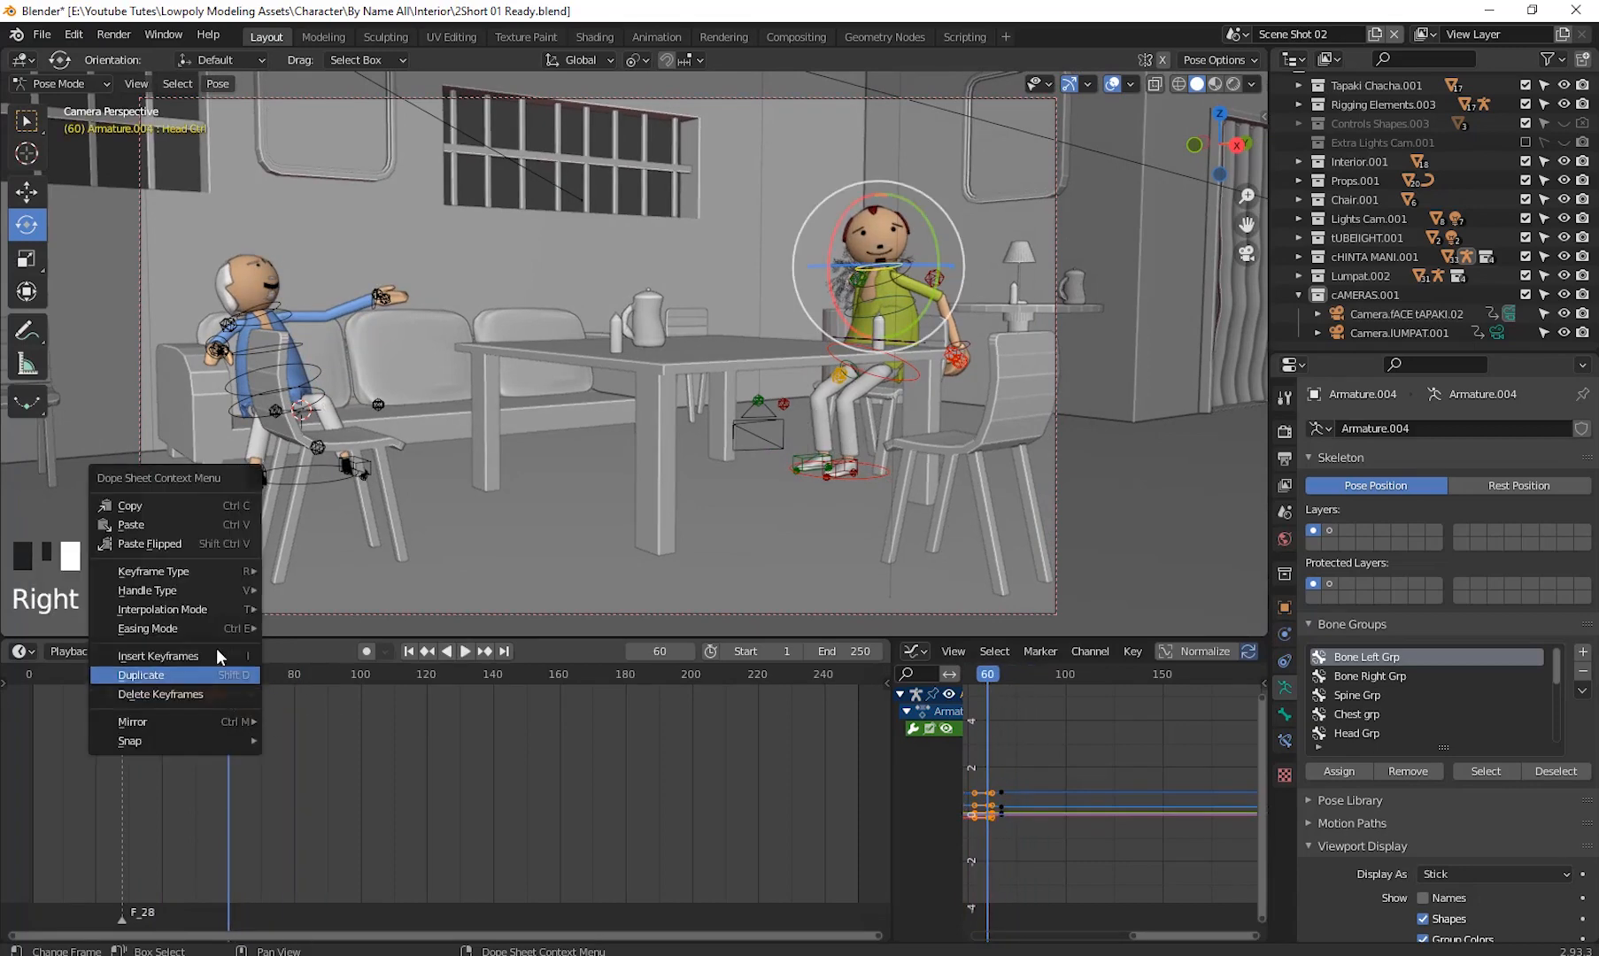
left_click(156, 510)
key("space")
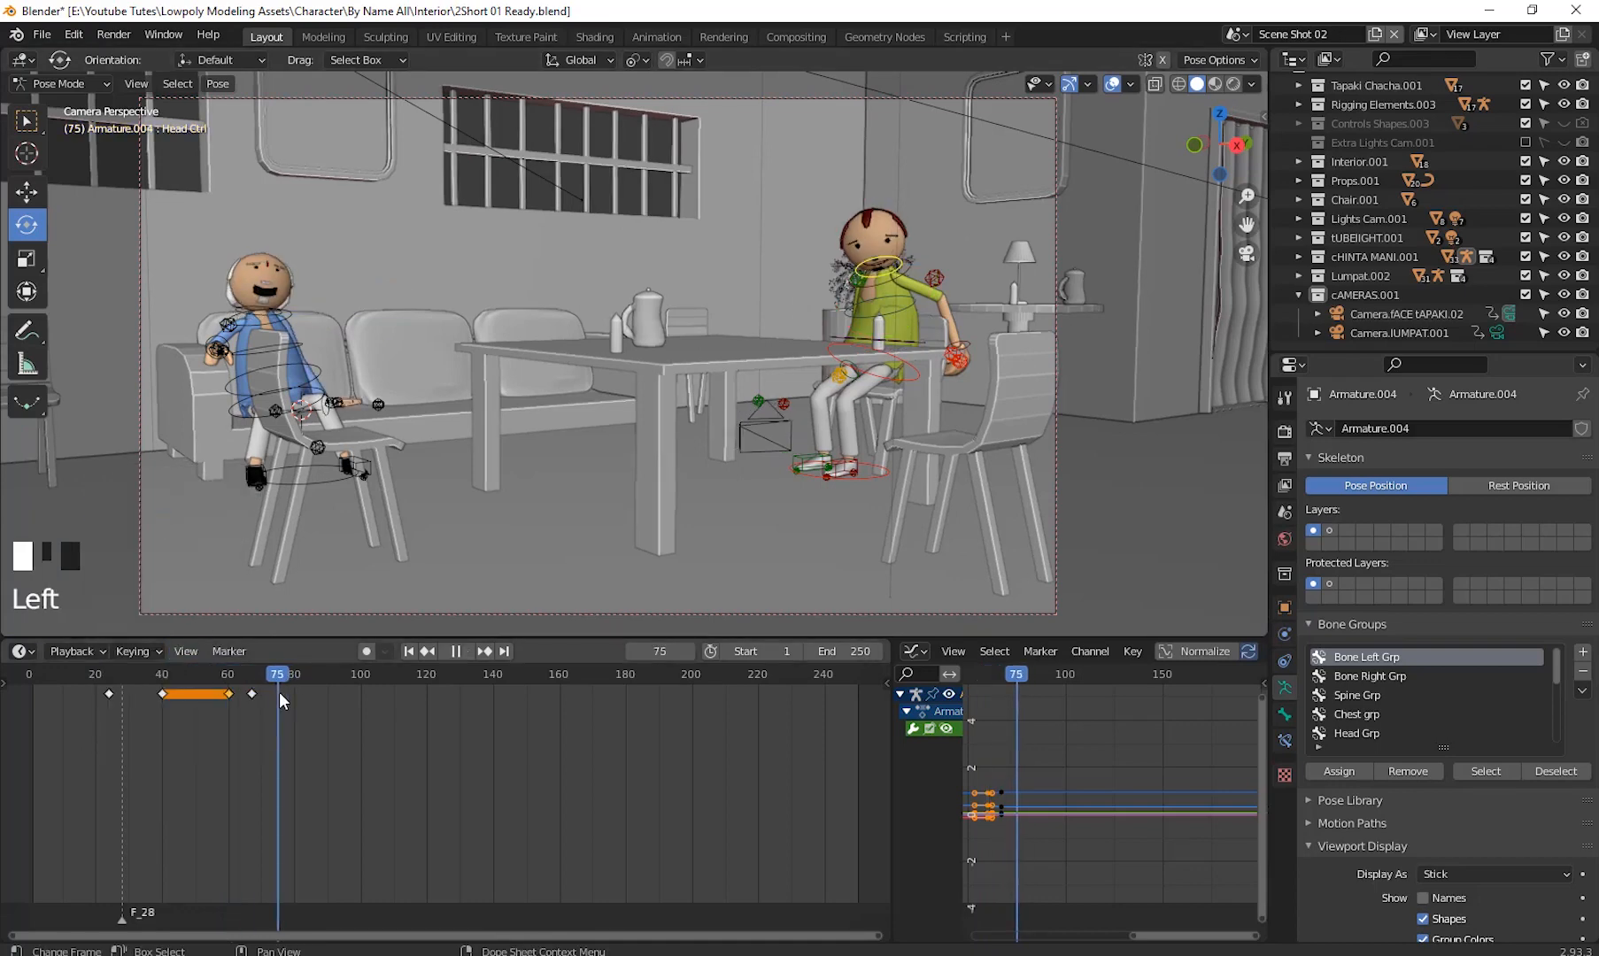
key("space")
right_click(280, 693)
left_click(235, 707)
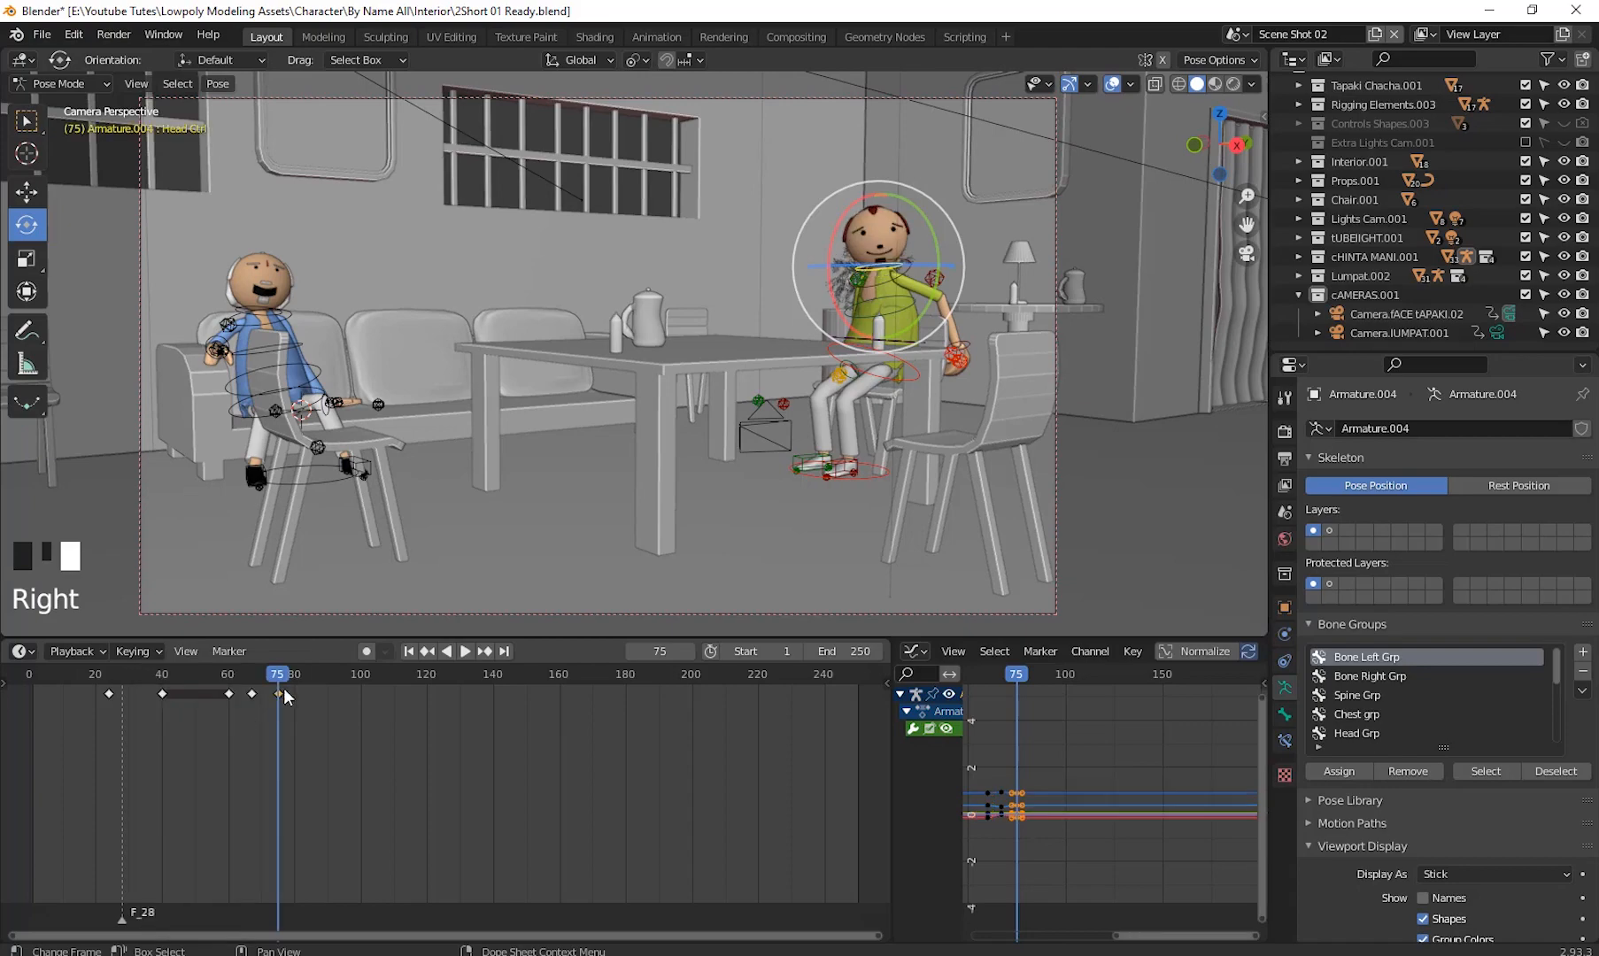
- Play the animation from the start to review the head motion
left_click_drag(279, 680, 34, 750)
left_click(465, 651)
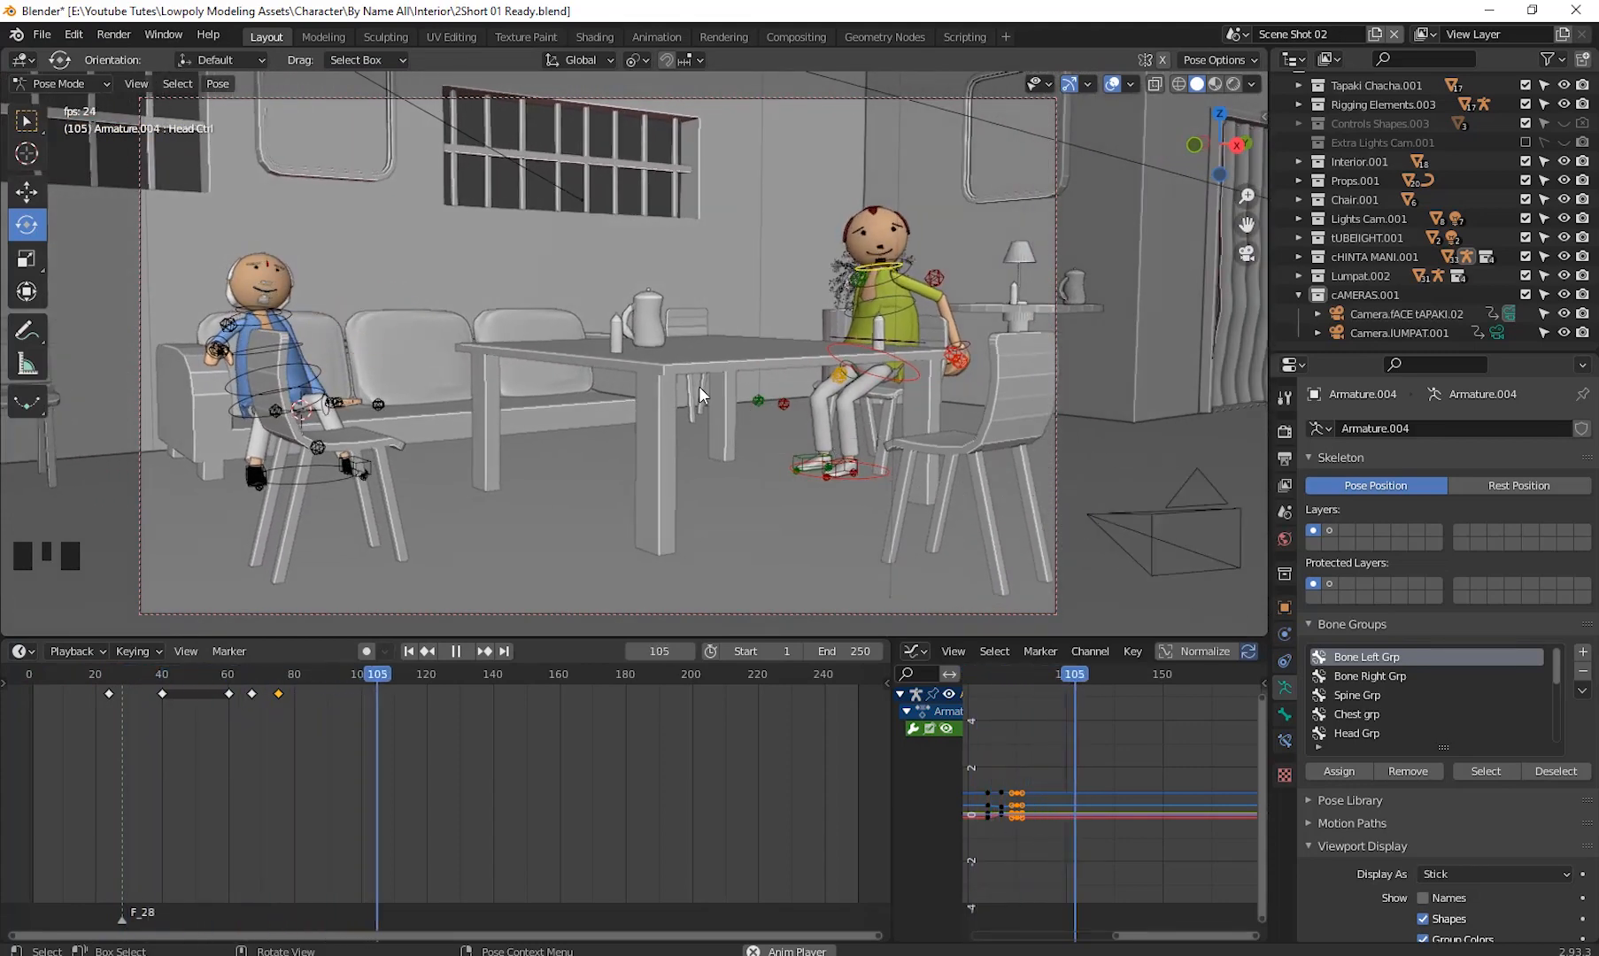
key("space")
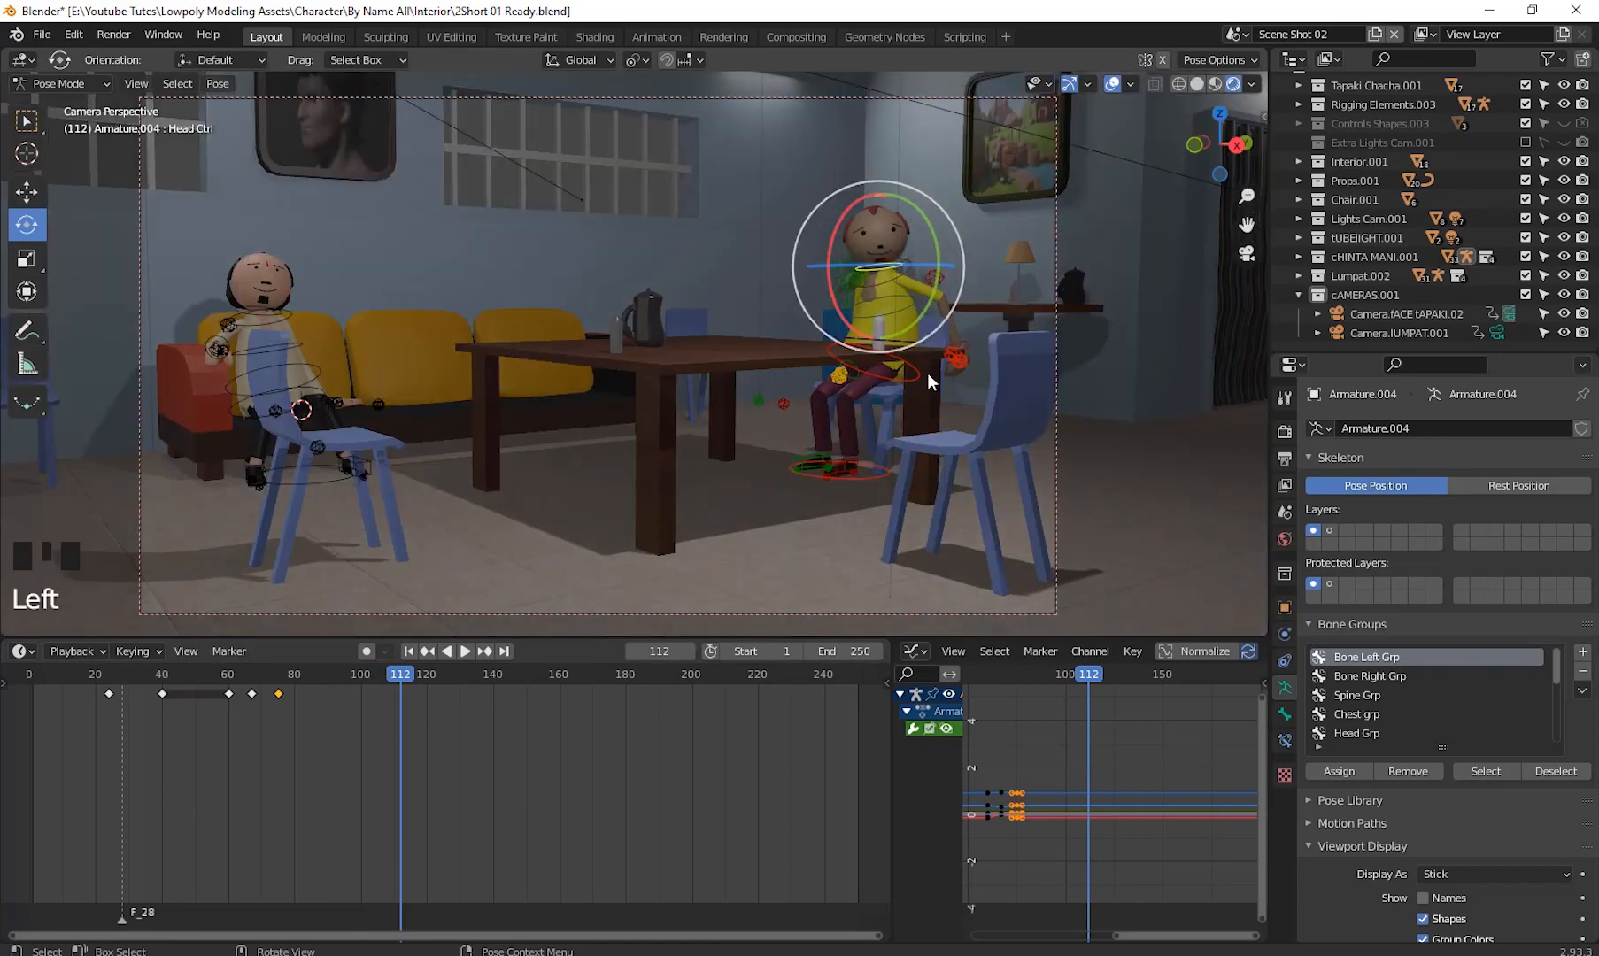
left_click(1160, 422)
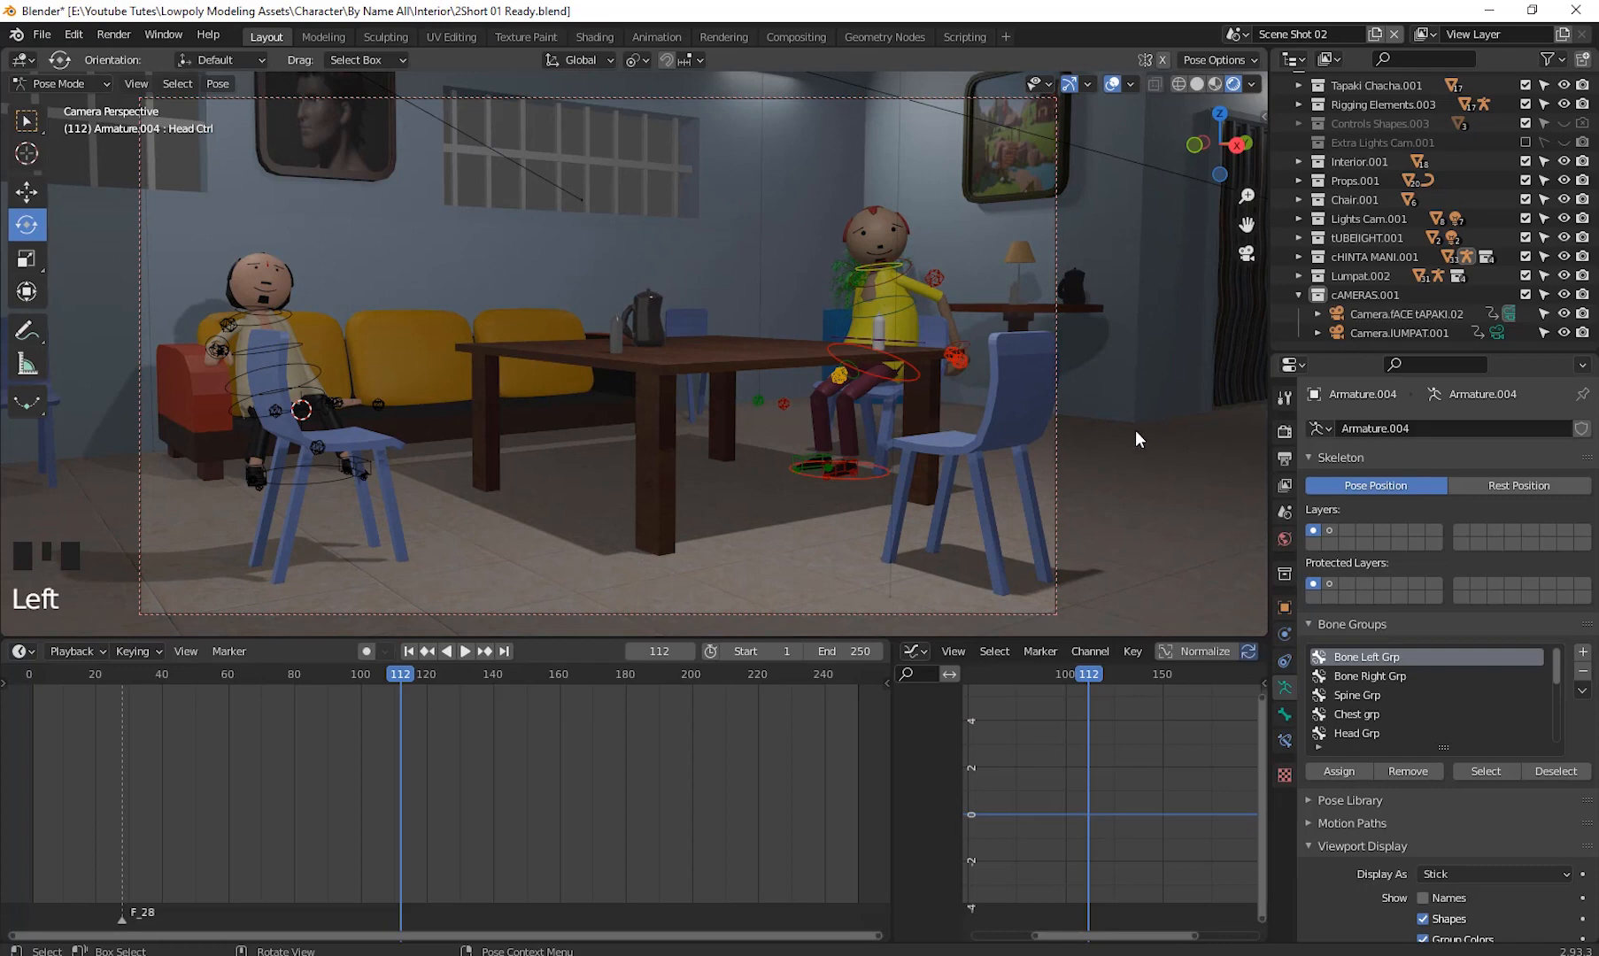
left_click(467, 652)
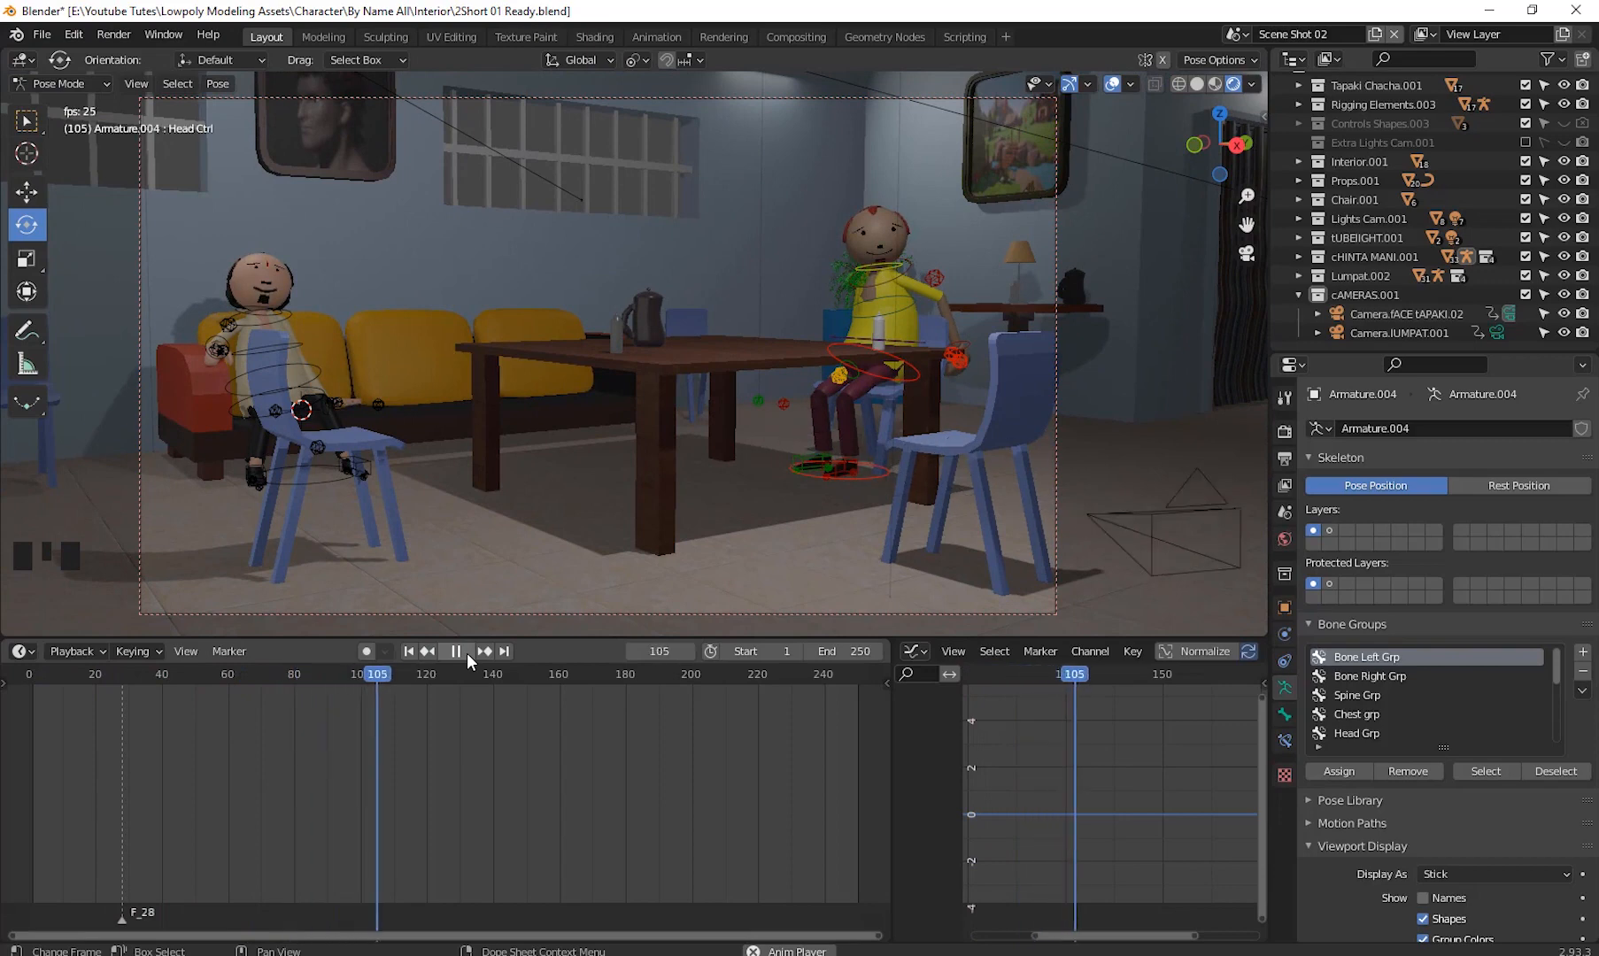
key("space")
left_click_drag(402, 675, 33, 756)
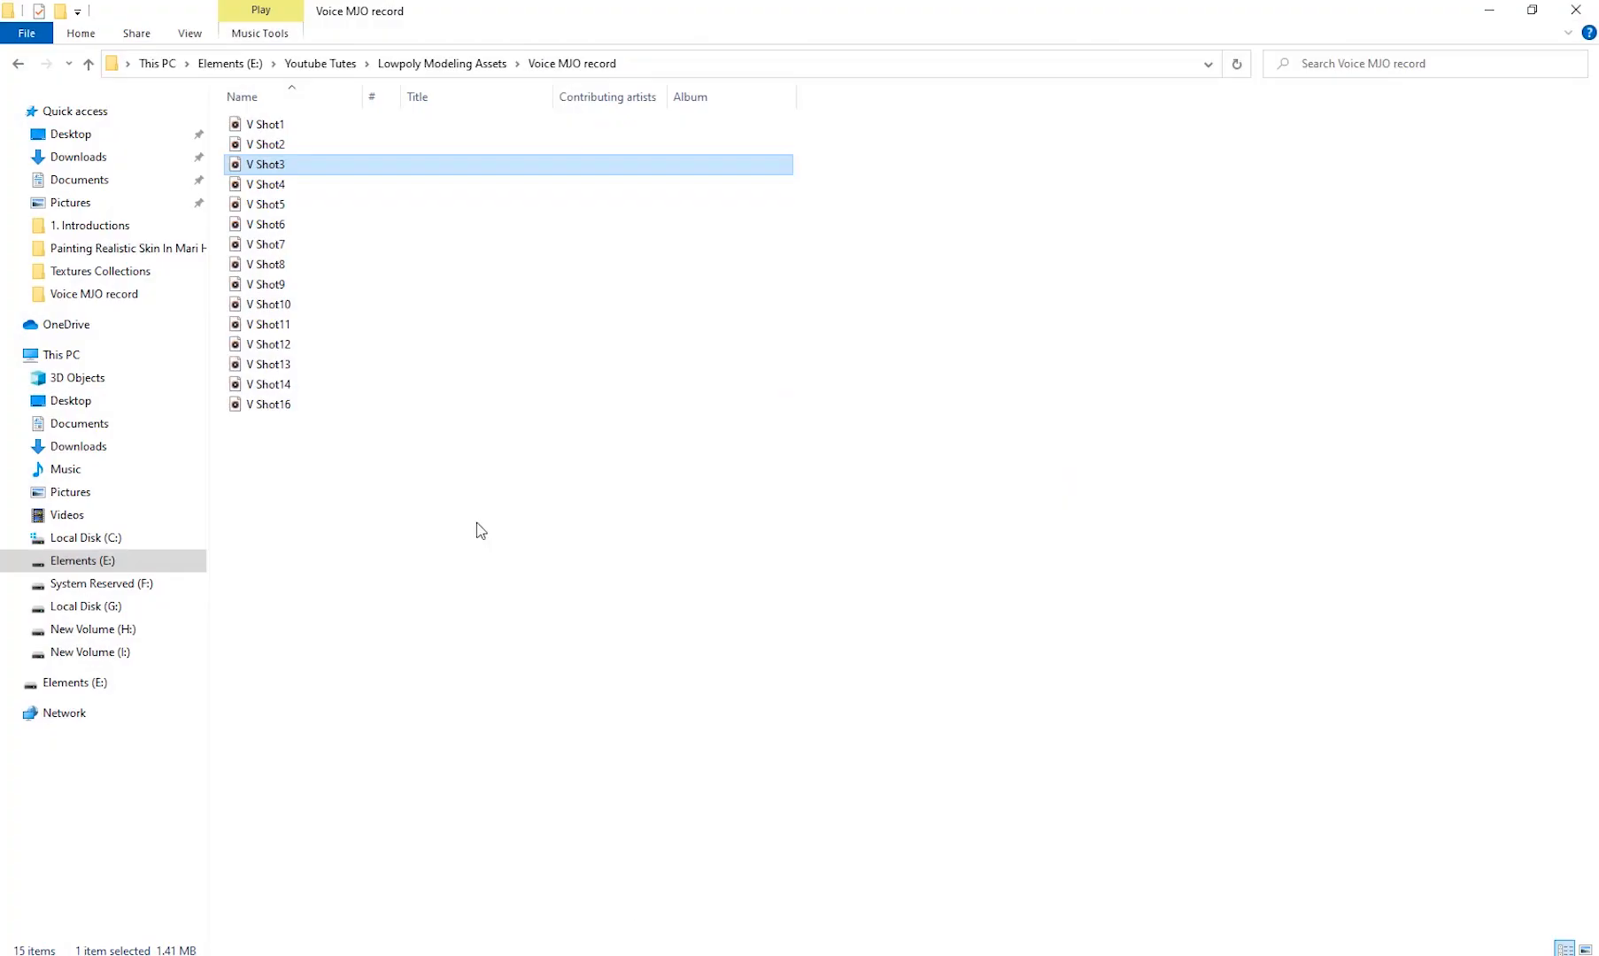
- In File Explorer, listen to the V Shot4 and V Shot5 voice recordings, then return to Blender
double_click(281, 183)
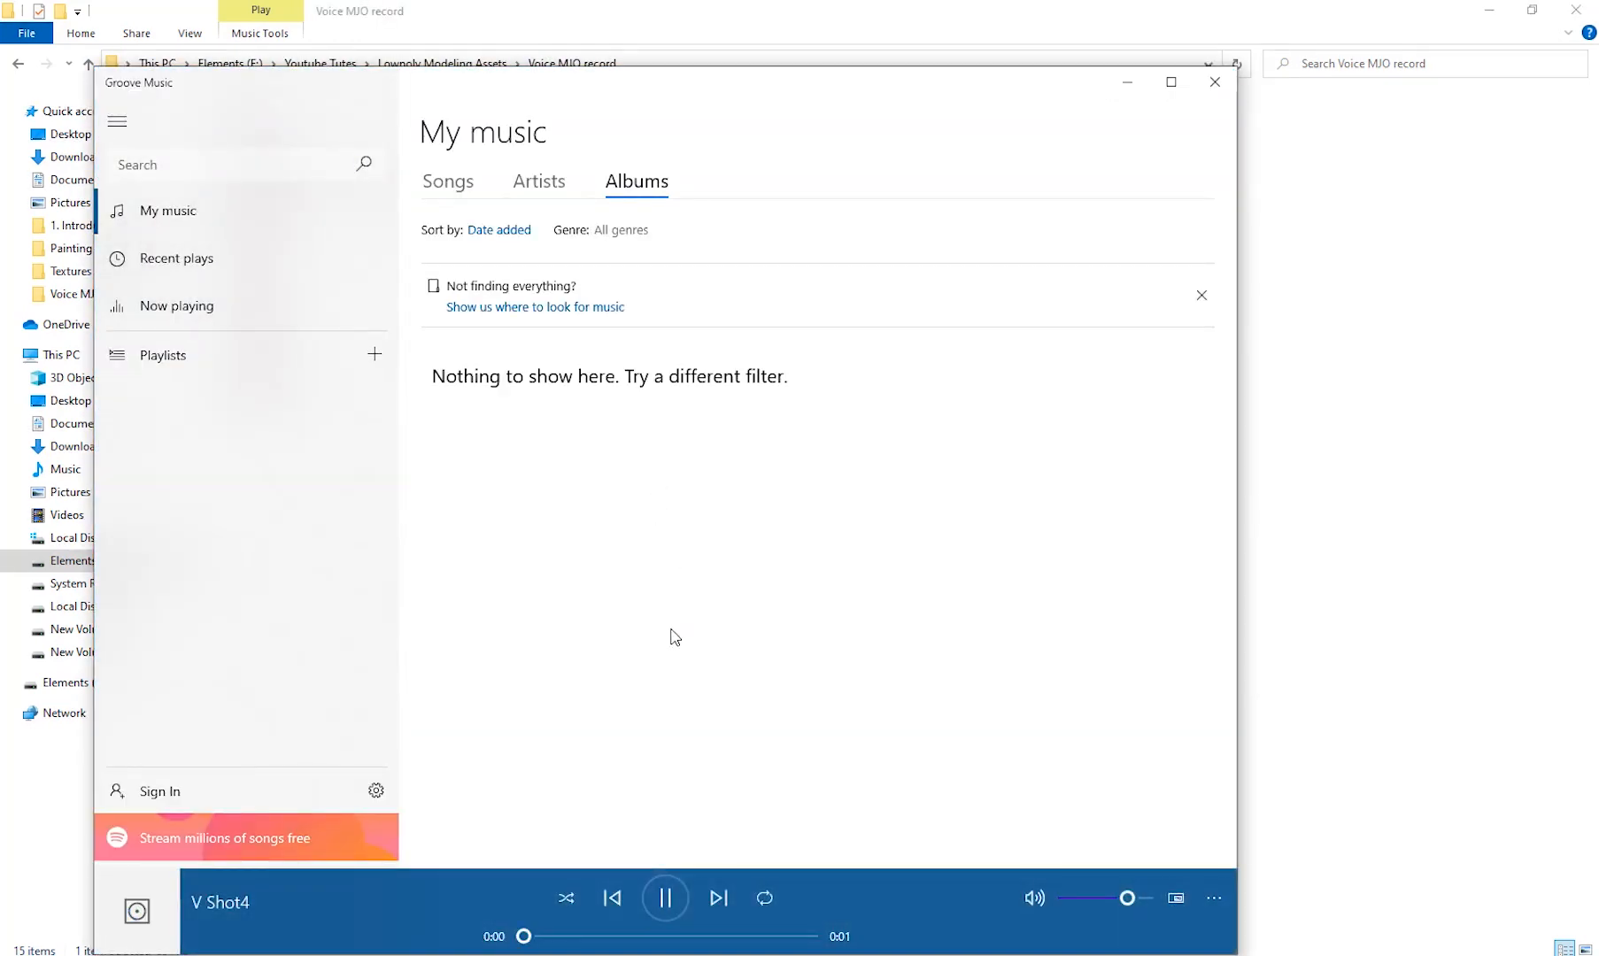
left_click(1219, 84)
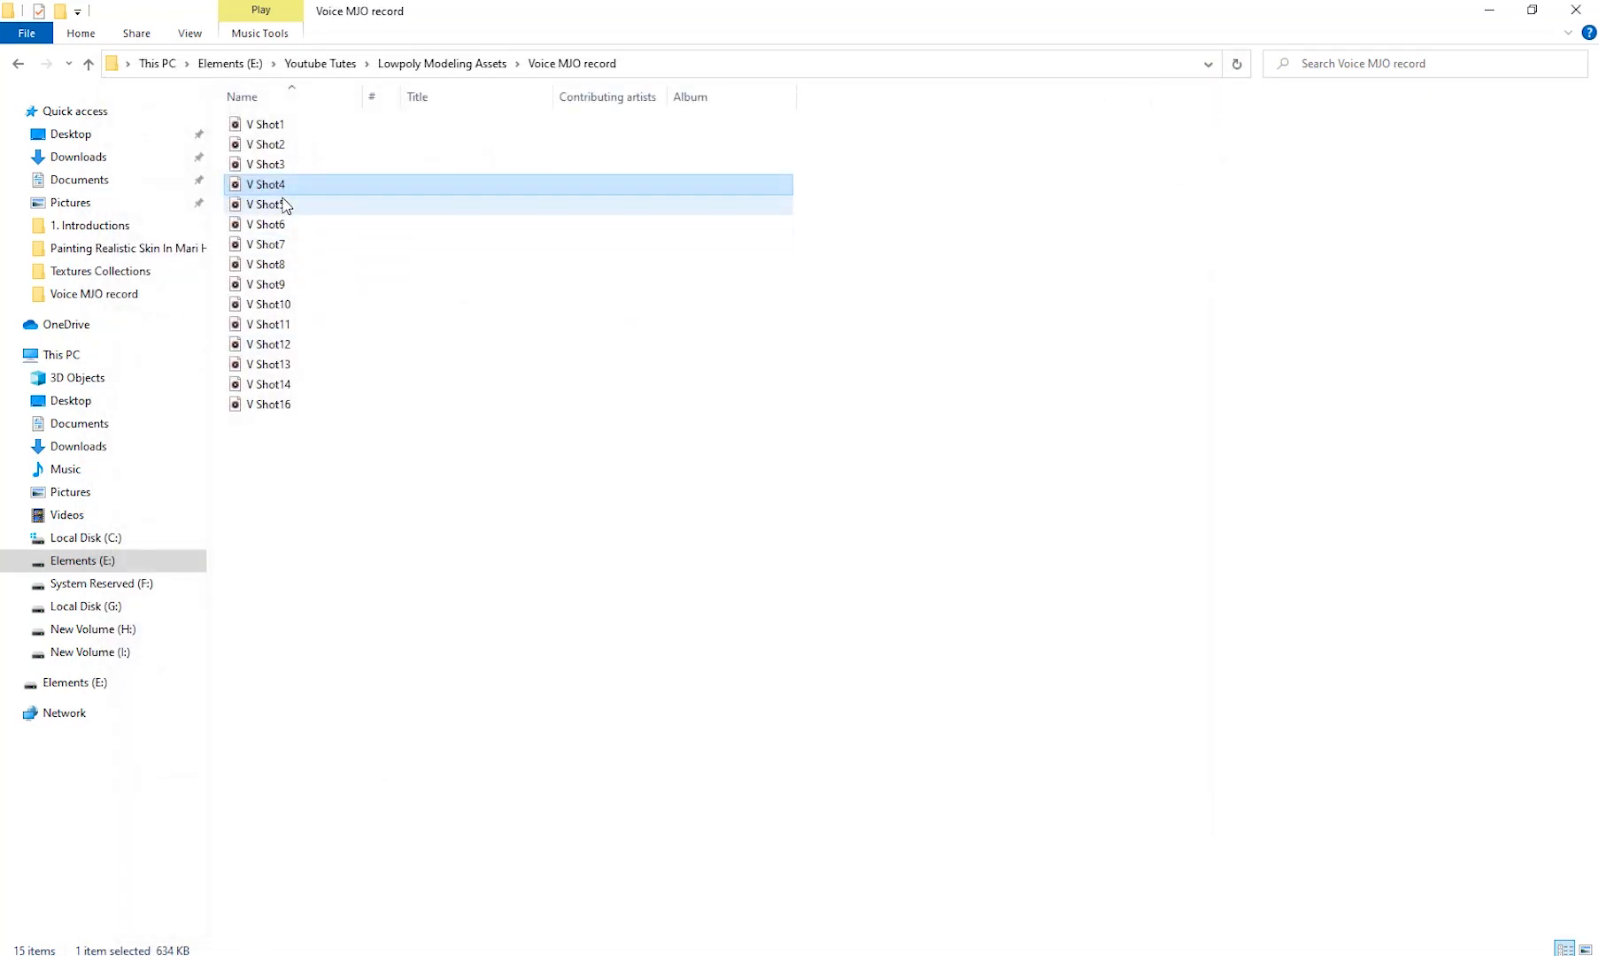
double_click(277, 205)
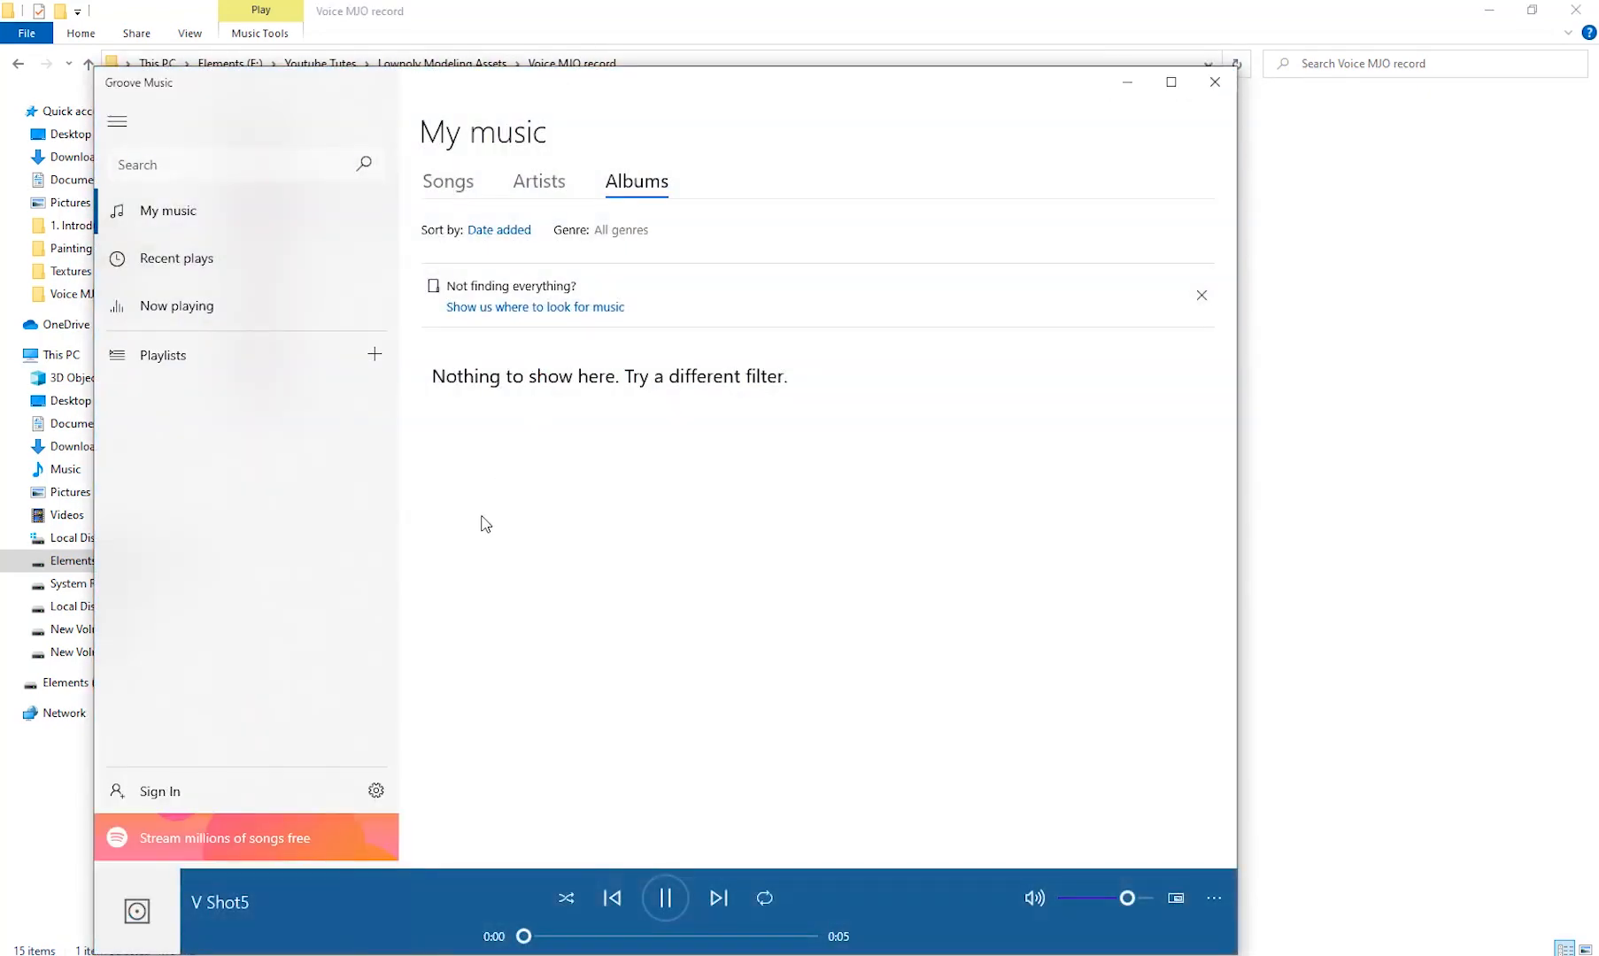
left_click(1215, 82)
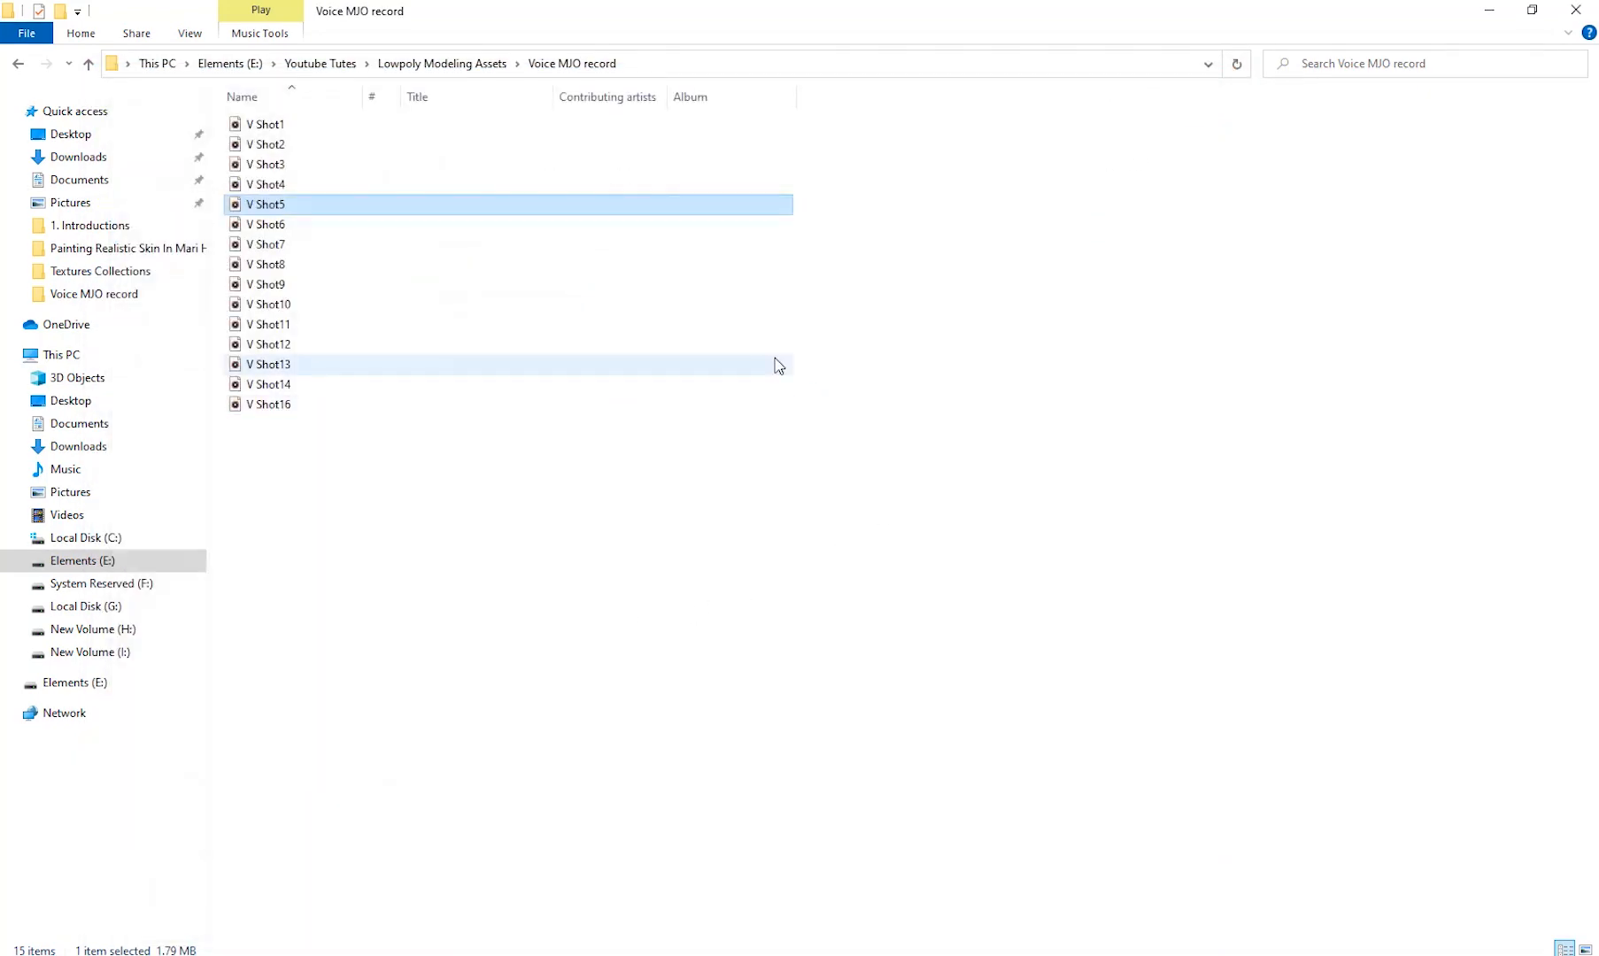
left_click(1487, 15)
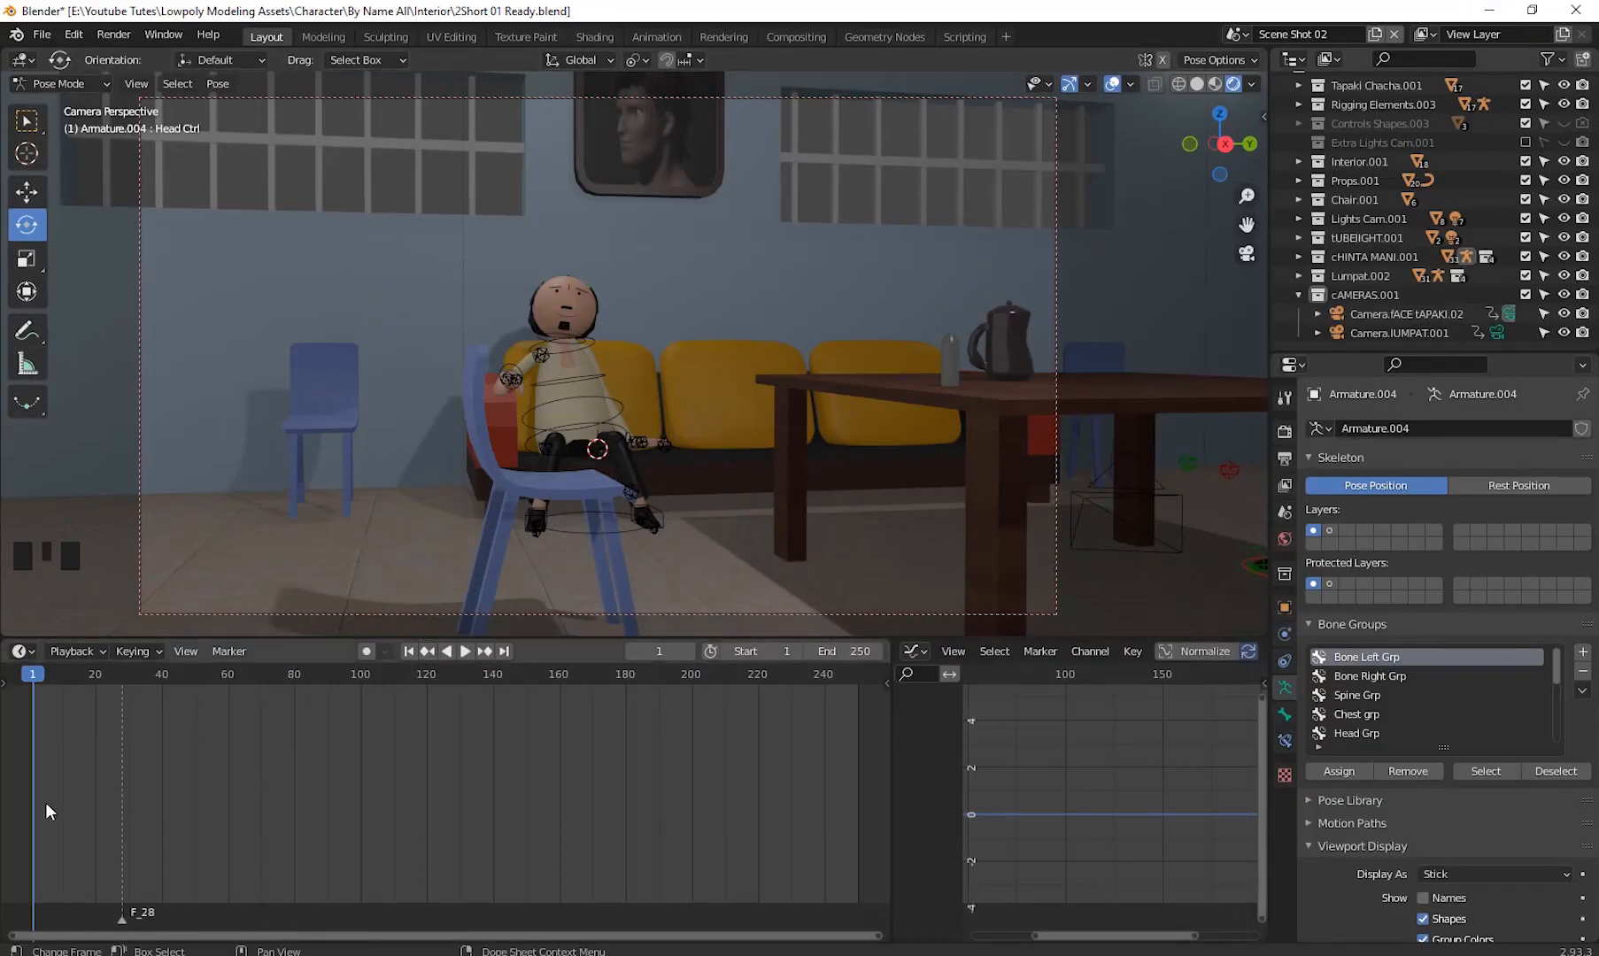
- Play the animation from frame 1 to review it, stopping around frame 105
left_click_drag(34, 677, 34, 722)
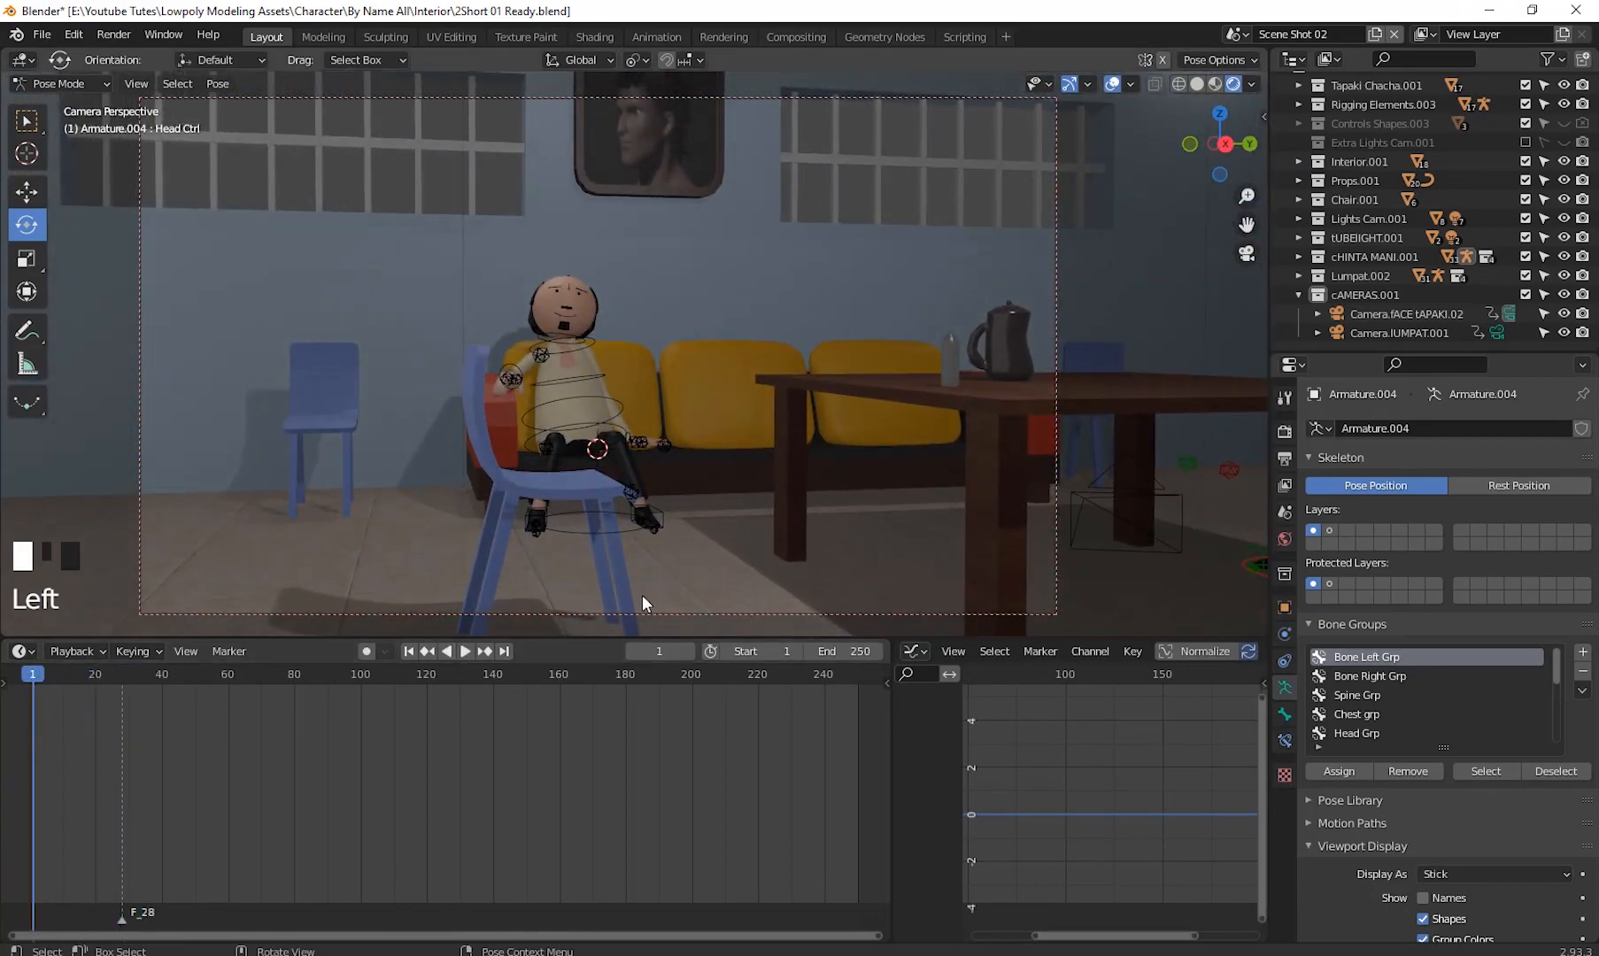
left_click(466, 651)
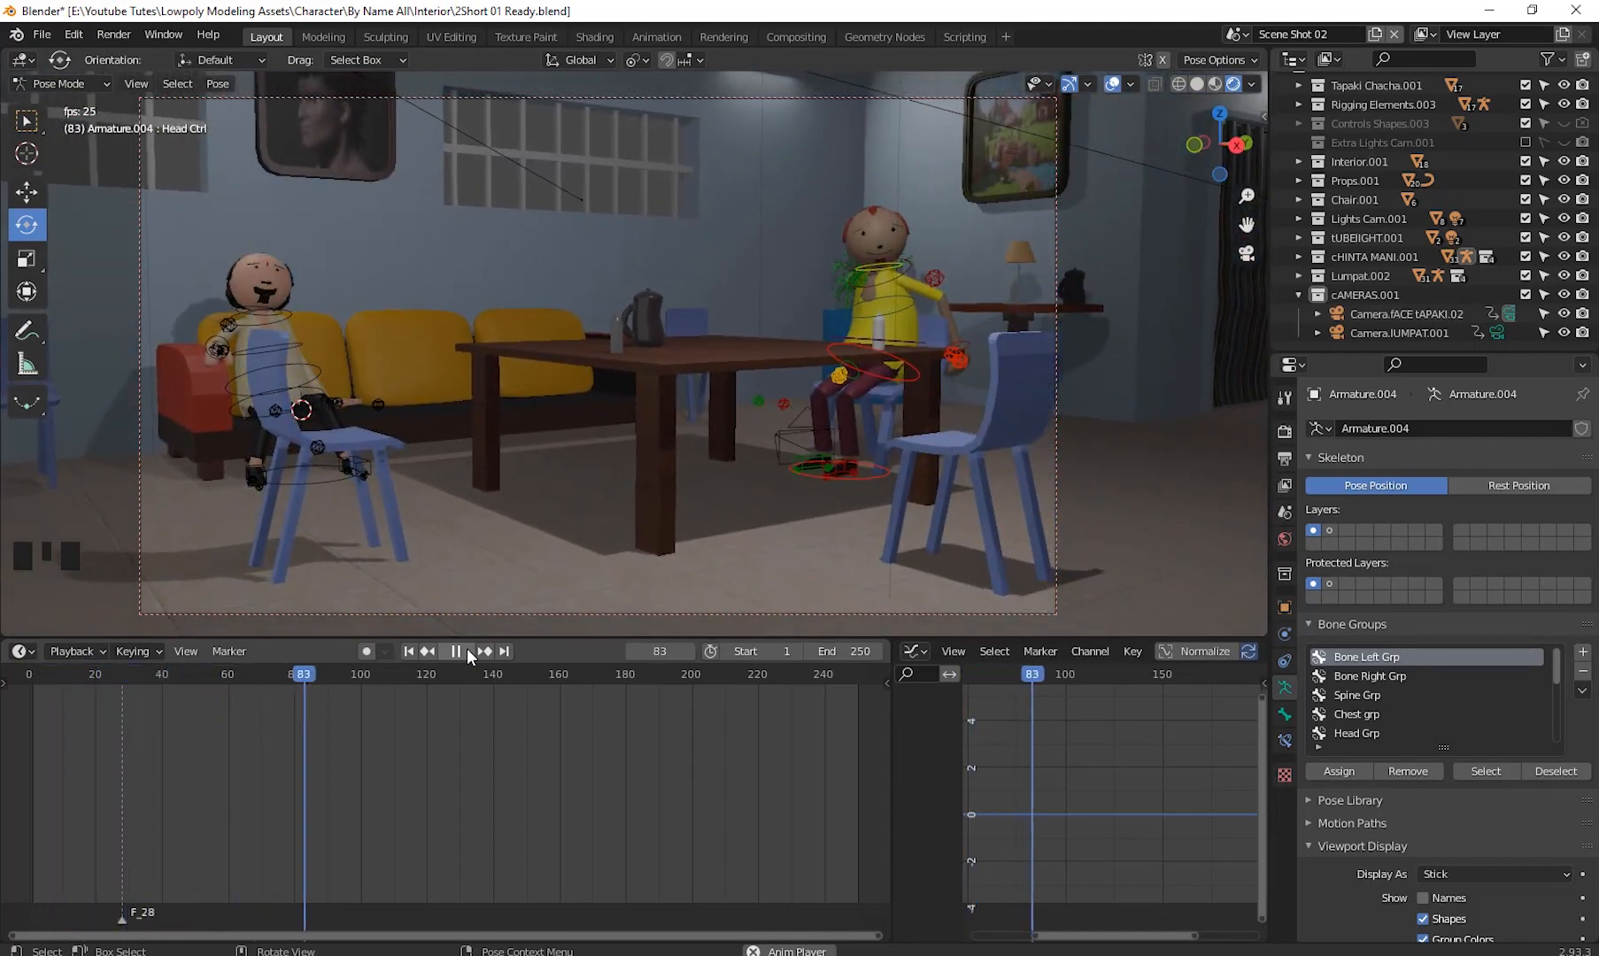
left_click(467, 650)
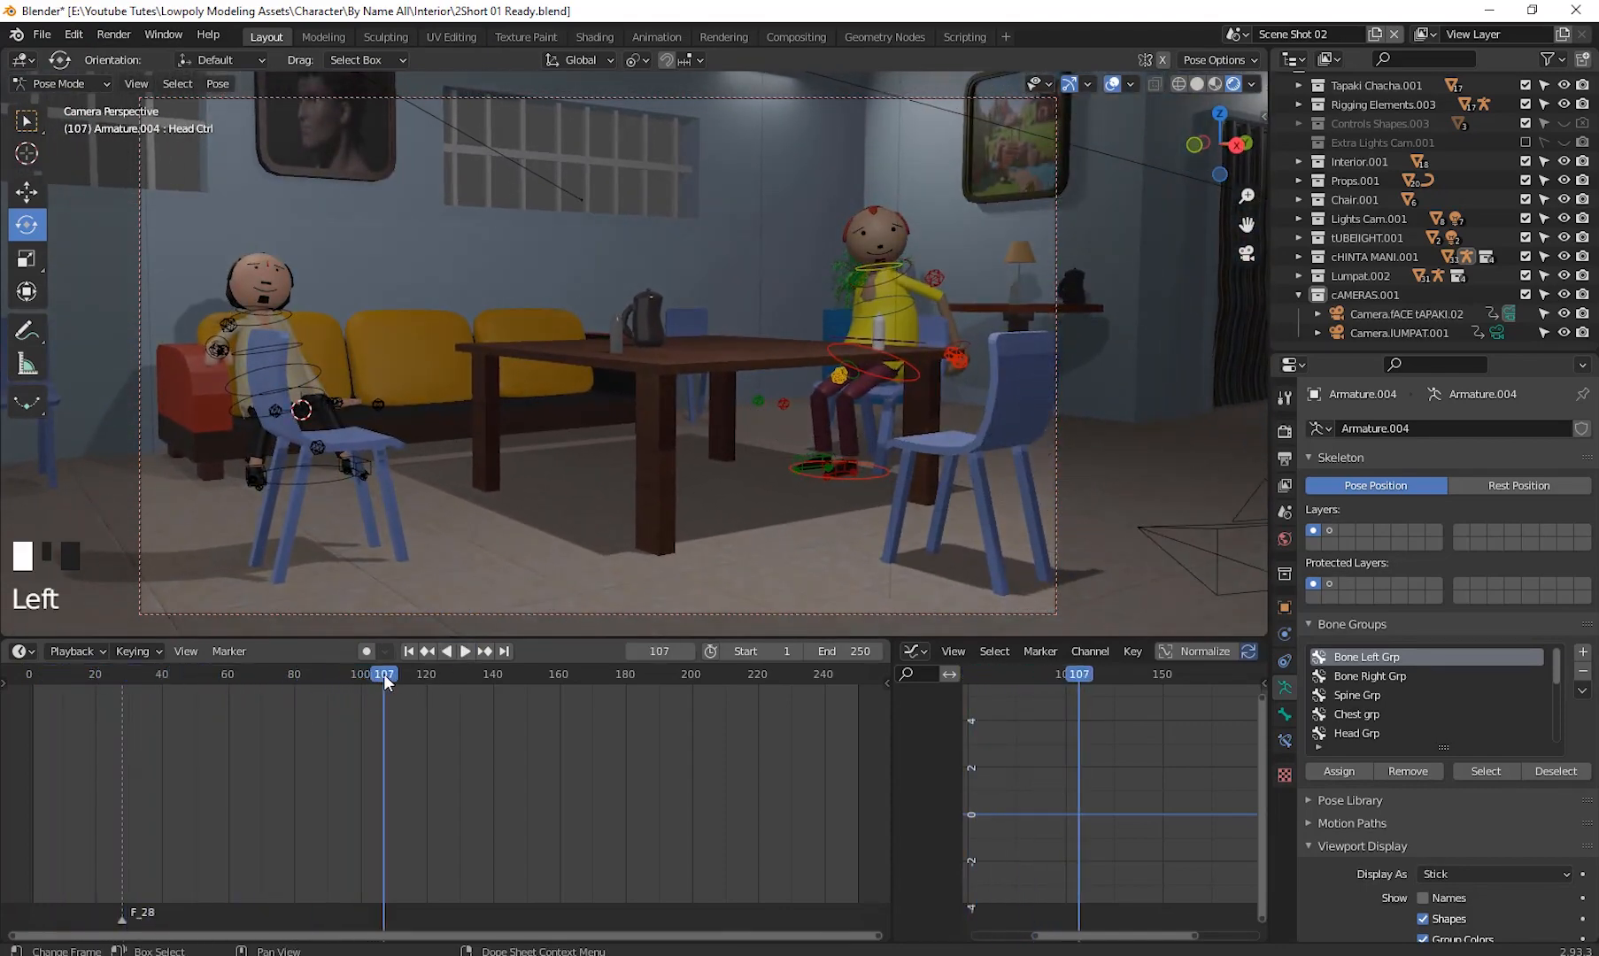
mouse_move(384, 673)
left_mouse_down()
mouse_move(239, 729)
mouse_move(360, 729)
mouse_move(393, 677)
mouse_move(376, 688)
mouse_move(371, 673)
left_mouse_up()
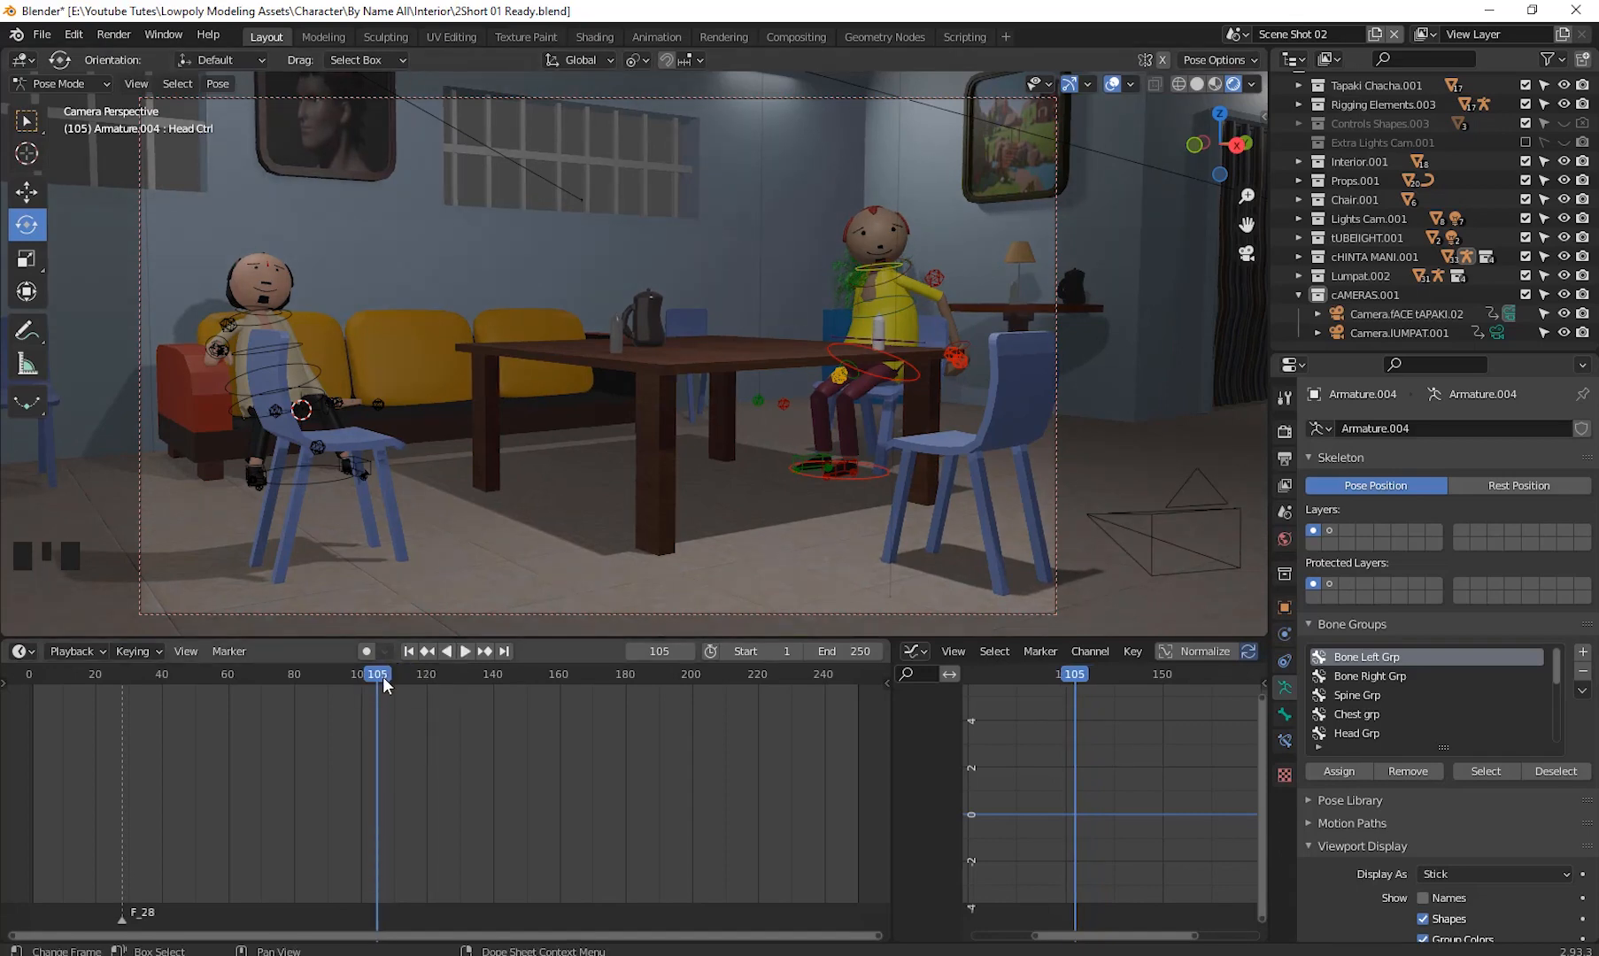
- Switch to Object Mode, select the Camera.IUMPAT.001 camera and make it the active camera
left_click(1408, 332)
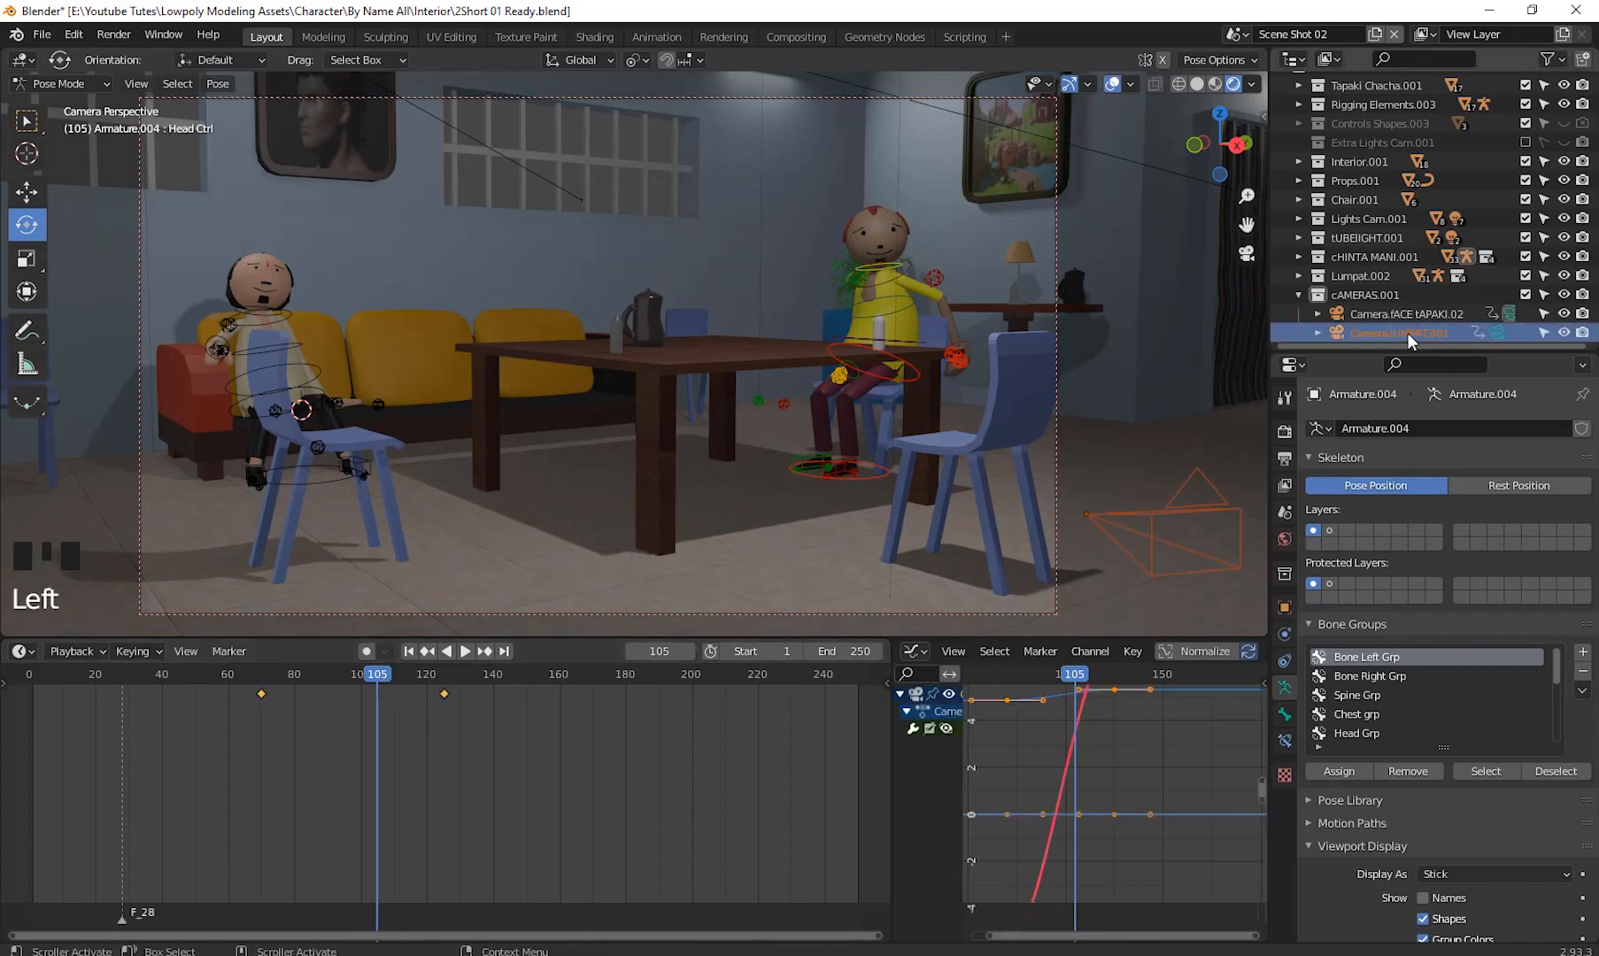
left_click(70, 86)
left_click(56, 105)
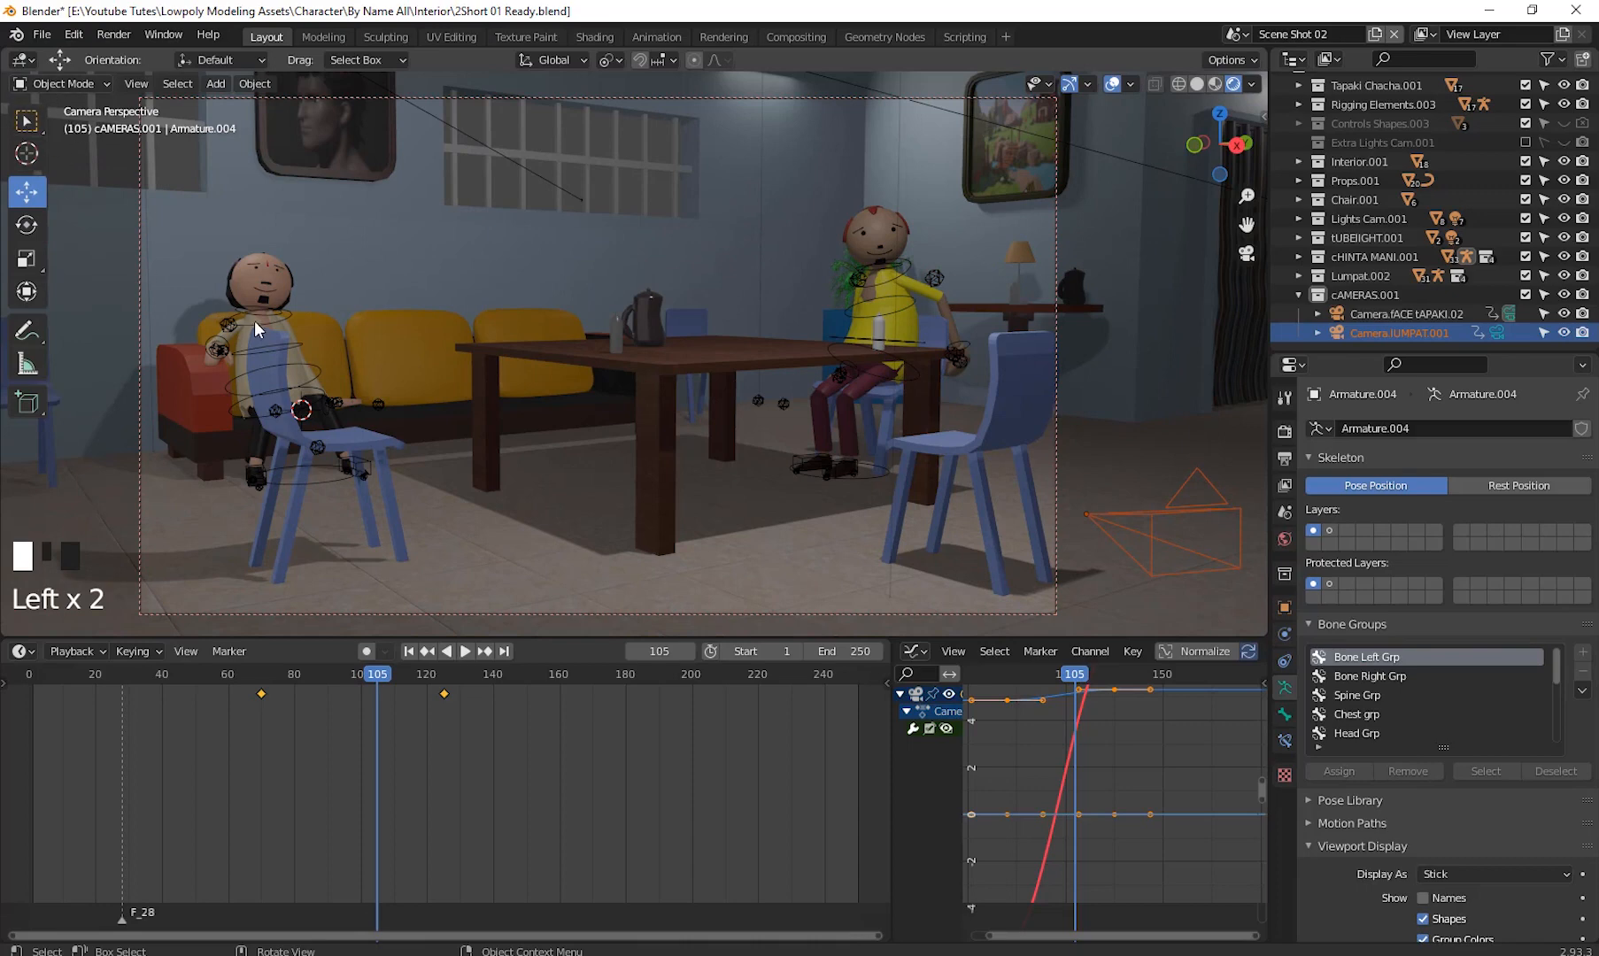
left_click(1410, 334)
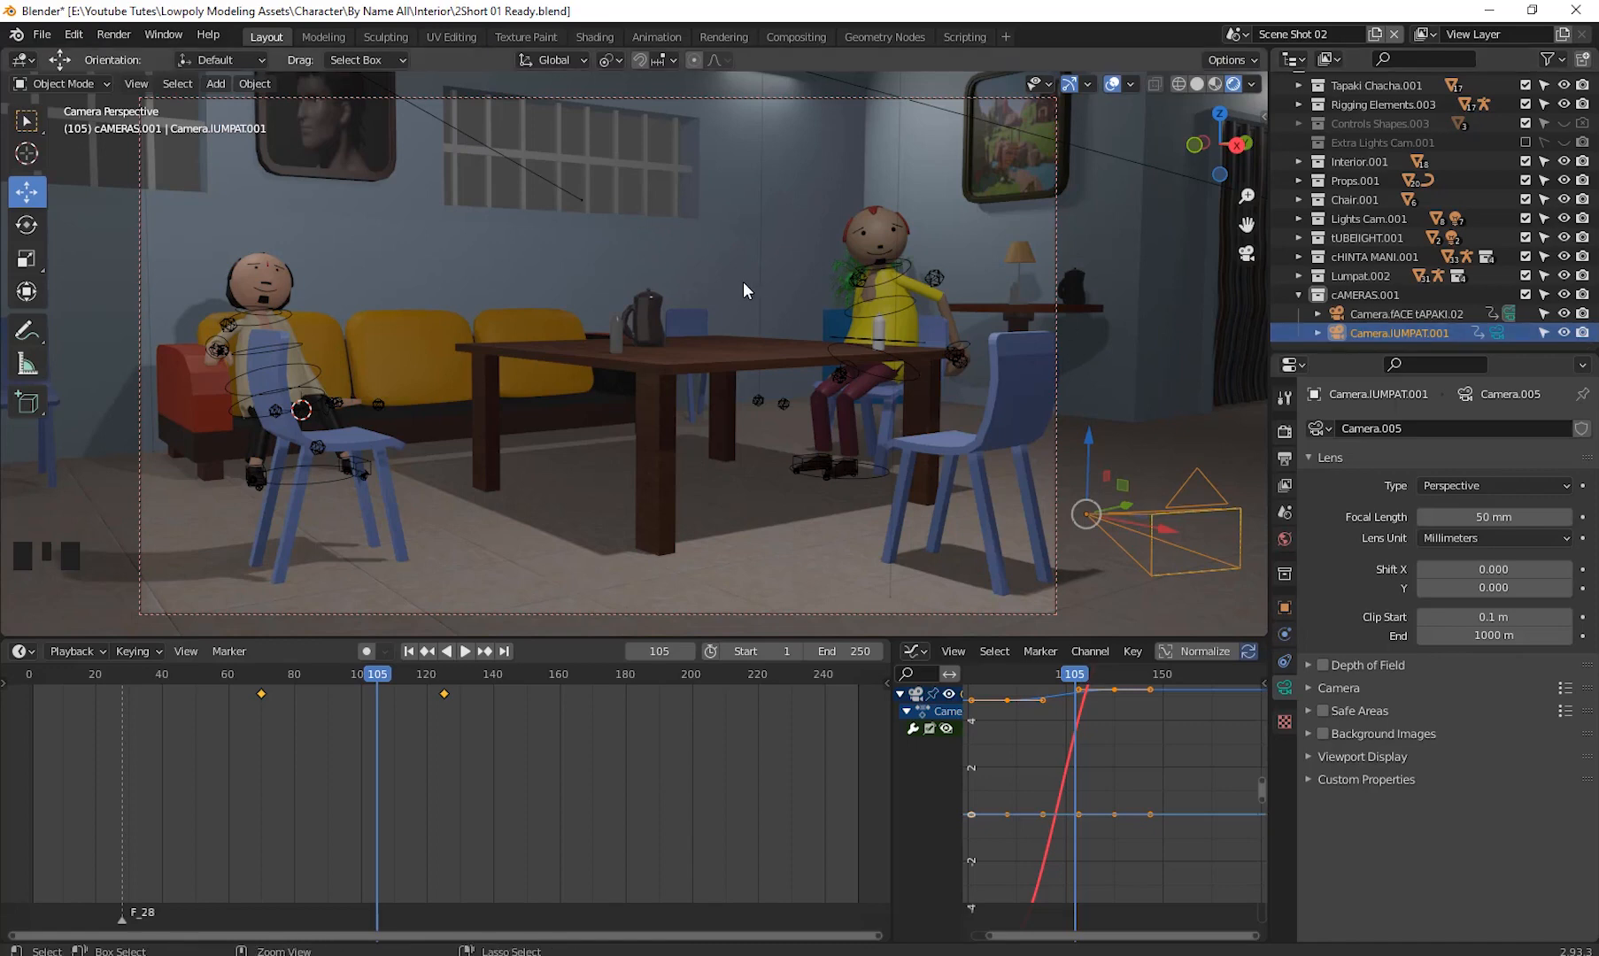
key("ctrl+KP_0")
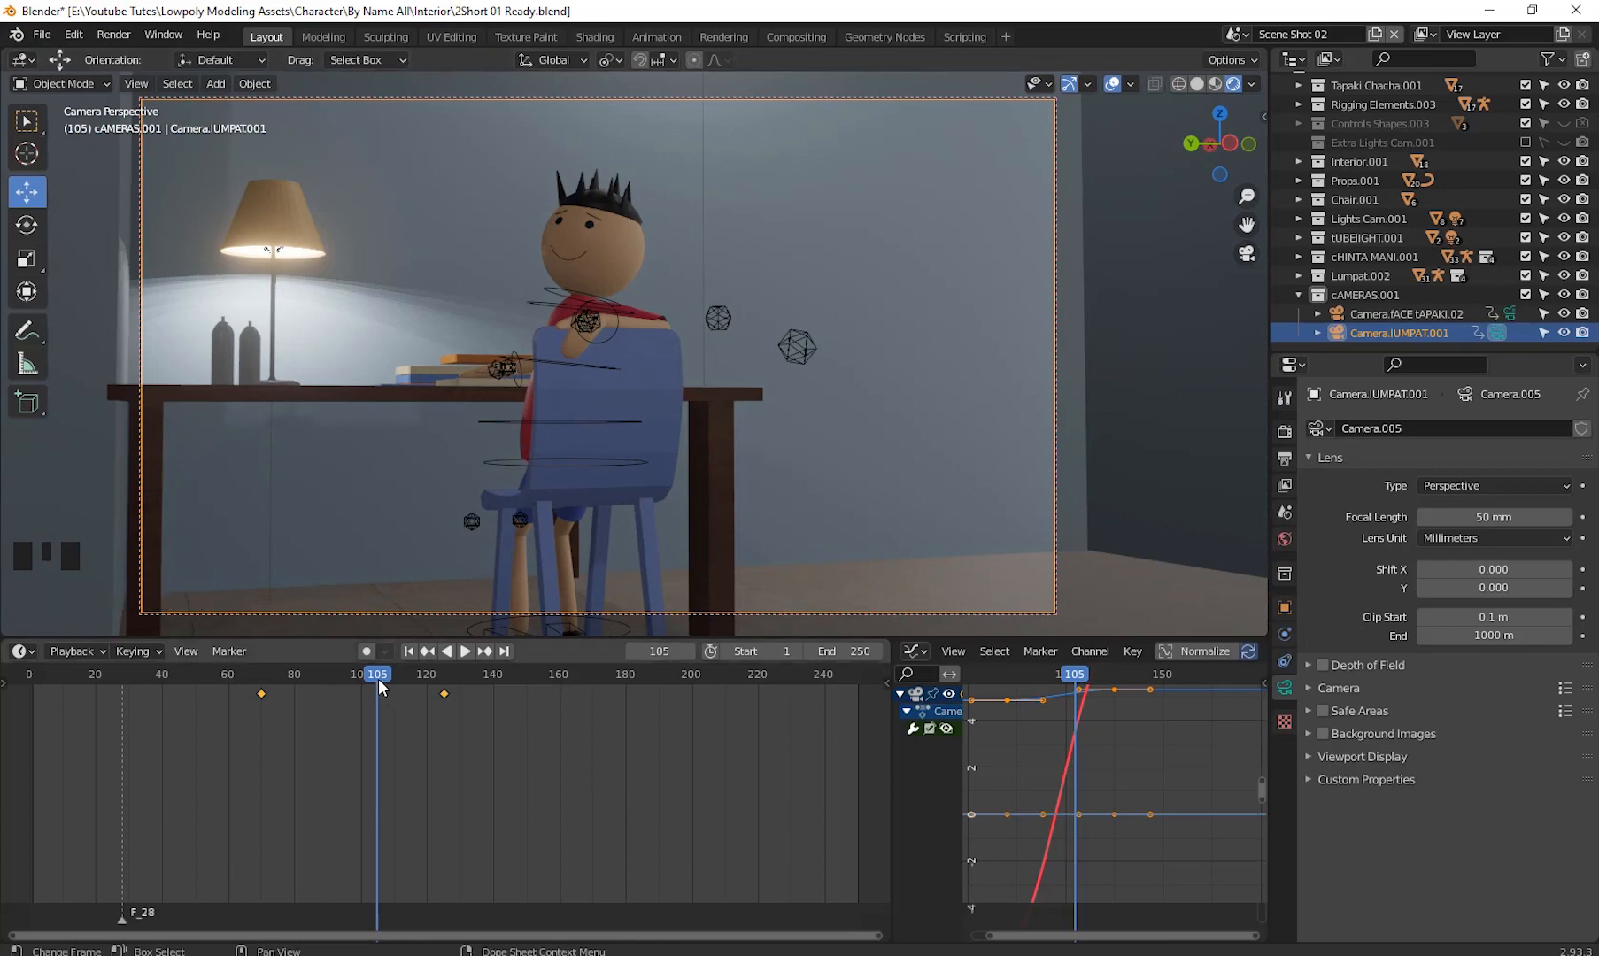
- Delete the camera's existing keyframes in the timeline
left_click_drag(379, 678, 360, 711)
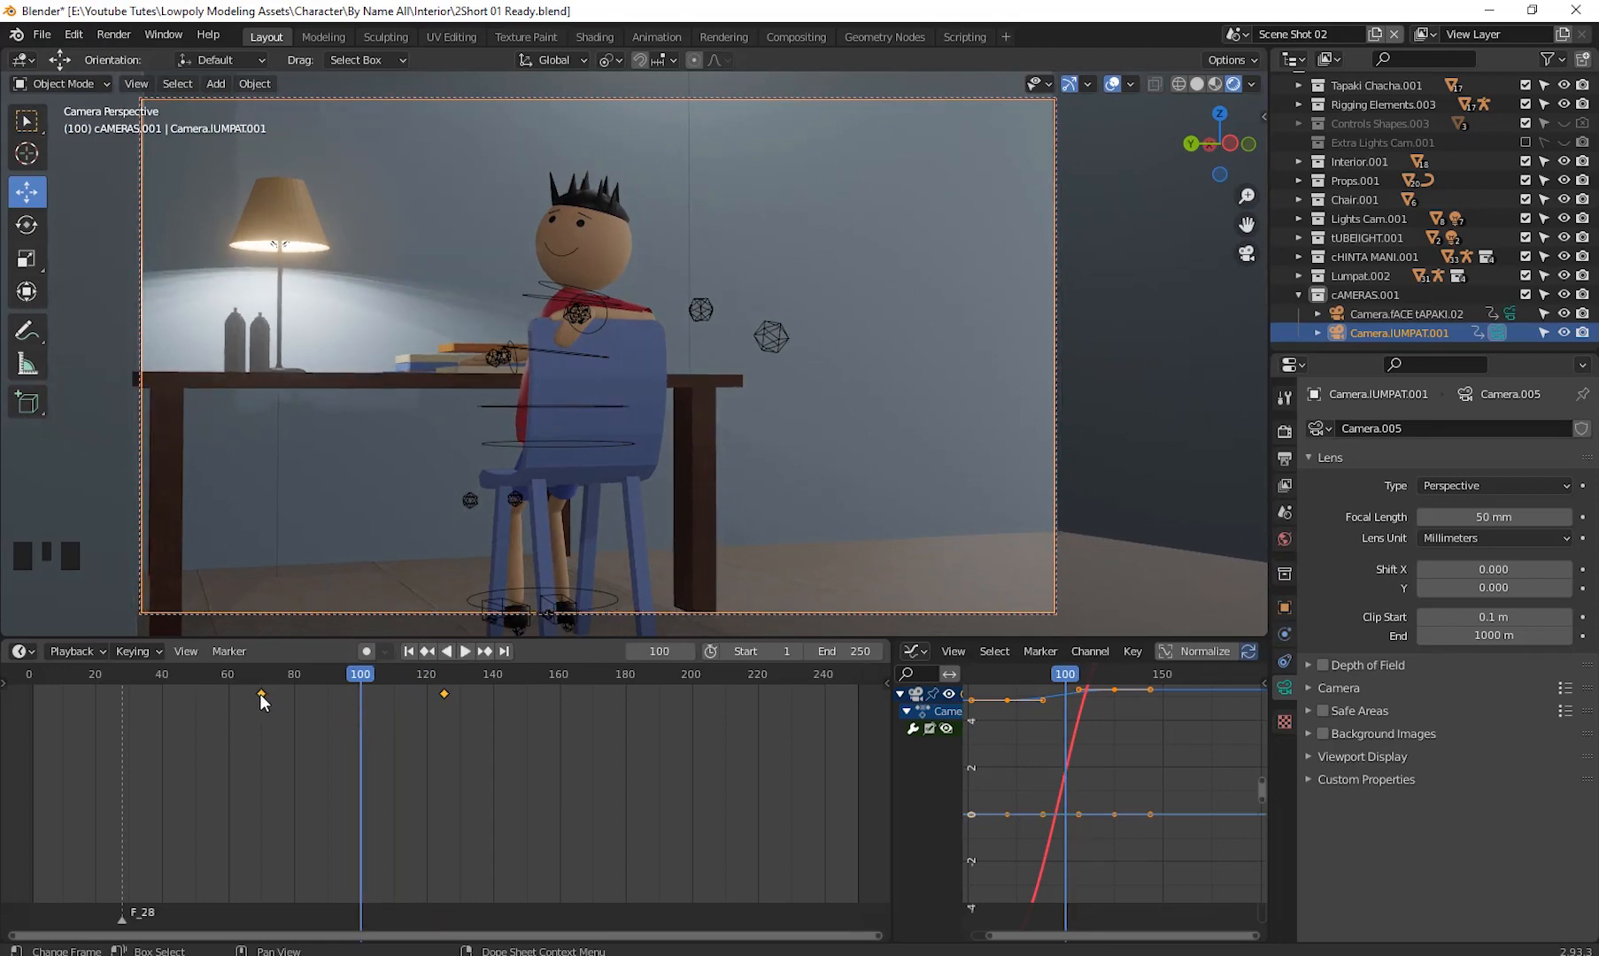
mouse_move(260, 693)
left_mouse_down()
mouse_move(361, 706)
mouse_move(251, 716)
left_mouse_up()
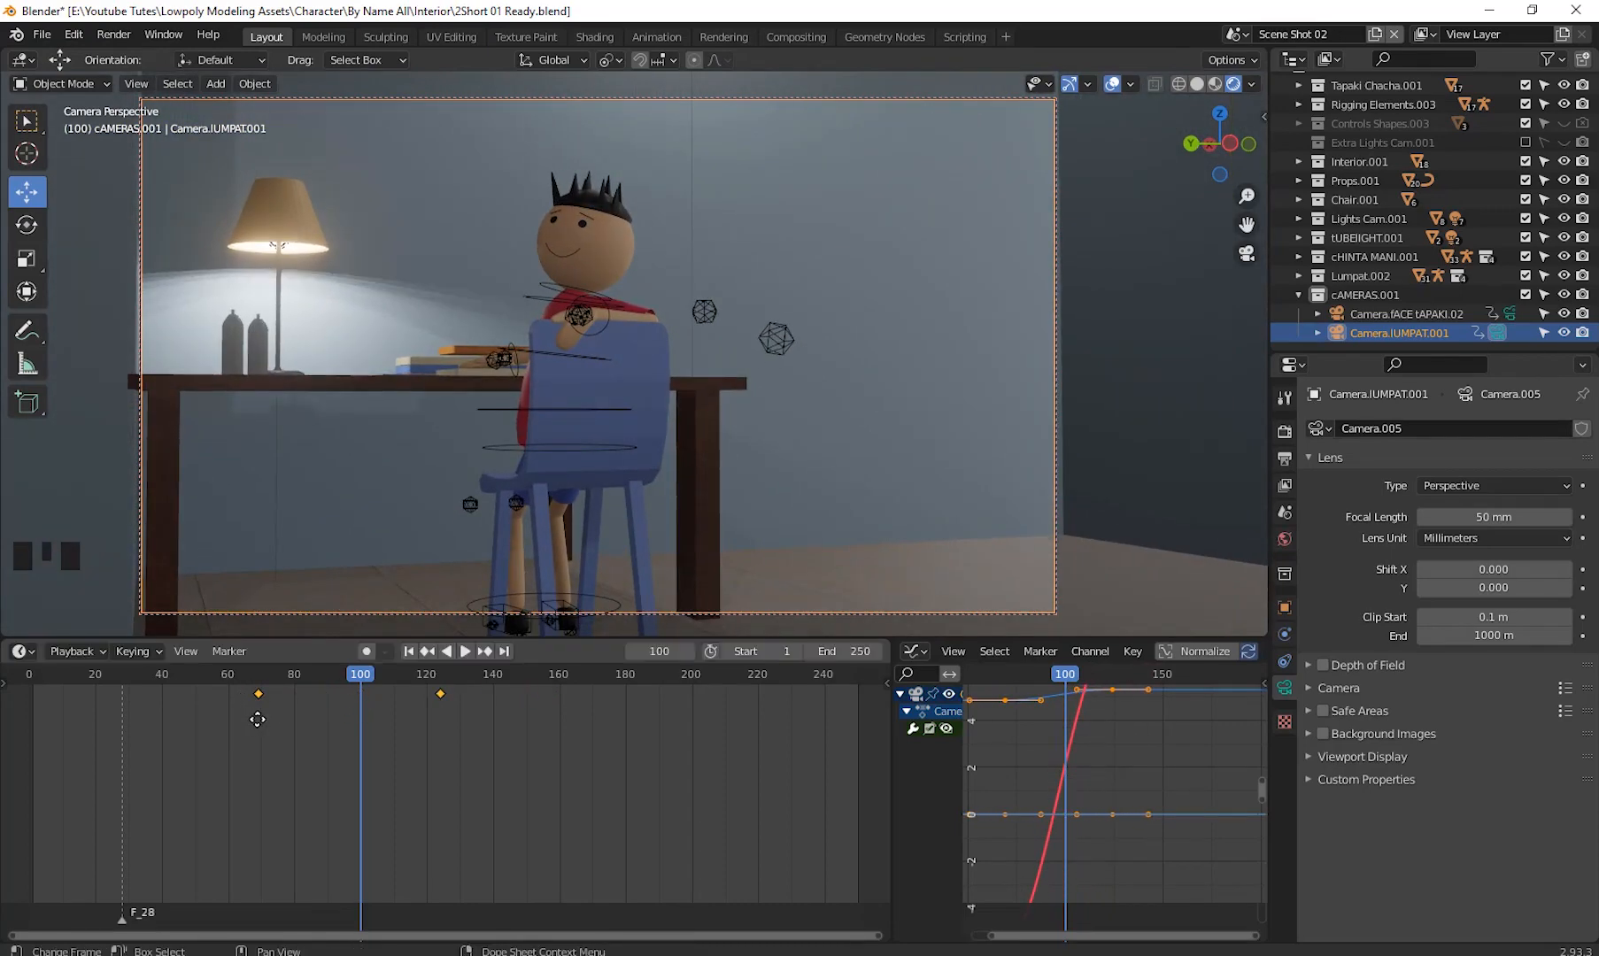
key("ctrl+z")
left_click_drag(461, 724, 203, 694)
right_click(259, 694)
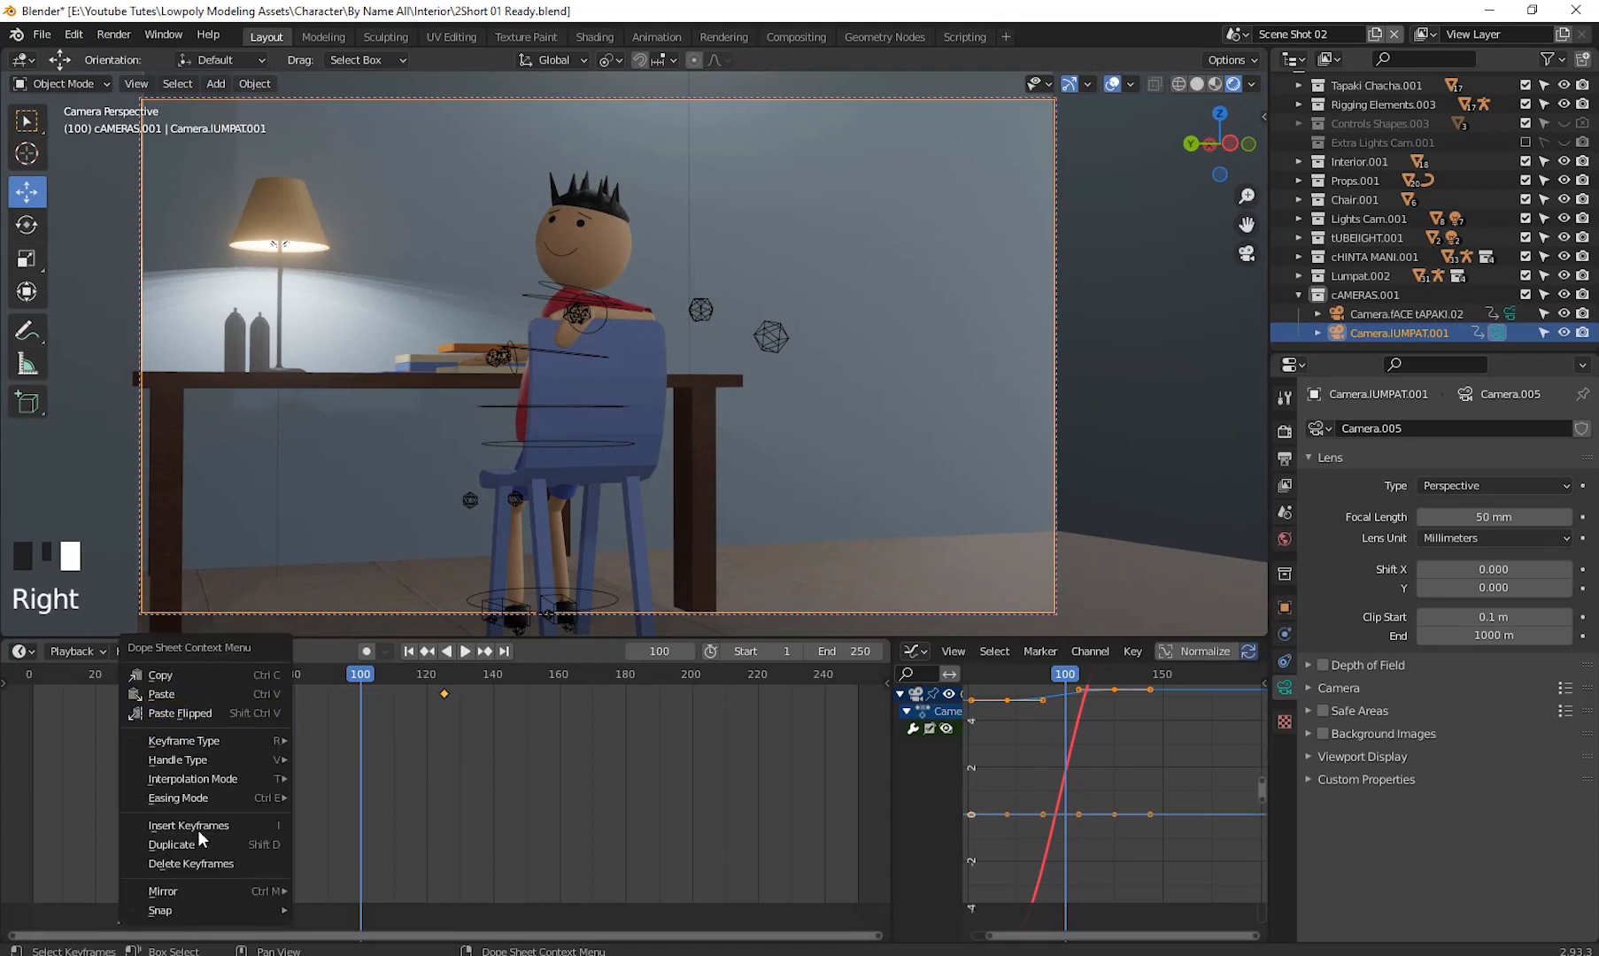
left_click(205, 865)
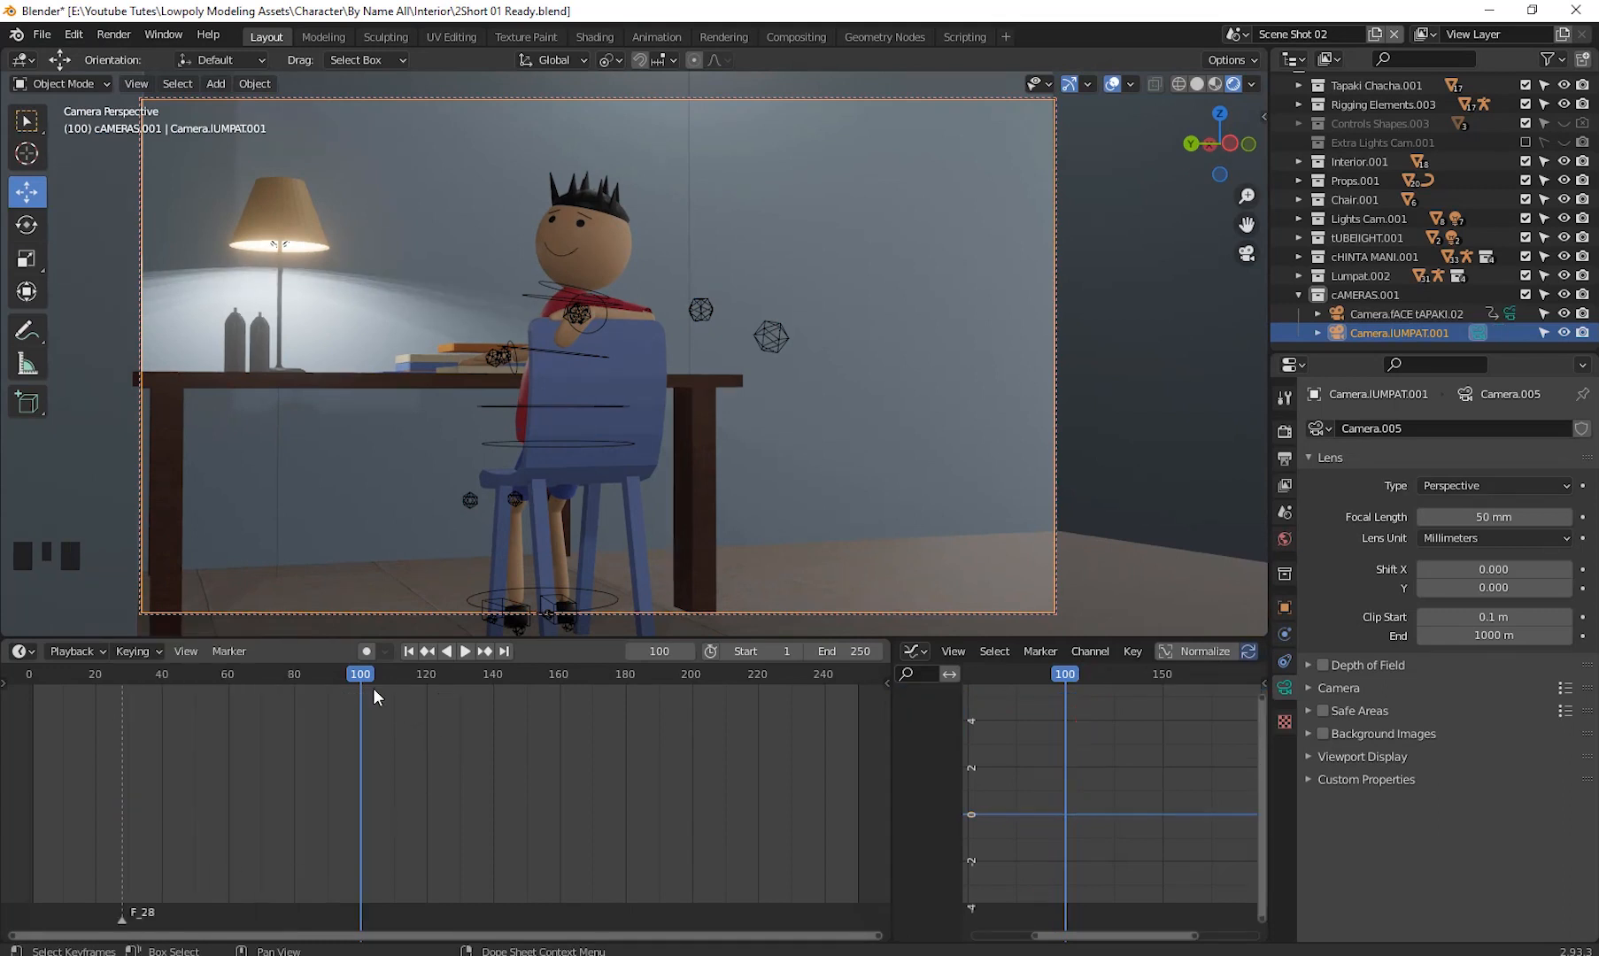
- Change the timeline editor to the Video Sequencer and show its time ruler in frames
left_click_drag(367, 673, 364, 718)
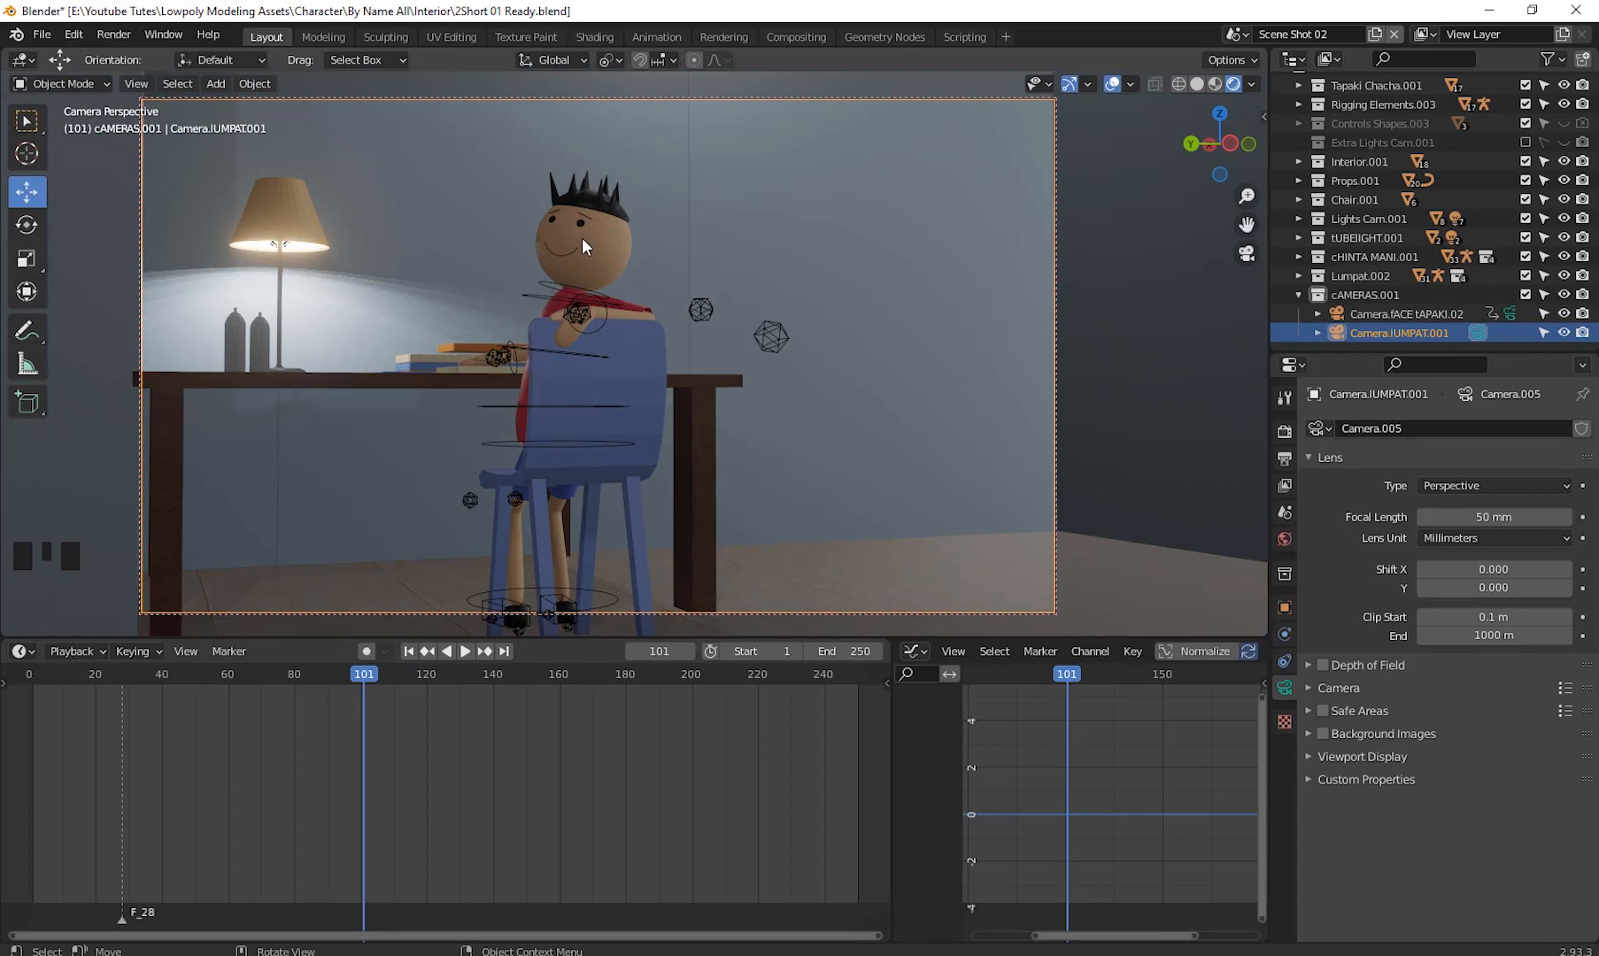
left_click_drag(376, 675, 379, 722)
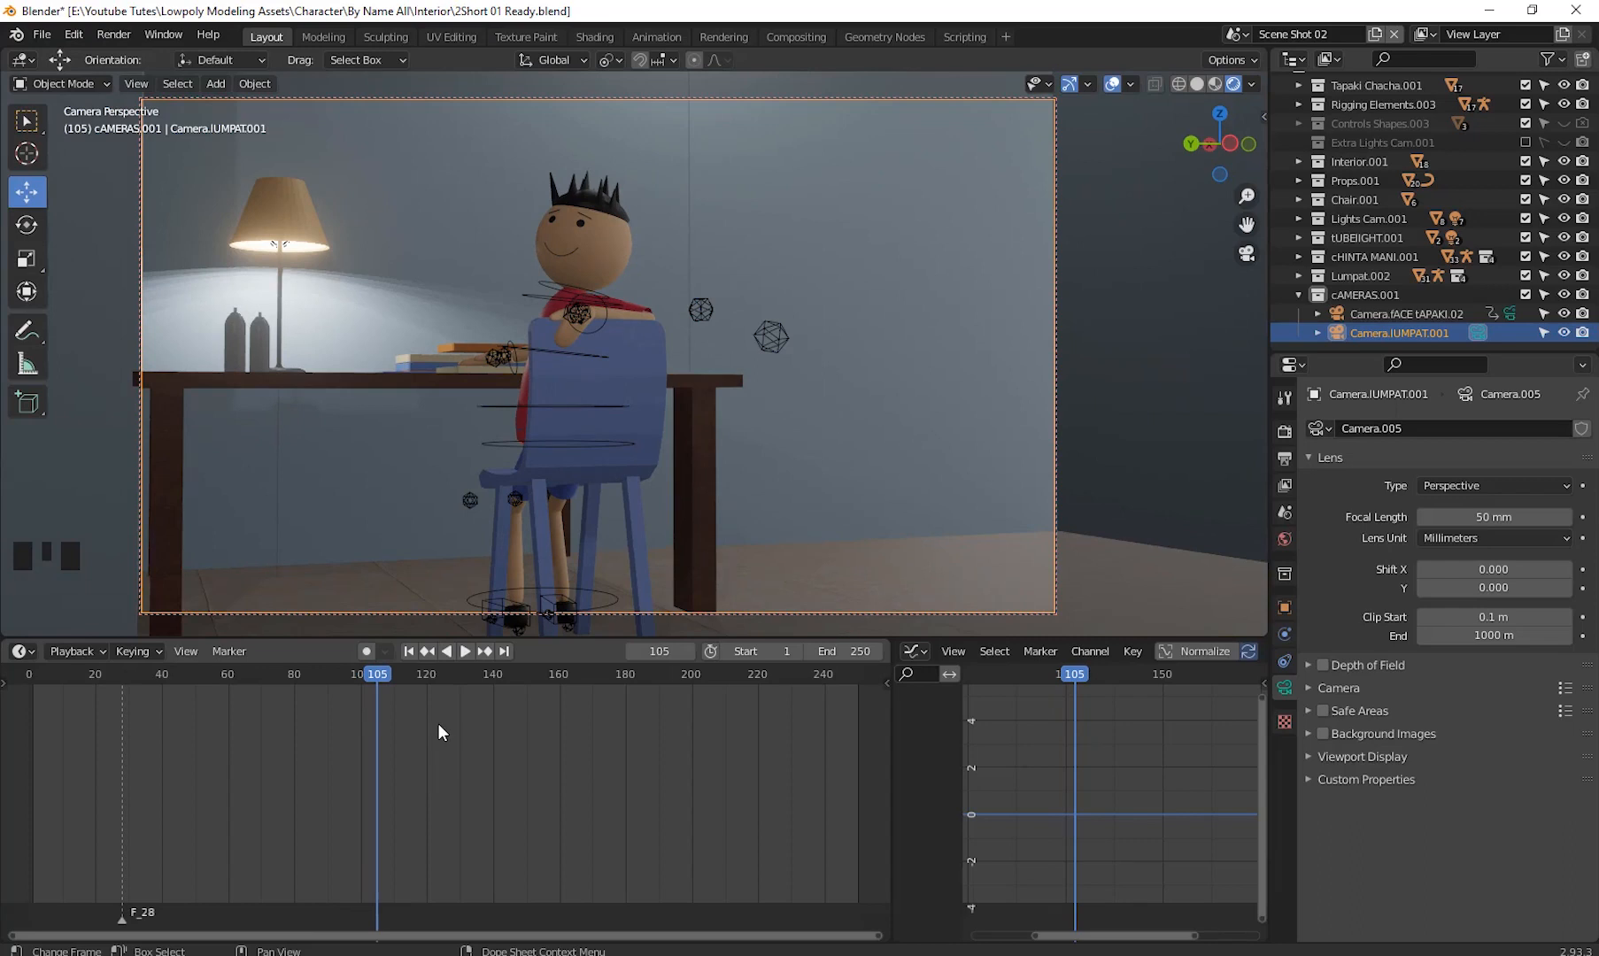
left_click(27, 652)
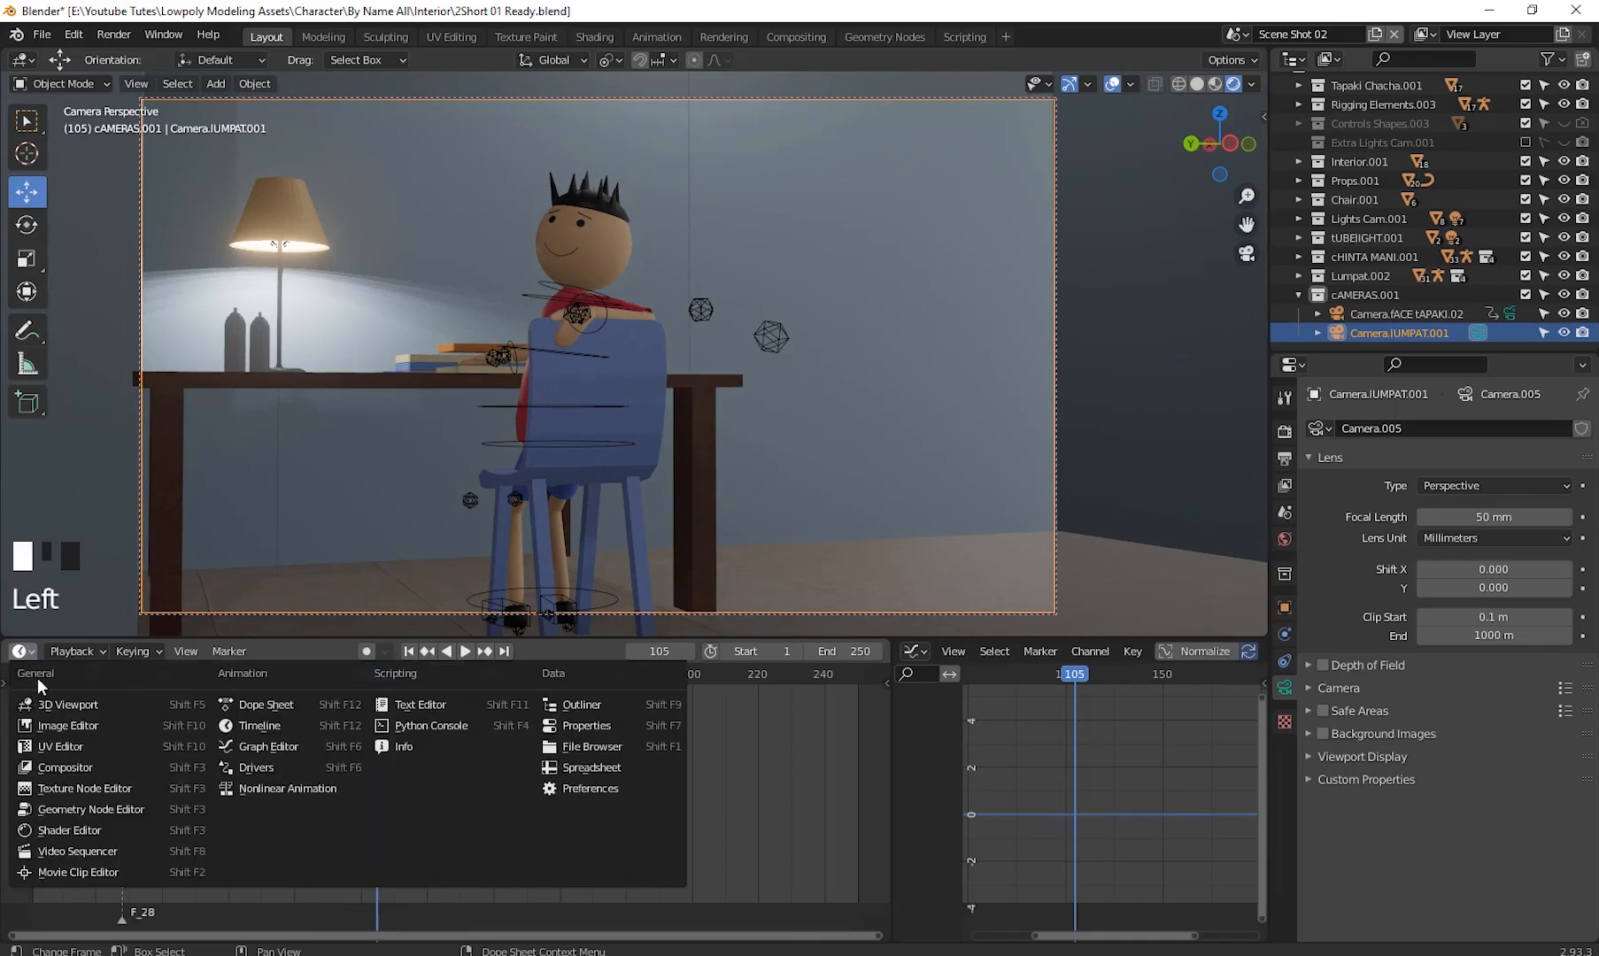
left_click(92, 850)
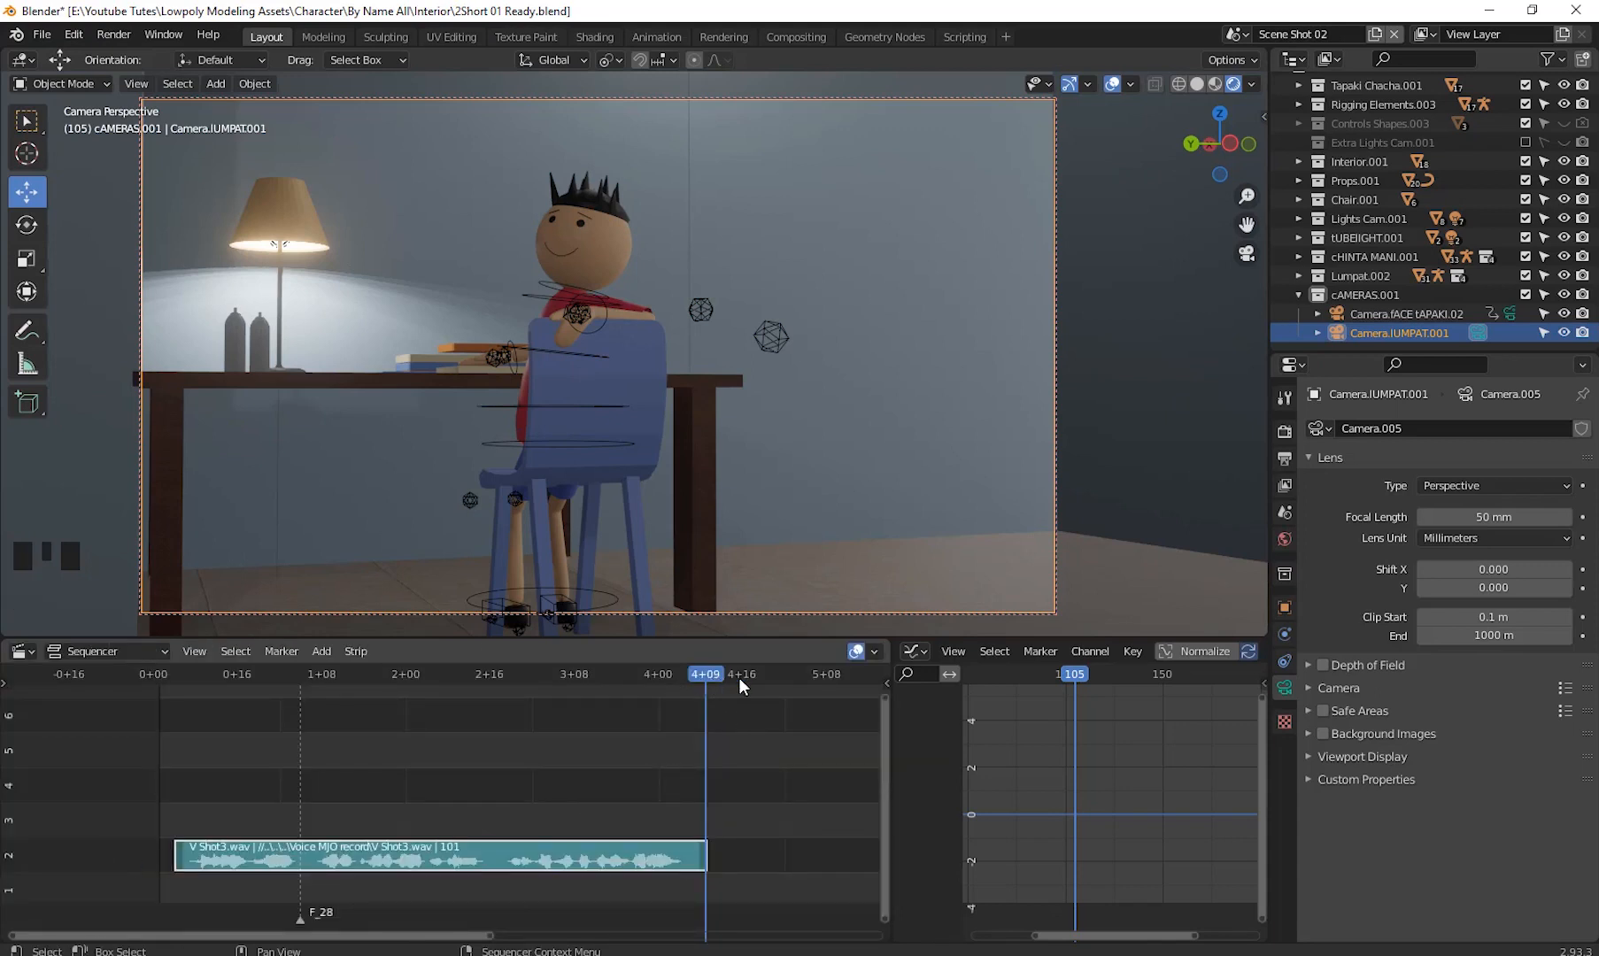
key("ctrl+t")
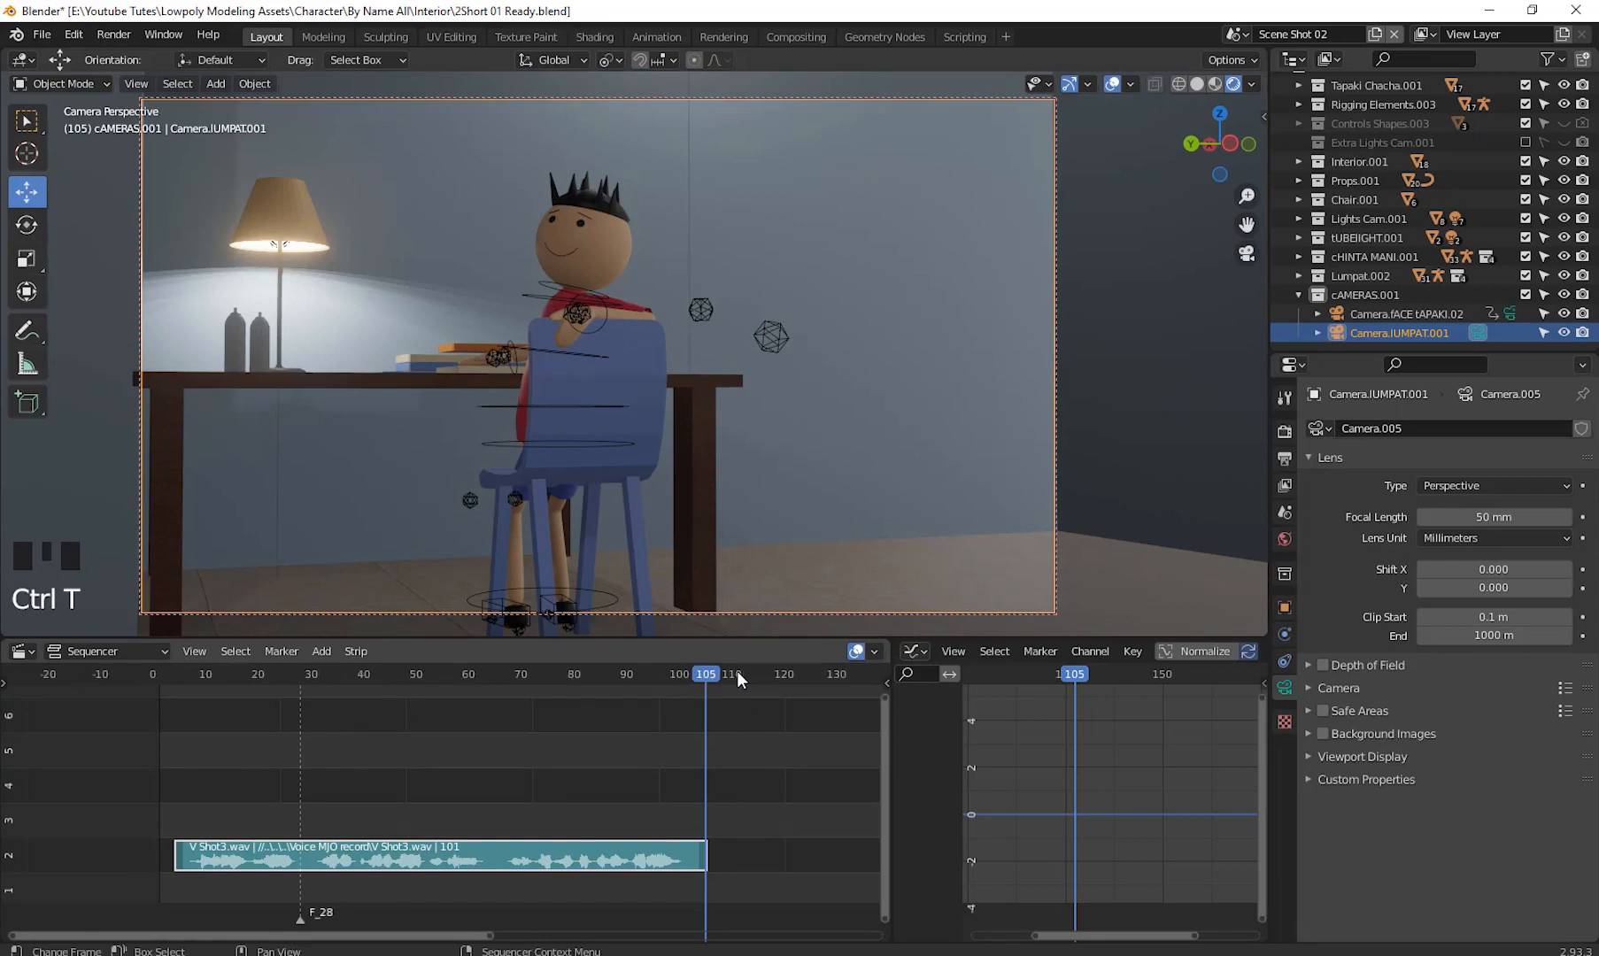
key("ctrl+t")
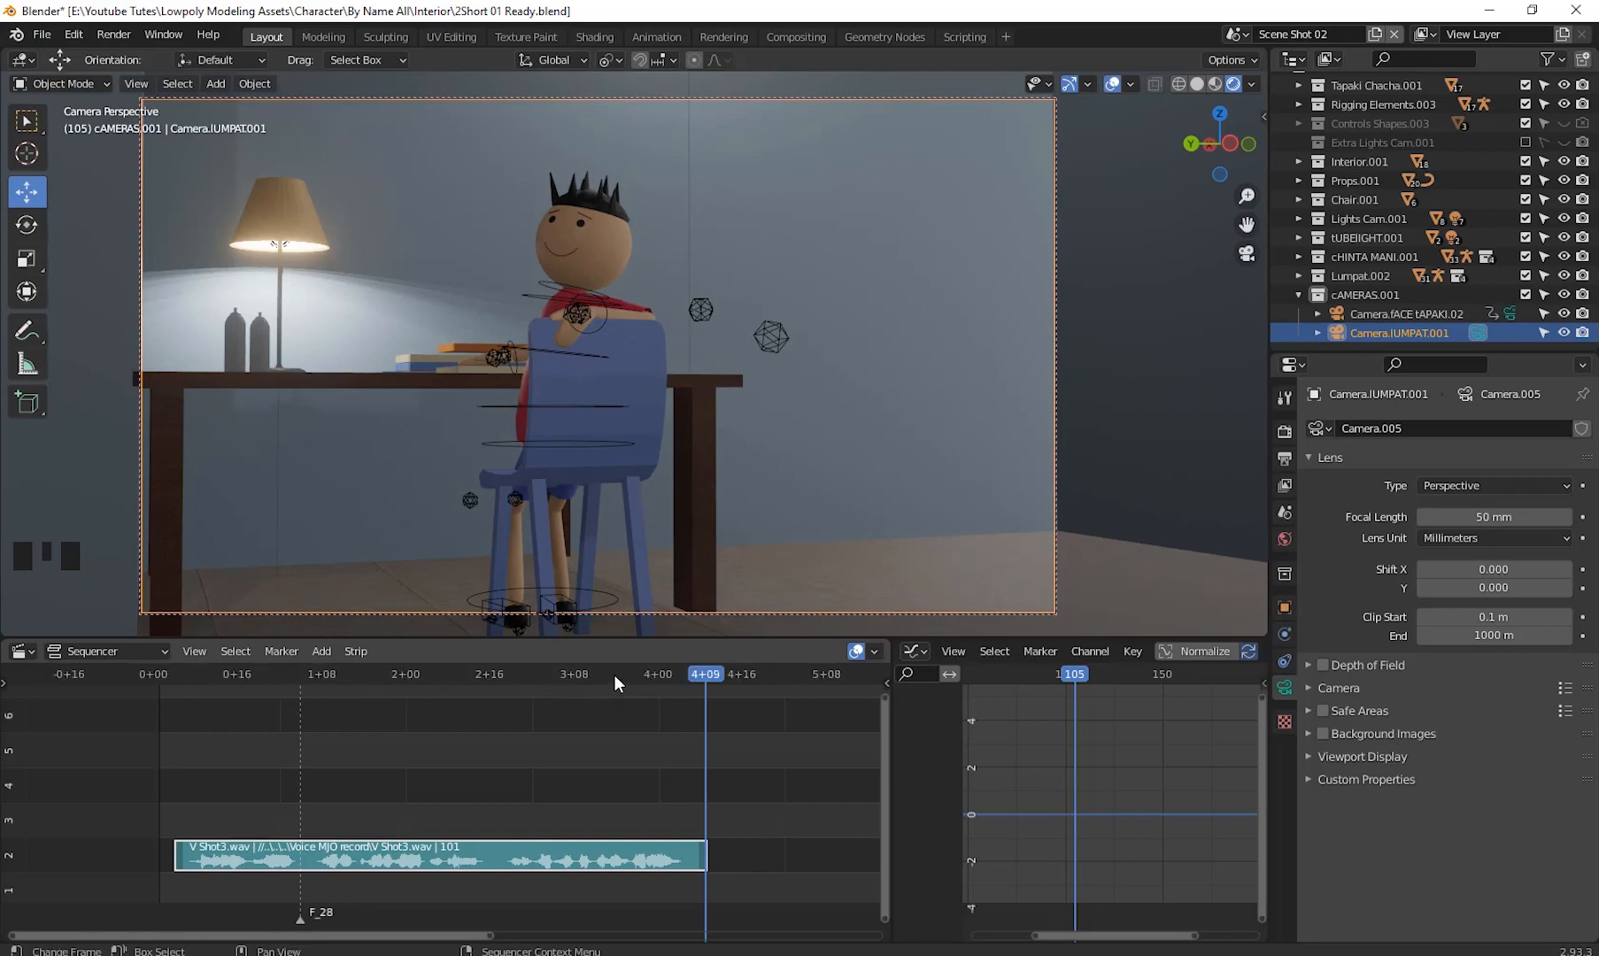
key("ctrl+t")
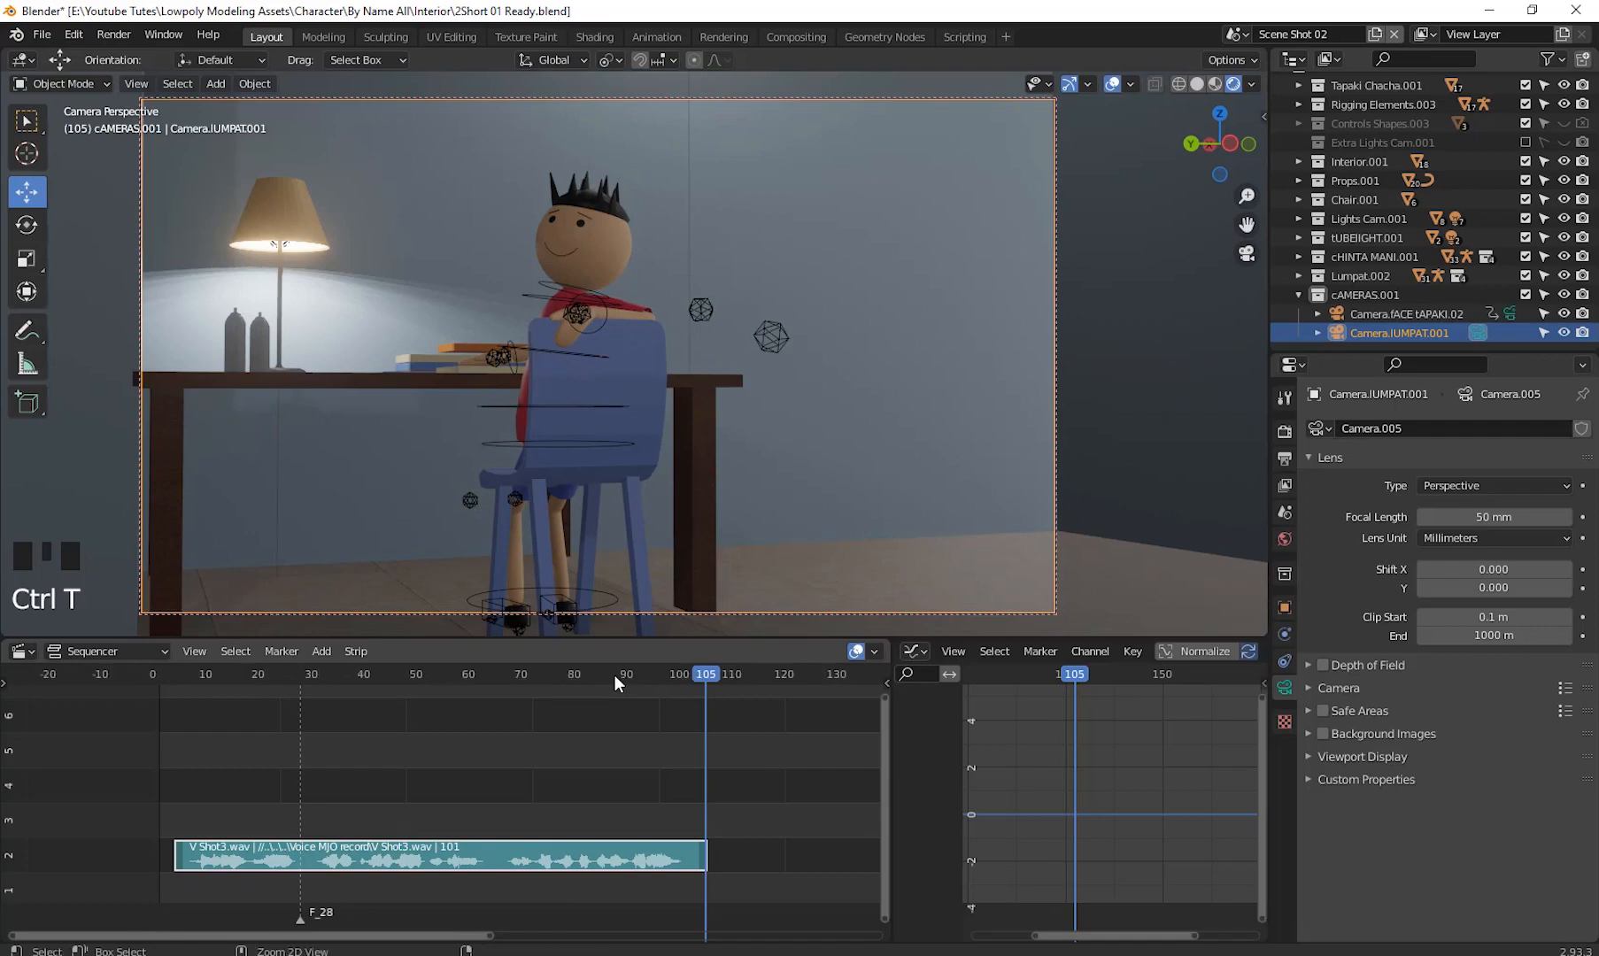
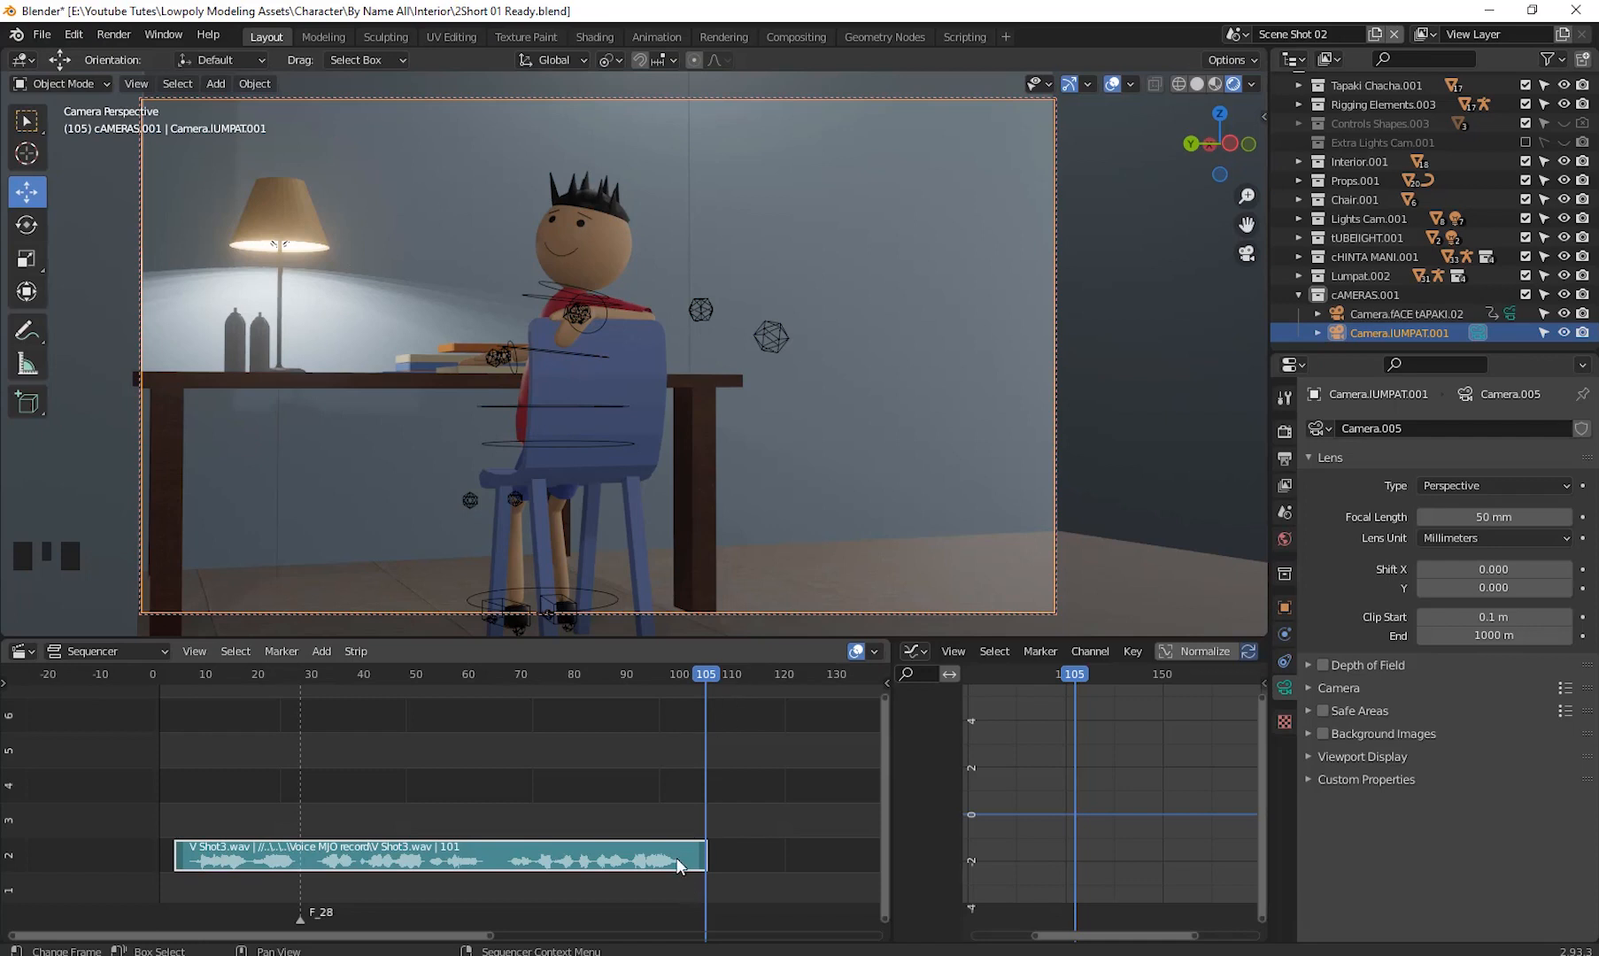
- Add the V Shot4.wav voice clip as a sound strip starting at frame 108
left_click_drag(705, 682, 730, 678)
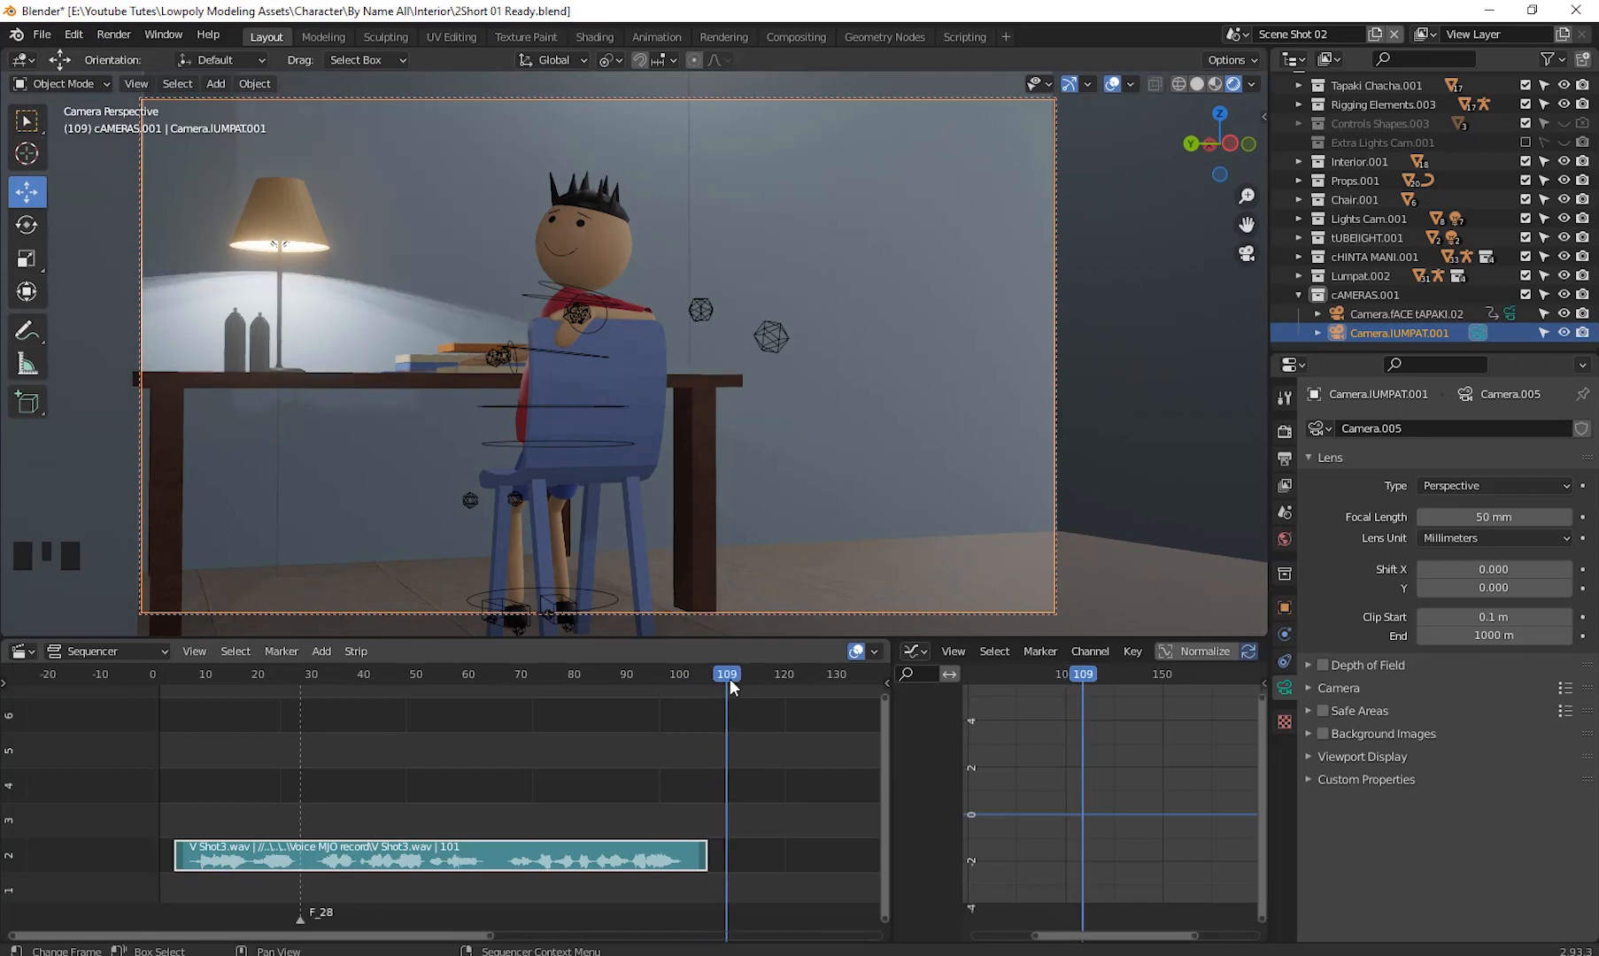
left_click(724, 682)
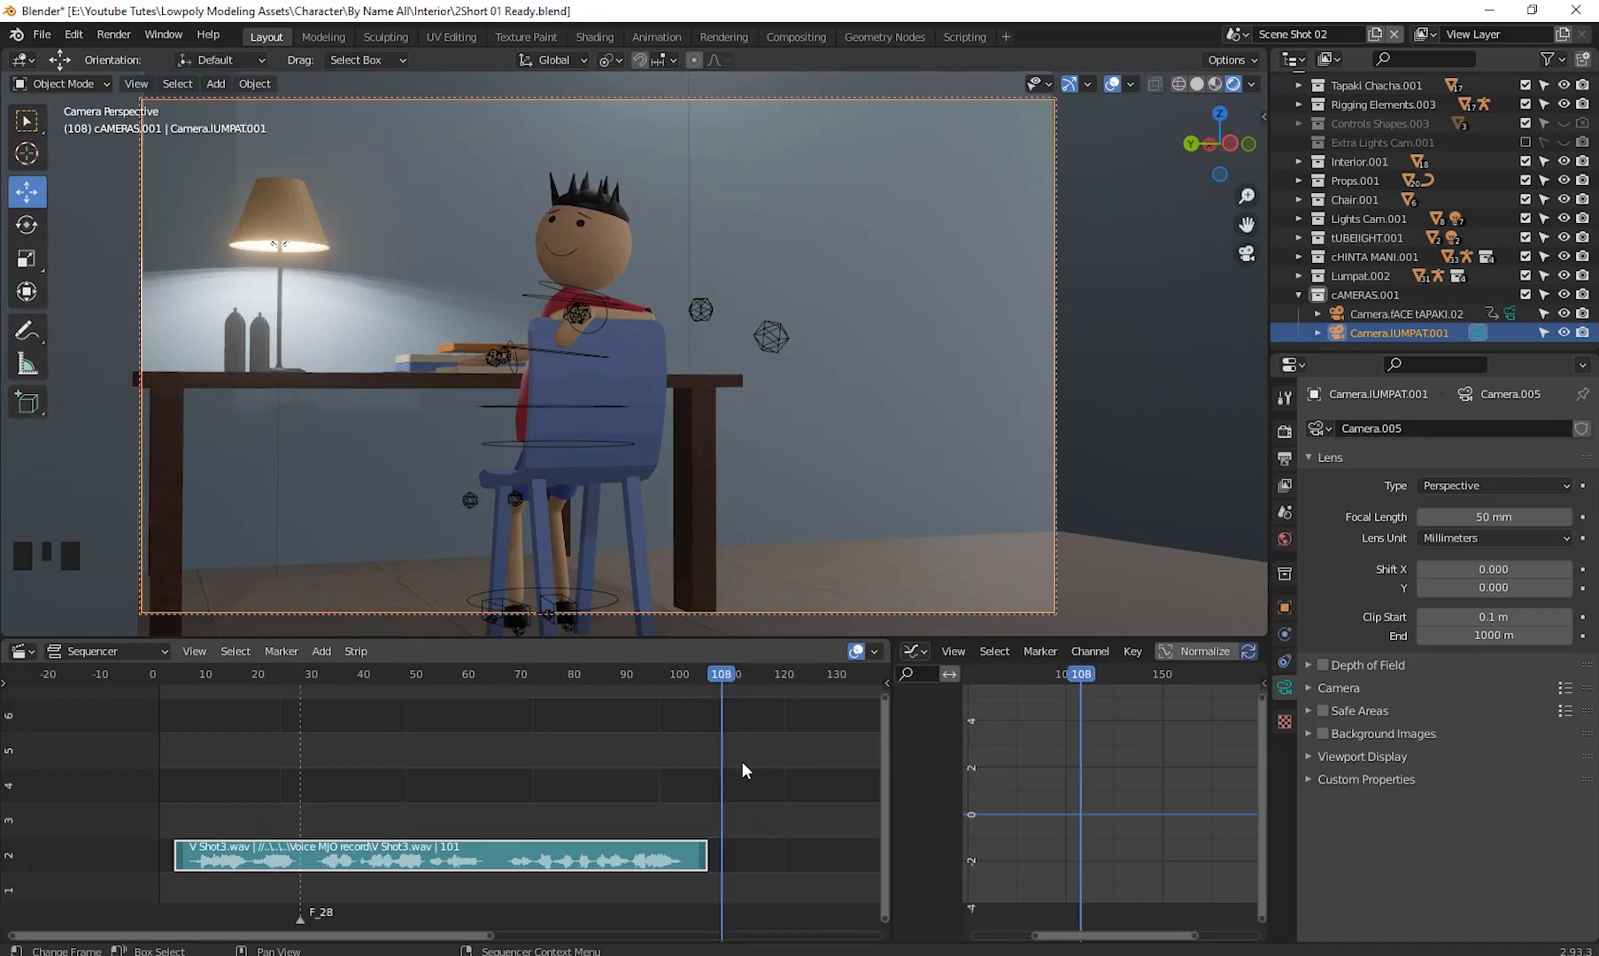
left_click(322, 653)
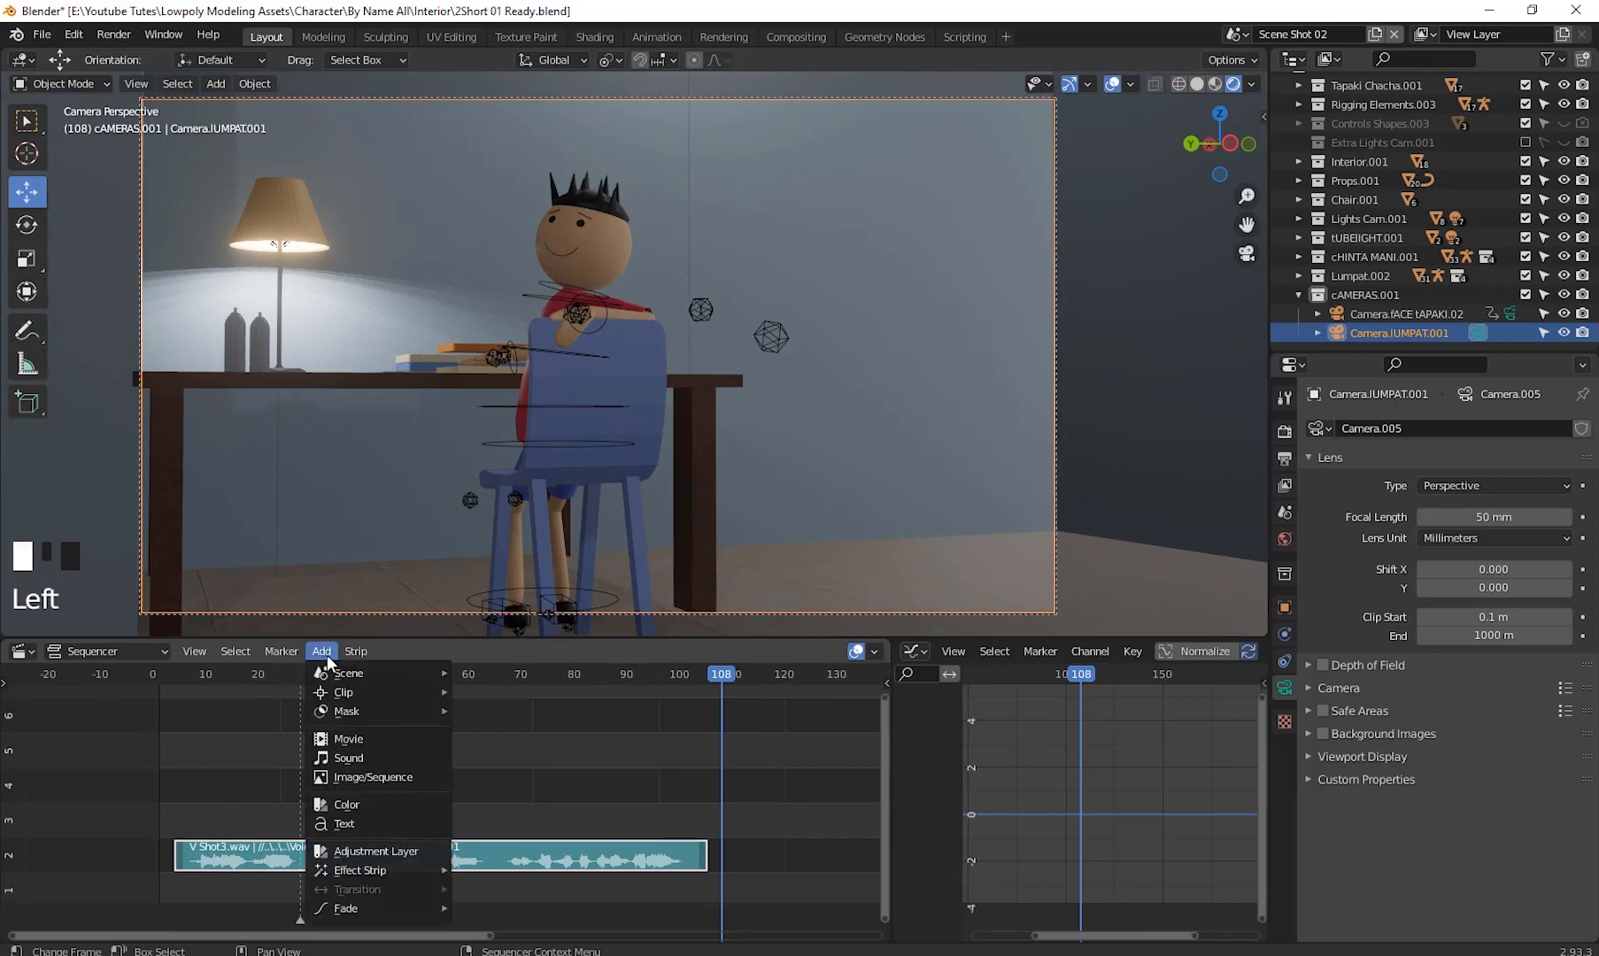
left_click(381, 758)
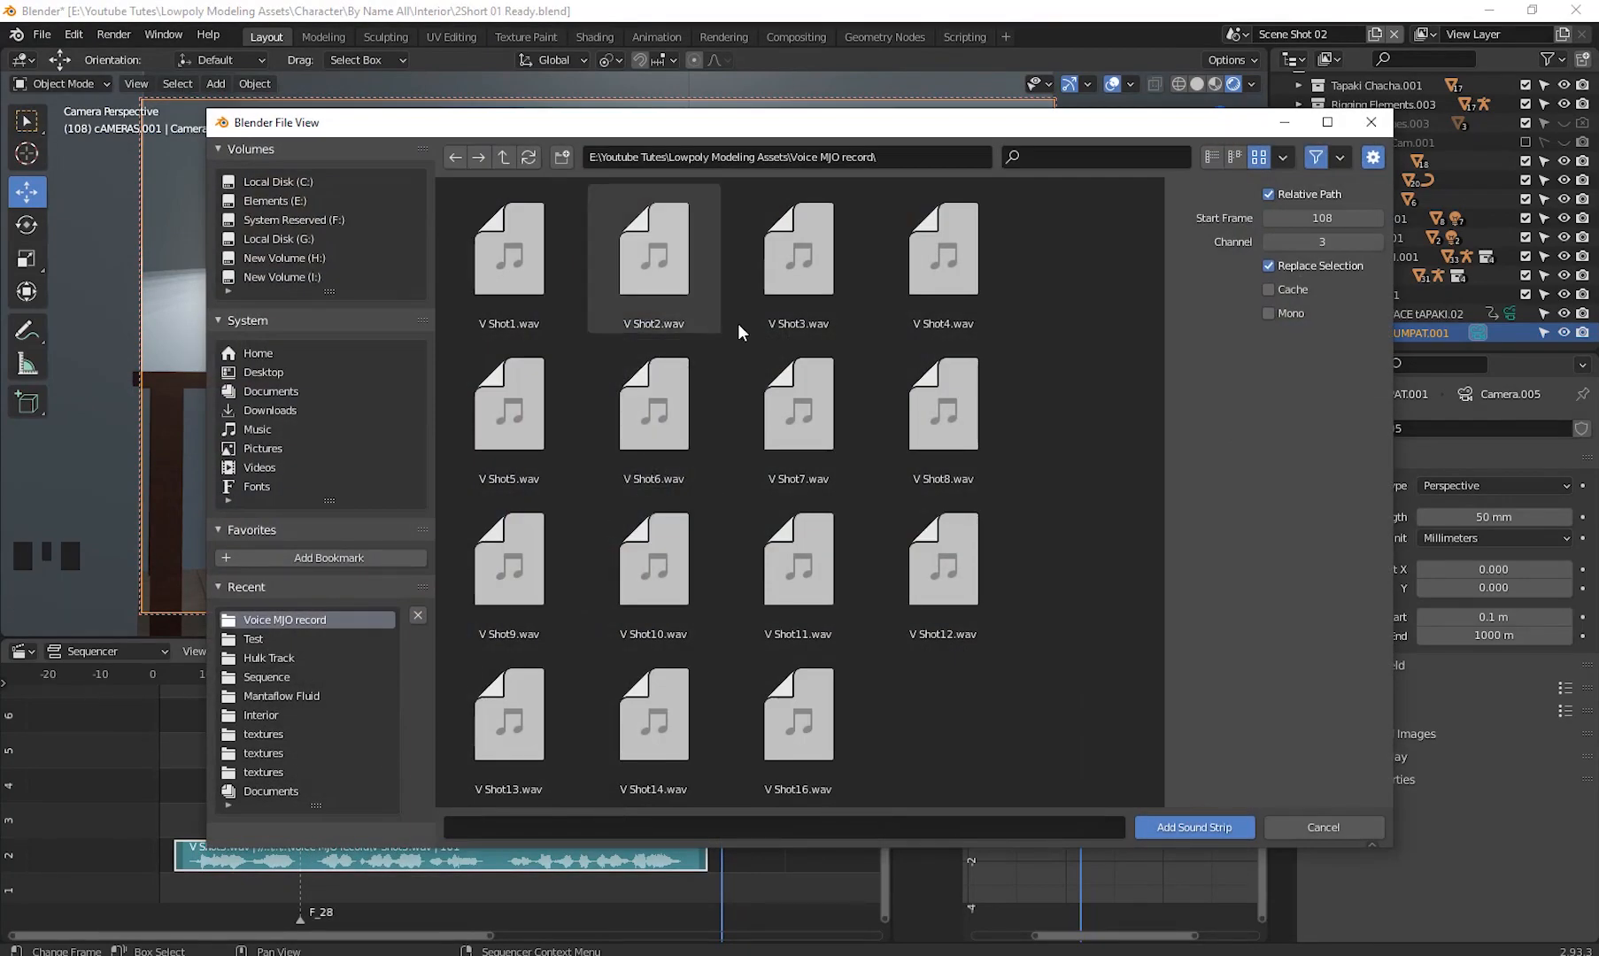
left_click(937, 279)
double_click(934, 274)
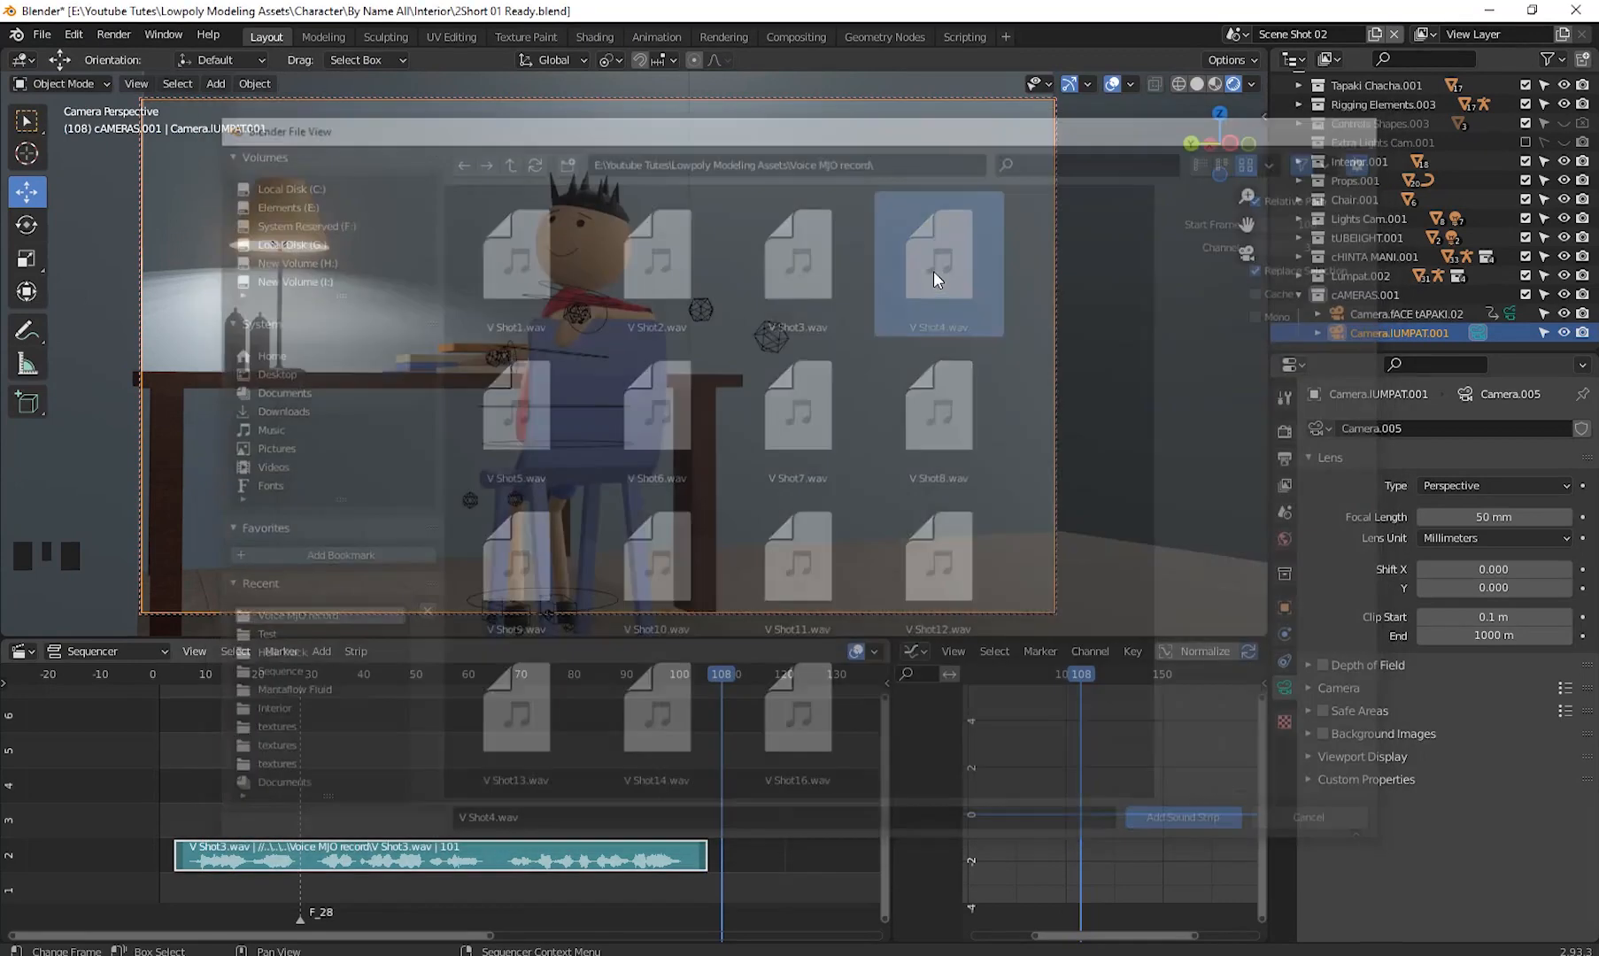
- Briefly play the animation, widen the sequencer and enable waveform display for the V Shot4.wav strip
key("space")
key("space")
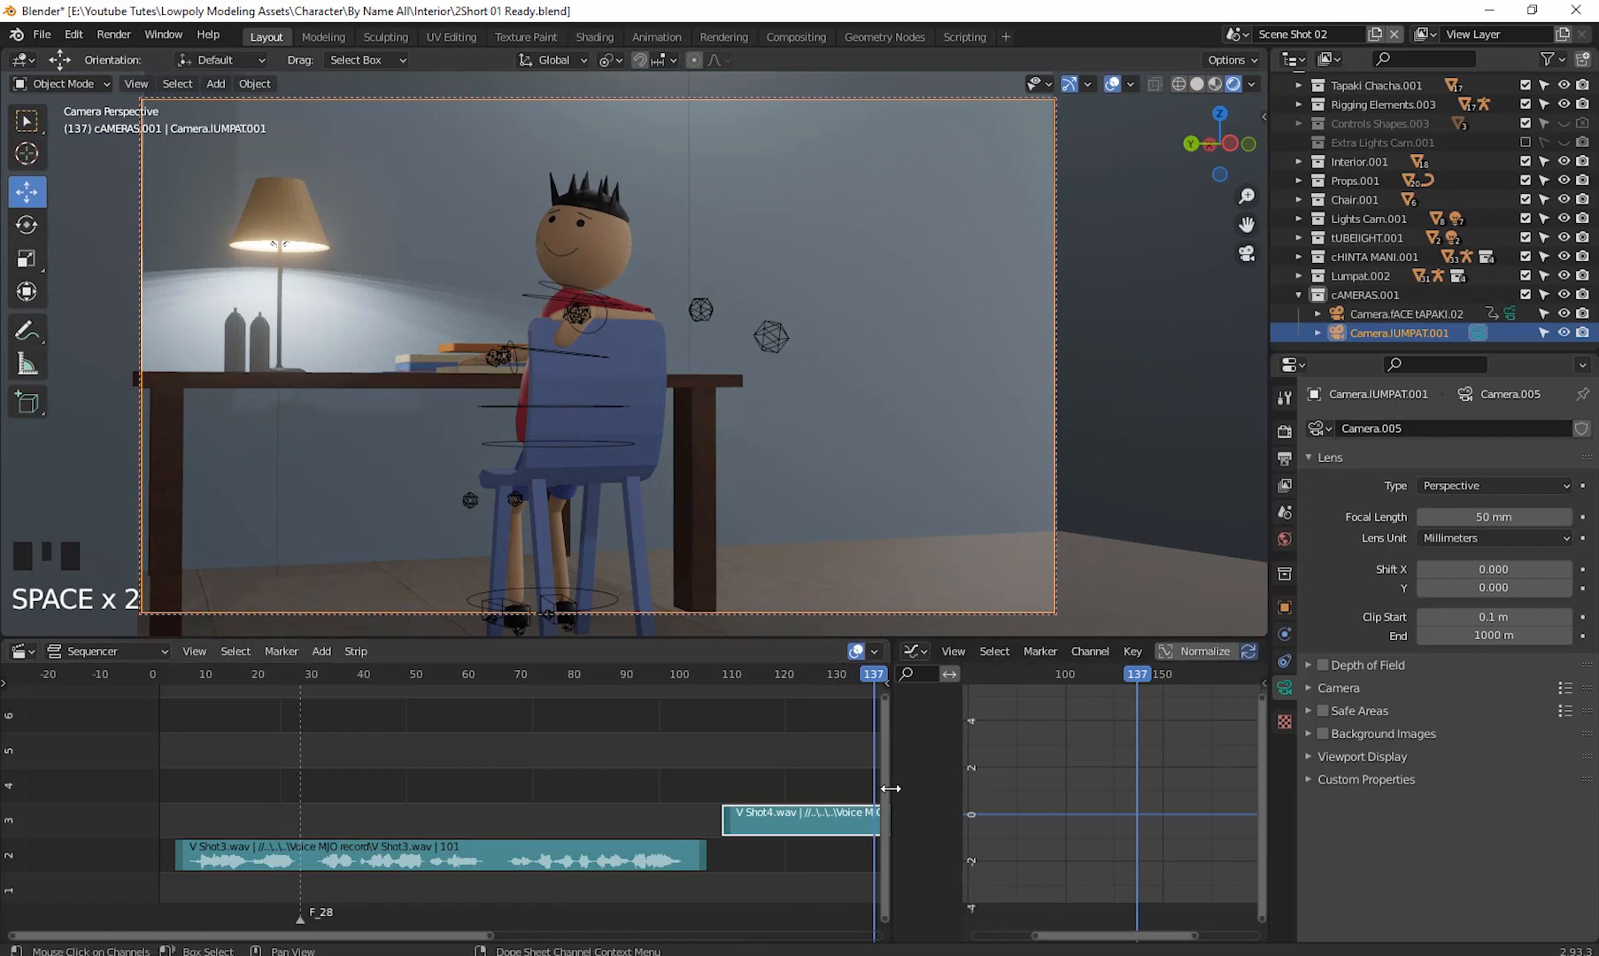
left_click_drag(885, 788, 1035, 788)
middle_click_drag(872, 768, 569, 787)
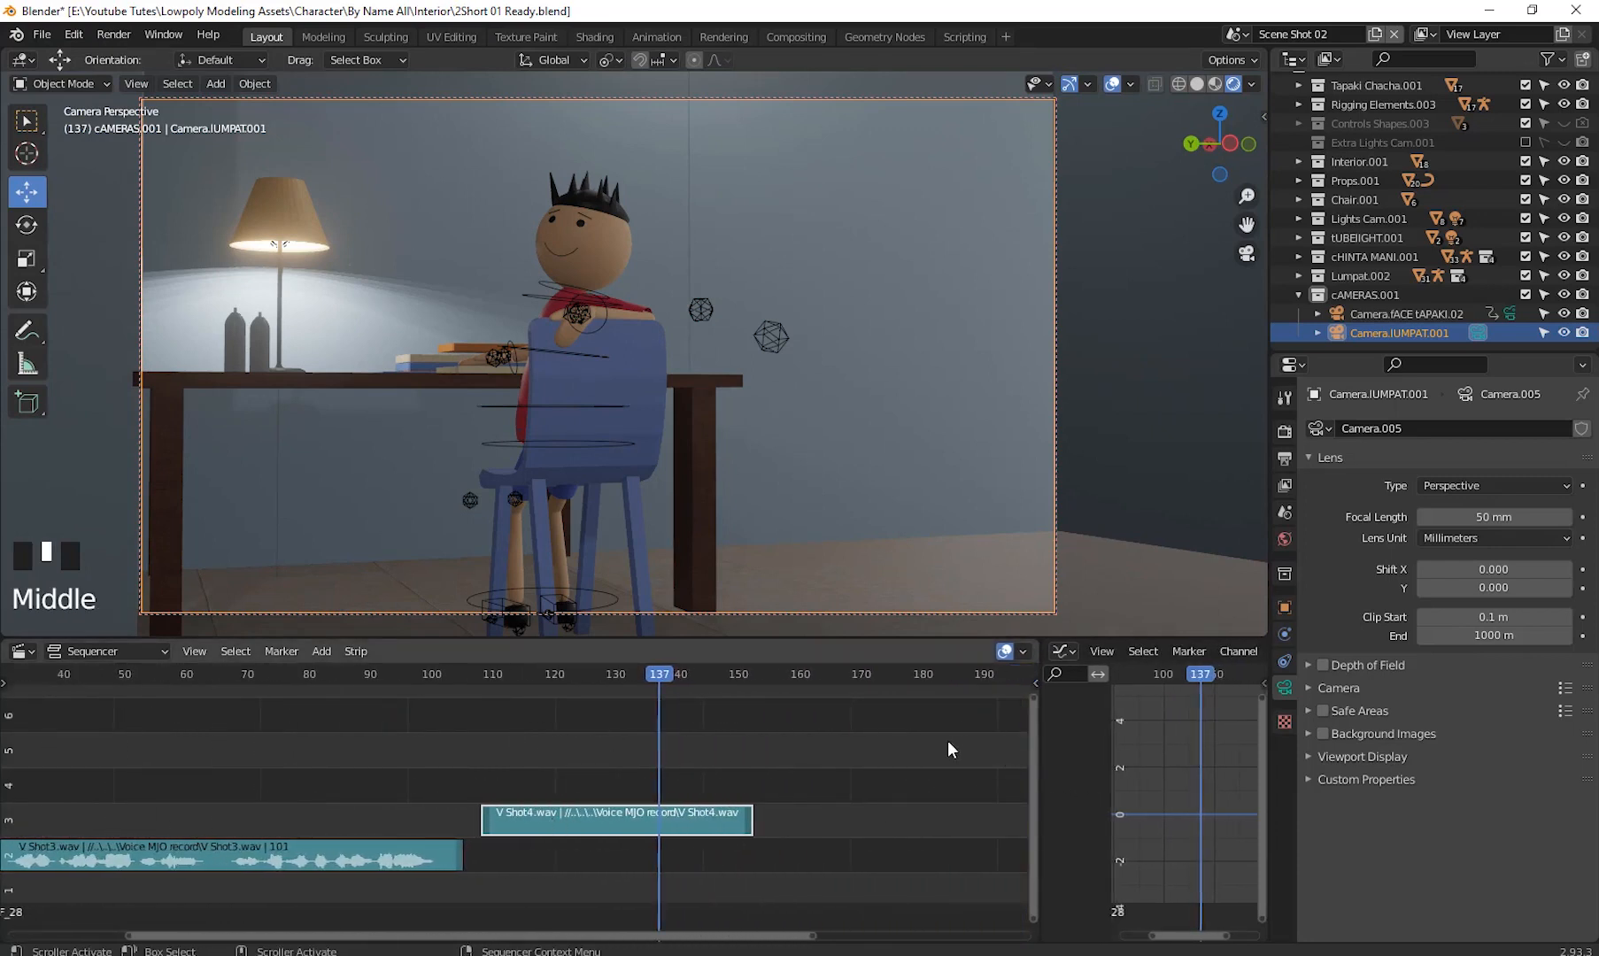
key("n")
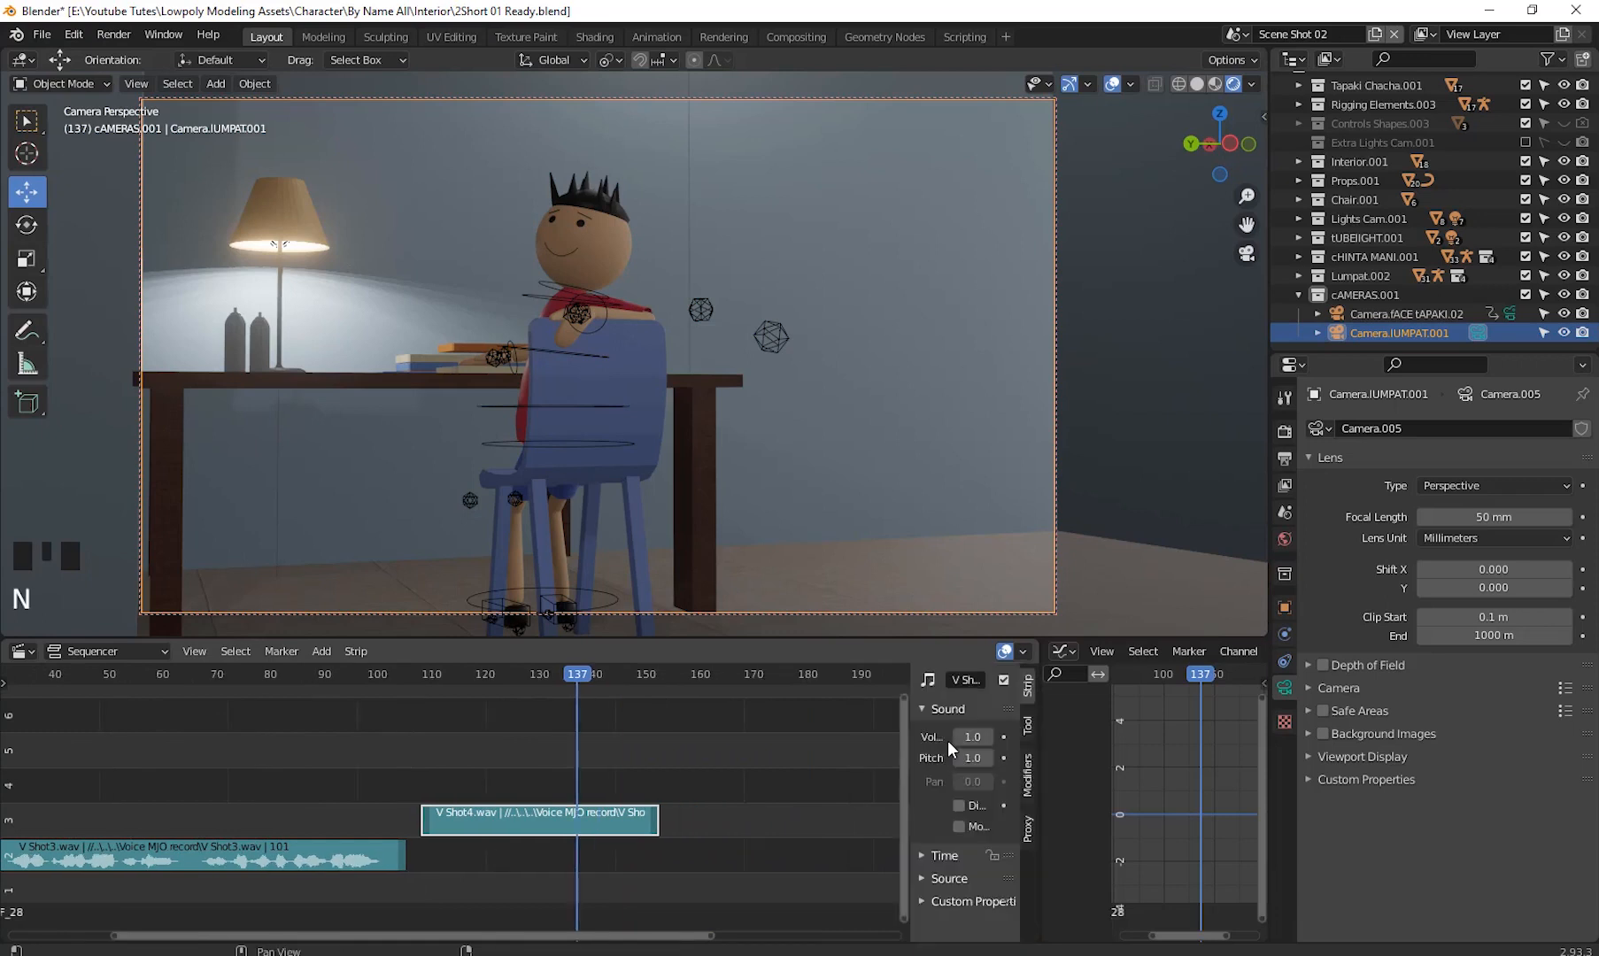
left_click(959, 805)
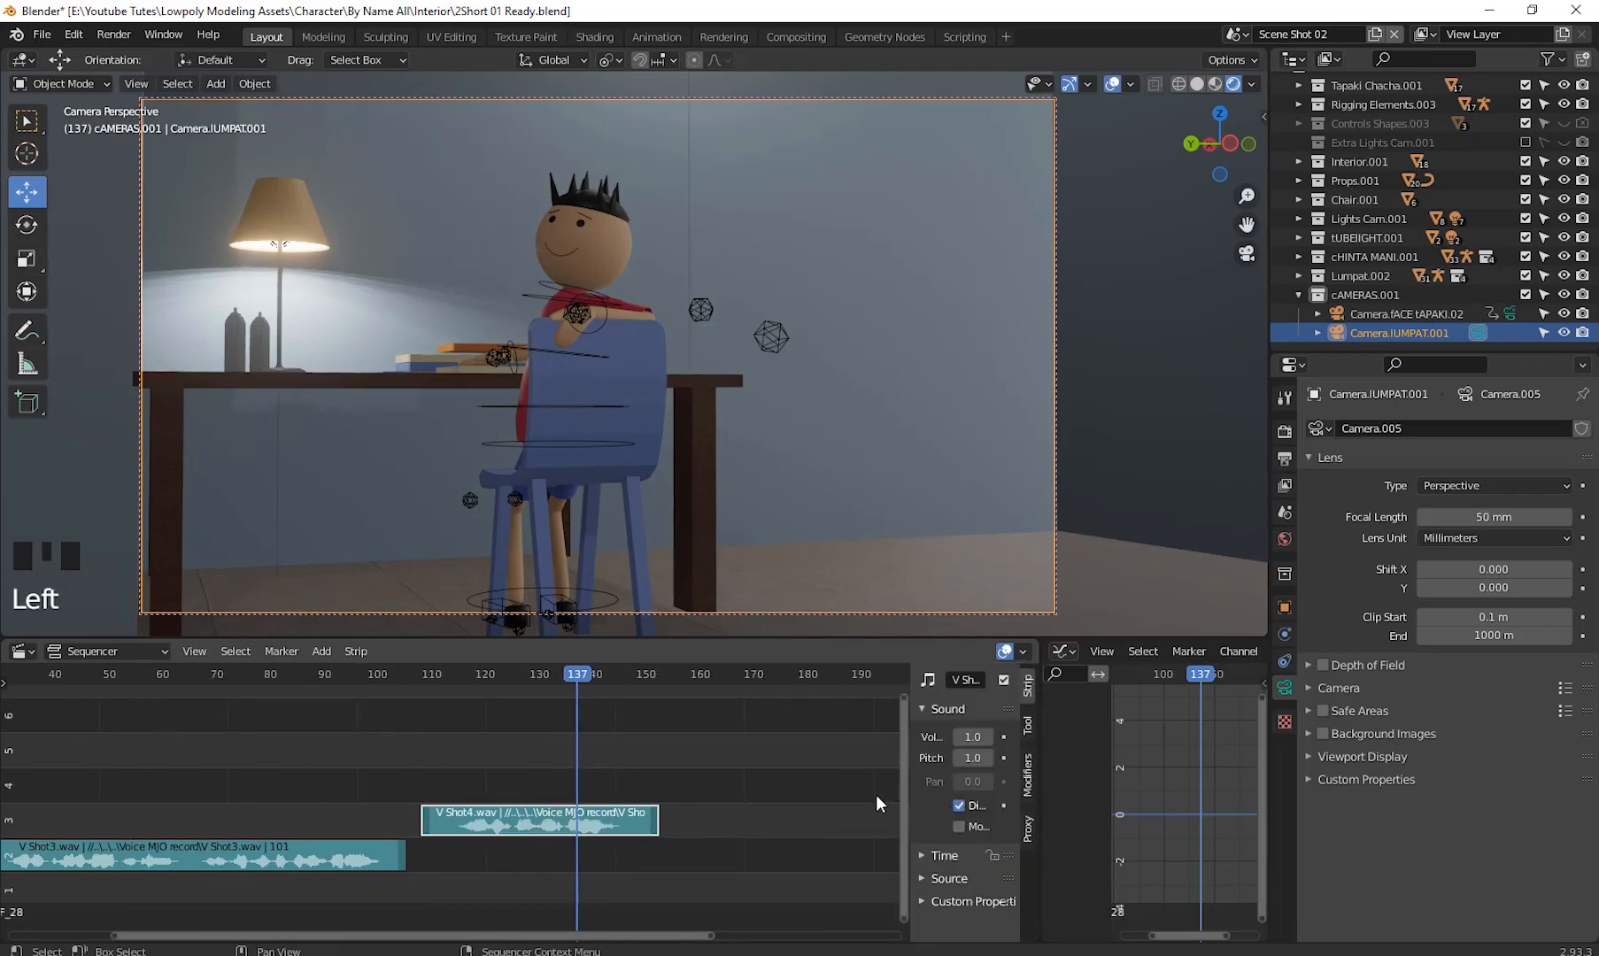
left_click_drag(910, 797, 729, 796)
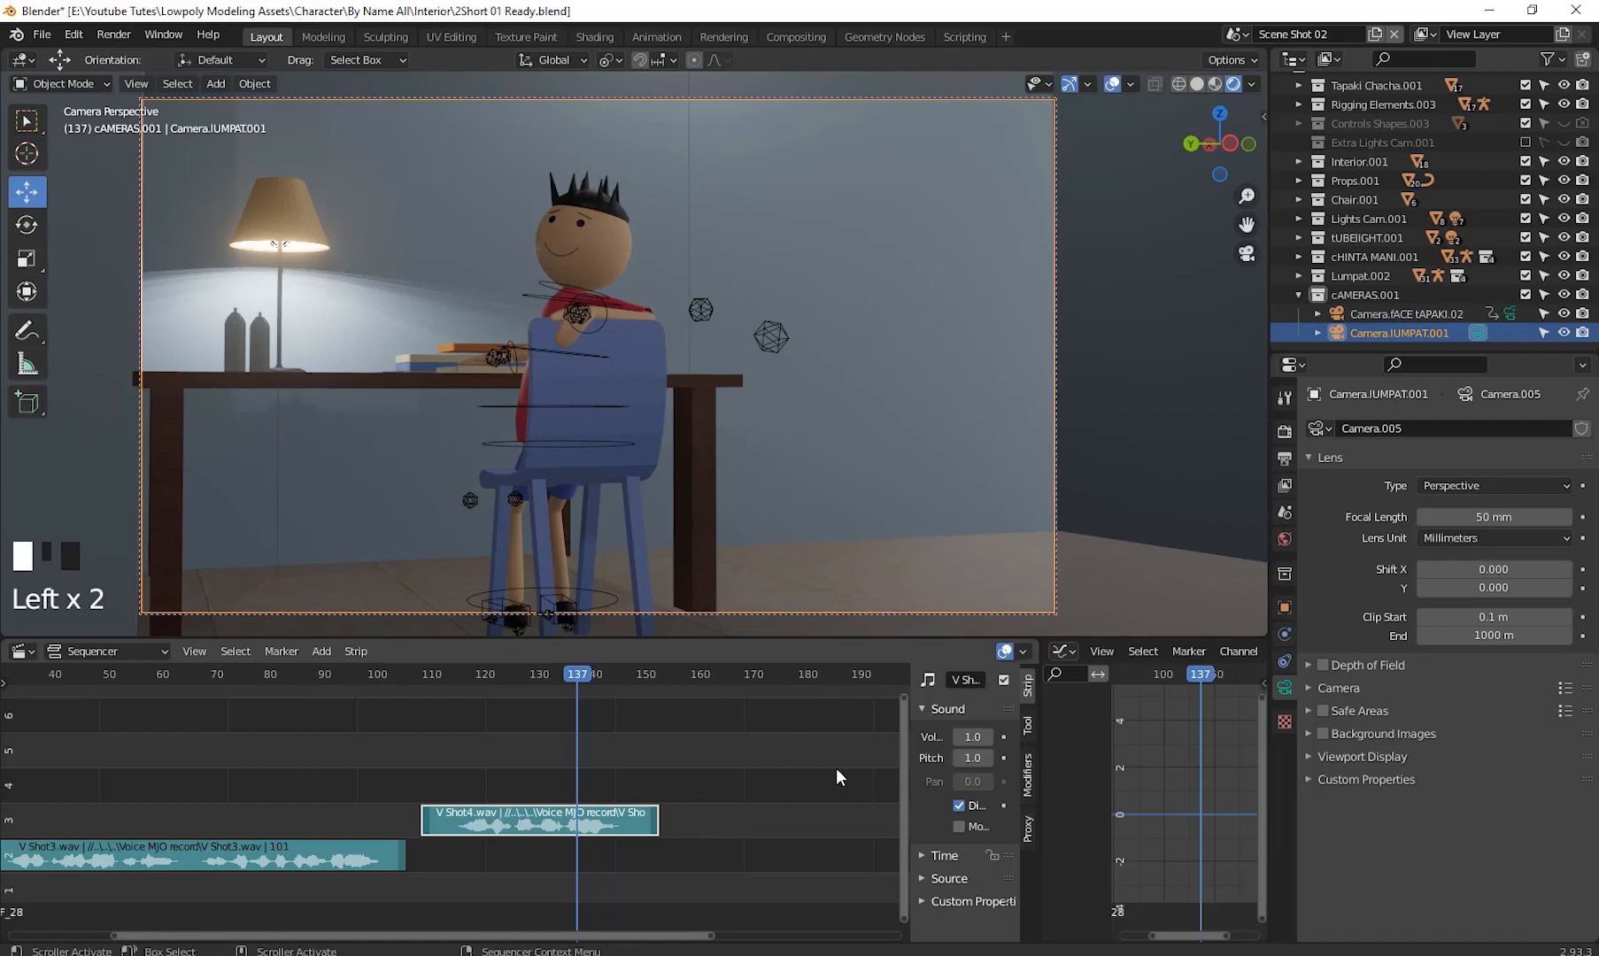
key("n")
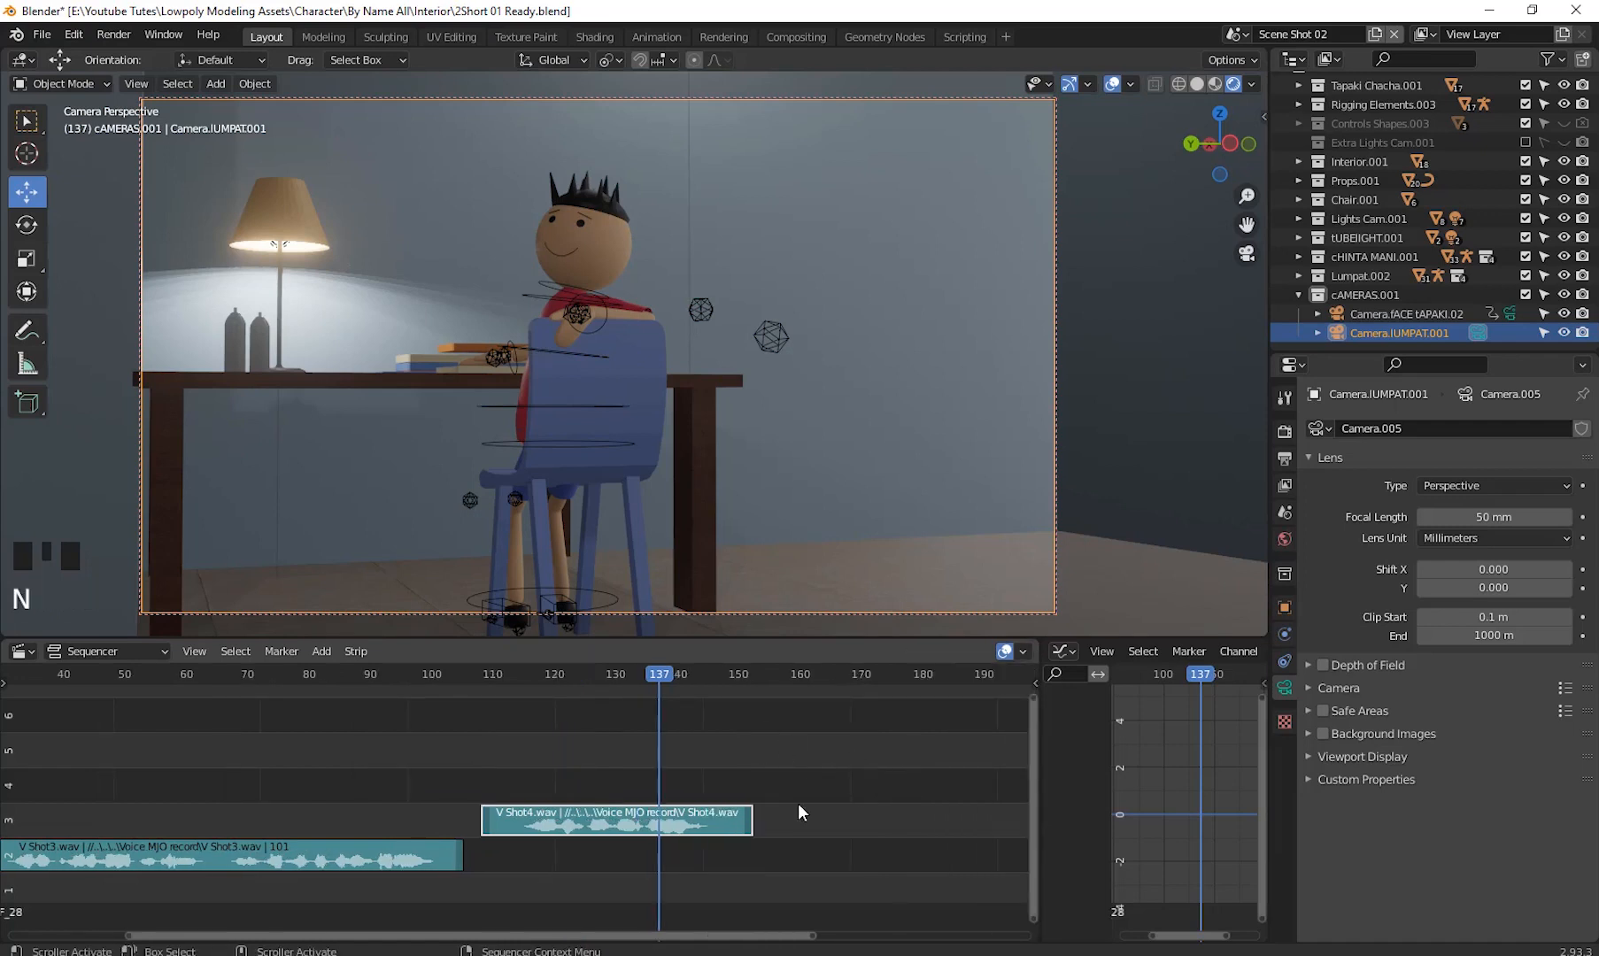
- Return to frame 108 and select the character's mouth object, Plane.005
middle_click_drag(841, 799, 846, 762, "shift")
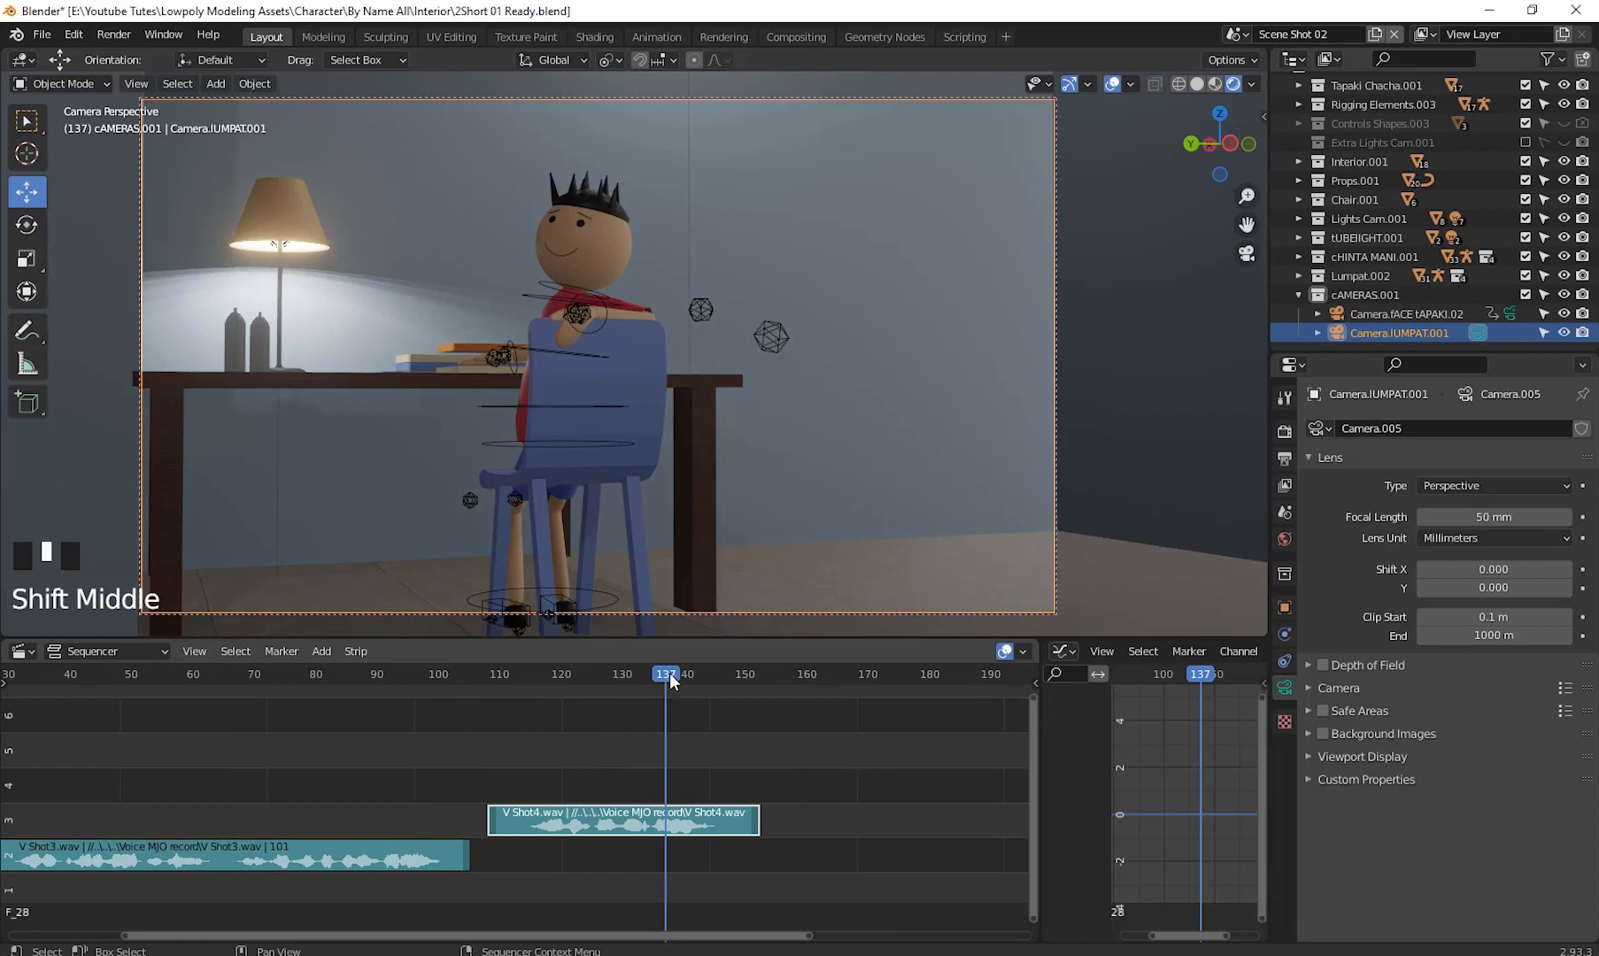
left_click_drag(669, 680, 486, 778)
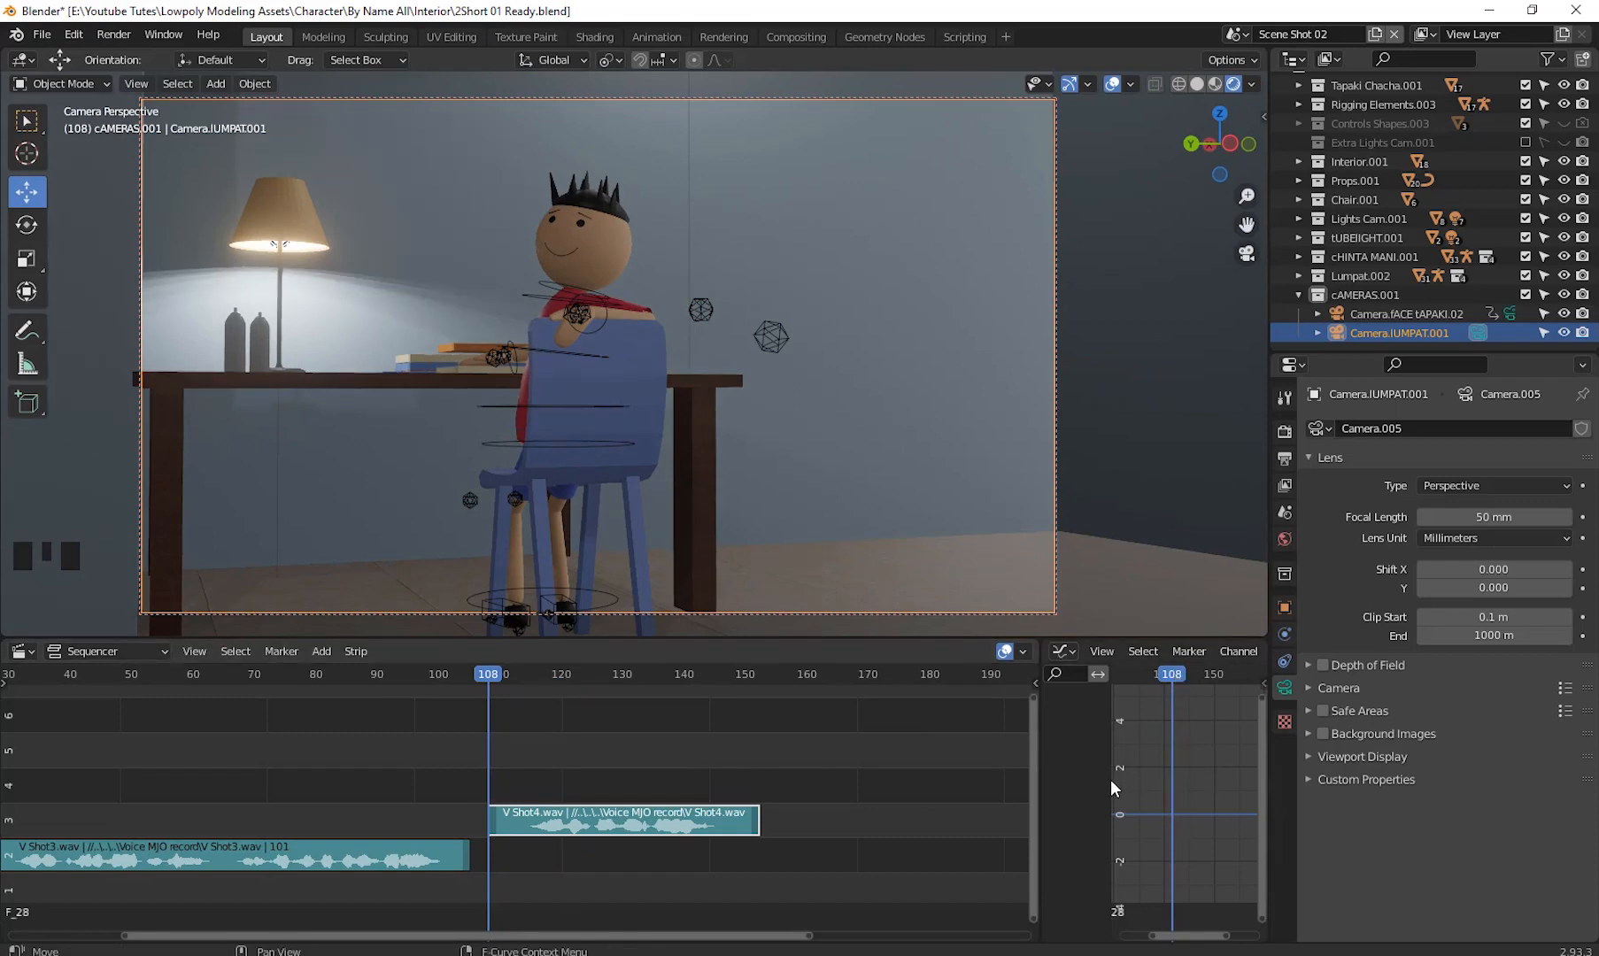
left_click_drag(1112, 788, 1075, 795)
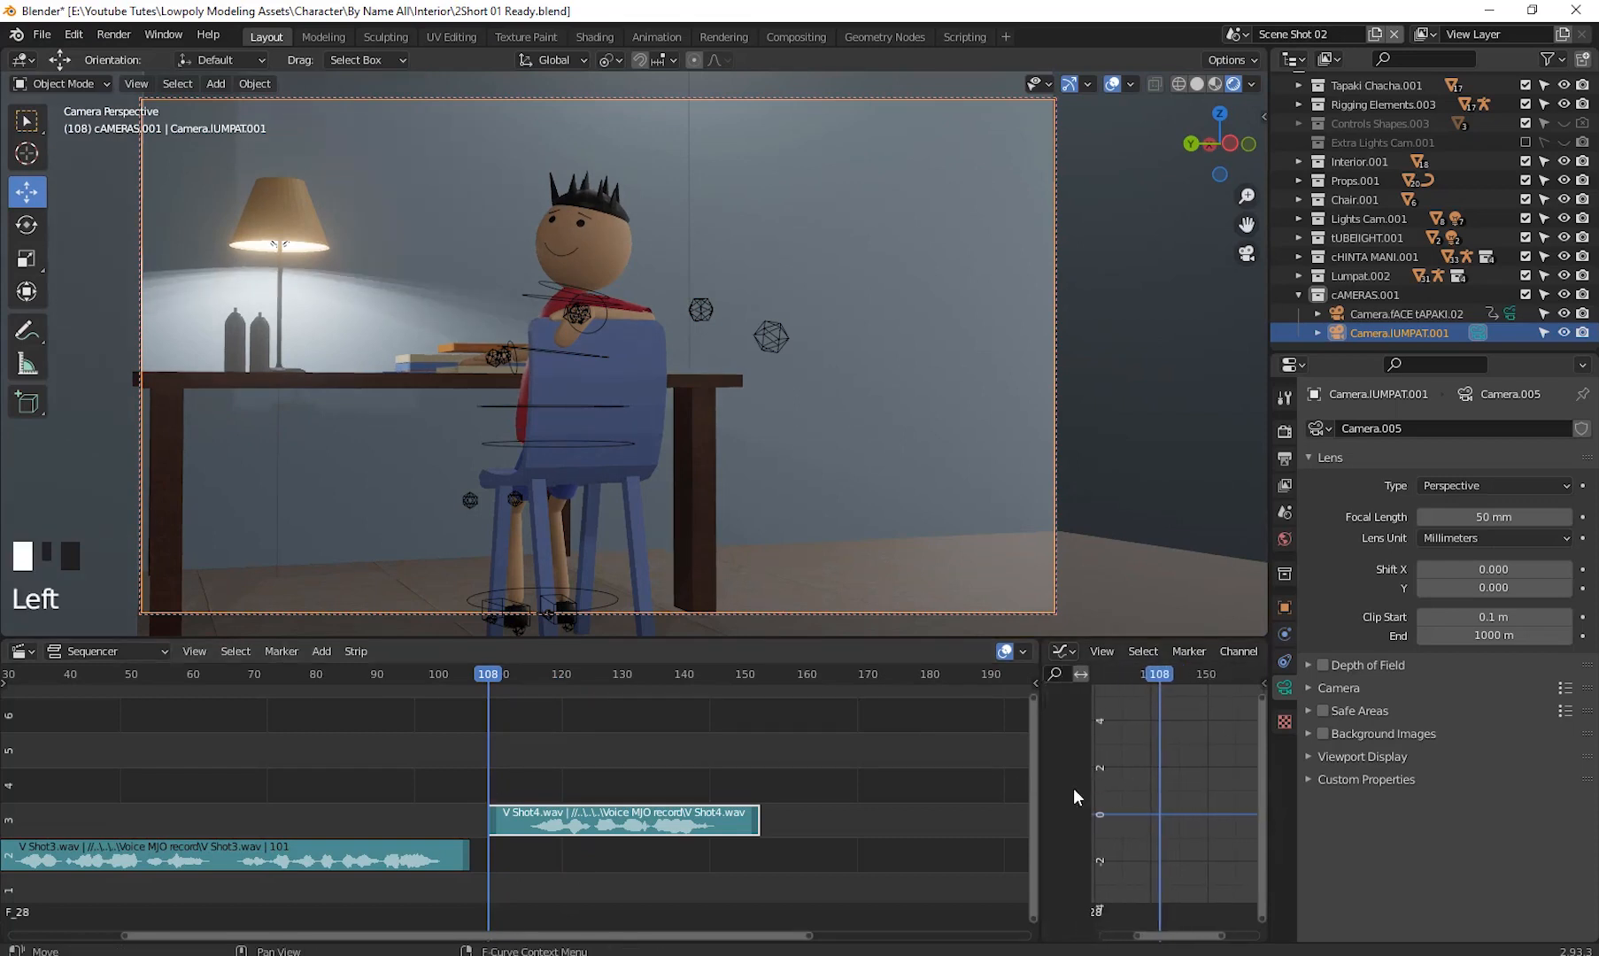
left_click(554, 253)
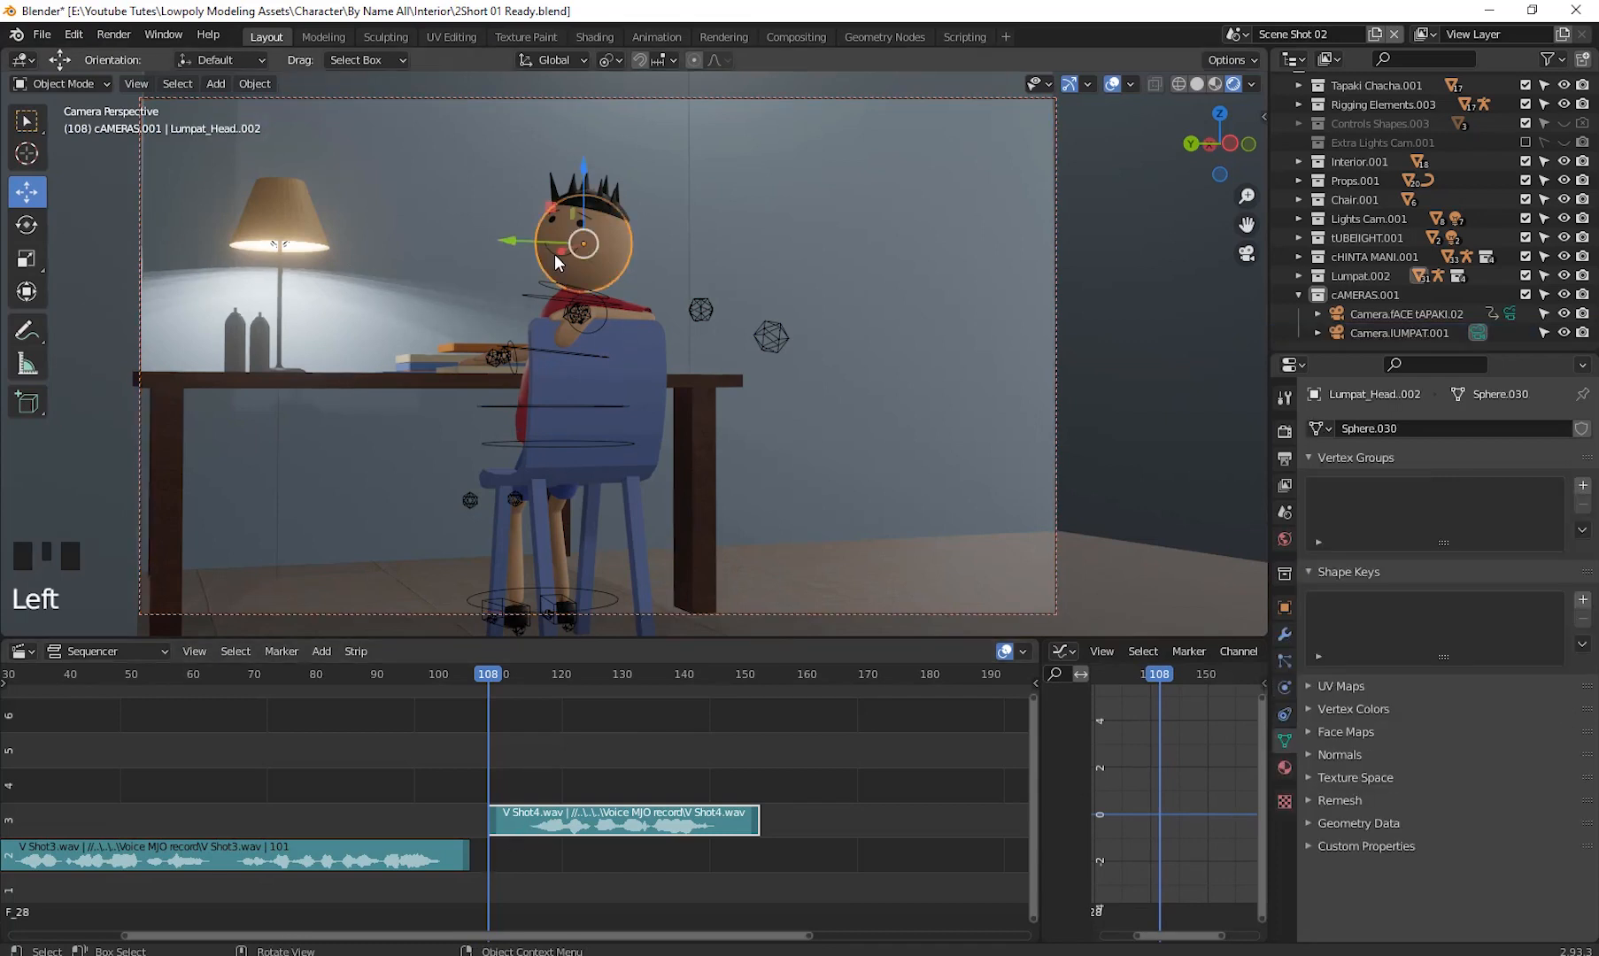
left_click(554, 254)
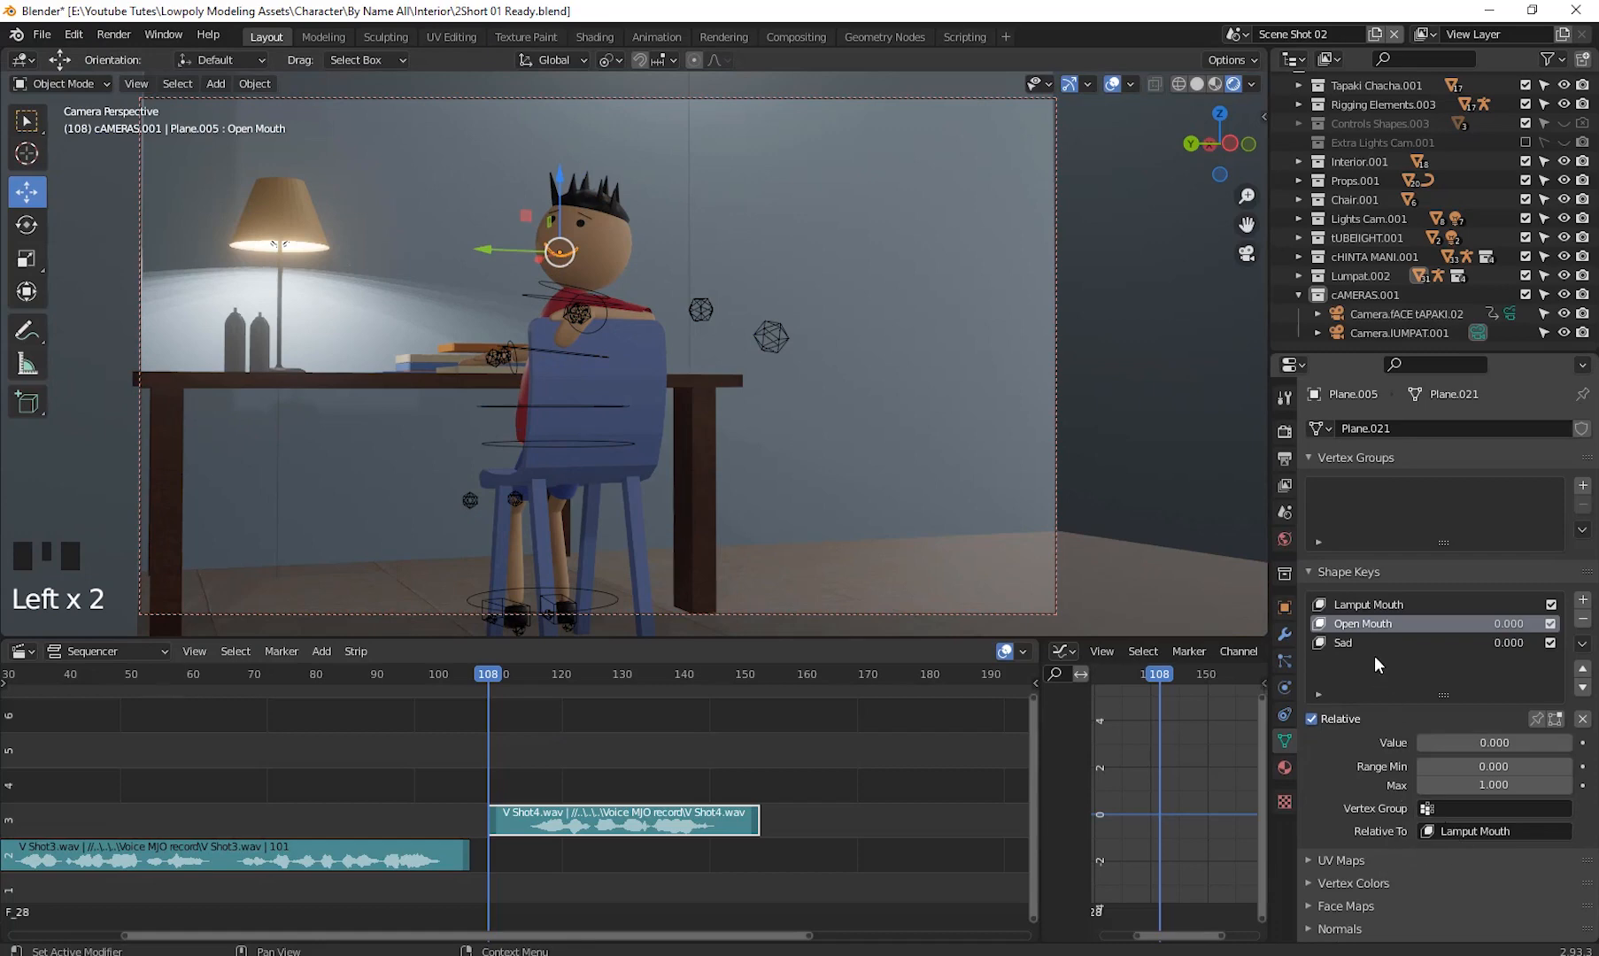
- Keyframe the Open Mouth shape key value and bake V Shot4.wav onto its F-curve with Bake Sound to F-Curves
right_click(1466, 745)
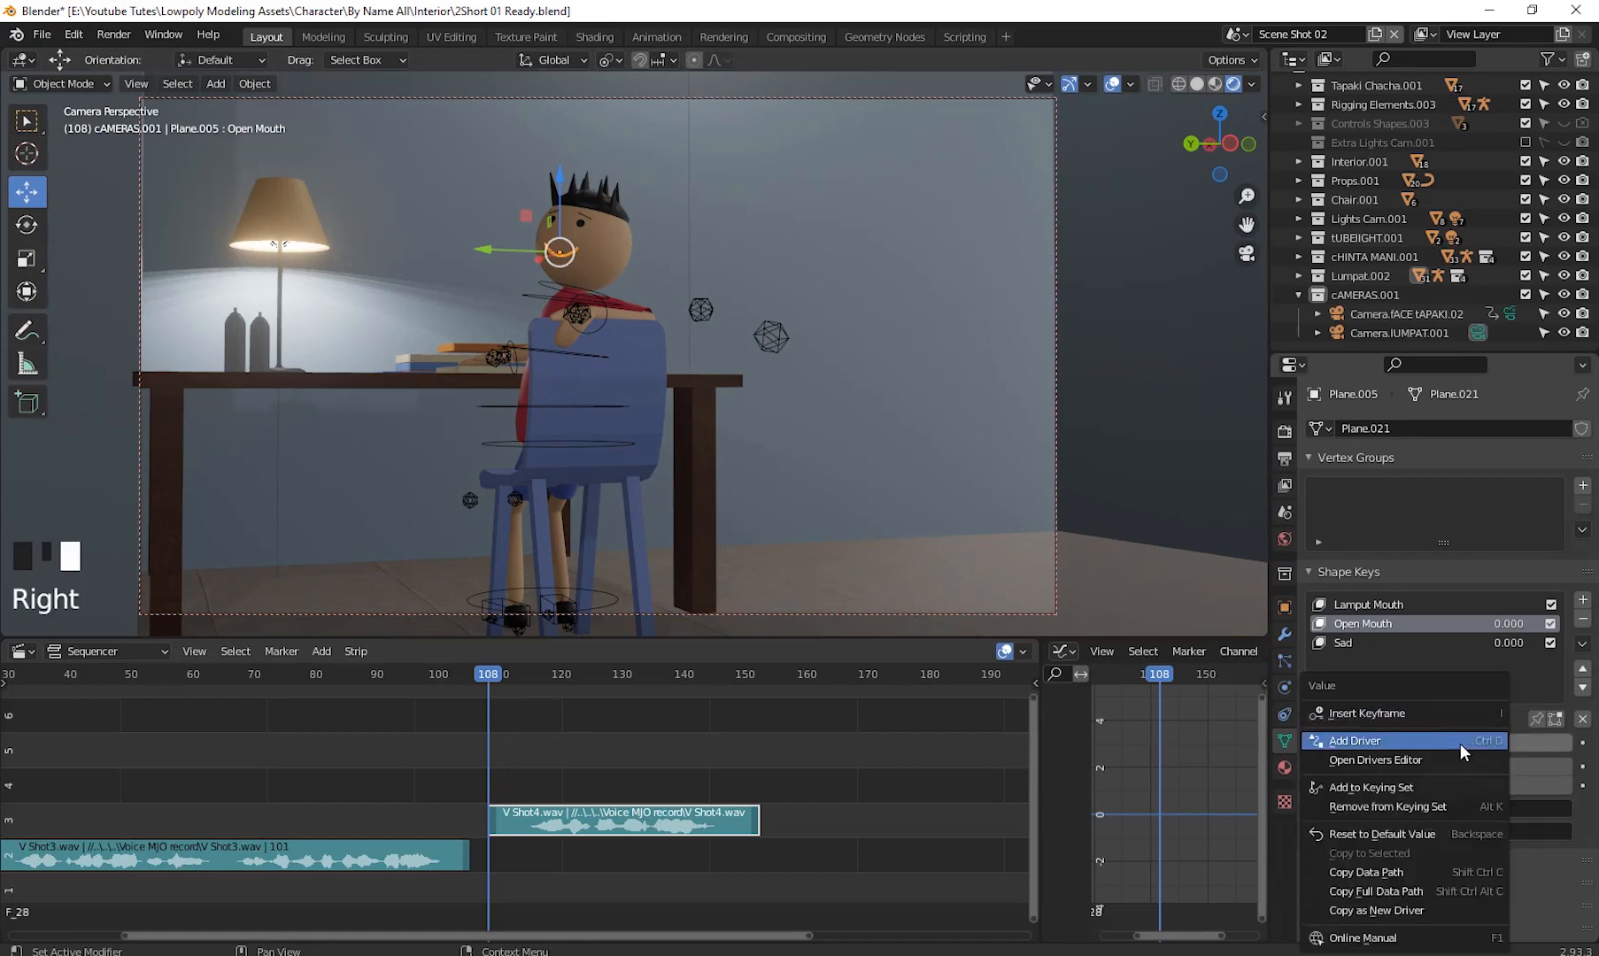
left_click(1388, 712)
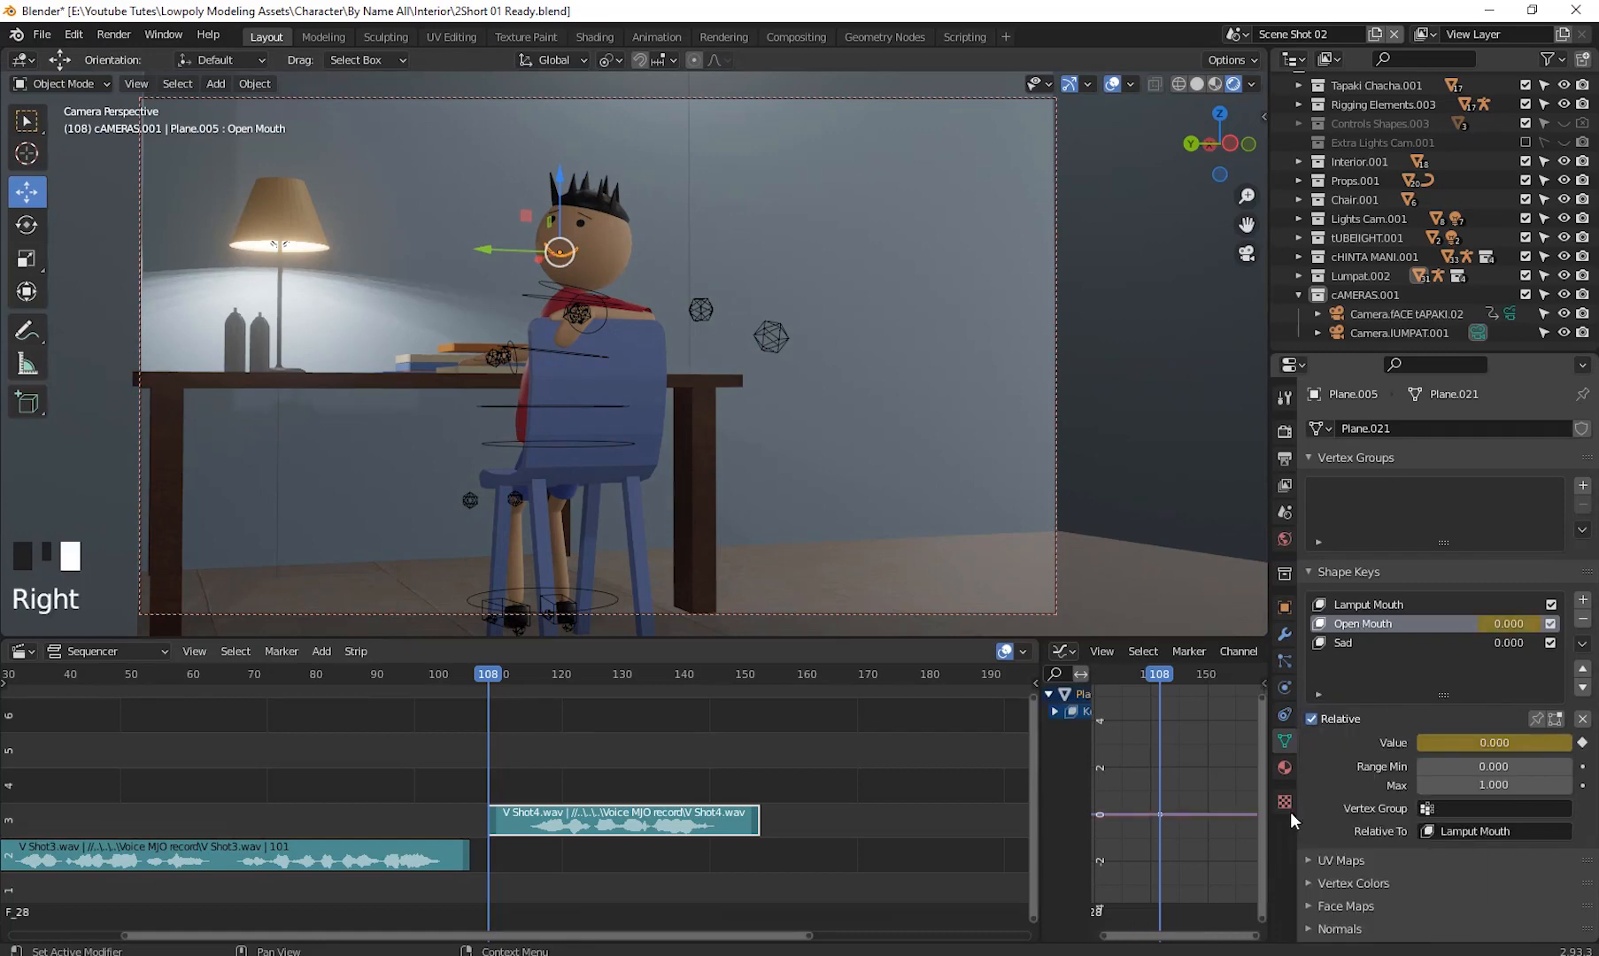
left_click_drag(1148, 783, 1172, 839)
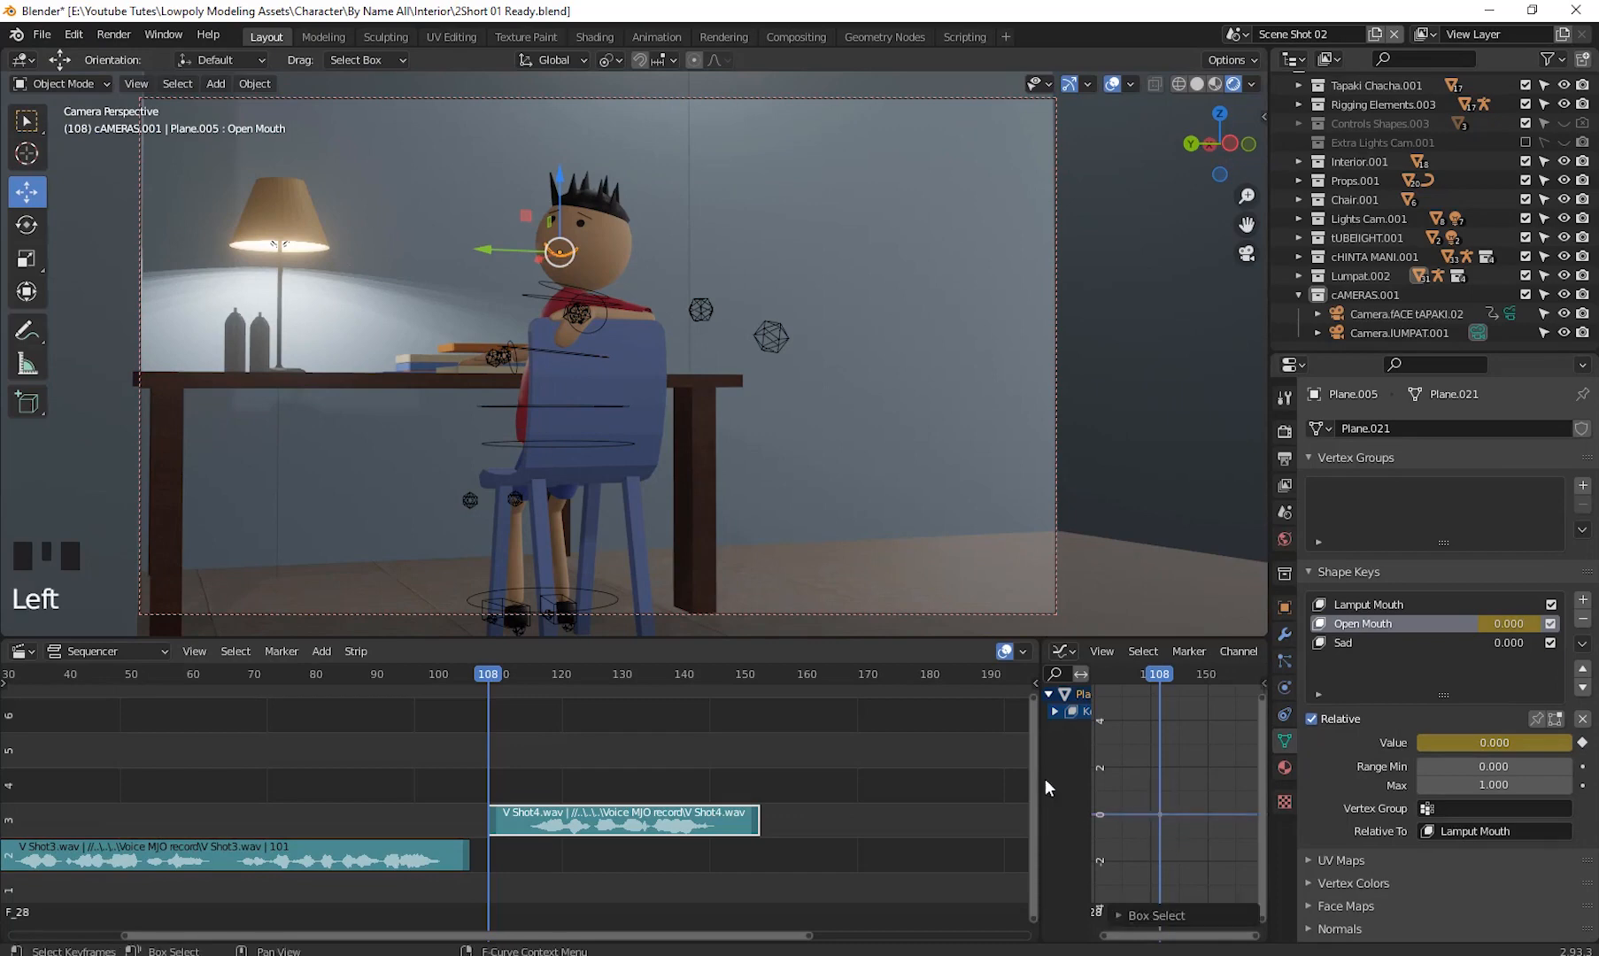
left_click_drag(1041, 759, 554, 782)
left_click(795, 652)
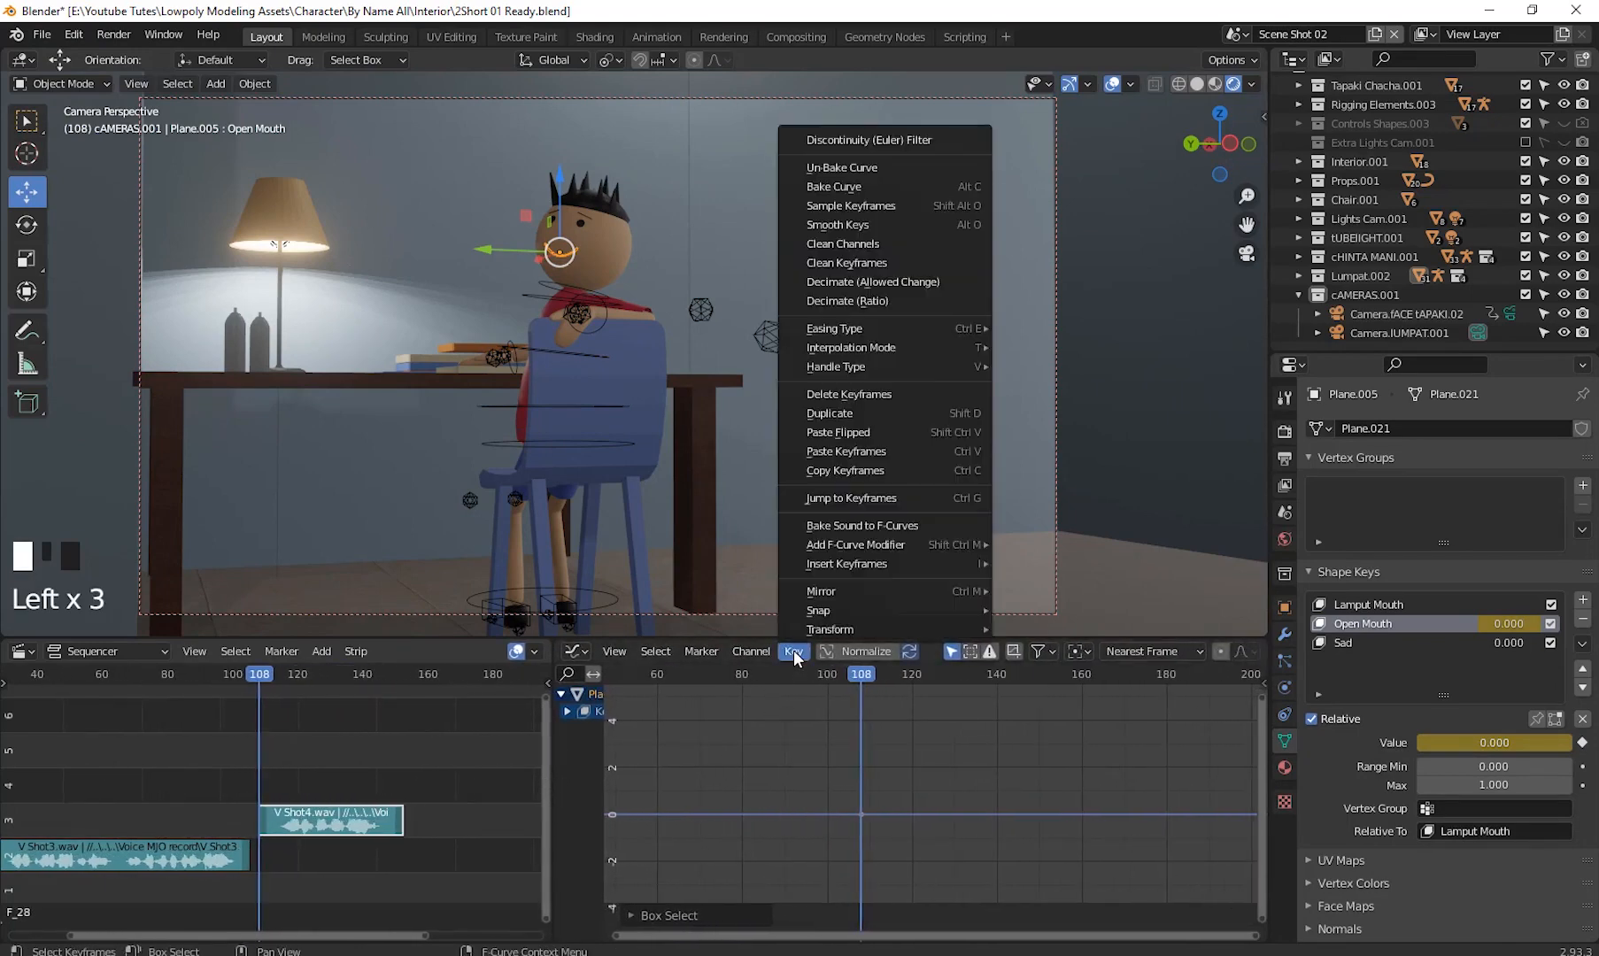
left_click(872, 526)
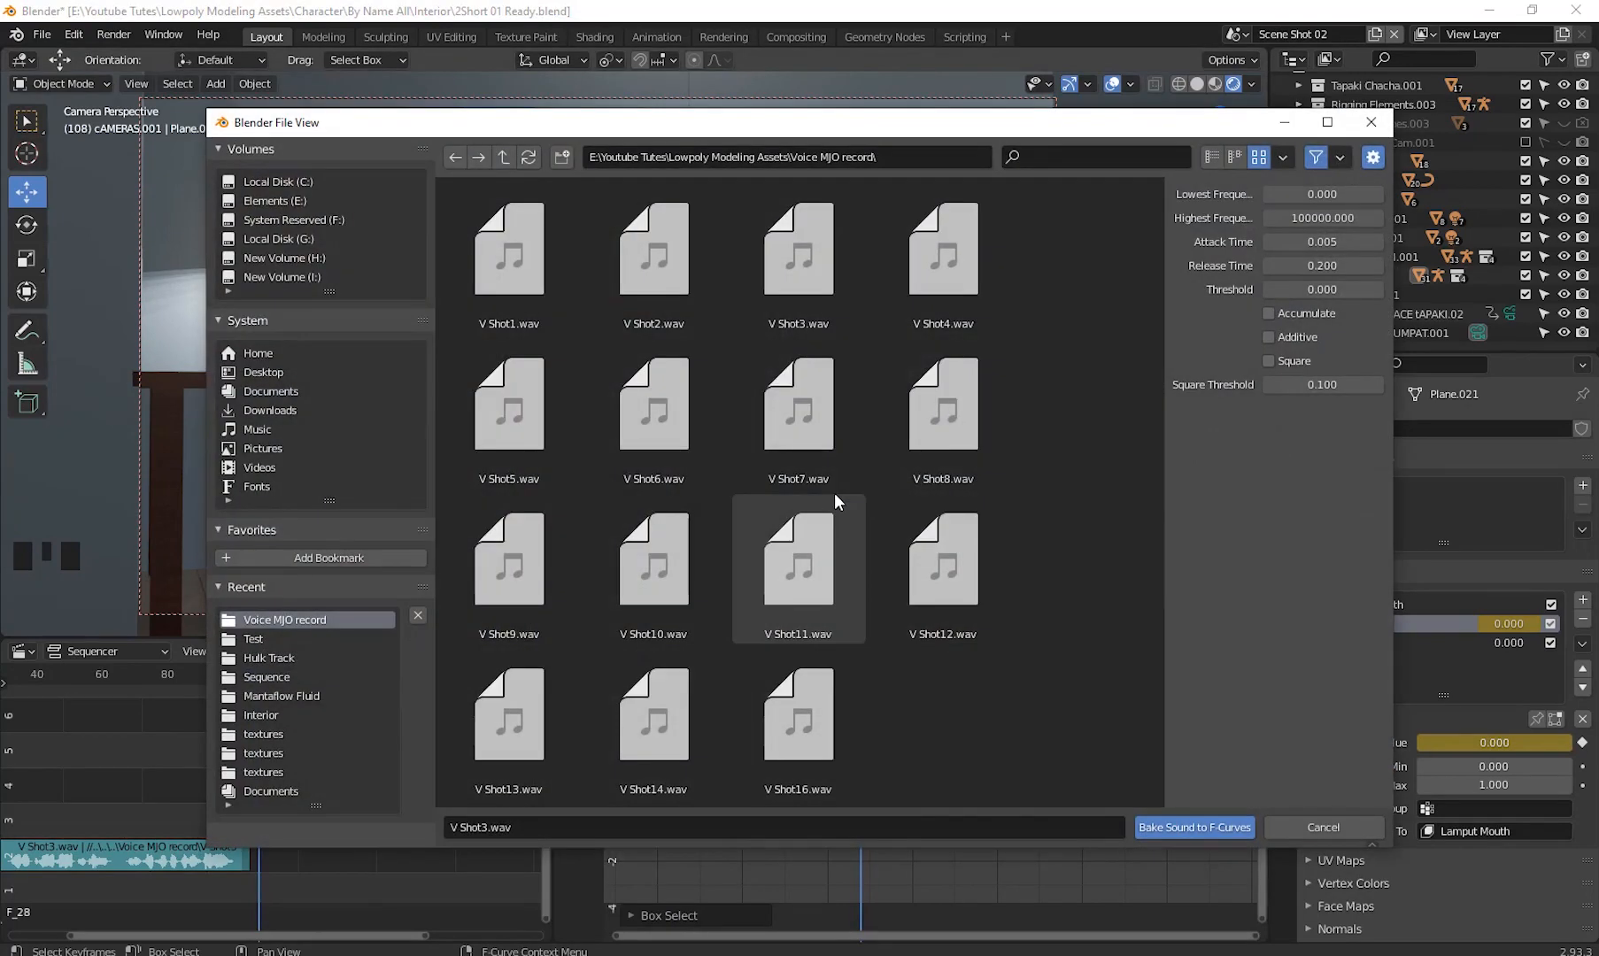
left_click(946, 258)
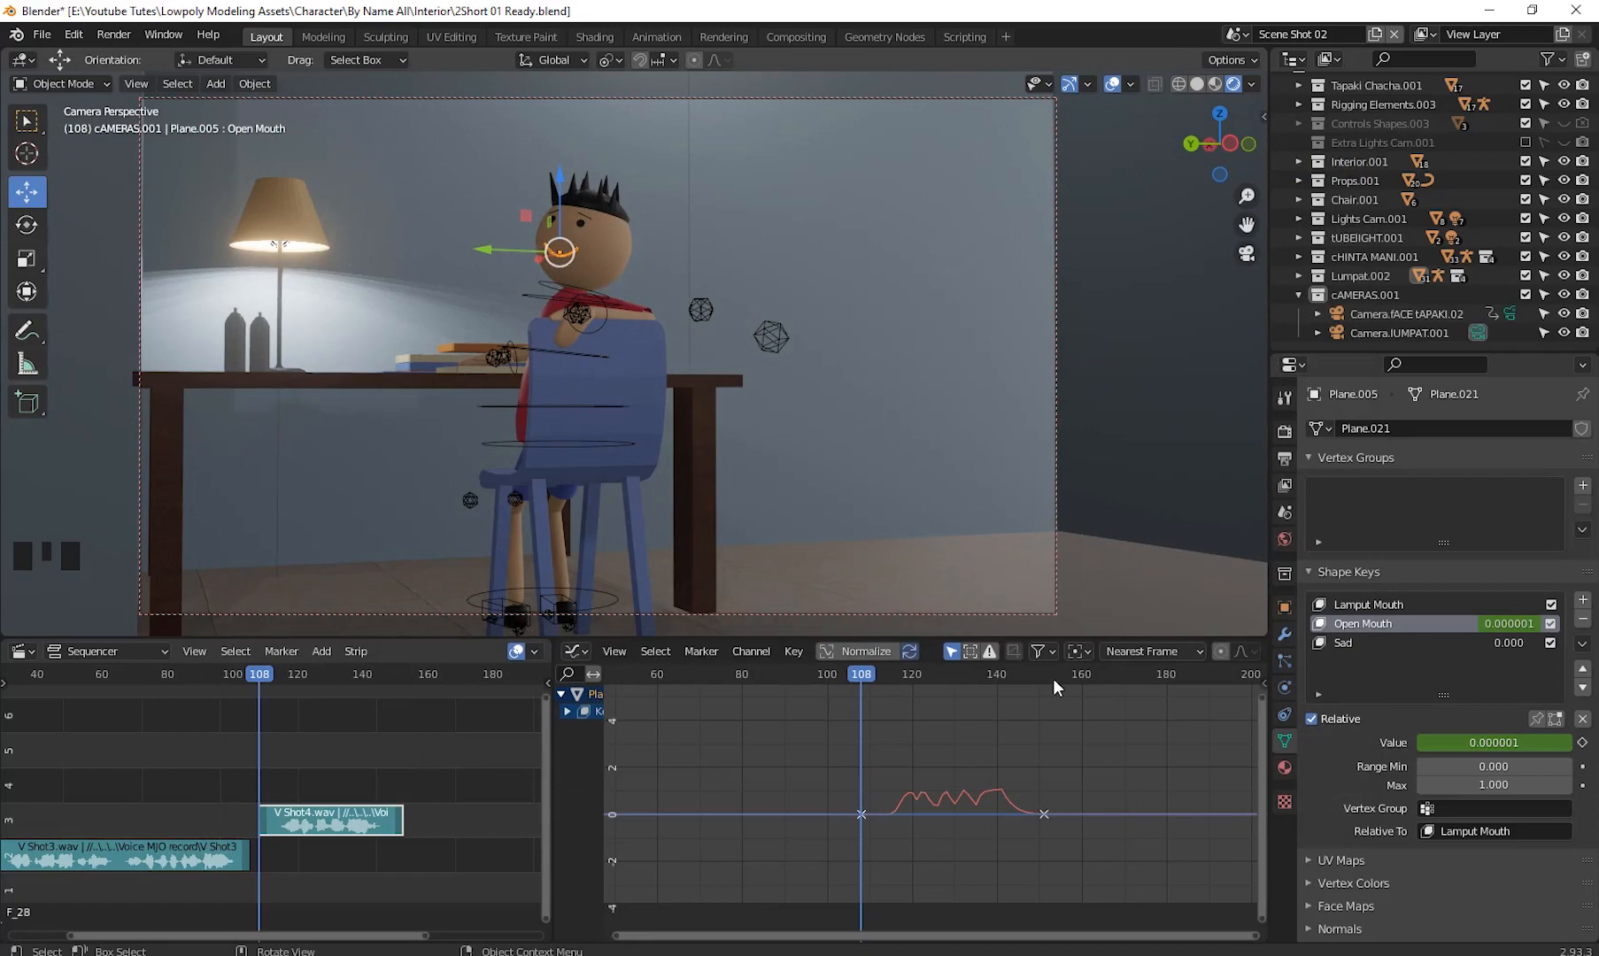
- Play back the baked mouth motion, then step back to frame 95
key("space")
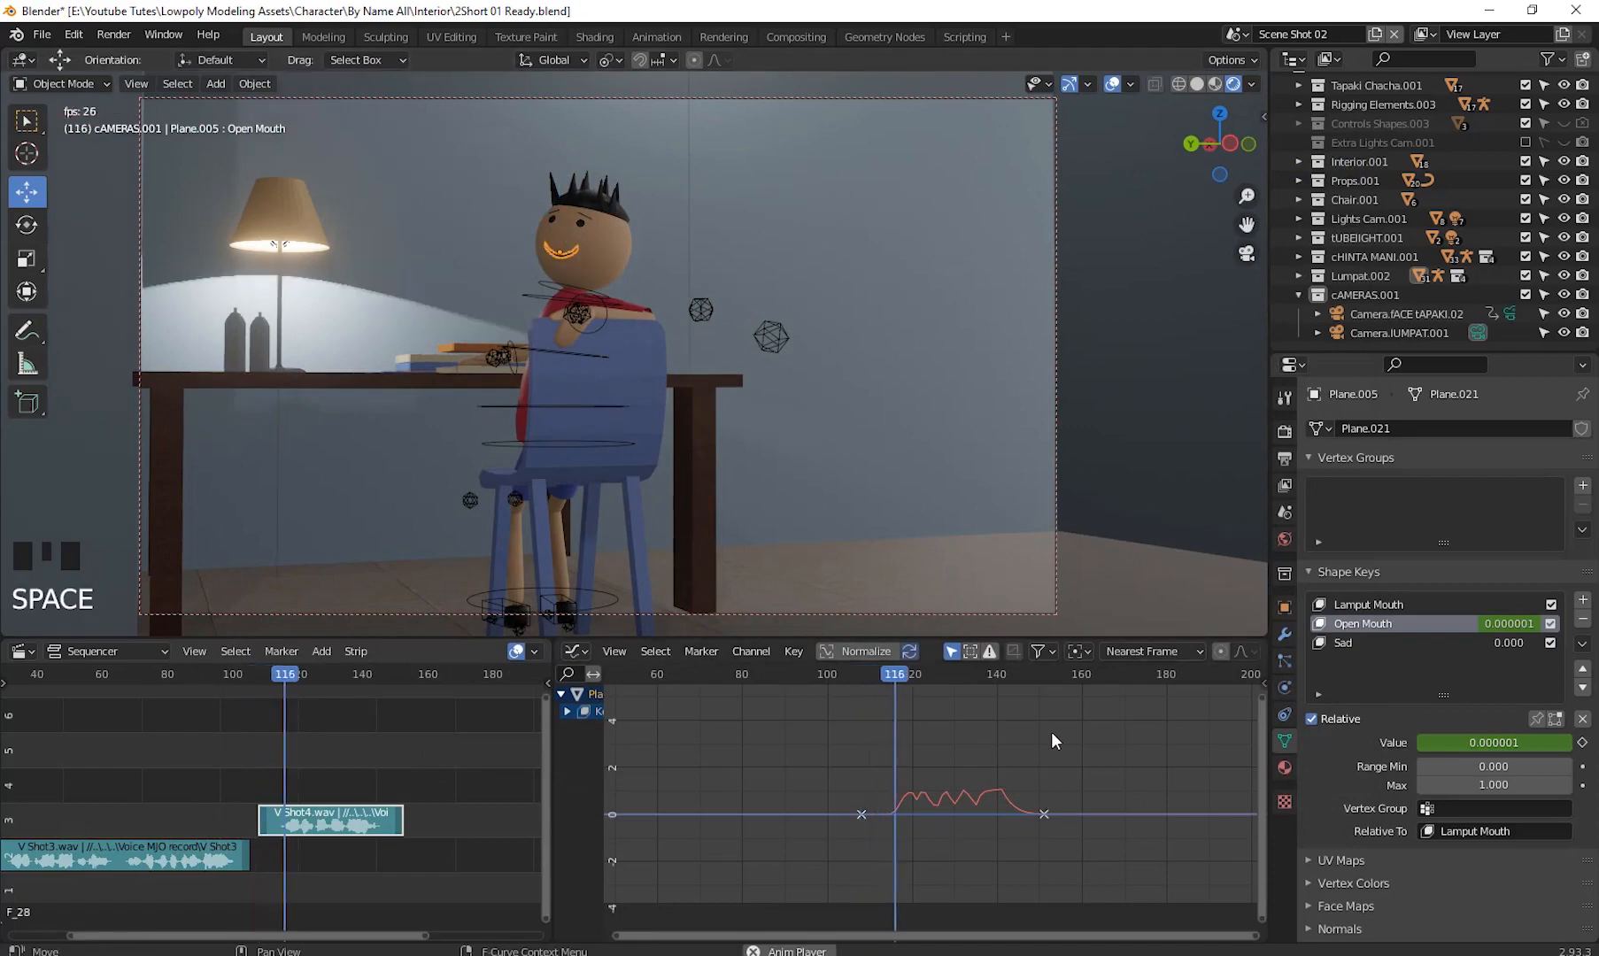
key("space")
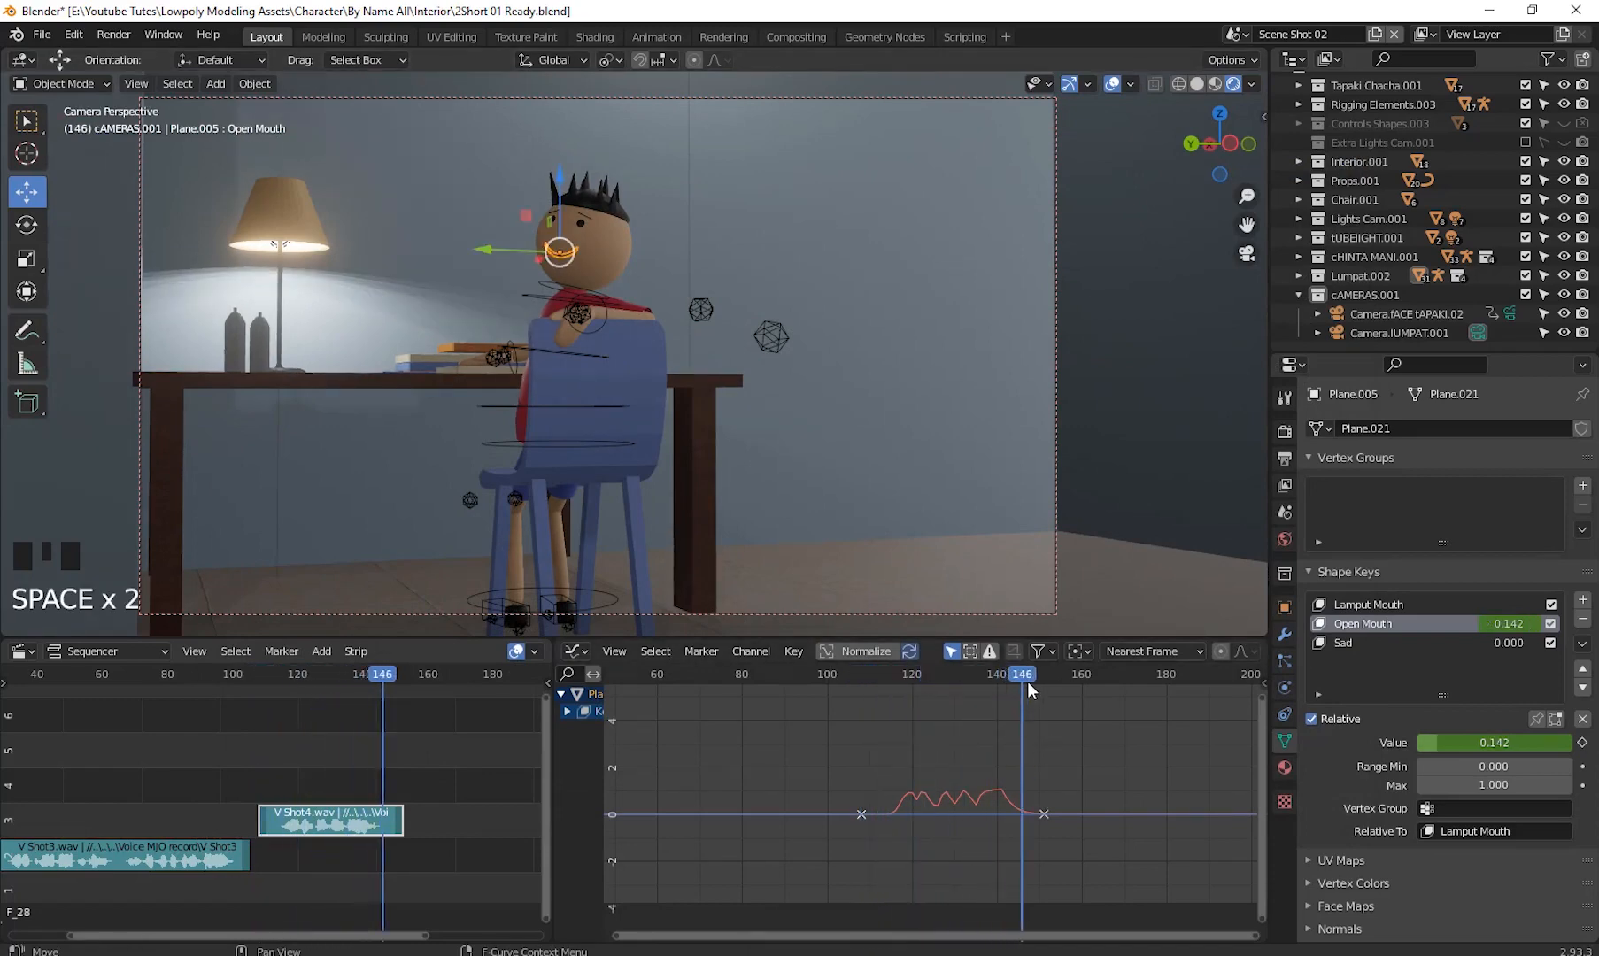
key("Left")
key("Left")
key("Left")
key("Left")
key("Left")
key("Left")
key("Left")
key("Left")
key("Left")
key("Left")
key("Left")
key("Left")
key("Left")
key("Left")
key("Left")
key("Left")
key("Left")
key("Left")
key("Left")
key("Left")
left_click_drag(862, 747, 869, 747)
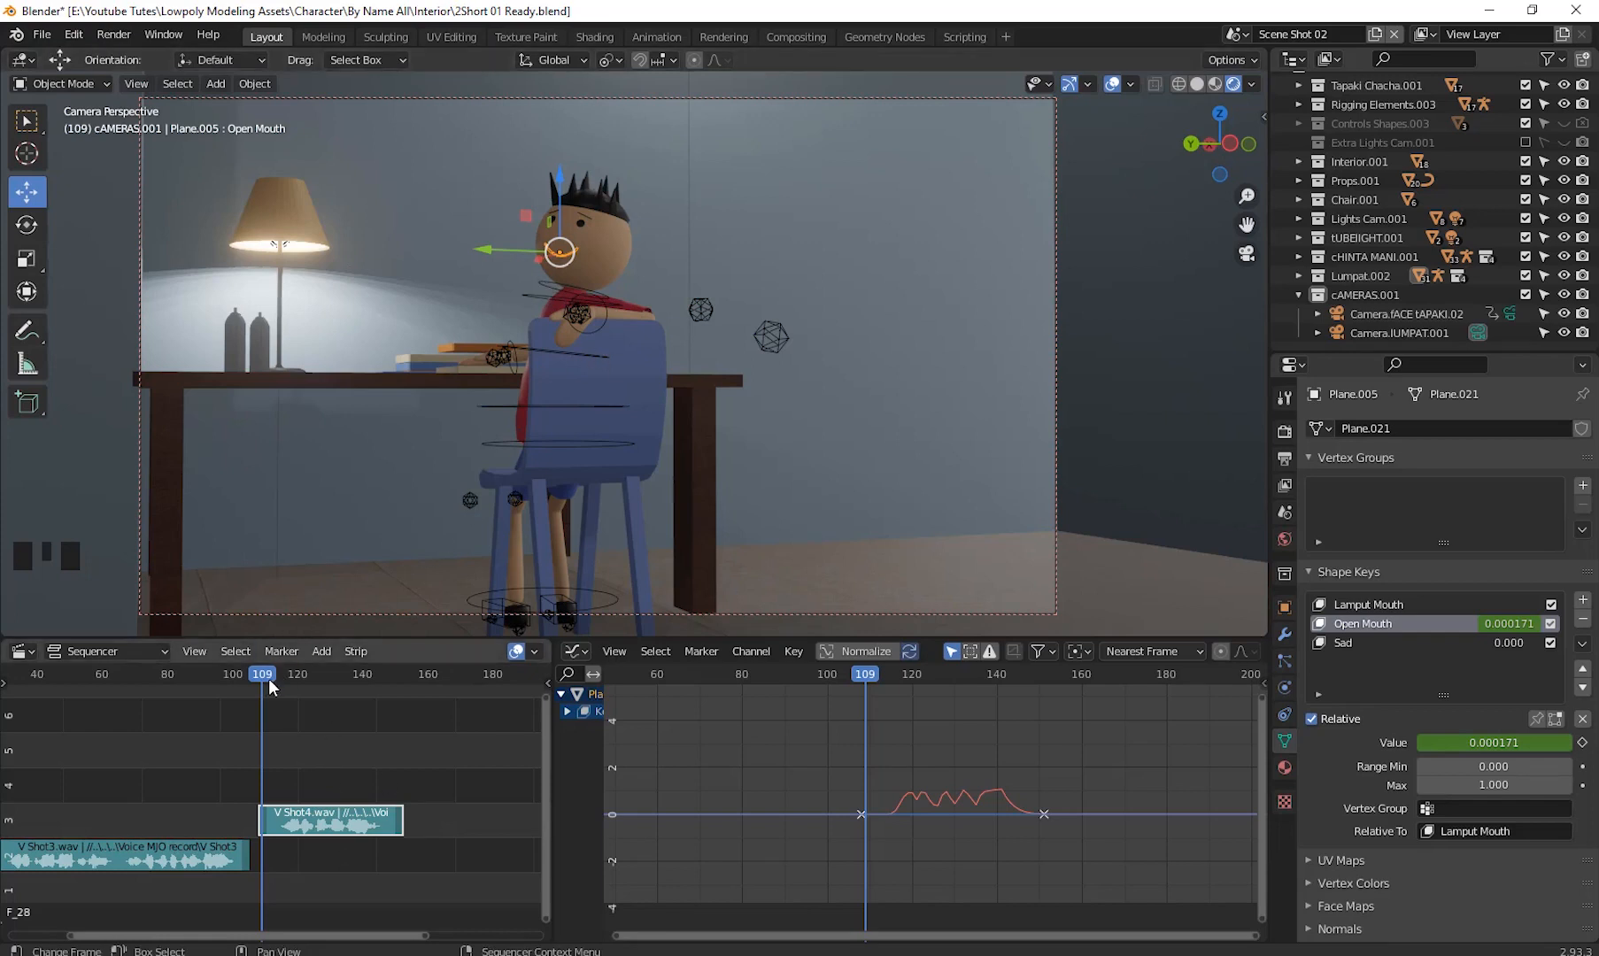
left_click_drag(264, 678, 218, 686)
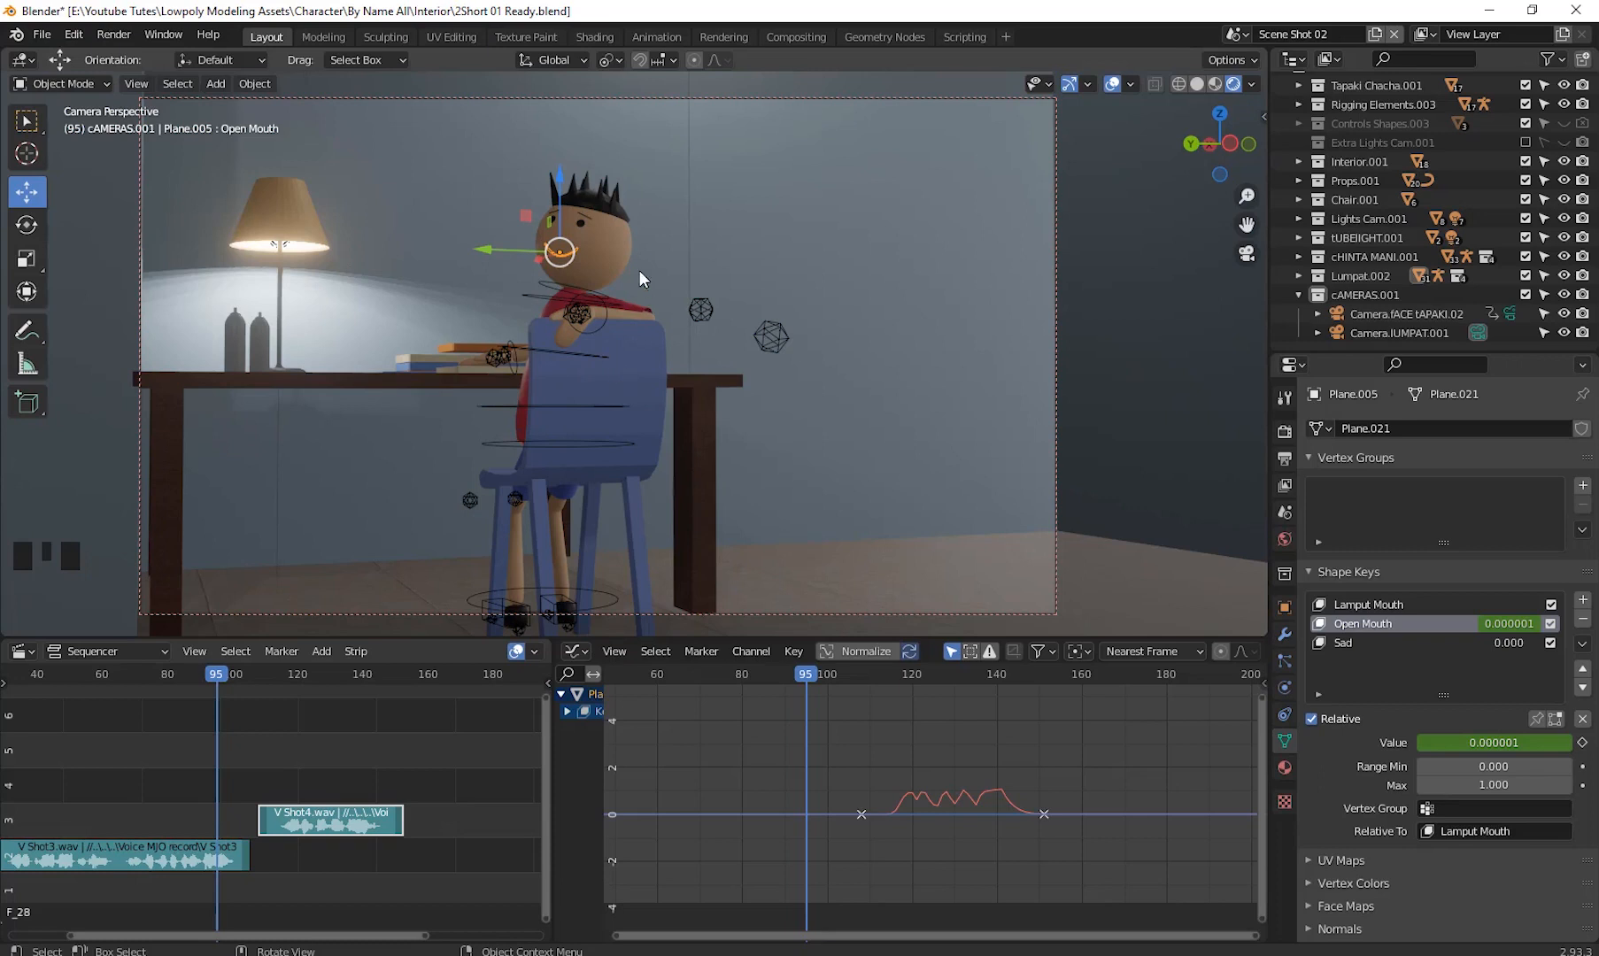
- Turn off the viewport's Camera to View lock so the view moves freely from the camera
left_click(1264, 113)
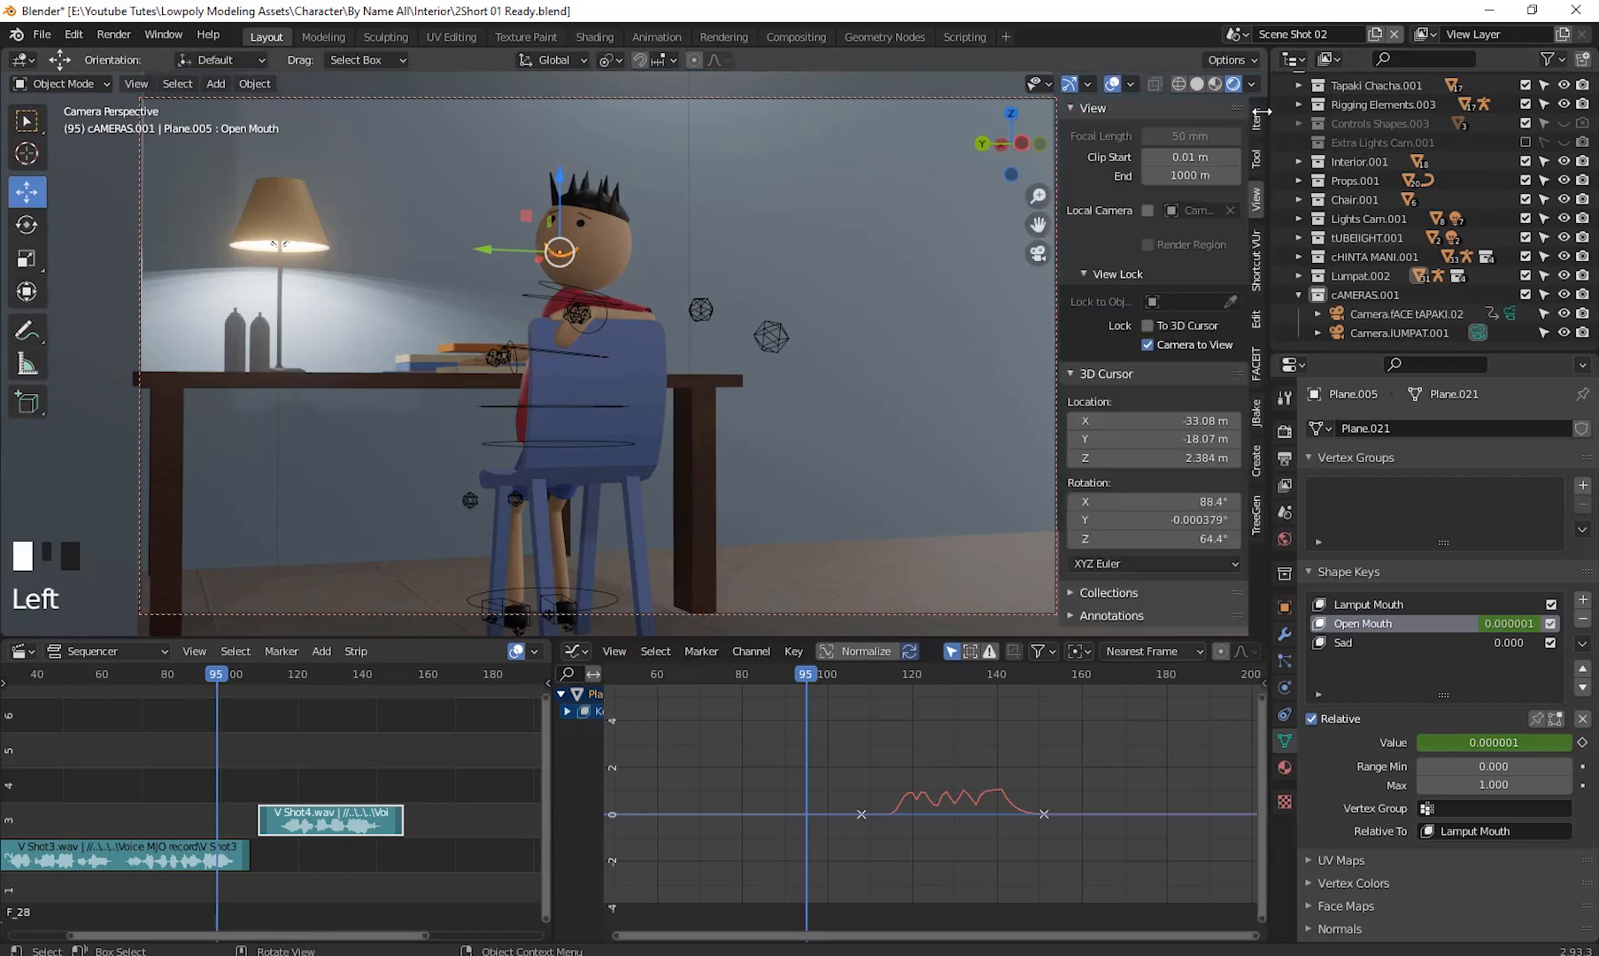
left_click(1147, 345)
mouse_move(837, 404)
middle_mouse_down()
mouse_move(875, 413)
mouse_move(858, 402)
middle_mouse_up()
scroll(591, 359, "down", 3)
scroll(463, 346, "up", 1)
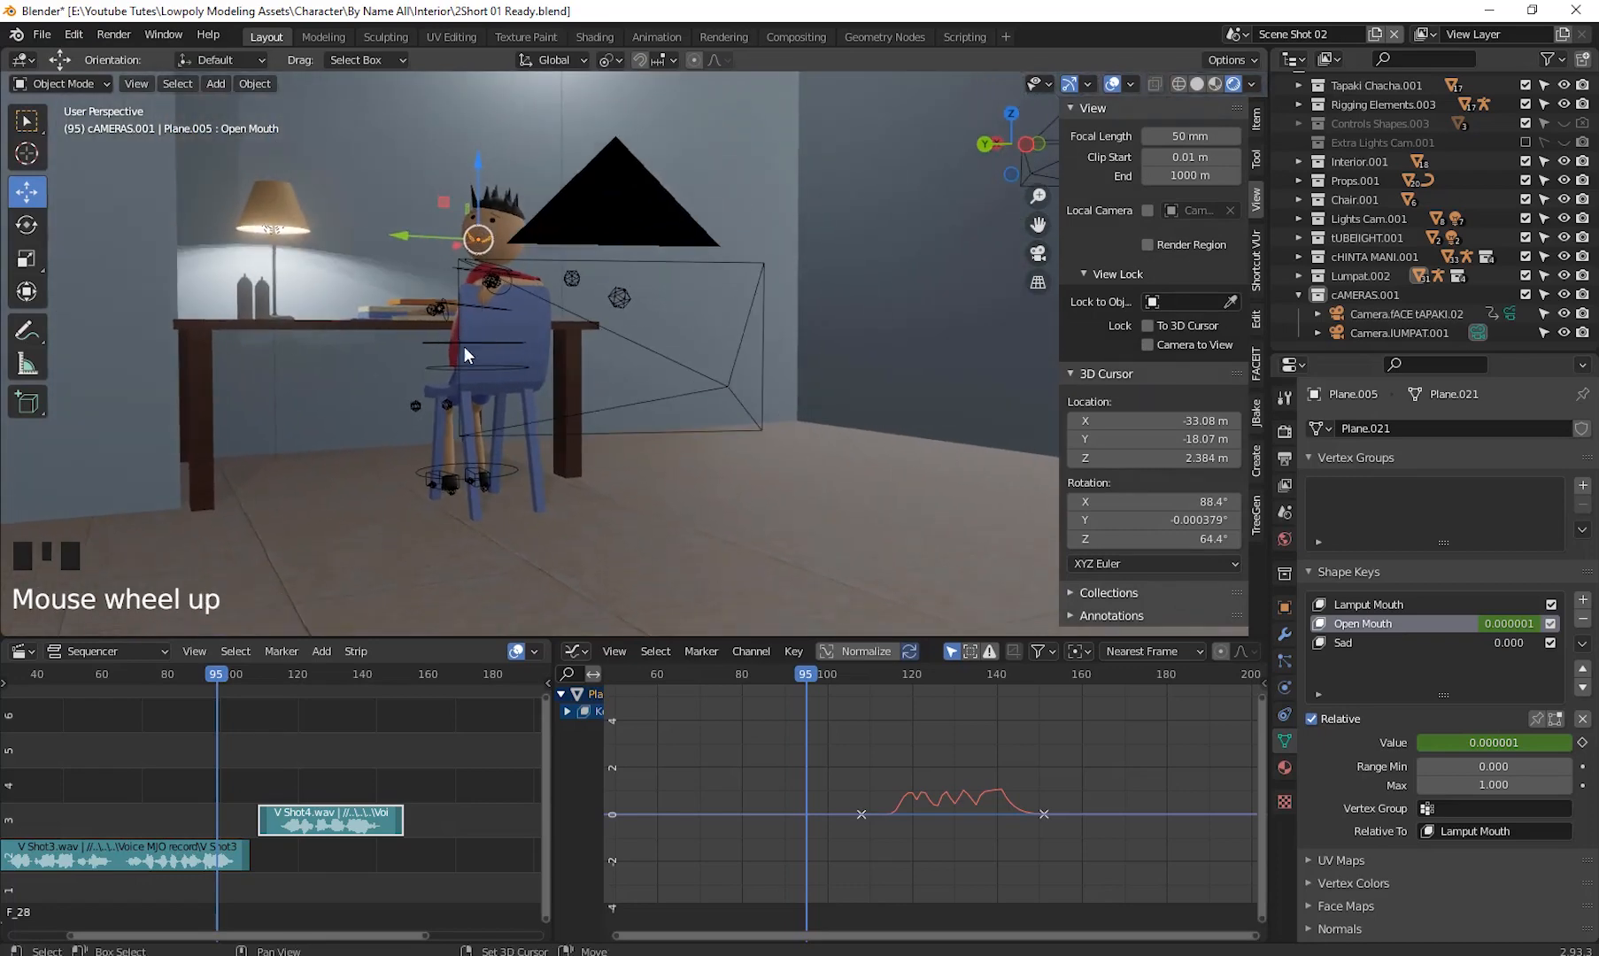
middle_click_drag(463, 346, 521, 373, "shift")
scroll(541, 275, "up", 9)
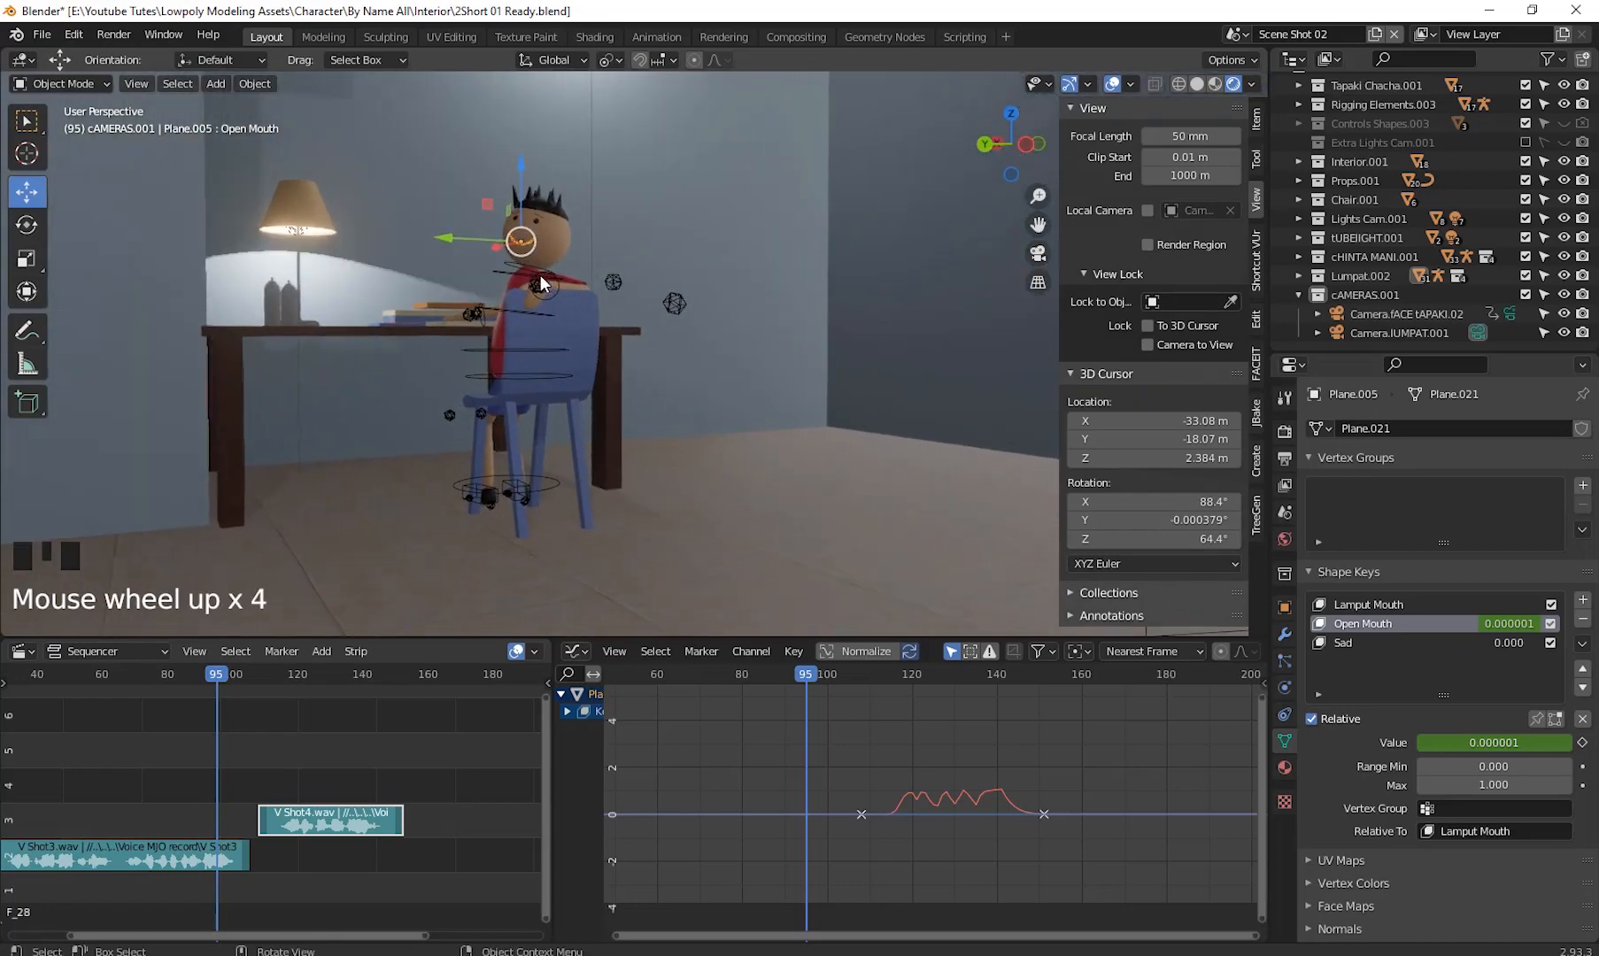
- Select the character armature, frame it, and switch to Pose Mode
left_click(519, 348)
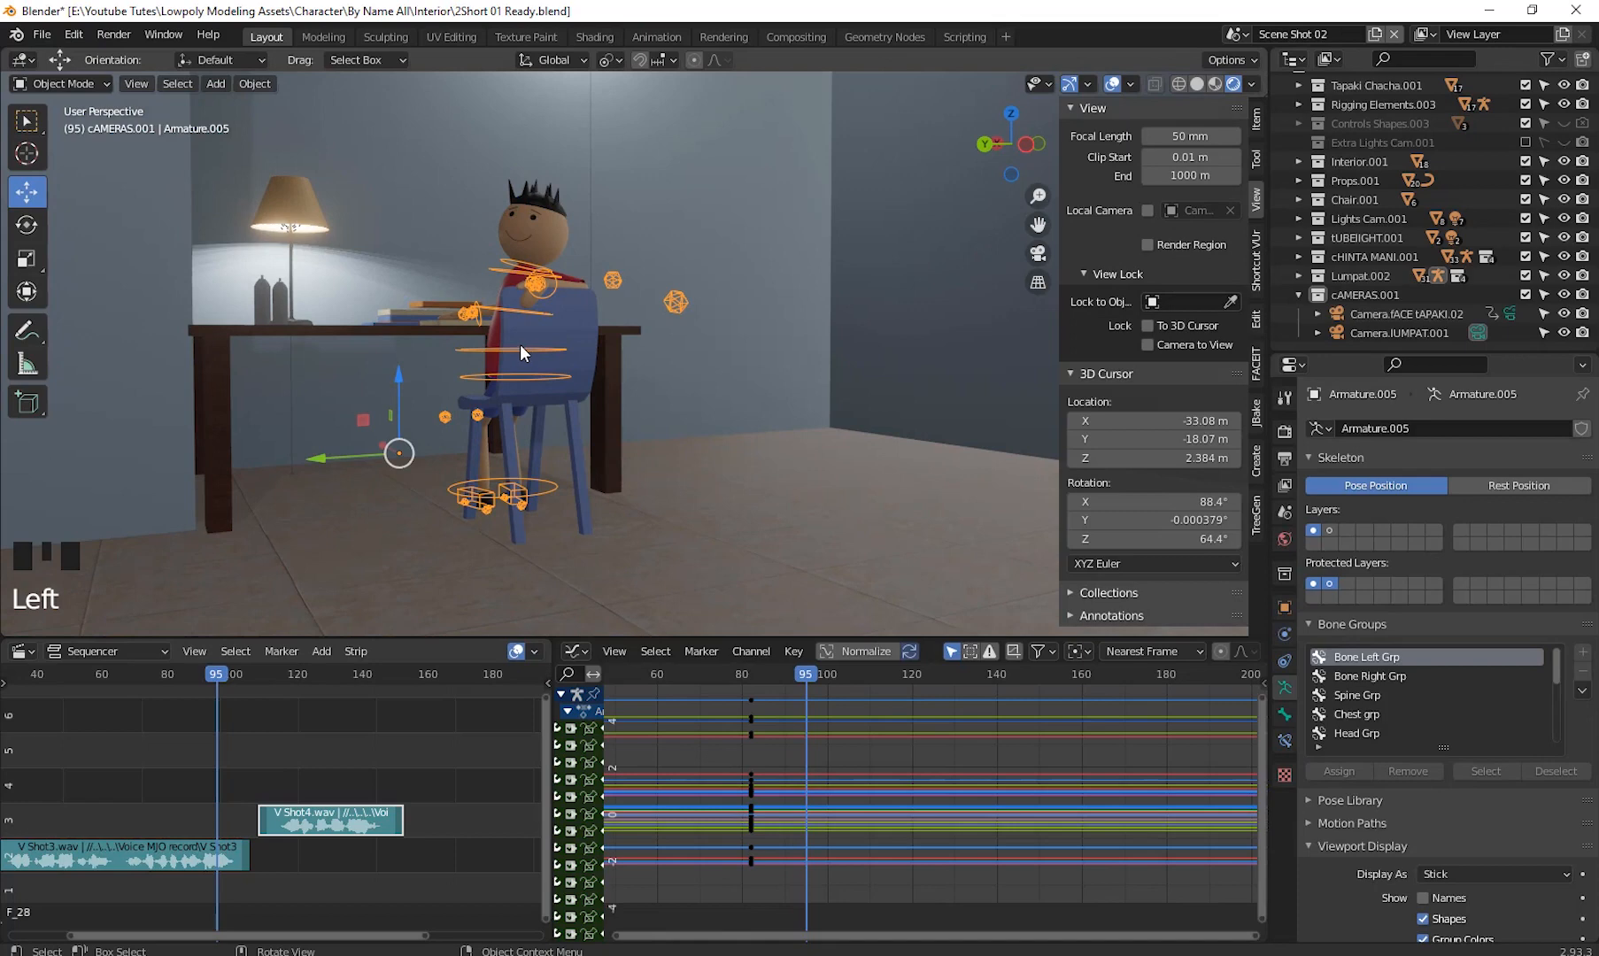
key("KP_Decimal")
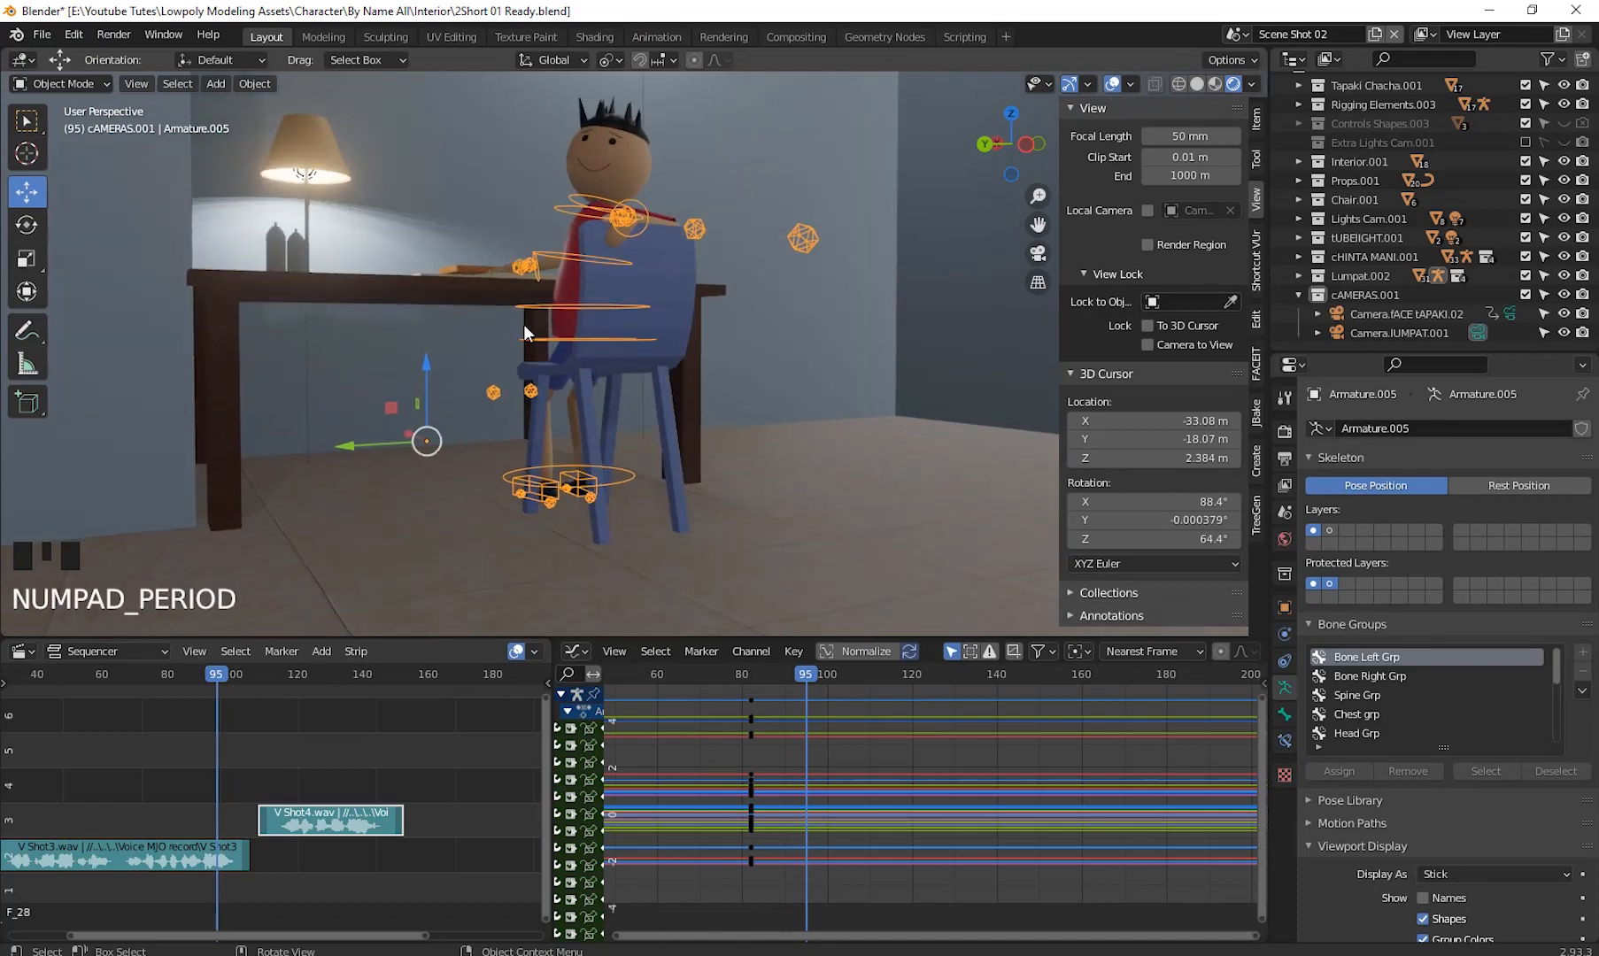
middle_click_drag(655, 364, 595, 389, "shift")
scroll(672, 451, "up", 2)
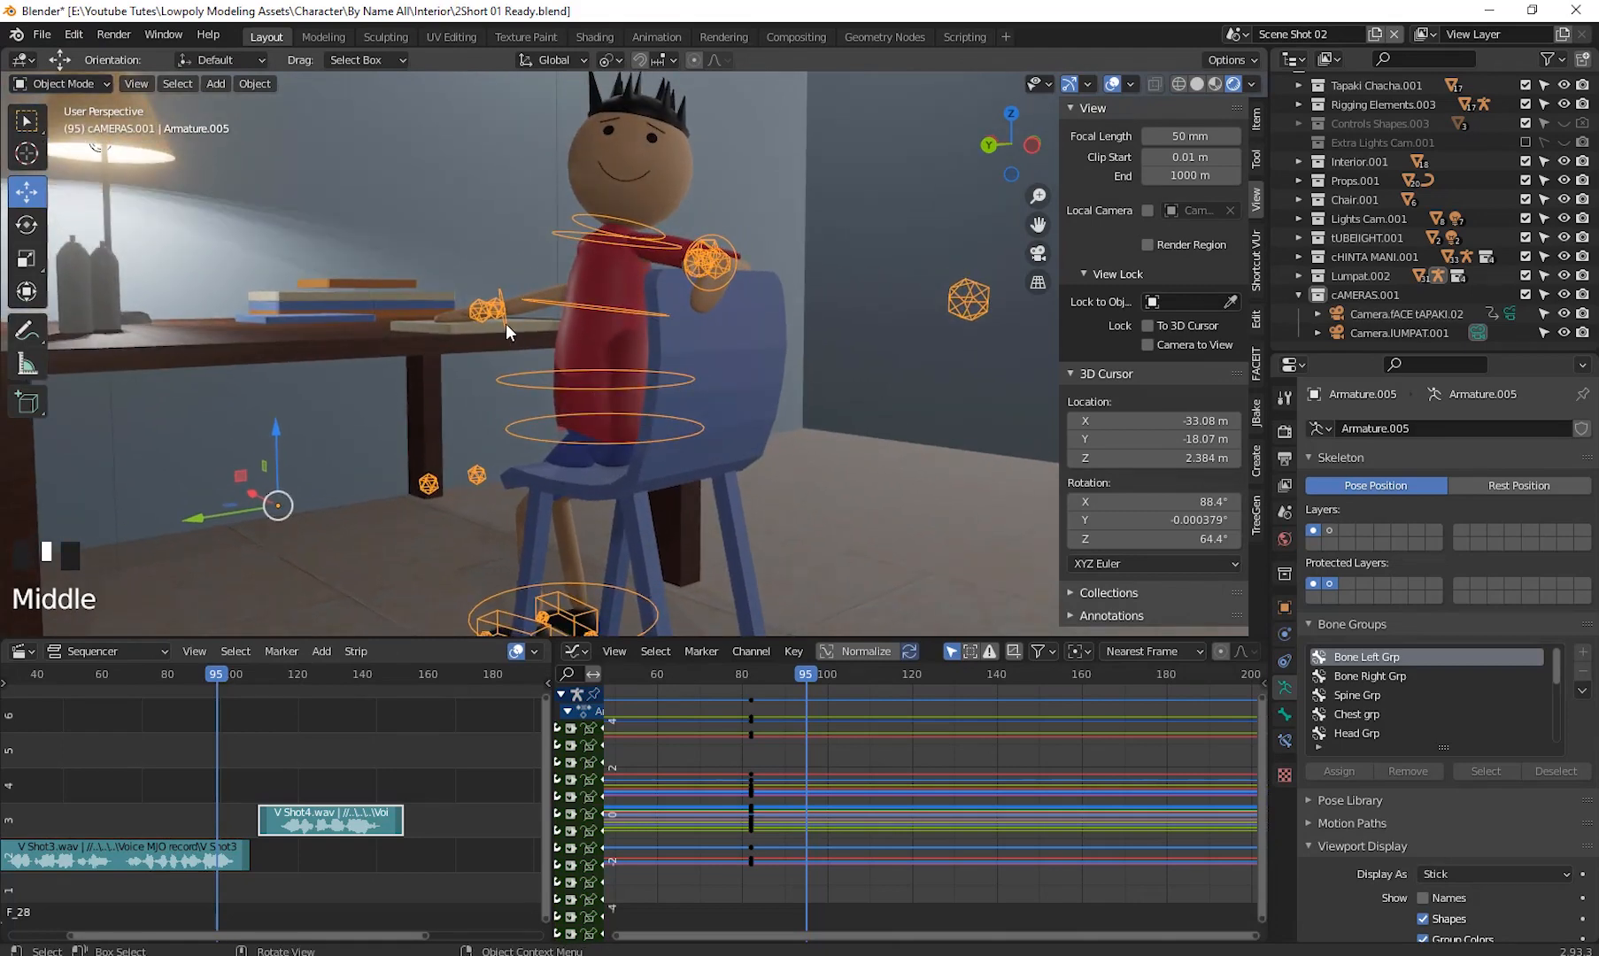
left_click(56, 79)
left_click(76, 149)
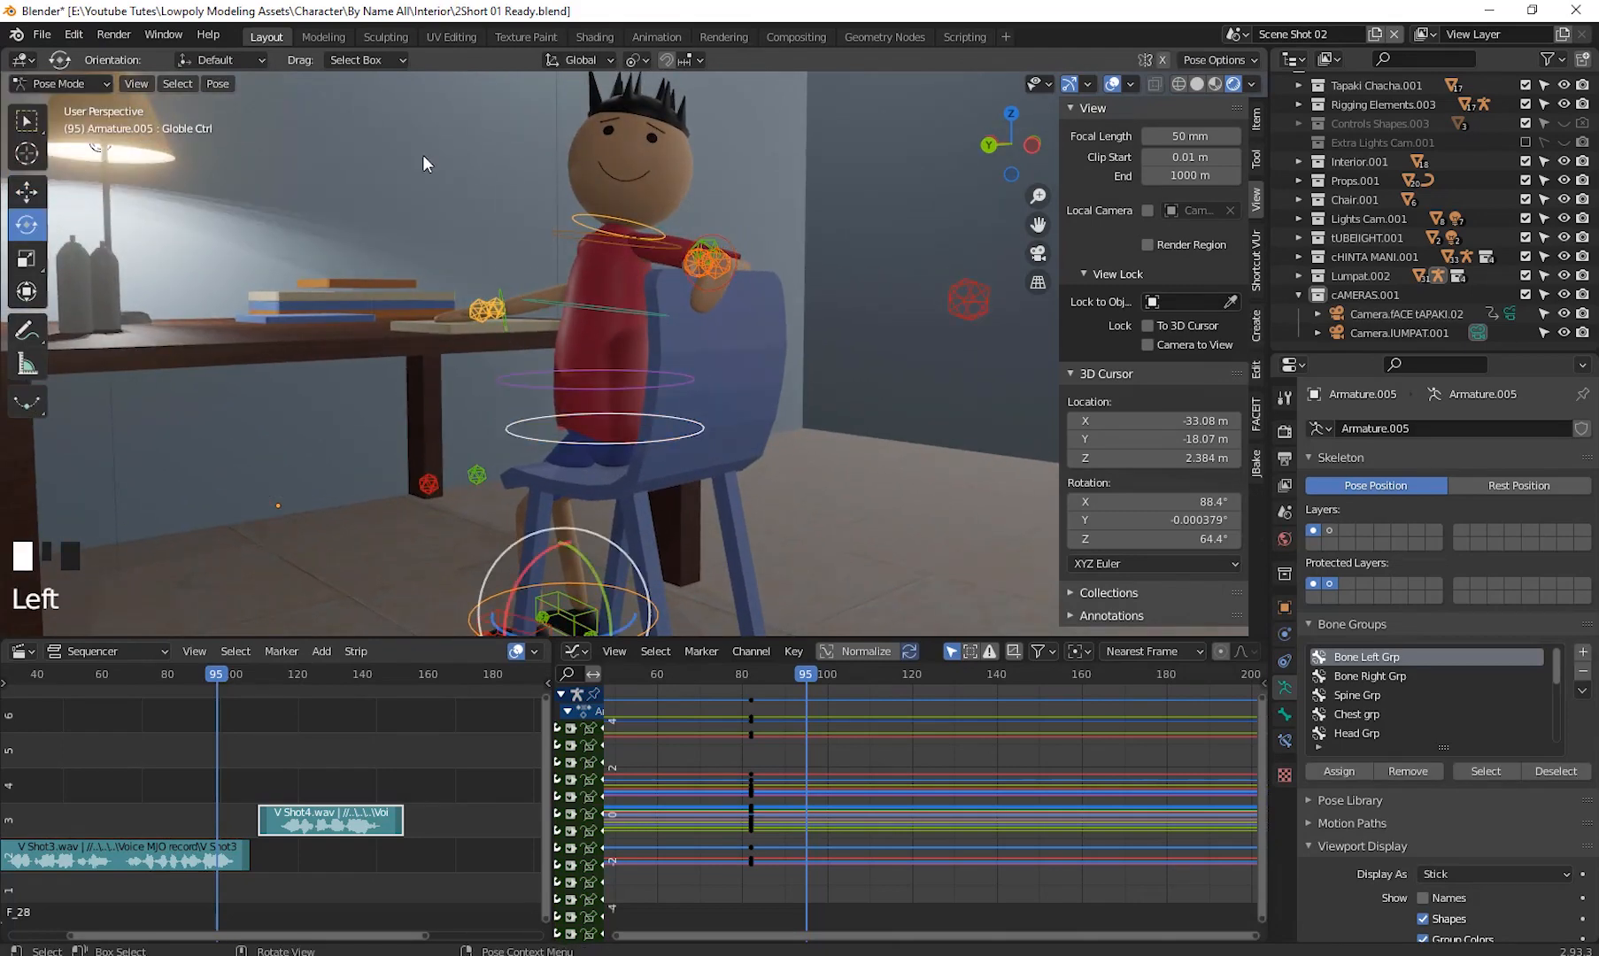
- Box-select all of the character's control bones and move to frame 109
left_click_drag(346, 111, 1015, 715)
middle_click_drag(869, 538, 856, 482, "shift")
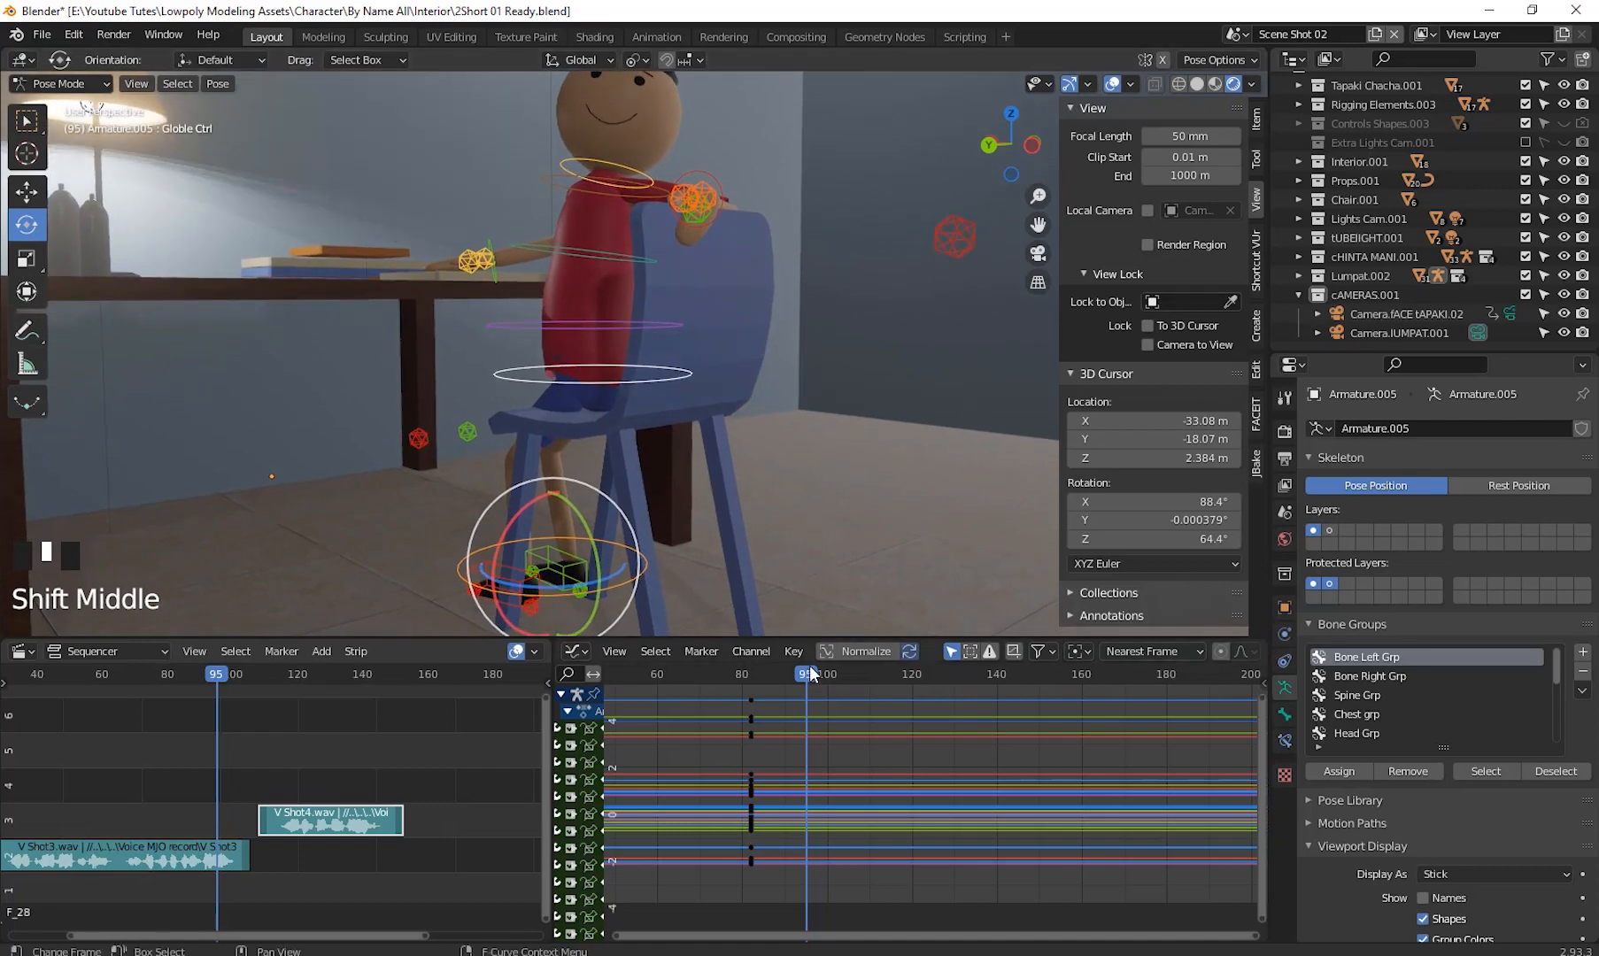
left_click_drag(808, 678, 863, 742)
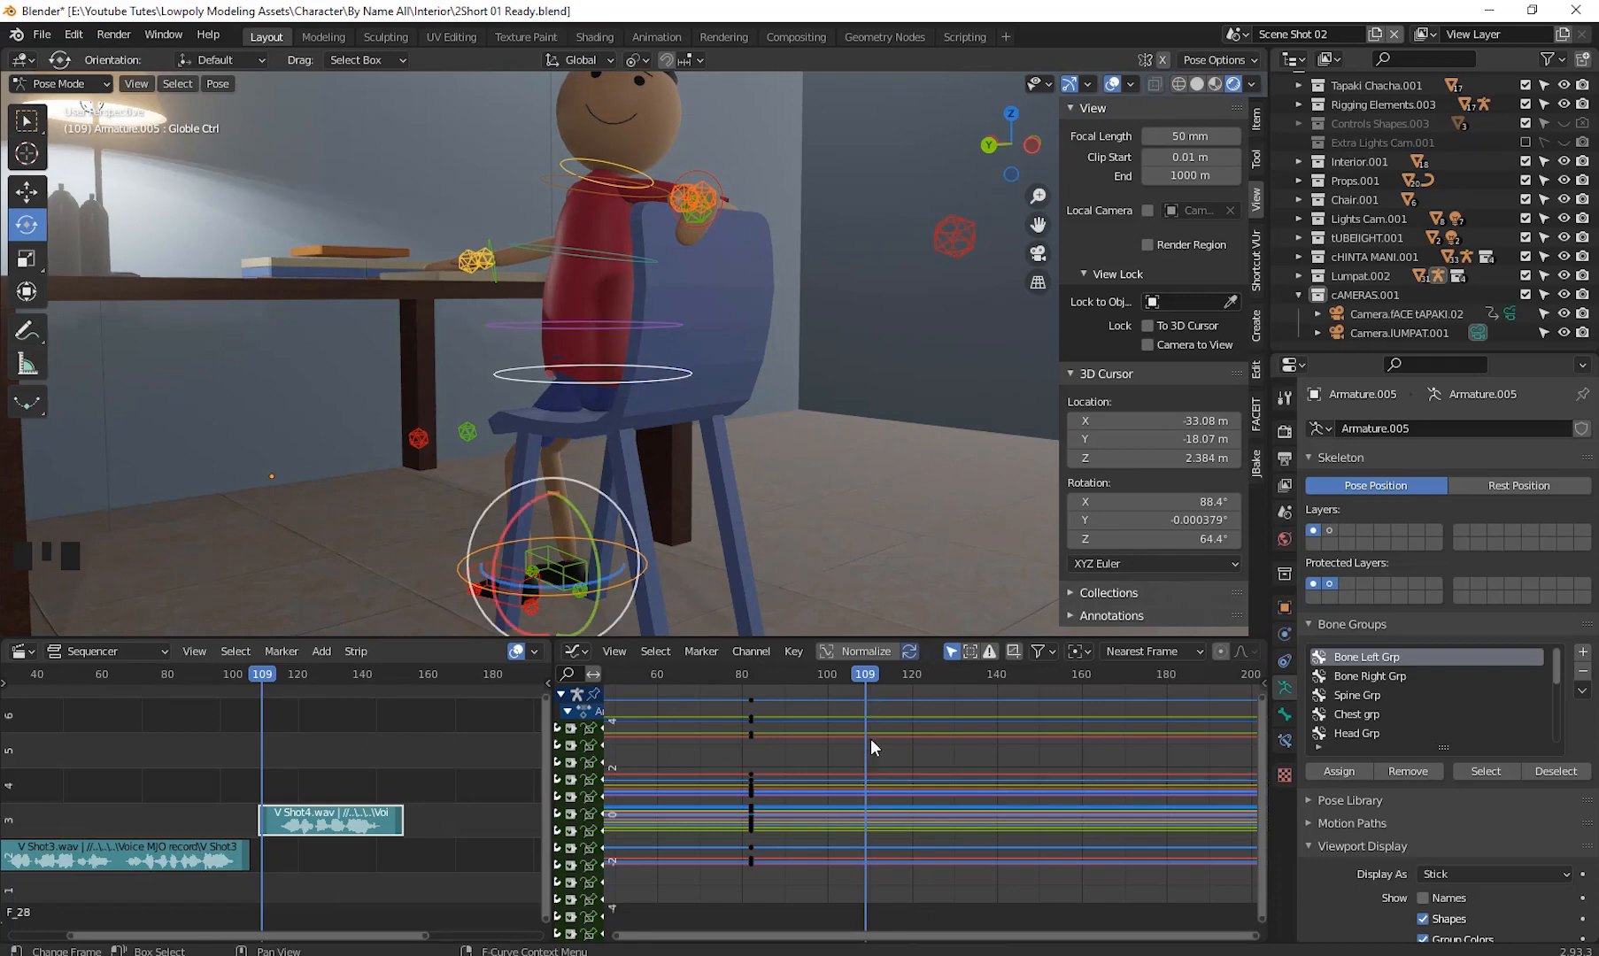
- Insert a Location & Rotation keyframe for the selected control bones at frame 109
key("i")
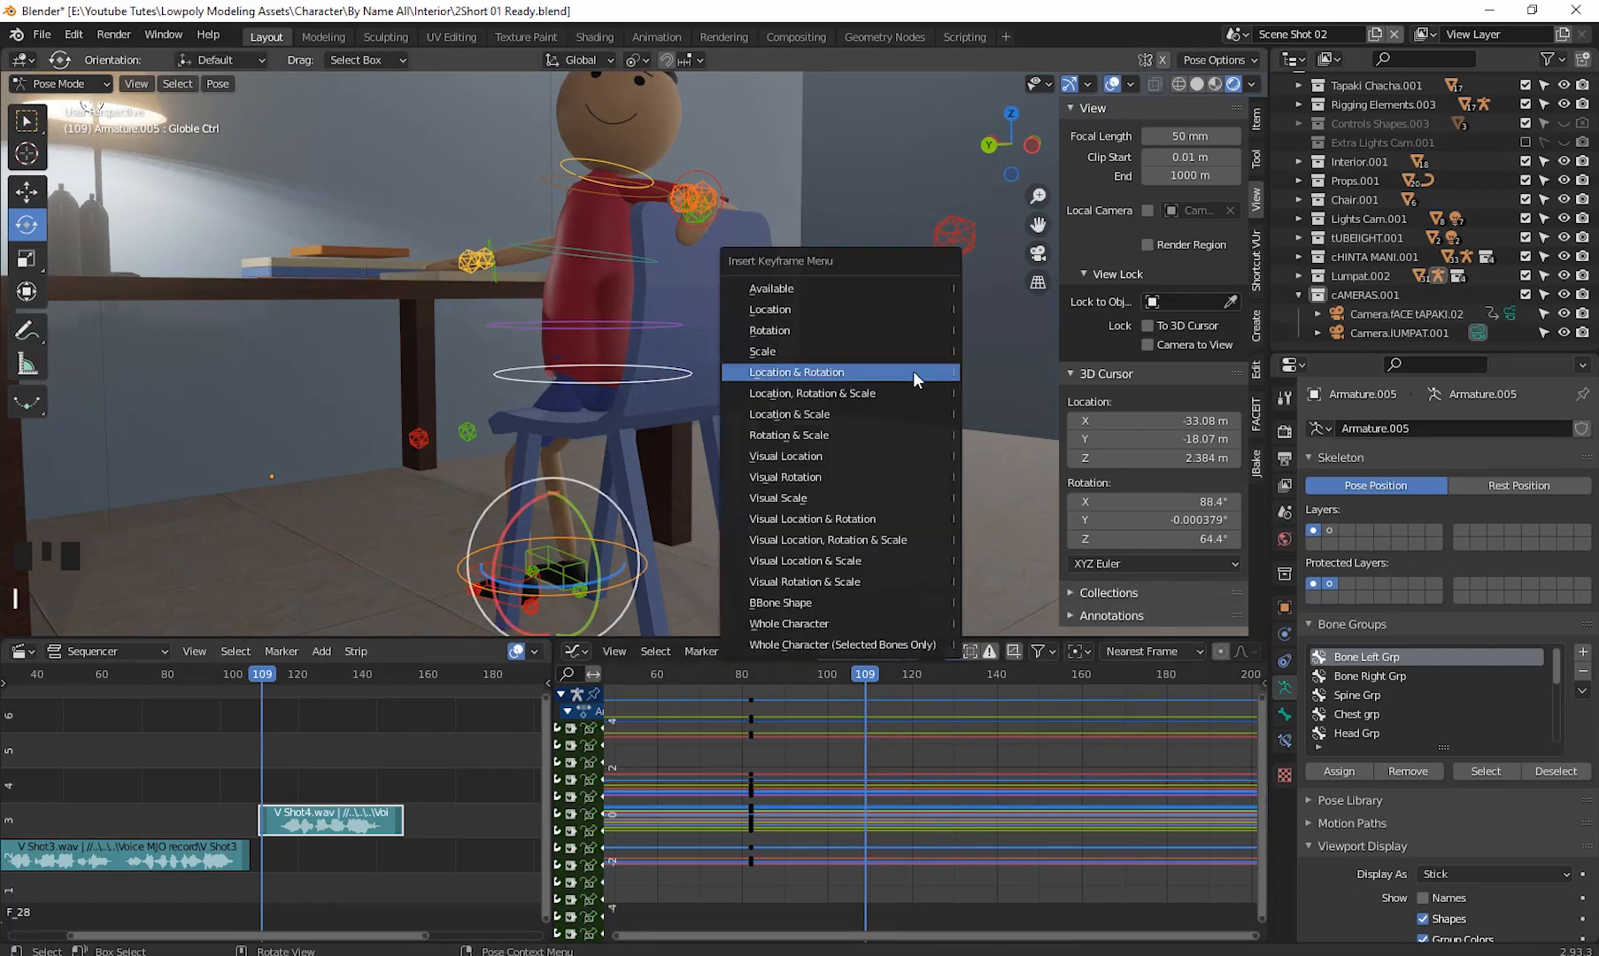
left_click(913, 371)
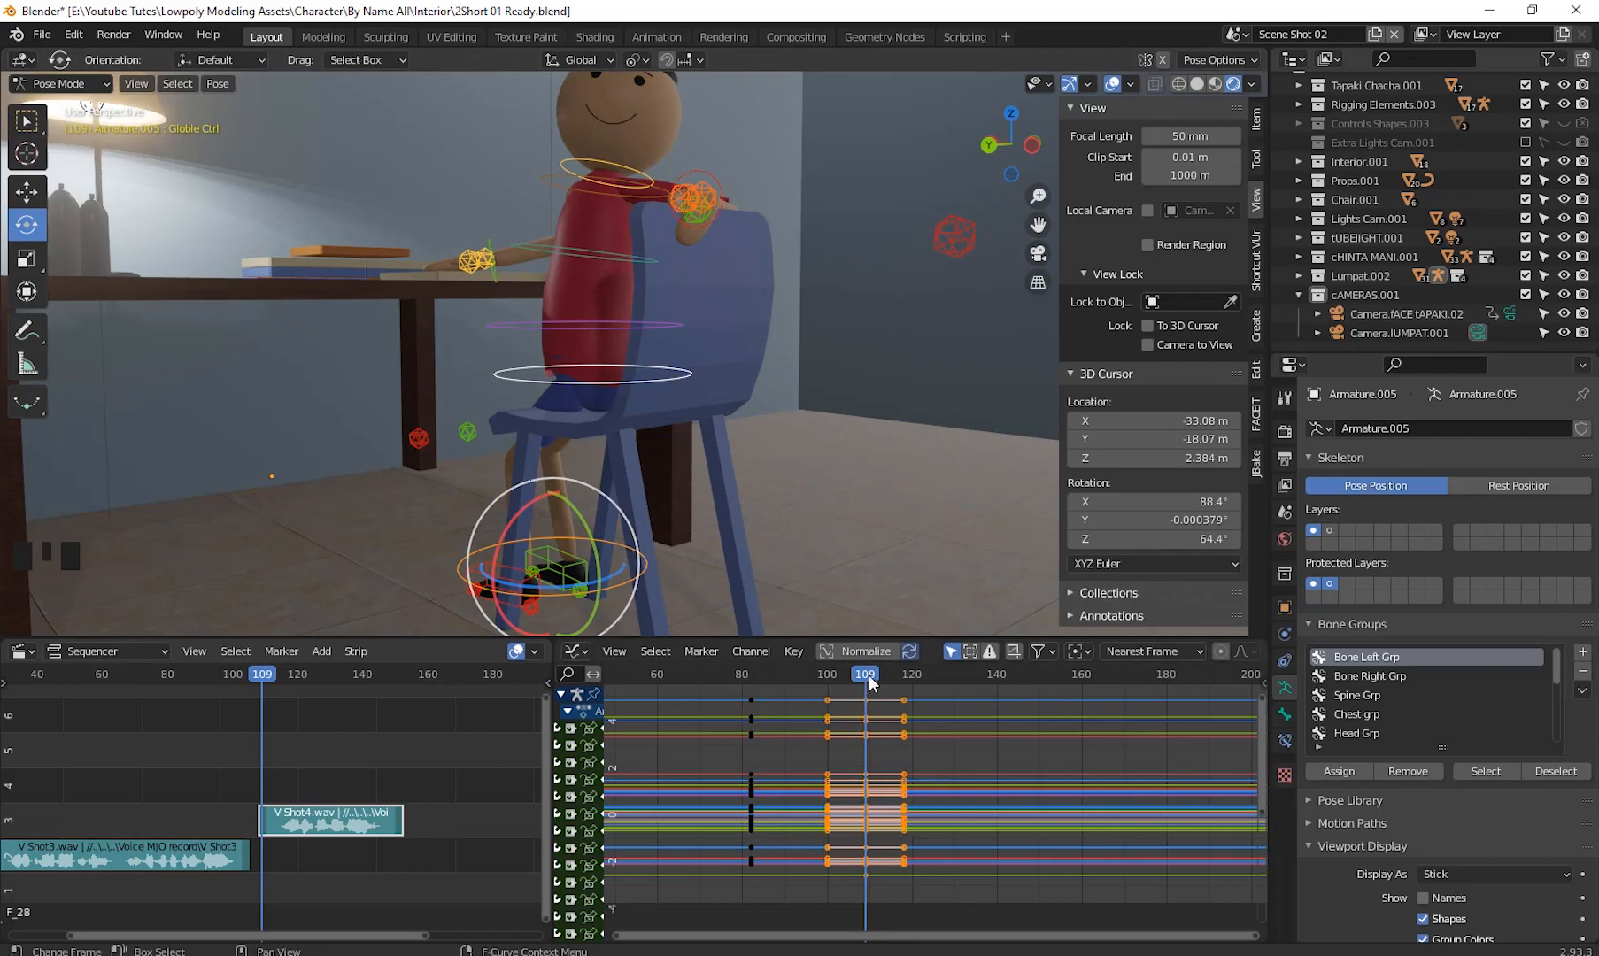
- Switch the lower animation editor to the Timeline and move the current frame to 113
left_click(584, 653)
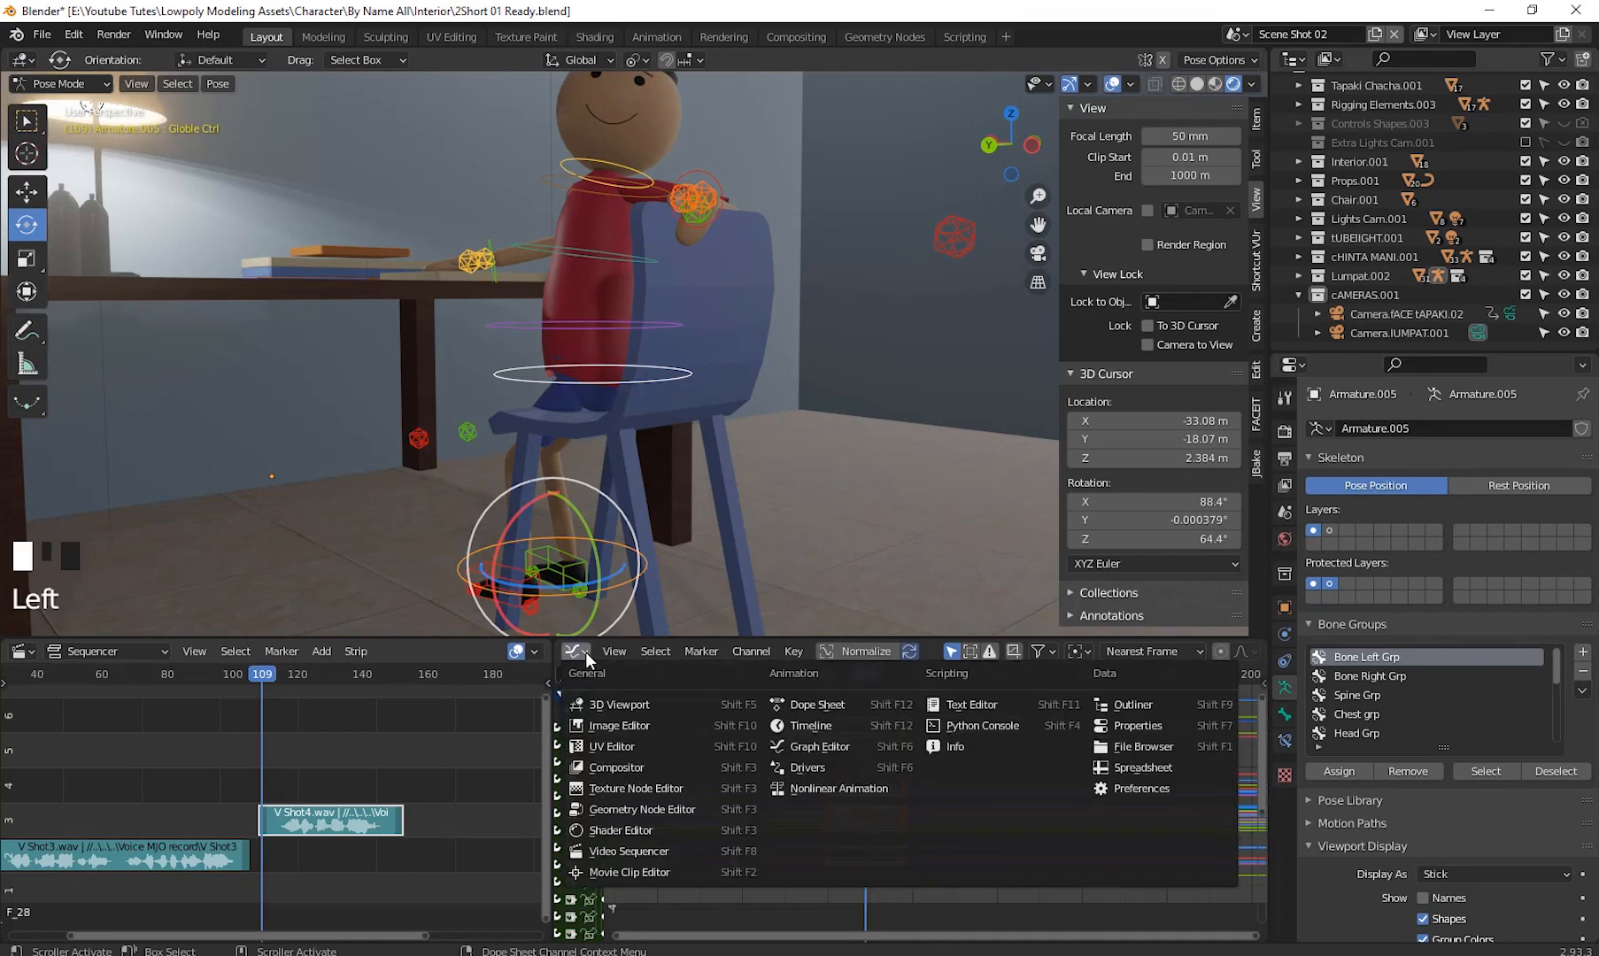
left_click(823, 729)
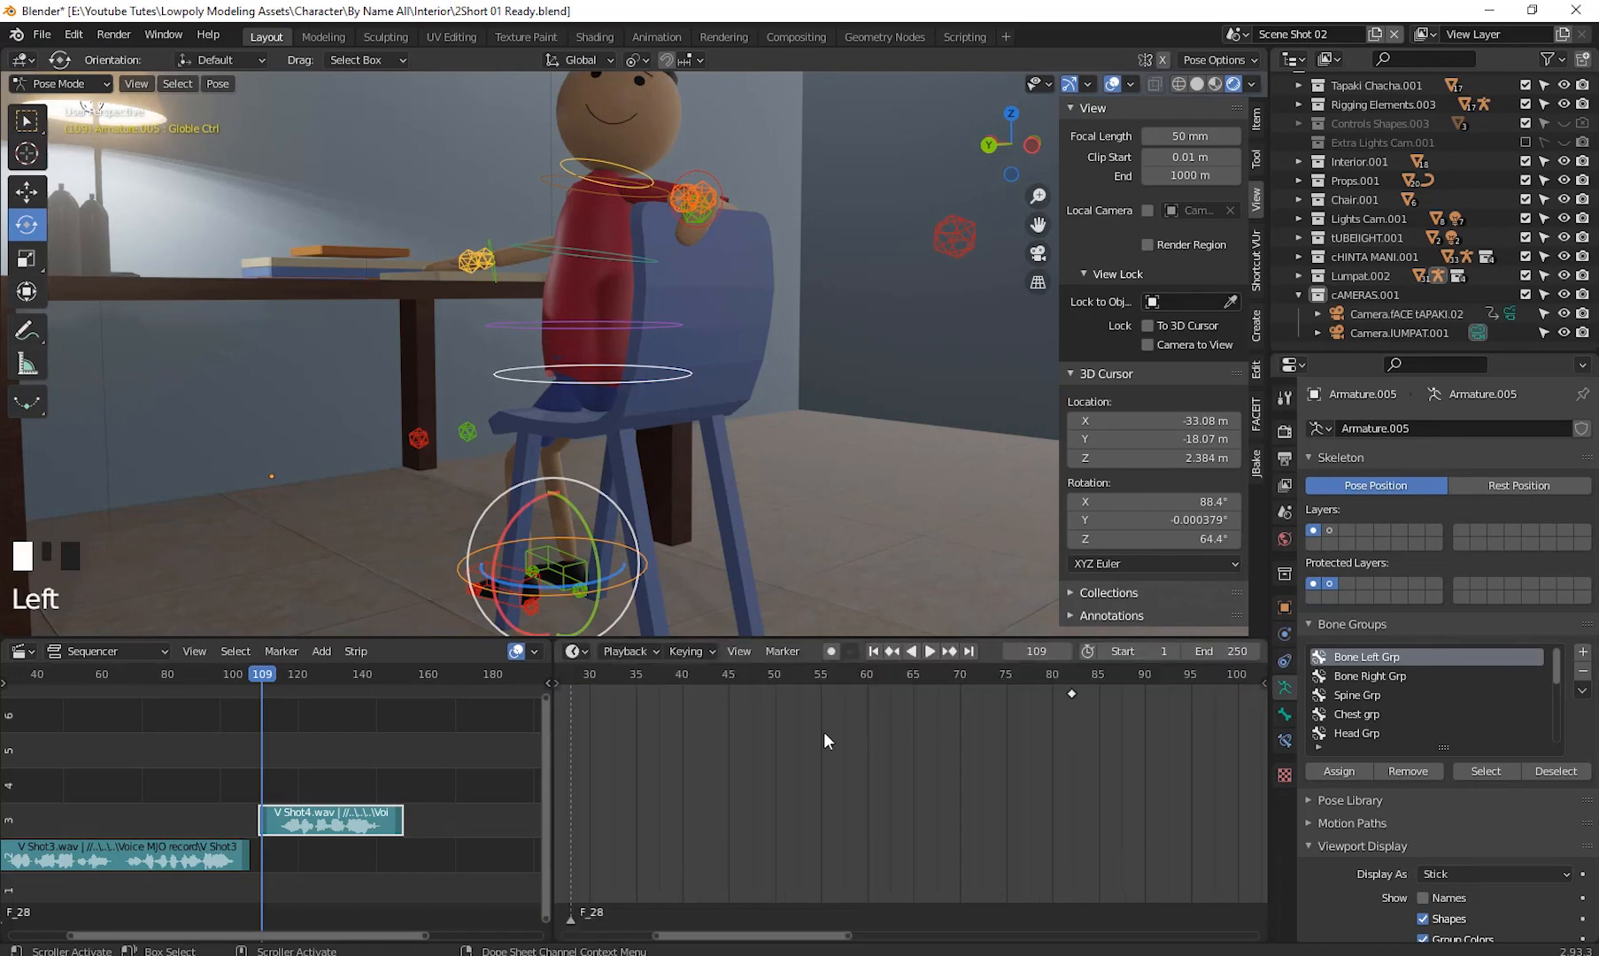
middle_click_drag(836, 744, 1111, 886, "shift")
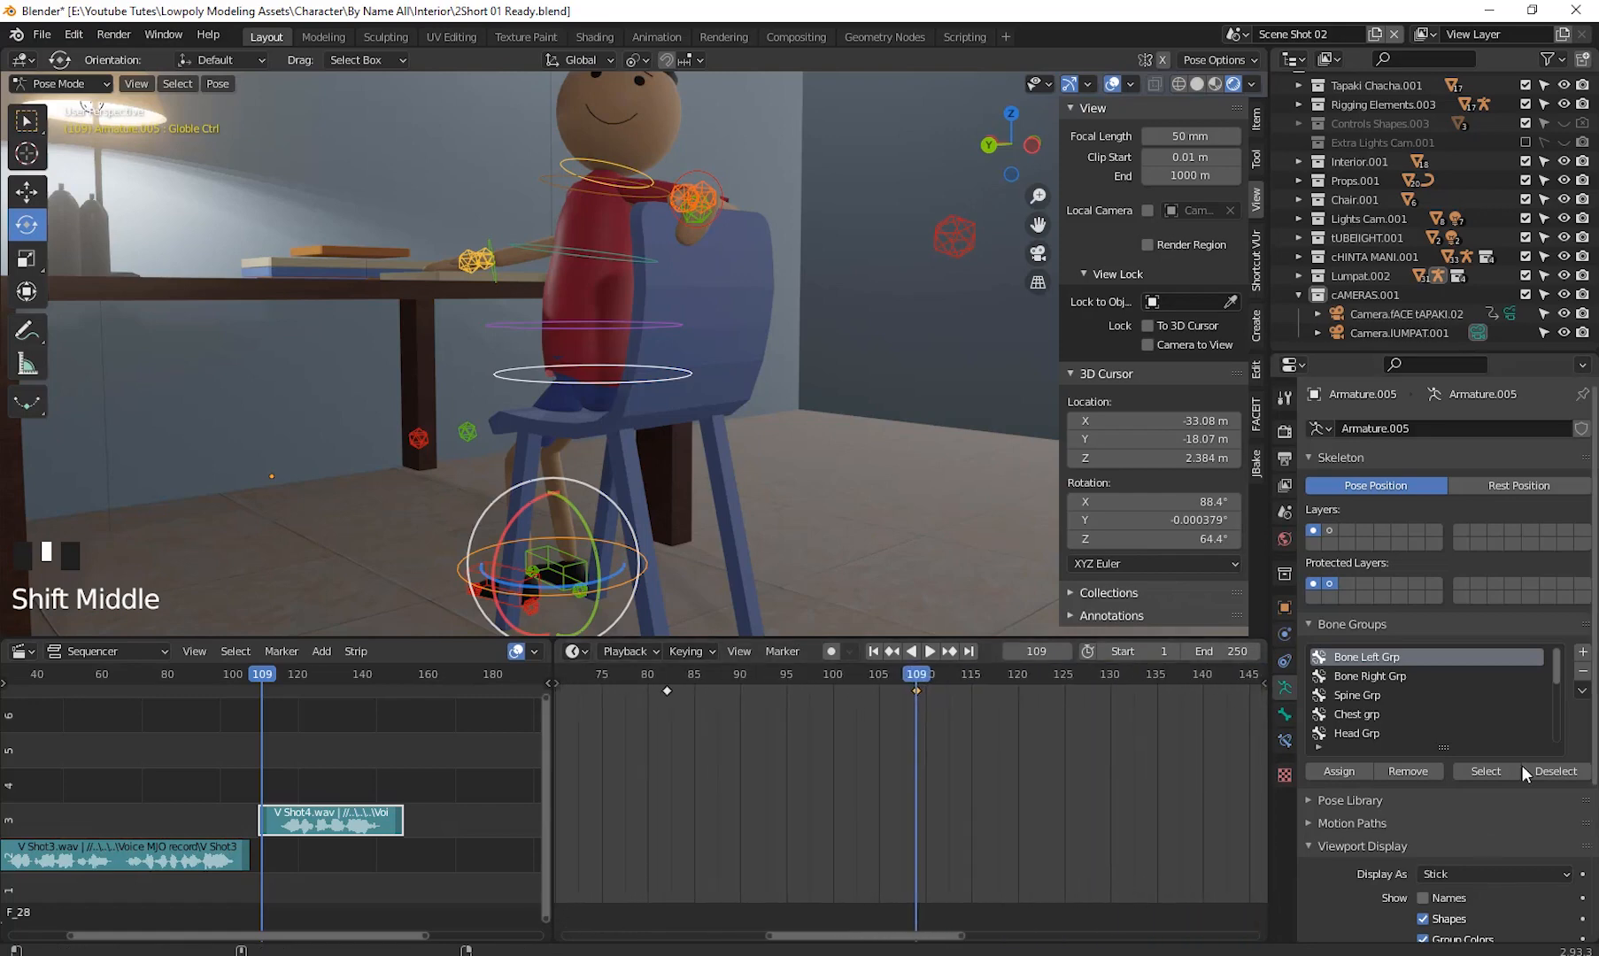
middle_click_drag(967, 767, 816, 763, "shift")
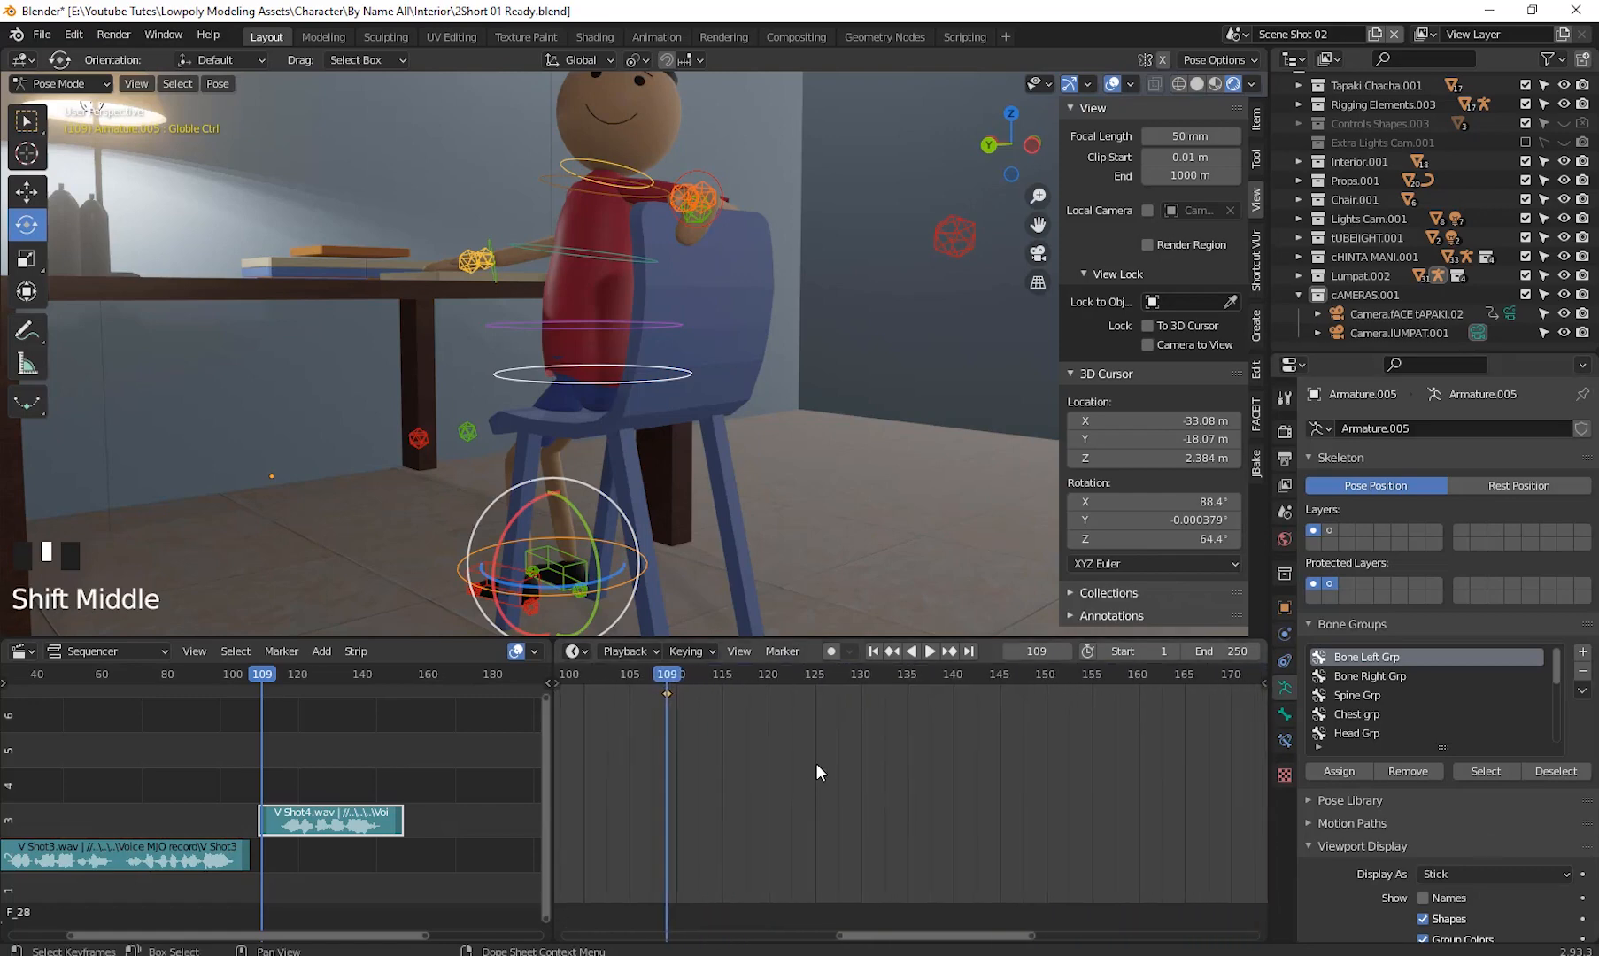
left_click_drag(668, 675, 703, 739)
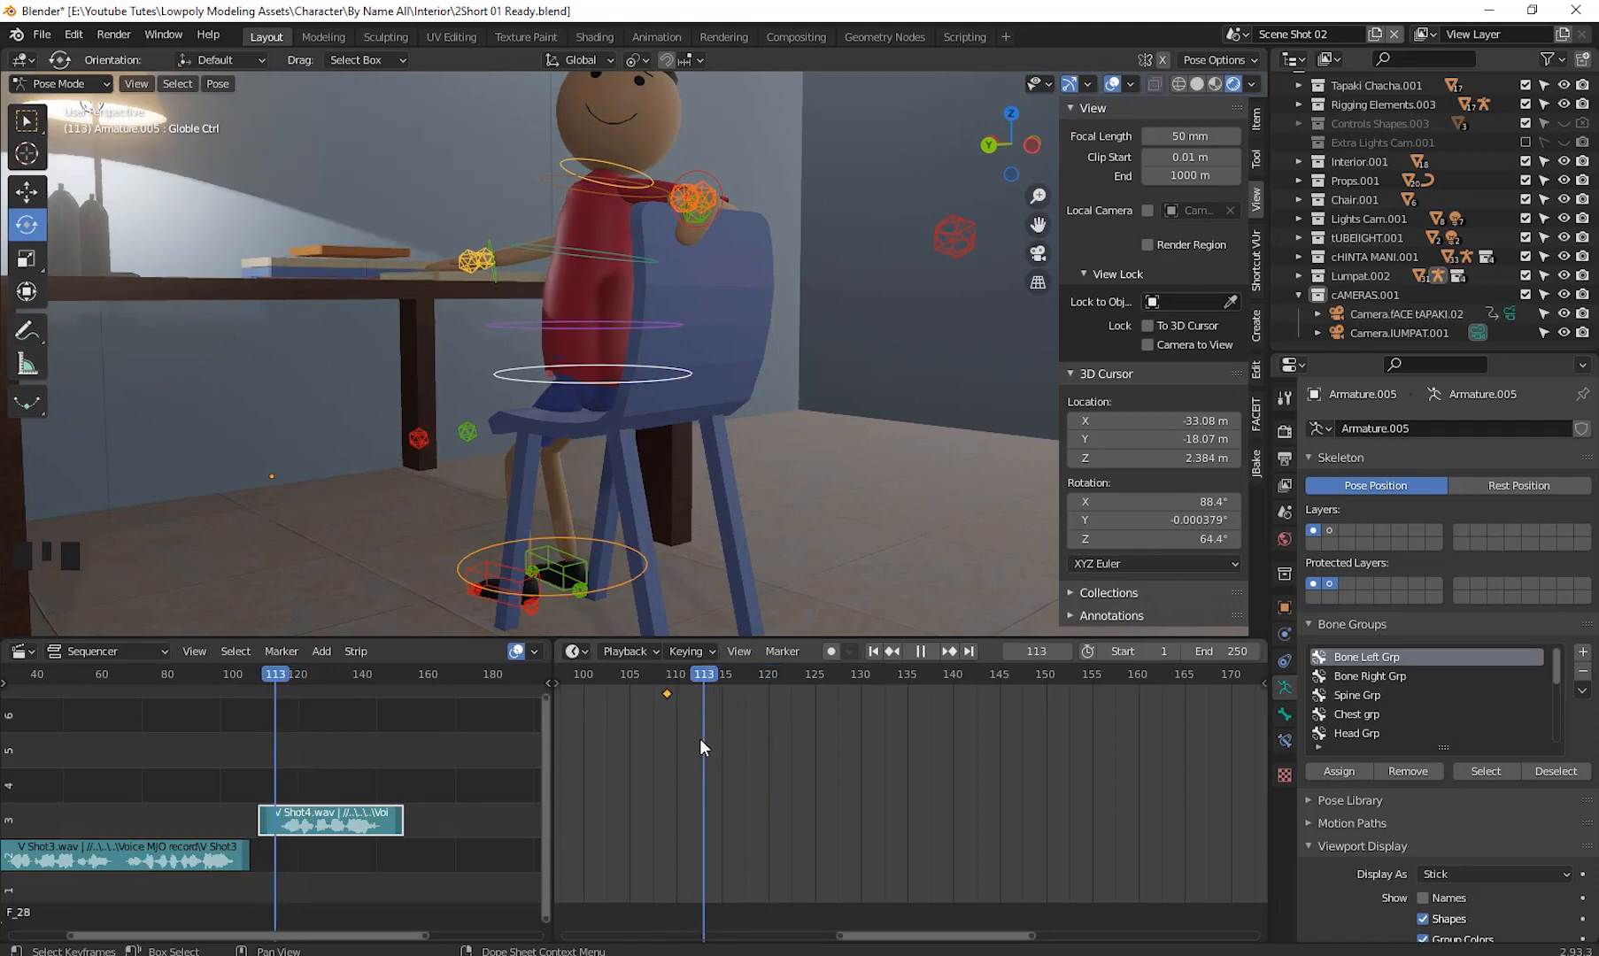
- Insert a keyframe for the selected bones at frame 113
key("space")
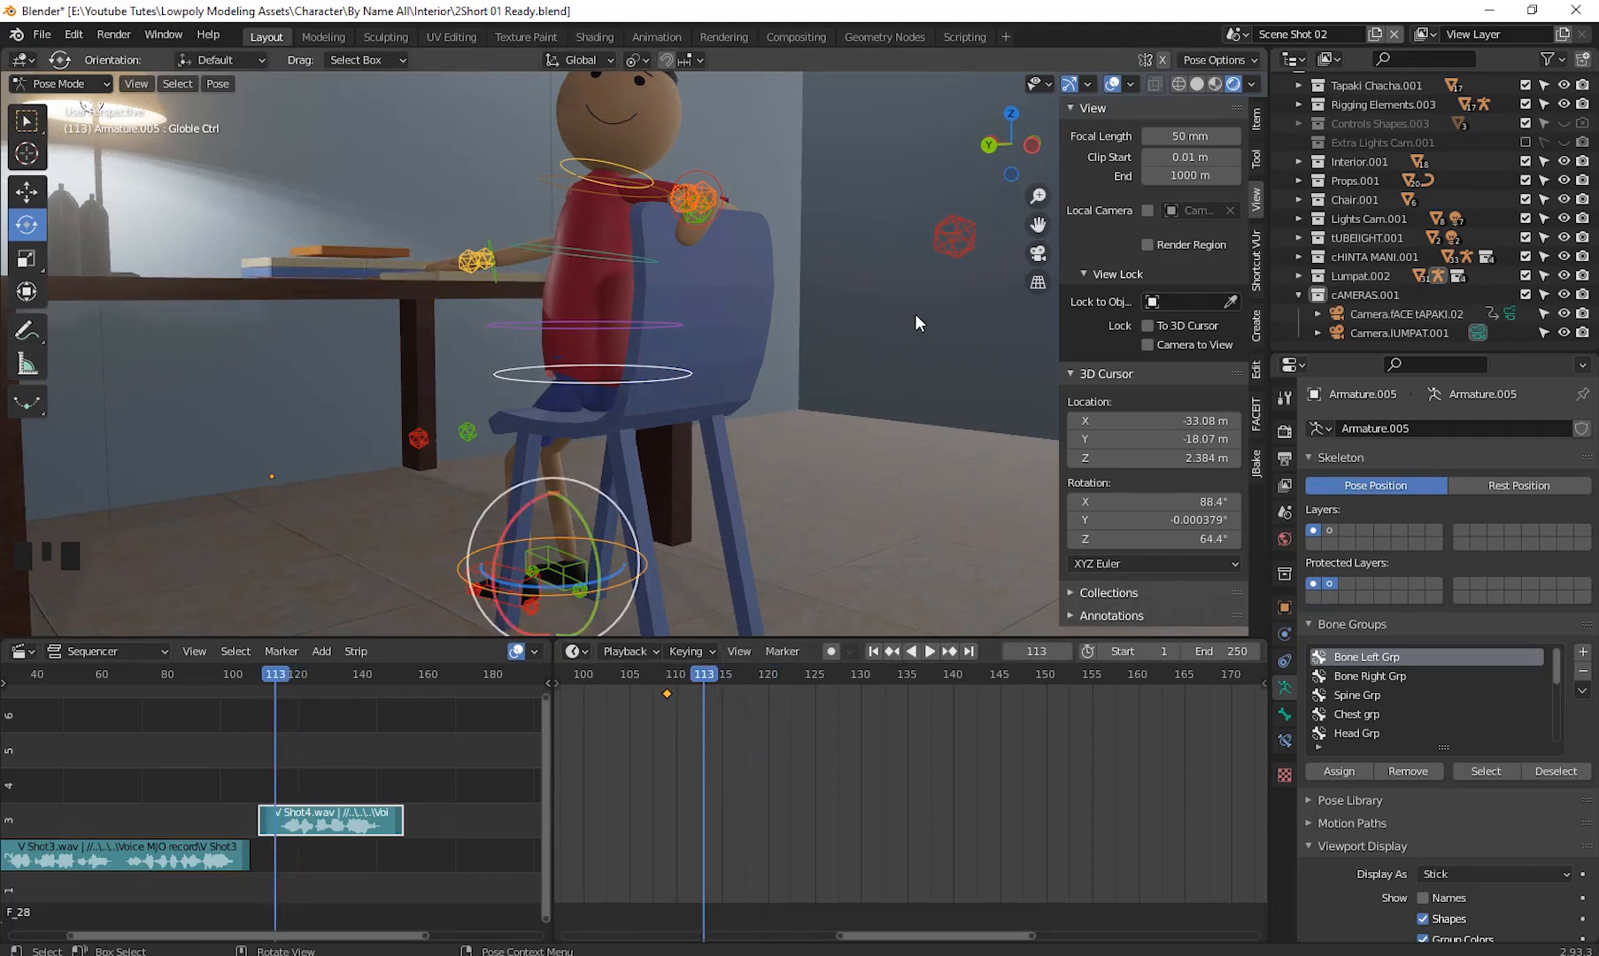
key("i")
left_click(861, 403)
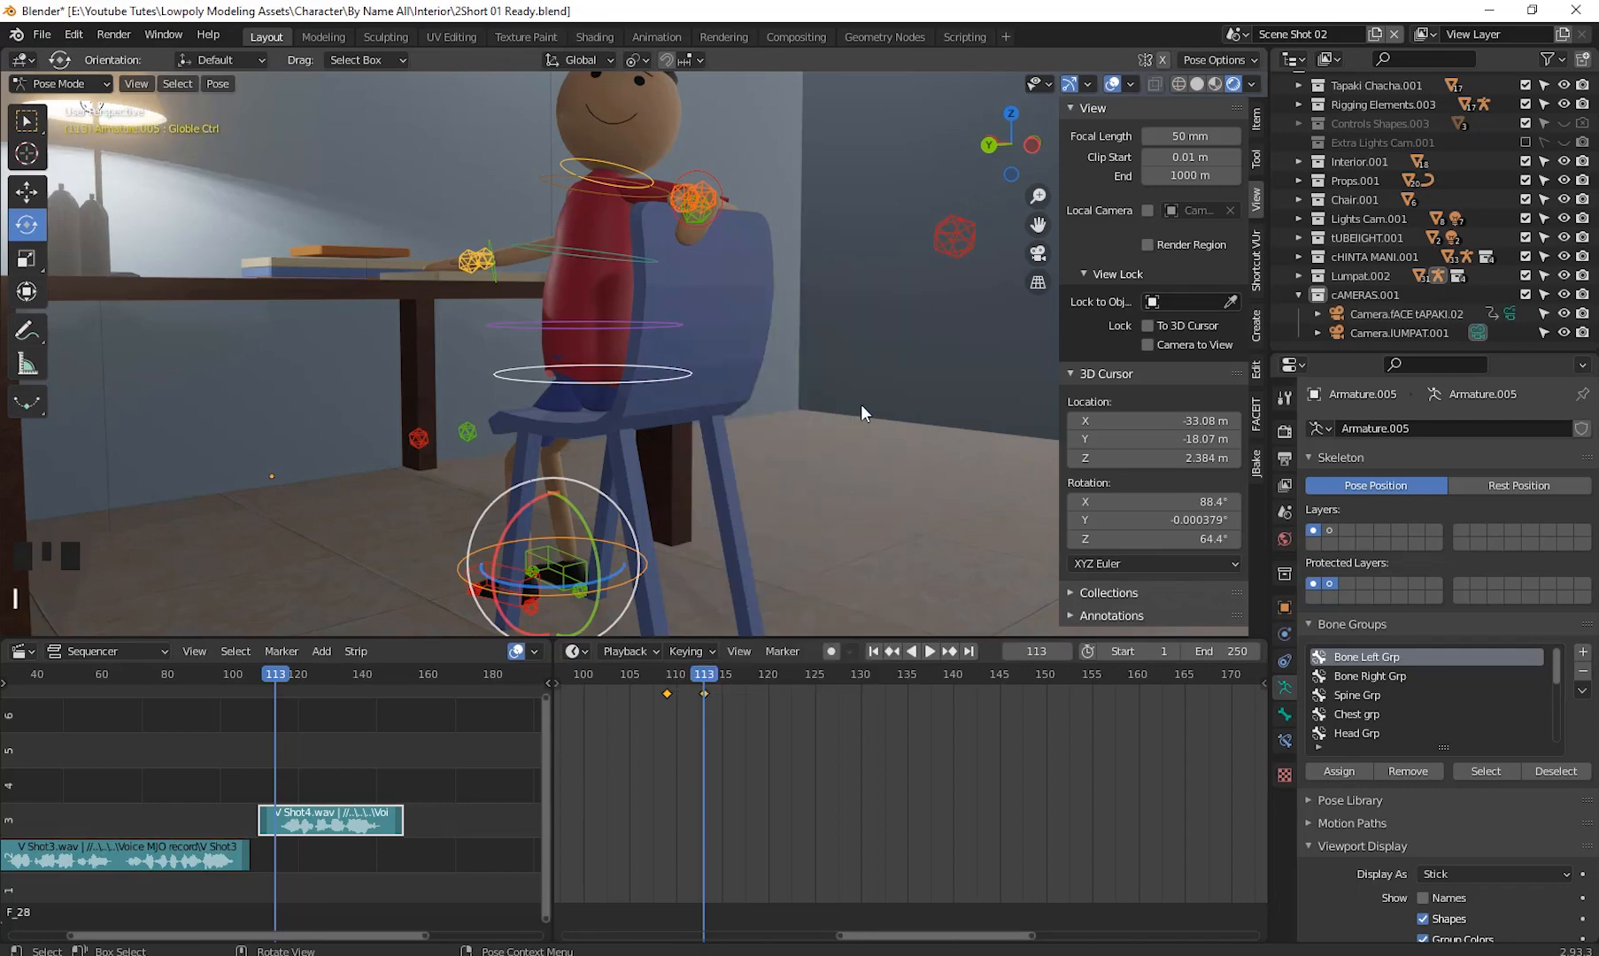
- Move the current frame to 115
left_click(690, 688)
left_click_drag(691, 688, 726, 715)
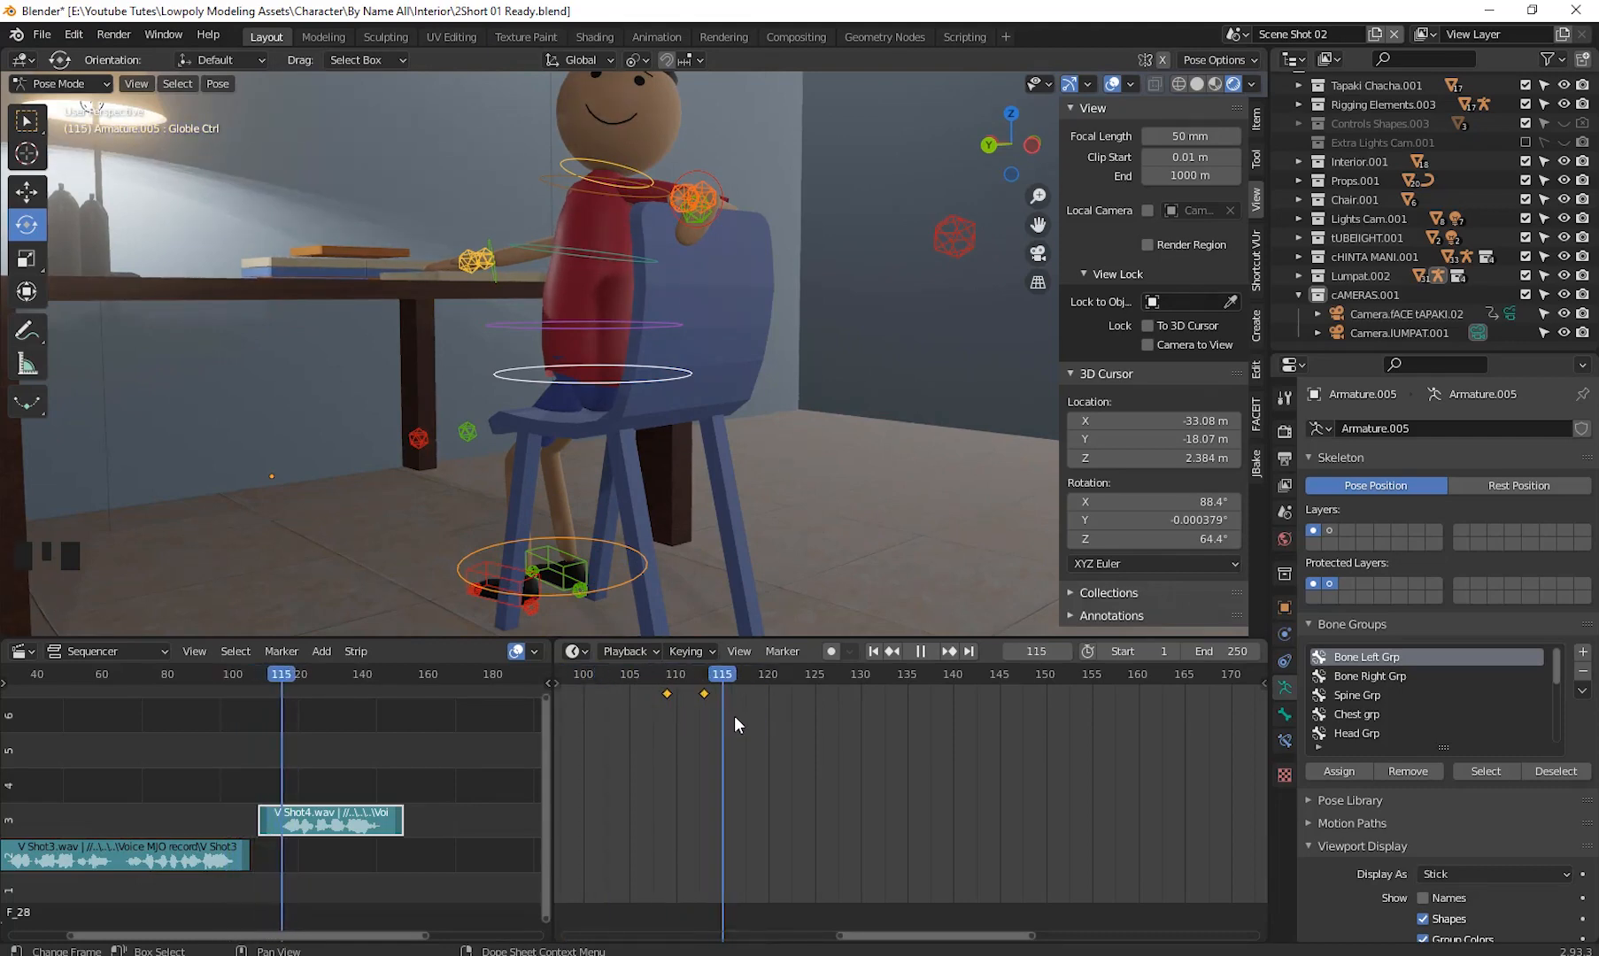
left_click(735, 716)
key("Escape")
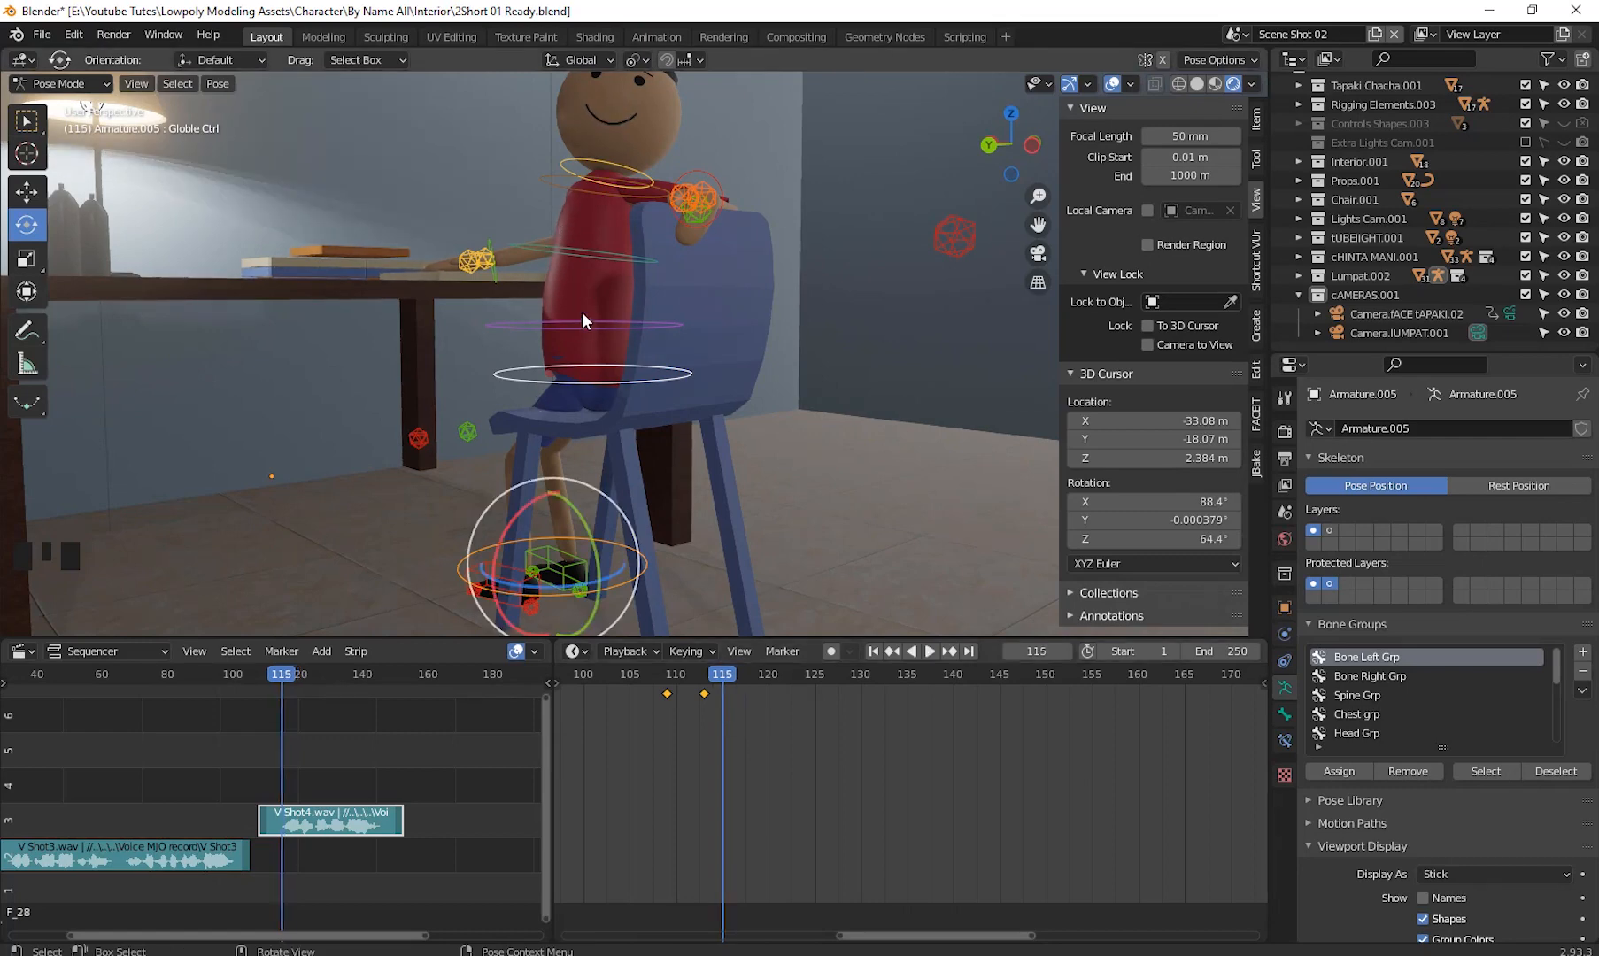
- Select the right hand control and, with the Move tool, reposition the right arm's hand and elbow controls
middle_click_drag(587, 288, 557, 387, "shift")
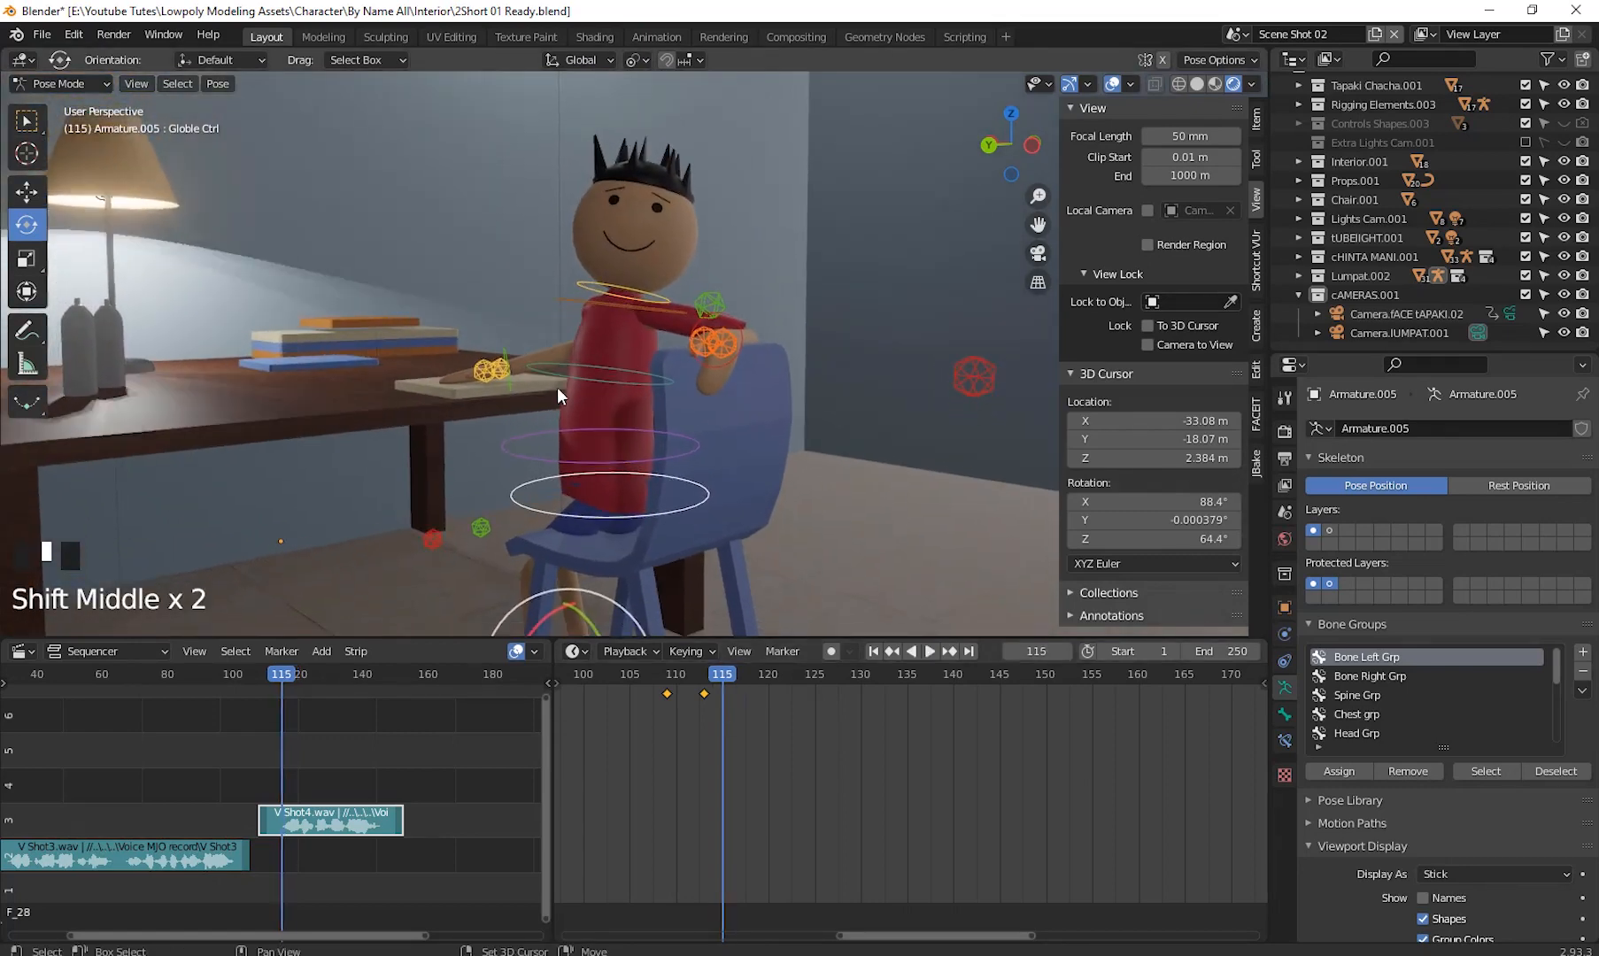
left_click(510, 380)
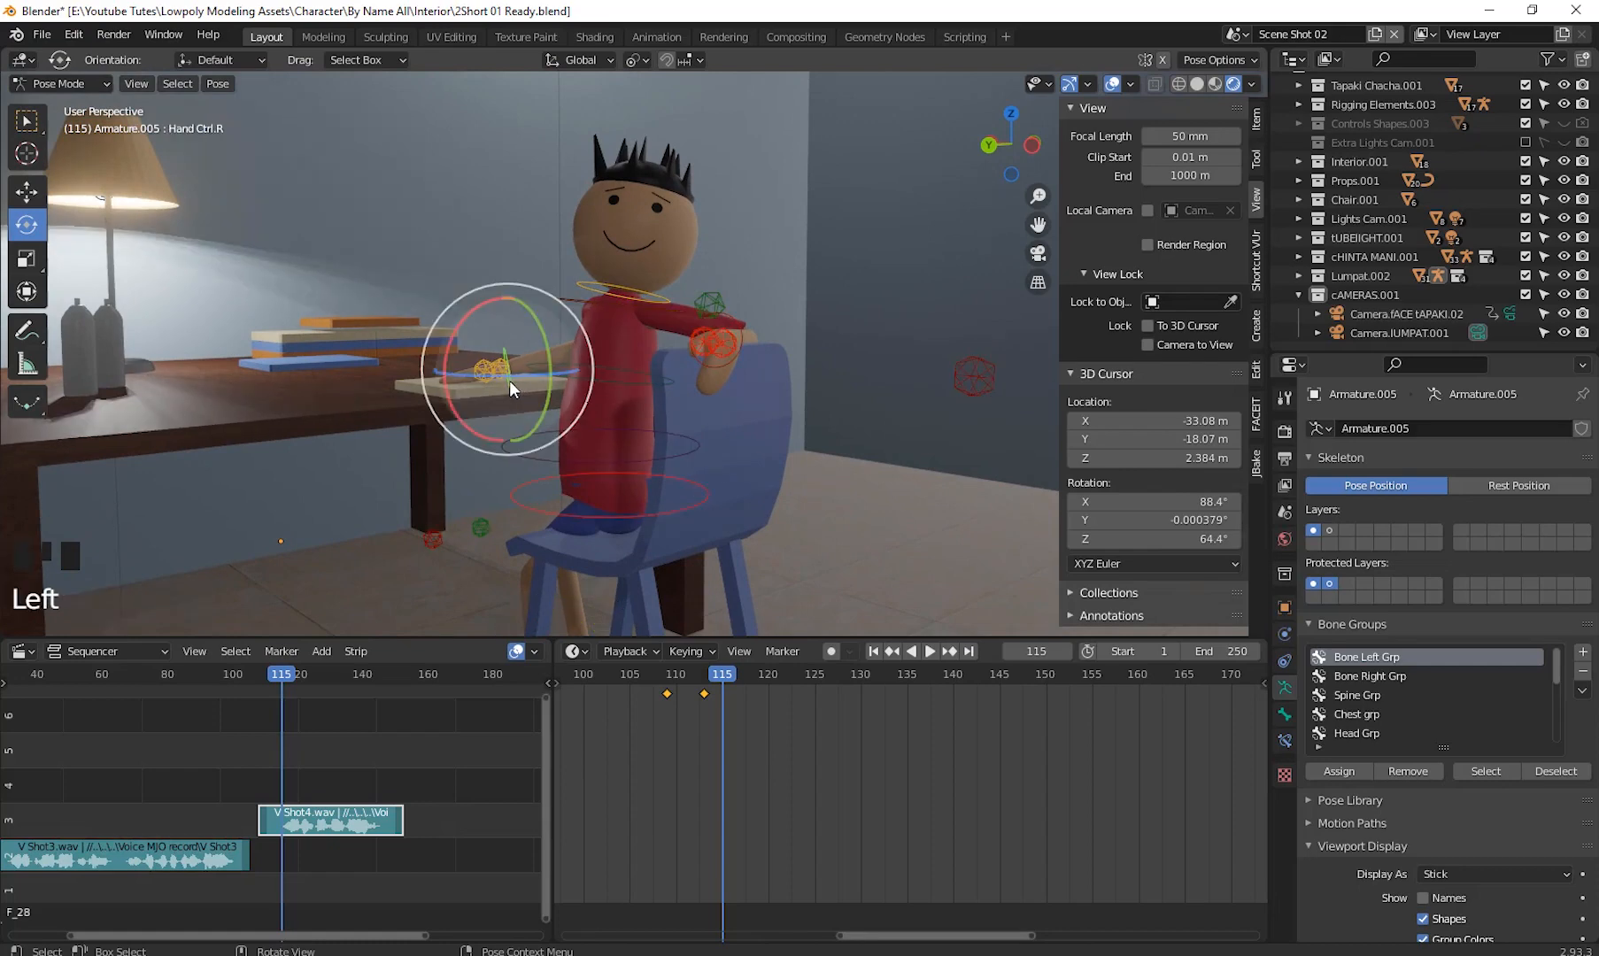
left_click(26, 191)
middle_click_drag(682, 482, 717, 459)
left_click_drag(485, 393, 528, 252)
middle_click_drag(709, 376, 300, 419)
left_click(744, 394)
left_click_drag(753, 390, 984, 263)
middle_click_drag(481, 399, 406, 478)
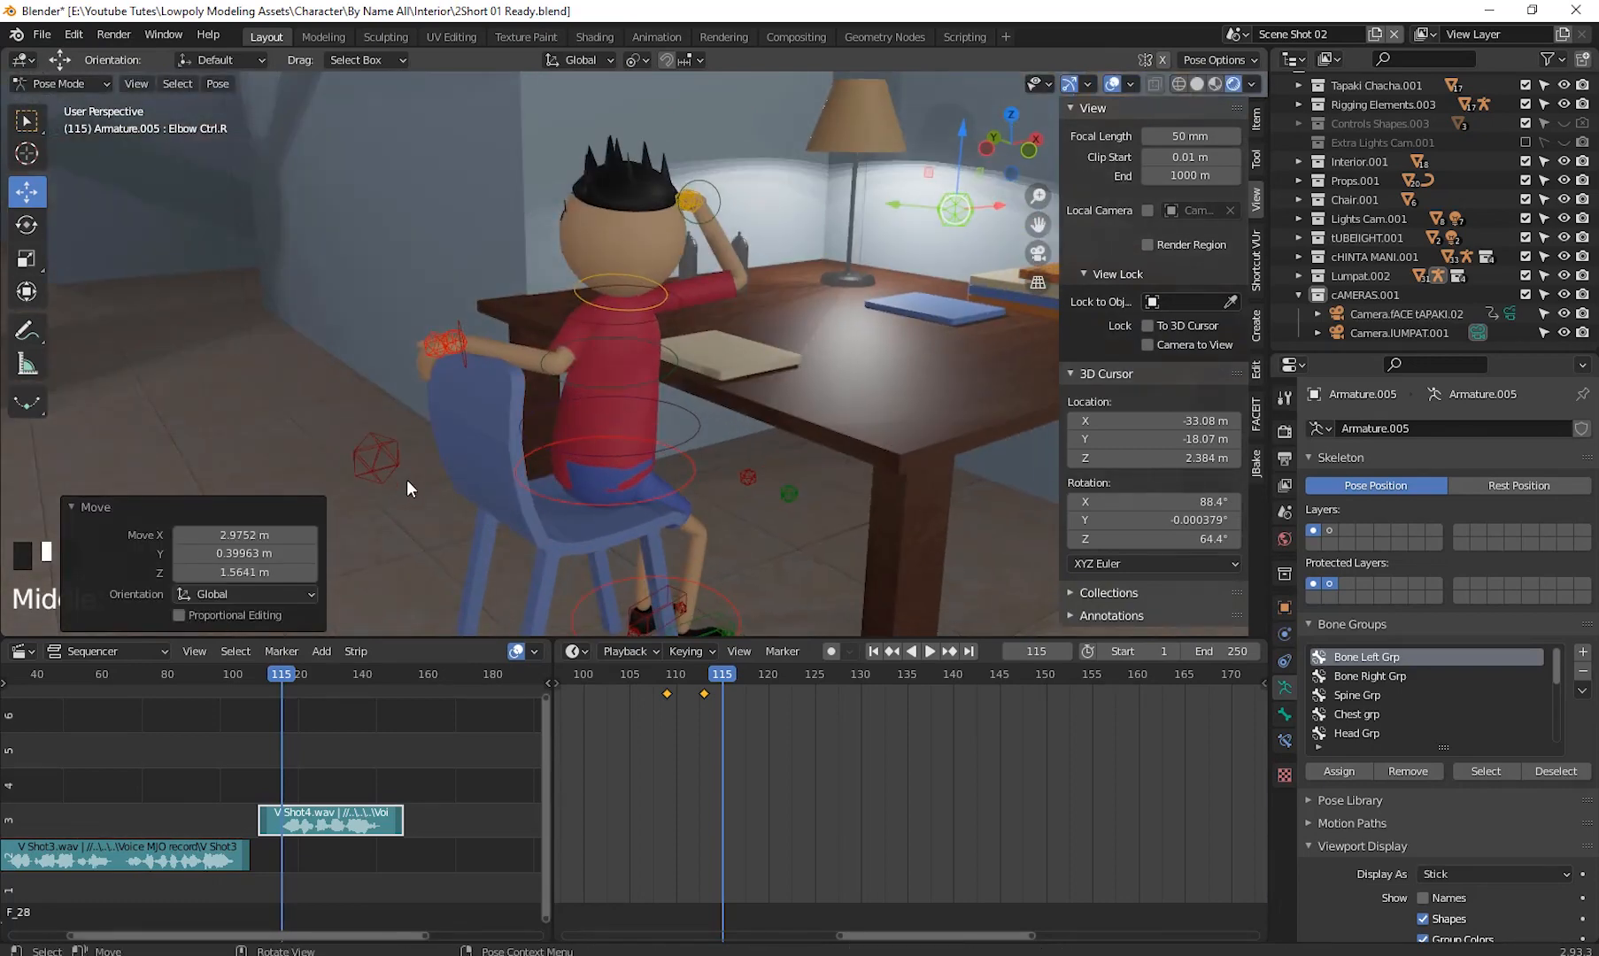
- Move the right hand control up in front of the character's face
left_click(398, 466)
left_click(371, 463)
left_click_drag(372, 469, 751, 530)
middle_click_drag(584, 419, 692, 442)
left_click(633, 147)
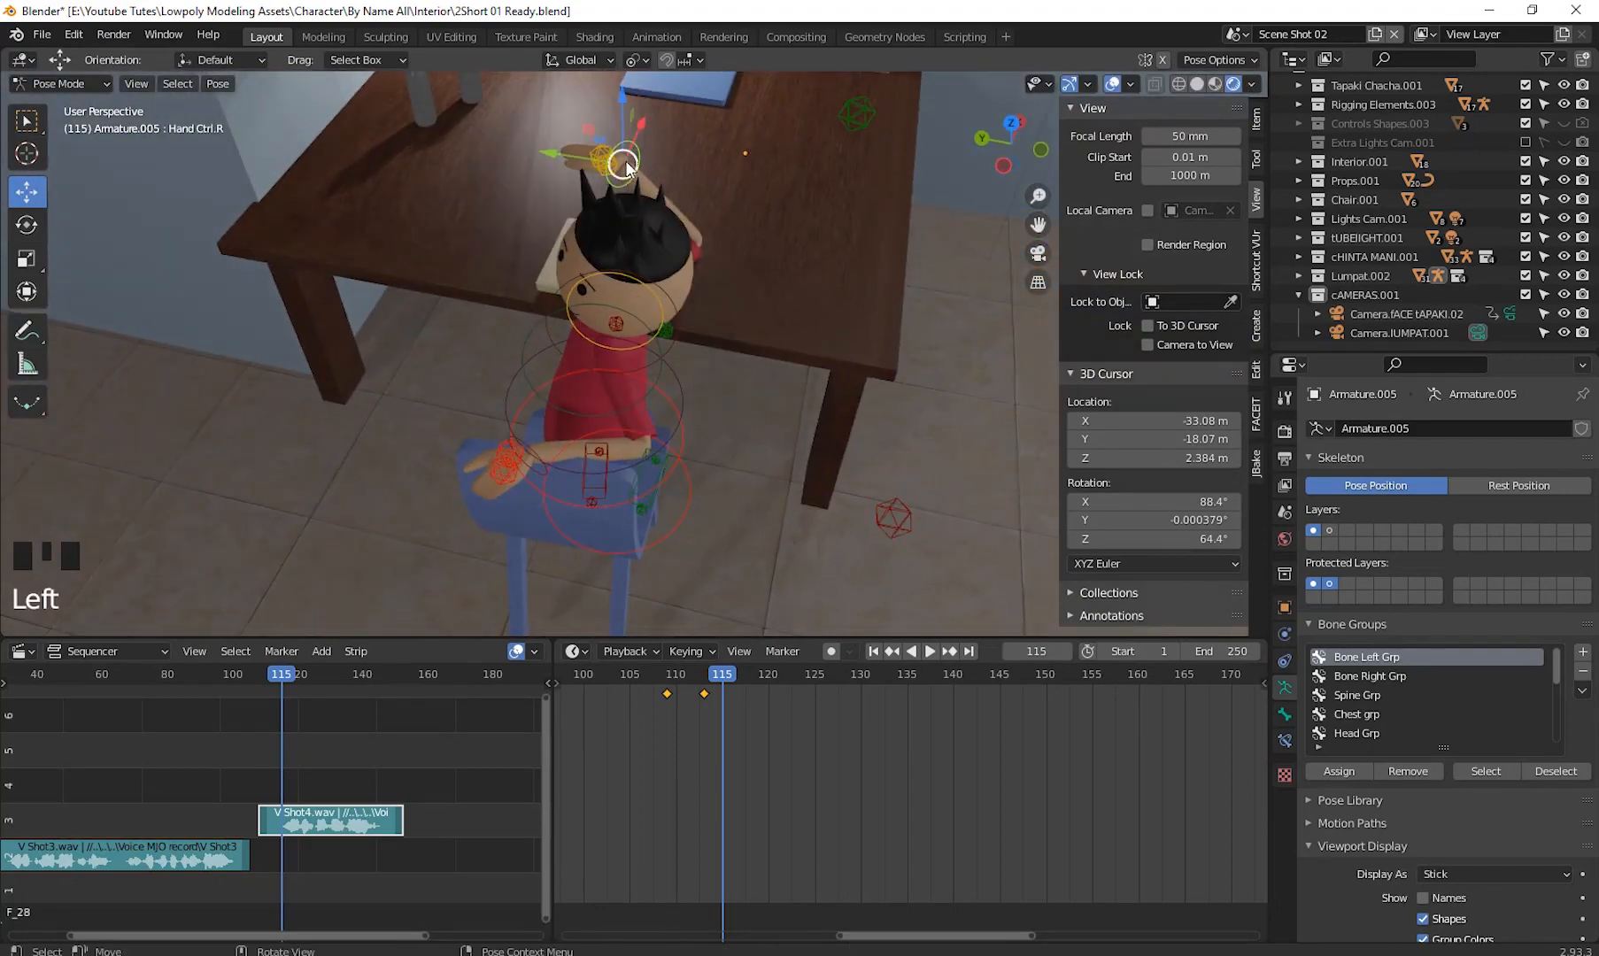
left_click_drag(633, 150, 417, 281)
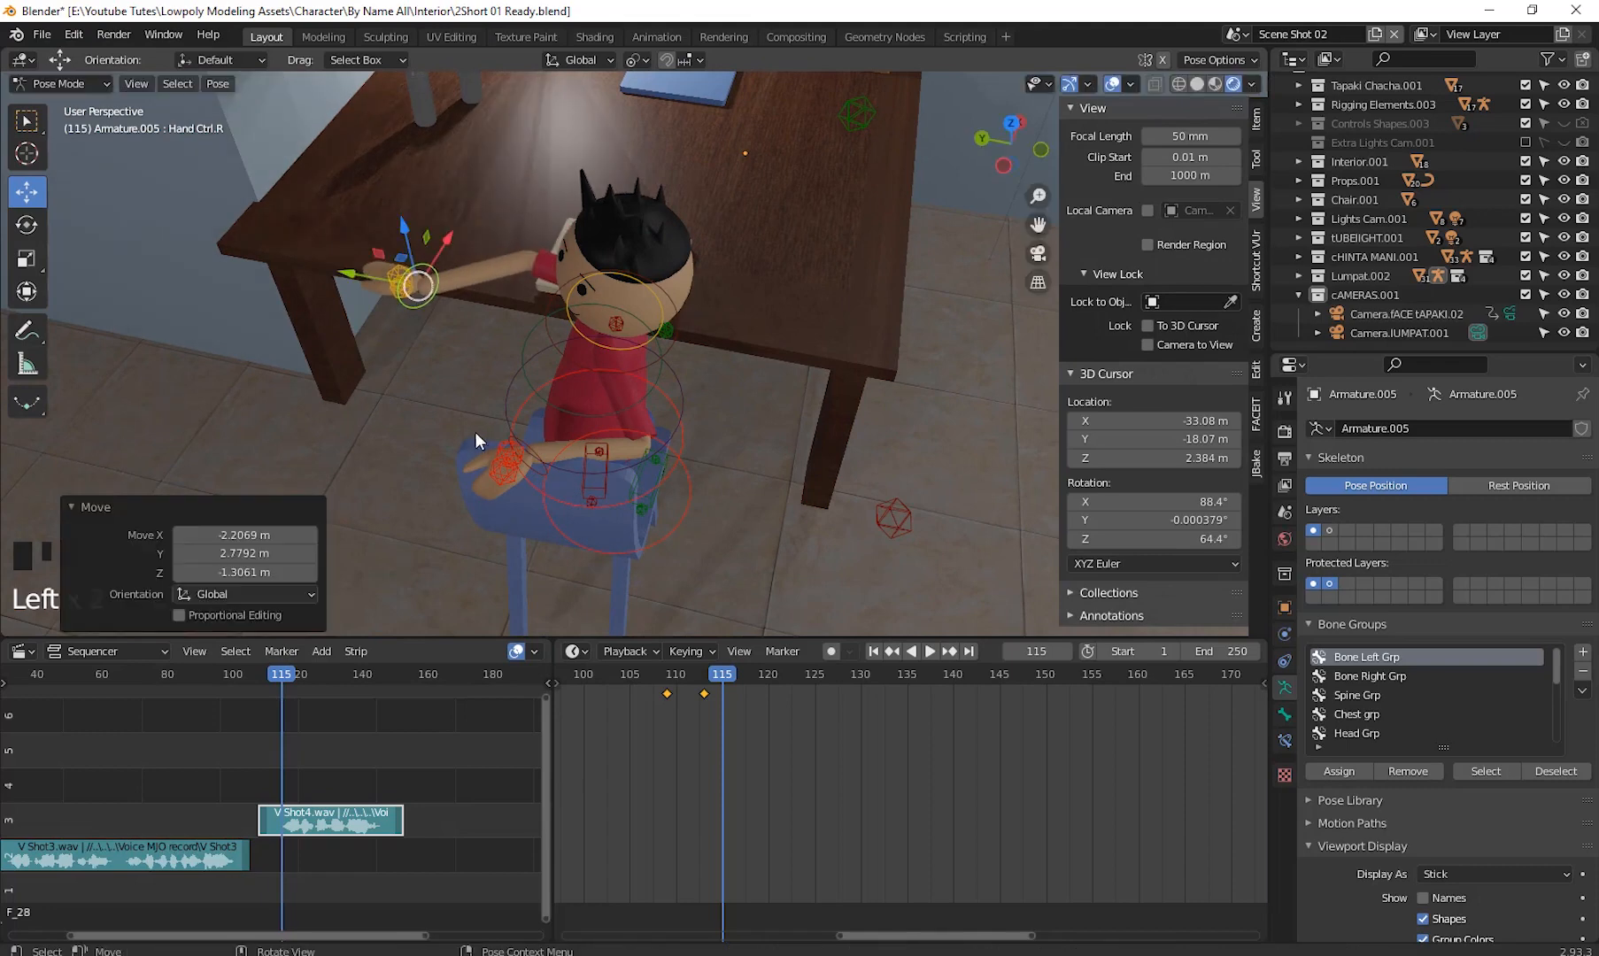
middle_click_drag(474, 432, 663, 336)
left_click_drag(511, 307, 562, 342)
left_click(537, 239)
left_click_drag(537, 241, 562, 301)
left_click(564, 329)
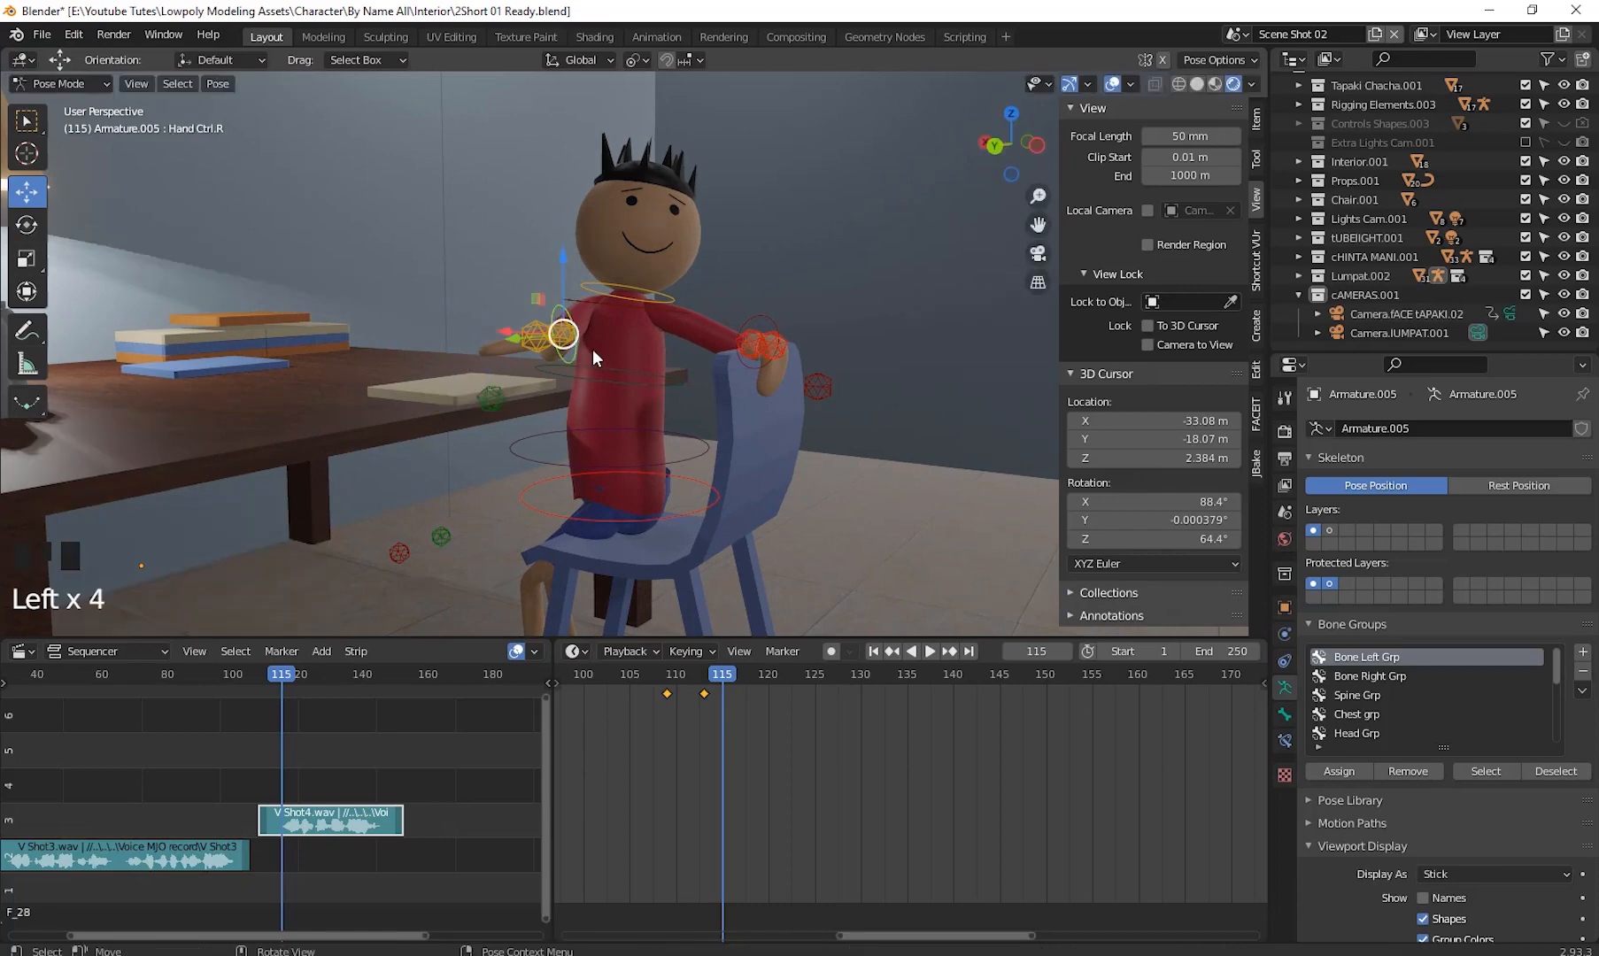
middle_click_drag(667, 409, 649, 377)
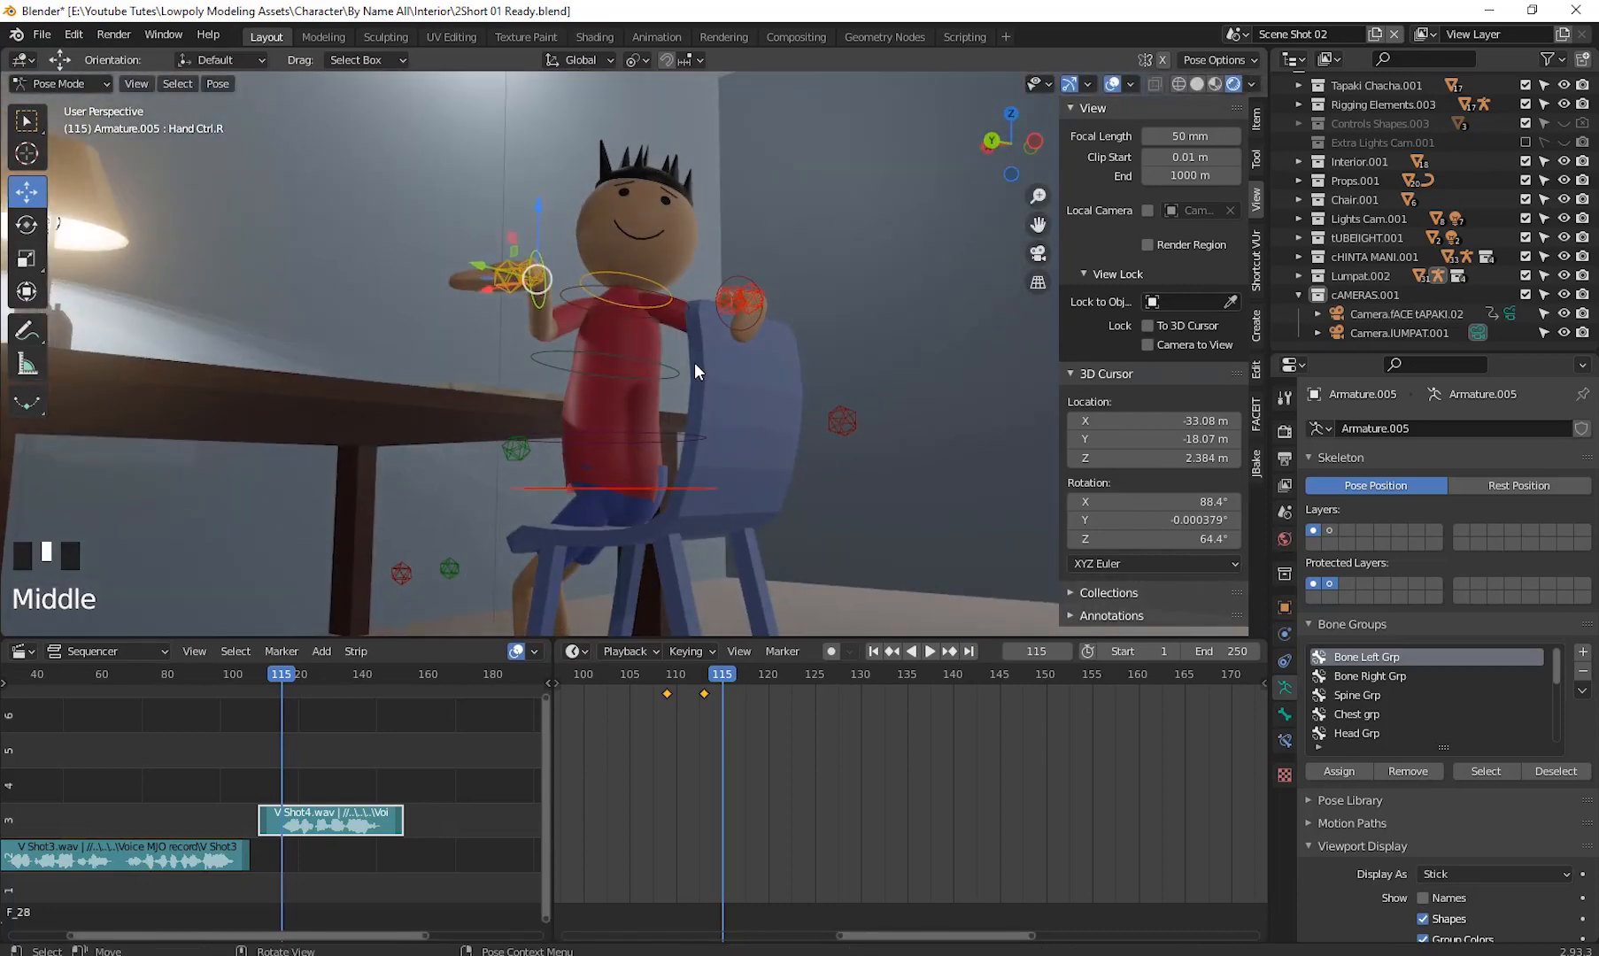
- Rotate the right hand control around the global Z and X axes to angle the hand
key("r")
key("z")
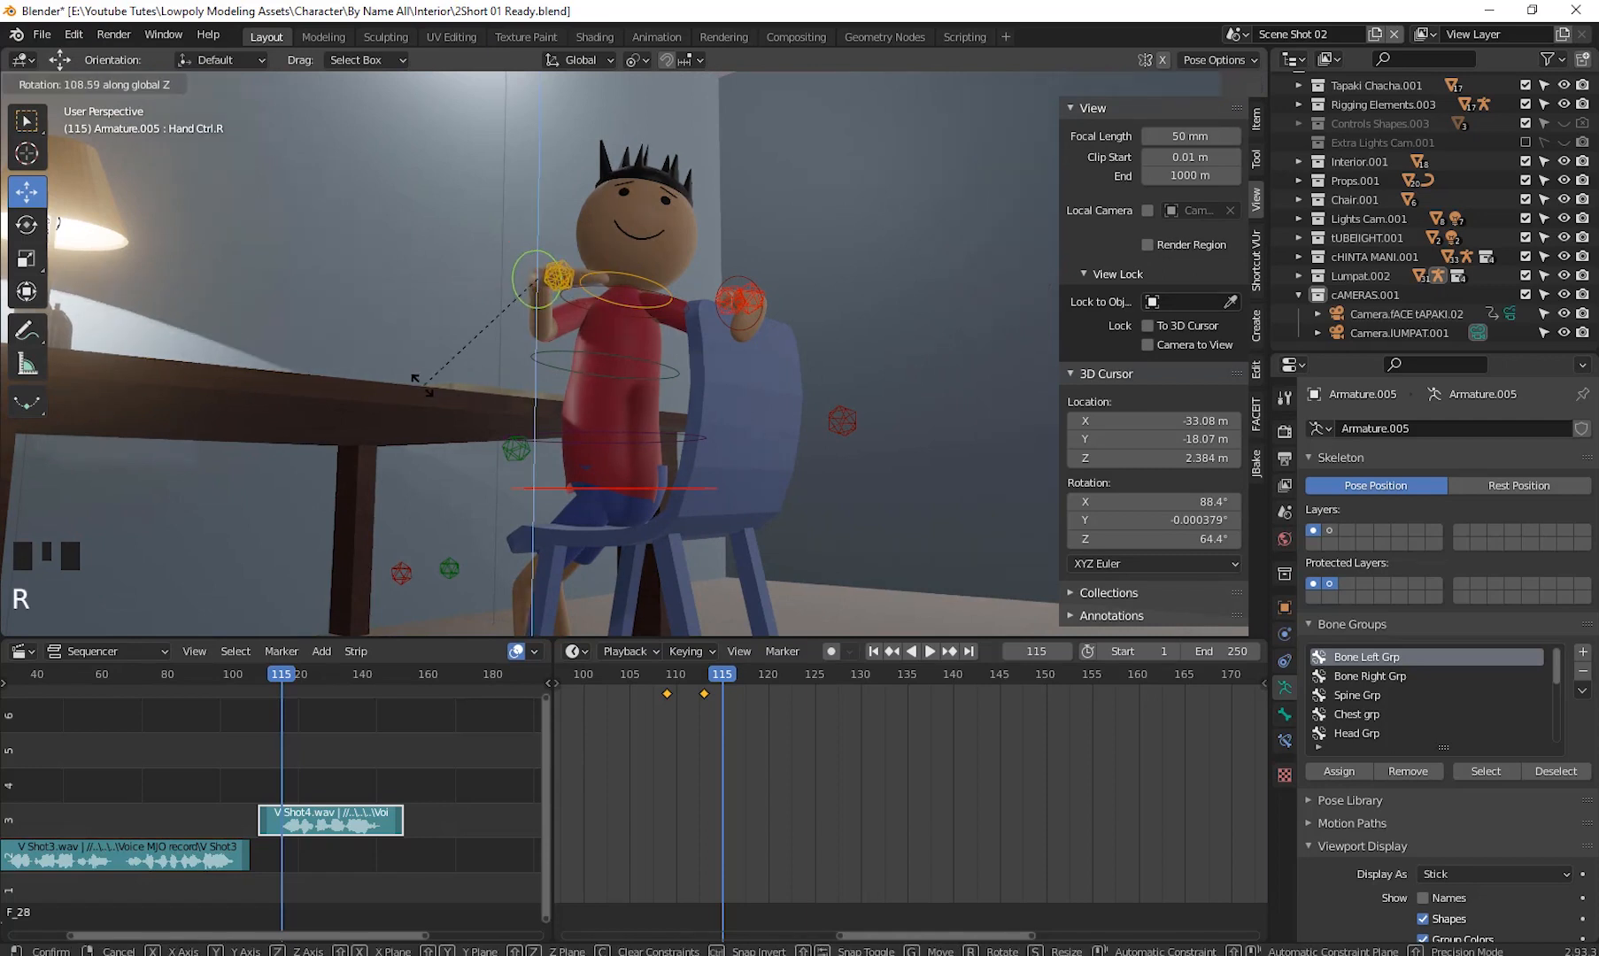
left_click(529, 396)
key("r")
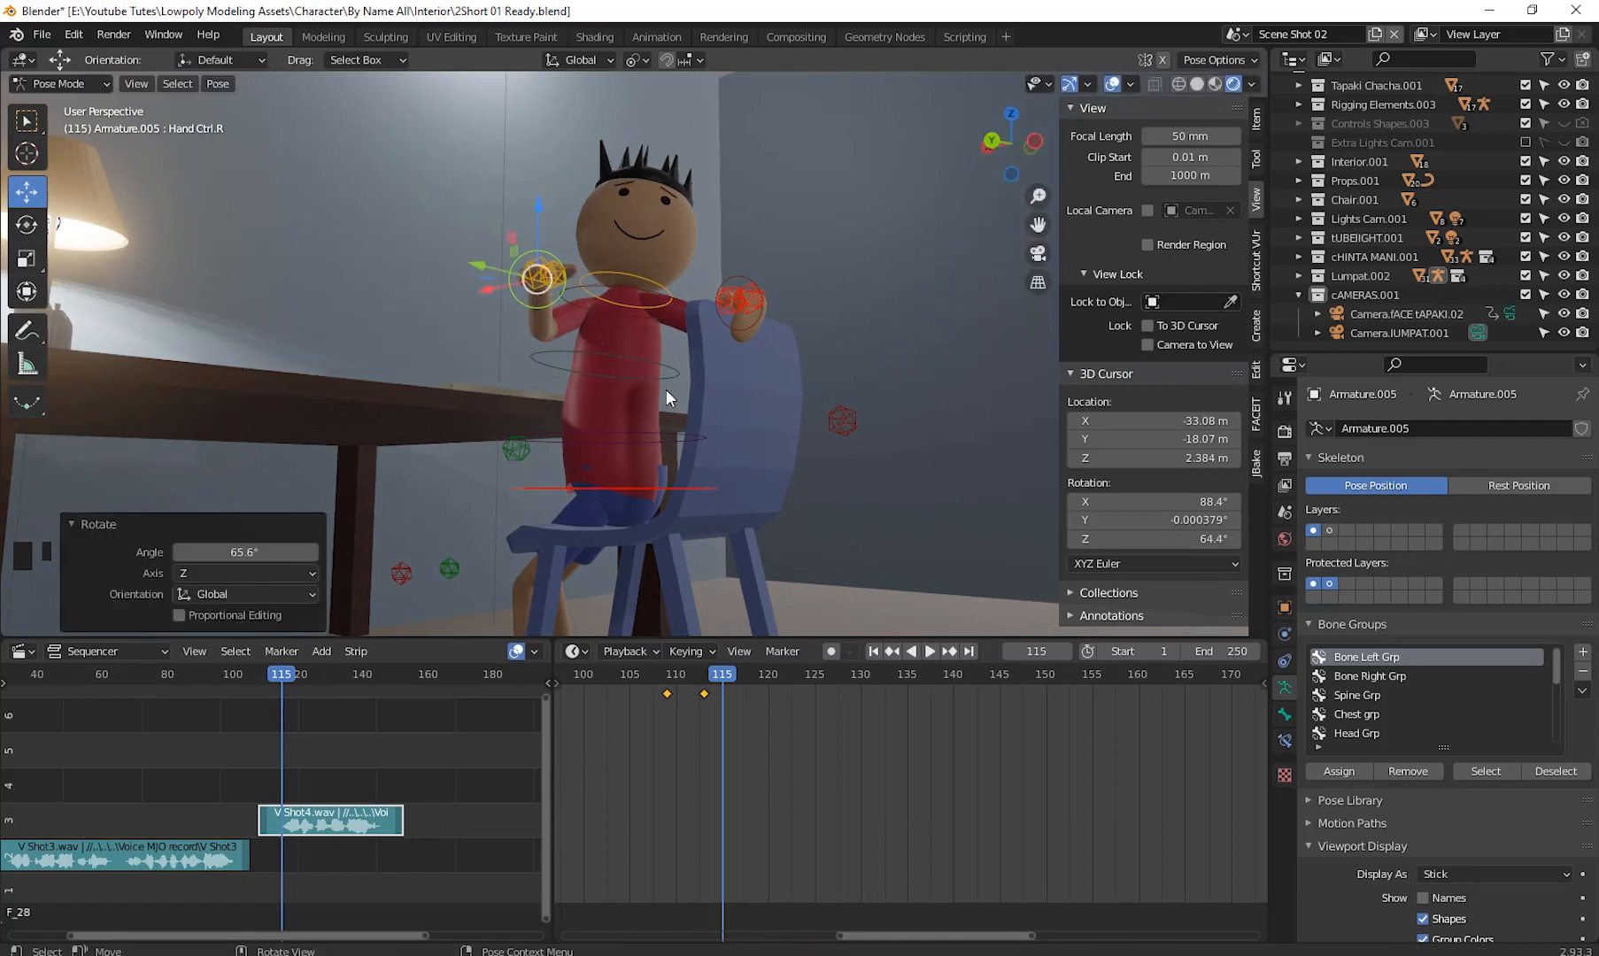
key("x")
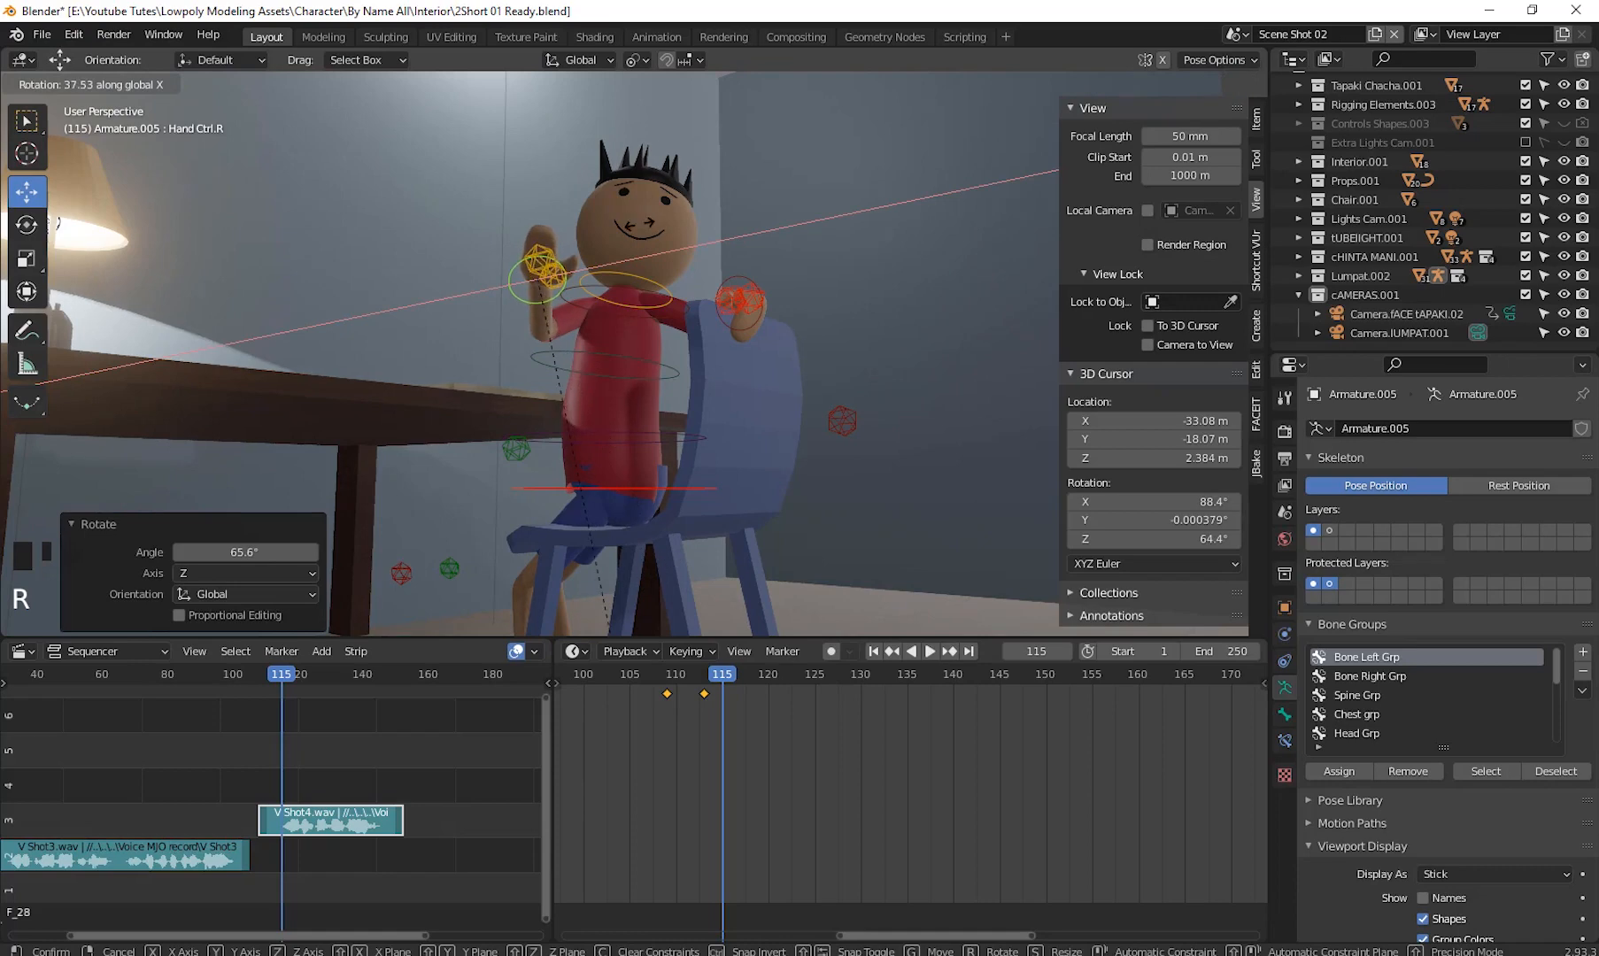
left_click(650, 204)
middle_click_drag(649, 204, 534, 306)
left_click_drag(427, 256, 525, 360)
middle_click_drag(525, 359, 588, 214)
key("r")
left_click(769, 361)
- Select the left hand control and move it up beside the right hand
left_click_drag(567, 172, 535, 69)
middle_click_drag(536, 69, 781, 371)
left_click(793, 367)
left_click(781, 370)
key("g")
left_click_drag(640, 205, 525, 168)
scroll(723, 360, "down", 2)
middle_click_drag(723, 360, 826, 417)
scroll(632, 429, "up", 2)
scroll(779, 440, "up", 2)
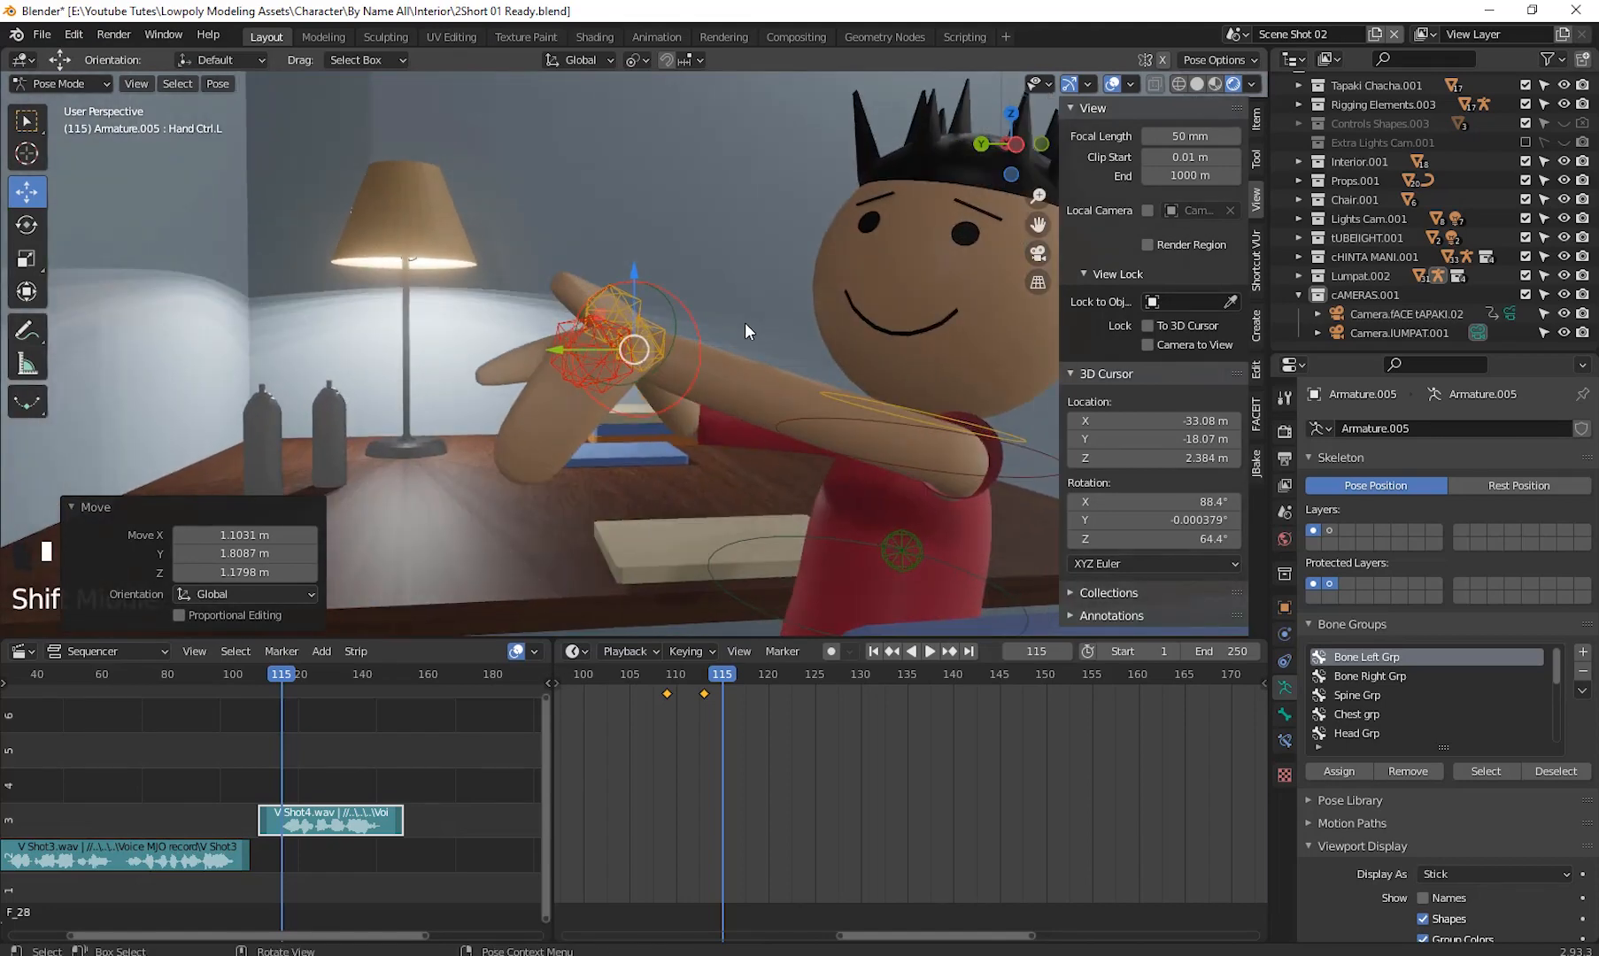
- Rotate the left hand control about 70.6° around the view axis
key("r")
left_click(714, 387)
middle_click_drag(714, 387, 364, 515)
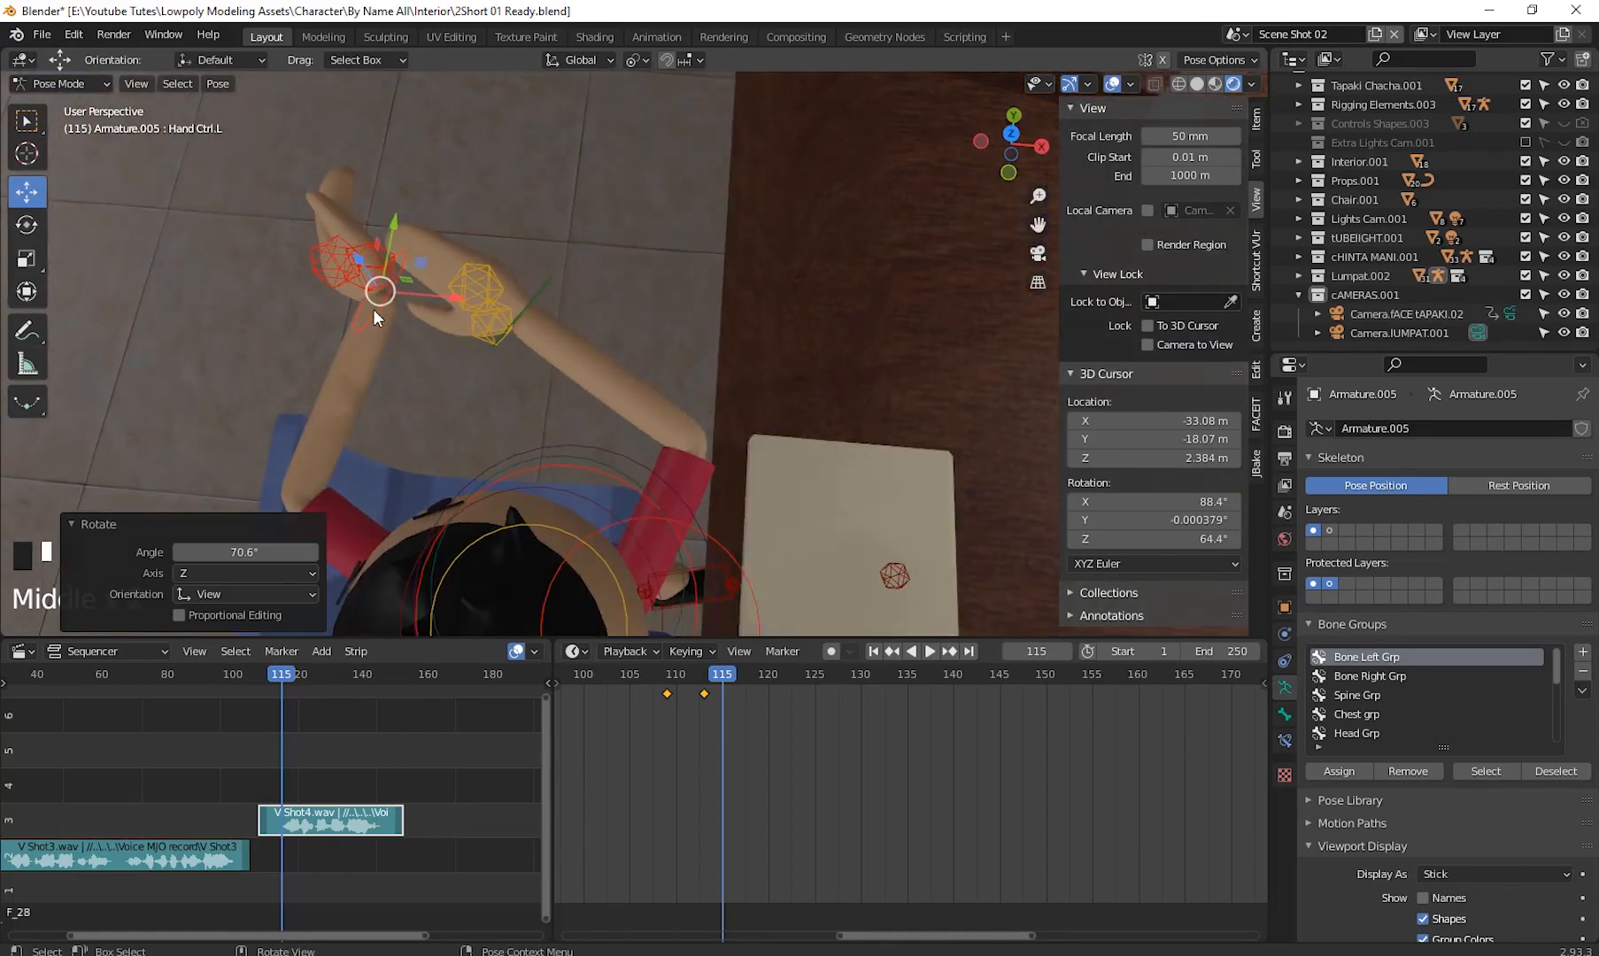
- Select the right hand control and move it closer to the left hand
left_click_drag(372, 309, 288, 370)
left_click(520, 312)
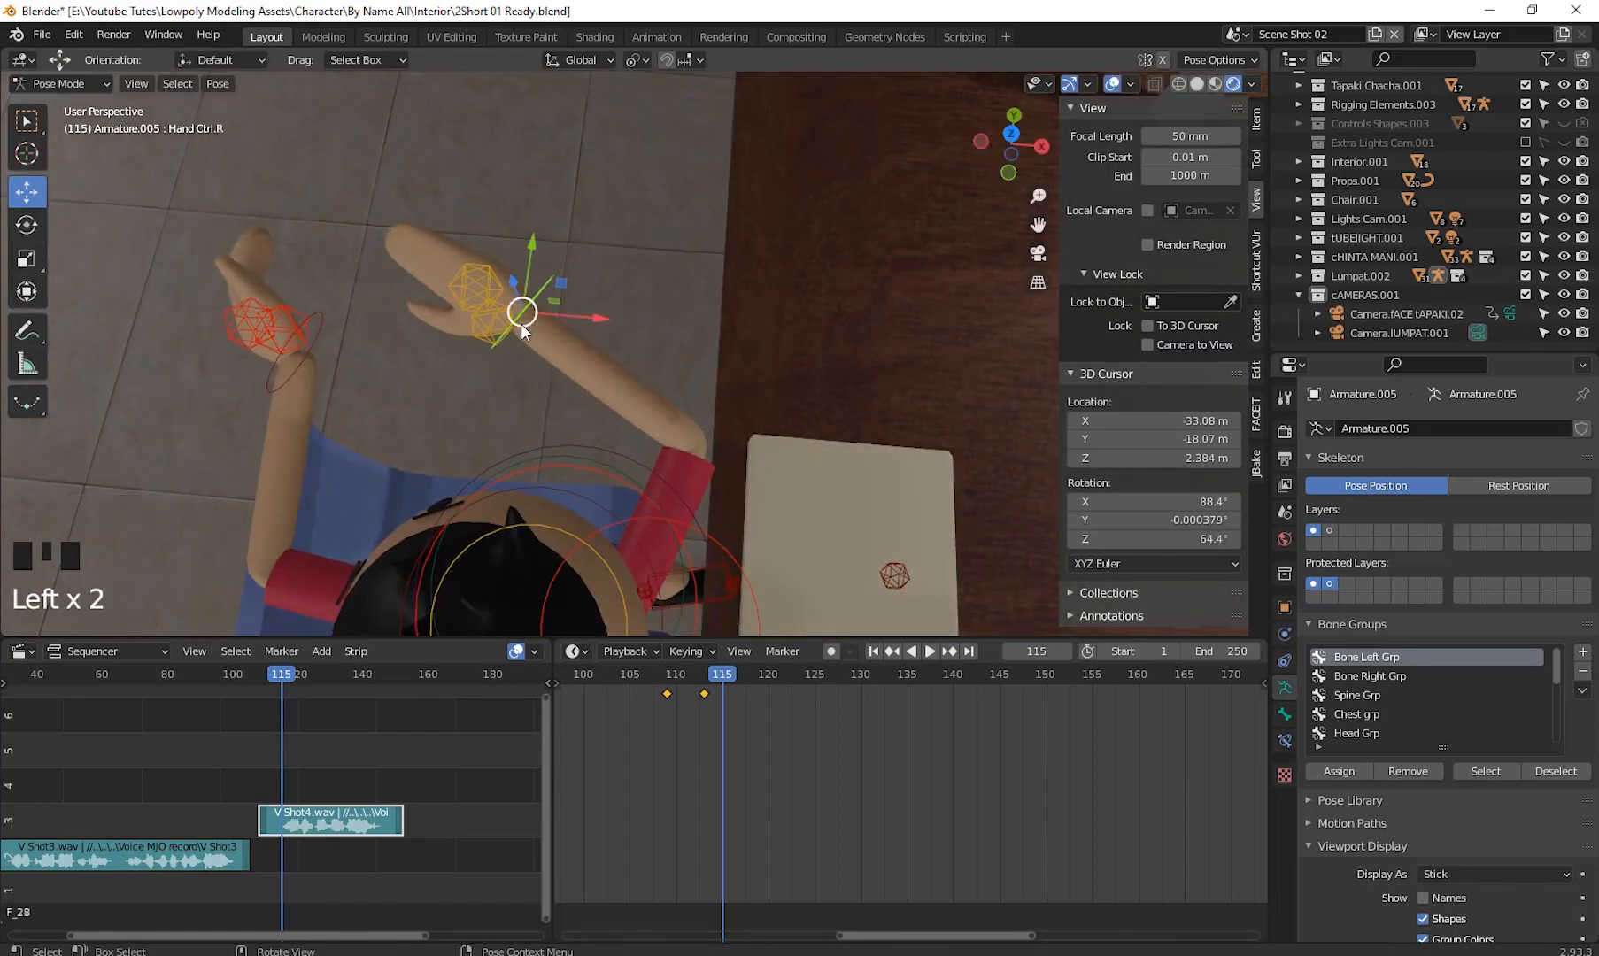
left_click_drag(521, 323, 378, 315)
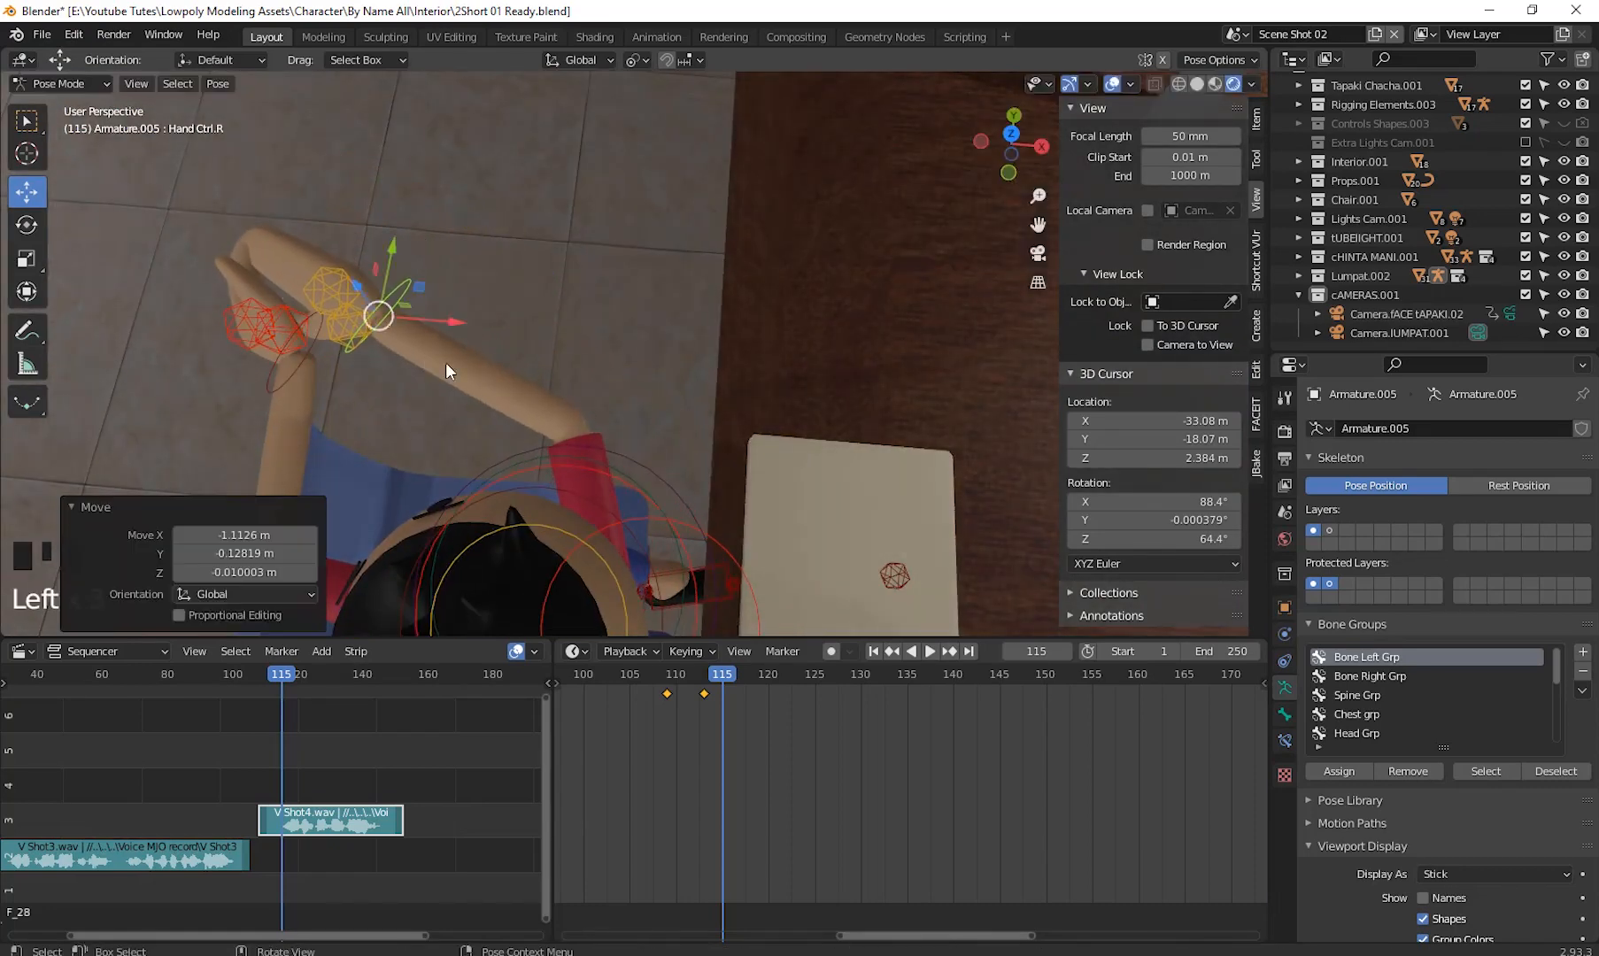
middle_click_drag(446, 362, 721, 328)
scroll(782, 370, "down", 3)
scroll(732, 399, "down", 1)
middle_click_drag(733, 399, 809, 413, "shift")
- Select the head control and rotate it about -24° to turn the head
left_click(723, 291)
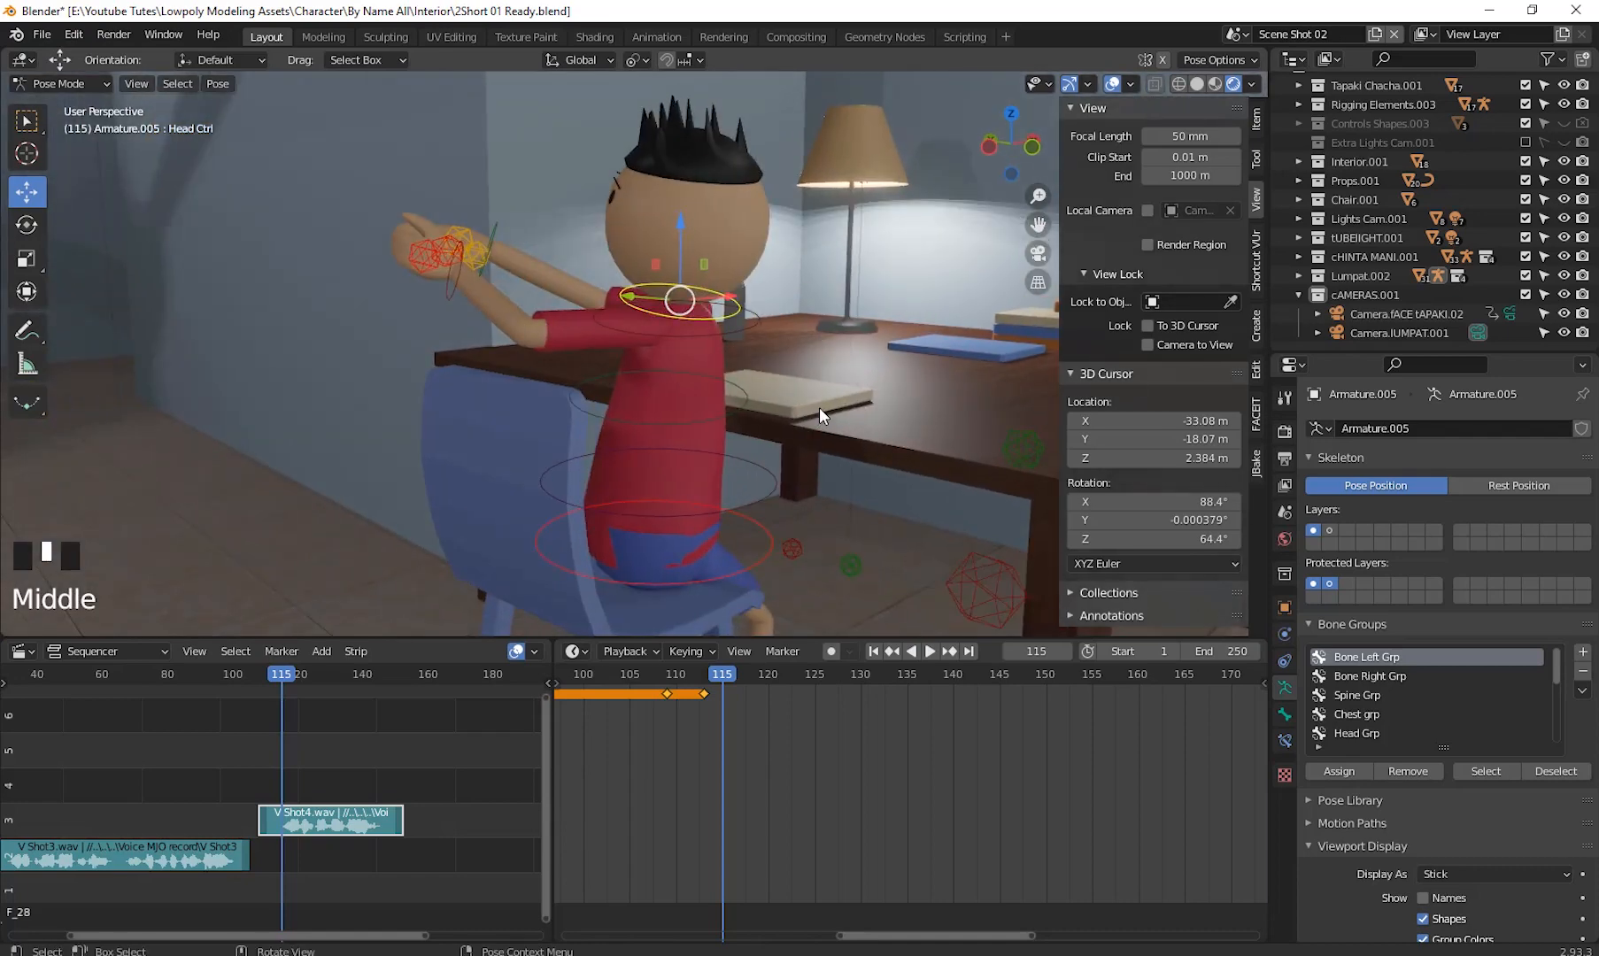
key("r")
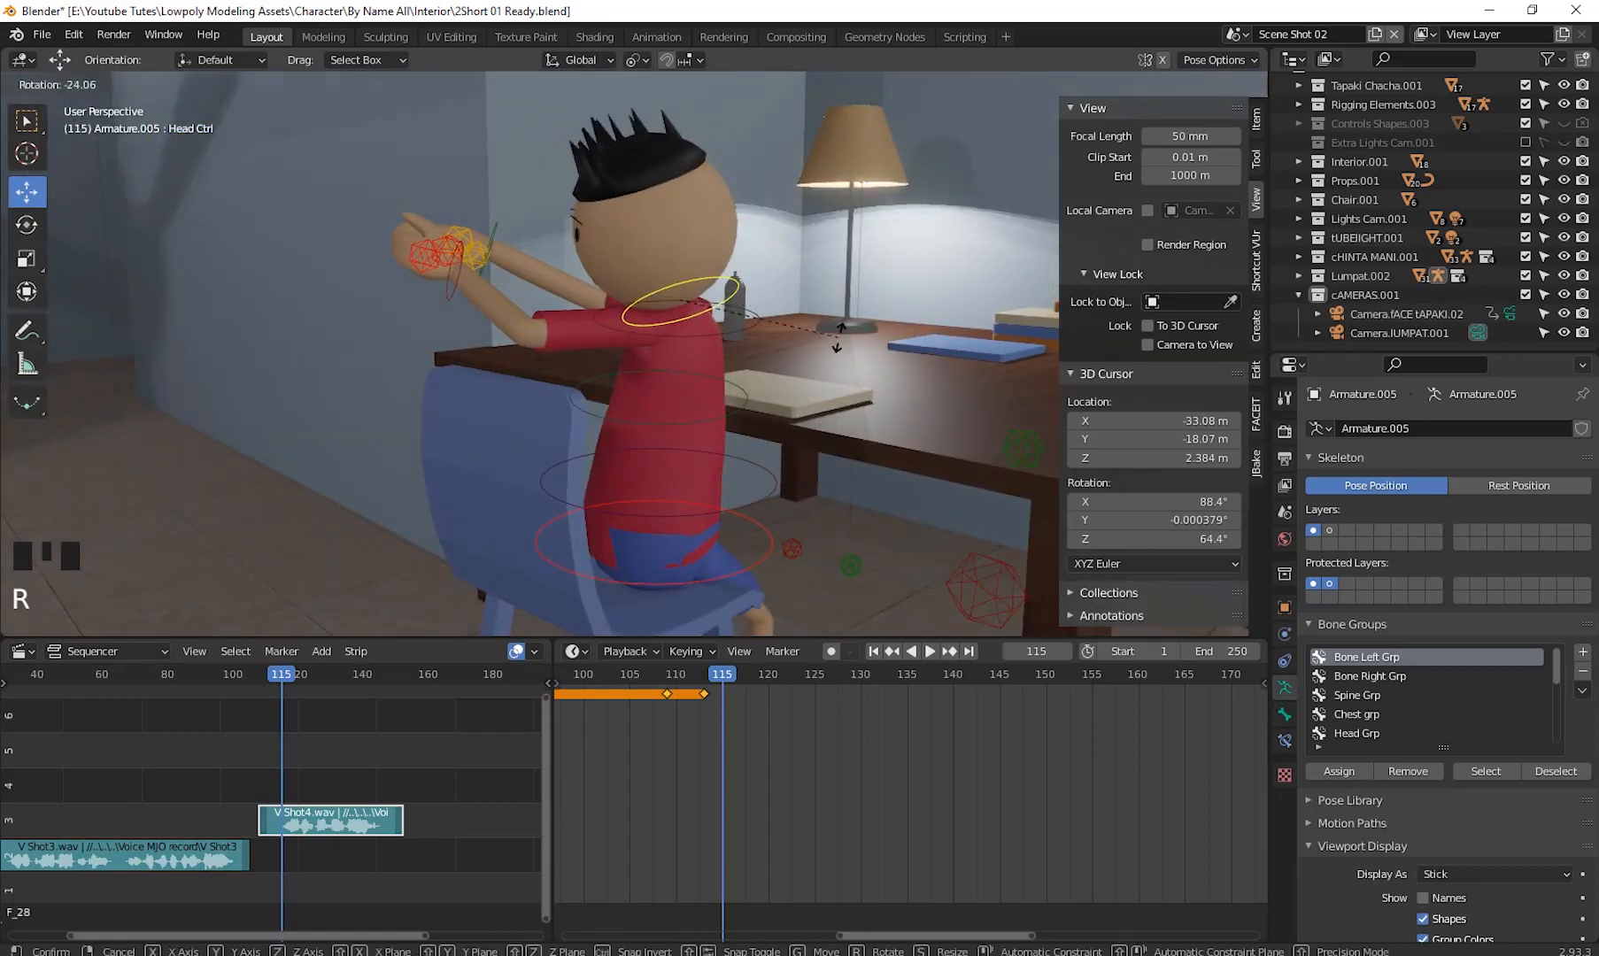
left_click(837, 338)
middle_click_drag(816, 550, 1103, 542)
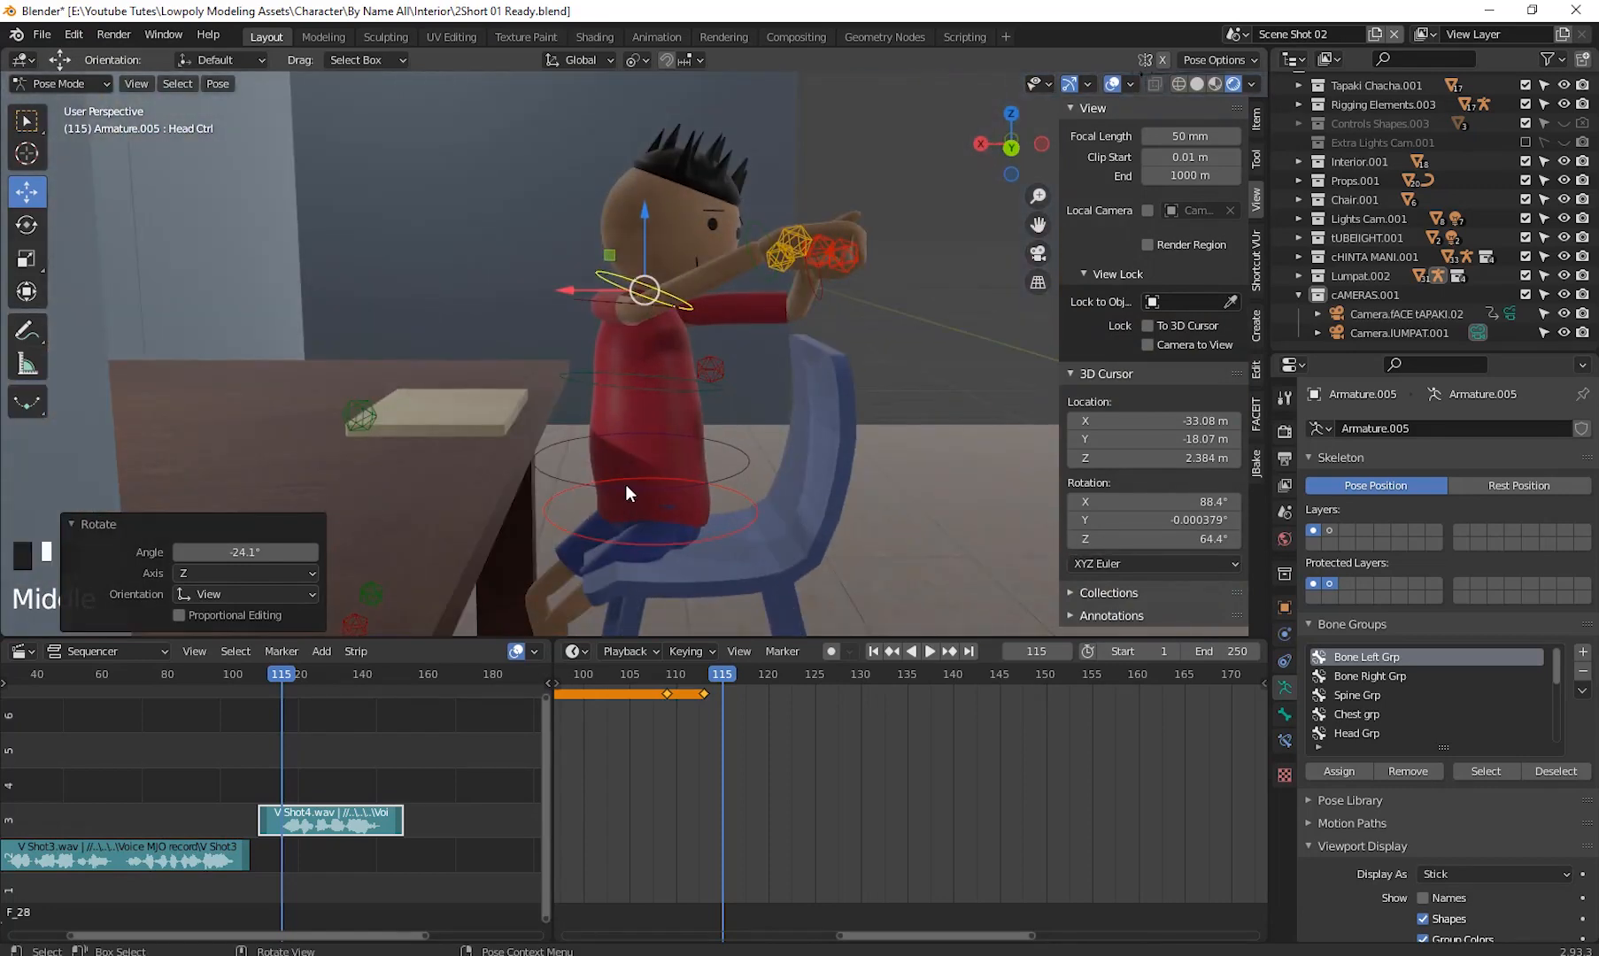
- Select the ABS control and rotate it 18° around the global Z axis
left_click(735, 472)
middle_click_drag(735, 471, 779, 495)
key("r")
key("z")
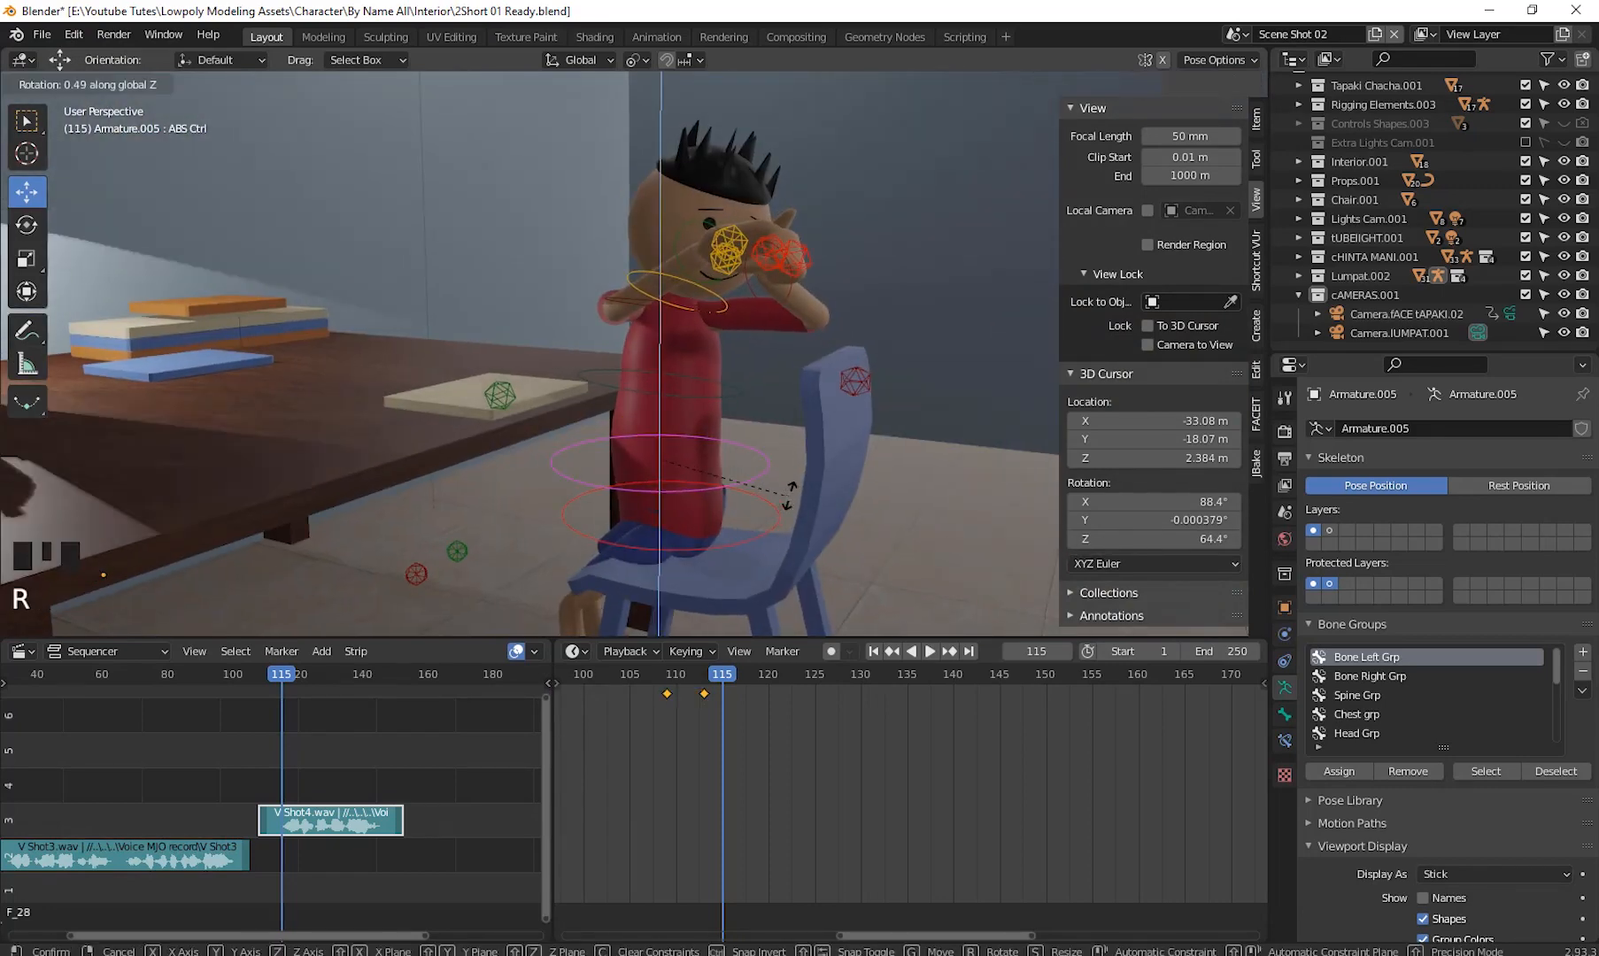
left_click(876, 447)
middle_click_drag(877, 447, 735, 343)
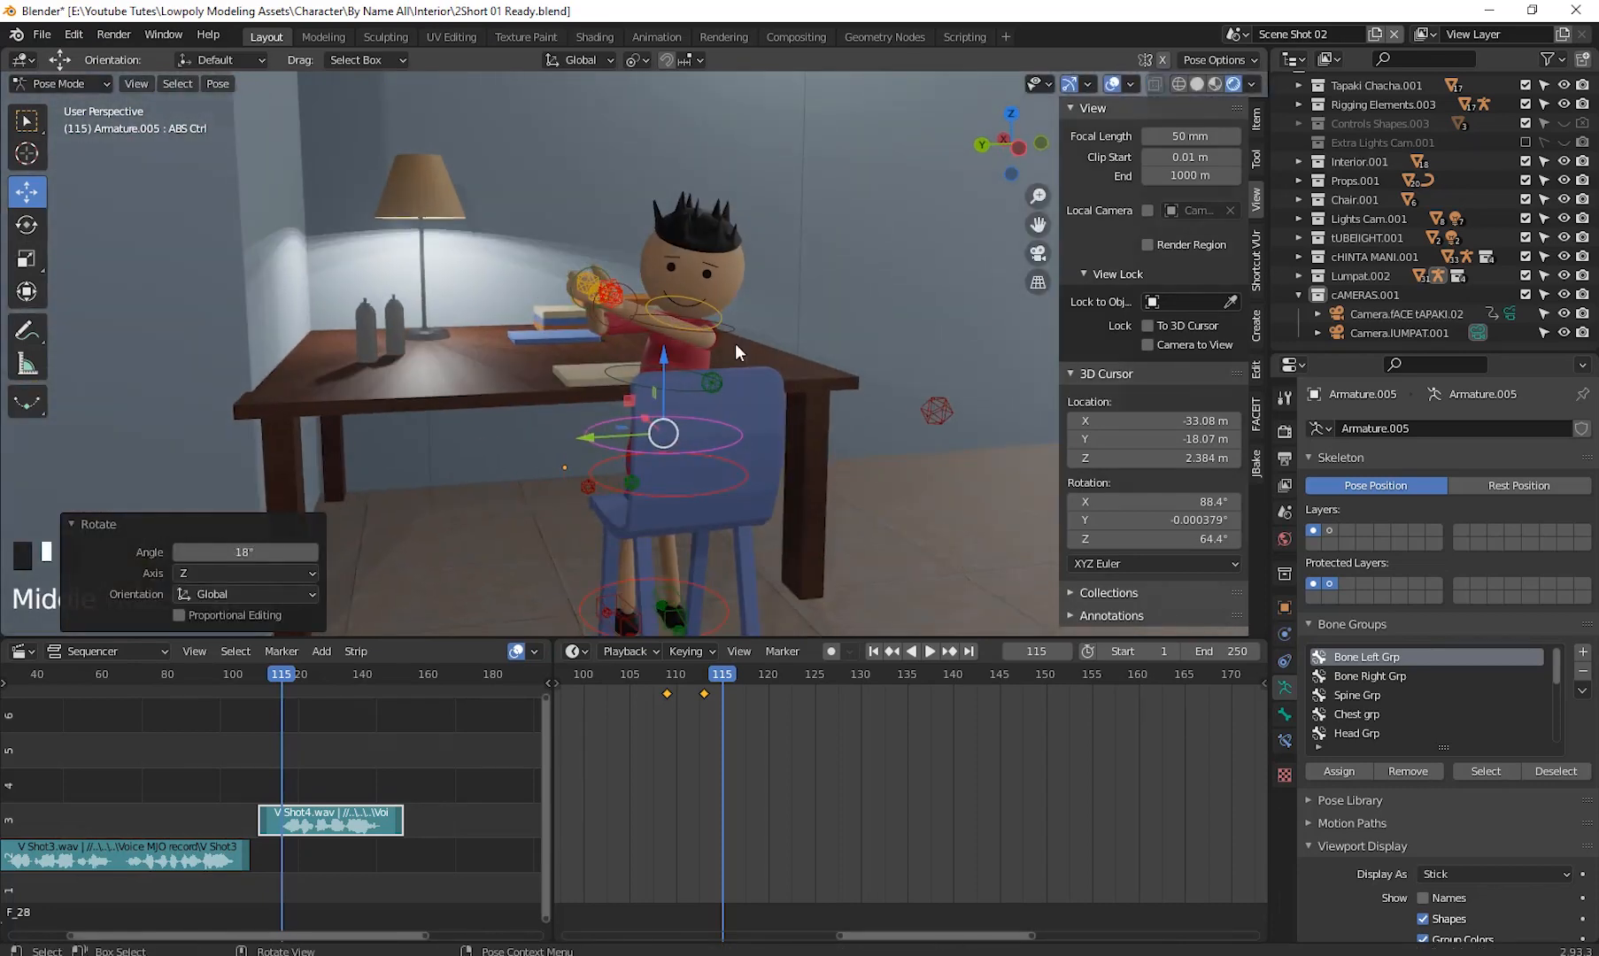
- Select the head control again and trackball-rotate it to tilt the head
left_click(718, 310)
middle_click_drag(800, 487, 856, 457)
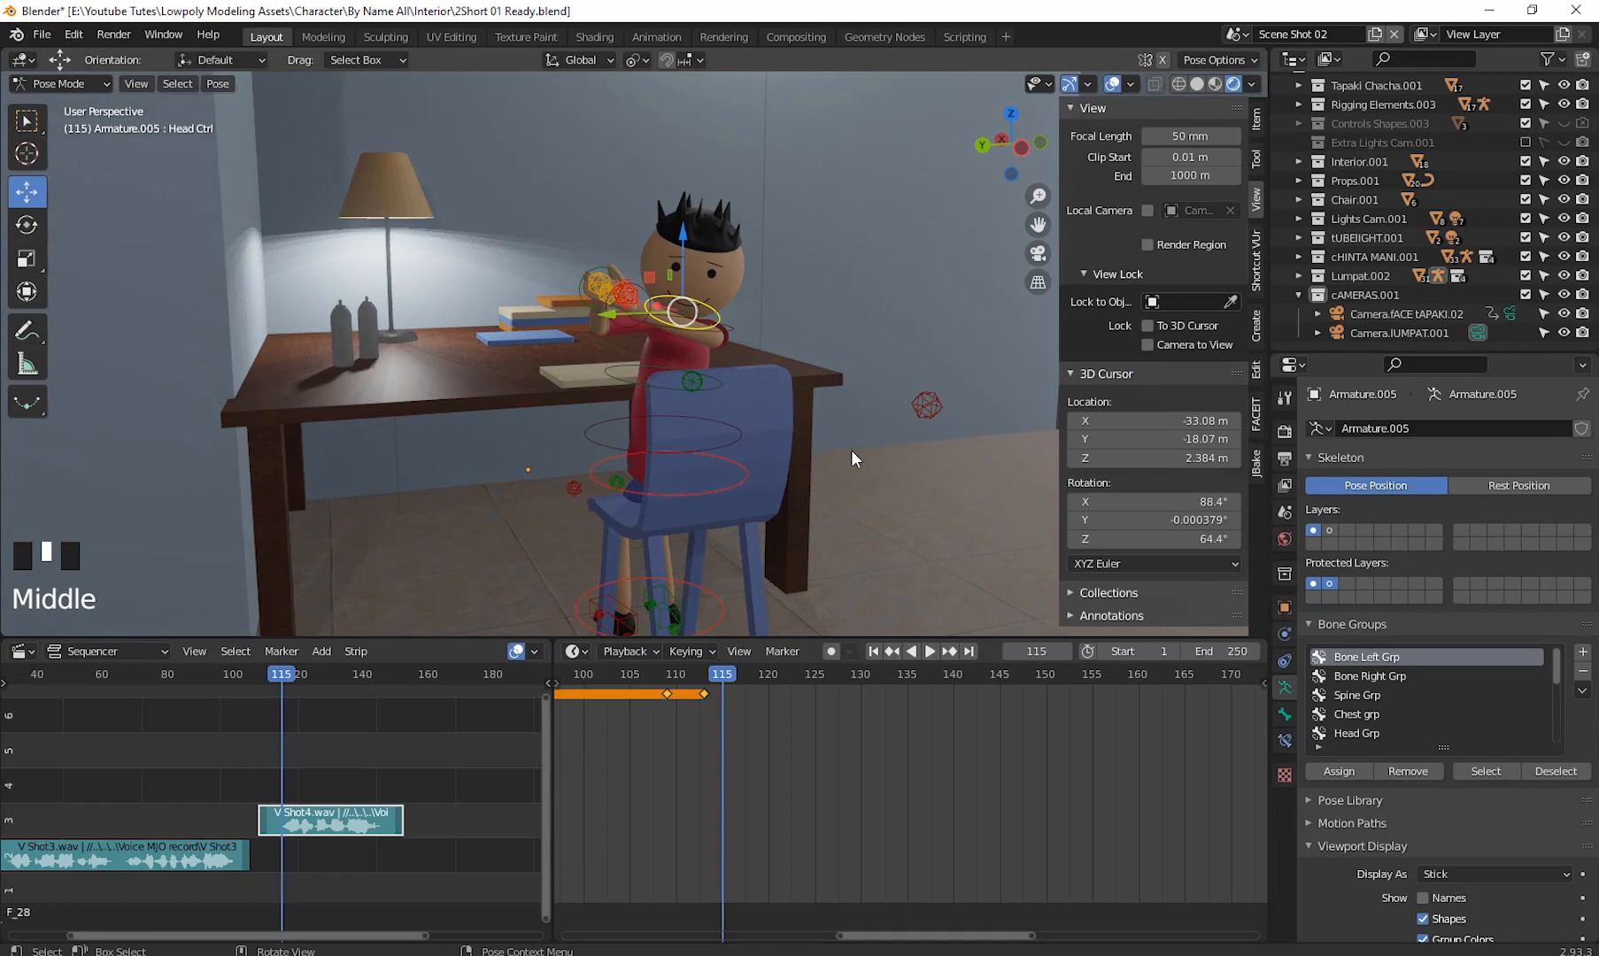
key("r")
key("r")
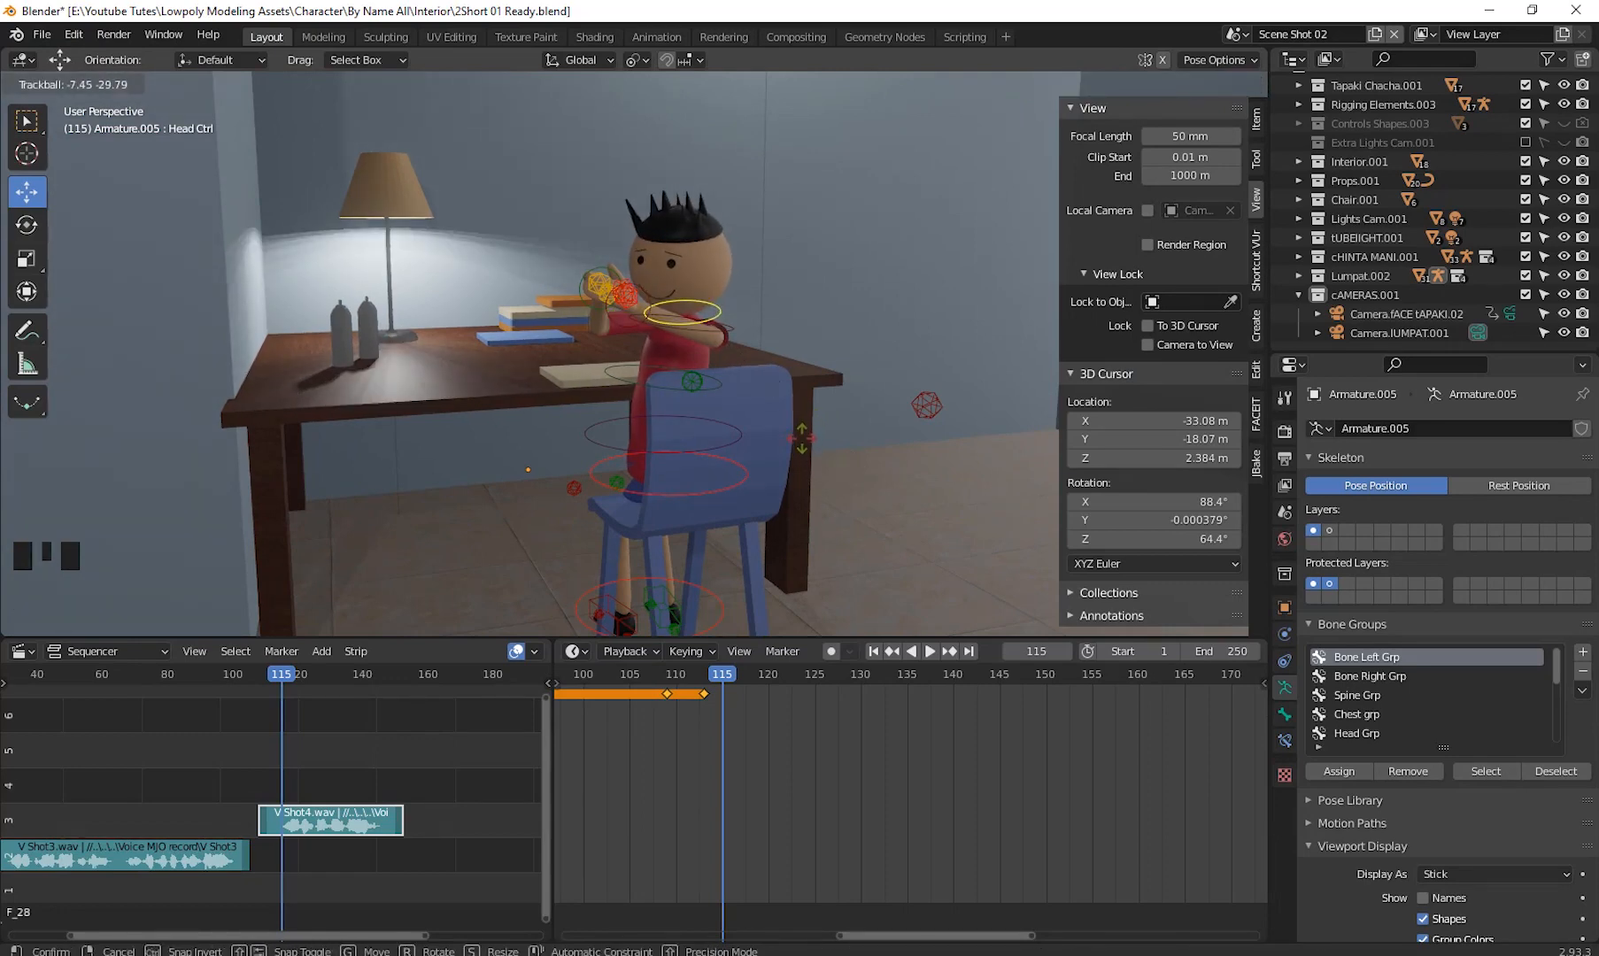
left_click(803, 440)
scroll(808, 451, "down", 2)
middle_click_drag(810, 479, 847, 466, "shift")
scroll(837, 478, "up", 1)
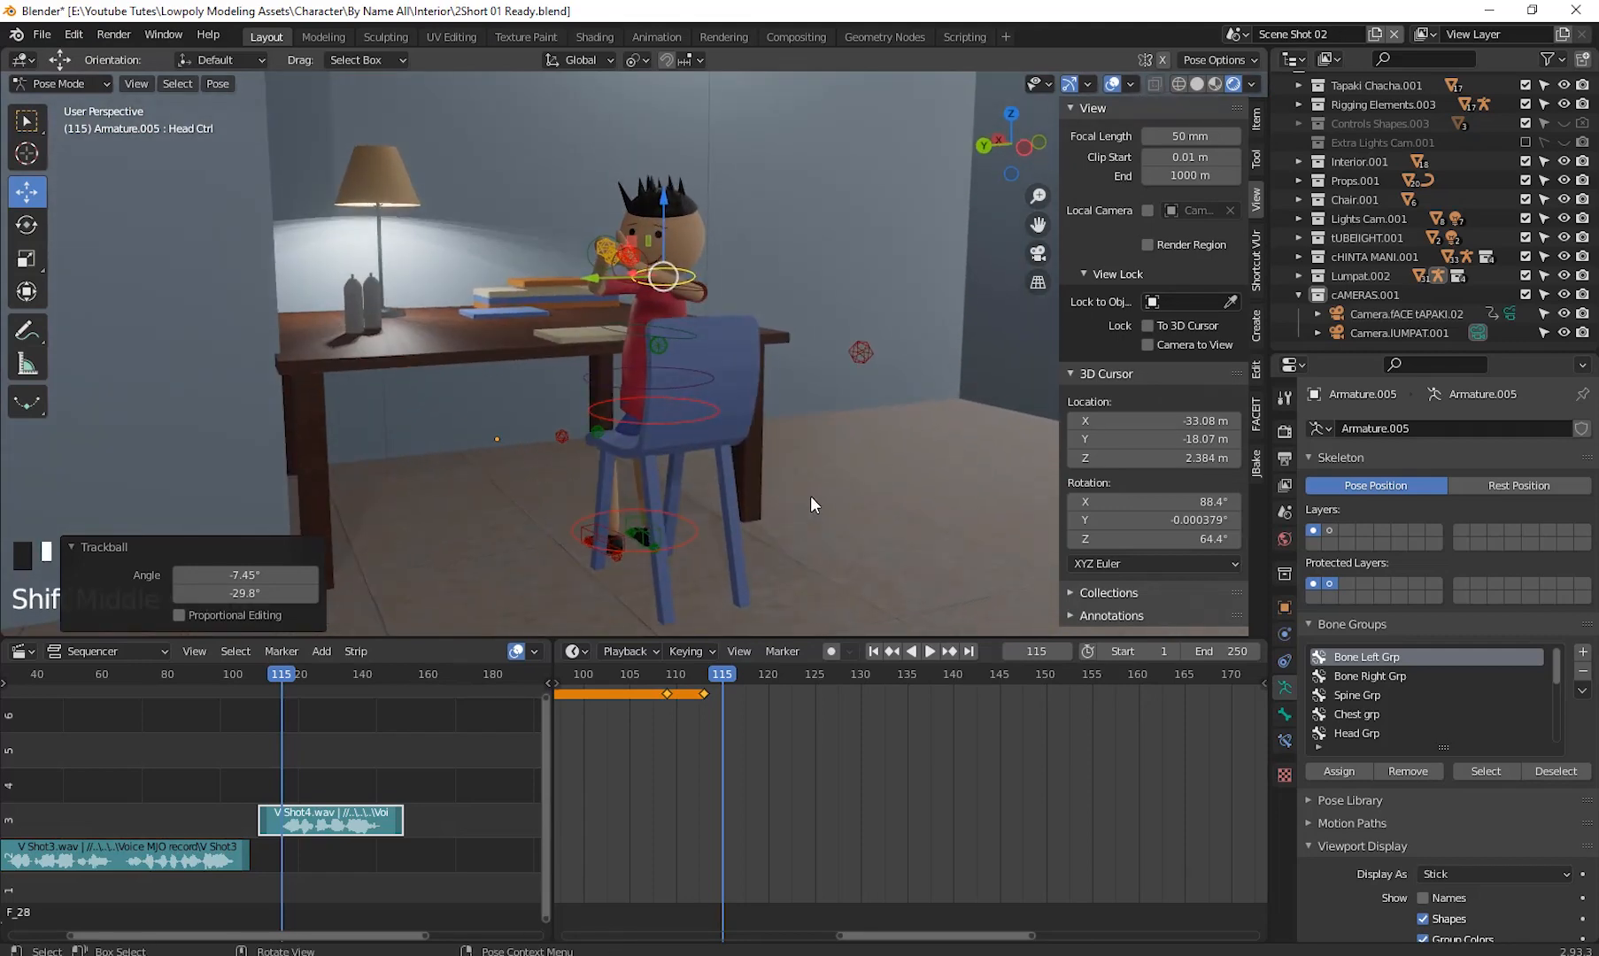
- Select the Camera.IUMPAT.001 camera and switch to Object Mode
left_click(1384, 333)
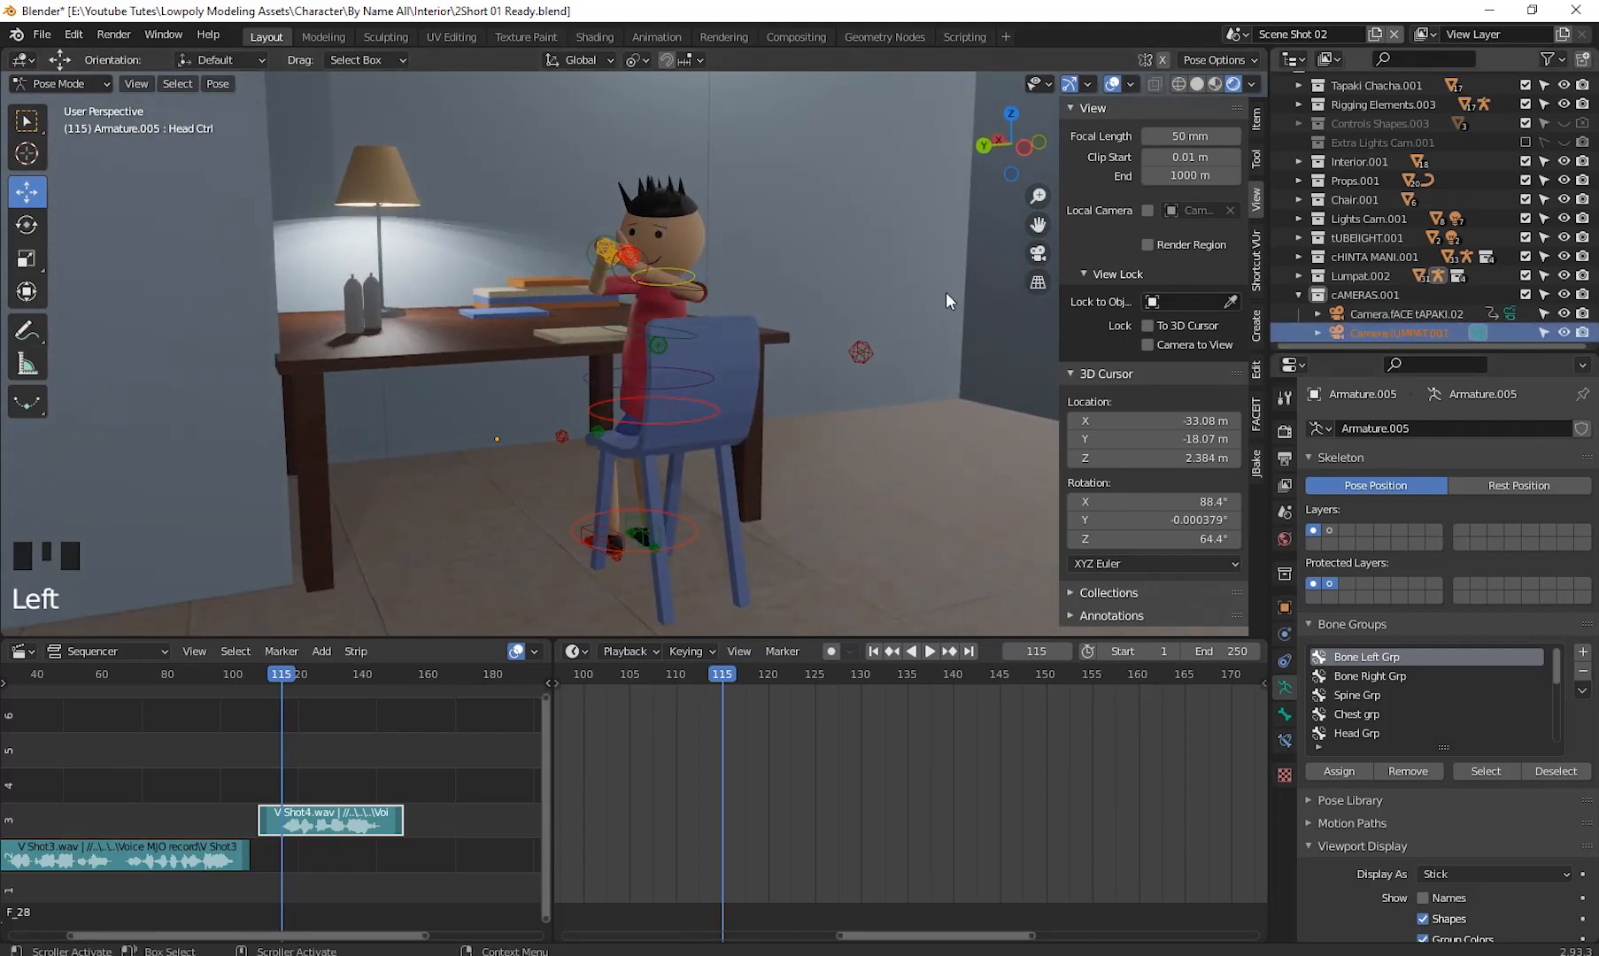
left_click_drag(60, 84, 55, 104)
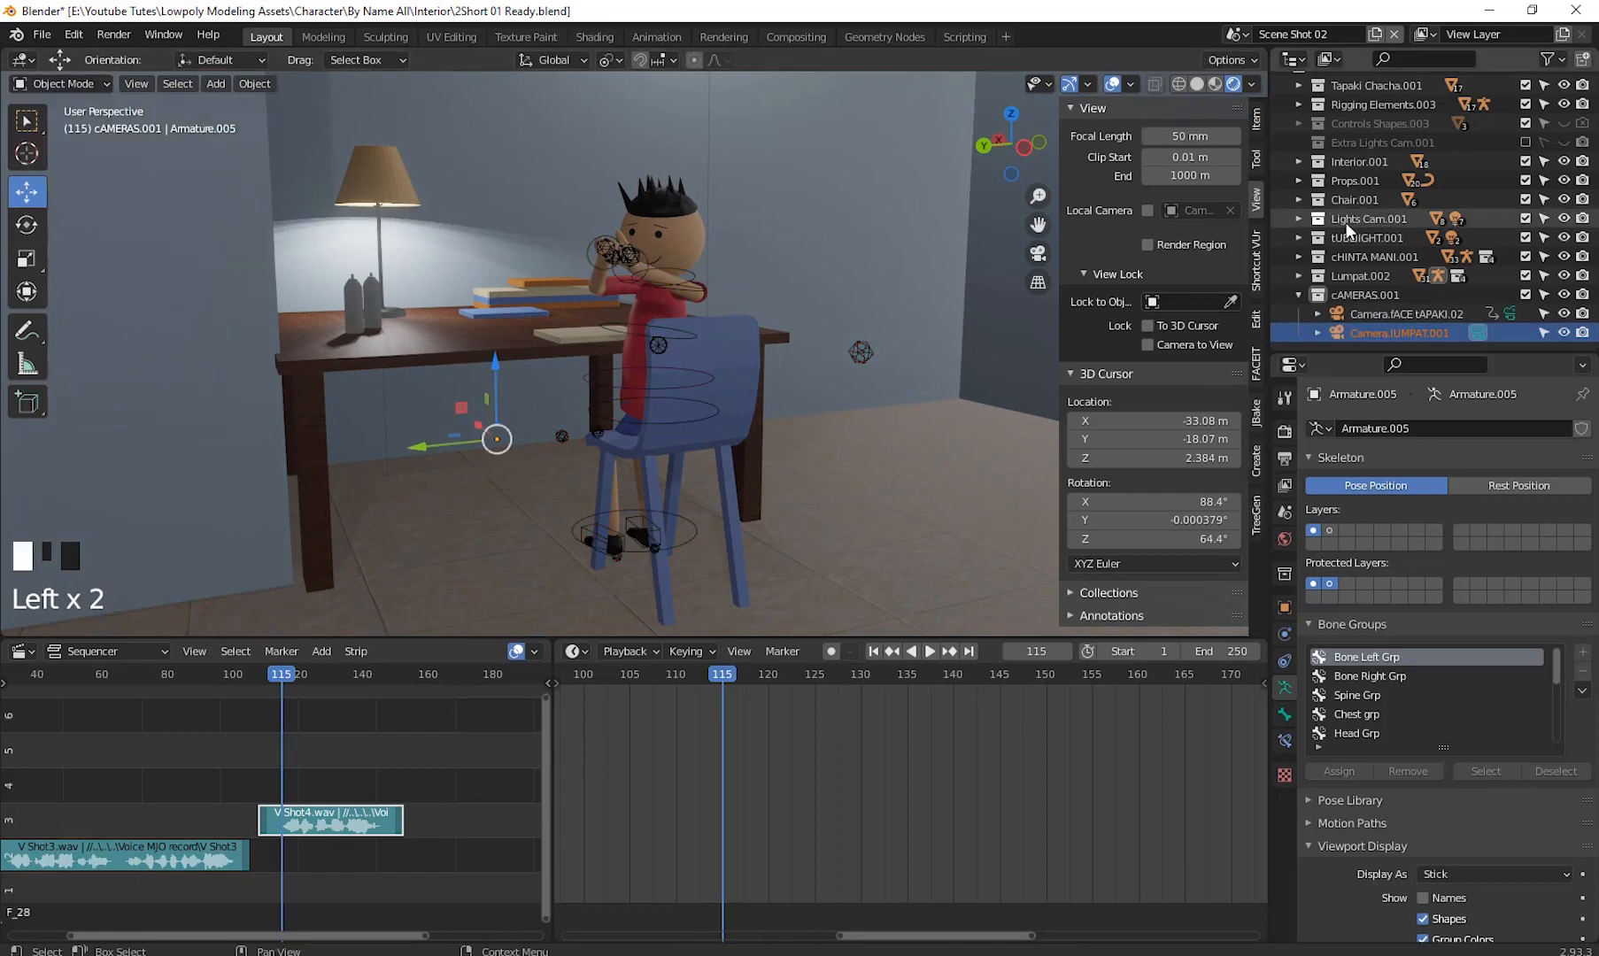
- Make the Camera.IUMPAT.001 camera the active scene camera and look through it
left_click(1380, 331)
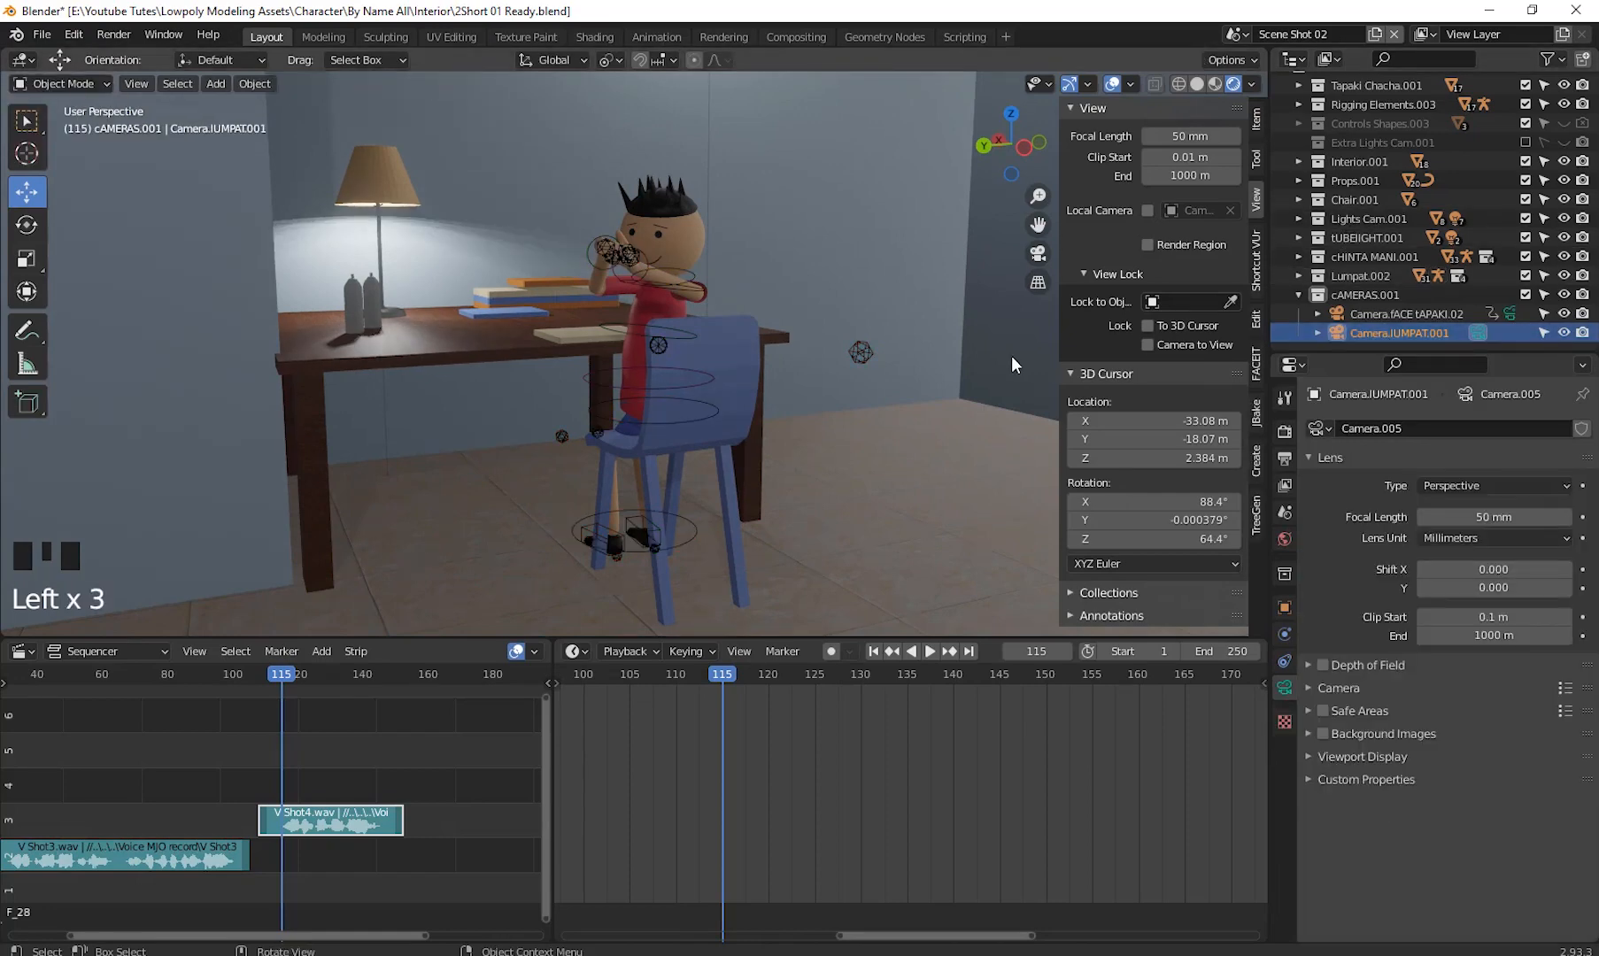
key("ctrl+KP_0")
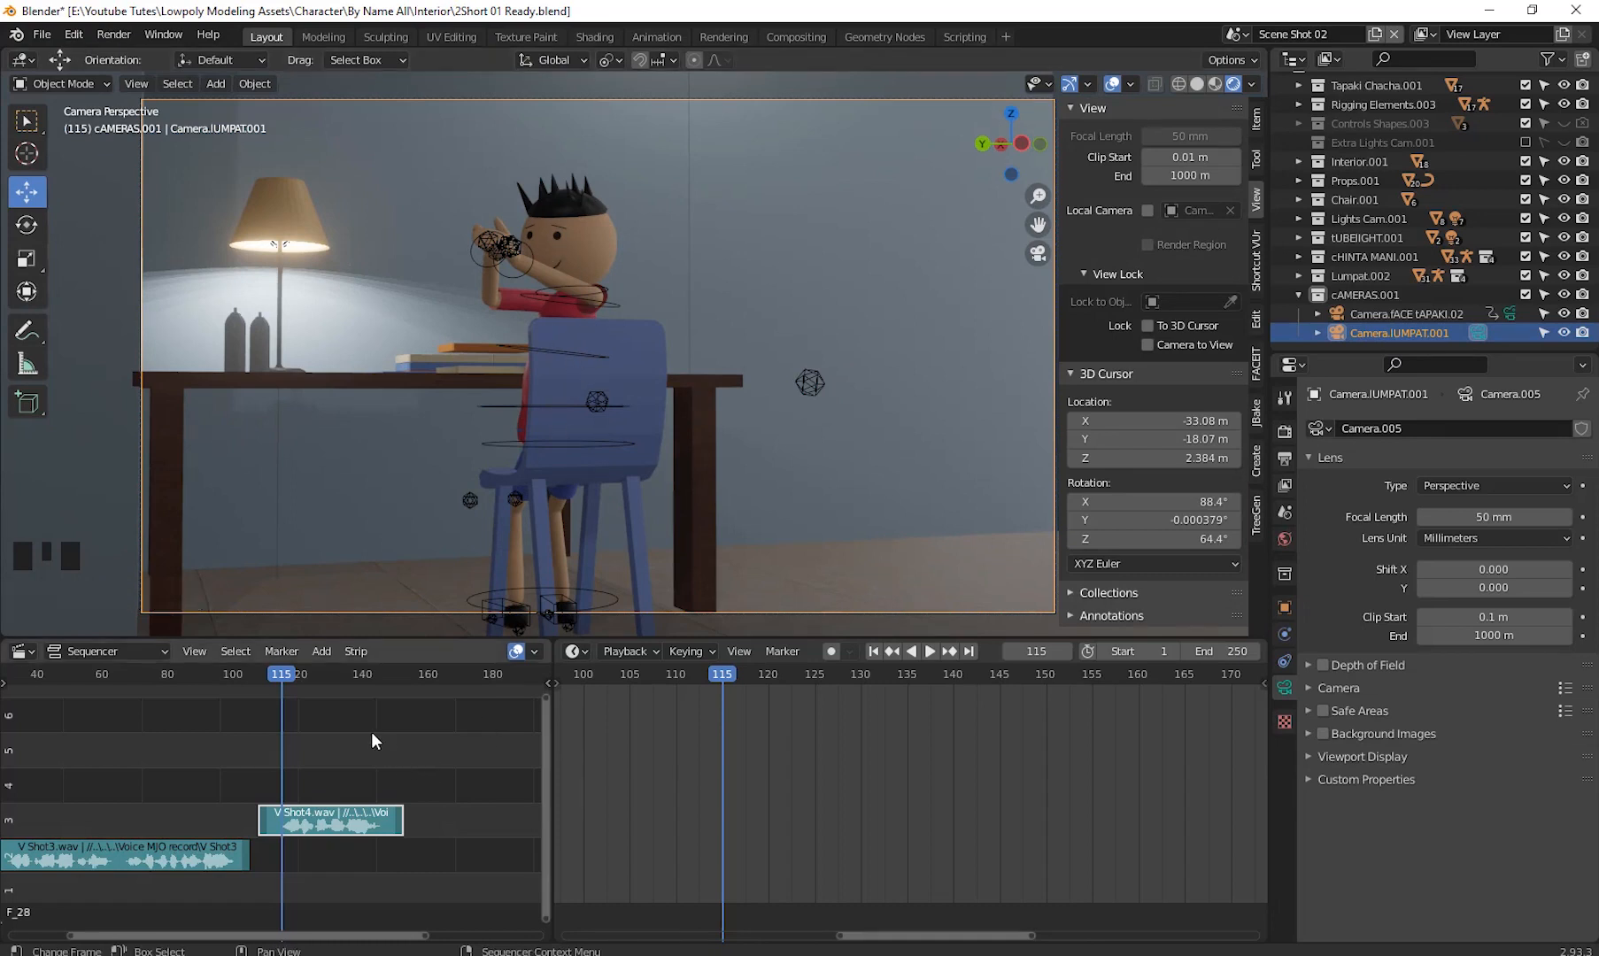
- Go to frame 117, select the character's armature and switch it to Pose Mode
mouse_move(285, 680)
left_mouse_down()
mouse_move(259, 694)
mouse_move(303, 679)
left_mouse_up()
middle_click_drag(533, 364, 602, 381)
left_click(655, 345)
middle_click_drag(749, 418, 708, 423)
scroll(788, 430, "up", 2)
left_click(62, 83)
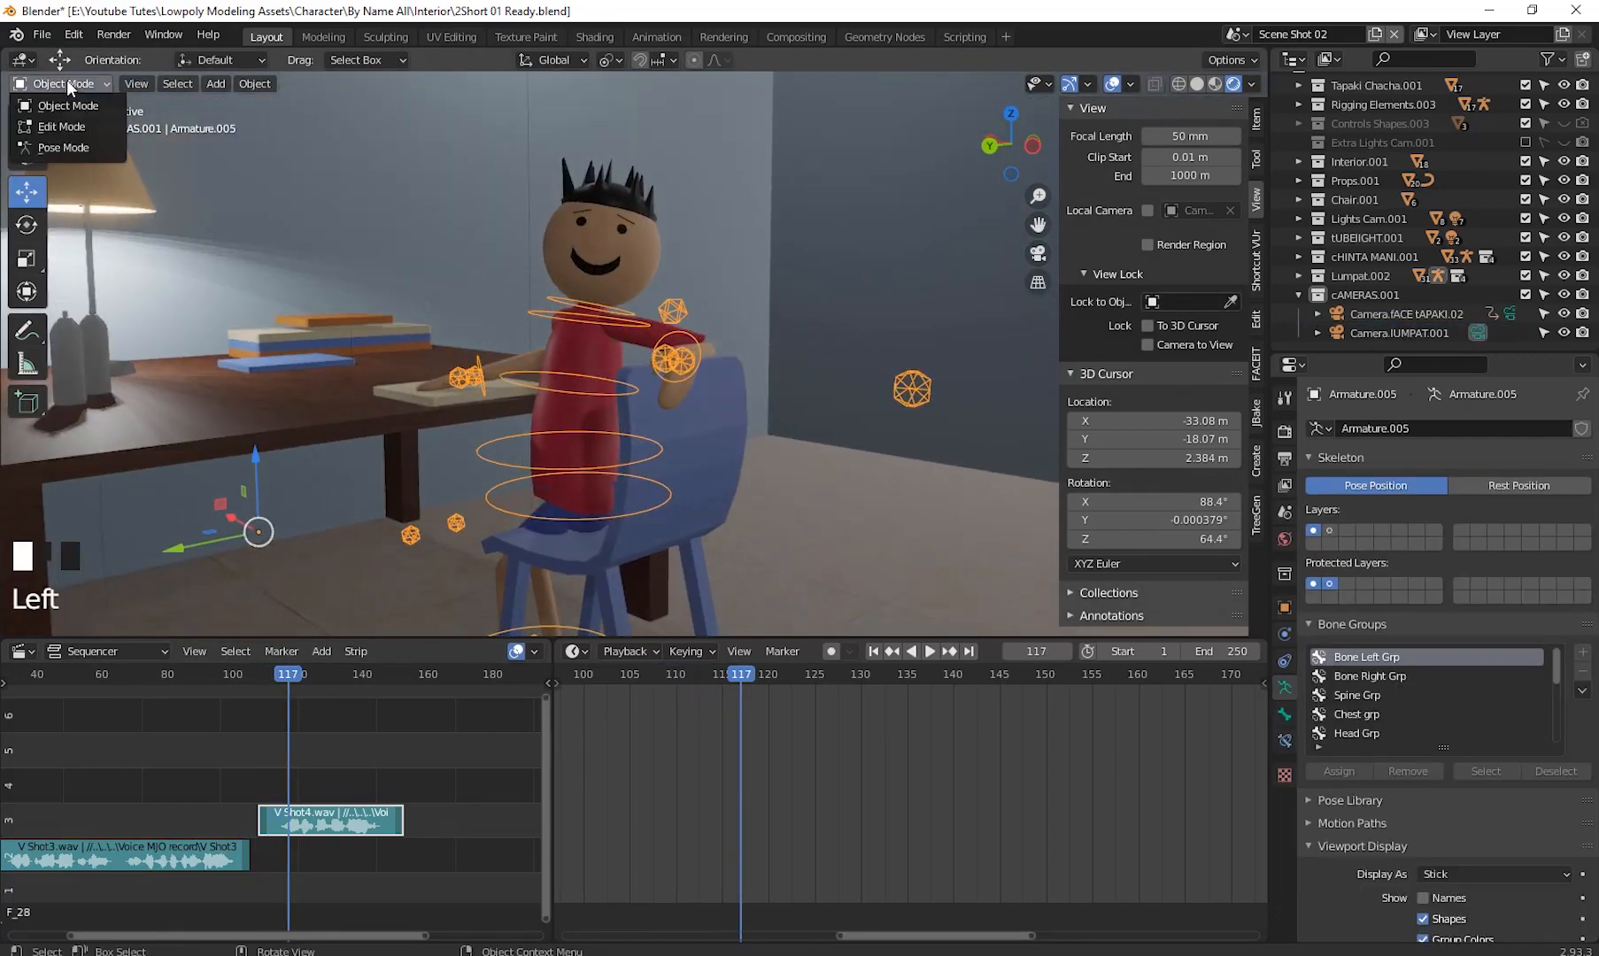
left_click(65, 147)
middle_click_drag(762, 371, 459, 398)
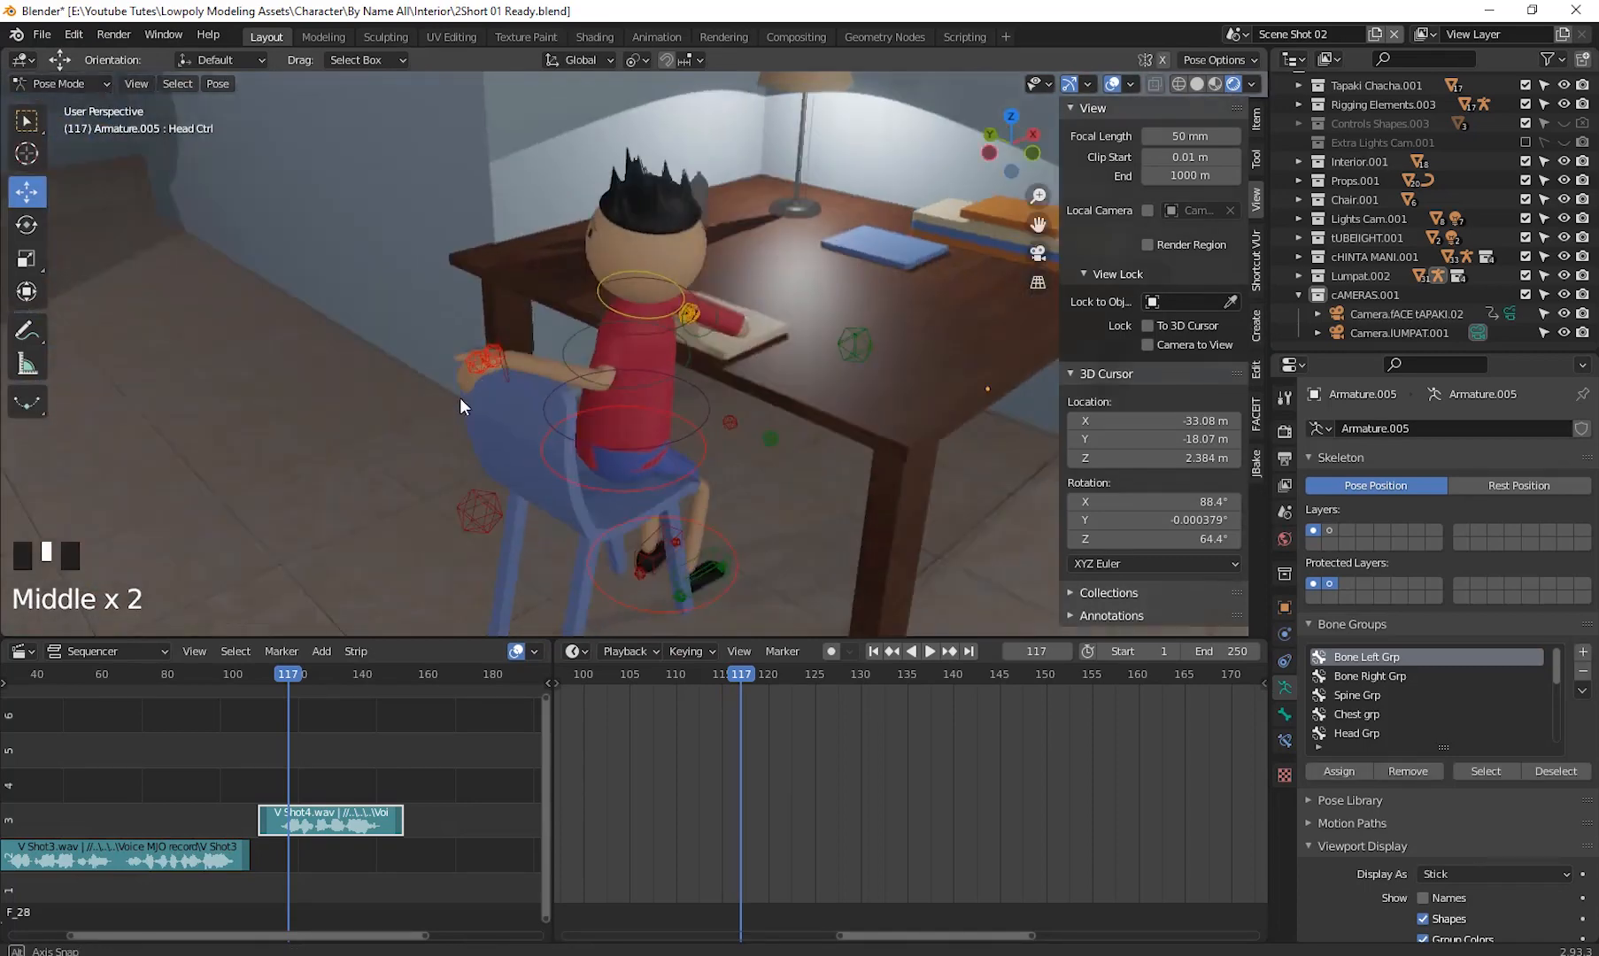
- Pose the character's arm controls by moving and rotating them into a new position
scroll(785, 333, "up", 2)
middle_click_drag(785, 333, 660, 455)
scroll(784, 365, "up", 2)
middle_click_drag(783, 365, 580, 532, "shift")
left_click(787, 346)
key("g")
left_click(779, 416)
key("r")
left_click(655, 380)
key("r")
left_click(27, 225)
middle_click_drag(496, 354, 532, 395)
key("g")
middle_click_drag(576, 292, 651, 230)
left_click_drag(650, 168, 638, 238)
- Select the head control and rotate it about -12° around the global Z axis
left_click(27, 192)
middle_click_drag(709, 354, 921, 386)
left_click(745, 268)
key("r")
middle_click_drag(797, 292, 698, 322)
key("r")
middle_click_drag(797, 398, 853, 482)
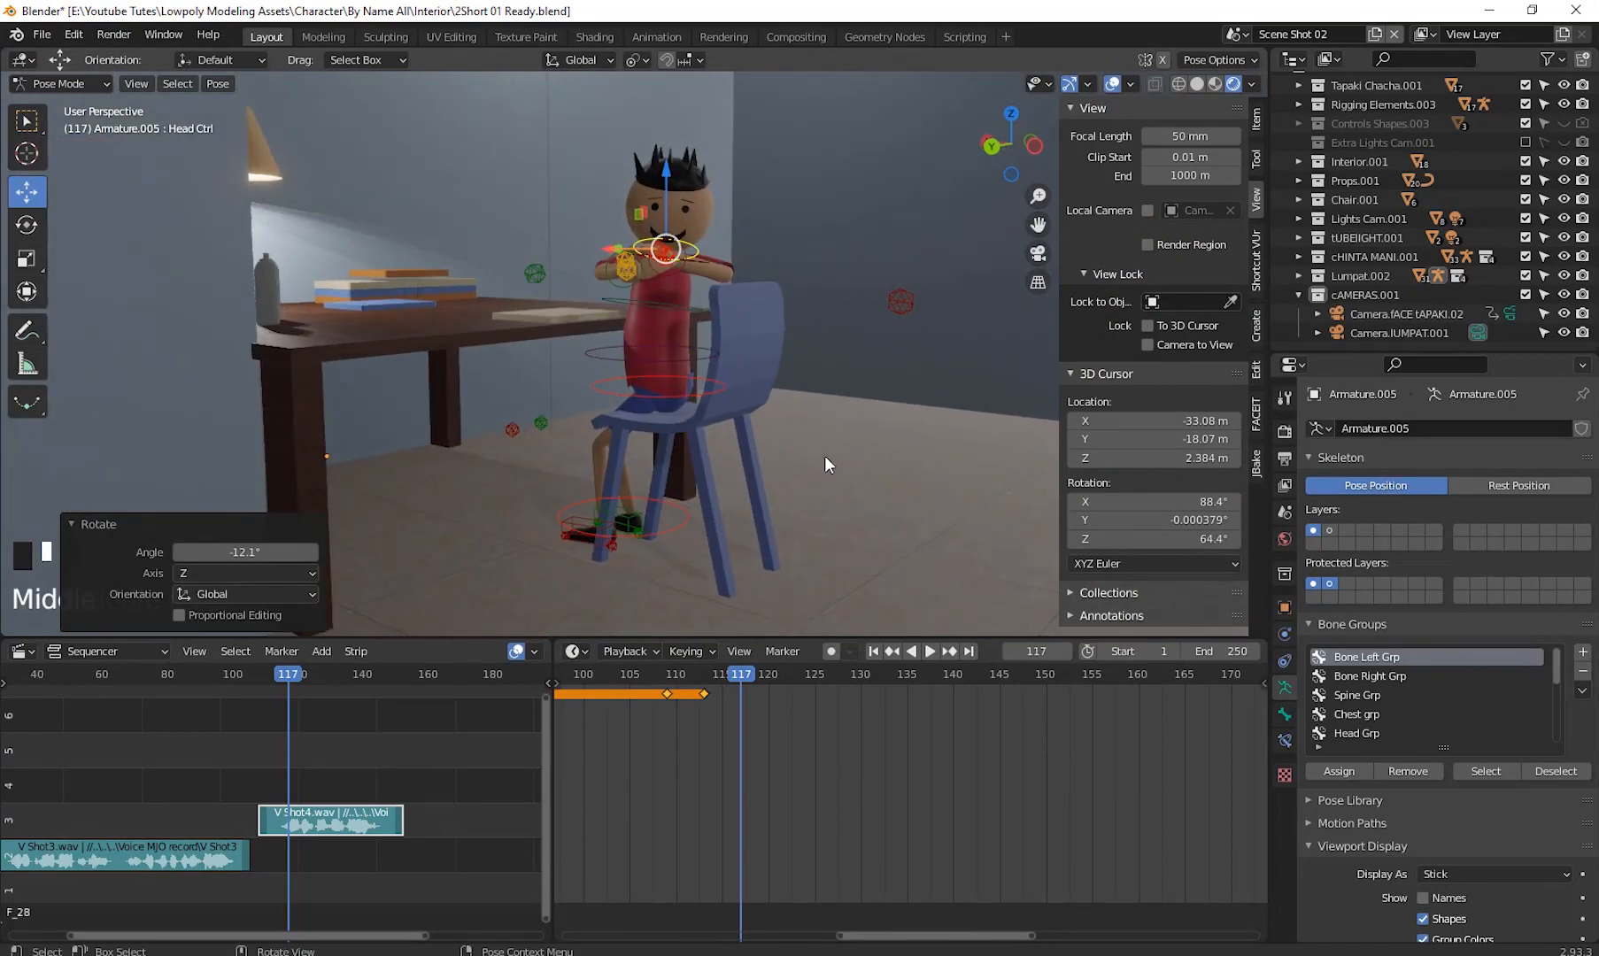
- Select the left hand control and rotate it about 39° around the view axis
scroll(850, 457, "down", 3)
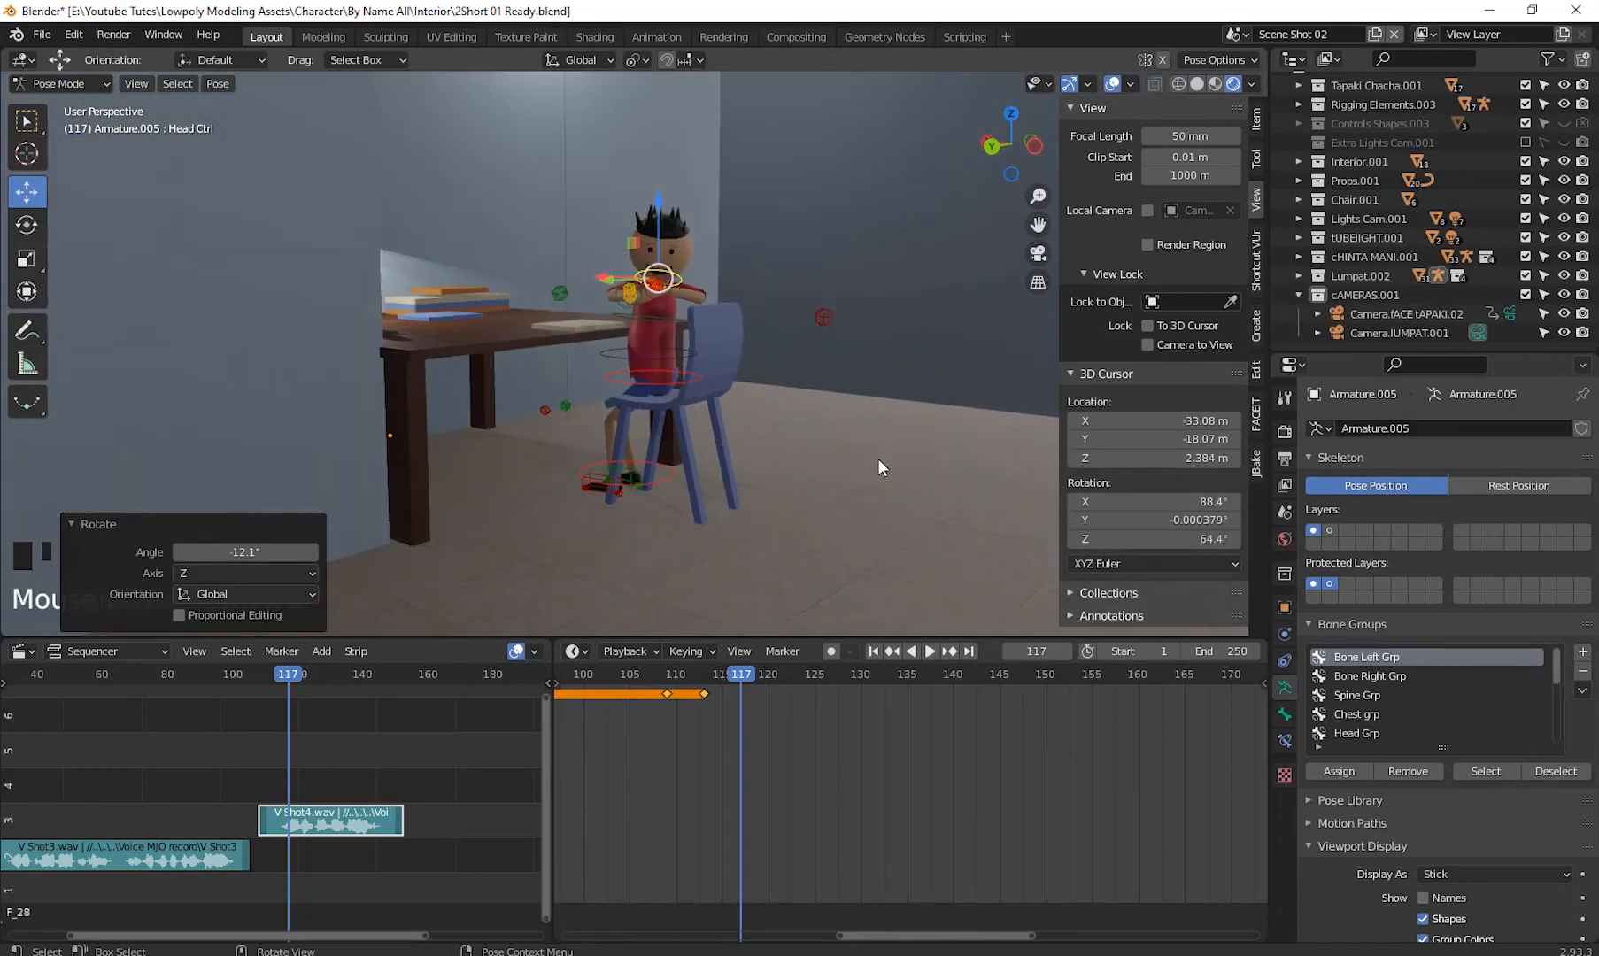
left_click(820, 315)
left_click_drag(815, 315, 727, 380)
left_click(548, 297)
mouse_move(548, 297)
left_mouse_down()
mouse_move(573, 342)
mouse_move(560, 248)
mouse_move(564, 267)
left_mouse_up()
middle_click_drag(862, 363, 804, 489)
scroll(814, 318, "up", 4)
left_click(694, 389)
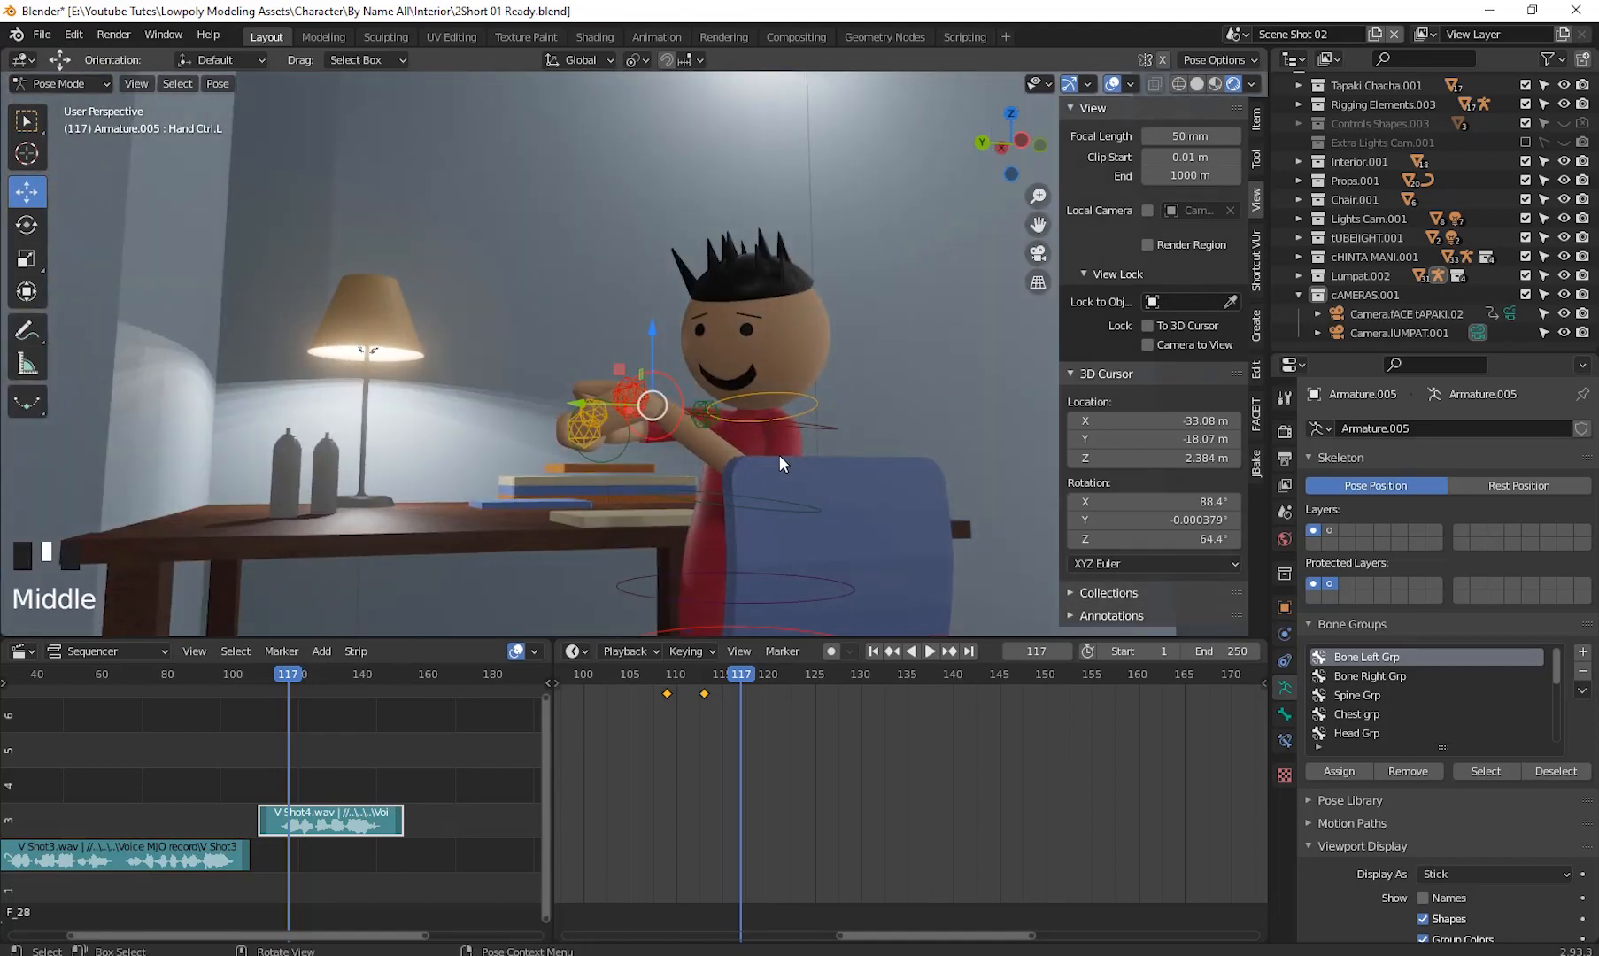
key("r")
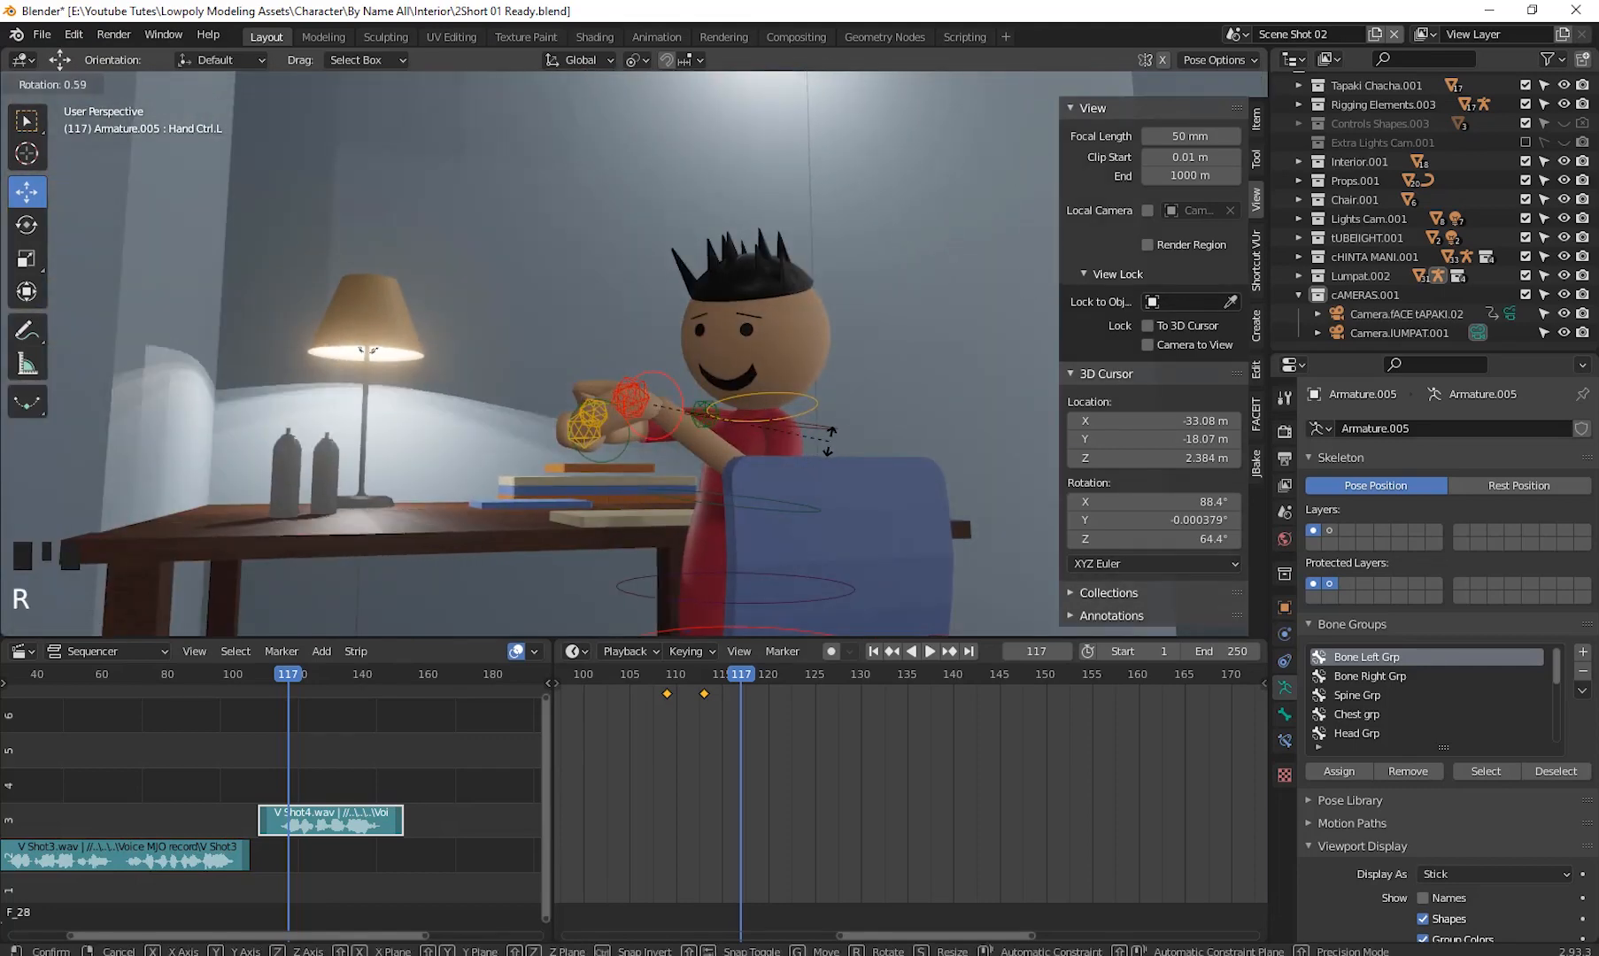
left_click(743, 514)
middle_click_drag(744, 514, 665, 480)
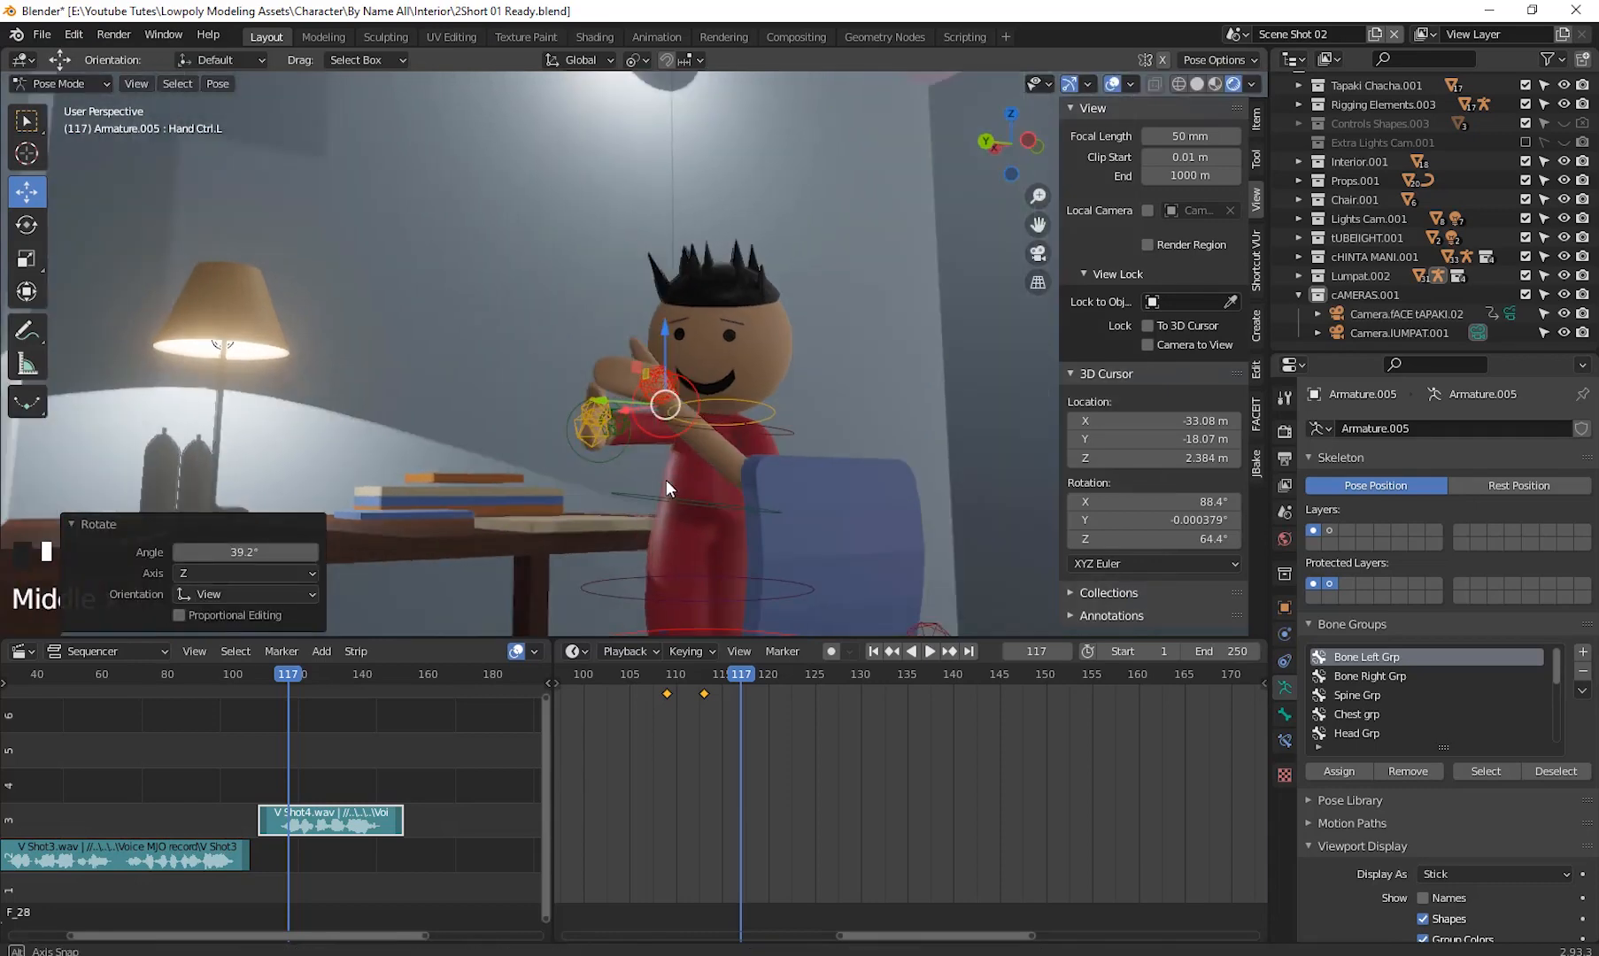
- Rotate the left and right hand controls to raise both hands toward the face
left_click(611, 459)
left_click_drag(601, 366, 609, 324)
left_click(672, 383)
middle_click_drag(693, 386, 821, 512)
key("r")
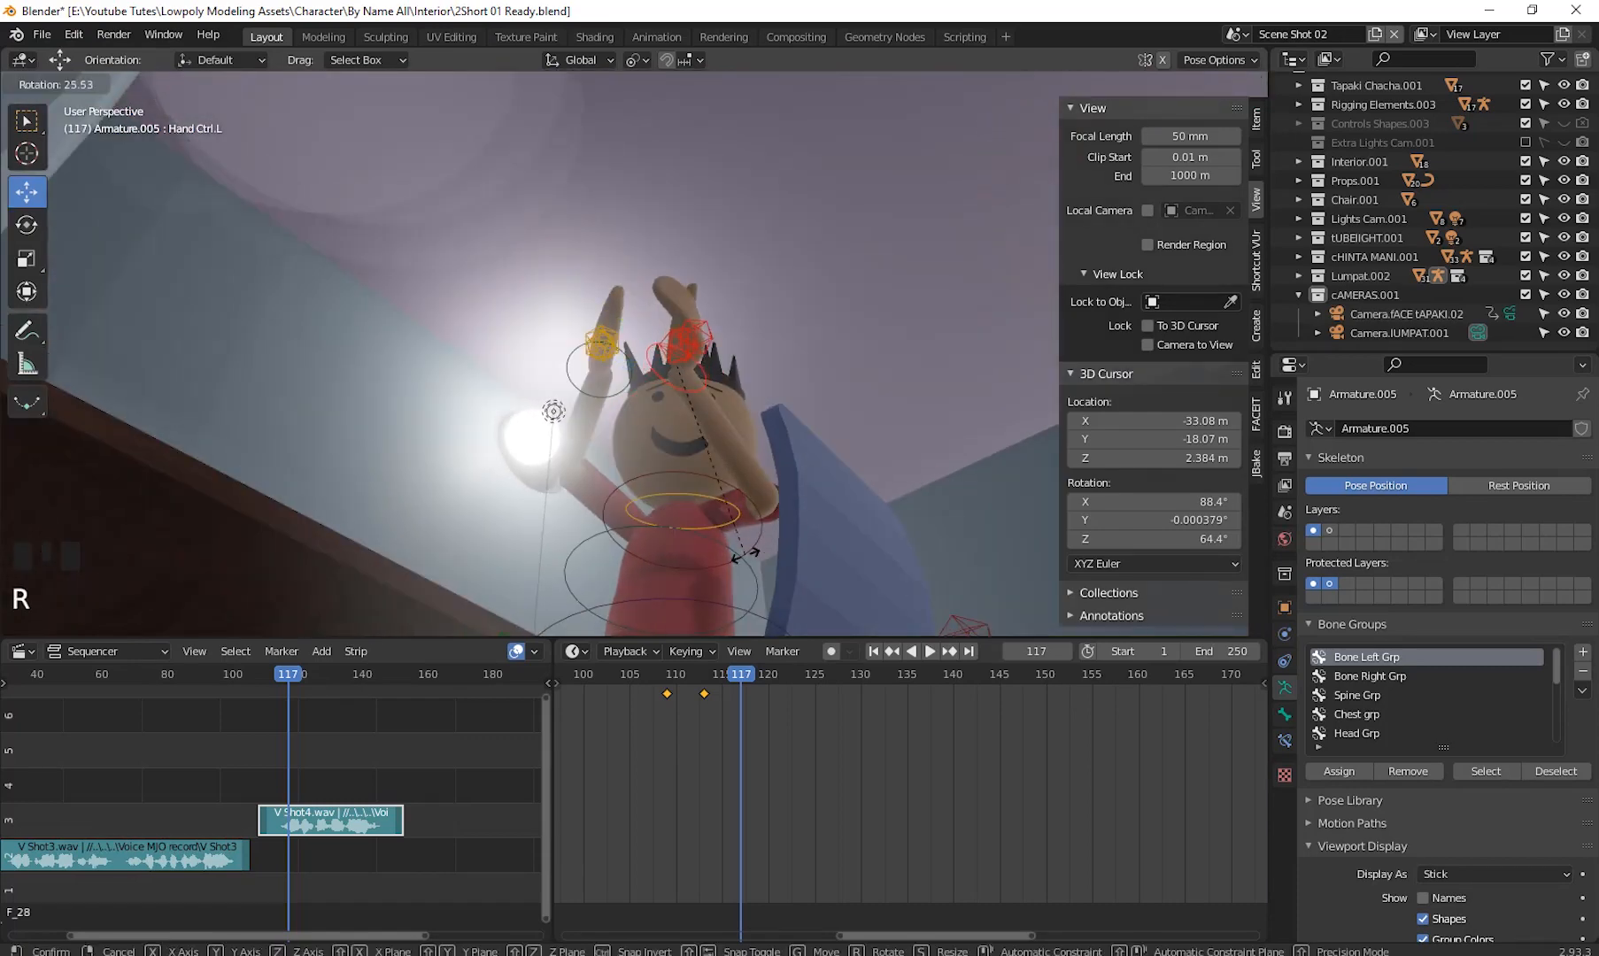
left_click(612, 440)
left_click(608, 390)
key("r")
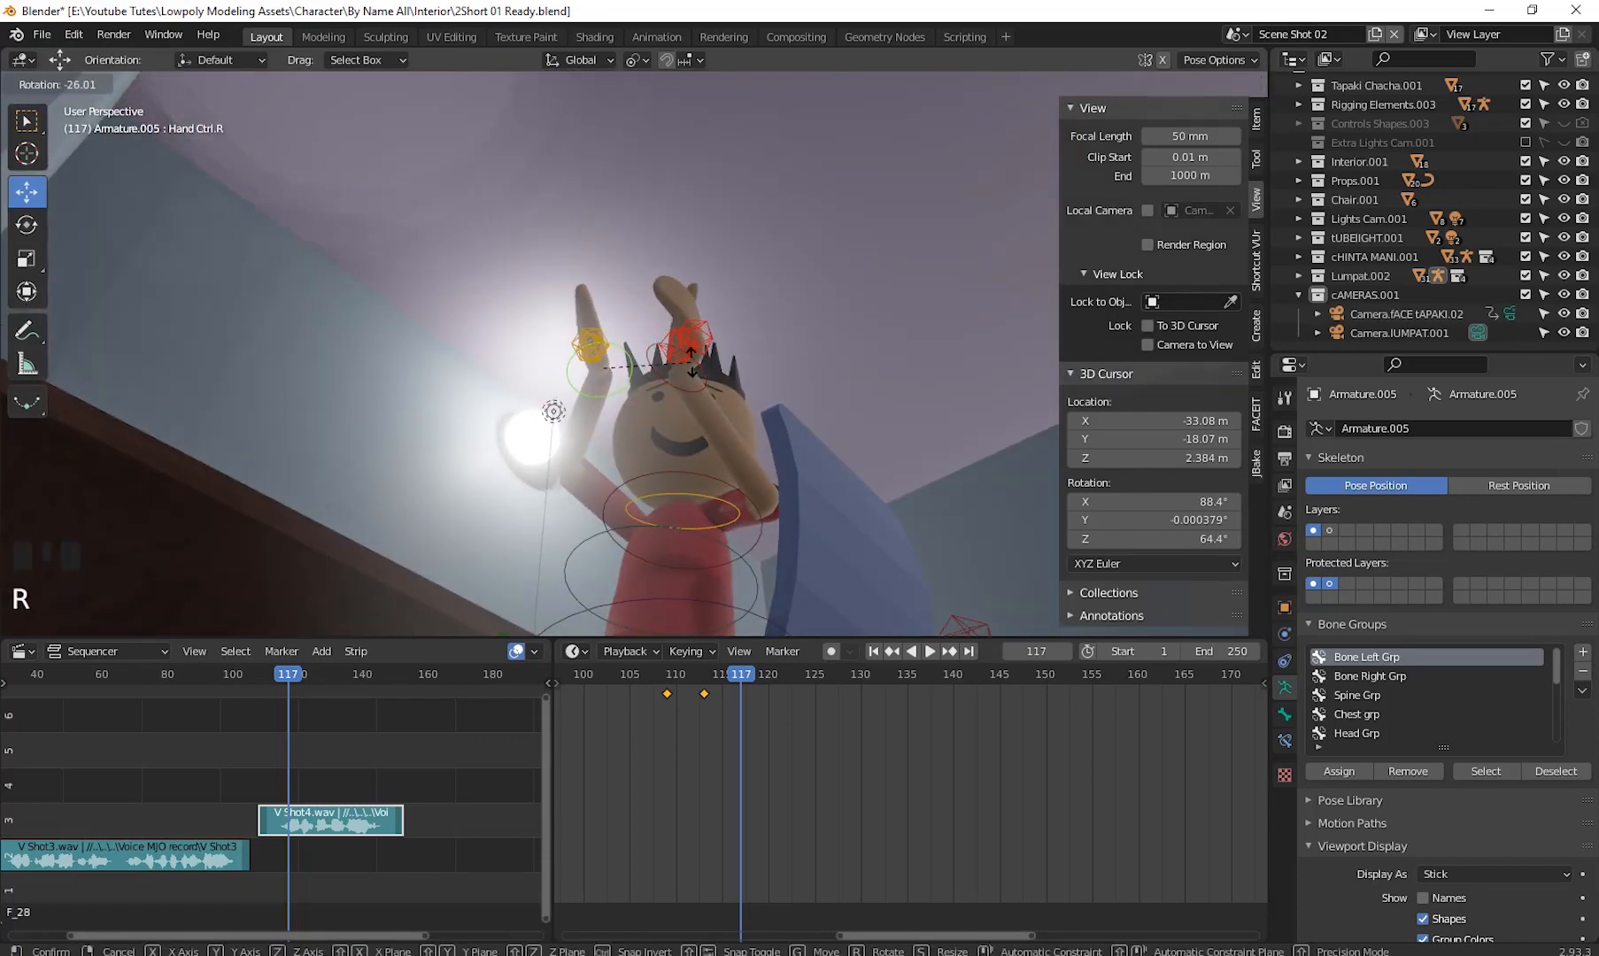
left_click(634, 386)
left_click_drag(594, 377, 637, 381)
- Reselect the left hand control and rotate it about -20° around the view axis
left_click(697, 372)
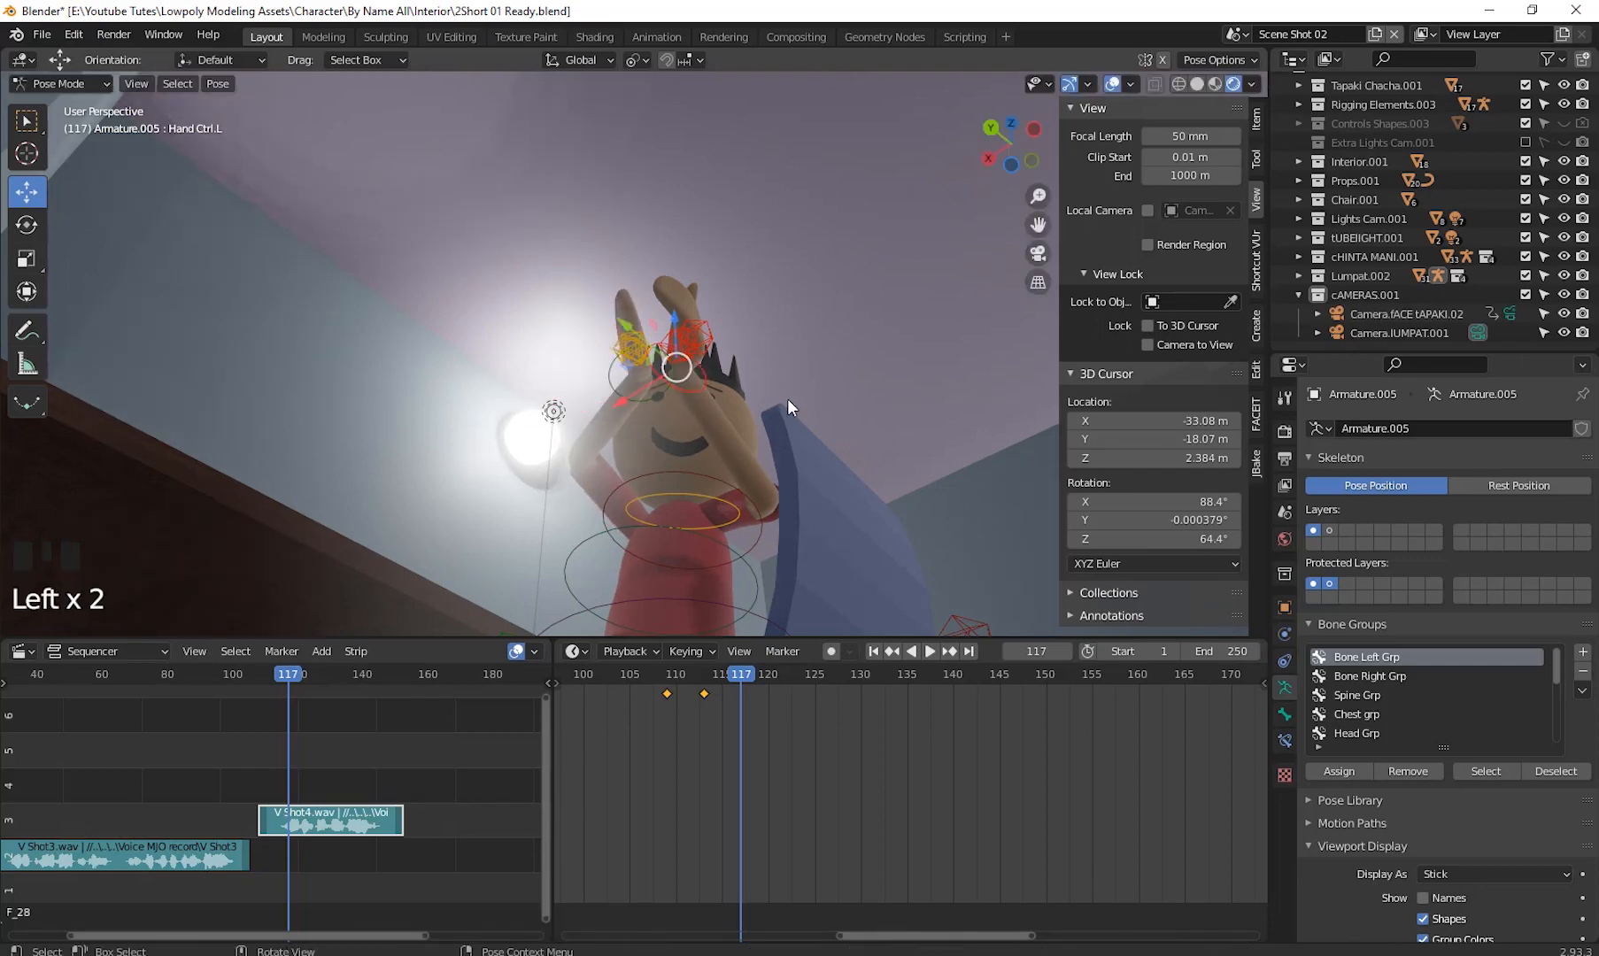
key("r")
left_click(841, 424)
middle_click_drag(841, 423, 616, 364)
scroll(788, 528, "down", 1)
scroll(786, 554, "up", 1)
scroll(772, 568, "down", 2)
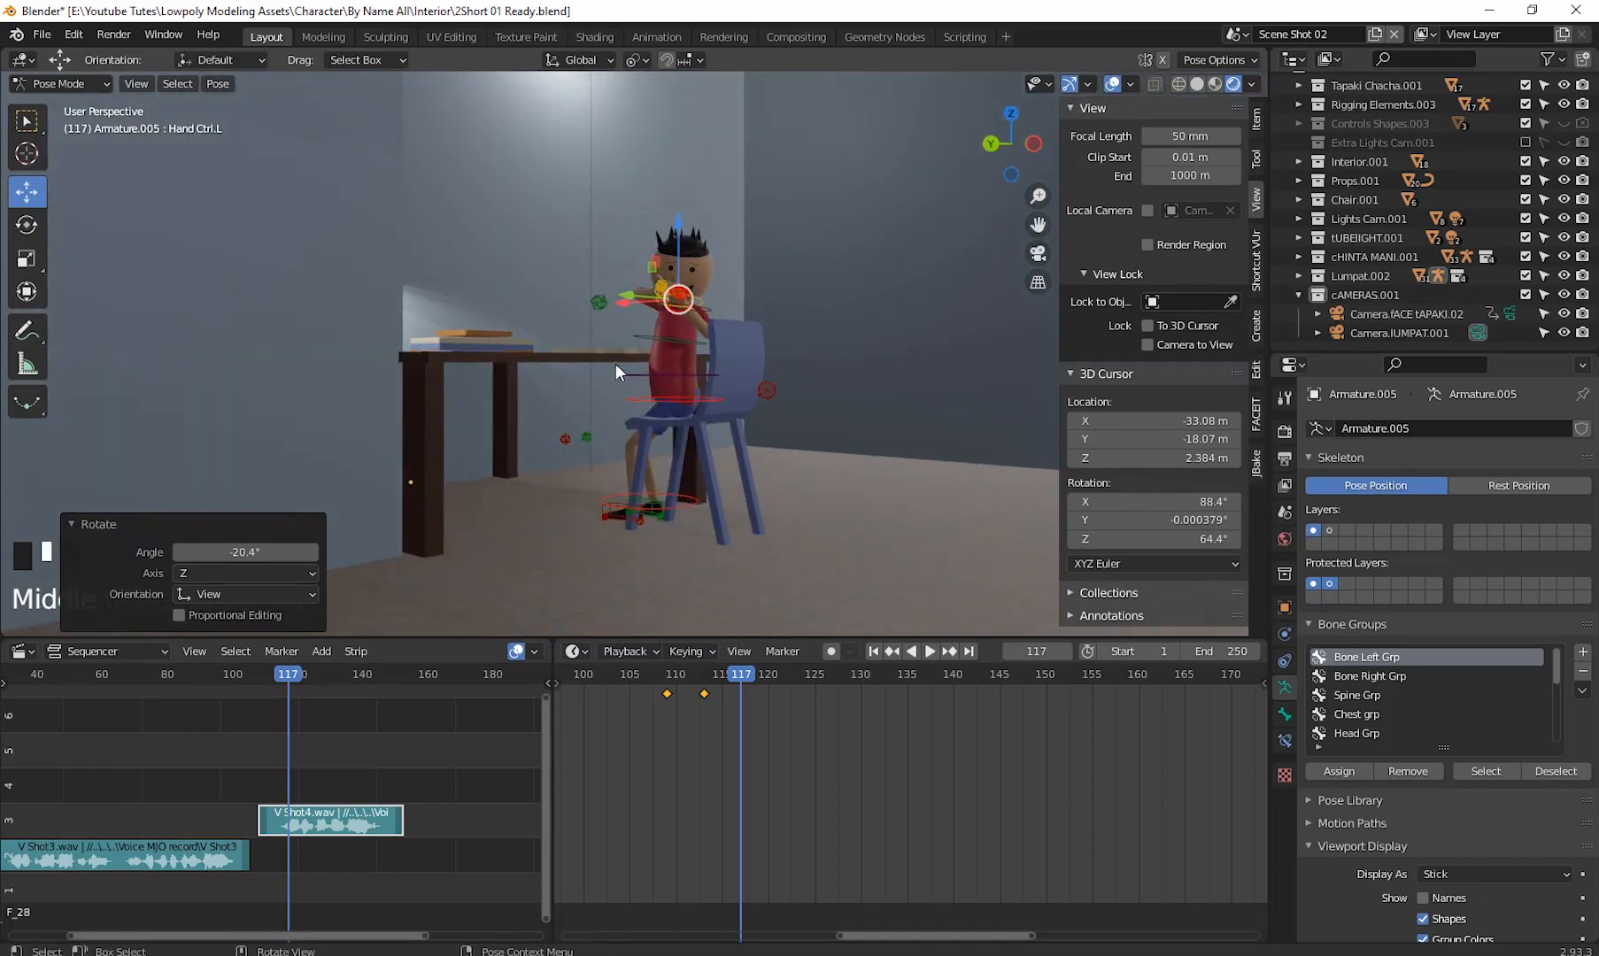
- Select the right elbow control and move it downward, then deselect it
left_click(601, 301)
left_click_drag(602, 301, 611, 365)
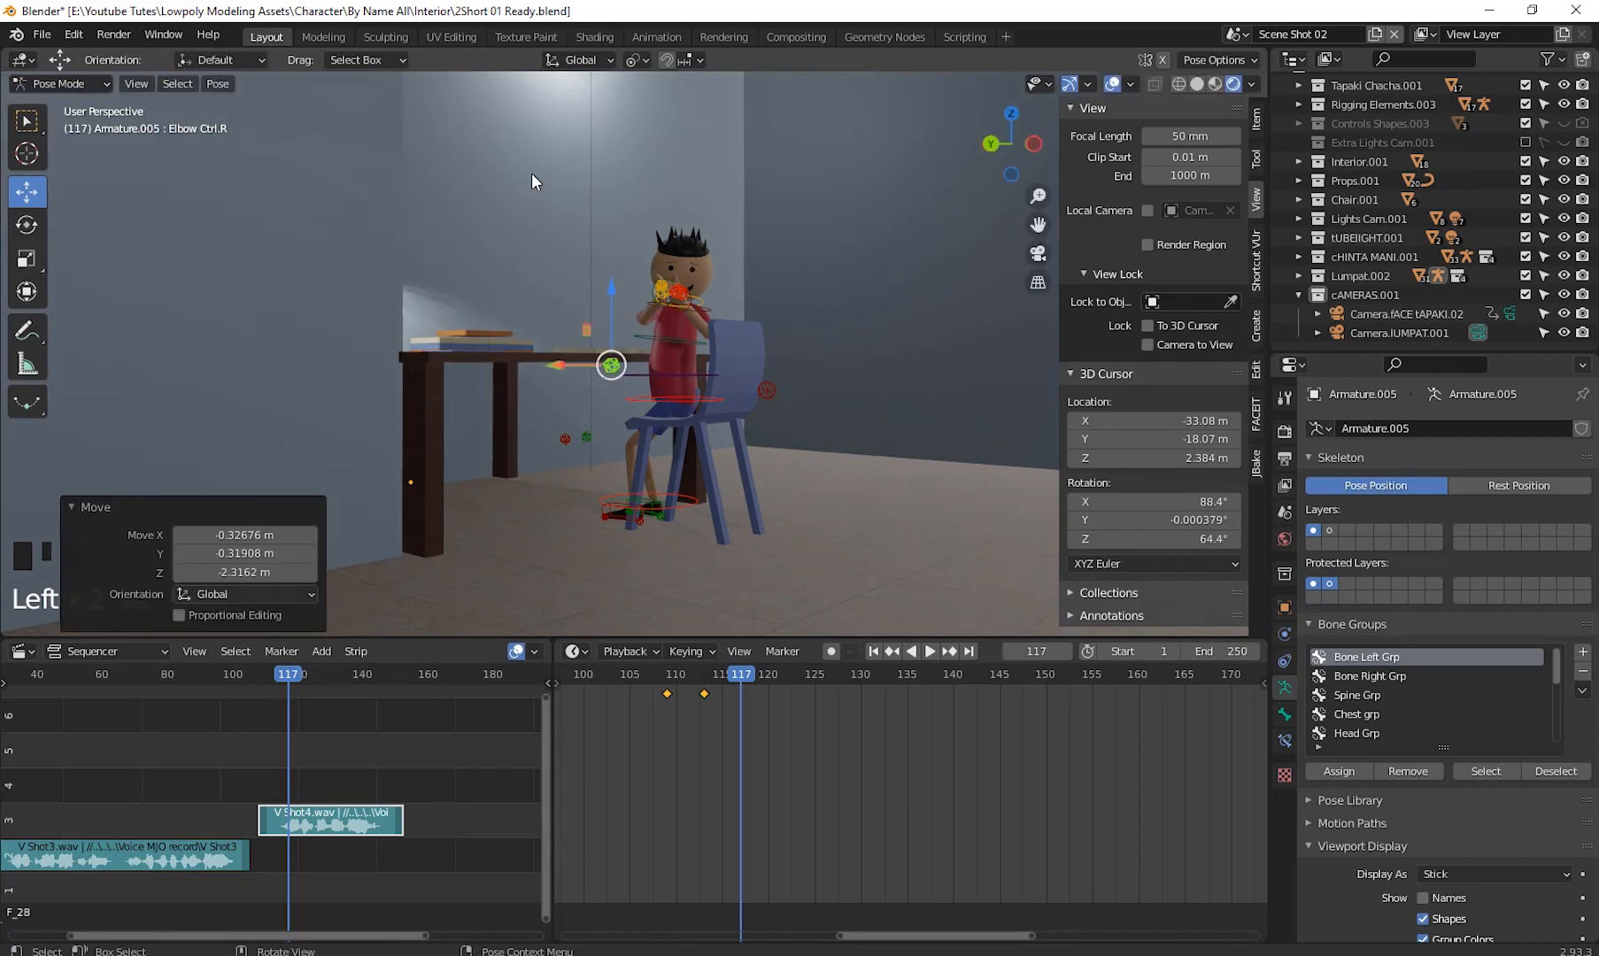
left_click(532, 172)
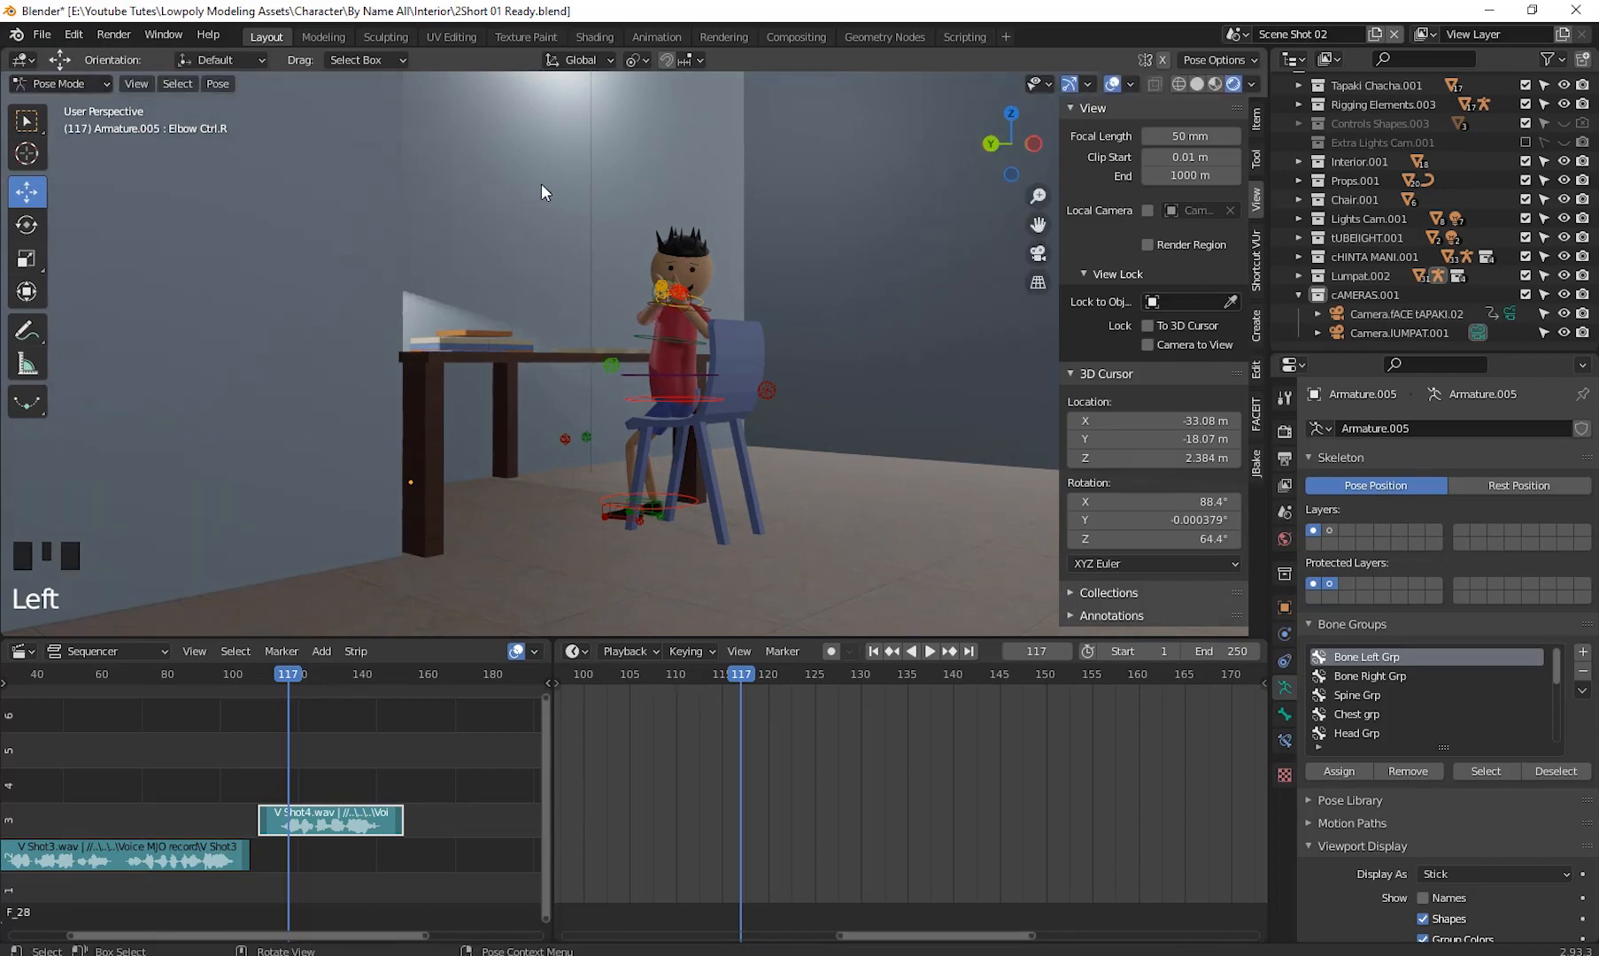
- Select the ABS control and rotate it about 9° around the global Z axis
left_click(694, 374)
key("r")
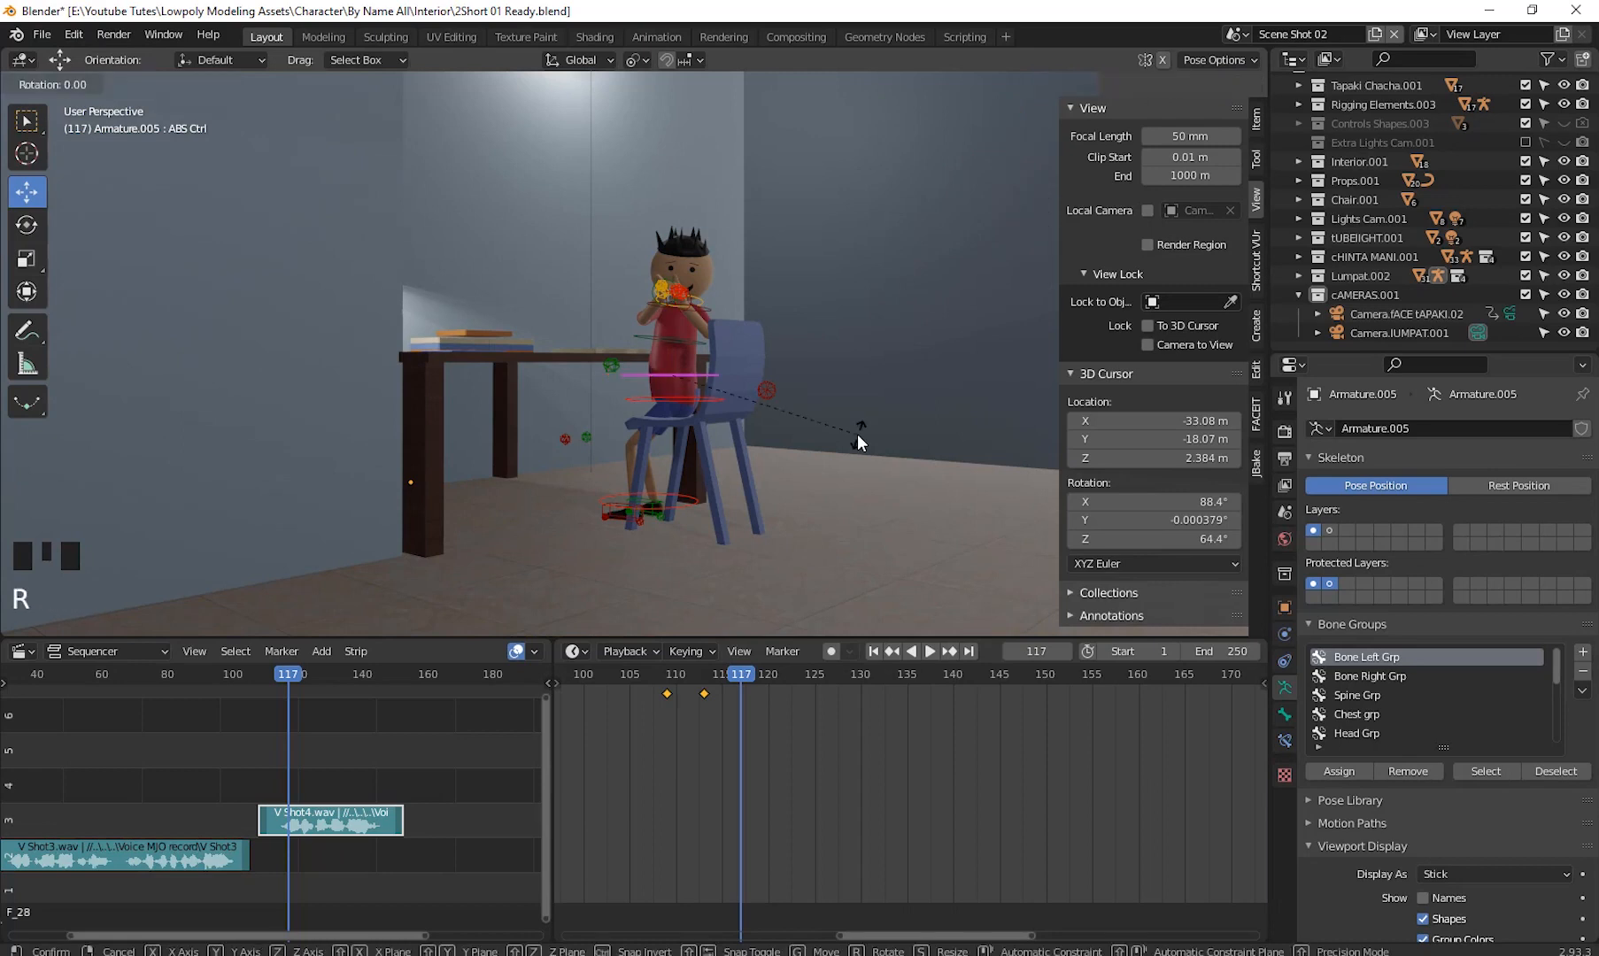
key("z")
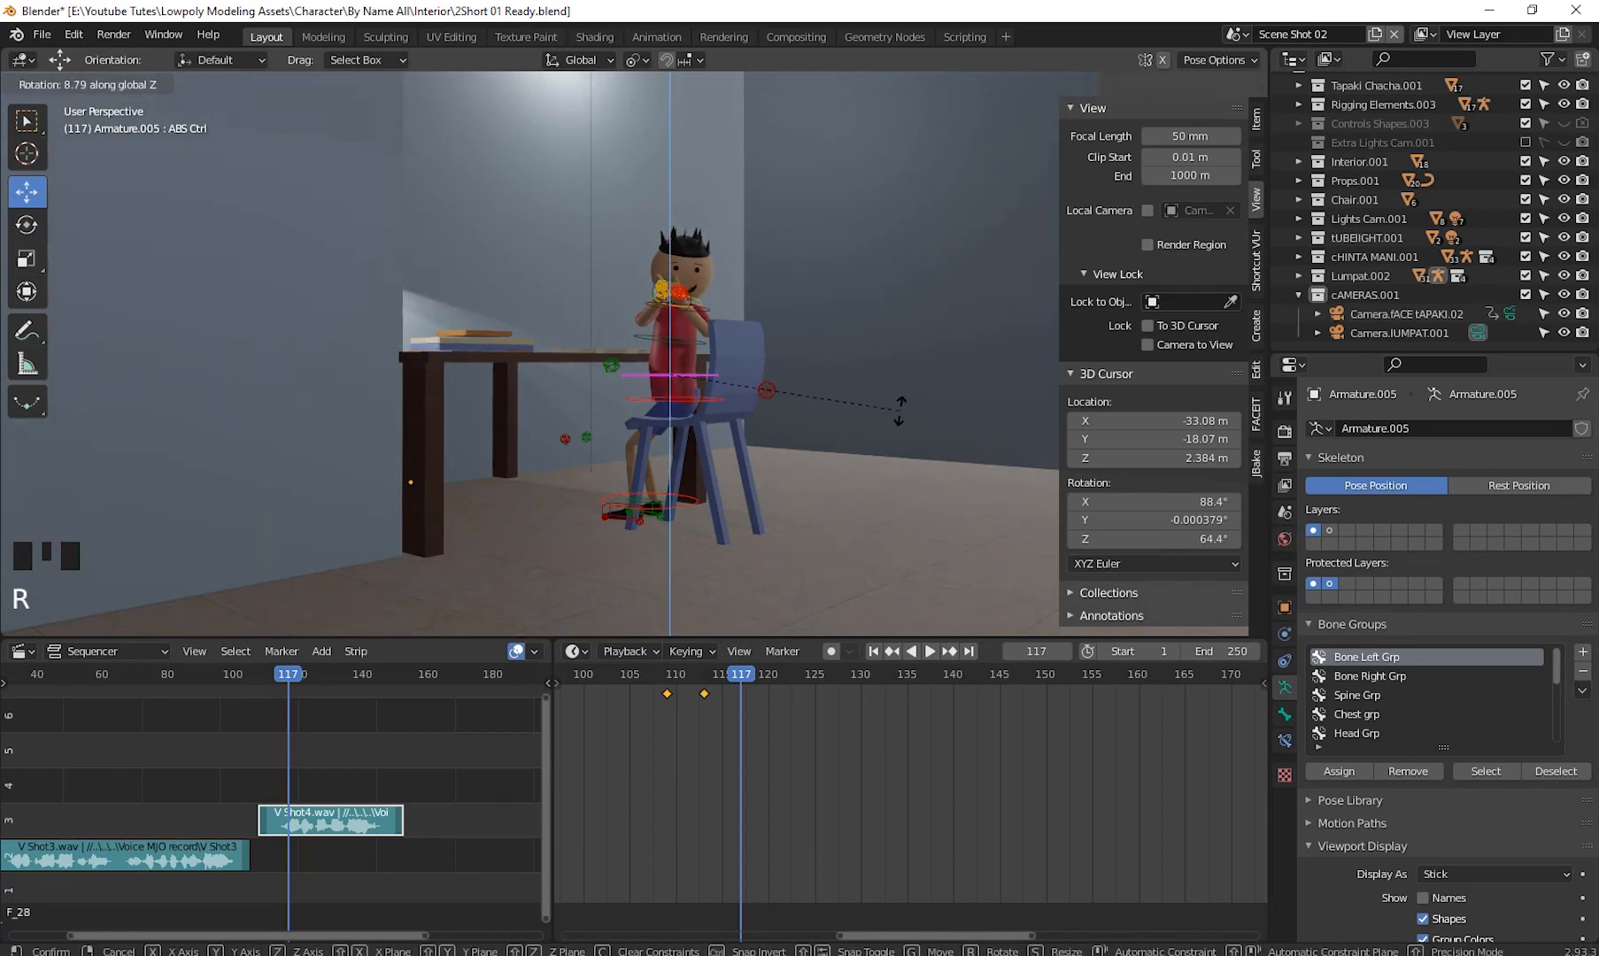
left_click(901, 409)
left_click_drag(905, 581, 511, 190)
scroll(833, 454, "down", 2)
middle_click_drag(833, 454, 785, 485)
scroll(801, 469, "up", 2)
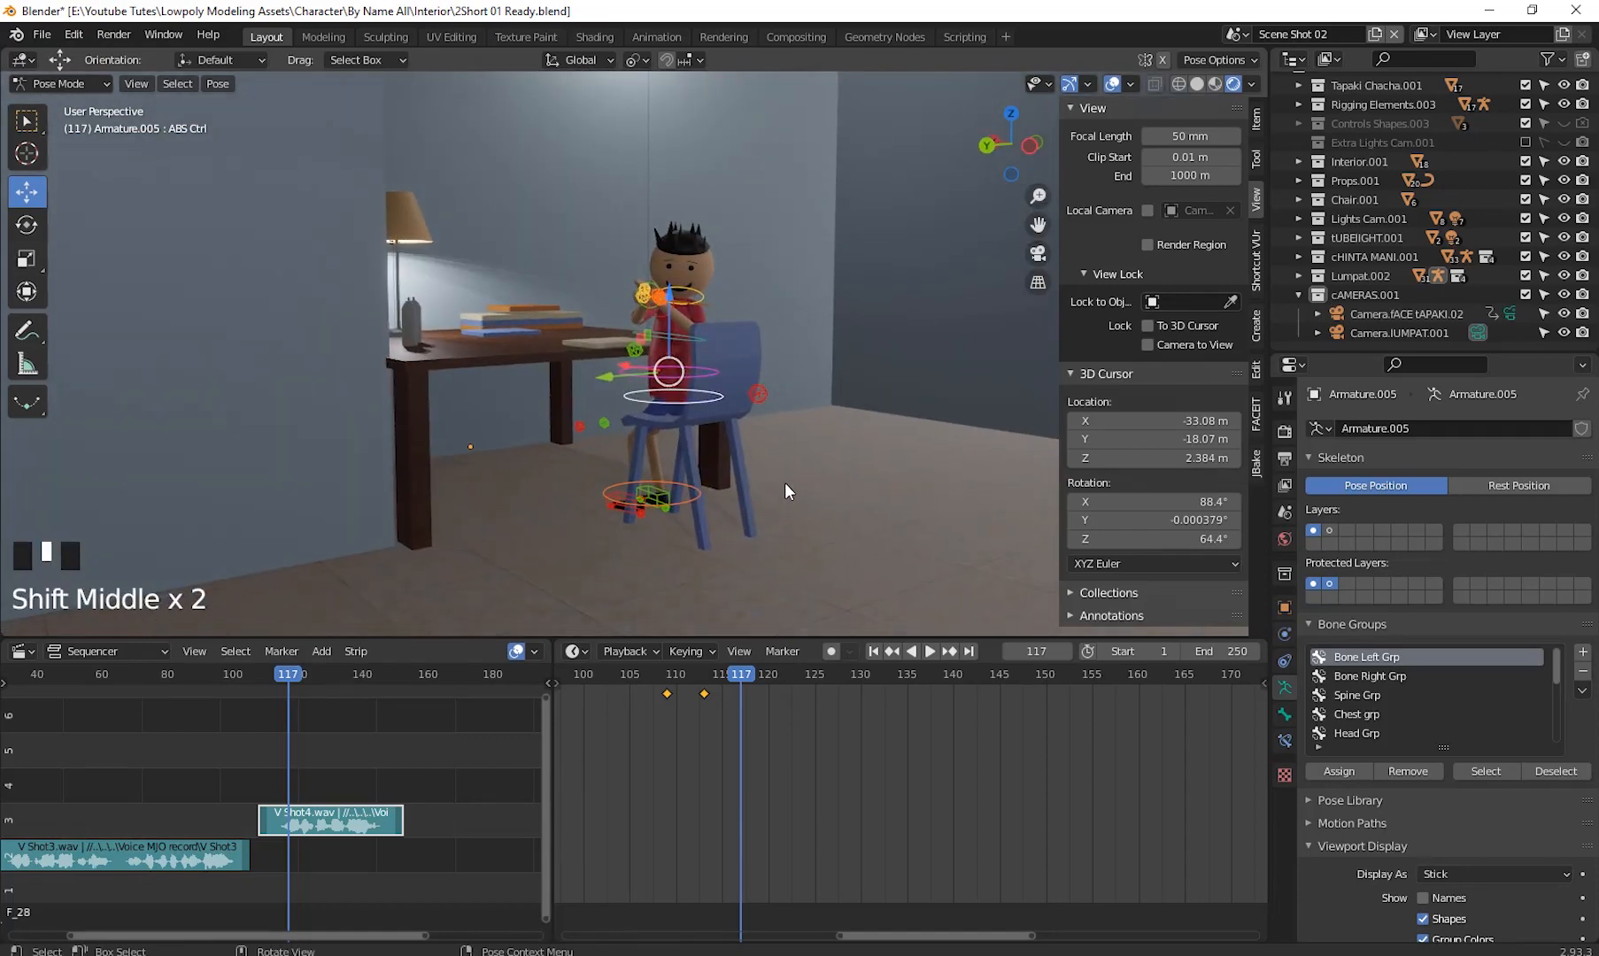
- Insert a keyframe for the pose at frame 117
key("i")
left_click(785, 482)
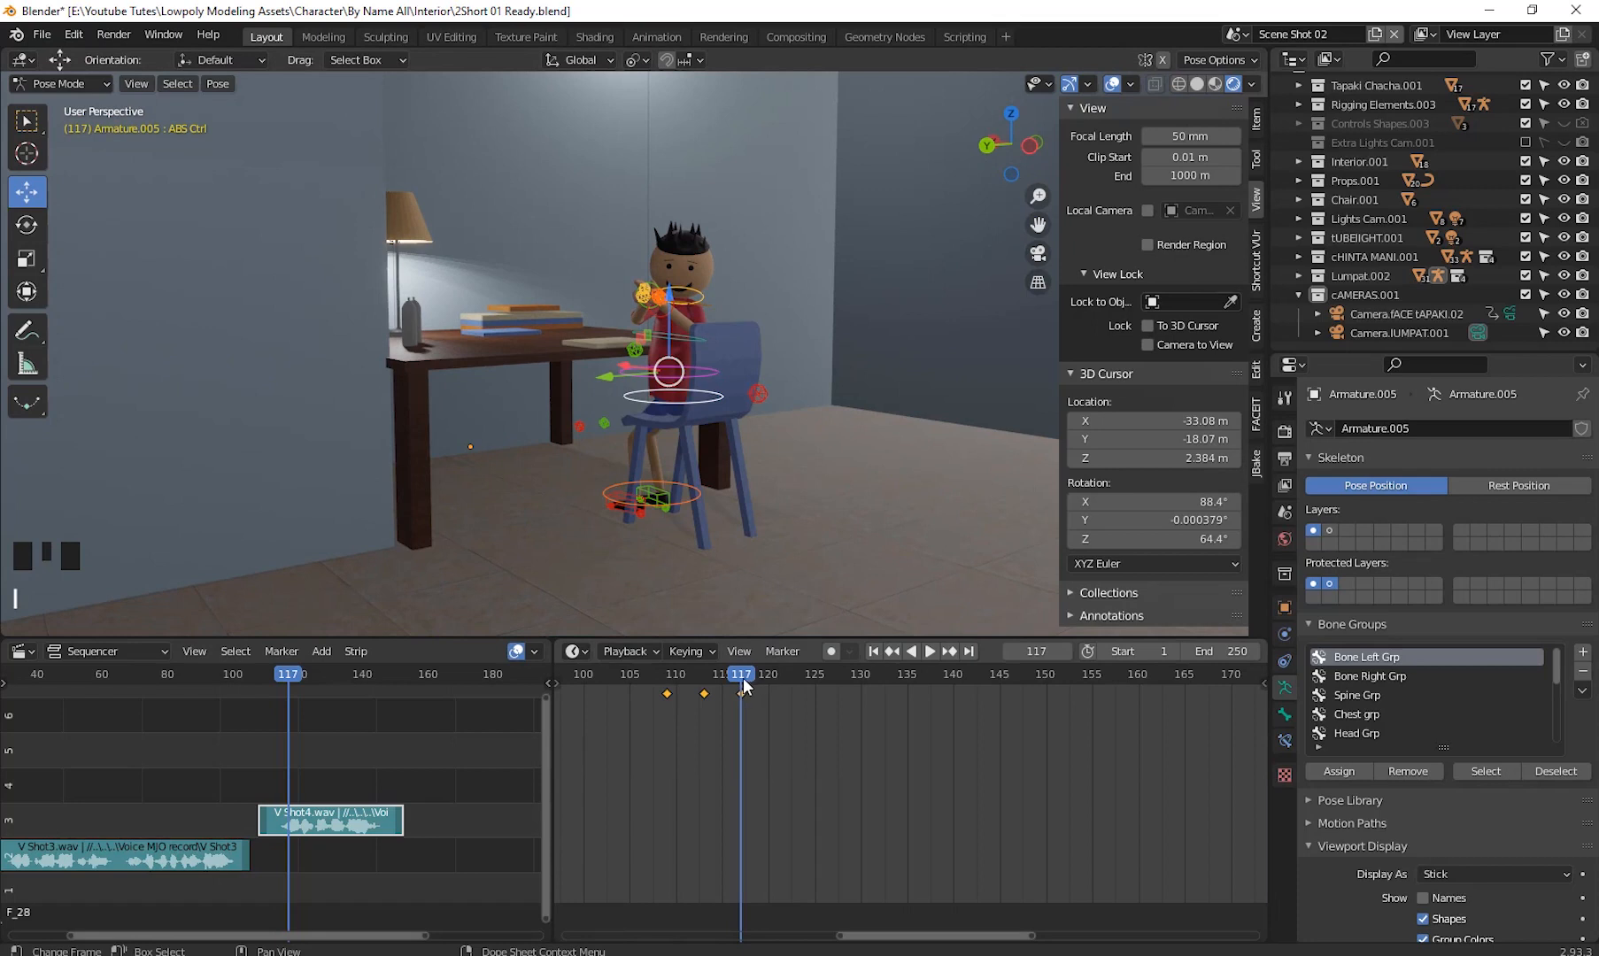
left_click_drag(743, 678, 970, 826)
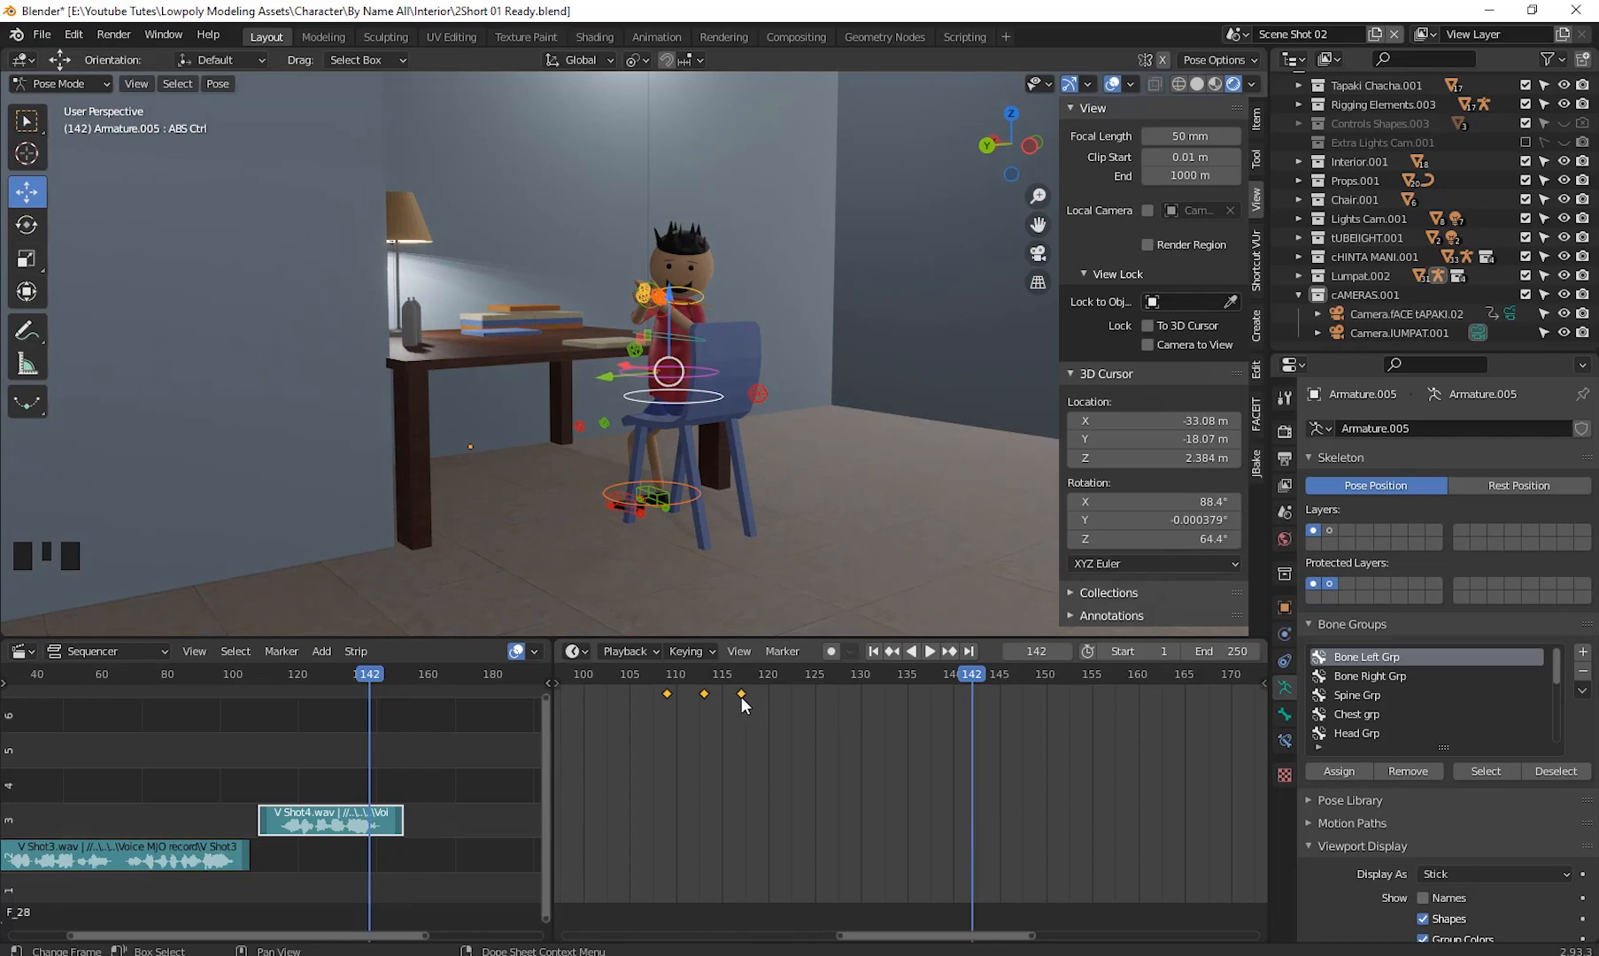
- Copy the keyframe at frame 113 in the timeline
left_click_drag(977, 676, 705, 714)
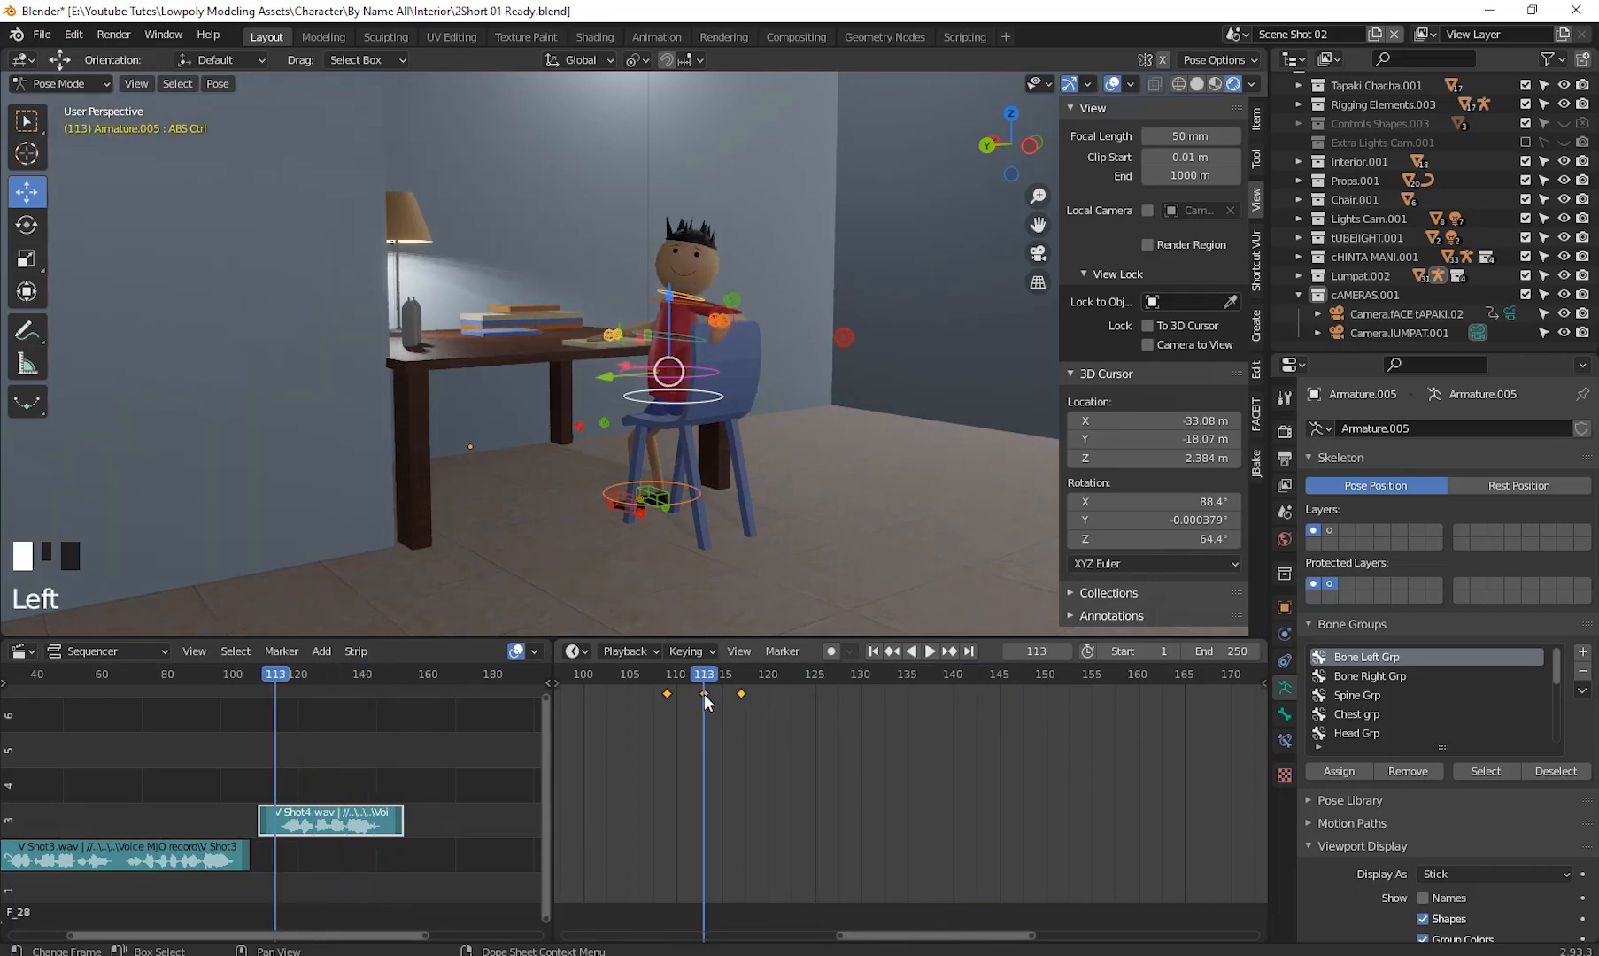
right_click(703, 694)
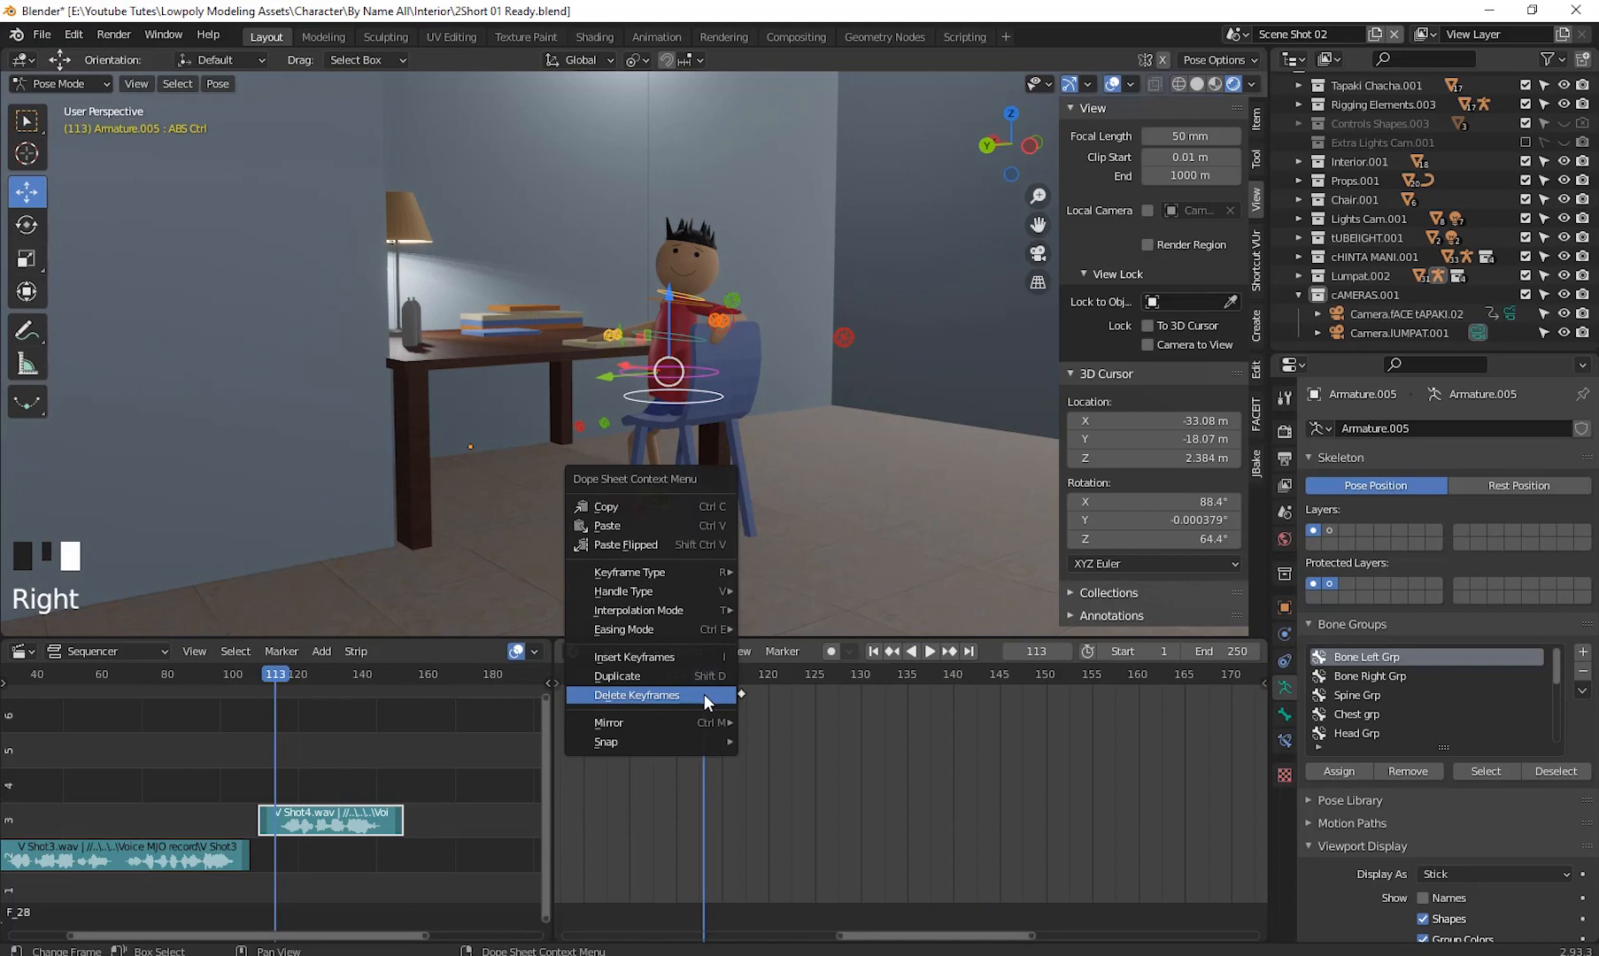
left_click(626, 504)
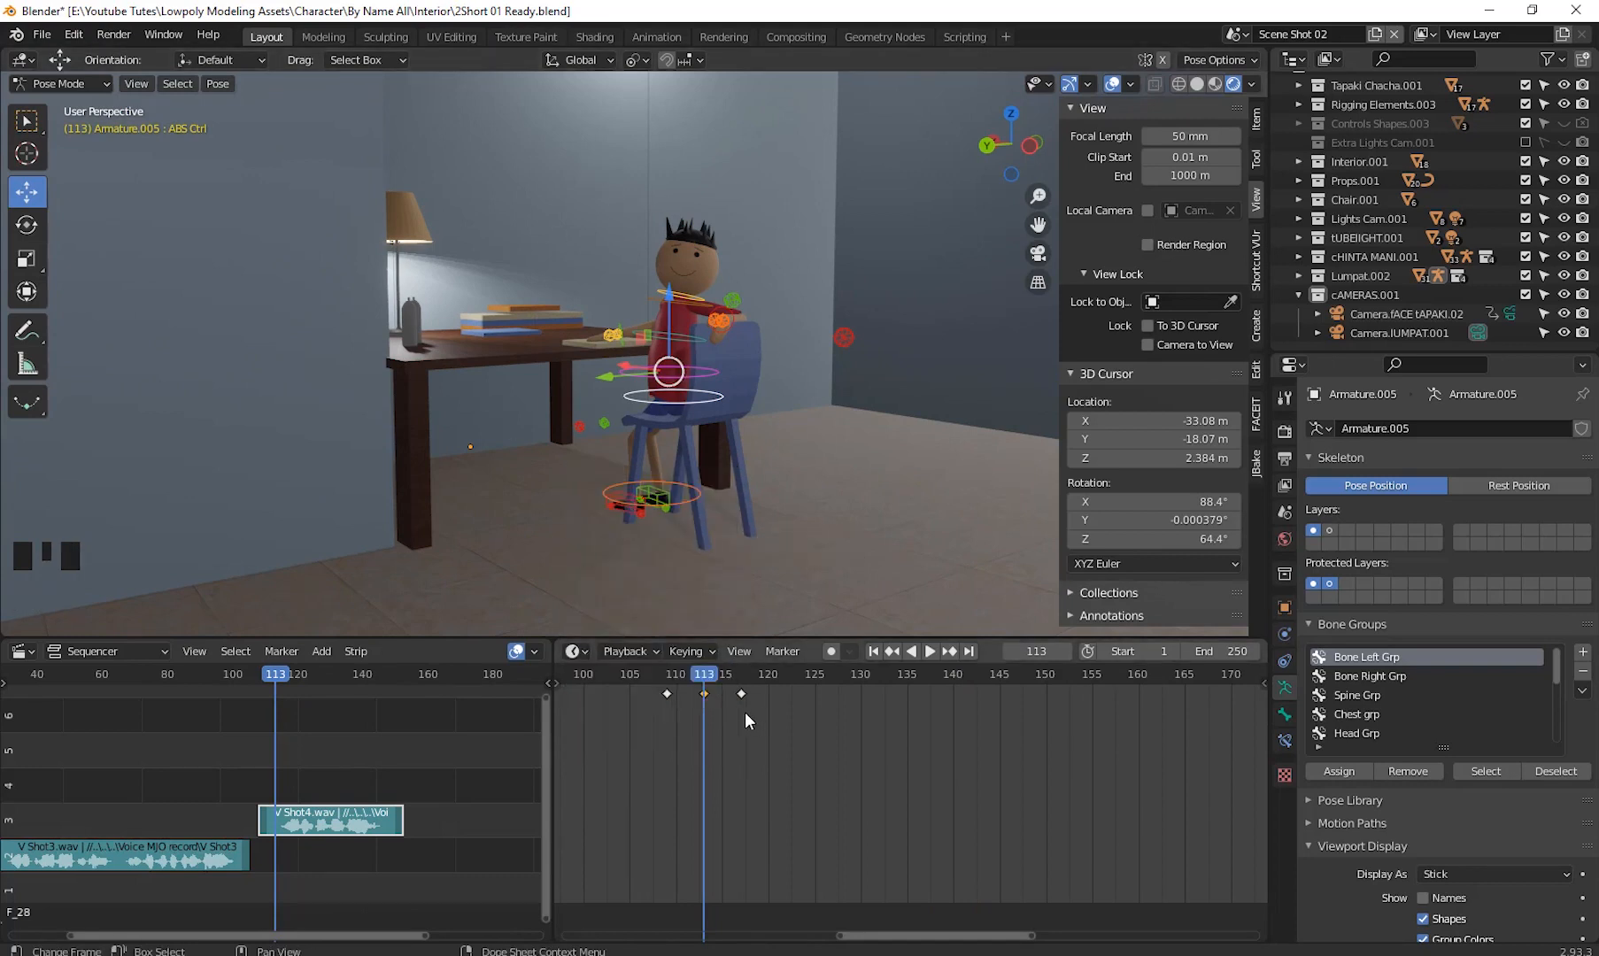
- Copy the frame 117 keyframe and paste it at frame 142
left_click_drag(705, 683, 971, 735)
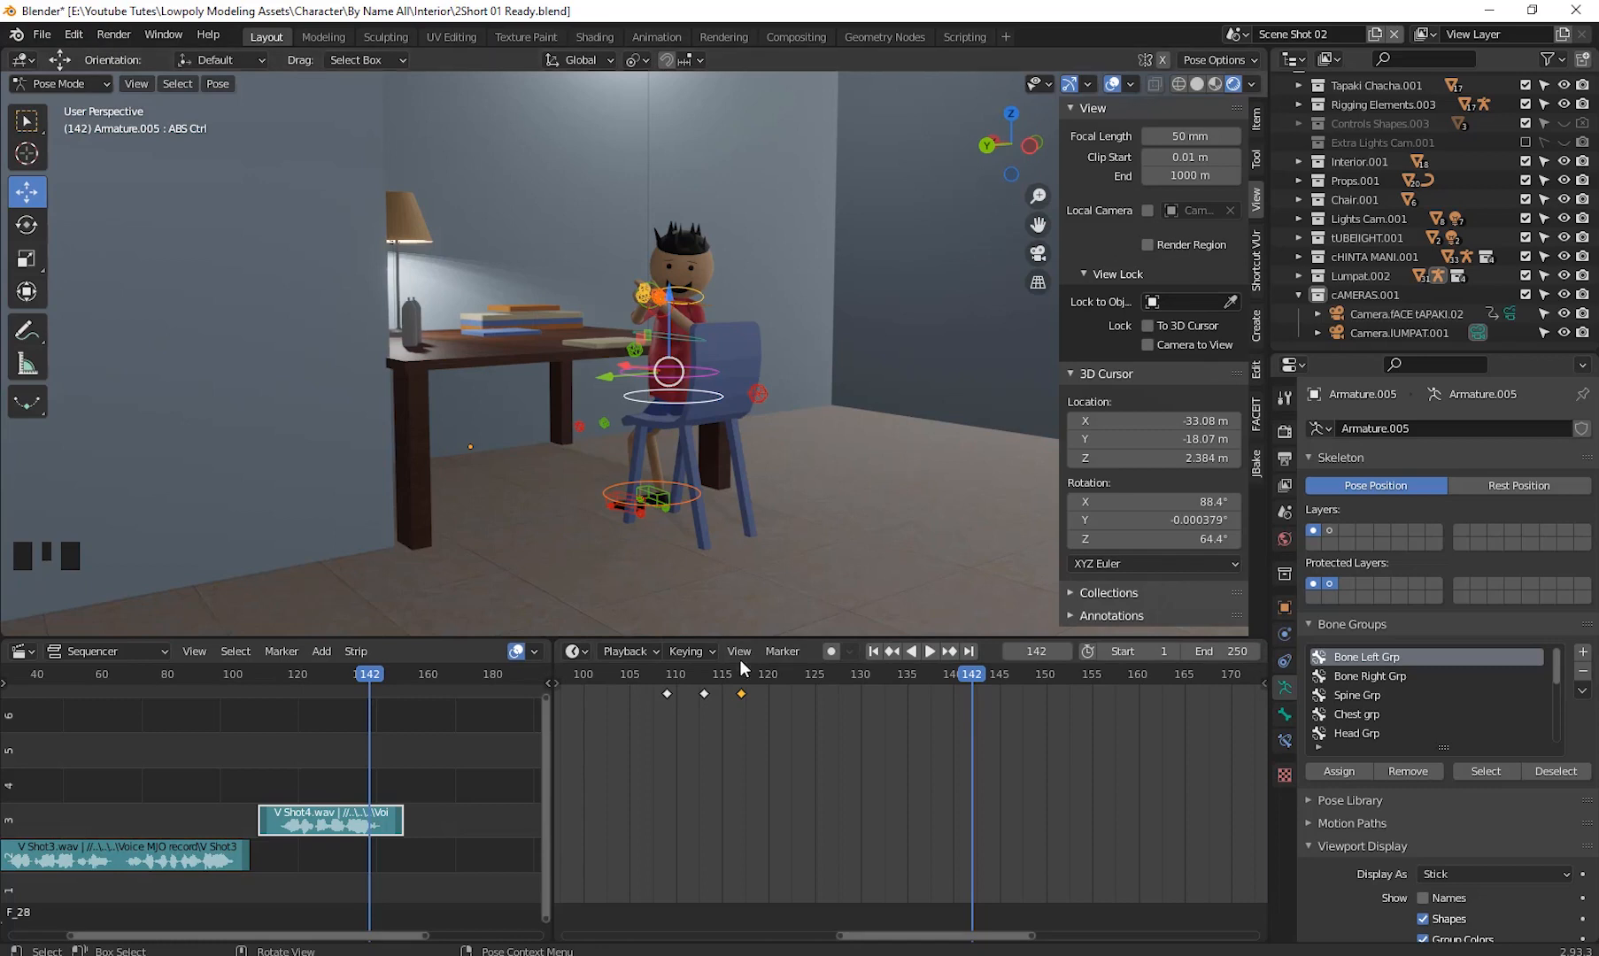
right_click(742, 693)
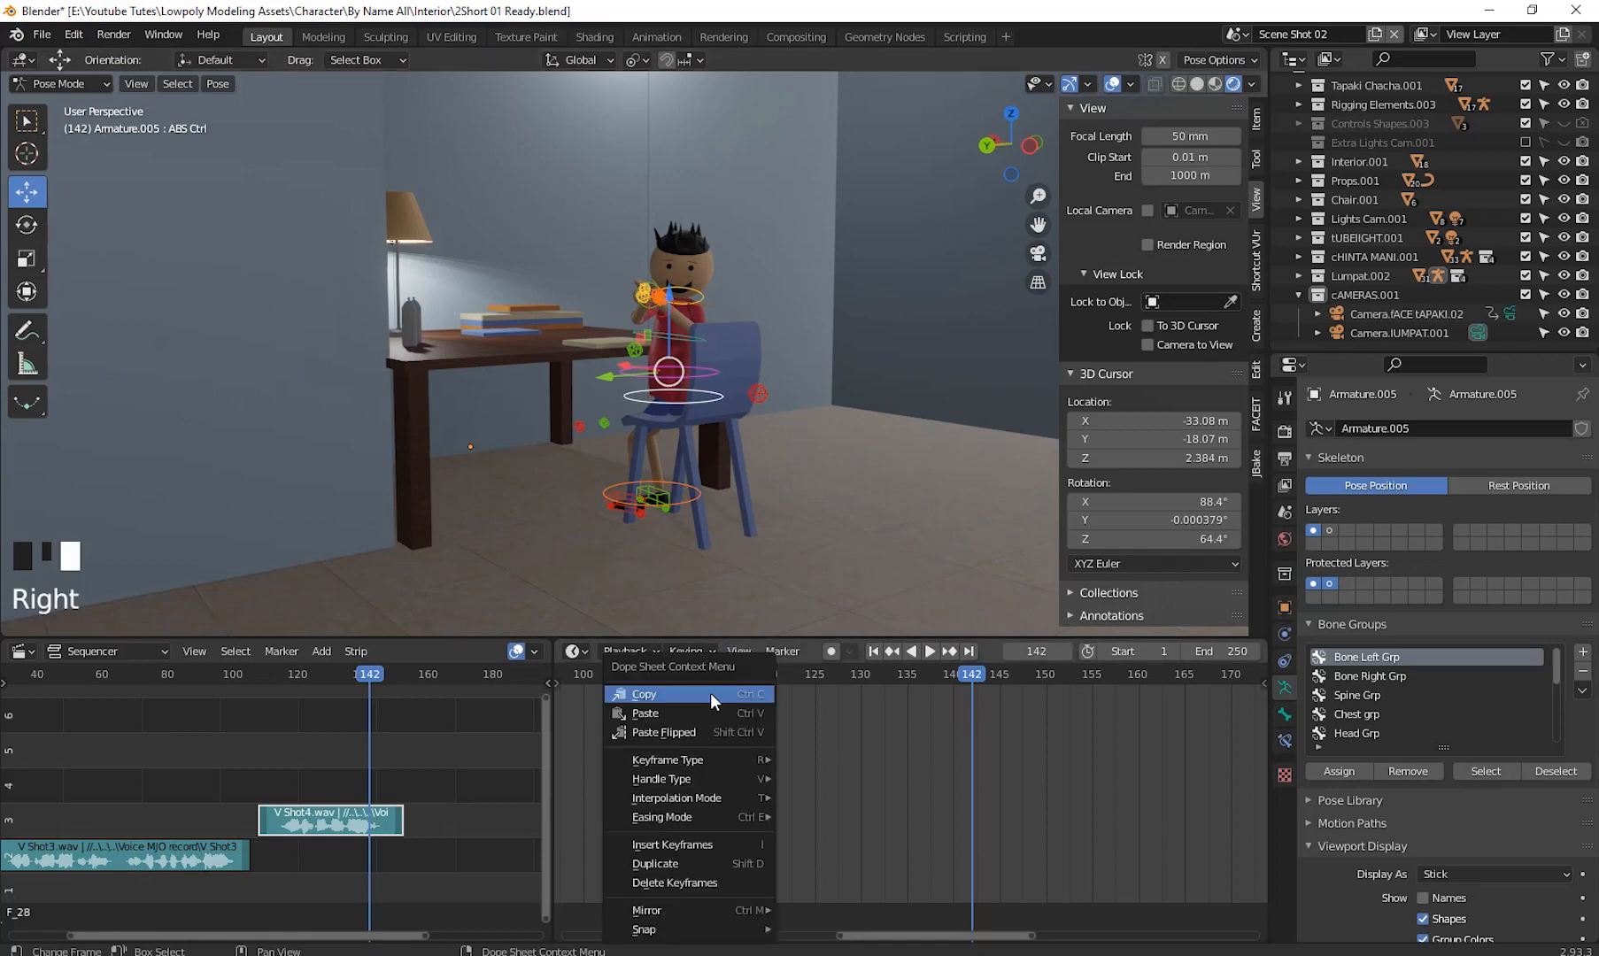
left_click(709, 693)
right_click(971, 696)
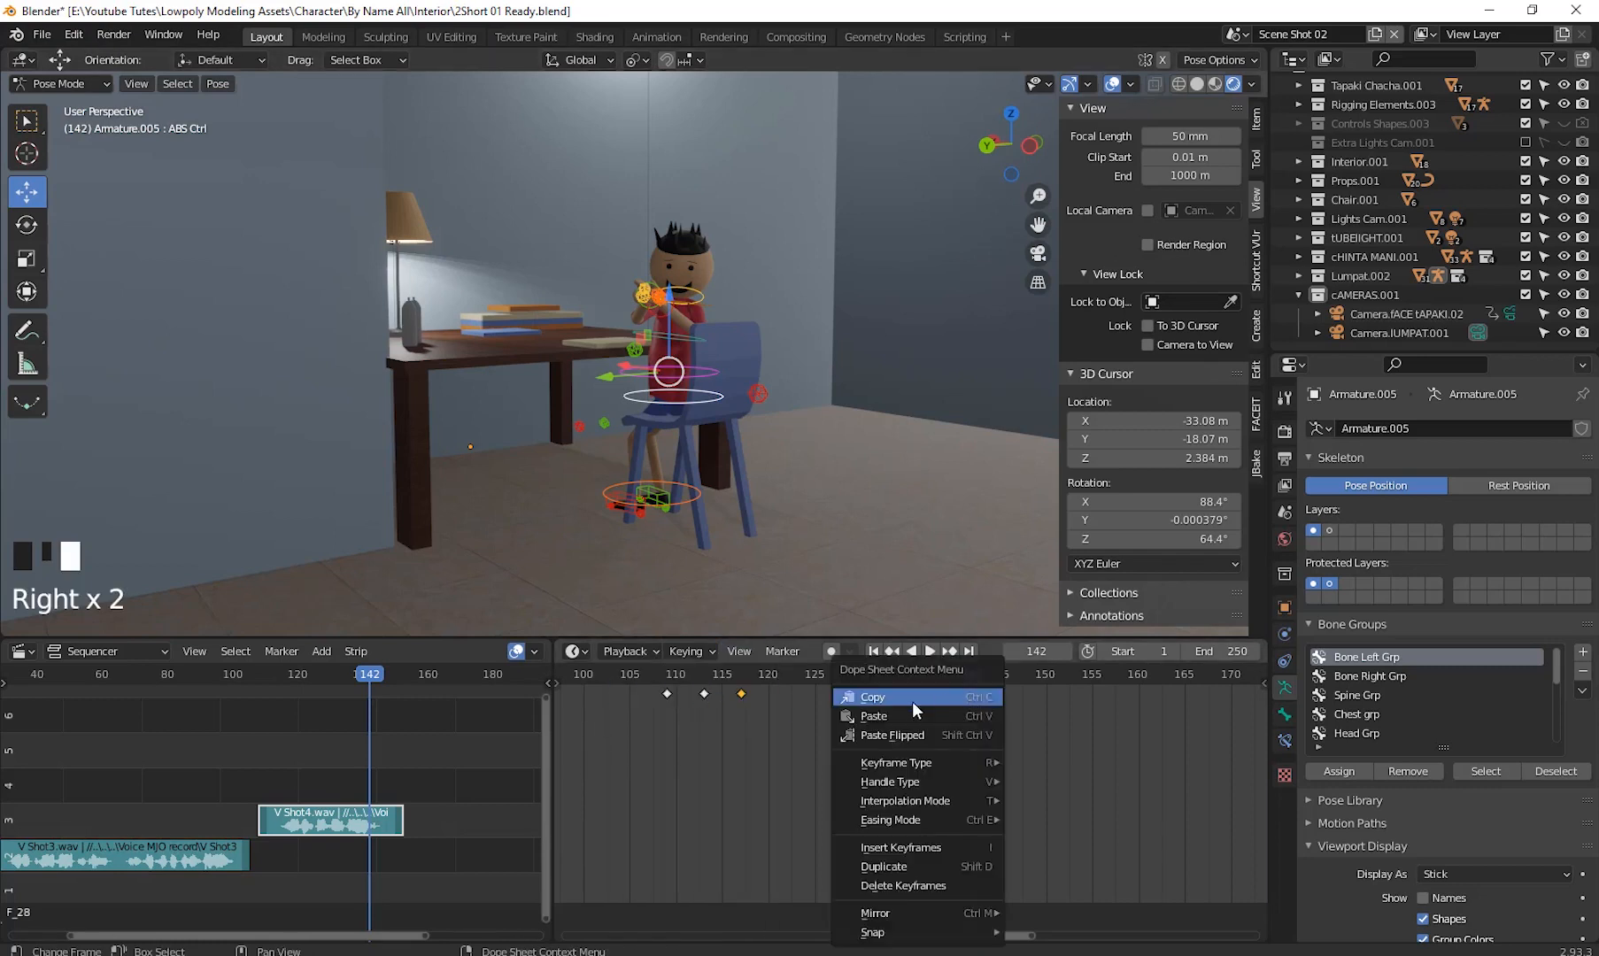
left_click(920, 717)
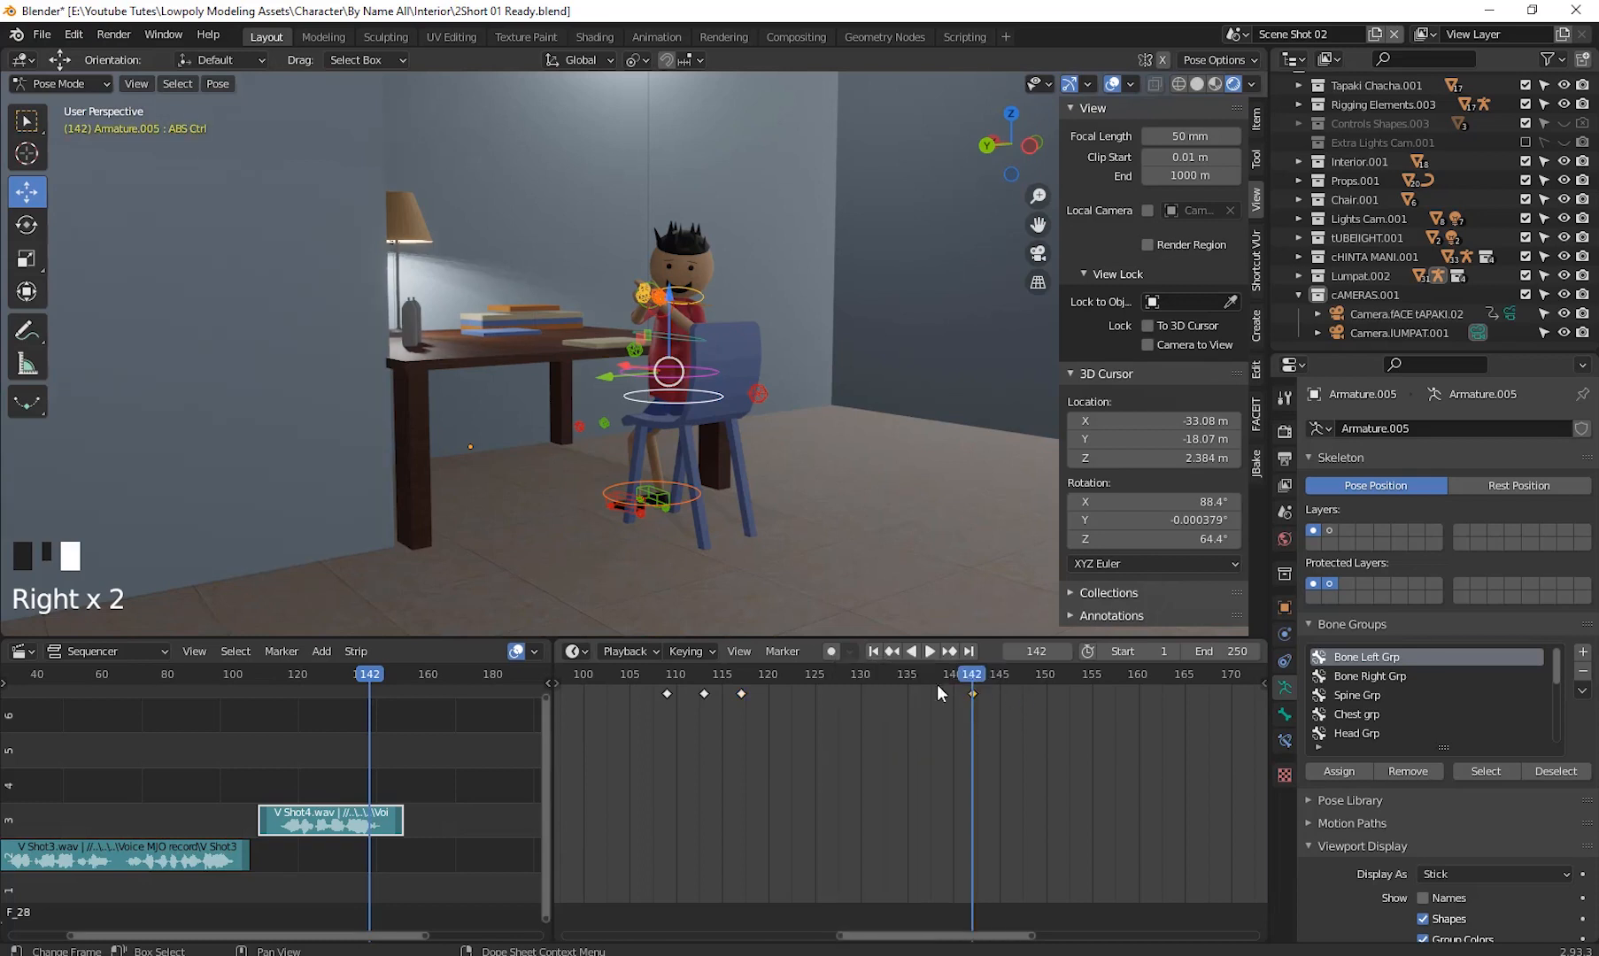
- Paste the copied keyframe at frames 113 and 145
left_click_drag(937, 685, 701, 737)
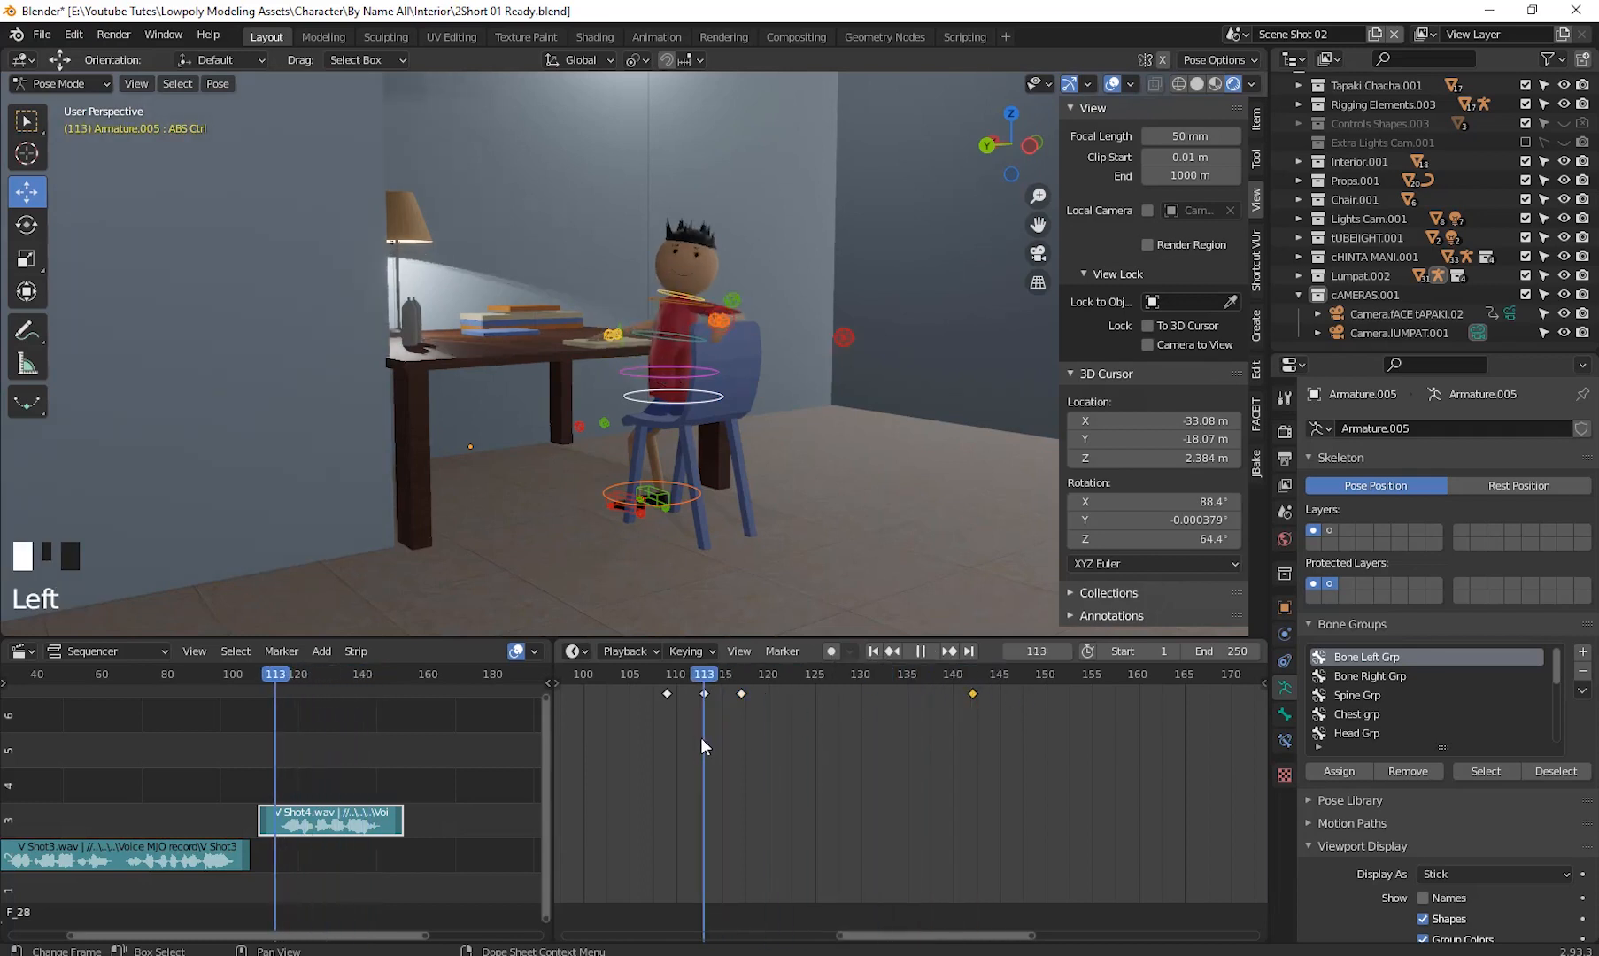
right_click(705, 691)
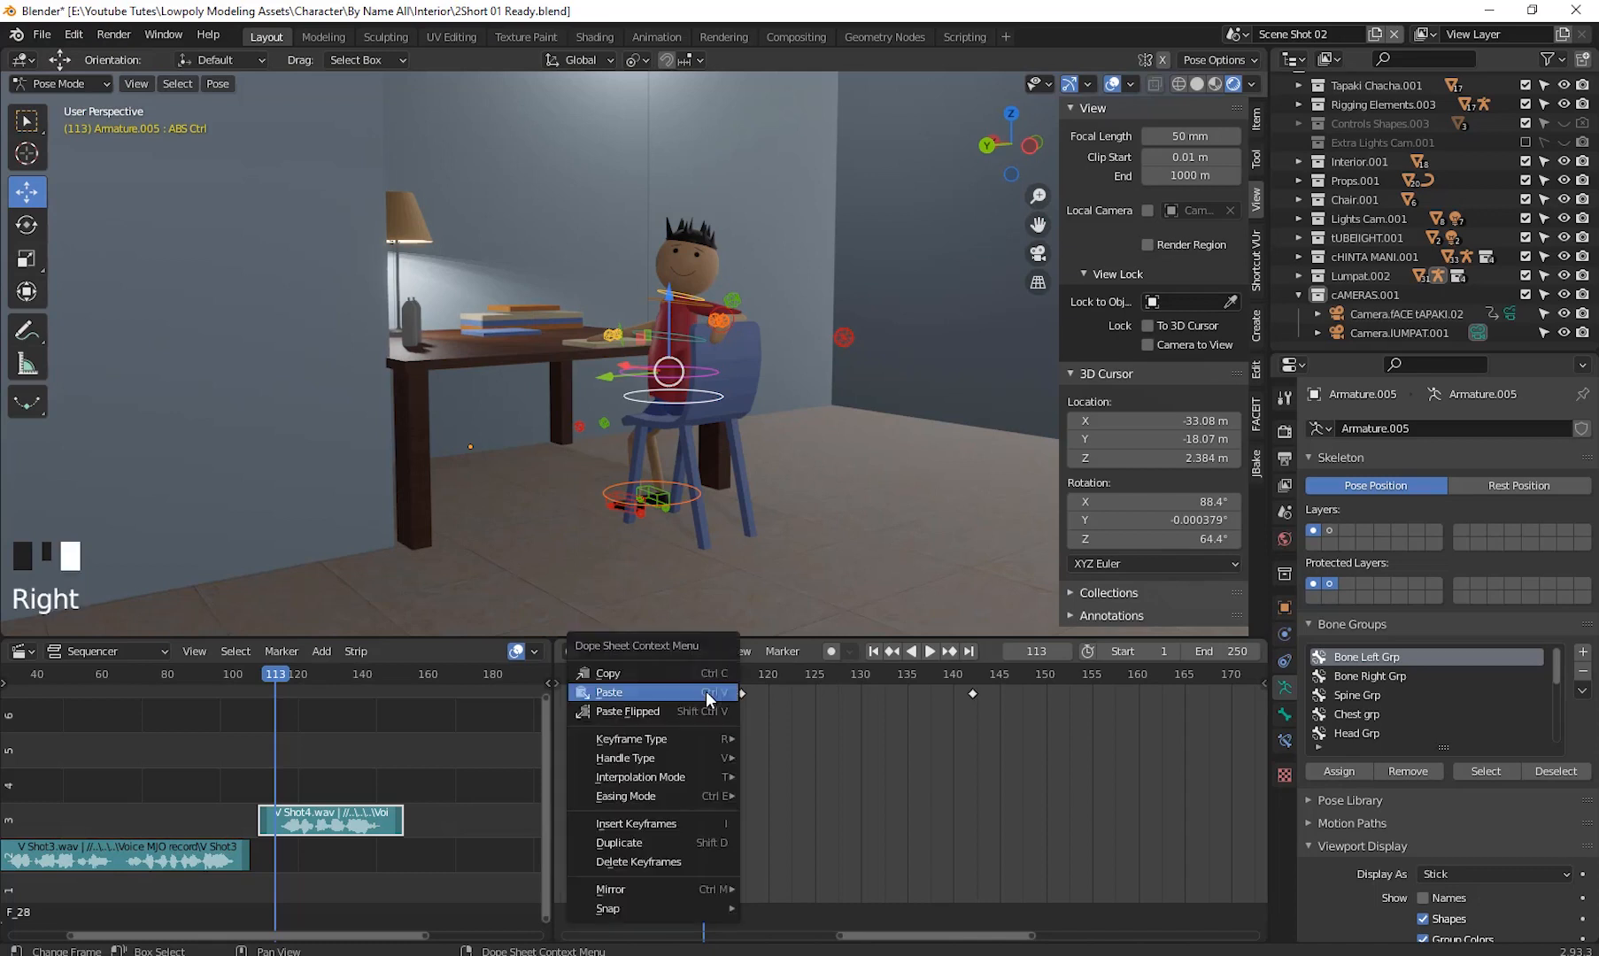
left_click(699, 693)
left_click_drag(711, 680, 999, 729)
right_click(998, 712)
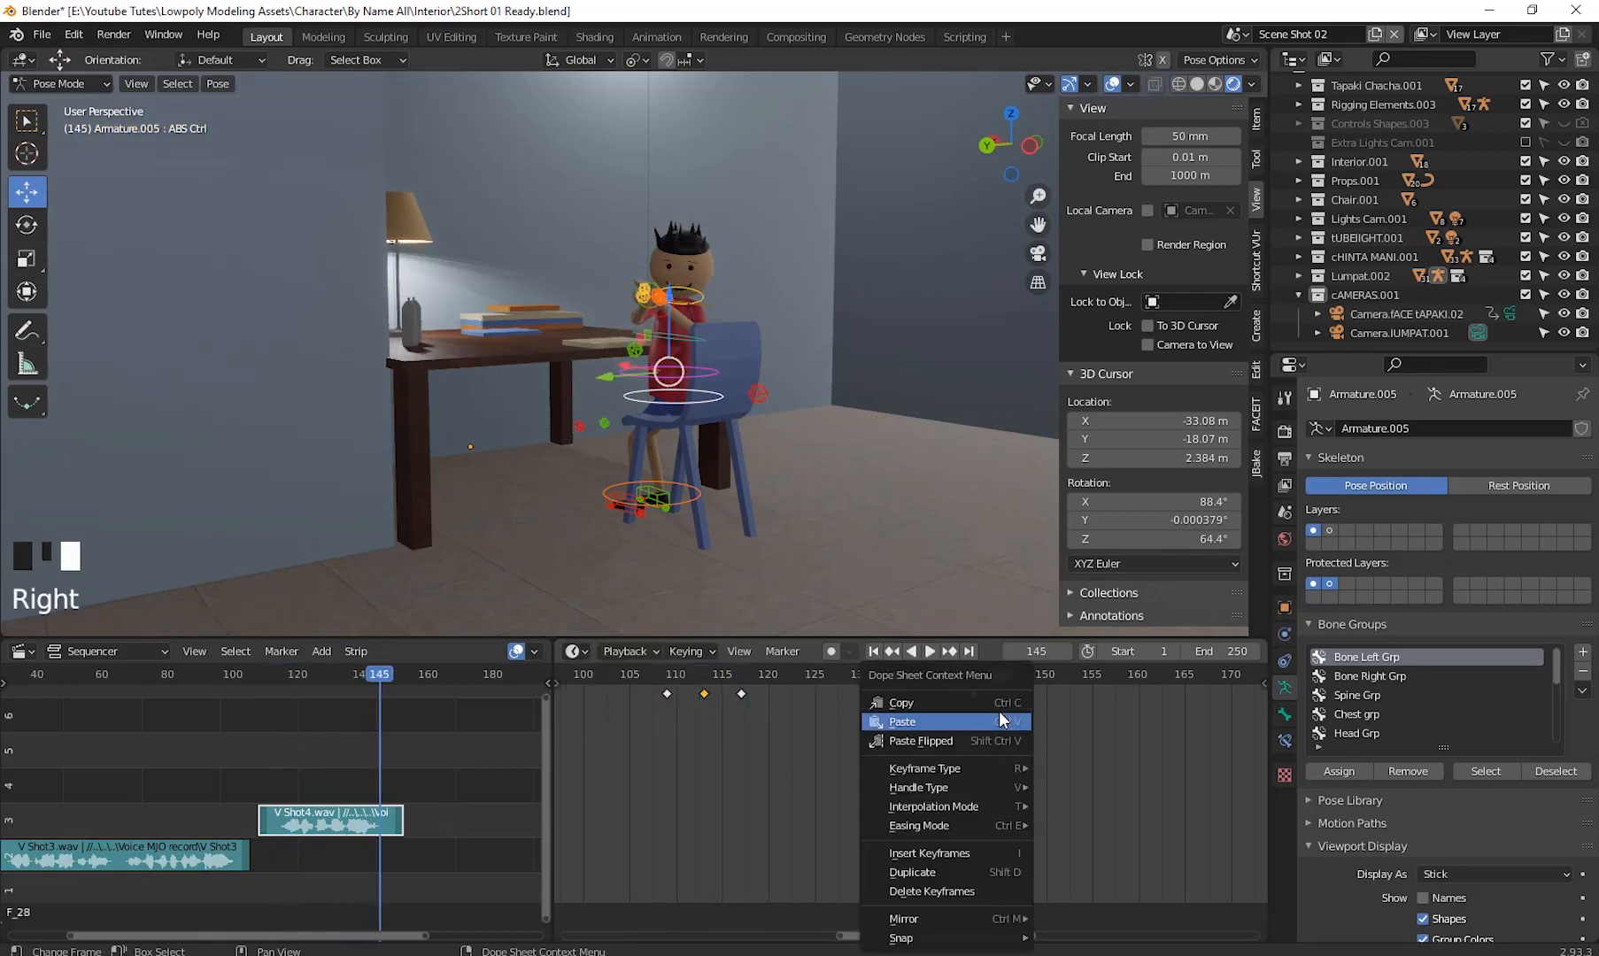
left_click(934, 717)
- Play back the animation to review the new pose keys
key("shift+ctrl+space")
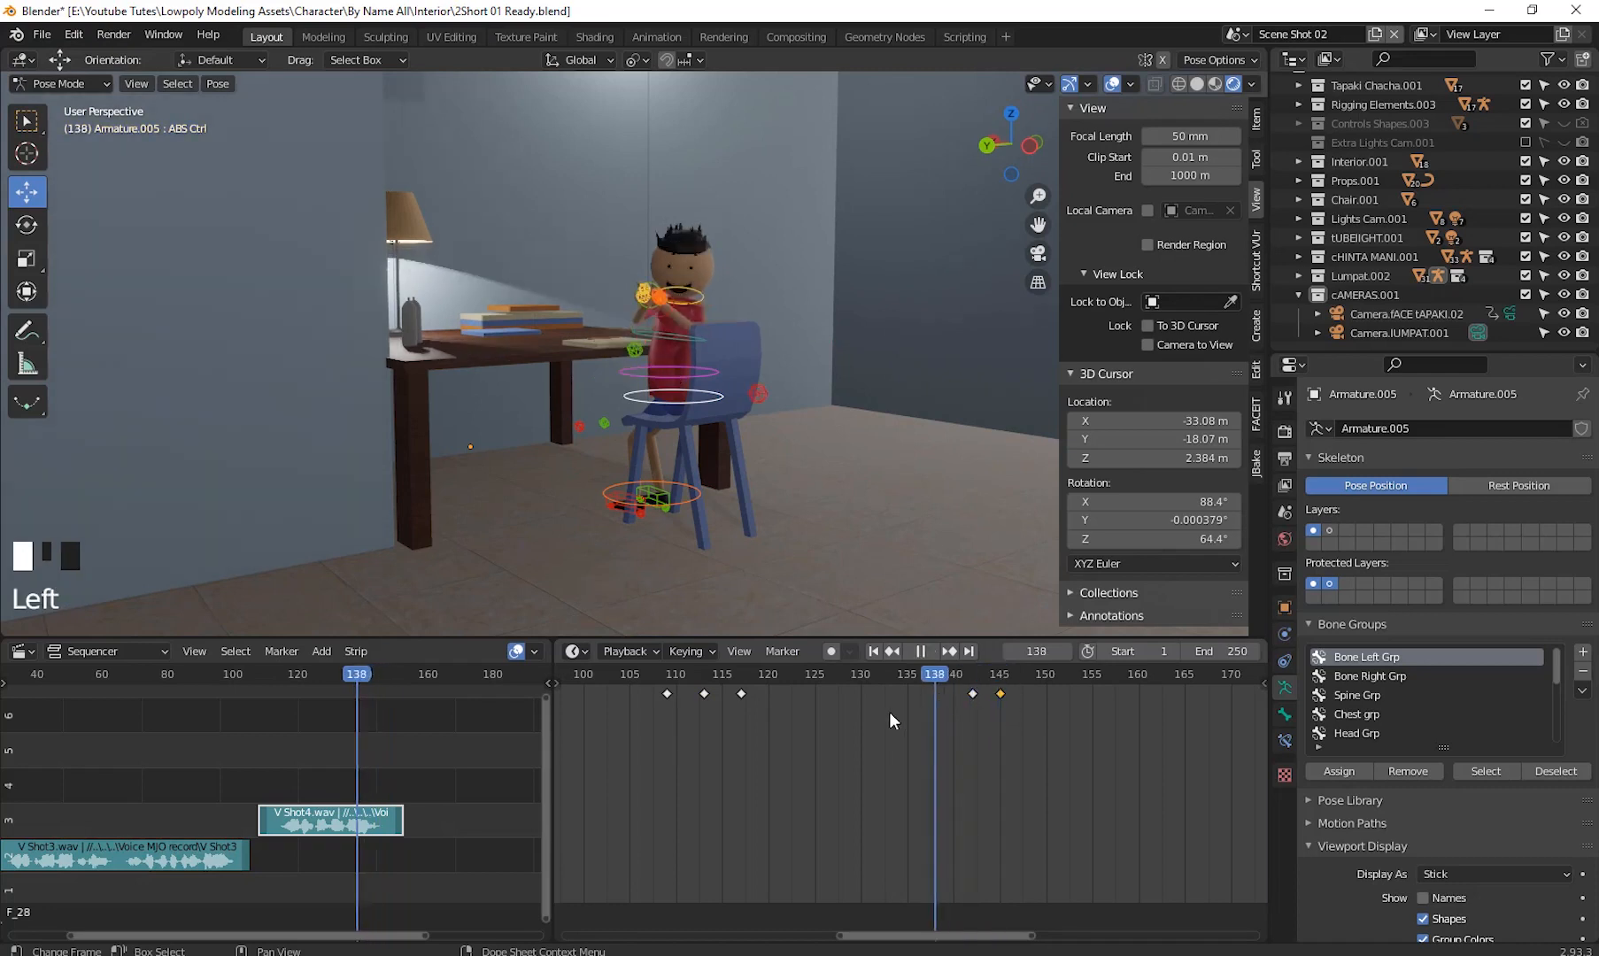
key("space")
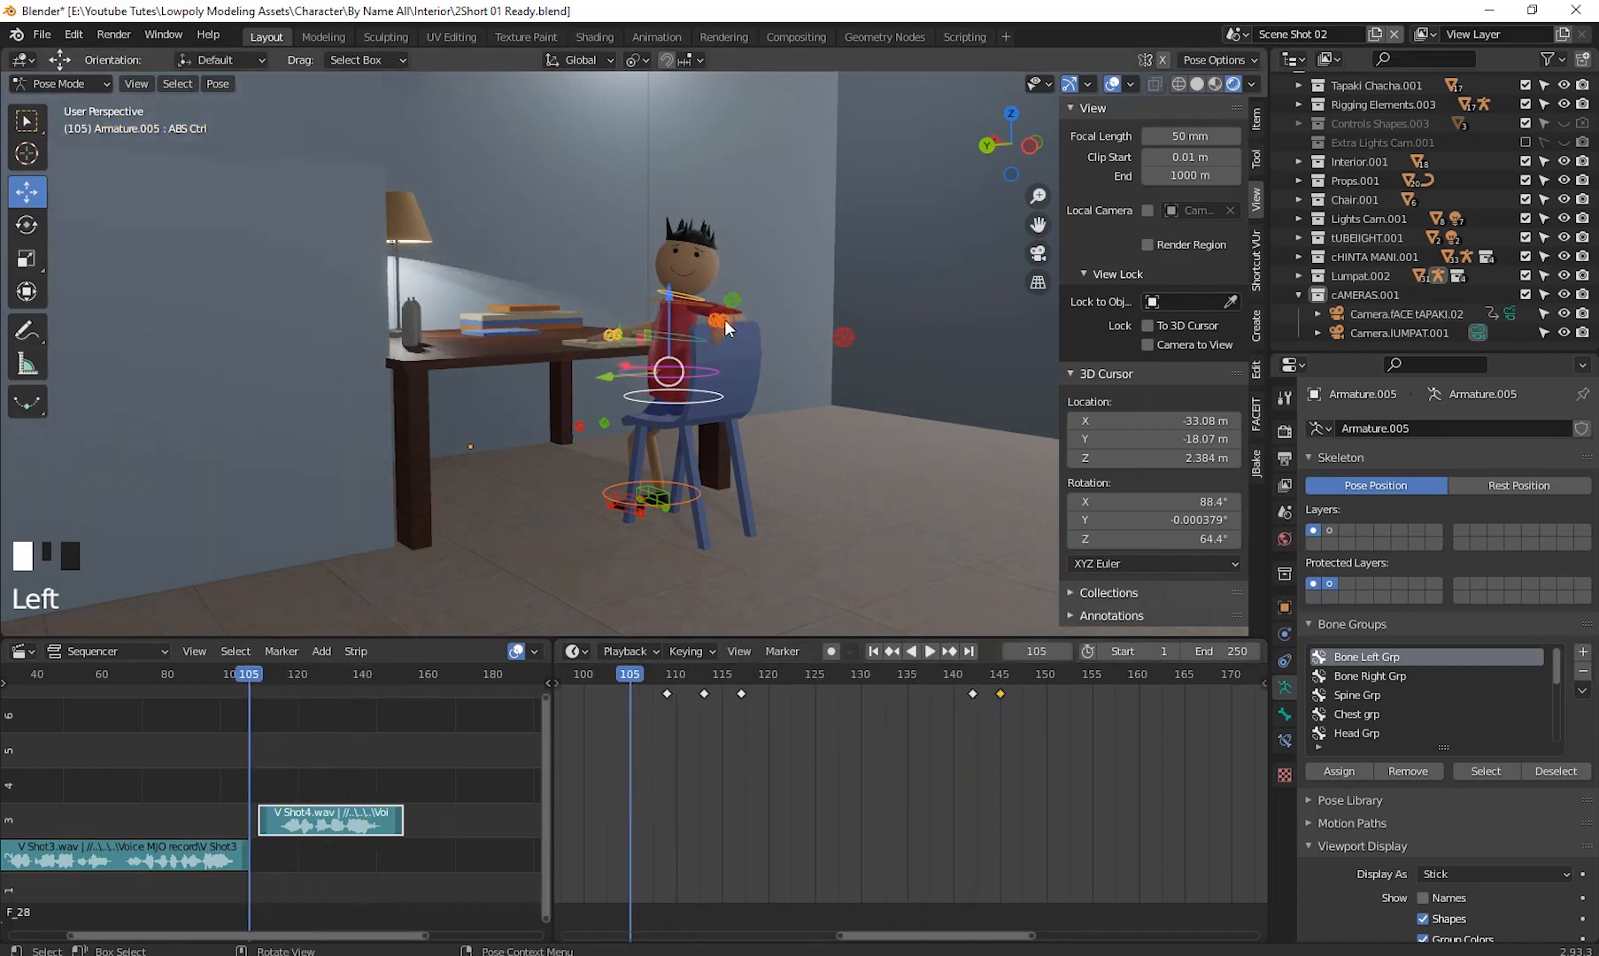
- Select the Camera.IUMPAT.001 camera, switch to Object Mode and view the scene through it
left_click(1367, 329)
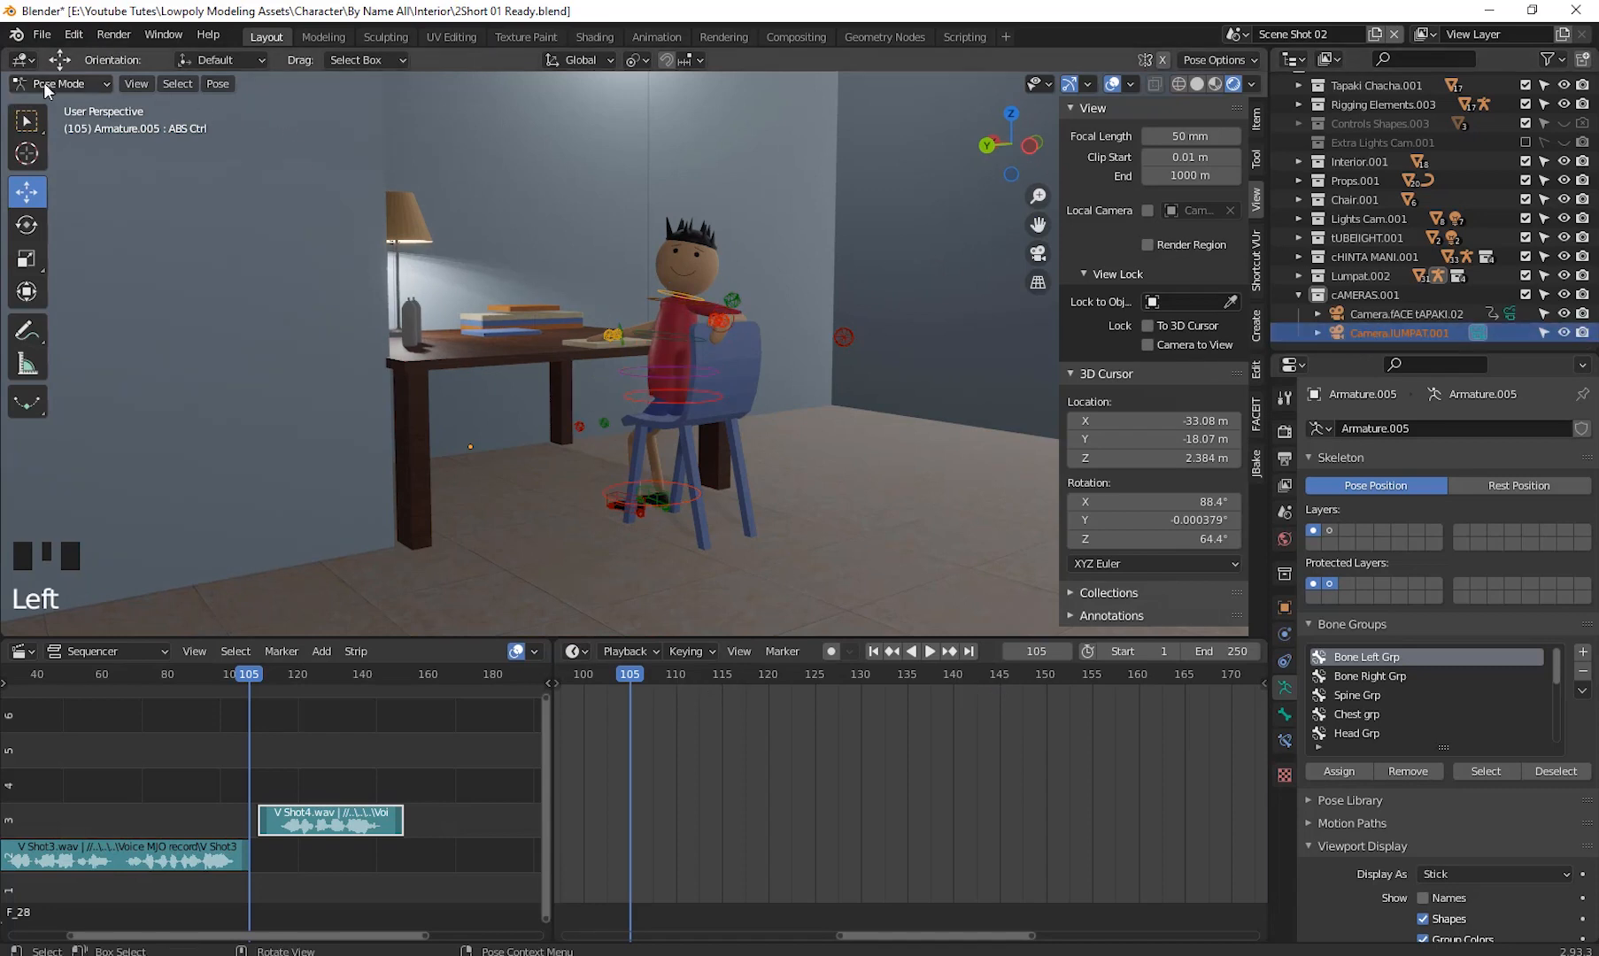
left_click_drag(43, 83, 70, 103)
left_click(1381, 327)
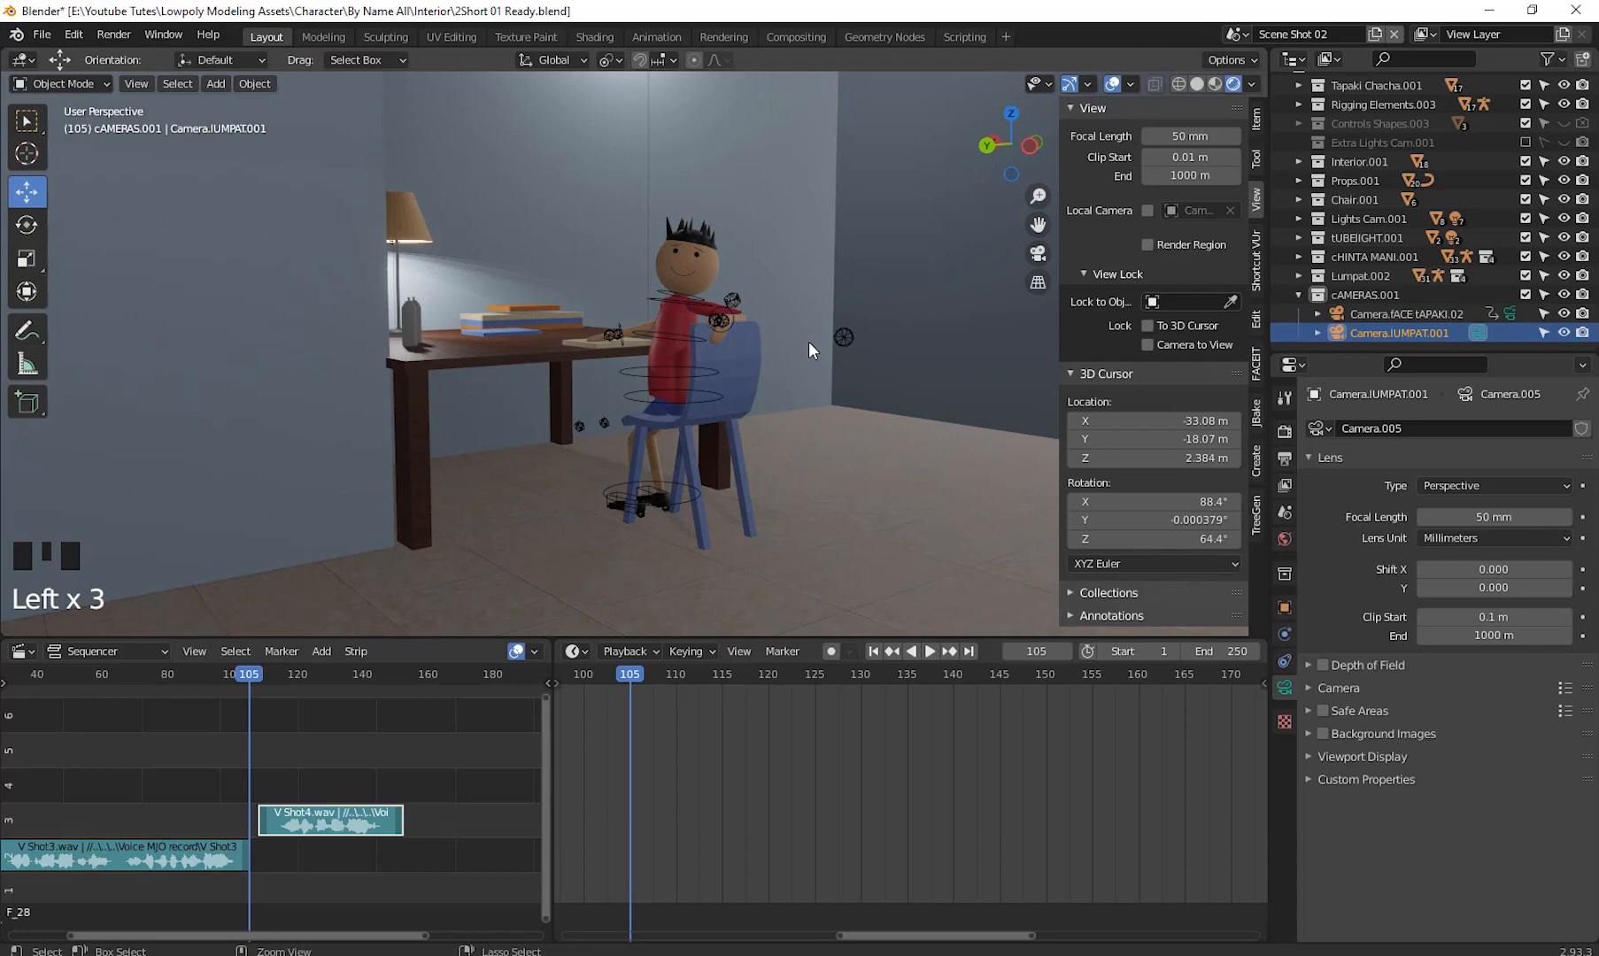
key("ctrl+KP_0")
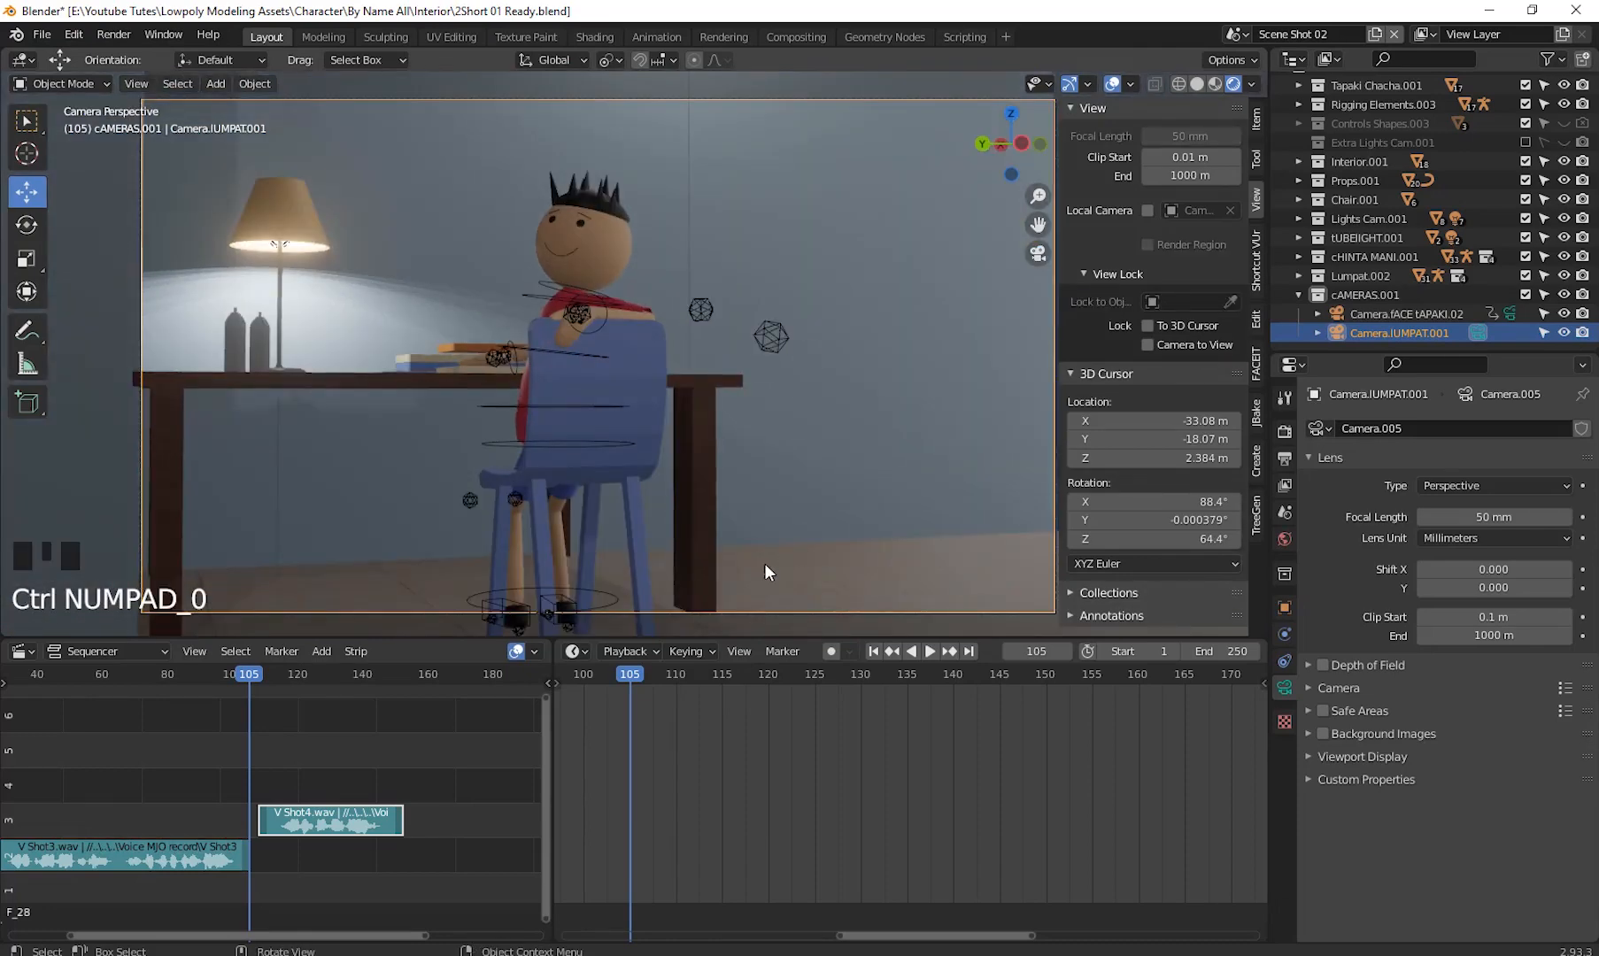
- Play back and scrub the shot through the camera view with overlays hidden to review the animation
left_click(930, 651)
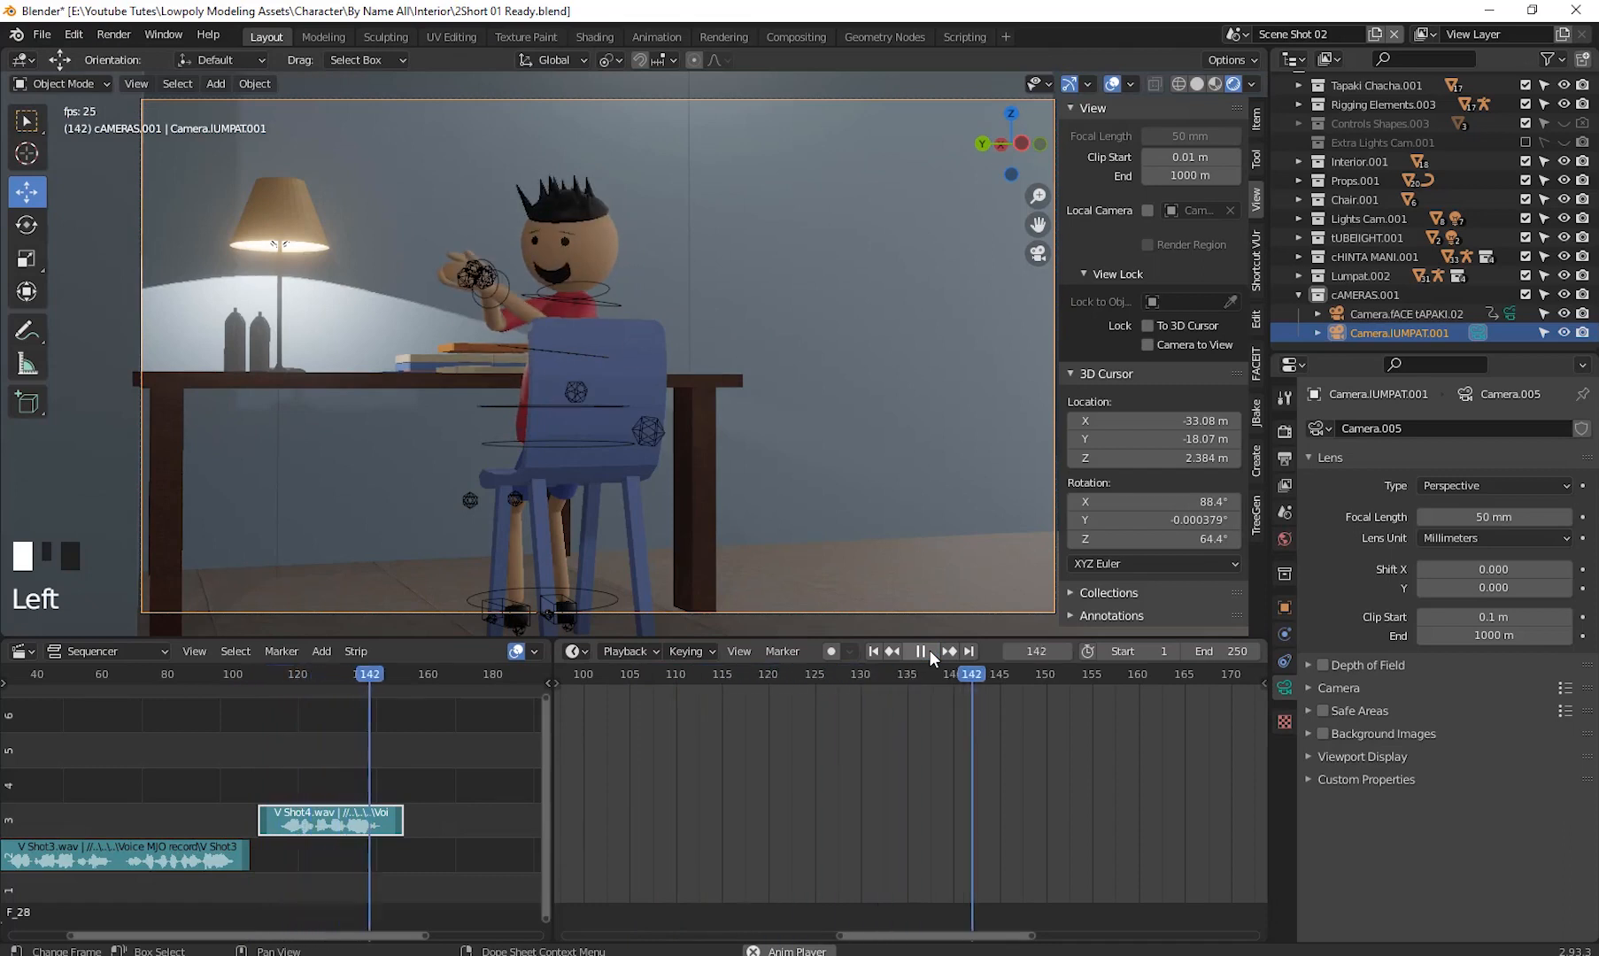
left_click(930, 651)
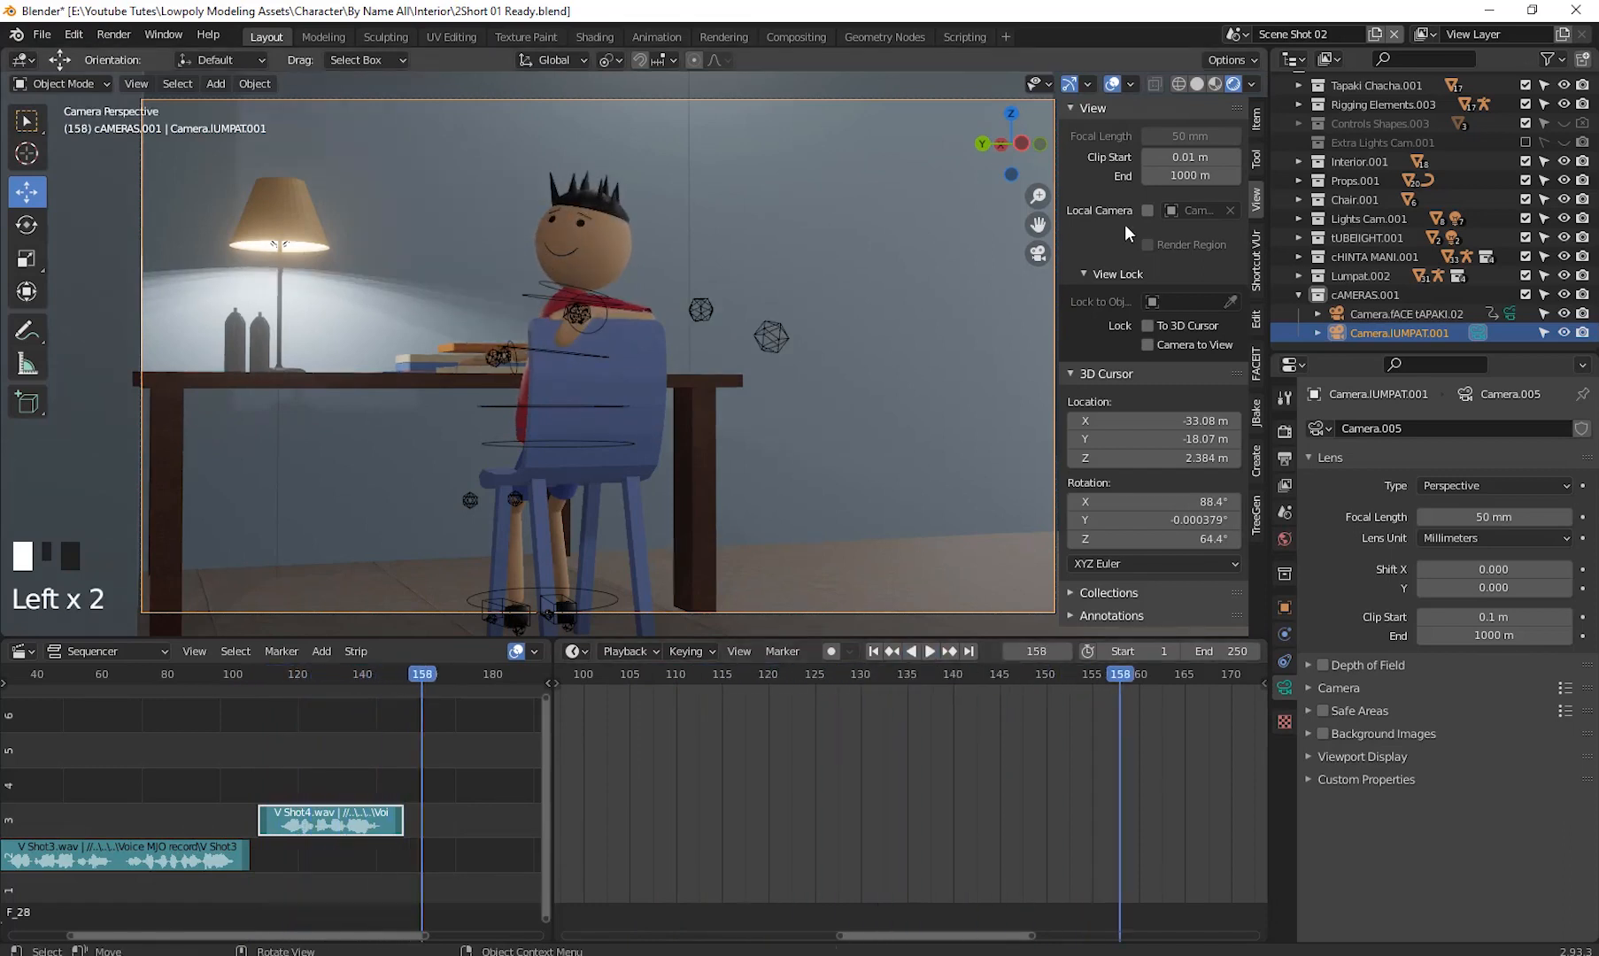
left_click(1114, 84)
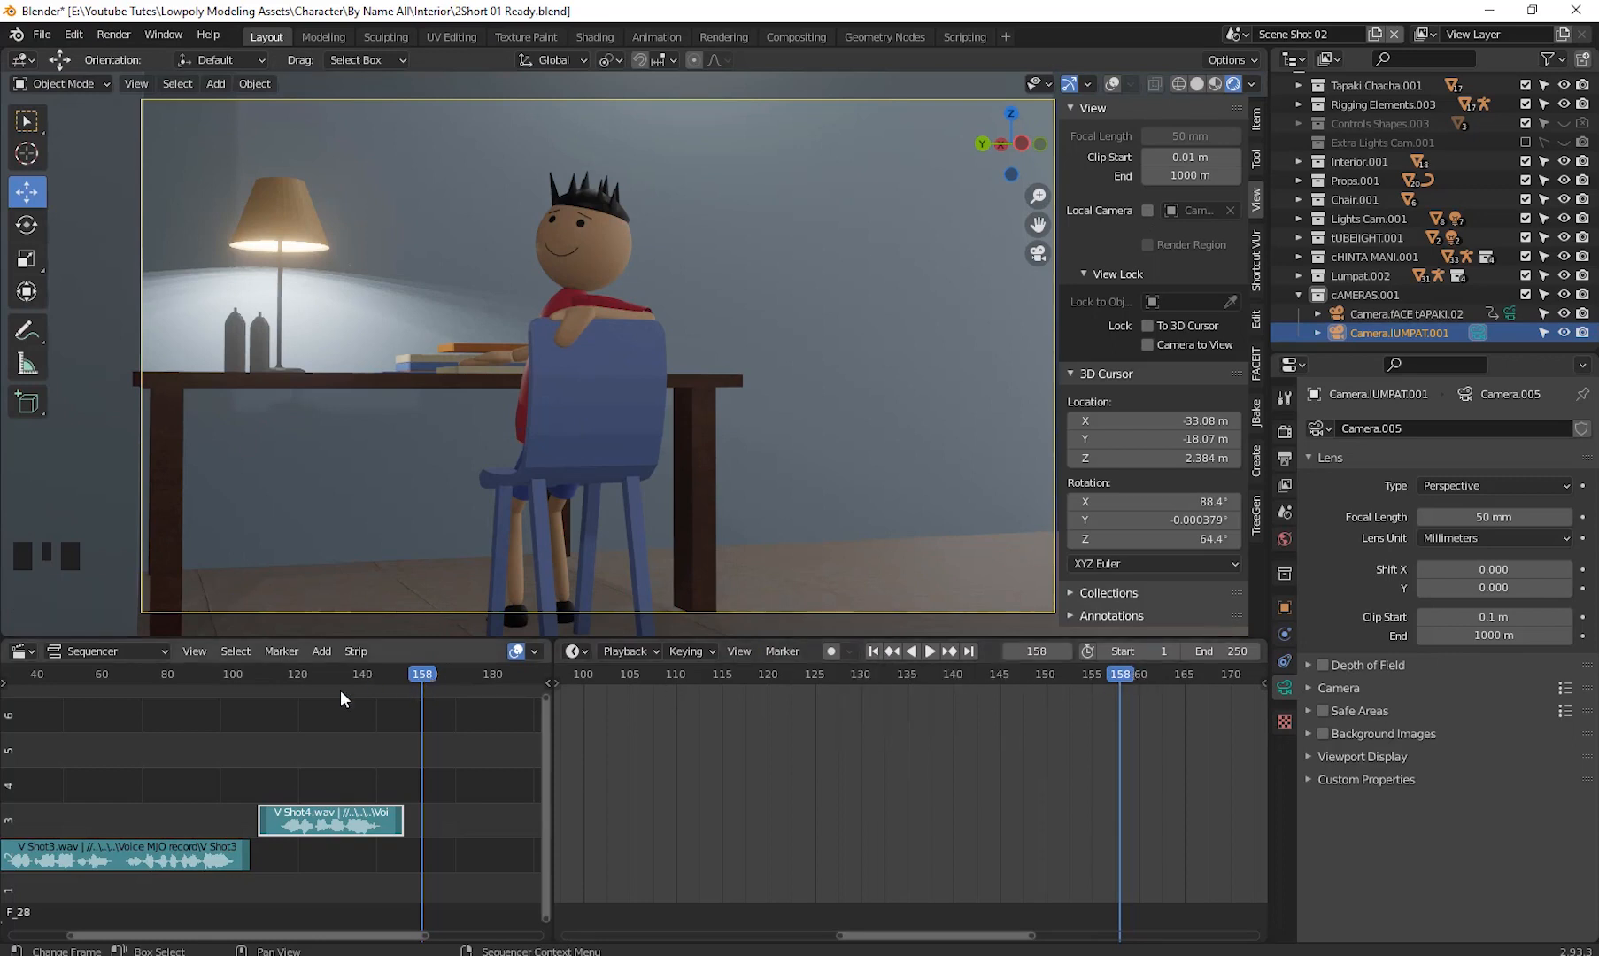
left_click_drag(270, 731, 256, 742)
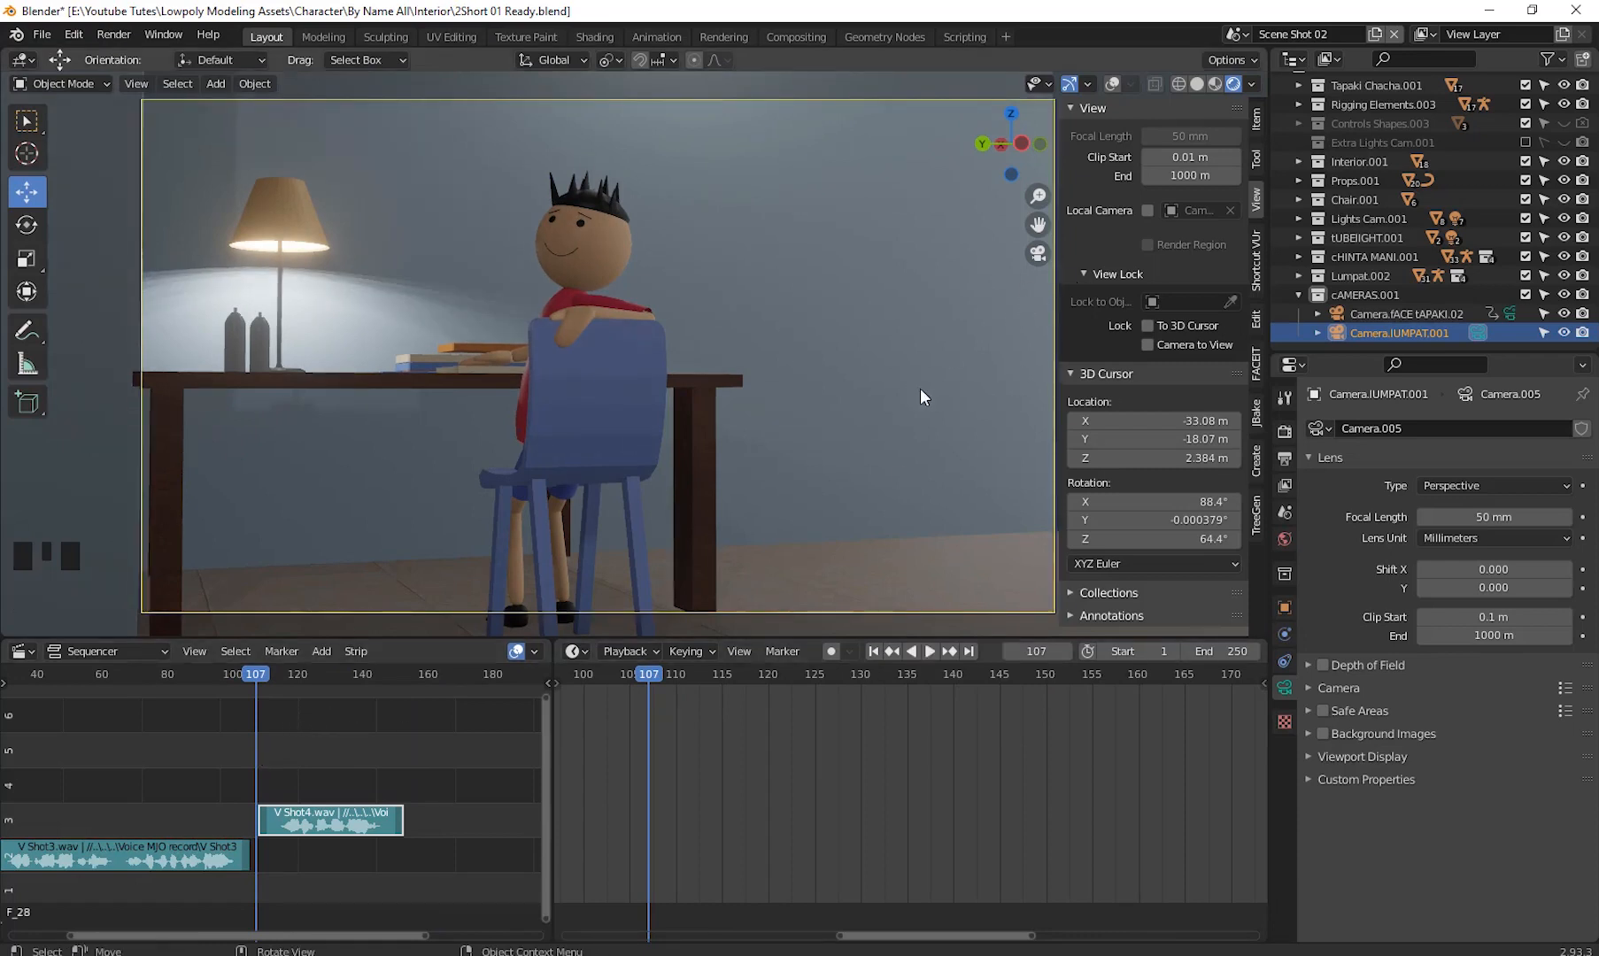
left_click(929, 652)
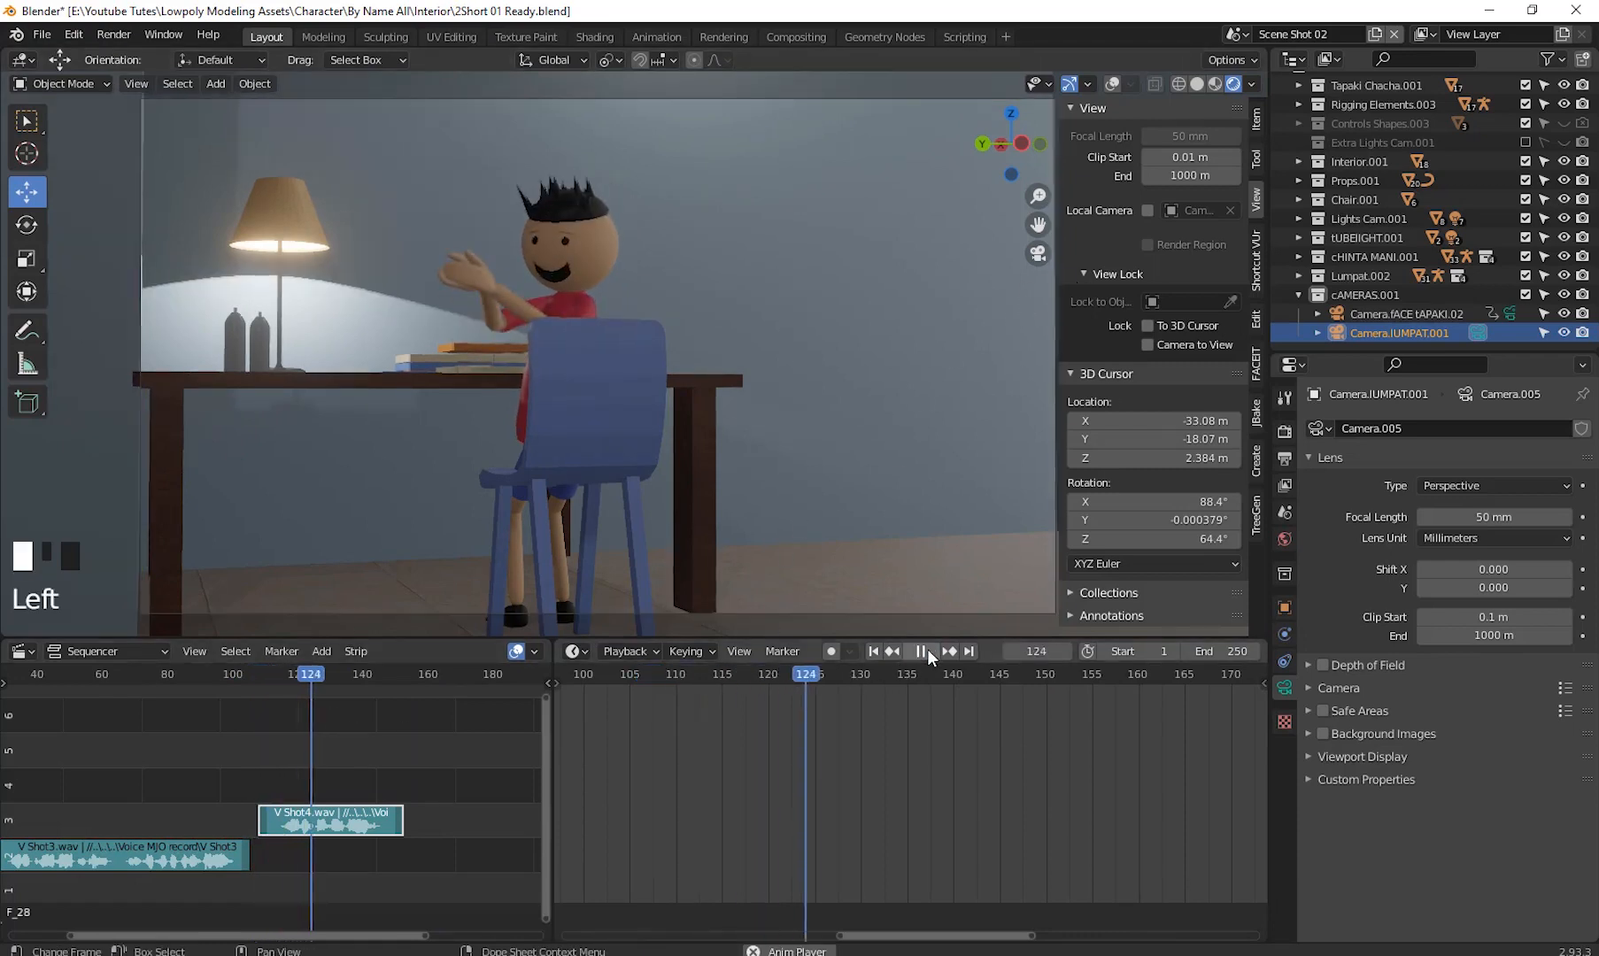
left_click(927, 652)
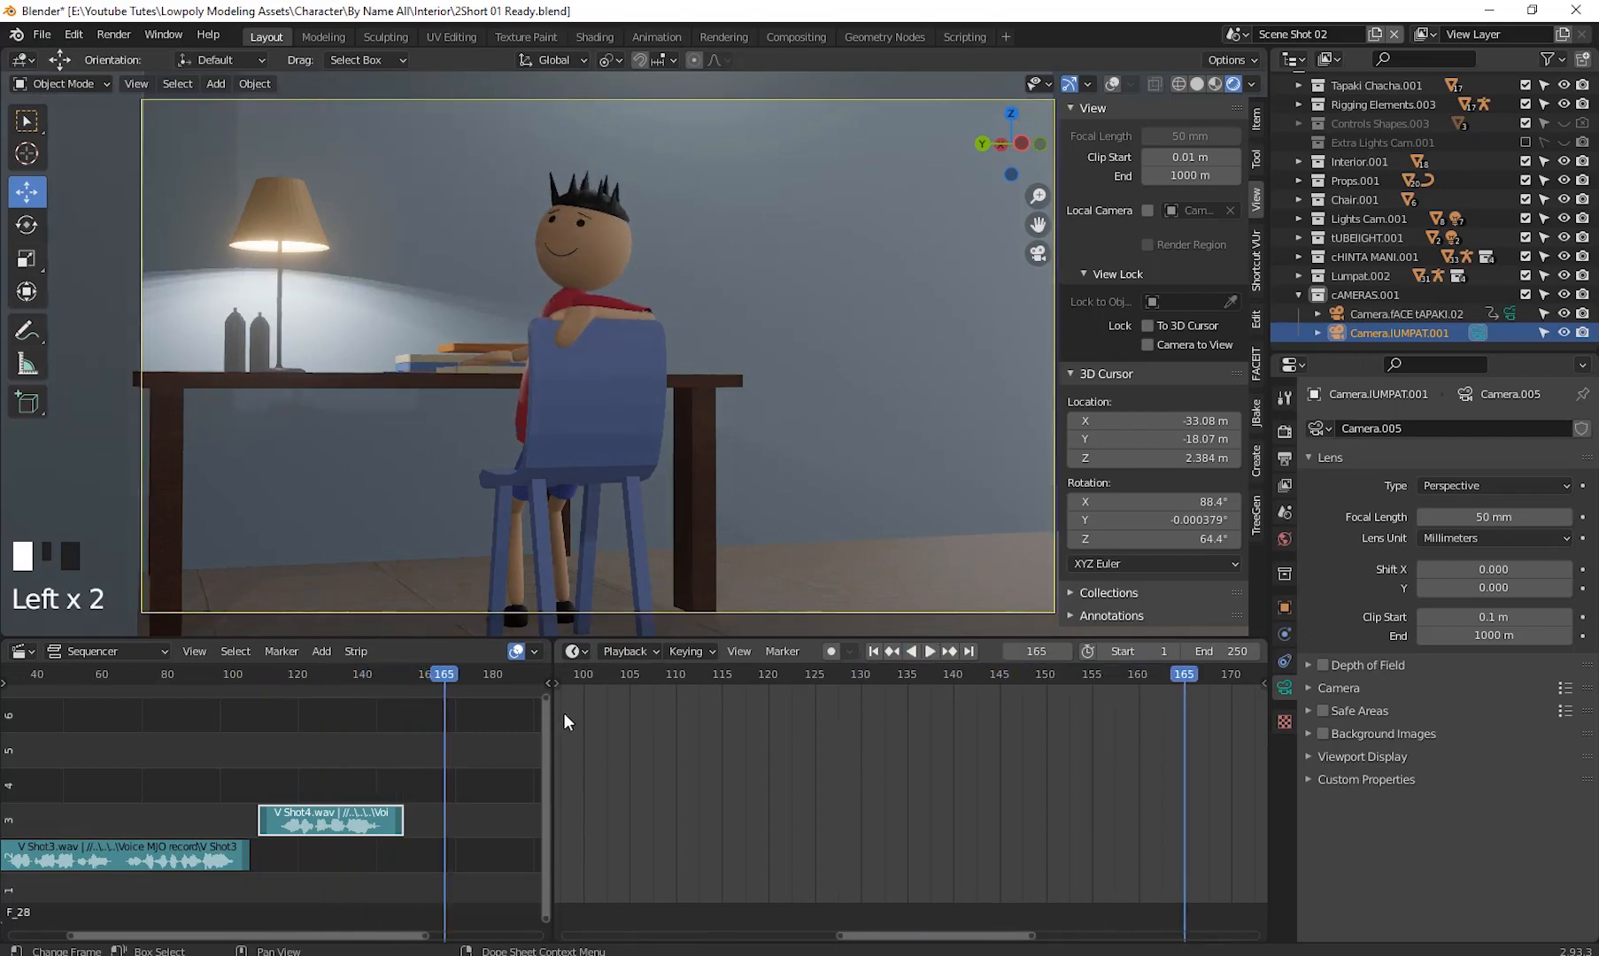
left_click_drag(310, 676, 310, 814)
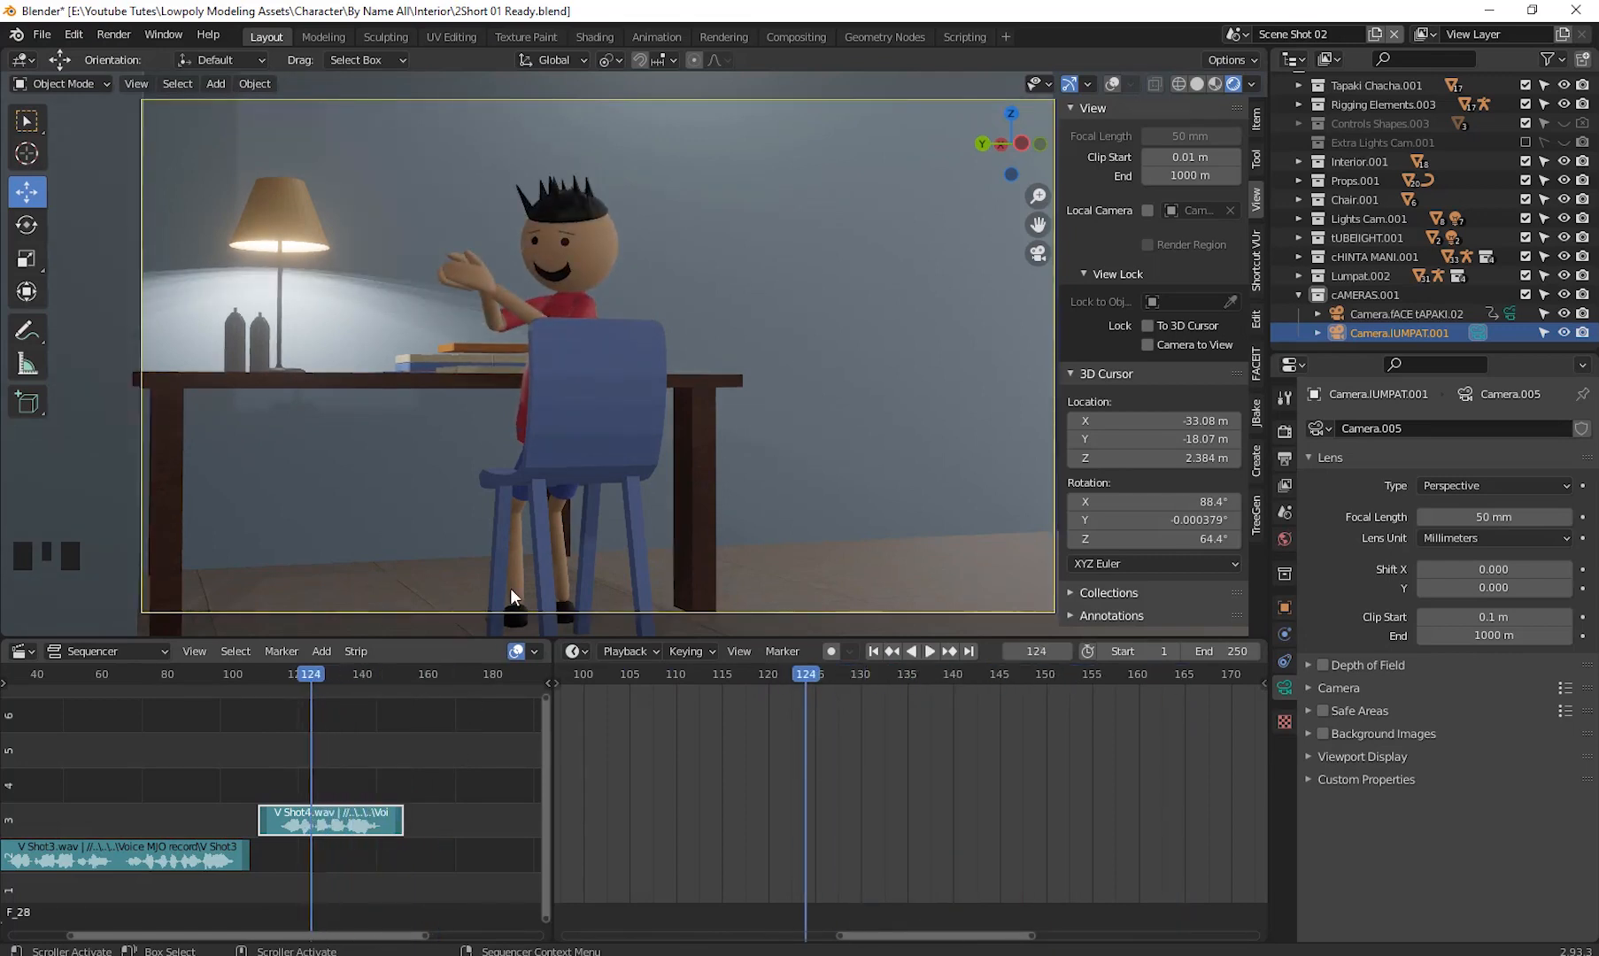
left_click(305, 675)
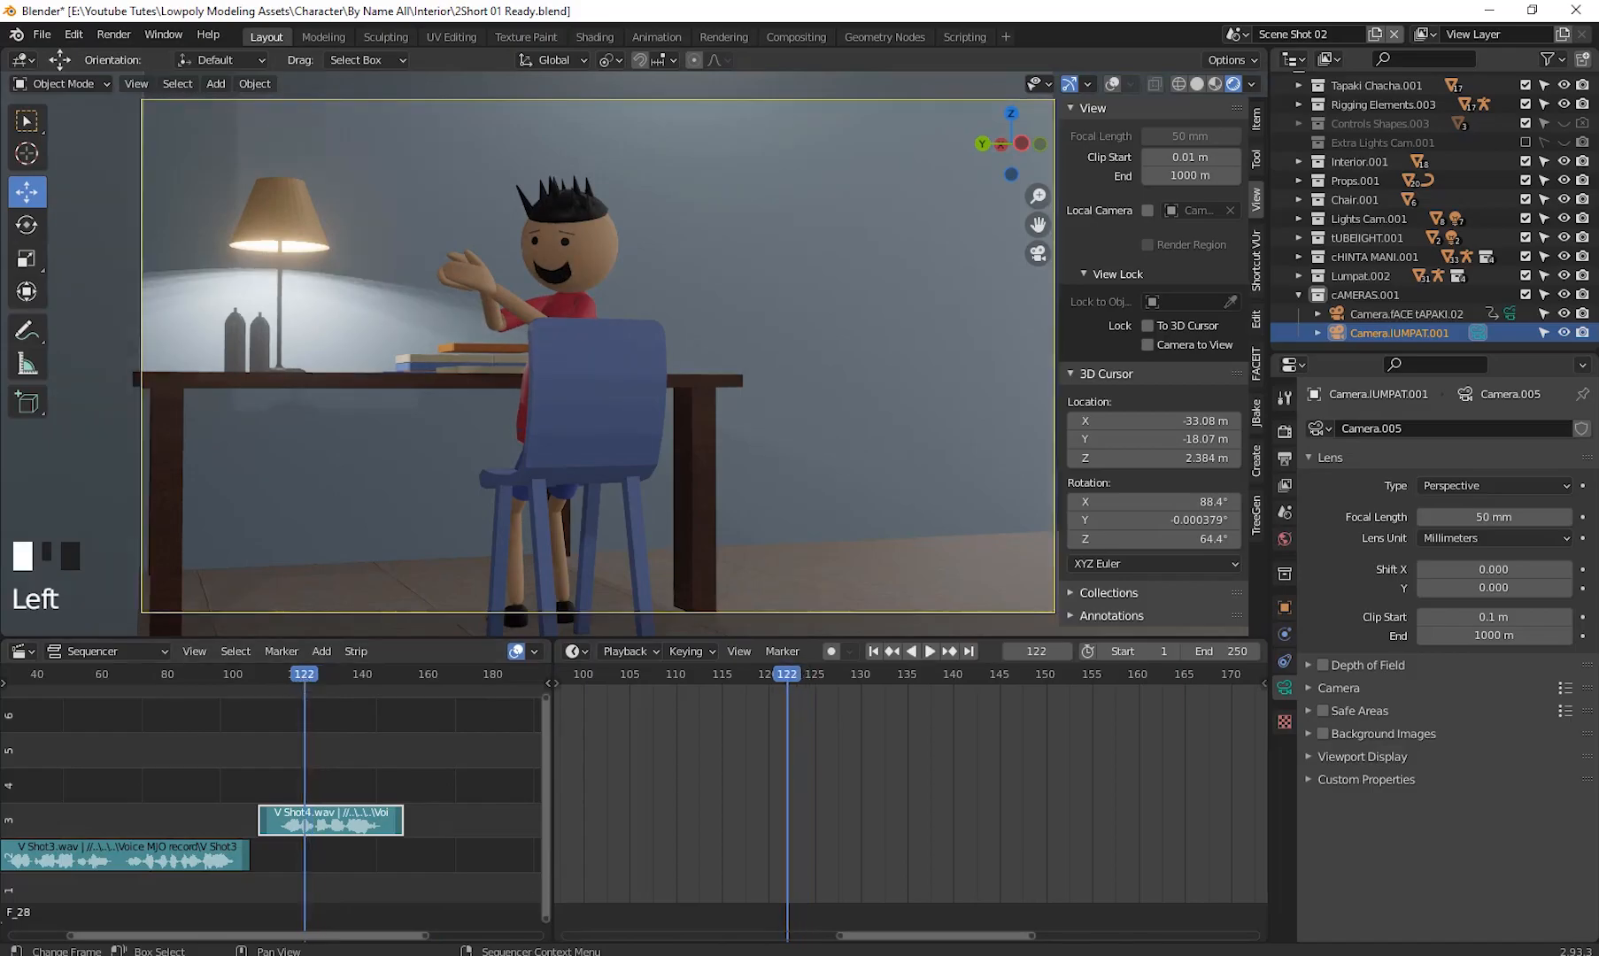
- Switch to the file browser and play the V Shot5 voice recording to listen to it
key("alt+Tab")
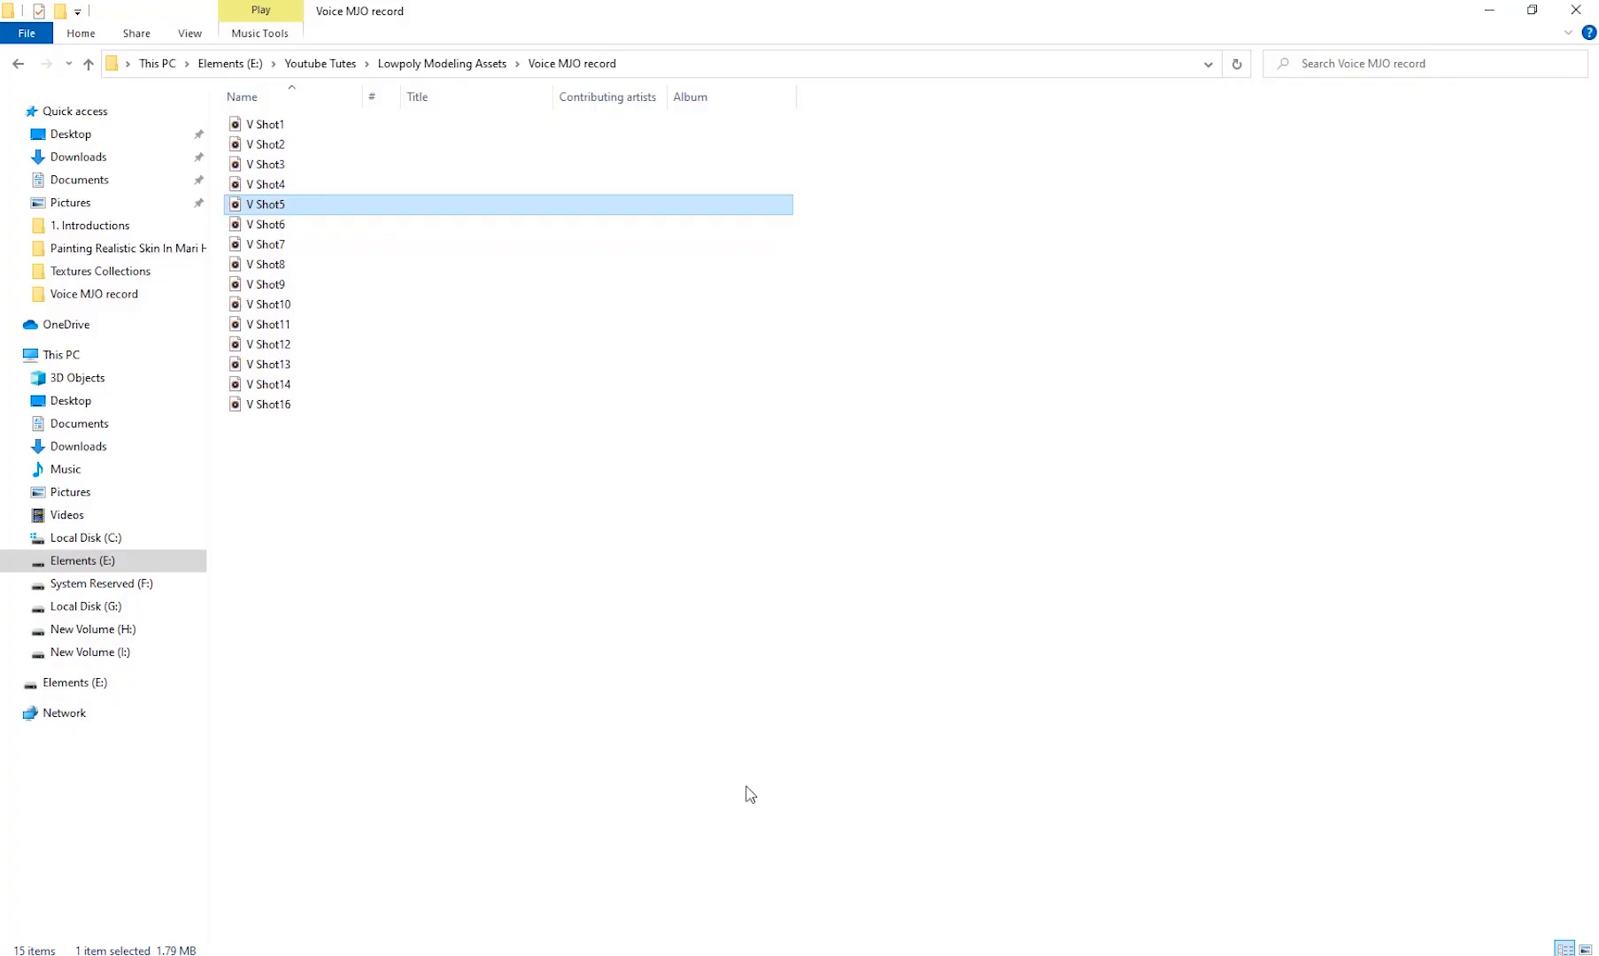
double_click(285, 206)
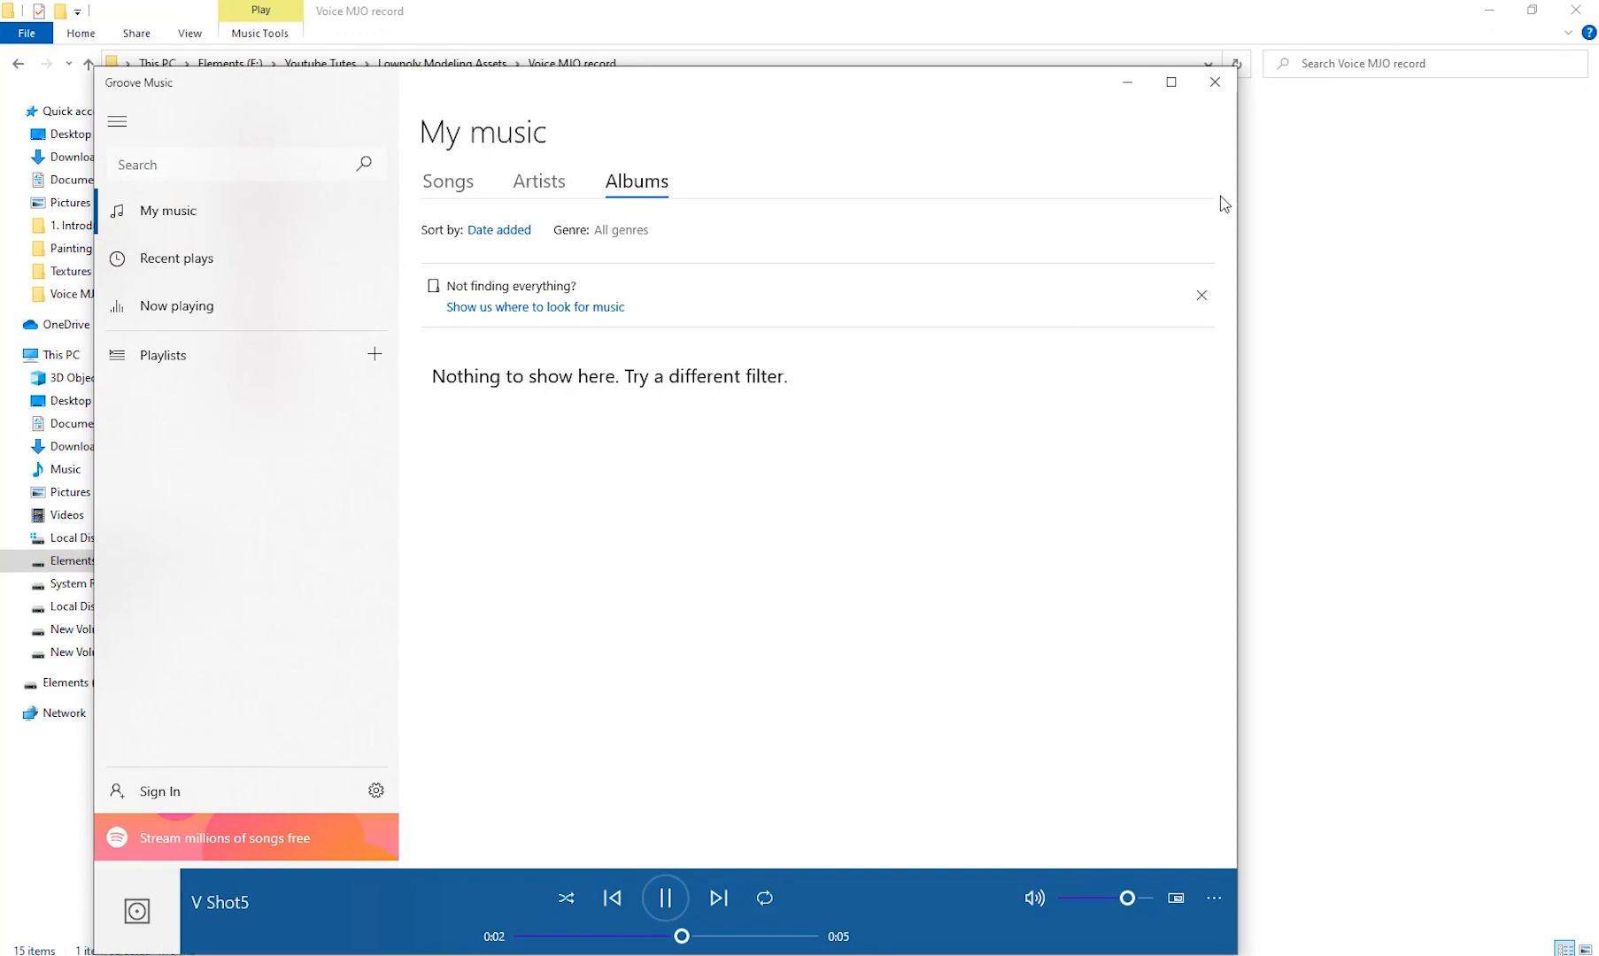
left_click(1216, 86)
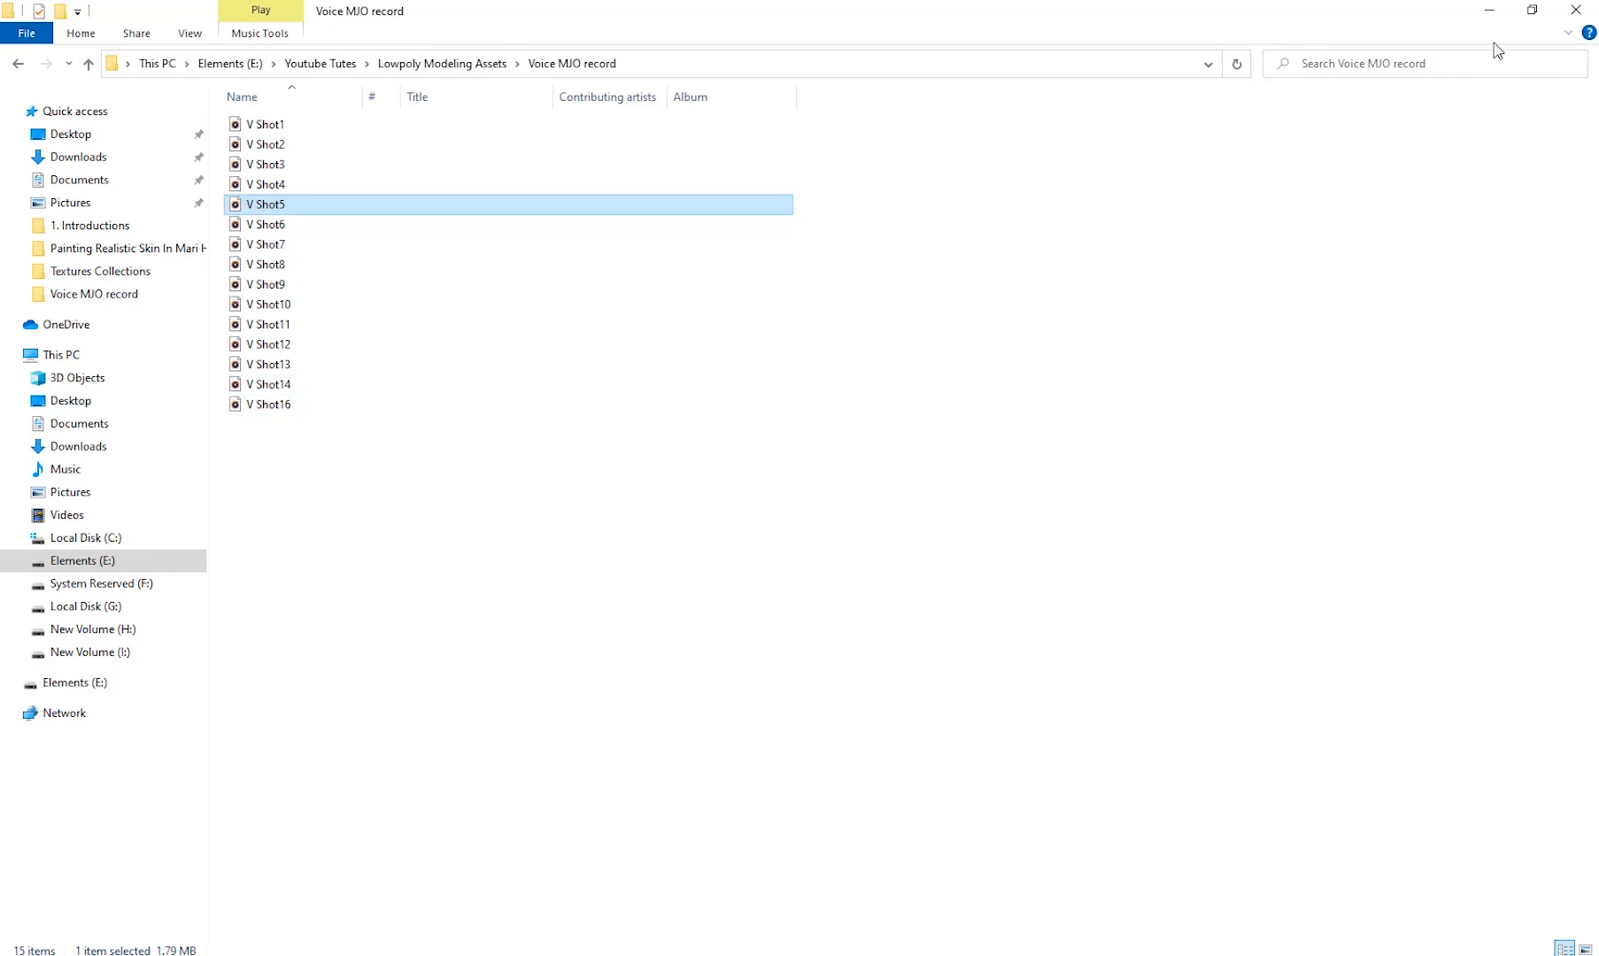
left_click(1493, 13)
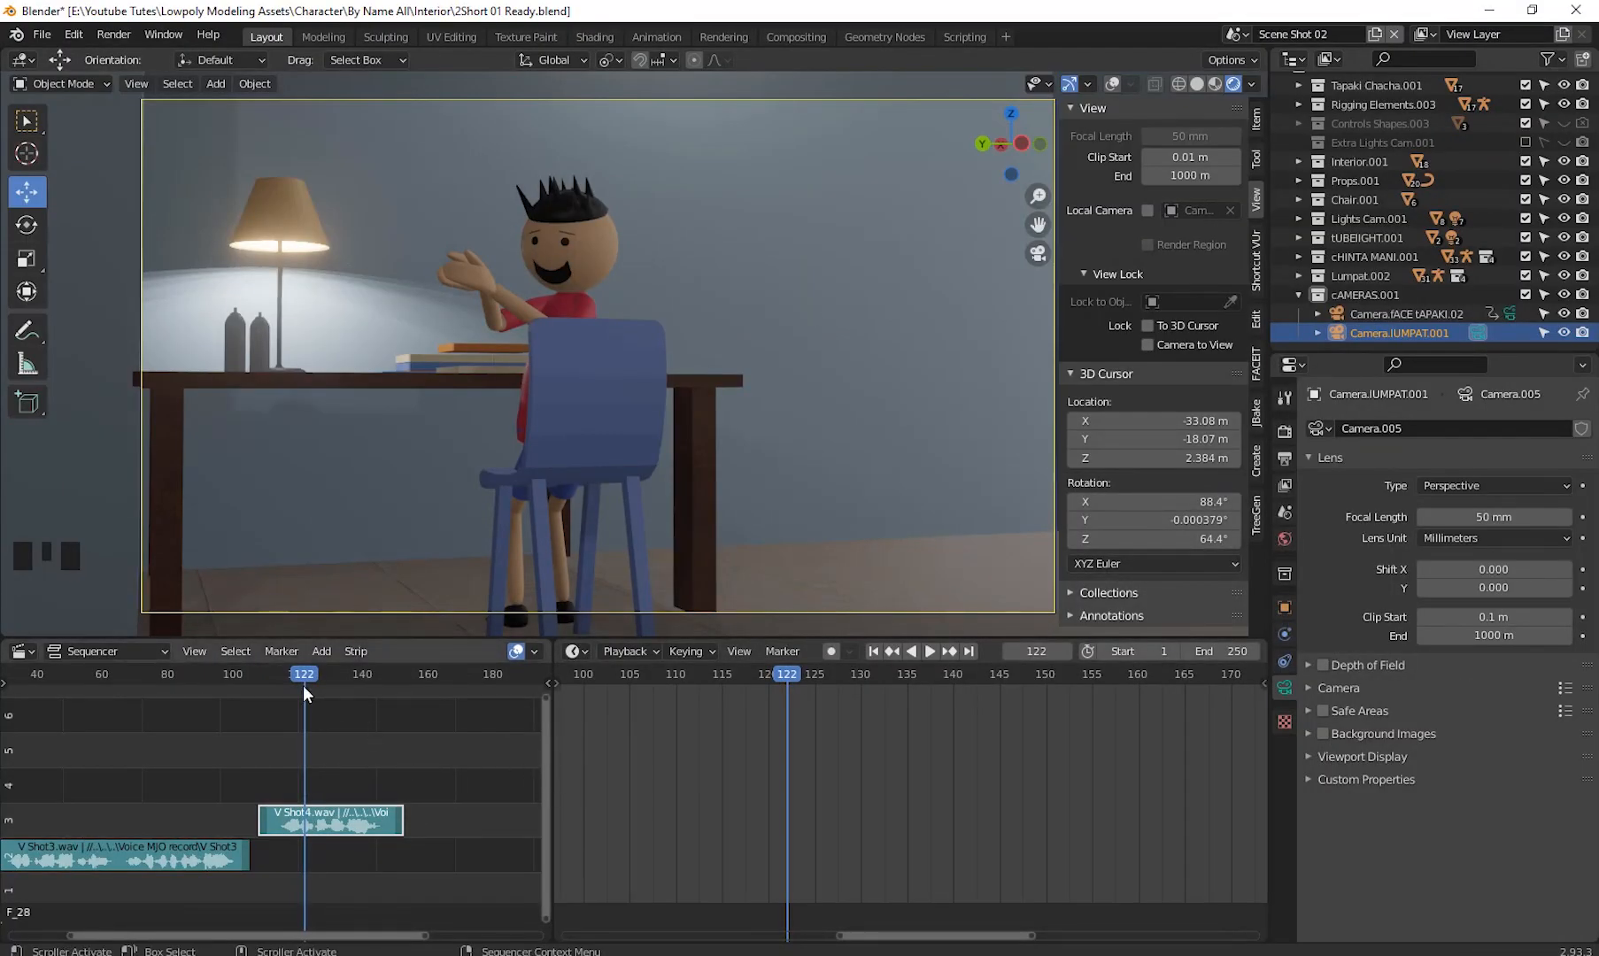
- Go to frame 157 and enlarge the outliner panel
left_click_drag(317, 676, 418, 699)
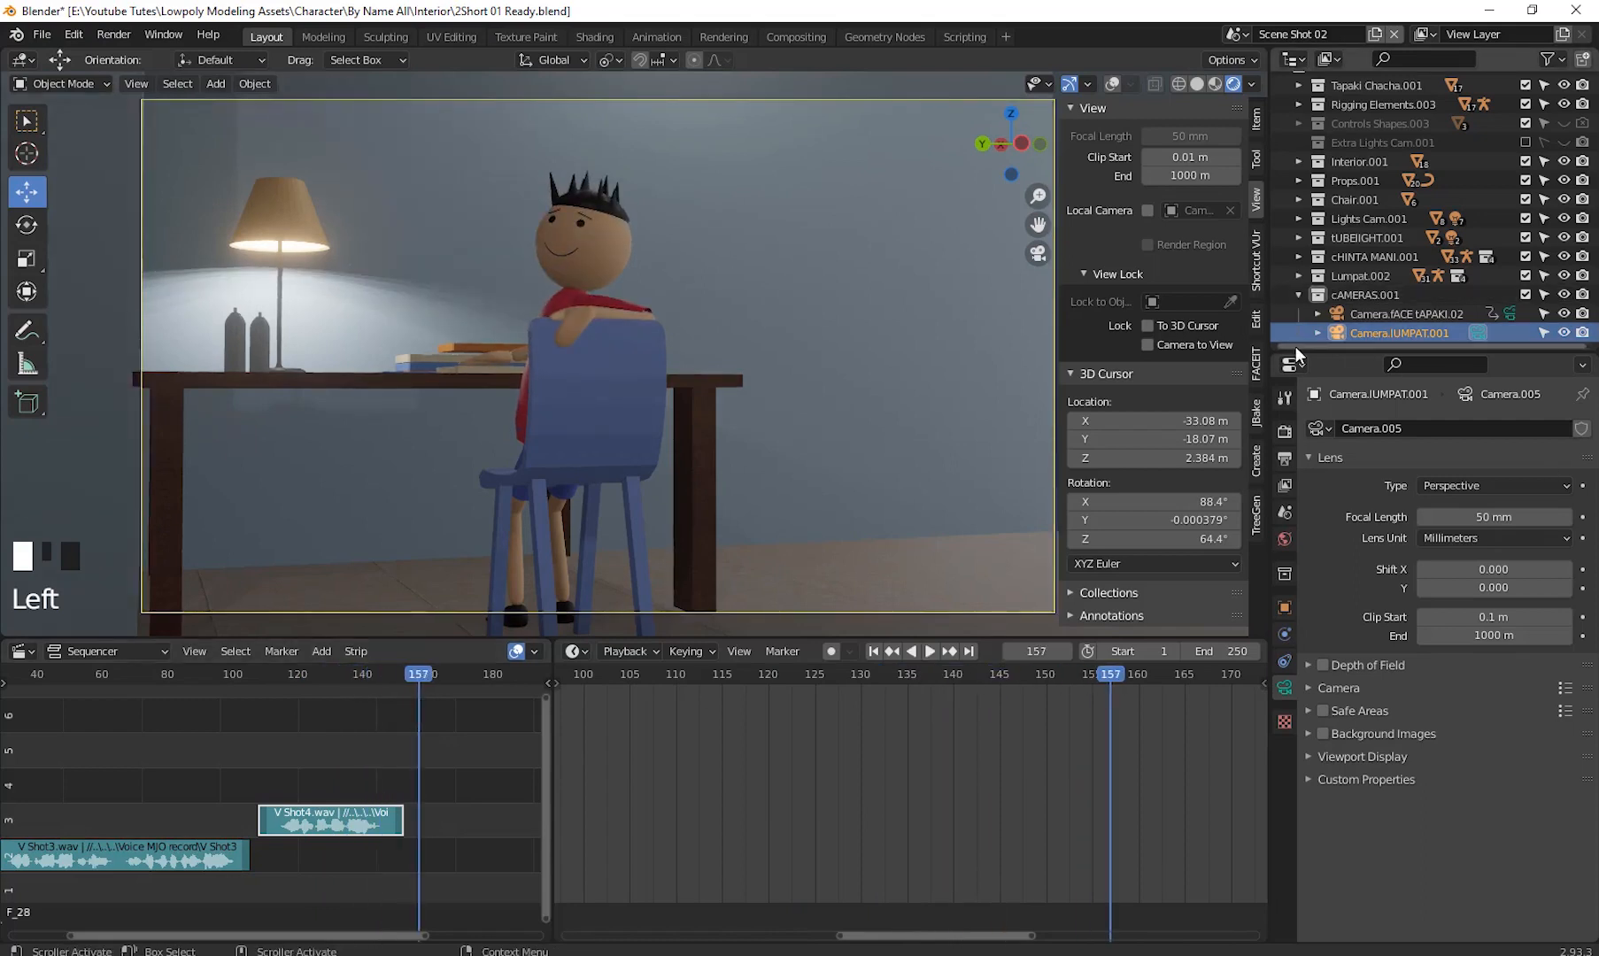
left_click_drag(1317, 354, 1319, 565)
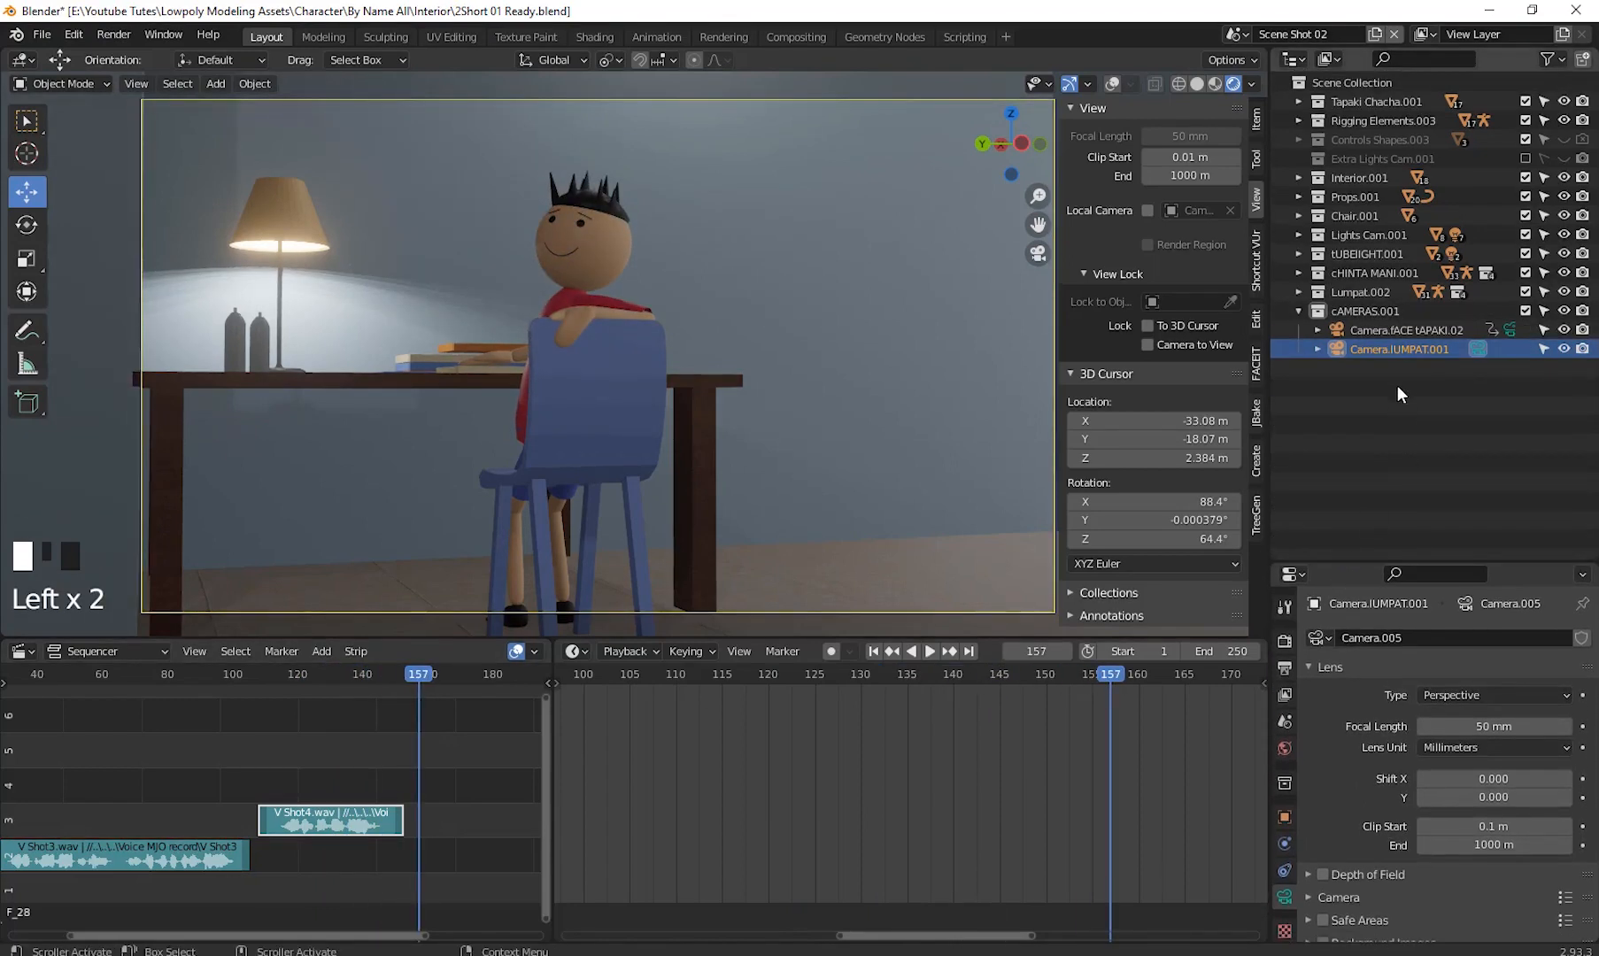
left_click(1394, 390)
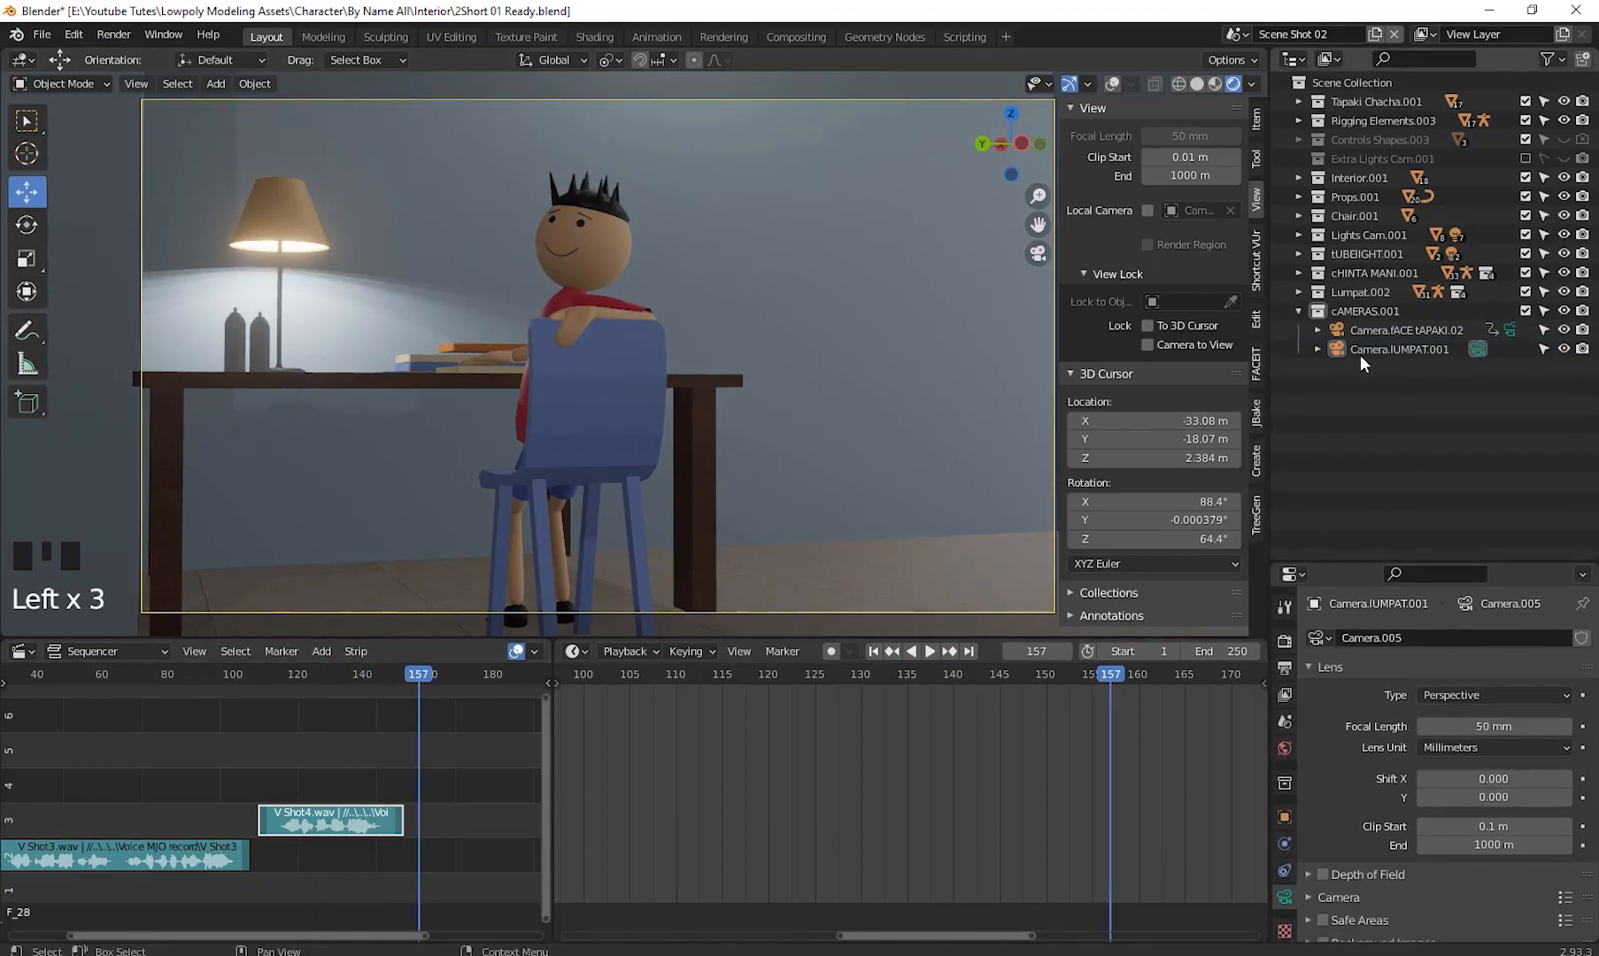
- Place the 3D cursor near the dining table in the living room and turn viewport overlays back on
scroll(768, 411, "down", 2)
scroll(771, 409, "down", 1)
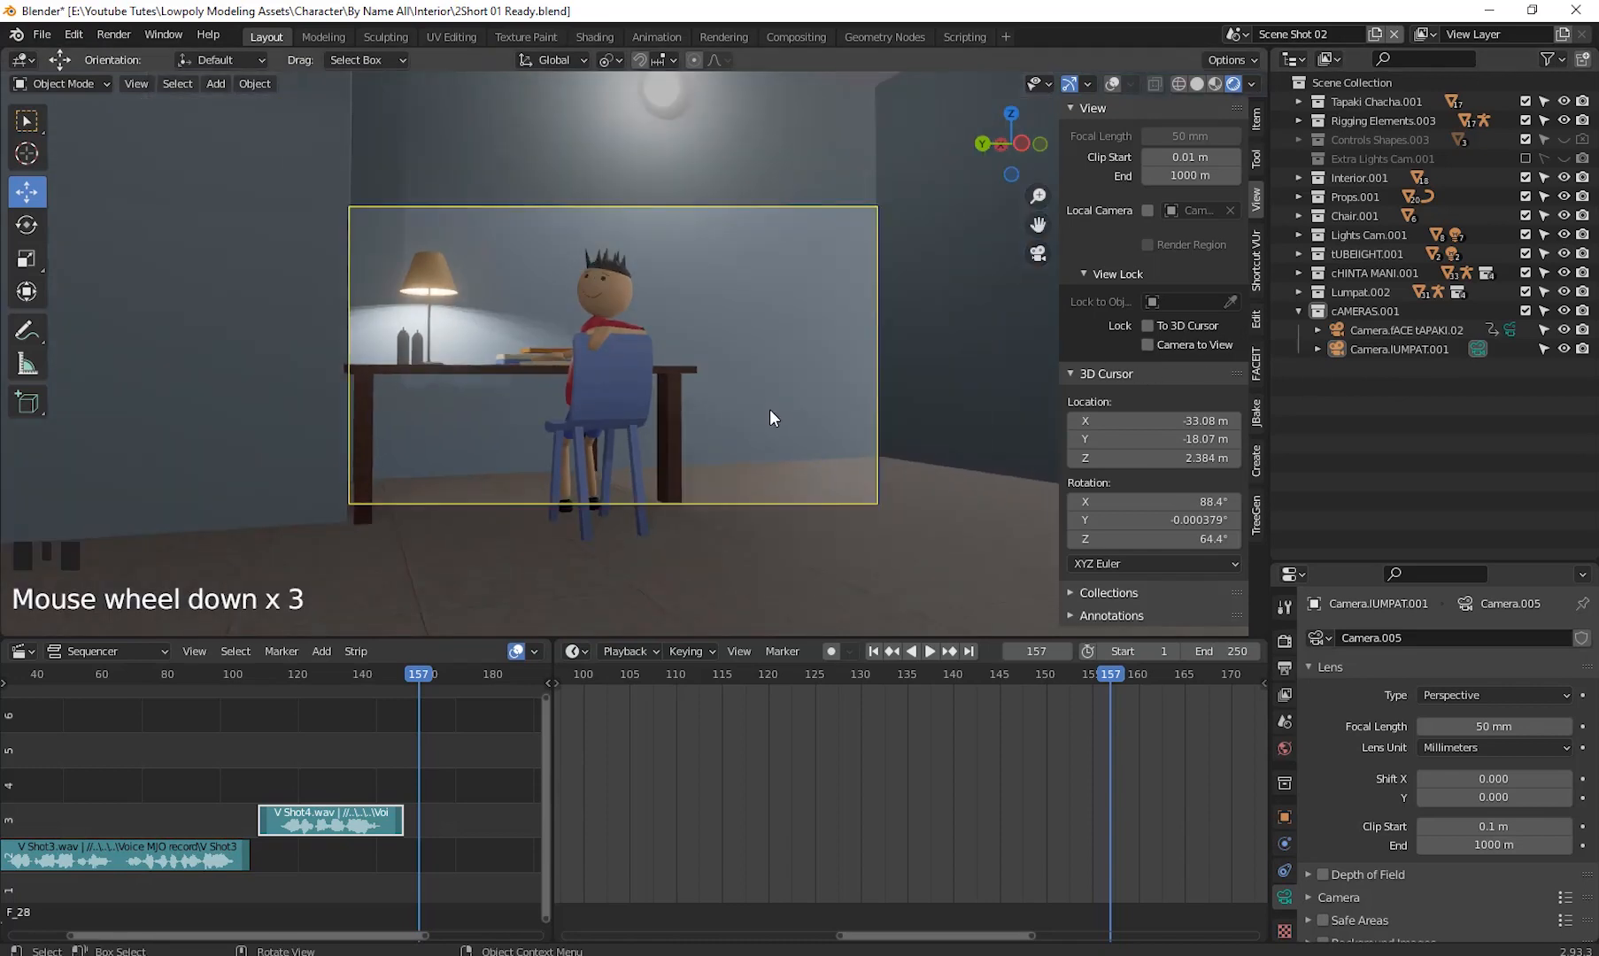
scroll(769, 408, "up", 2)
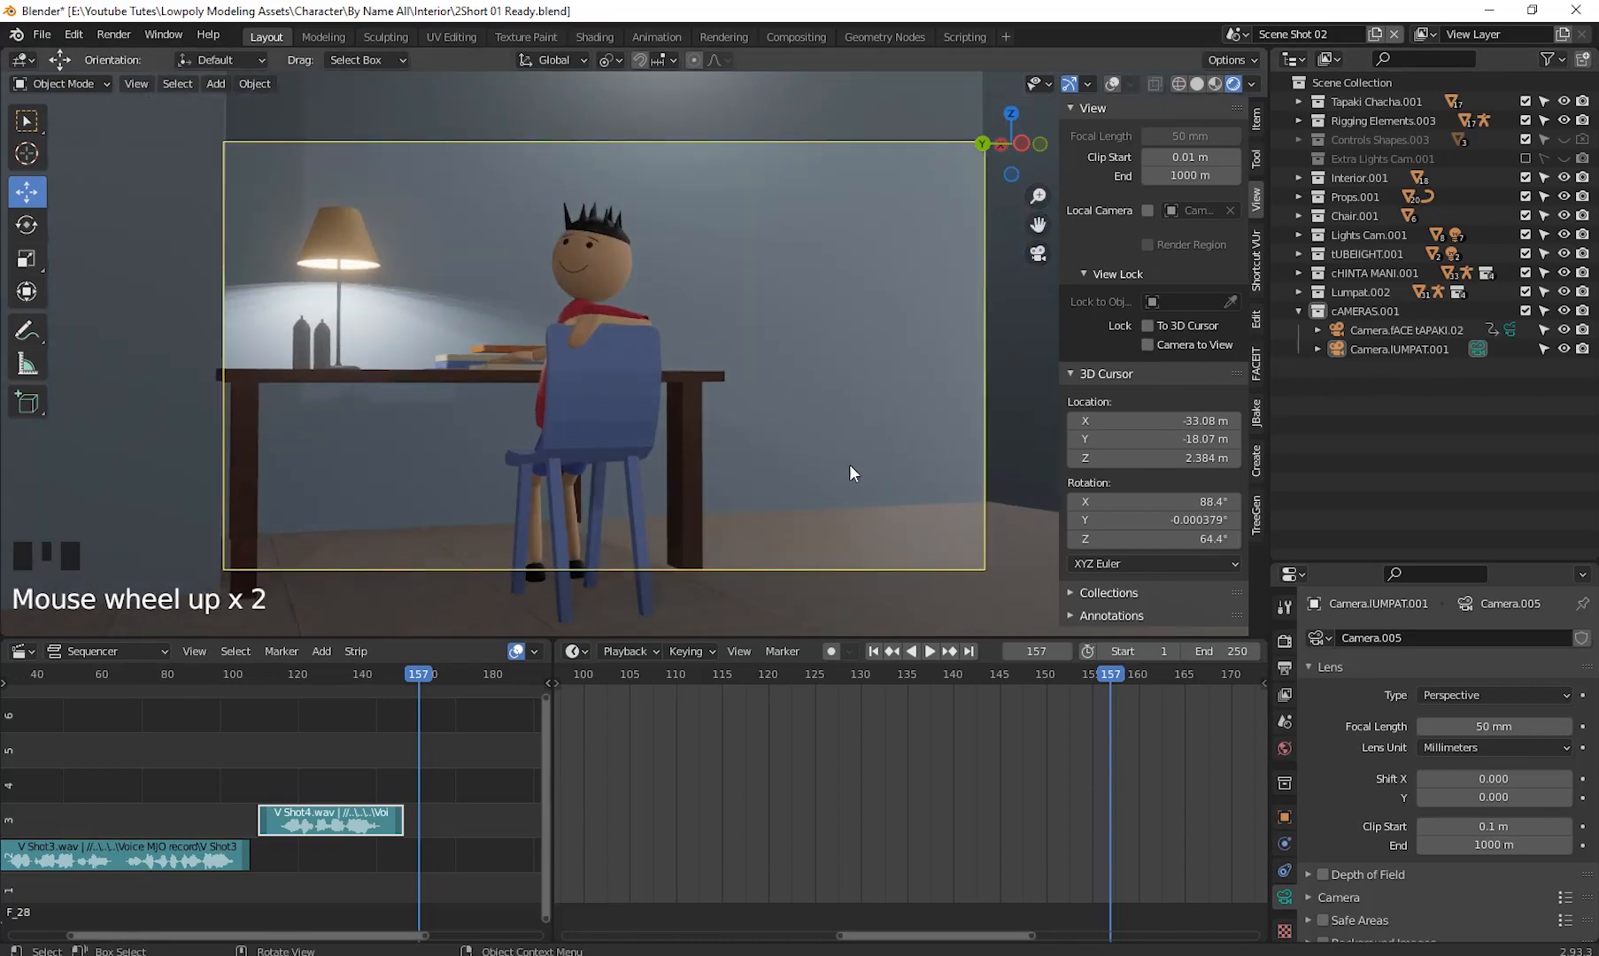
middle_click_drag(766, 444, 297, 338)
scroll(298, 338, "up", 6)
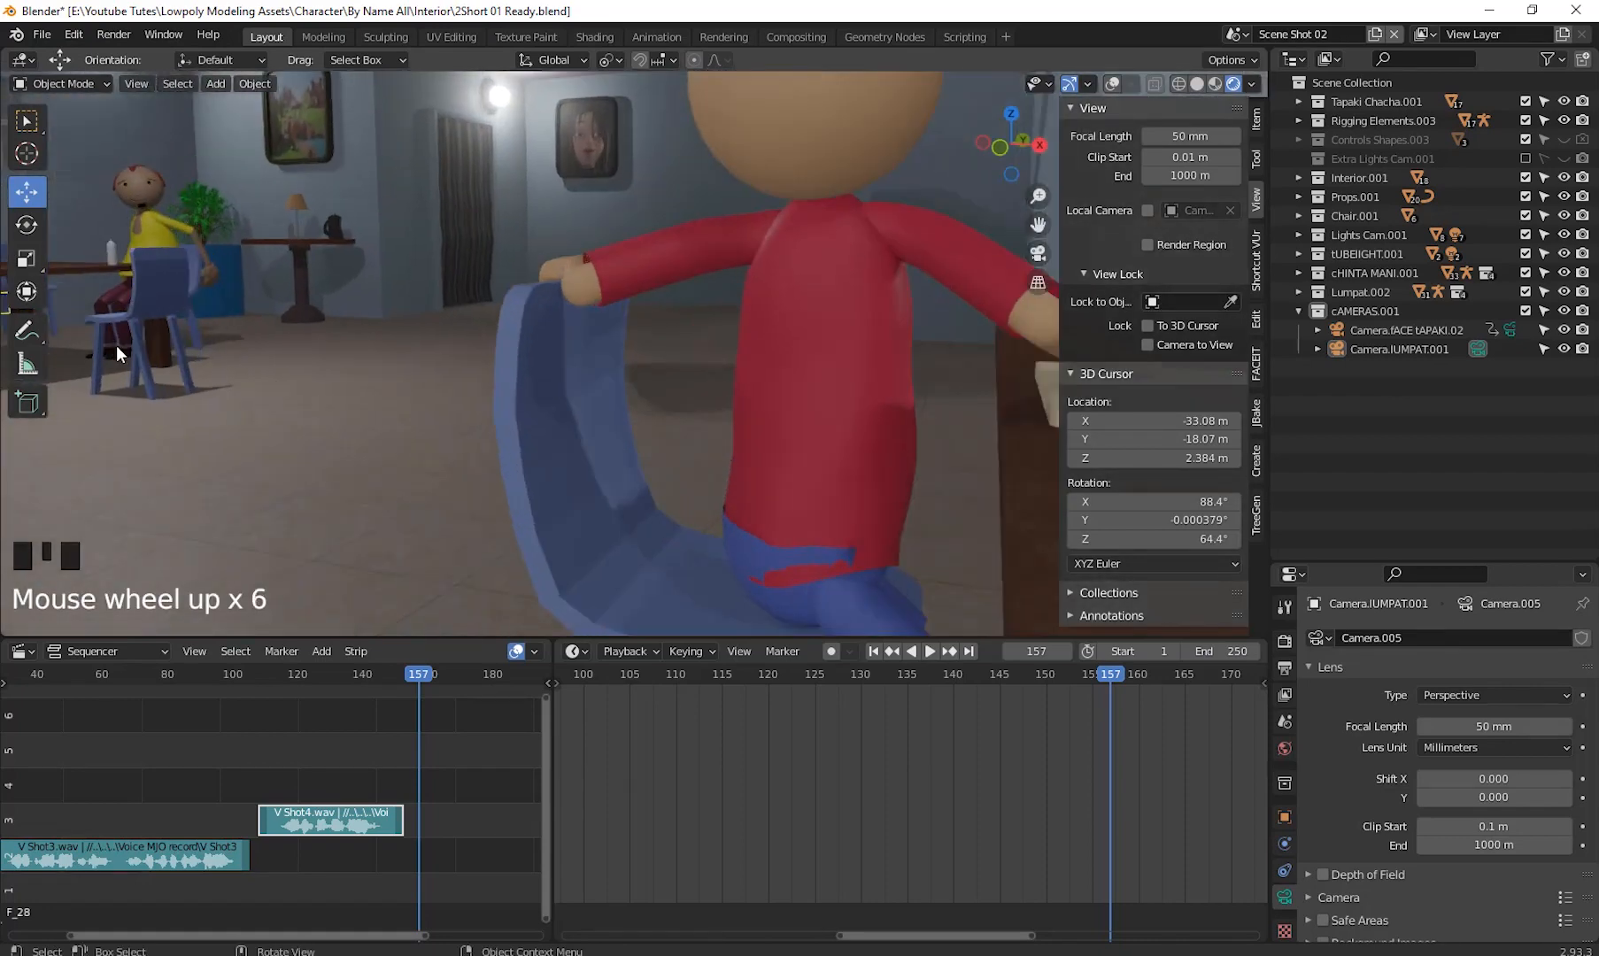
middle_click_drag(116, 344, 207, 325, "shift")
scroll(520, 407, "down", 4)
middle_click_drag(520, 407, 915, 501, "shift")
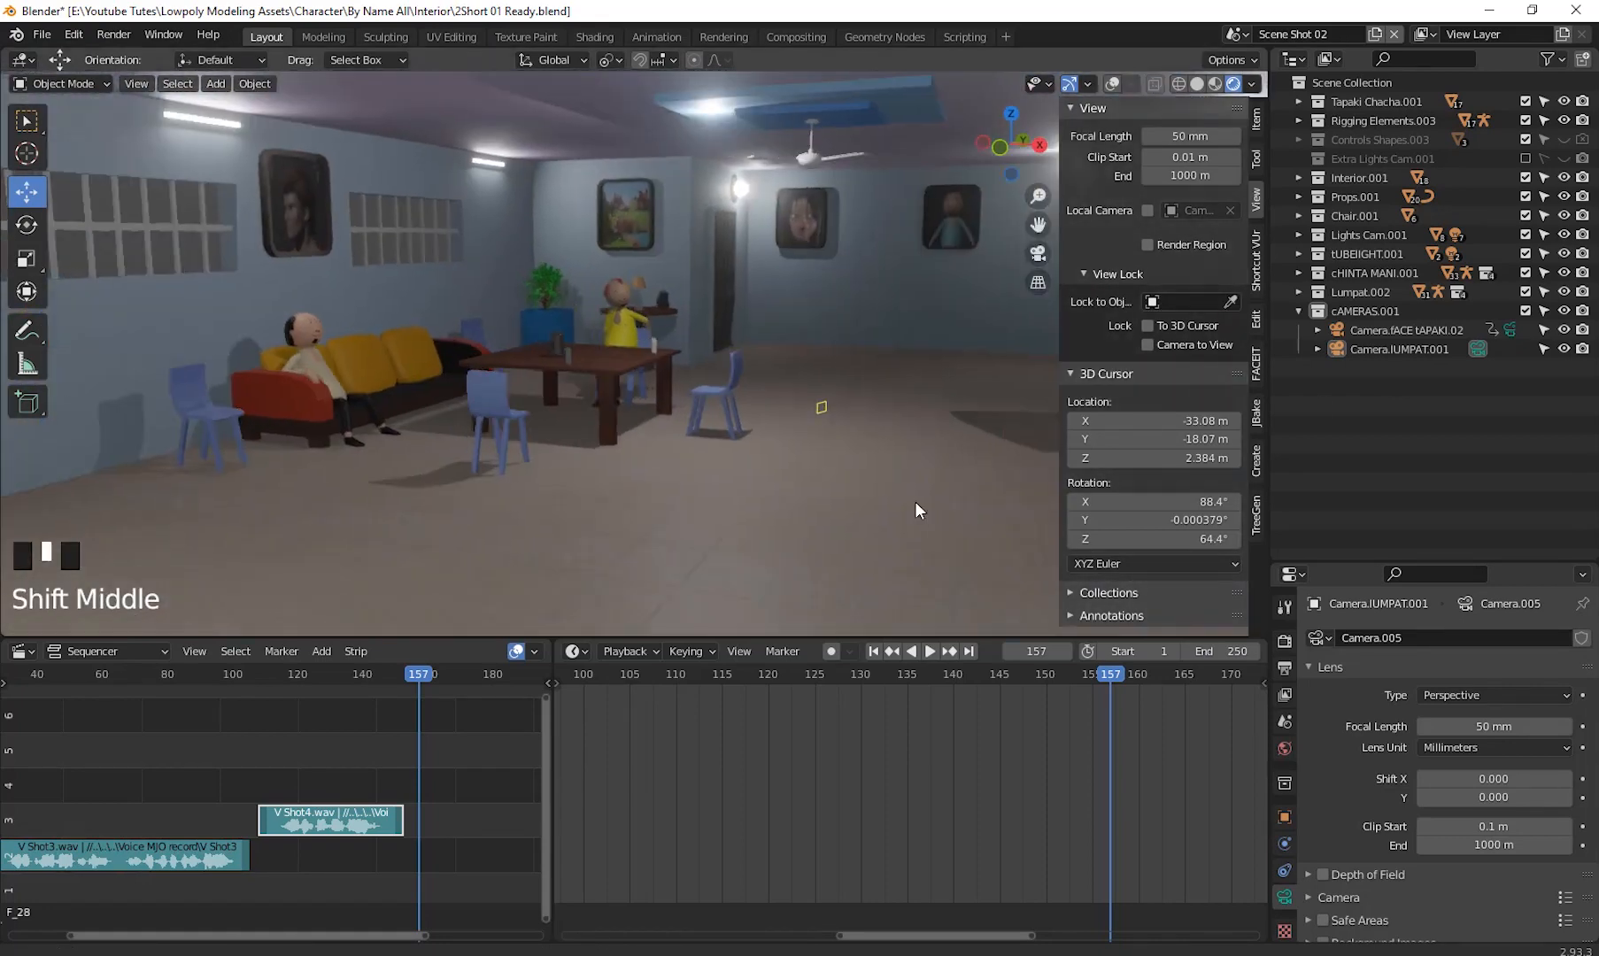
scroll(797, 466, "up", 4)
middle_click_drag(796, 466, 637, 408, "shift")
left_click(675, 240)
middle_click_drag(674, 241, 449, 468, "shift")
scroll(547, 498, "up", 3)
mouse_move(547, 498)
middle_mouse_down("shift")
mouse_move(538, 543)
mouse_move(535, 510)
middle_mouse_up("shift")
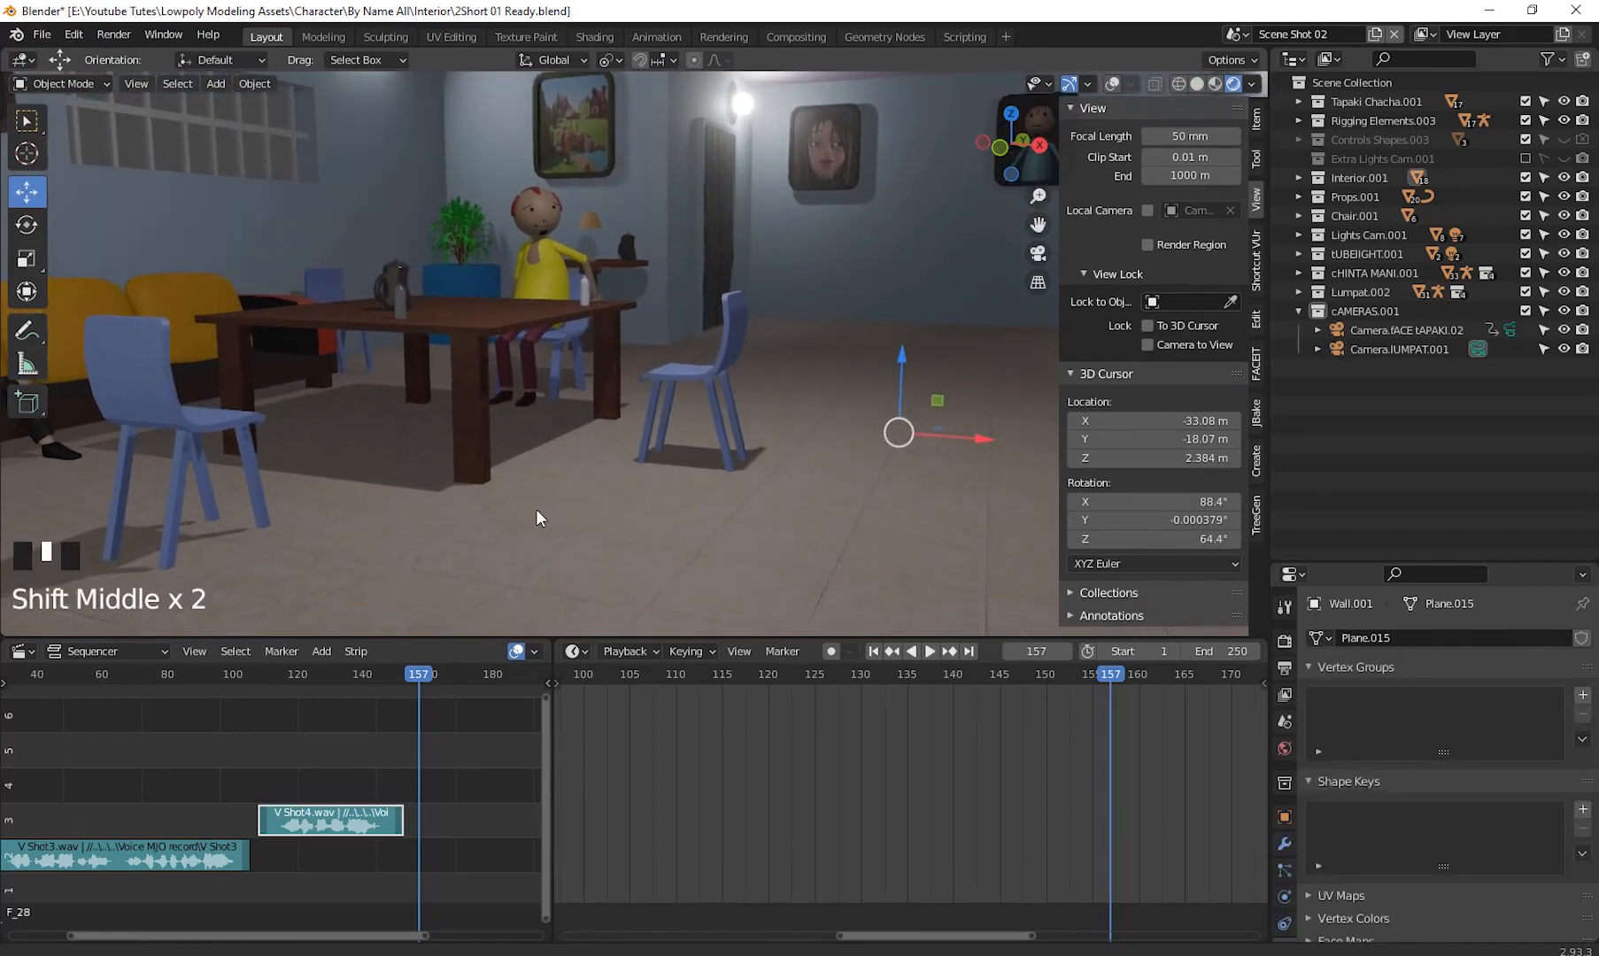
key("shift+a")
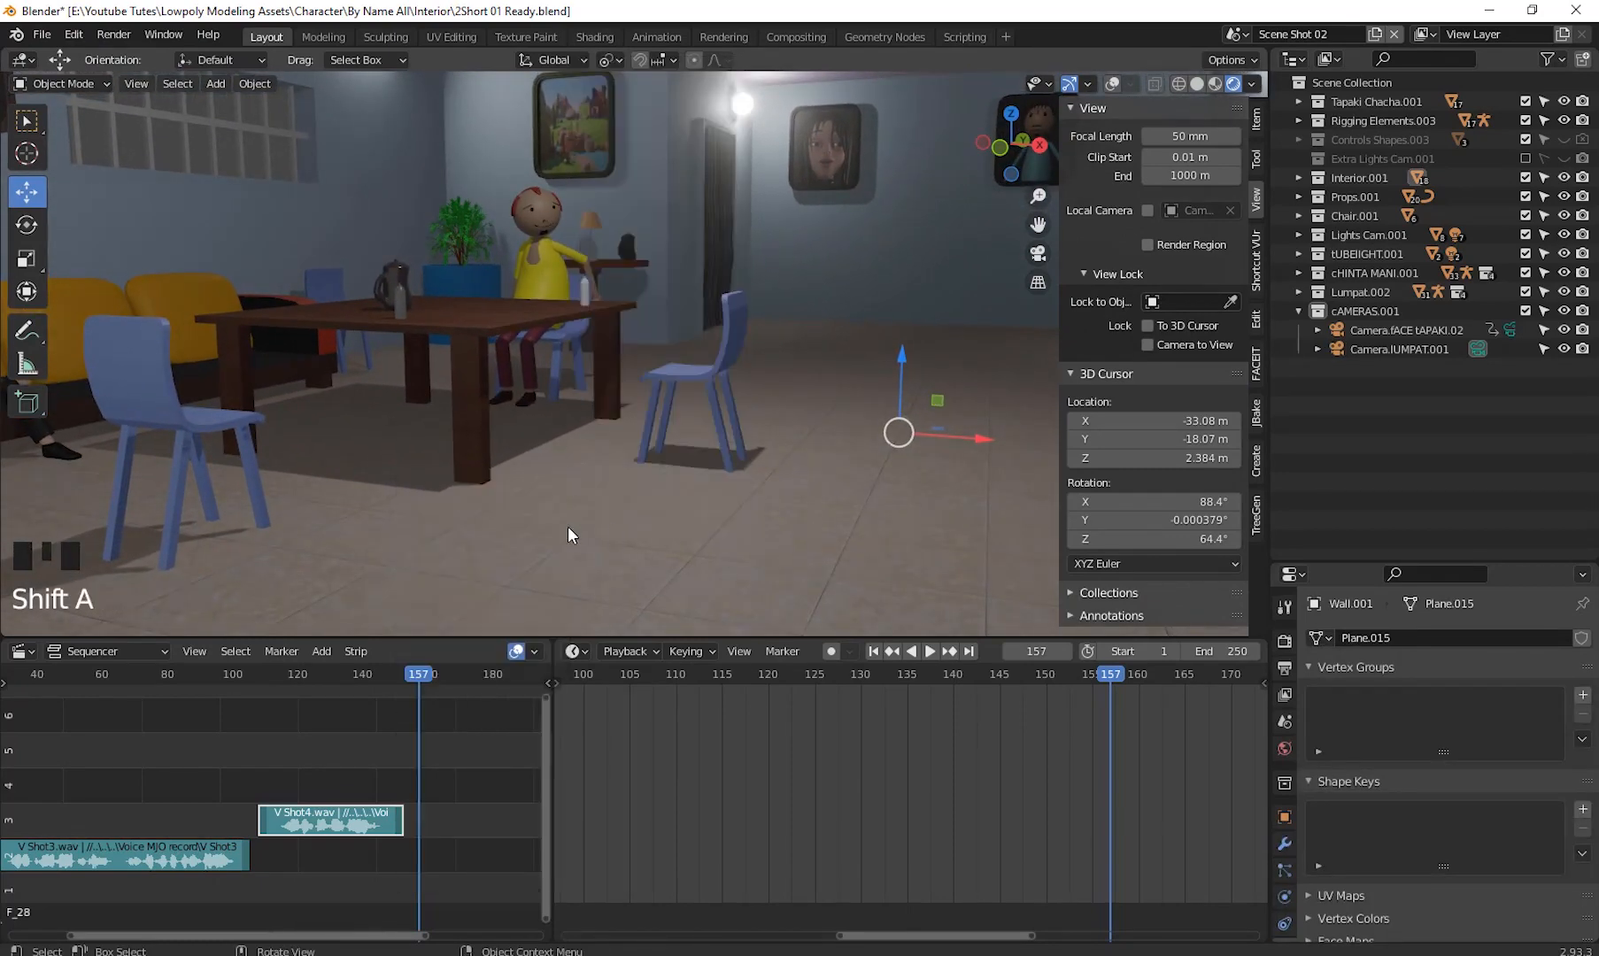
right_click(571, 514, "shift")
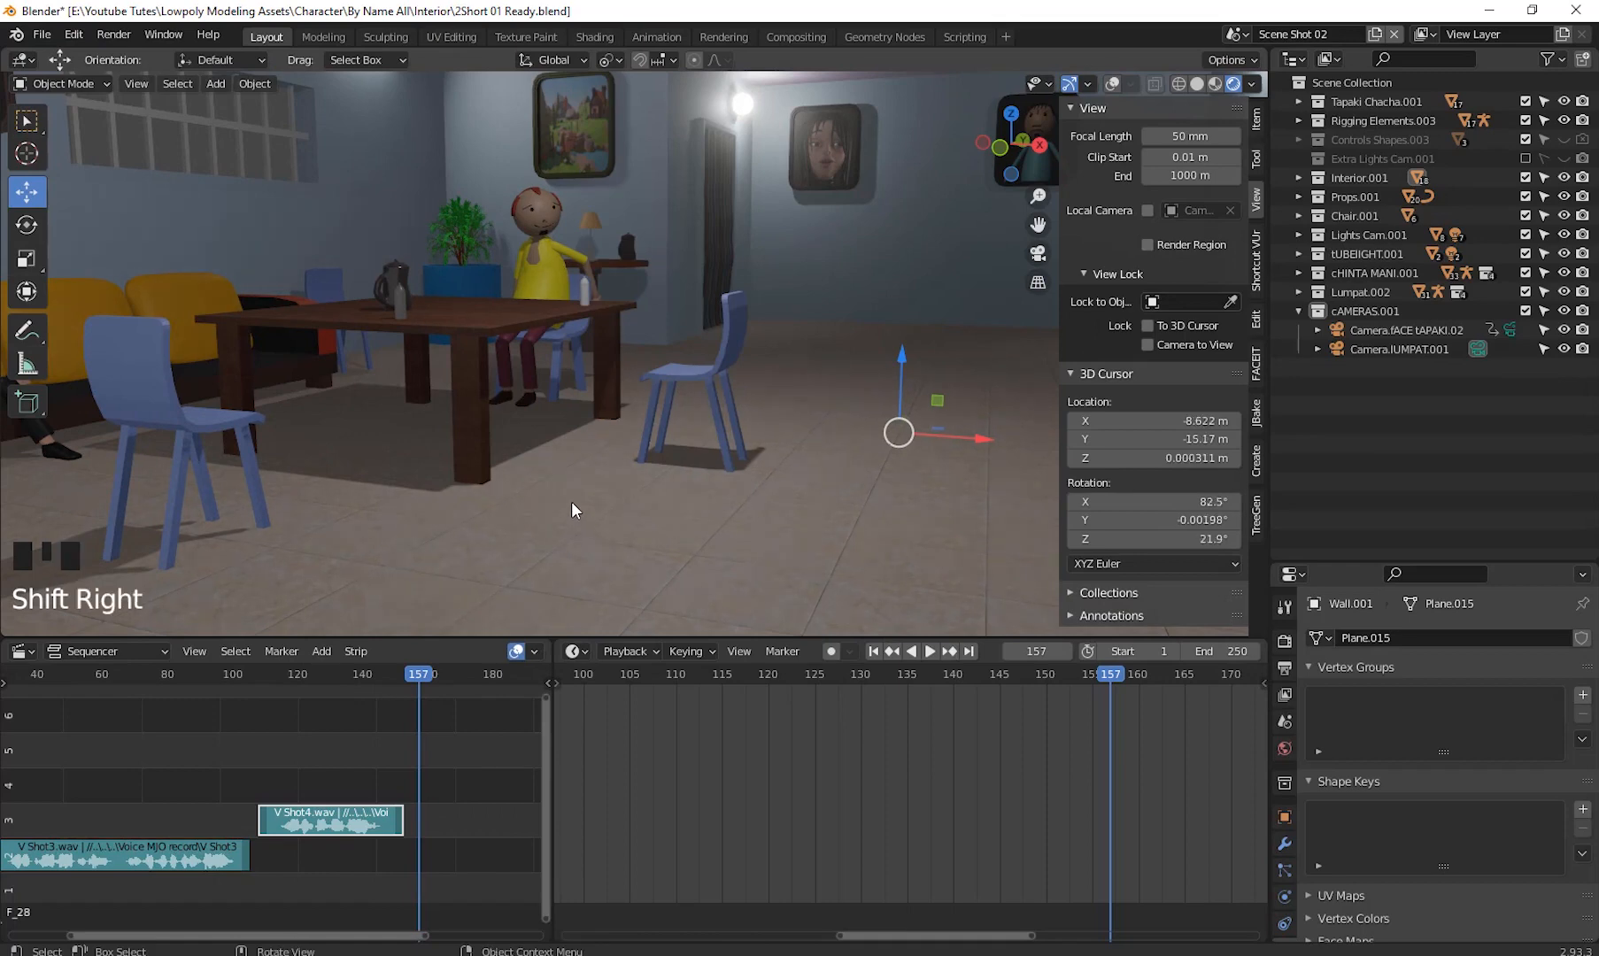
right_click(571, 505, "shift")
left_click(1112, 84)
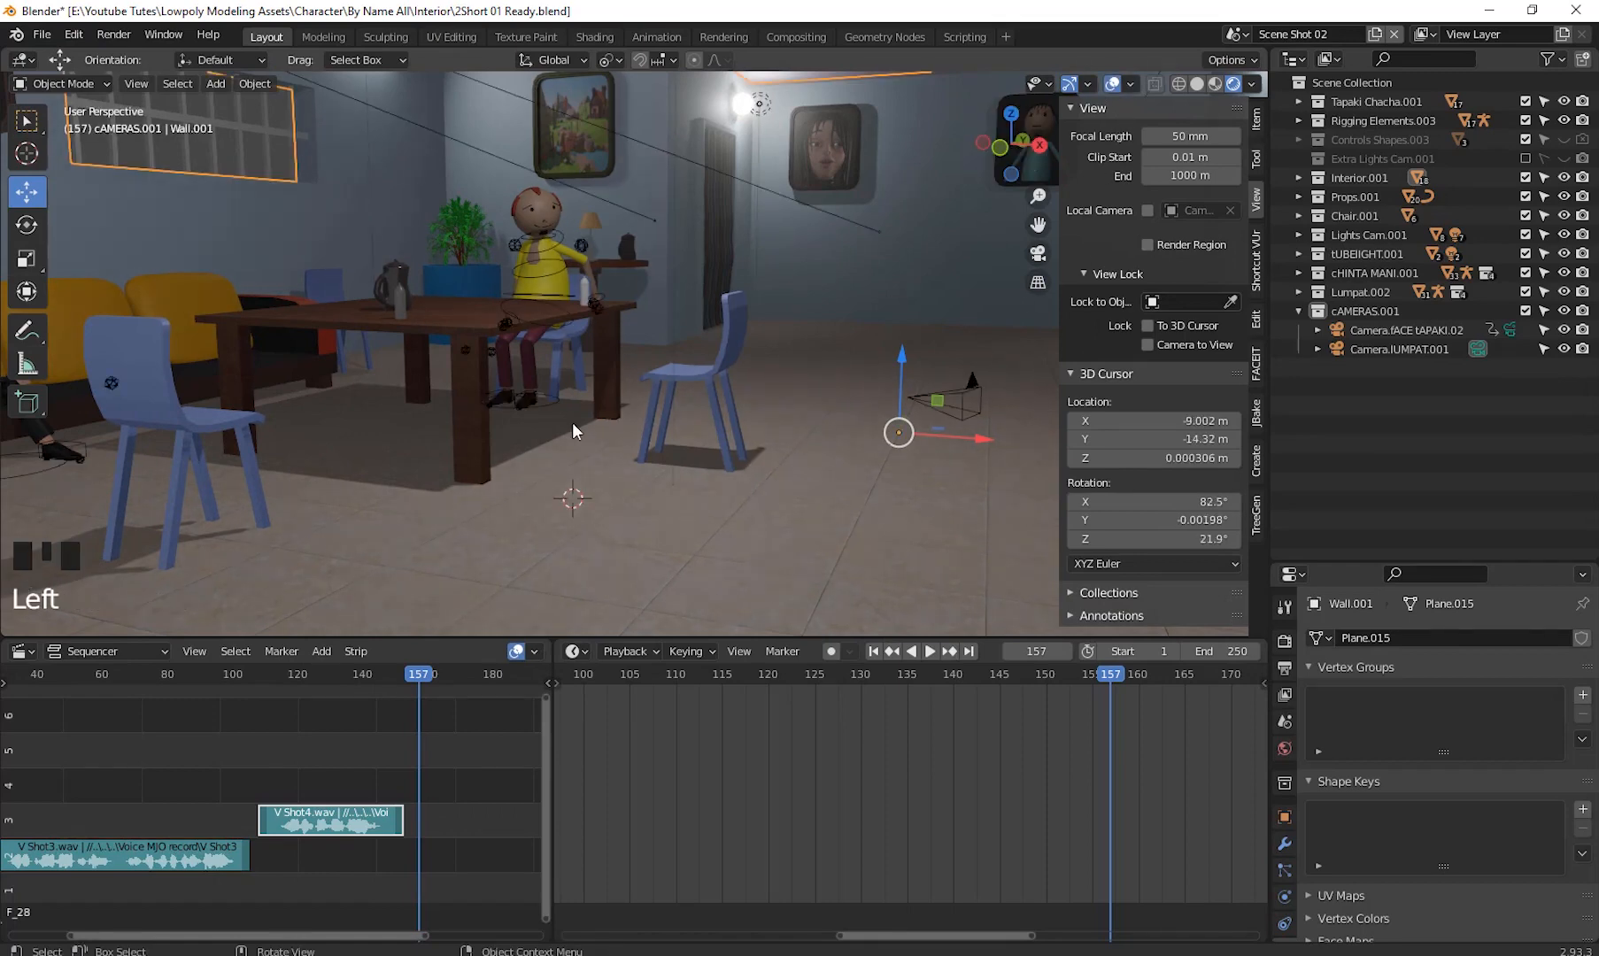
right_click(521, 496, "shift")
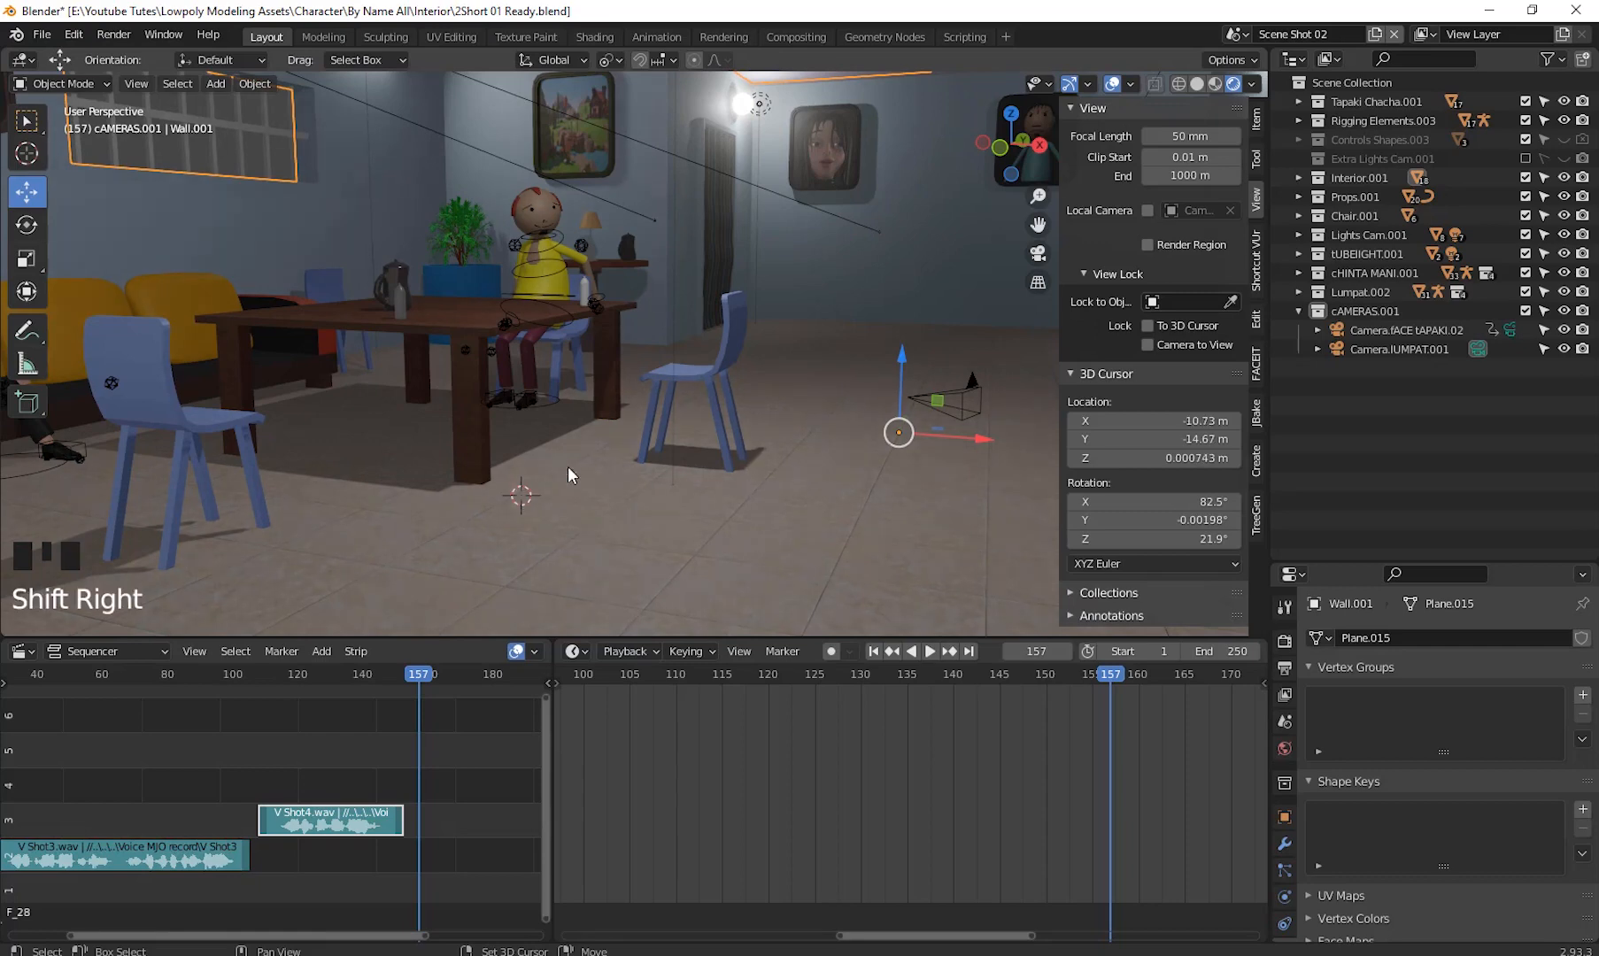
right_click(484, 321, "shift")
middle_click_drag(593, 347, 621, 410)
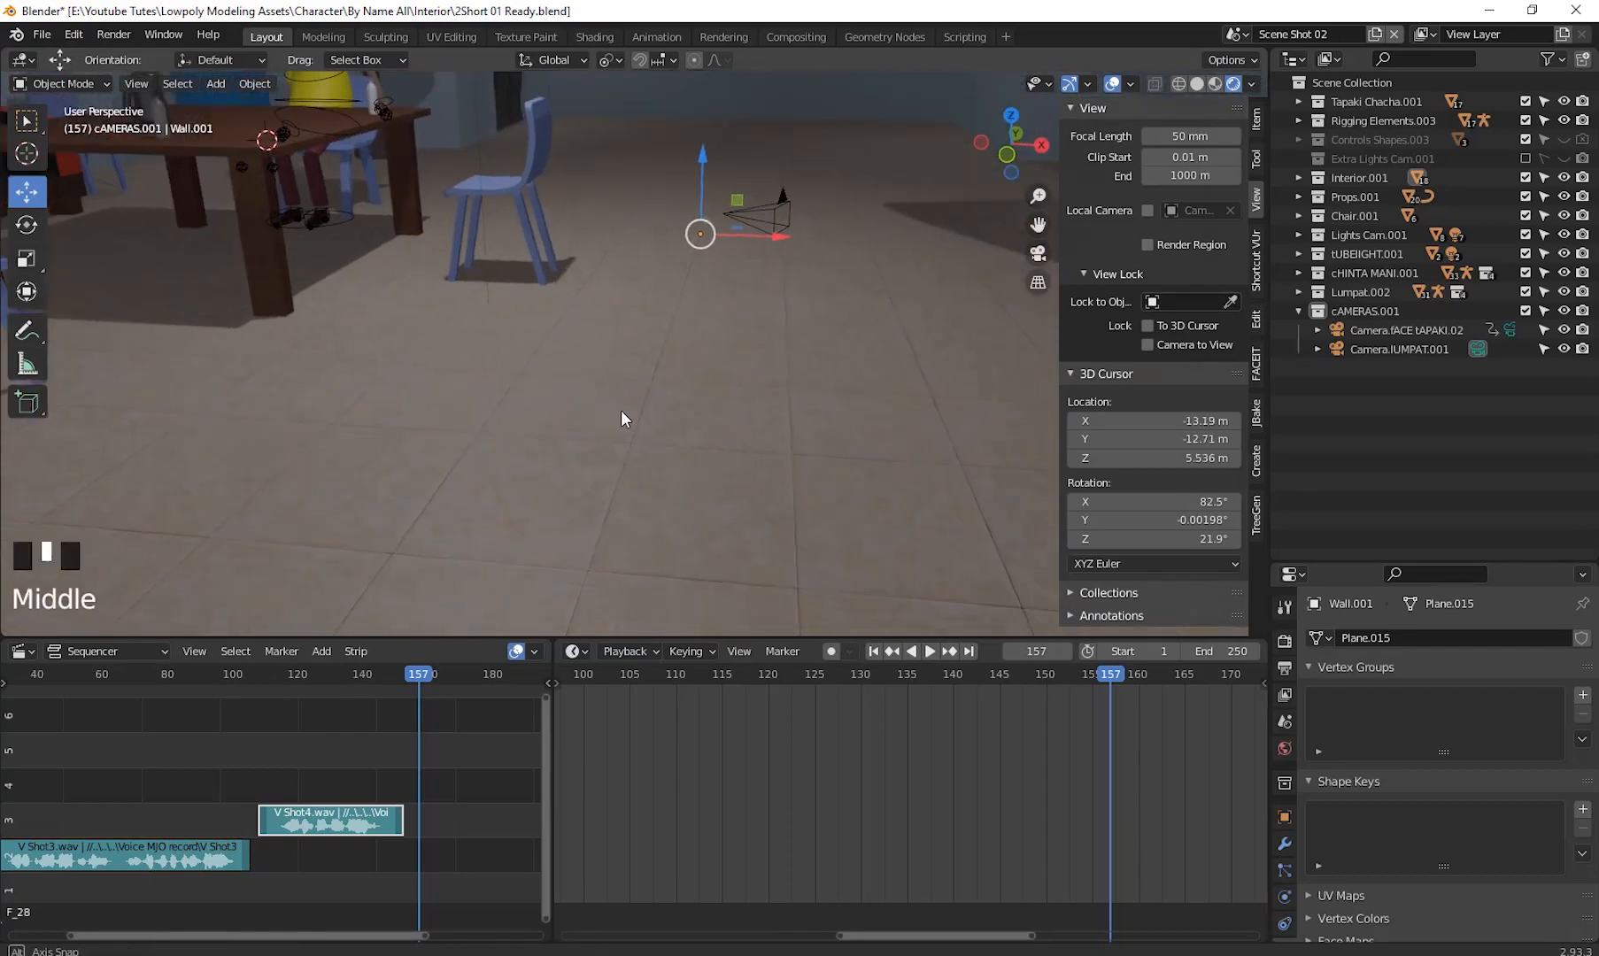
middle_click_drag(440, 325, 627, 503, "shift")
scroll(586, 321, "down", 3)
scroll(586, 322, "down", 5)
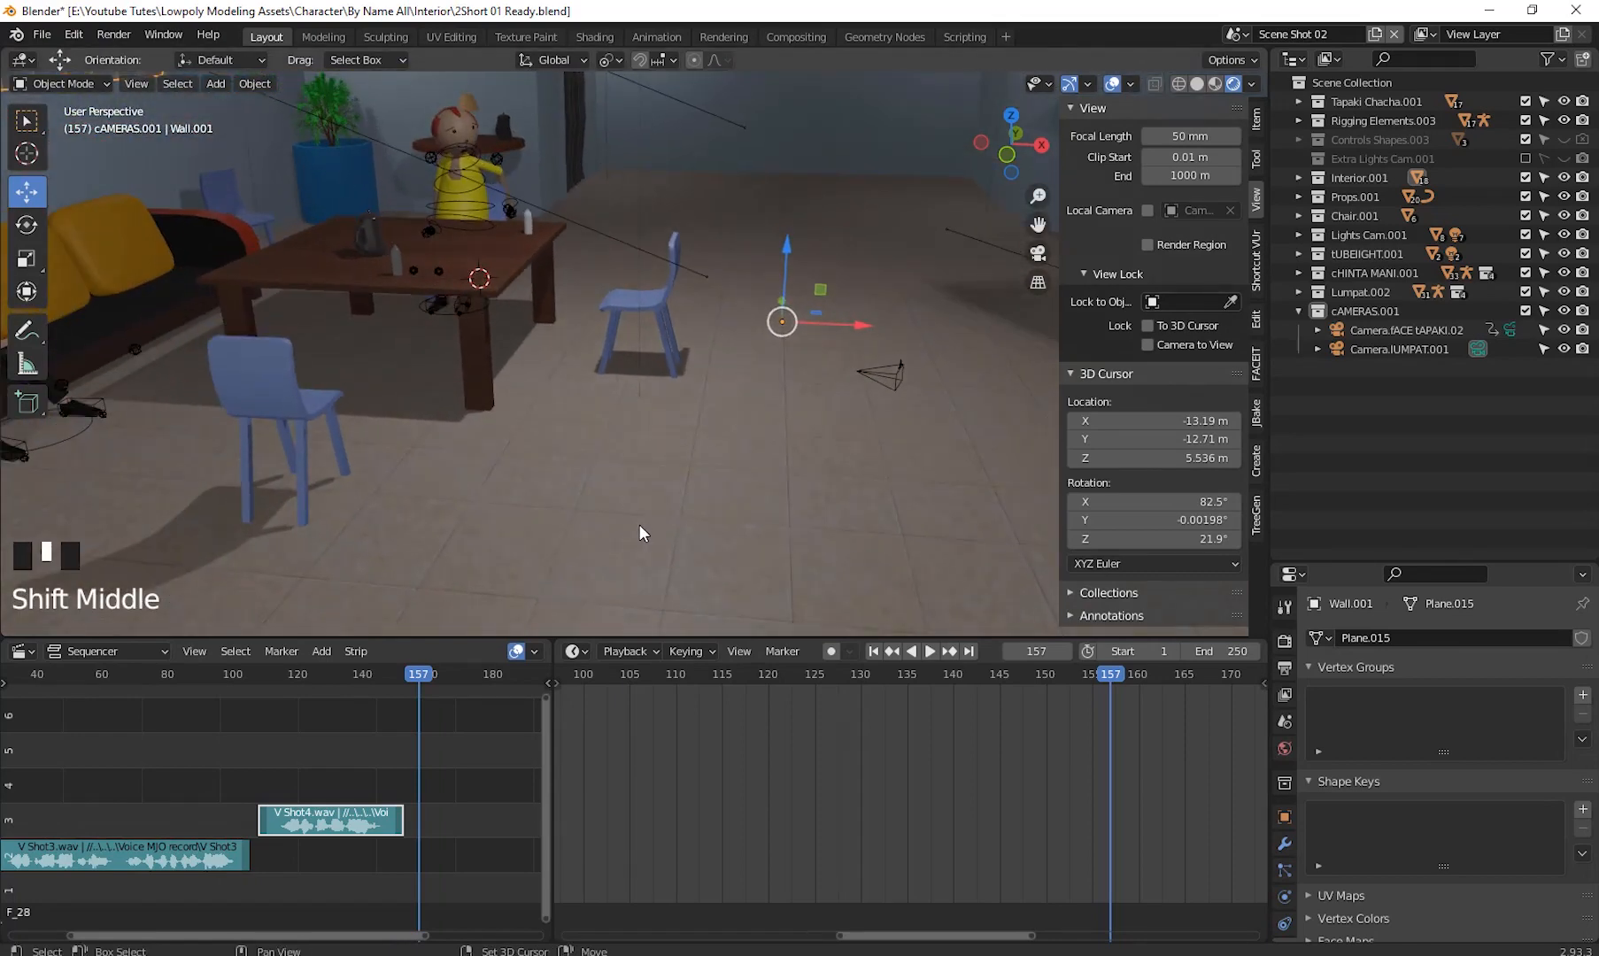
- Add a camera at the 3D cursor and move it up about 2.43 m along Z
key("shift+a")
mouse_move(590, 812)
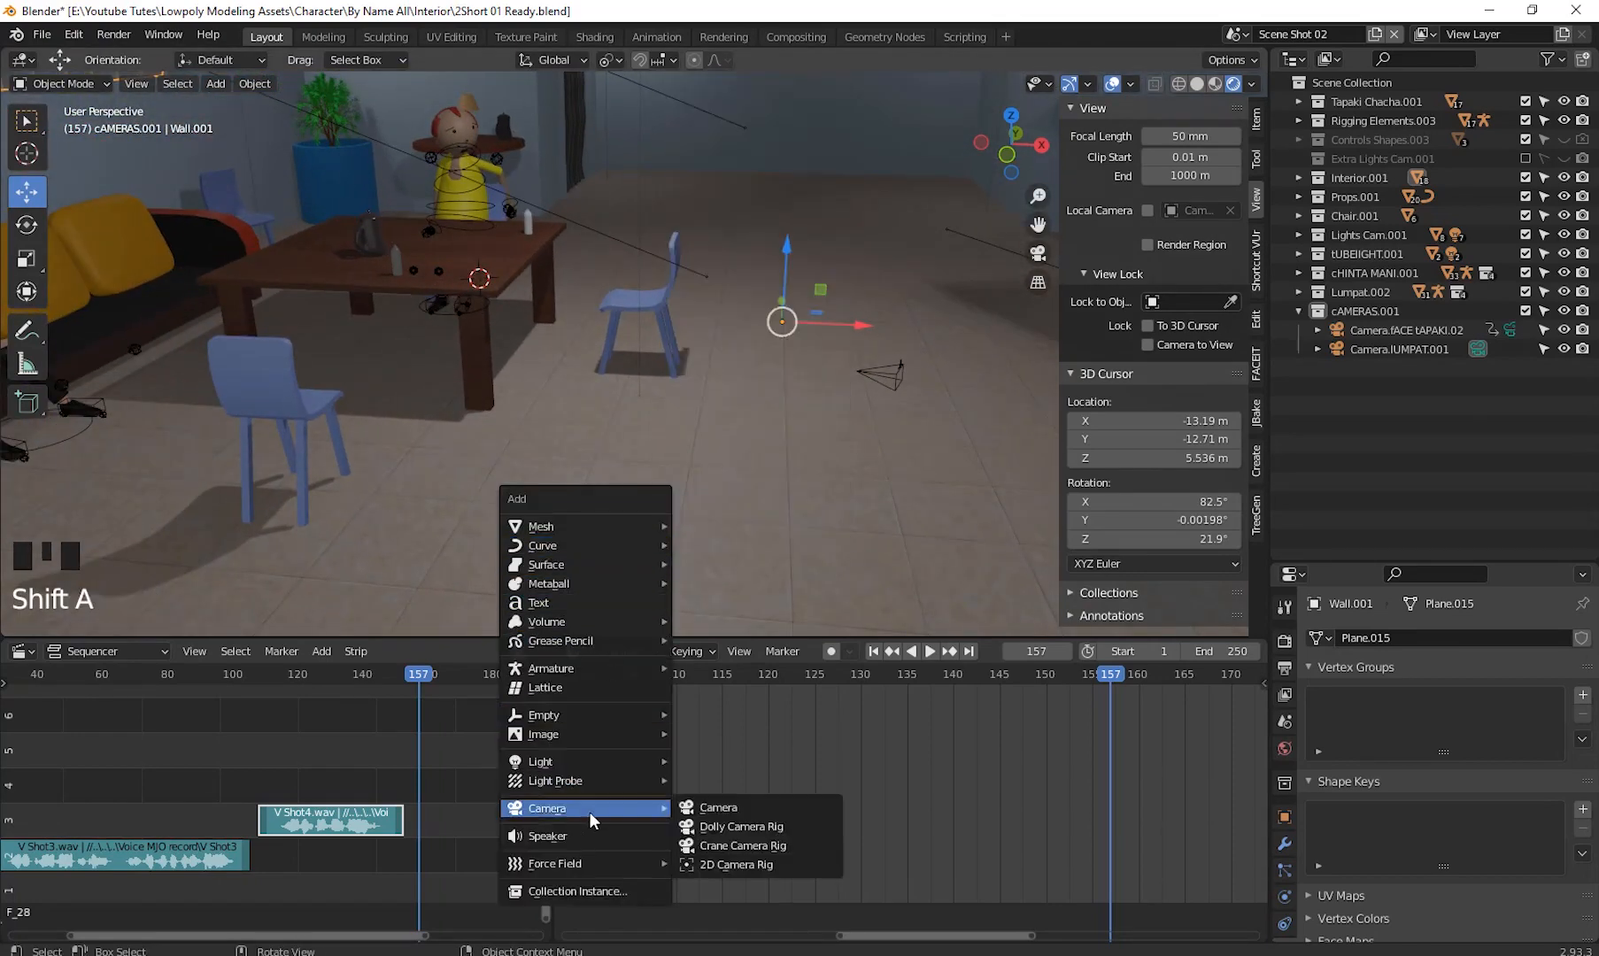
left_click(711, 814)
middle_click_drag(490, 319, 531, 344)
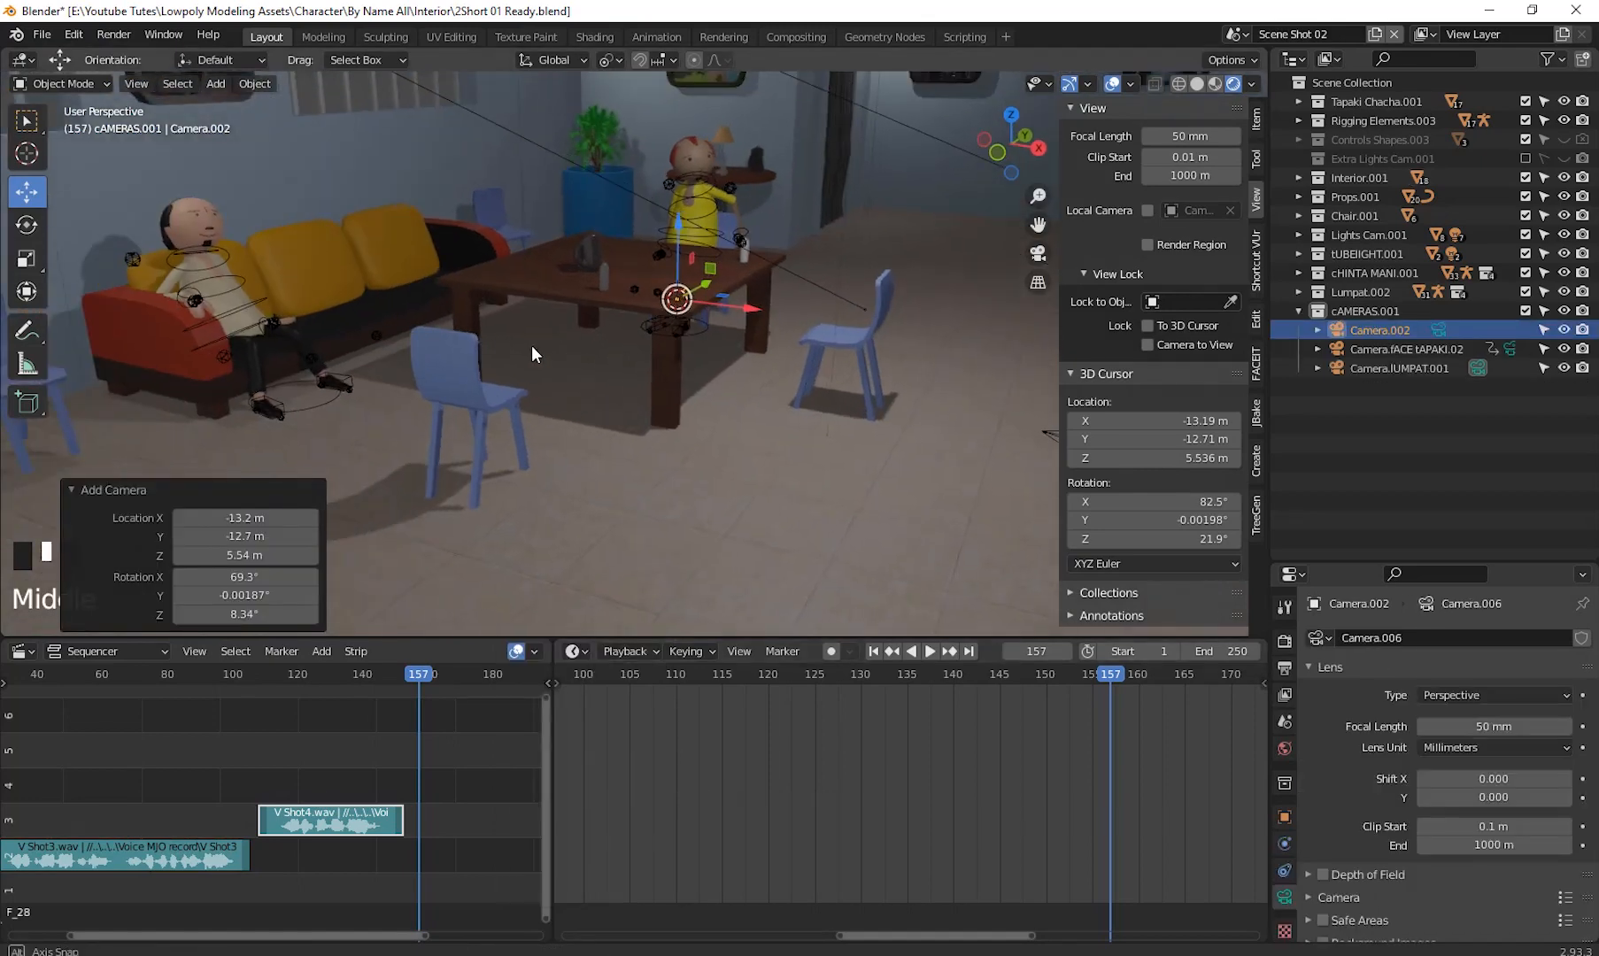
left_click_drag(678, 241, 678, 292)
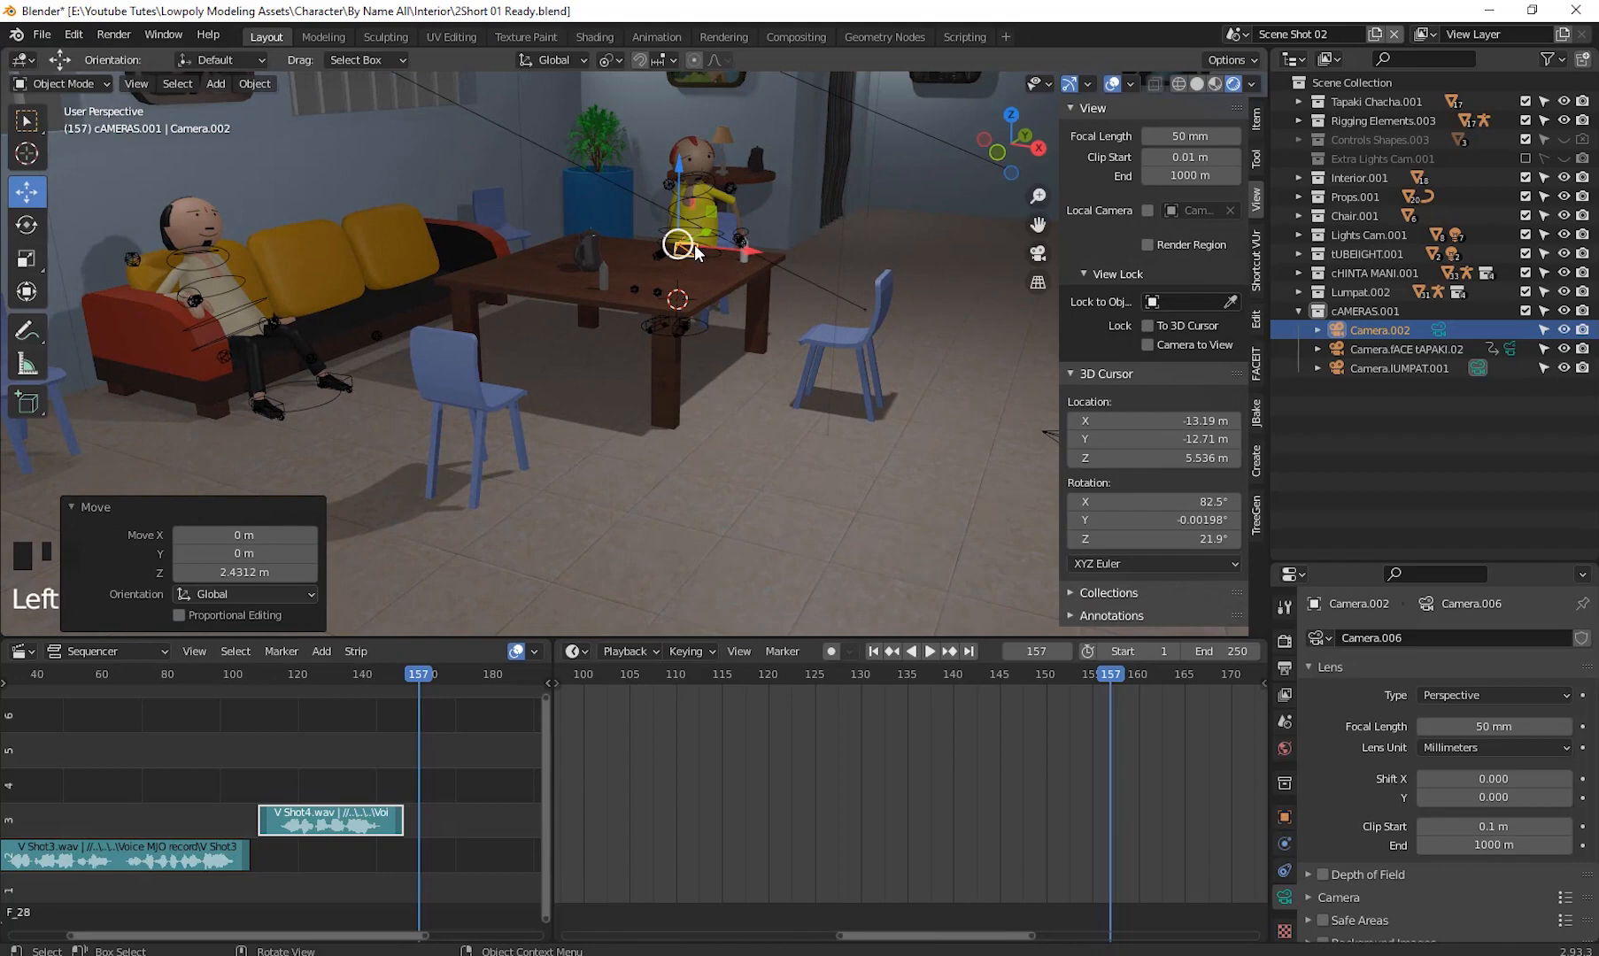
- Rename the new camera to "Chinta mani Face Cam"
left_click(1382, 326)
double_click(1381, 325)
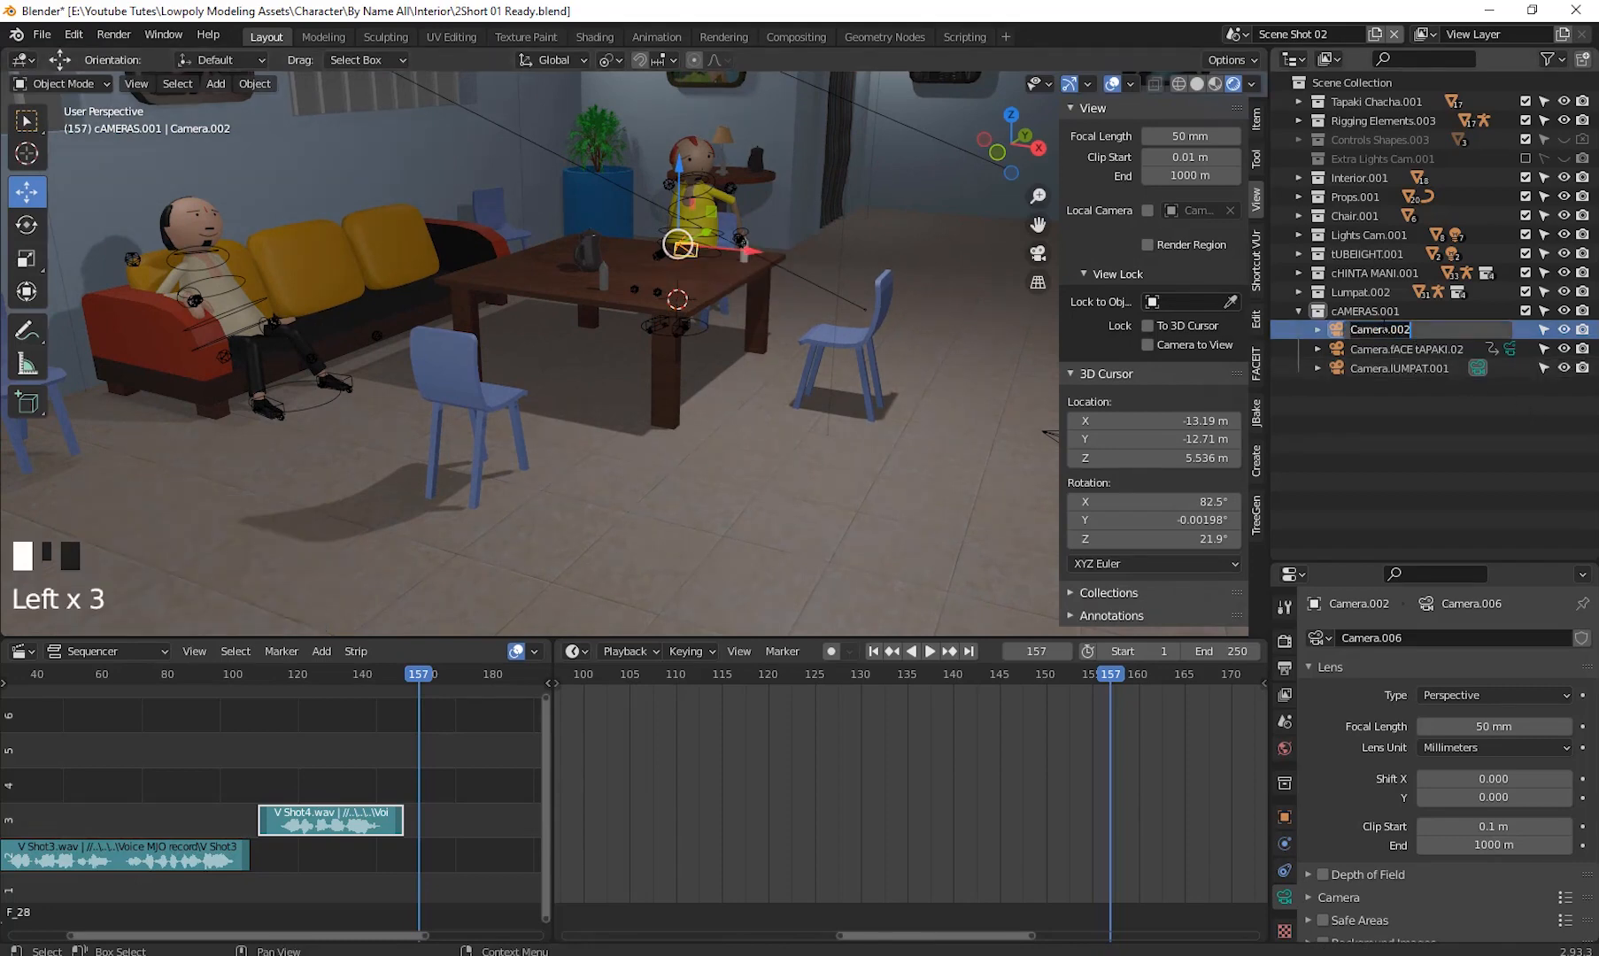
type("Chinta mani Face Cam")
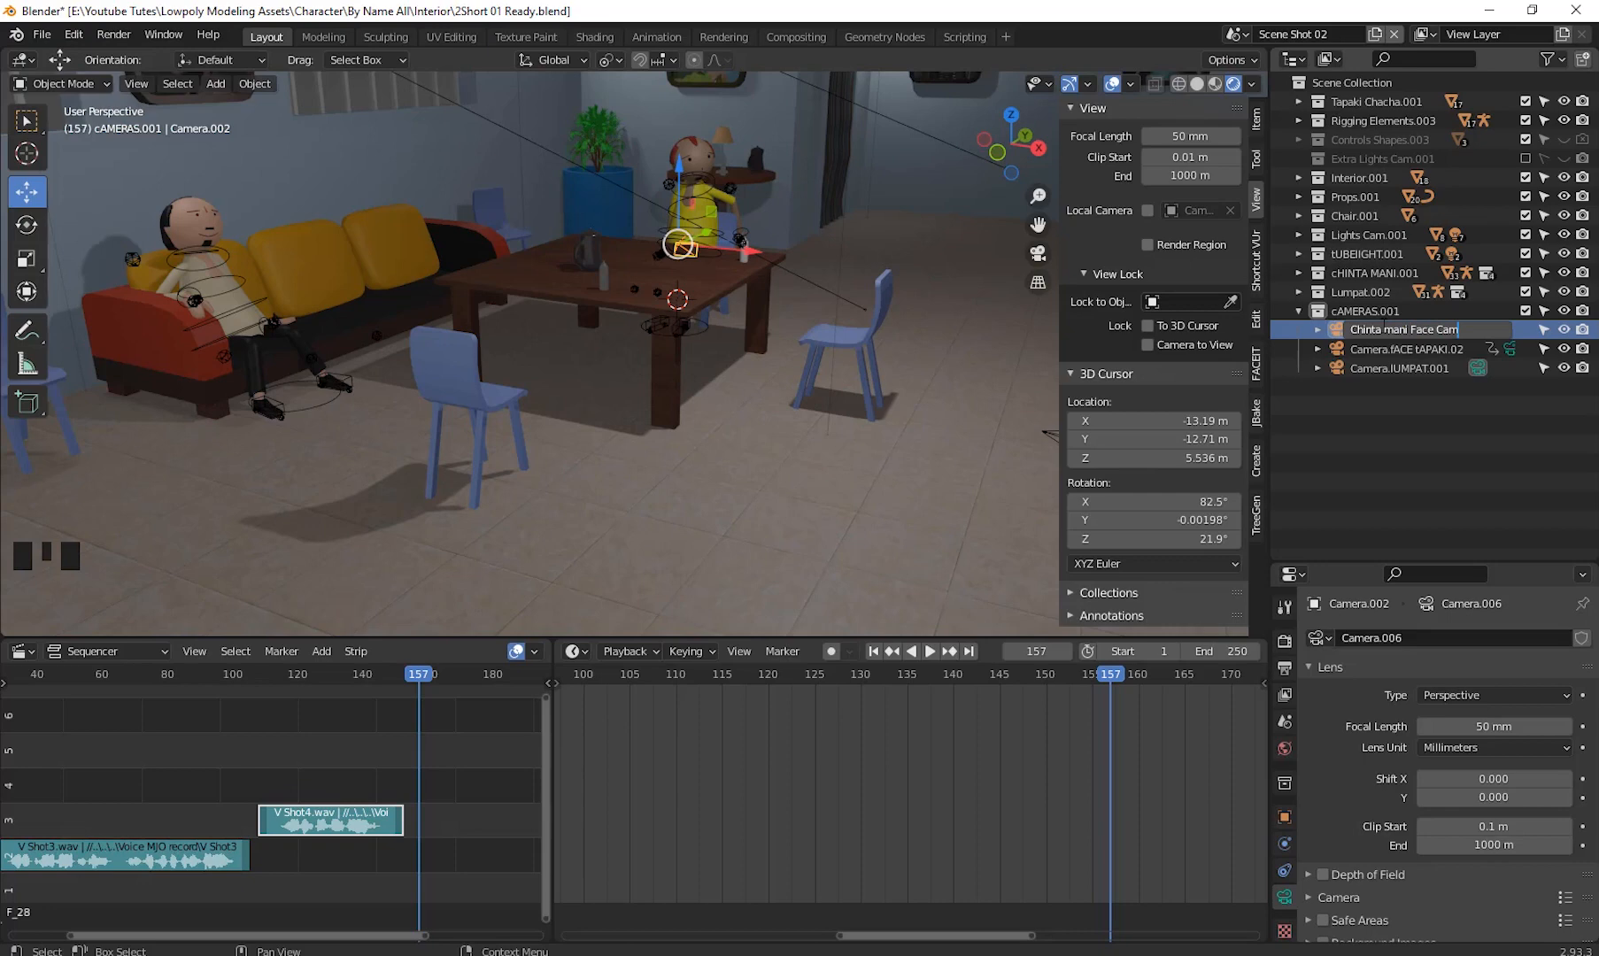
key("Return")
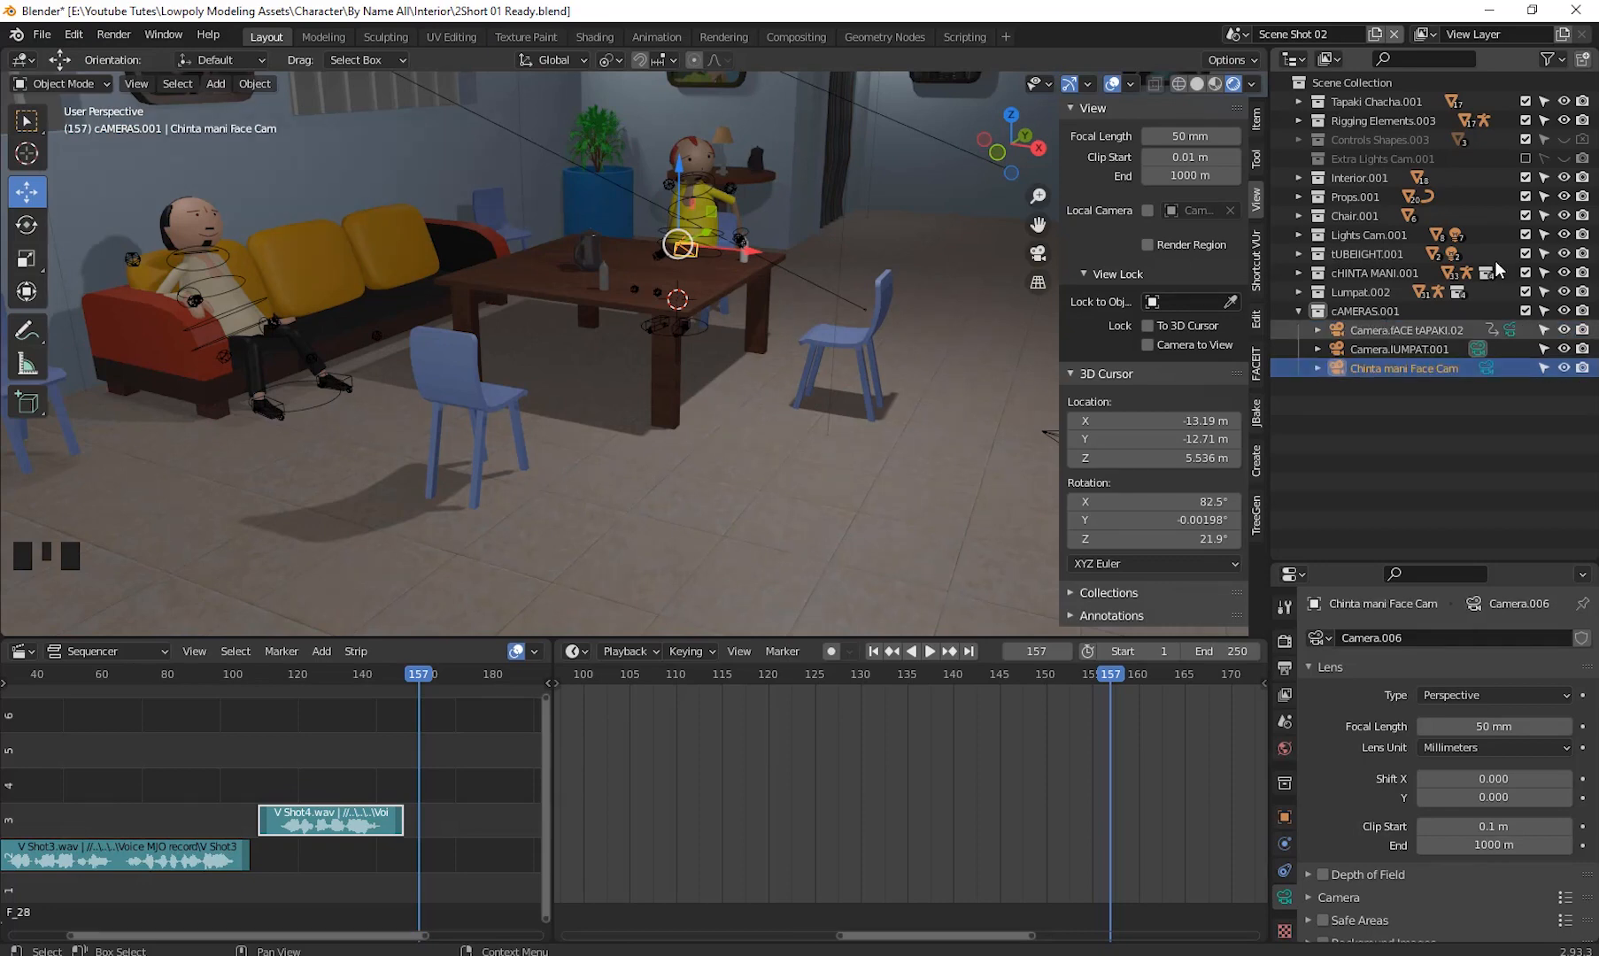
- Make Chinta mani Face Cam the active camera and view the scene through it
left_click(1400, 370)
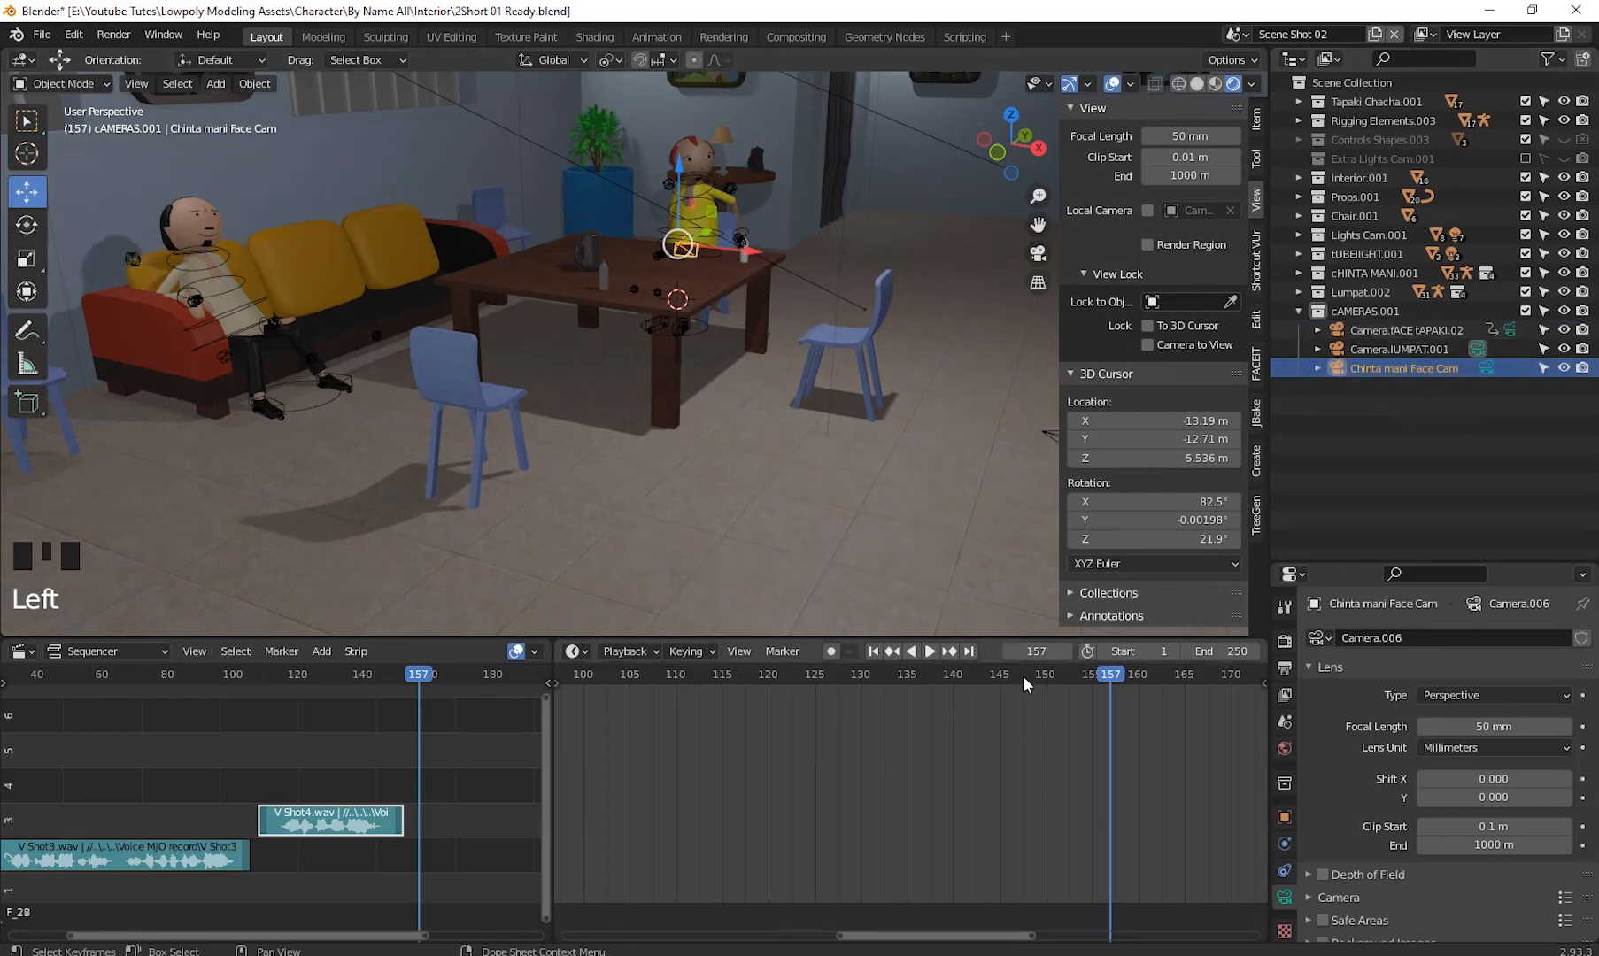
key("ctrl+KP_0")
middle_click_drag(557, 350, 593, 370)
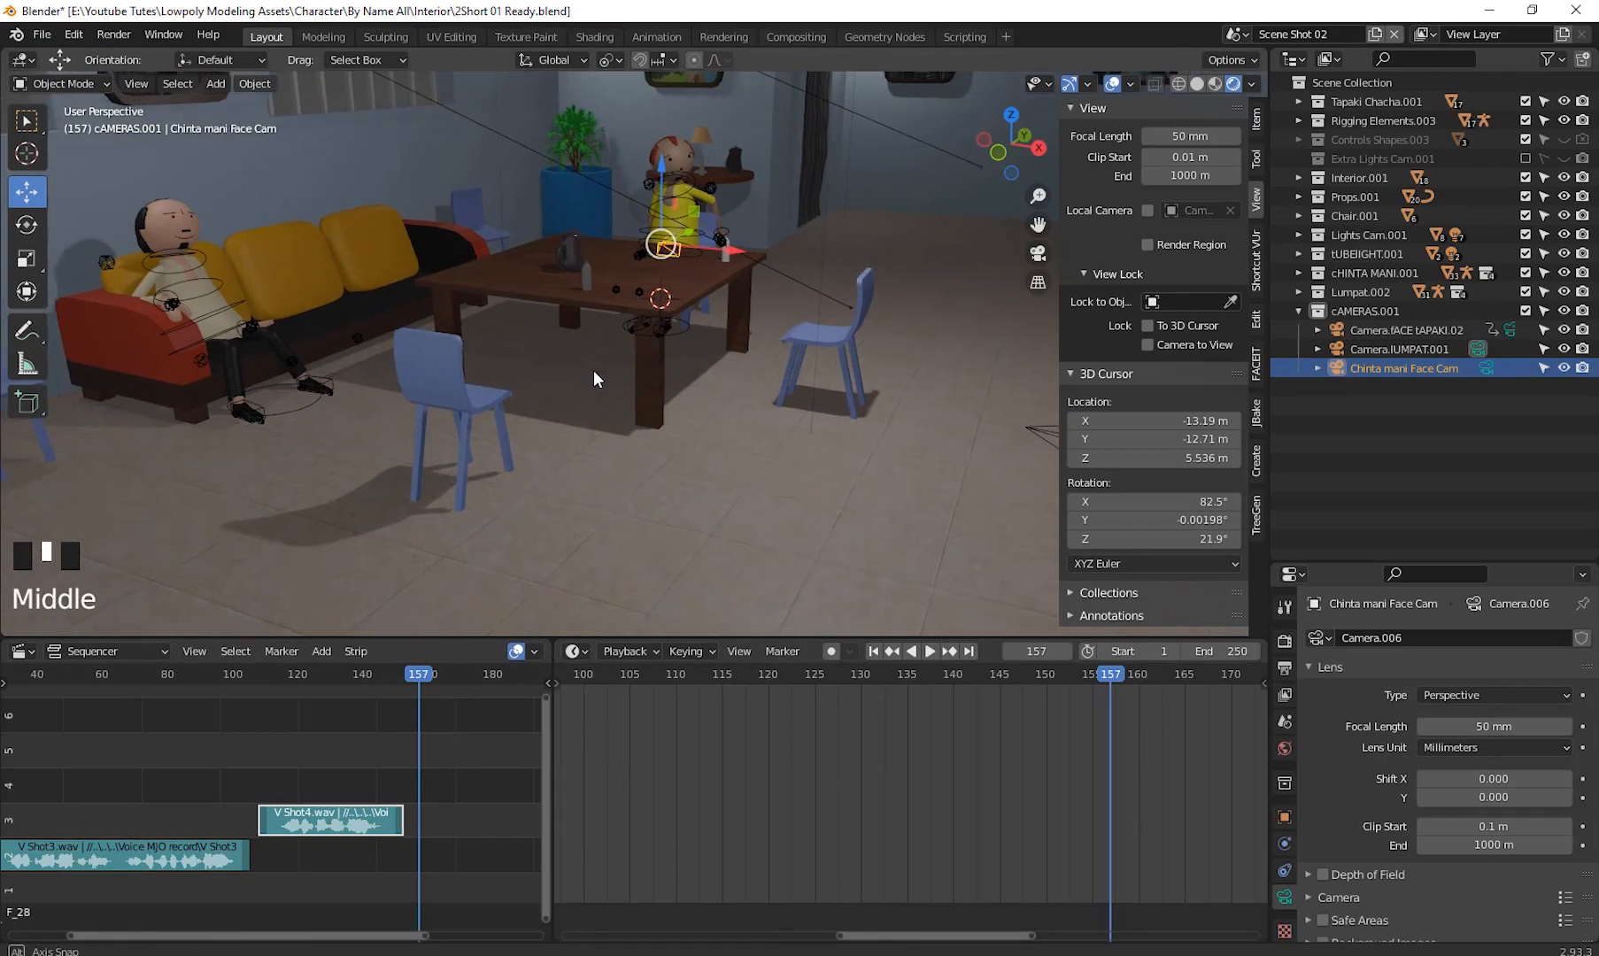
key("ctrl+KP_0")
scroll(620, 366, "down", 5)
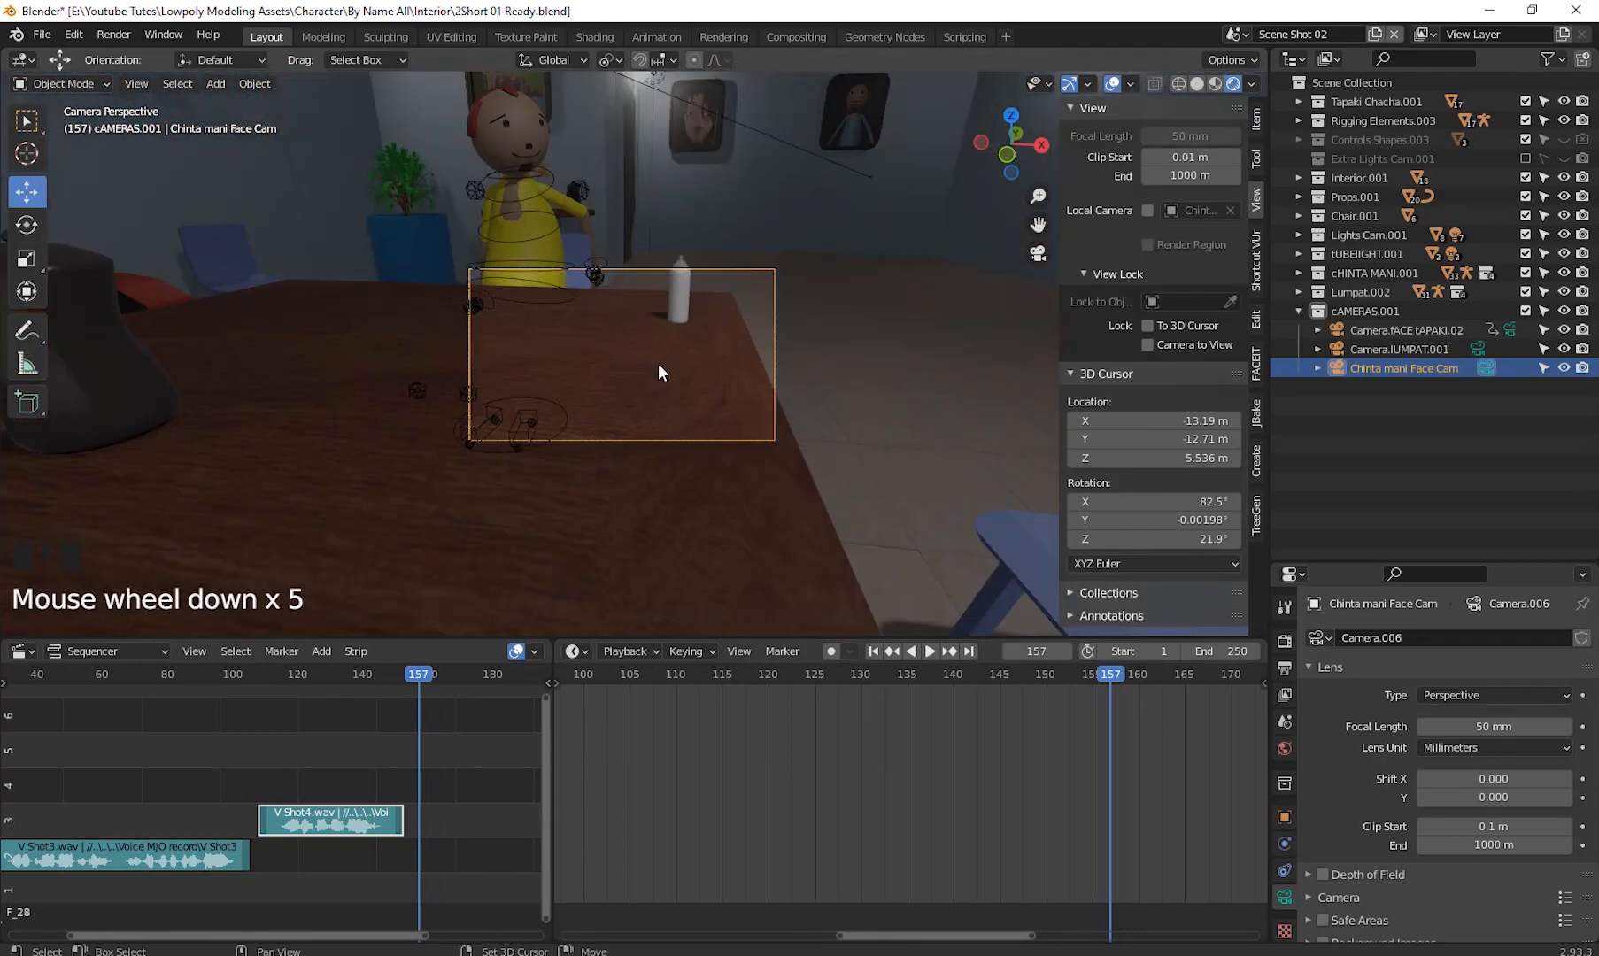
- Lock the camera to the view and frame the character at the dining table through Chinta mani Face Cam
left_click(1148, 344)
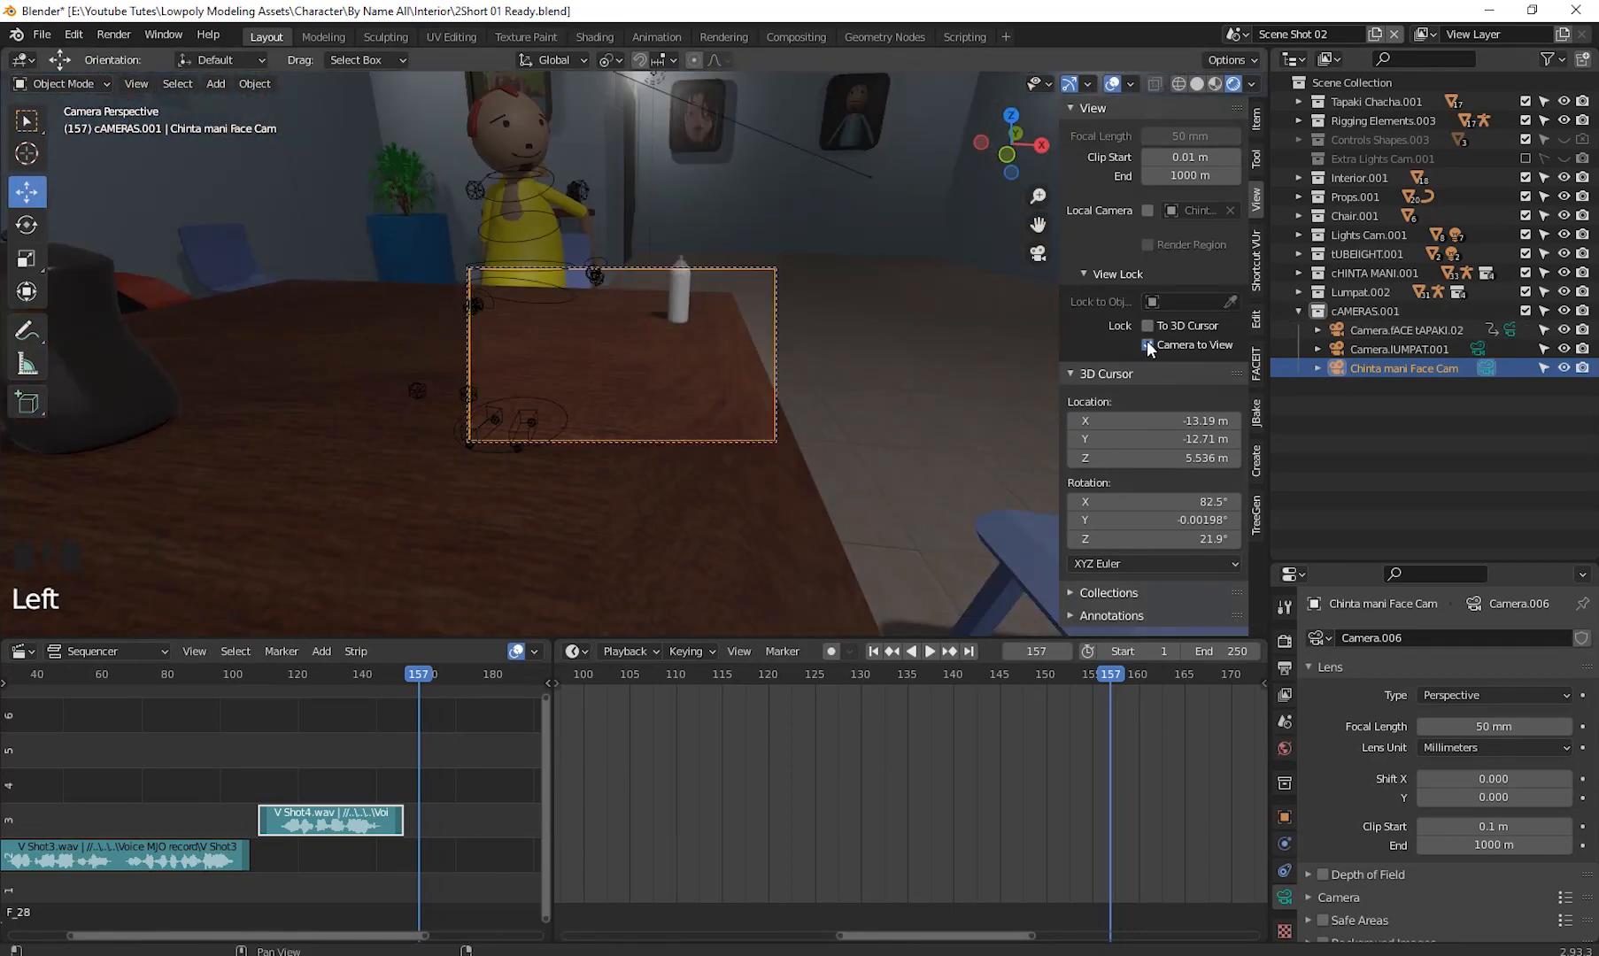
middle_click_drag(724, 356, 735, 409)
scroll(696, 349, "down", 4)
scroll(690, 396, "up", 6)
scroll(727, 418, "down", 10)
scroll(727, 419, "down", 2)
left_click(1156, 344)
scroll(653, 331, "up", 7)
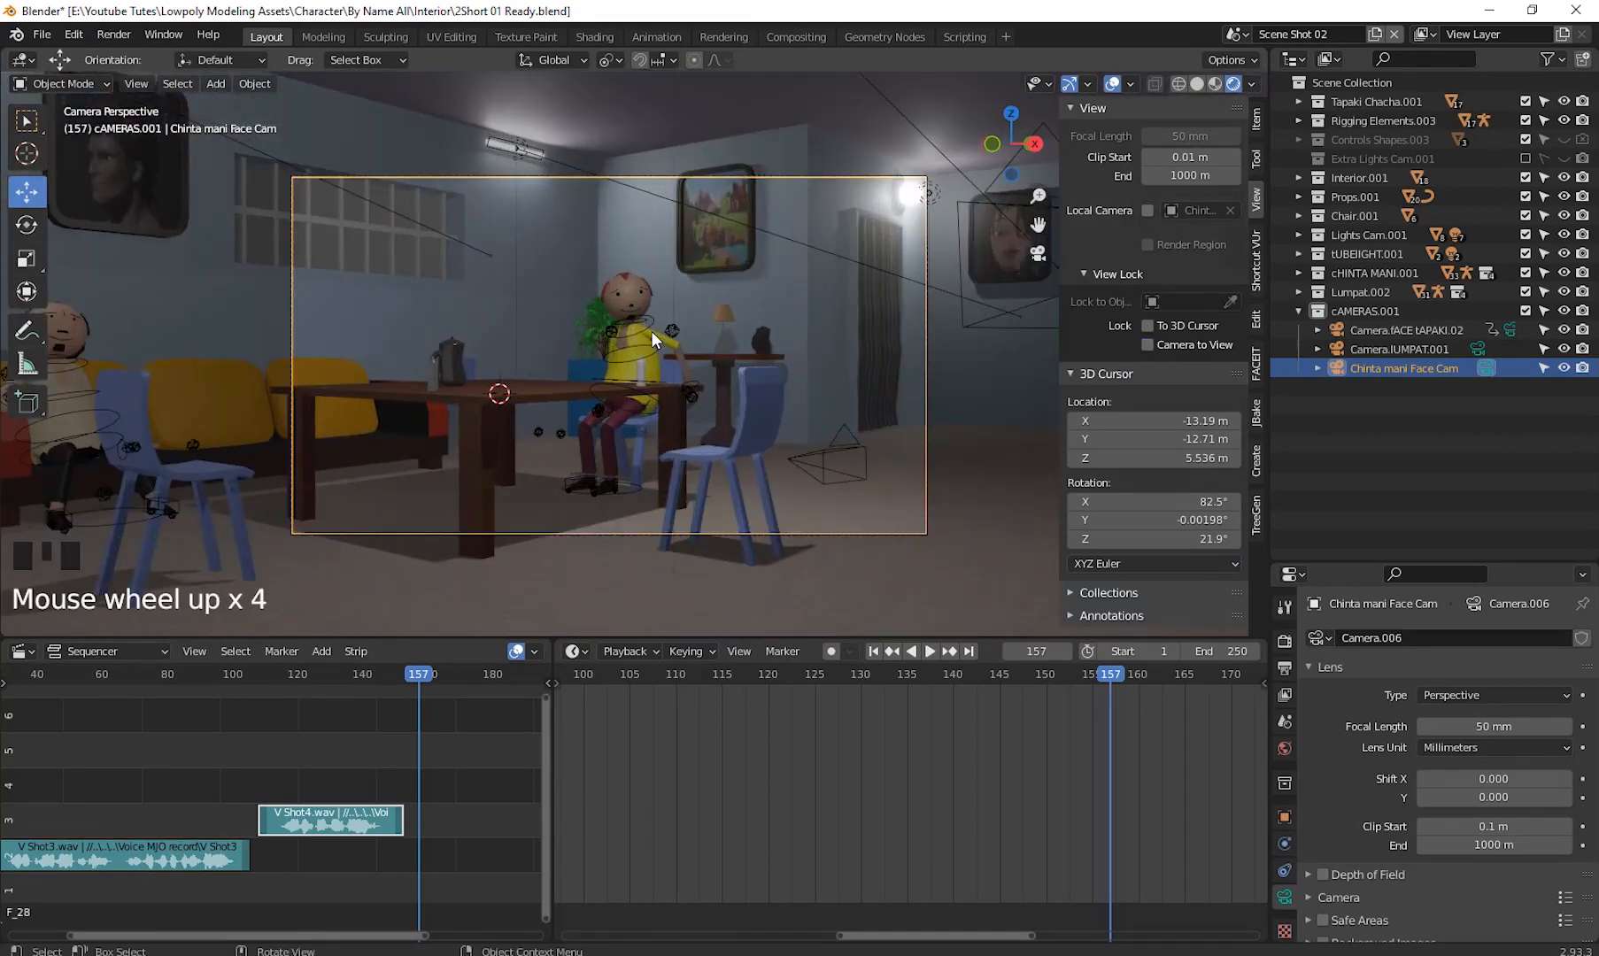
scroll(653, 332, "down", 2)
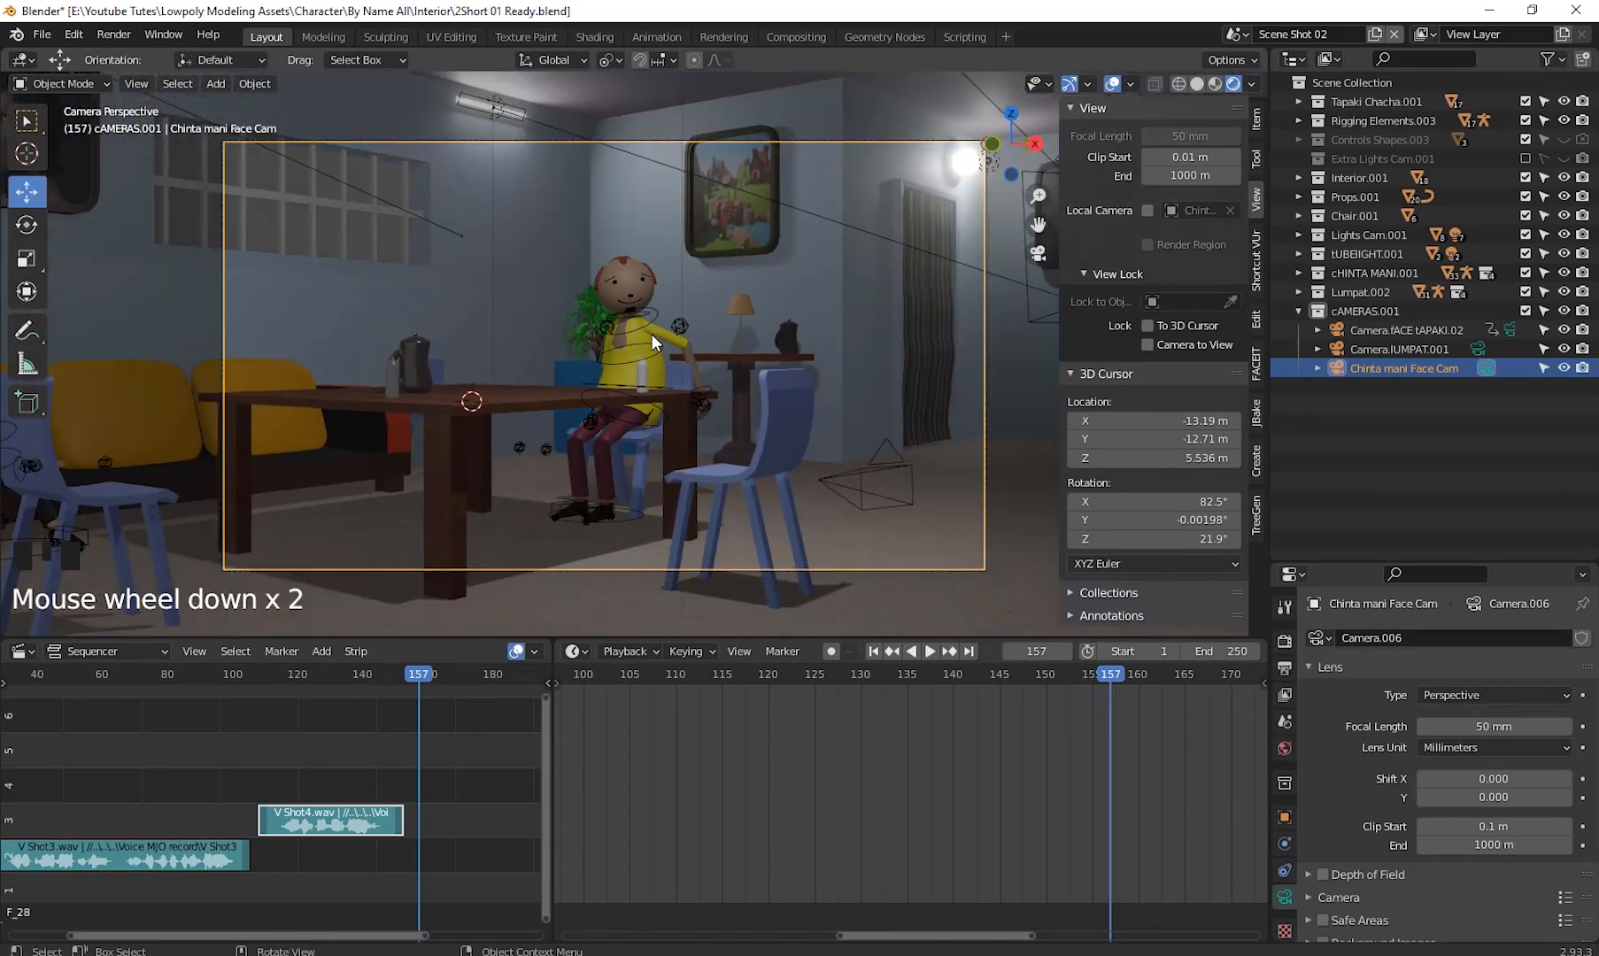
left_click(1148, 345)
scroll(671, 419, "down", 1)
middle_click_drag(672, 420, 469, 395)
scroll(624, 436, "up", 1)
scroll(654, 453, "up", 1)
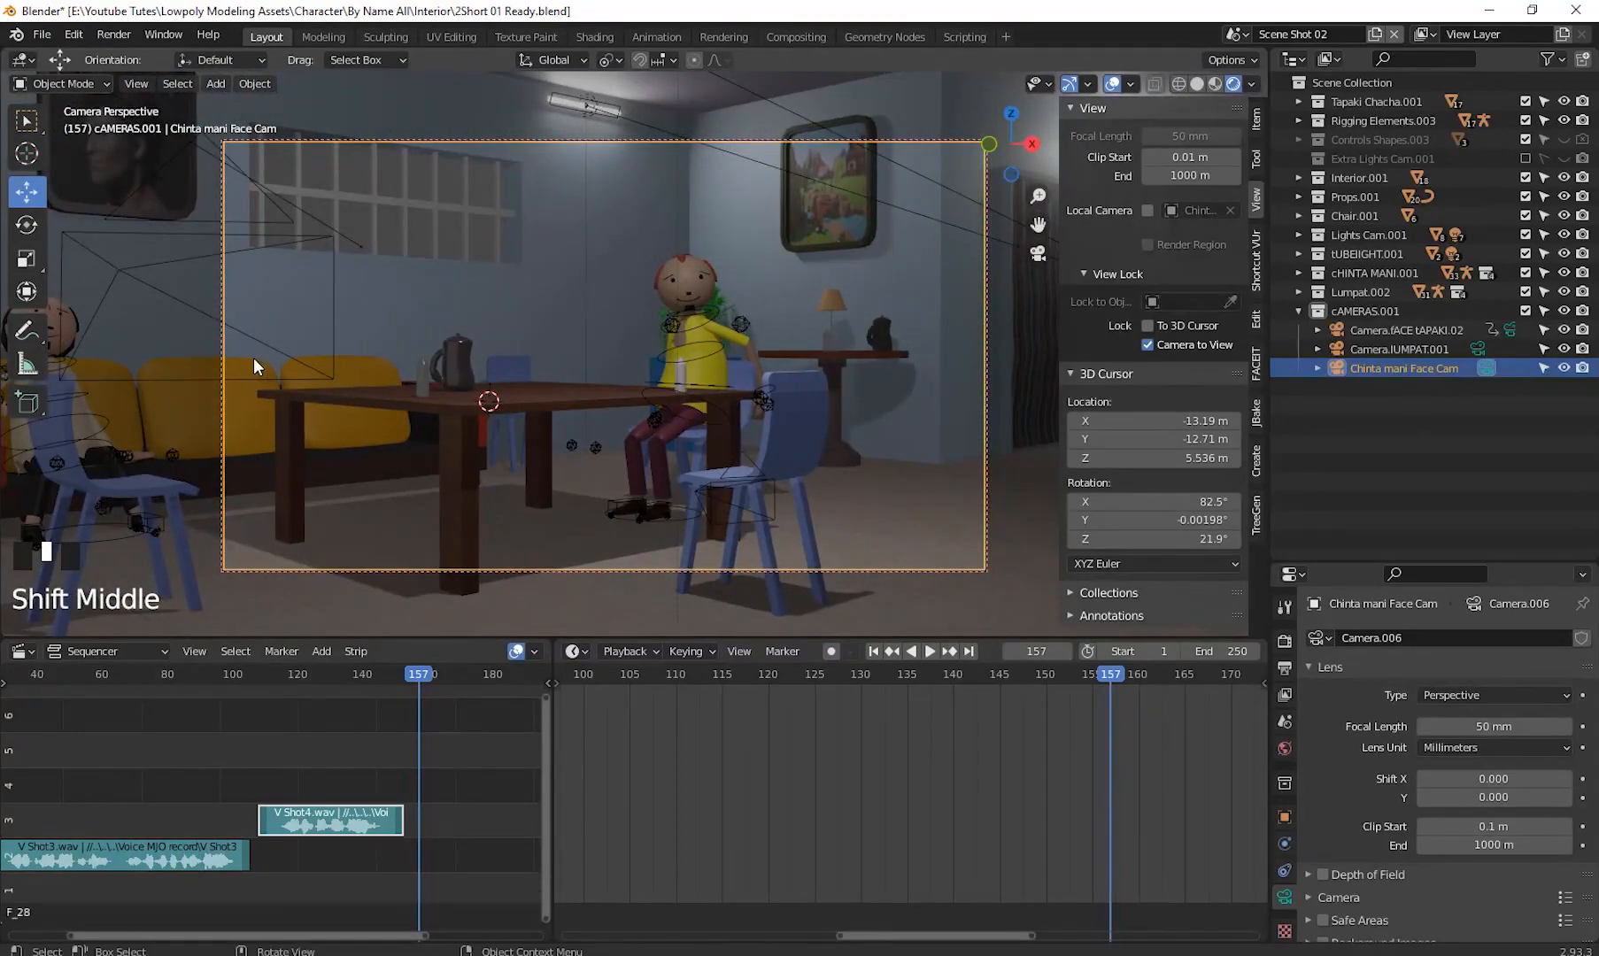
middle_click_drag(29, 345, 824, 430, "shift")
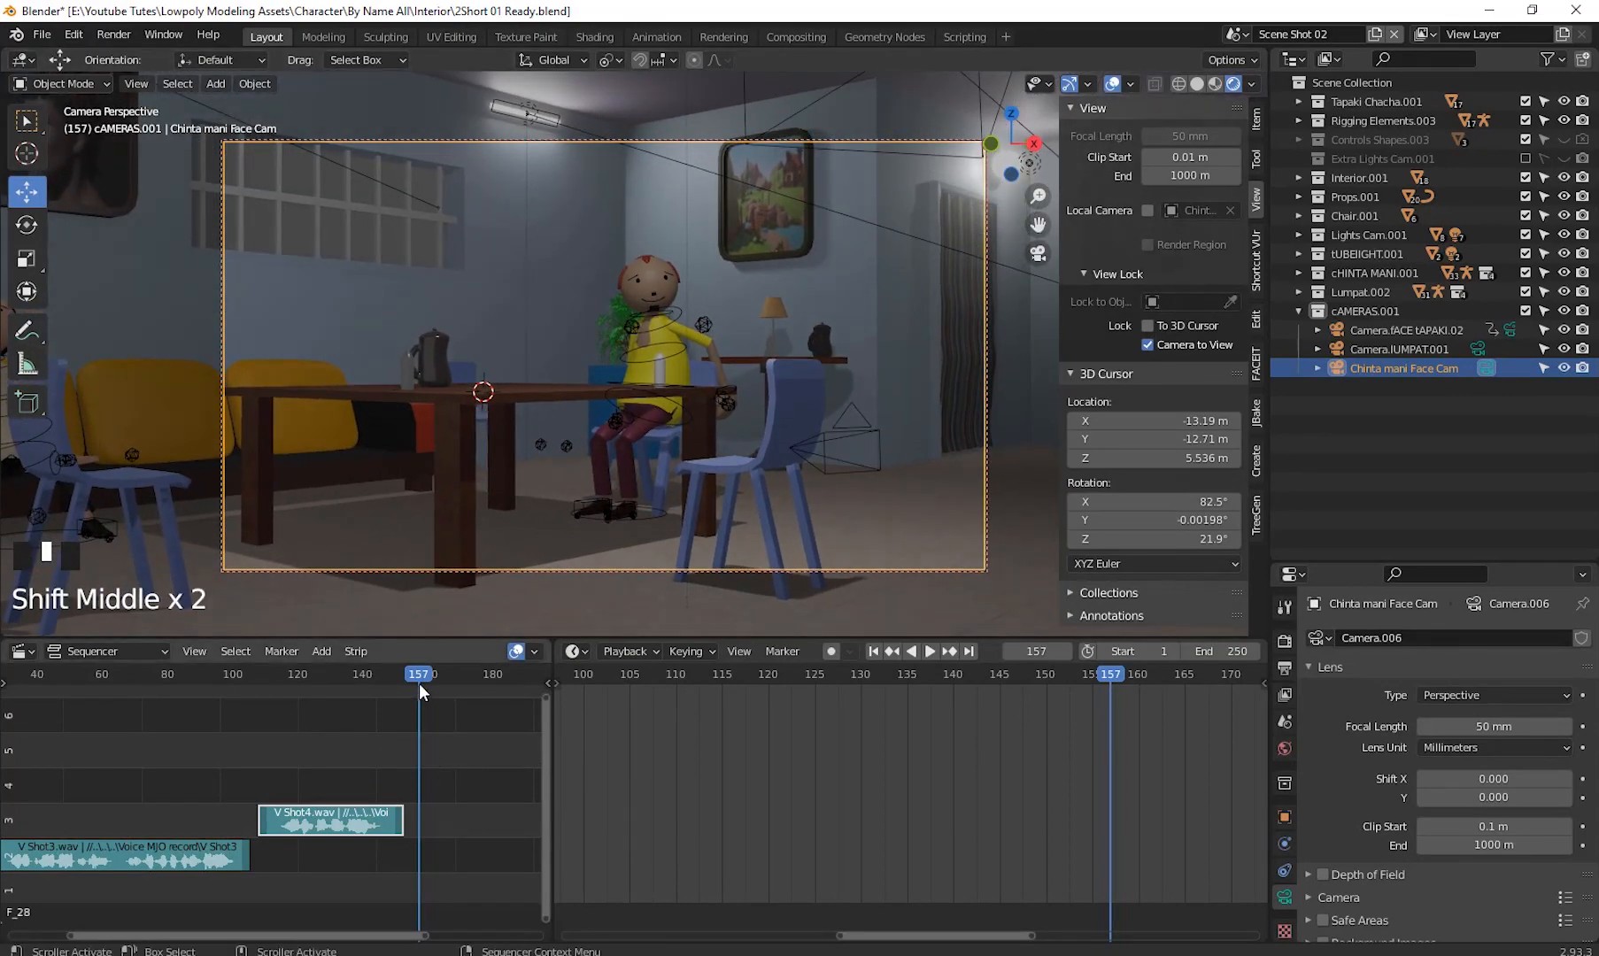
- Add the V Shot5.wav voice clip as a sound strip starting at frame 150
left_click_drag(418, 680, 333, 678)
left_click_drag(257, 726, 238, 732)
key("space")
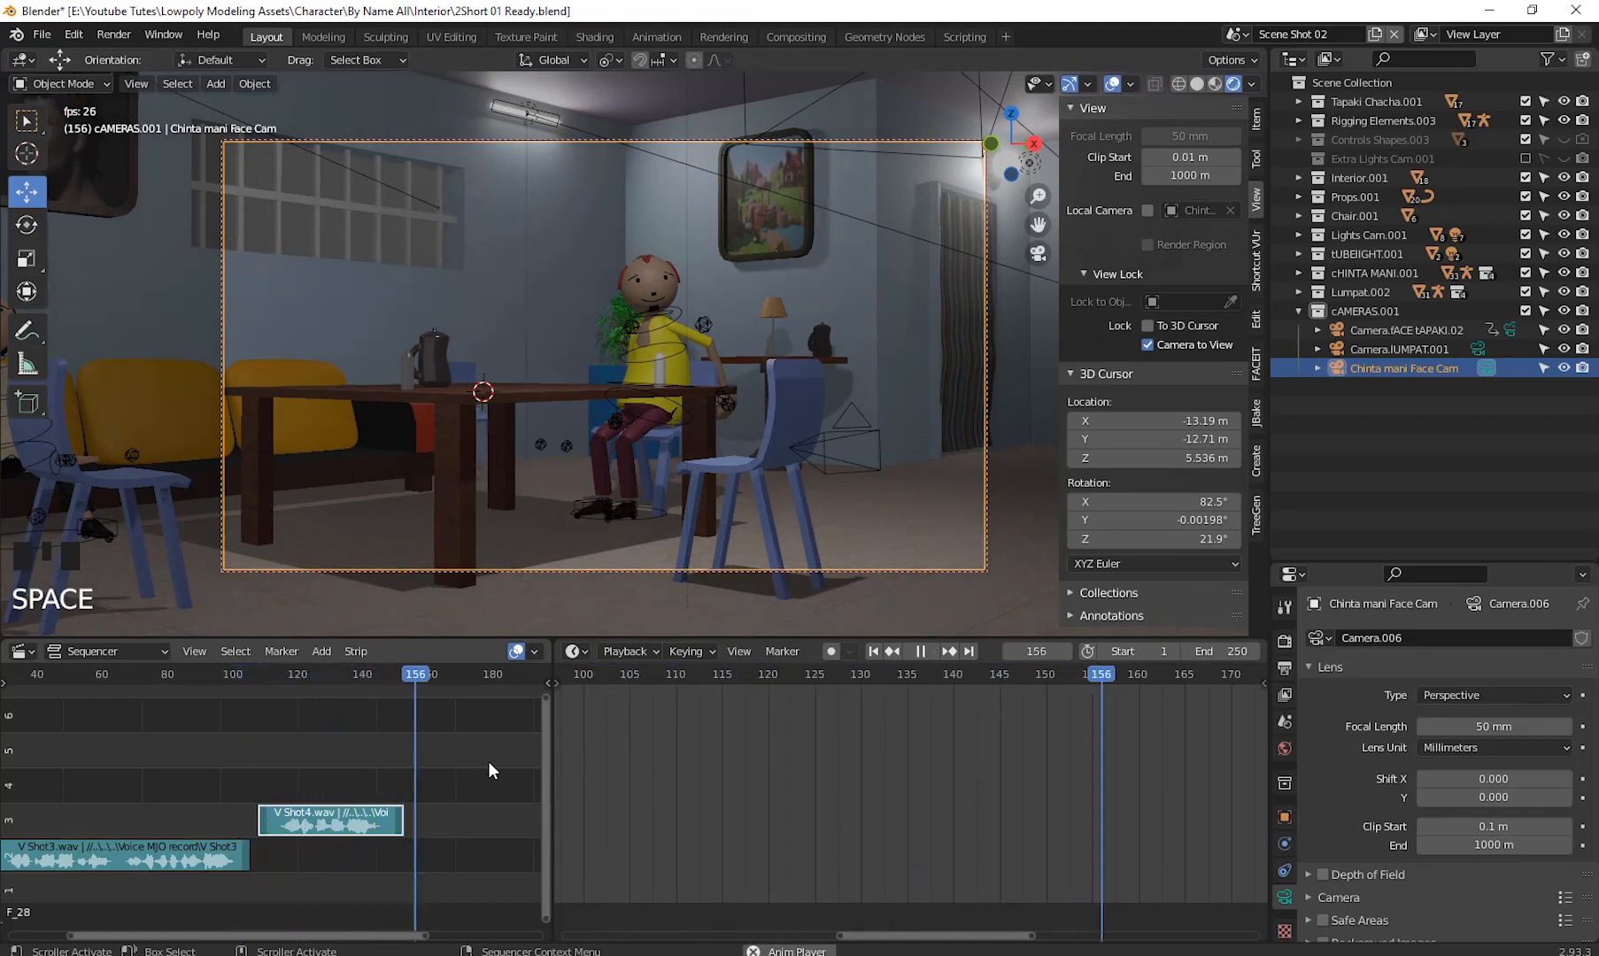
key("space")
left_click_drag(412, 678, 393, 678)
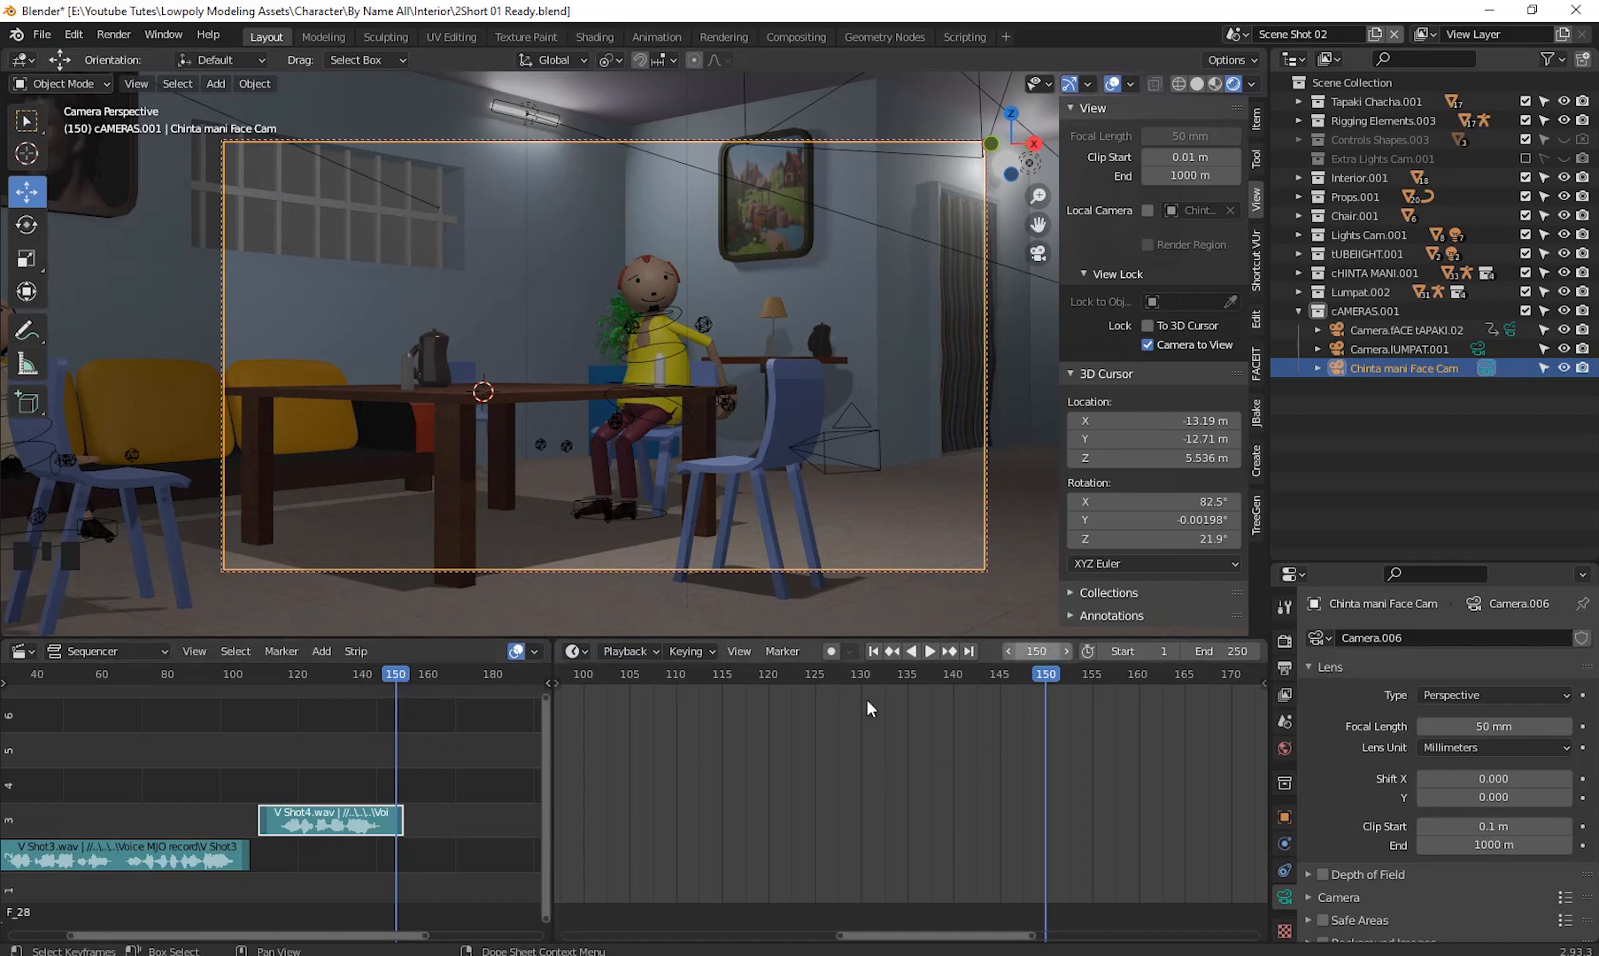
middle_click_drag(969, 788, 712, 808, "shift")
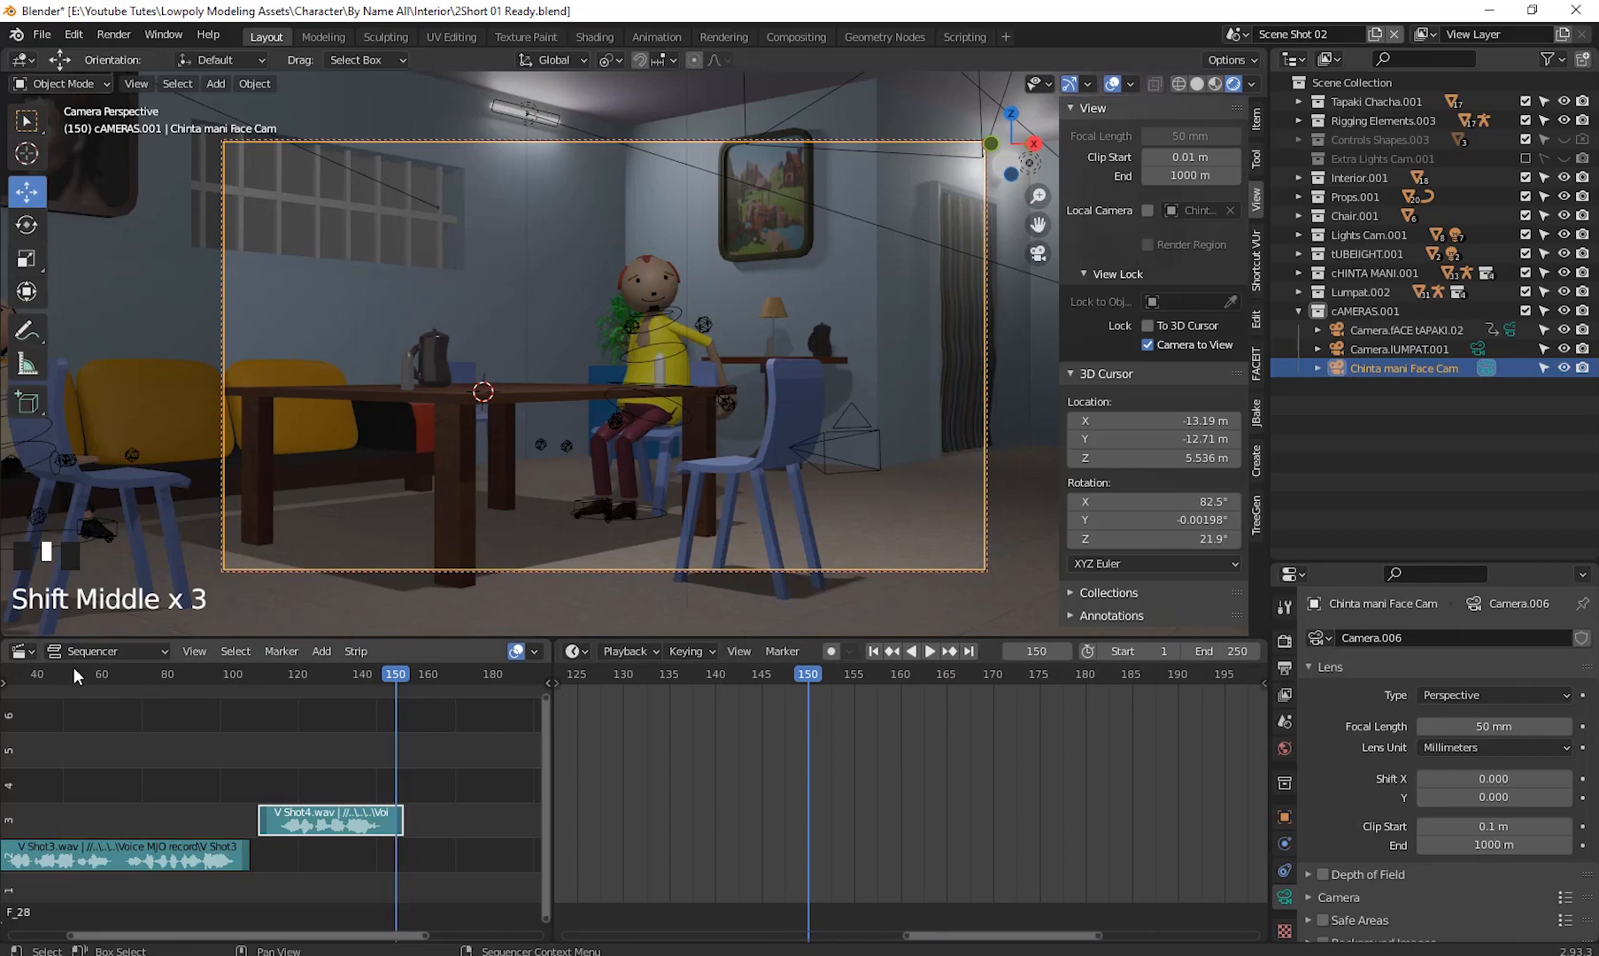
left_click(323, 652)
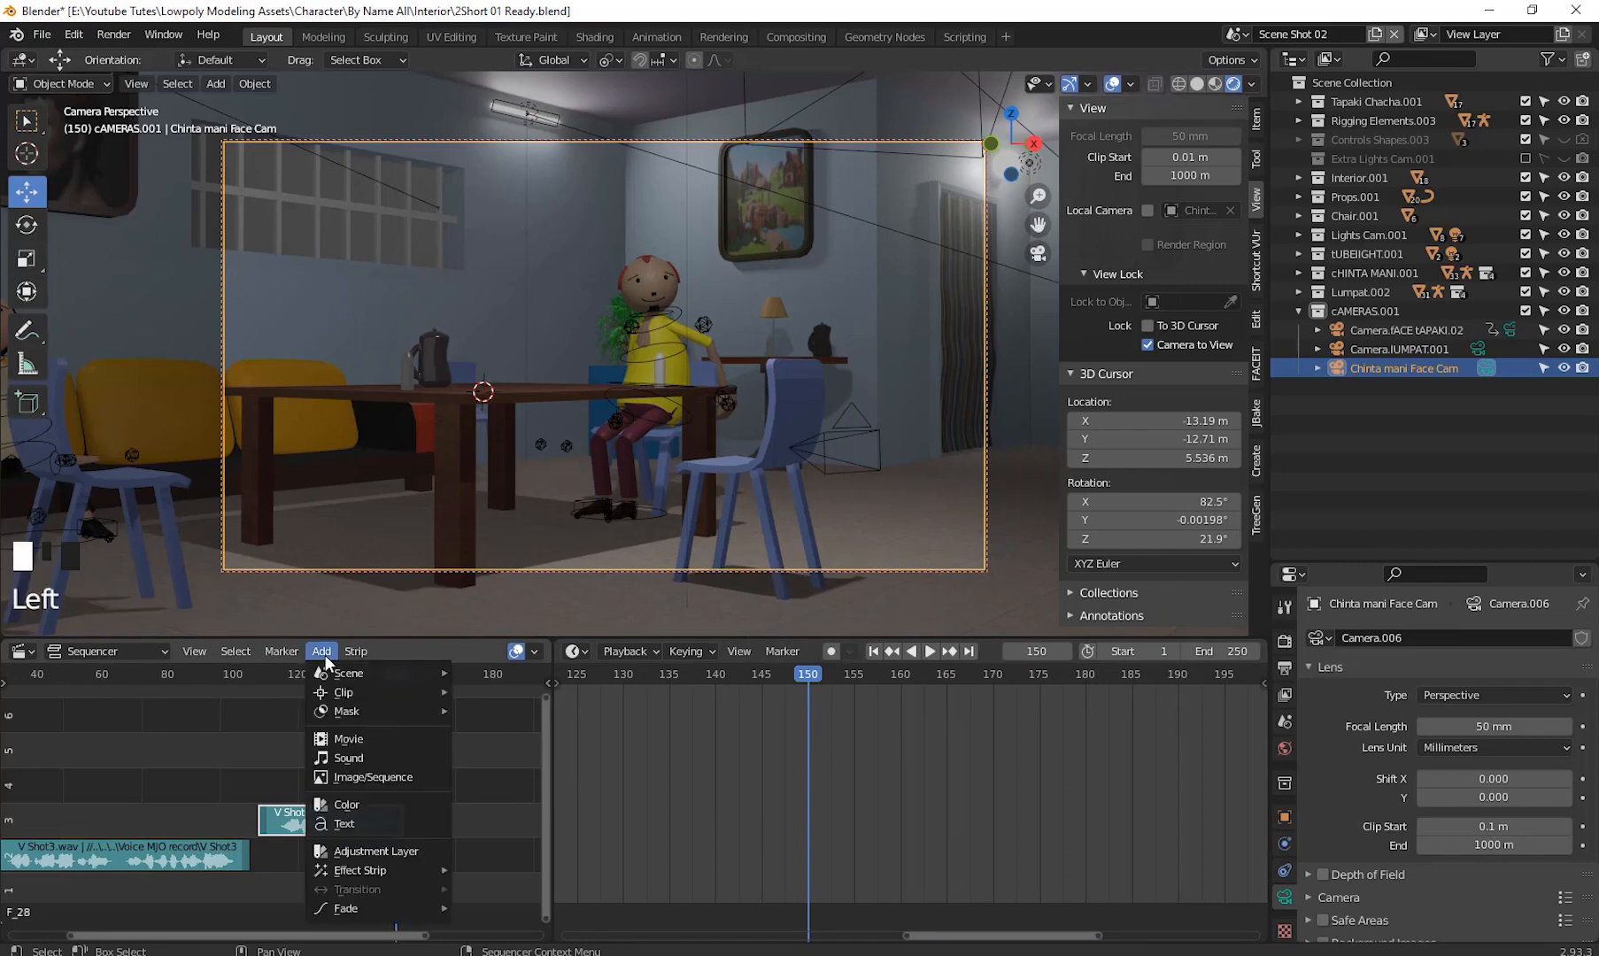
left_click(366, 756)
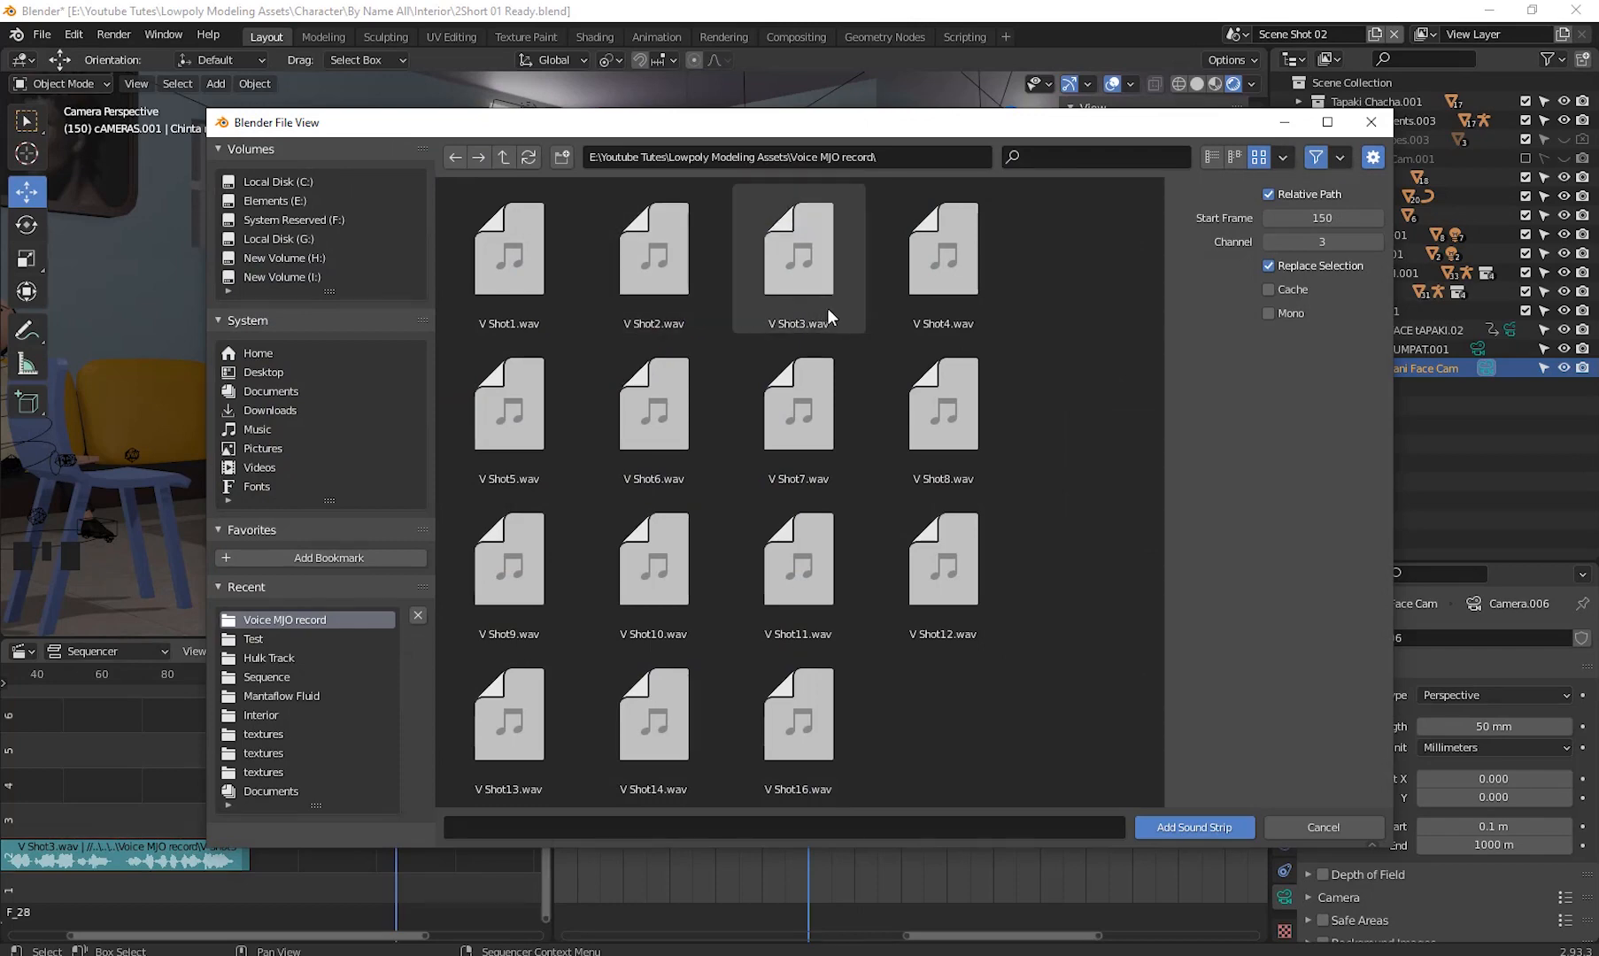
left_click(529, 405)
double_click(529, 404)
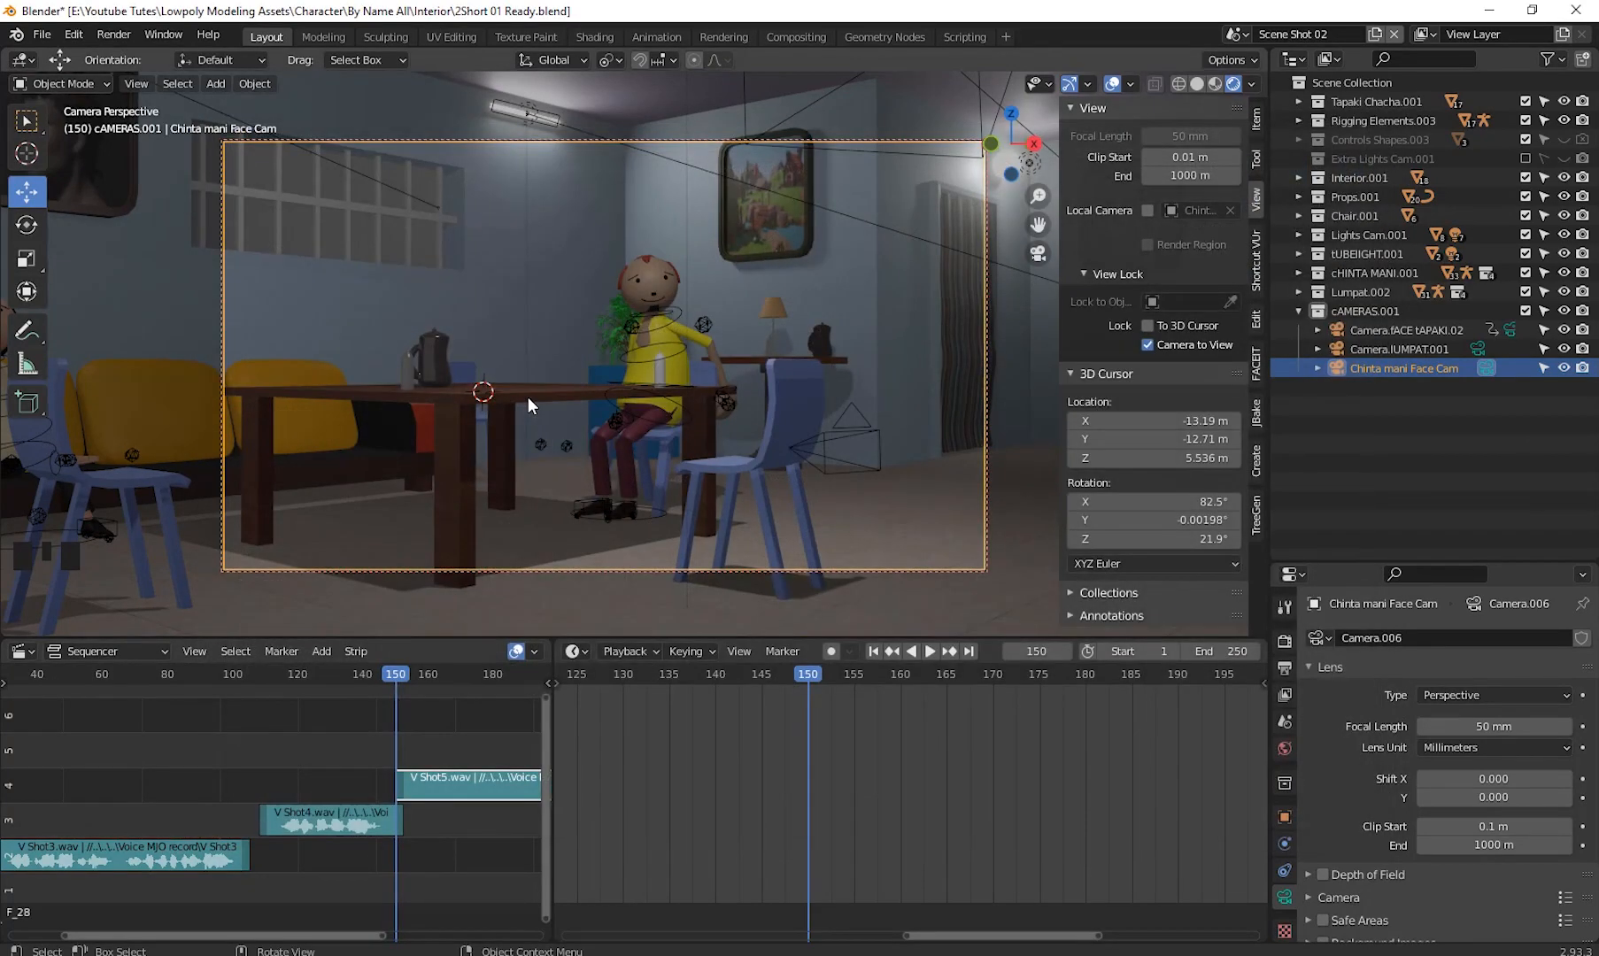
- Widen the sequencer area and set the animation's end frame to 600
left_click_drag(551, 736, 859, 744)
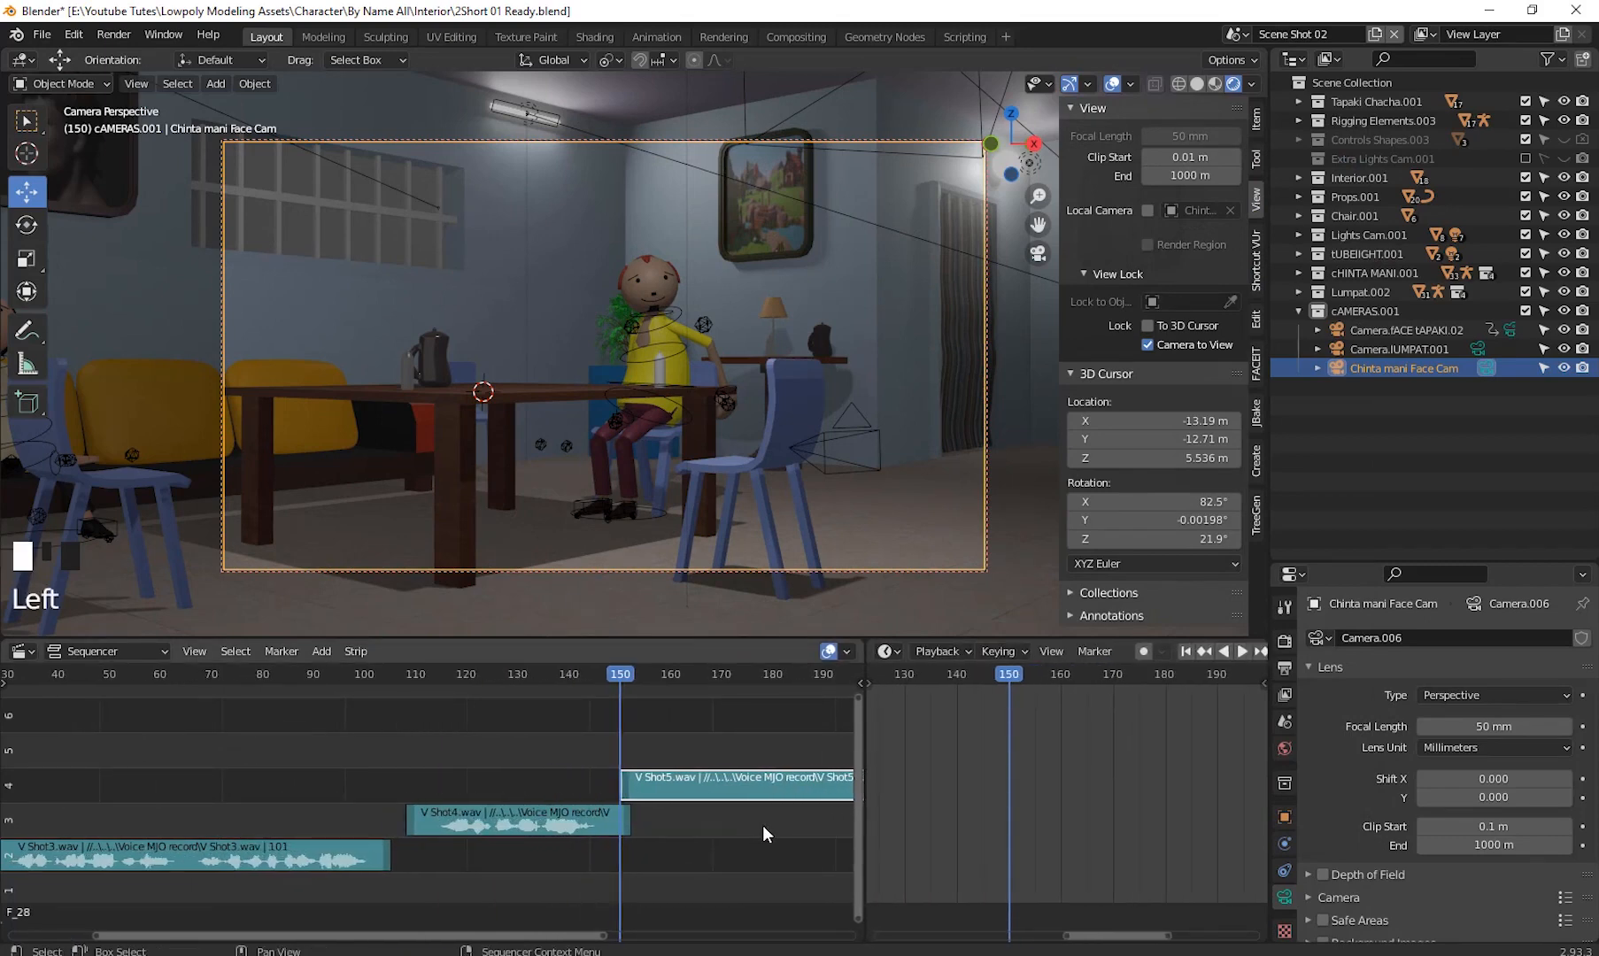
middle_click_drag(763, 826, 218, 828, "shift")
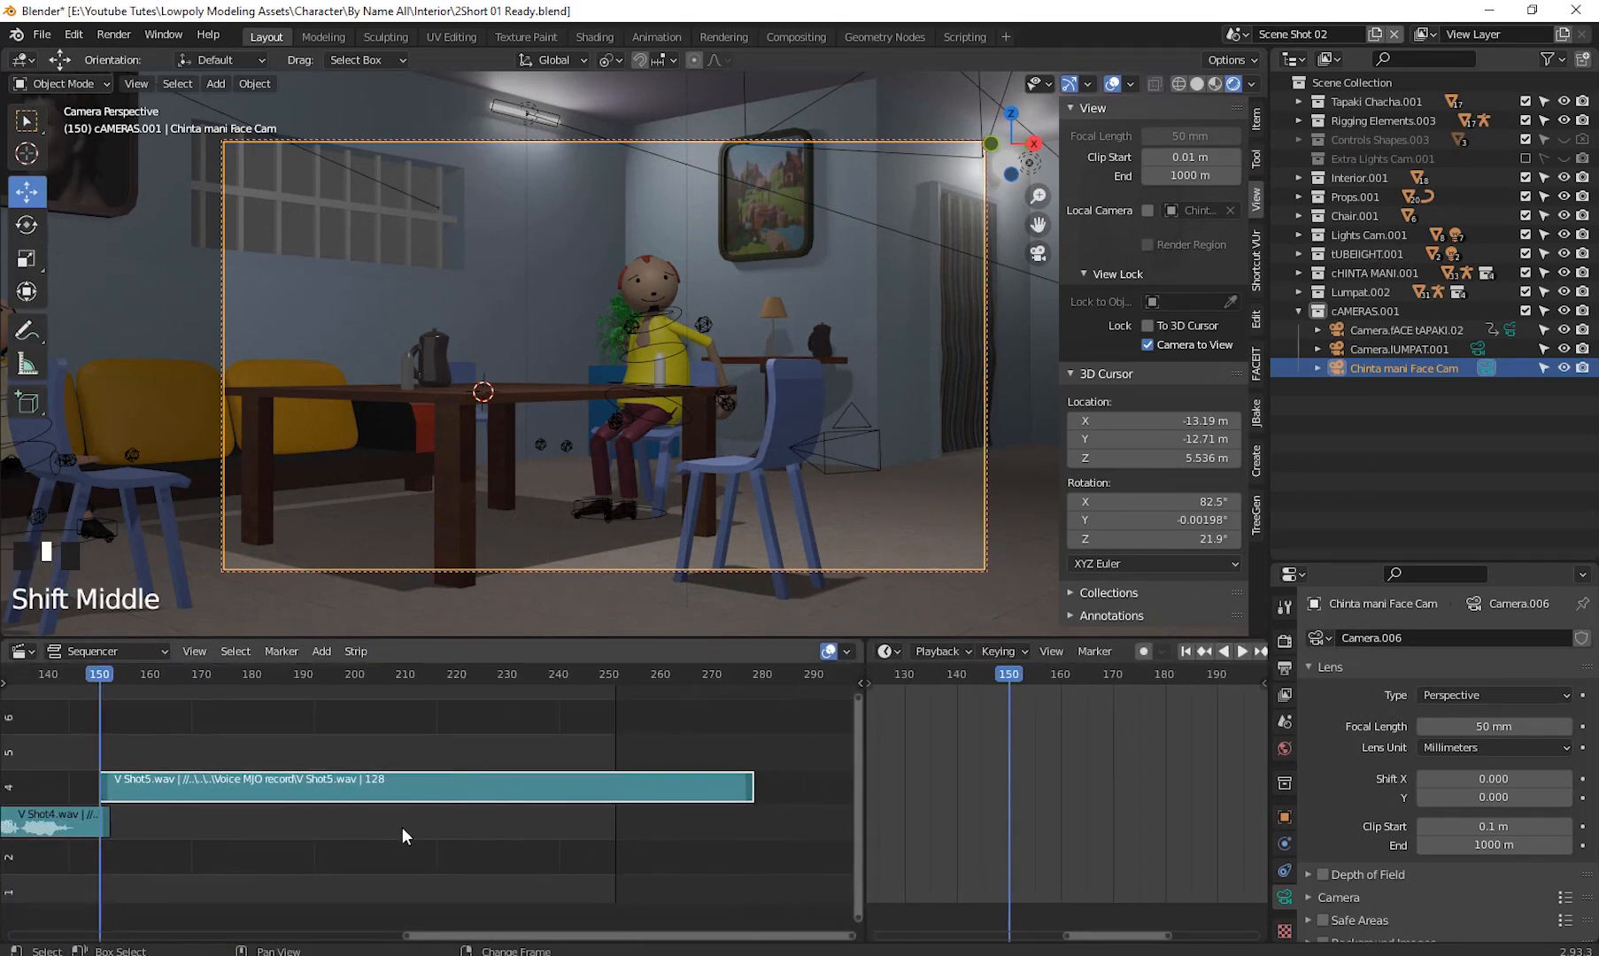
middle_click_drag(403, 828, 464, 828, "shift")
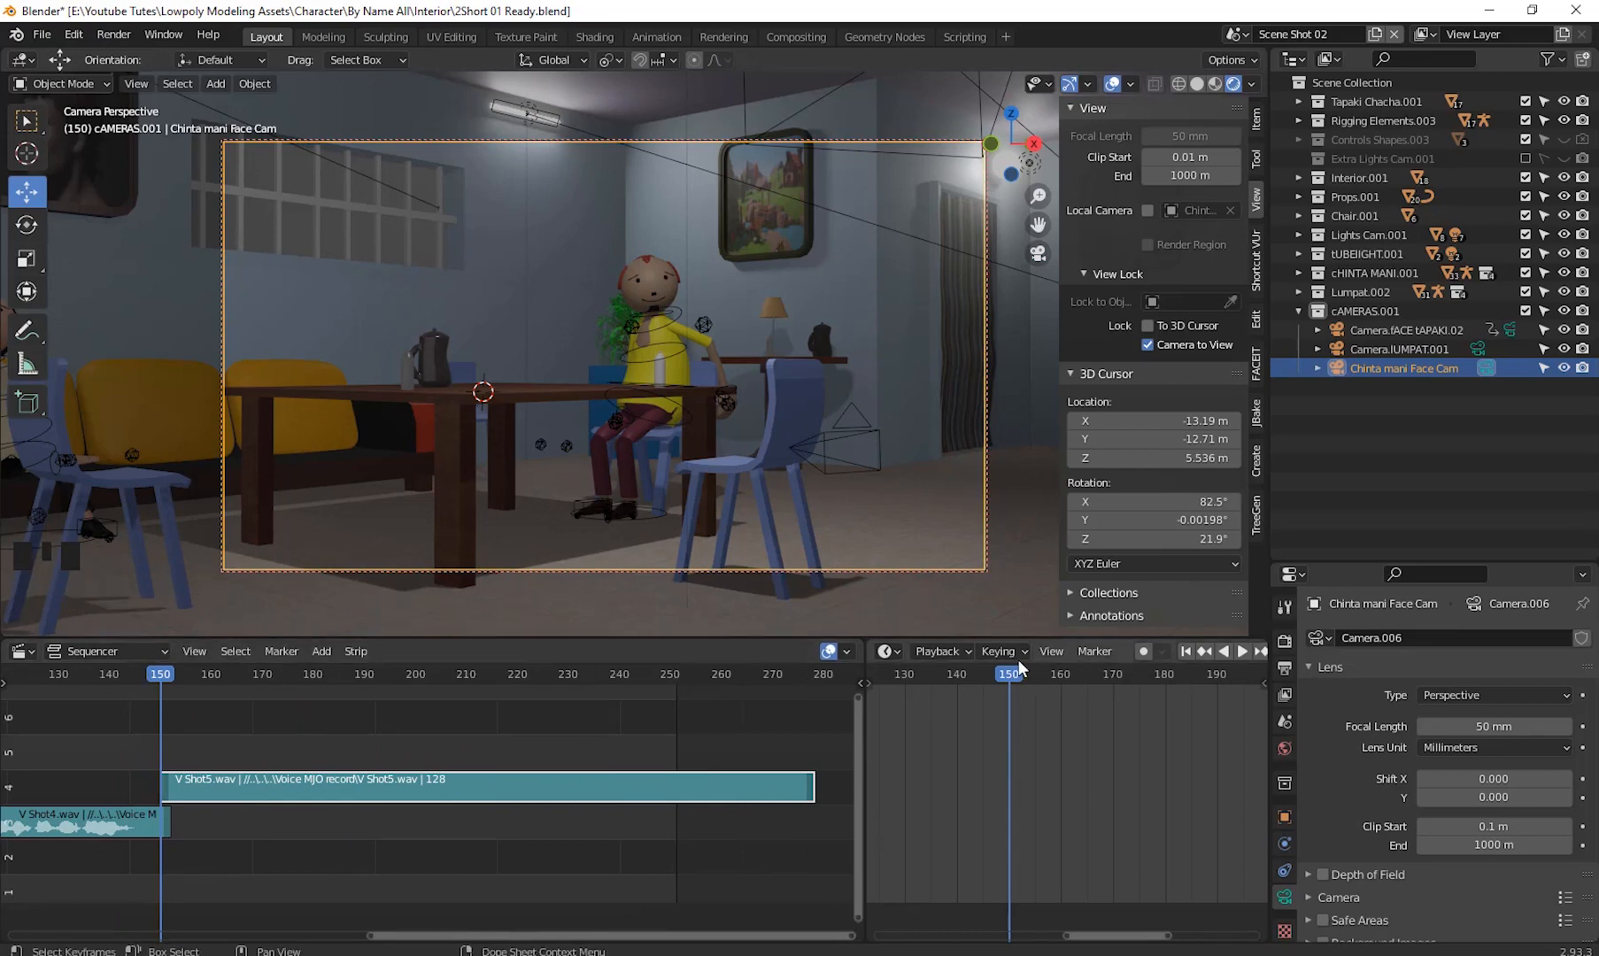
left_click(31, 651)
left_click(273, 731)
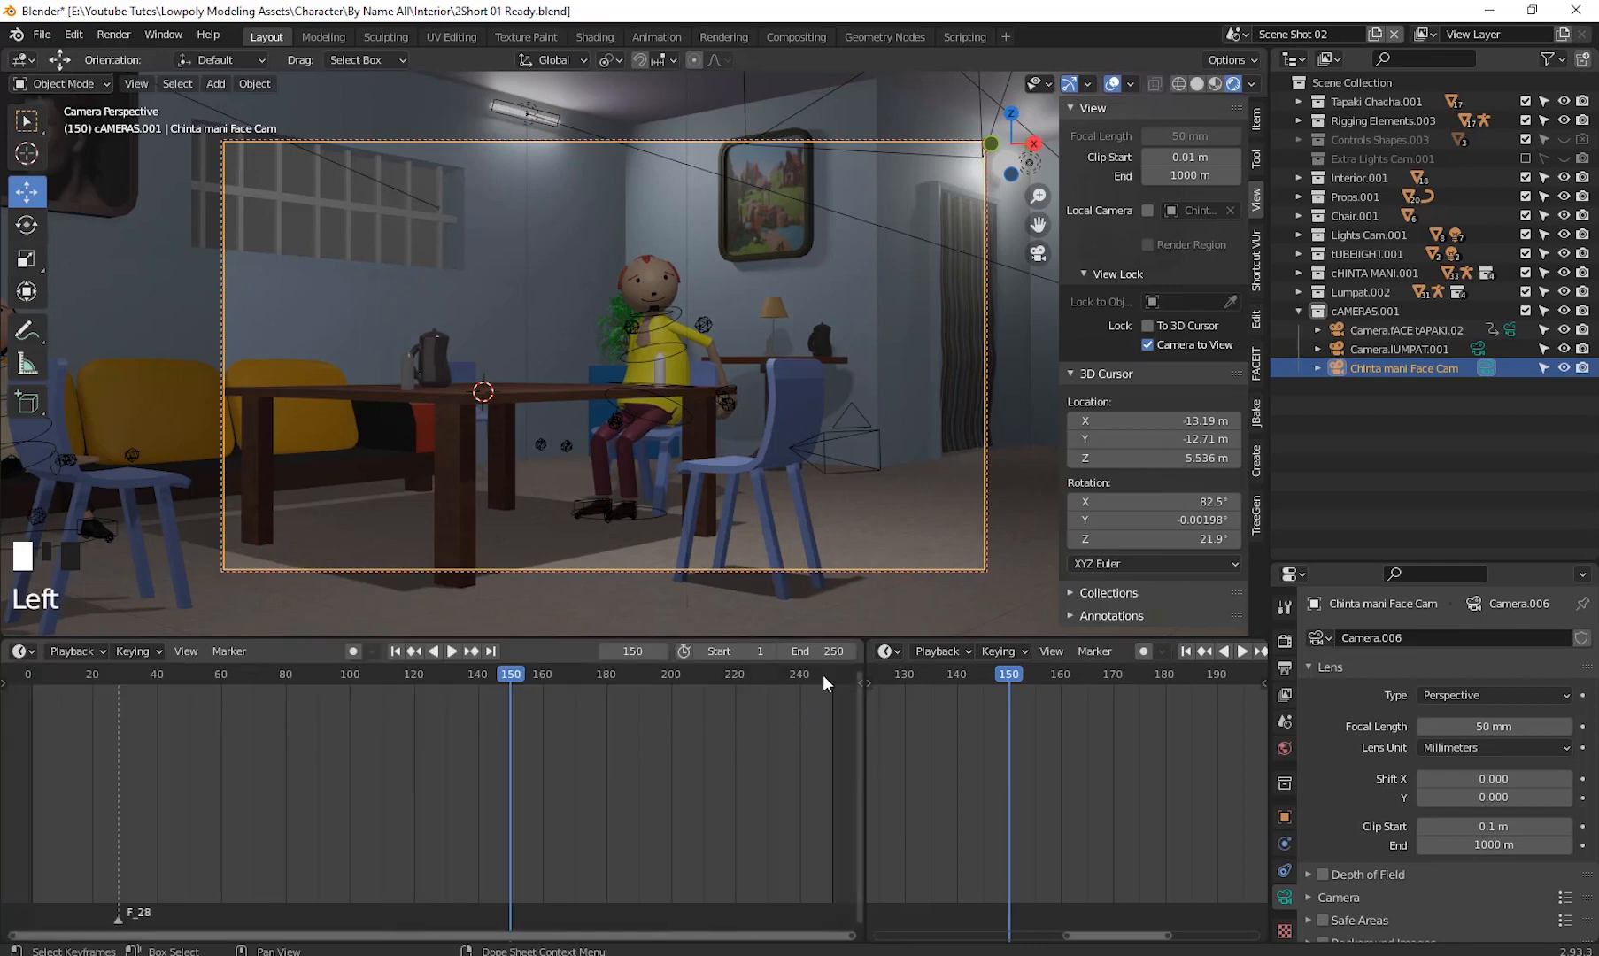
left_click(814, 651)
type("60")
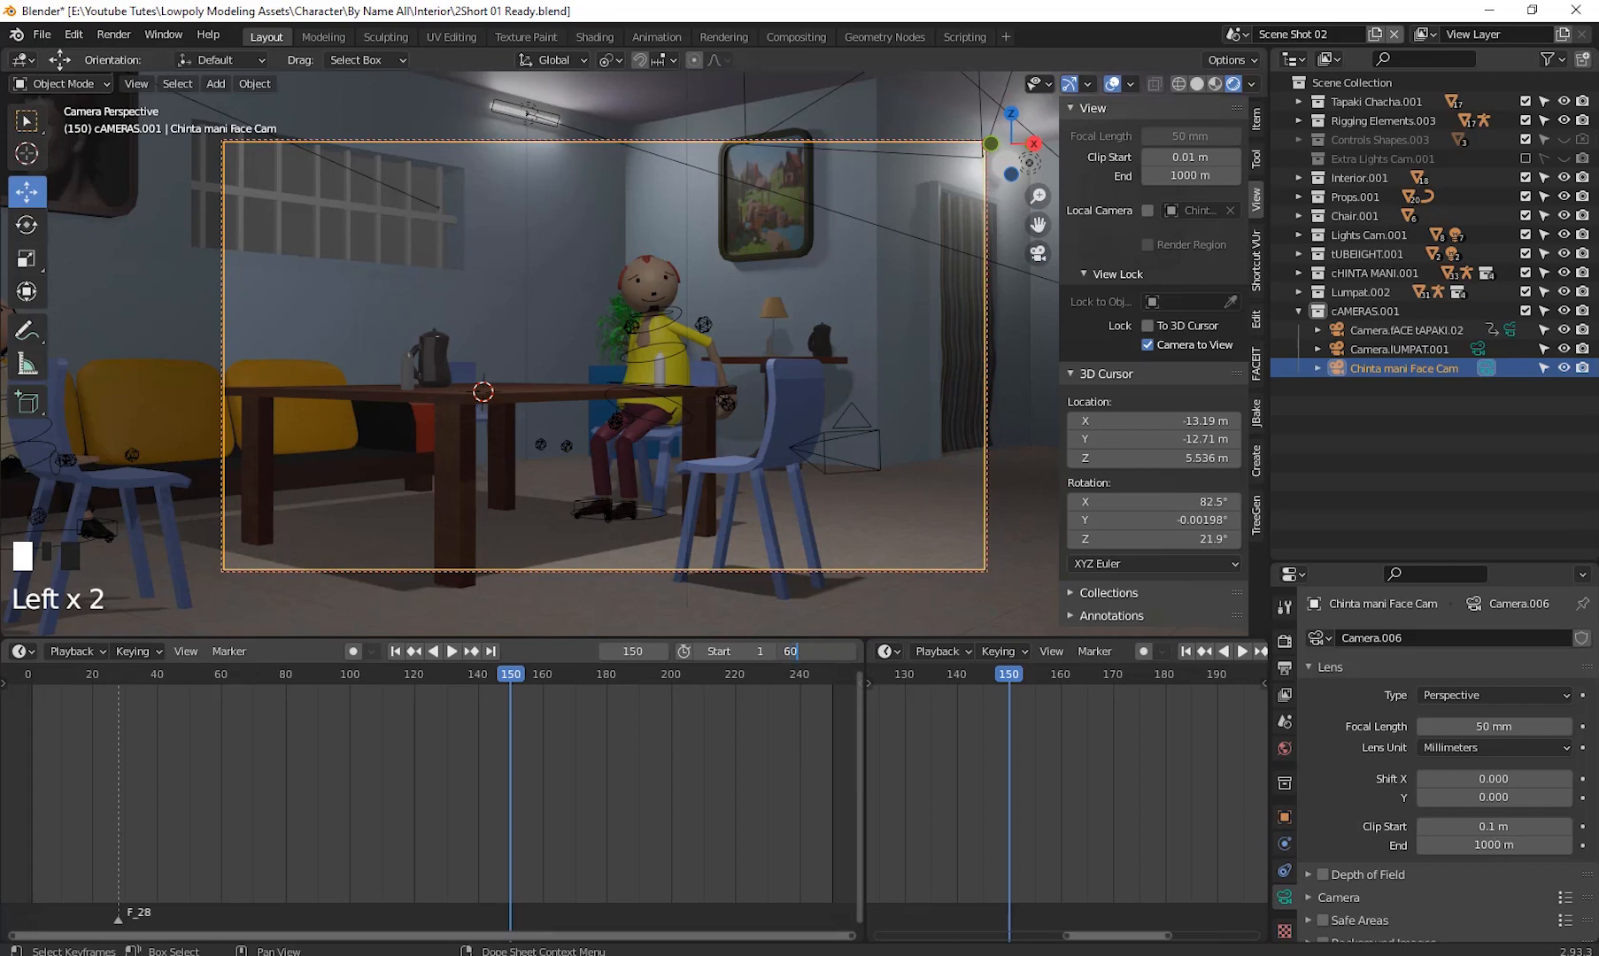
type("0")
key("Return")
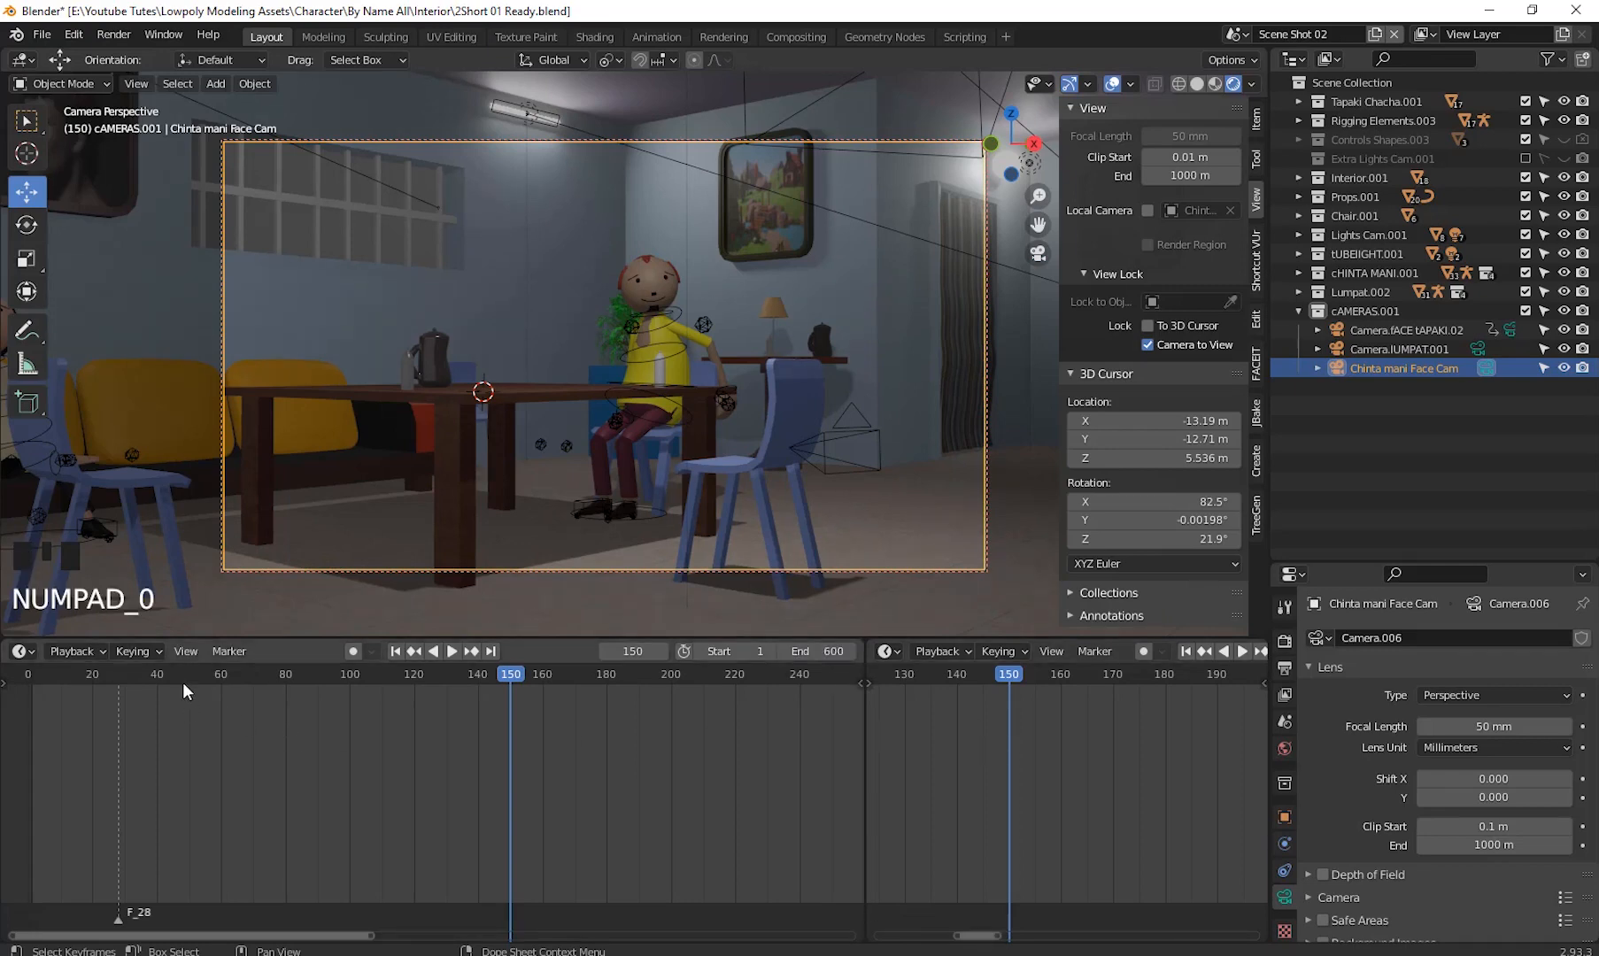
left_click(28, 650)
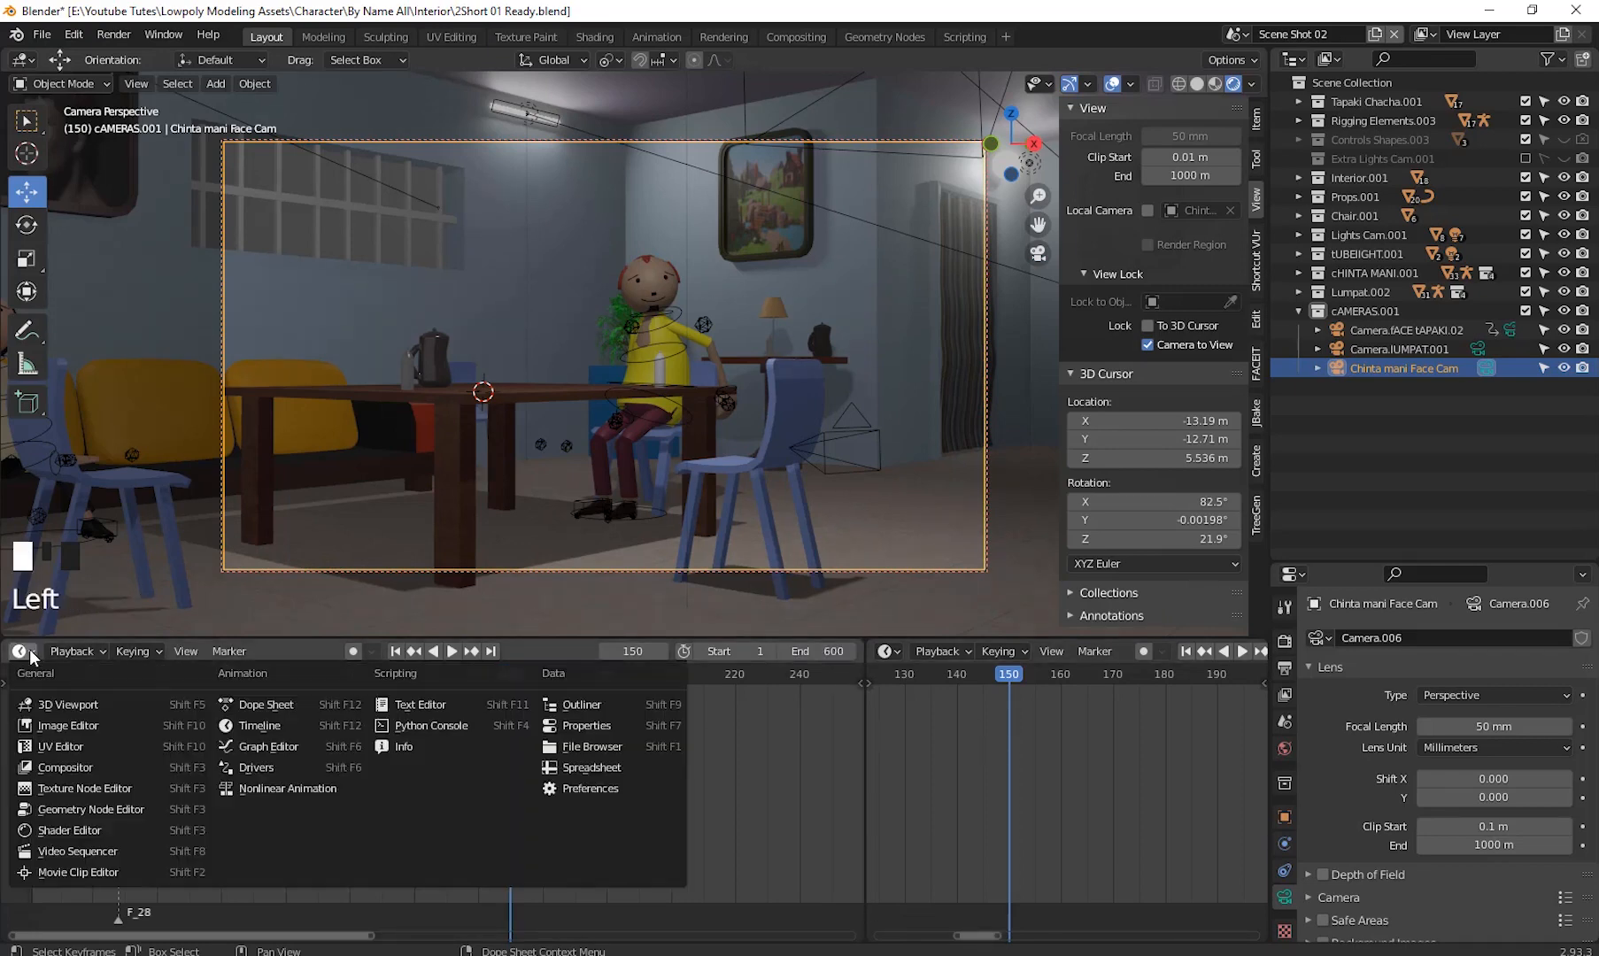
left_click(96, 853)
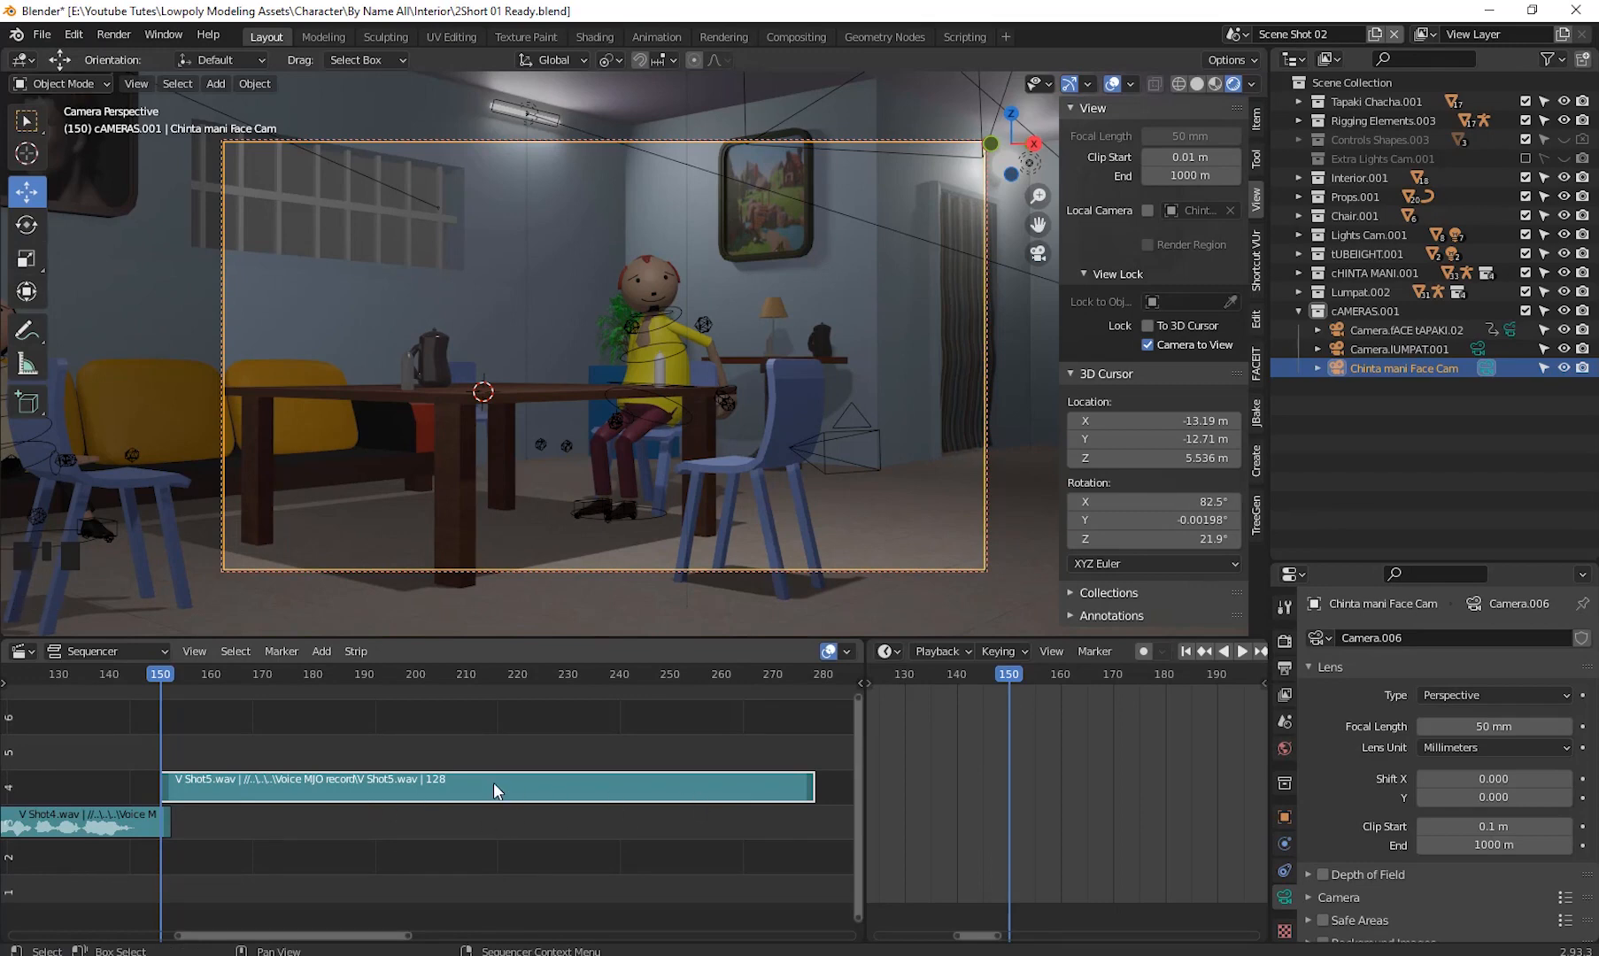
- Turn on waveform display for the V Shot5 sound strip
key("n")
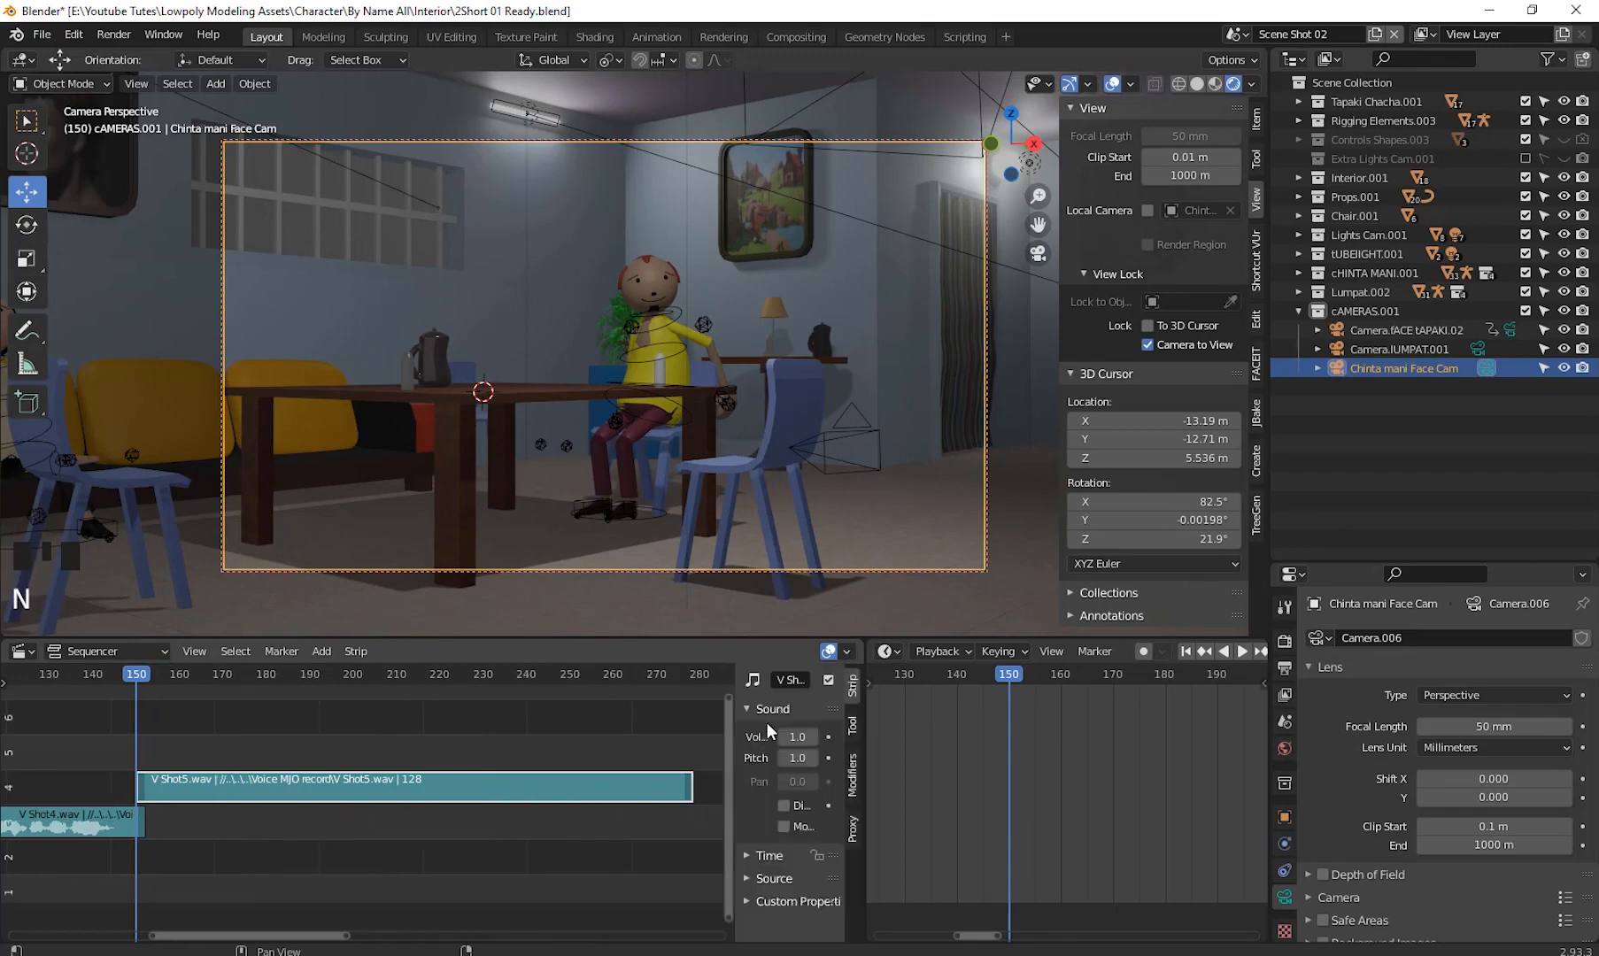
left_click(785, 804)
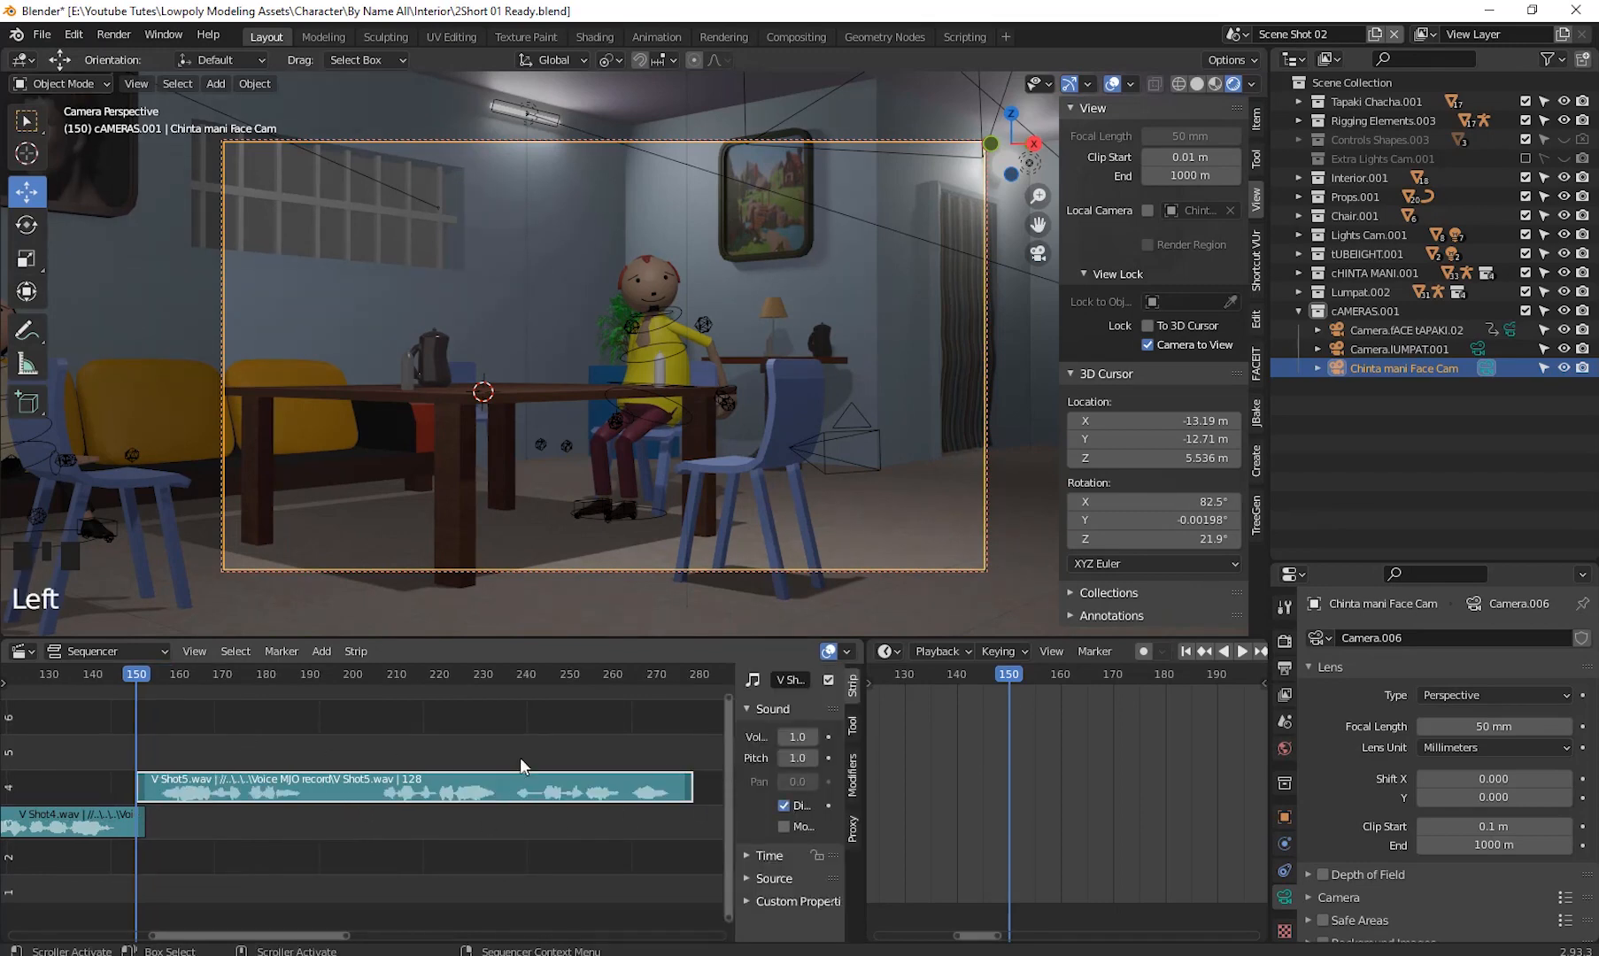
left_click_drag(734, 752, 739, 756)
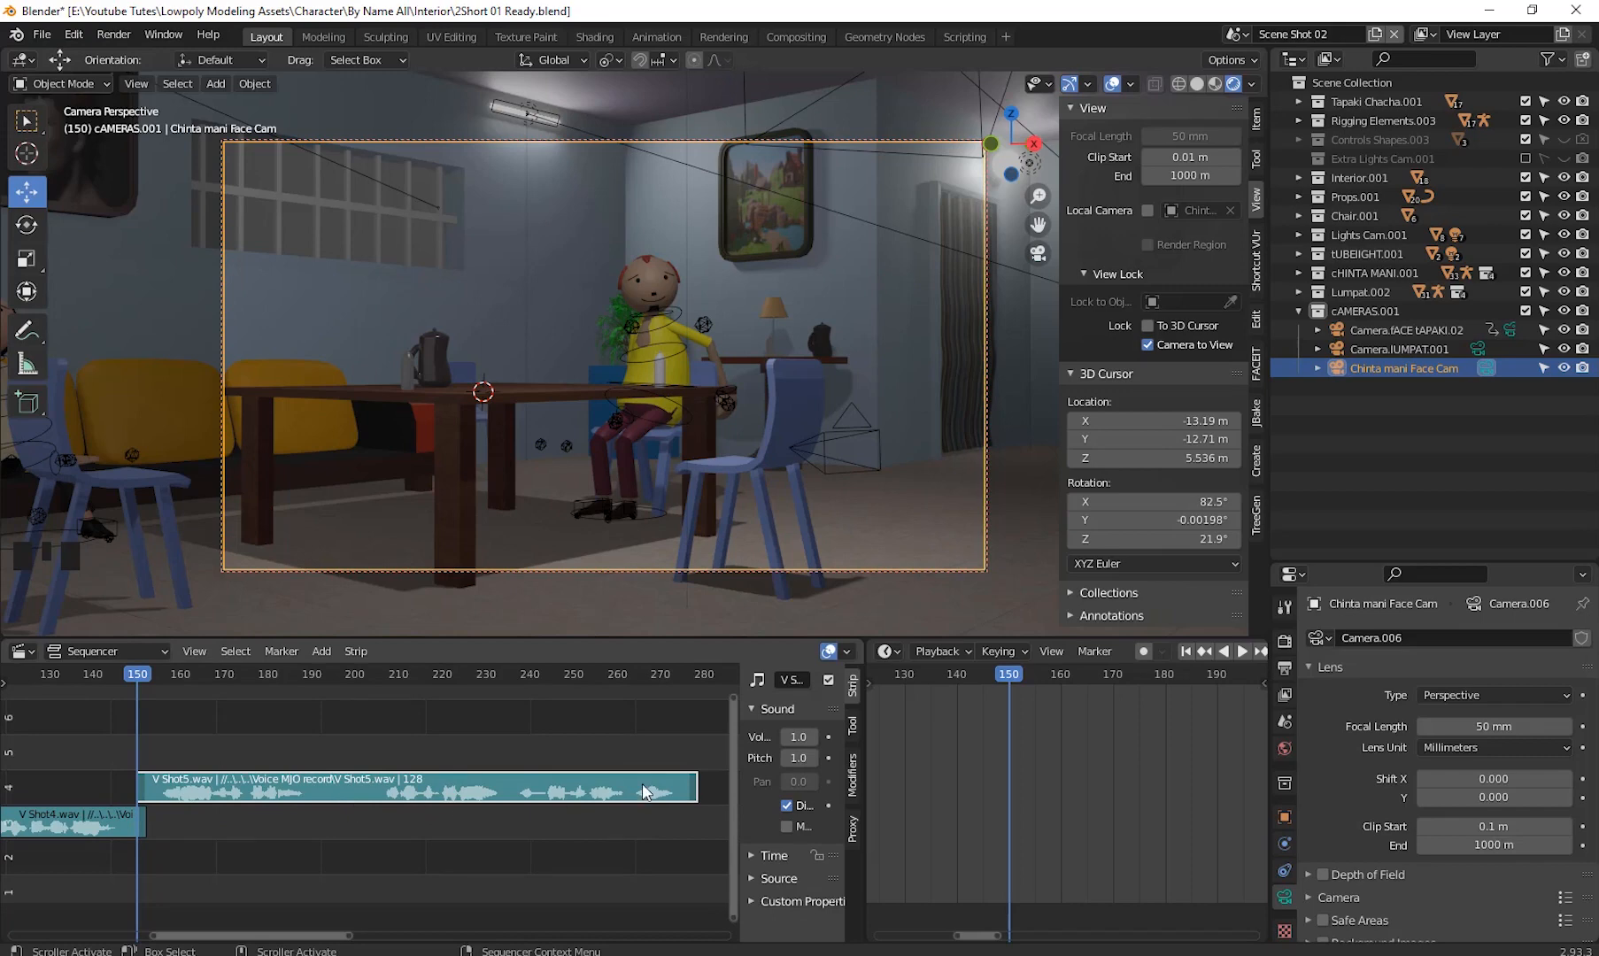
key("n")
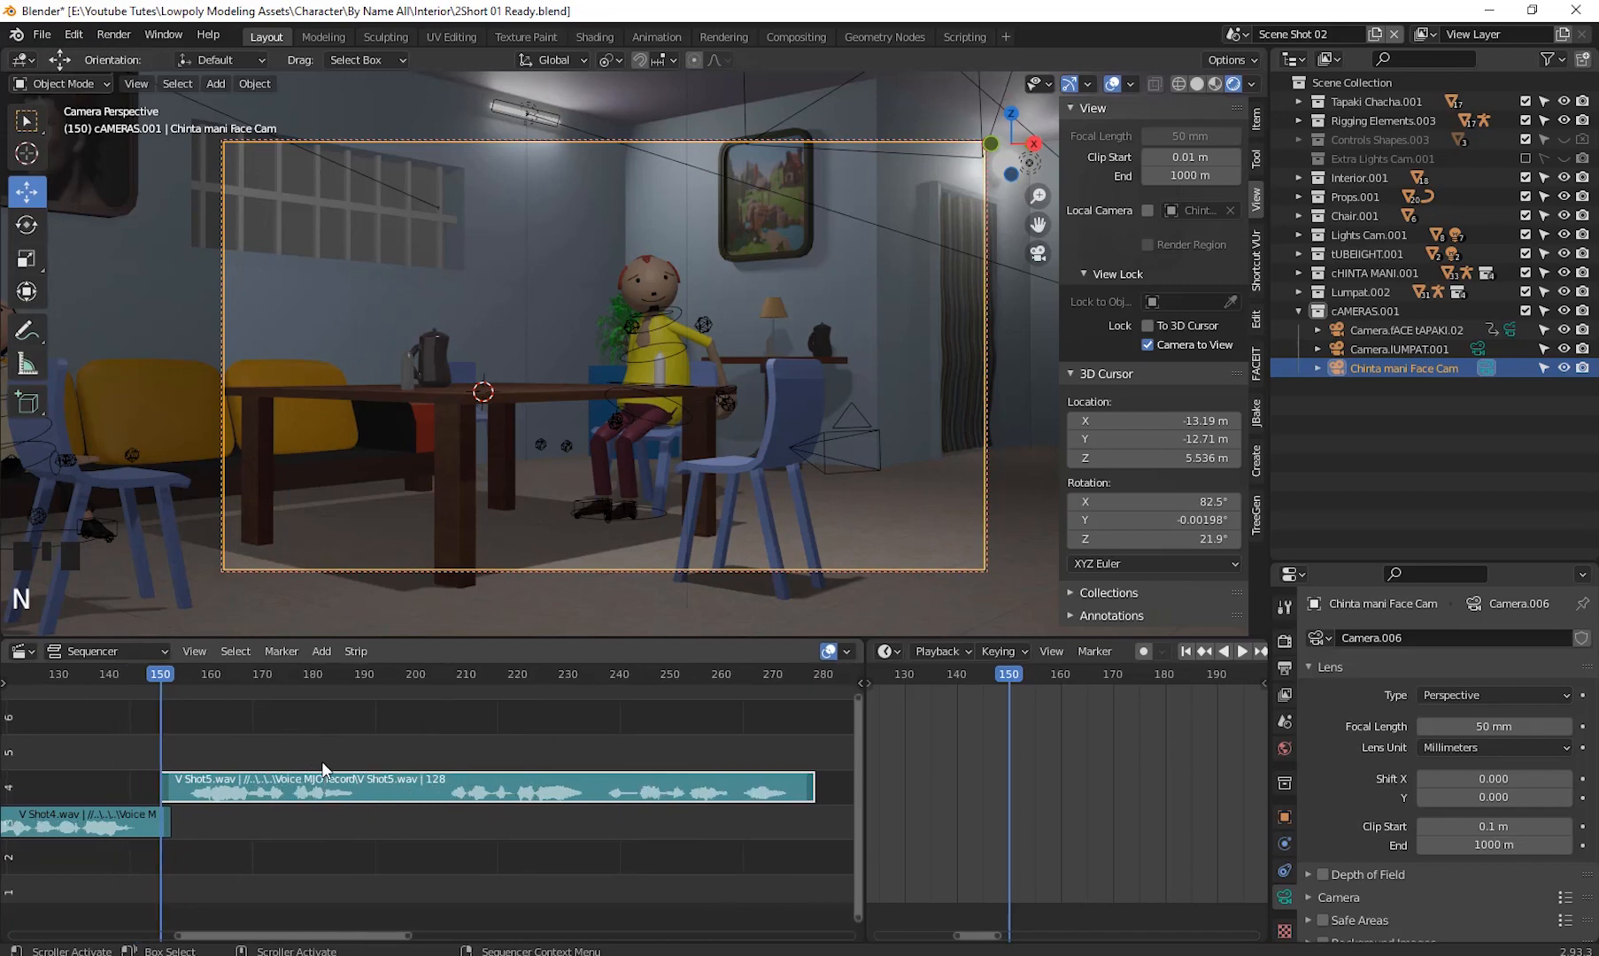
- Play back the V Shot5 voice clip to listen to it, returning to frame 150
key("space")
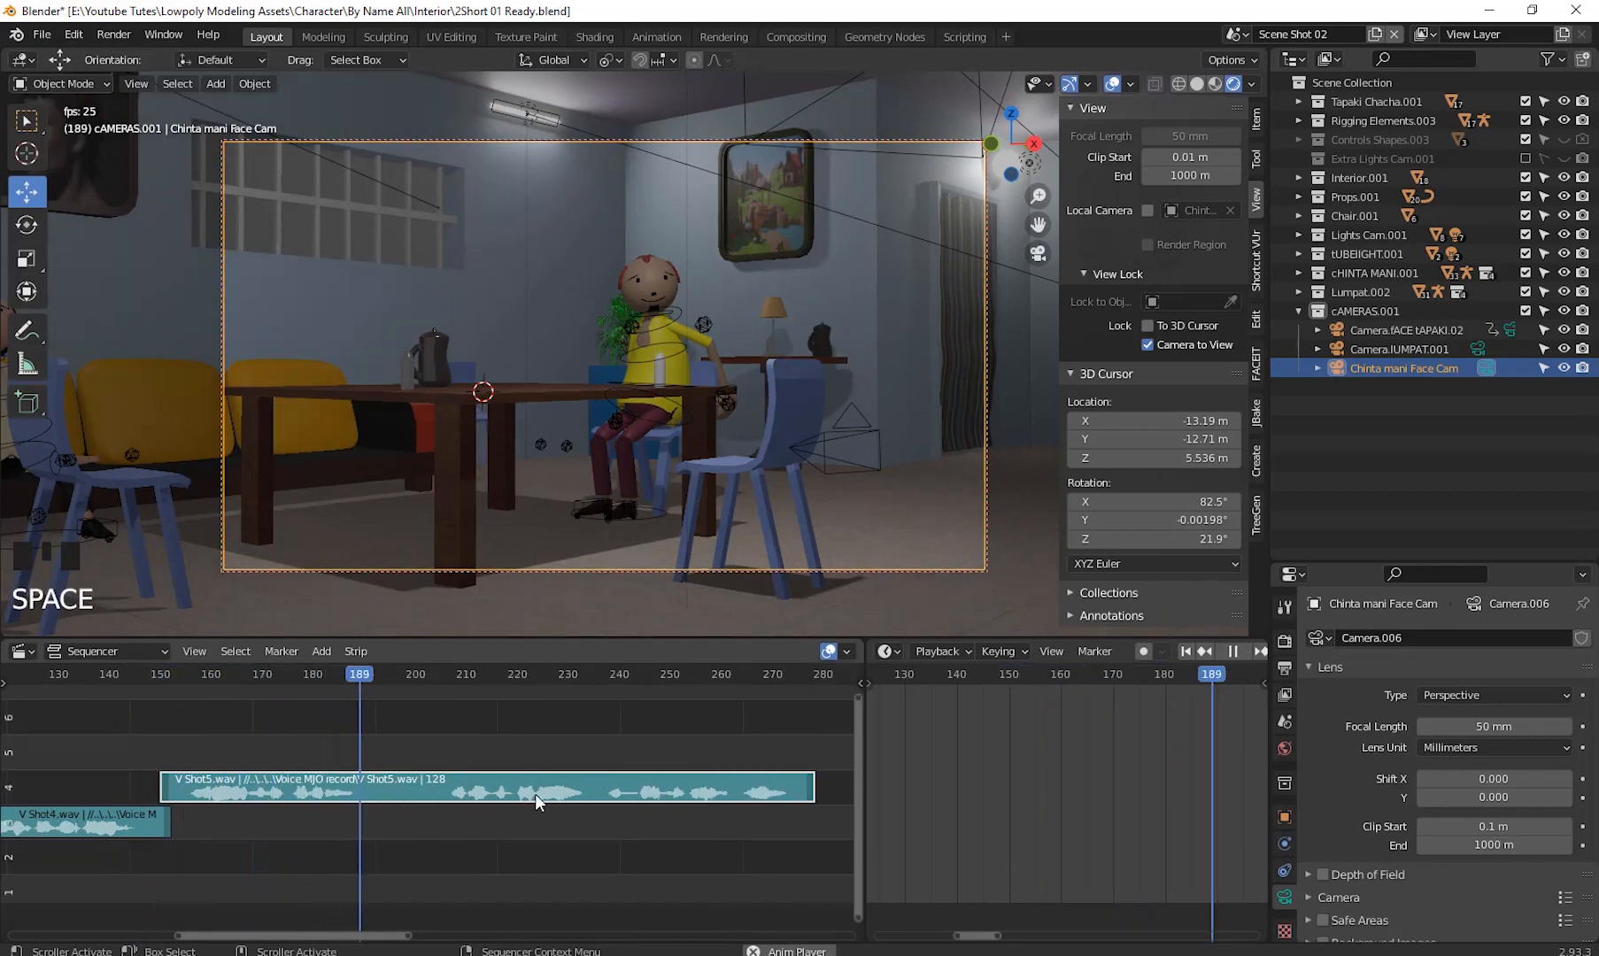
key("space")
left_click_drag(343, 682, 440, 701)
key("space")
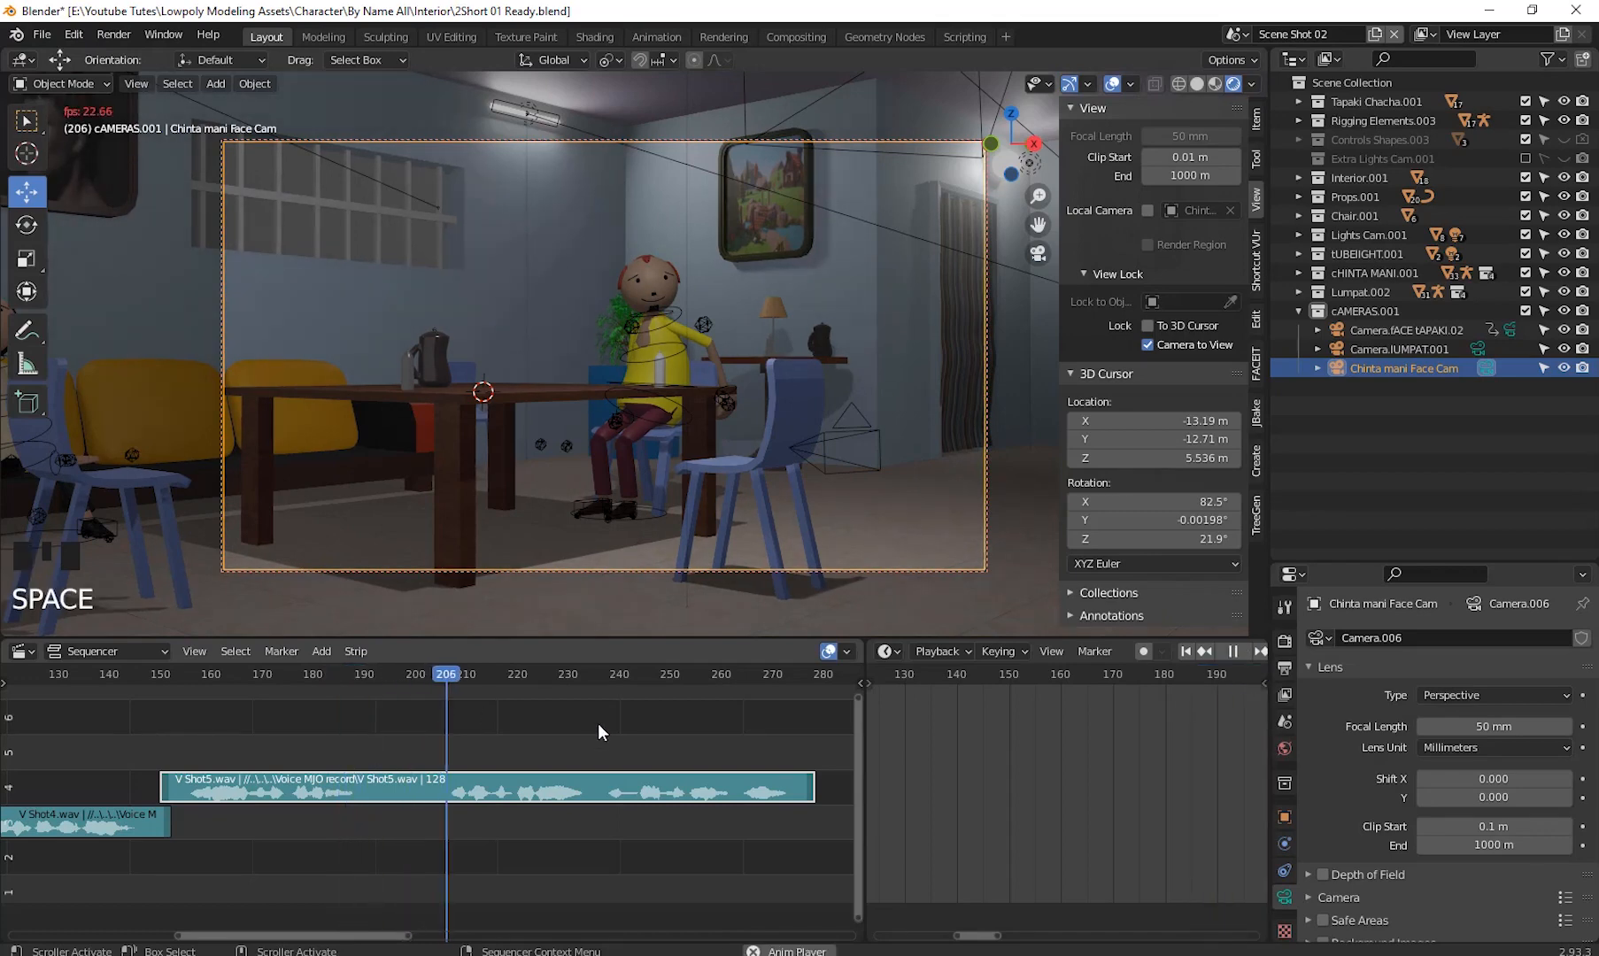
key("space")
left_click_drag(518, 691, 170, 757)
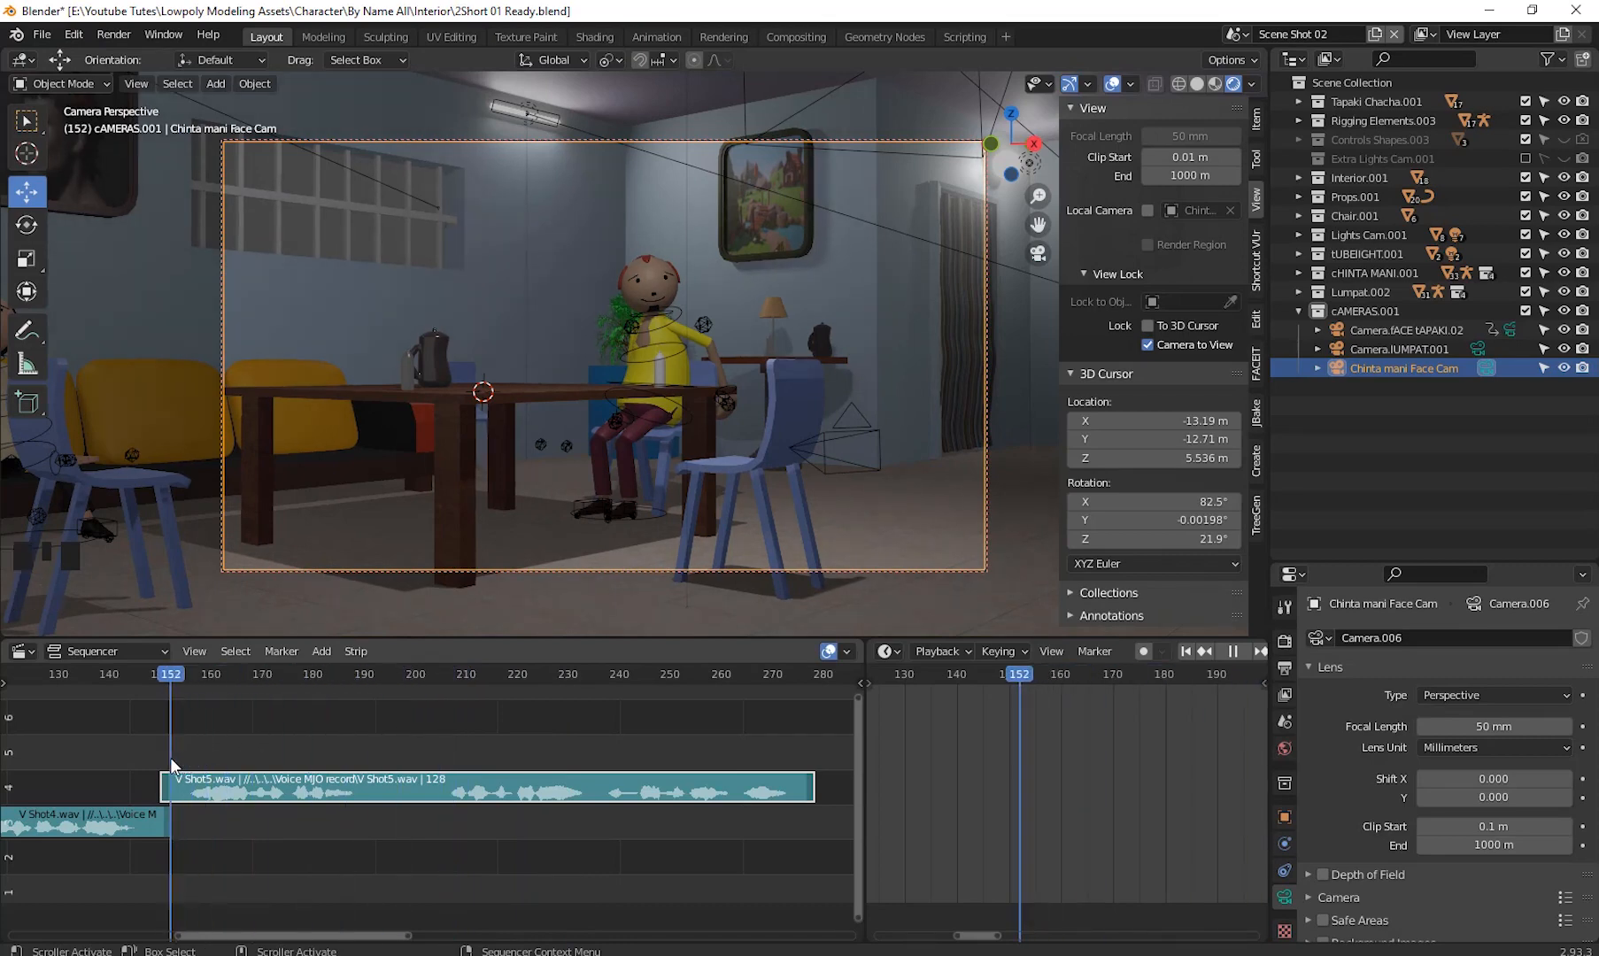
left_click(232, 793)
left_click(168, 683)
left_click(161, 686)
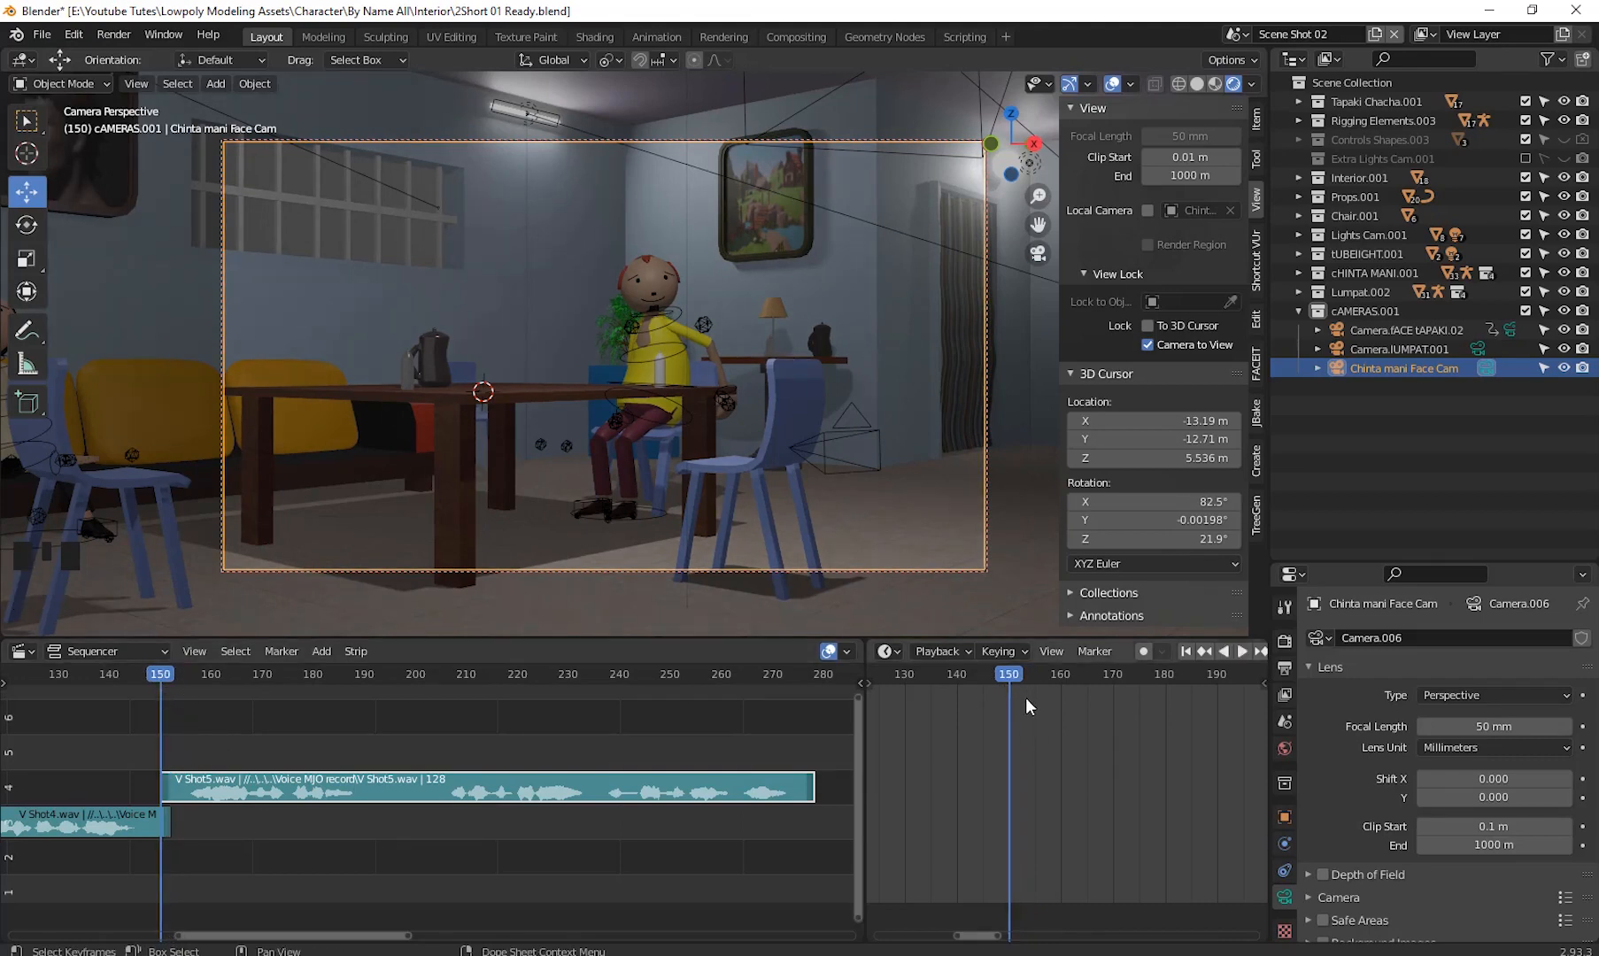
- Select the character's mouth and clear the keyframes on its Smile shape key
left_click(657, 301)
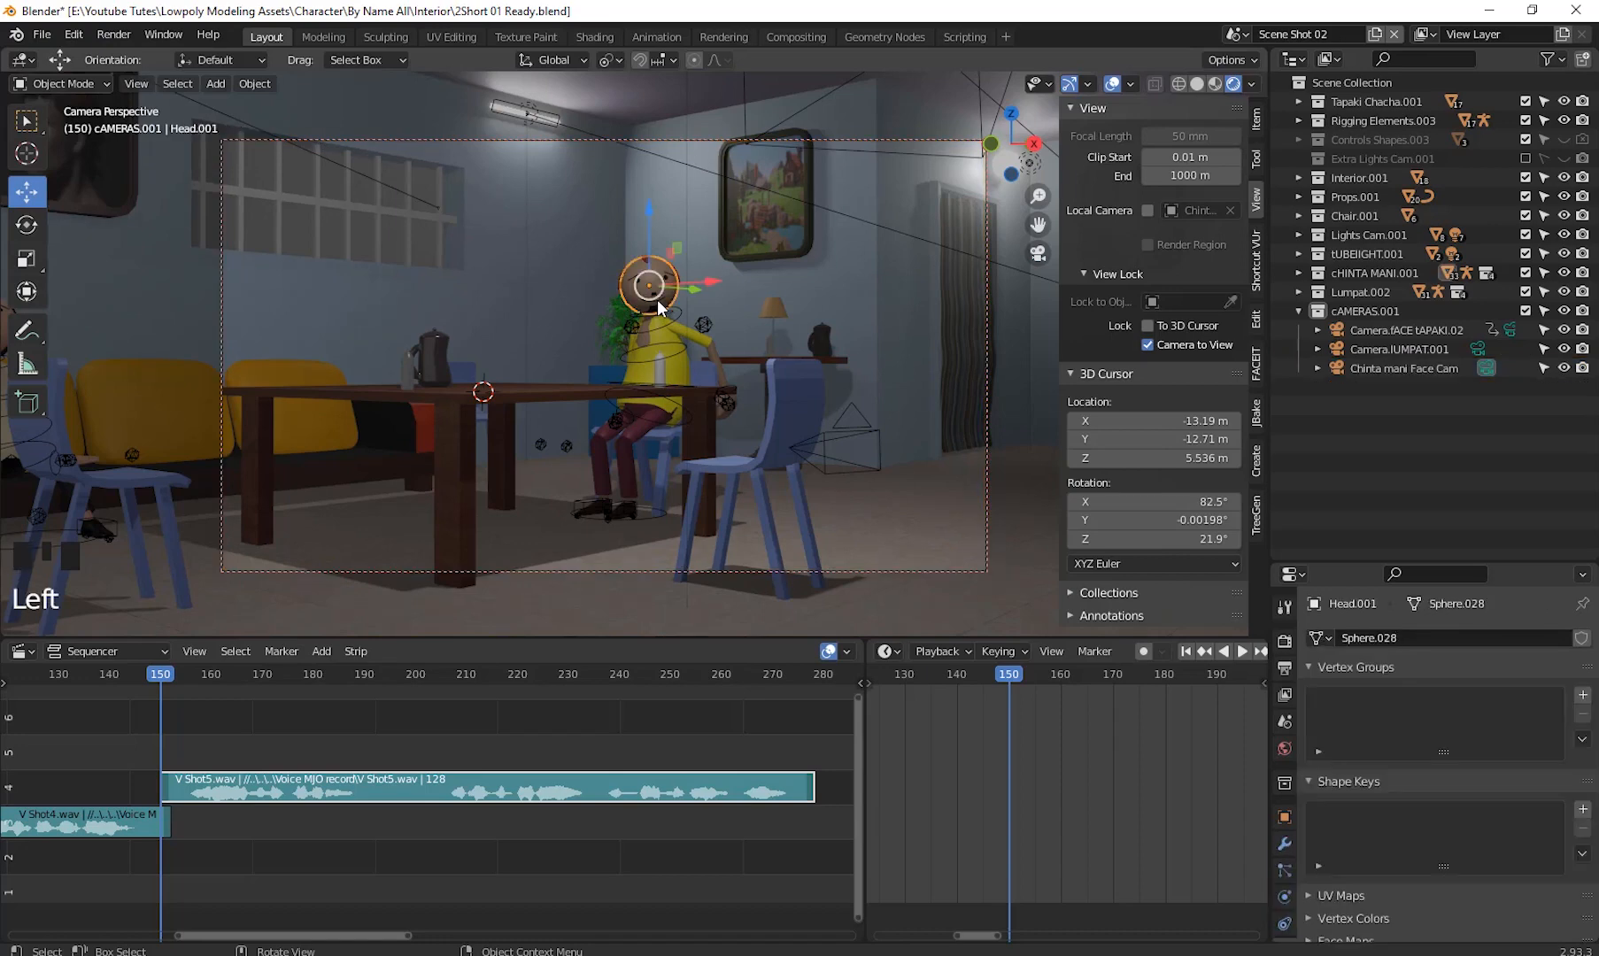
left_click(657, 300)
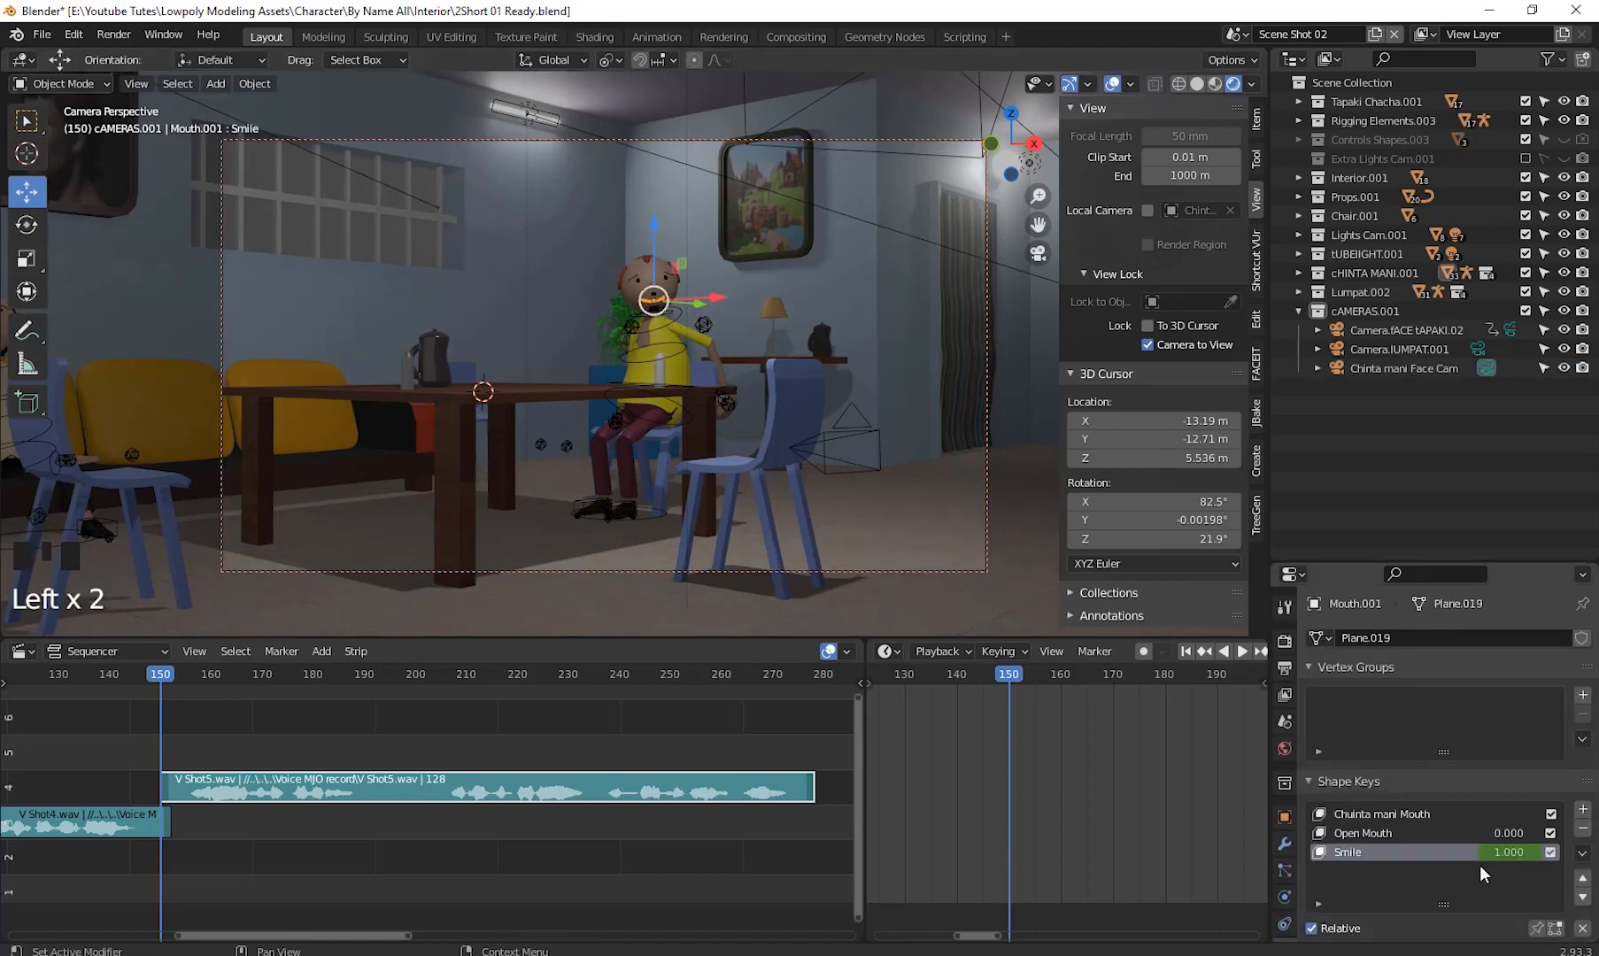
left_click_drag(1419, 568, 1420, 379)
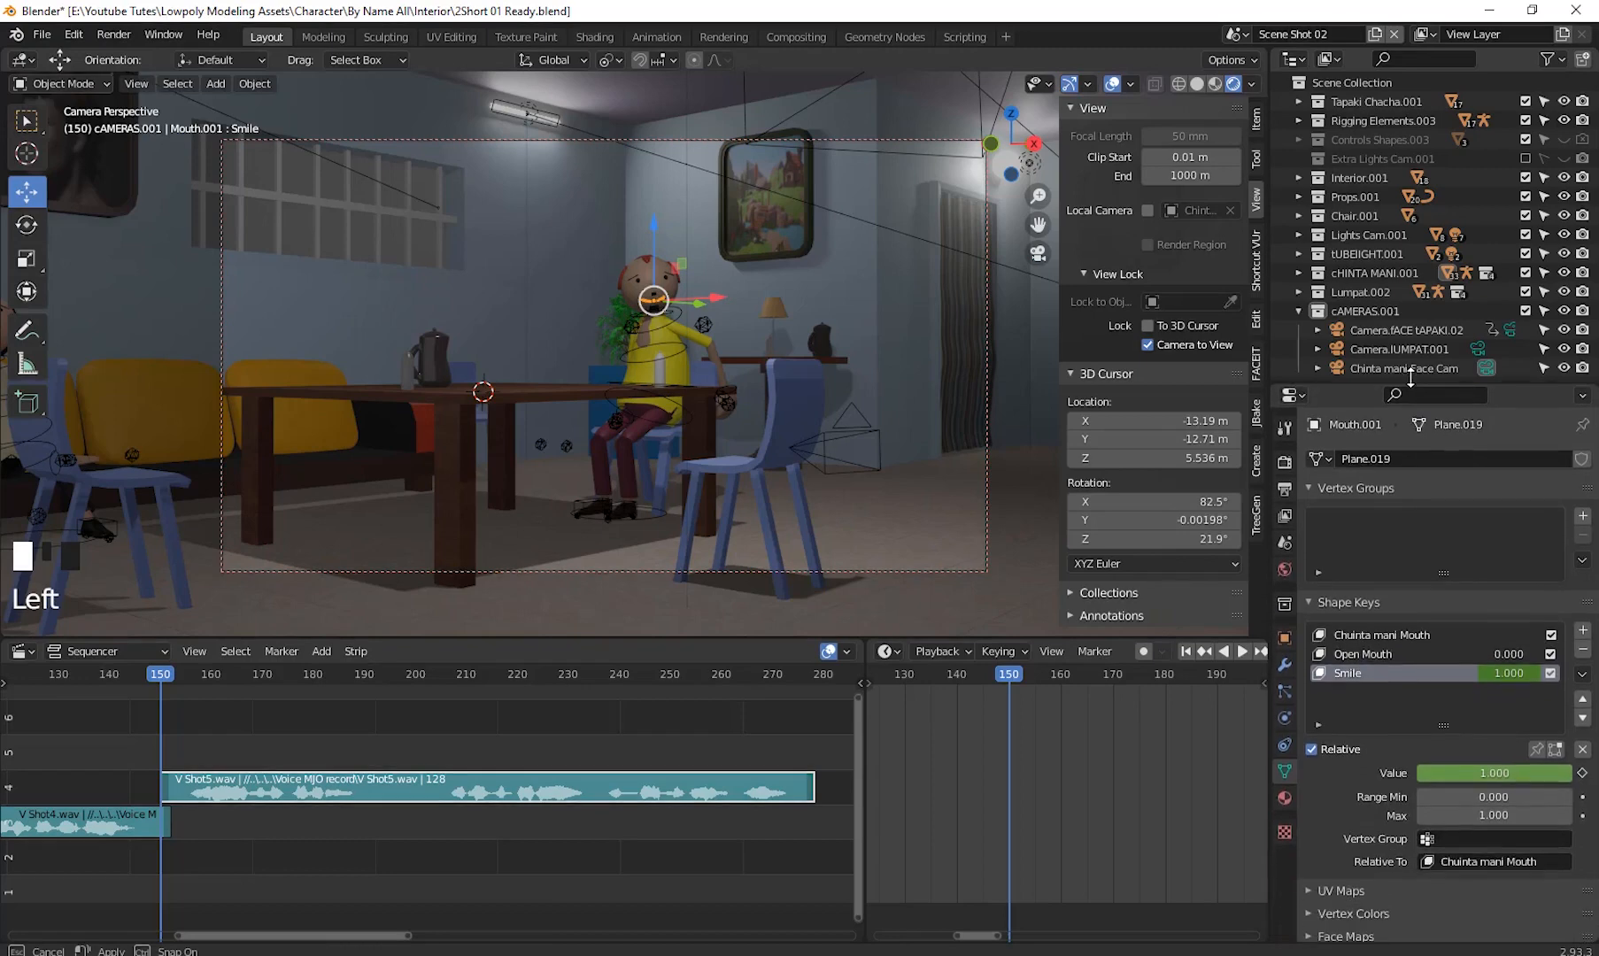
right_click(1468, 764)
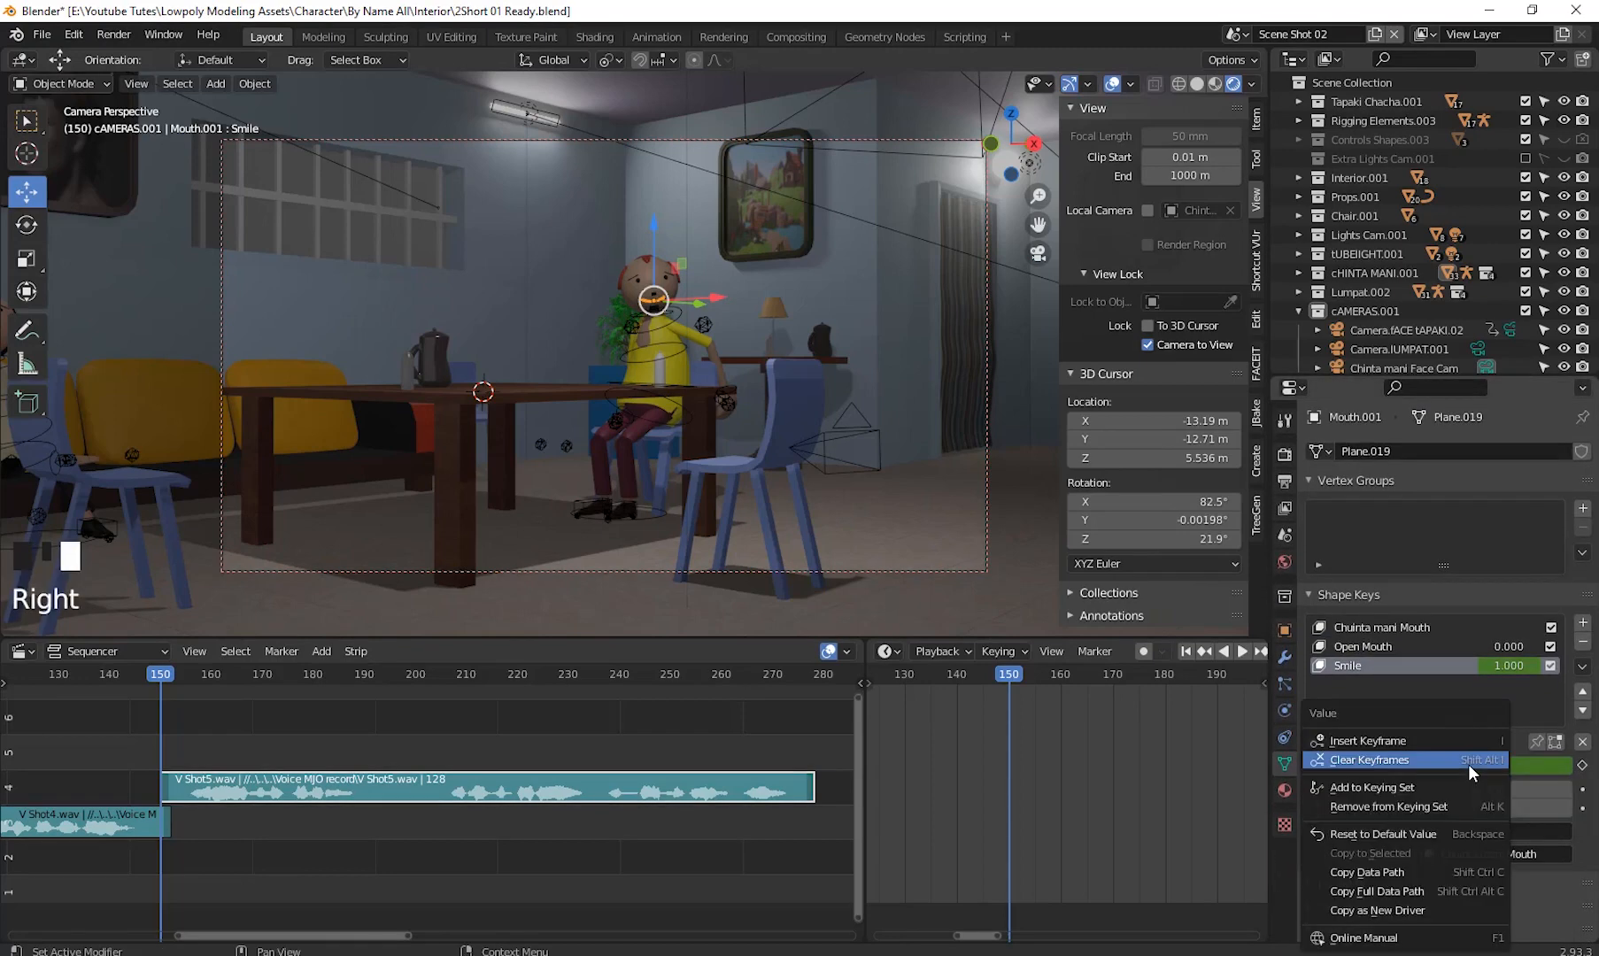
left_click(1391, 755)
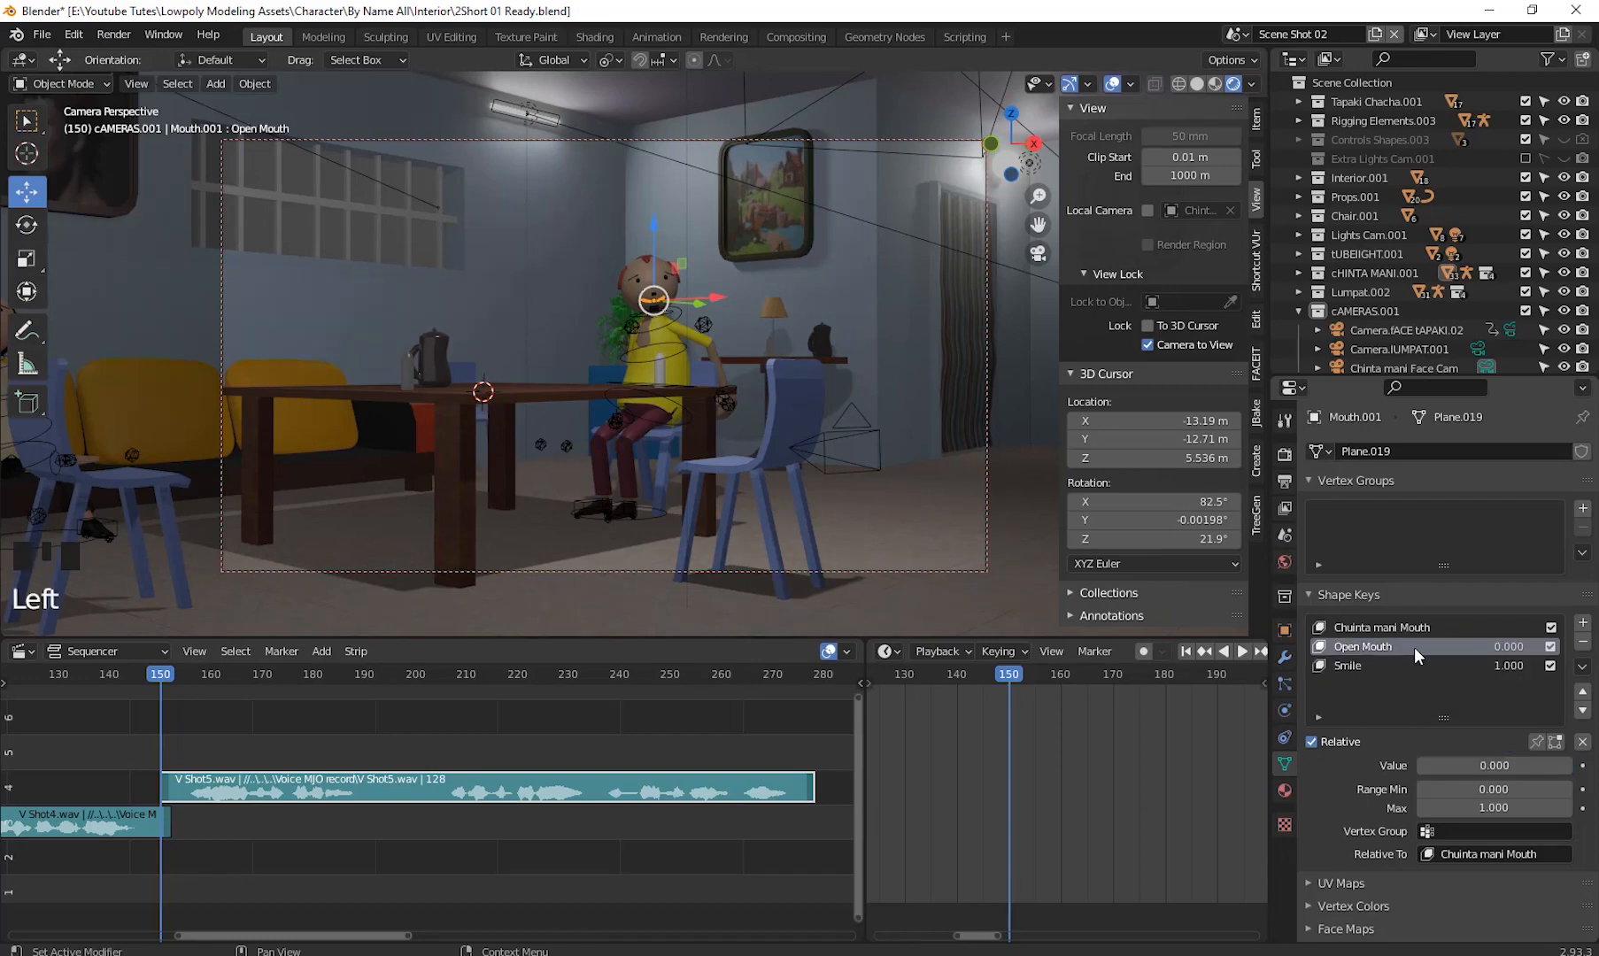
- Insert a keyframe on the Open Mouth shape key value at frame 150
right_click(1486, 767)
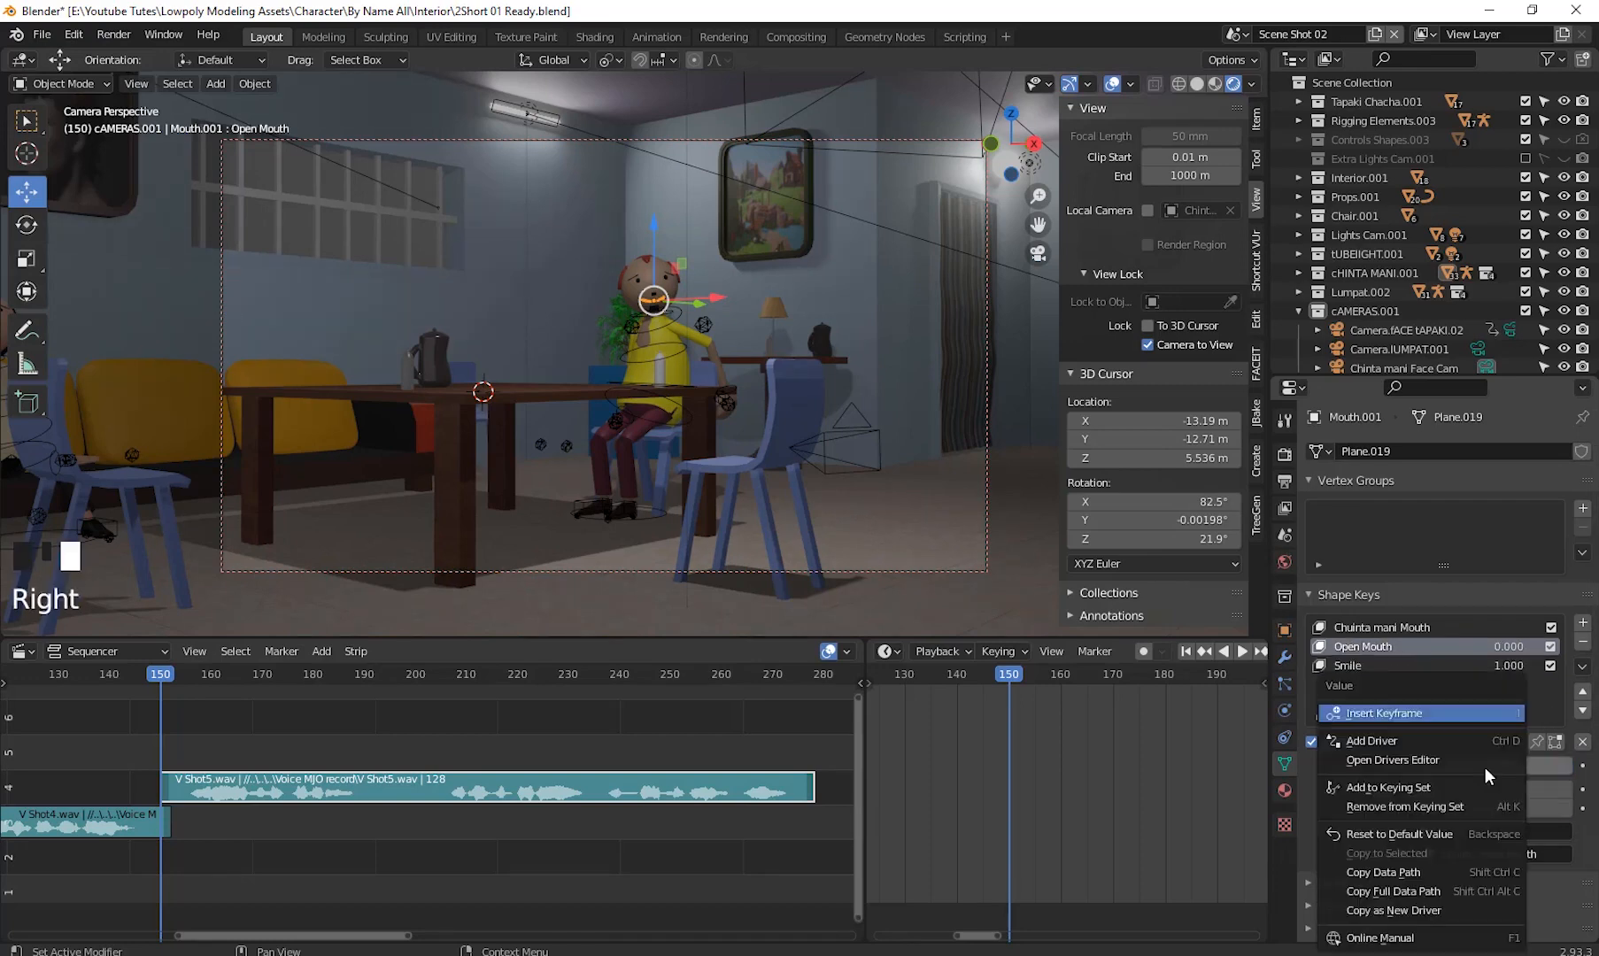
left_click(1390, 714)
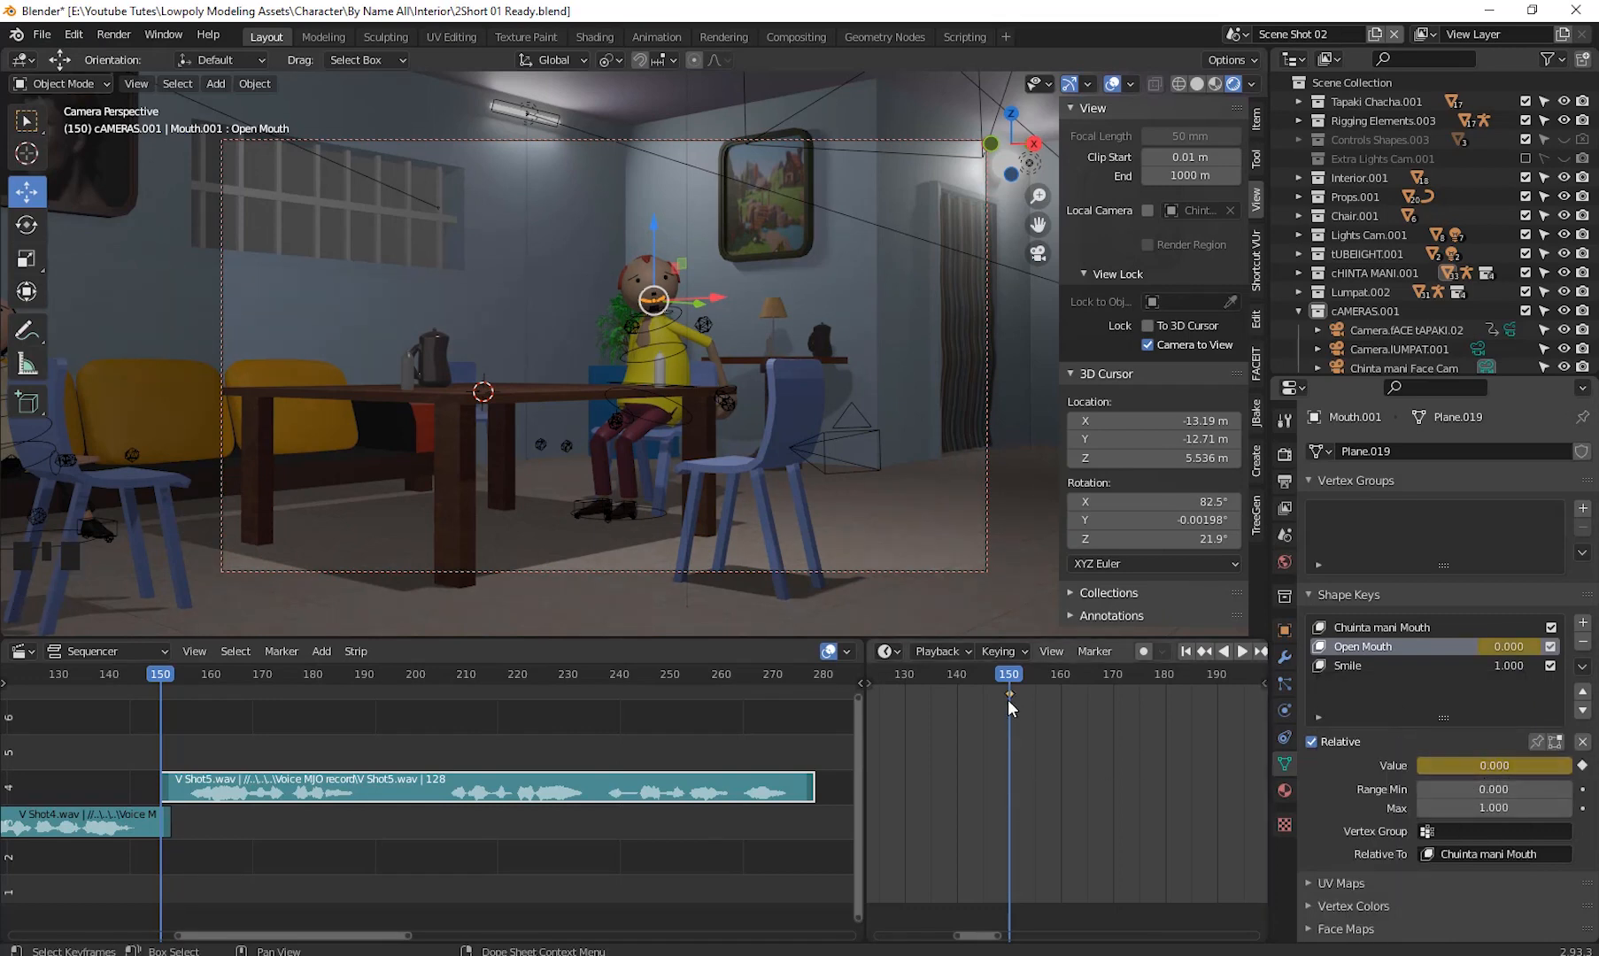
- Switch the dope sheet area to the Graph Editor
left_click(896, 653)
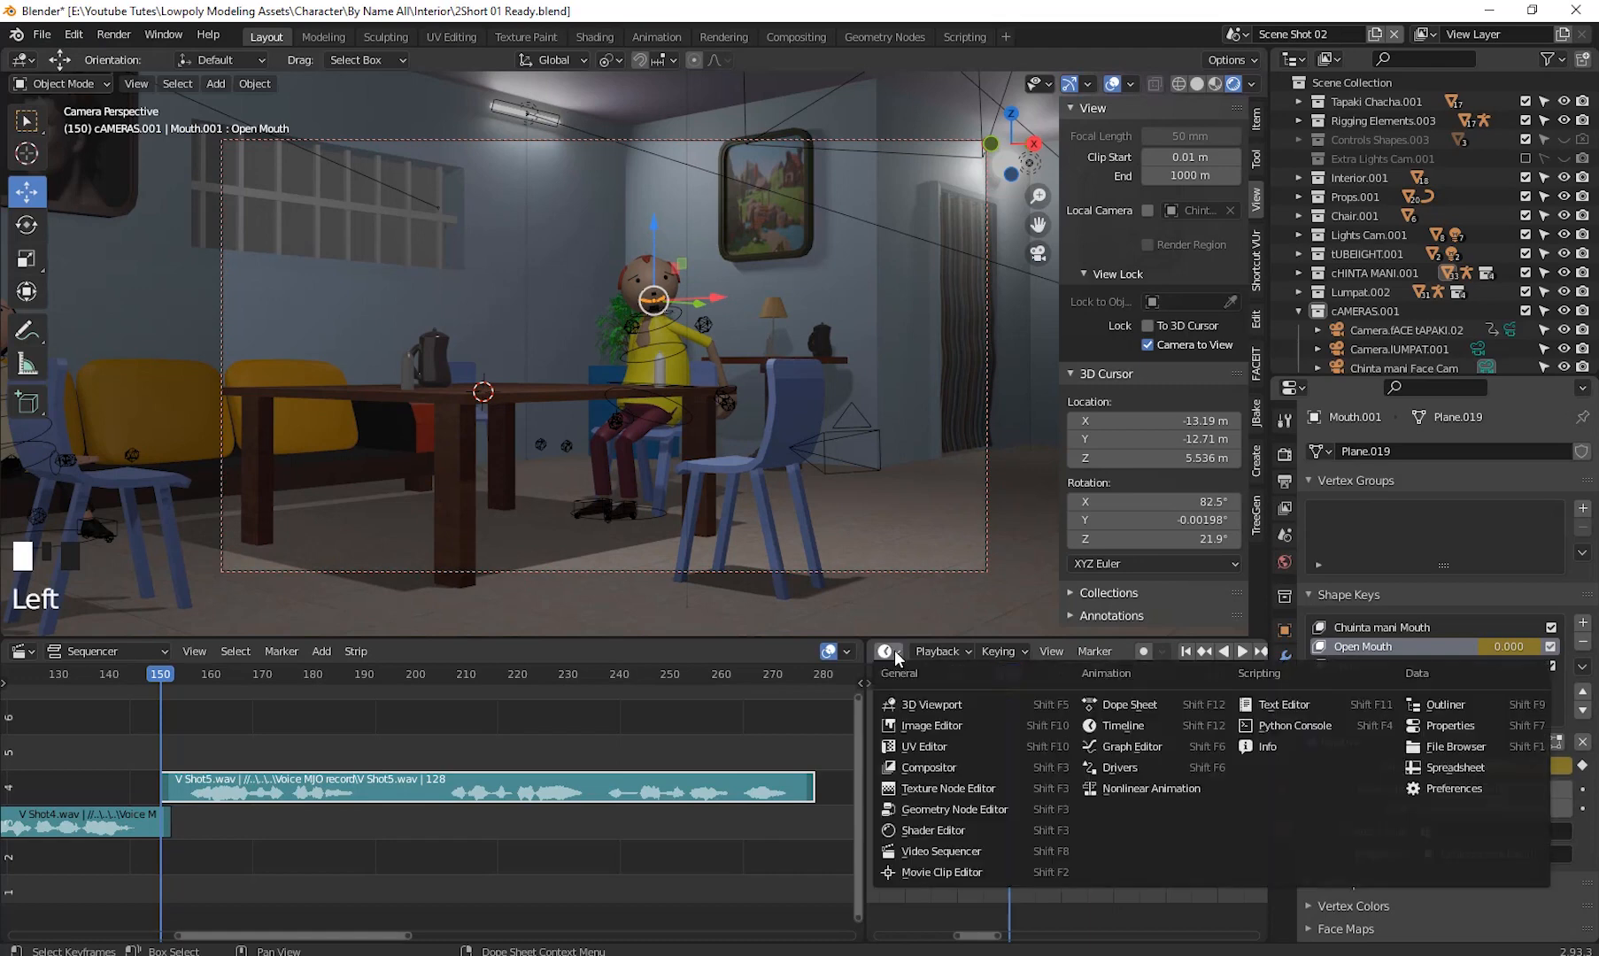
left_click(1145, 748)
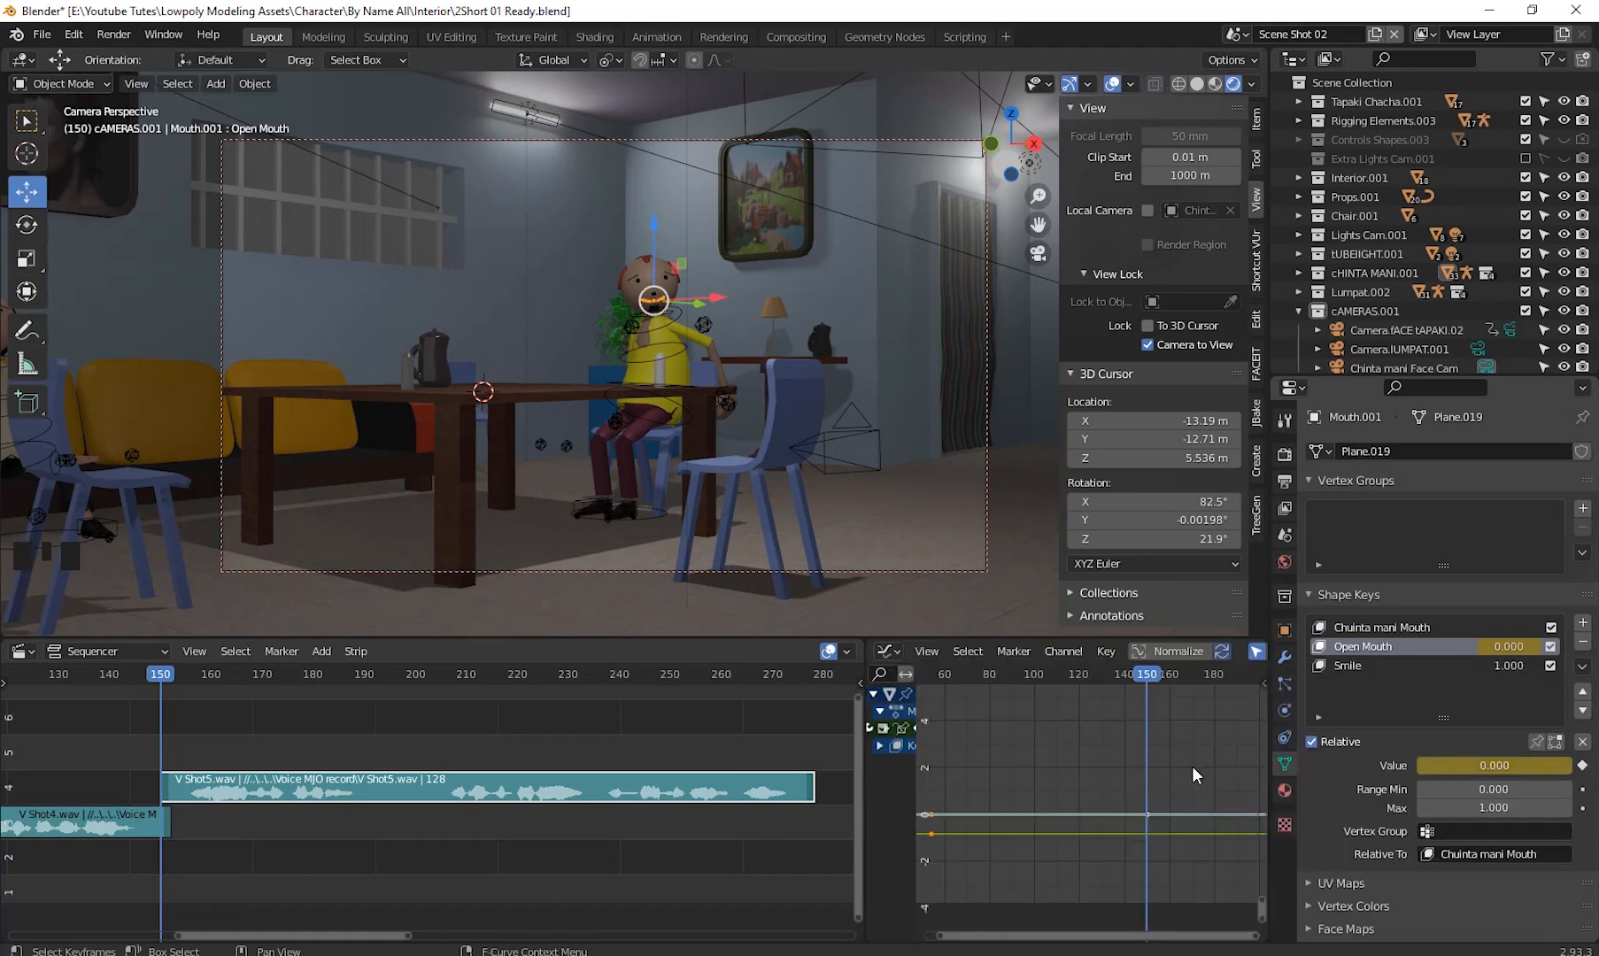
middle_click_drag(1191, 766, 1089, 804, "shift")
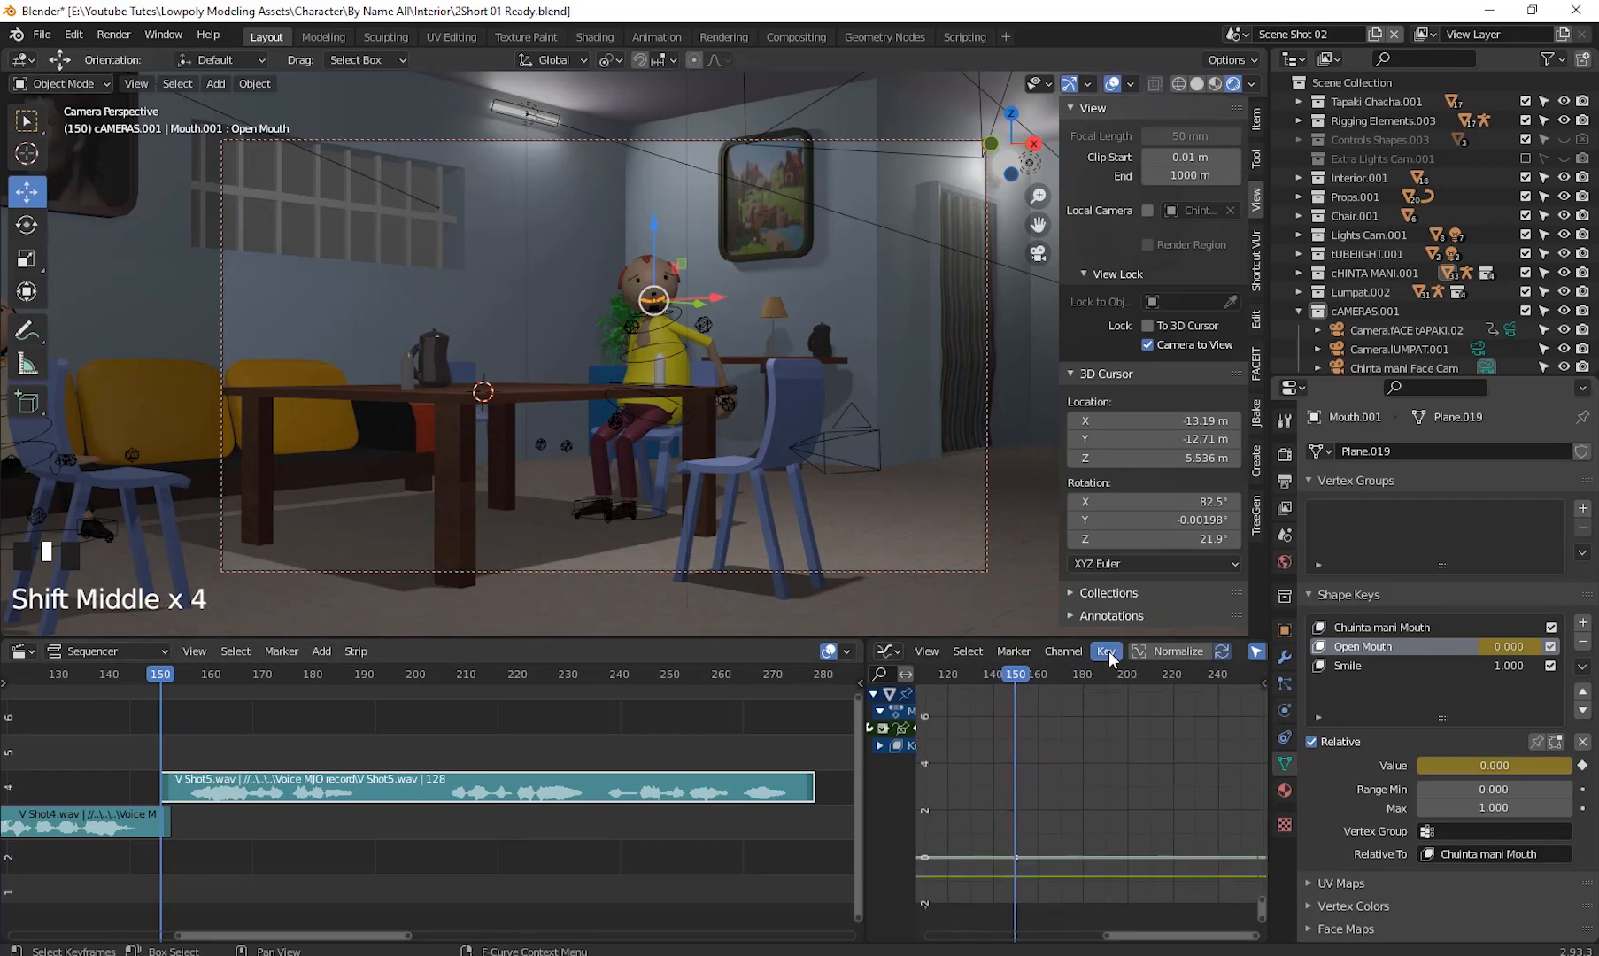
- Bake the V Shot5.wav sound to F-curves for the Open Mouth shape key and play it back
left_click(1107, 651)
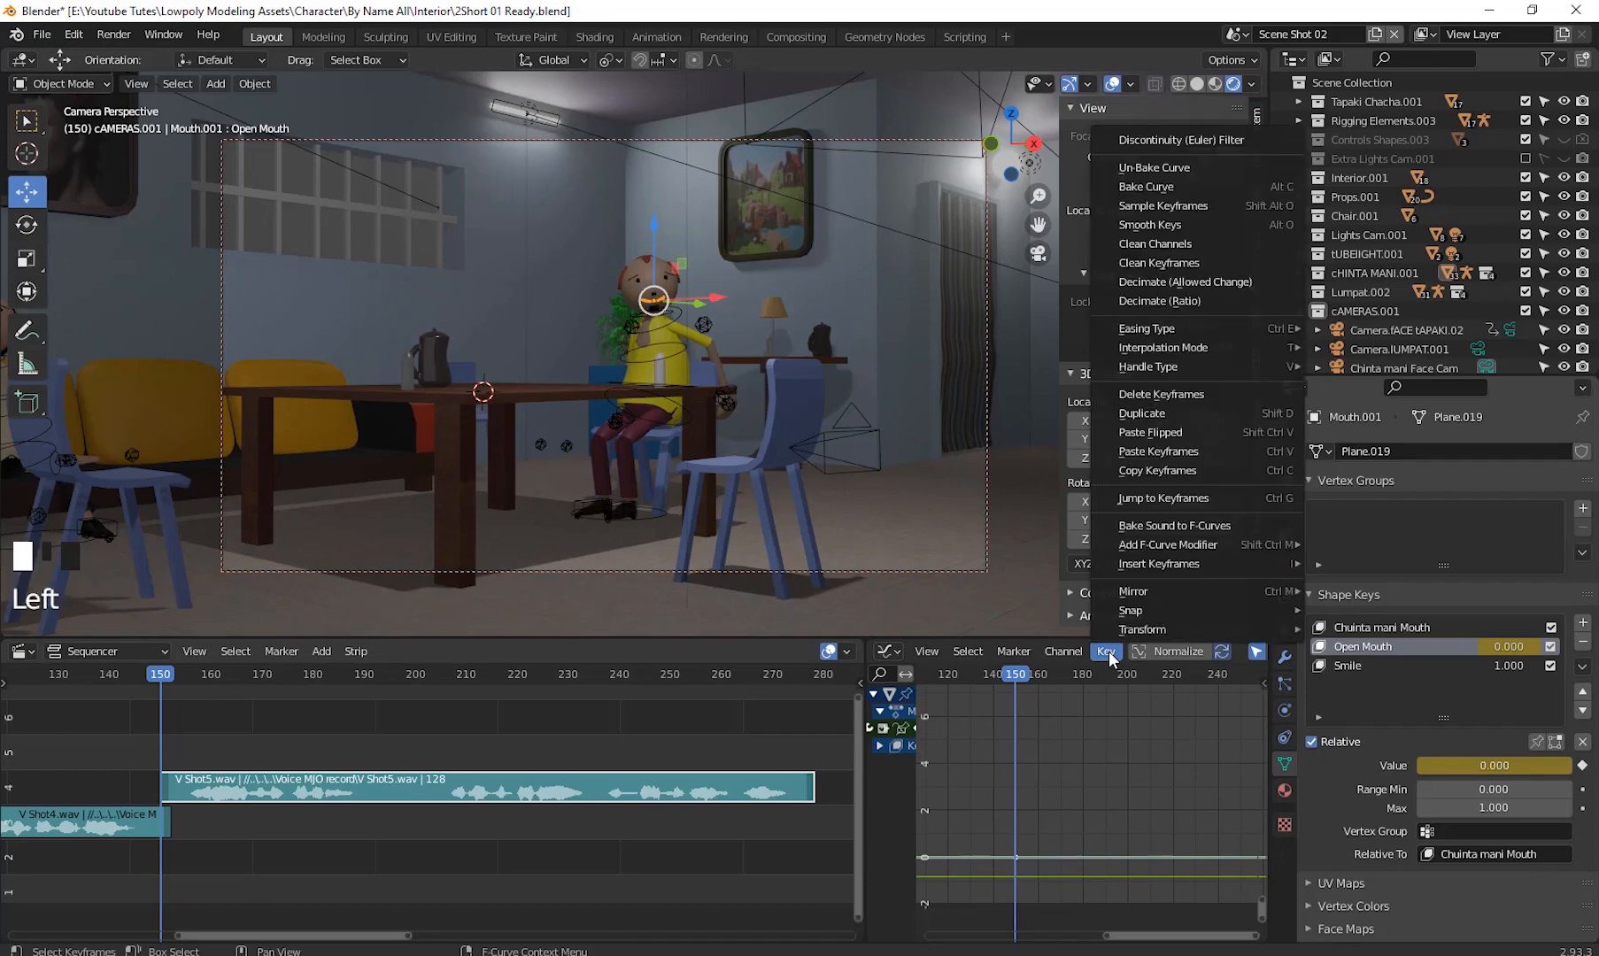
left_click(1148, 531)
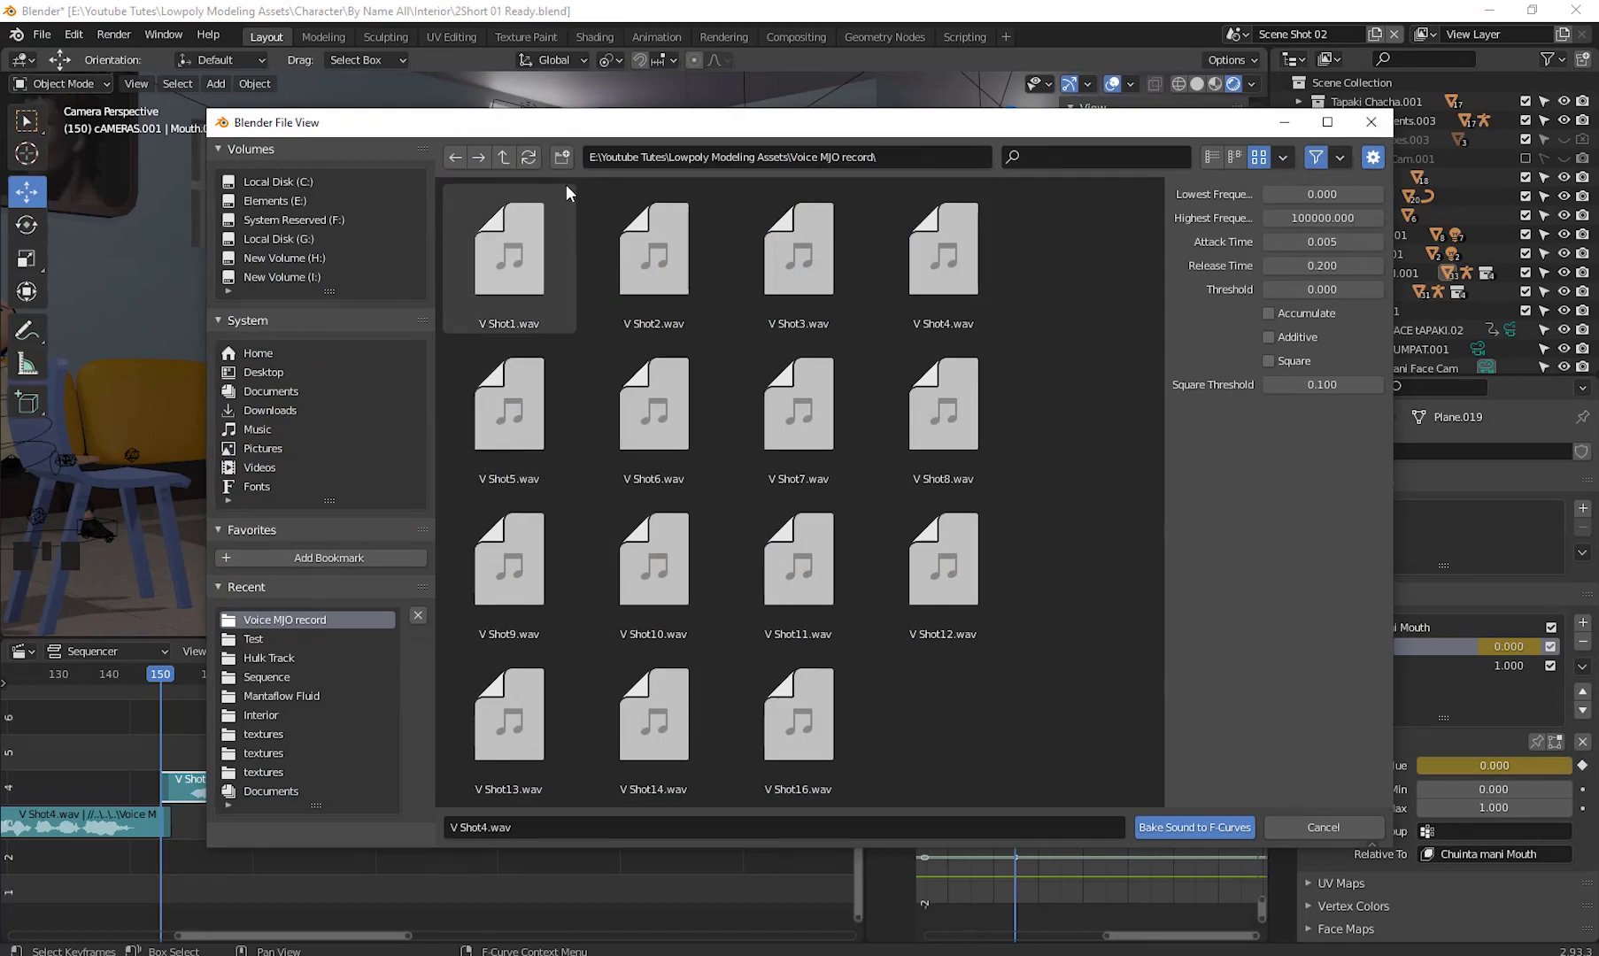
mouse_move(556, 131)
left_mouse_down()
mouse_move(1064, 246)
mouse_move(533, 148)
left_mouse_up()
double_click(486, 414)
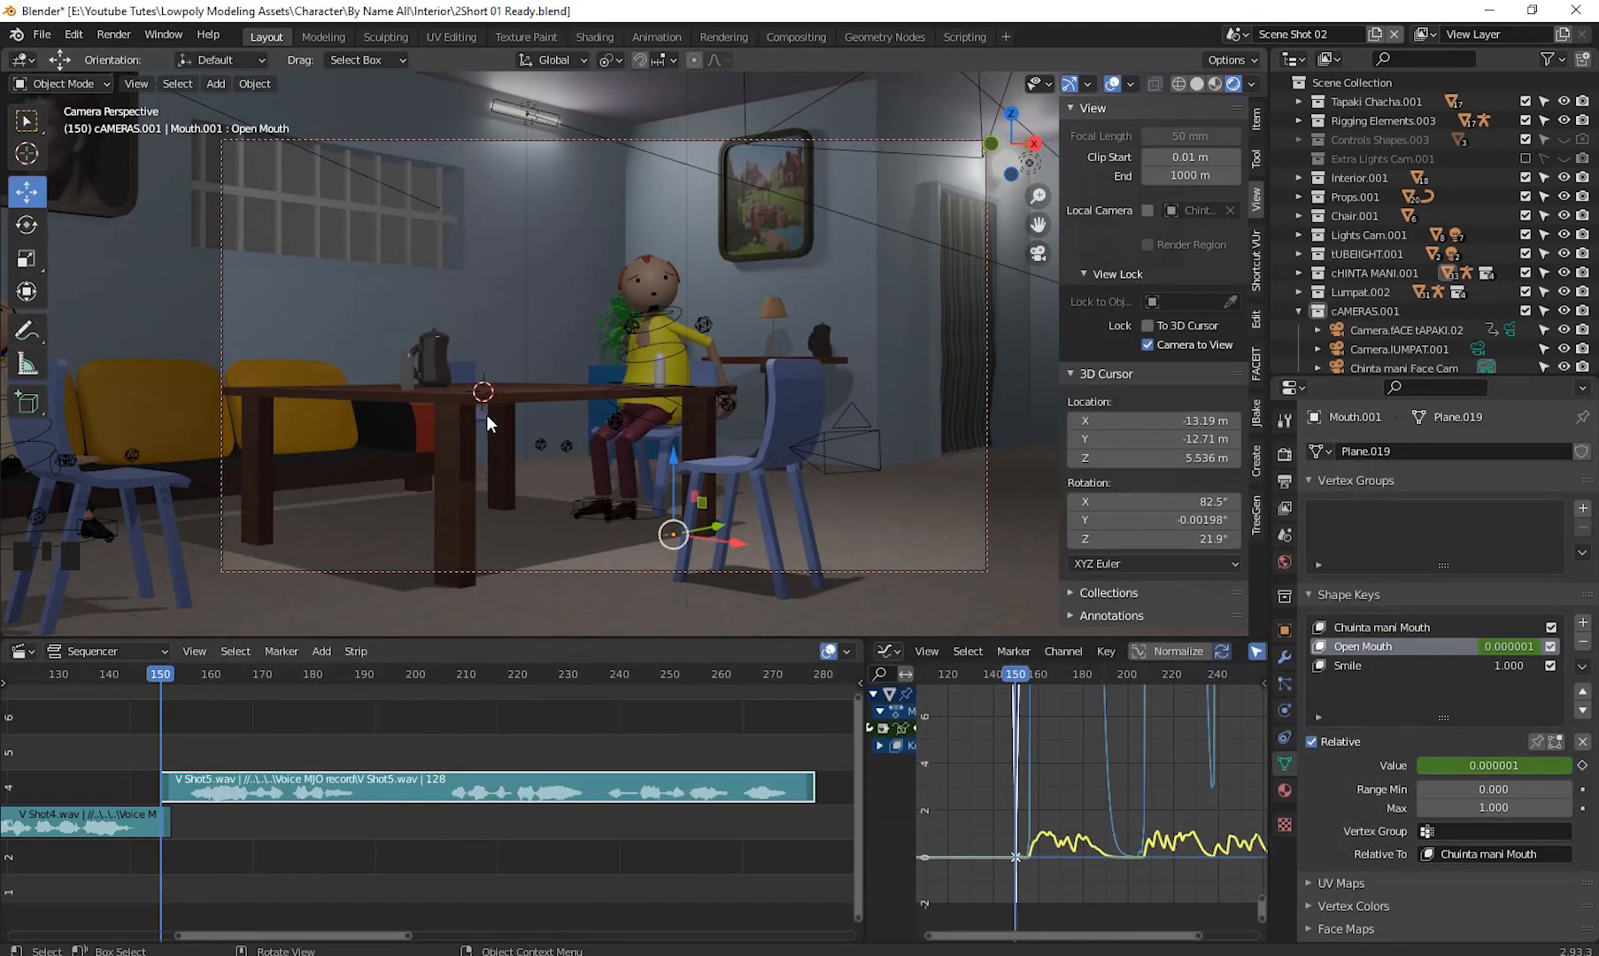
scroll(1007, 769, "down", 8)
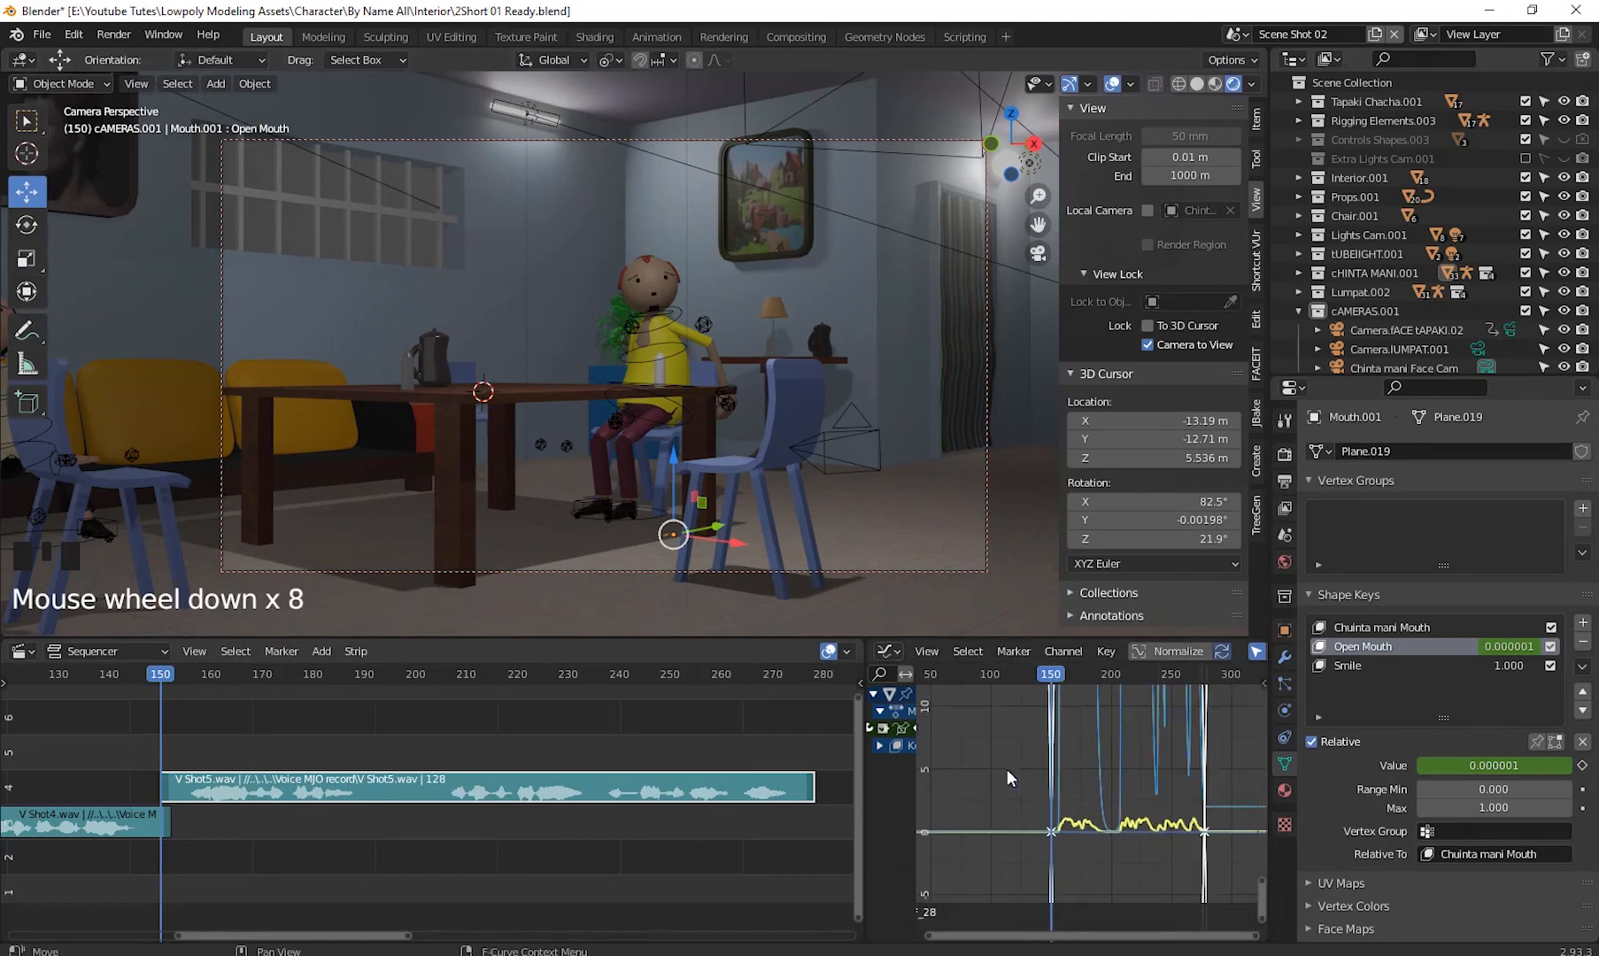
scroll(1010, 768, "down", 9)
middle_click_drag(1149, 767, 1049, 800, "shift")
key("space")
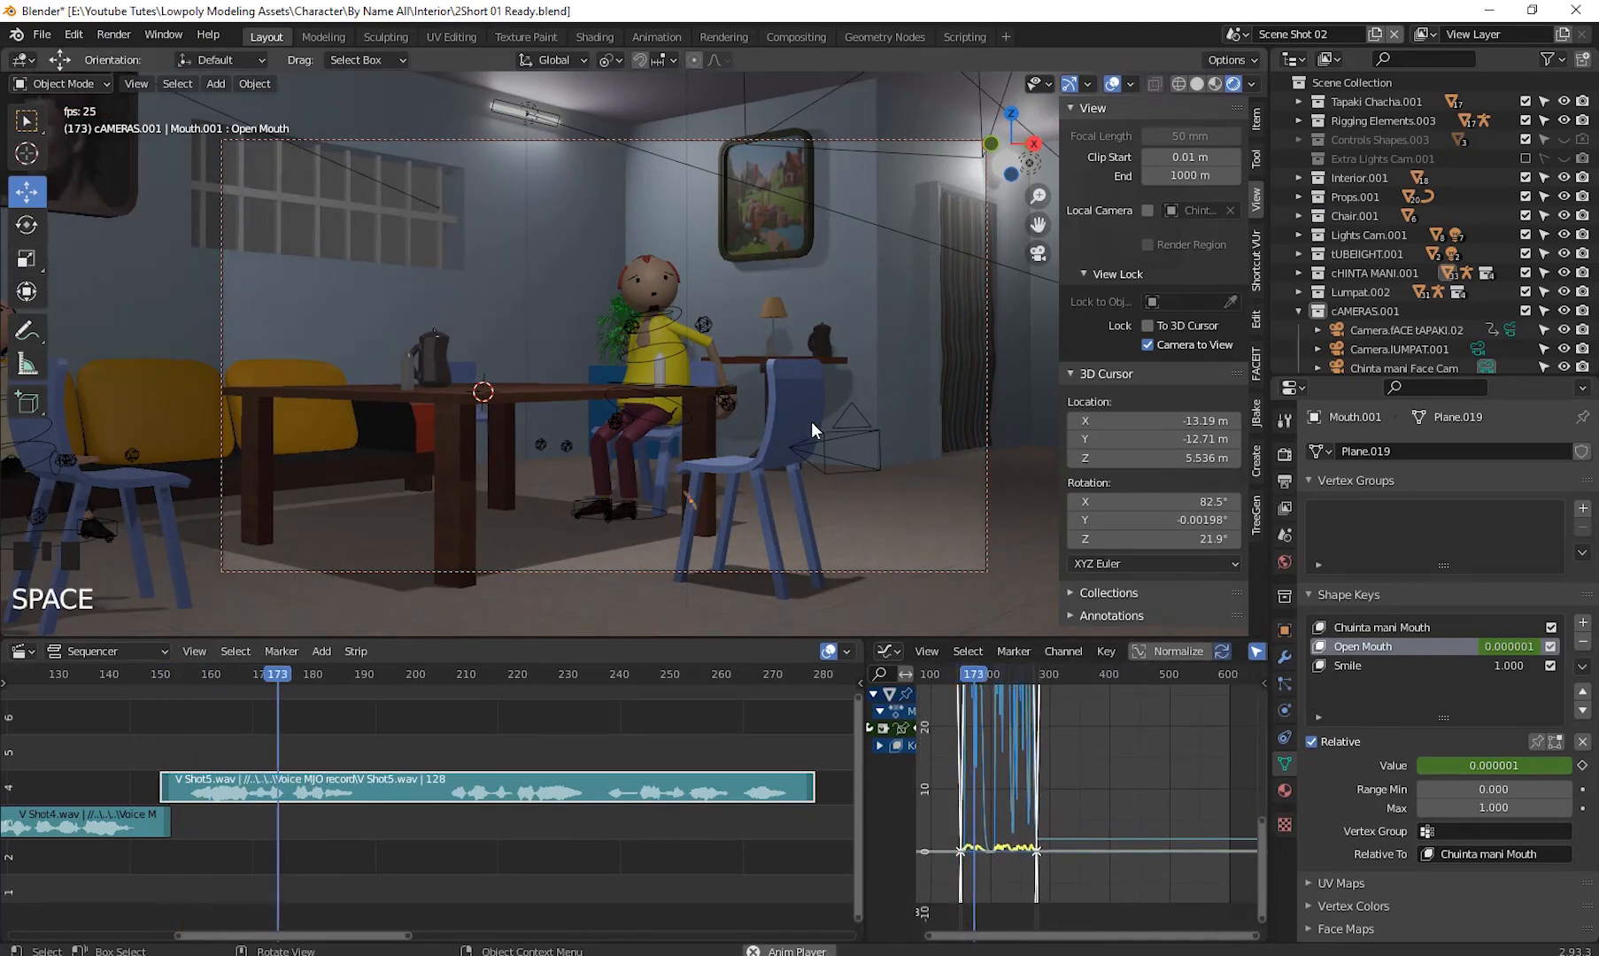
key("space")
- Return to frame 150 and undo the sound bake on the Open Mouth shape key
left_click(282, 700)
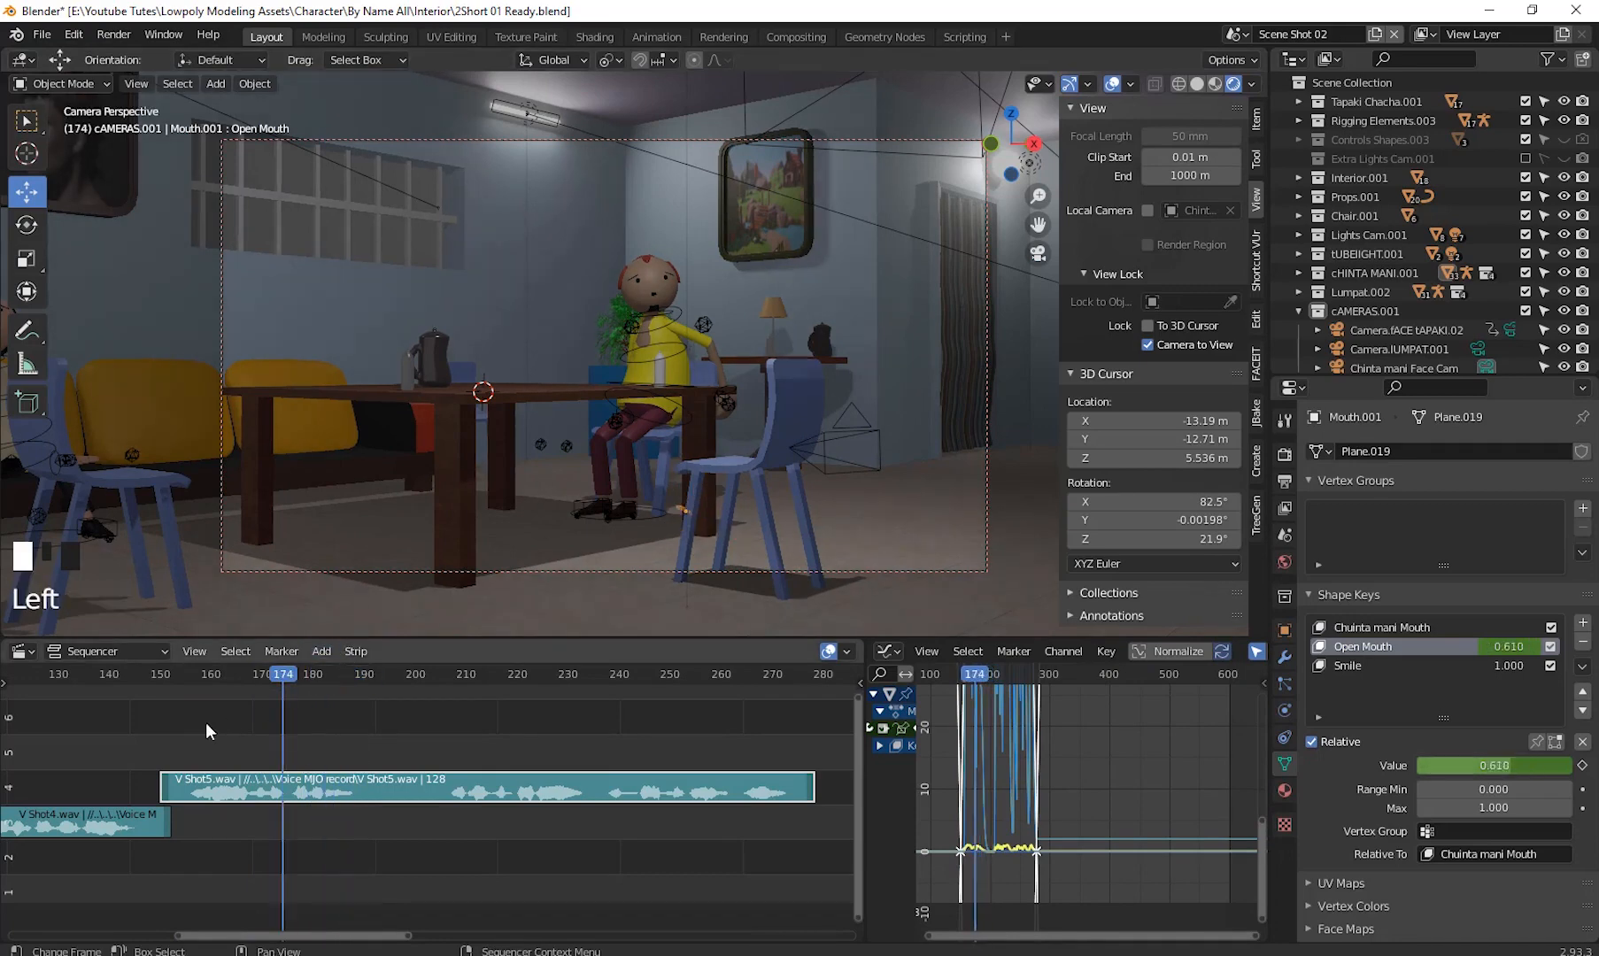
left_click(158, 745)
left_click(165, 748)
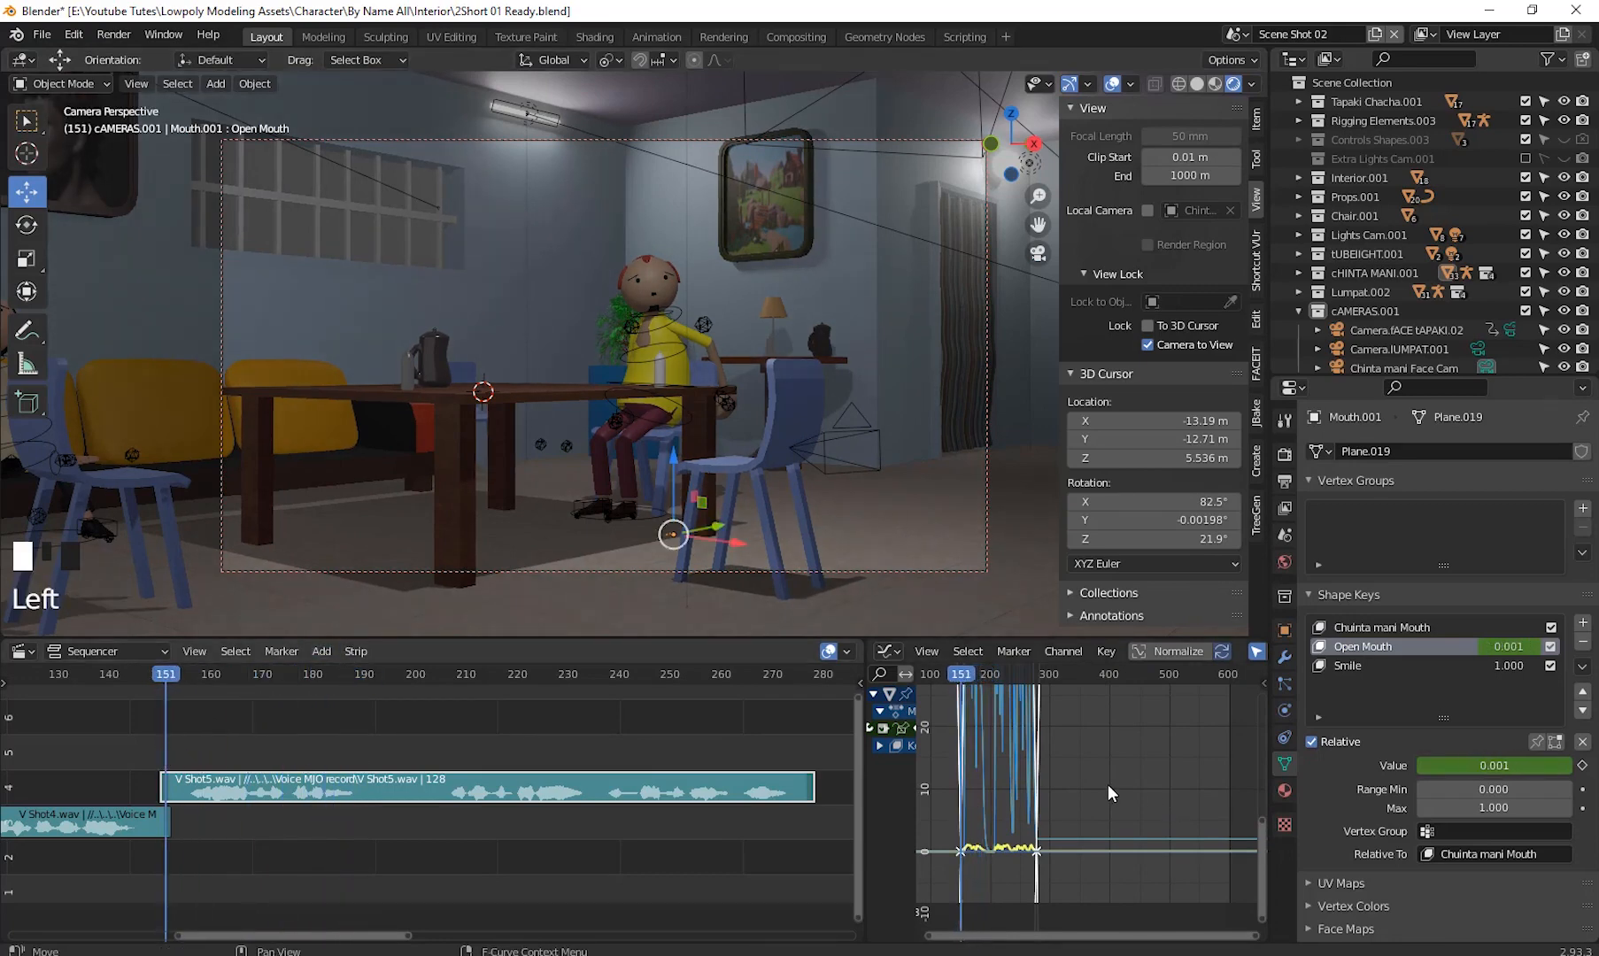
key("ctrl+Left")
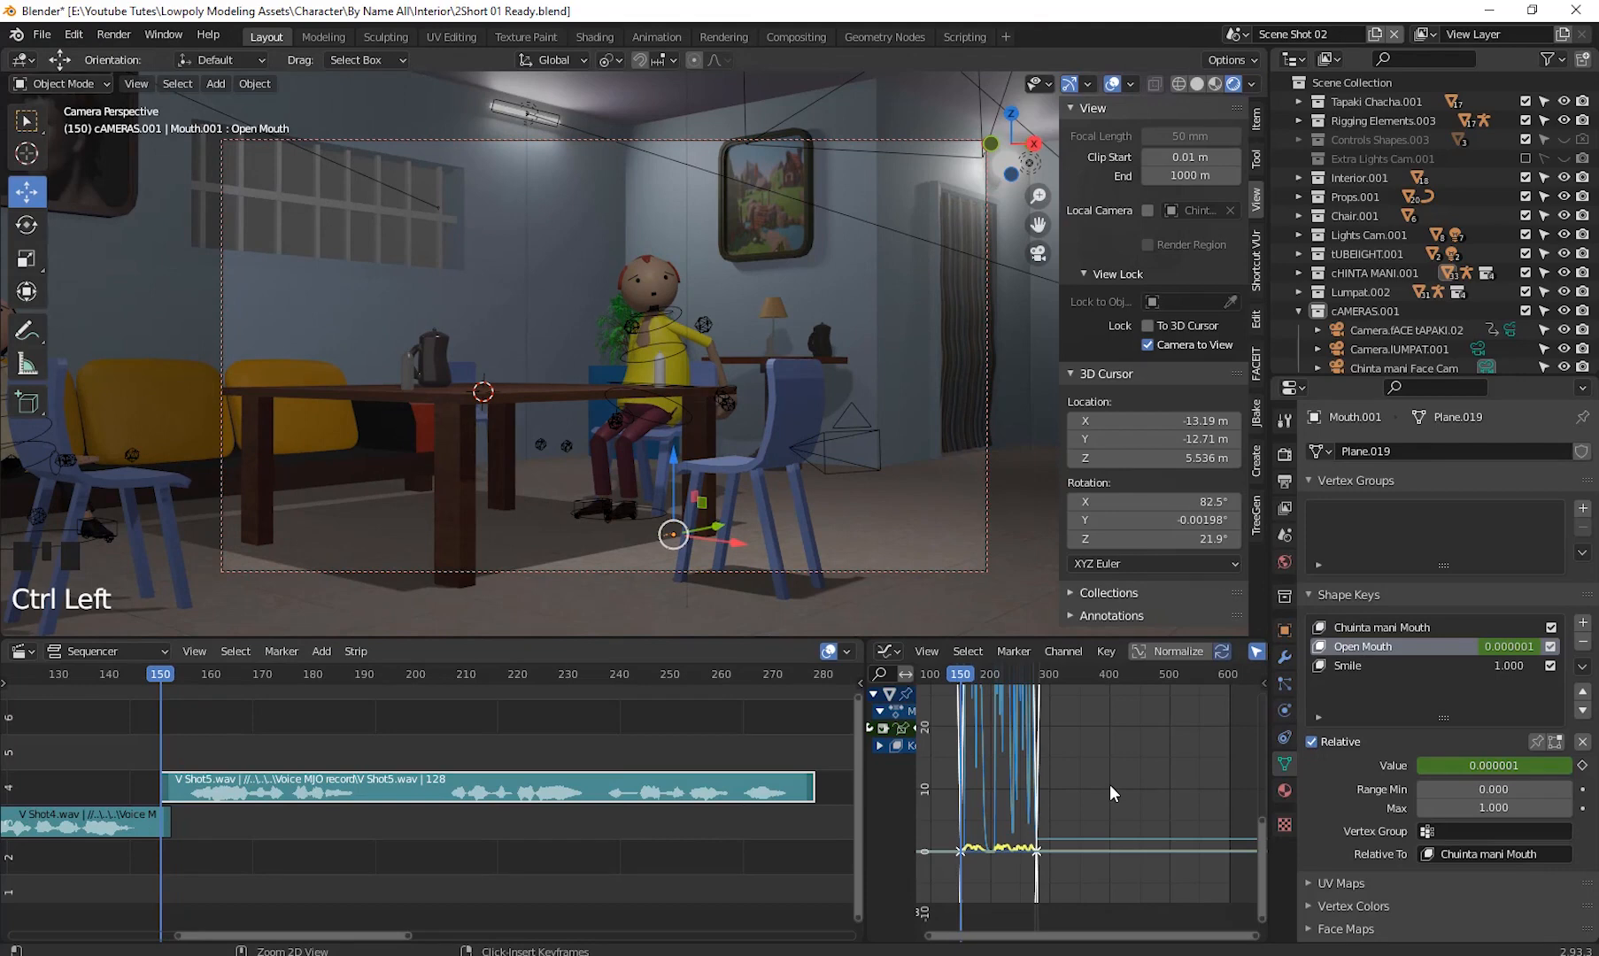
key("ctrl+z")
key("ctrl+z")
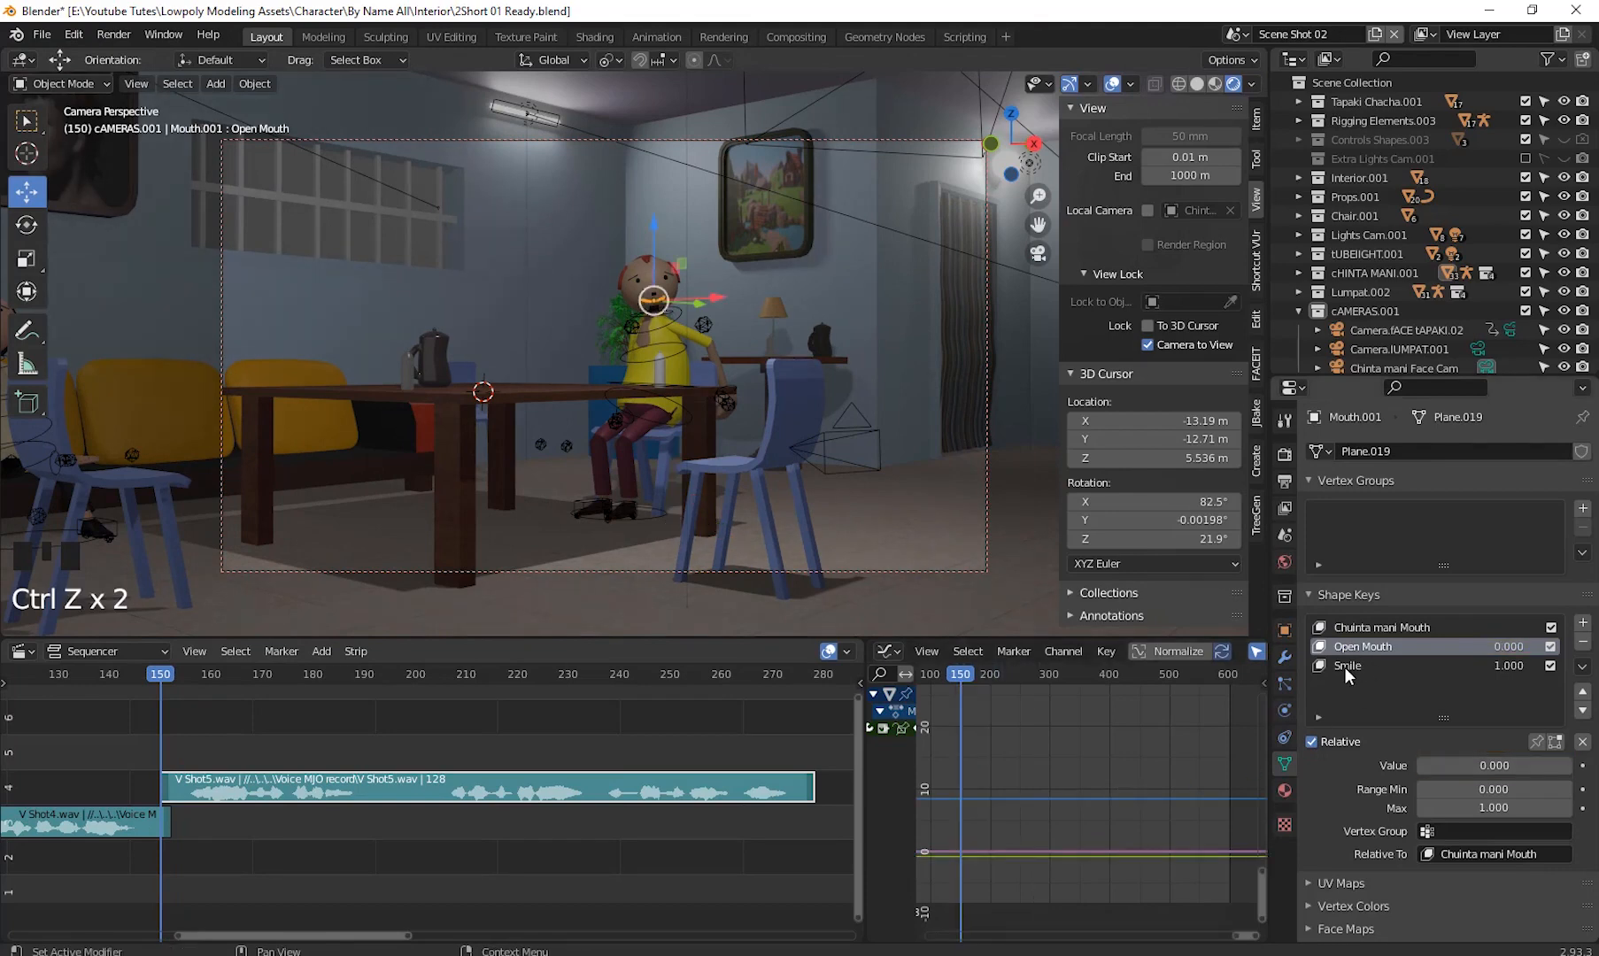
- Insert a keyframe on the Smile shape key value at frame 150
left_click(1344, 666)
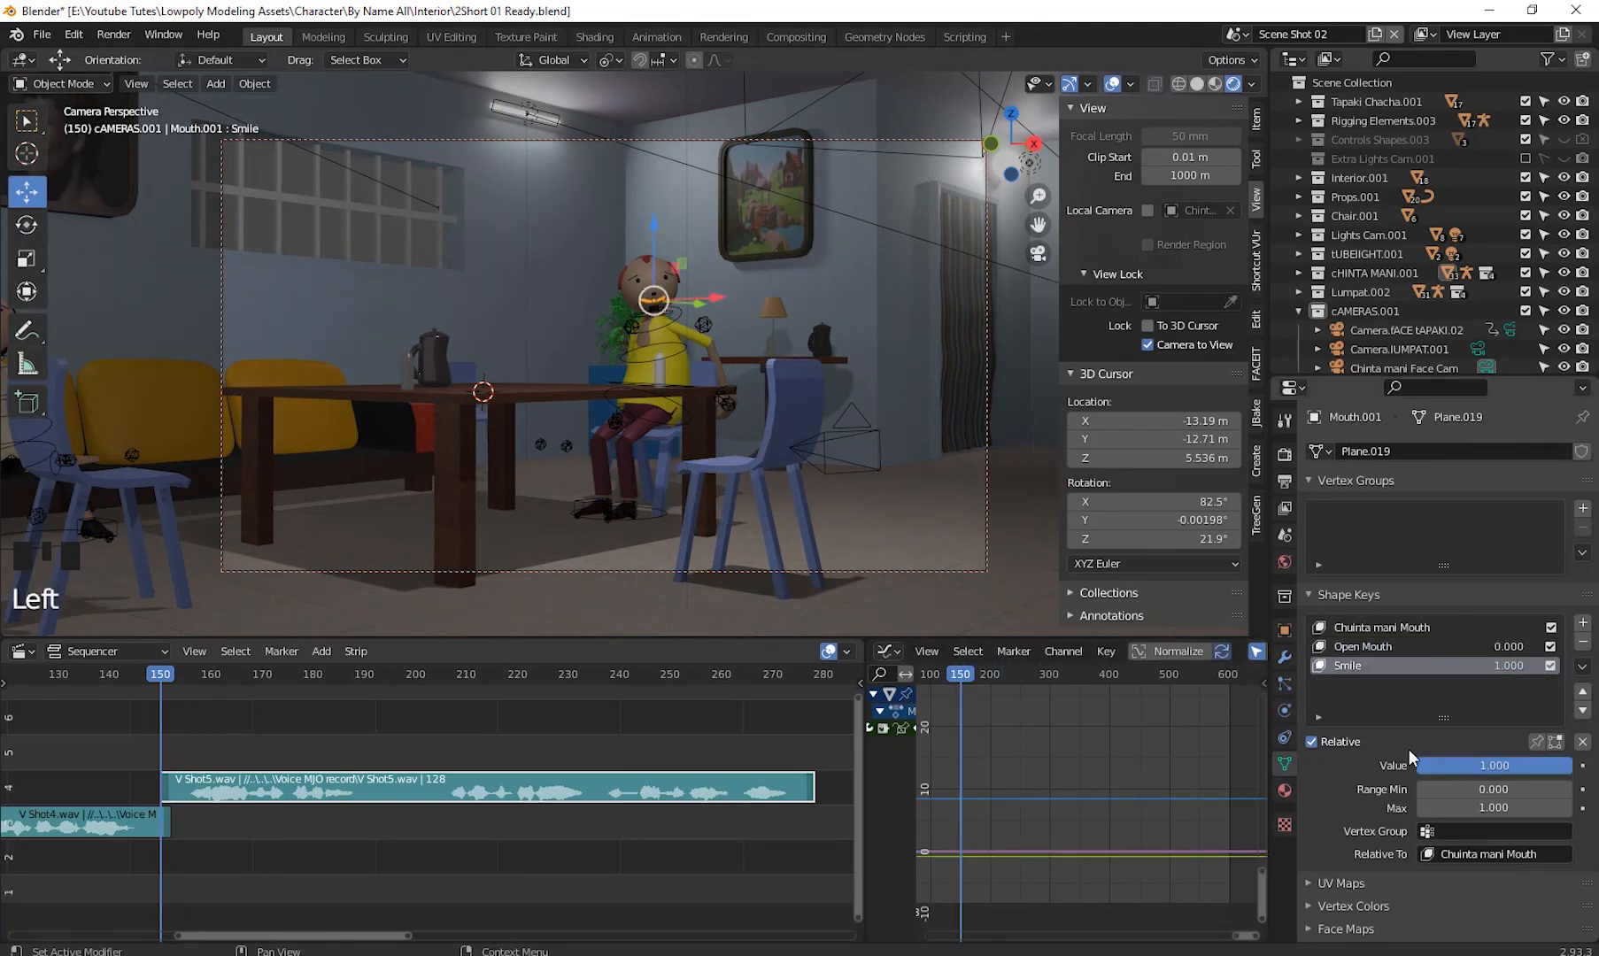
right_click(1460, 764)
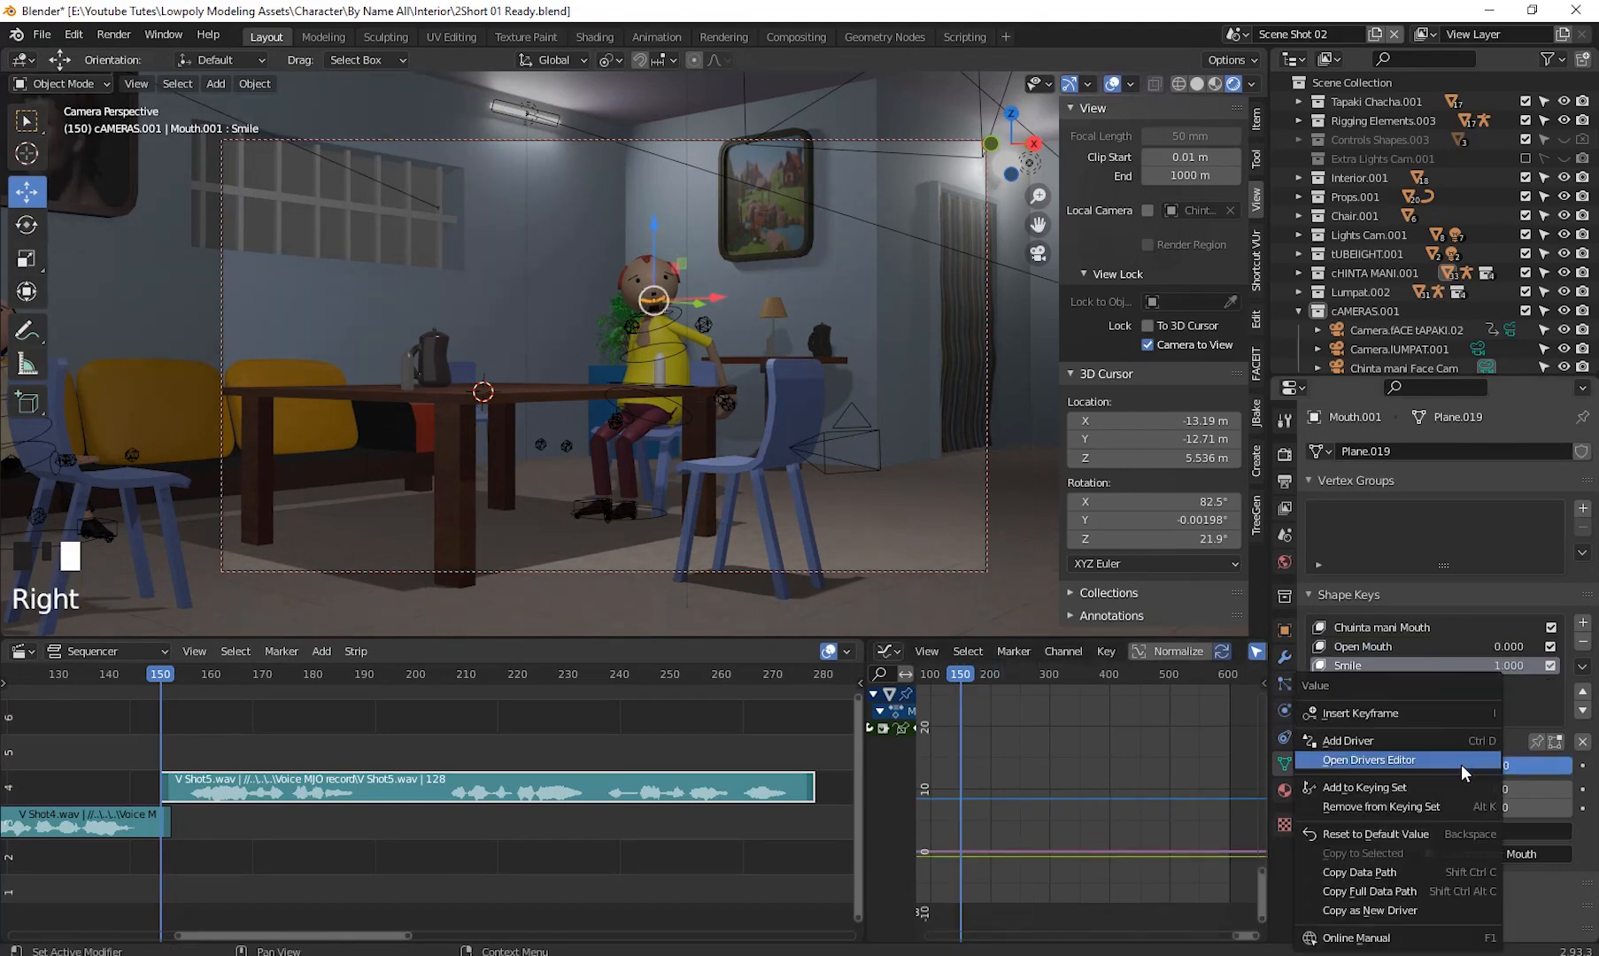
left_click(1386, 714)
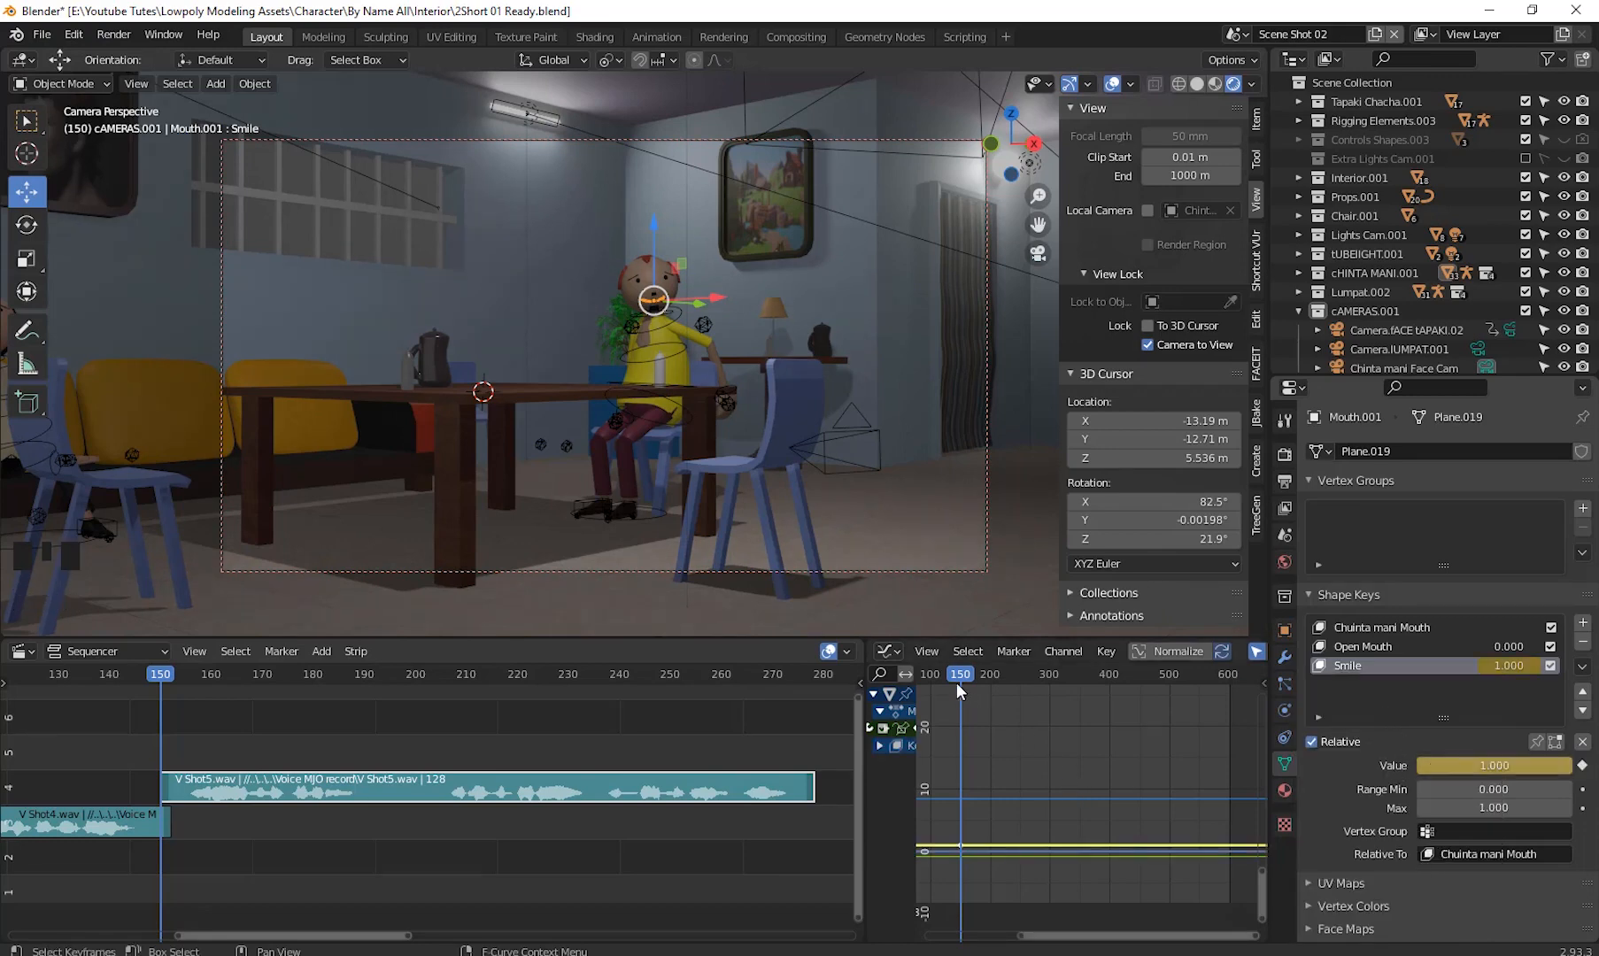
- Scrub around frame 150 while comparing the Open Mouth and Smile shape key values
left_click_drag(960, 677, 960, 737)
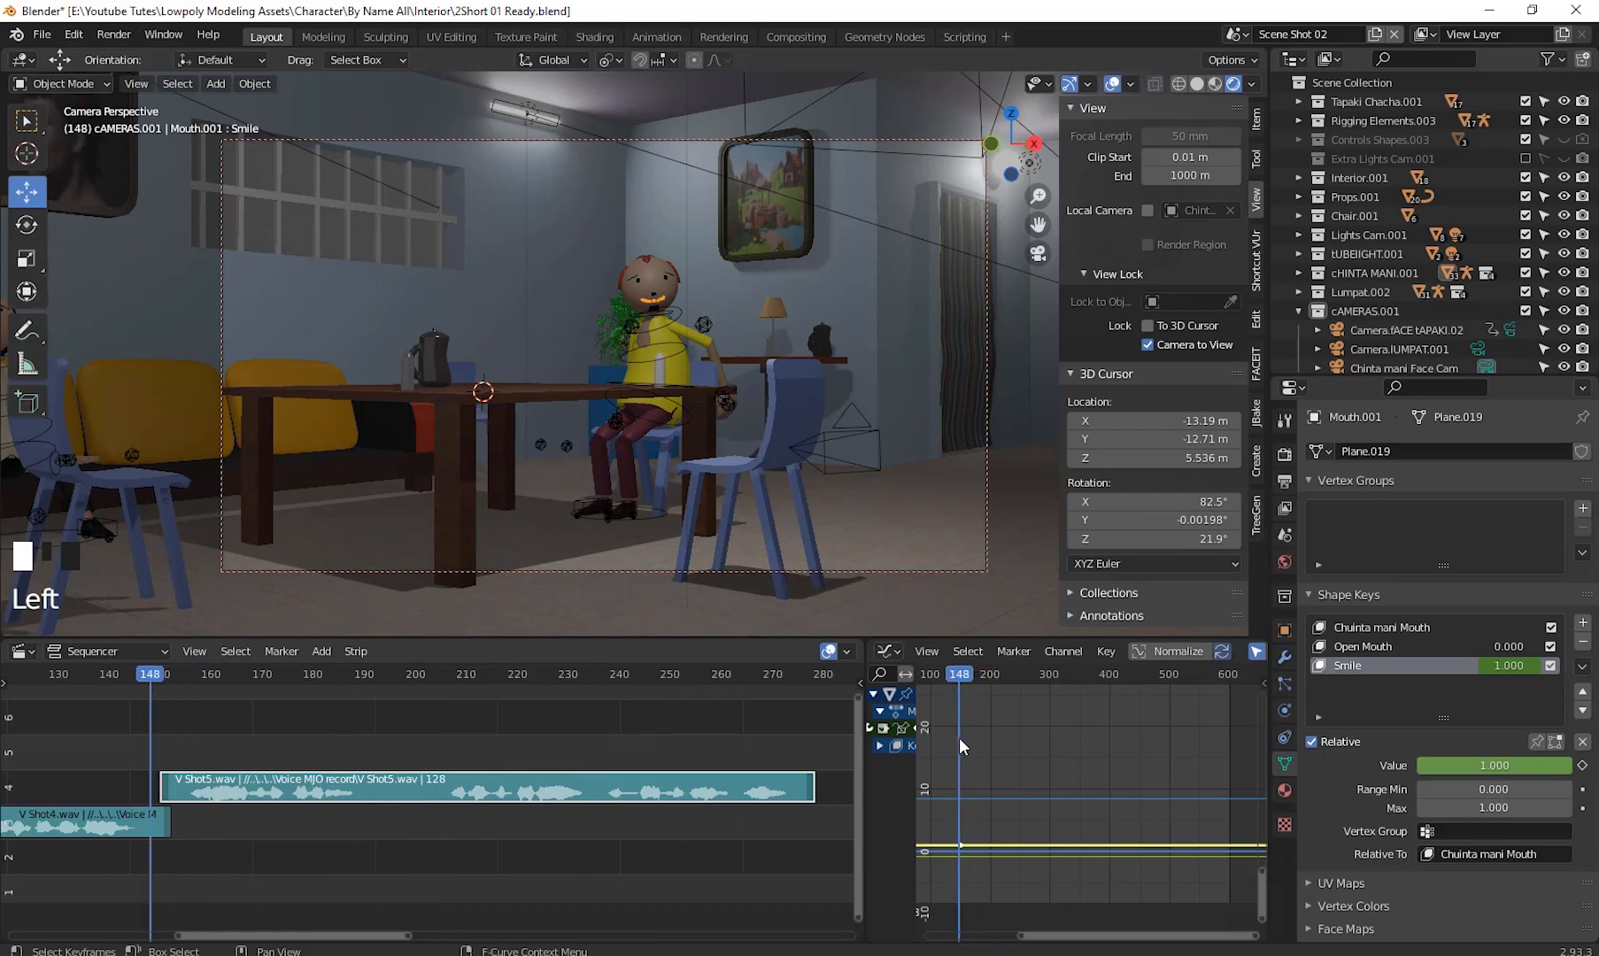
left_click(1372, 648)
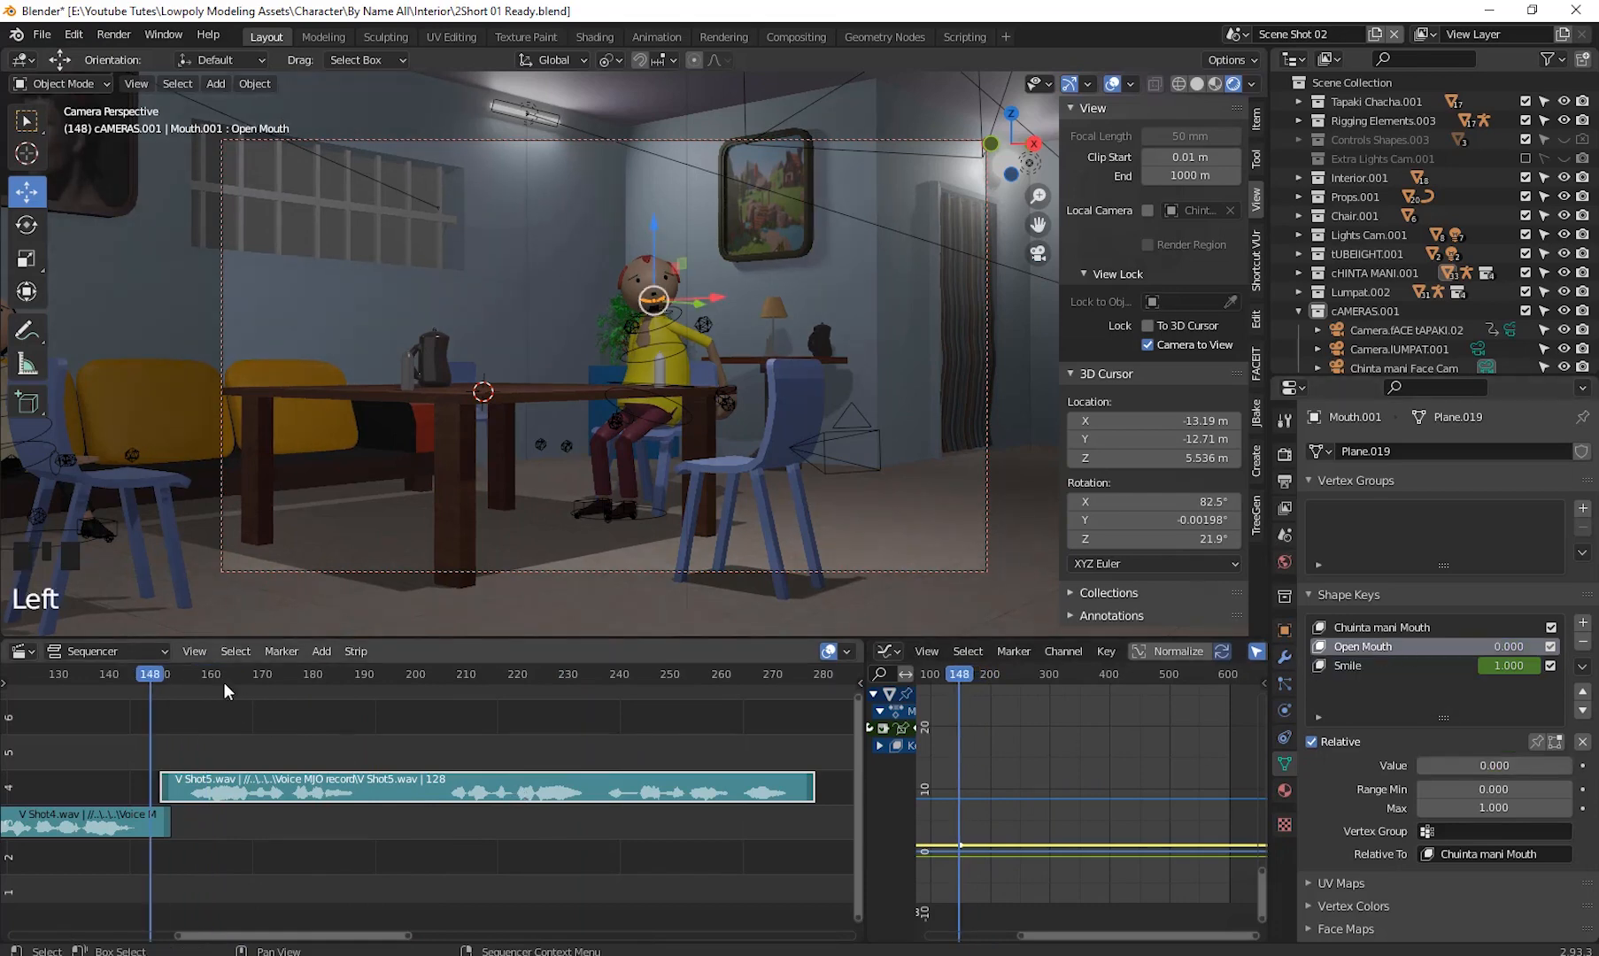
left_click(166, 678)
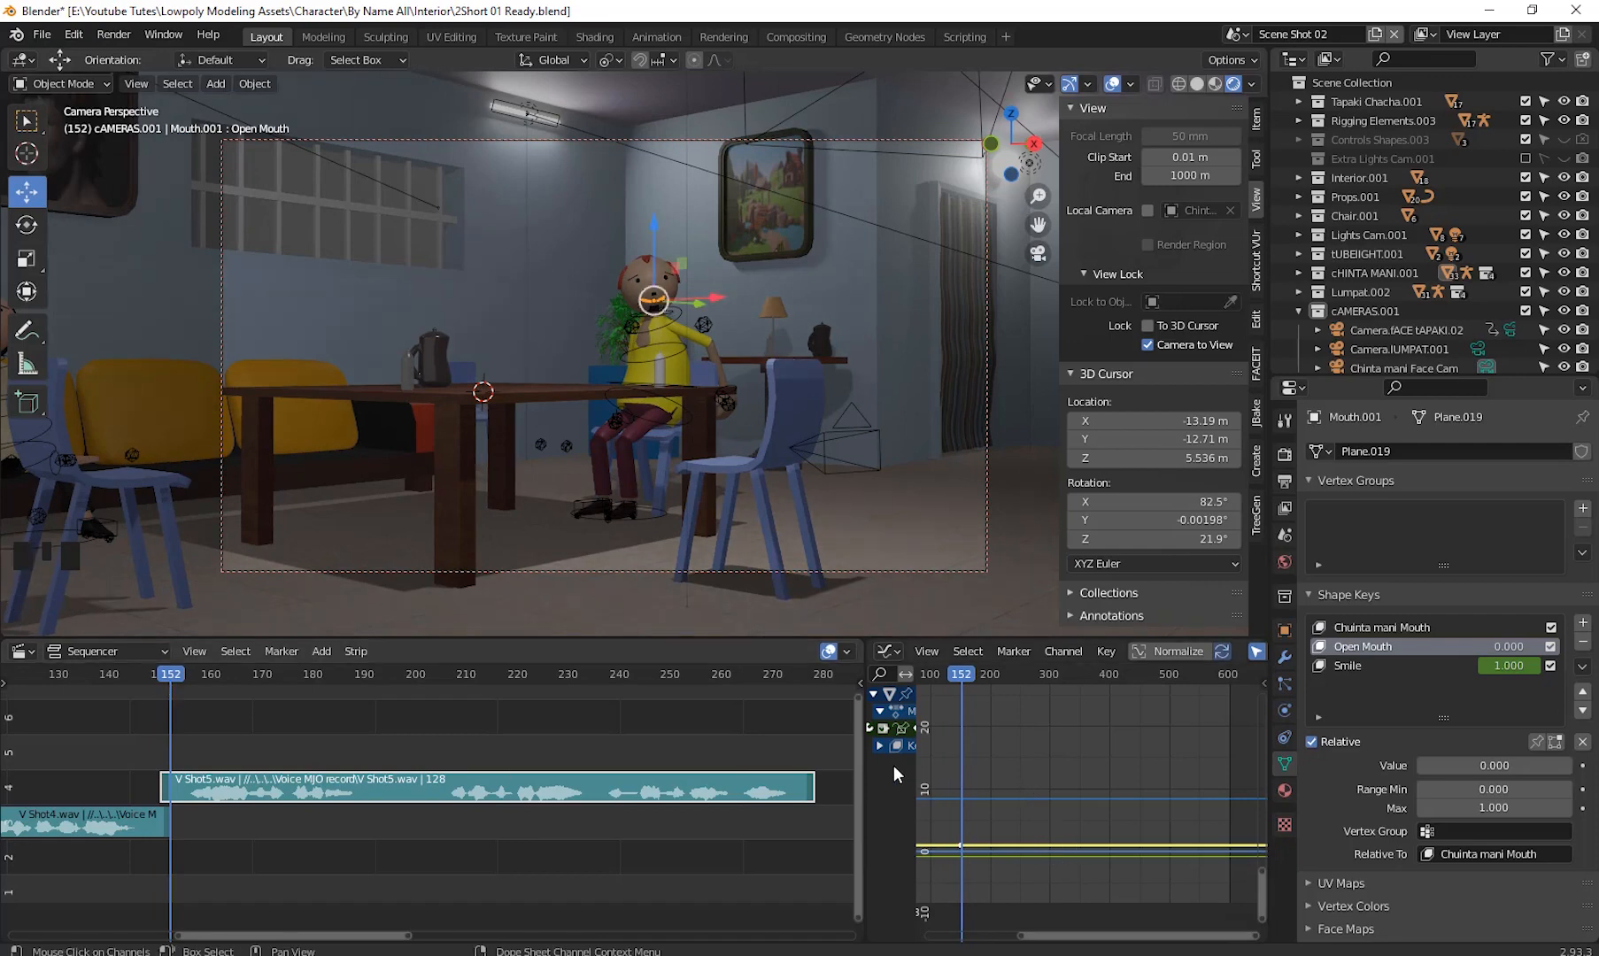
left_click(1343, 666)
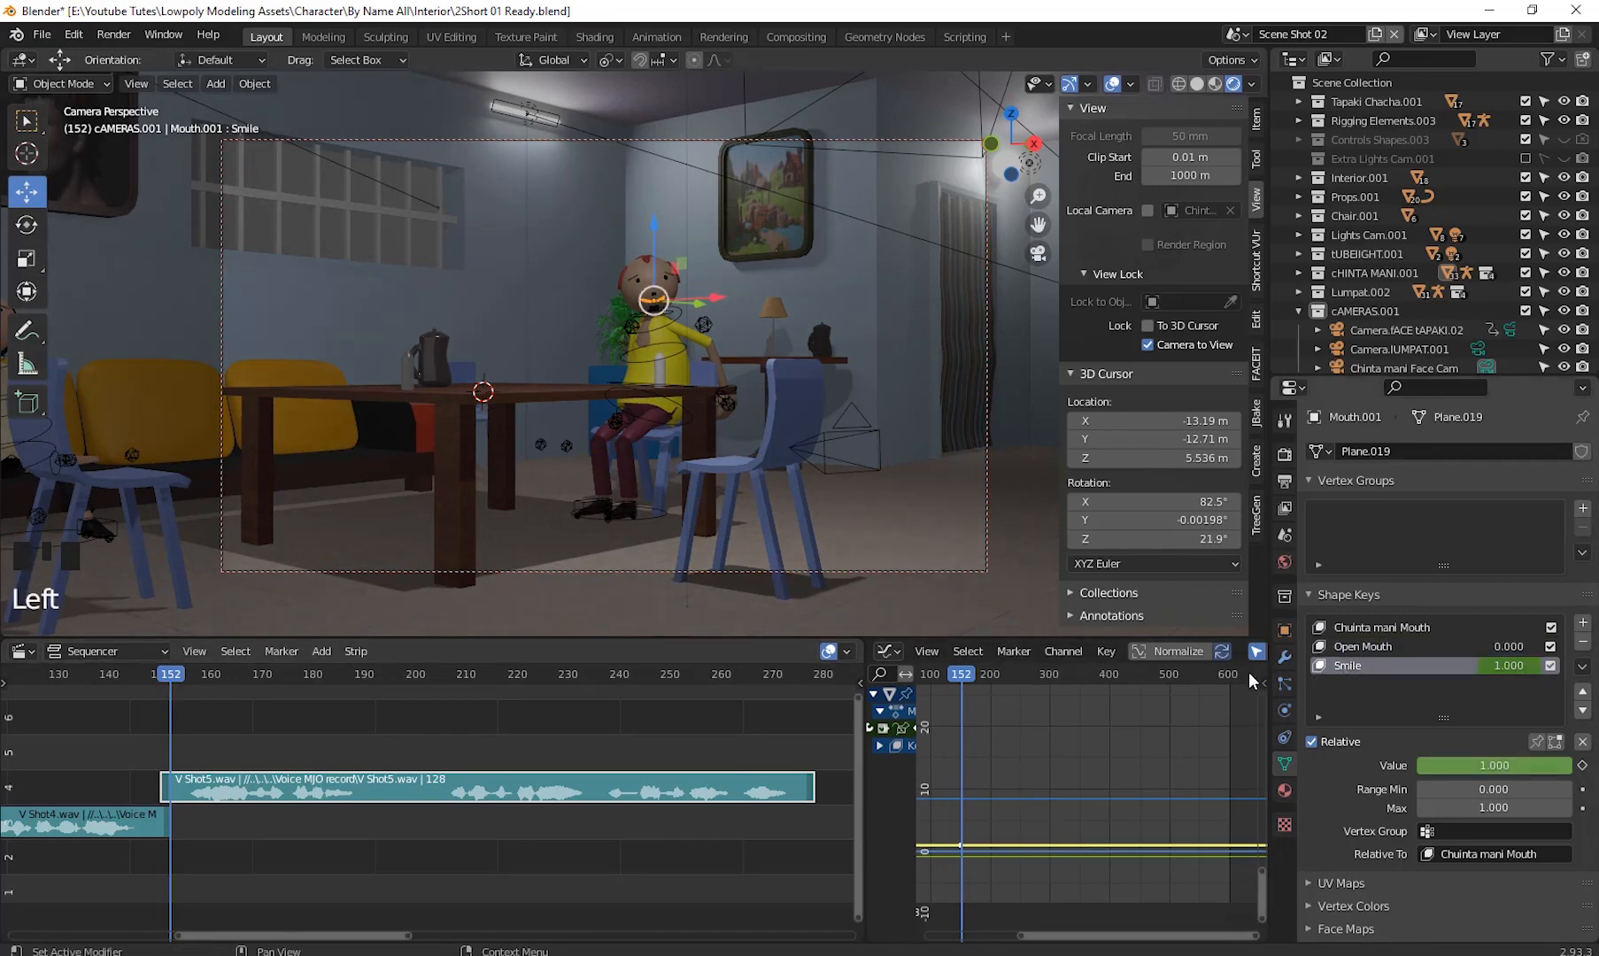
left_click(1018, 675)
left_click_drag(1074, 680, 960, 745)
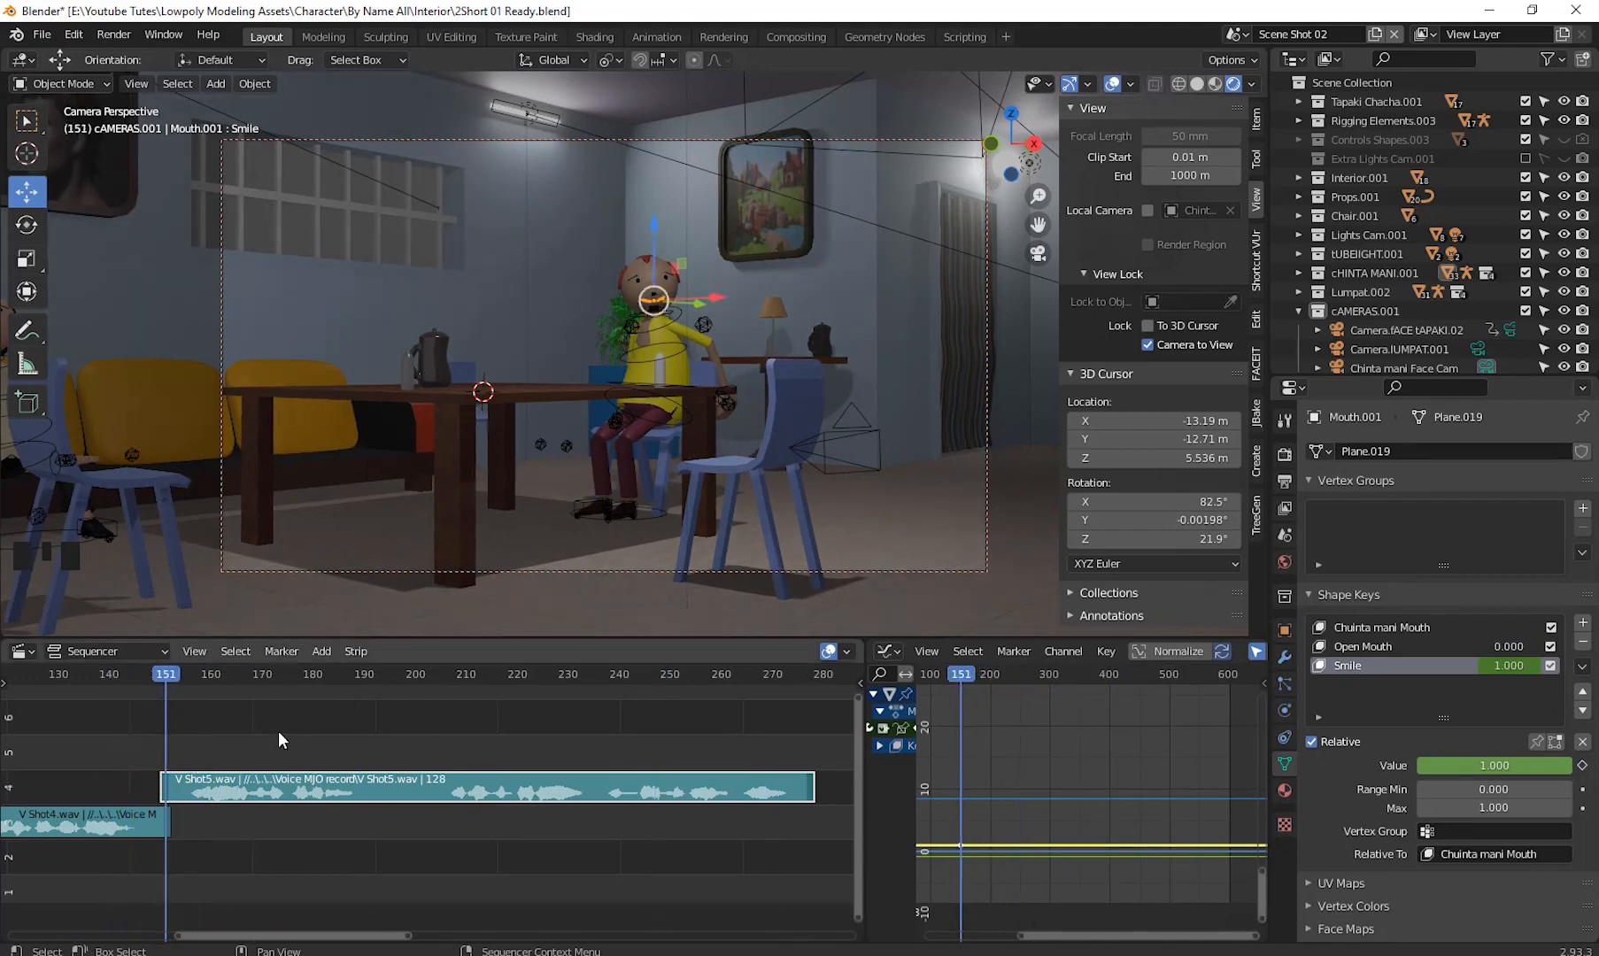
key("Left")
key("Left")
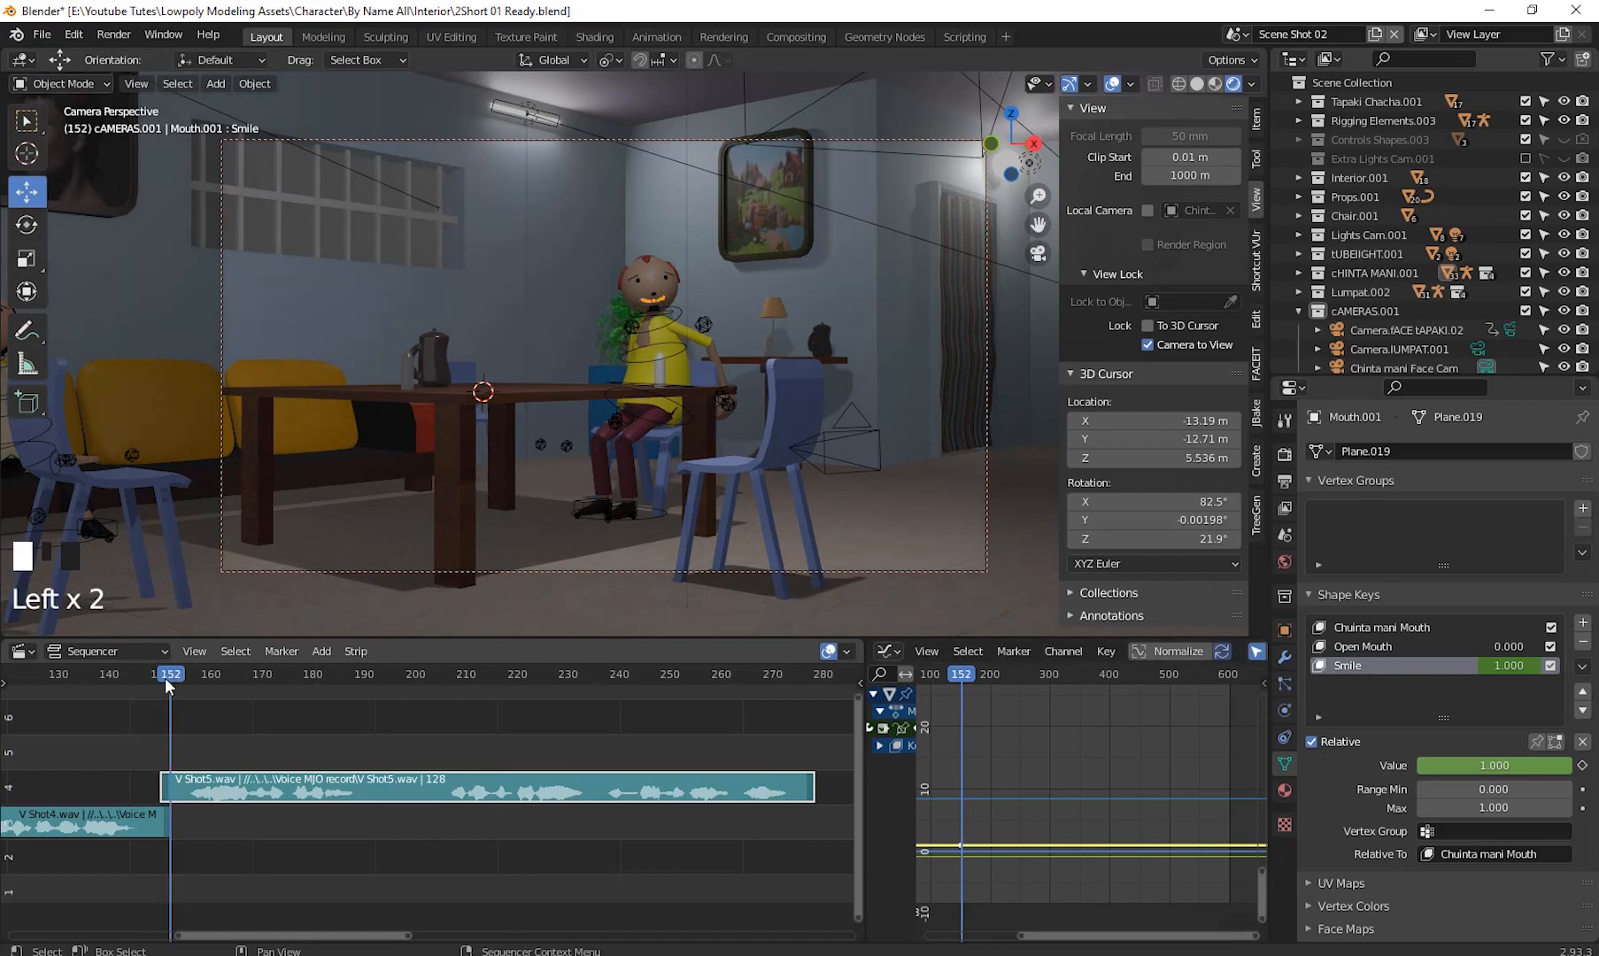
left_click_drag(162, 678, 161, 680)
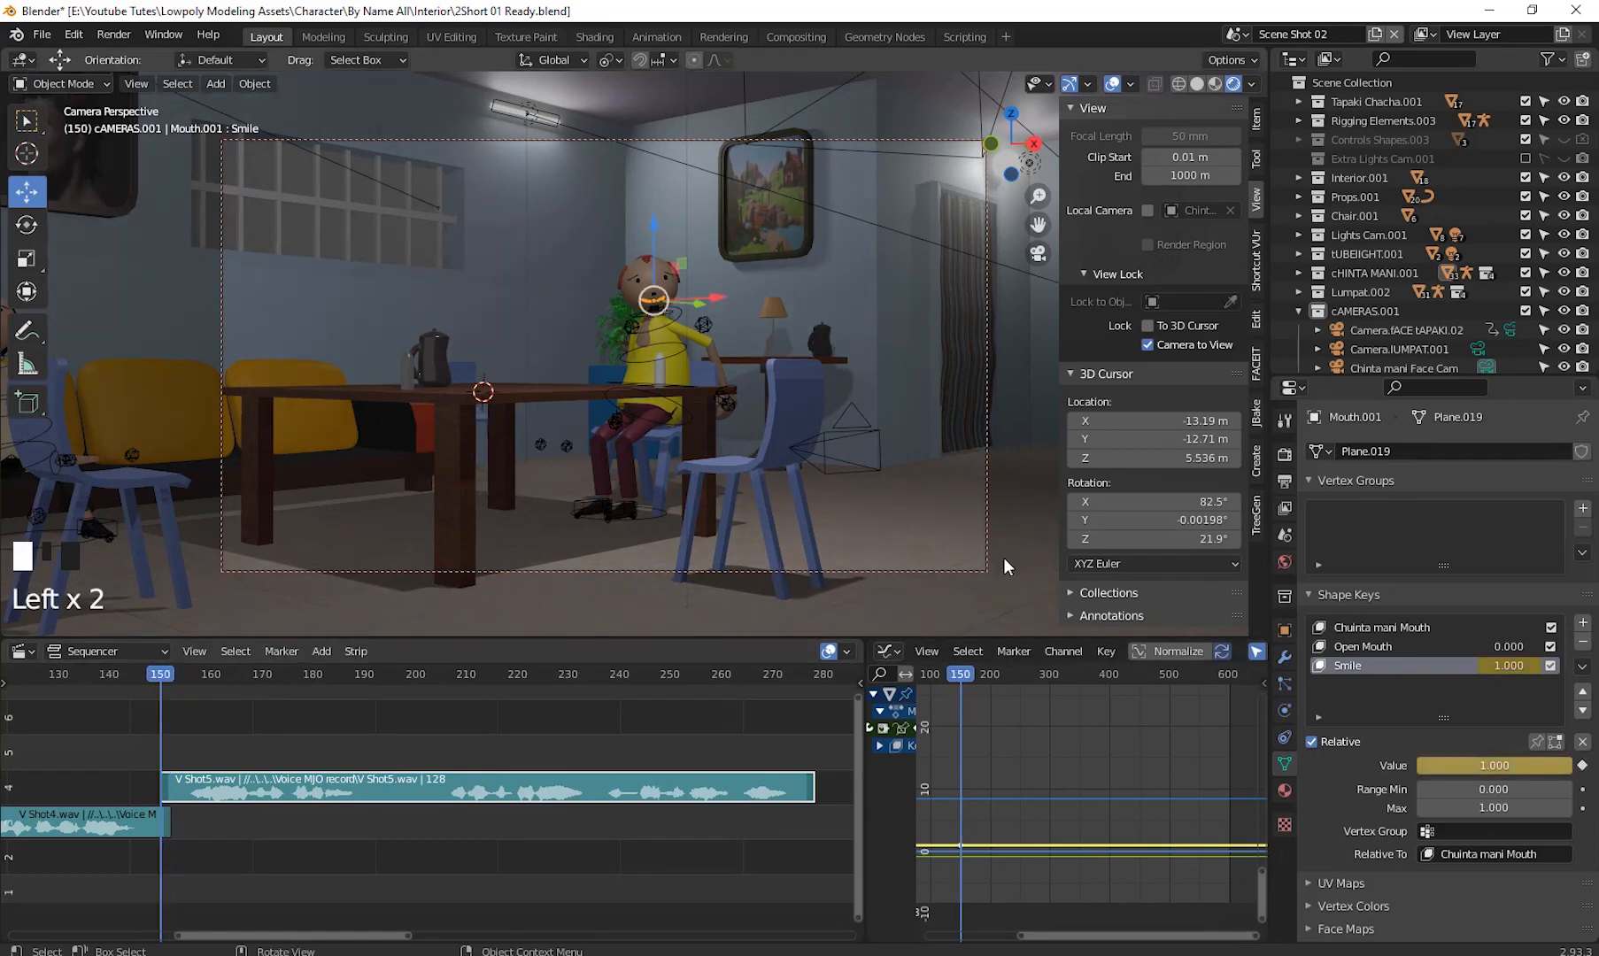
- Insert a keyframe on the Open Mouth shape key value at frame 150
left_click(1384, 648)
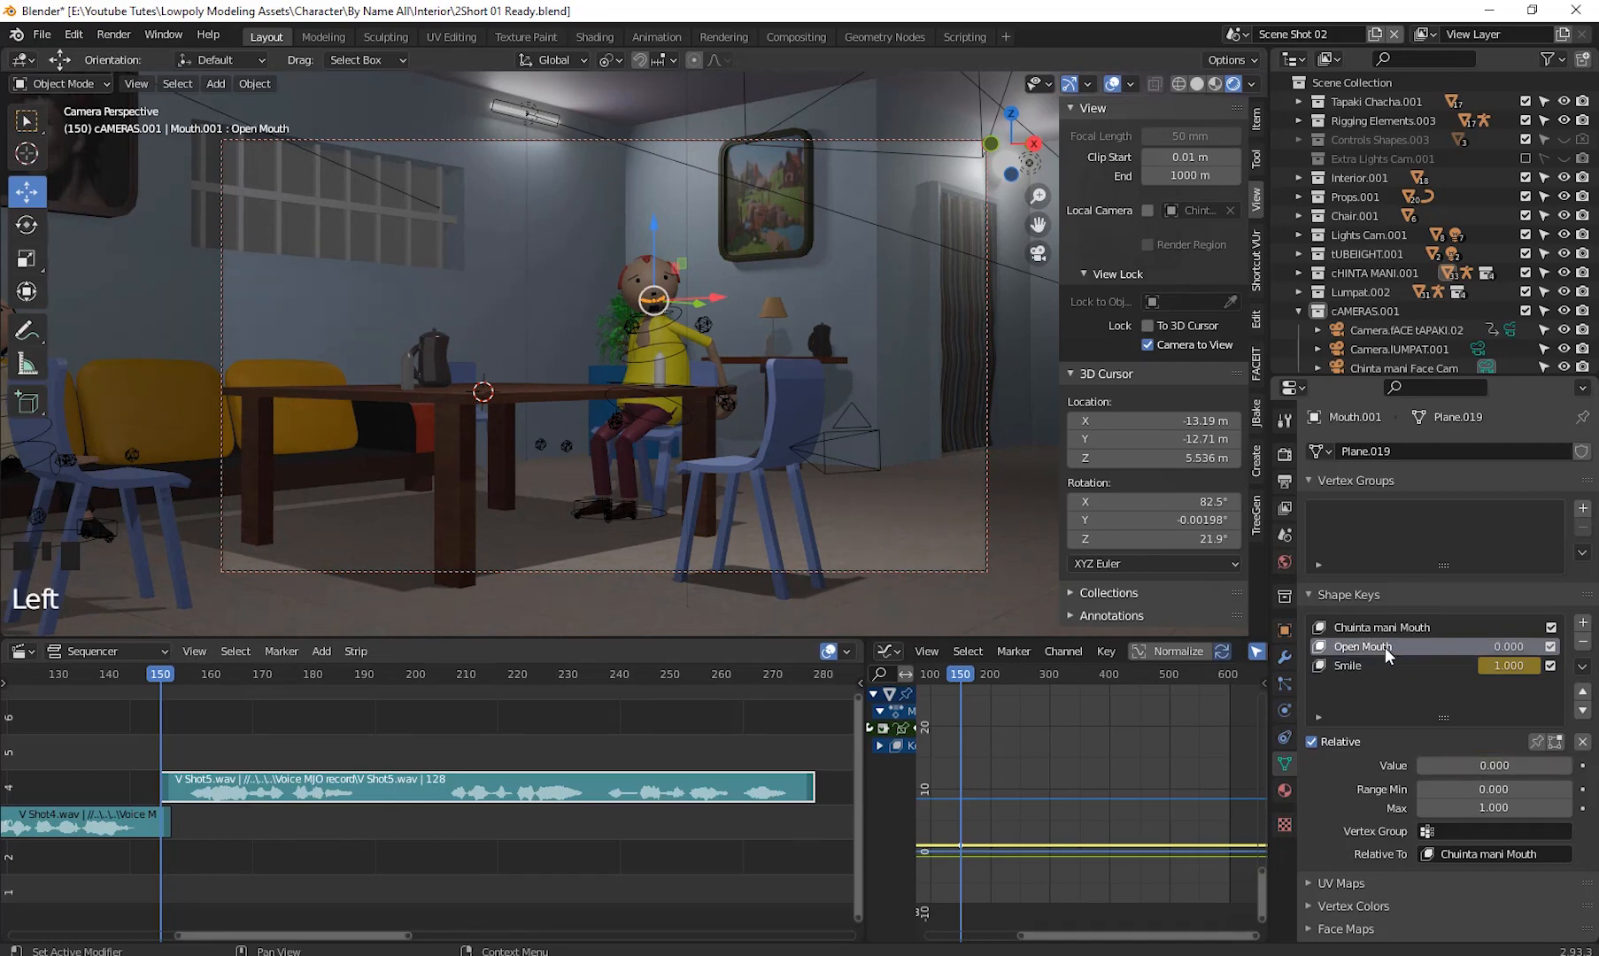
right_click(1384, 648)
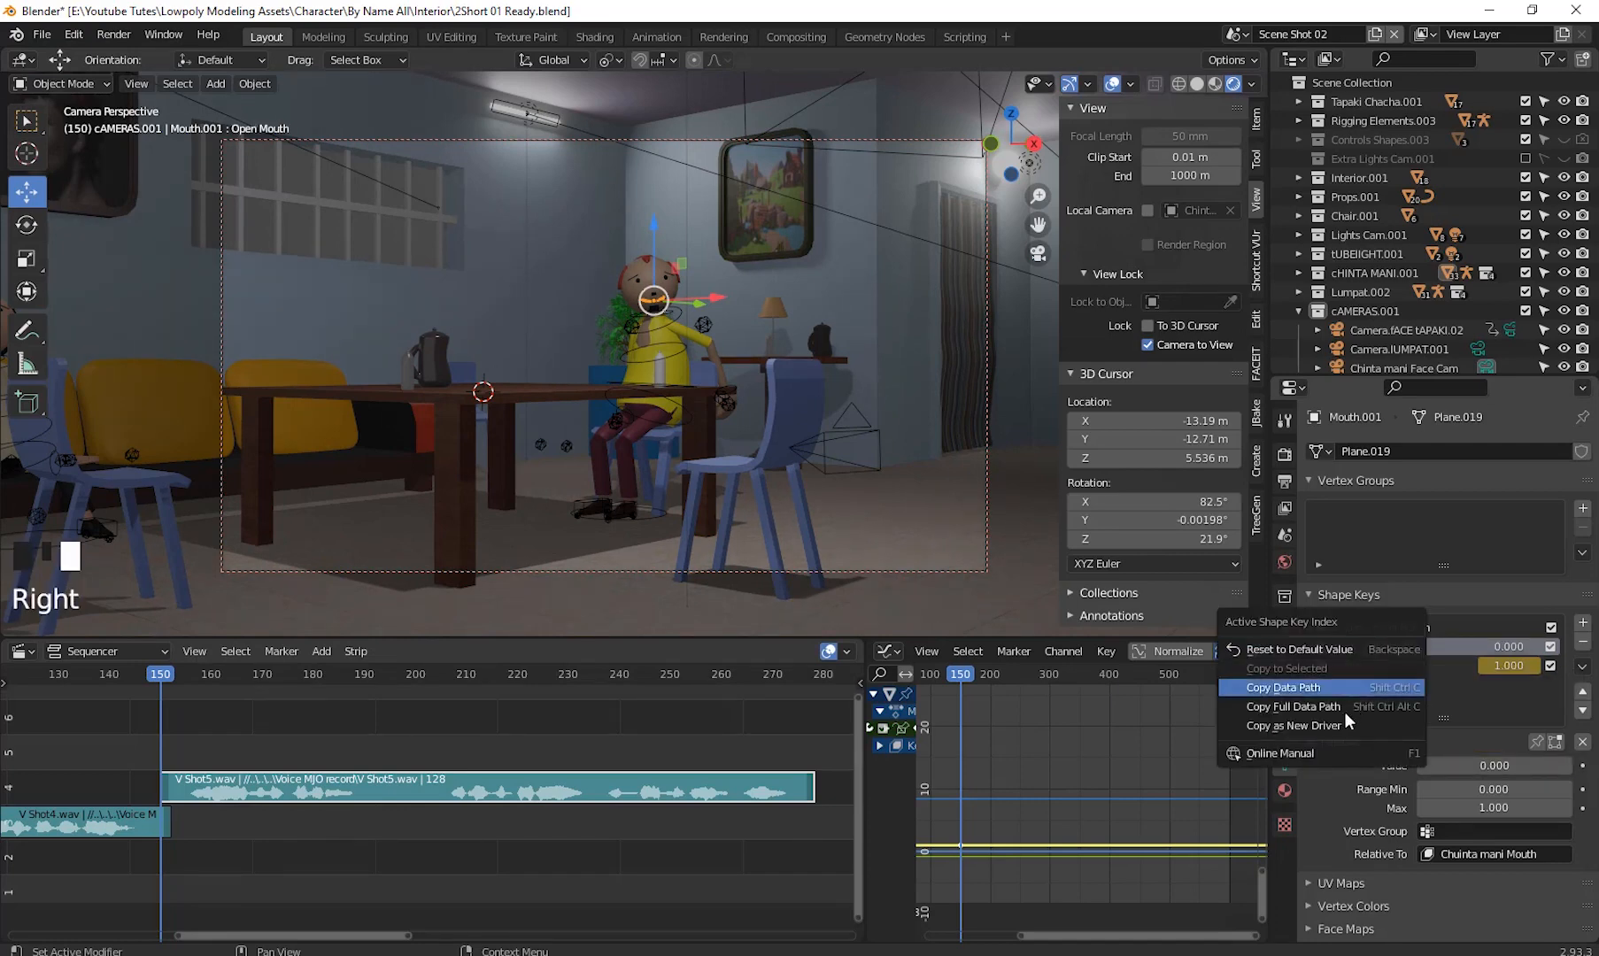
right_click(1477, 766)
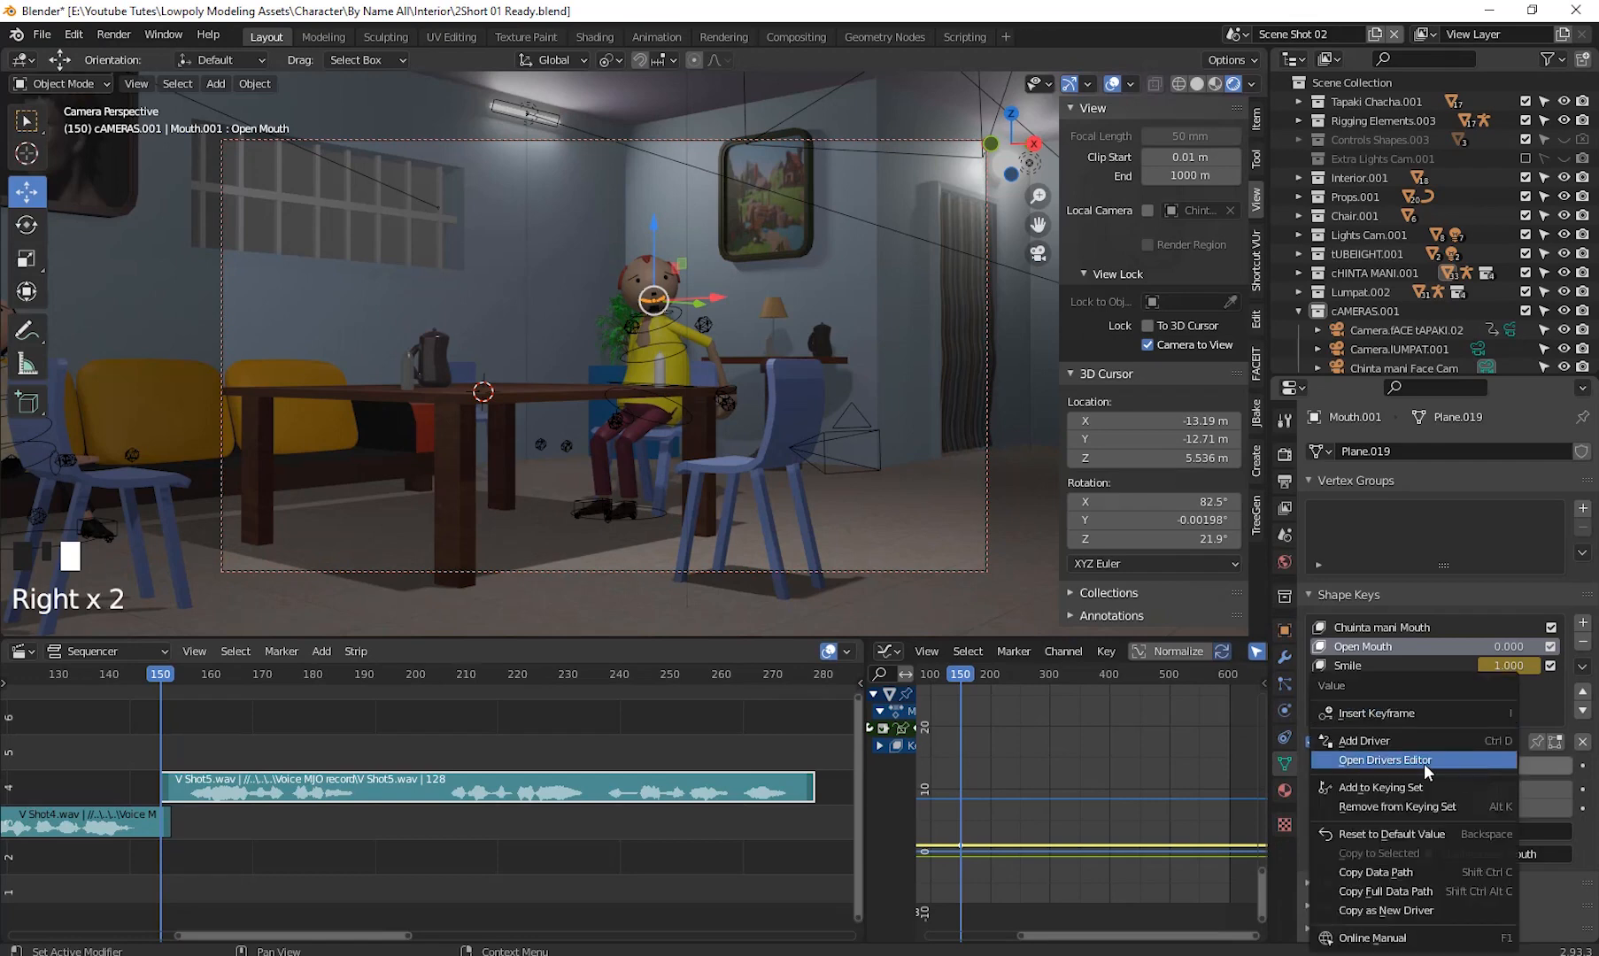
left_click(1406, 714)
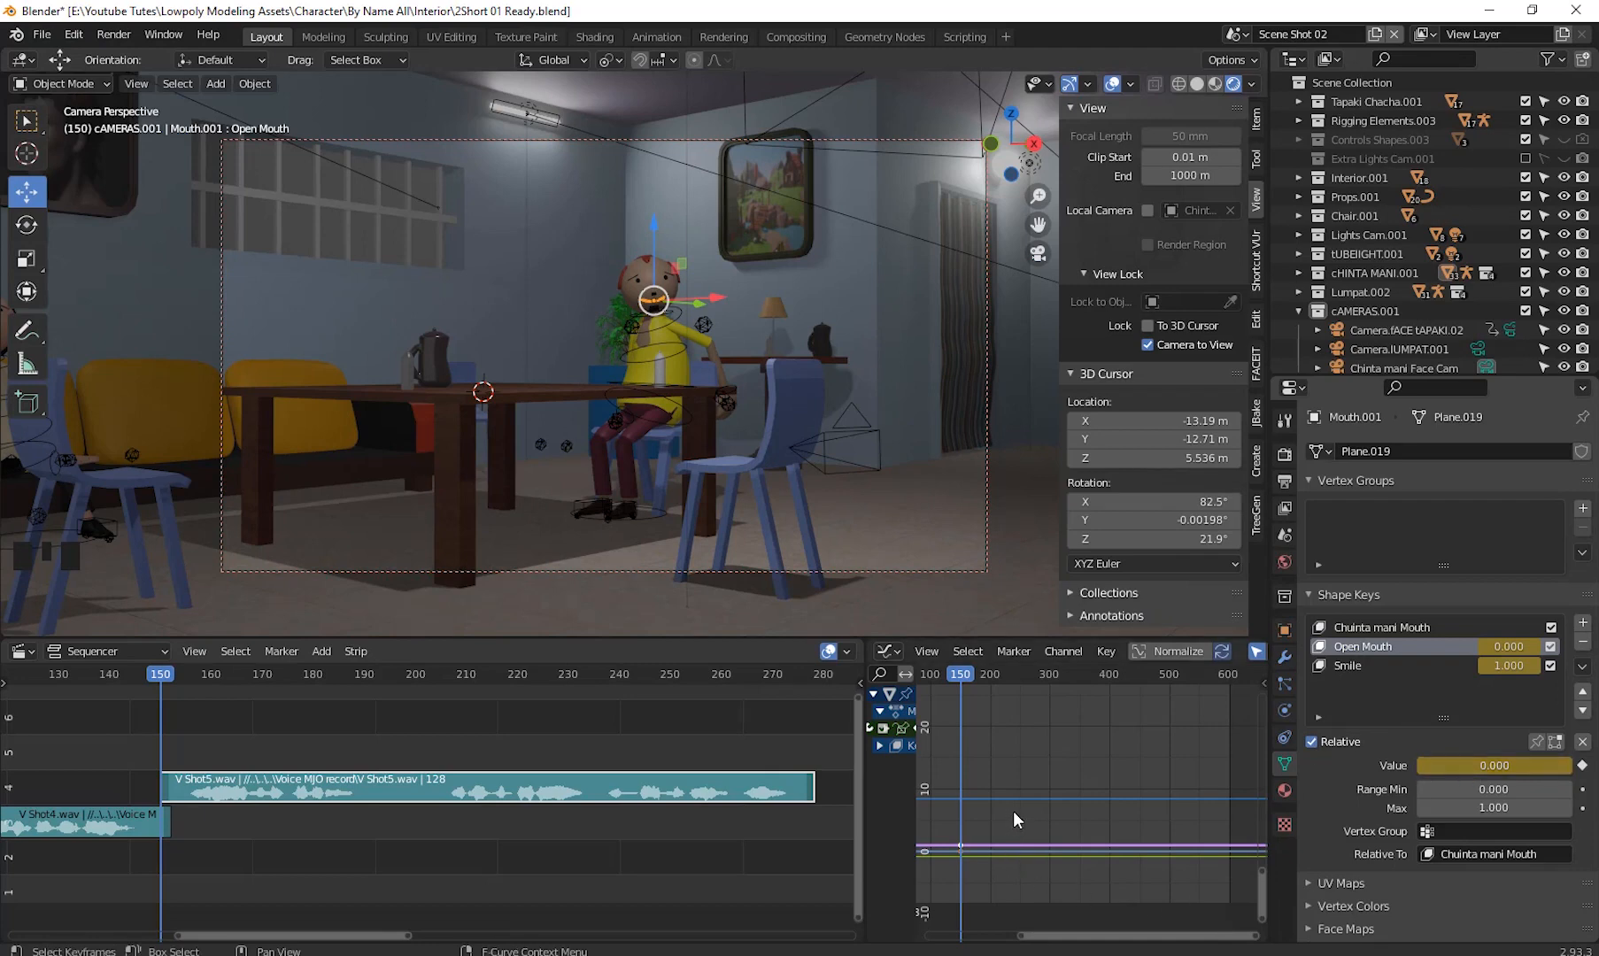
- Select the shape key curve in the Graph Editor and bake V Shot5.wav to F-curves
mouse_move(1013, 811)
middle_mouse_down("shift")
mouse_move(1019, 760)
mouse_move(1107, 782)
mouse_move(1036, 800)
middle_mouse_up("shift")
scroll(1021, 759, "up", 4)
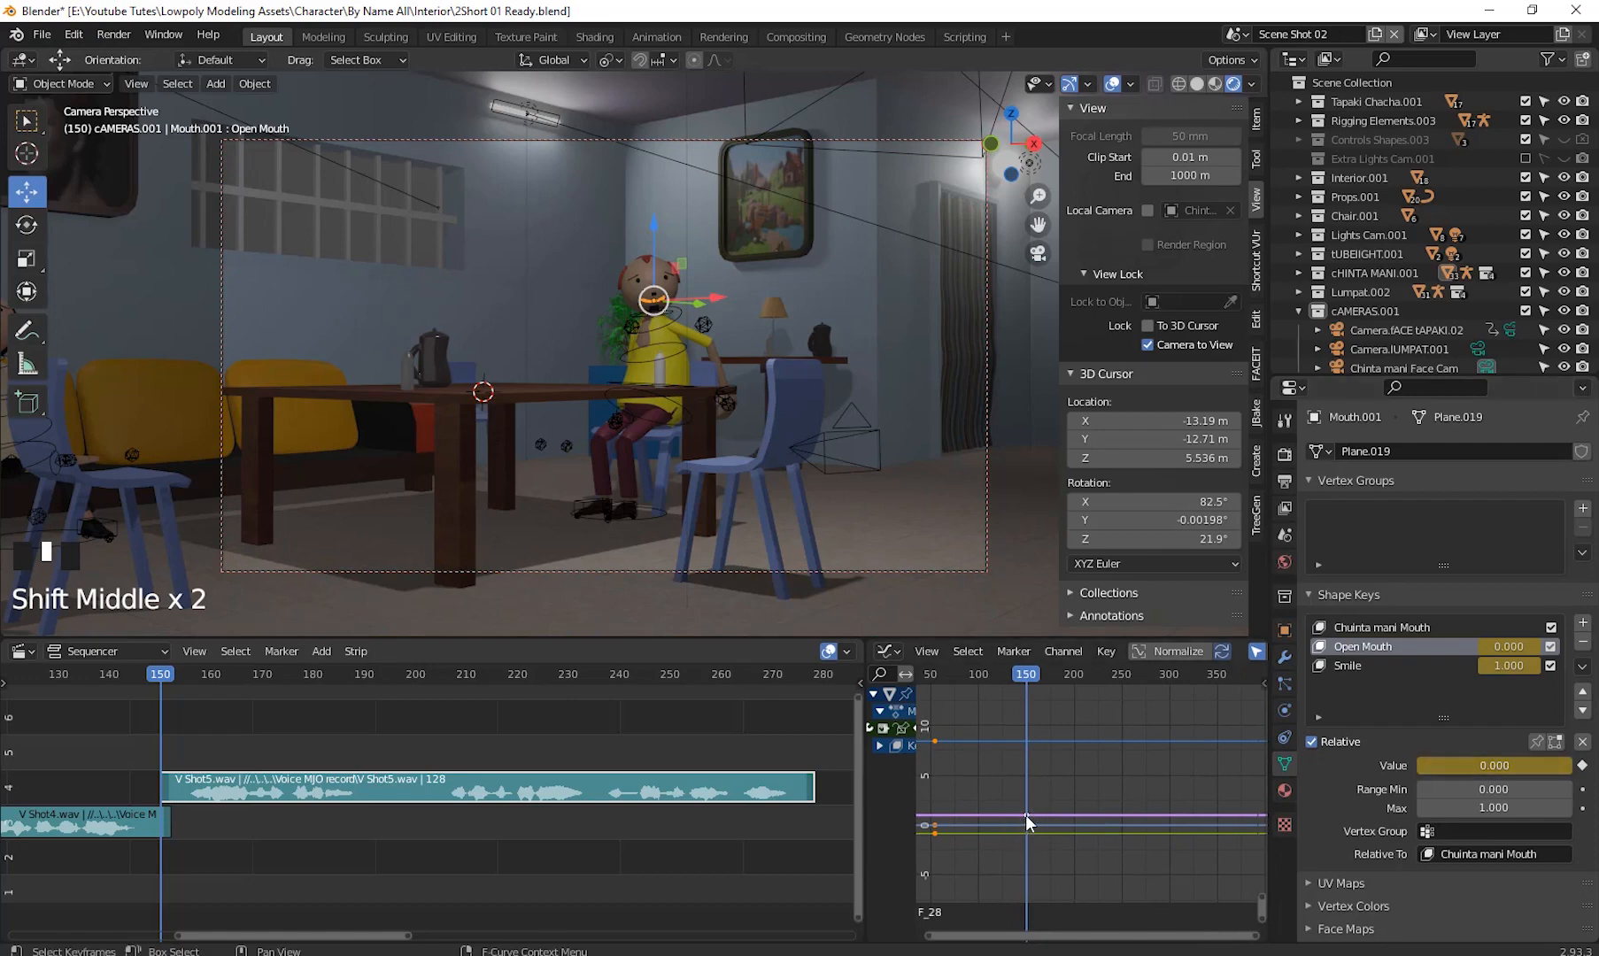
left_click(1026, 813)
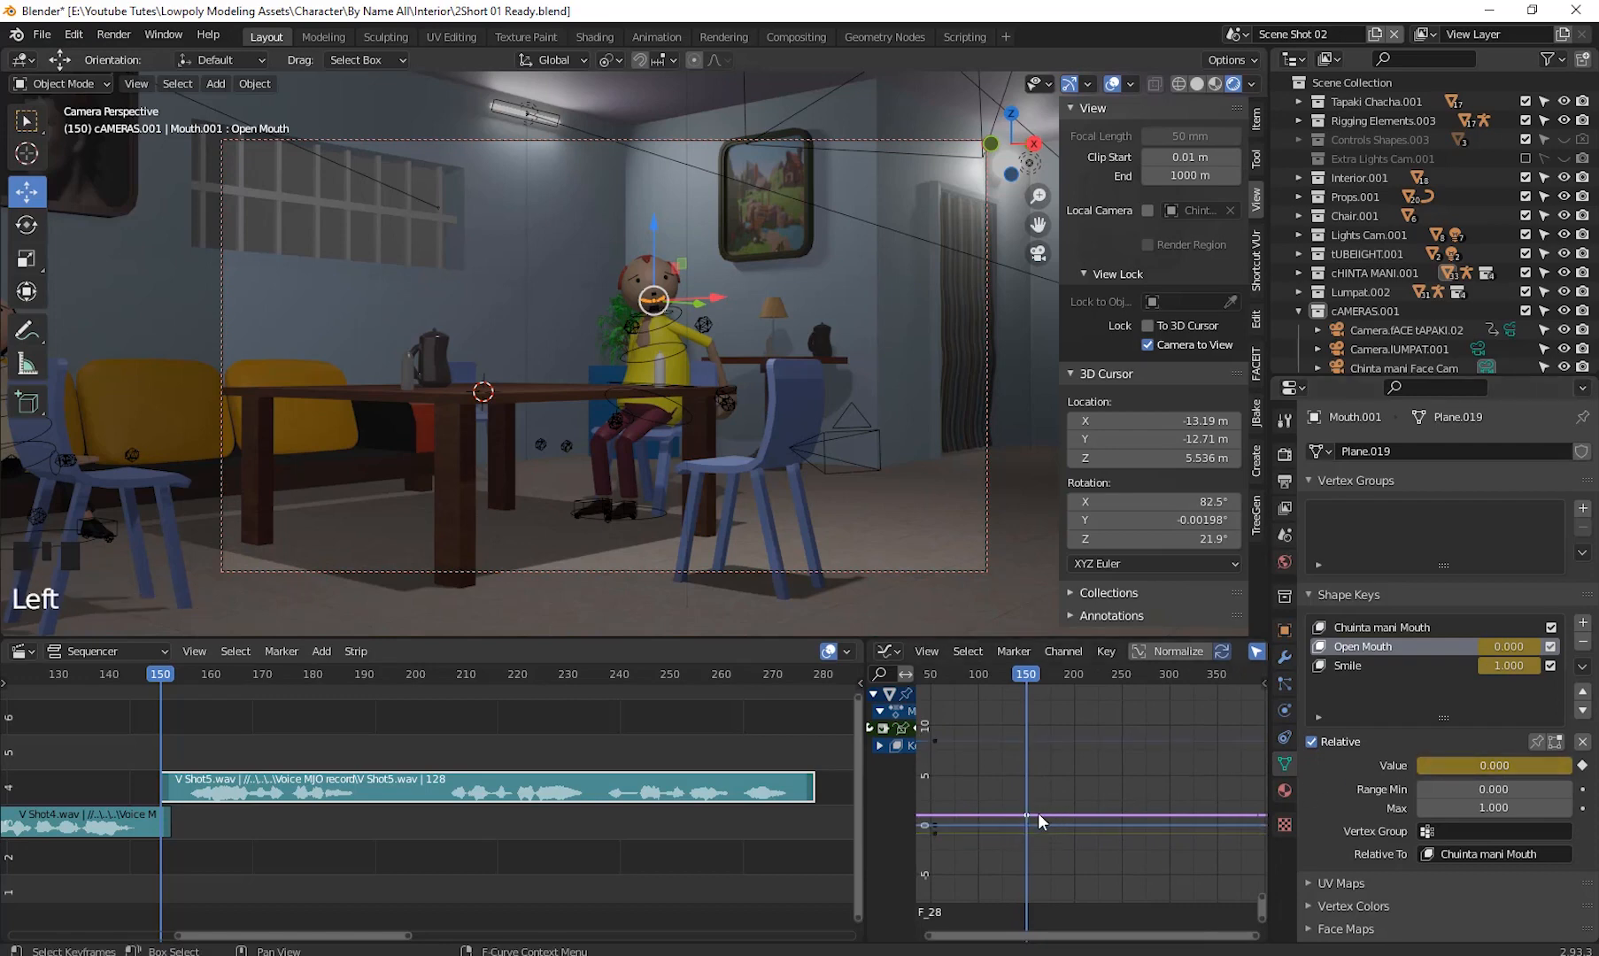
left_click(1106, 654)
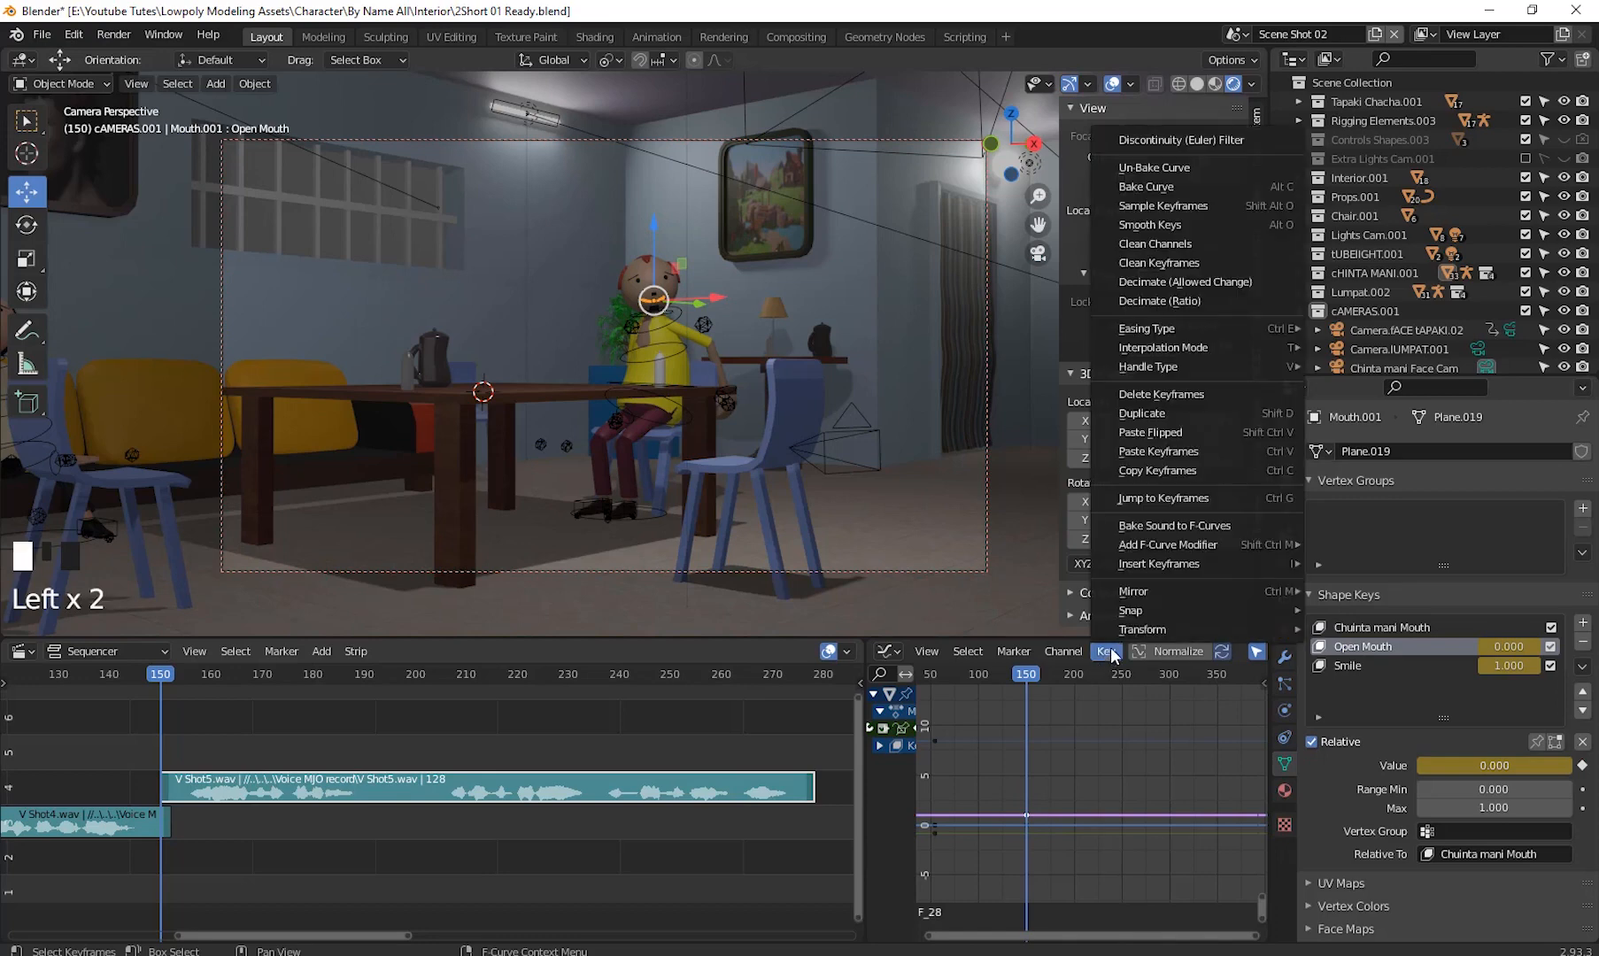
left_click(1181, 526)
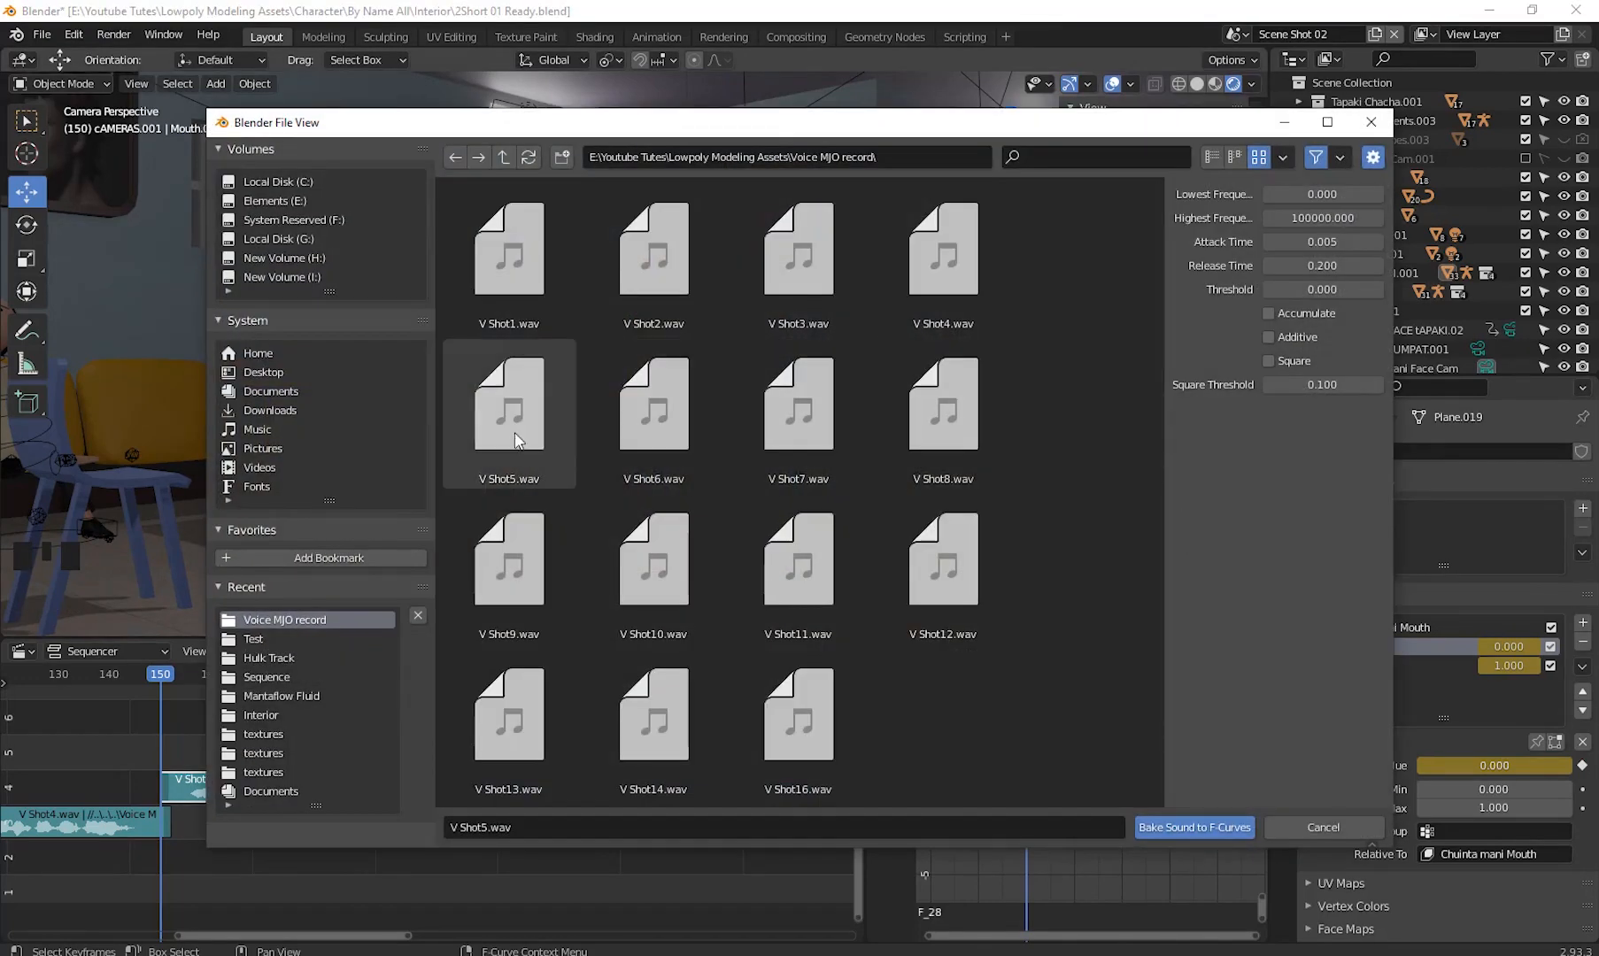
double_click(512, 426)
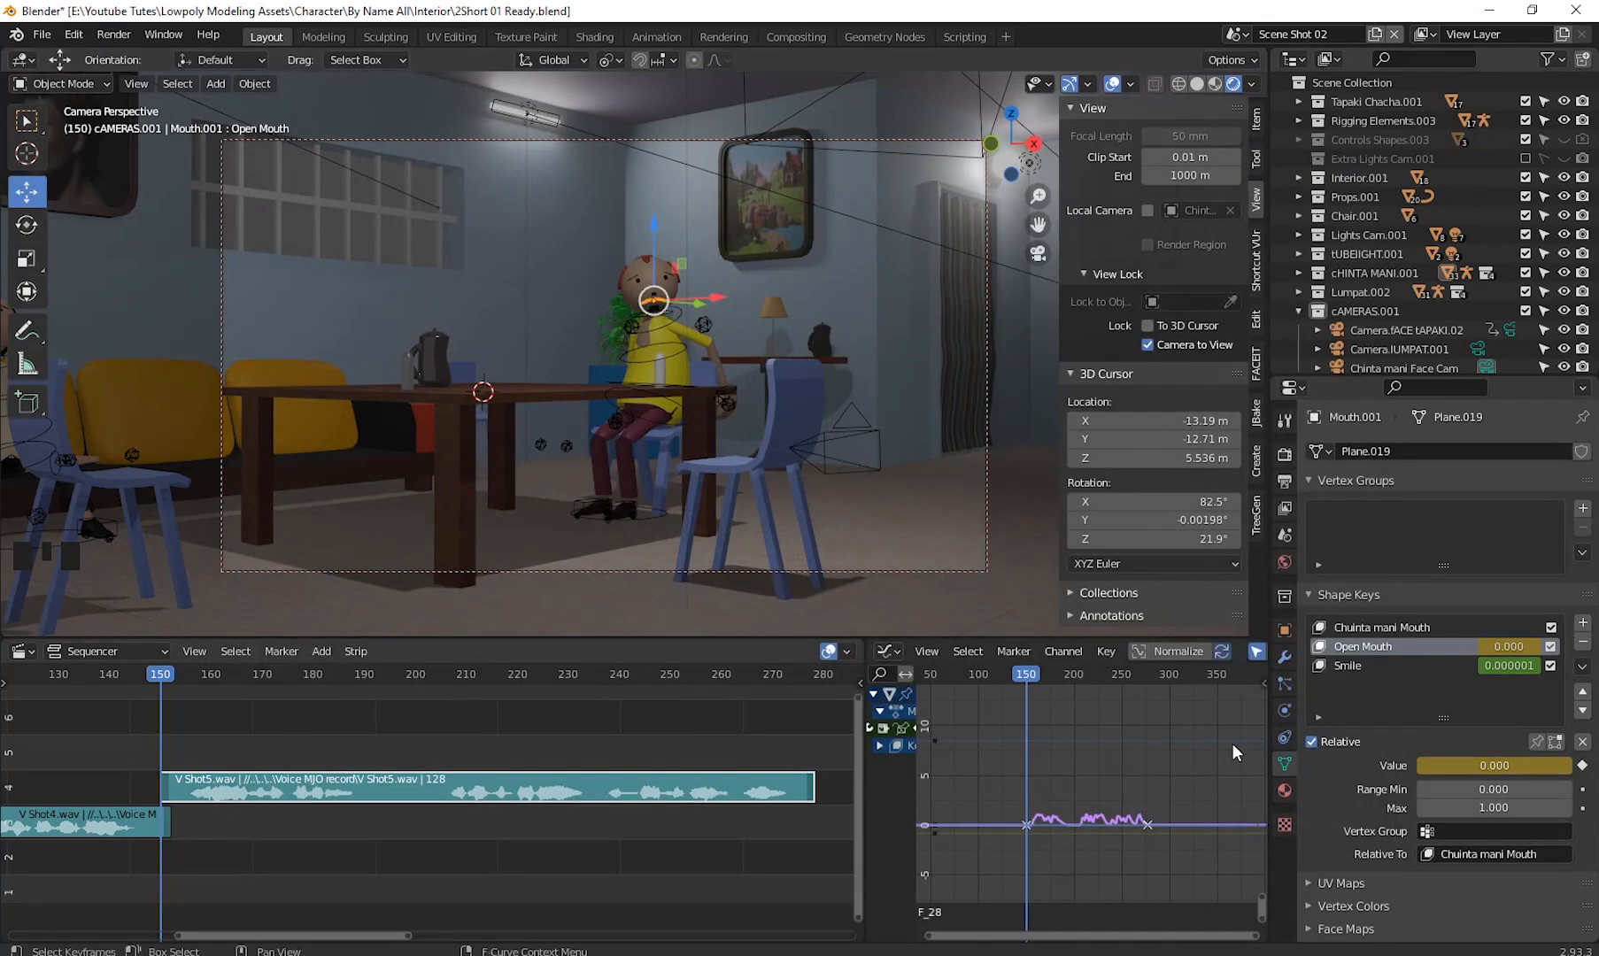
- Play back the animation to preview the baked mouth motion, returning near frame 153
key("space")
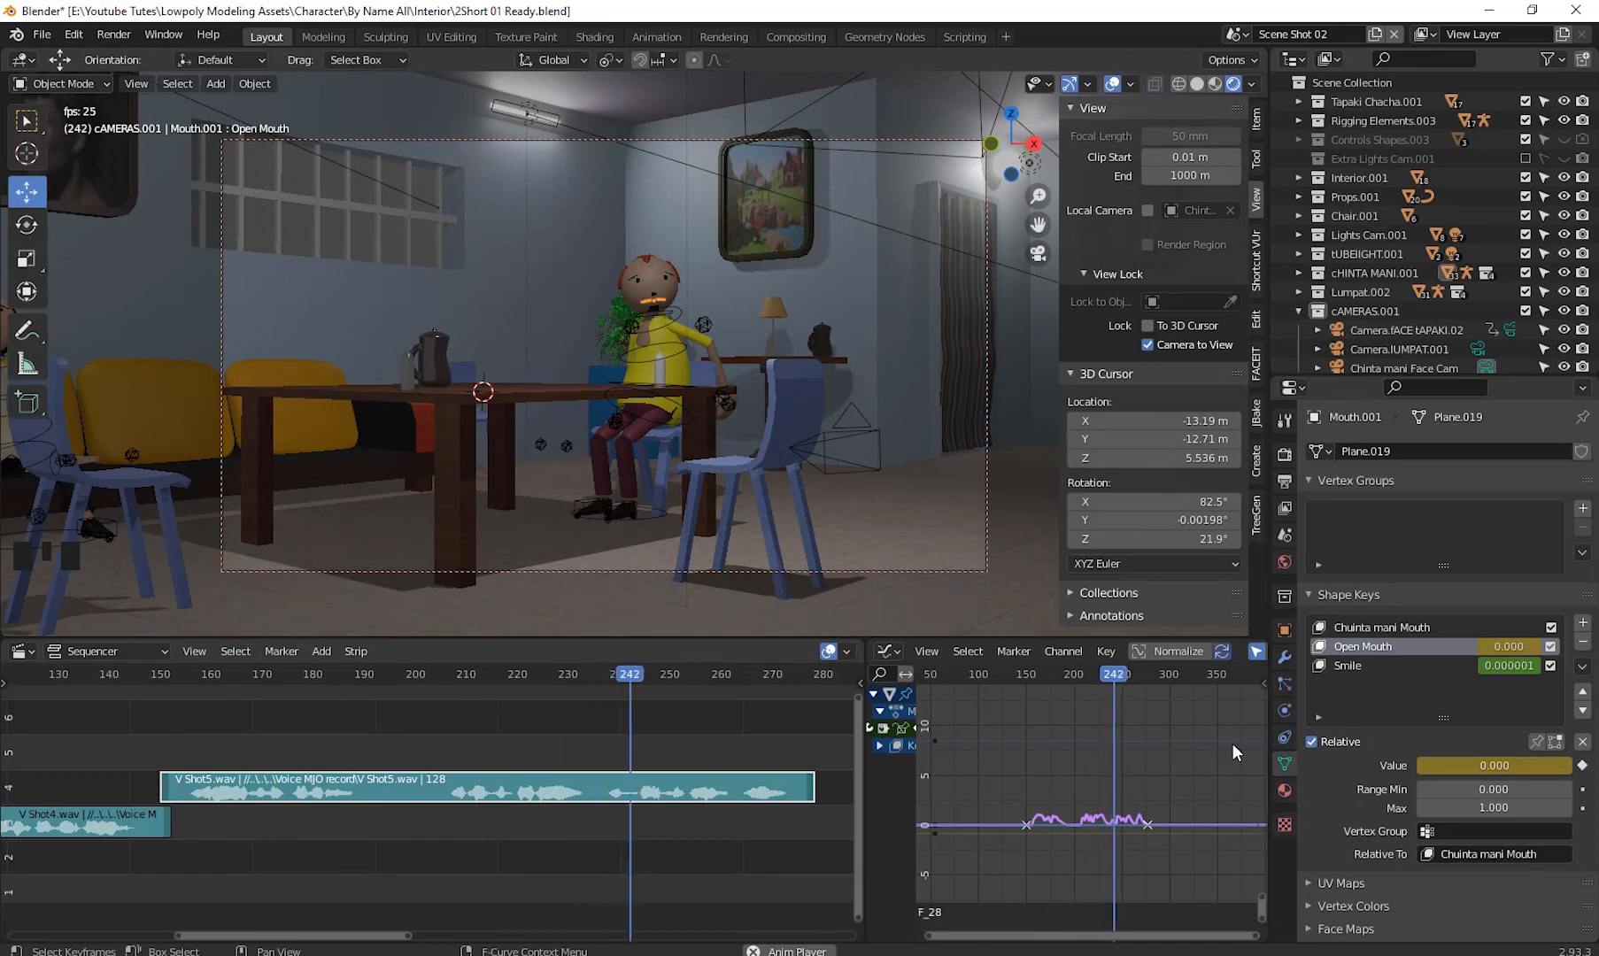
key("space")
left_click_drag(1137, 677, 1030, 721)
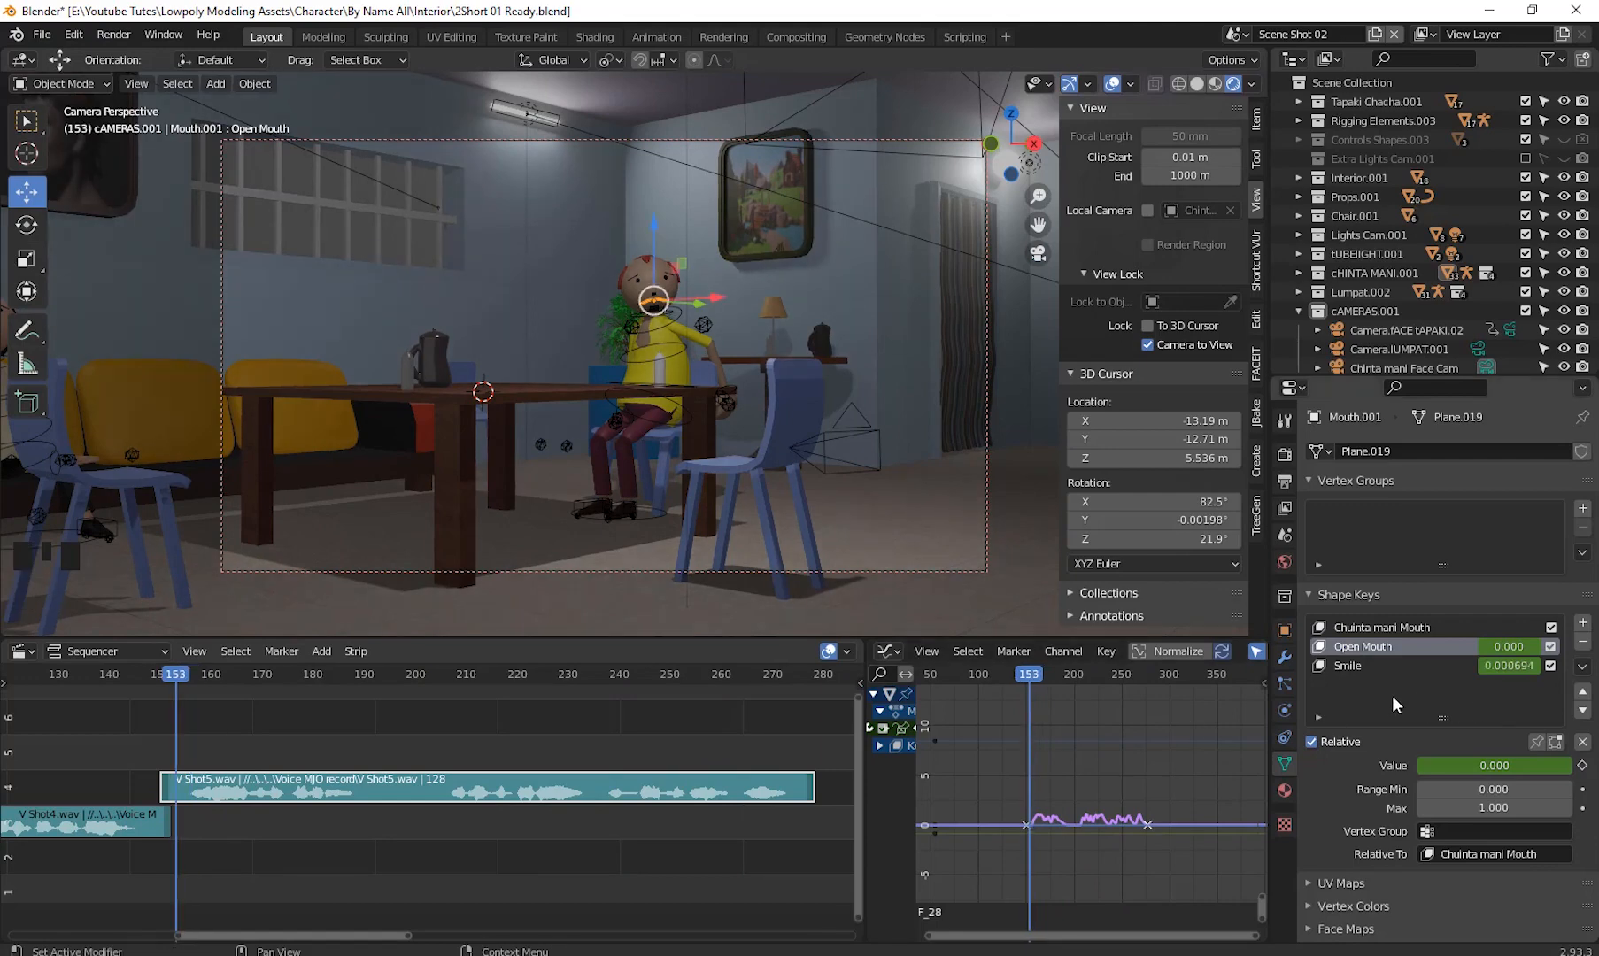
- Clear the keyframes from the Smile shape key value and set its value to 0
left_click(1344, 664)
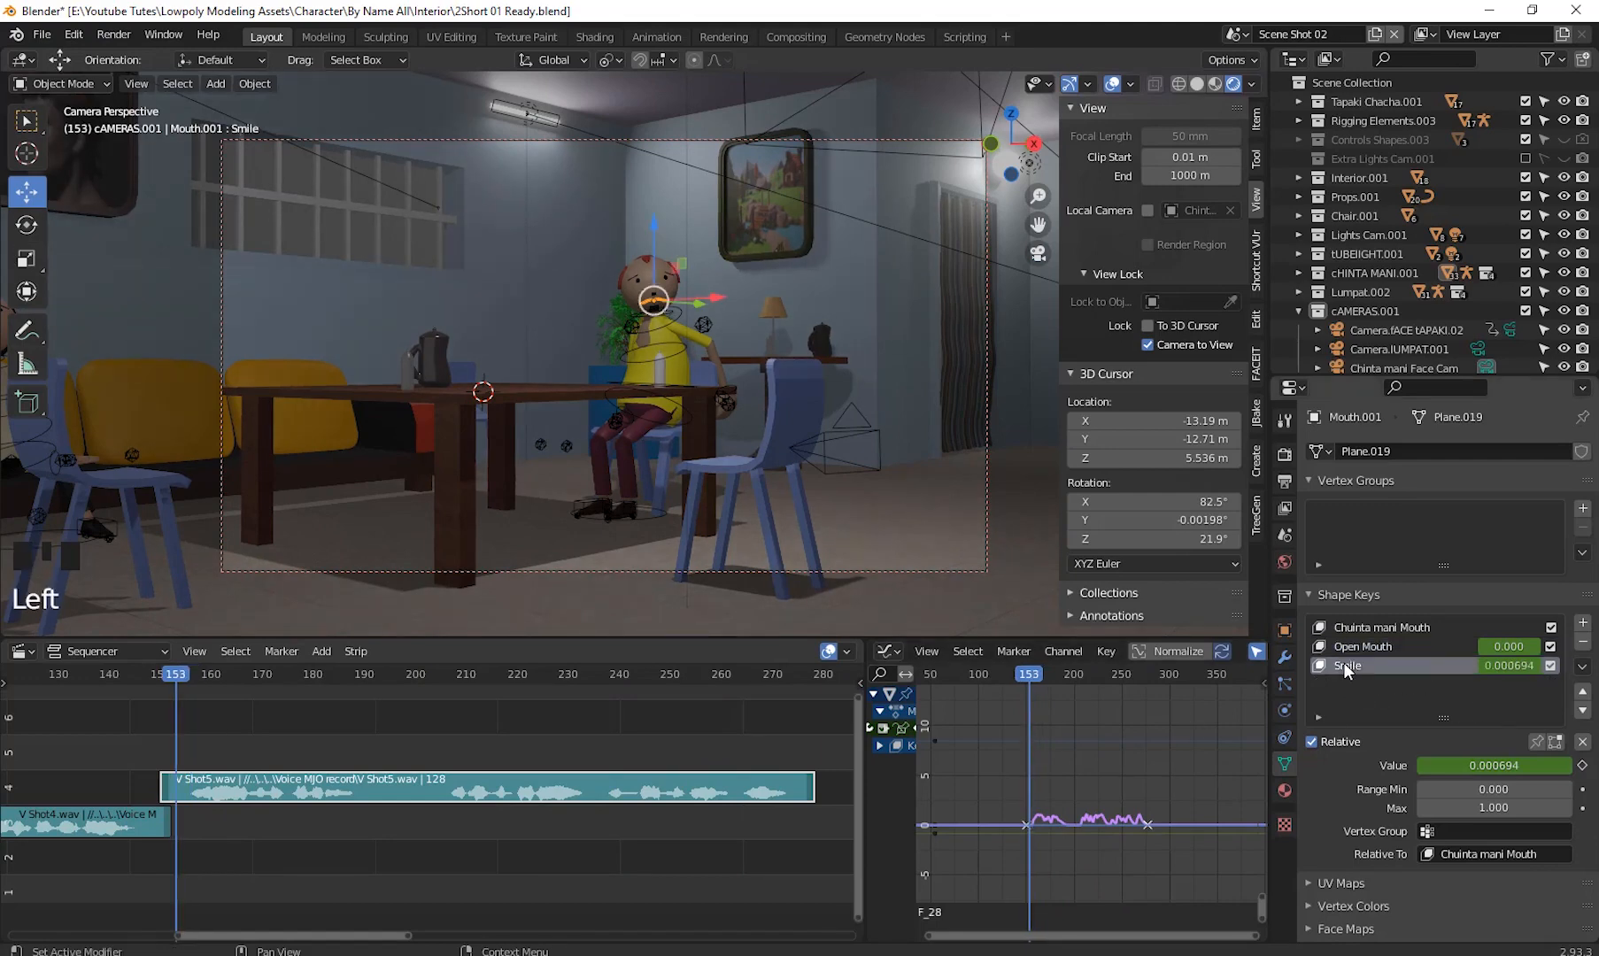
right_click(1358, 666)
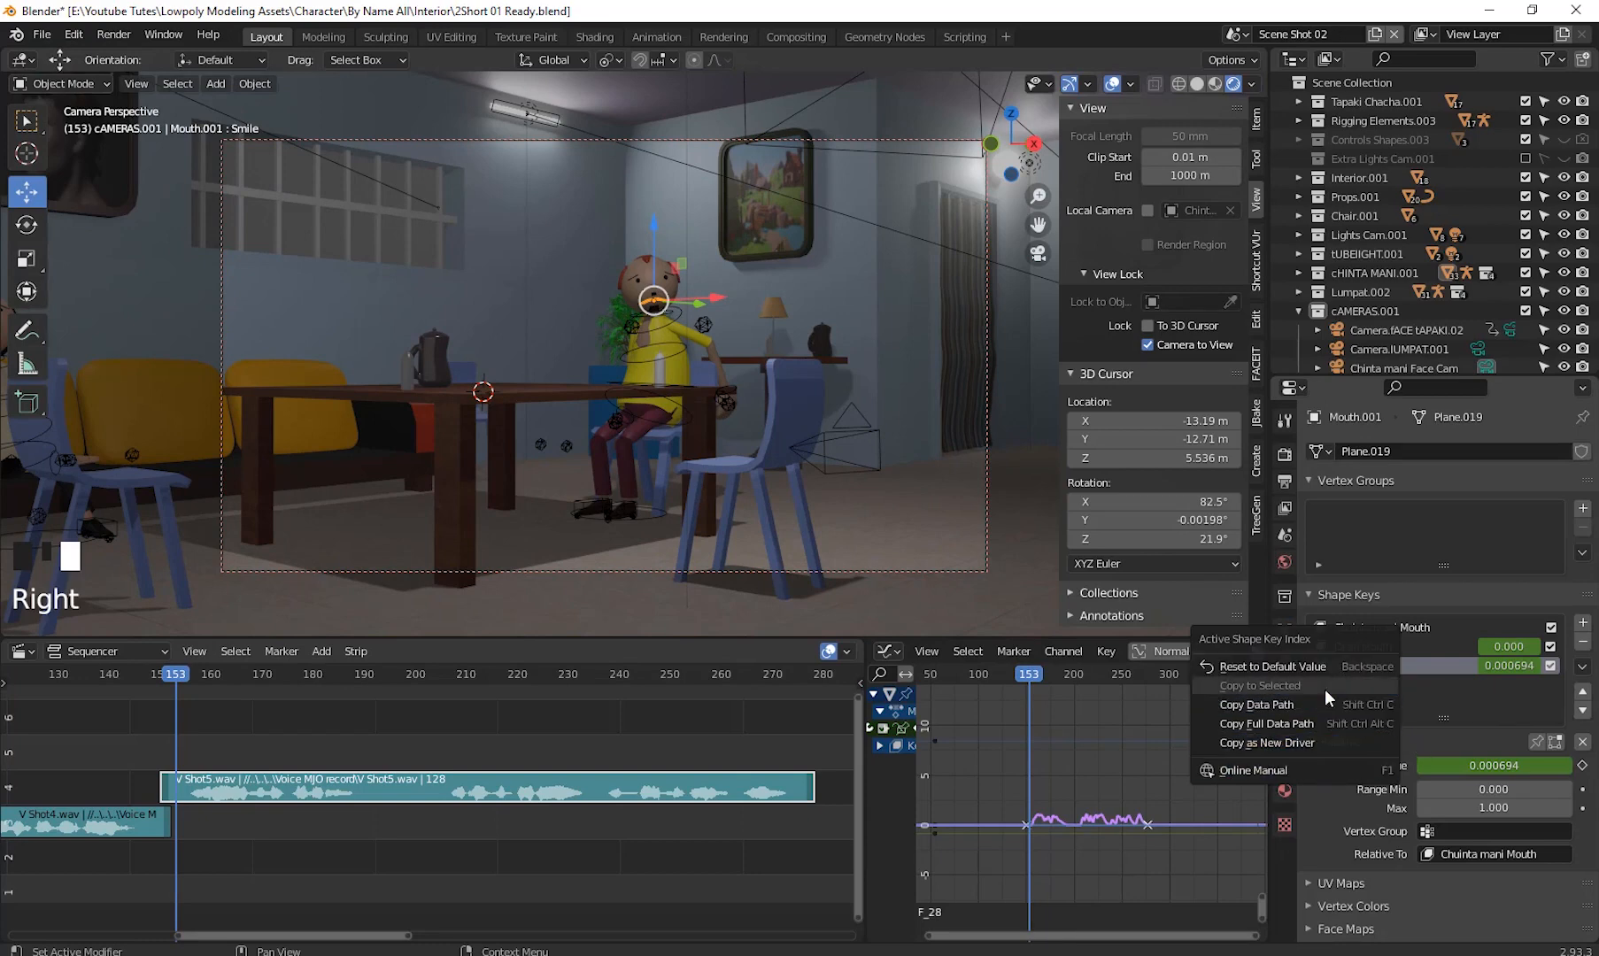
right_click(1467, 766)
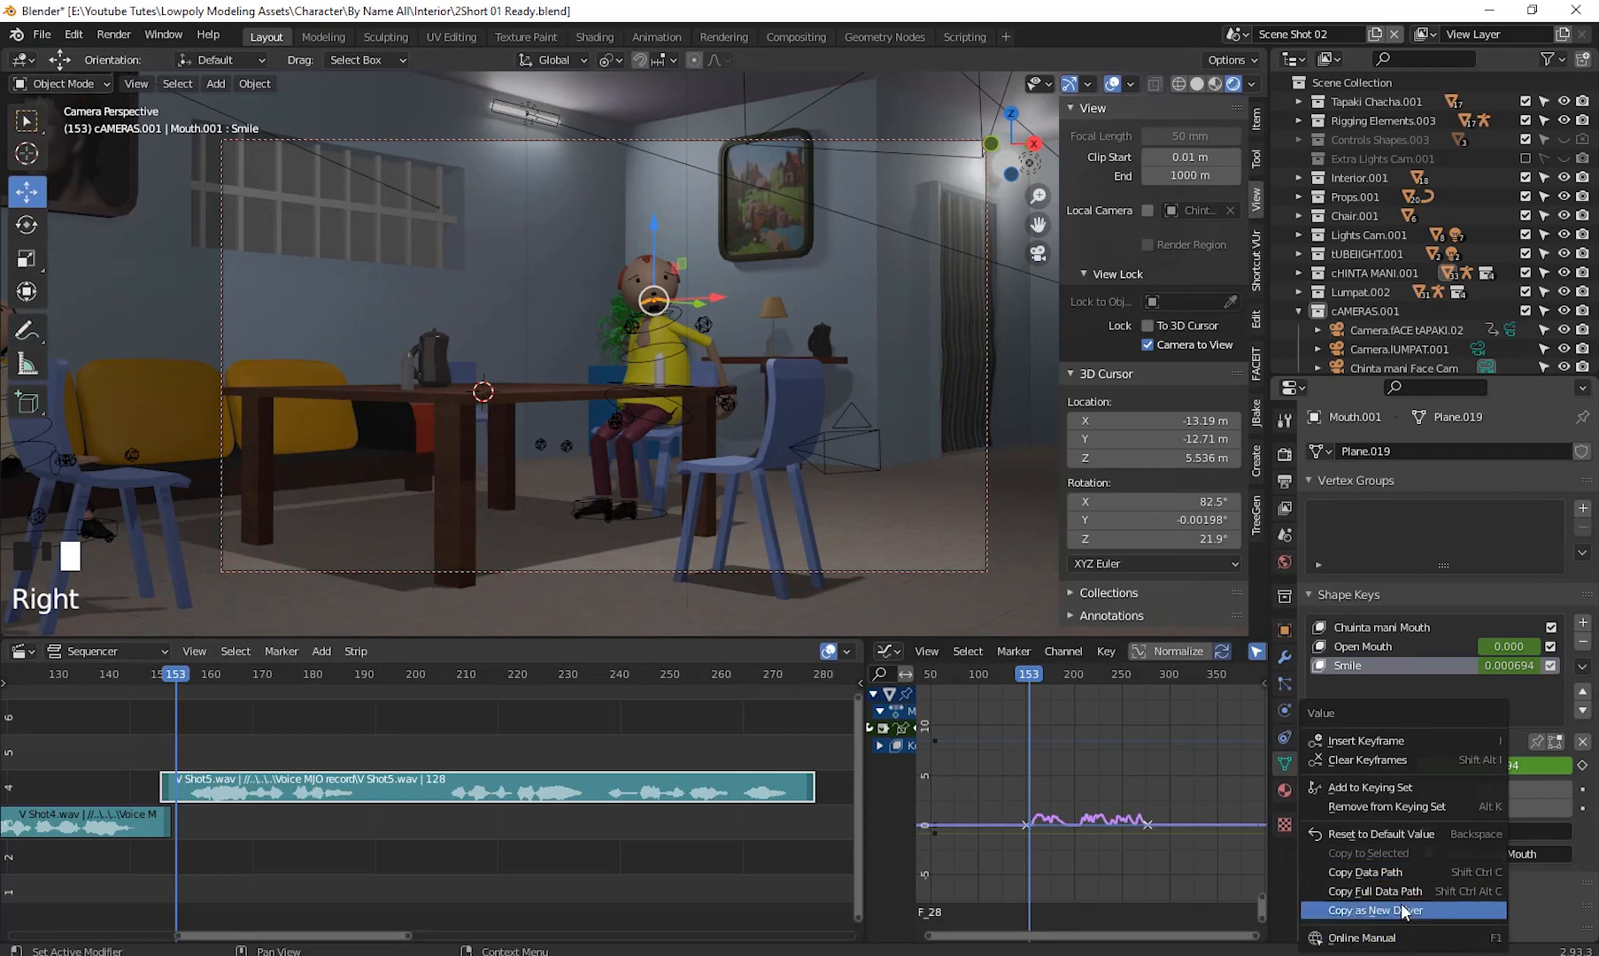
left_click(1366, 759)
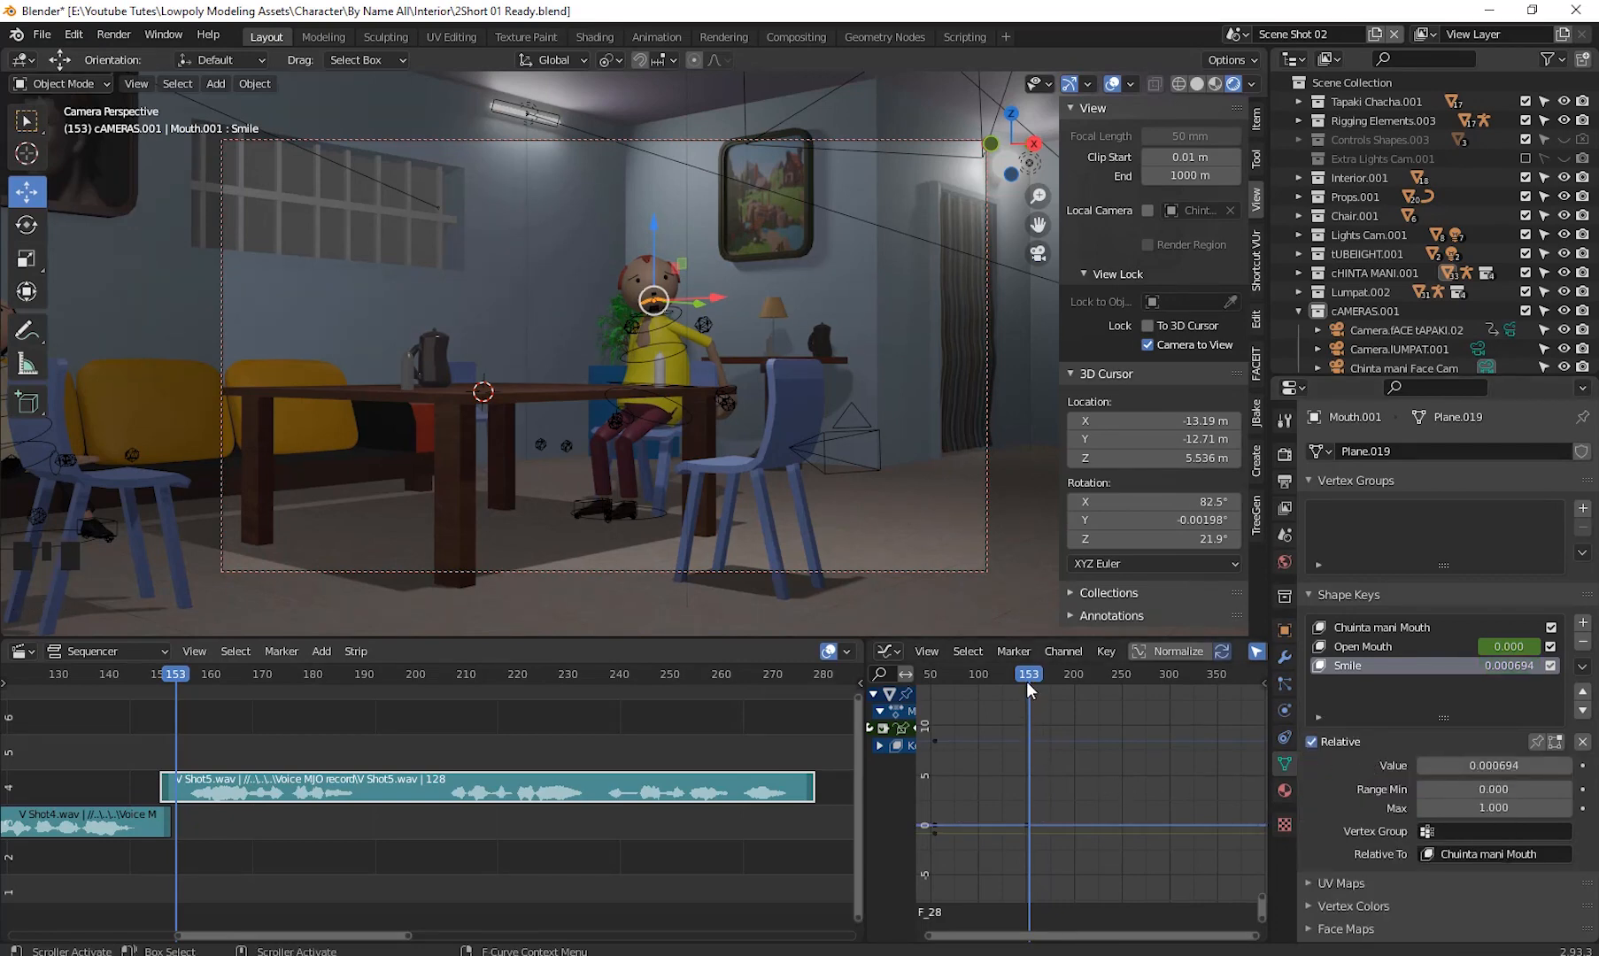
left_click(1470, 766)
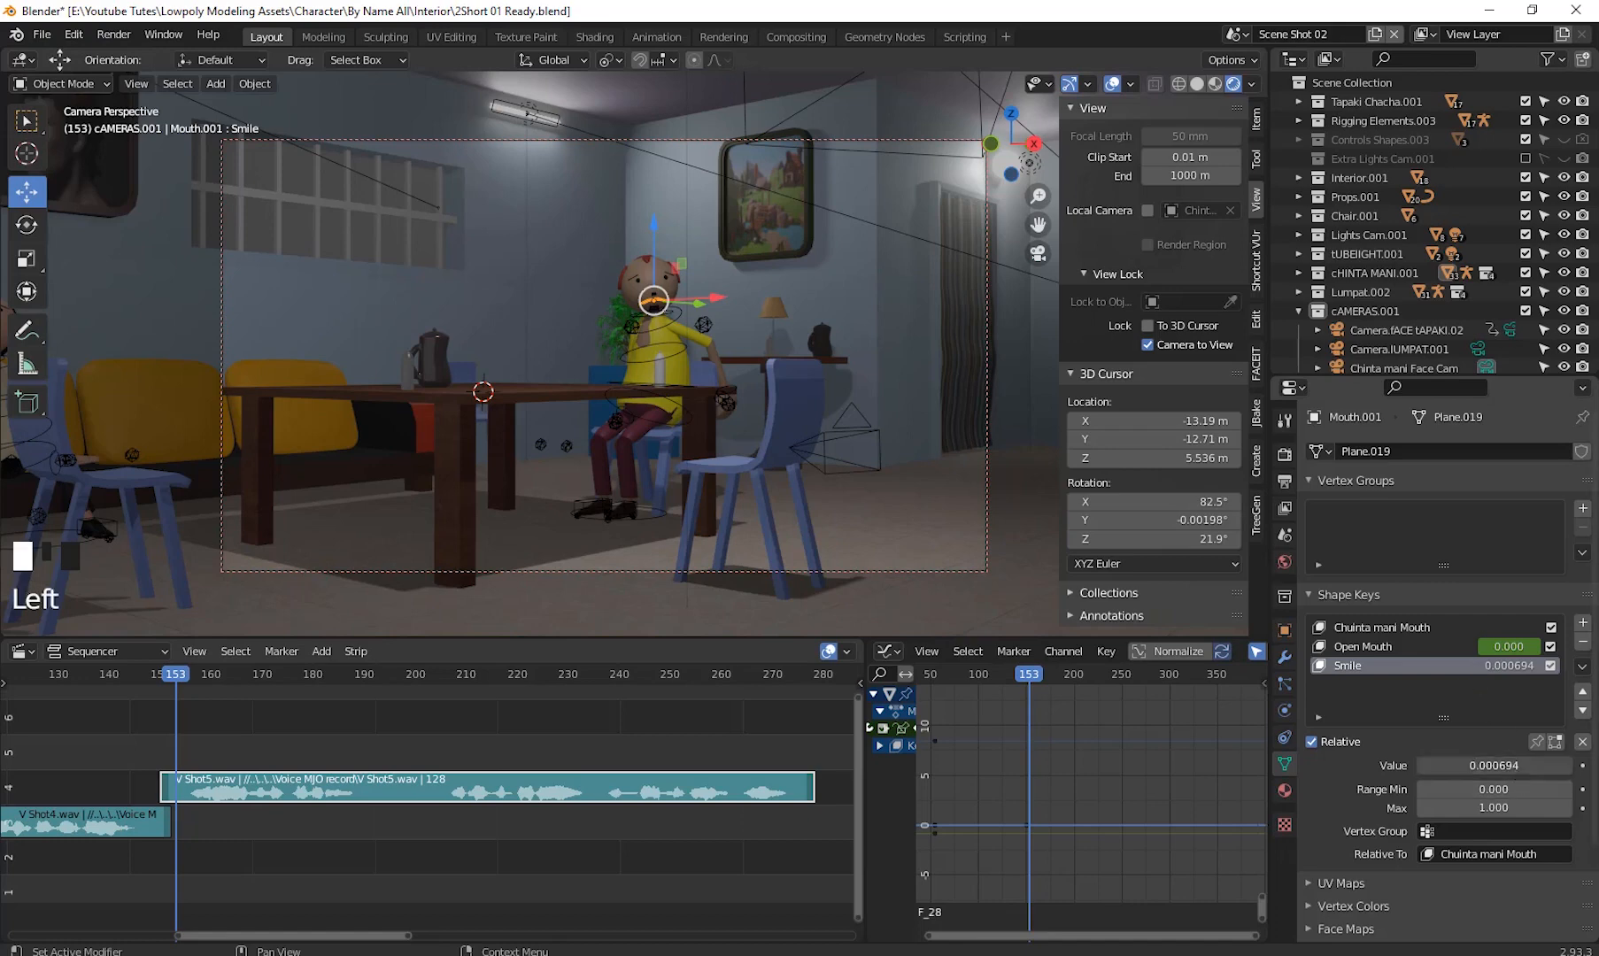
type("0")
key("Return")
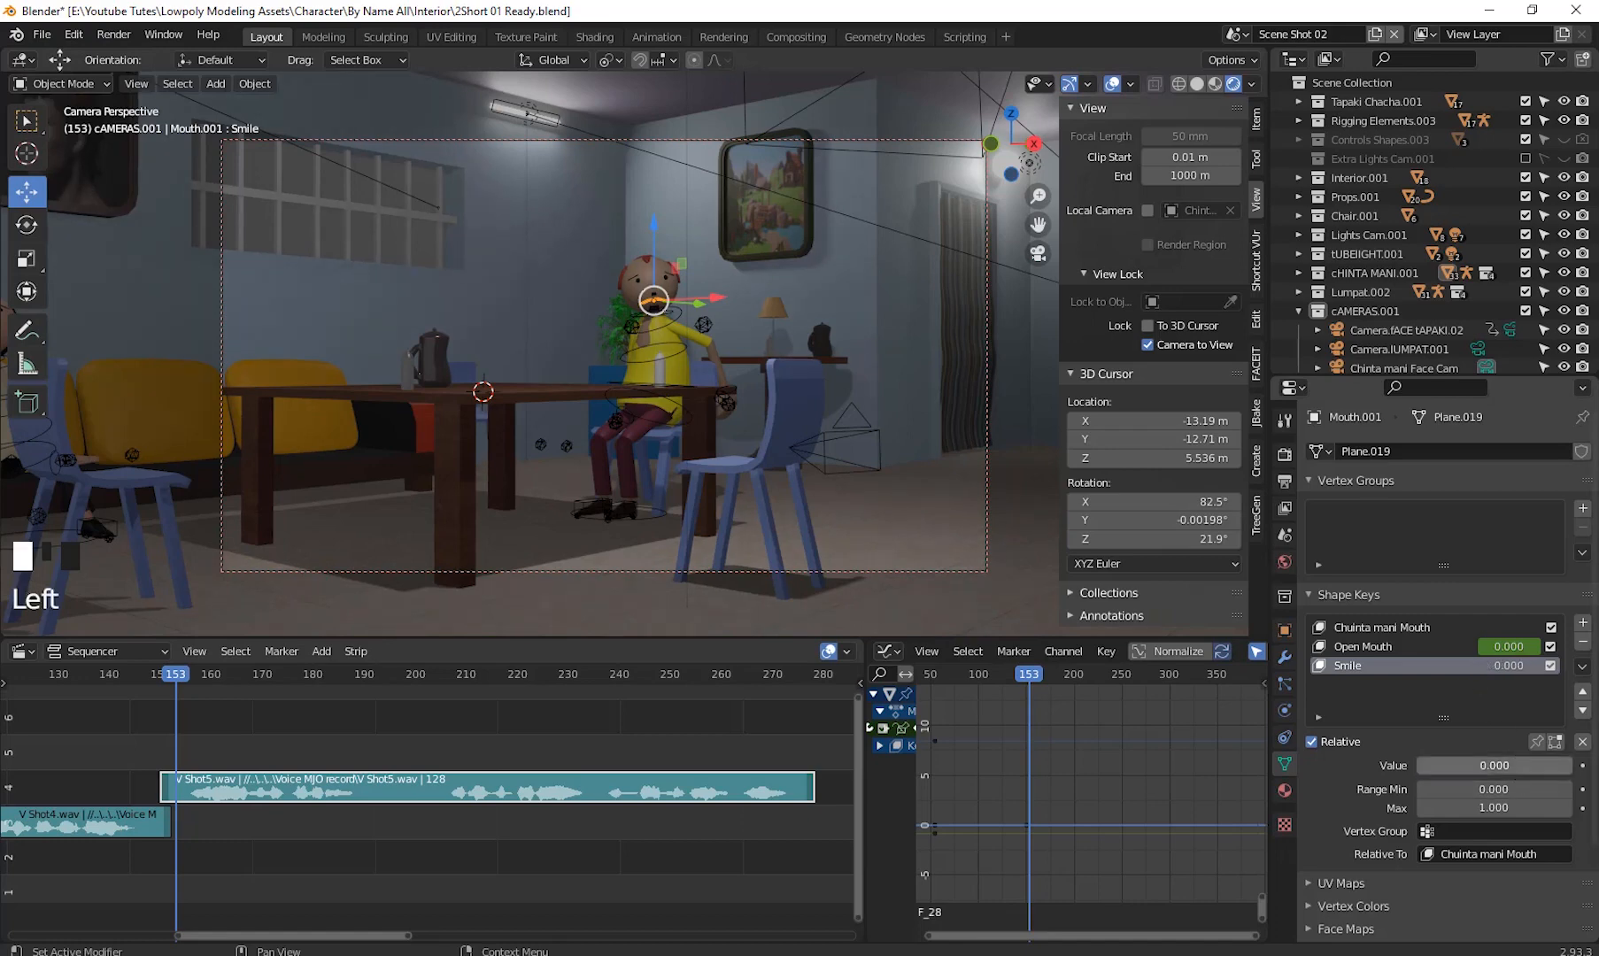
- Return to frame 150, select the Open Mouth shape key curve and bake V Shot5.wav to its F-curve
left_click_drag(1034, 677, 1026, 728)
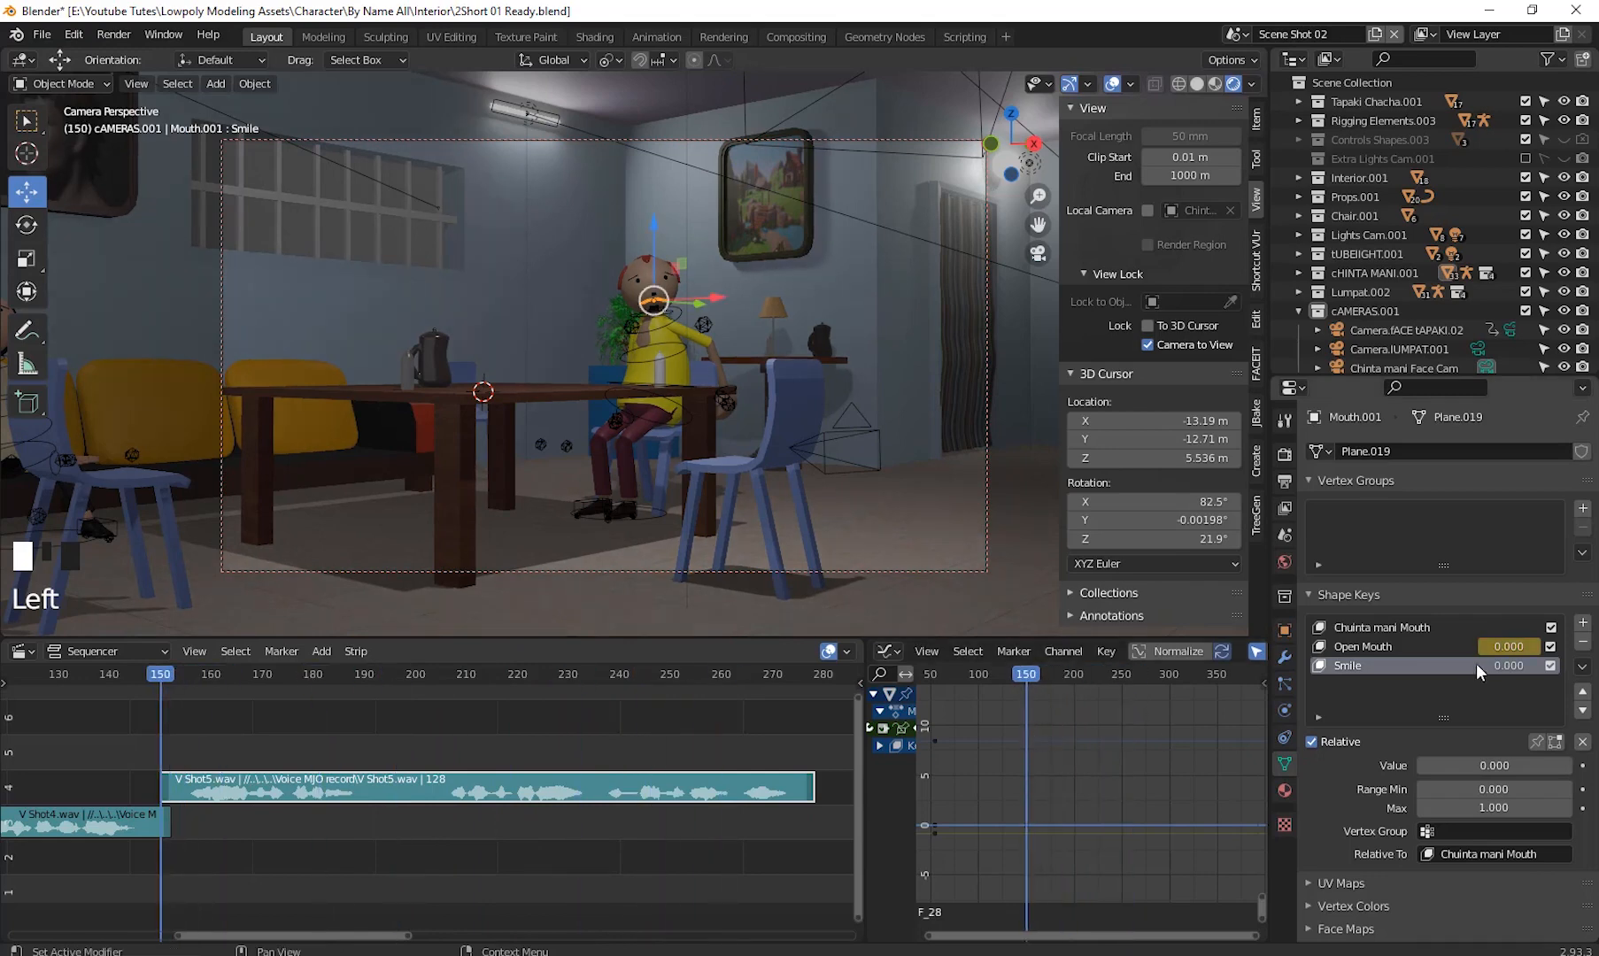
left_click(1371, 646)
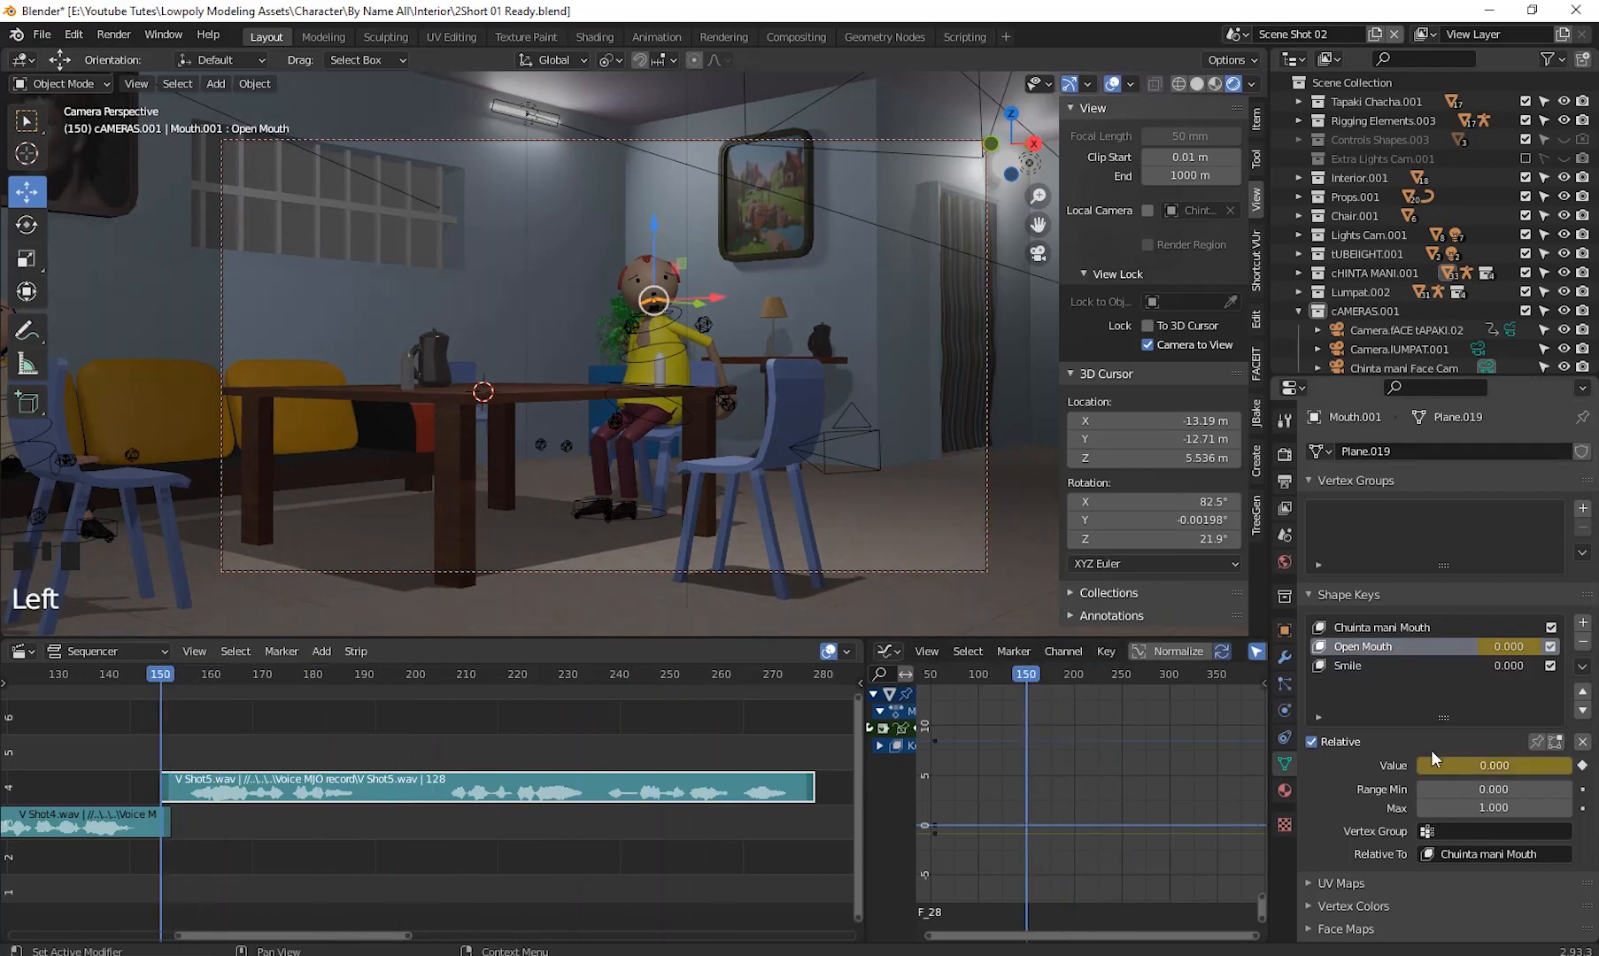
left_click(1025, 824)
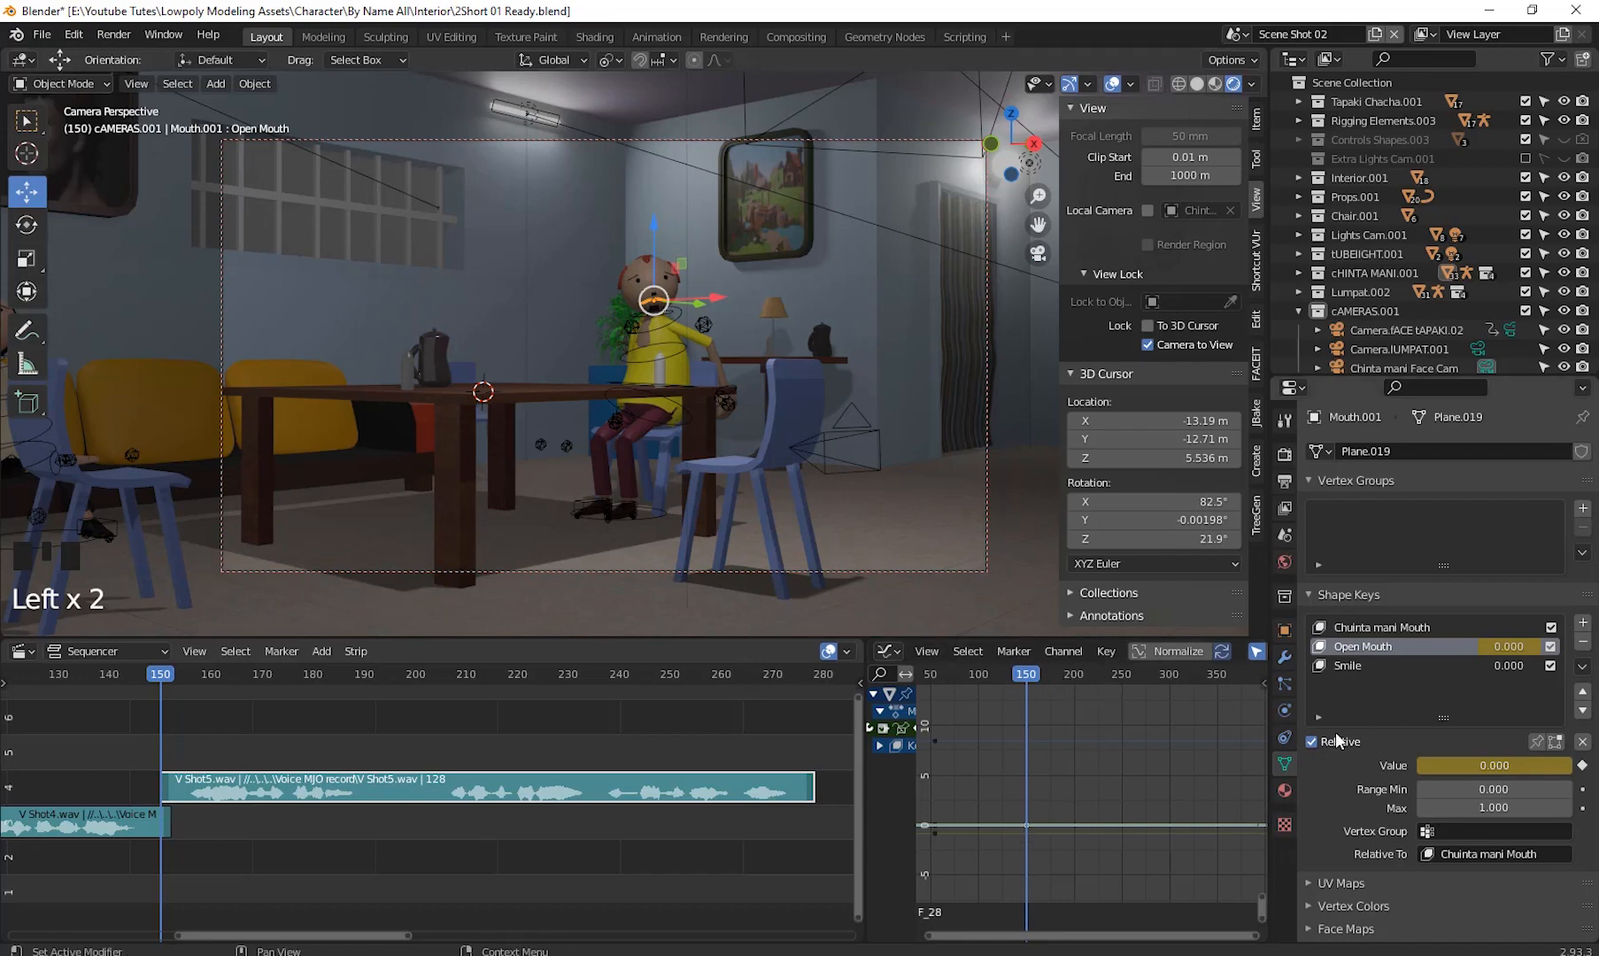
left_click(1104, 652)
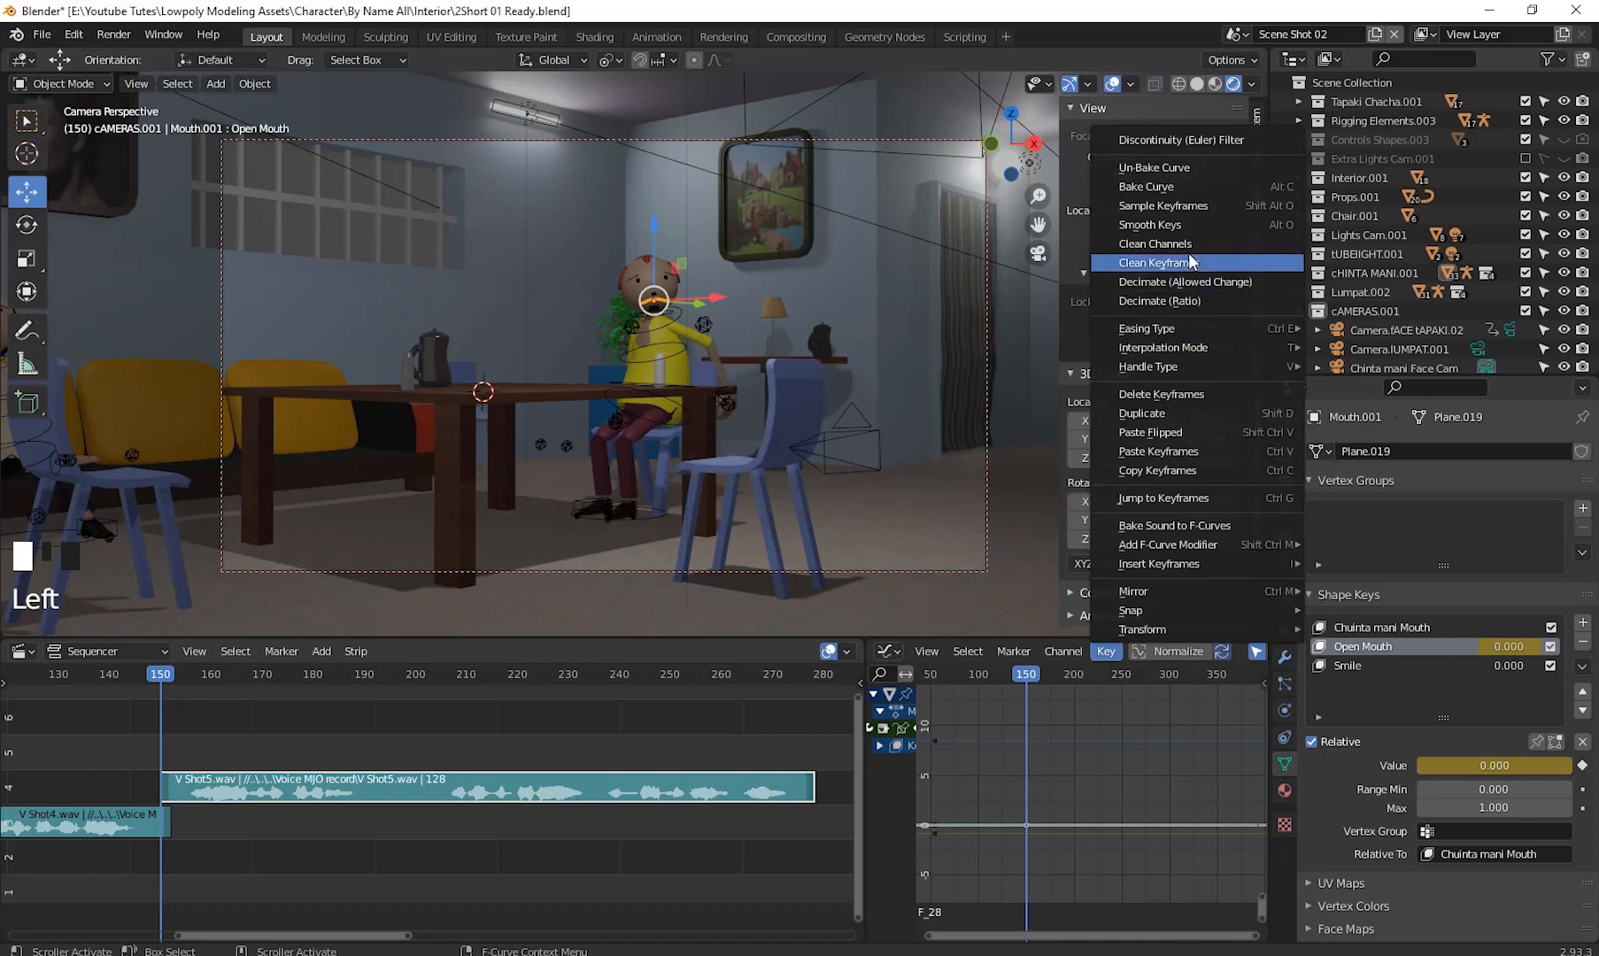
left_click(1211, 524)
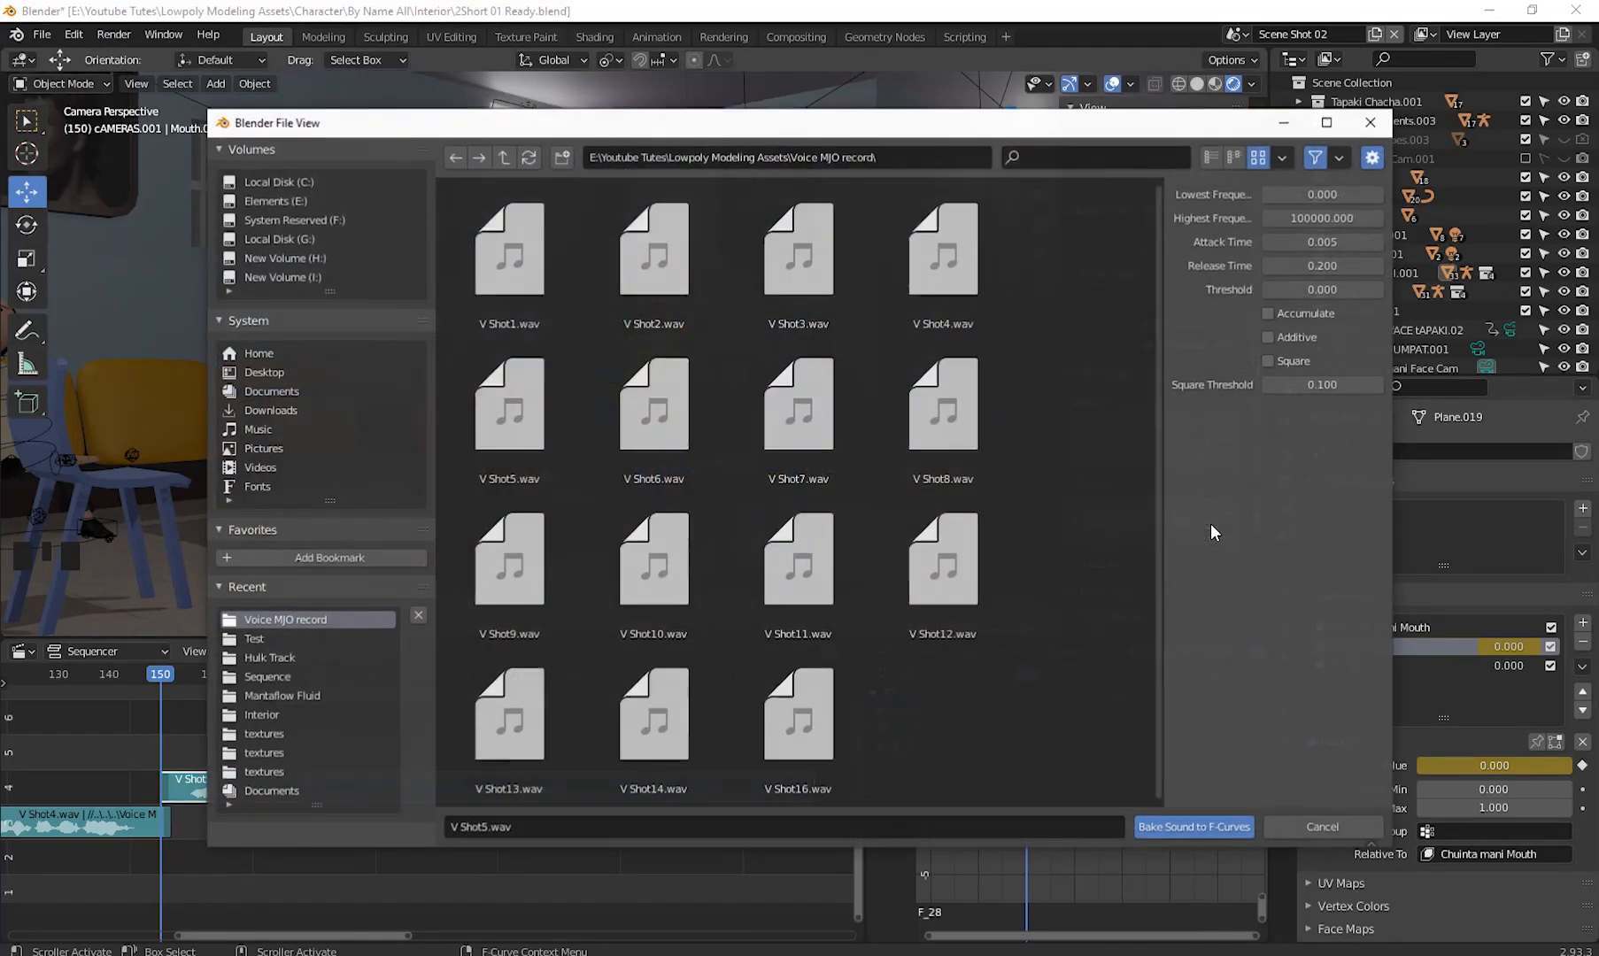
double_click(511, 417)
- Play back and scrub the animation to preview the lip-sync against the voice strip, stopping at frame 176
key("space")
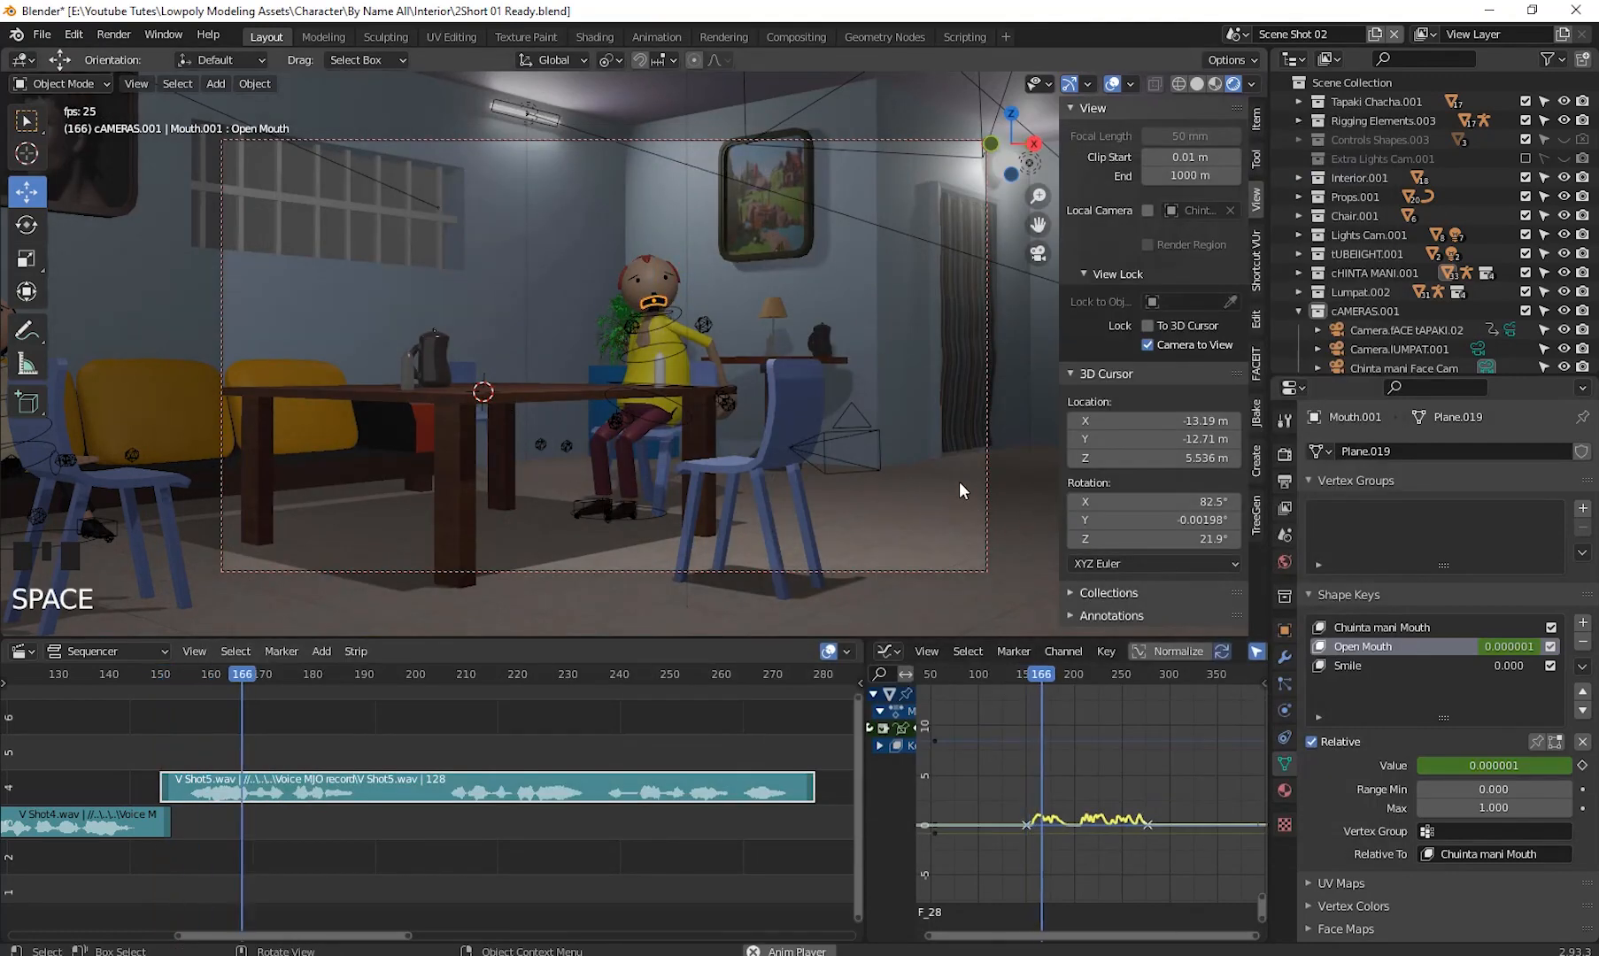
left_click(824, 343)
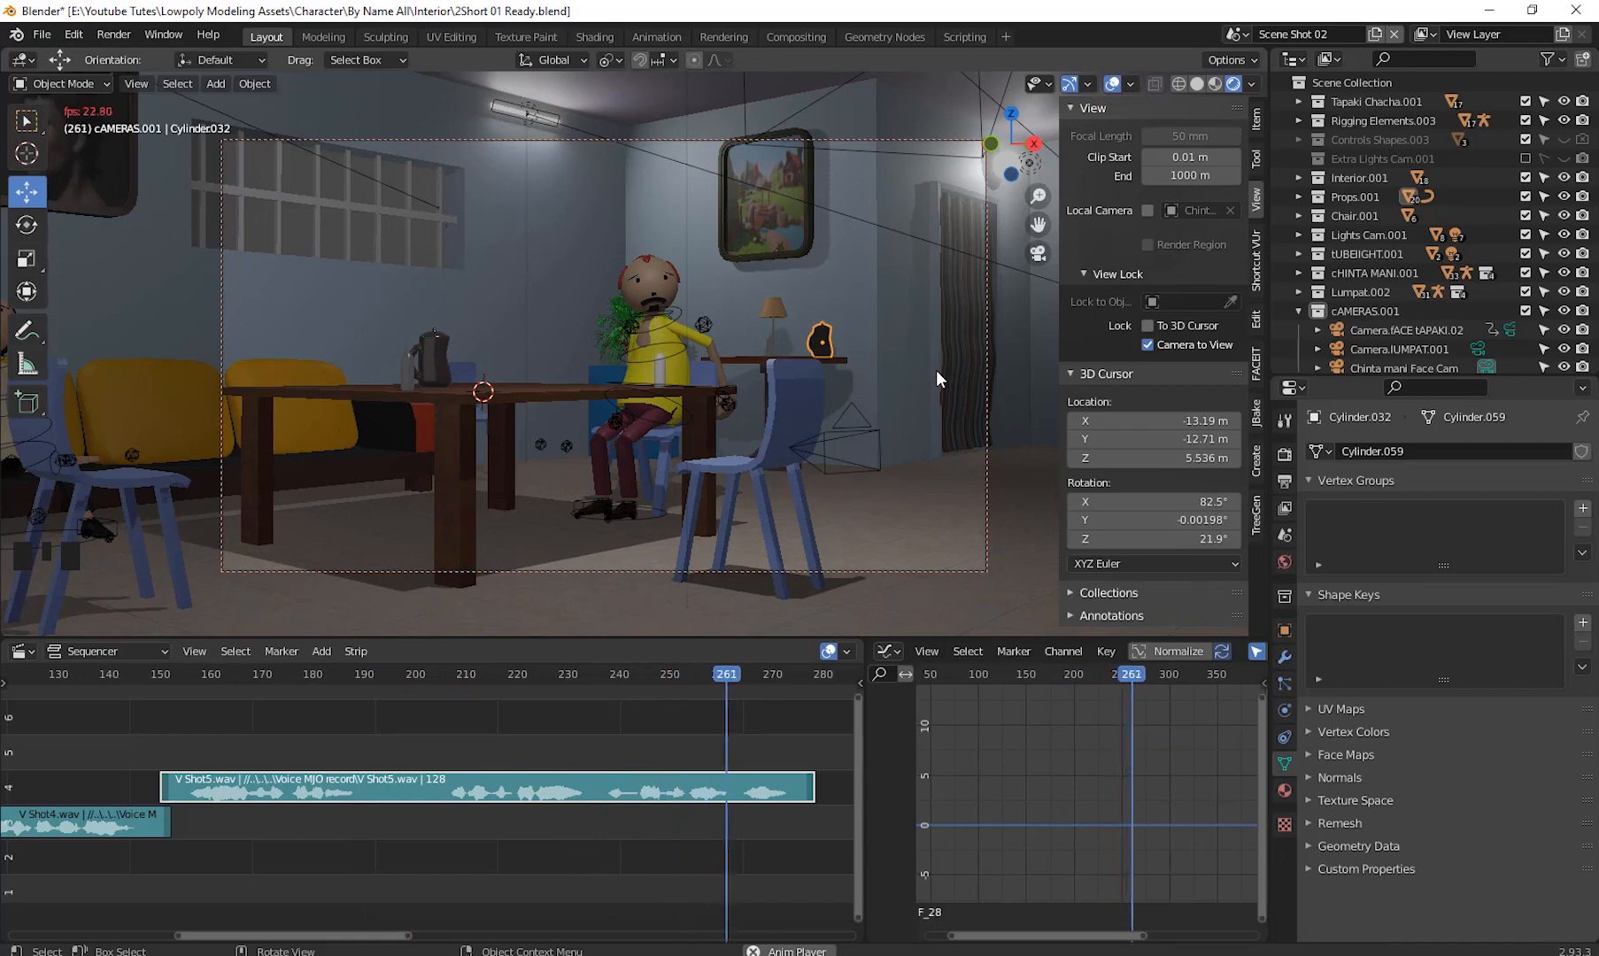
key("space")
left_click(563, 713)
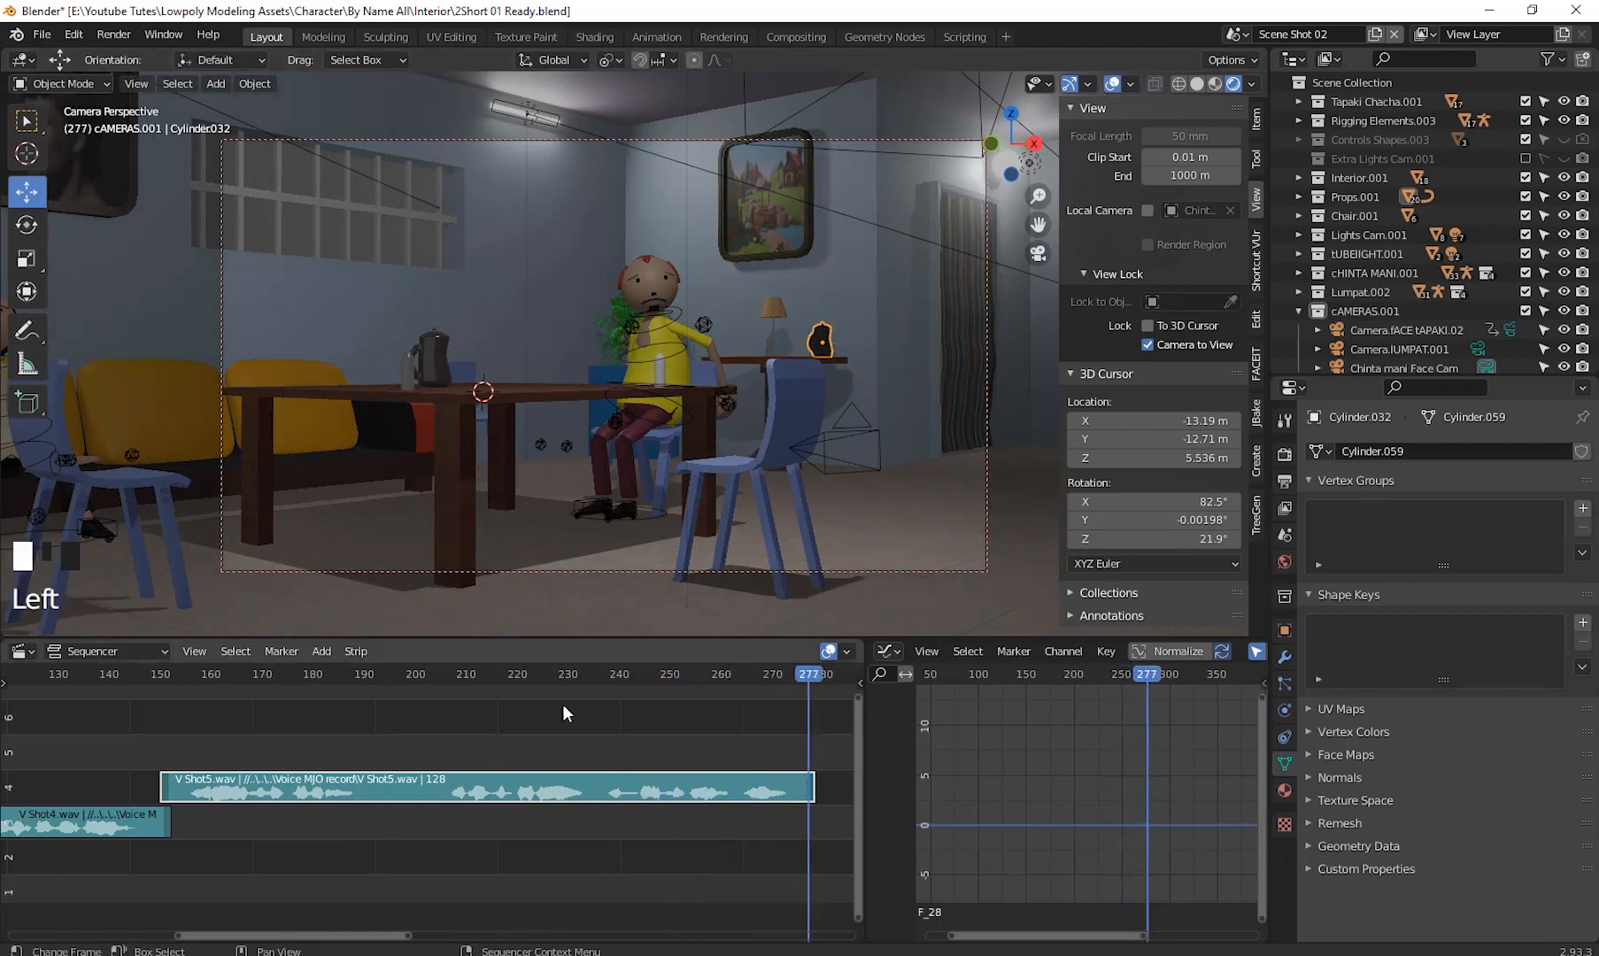
left_click_drag(564, 713, 167, 828)
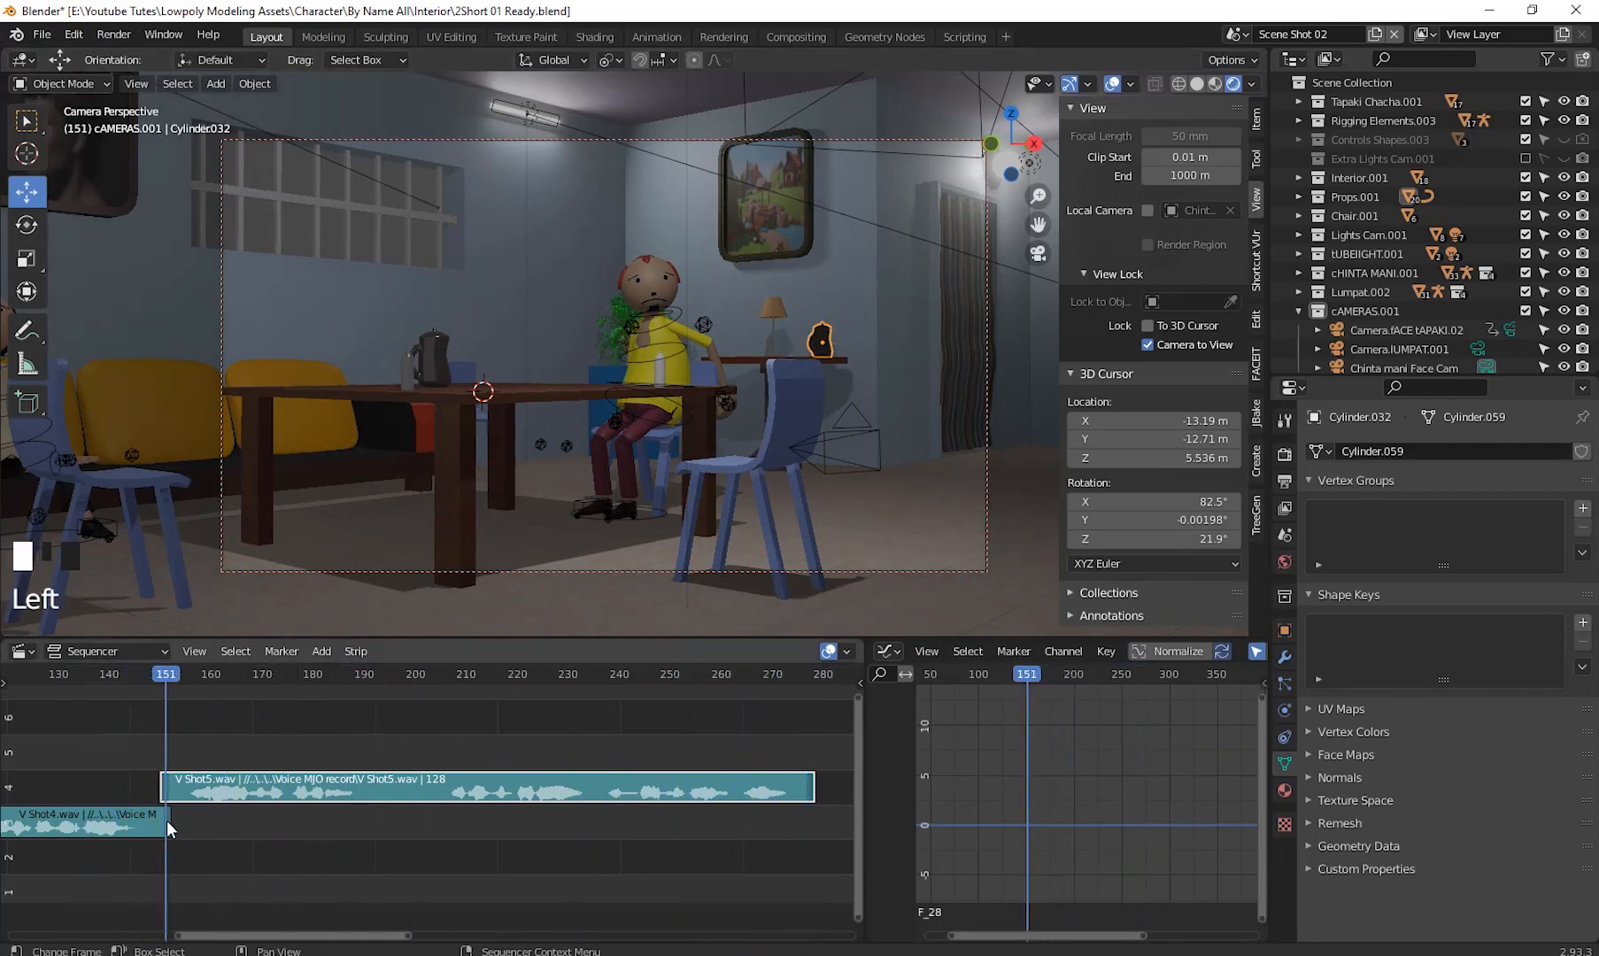
key("space")
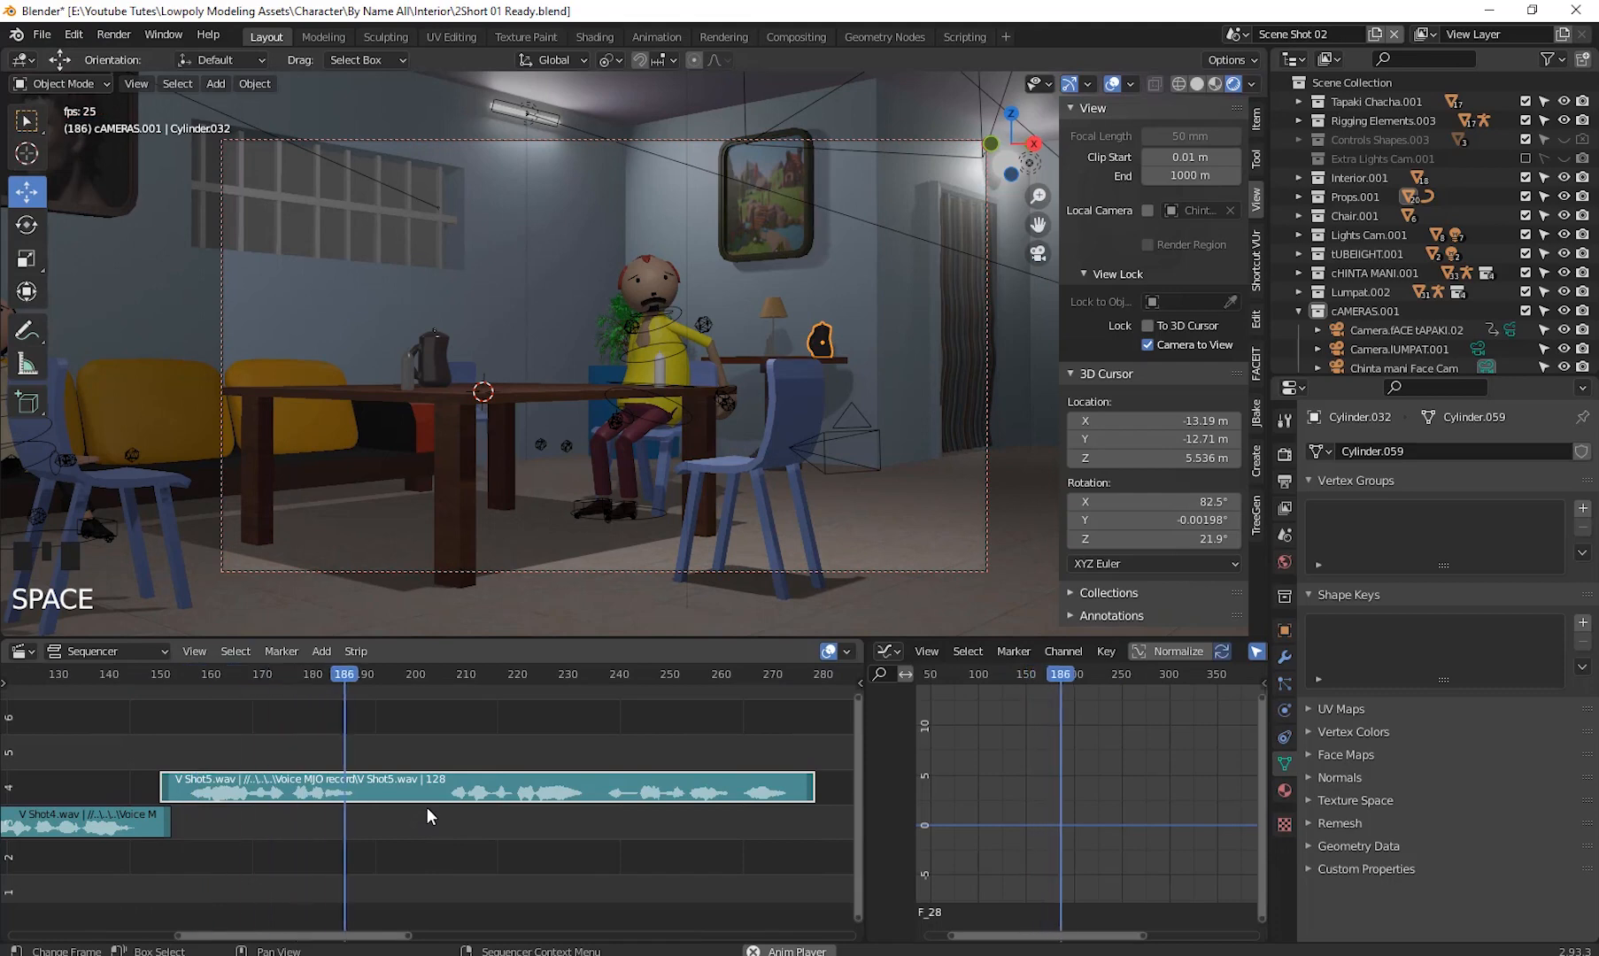
key("space")
left_click_drag(351, 675, 292, 720)
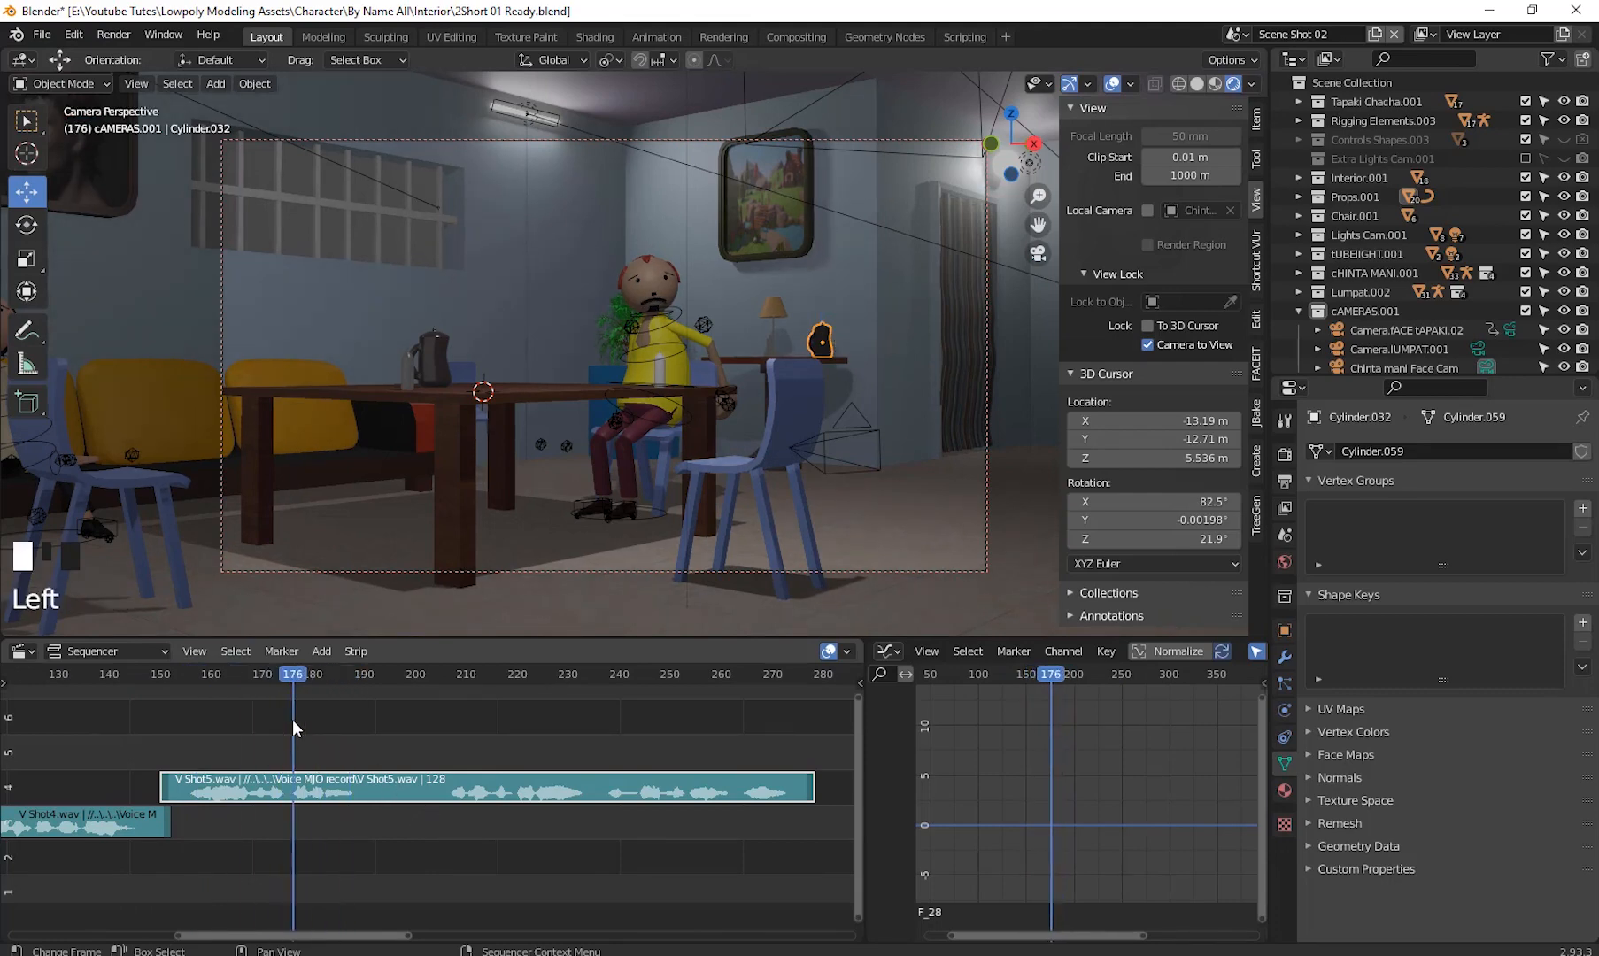
- Nudge the camera-locked viewport view slightly and hide the viewport sidebar
scroll(744, 379, "up", 2)
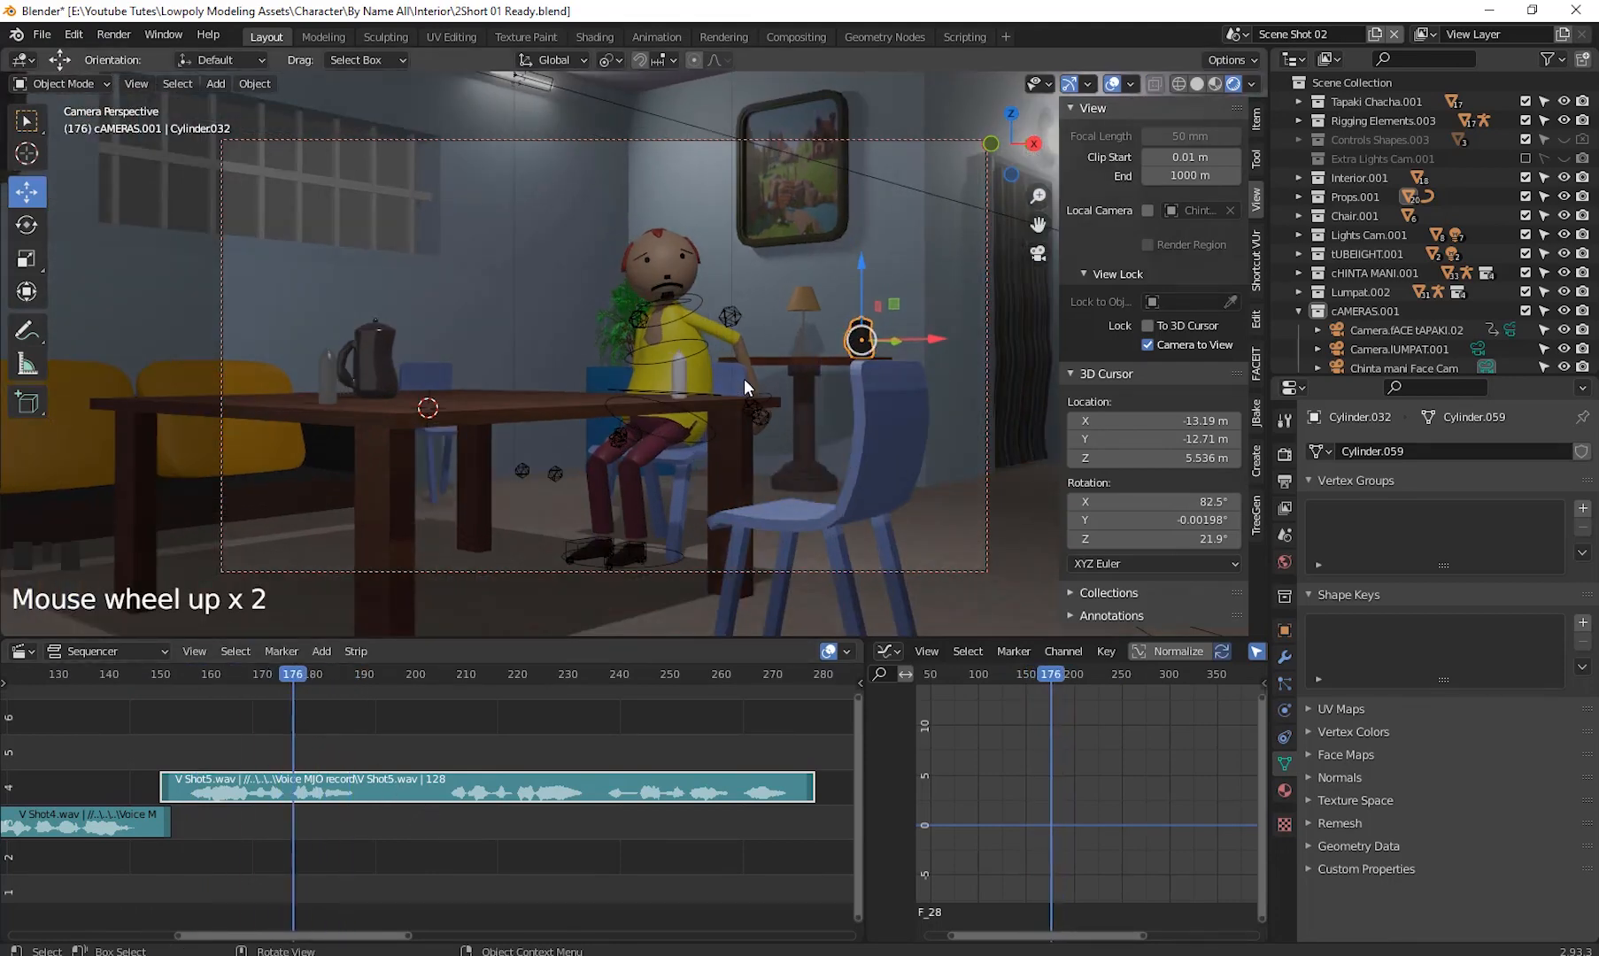
scroll(746, 379, "down", 1)
scroll(723, 318, "down", 1)
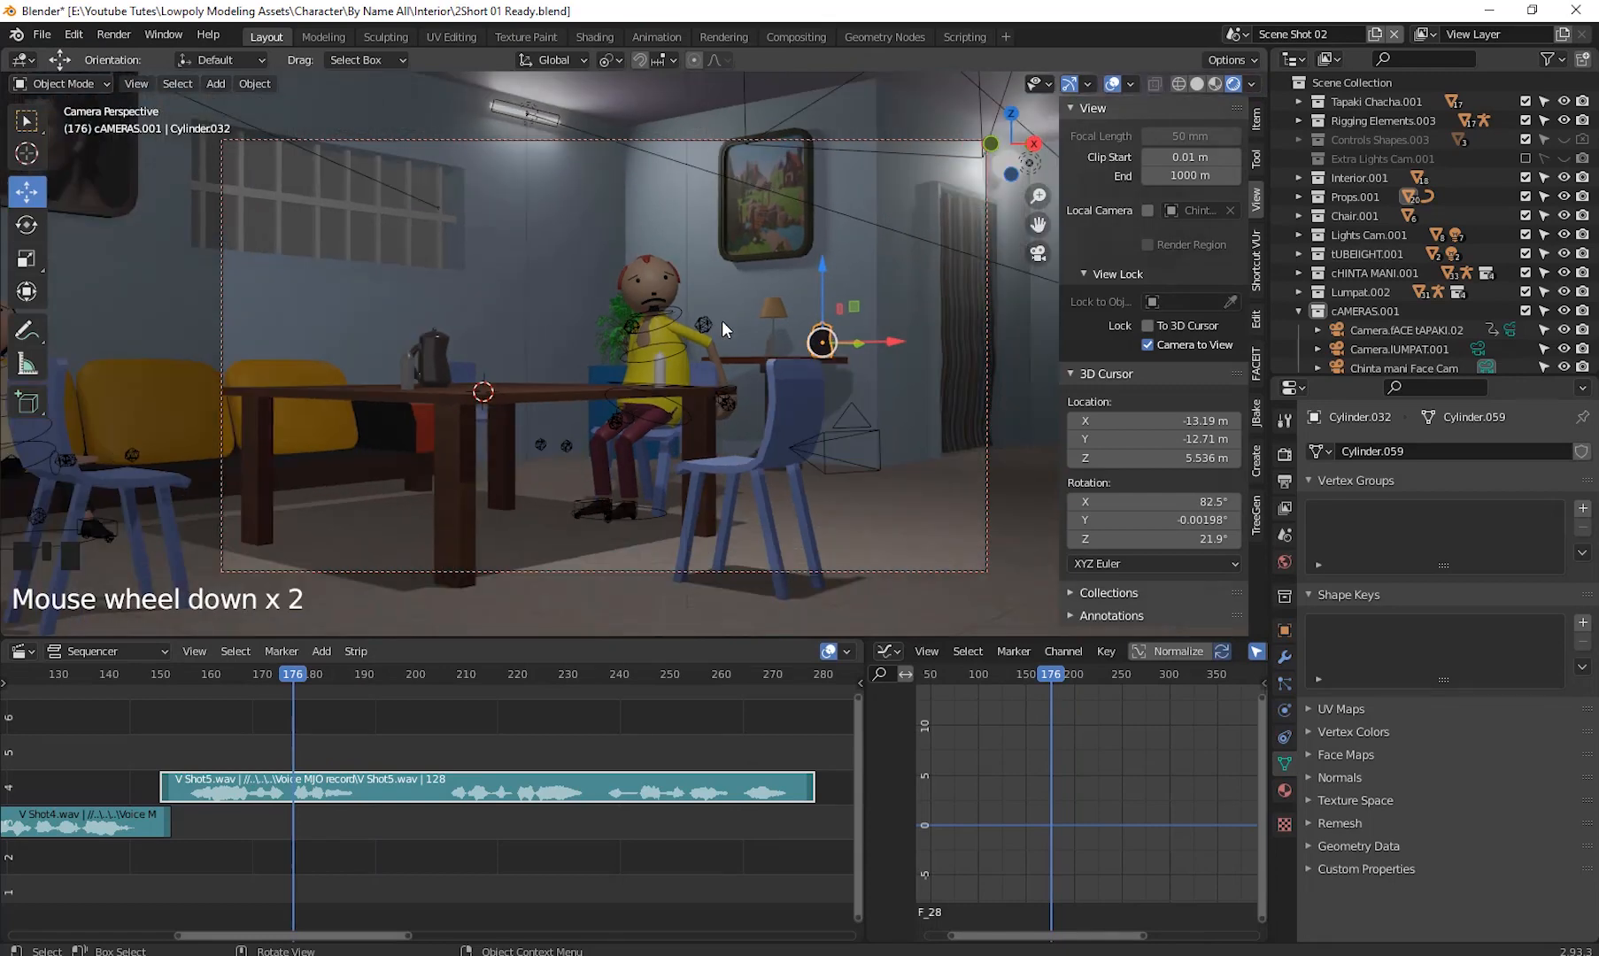
middle_click_drag(722, 322, 662, 313, "shift")
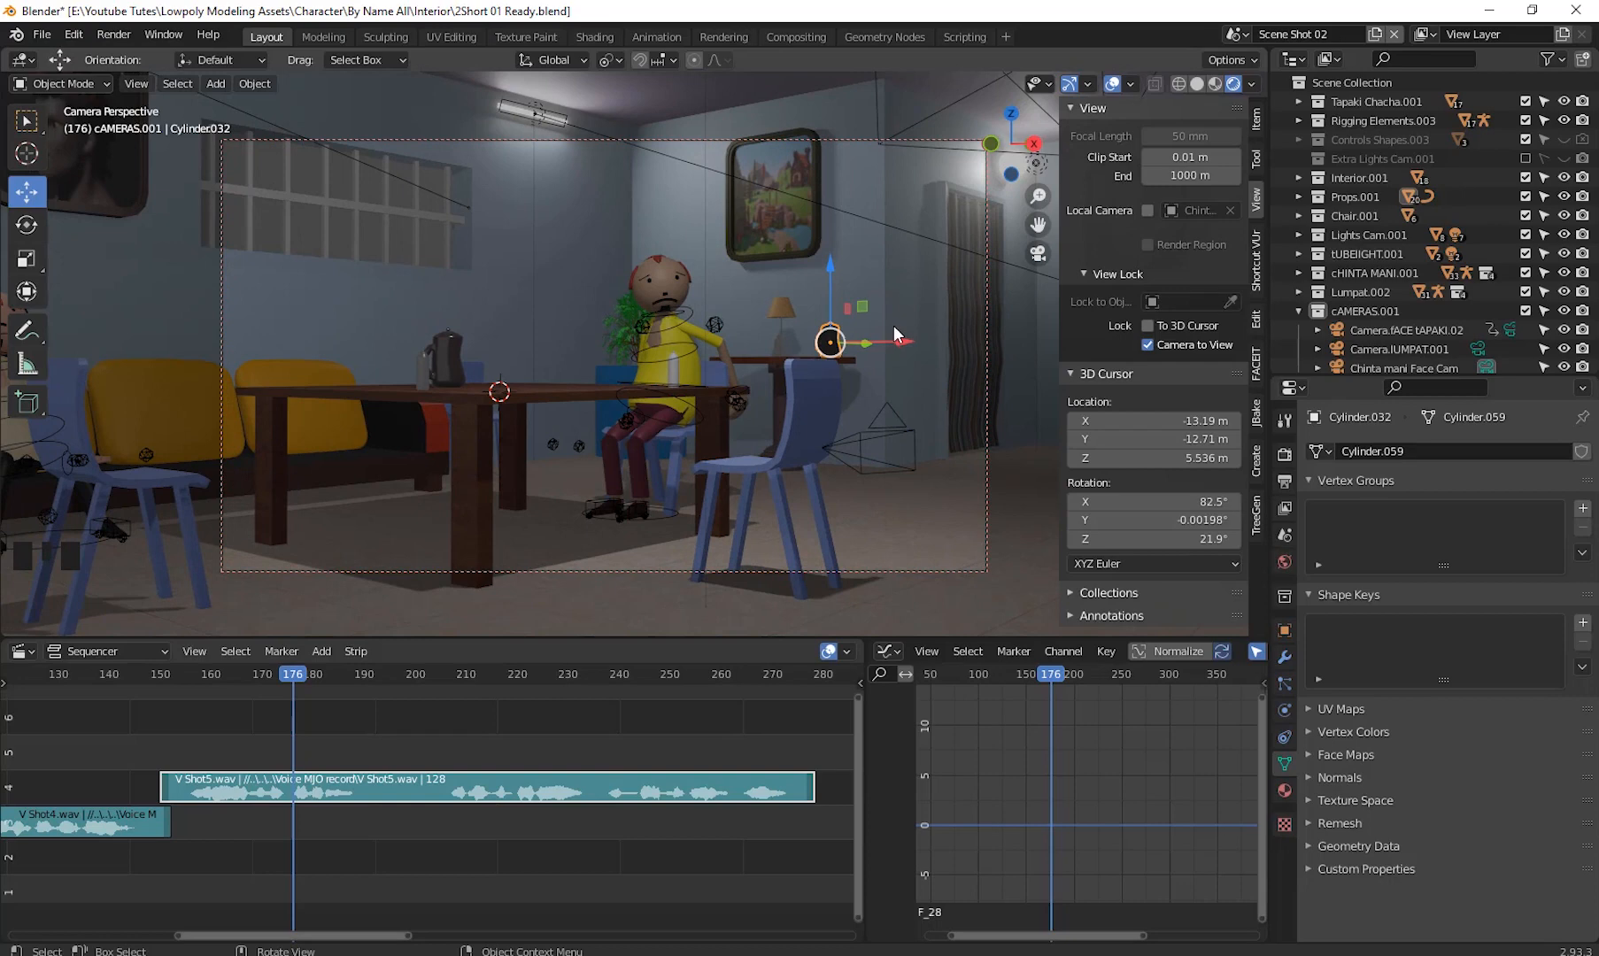
key("n")
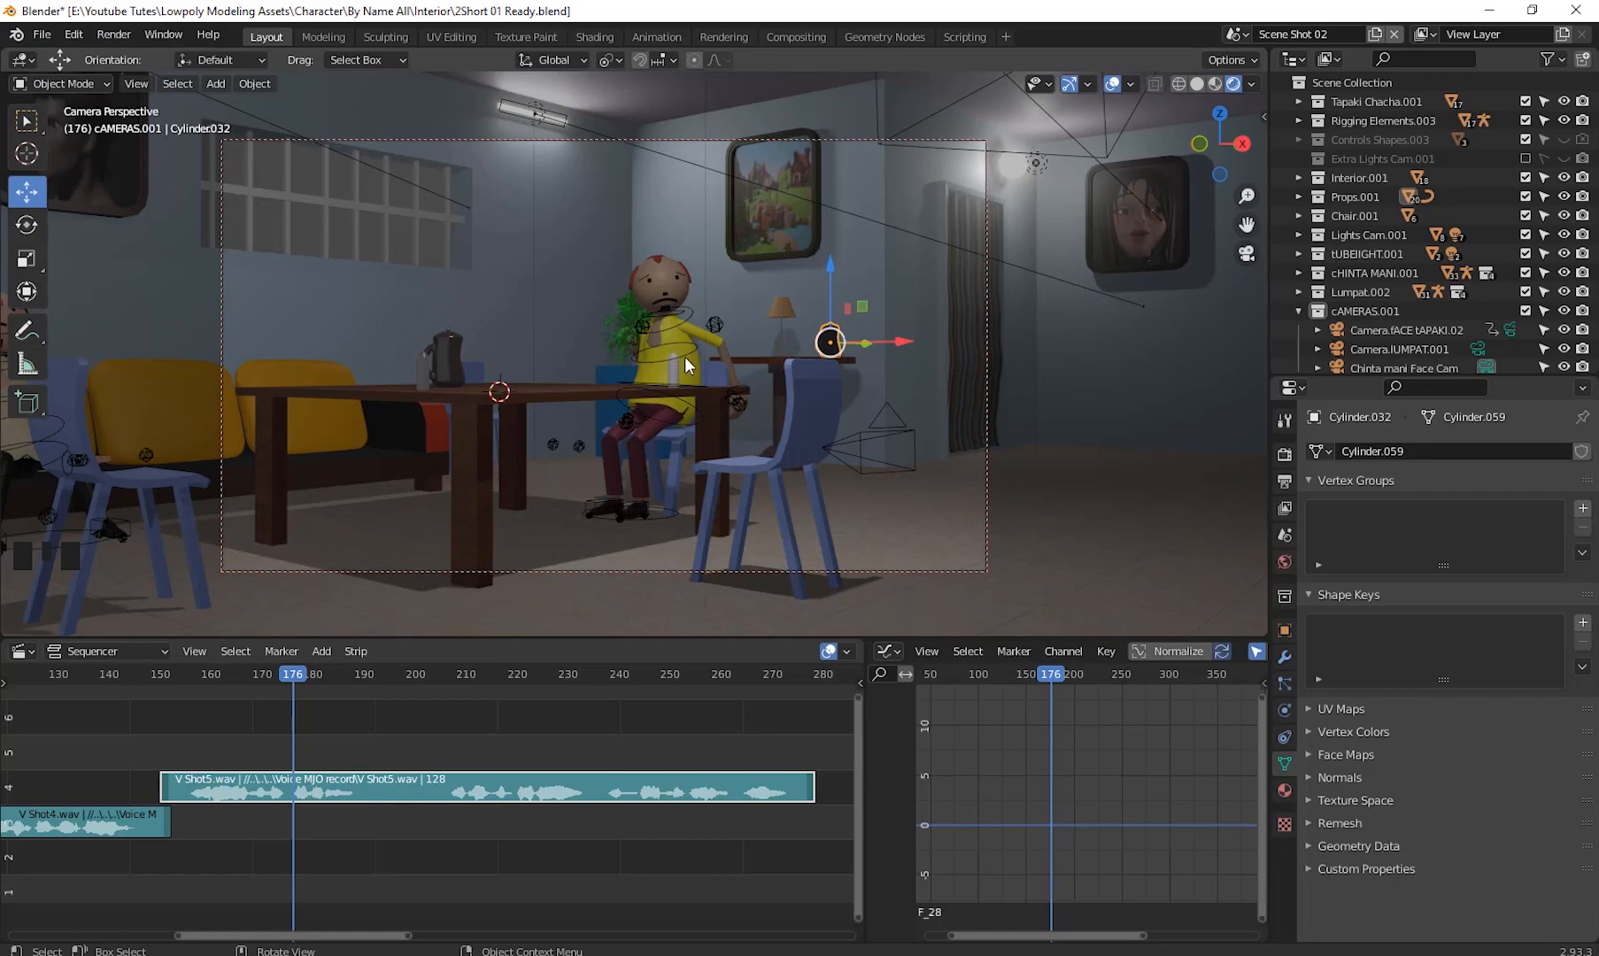
- Unlock the camera from the viewport view and hide the viewport sidebar
left_click(1264, 116)
left_click(1146, 348)
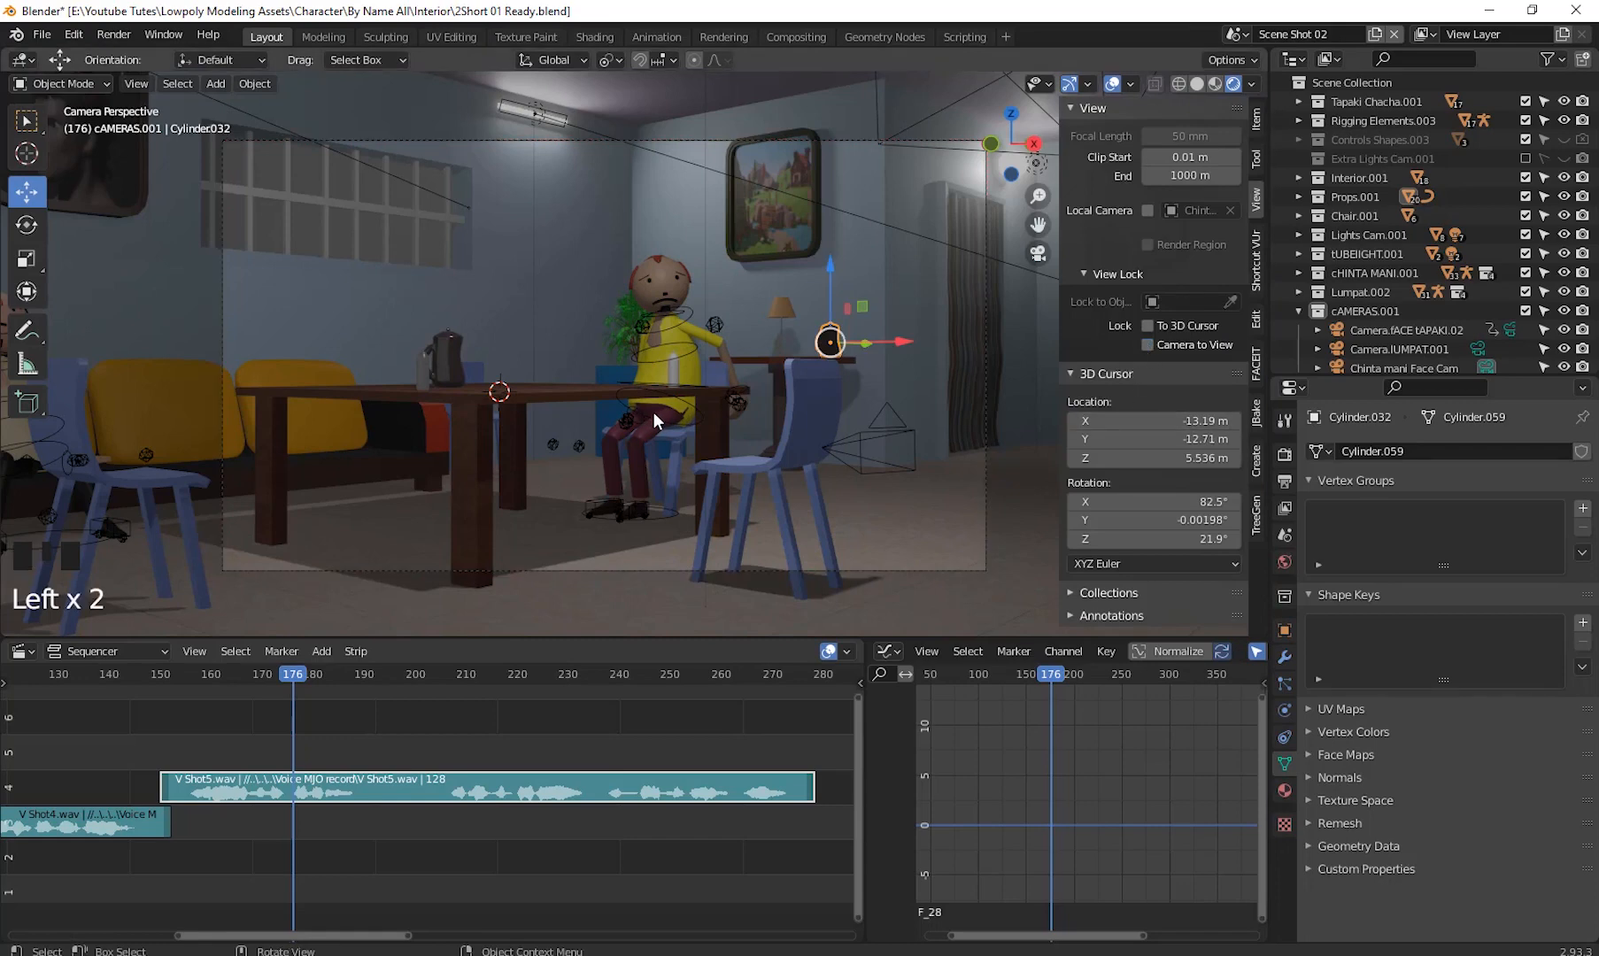
middle_click_drag(653, 410, 663, 413)
key("n")
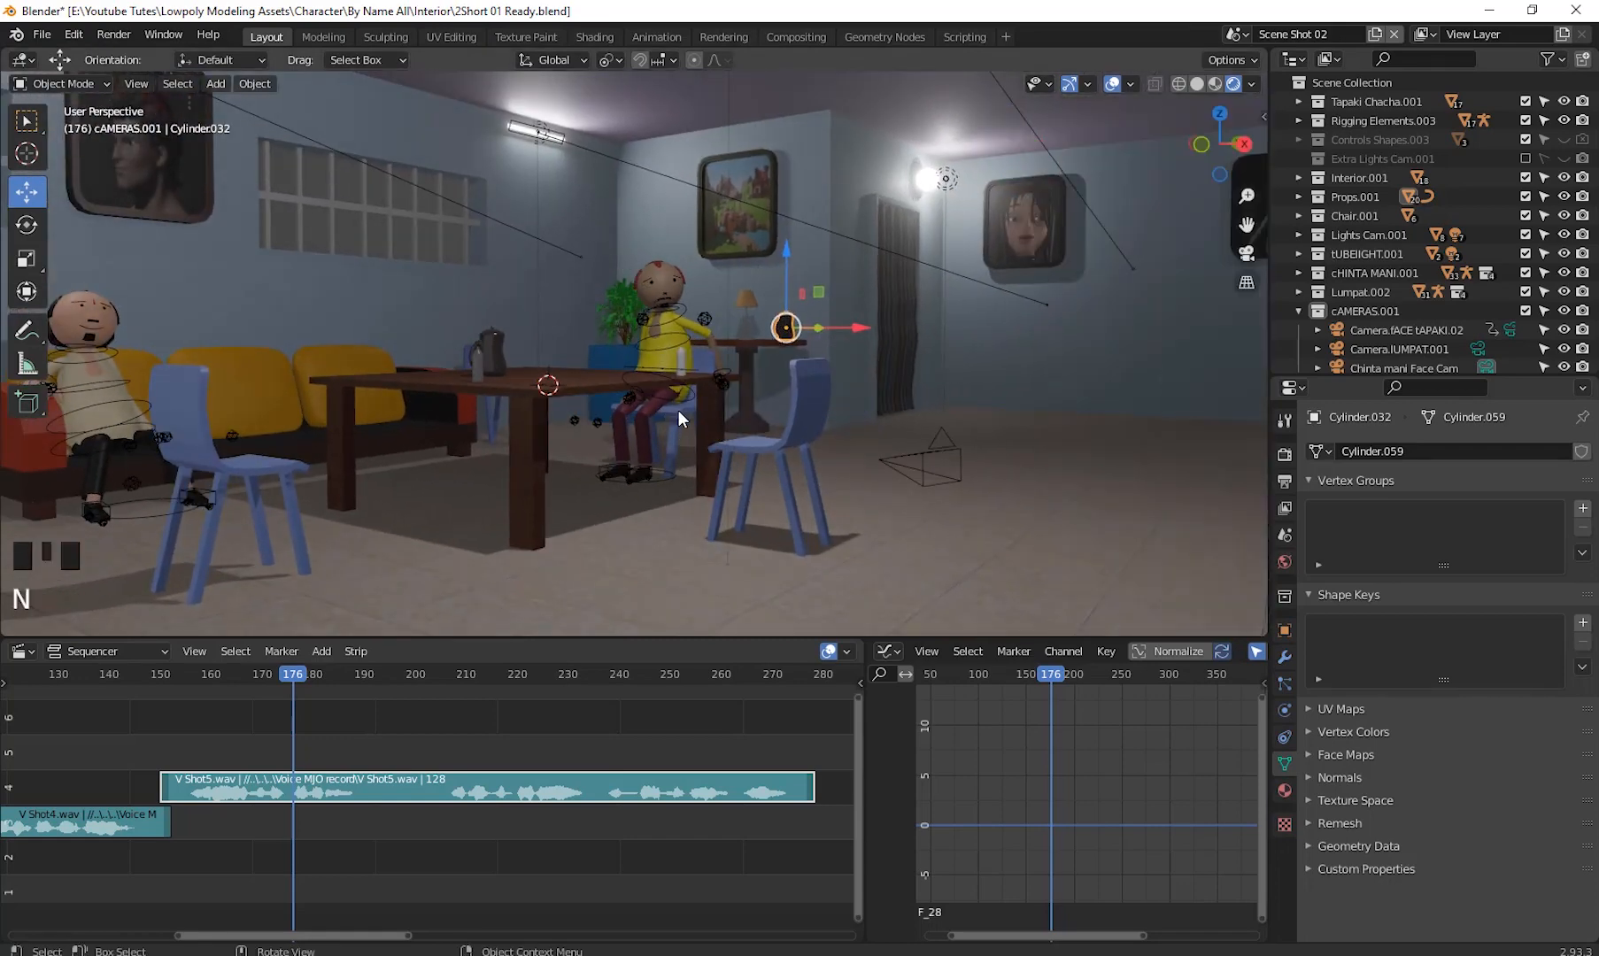
- Select the seated character's armature and switch it into Pose Mode
scroll(685, 410, "up", 12)
scroll(709, 391, "up", 3)
middle_click_drag(784, 279, 413, 630, "shift")
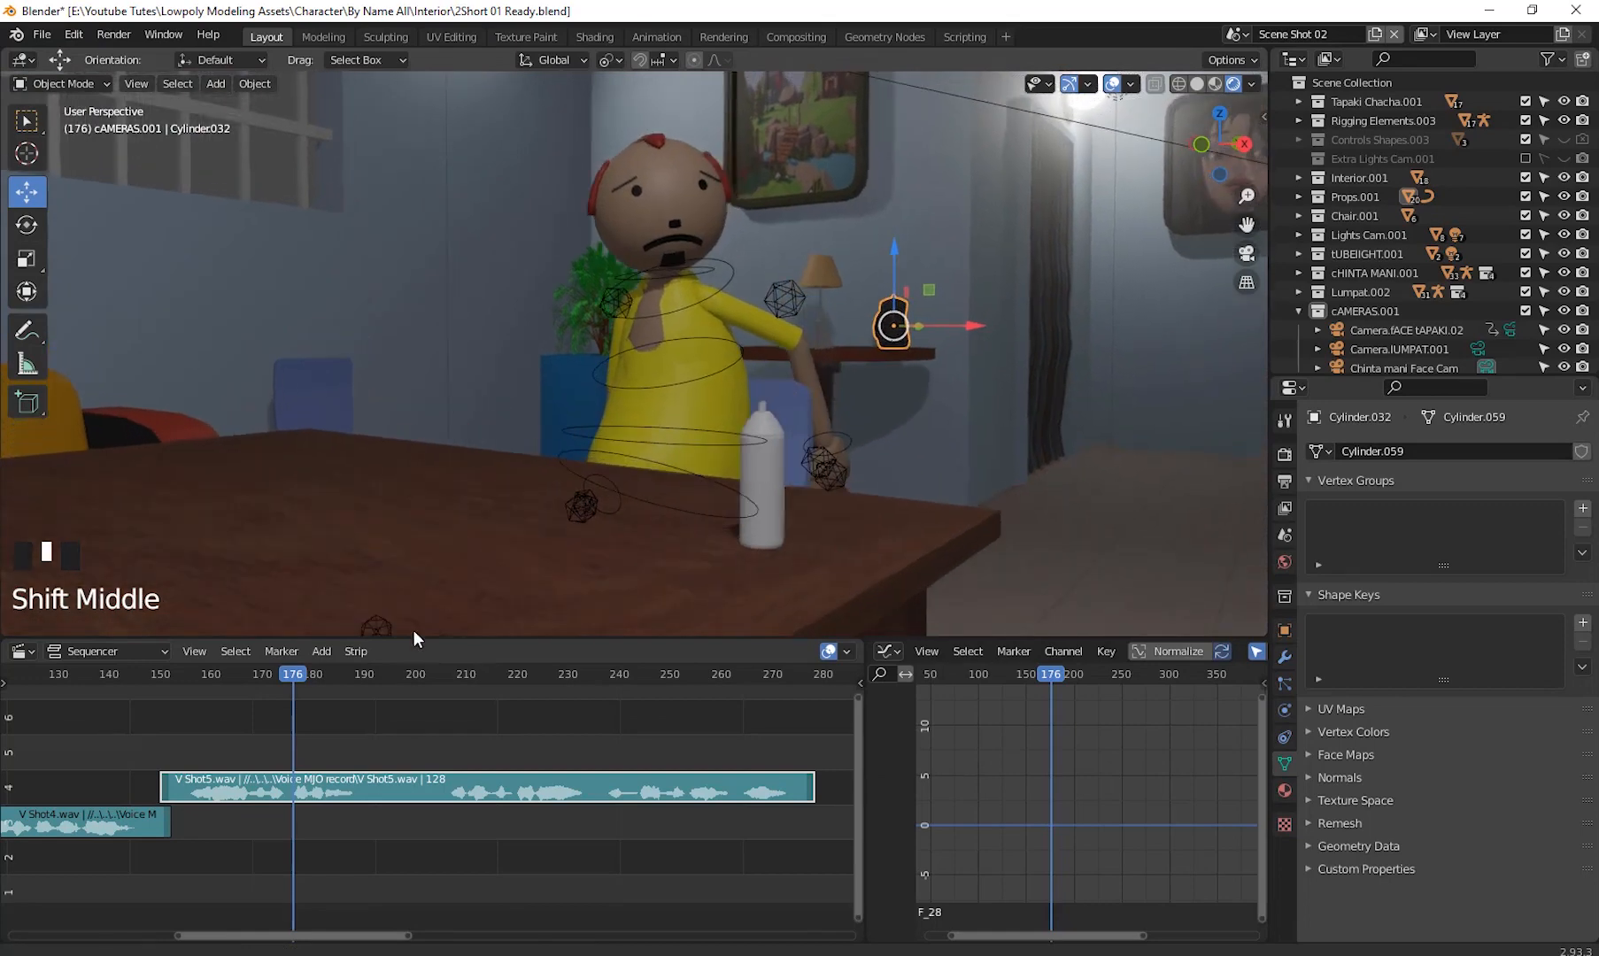
scroll(754, 434, "down", 3)
middle_click_drag(753, 434, 484, 551, "shift")
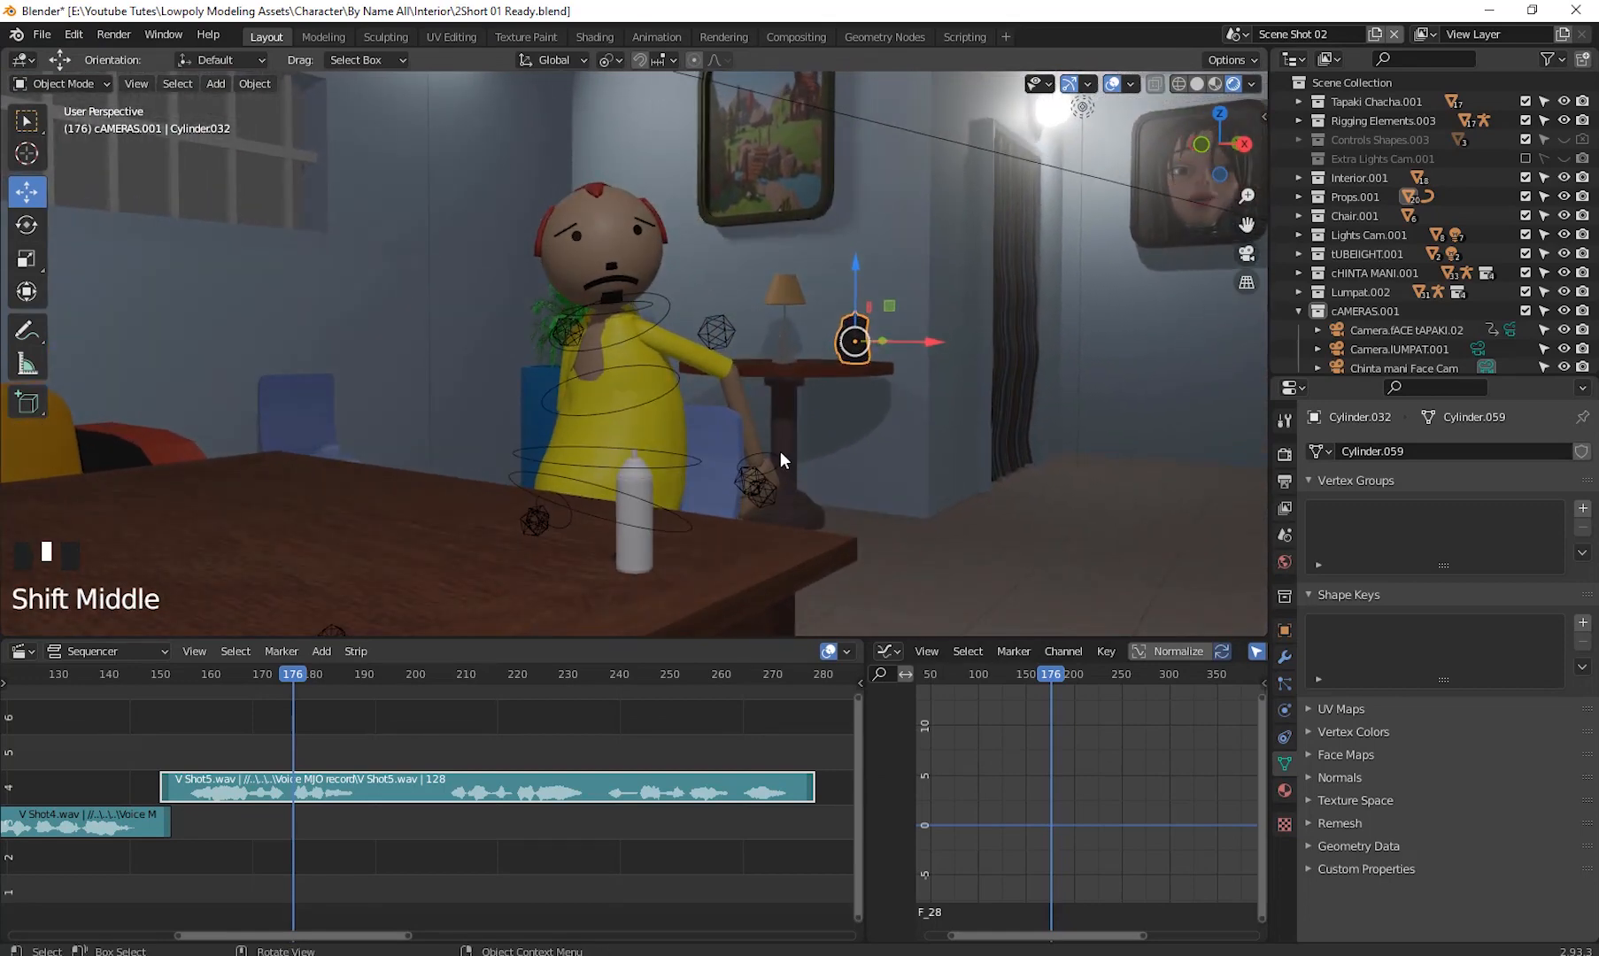
left_click(779, 450)
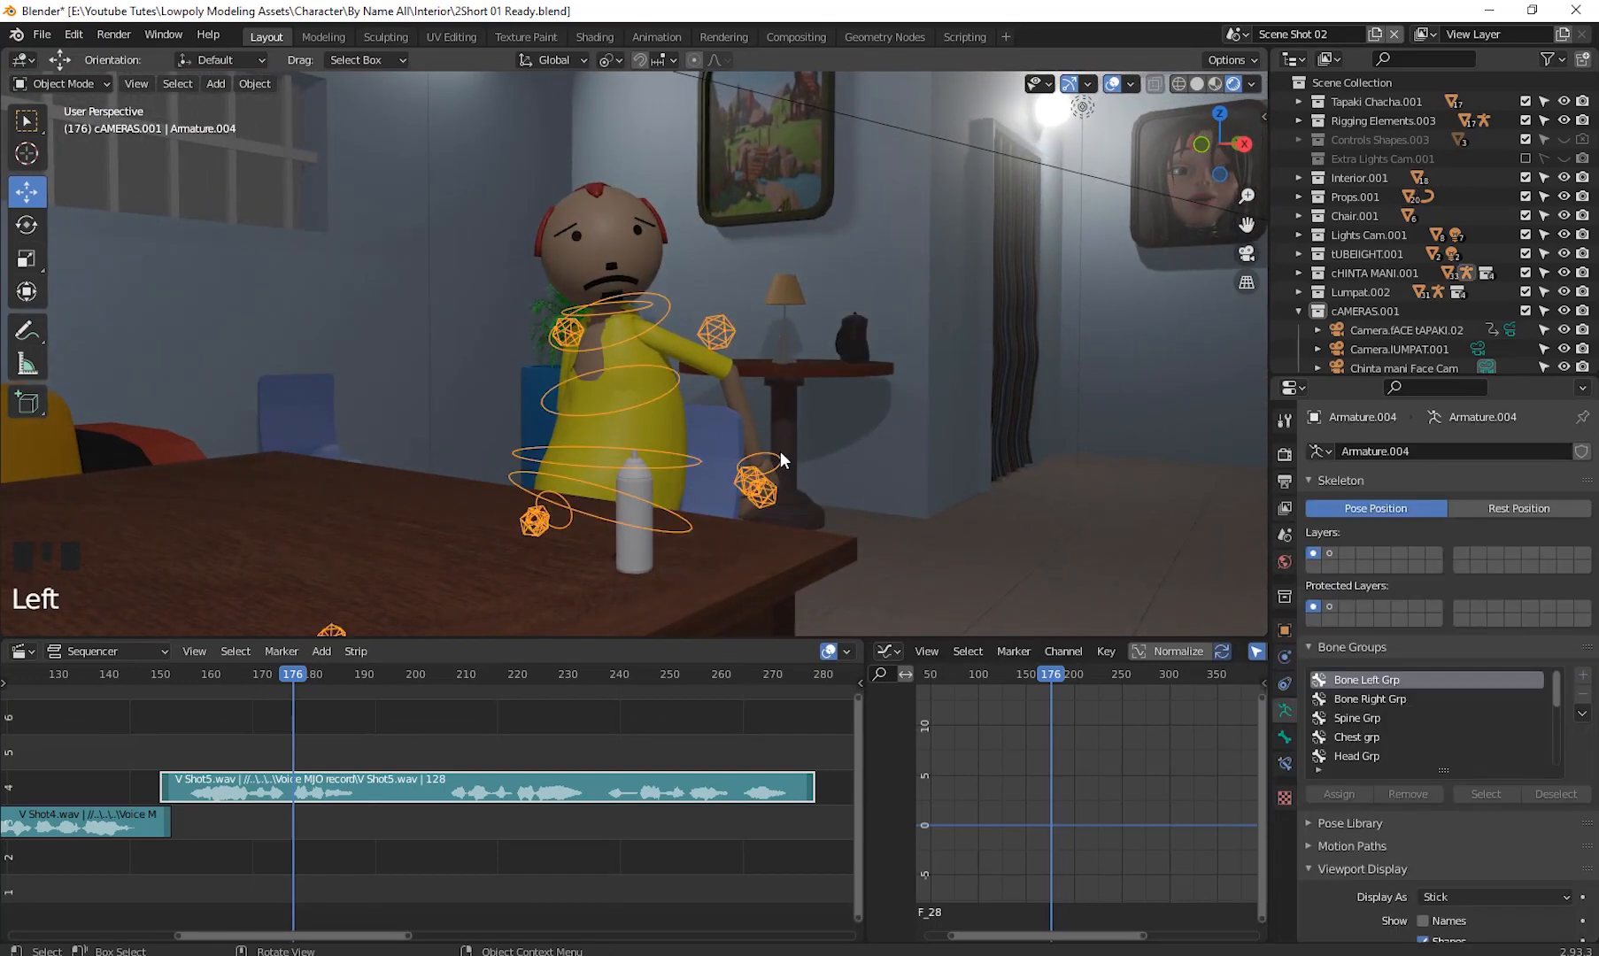
left_click(63, 83)
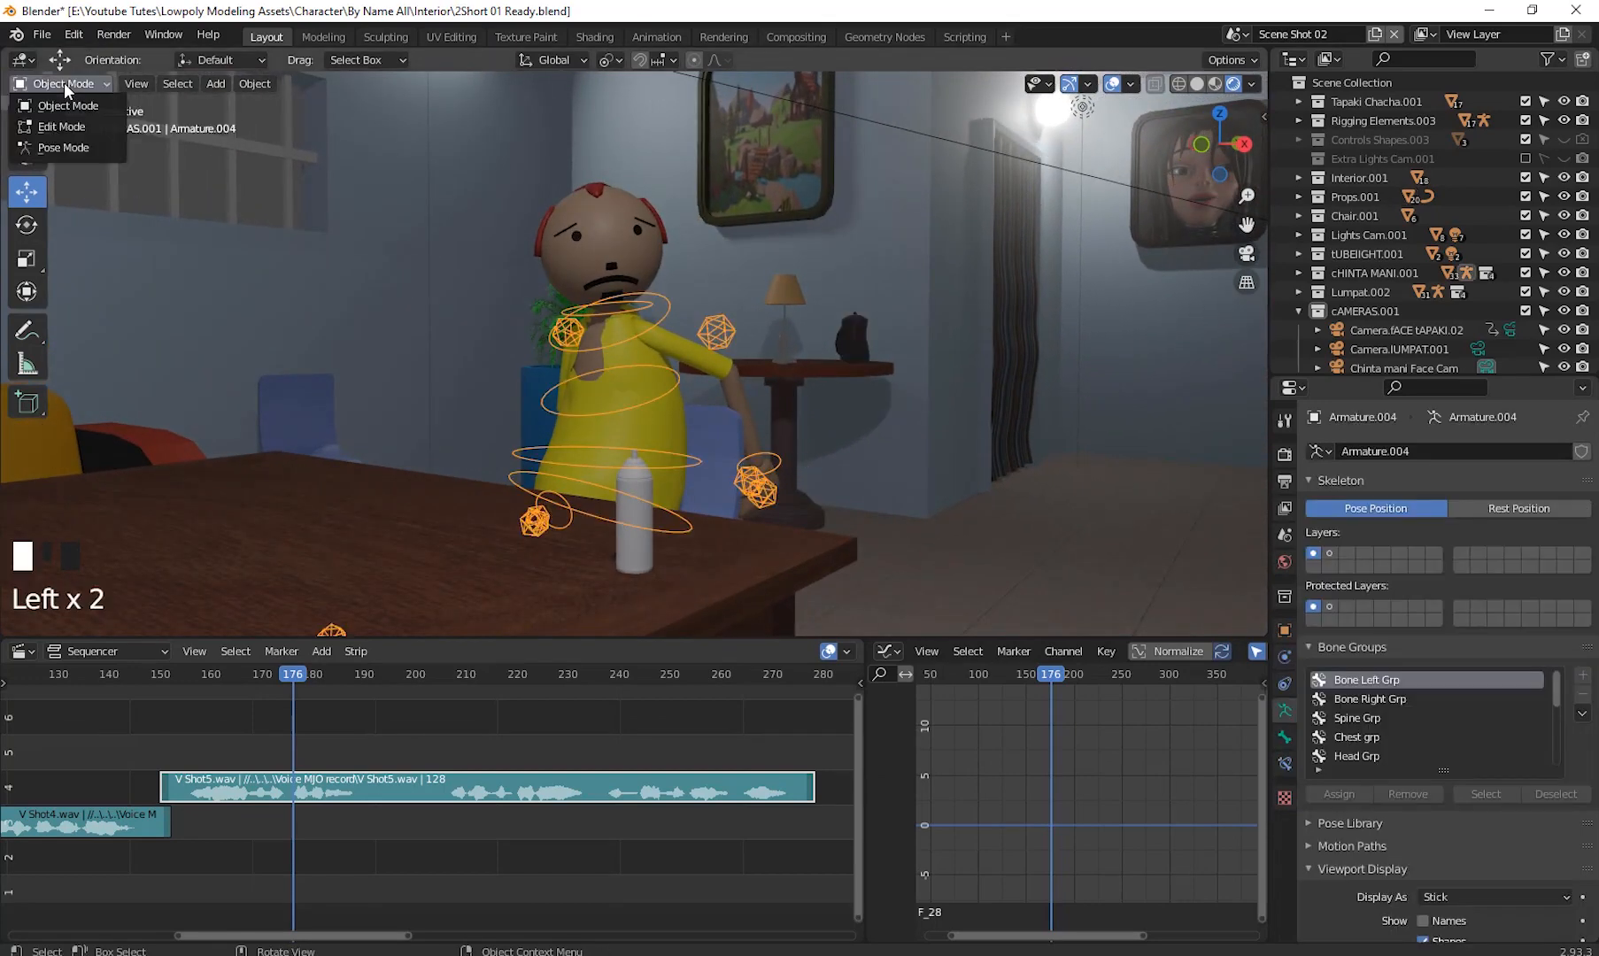
left_click(66, 147)
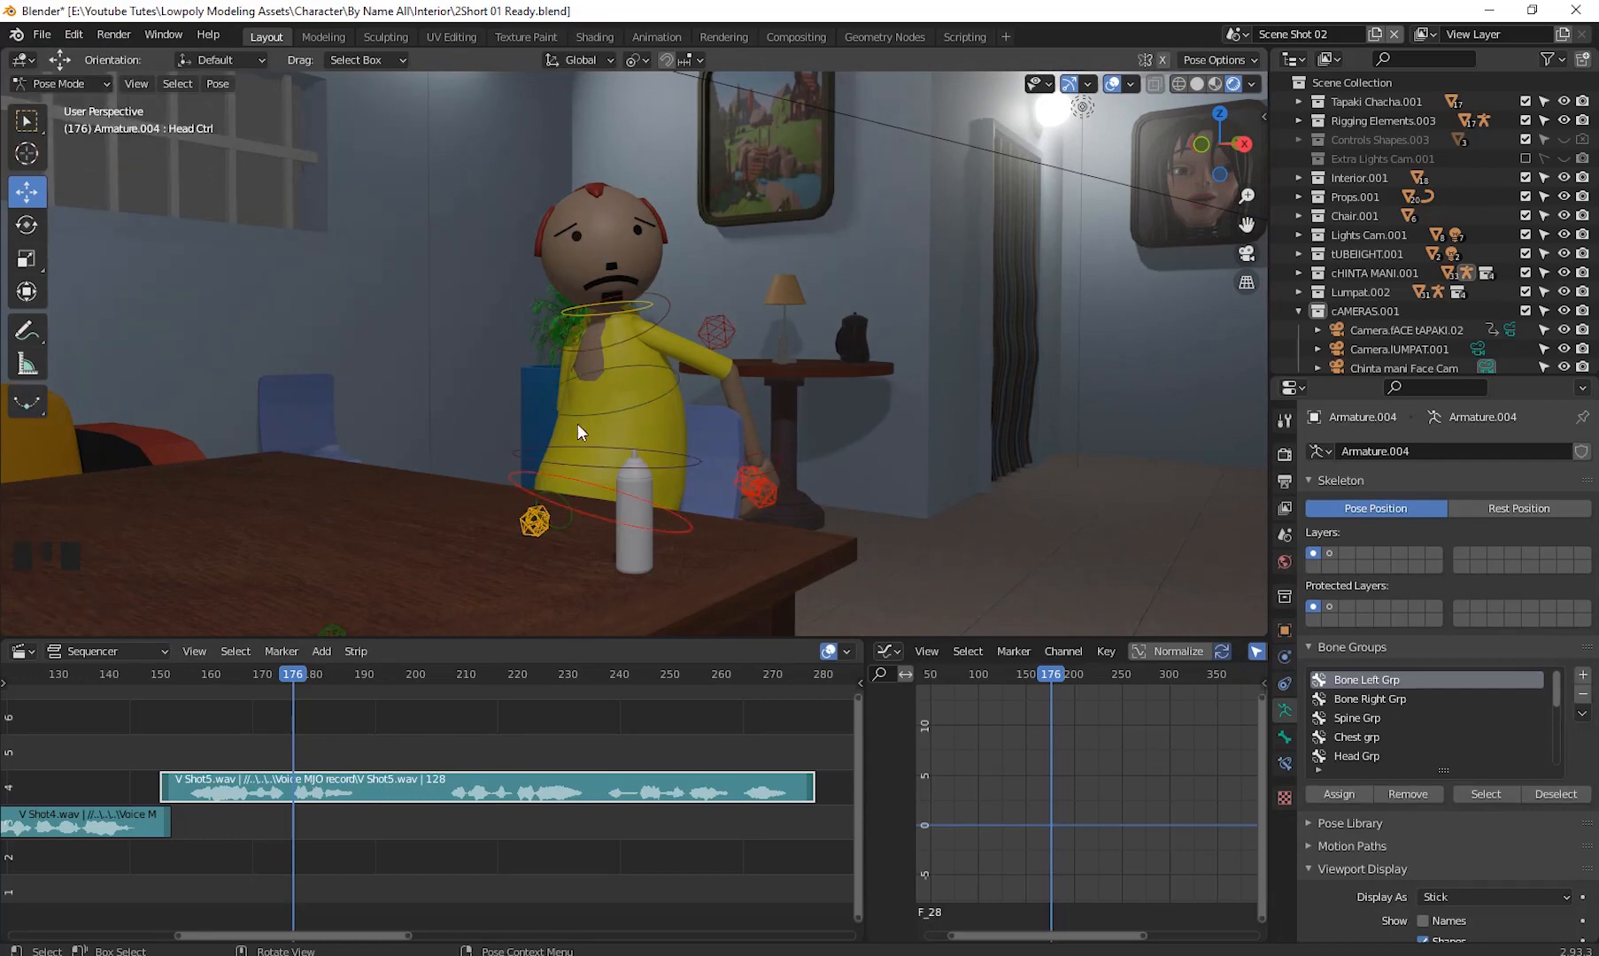
- Select the left hand control and insert a Location & Rotation keyframe at frame 176
left_click(776, 456)
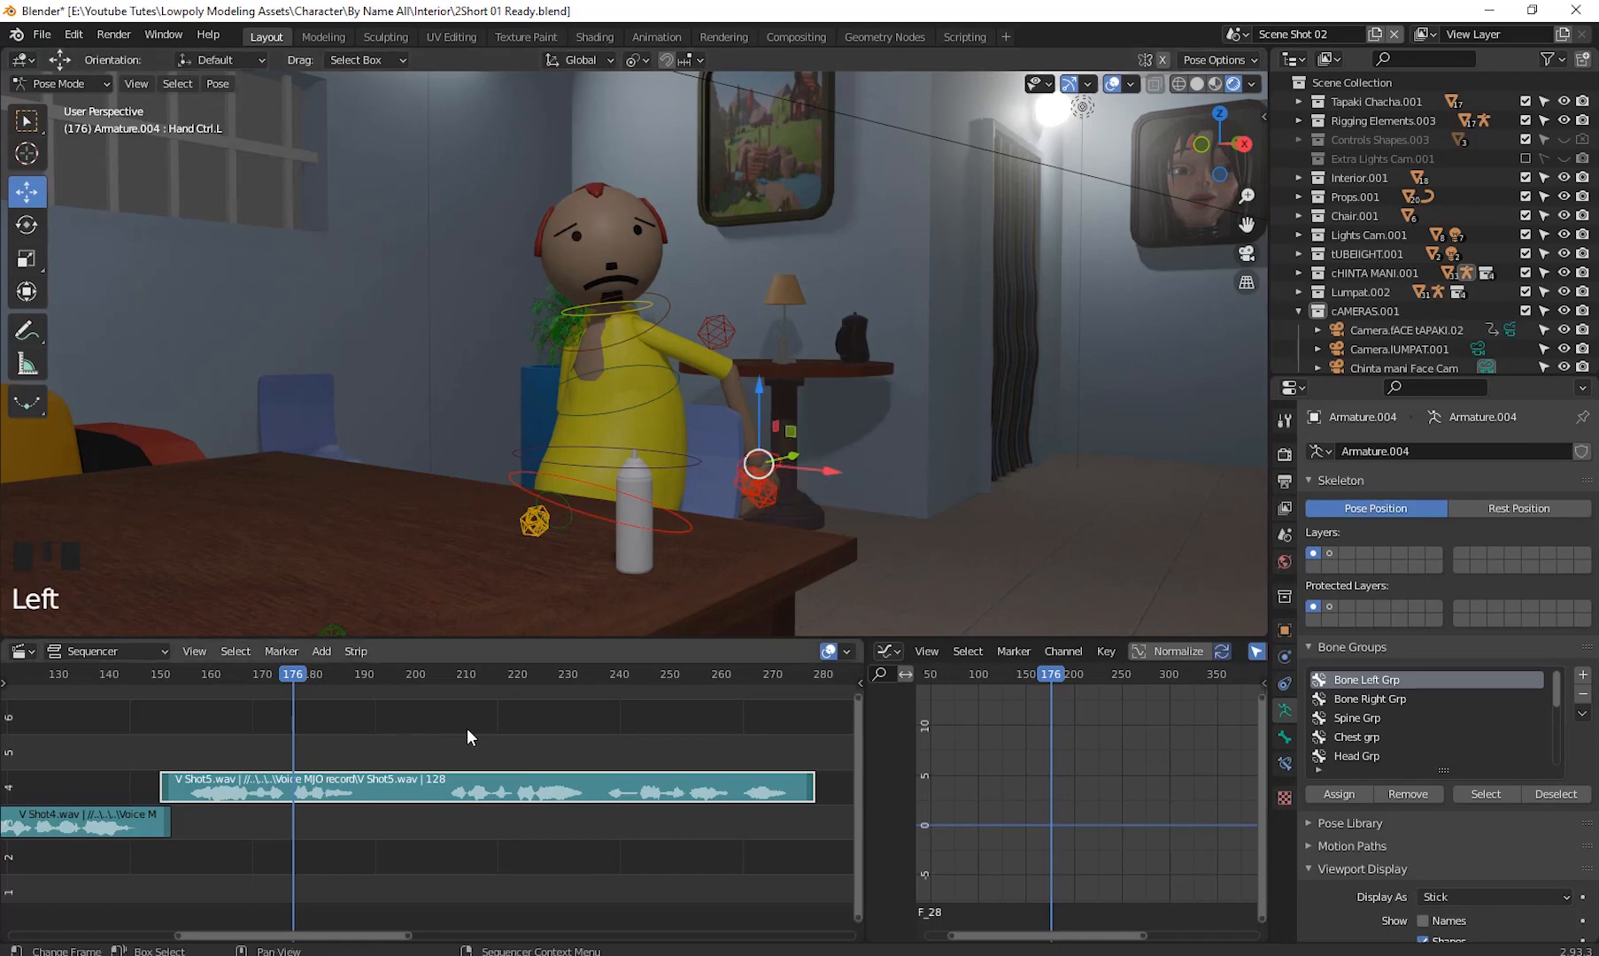
scroll(633, 407, "down", 3)
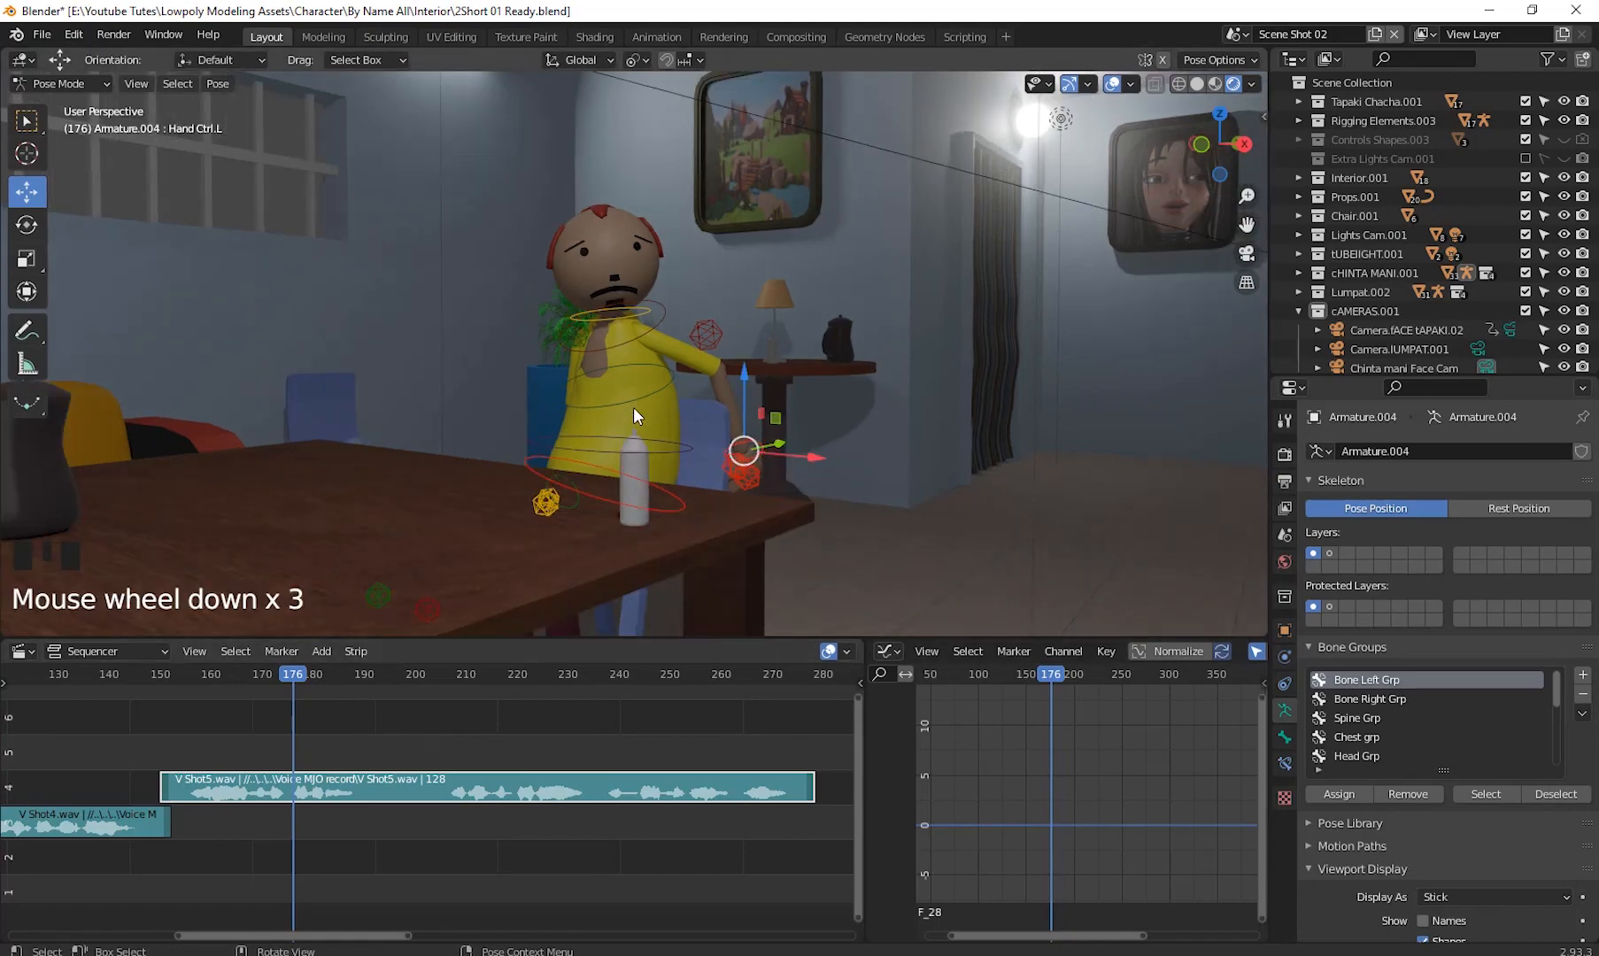
scroll(633, 415, "down", 6)
left_click_drag(656, 437, 760, 625)
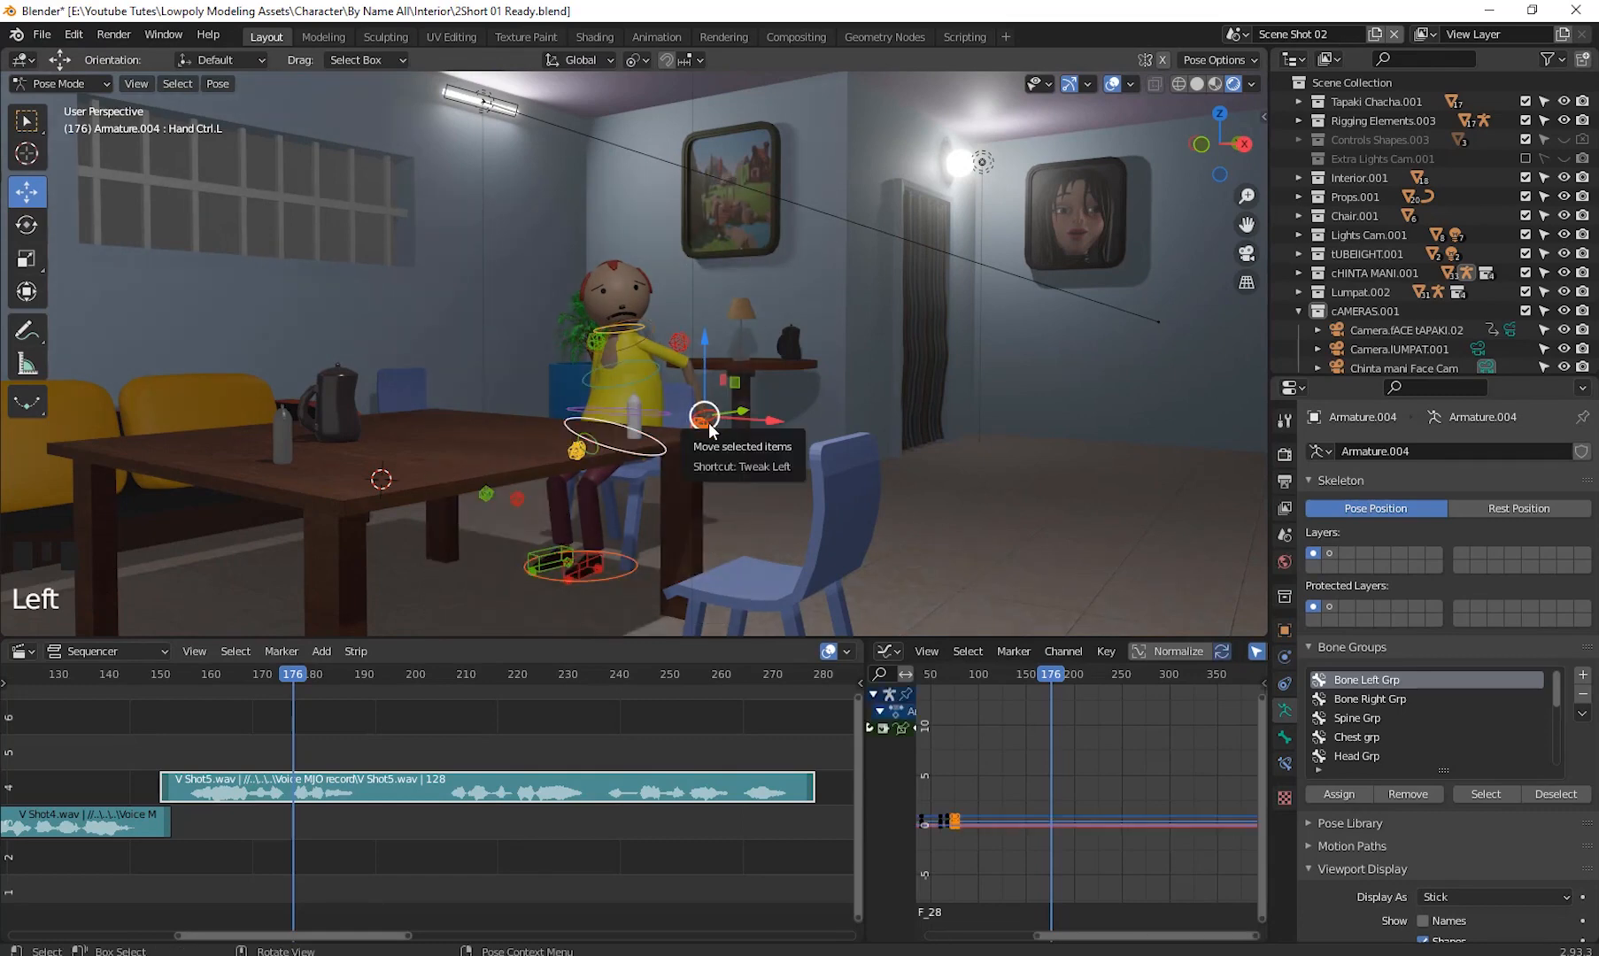
key("i")
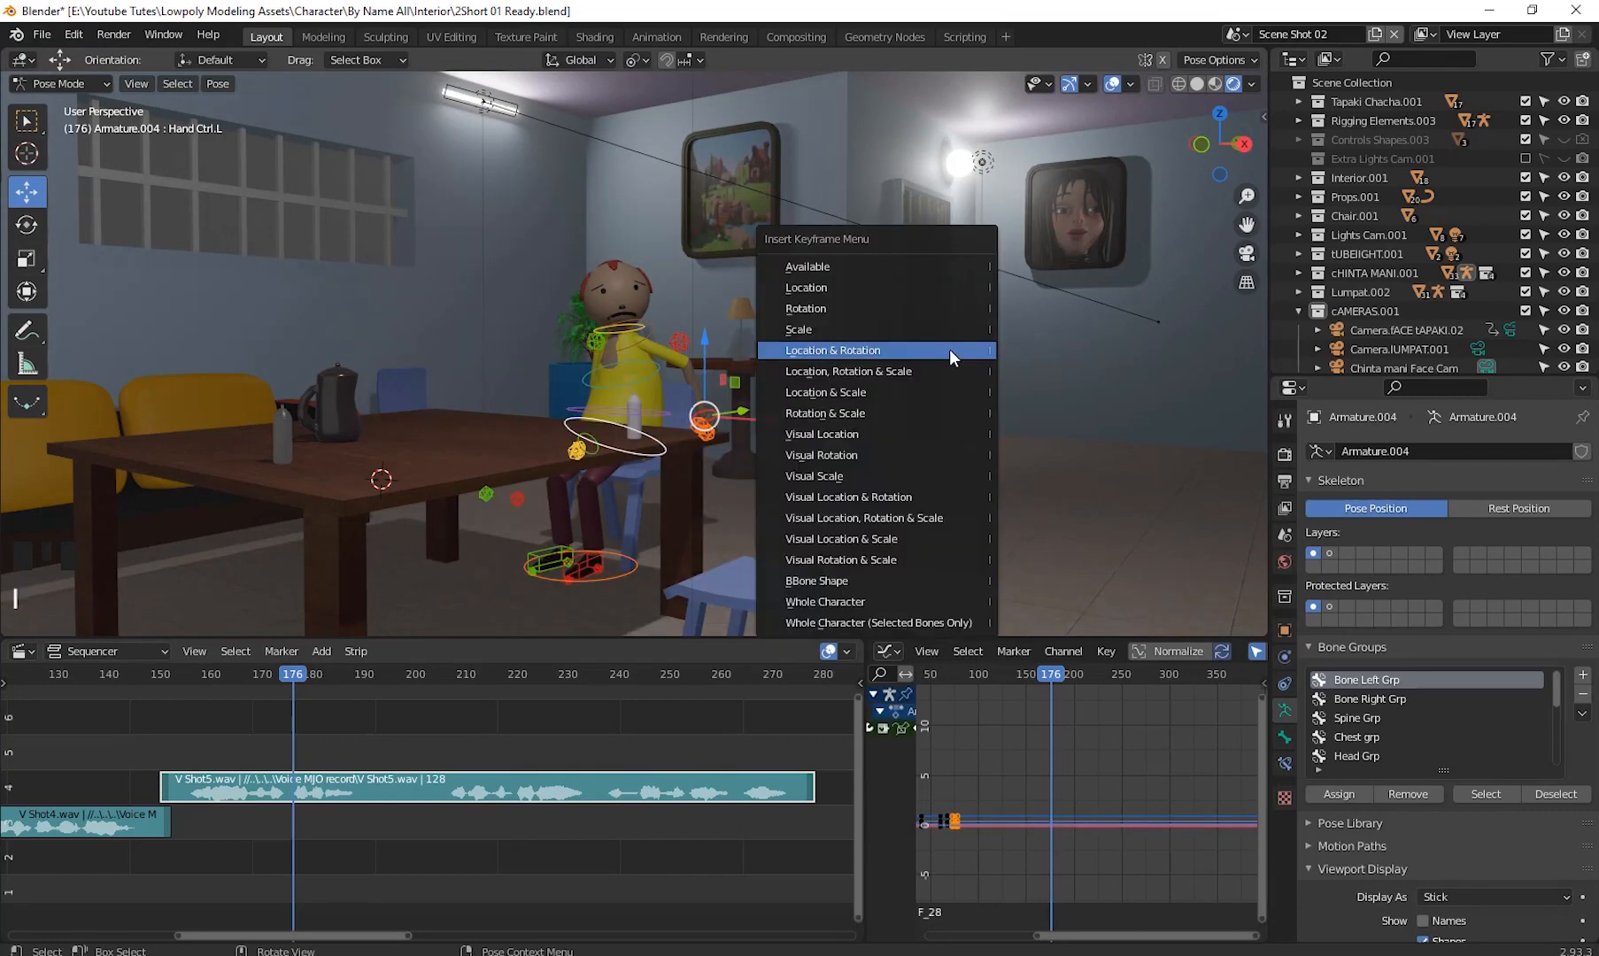
left_click(950, 349)
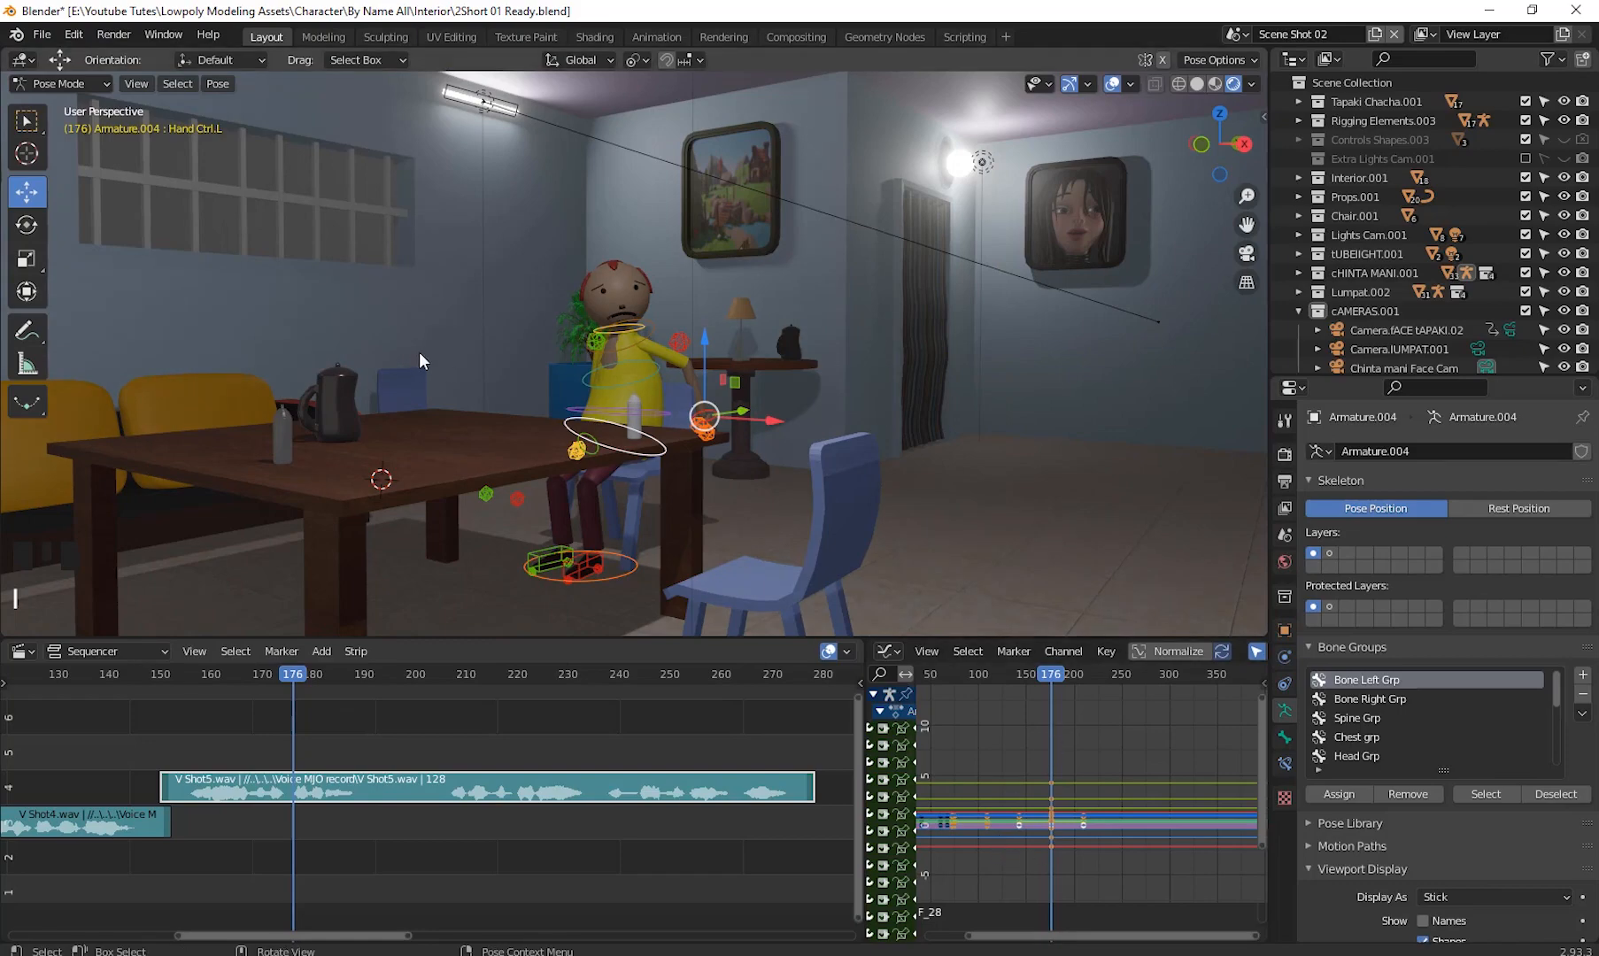
- Move the left hand control forward so the left arm stretches out
middle_click_drag(884, 399, 981, 504)
left_click(800, 434)
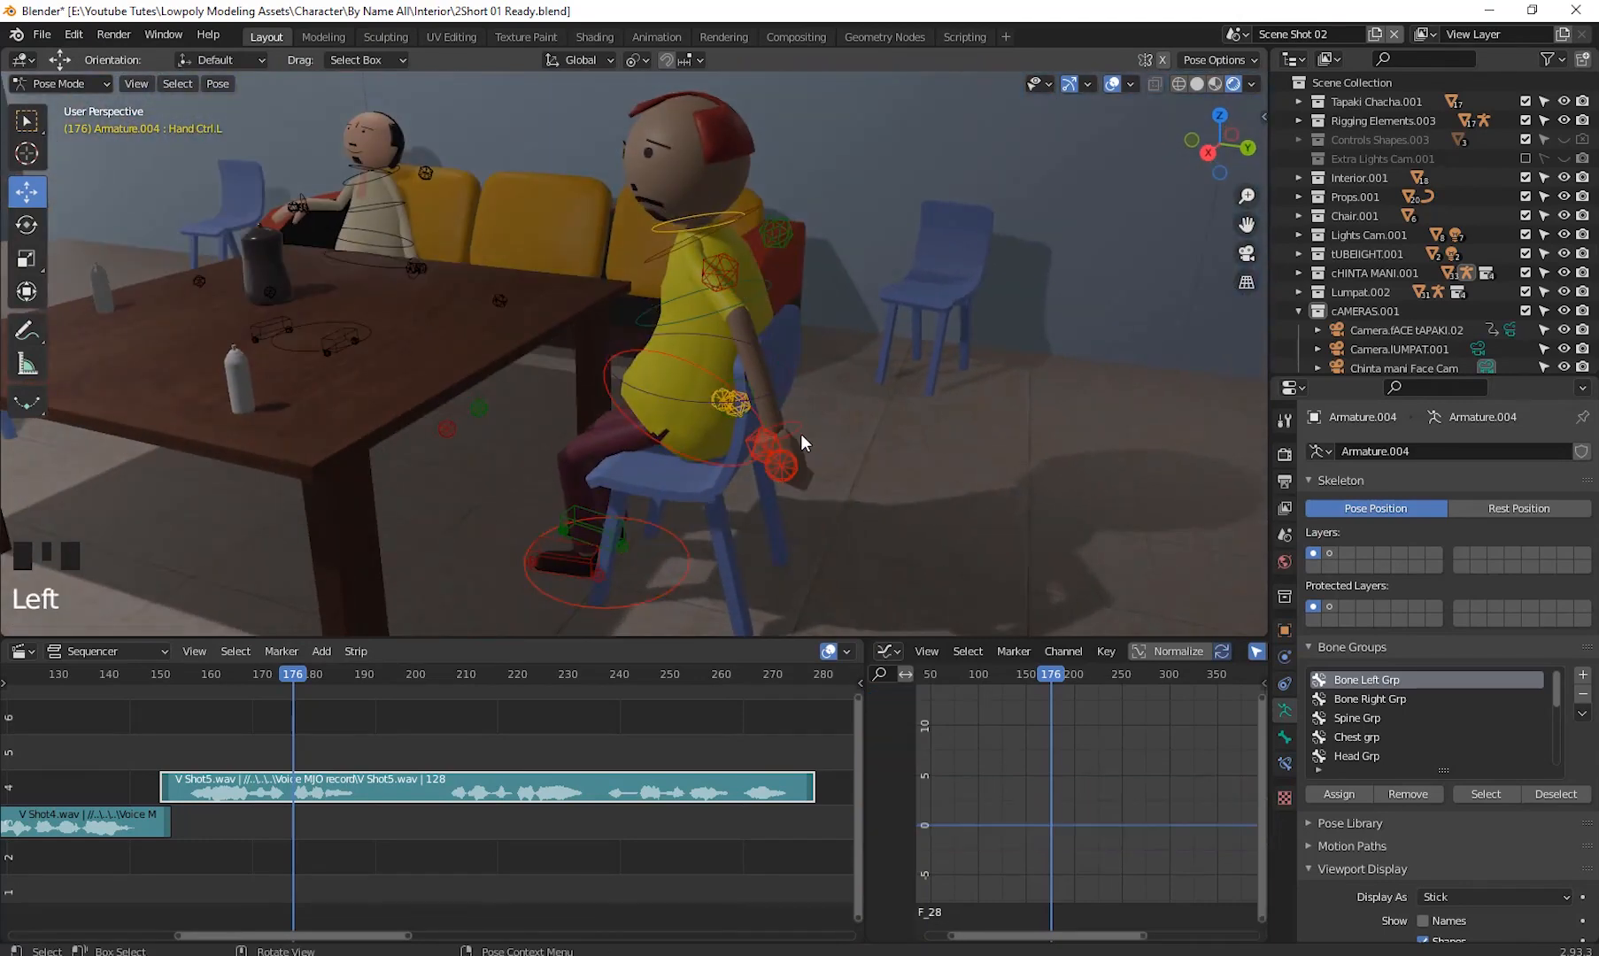
middle_click_drag(806, 461, 814, 414, "shift")
left_click_drag(814, 415, 531, 279)
middle_click_drag(531, 279, 900, 390)
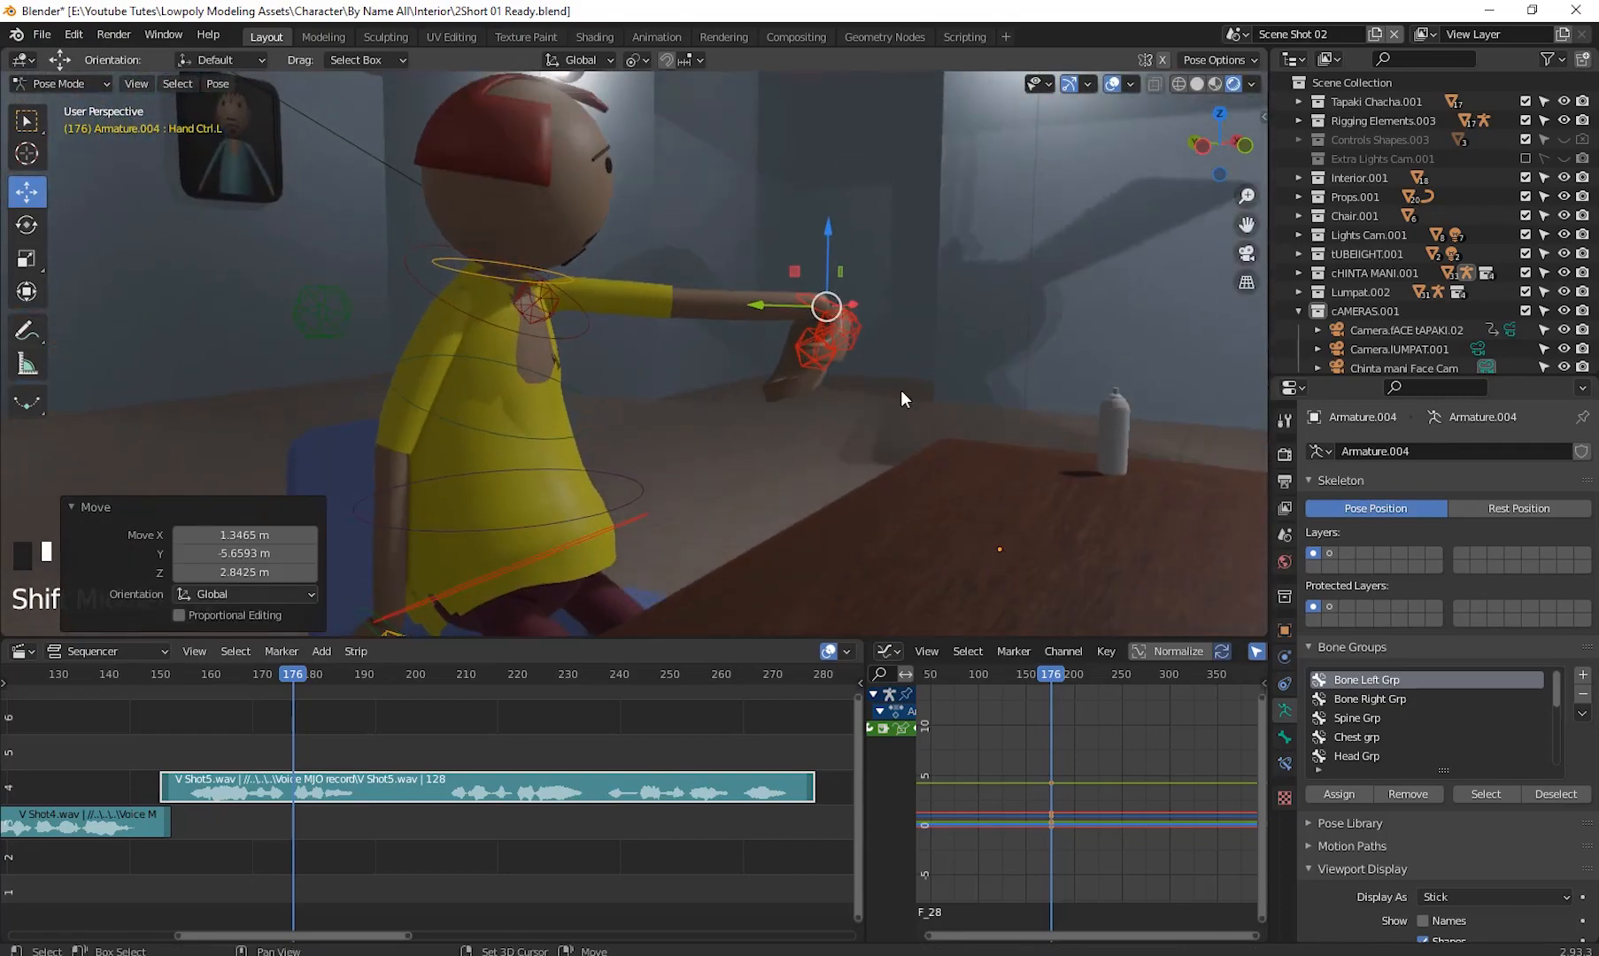
- Rotate the left hand control, first by -130° and then further, to turn the hand
key("r")
left_click(956, 337)
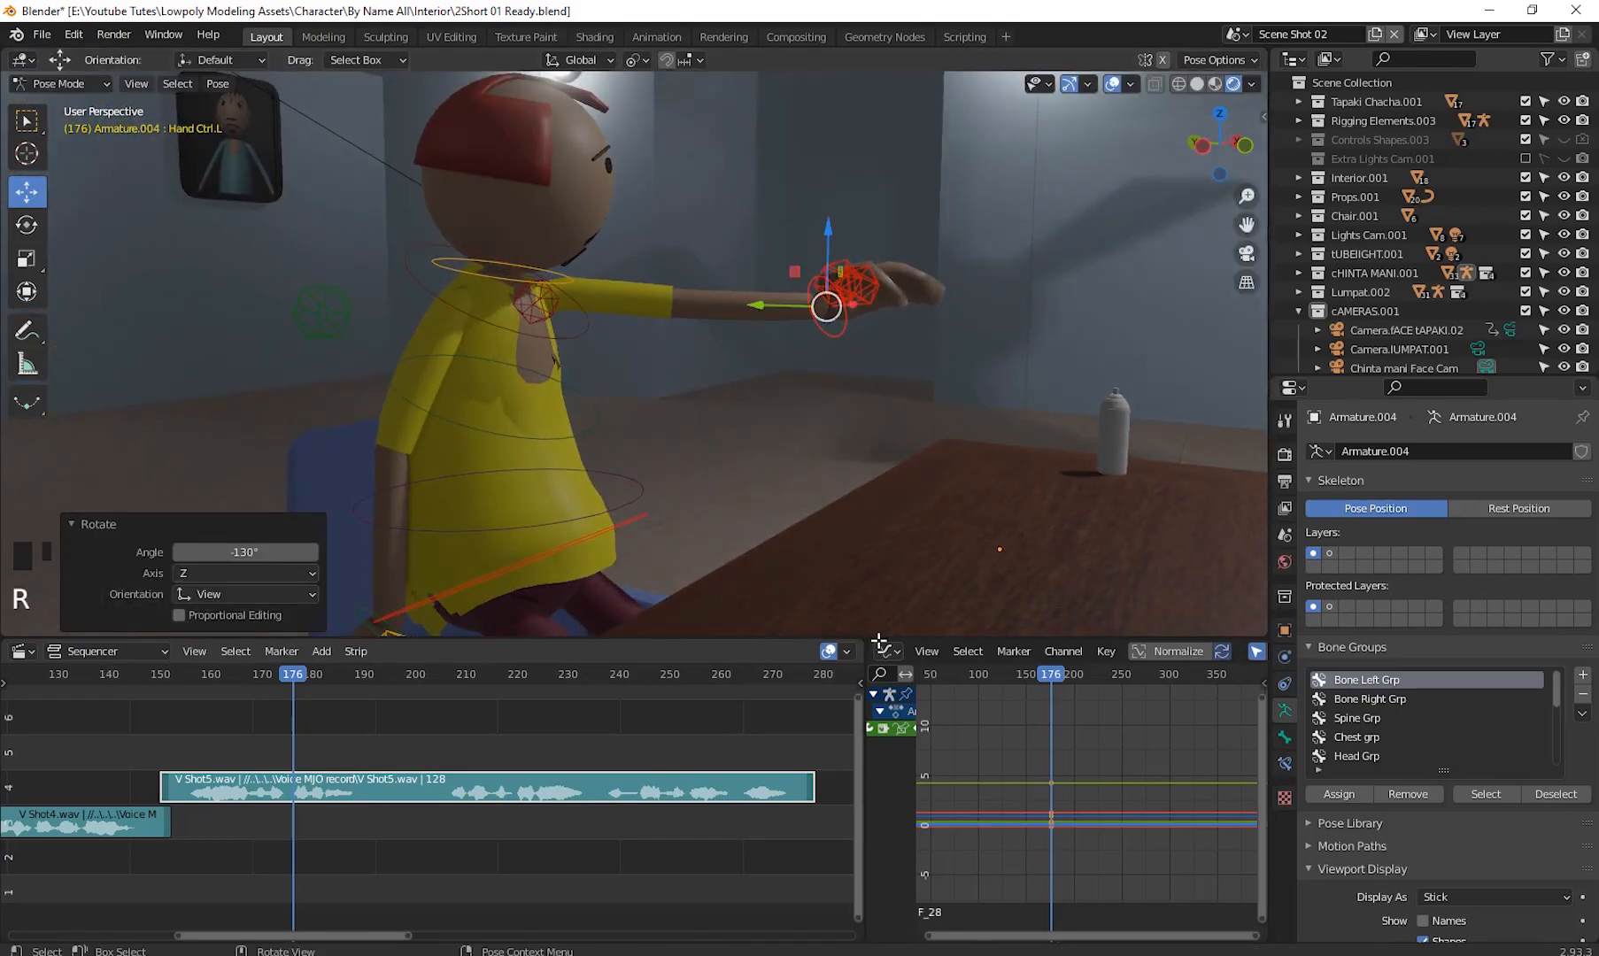
middle_click_drag(956, 337, 830, 376)
scroll(730, 340, "up", 5)
scroll(730, 340, "down", 4)
mouse_move(831, 376)
middle_mouse_down("shift")
mouse_move(836, 417)
mouse_move(846, 400)
middle_mouse_up("shift")
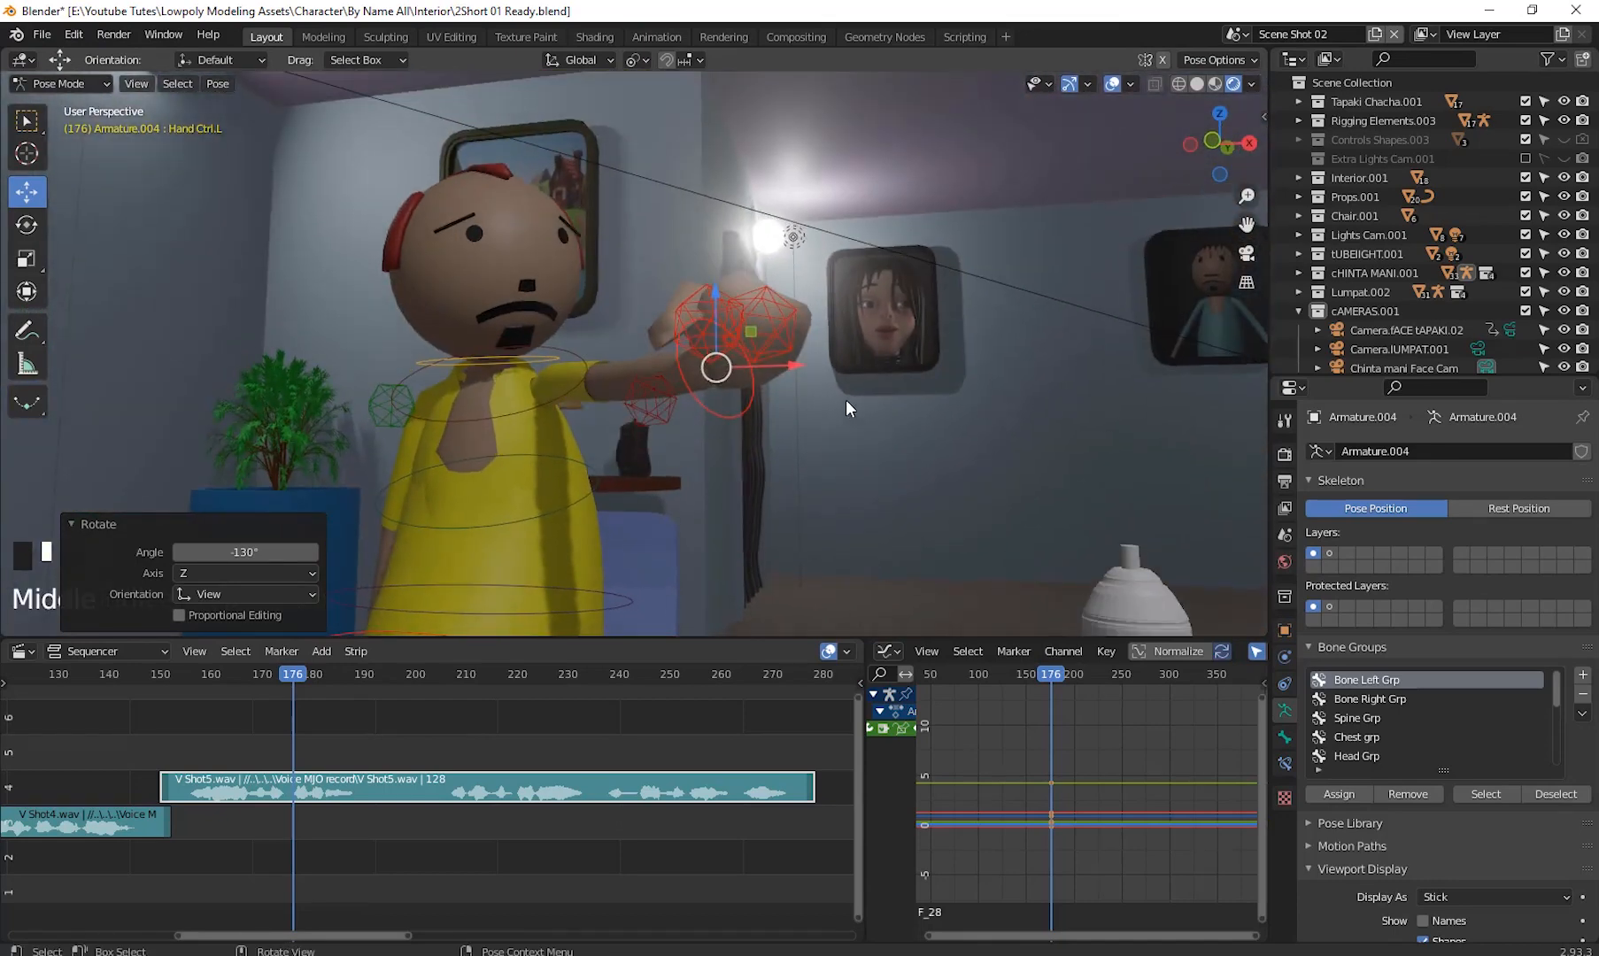
key("r")
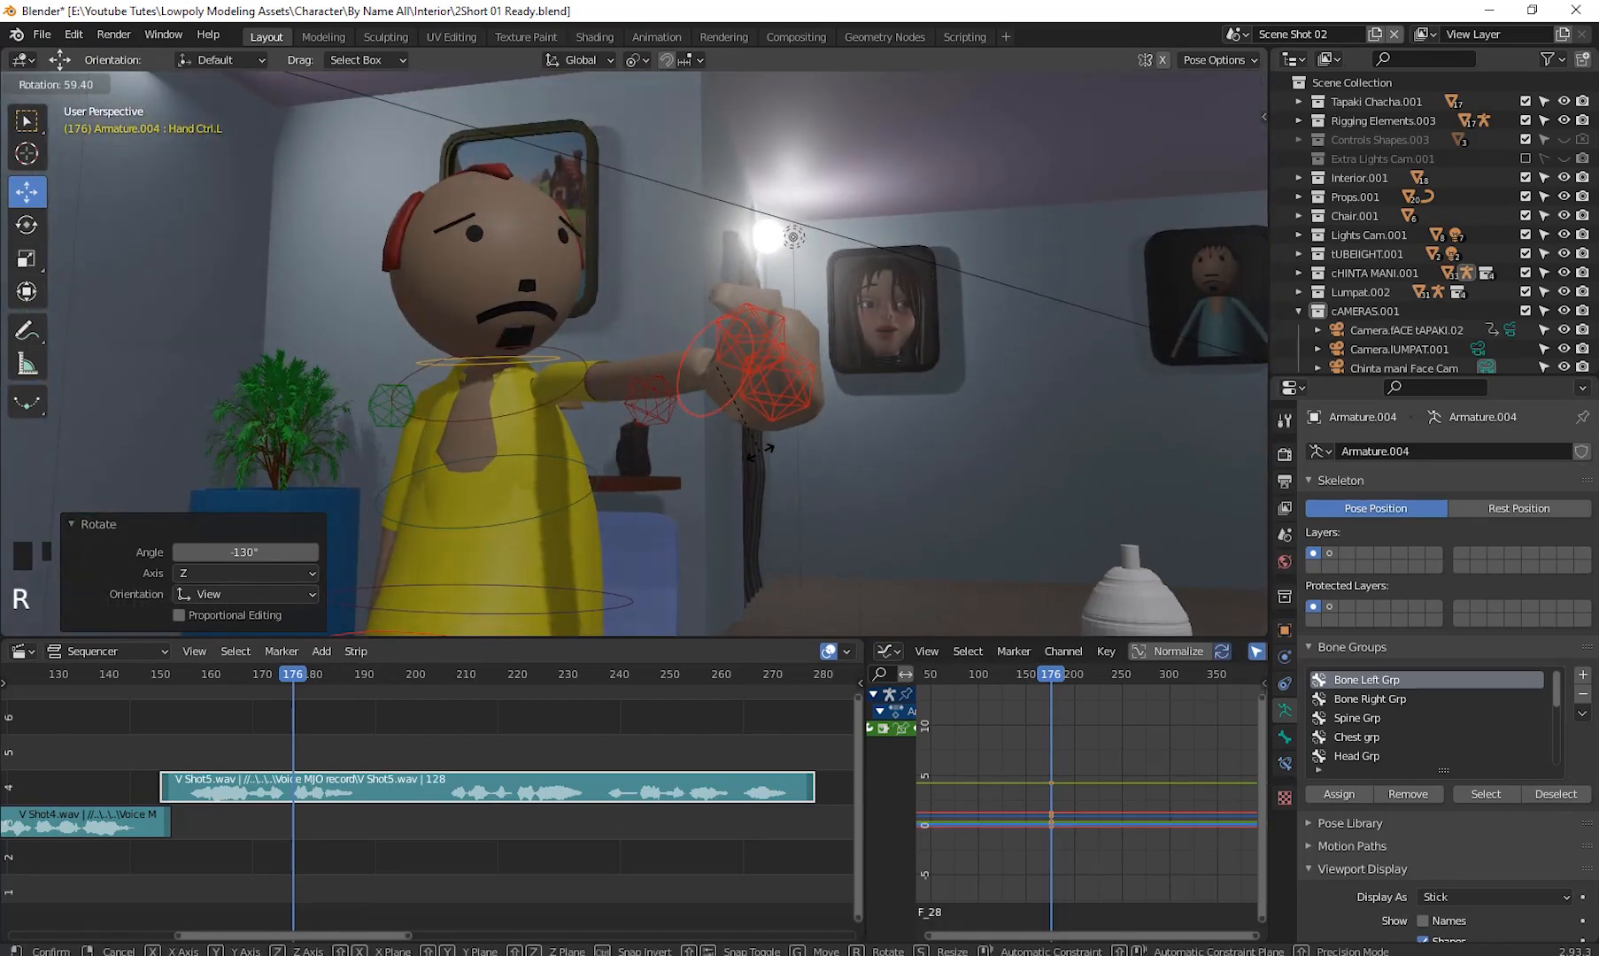
left_click(754, 447)
- Clear the rotation of the left finger and thumb controls
left_click(792, 385)
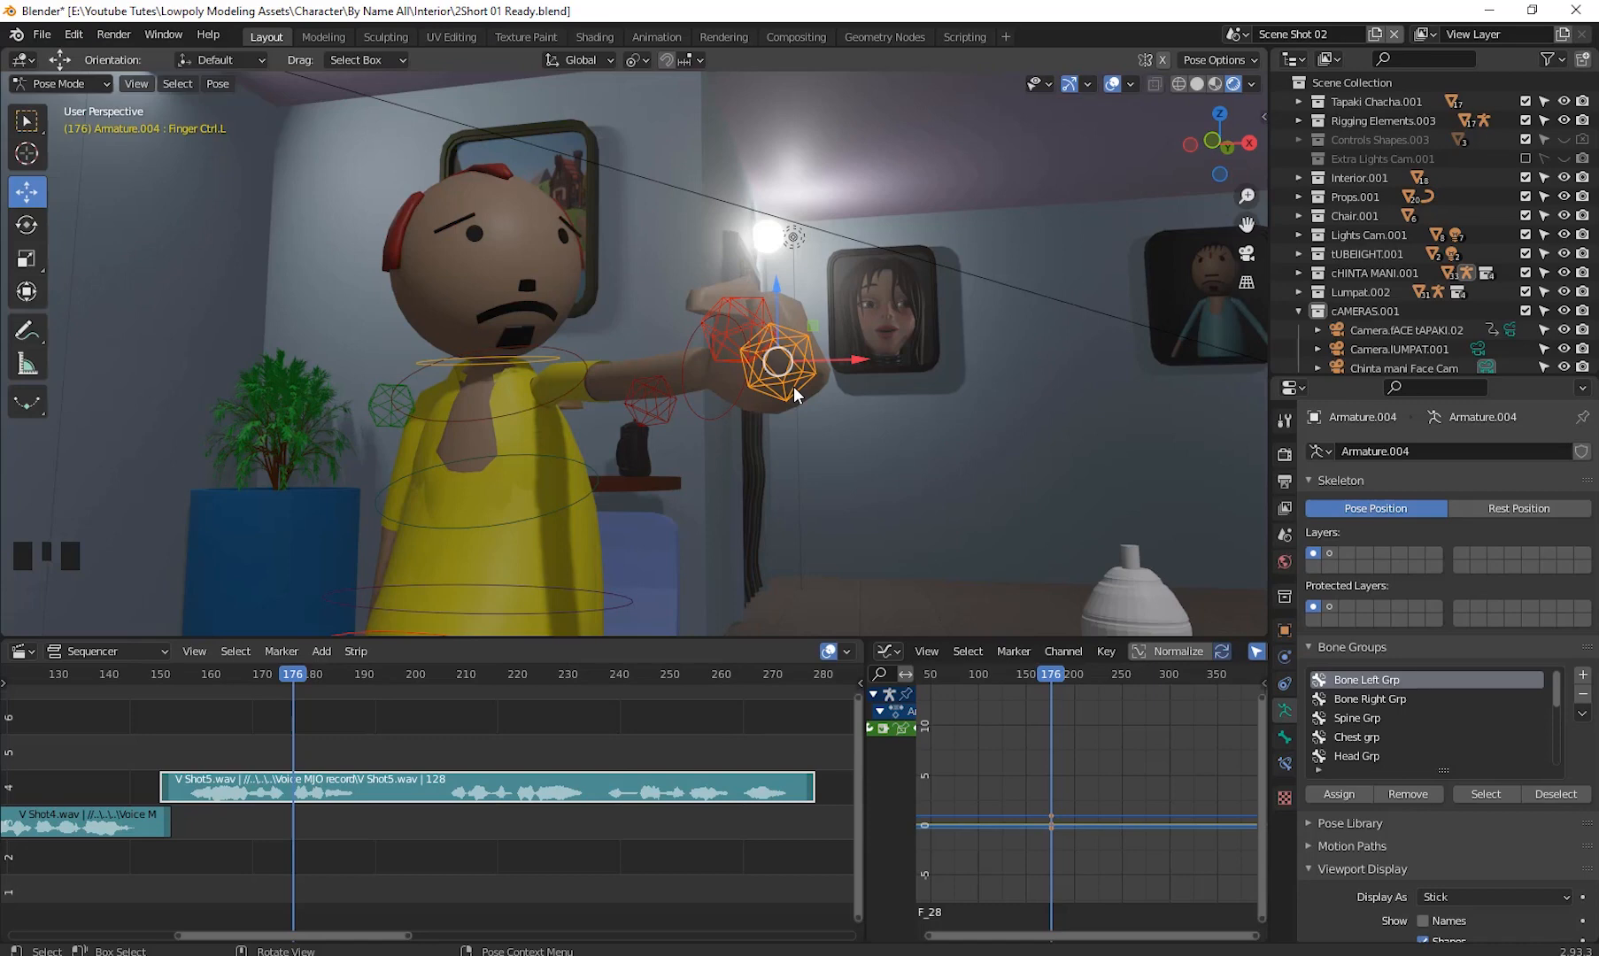
key("alt+r")
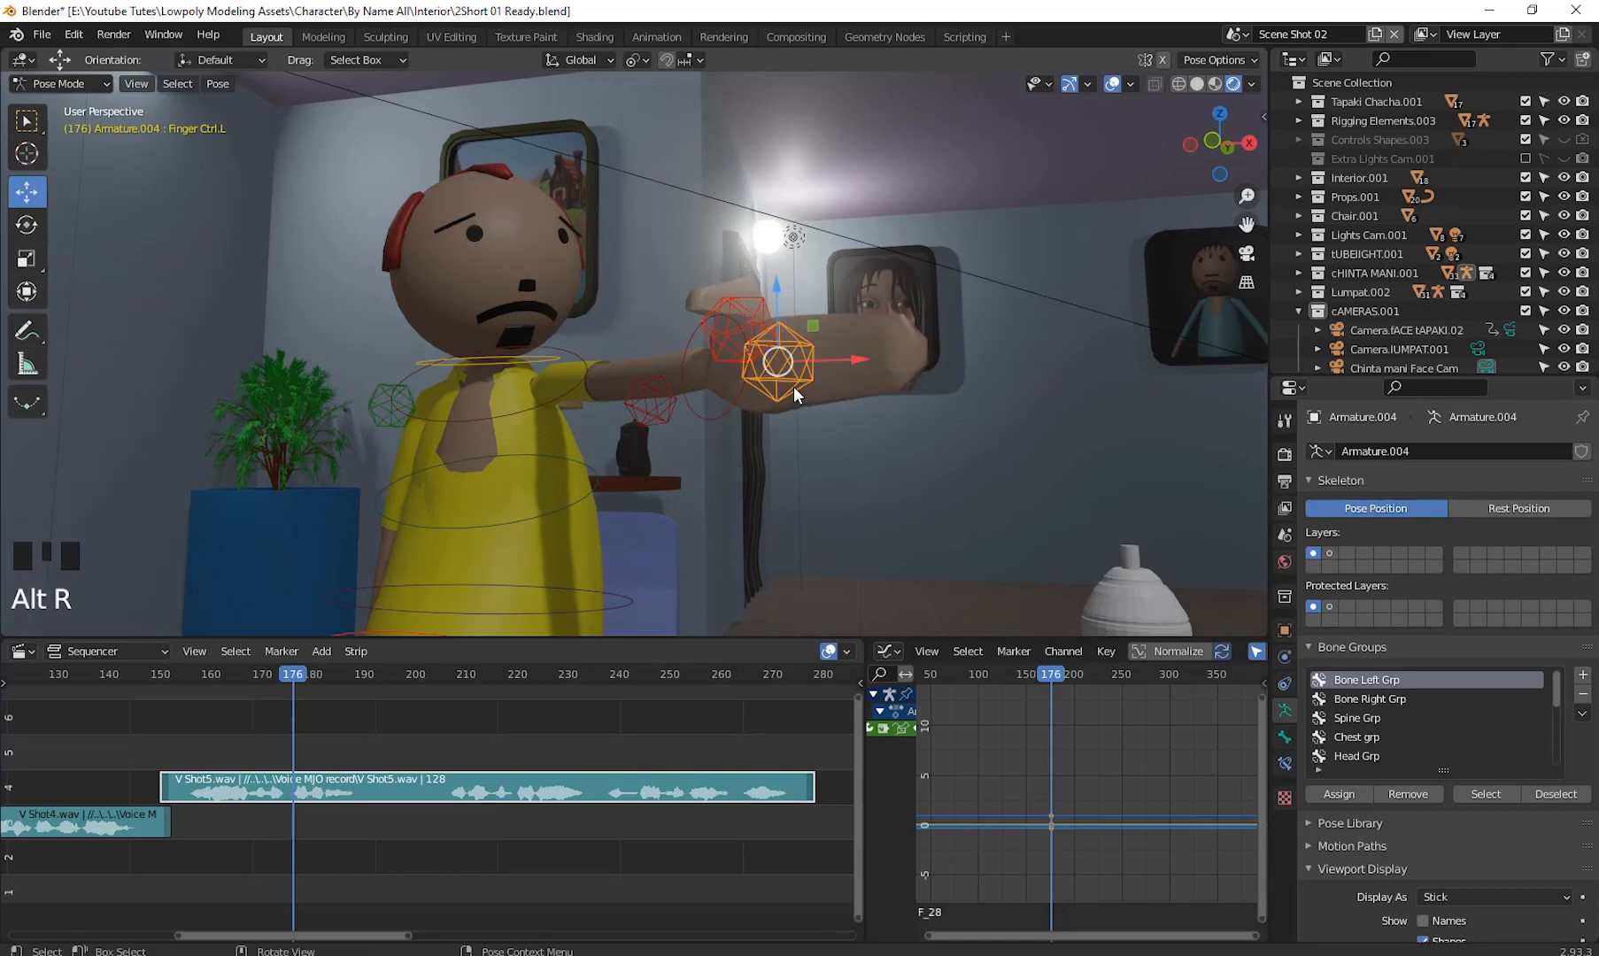
left_click(735, 308)
key("alt+r")
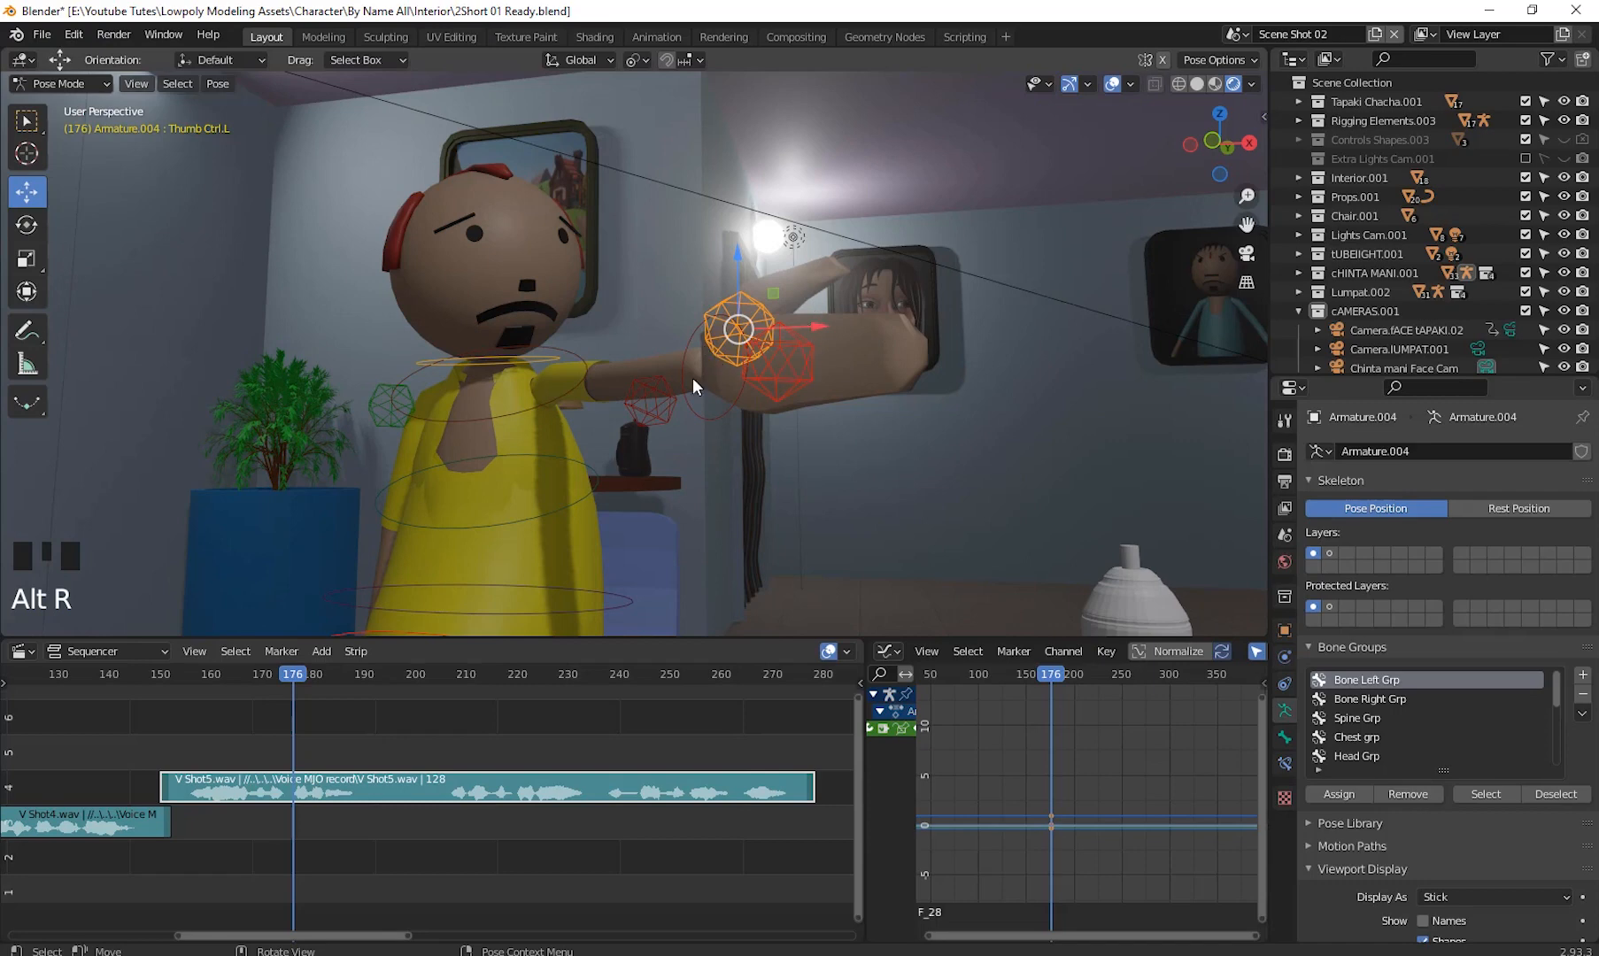
- Select the right hand control and move it forward in front of the character's body
middle_click_drag(695, 386, 888, 434)
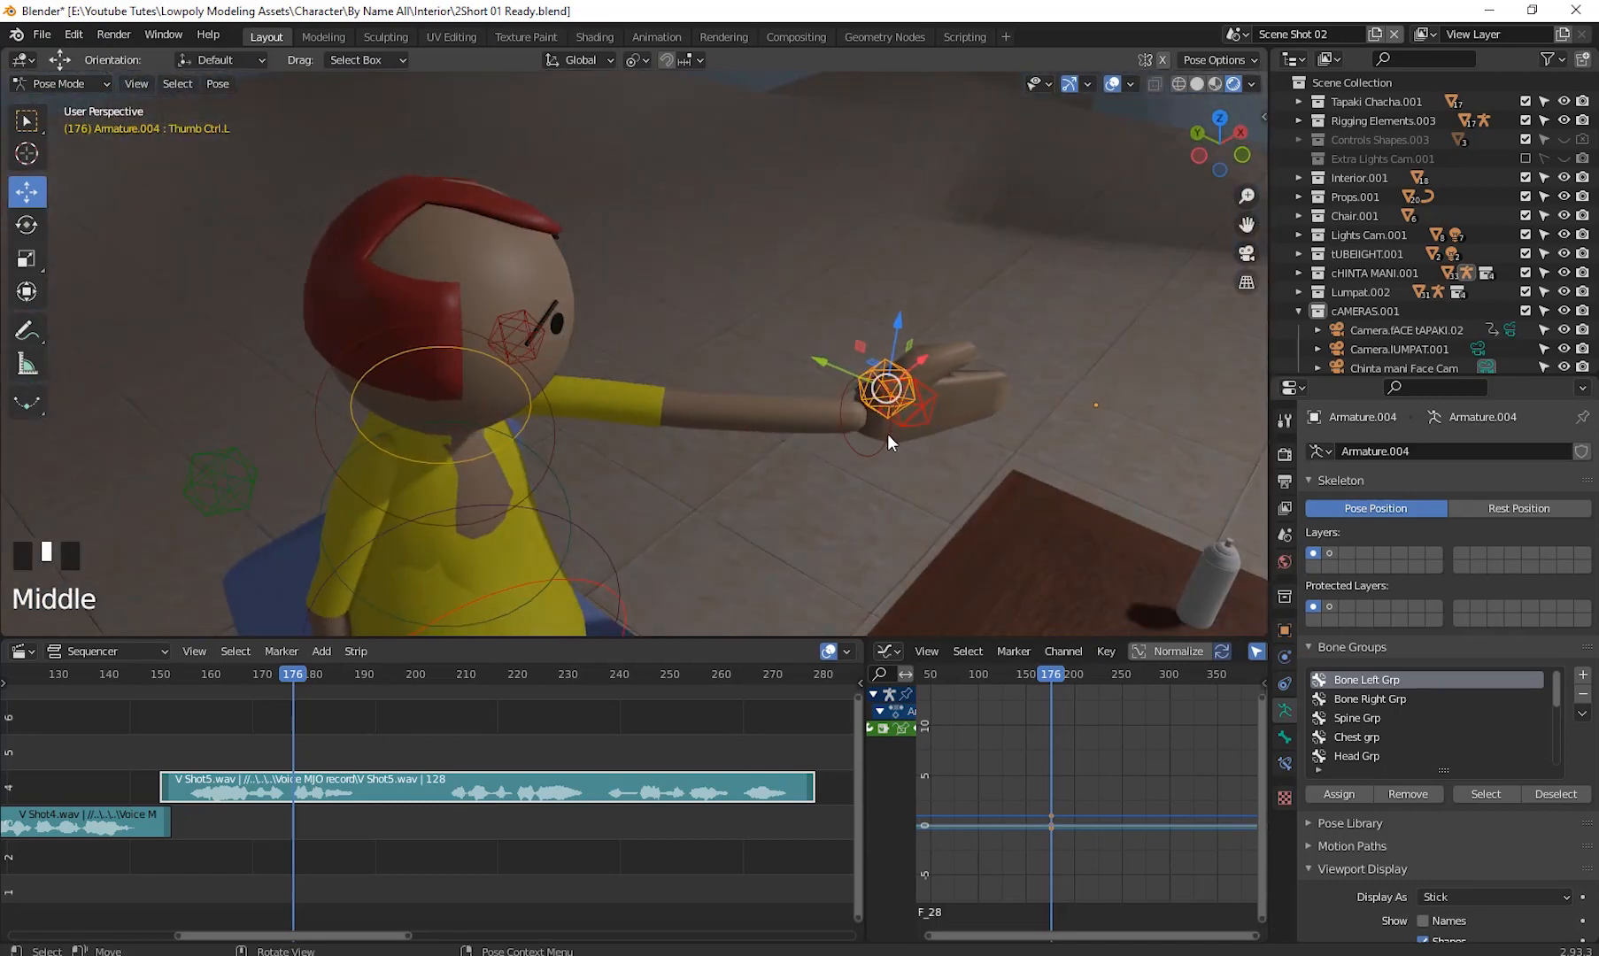
left_click(885, 435)
middle_click_drag(875, 492, 893, 418)
left_click_drag(893, 418, 776, 364)
scroll(703, 476, "down", 3)
middle_click_drag(703, 478, 623, 497)
left_click(587, 479)
left_click_drag(587, 478, 856, 314)
middle_click_drag(855, 313, 642, 449)
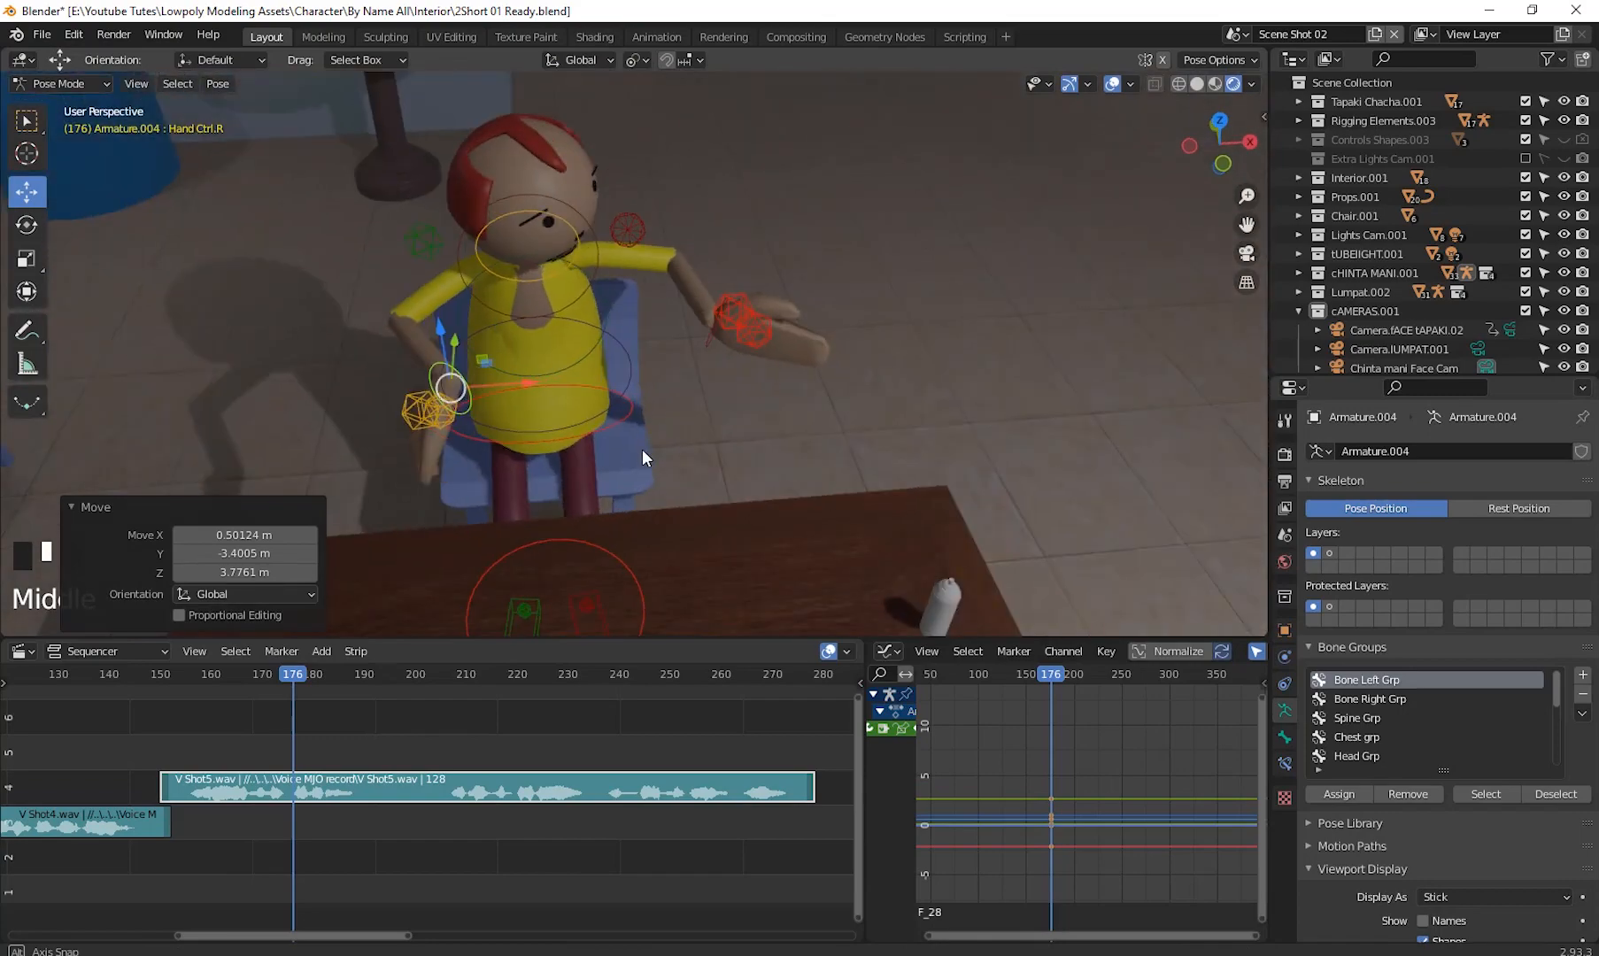
left_click_drag(499, 419, 538, 465)
middle_click_drag(538, 465, 791, 470)
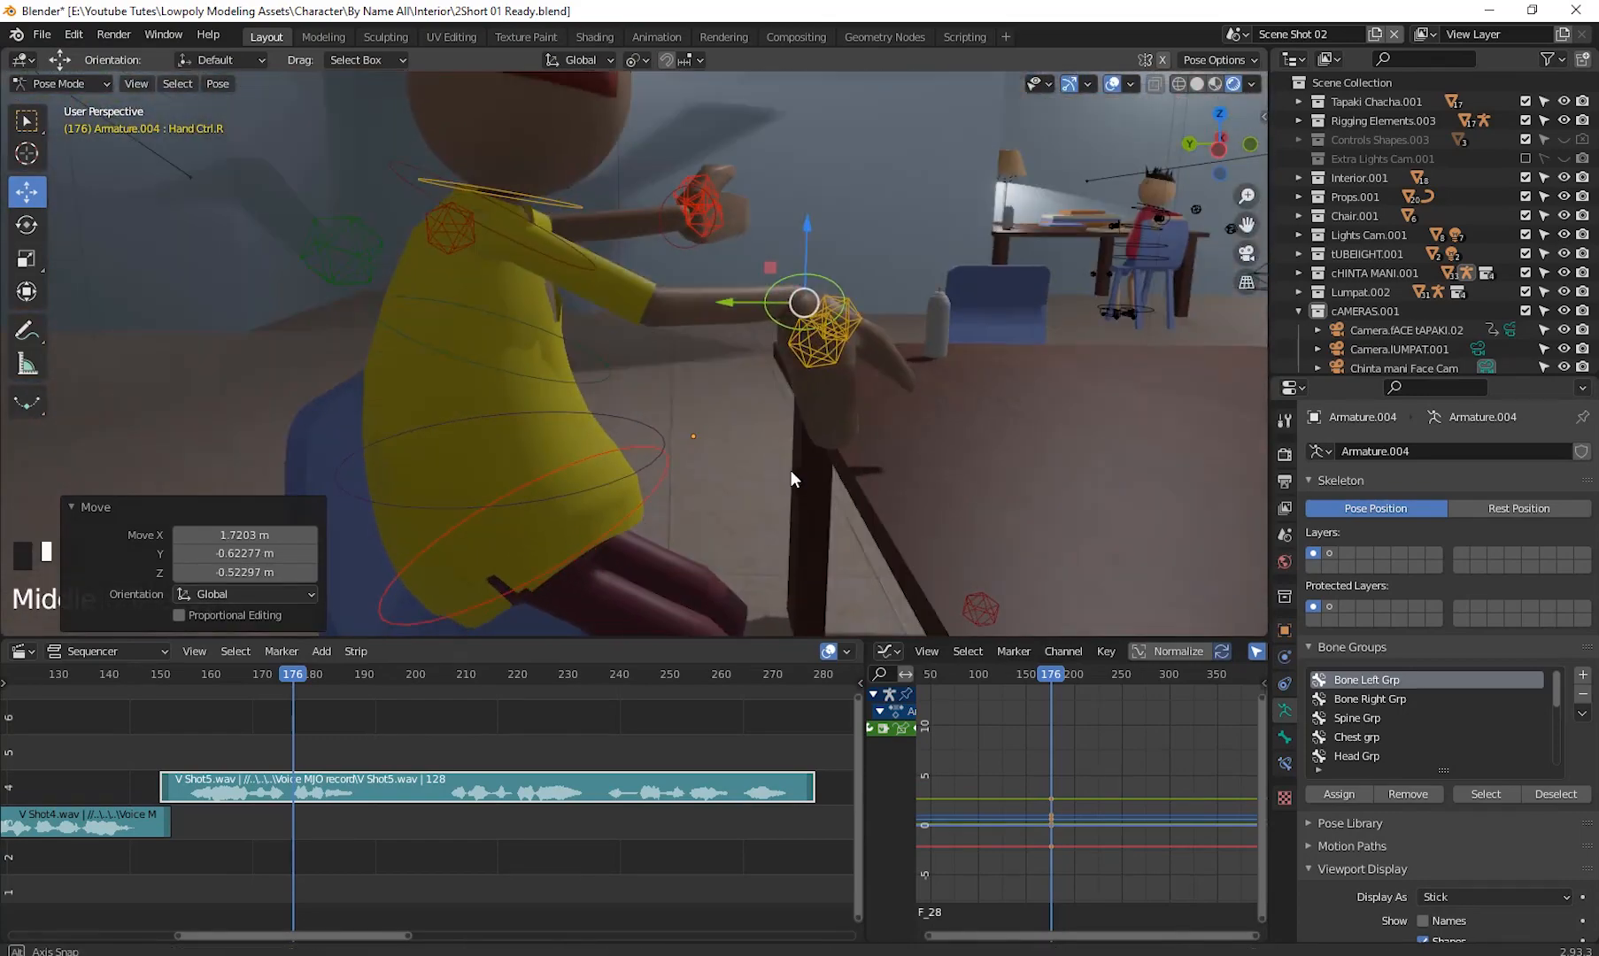
- Rotate the right hand control to turn the right hand
key("r")
left_click(909, 297)
middle_click_drag(902, 306, 655, 416)
- Clear the rotation of the right finger and thumb controls
left_click(486, 408)
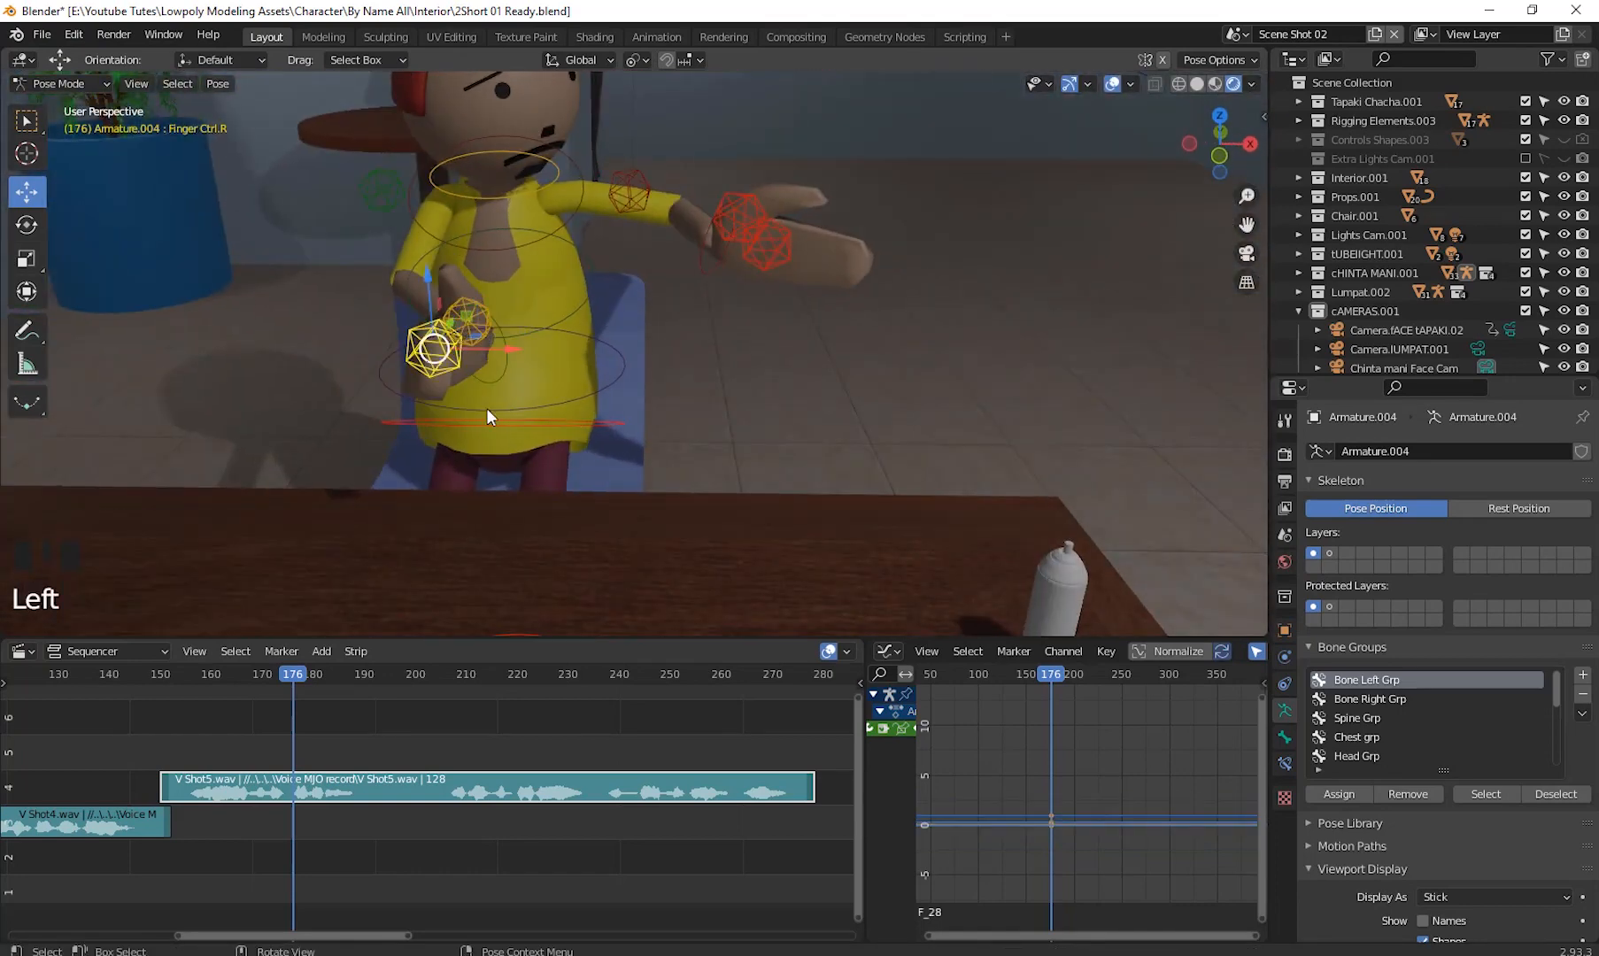
middle_click_drag(486, 409, 549, 452)
key("alt+r")
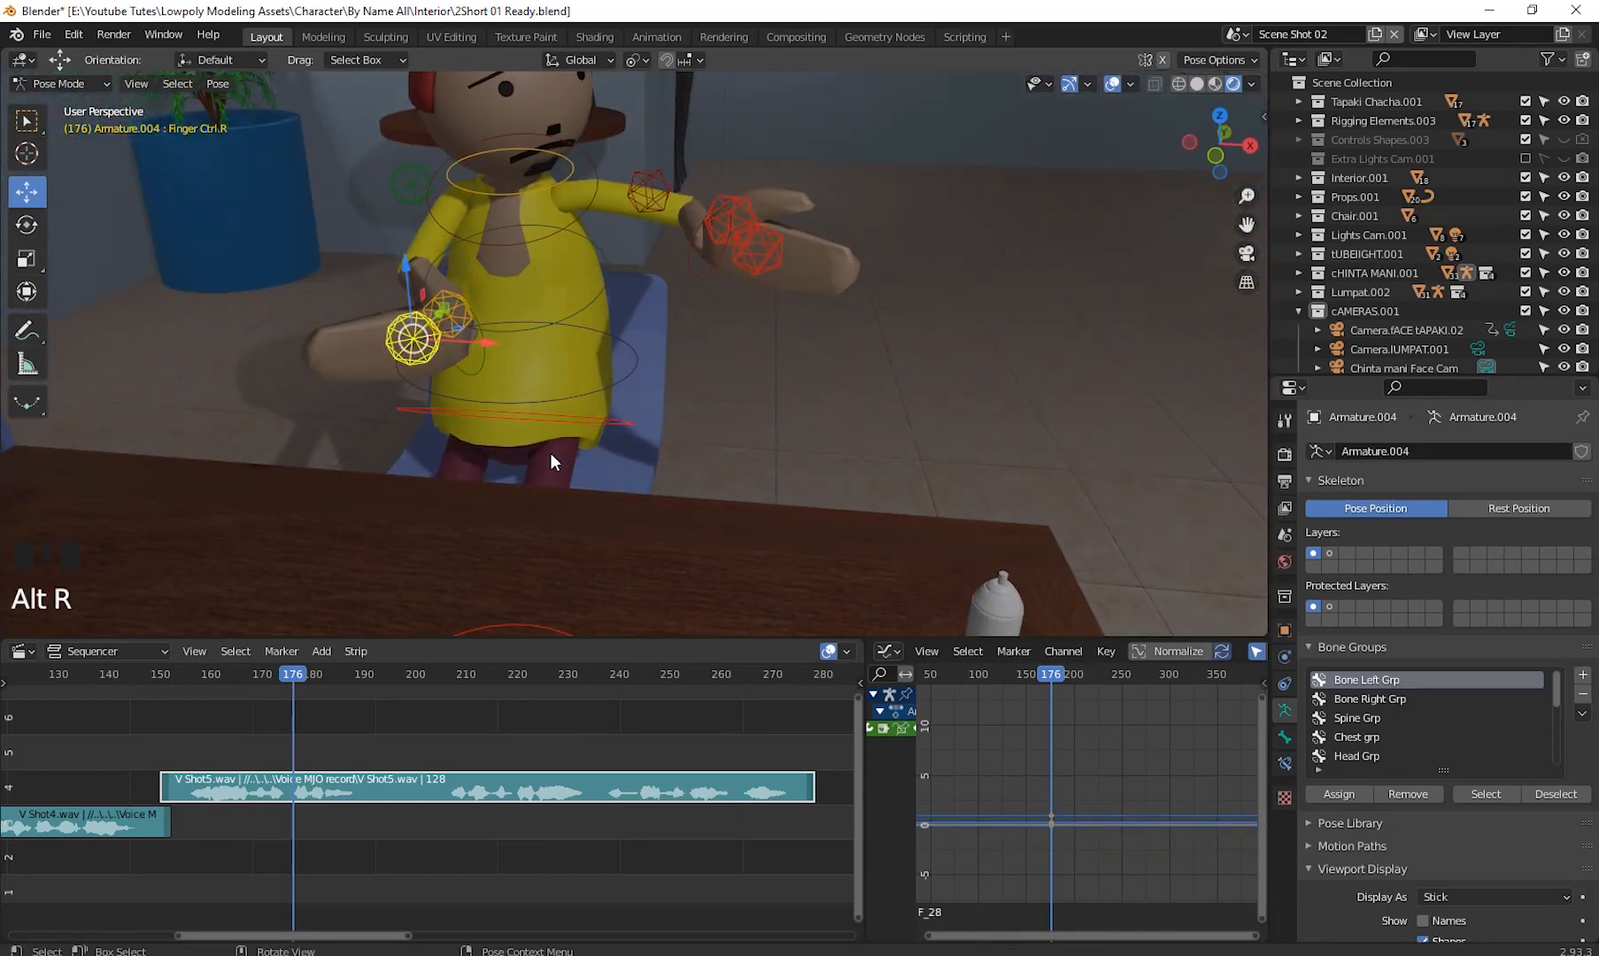
left_click(462, 319)
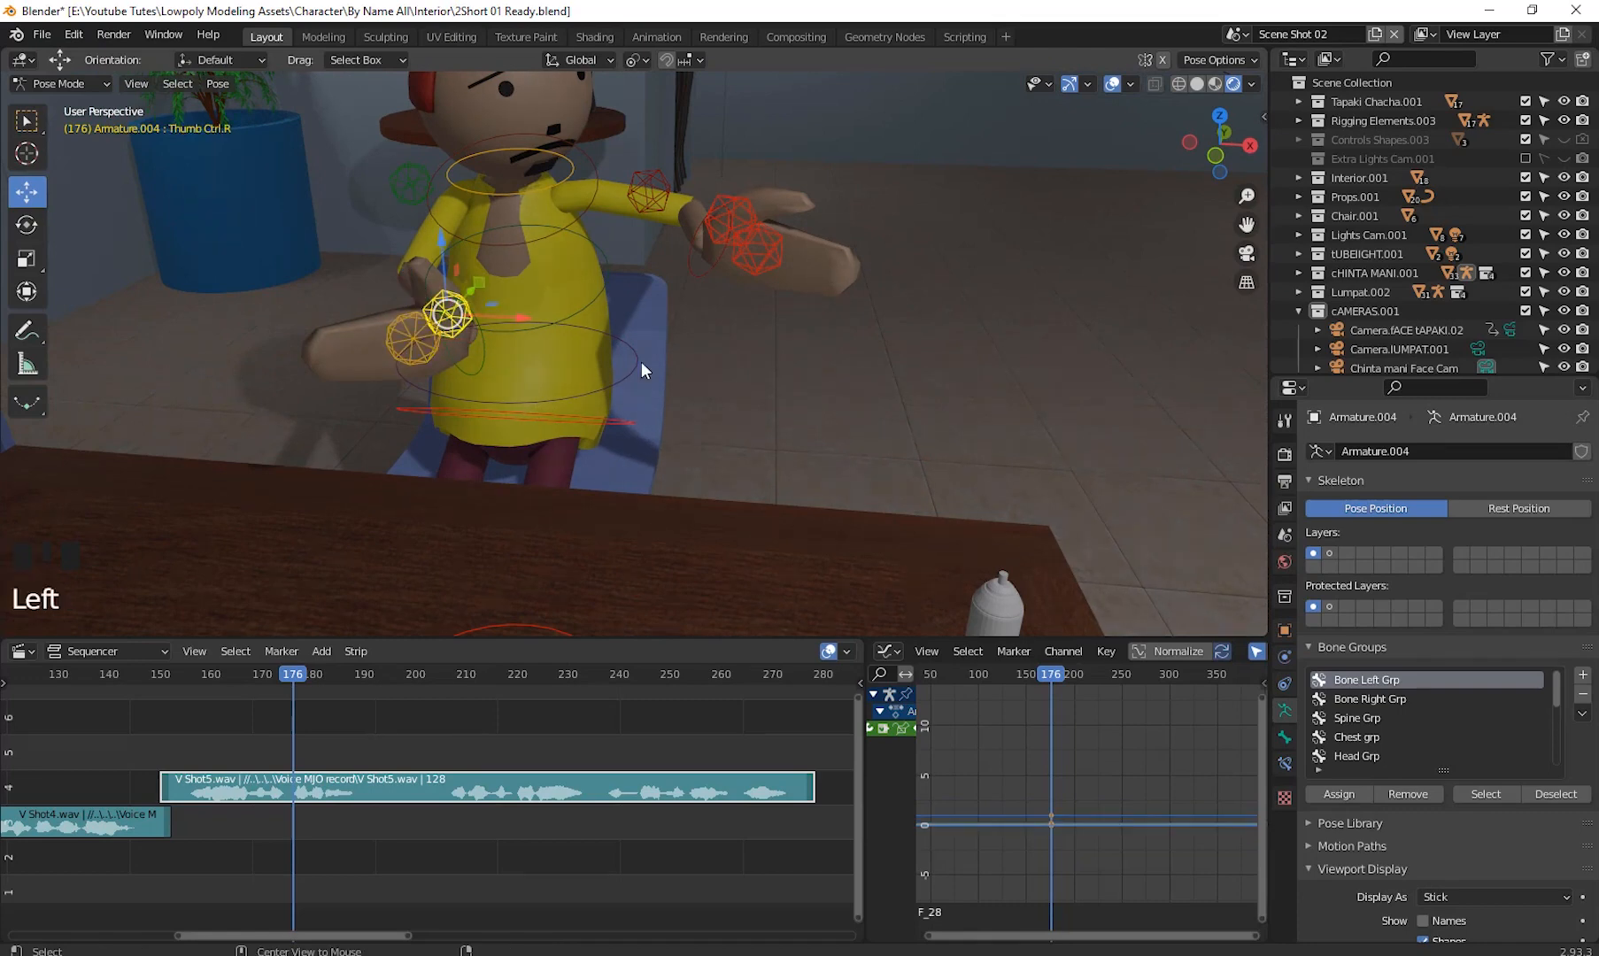
key("alt+r")
- Select the right hand control again and rotate it to adjust the hand's angle
left_click(484, 357)
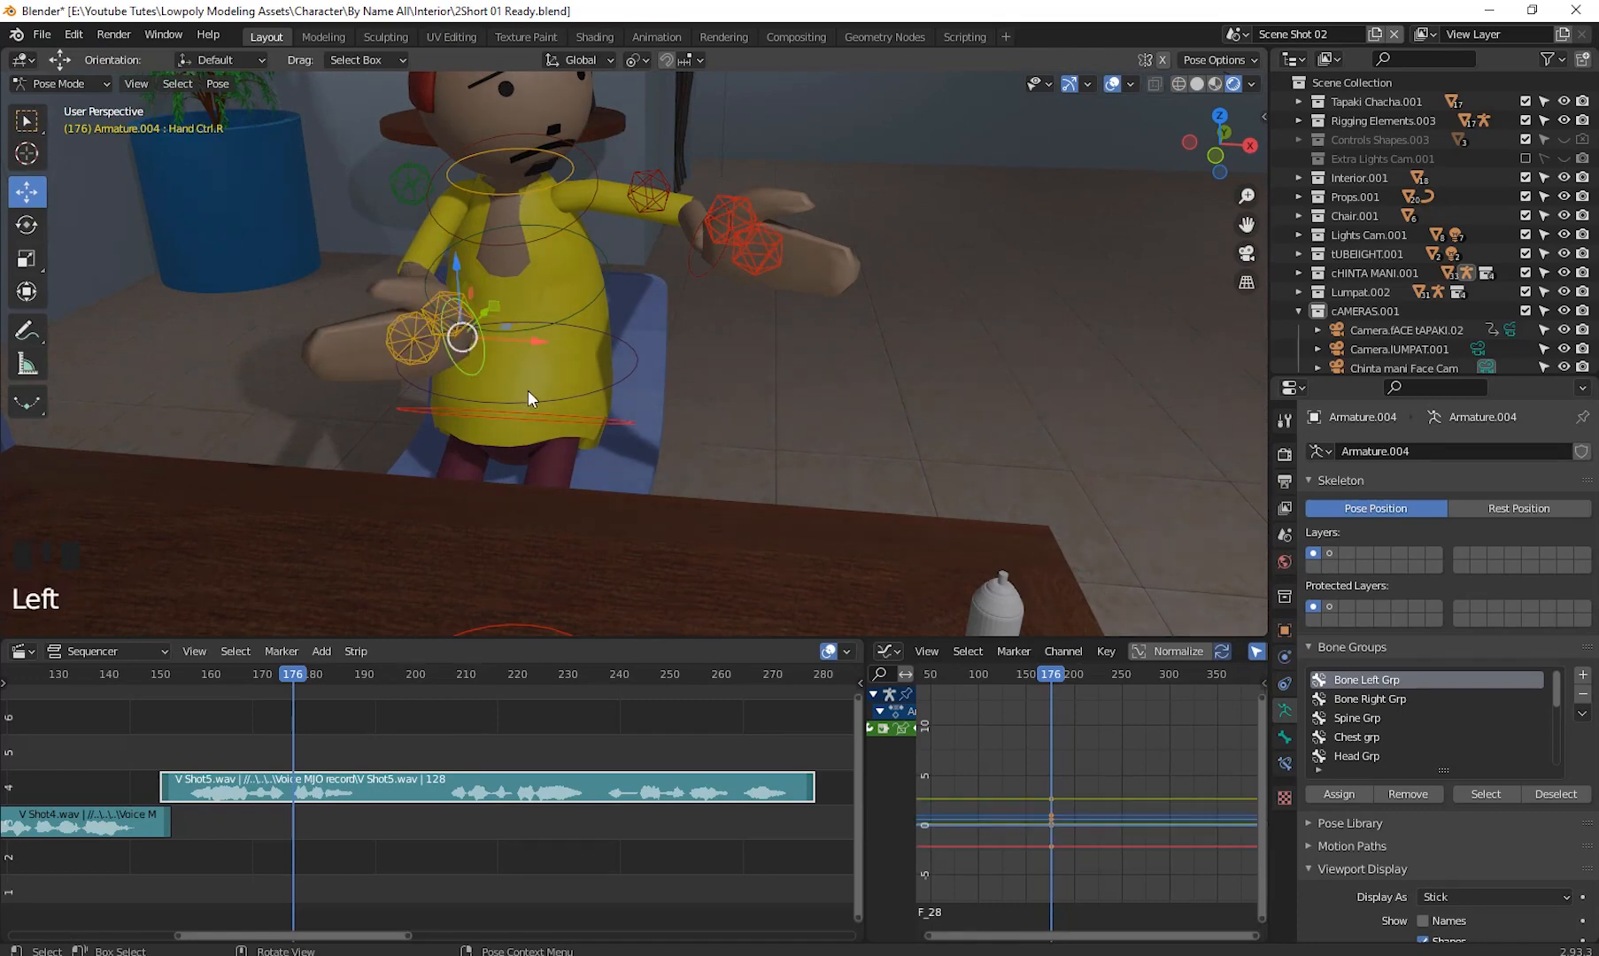
middle_click_drag(527, 390, 591, 378)
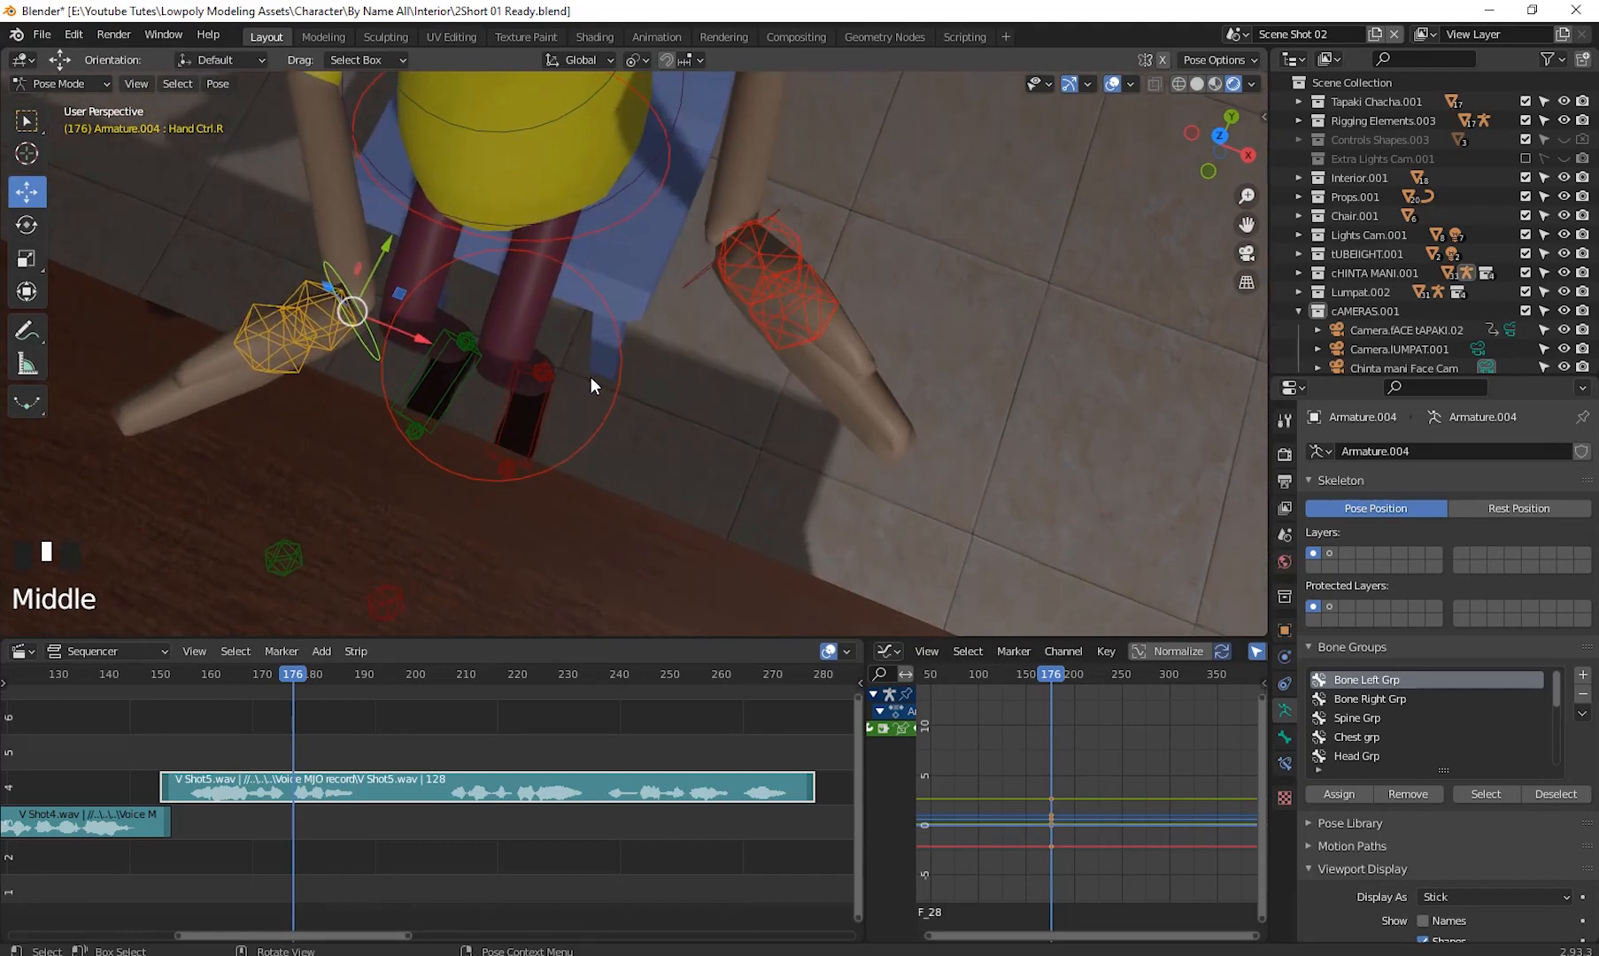
key("r")
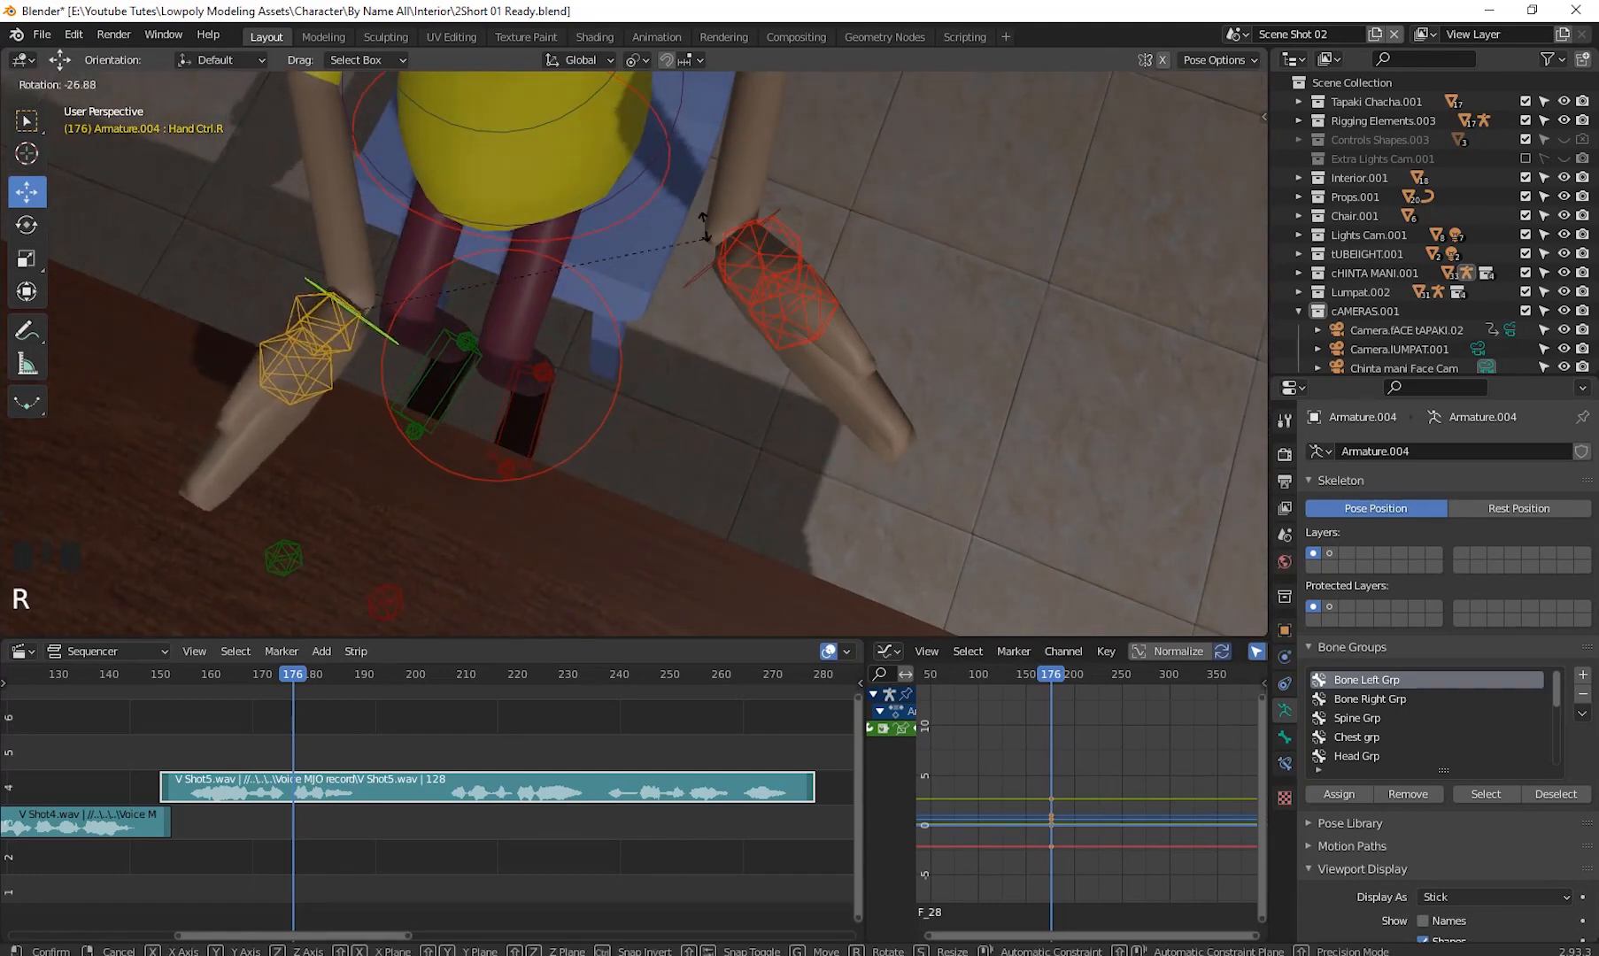
left_click(809, 374)
- Select the left hand control and rotate it about 45°
left_click(793, 234)
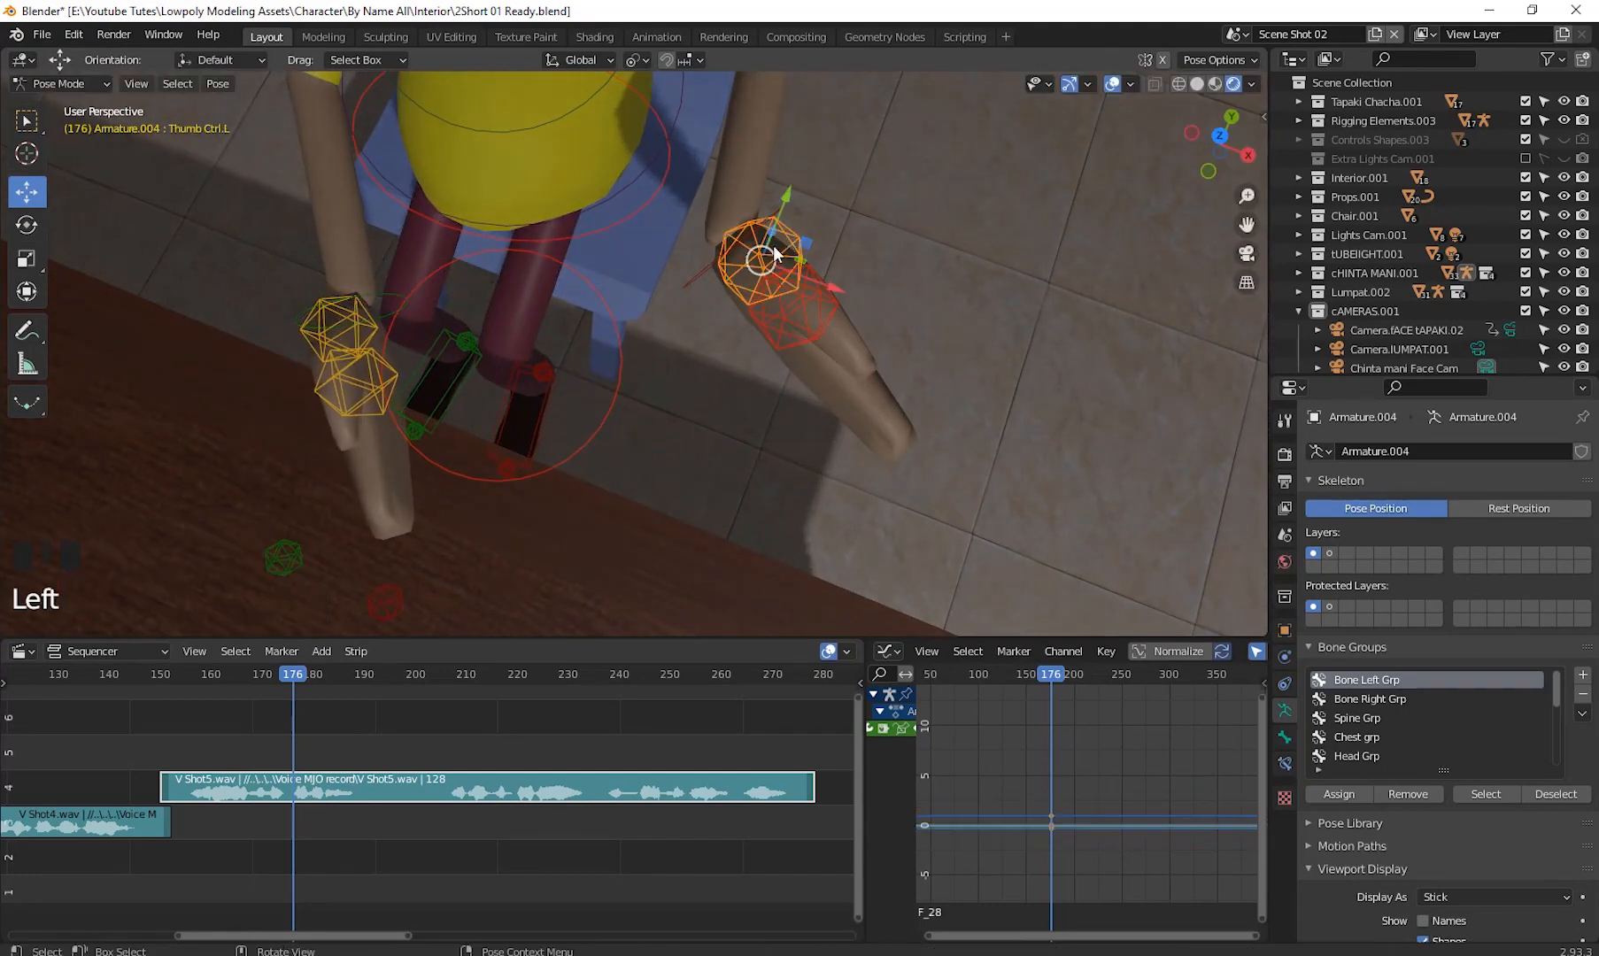
left_click(718, 261)
key("r")
left_click(870, 412)
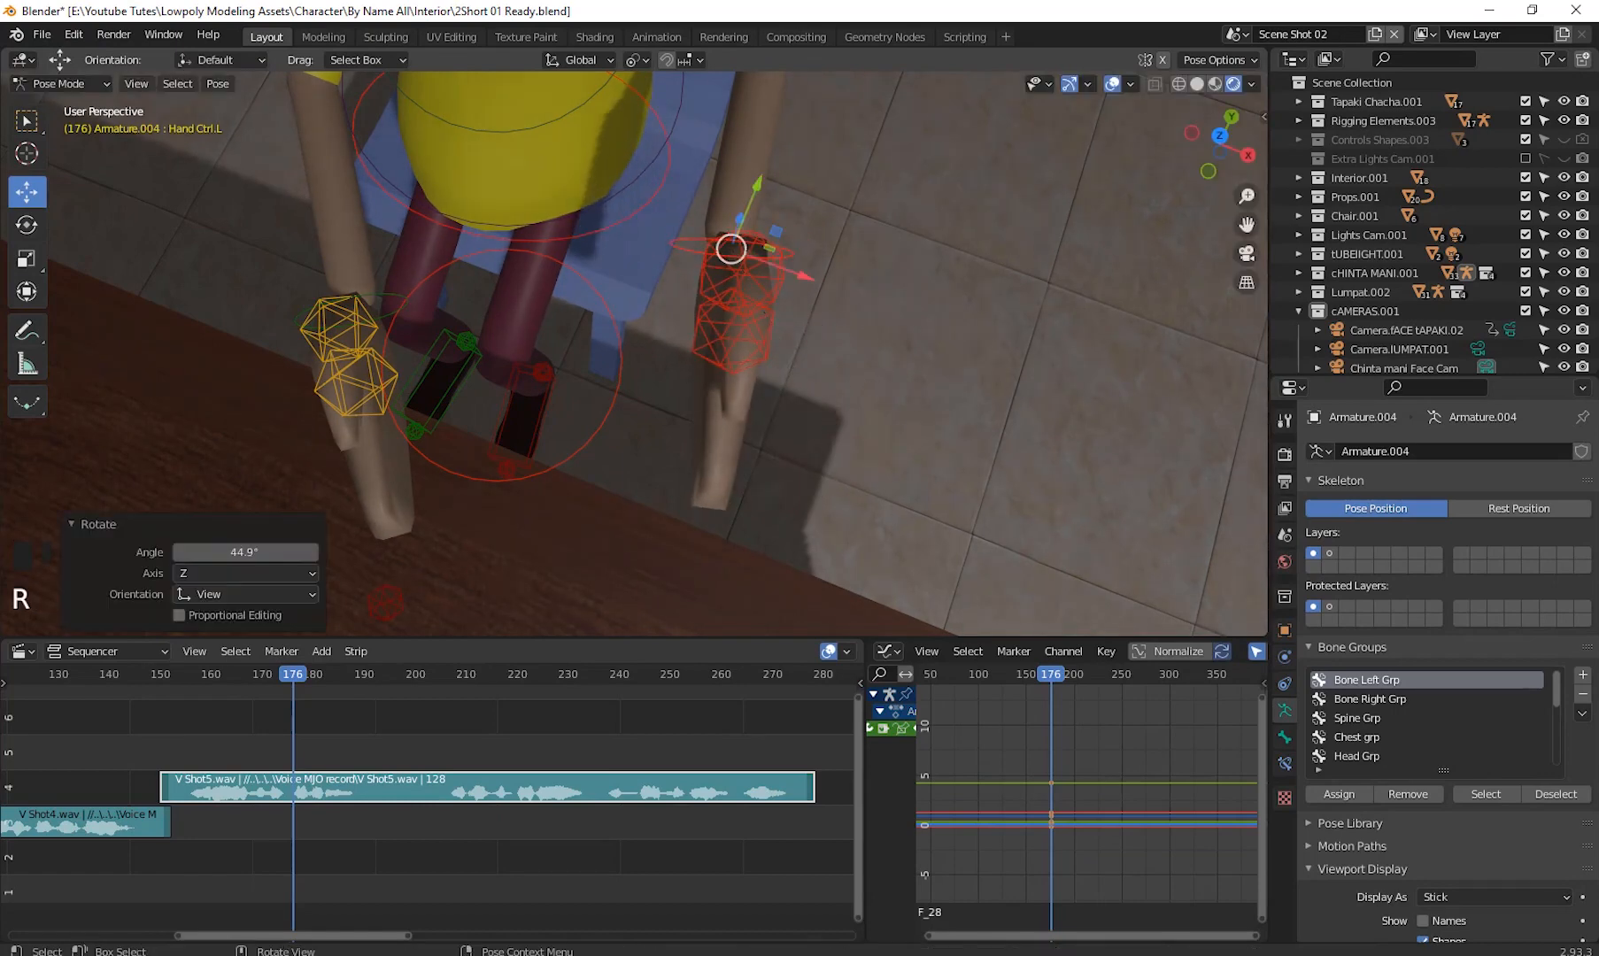
- Move the left and right hand controls so both hands reach forward together
left_click_drag(731, 249, 622, 273)
scroll(694, 365, "down", 3)
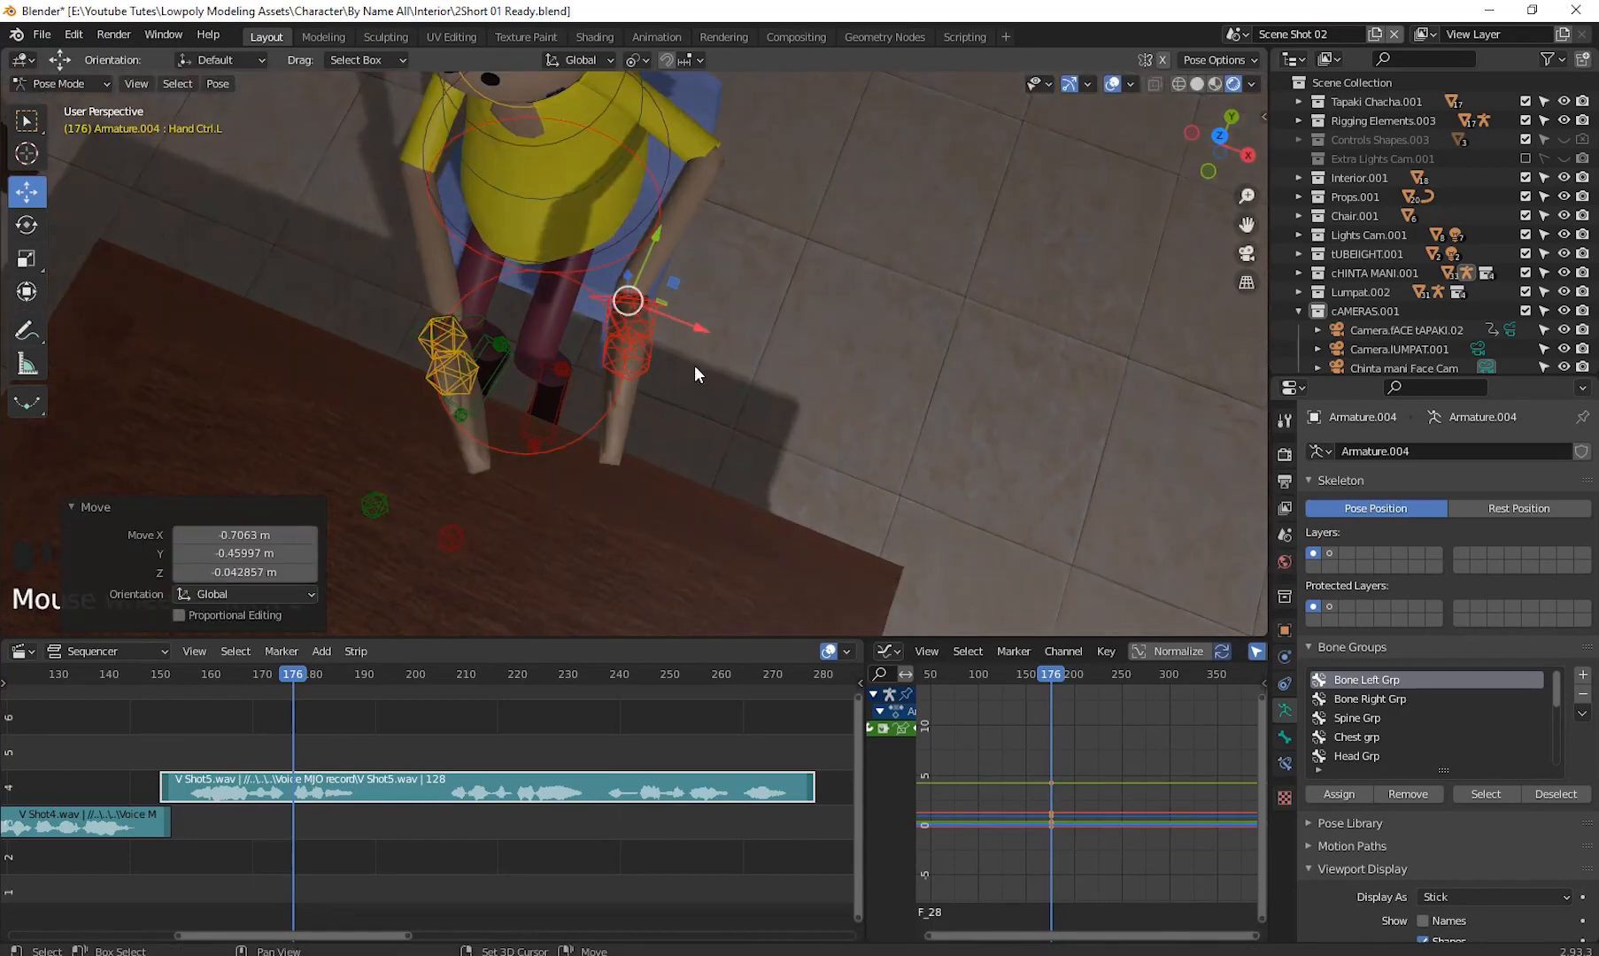
middle_click_drag(700, 438, 876, 294)
mouse_move(786, 341)
middle_mouse_down("shift")
mouse_move(772, 364)
mouse_move(768, 316)
middle_mouse_up("shift")
left_click(735, 350)
left_click_drag(766, 293, 755, 254)
scroll(773, 336, "down", 2)
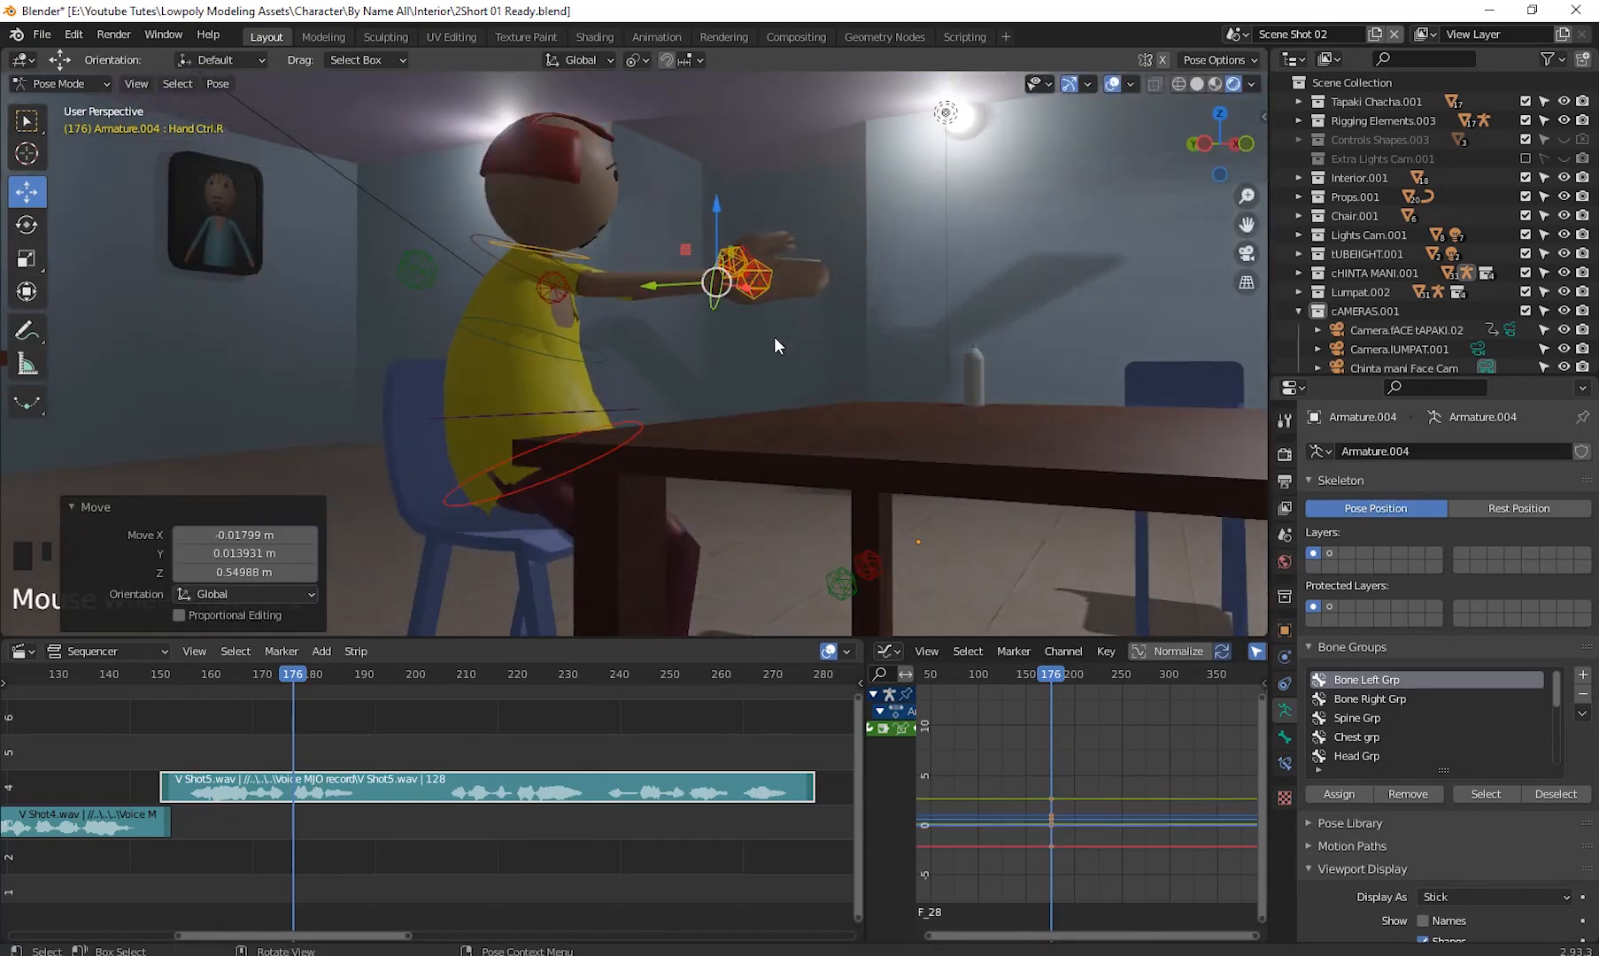
- Select the head control and rotate the head about 25°
middle_click_drag(773, 336, 695, 327)
left_click(608, 329)
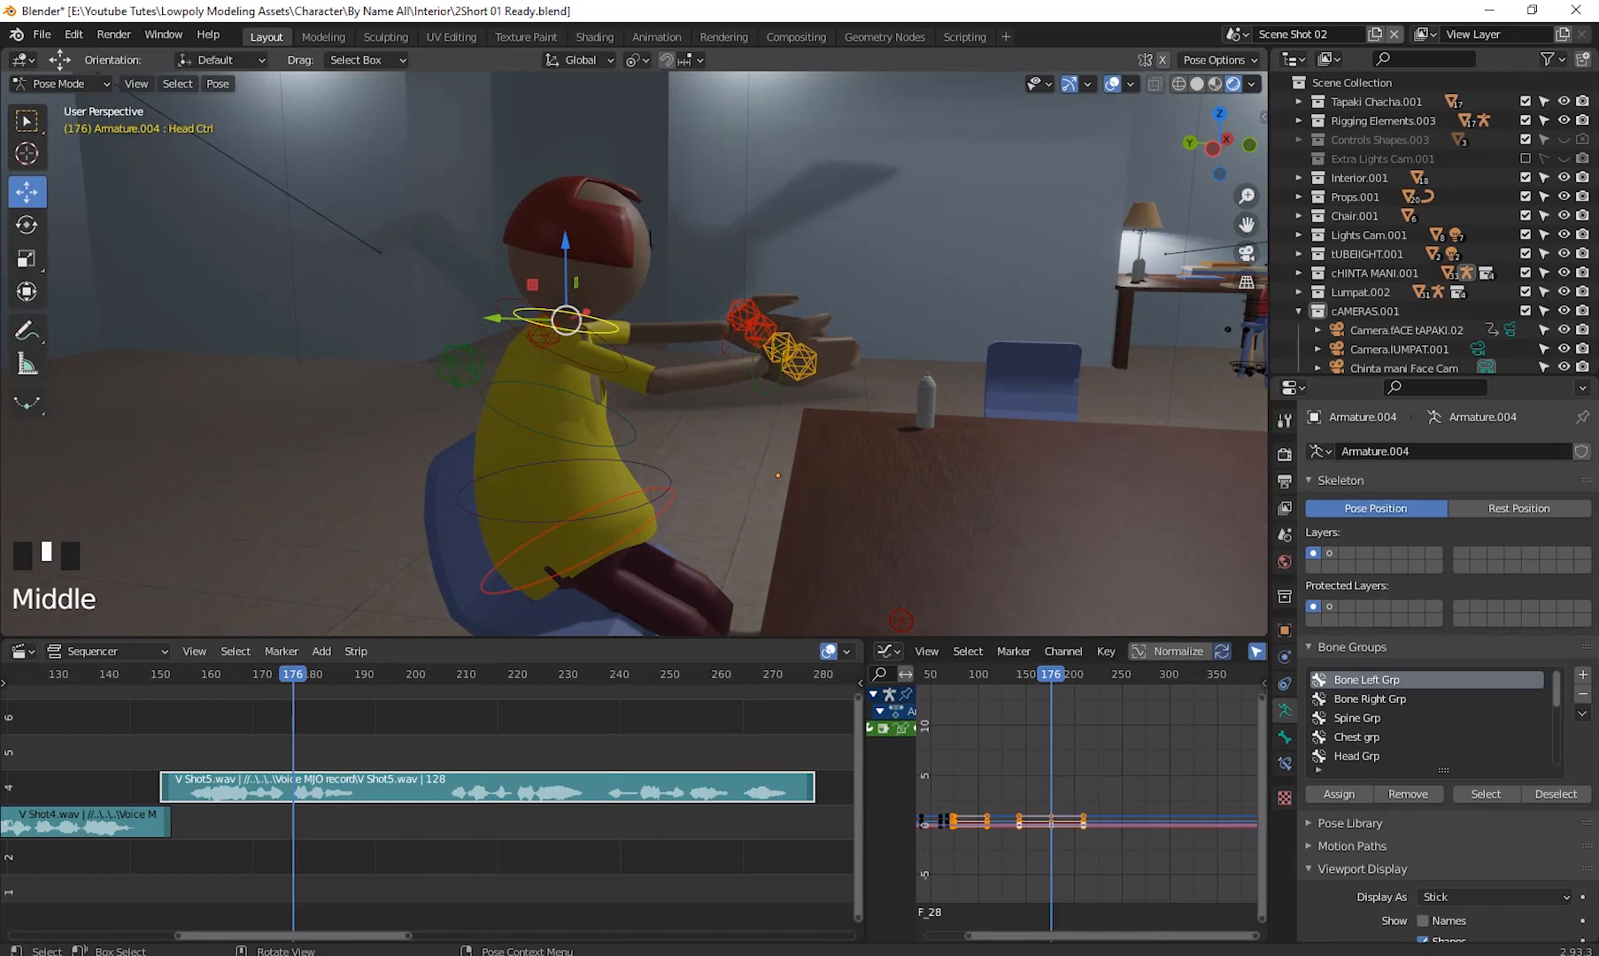
key("r")
left_click(671, 386)
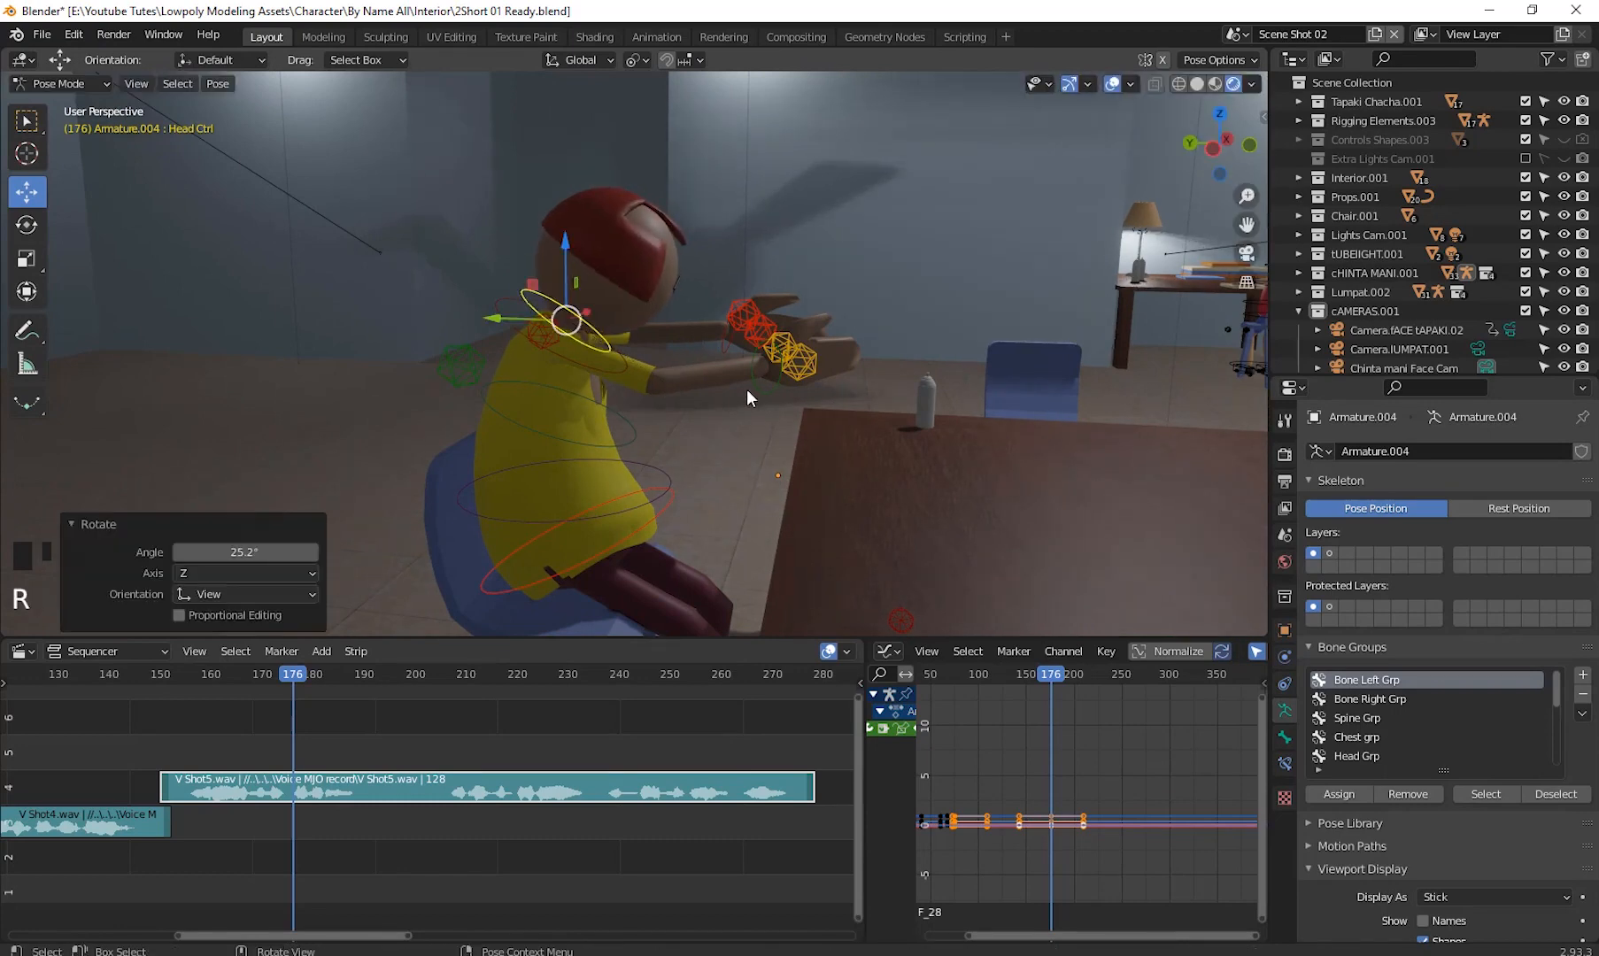
- Rotate the head control about 19°, then rotate it about 10° more
middle_click_drag(746, 389, 752, 476)
scroll(657, 469, "up", 2)
middle_click_drag(602, 279, 673, 438, "shift")
scroll(664, 417, "up", 2)
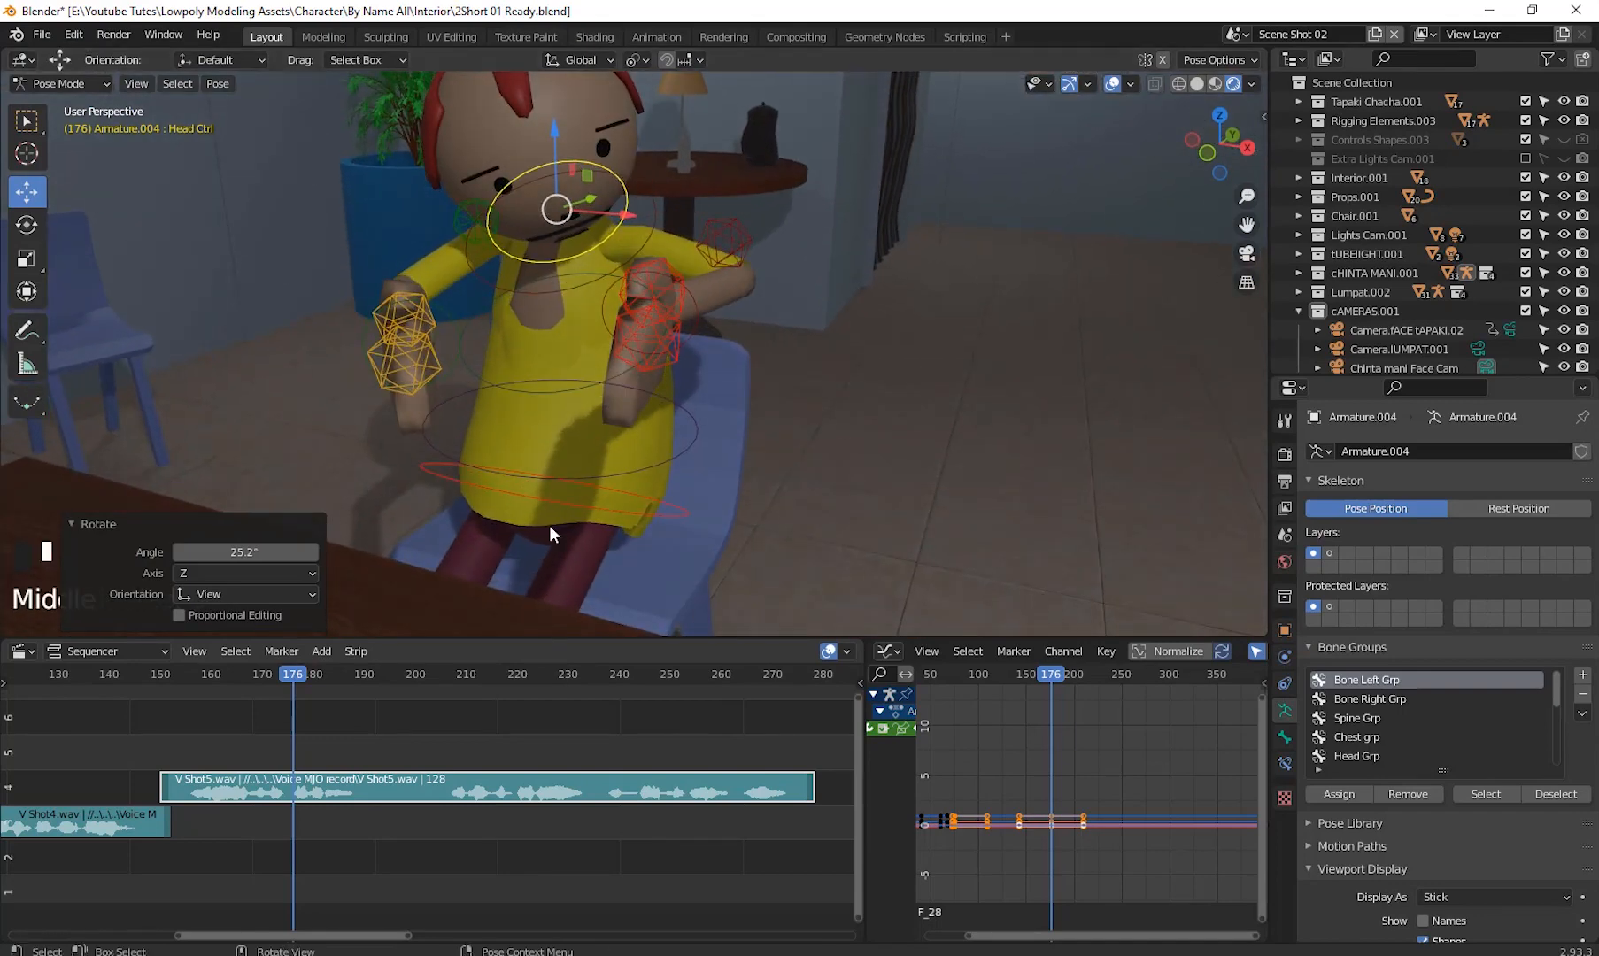
left_click(457, 345)
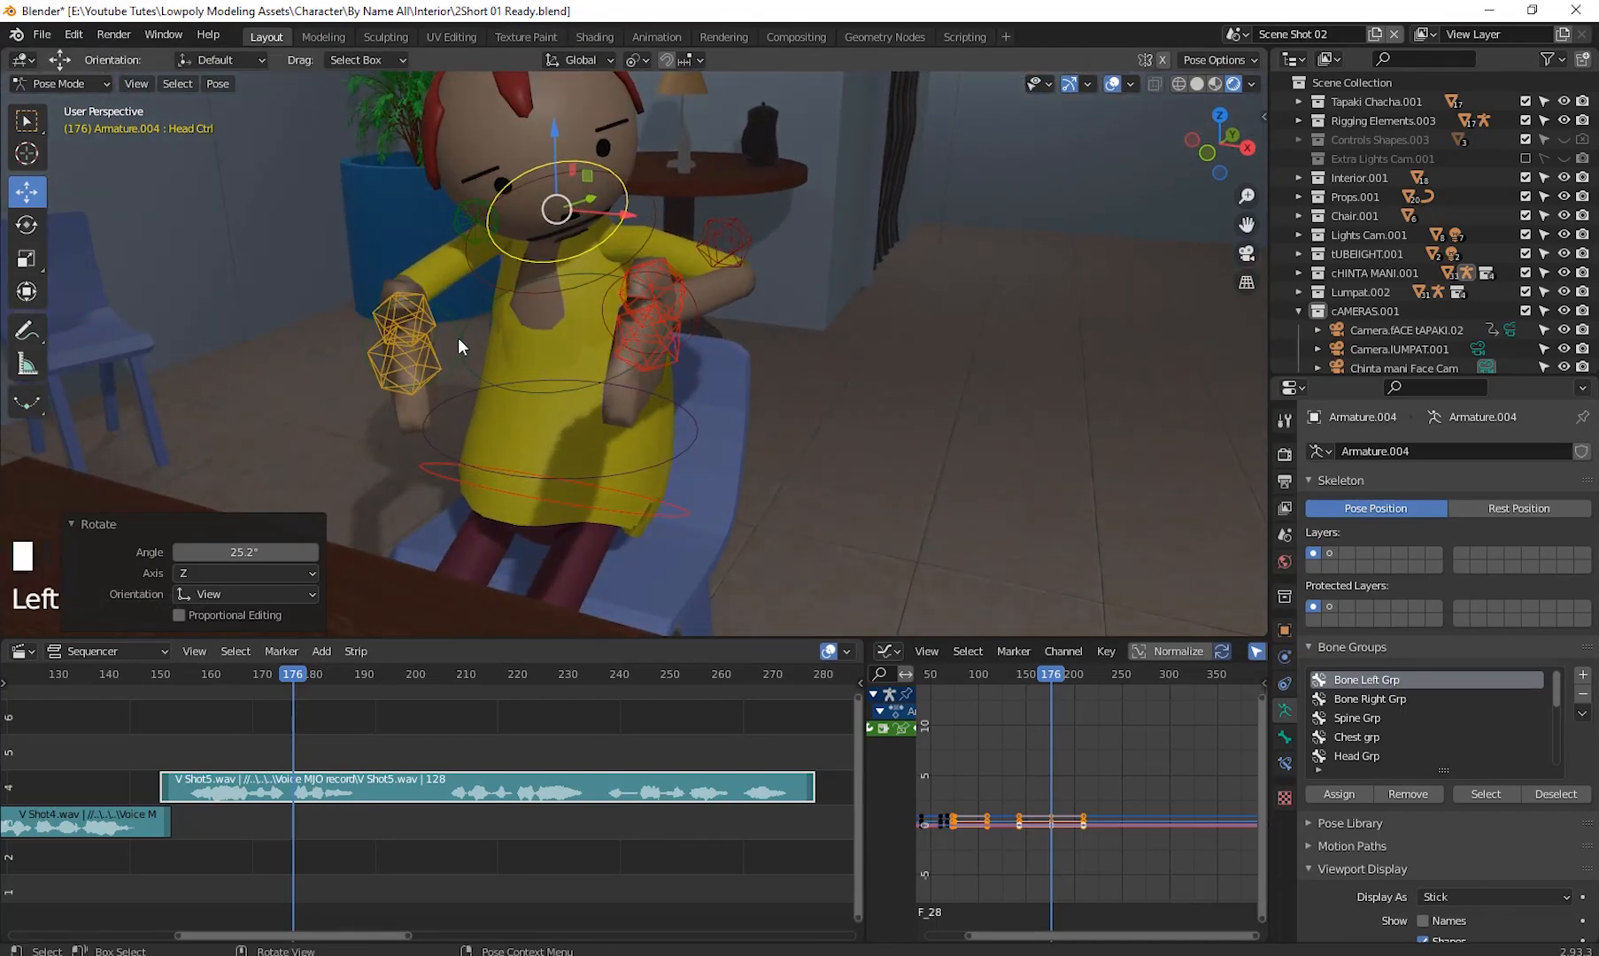
left_click_drag(410, 346, 571, 353)
middle_click_drag(606, 415, 742, 291)
left_click(672, 200)
key("r")
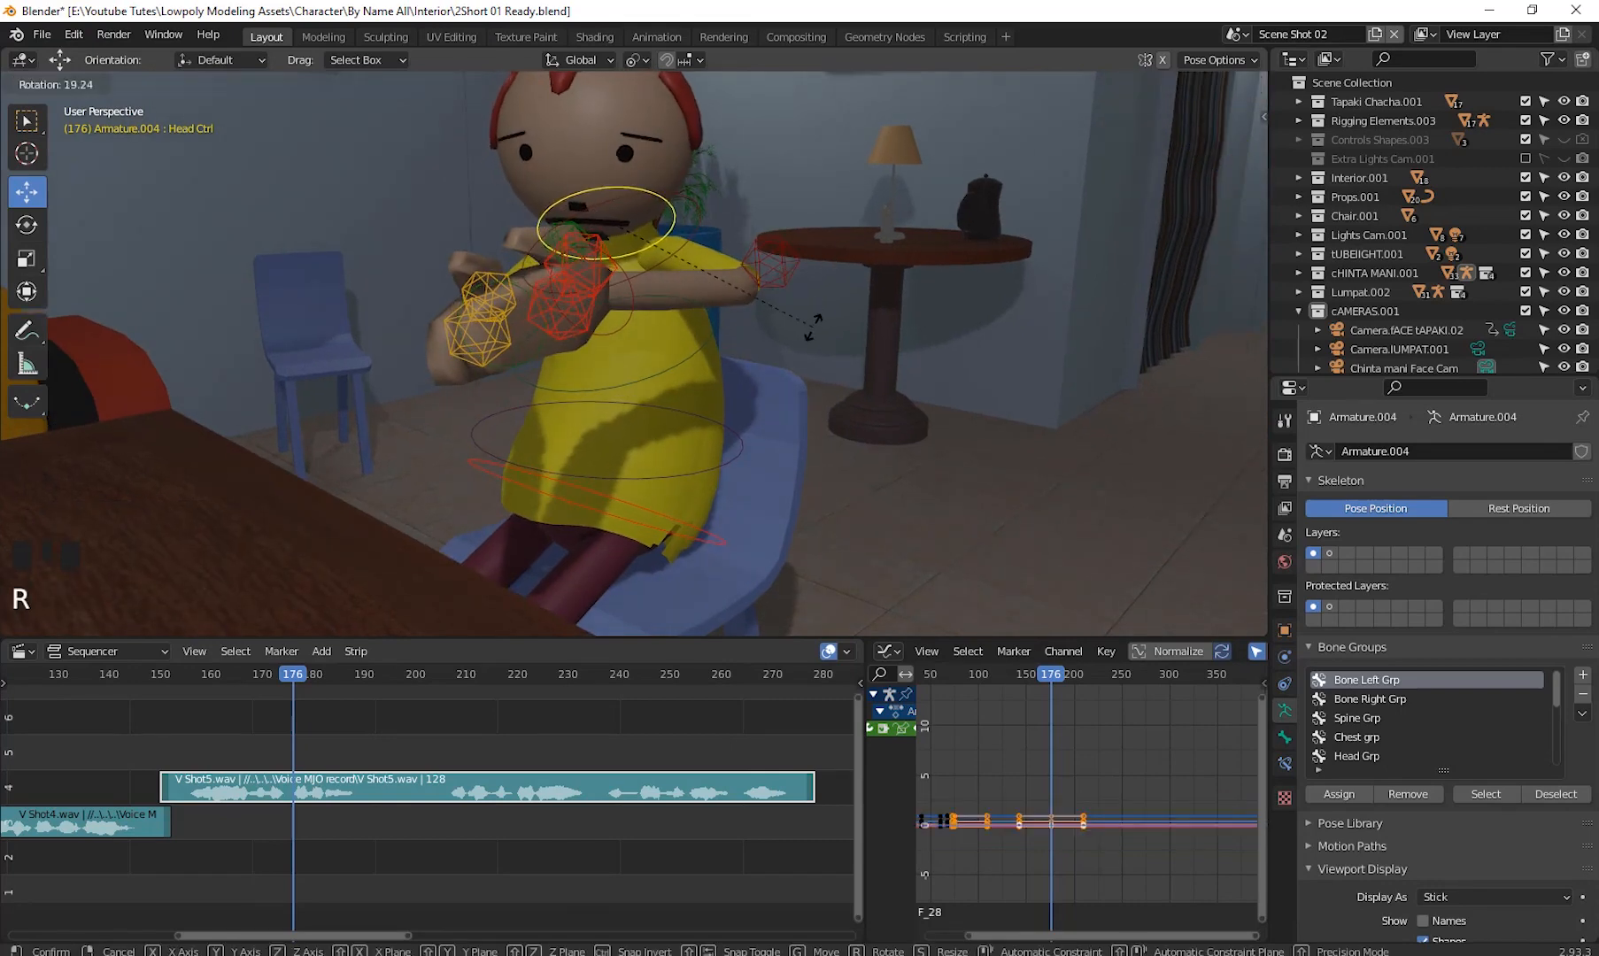
left_click(801, 319)
middle_click_drag(724, 369, 620, 364)
key("r")
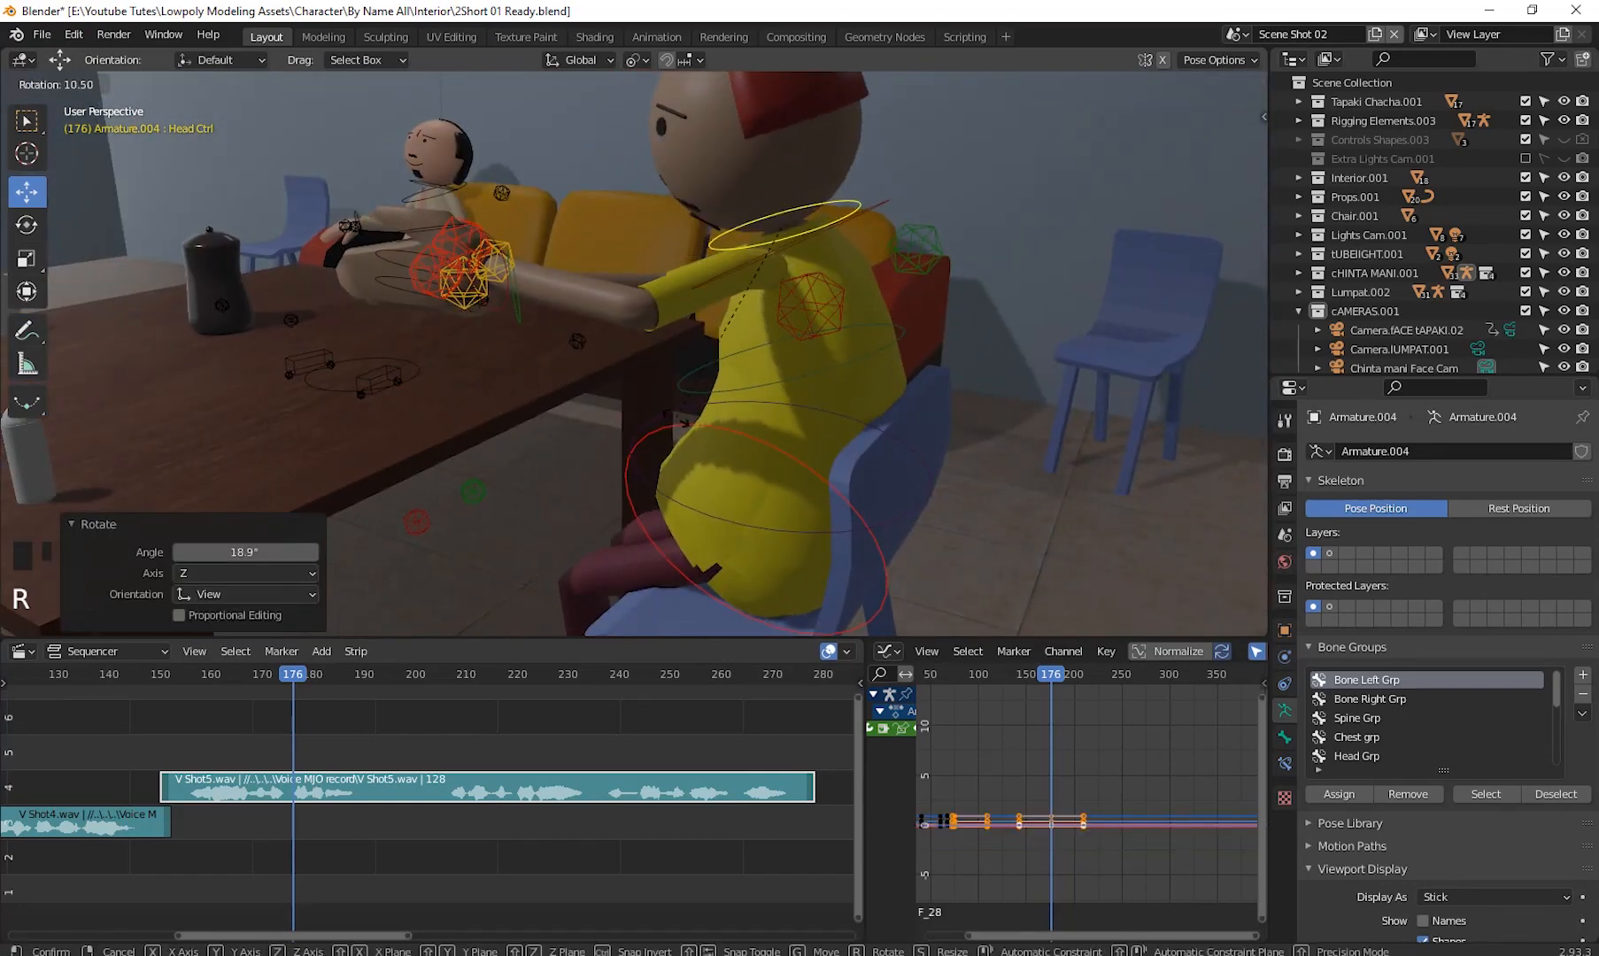
left_click(796, 363)
- Move the left elbow control about 1.2 m down and the right elbow control about 1.7 m down
mouse_move(797, 363)
middle_mouse_down()
mouse_move(688, 345)
mouse_move(866, 354)
mouse_move(837, 311)
mouse_move(788, 371)
middle_mouse_up()
left_click(724, 299)
left_click_drag(718, 229, 753, 340)
middle_click_drag(635, 434, 432, 353)
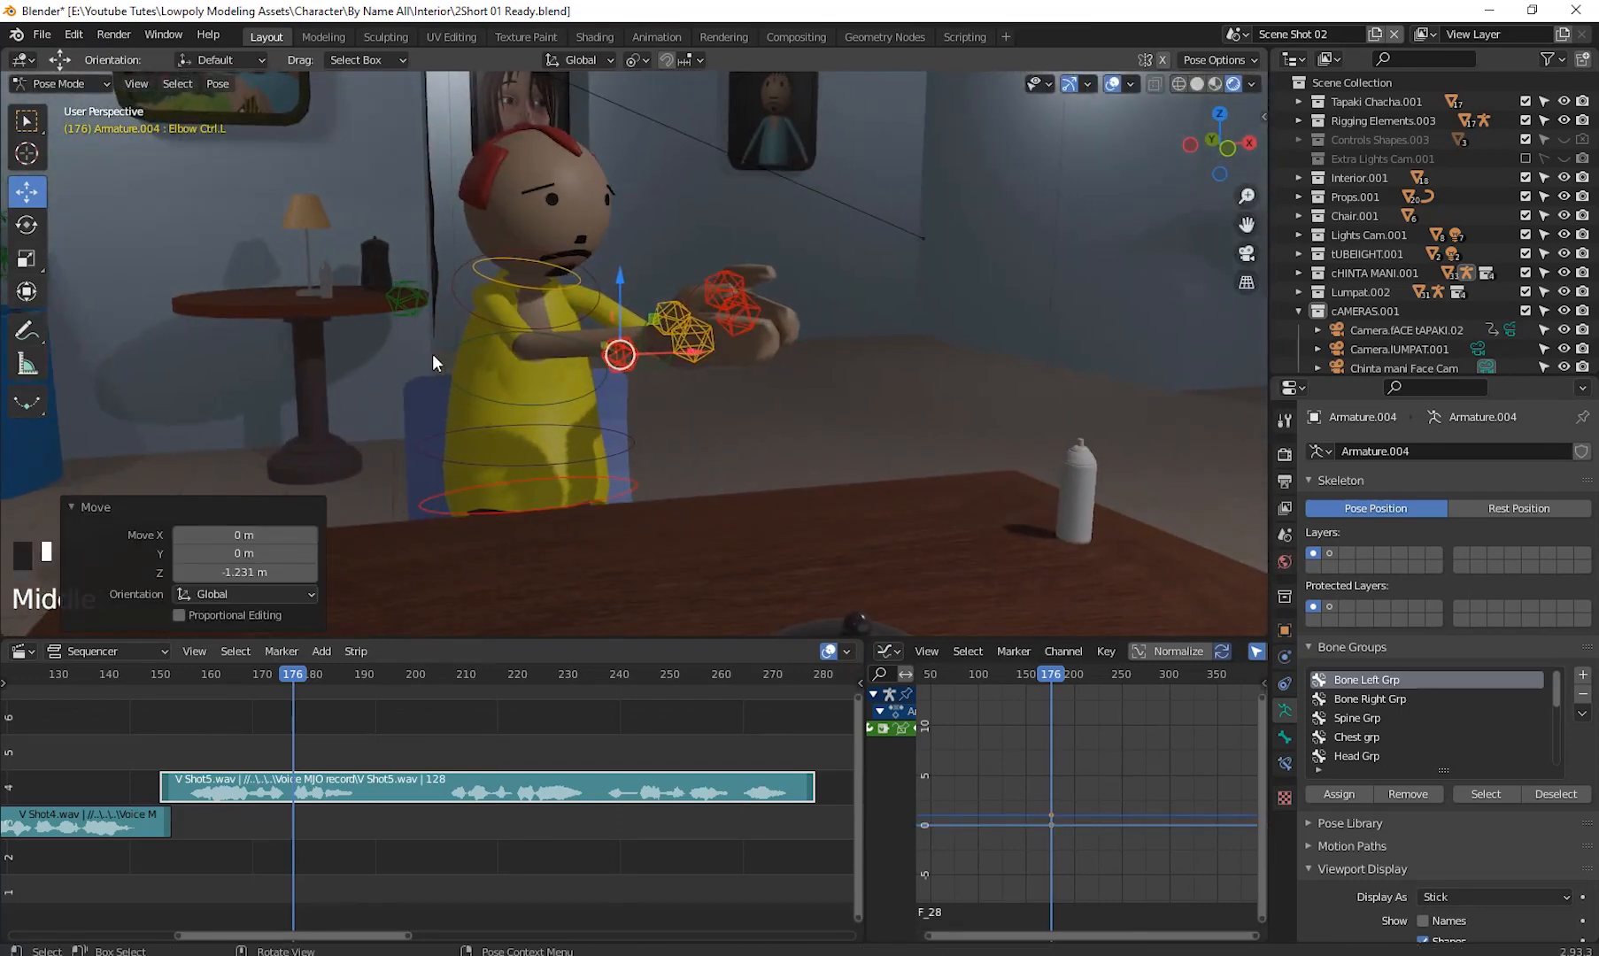
left_click(414, 305)
left_click_drag(407, 310, 347, 407)
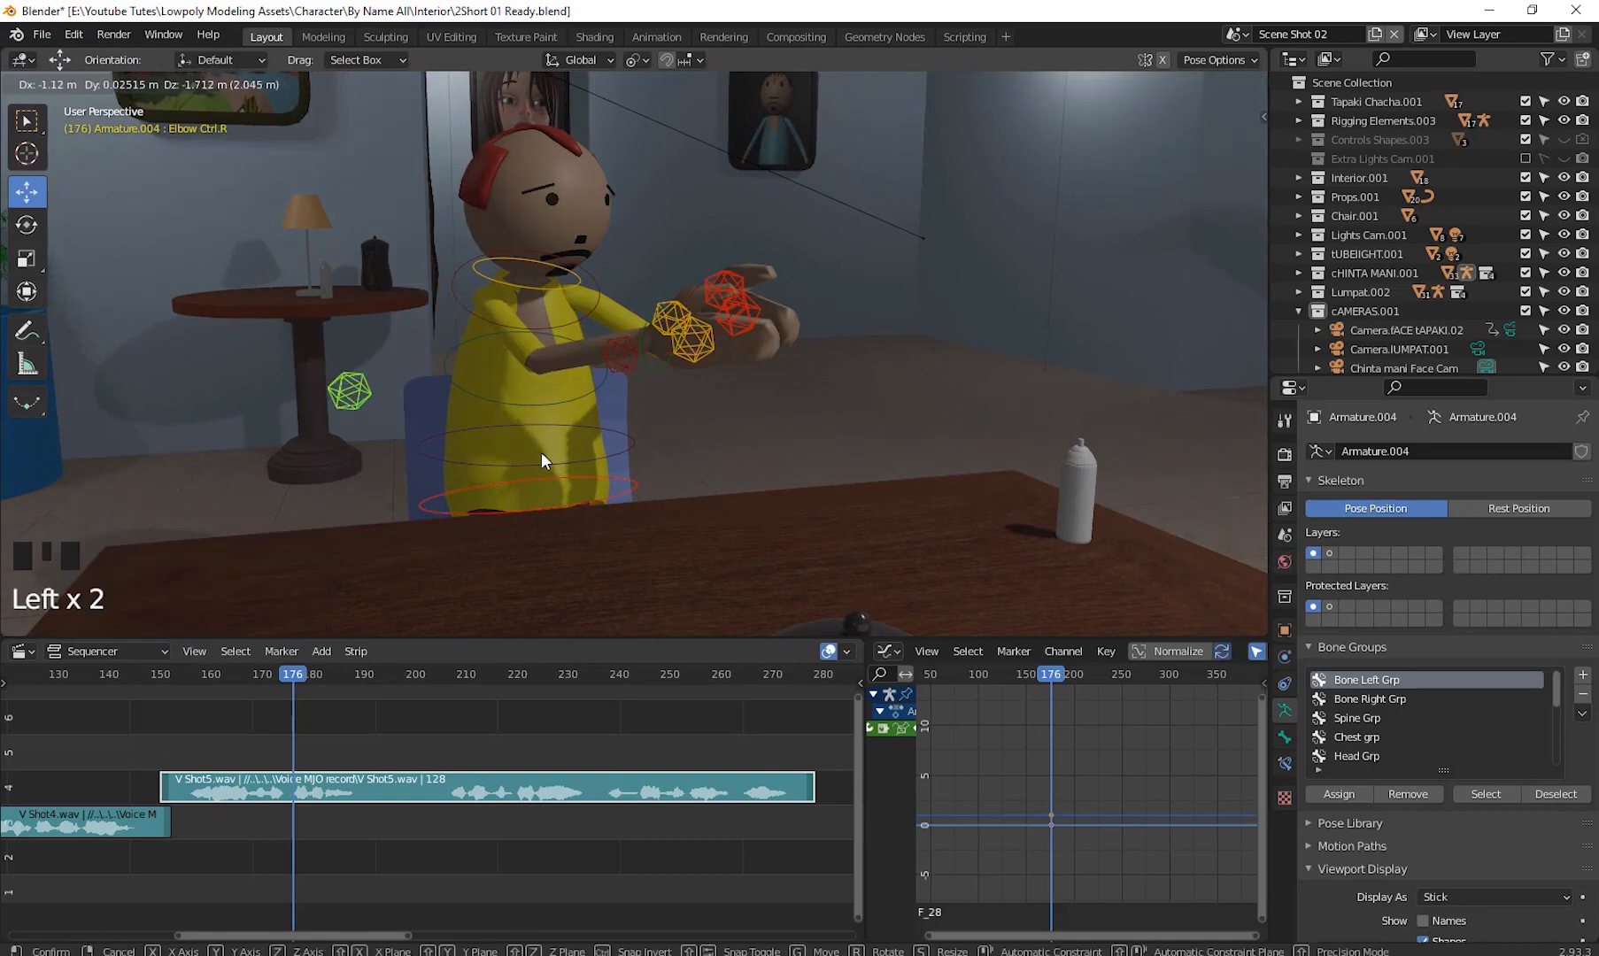
middle_click_drag(541, 451, 693, 437)
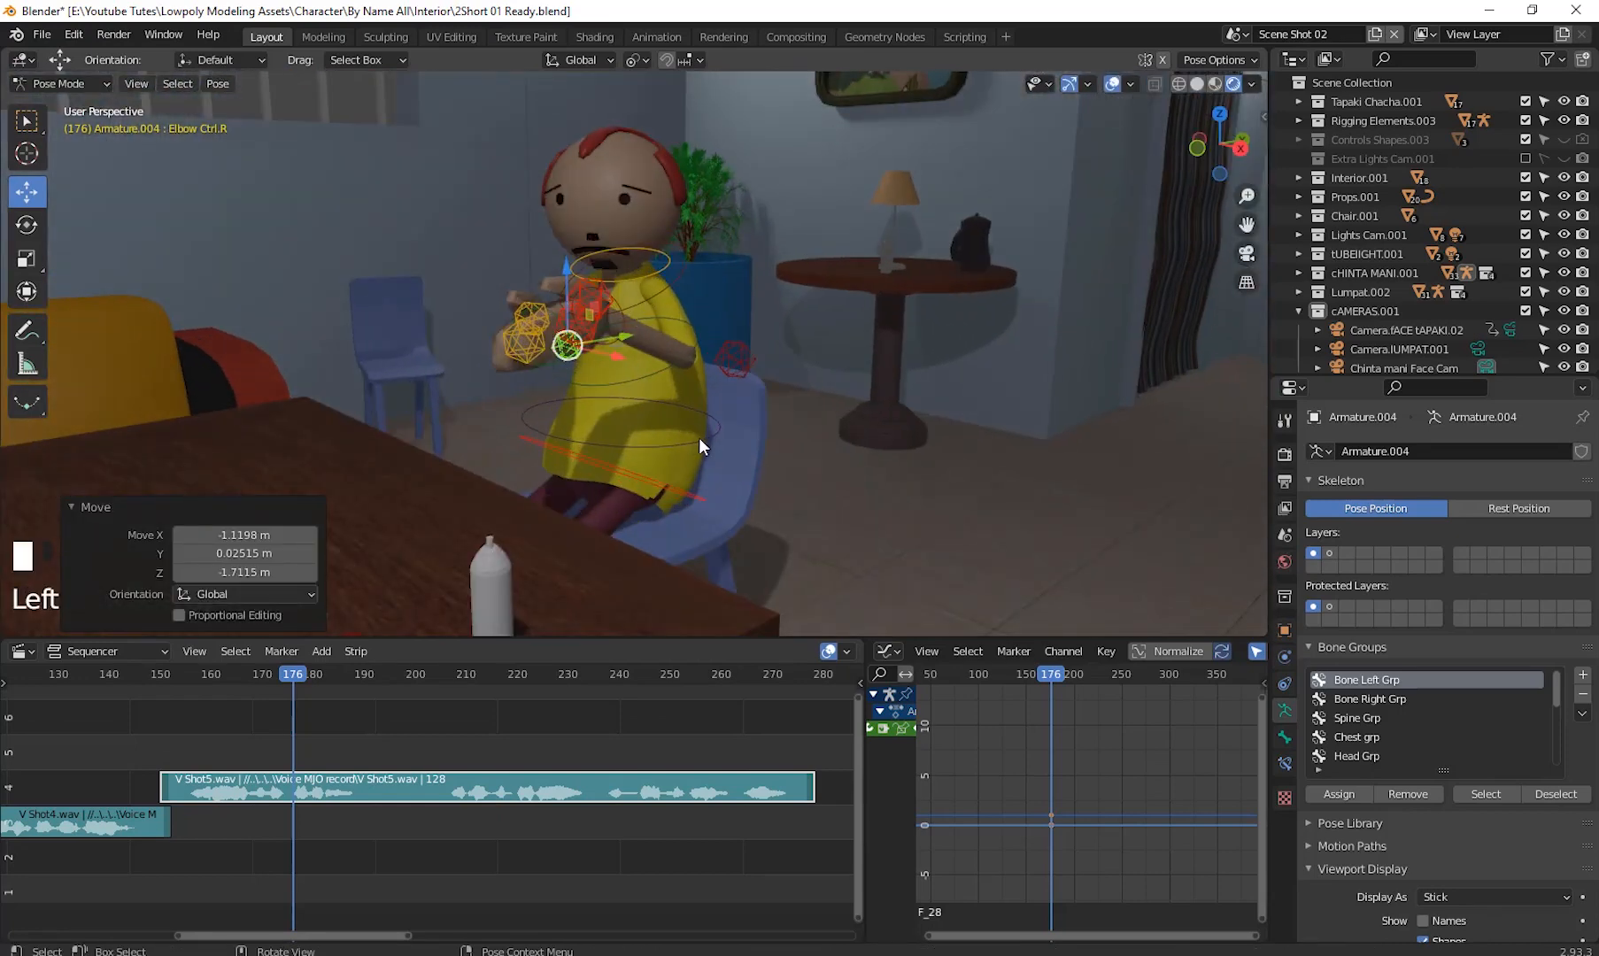
- Rotate the abs control about 16° around the global Z axis
left_click(699, 438)
key("r")
key("z")
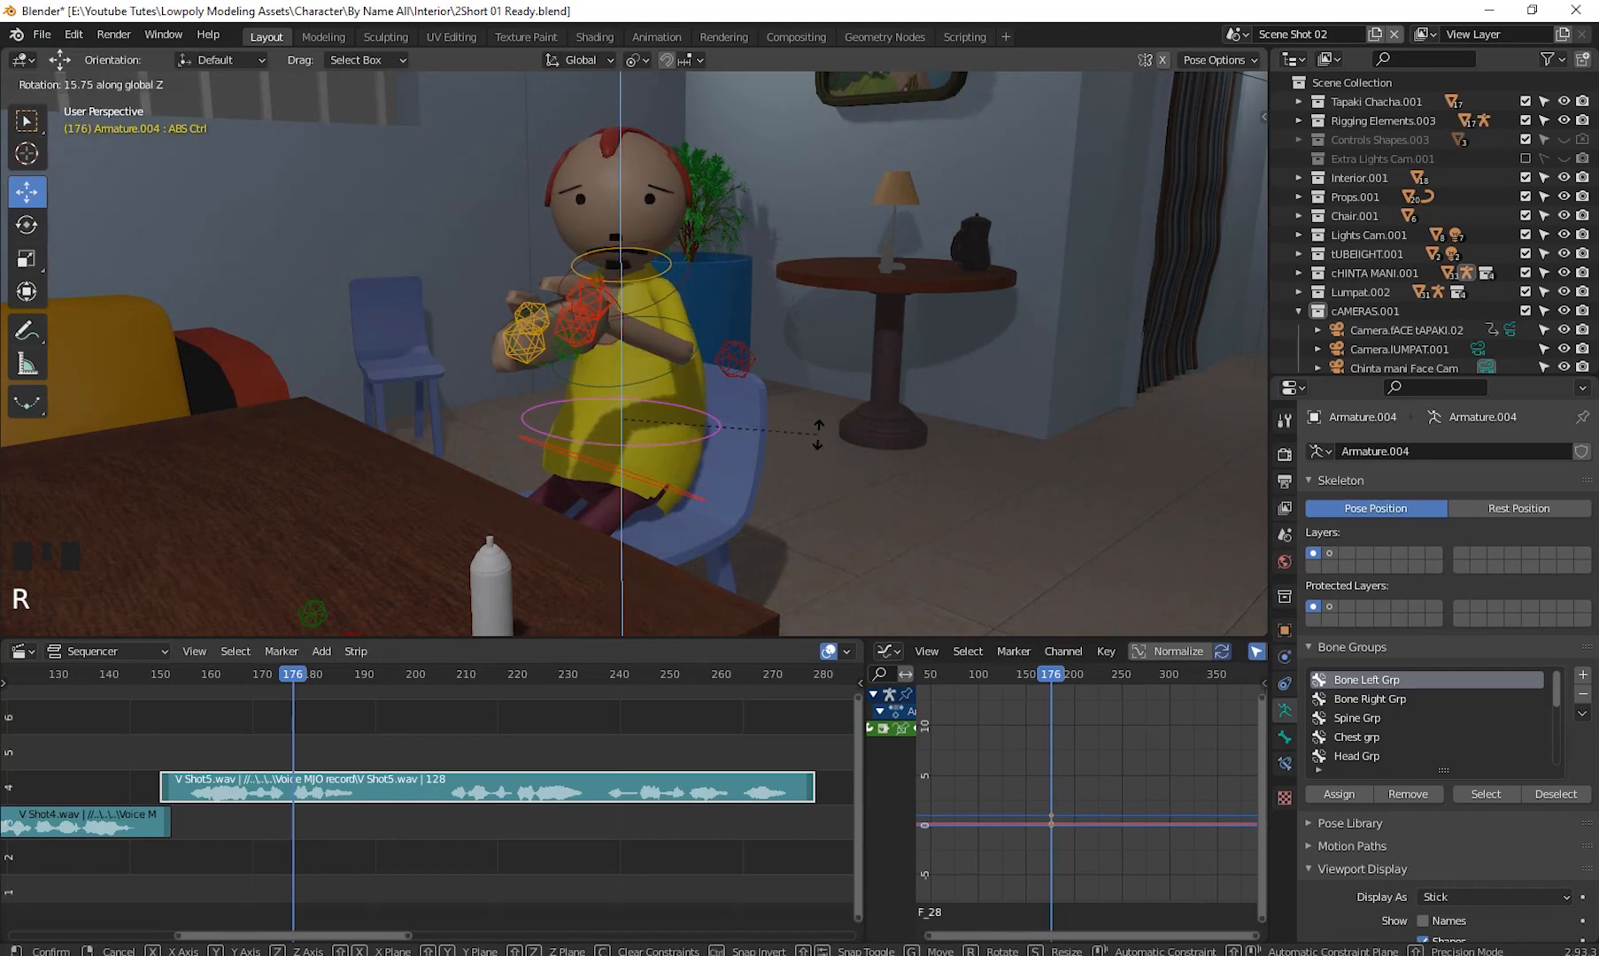
left_click(818, 435)
scroll(835, 479, "down", 7)
middle_click_drag(835, 484, 784, 492, "shift")
scroll(822, 482, "up", 4)
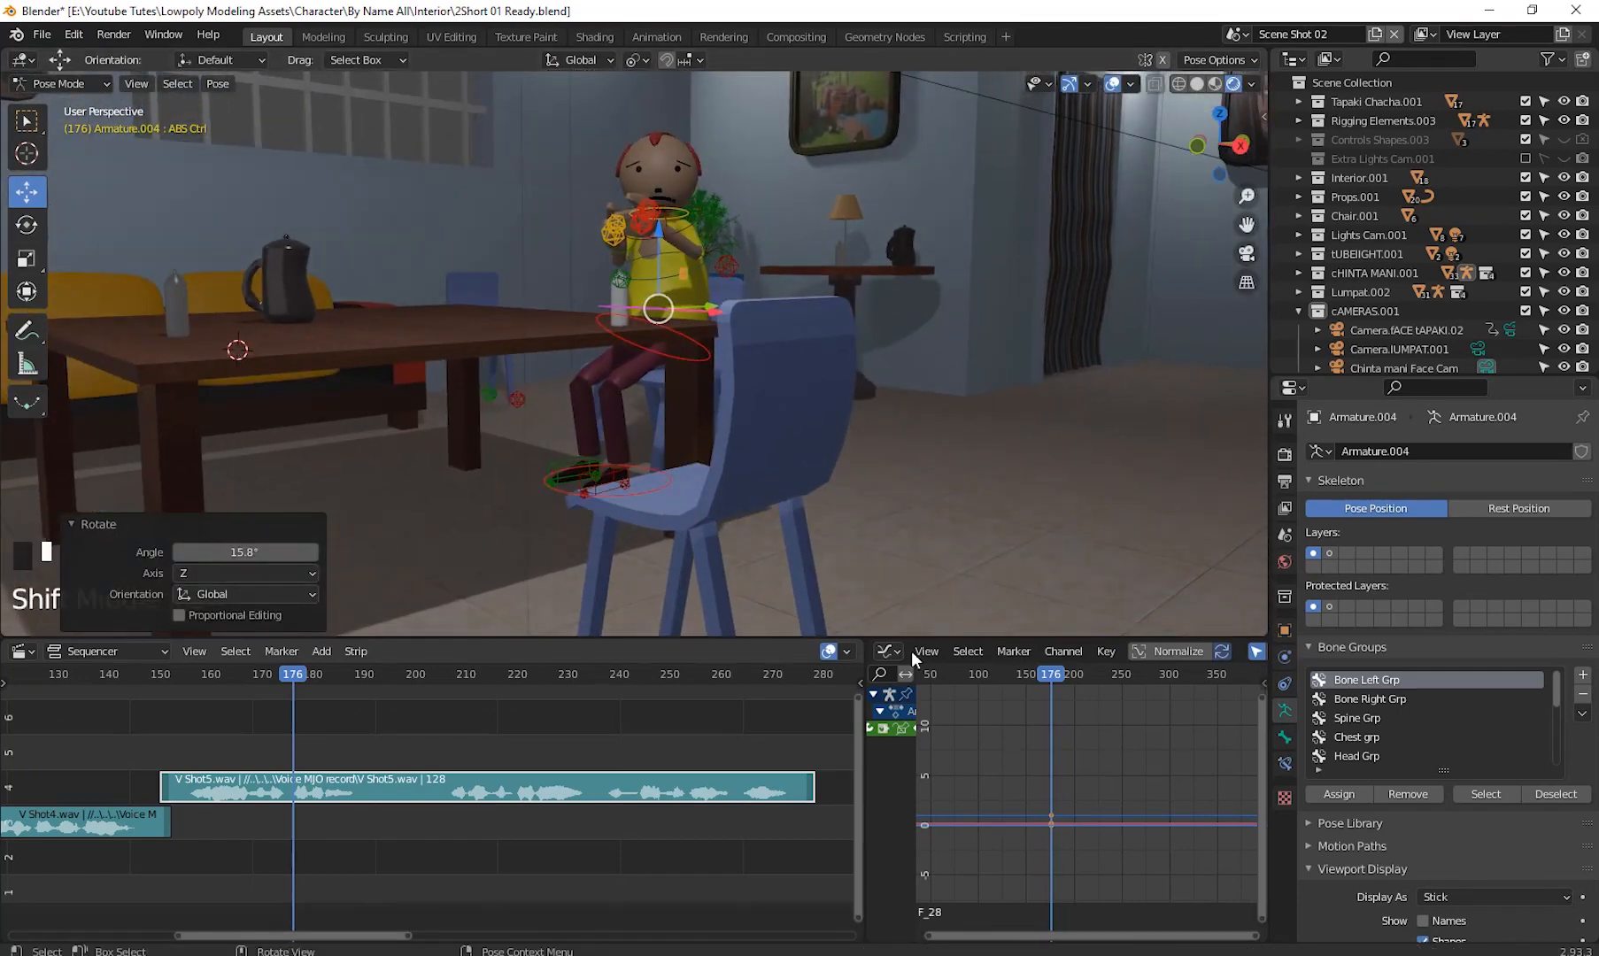
- Go to frame 177, reposition the left hand control and rotate it about 109°
middle_click_drag(921, 521, 918, 497, "shift")
left_click(1040, 674)
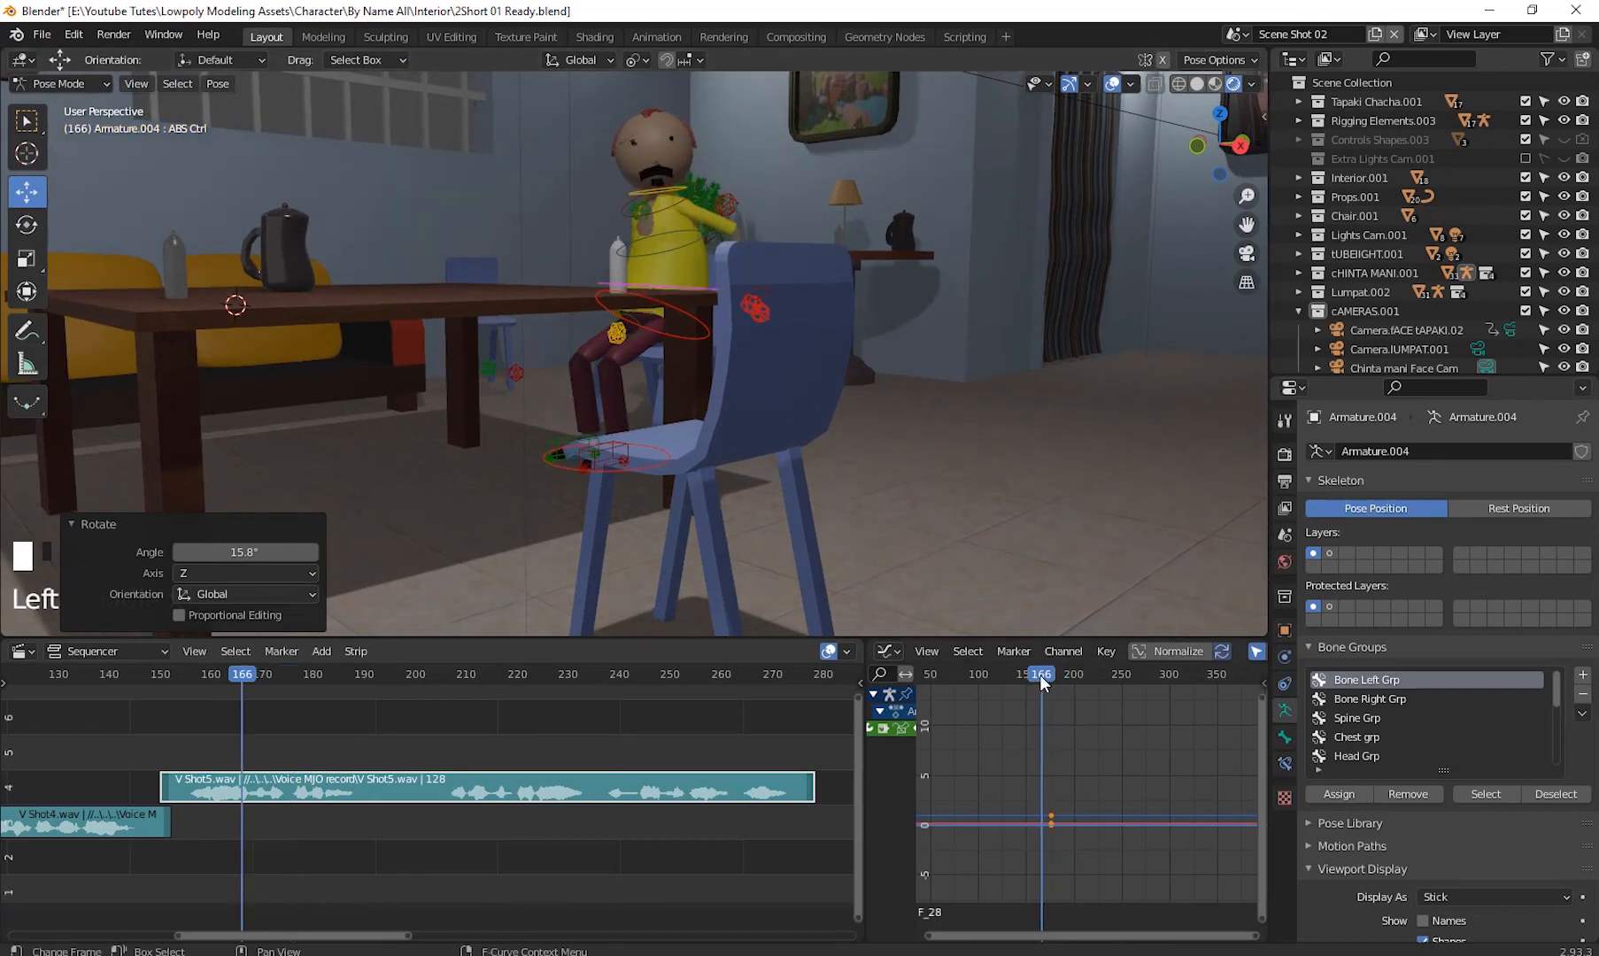
left_click_drag(1042, 677, 1051, 675)
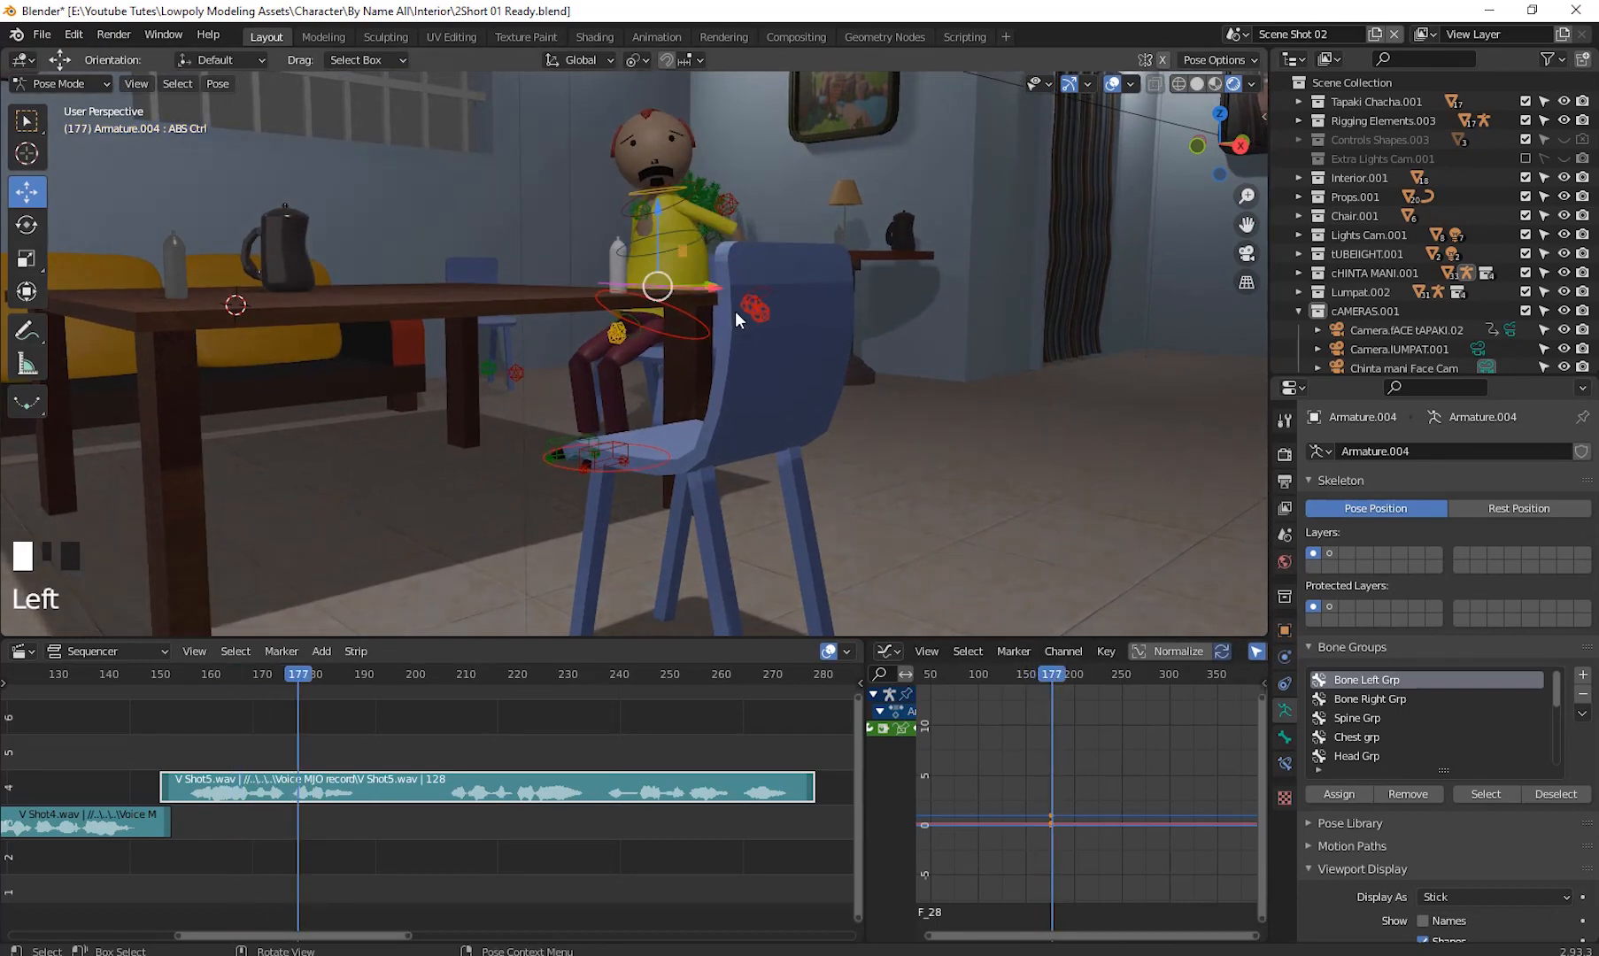
middle_click_drag(735, 310, 906, 435, "shift")
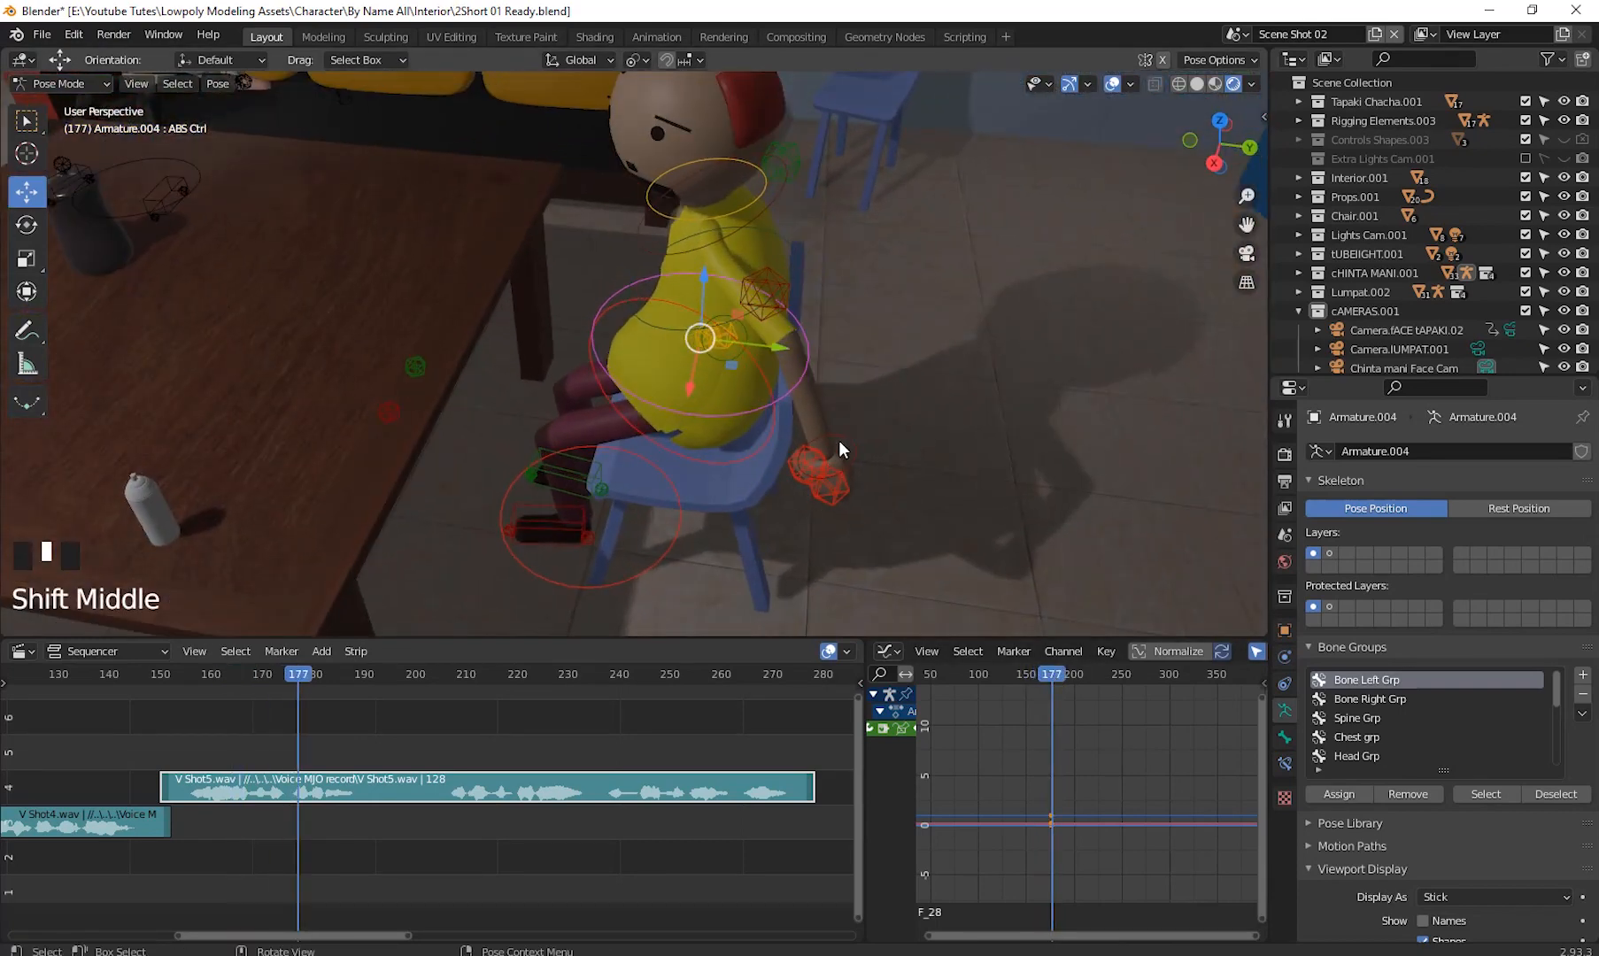
left_click(828, 462)
middle_click_drag(942, 510, 785, 472)
left_click_drag(793, 461, 520, 267)
middle_click_drag(520, 266, 583, 285)
key("r")
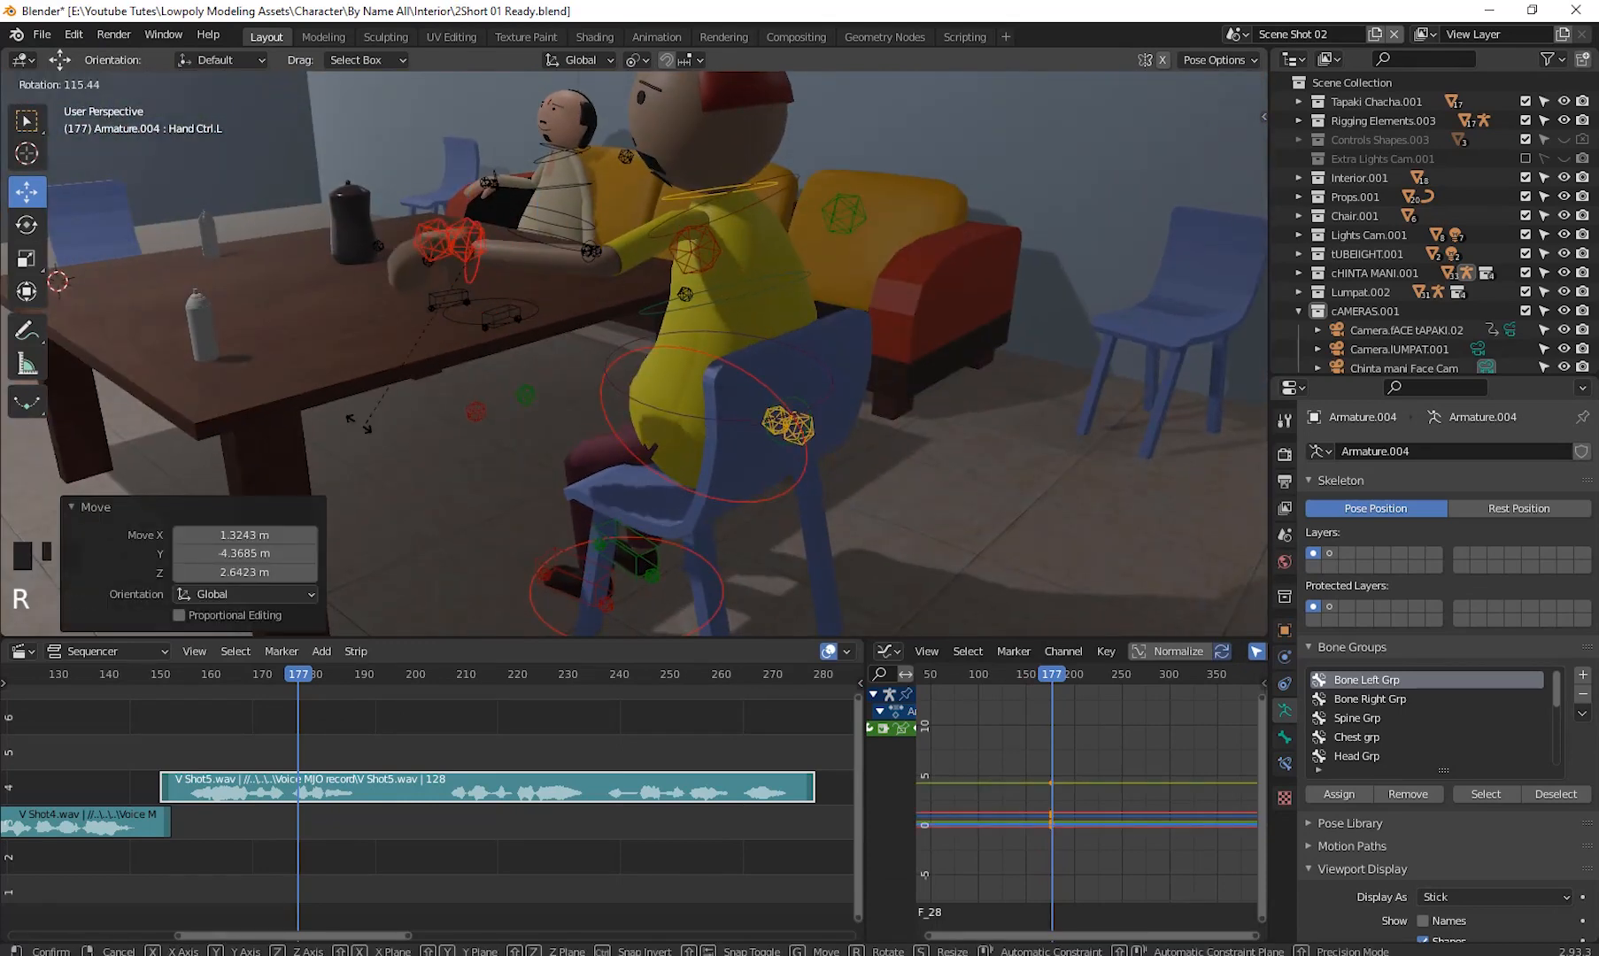
left_click(357, 423)
middle_click_drag(357, 423, 464, 226)
left_click(463, 226)
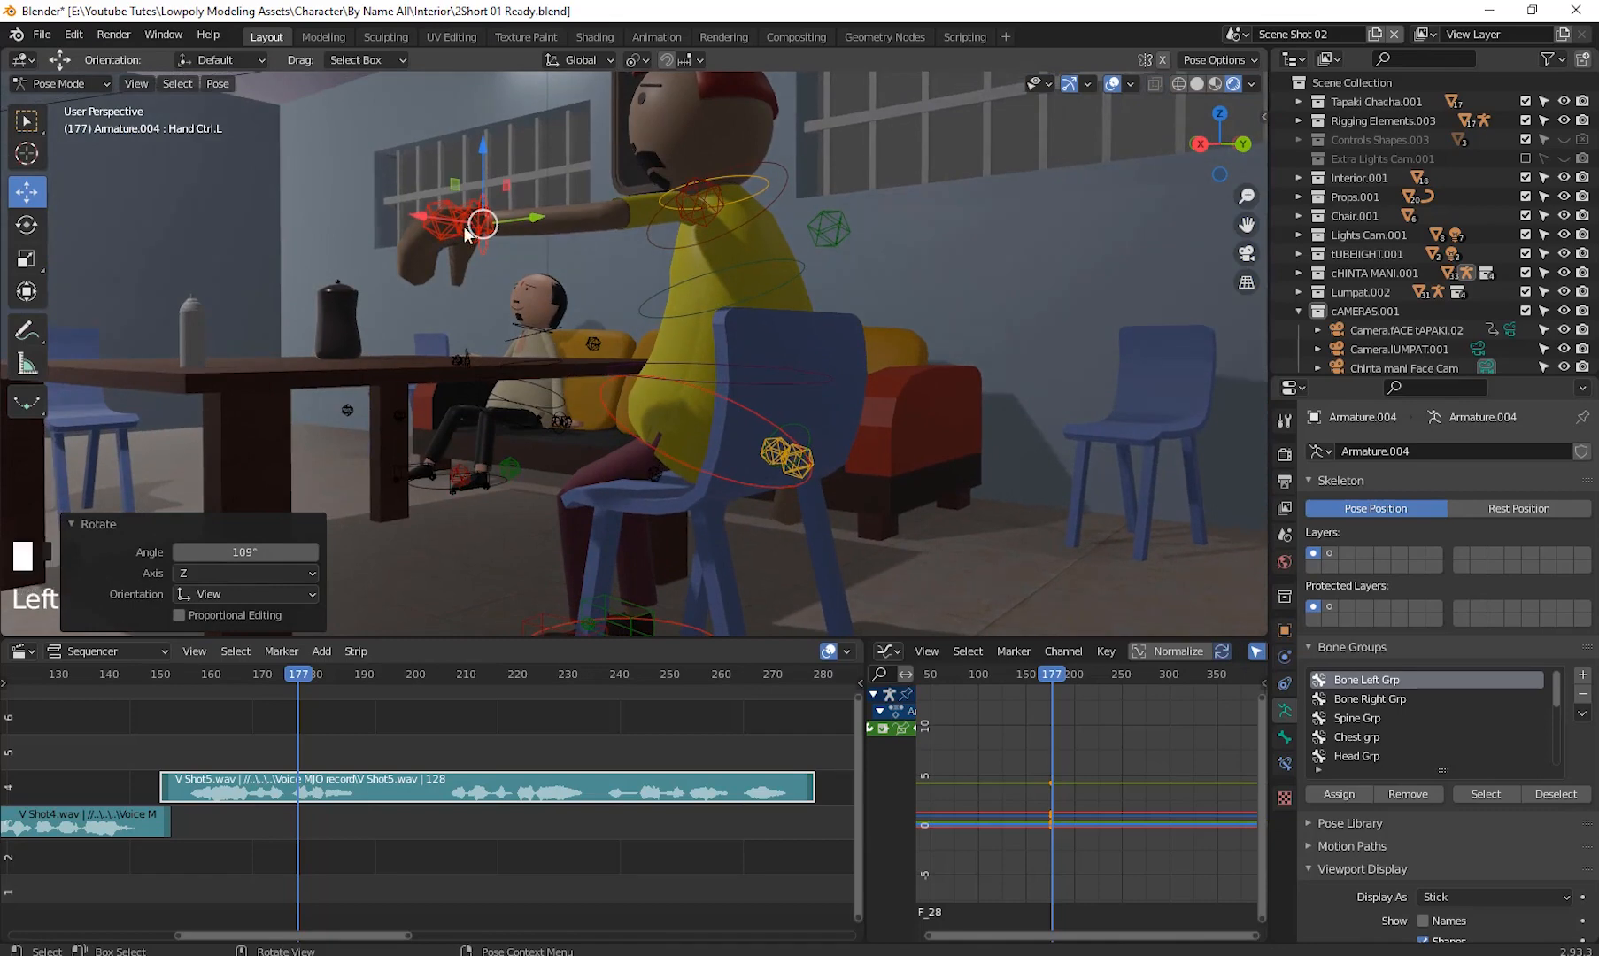
- Clear the rotations of the left and right hand controls
left_click(475, 241)
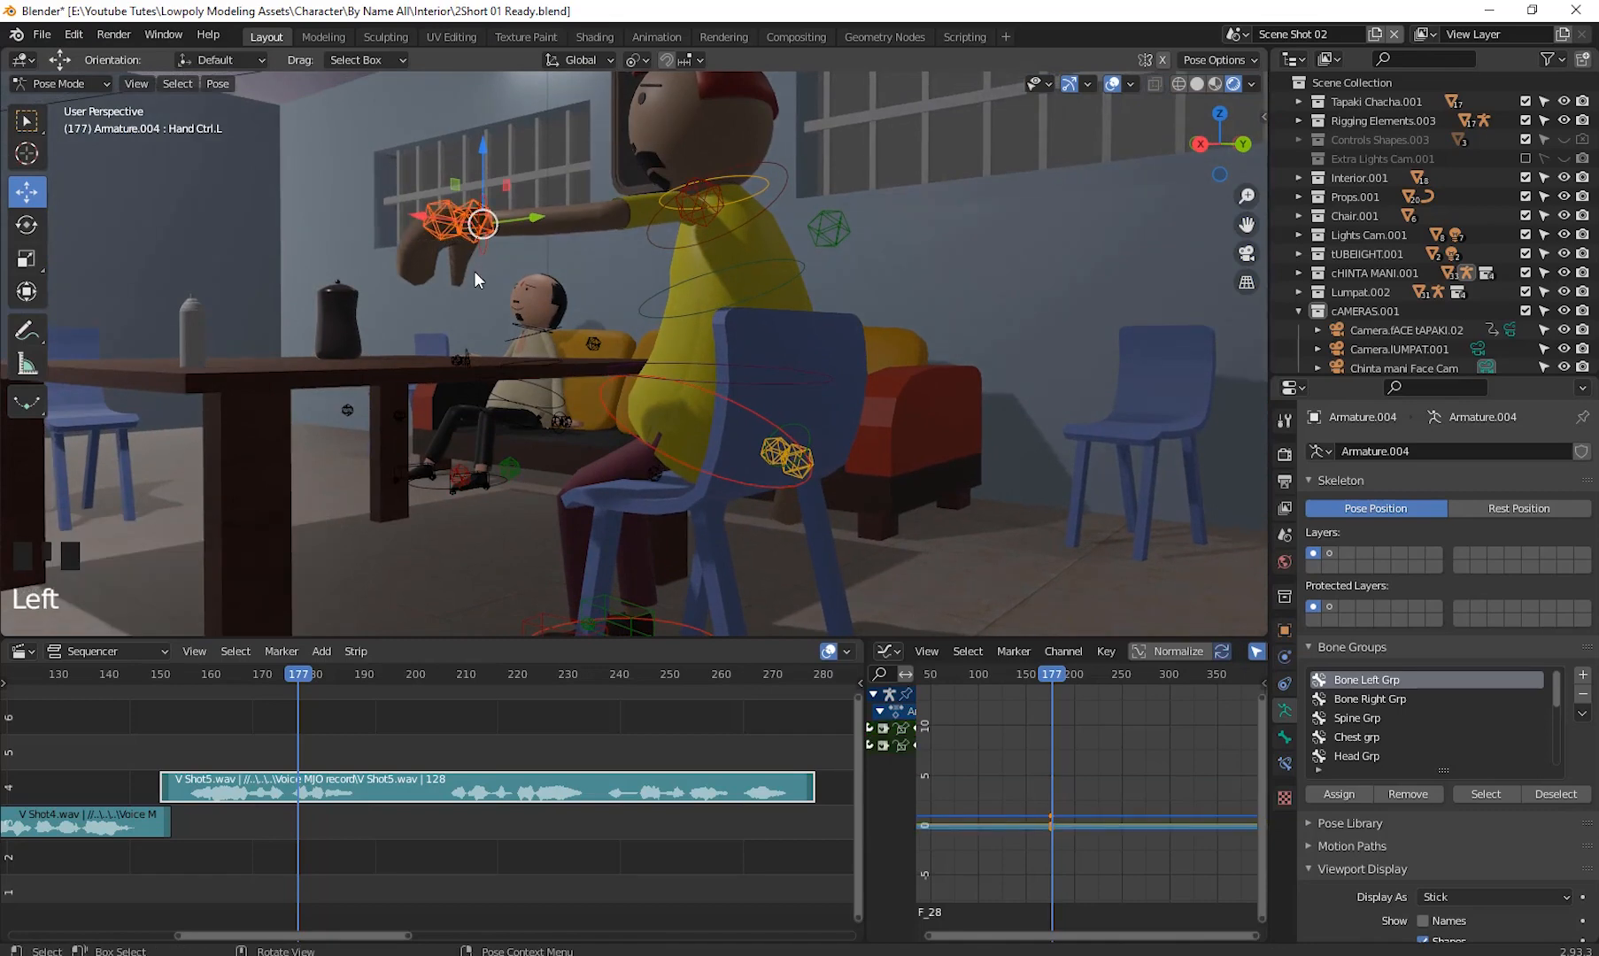
key("alt+r")
middle_click_drag(796, 224, 591, 245)
left_click(762, 500, "shift")
key("alt+r")
- Move the right hand control forward and rotate it about -113°
middle_click_drag(1014, 512, 752, 522)
left_click(646, 527)
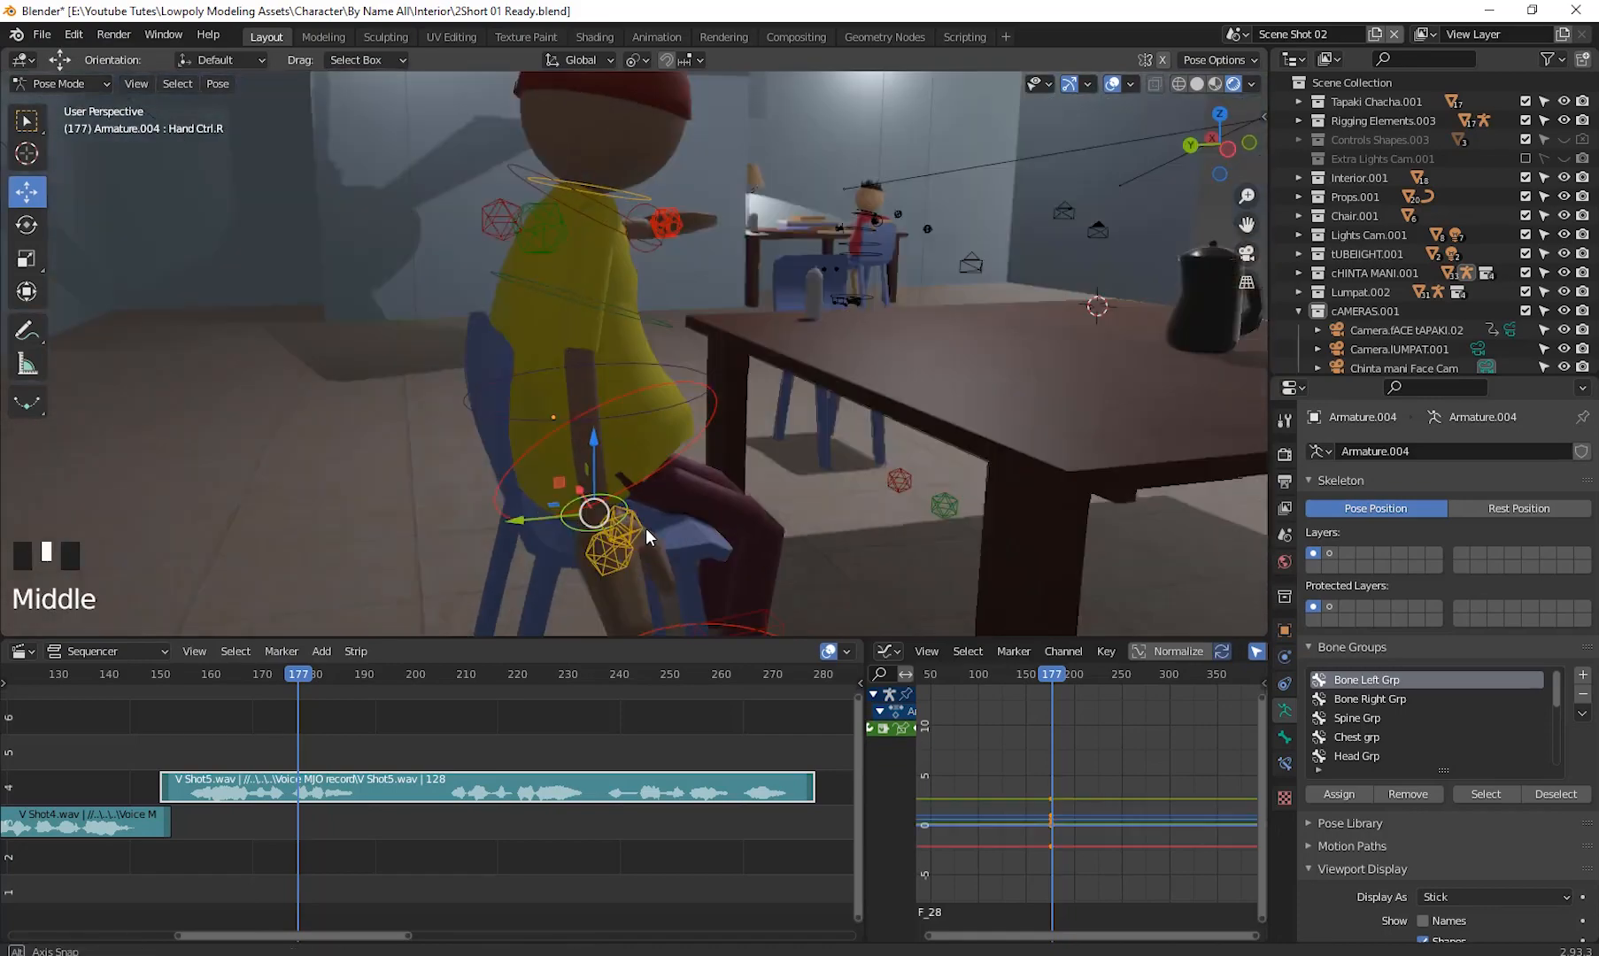
key("g")
middle_click_drag(709, 380, 567, 438)
key("g")
middle_click_drag(619, 293, 797, 549)
key("r")
left_click(937, 159)
middle_click_drag(938, 266, 898, 414)
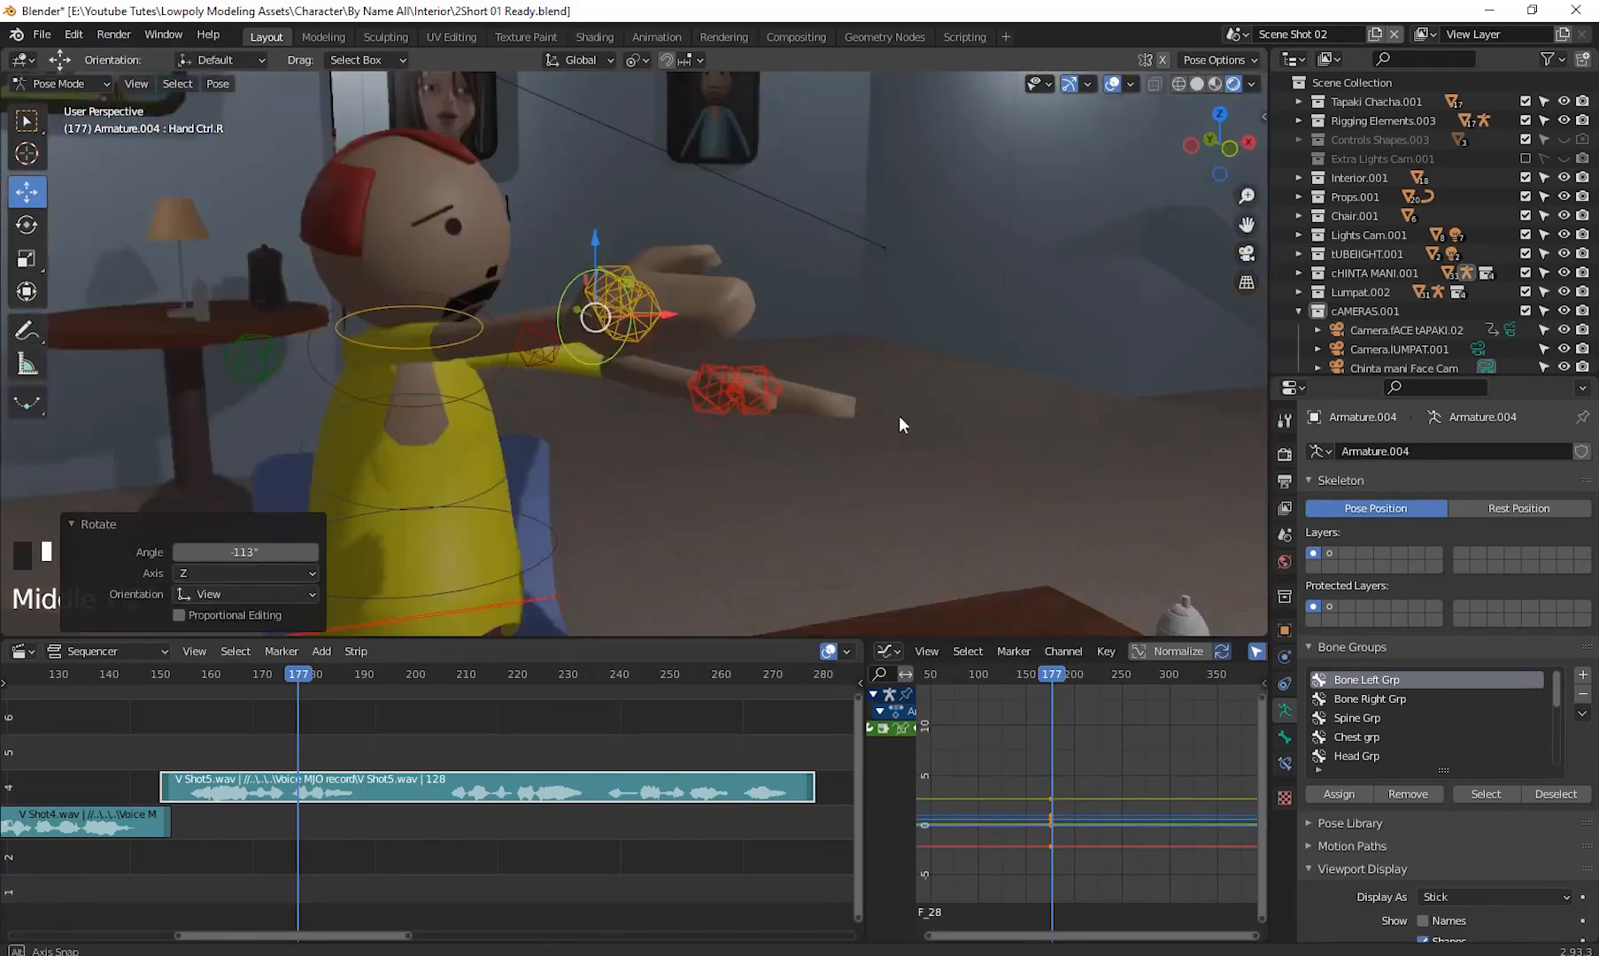
- Move the right hand control again and rotate it twice to refine the hand's angle
key("g")
middle_click_drag(761, 433, 503, 469)
left_click(675, 421)
left_click_drag(660, 416, 566, 403)
middle_click_drag(620, 265, 797, 496)
key("r")
middle_click_drag(863, 326, 952, 332)
left_click(580, 522)
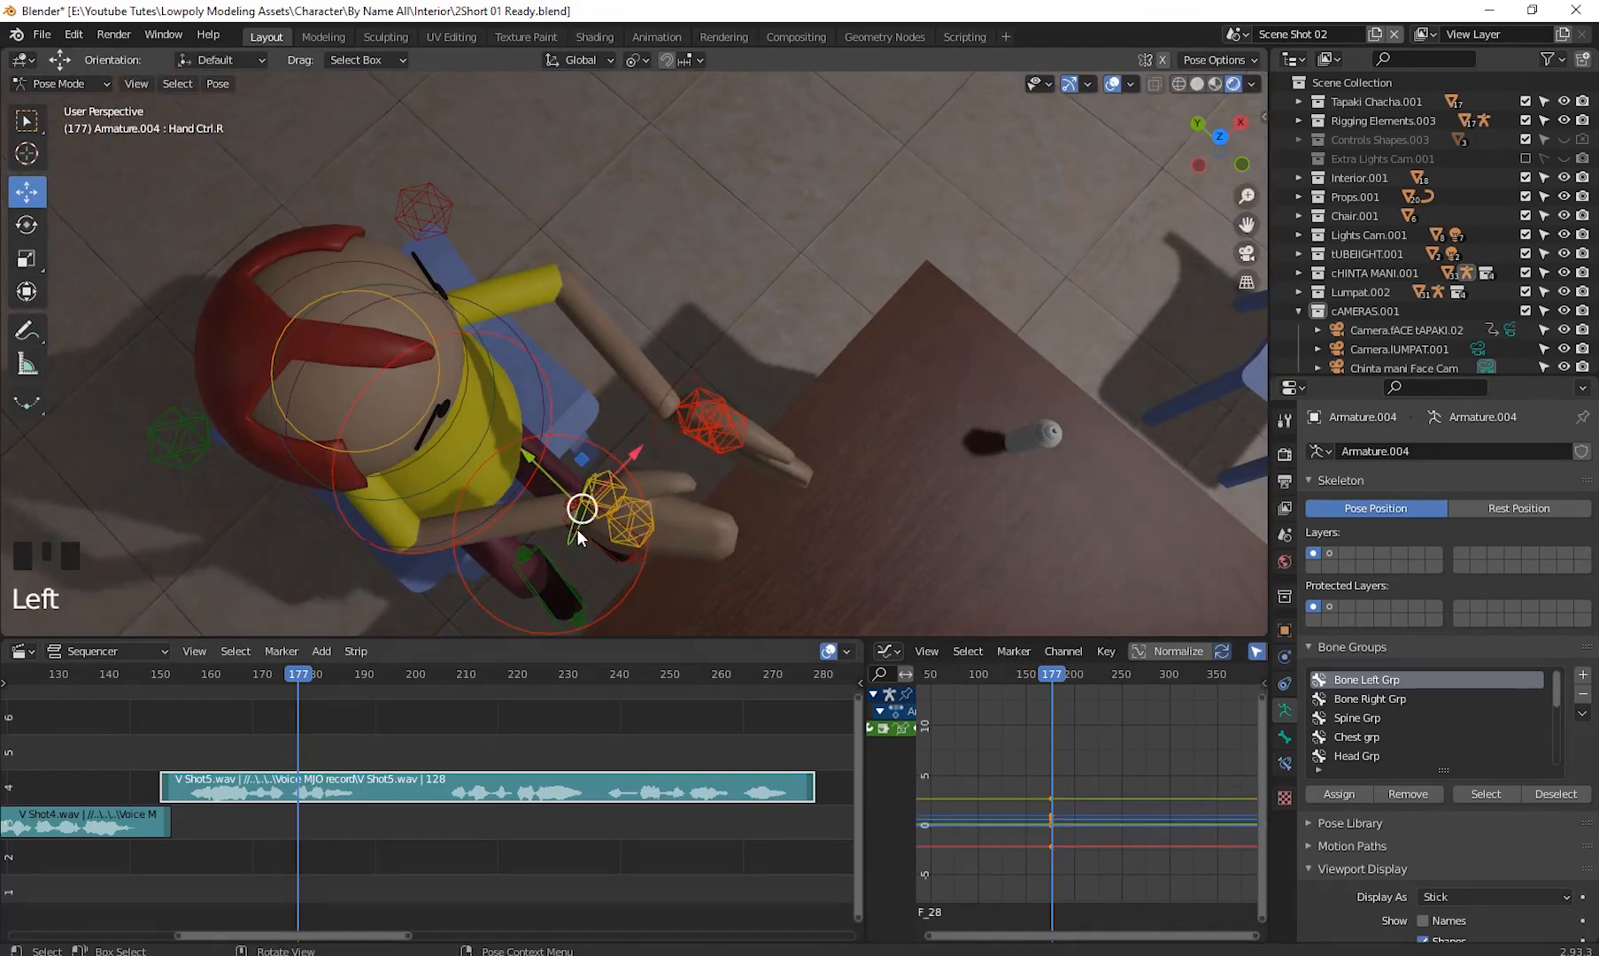
key("r")
left_click(599, 550)
- Move the right hand control, then move the left elbow control about 1.4 m down
key("g")
middle_click_drag(677, 456, 699, 266)
left_click(722, 439)
key("g")
left_click(682, 382)
key("g")
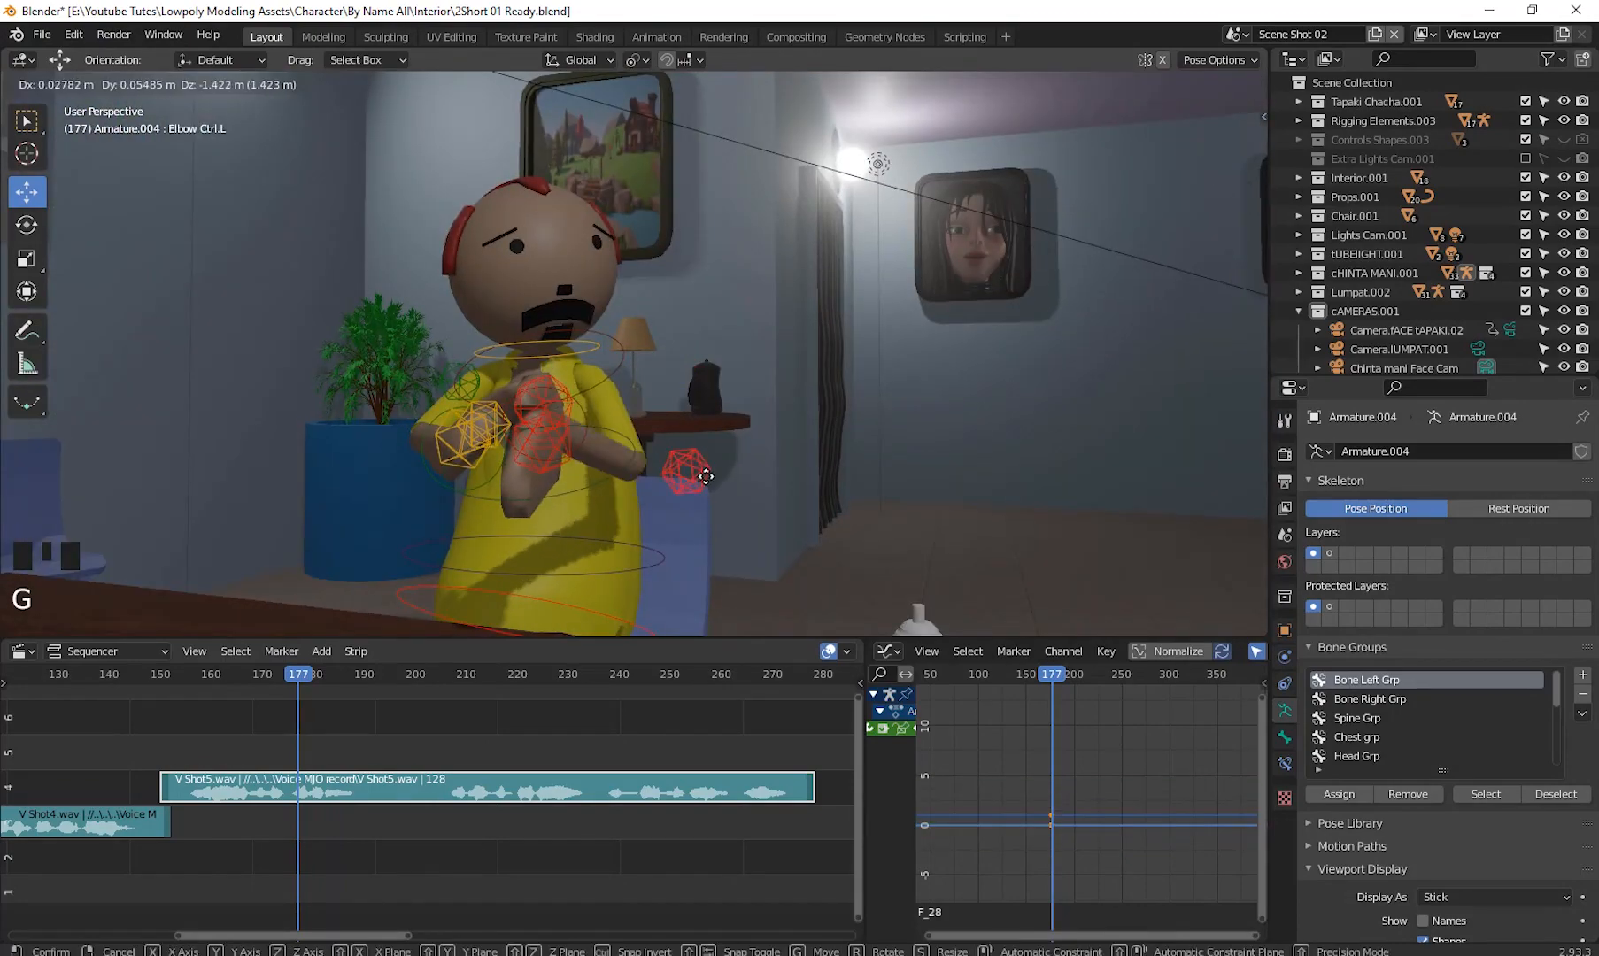
left_click(706, 475)
middle_click_drag(706, 475, 894, 461)
- Select the left elbow control and raise it about 1.09 m
left_click(253, 400)
left_click(505, 256)
middle_click_drag(885, 390, 726, 455)
left_click(728, 399)
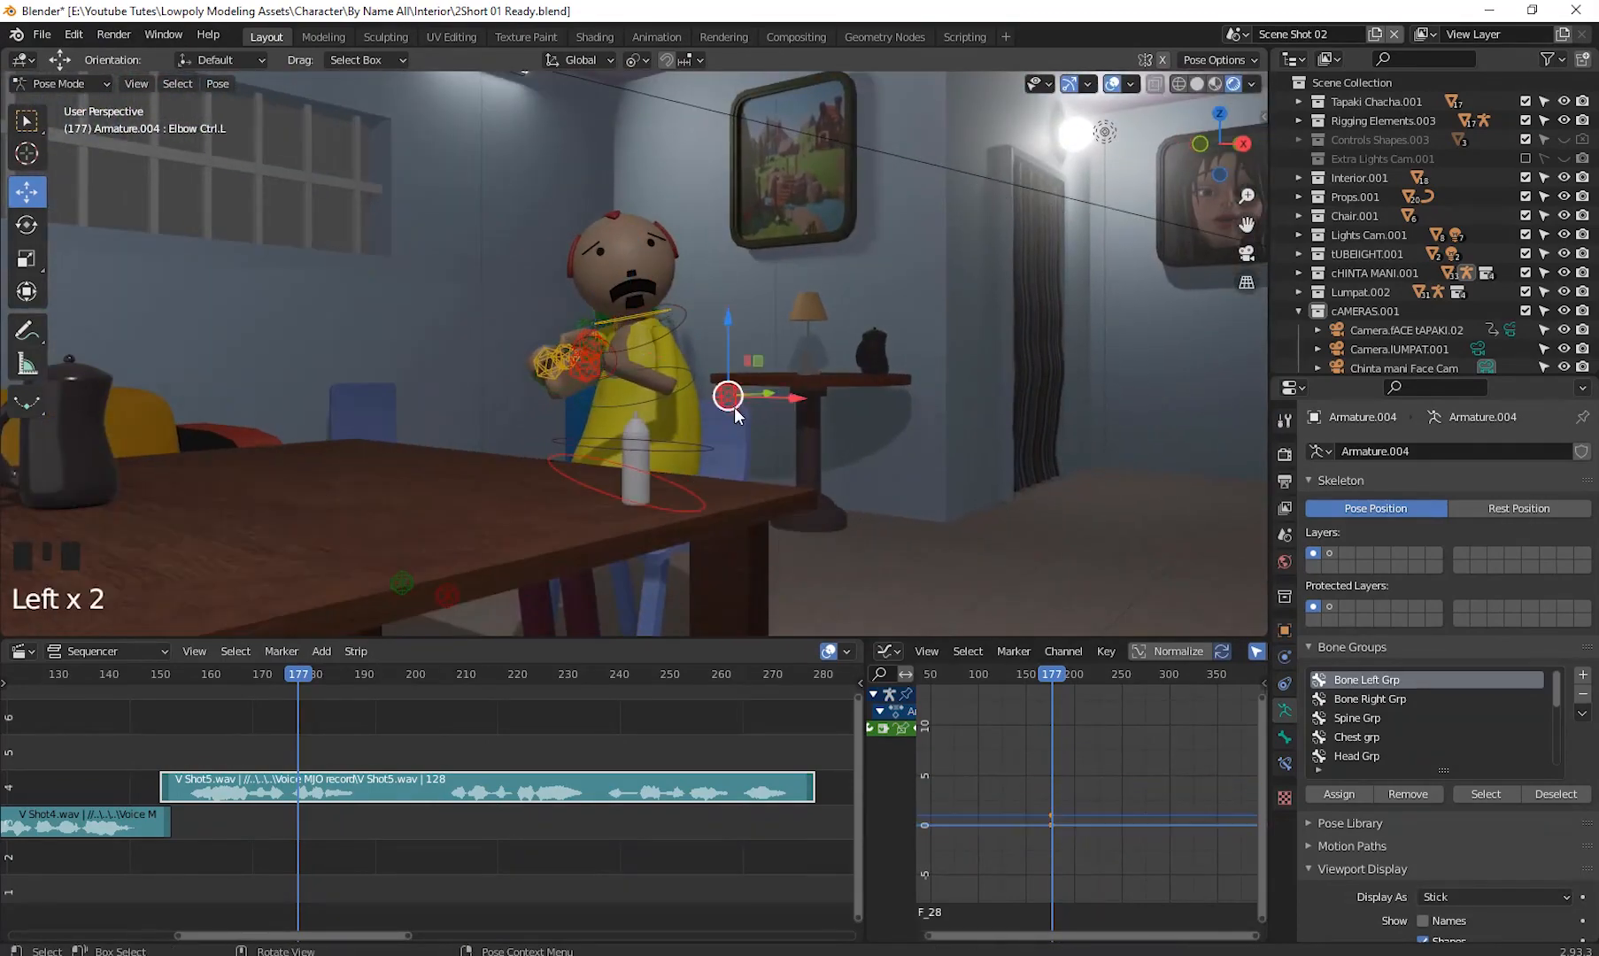
left_click_drag(731, 403, 735, 361)
scroll(744, 425, "down", 2)
middle_click_drag(749, 477, 597, 355, "shift")
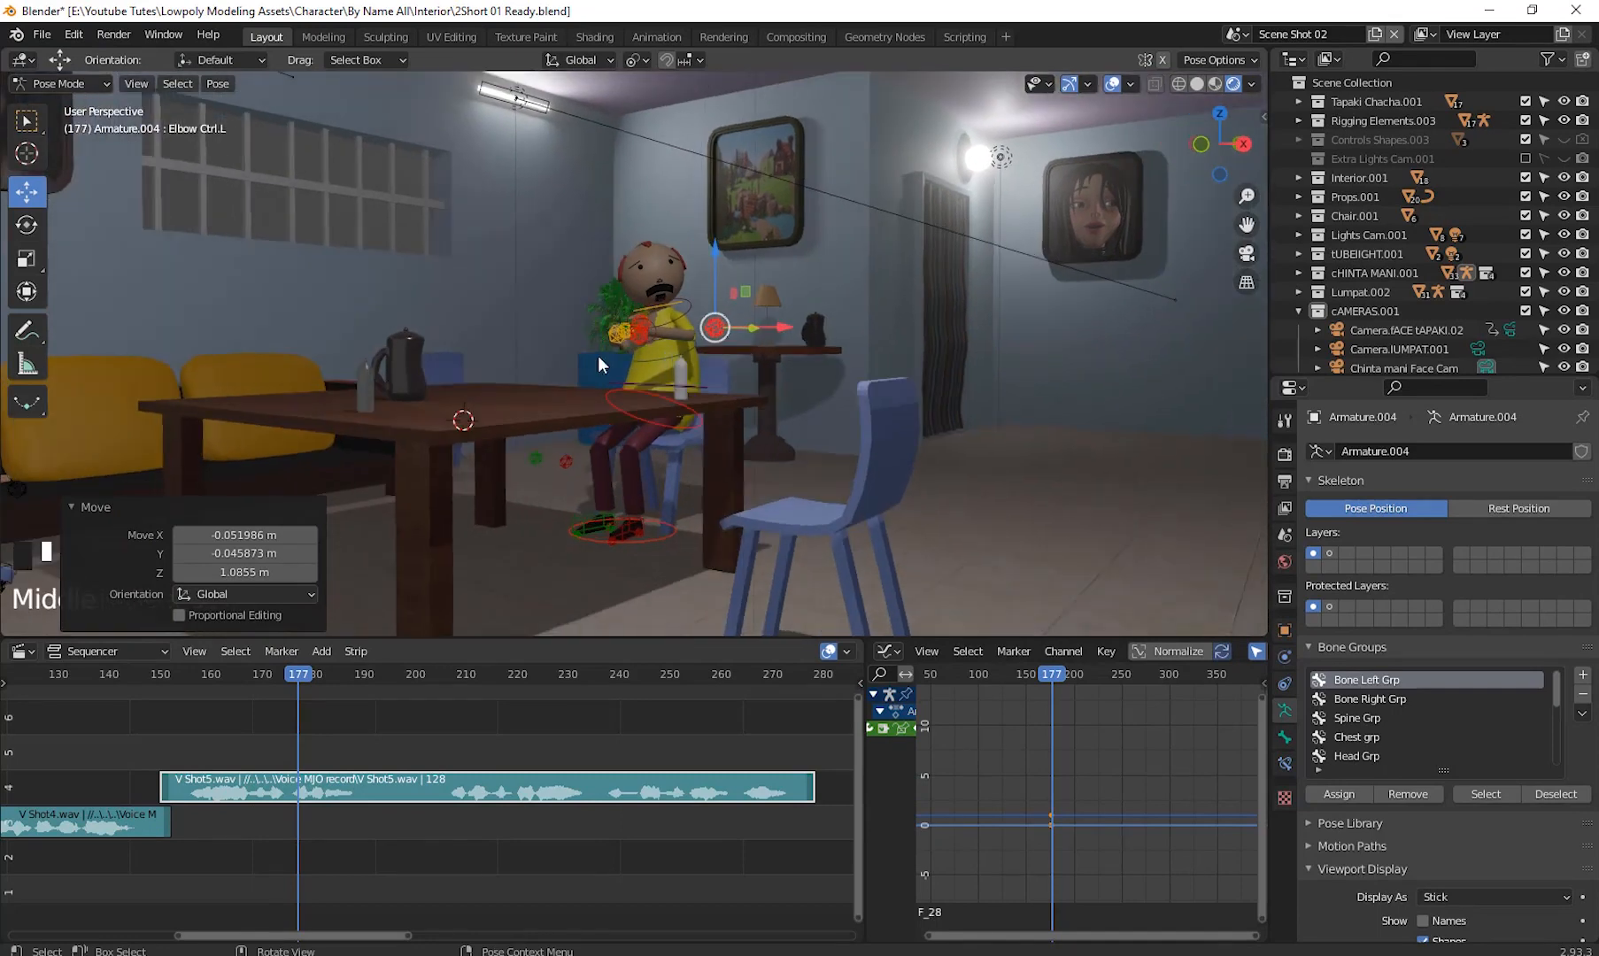
- Select all the character's controls and insert a keyframe at frame 177
left_click_drag(484, 207, 836, 610)
middle_click_drag(794, 512, 796, 491)
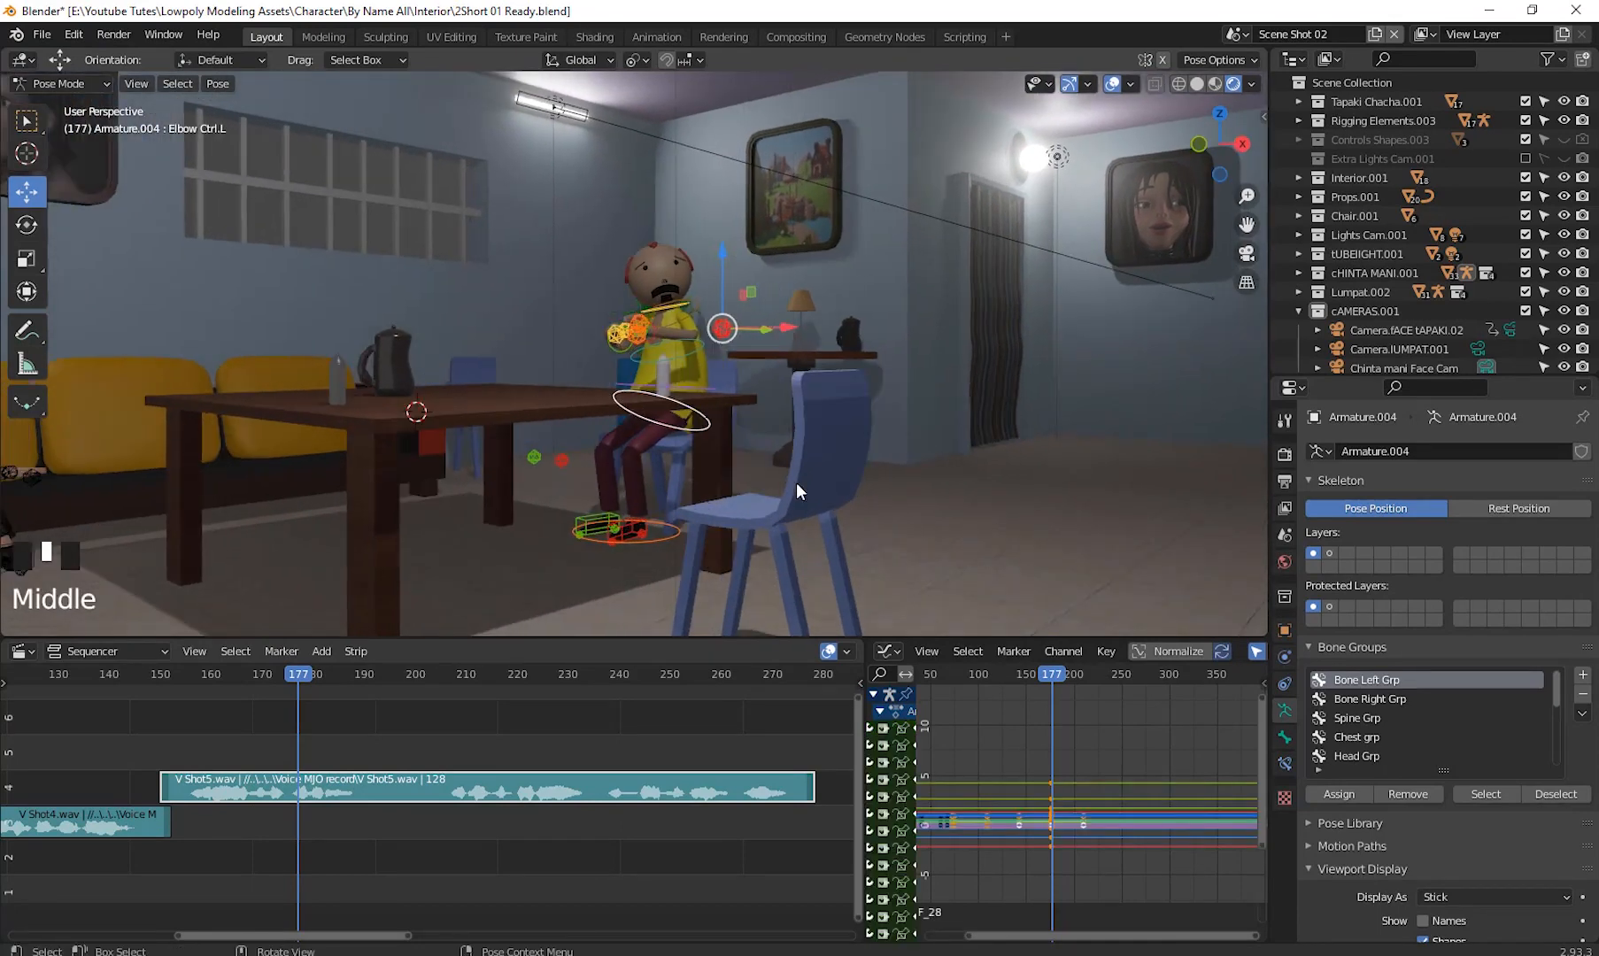
middle_click_drag(919, 444, 916, 451, "shift")
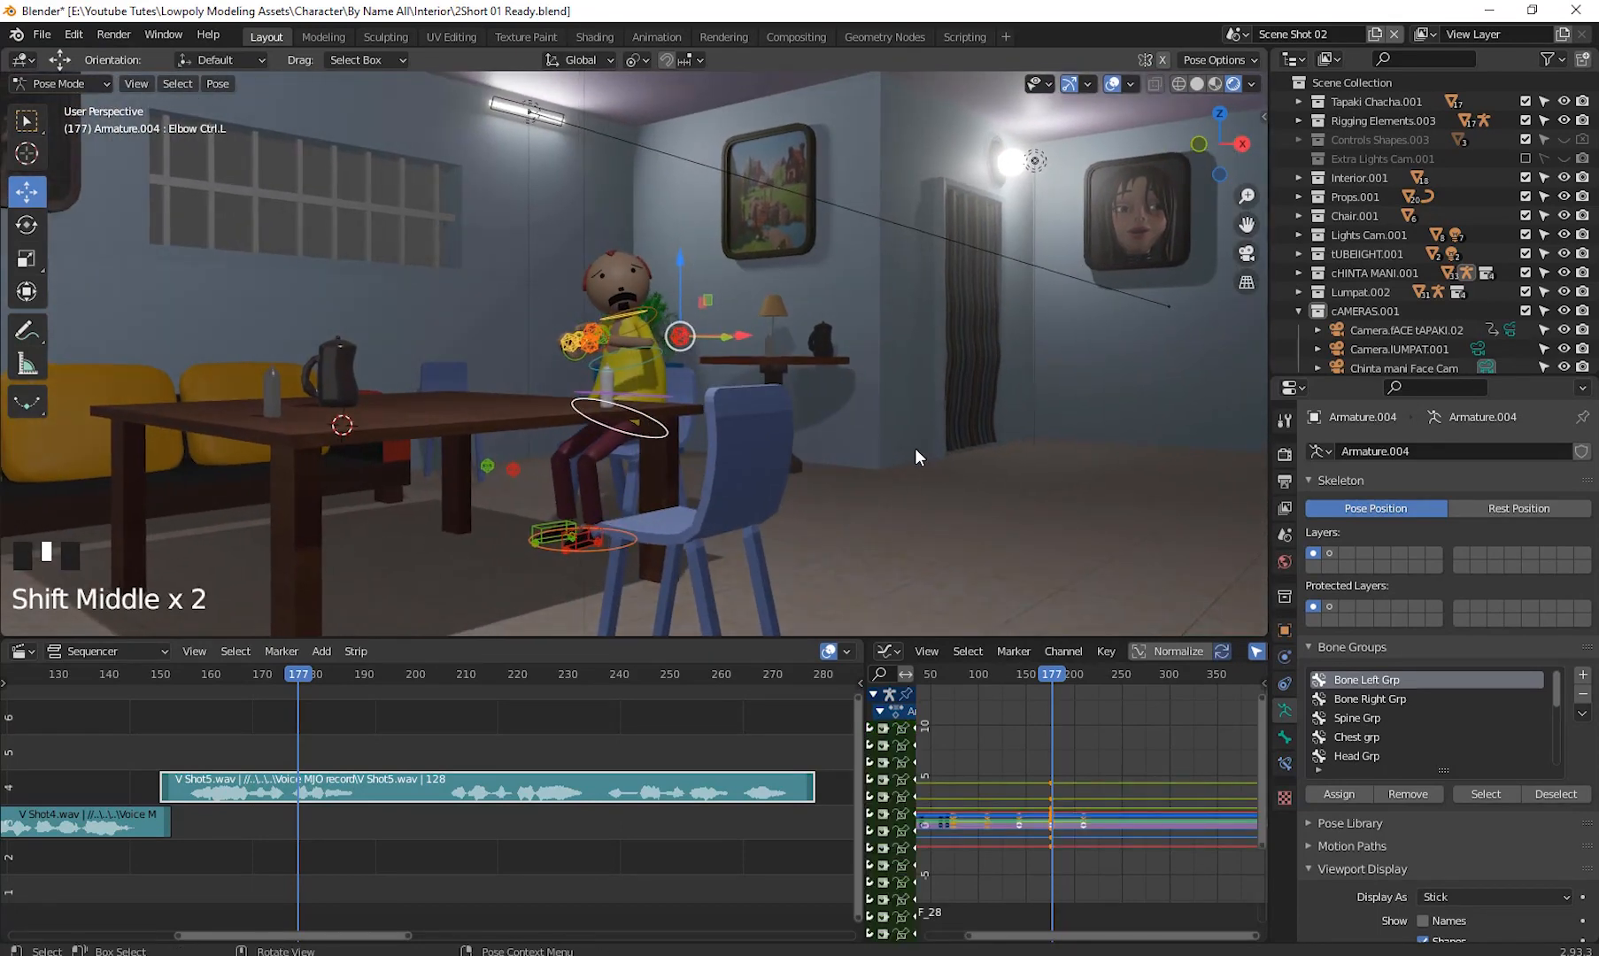
key("i")
left_click(915, 449)
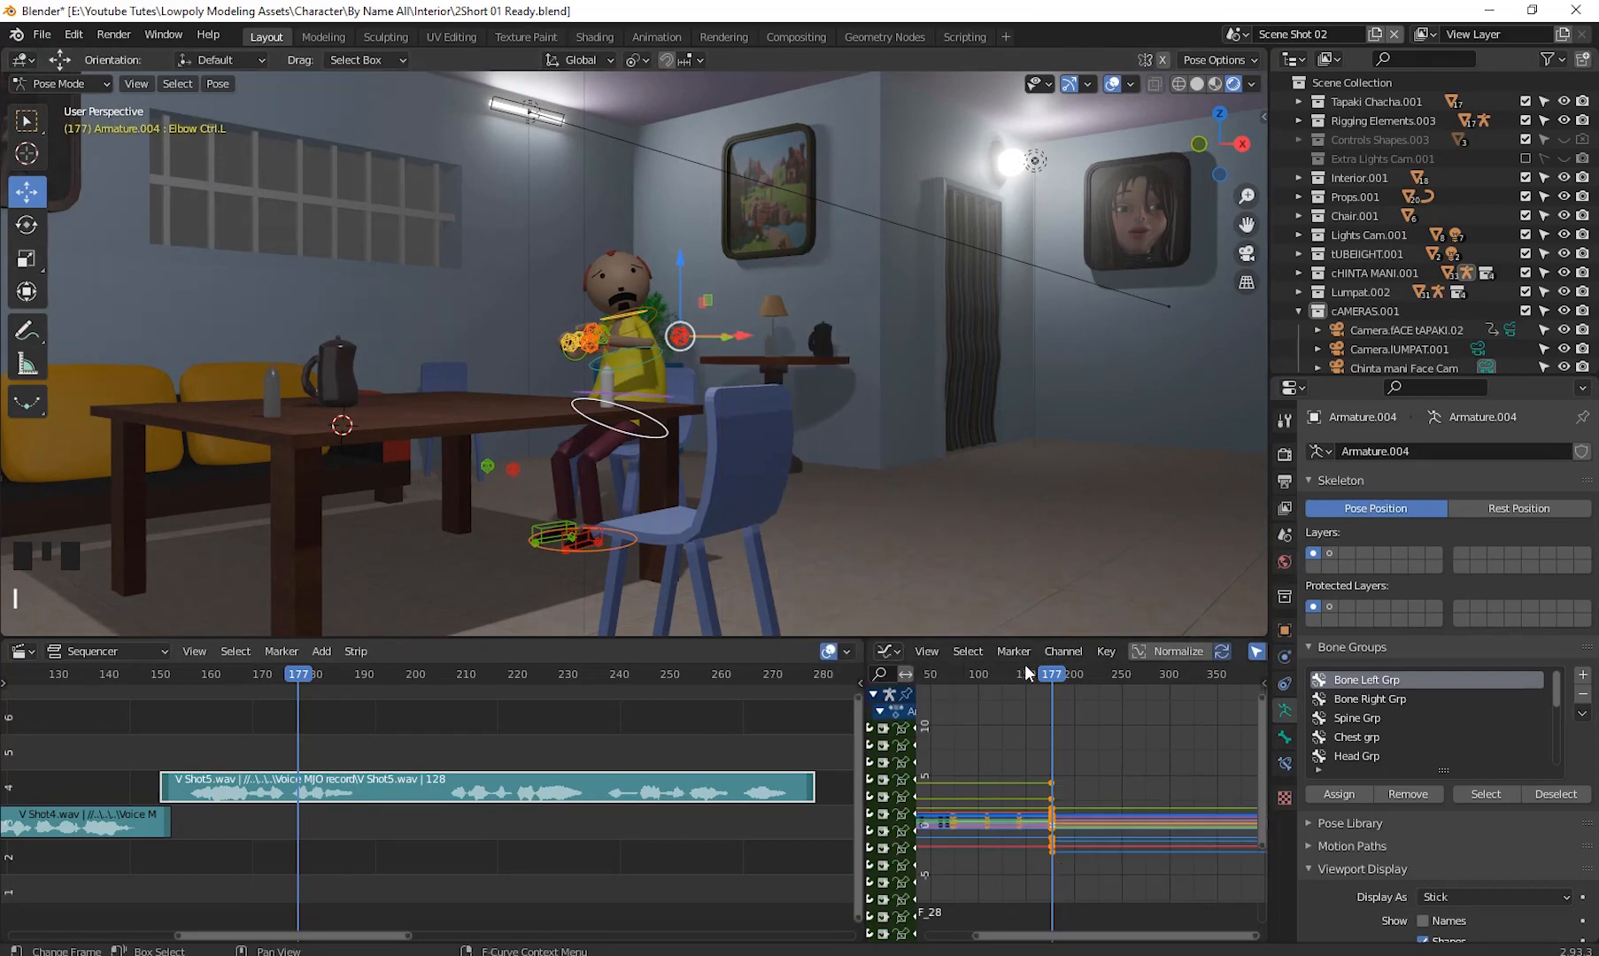
- Step through the frames, then select all controls and insert a keyframe at frame 199 to hold the pose
key("Left")
key("Left")
key("Left")
key("Left")
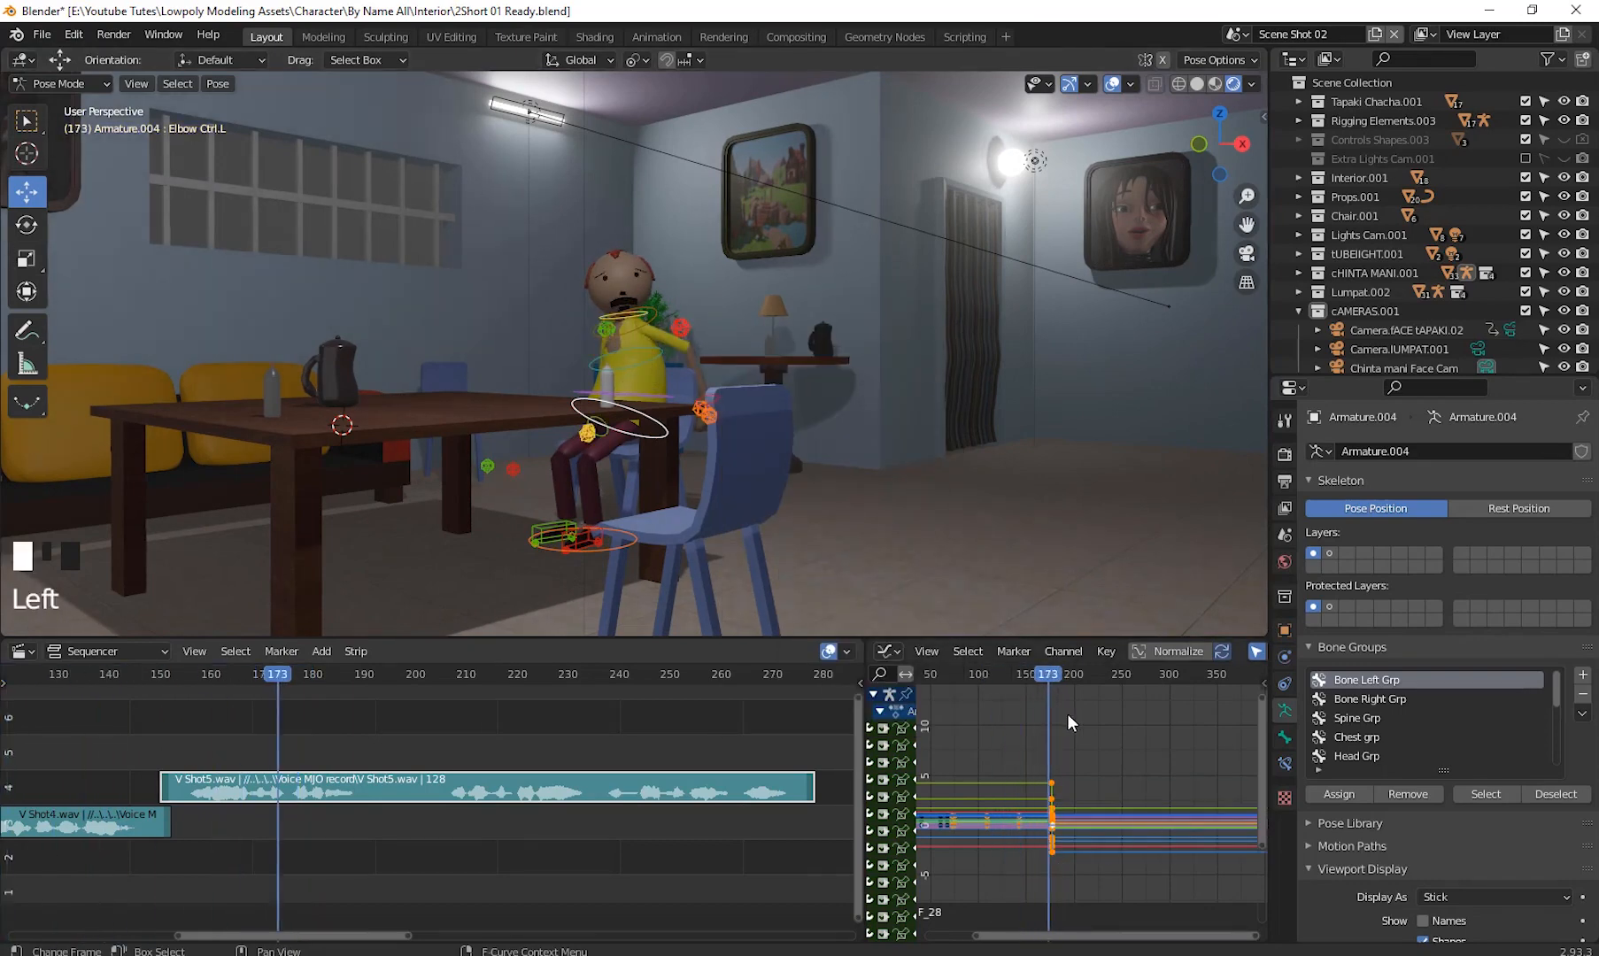
left_click_drag(1067, 715, 1068, 763)
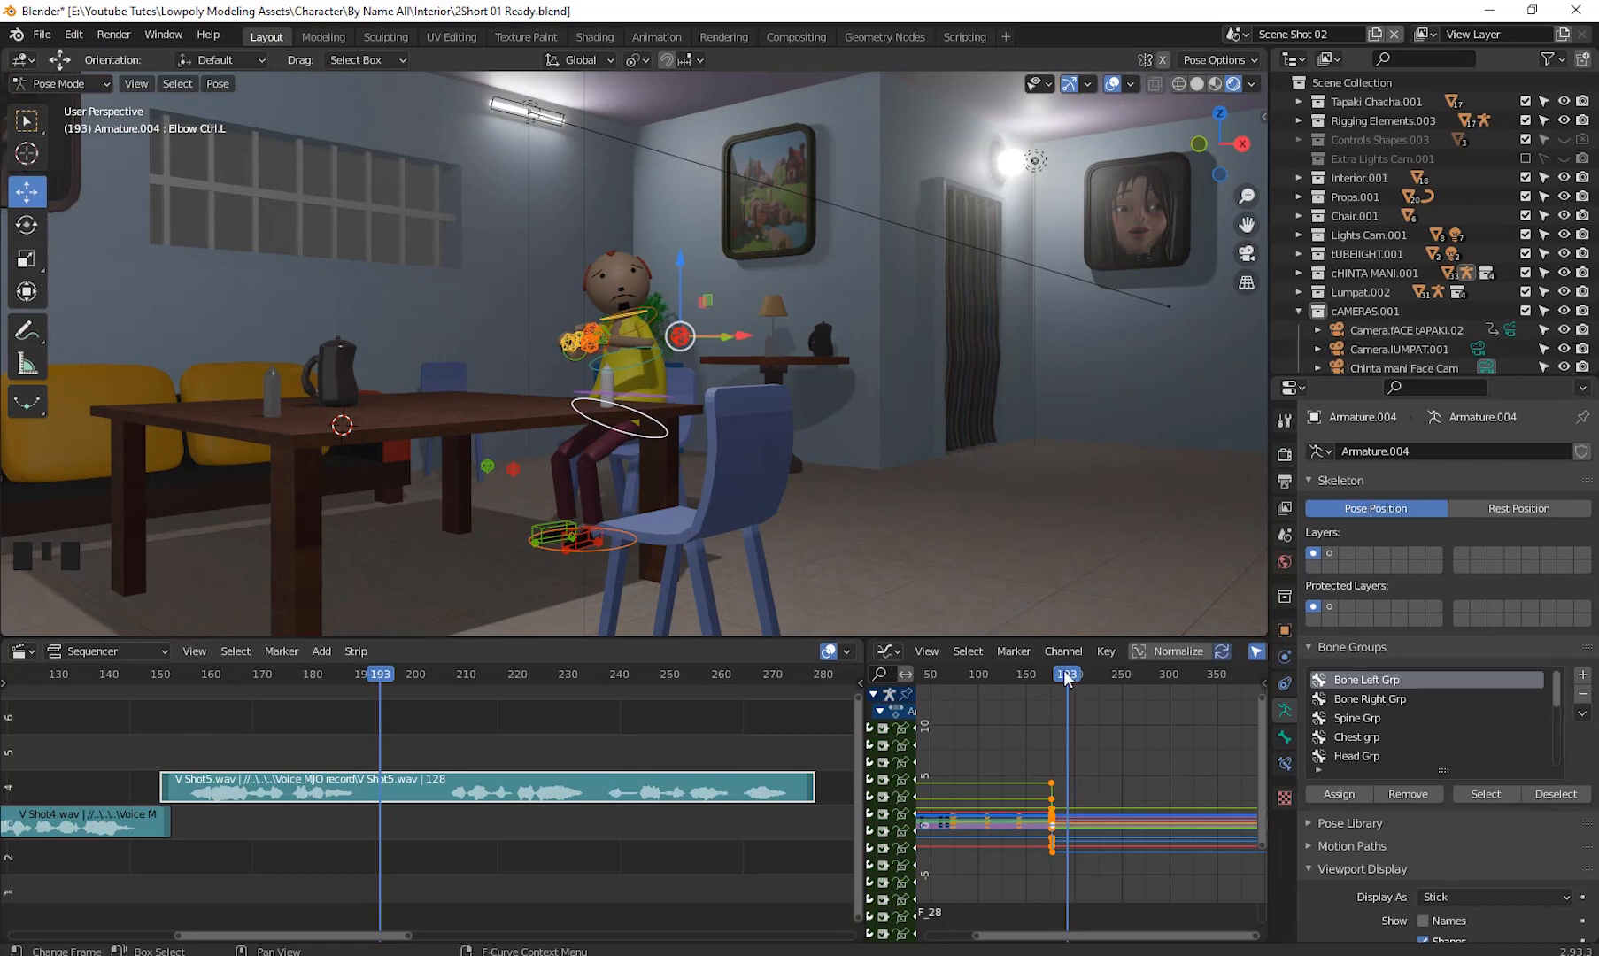
left_click_drag(516, 205, 748, 547)
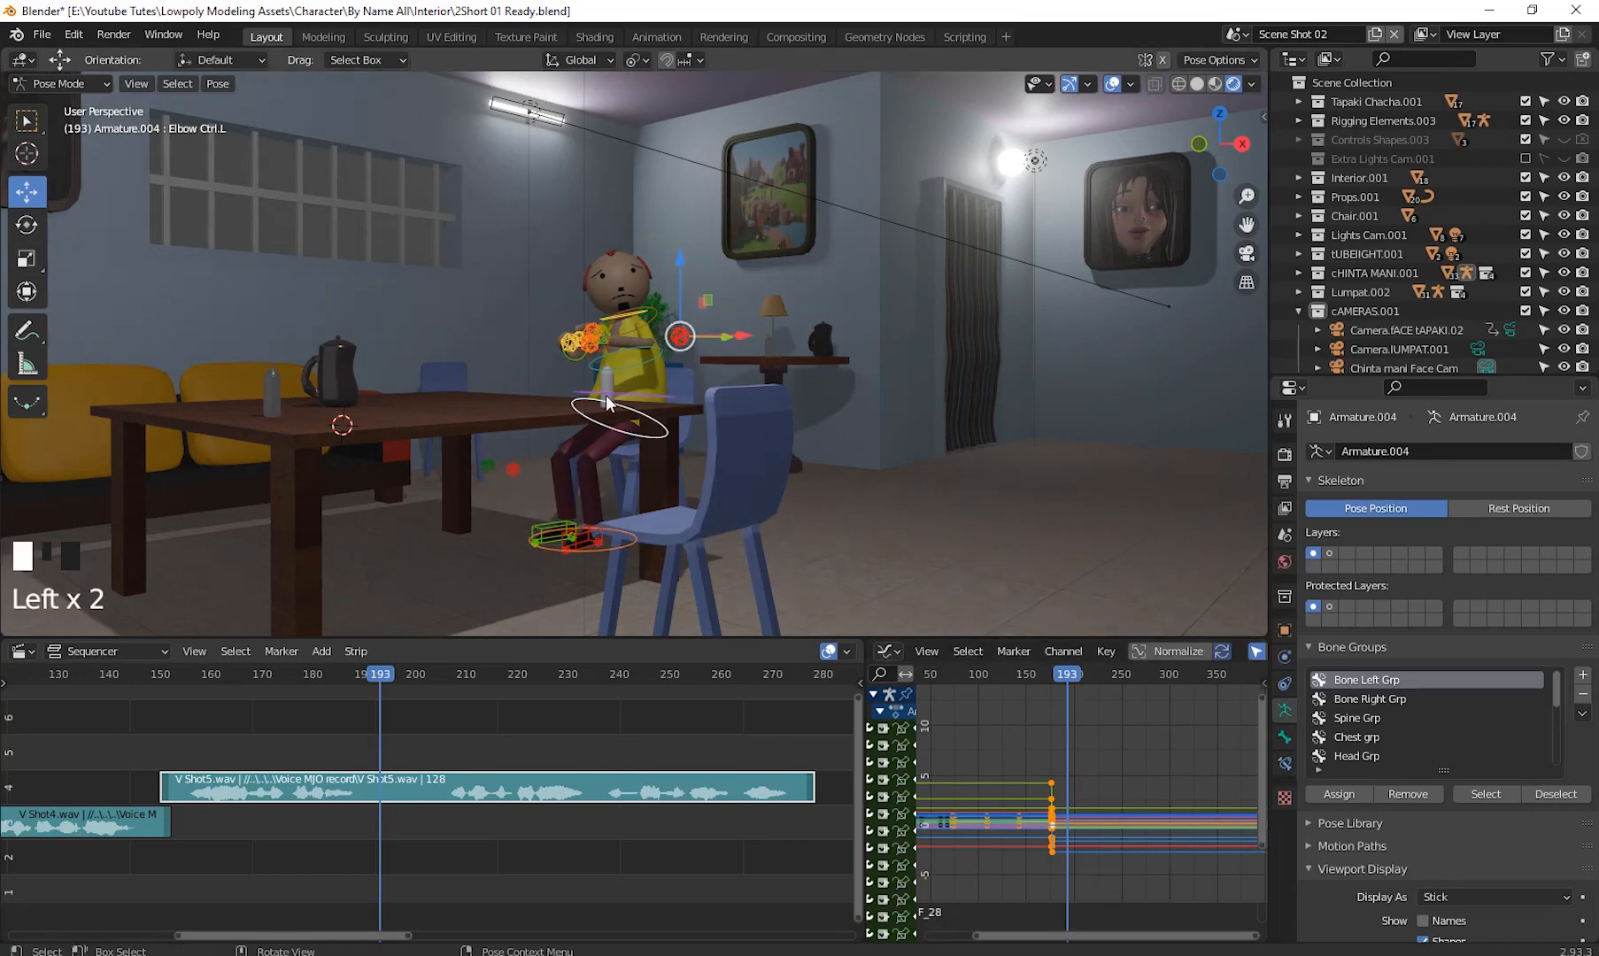
left_click_drag(440, 250, 904, 620)
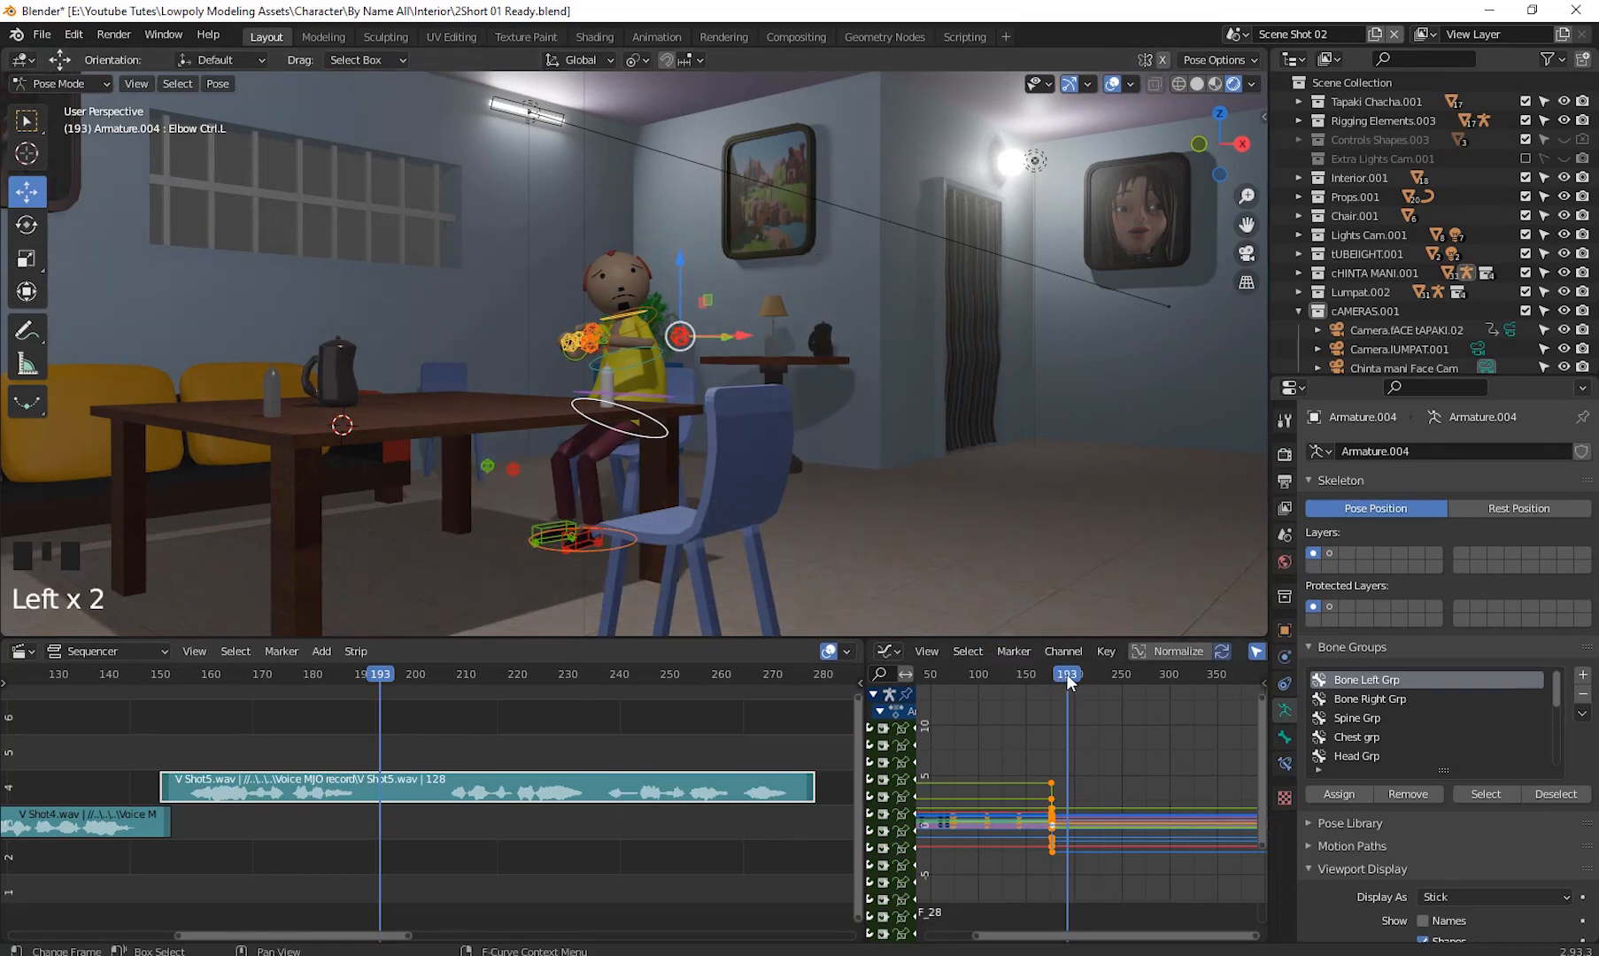
left_click_drag(1068, 673, 1073, 675)
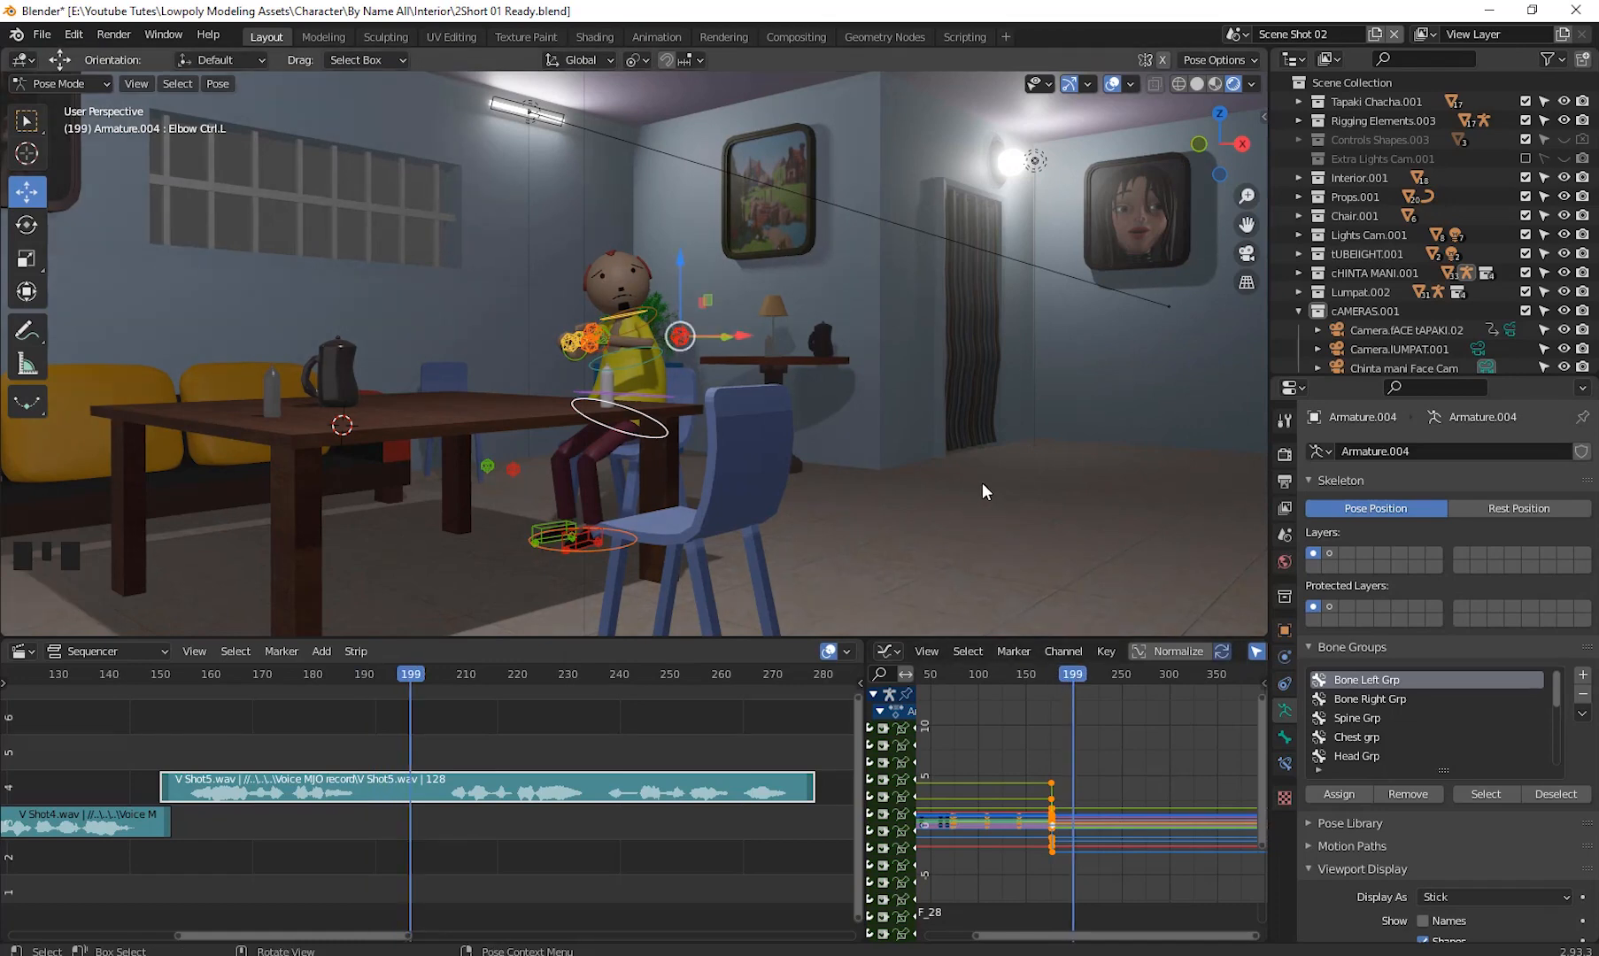
key("i")
left_click(1065, 441)
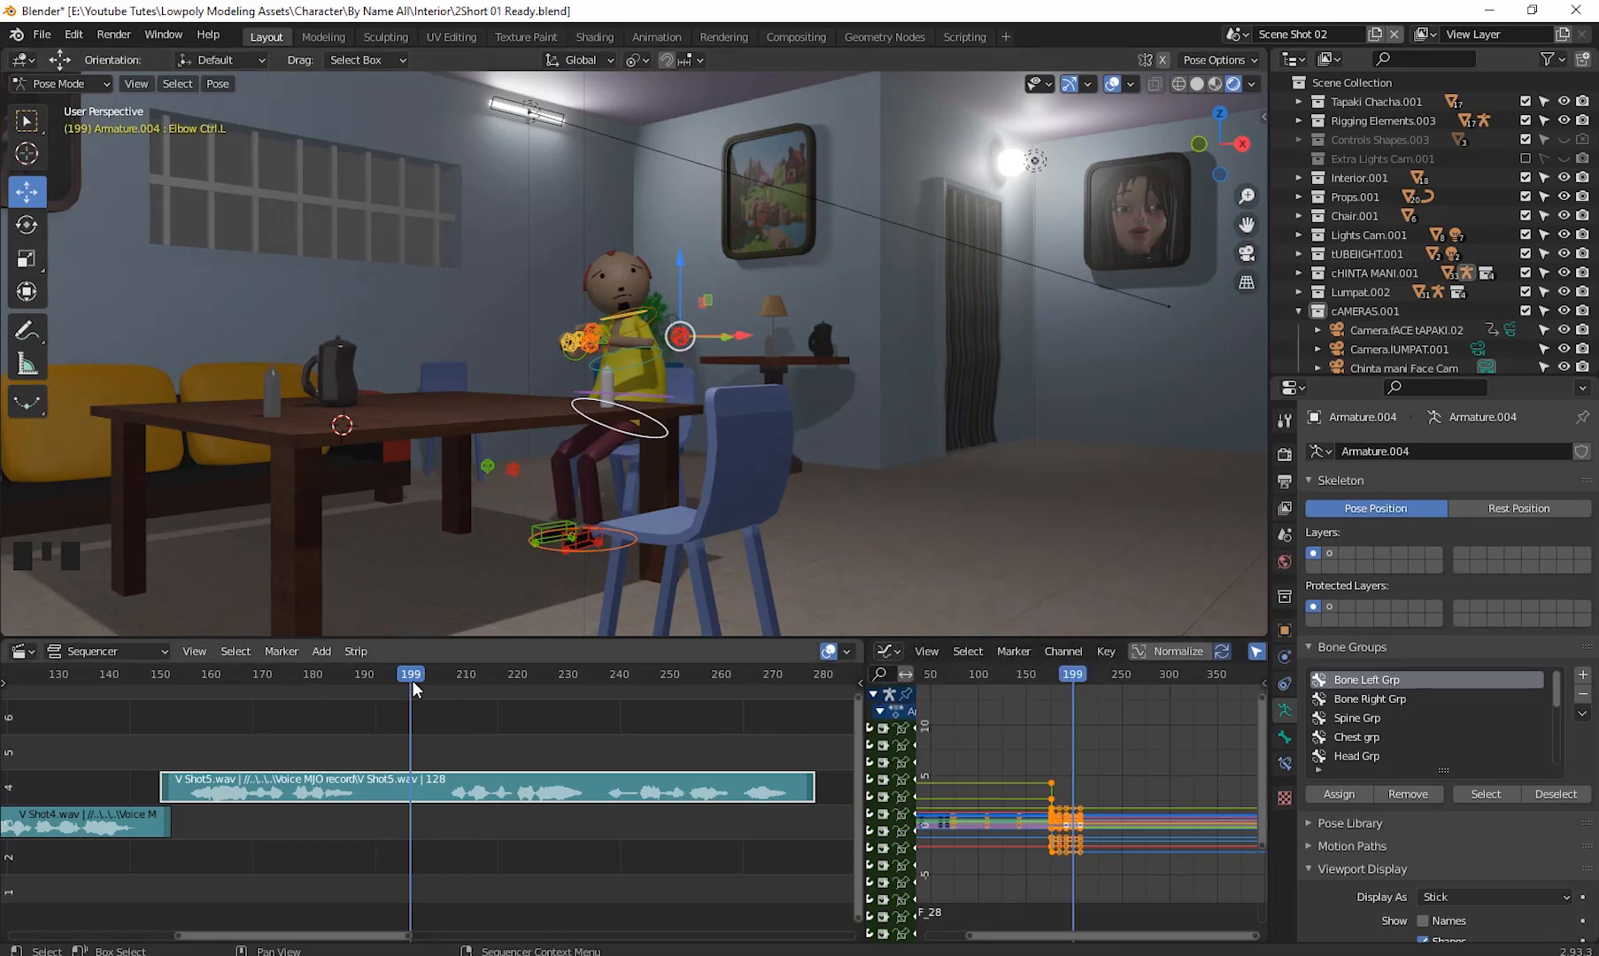
- Scrub the timeline between frames 176 and 206 to review the new arm motion
mouse_move(413, 680)
left_mouse_down()
mouse_move(447, 688)
mouse_move(436, 694)
left_mouse_up()
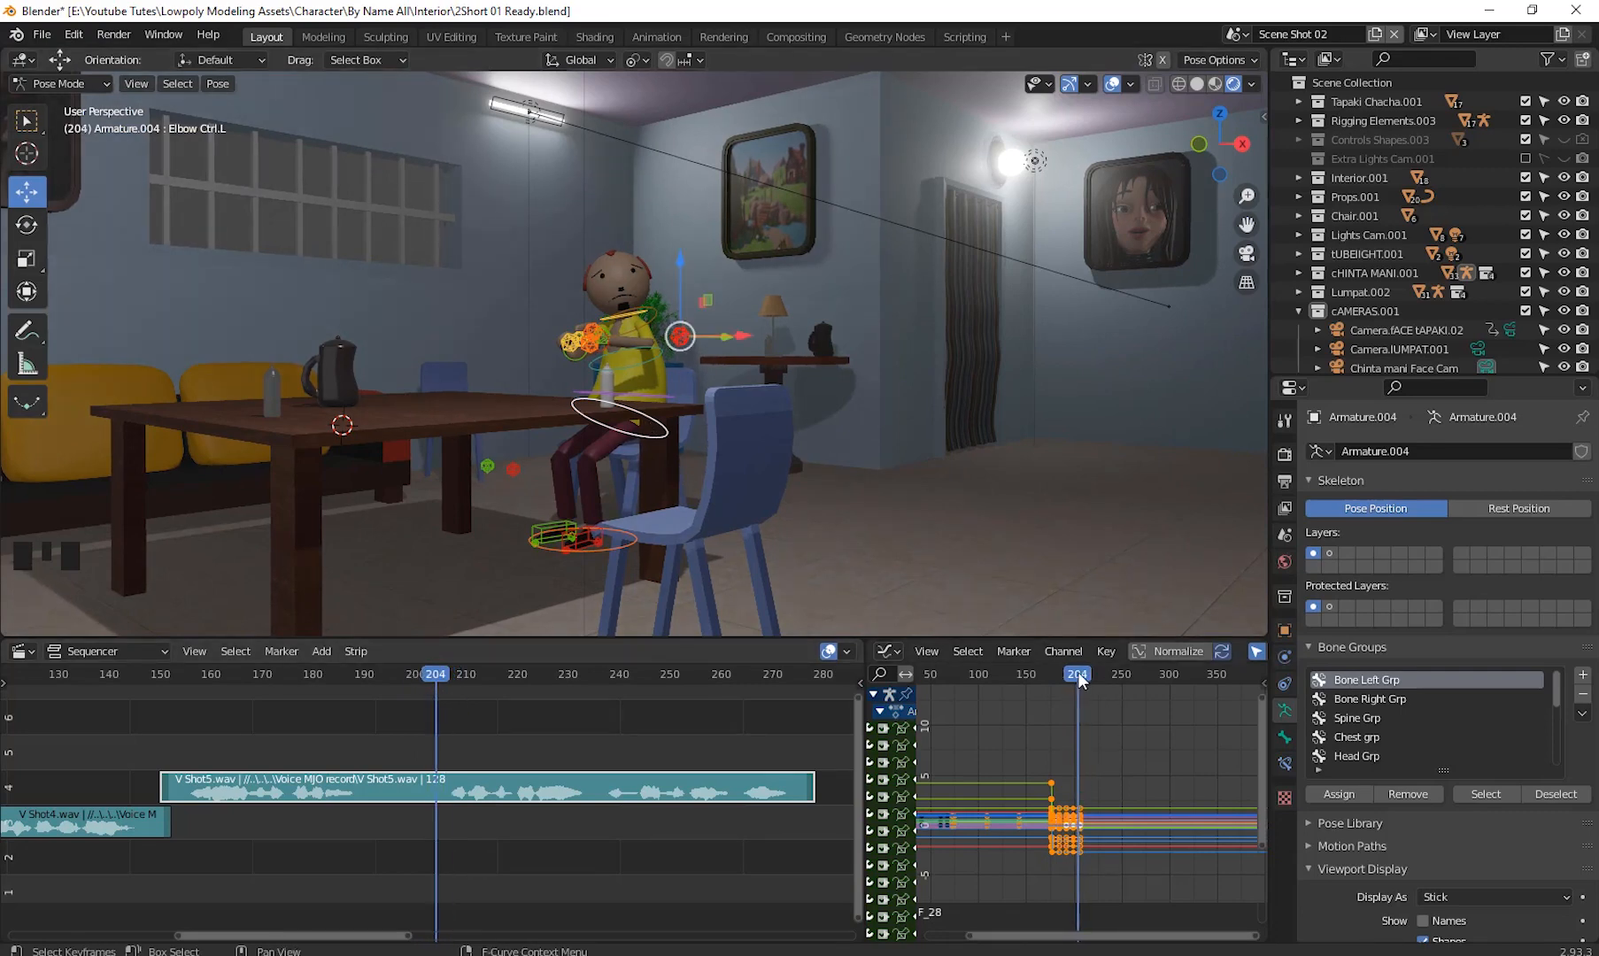
left_click_drag(1079, 679, 1052, 698)
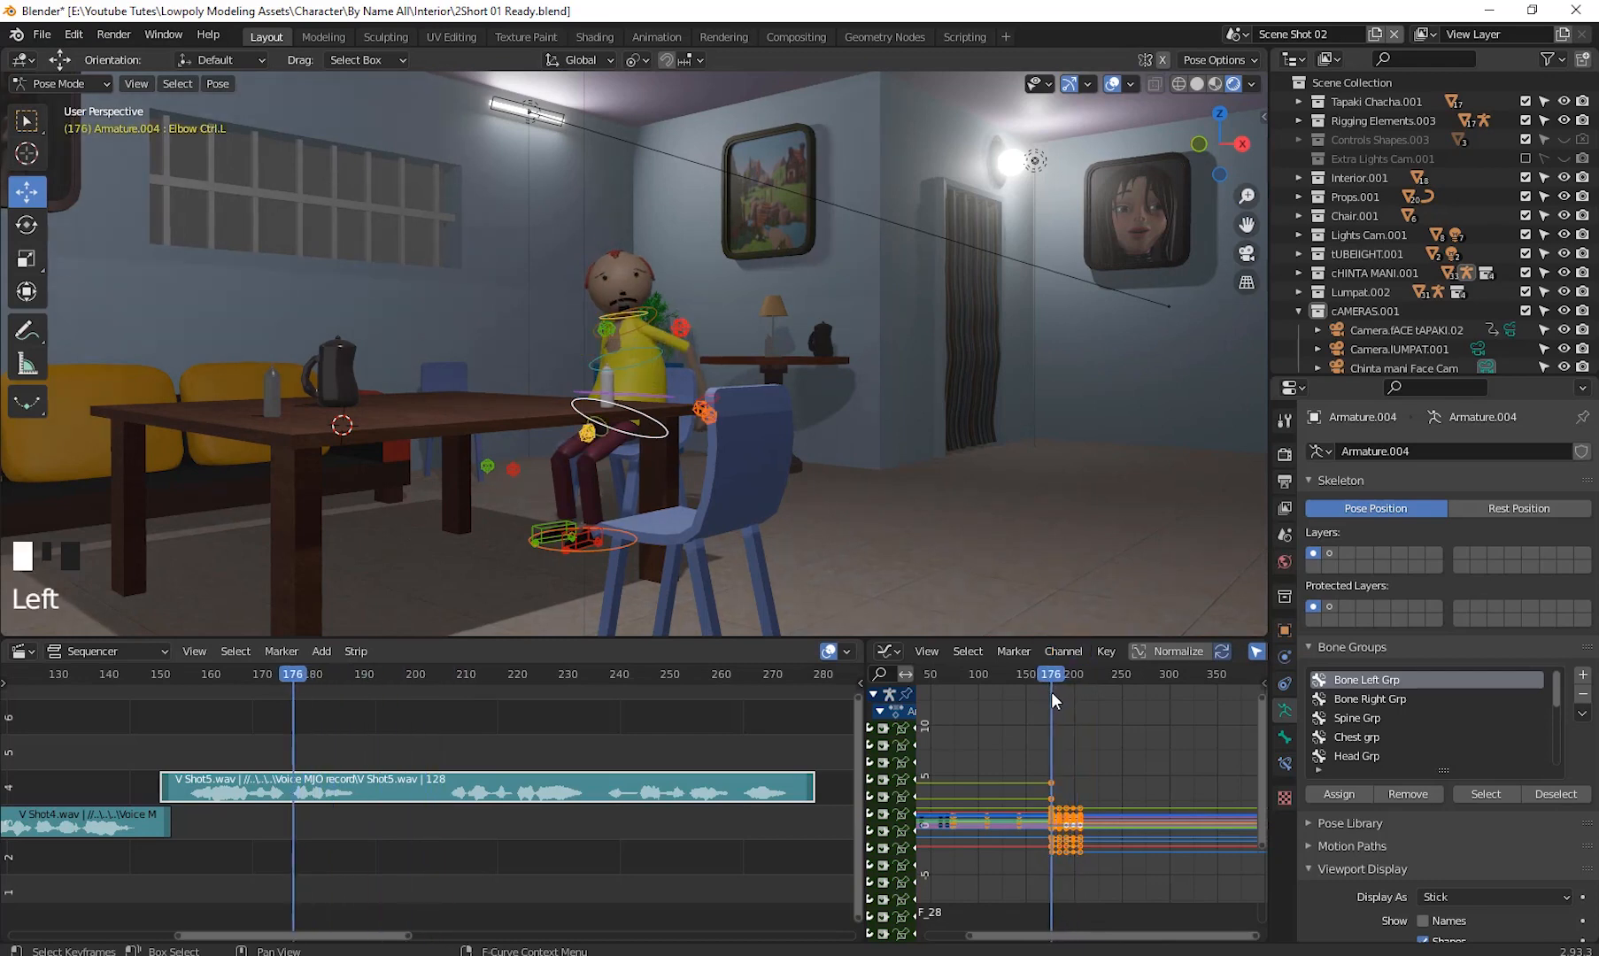
left_click_drag(414, 200, 843, 614)
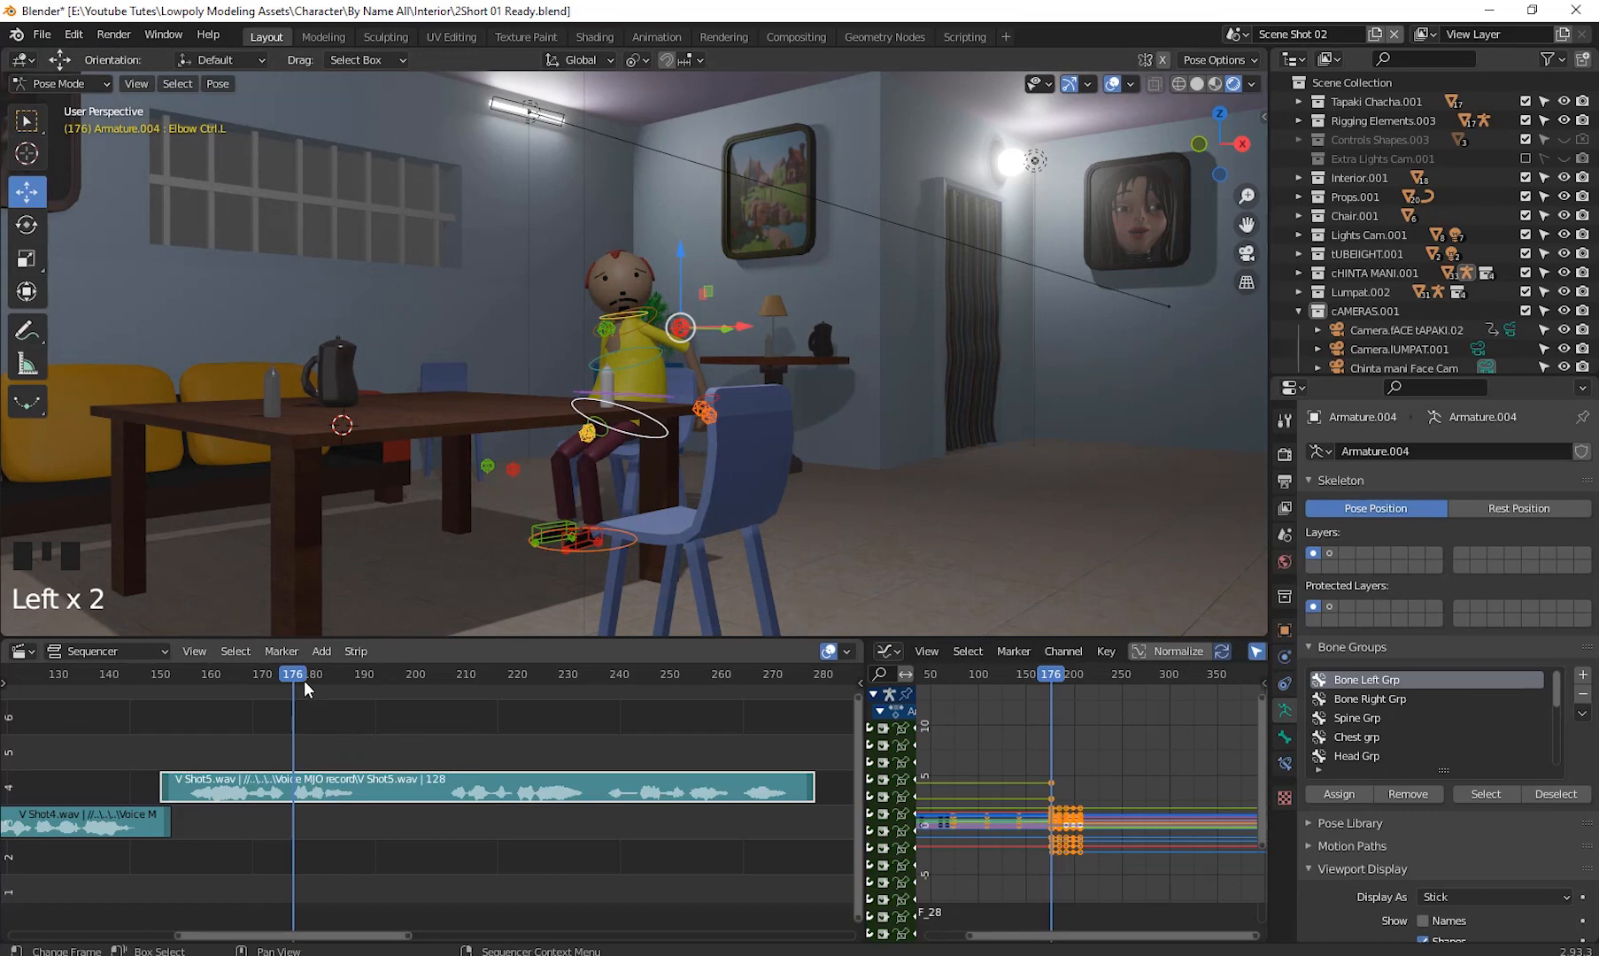
left_click_drag(300, 671, 444, 740)
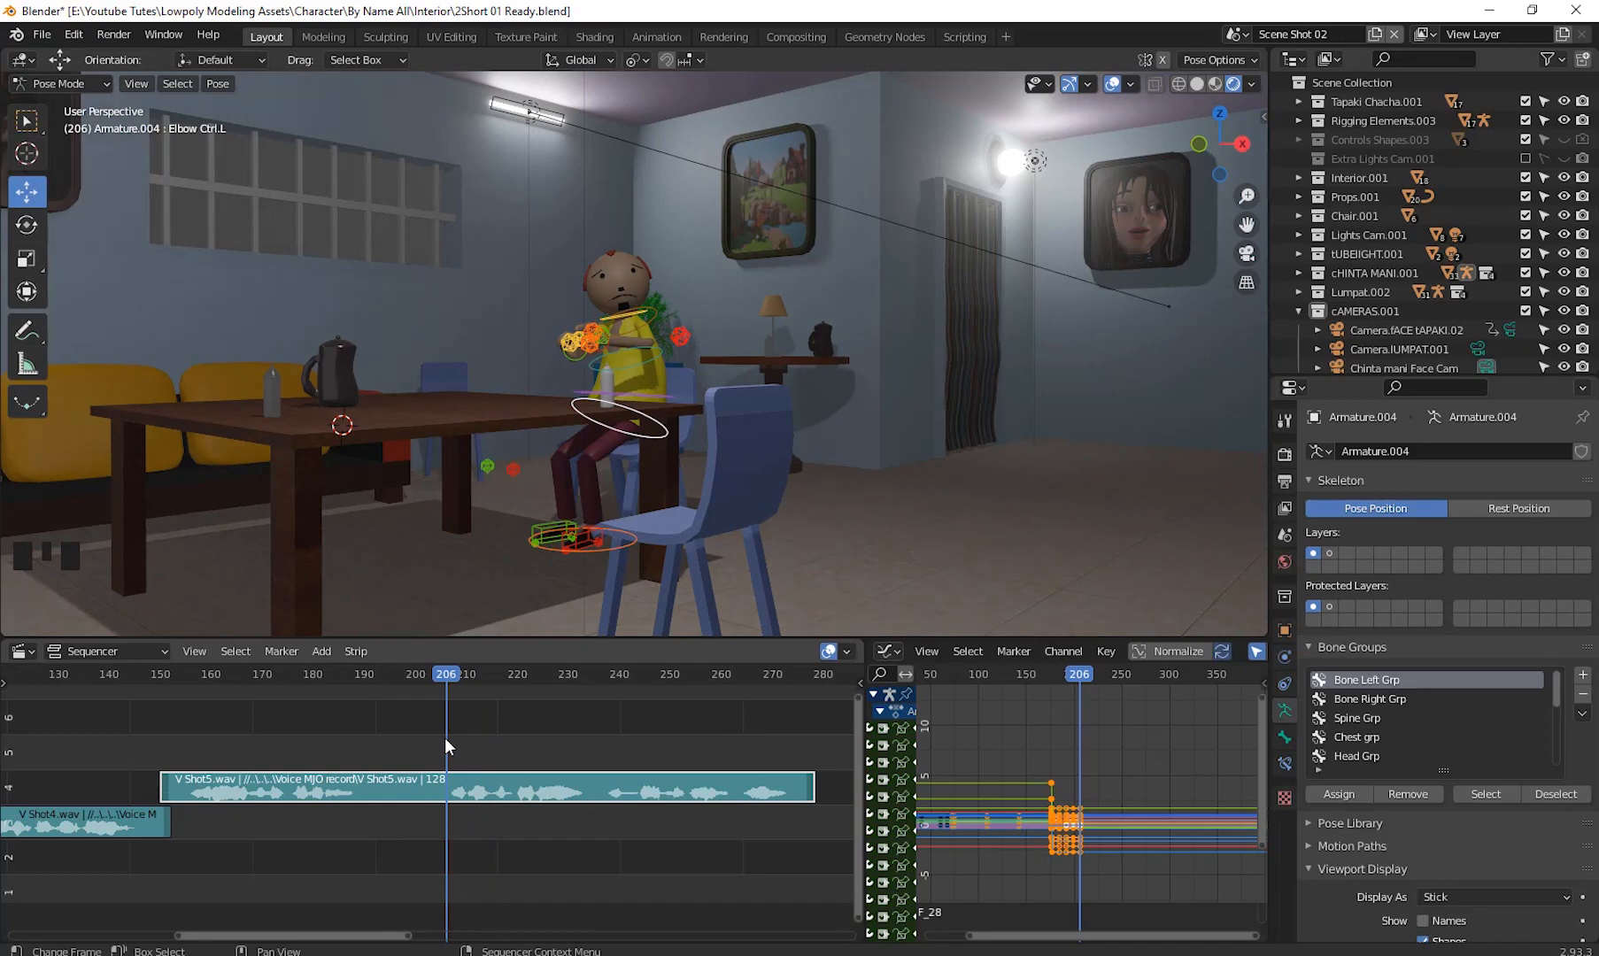
scroll(1106, 771, "up", 18)
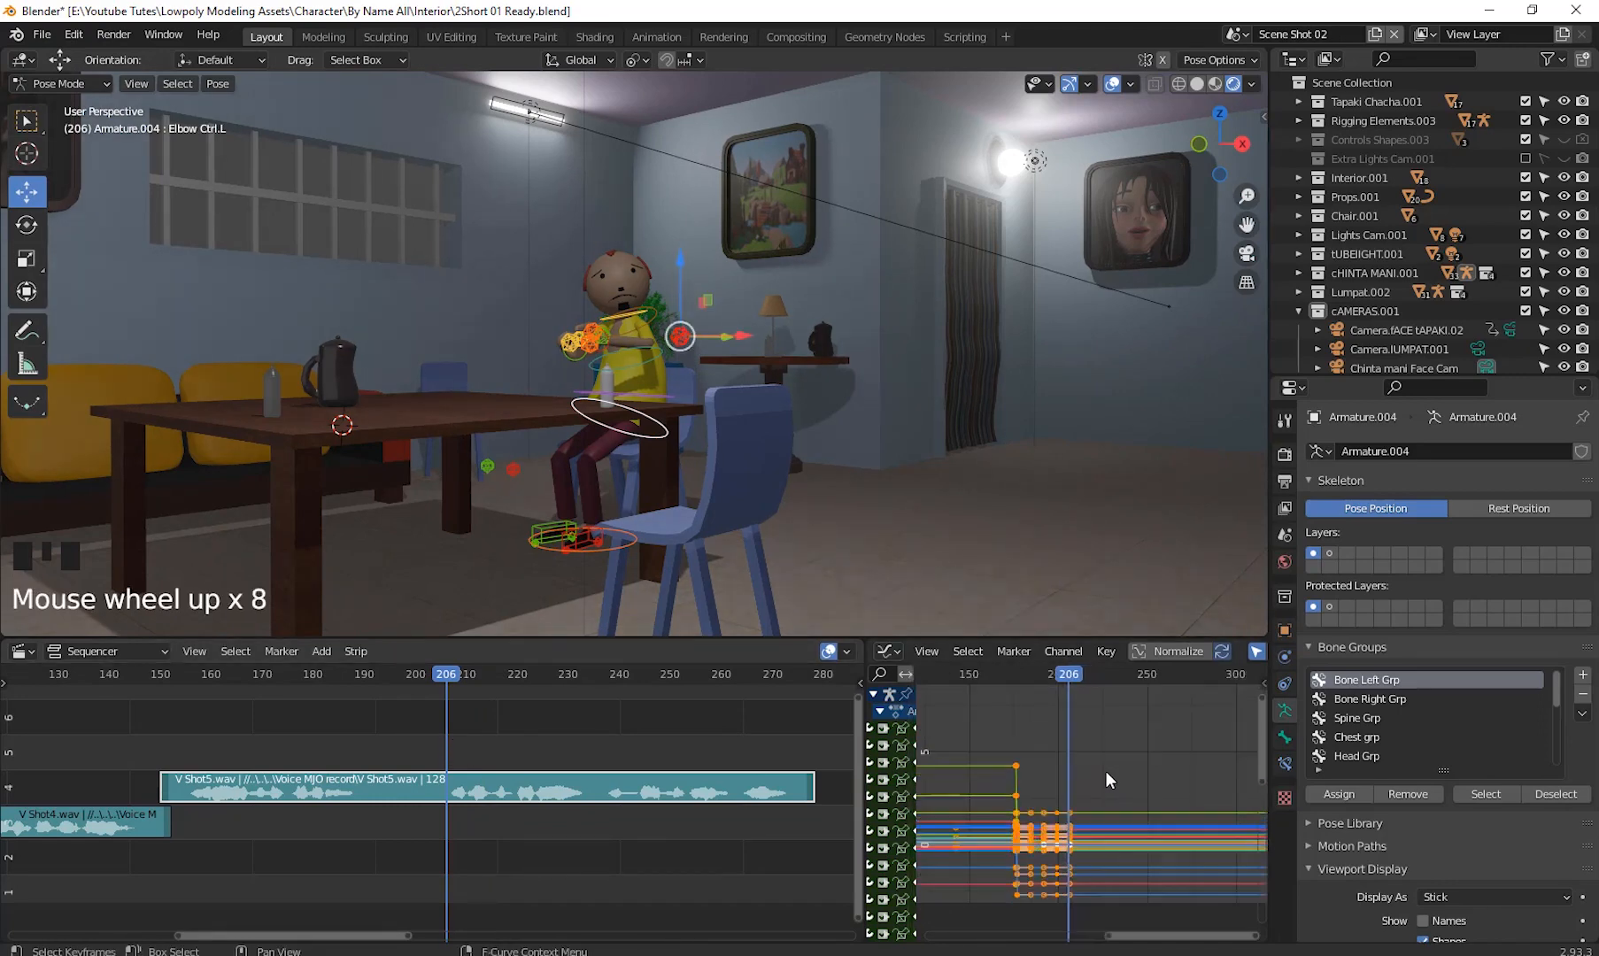
- Inspect the elbow control's F-curve keys in the graph editor around frames 199 to 207
left_click(1020, 673)
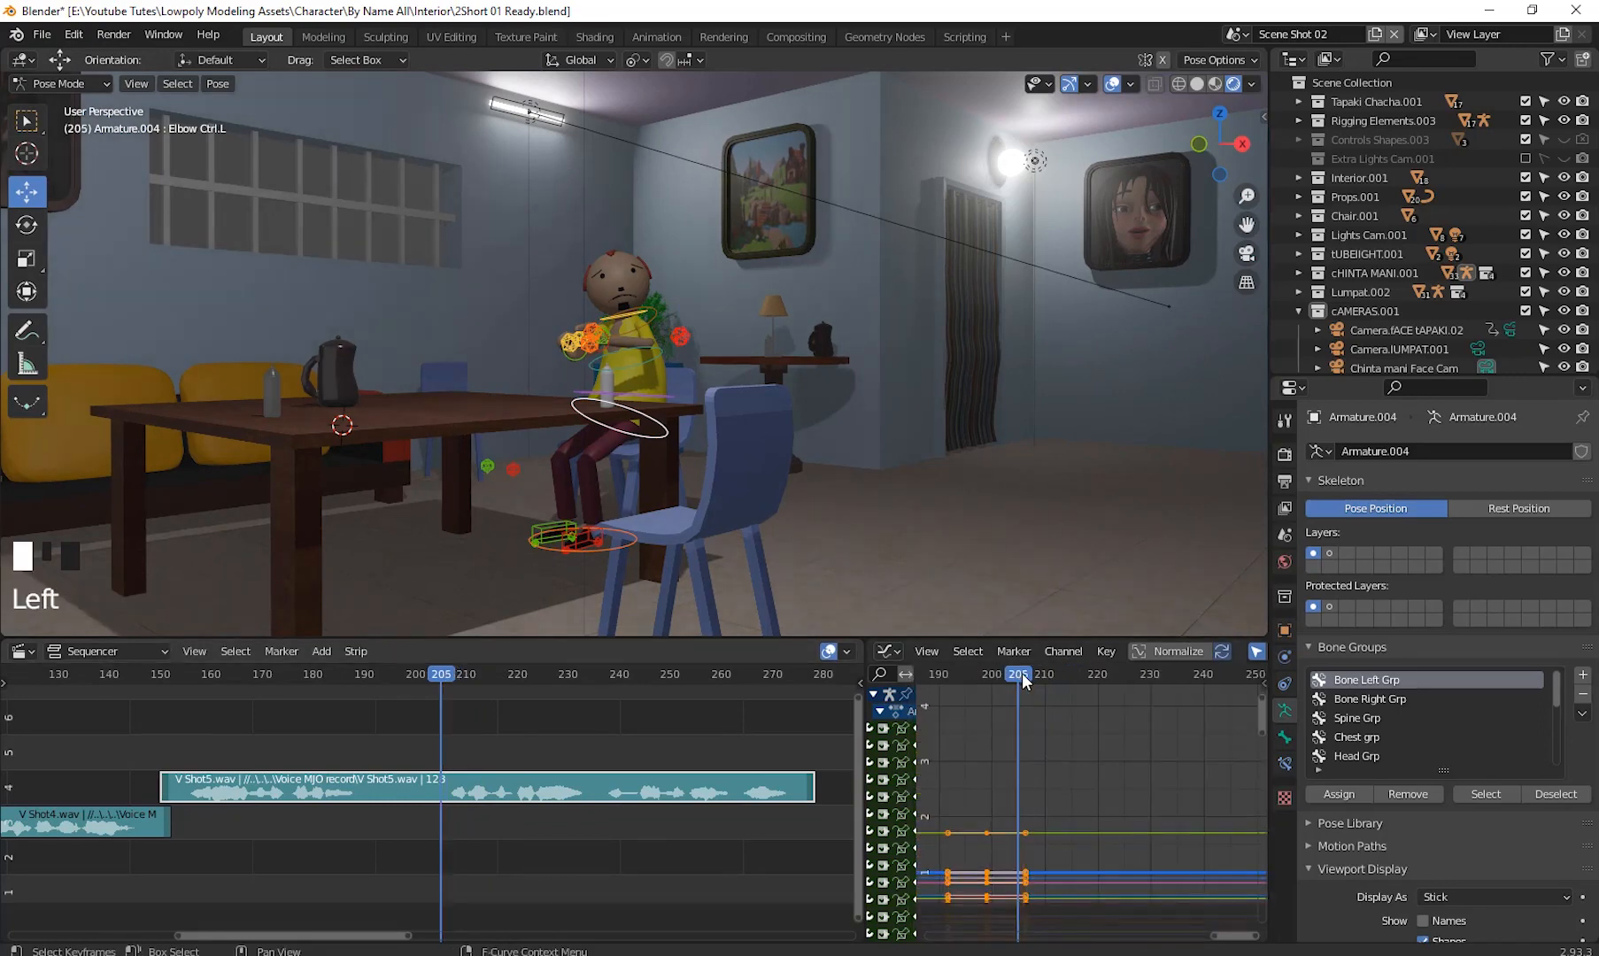
left_click_drag(1027, 684, 1028, 684)
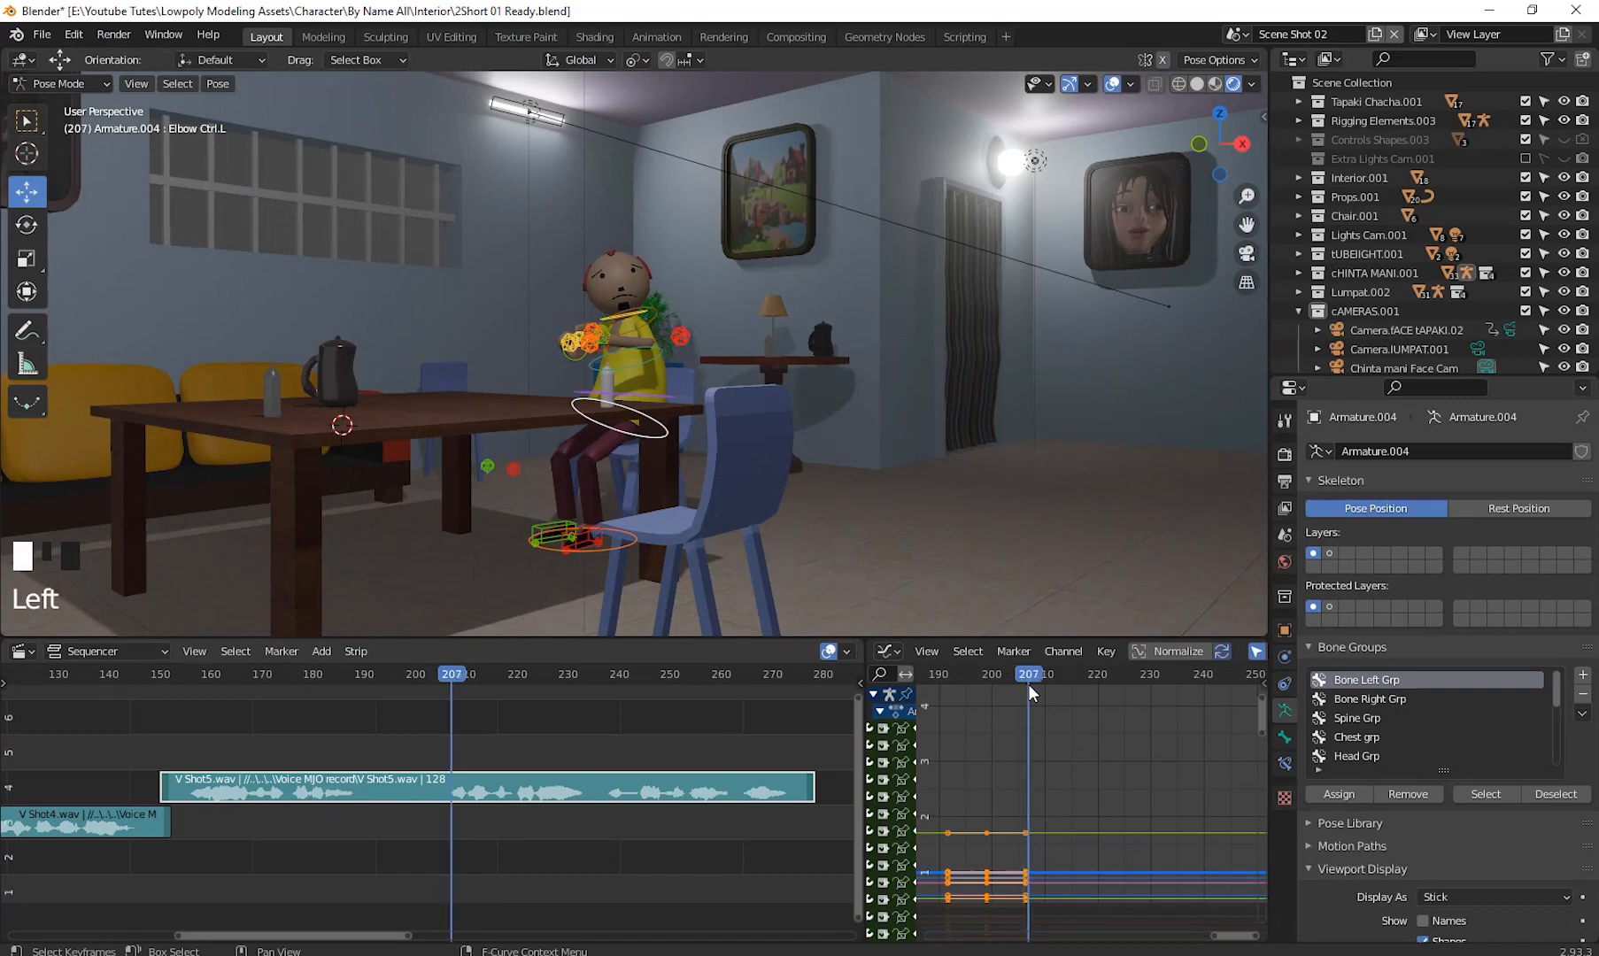
scroll(1080, 758, "up", 4)
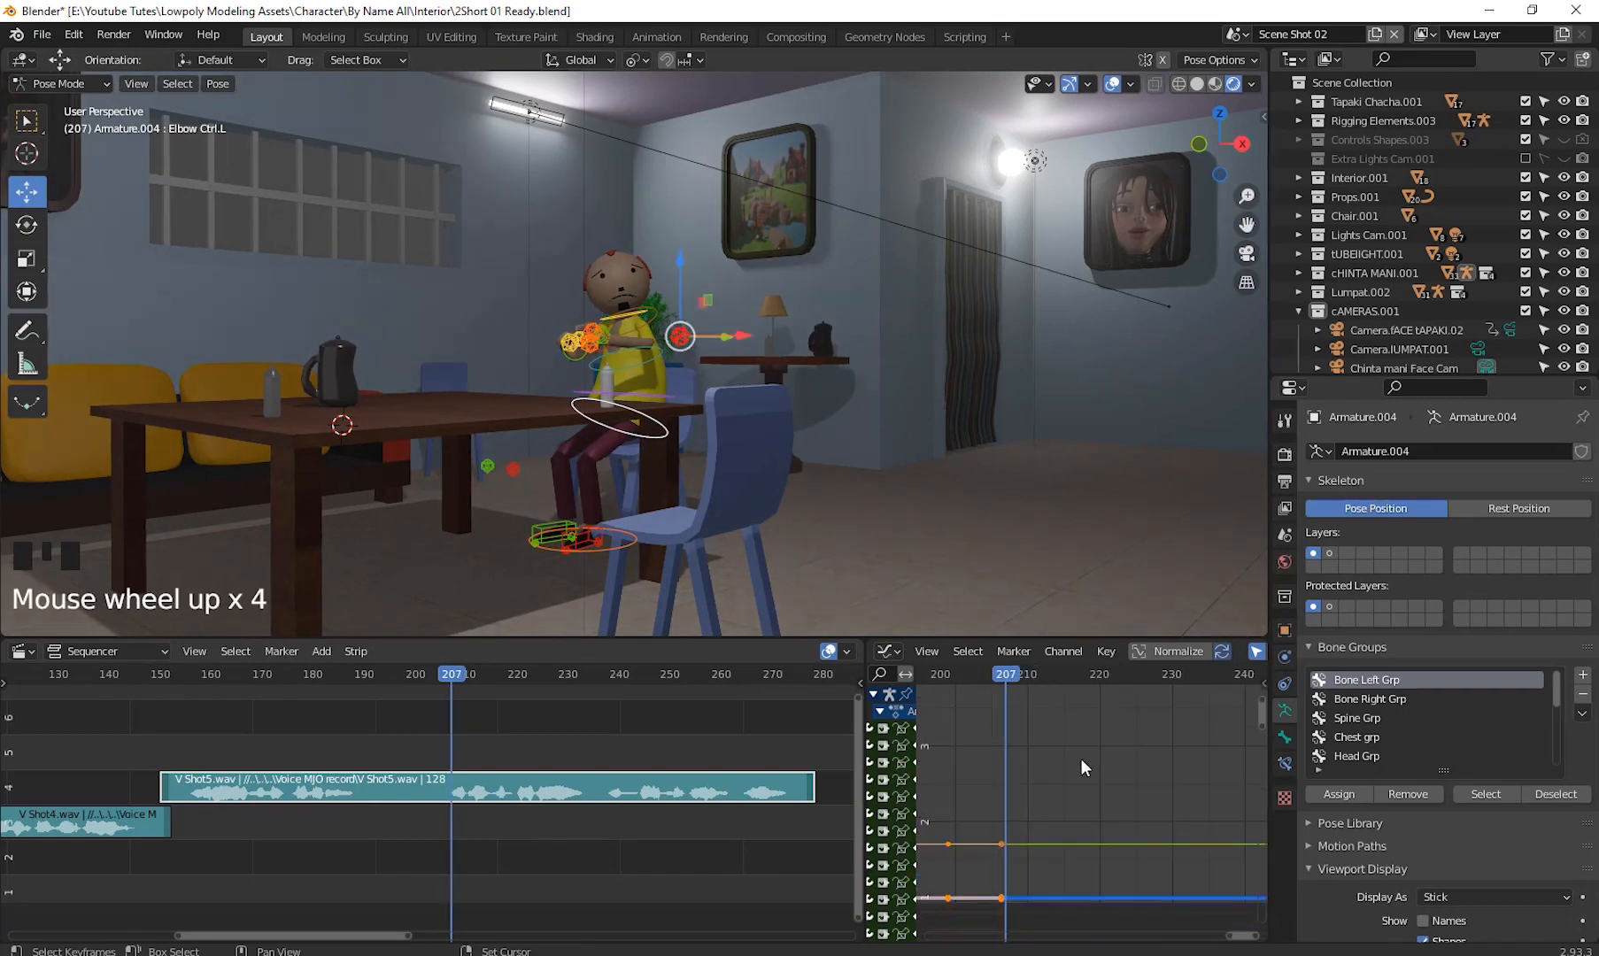
middle_click_drag(1081, 758, 1110, 735, "shift")
scroll(1132, 721, "up", 6)
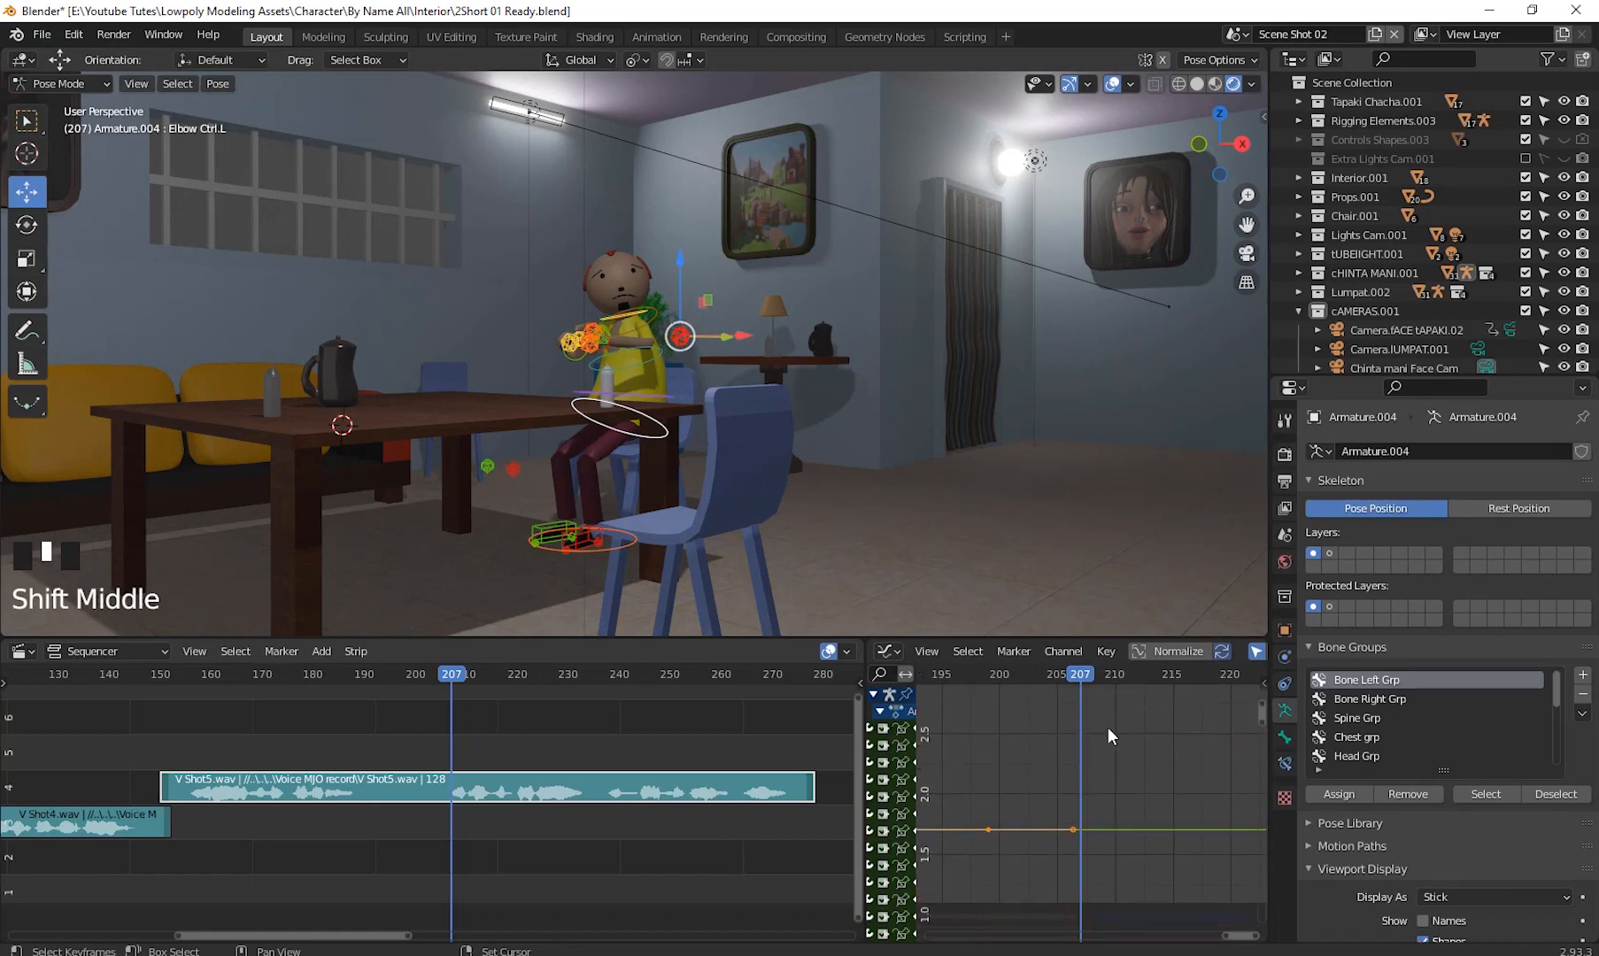
left_click_drag(1084, 681, 989, 745)
scroll(1055, 753, "down", 4)
left_click_drag(1028, 682, 1015, 682)
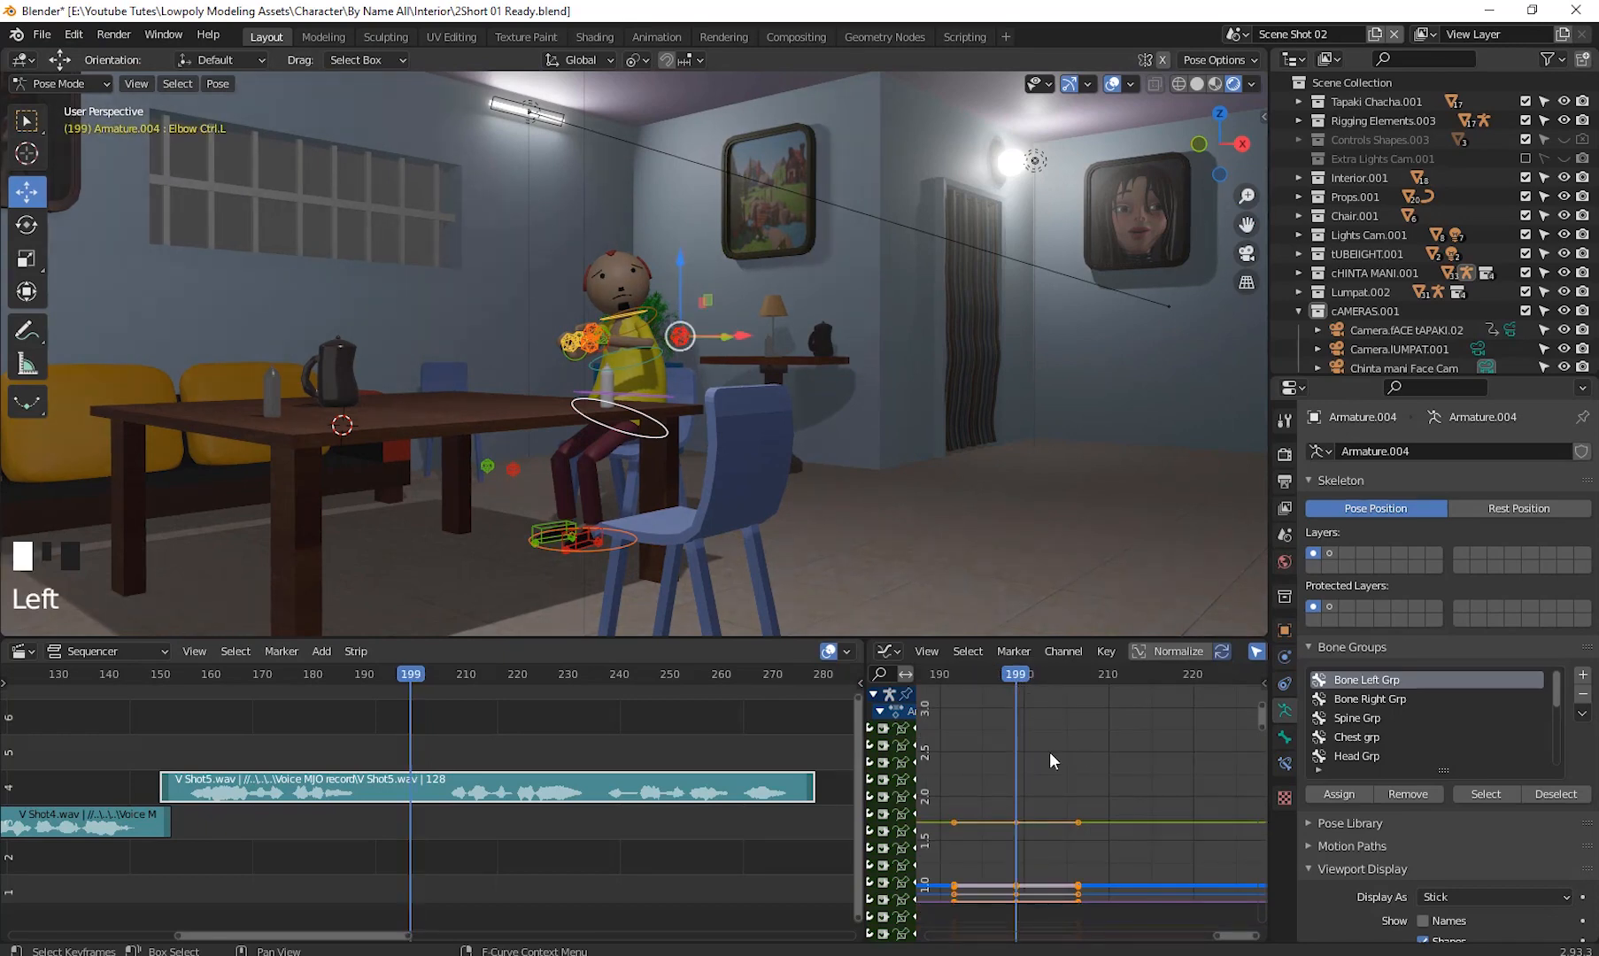
left_click_drag(1045, 680, 1076, 684)
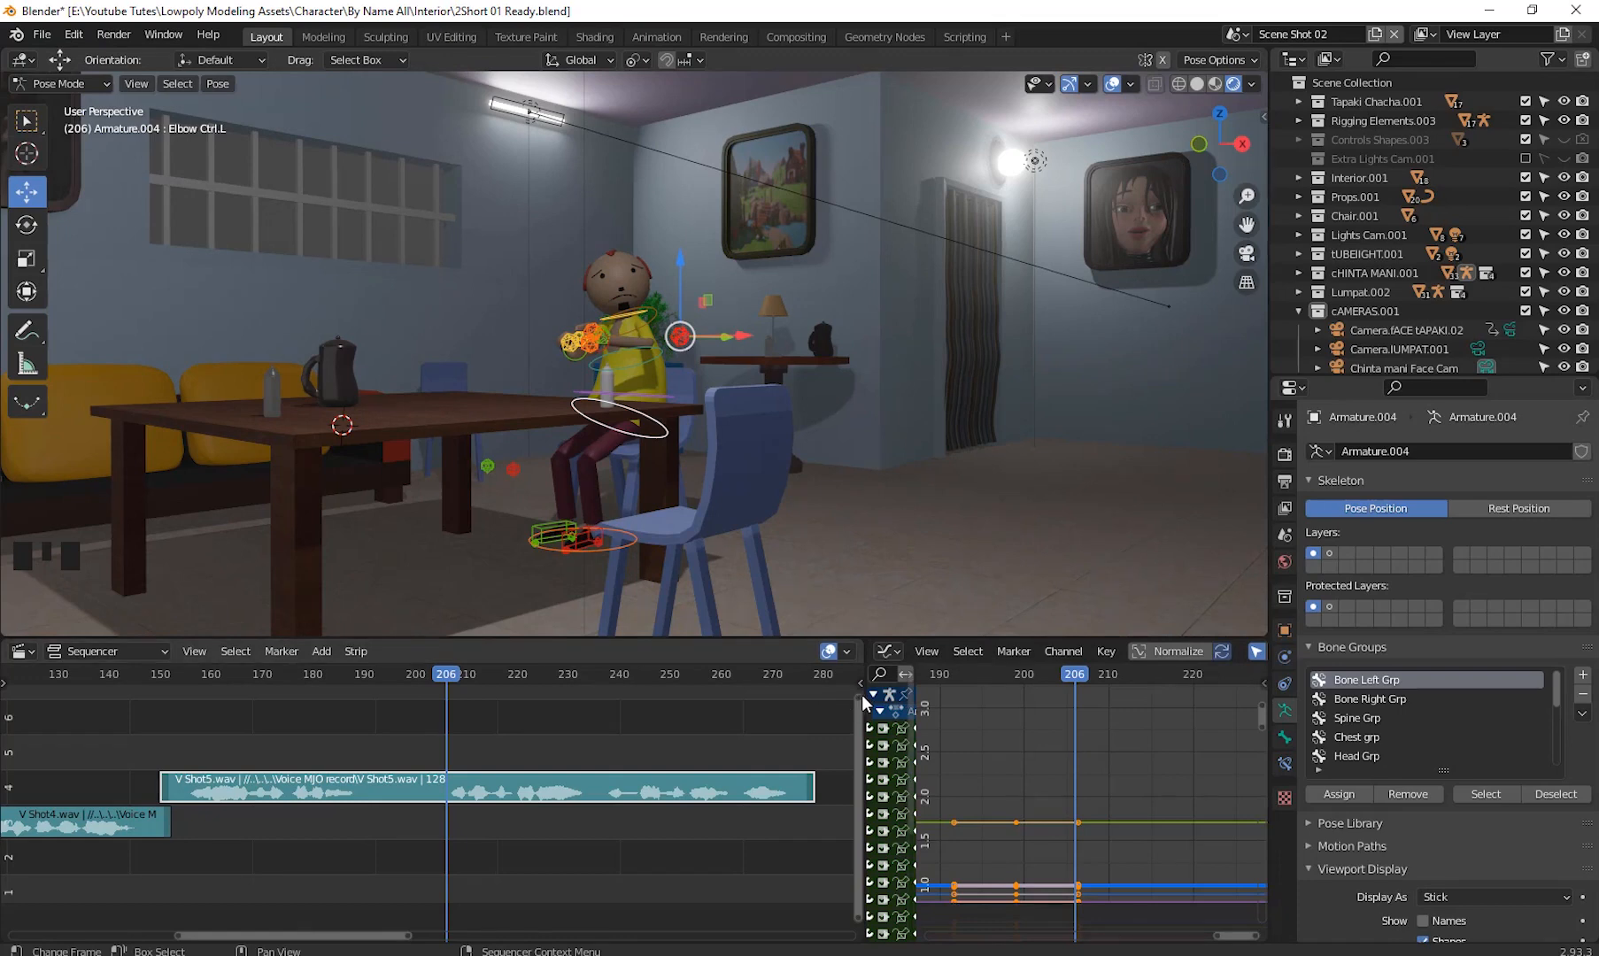
- Shrink the sequencer and switch the neighbouring graph editor to a Timeline
left_click_drag(867, 695, 423, 665)
left_click(412, 649)
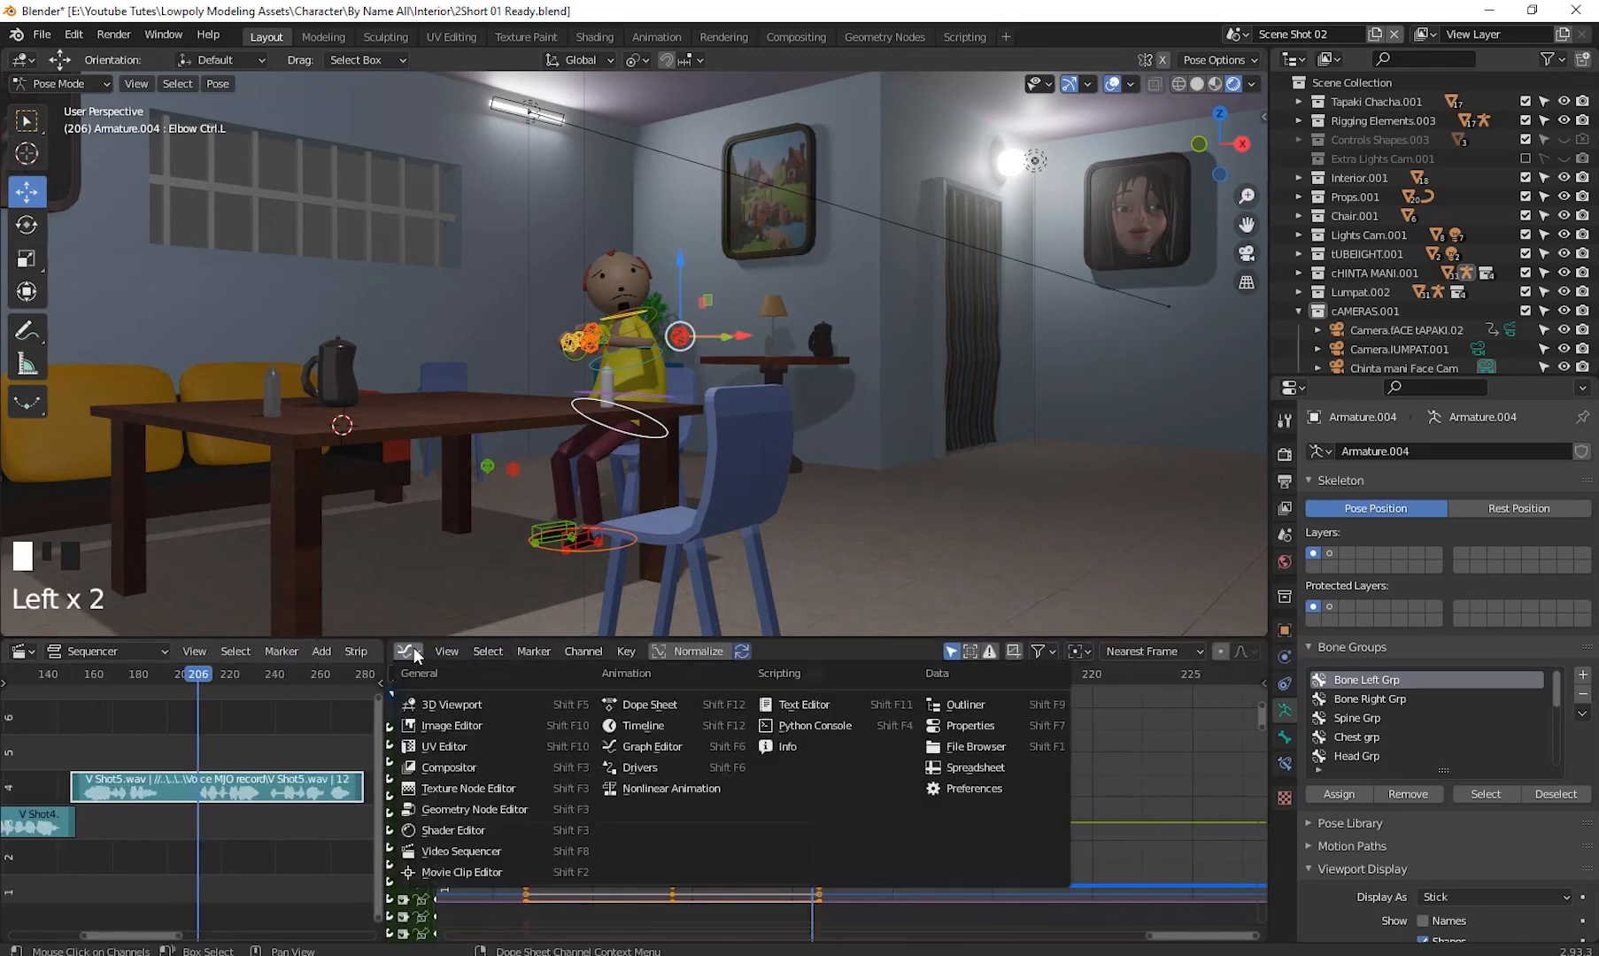
left_click(671, 725)
- Paste the copied pose keyframe at frame 176 in the timeline
middle_click_drag(1031, 741, 868, 800, "shift")
scroll(808, 763, "up", 3)
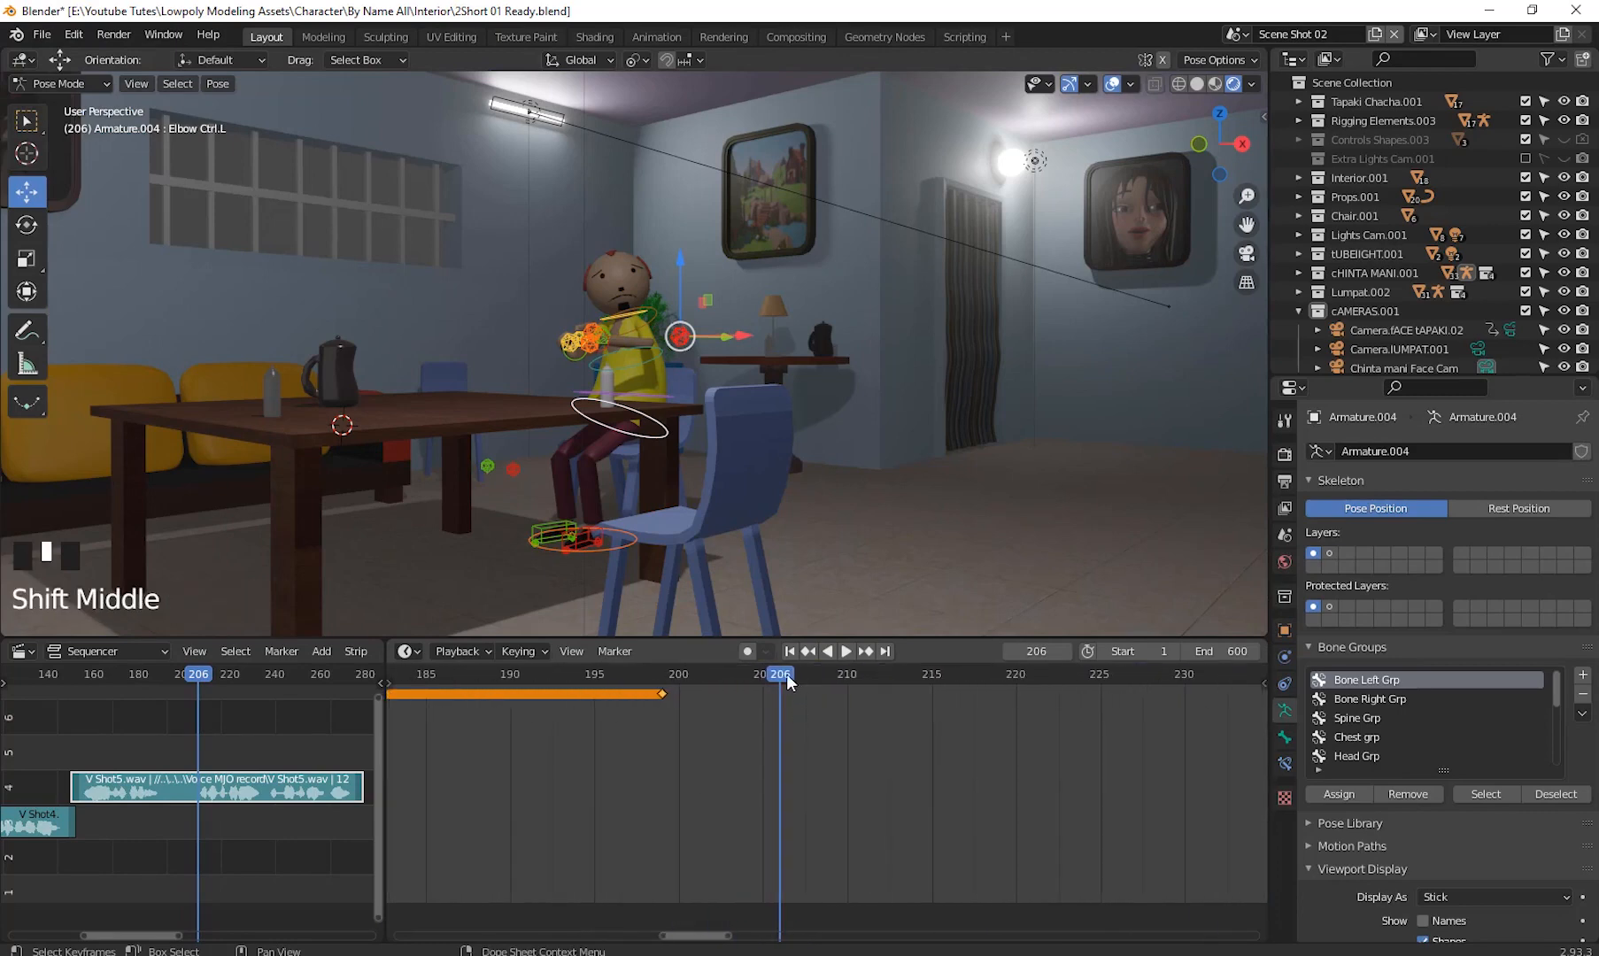
left_click_drag(785, 673, 746, 681)
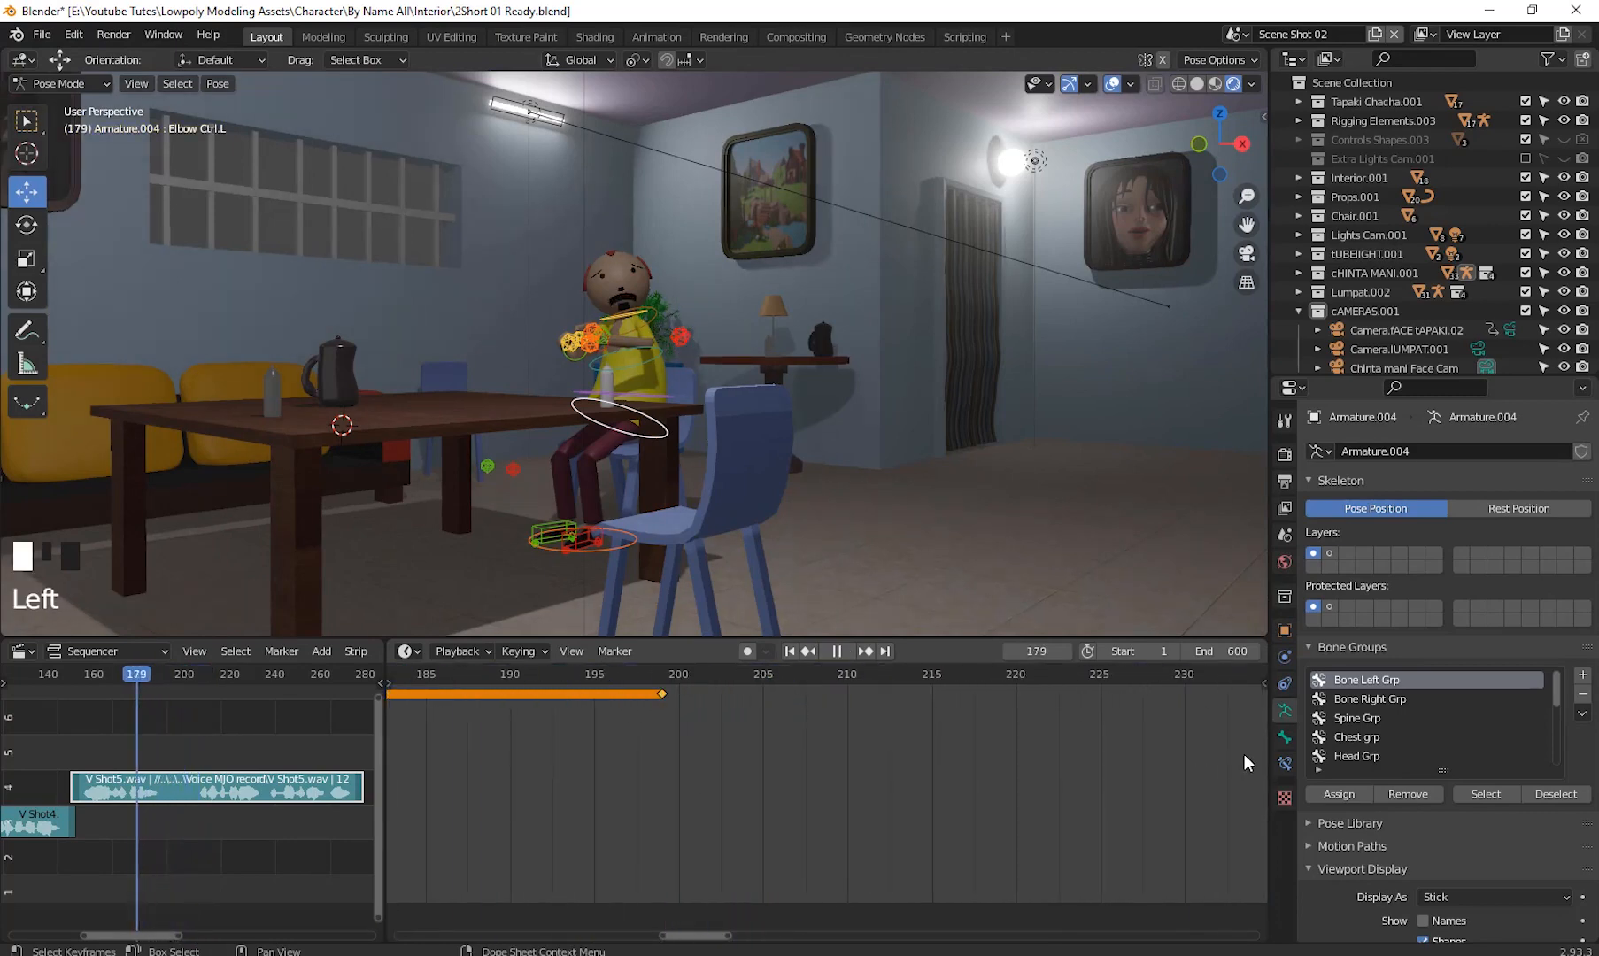
left_click_drag(1018, 785, 681, 779)
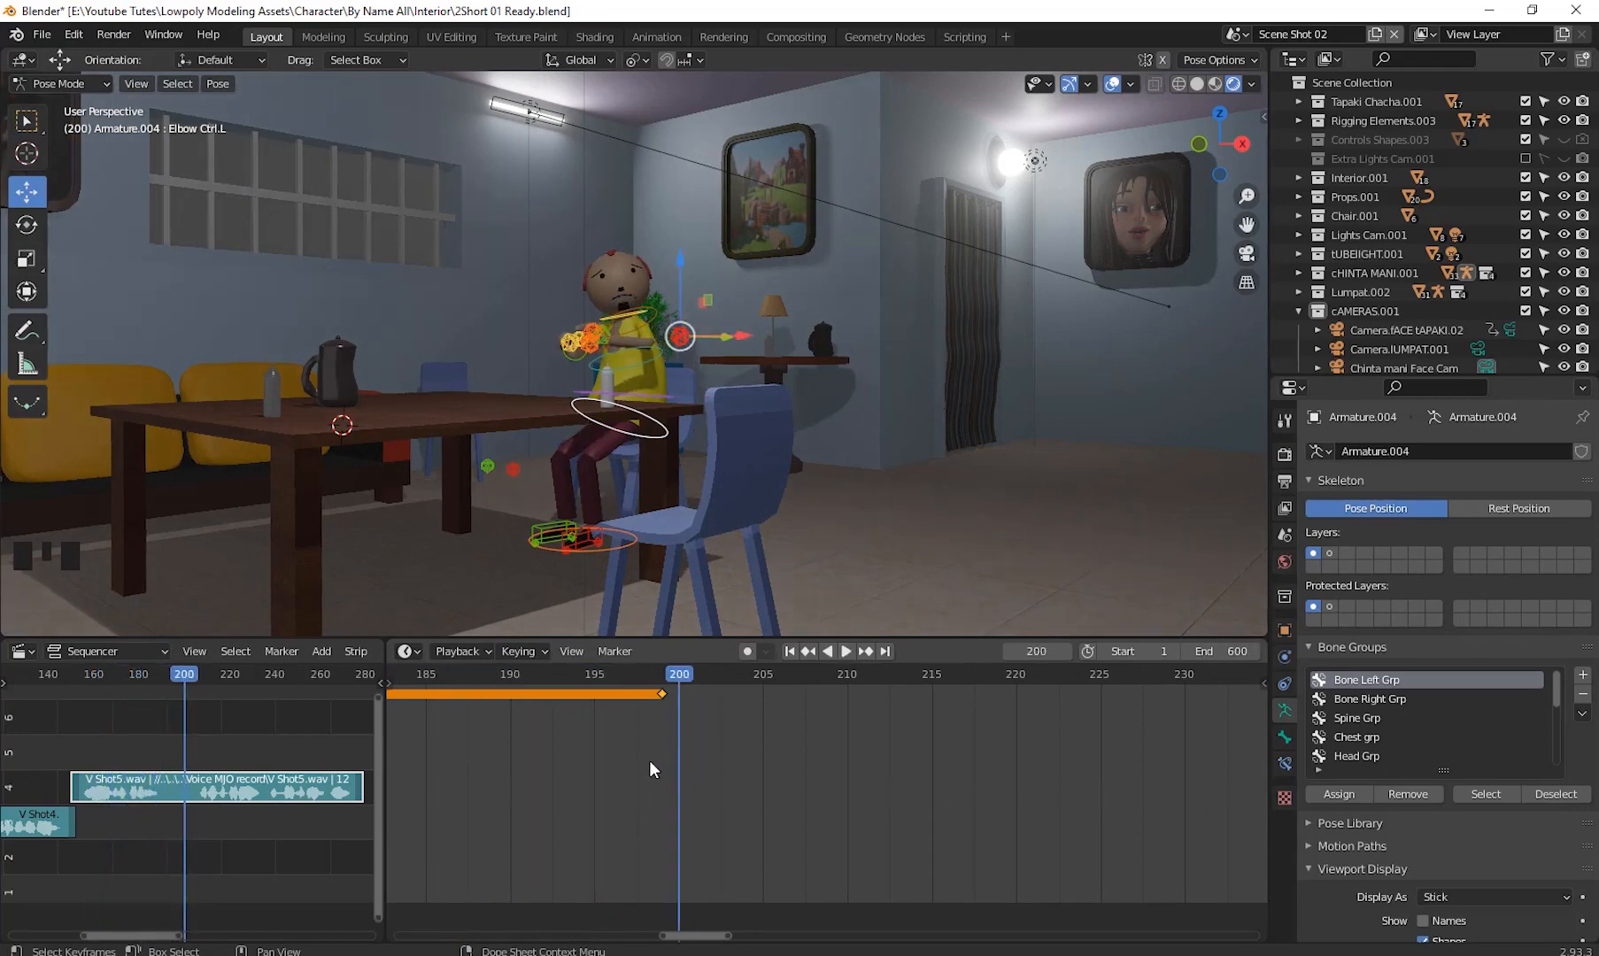
mouse_move(680, 673)
left_mouse_down()
mouse_move(709, 673)
mouse_move(662, 691)
left_mouse_up()
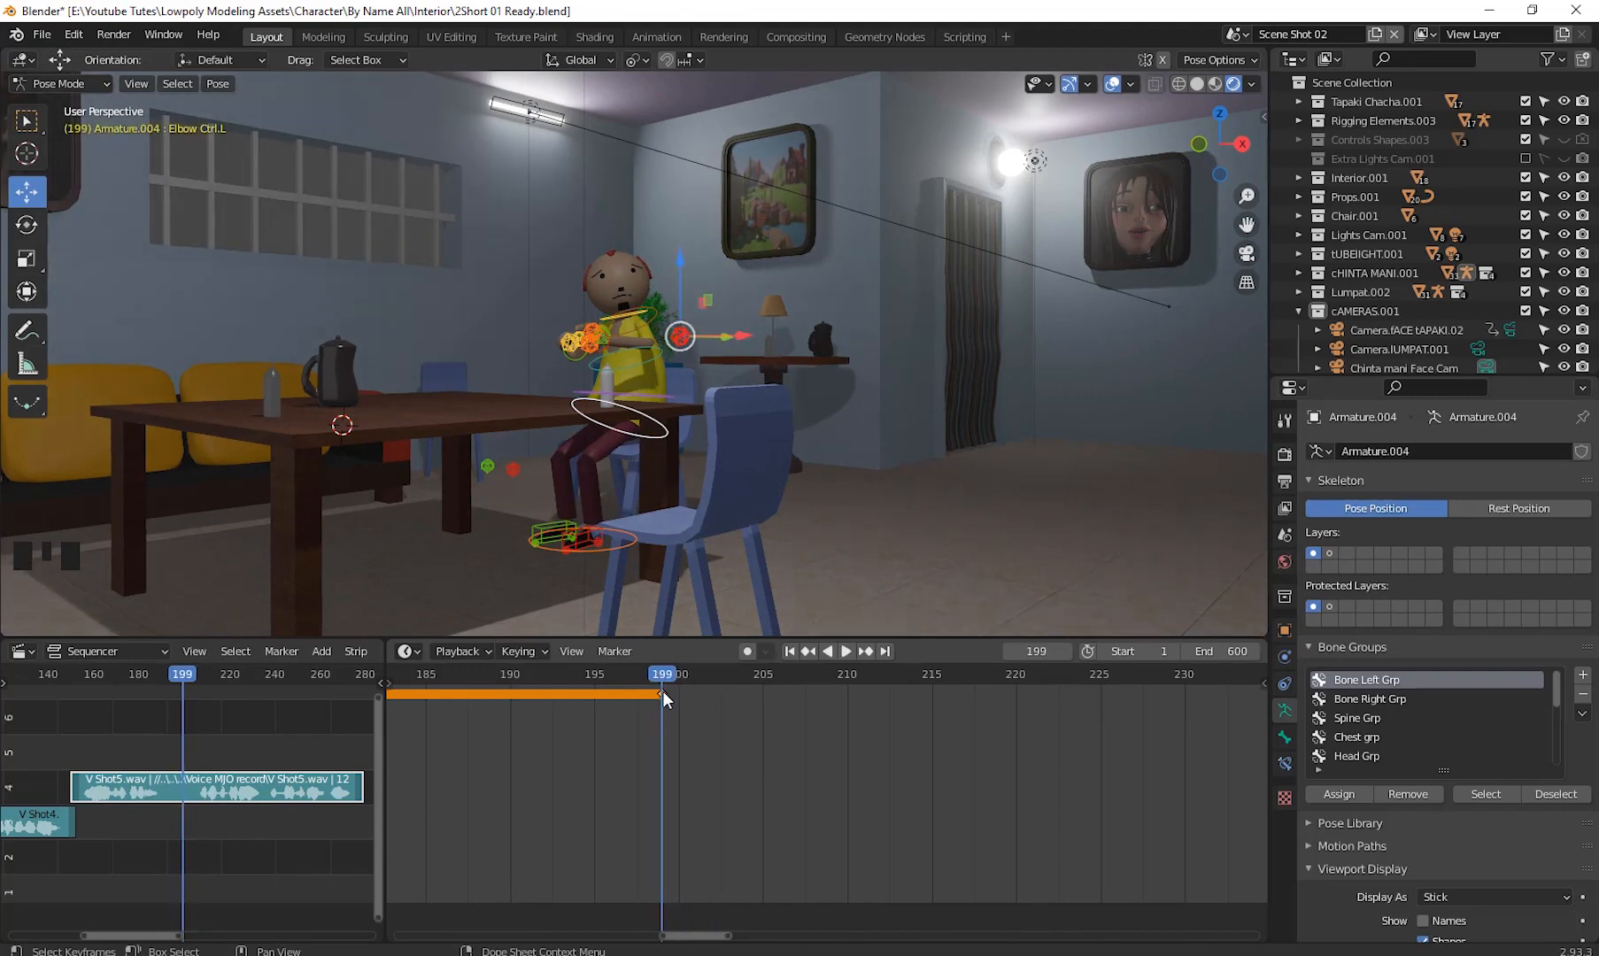
left_click(648, 677)
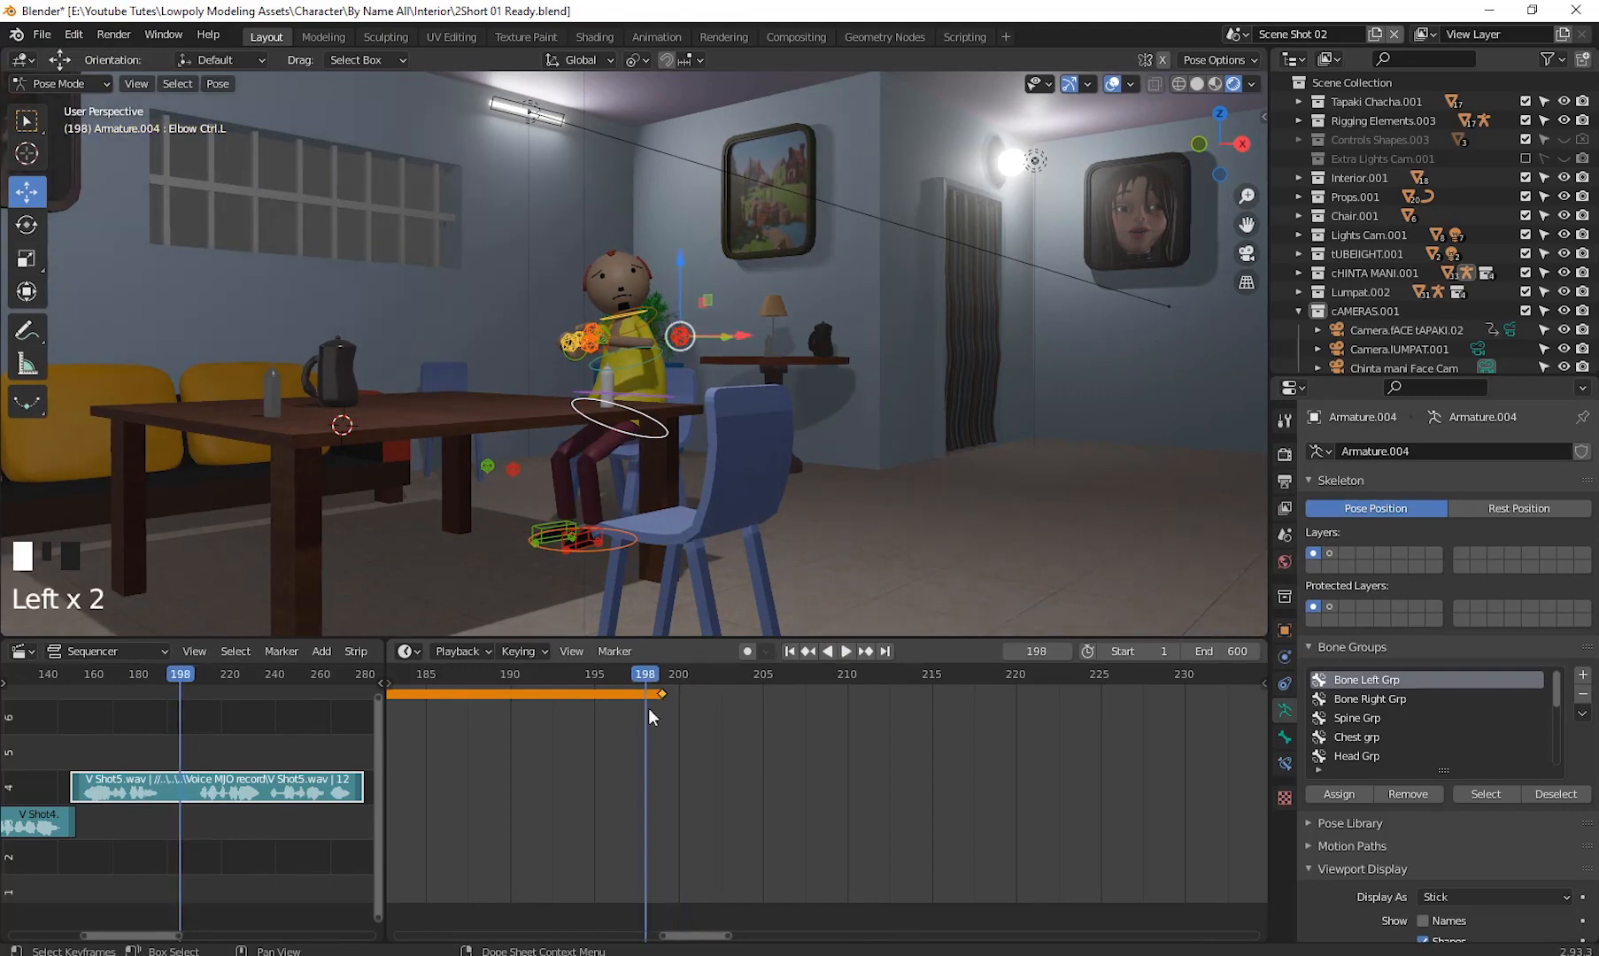
scroll(671, 774, "down", 3)
middle_click_drag(671, 775, 910, 801, "shift")
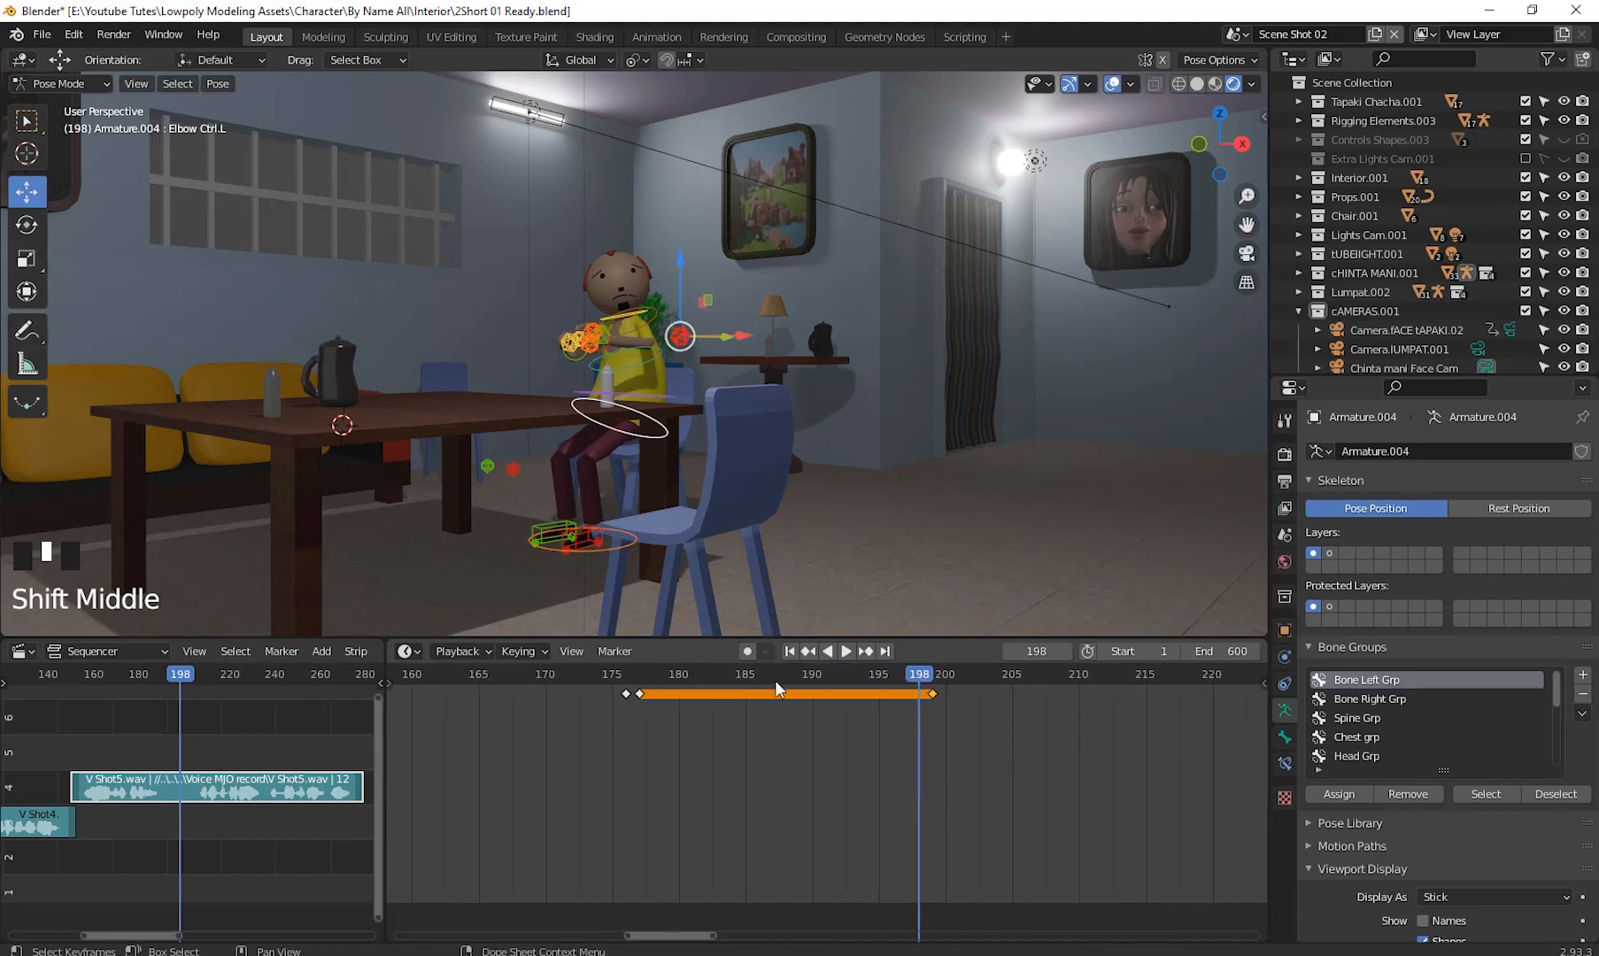
left_click_drag(775, 682, 627, 691)
left_click(640, 694)
right_click(627, 693)
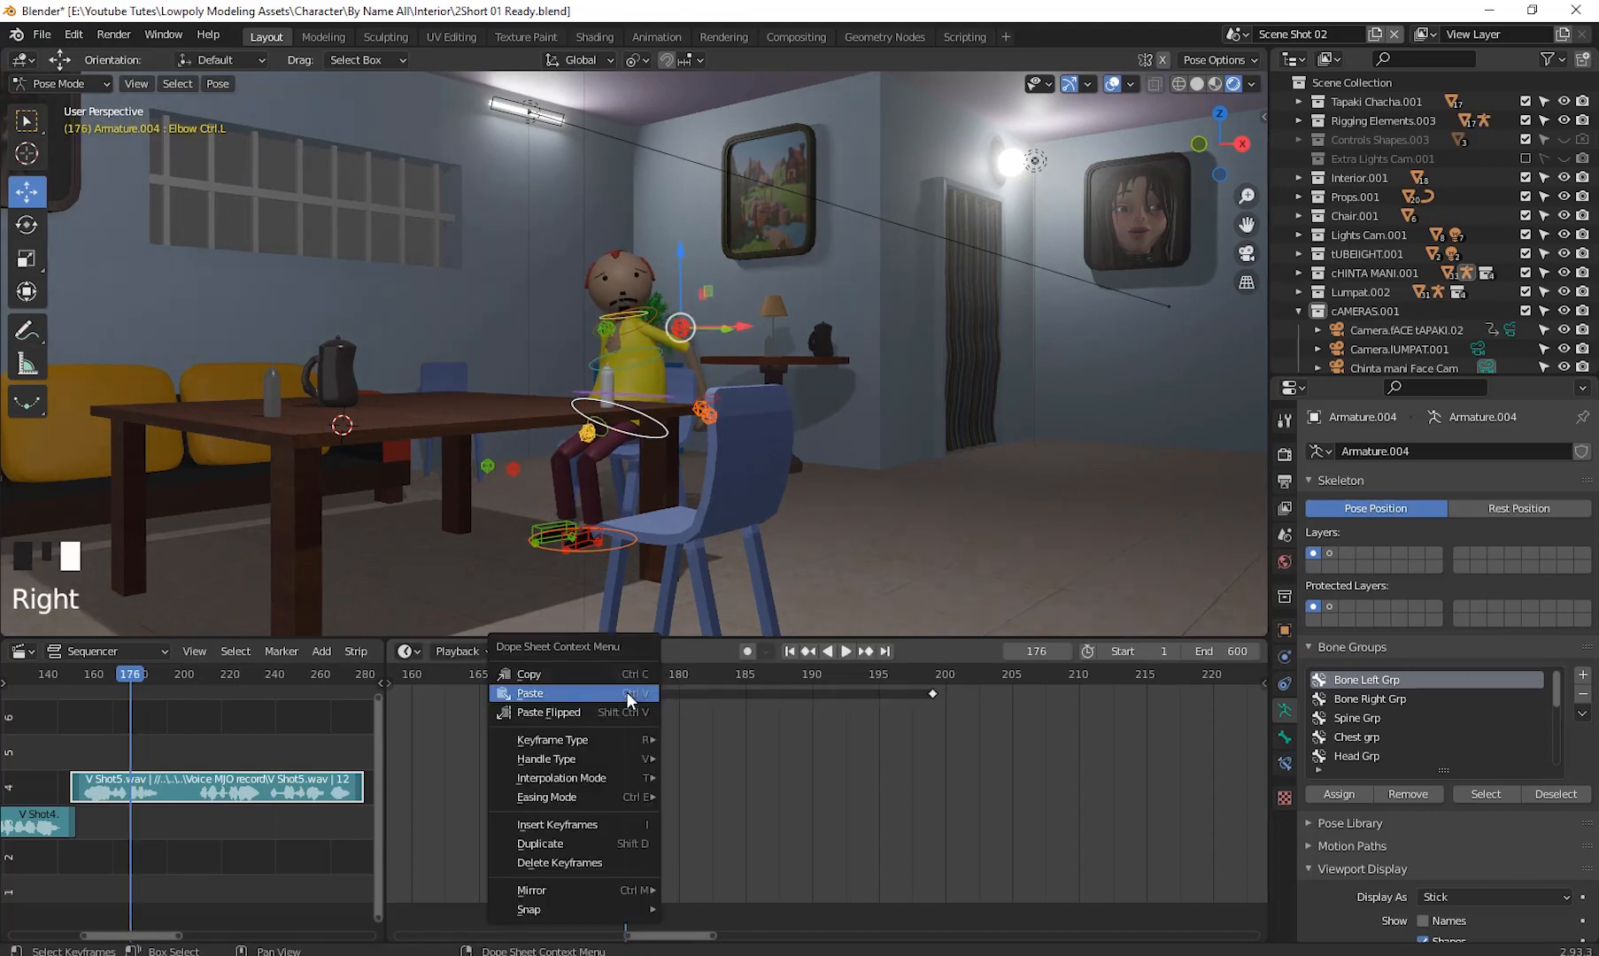
left_click(562, 691)
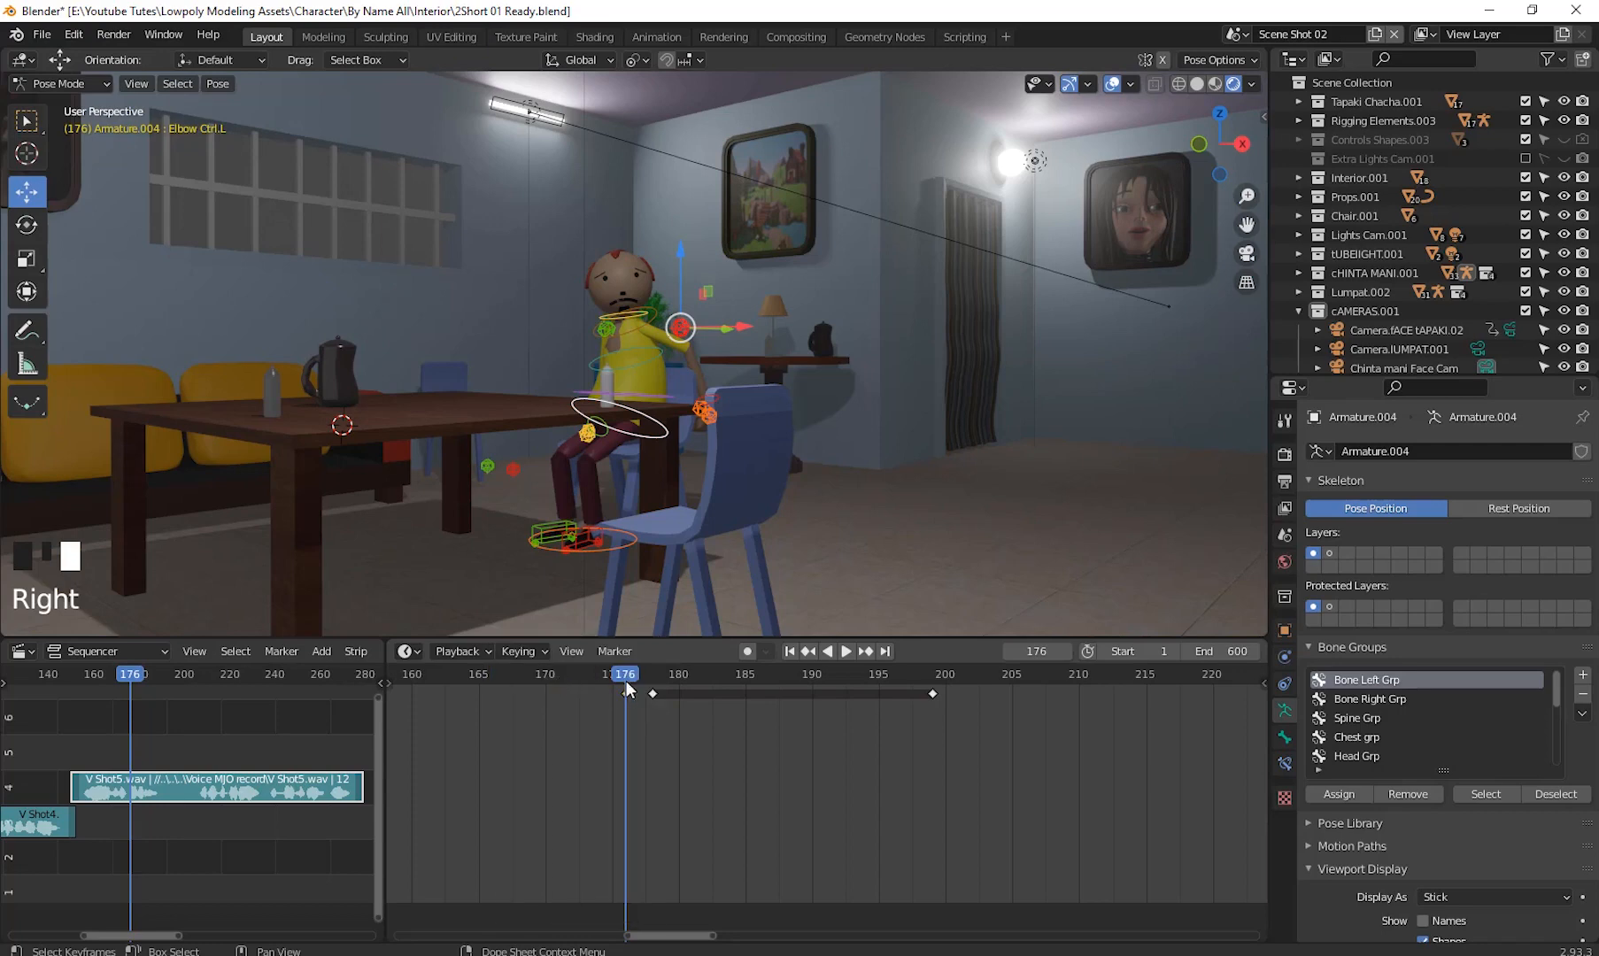
- Play back the animation, then paste the copied pose as a keyframe at frame 202
key("space")
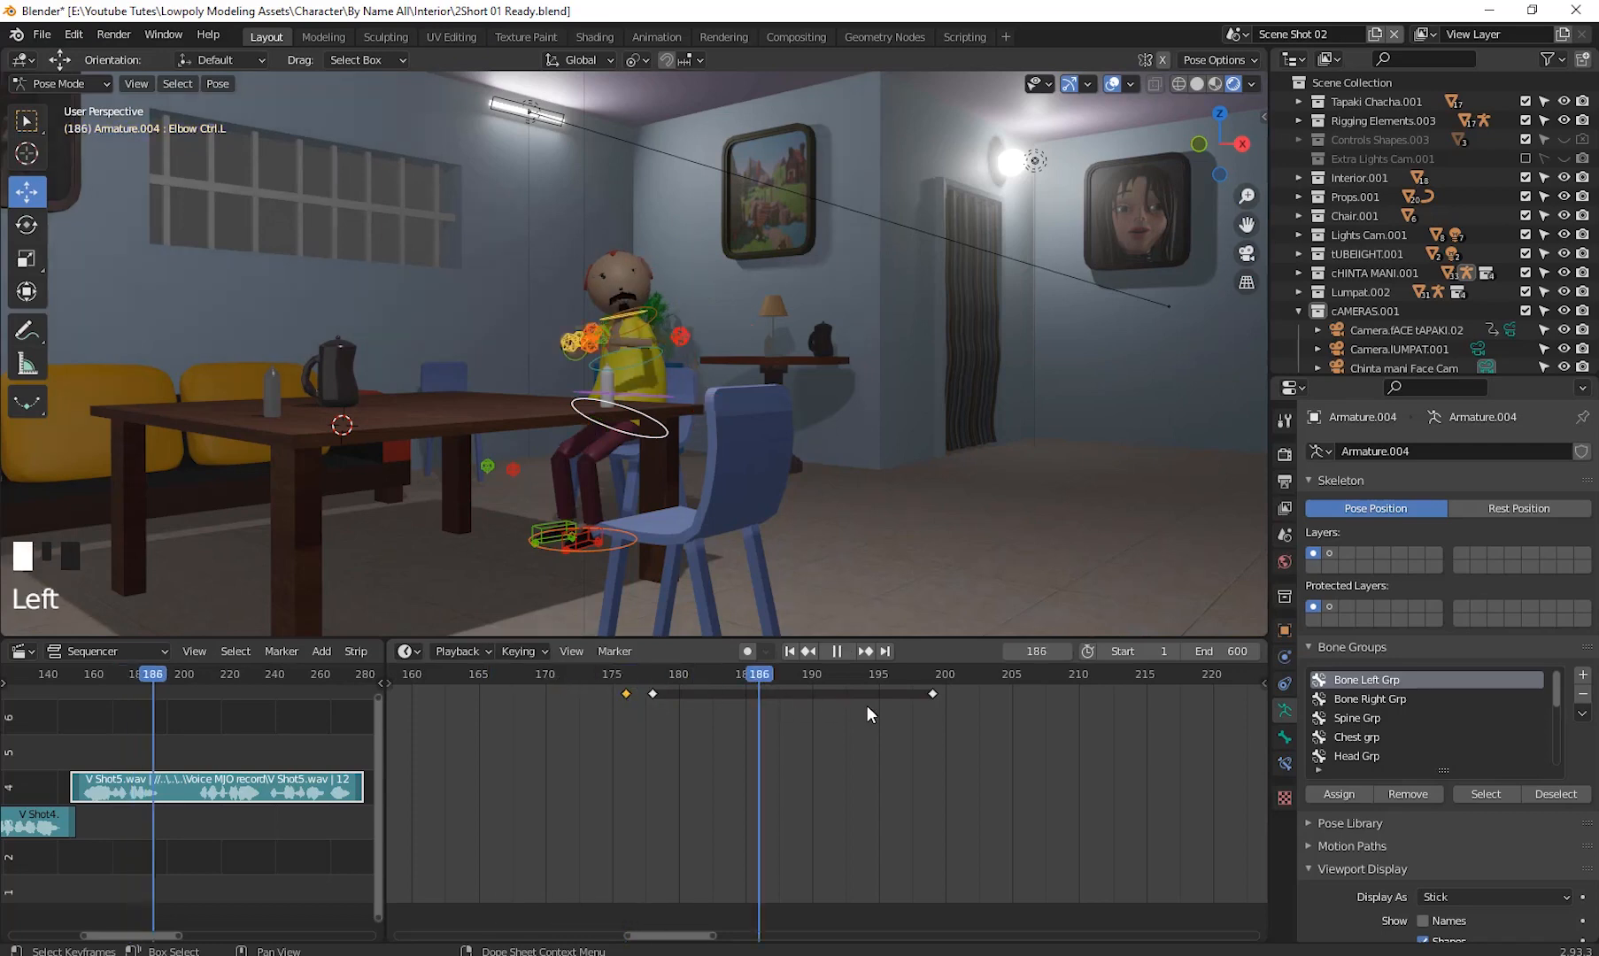
key("space")
right_click(964, 724)
left_click(918, 722)
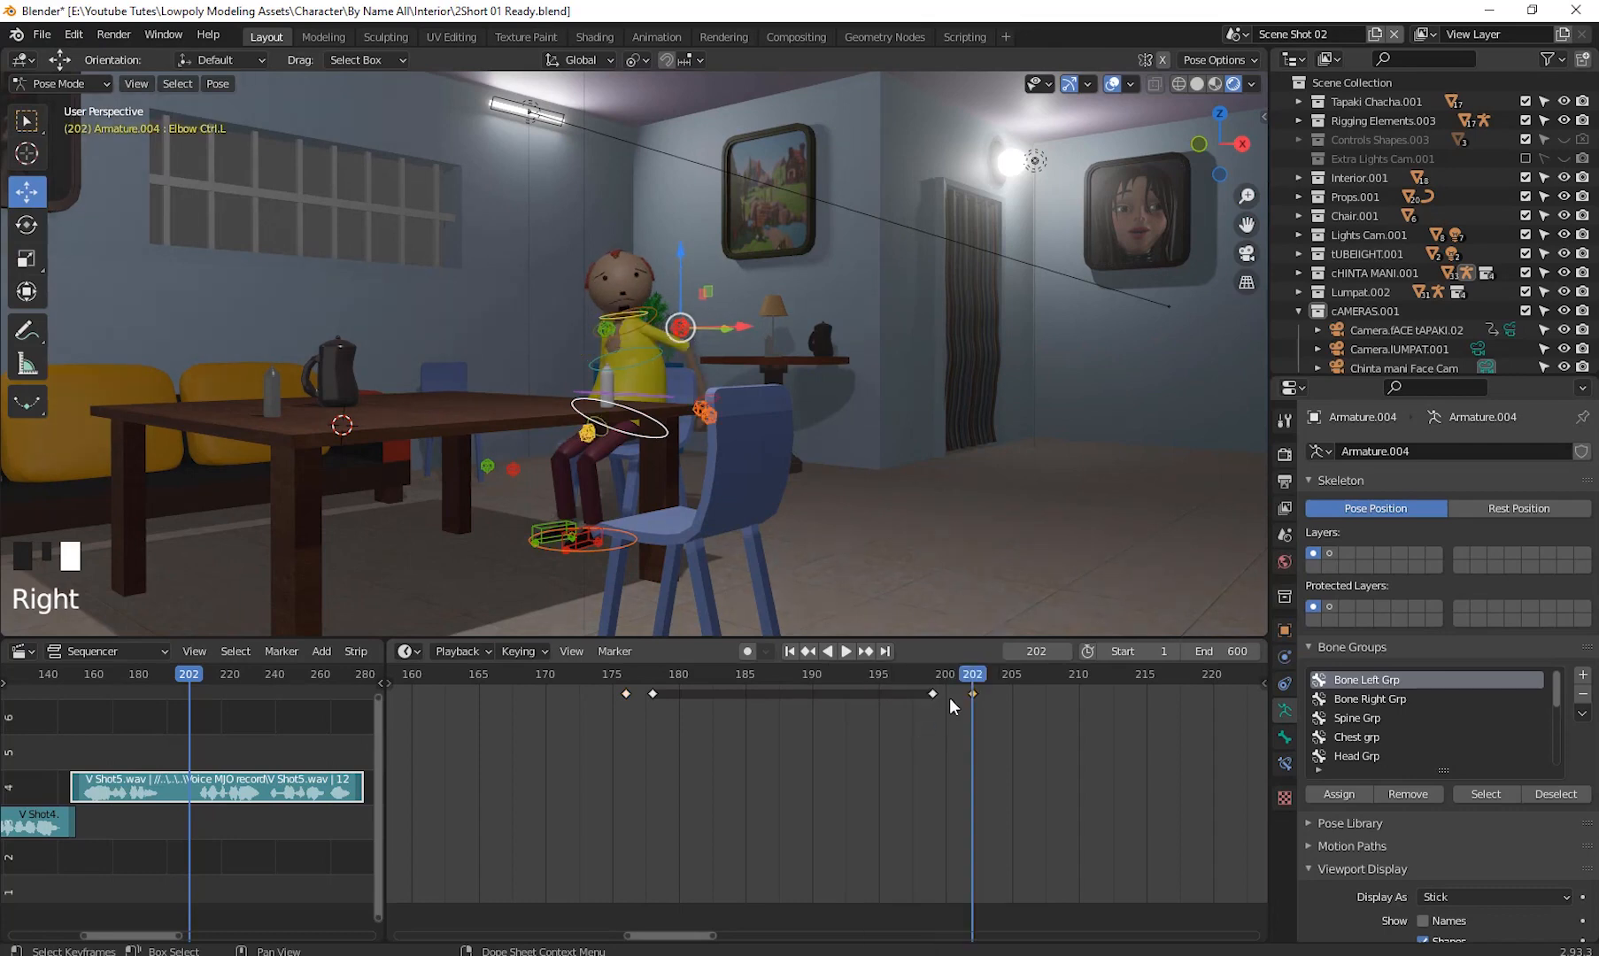
- Play back and scrub the timeline around frames 202 to 216 to review the motion
left_click_drag(960, 680, 1010, 790)
key("space")
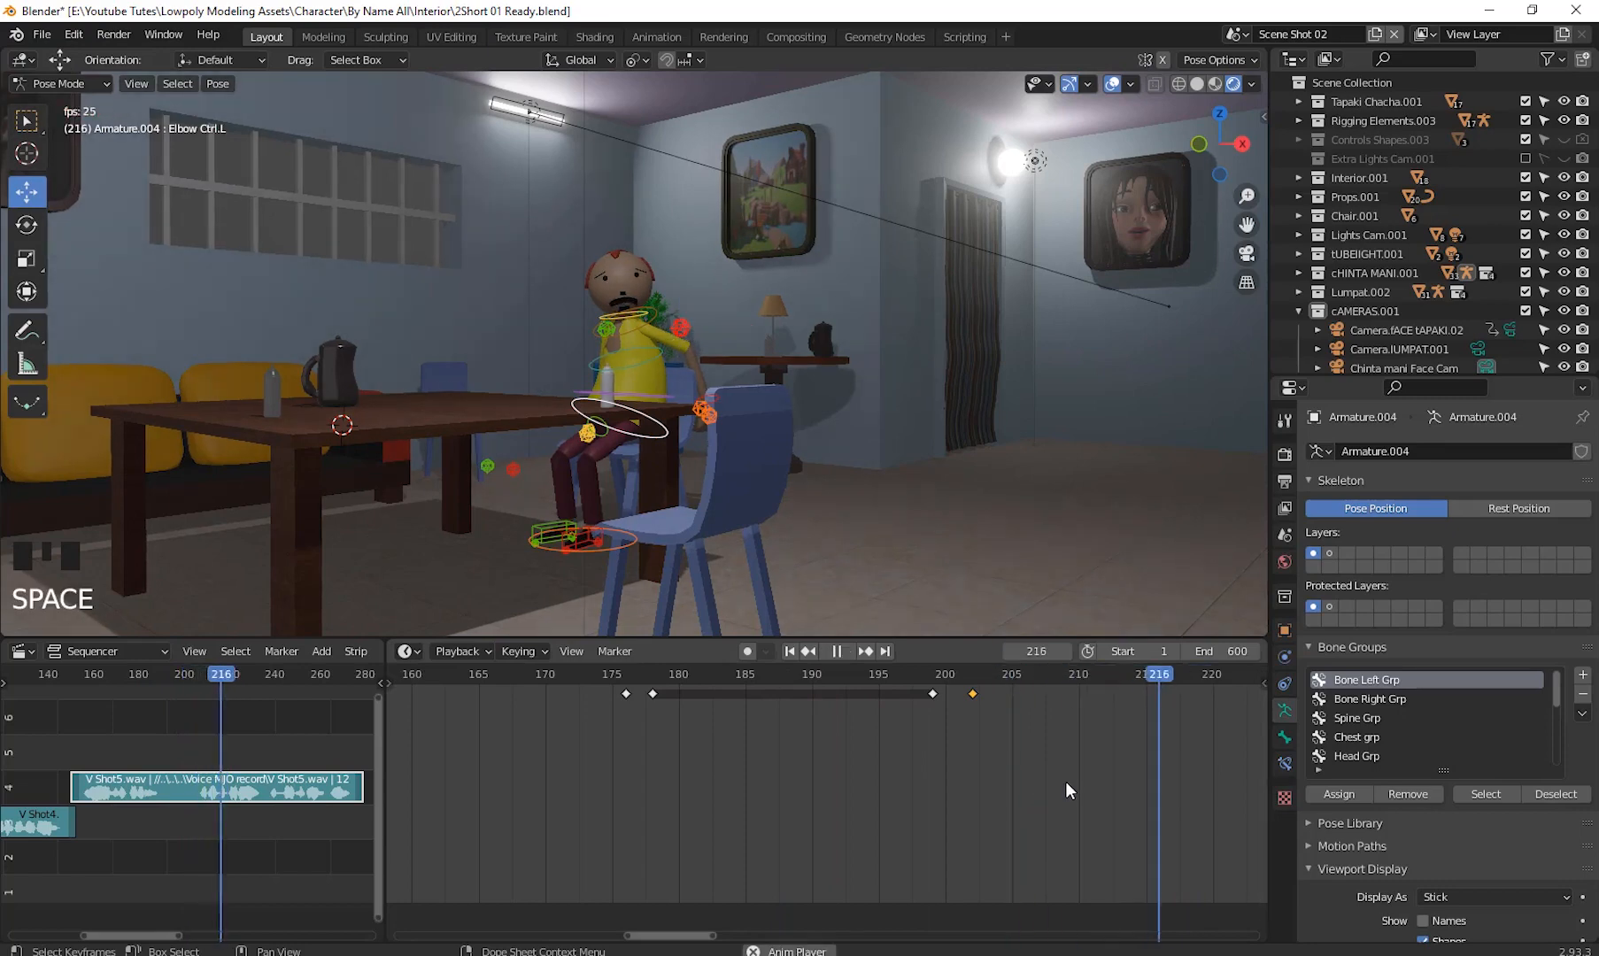
key("space")
left_click_drag(256, 675, 194, 697)
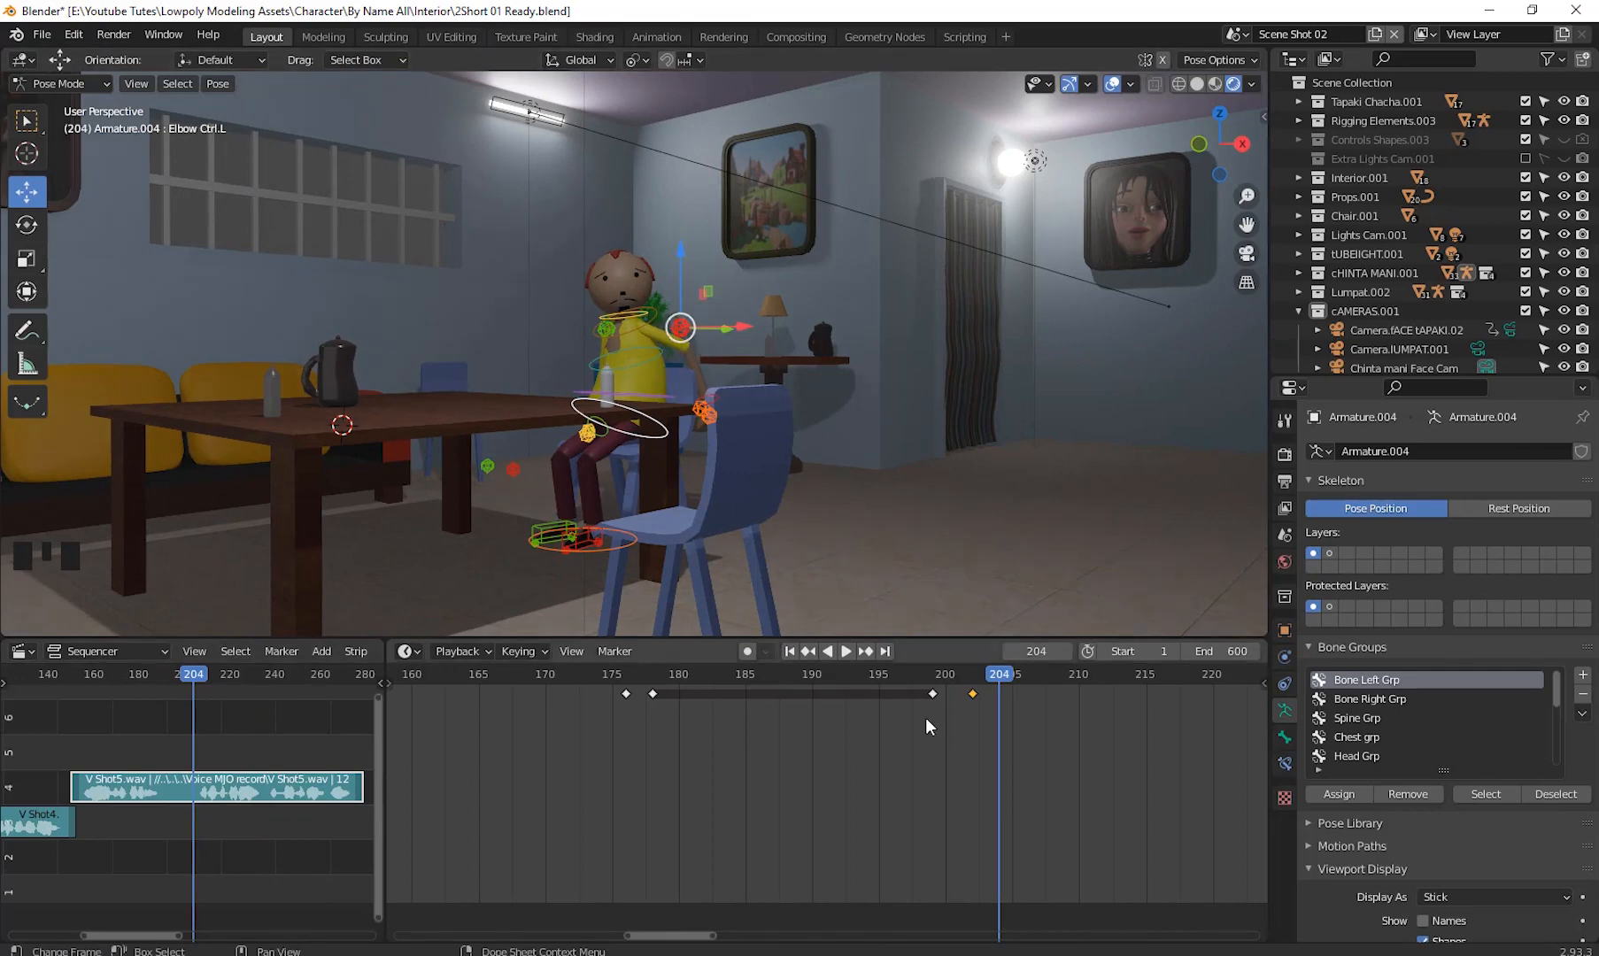
mouse_move(1007, 677)
left_mouse_down()
mouse_move(921, 684)
mouse_move(926, 700)
mouse_move(1015, 709)
left_mouse_up()
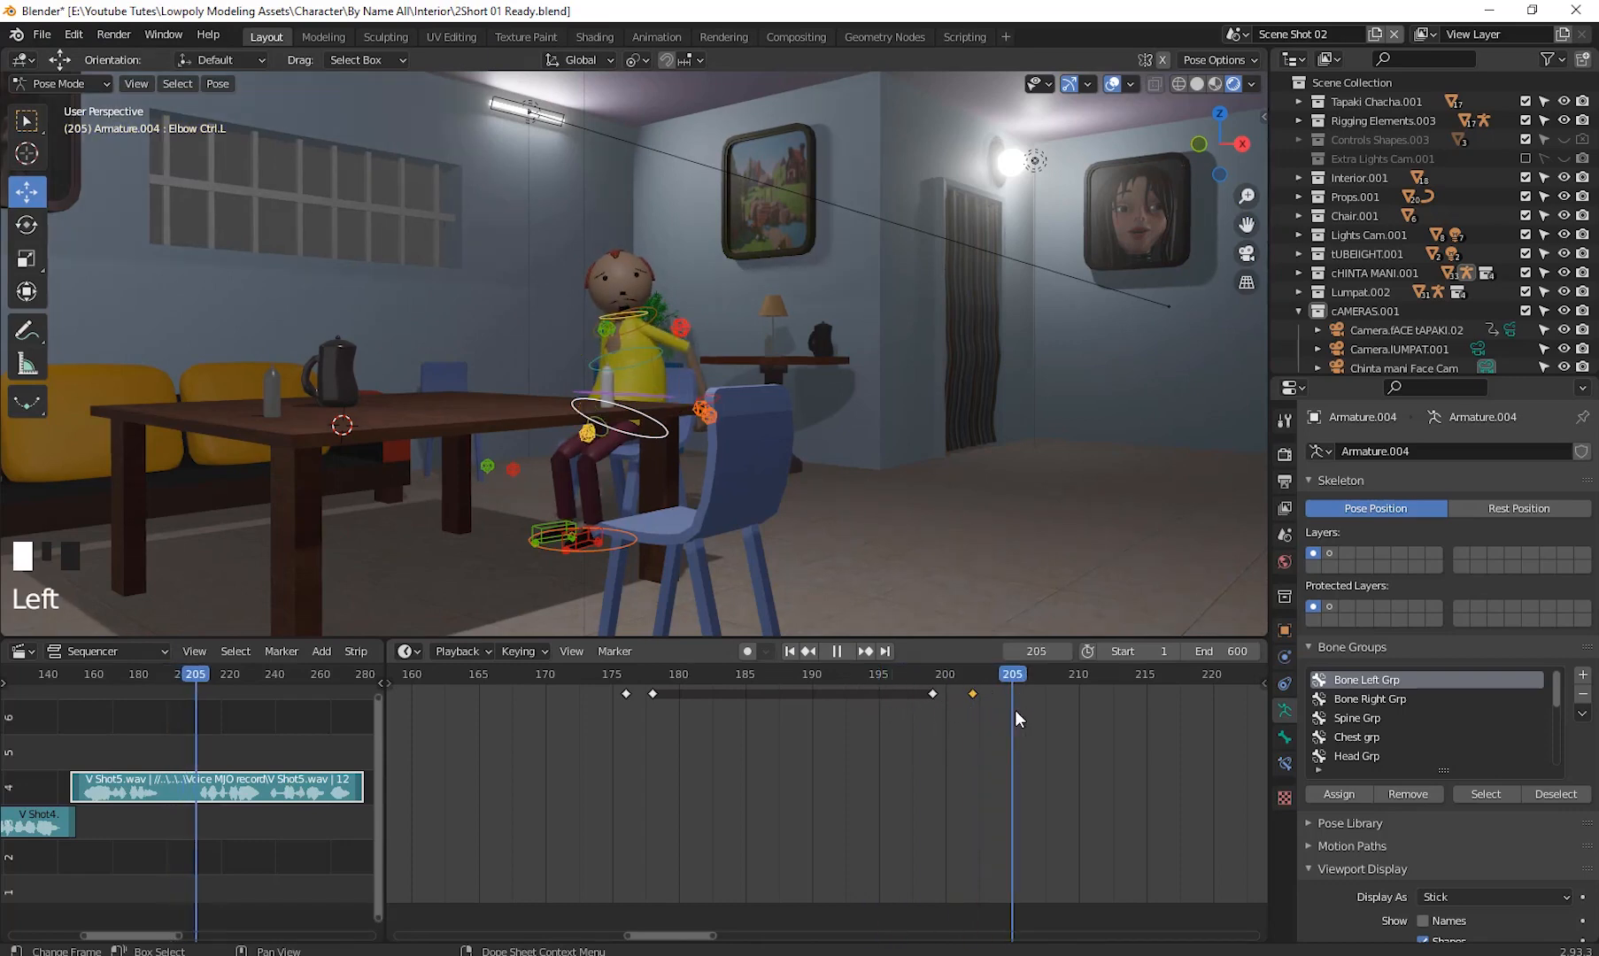
- Select the head control at frame 205, tilt it with trackball rotation and turn it about 7.87°
left_click(636, 313)
key("r")
key("r")
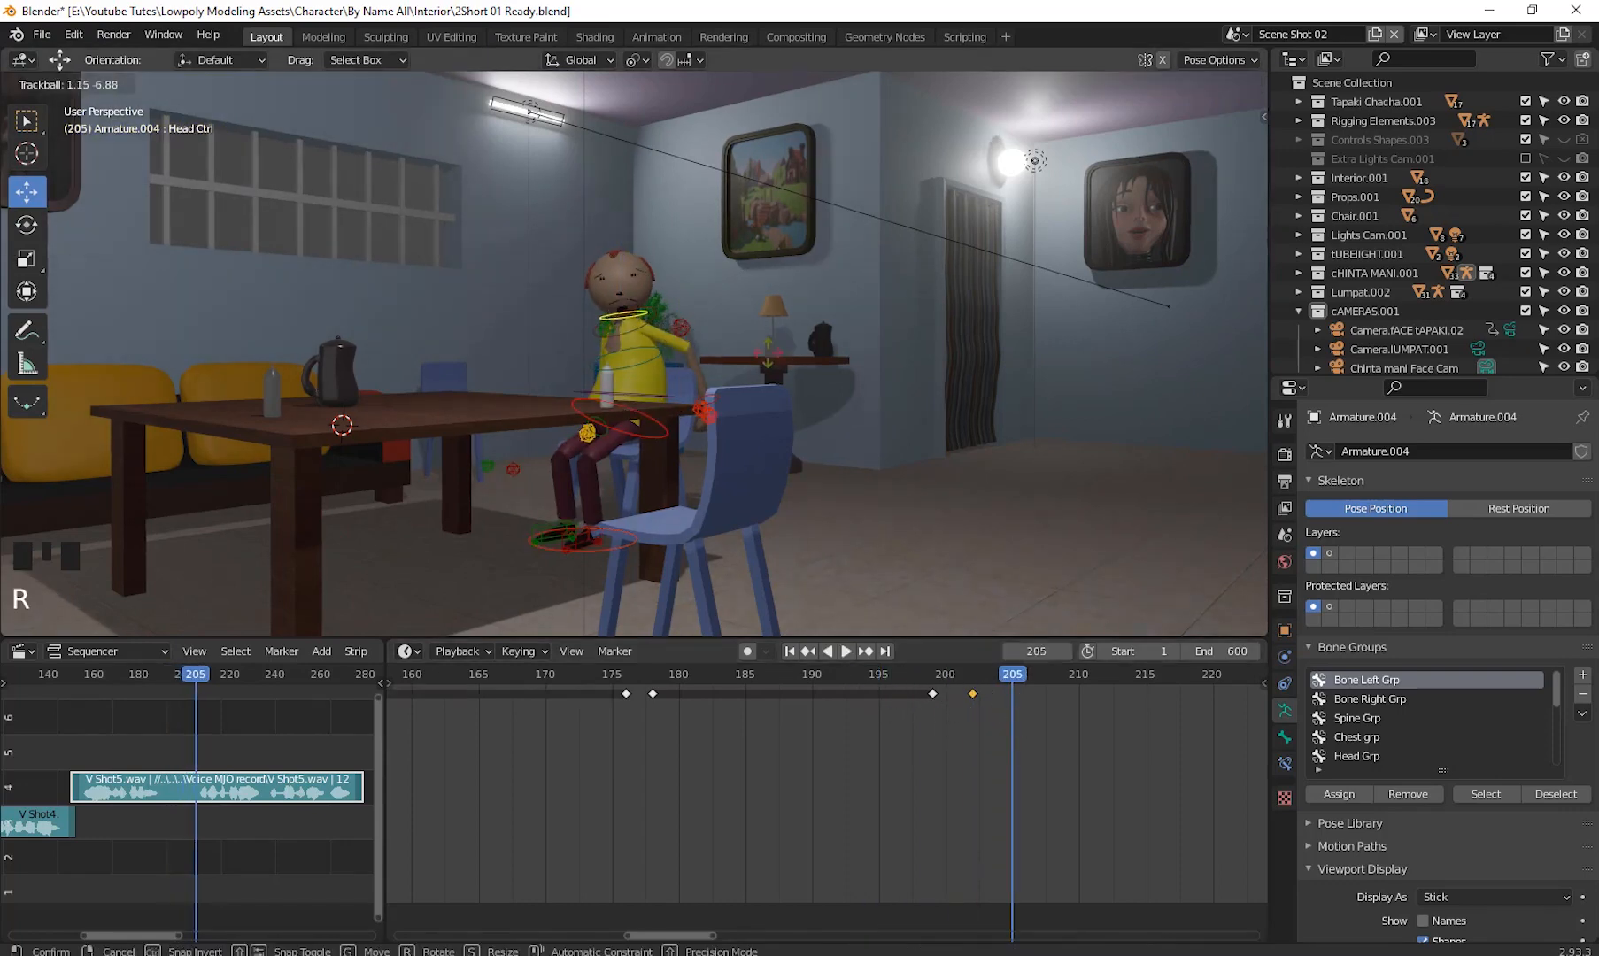
left_click(783, 317)
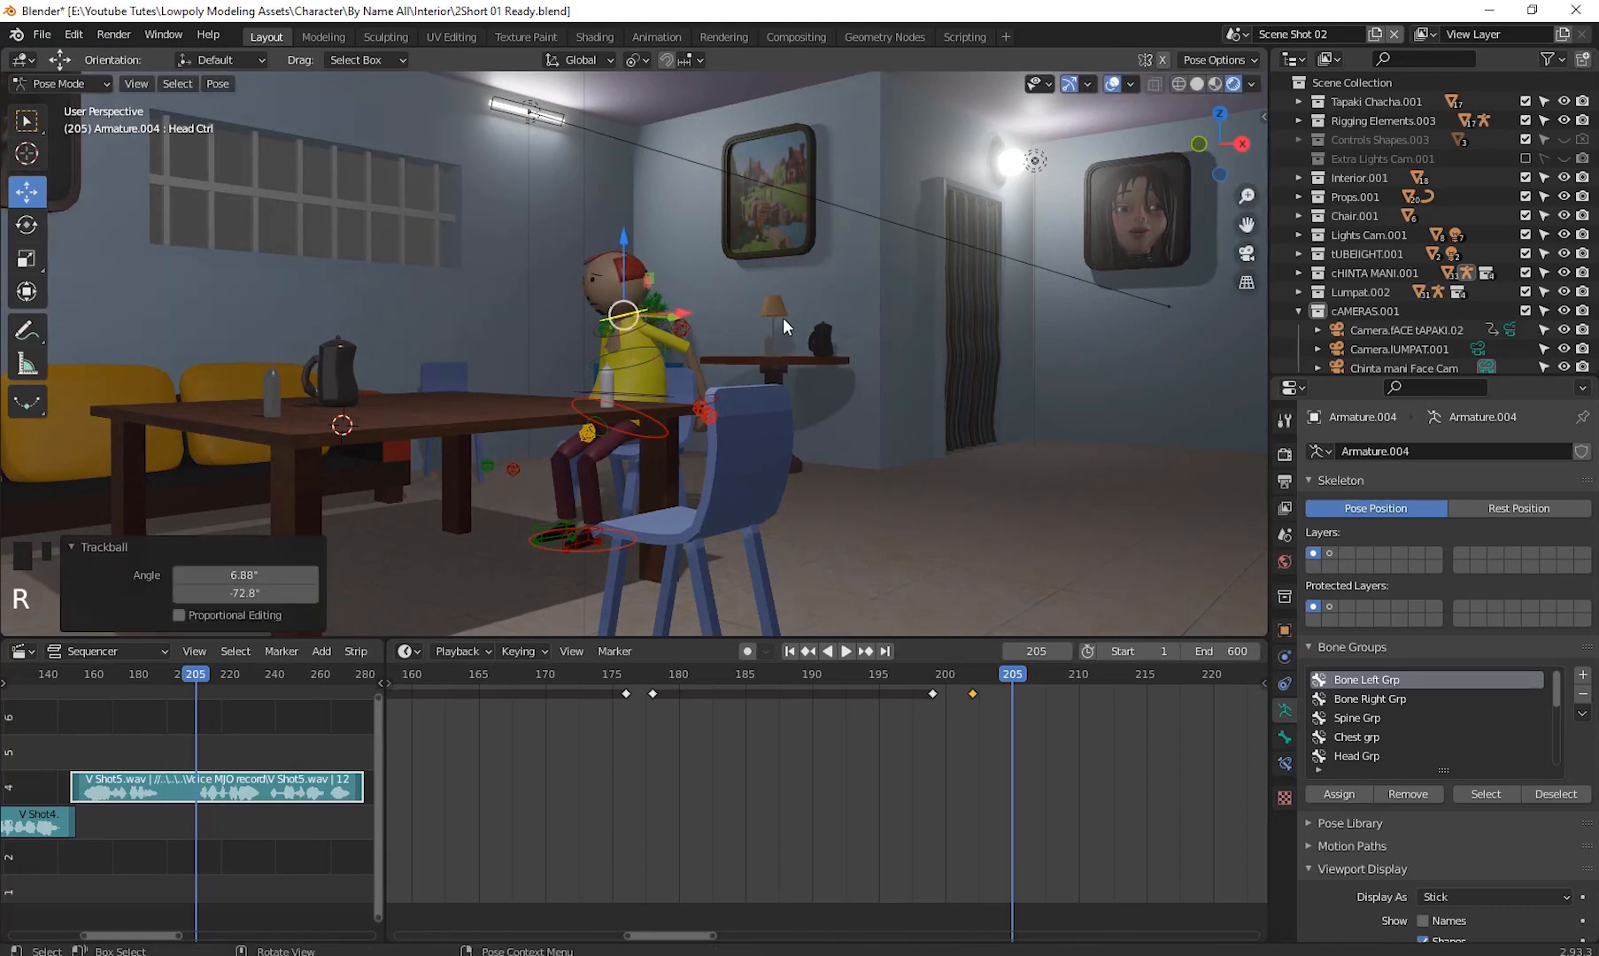
key("r")
left_click(787, 340)
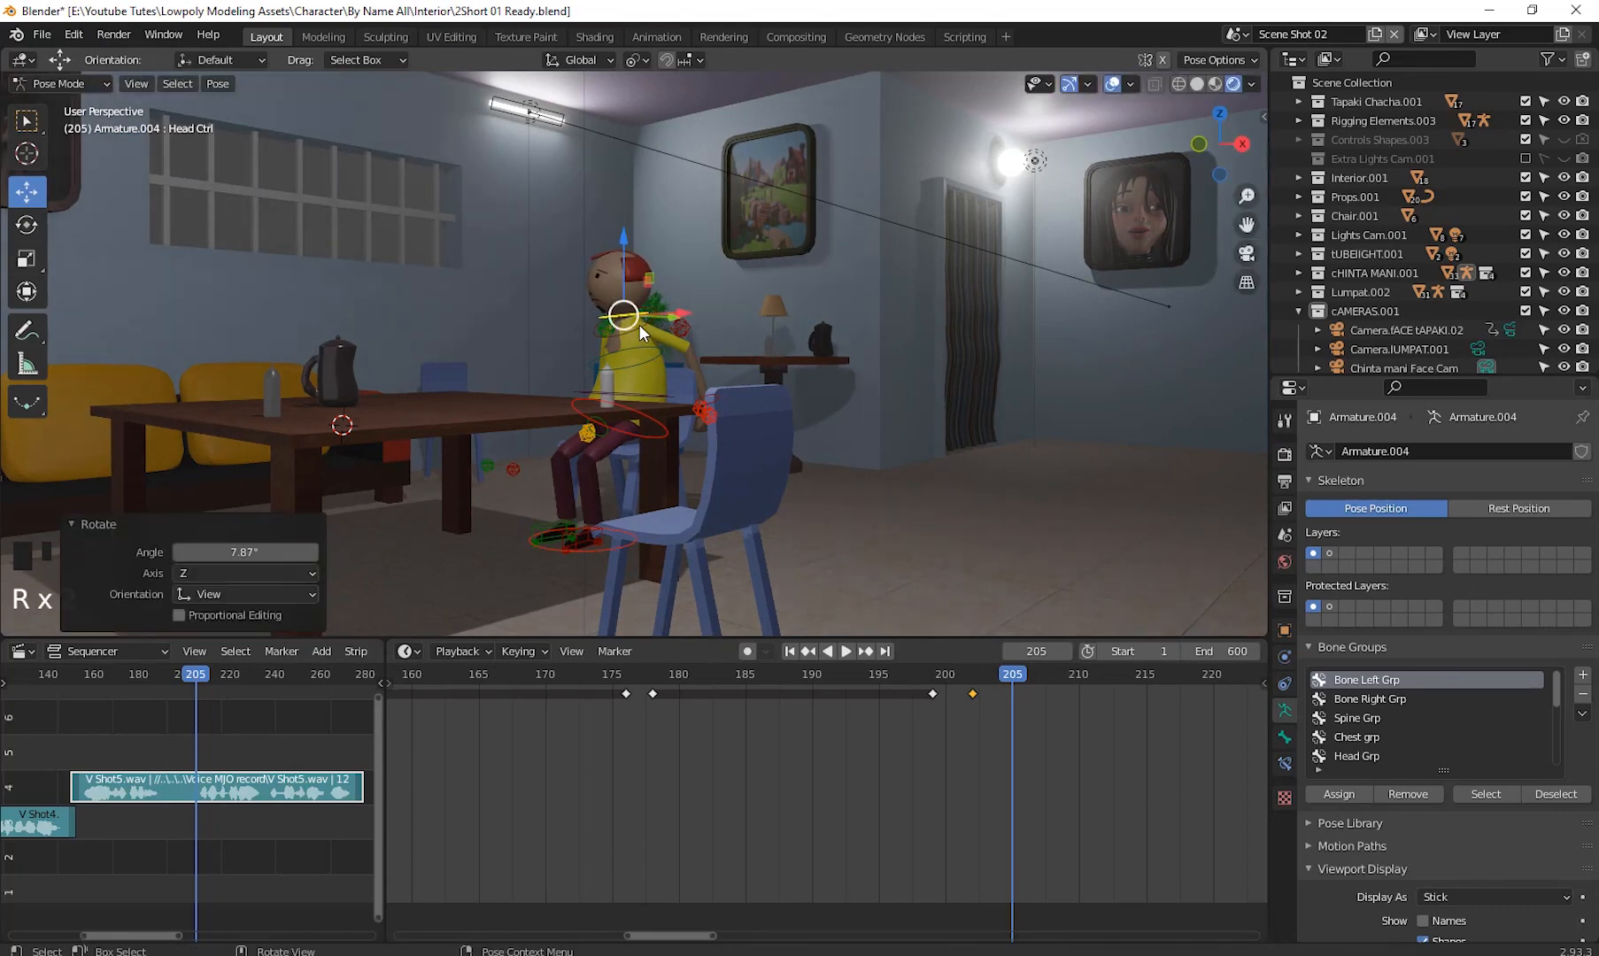
- Select the chest control and rotate it about 5.46°
left_click(650, 358)
key("r")
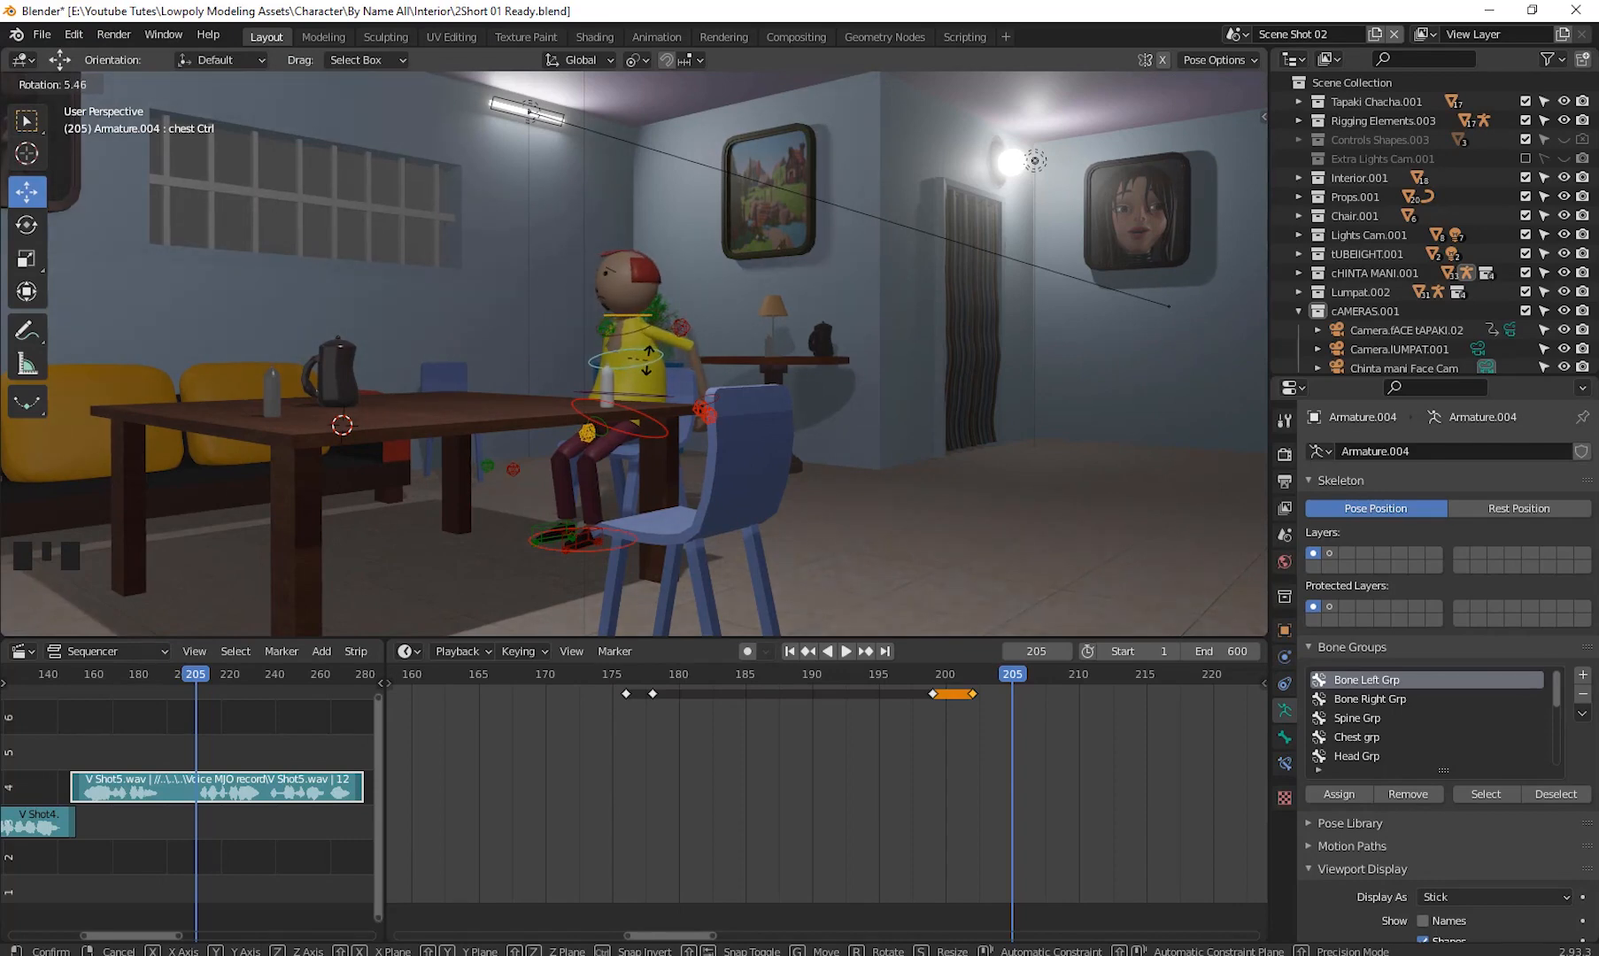
left_click(533, 269)
- Box-select all the character's controls and insert a Location & Rotation keyframe at frame 205
left_click_drag(435, 152, 896, 612)
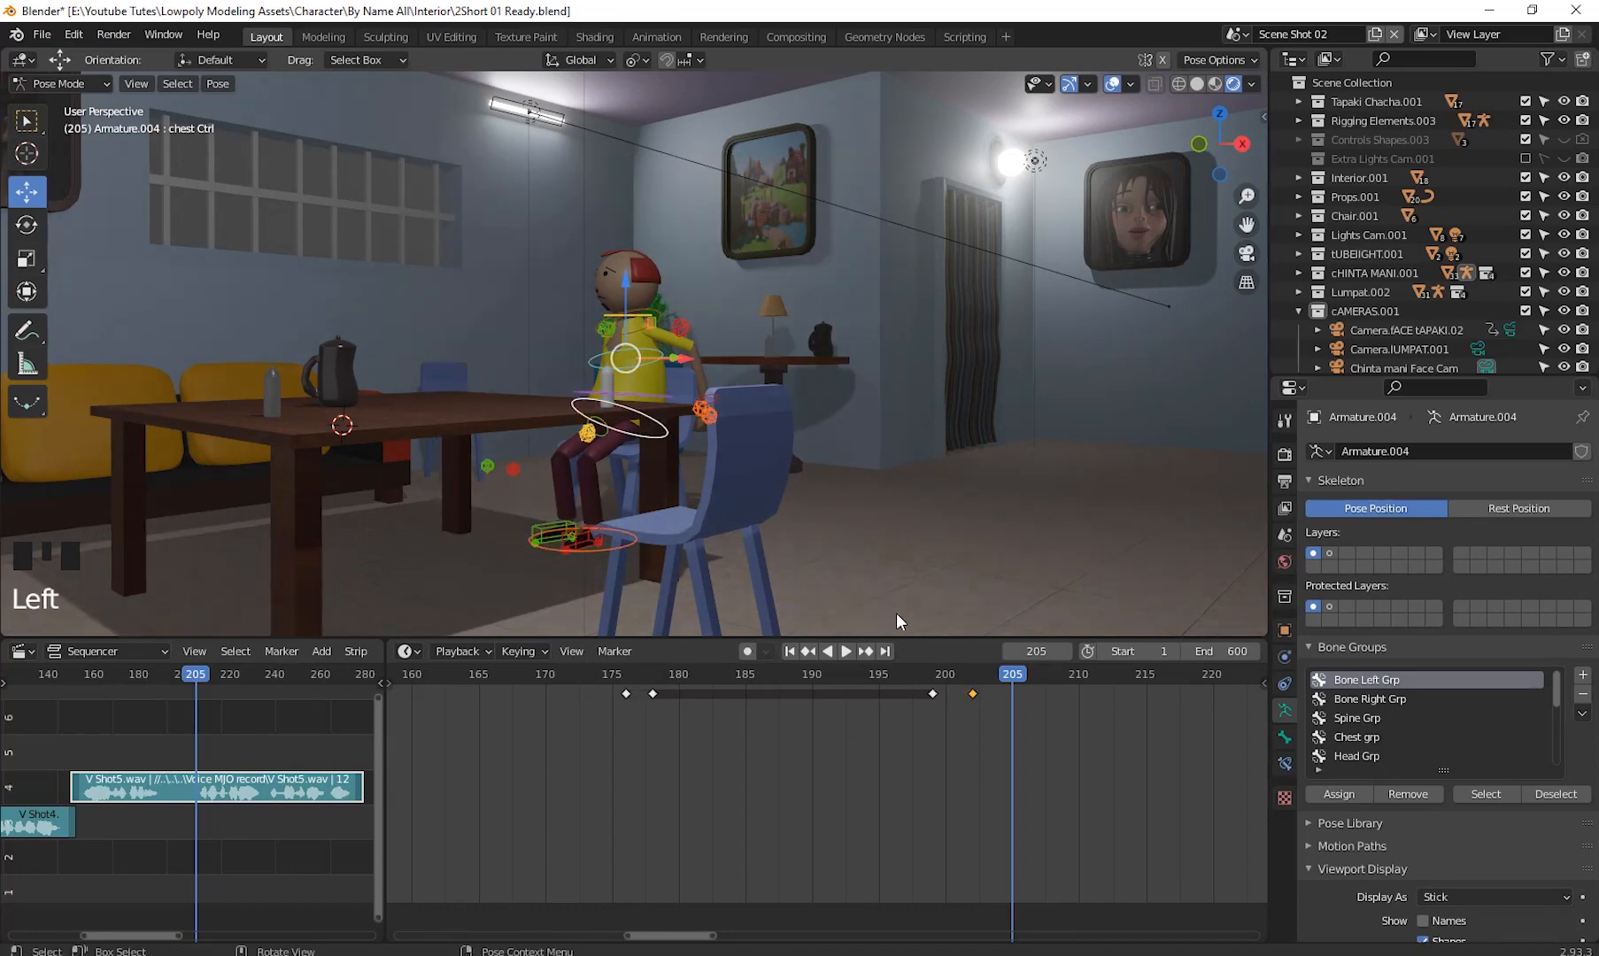
key("i")
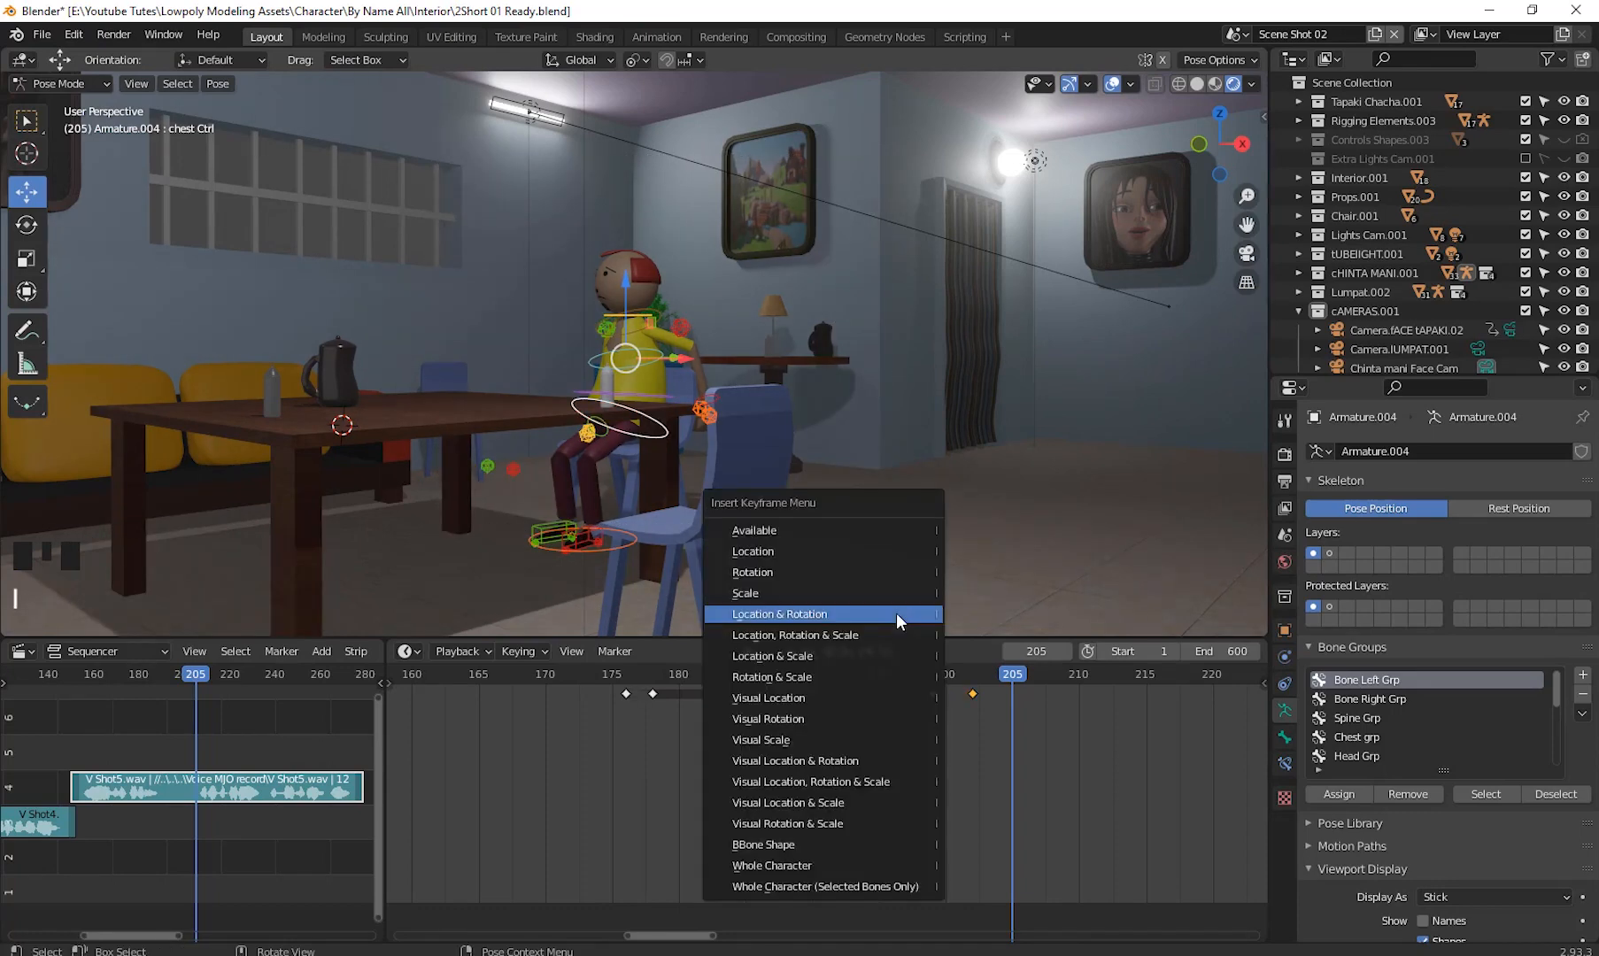
left_click(827, 615)
- Play back the animation from around frame 174 to review the head and chest motion
left_click_drag(1014, 680, 595, 802)
scroll(764, 767, "down", 3)
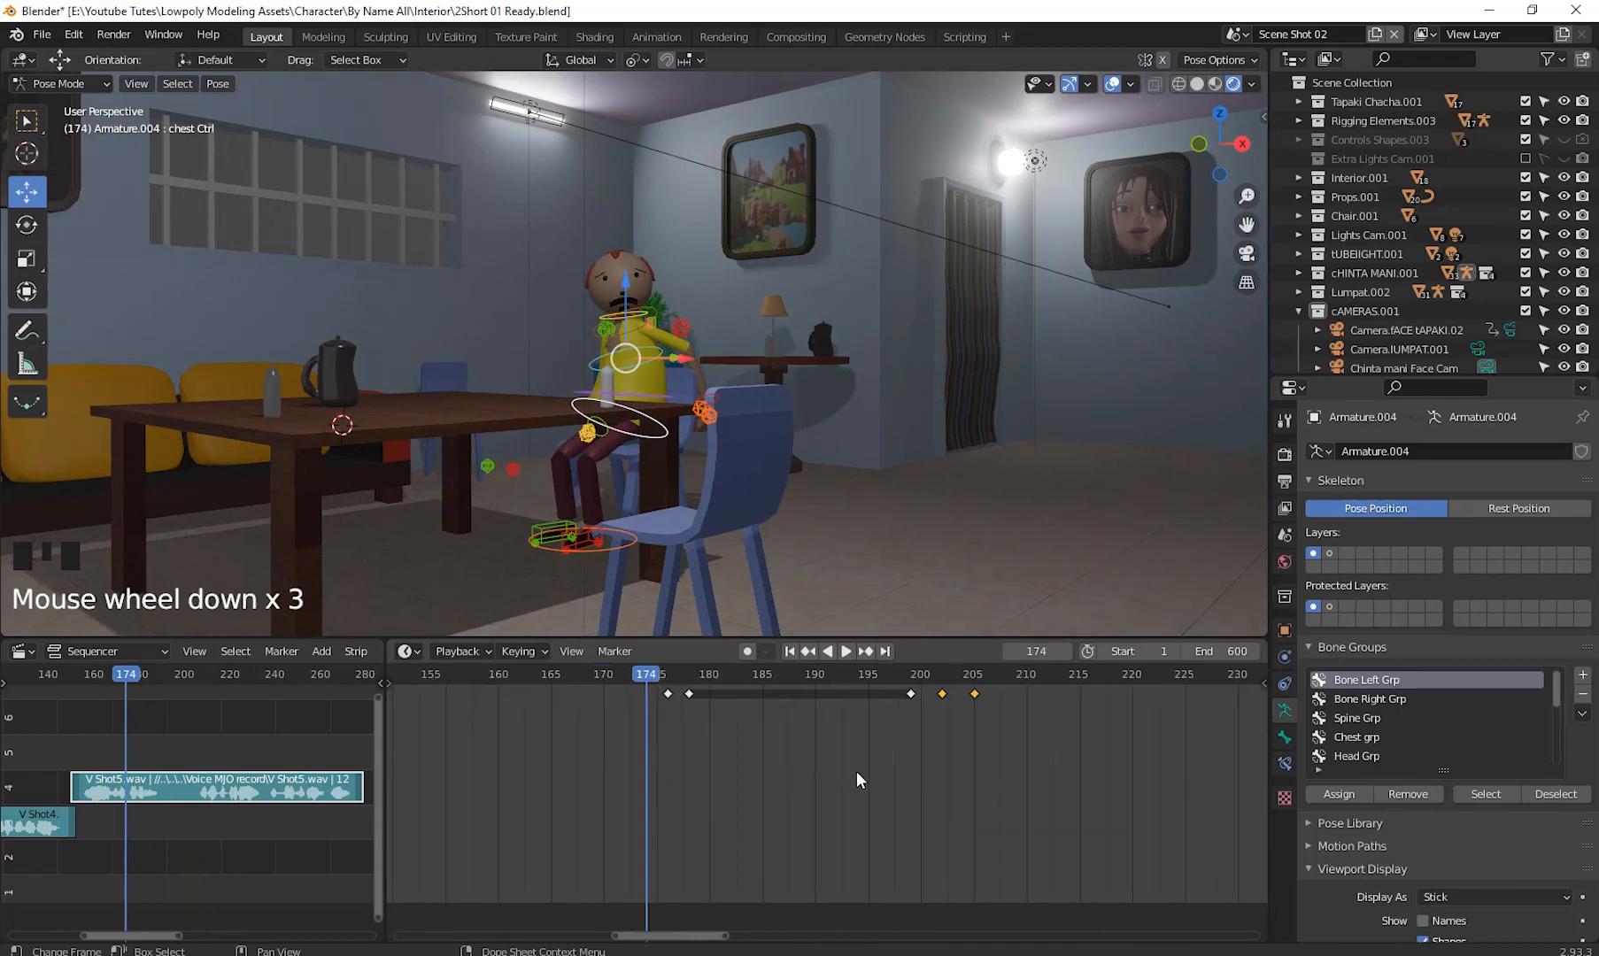
middle_click_drag(856, 771, 708, 799, "shift")
left_click_drag(106, 681, 75, 706)
key("space")
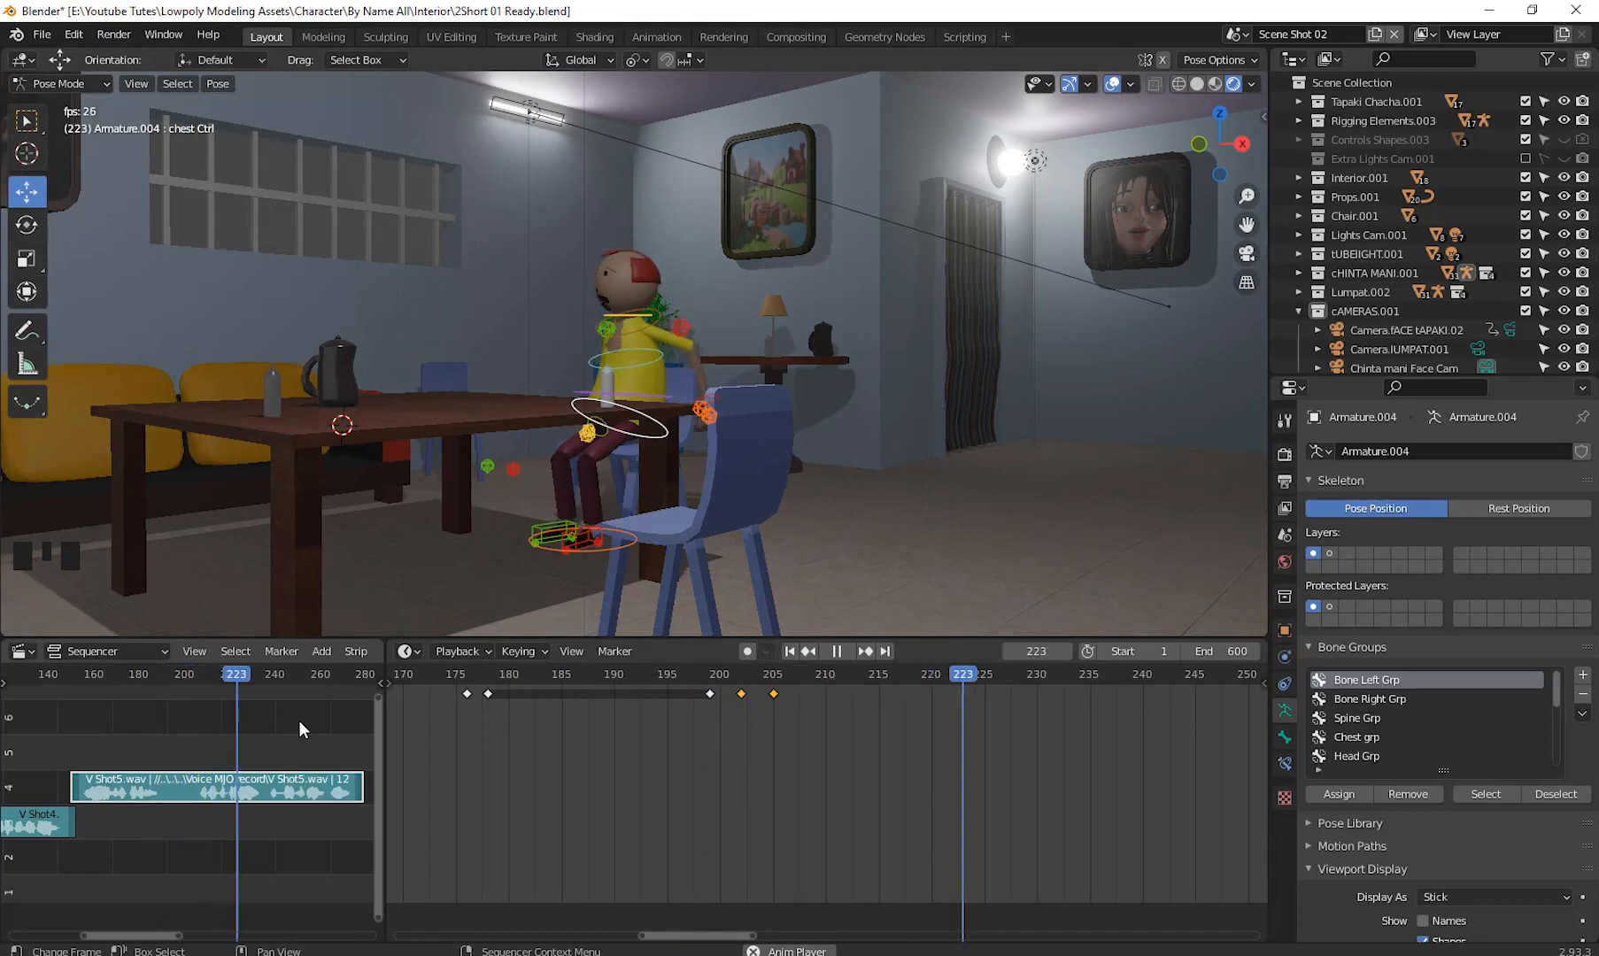
key("space")
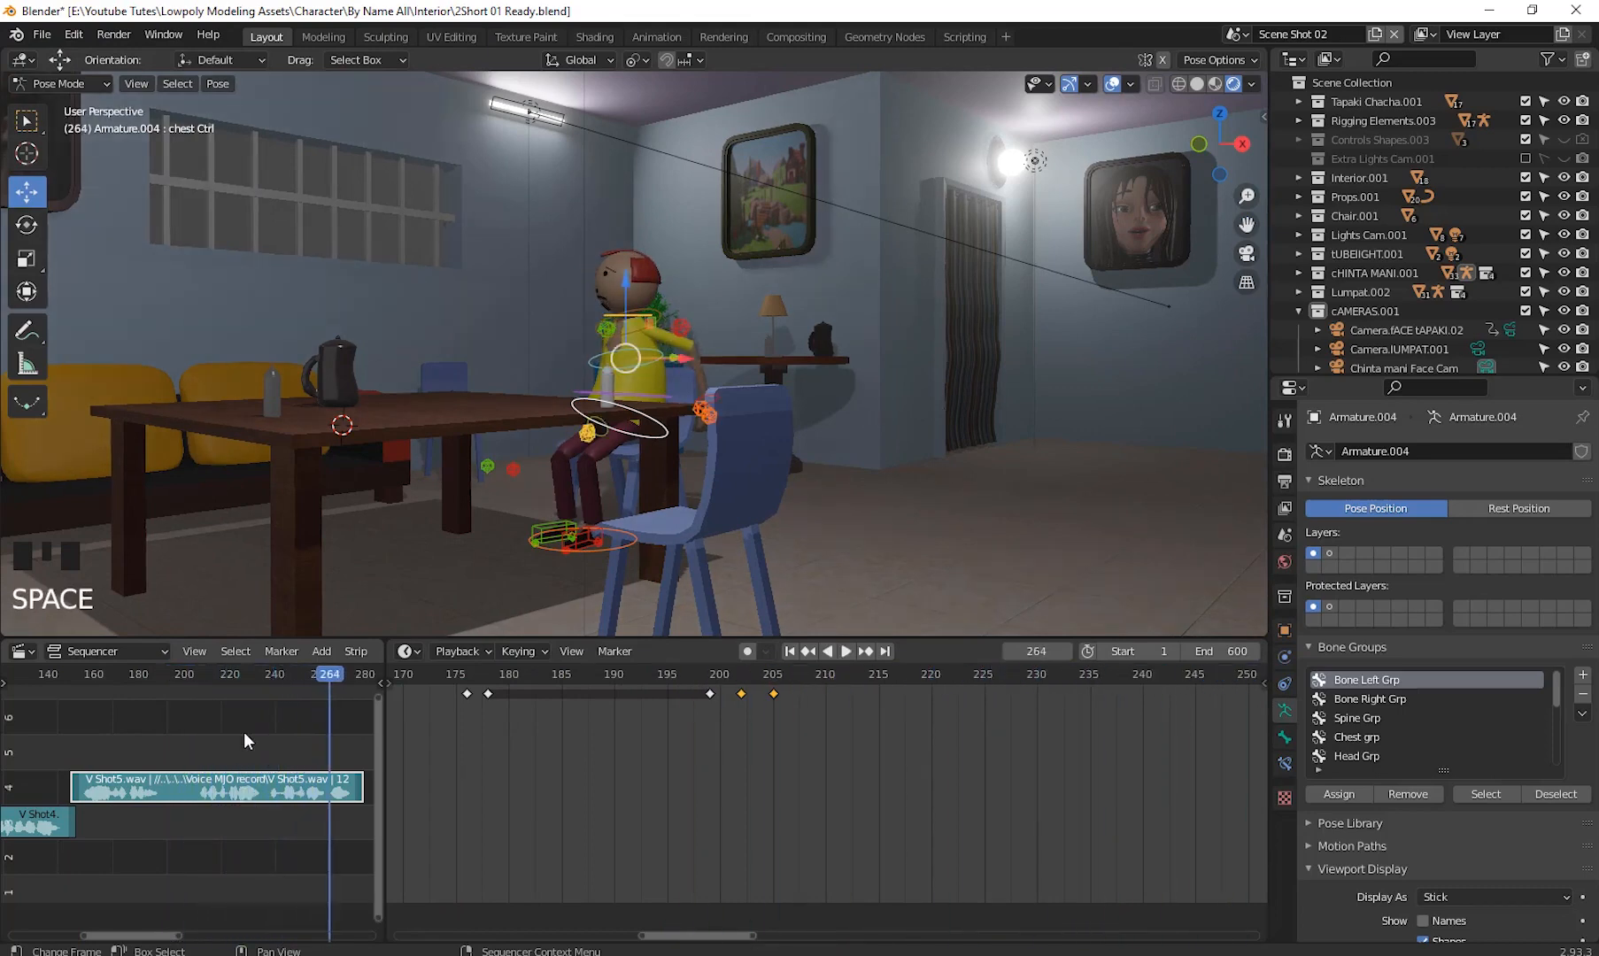
left_click_drag(311, 686, 358, 720)
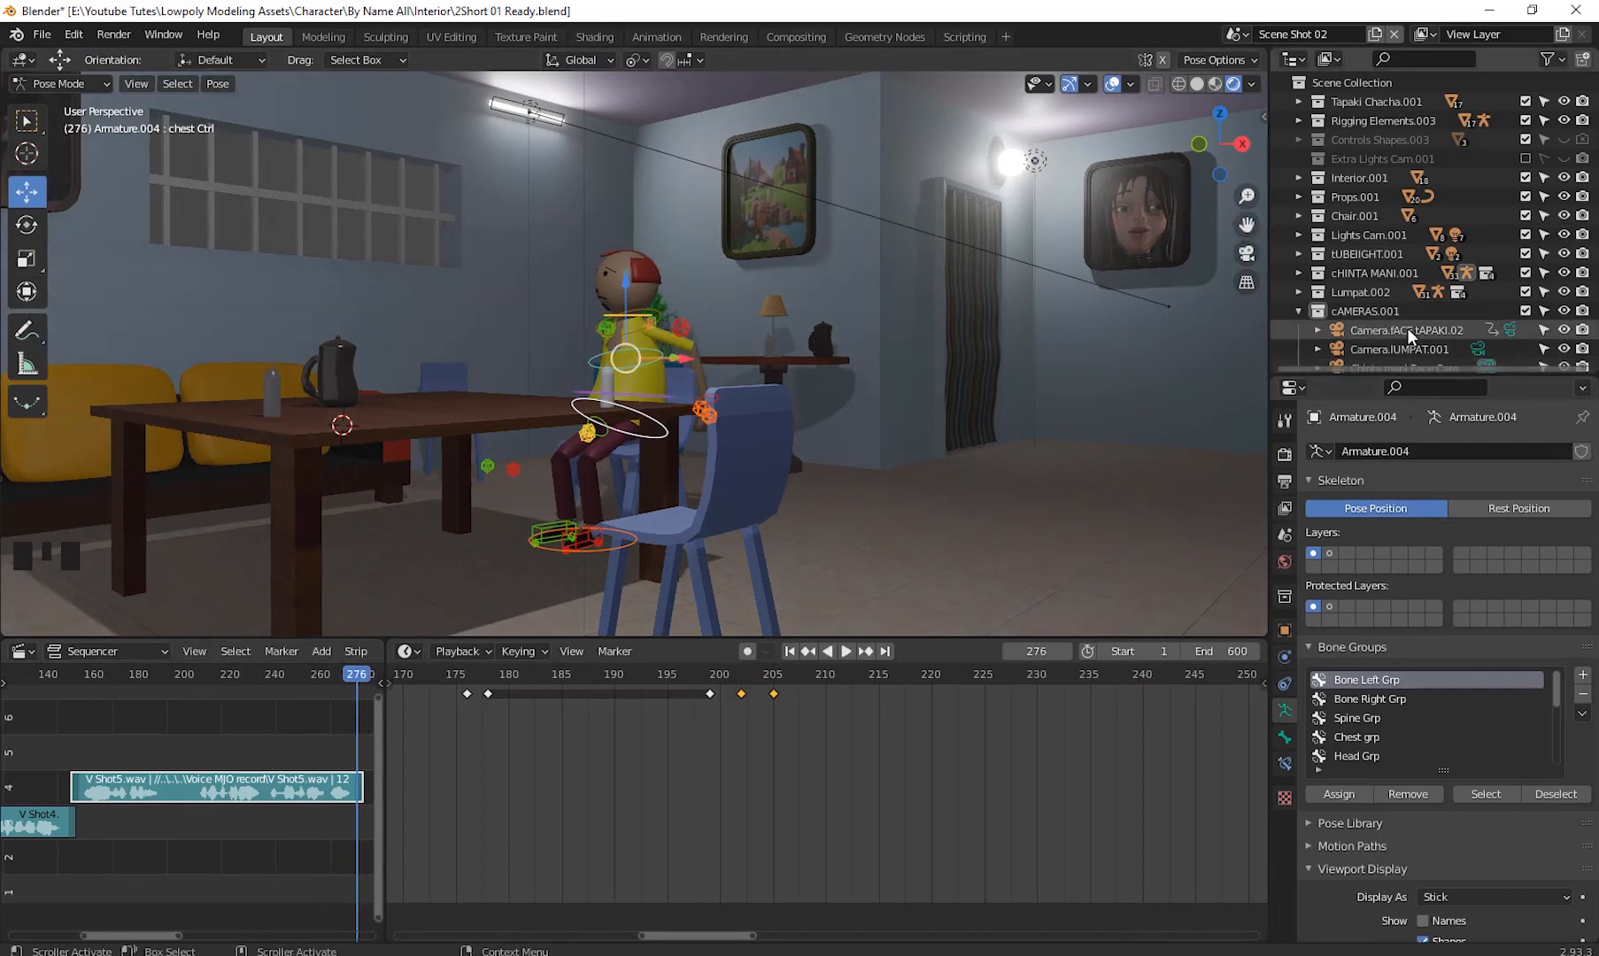
- Make the Chinta mani Face Cam the active camera and insert a keyframe for it at frame 151
key("ctrl+KP_0")
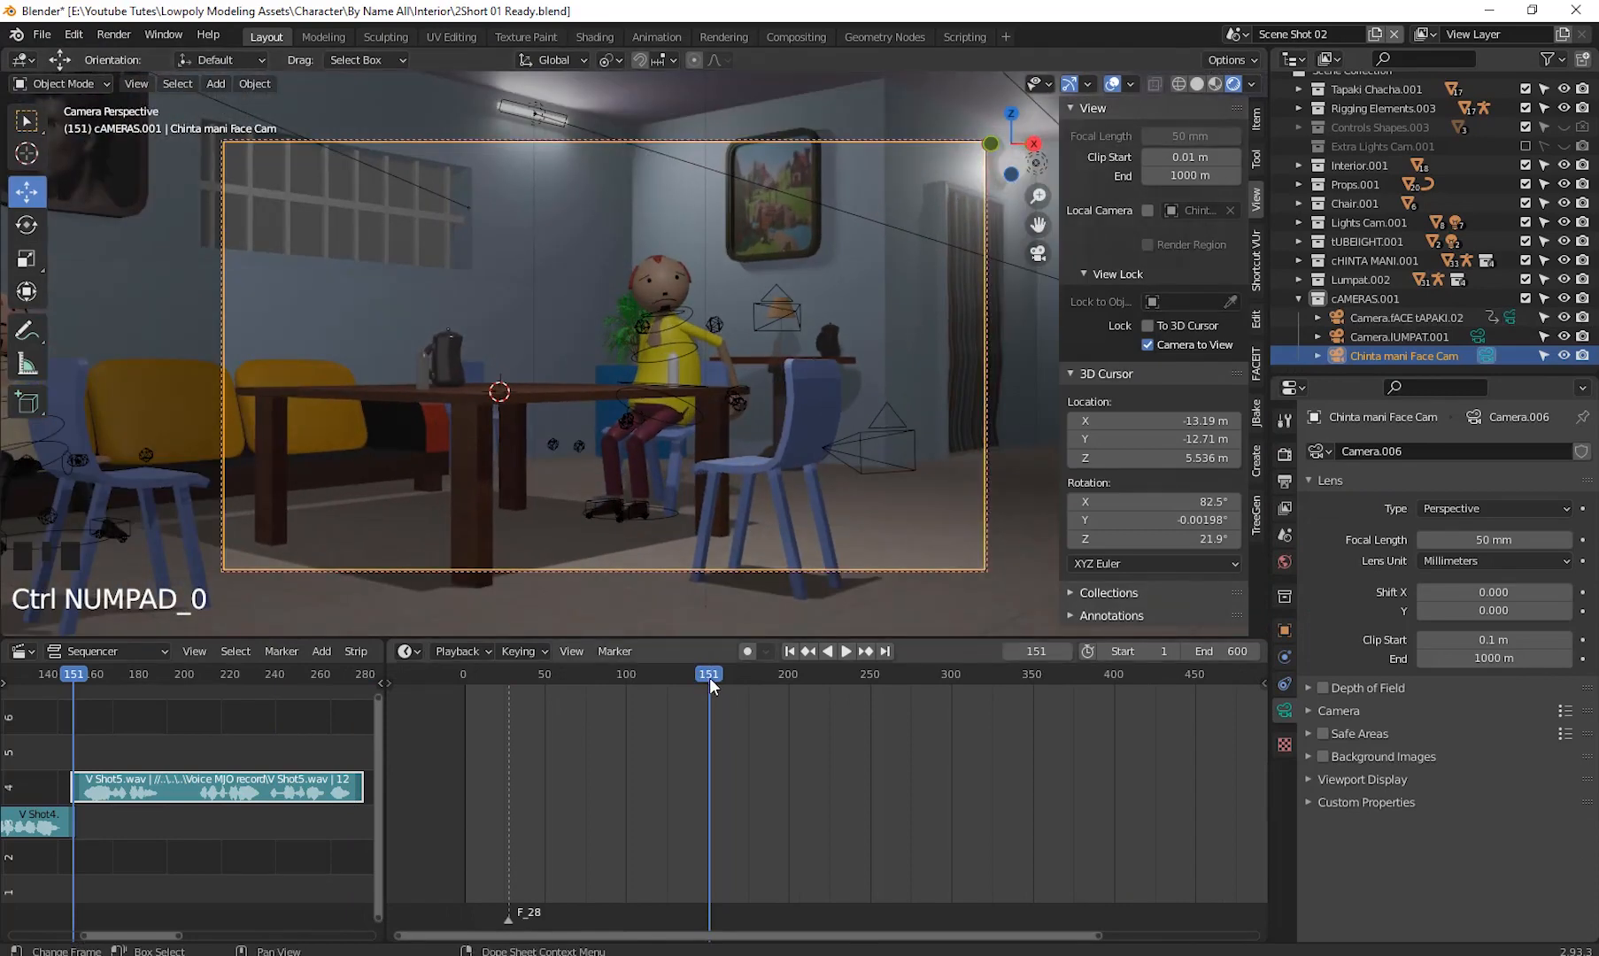
key("i")
left_click(794, 353)
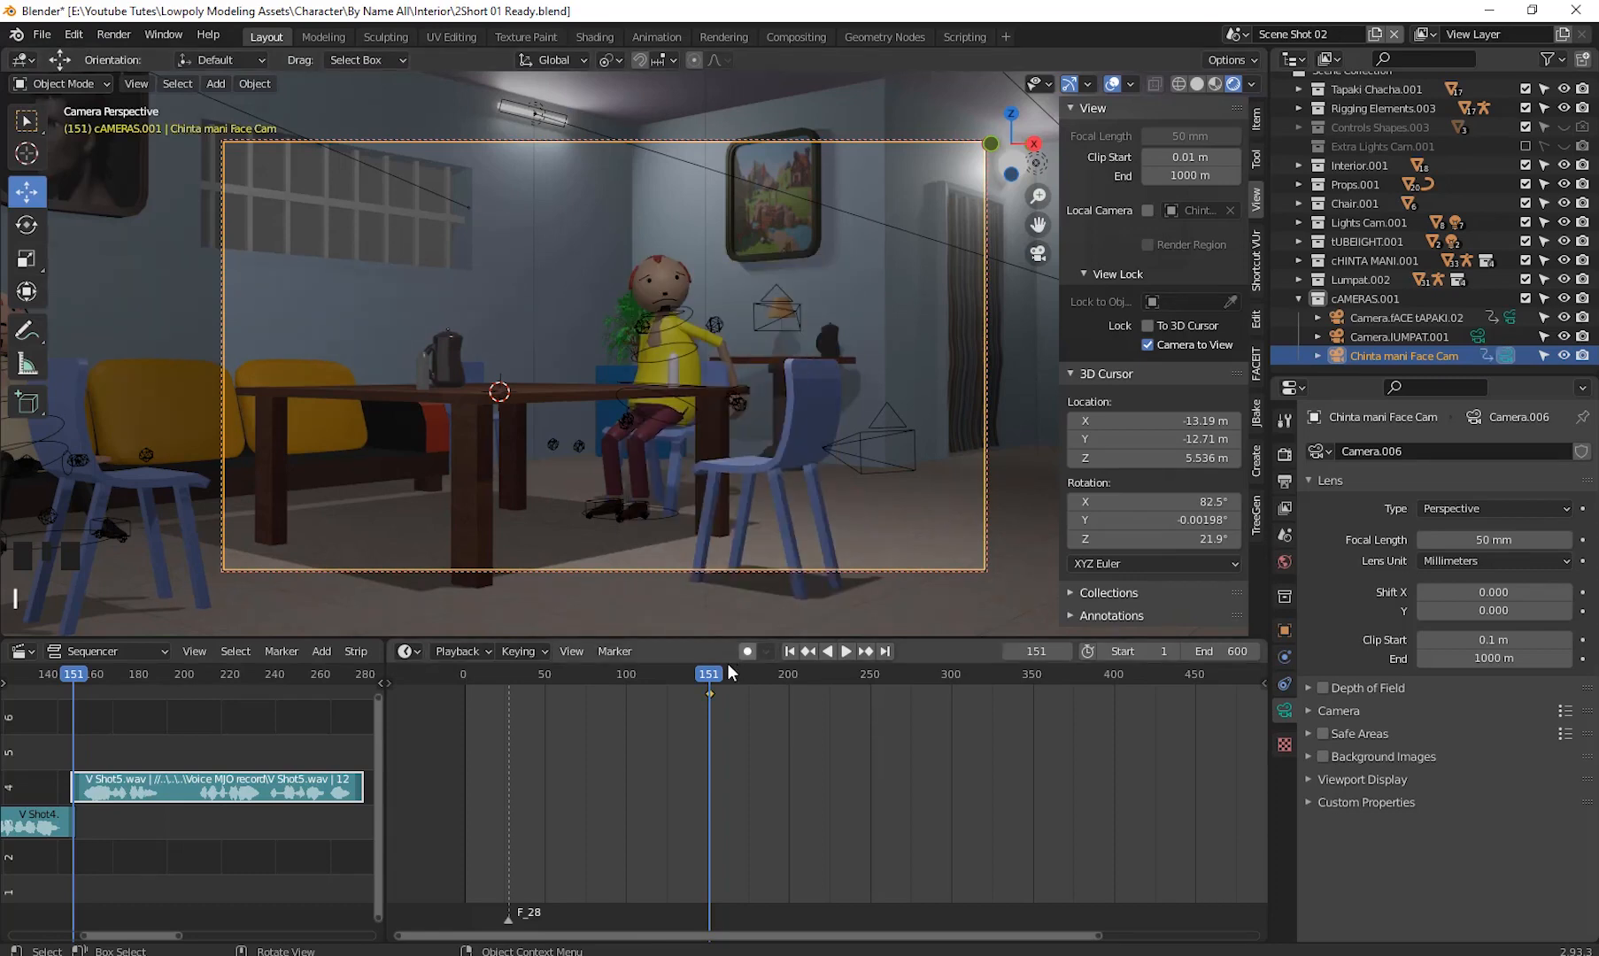
- Insert a Location & Rotation keyframe on the face camera at frame 202
left_click_drag(708, 673, 793, 694)
left_click(793, 694)
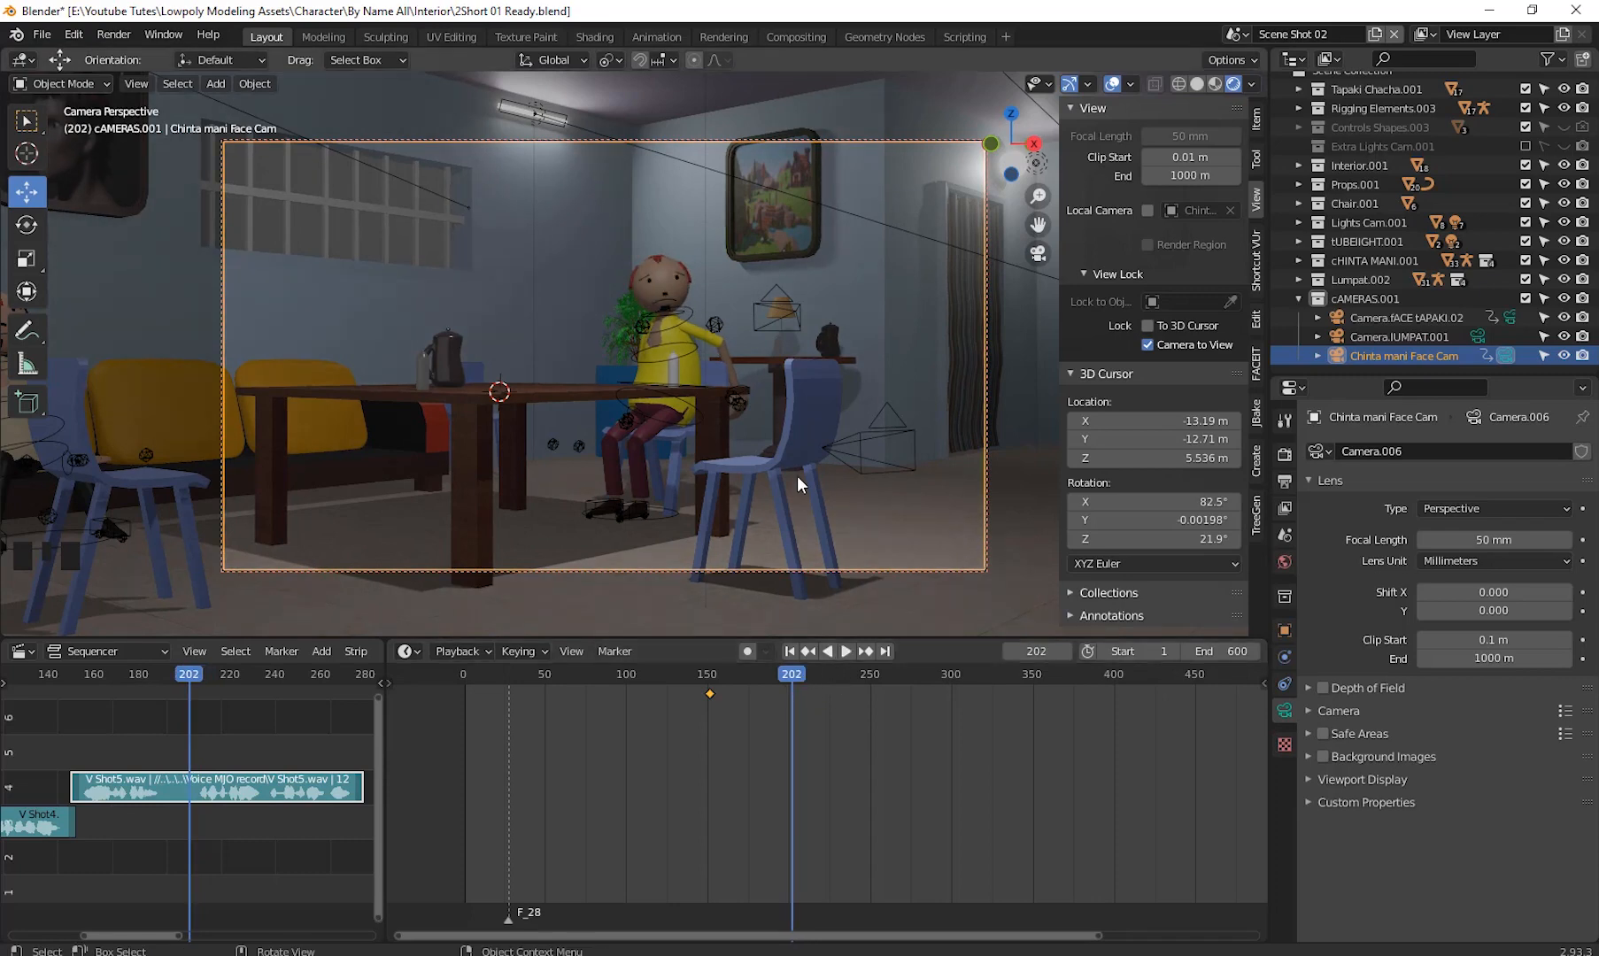
key("i")
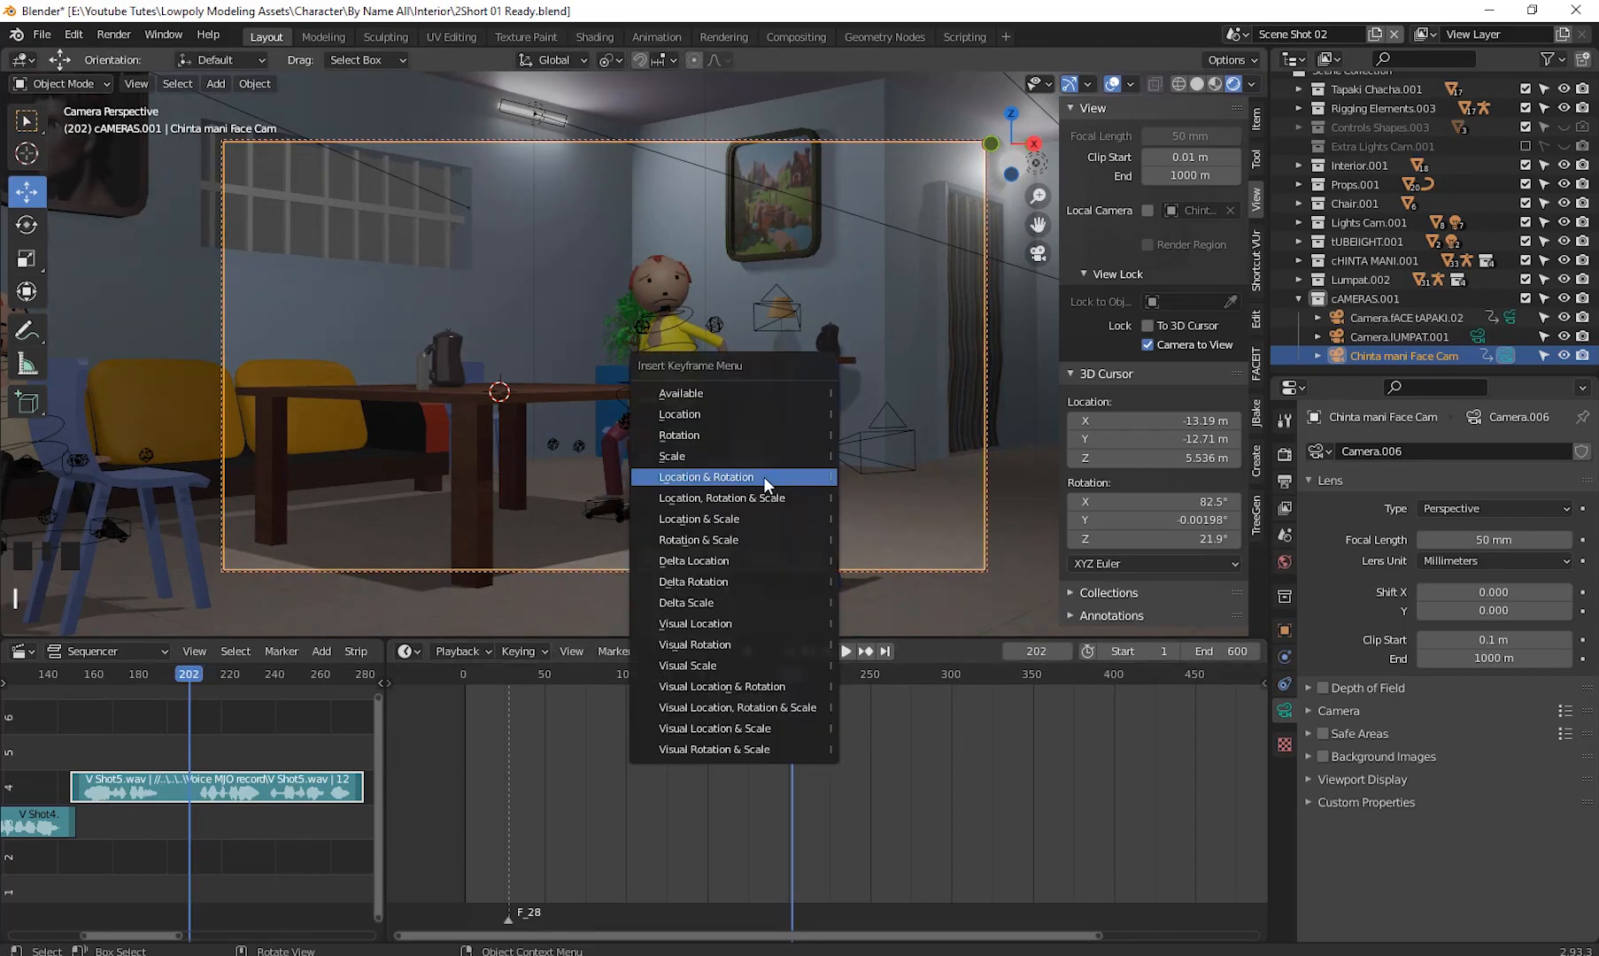
left_click(763, 476)
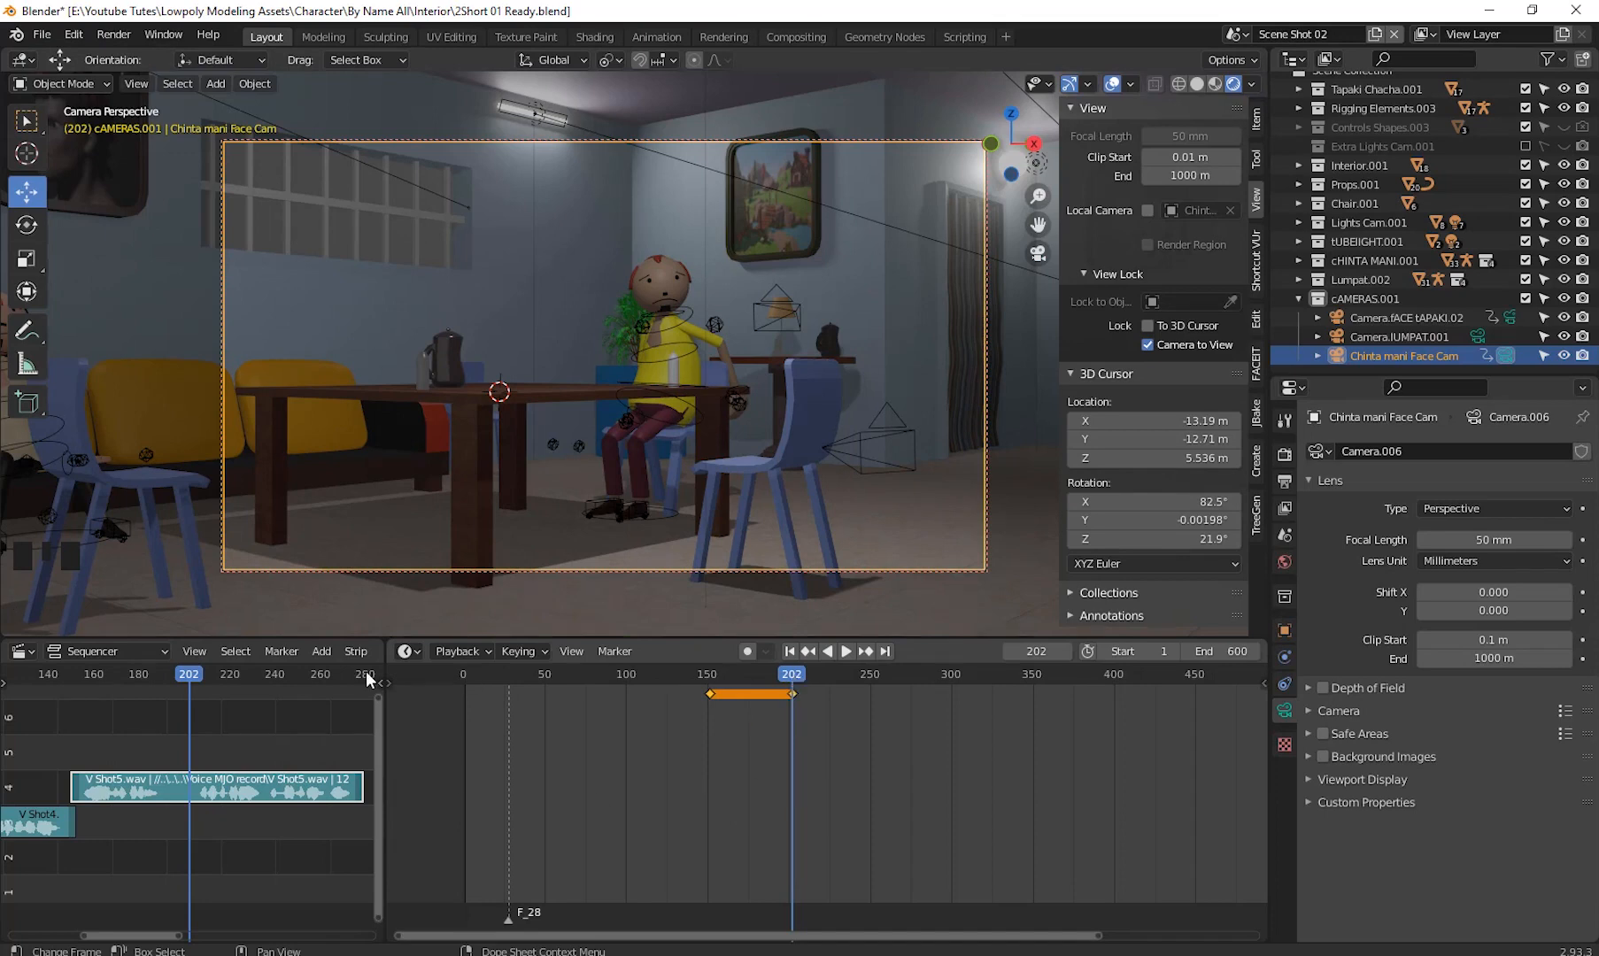
- At frame 238, reframe the Chinta mani Face Cam to show both characters and insert a keyframe for it
left_click_drag(800, 676, 849, 701)
middle_click_drag(616, 362, 778, 389, "shift")
scroll(764, 390, "down", 2)
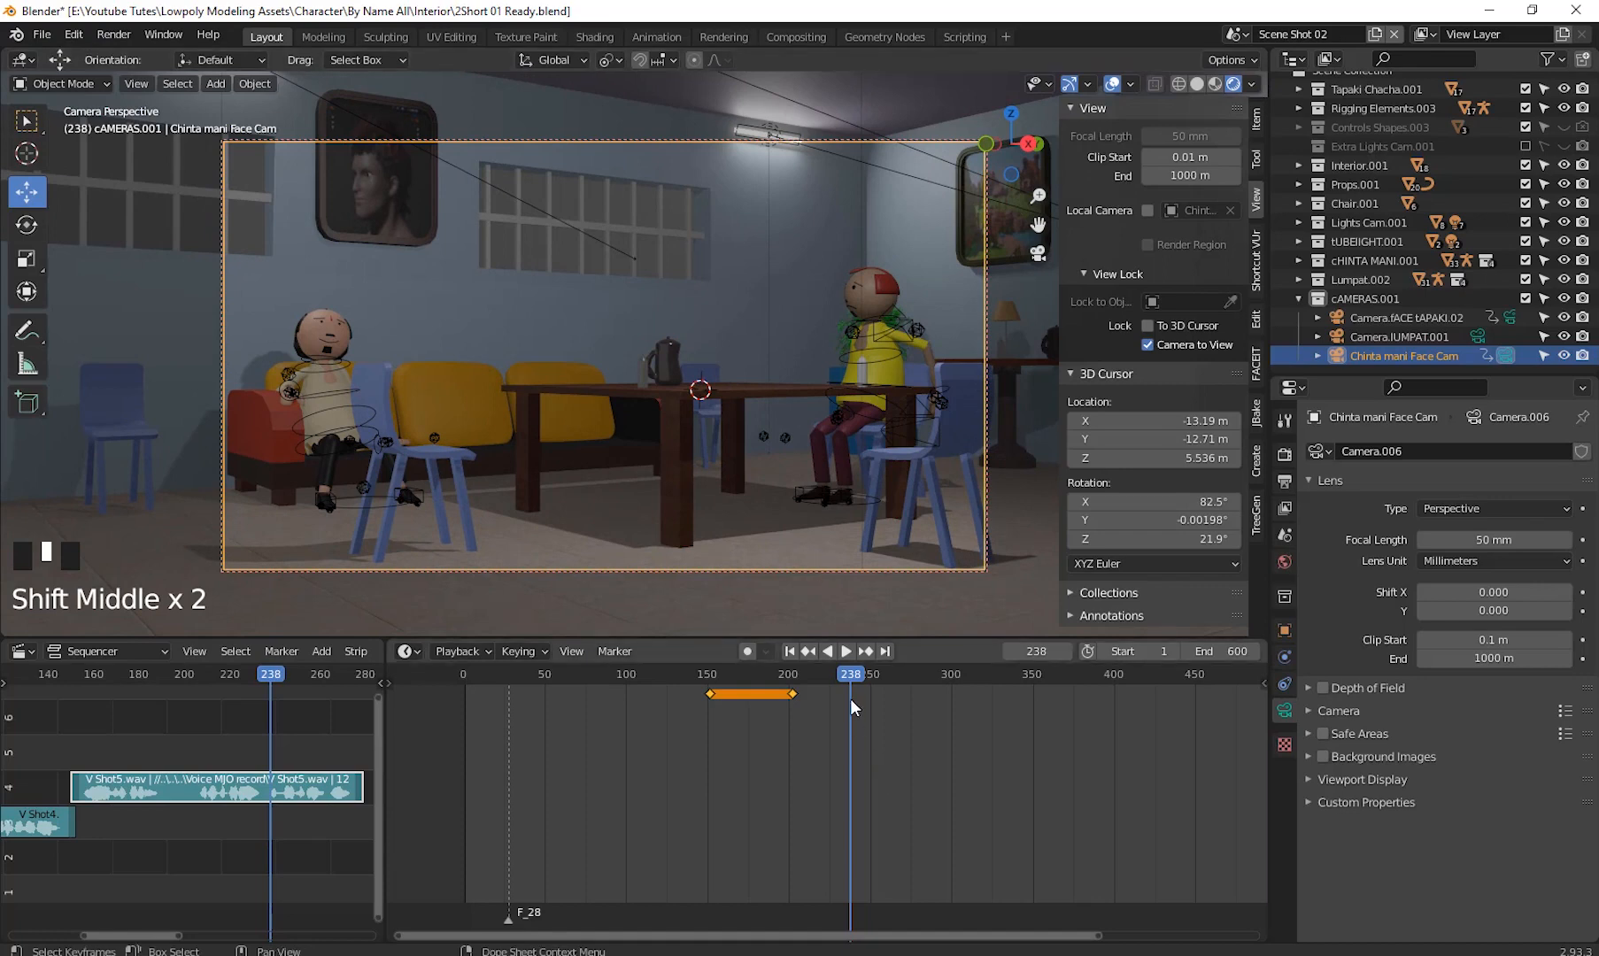
key("i")
left_click(830, 365)
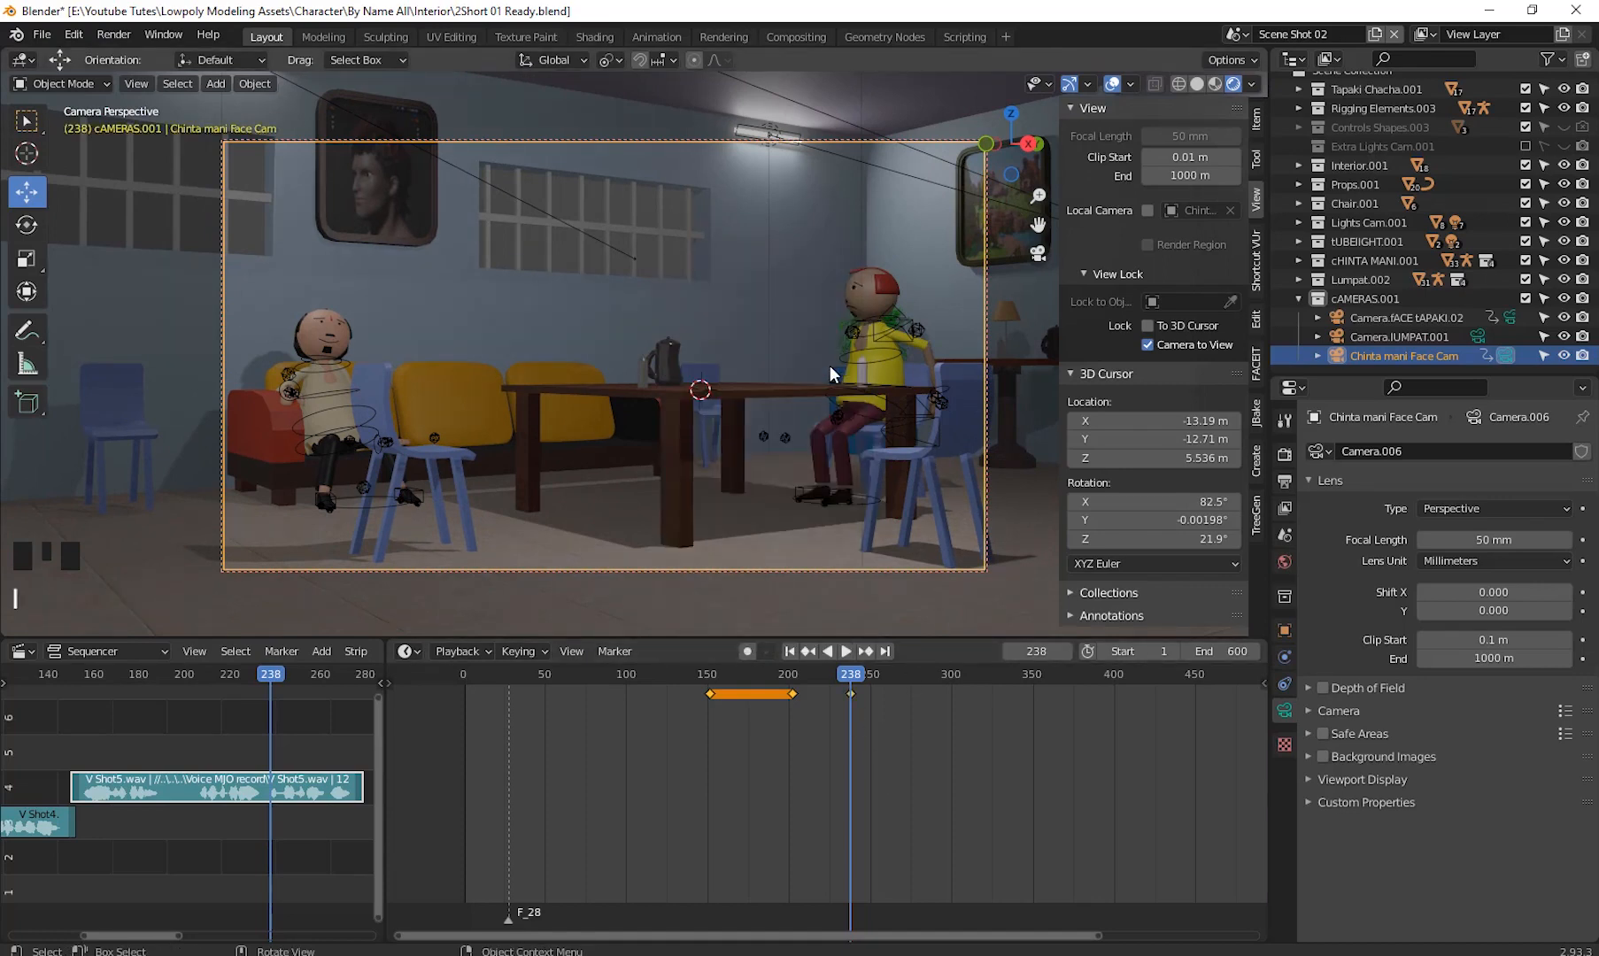
- Select the left character's rig, switch to Pose Mode, box-select its controls and insert a Location & Rotation keyframe at frame 221
left_click_drag(843, 673, 856, 705)
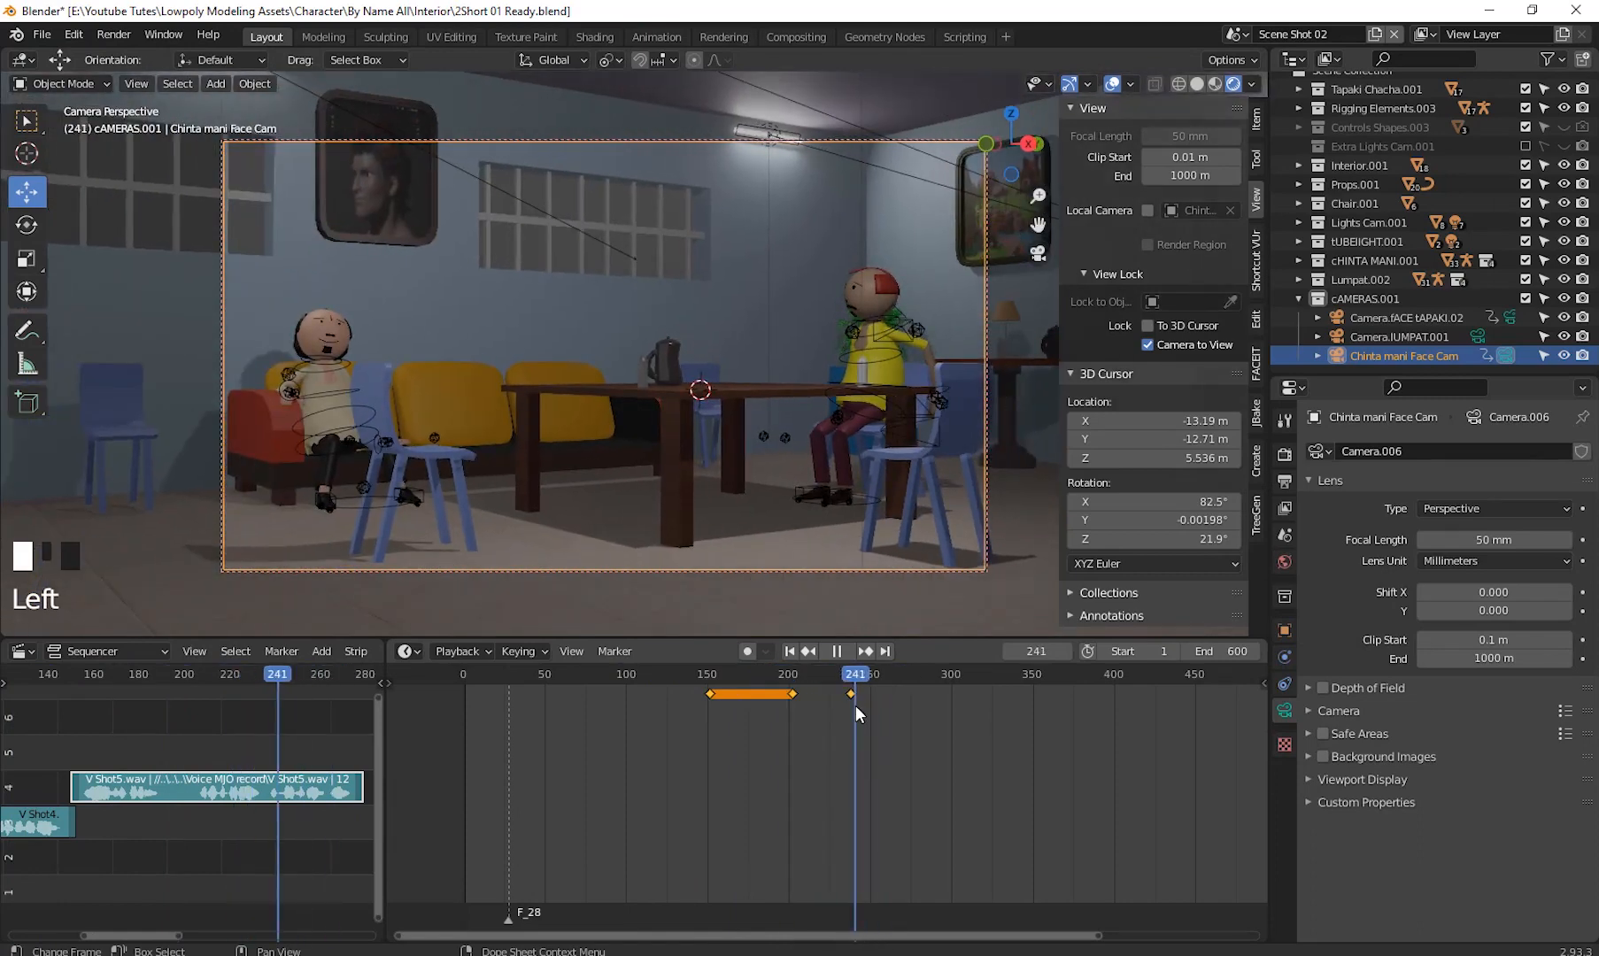
left_click(317, 362)
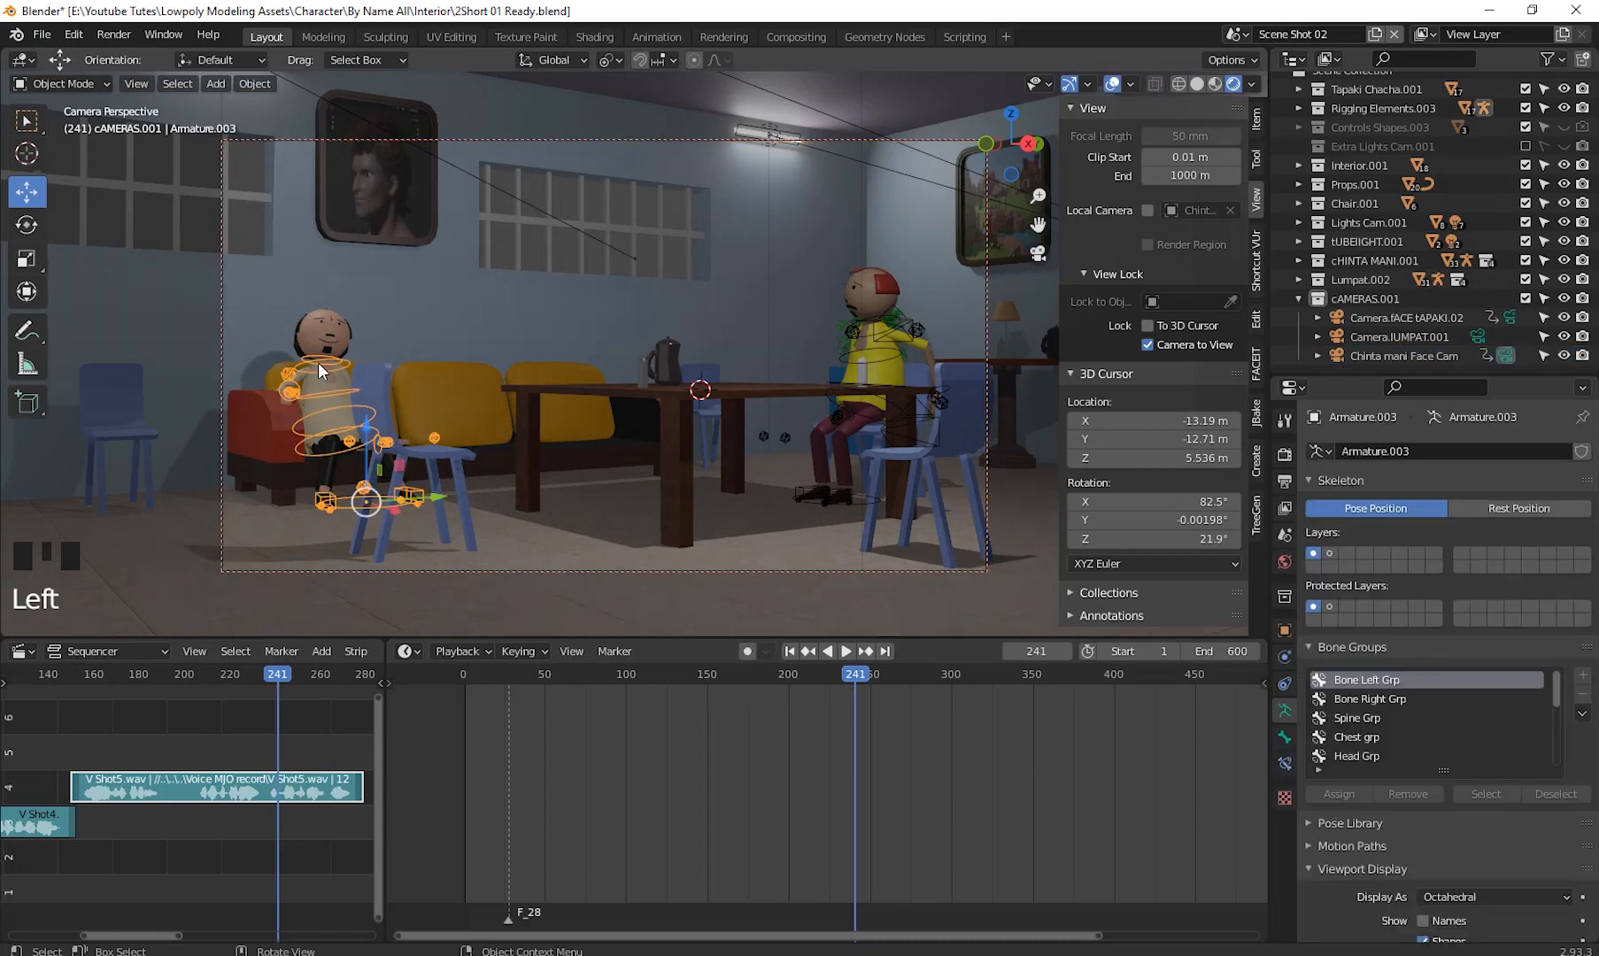
left_click(317, 362)
left_click(317, 362)
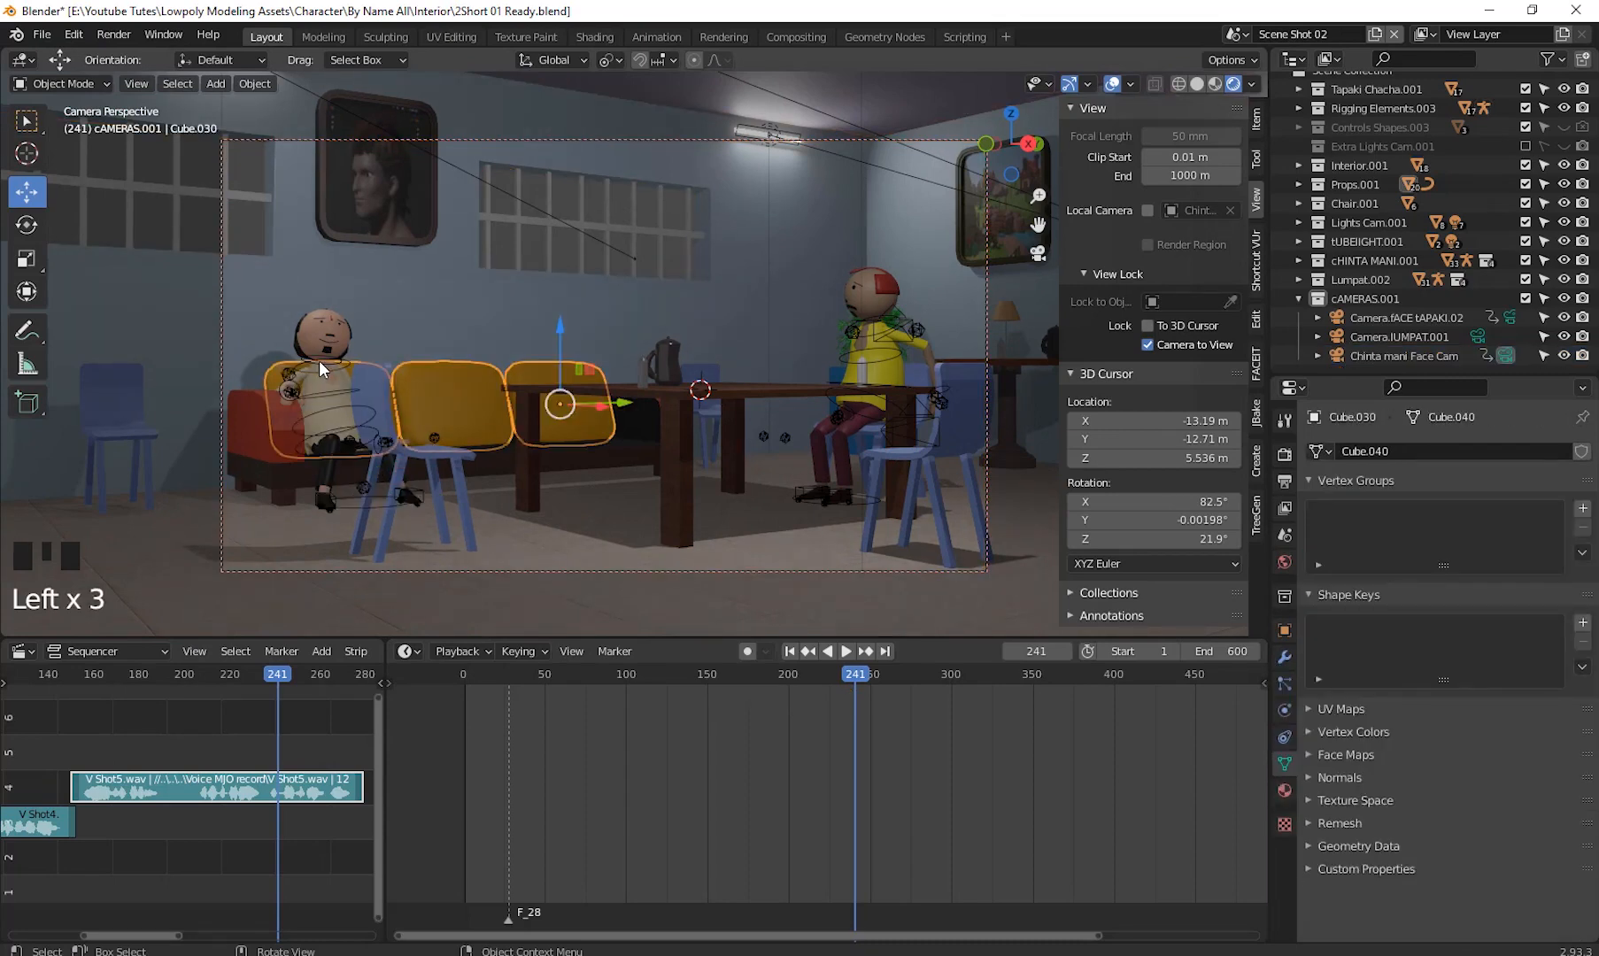
left_click(318, 359)
left_click_drag(60, 83, 58, 140)
left_click_drag(229, 254, 480, 569)
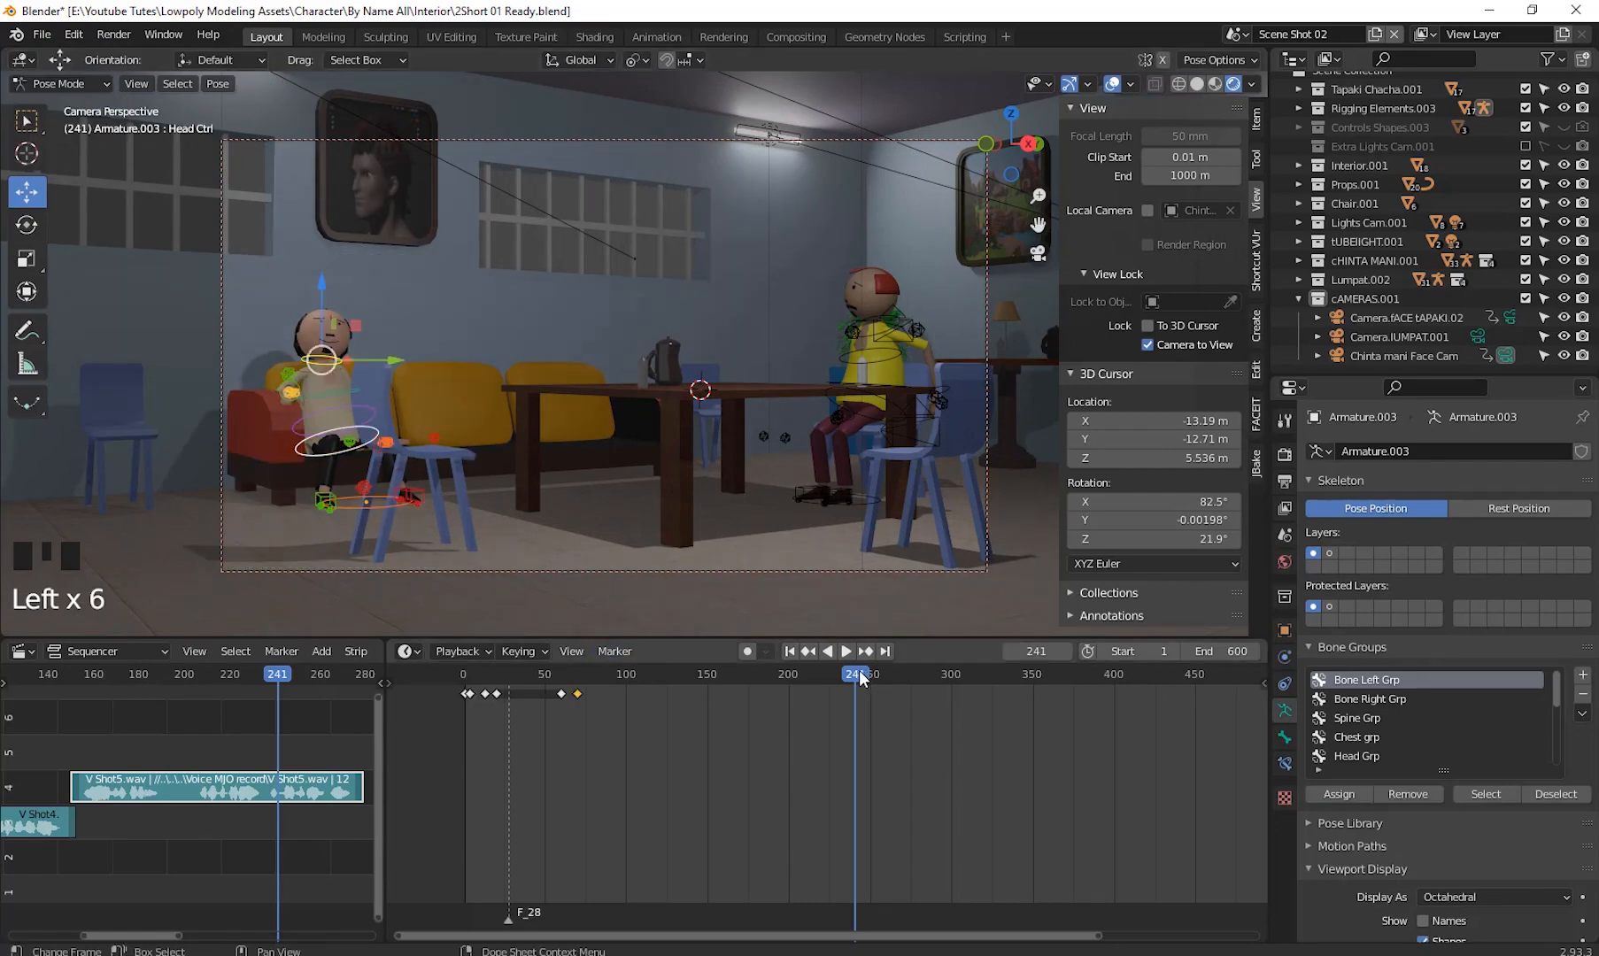
left_click_drag(859, 678, 824, 678)
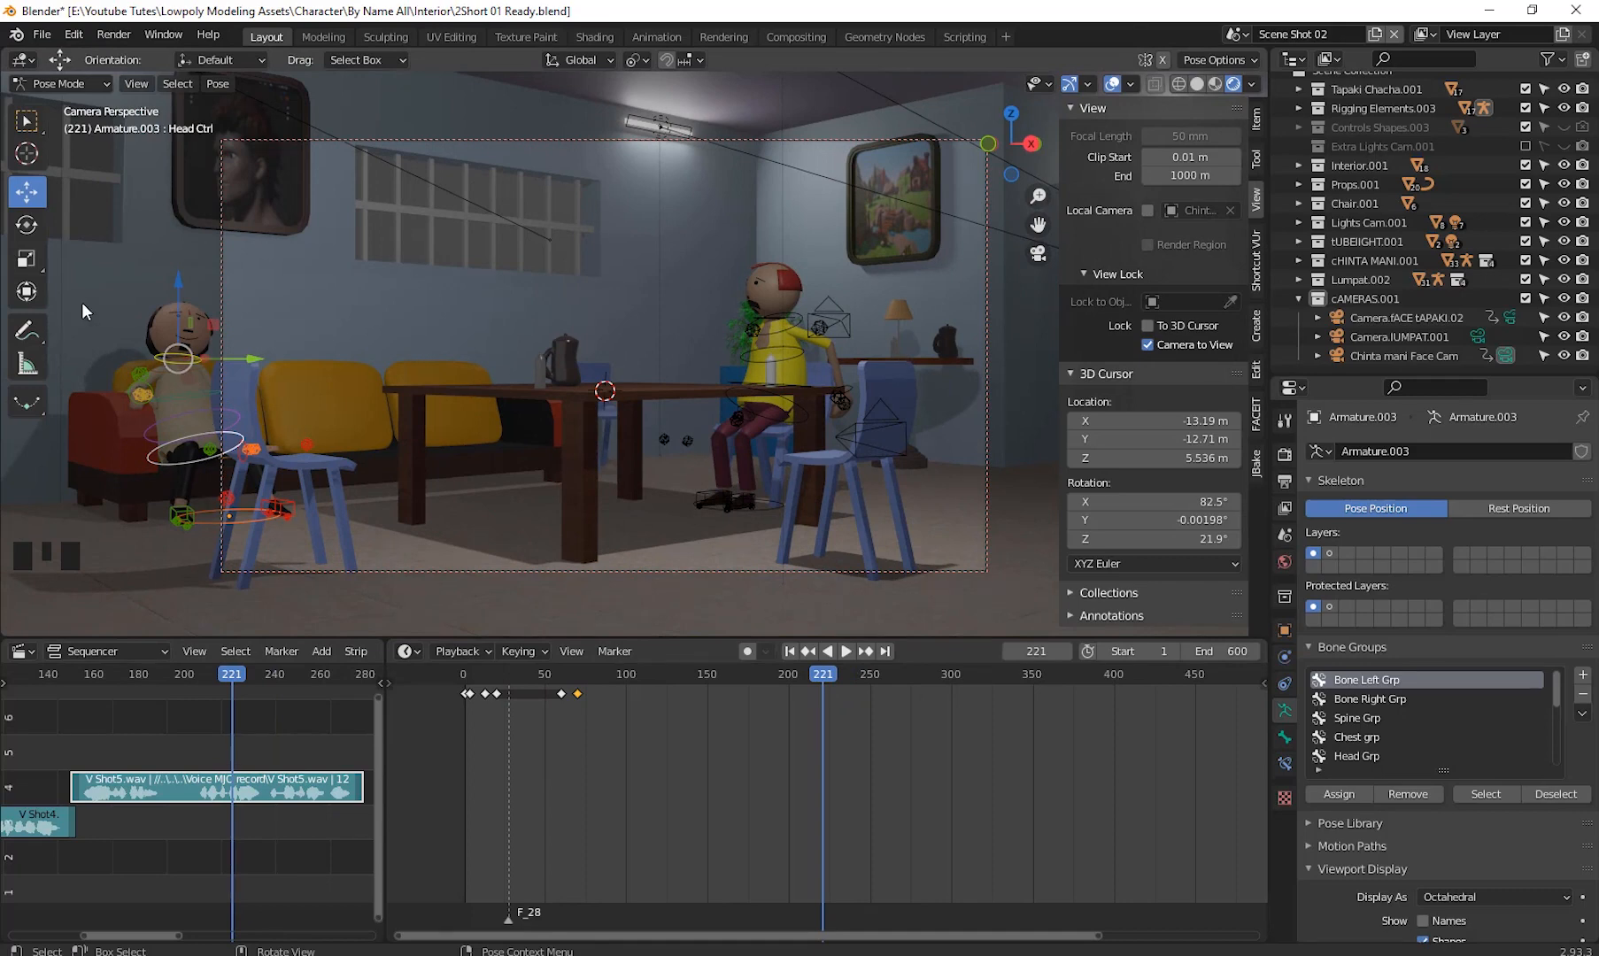
left_click_drag(69, 256, 380, 580)
key("i")
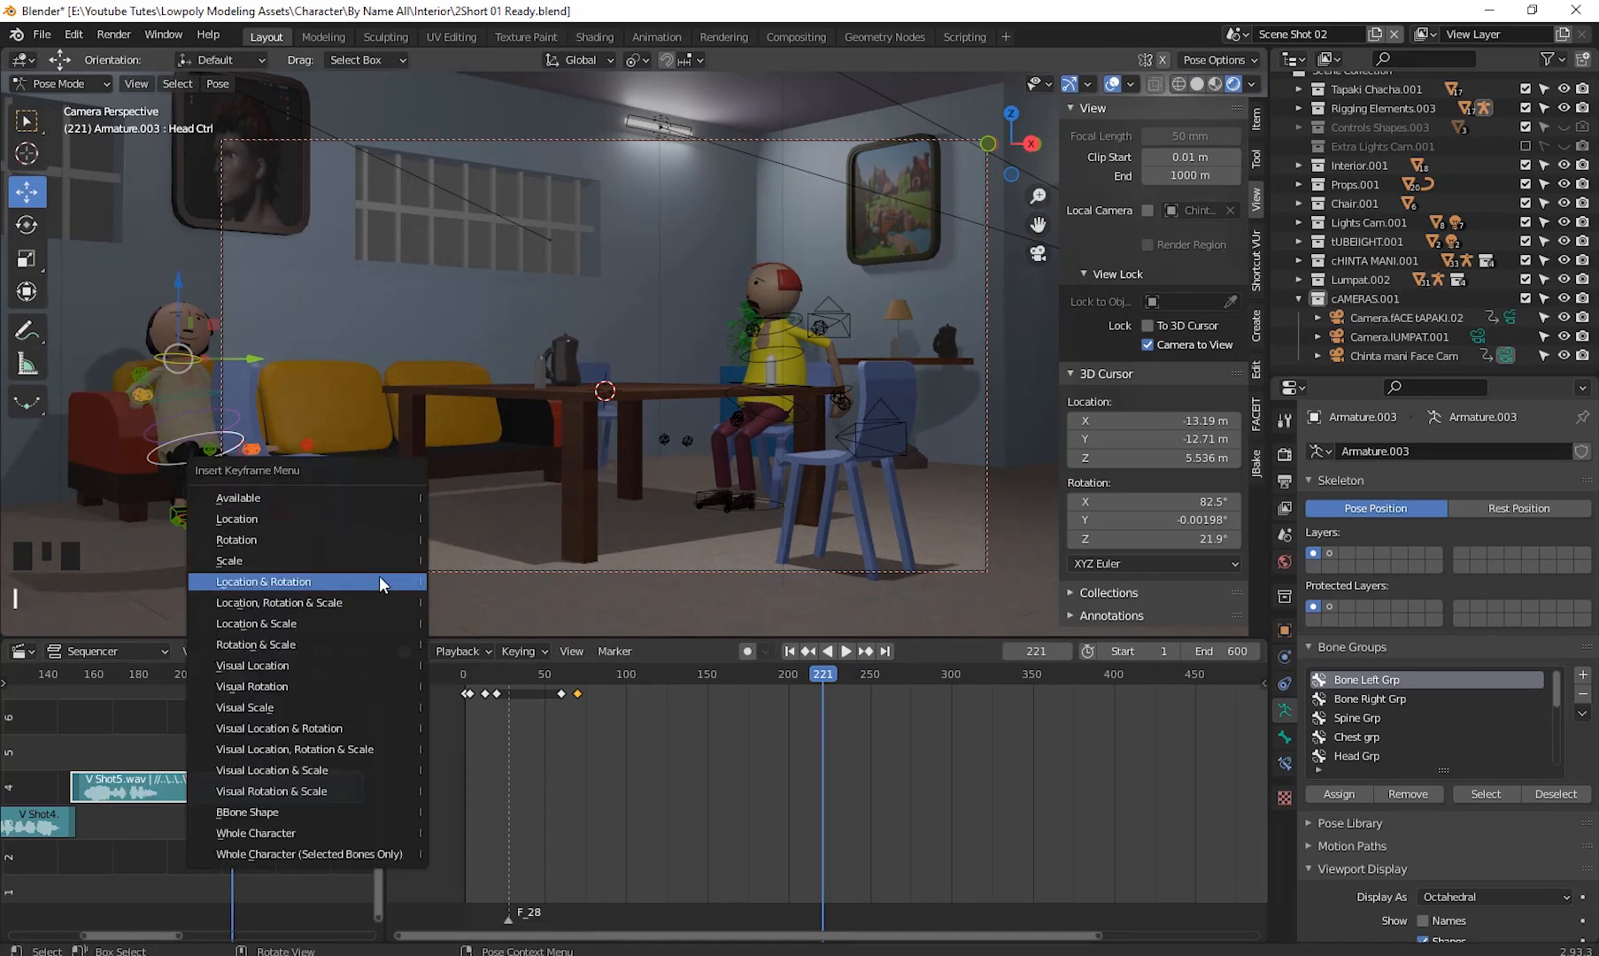
left_click(379, 576)
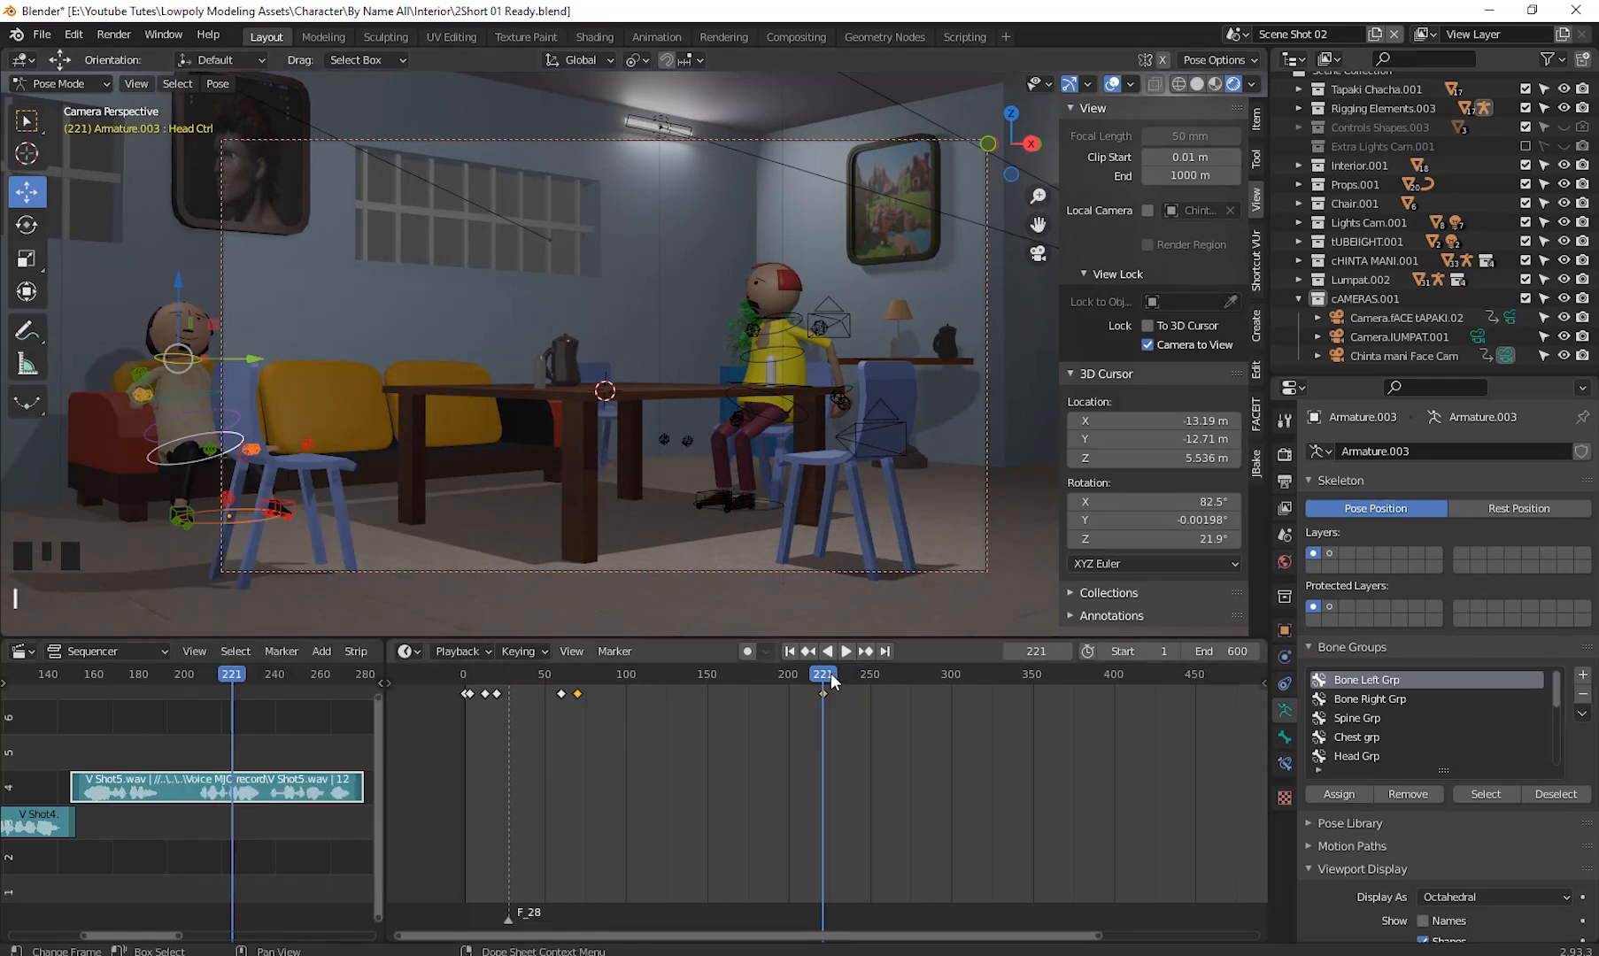
- At frame 244, trackball-rotate the left character's head control by 1.72° and 53.3° and keyframe its location and rotation
left_click_drag(831, 672, 861, 676)
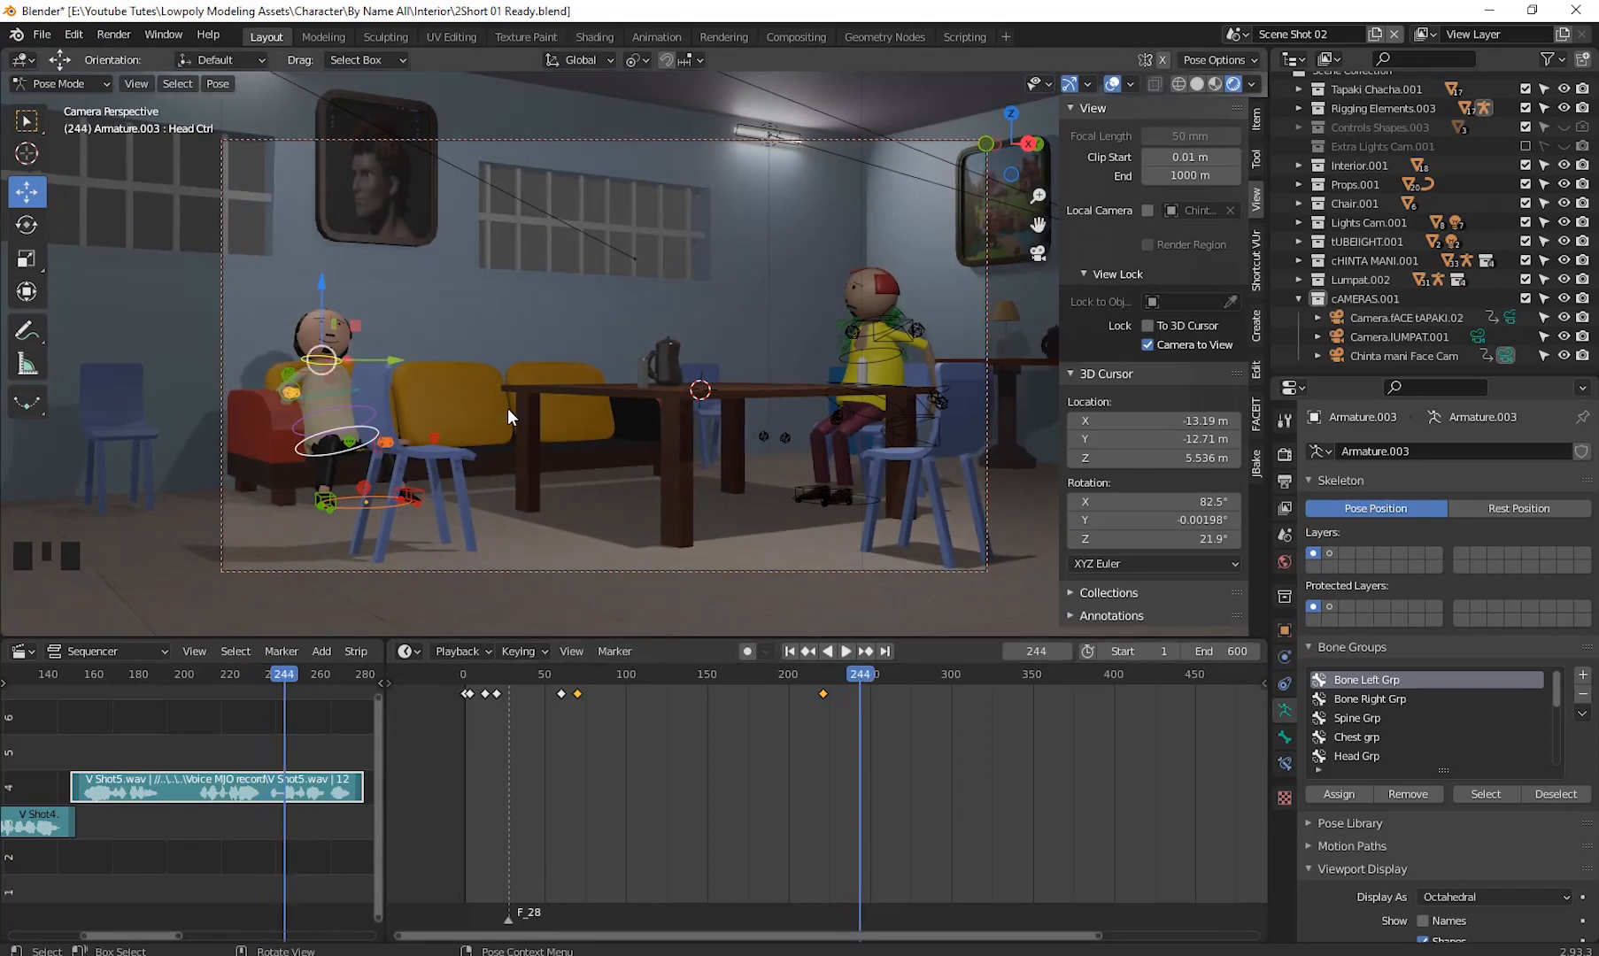
key("r")
key("r")
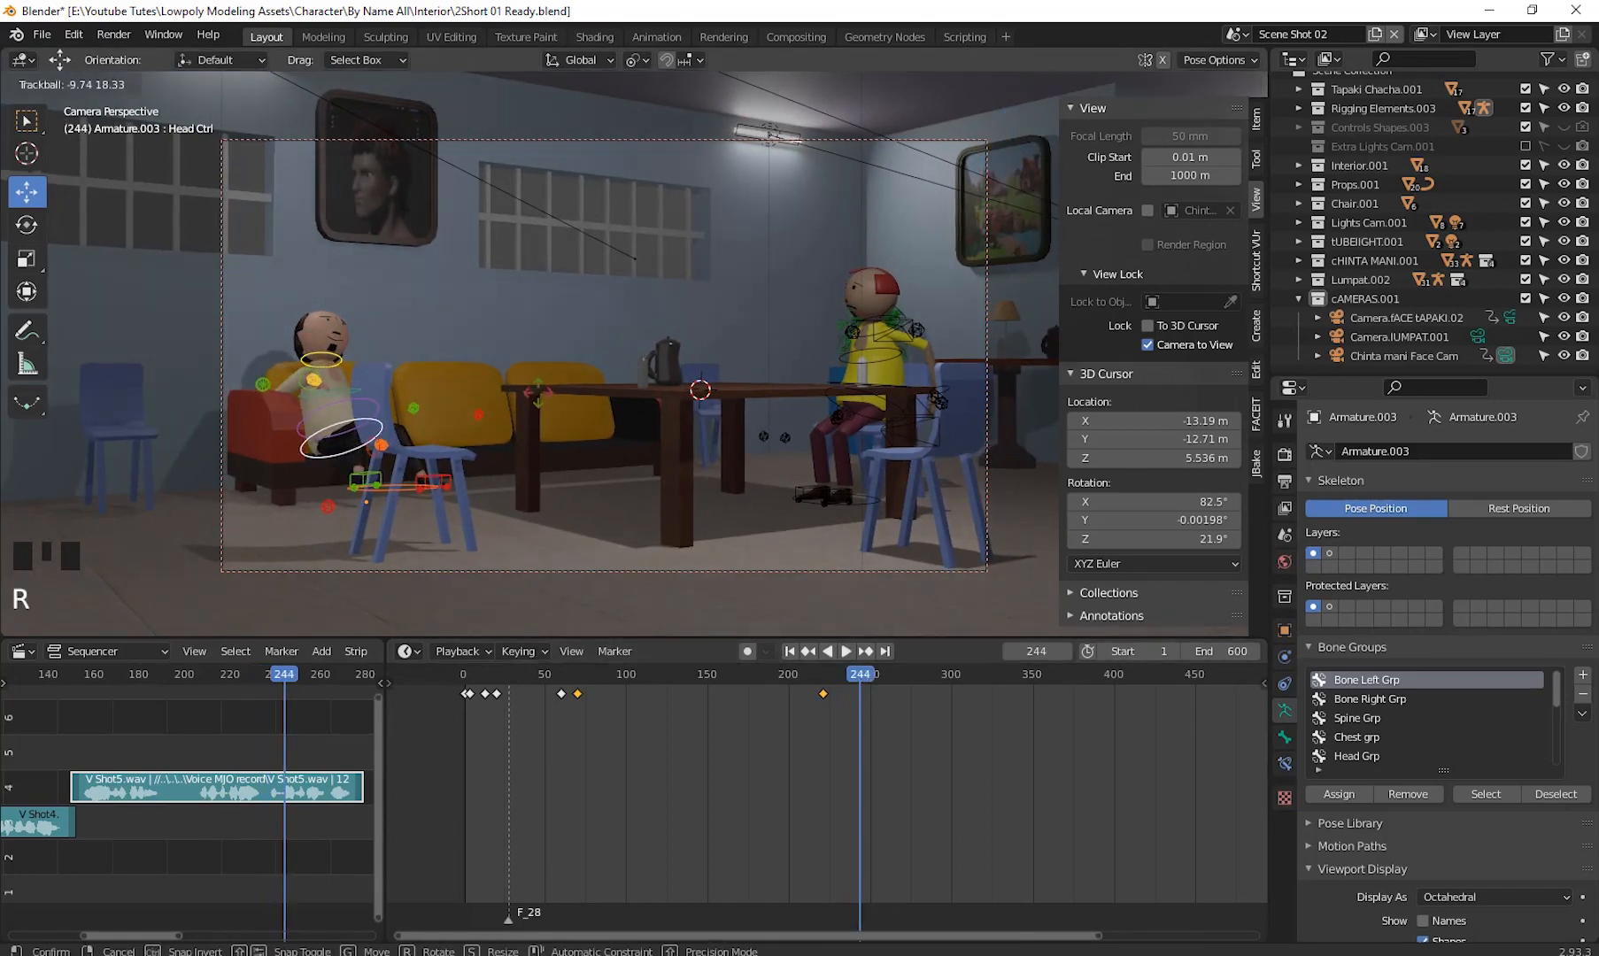
right_click(537, 393)
left_click(332, 372)
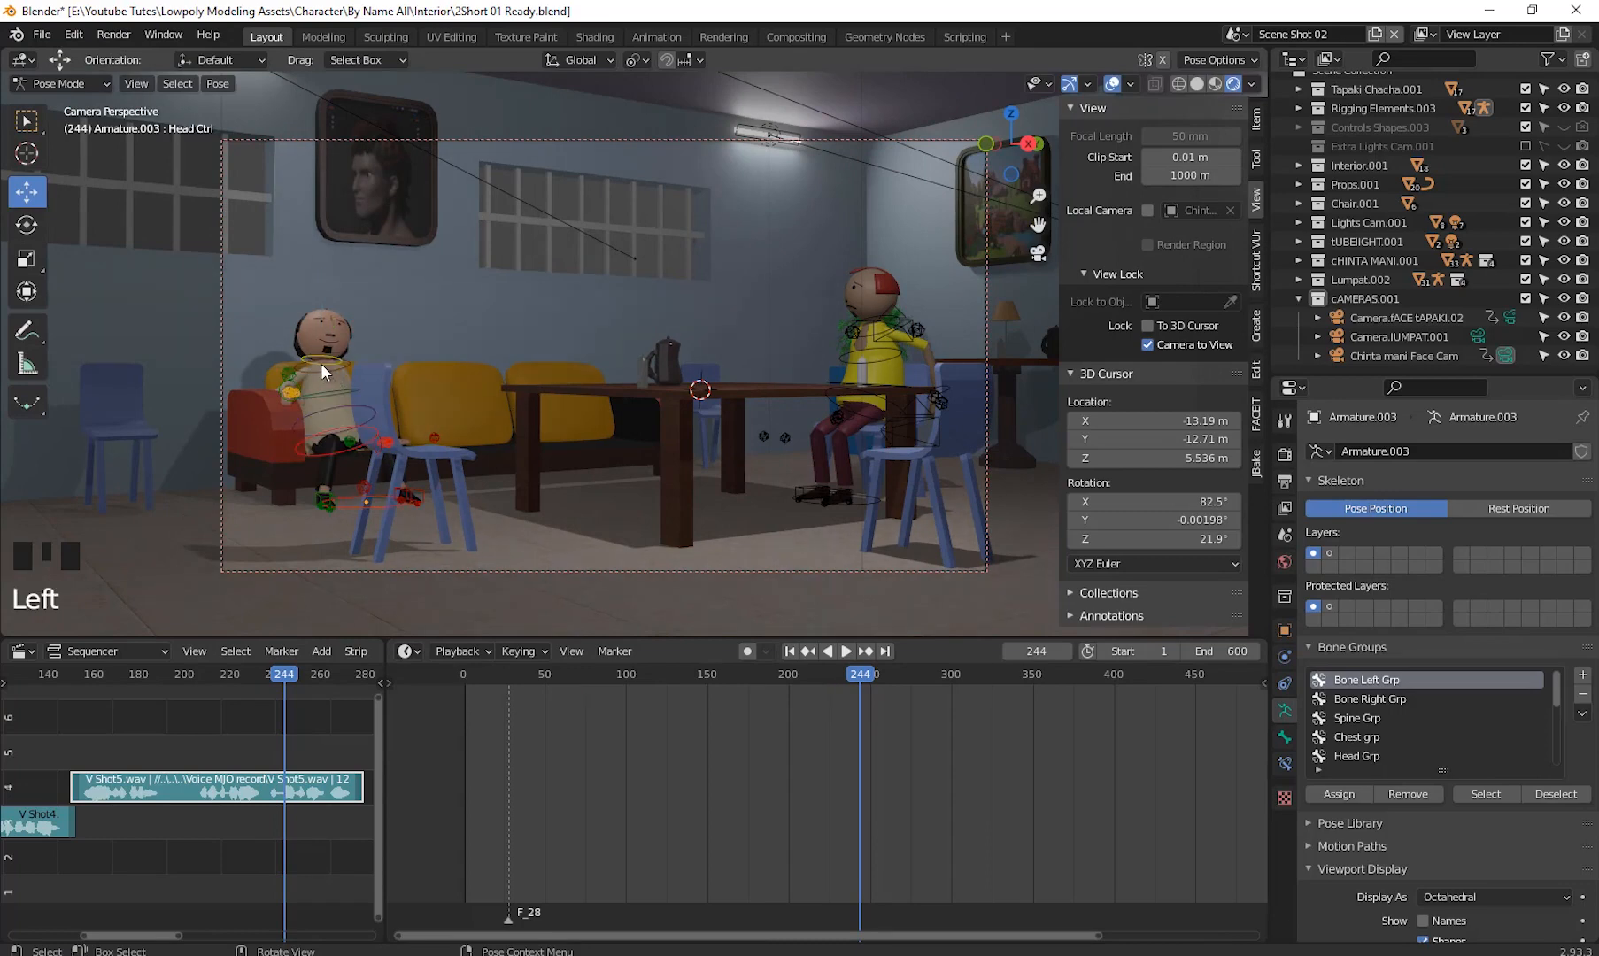
left_click(321, 364)
key("r")
key("r")
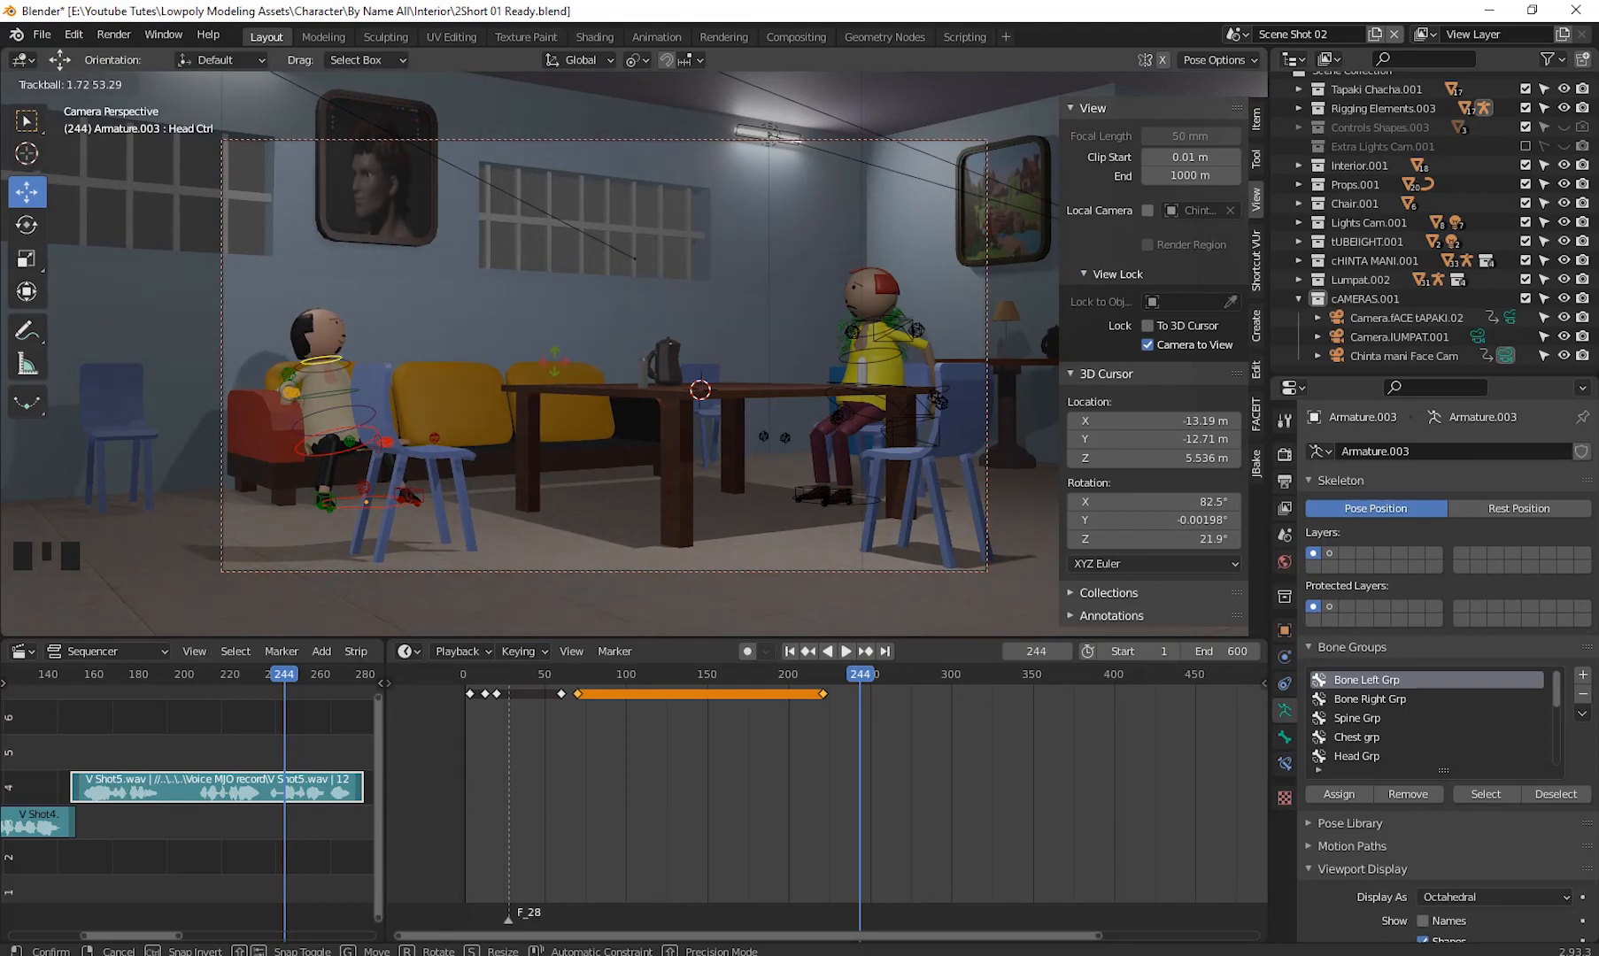
left_click(555, 361)
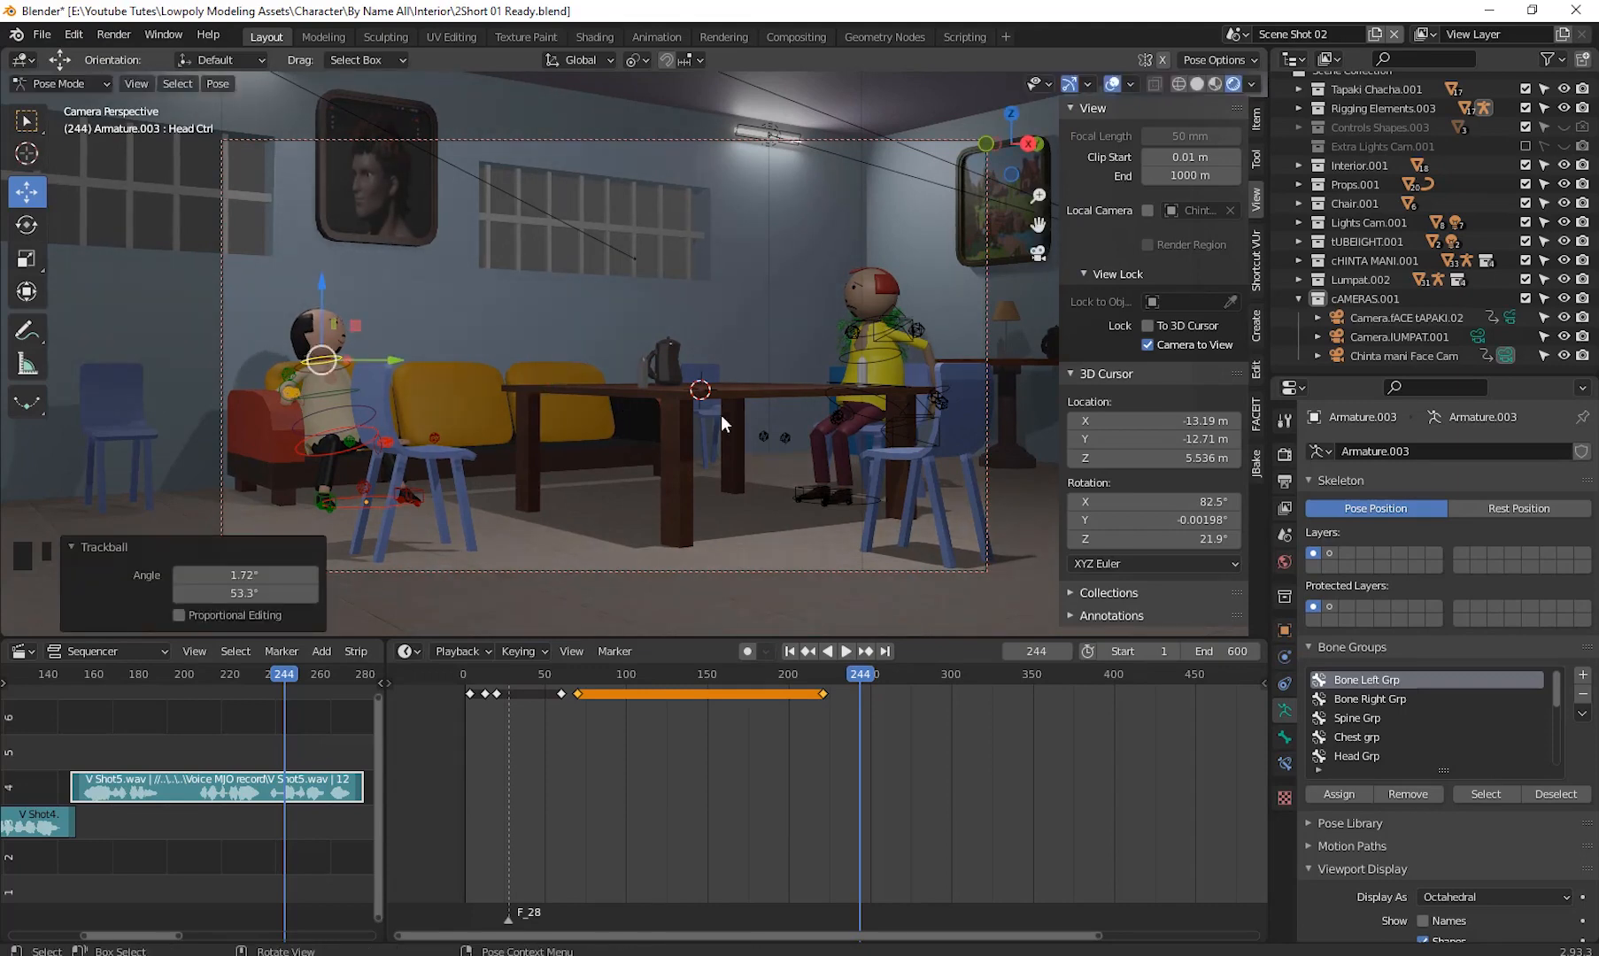
key("i")
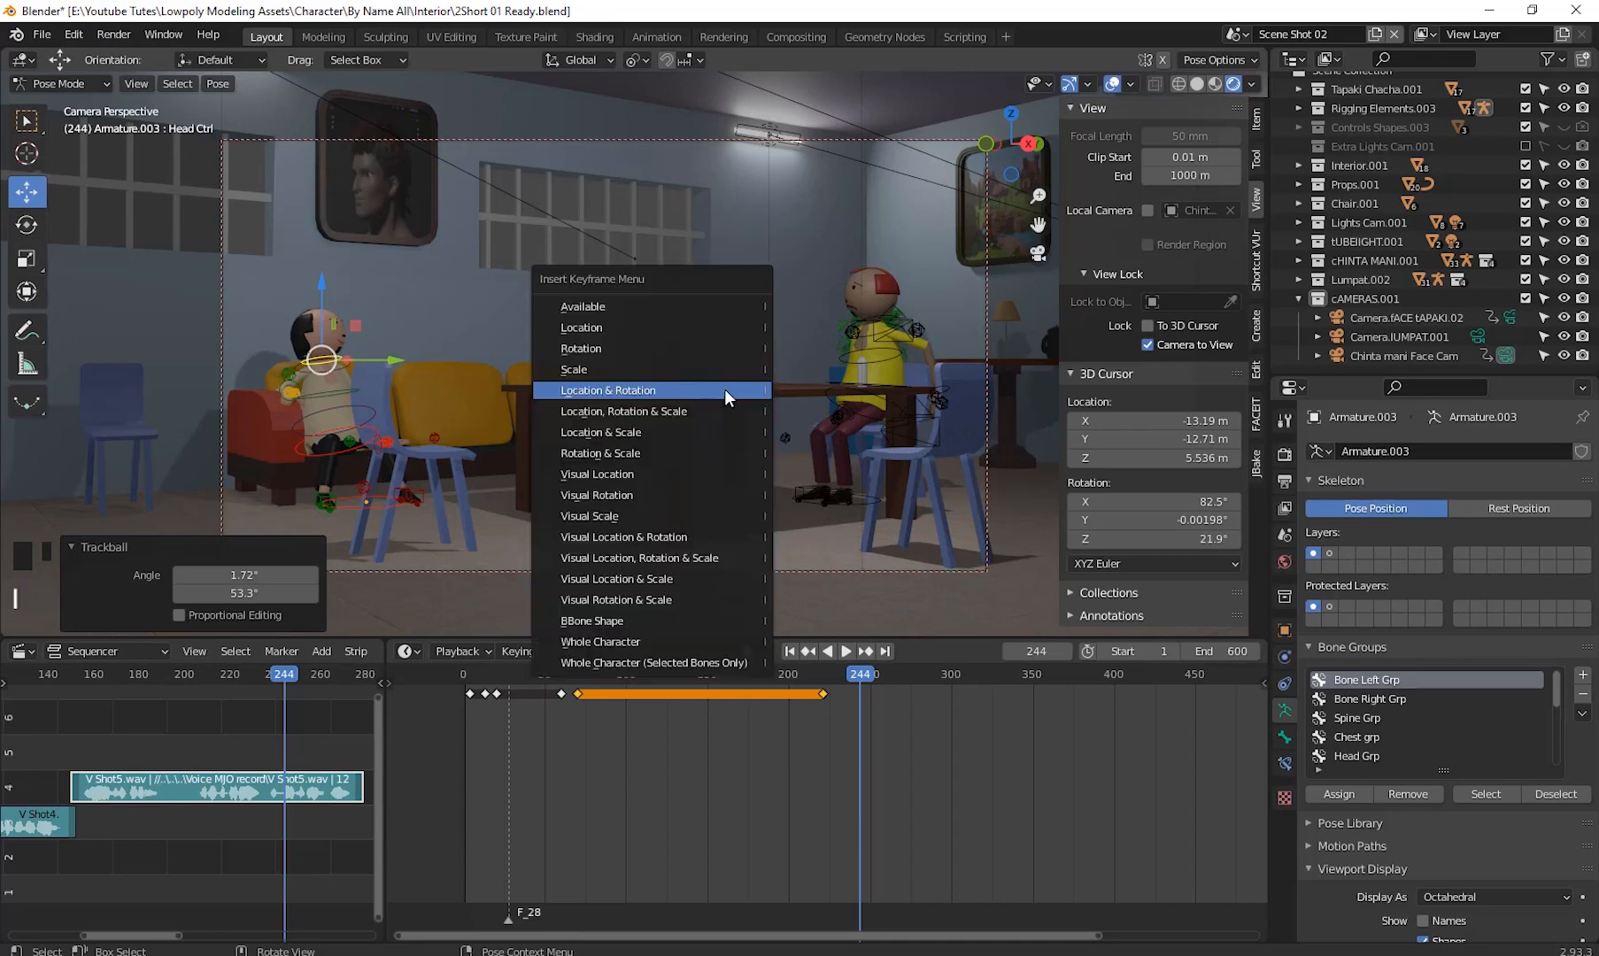
left_click(725, 391)
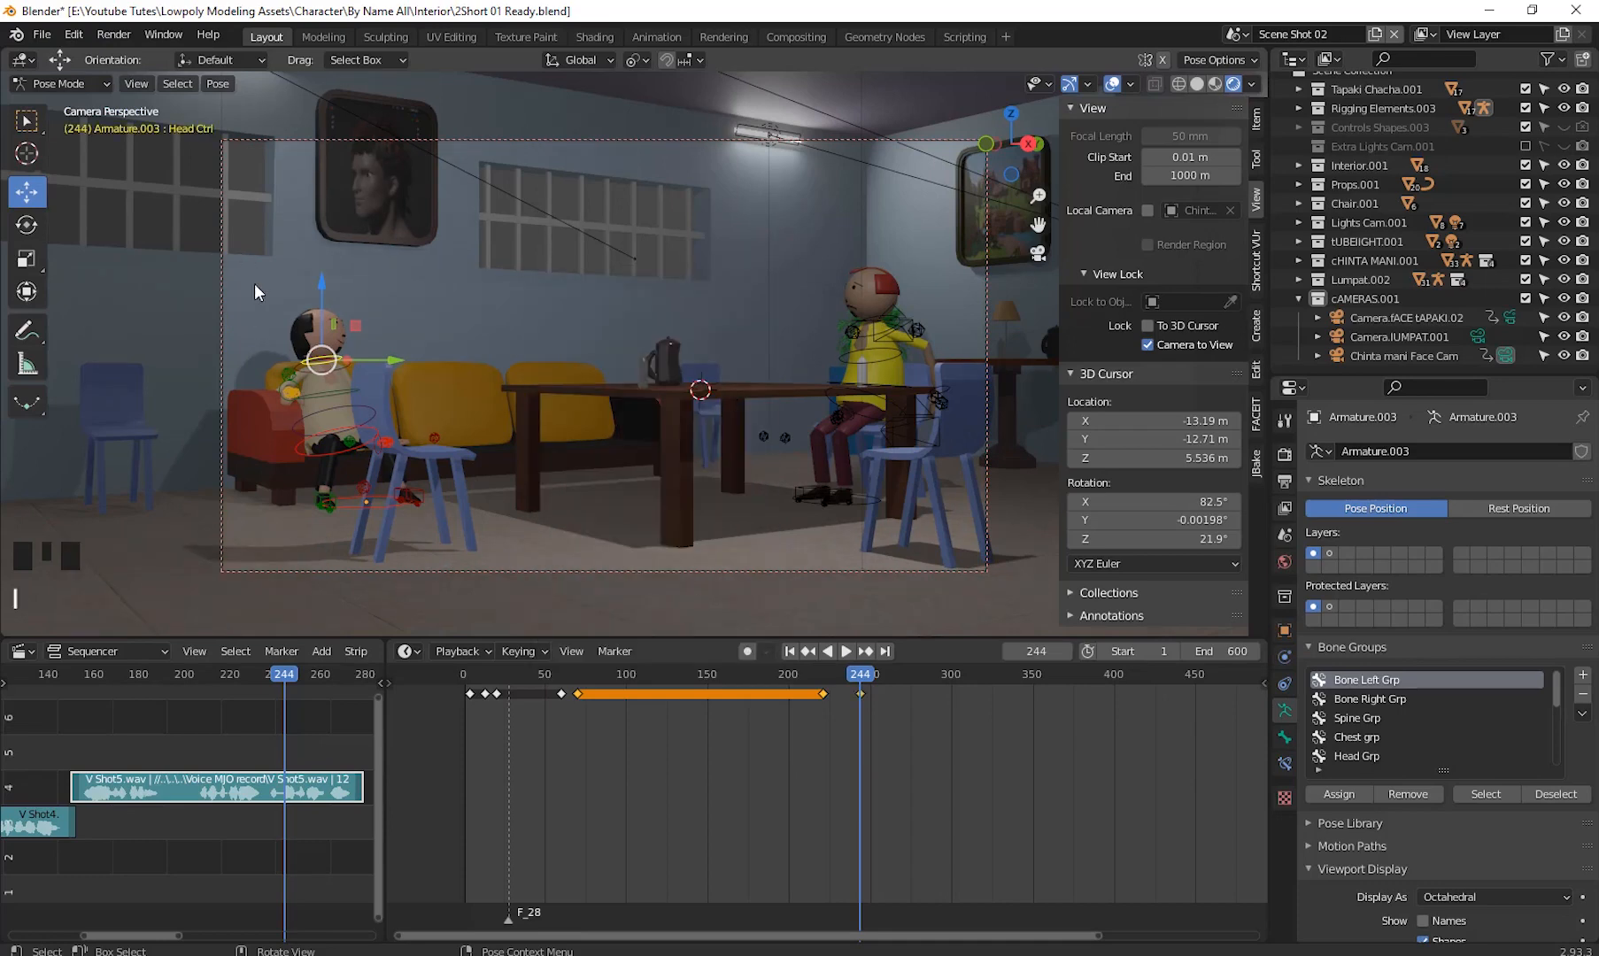
- Box-select all the left character's controls and insert a Location & Rotation keyframe at frame 244
left_click_drag(233, 267, 567, 569)
key("i")
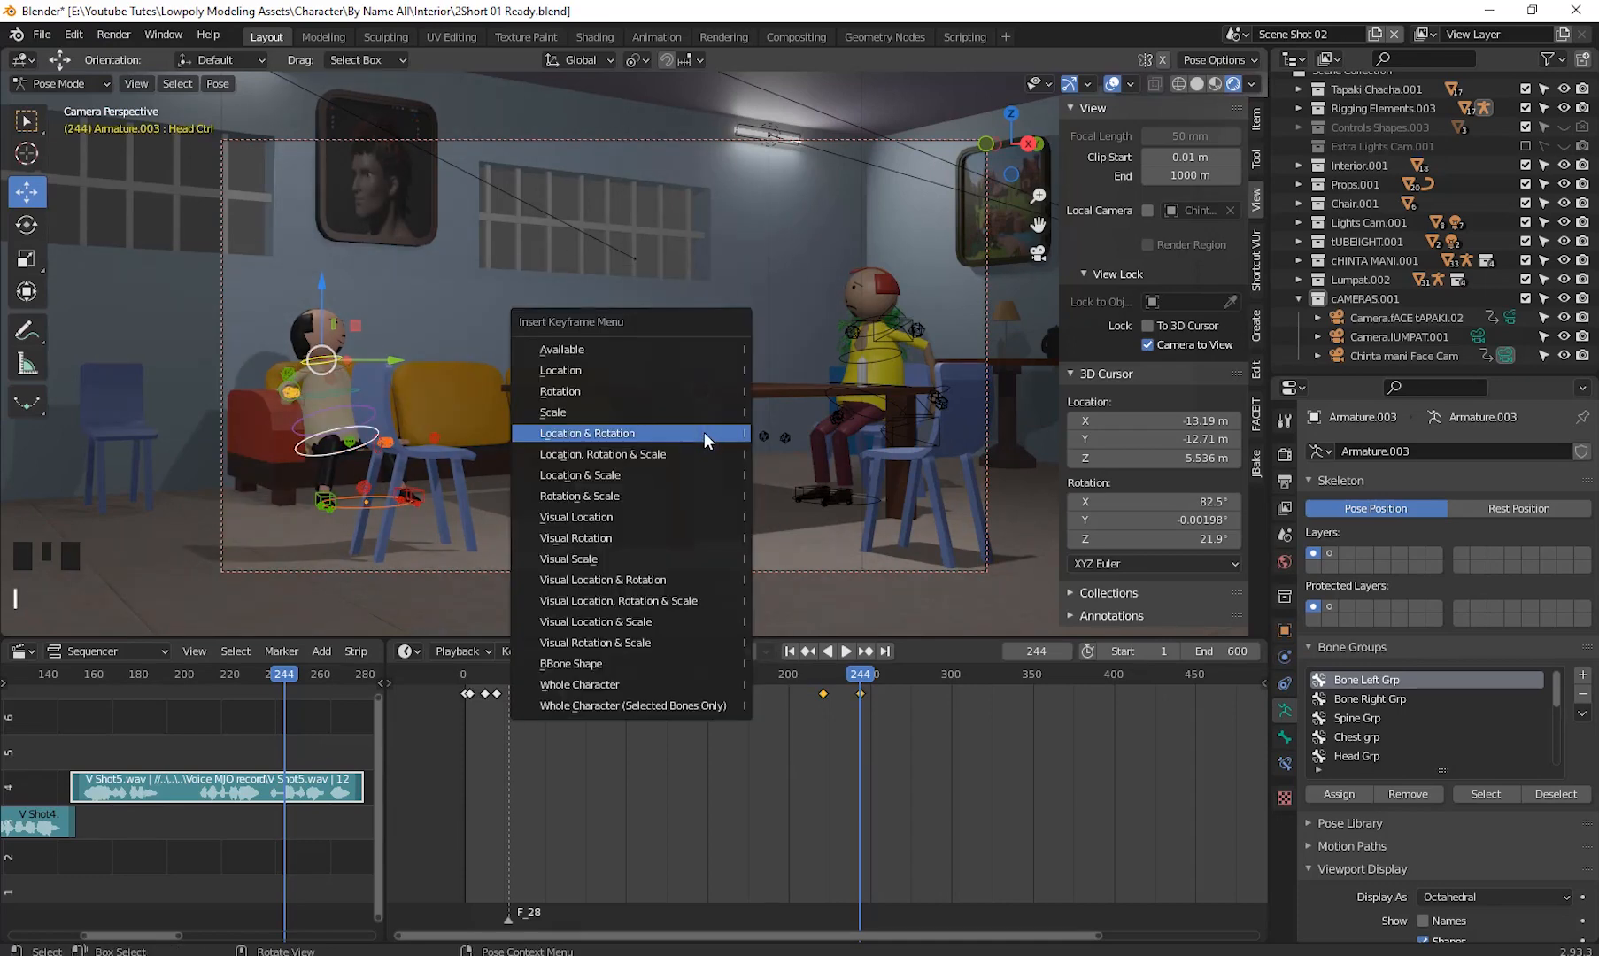
left_click(705, 440)
- Play back the animation to review the new poses, then return to the first frame
key("shift+ctrl+space")
left_click_drag(802, 694, 713, 729)
key("ctrl+z")
left_click(853, 709)
key("space")
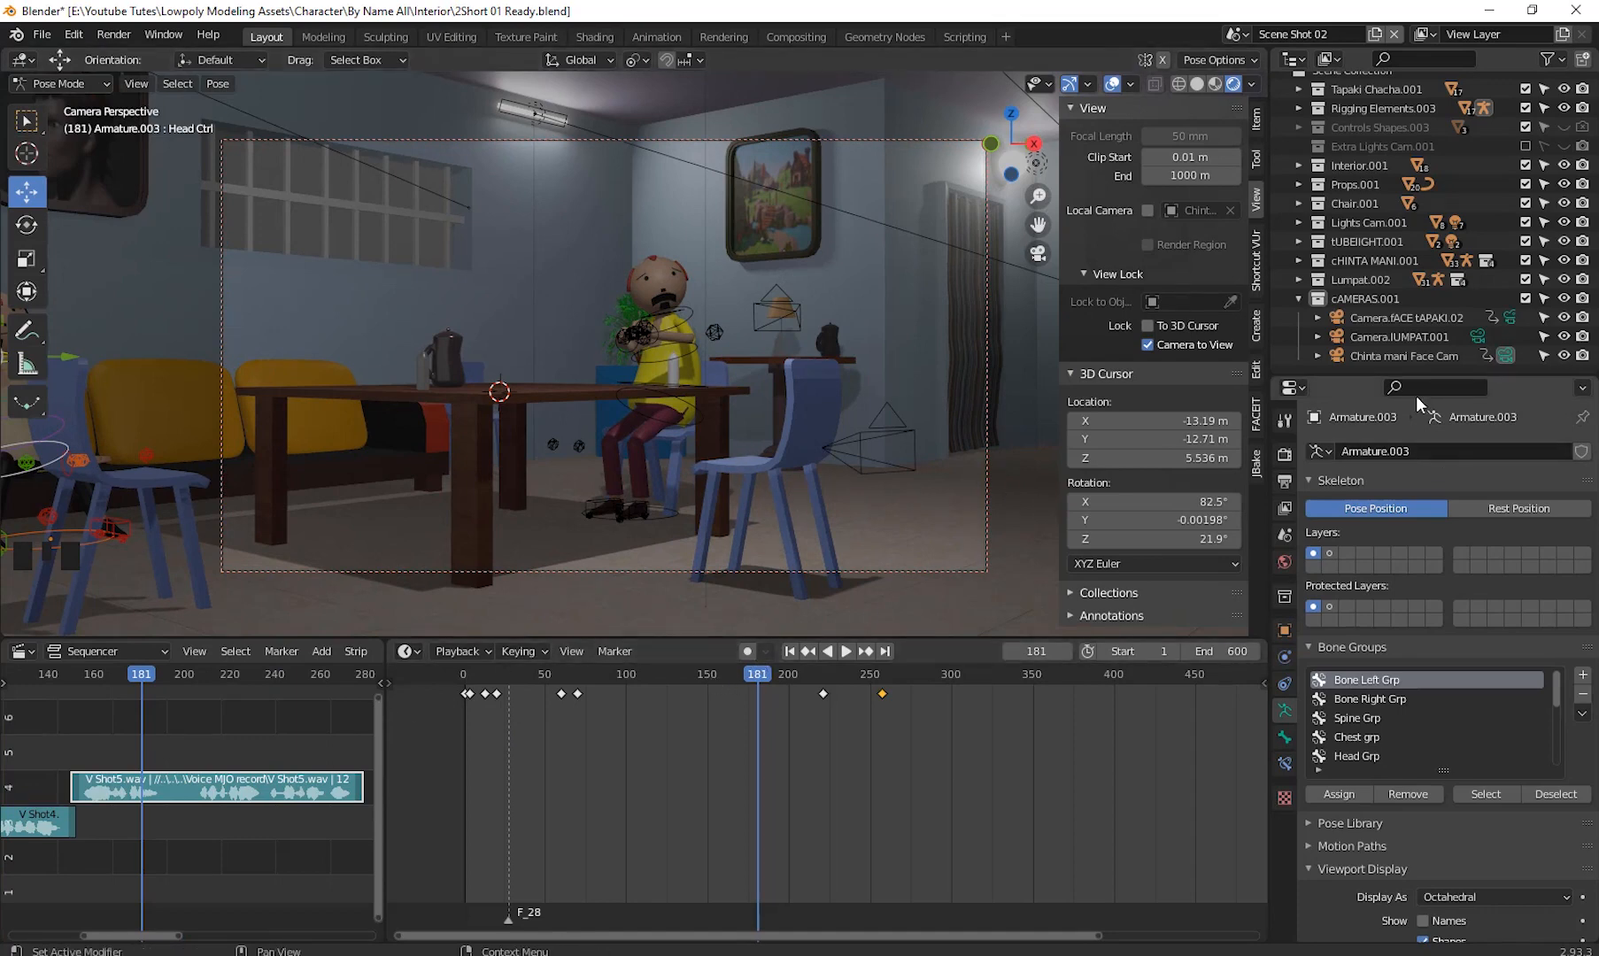
left_click_drag(472, 728, 466, 725)
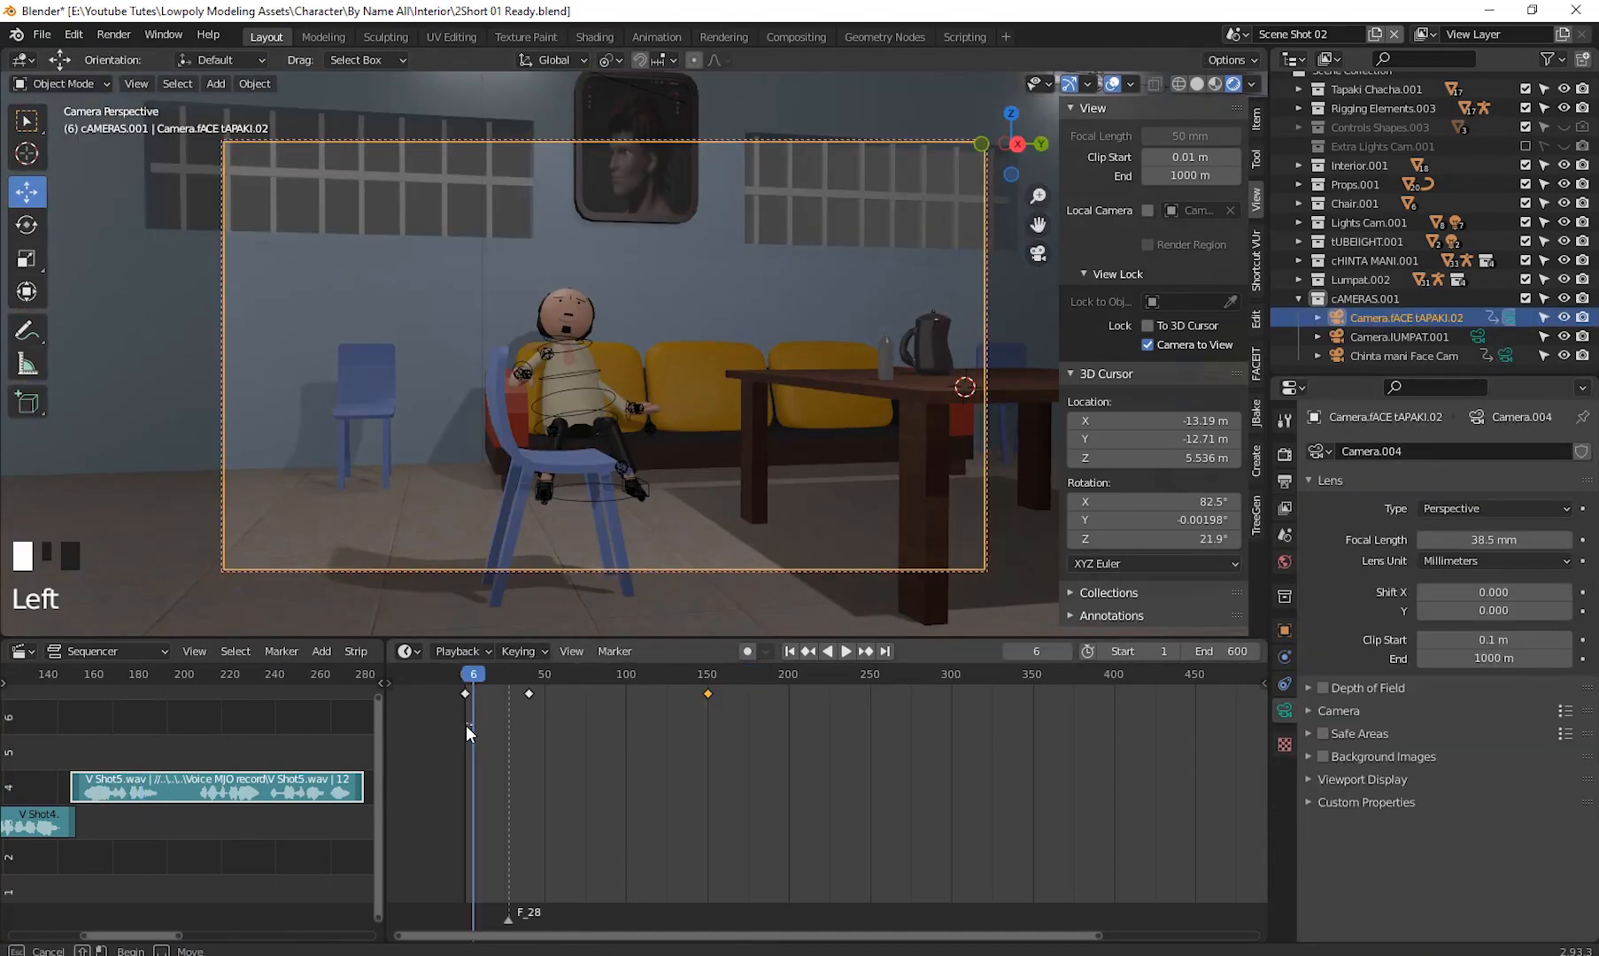
key("Left")
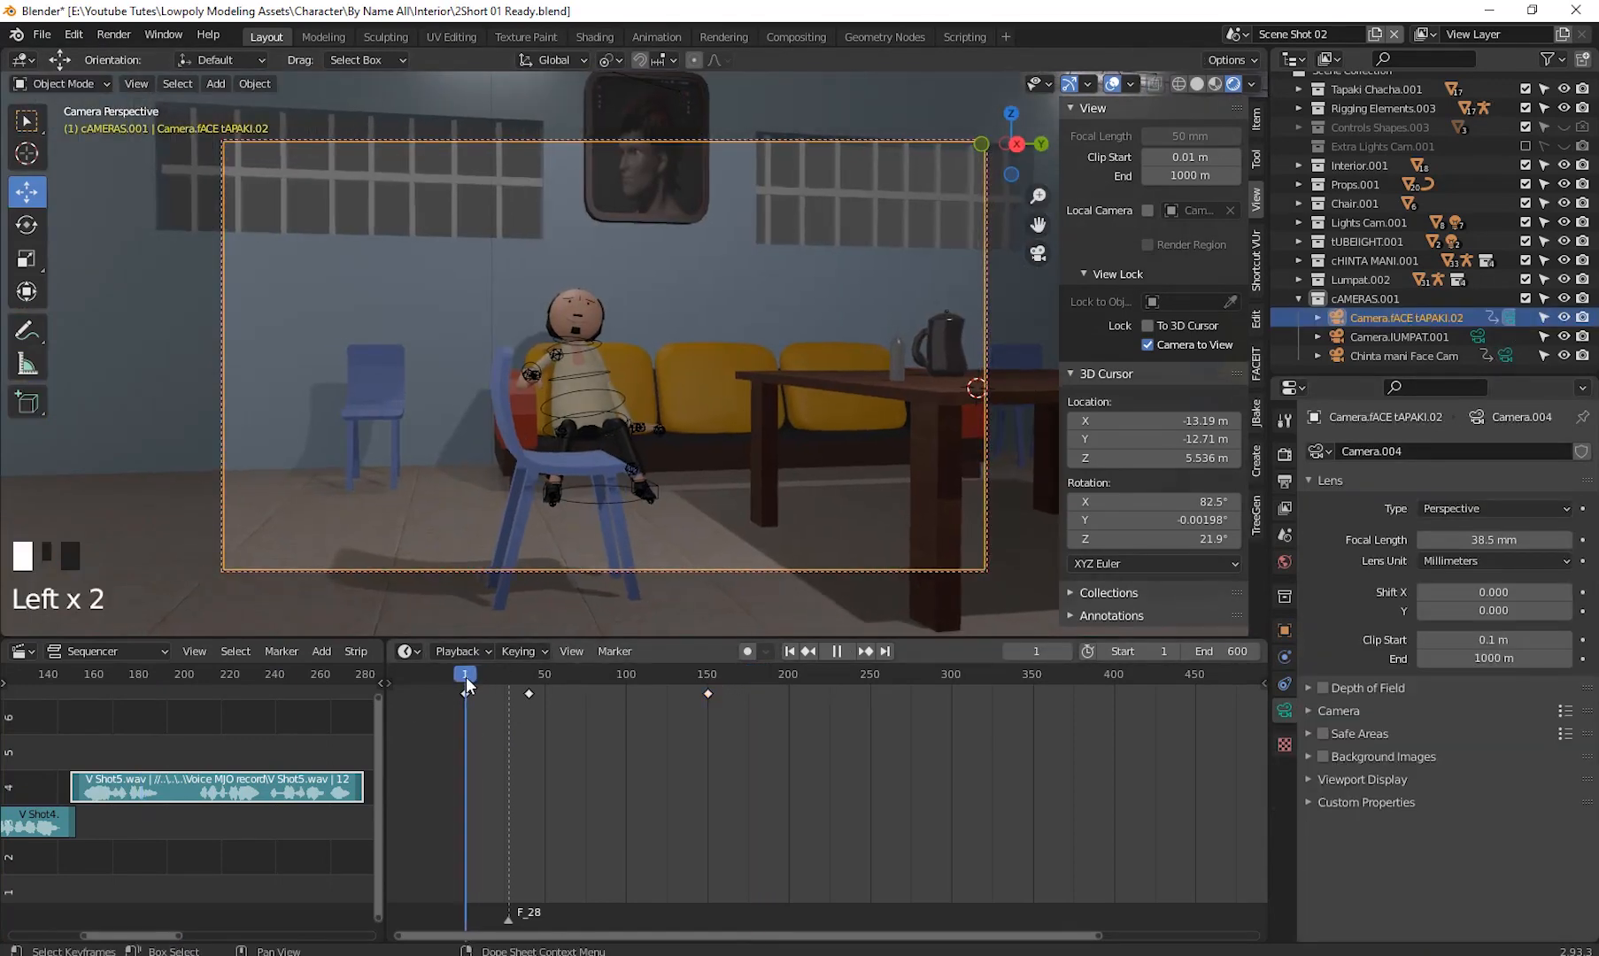
- Widen the sequencer to show all voice strips and play back a stretch of the animation
left_click_drag(386, 729, 832, 729)
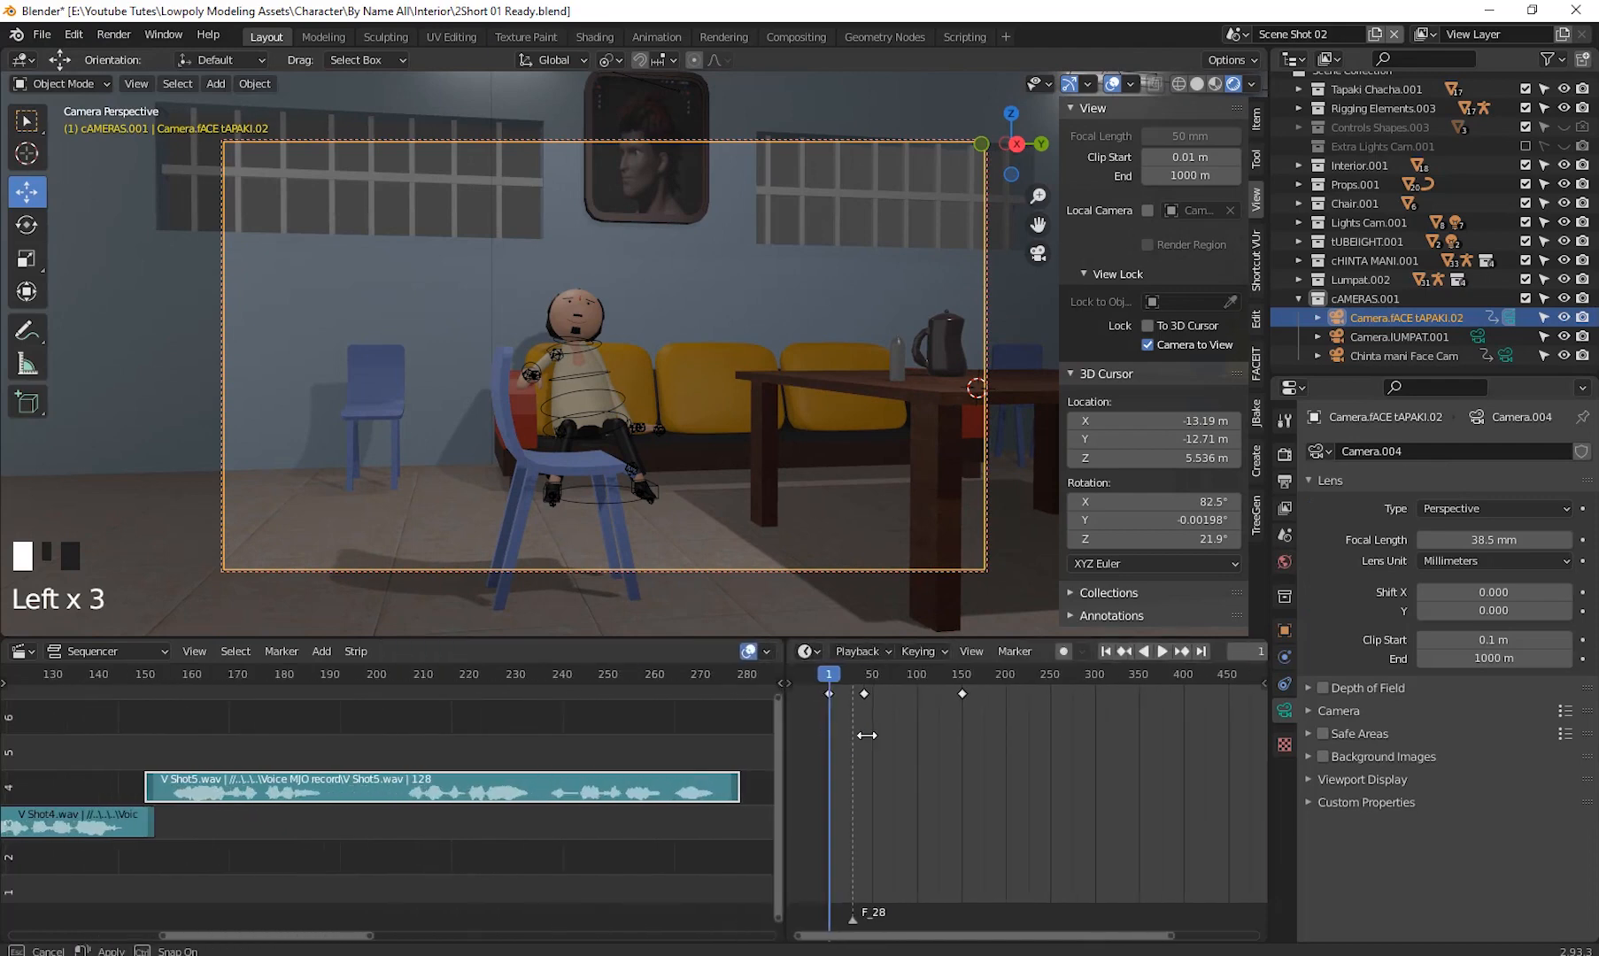
middle_click_drag(407, 742, 289, 738, "shift")
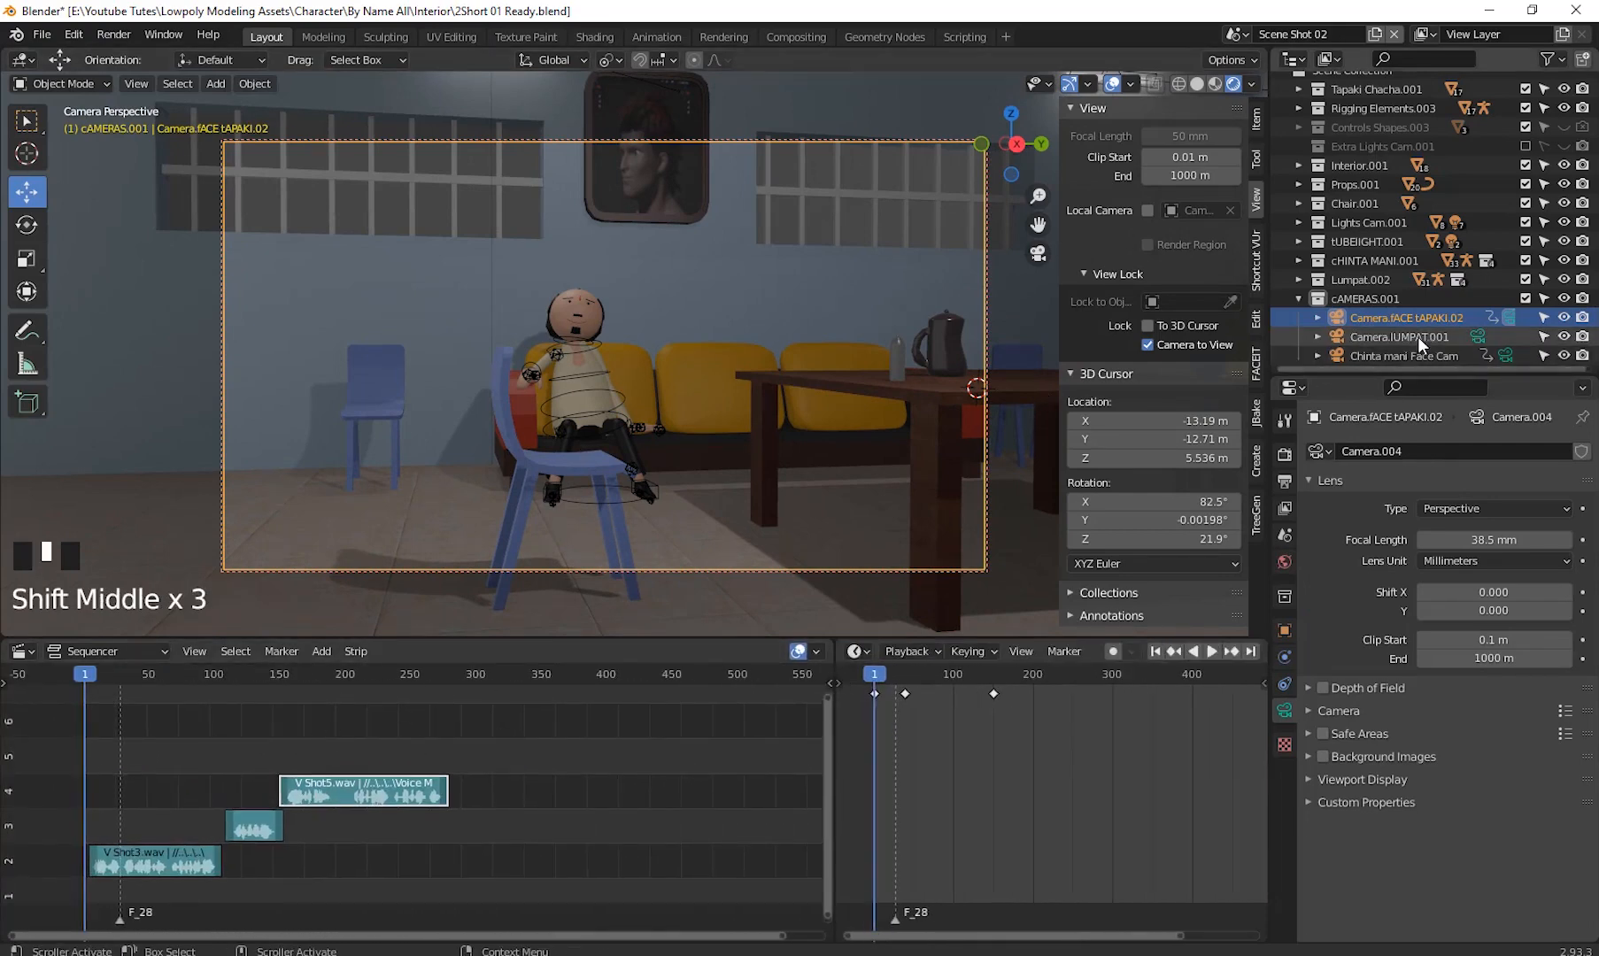
key("space")
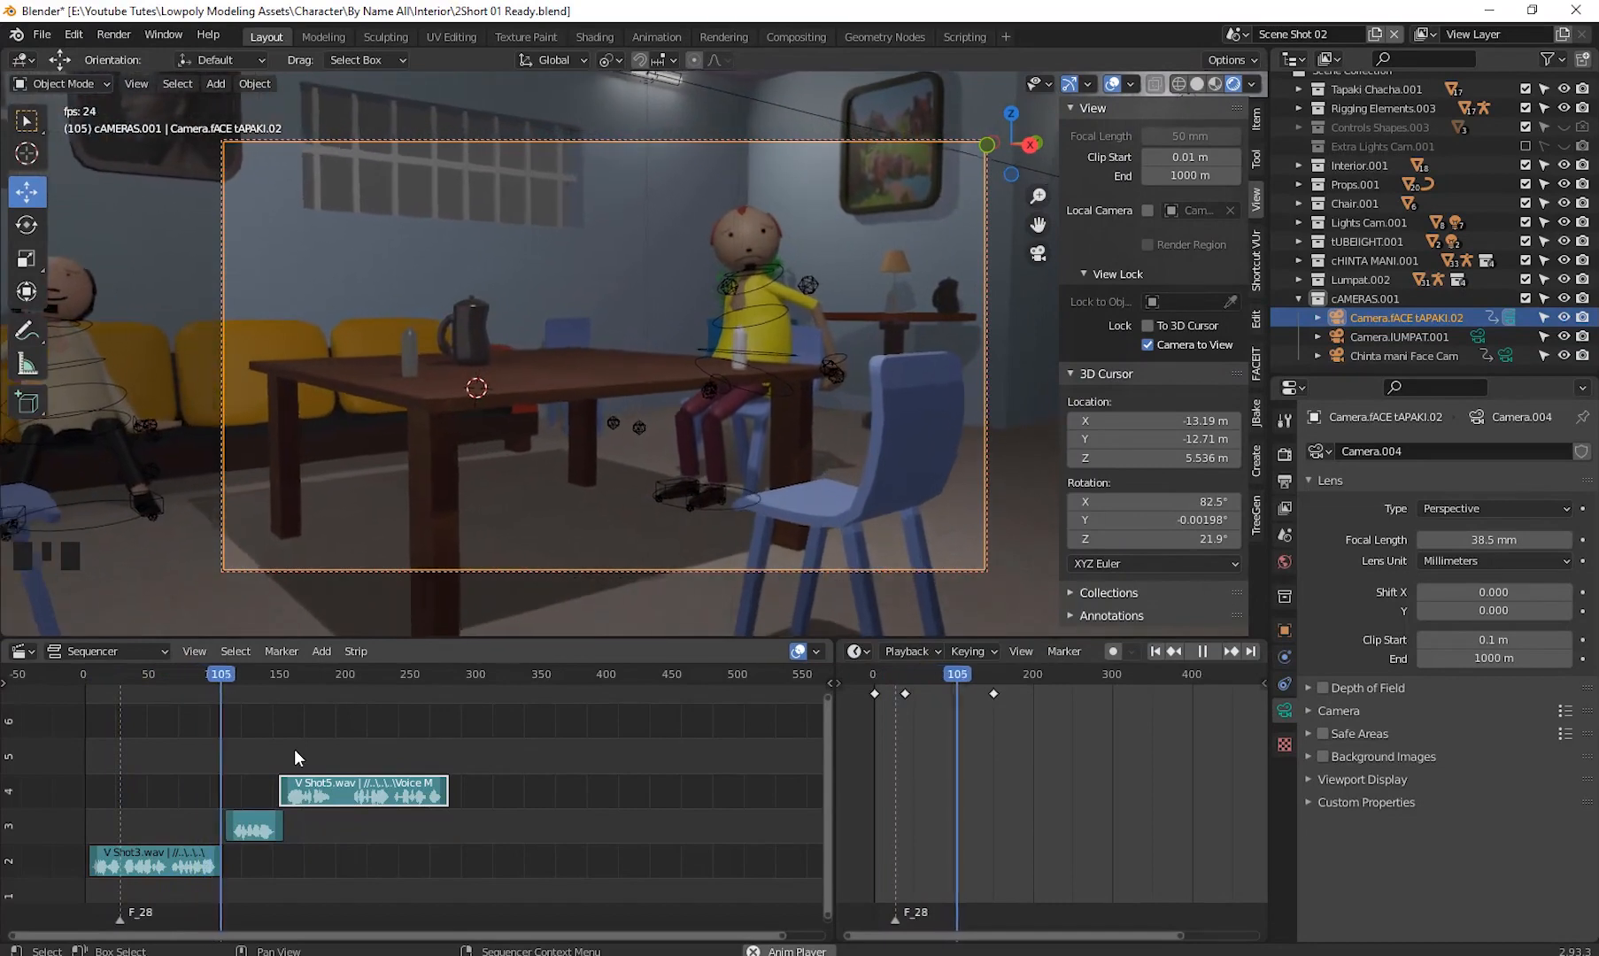
key("space")
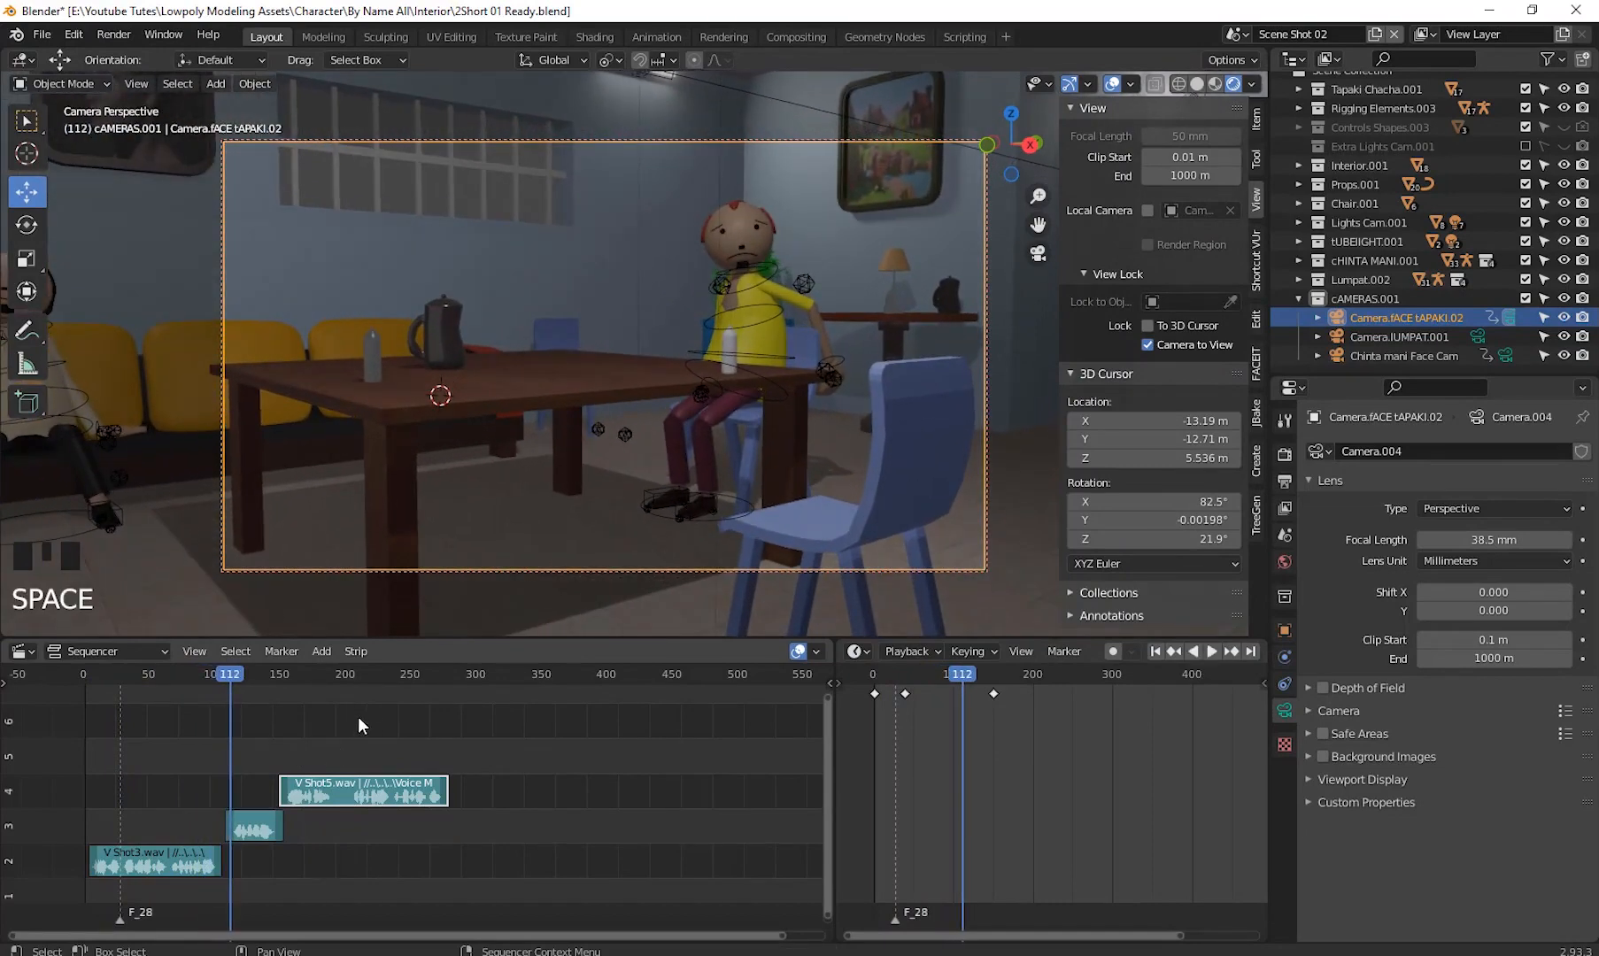
- Make Camera.IUMPAT.001 the active camera and play back the shot through it
left_click(1404, 337)
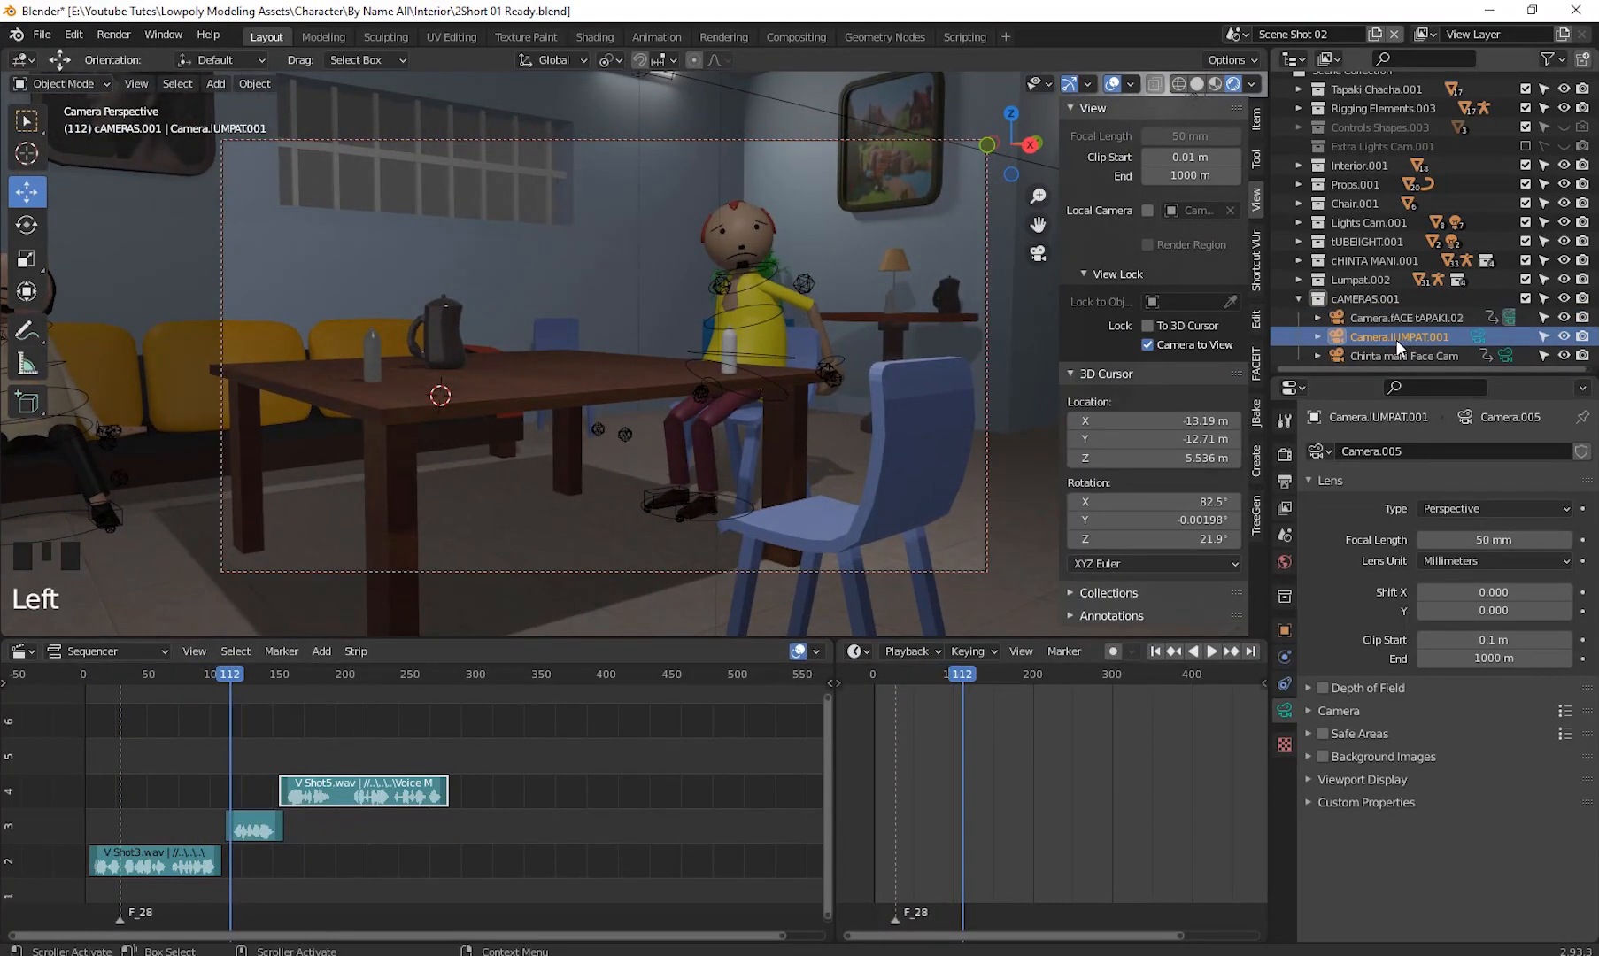
key("ctrl+KP_0")
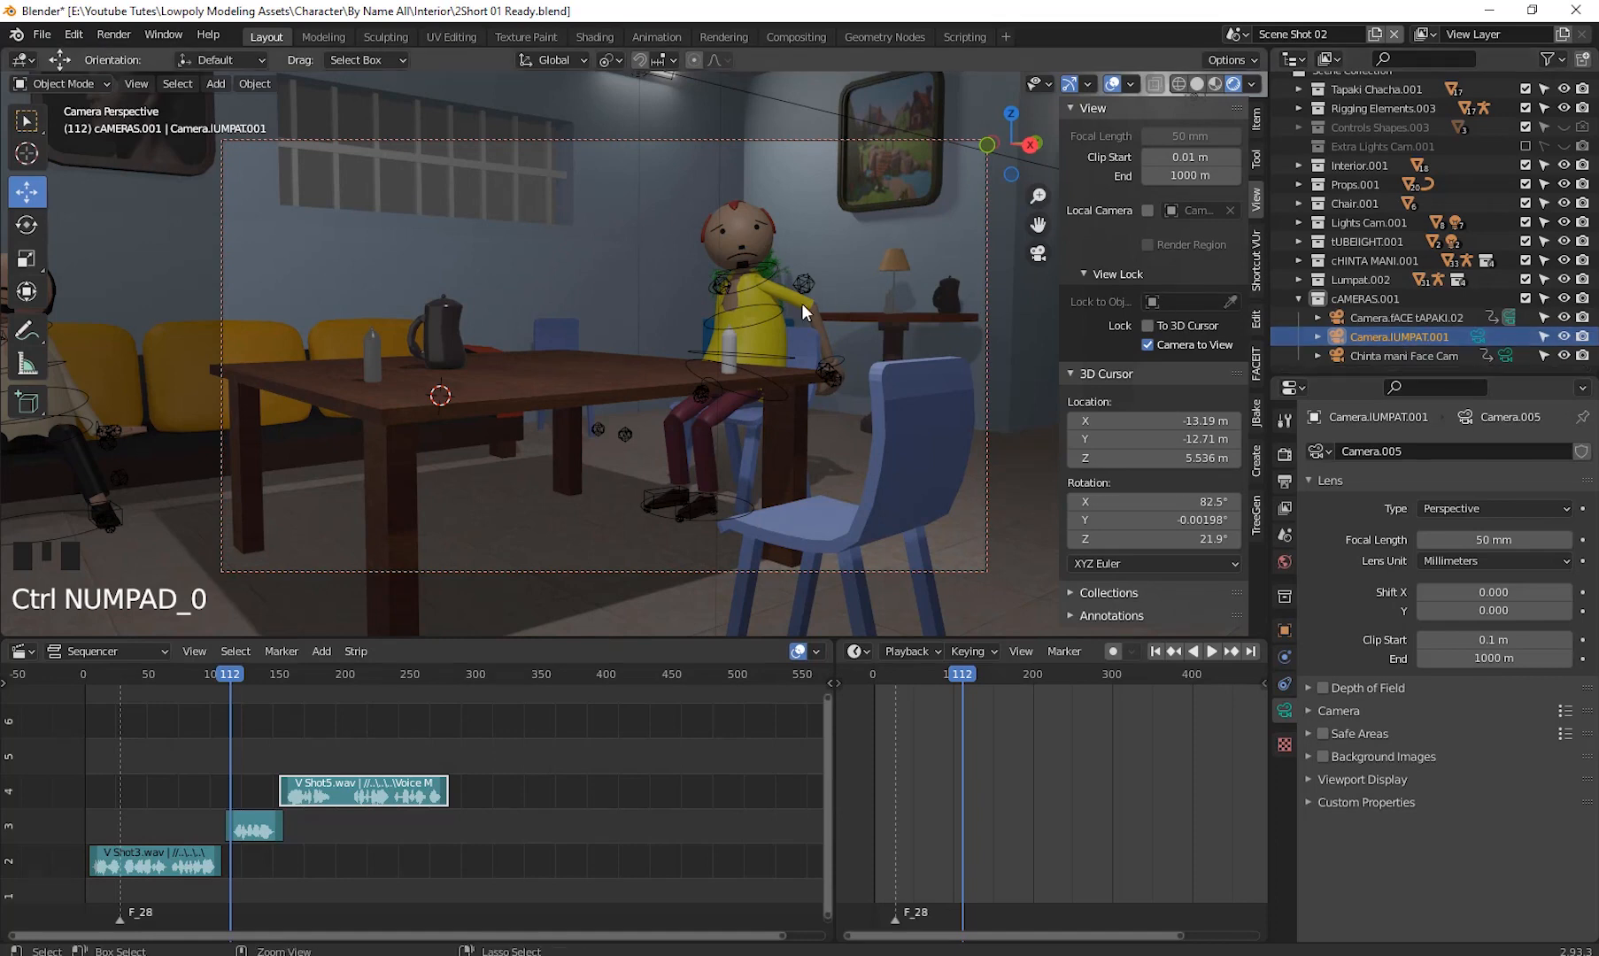
key("ctrl+KP_0")
key("space")
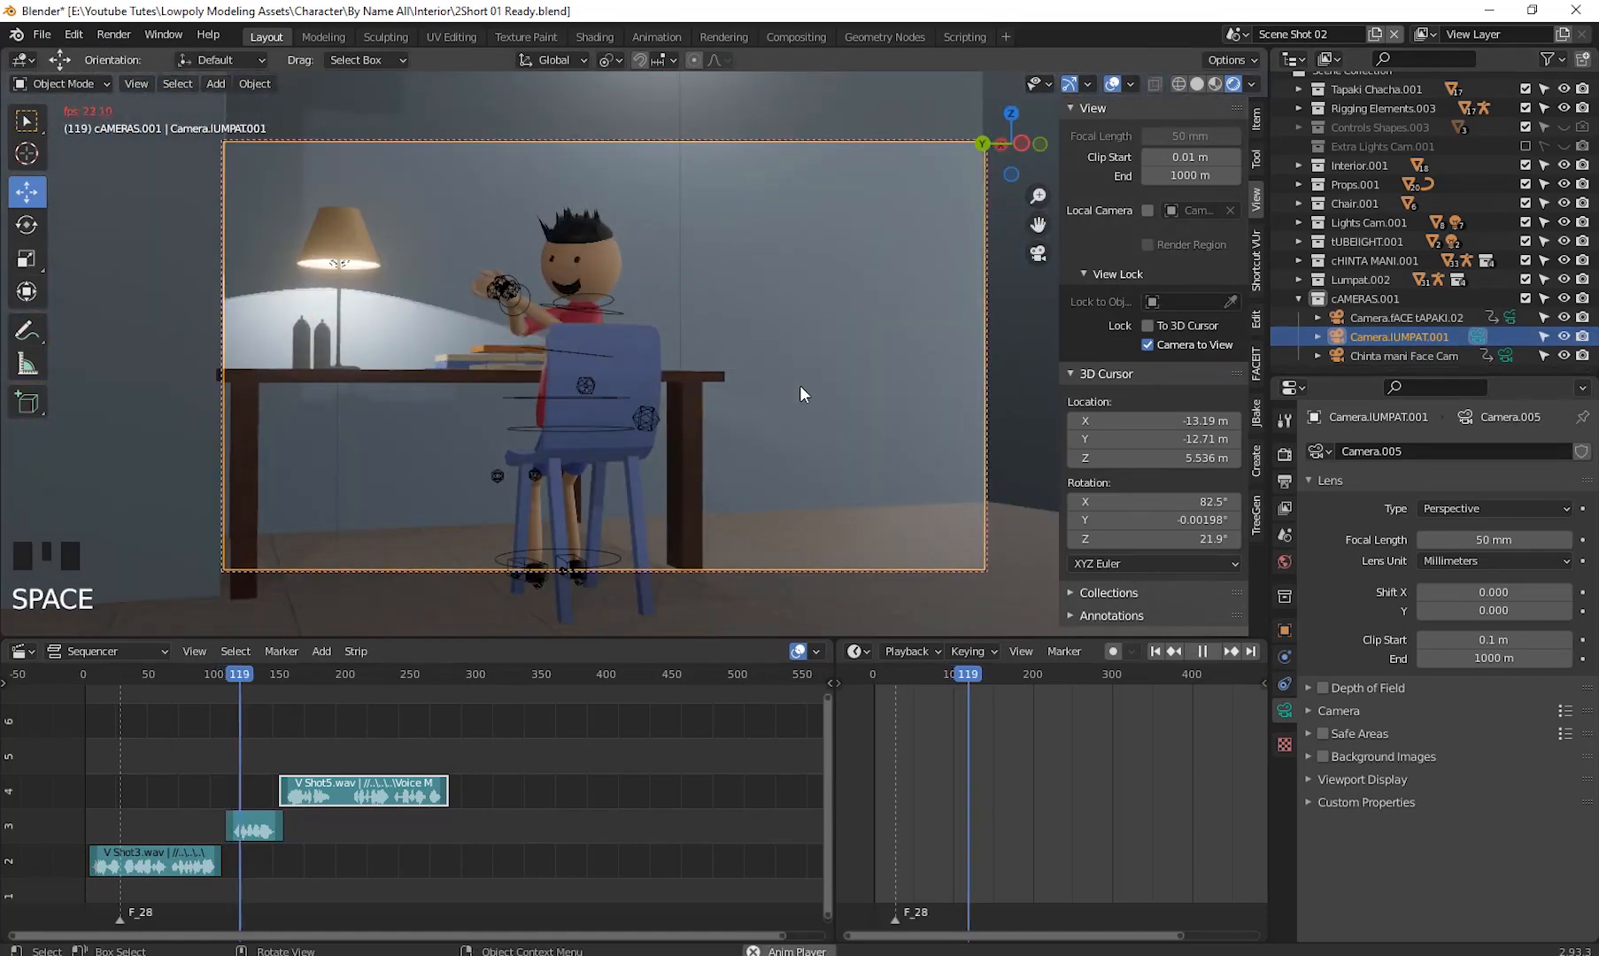
key("space")
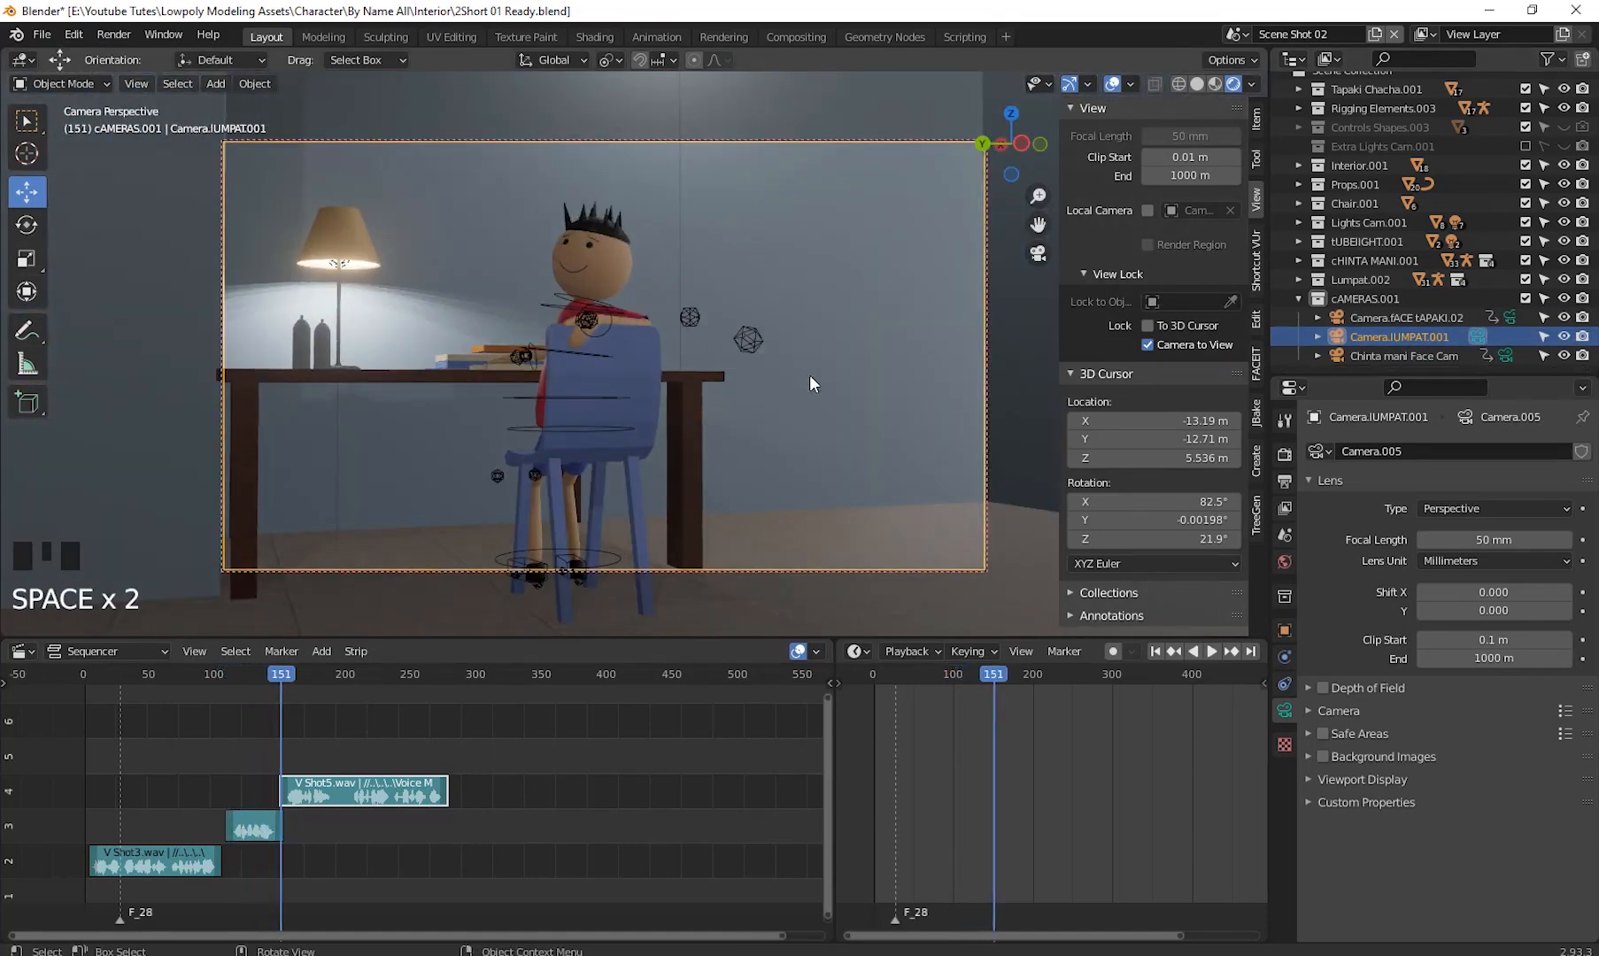
- Make the Chinta mani Face Cam the active camera again and play back the shot through it
left_click(1431, 355)
key("ctrl+KP_0")
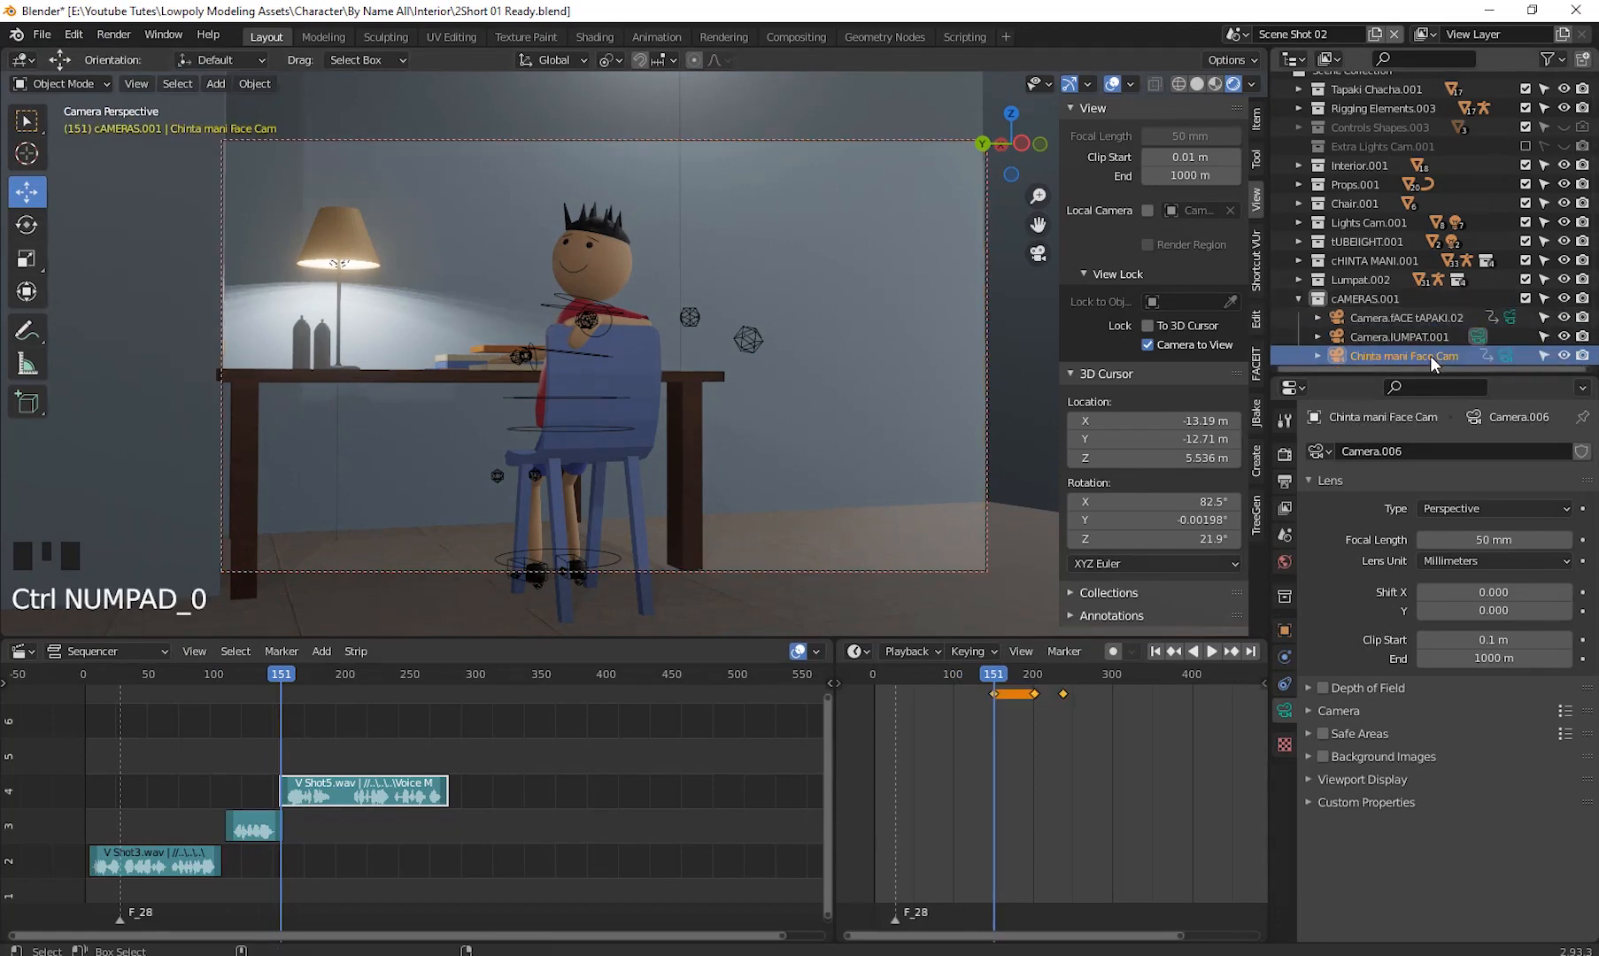
key("ctrl+KP_0")
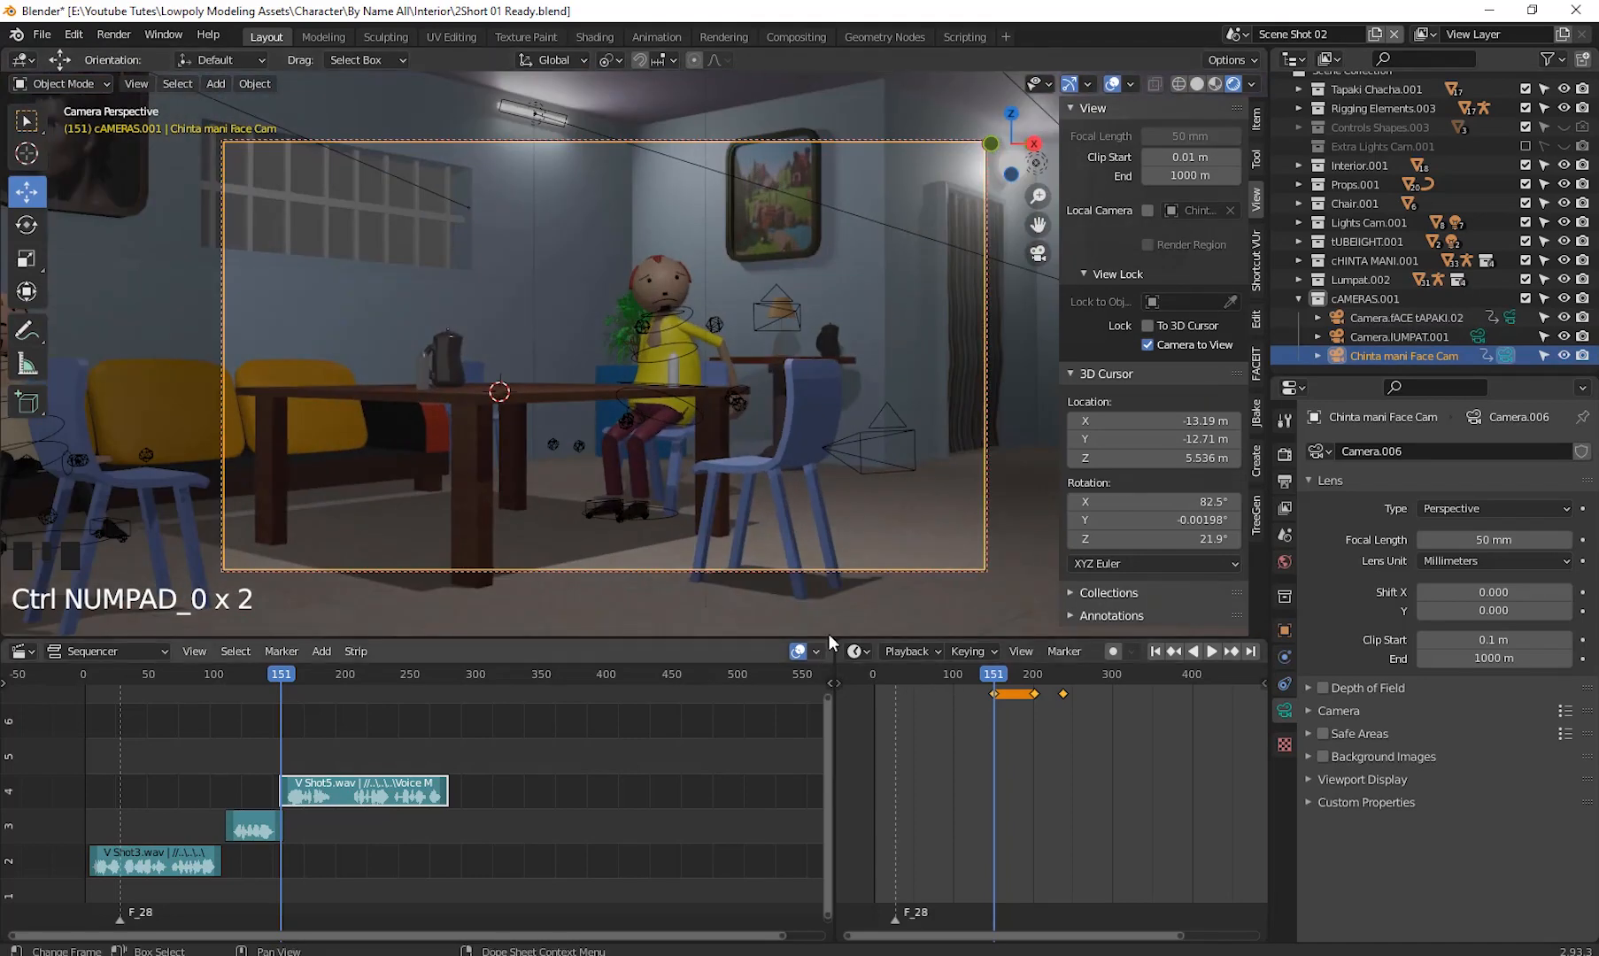
key("space")
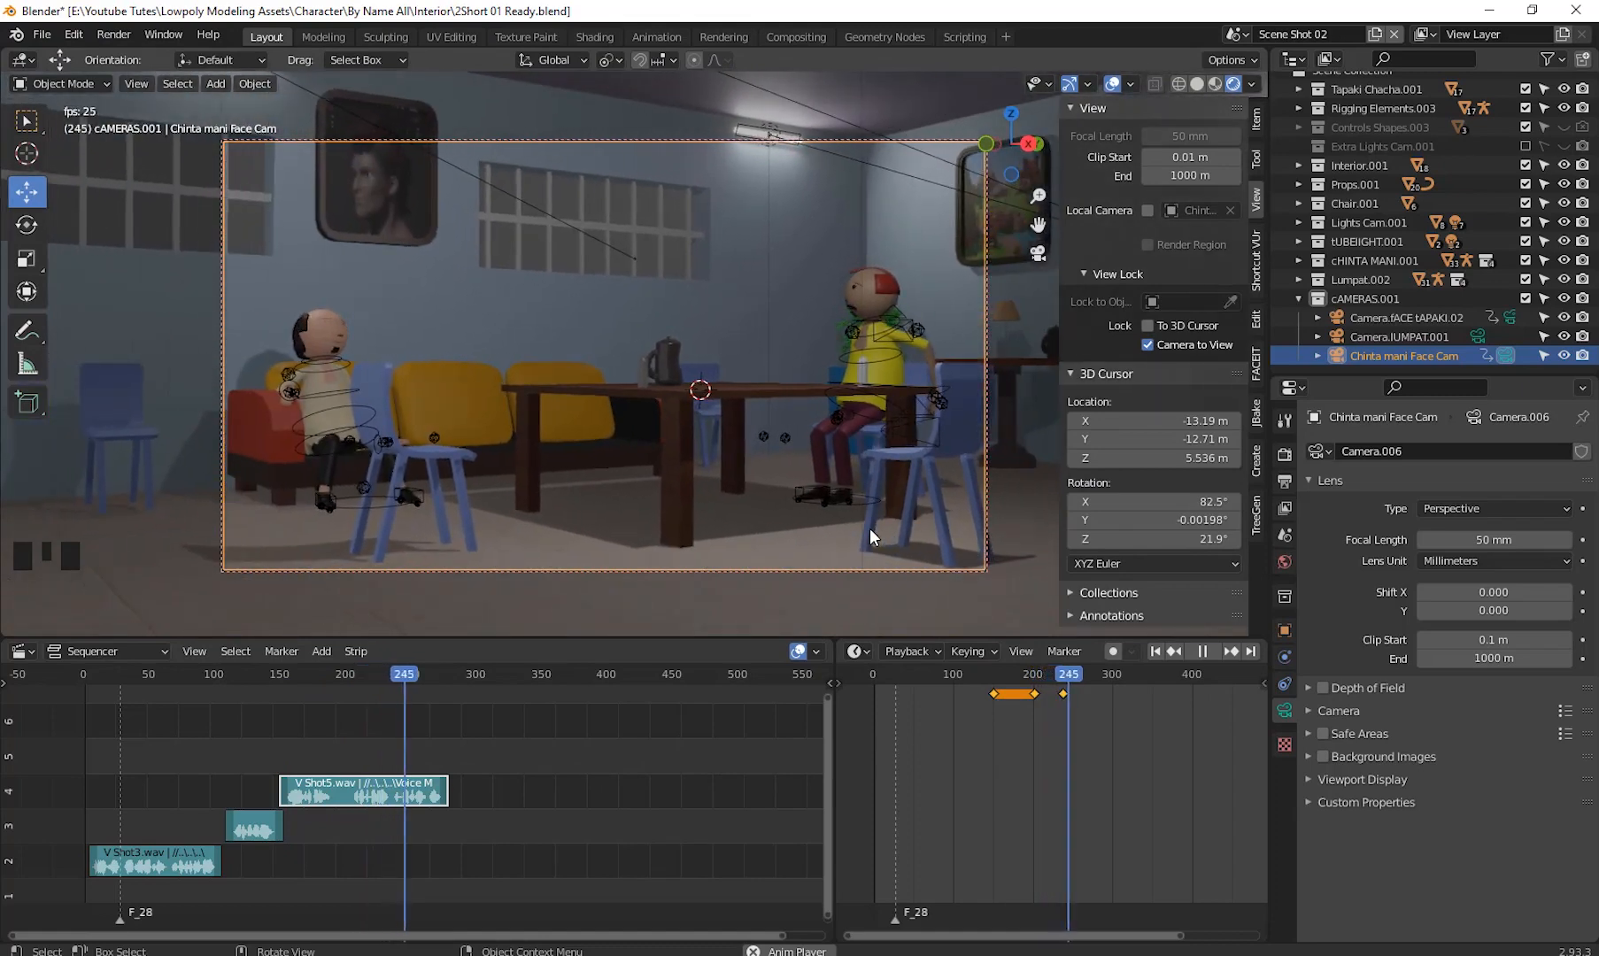
key("space")
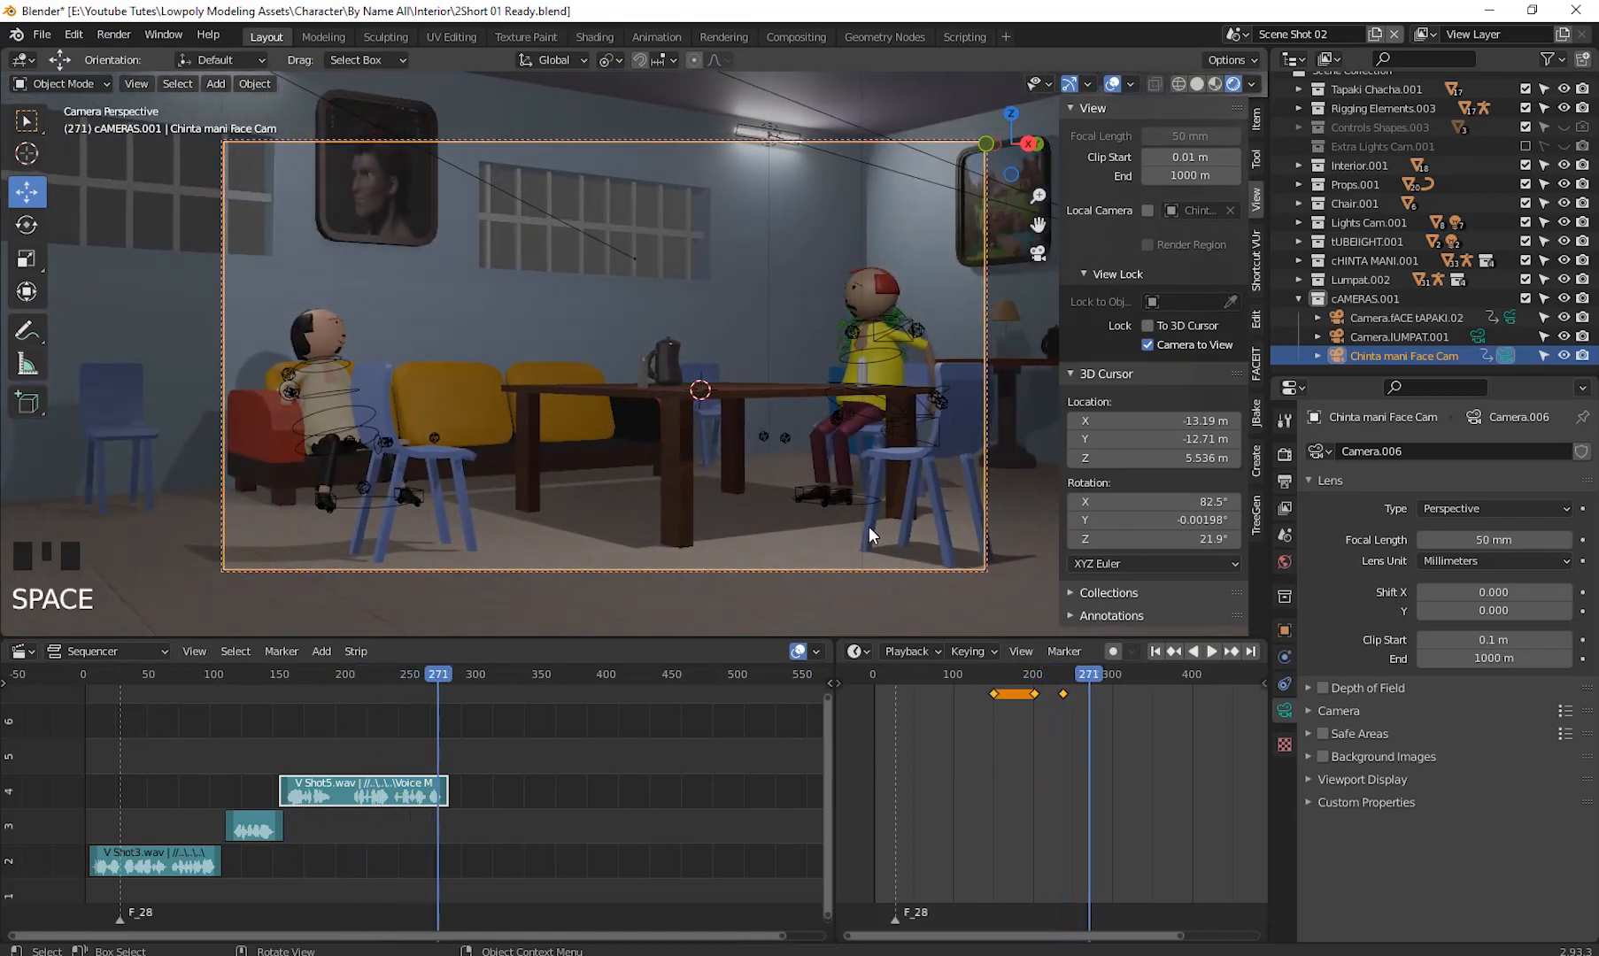
- Save the file as a new version named 3Short 01 Ready.blend
left_click(41, 34)
left_click(117, 181)
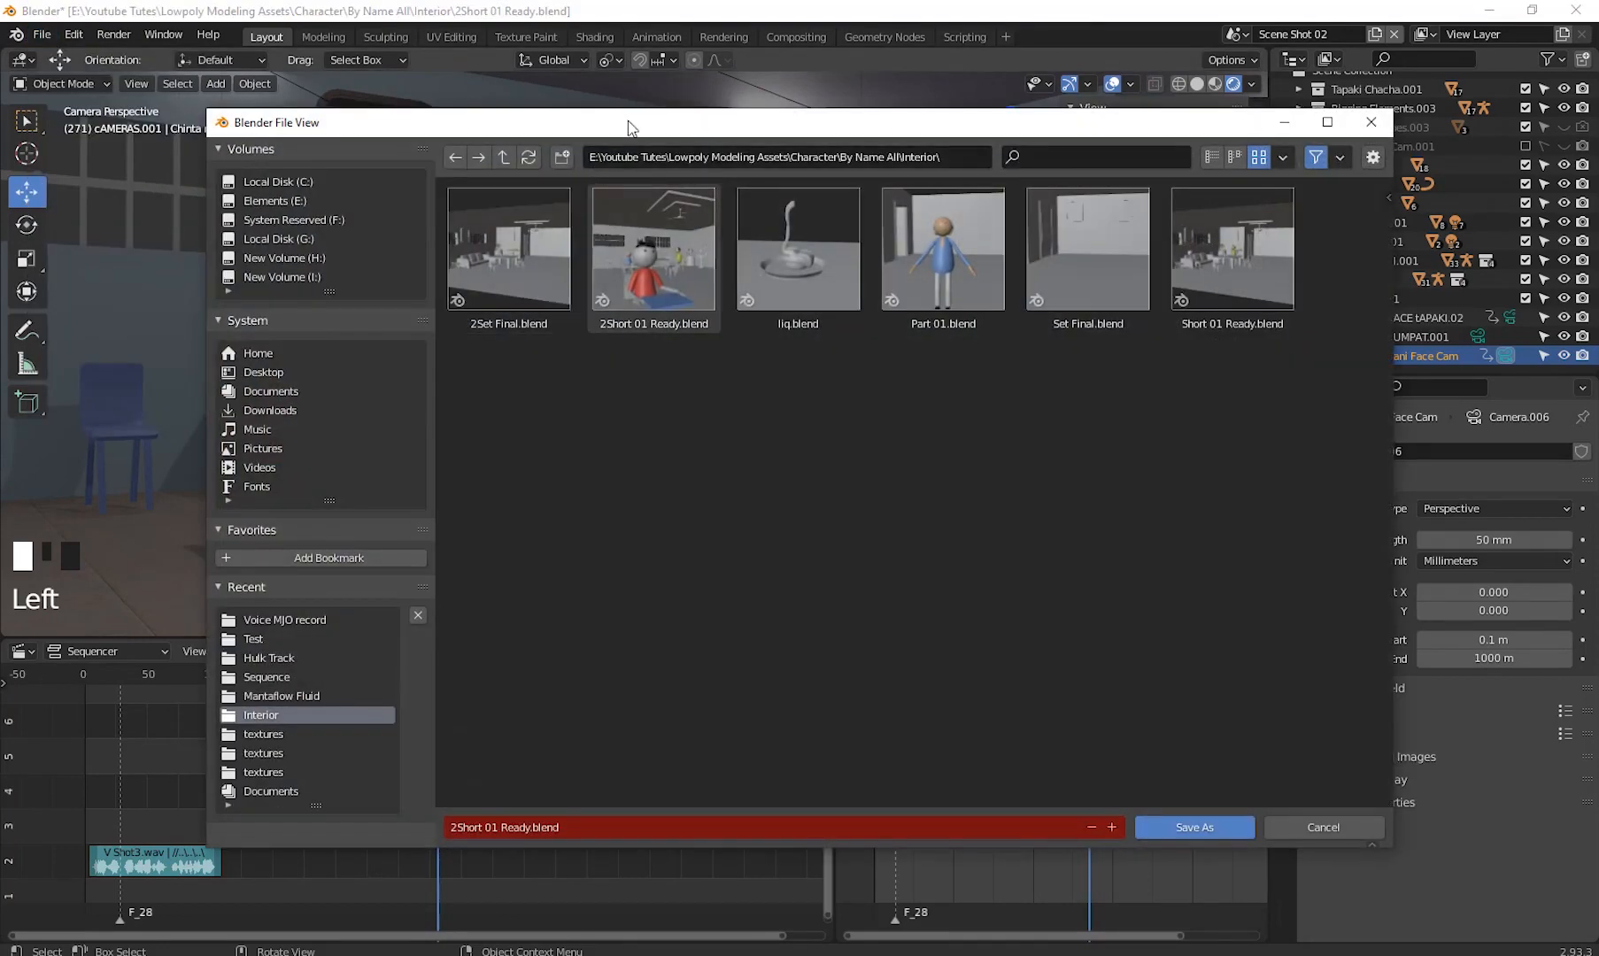
left_click(338, 811)
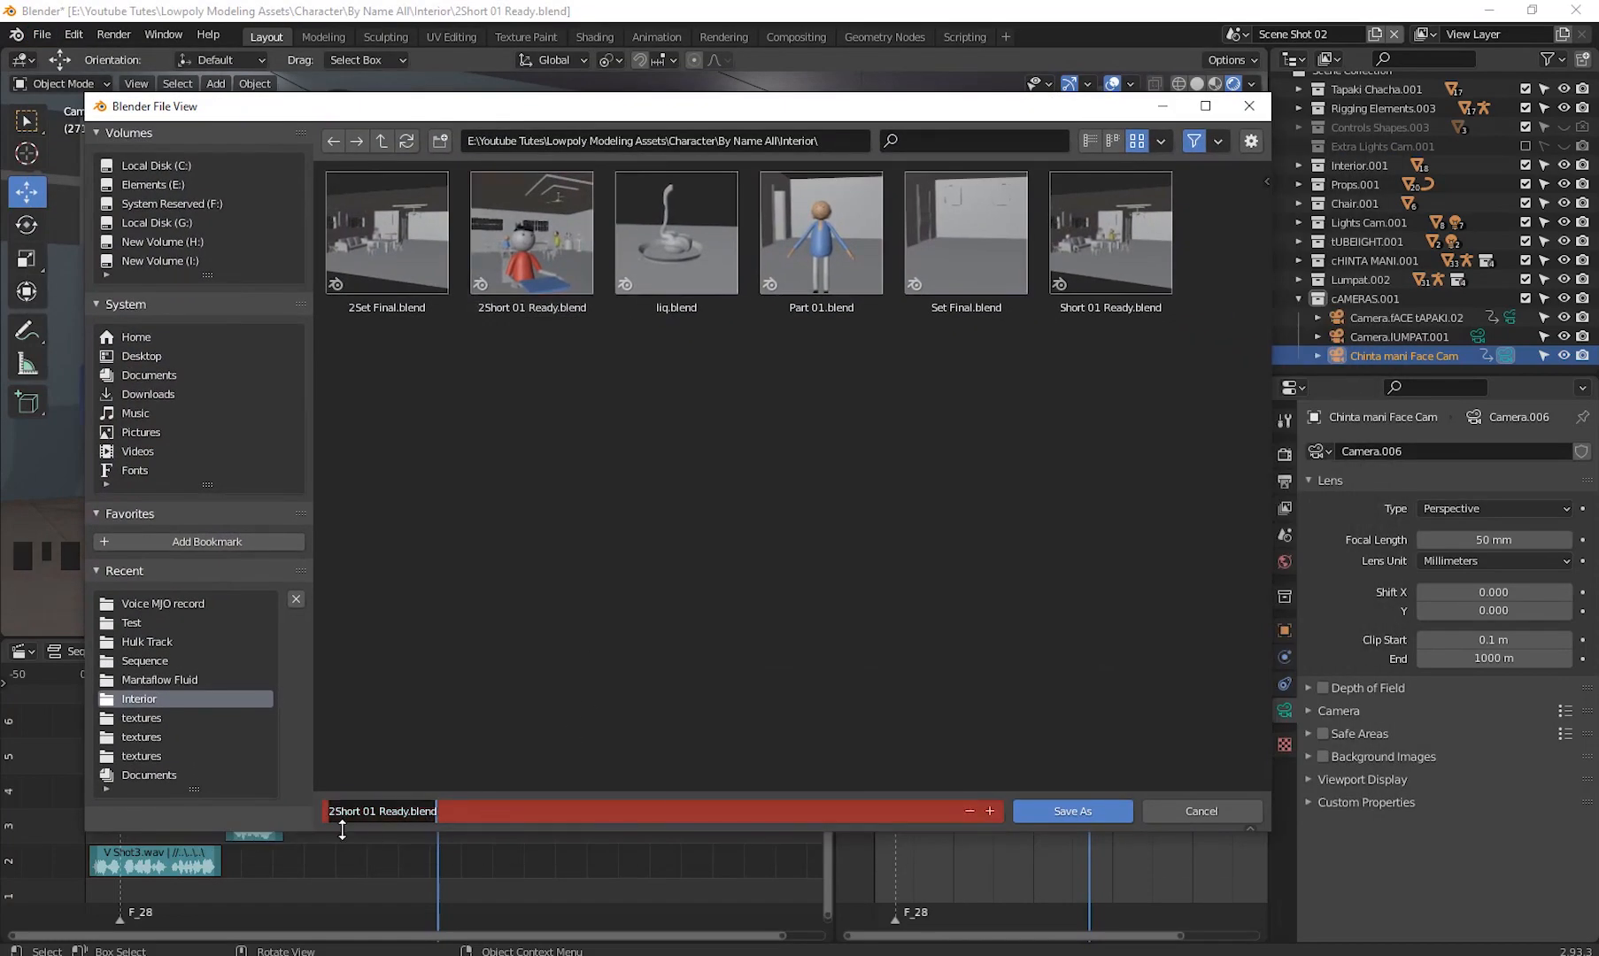
key("Home")
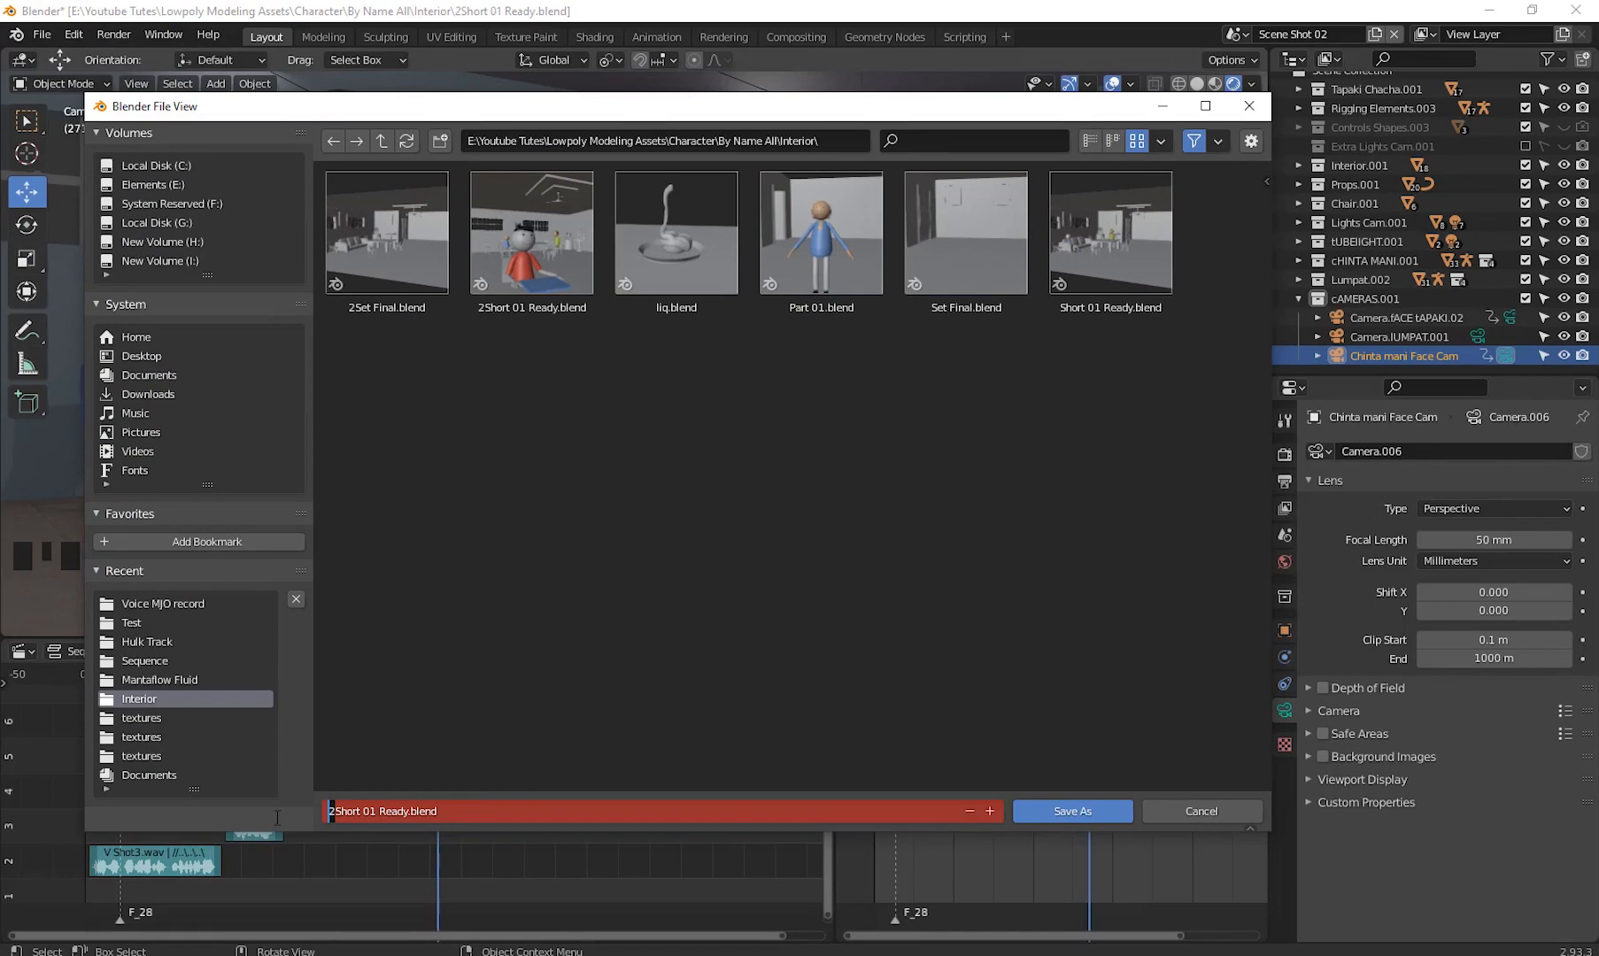
key("Delete")
type("3")
key("Return")
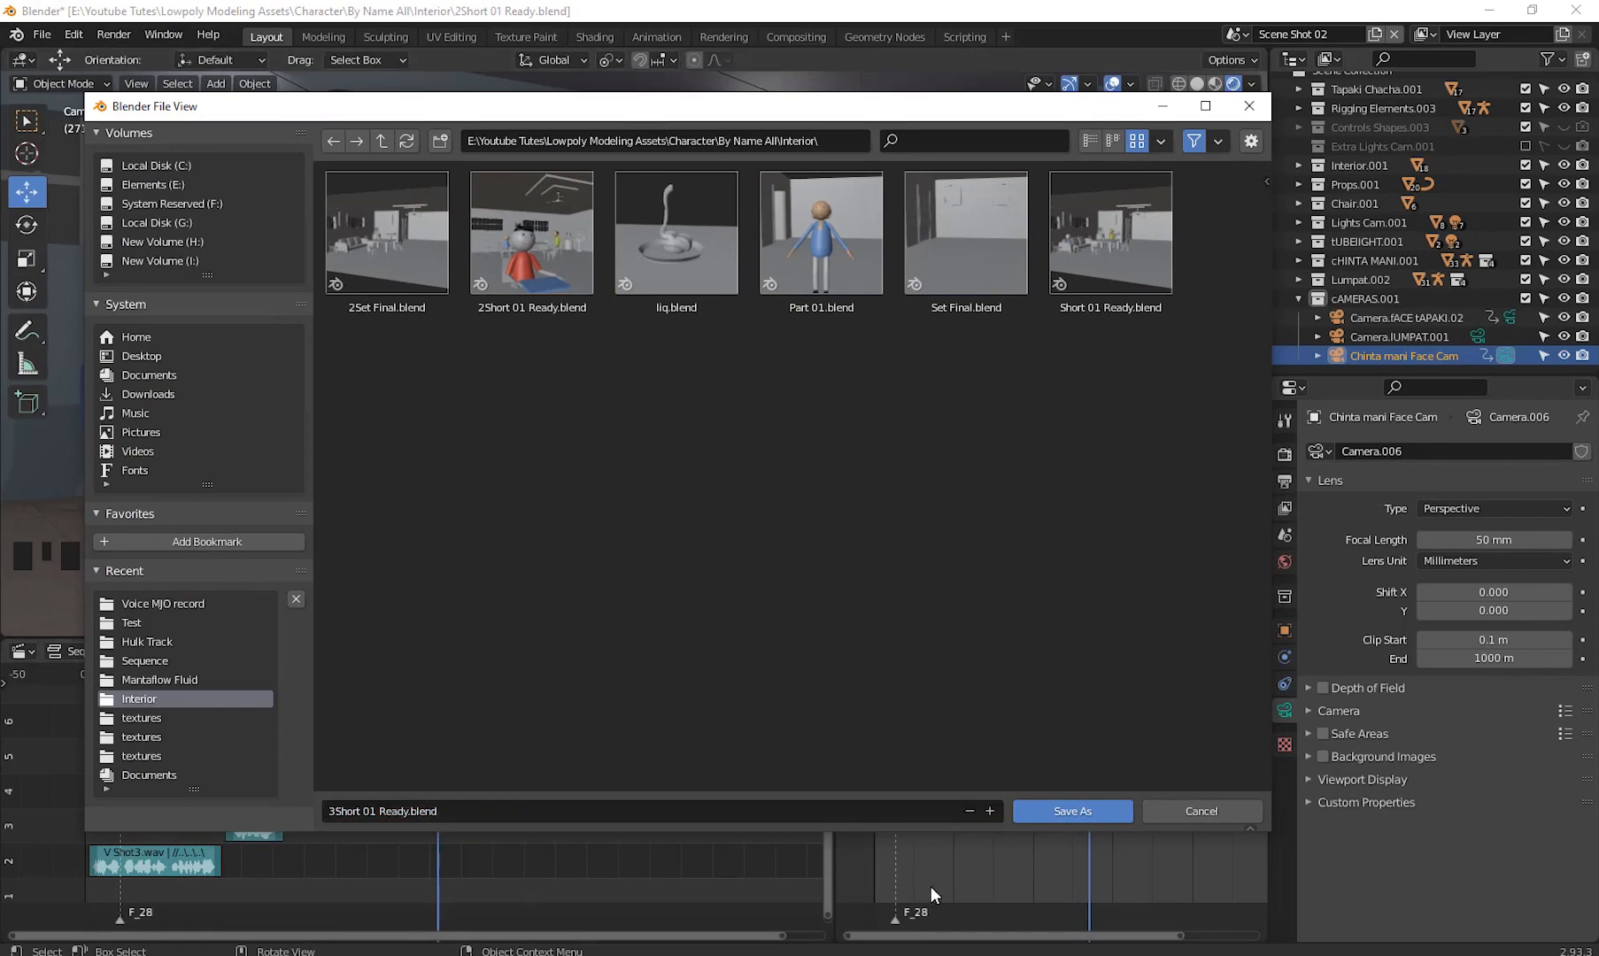
left_click(1061, 812)
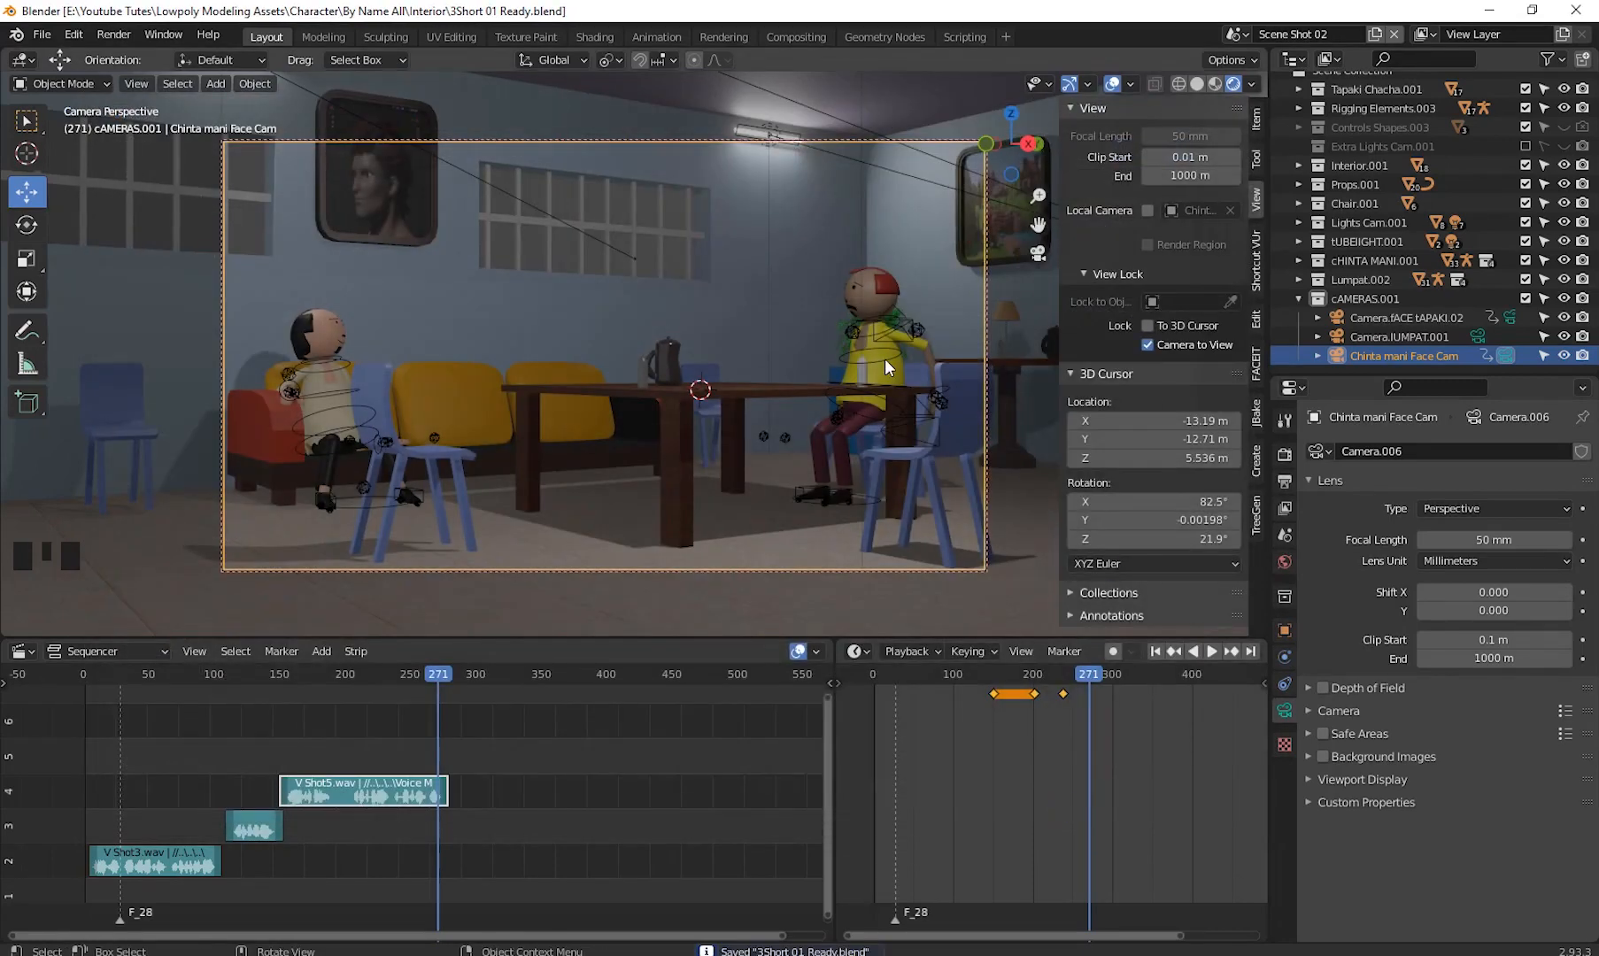